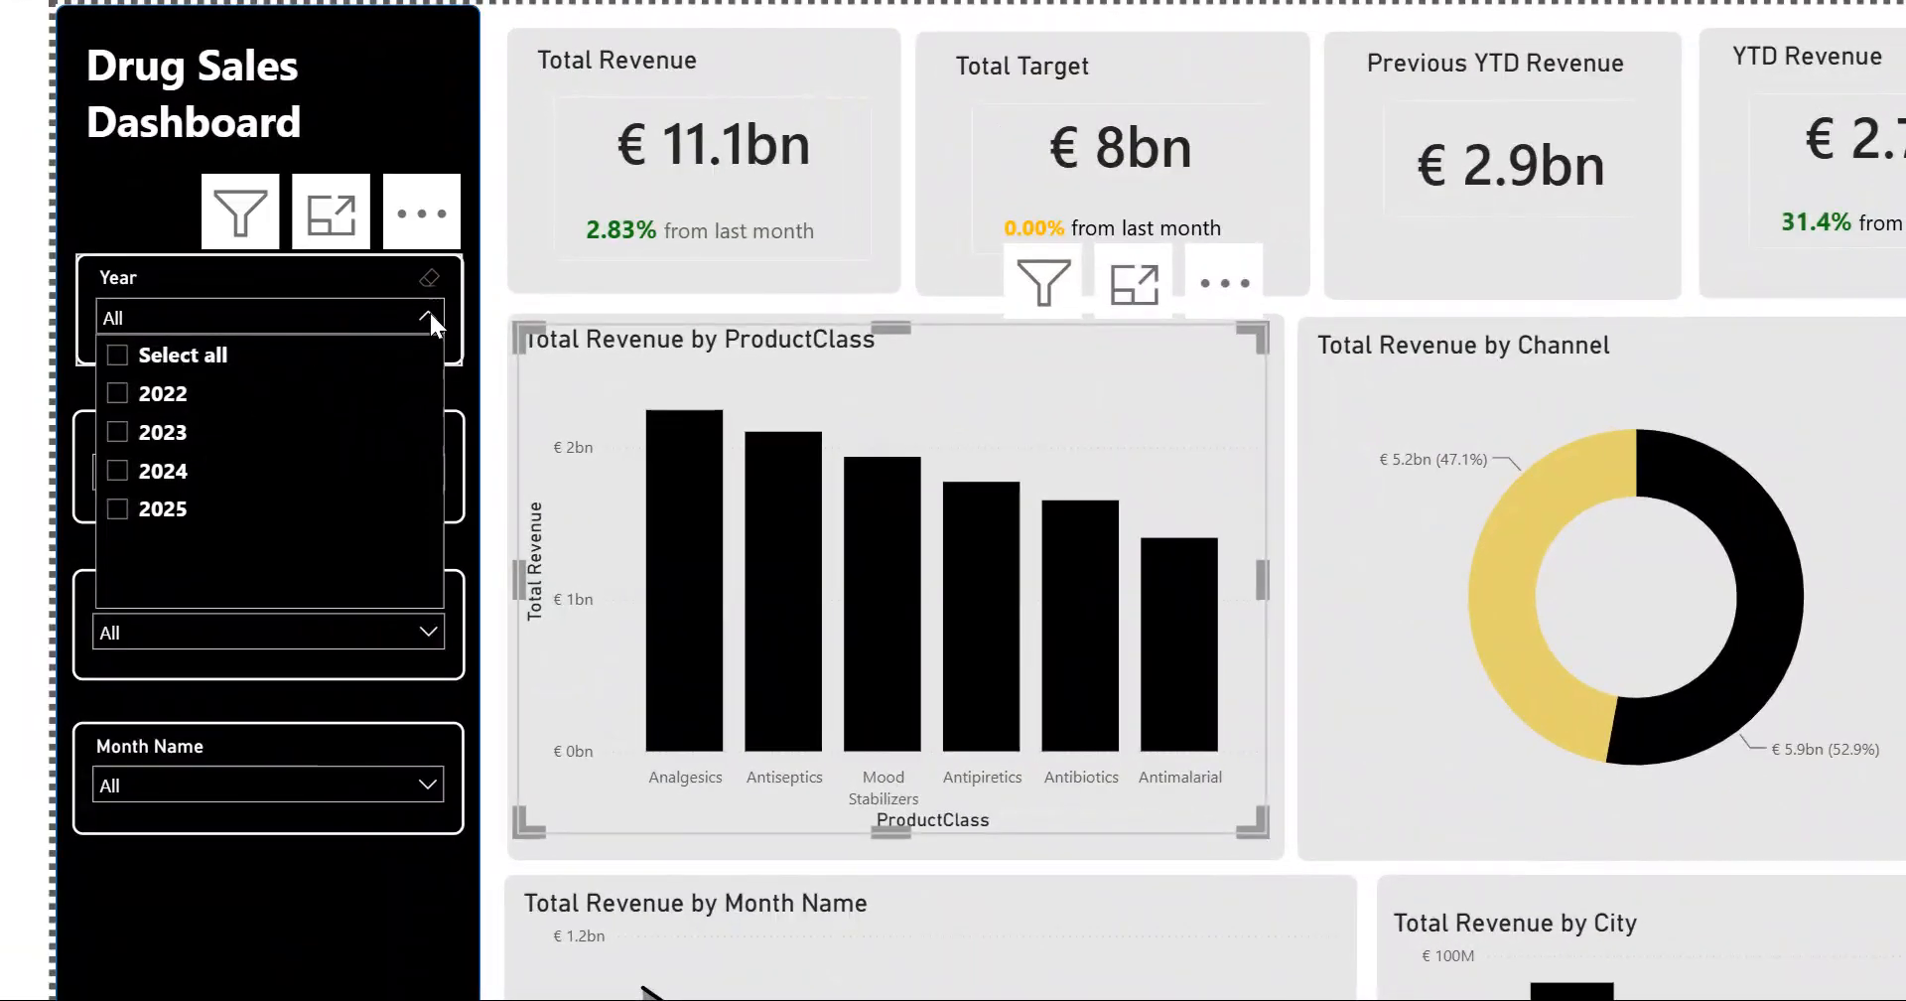
# Step: Collapse the Year slicer's list and fit the whole dashboard page to the window
pyautogui.click(429, 314)
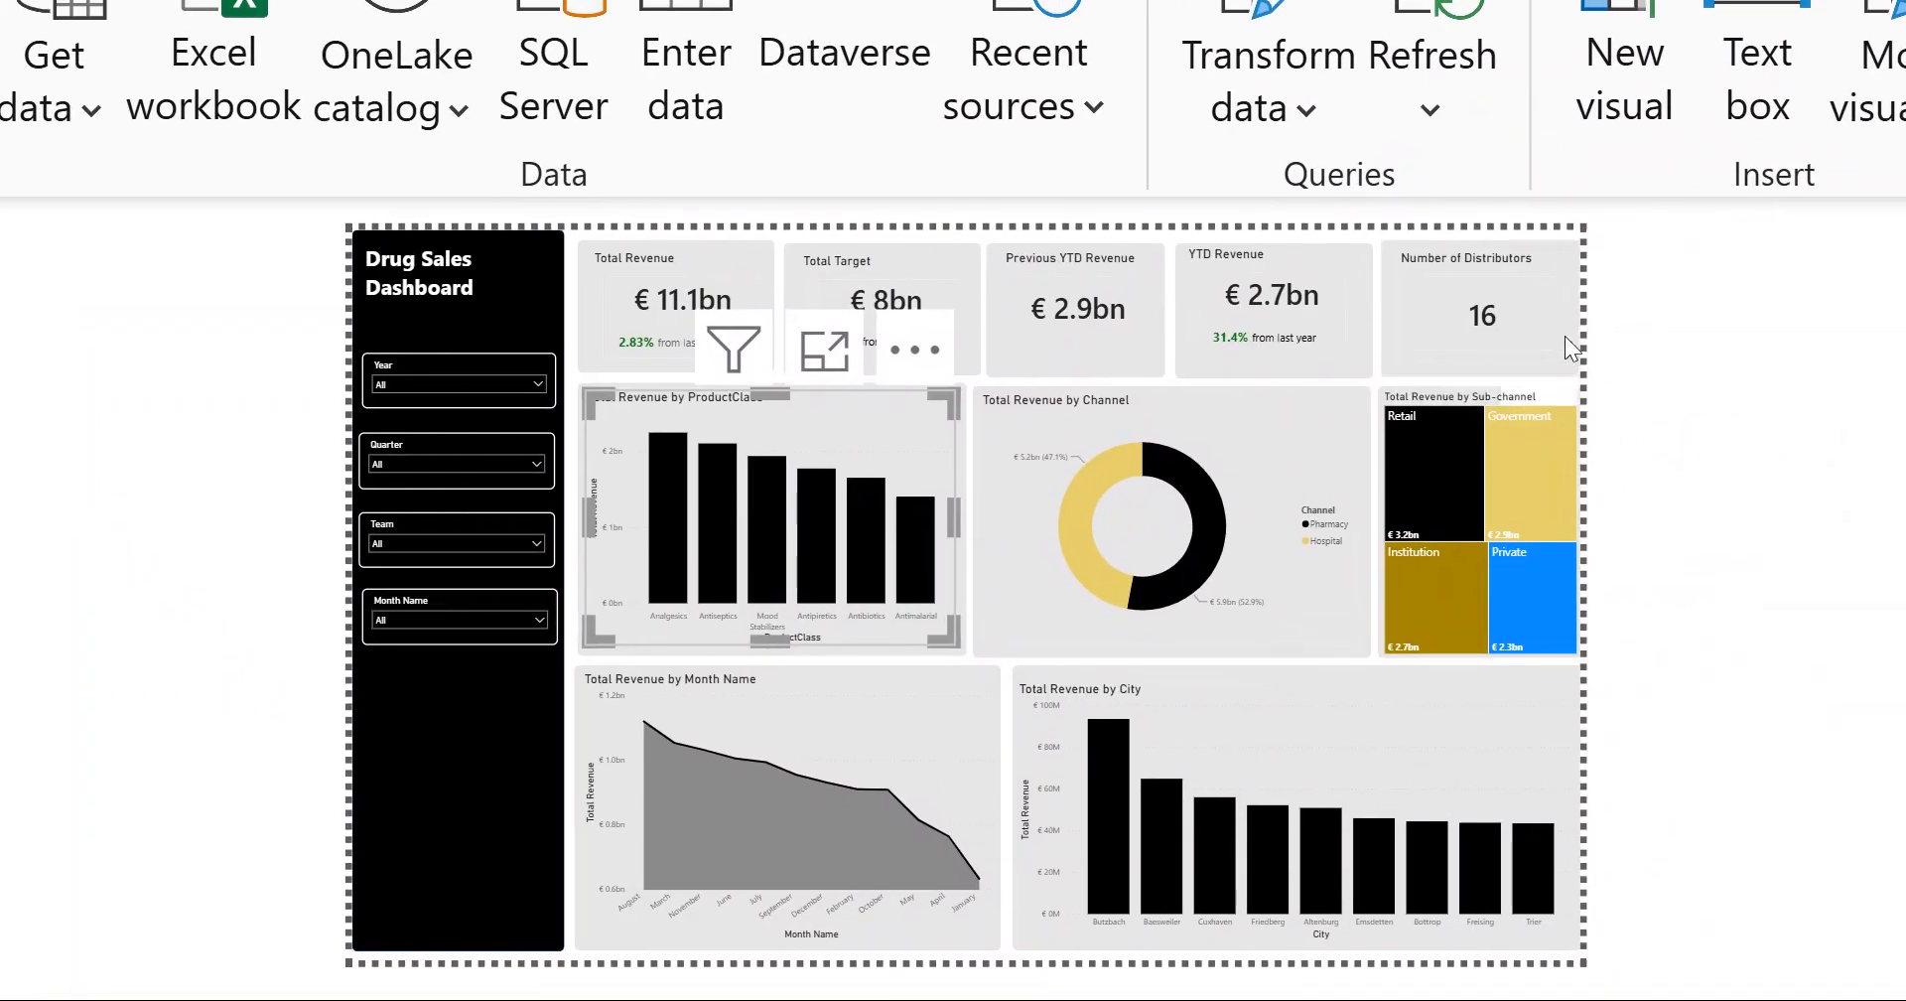
pyautogui.scroll(3, 1217, 439)
pyautogui.scroll(-3, 1217, 438)
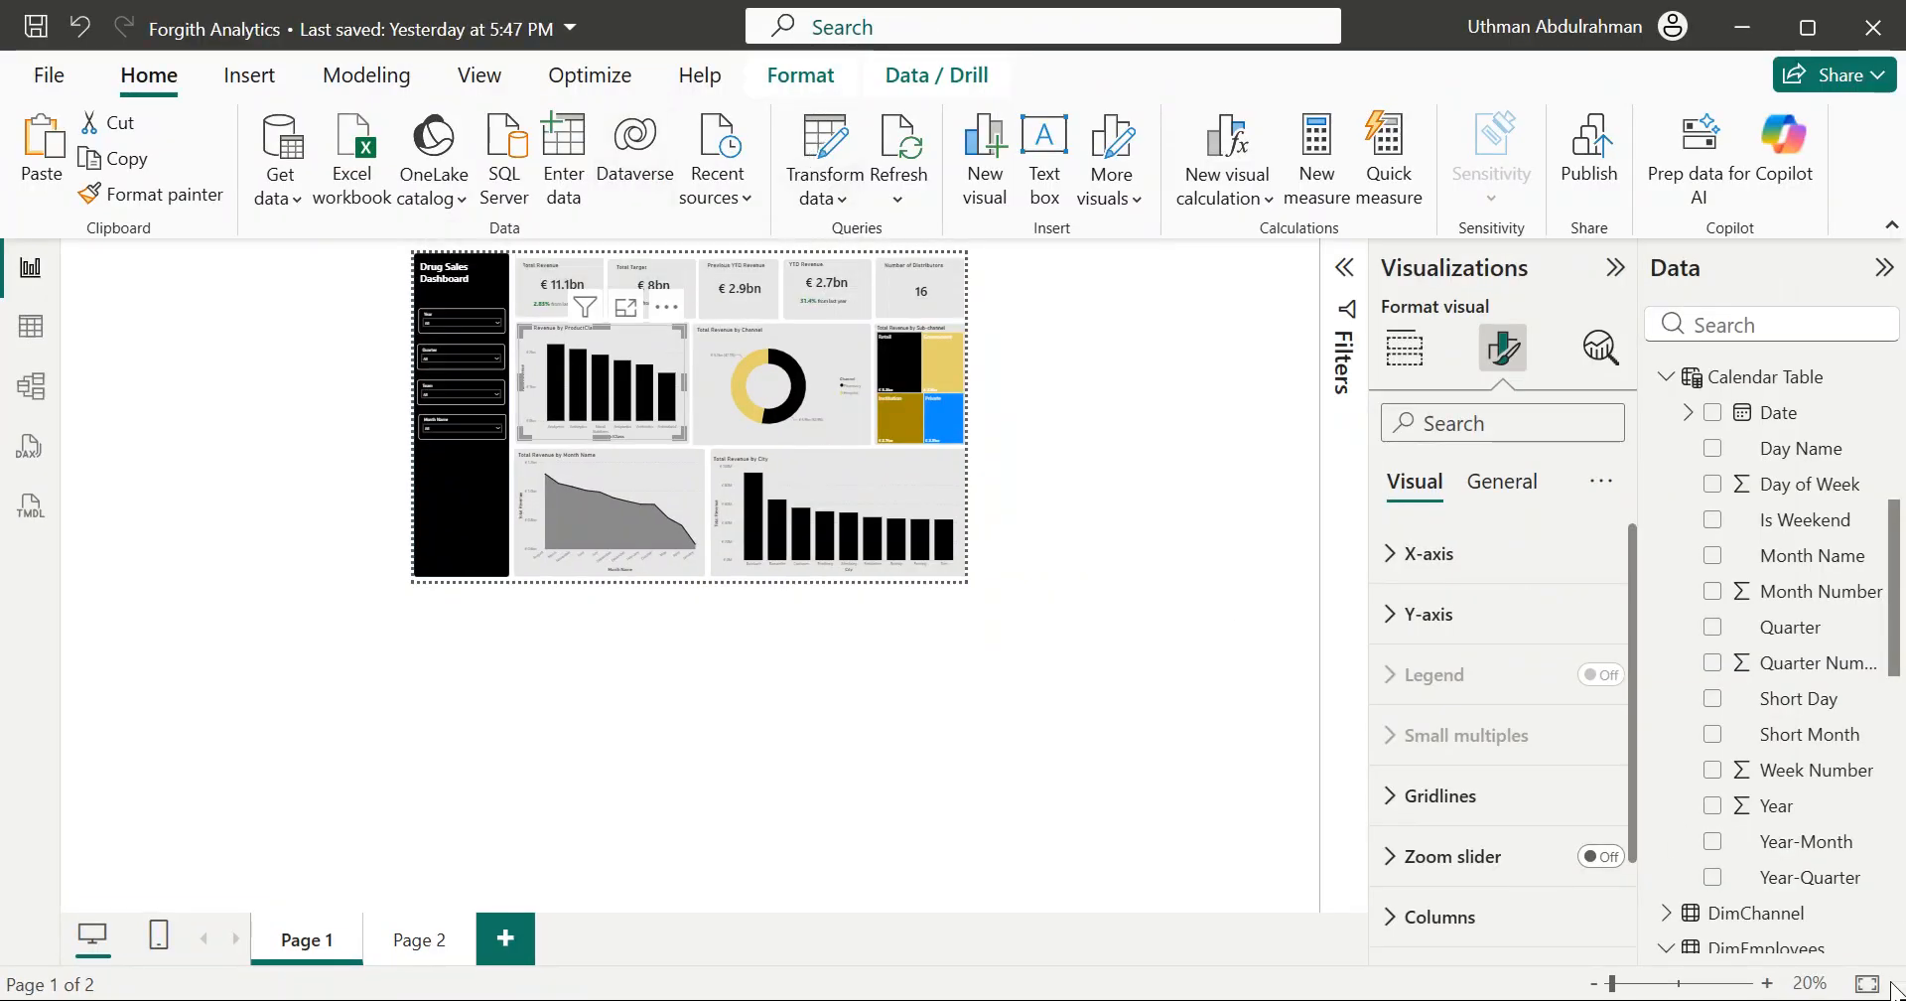
pyautogui.click(1866, 985)
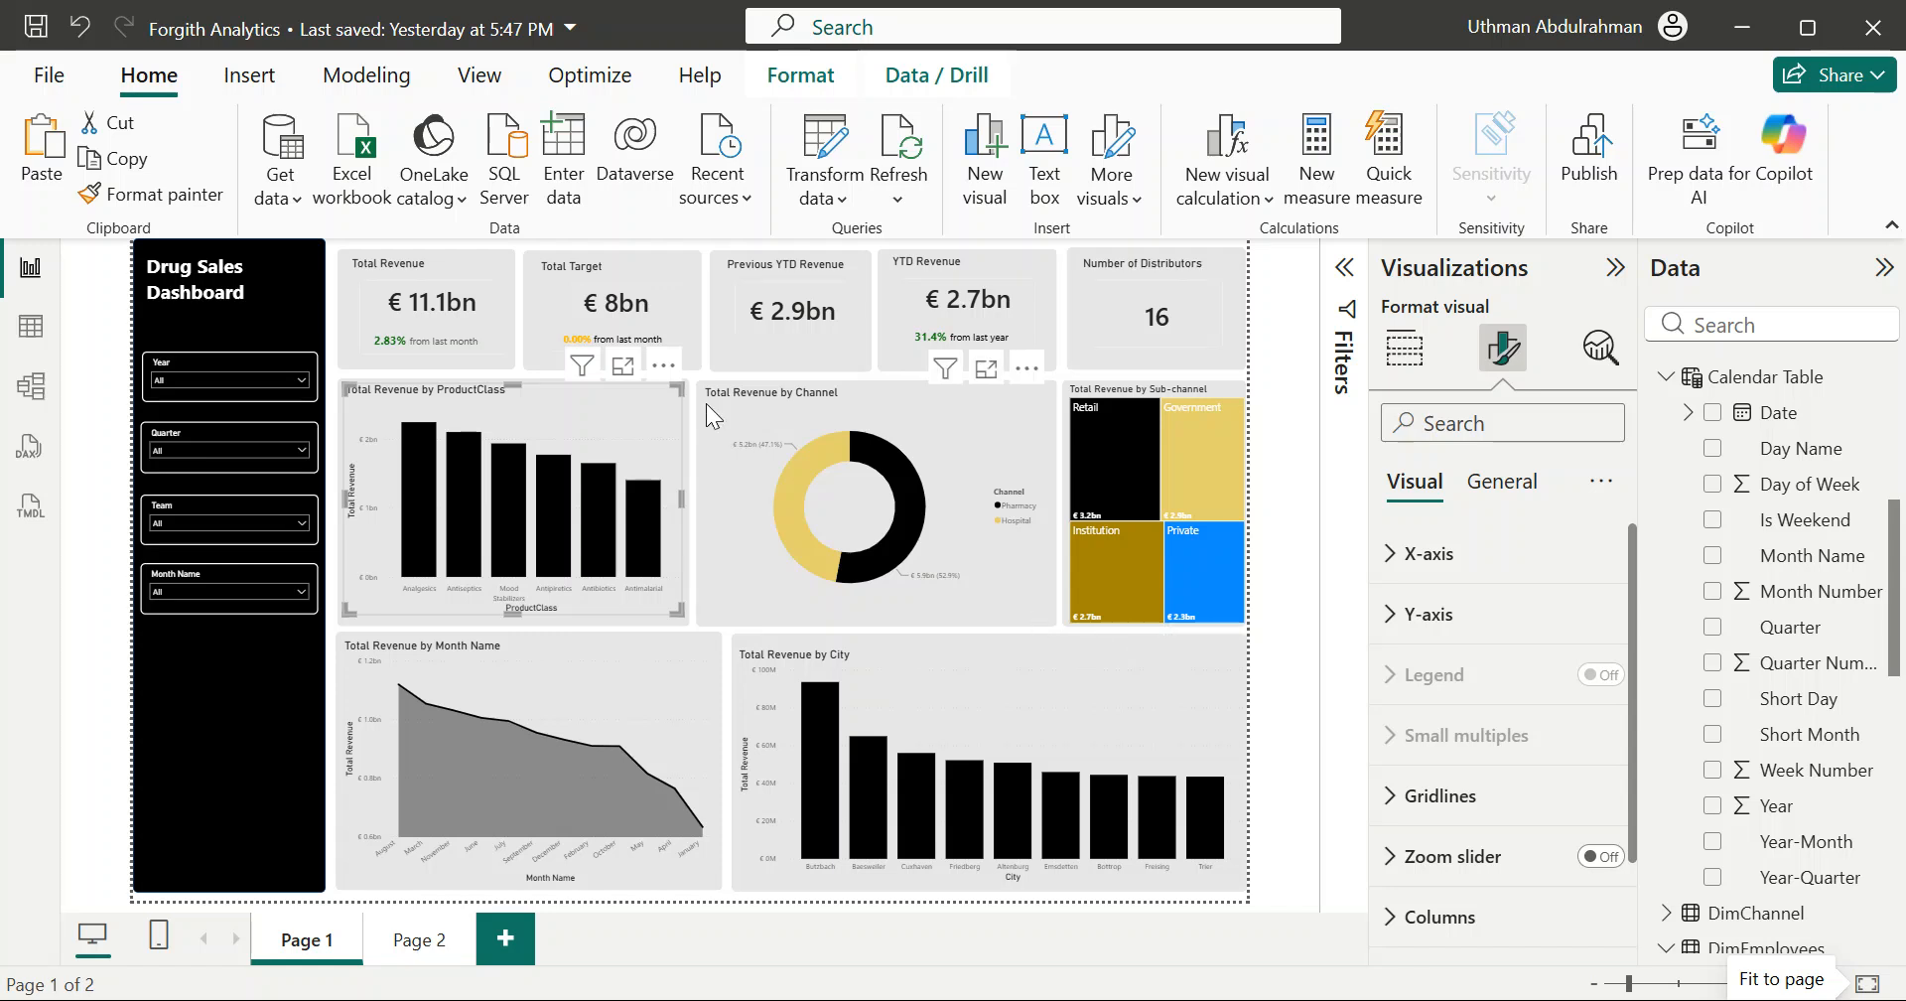
# Step: Select the Total Target card and display the DAX formula of its Total Target measure
pyautogui.click(635, 312)
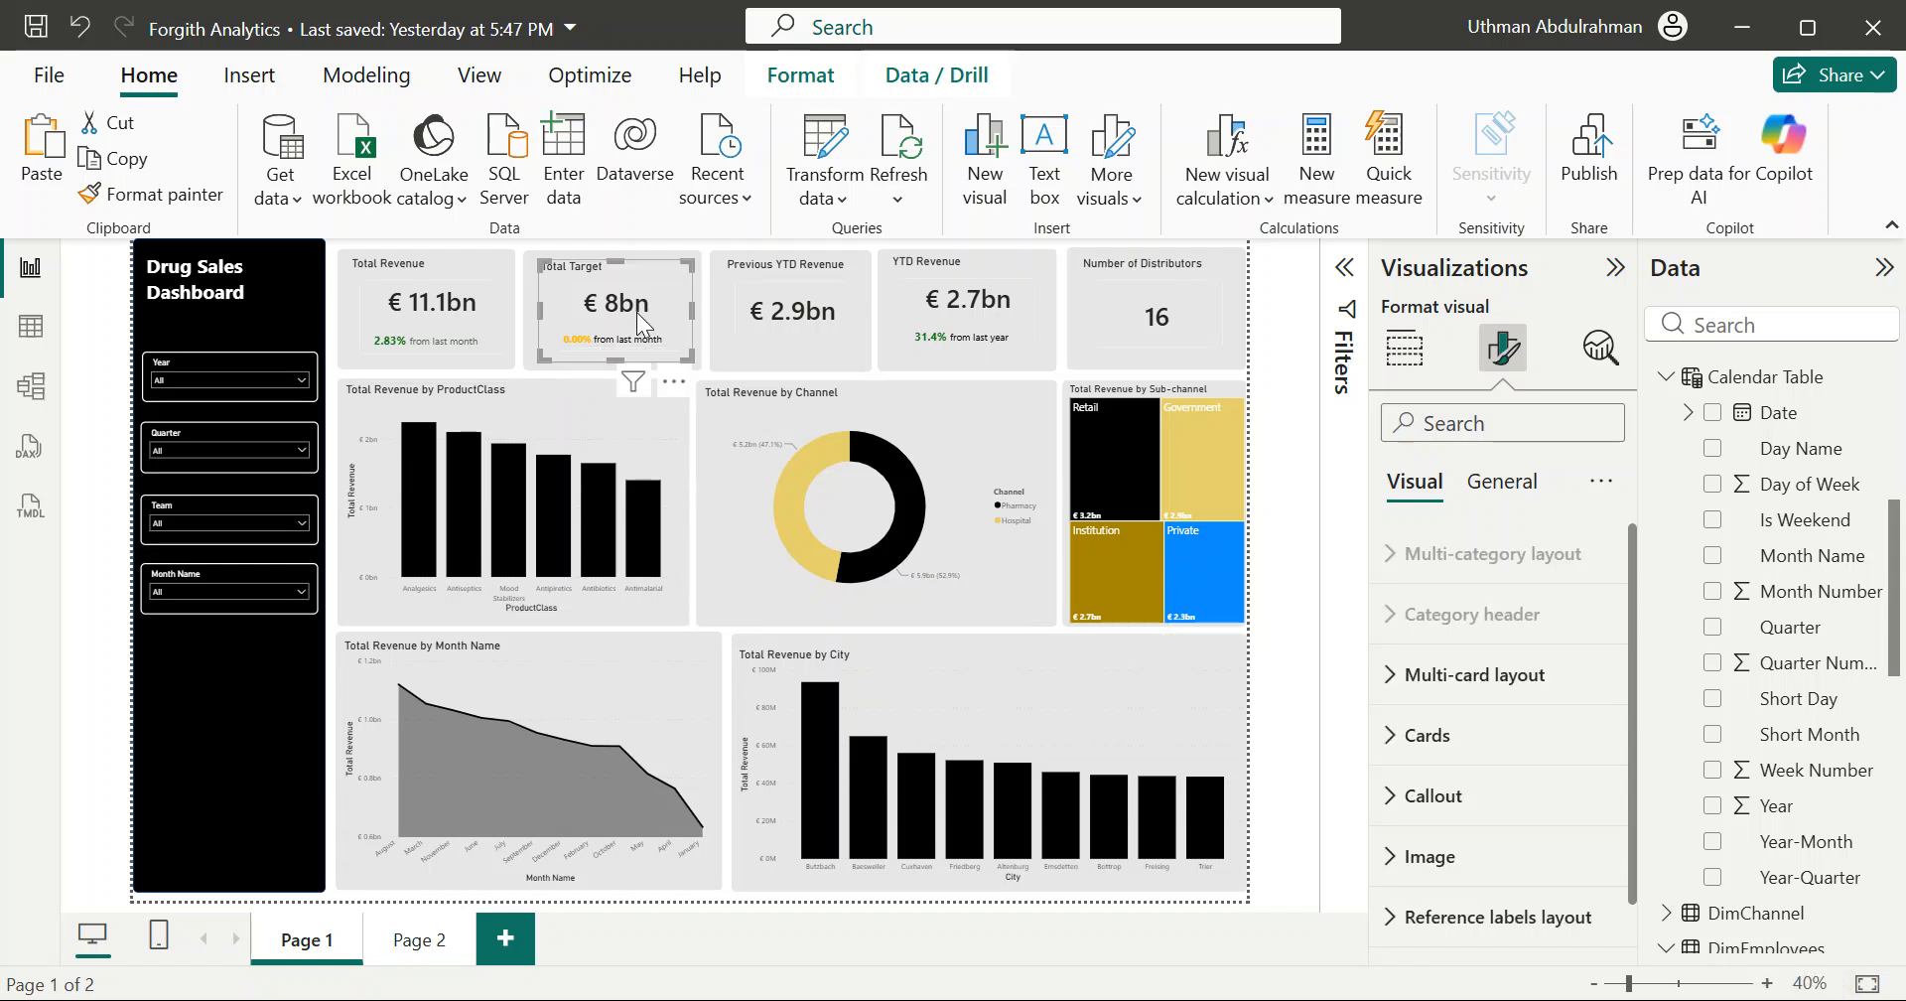
pyautogui.scroll(1, 1795, 722)
pyautogui.scroll(3, 1794, 722)
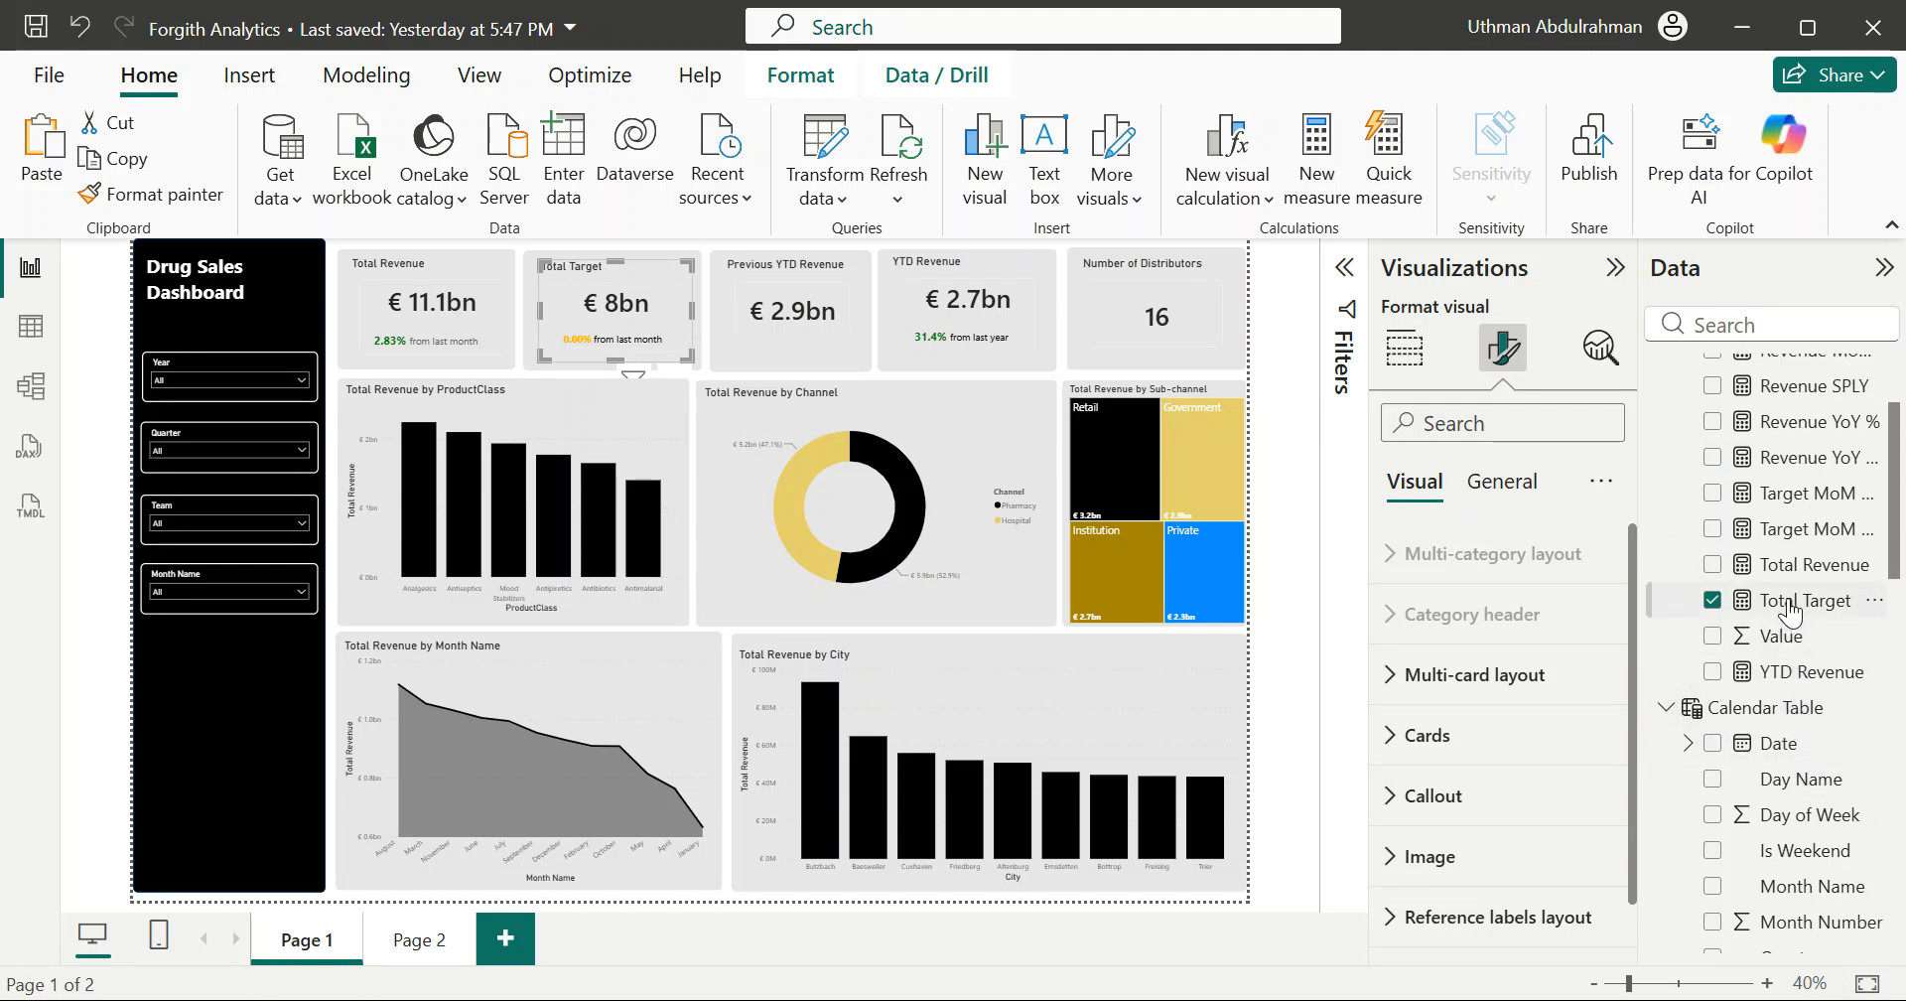
pyautogui.click(1790, 607)
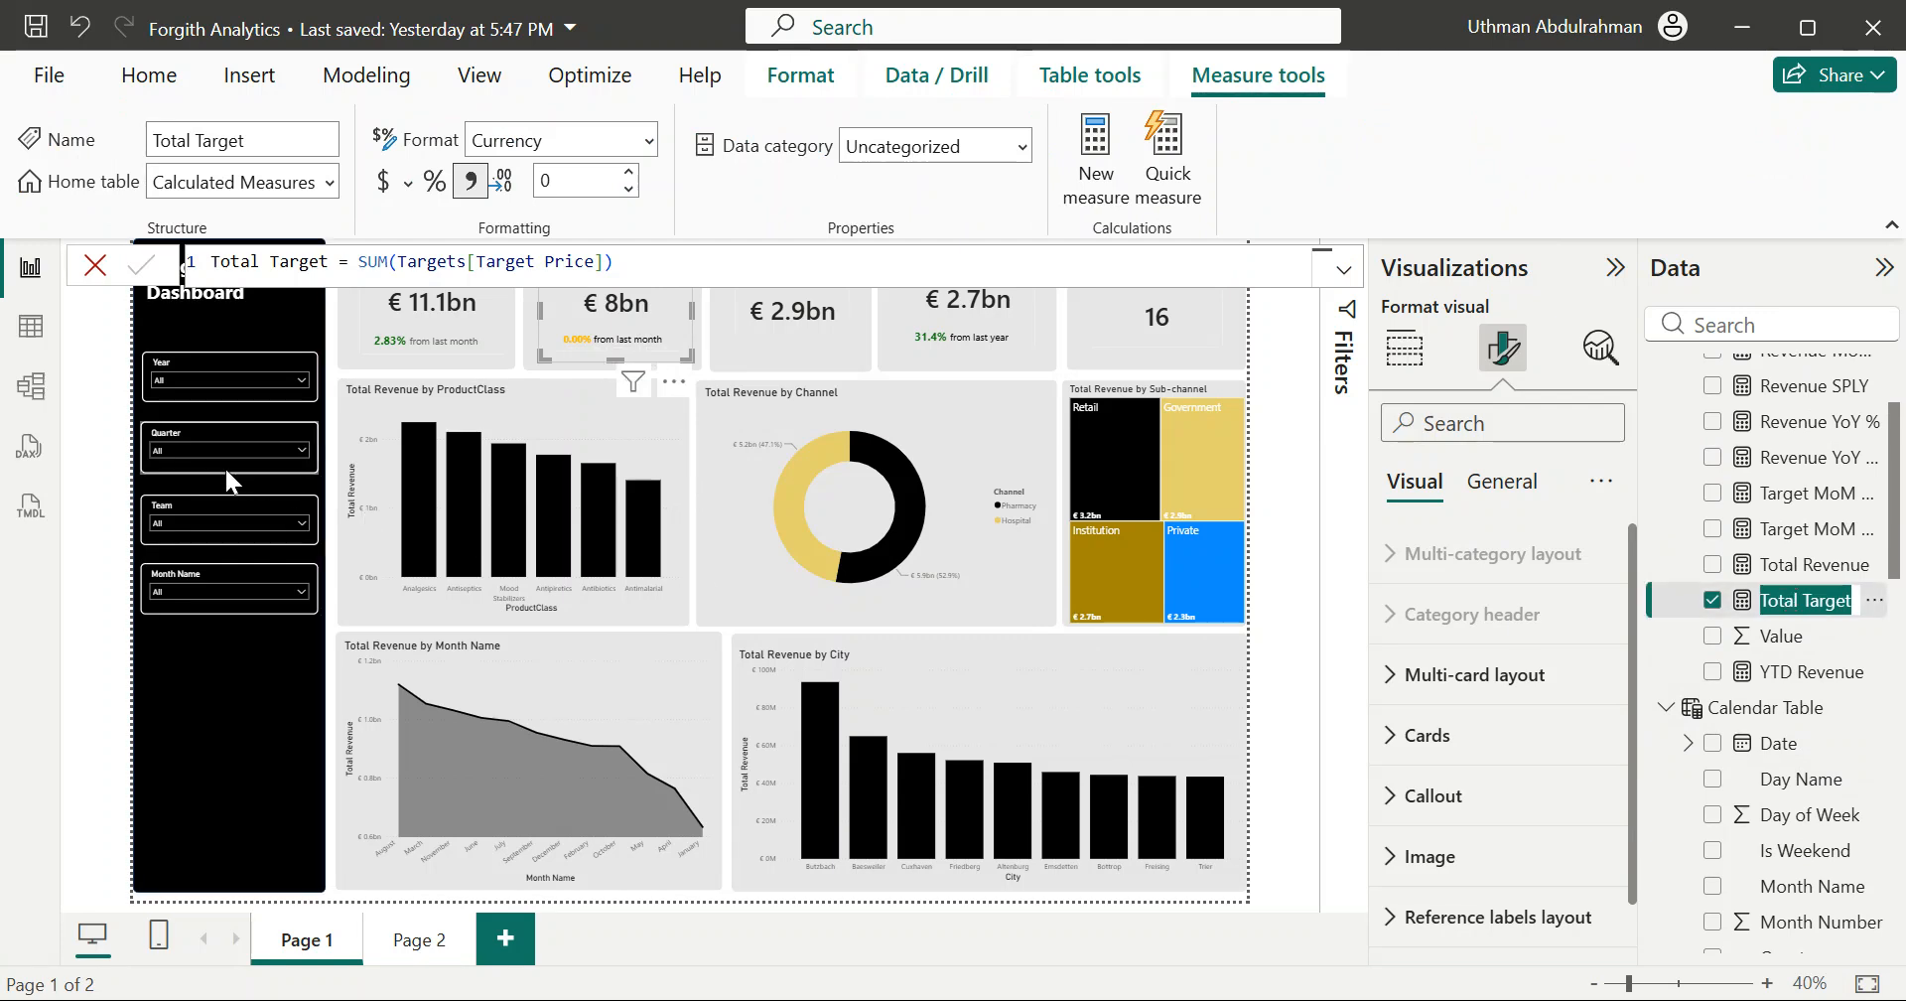
# Step: Test the Year slicer with 2025 and 2024 separately, clear the selection, and close the measure formula
pyautogui.click(287, 383)
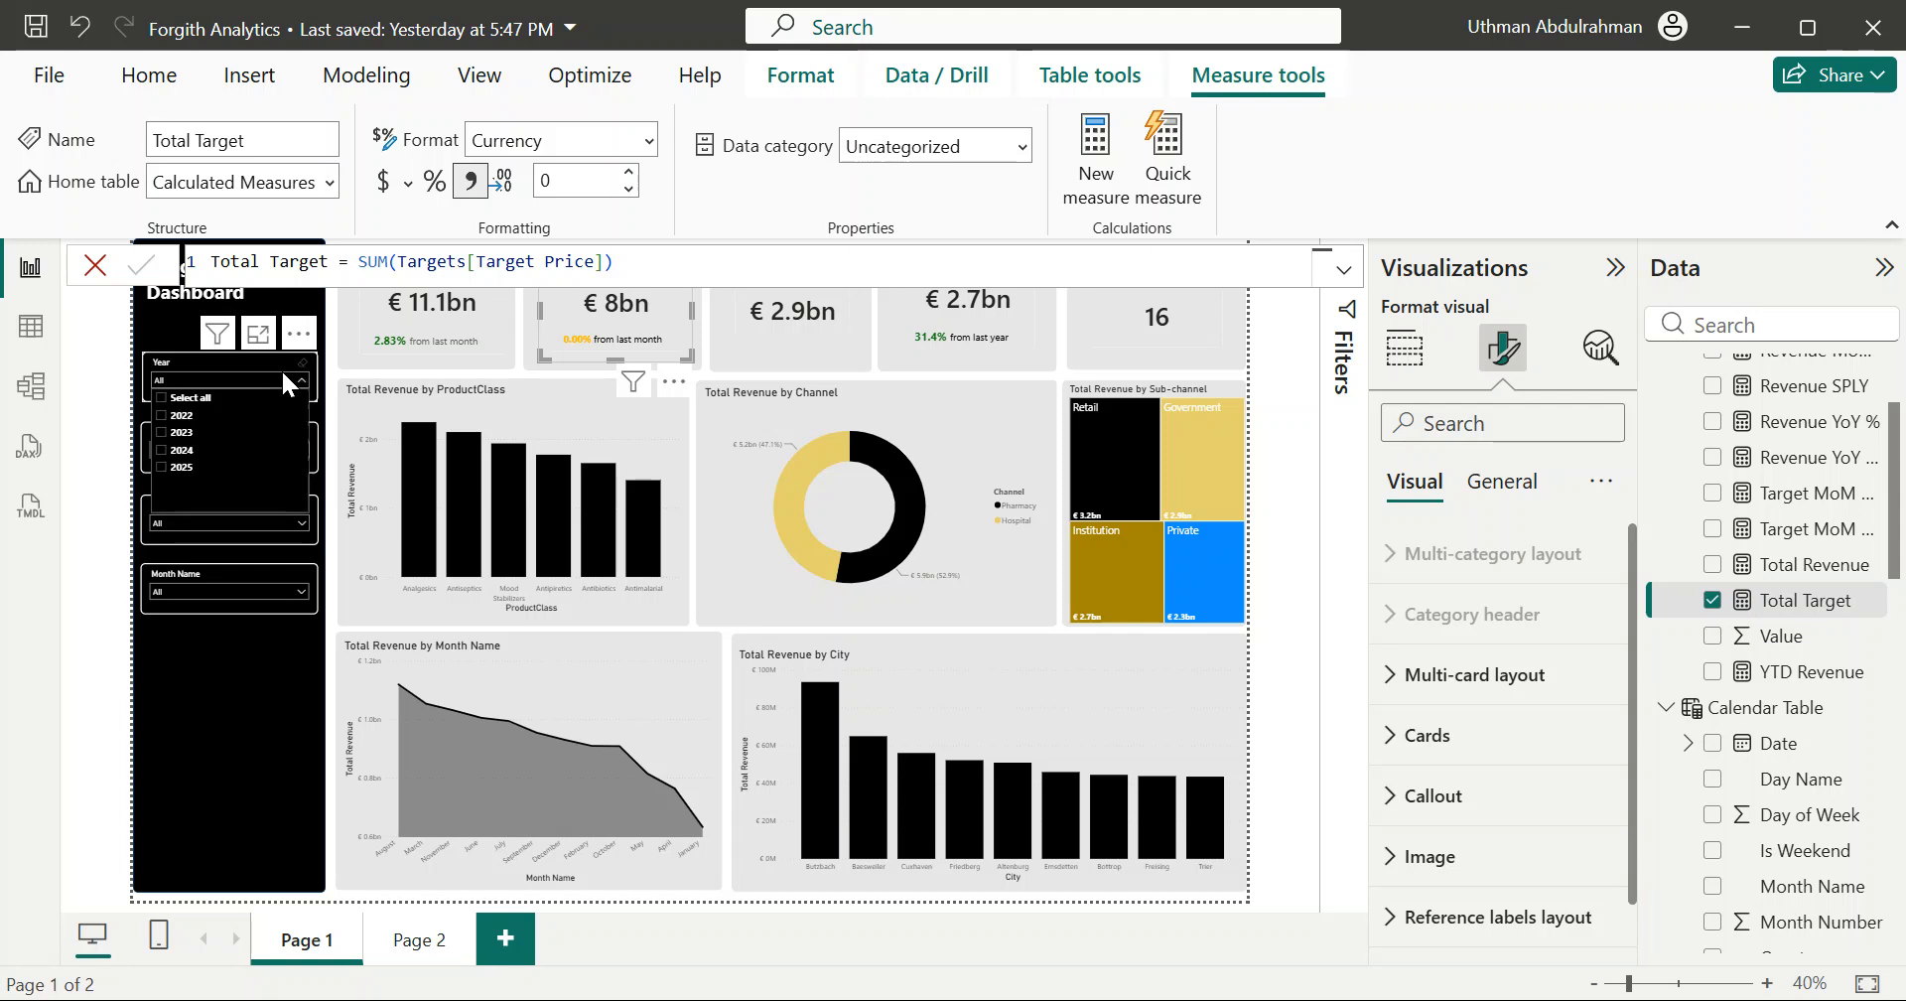
pyautogui.click(164, 471)
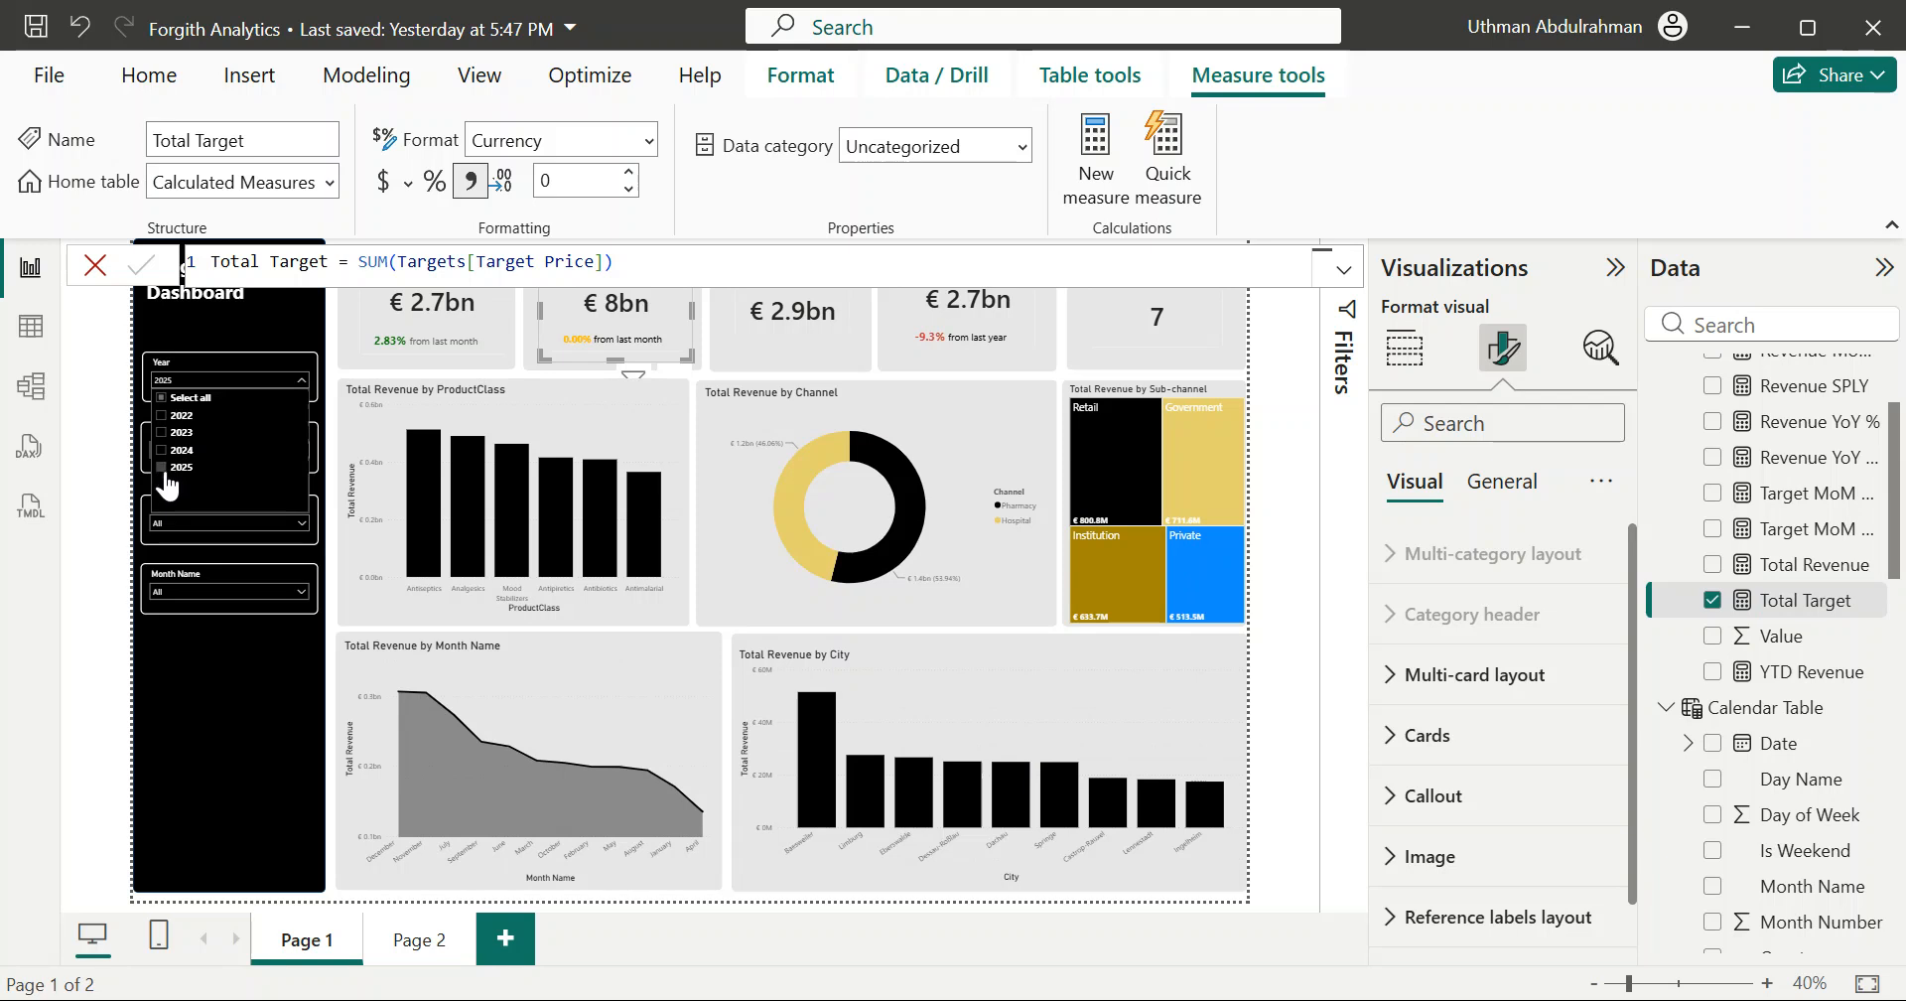
pyautogui.click(165, 473)
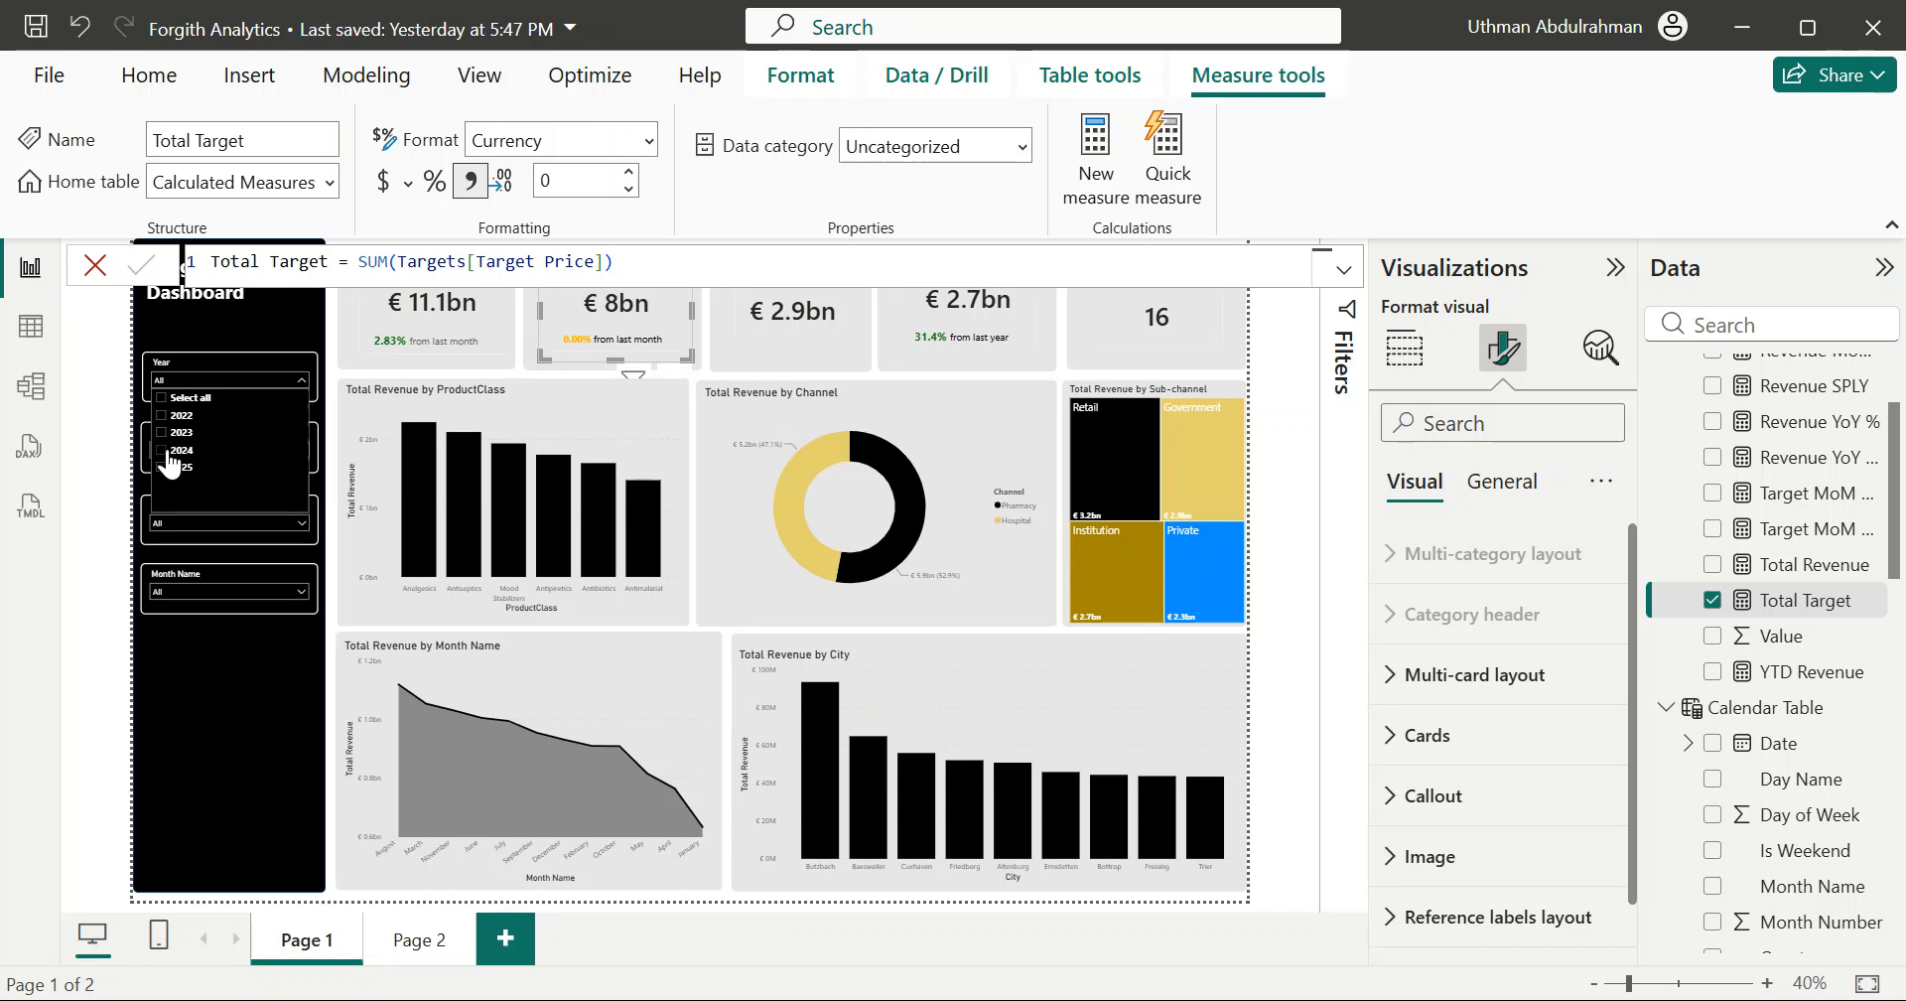
pyautogui.click(165, 452)
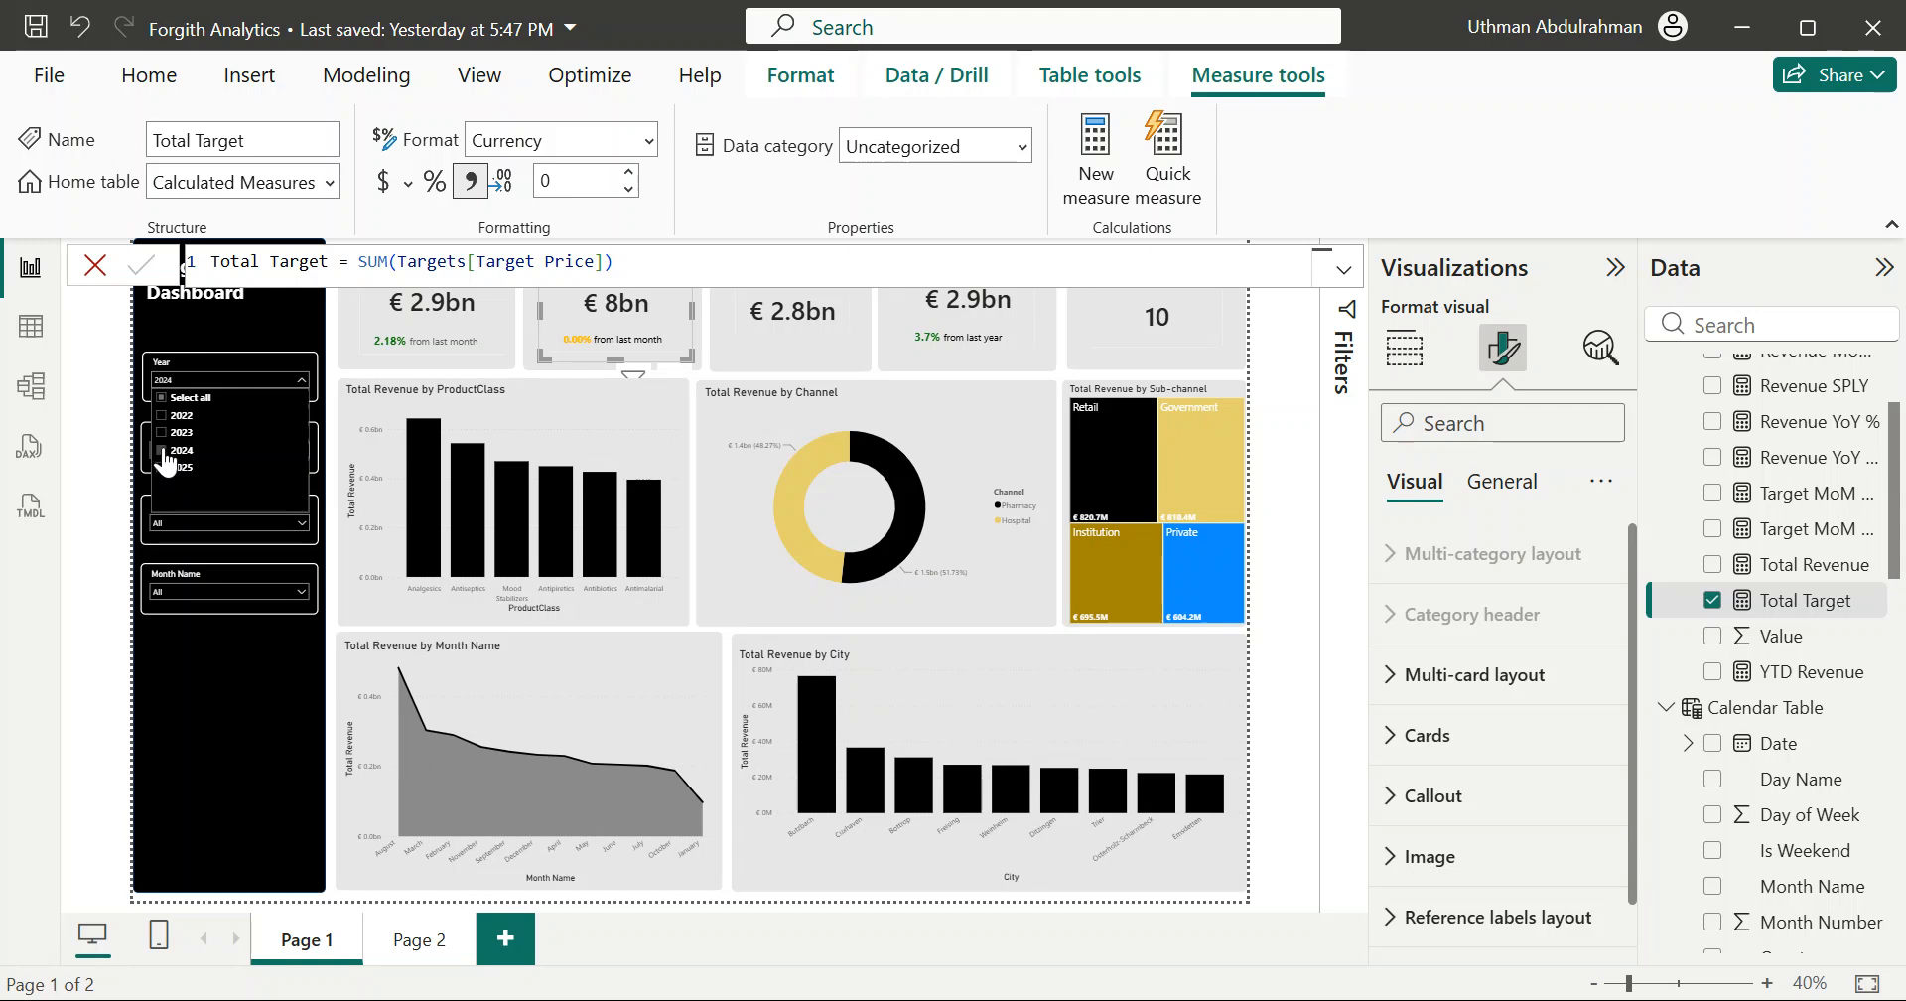
pyautogui.click(164, 451)
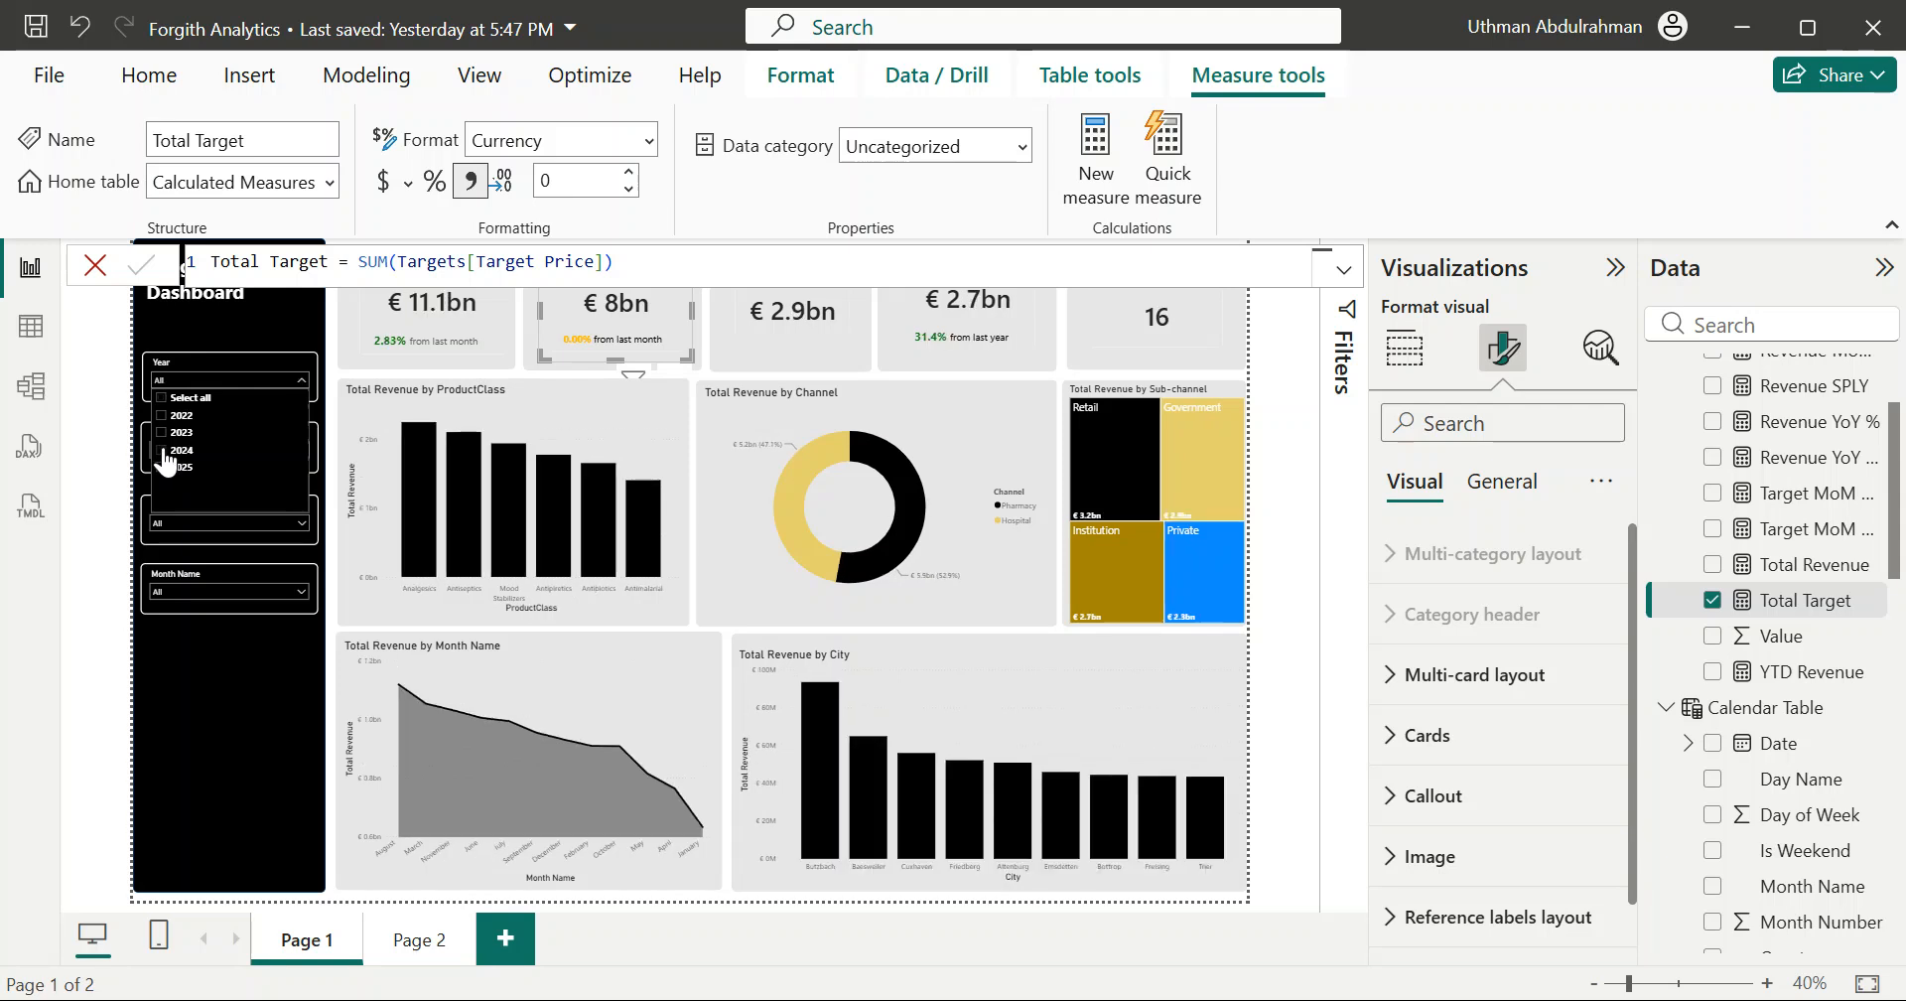
pyautogui.click(205, 377)
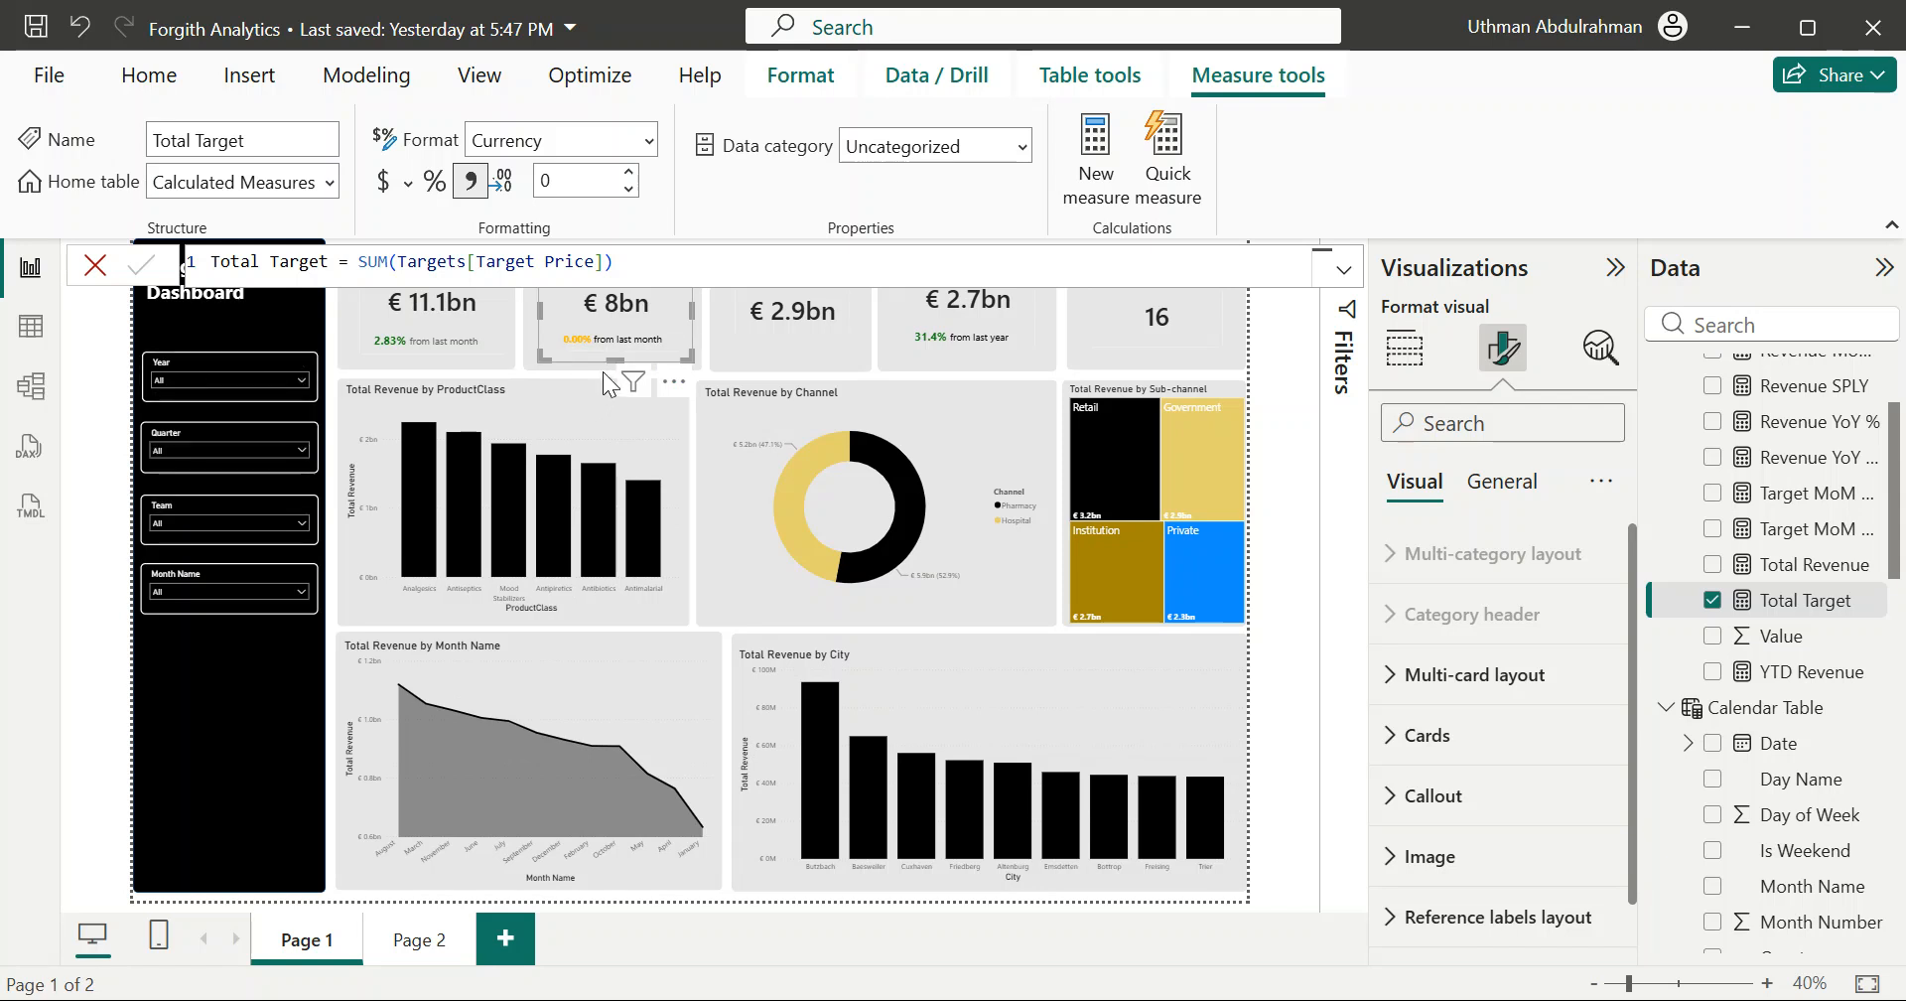
pyautogui.click(95, 266)
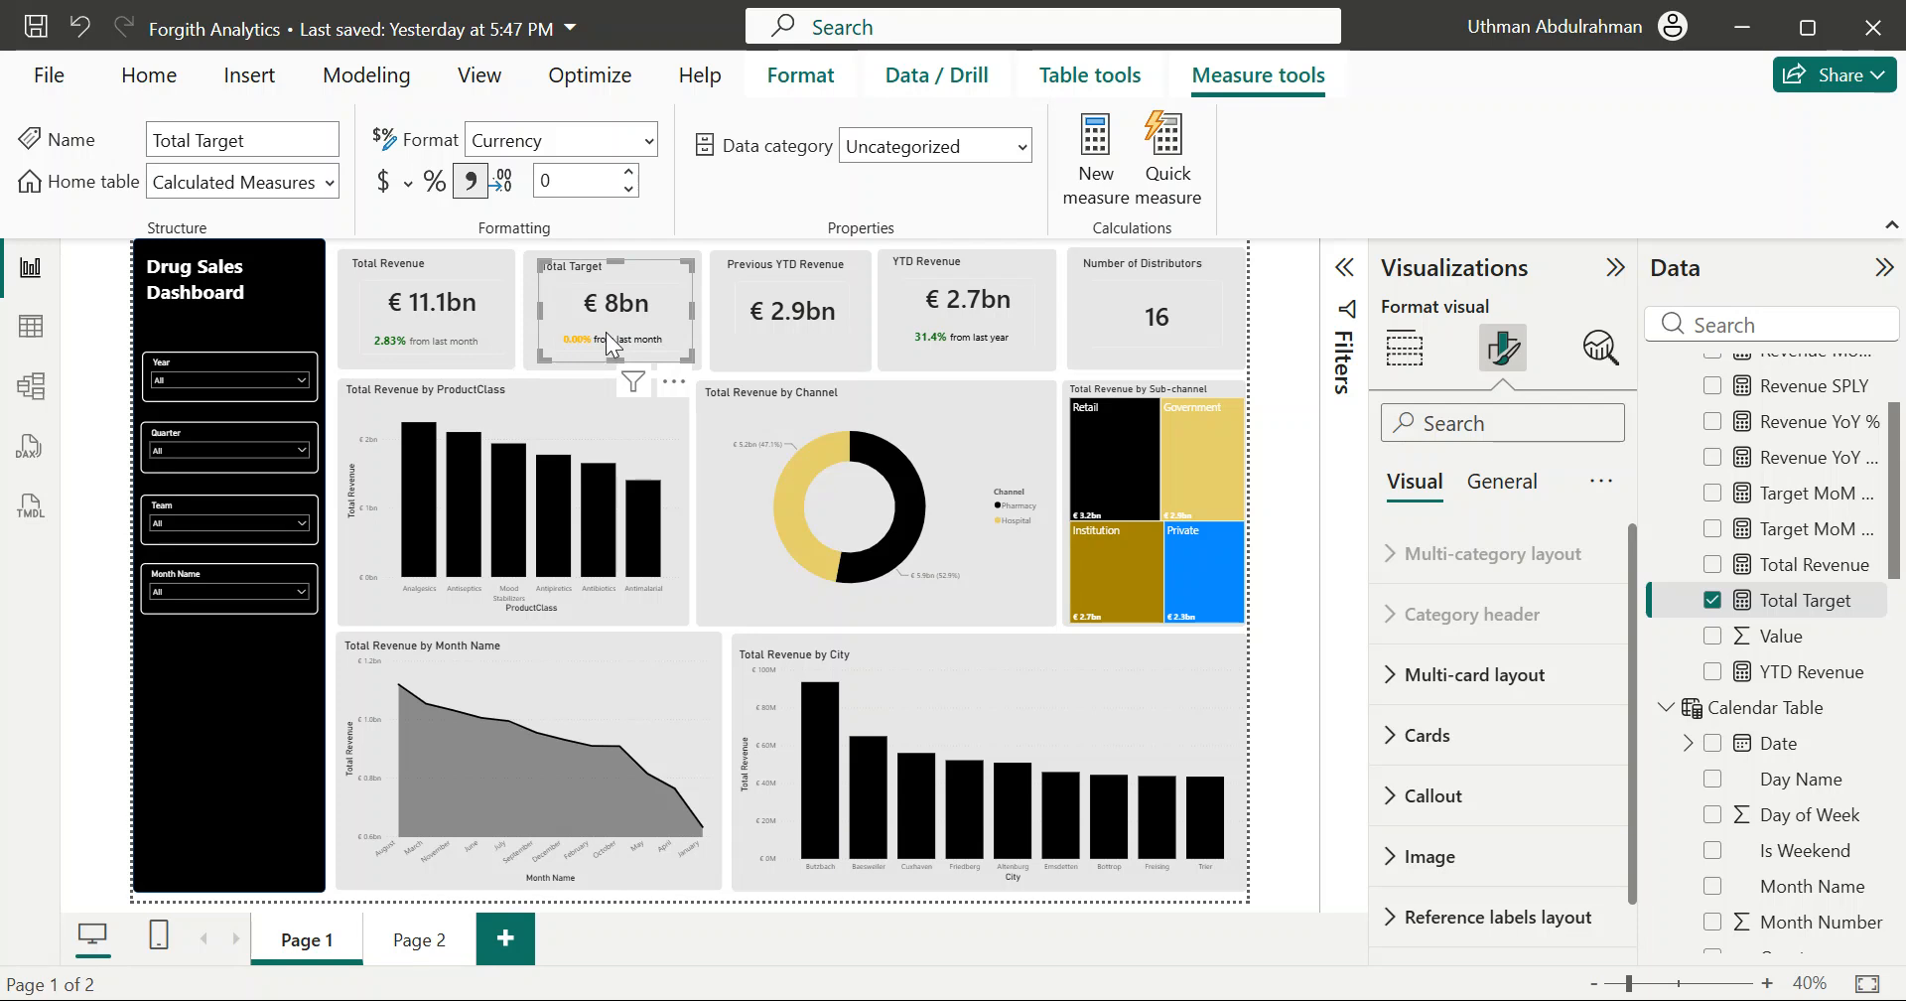
# Step: Recheck the Total Target card with the Year slicer set to 2024, clearing the selection after the check
pyautogui.click(256, 375)
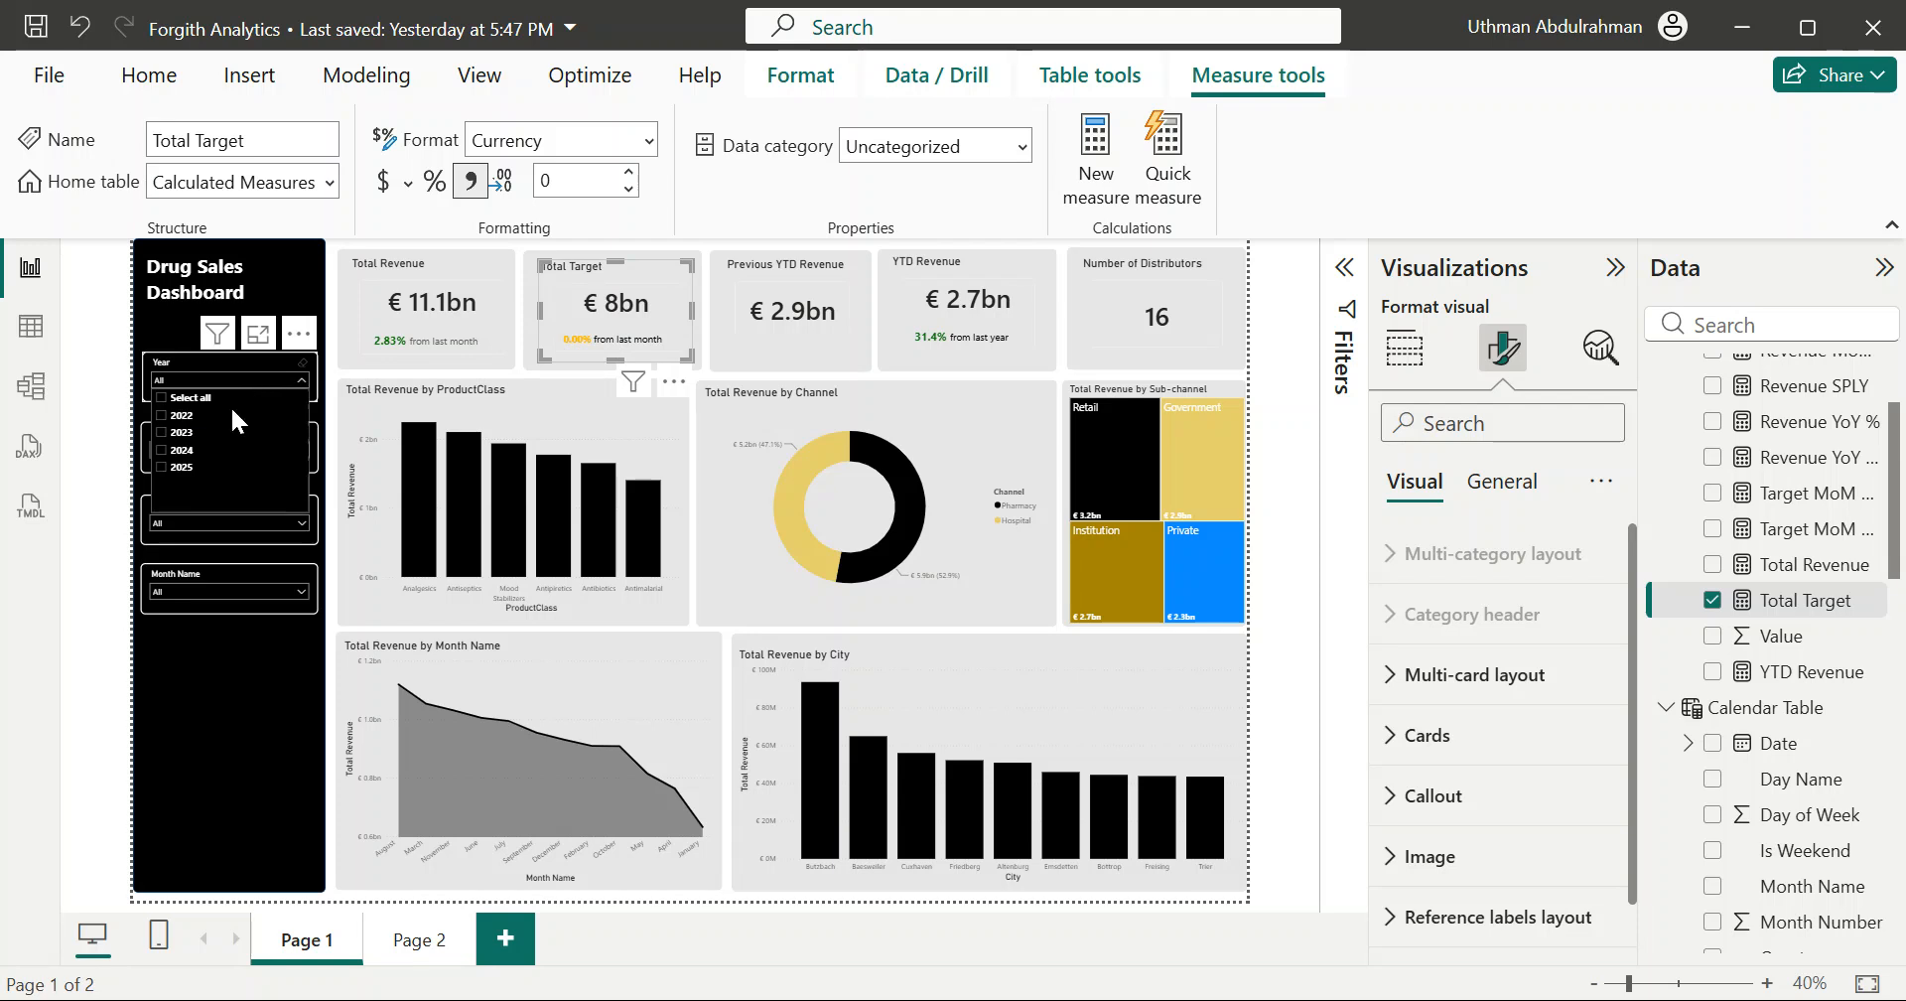
pyautogui.click(164, 459)
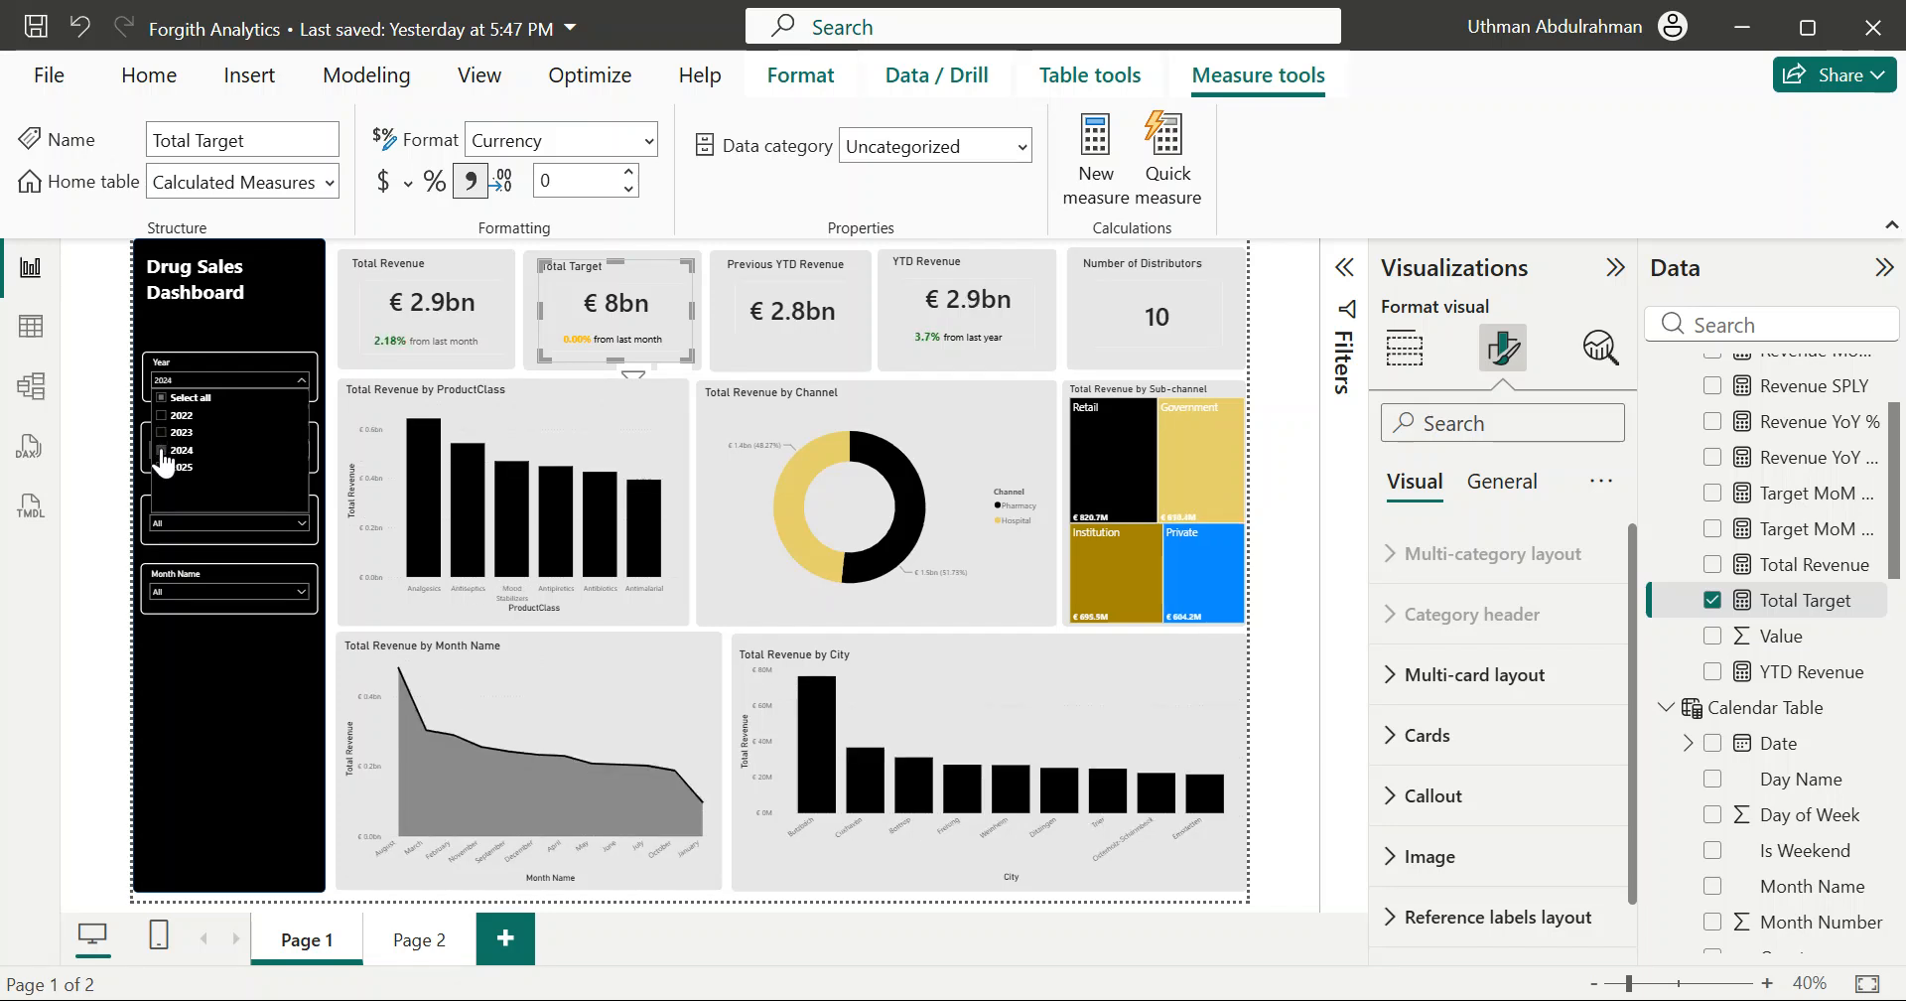
pyautogui.click(164, 460)
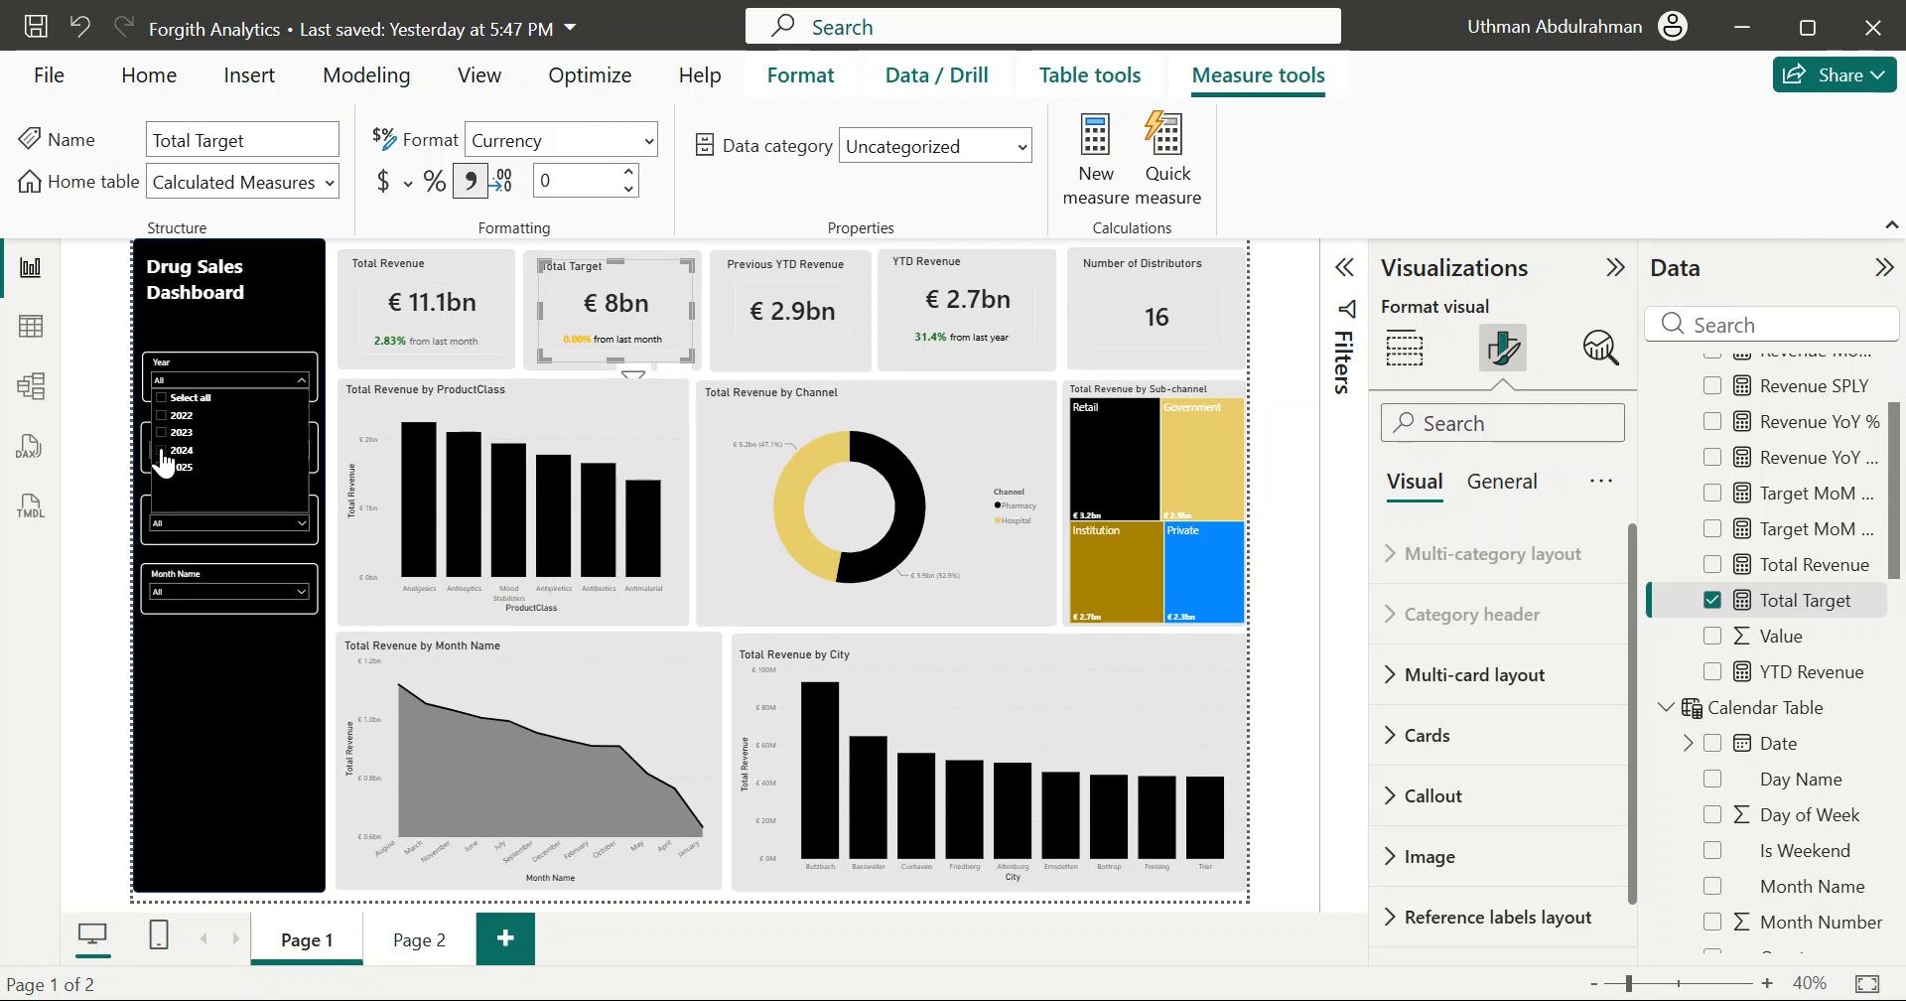
pyautogui.click(207, 371)
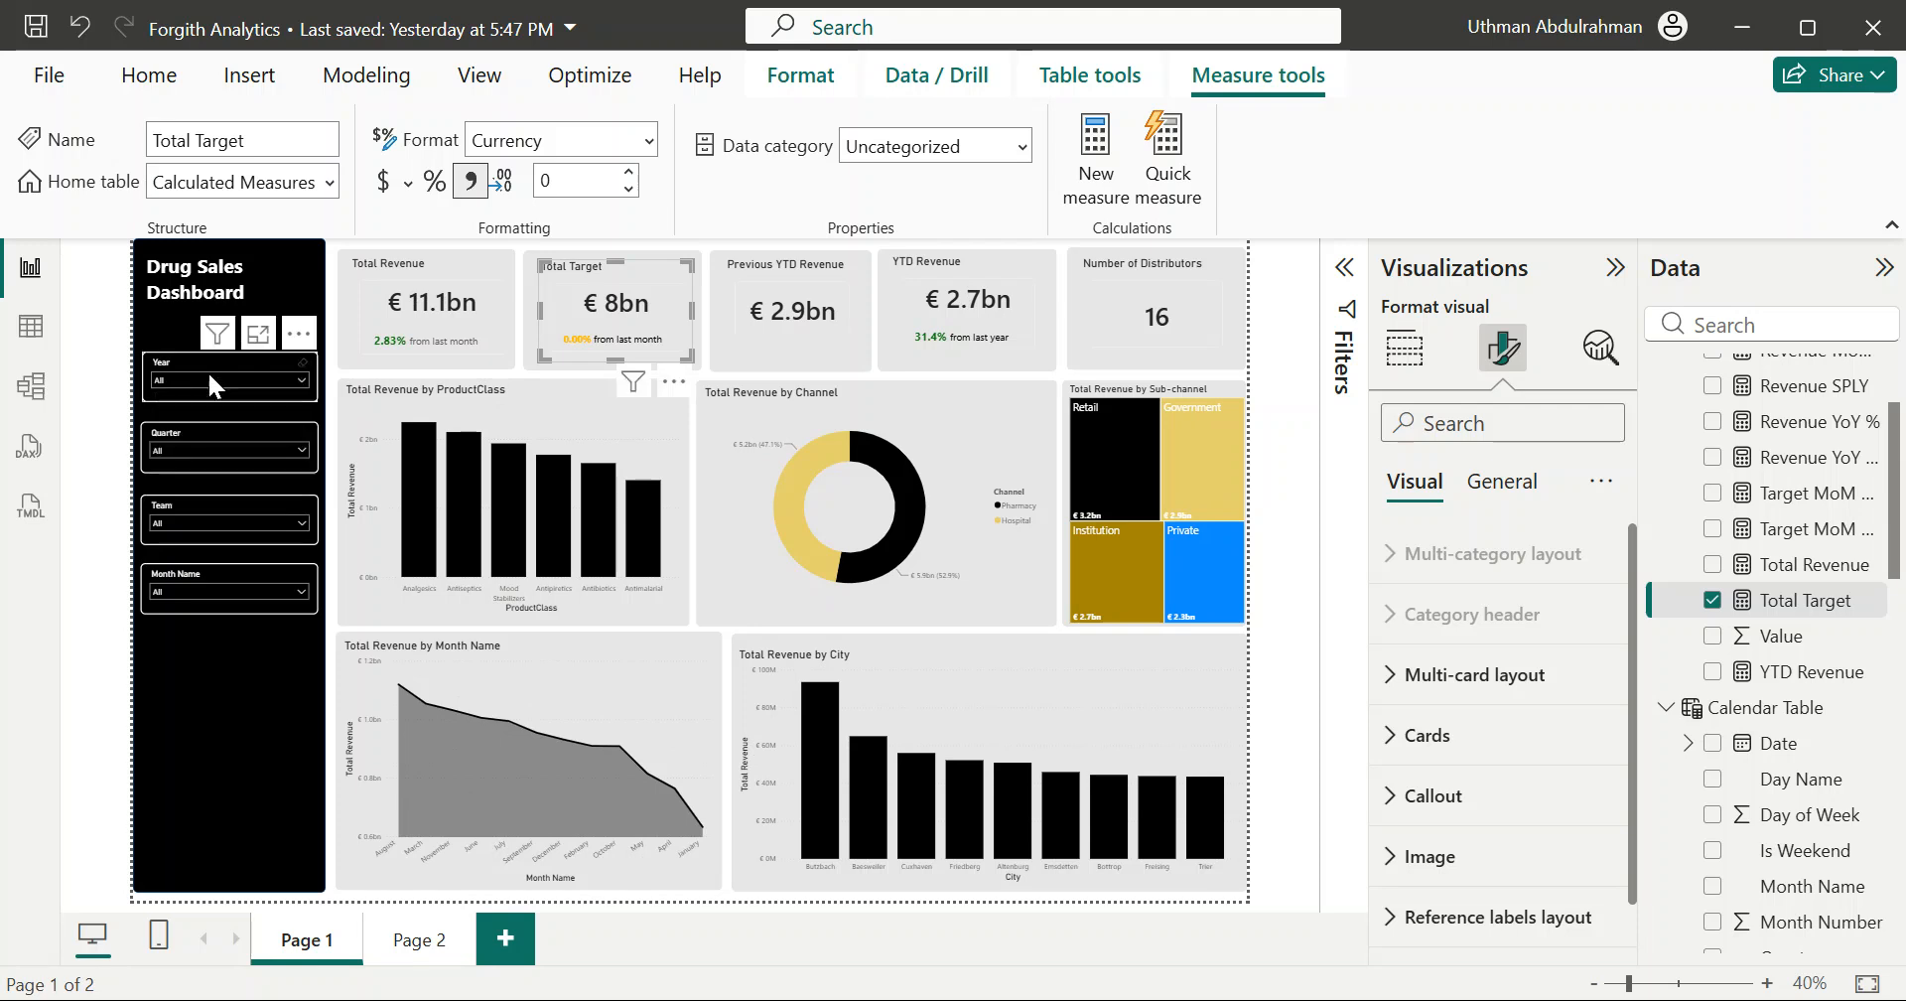
# Step: Examine the rows of the Targets table, including its Month, Year and Target Price columns, in the table view
pyautogui.click(31, 331)
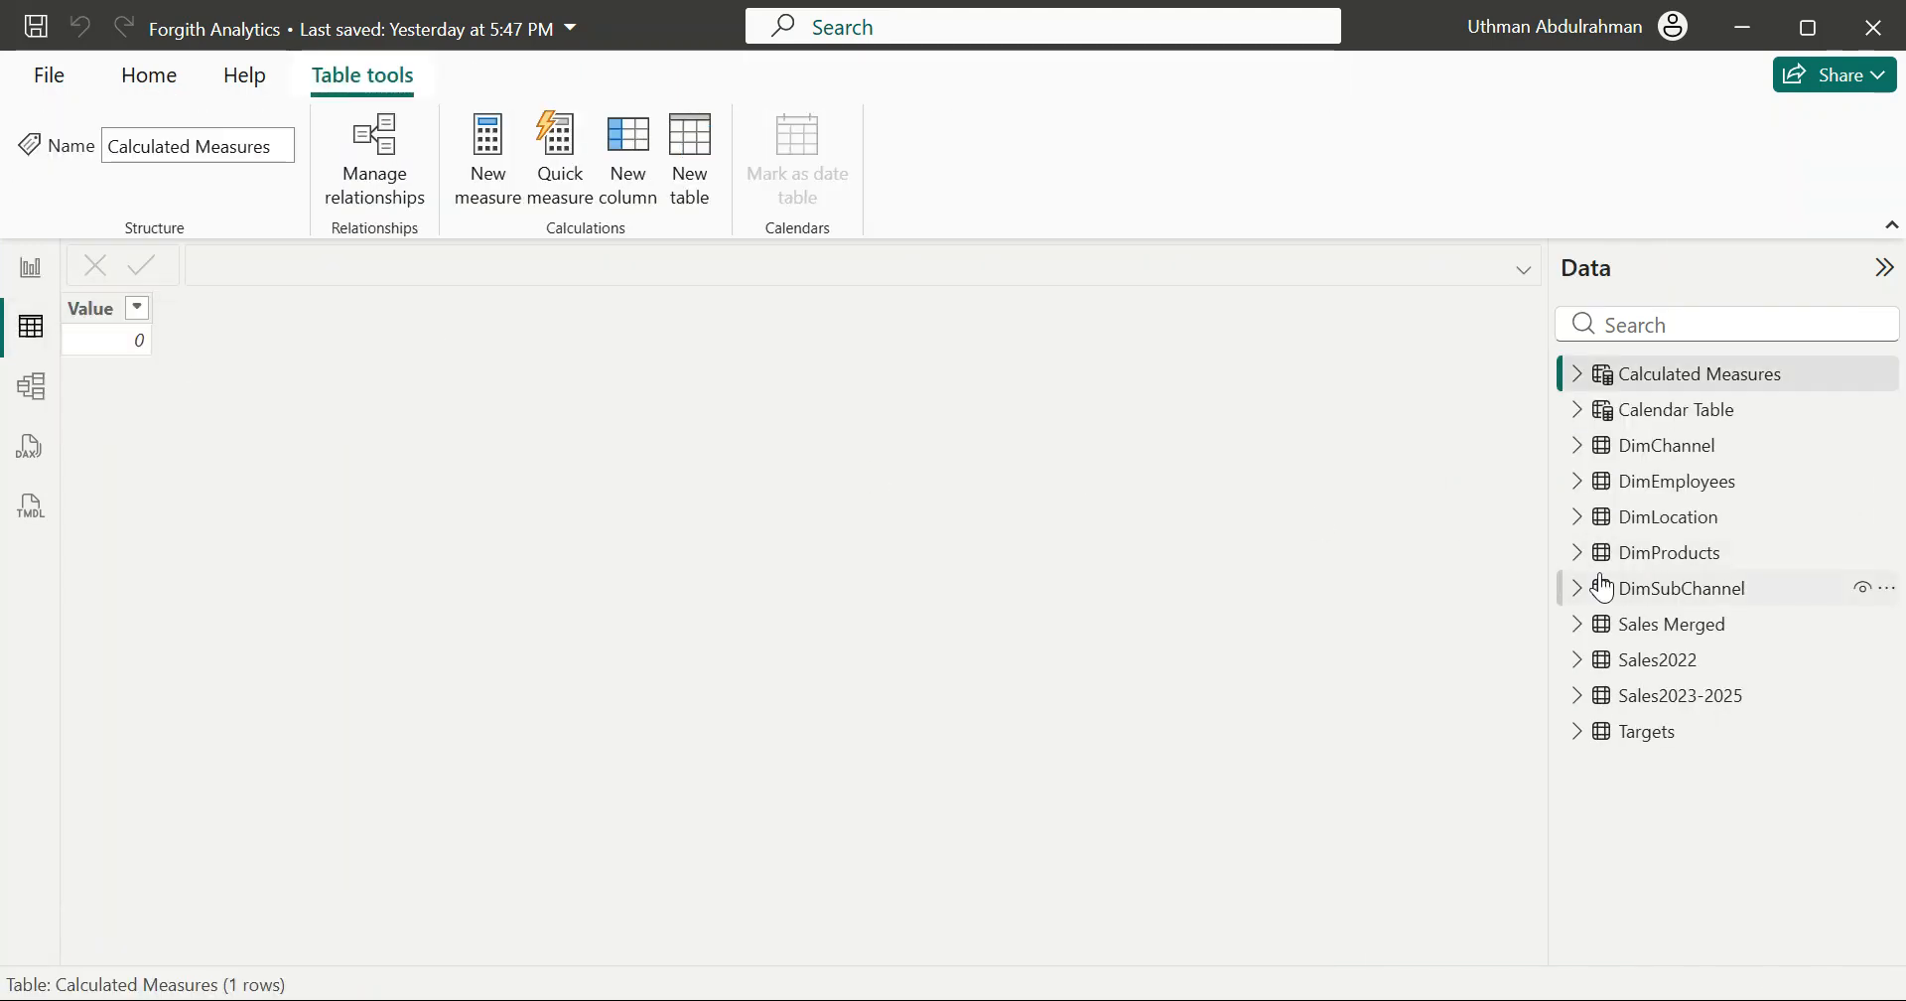
pyautogui.click(1631, 733)
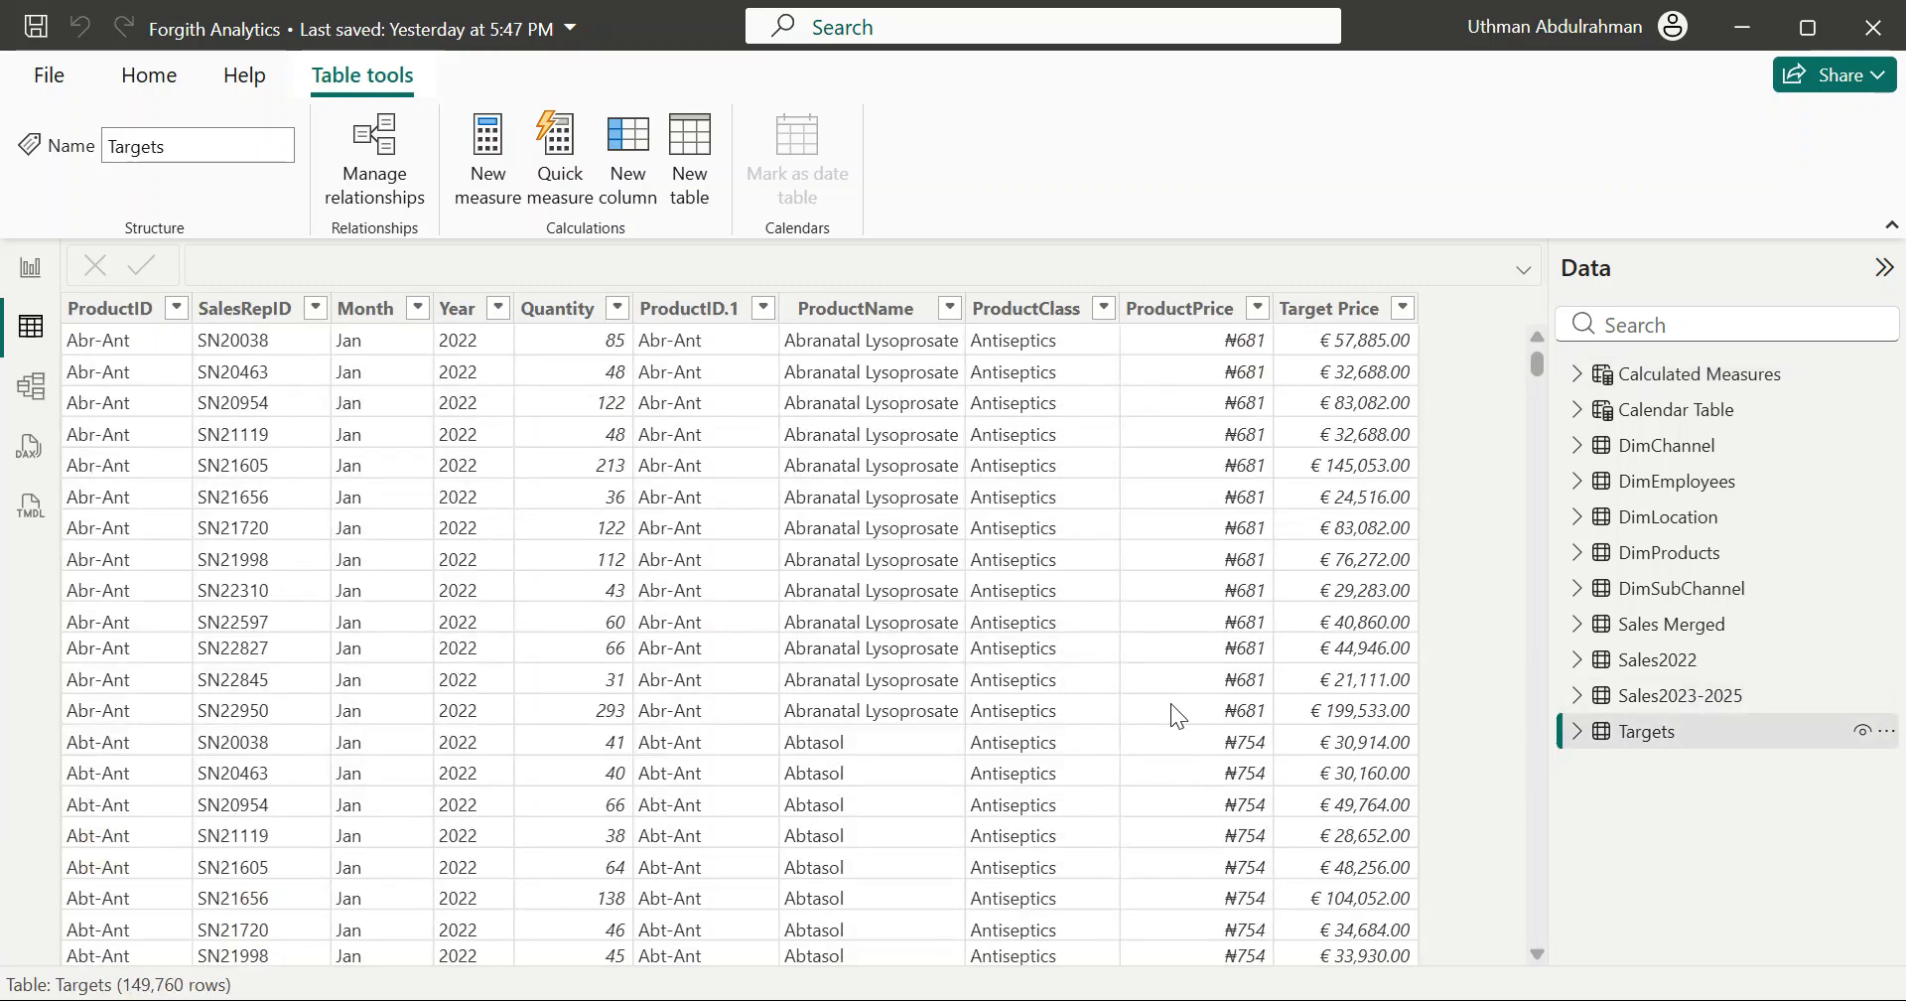
pyautogui.scroll(-10, 1170, 702)
pyautogui.scroll(-1, 1170, 703)
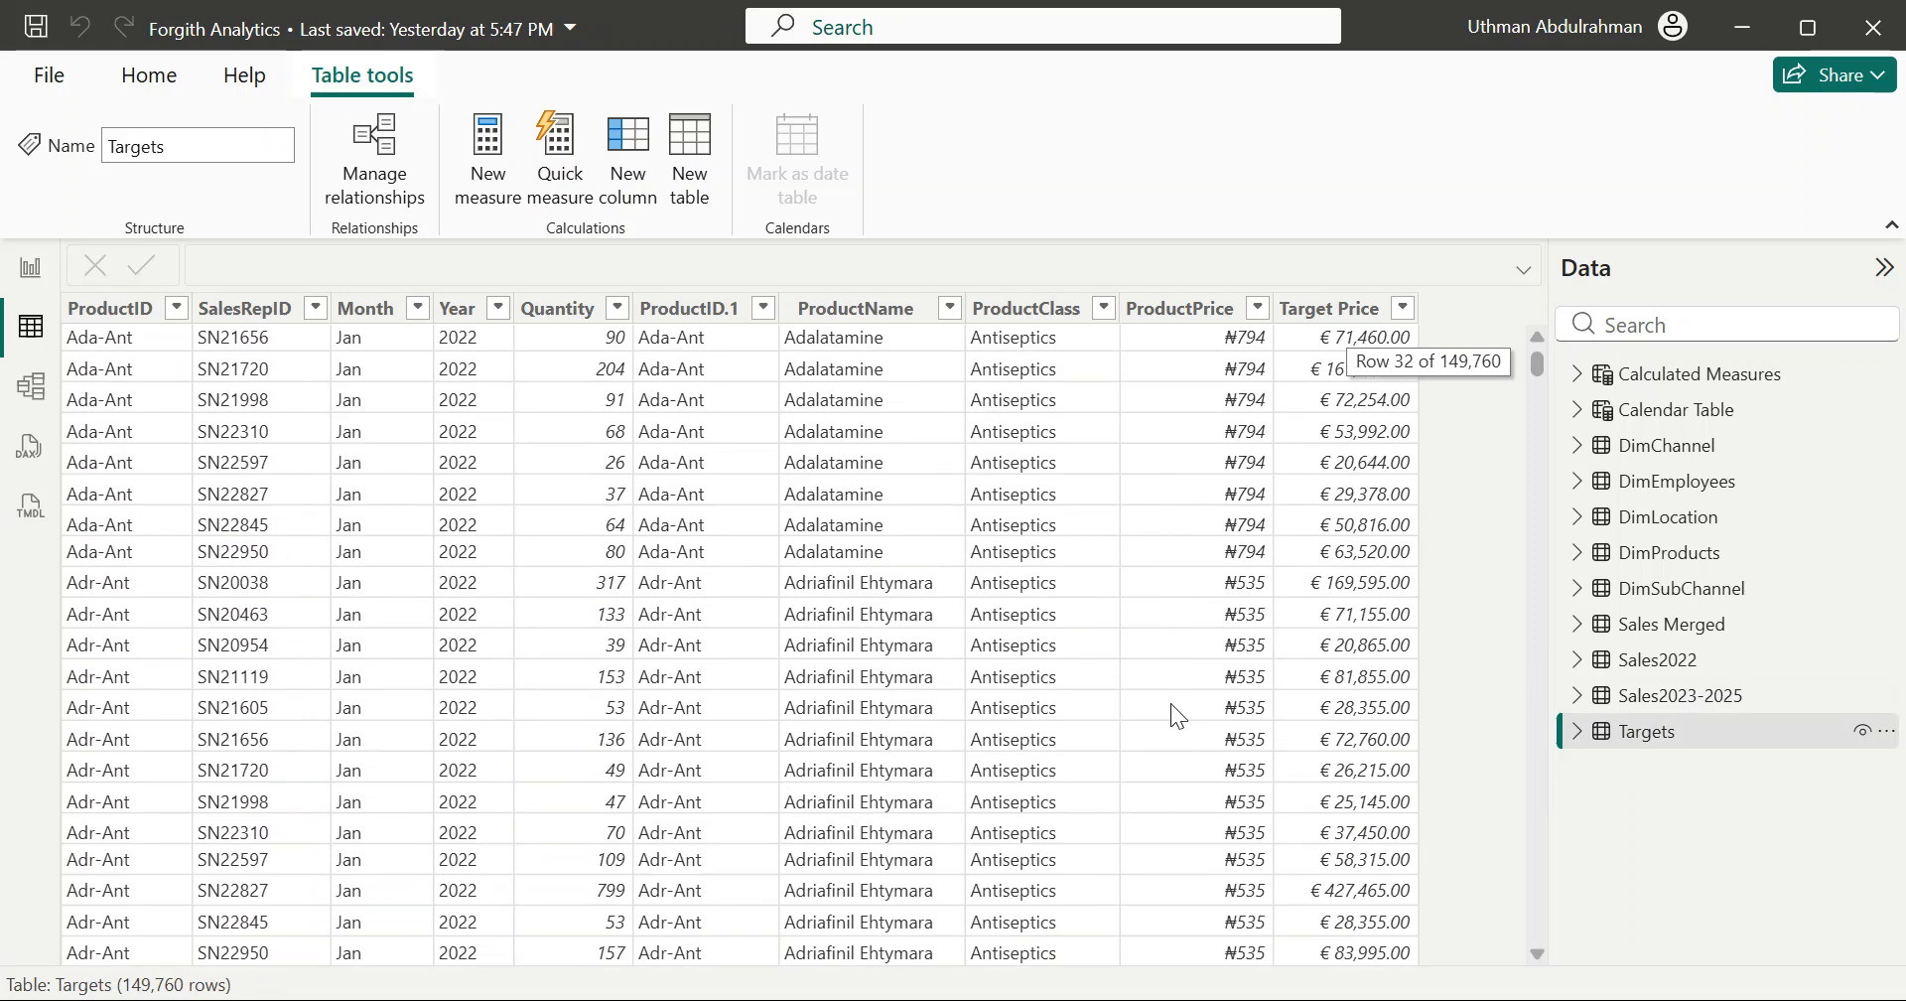
pyautogui.scroll(-5, 1171, 702)
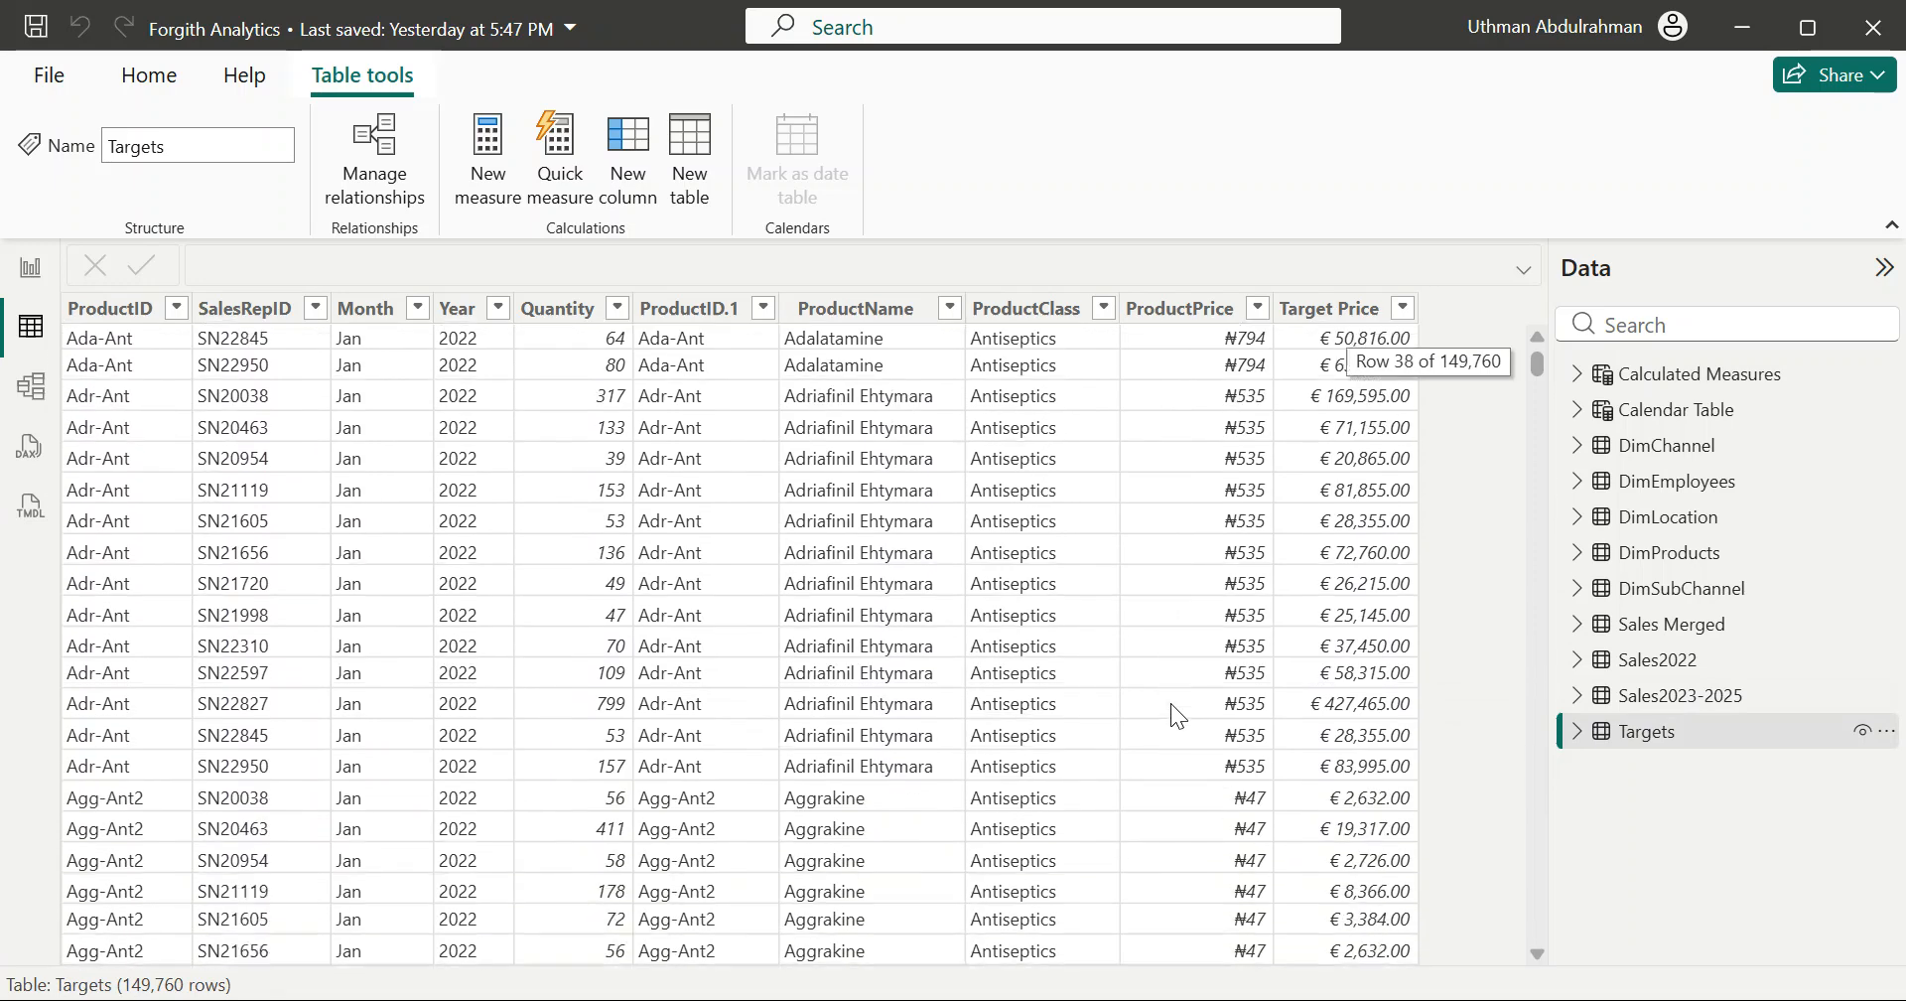
pyautogui.scroll(11, 1170, 703)
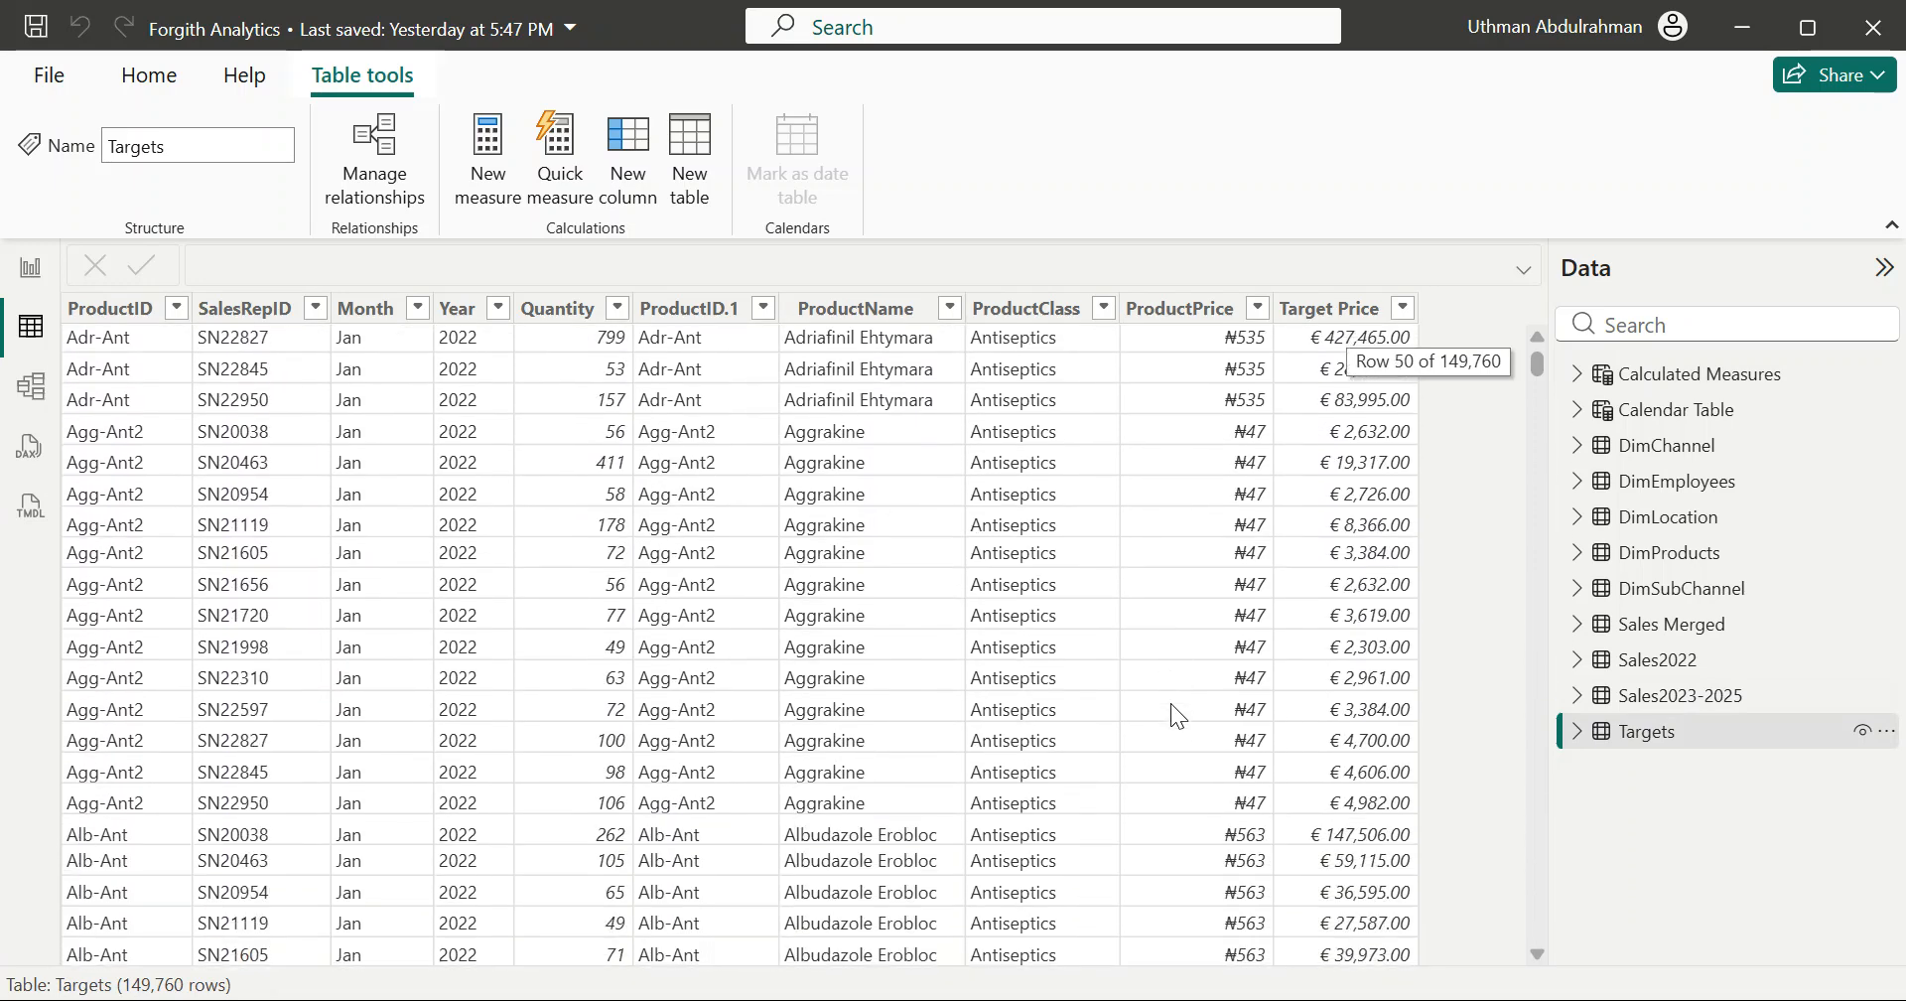
pyautogui.scroll(4, 1171, 703)
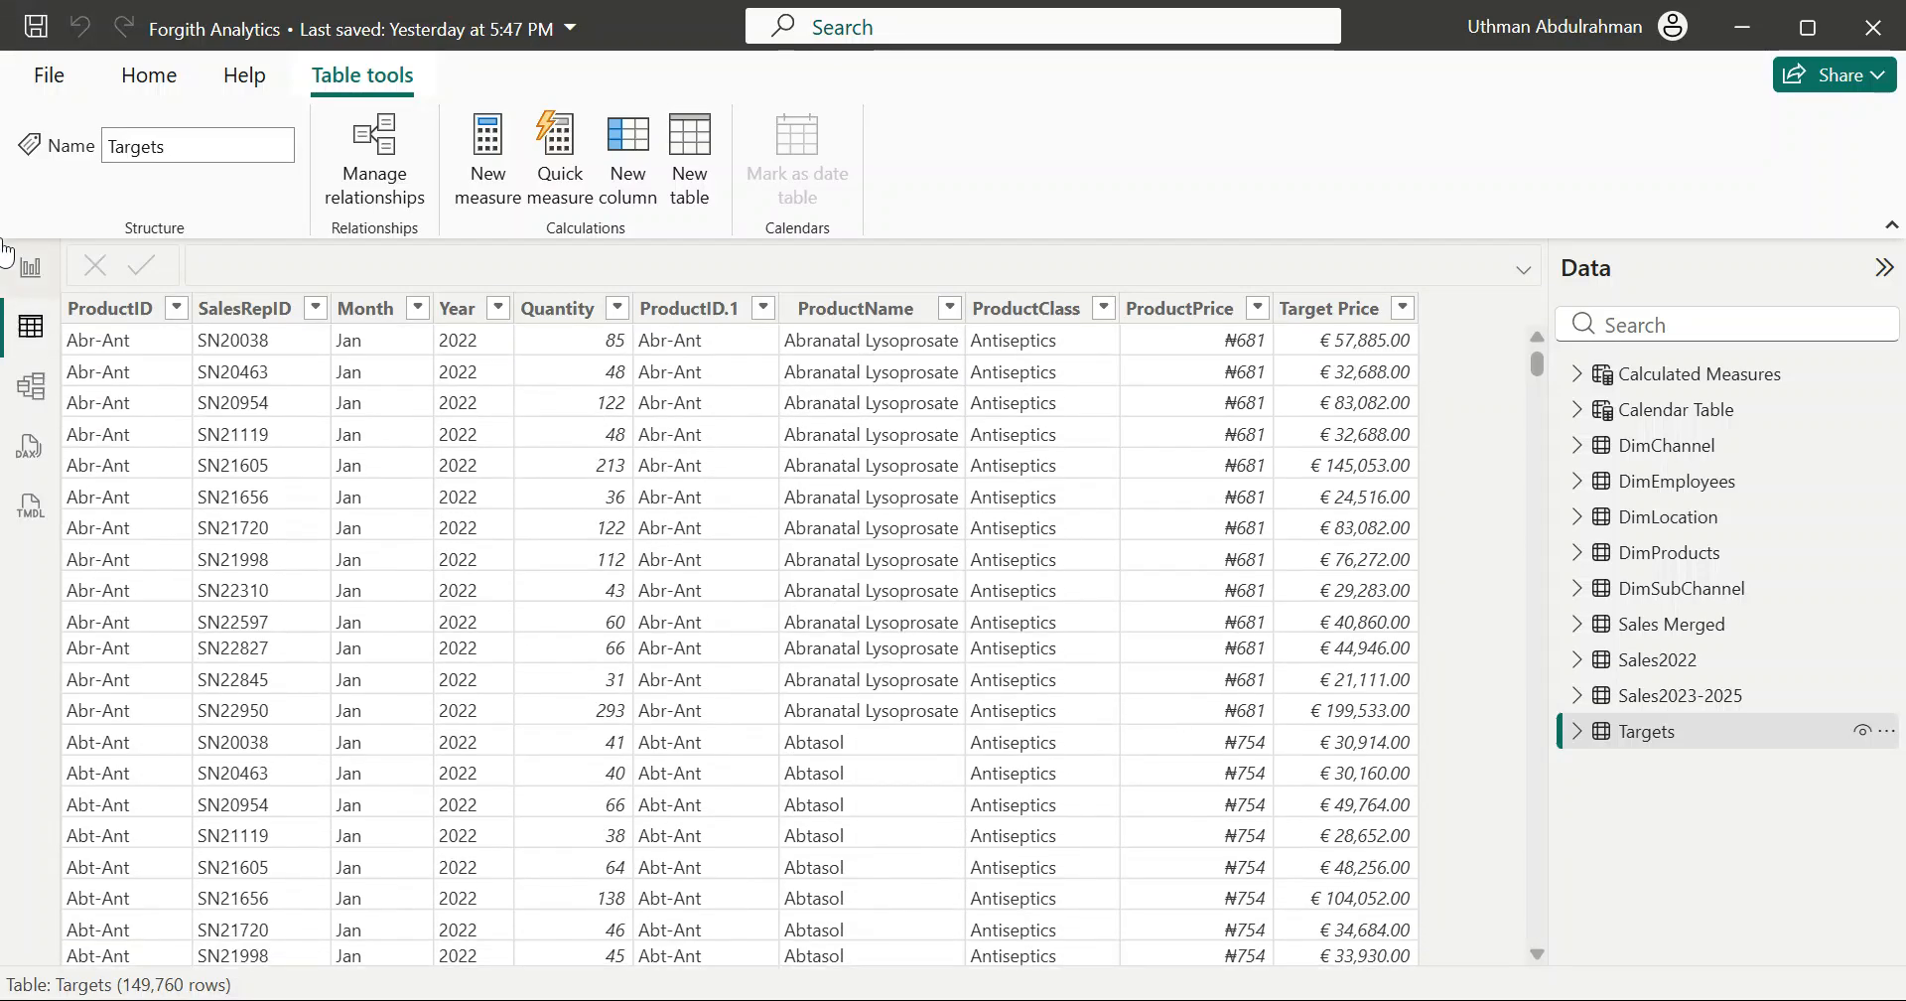
# Step: Return to the report and compare the cards with Year filtered to 2023, 2024 and 2022, and clear the filter
pyautogui.click(33, 268)
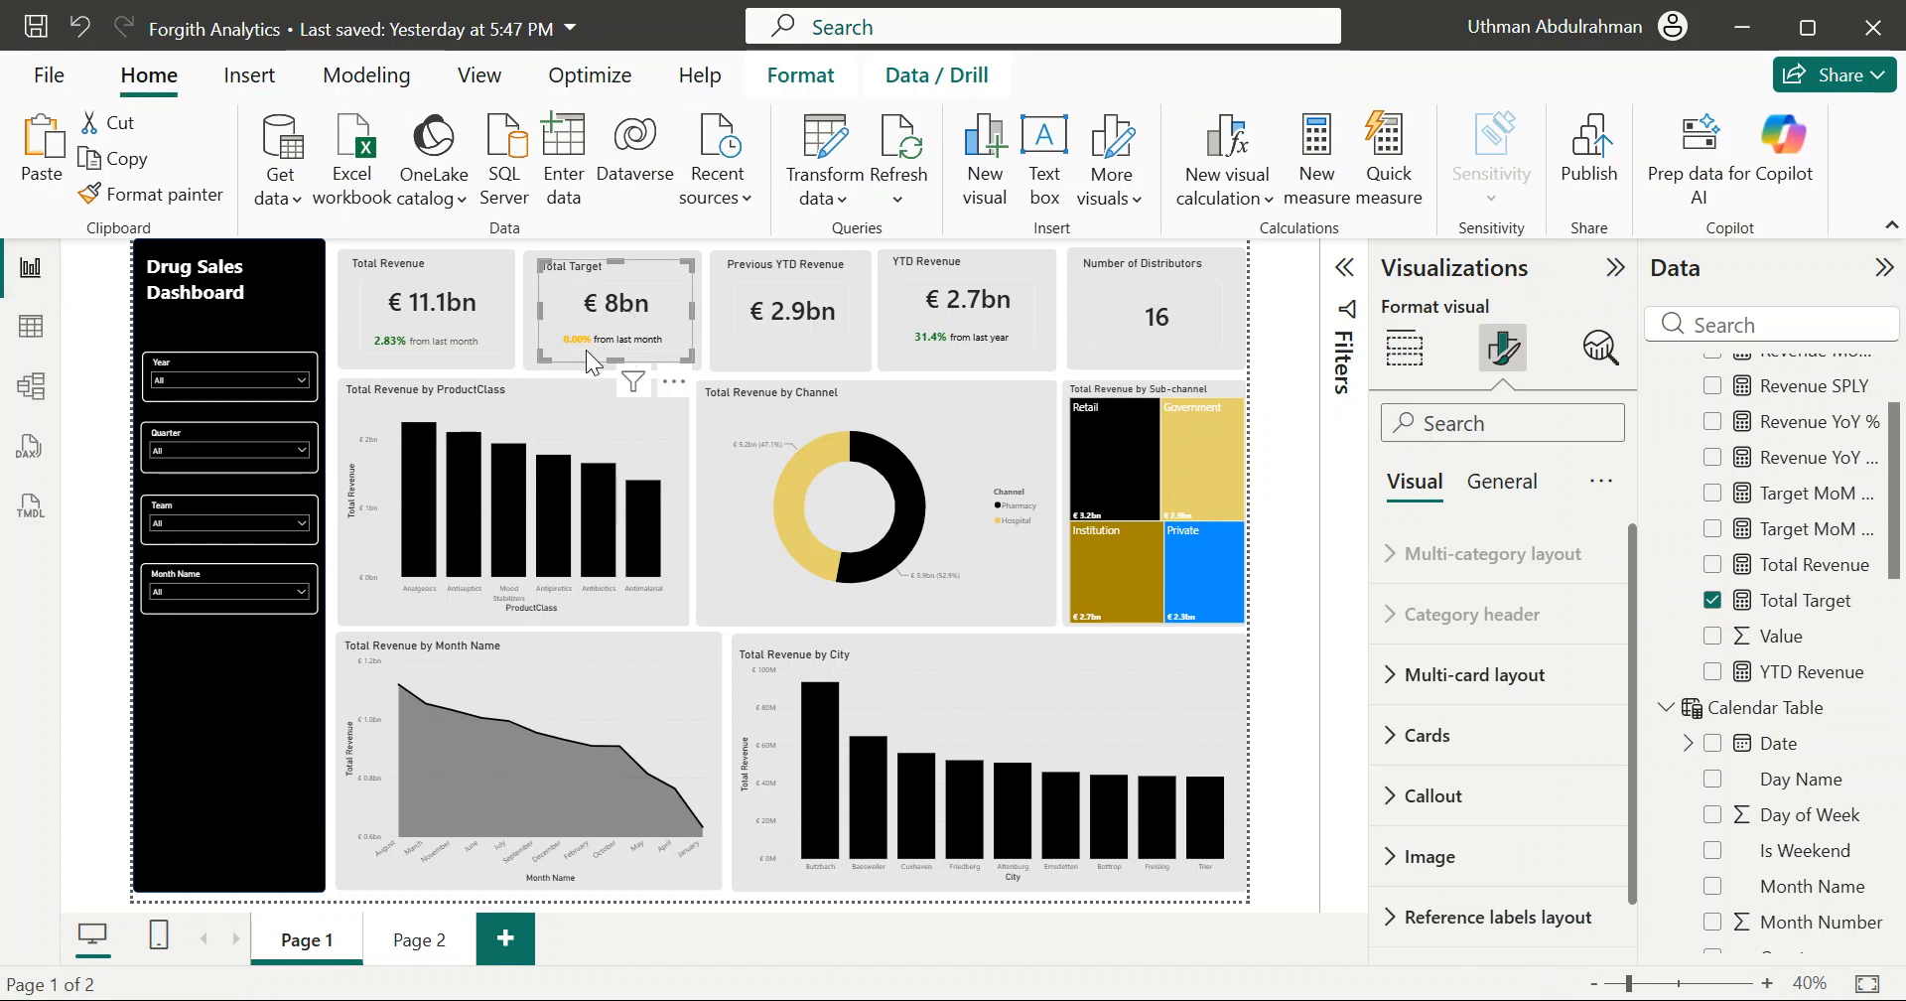
pyautogui.click(265, 381)
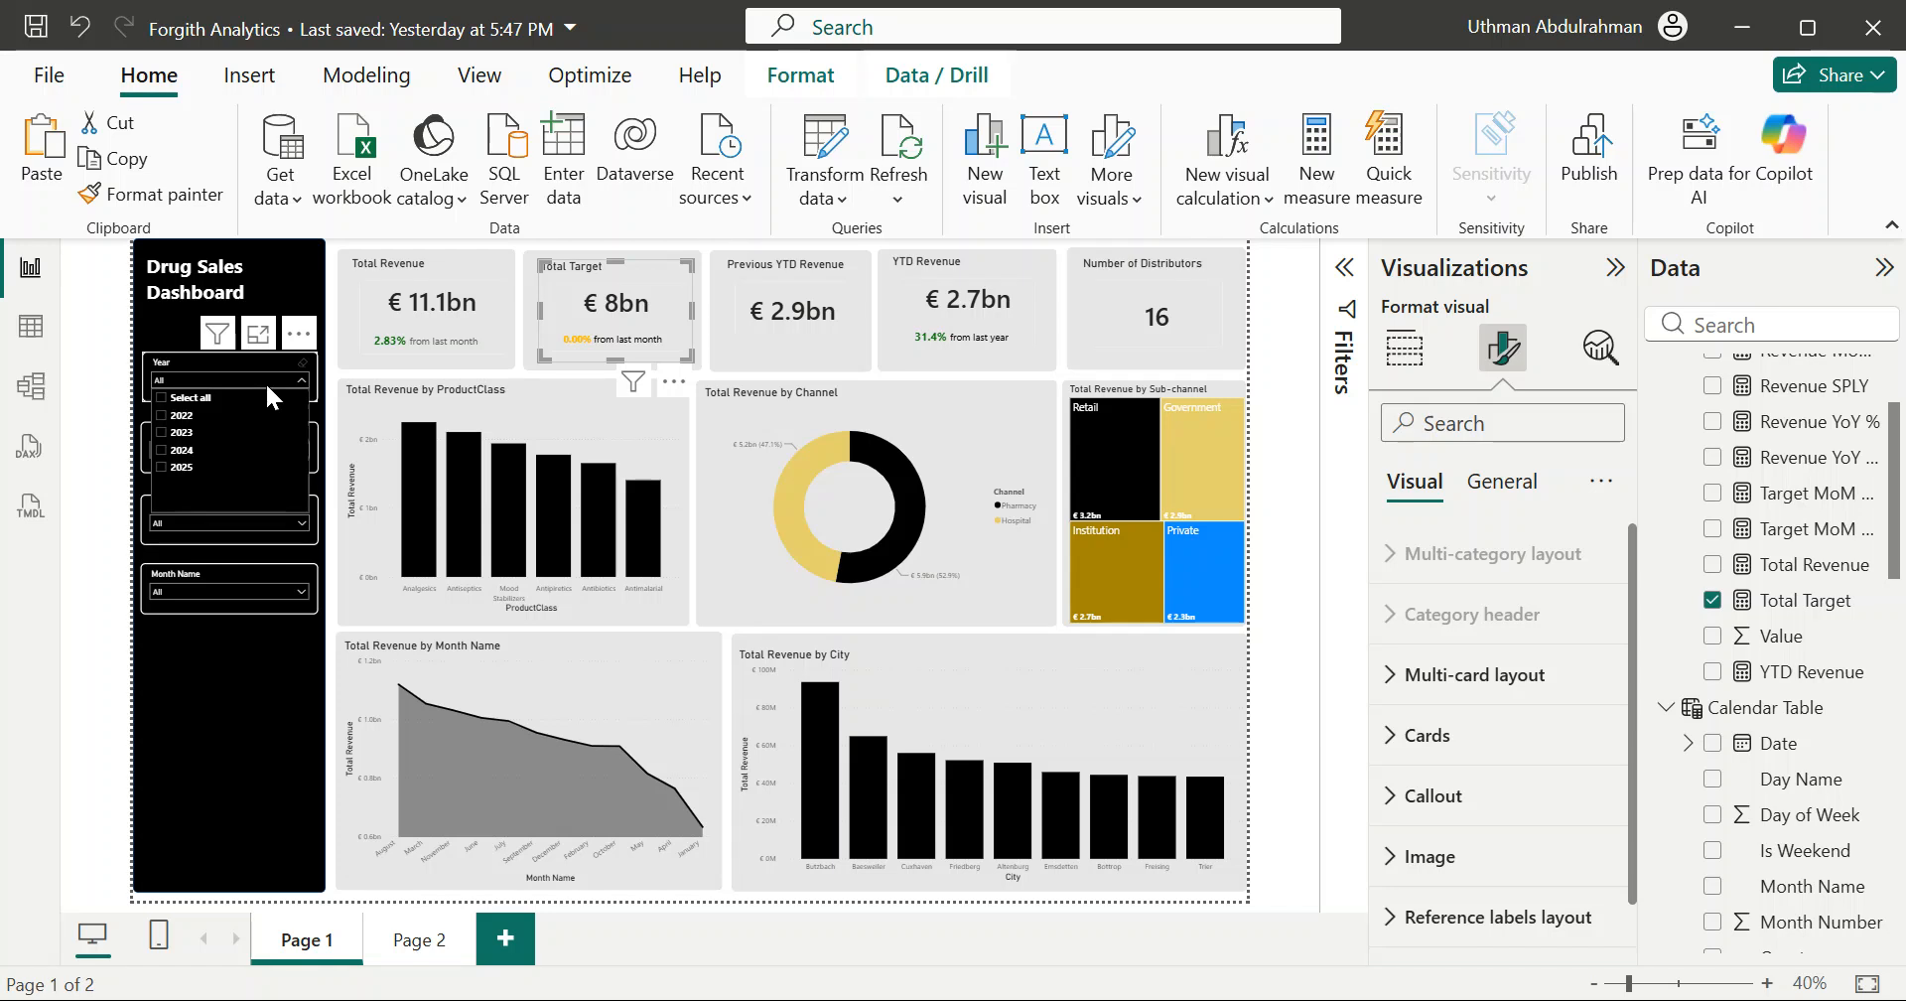
pyautogui.click(185, 435)
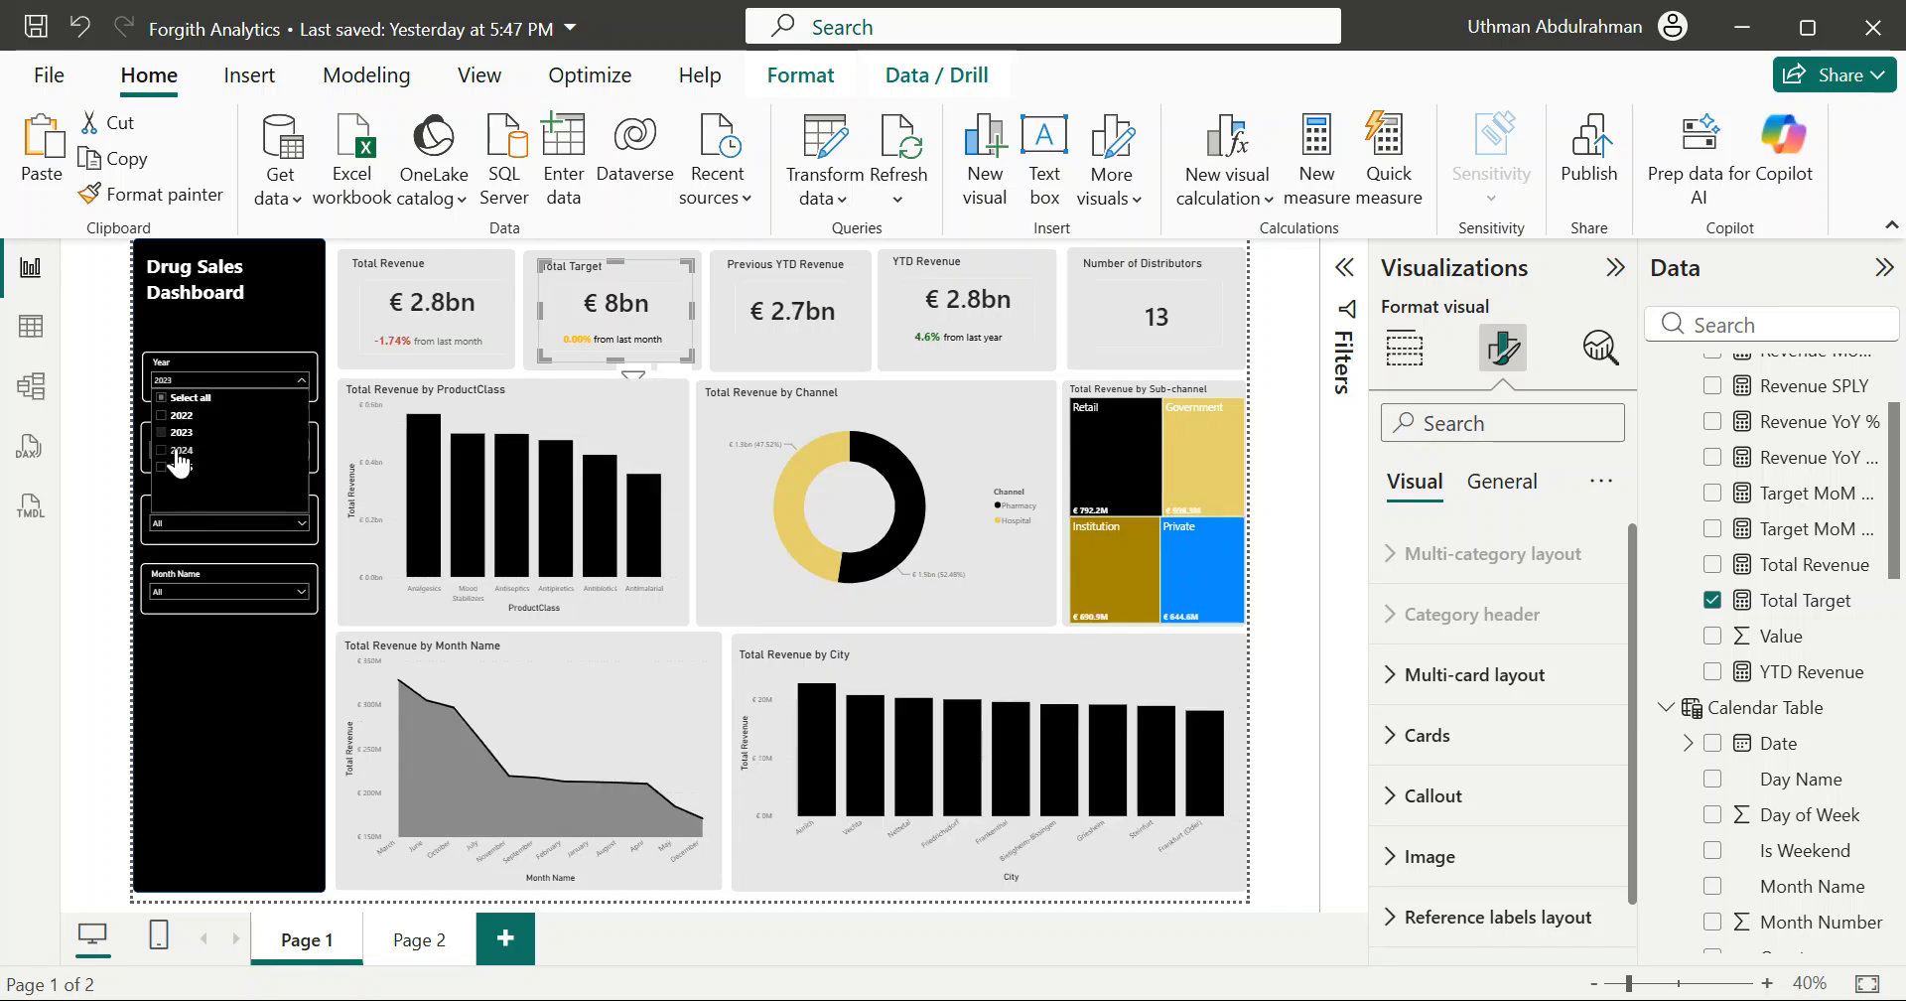
pyautogui.click(180, 454)
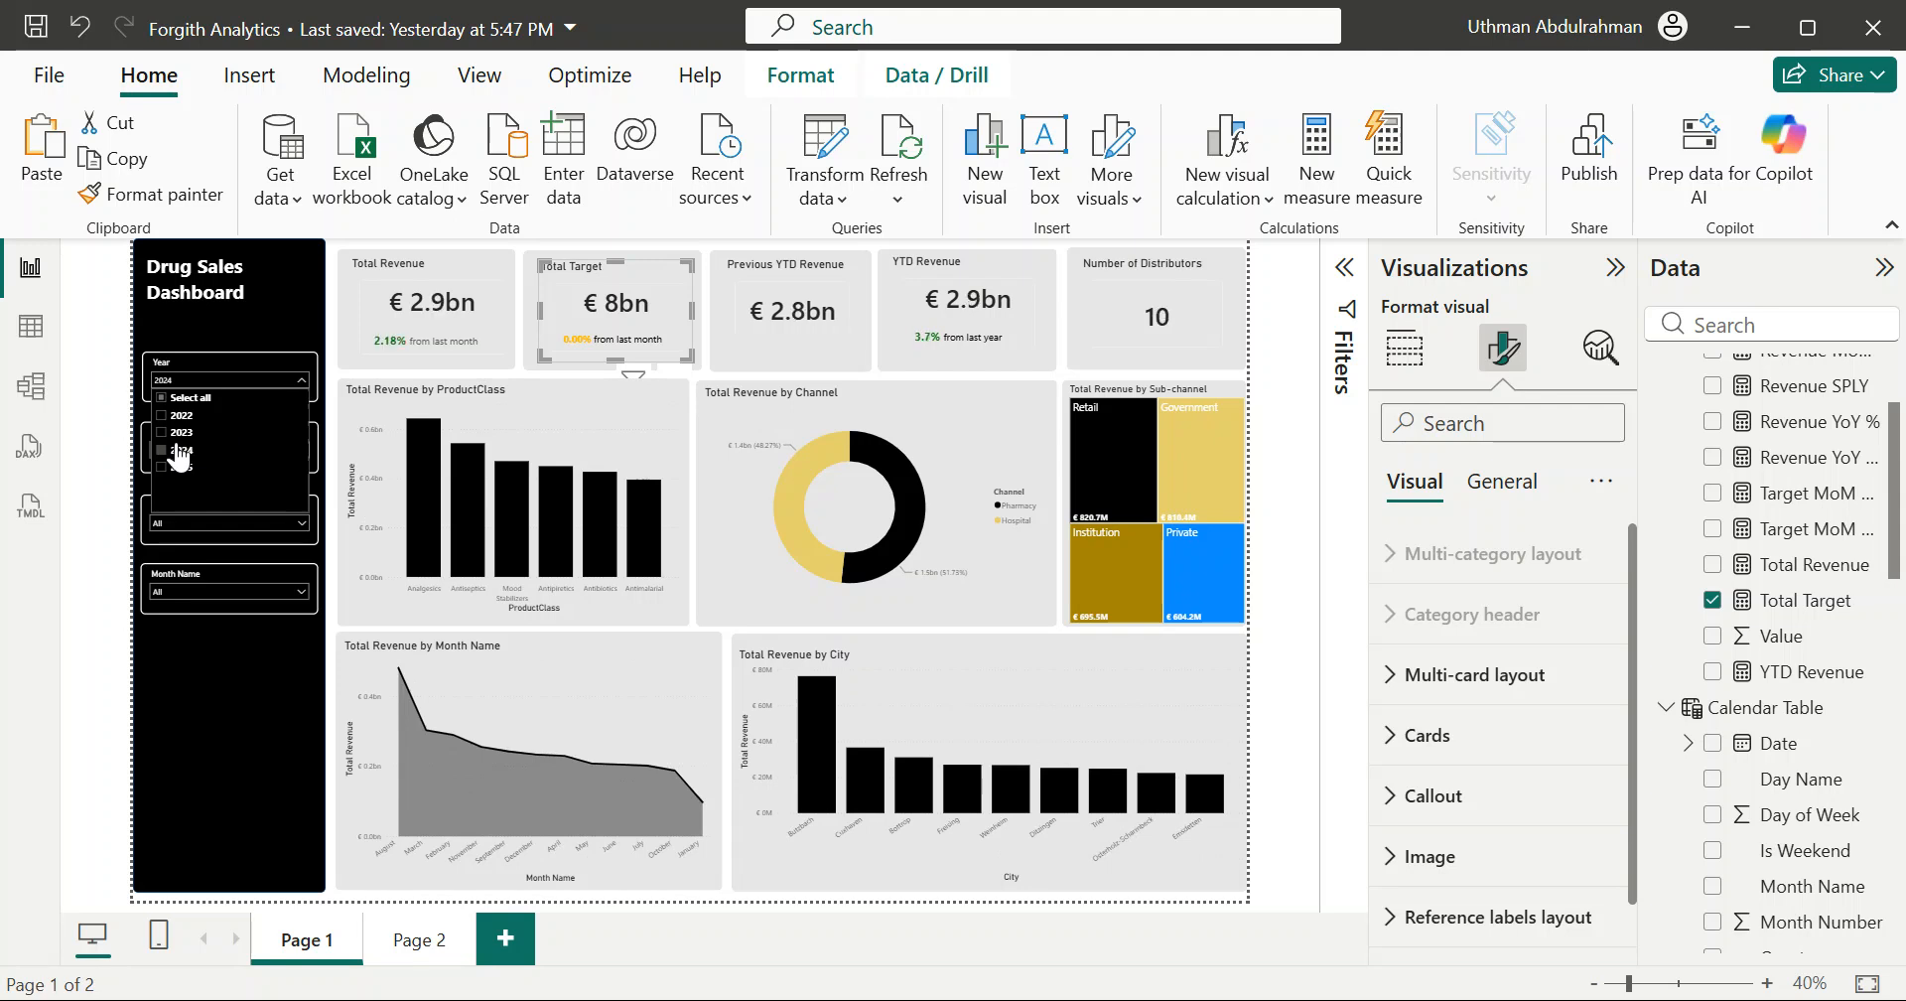
pyautogui.click(180, 435)
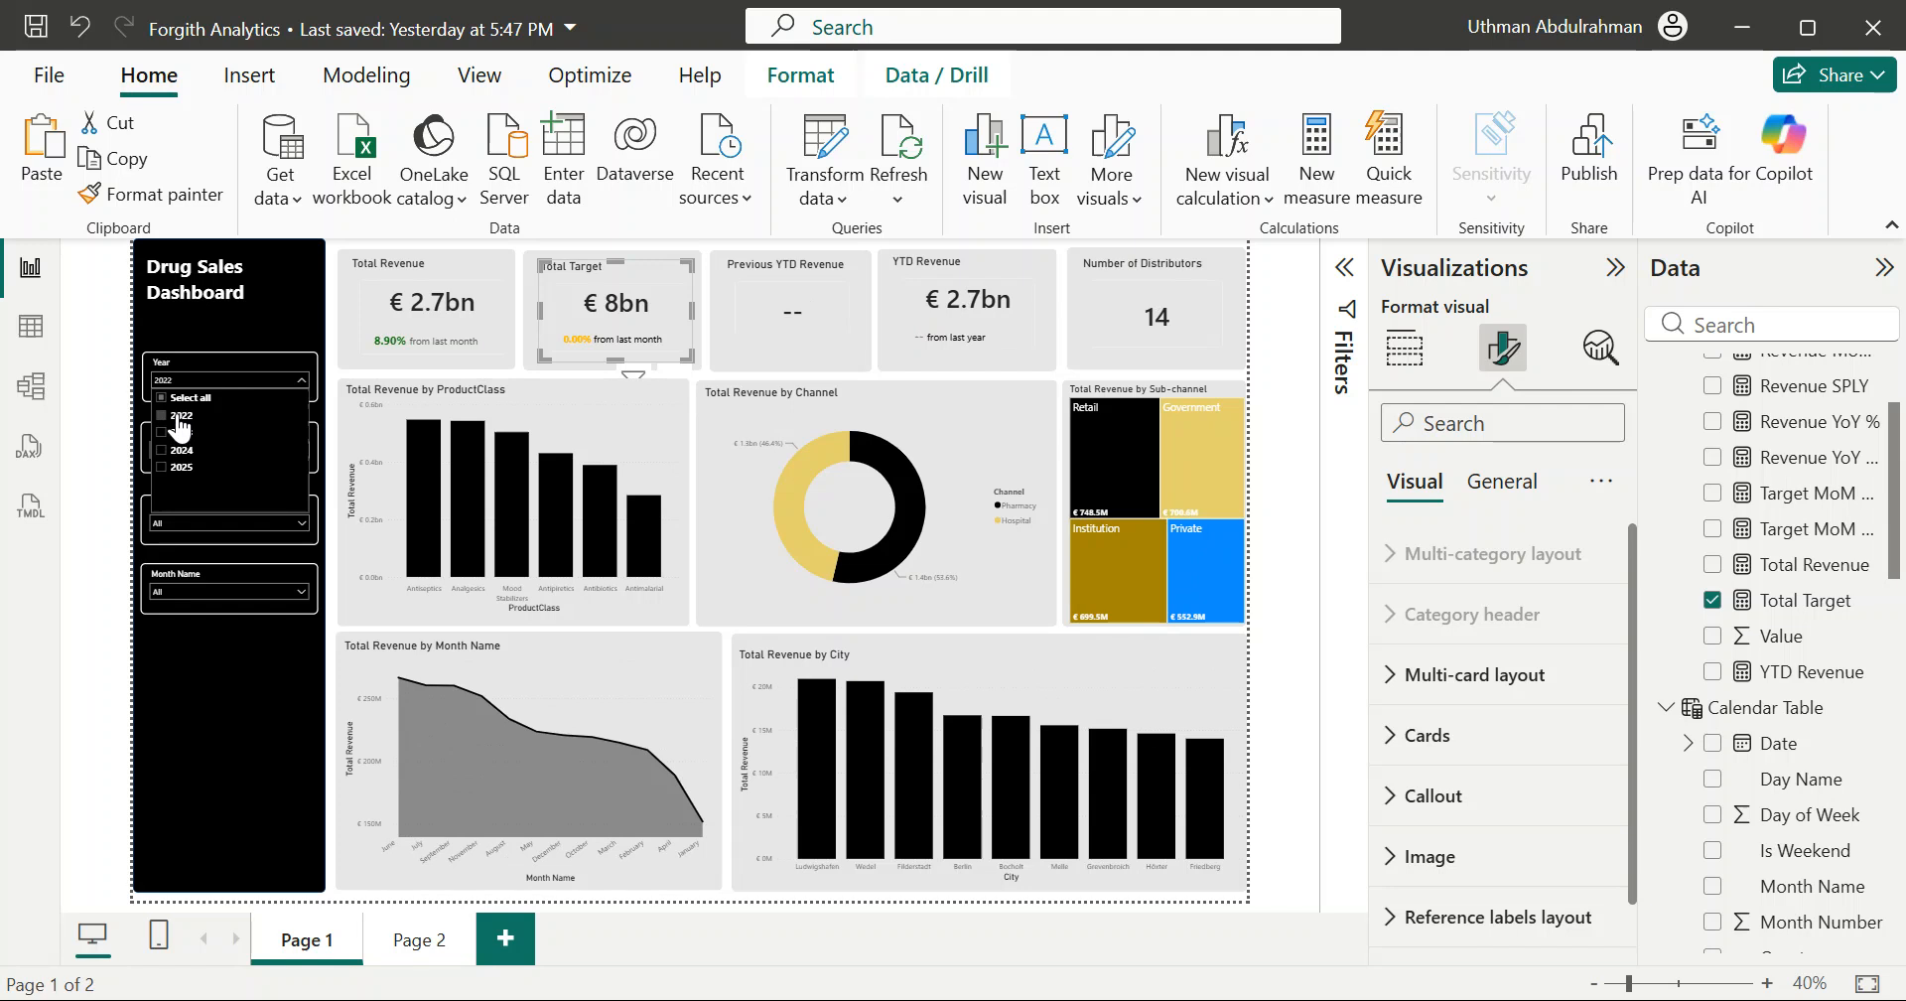
pyautogui.click(180, 419)
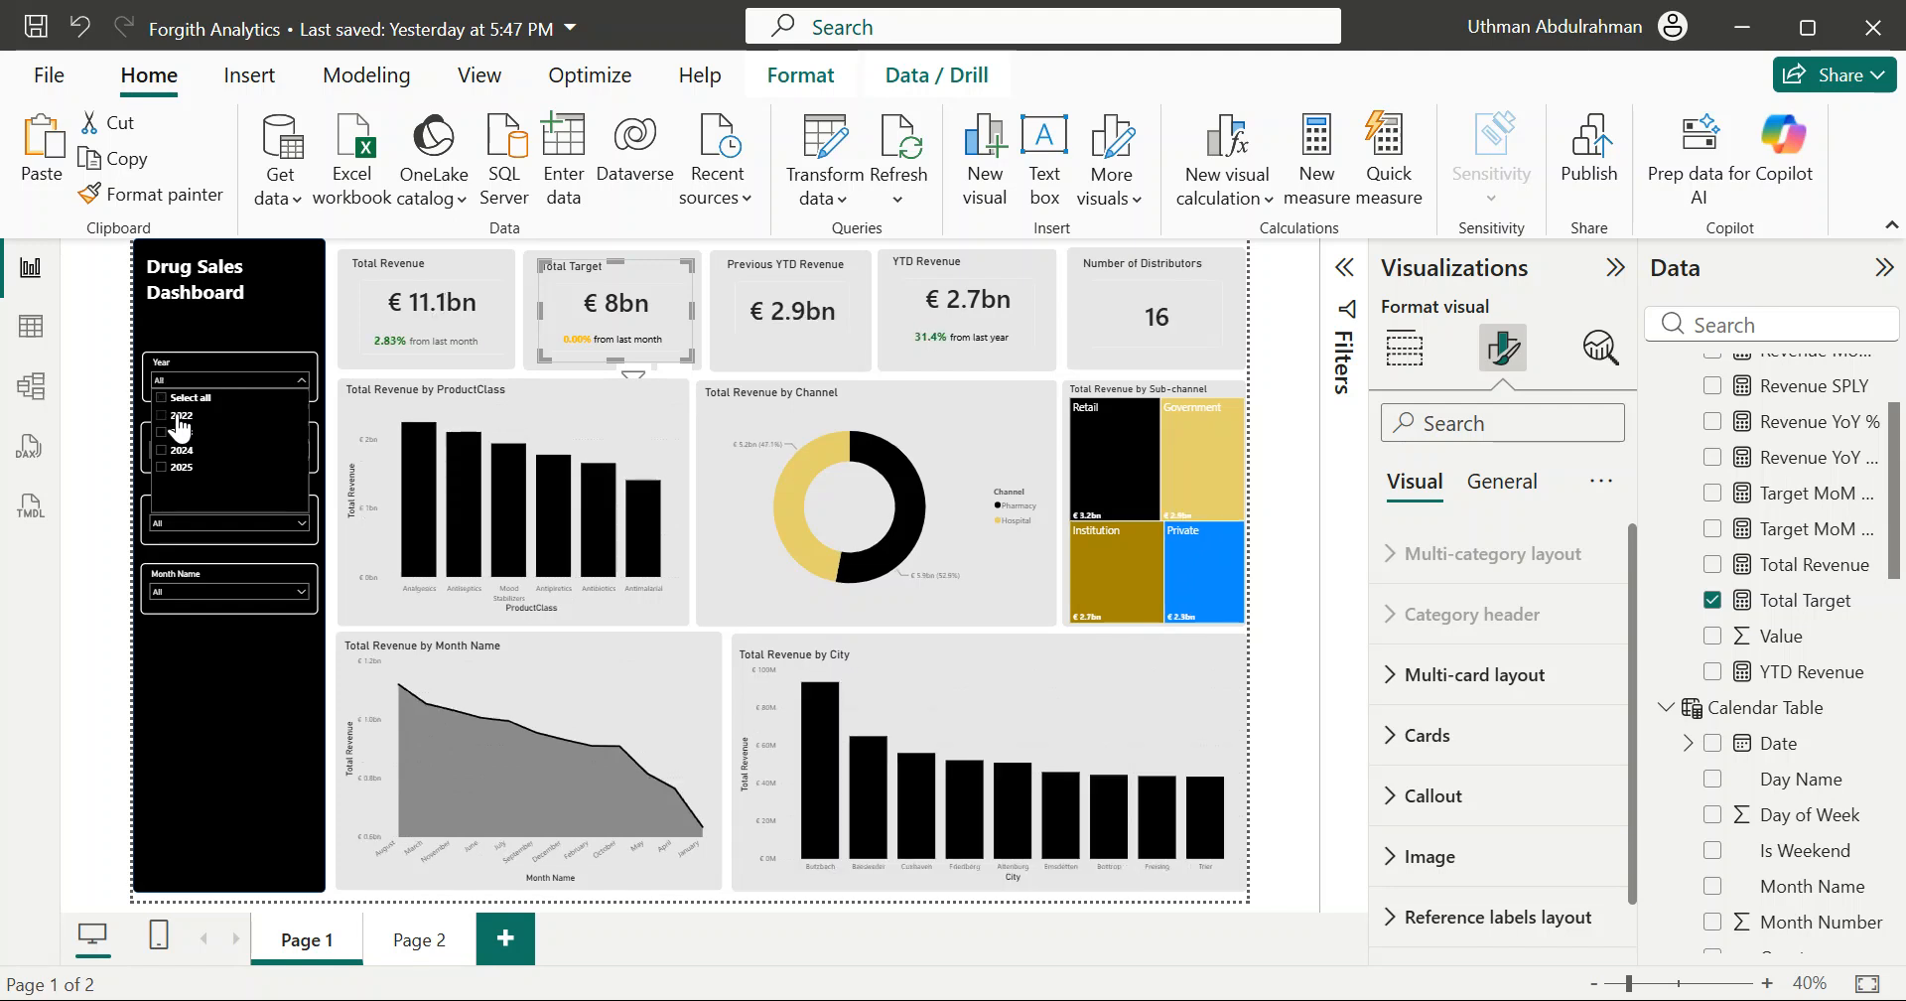
pyautogui.click(206, 381)
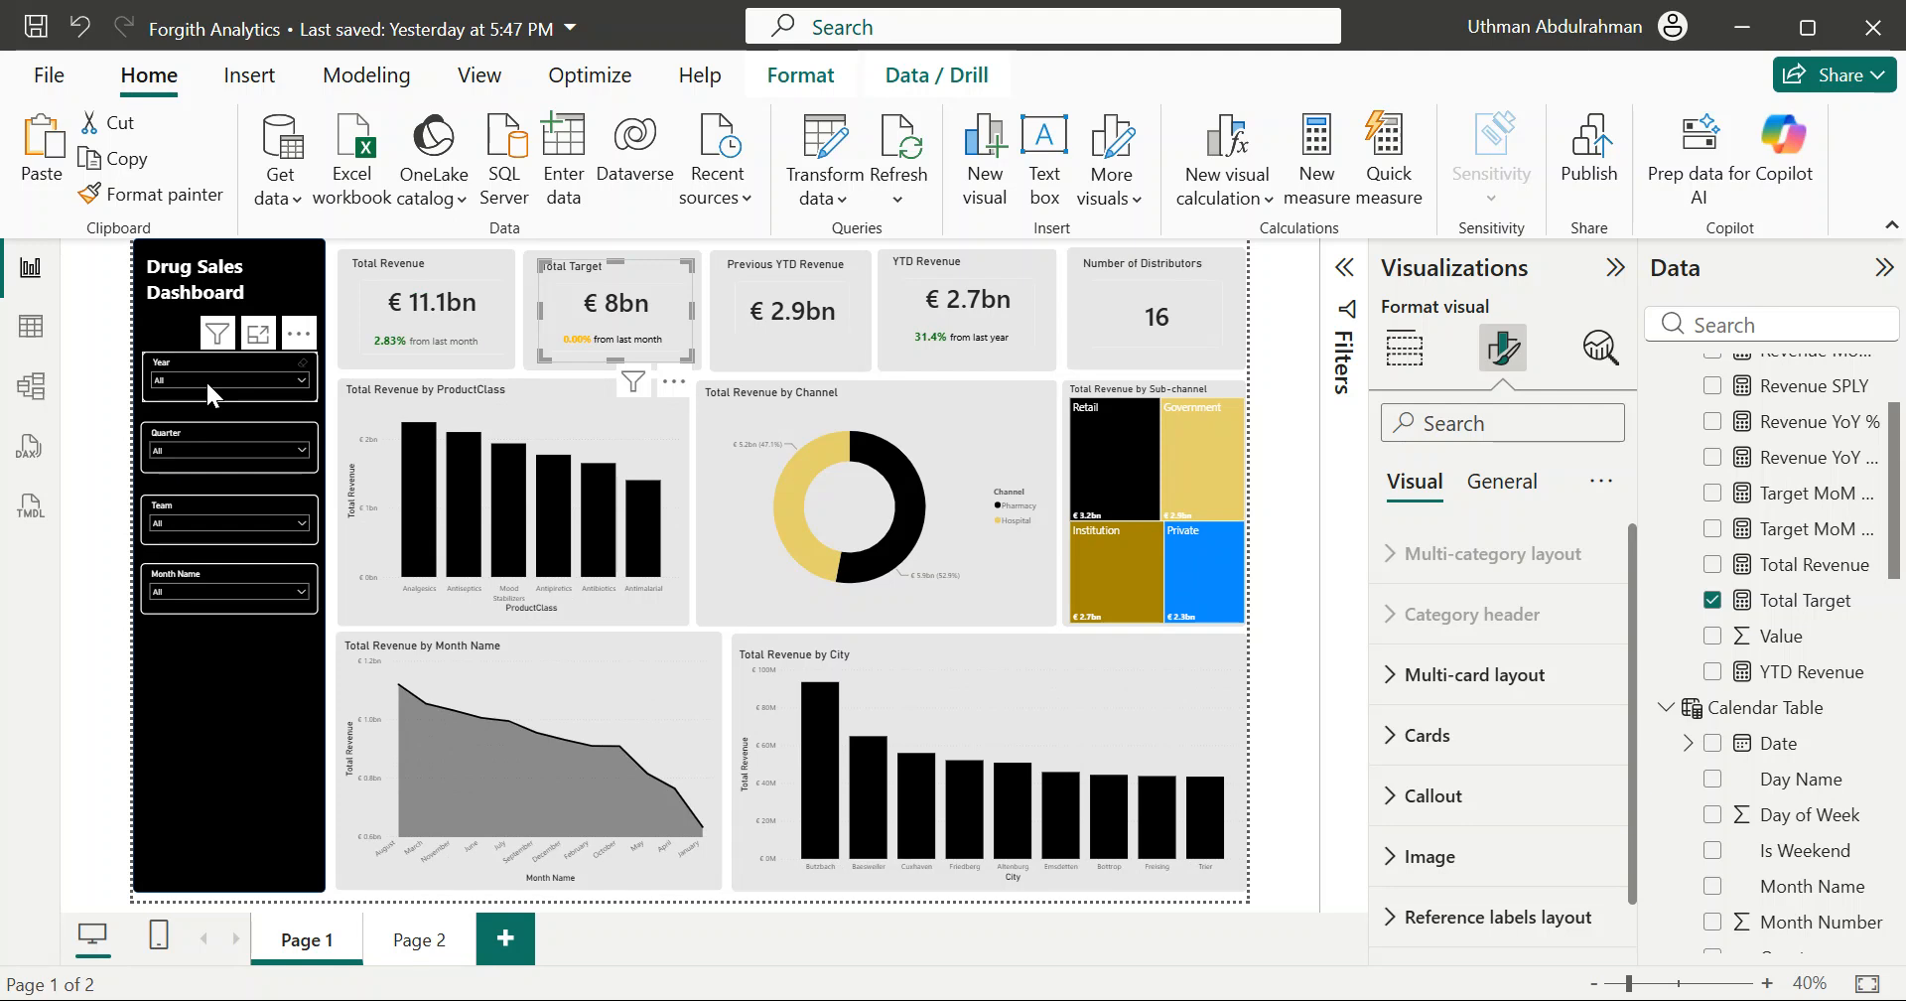
# Step: Test the Total Target card with the Quarter slicer set to Q2, and clear the selection
pyautogui.click(207, 444)
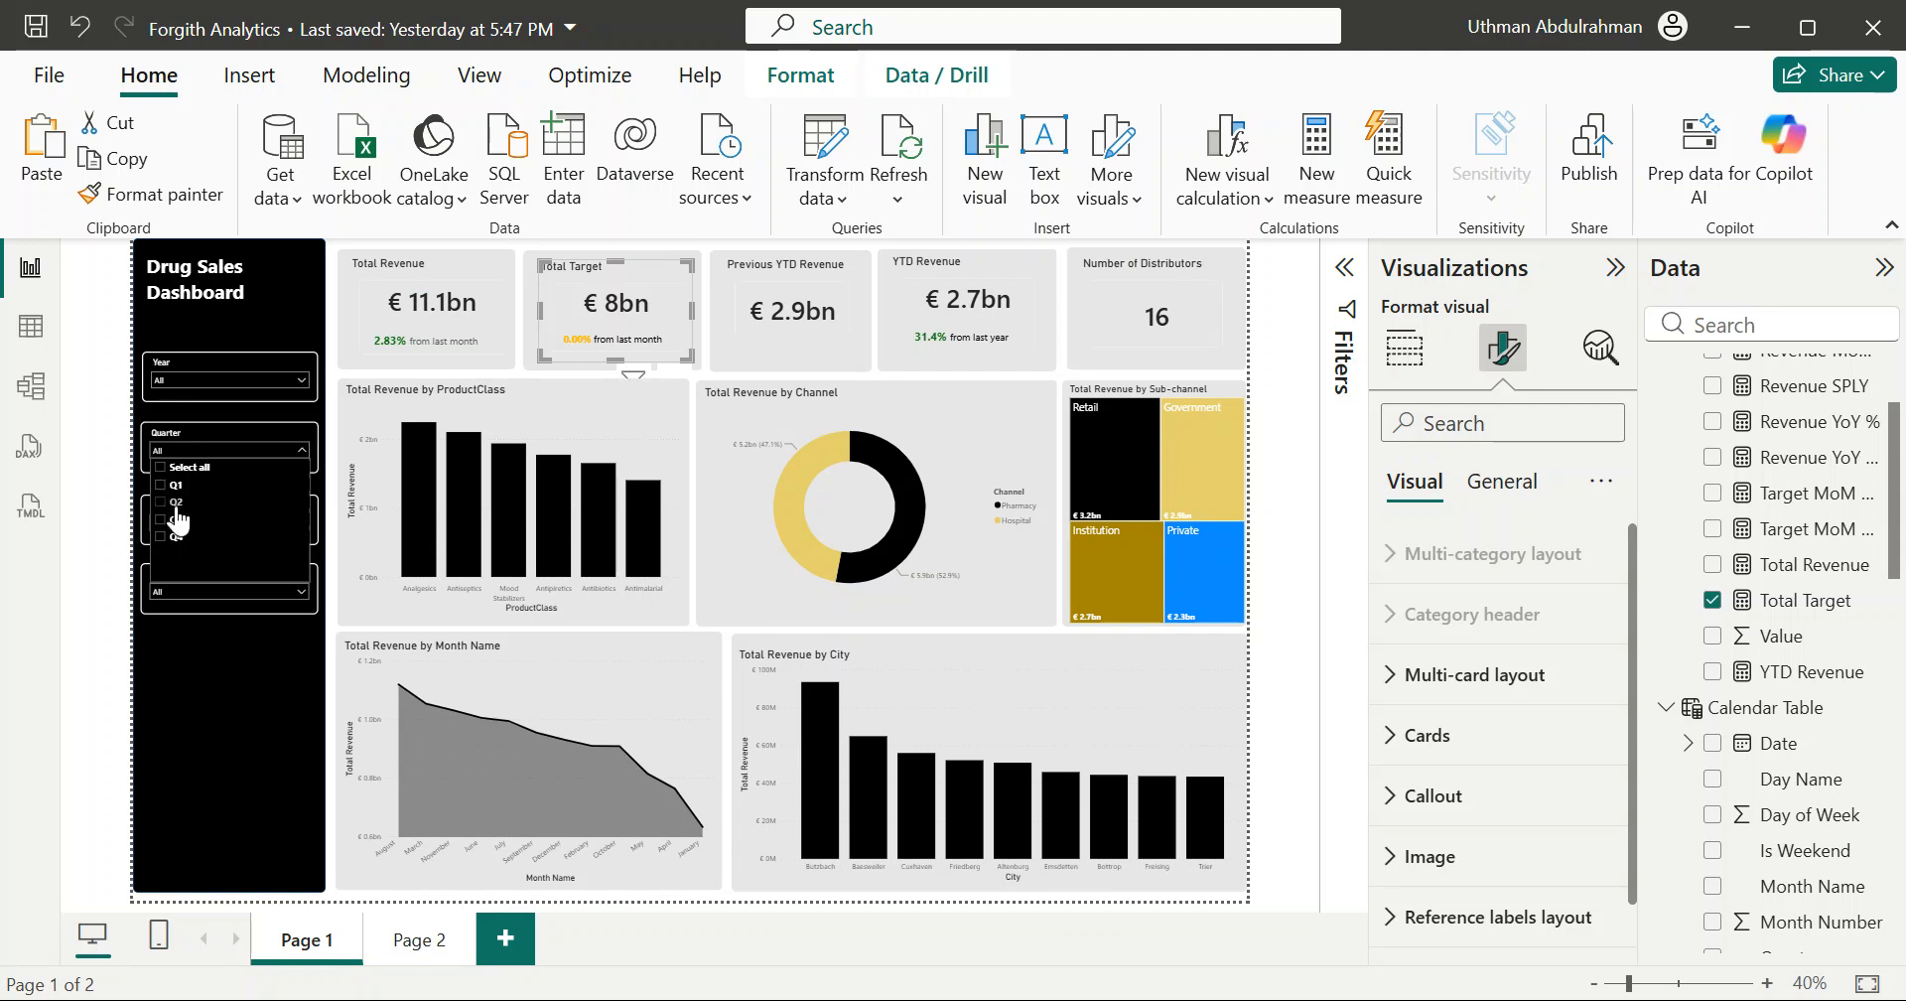
pyautogui.click(176, 505)
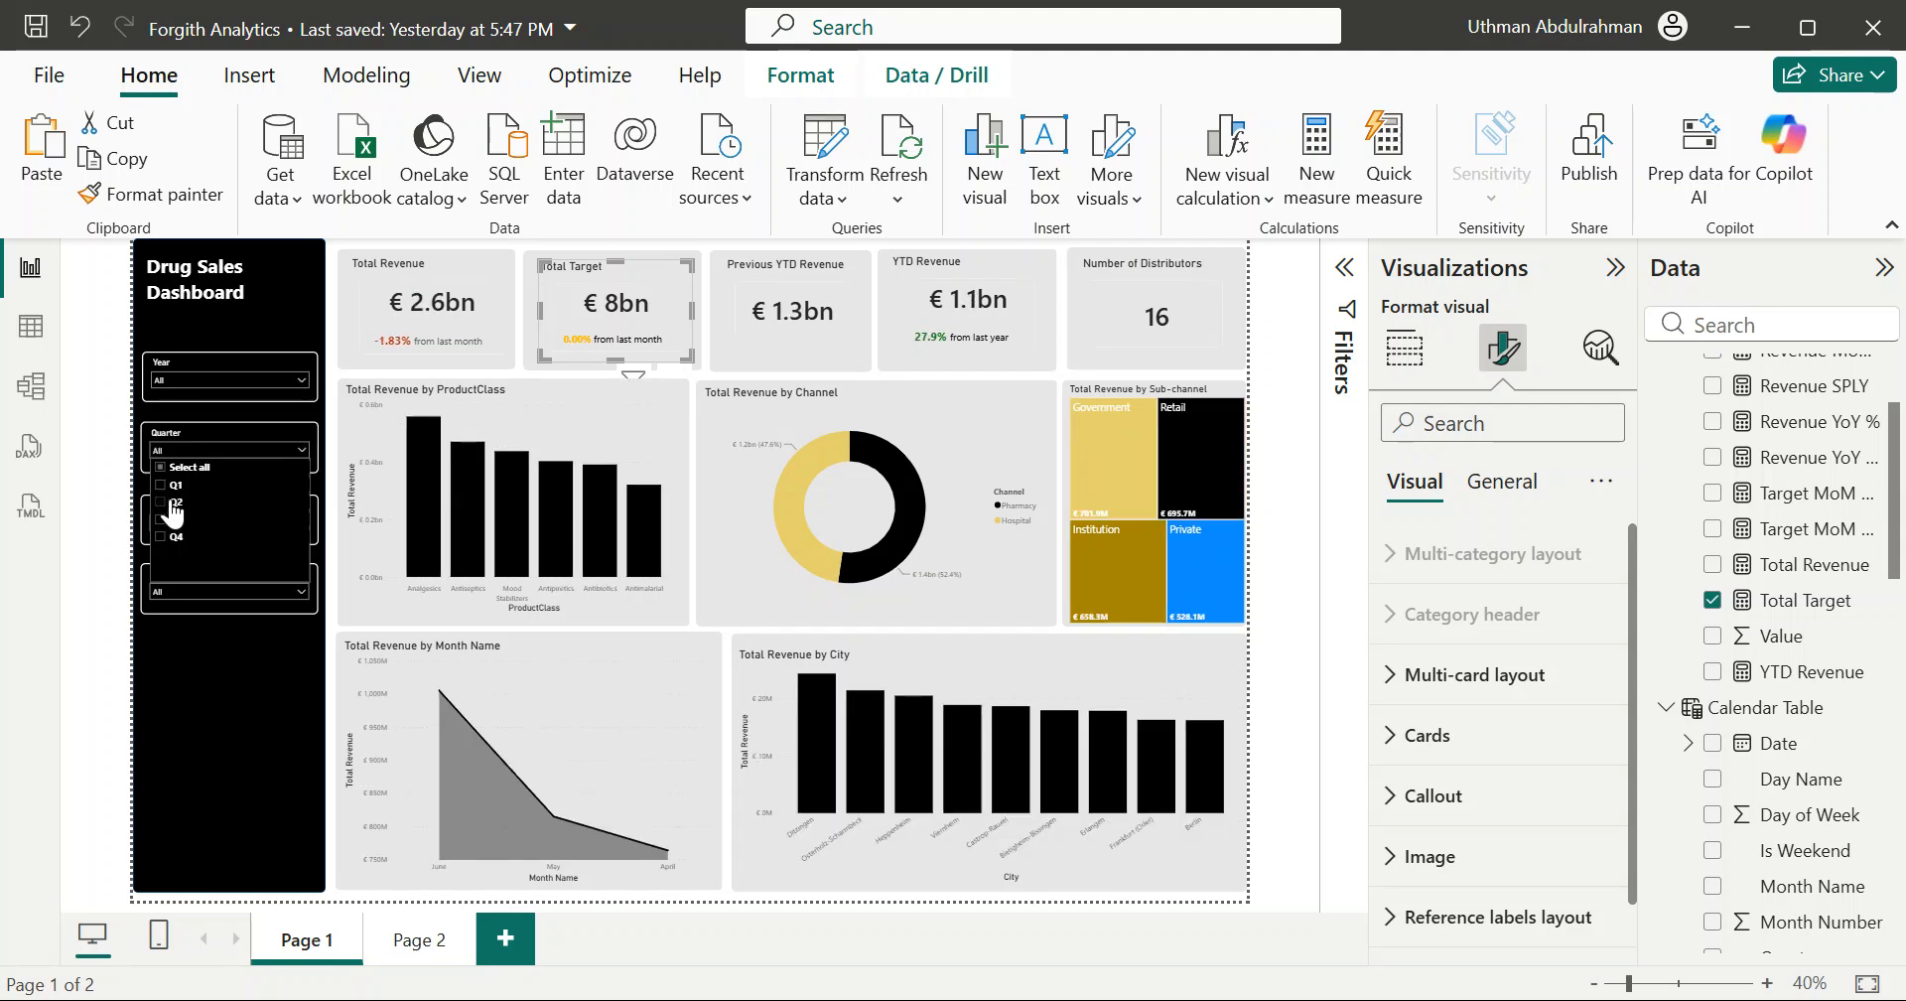
pyautogui.click(175, 505)
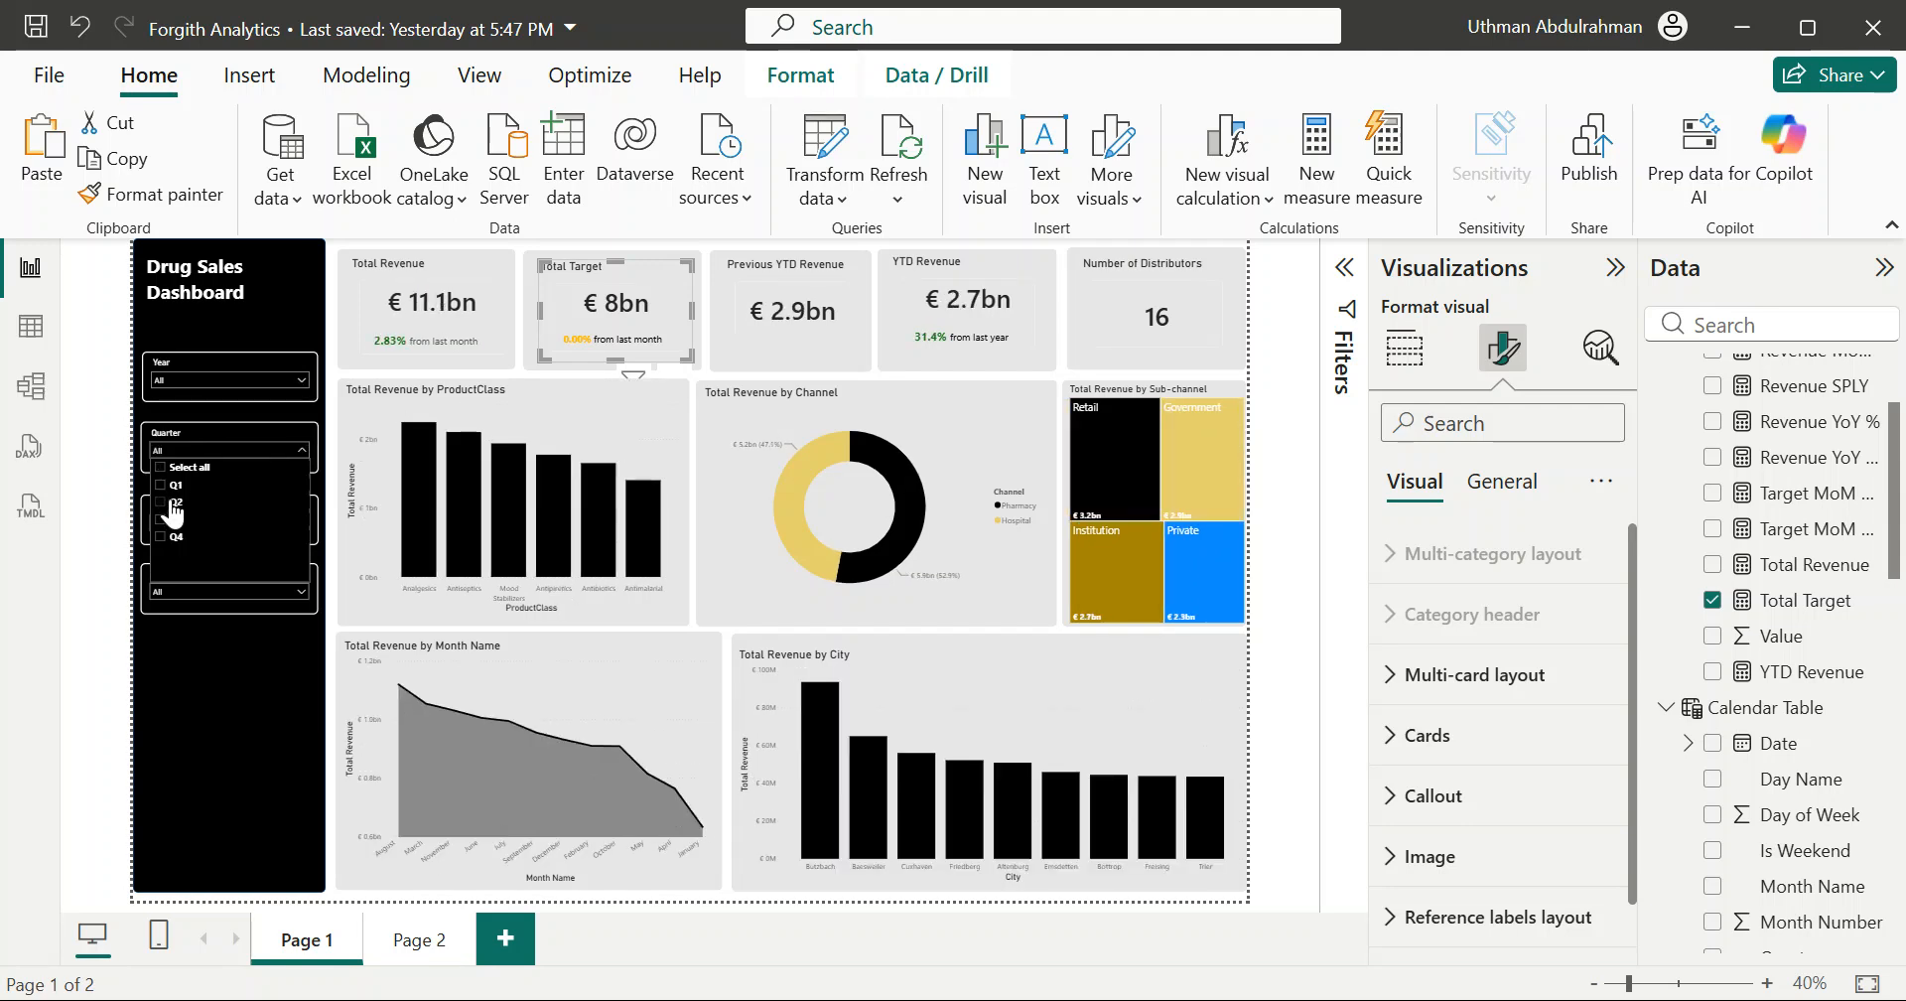
pyautogui.click(253, 442)
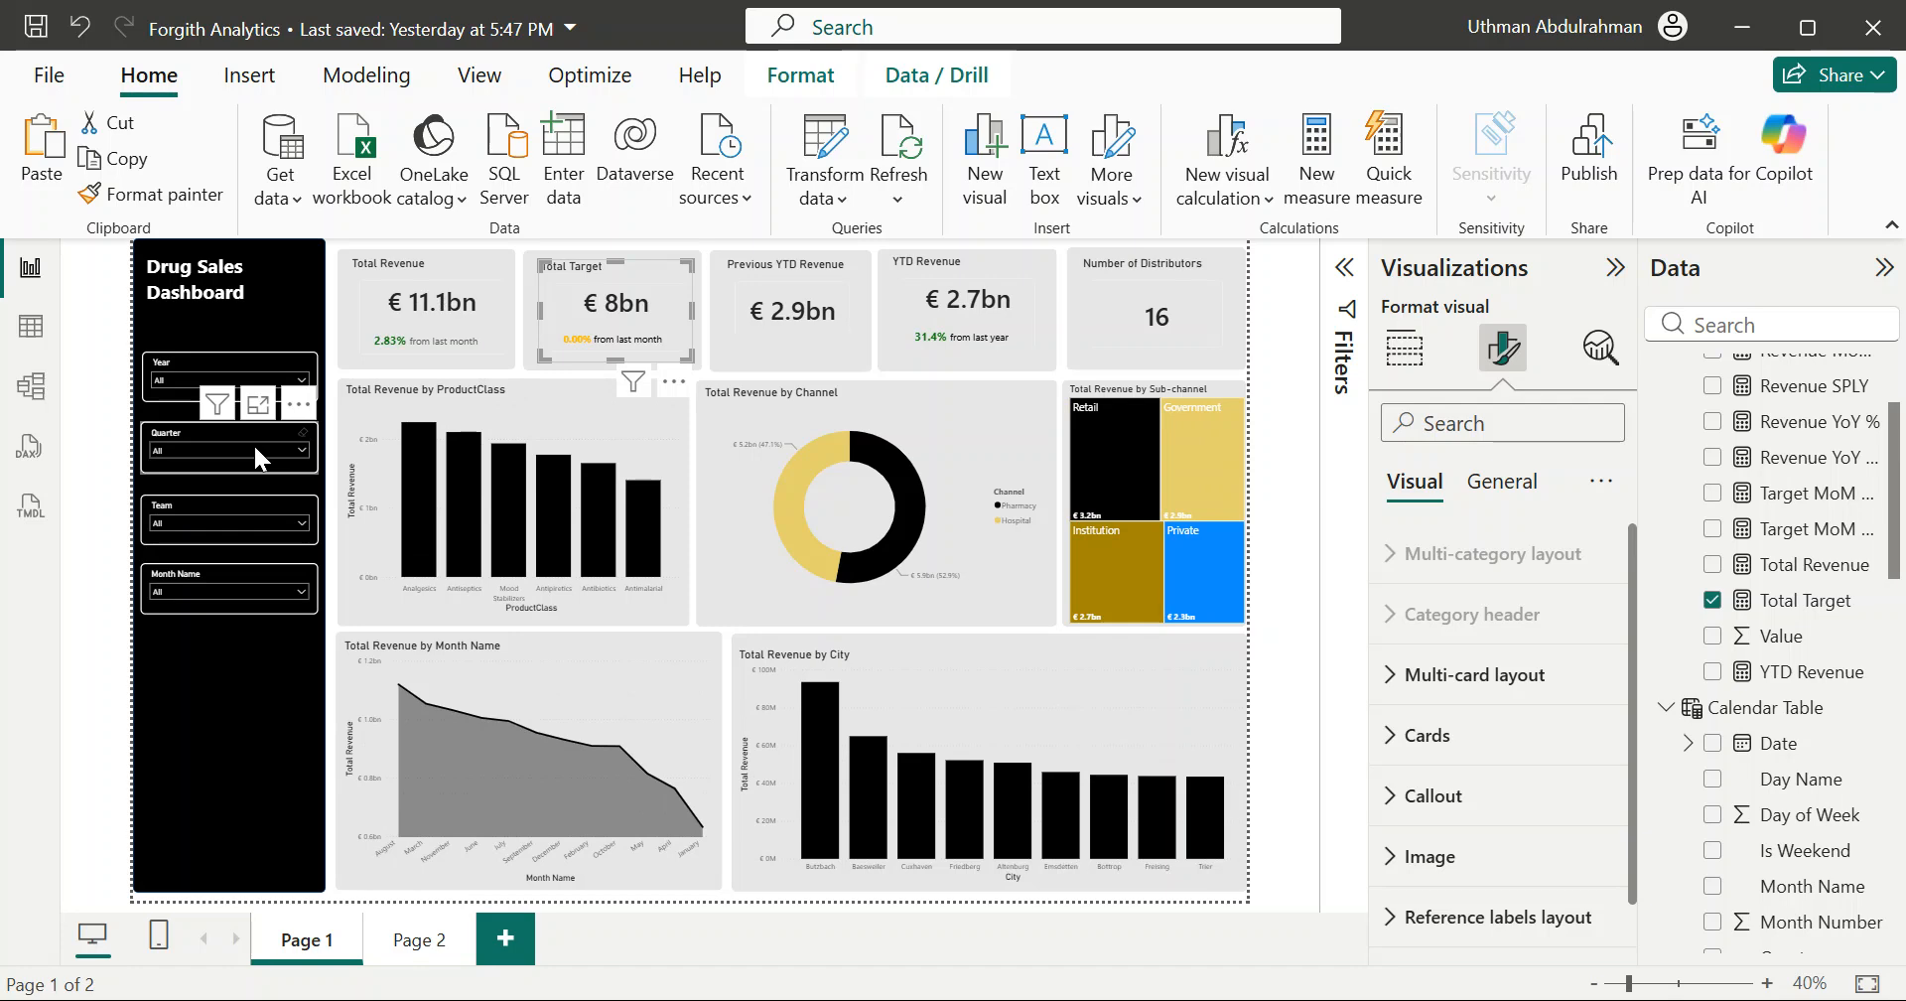
# Step: Make room in the model view, bring the Targets table beside the Calendar Table, and check which field its existing relationship uses
pyautogui.click(35, 402)
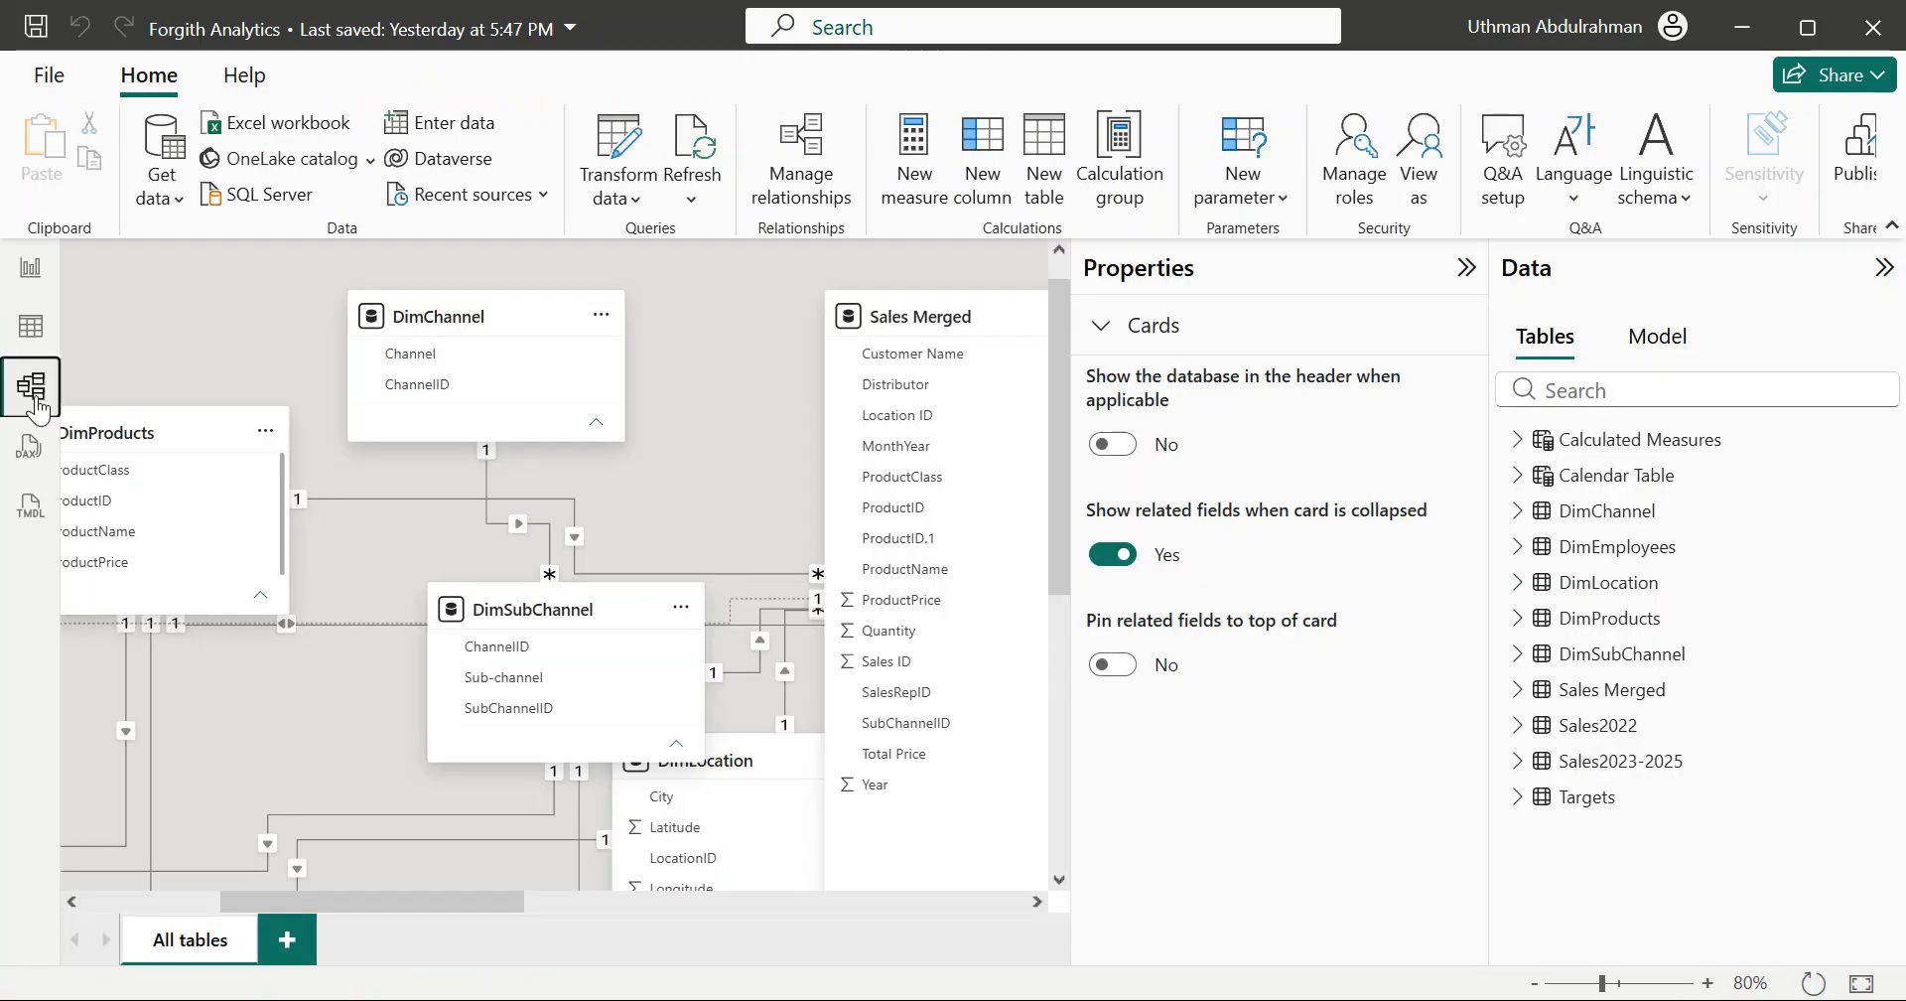
pyautogui.click(1466, 269)
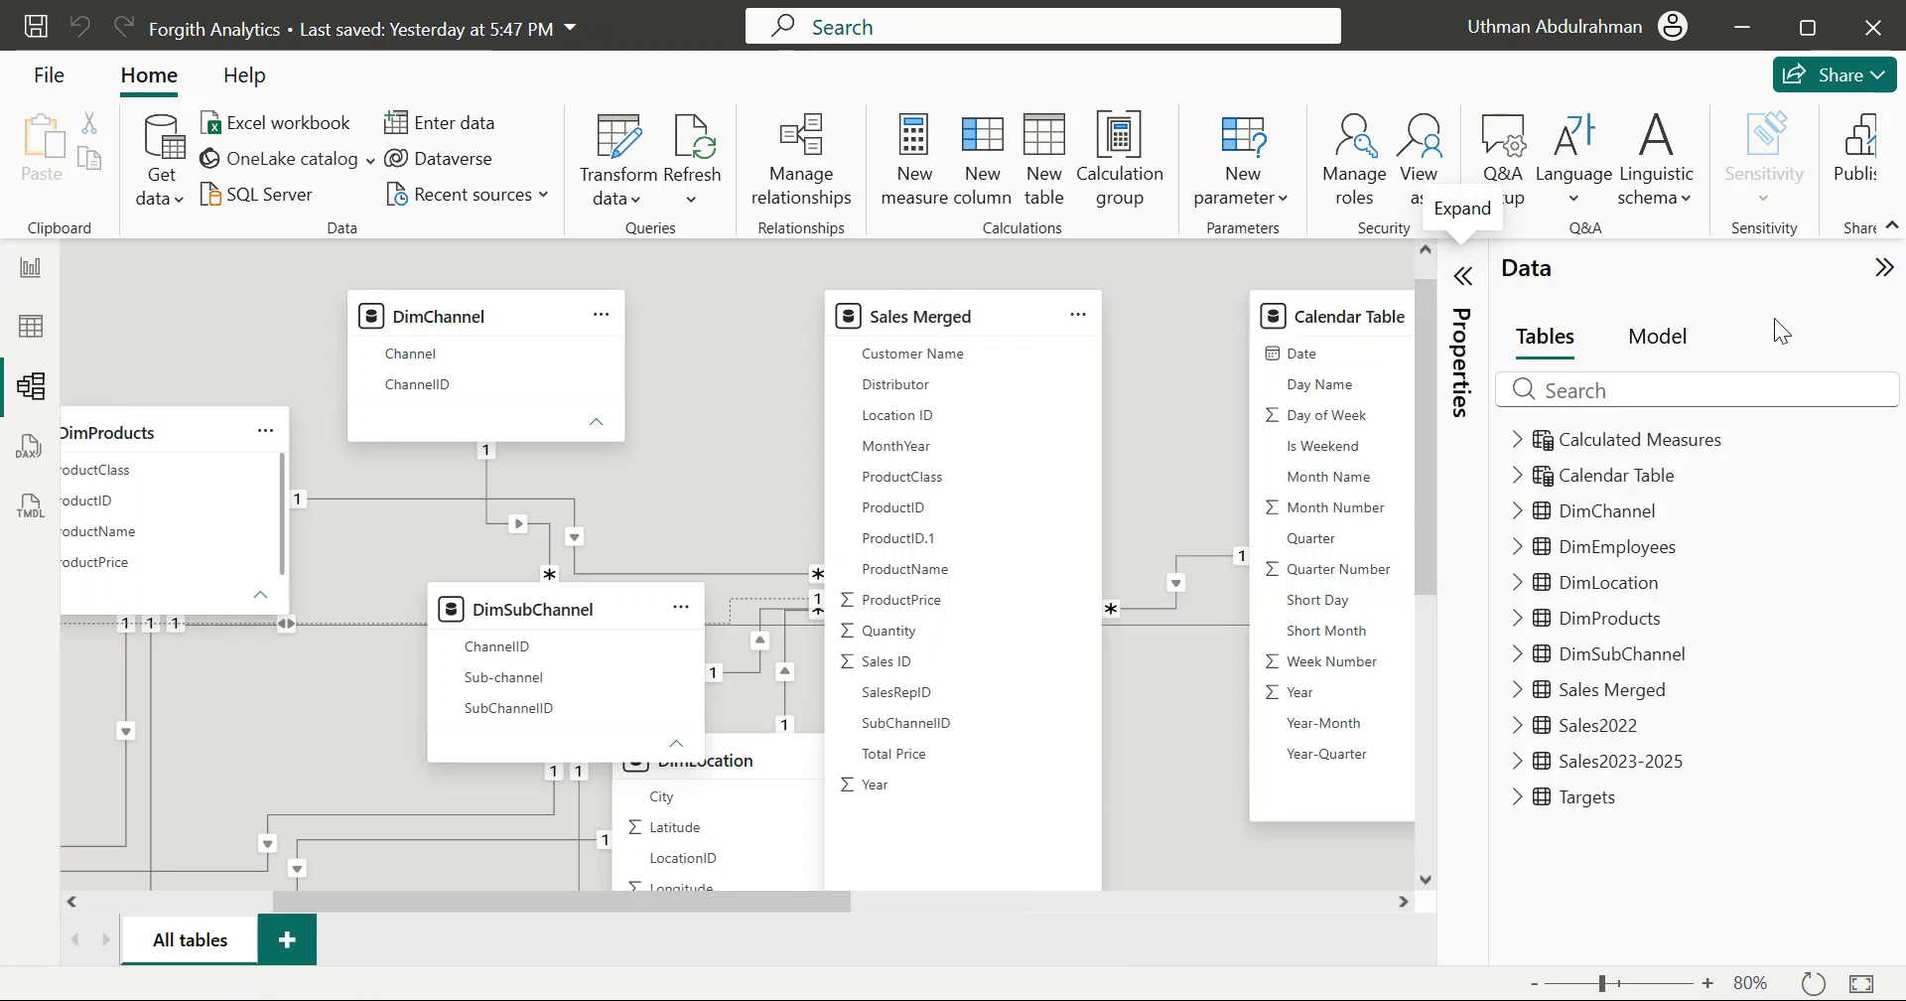
pyautogui.click(1884, 269)
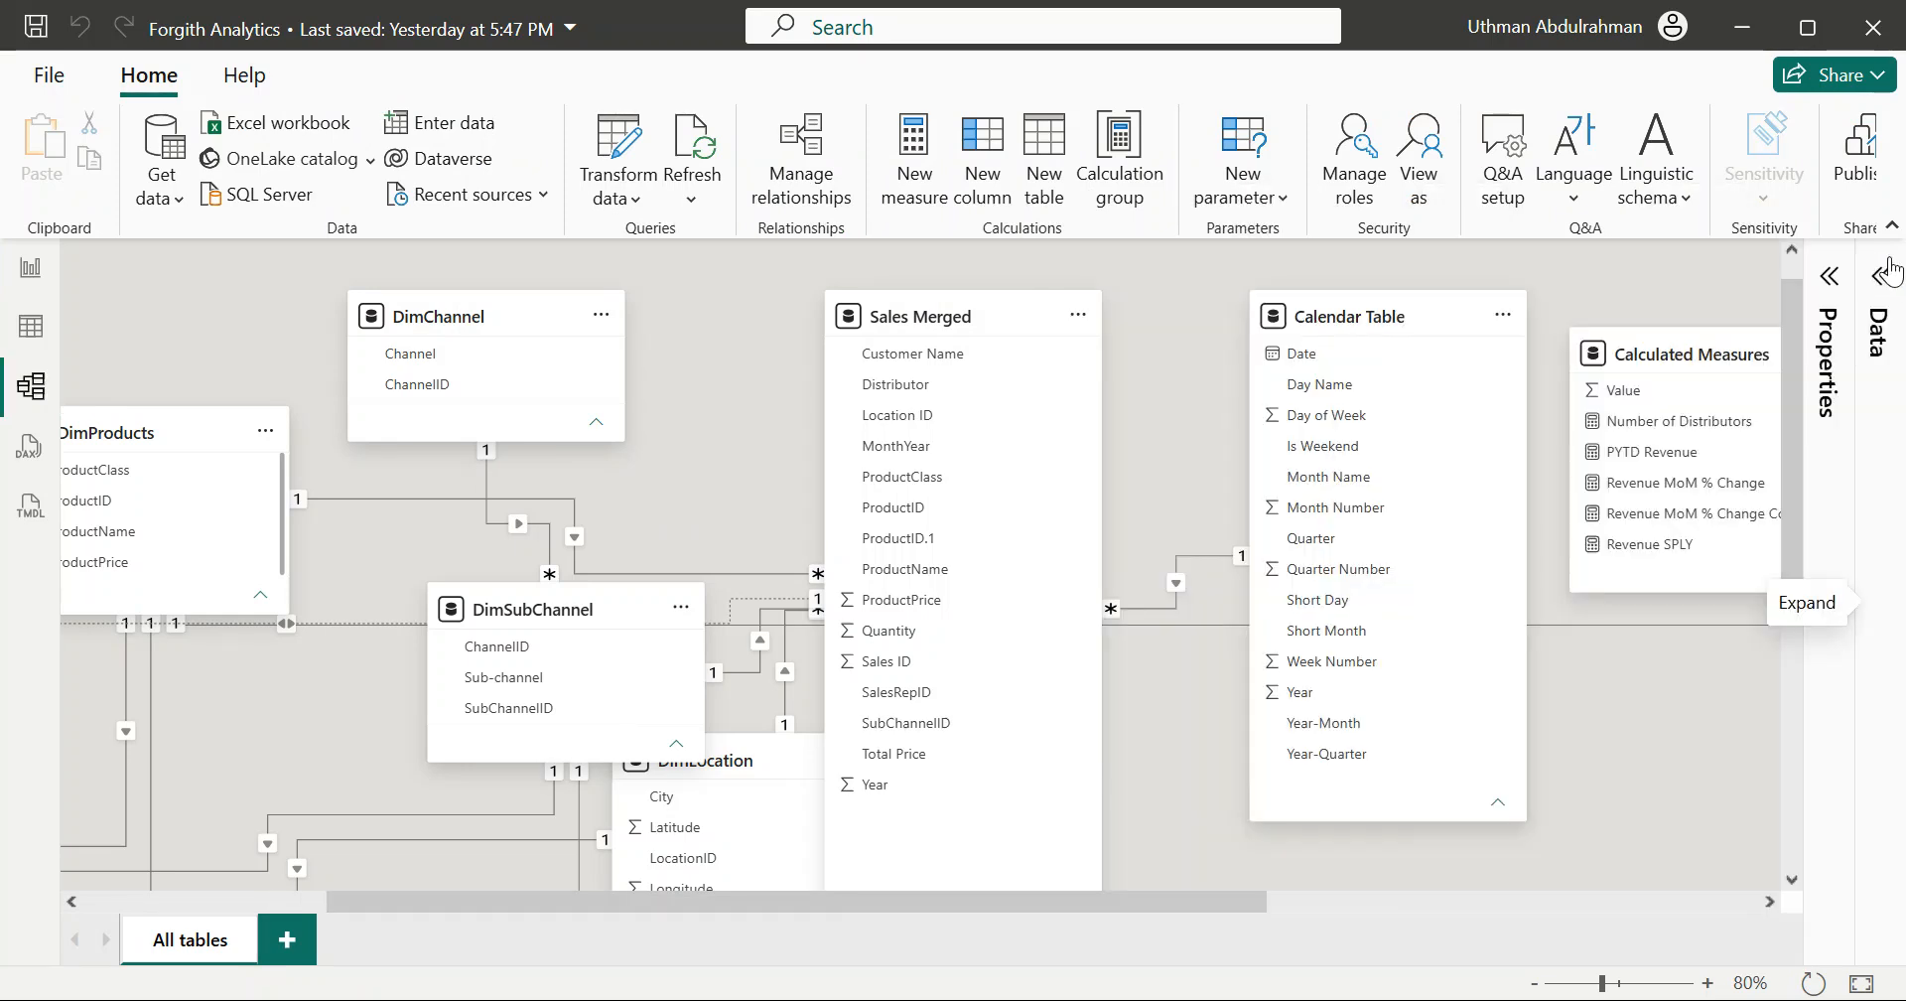
pyautogui.hscroll(10, 1463, 596)
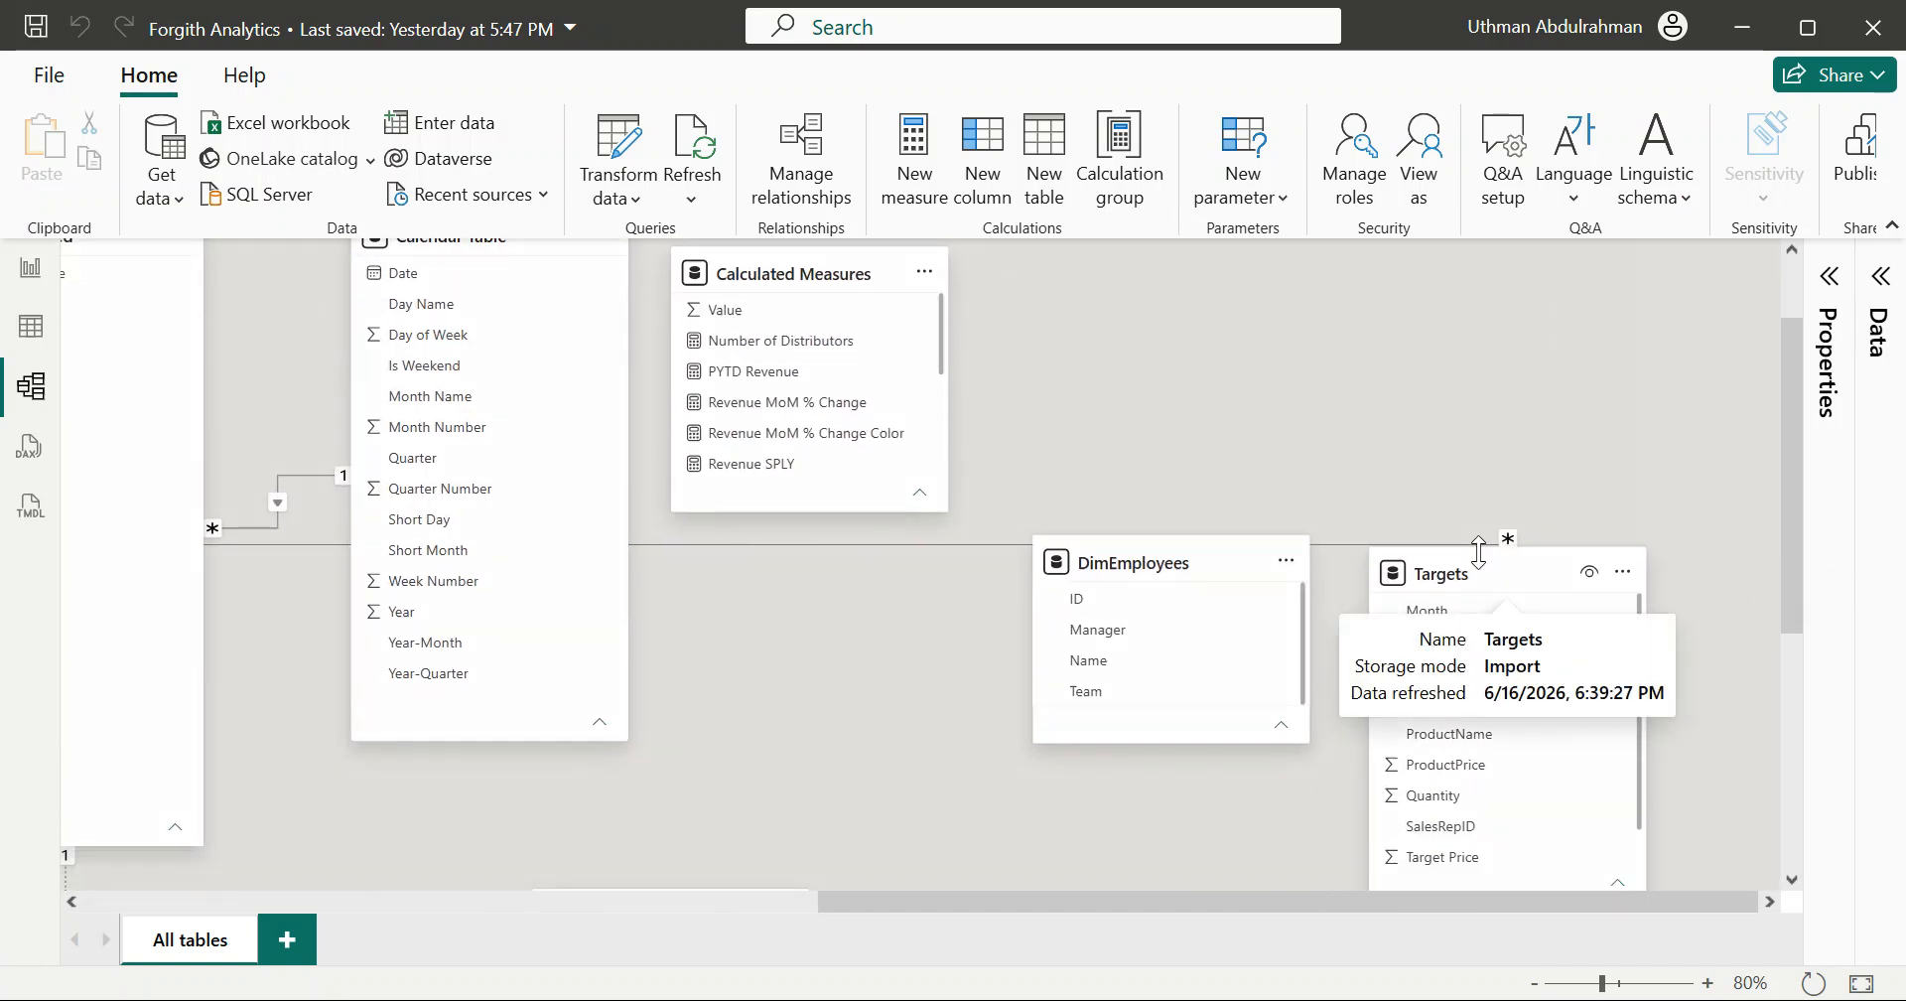
pyautogui.moveTo(1479, 557); pyautogui.dragTo(1214, 595)
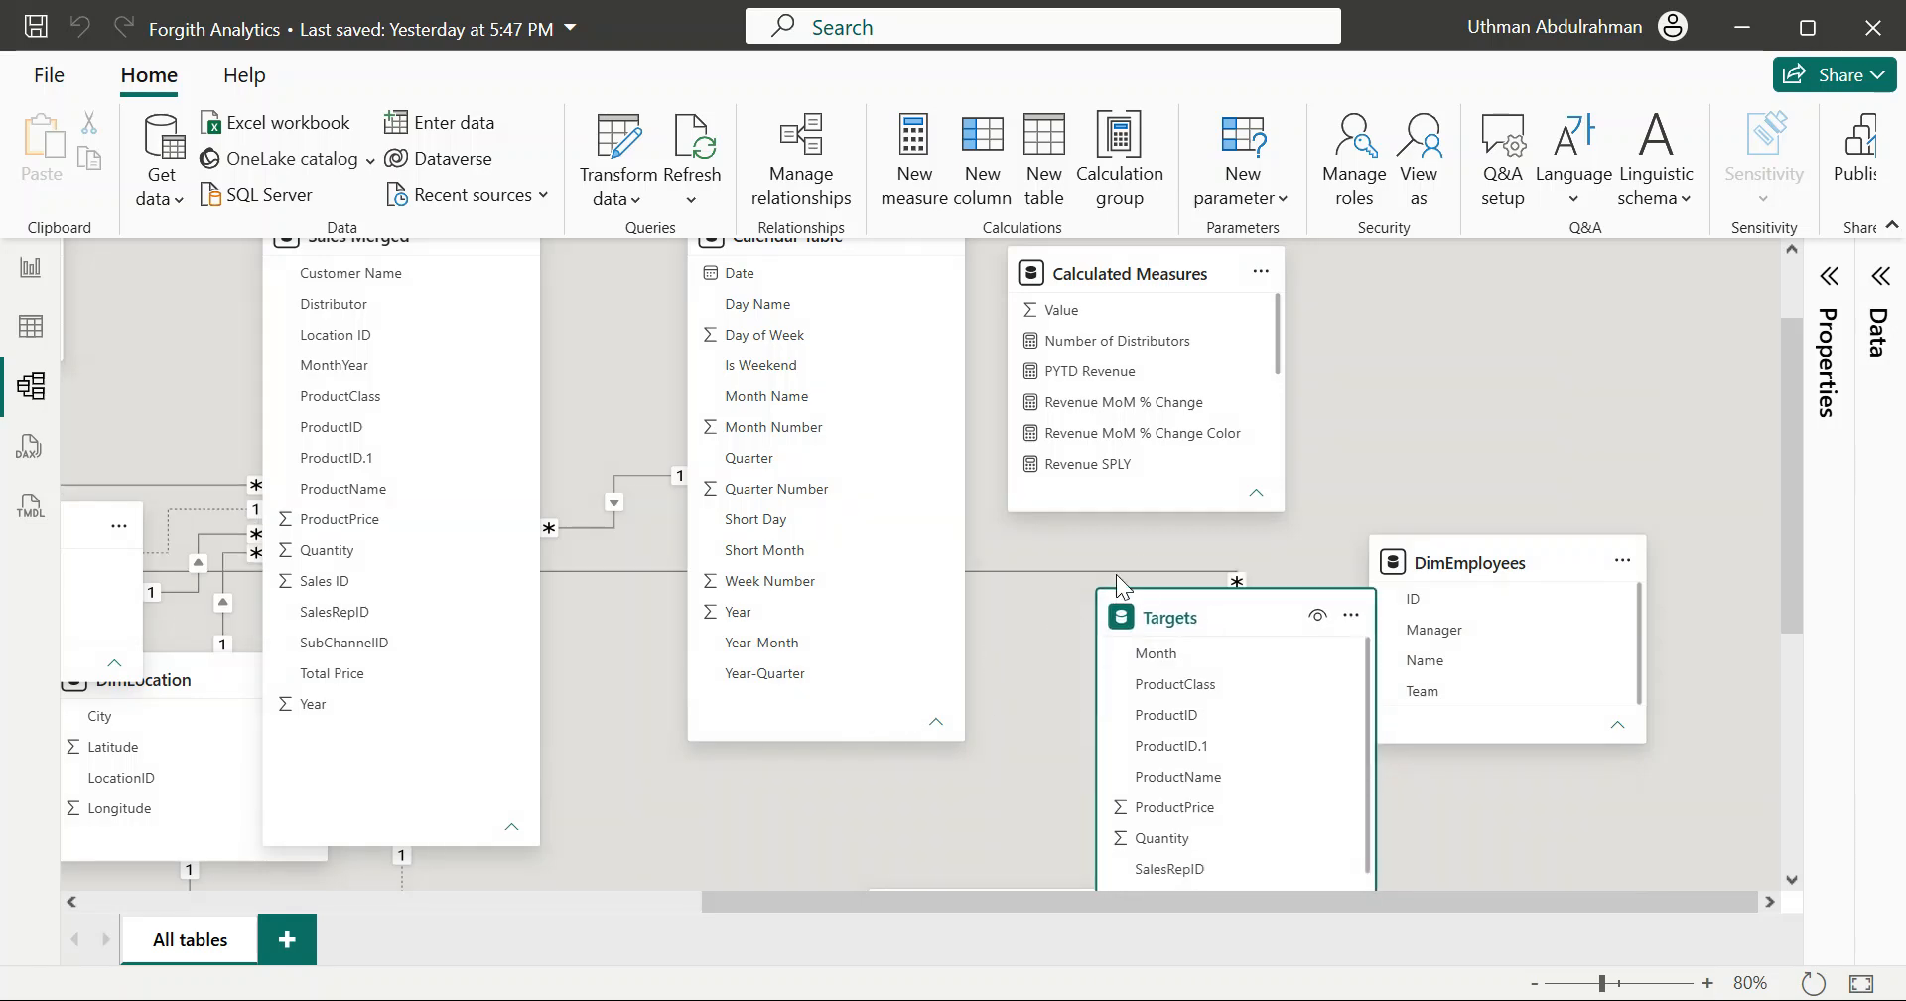
pyautogui.click(1081, 570)
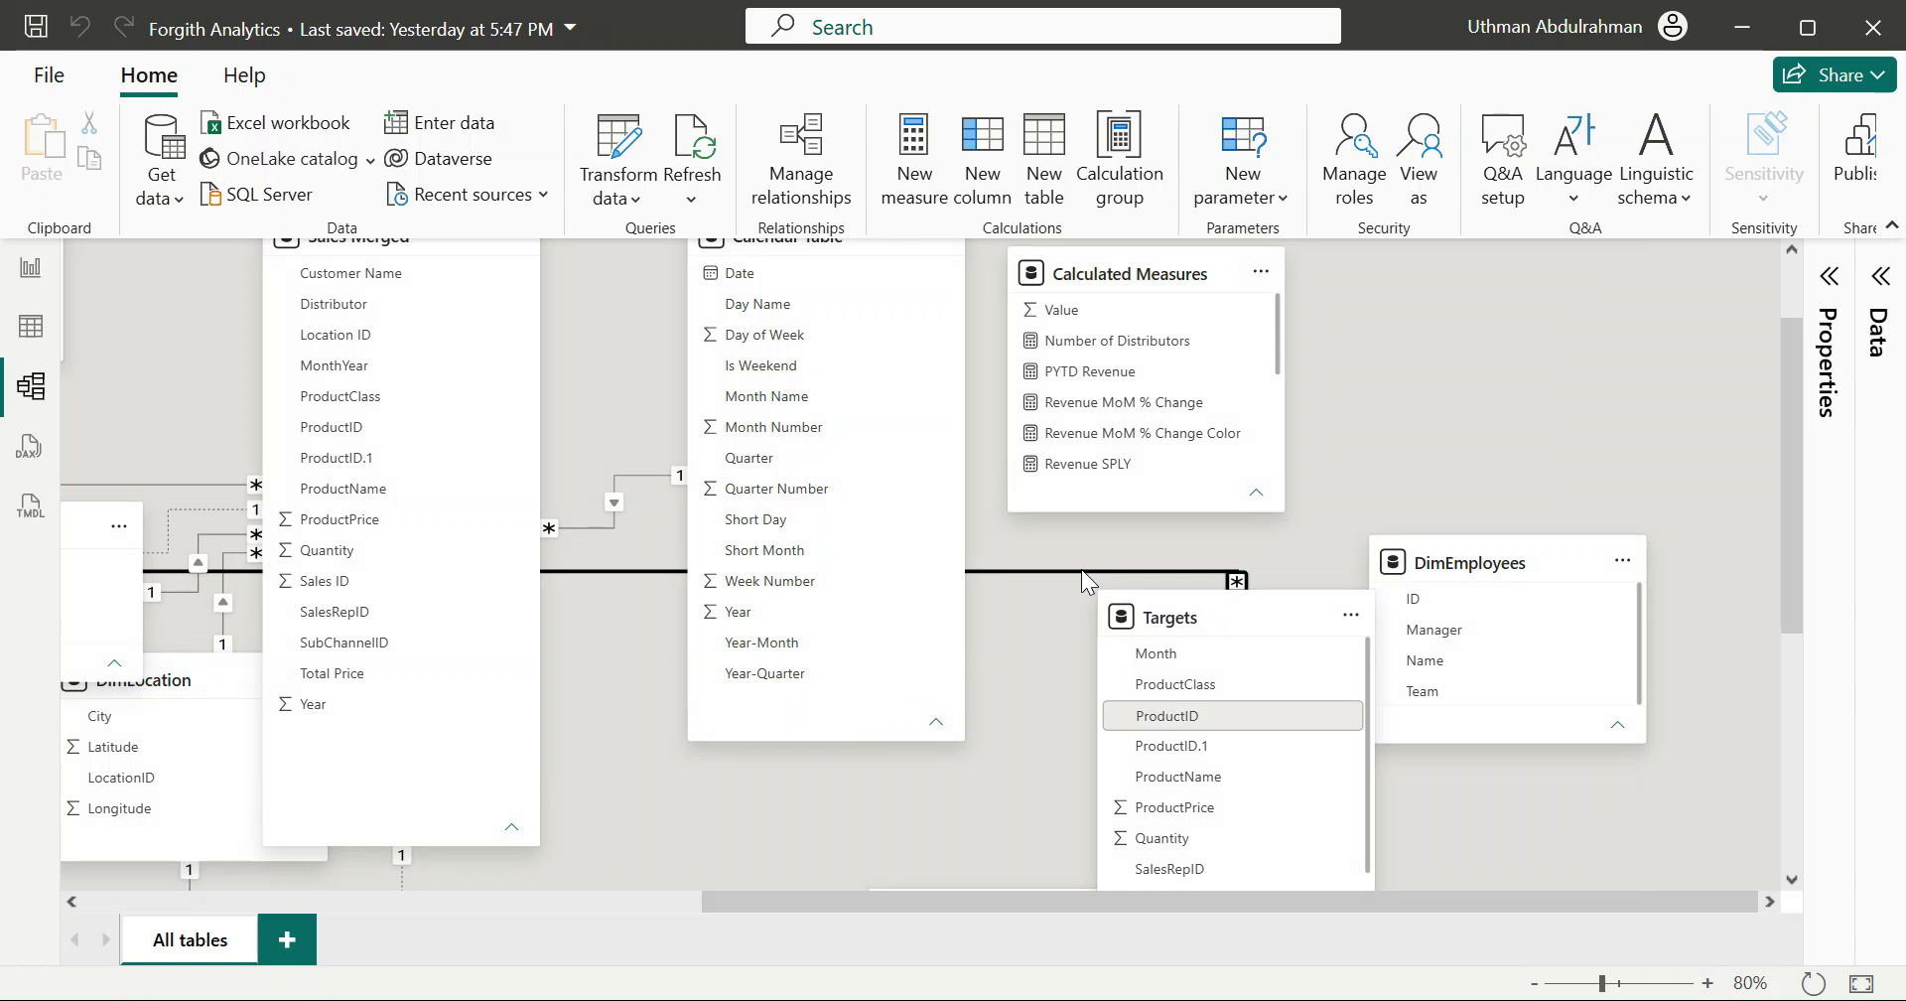
pyautogui.scroll(-2, 1194, 756)
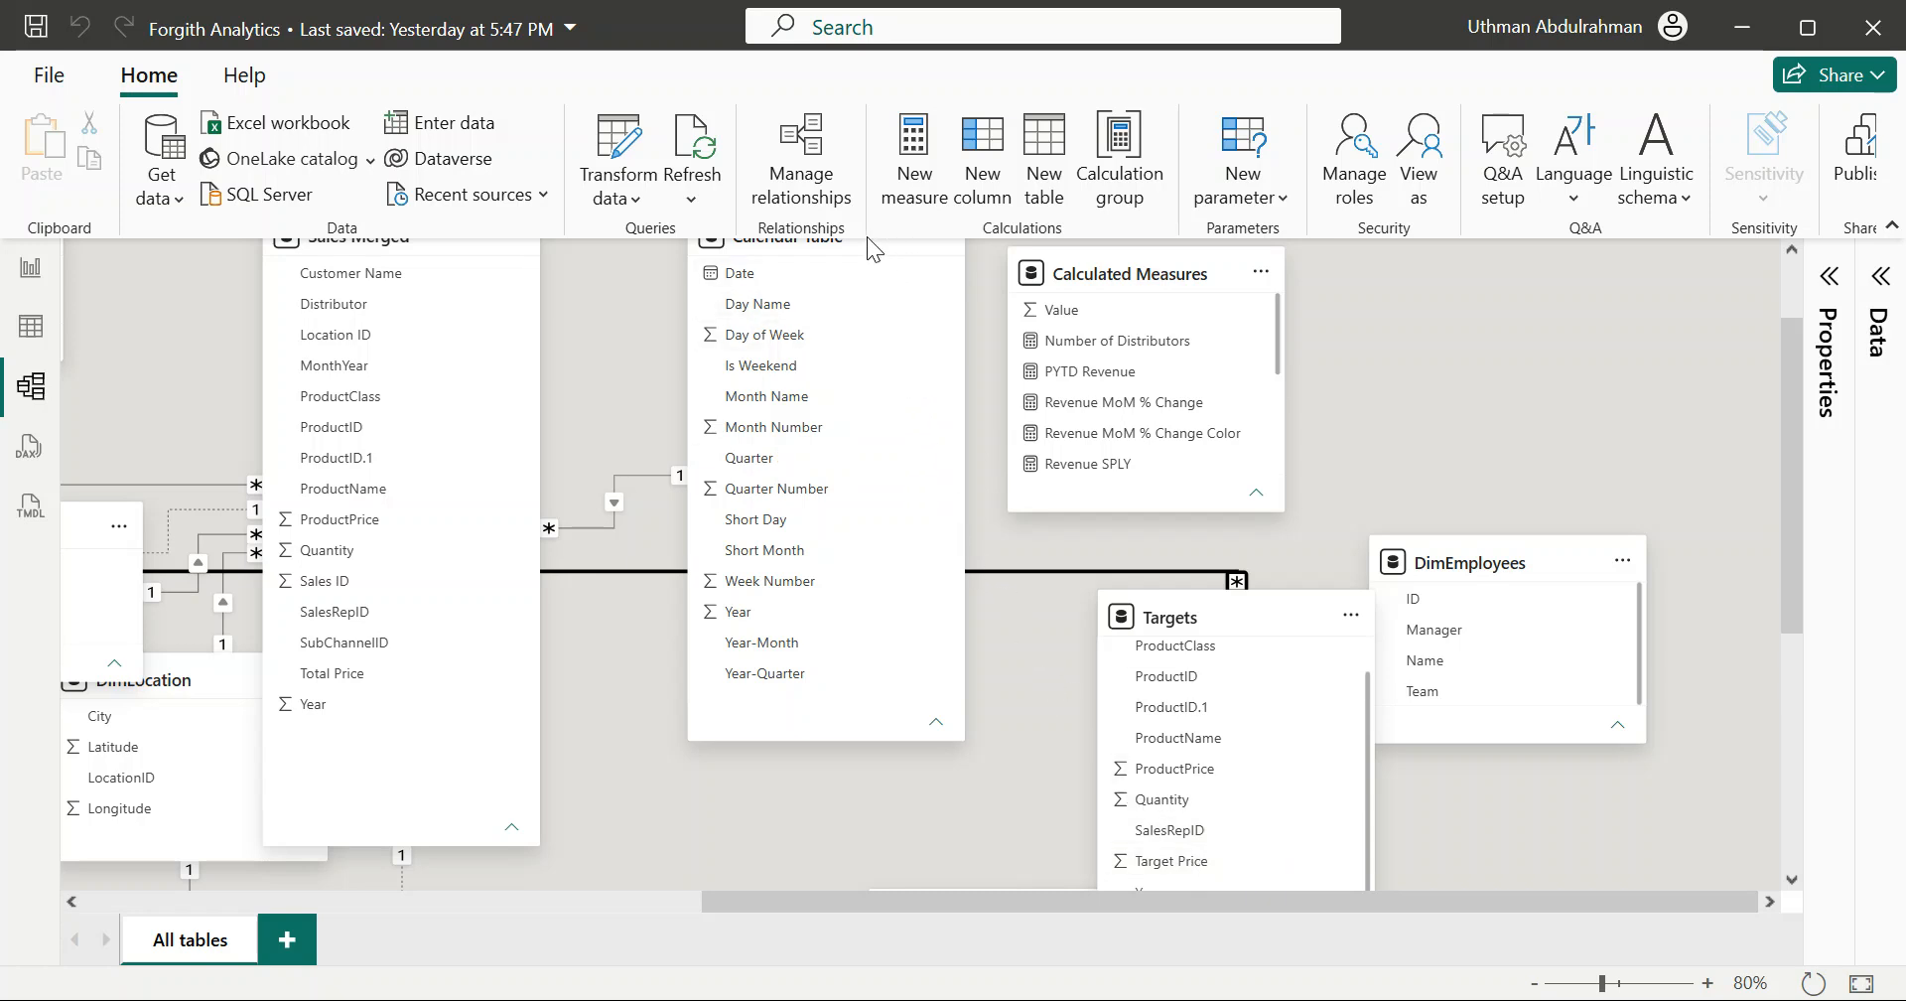
# Step: Reposition the Calendar Table and Targets tables in the model diagram and enlarge Targets so all its fields from Month to Year fit
pyautogui.moveTo(866, 252); pyautogui.dragTo(875, 347)
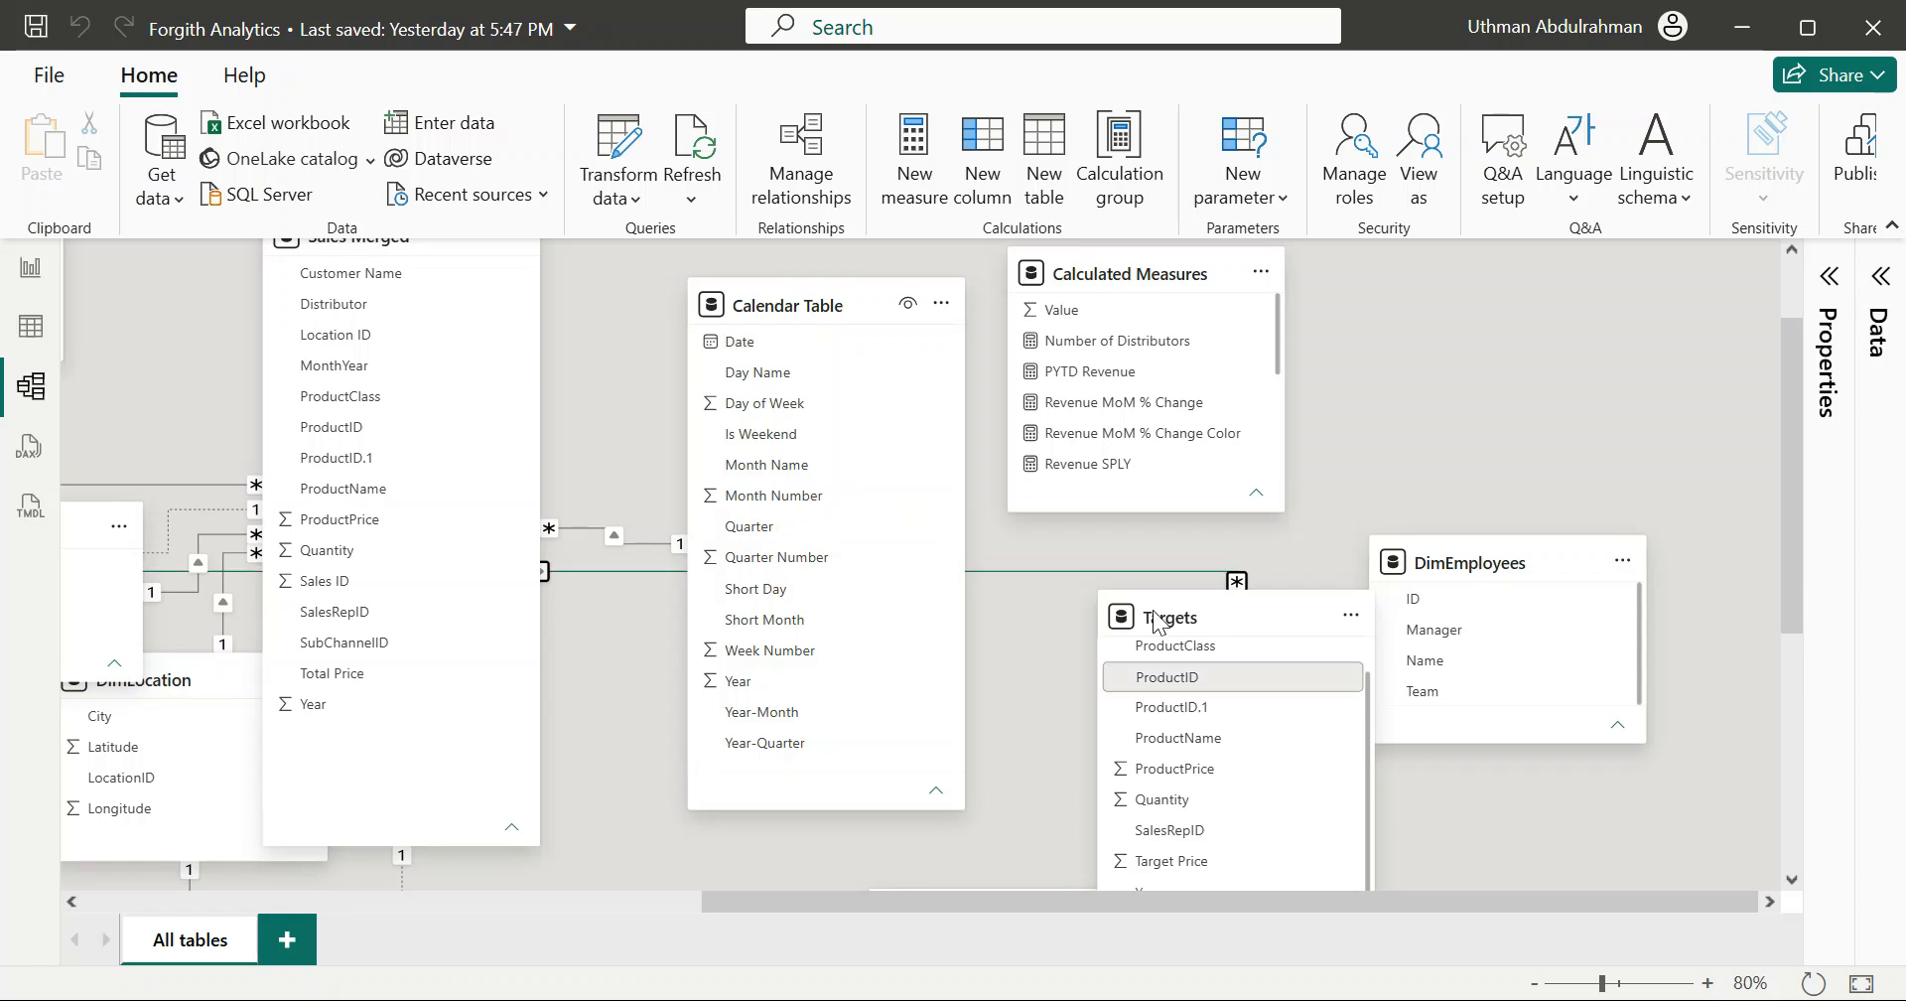
pyautogui.moveTo(1175, 619); pyautogui.dragTo(1163, 584)
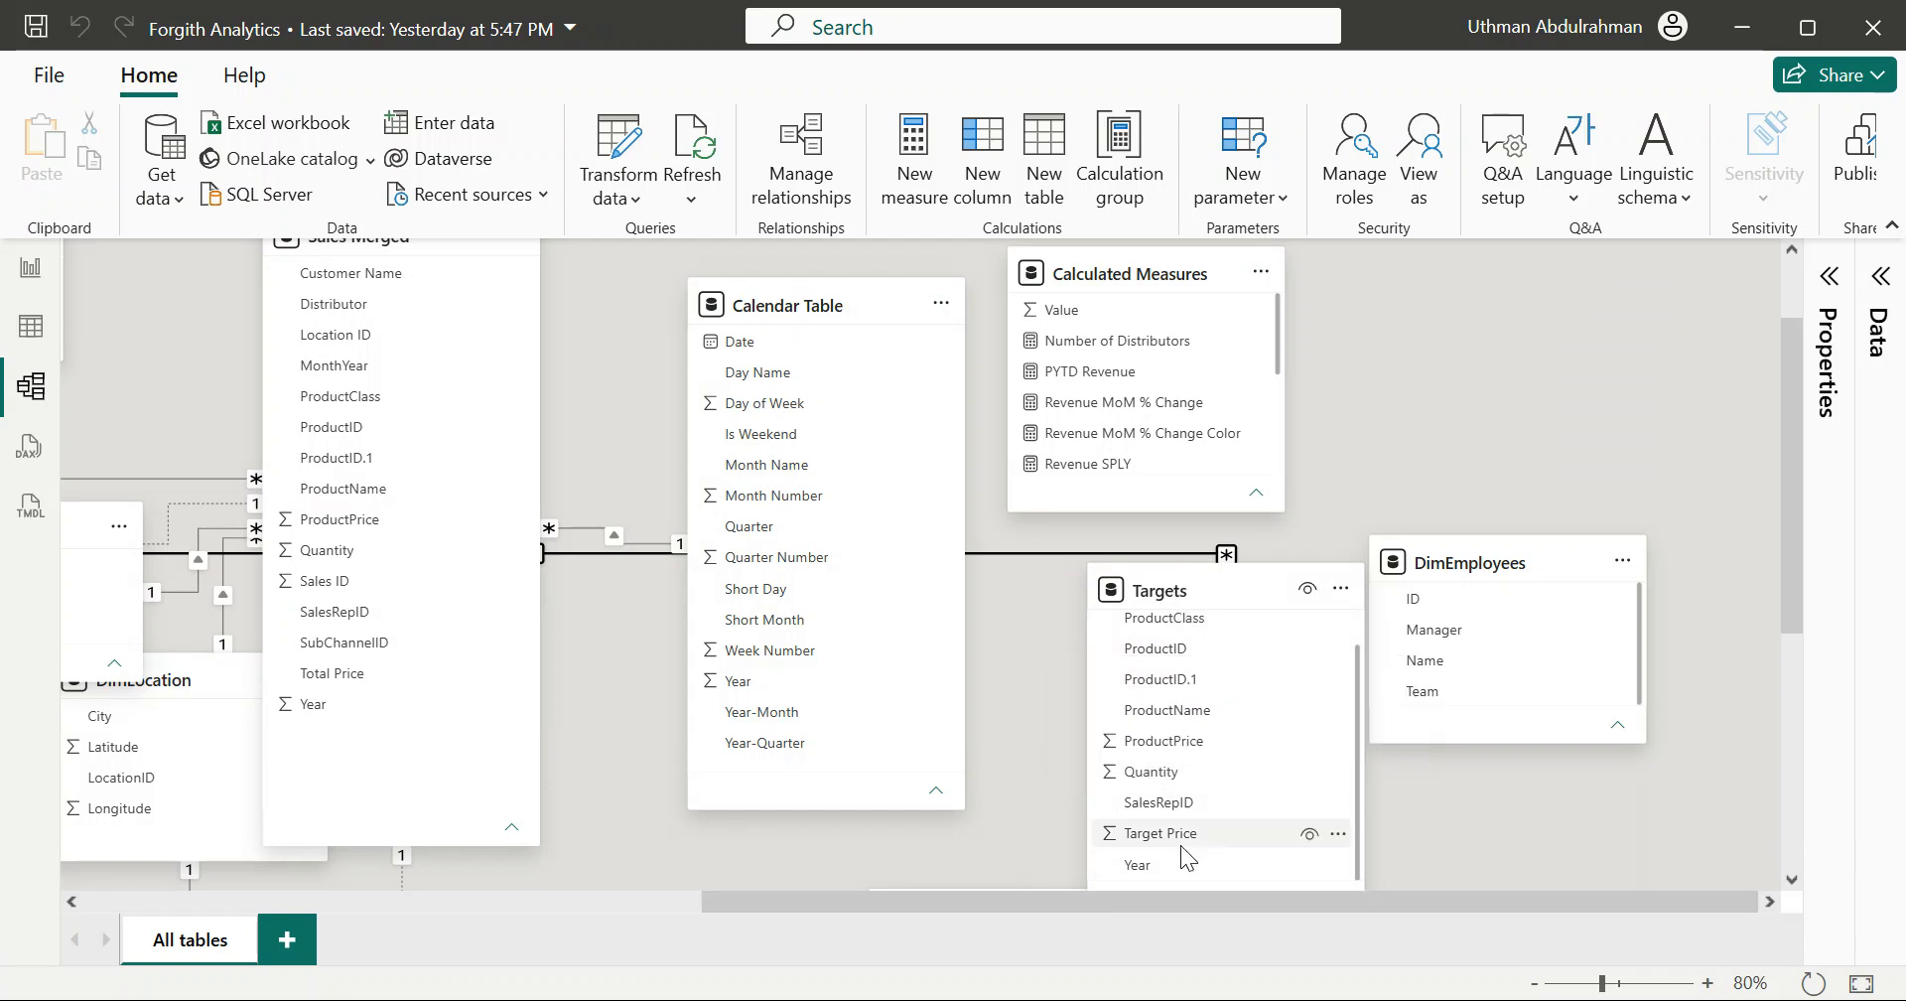
pyautogui.moveTo(1220, 590); pyautogui.dragTo(1212, 526)
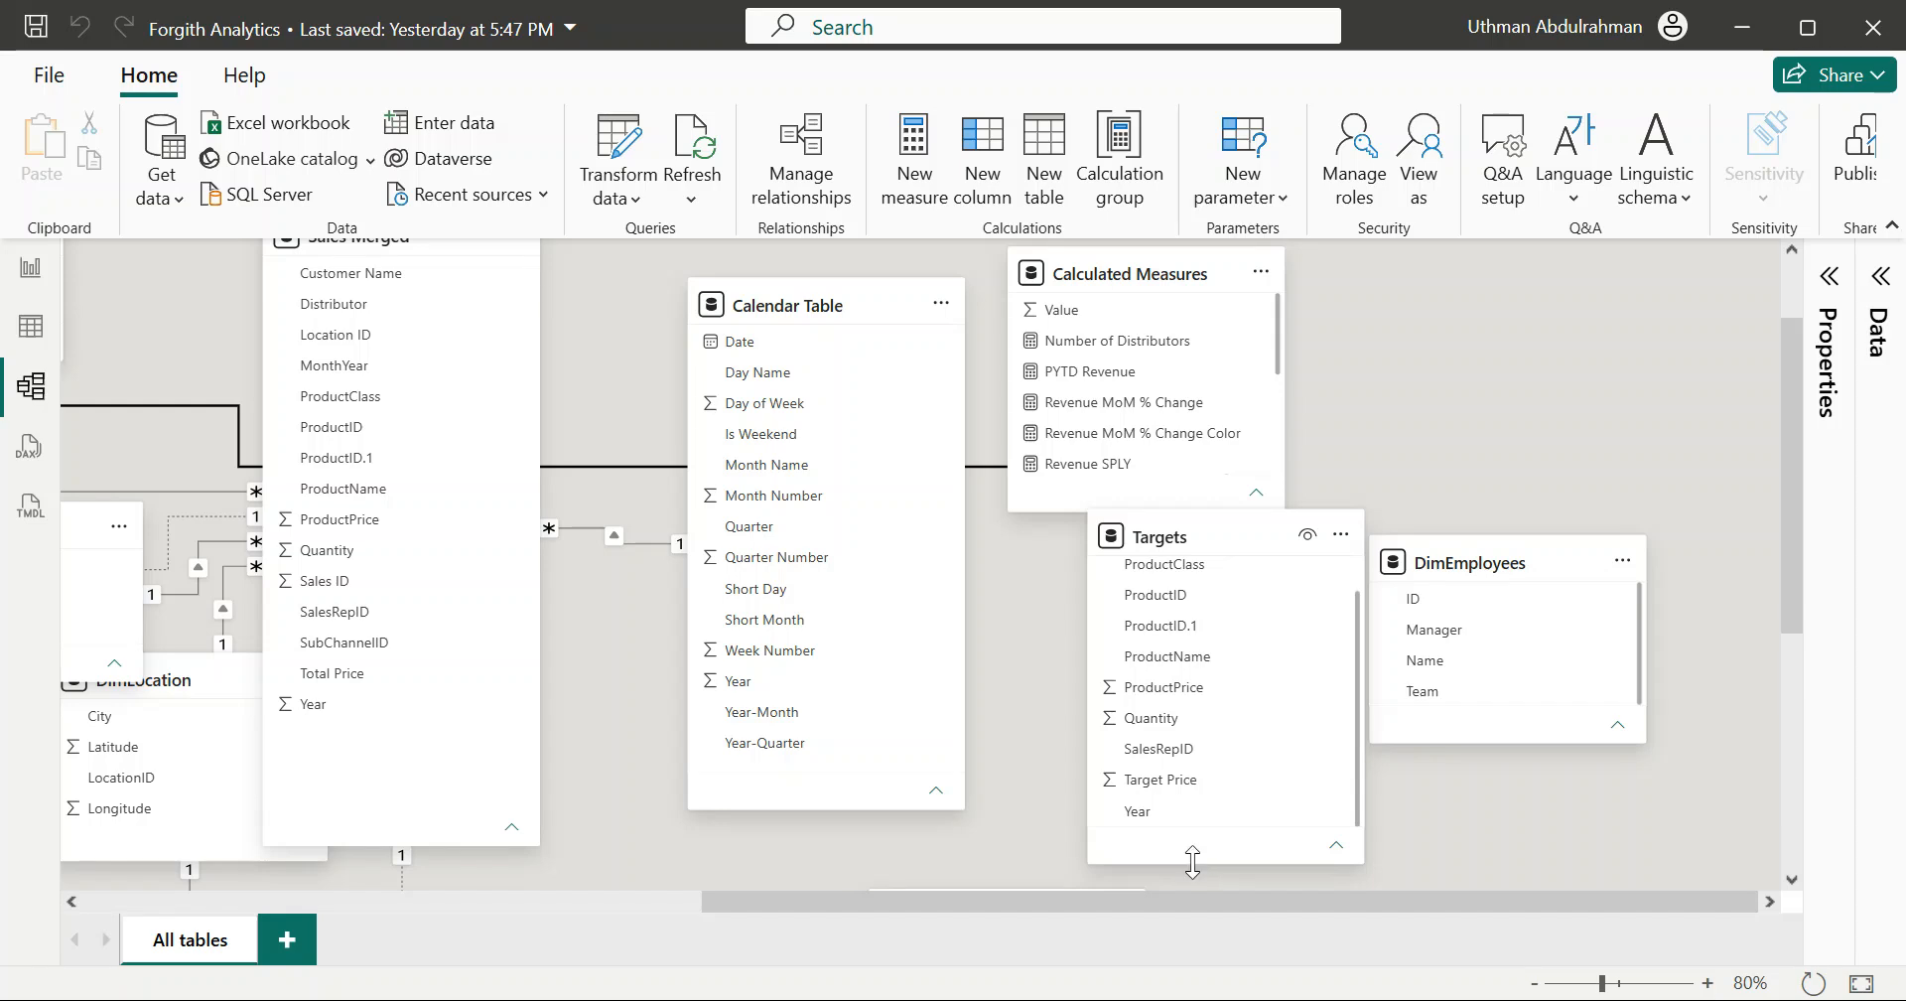
pyautogui.moveTo(1194, 861); pyautogui.dragTo(1196, 958)
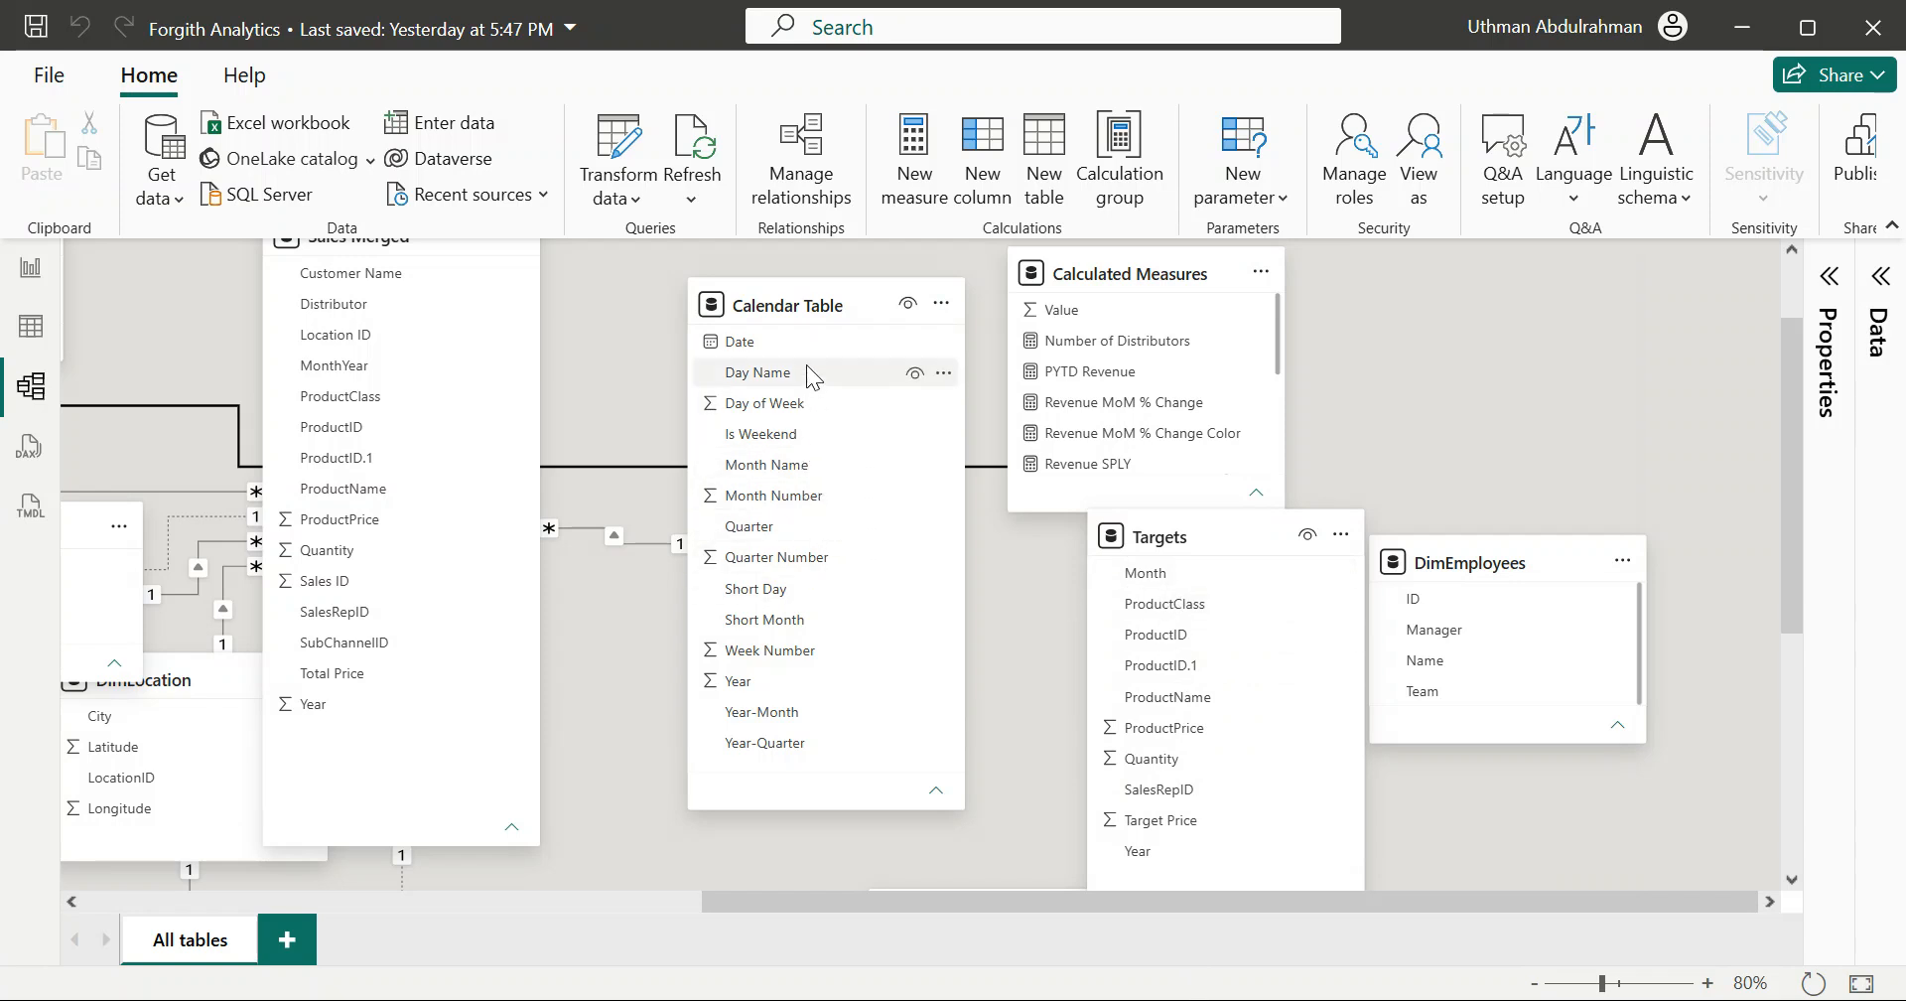
# Step: Create a relationship from the Date field of the Calendar Table to the Month field of Targets and check its linked fields
pyautogui.click(752, 342)
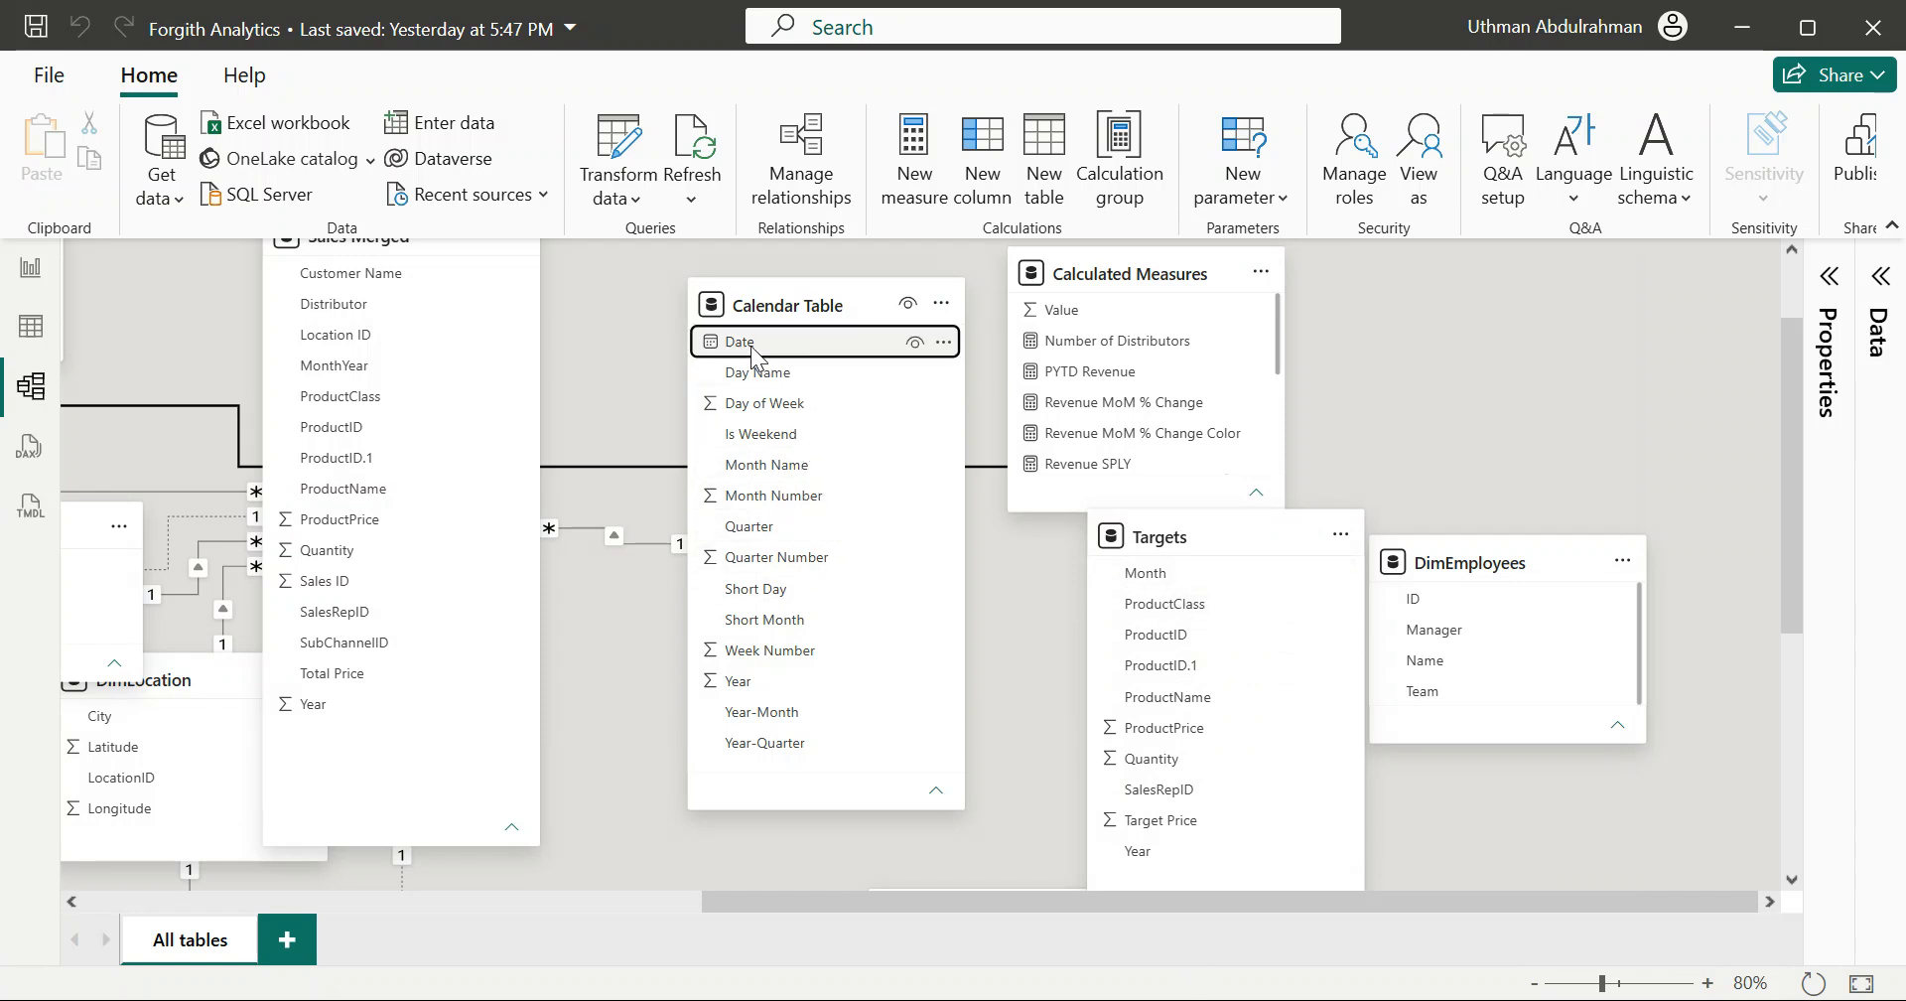
pyautogui.moveTo(935, 457); pyautogui.dragTo(1165, 574)
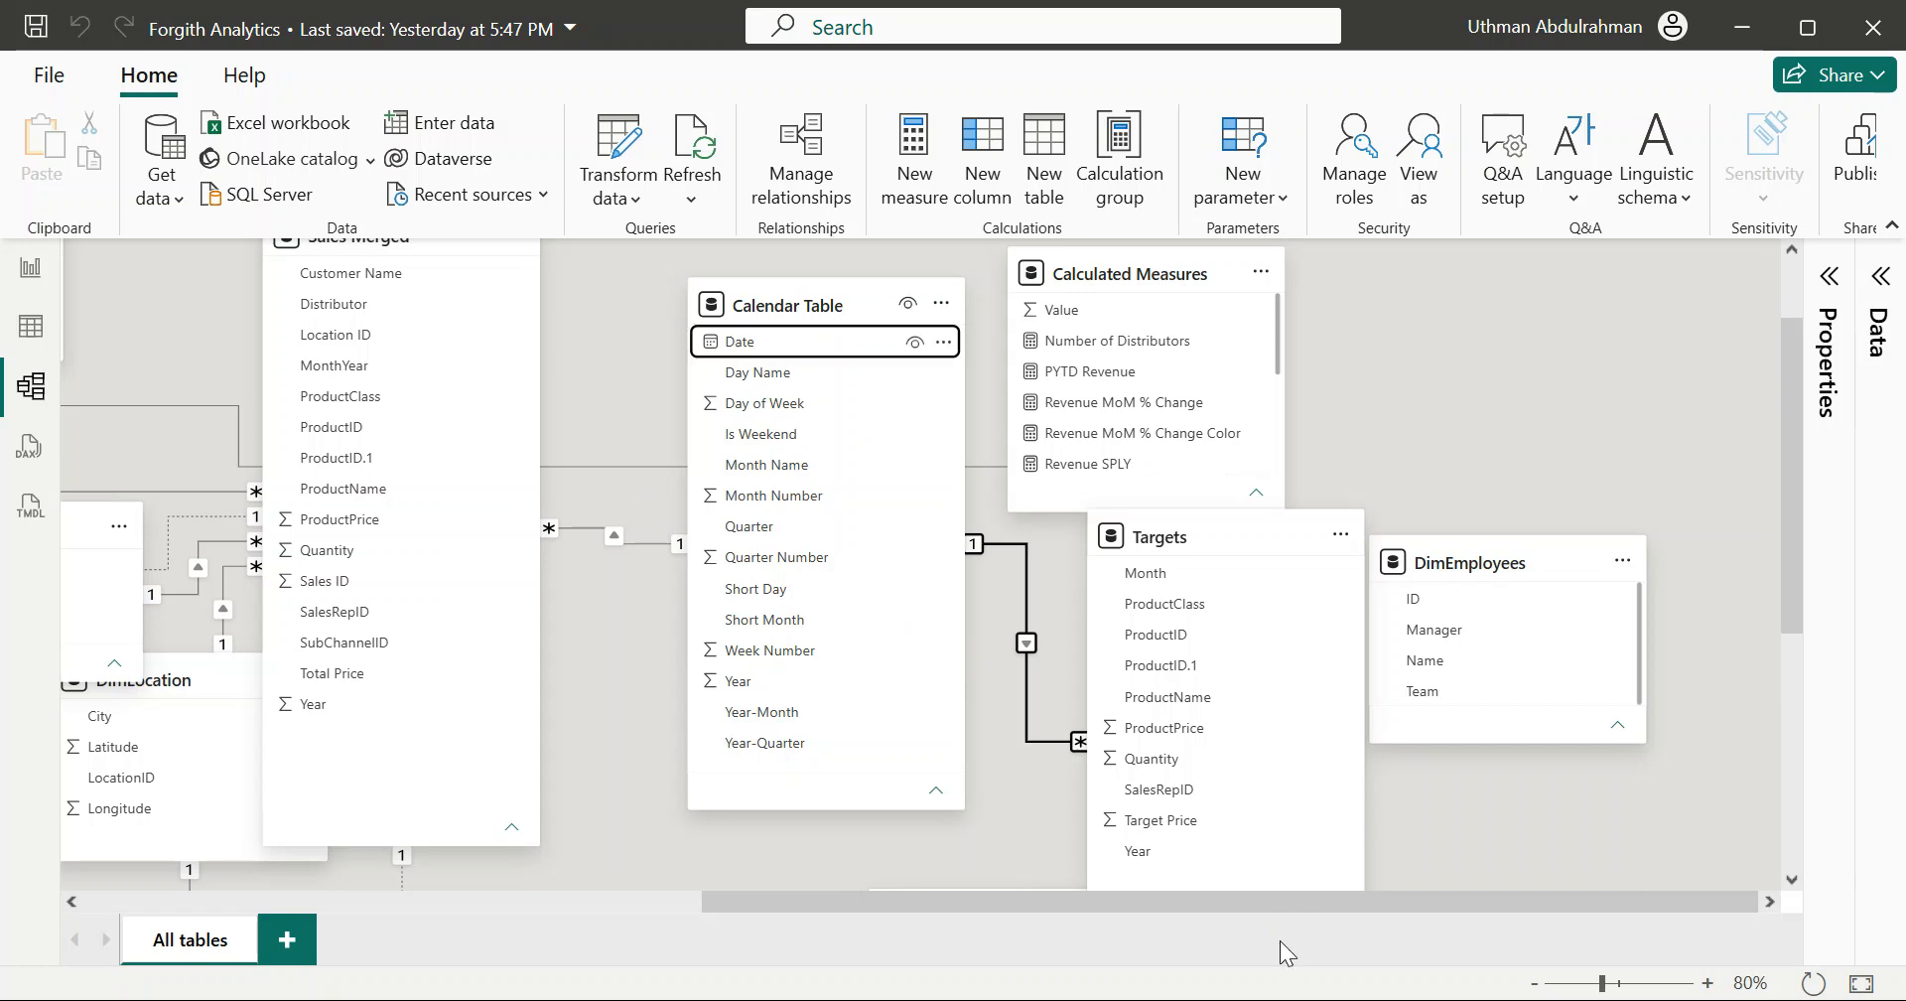
pyautogui.click(1030, 601)
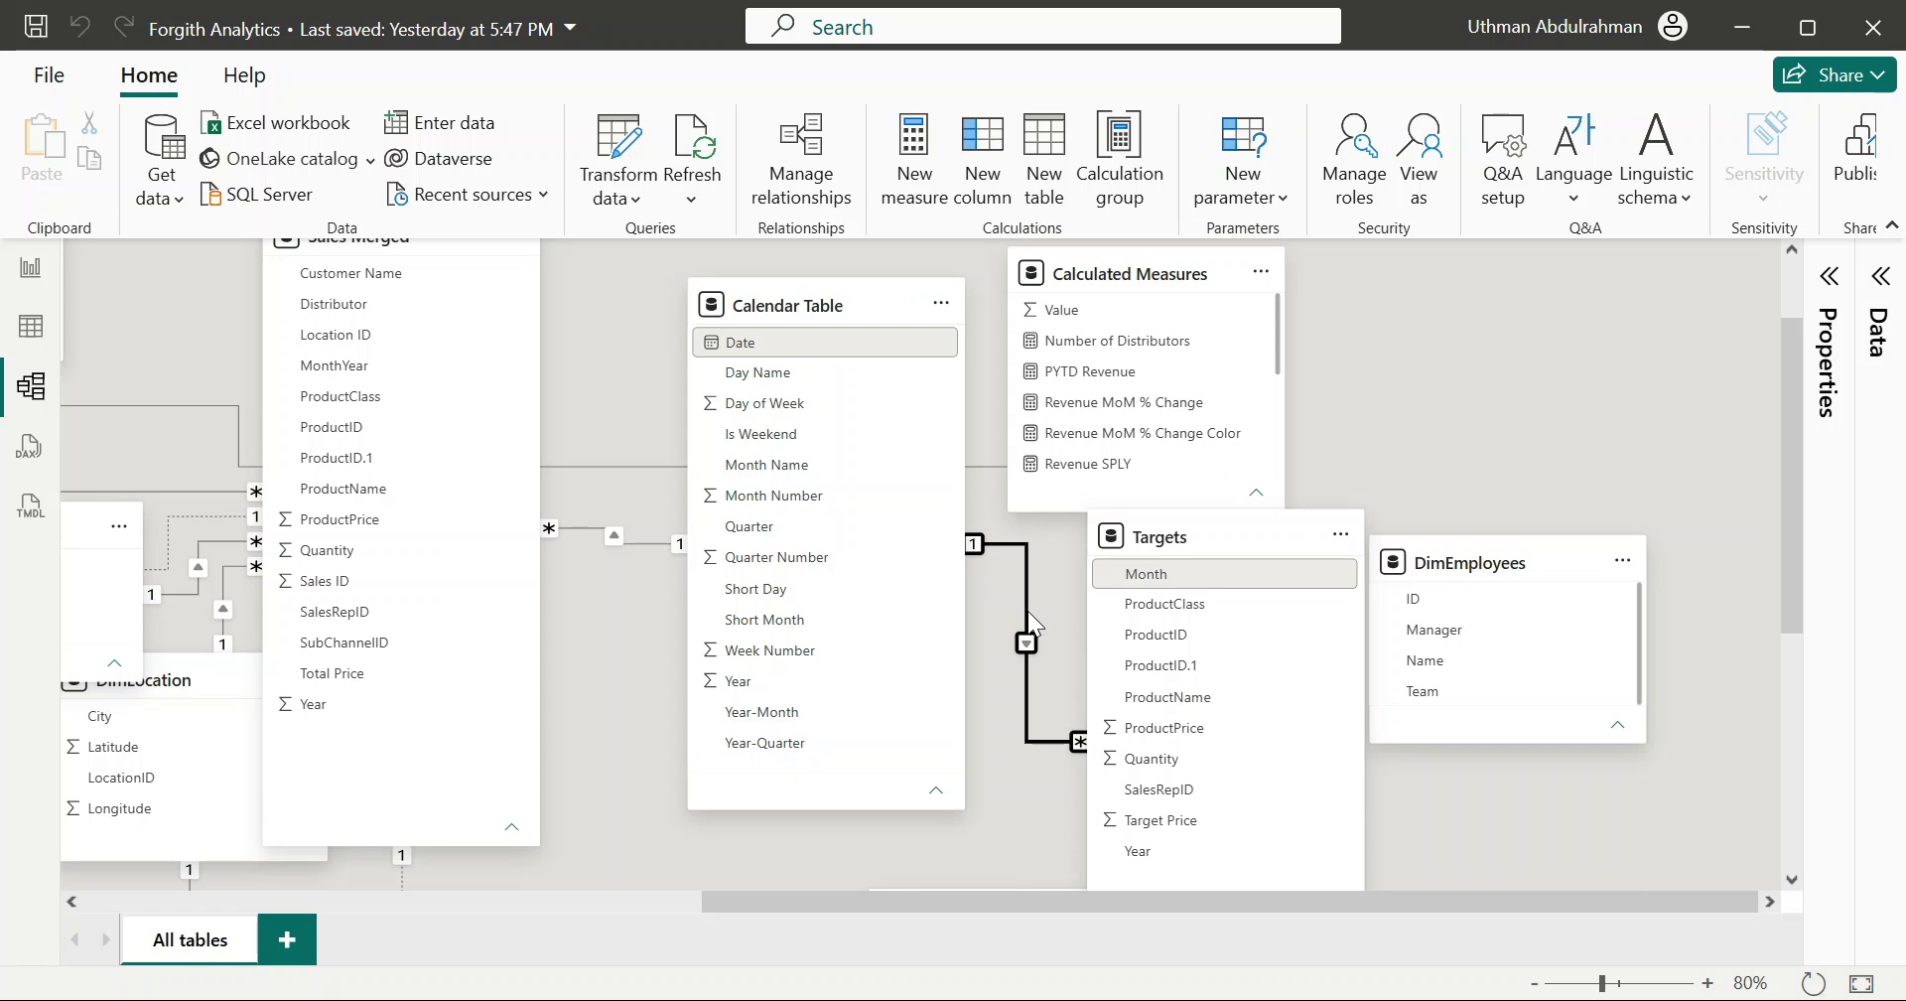
# Step: Test the report's Total Target card with the Month Name slicer set to August, April, February and January, and clear the selection
pyautogui.click(27, 270)
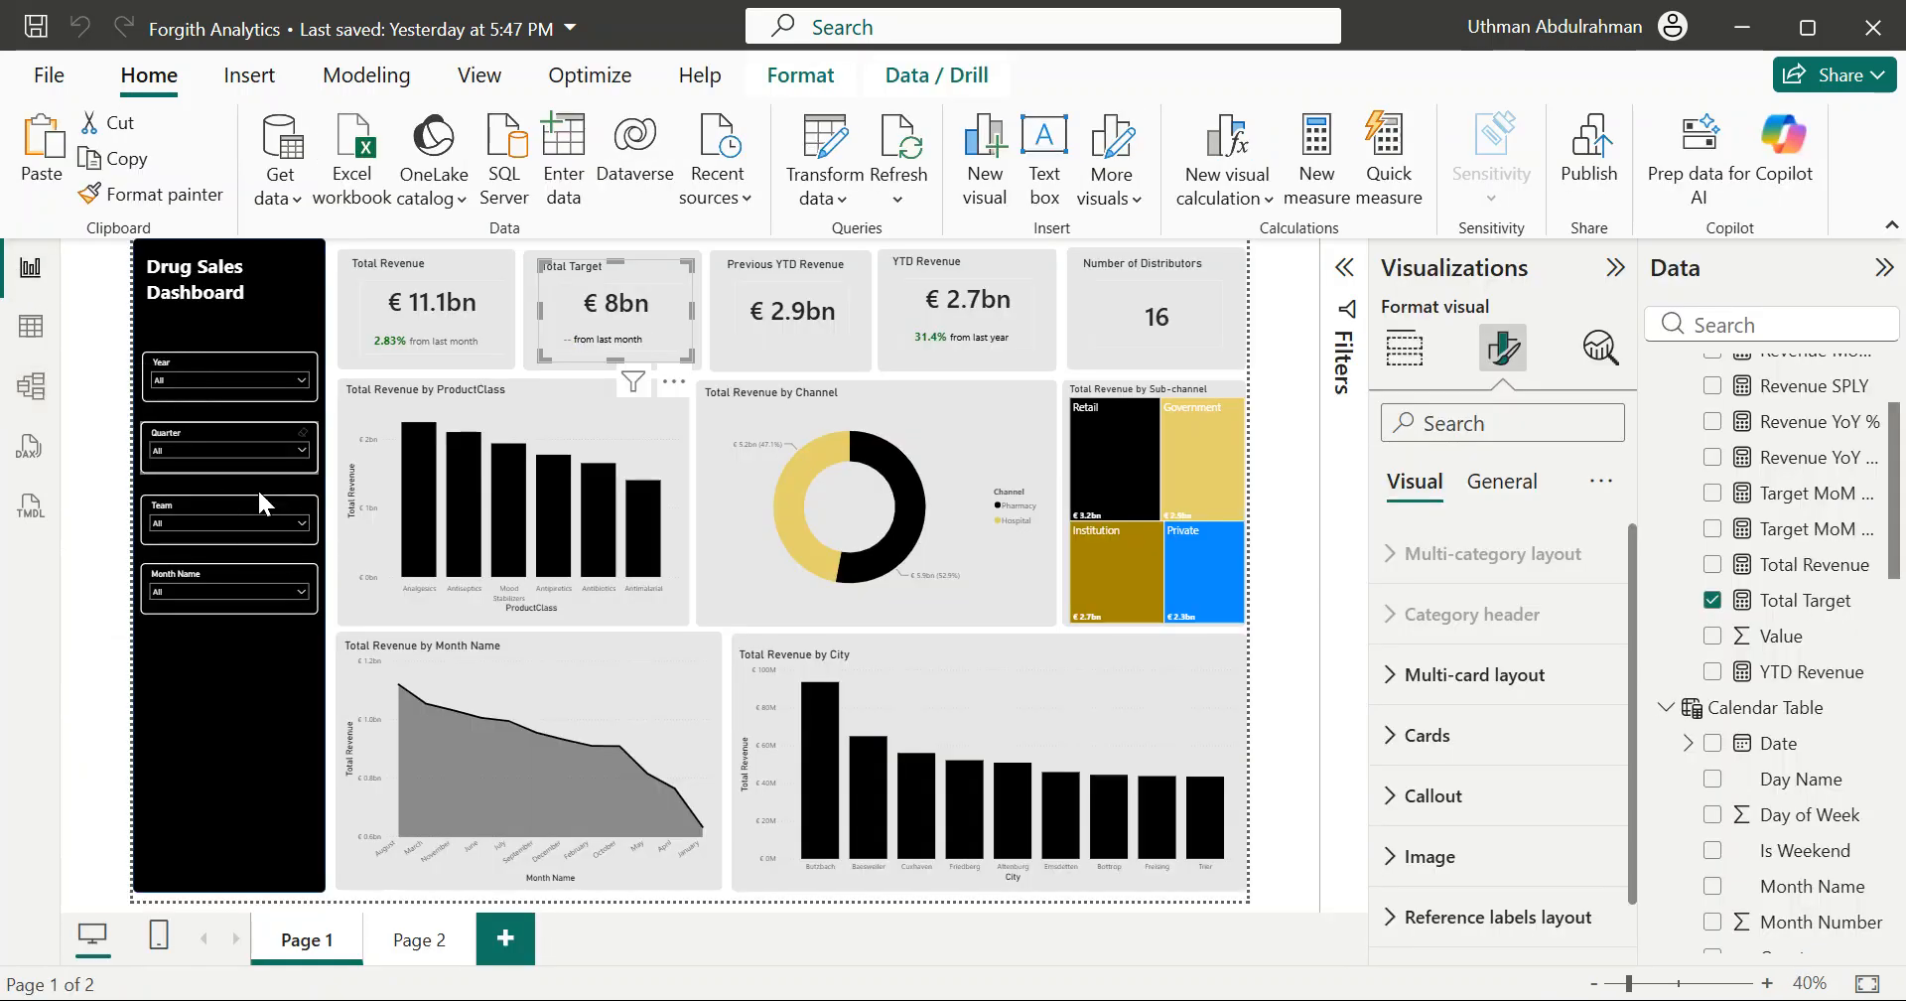
pyautogui.click(240, 588)
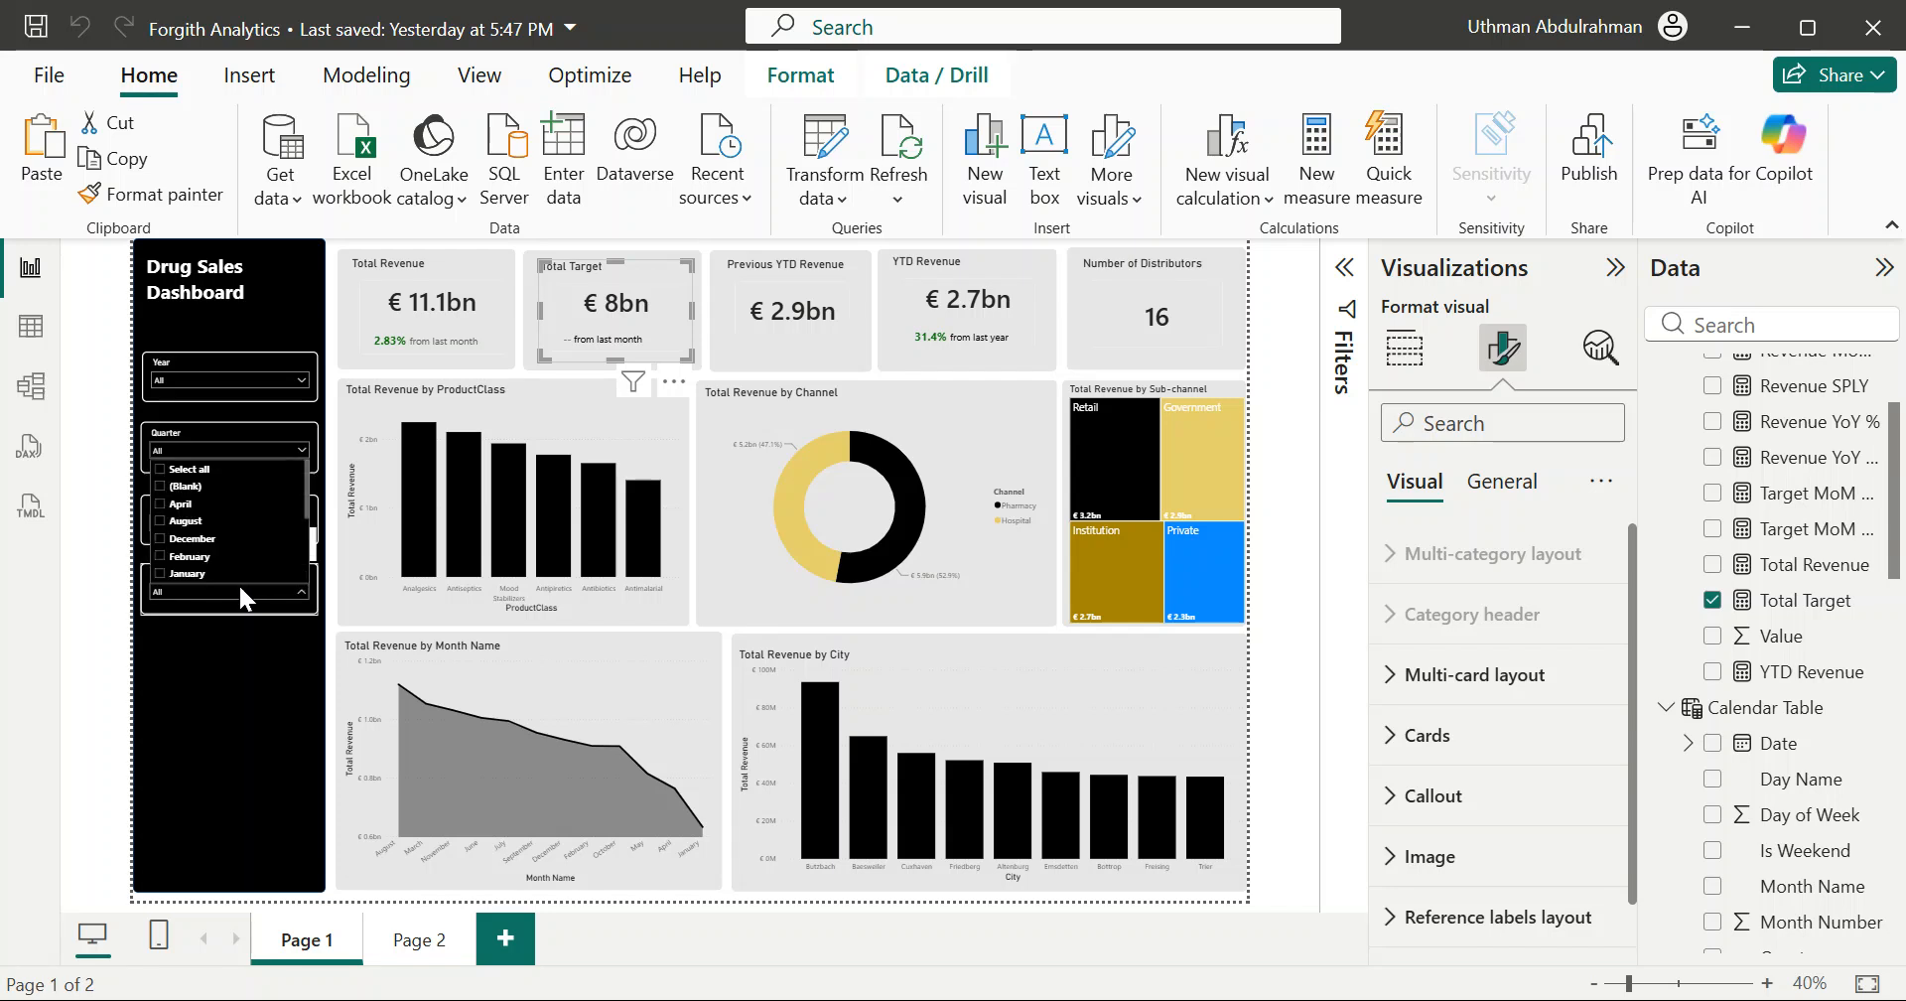
pyautogui.click(193, 521)
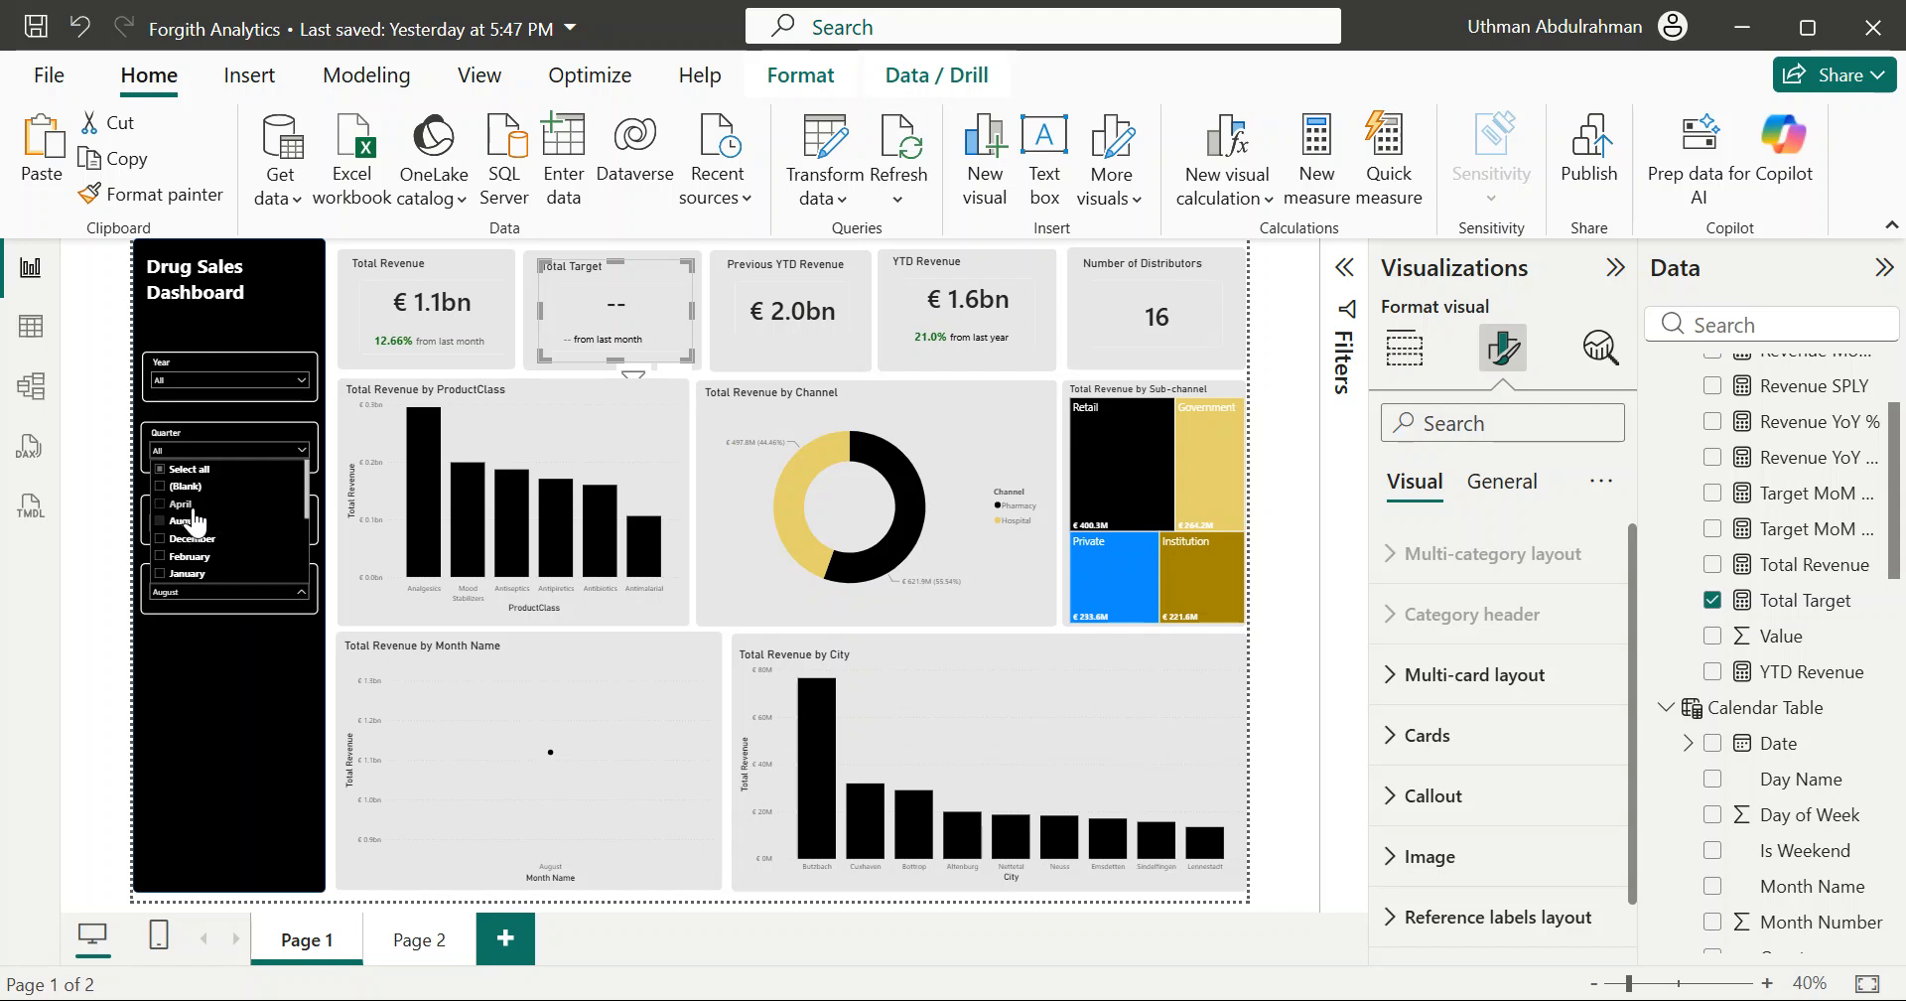
pyautogui.click(185, 506)
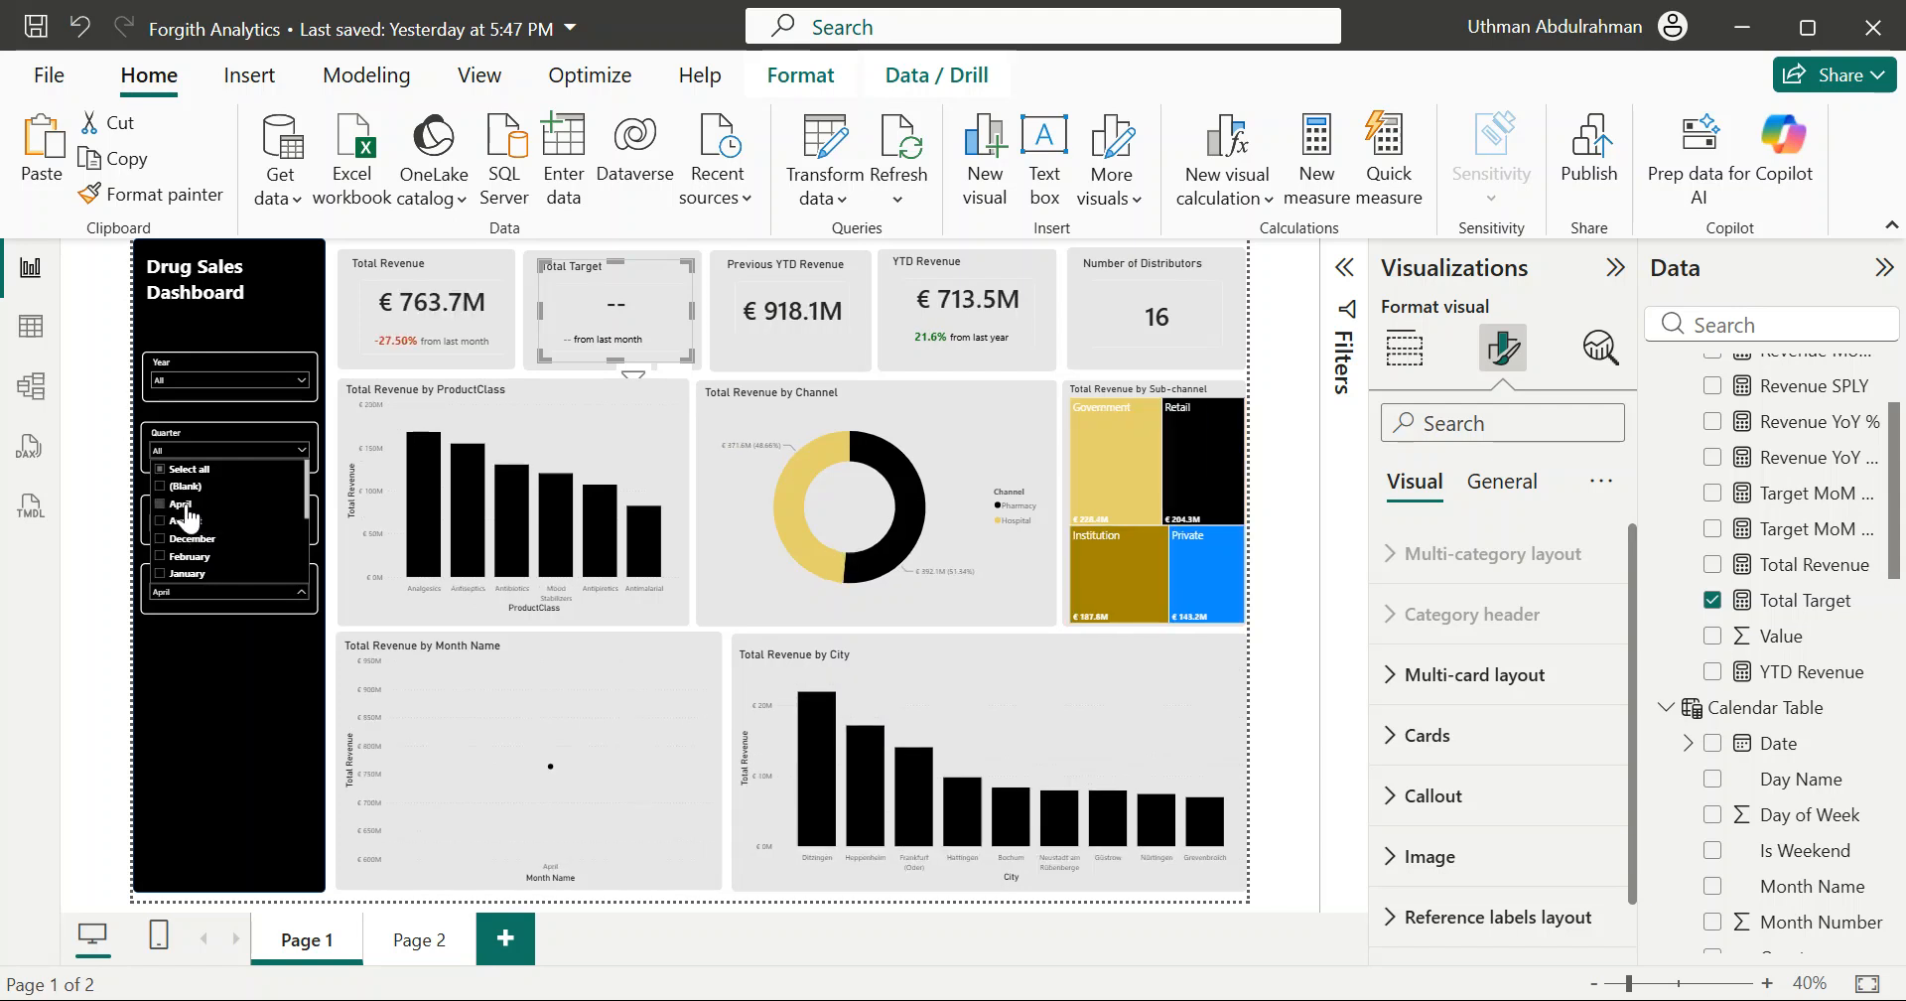
pyautogui.click(196, 558)
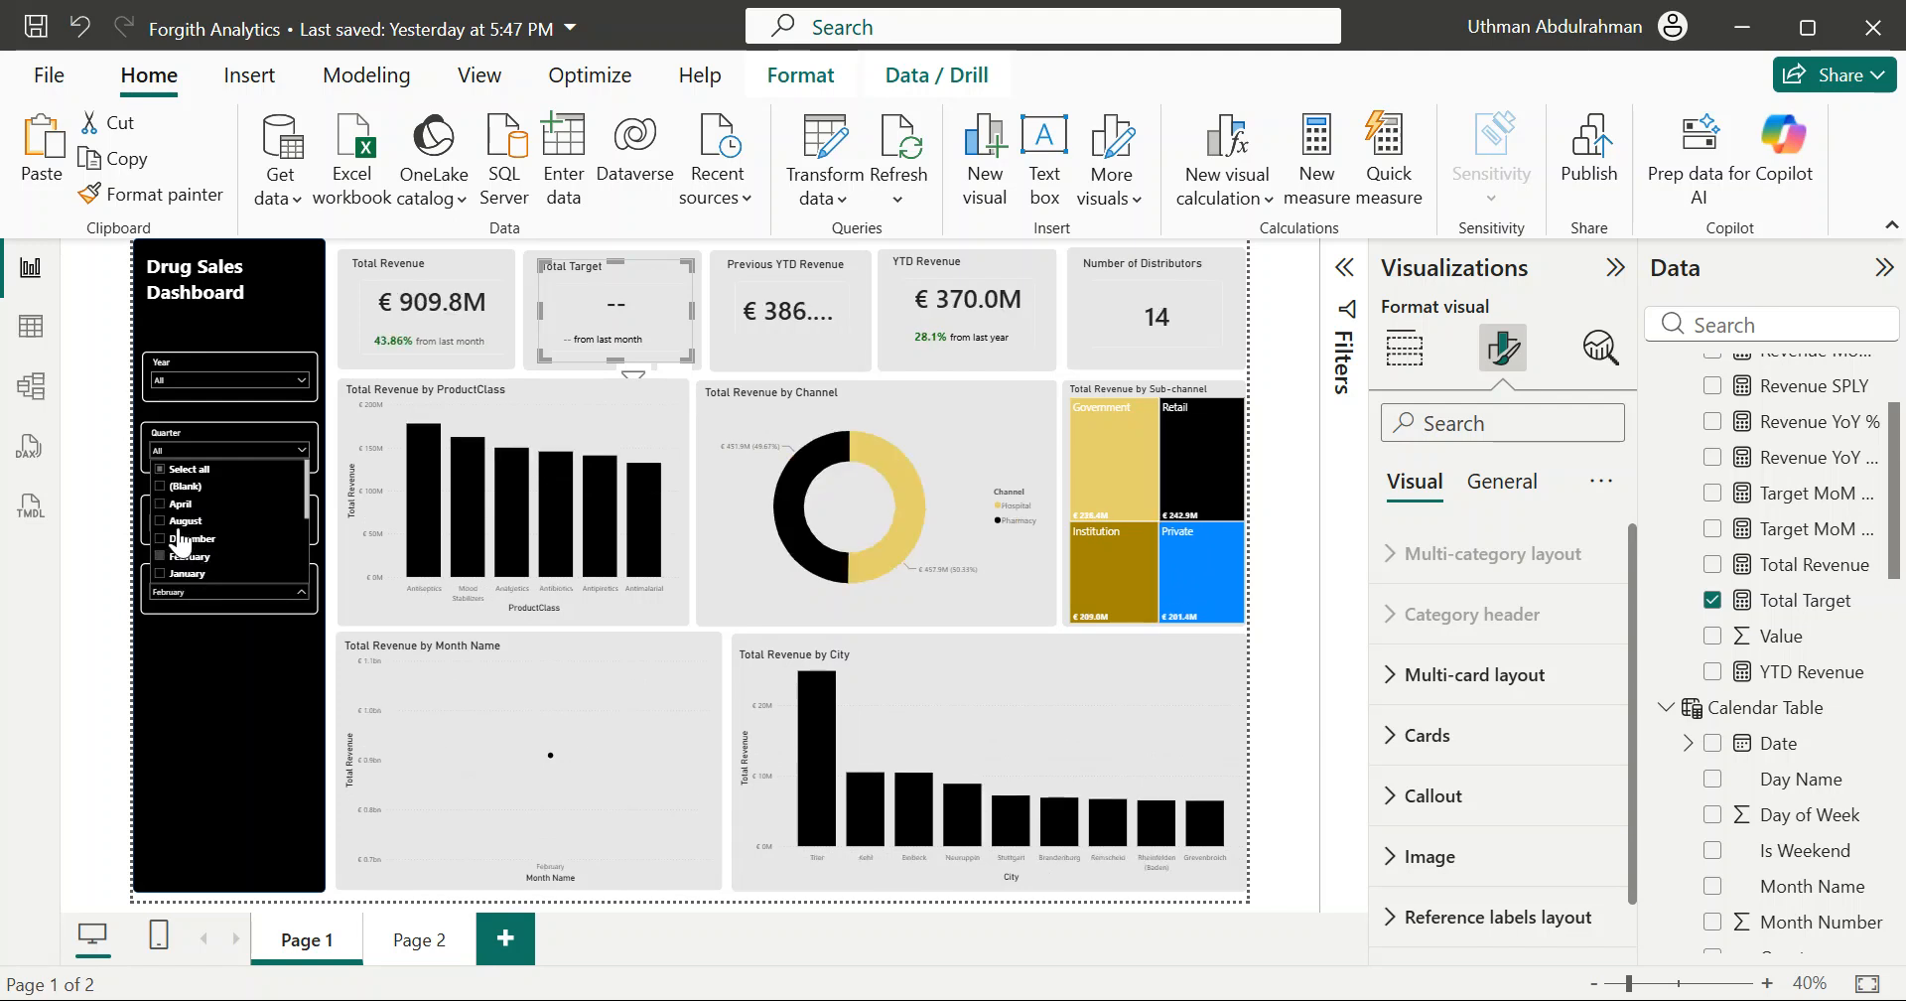
pyautogui.scroll(-3, 191, 544)
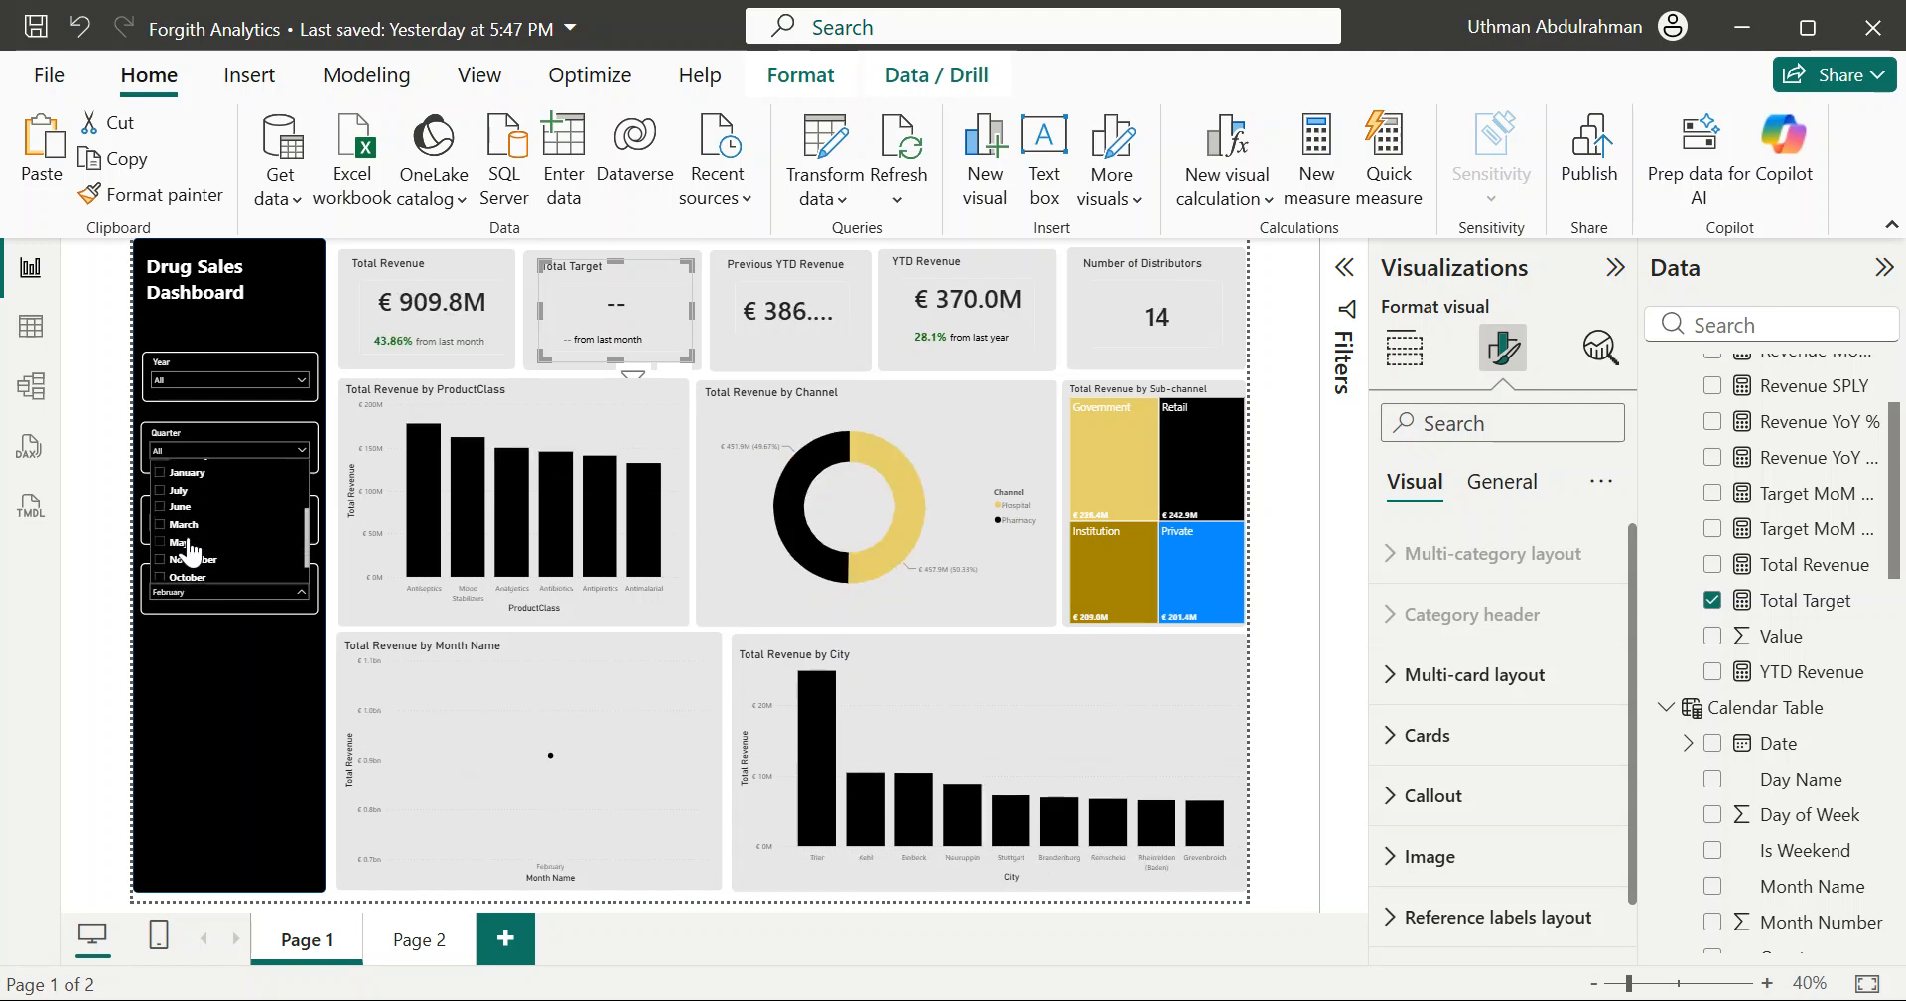
pyautogui.scroll(2, 190, 549)
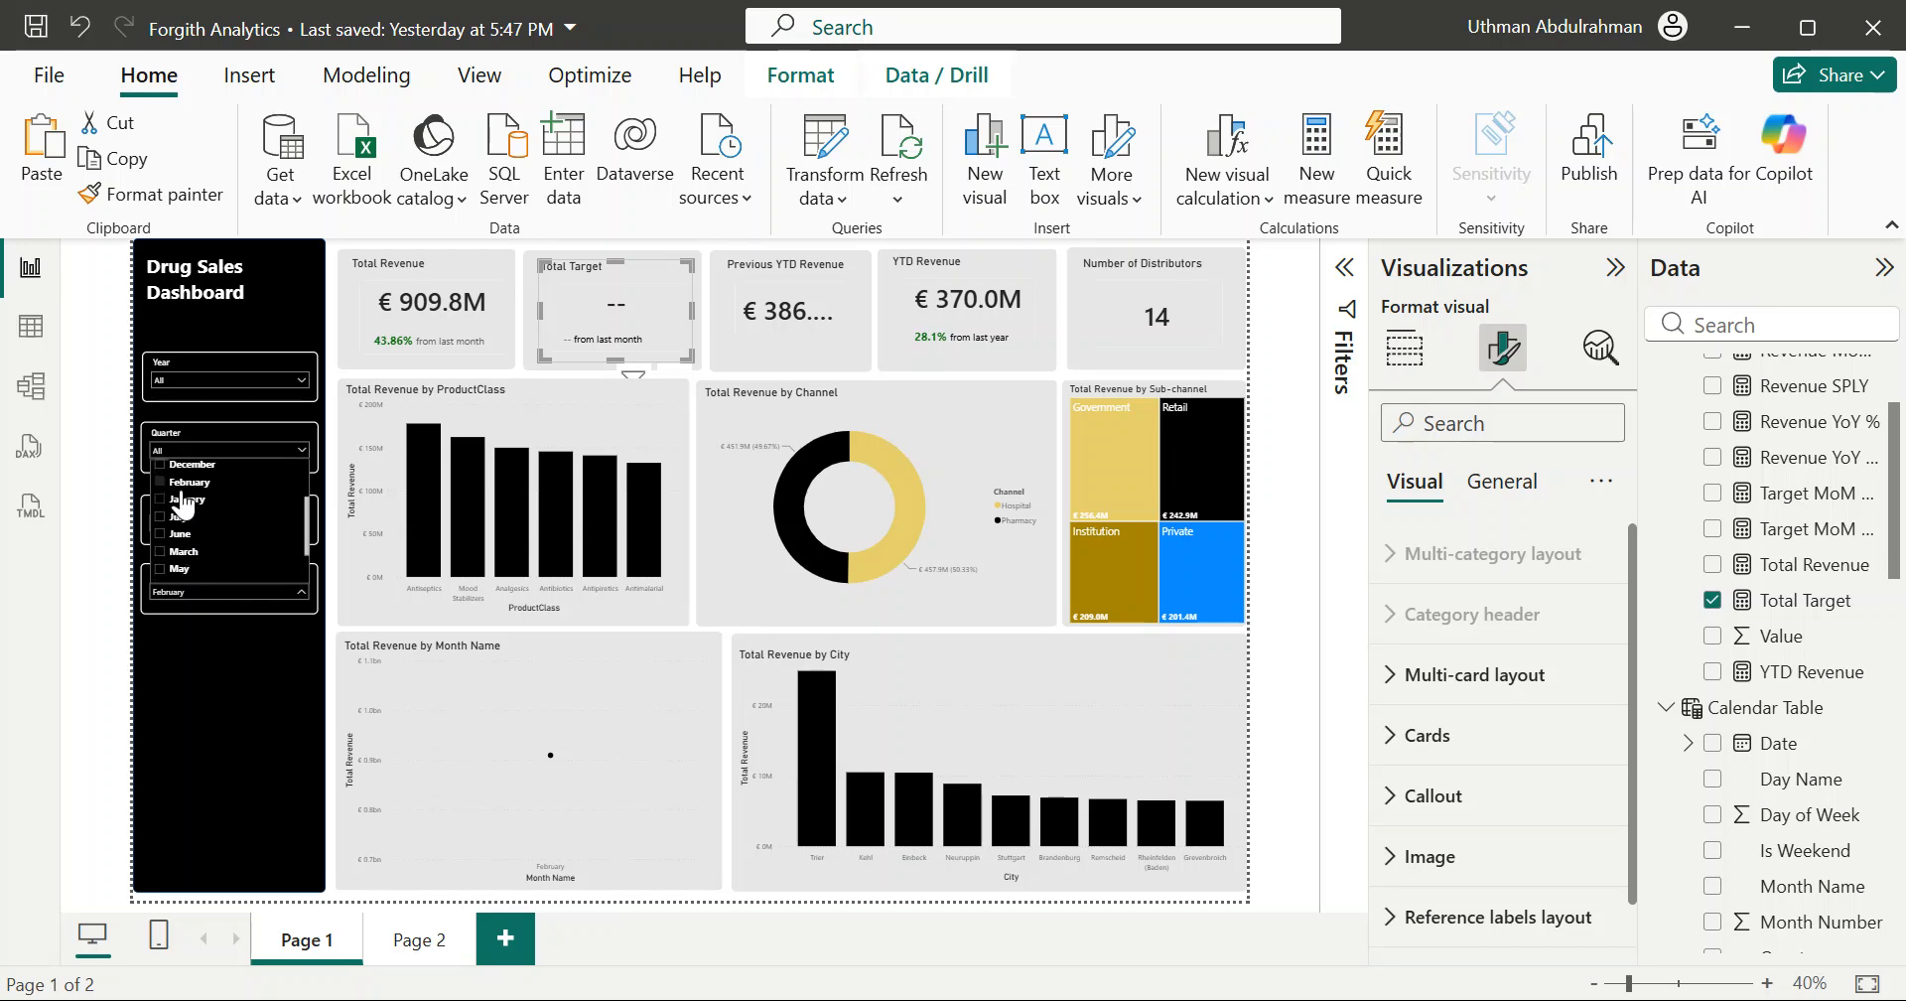
pyautogui.click(183, 500)
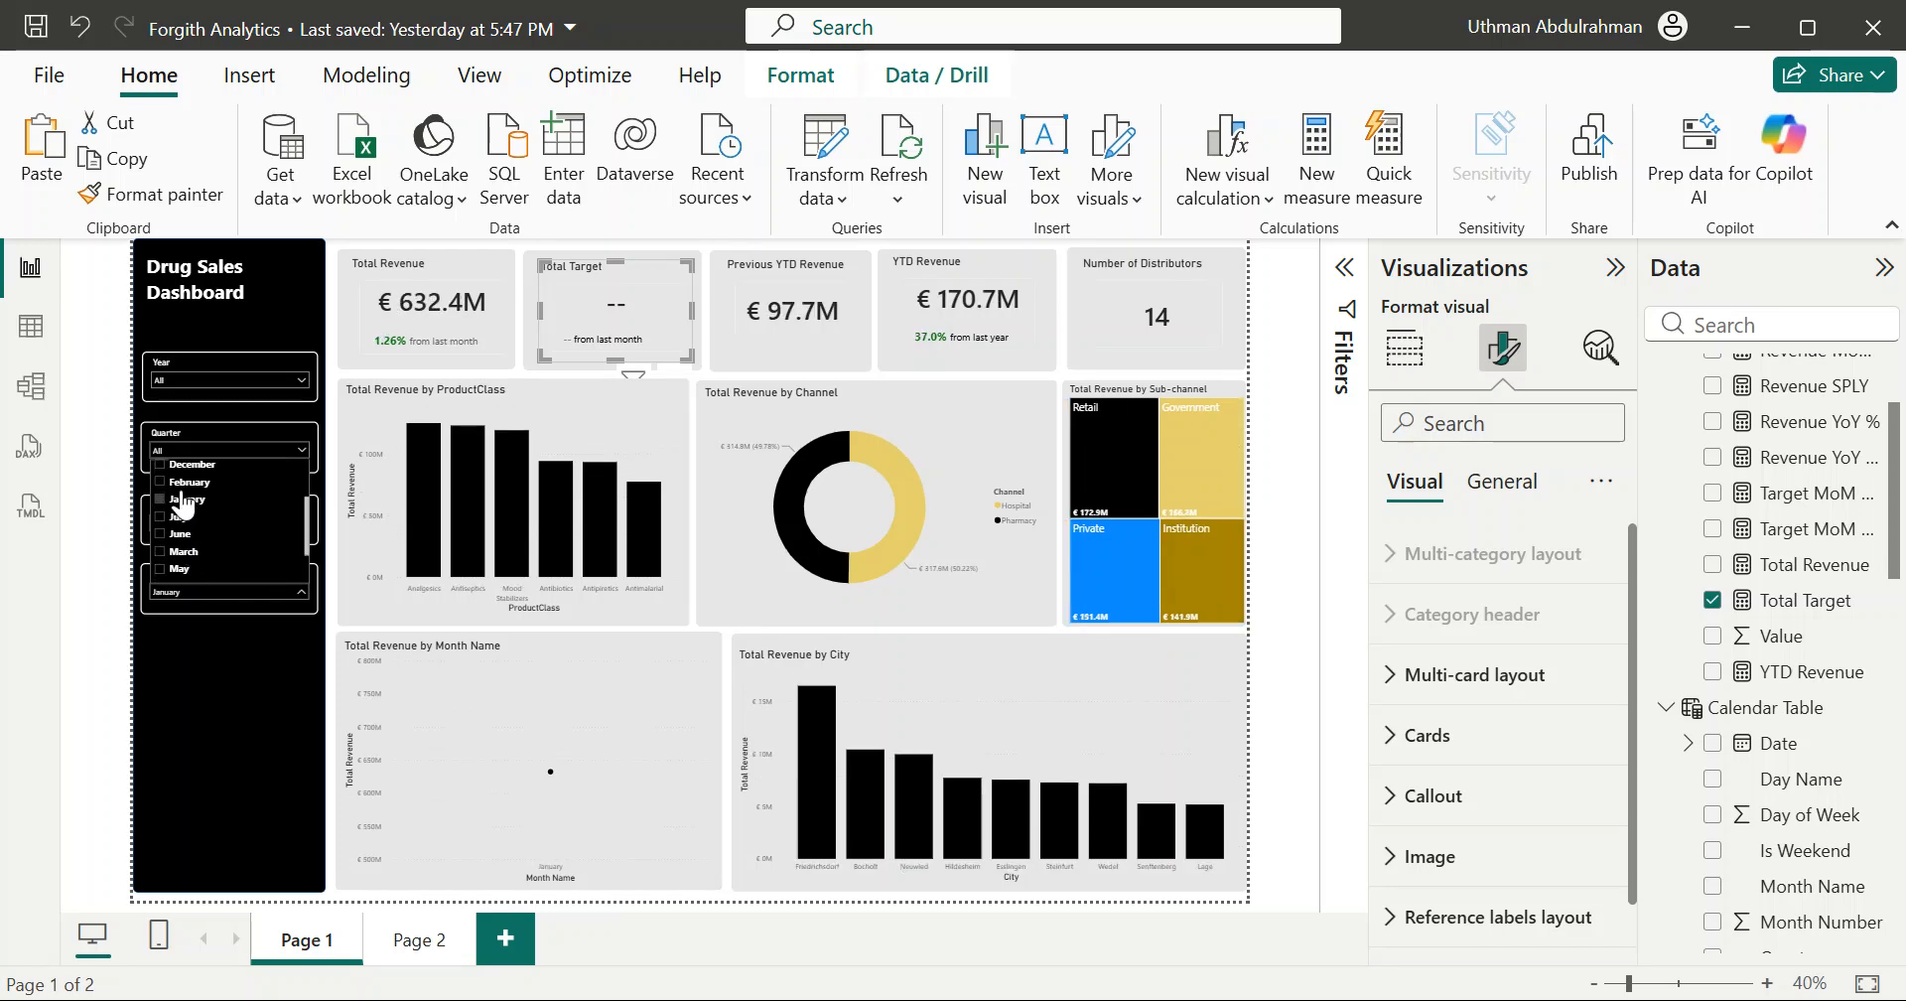
pyautogui.click(171, 501)
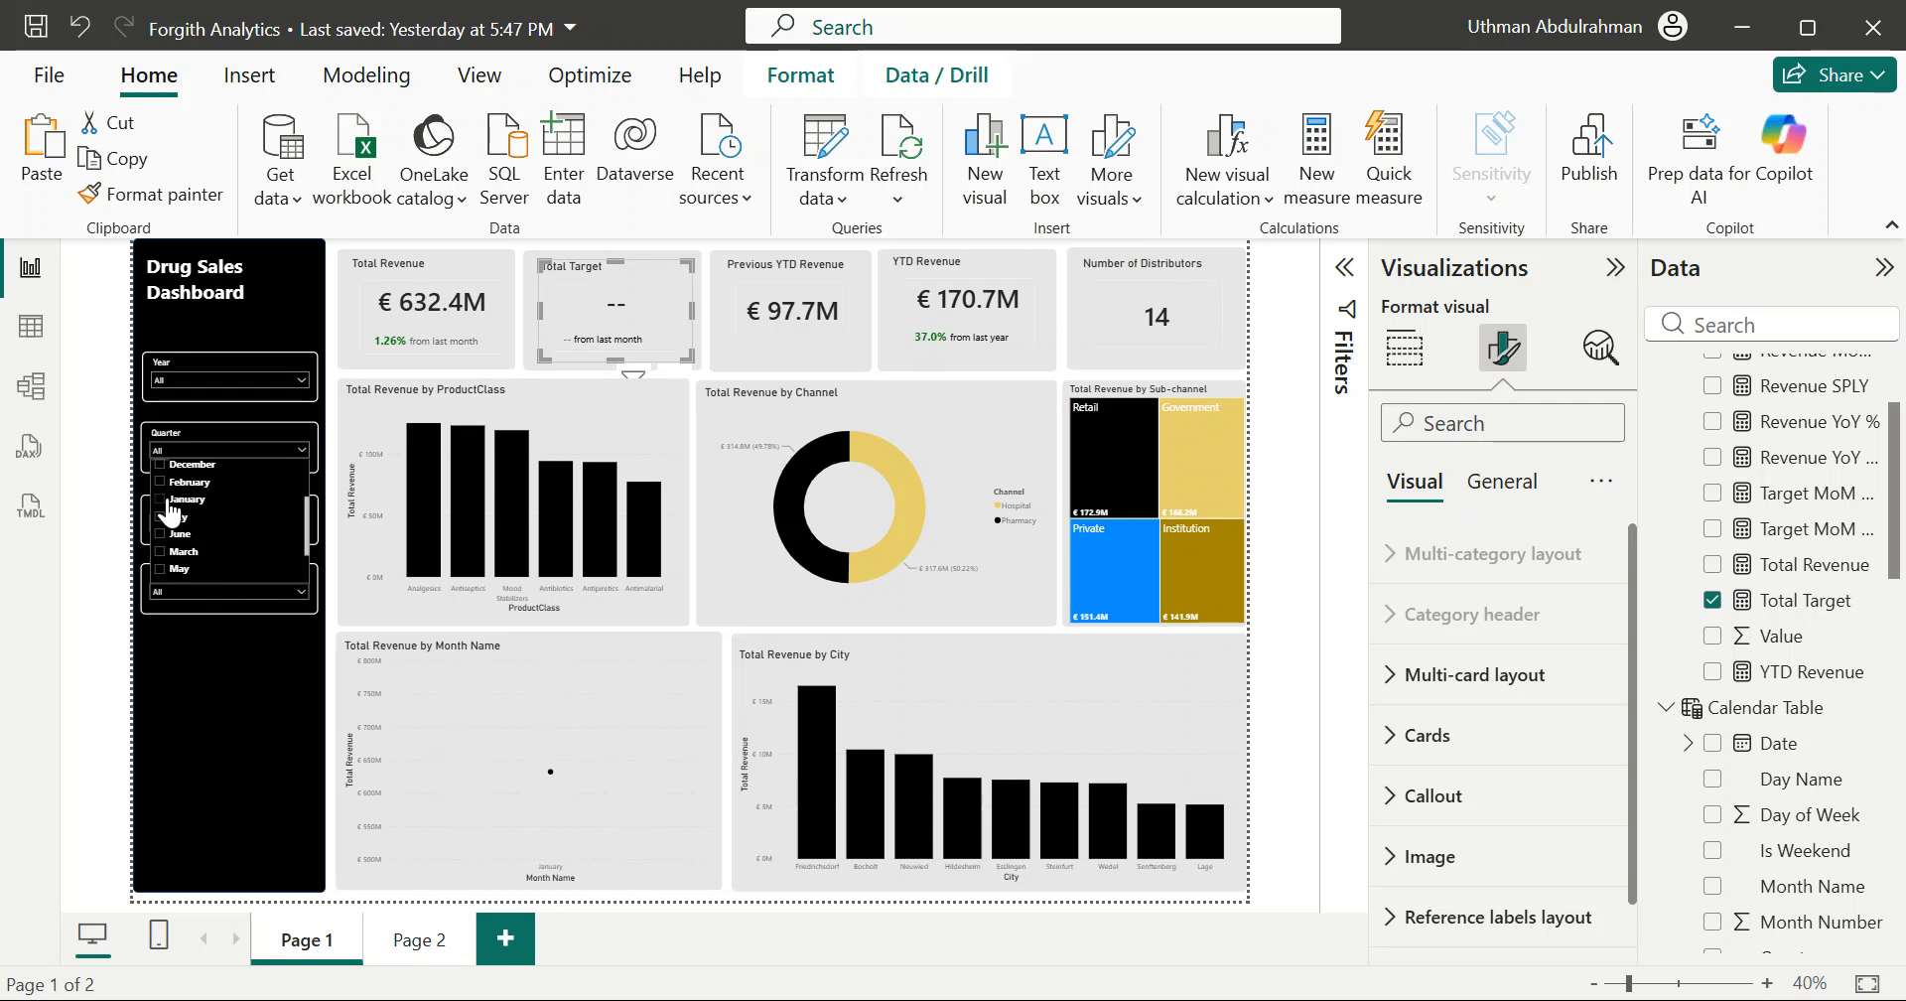
# Step: Back in the model view, inspect the properties of the relationship between Calendar Table and Targets, and place Targets below Calculated Measures
pyautogui.click(37, 347)
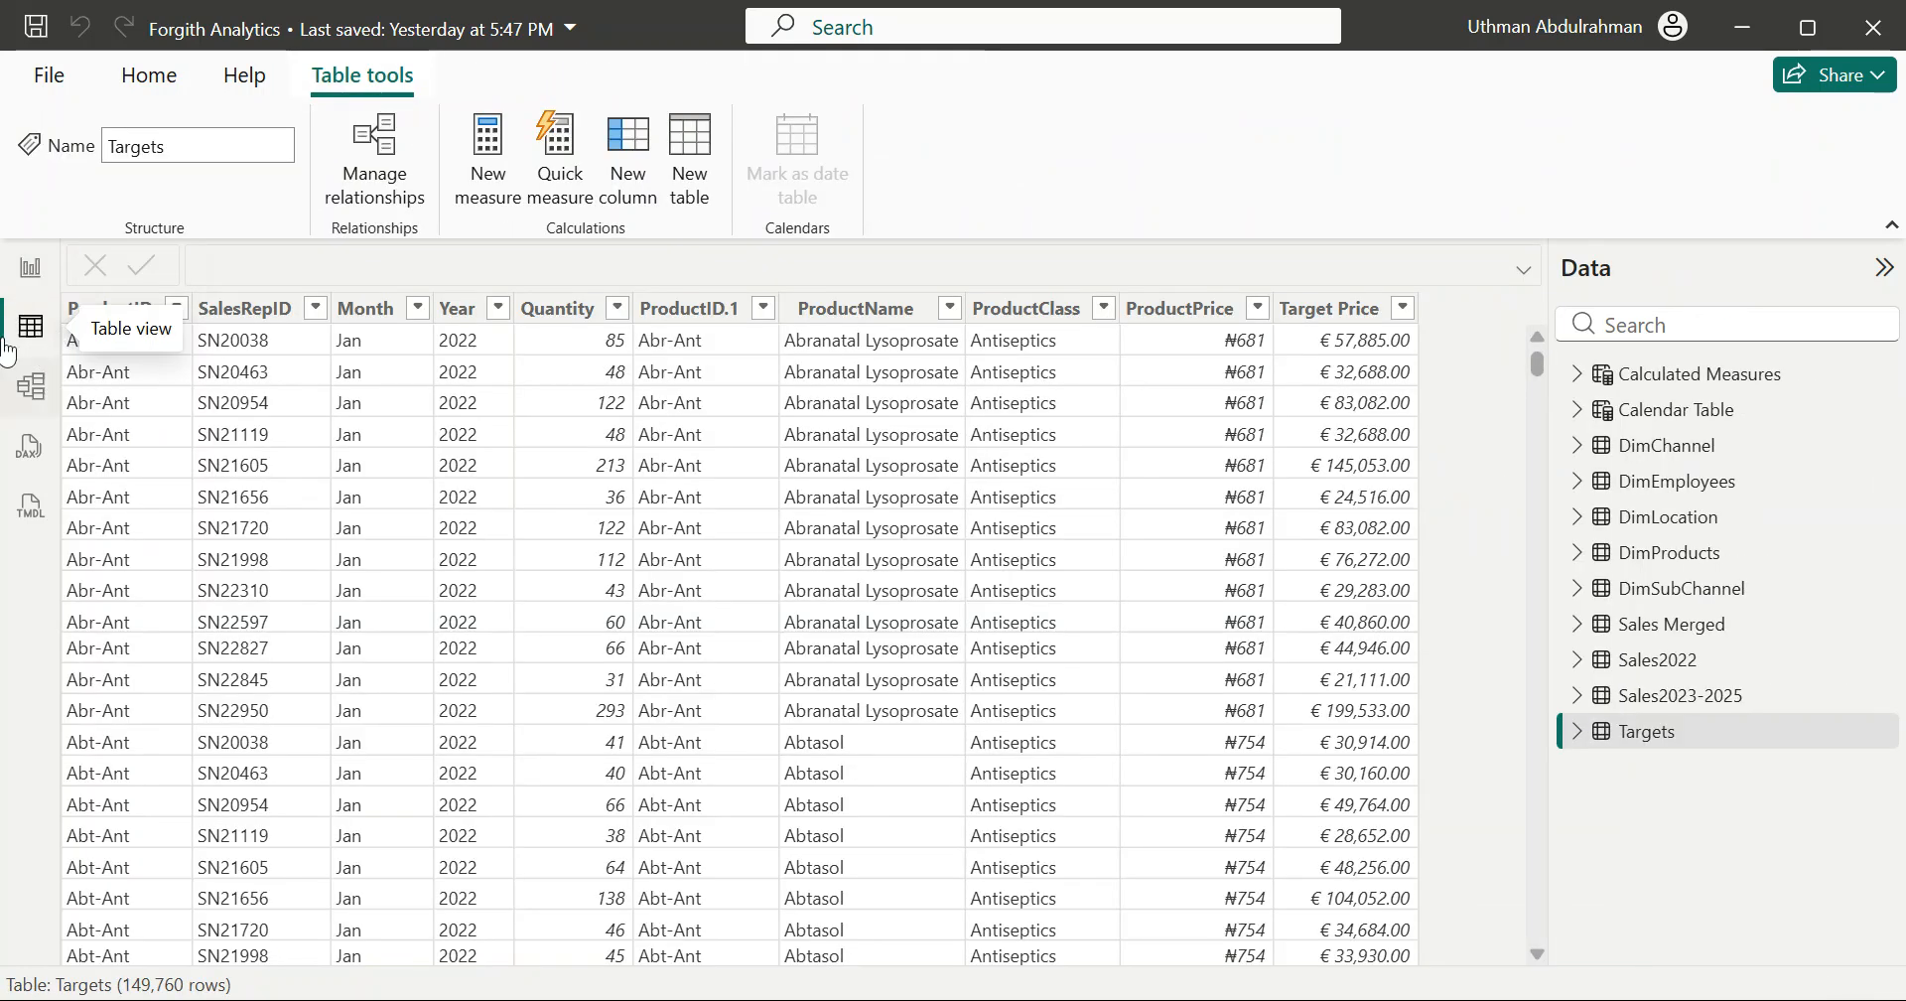
pyautogui.click(40, 407)
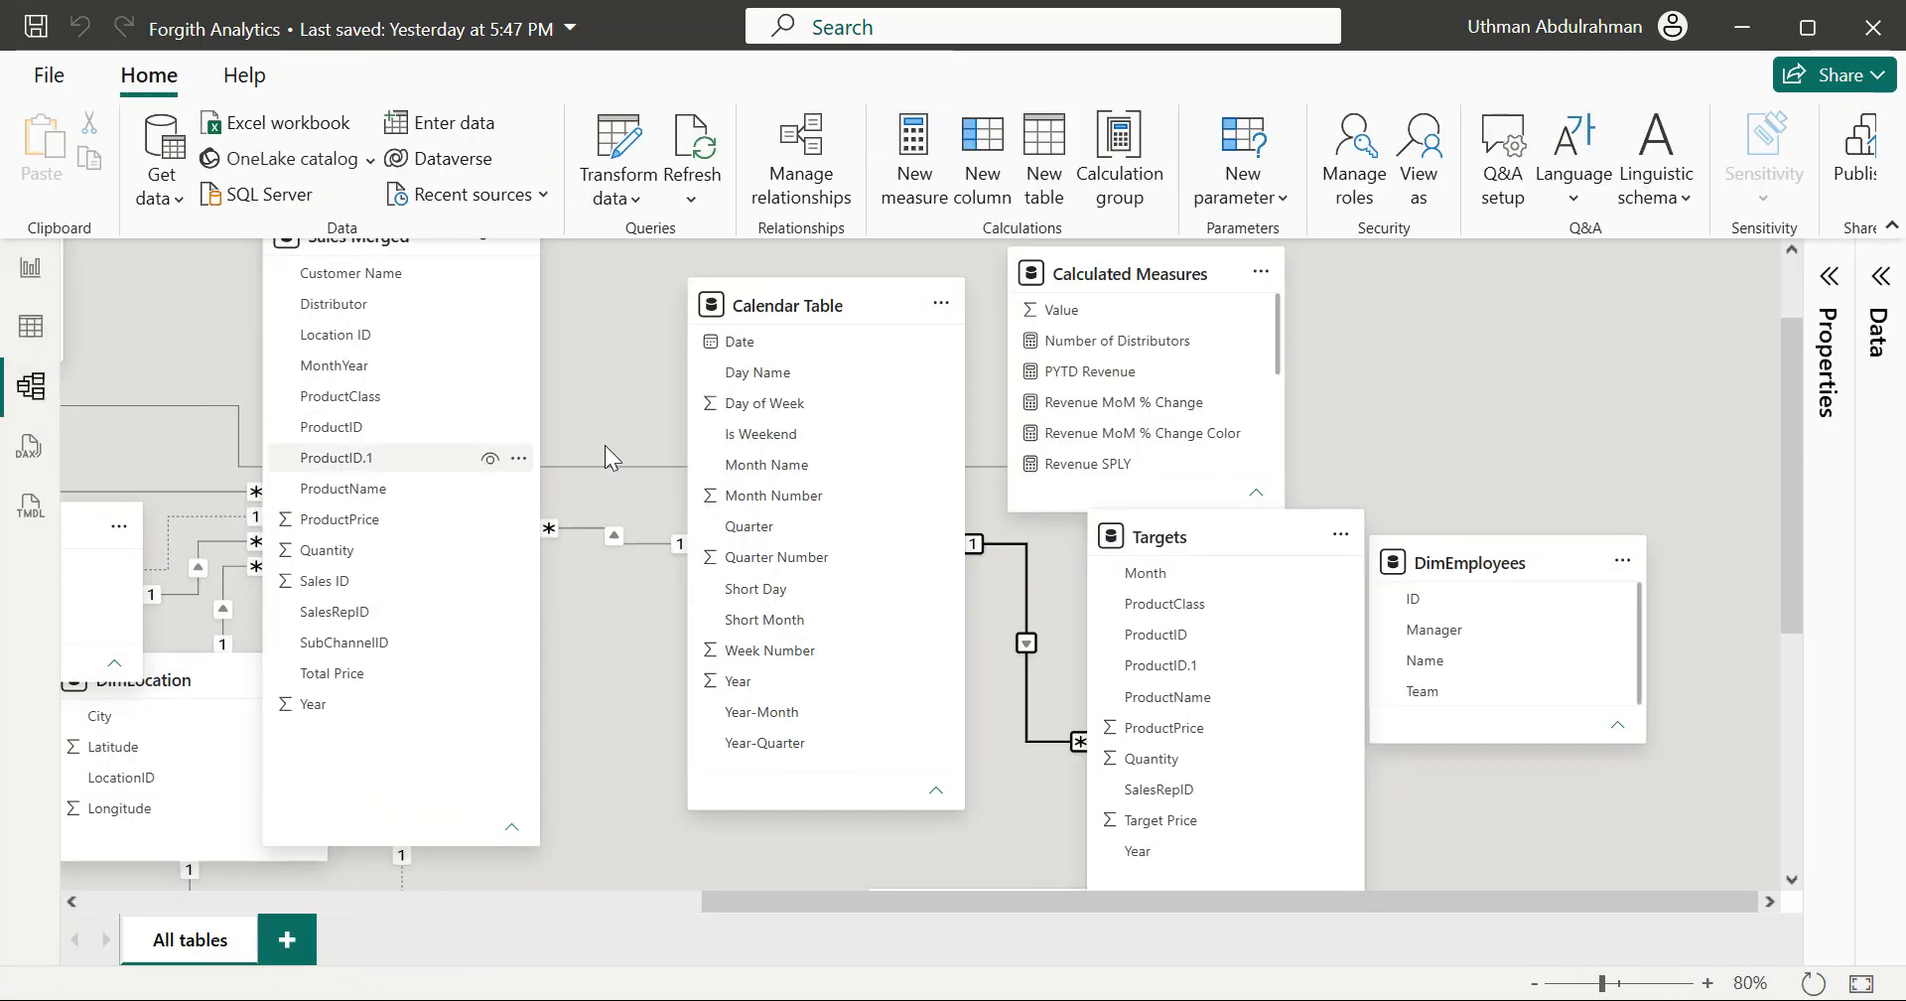
pyautogui.moveTo(1233, 538)
pyautogui.moveTo(1232, 528); pyautogui.dragTo(1288, 398)
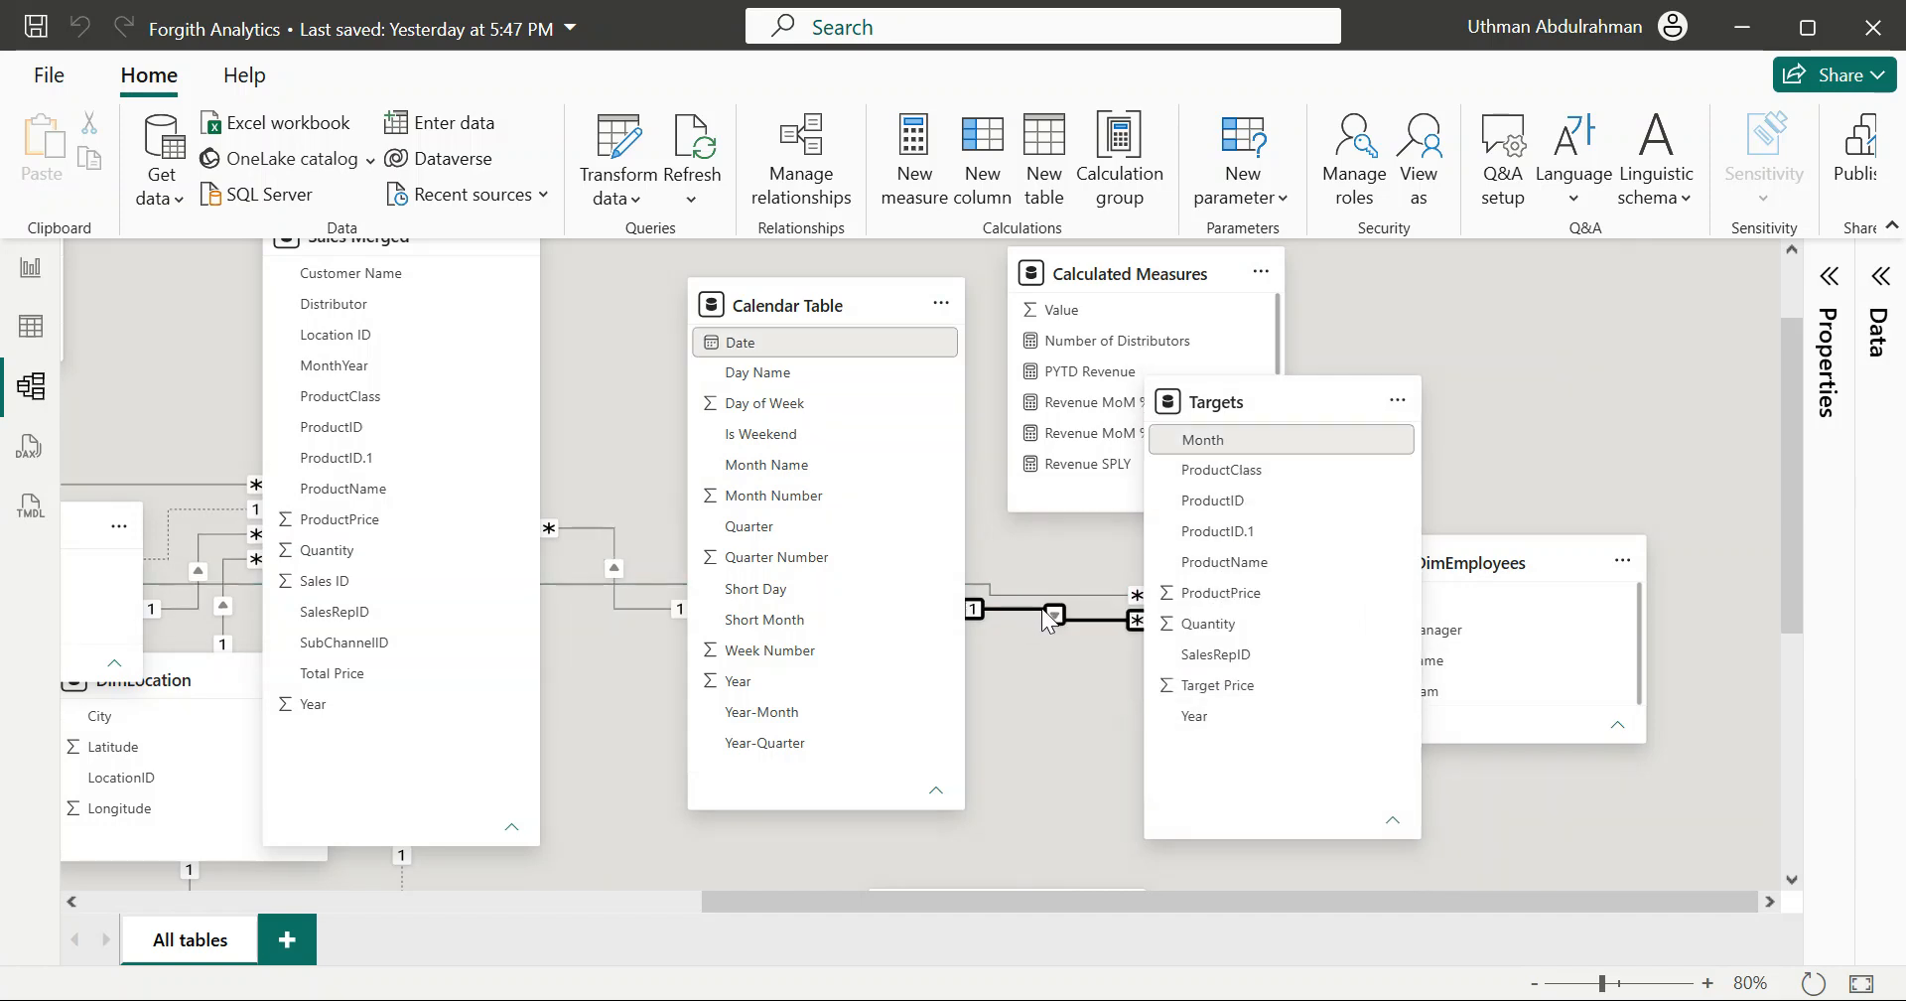
pyautogui.rightClick(1049, 619)
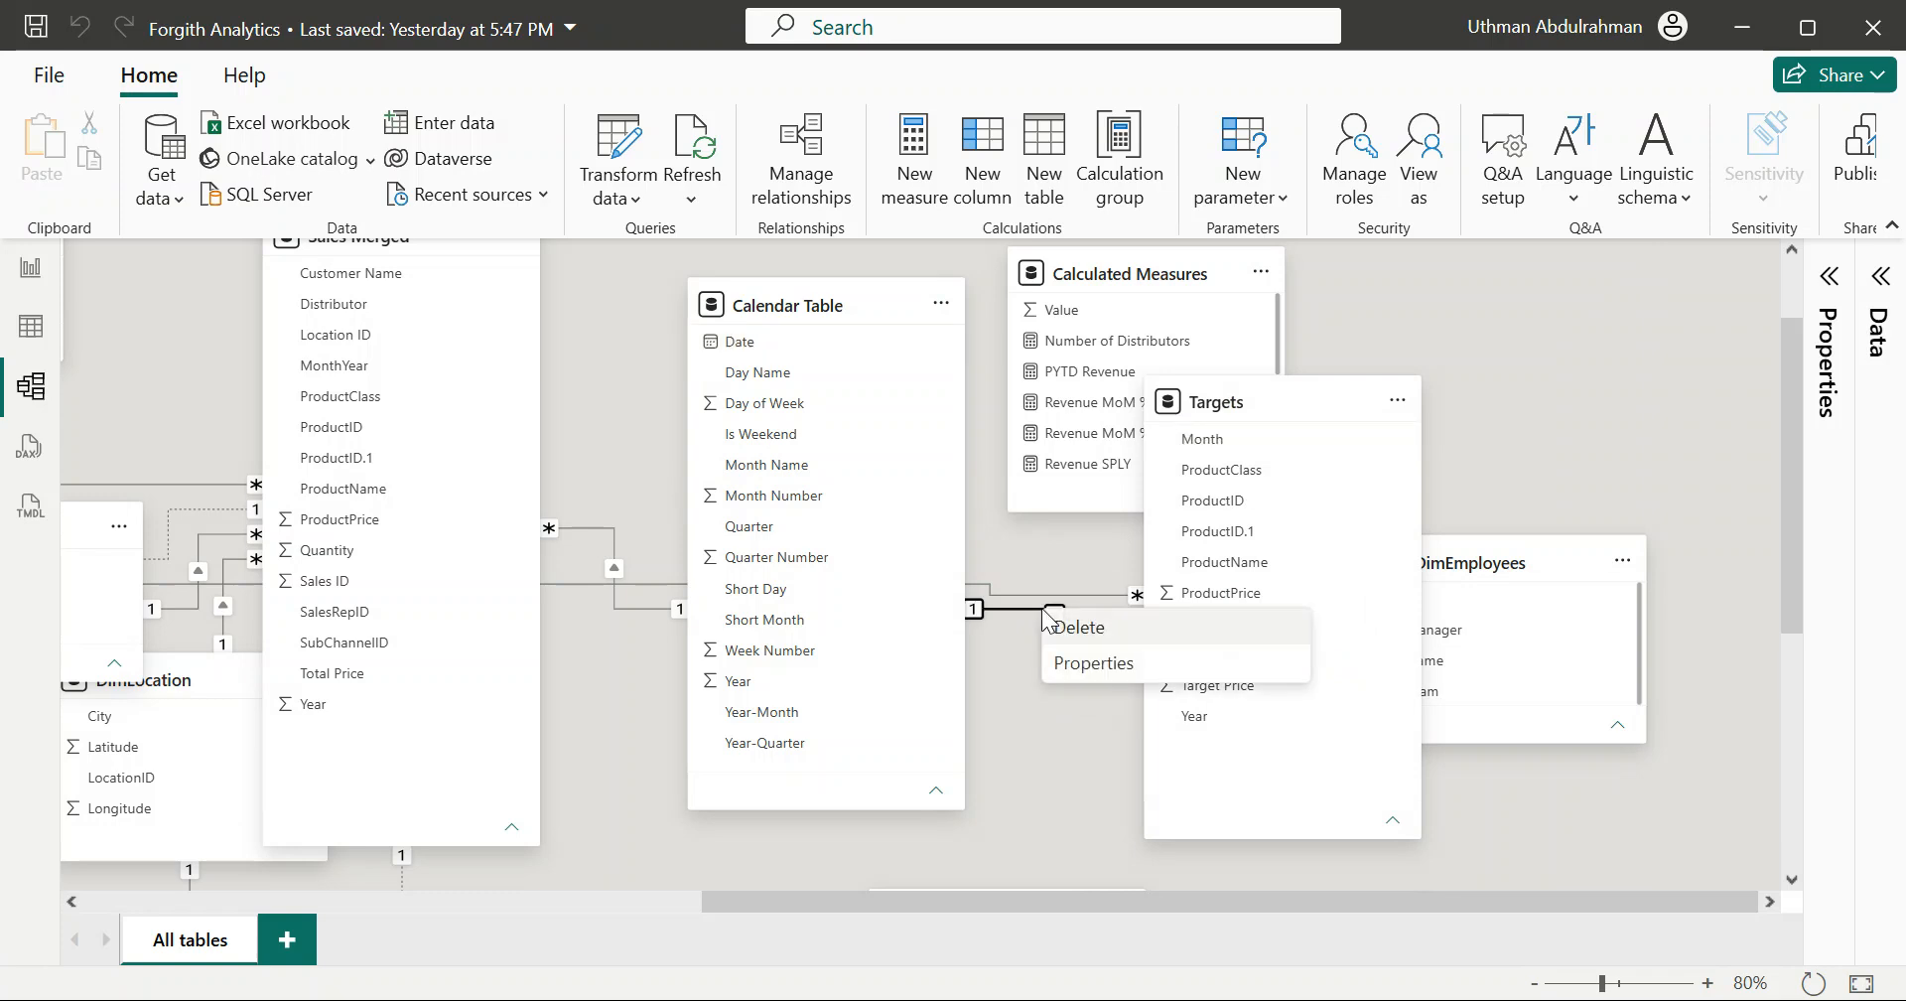
pyautogui.click(1083, 667)
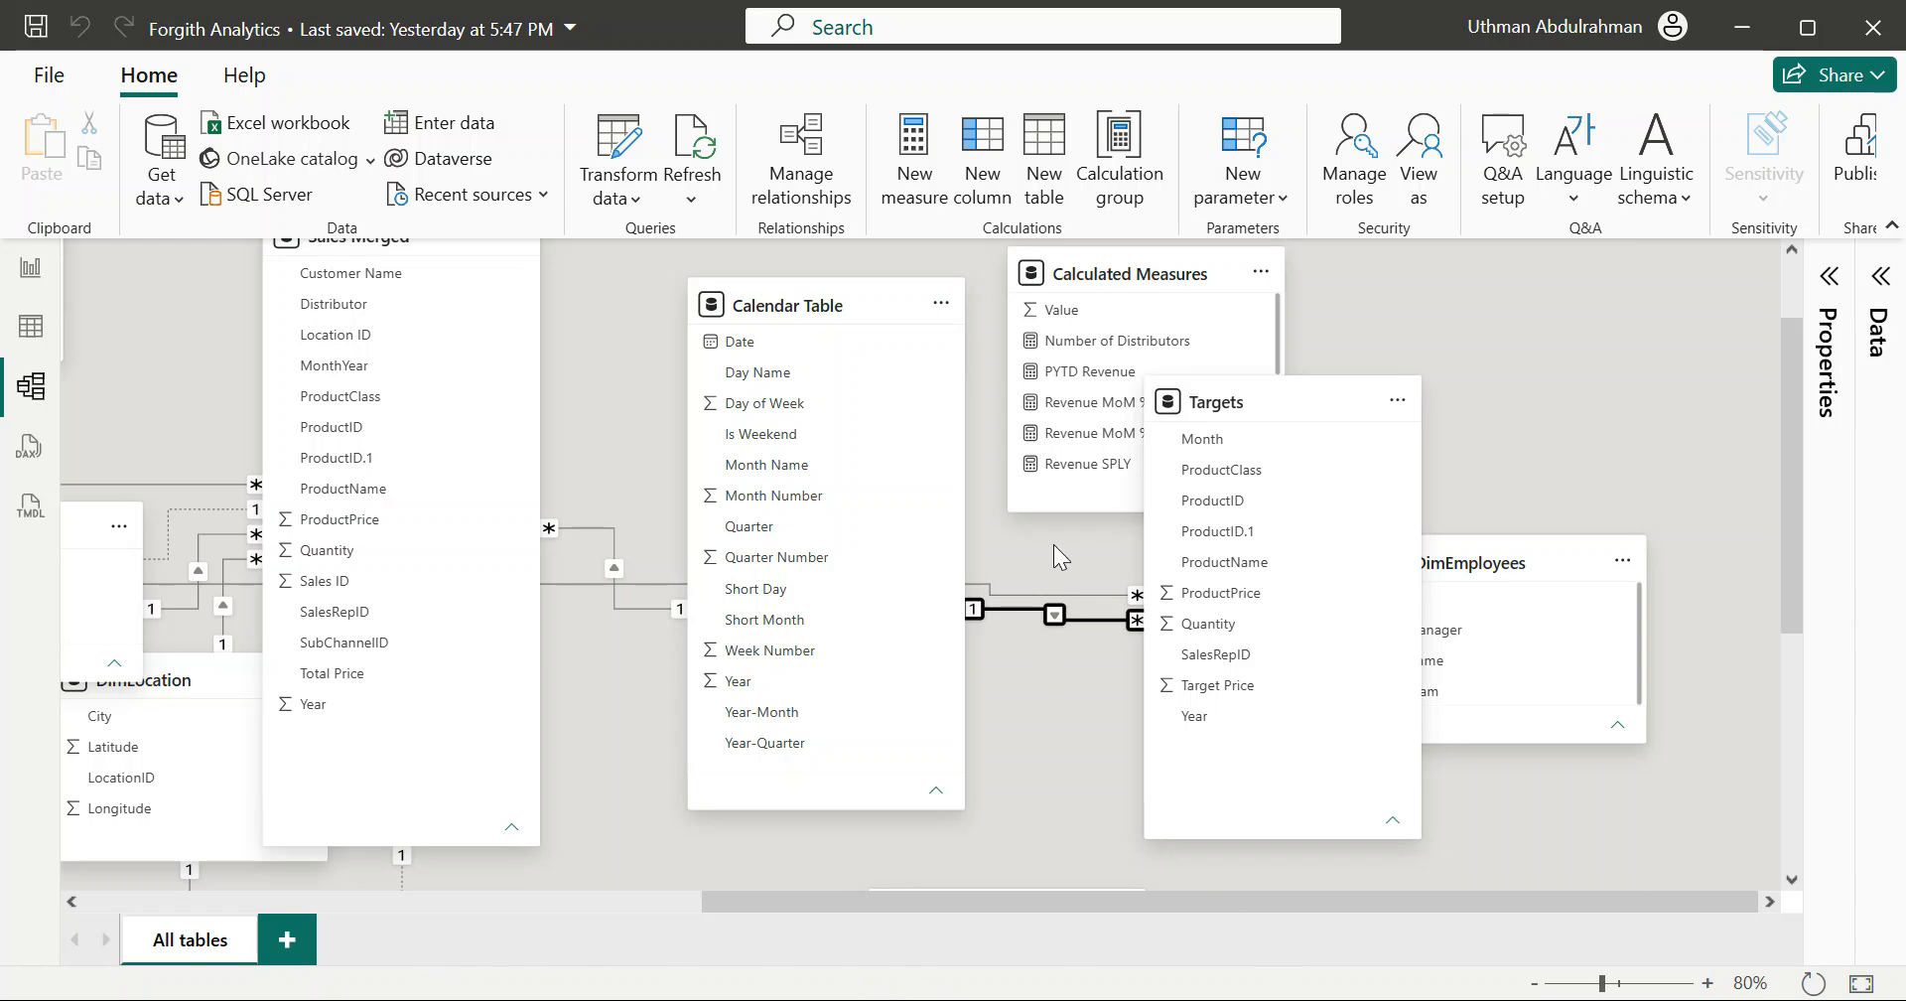
pyautogui.click(1302, 402)
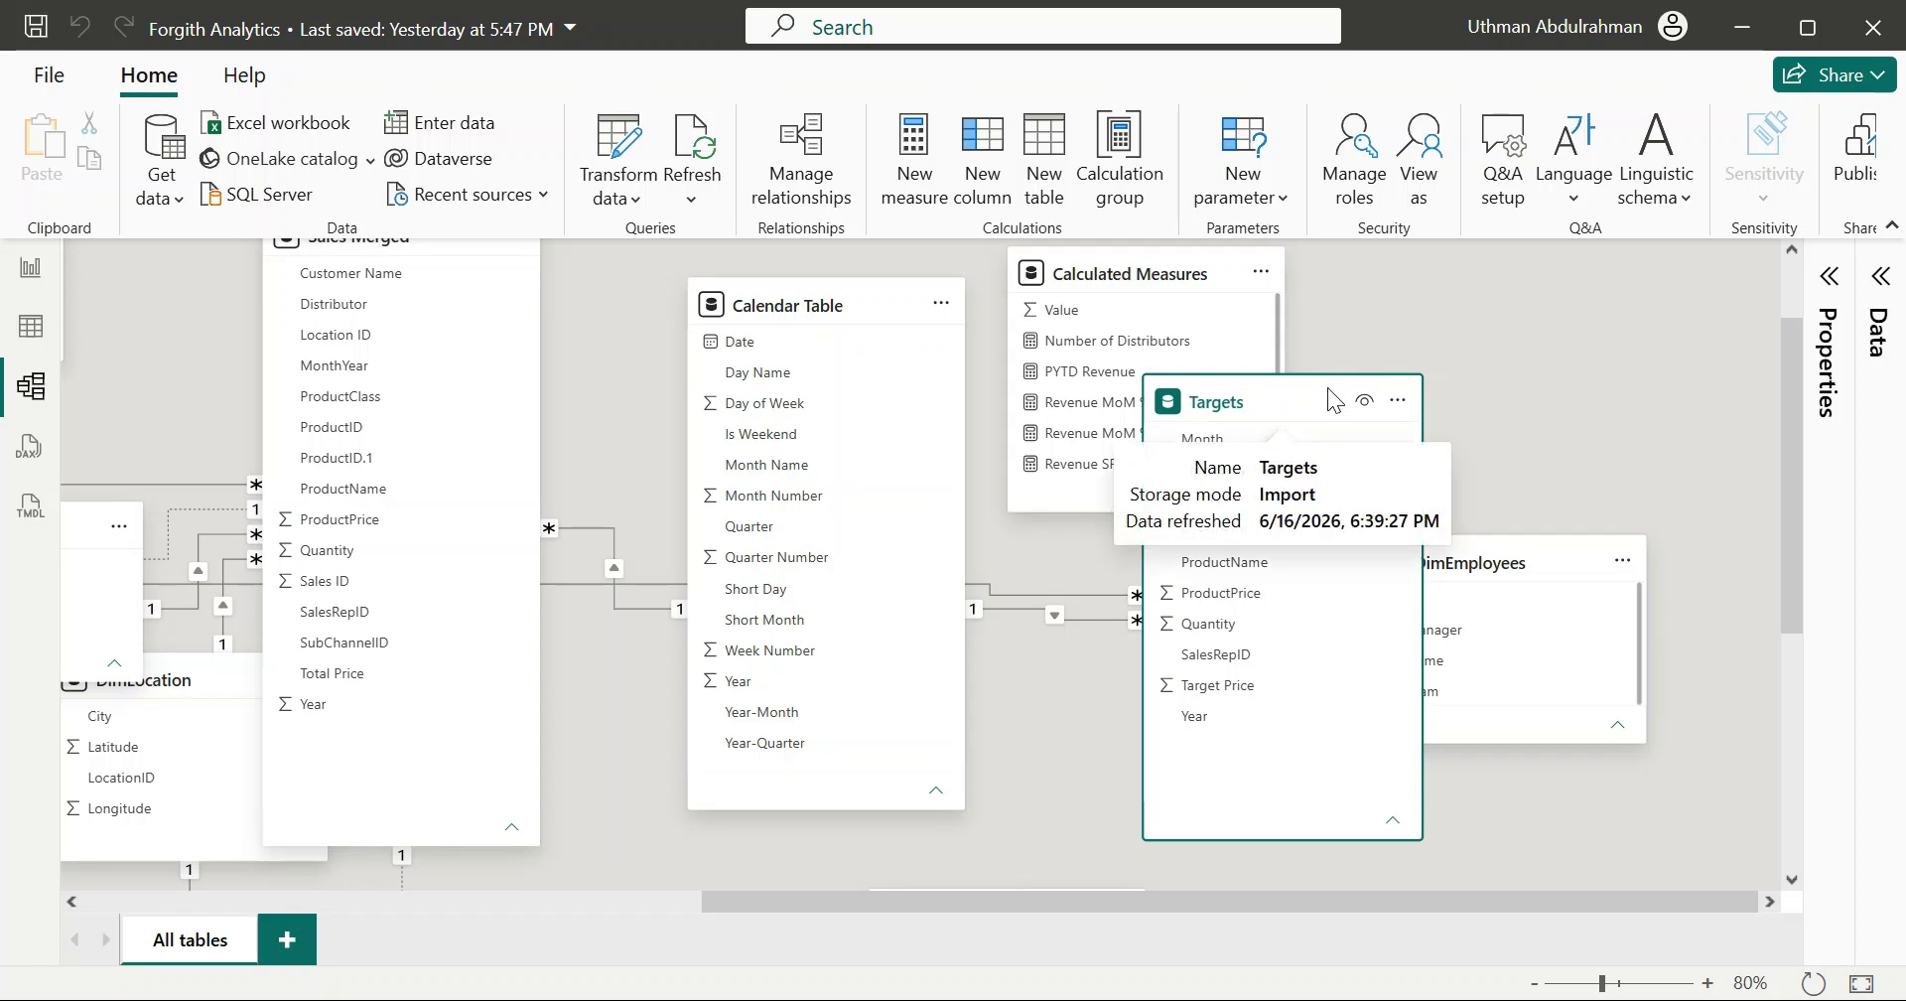
pyautogui.moveTo(1320, 393); pyautogui.dragTo(1300, 519)
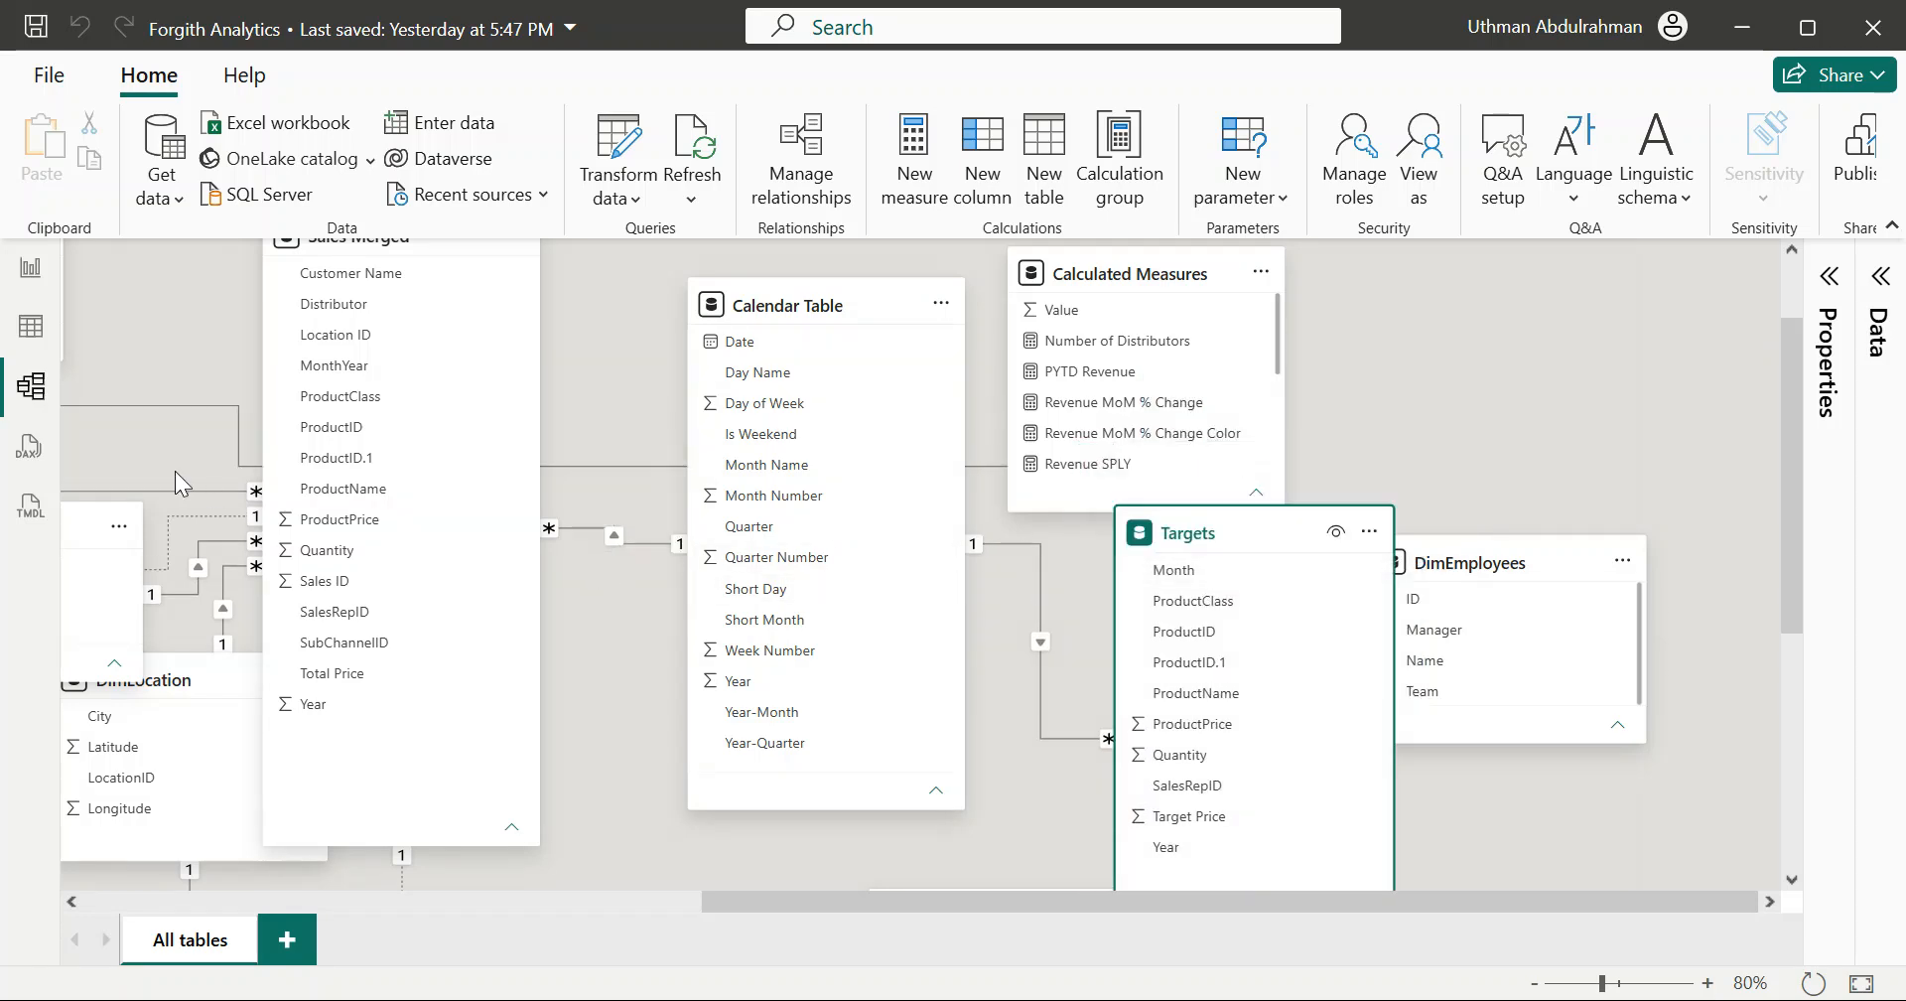
# Step: Retest the report's Total Target card with the Year slicer set to 2023, clear the selection, and return to the model view
pyautogui.click(31, 279)
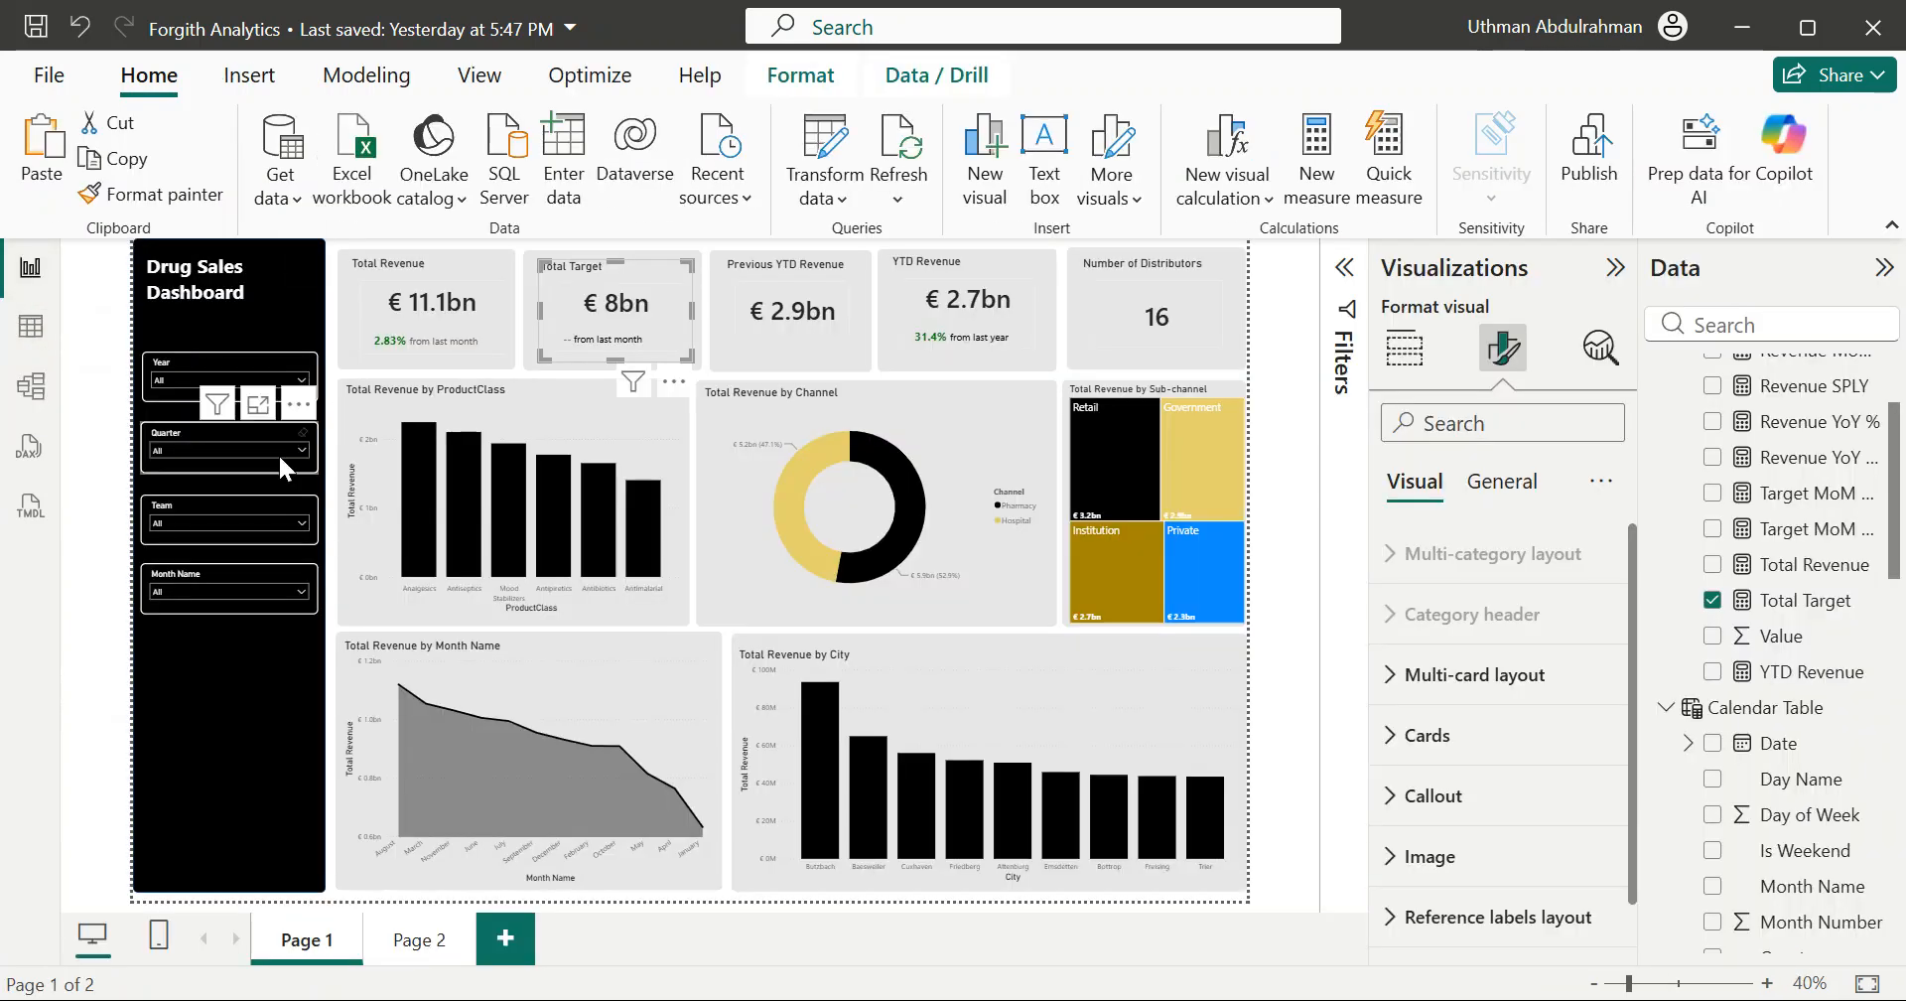
pyautogui.click(173, 374)
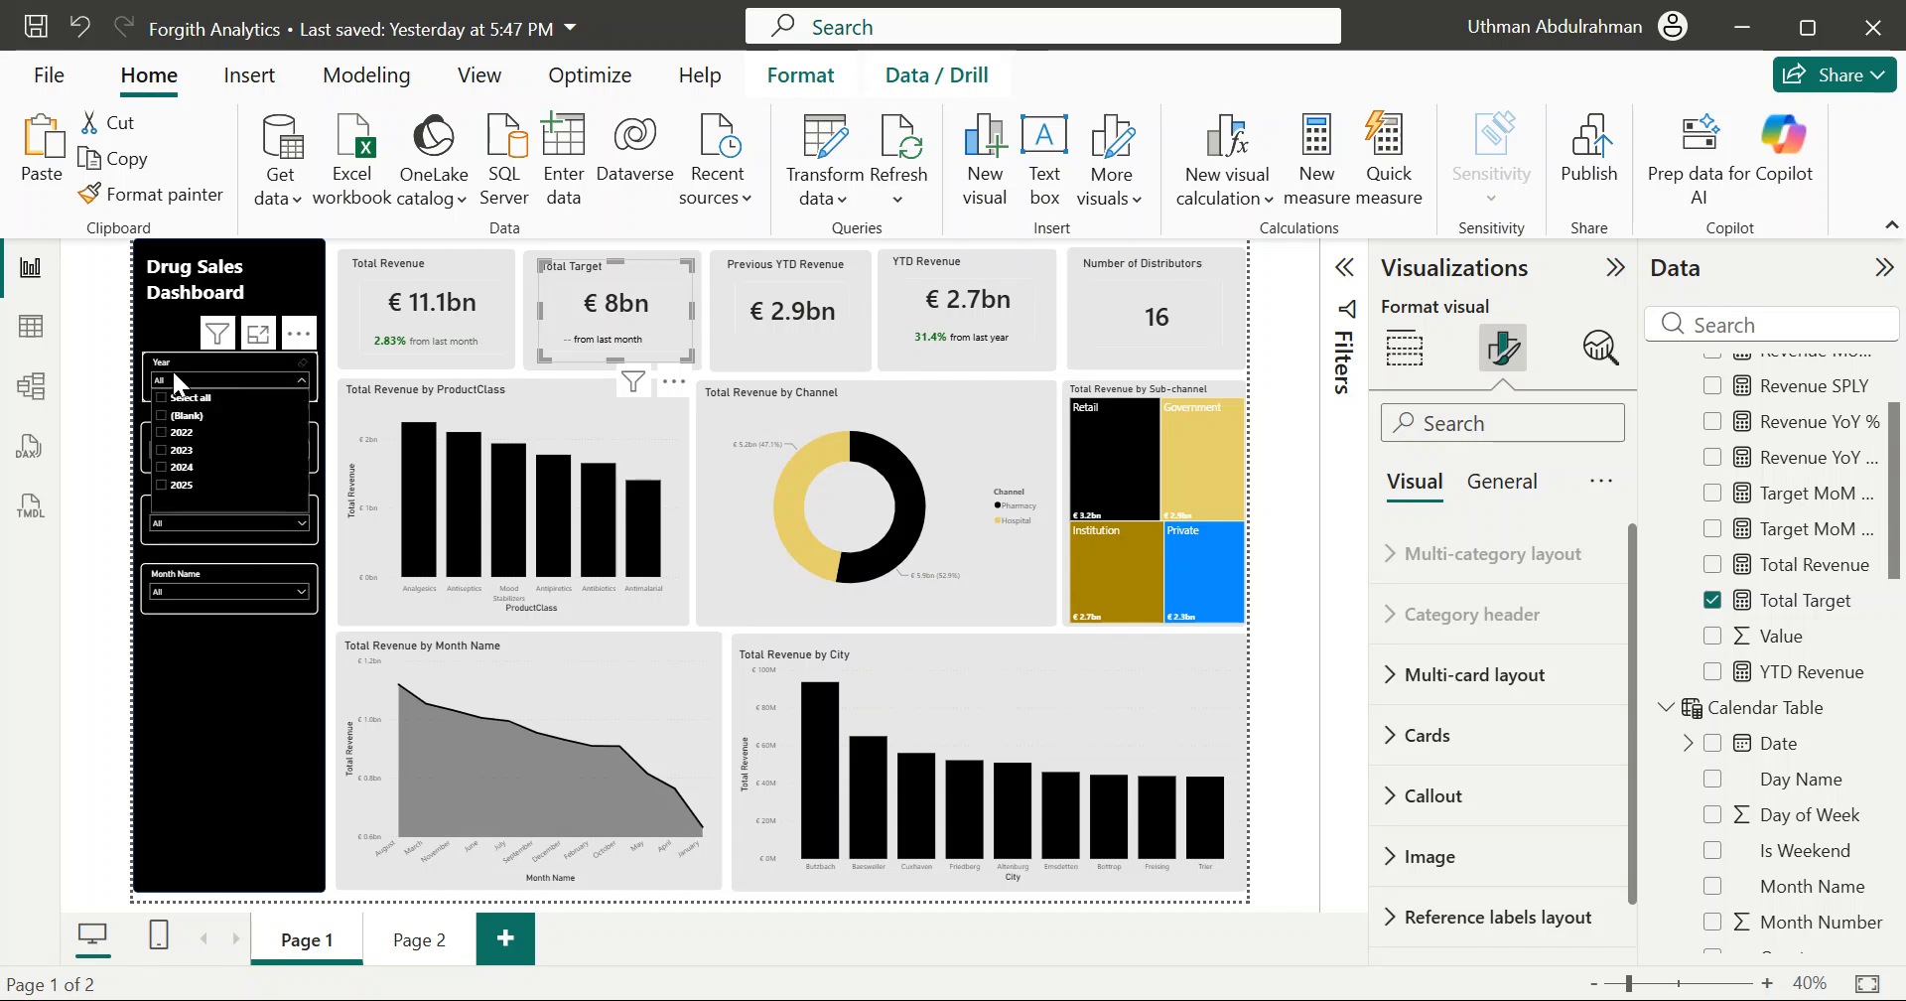
pyautogui.click(185, 451)
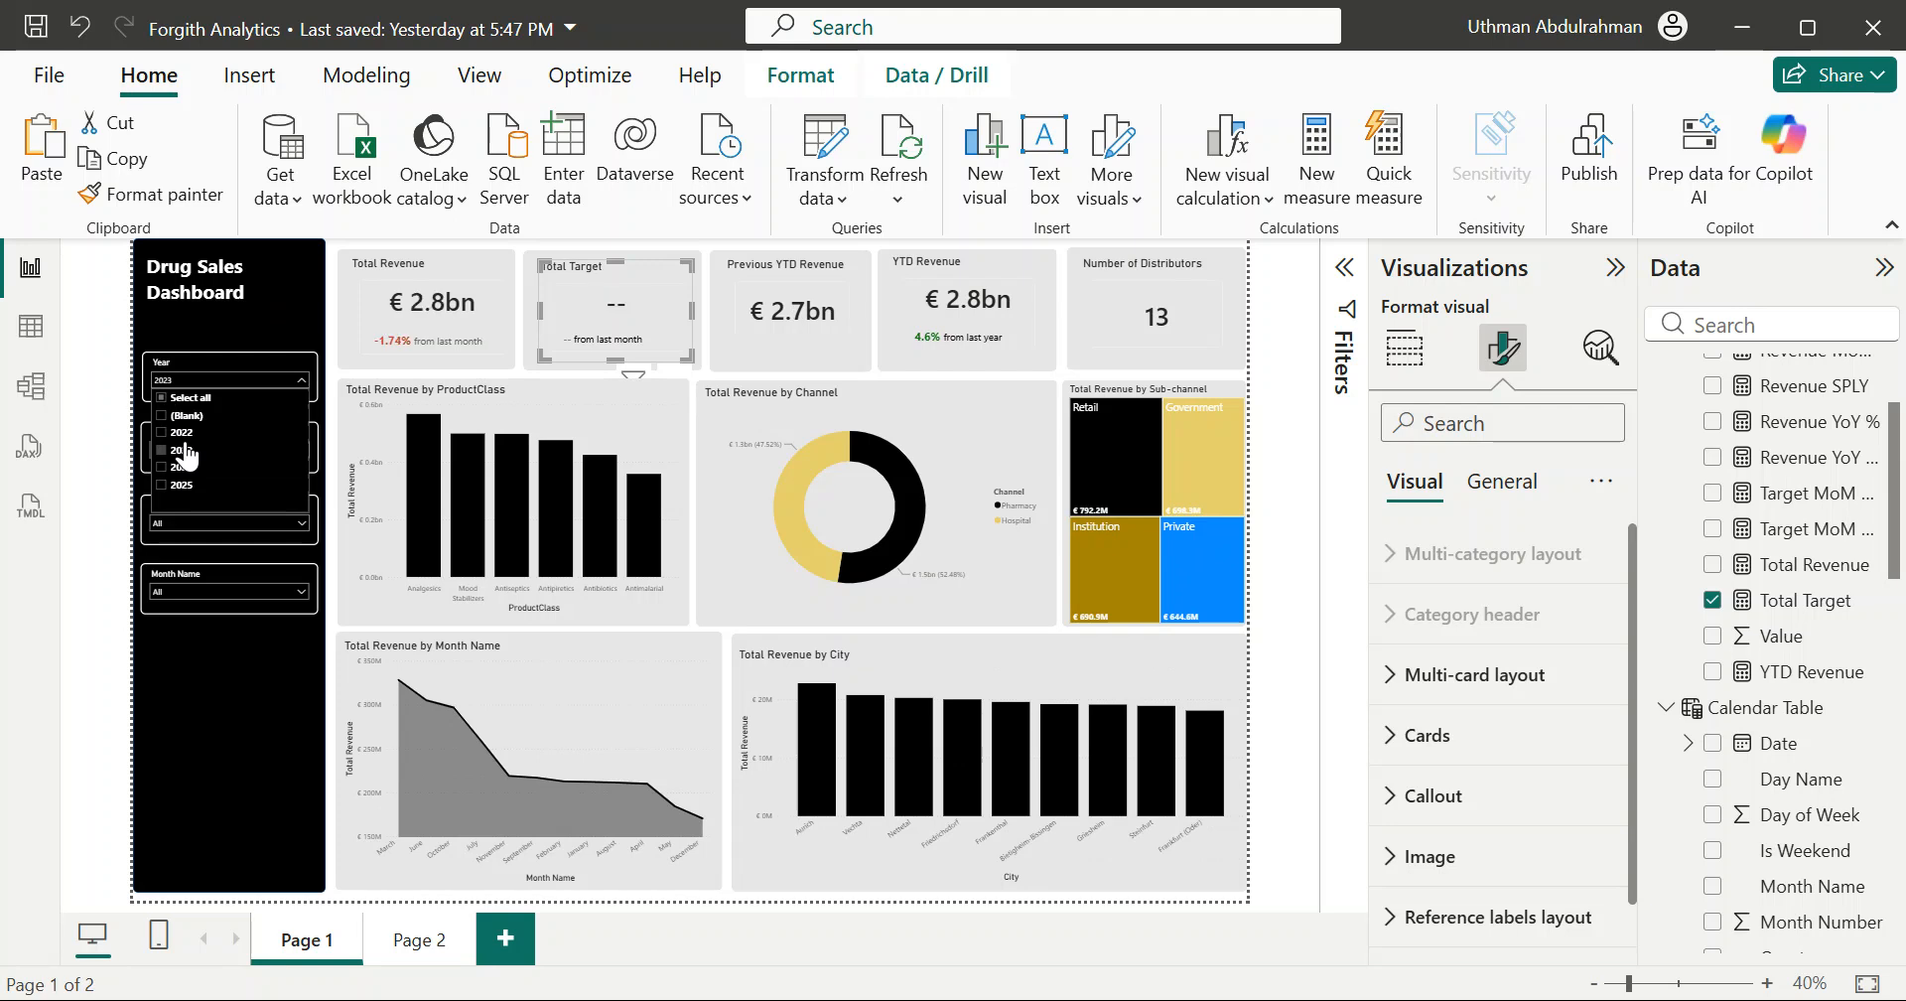
pyautogui.click(187, 452)
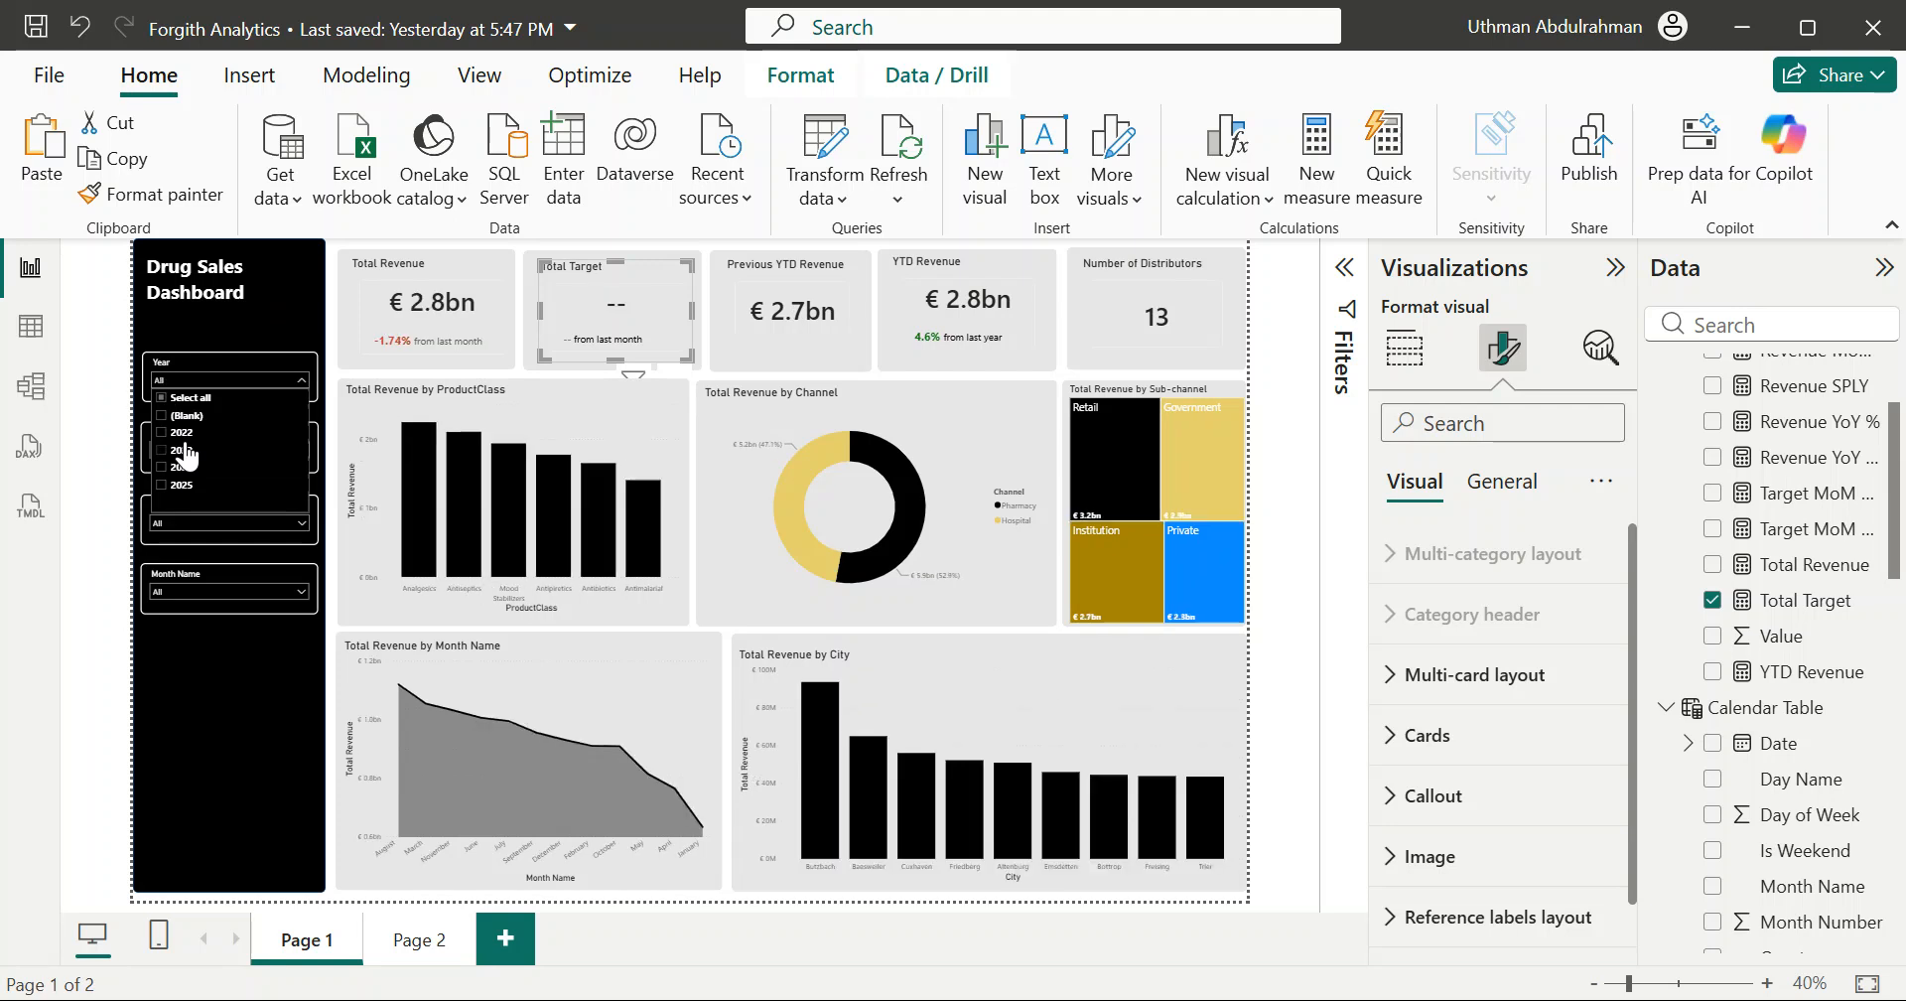
pyautogui.click(33, 407)
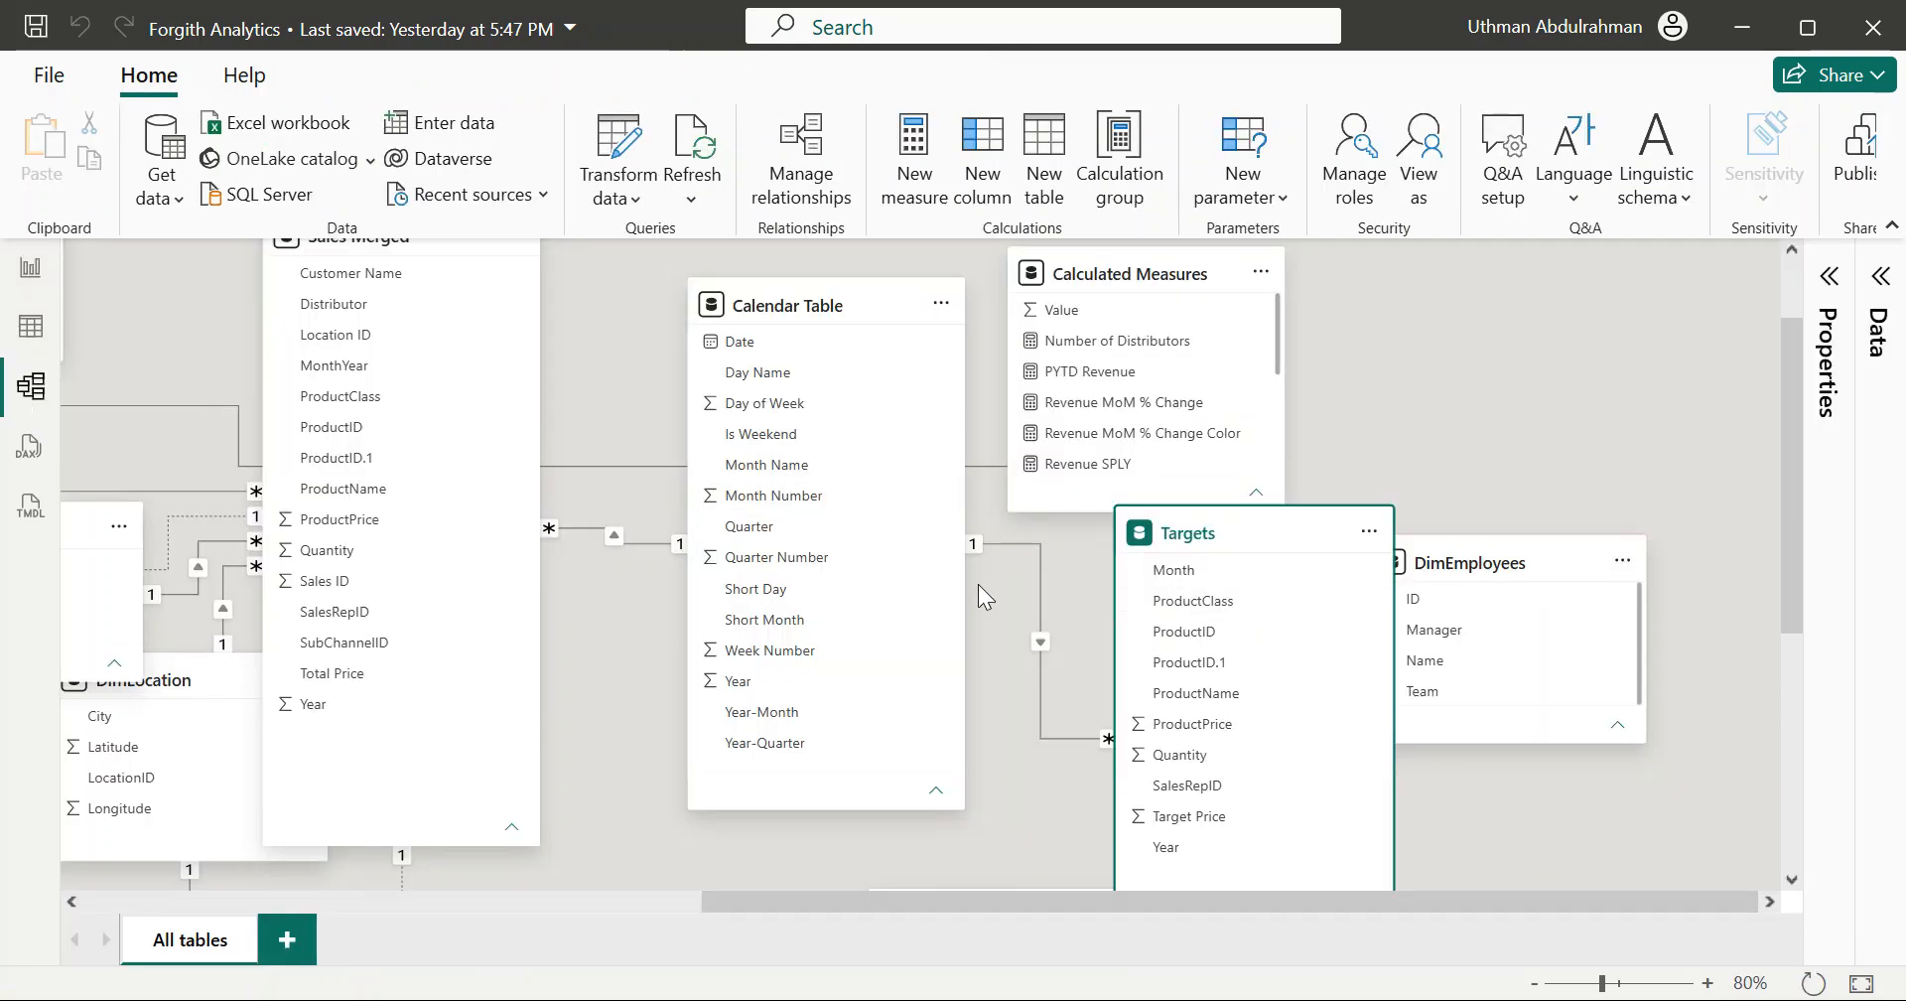
# Step: Delete the relationship between Calendar Table and Targets in the model
pyautogui.click(1040, 642)
pyautogui.rightClick(1039, 642)
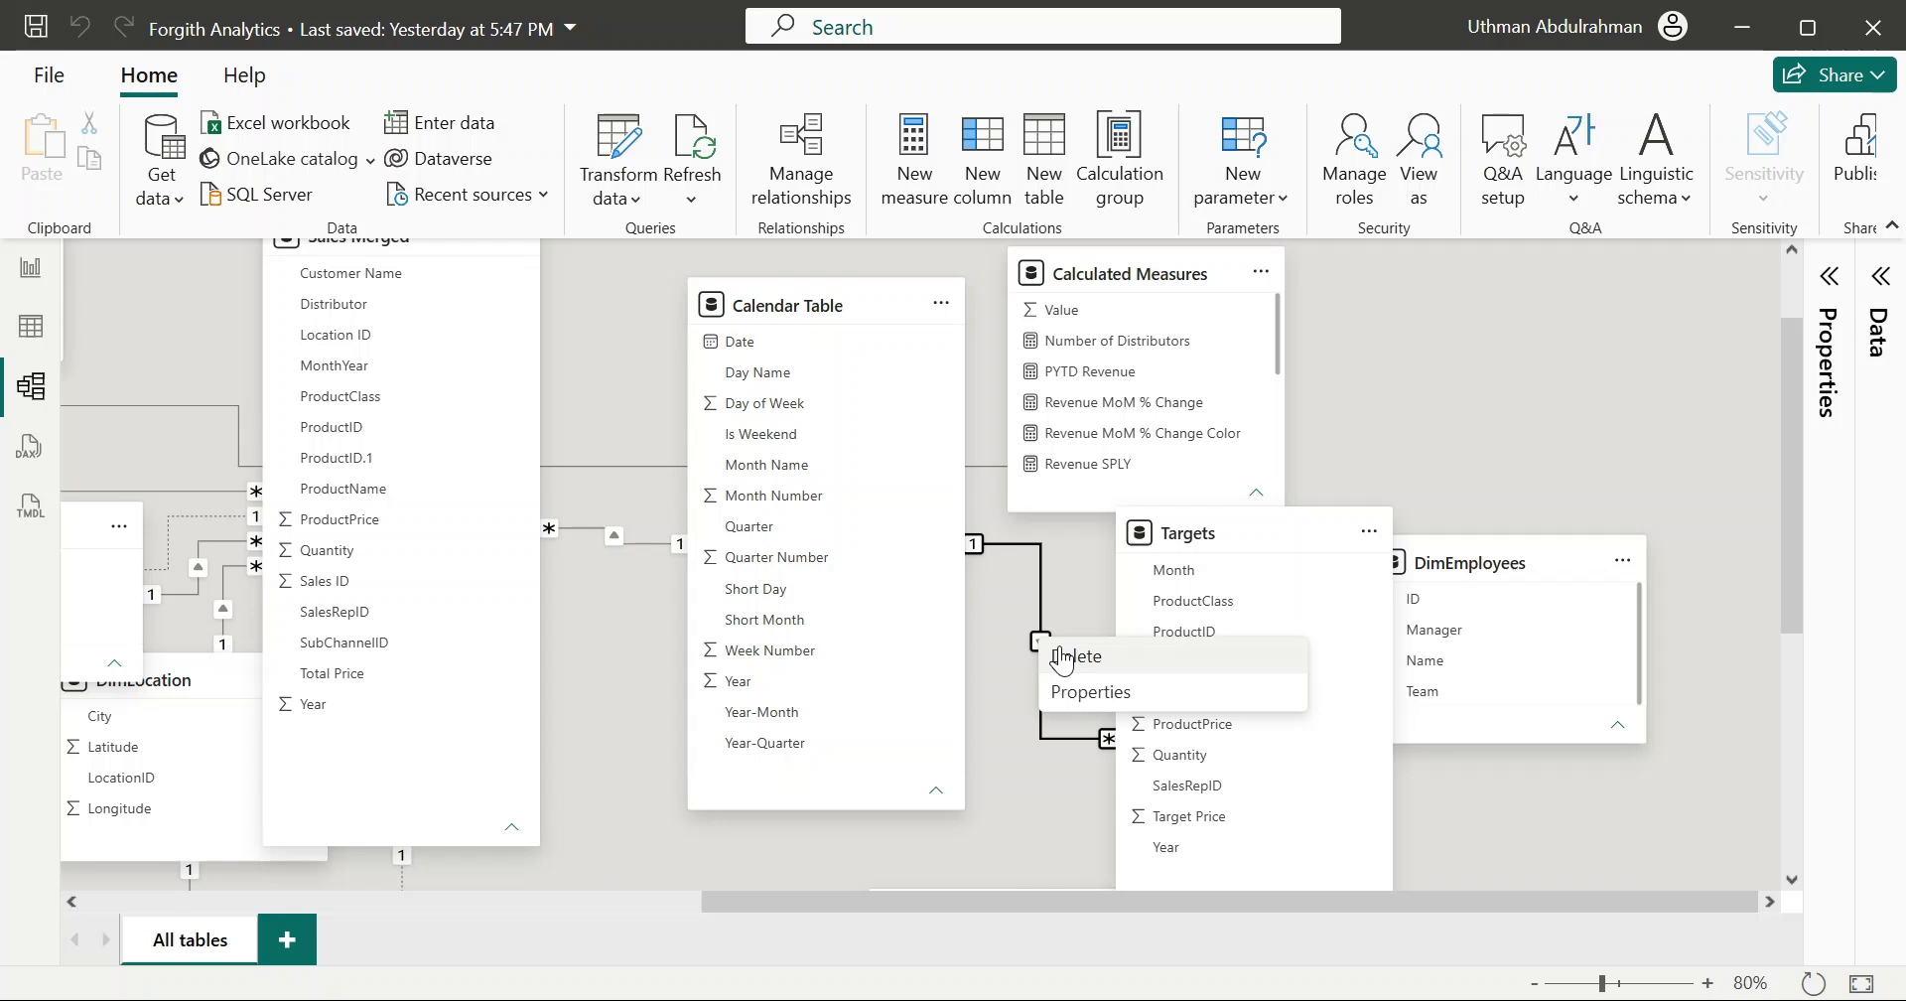
pyautogui.click(994, 630)
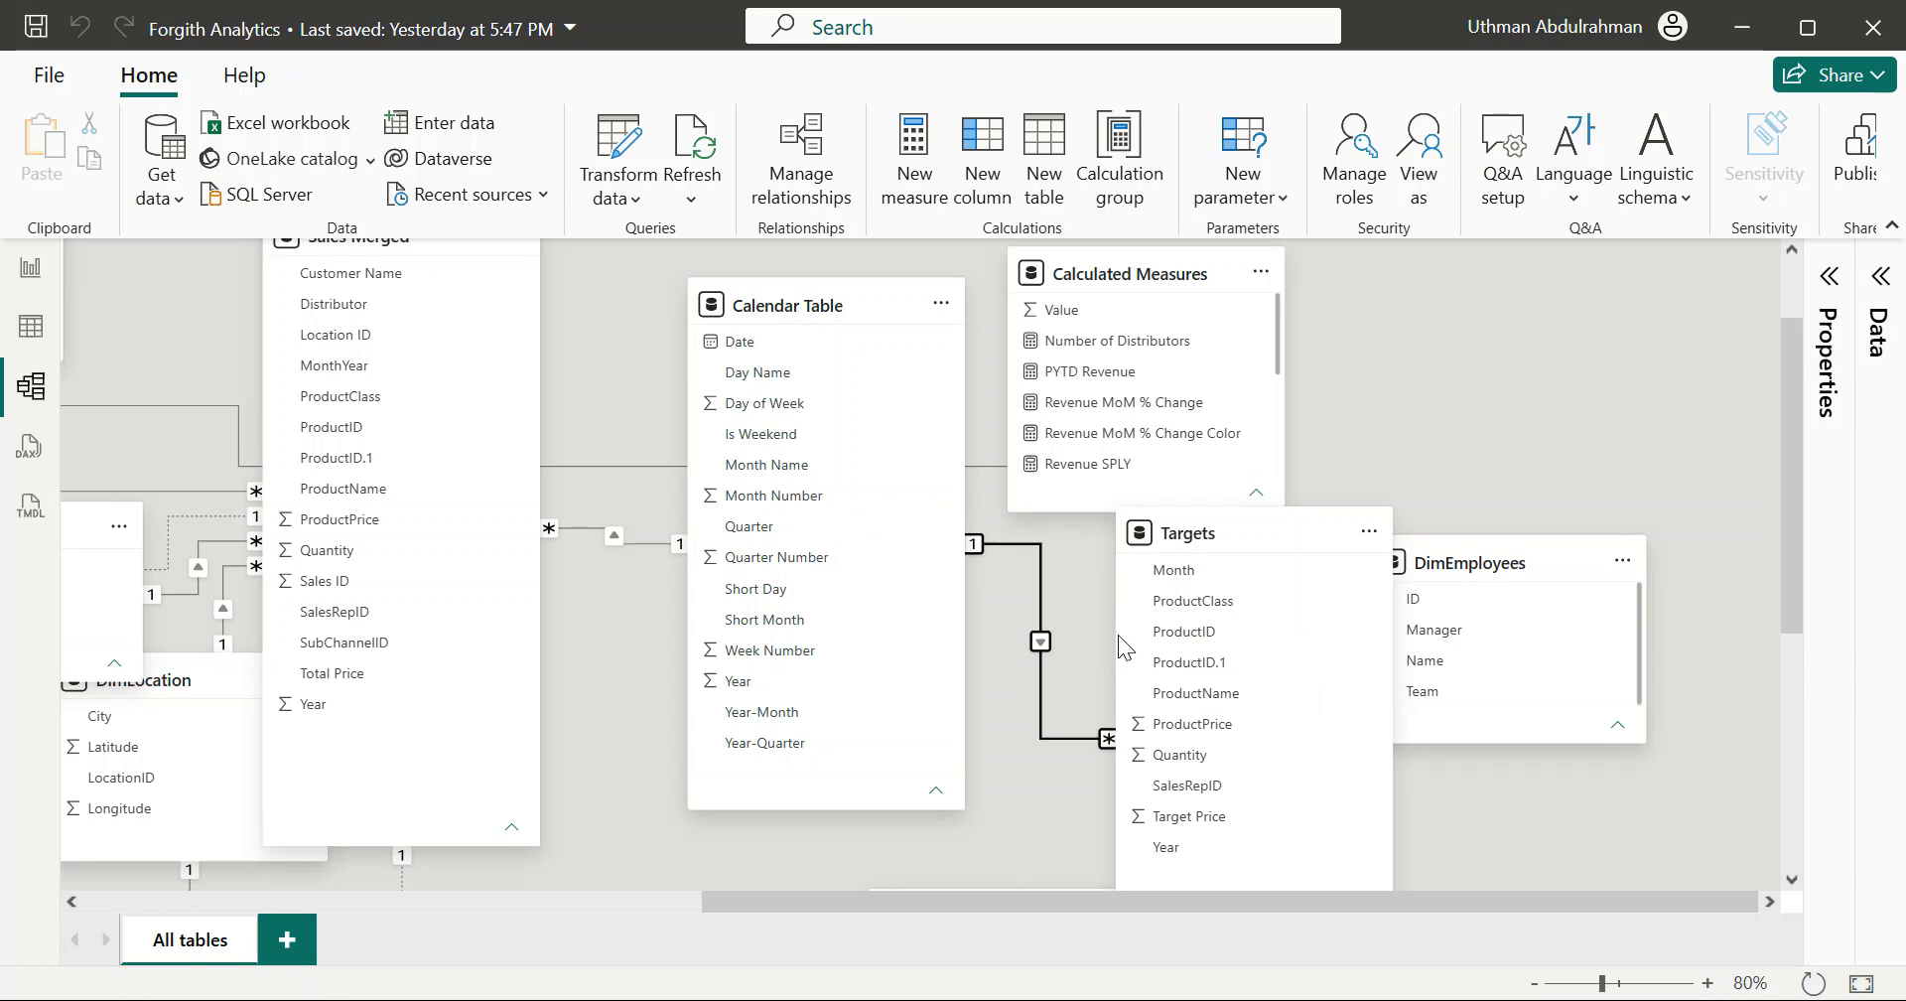
pyautogui.press('Delete')
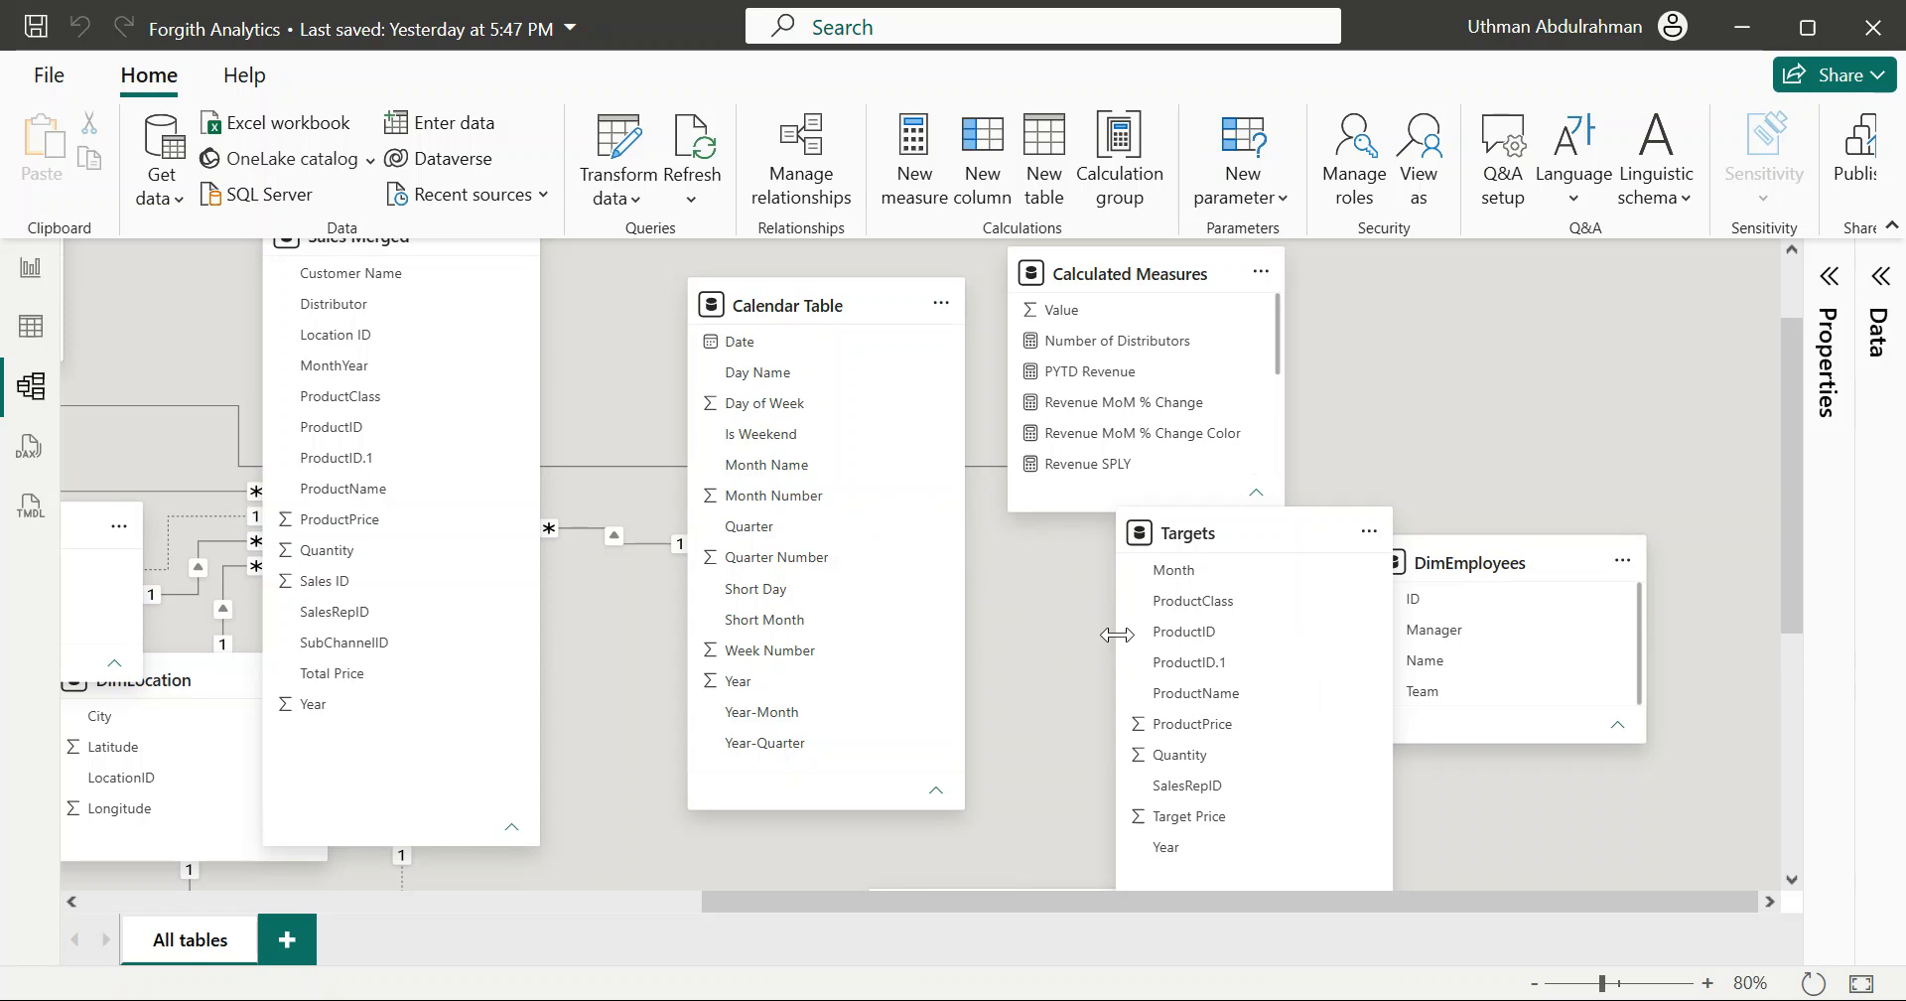
# Step: Test the report's Total Target card with the Quarter slicer set to Q1, clear the selection, and return to the model view
pyautogui.click(31, 267)
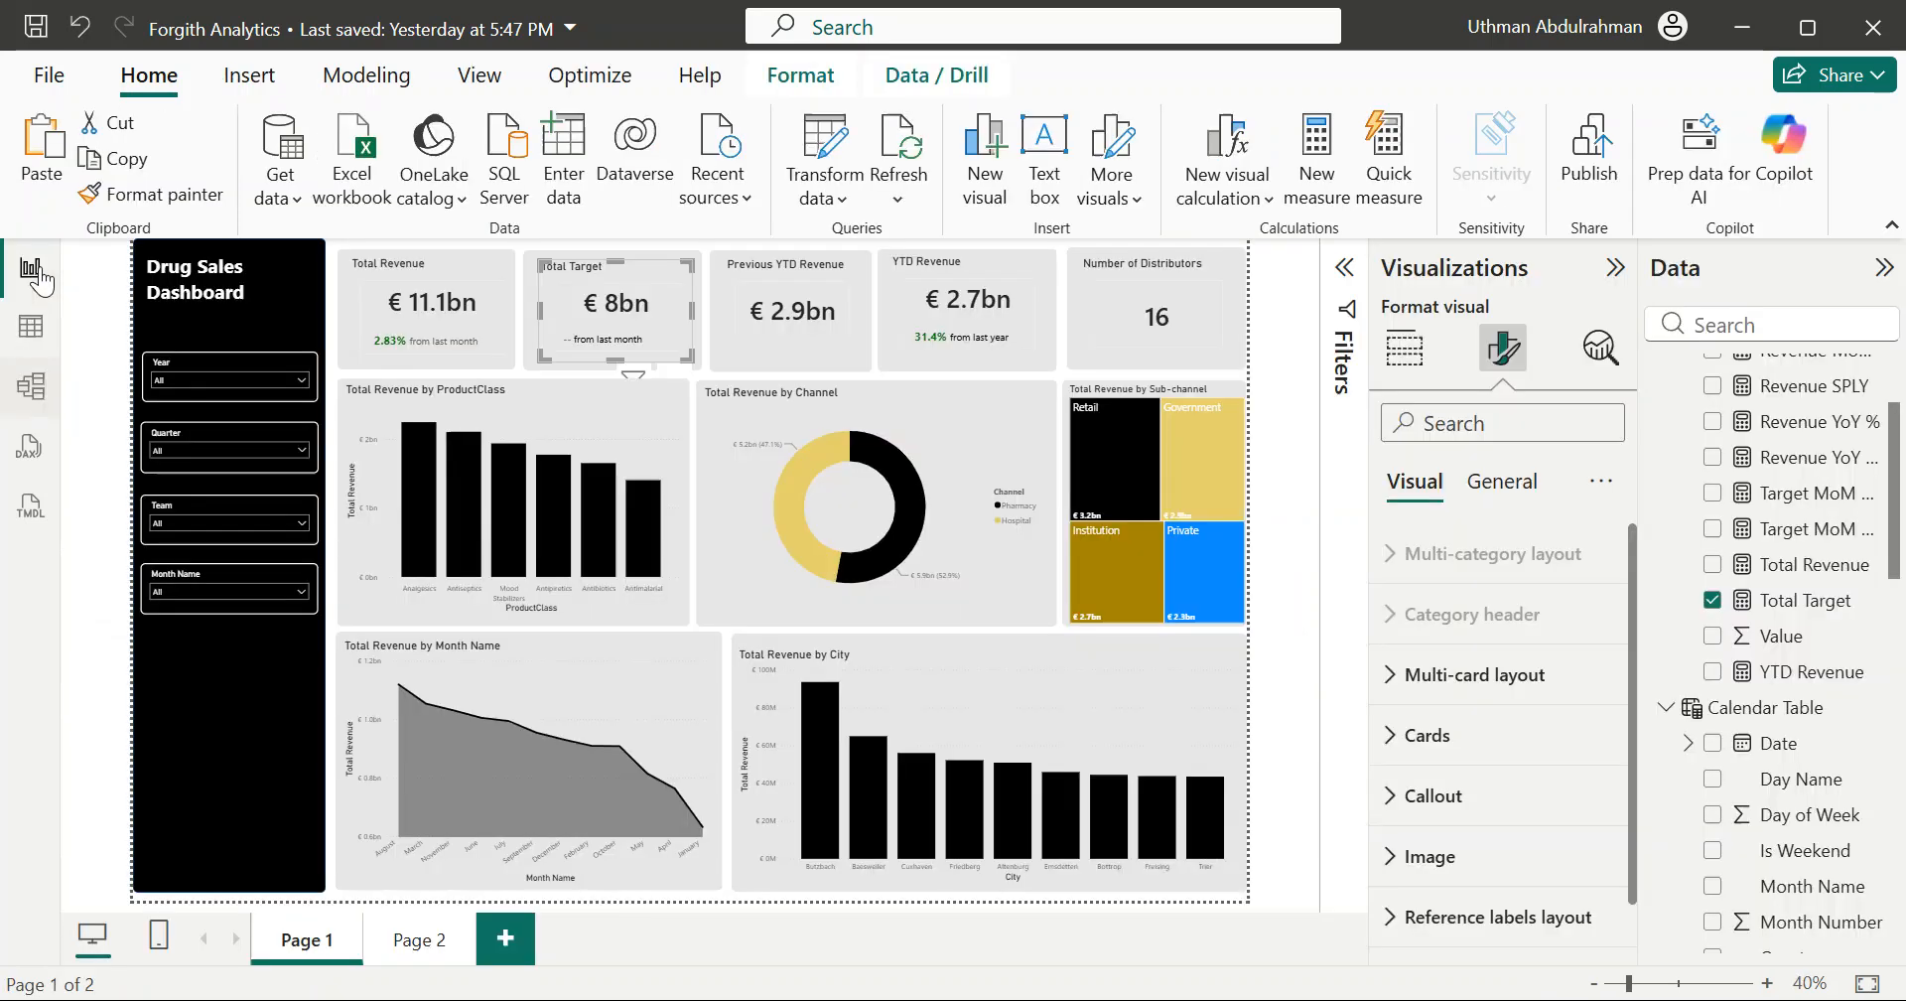
pyautogui.click(236, 438)
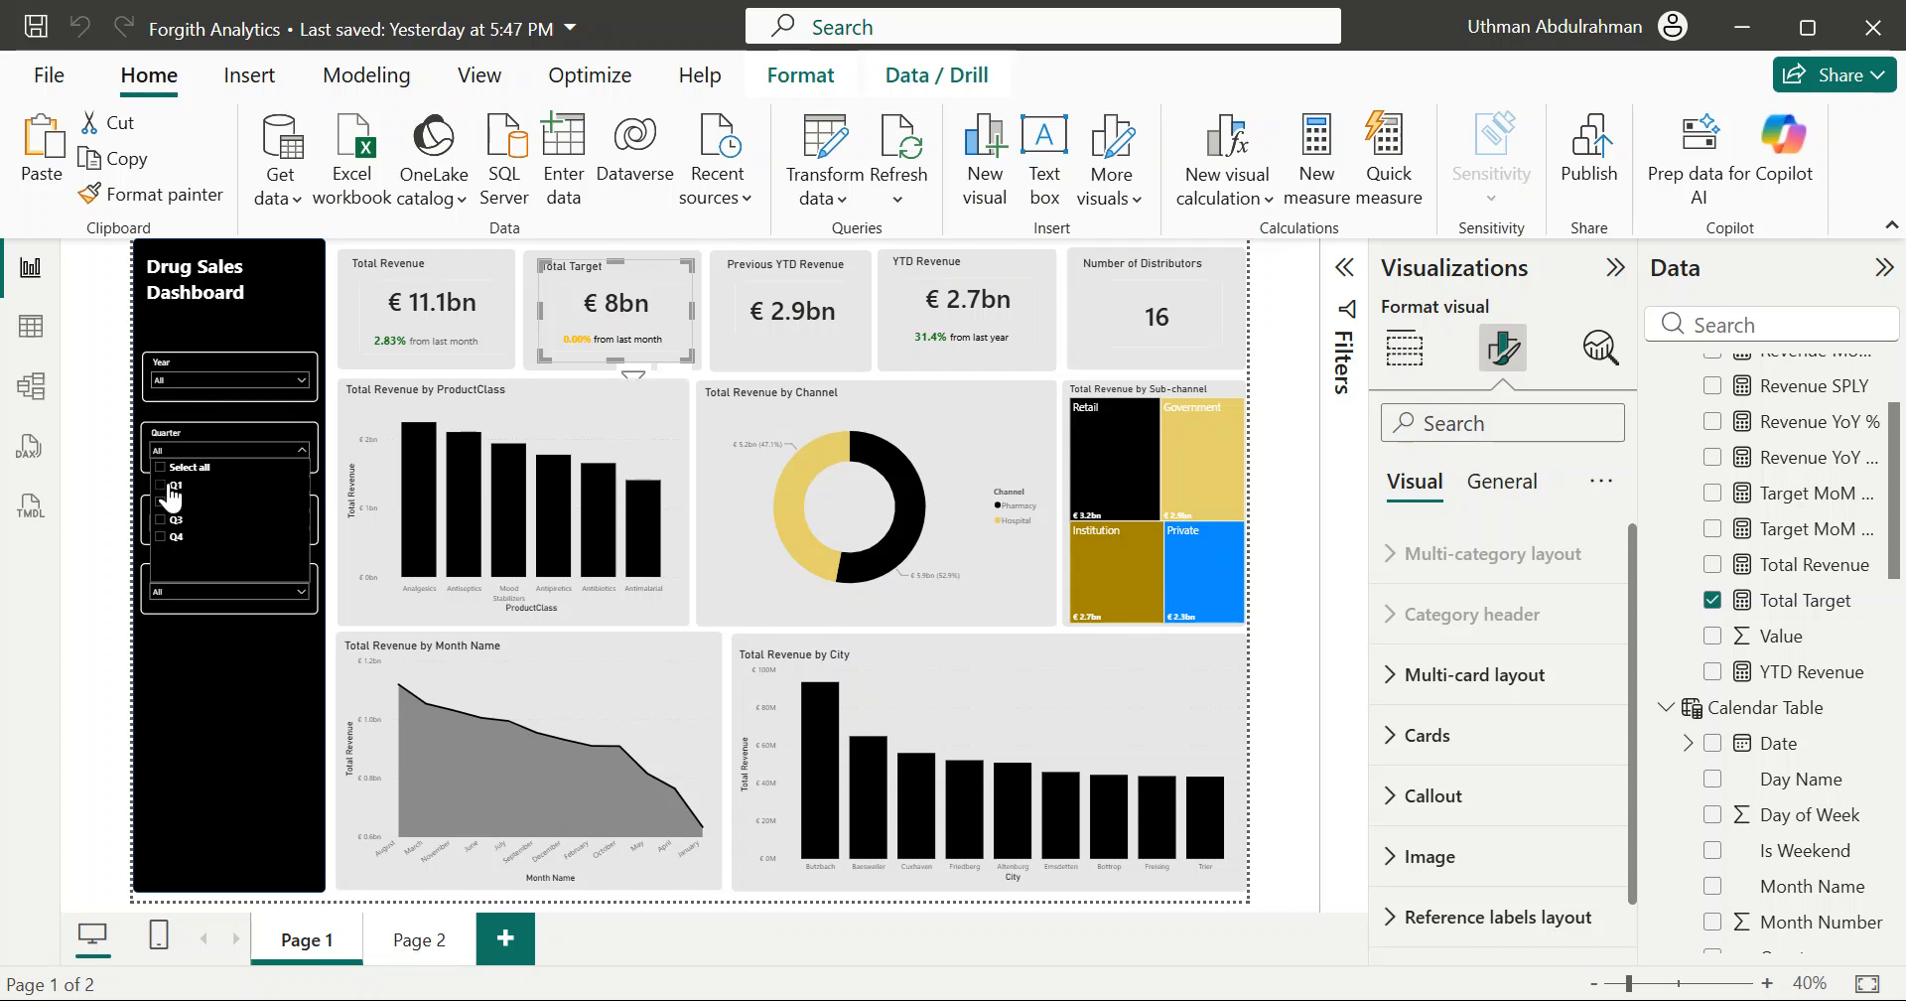
pyautogui.click(170, 487)
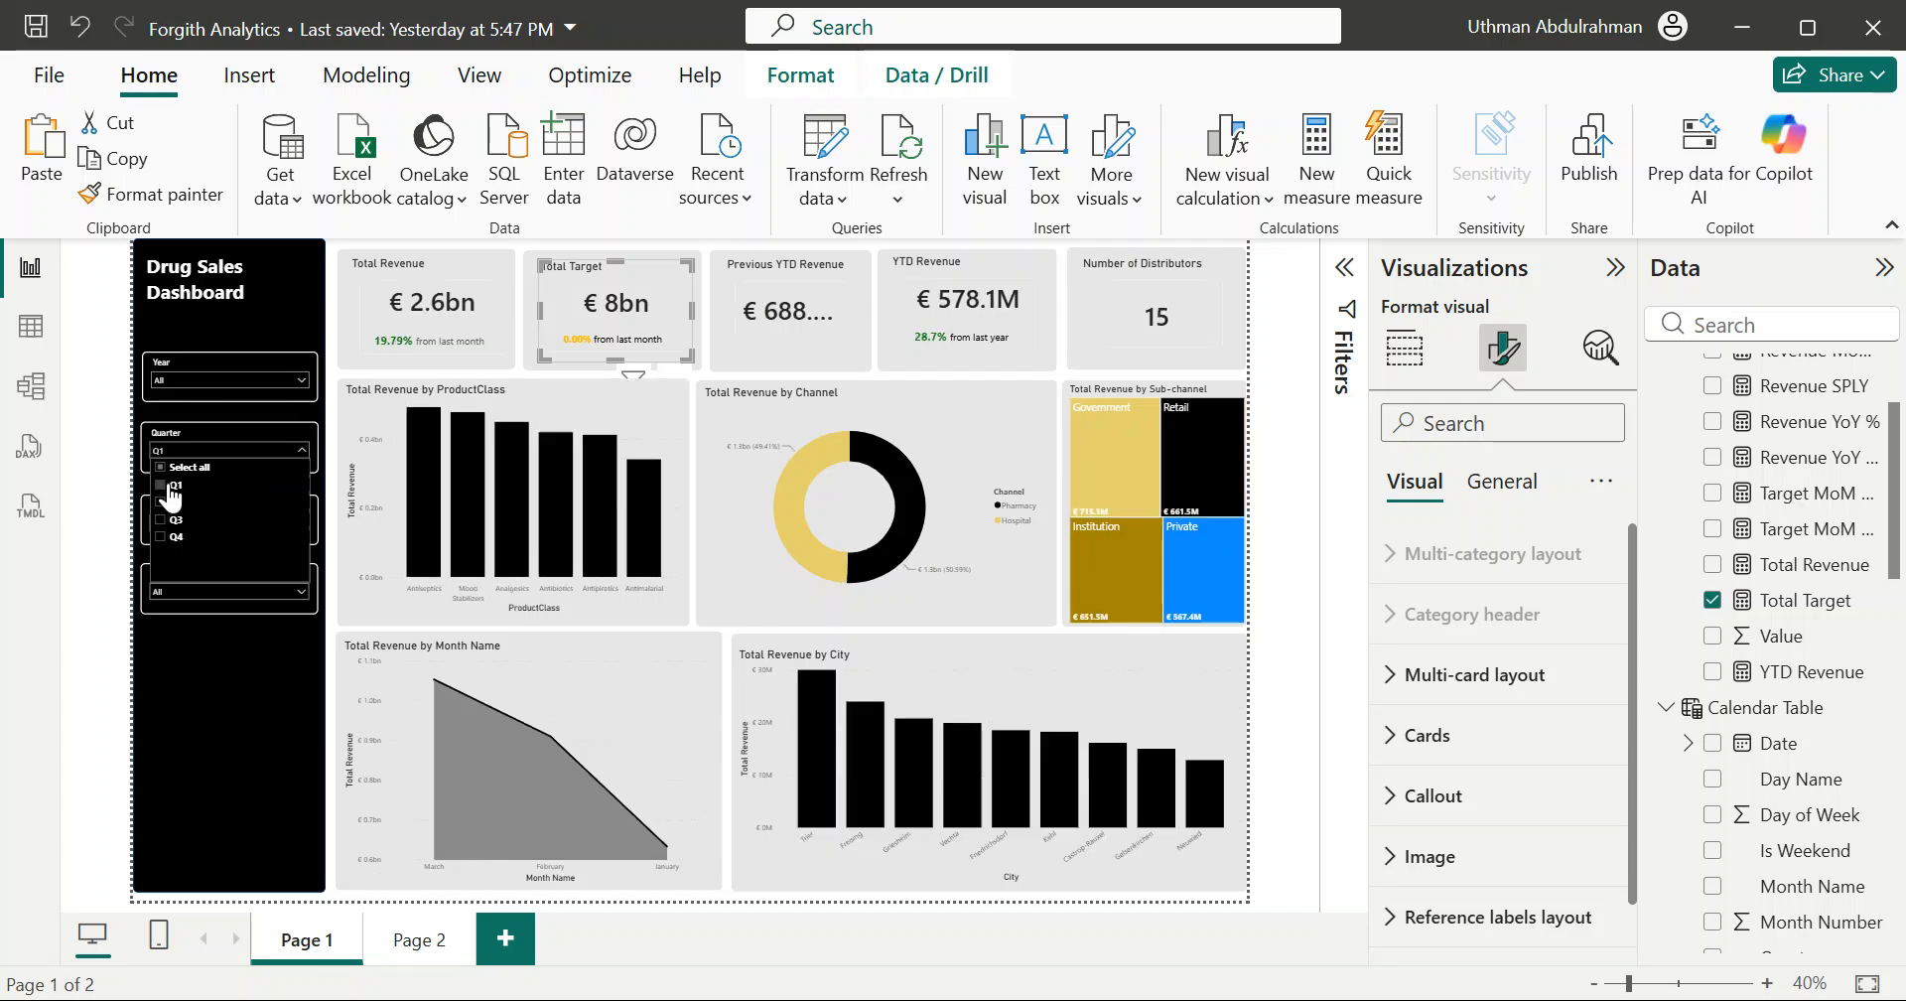
pyautogui.click(171, 486)
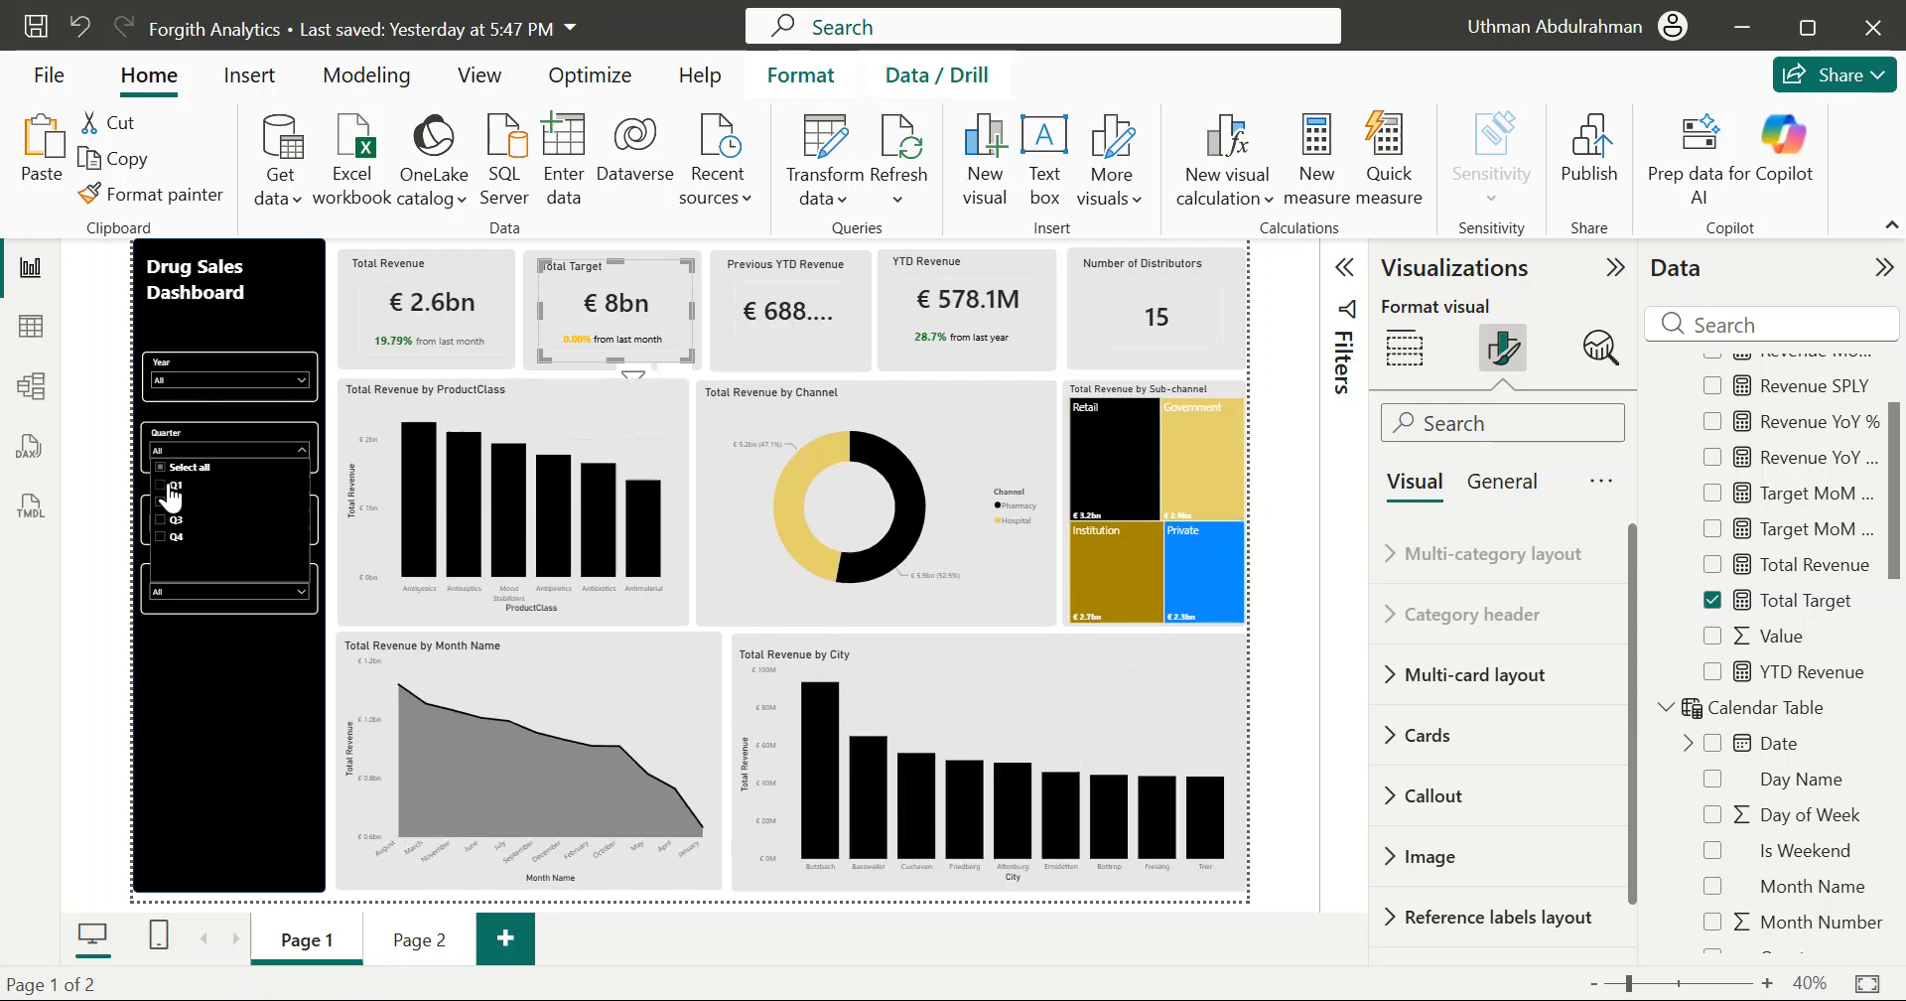
pyautogui.click(32, 337)
pyautogui.click(33, 397)
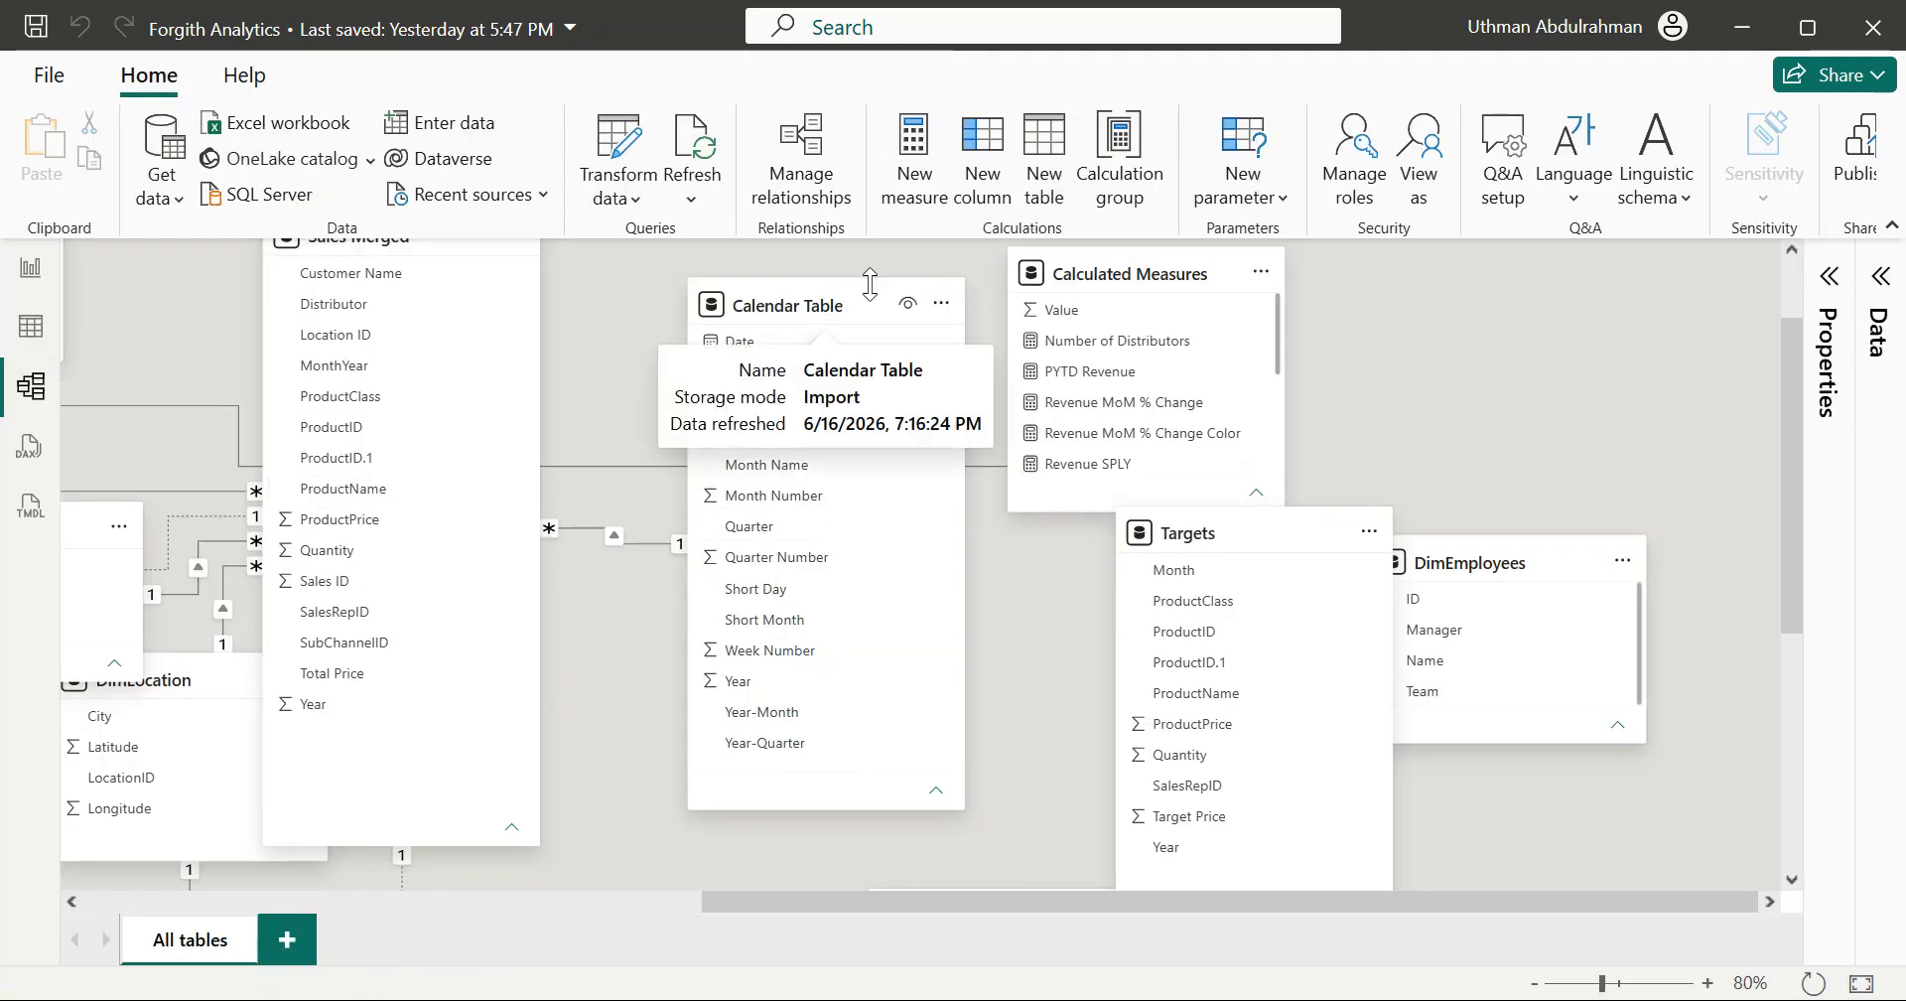
# Step: Reposition Calendar Table and Sales Merged in the model, and inspect the properties of the relationship between them
pyautogui.moveTo(872, 296); pyautogui.dragTo(937, 391)
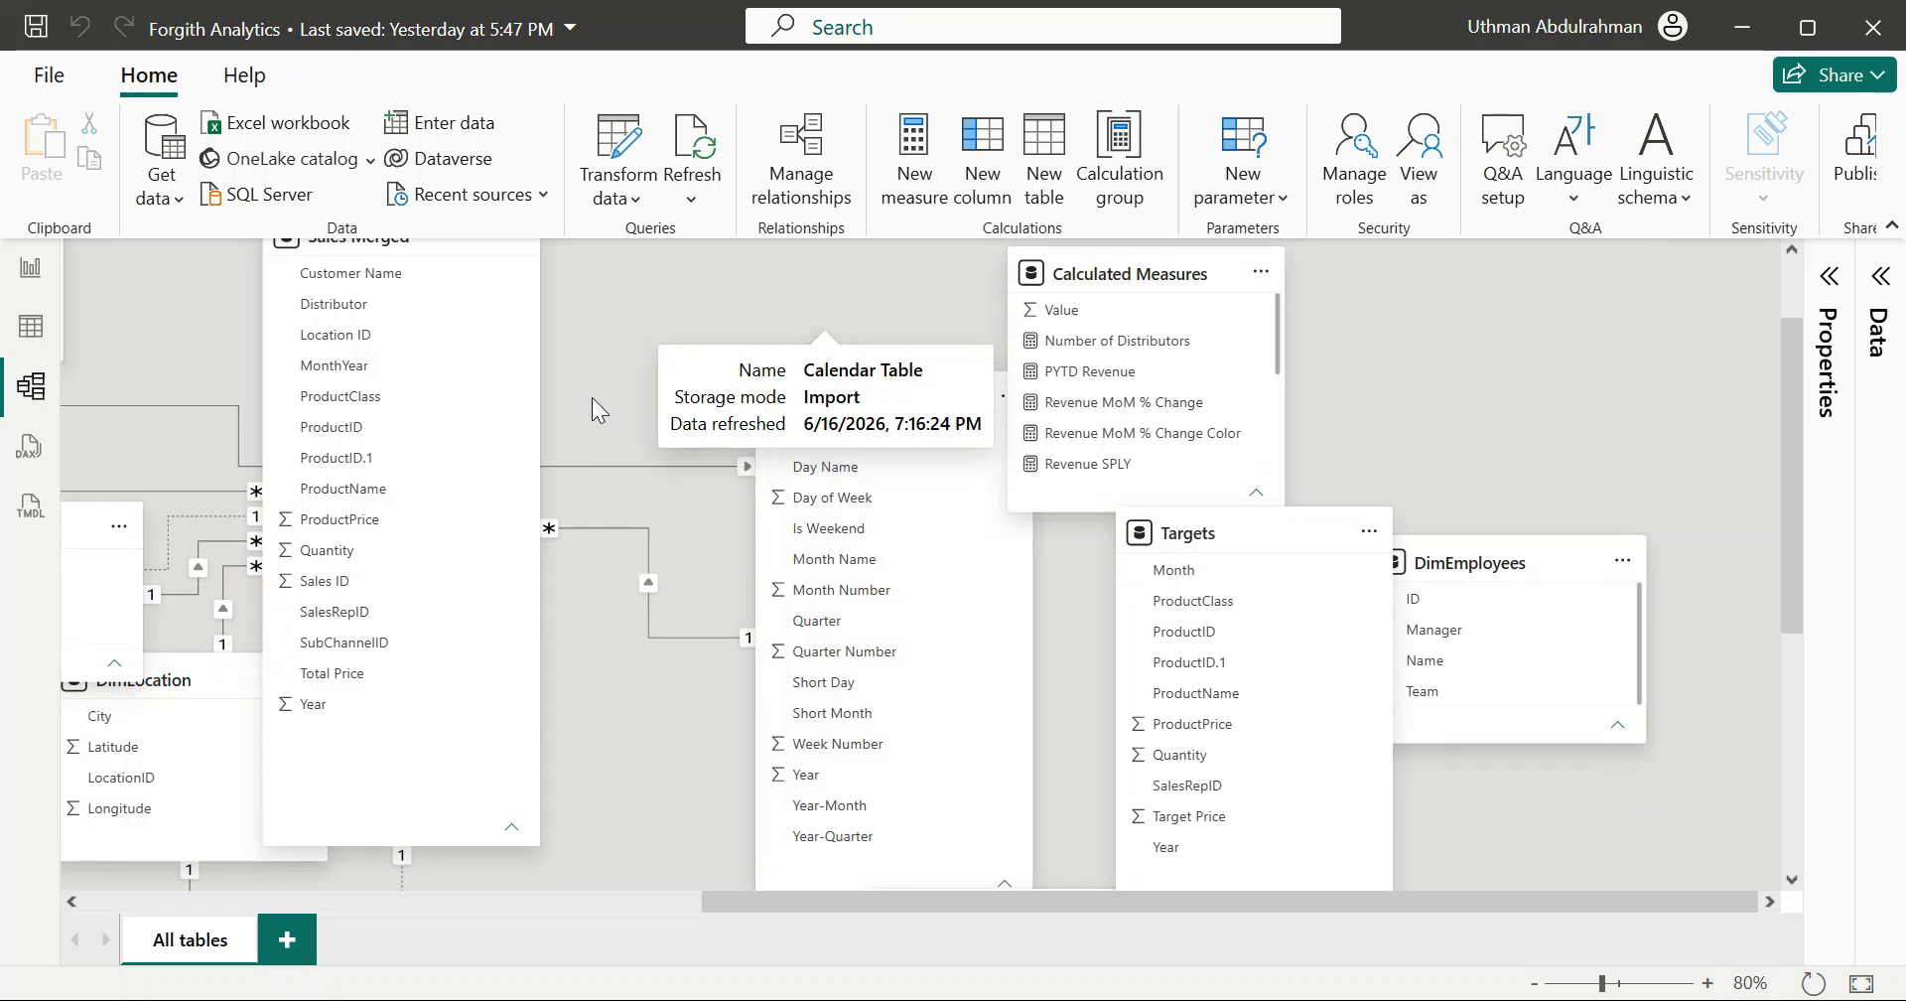
pyautogui.scroll(1, 592, 397)
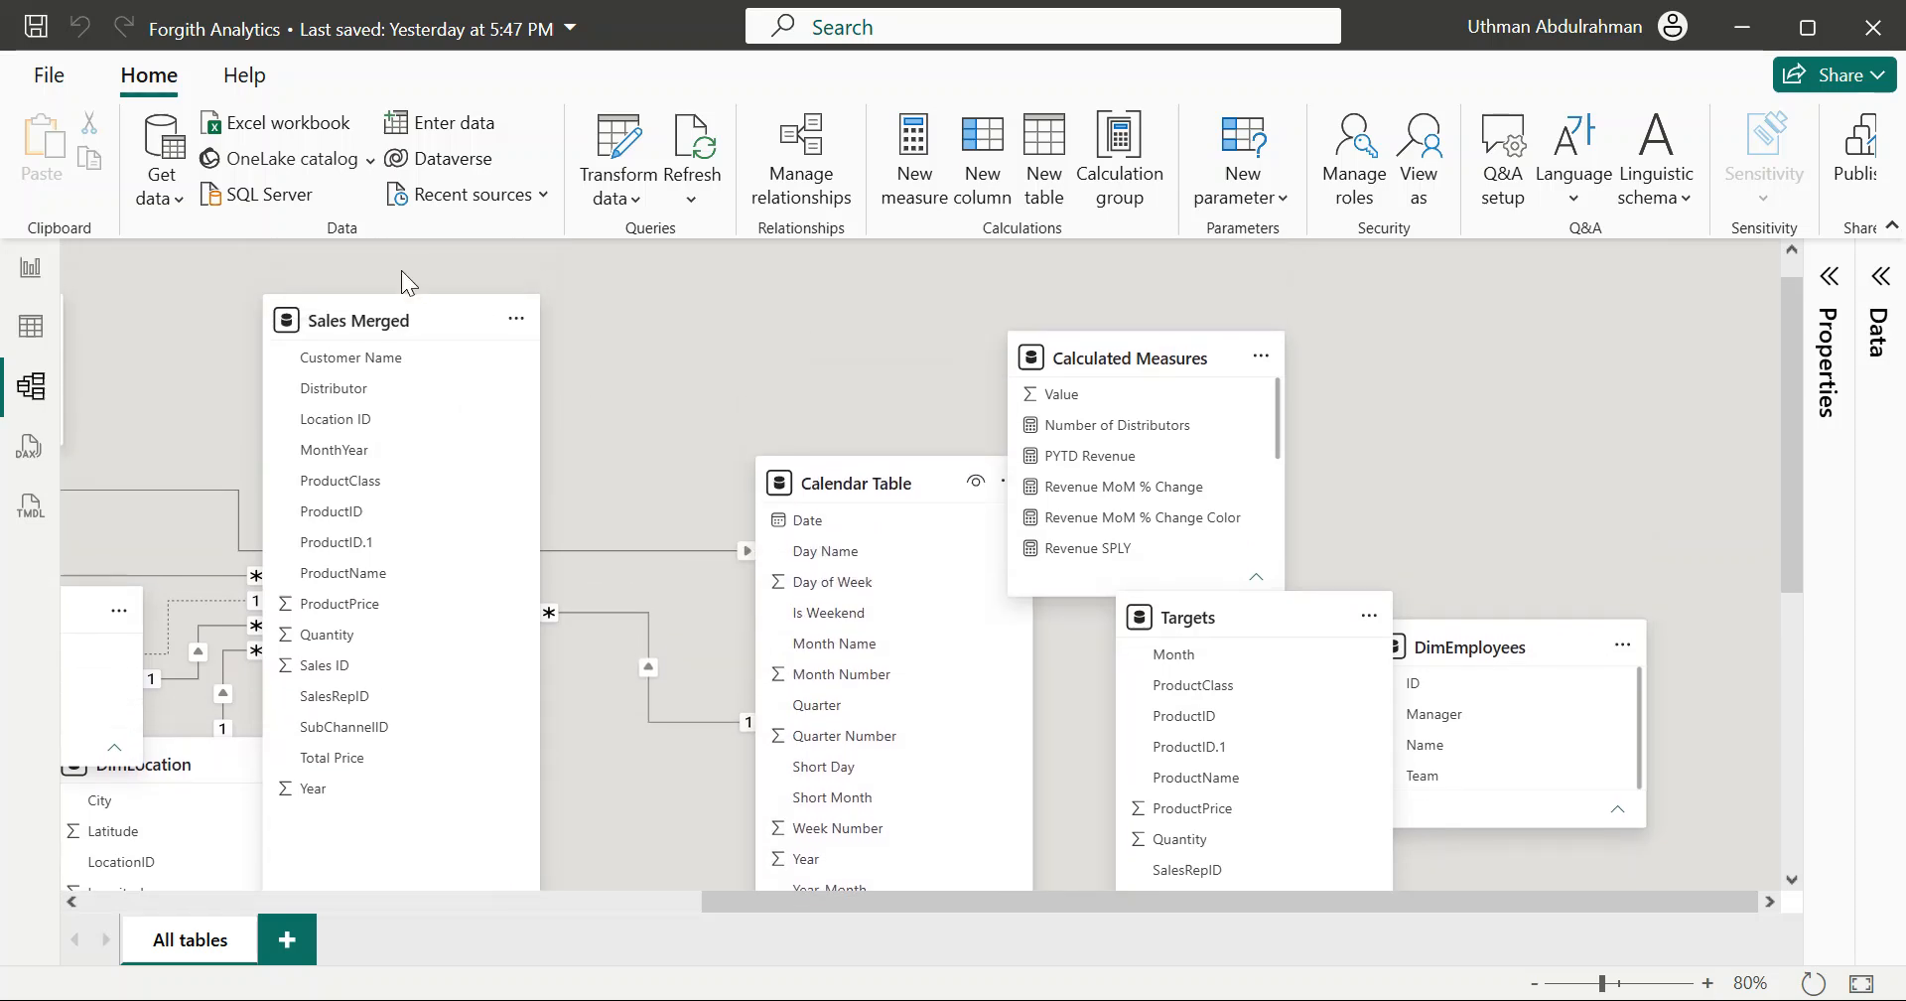
pyautogui.moveTo(411, 302); pyautogui.dragTo(451, 343)
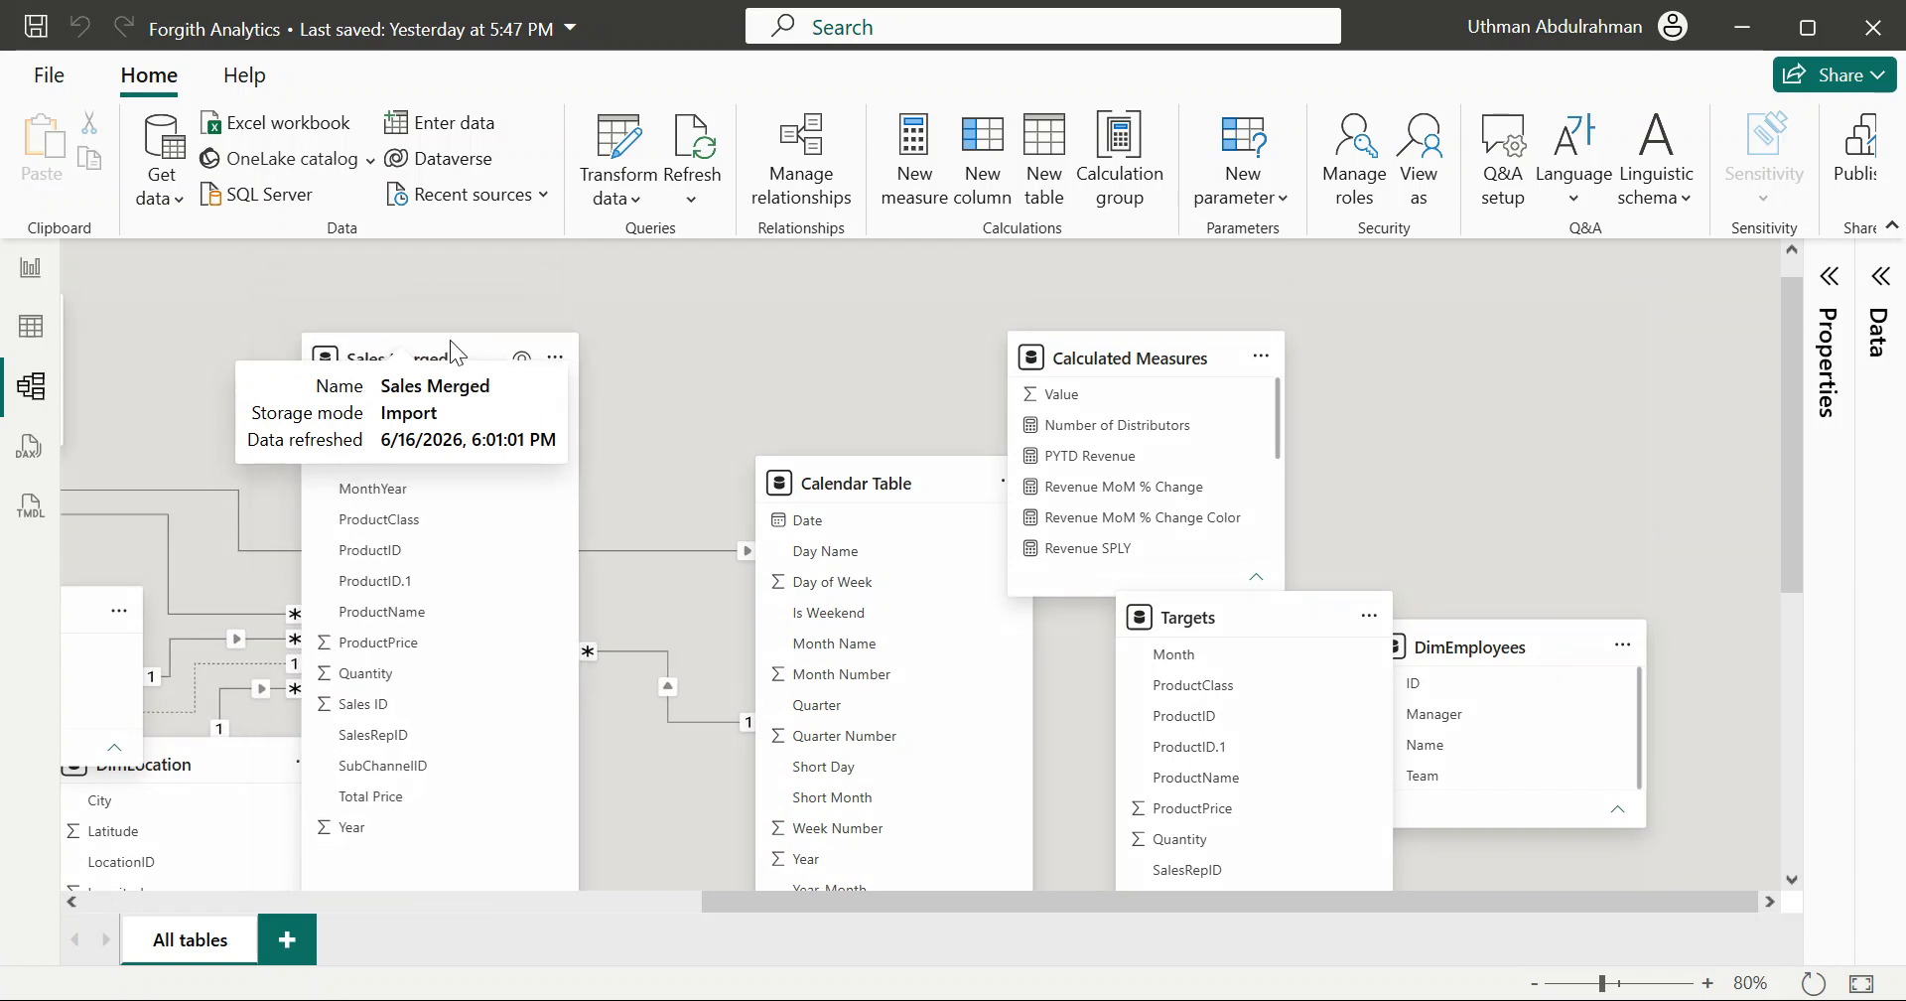
pyautogui.rightClick(663, 677)
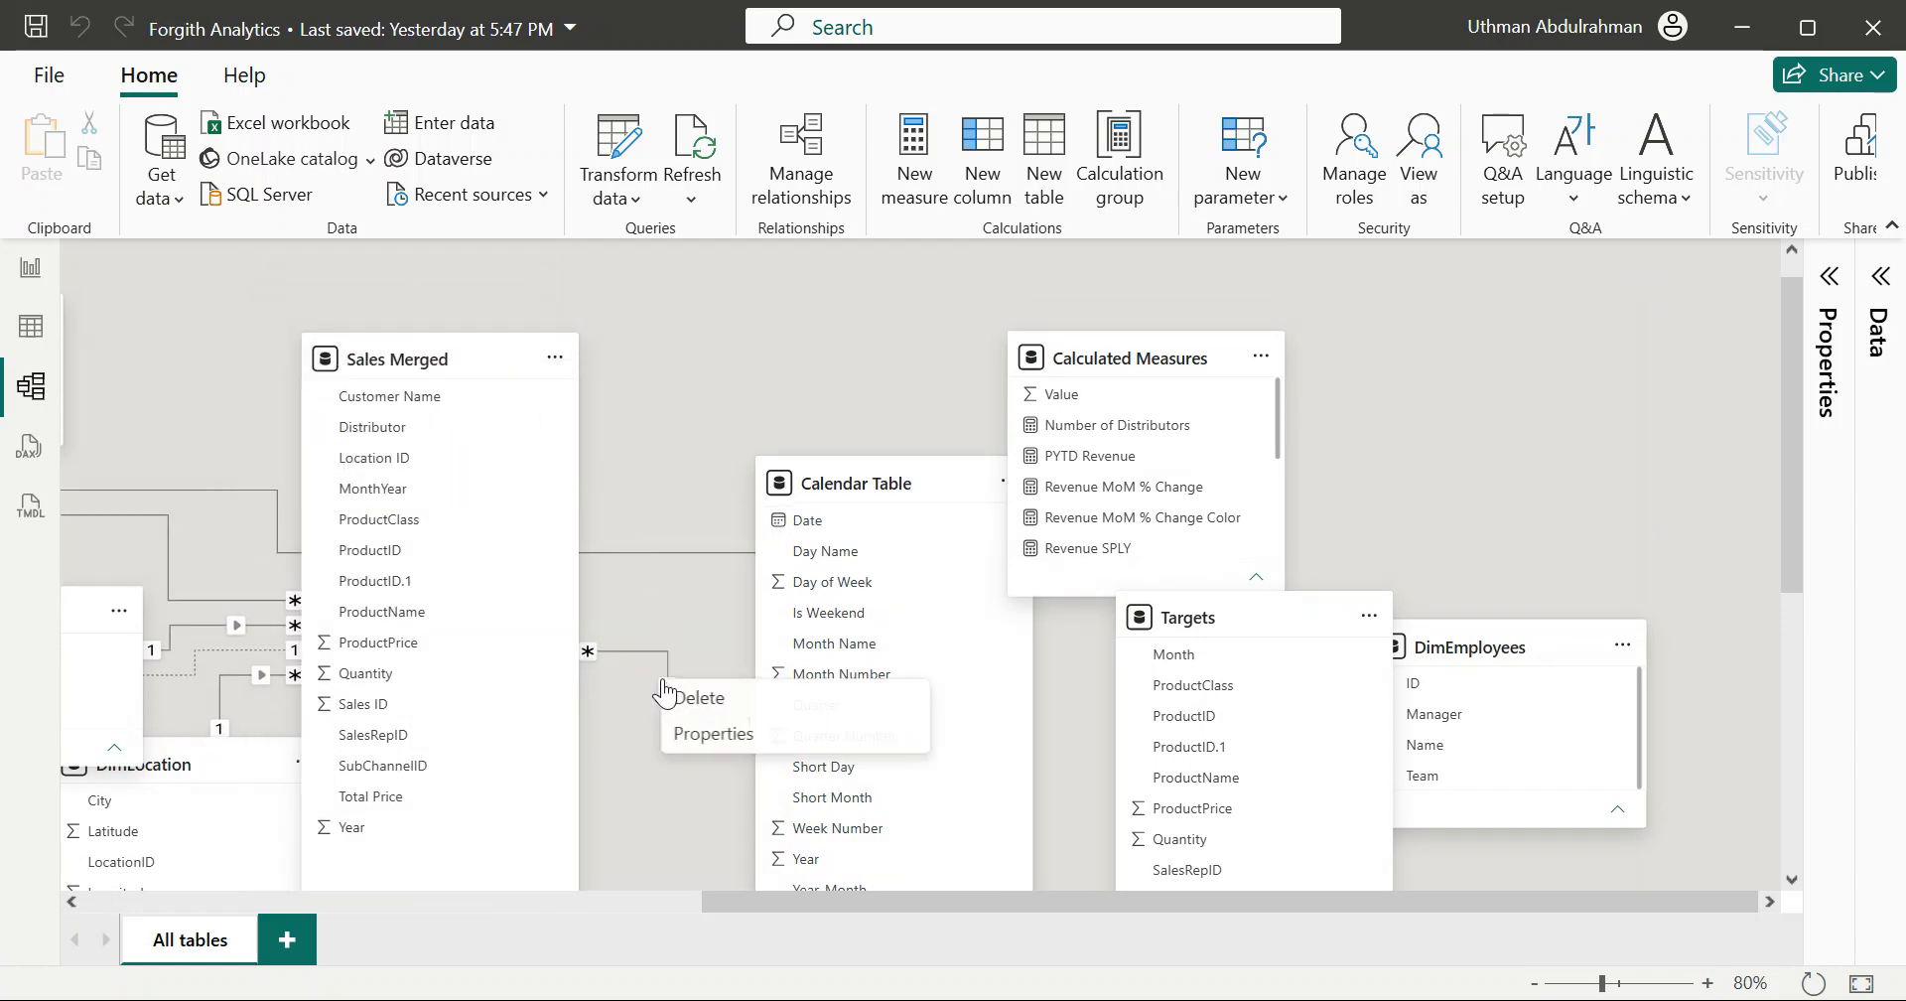
pyautogui.click(702, 740)
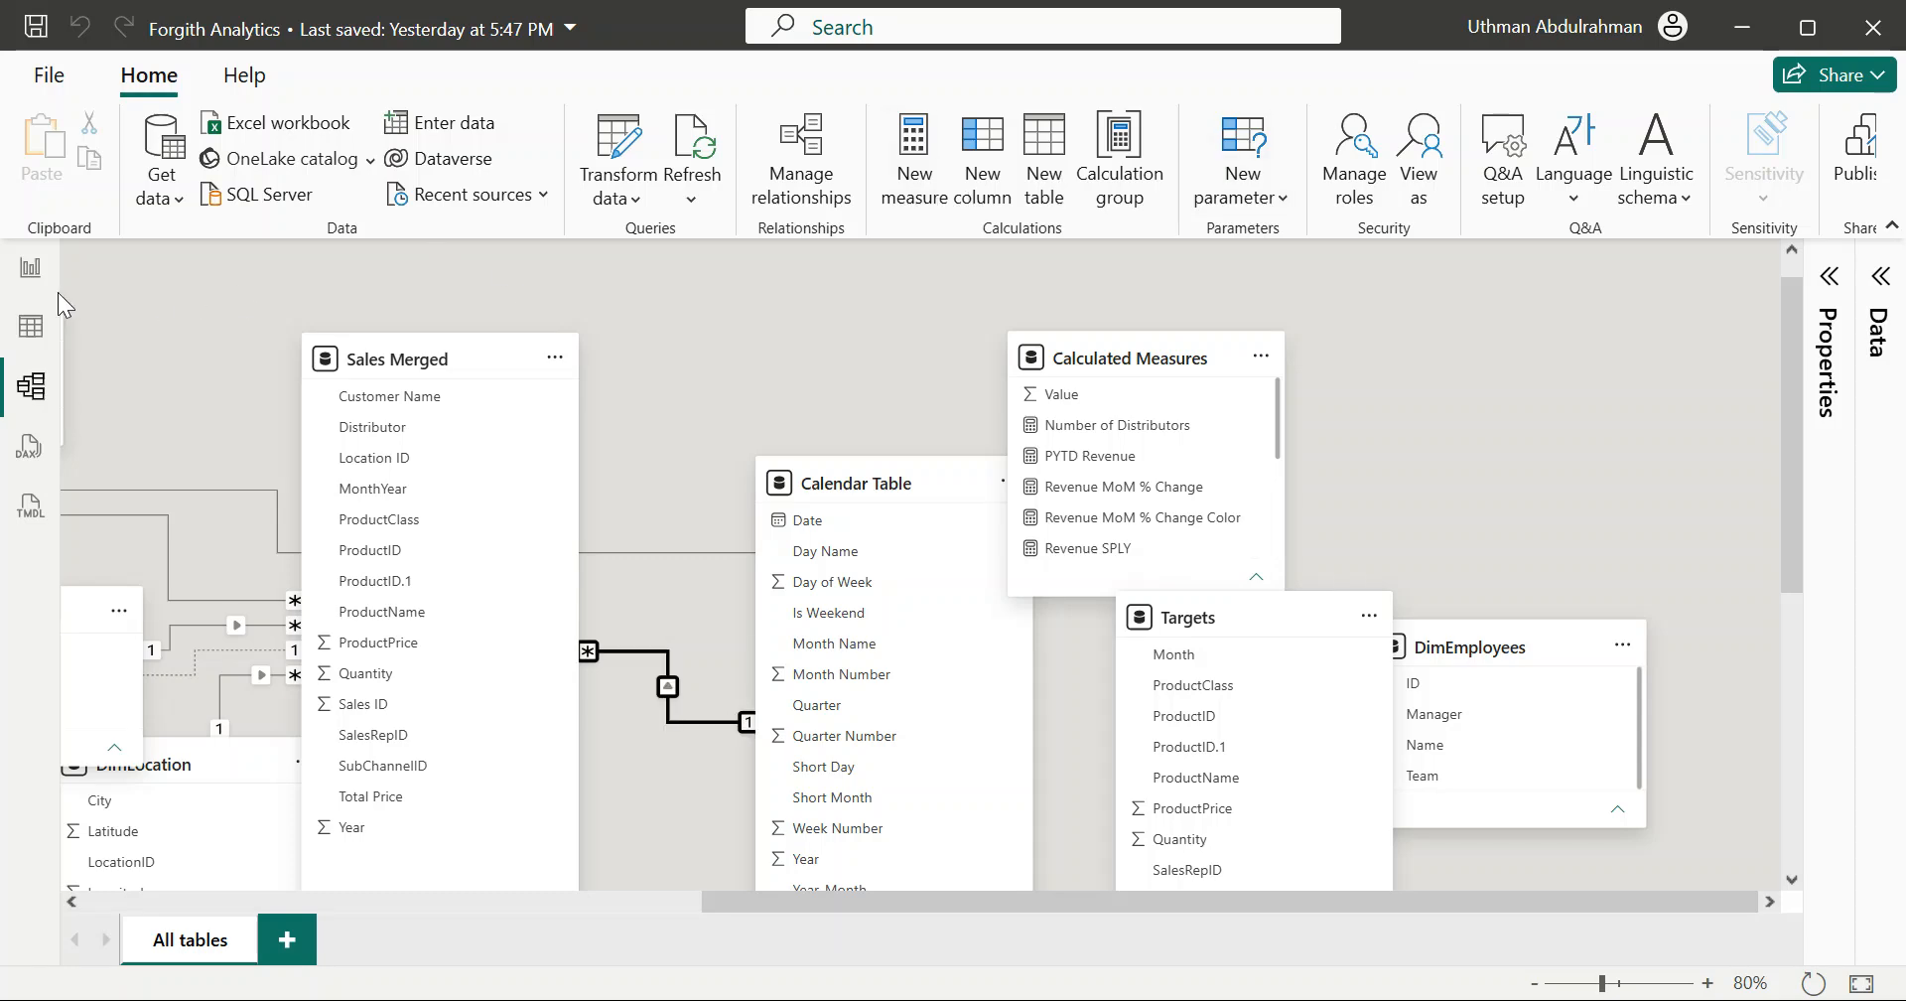
# Step: In the data of the Targets table, examine the Month column's data type and format options
pyautogui.click(32, 269)
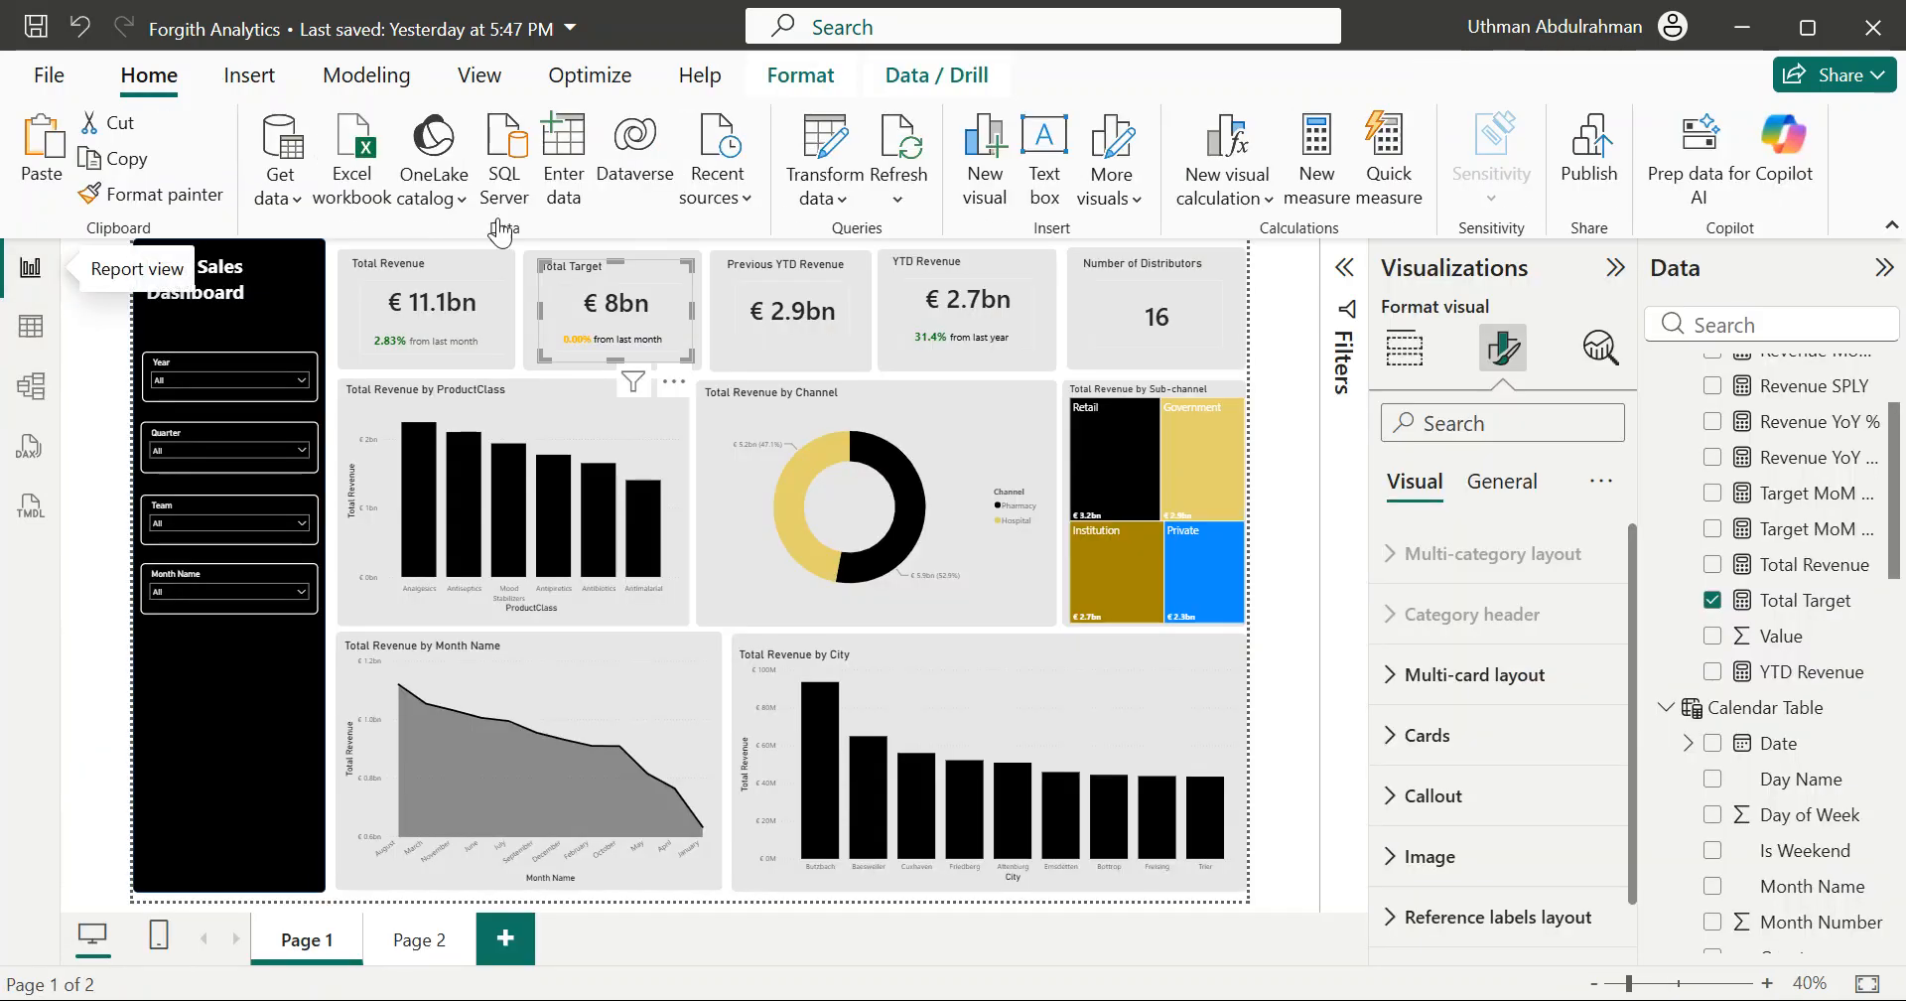
pyautogui.click(22, 329)
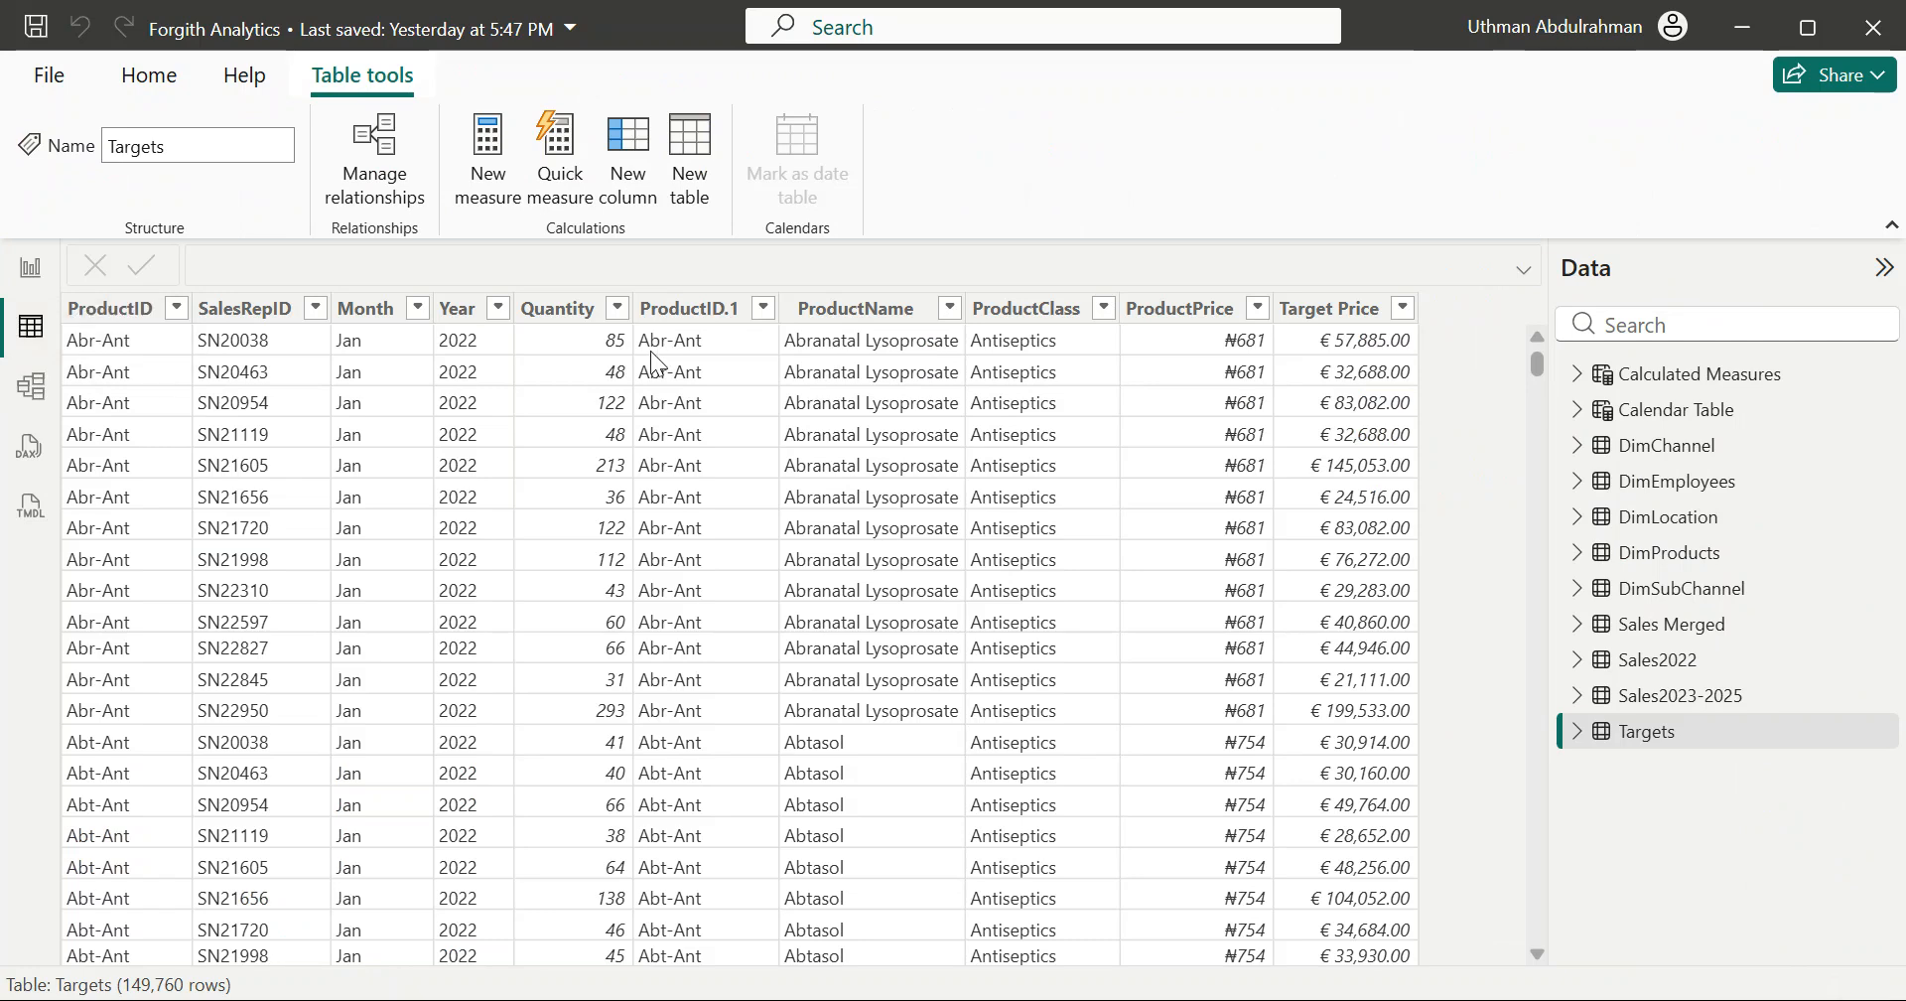
pyautogui.hscroll(-2, 949, 511)
pyautogui.click(361, 311)
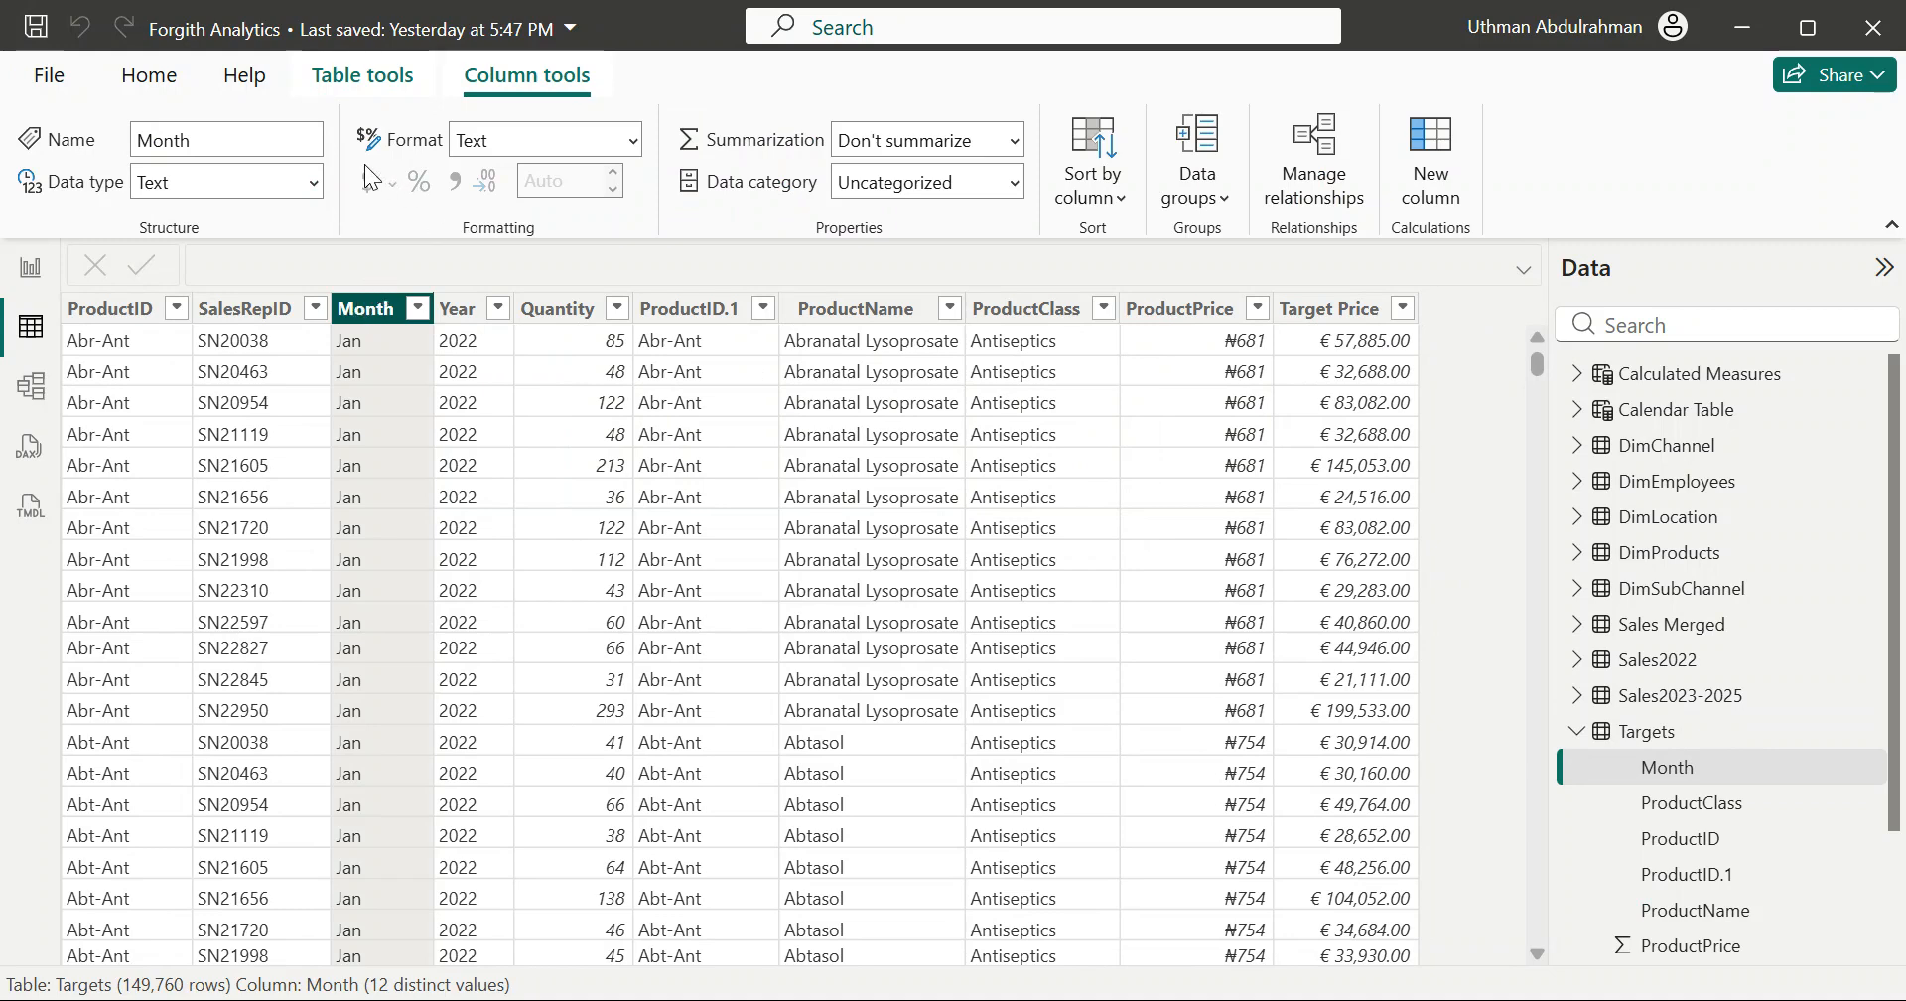
pyautogui.click(311, 185)
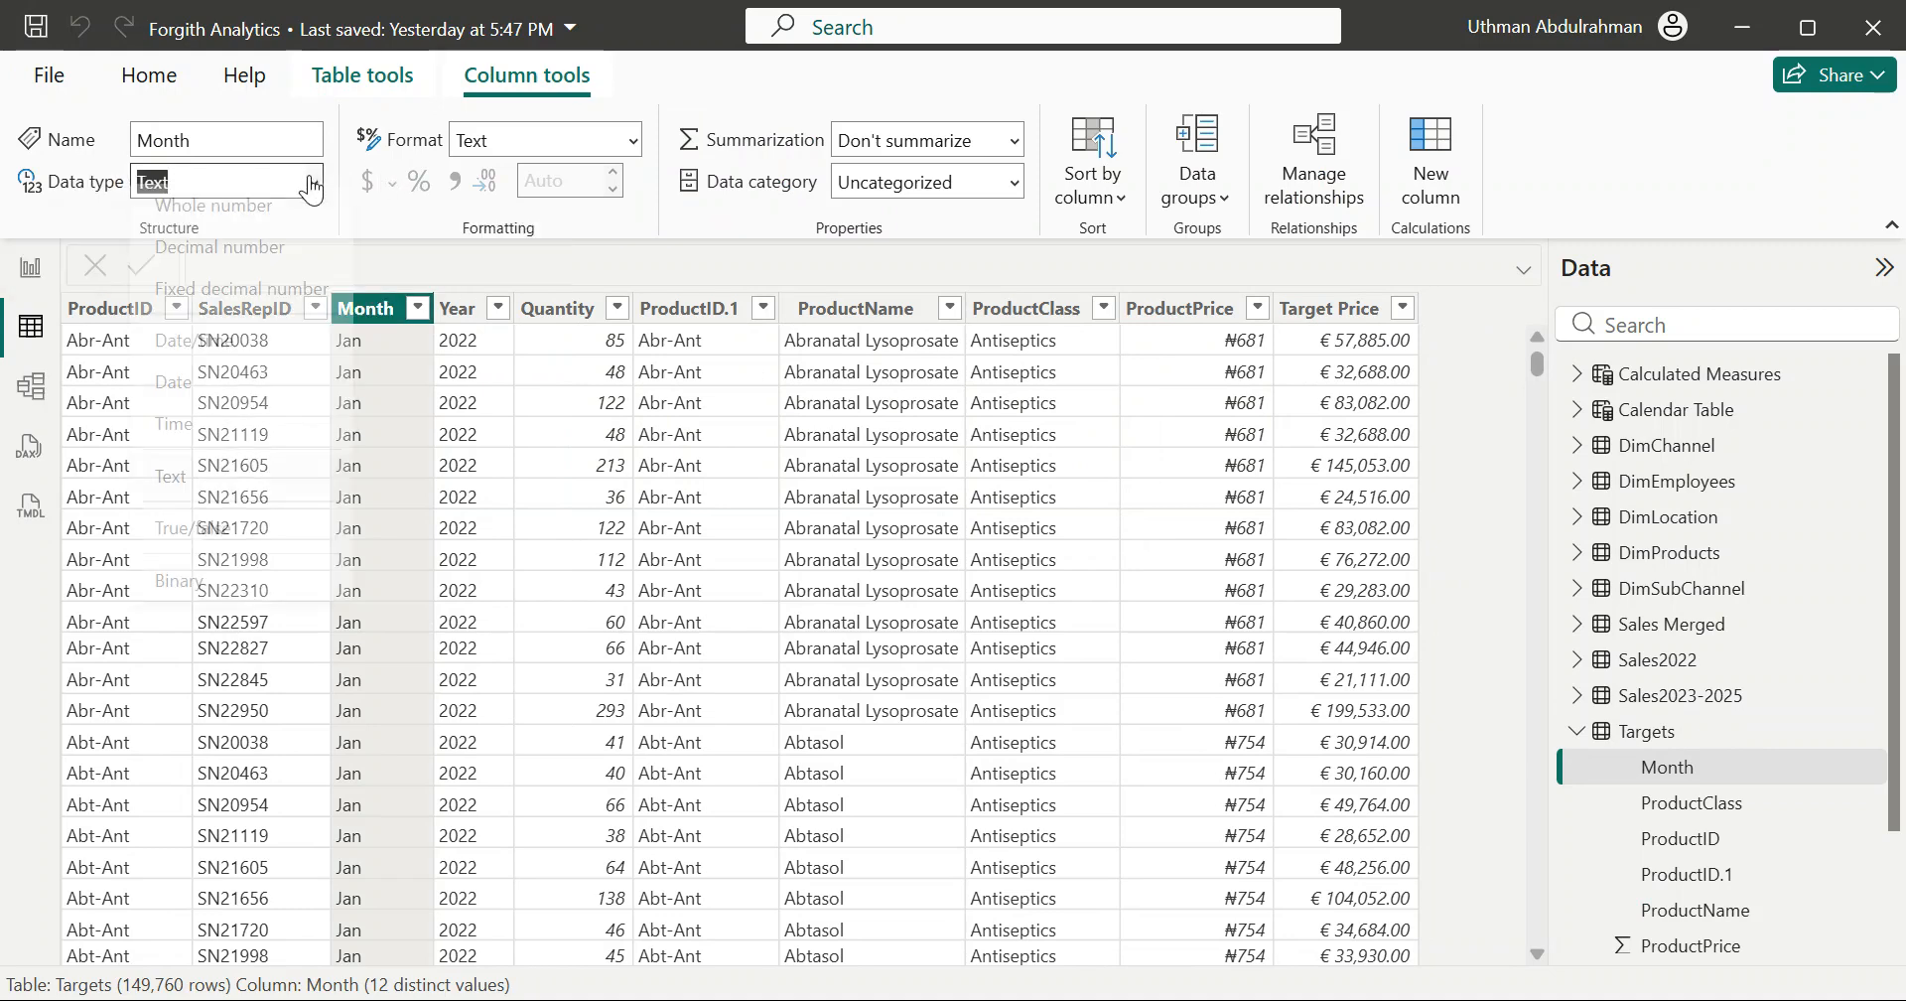
pyautogui.click(310, 185)
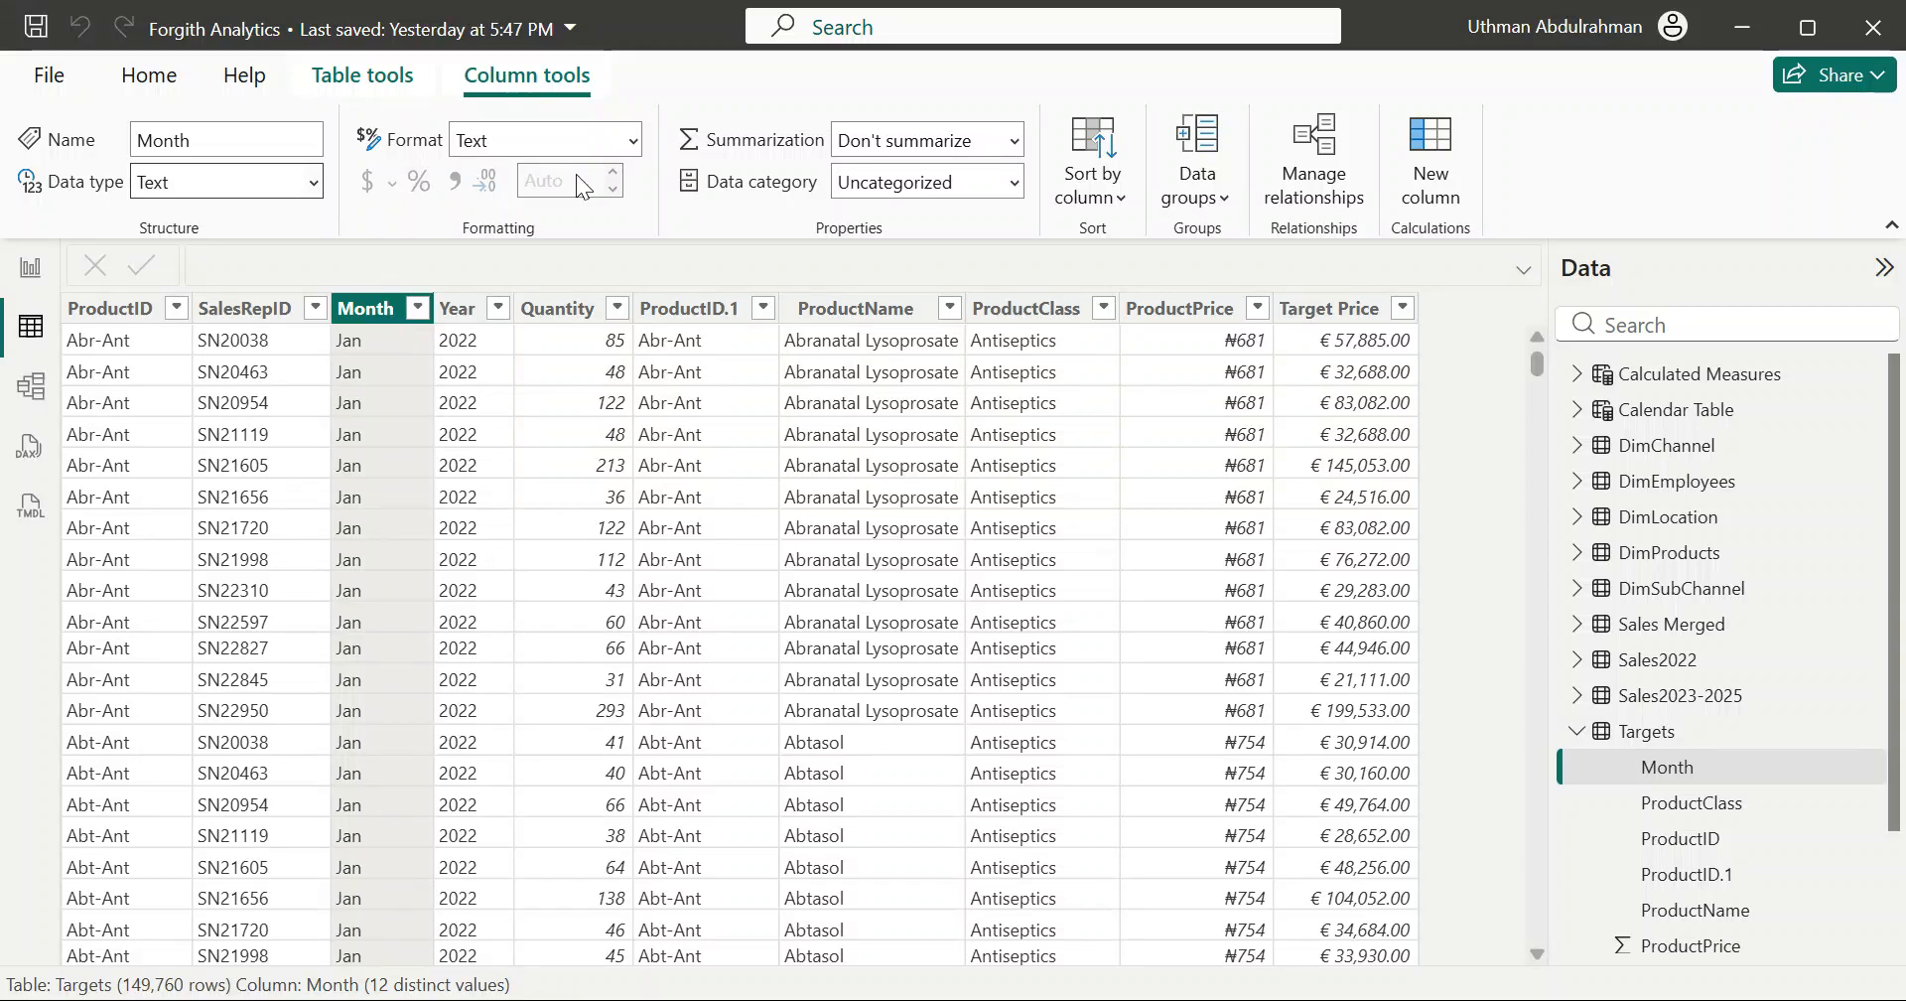
pyautogui.click(314, 186)
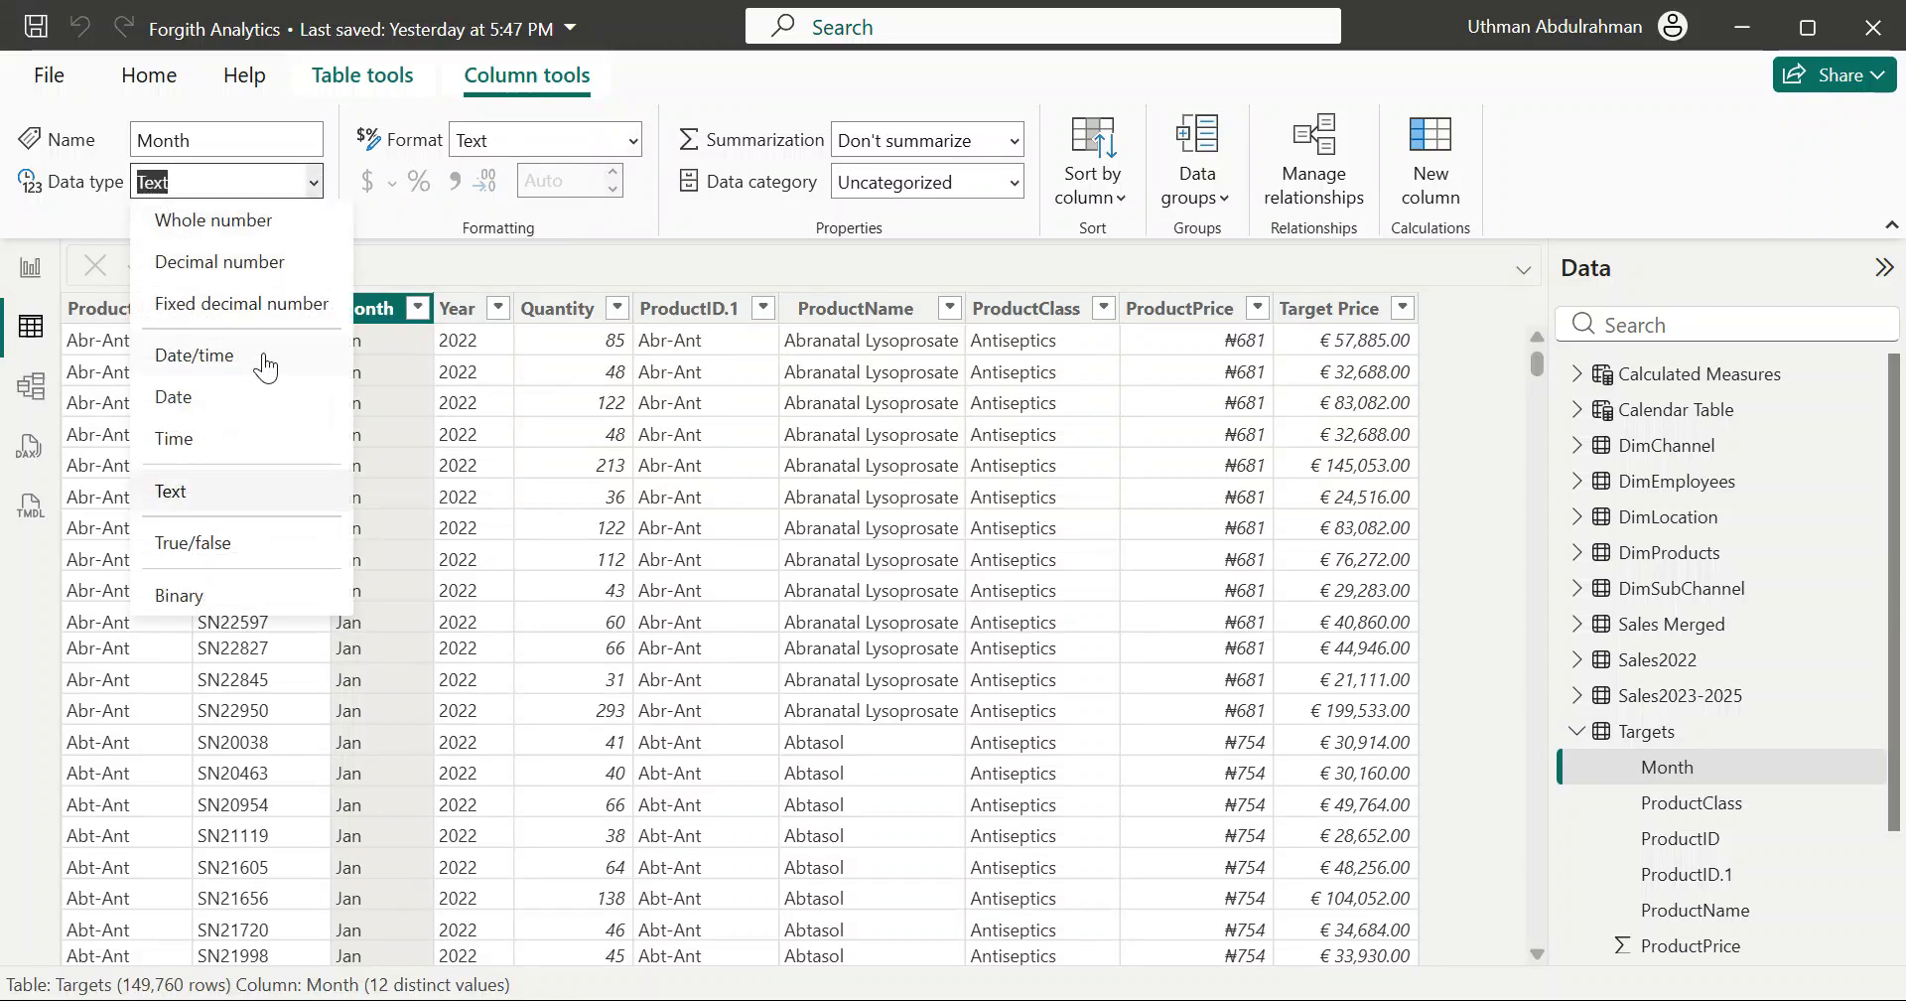
pyautogui.press('Escape')
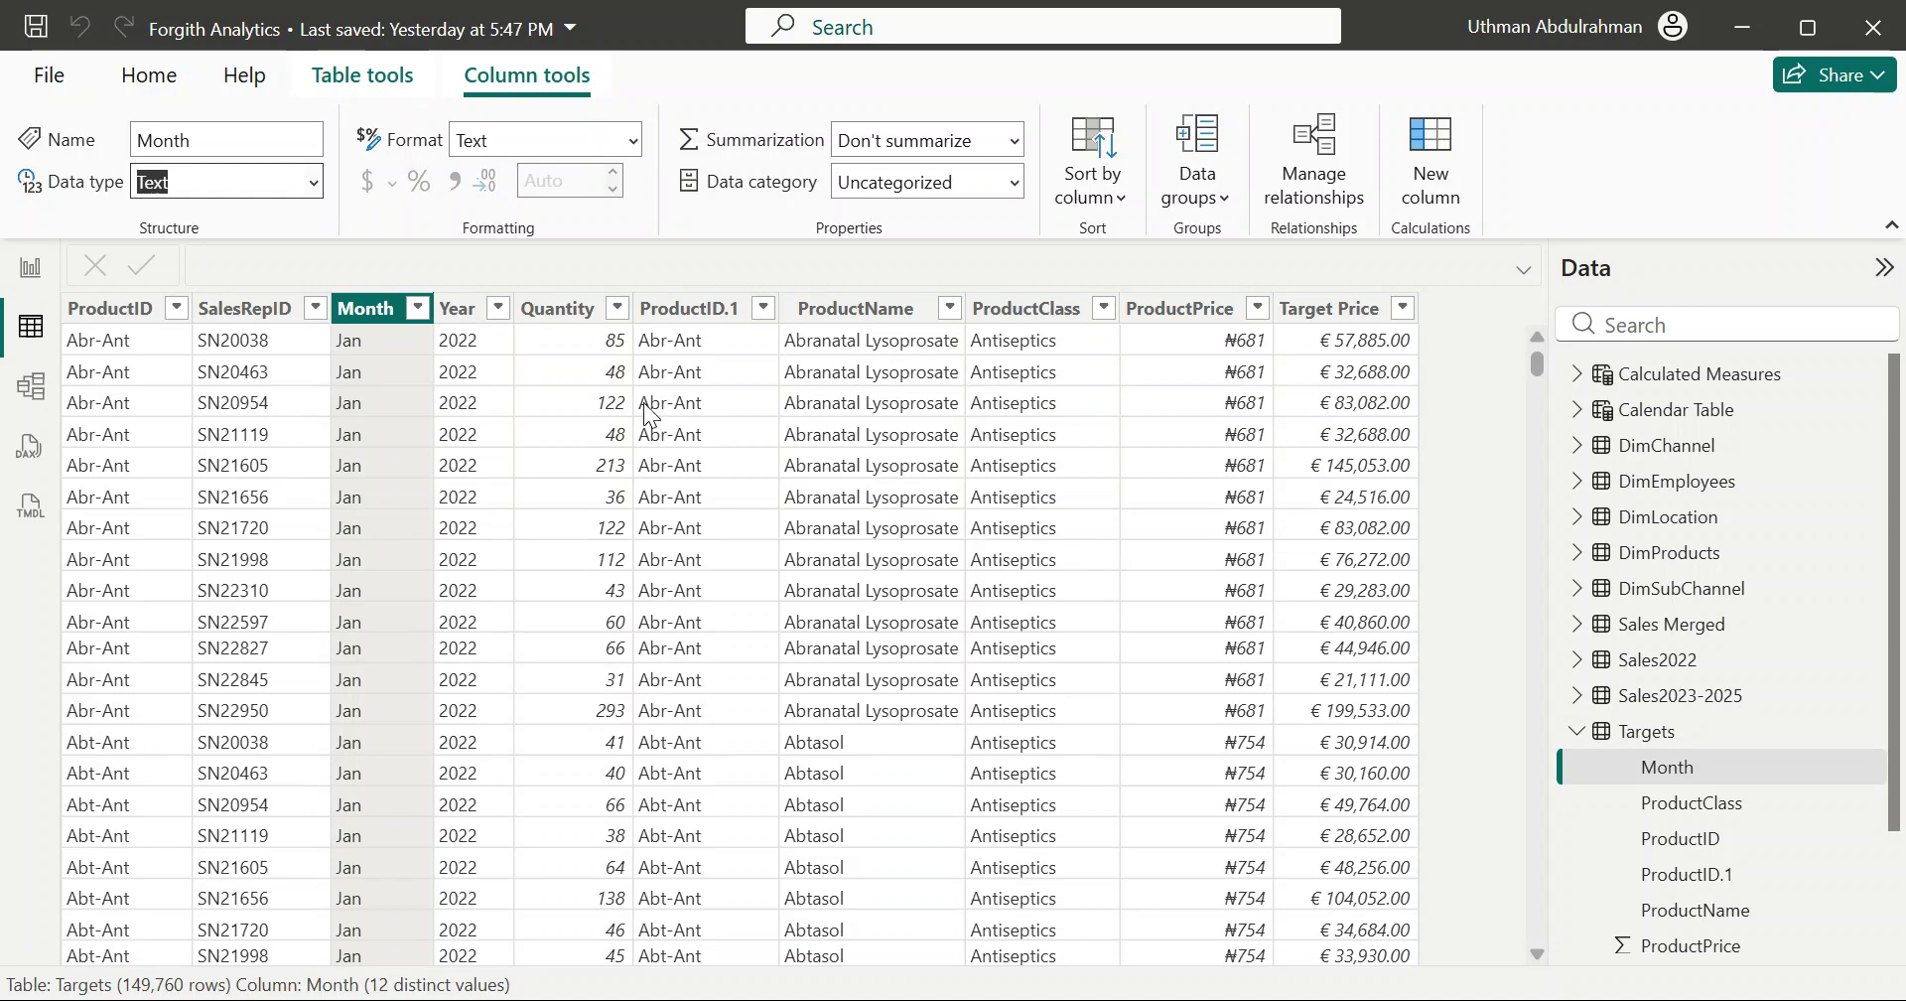
pyautogui.click(628, 157)
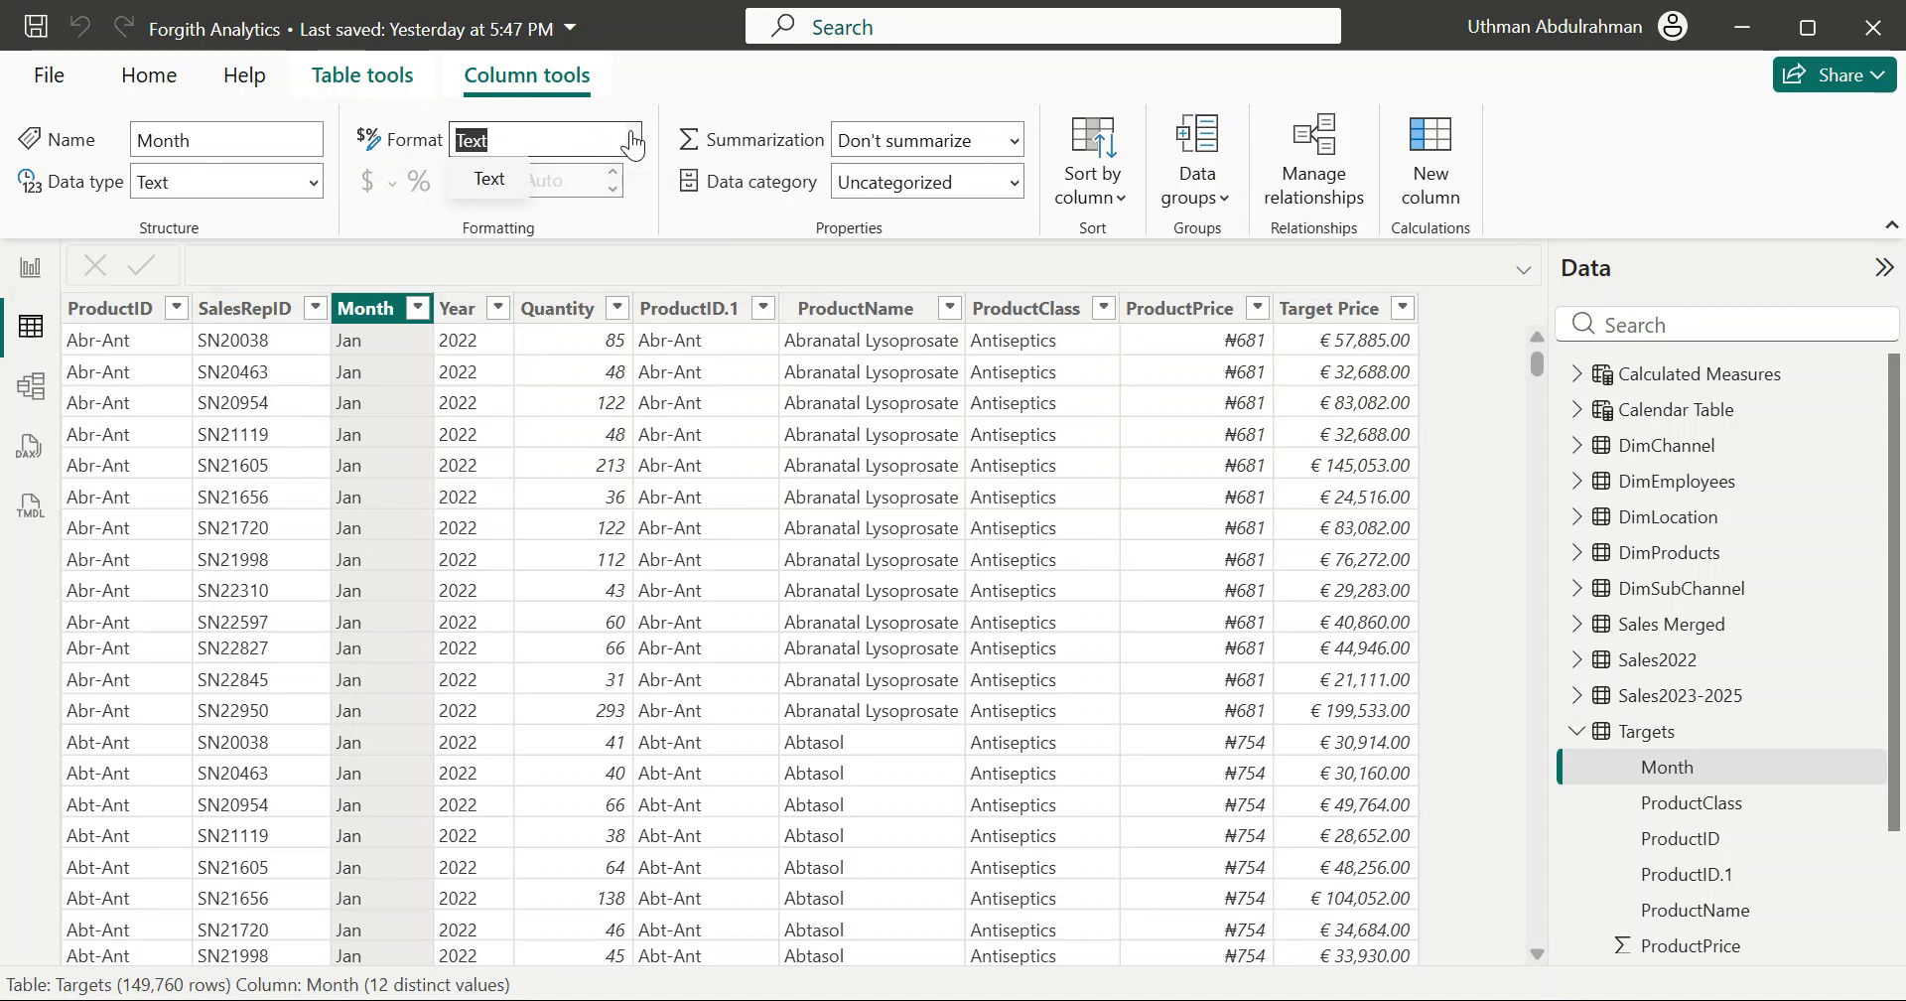
pyautogui.click(316, 184)
pyautogui.click(316, 184)
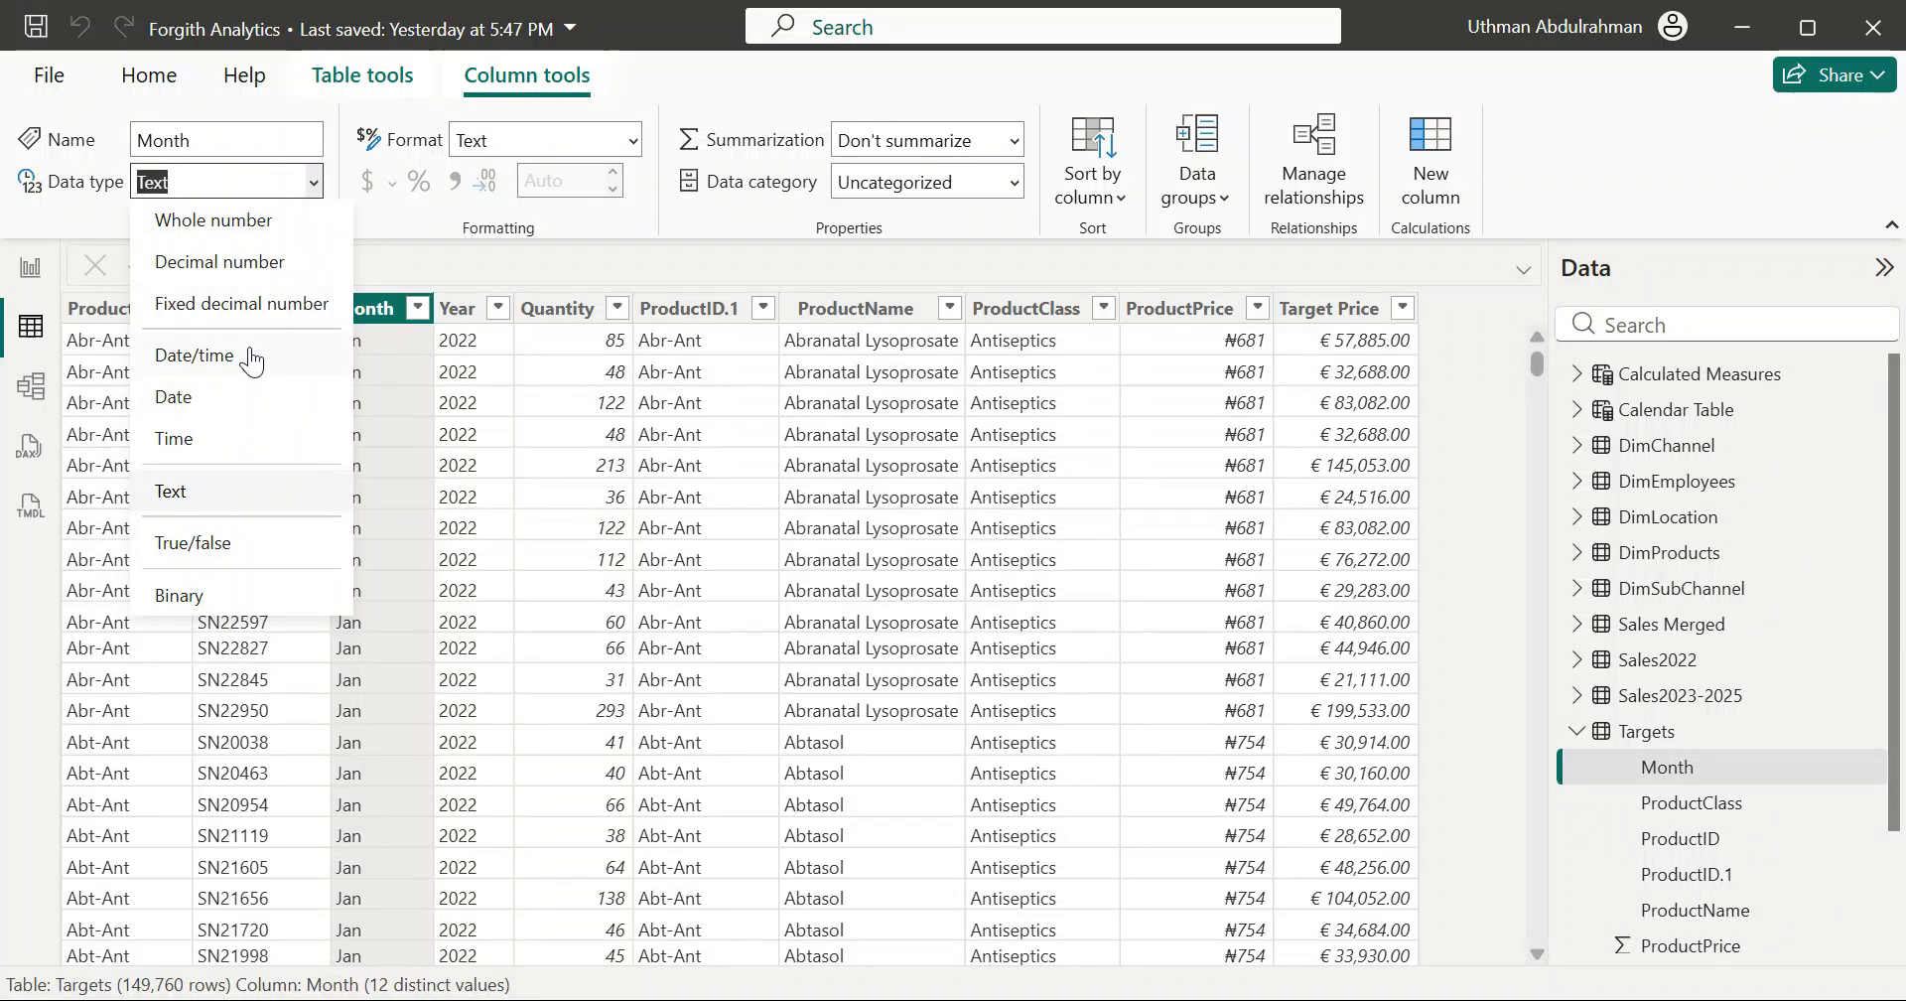
pyautogui.click(364, 349)
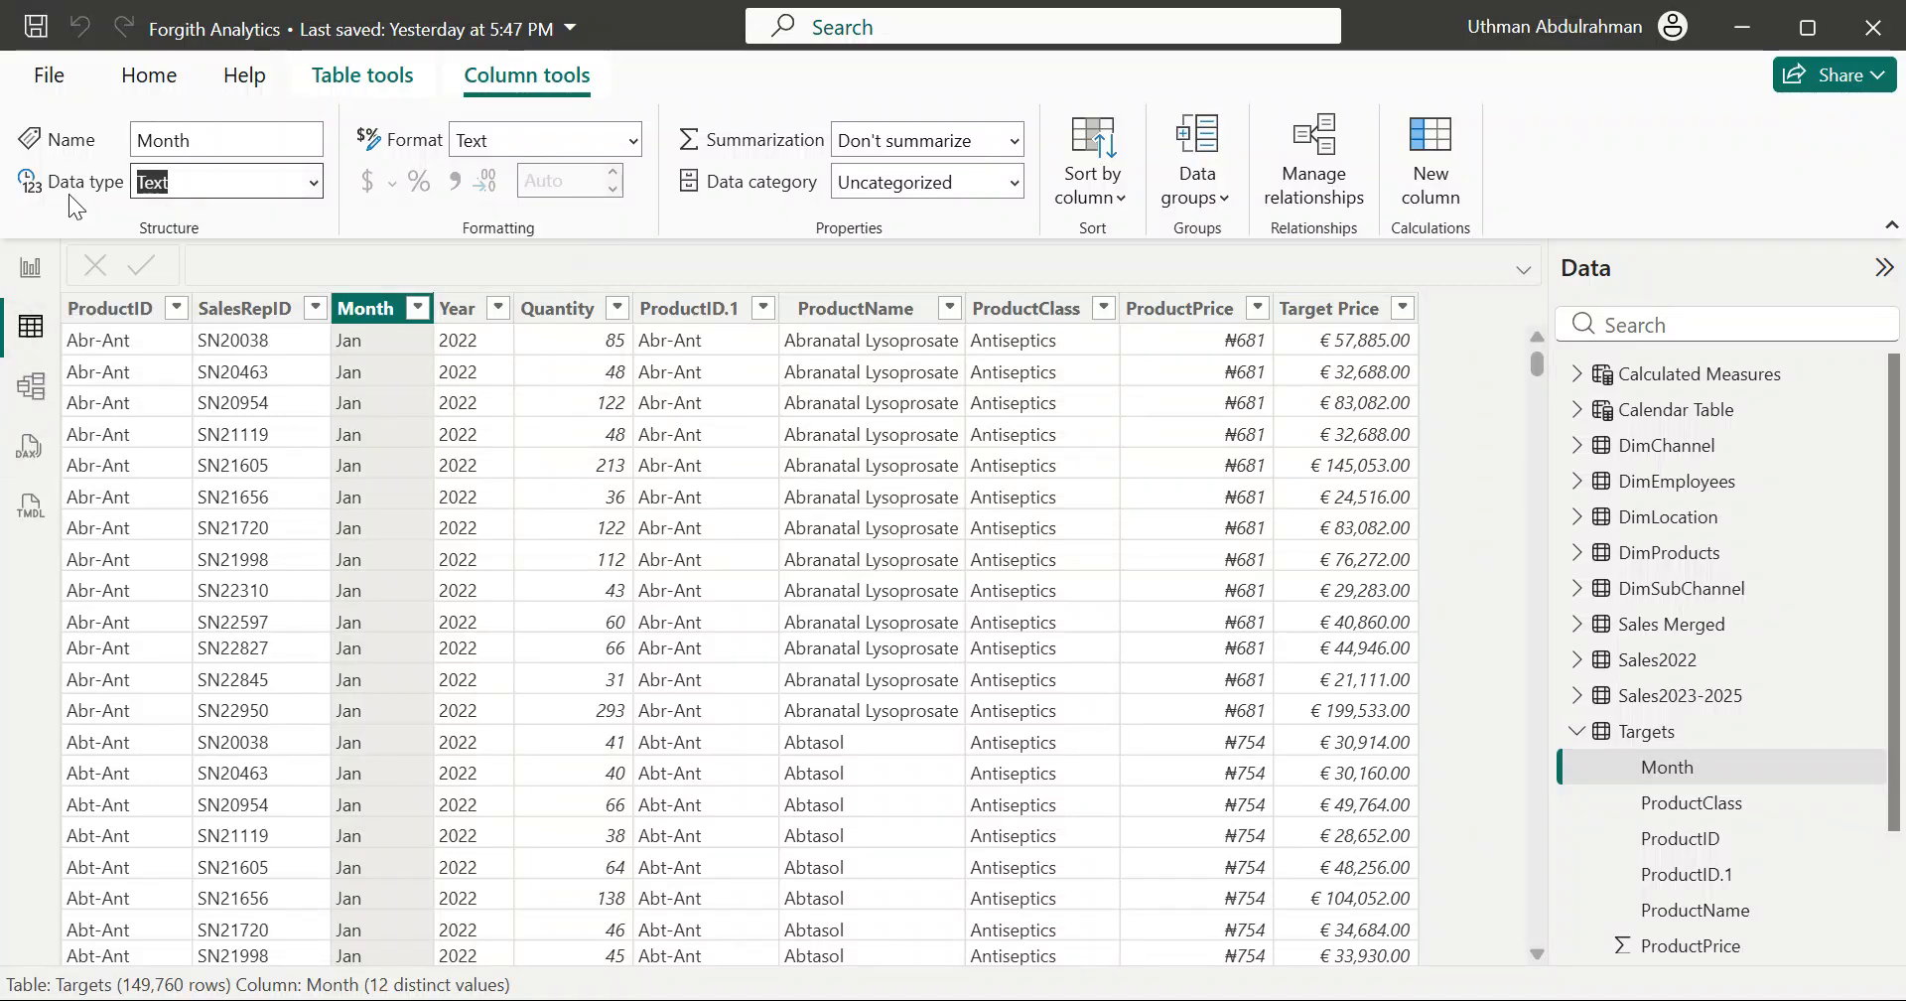
# Step: Go back to the report and open the Power Query Editor to transform the data
pyautogui.click(30, 270)
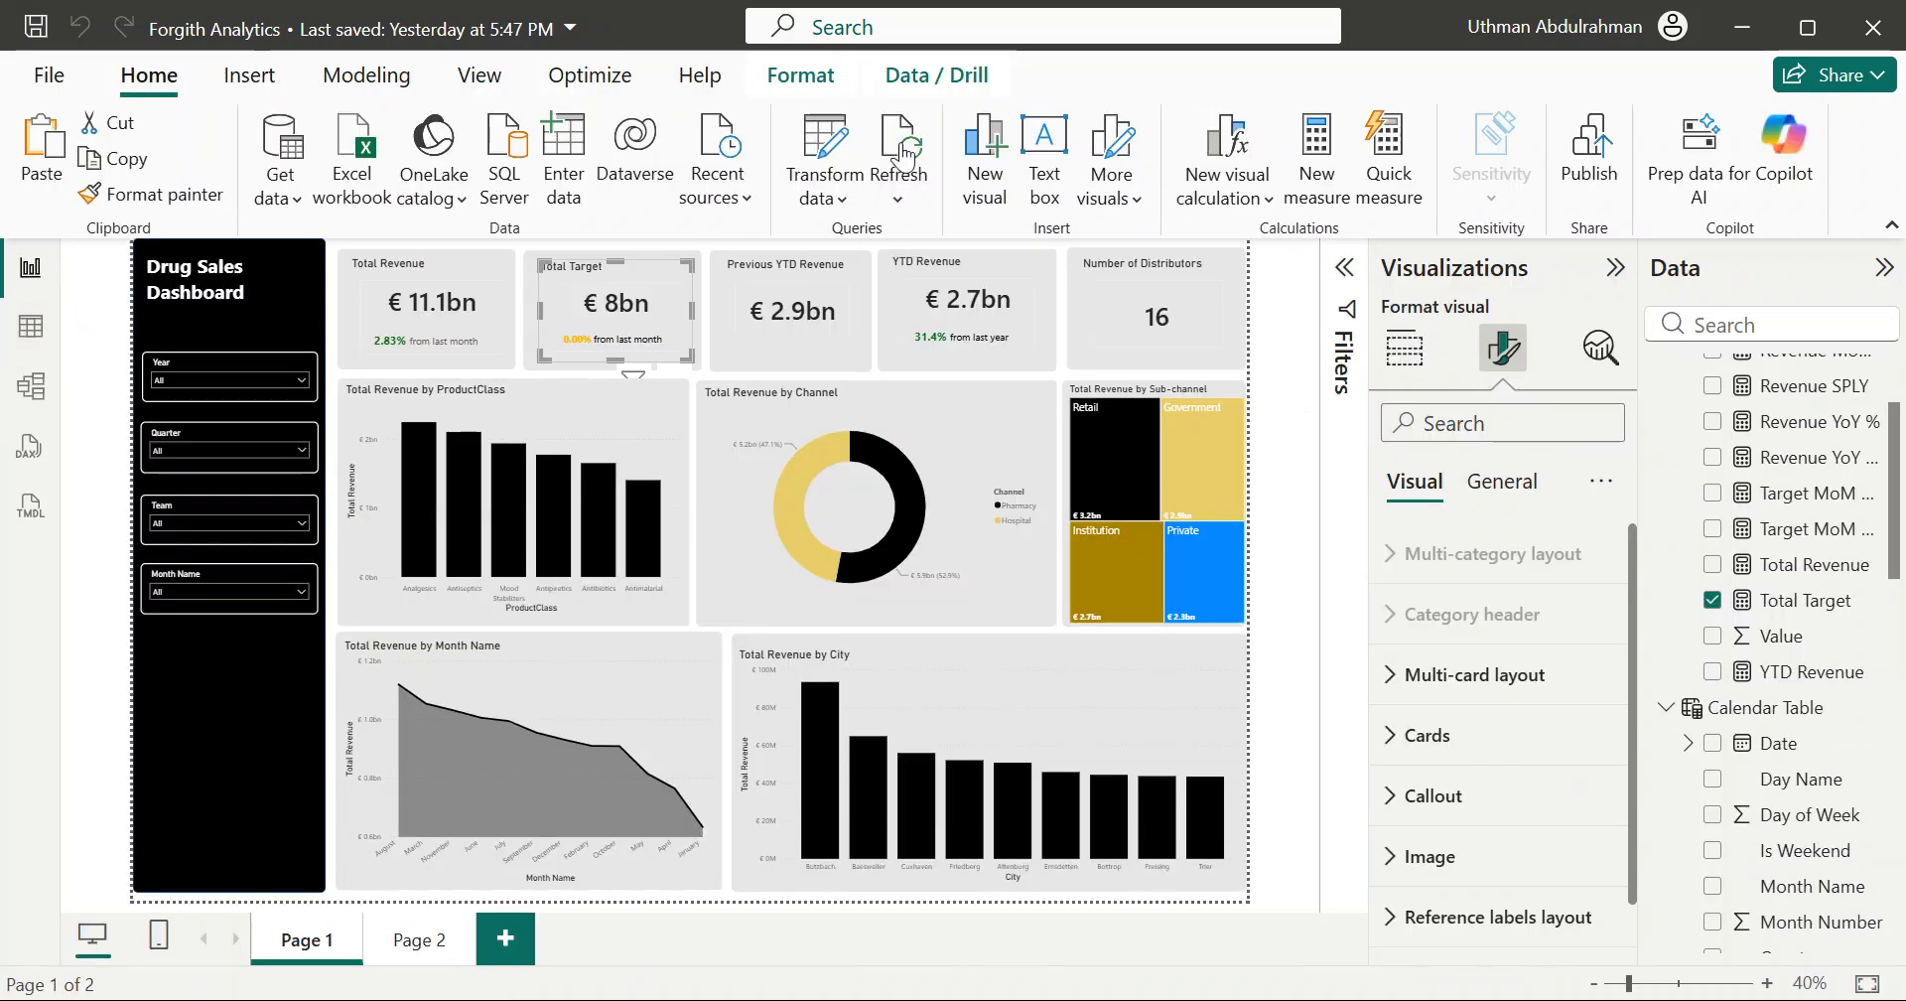
pyautogui.click(844, 201)
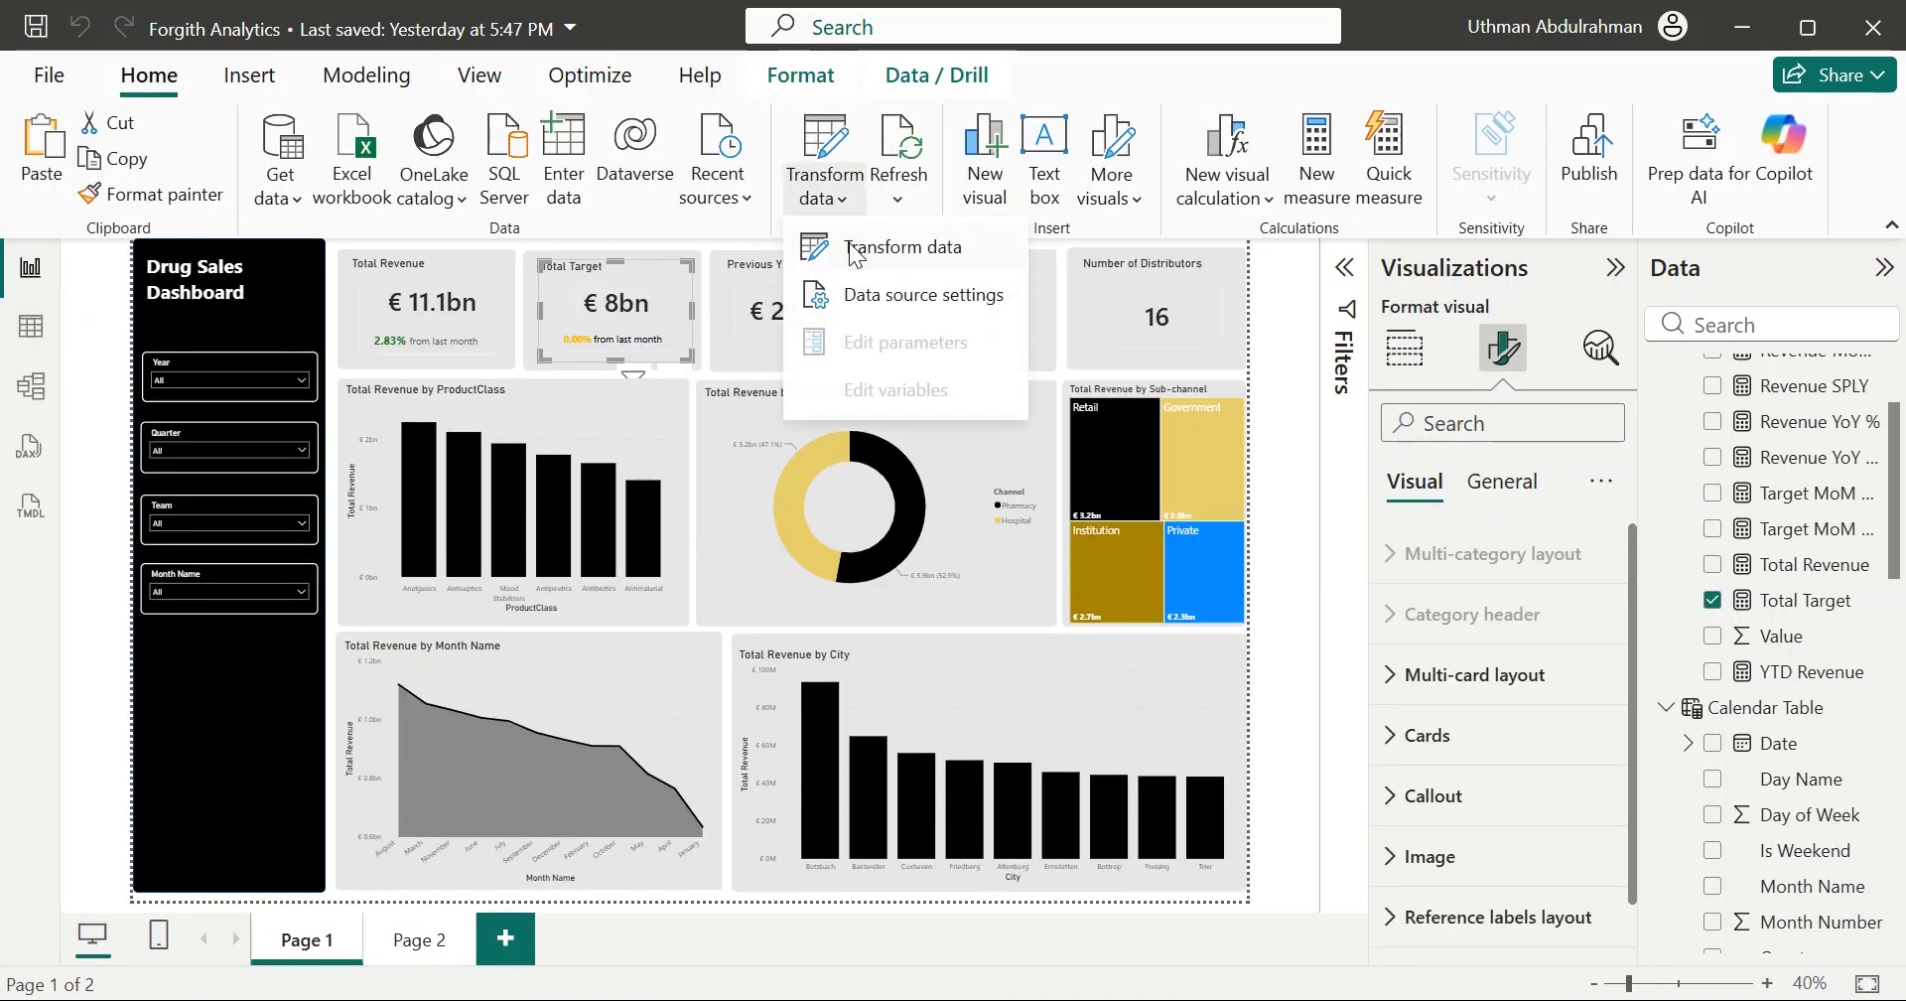
pyautogui.click(849, 242)
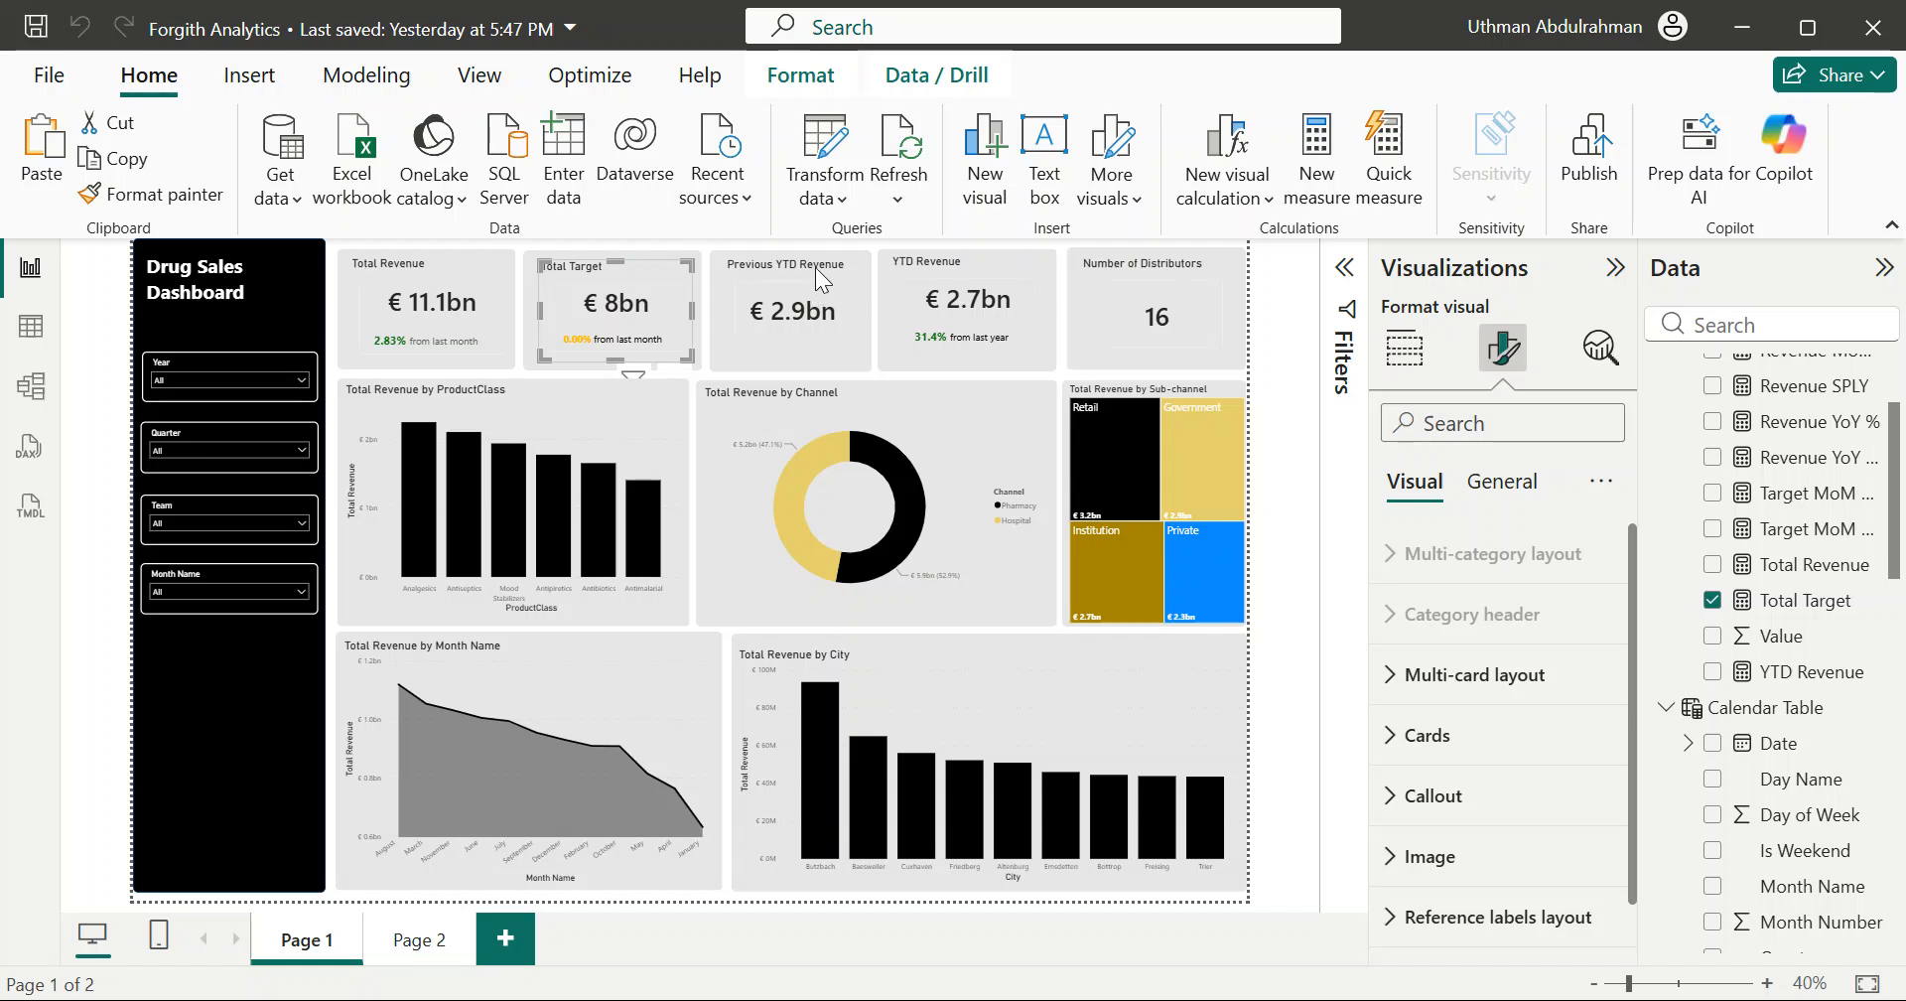
pyautogui.click(879, 462)
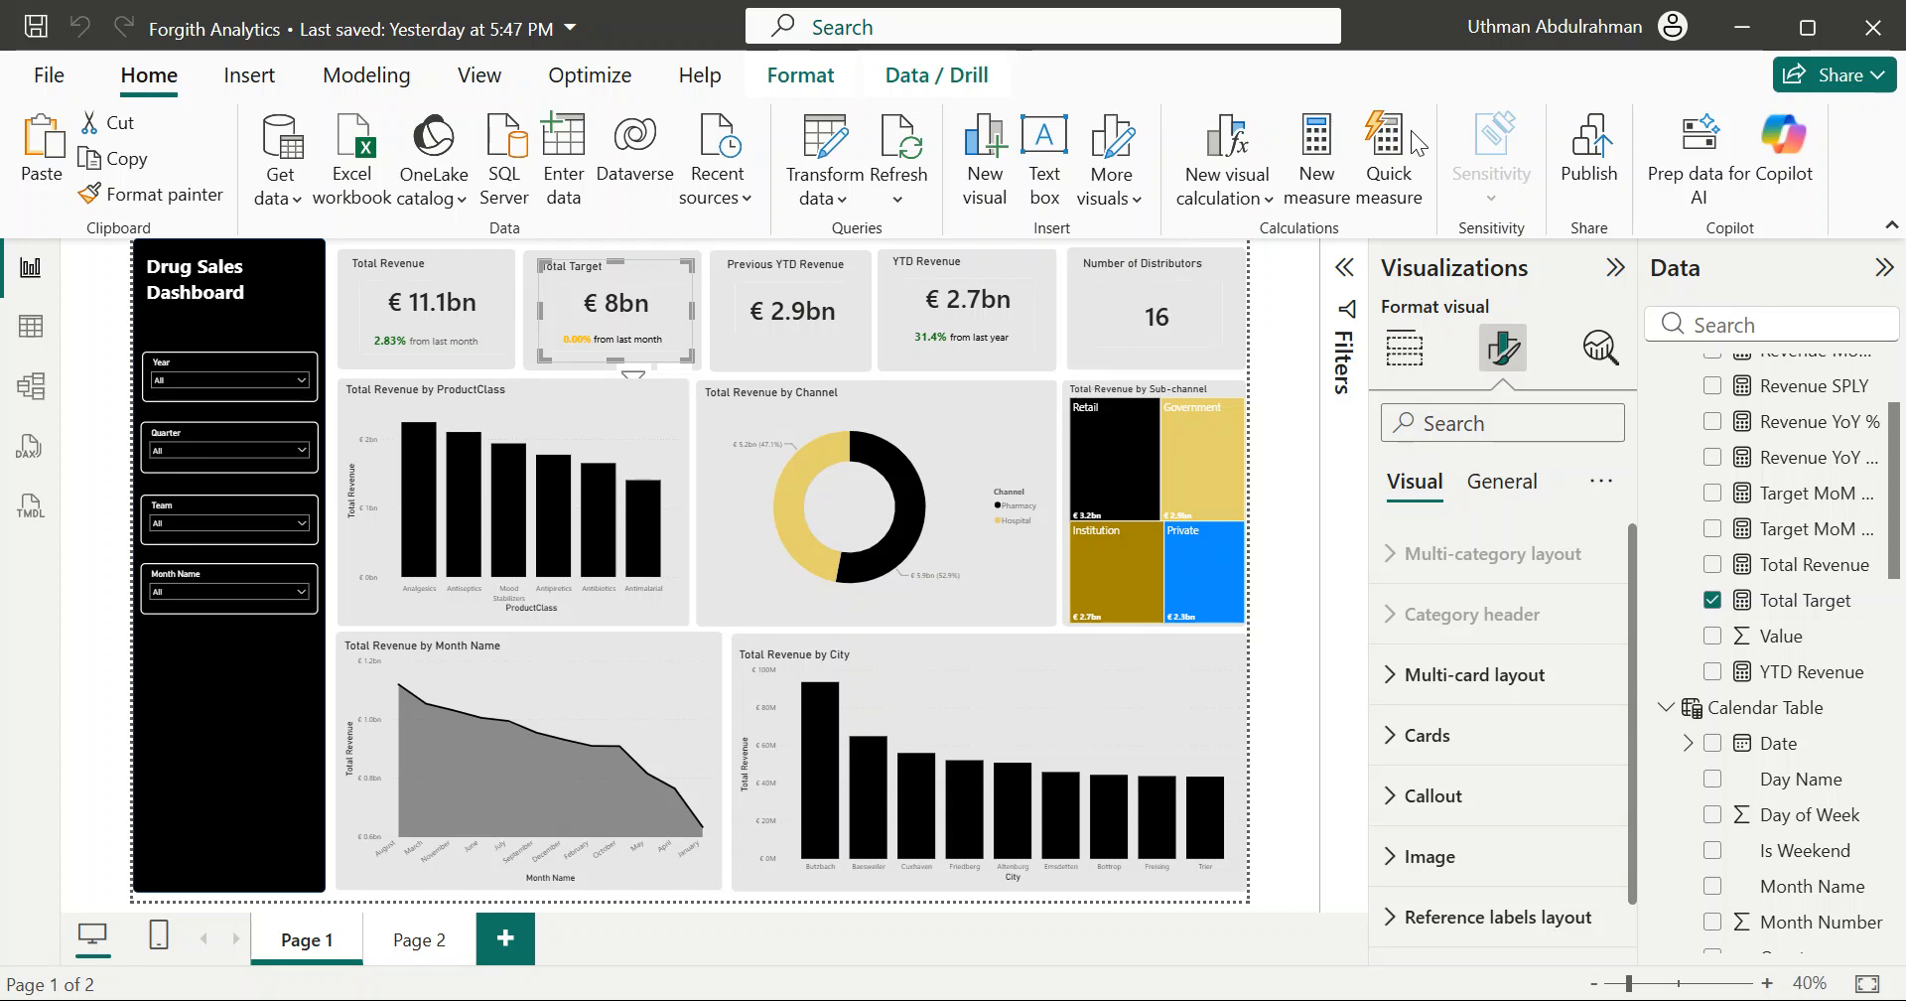
pyautogui.click(1401, 171)
pyautogui.click(1351, 322)
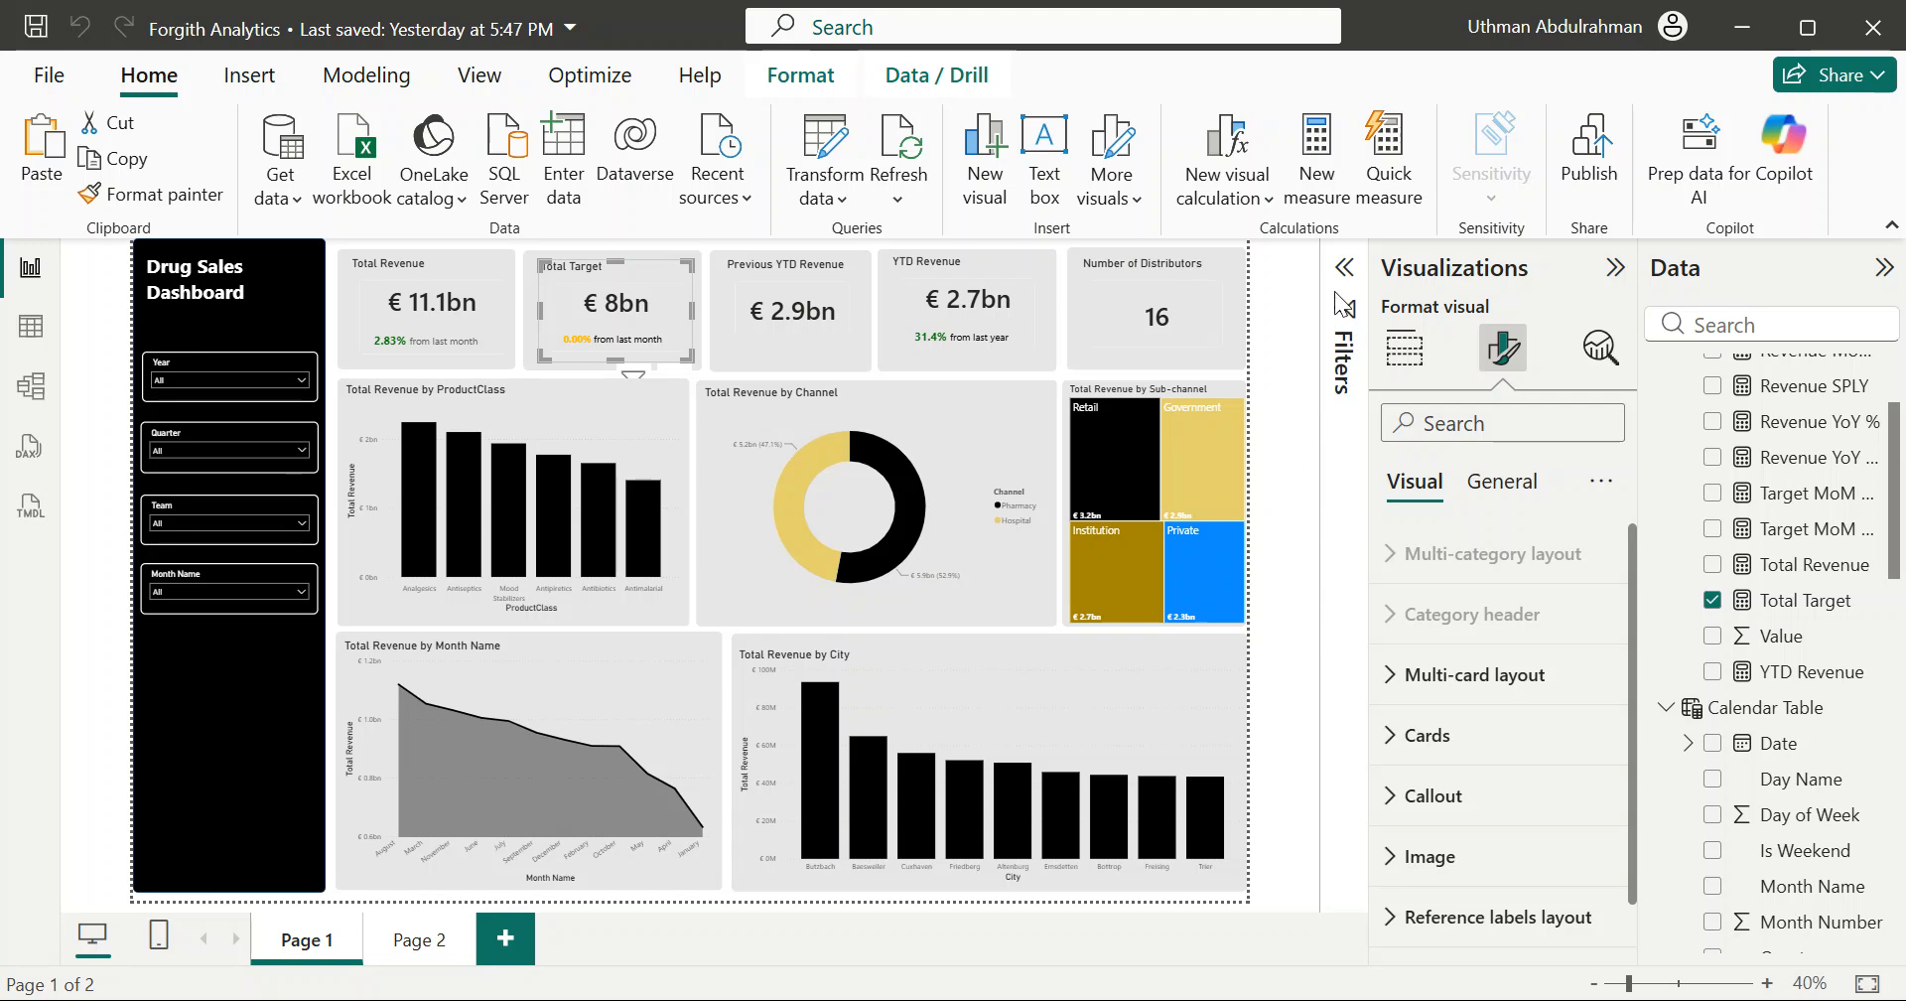
pyautogui.click(1389, 346)
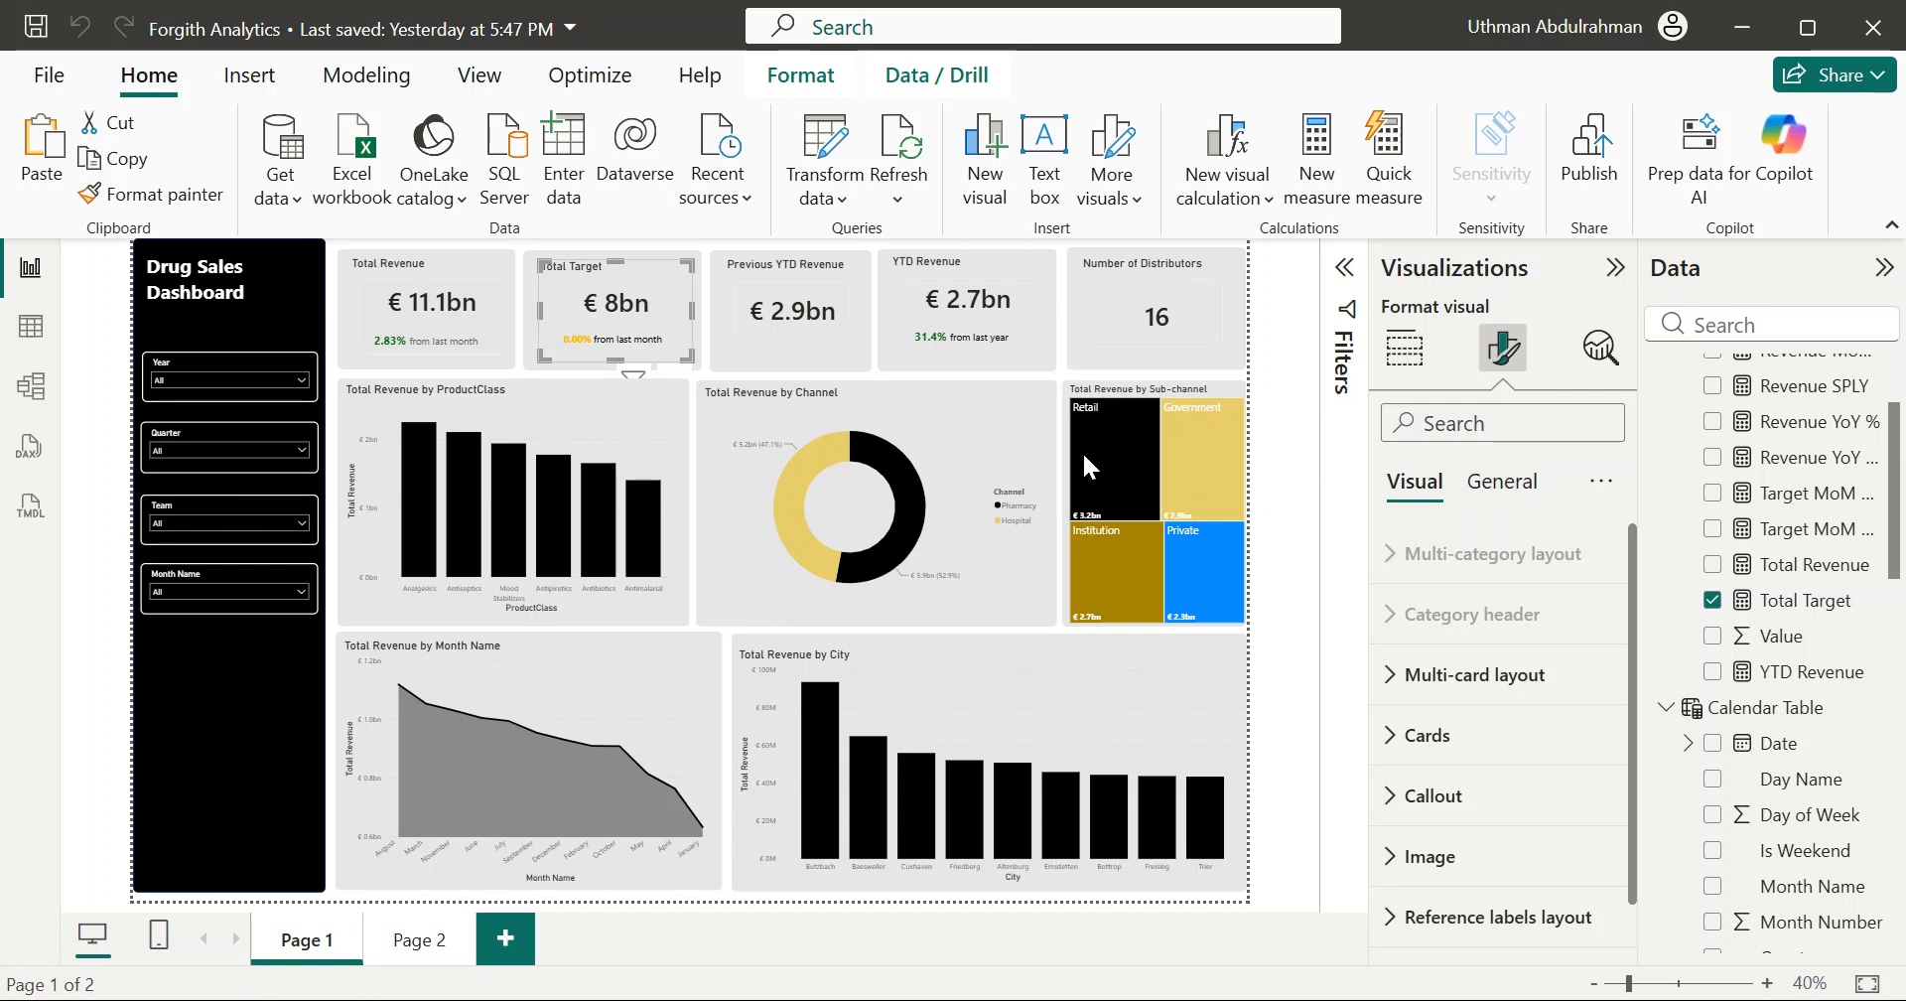
pyautogui.click(1193, 421)
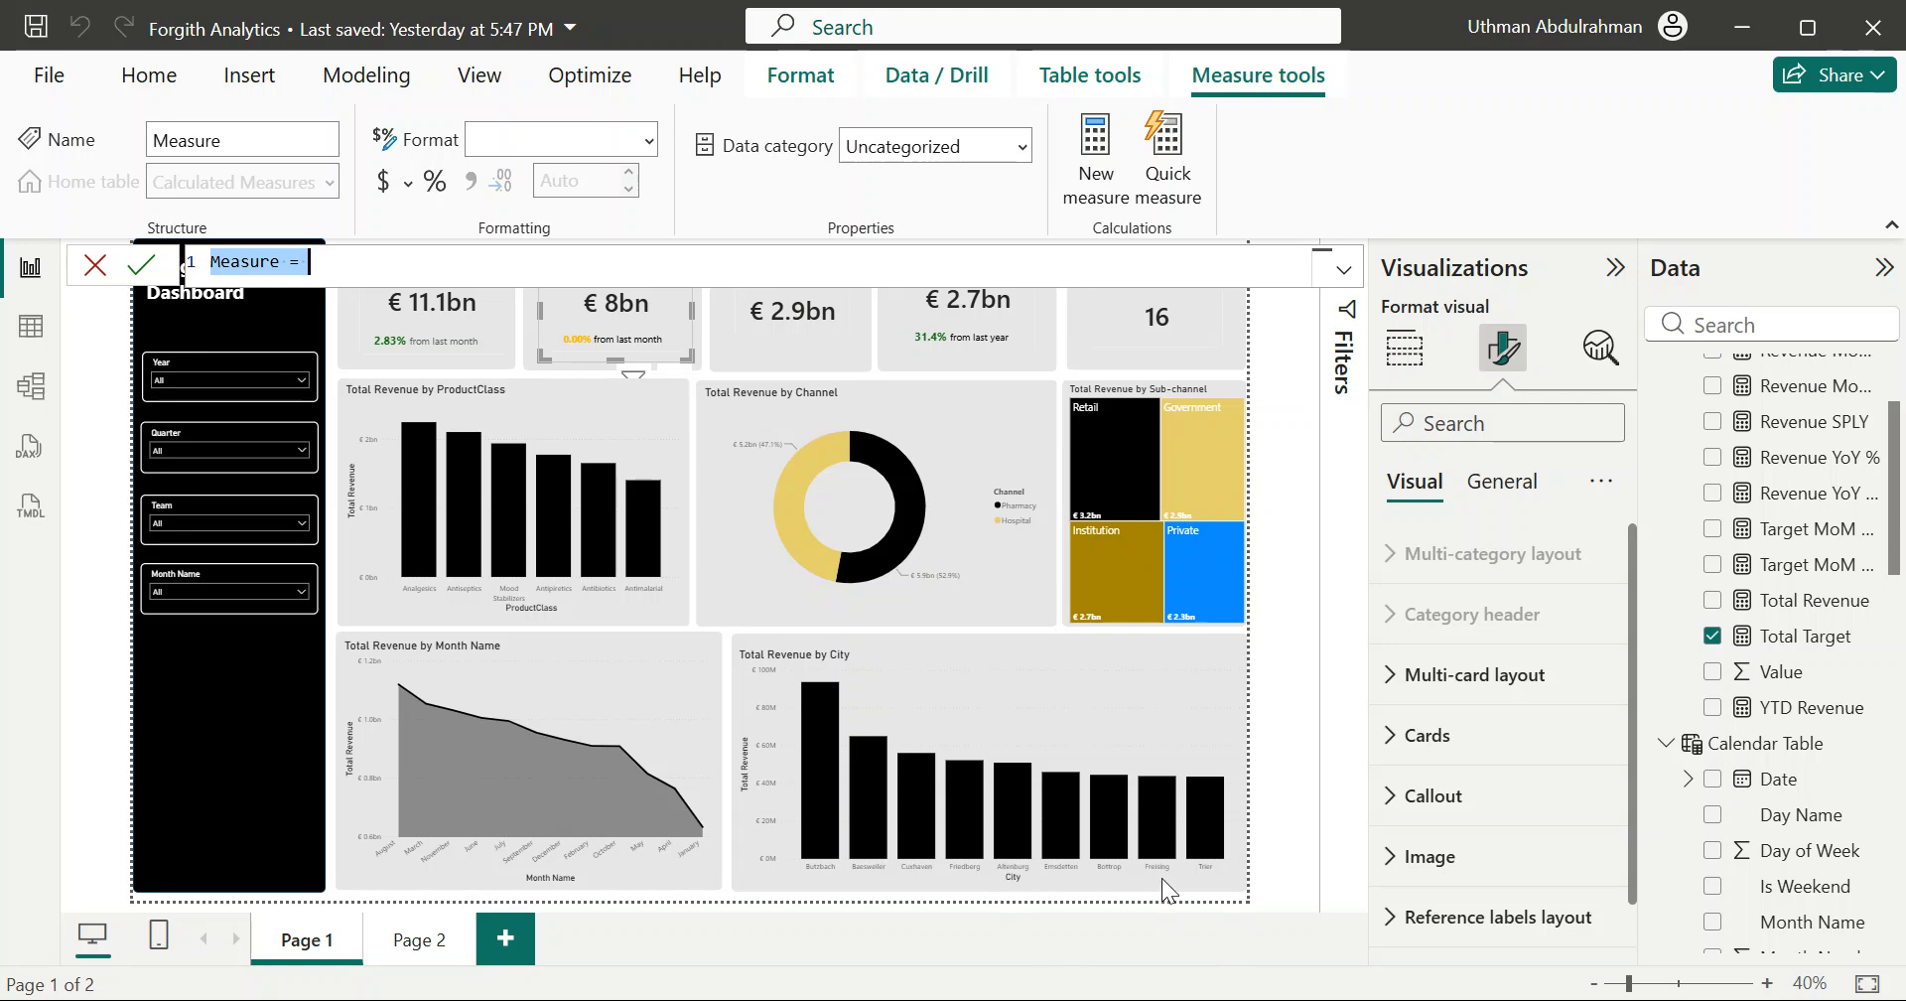
pyautogui.click(1097, 149)
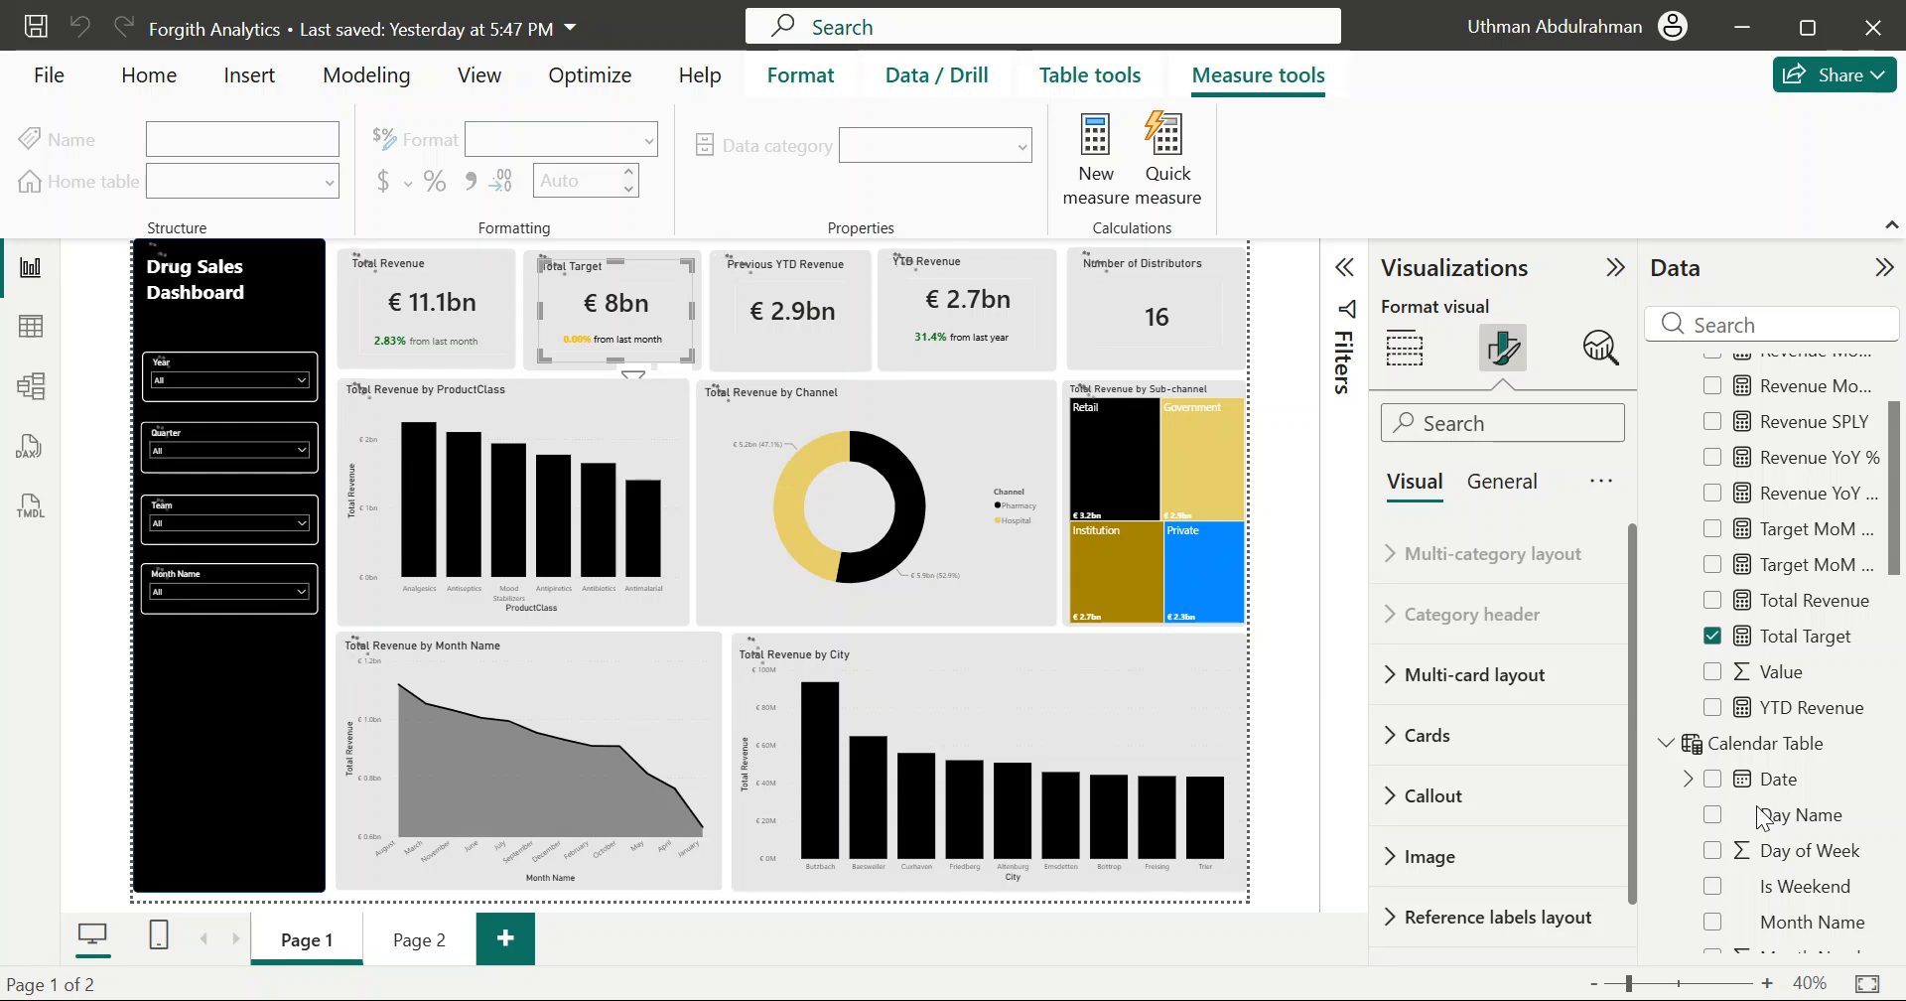
pyautogui.scroll(-5, 1759, 819)
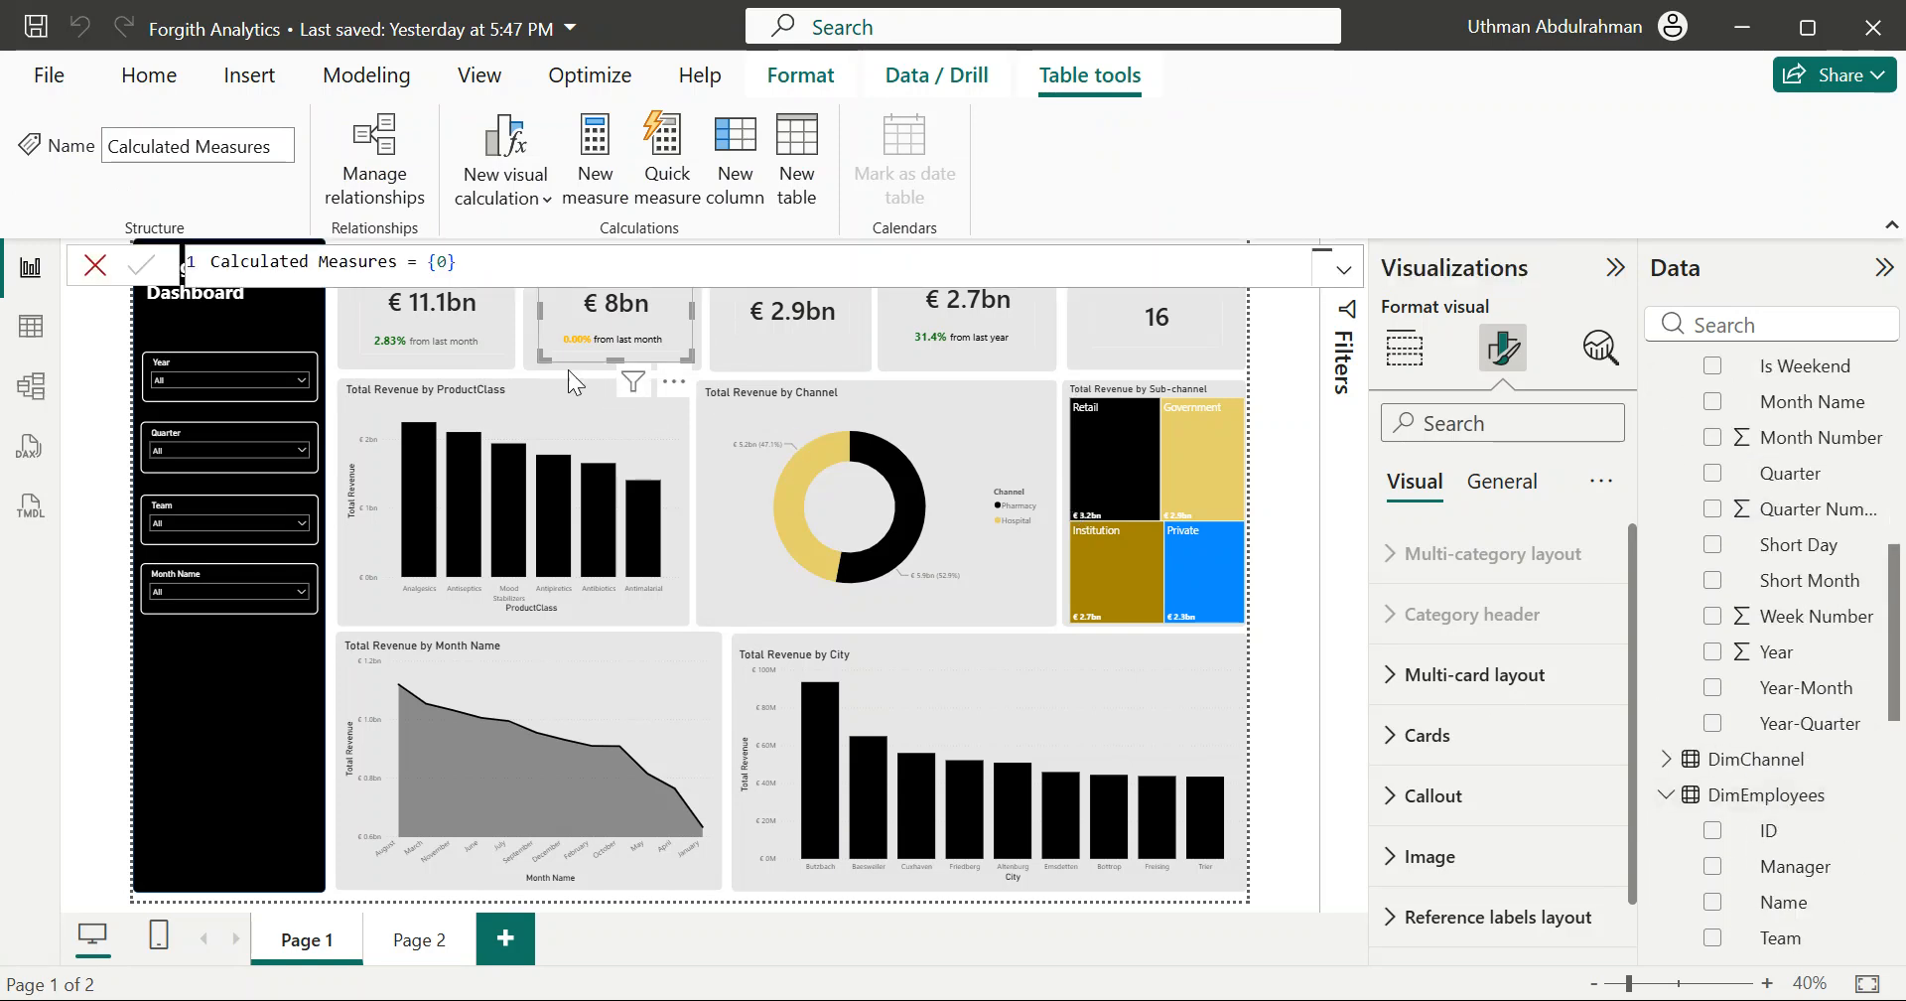
pyautogui.click(96, 266)
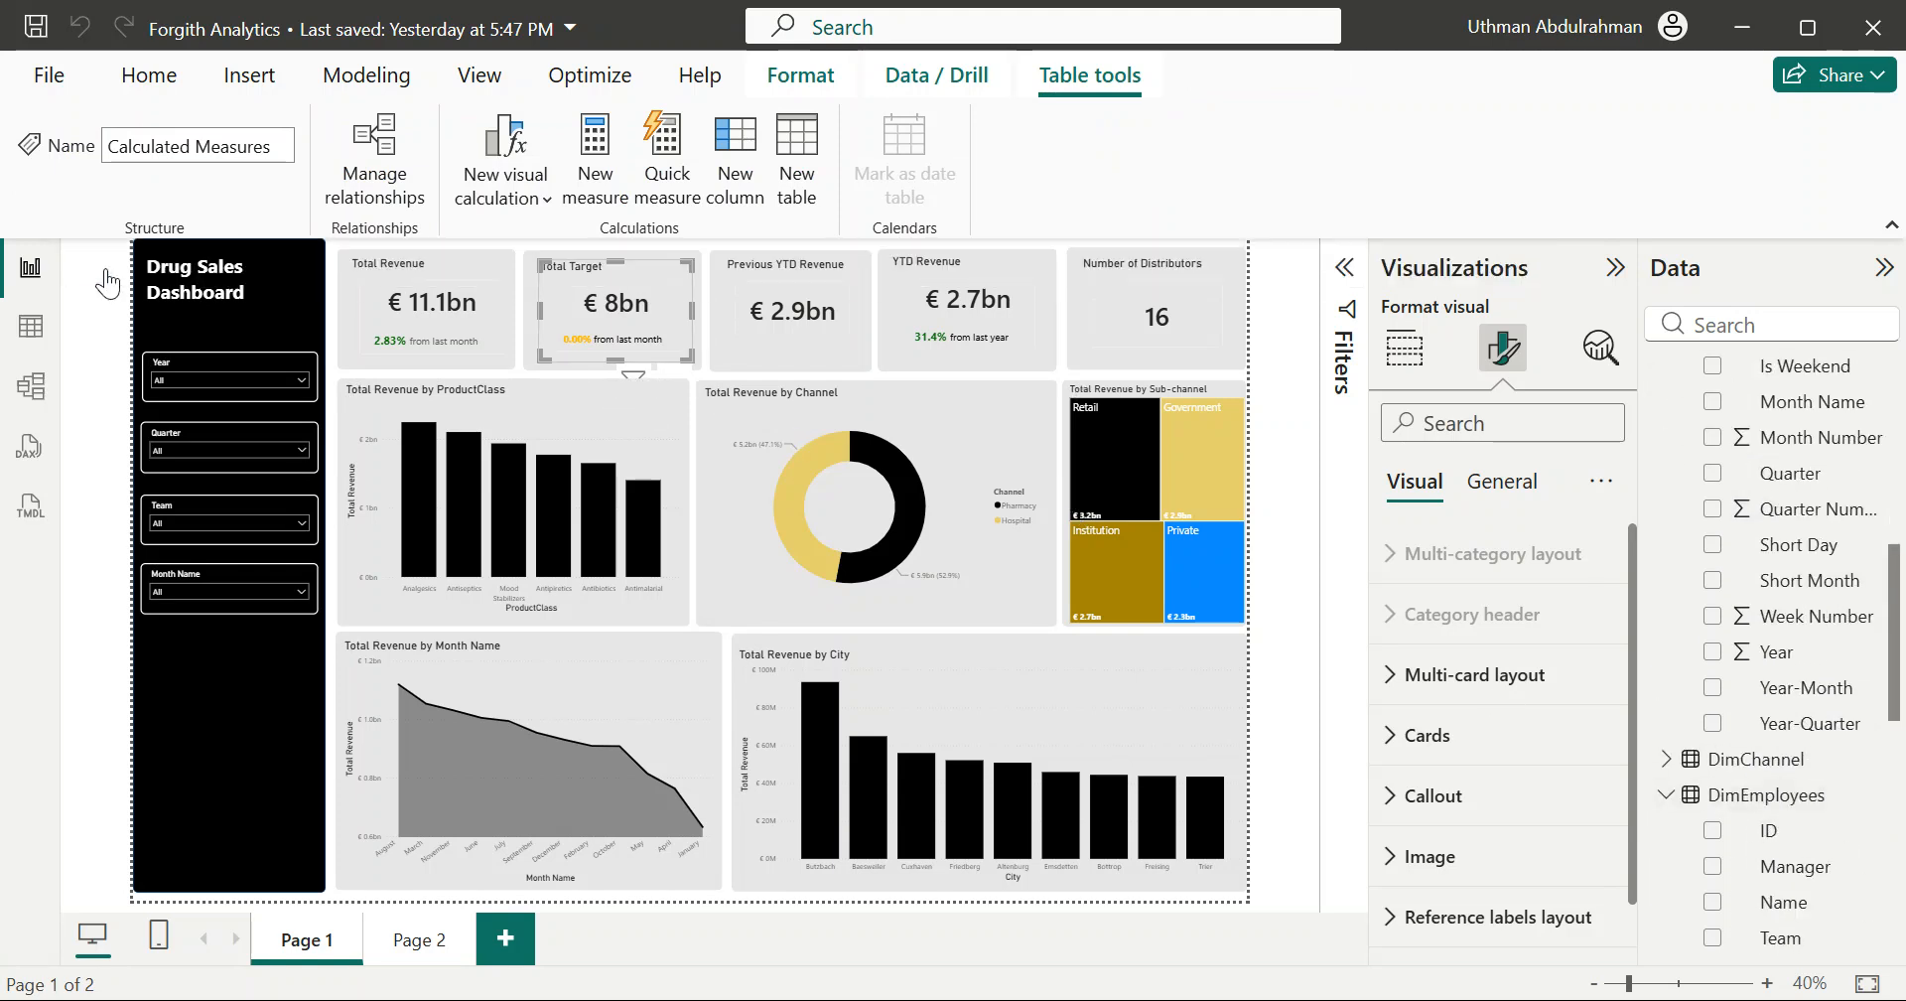
# Step: Expand the Targets table in the report's field list and check its fields
pyautogui.scroll(-5, 1826, 859)
pyautogui.scroll(-3, 1826, 860)
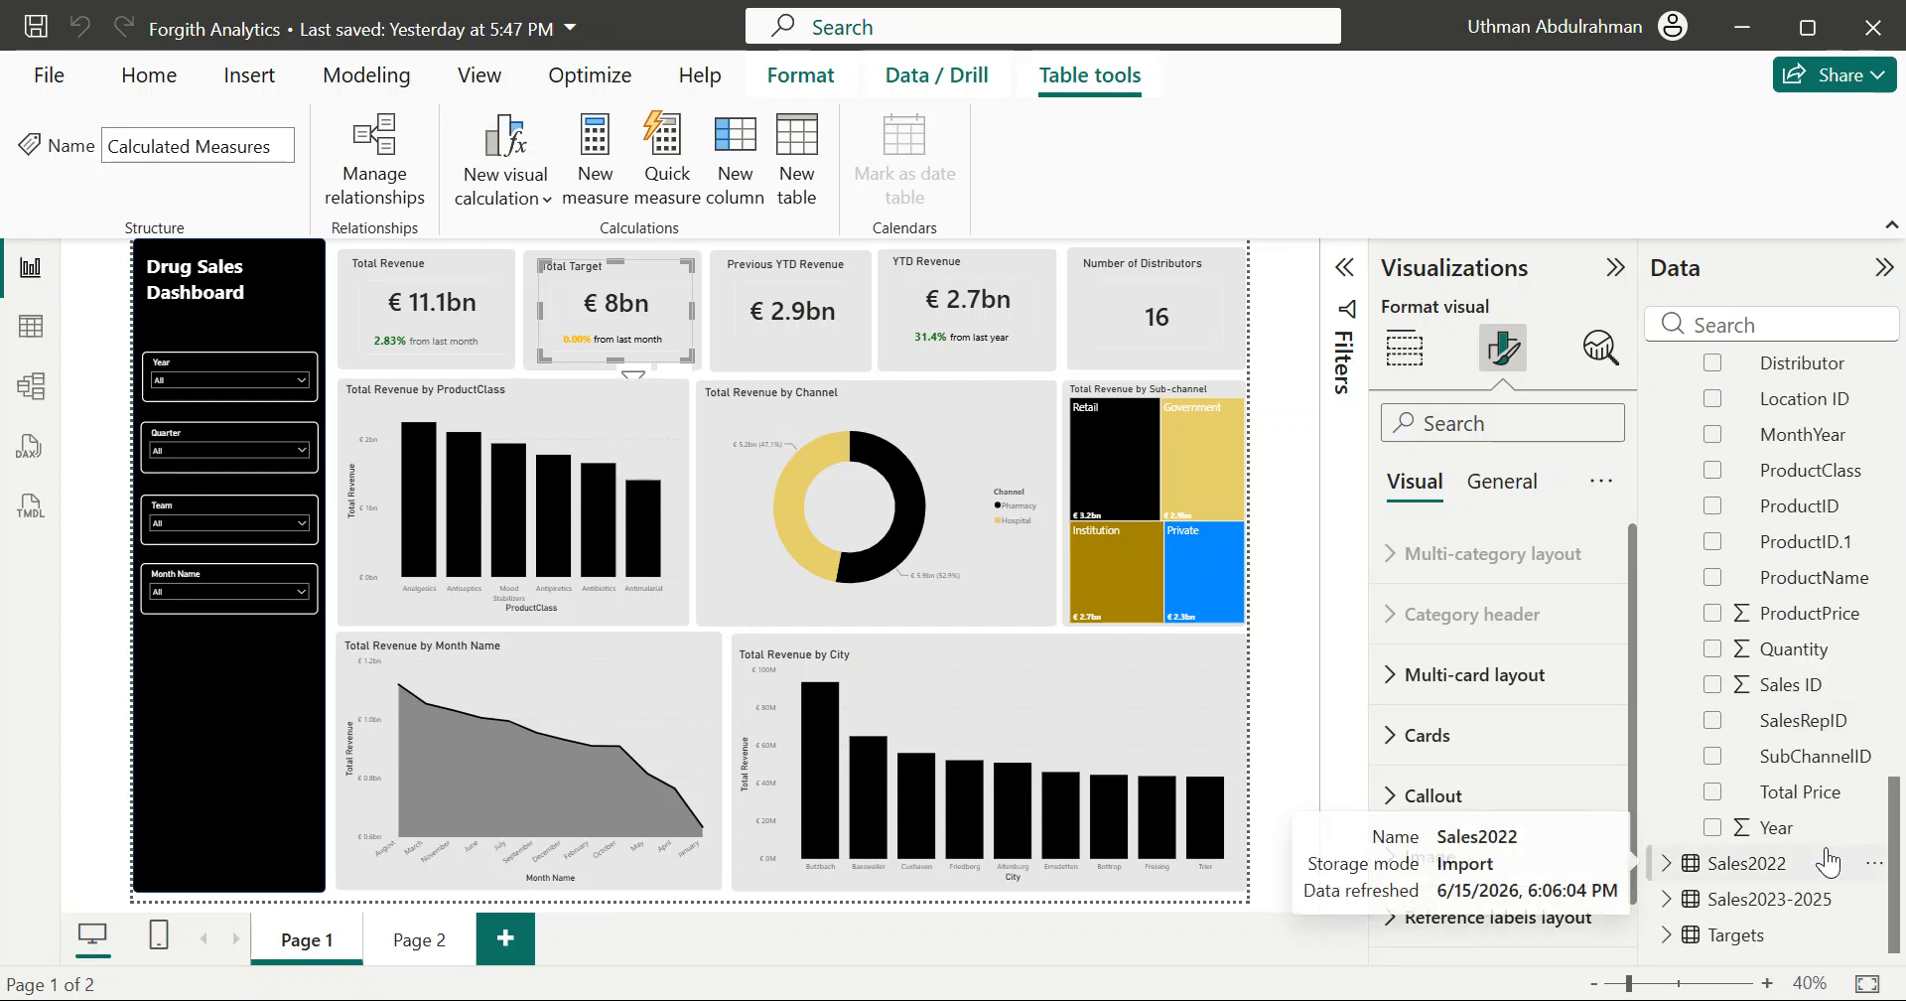
pyautogui.click(1668, 935)
pyautogui.scroll(-4, 1674, 945)
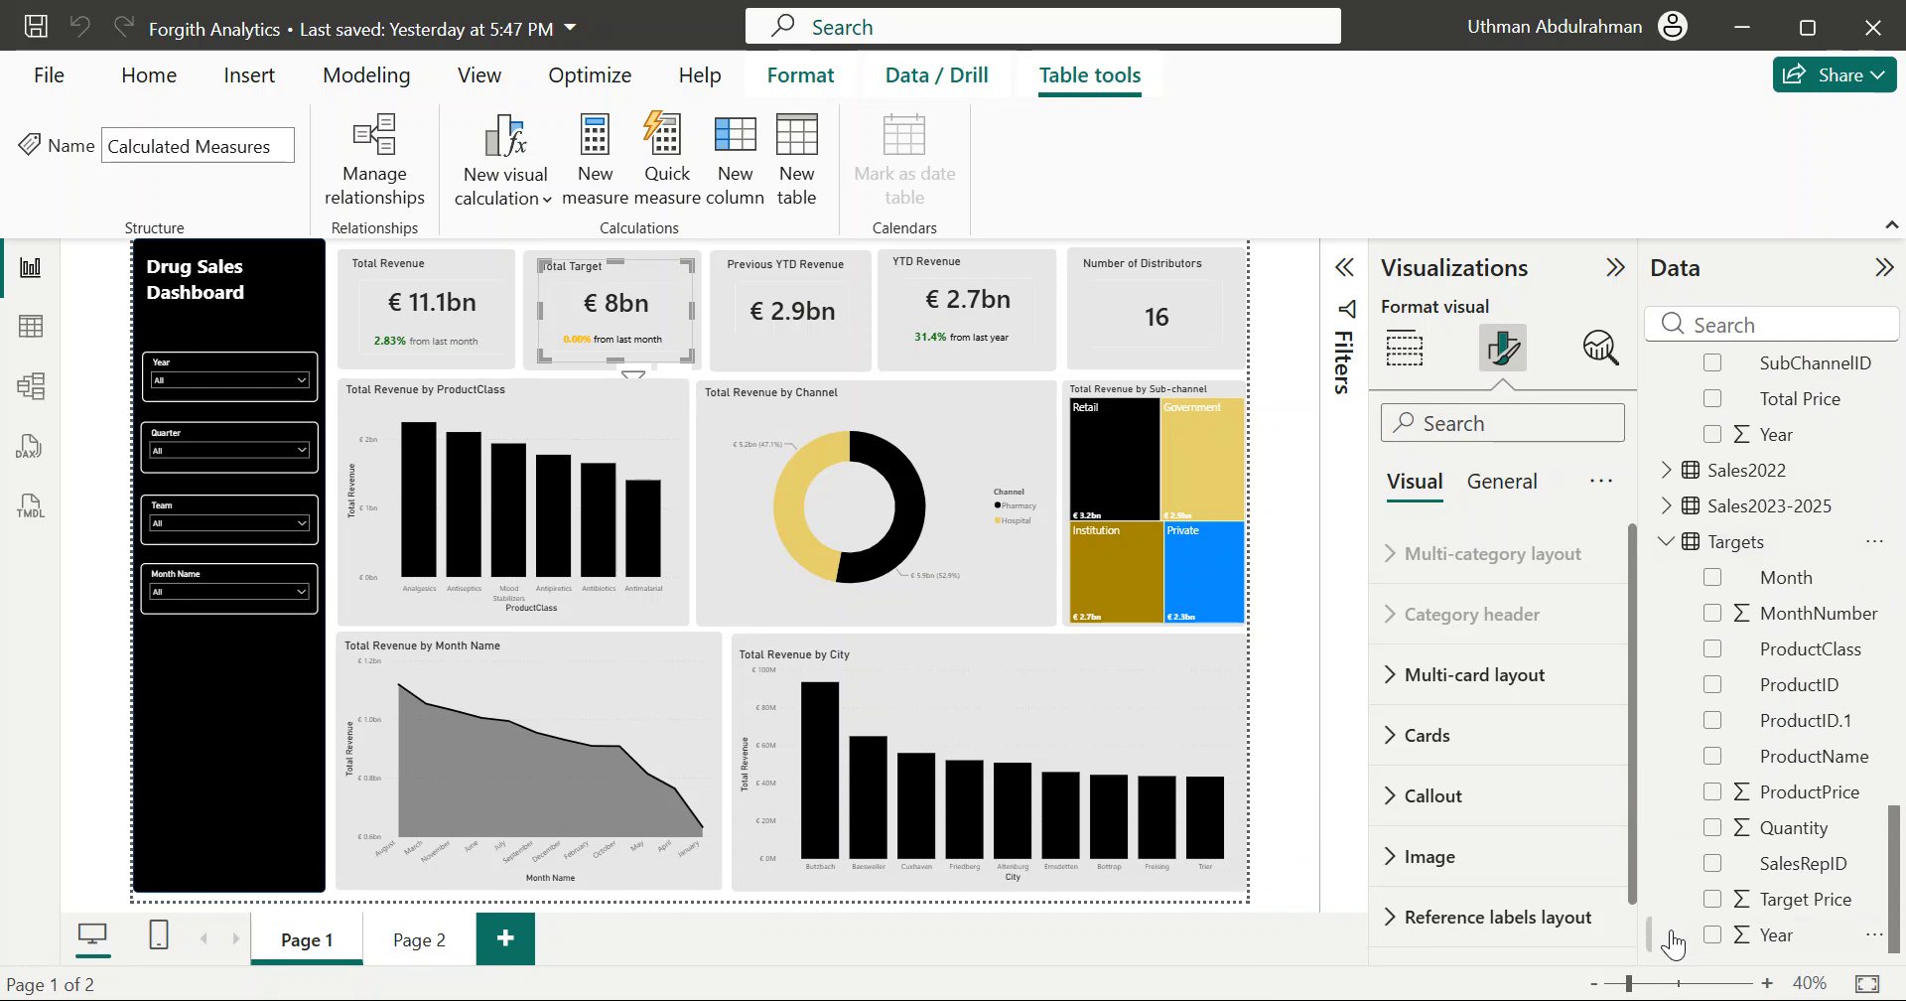
# Step: Create a measure in the Targets table with a Month Name SWITCH formula mapping 'Table'[MonthNumber] values 1 to 12 to month names, defaulting to "Unknown"
pyautogui.rightClick(1762, 544)
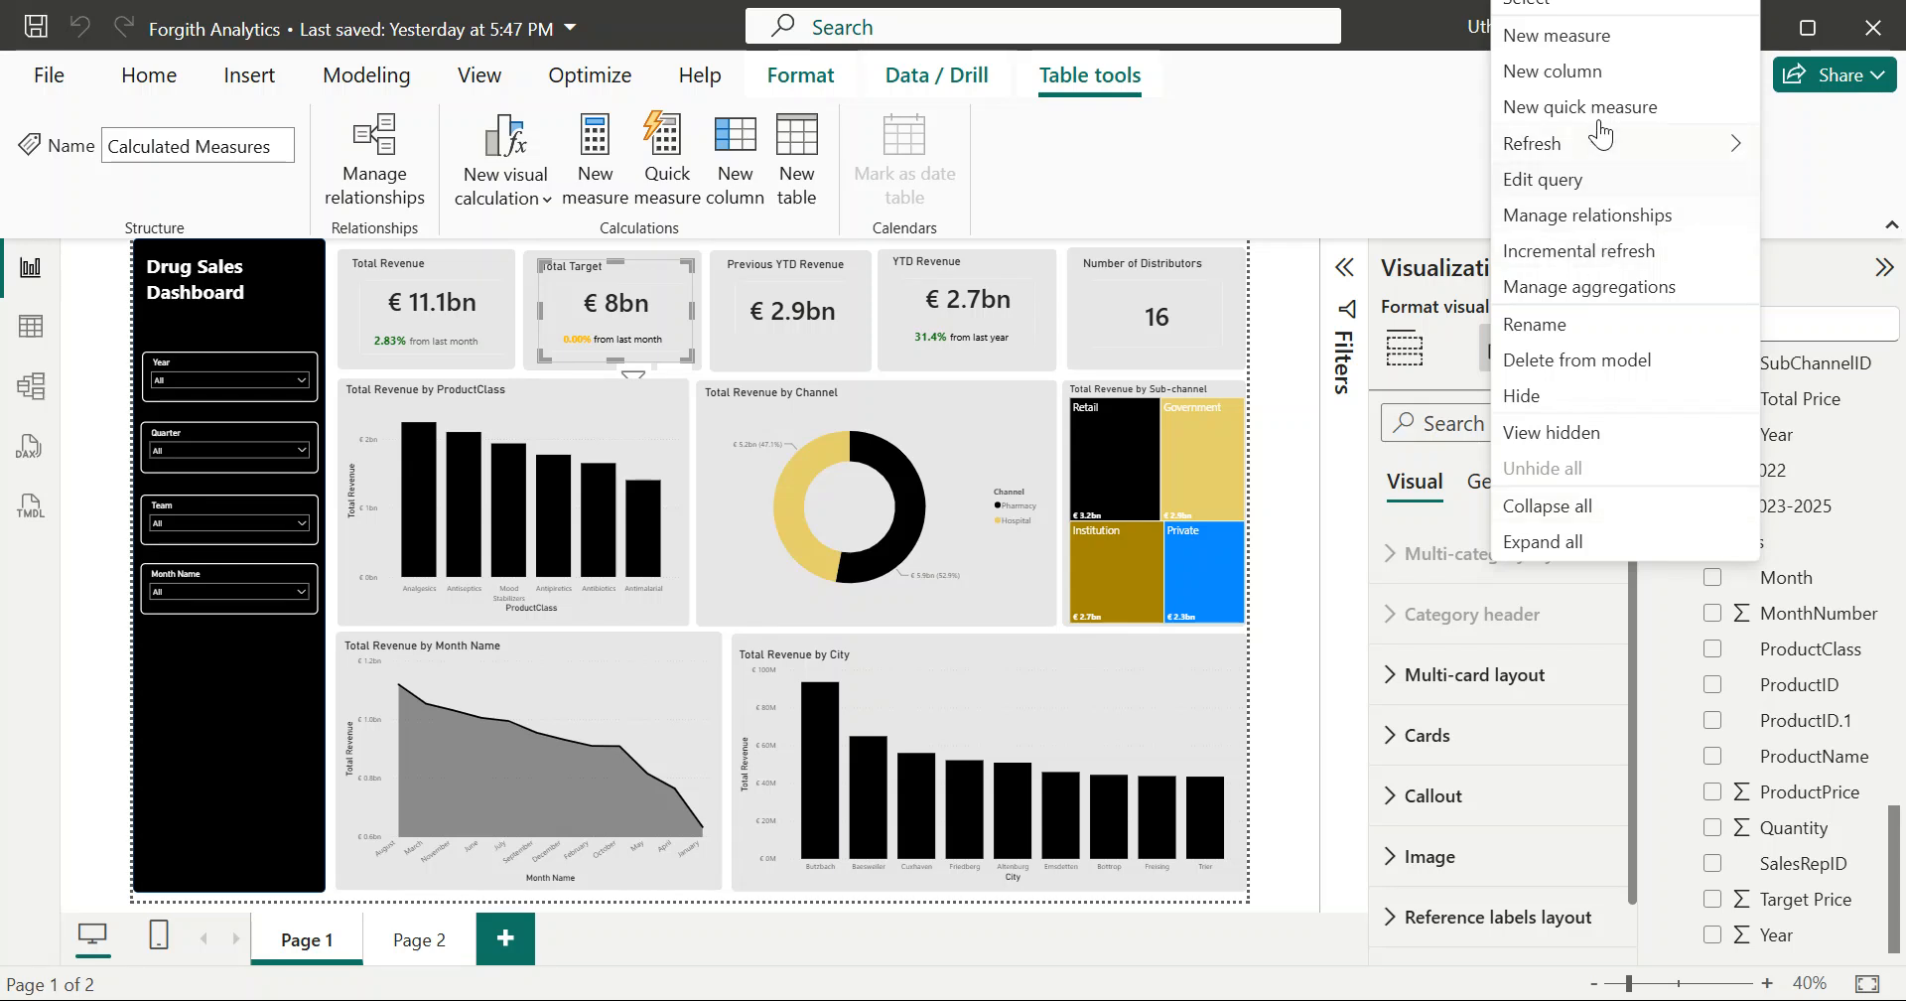
pyautogui.click(1593, 45)
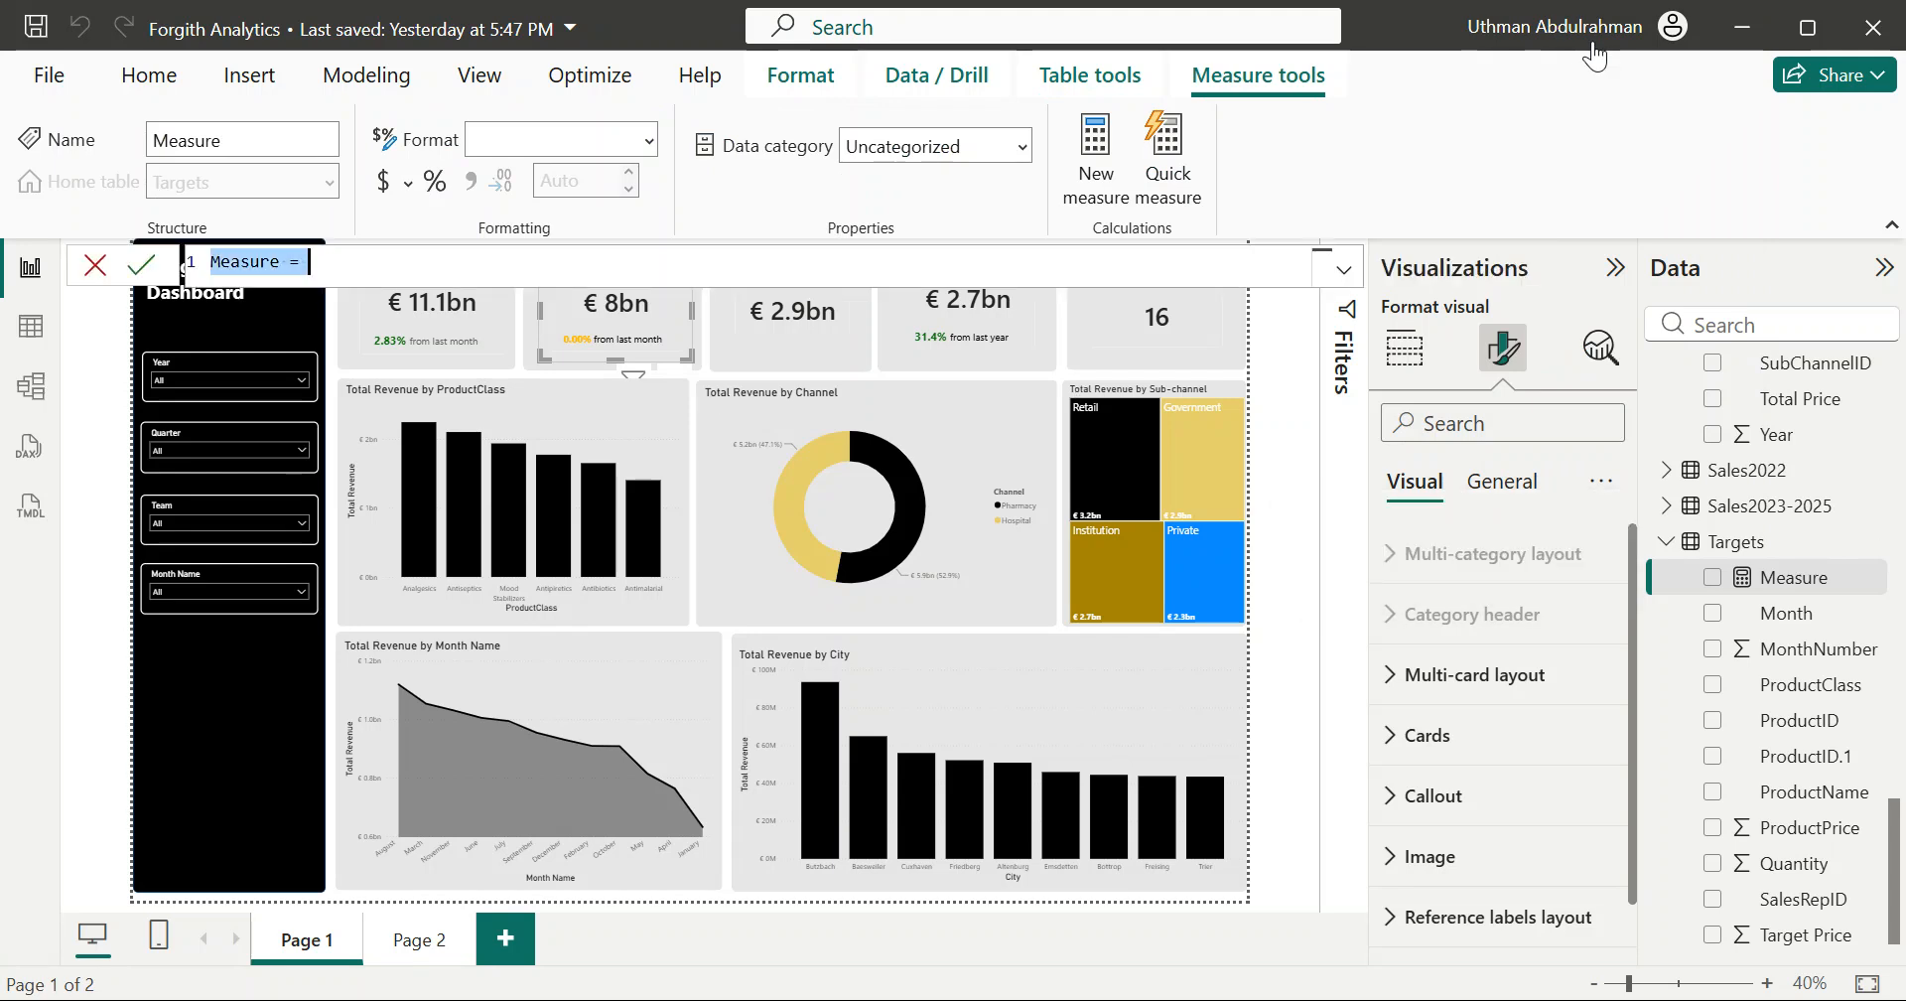
pyautogui.click(1343, 270)
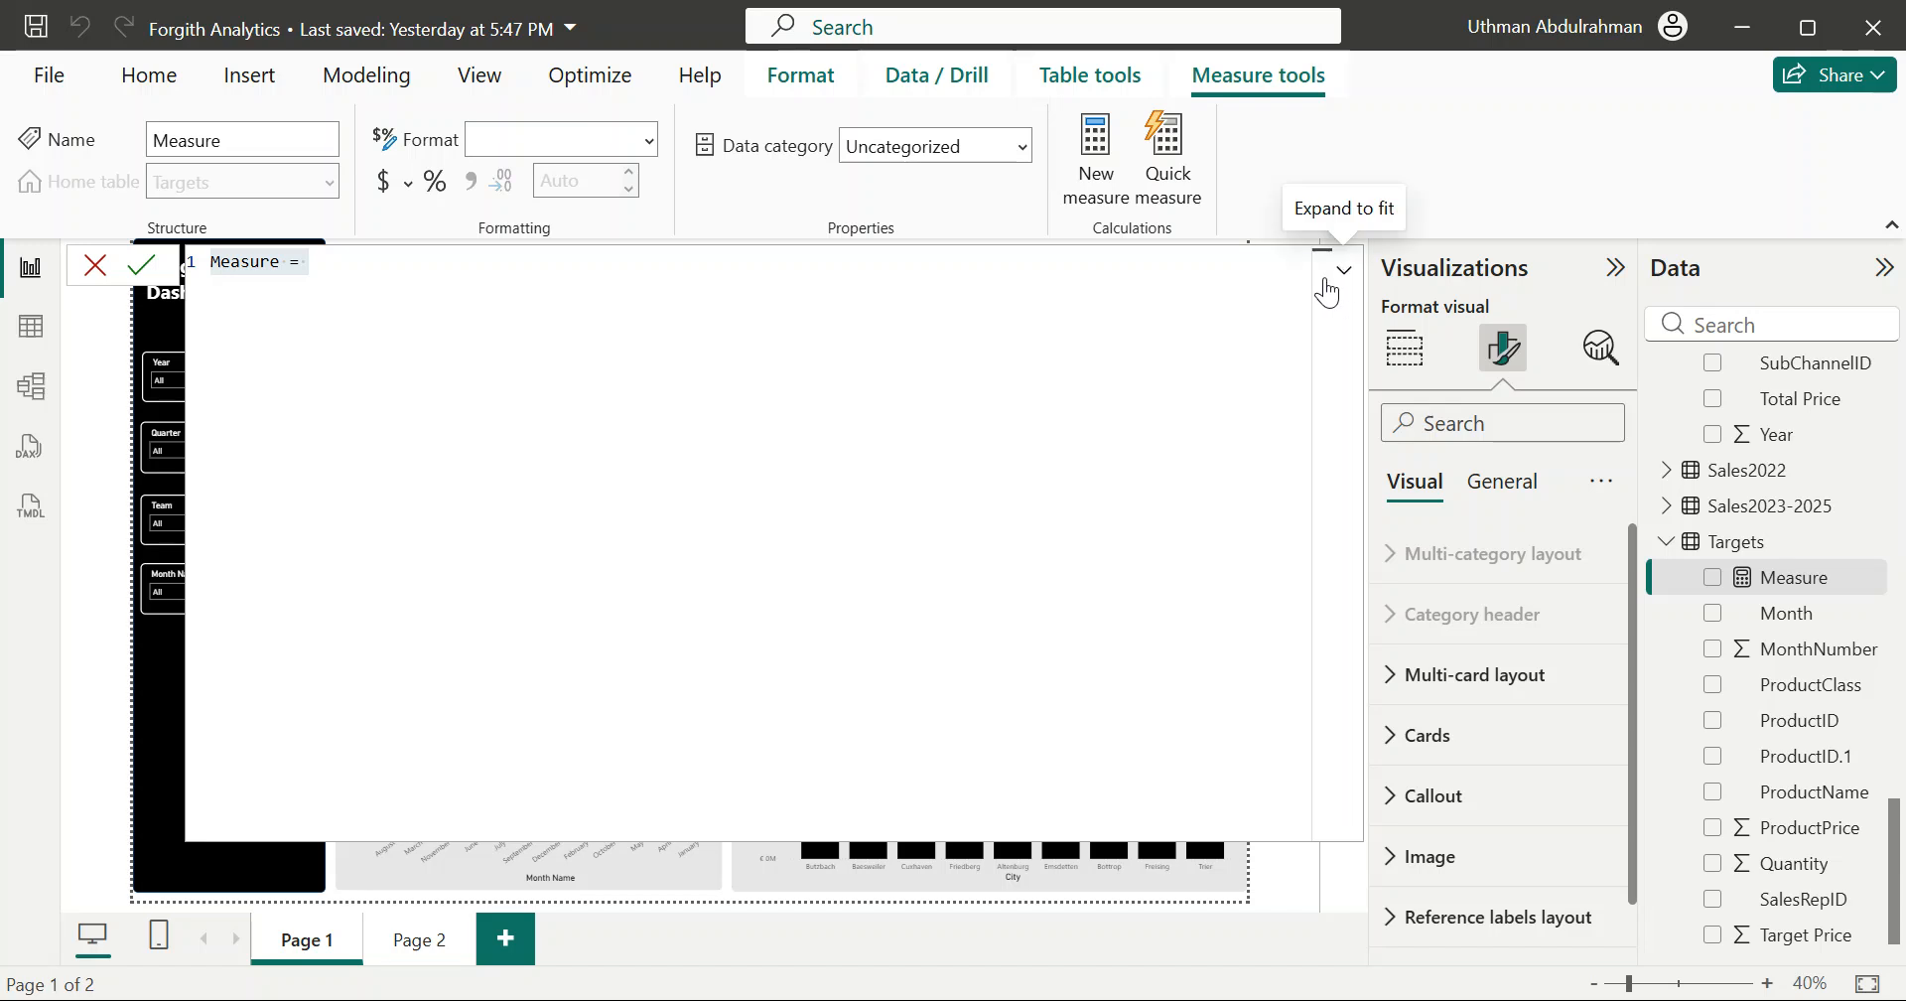
pyautogui.click(1146, 332)
pyautogui.hotkey('ctrl', 'a')
pyautogui.press('BackSpace')
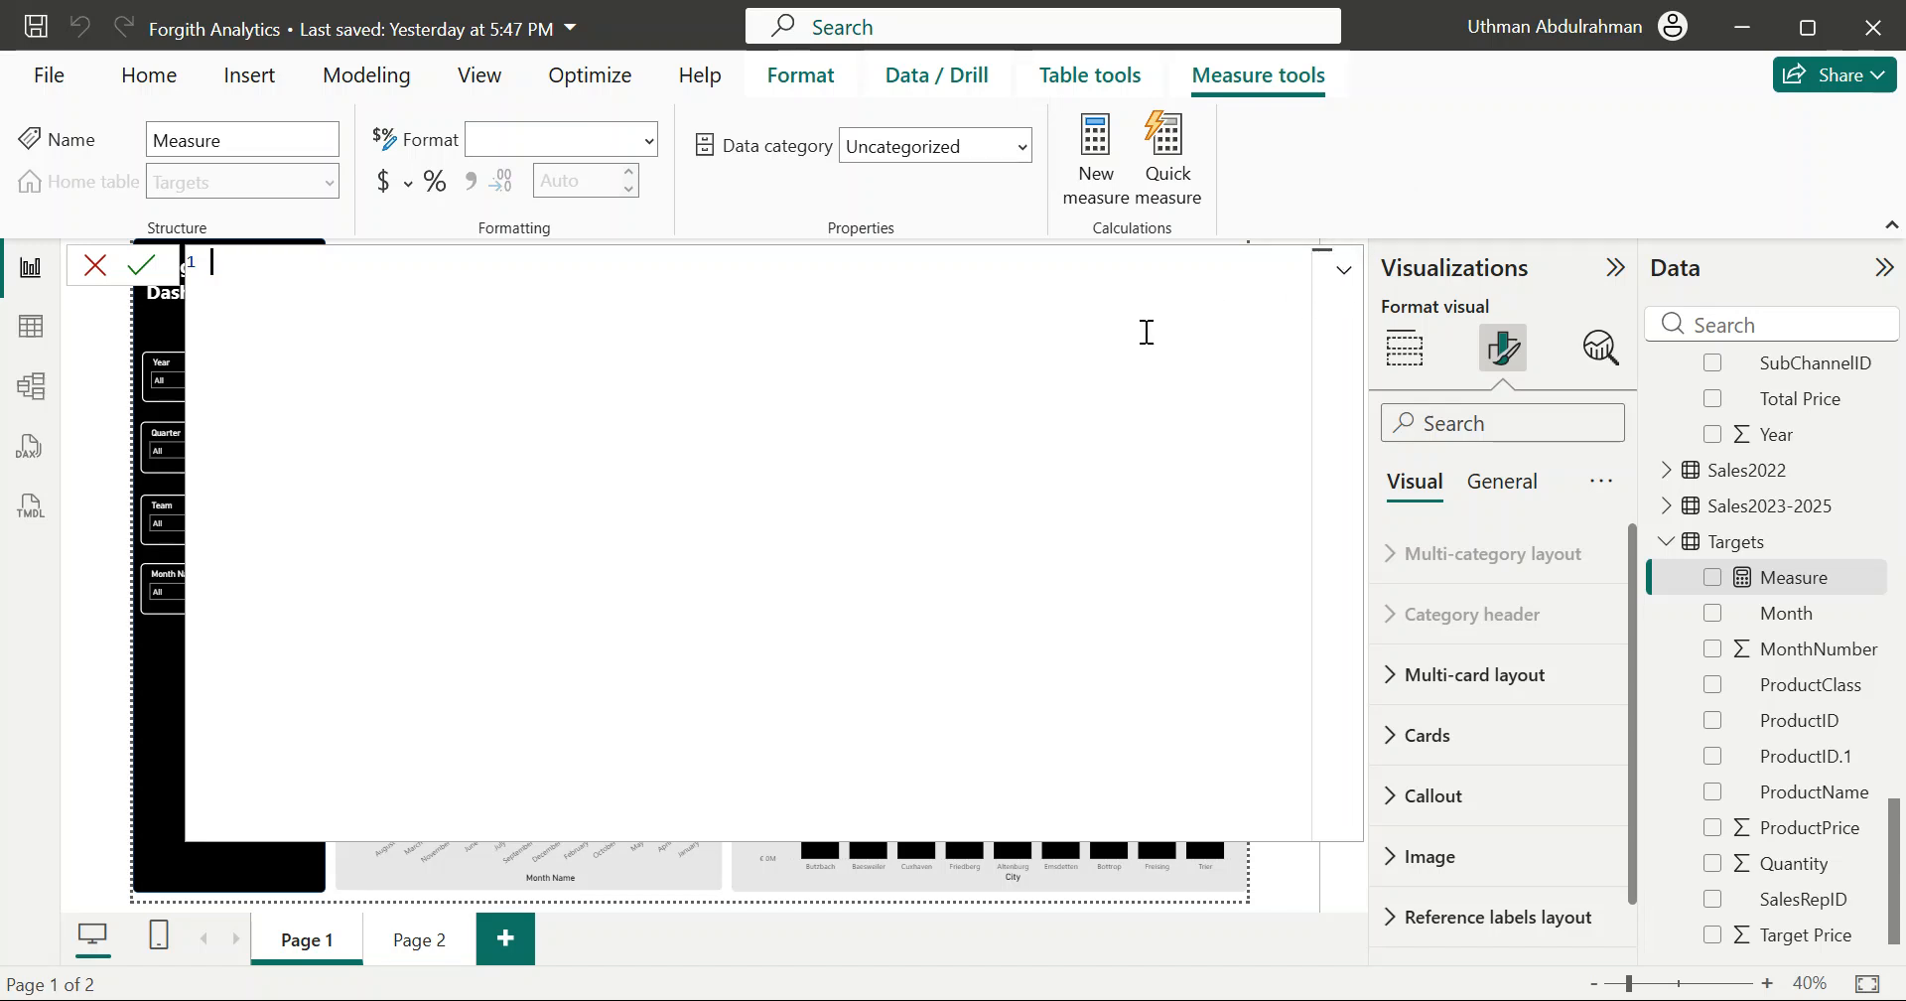
pyautogui.write('Month Name = SWITCH(     TRUE(),     \'Table\'[MonthNumber] = 1,  "January",     \'Table\'[MonthNumber] = 2,  "February",     \'Table\'[MonthNumber] = 3,  "March",     \'Table\'[MonthNumber] = 4,  "April",     \'Table\'[MonthNumber] = 5,  "May",     \'Table\'[MonthNumber] = 6,  "June",     \'Table\'[MonthNumber] = 7,  "July",     \'Table\'[MonthNumber] = 8,  "August",     \'Table\'[MonthNumber] = 9,  "September",     \'Table\'[MonthNumber] = 10, "October",     \'Table\'[MonthNumber] = 11, "November",     \'Table\'[MonthNumber] = 12, "December",     "Unknown" )')
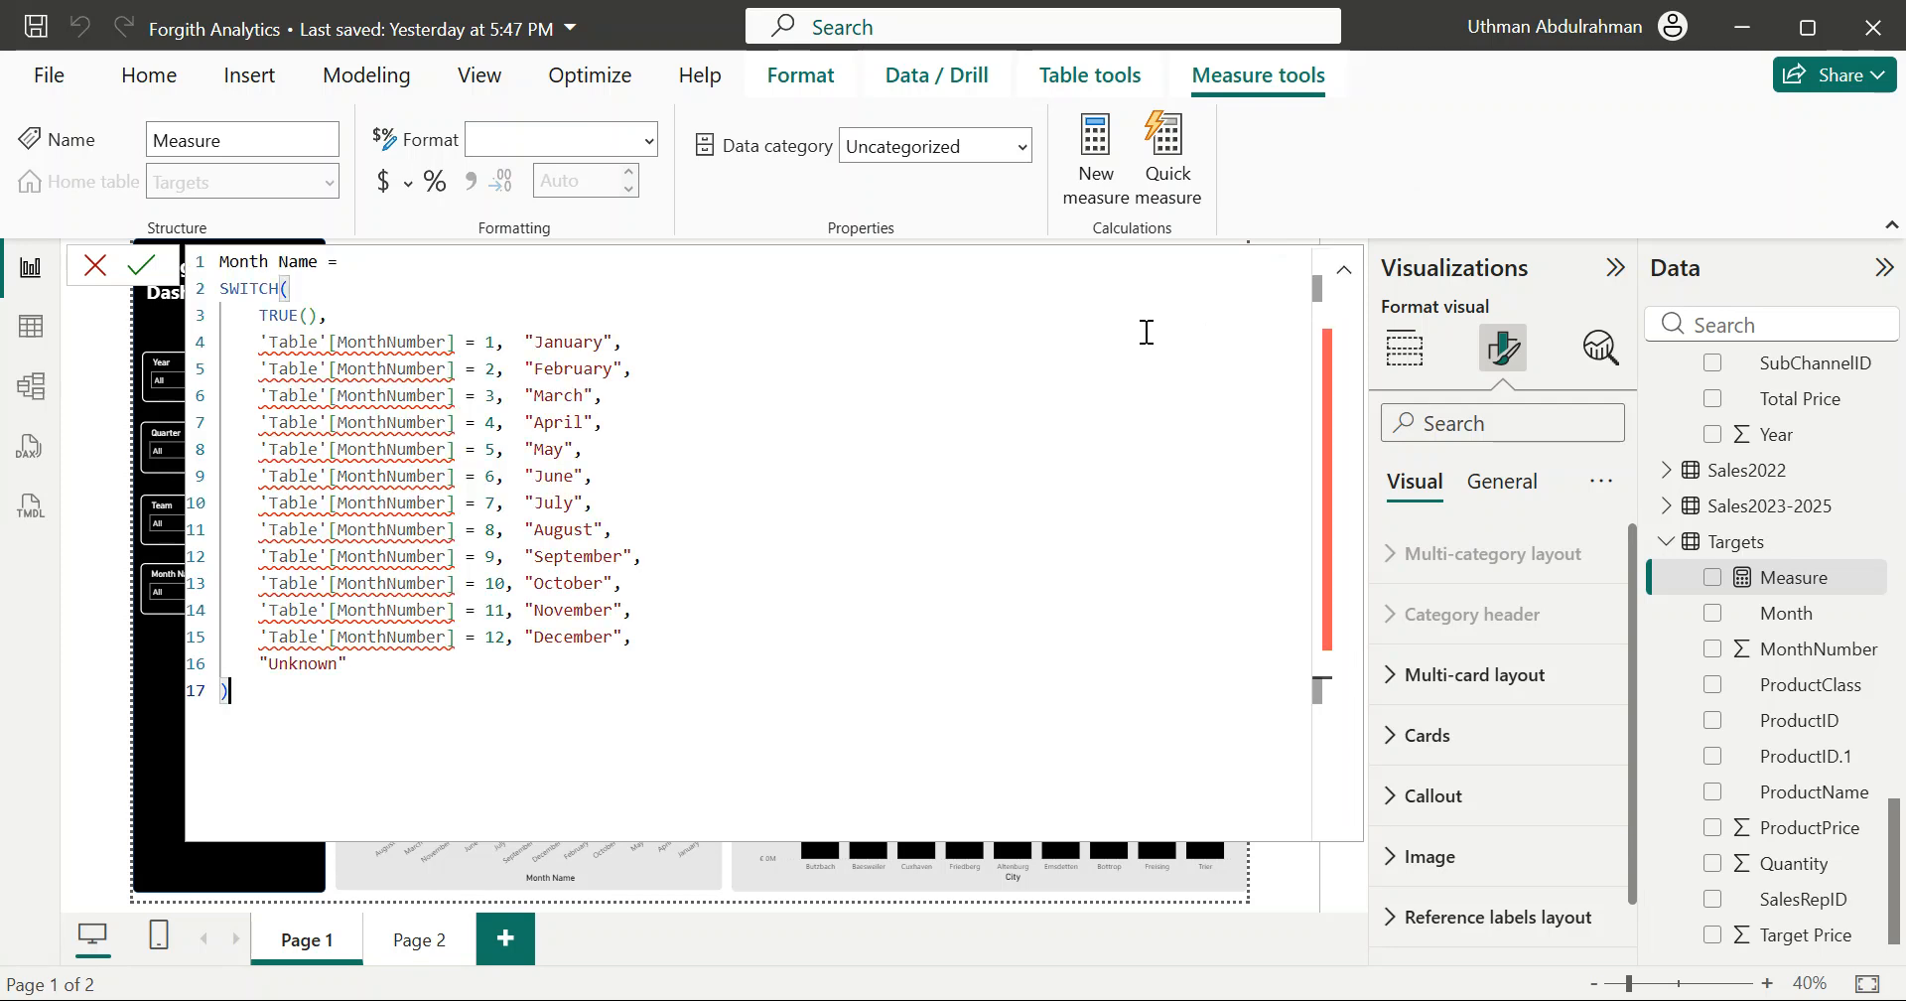
# Step: Replace the placeholder table name in the formula's January condition with Target
pyautogui.click(318, 343)
pyautogui.press('BackSpace')
pyautogui.press('BackSpace')
pyautogui.press('BackSpace')
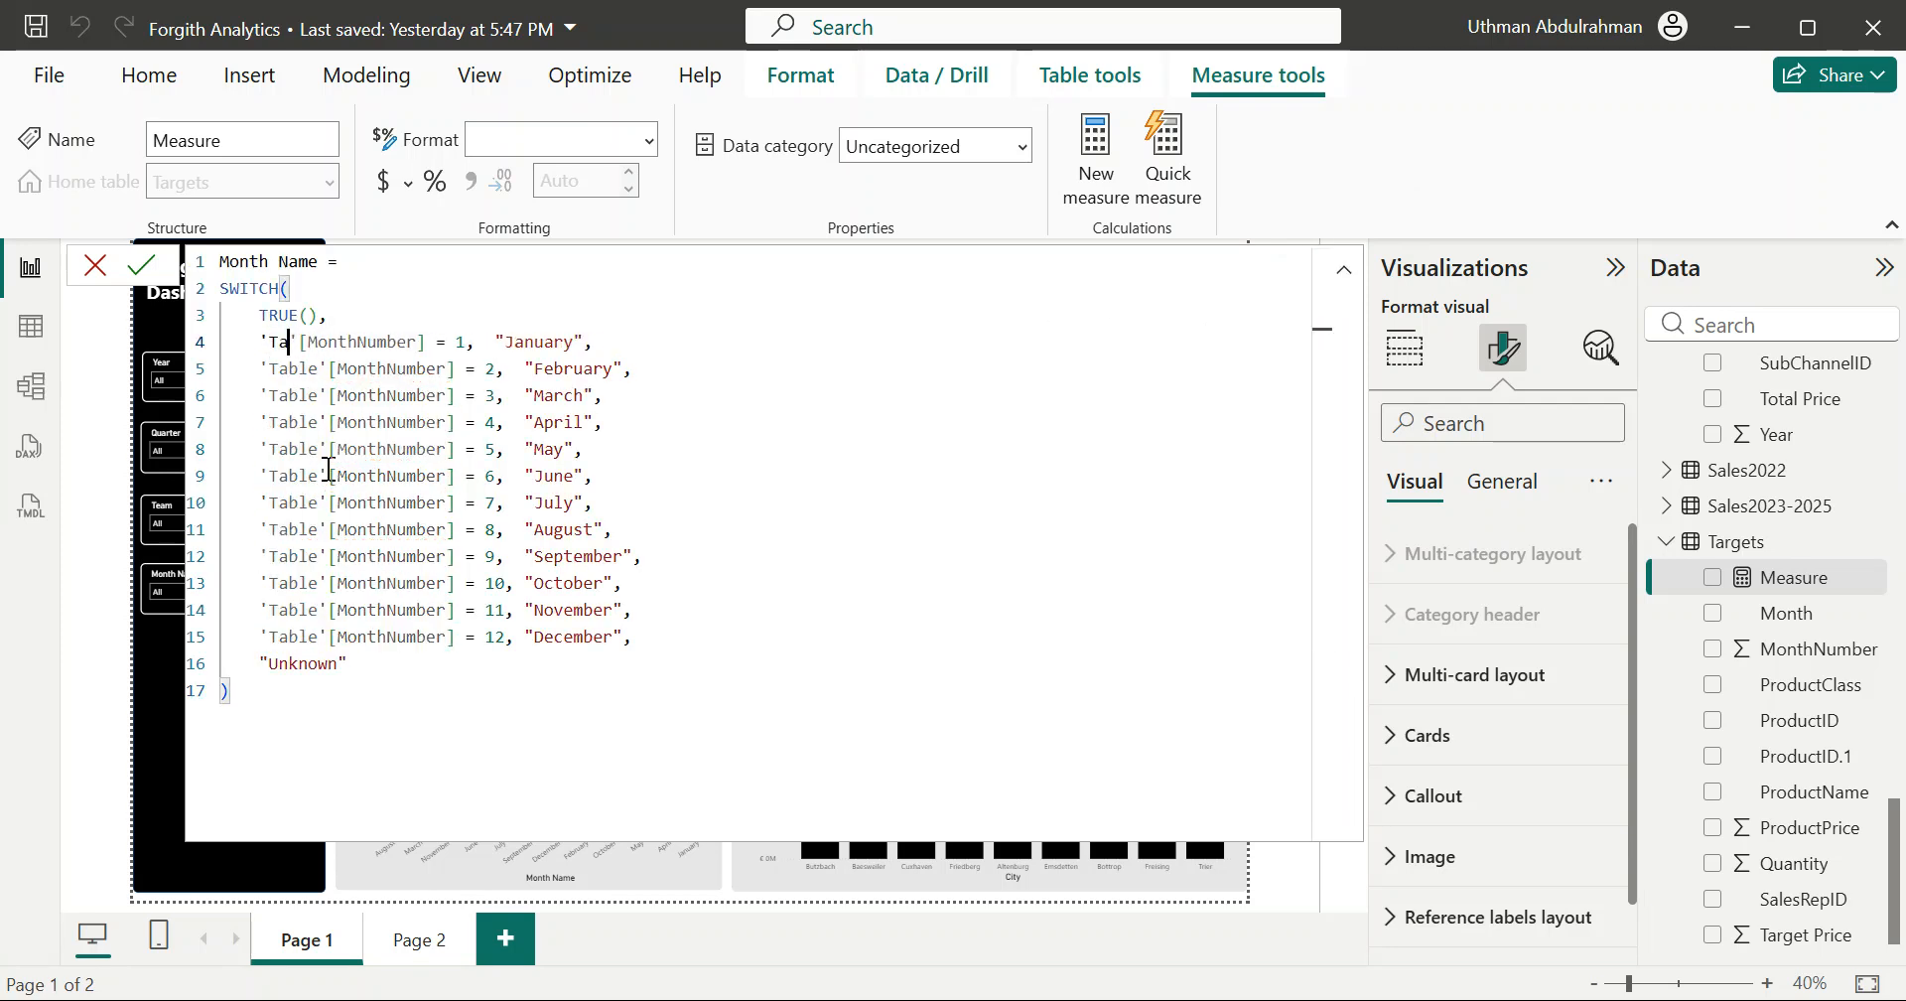
pyautogui.write('rget')
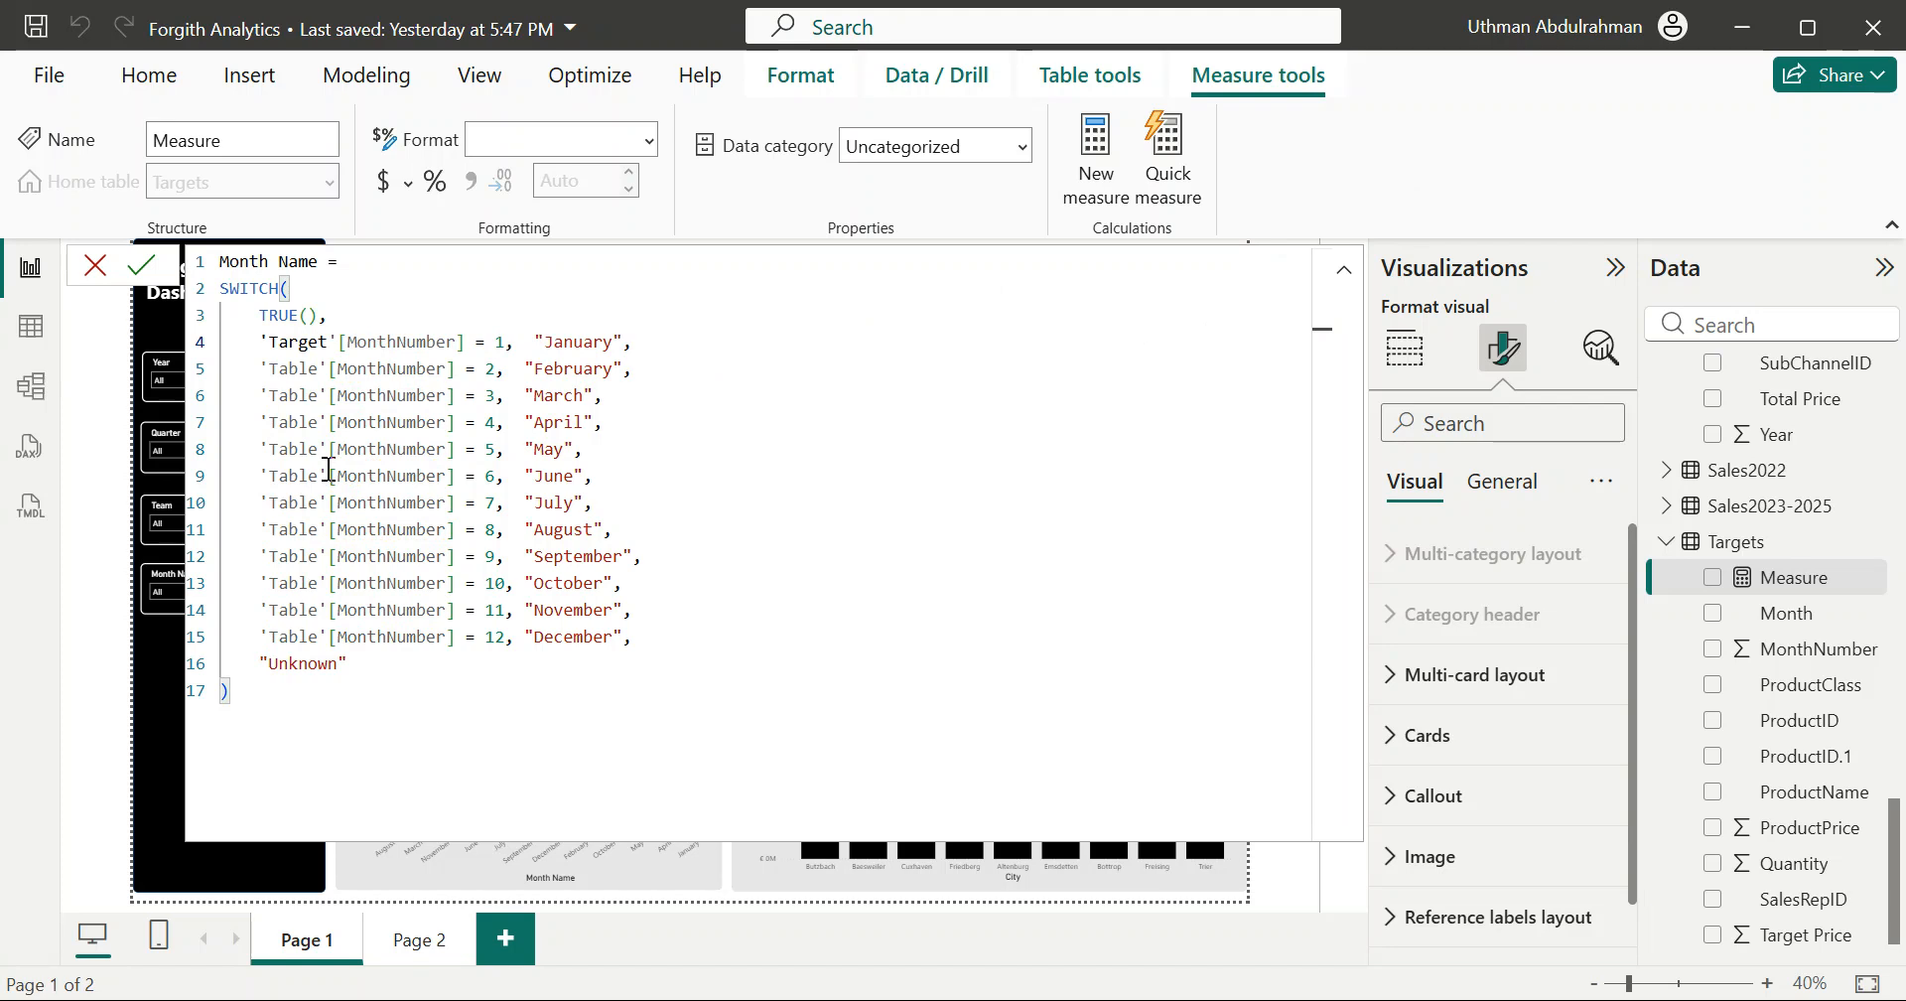
pyautogui.scroll(-1, 1750, 756)
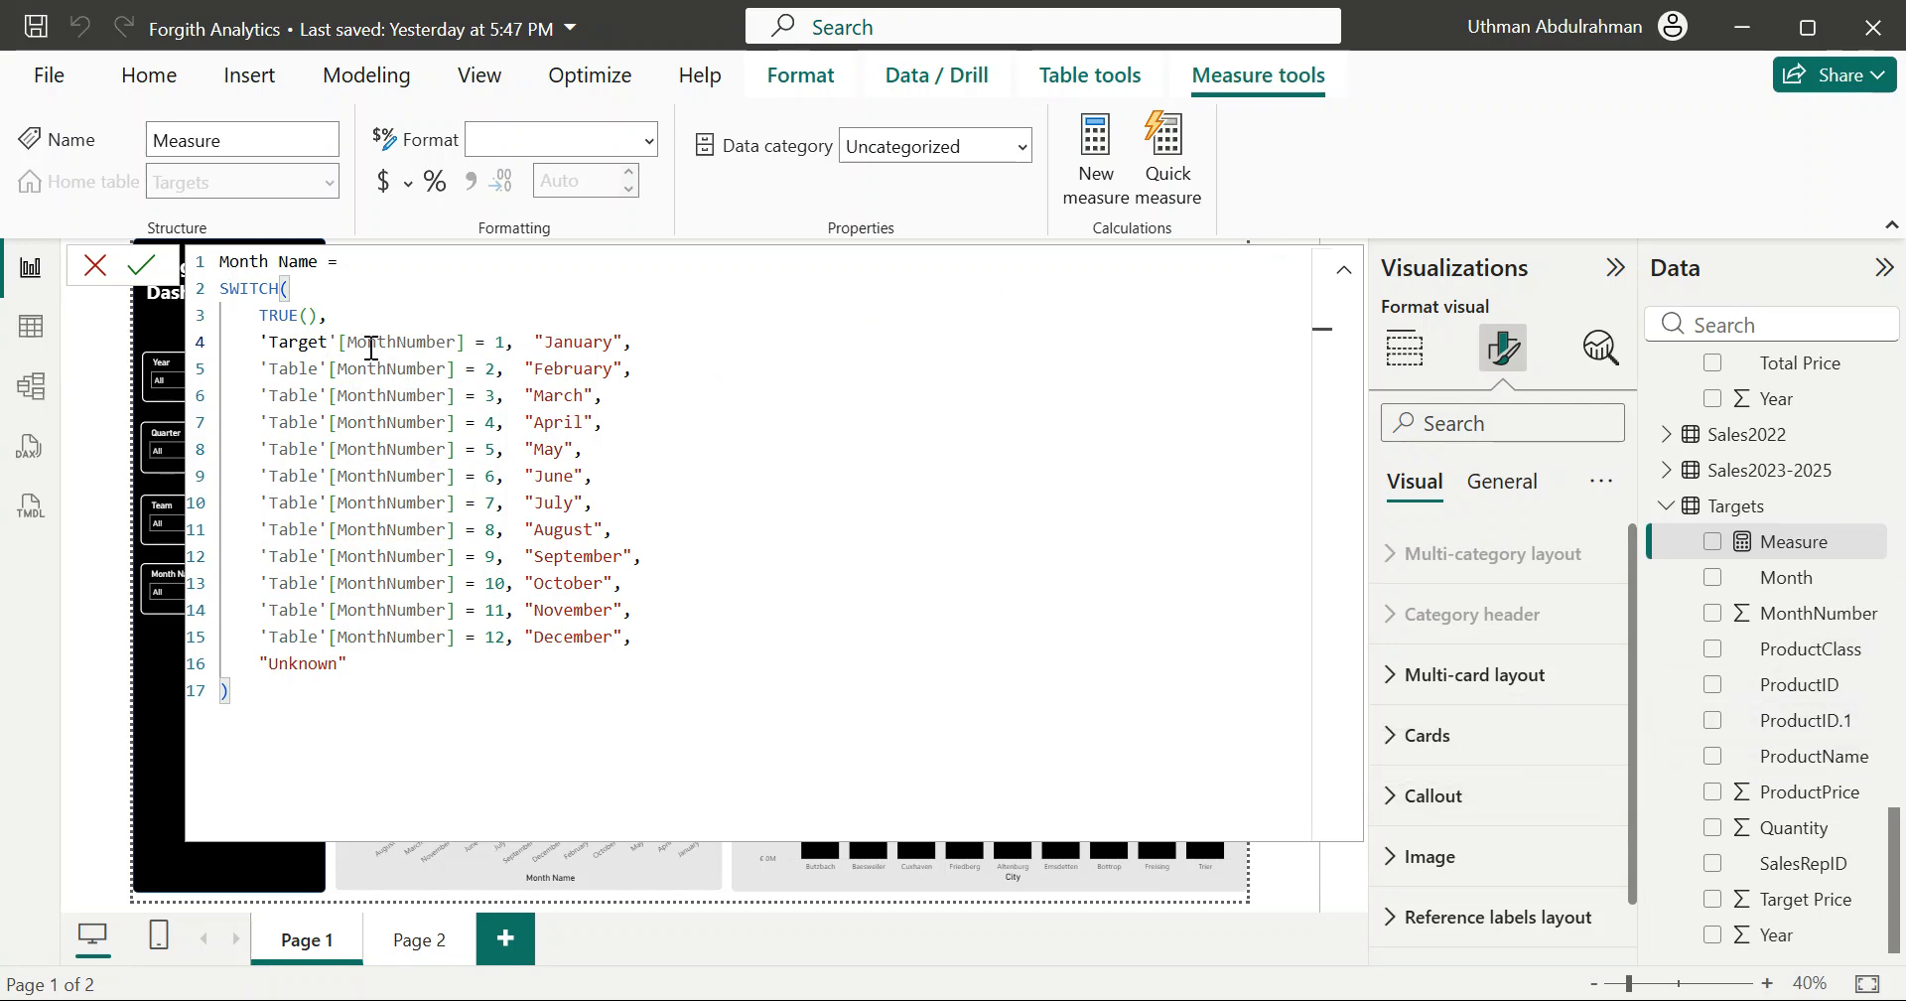
# Step: Replace the table name in the February condition with Target, and correct the January condition's table name to Targets
pyautogui.click(323, 373)
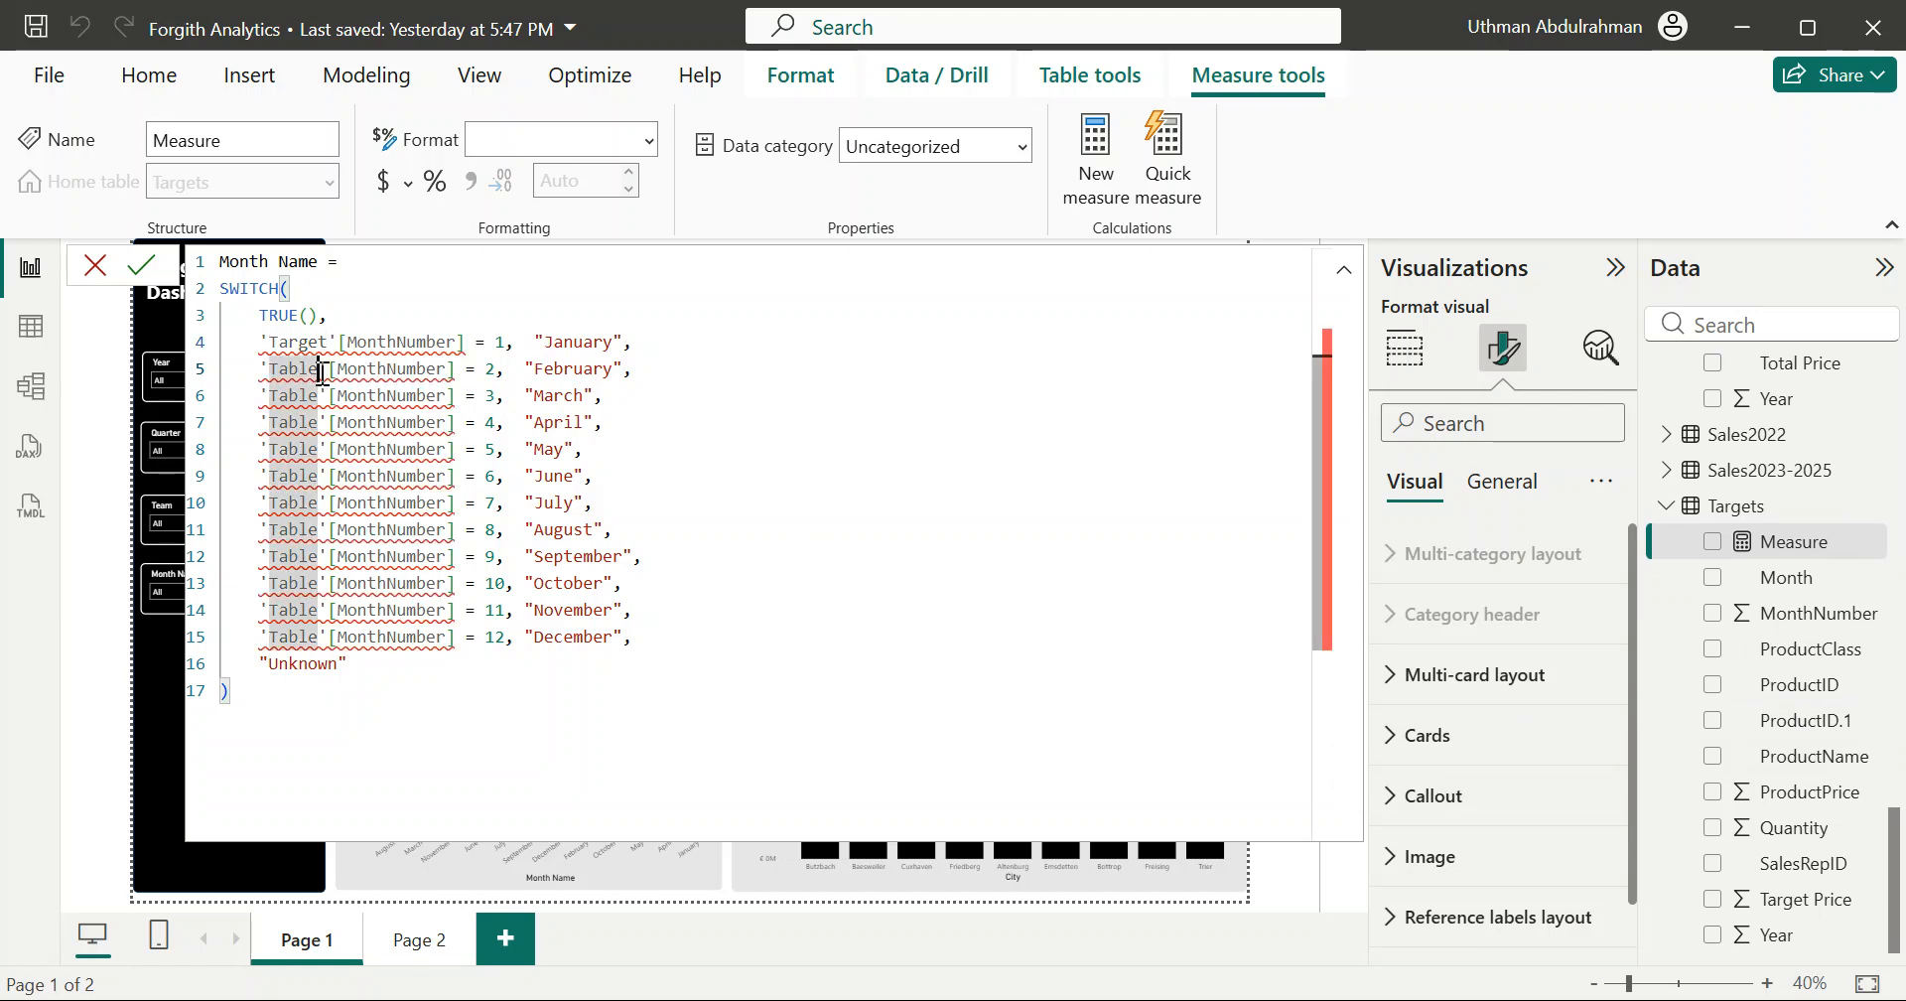
pyautogui.press('BackSpace')
pyautogui.press('BackSpace')
pyautogui.press('BackSpace')
pyautogui.press('BackSpace')
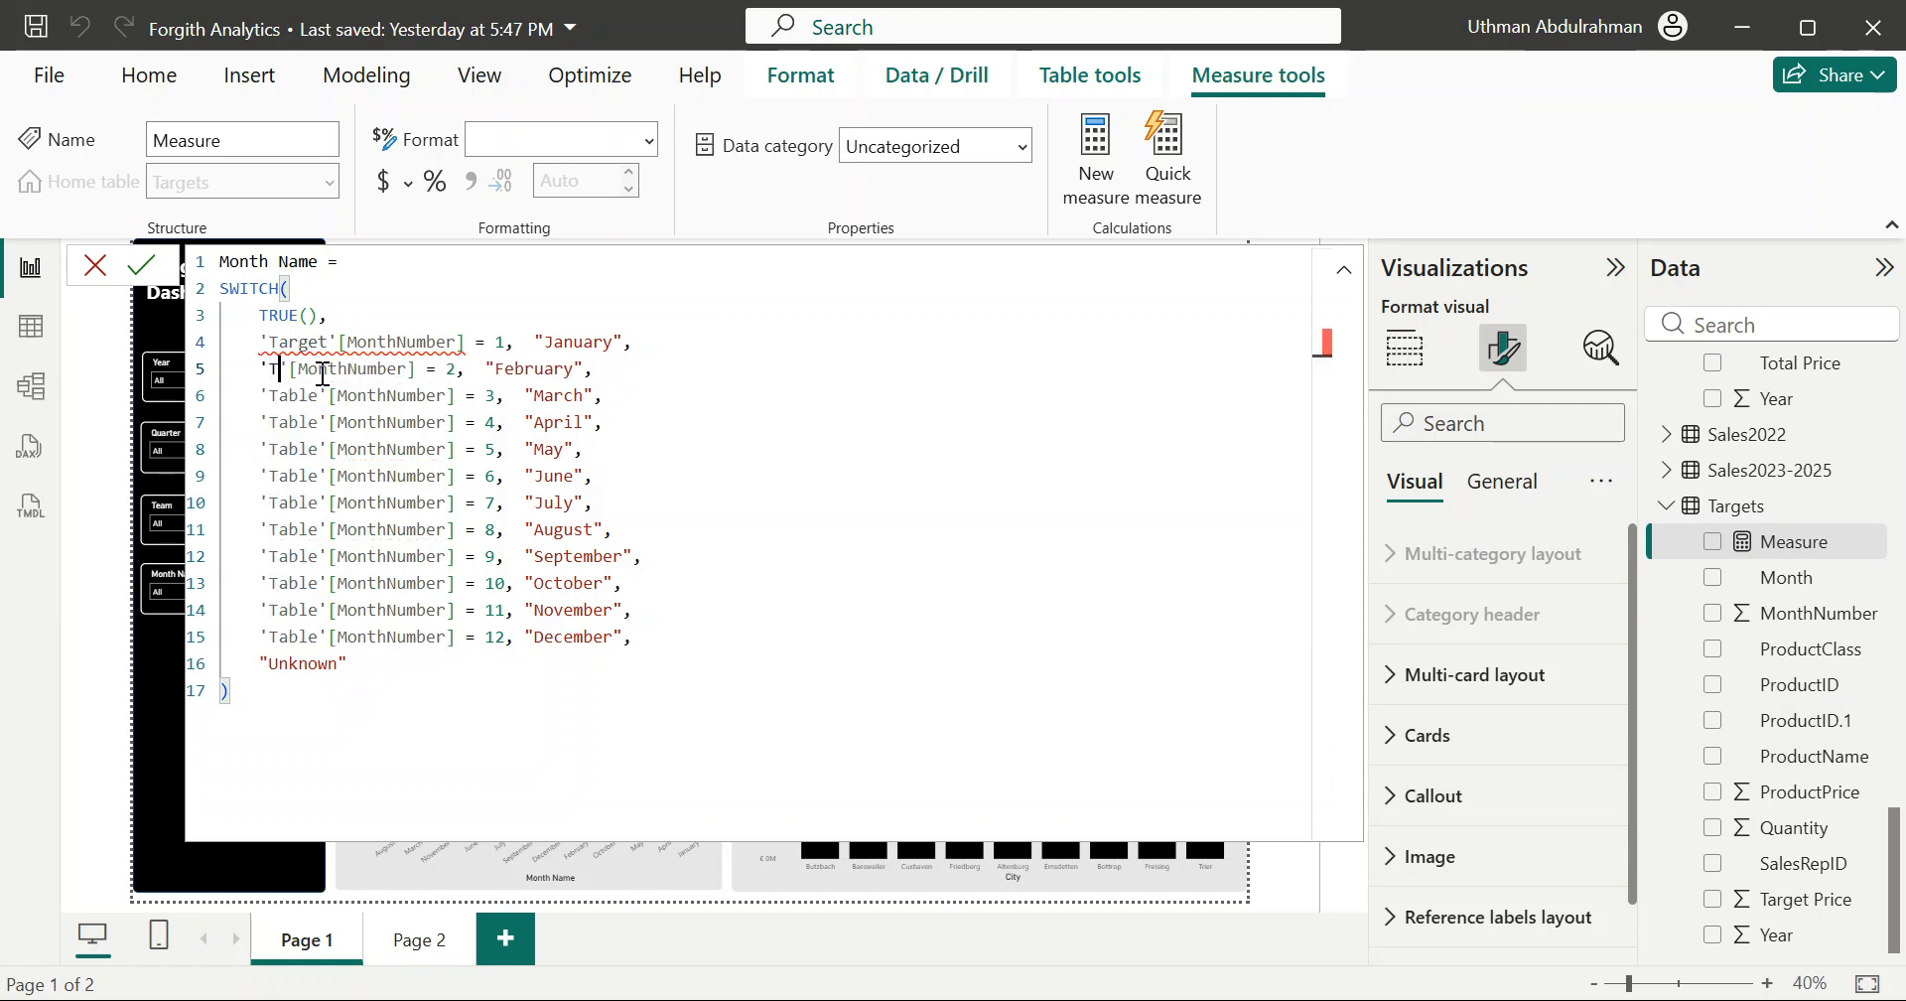
pyautogui.write('ar')
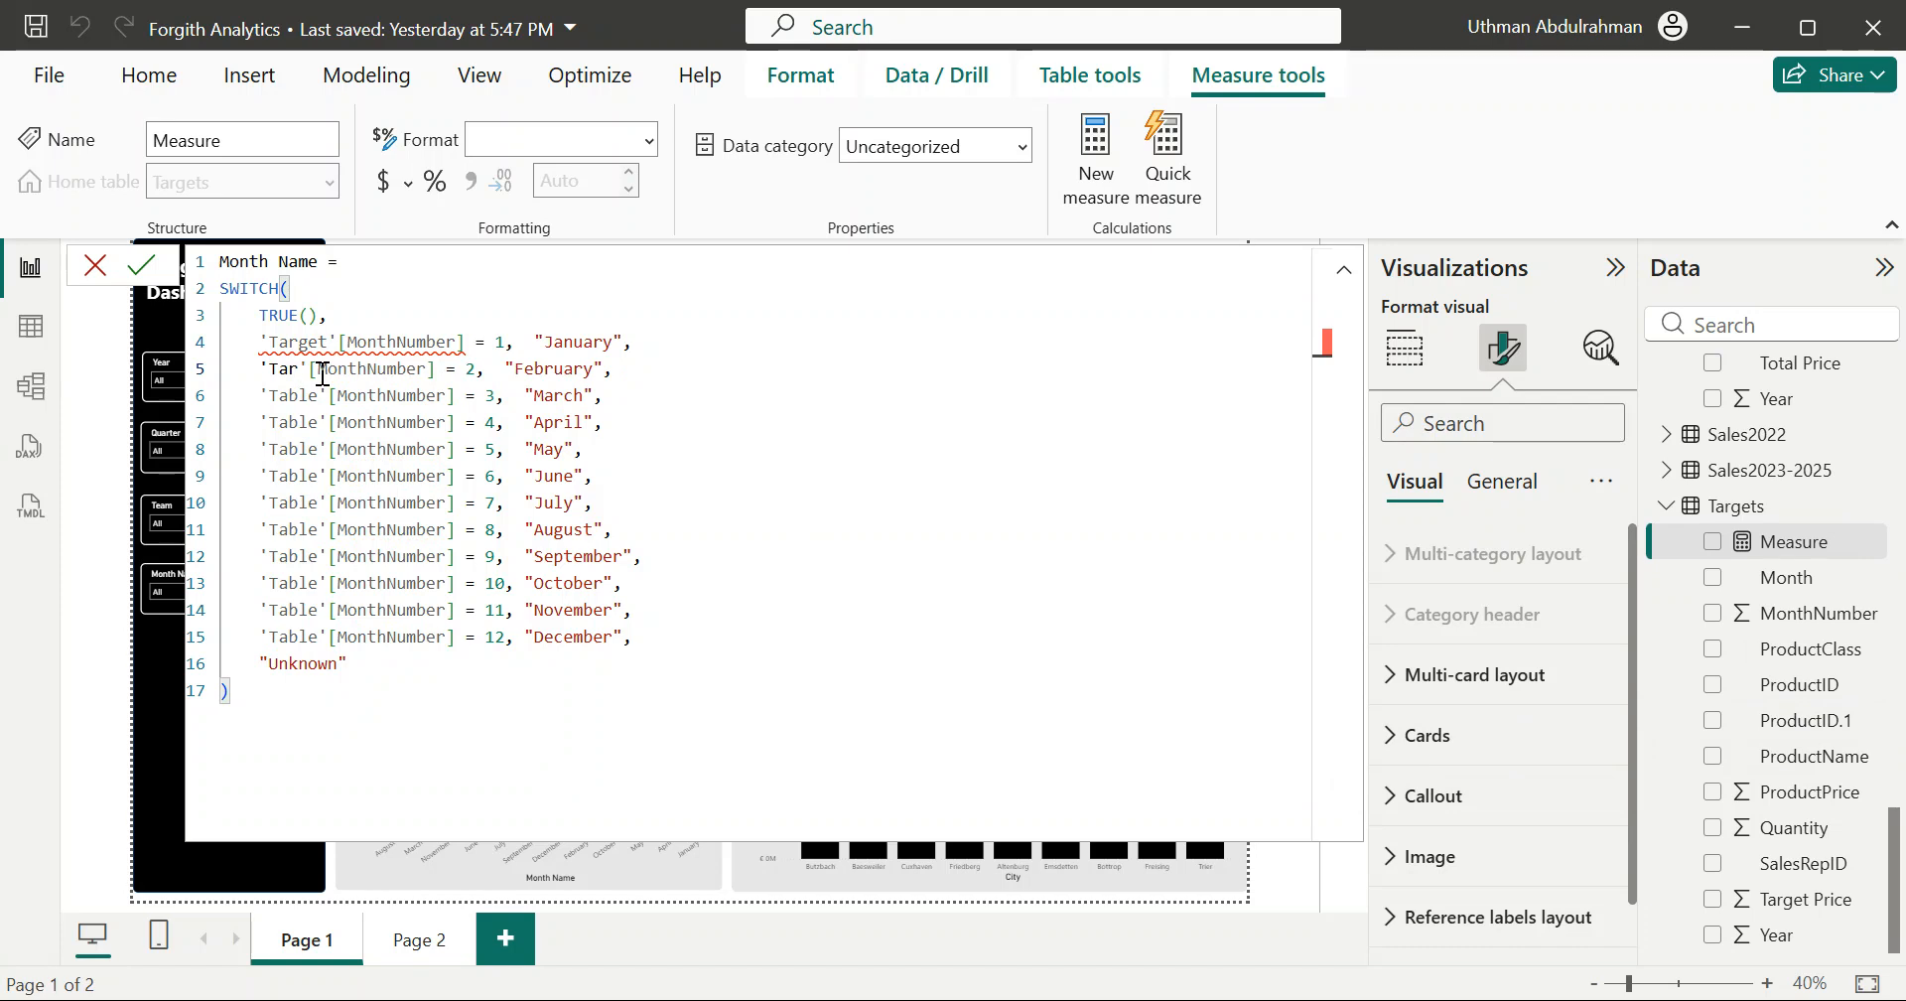
pyautogui.write('get')
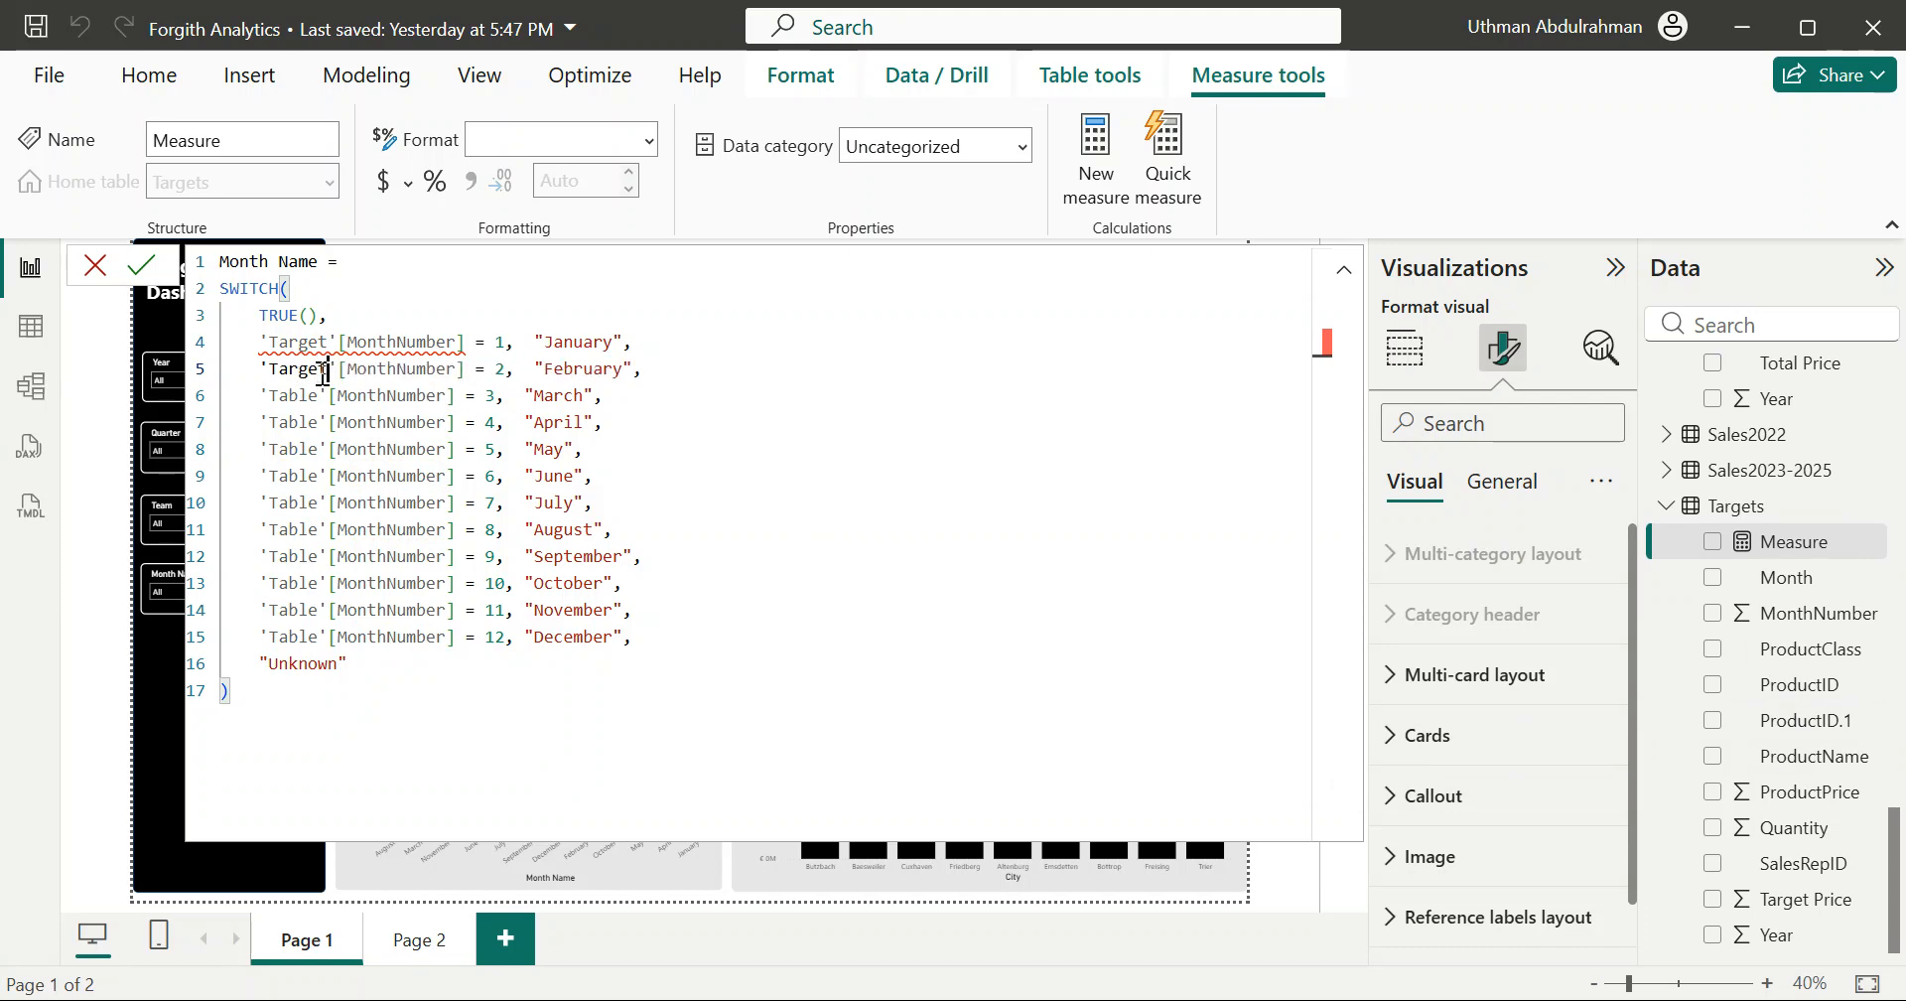
pyautogui.press('Up')
pyautogui.write('s')
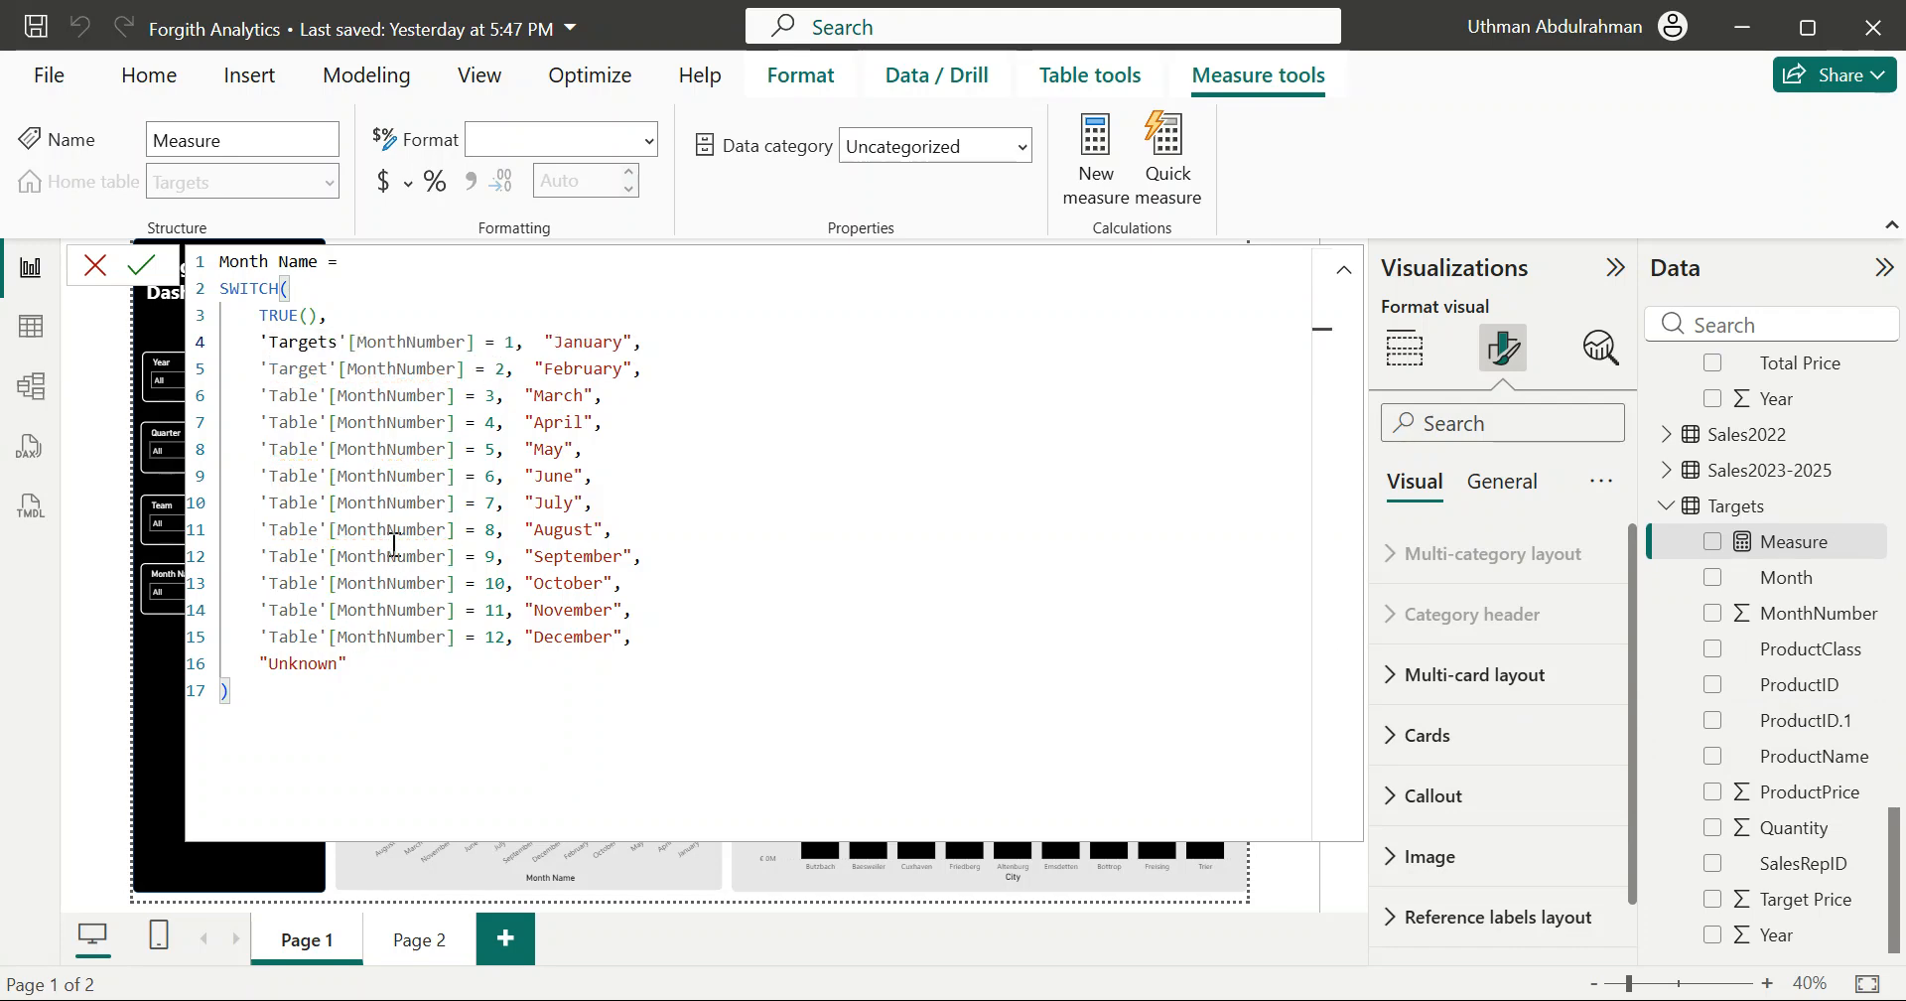
# Step: Replace the placeholder table name in the March and April conditions with Targets
pyautogui.click(308, 394)
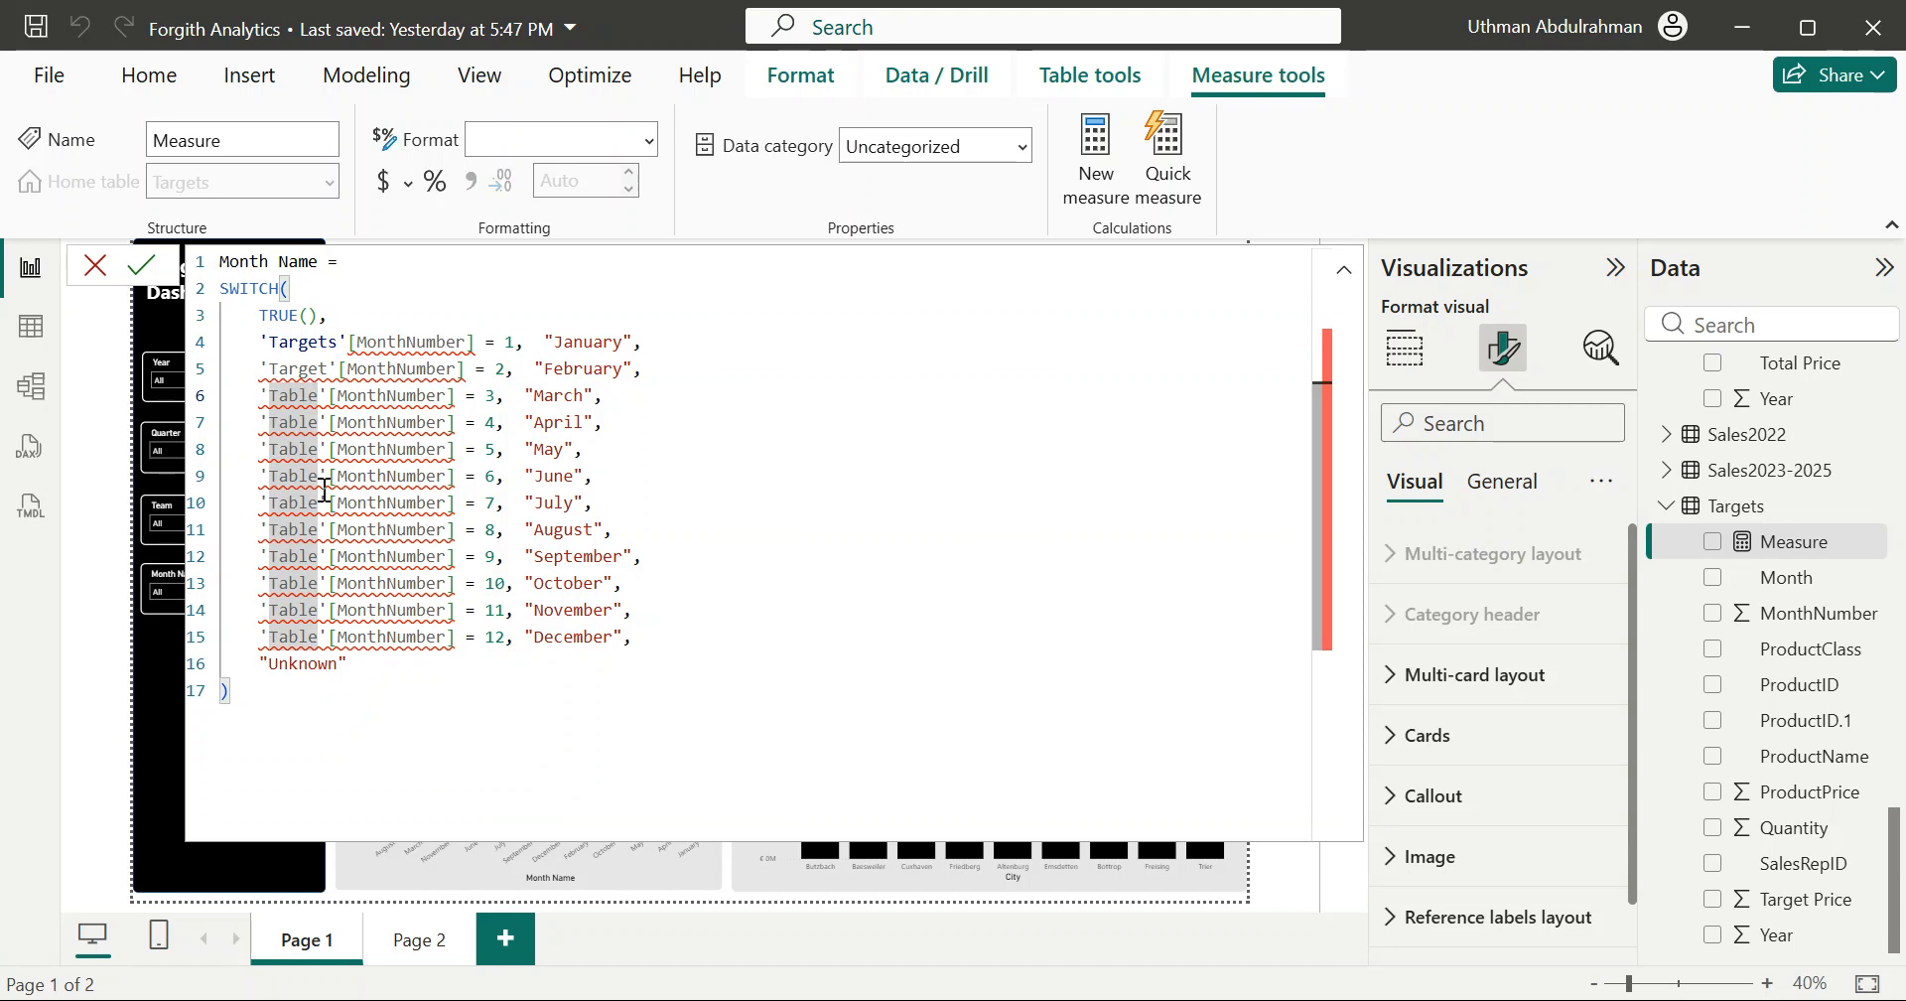
pyautogui.press('Right')
pyautogui.press('BackSpace')
pyautogui.press('BackSpace')
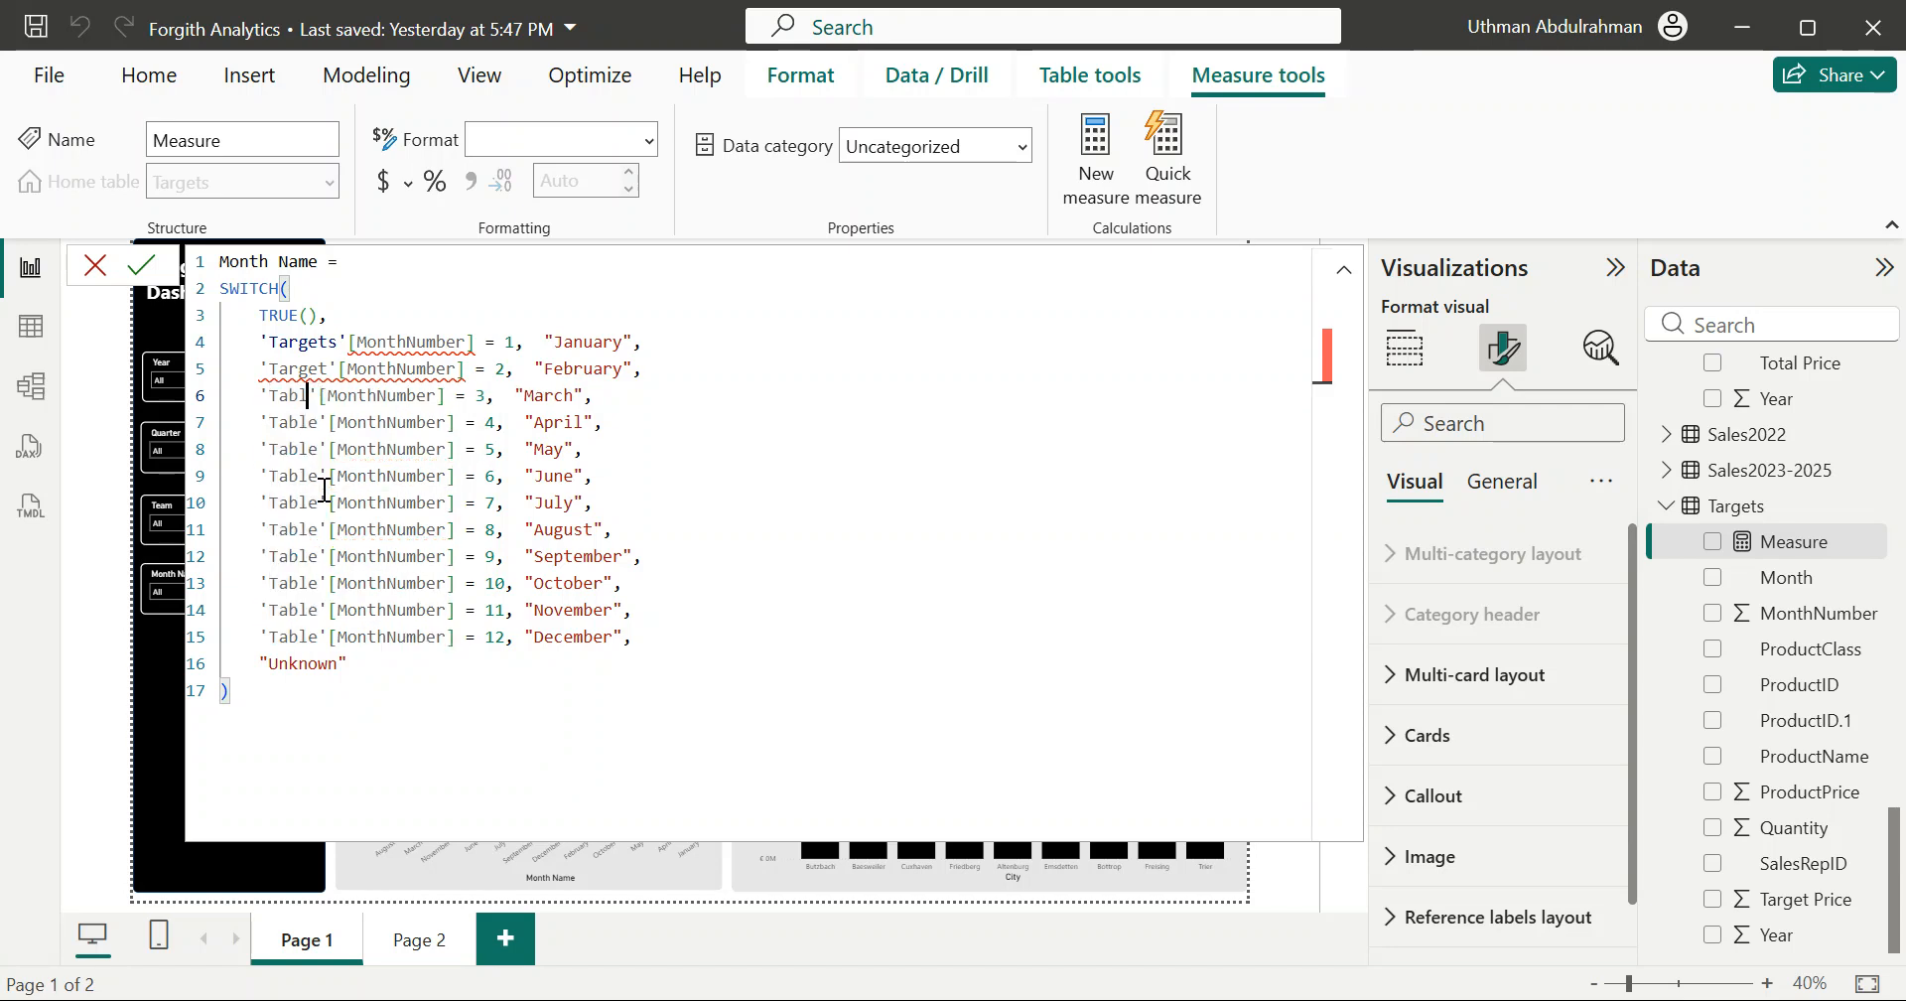
pyautogui.press('BackSpace')
pyautogui.write('gets')
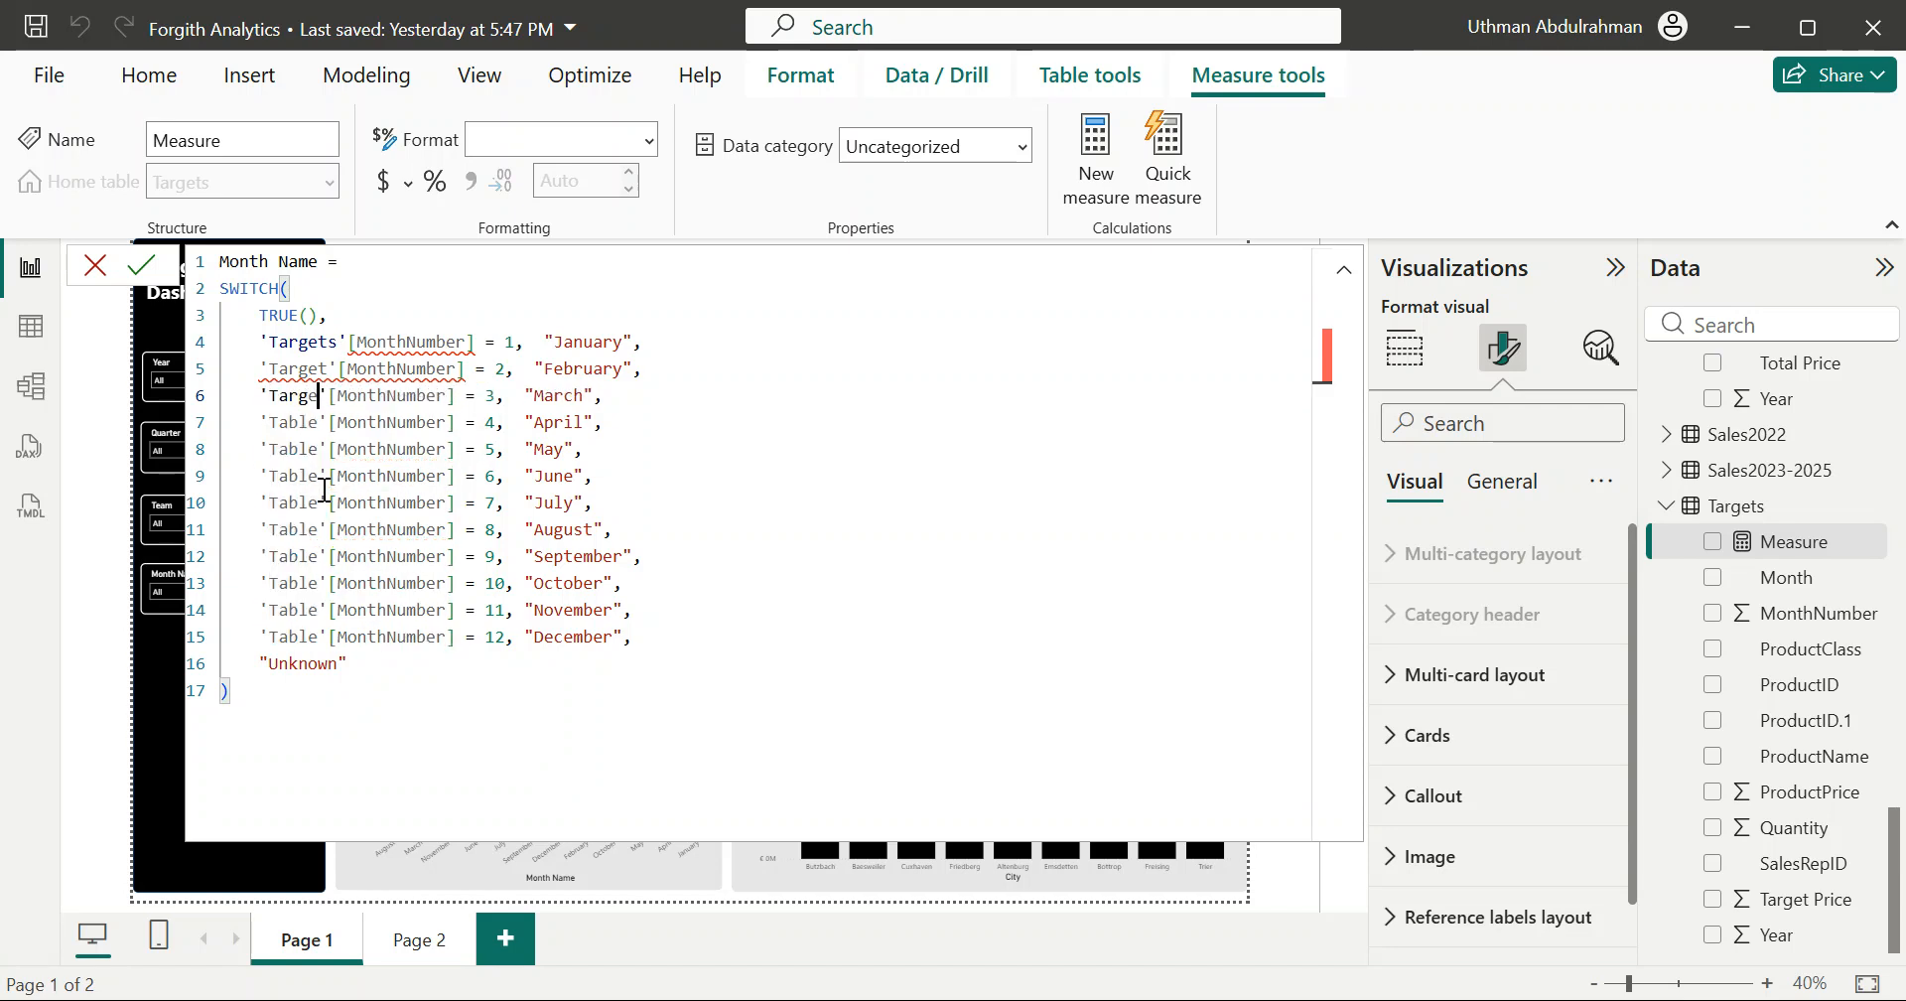
pyautogui.press('Down')
pyautogui.press('Left')
pyautogui.press('BackSpace')
pyautogui.press('BackSpace')
pyautogui.press('BackSpace')
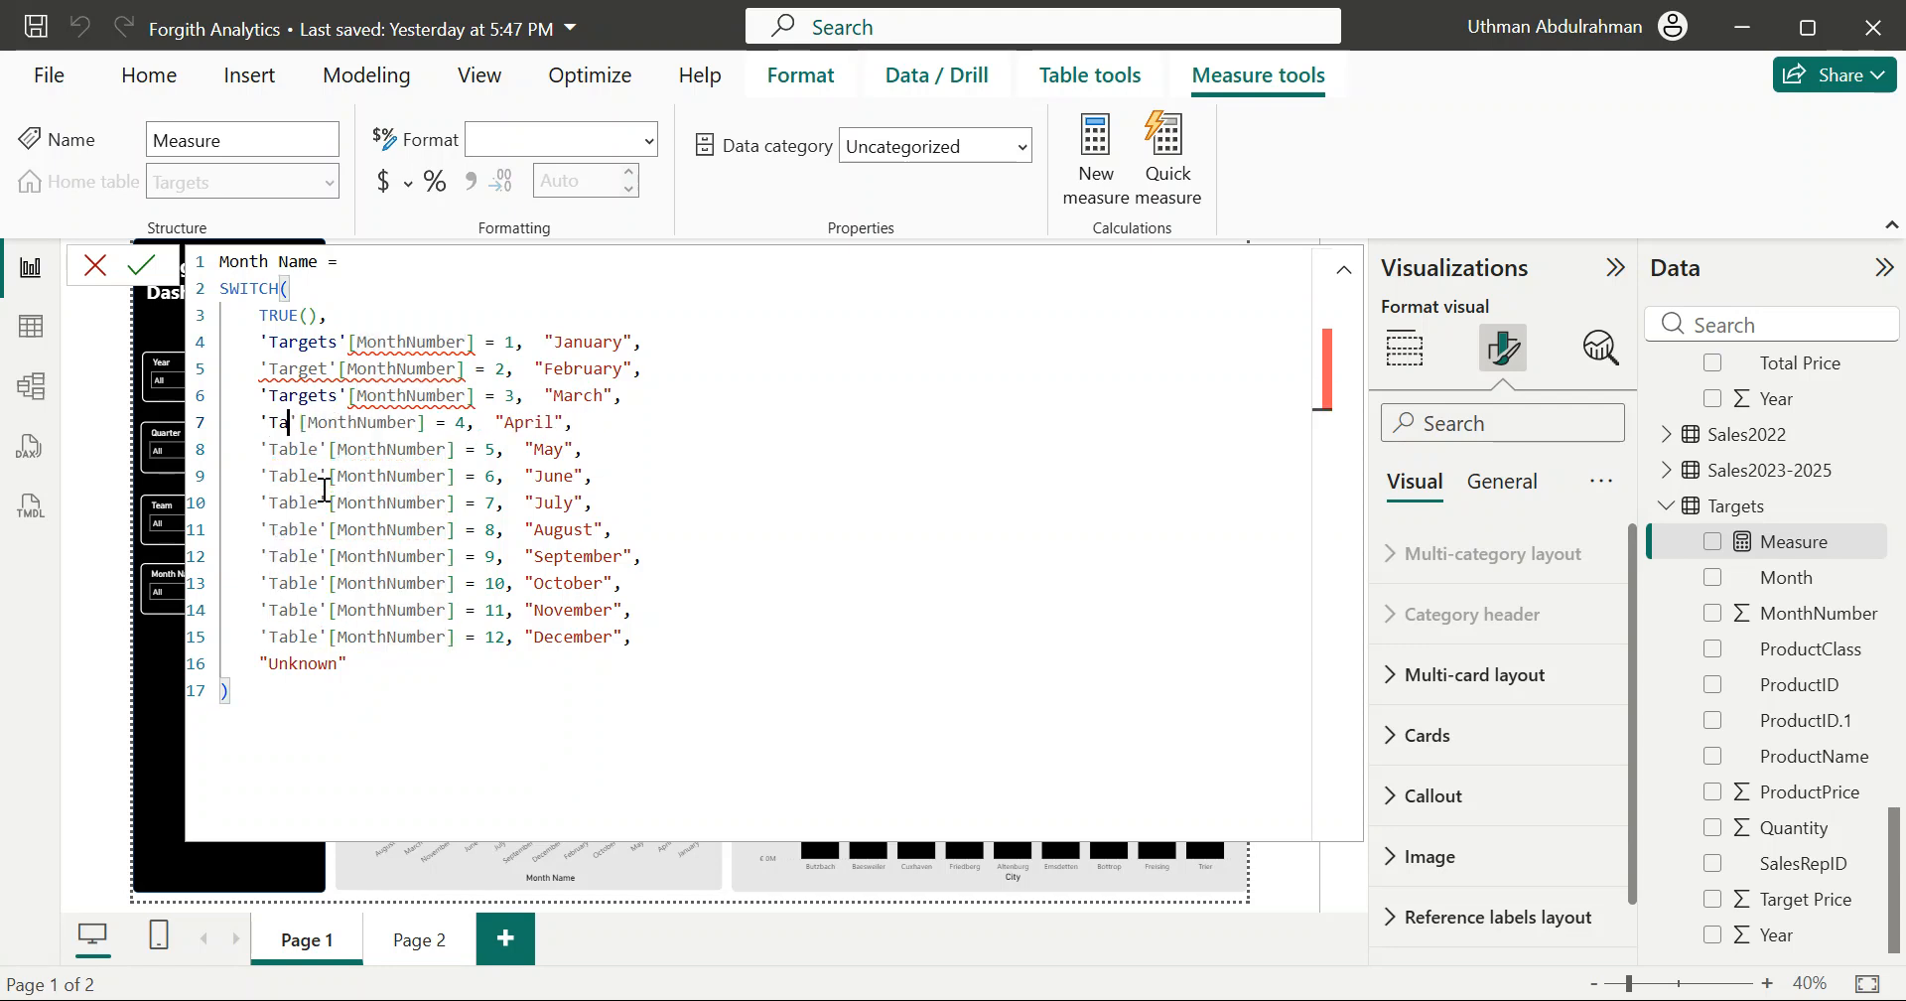
pyautogui.write('rget')
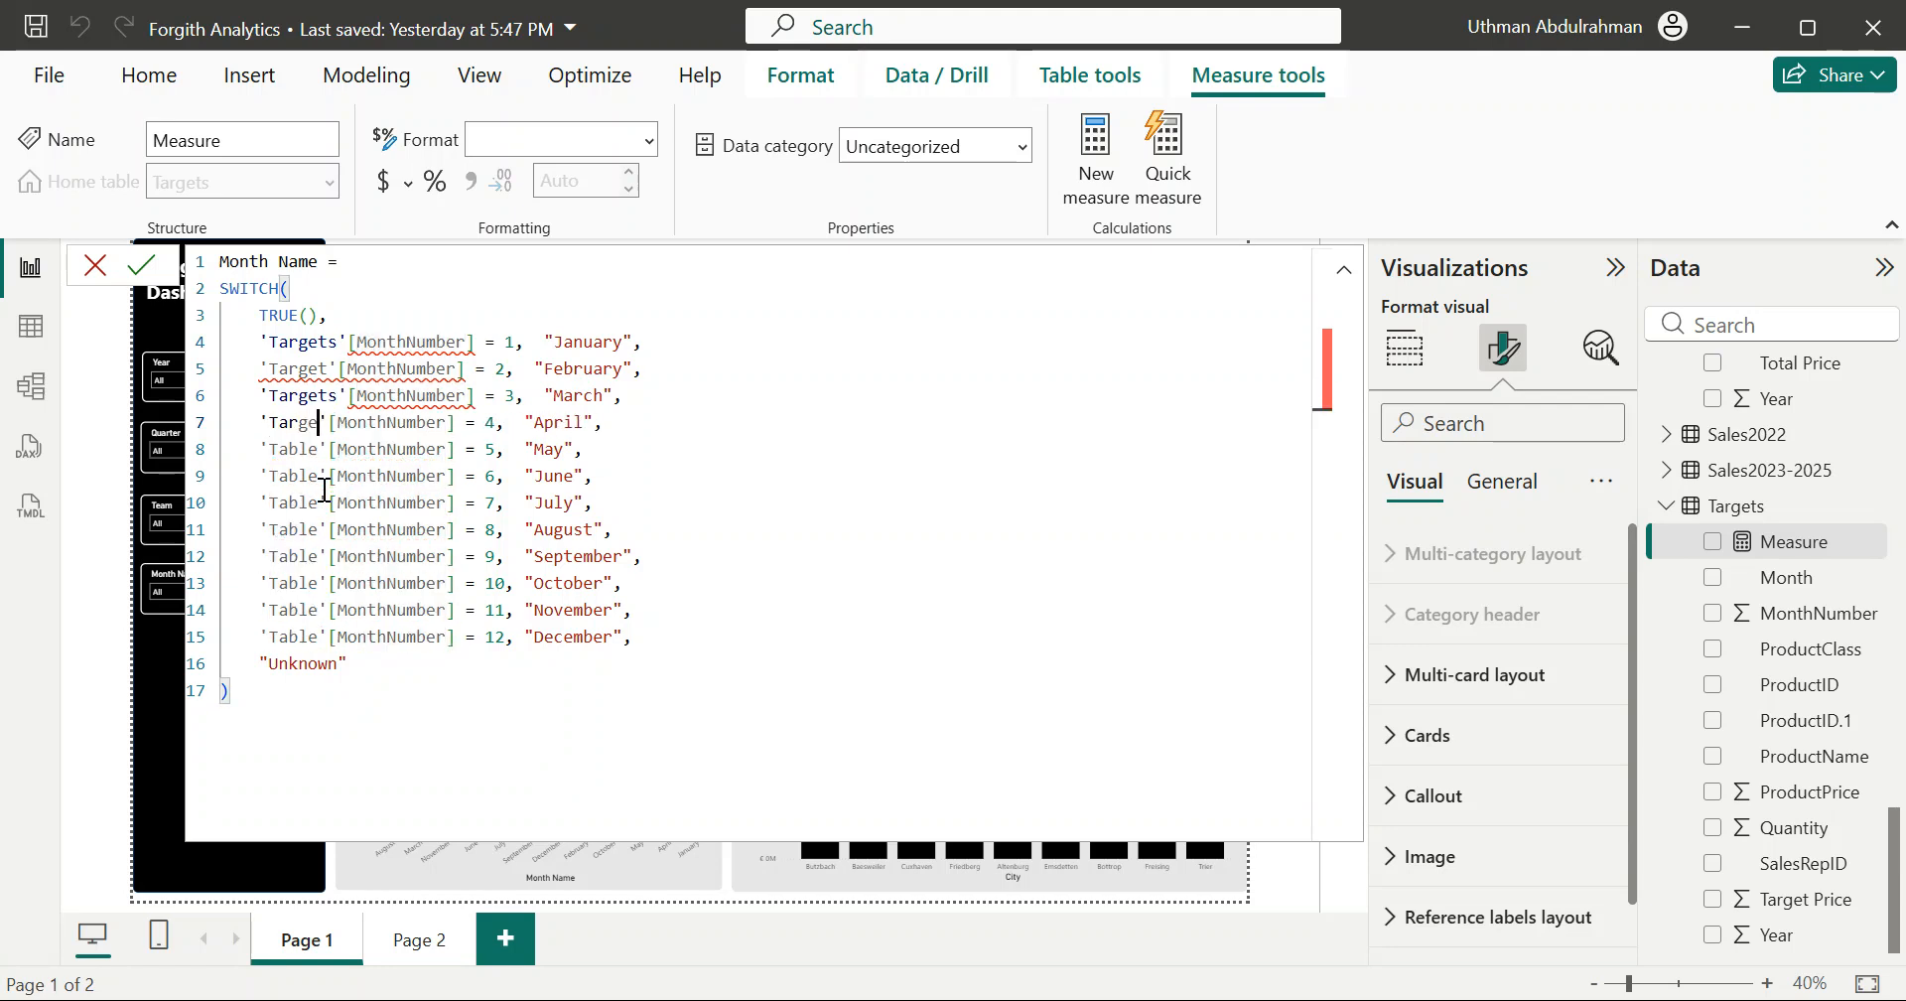
pyautogui.write('s')
# Step: Replace the placeholder table name in the May and June conditions with Targets
pyautogui.press('Down')
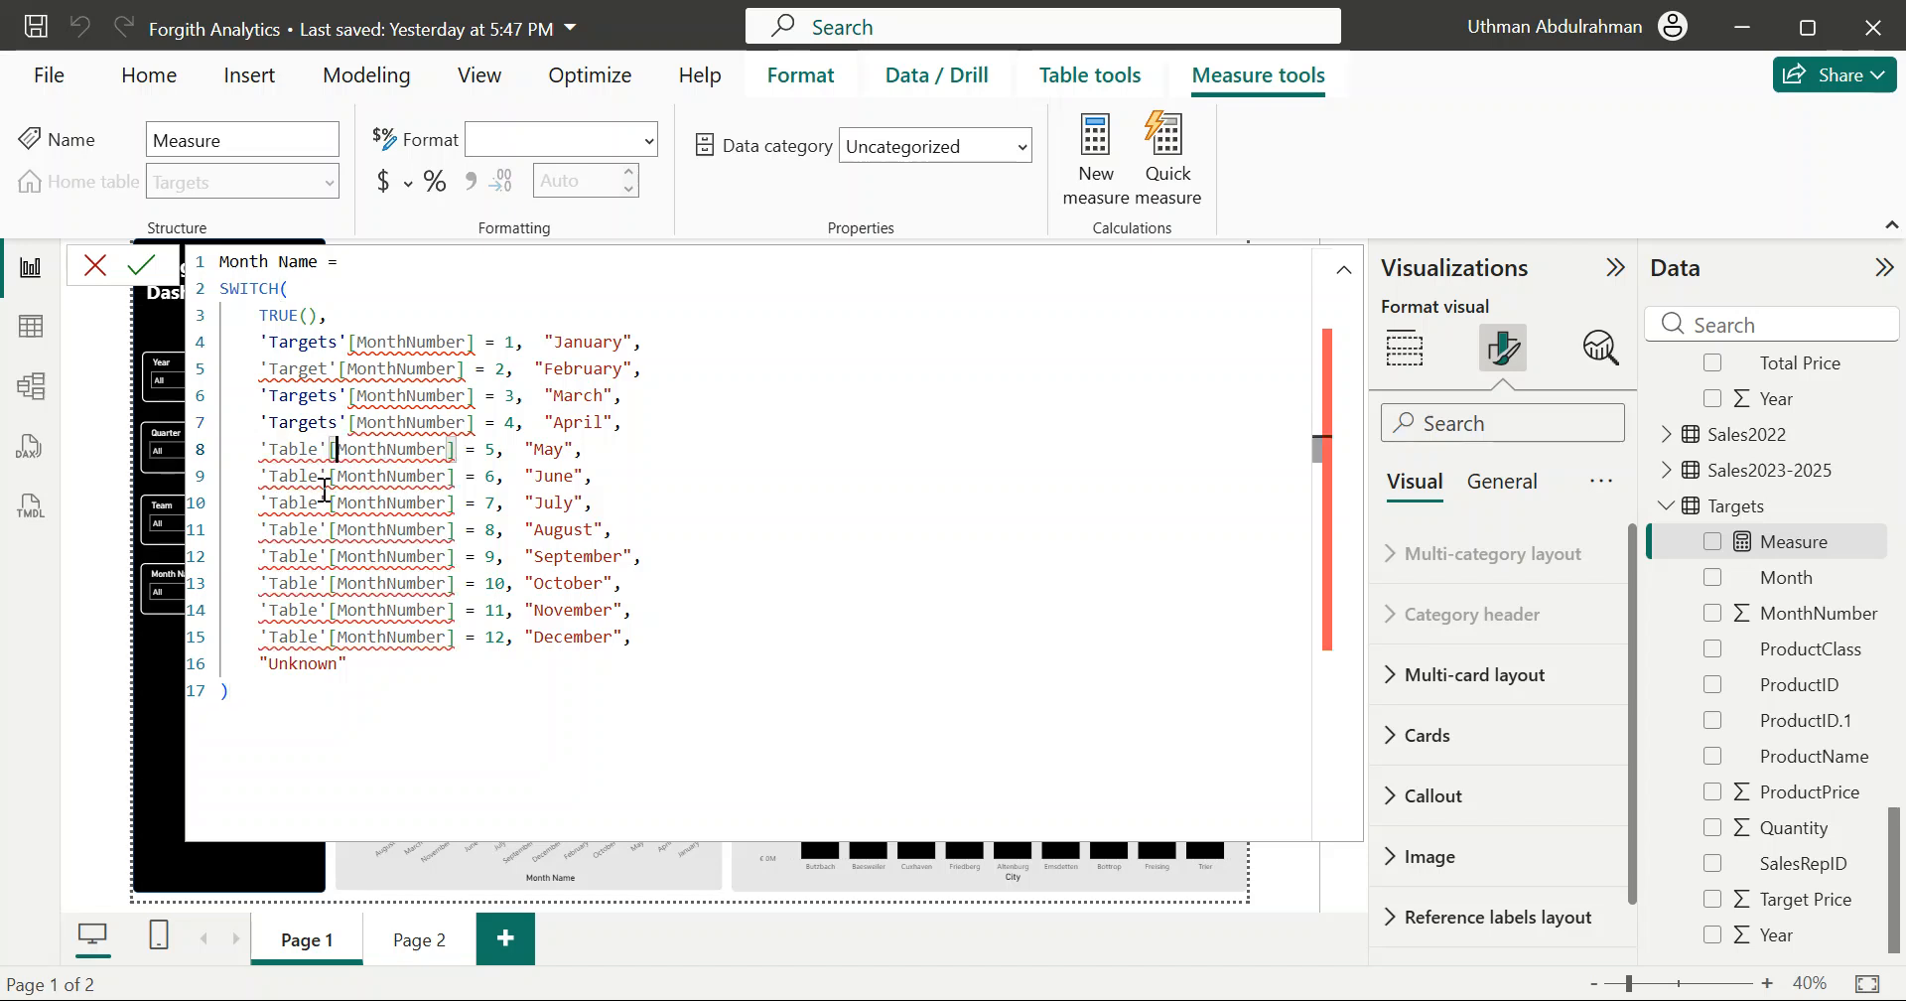
pyautogui.press('BackSpace')
pyautogui.press('BackSpace')
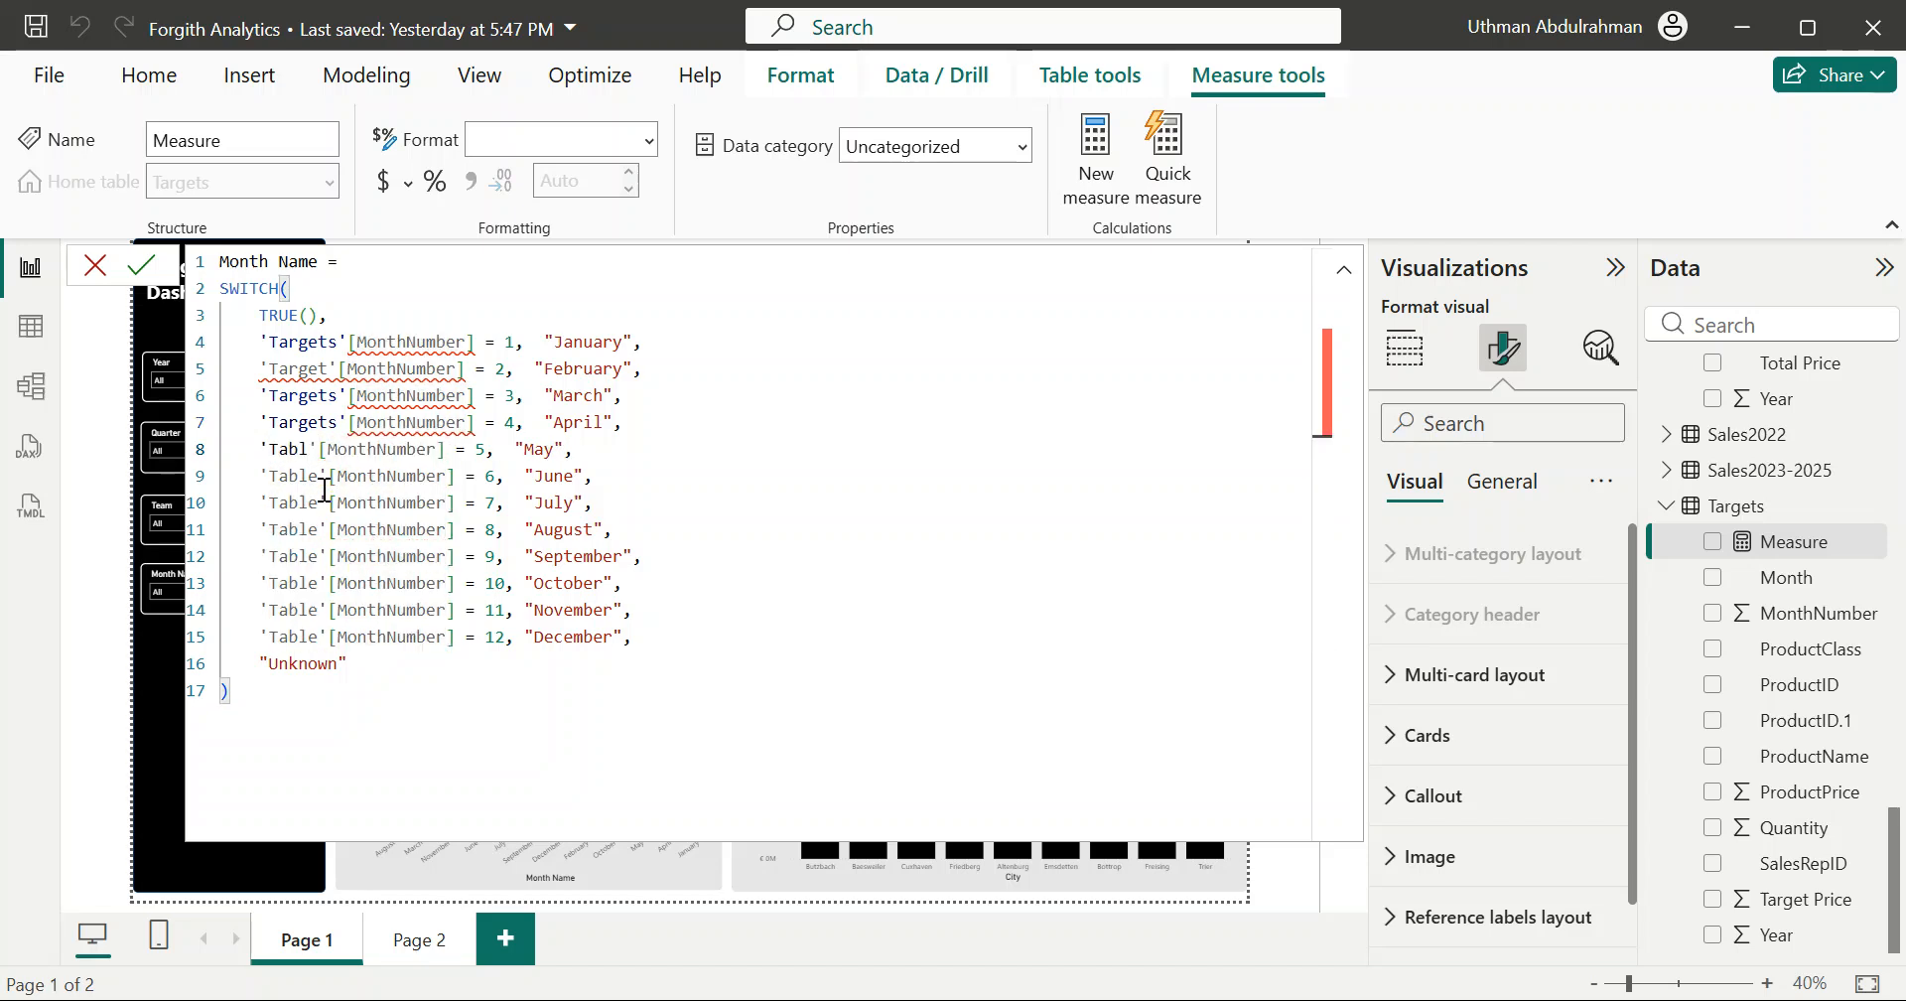
pyautogui.press('BackSpace')
pyautogui.write('rgets')
pyautogui.click(318, 476)
pyautogui.press('BackSpace')
pyautogui.press('BackSpace')
pyautogui.press('BackSpace')
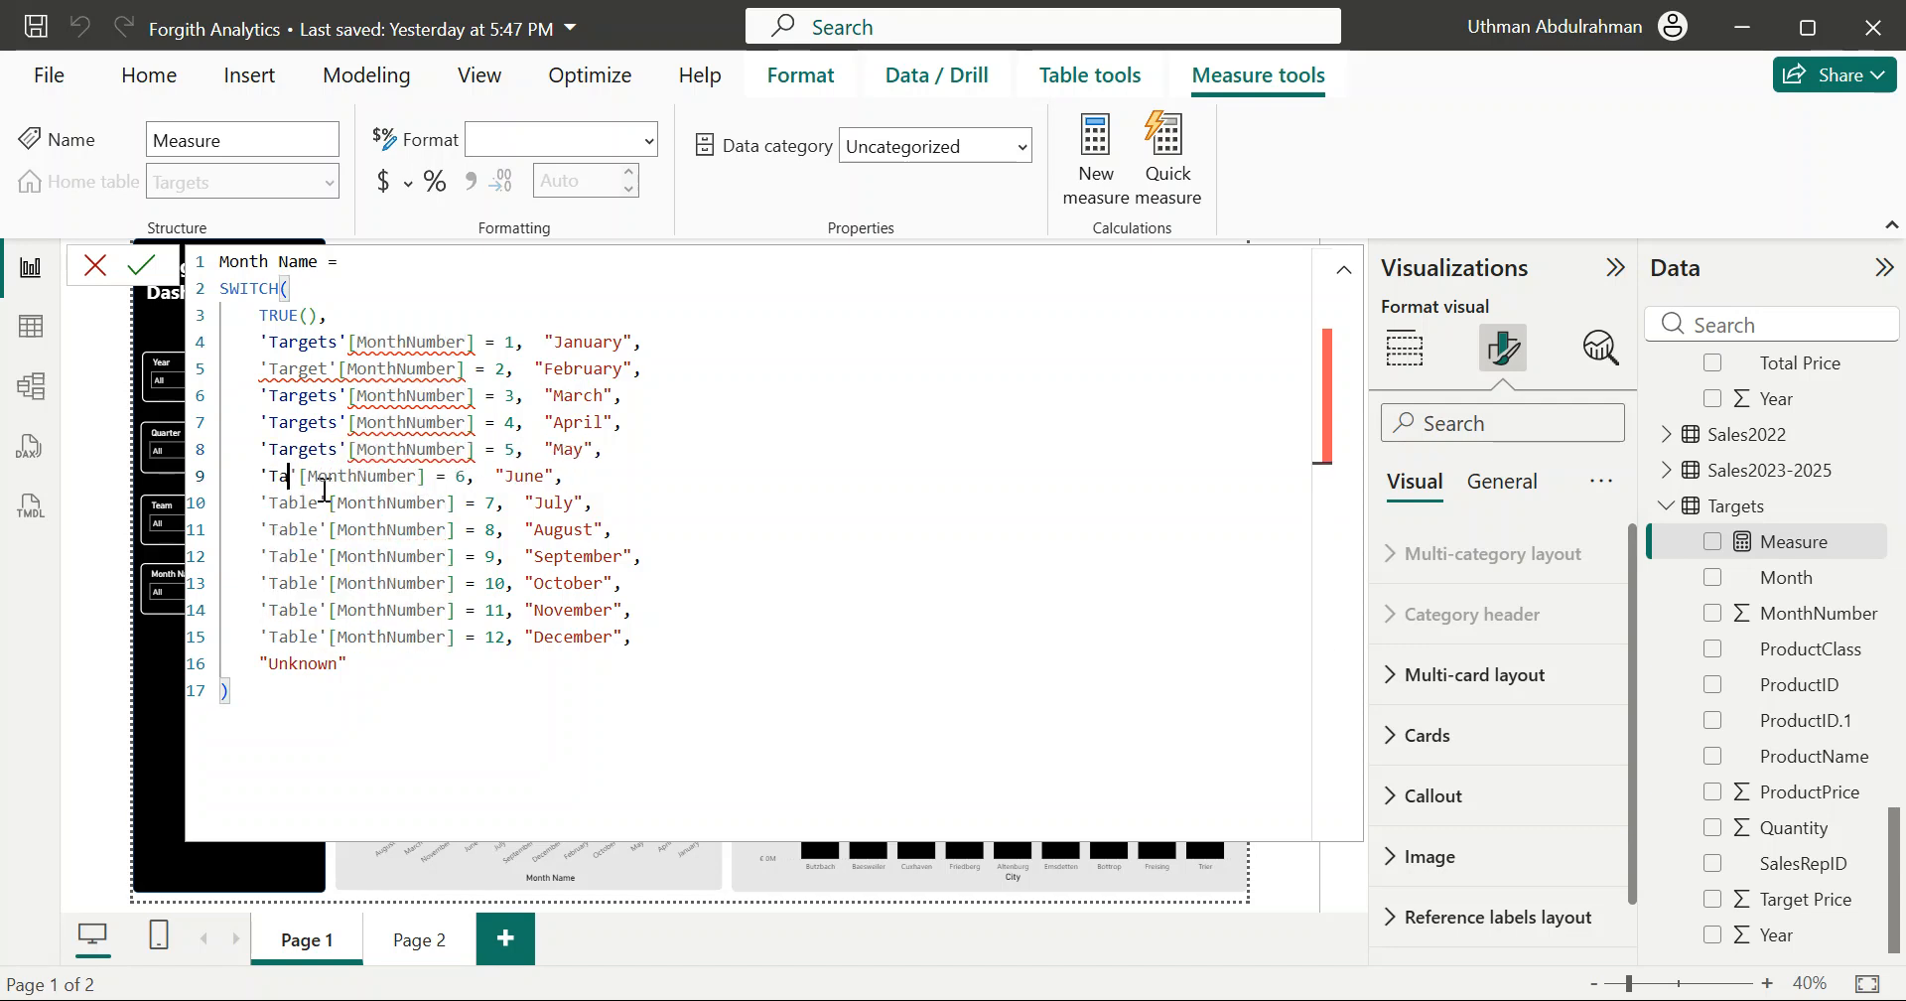
pyautogui.write('rgets')
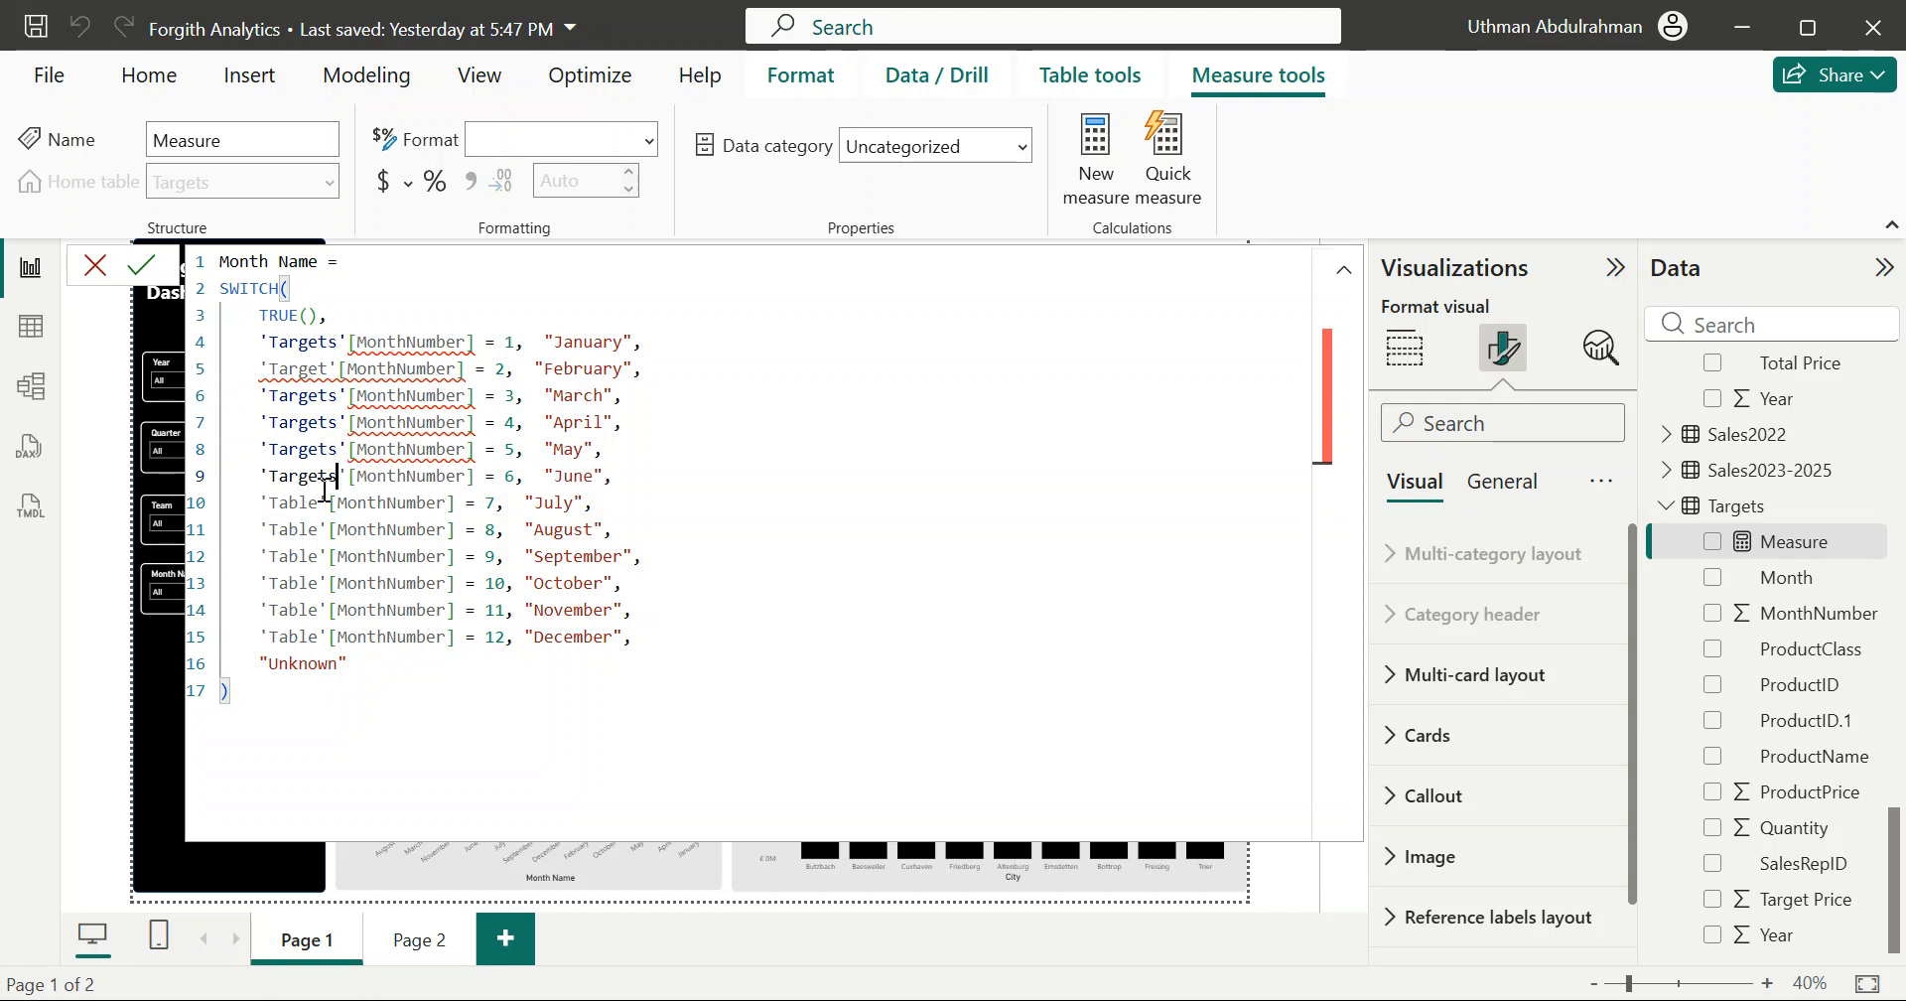
# Step: Replace the placeholder table name in the July and August conditions with Targets
pyautogui.press('Down')
pyautogui.press('Down')
pyautogui.click(325, 489)
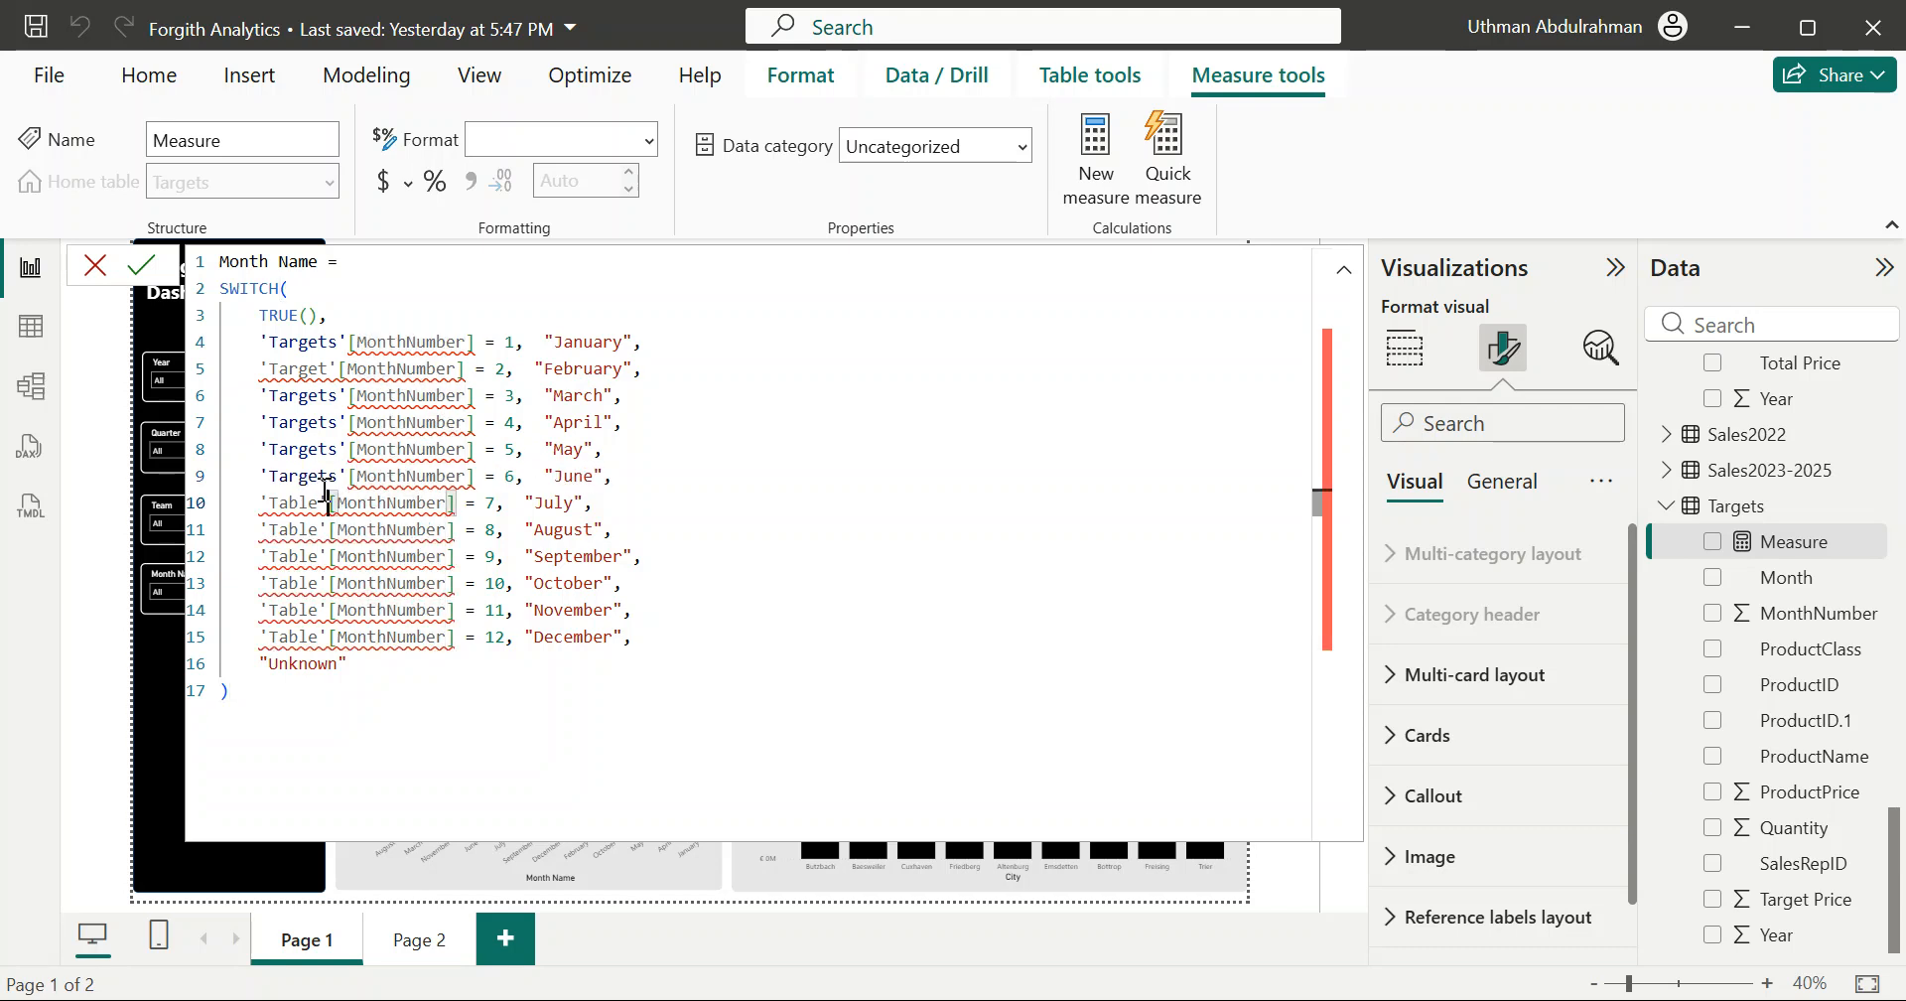
pyautogui.press('BackSpace')
pyautogui.press('BackSpace')
pyautogui.press('BackSpace')
pyautogui.write('r')
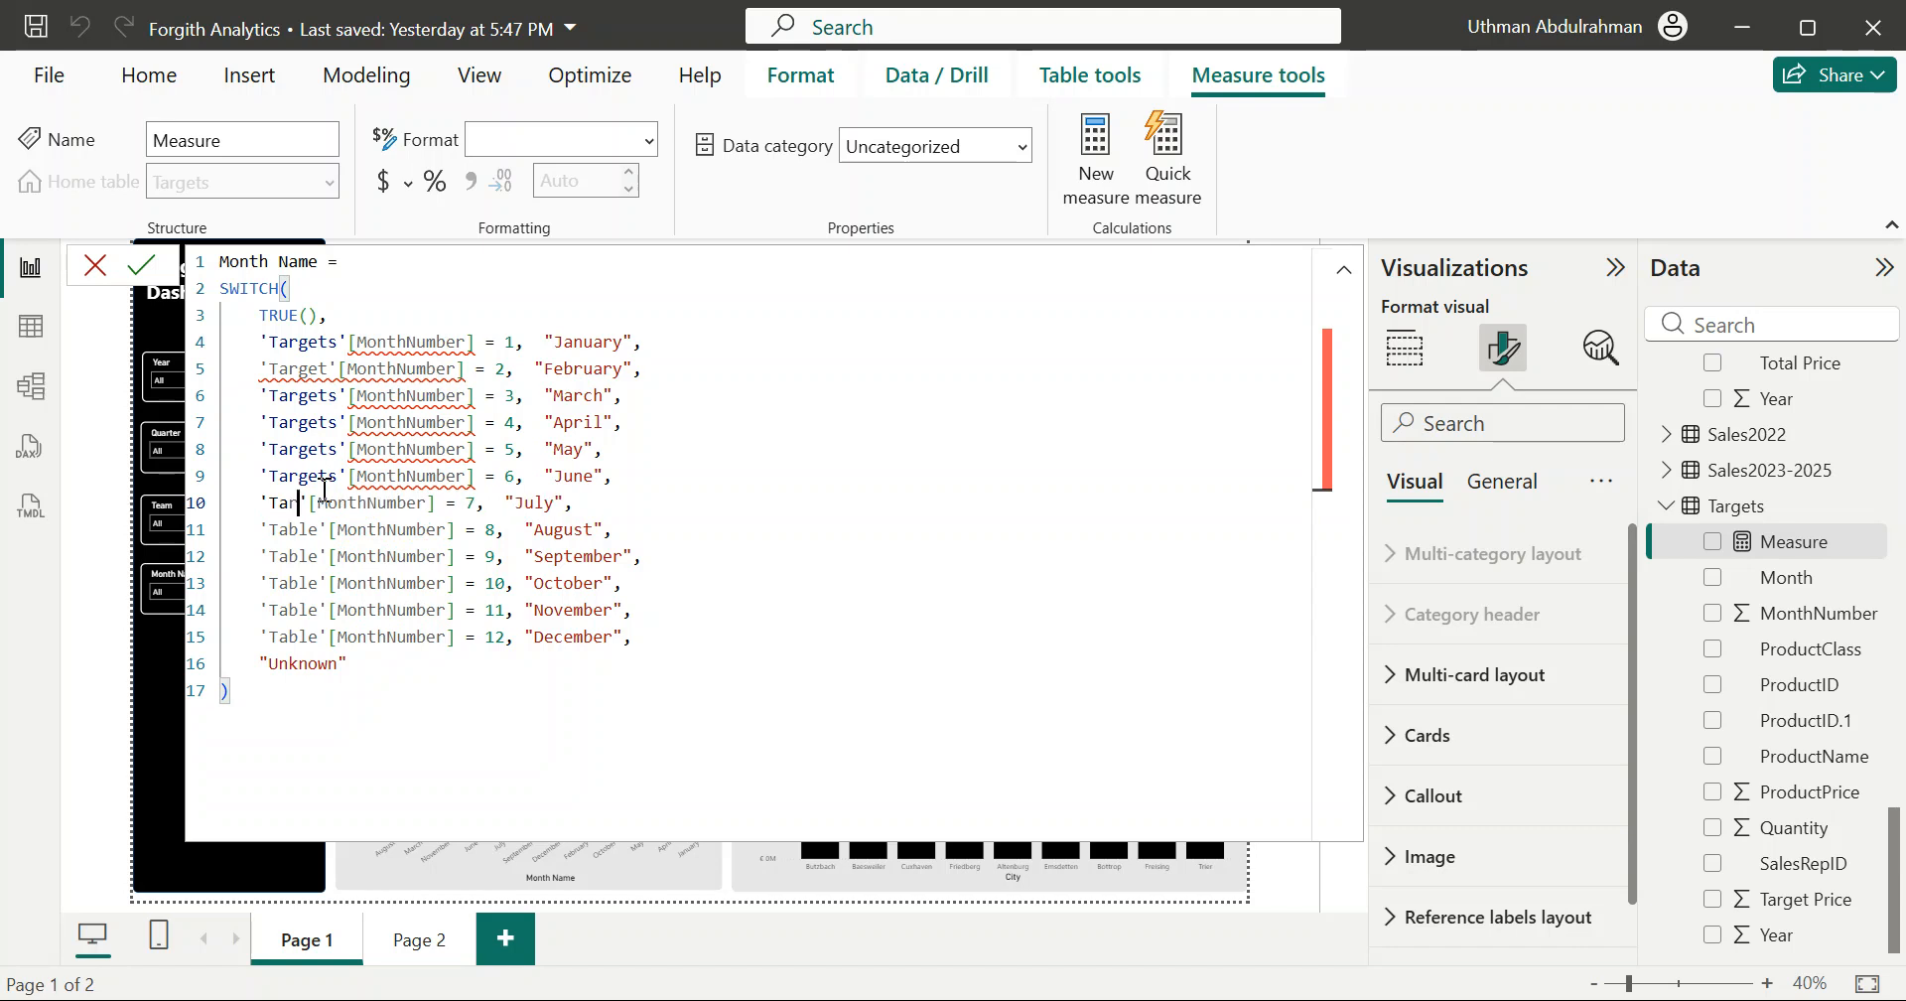
pyautogui.write('gets')
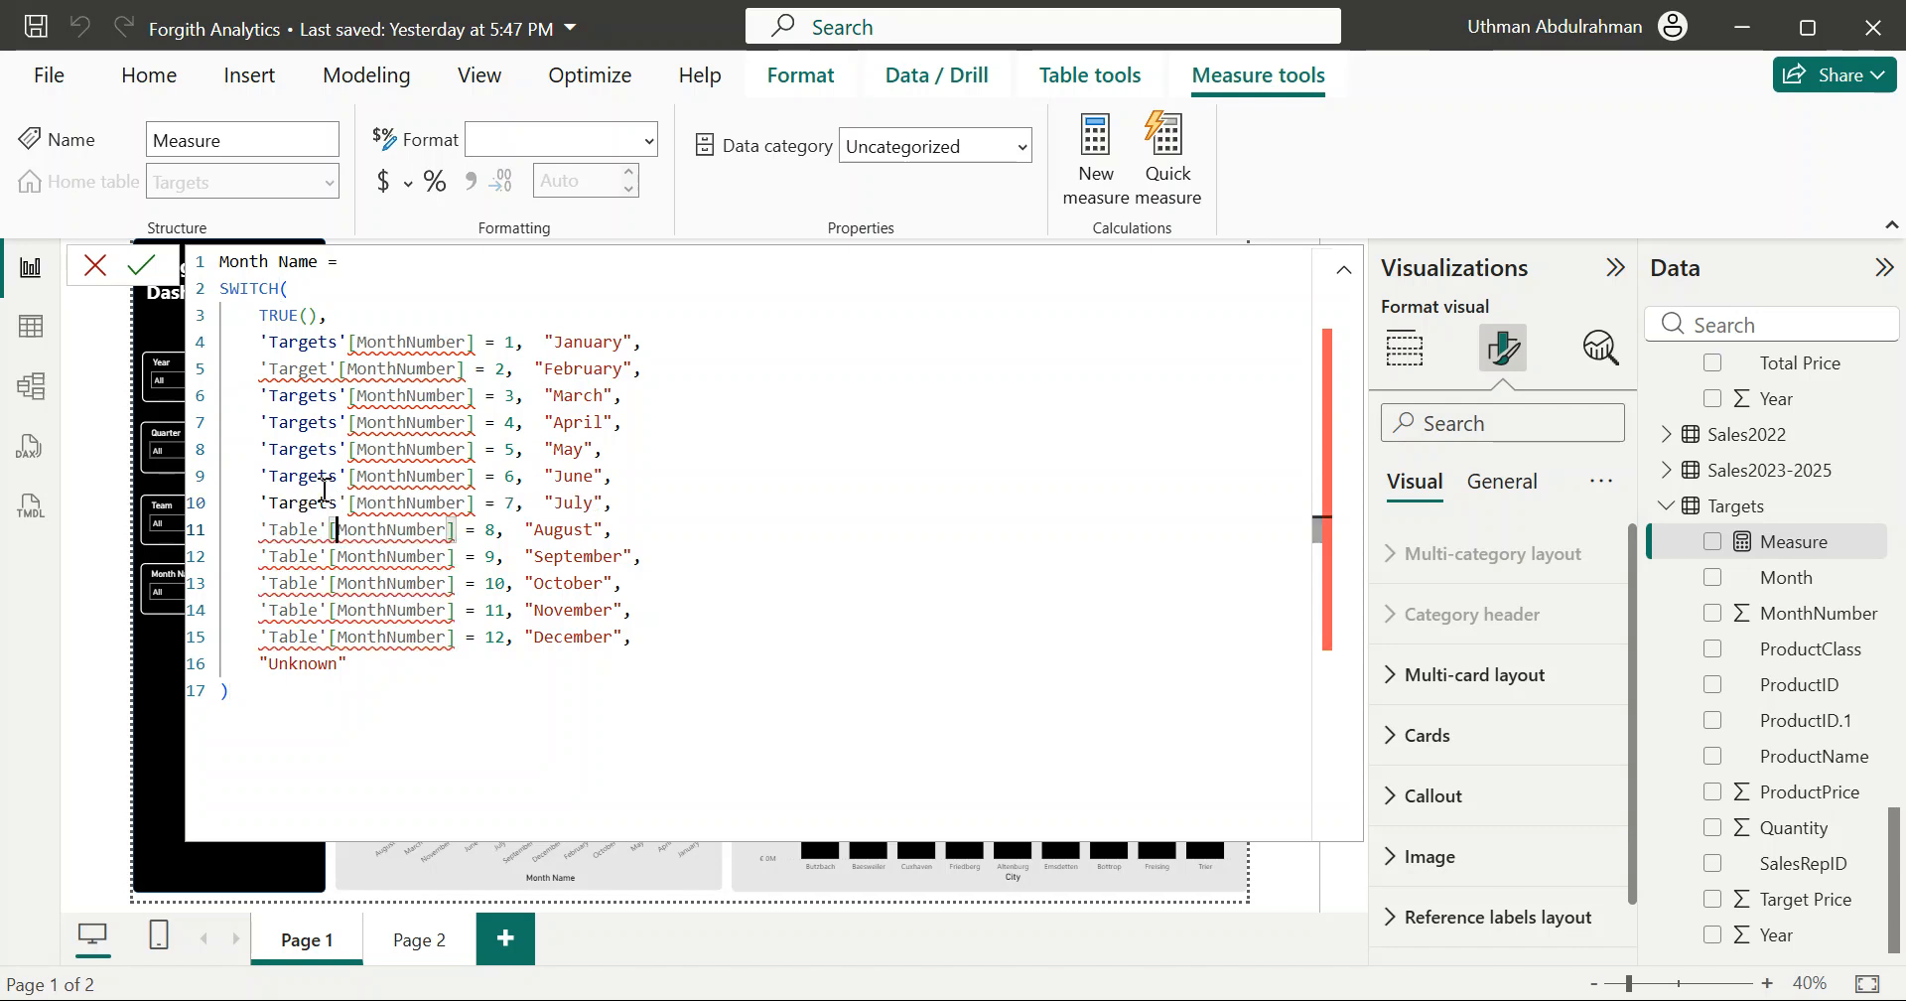
pyautogui.press('Left')
pyautogui.press('BackSpace')
pyautogui.press('BackSpace')
pyautogui.press('BackSpace')
pyautogui.press('BackSpace')
pyautogui.write('argets')
# Step: Replace the placeholder table name in the September and October conditions with Targets
pyautogui.press('Down')
pyautogui.press('Left')
pyautogui.press('BackSpace')
pyautogui.press('BackSpace')
pyautogui.press('BackSpace')
pyautogui.press('BackSpace')
pyautogui.write('argets')
pyautogui.press('Down')
pyautogui.press('Left')
pyautogui.press('Left')
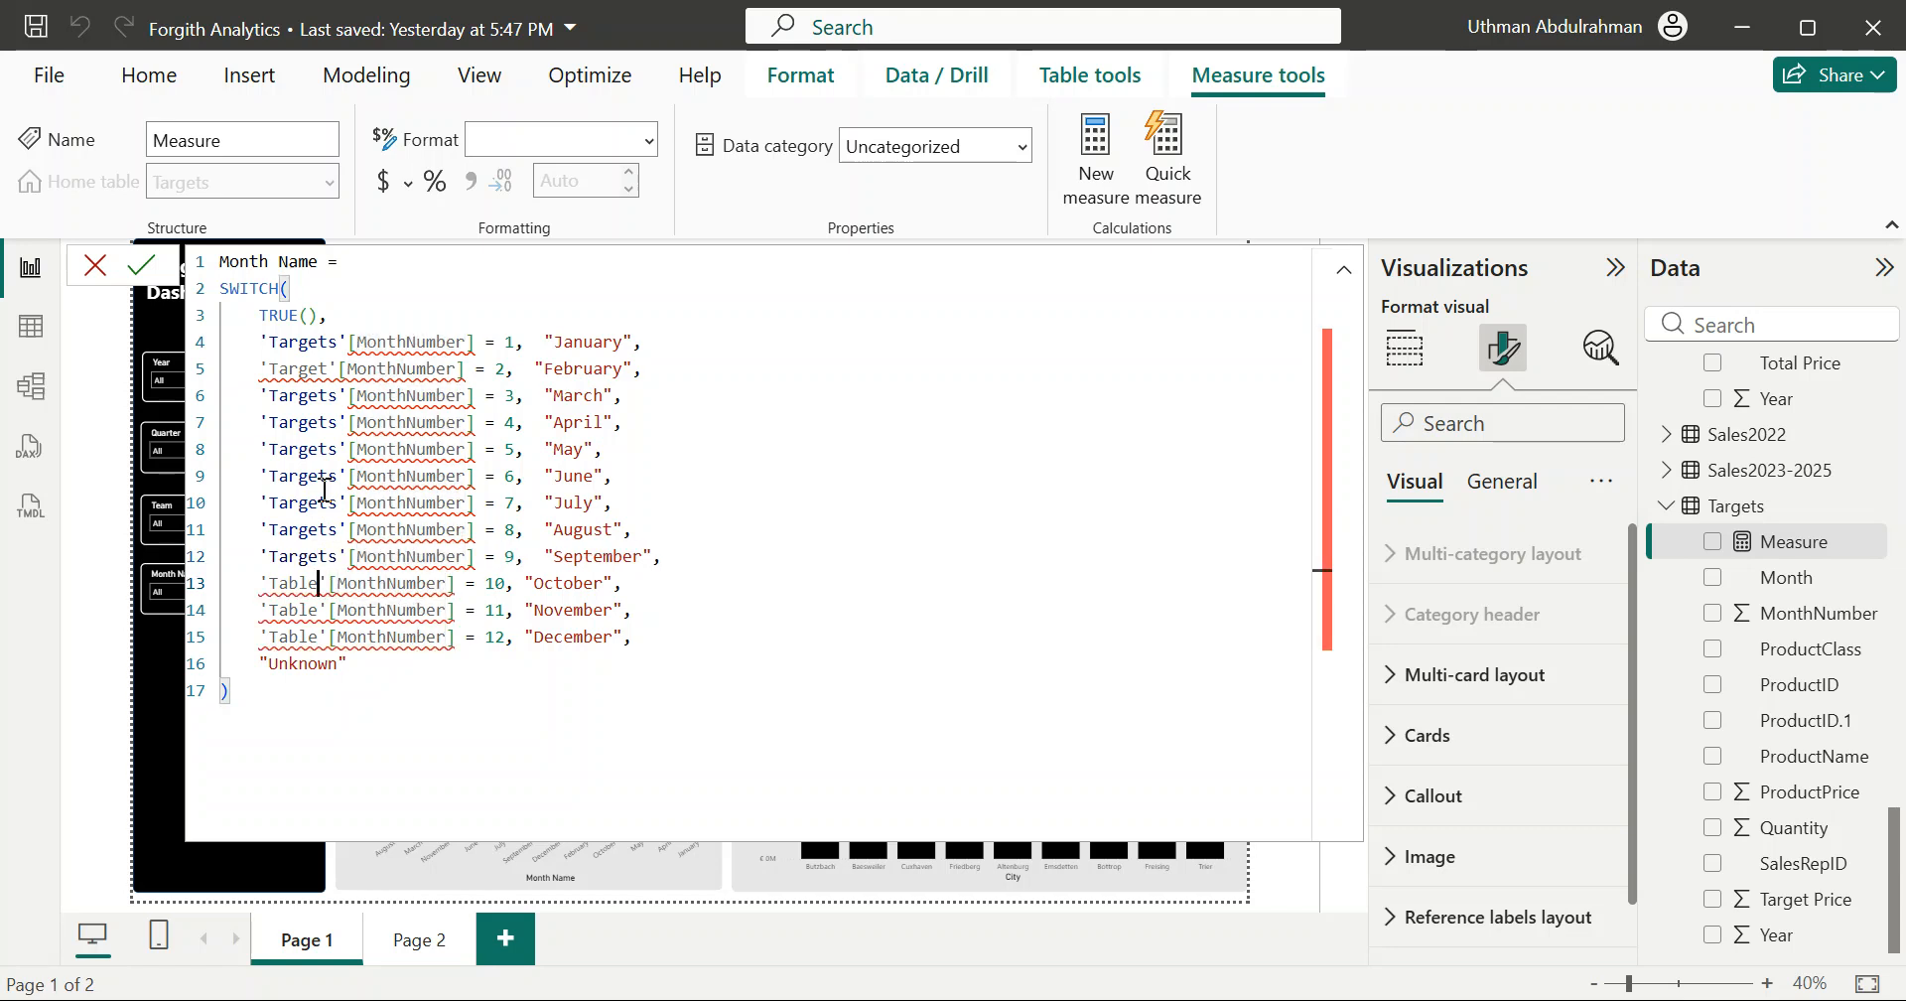
pyautogui.press('BackSpace')
pyautogui.press('BackSpace')
pyautogui.press('BackSpace')
pyautogui.press('BackSpace')
pyautogui.write('argets')
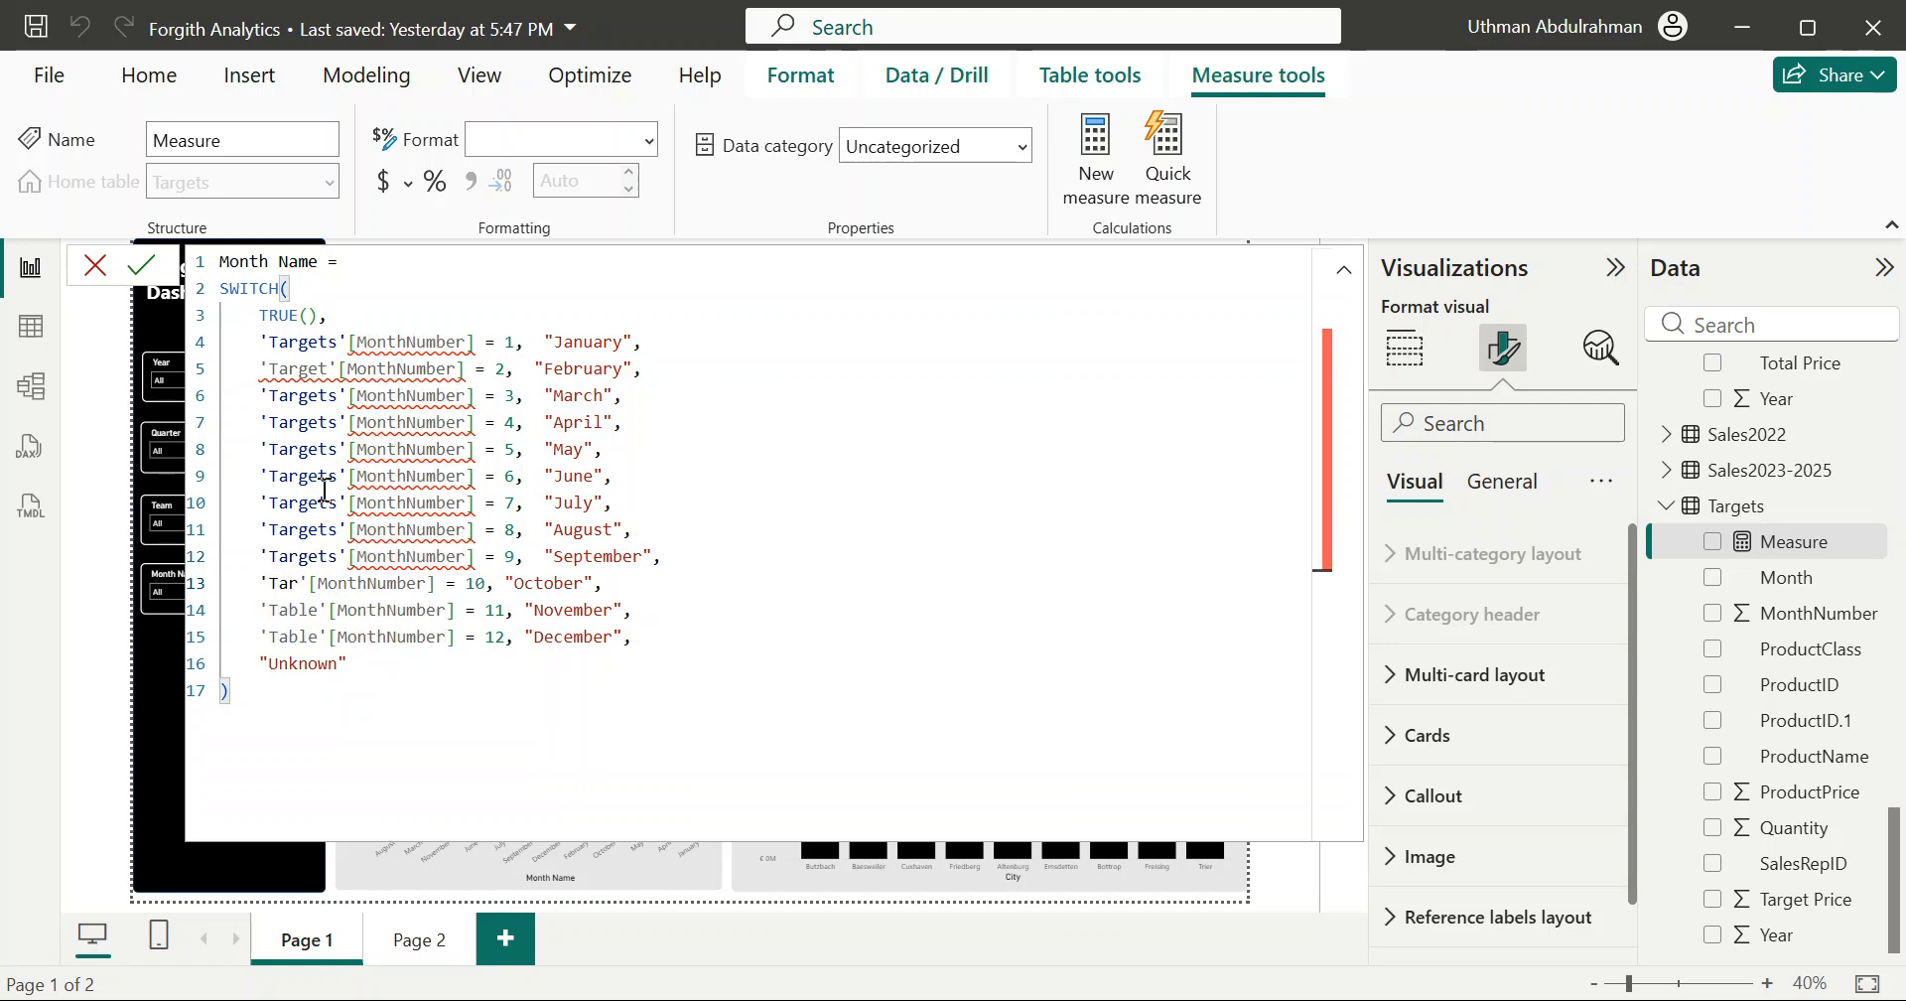
# Step: Replace the placeholder table name in the November and December conditions with Targets, keeping the [MonthNumber] references intact
pyautogui.press('Down')
pyautogui.press('BackSpace')
pyautogui.press('BackSpace')
pyautogui.press('BackSpace')
pyautogui.press('BackSpace')
pyautogui.press('BackSpace')
pyautogui.write('rgets')
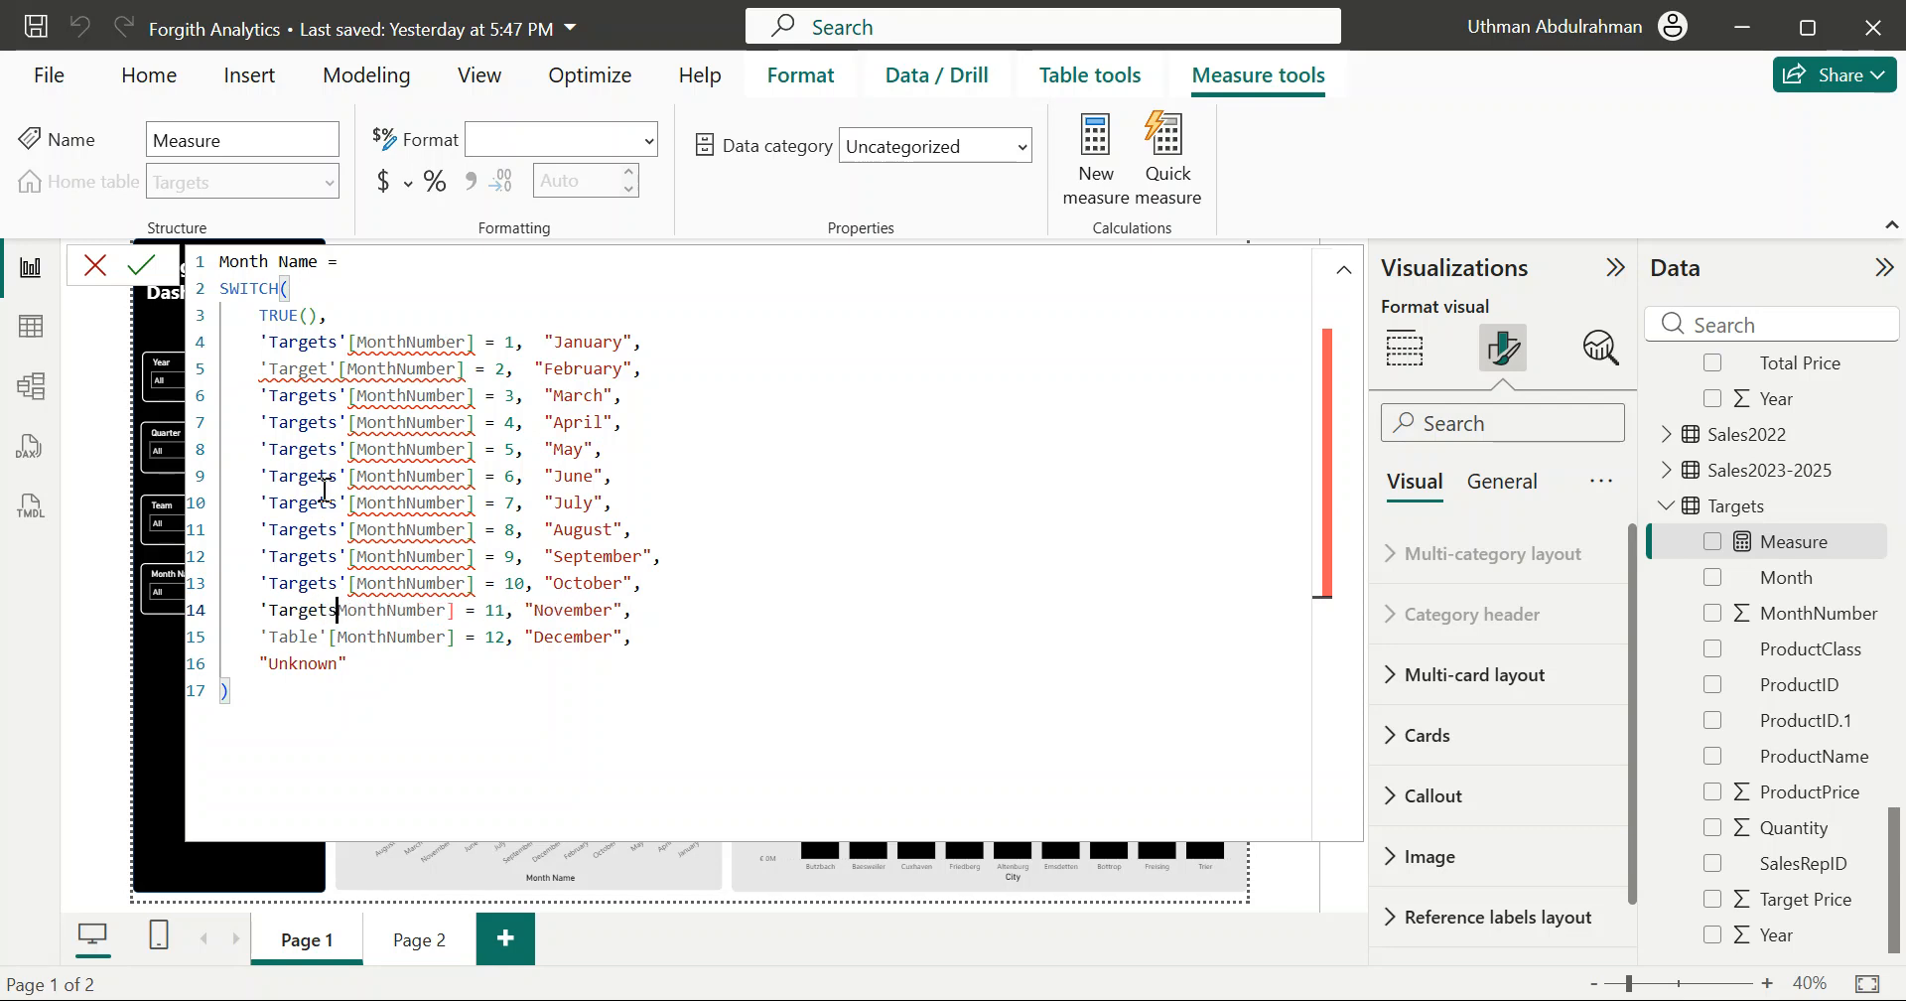
pyautogui.write("'[")
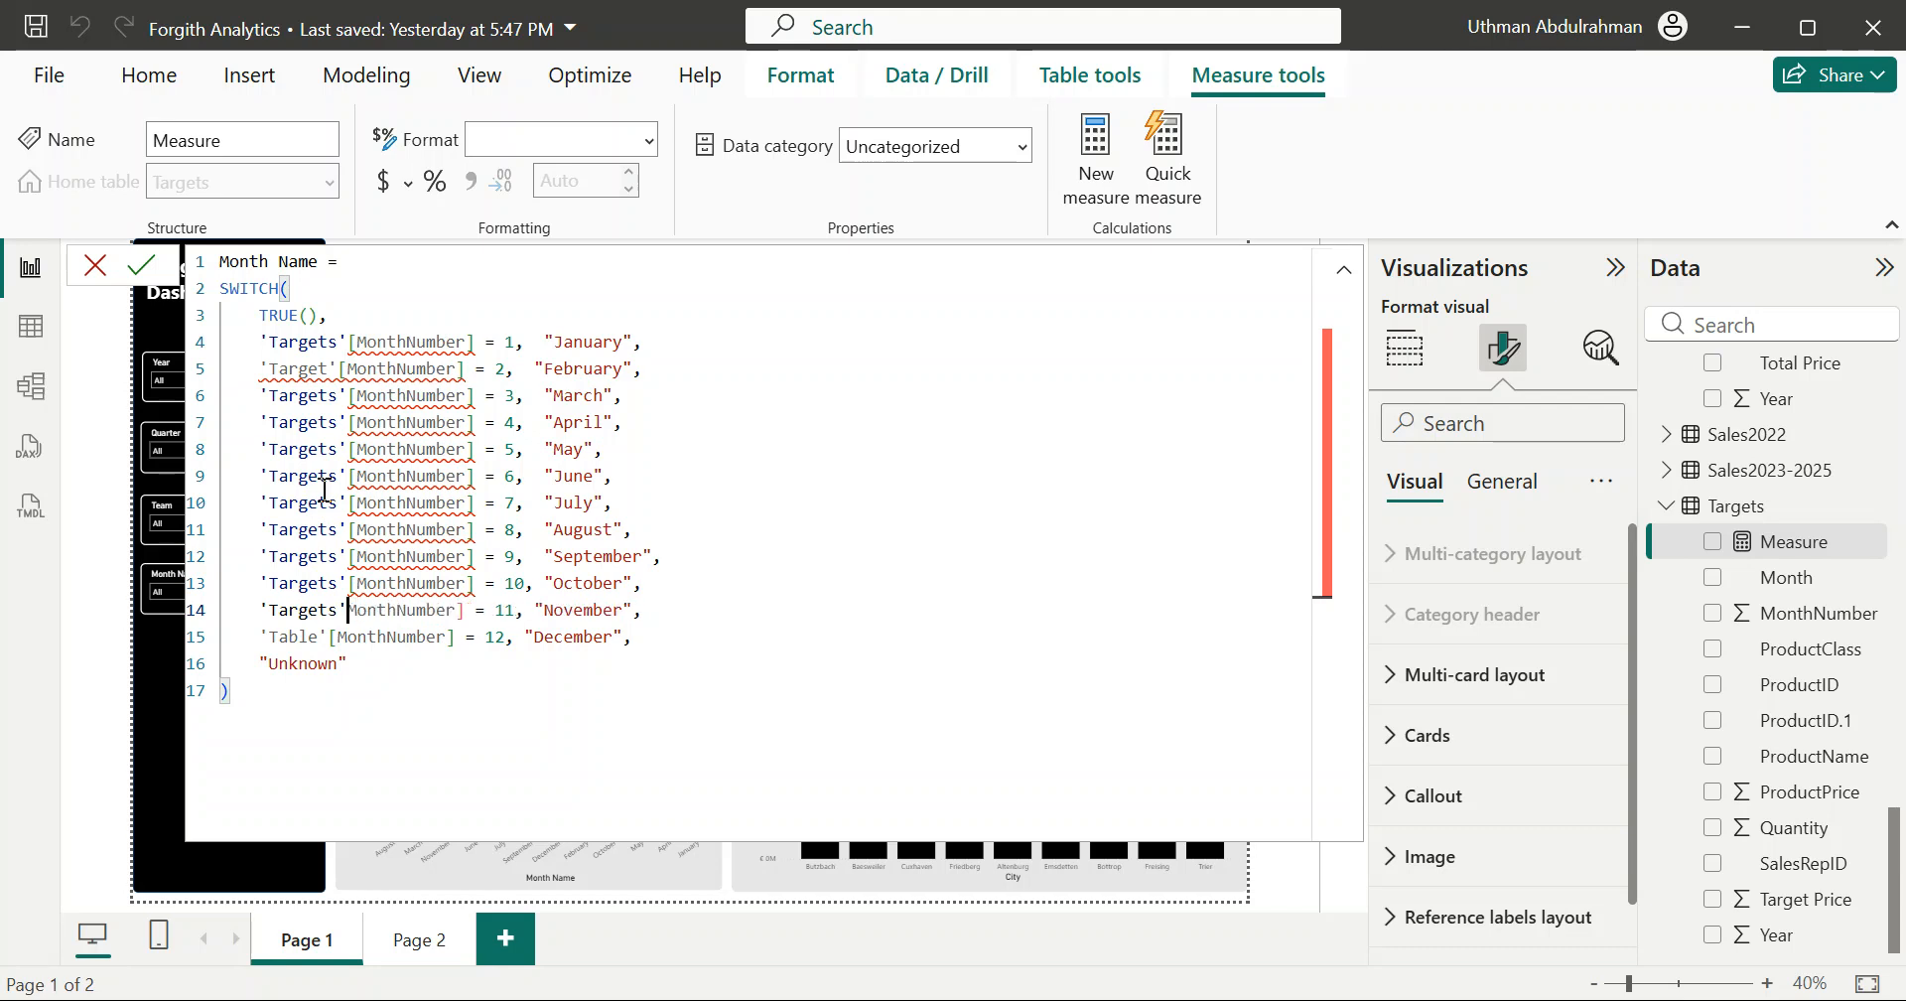
pyautogui.press('Down')
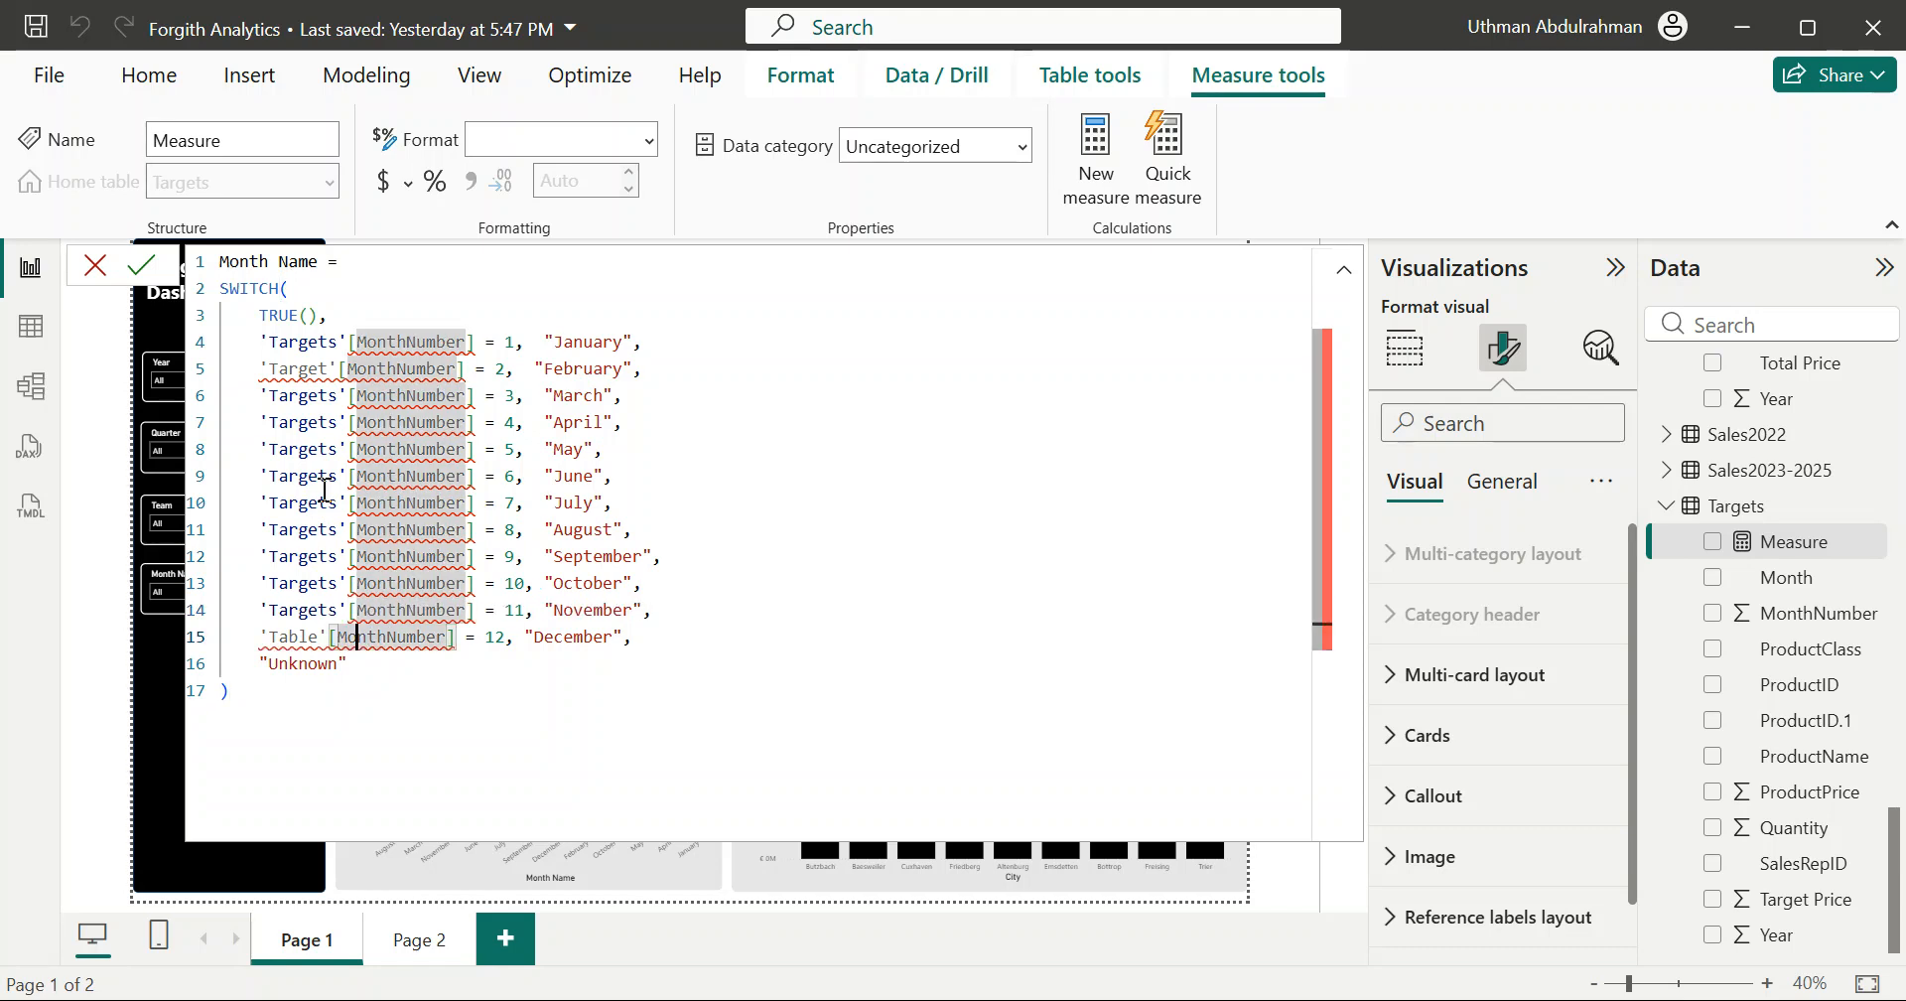
pyautogui.press('Left')
pyautogui.press('Left')
pyautogui.press('BackSpace')
pyautogui.press('BackSpace')
pyautogui.press('BackSpace')
pyautogui.write('rgets')
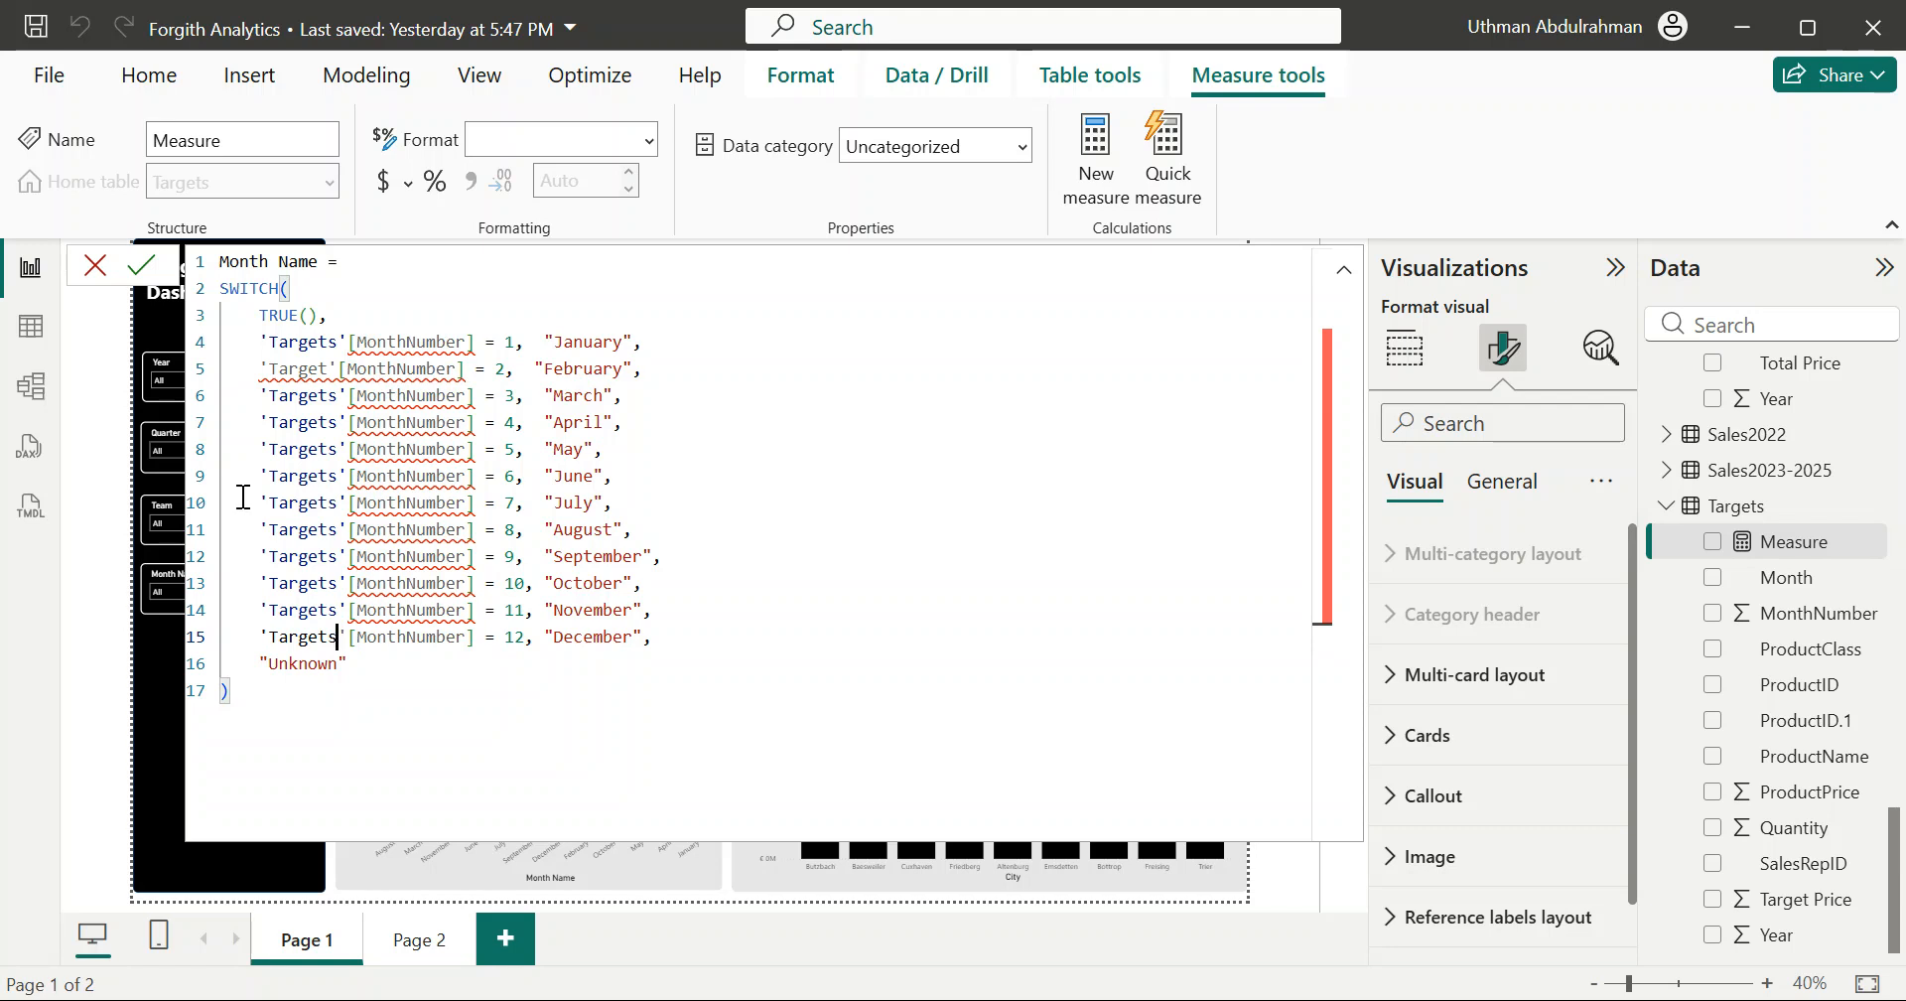
# Step: Add a space between SWITCH and its opening parenthesis, and re-enter the closing parenthesis at the end of the formula
pyautogui.click(440, 693)
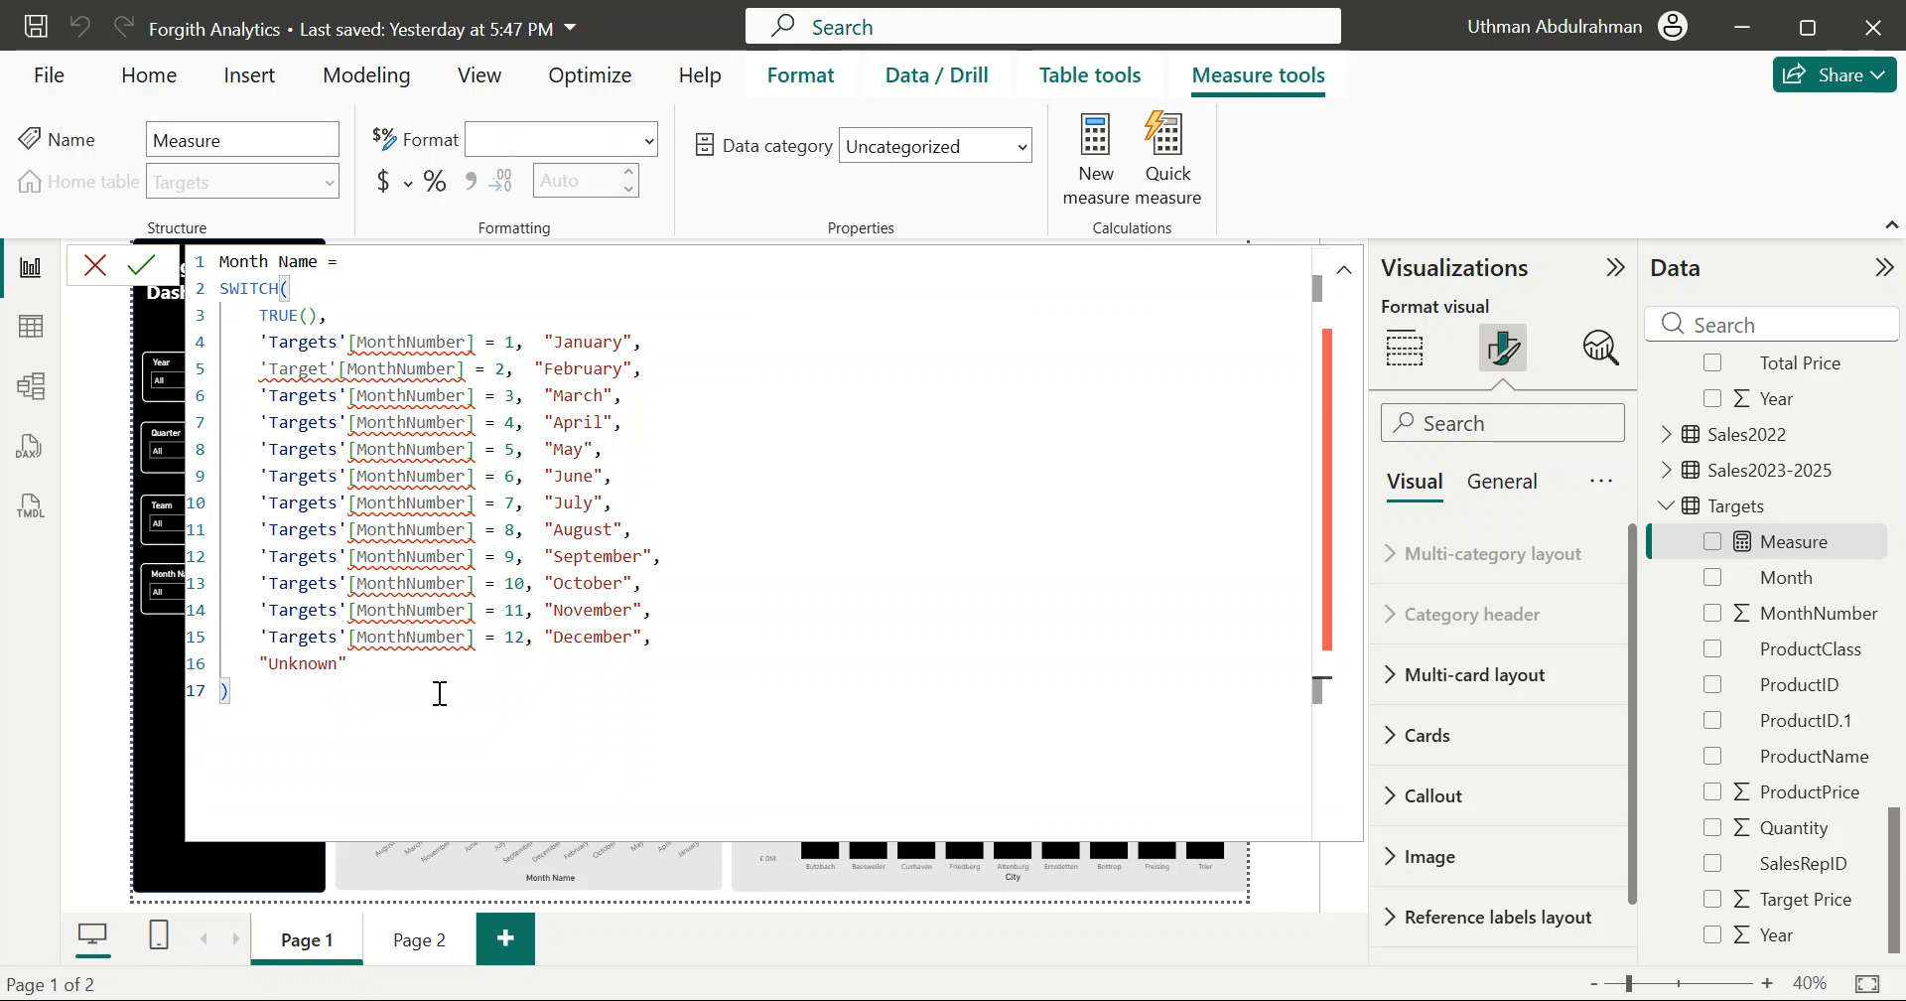
pyautogui.doubleClick(279, 288)
pyautogui.click(285, 287)
pyautogui.press('BackSpace')
pyautogui.press('BackSpace')
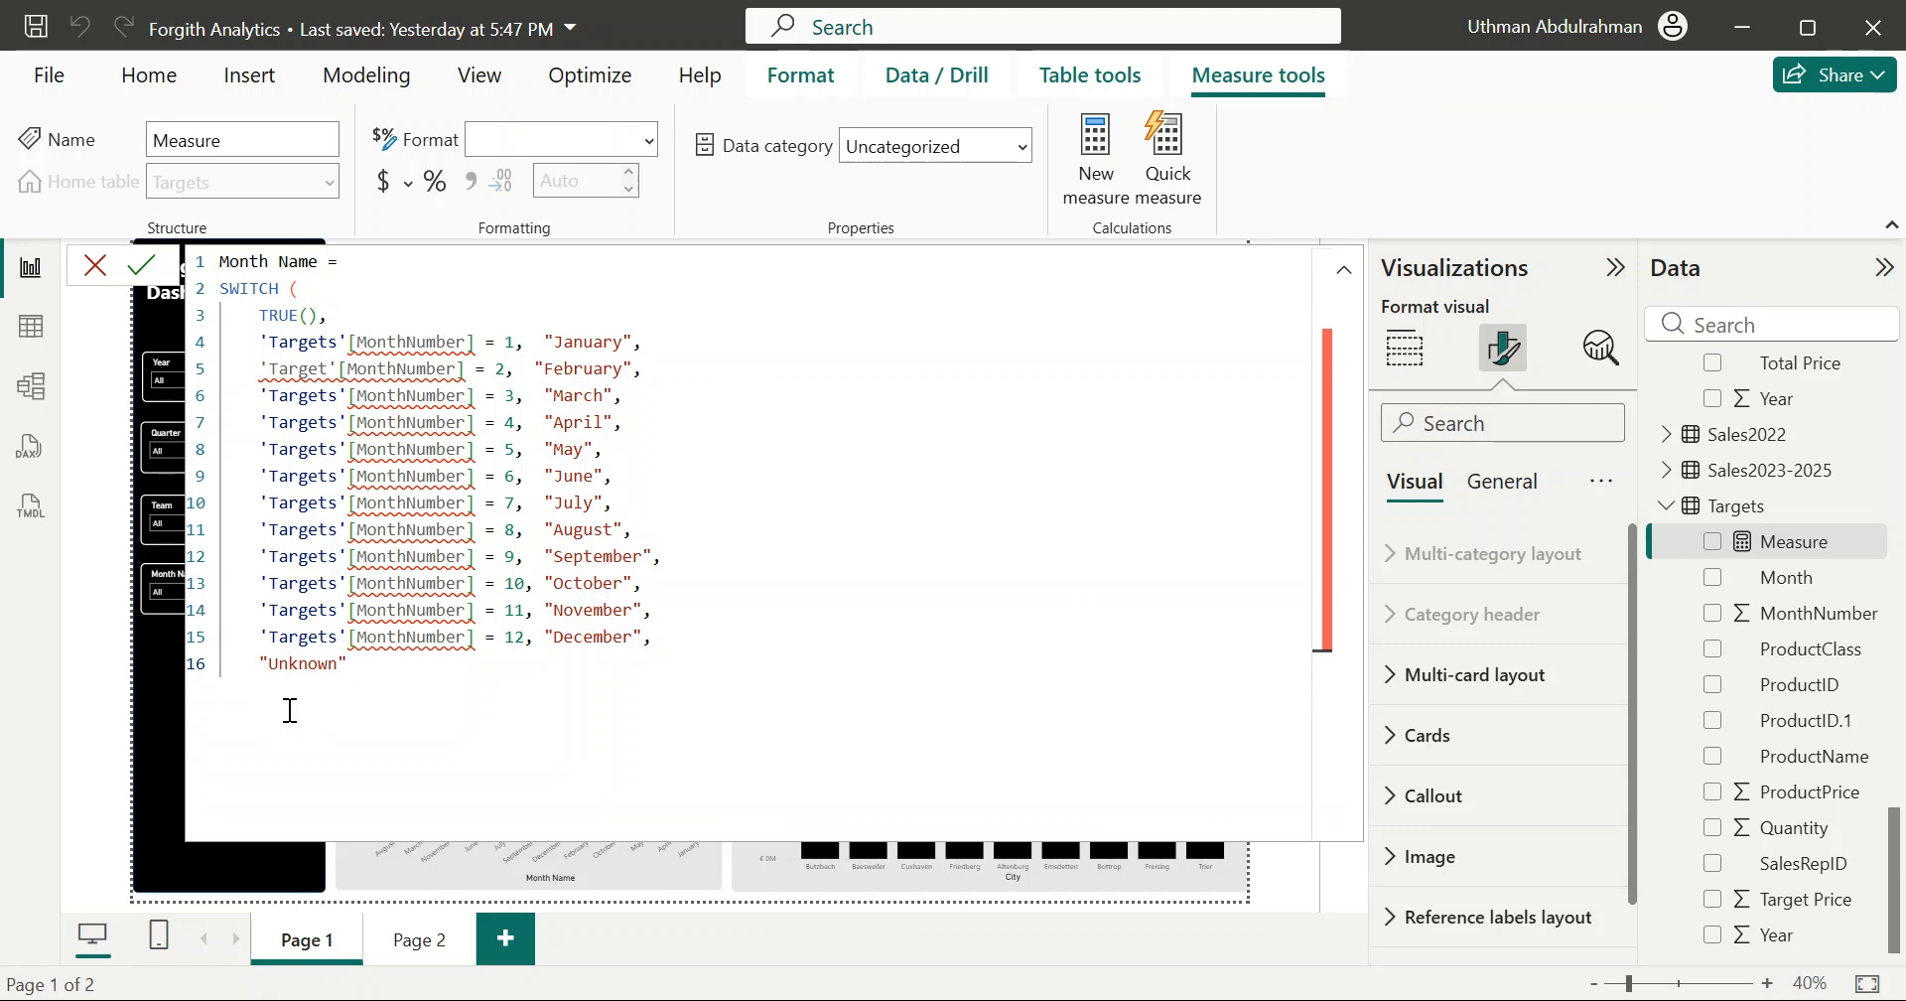
pyautogui.write(')')
pyautogui.click(287, 288)
pyautogui.hotkey('ctrl', 'z')
pyautogui.hotkey('ctrl', 'z')
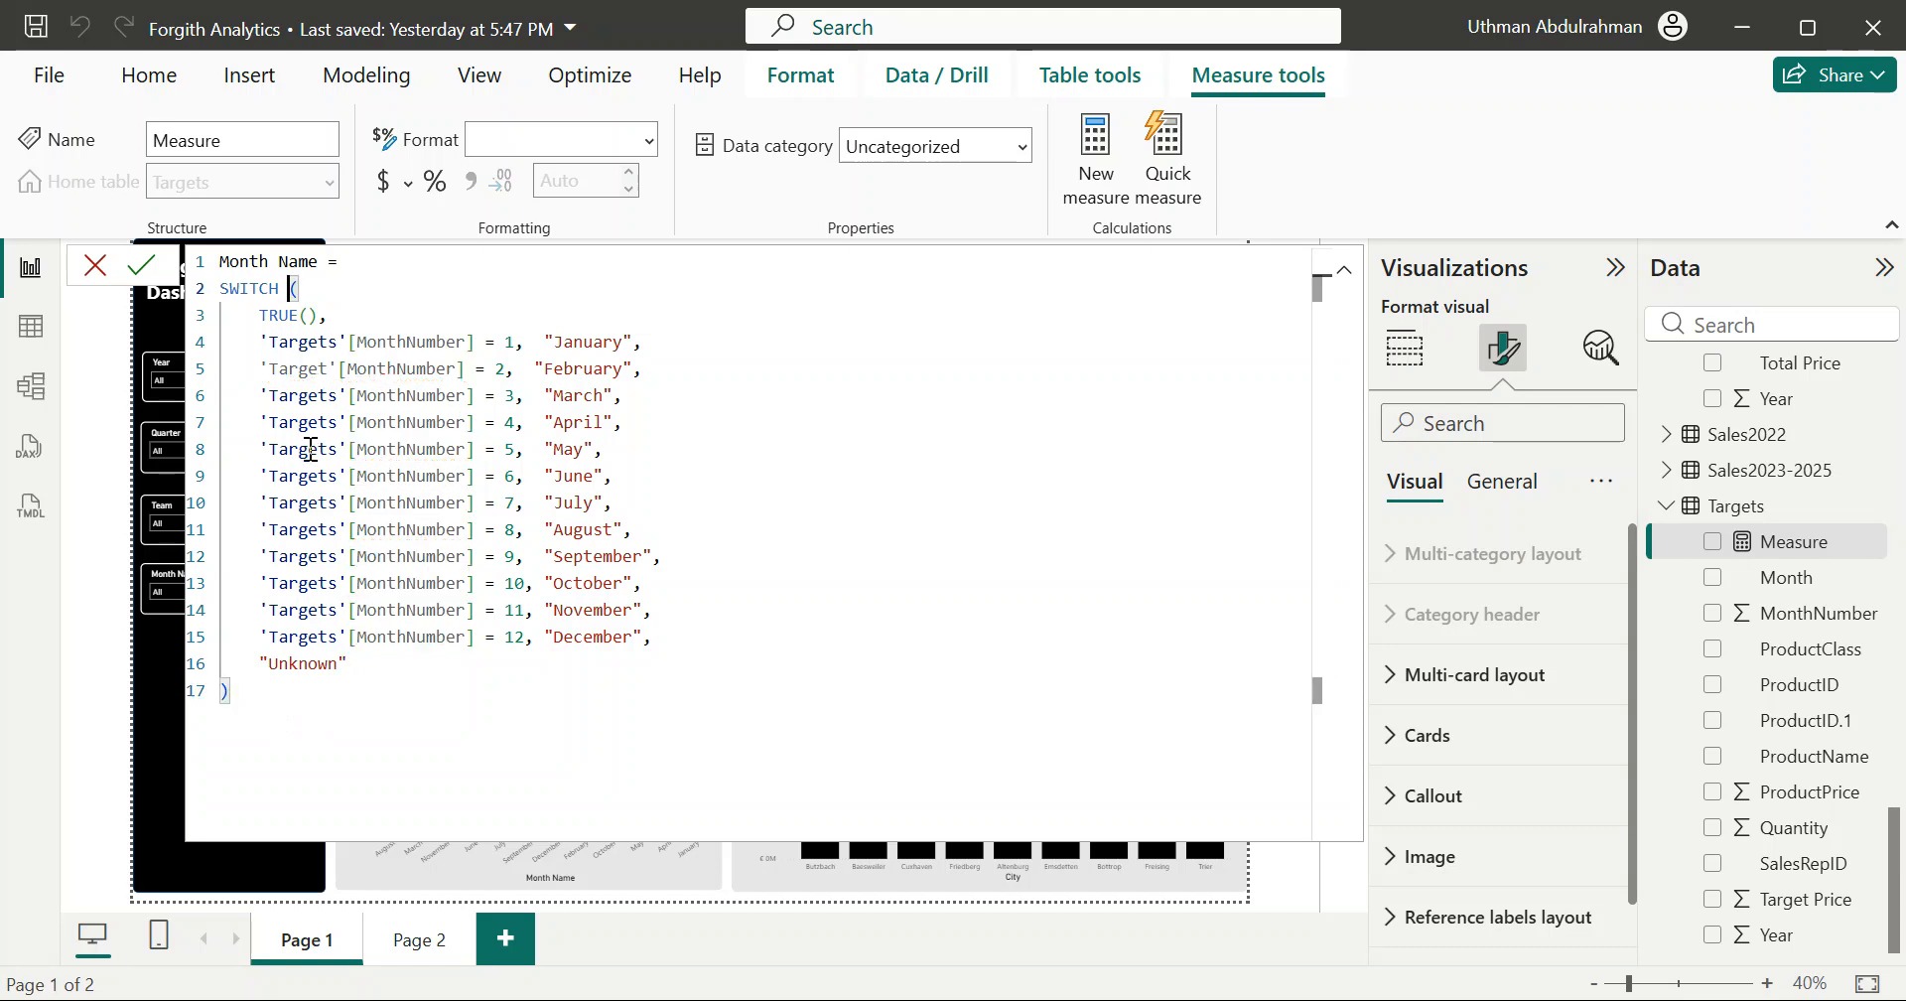
pyautogui.click(296, 698)
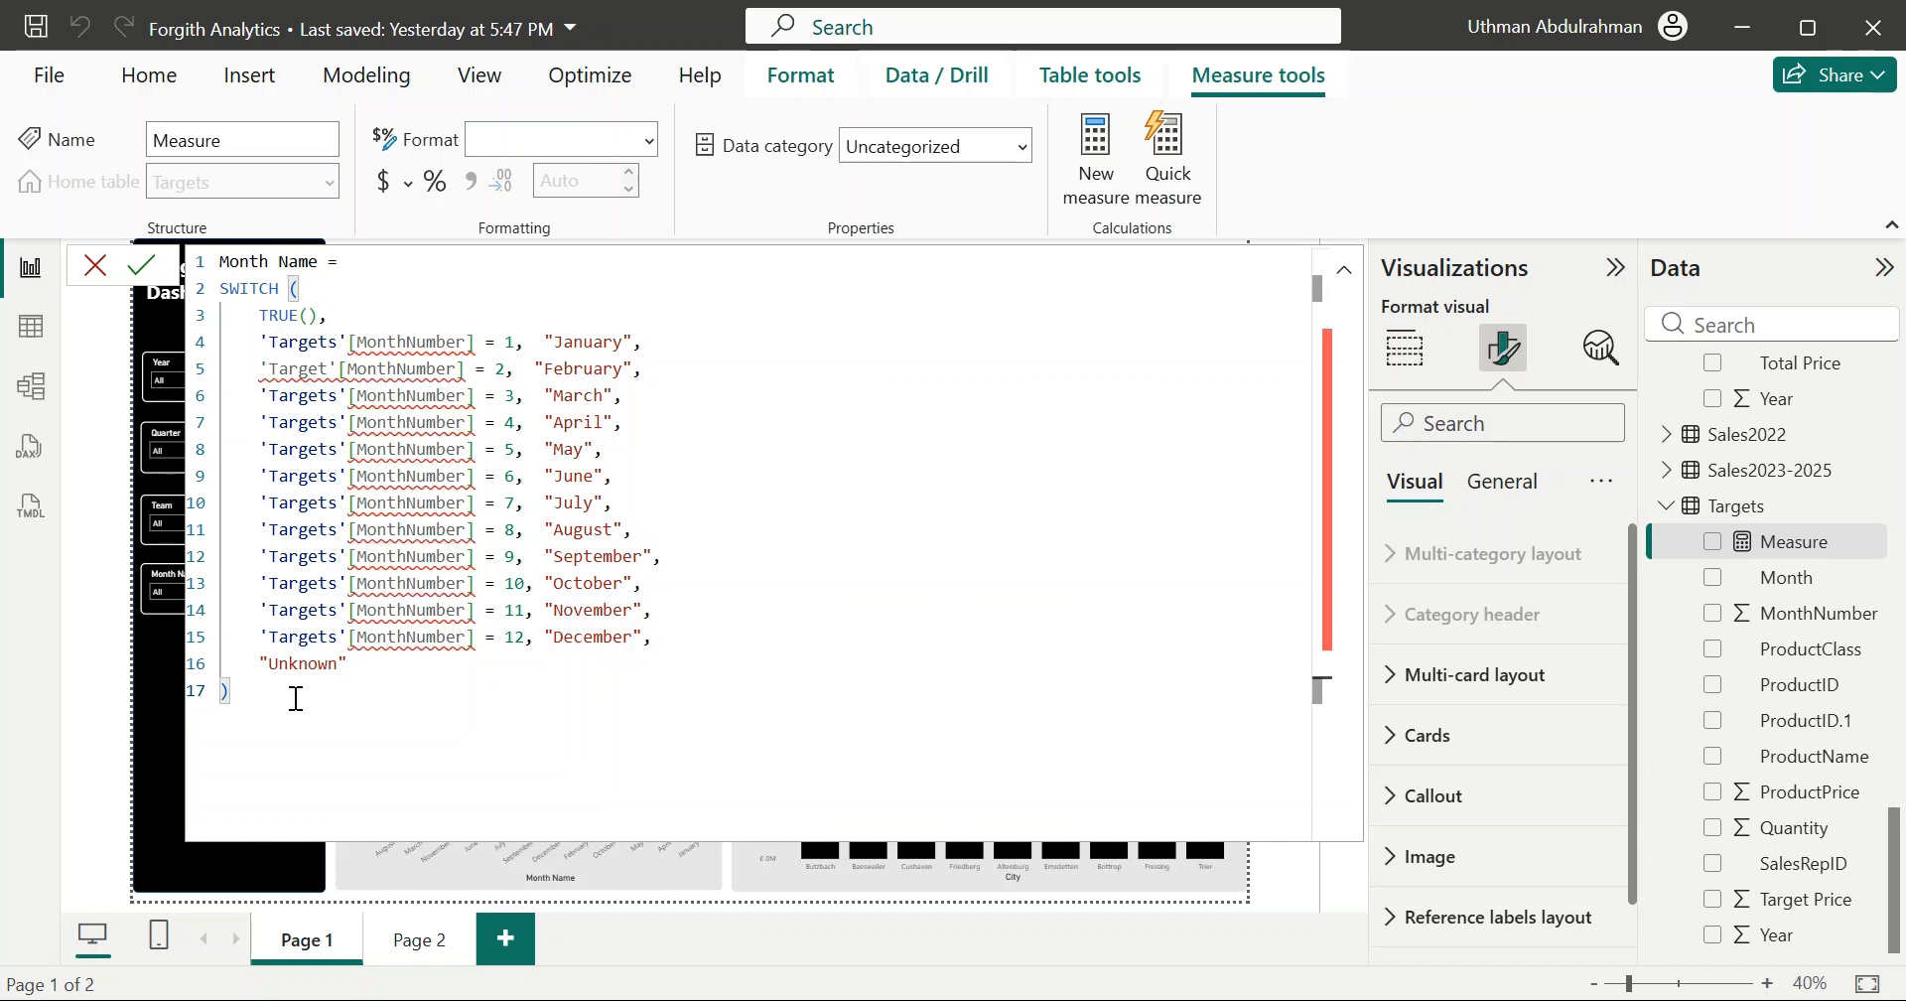
# Step: Commit the Month Name SWITCH formula as a measure in the Targets table and close the formula editor
pyautogui.click(289, 288)
pyautogui.click(342, 725)
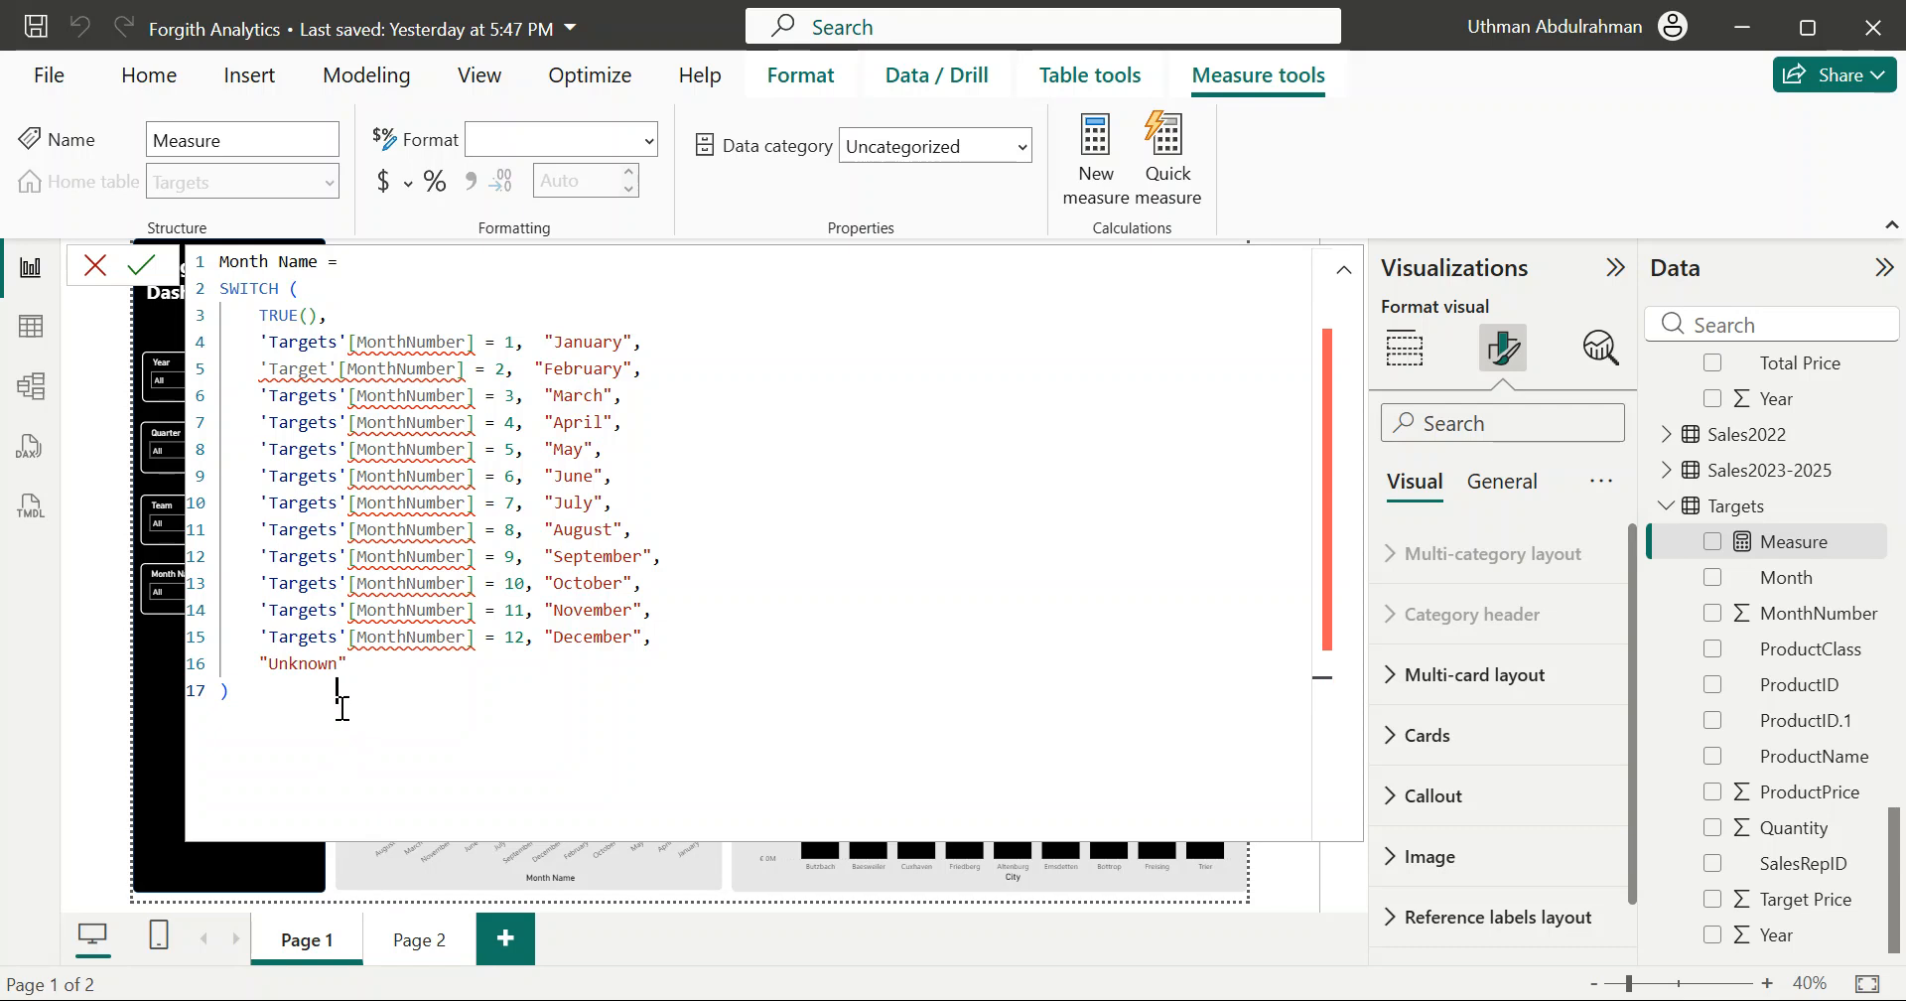
pyautogui.click(141, 266)
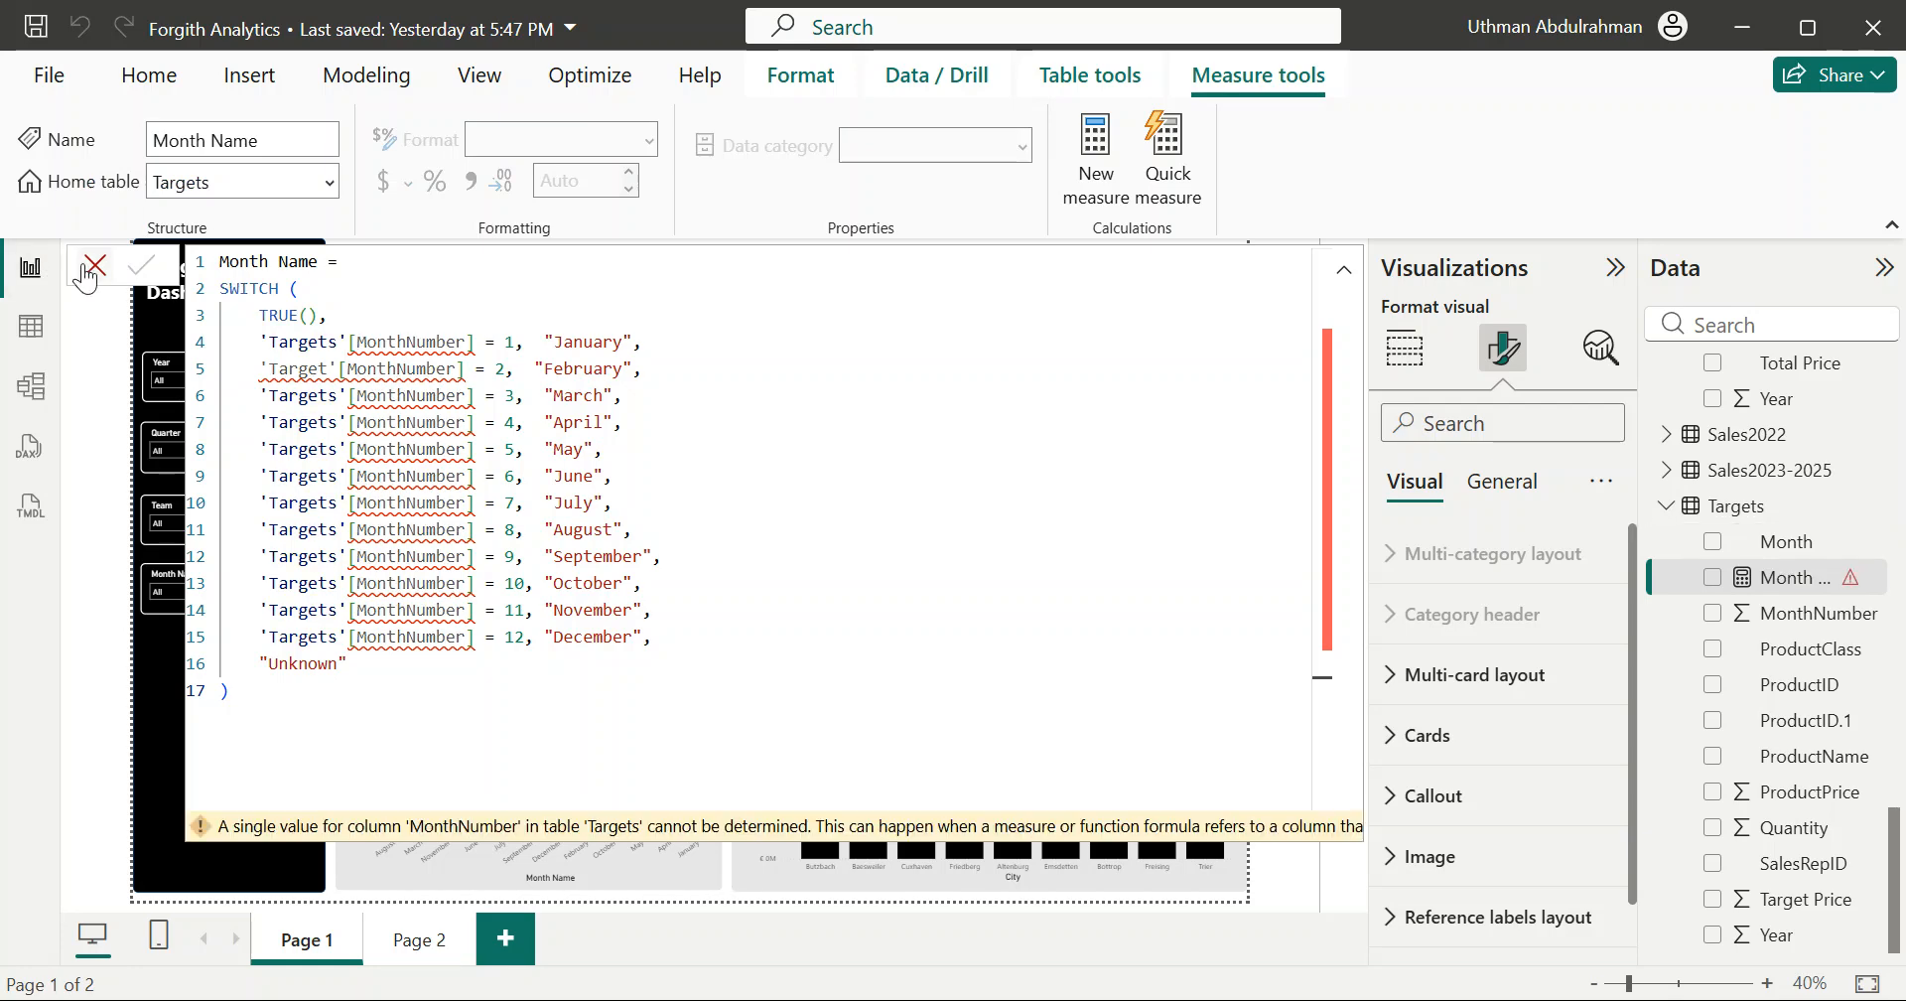
pyautogui.click(89, 265)
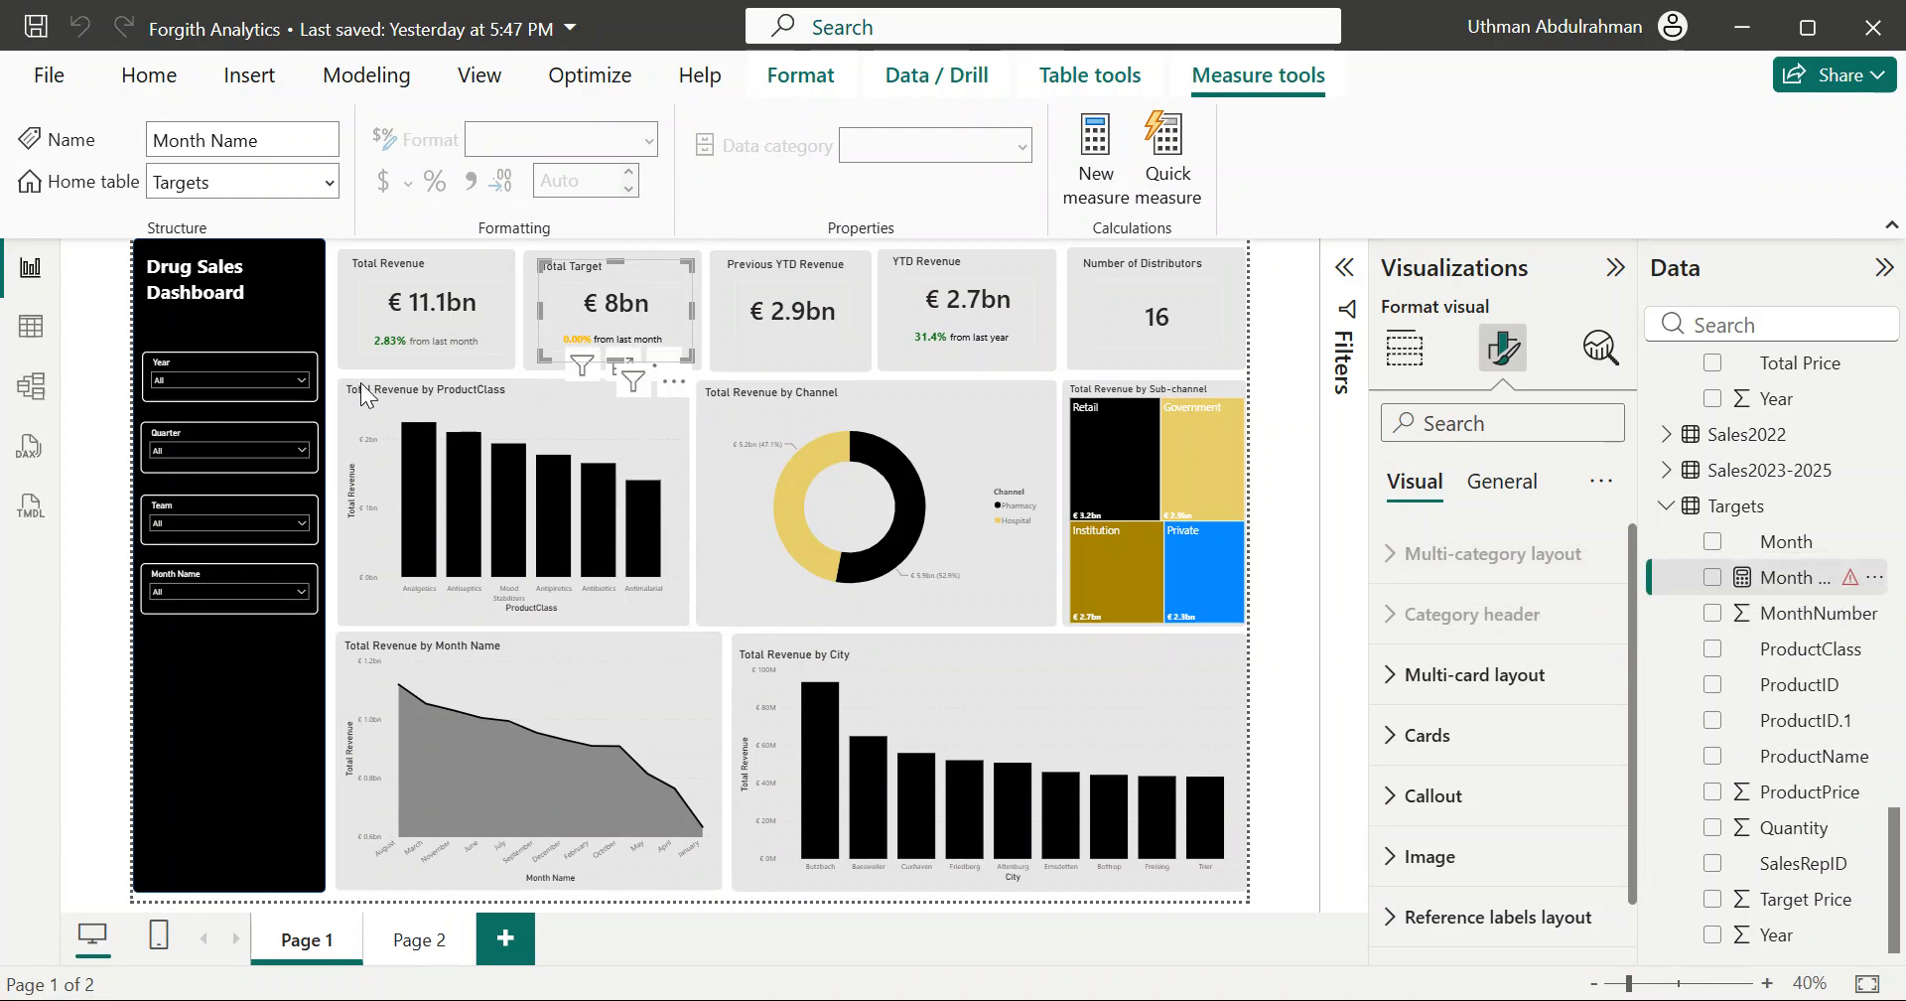
# Step: Inspect the Targets table's data columns, including Month and MonthNumber, and its field list in table view
pyautogui.click(40, 335)
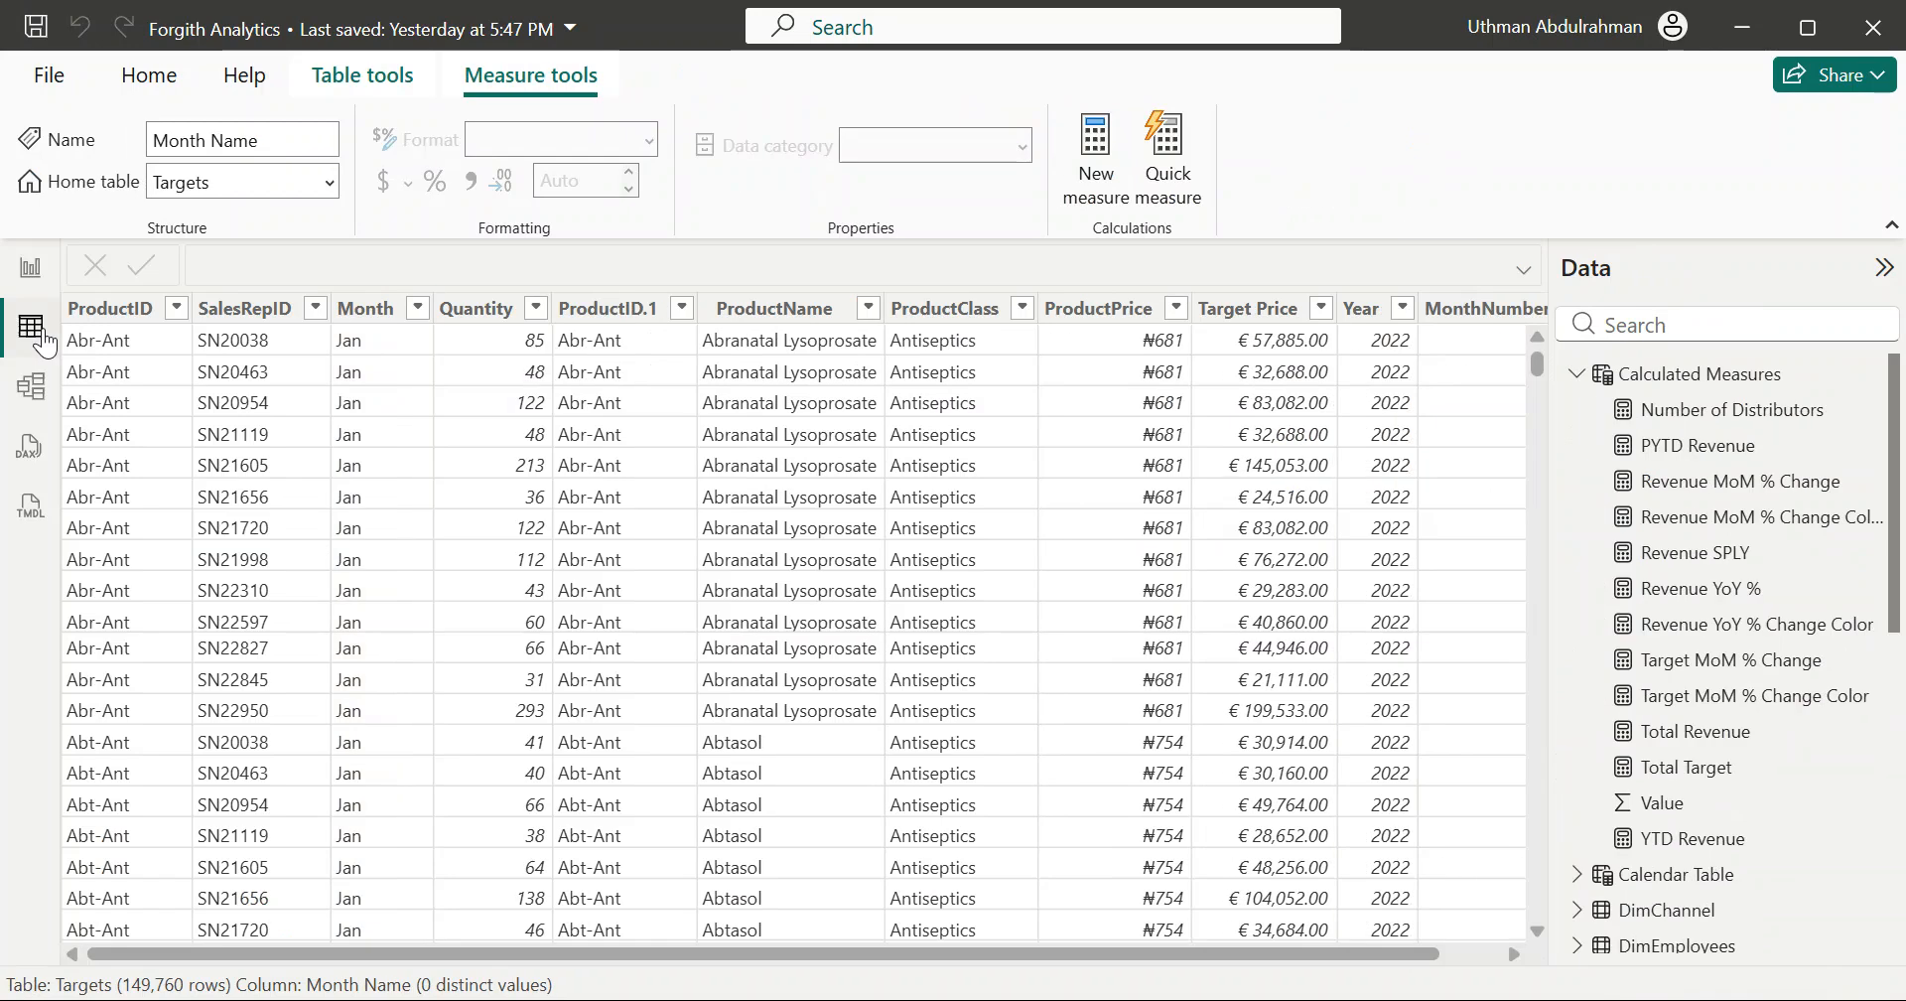
pyautogui.hscroll(2, 623, 496)
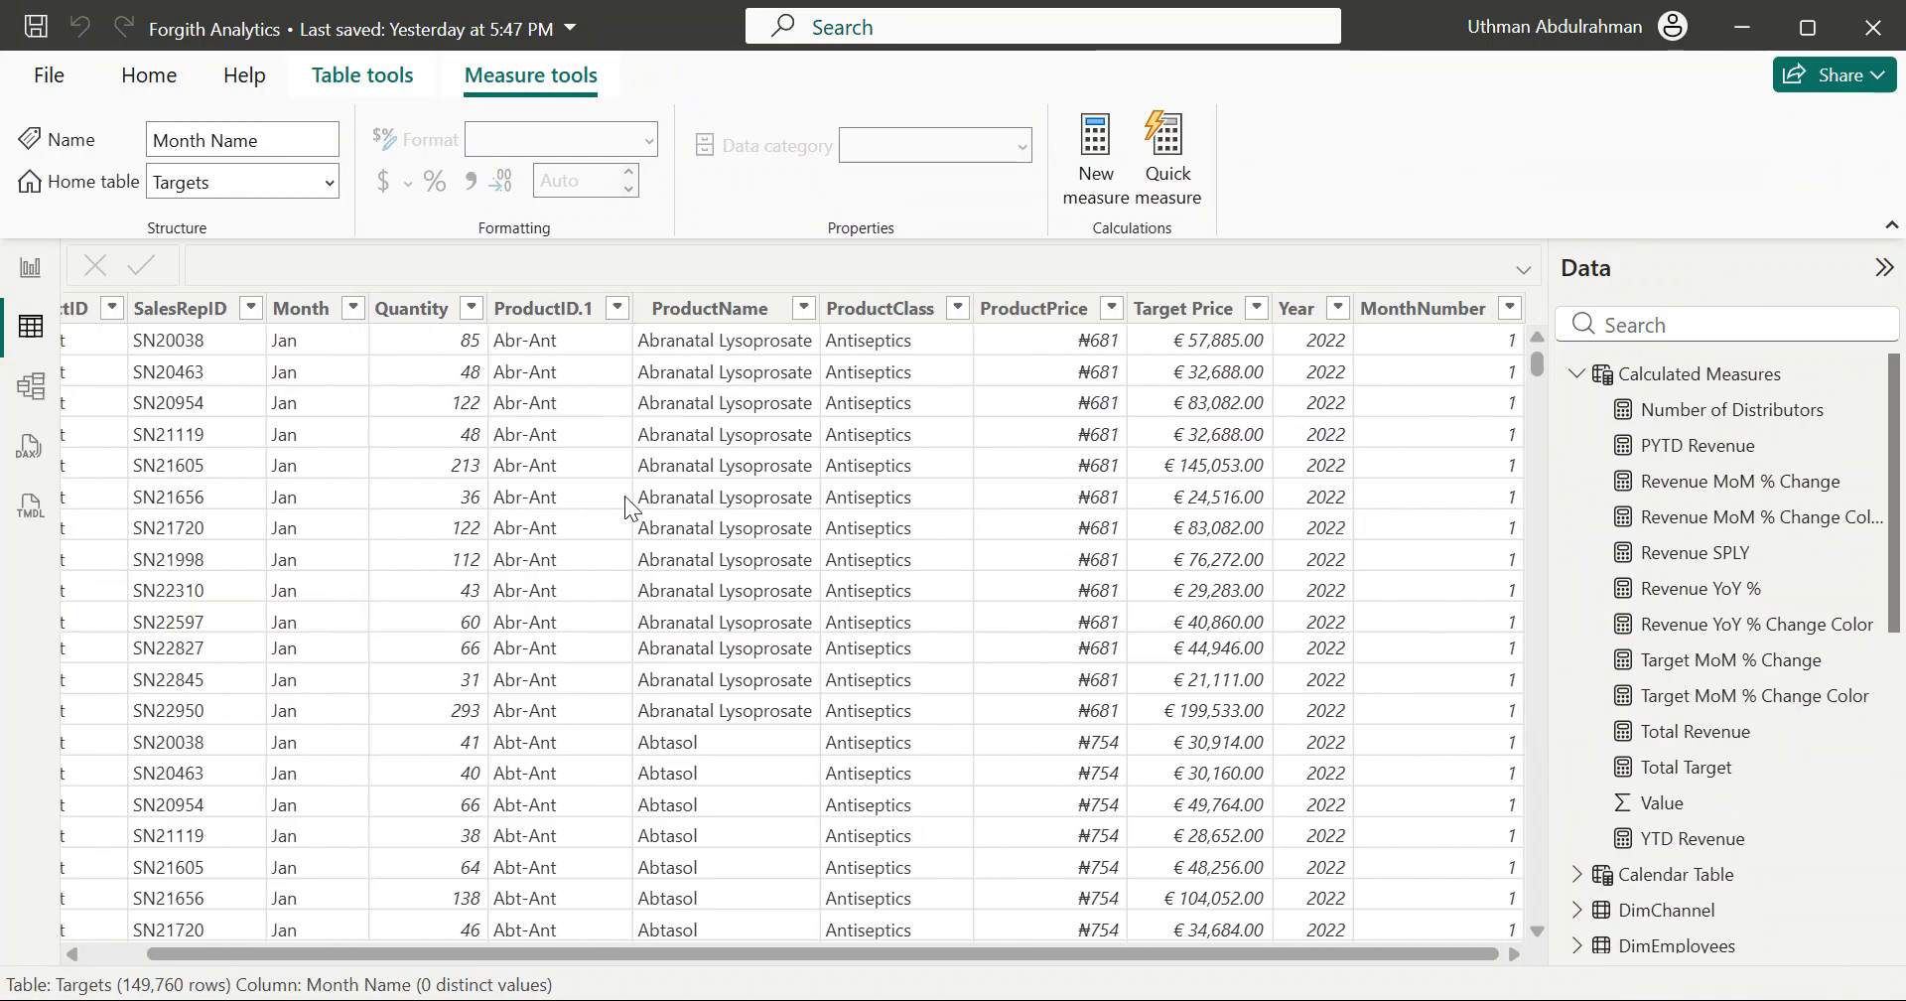
pyautogui.scroll(-5, 1737, 794)
pyautogui.scroll(-2, 1725, 730)
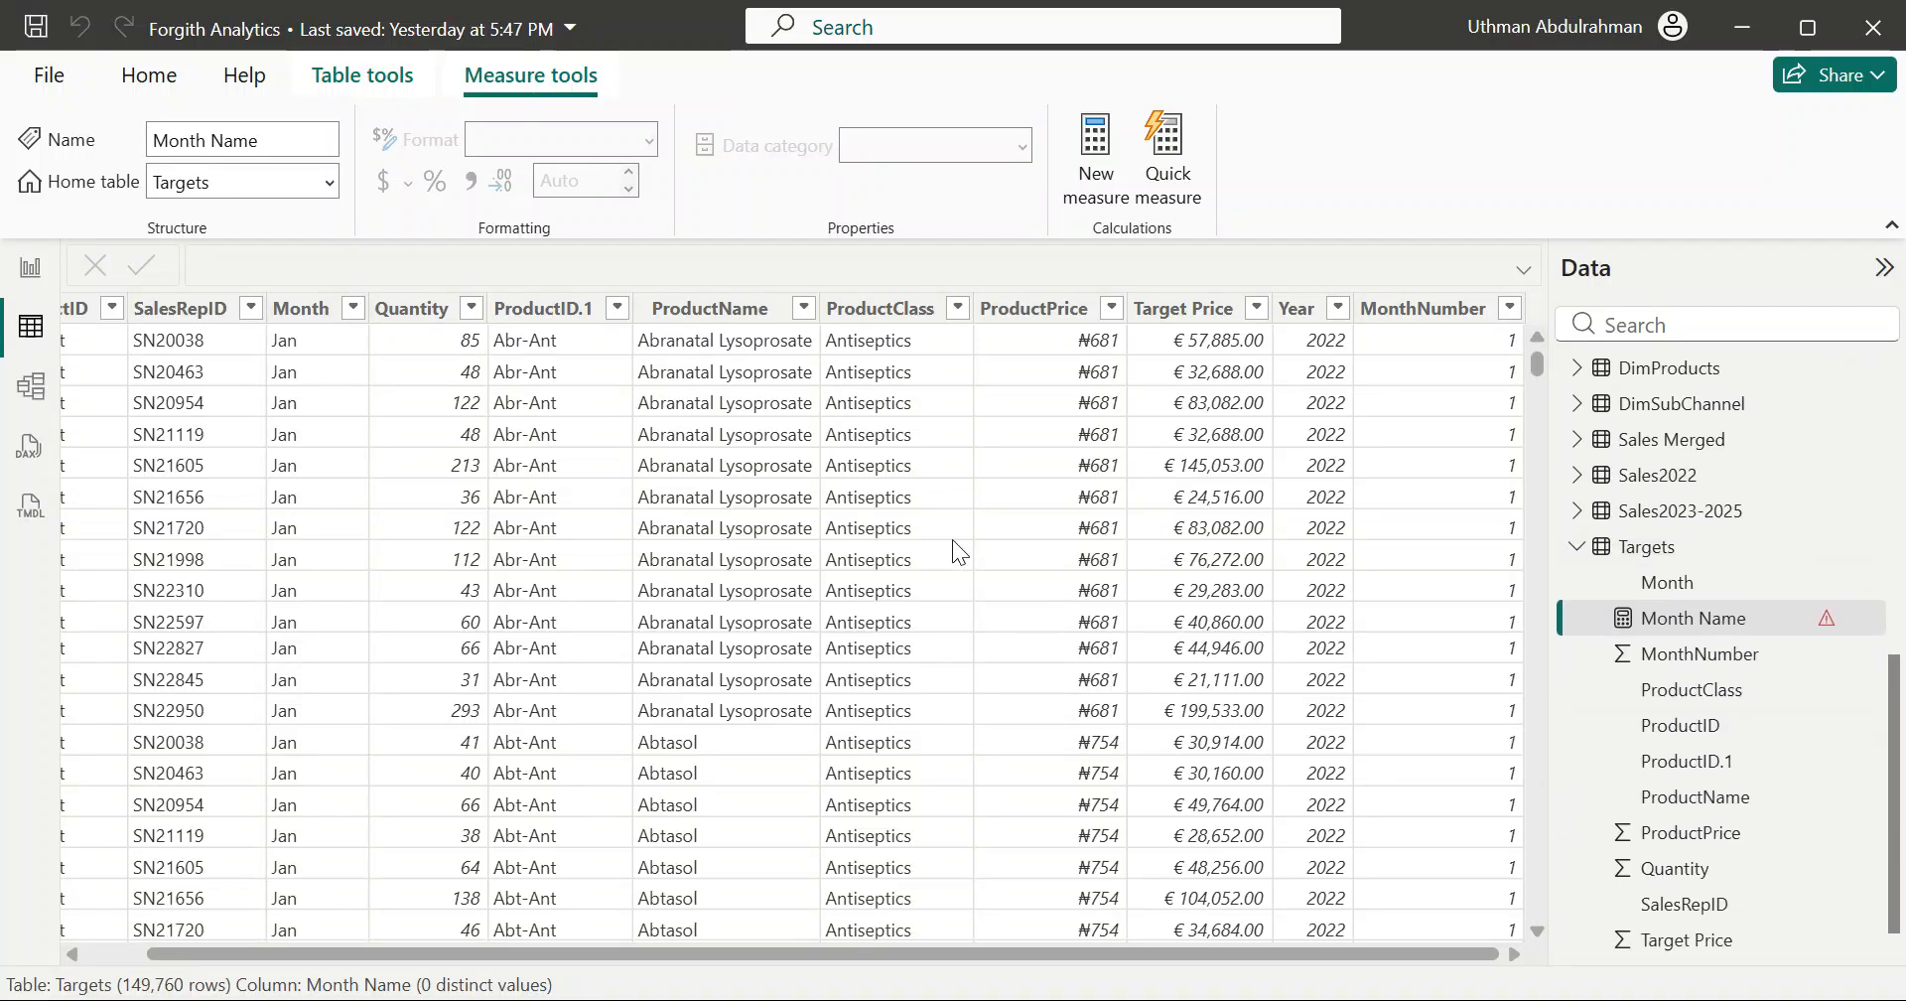
pyautogui.hscroll(-2, 951, 539)
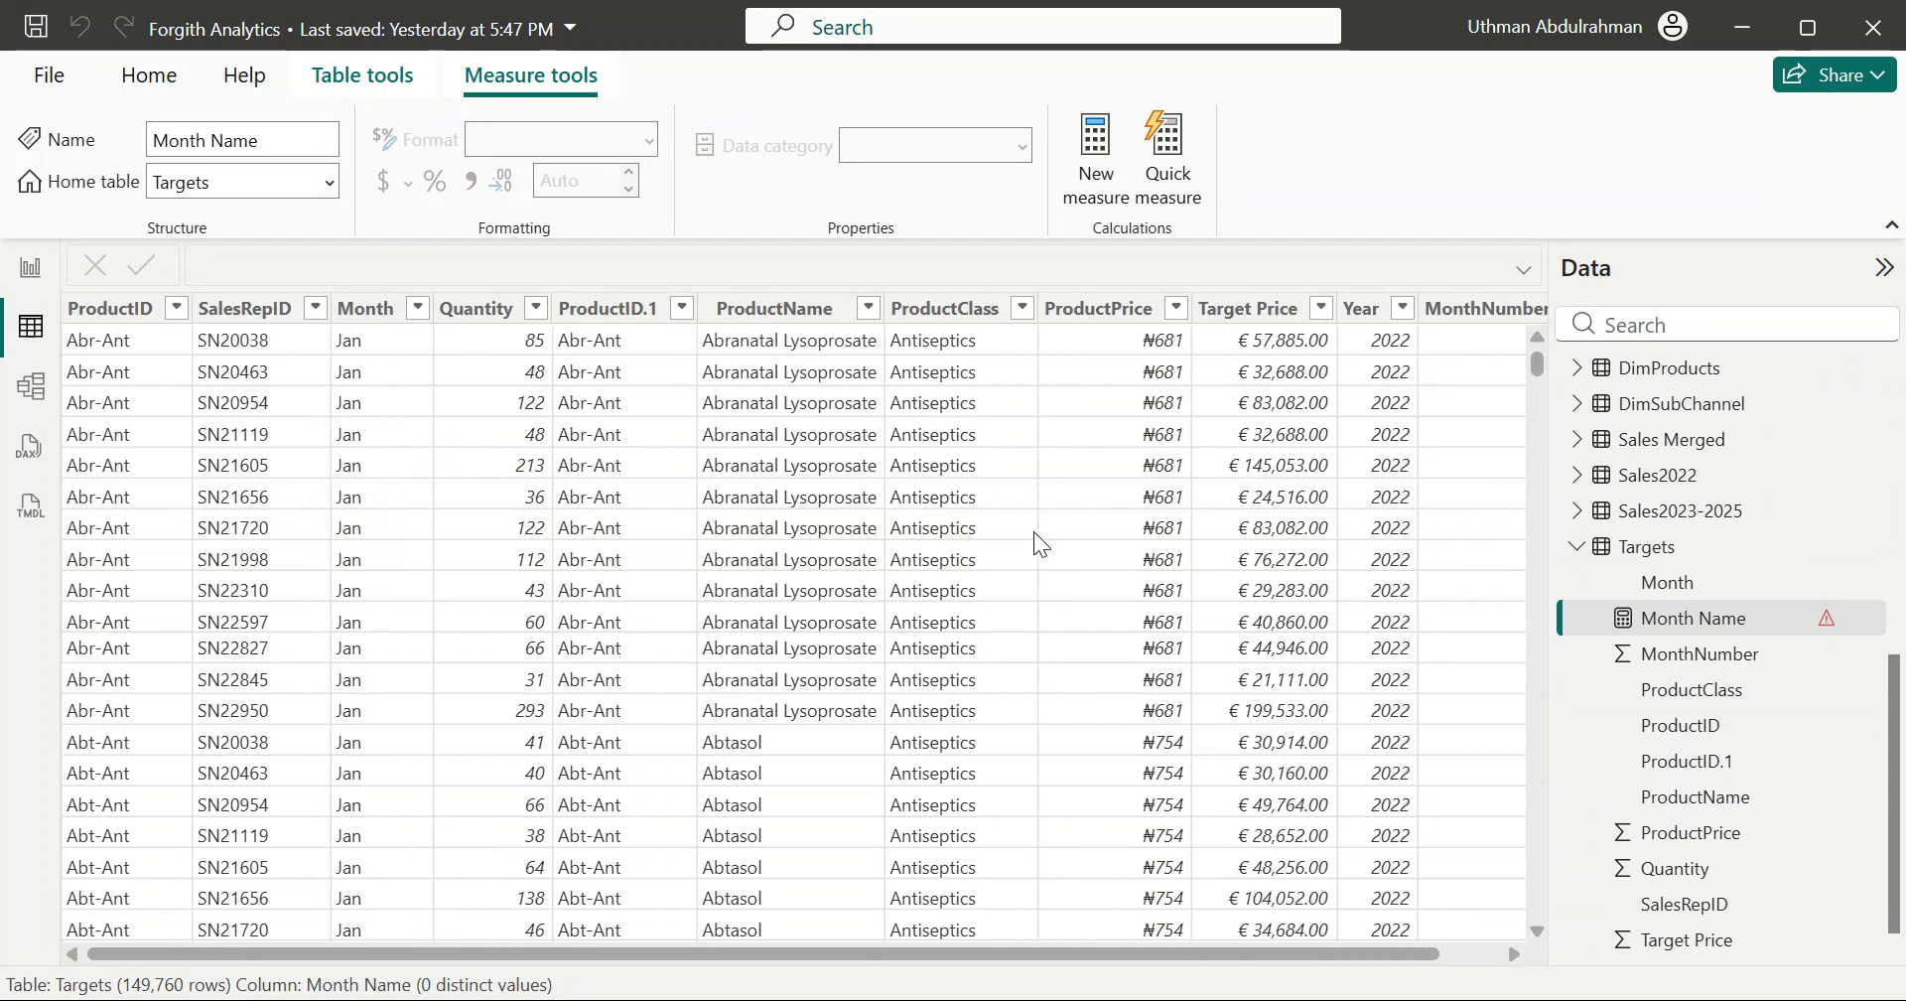
# Step: Try to change the data type of the Month column in Targets to Date
pyautogui.click(363, 312)
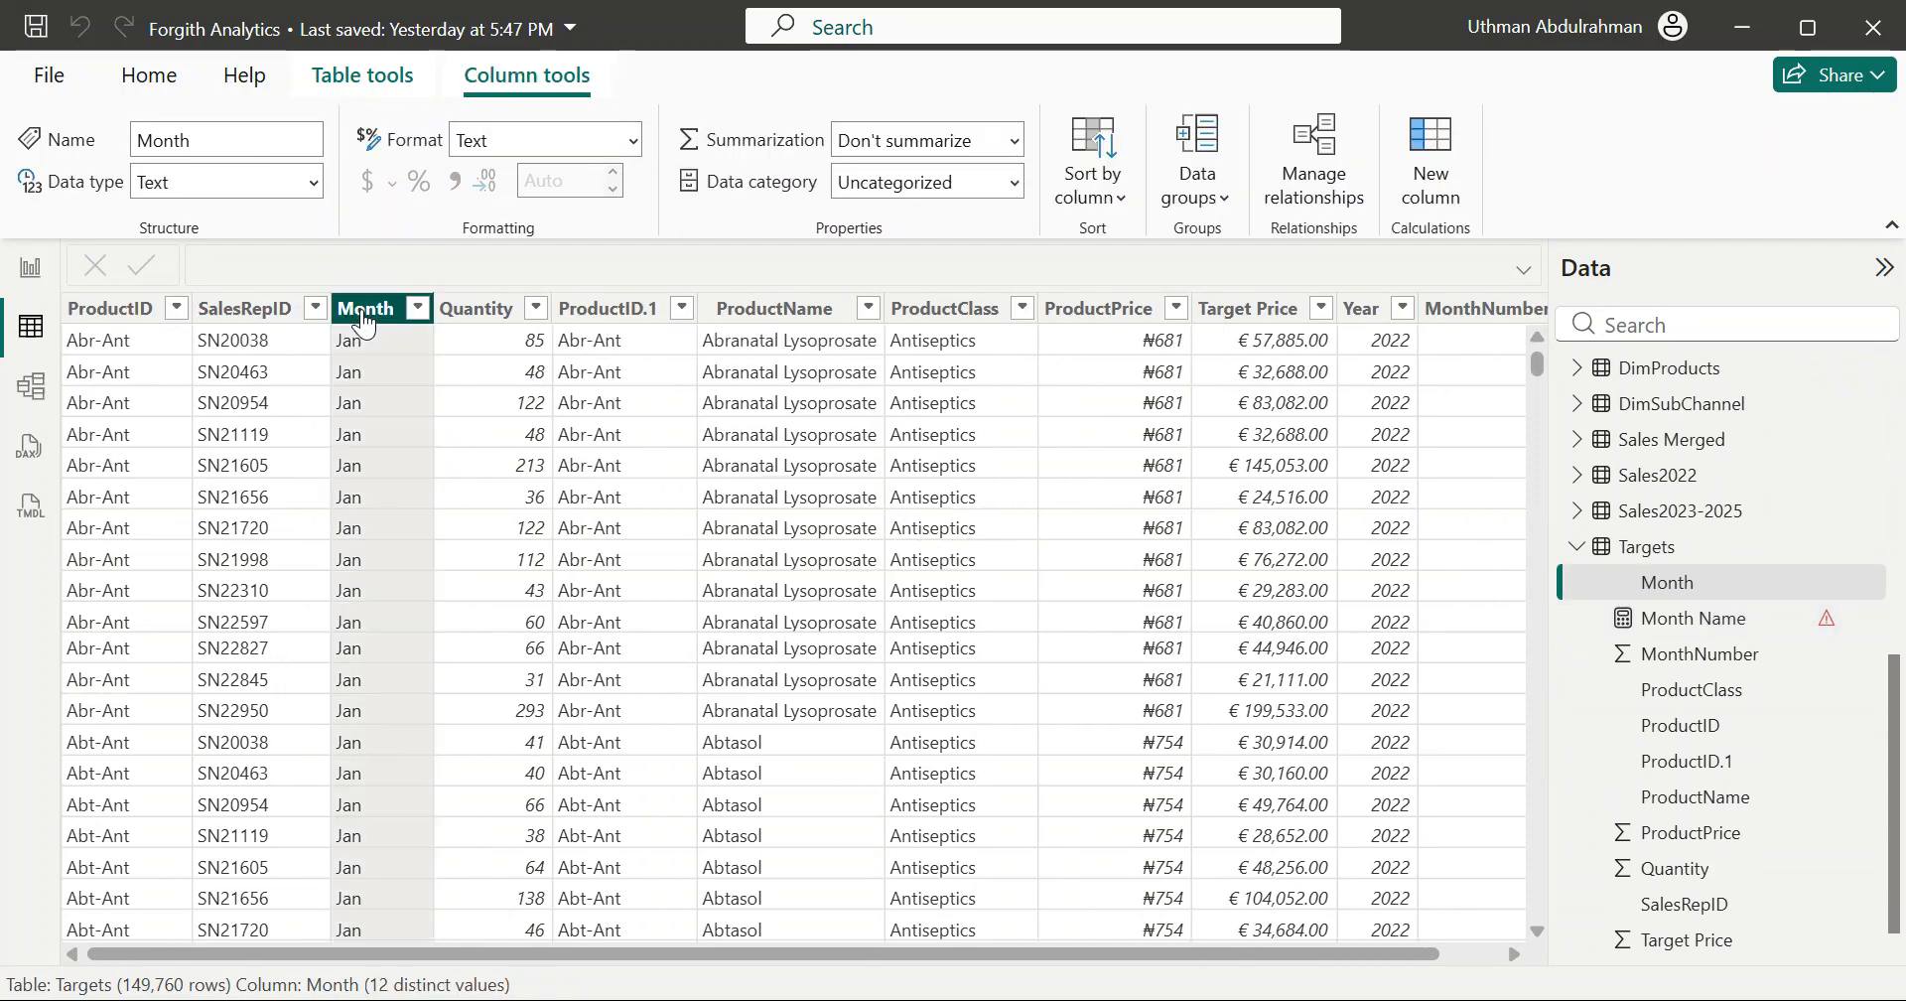
pyautogui.click(313, 182)
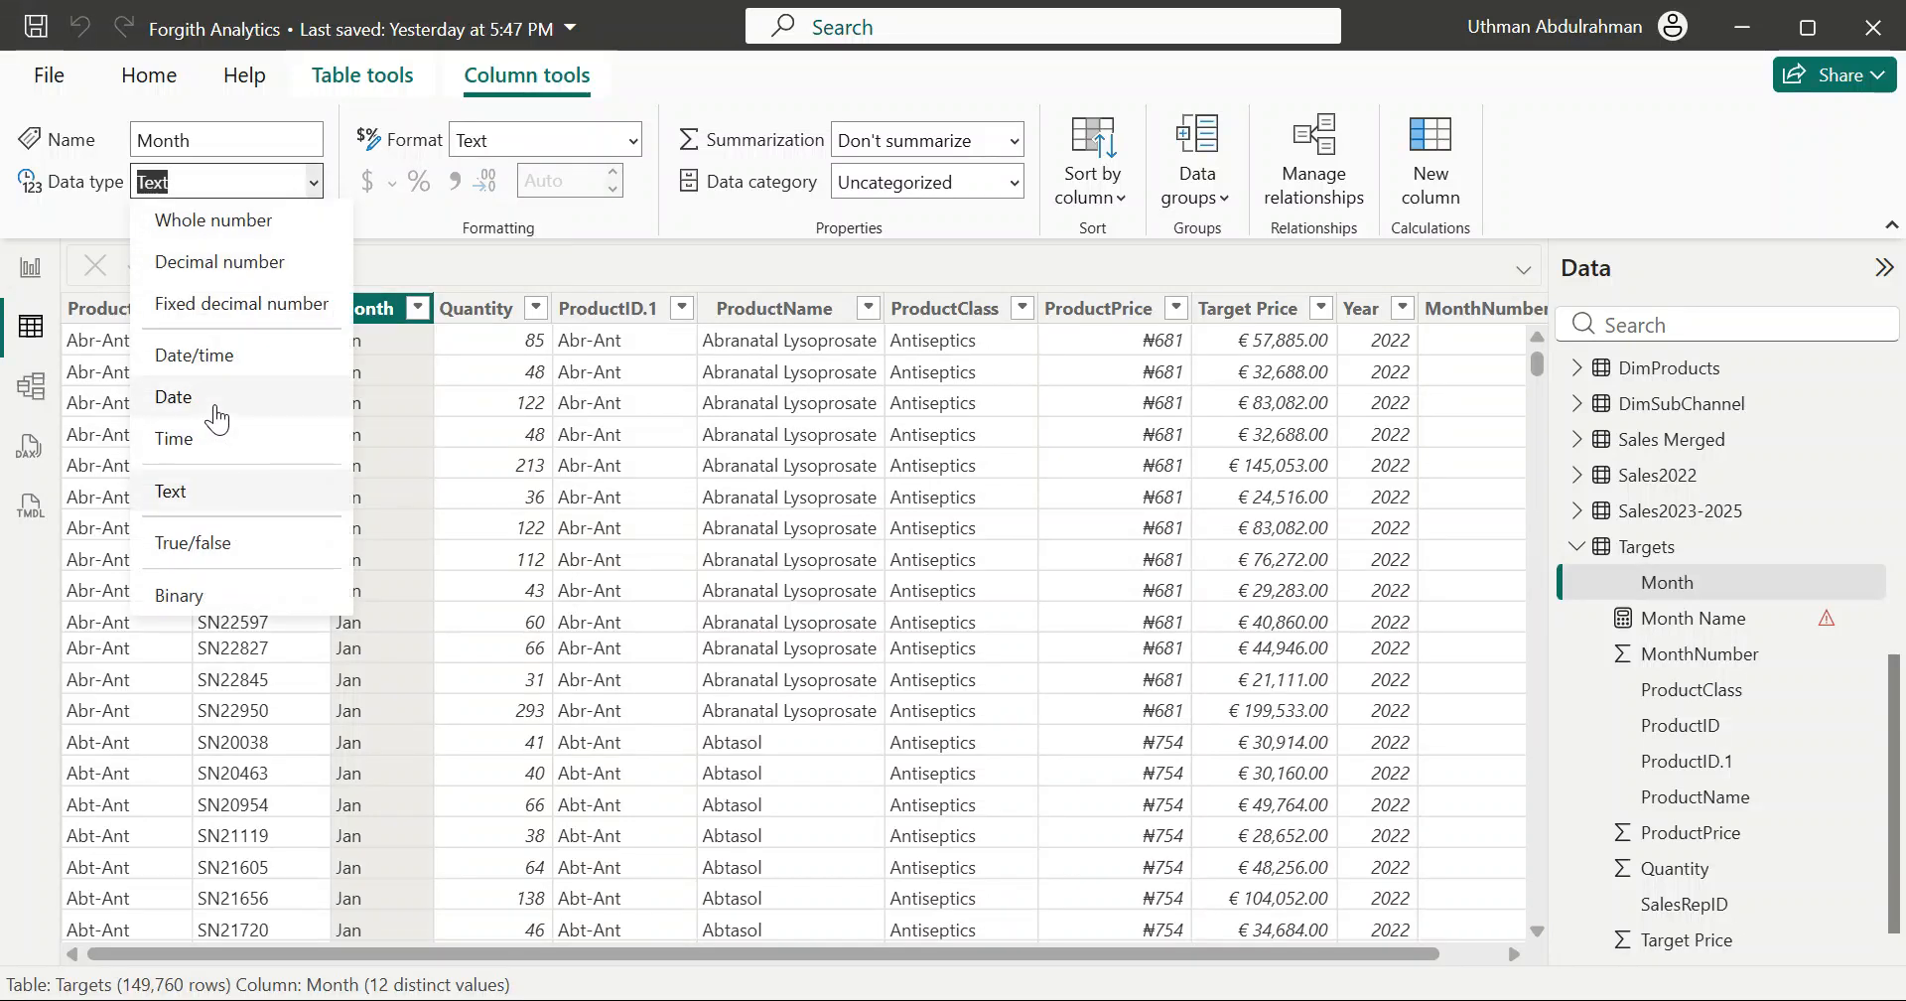
pyautogui.click(214, 403)
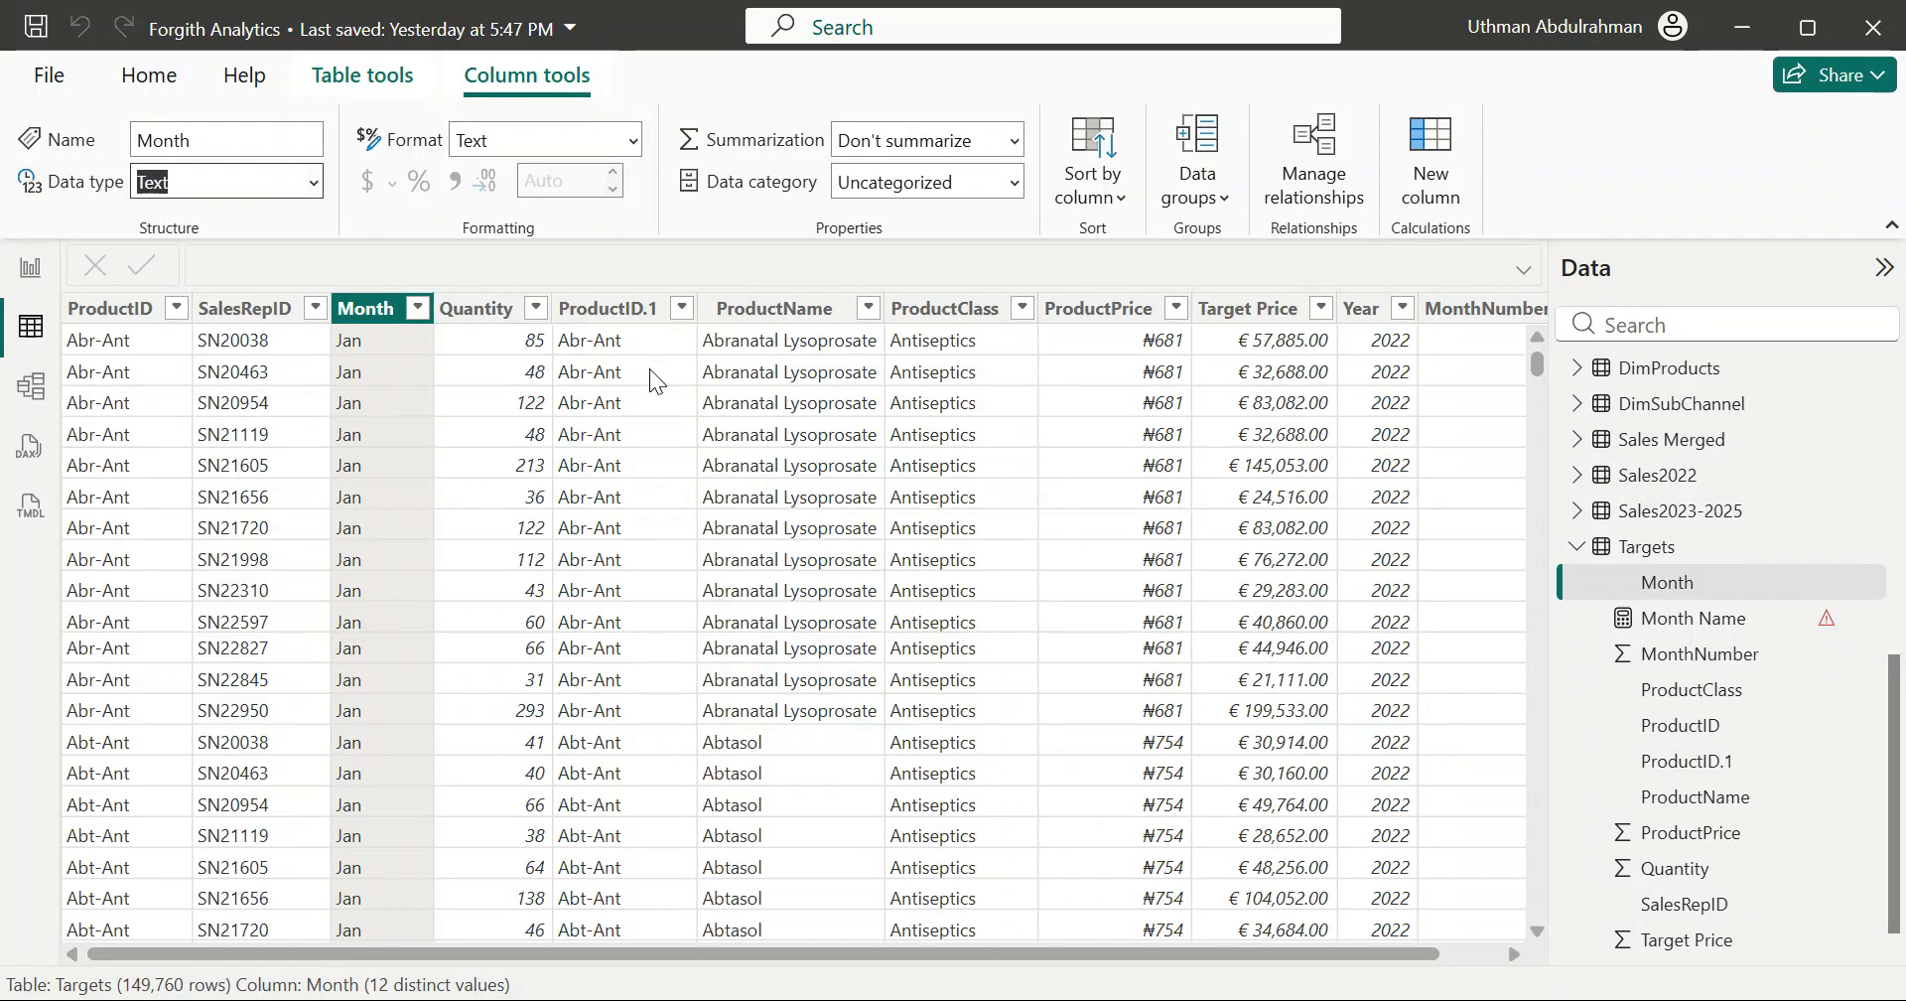
# Step: Return to the report and move the Total Revenue SPLY card on Page 2 to the canvas's upper-left area
pyautogui.click(30, 273)
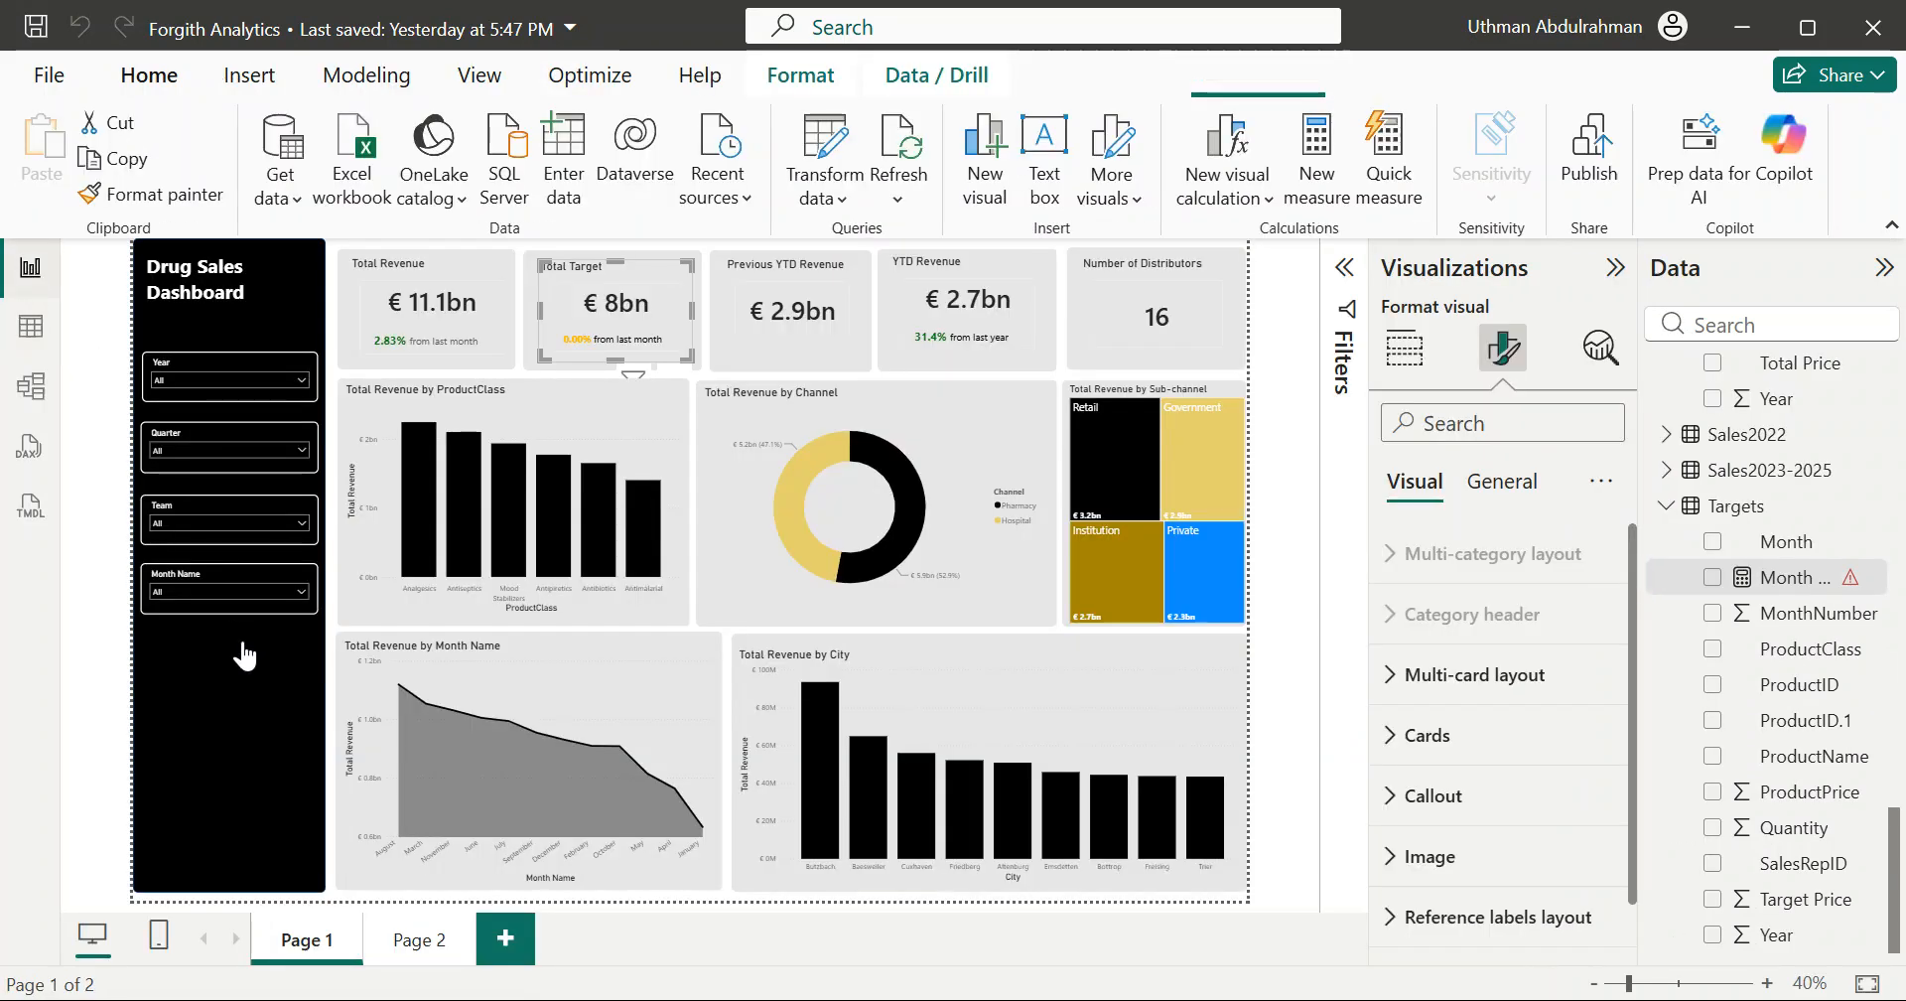
pyautogui.click(423, 933)
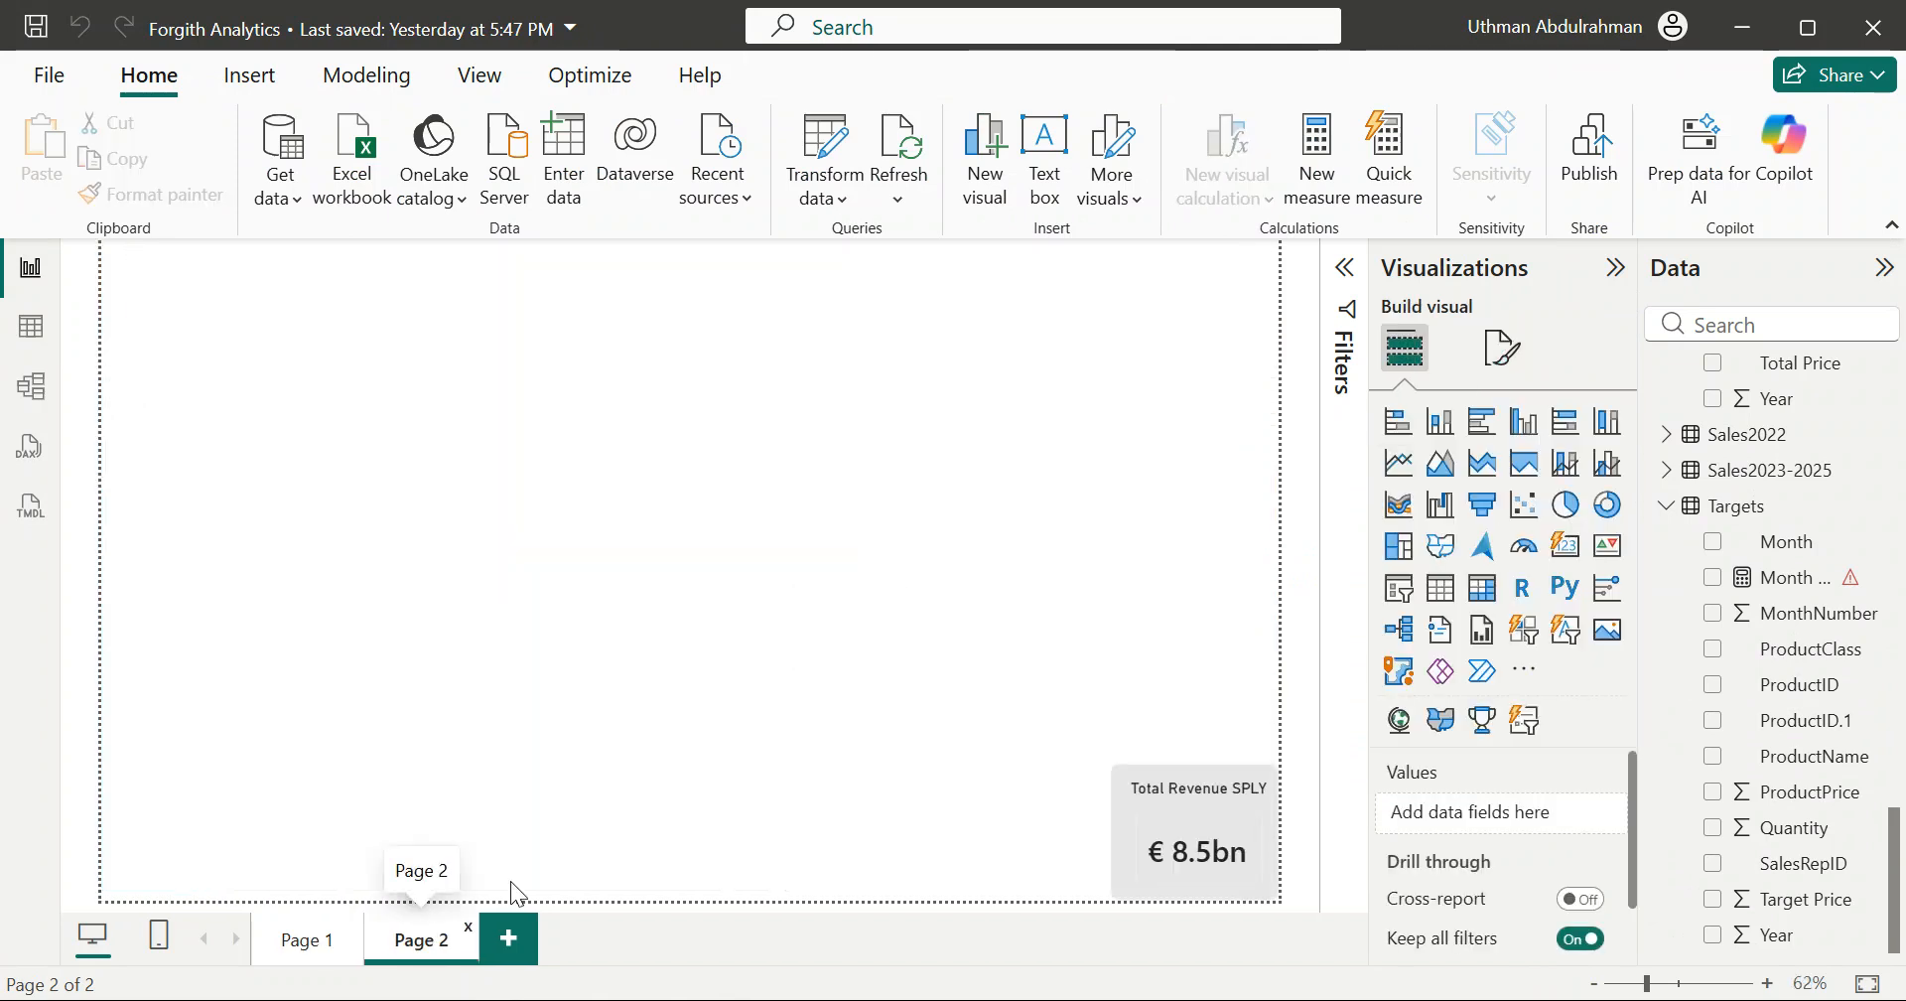
pyautogui.click(1142, 842)
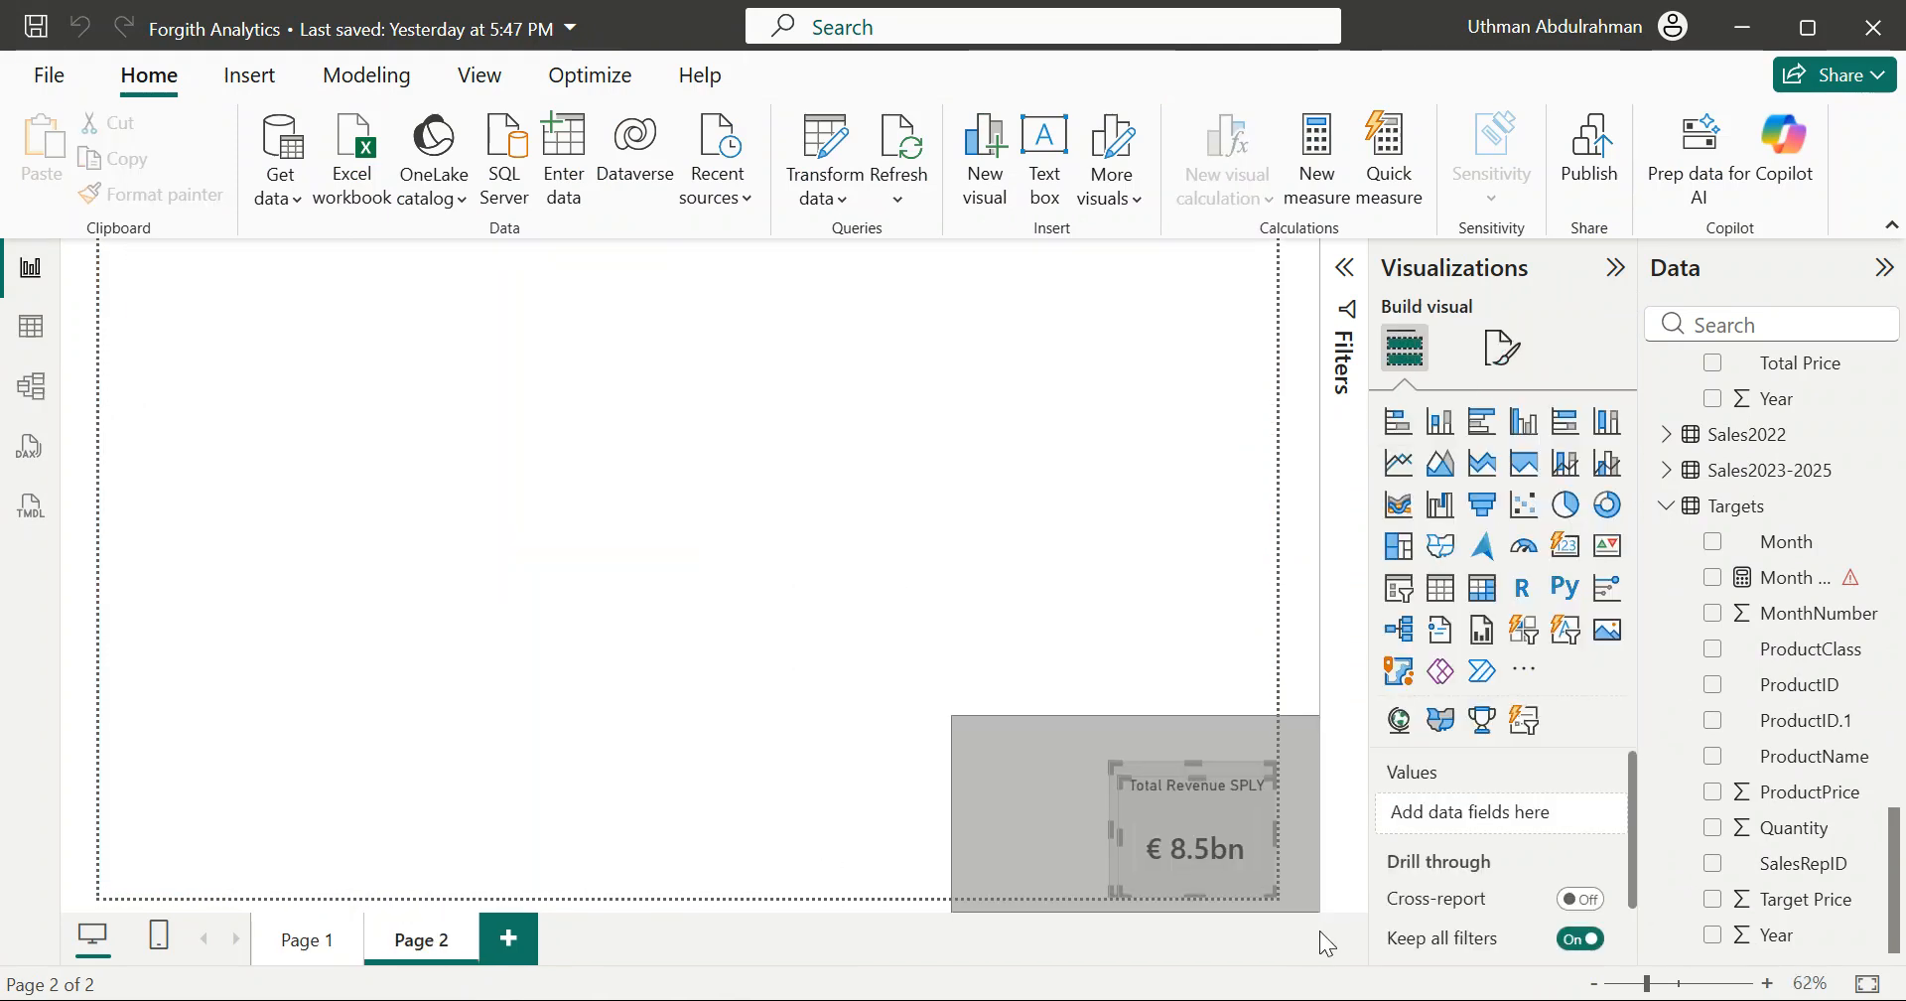
pyautogui.moveTo(1212, 872); pyautogui.dragTo(548, 548)
pyautogui.moveTo(419, 460); pyautogui.dragTo(319, 338)
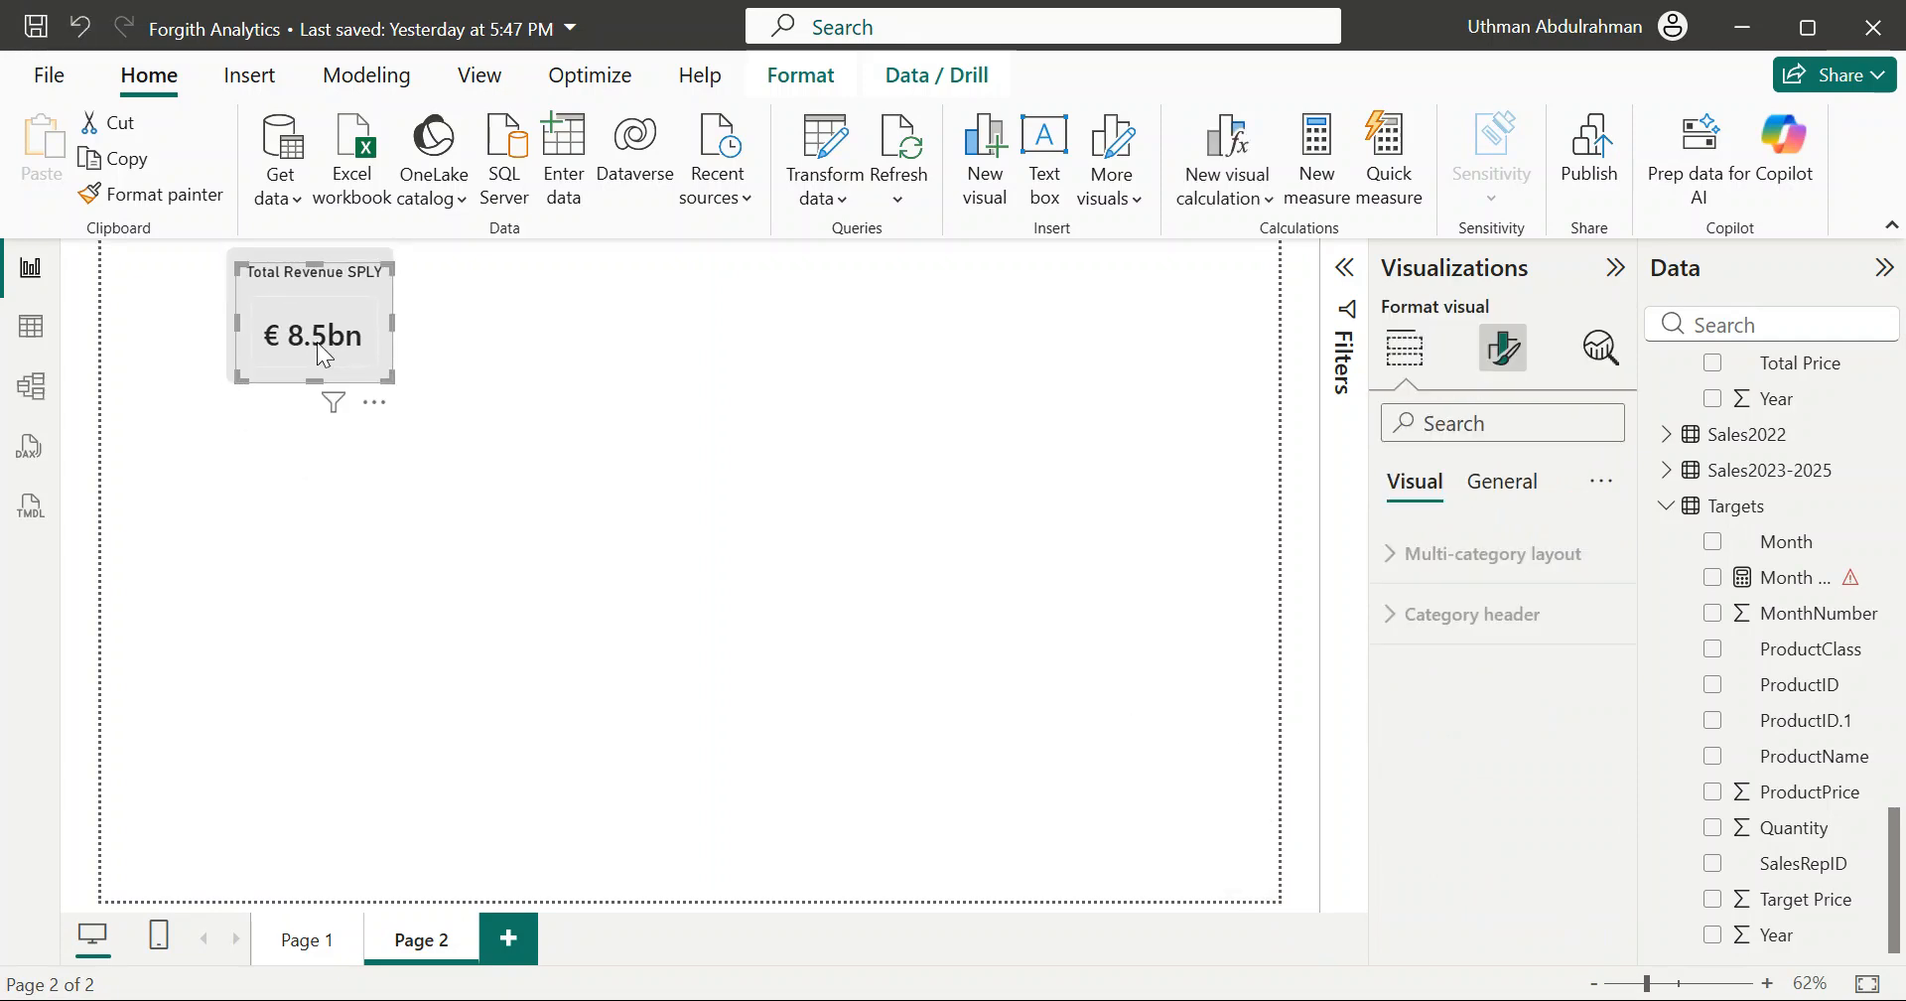
# Step: Copy the black sidebar with the Drug Sales Dashboard title and its four slicers from Page 1 and paste it onto Page 2
pyautogui.click(307, 940)
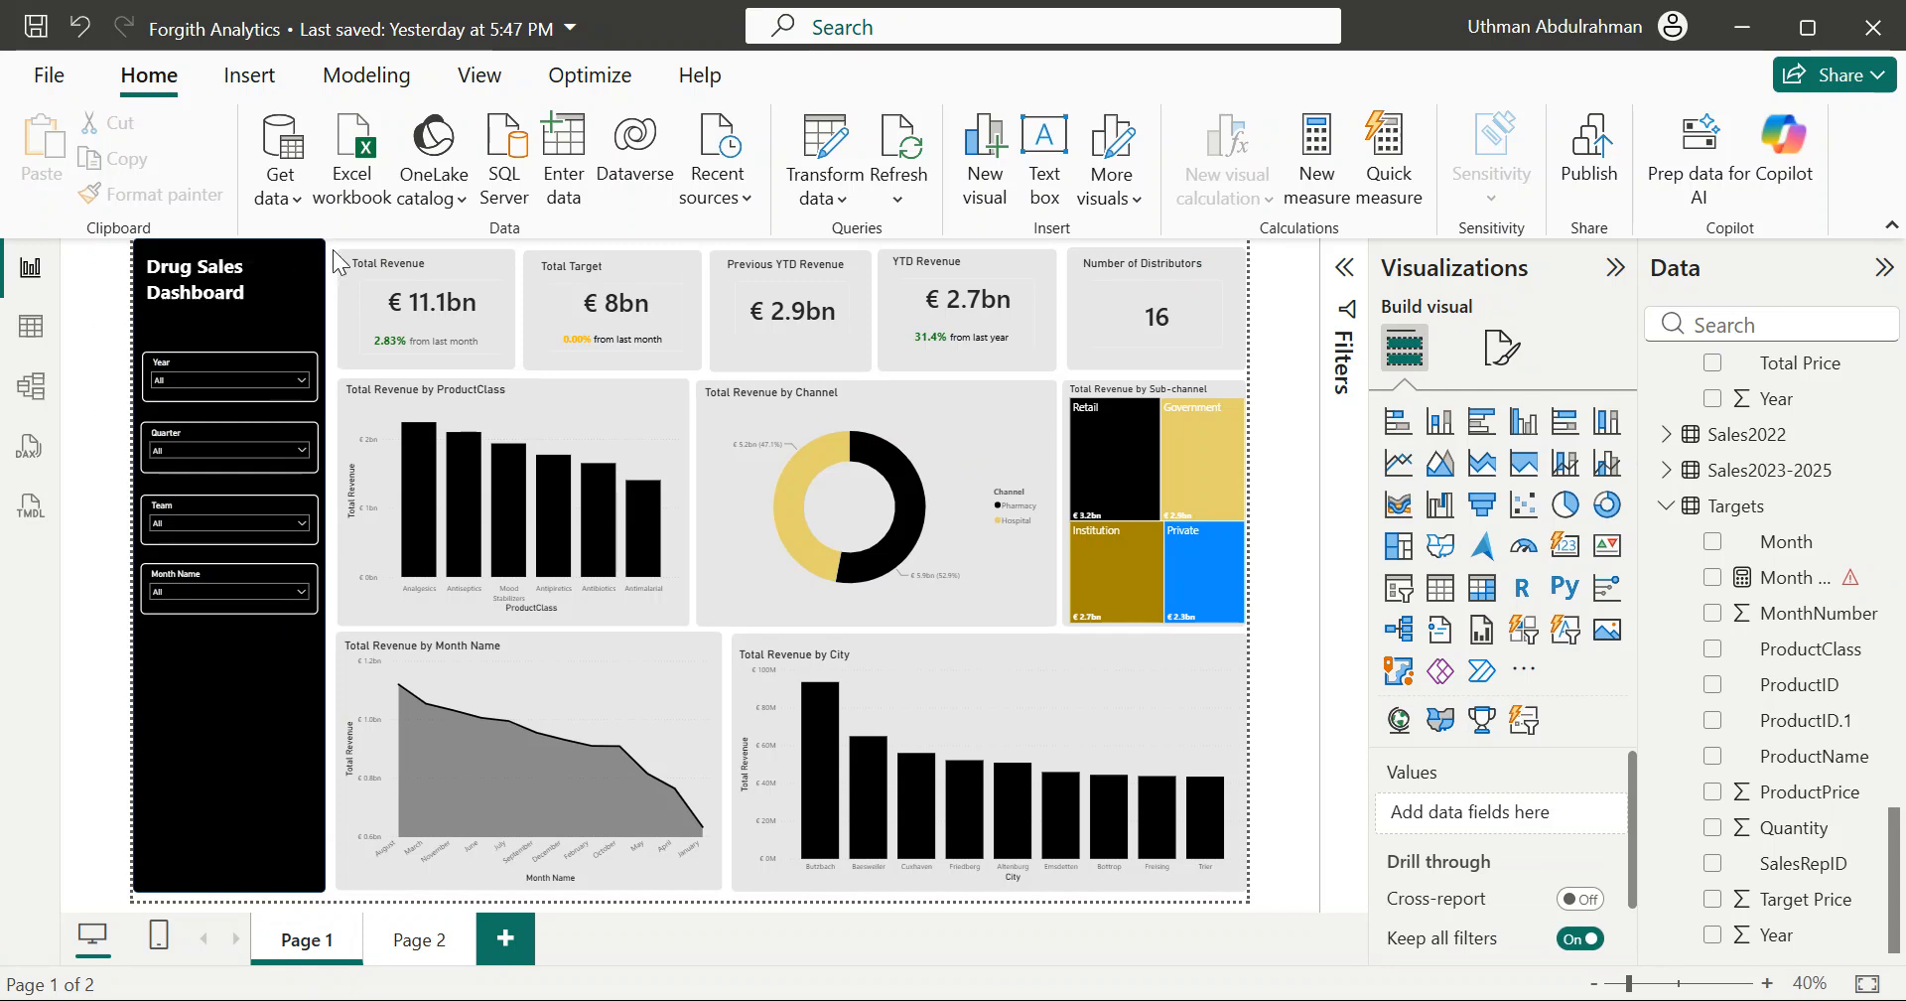
pyautogui.moveTo(338, 244); pyautogui.dragTo(99, 631)
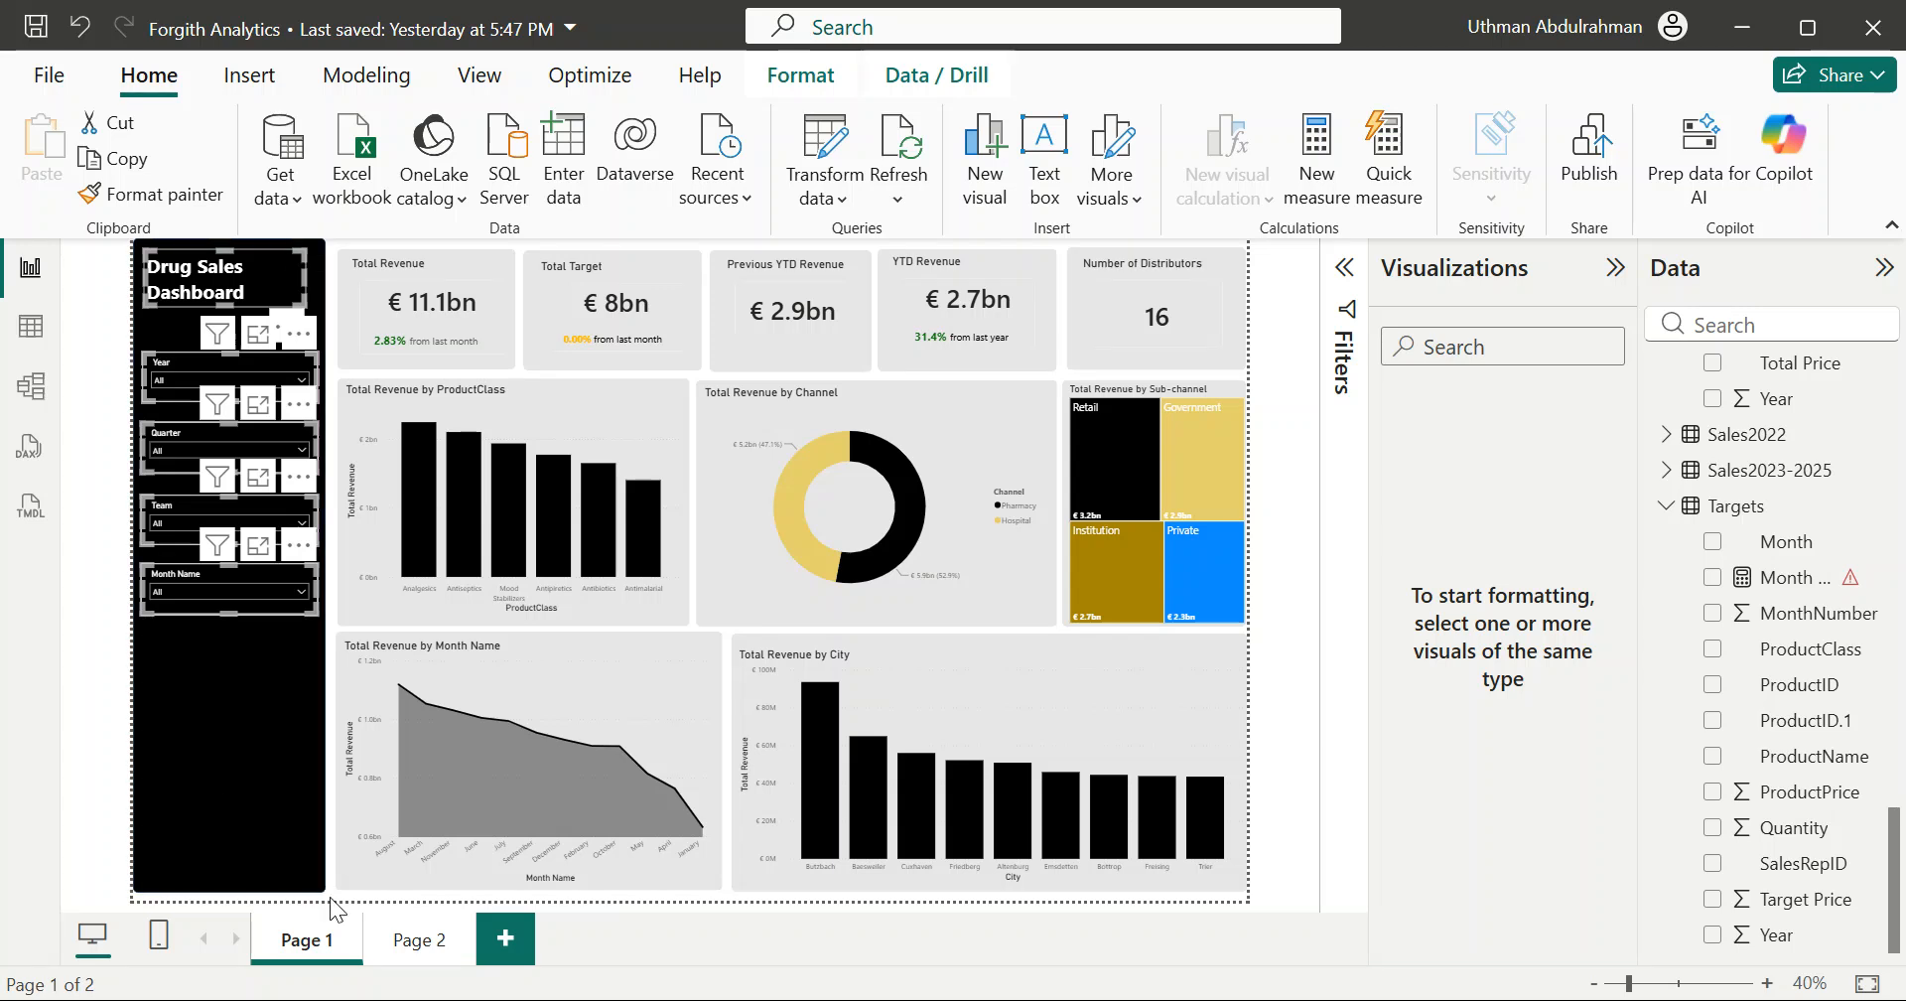
pyautogui.moveTo(336, 906); pyautogui.dragTo(99, 233)
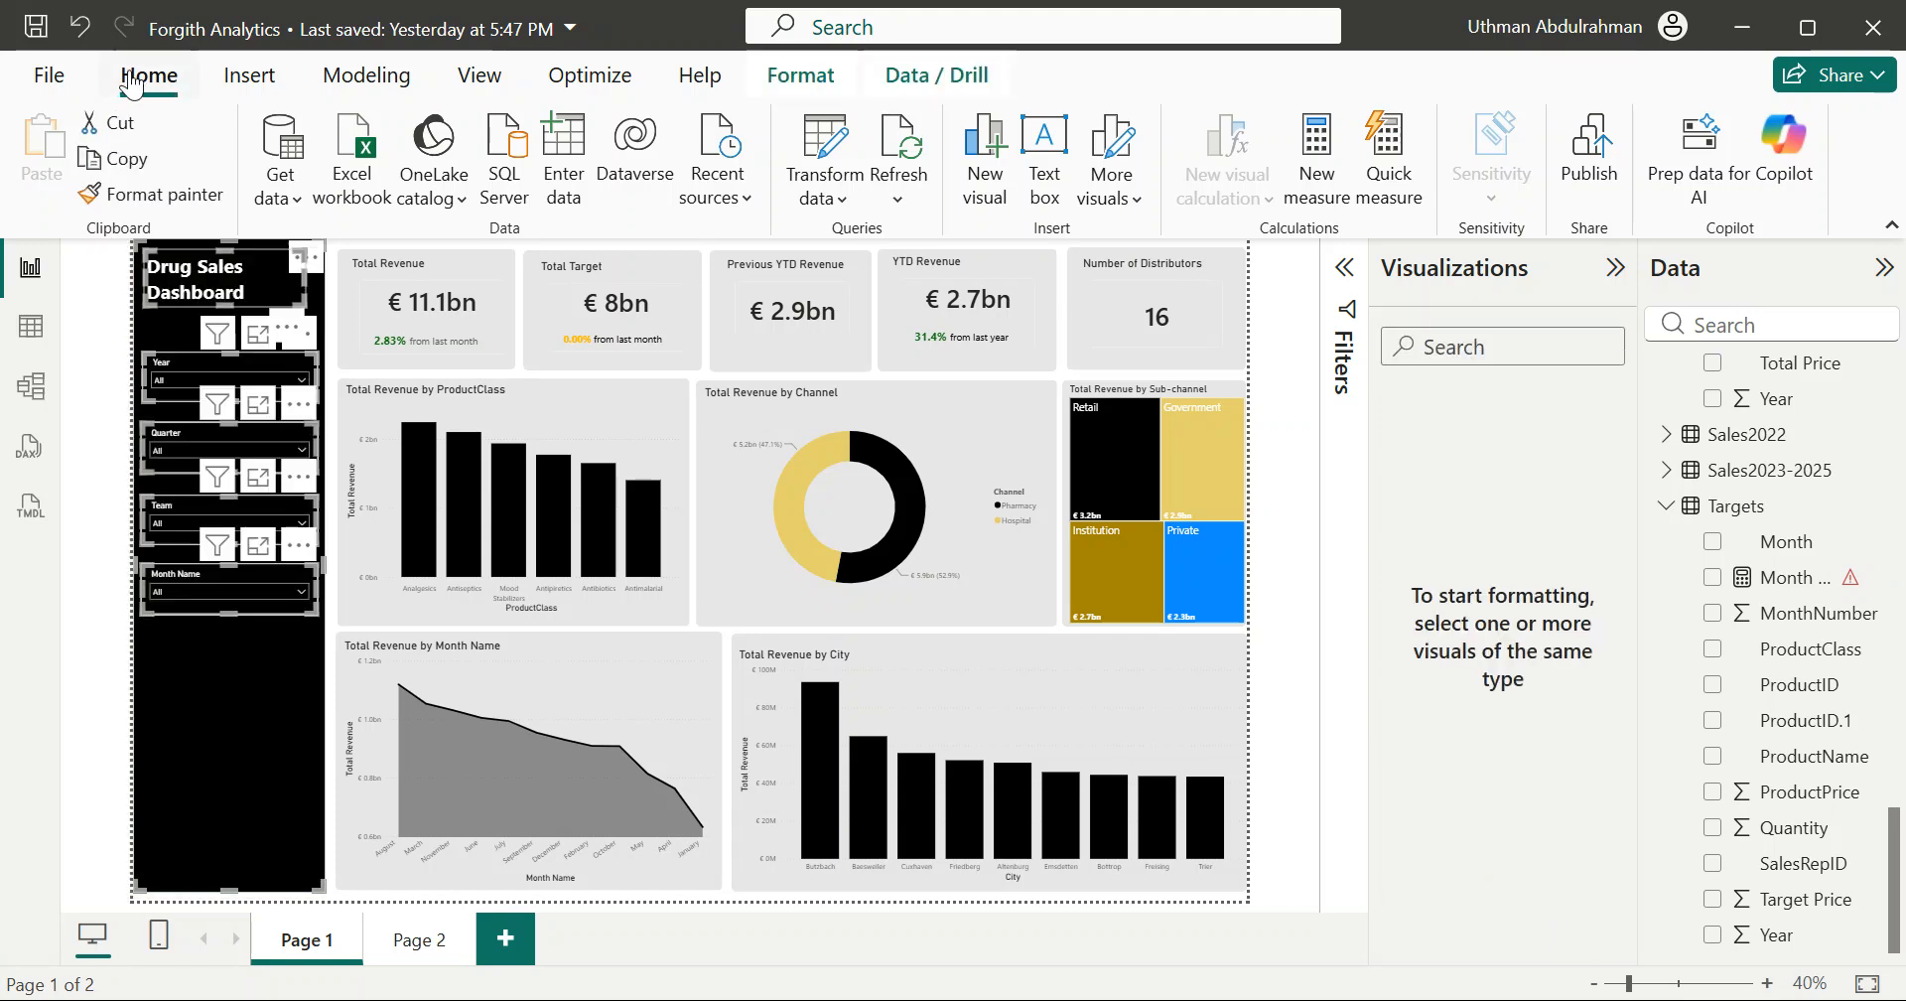
pyautogui.hotkey('ctrl', 'c')
pyautogui.click(412, 941)
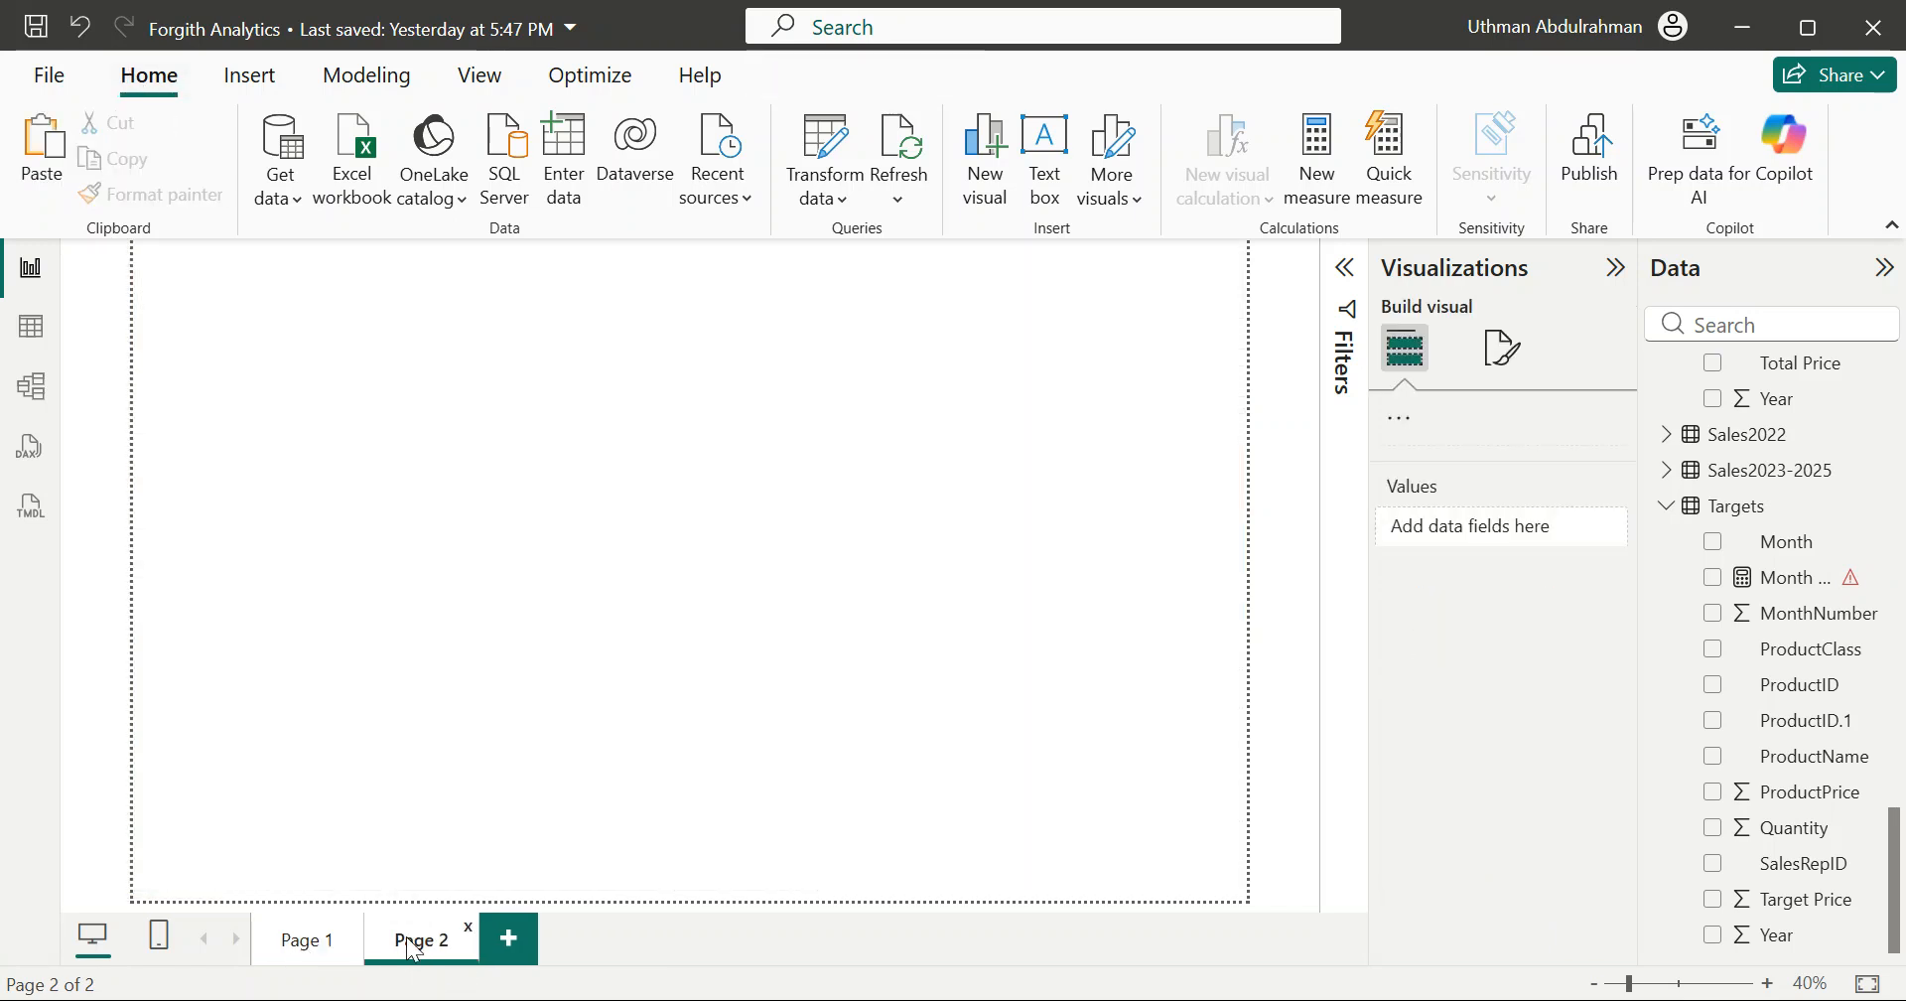
pyautogui.hotkey('ctrl', 'v')
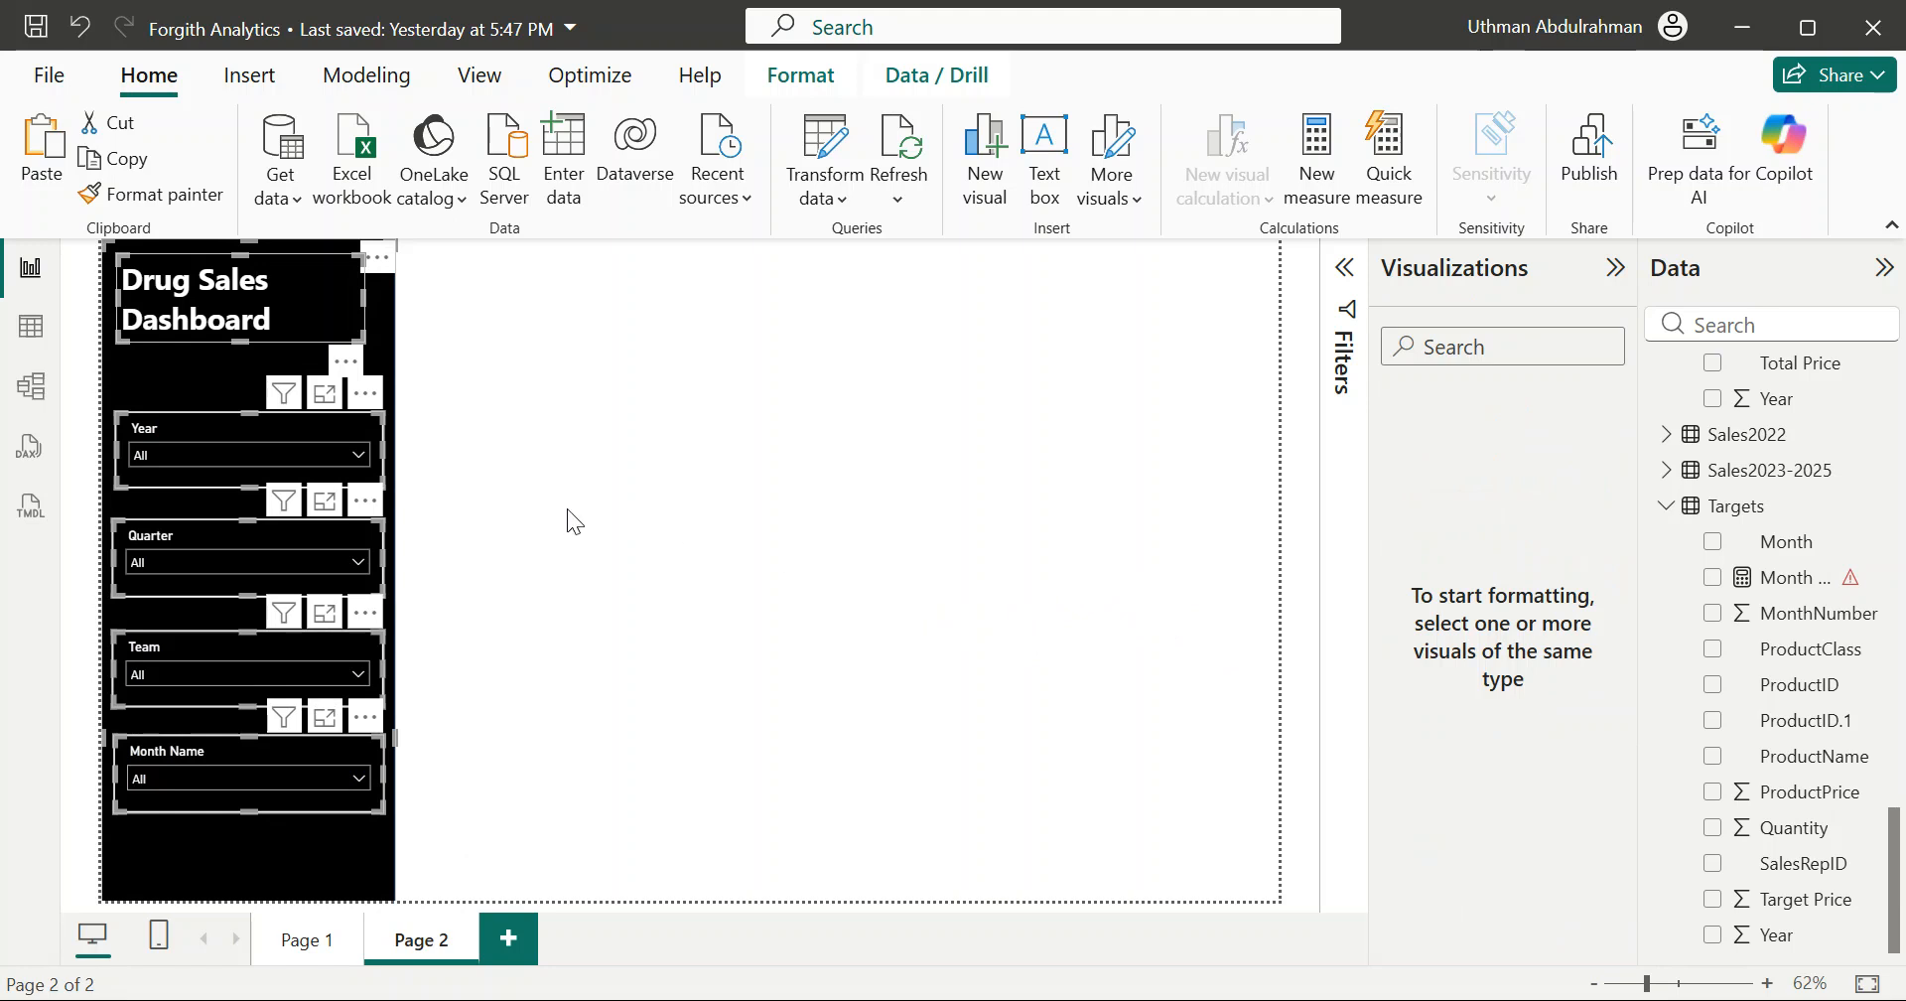
# Step: Examine how the pasted sidebar fits the Page 2 canvas and where it overlaps the Total Revenue SPLY card
pyautogui.click(481, 461)
pyautogui.scroll(-2, 479, 471)
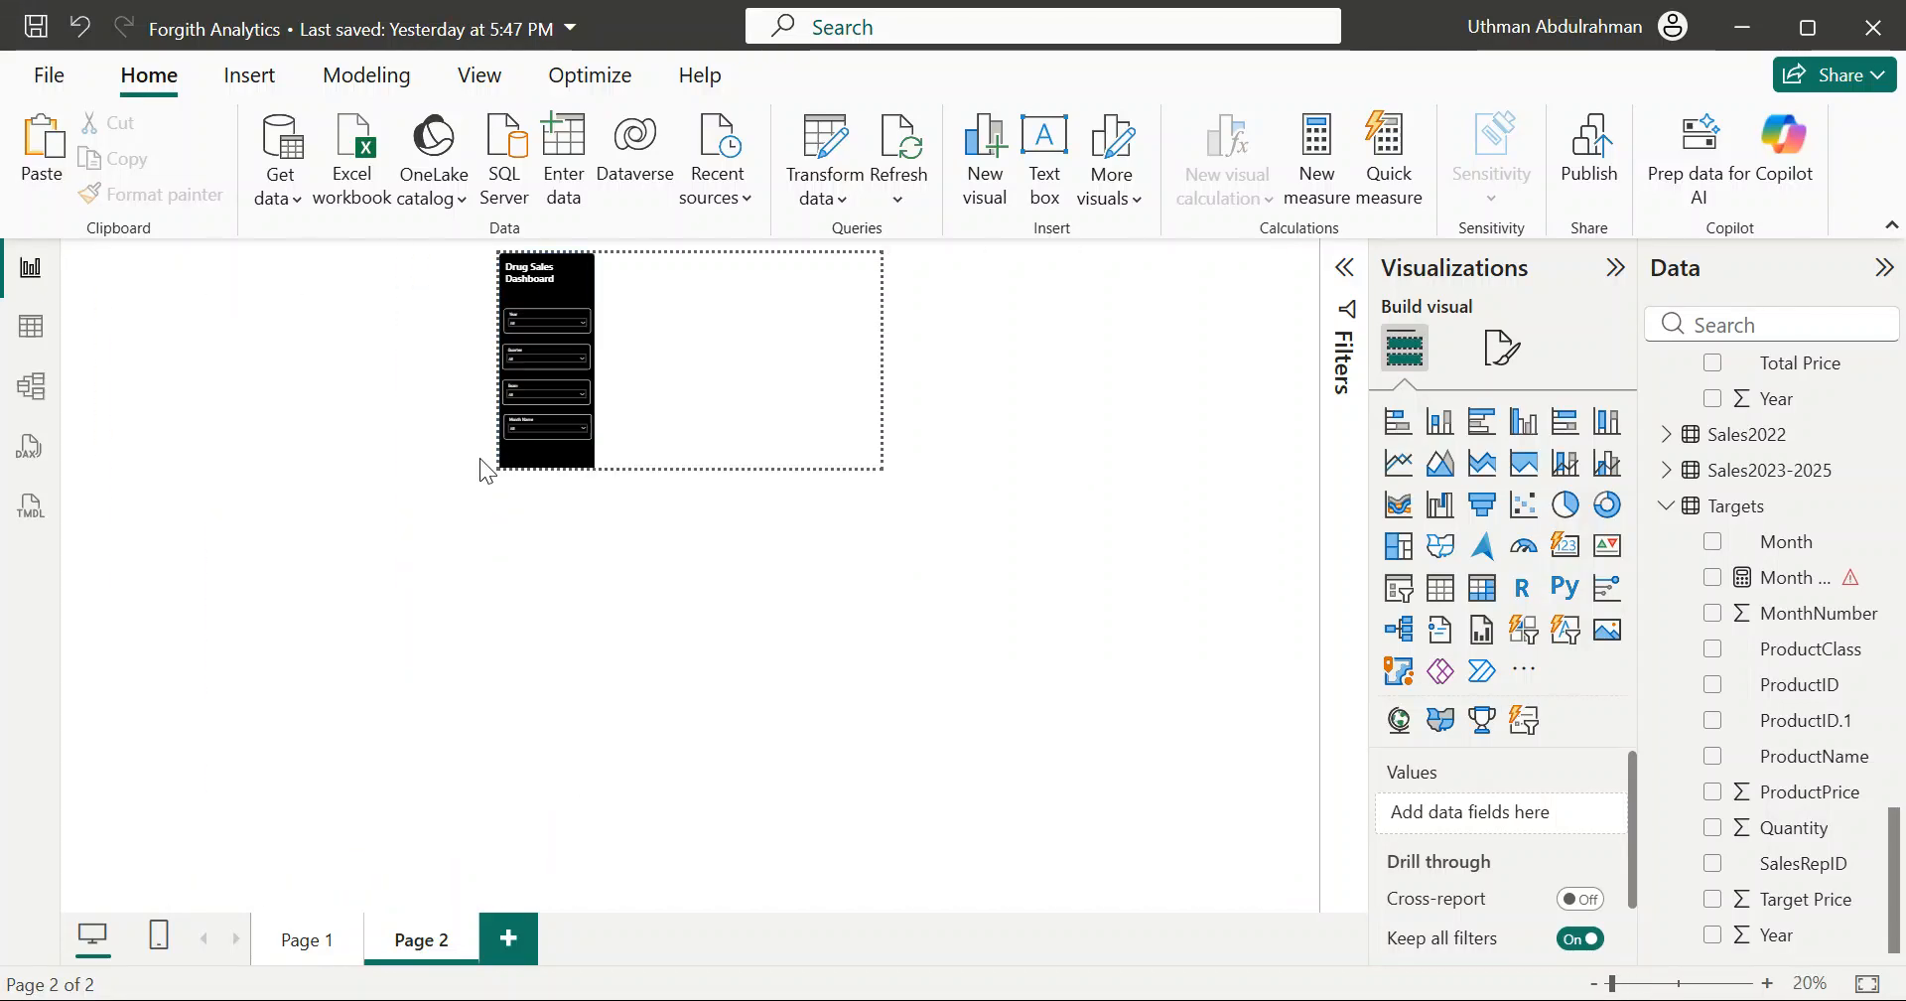
pyautogui.scroll(1, 480, 459)
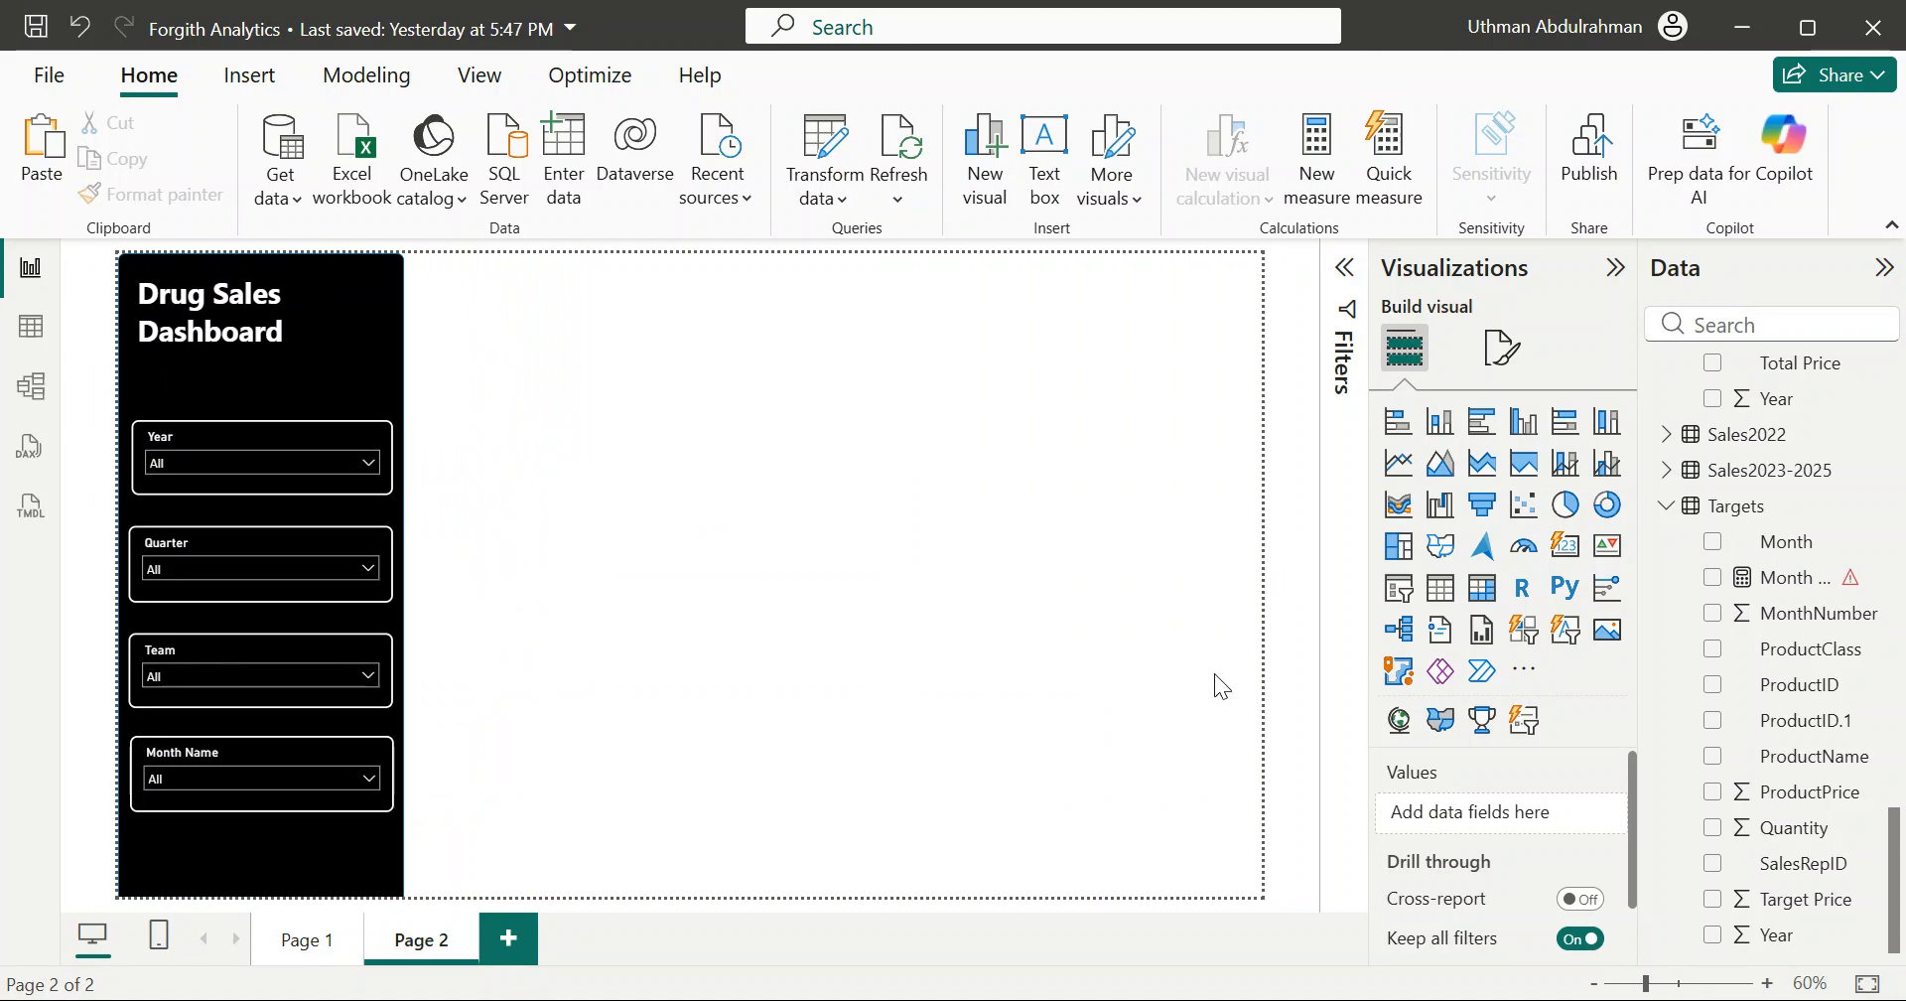
pyautogui.scroll(-4, 648, 778)
pyautogui.scroll(4, 647, 778)
pyautogui.scroll(-2, 647, 778)
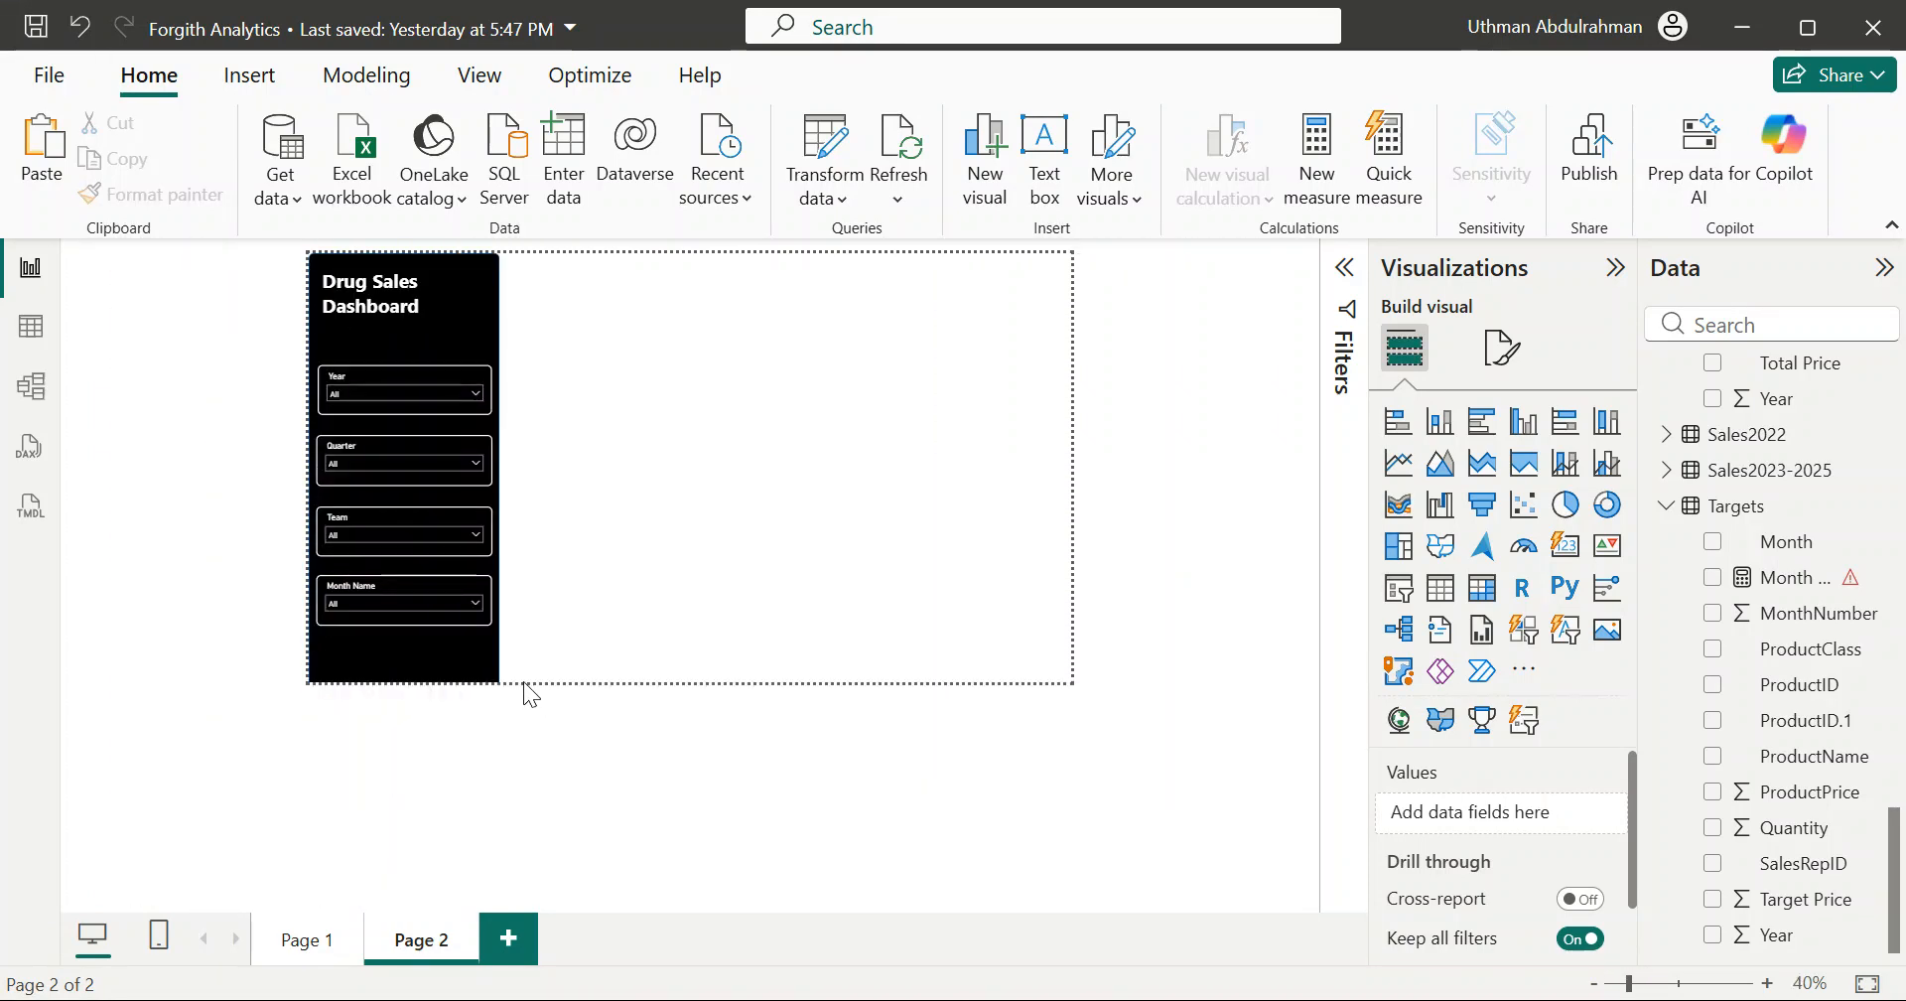
pyautogui.moveTo(524, 681); pyautogui.dragTo(290, 203)
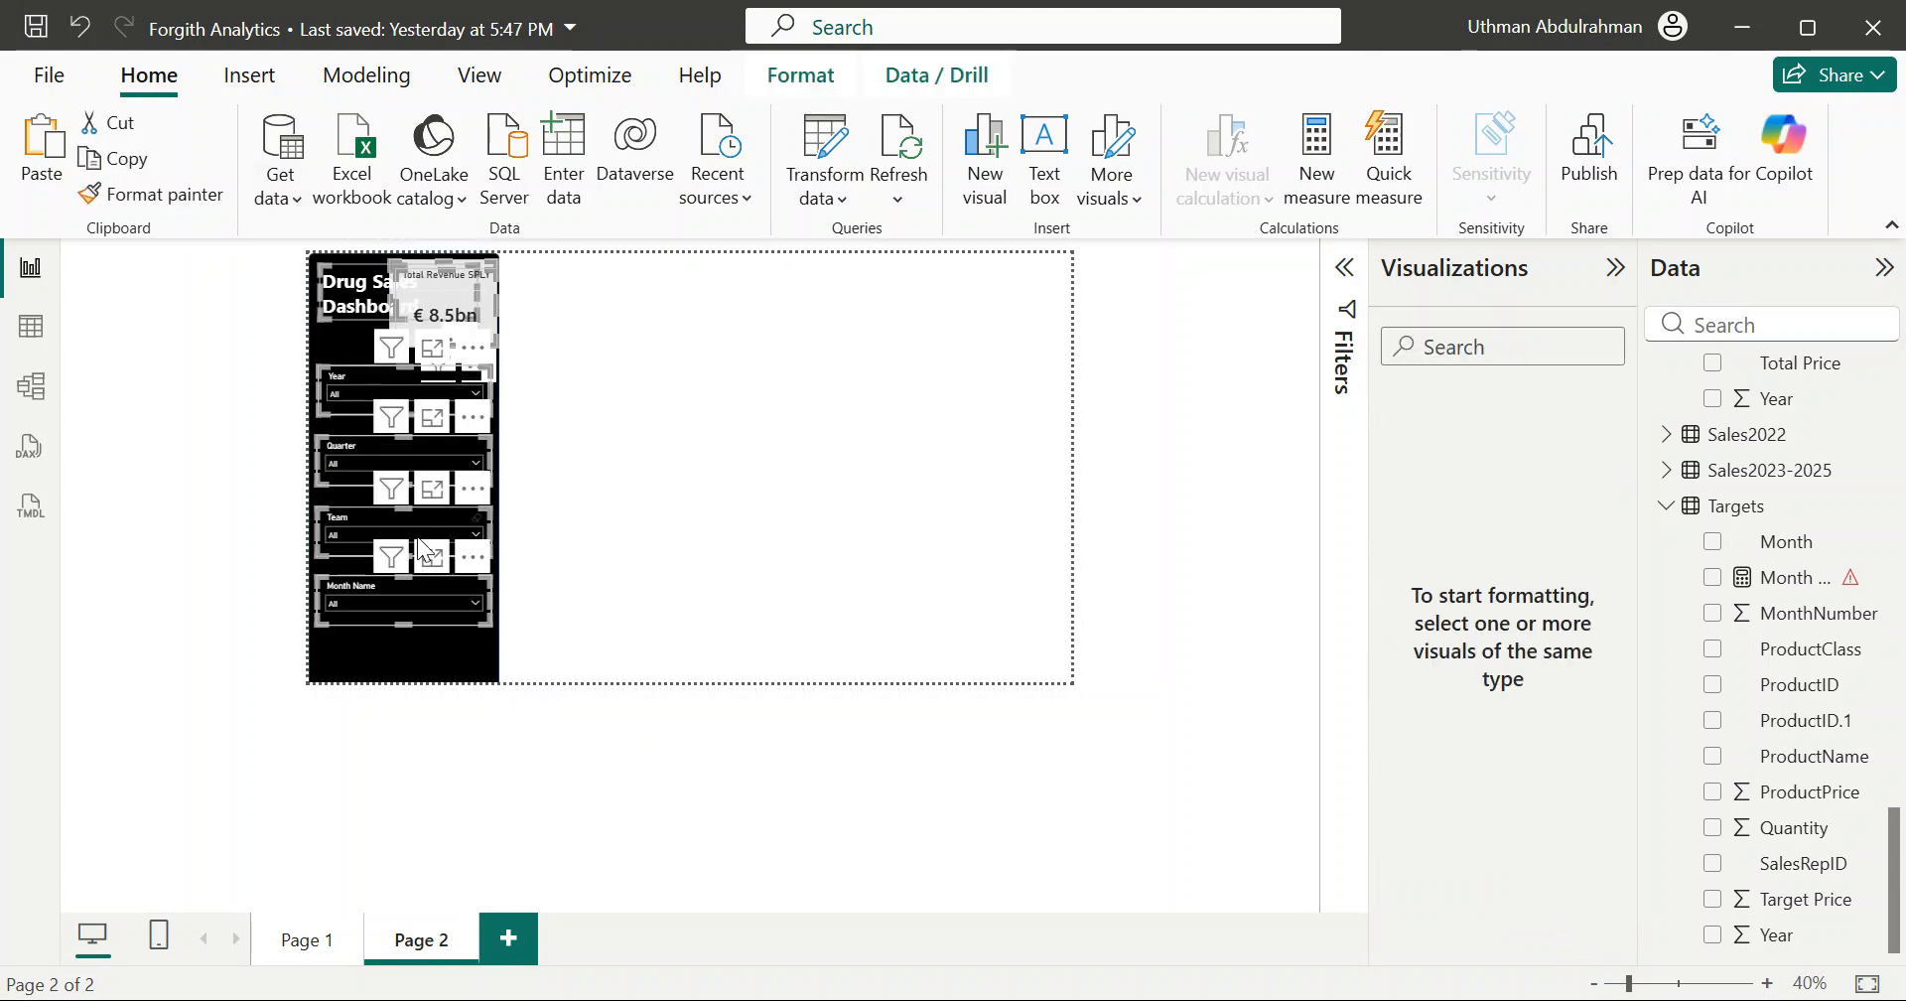
pyautogui.click(513, 696)
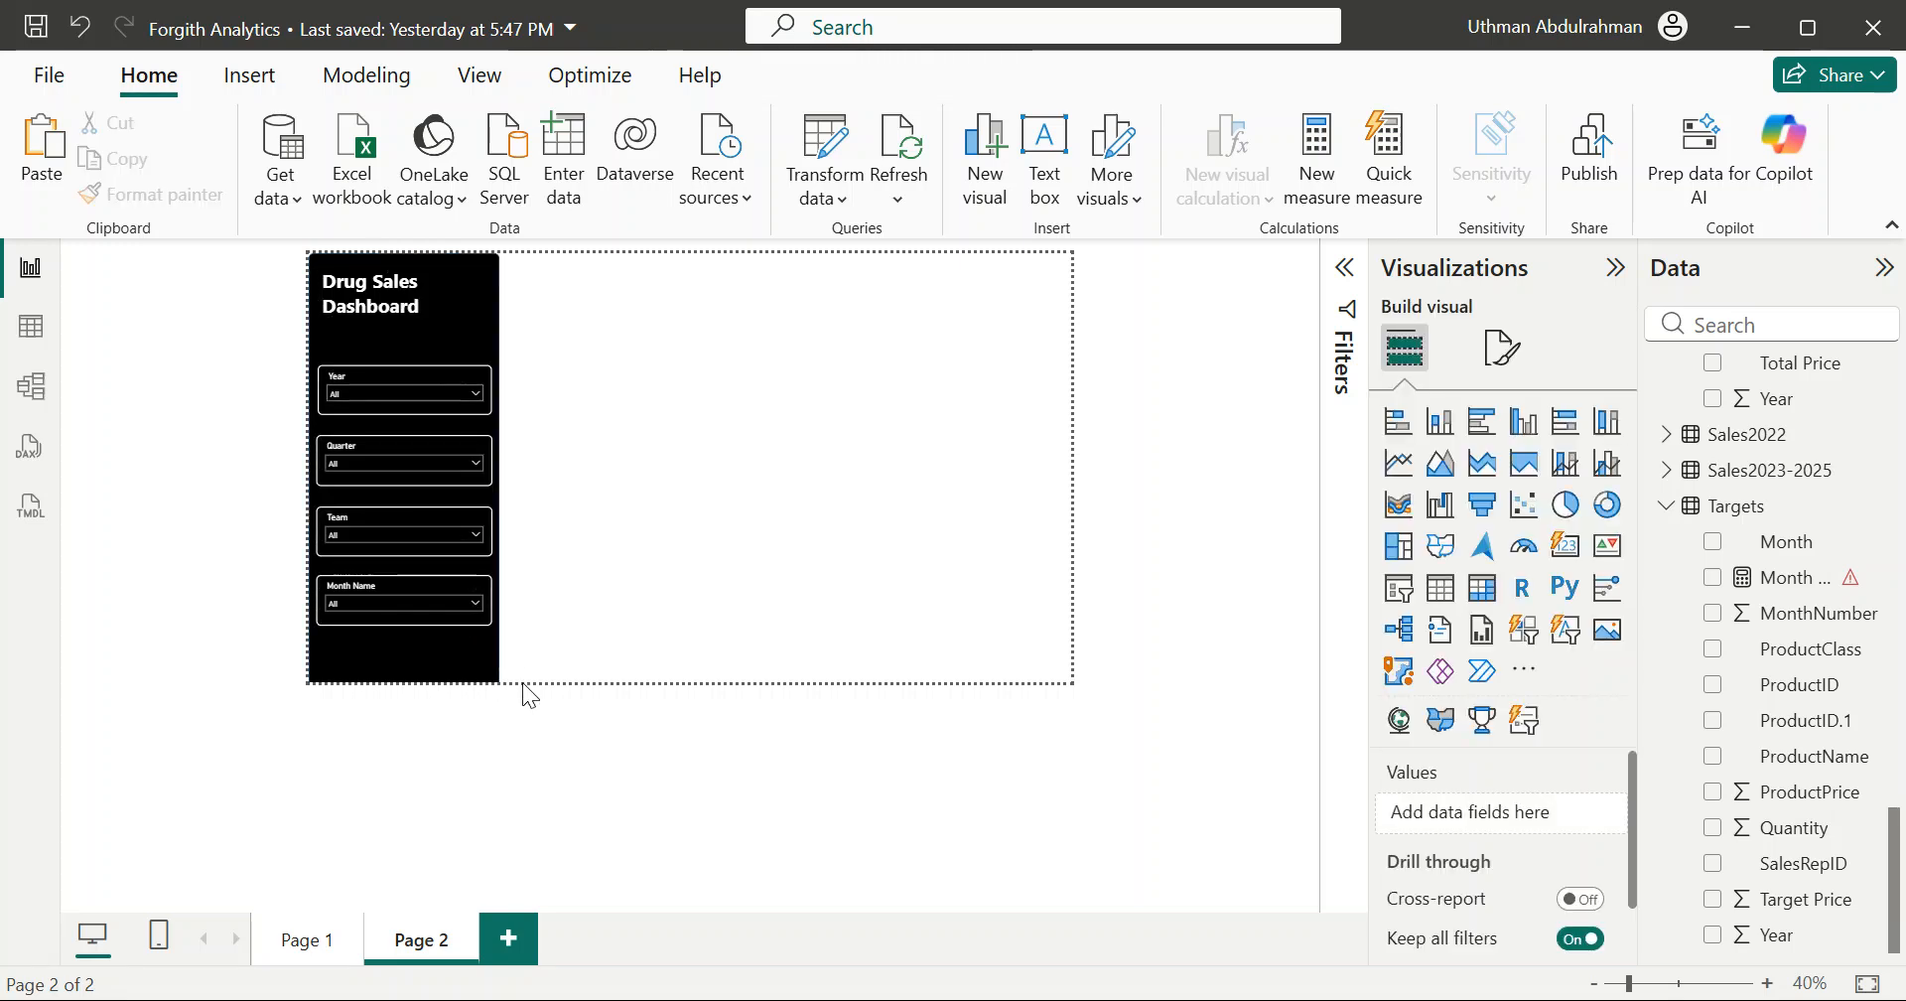
pyautogui.scroll(4, 505, 629)
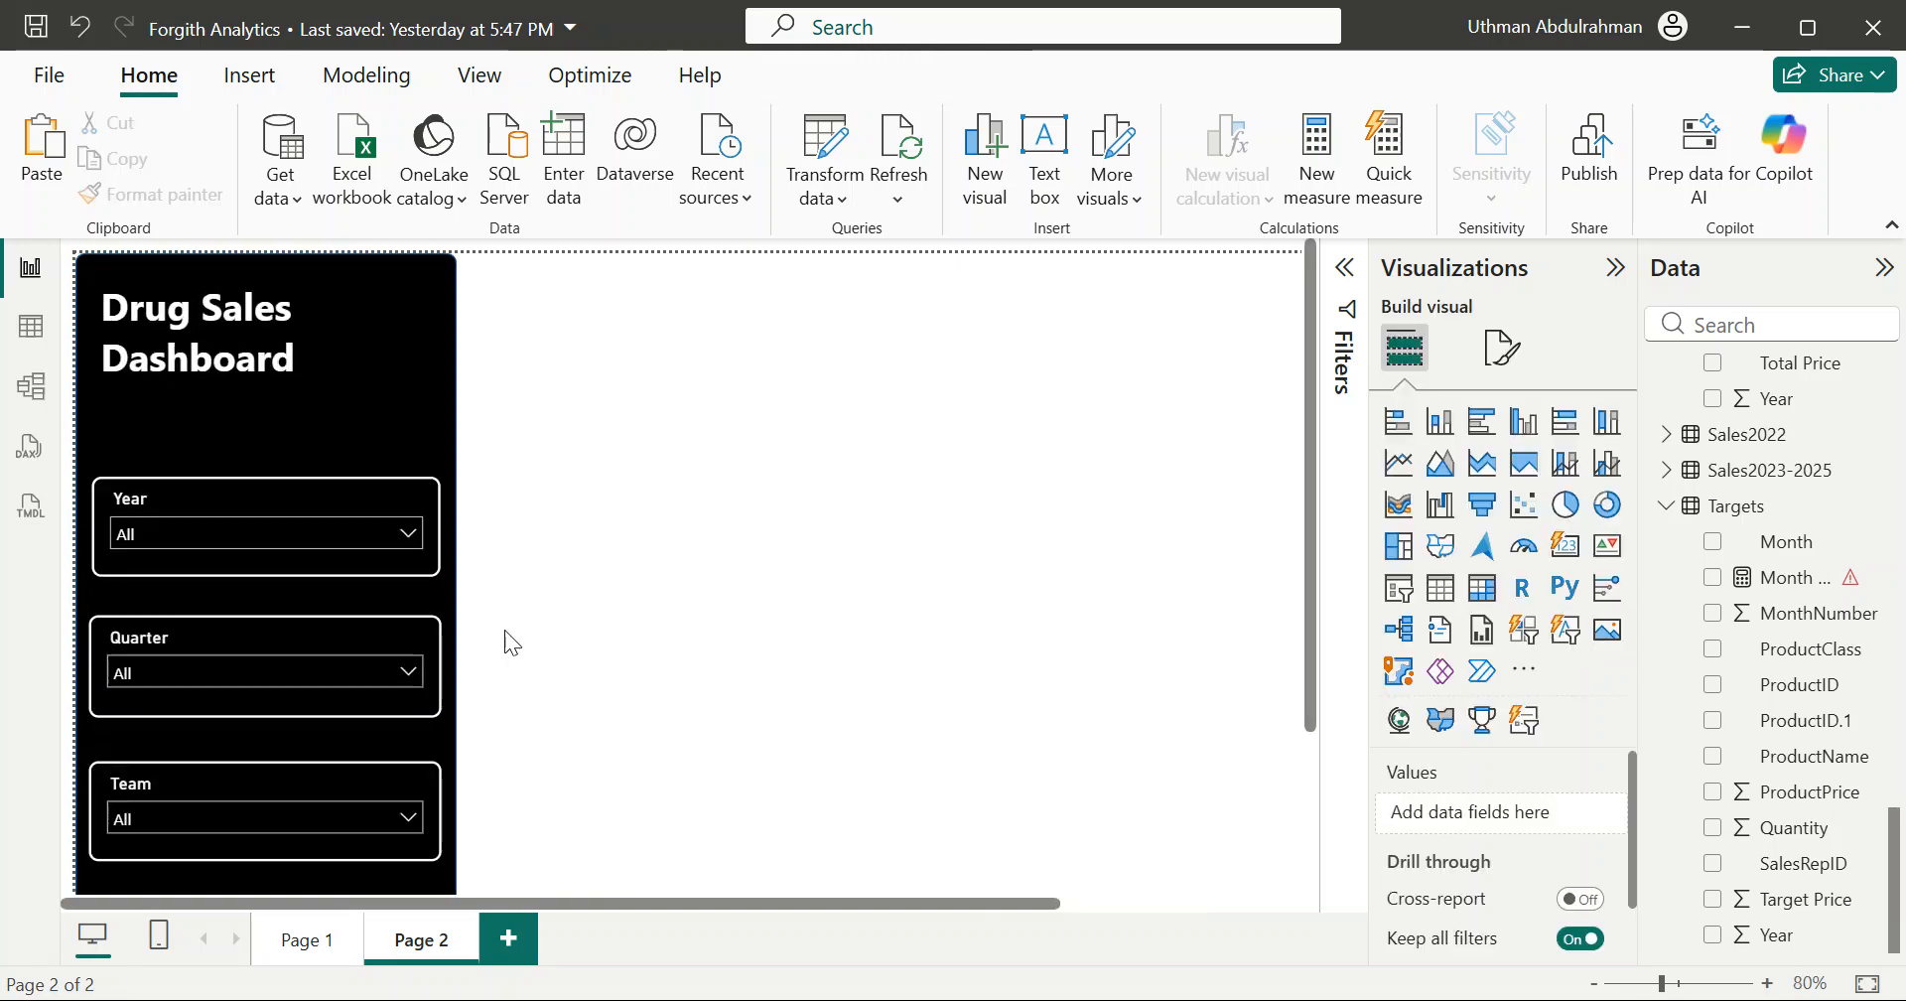
pyautogui.scroll(-4, 504, 629)
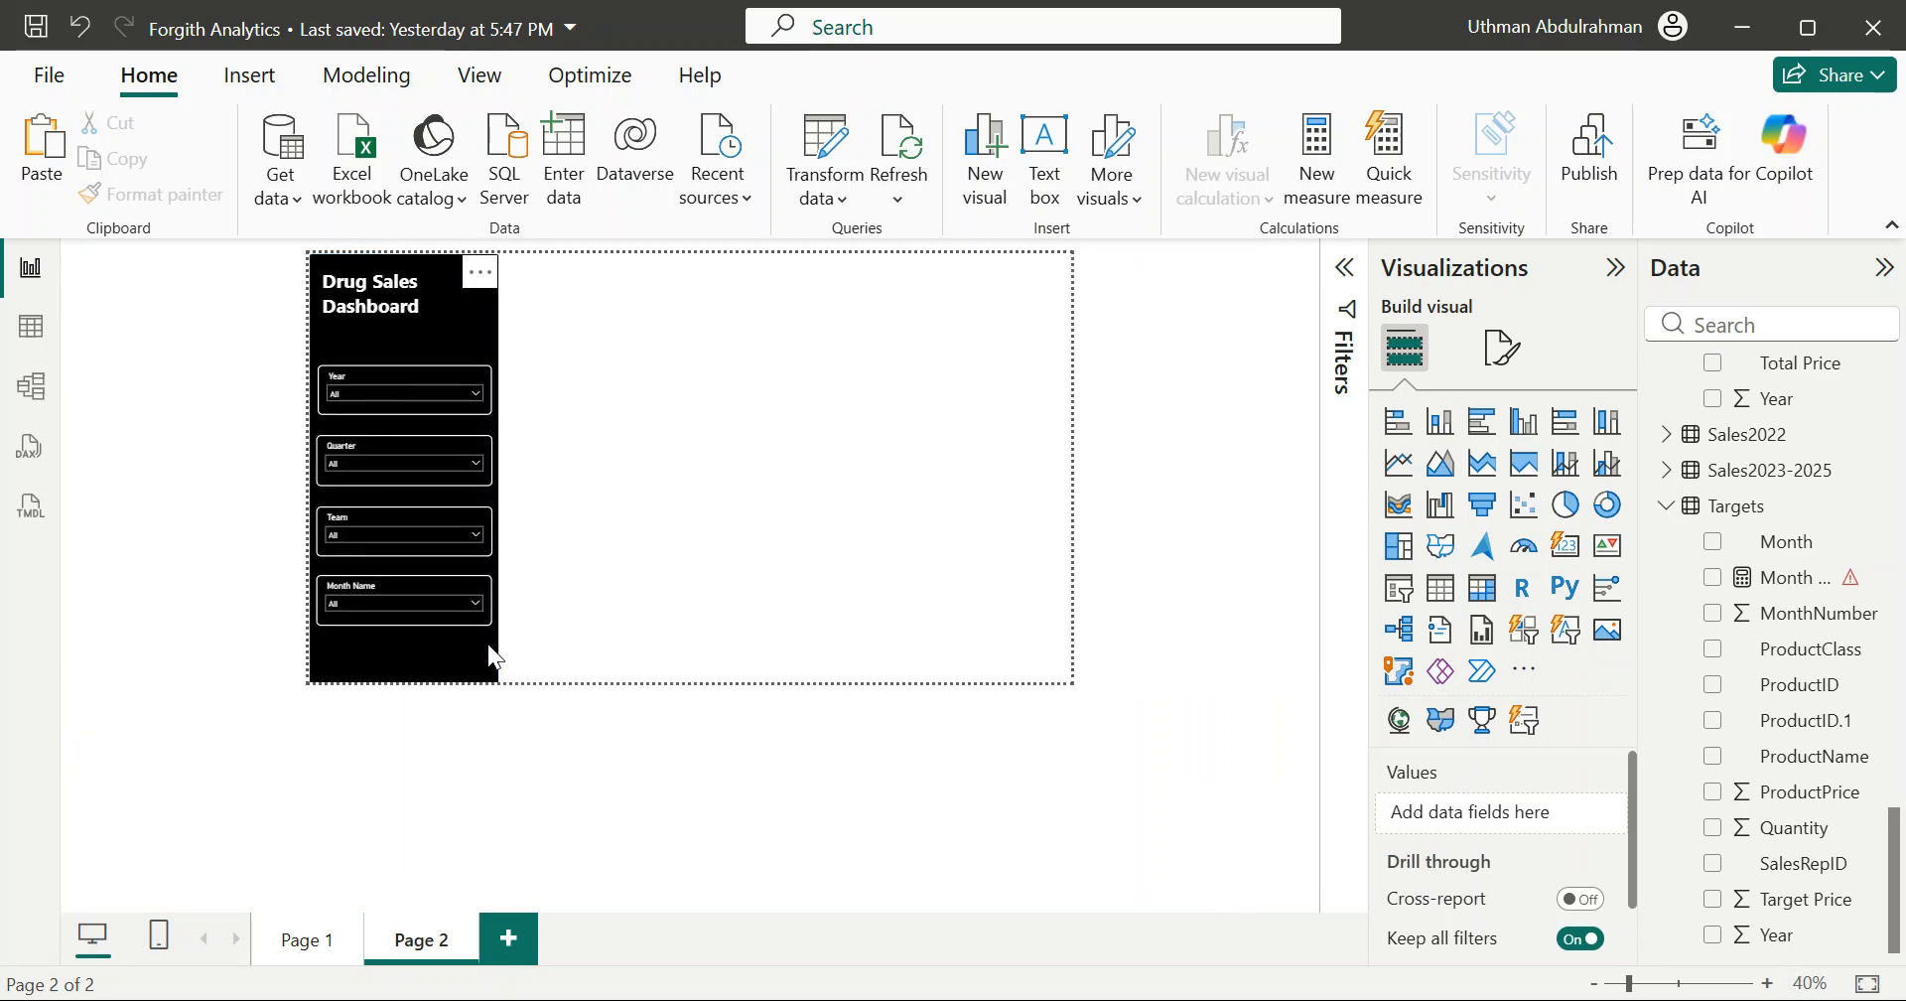
# Step: Undo the sidebar paste on Page 2 and the repositioning of the Total Revenue SPLY card
pyautogui.hotkey('ctrl', 'z')
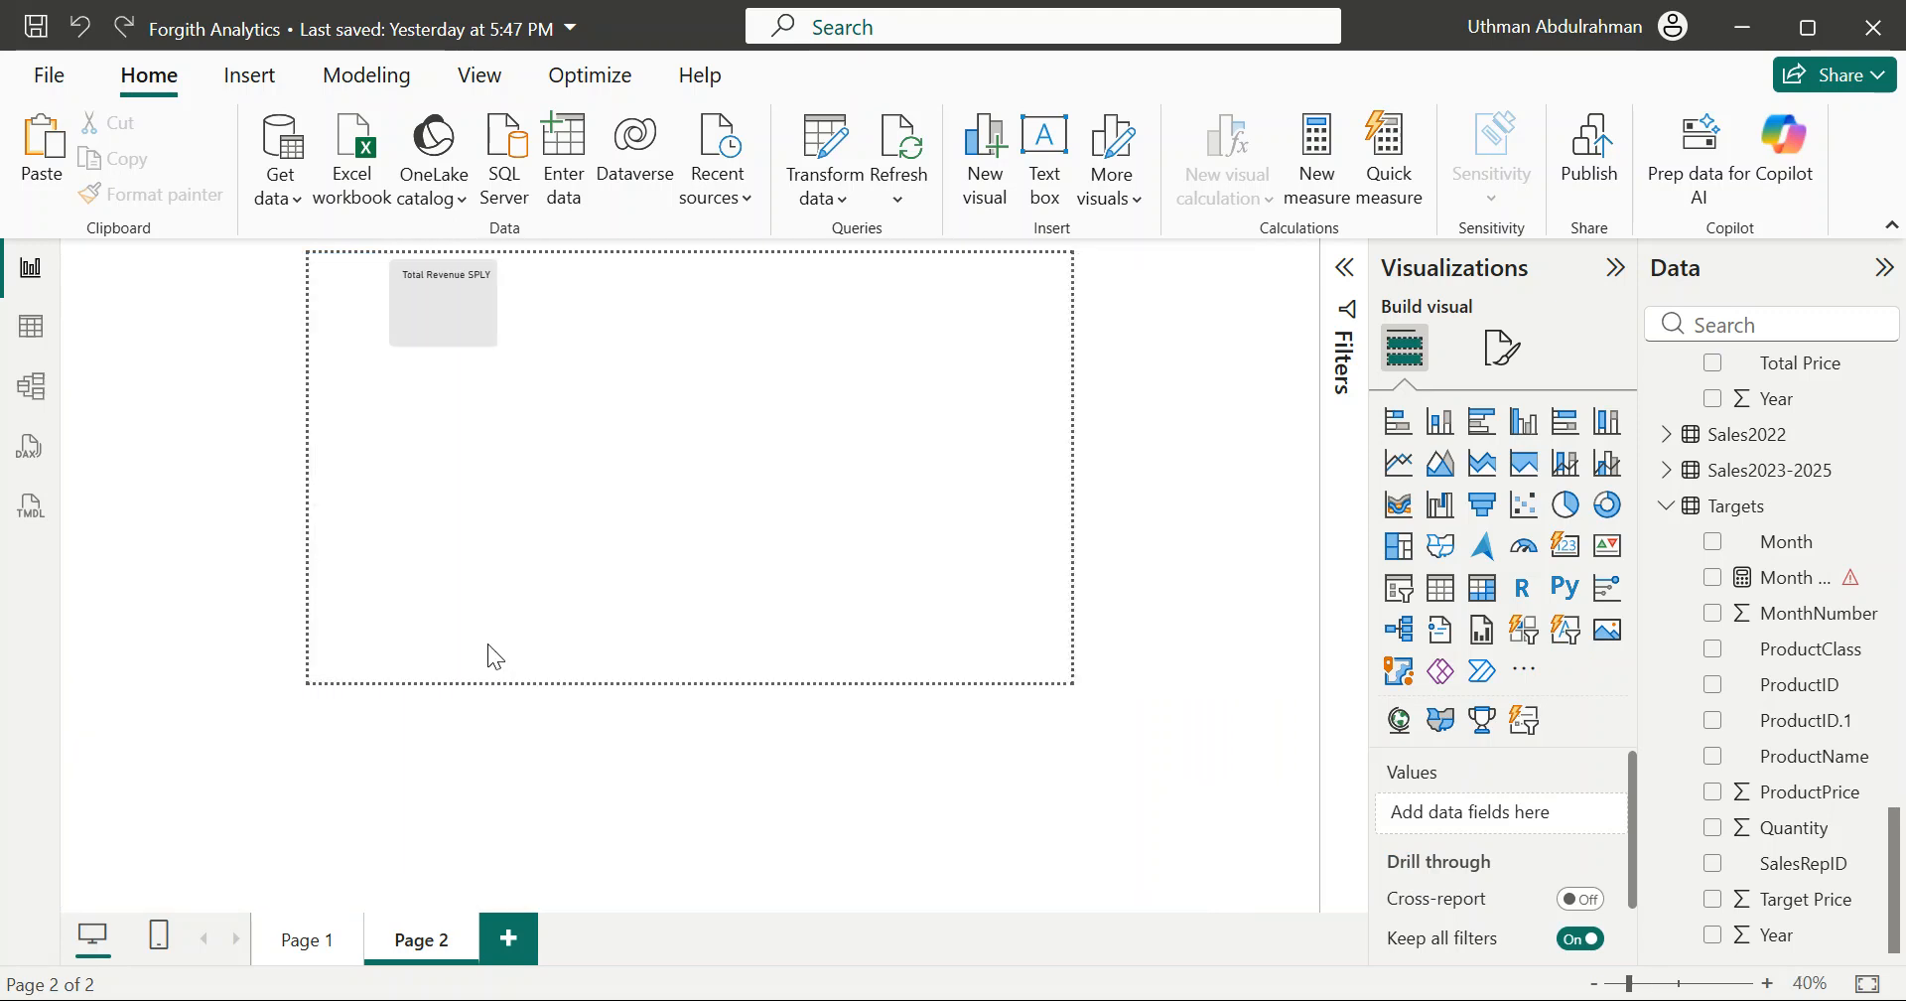
pyautogui.moveTo(575, 372); pyautogui.dragTo(353, 224)
pyautogui.moveTo(461, 298); pyautogui.dragTo(538, 302)
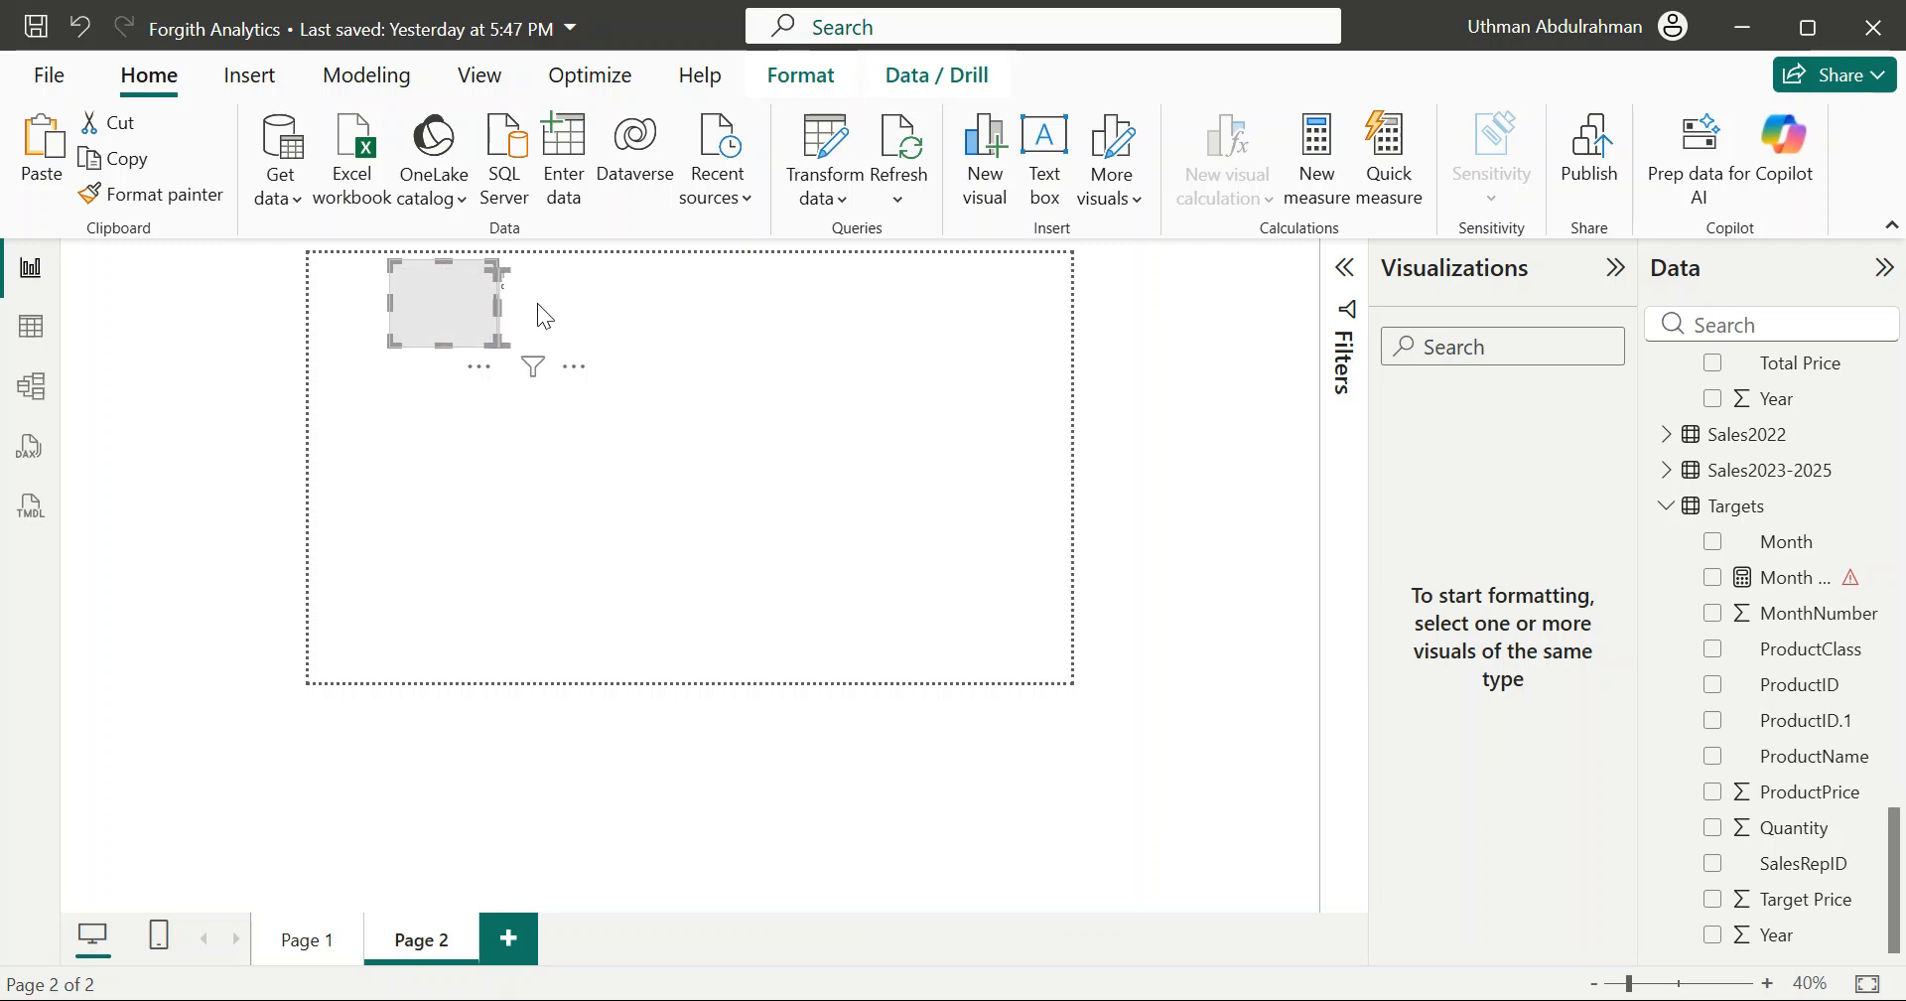
pyautogui.hotkey('ctrl', 'z')
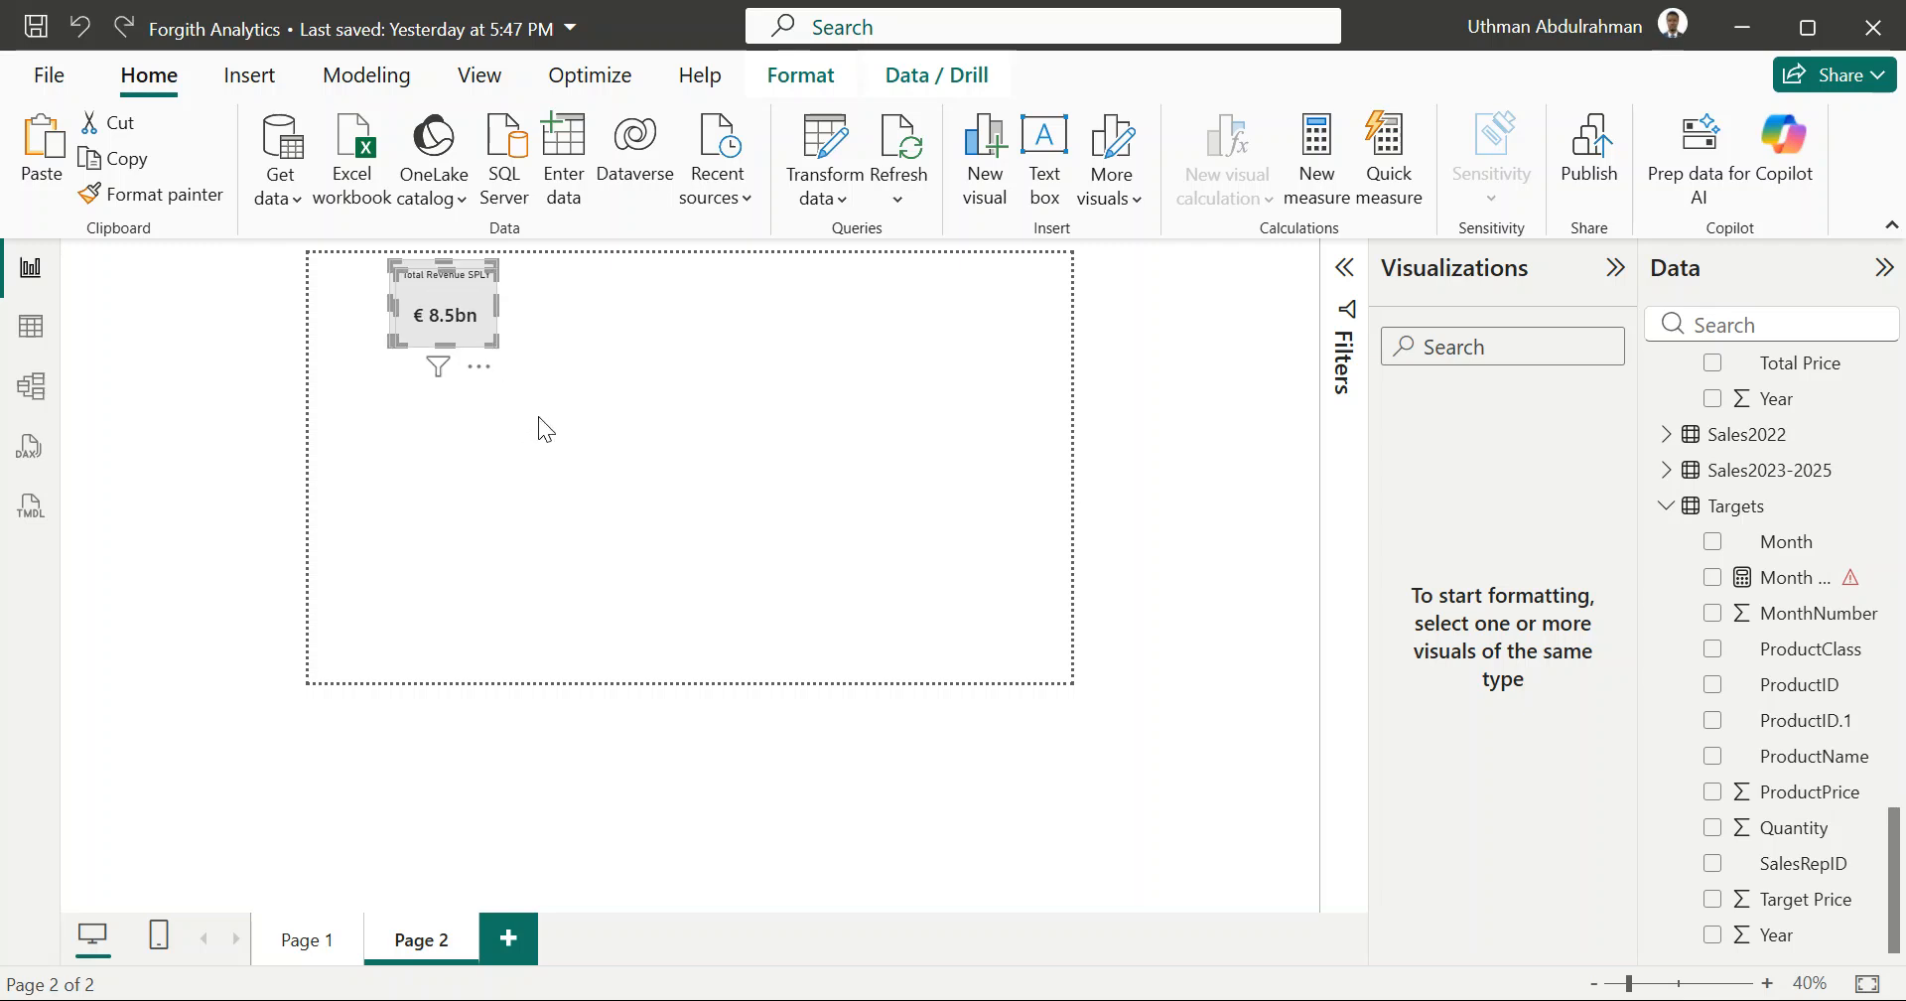
pyautogui.hotkey('ctrl', 'z')
pyautogui.click(677, 470)
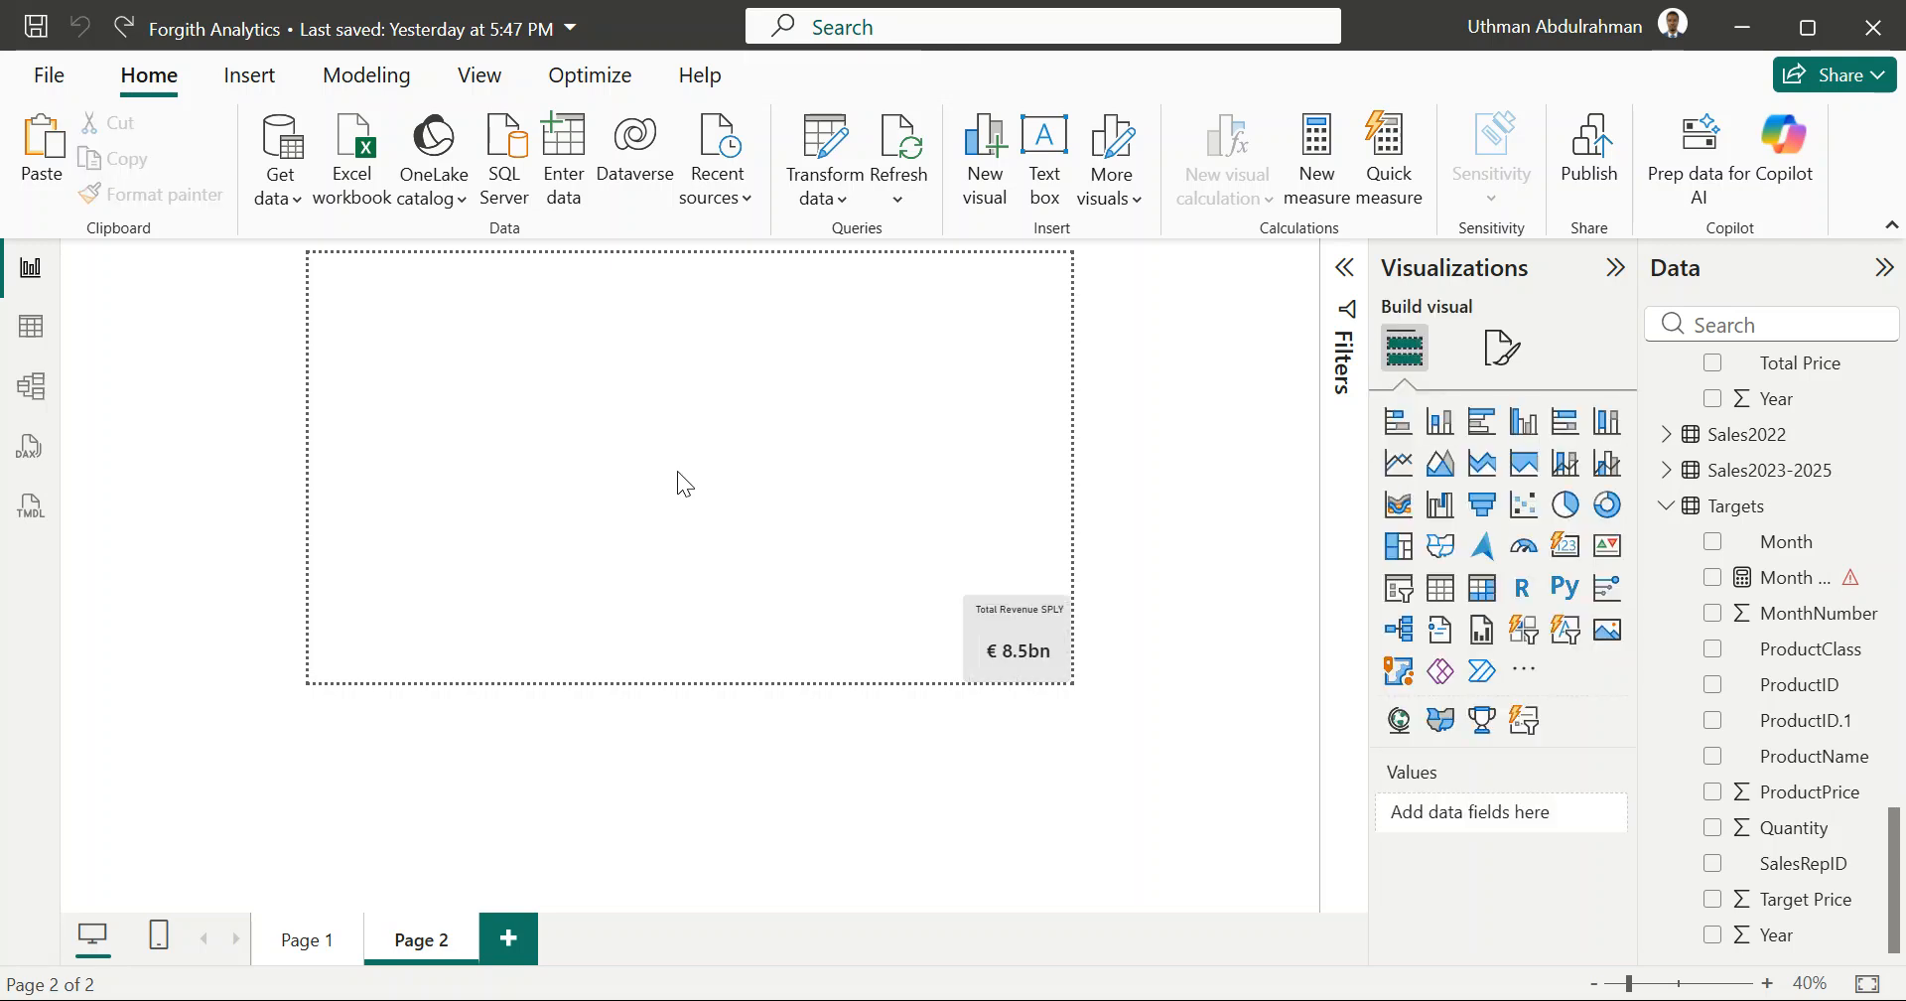
# Step: Check the canvas type, width and height in Page 1's canvas settings
pyautogui.click(320, 959)
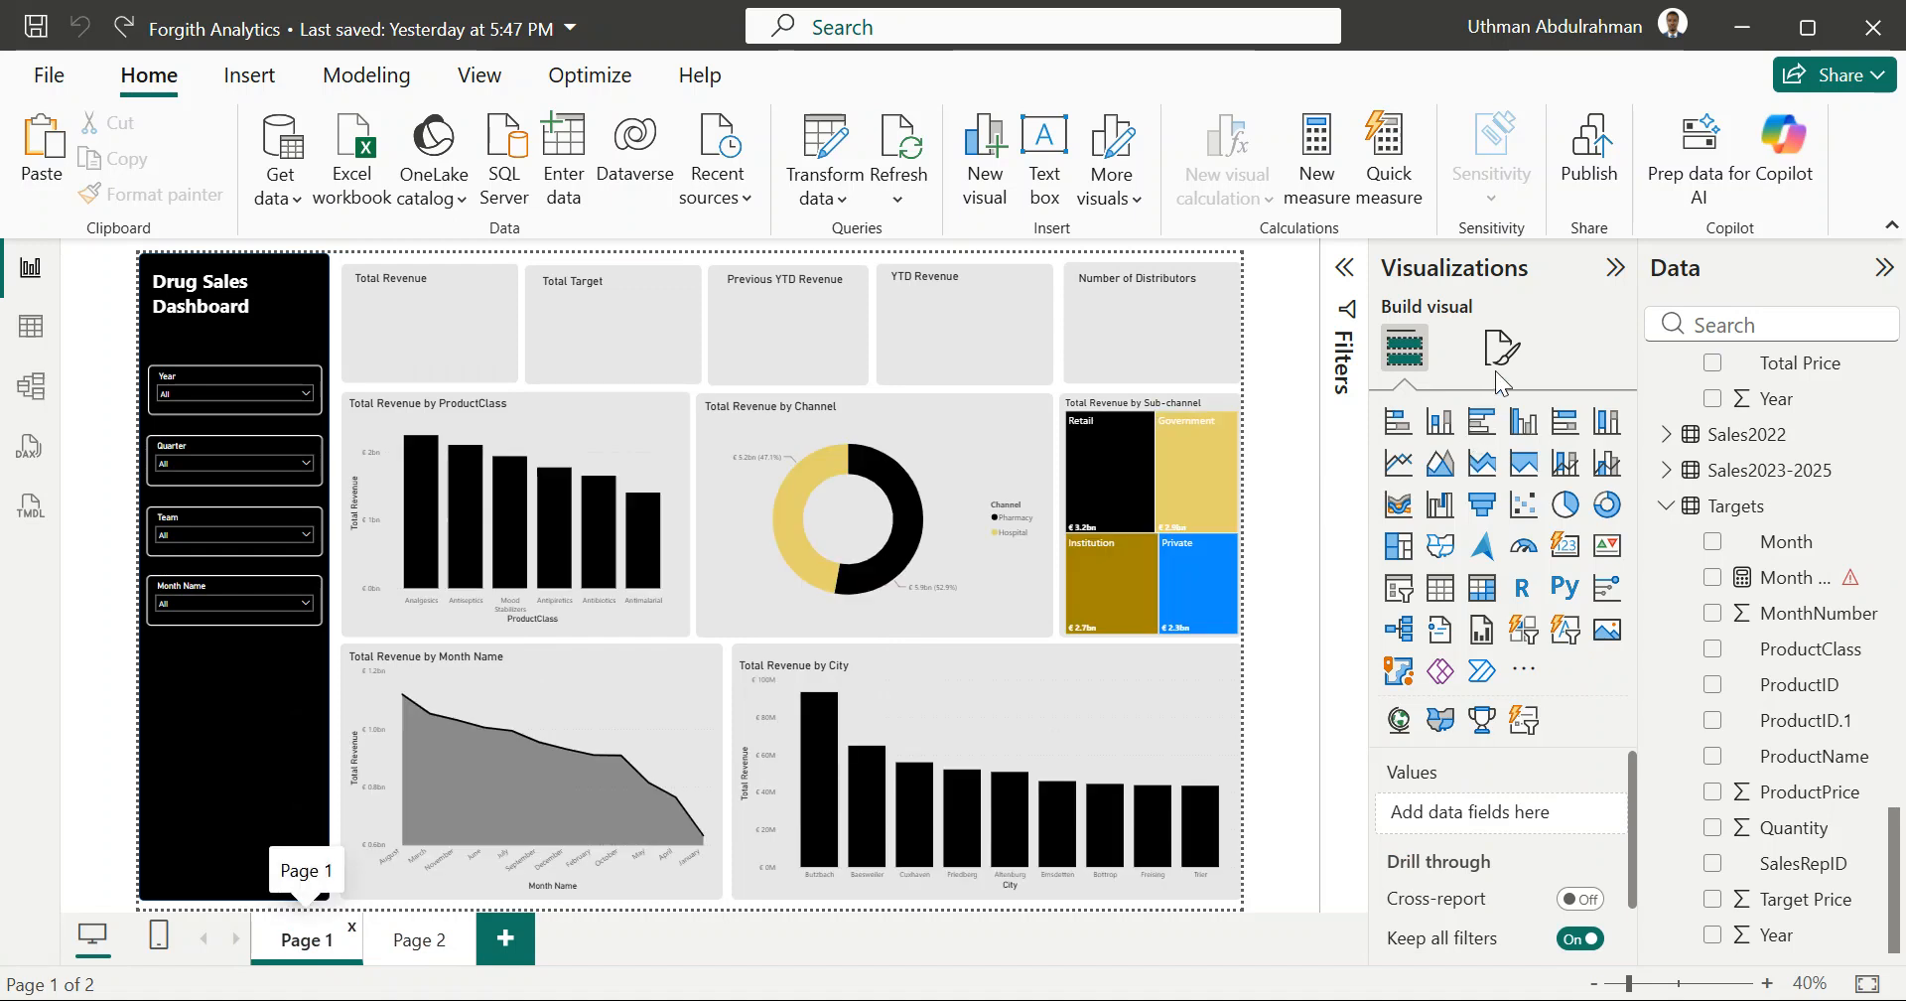
pyautogui.click(1499, 348)
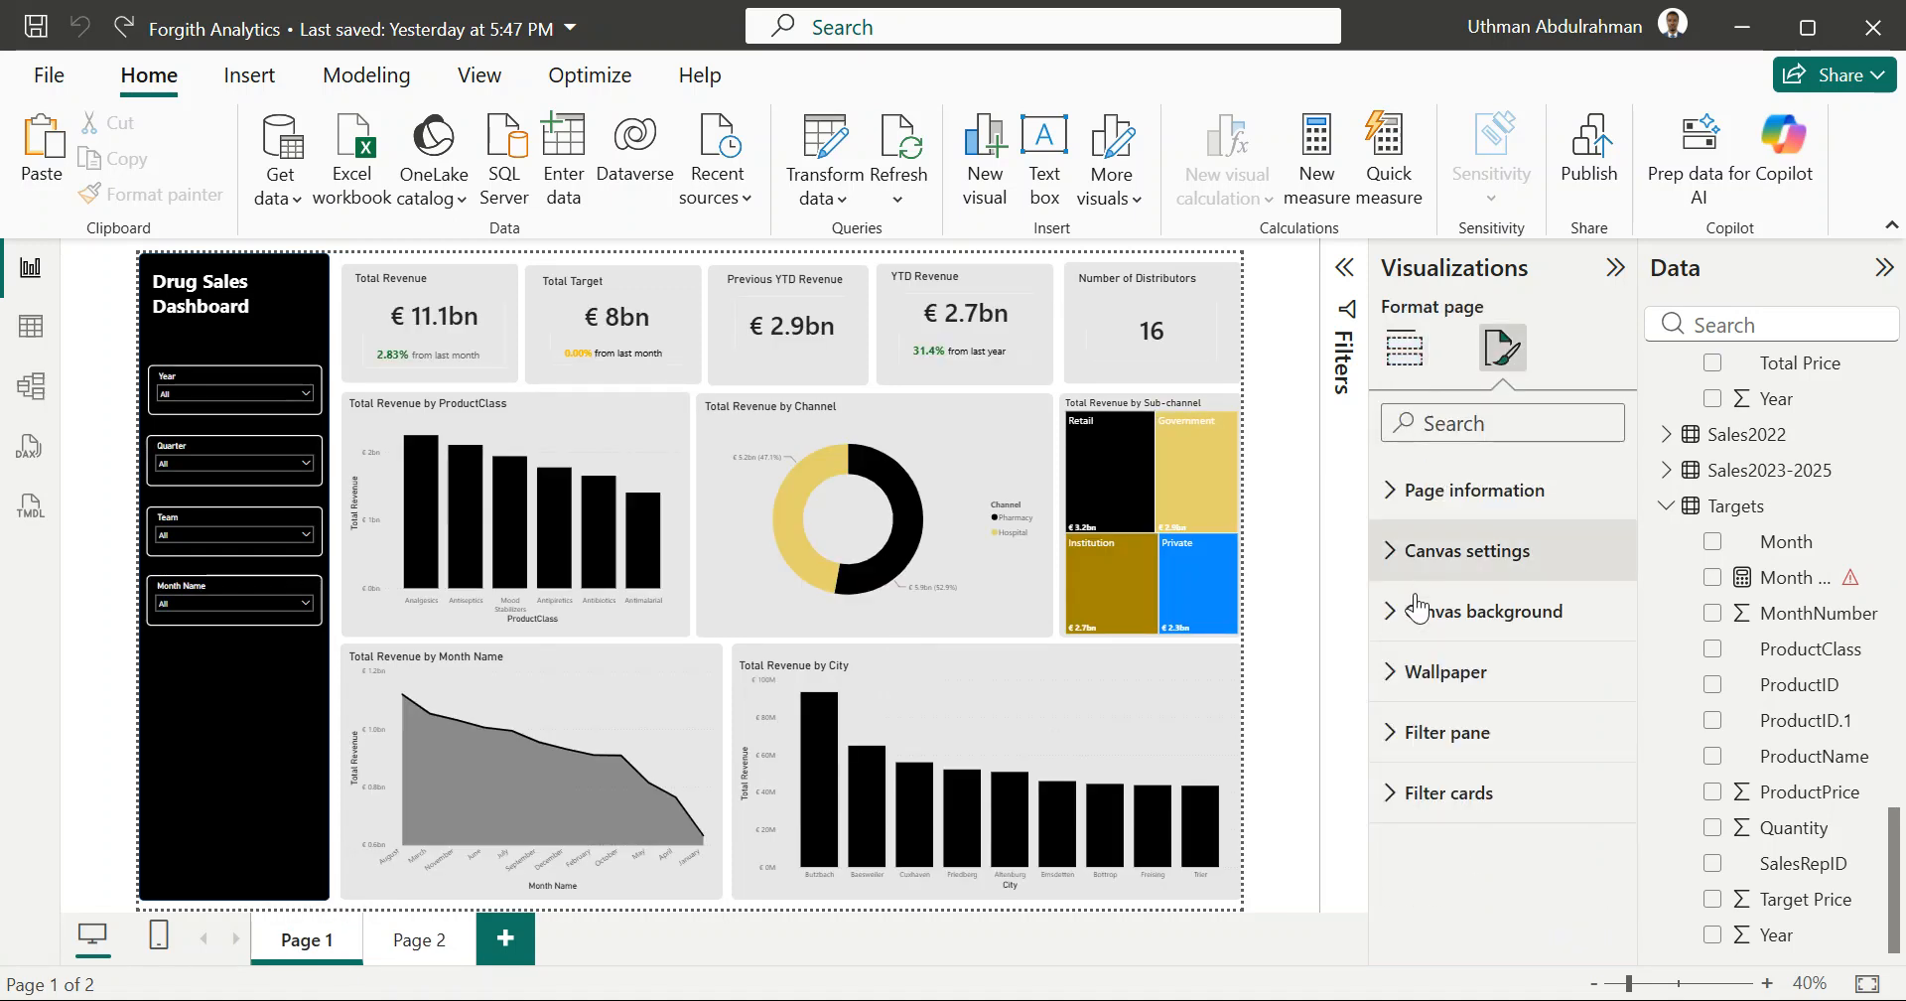
pyautogui.click(1389, 552)
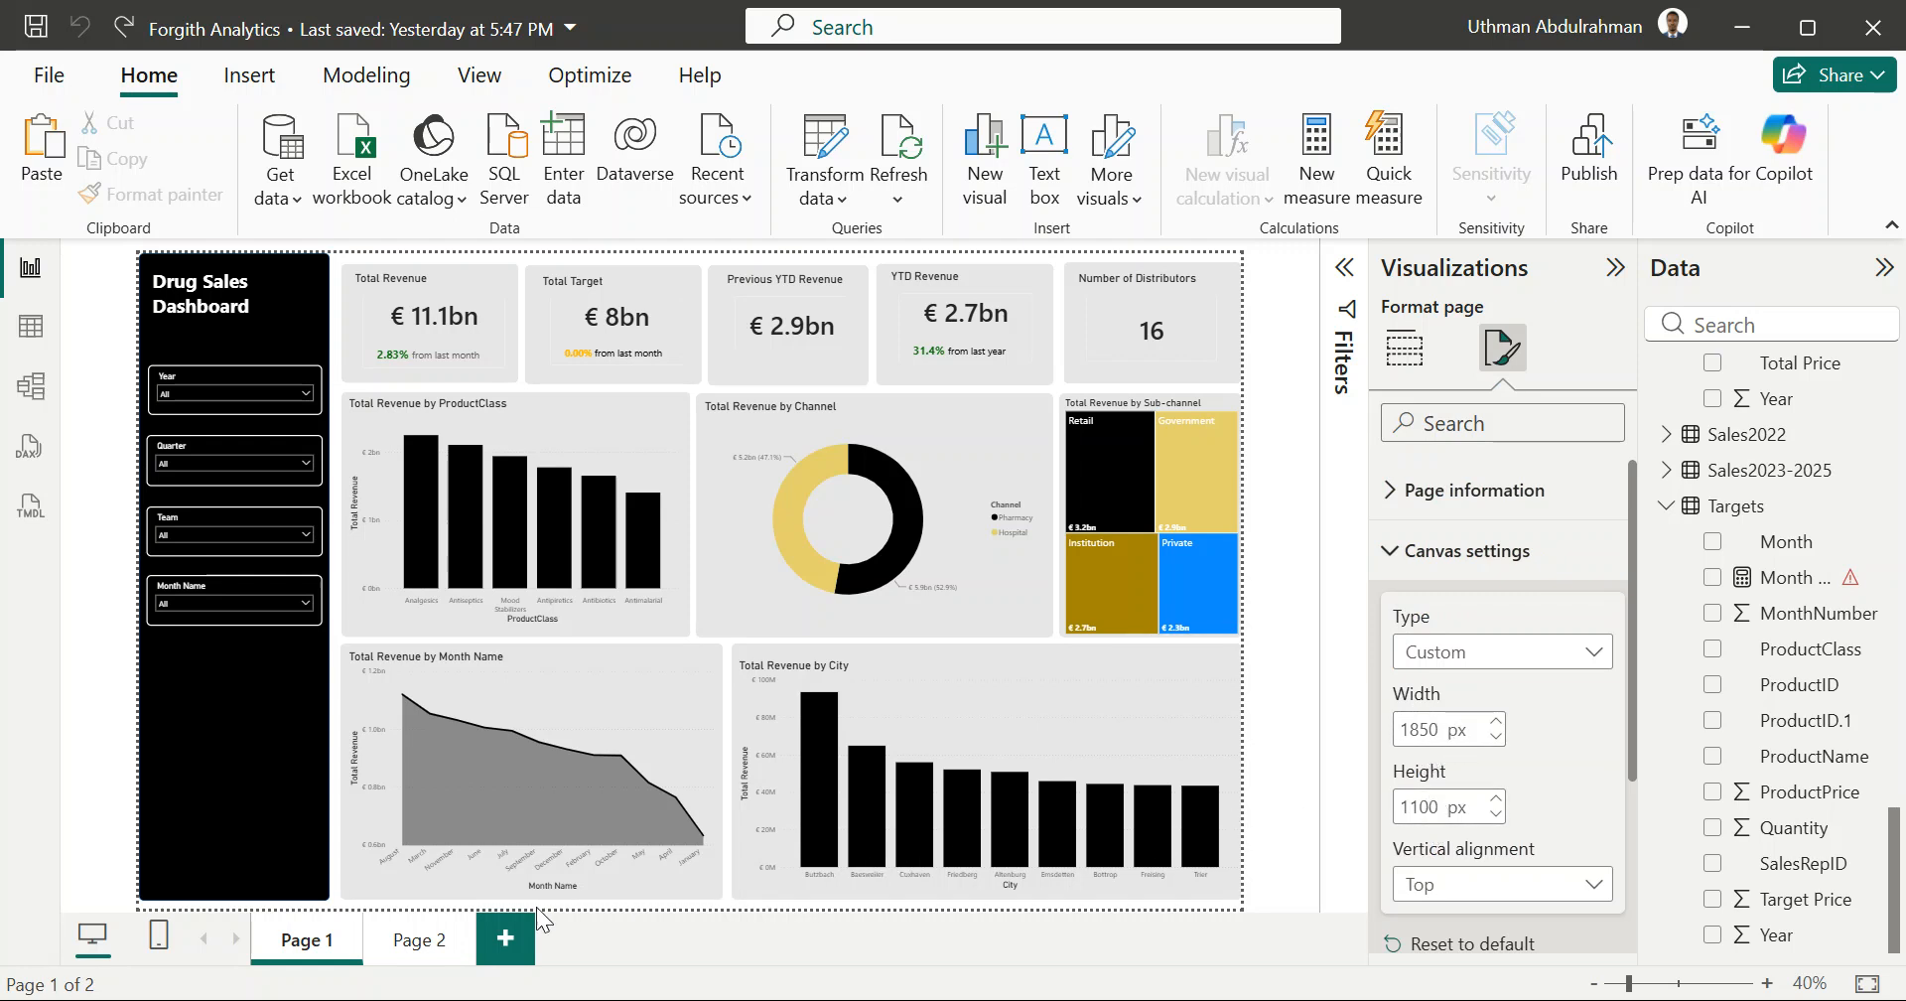
# Step: Set Page 2's canvas type to Custom and its width to 1850 px
pyautogui.click(417, 939)
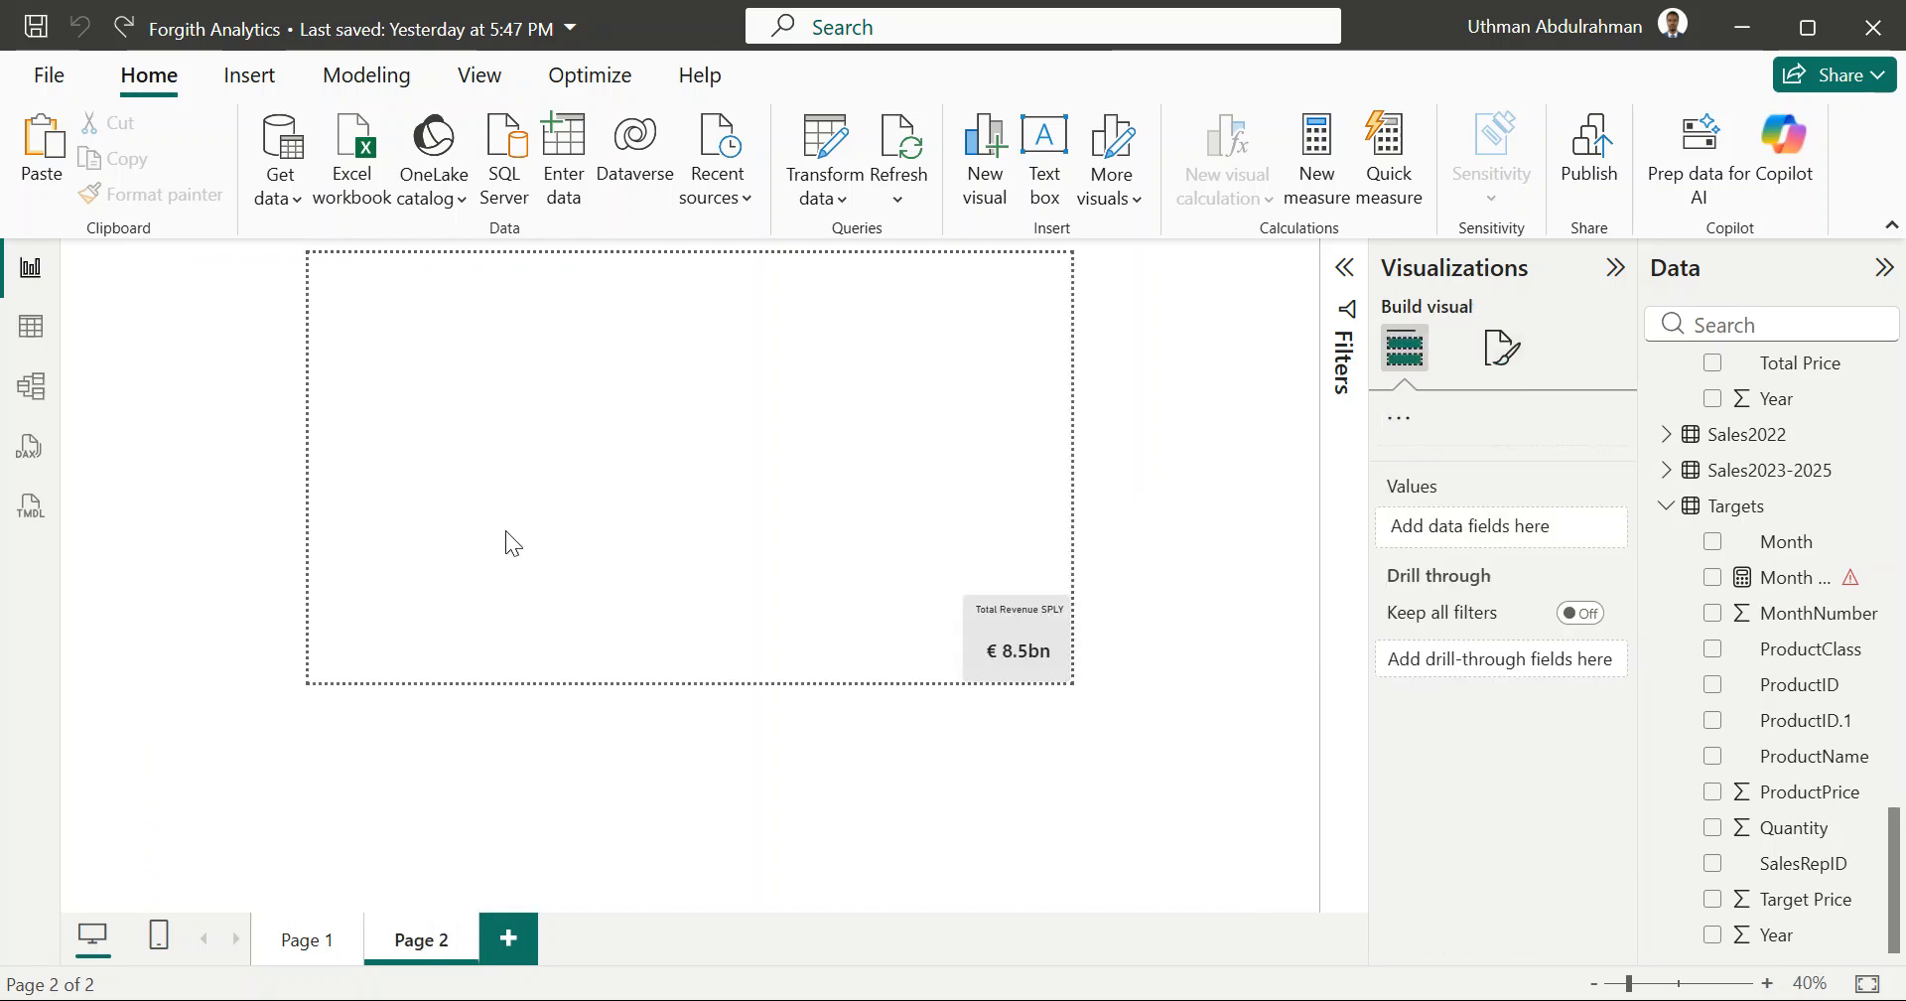
pyautogui.click(1503, 348)
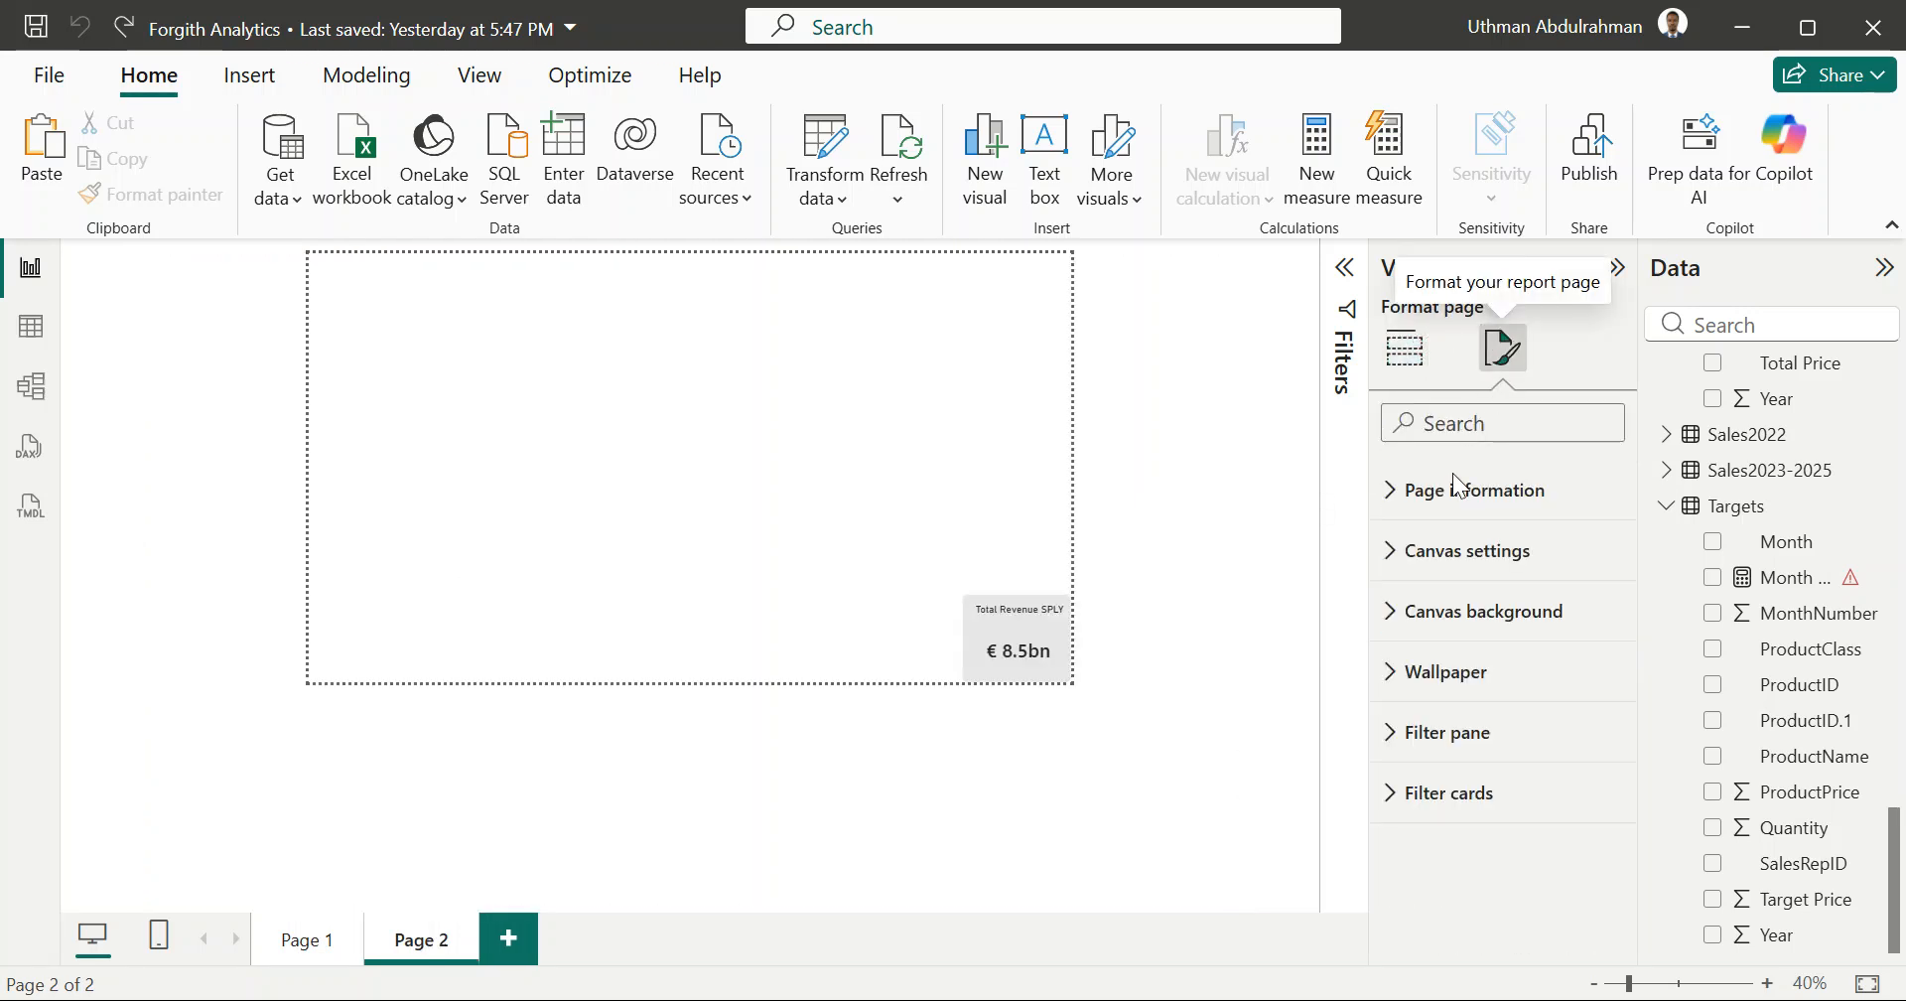
pyautogui.click(1389, 551)
pyautogui.click(1459, 663)
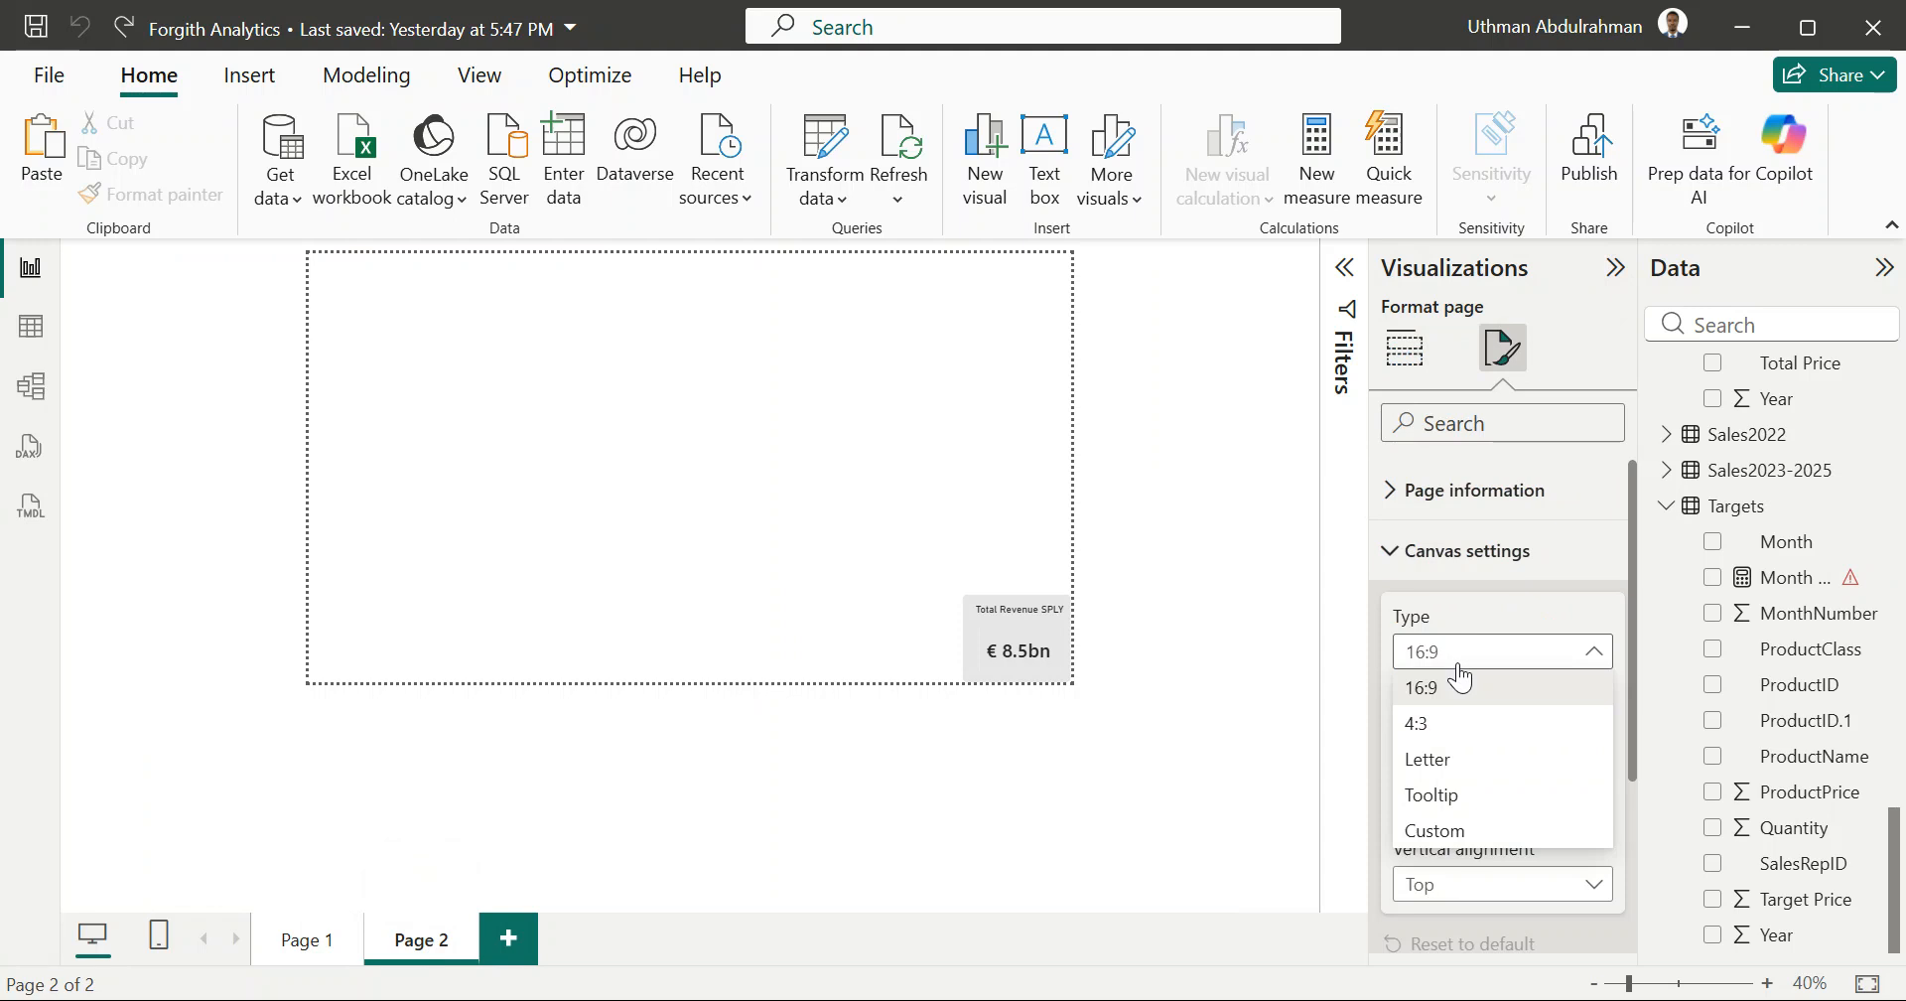
pyautogui.click(1457, 833)
pyautogui.doubleClick(1435, 724)
pyautogui.write('1850')
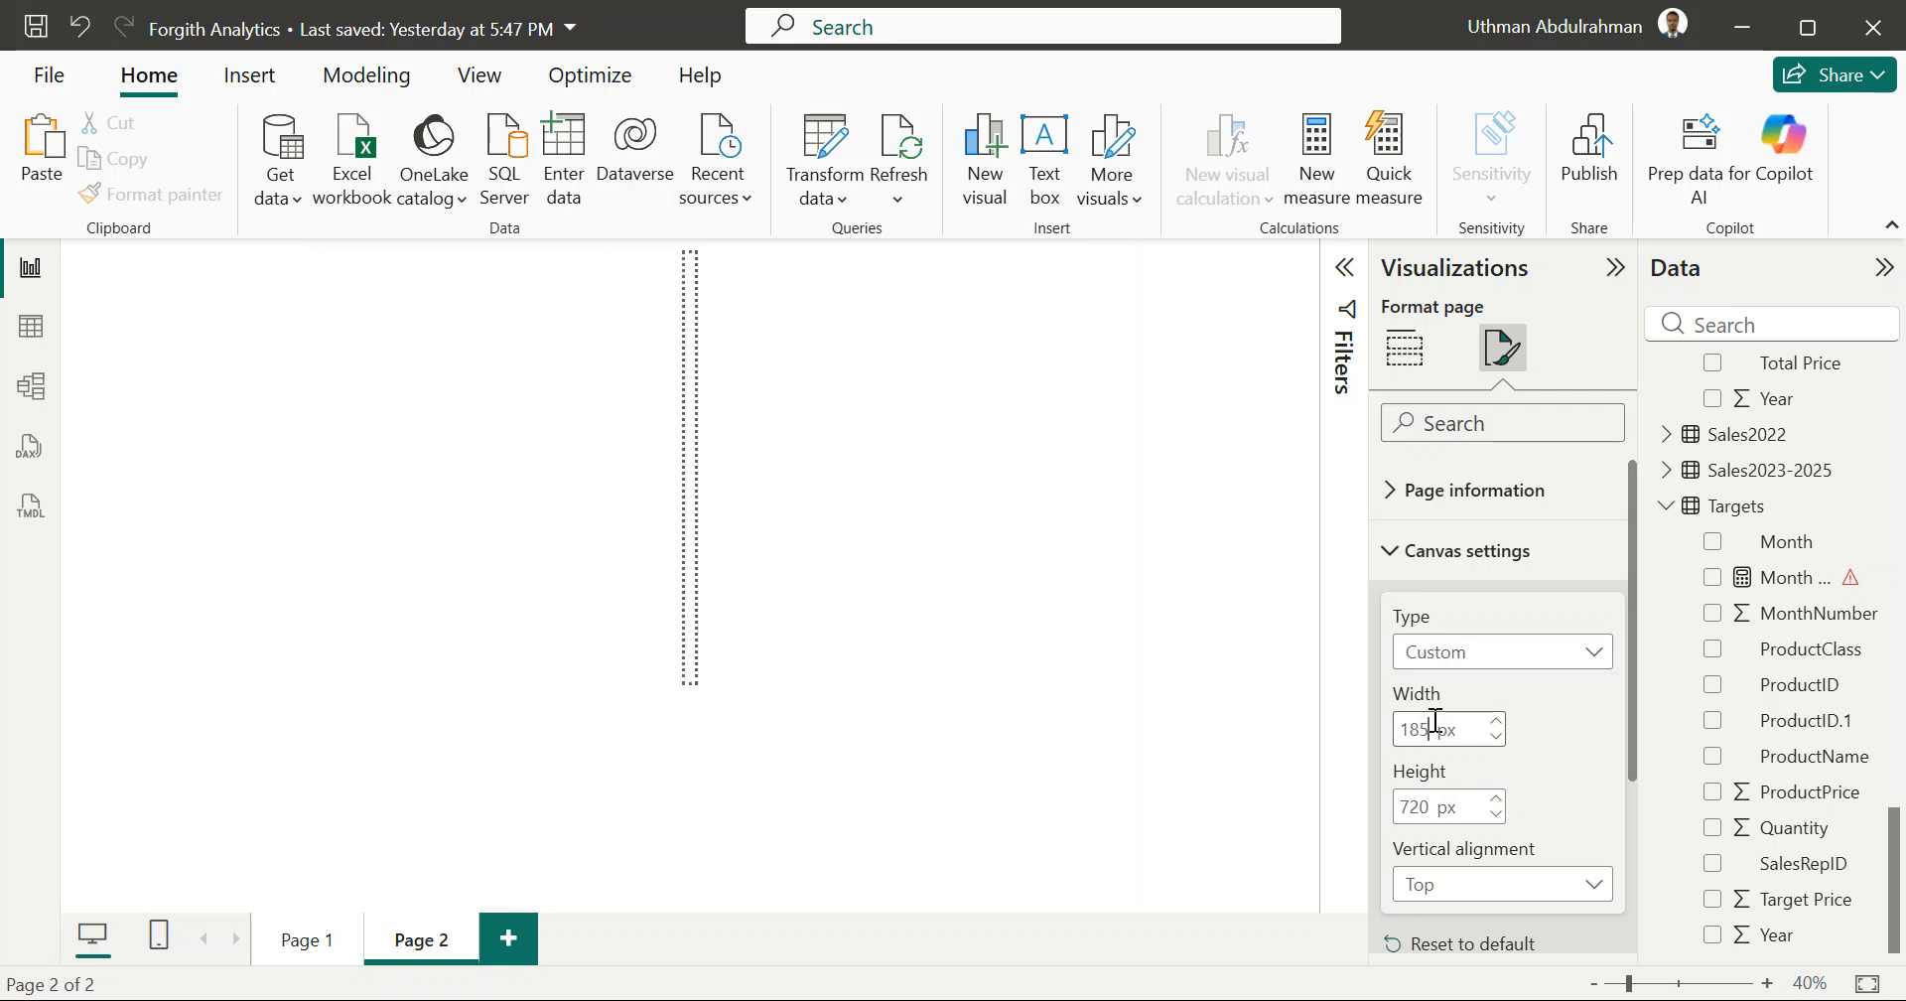
# Step: Set Page 2's canvas height to 1900 px
pyautogui.doubleClick(1419, 805)
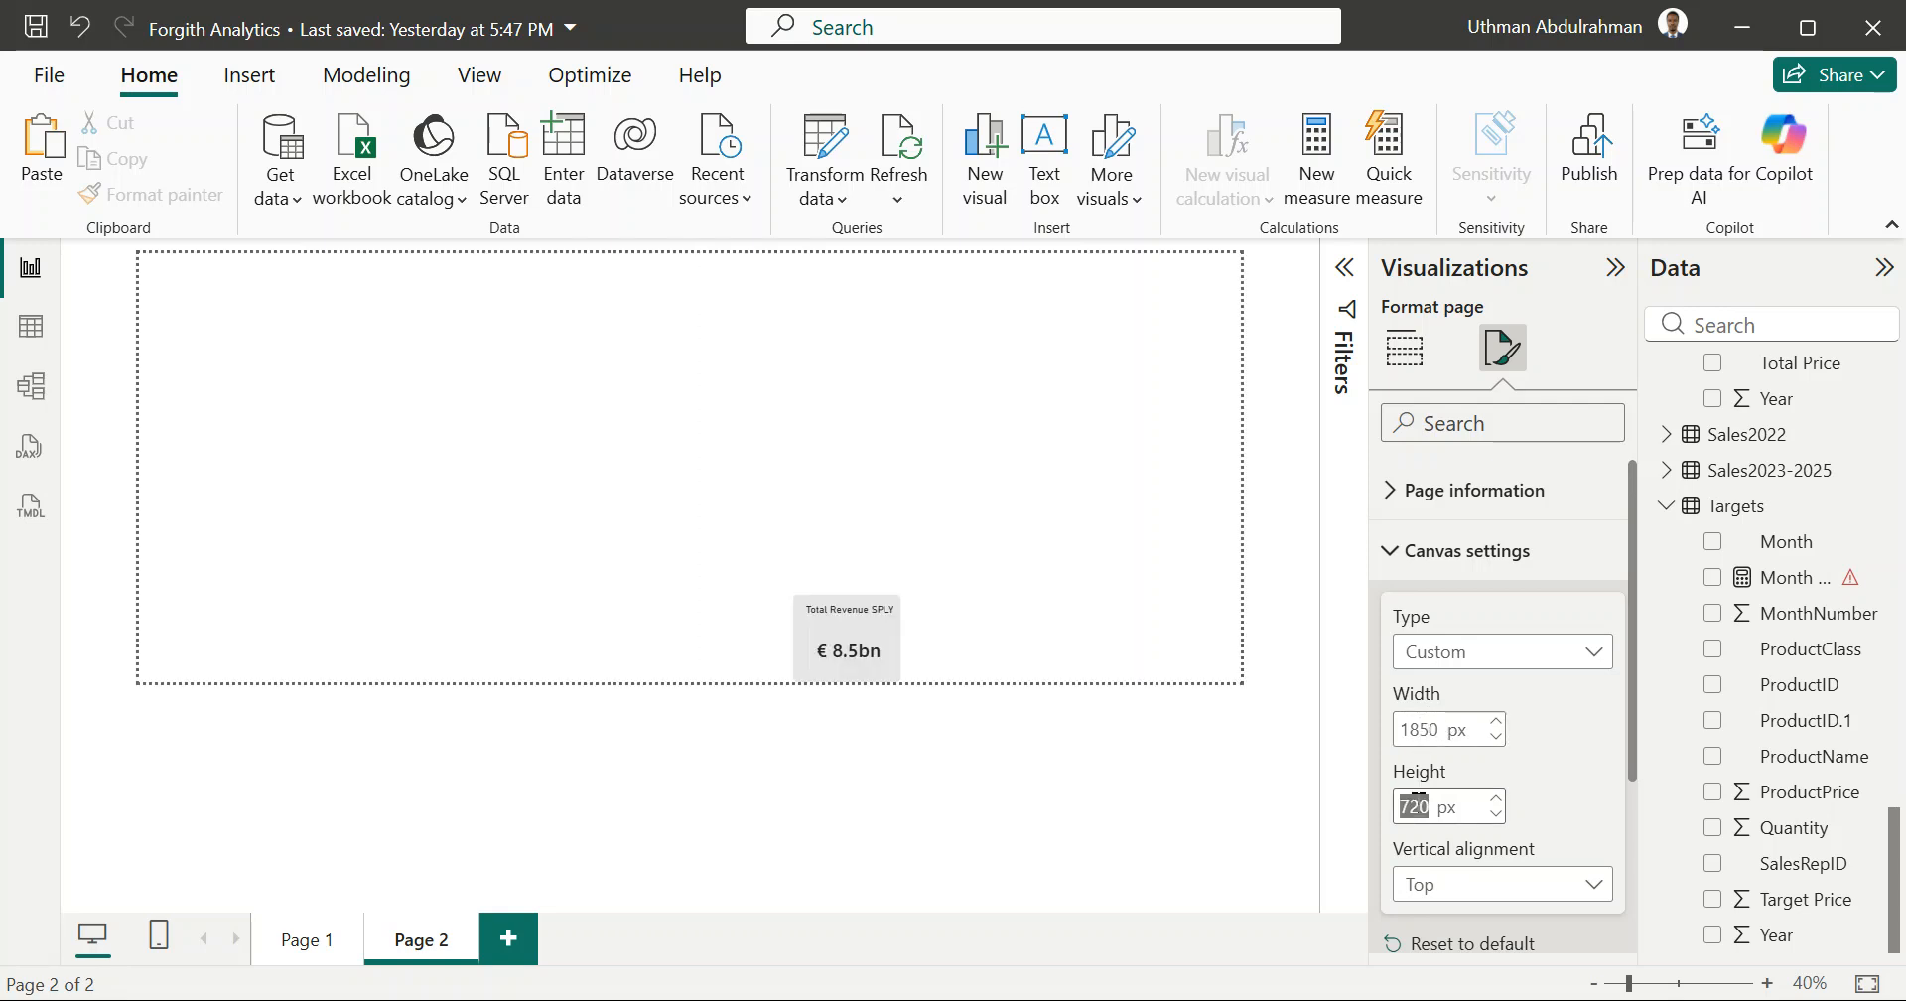
pyautogui.write('1900')
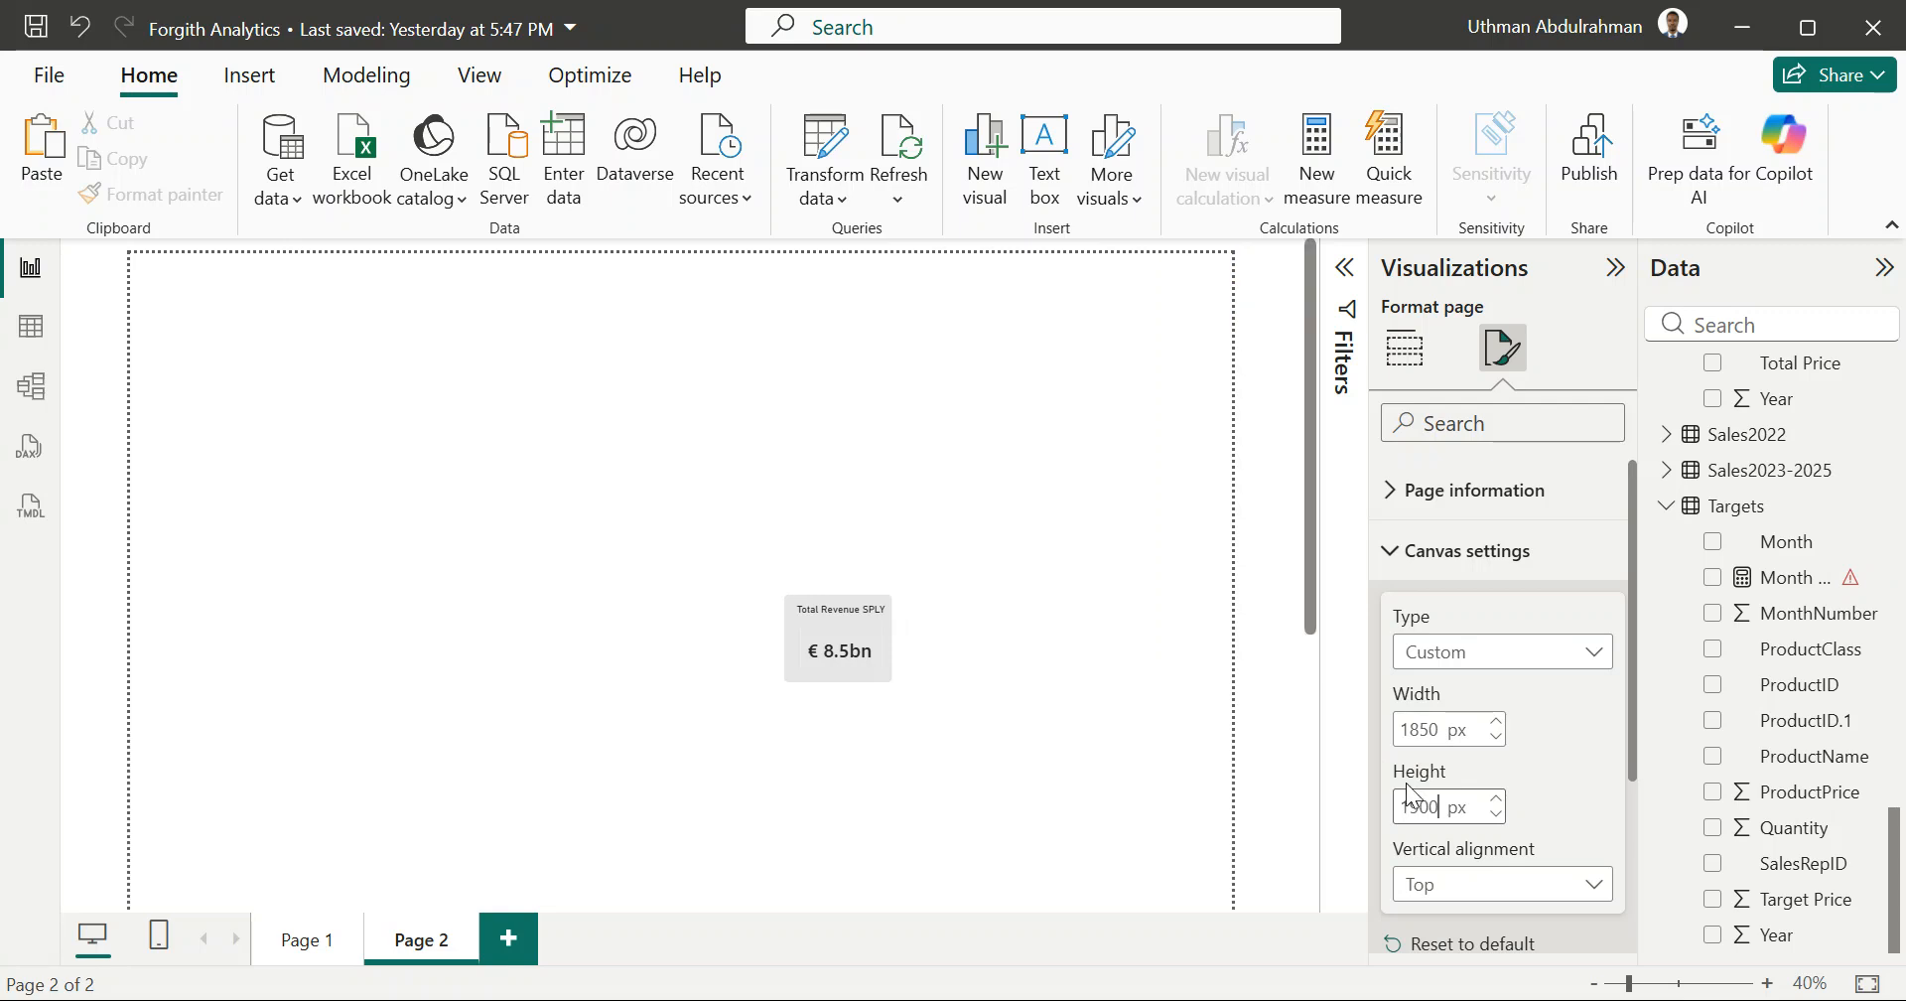
pyautogui.click(1223, 772)
pyautogui.scroll(-1, 1221, 770)
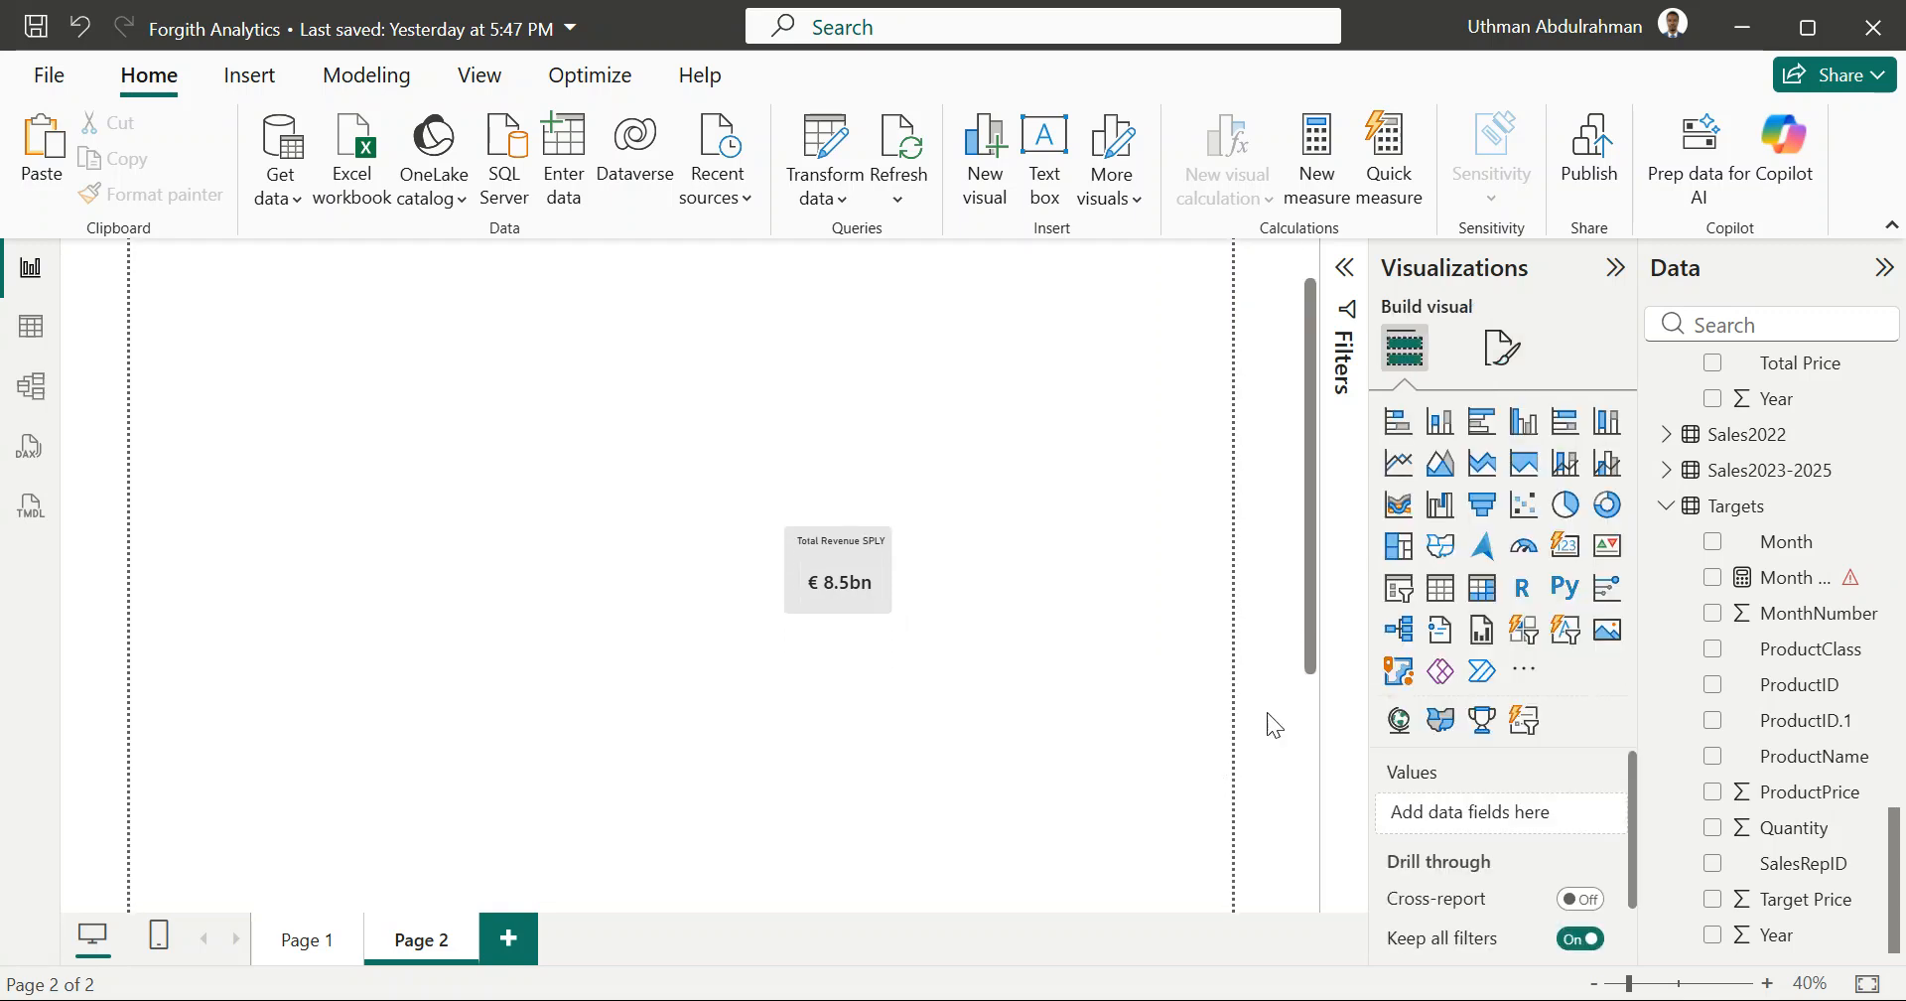
# Step: Recheck the canvas height on Page 1 and set Page 2's canvas height to 1100 px to match
pyautogui.click(278, 938)
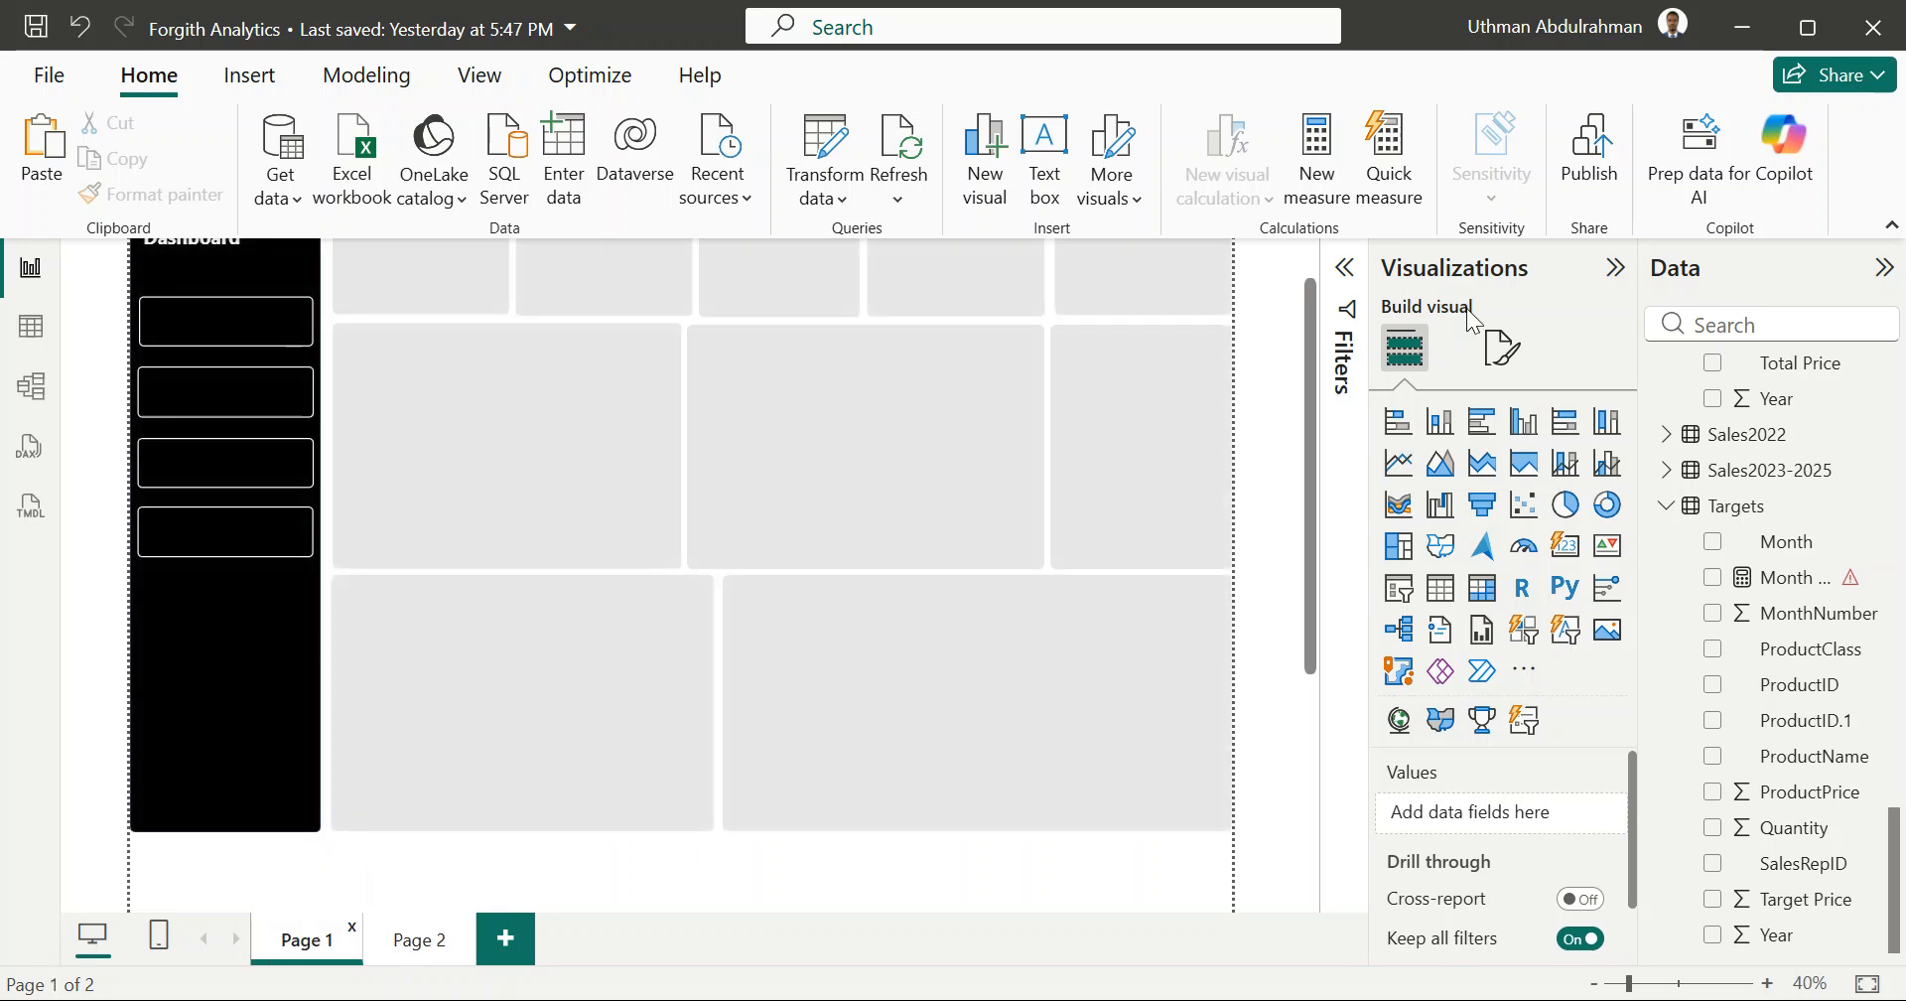
pyautogui.click(1502, 348)
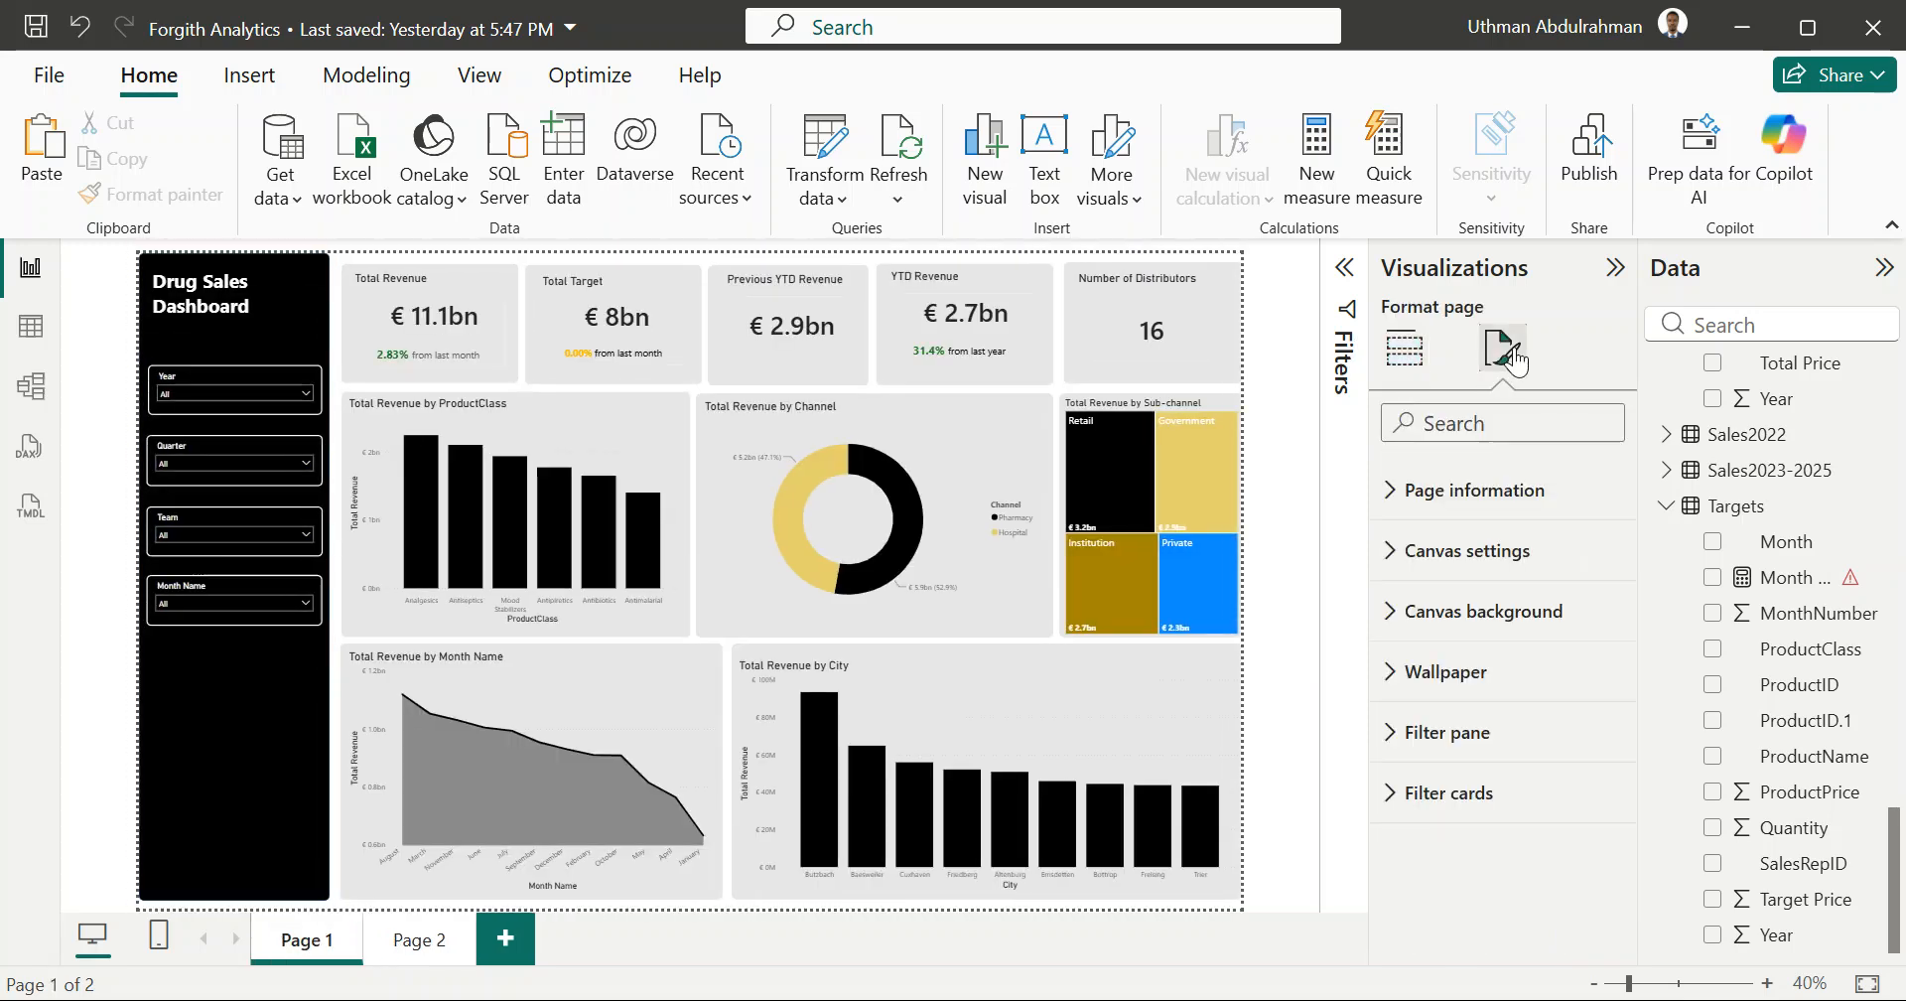
pyautogui.click(1404, 568)
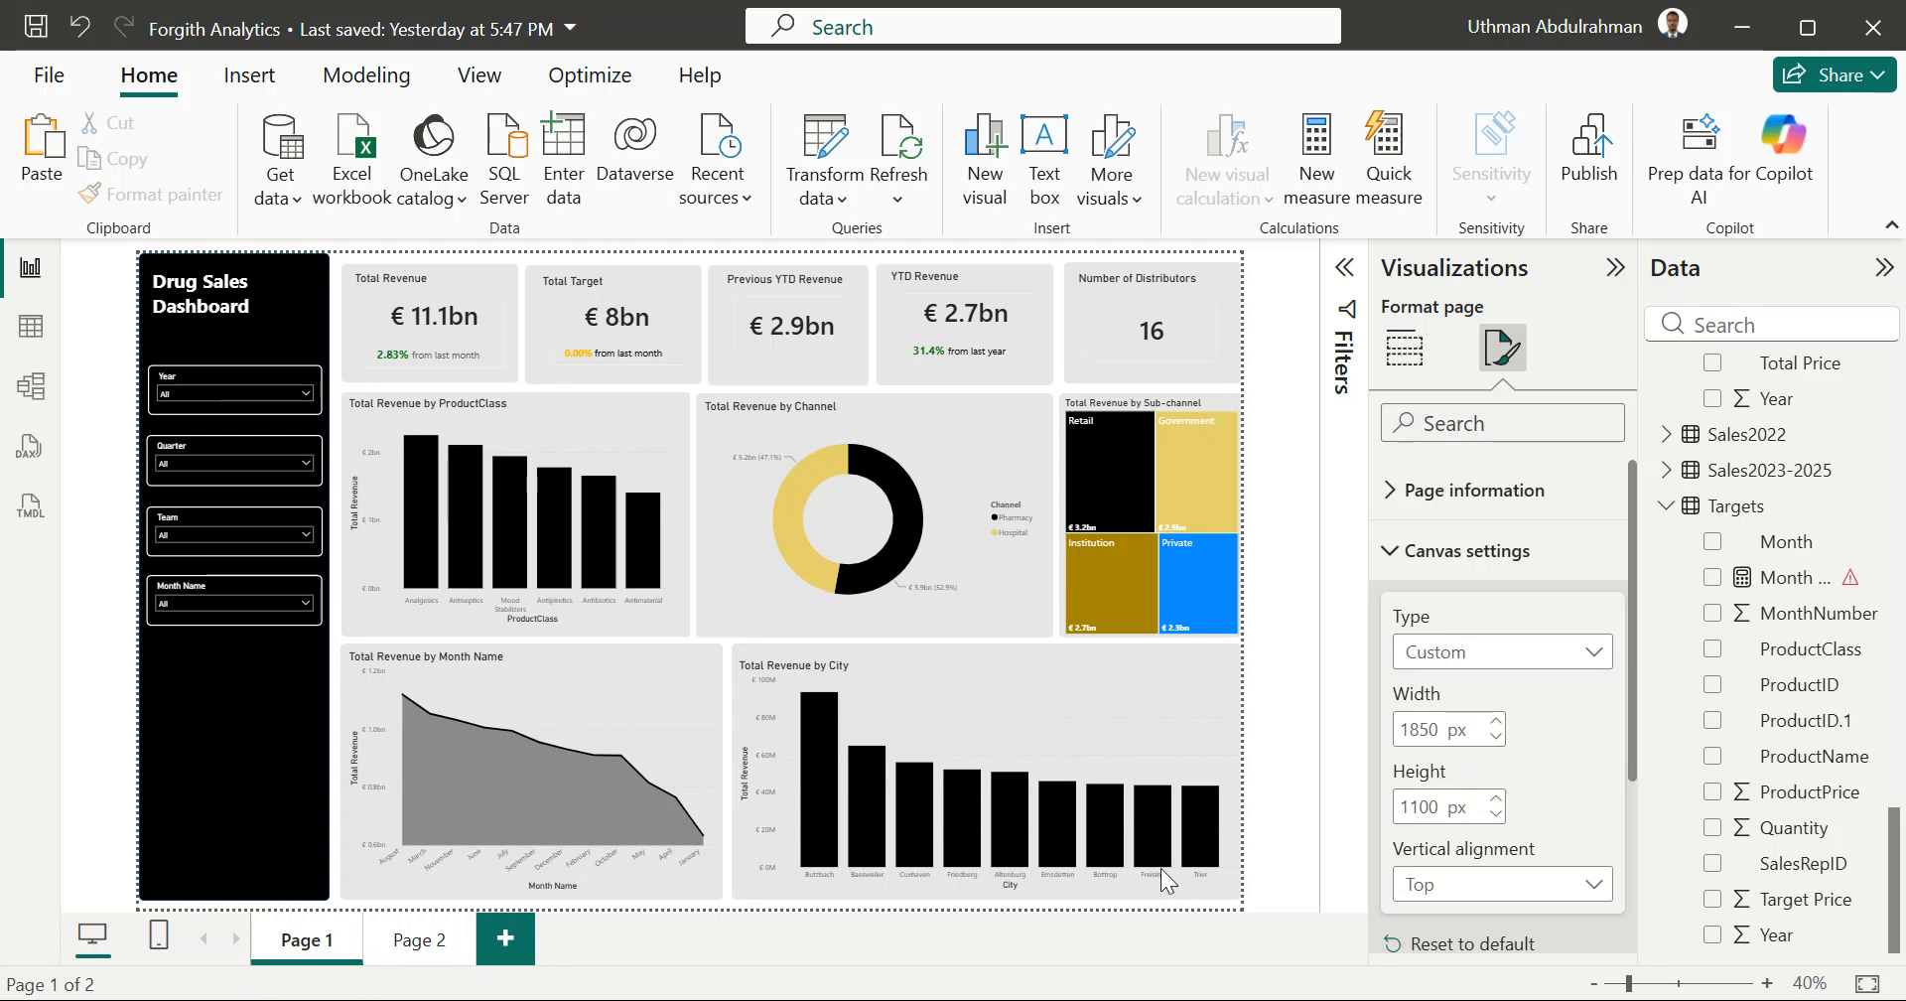
pyautogui.click(409, 941)
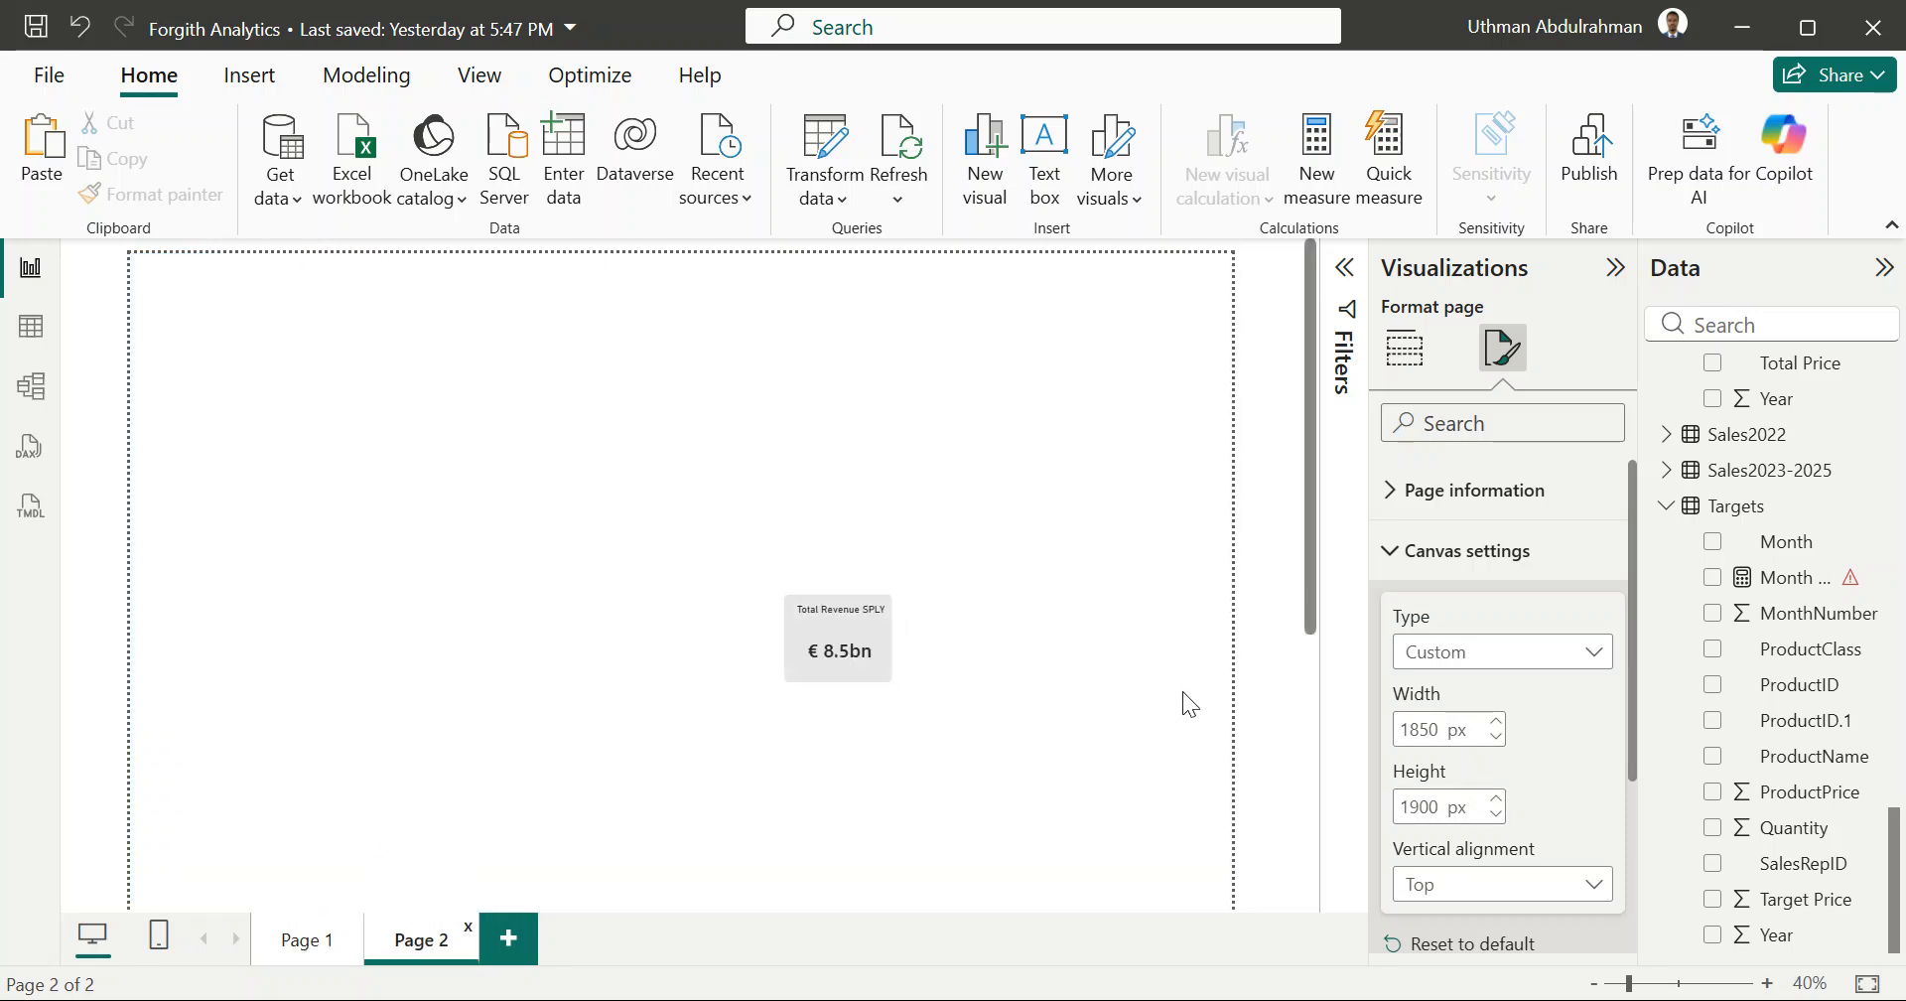
pyautogui.doubleClick(1430, 805)
pyautogui.write('1100')
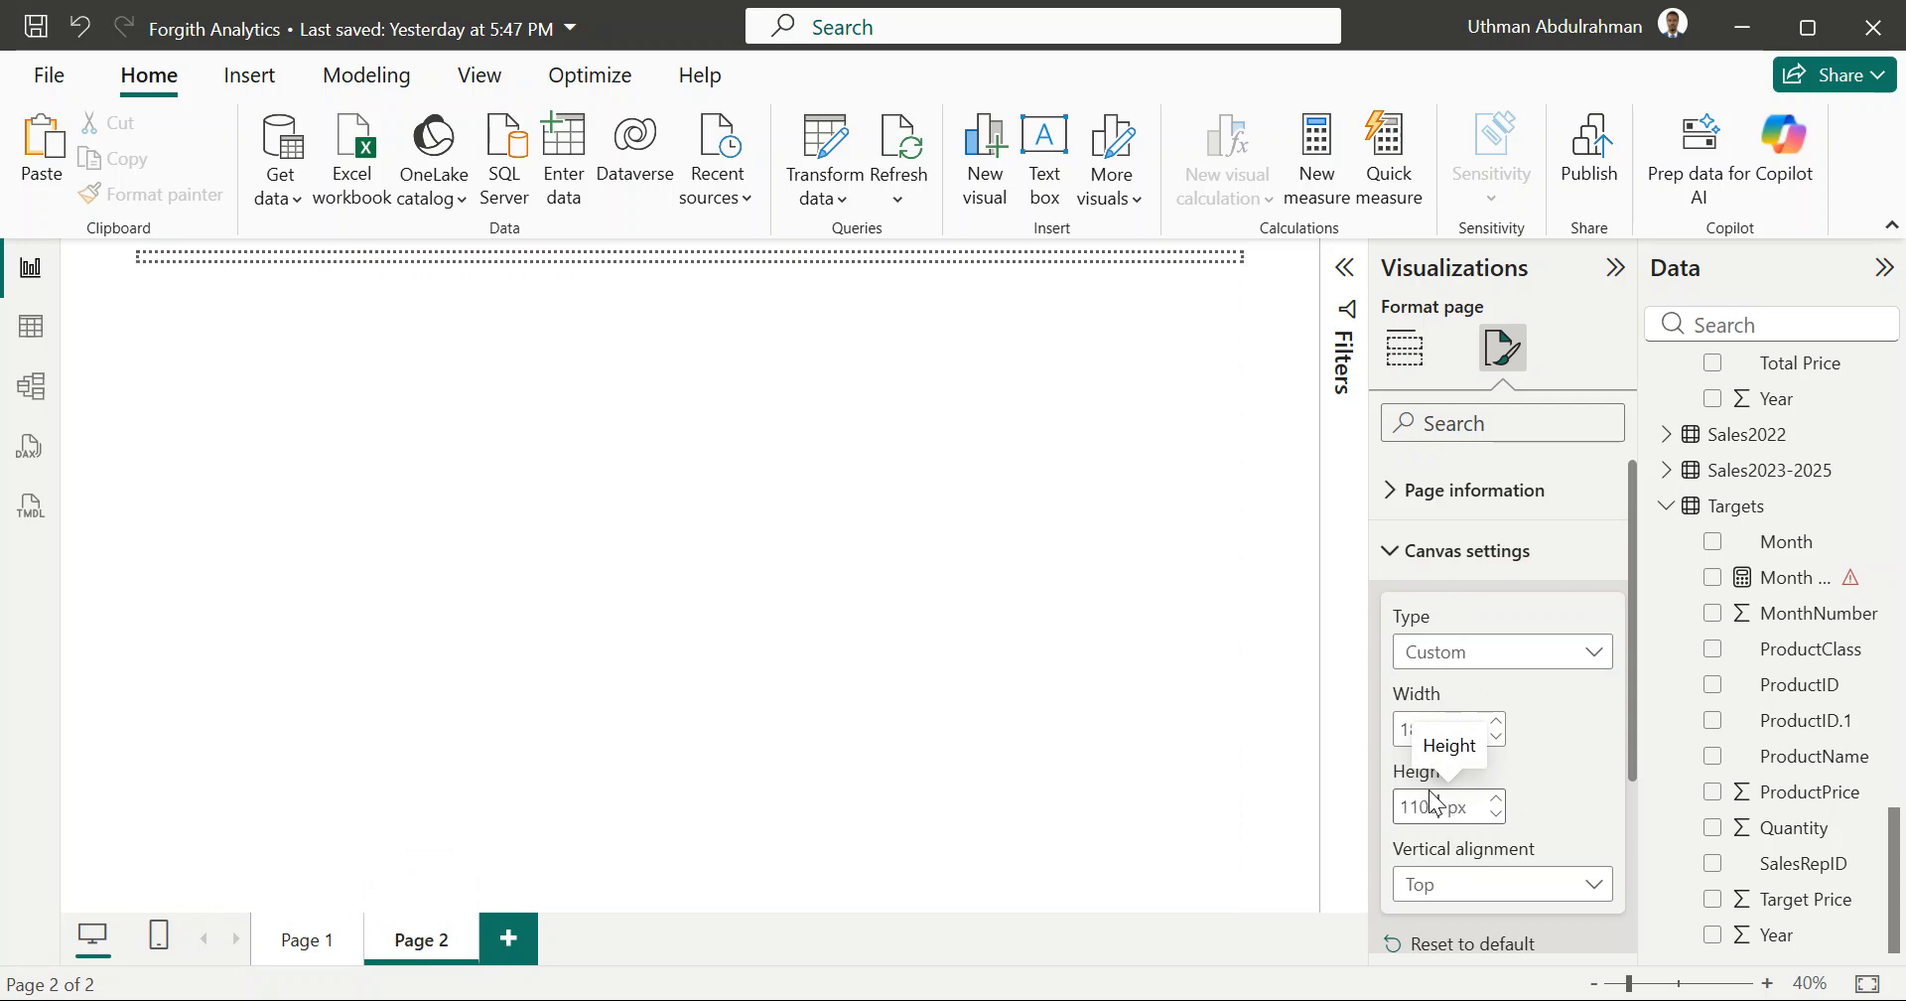
pyautogui.click(1224, 873)
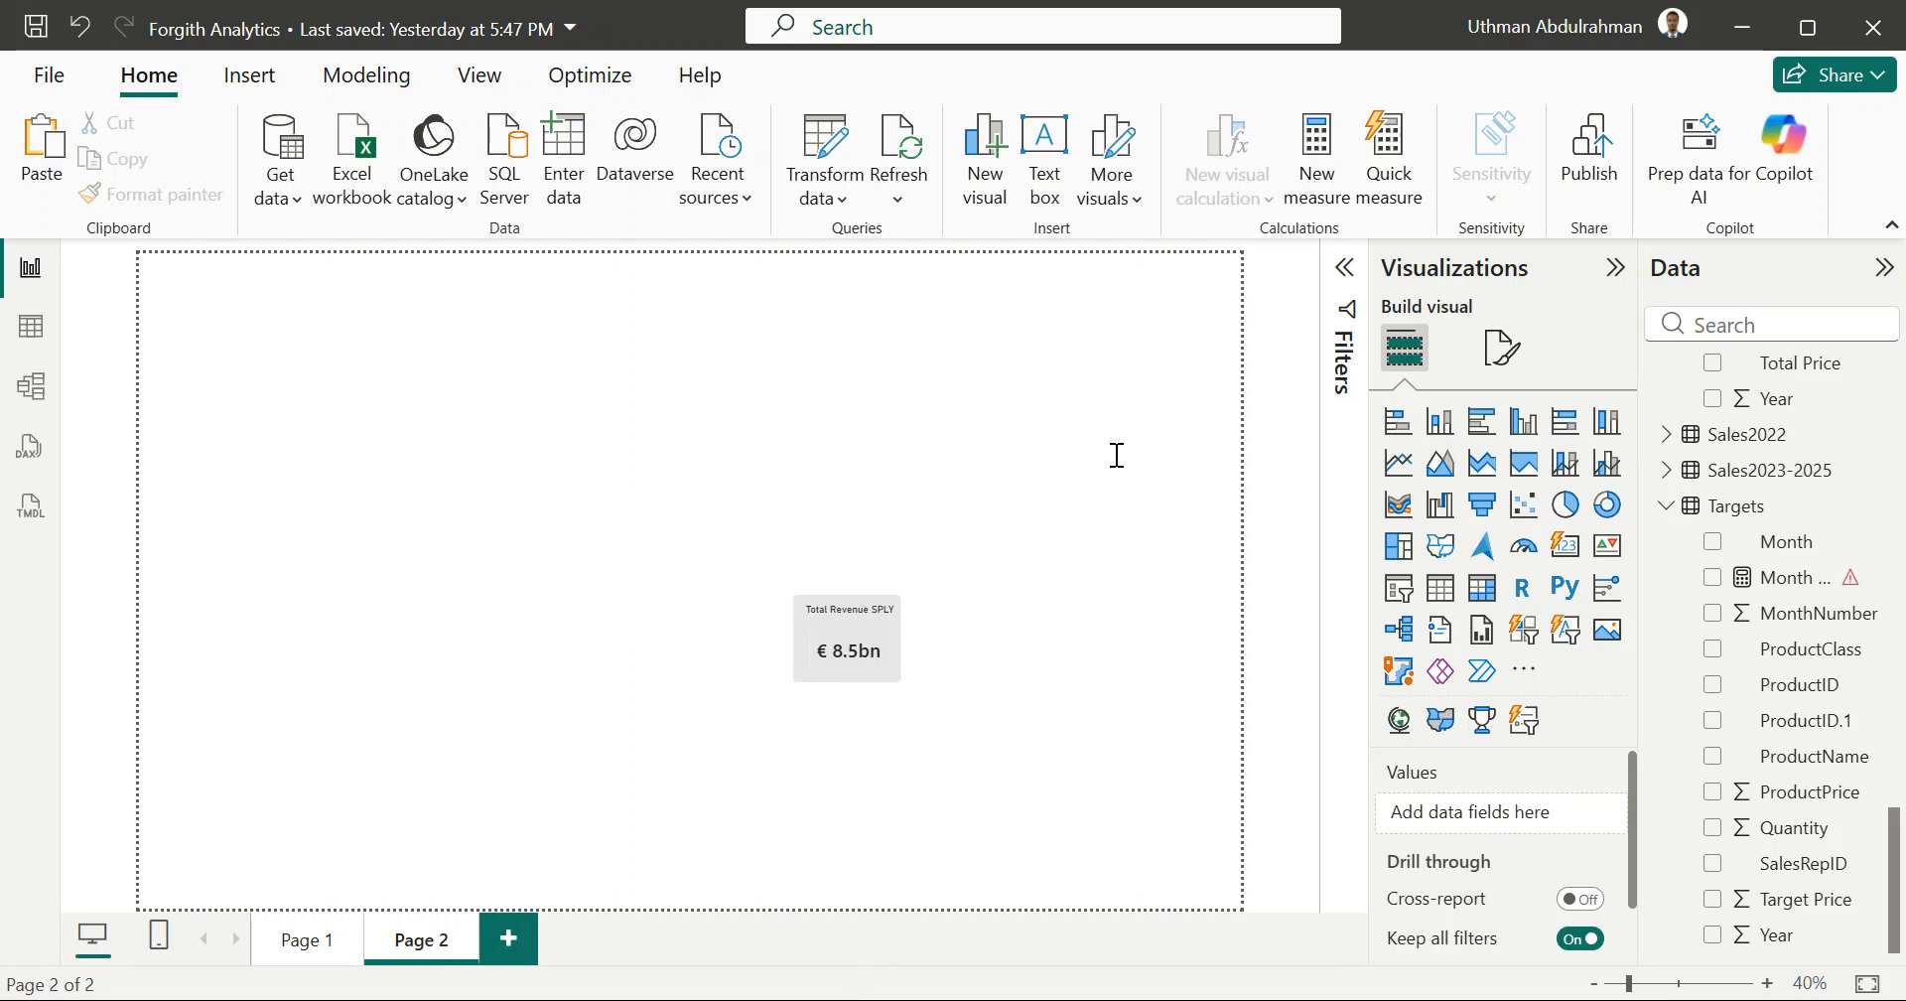
# Step: Paste the copied black sidebar with the dashboard title and its four slicers onto the resized Page 2
pyautogui.click(305, 943)
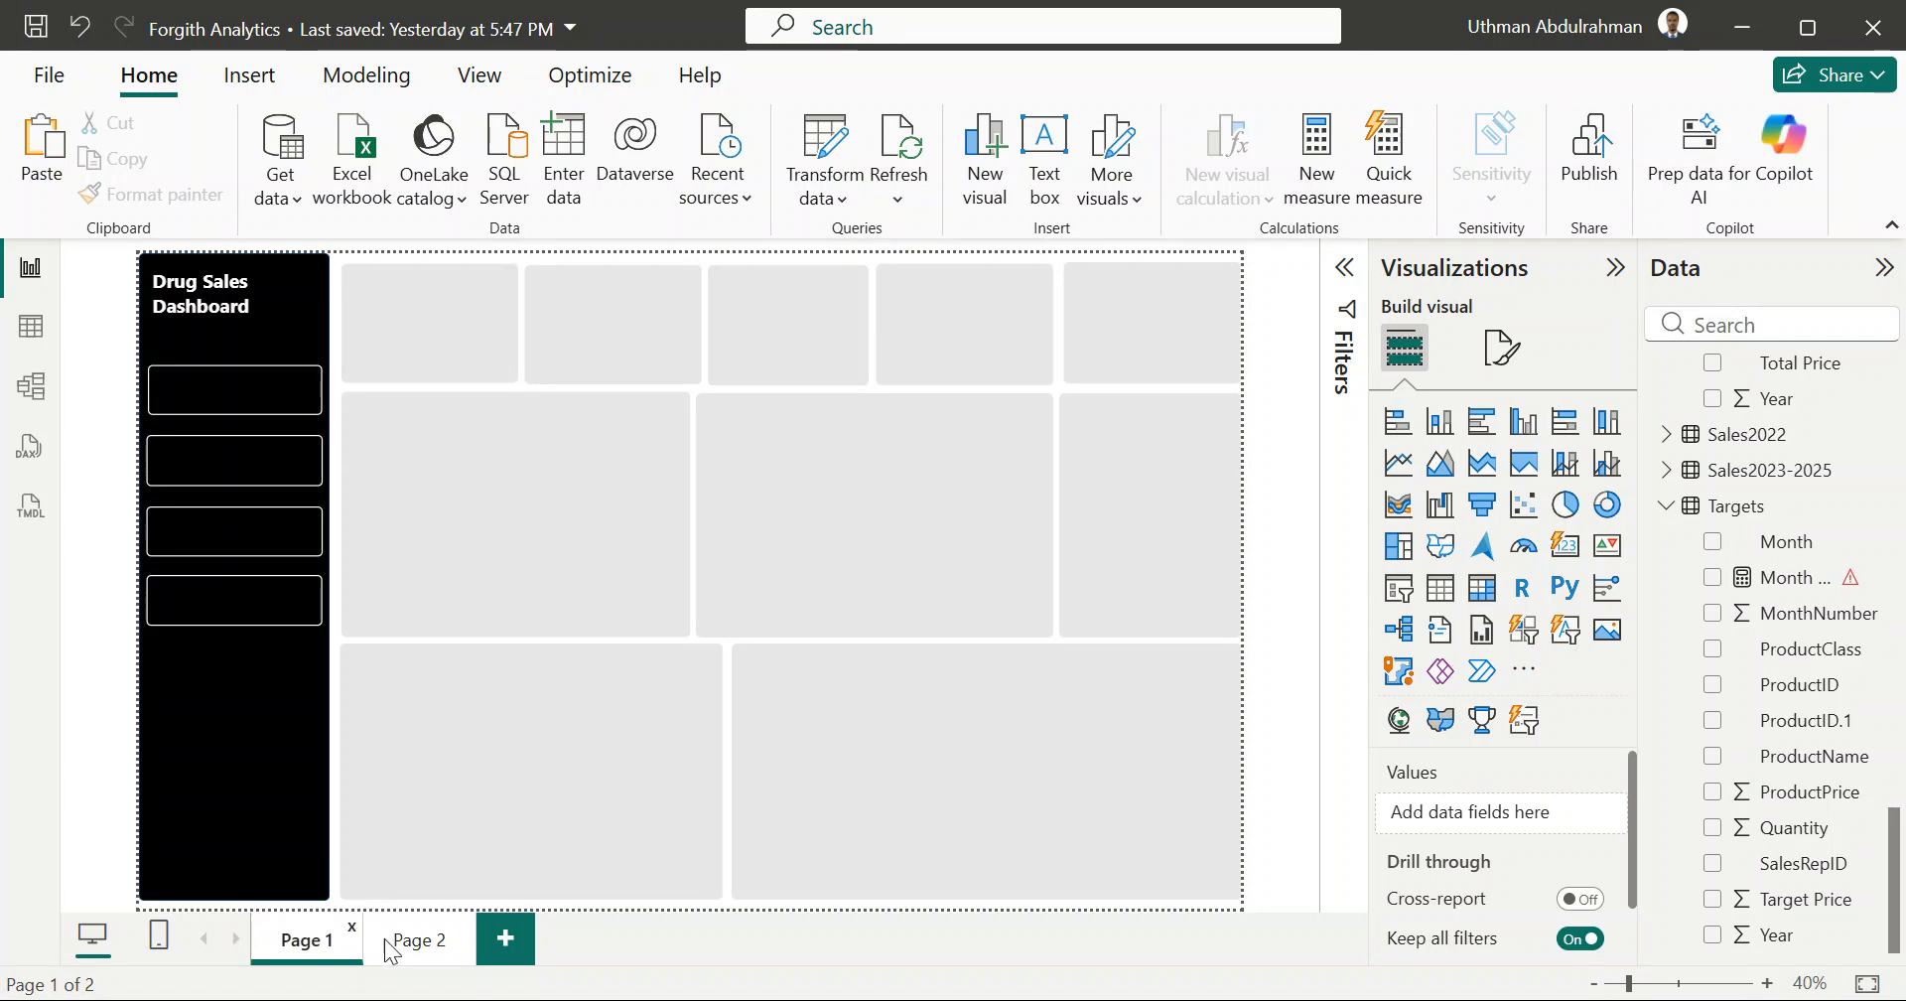
pyautogui.click(390, 953)
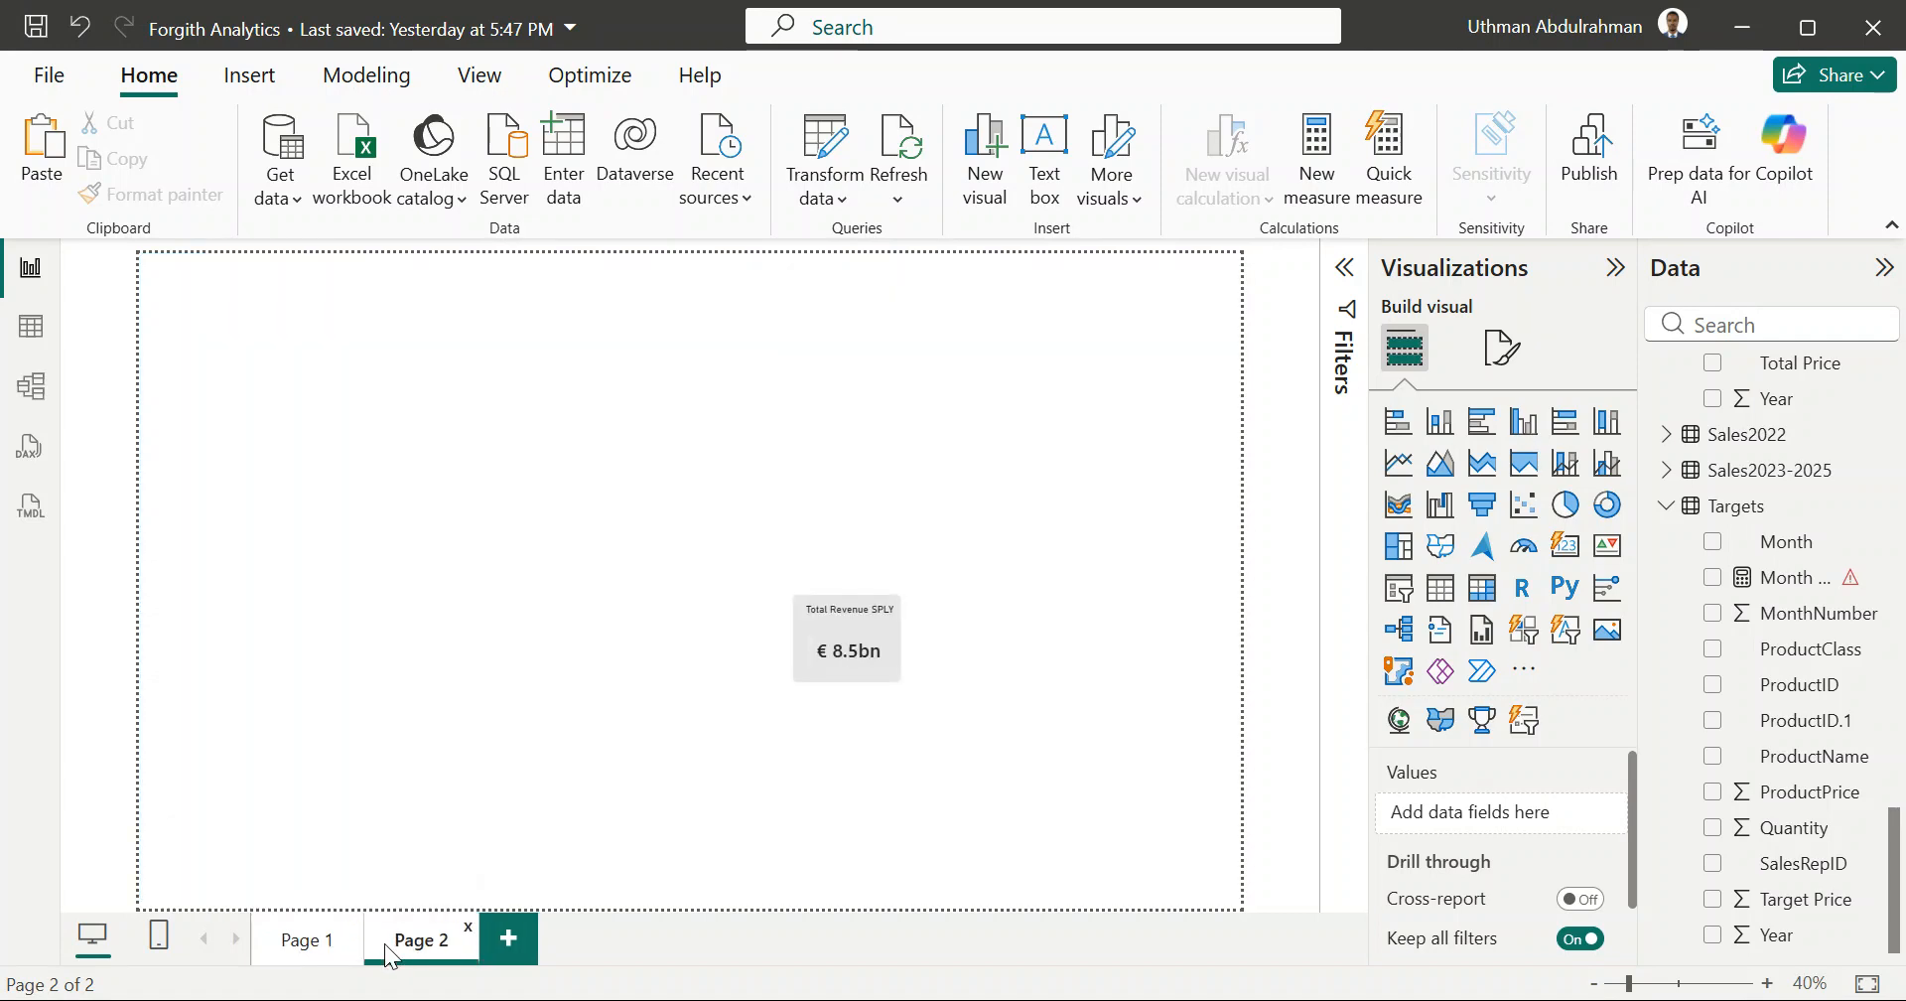
pyautogui.hotkey('ctrl', 'v')
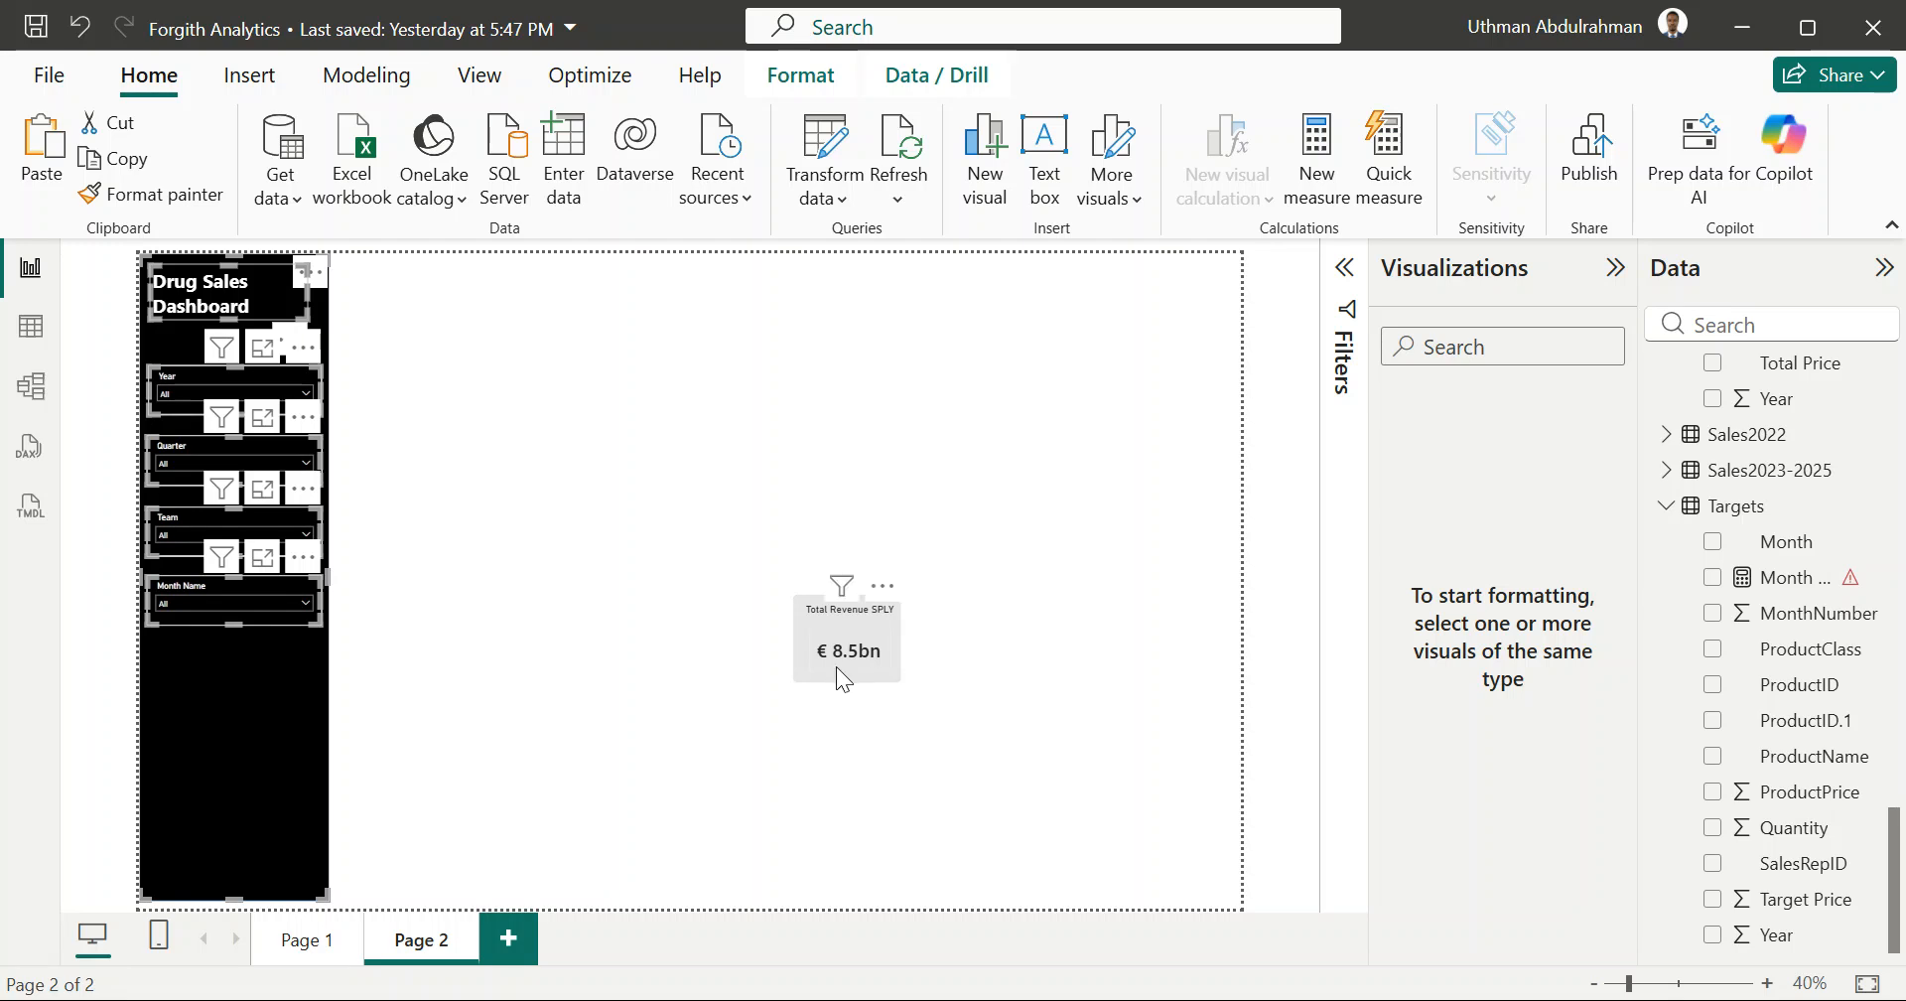
pyautogui.click(741, 550)
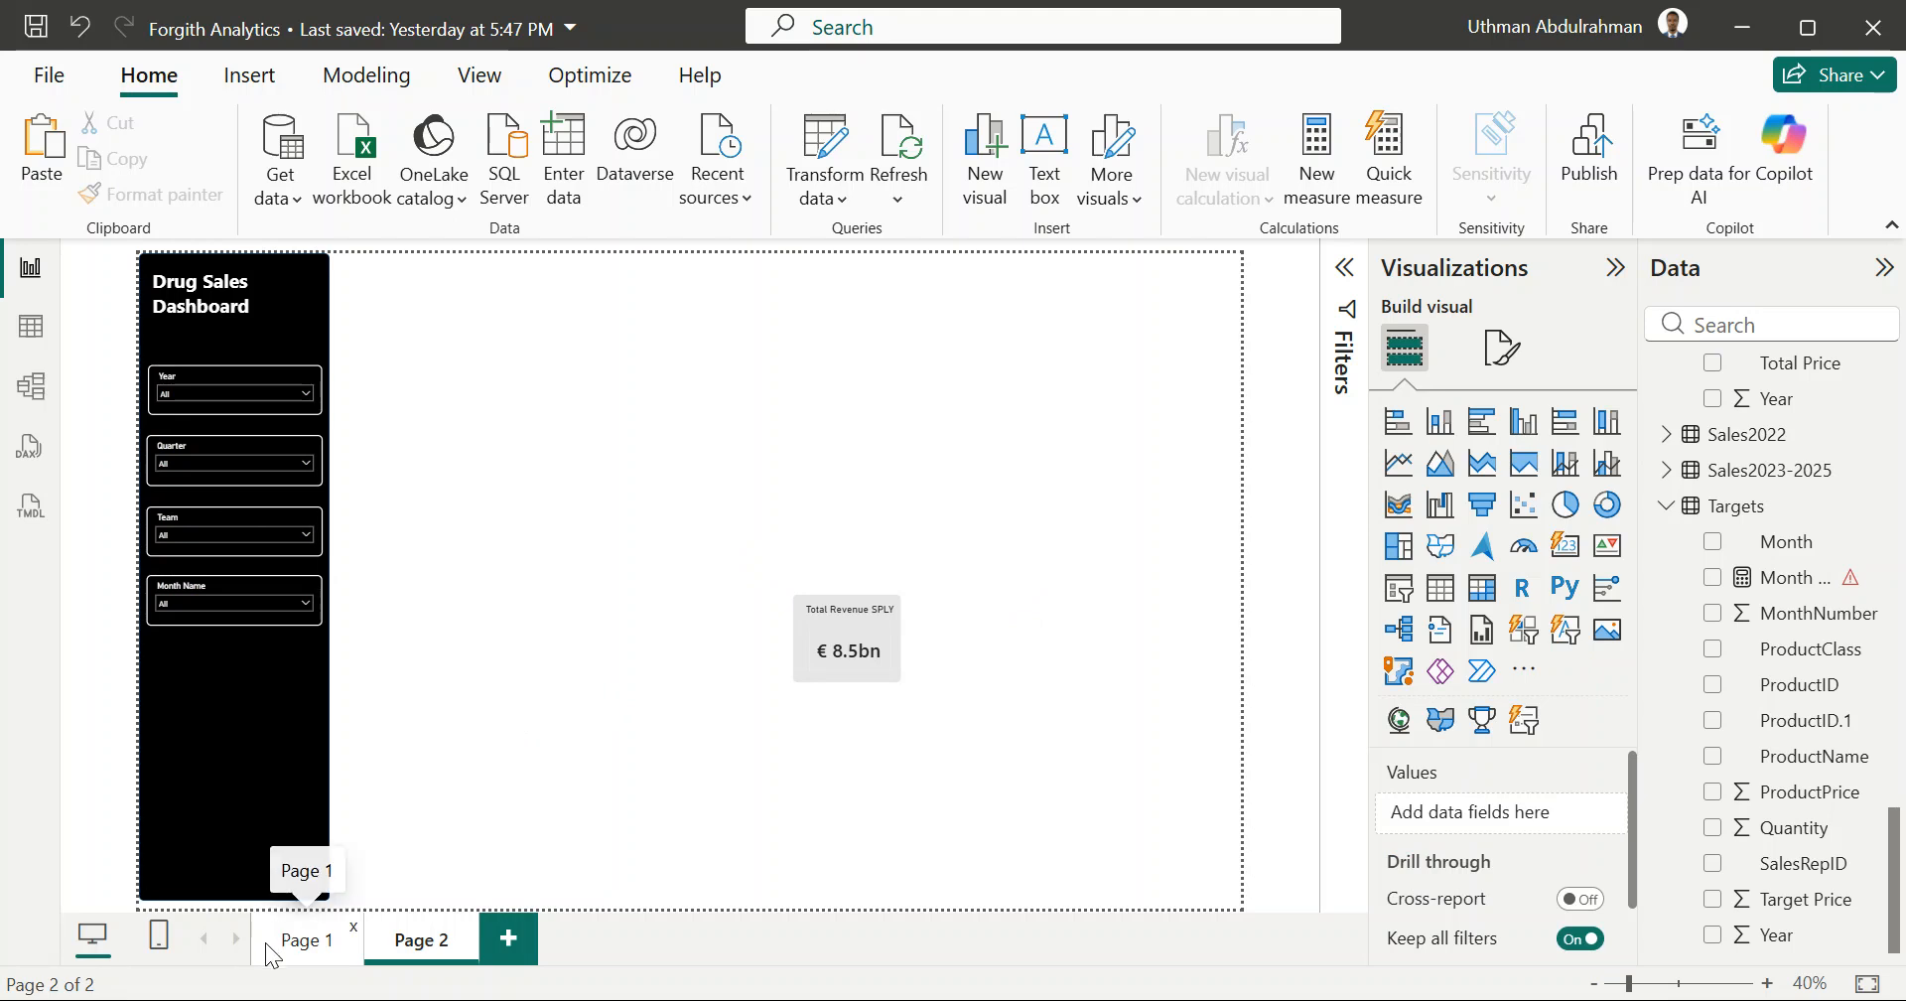
# Step: Copy the row of five KPI cards with their grey backgrounds from Page 1 and paste it onto Page 2
pyautogui.click(288, 915)
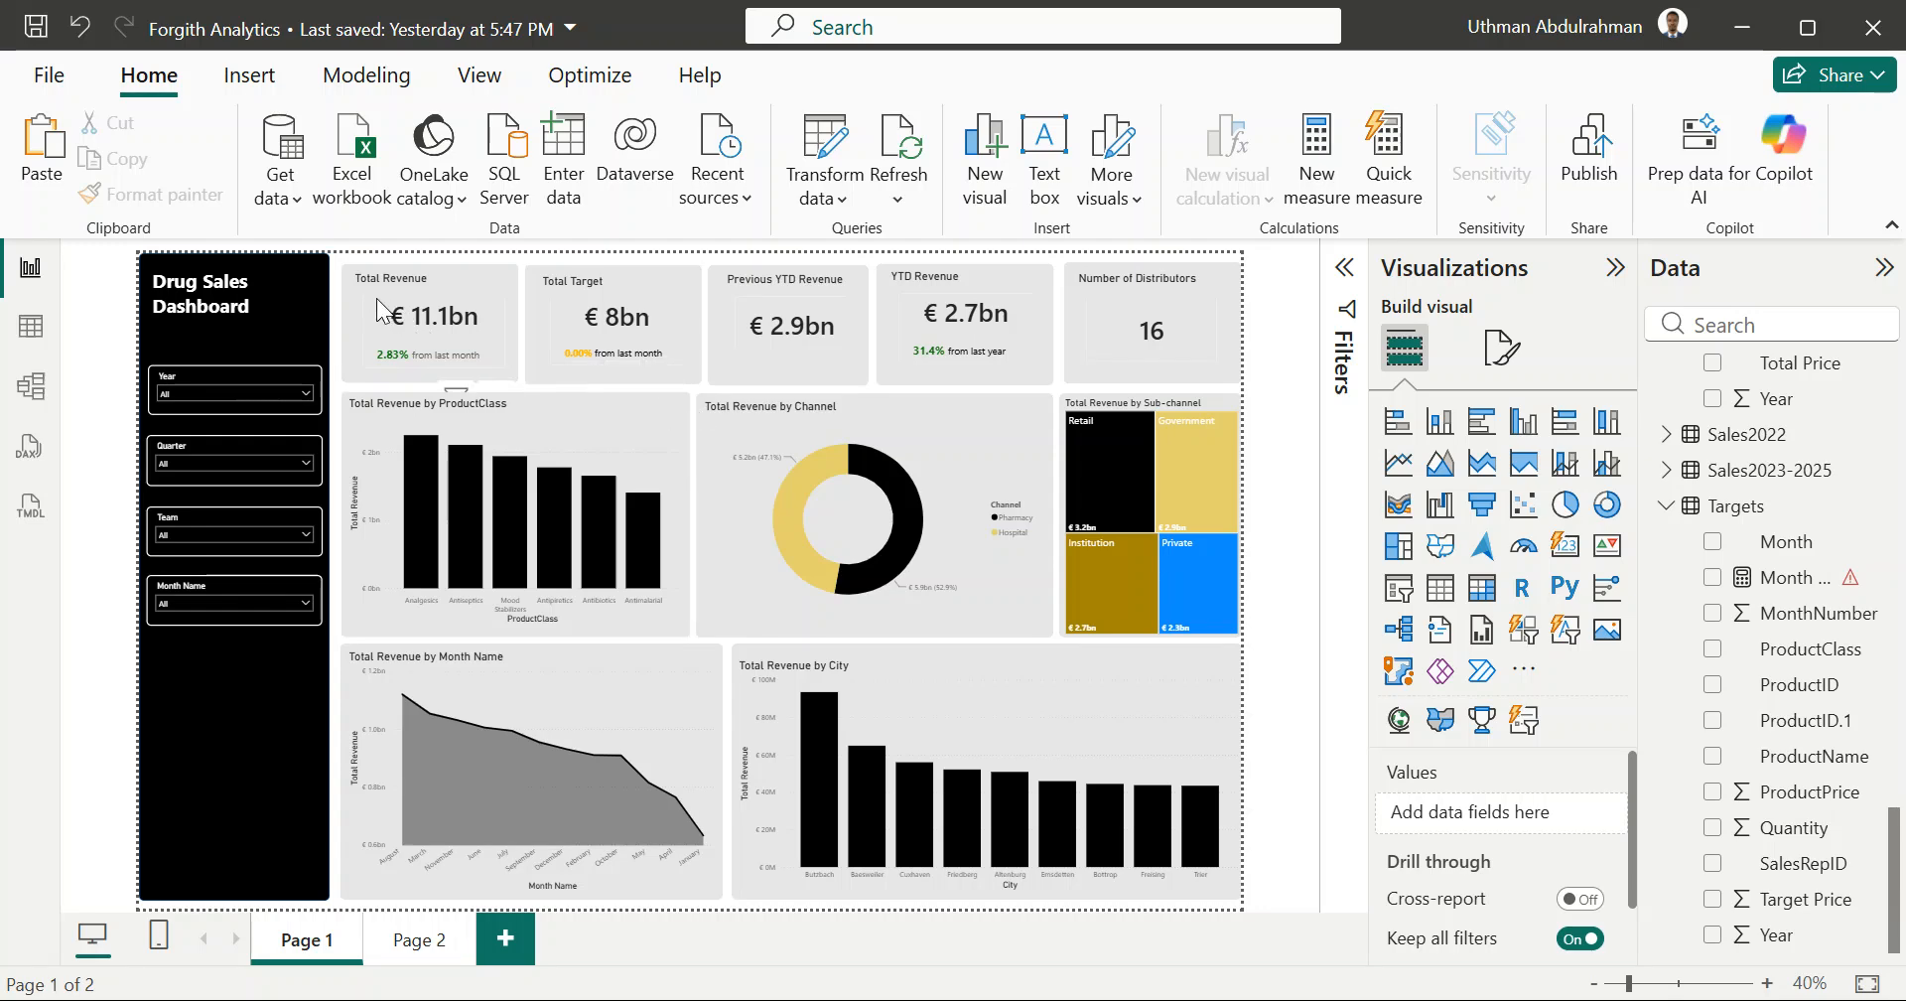
pyautogui.moveTo(332, 254); pyautogui.dragTo(1261, 403)
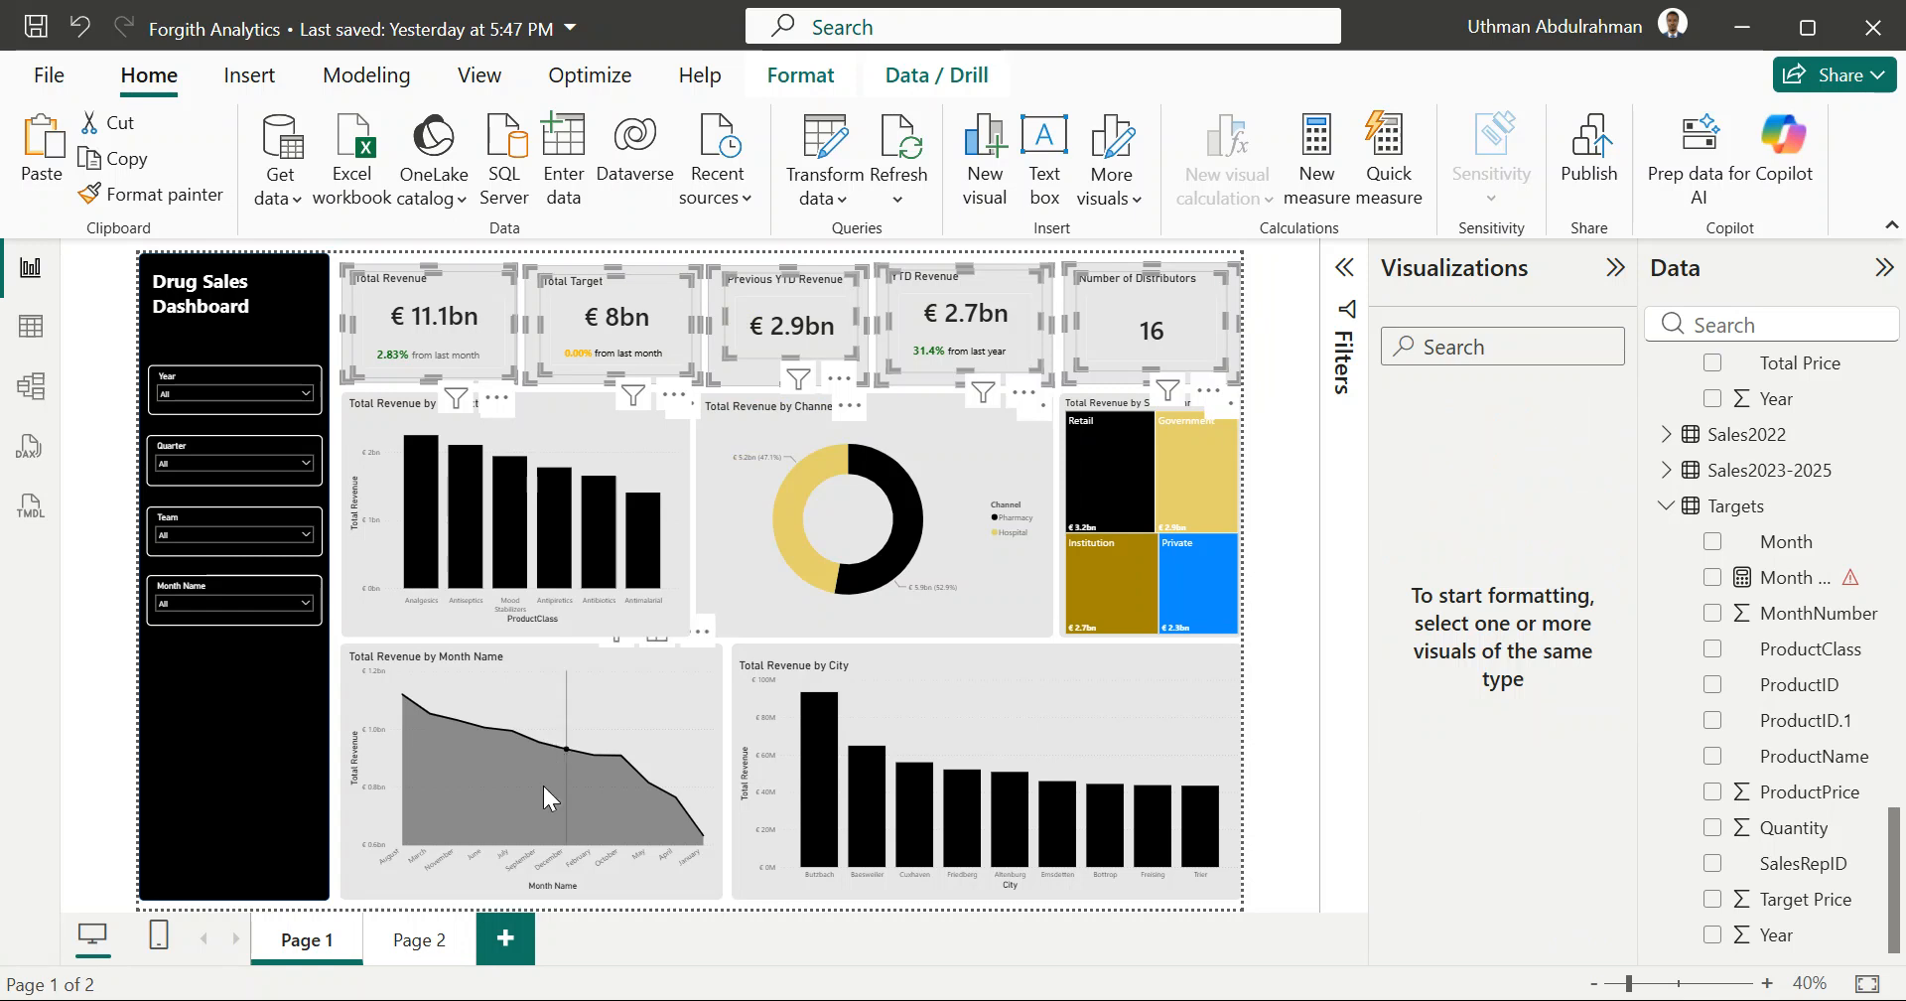
pyautogui.click(420, 939)
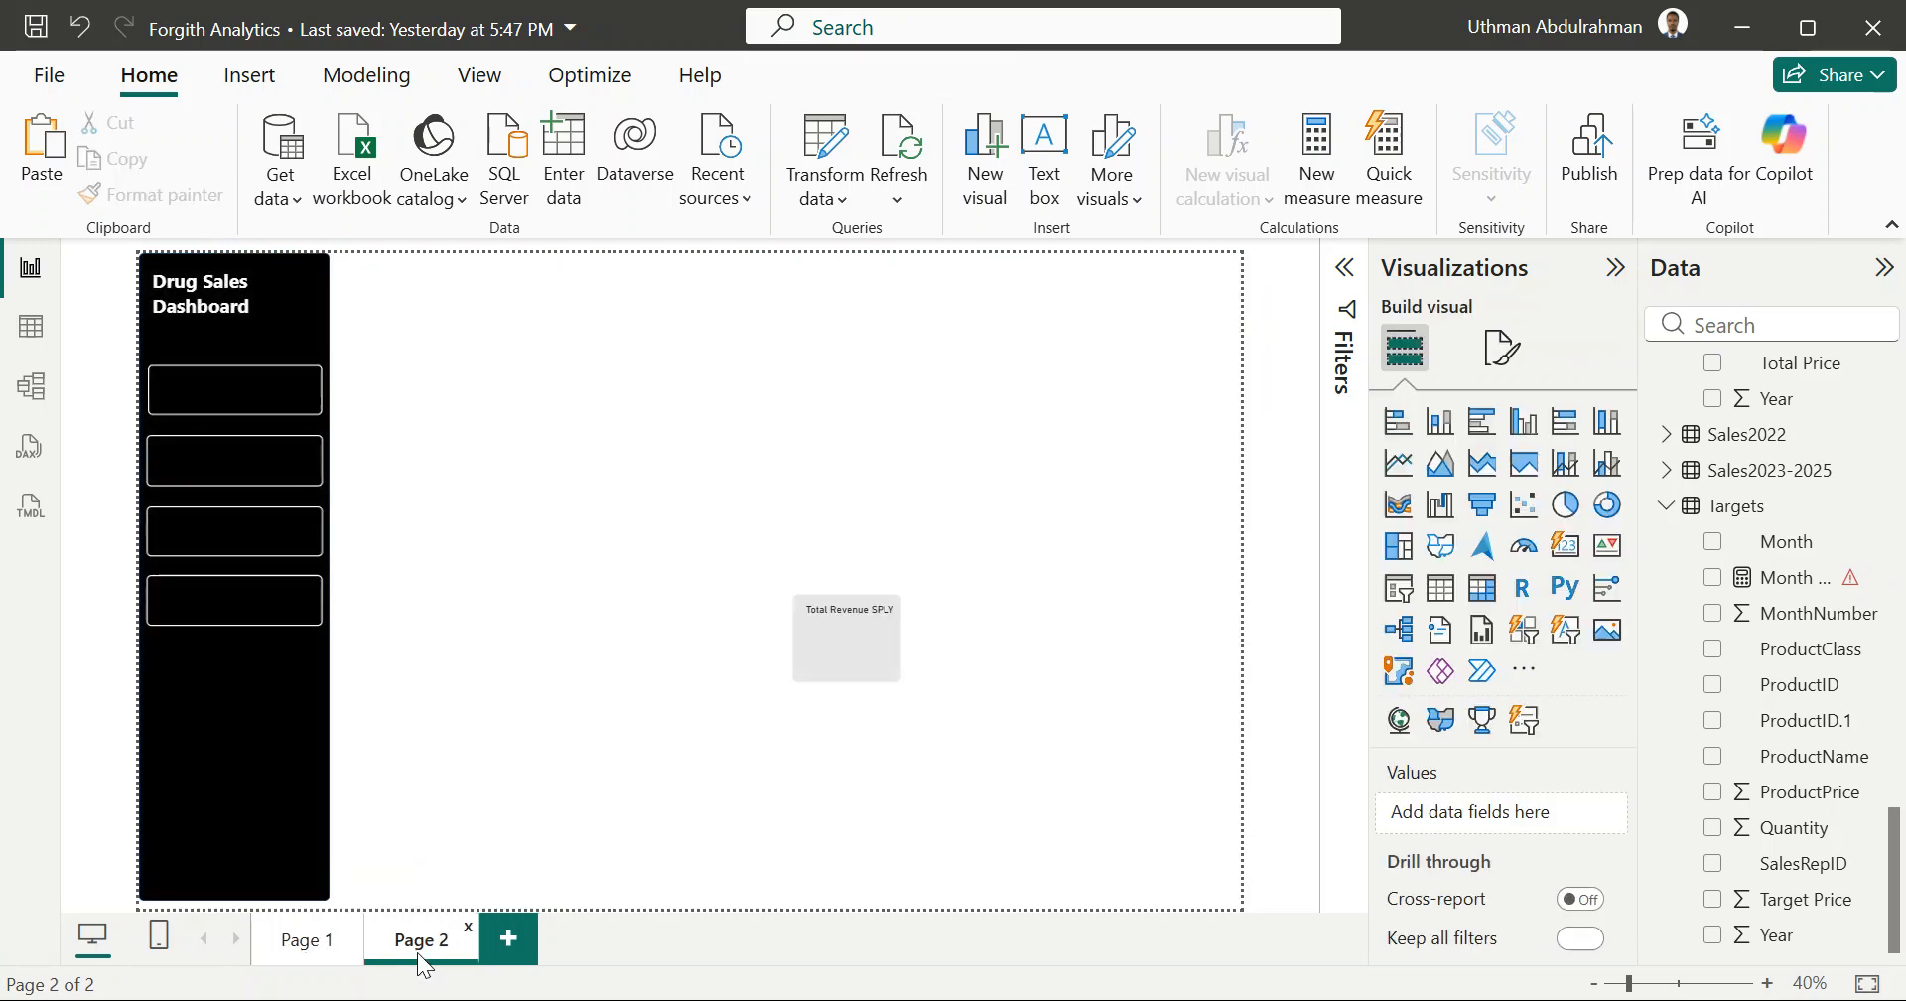
pyautogui.hotkey('ctrl', 'v')
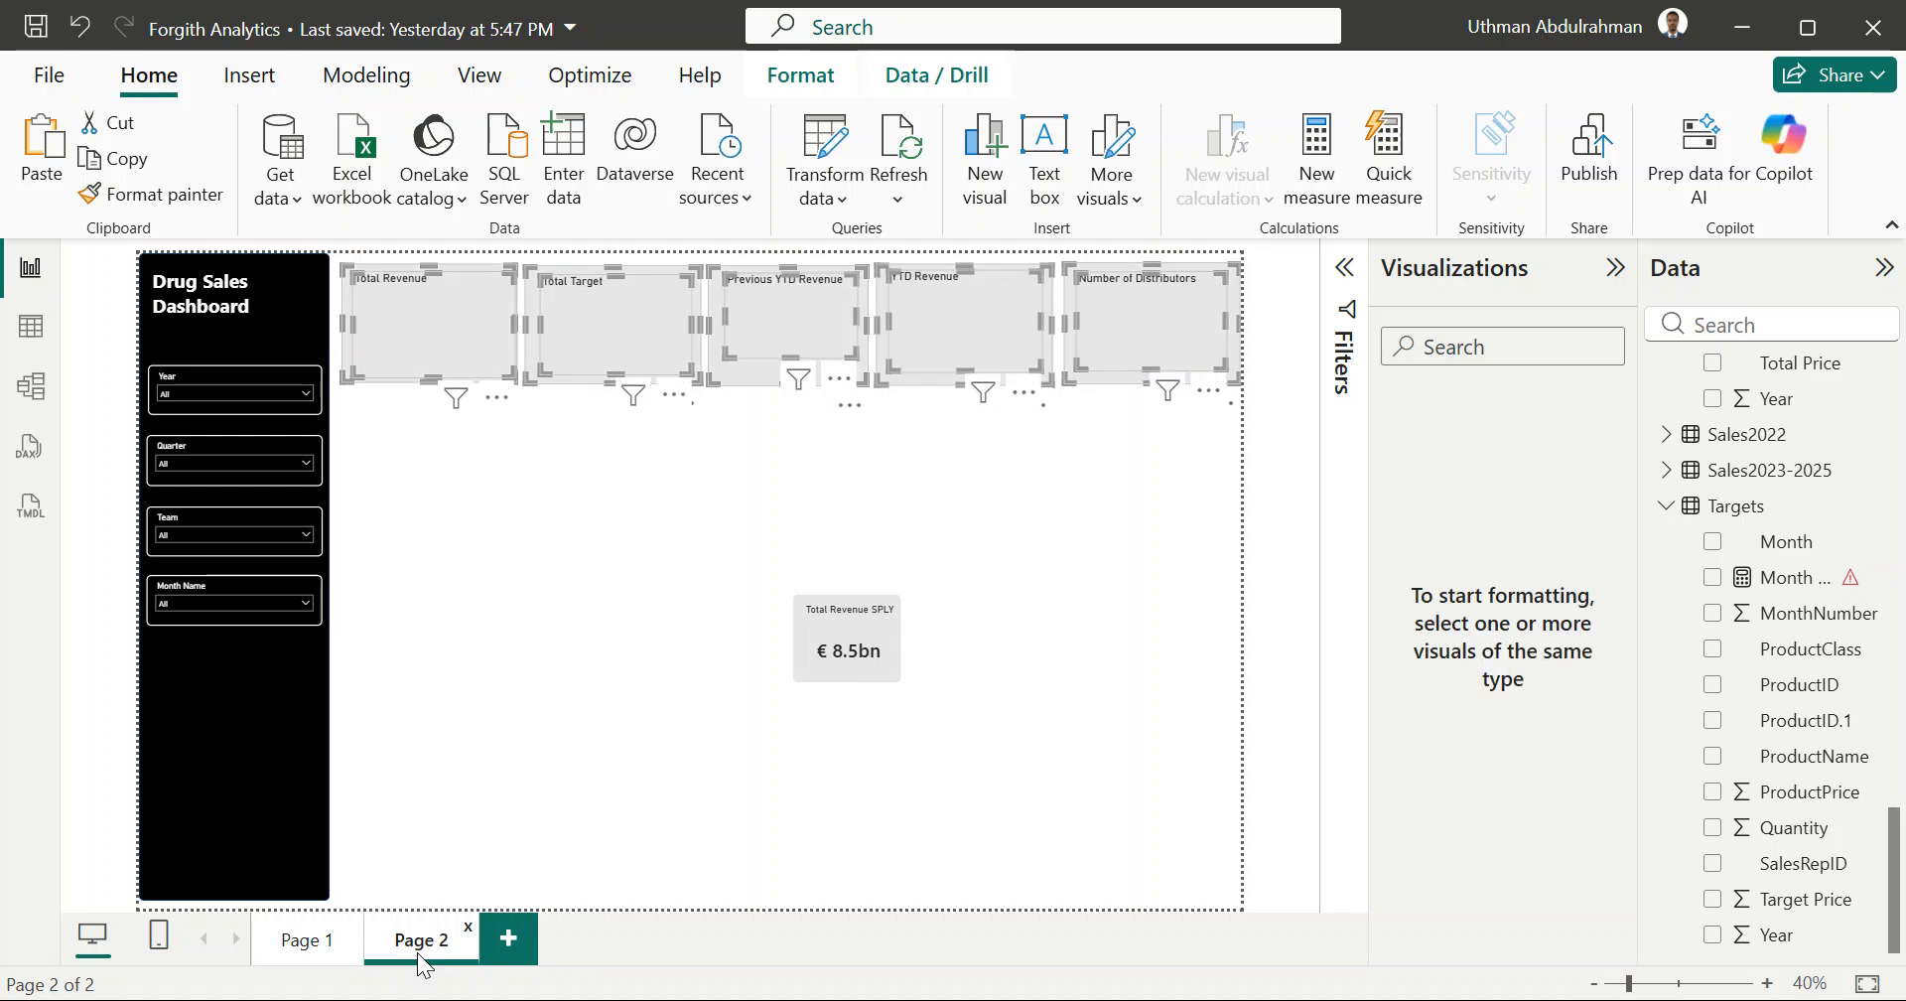
pyautogui.click(397, 665)
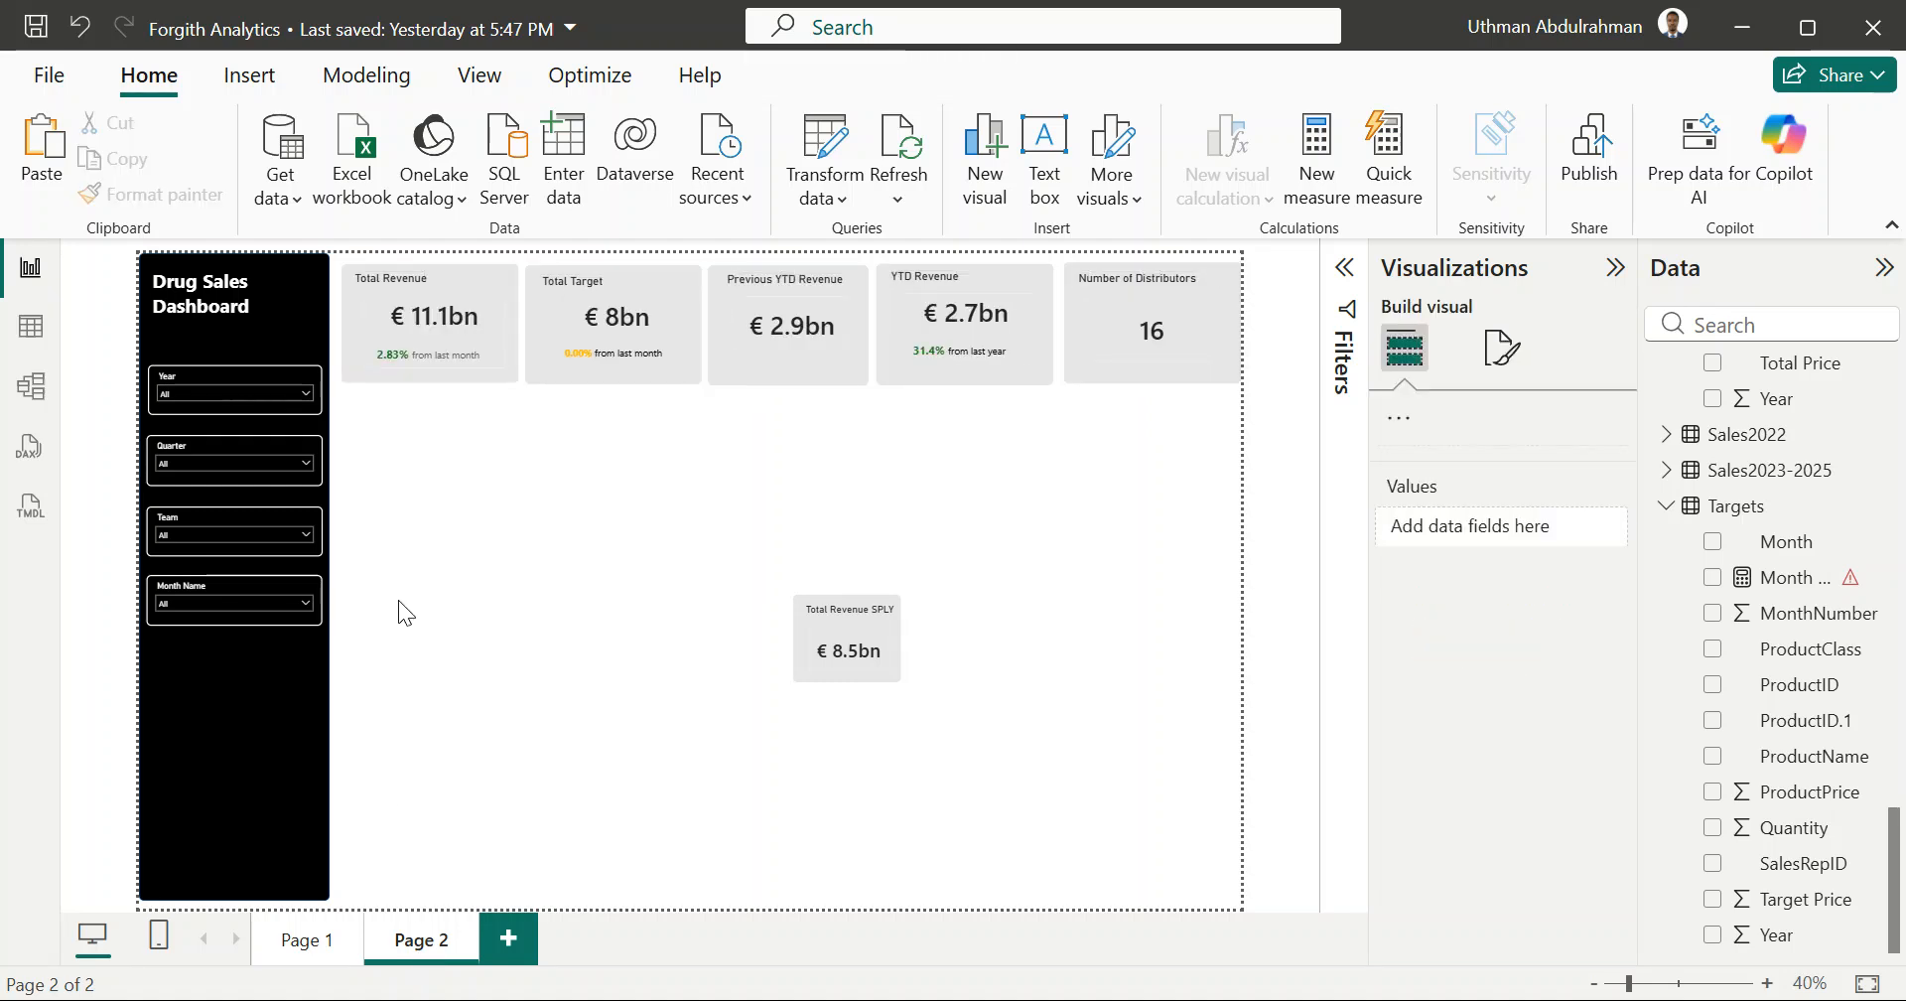
# Step: Duplicate the grey background shape of the Total Target card, place it below the Total Revenue card and enlarge it into a chart panel
pyautogui.click(413, 329)
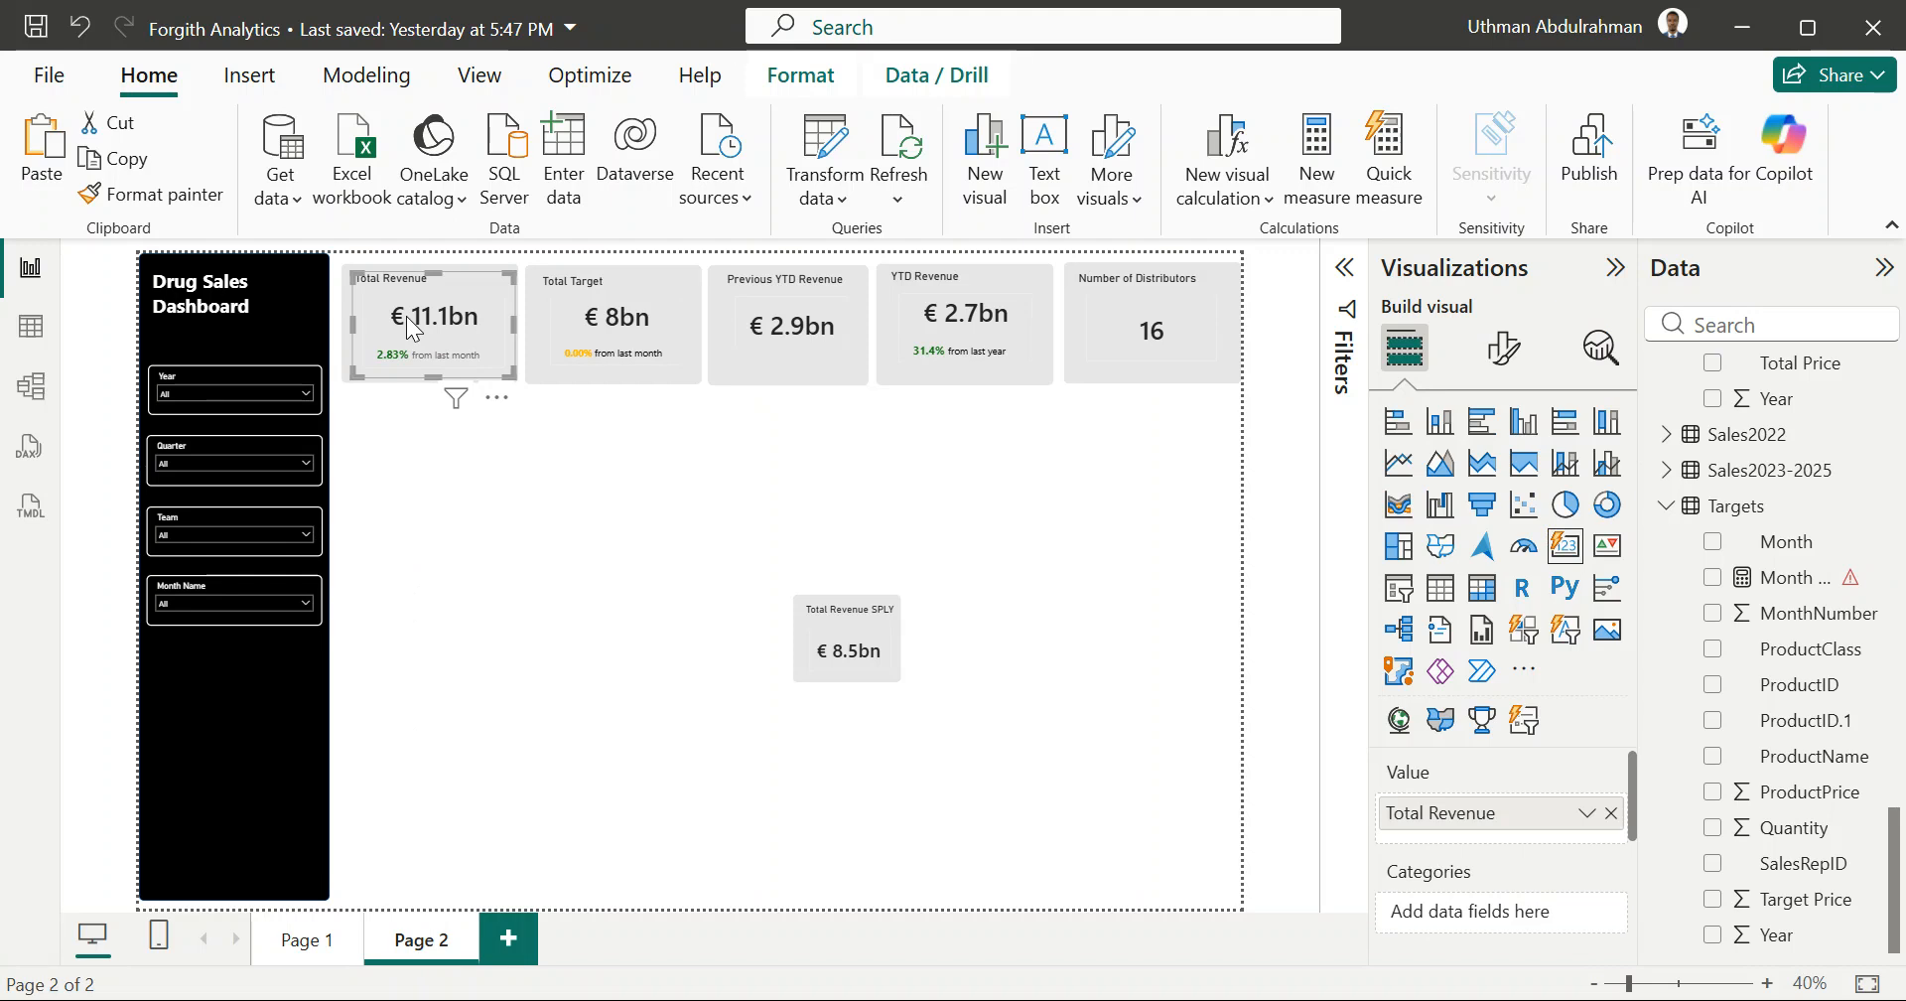
pyautogui.click(545, 377)
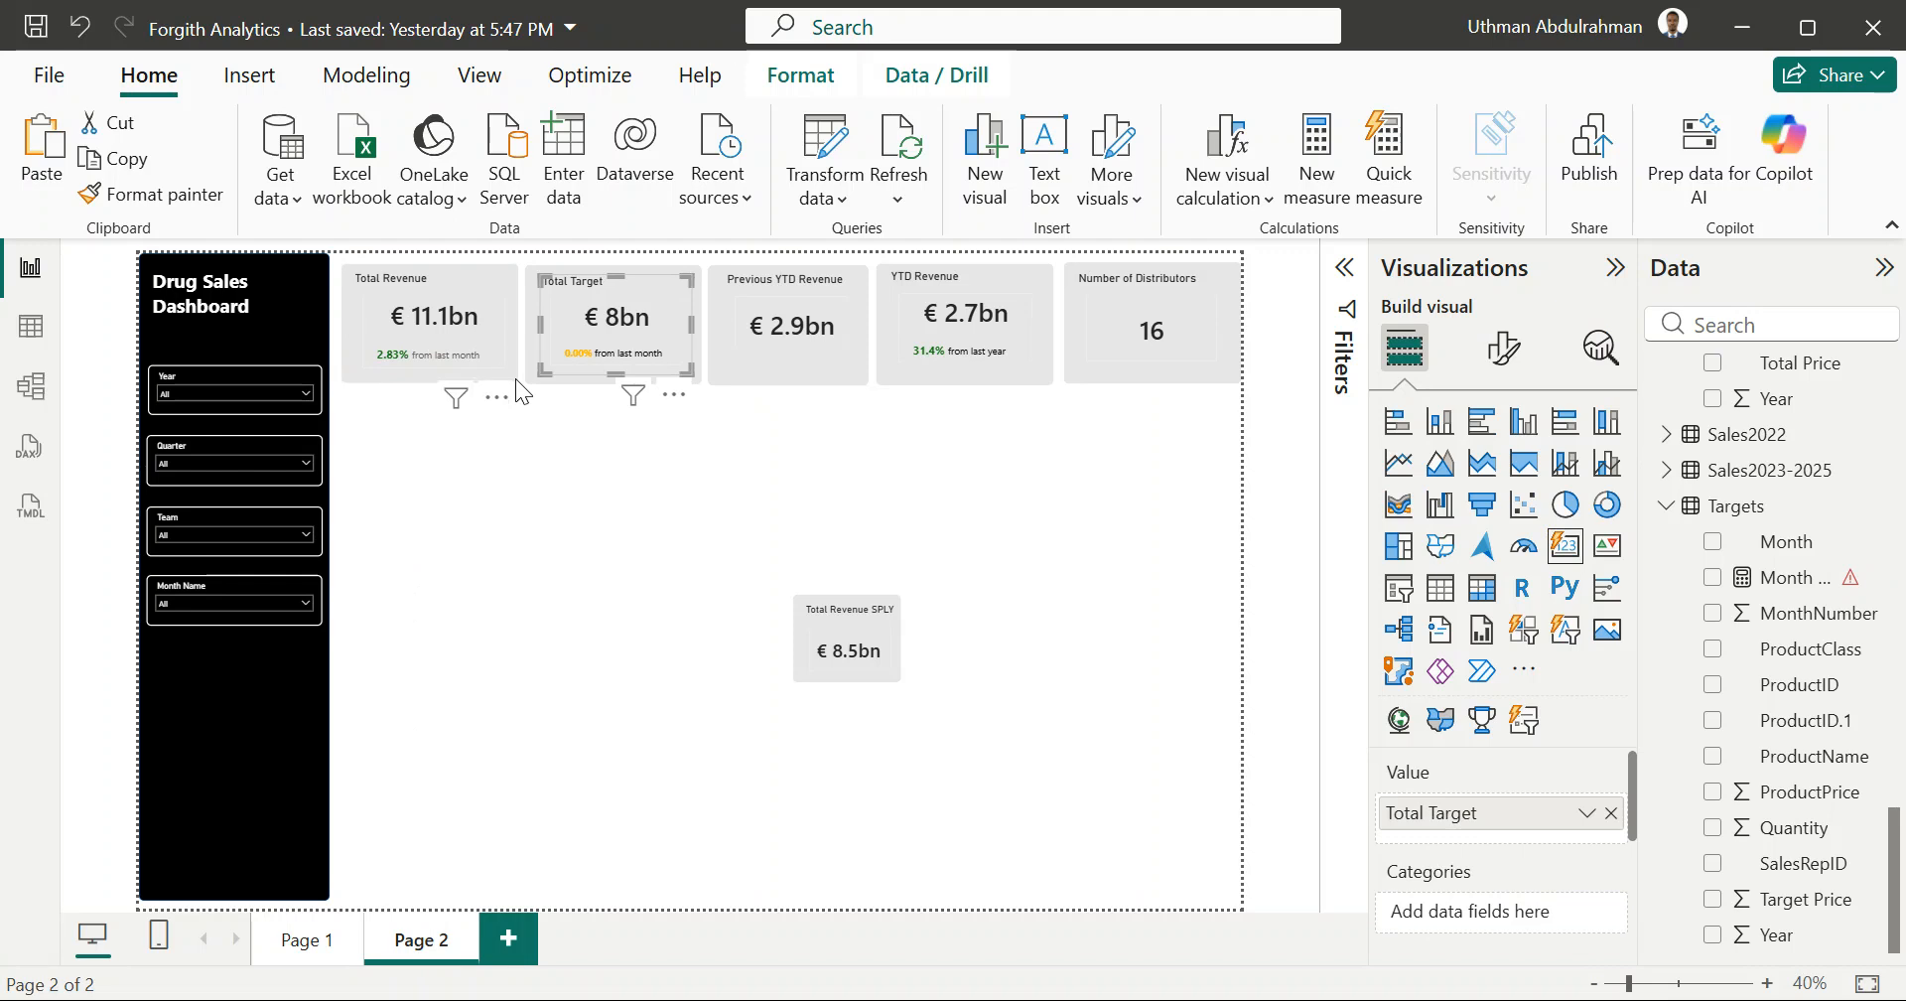
pyautogui.click(514, 377)
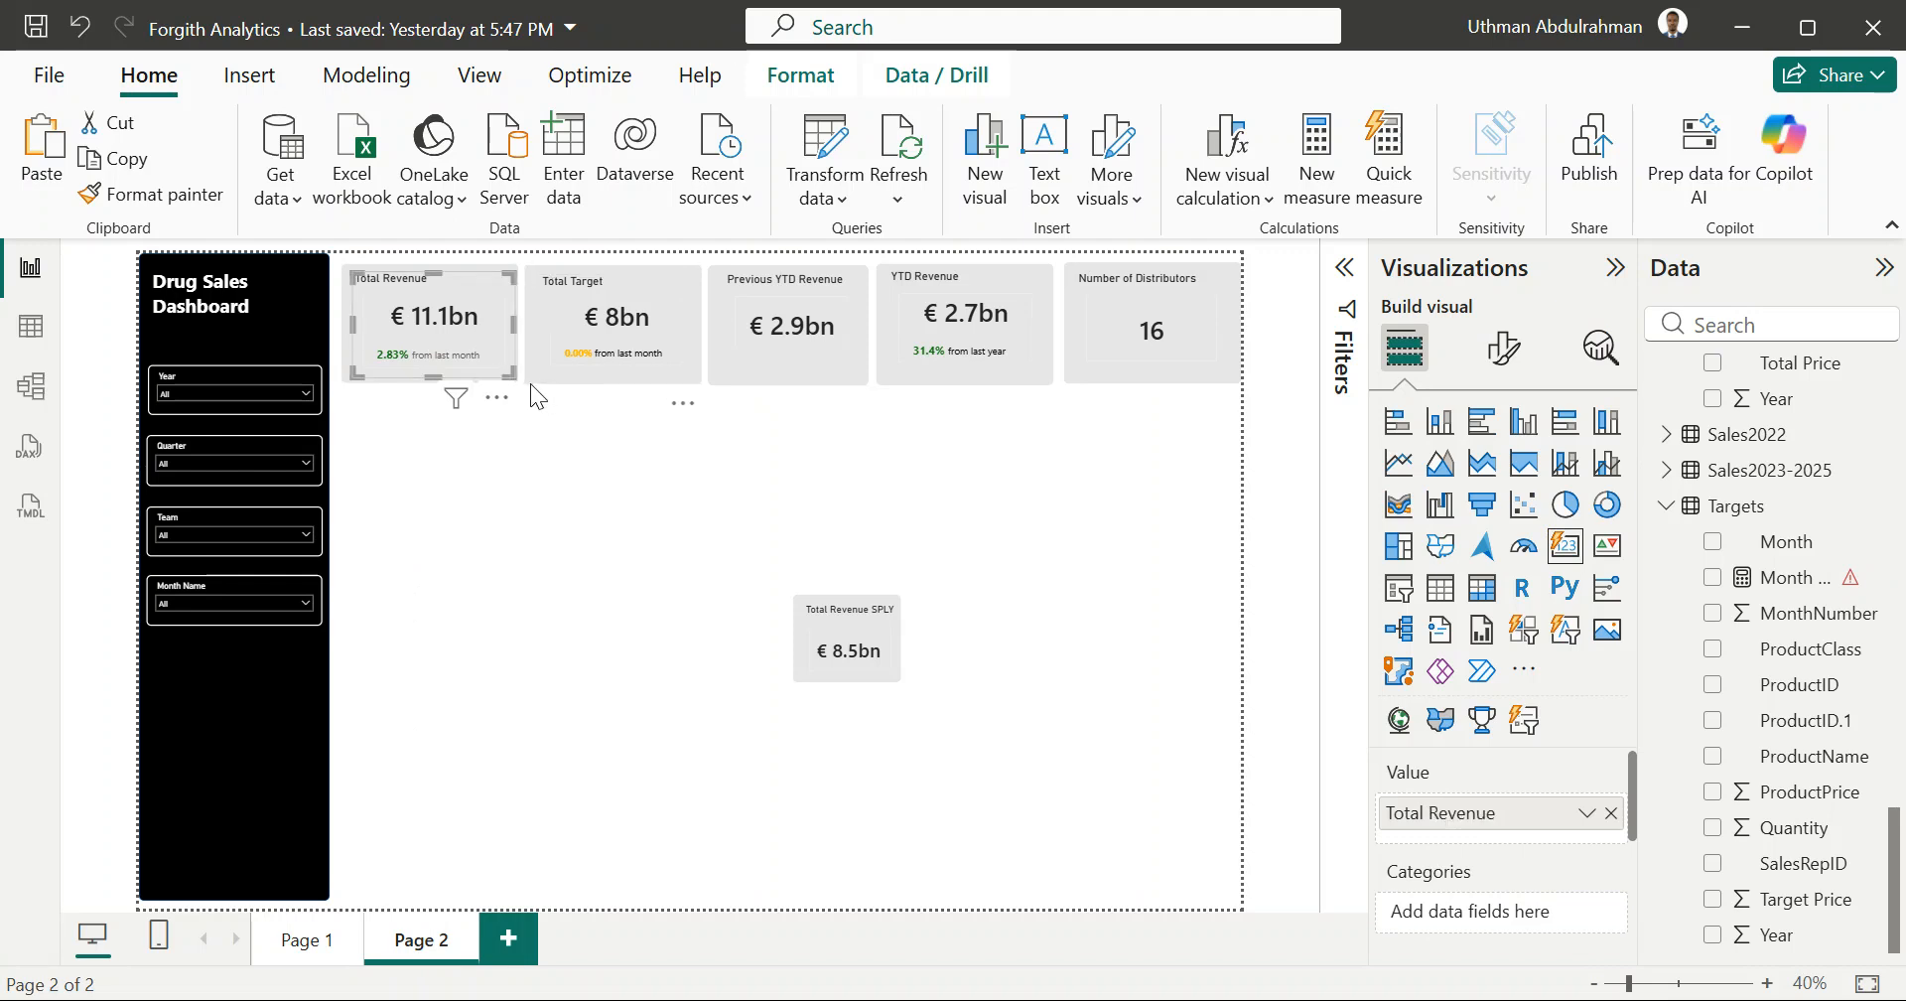
pyautogui.click(531, 384)
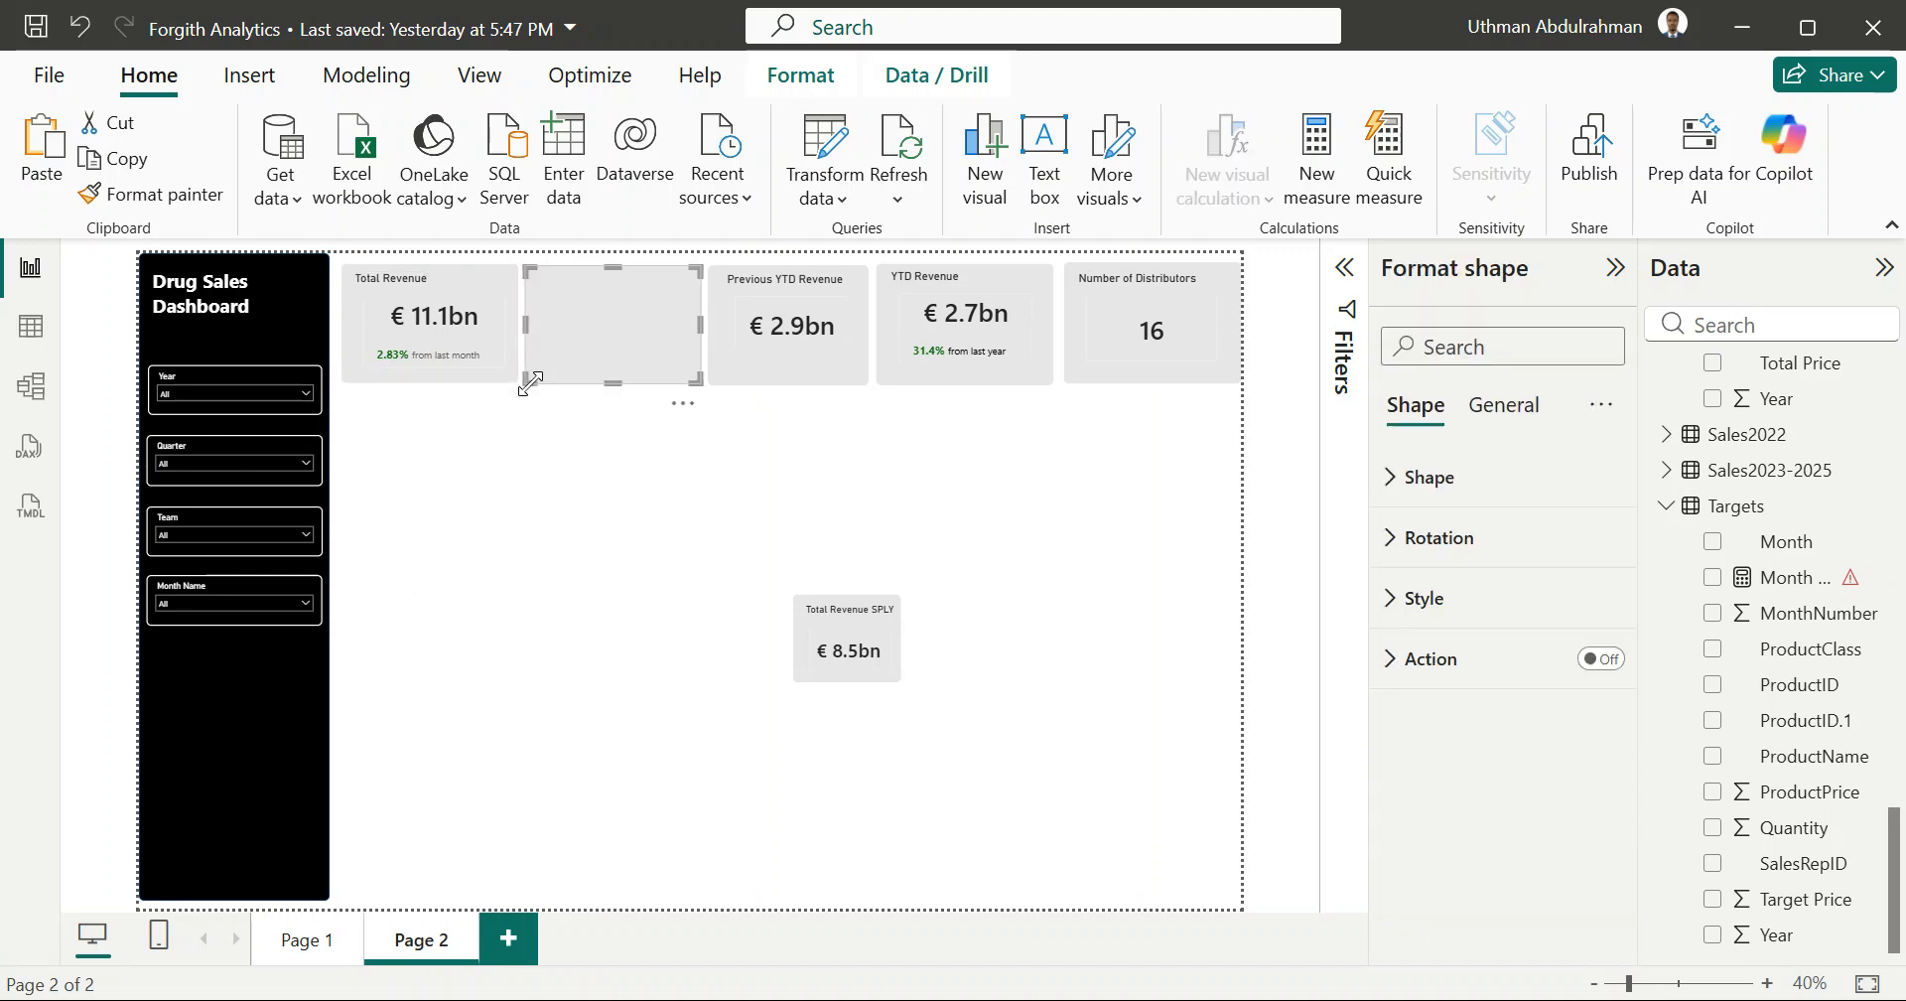
pyautogui.moveTo(604, 368); pyautogui.dragTo(399, 504)
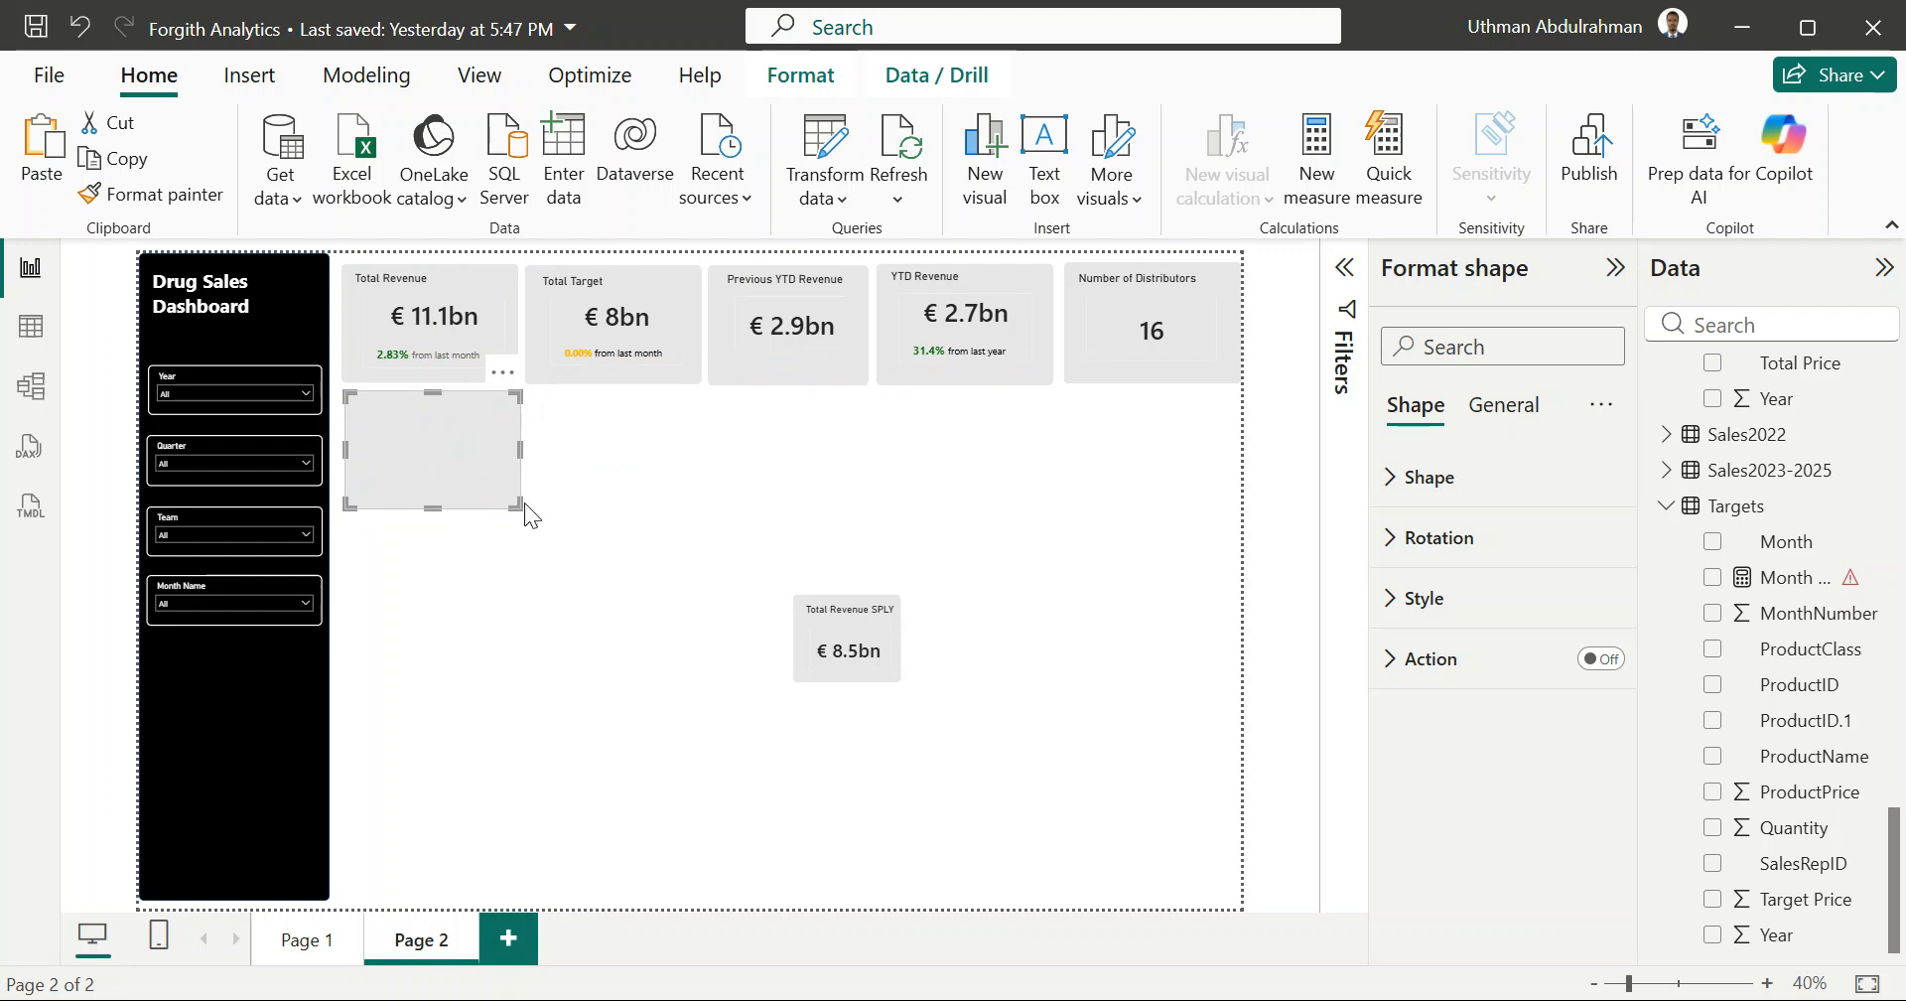
pyautogui.moveTo(517, 505); pyautogui.dragTo(726, 629)
pyautogui.moveTo(938, 700); pyautogui.dragTo(726, 555)
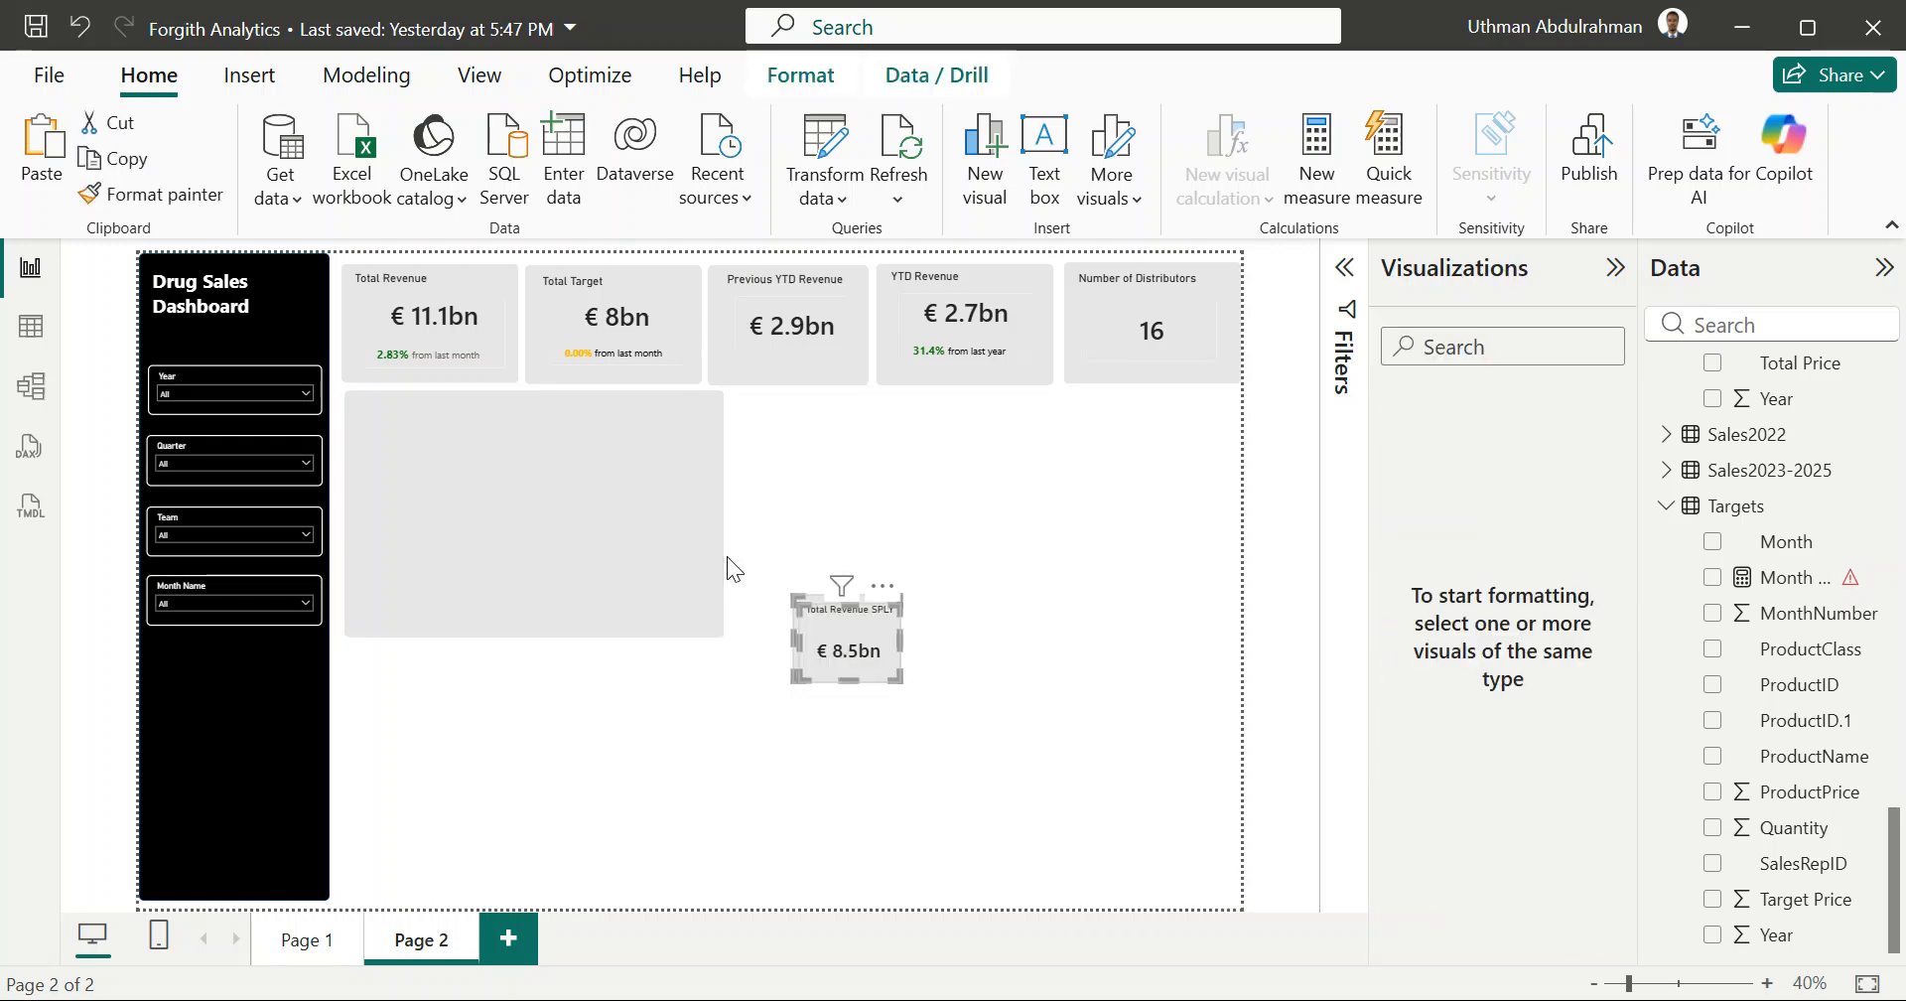
pyautogui.press('Delete')
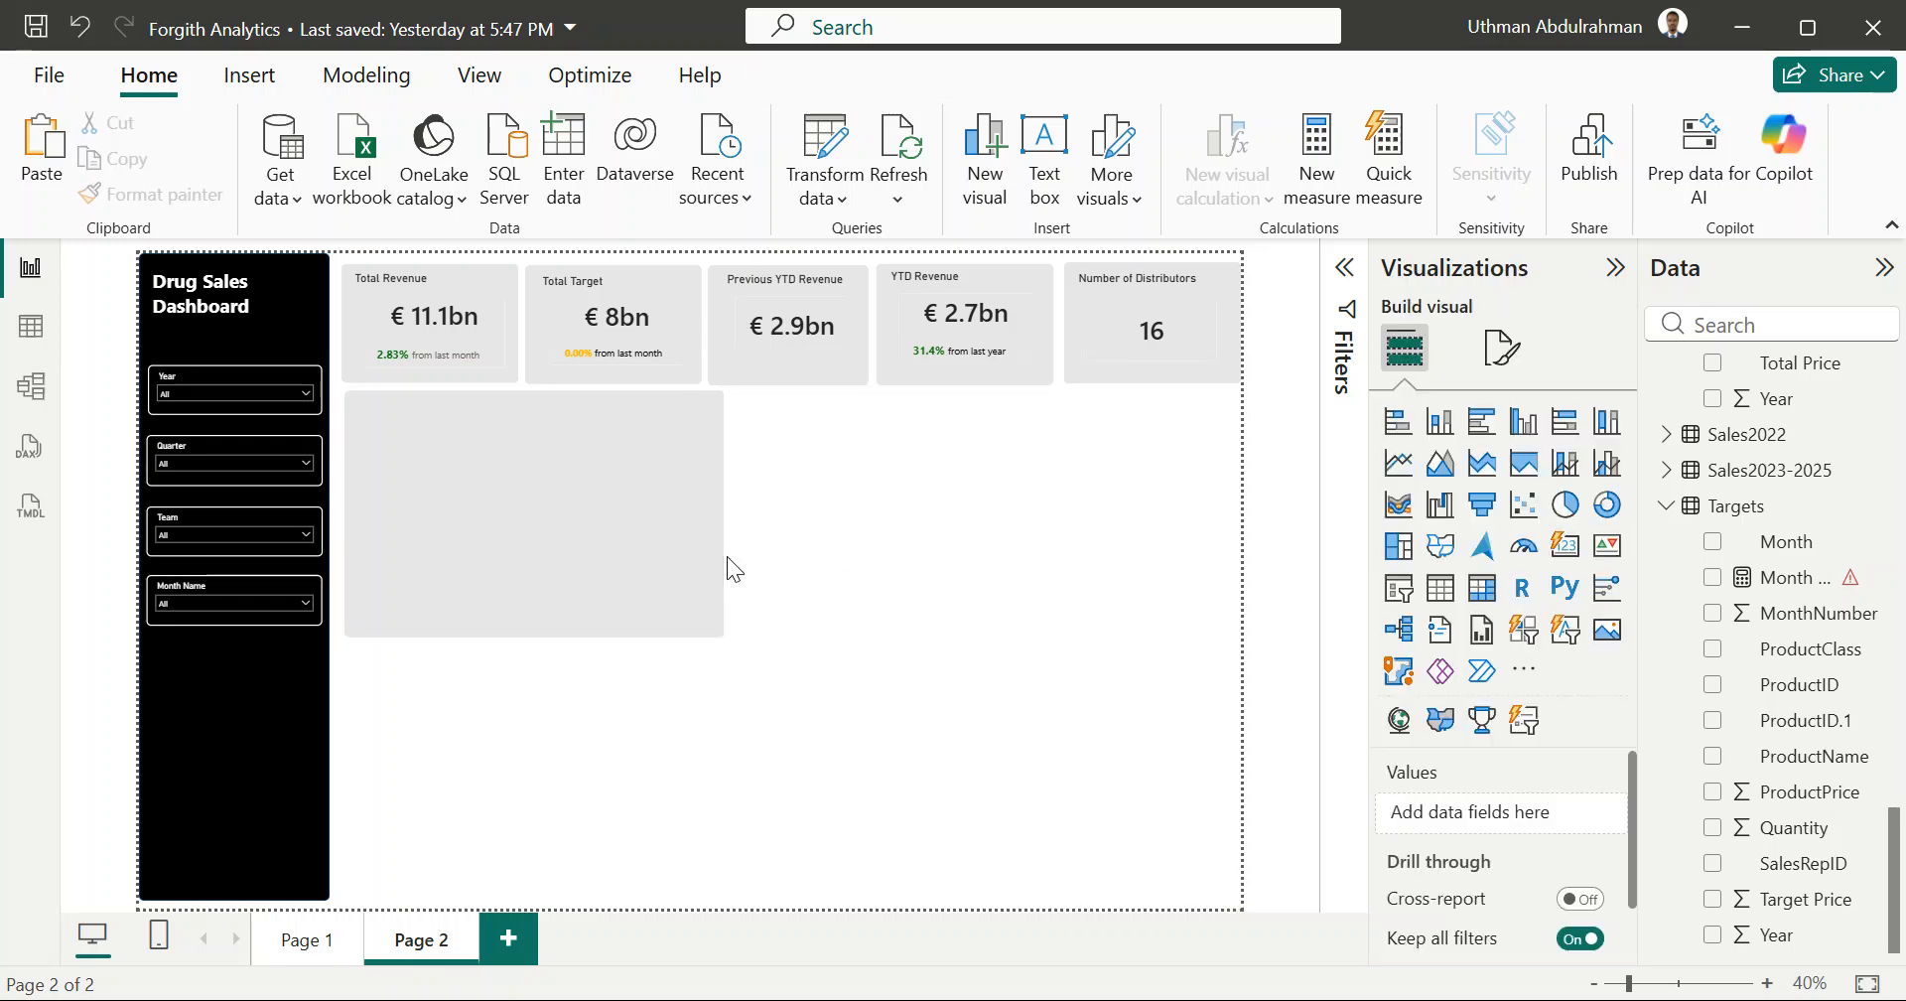
pyautogui.hotkey('ctrl', 'z')
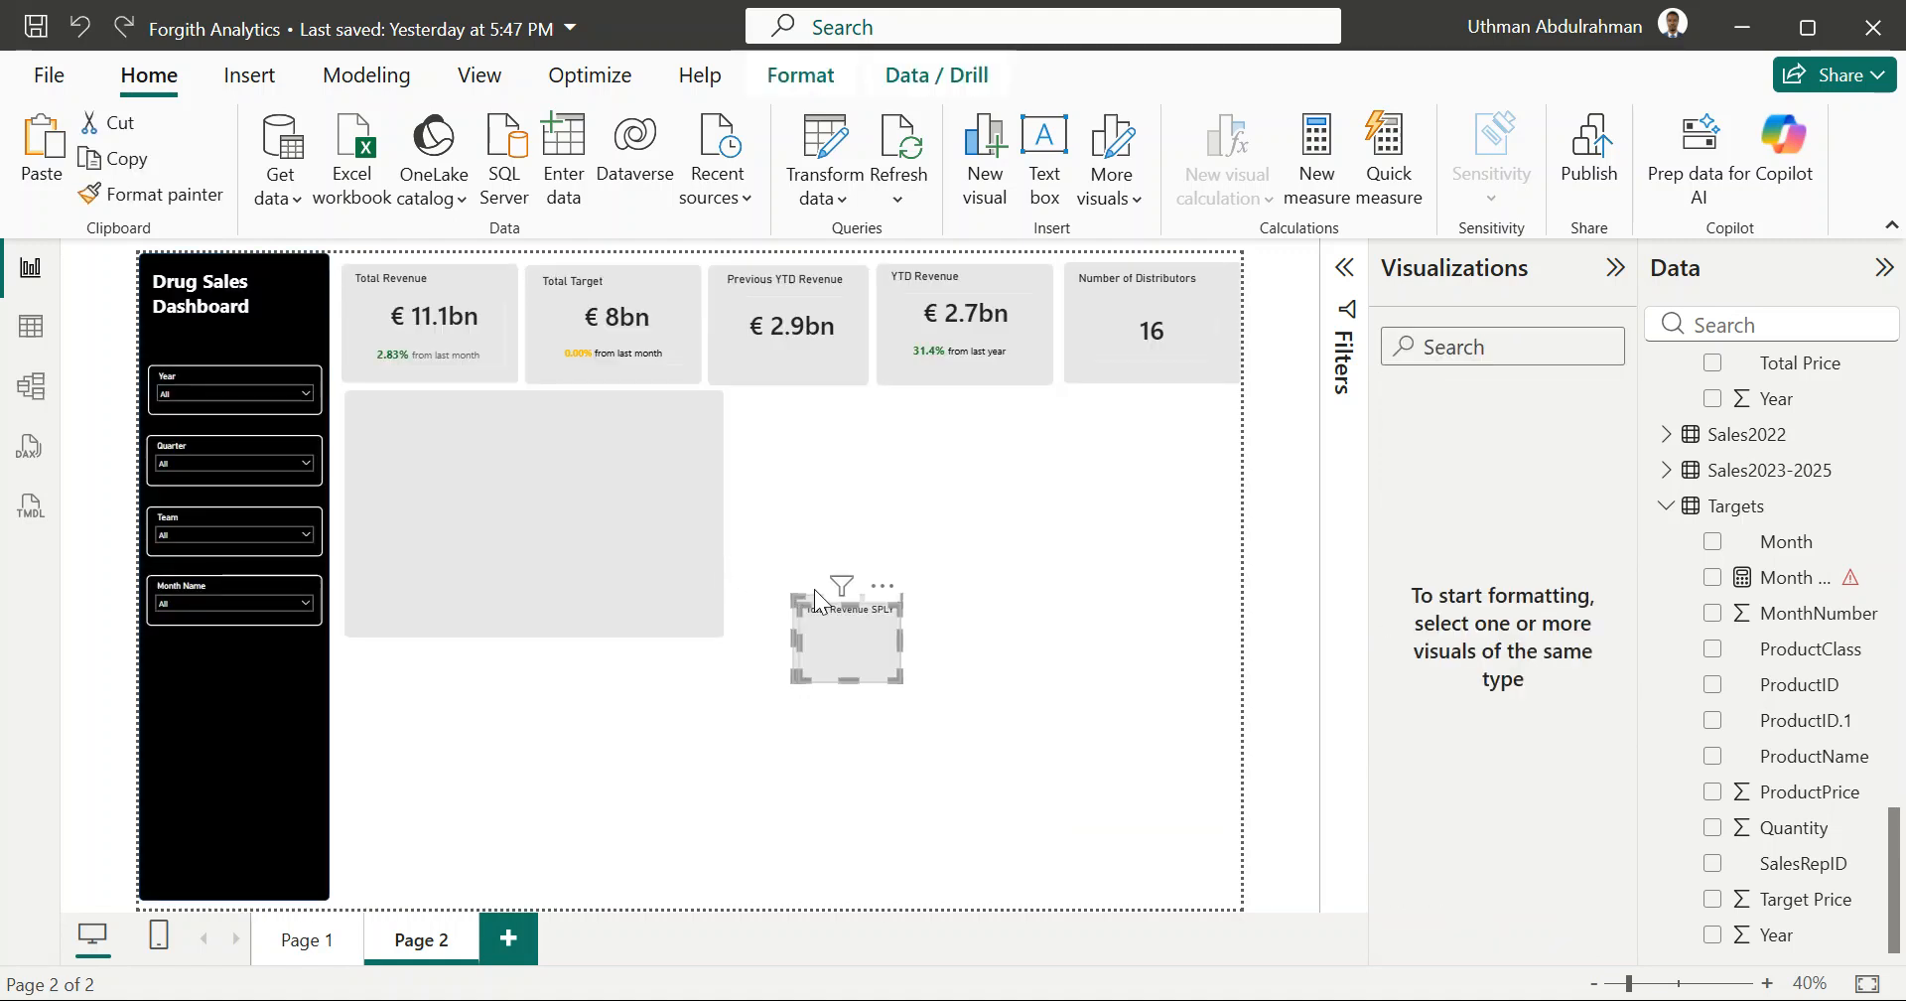
# Step: Move the Total Revenue SPLY card with its background to the empty lower-right area of the Page 2 canvas
pyautogui.moveTo(839, 654); pyautogui.dragTo(1003, 739)
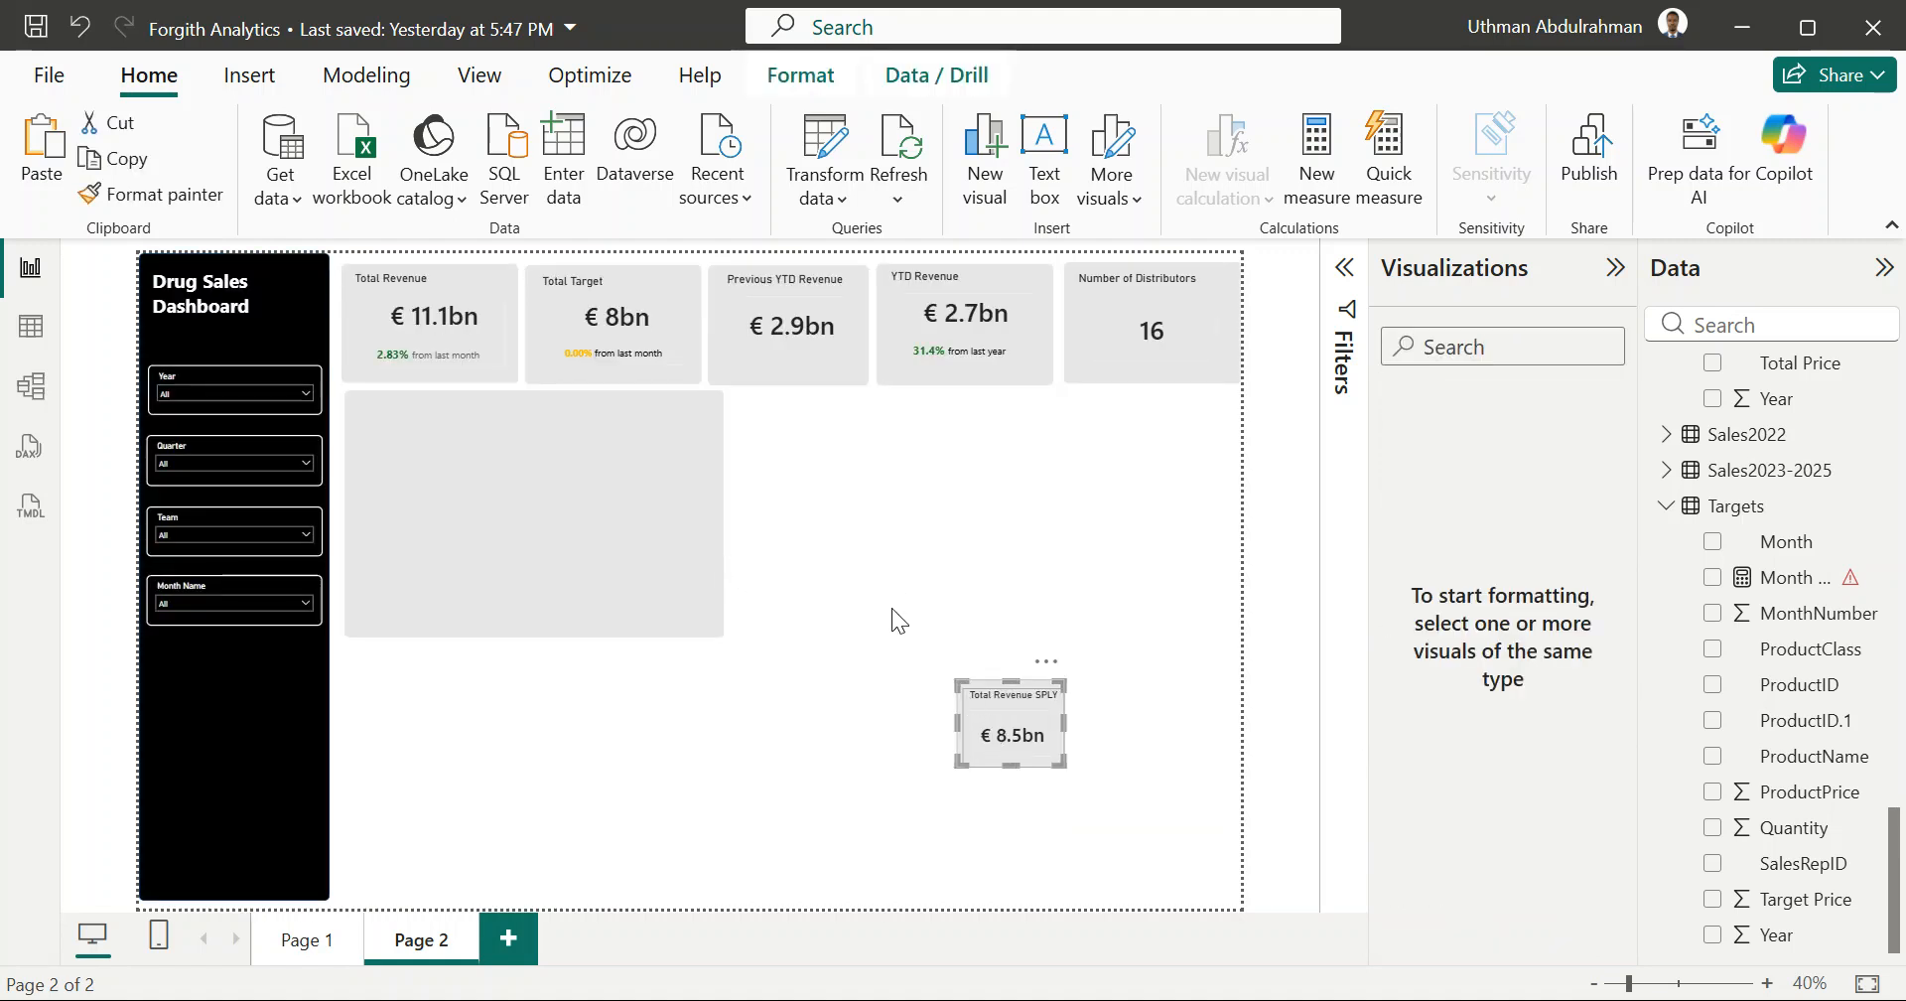
pyautogui.click(867, 546)
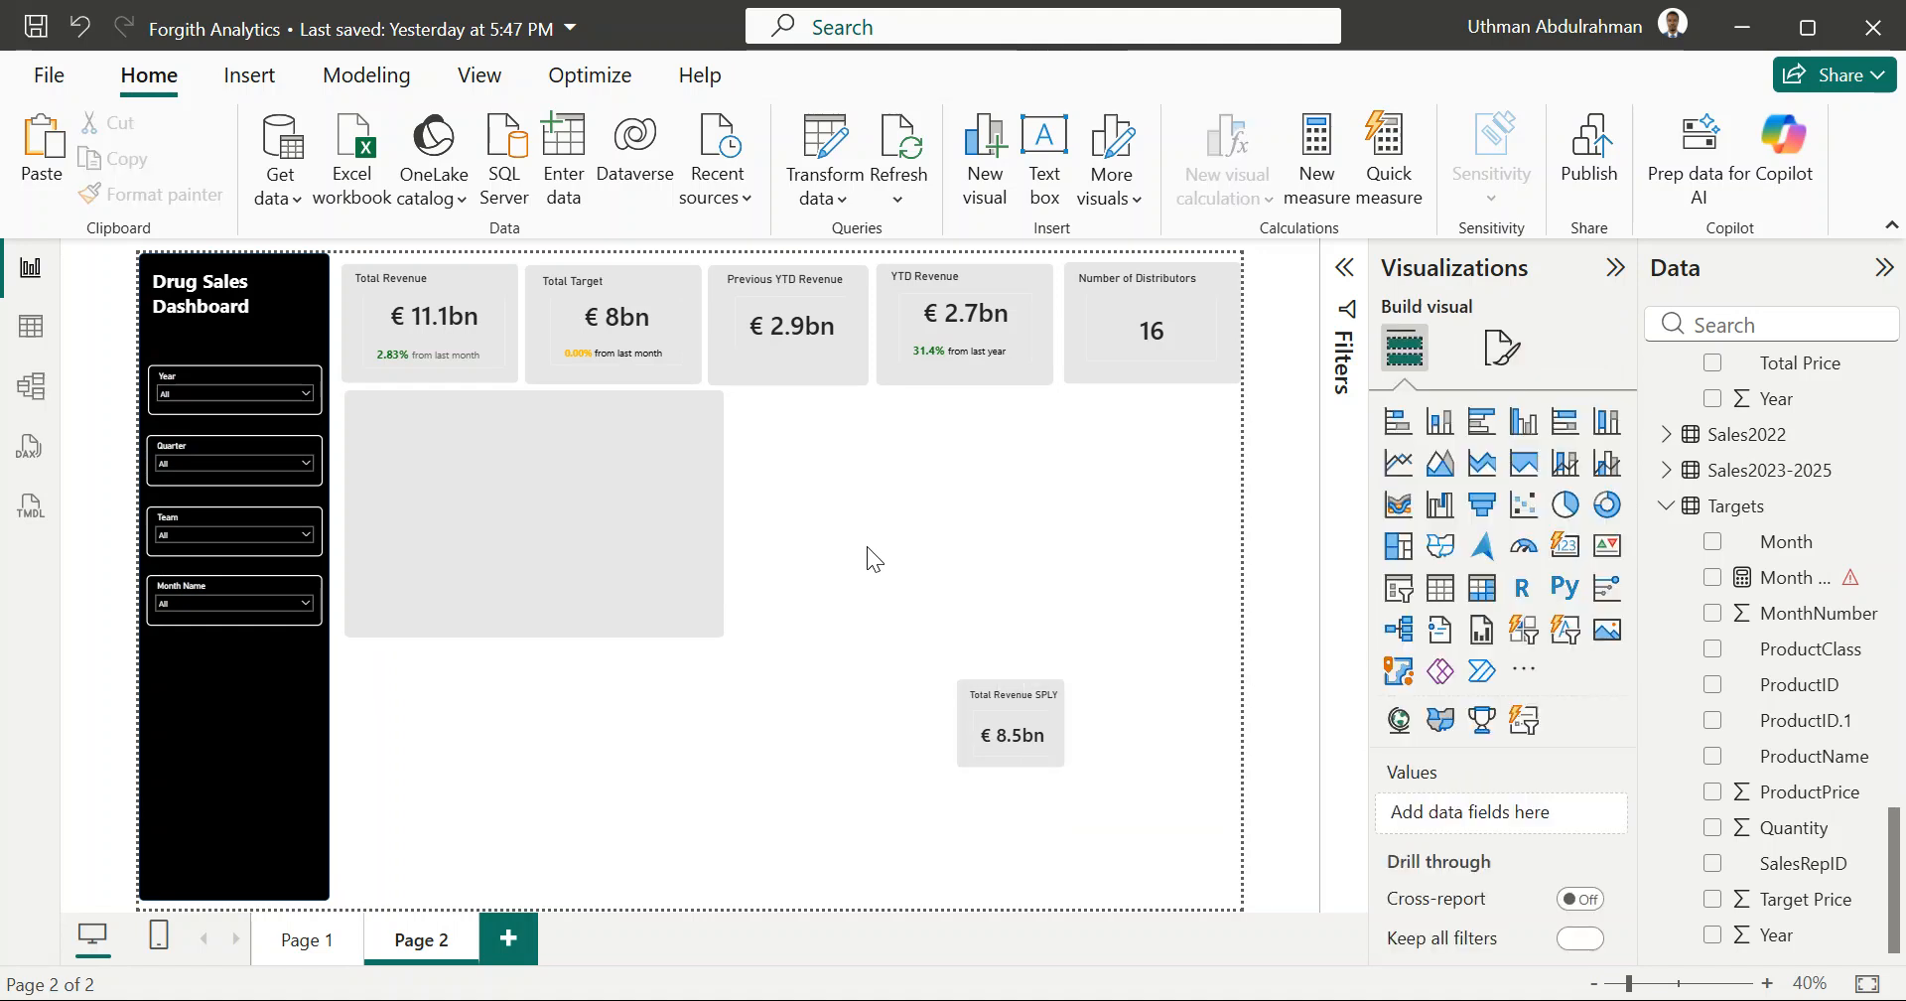
# Step: Add an empty gauge visual to Page 2, place it on the large grey panel and widen it to fit inside
pyautogui.click(1524, 544)
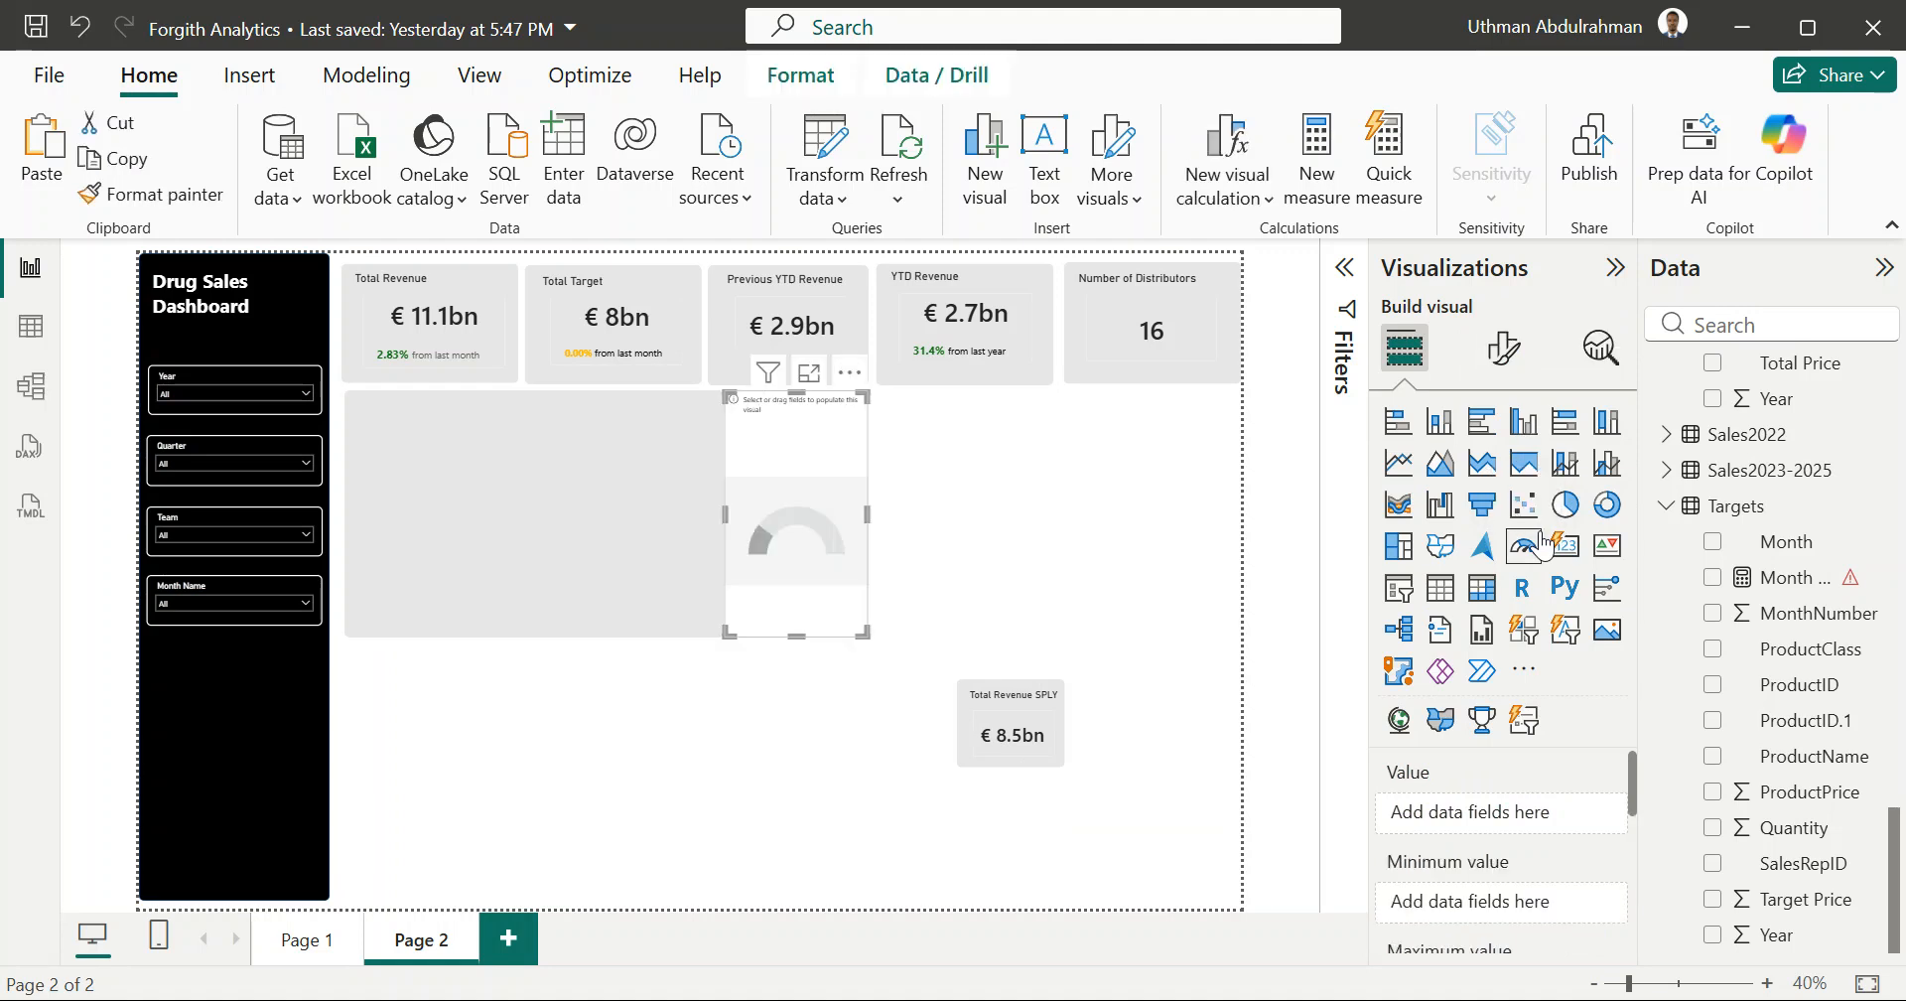
pyautogui.moveTo(772, 500); pyautogui.dragTo(509, 544)
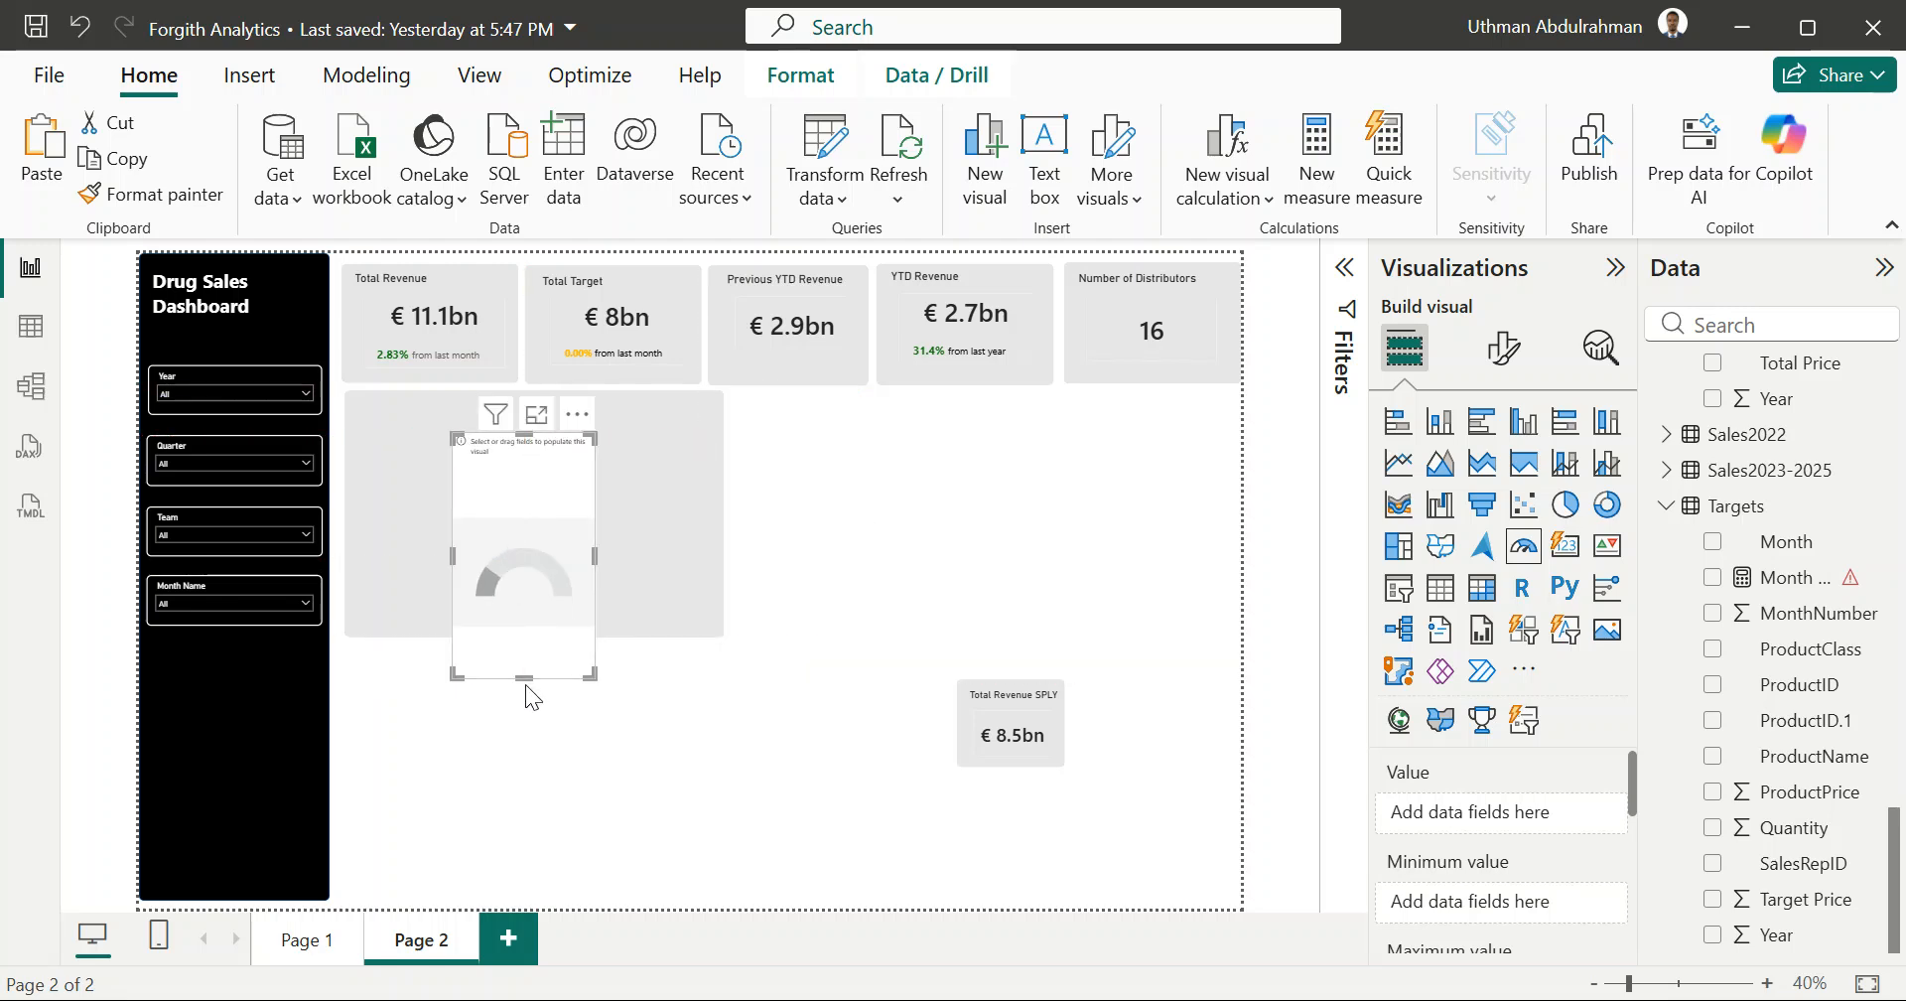
pyautogui.moveTo(527, 683); pyautogui.dragTo(707, 623)
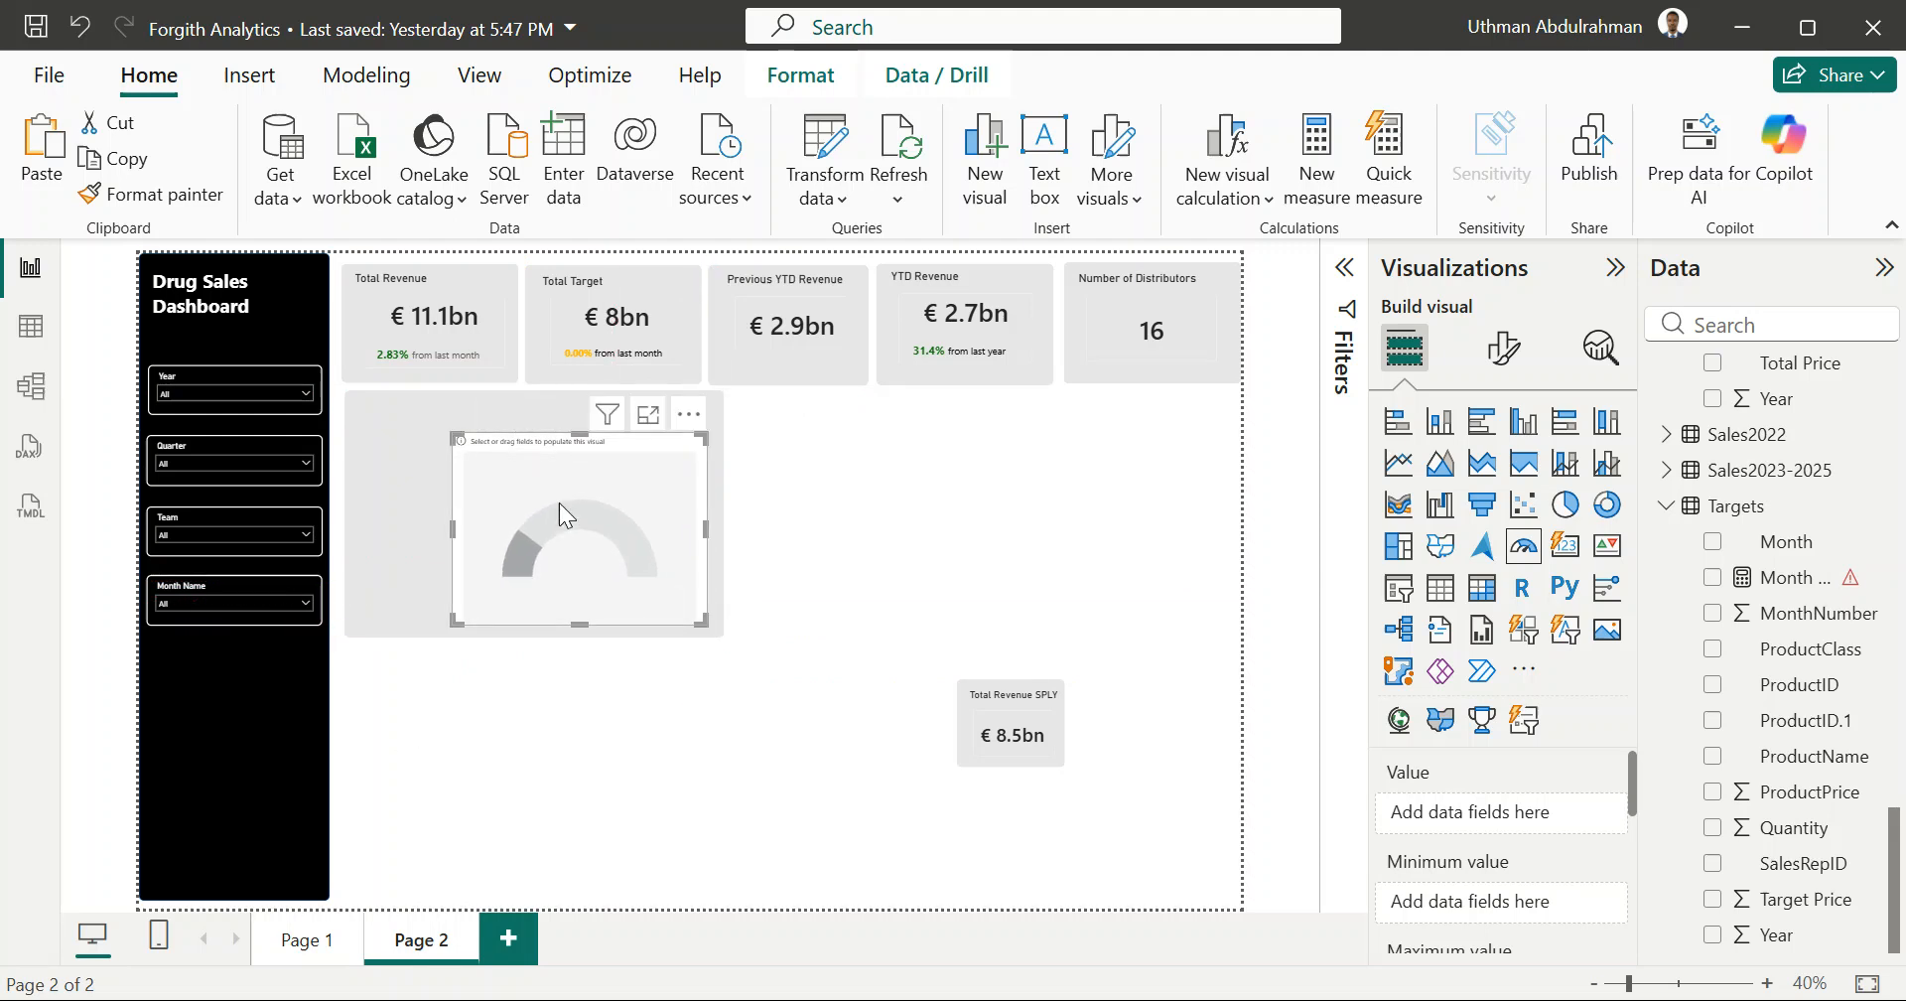
# Step: Enlarge the empty gauge so it fills the large grey panel, leaving a narrow margin around it
pyautogui.moveTo(457, 437); pyautogui.dragTo(359, 399)
pyautogui.moveTo(570, 569); pyautogui.dragTo(598, 562)
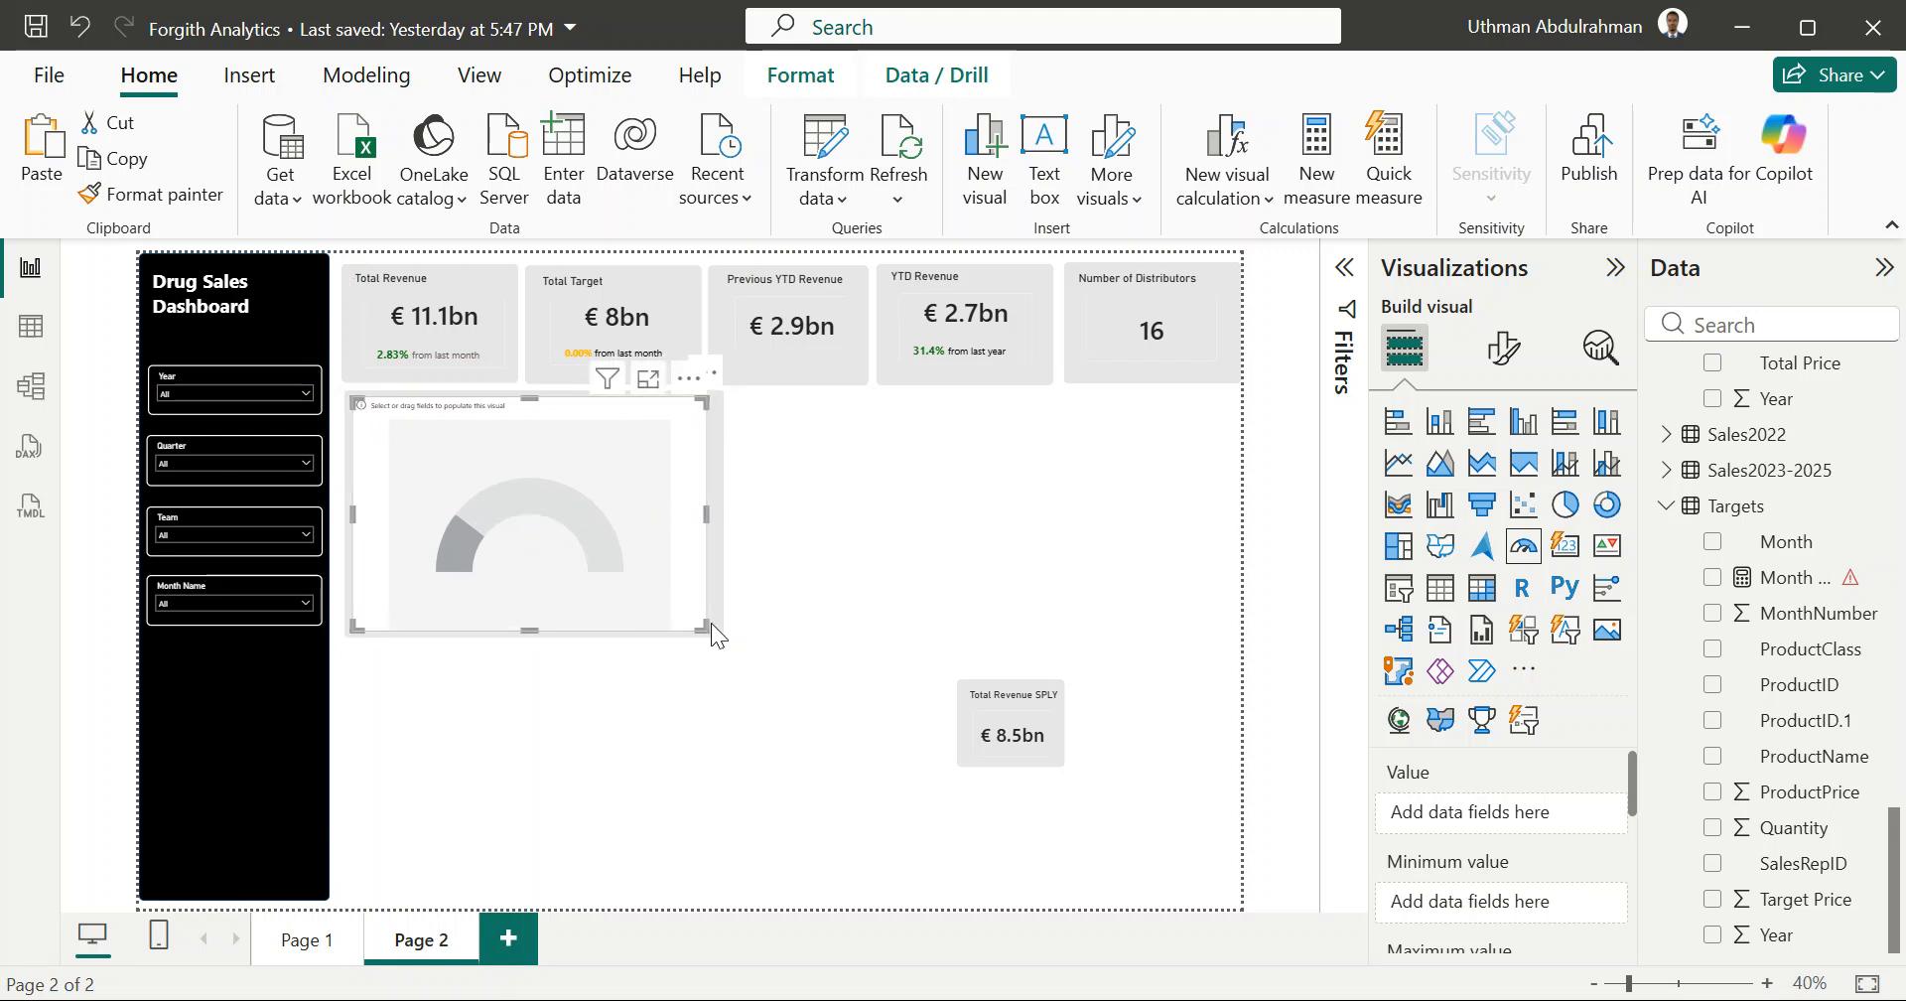
pyautogui.moveTo(711, 622); pyautogui.dragTo(706, 614)
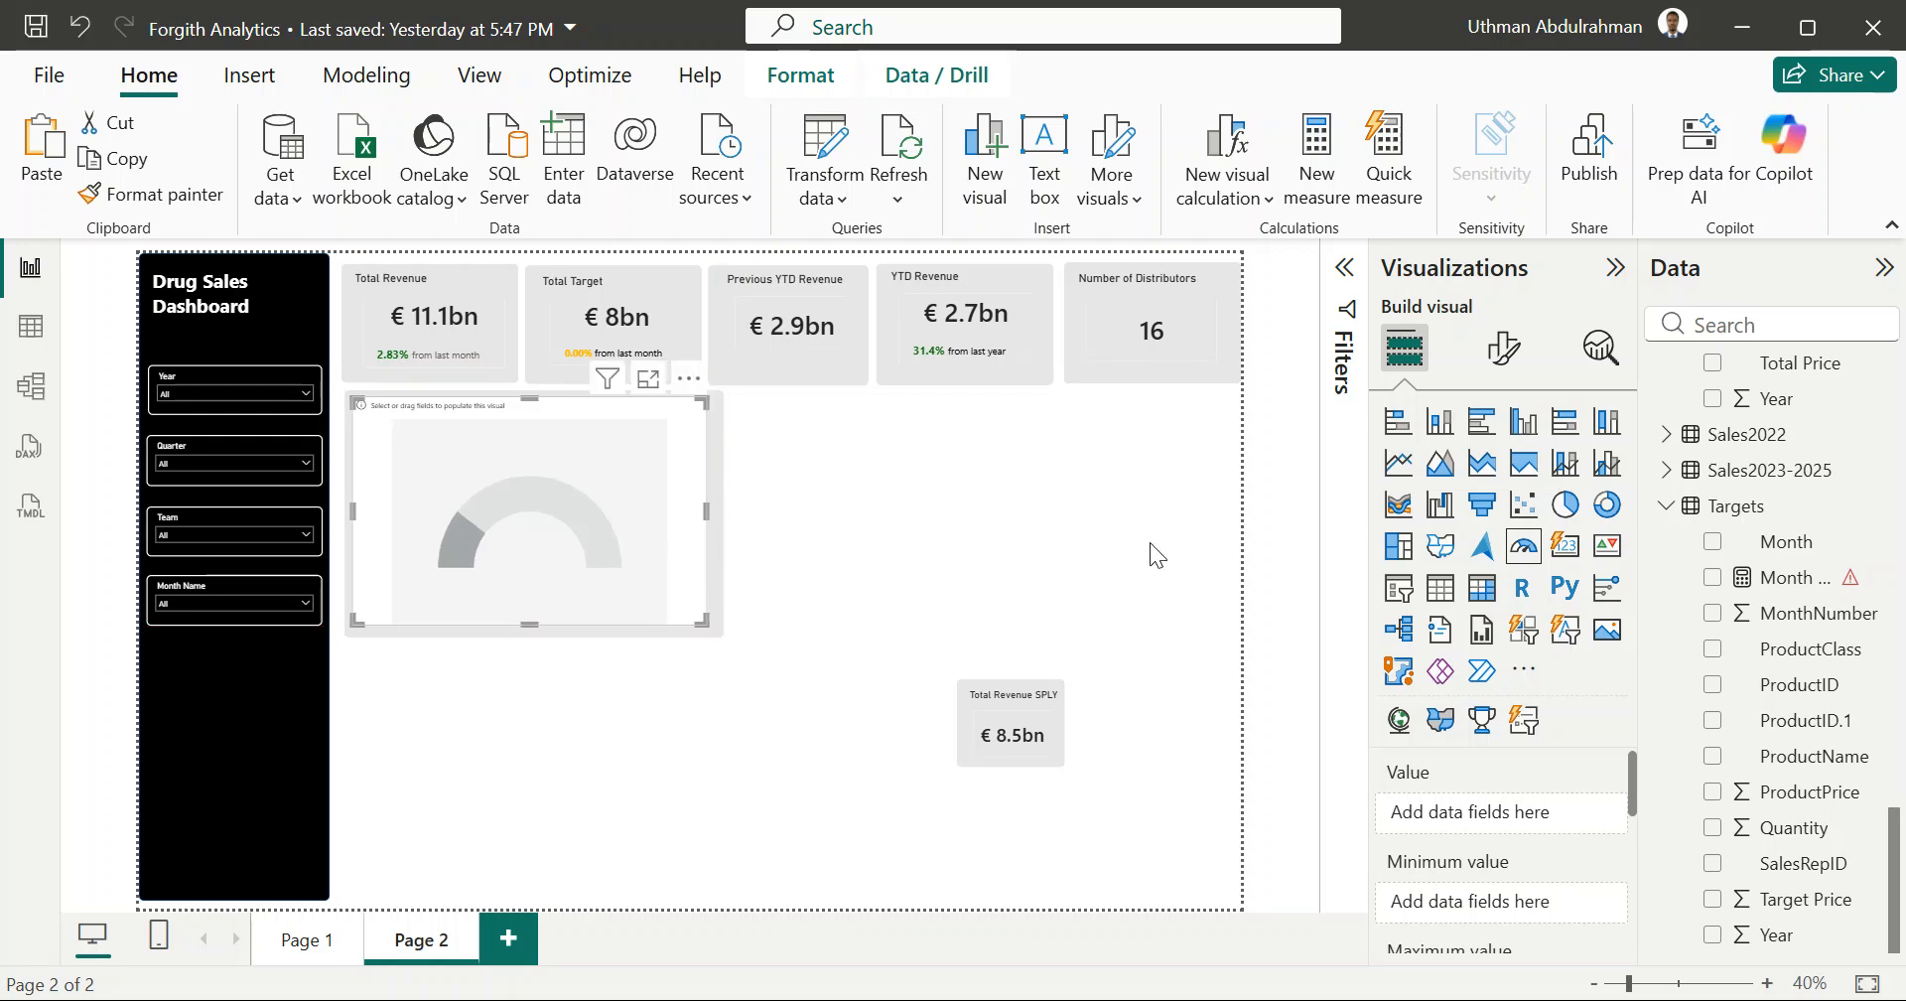
pyautogui.click(1505, 349)
pyautogui.click(1405, 347)
pyautogui.moveTo(1630, 782); pyautogui.dragTo(1652, 973)
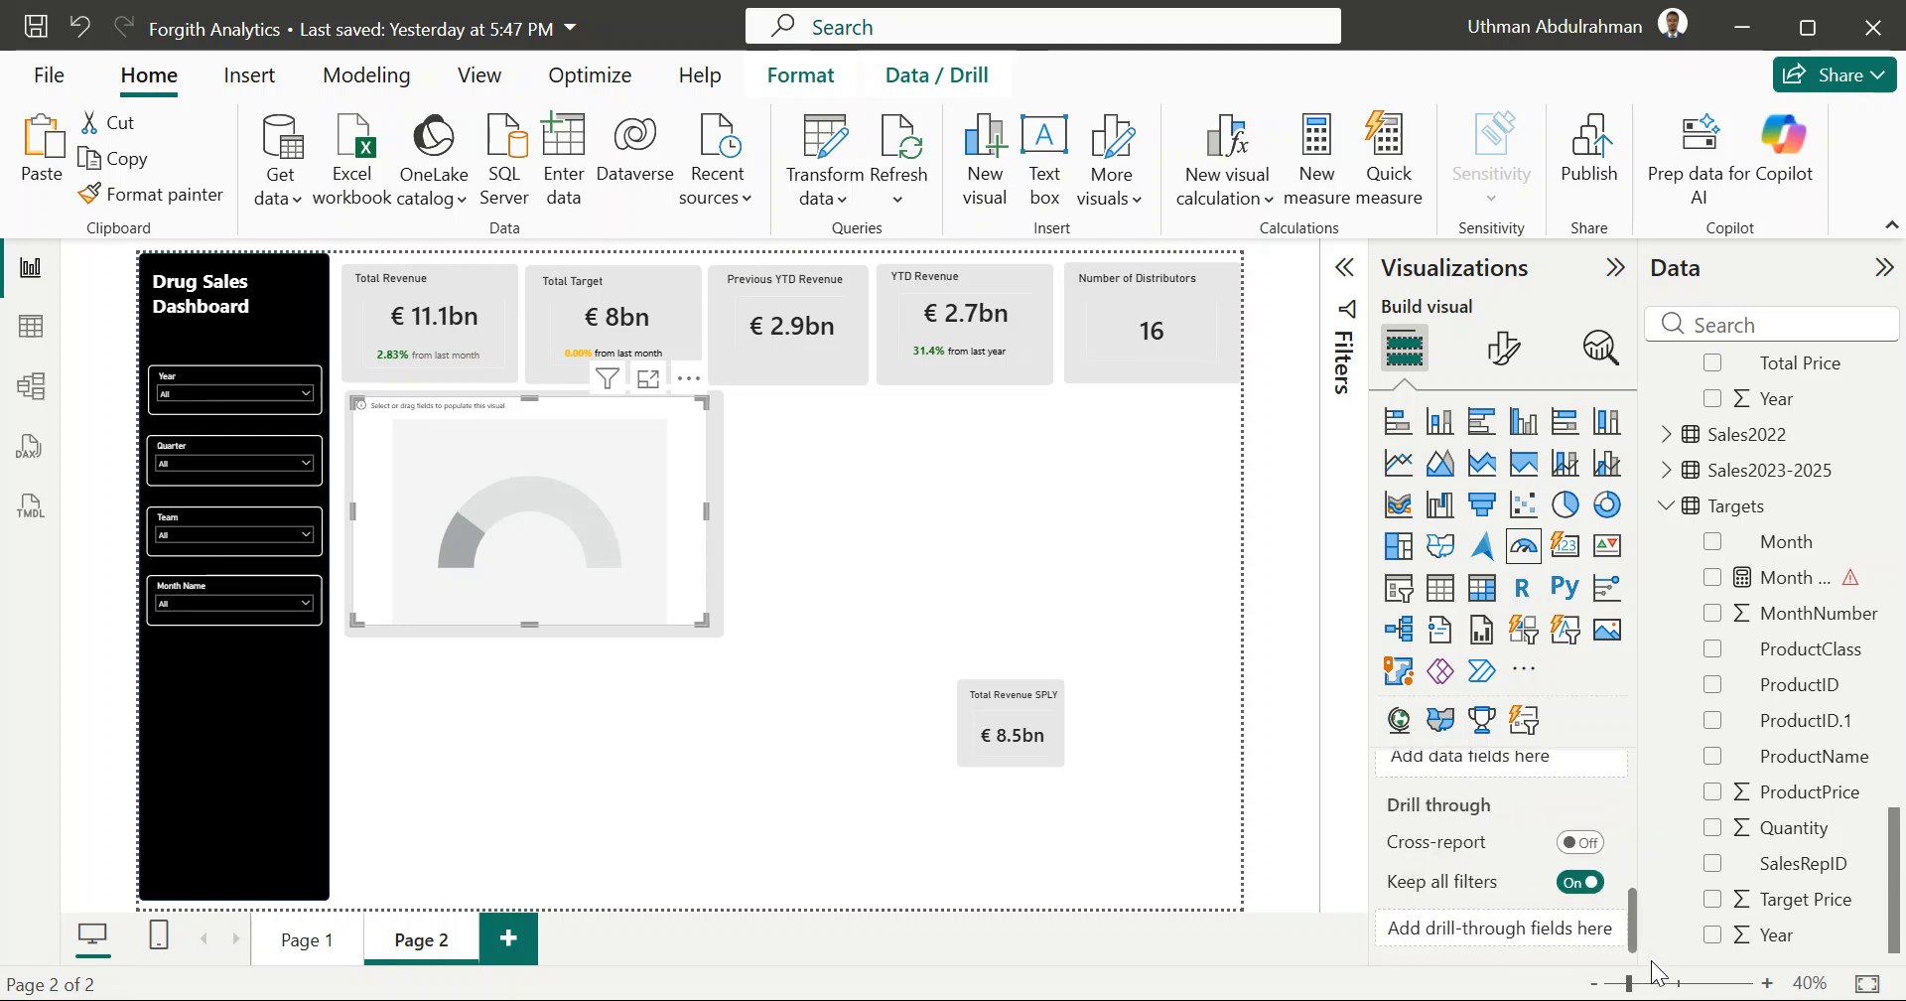
pyautogui.click(1505, 358)
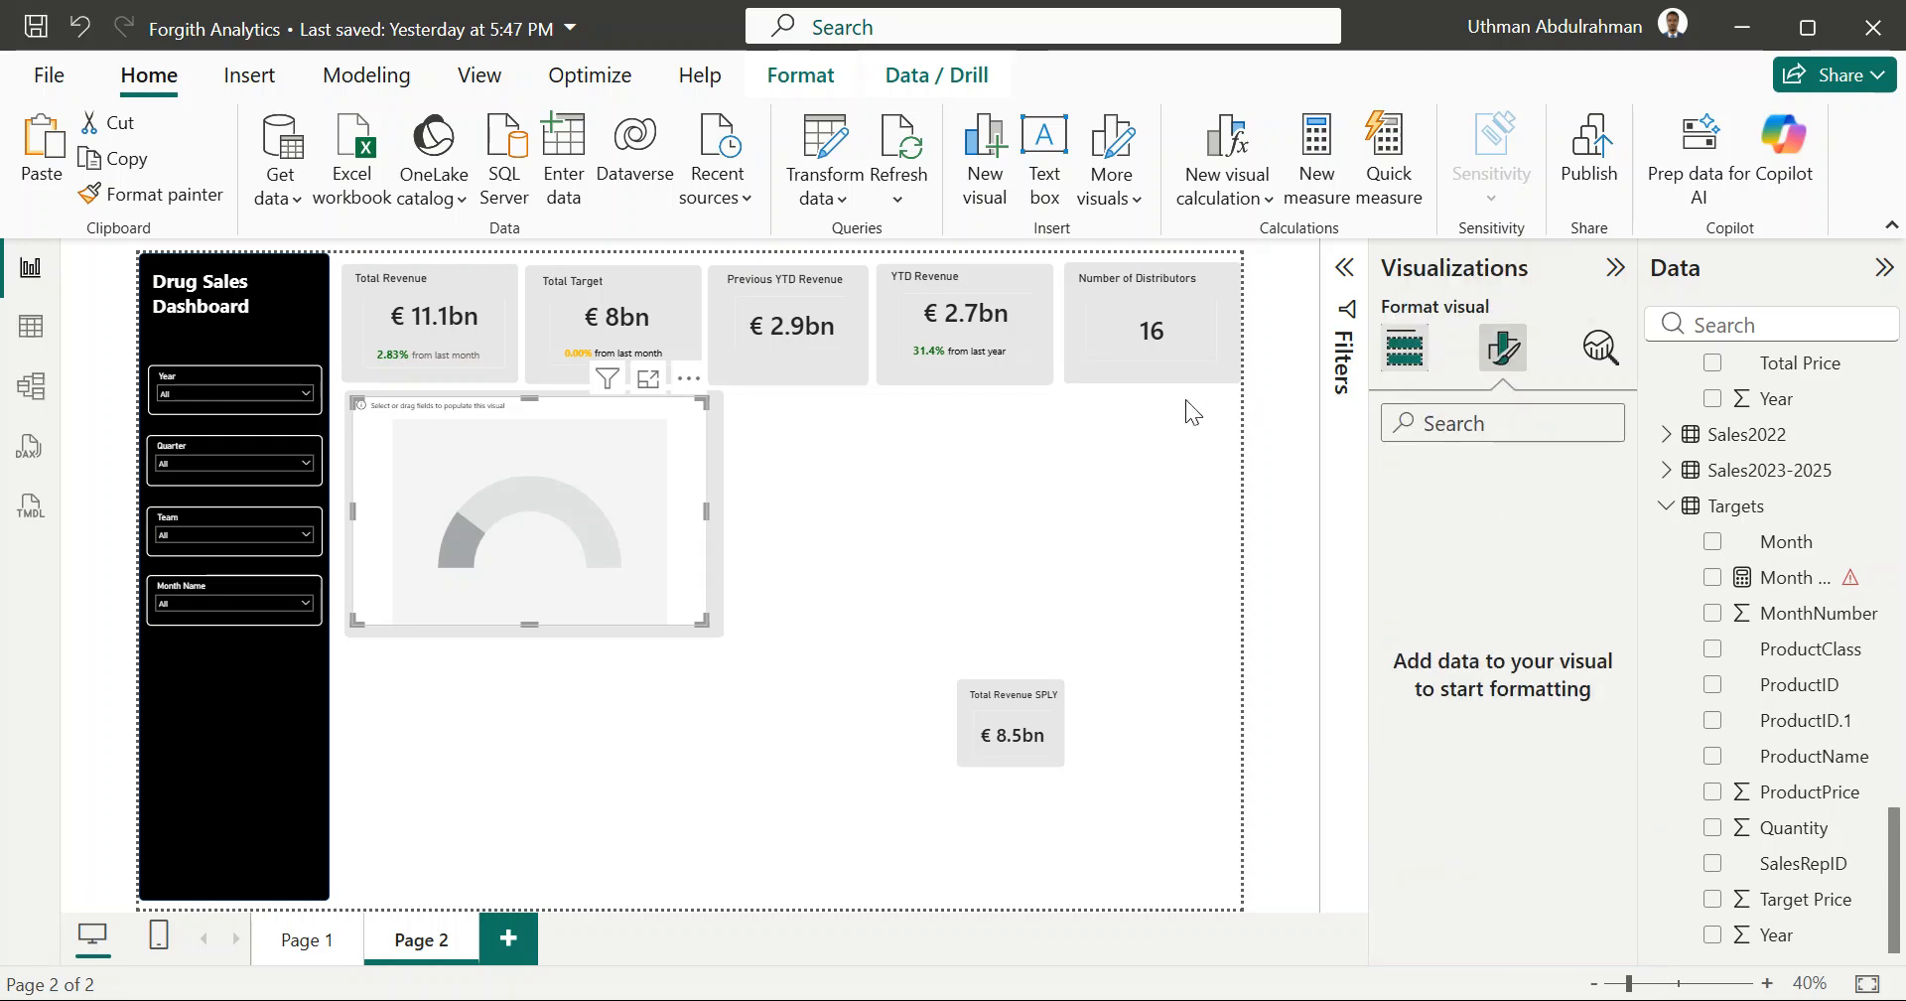
pyautogui.click(1406, 357)
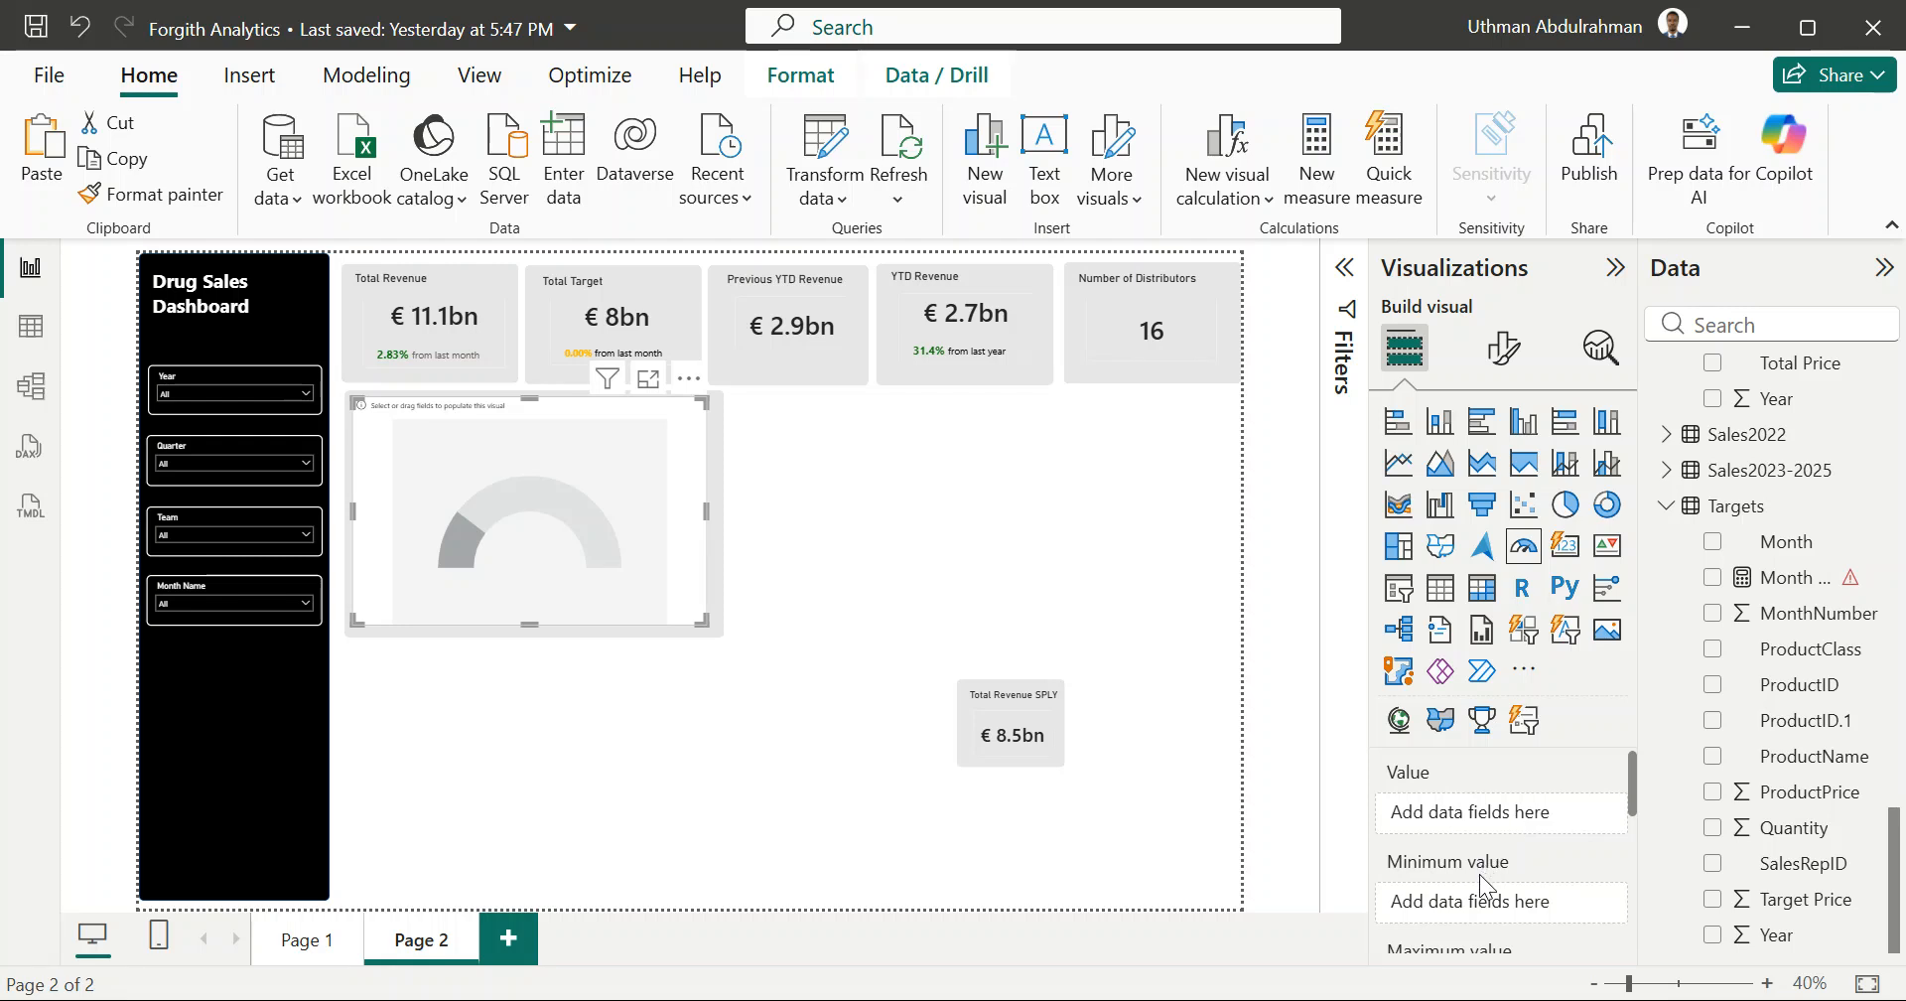
# Step: Assign the Total Target measure as the gauge's target value and the Total Revenue measure as its value
pyautogui.scroll(-4, 1479, 873)
pyautogui.scroll(2, 1495, 808)
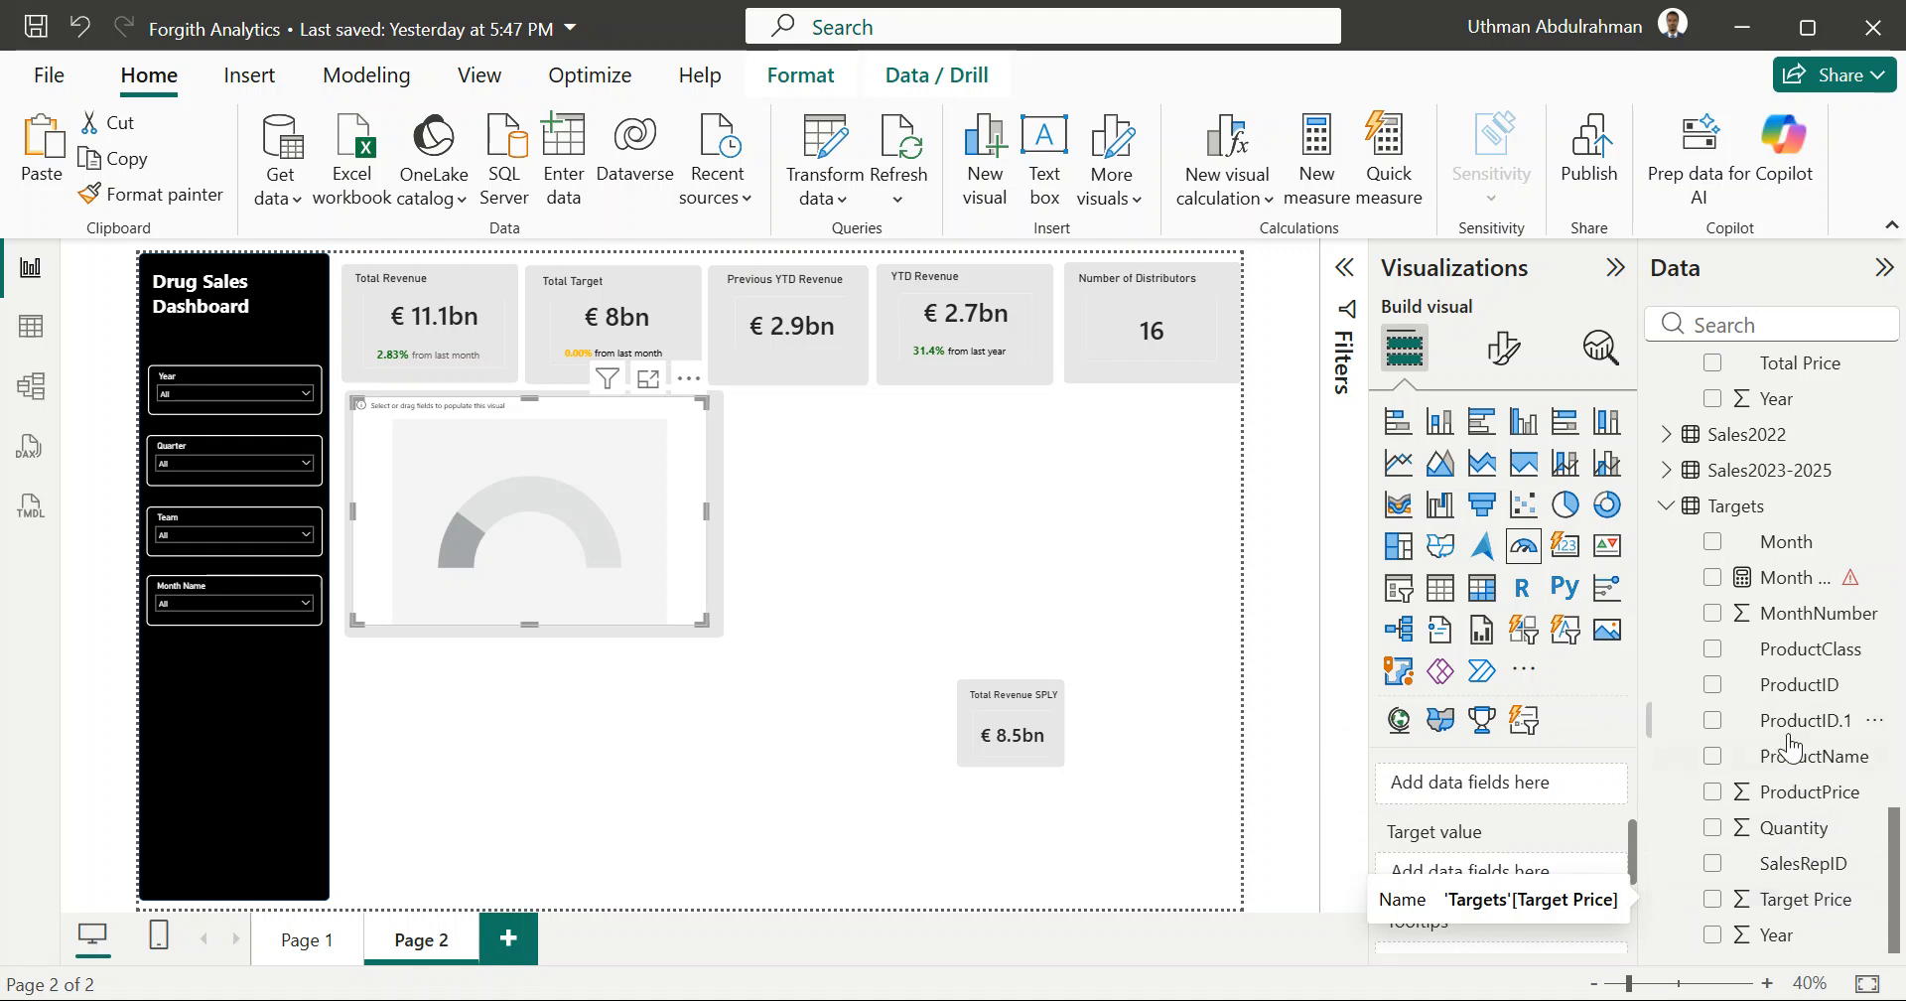
pyautogui.scroll(15, 1797, 794)
pyautogui.scroll(-1, 1789, 747)
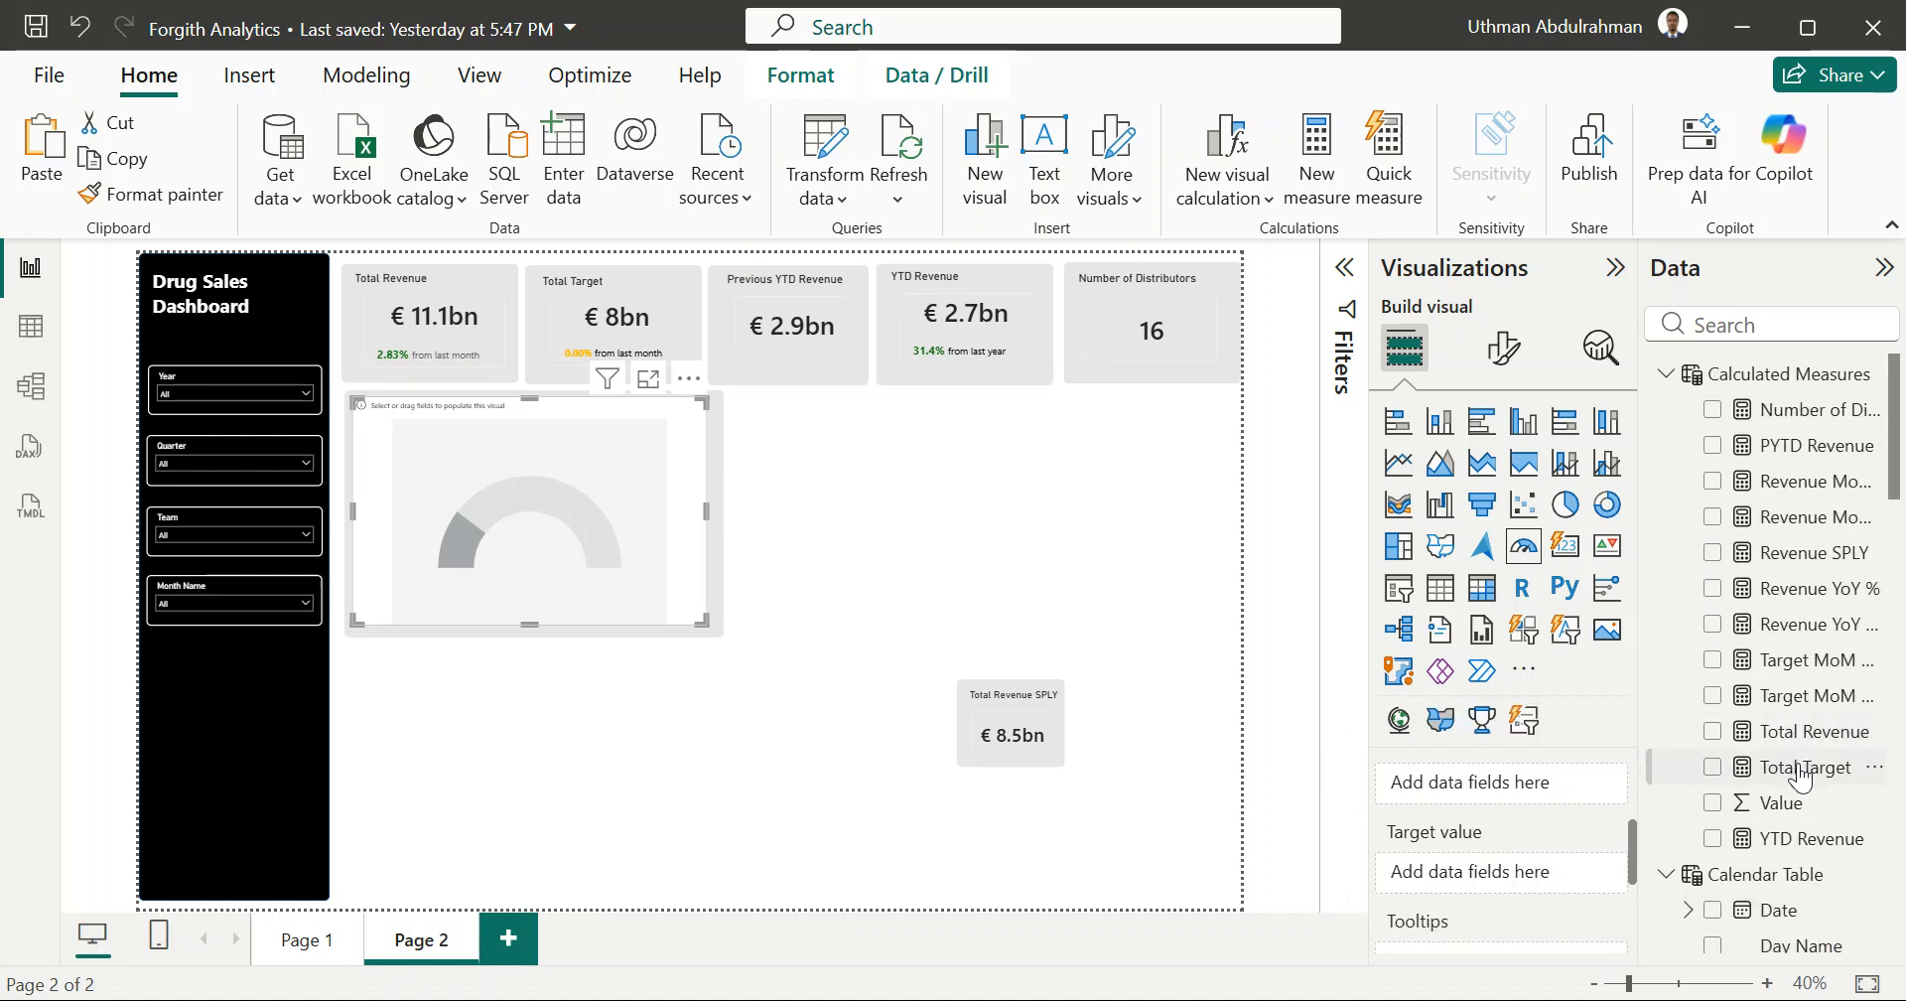
pyautogui.moveTo(1802, 770); pyautogui.dragTo(1539, 881)
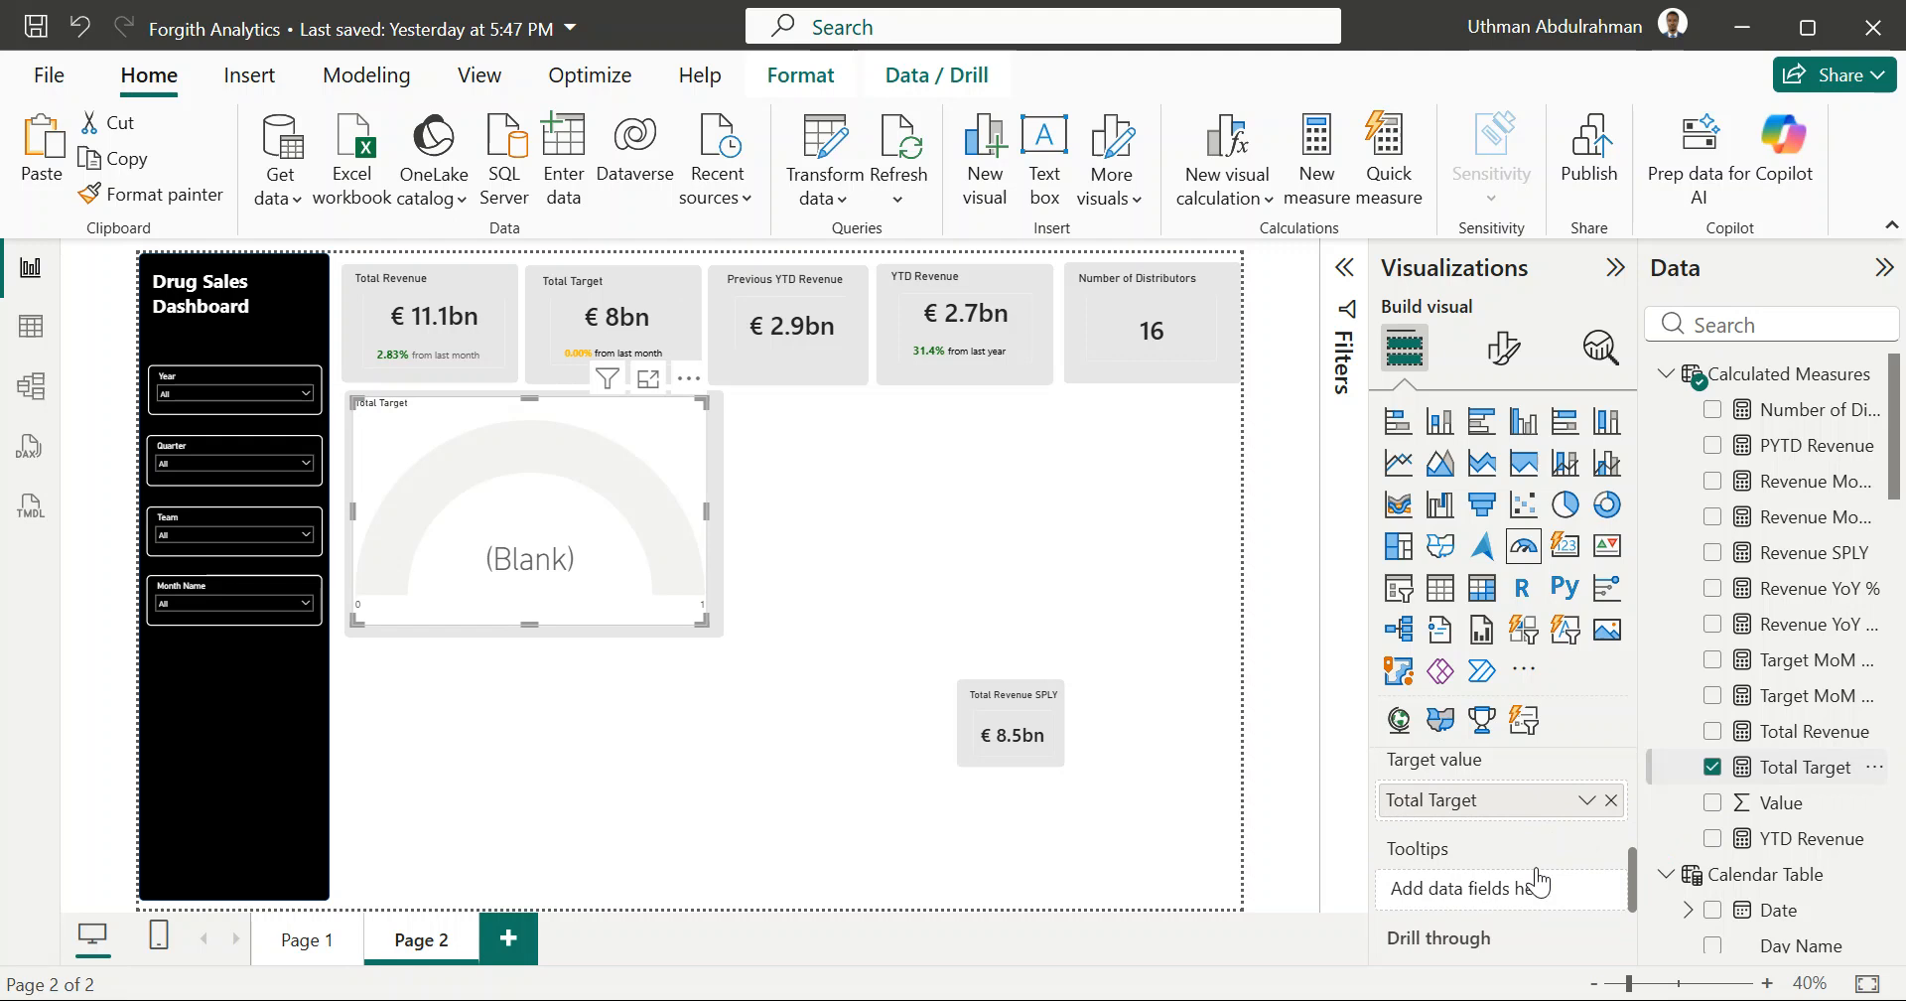
pyautogui.scroll(5, 1538, 881)
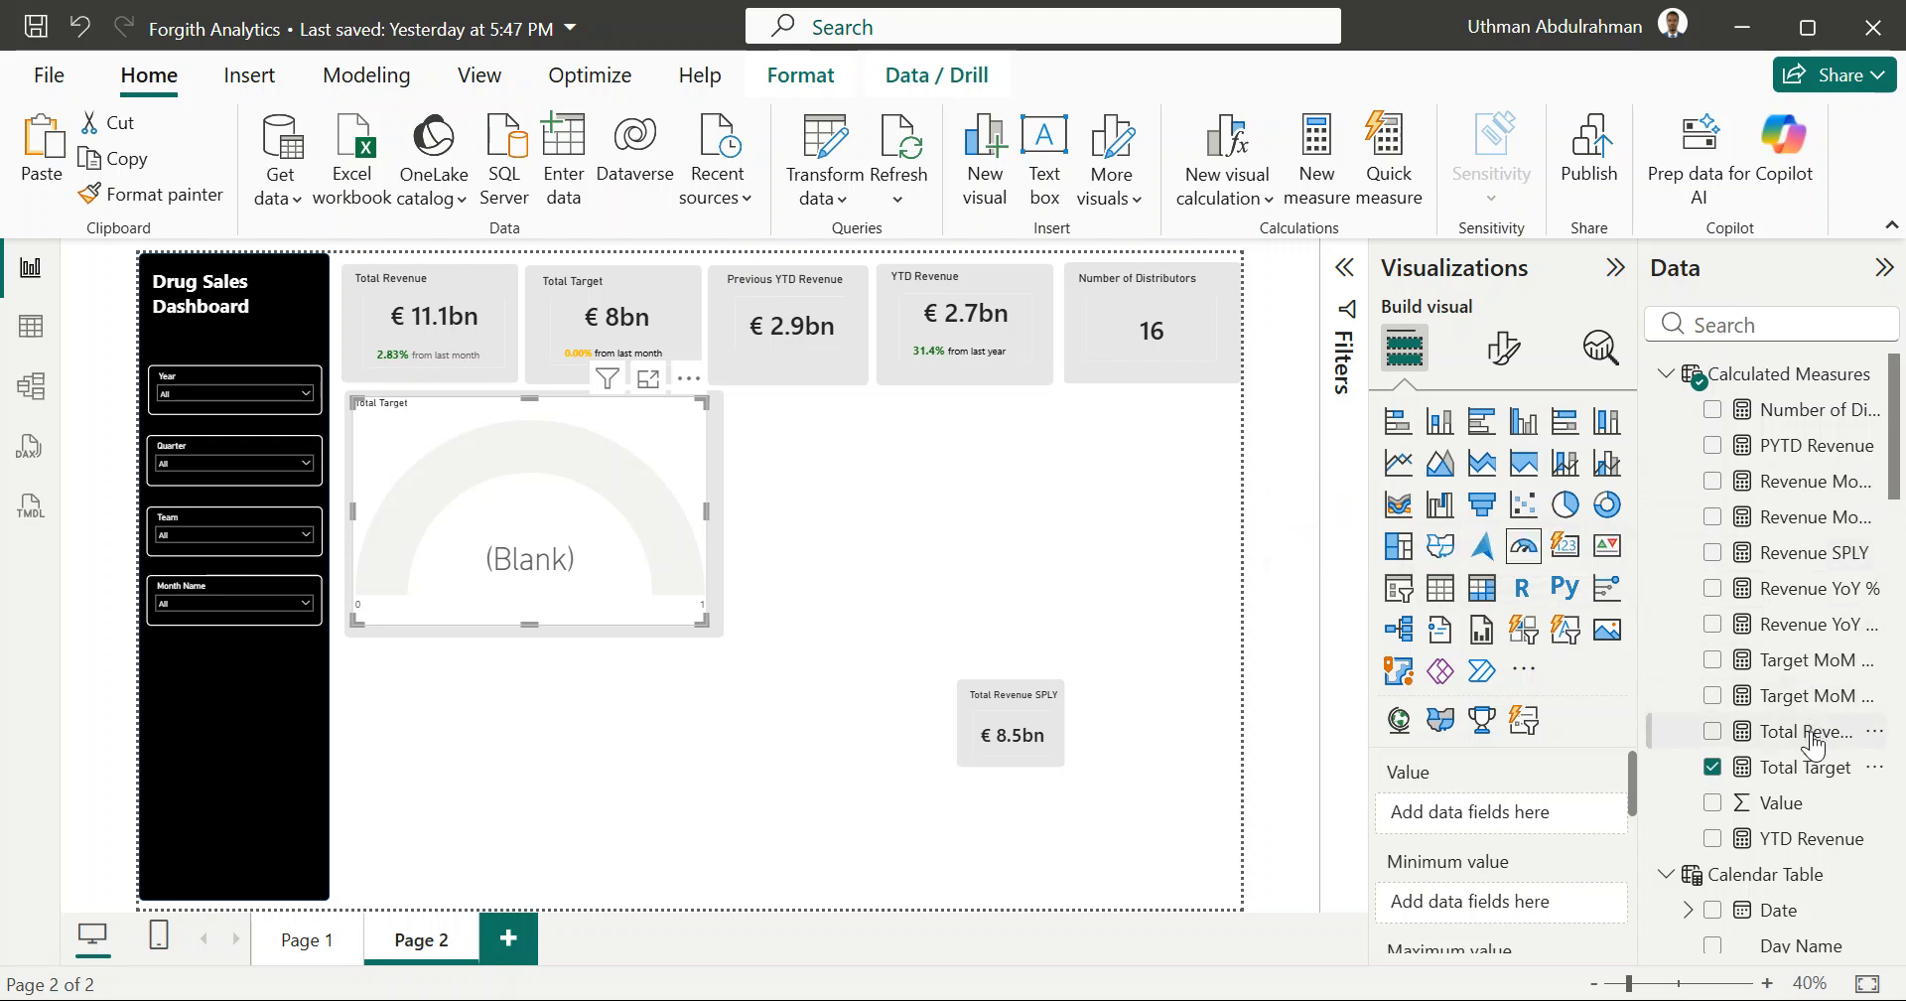
pyautogui.moveTo(1812, 735); pyautogui.dragTo(1563, 824)
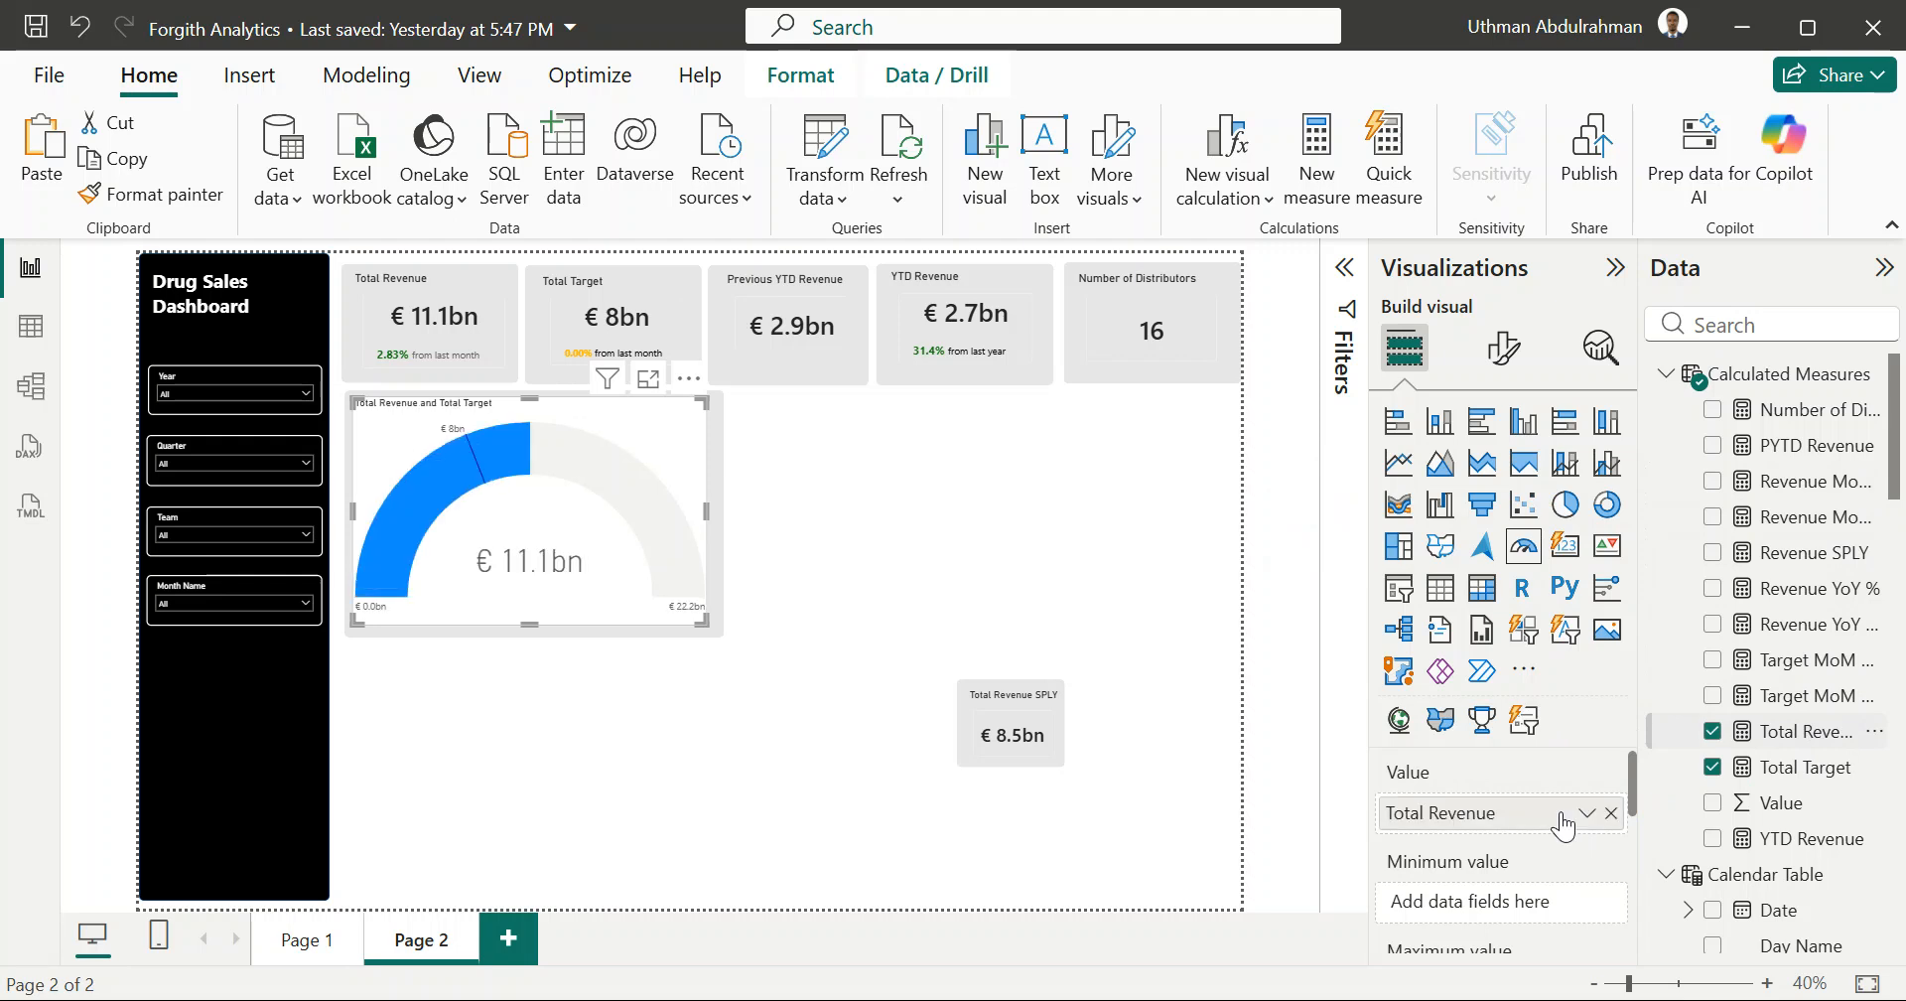
pyautogui.scroll(-3, 1502, 832)
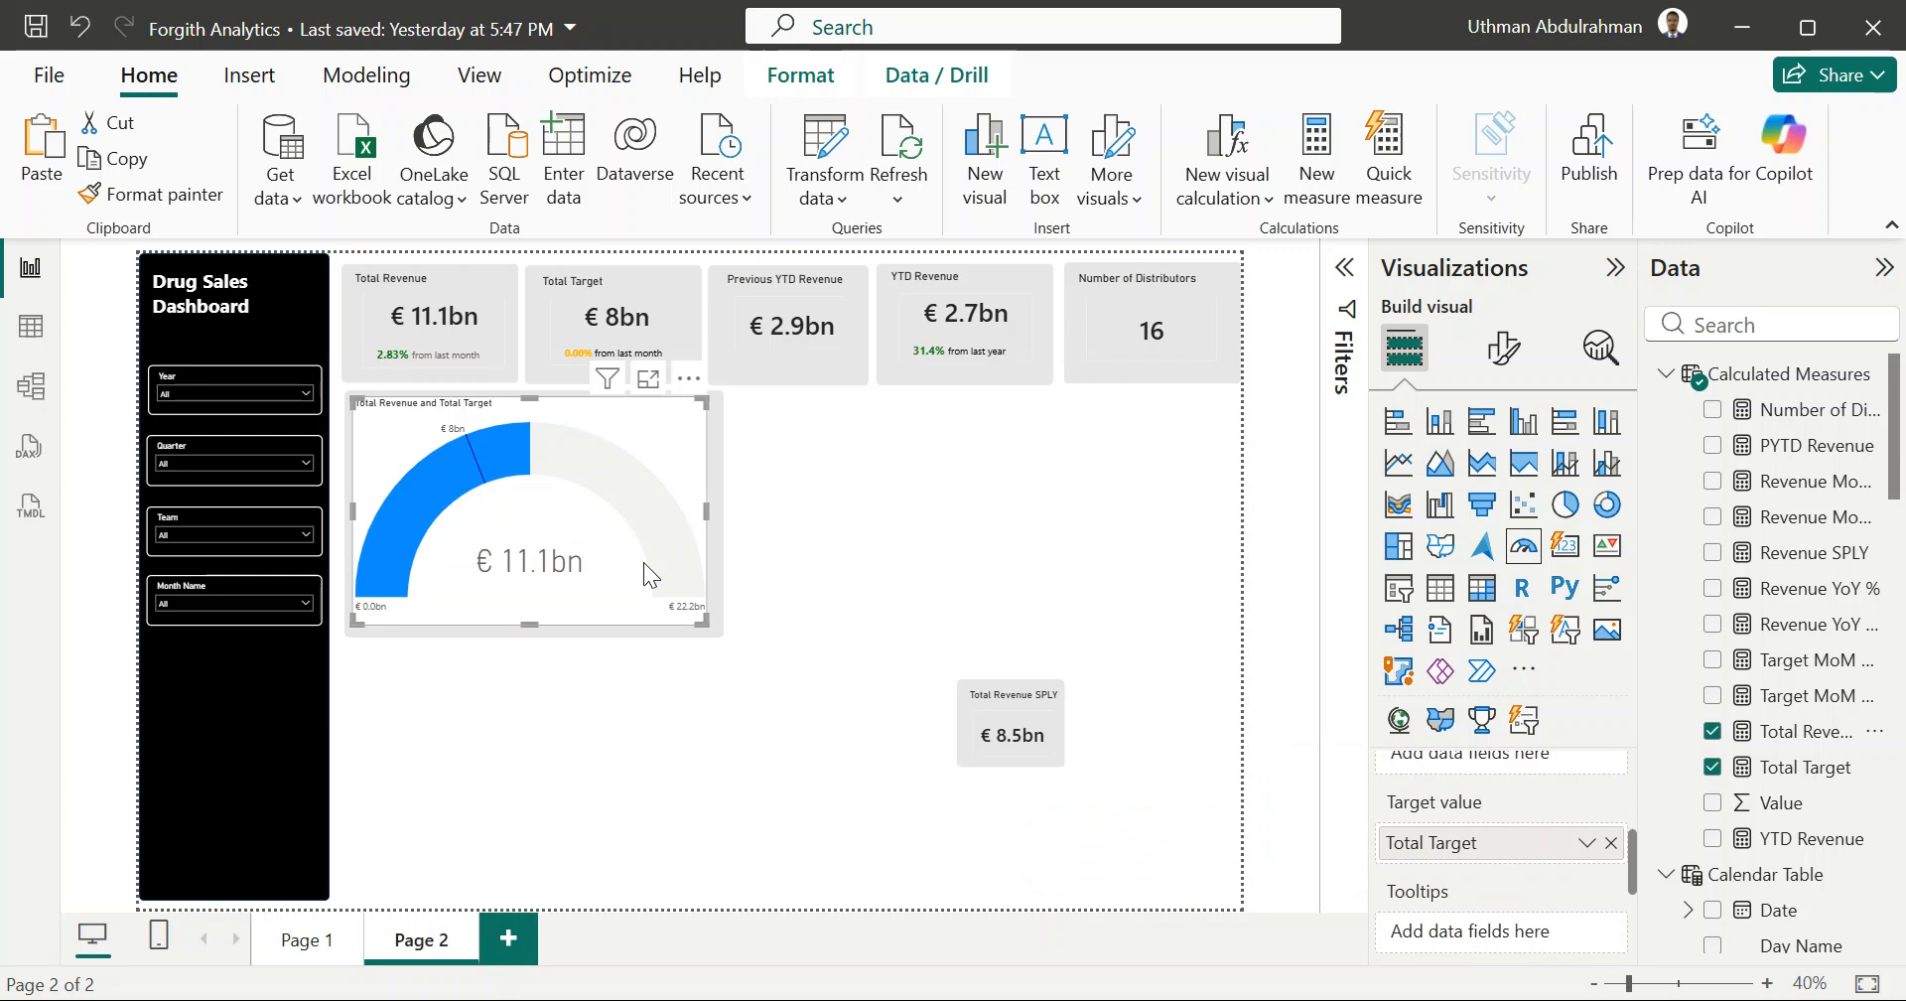
# Step: Examine the gauge's revenue fill and target marker up close and compare them with the Total Revenue and Total Target cards
pyautogui.keyDown('ctrl'); pyautogui.scroll(2, 643, 562); pyautogui.keyUp('ctrl')
pyautogui.keyDown('ctrl'); pyautogui.scroll(1, 643, 562); pyautogui.keyUp('ctrl')
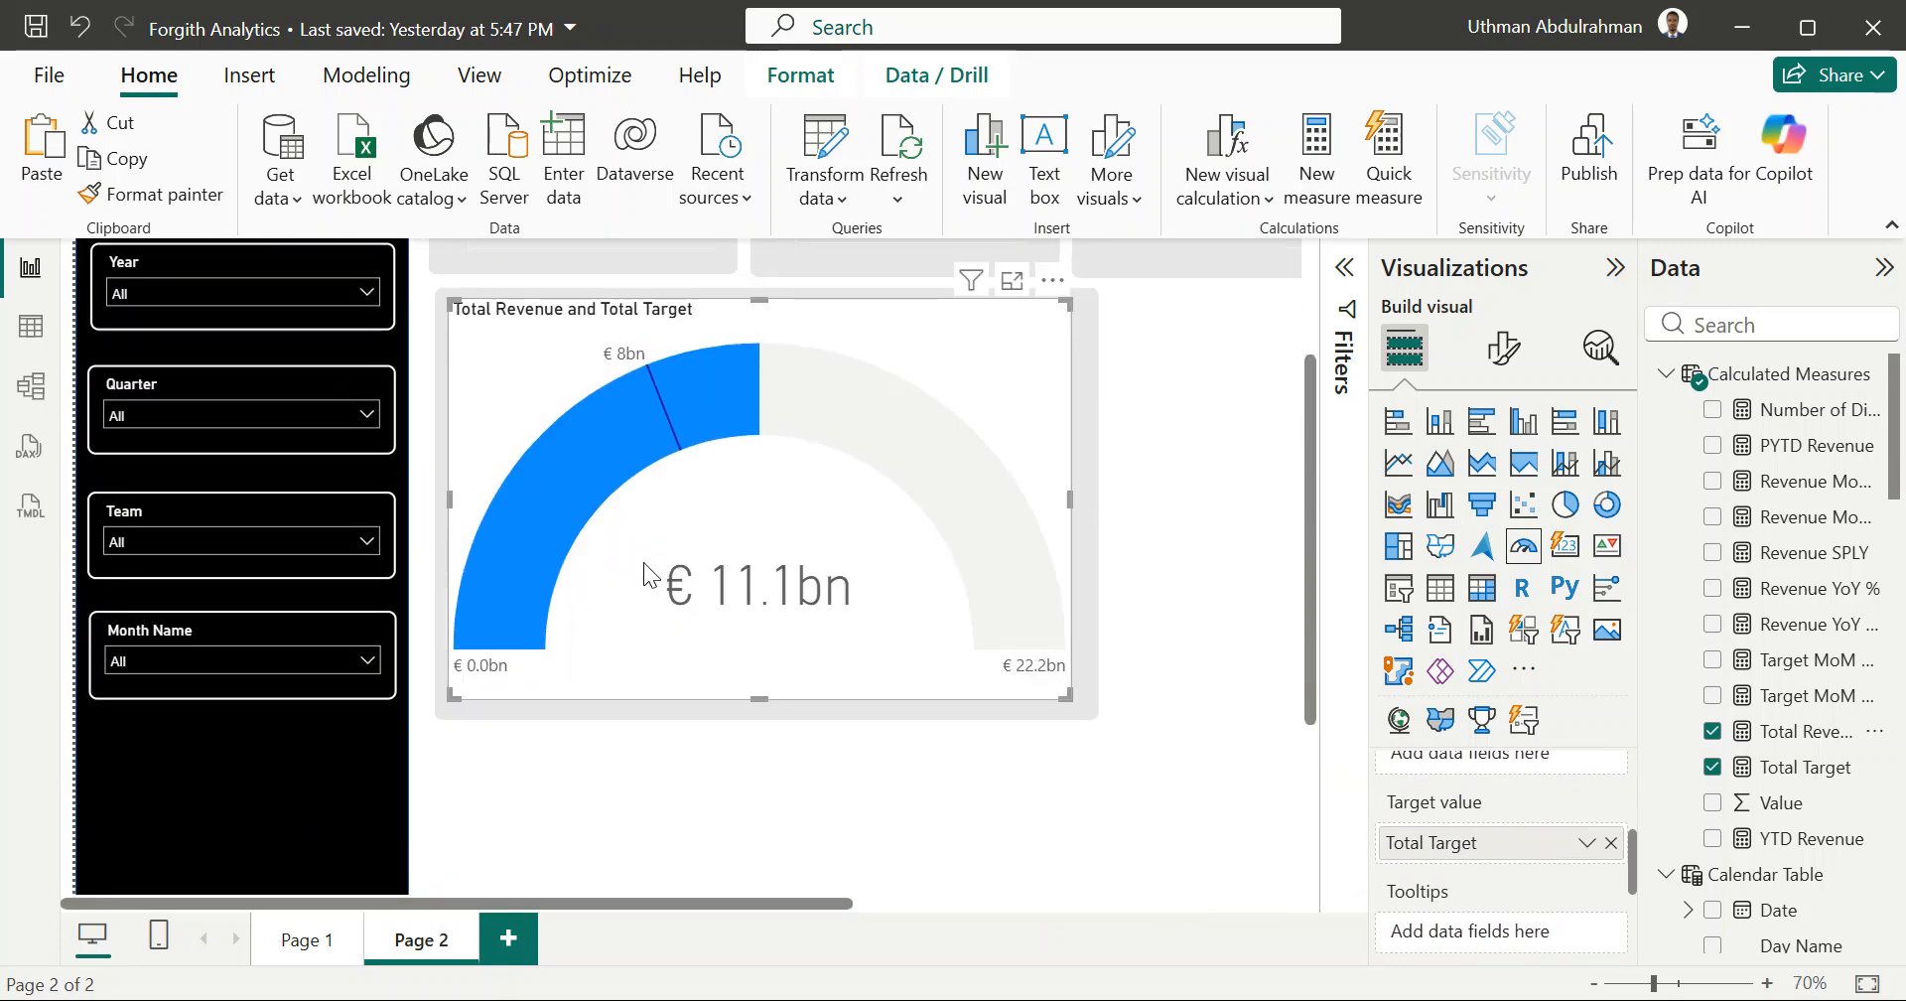
pyautogui.scroll(1, 643, 561)
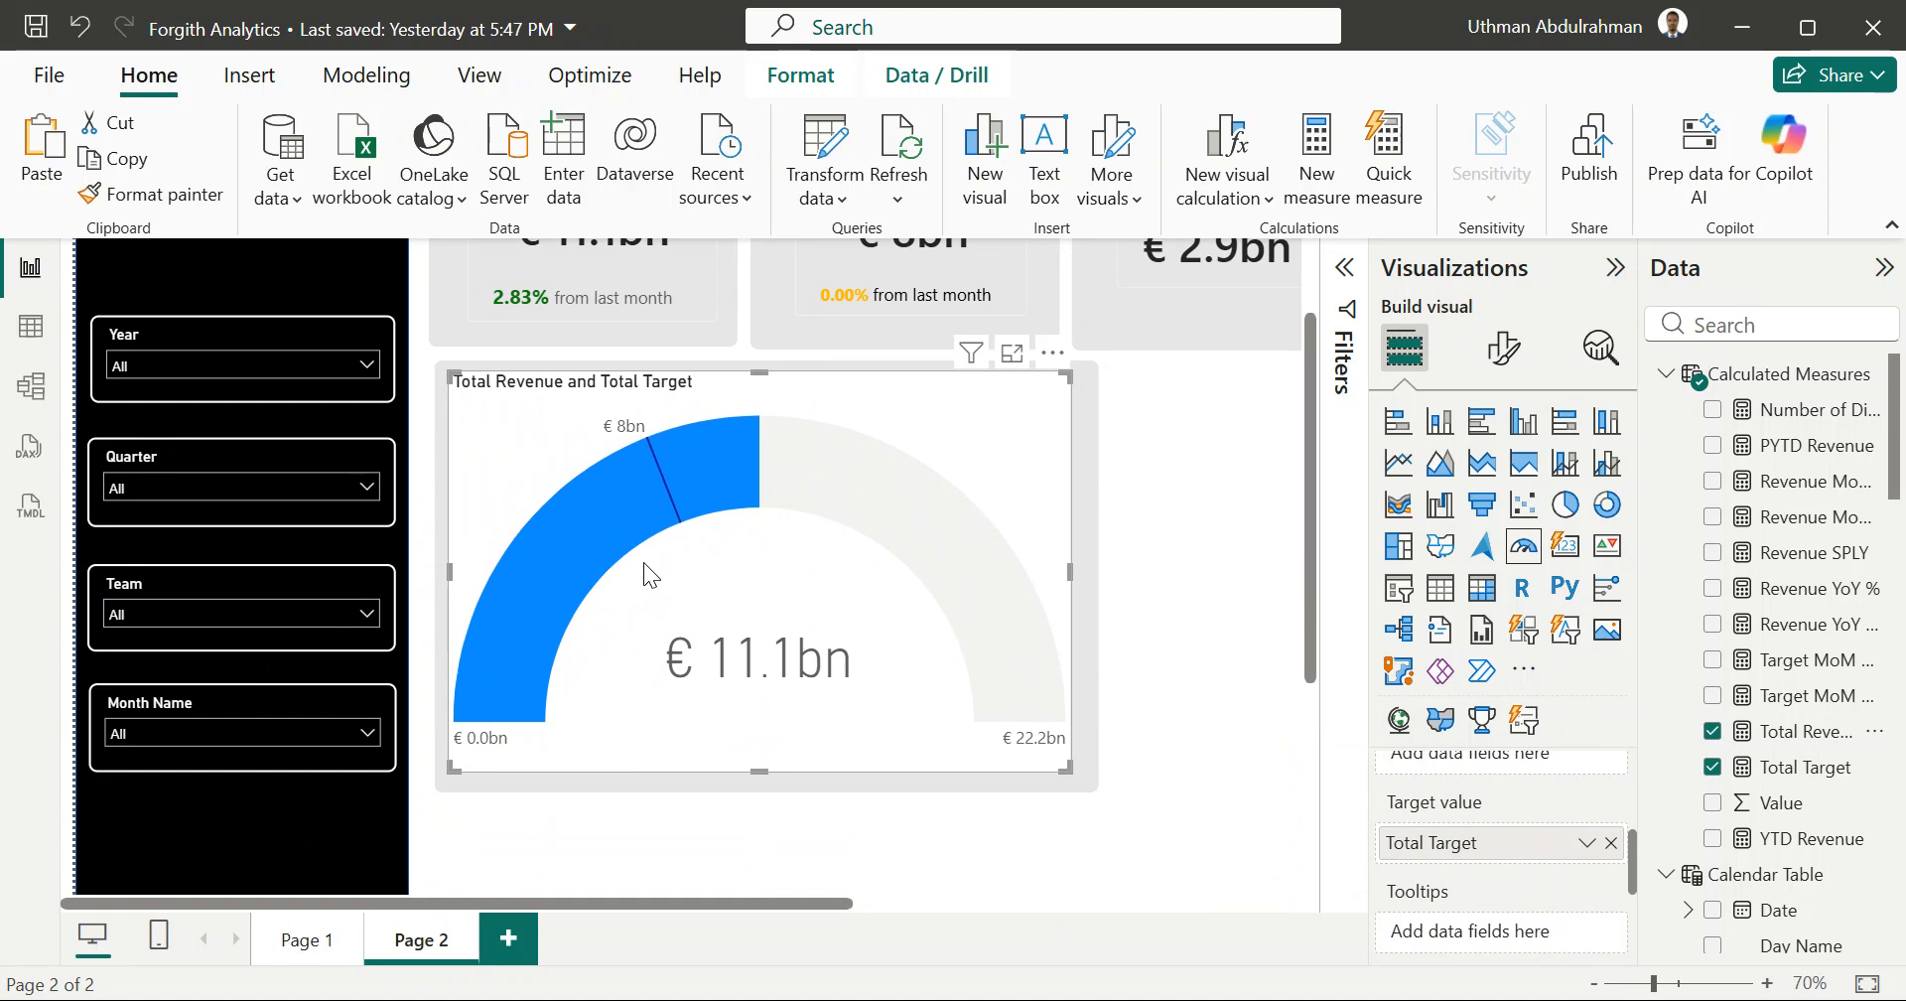
pyautogui.moveTo(750, 467)
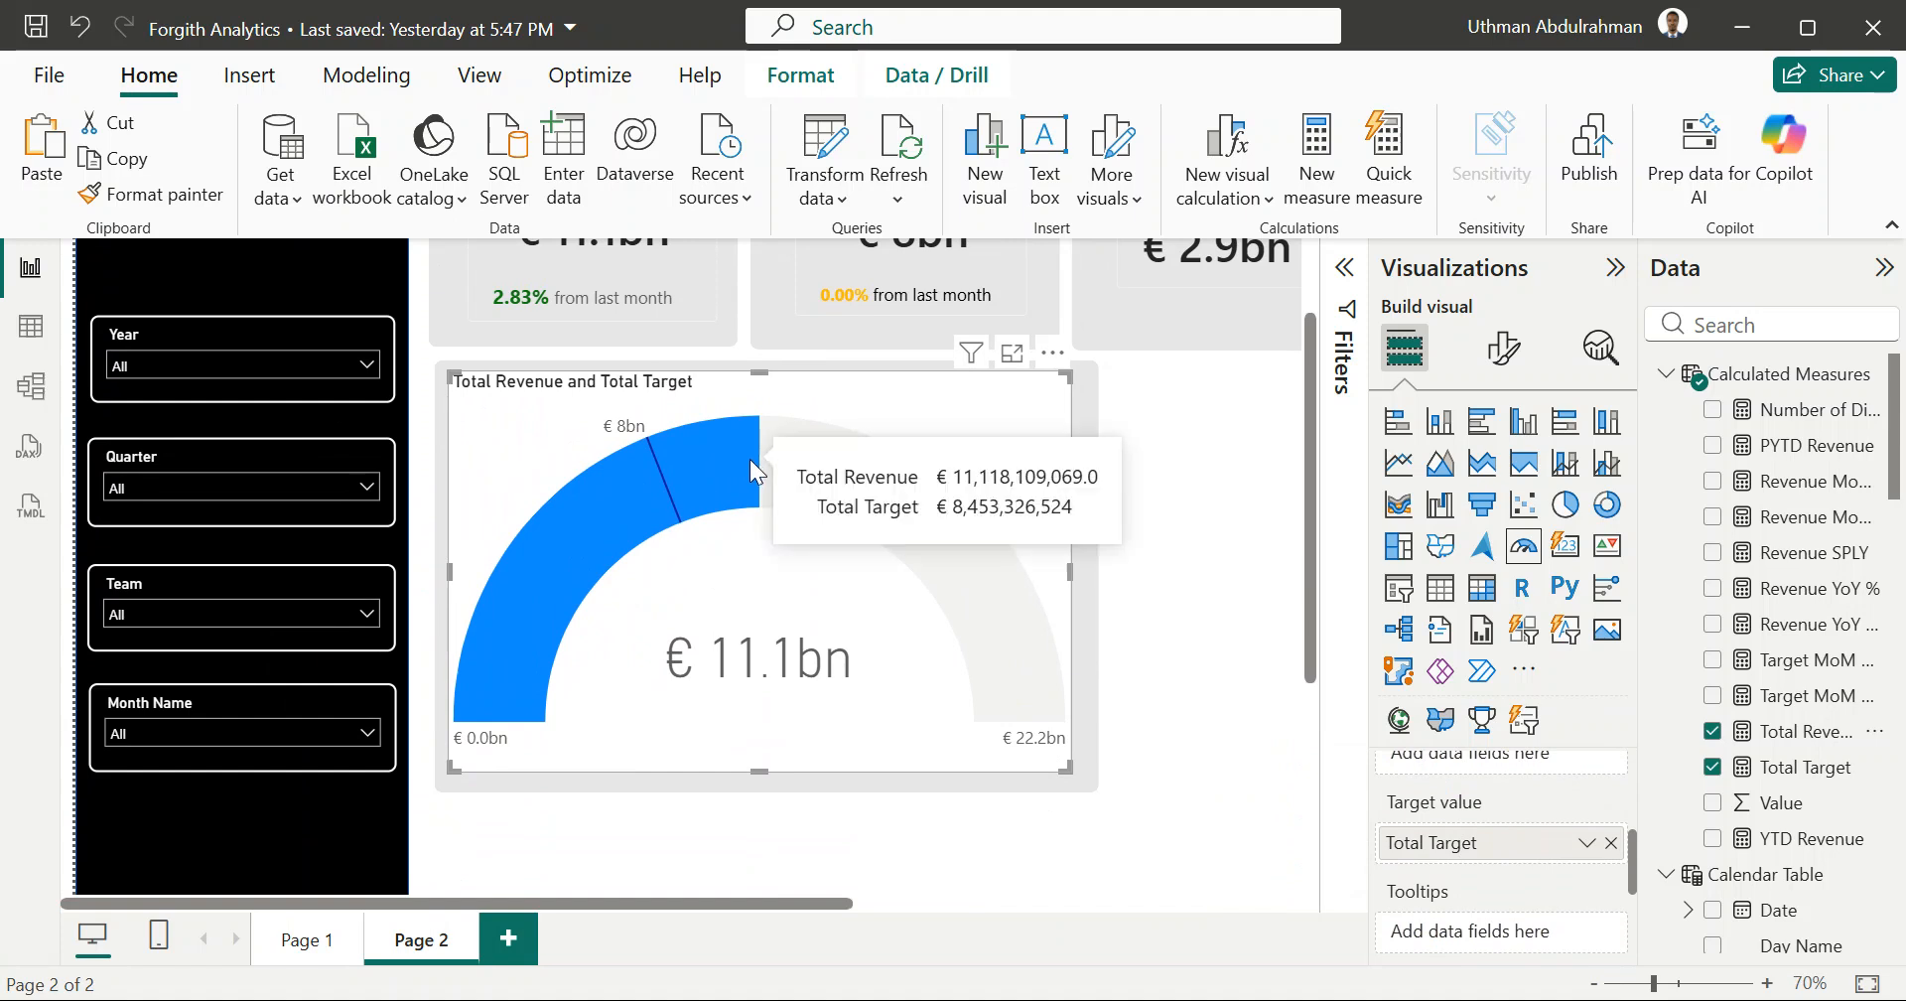
pyautogui.scroll(2, 750, 467)
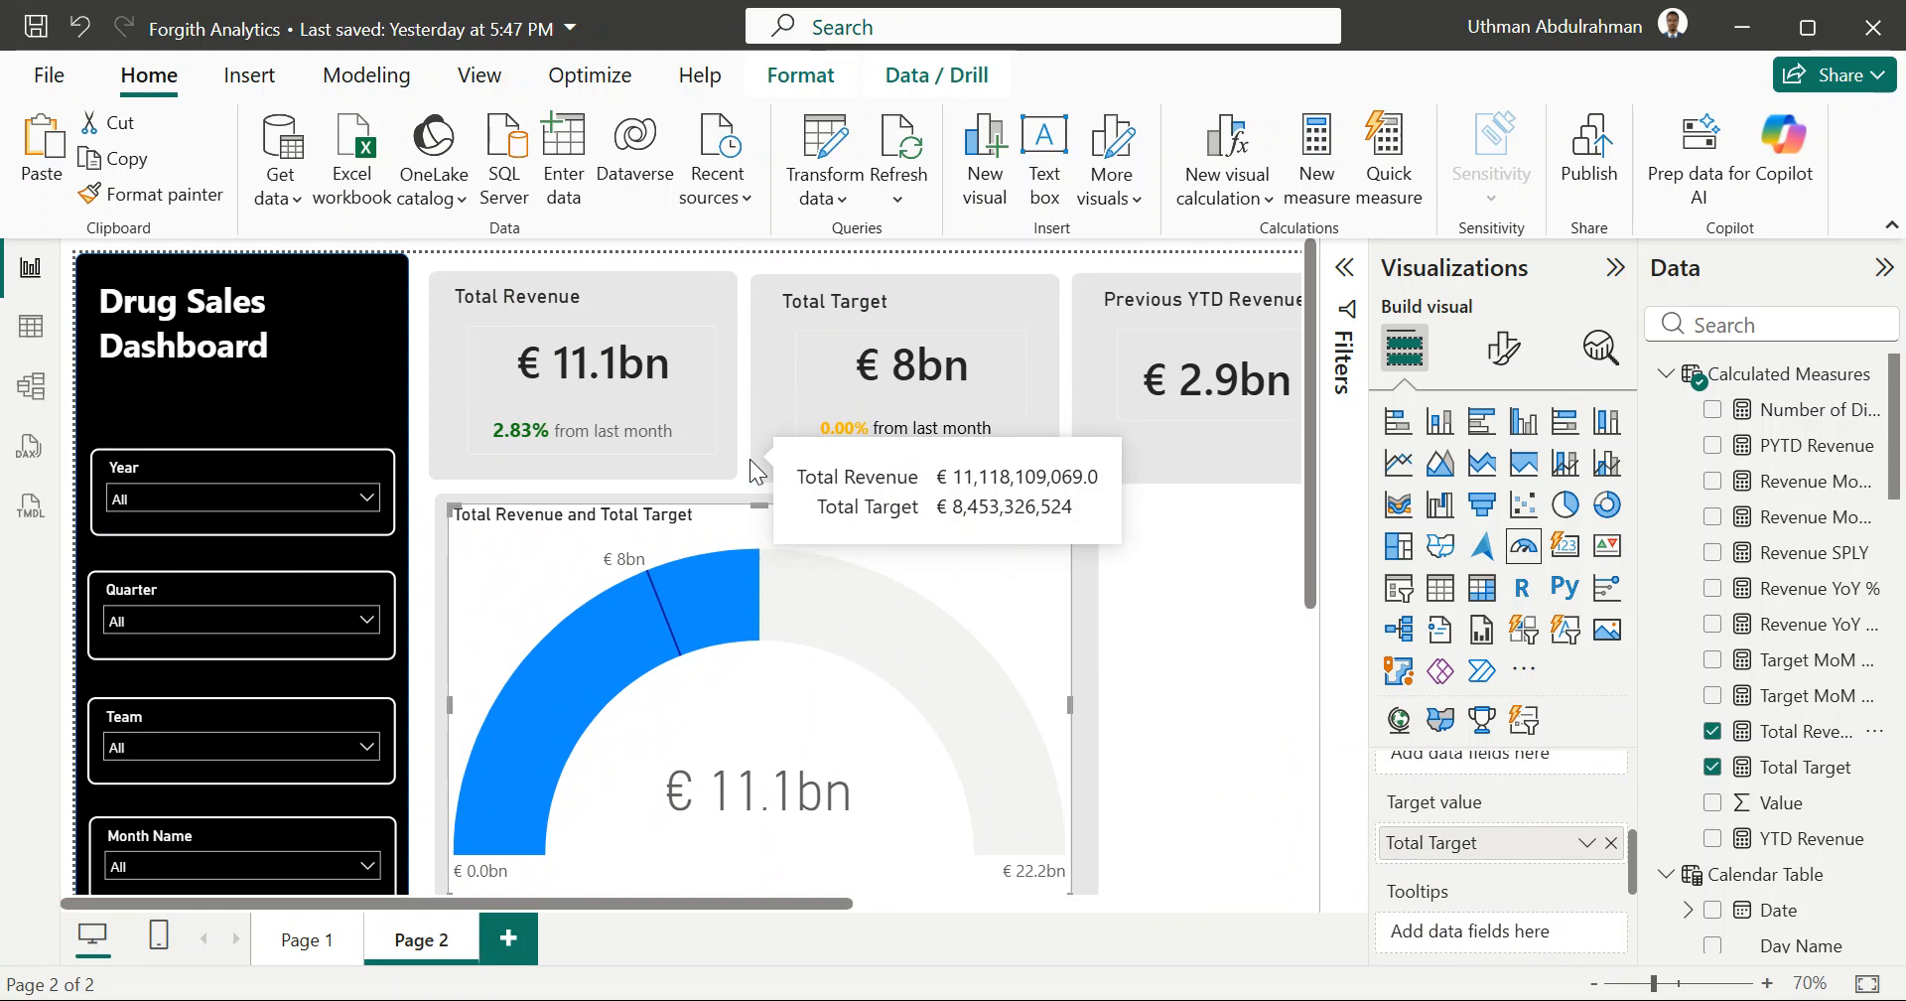
pyautogui.scroll(-1, 748, 459)
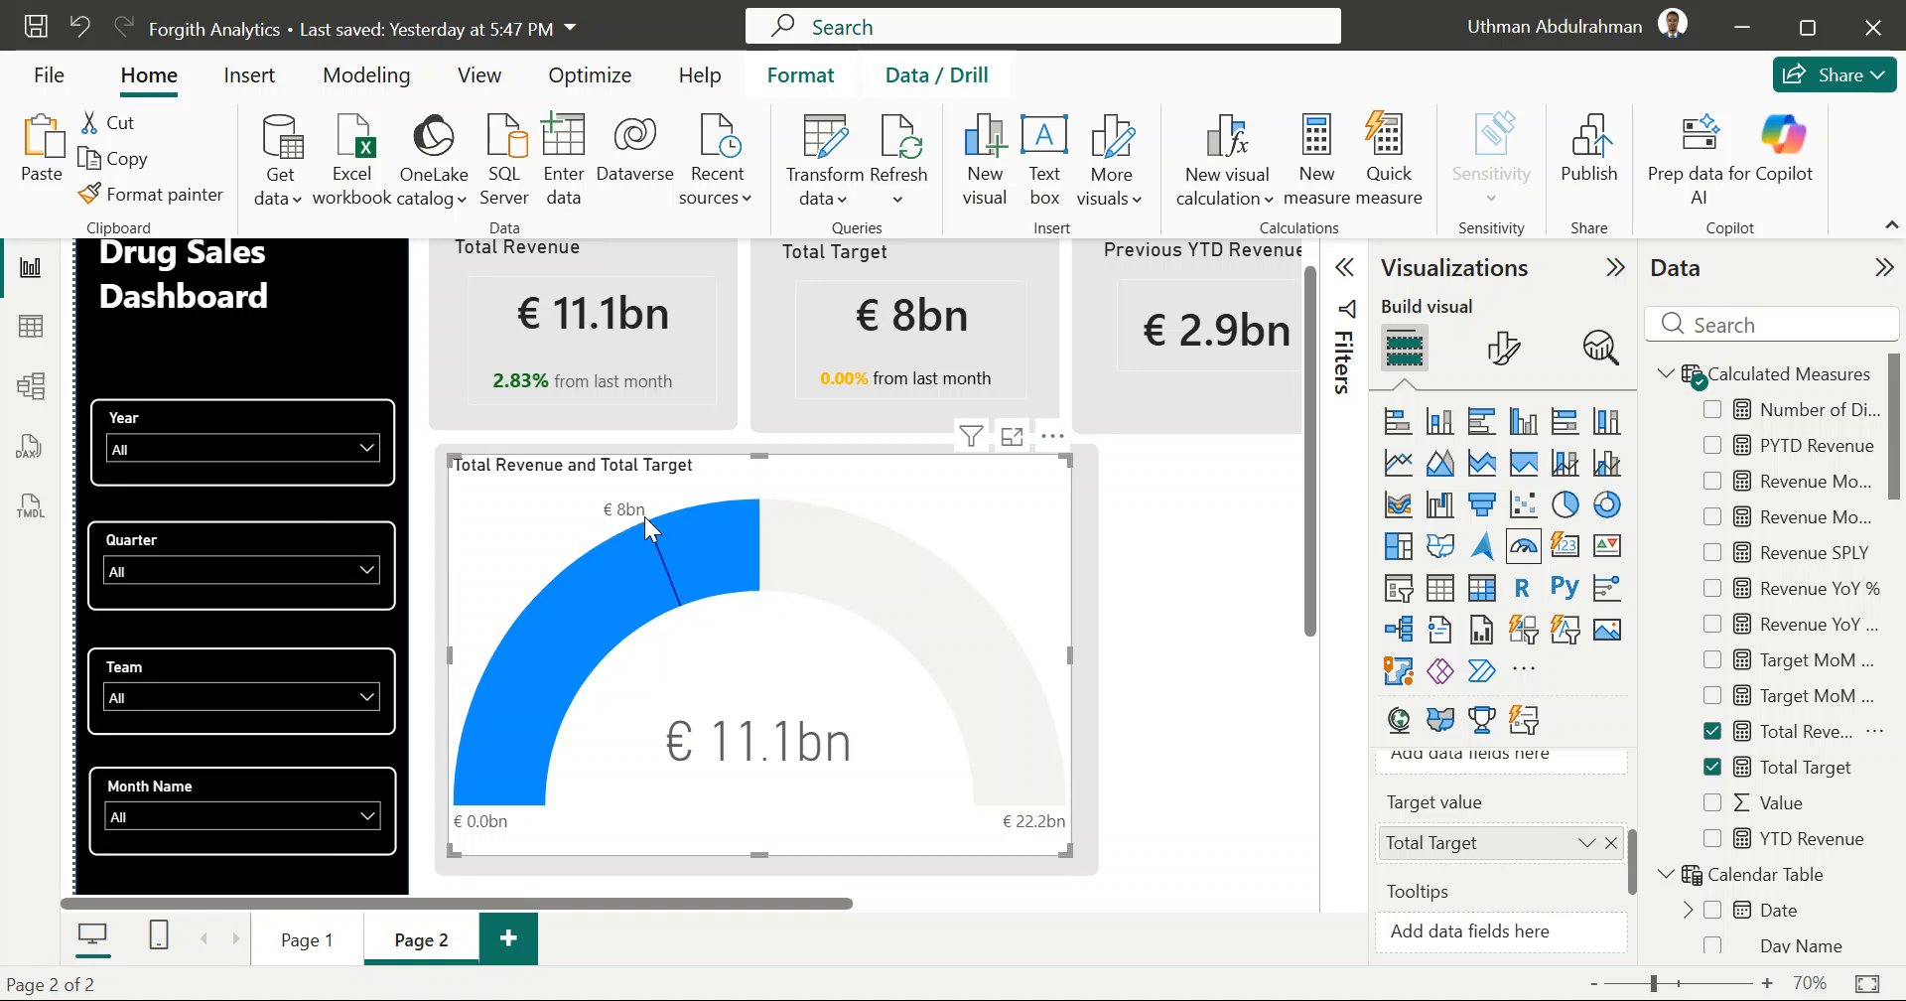
pyautogui.moveTo(742, 538)
pyautogui.scroll(-2, 657, 736)
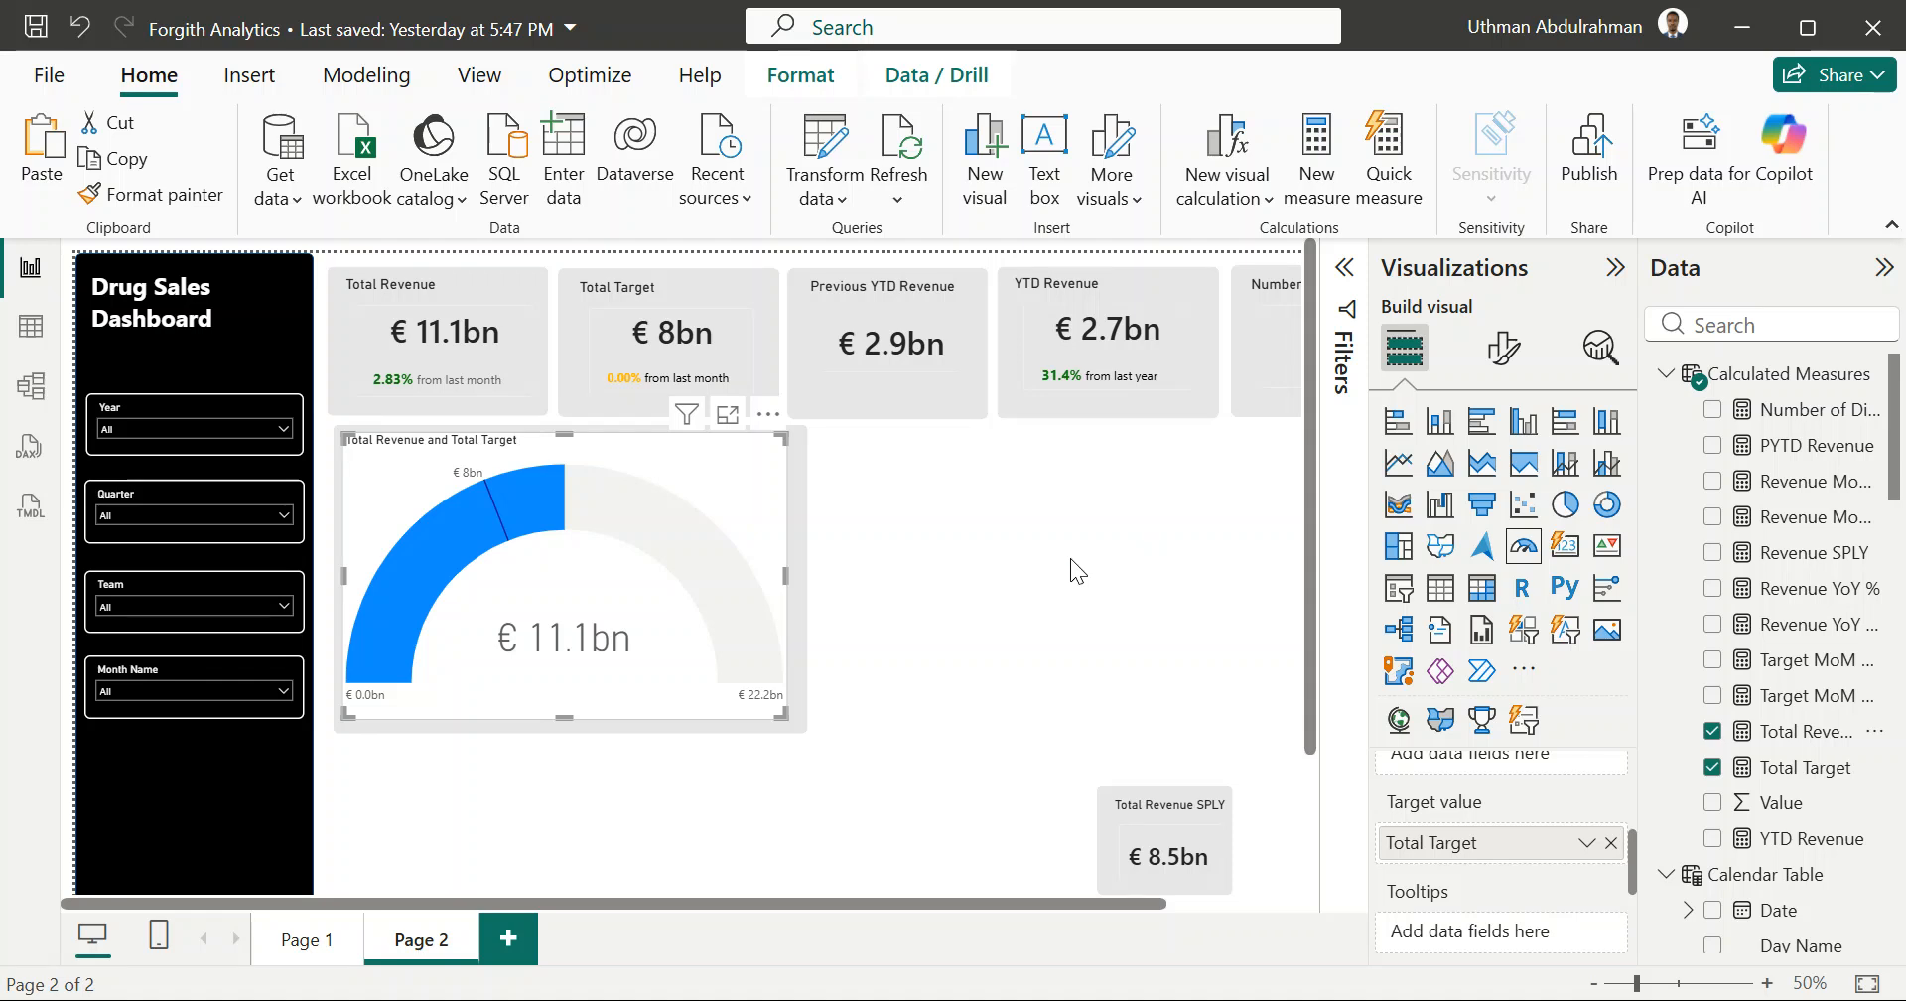
# Step: Shrink the grey panel behind the gauge slightly and refit the gauge inside it with a narrow margin
pyautogui.moveTo(782, 713); pyautogui.dragTo(730, 687)
pyautogui.scroll(-3, 735, 655)
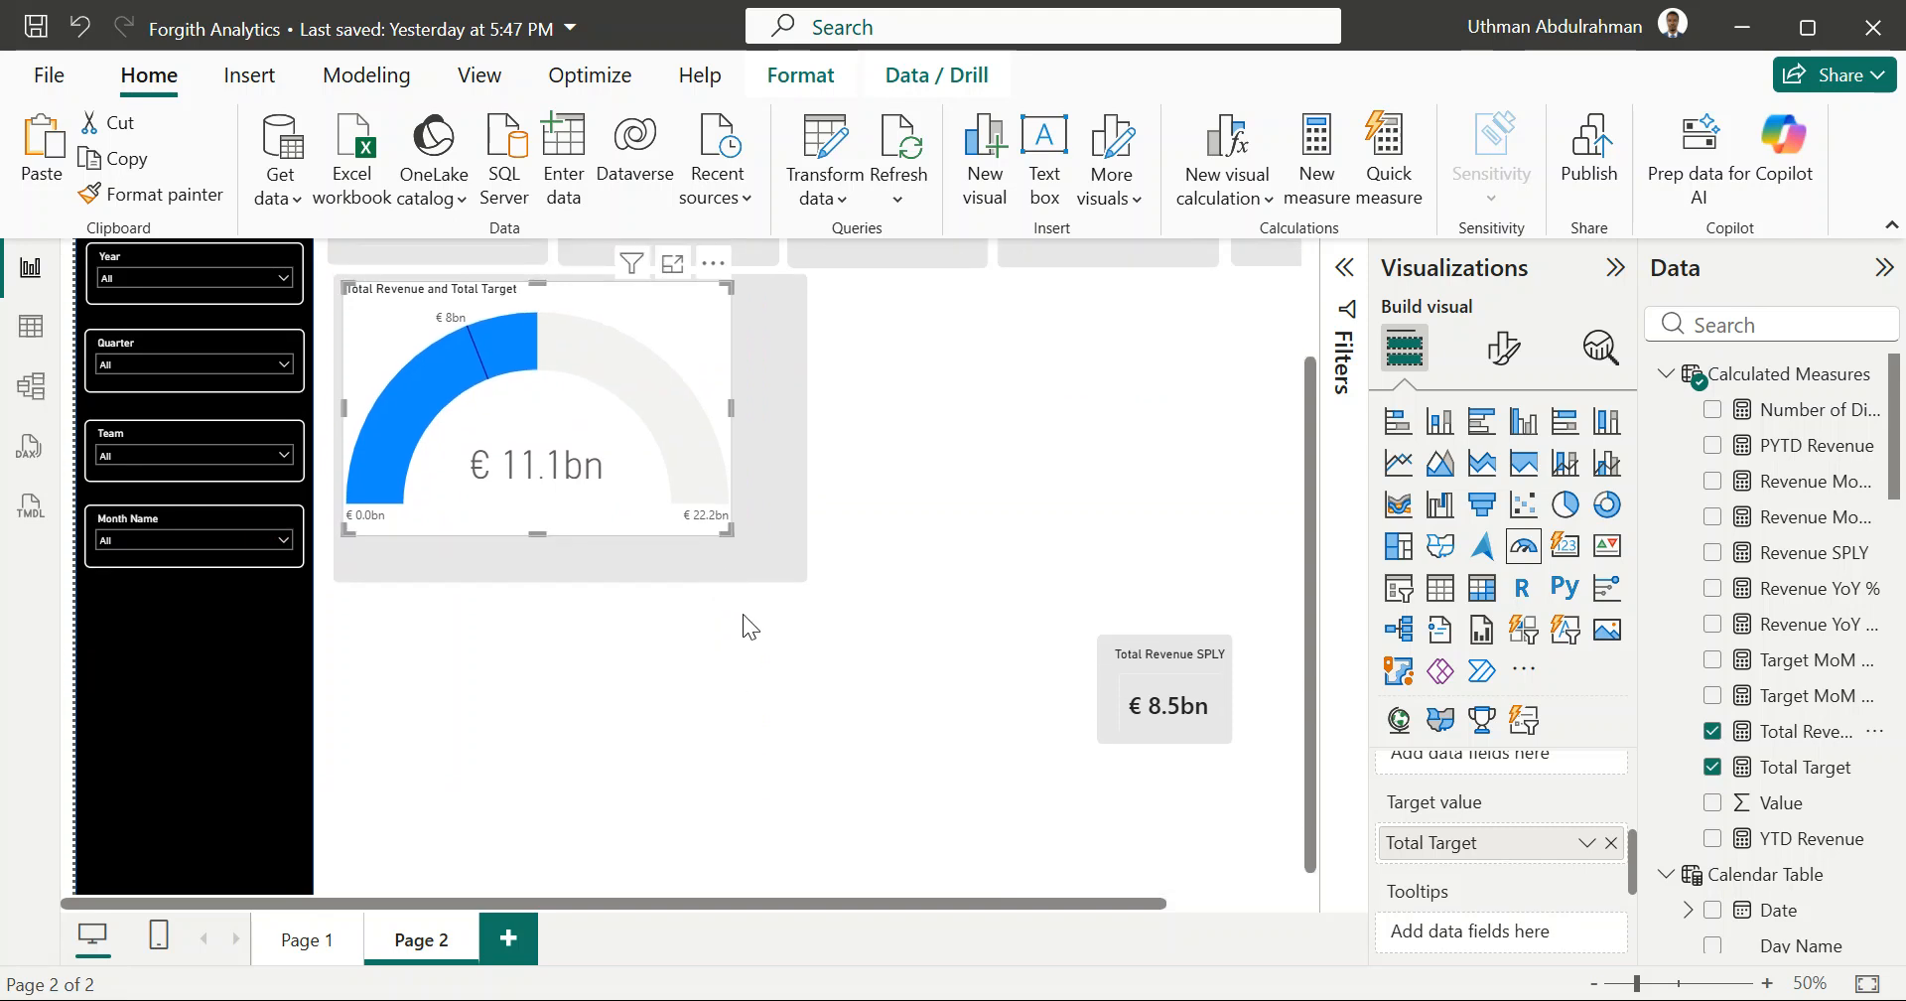
pyautogui.click(796, 574)
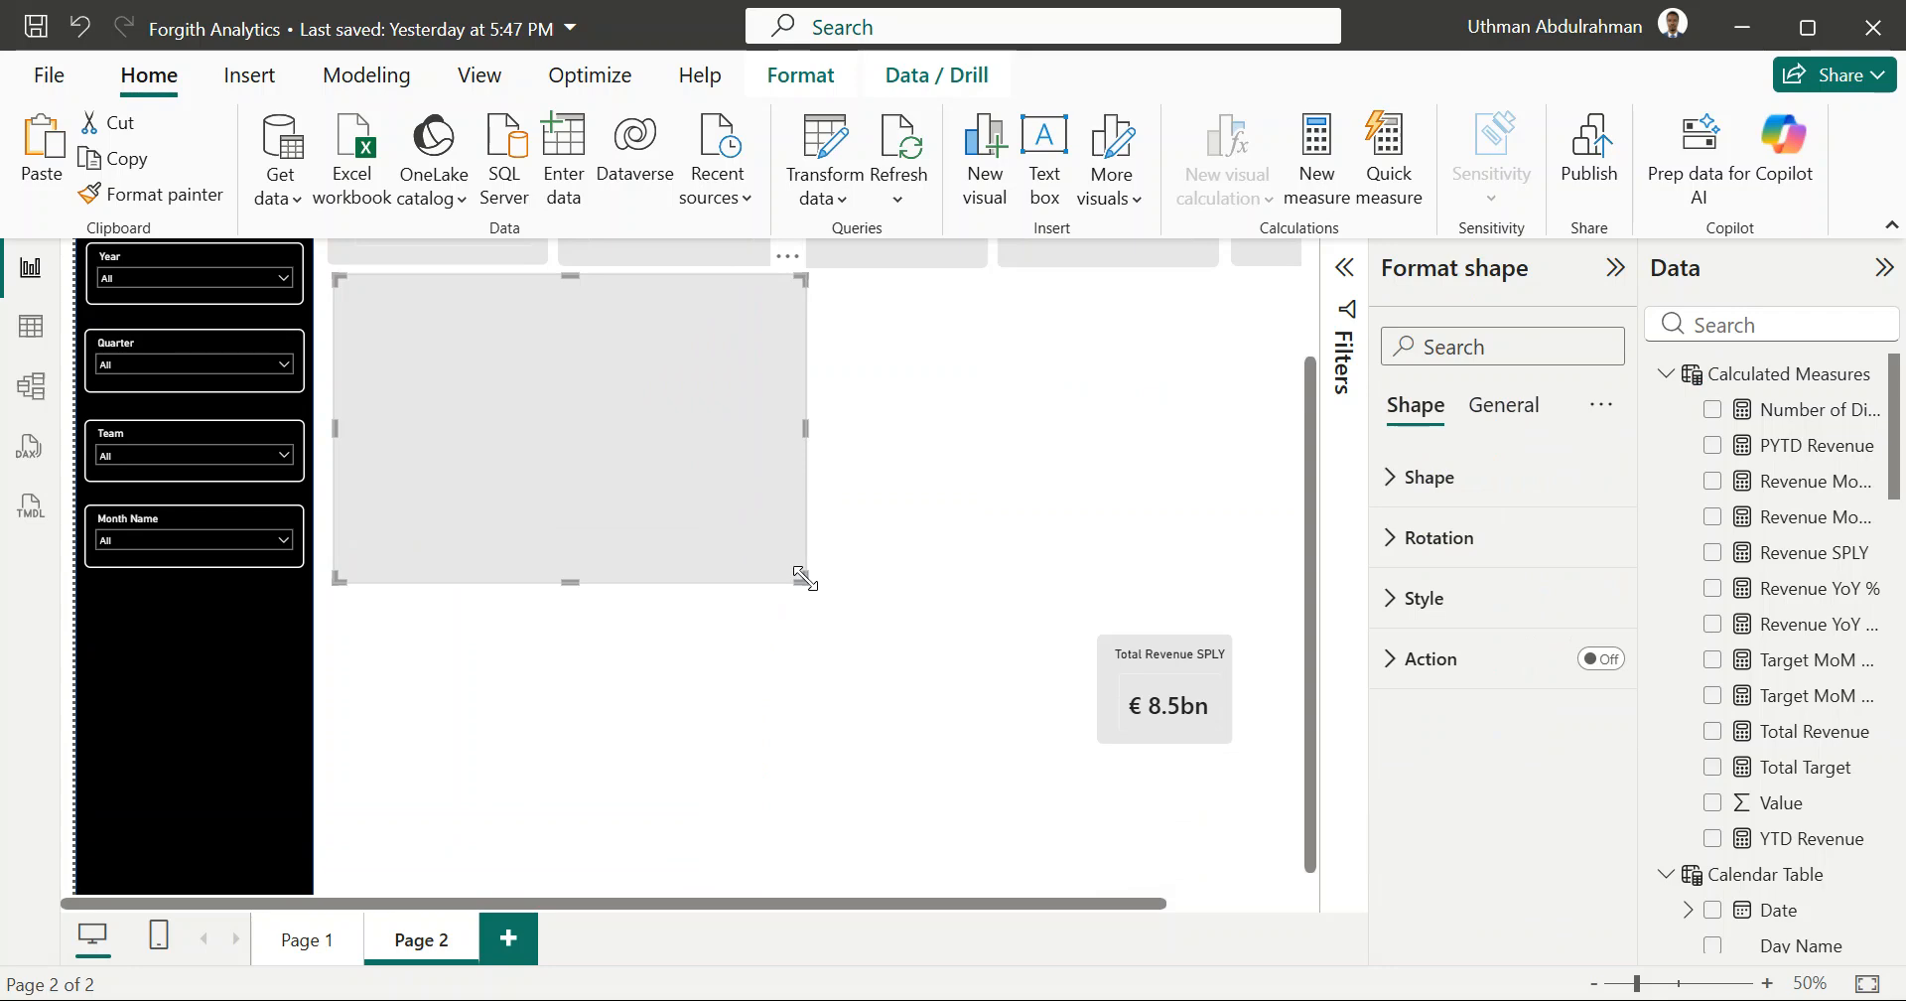
pyautogui.moveTo(798, 573)
pyautogui.mouseDown()
pyautogui.moveTo(778, 583)
pyautogui.moveTo(767, 557)
pyautogui.mouseUp()
pyautogui.click(886, 542)
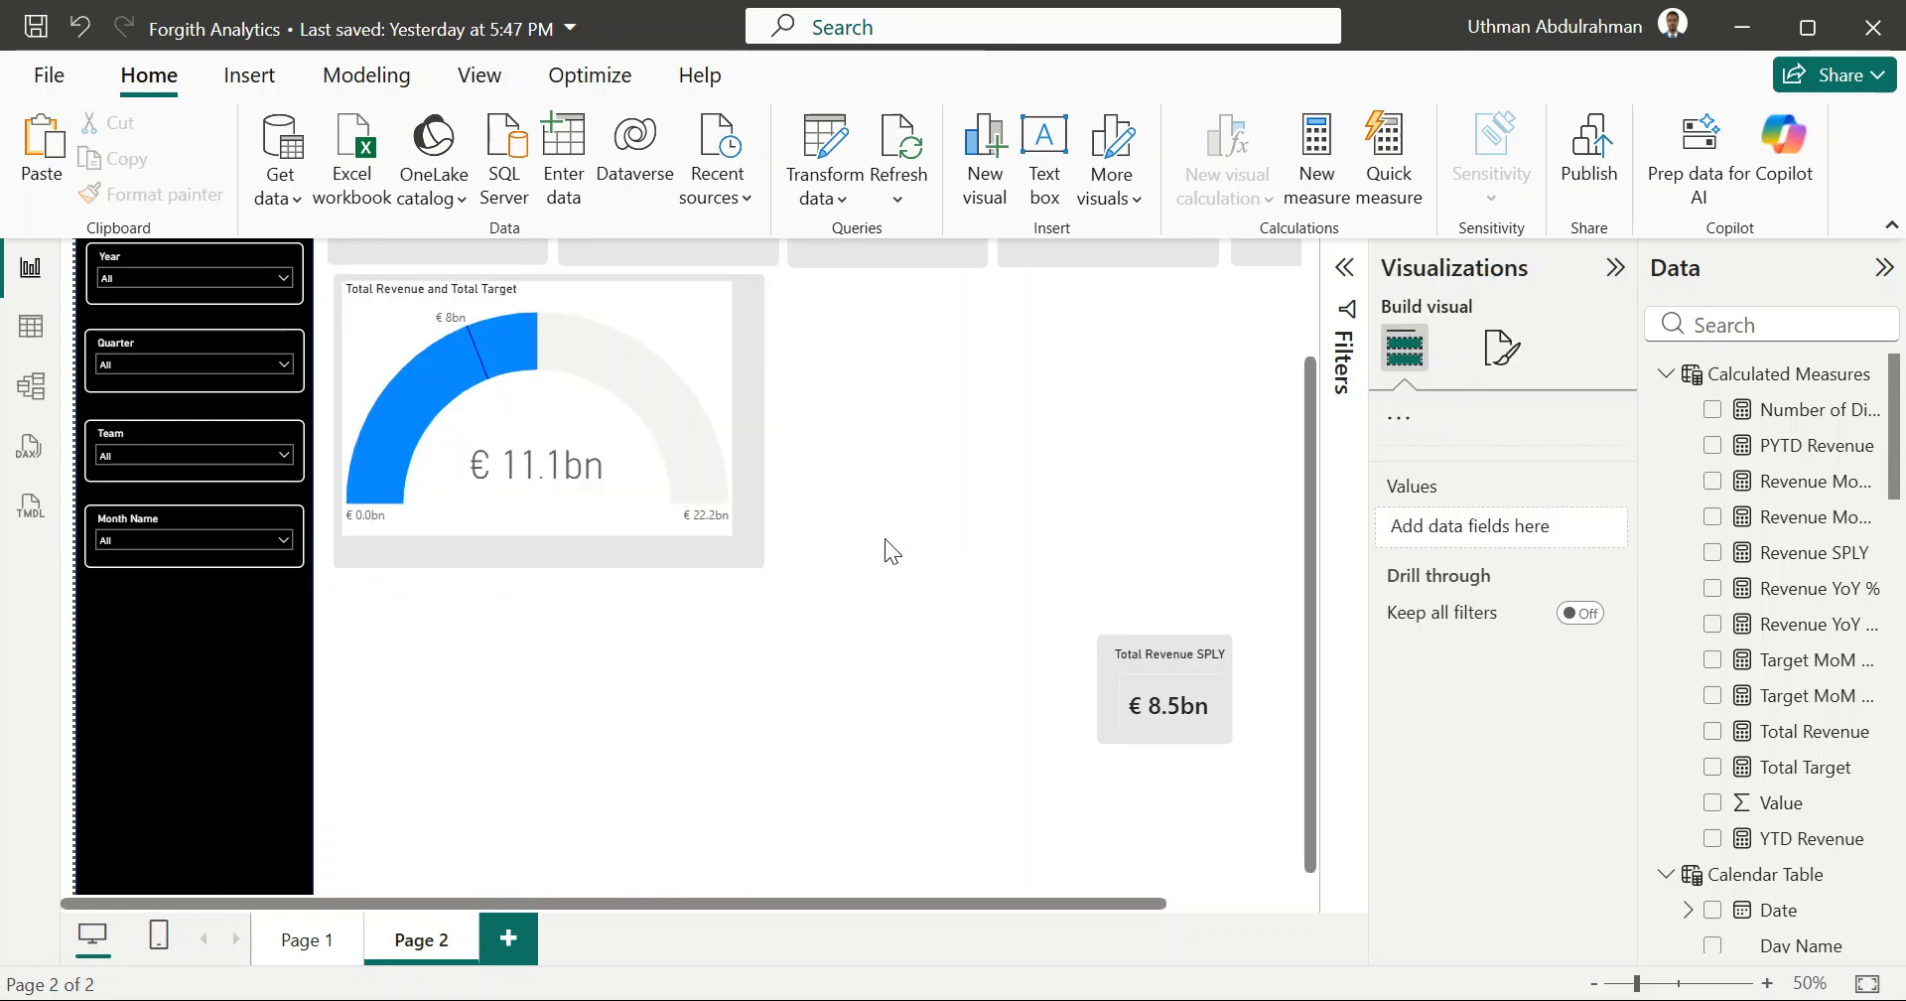
pyautogui.click(702, 492)
pyautogui.moveTo(727, 535); pyautogui.dragTo(742, 554)
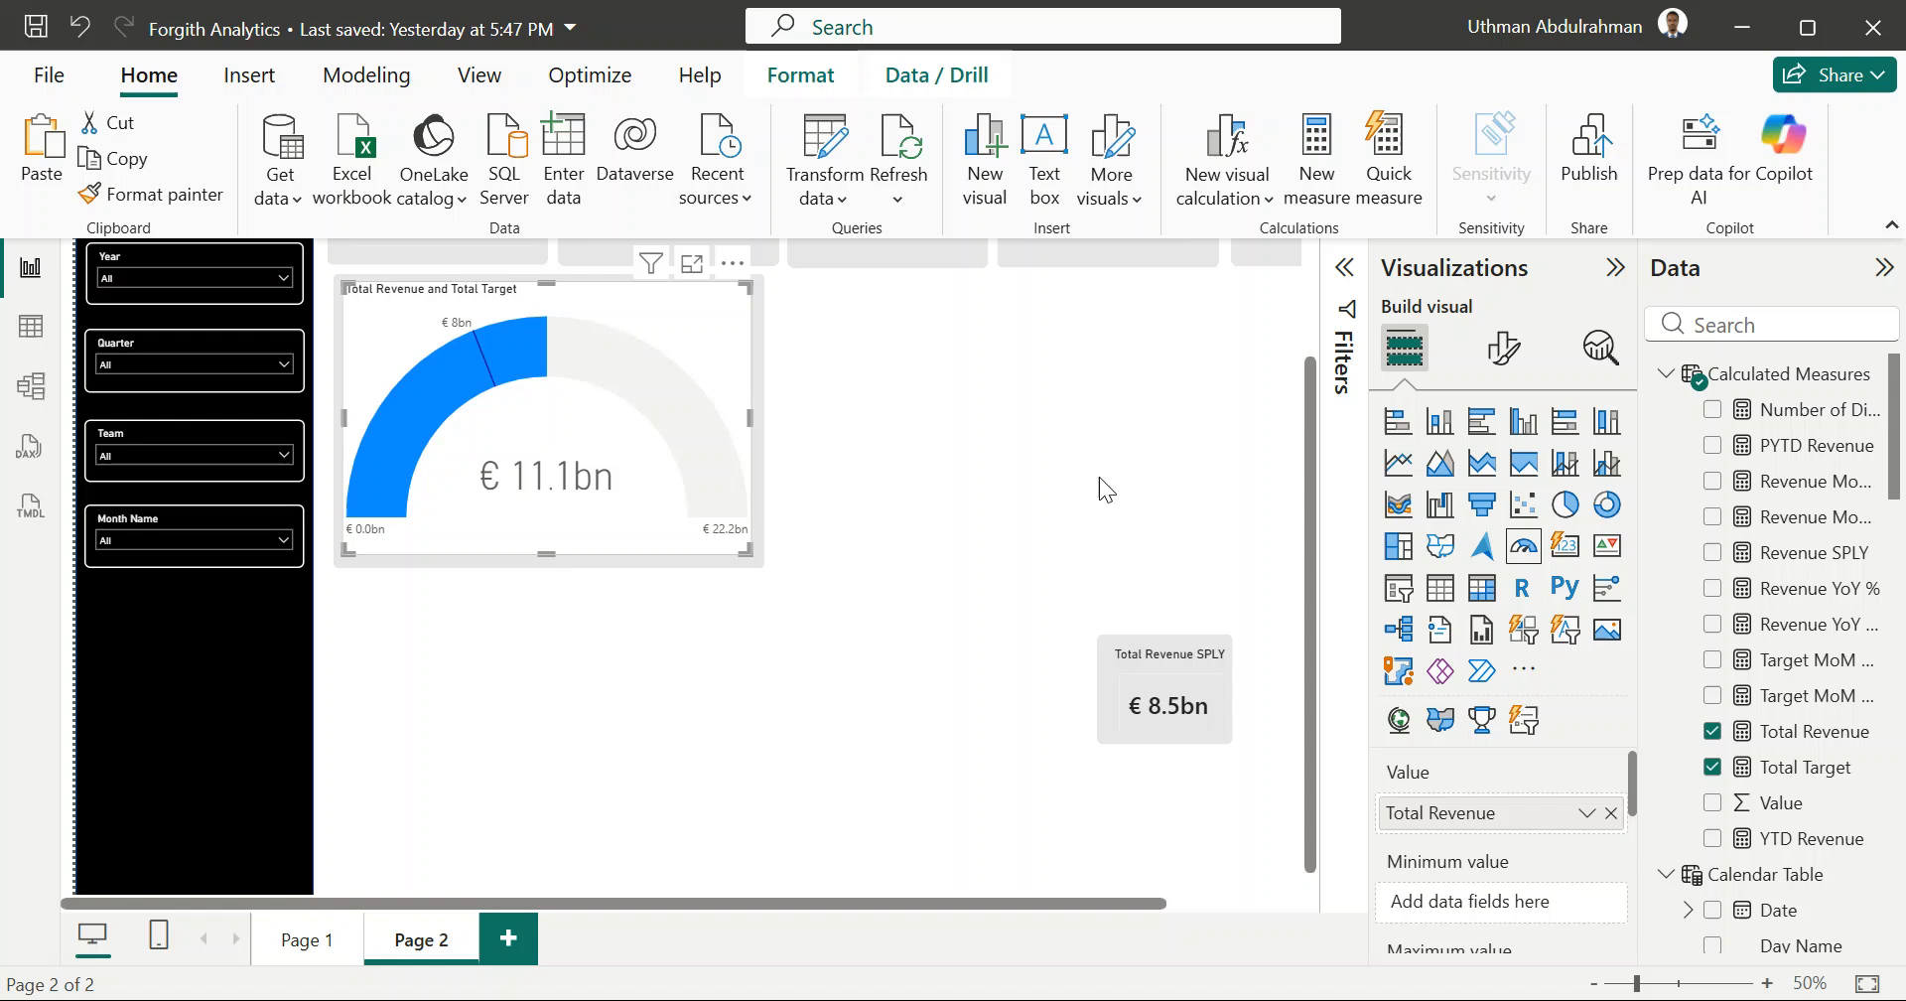
# Step: Turn off the gauge's background so the grey panel shows through
pyautogui.click(1503, 348)
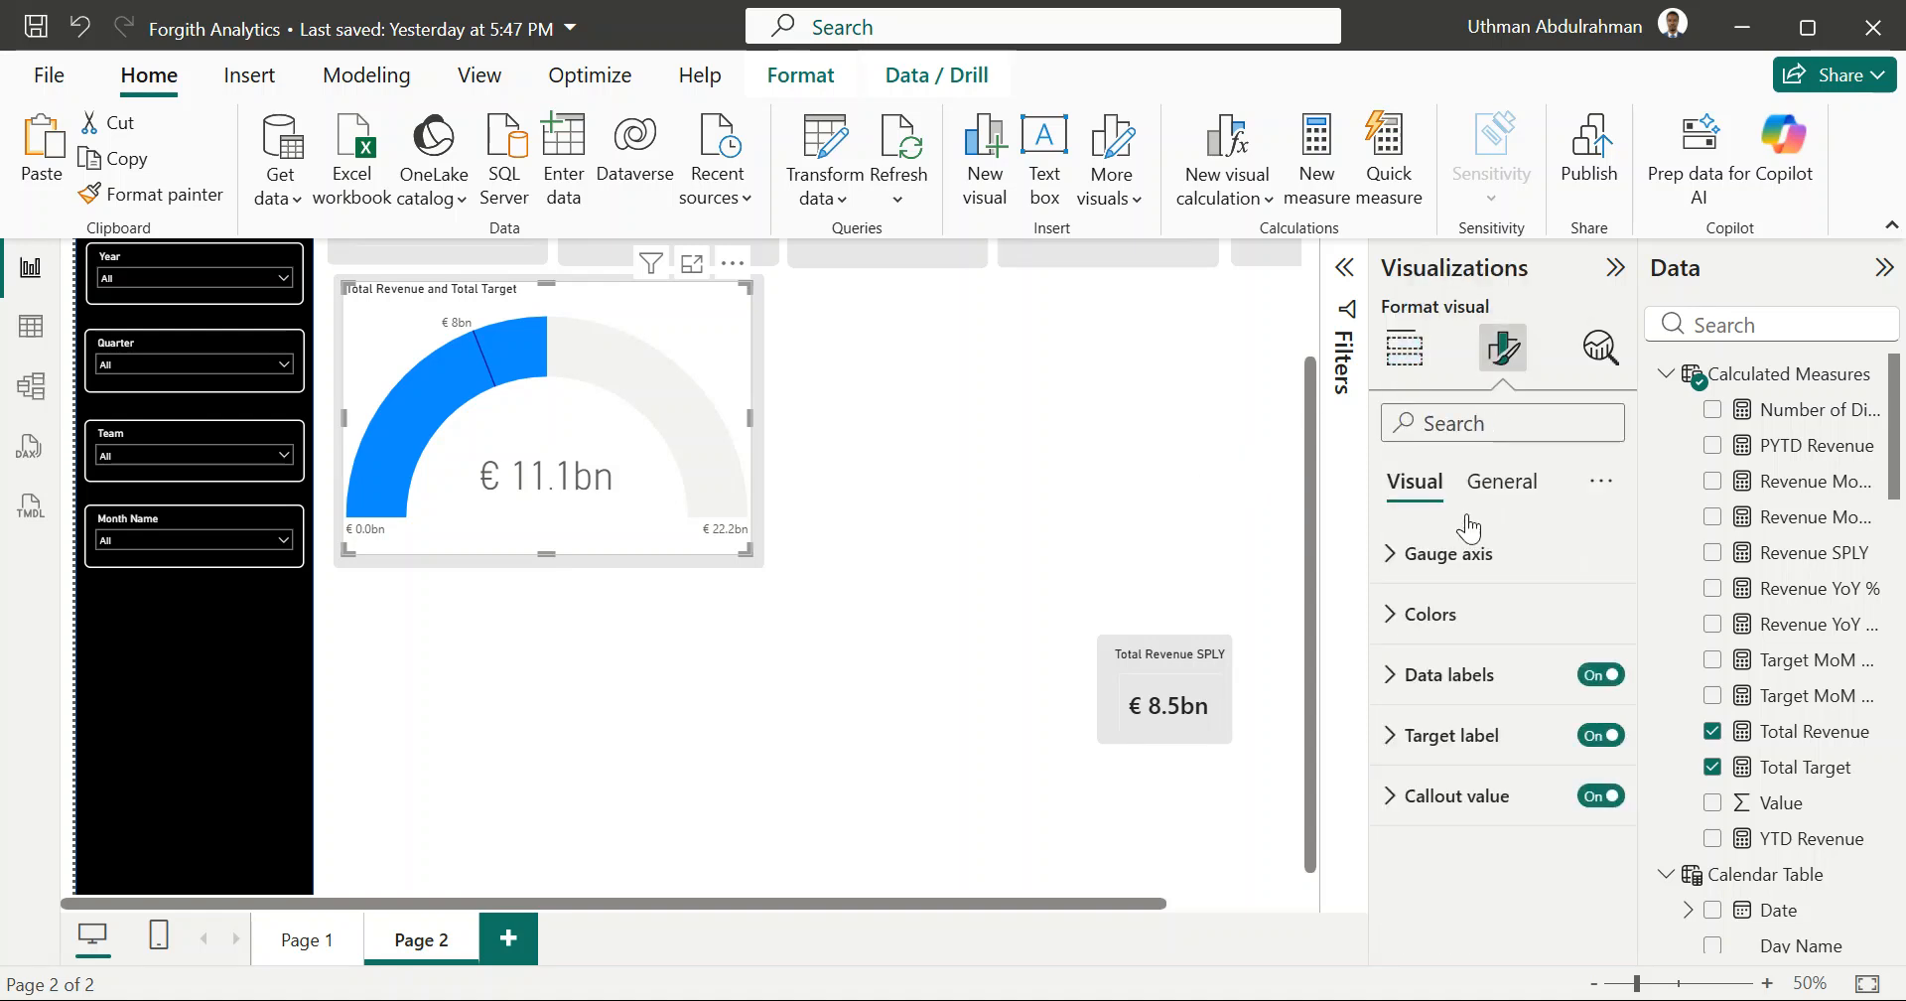
pyautogui.click(1486, 482)
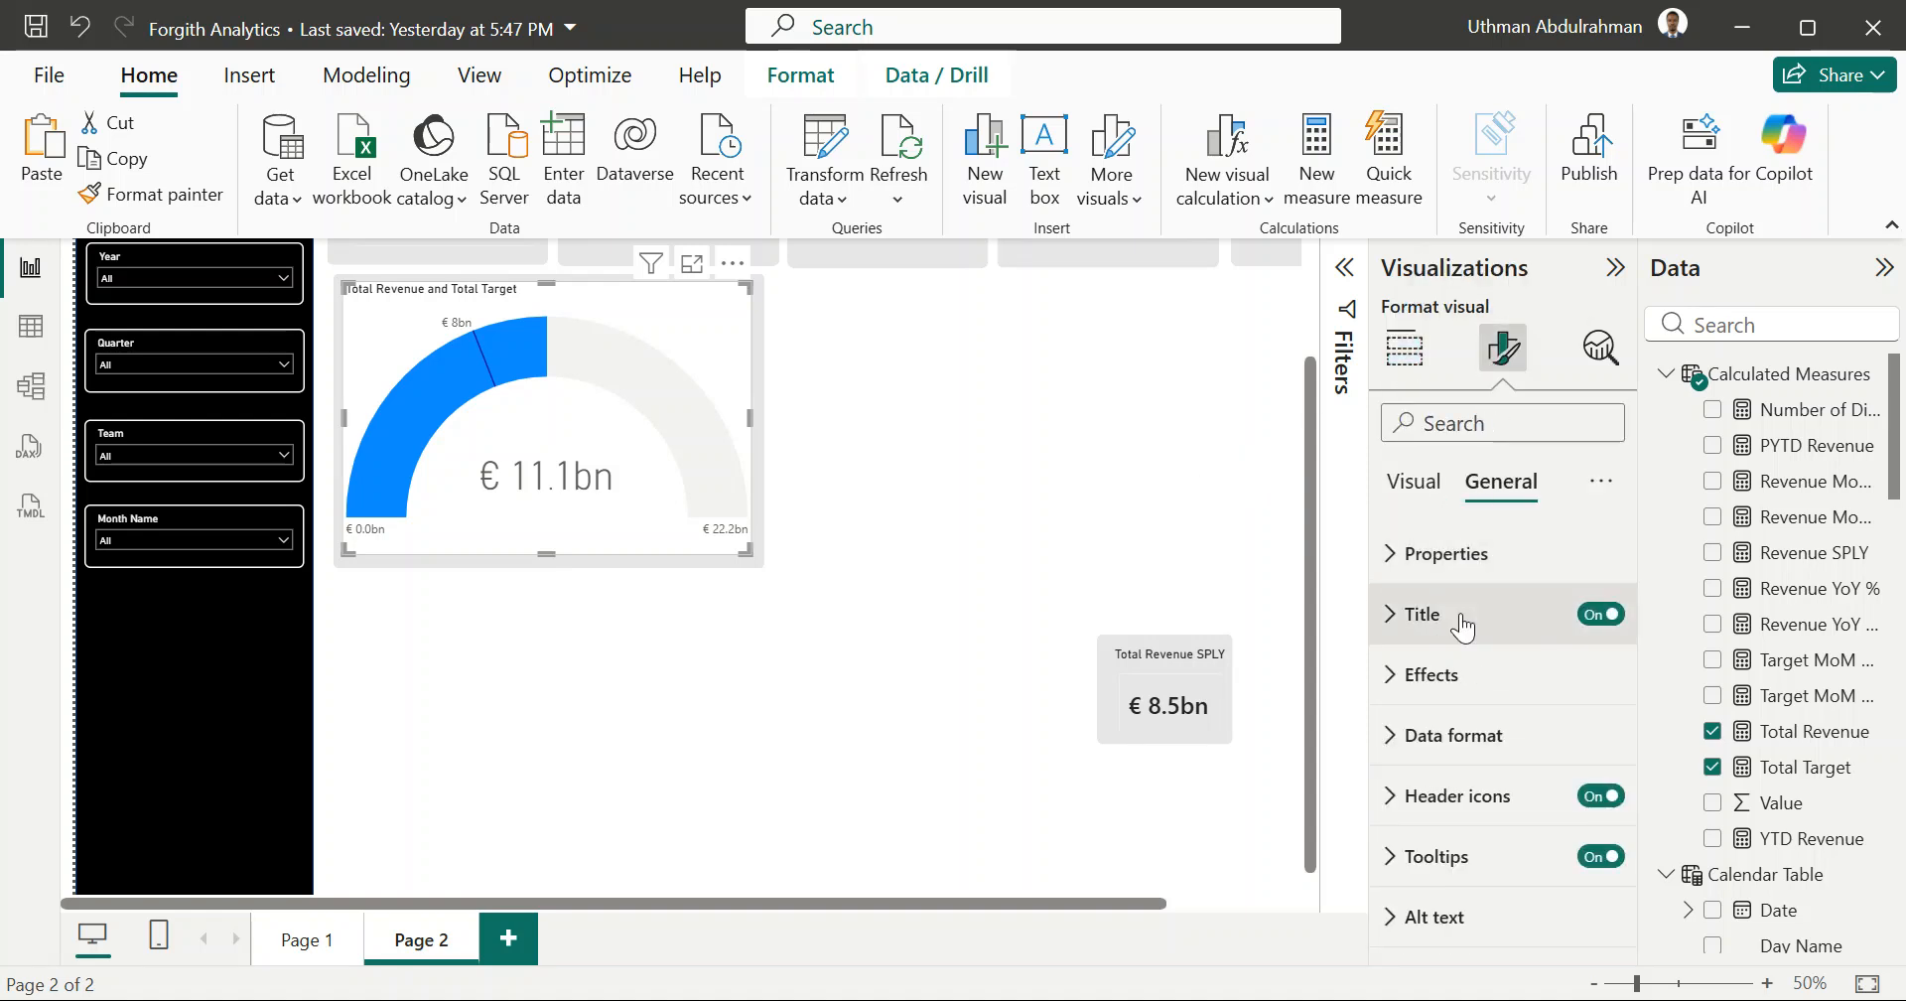
pyautogui.click(1398, 684)
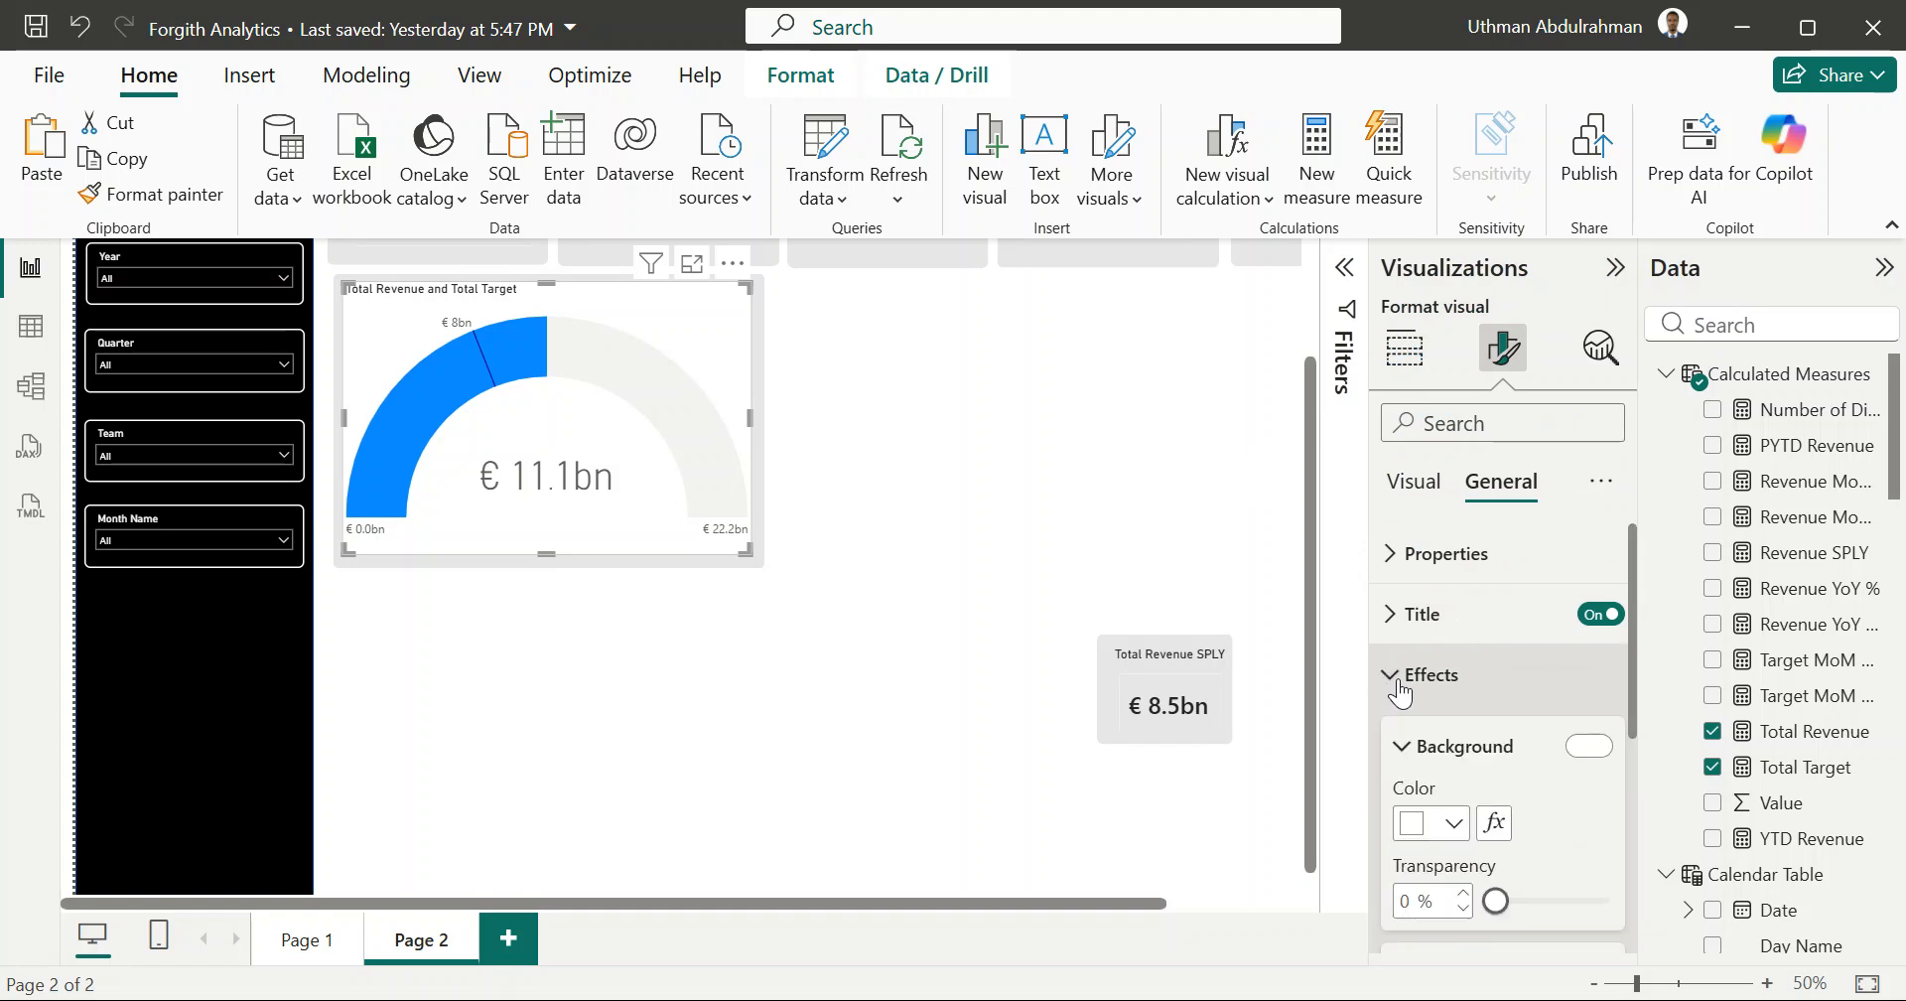
pyautogui.click(1578, 750)
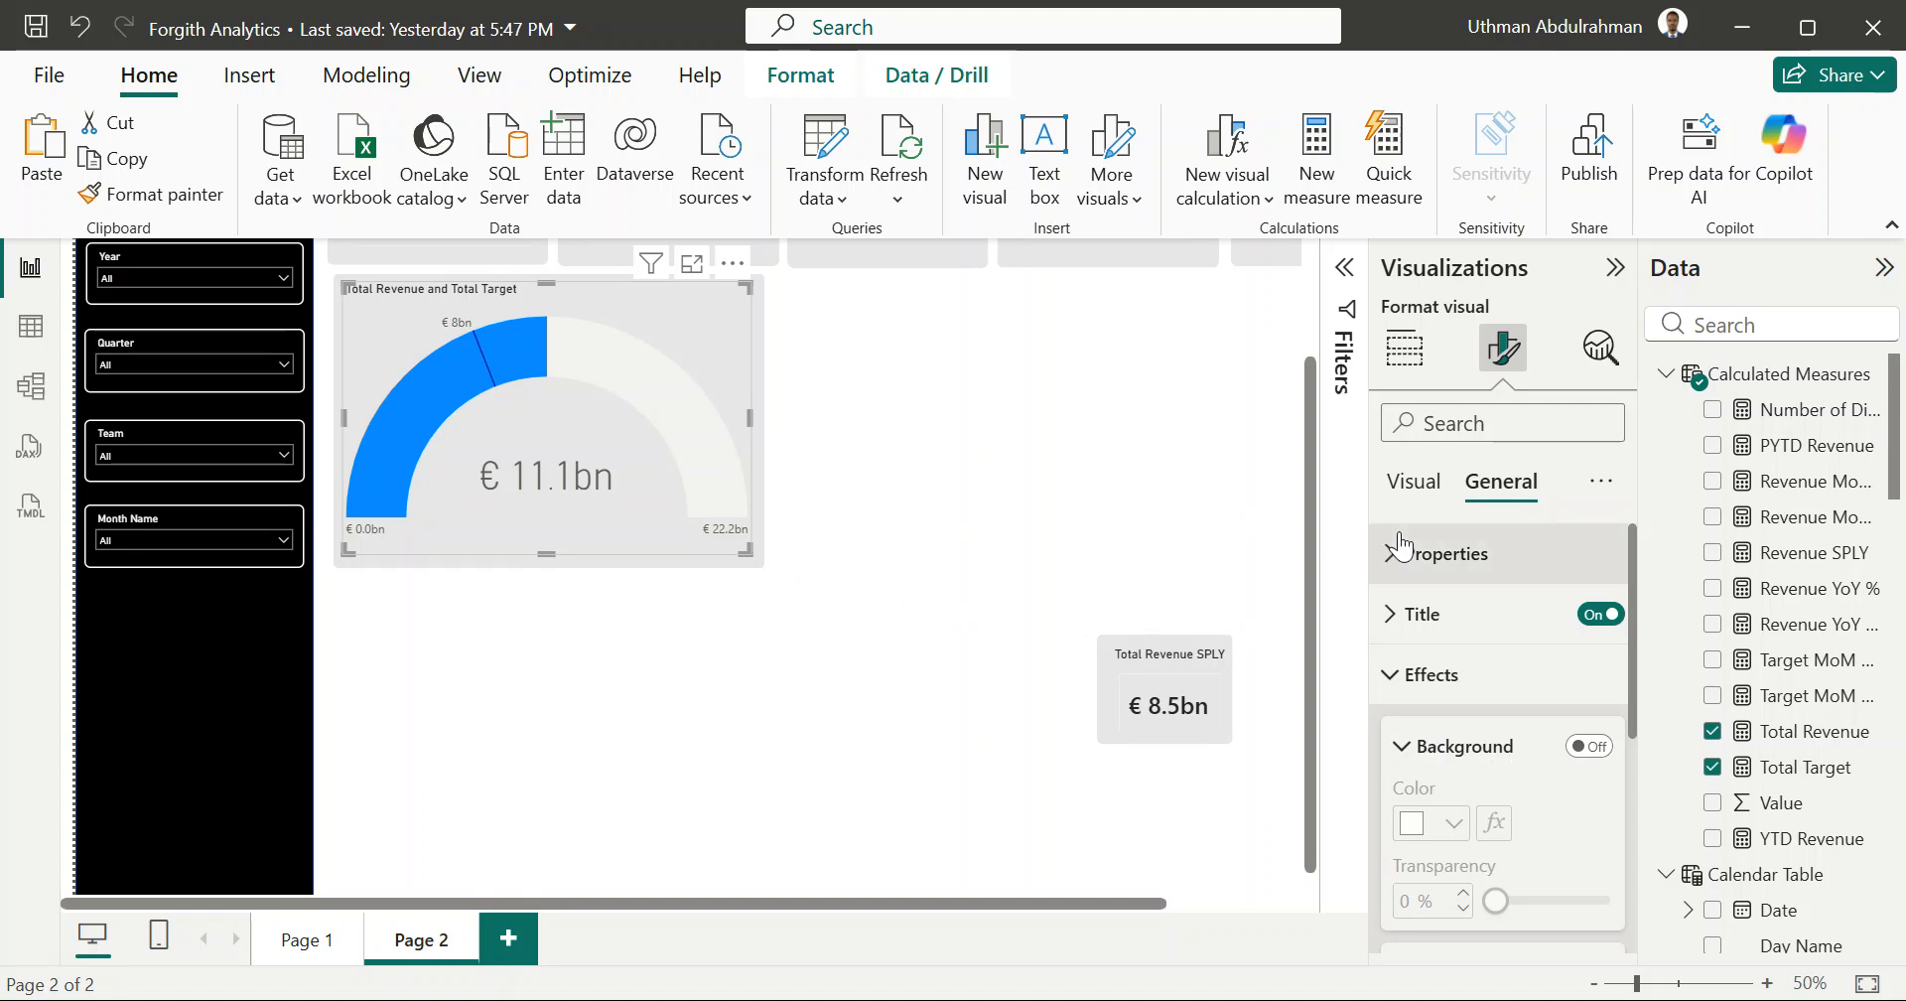
pyautogui.scroll(-2, 1435, 596)
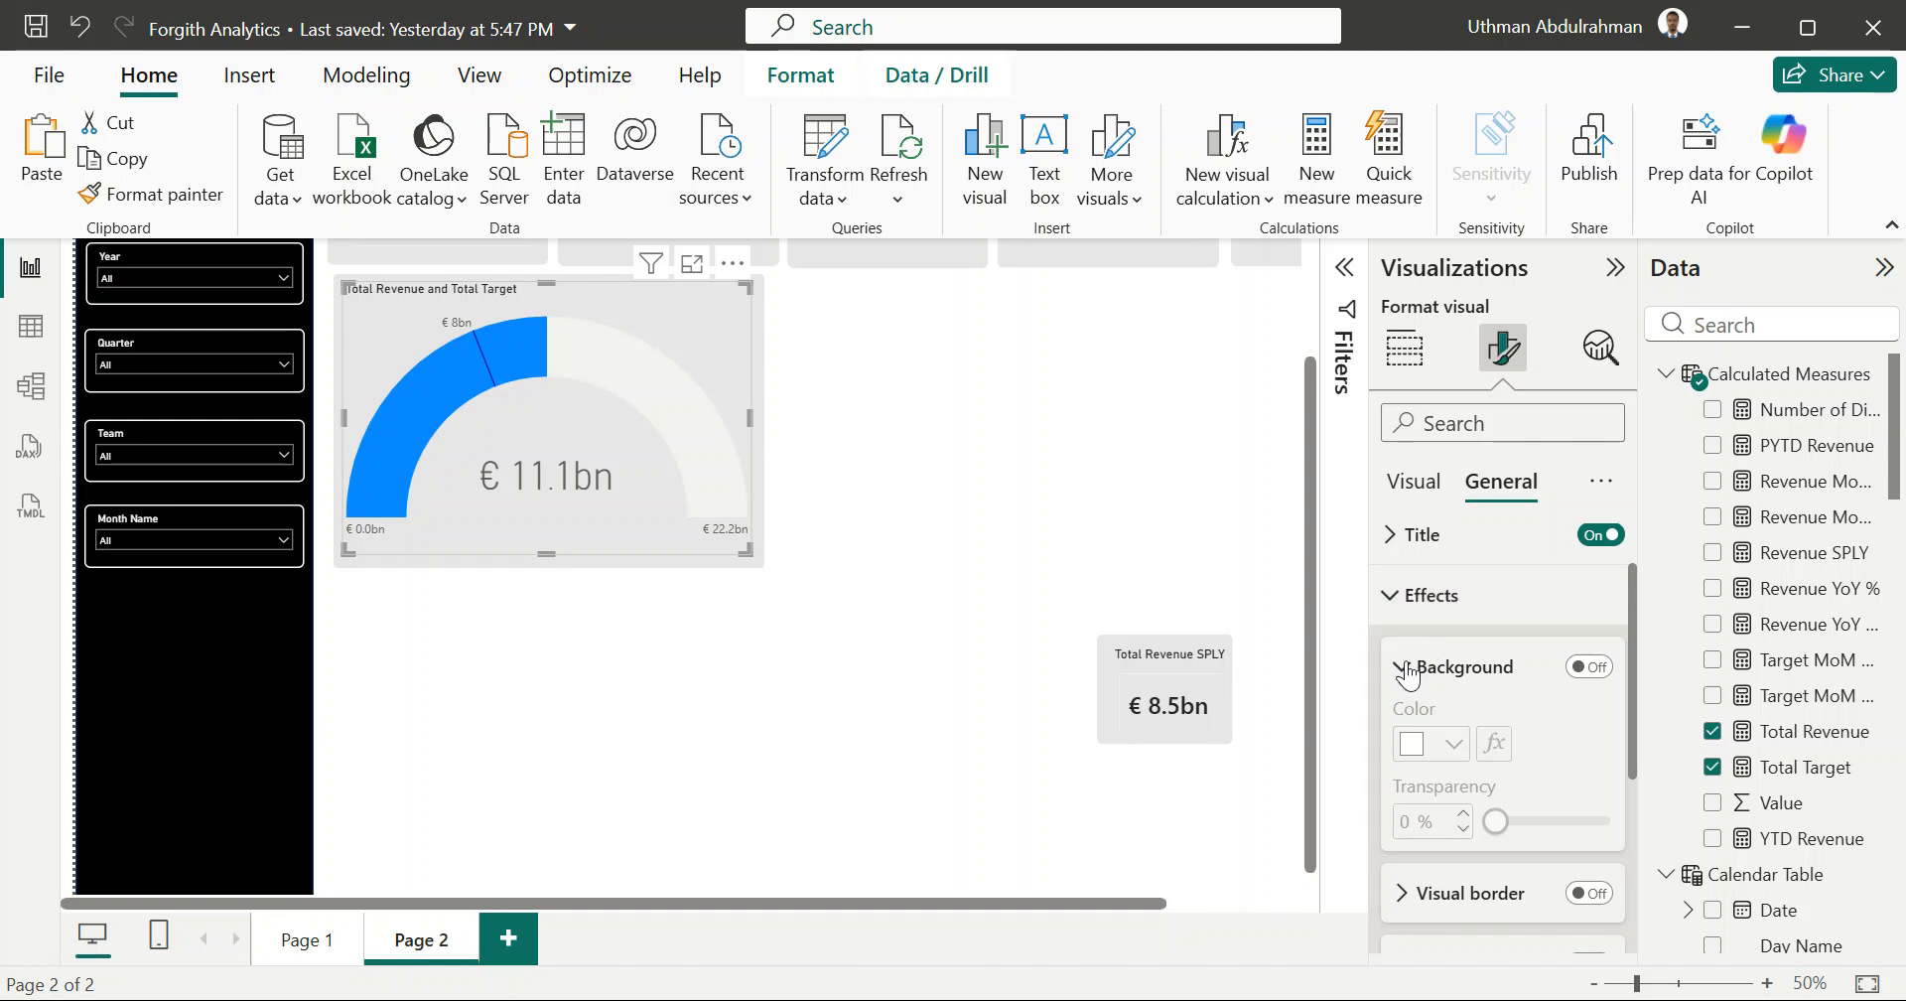
pyautogui.click(1387, 603)
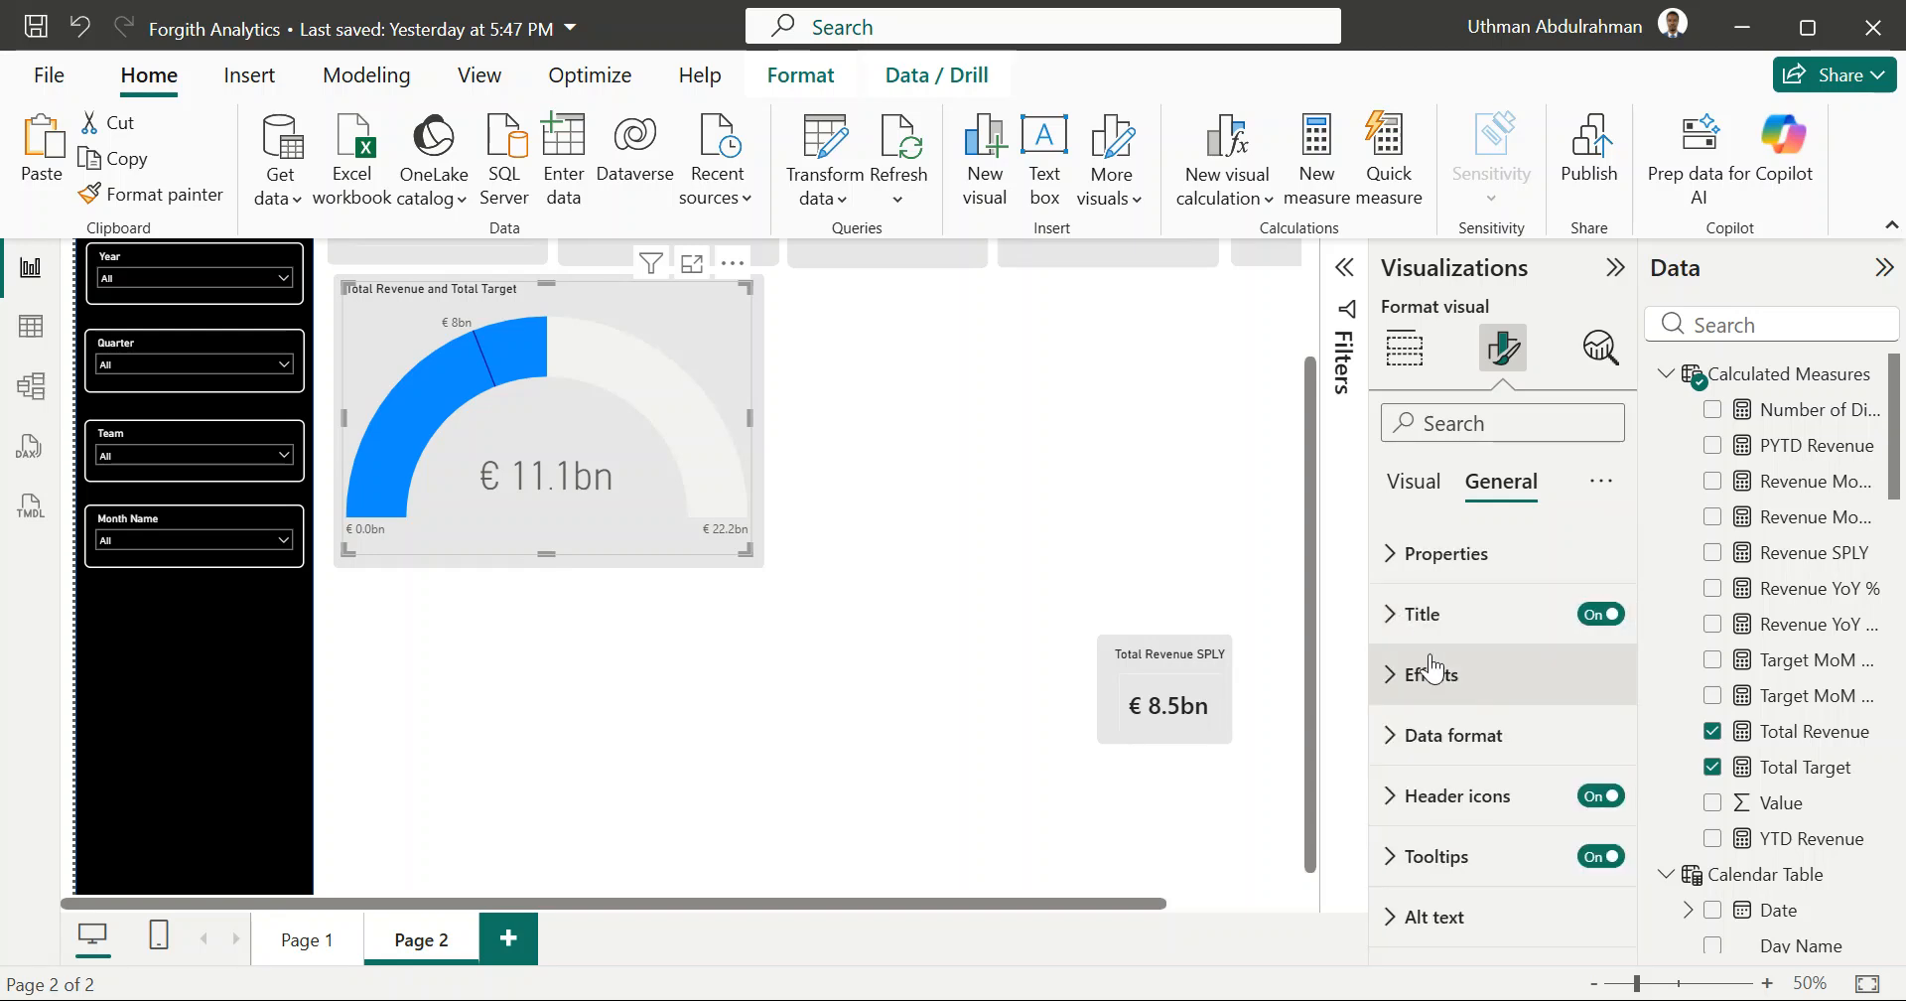
# Step: Set the gauge's fill color to black
pyautogui.click(1409, 497)
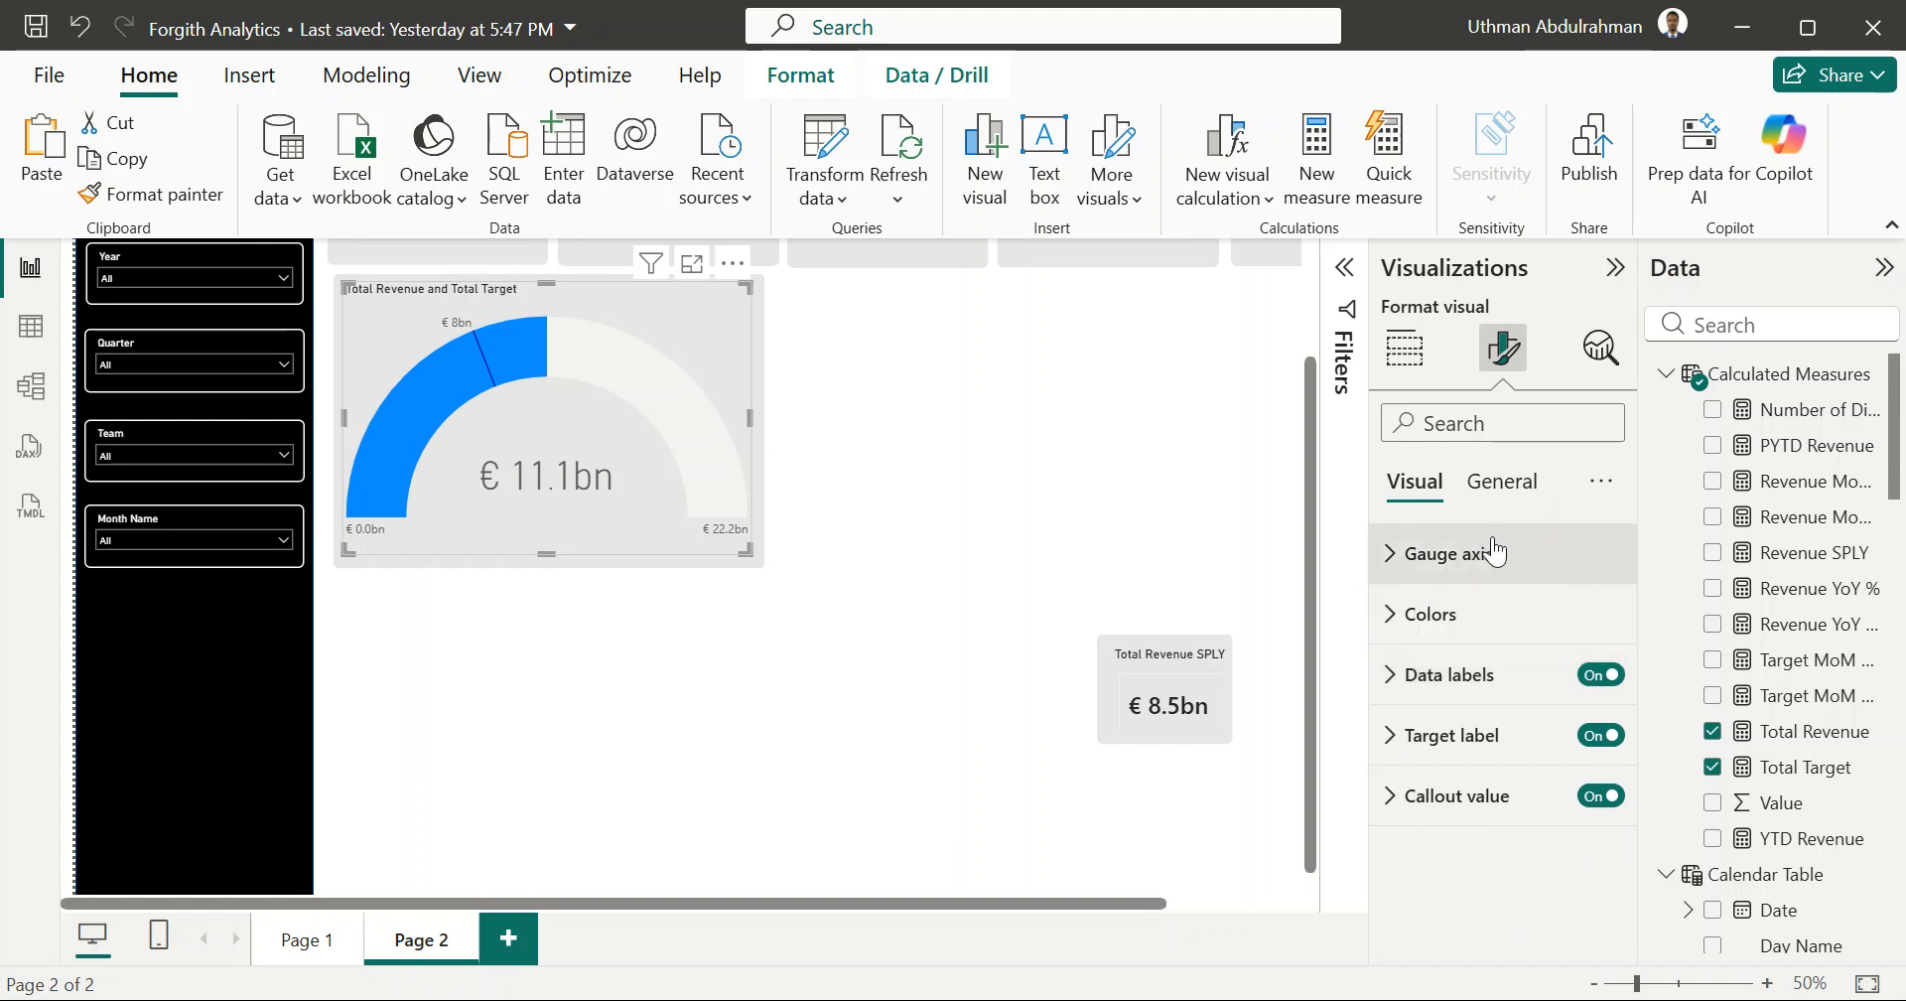
pyautogui.click(1404, 616)
pyautogui.scroll(-1, 1429, 615)
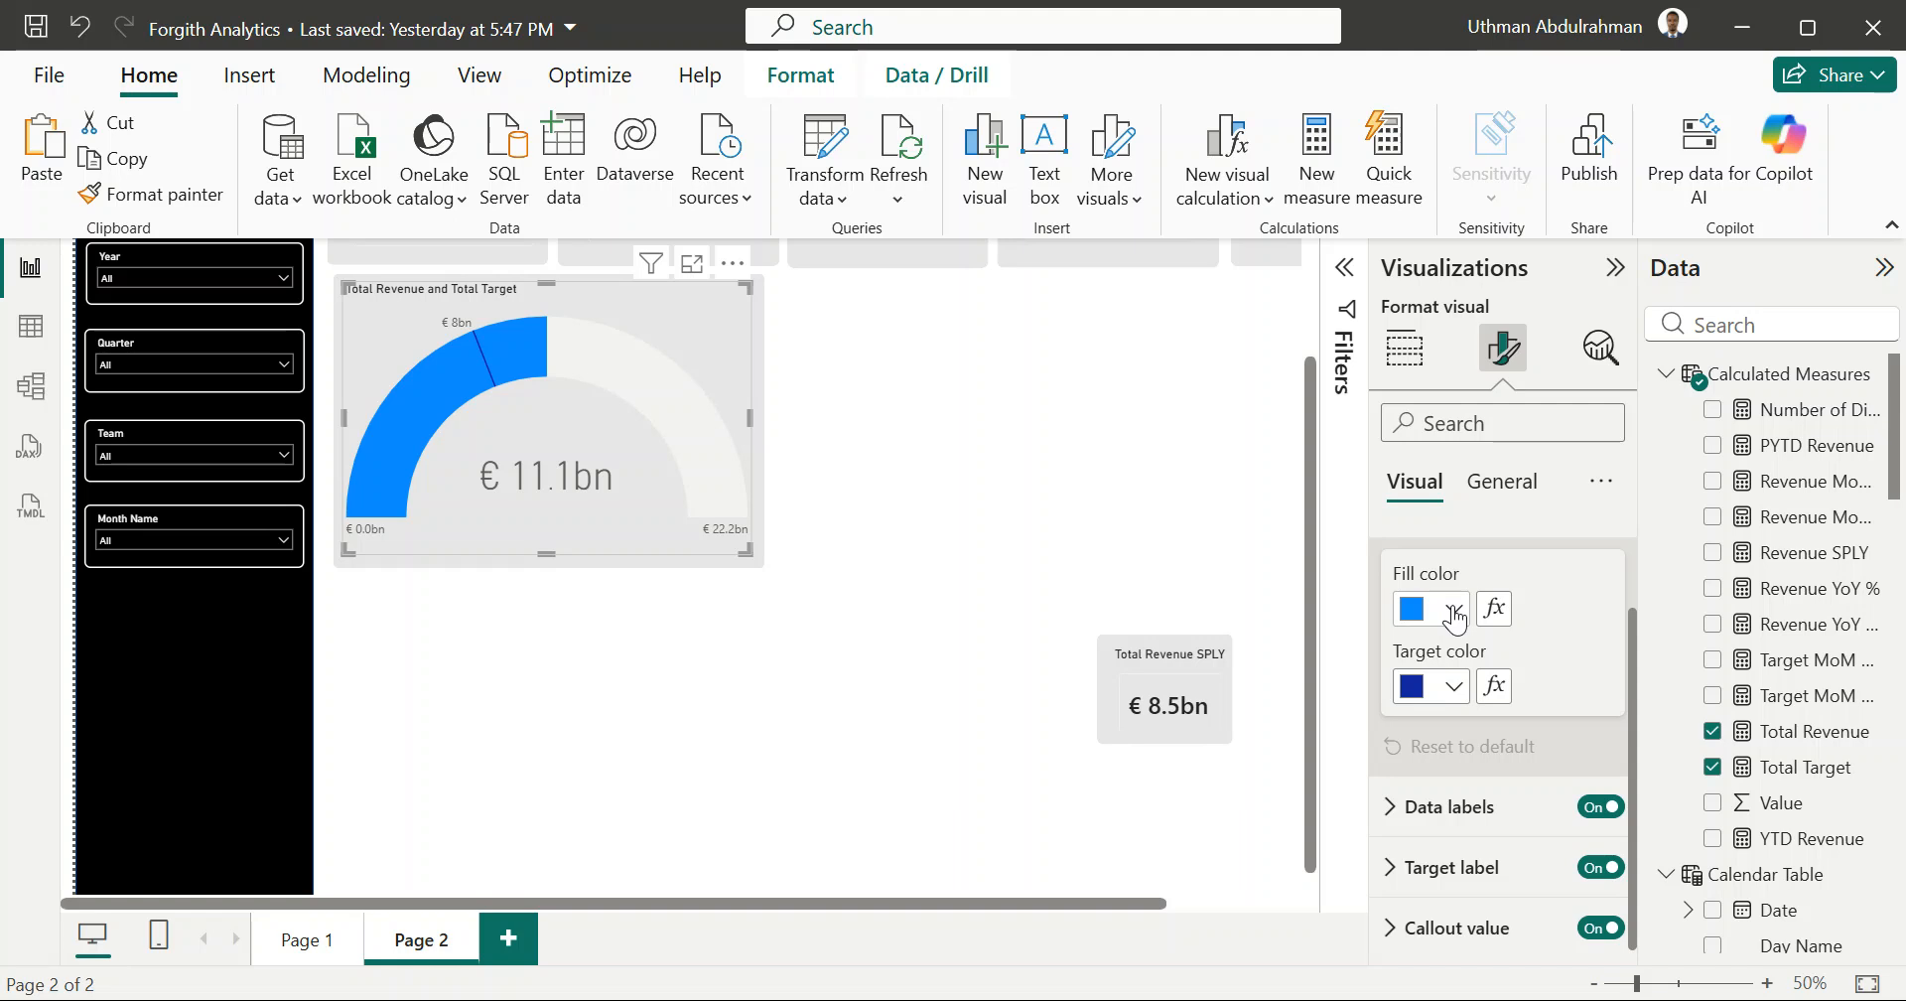
pyautogui.click(1452, 609)
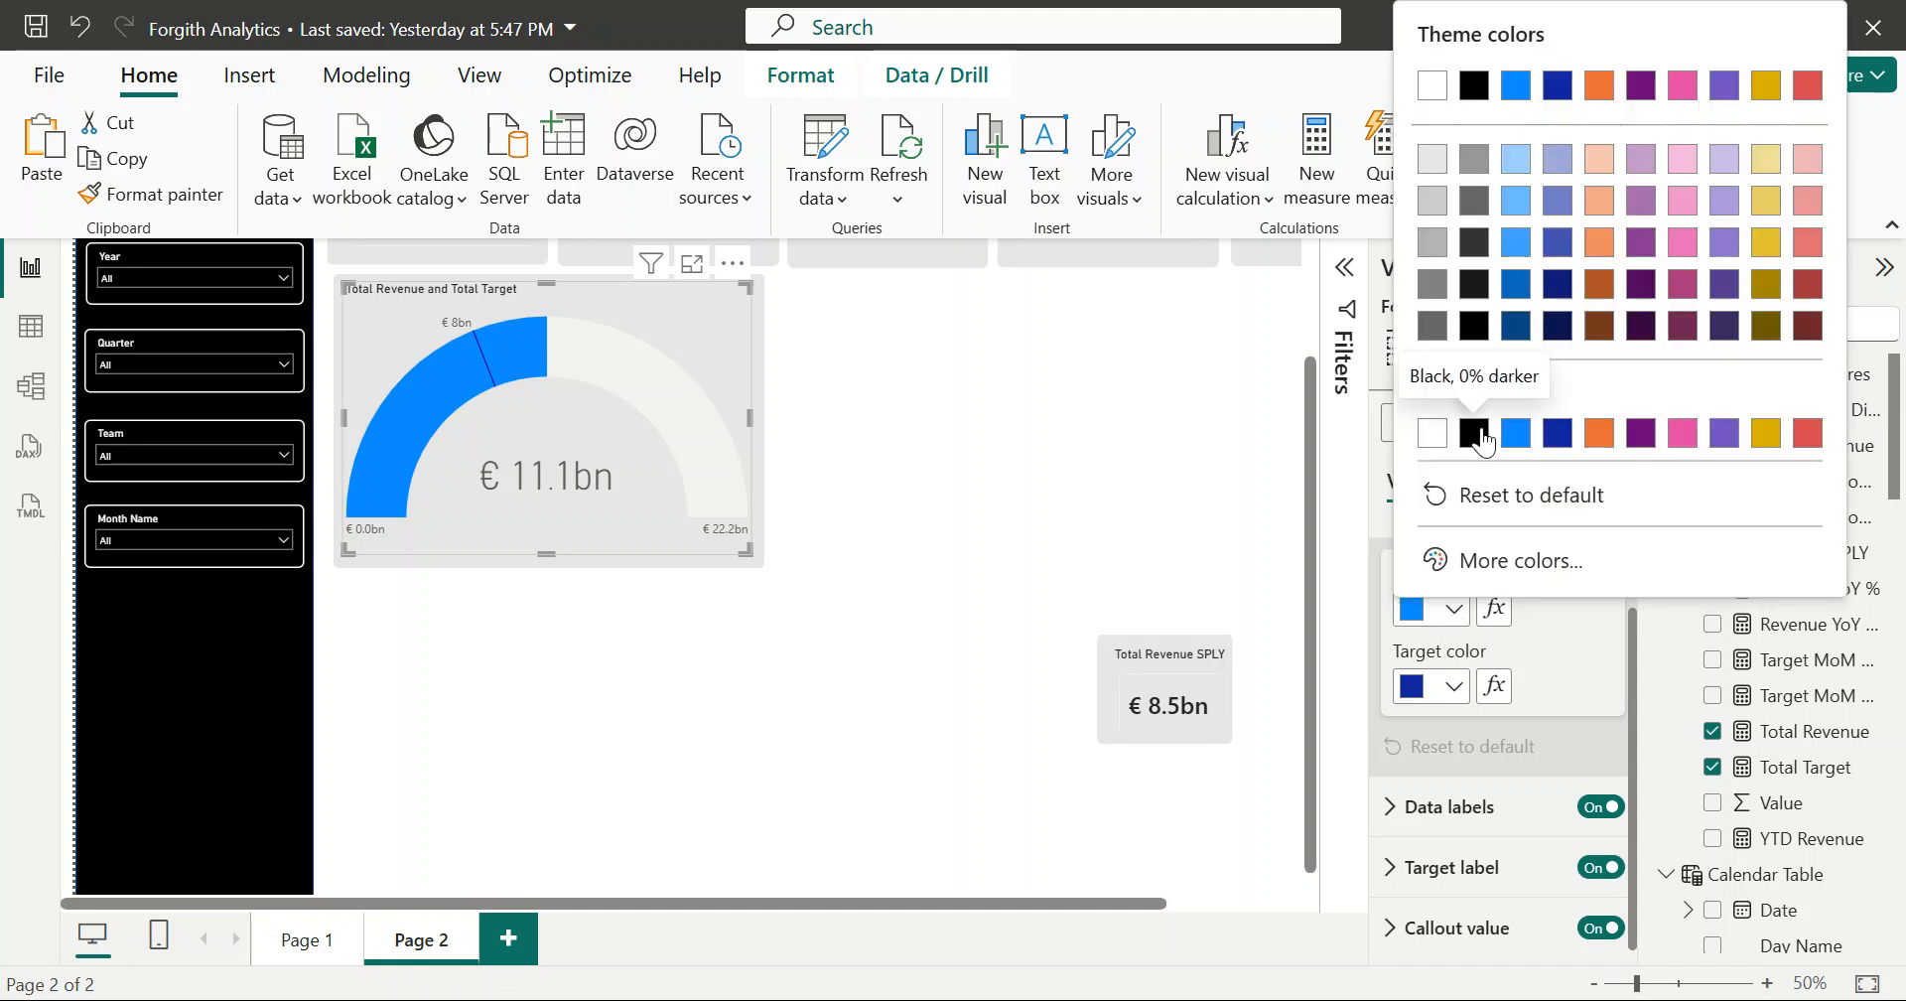
pyautogui.click(1481, 439)
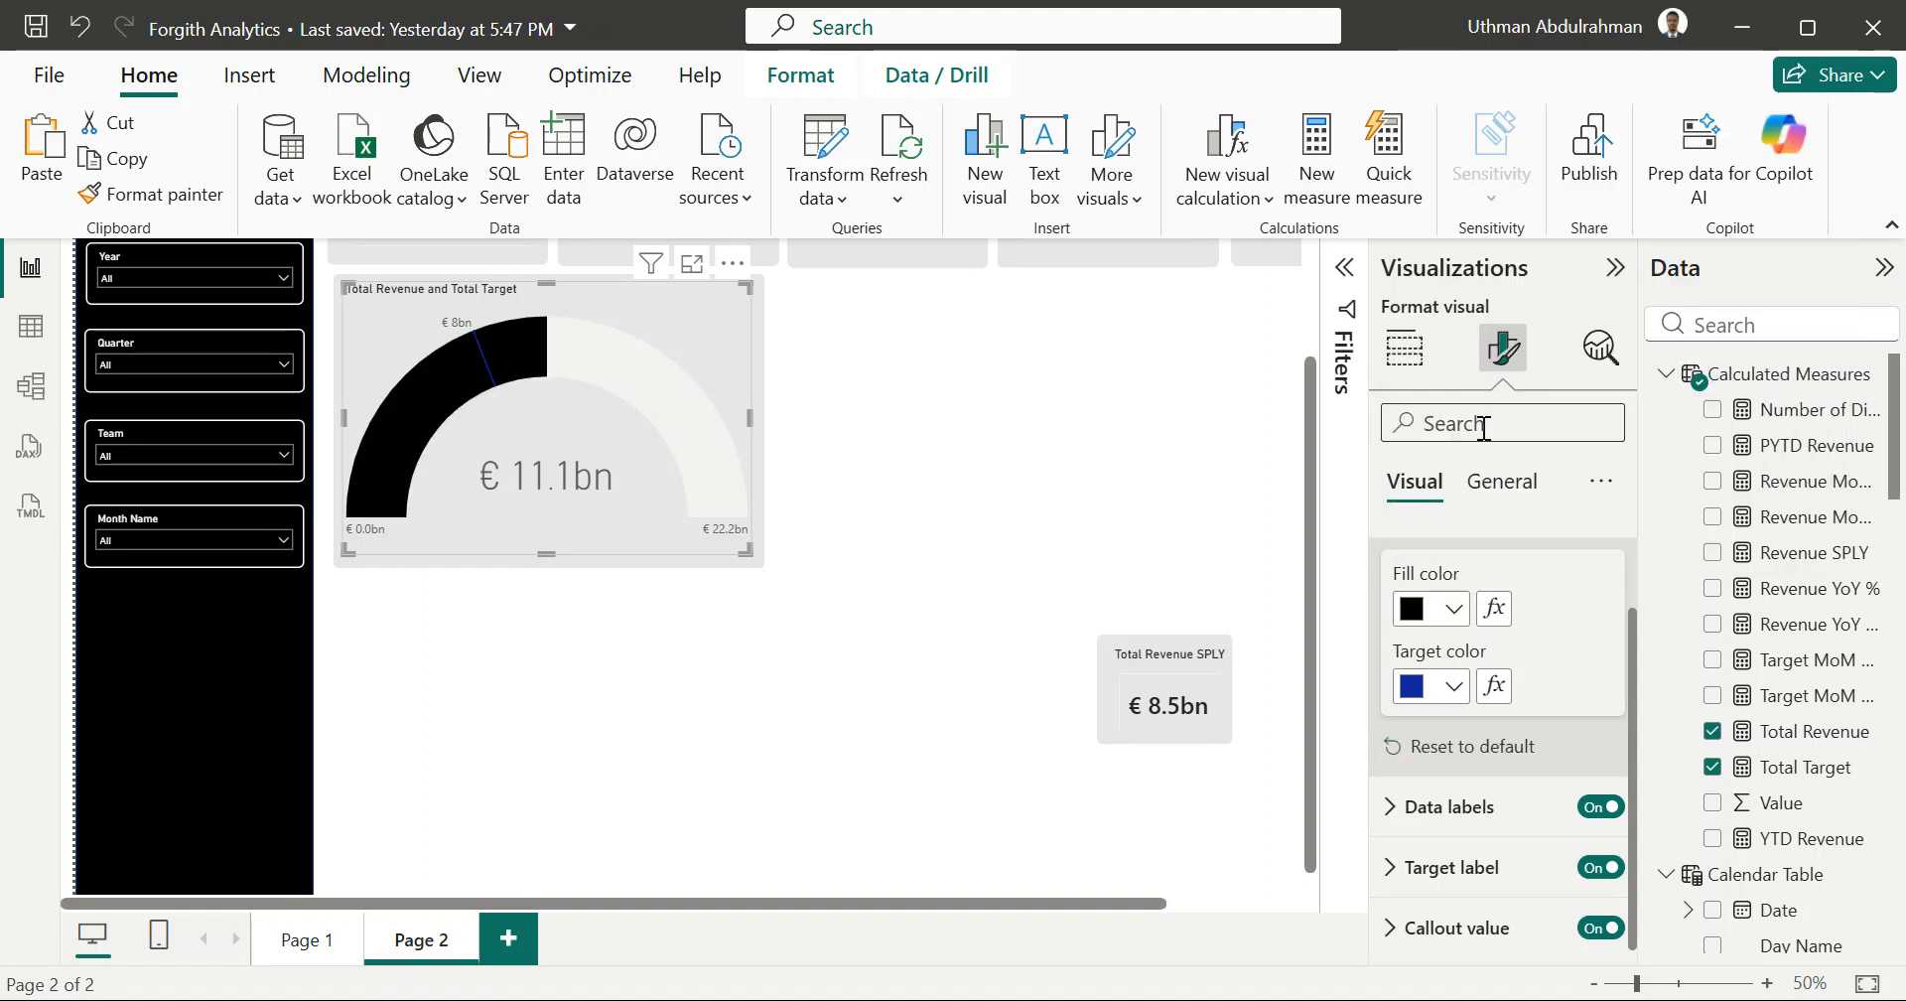
# Step: Set the gauge's target color to golden yellow
pyautogui.scroll(-1, 1462, 703)
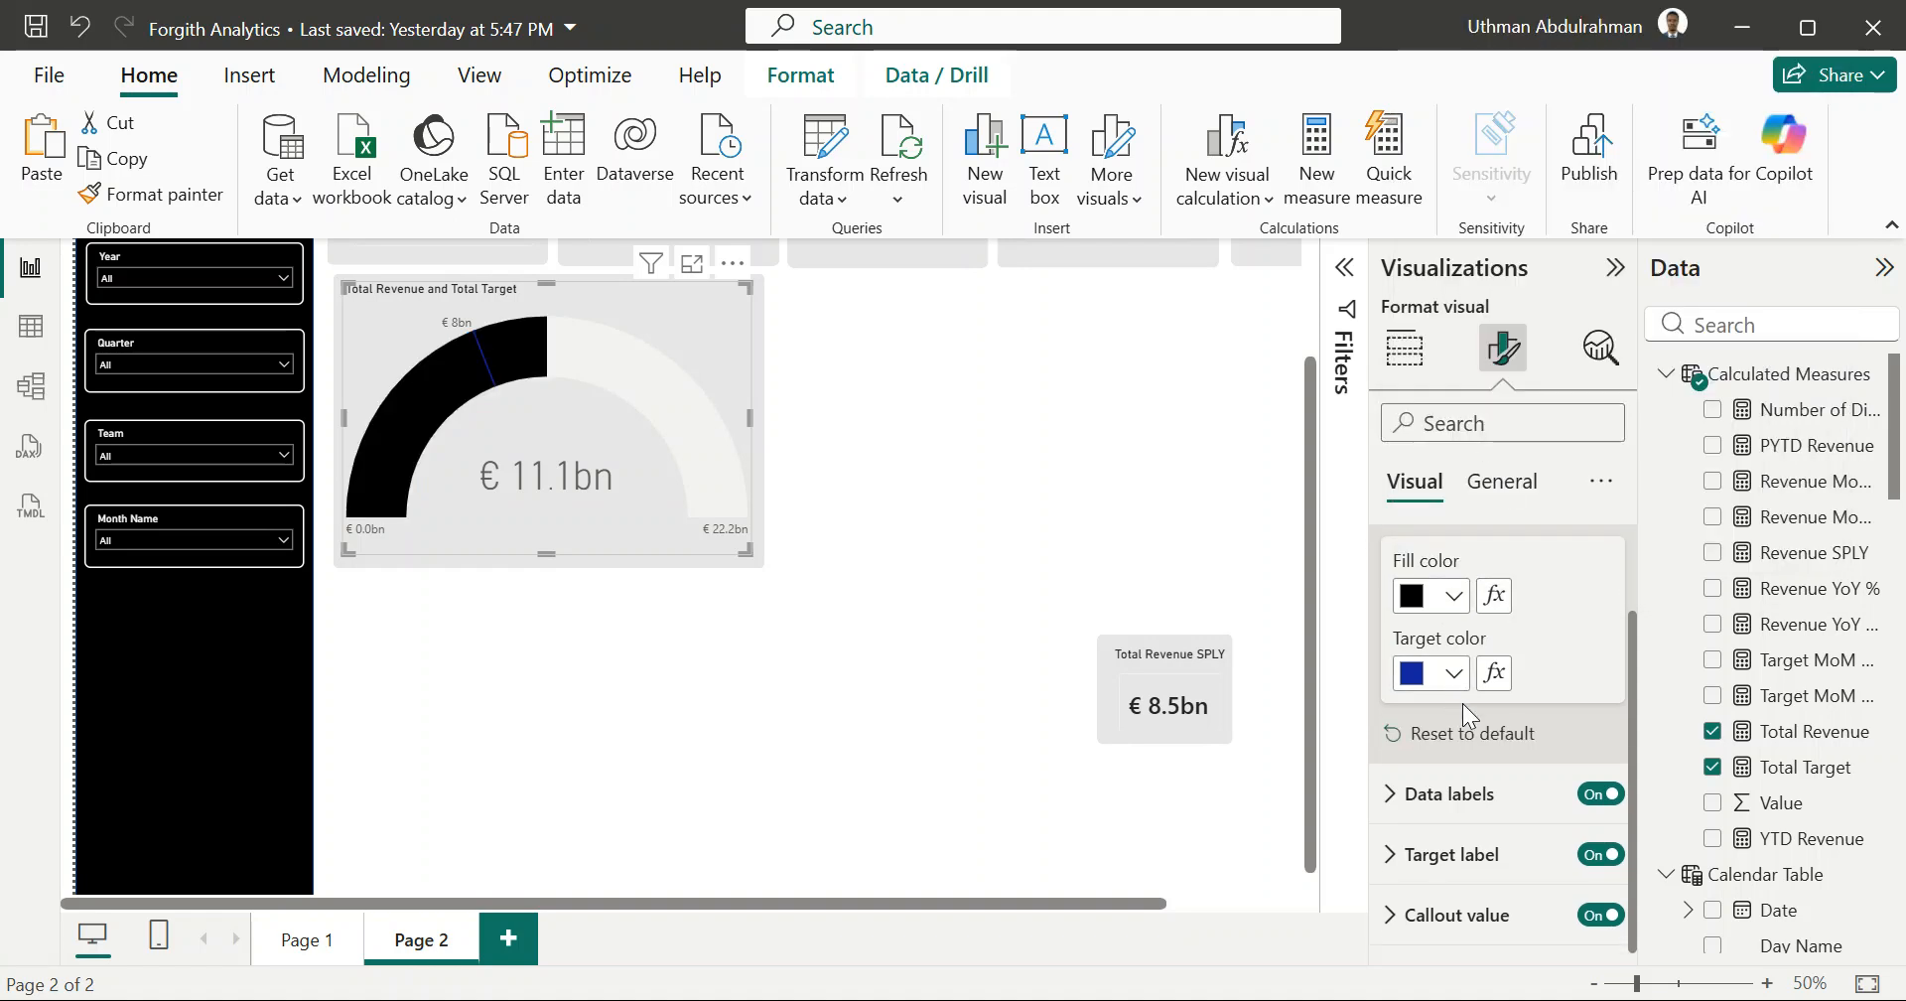
pyautogui.scroll(2, 1462, 703)
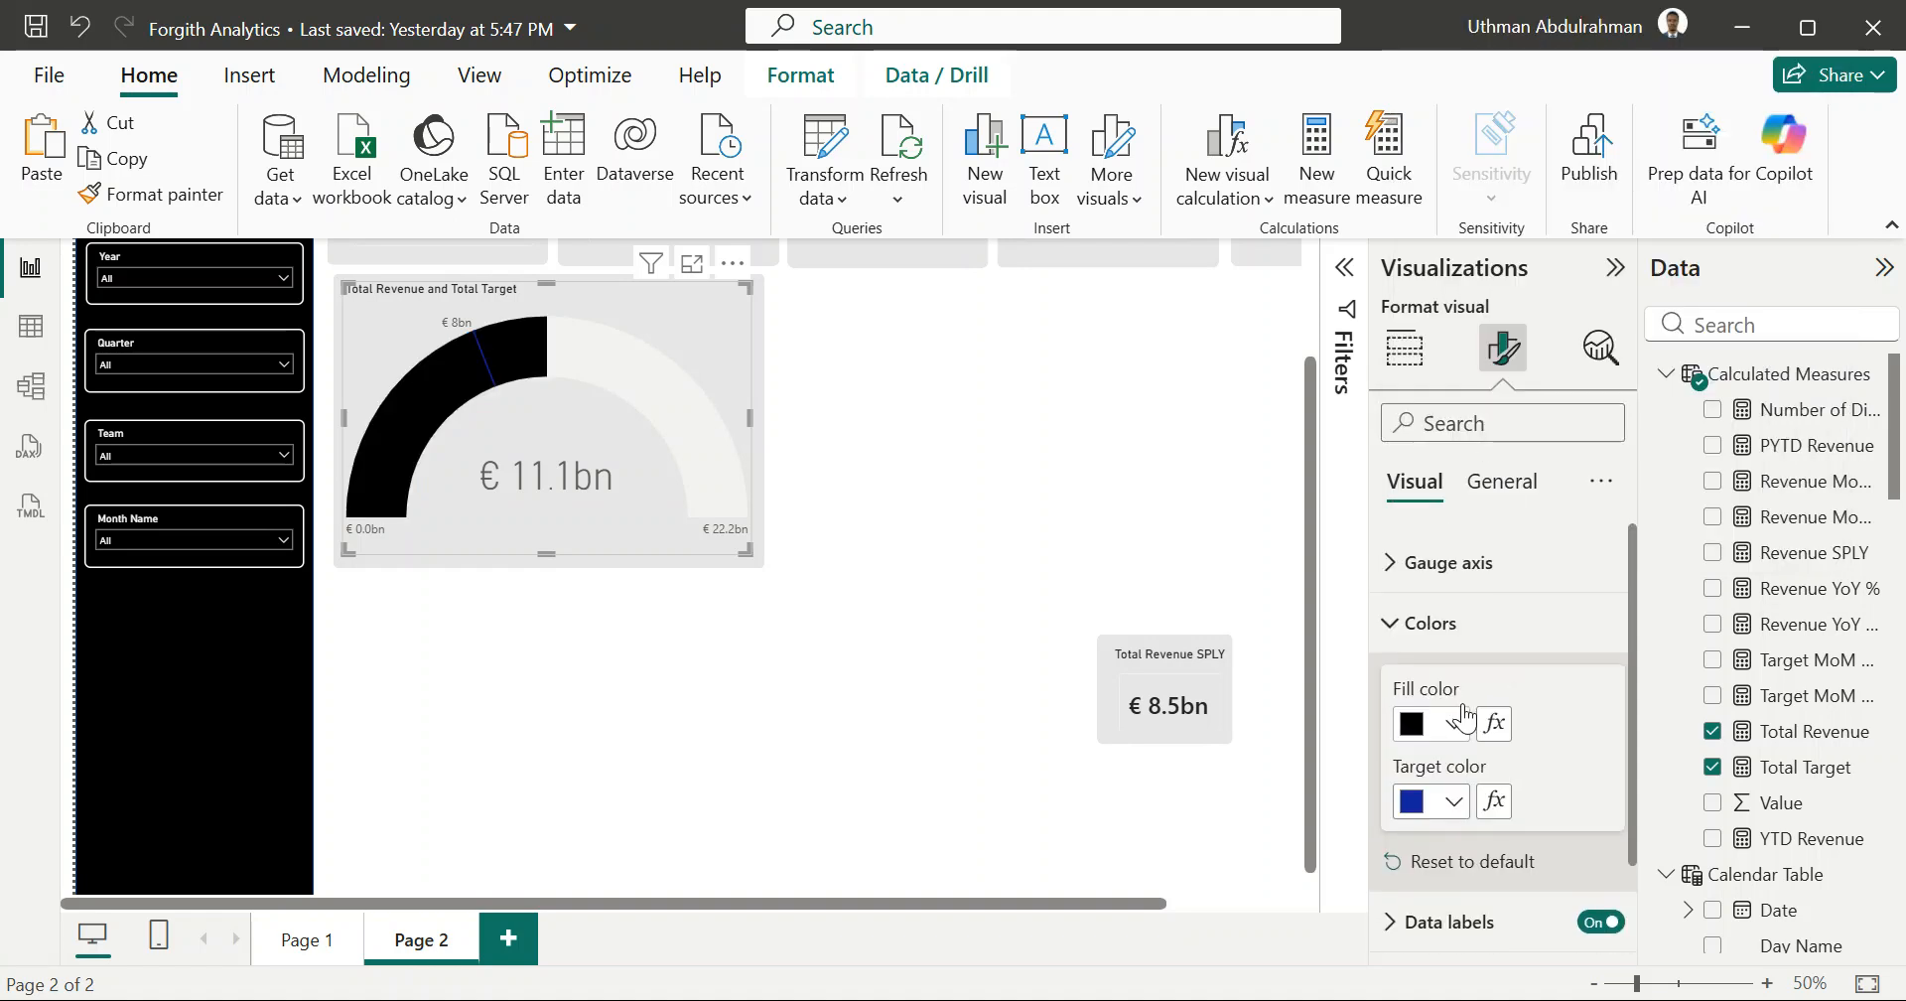
pyautogui.scroll(-2, 1462, 703)
pyautogui.scroll(1, 1462, 703)
pyautogui.click(1454, 681)
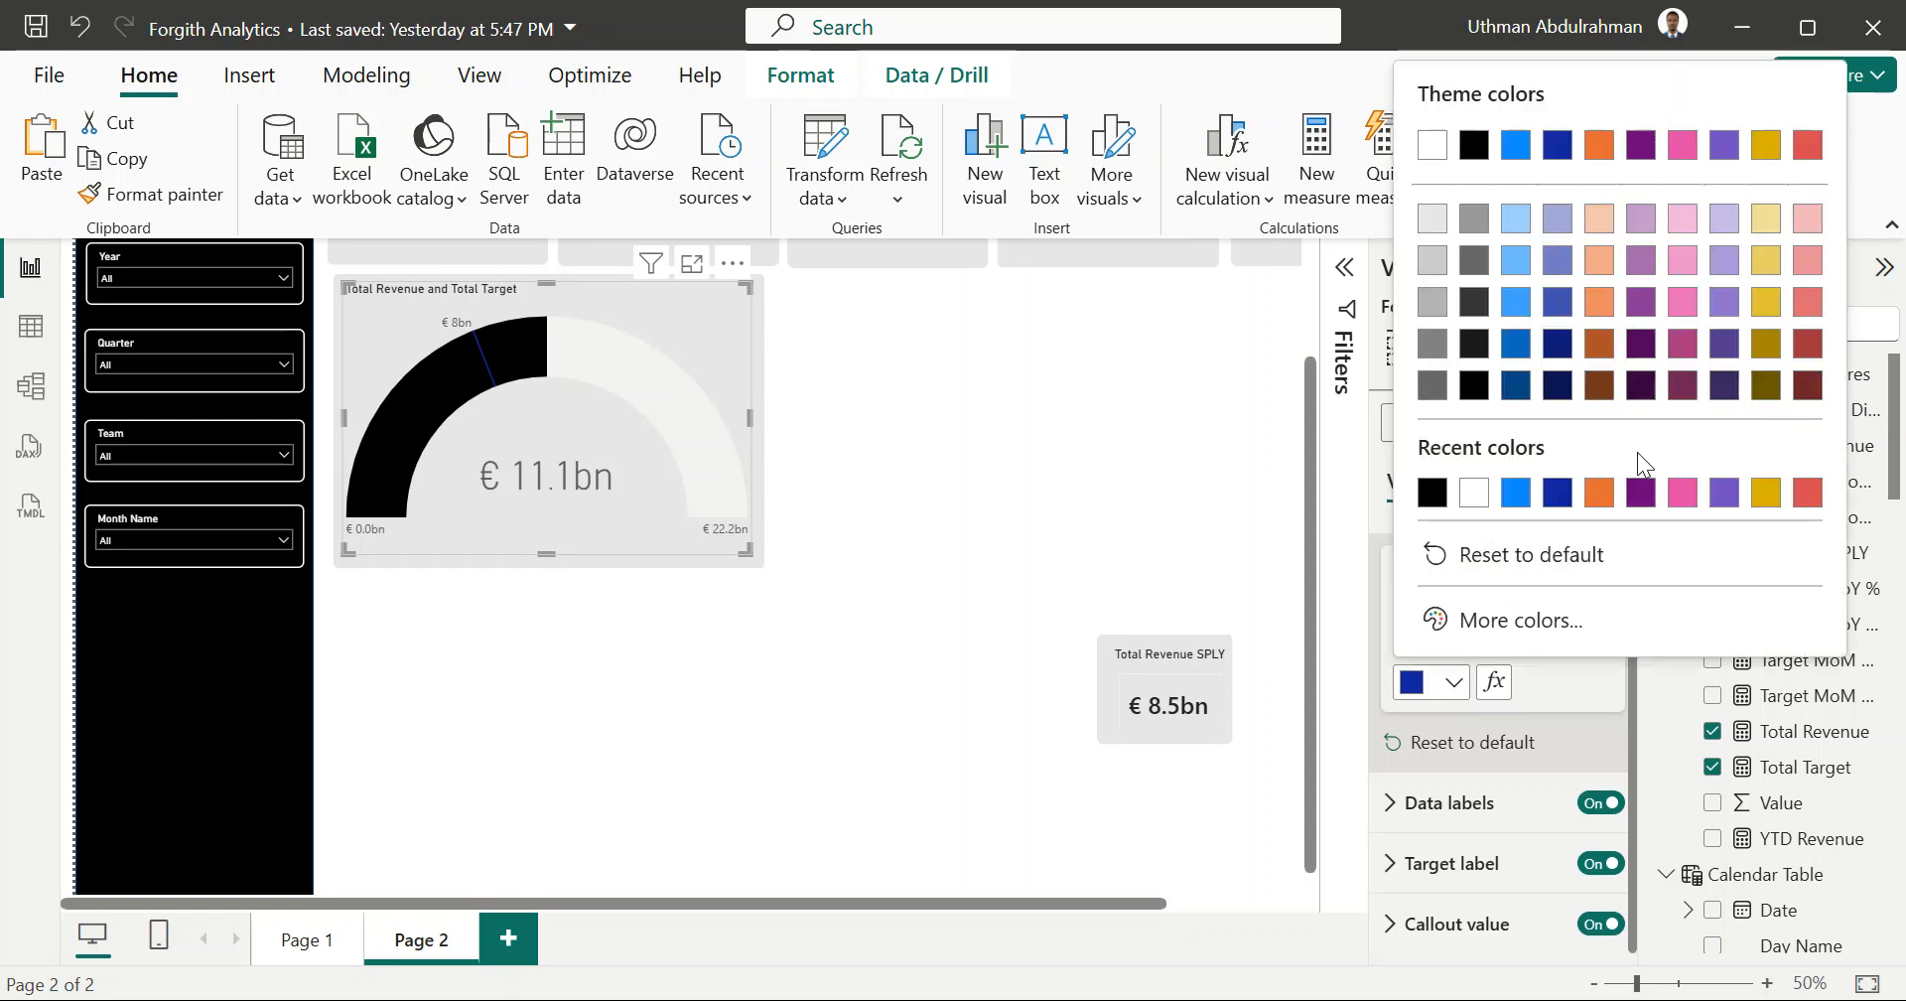
pyautogui.click(1766, 493)
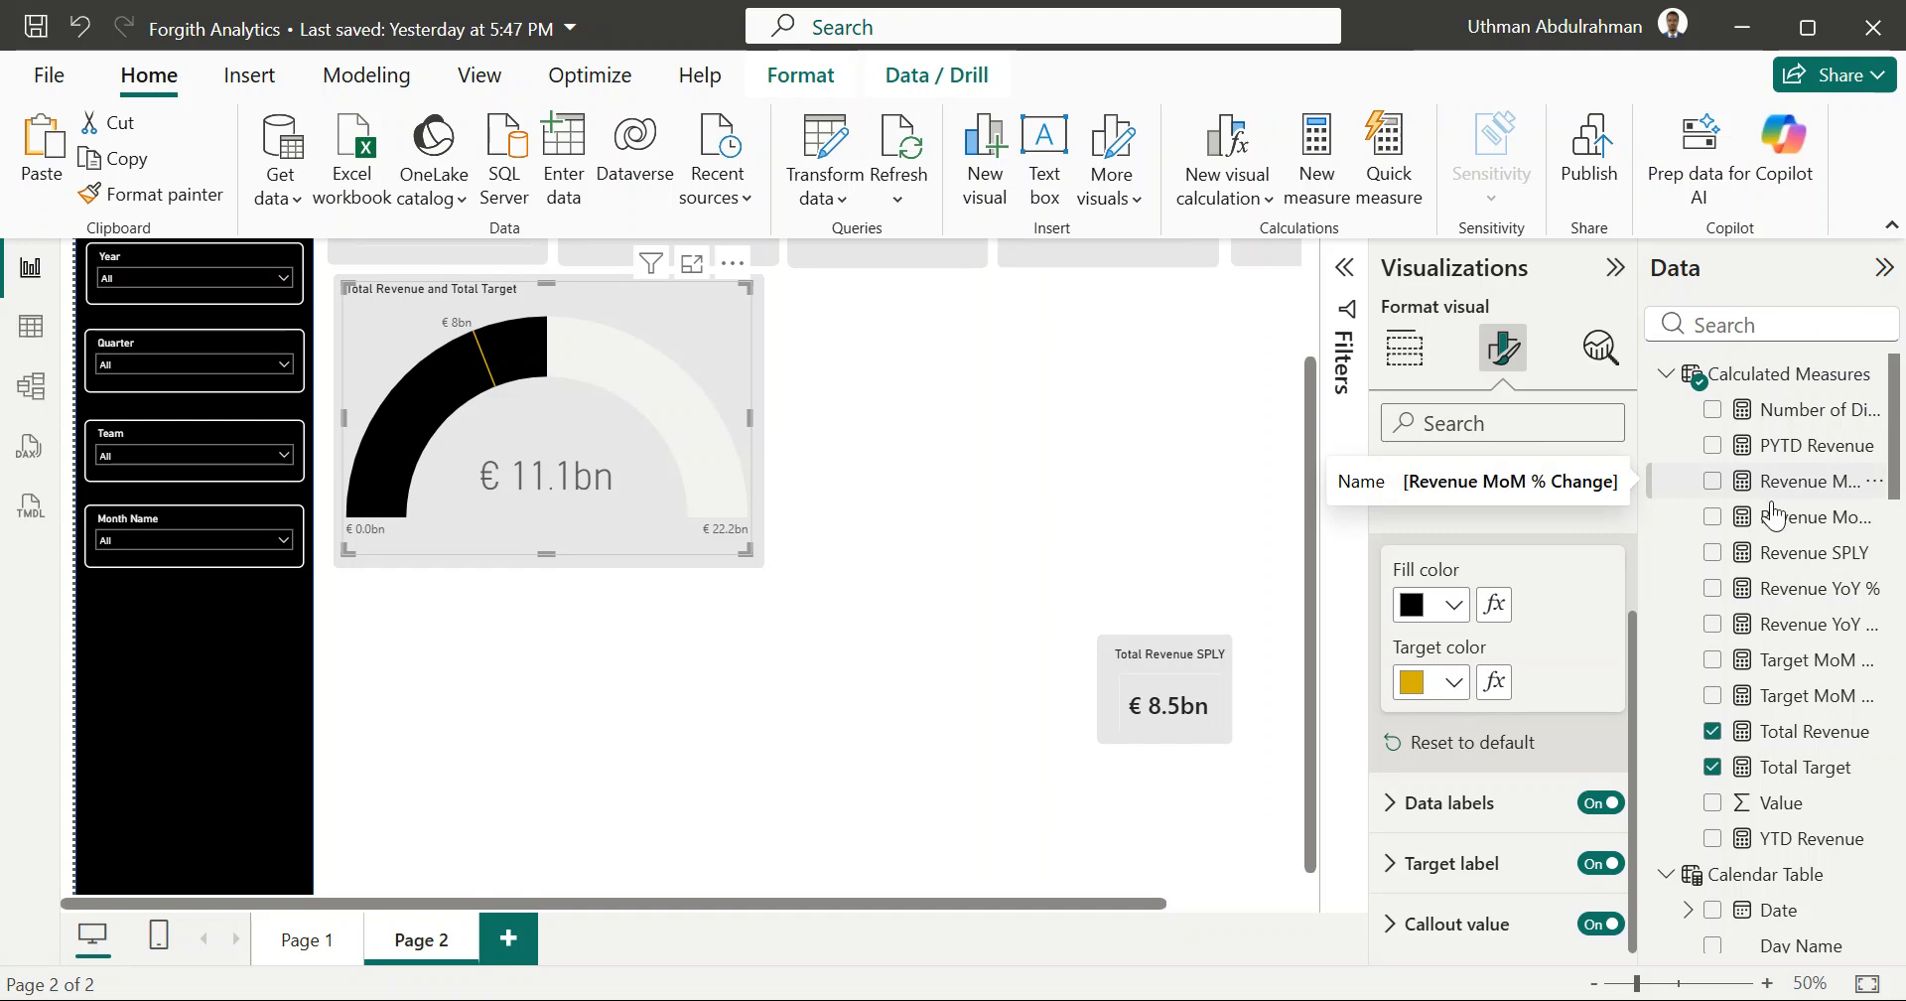
# Step: Review the gauge's effects settings for background, visual border and shadow
pyautogui.scroll(-1, 1511, 855)
pyautogui.scroll(1, 1511, 855)
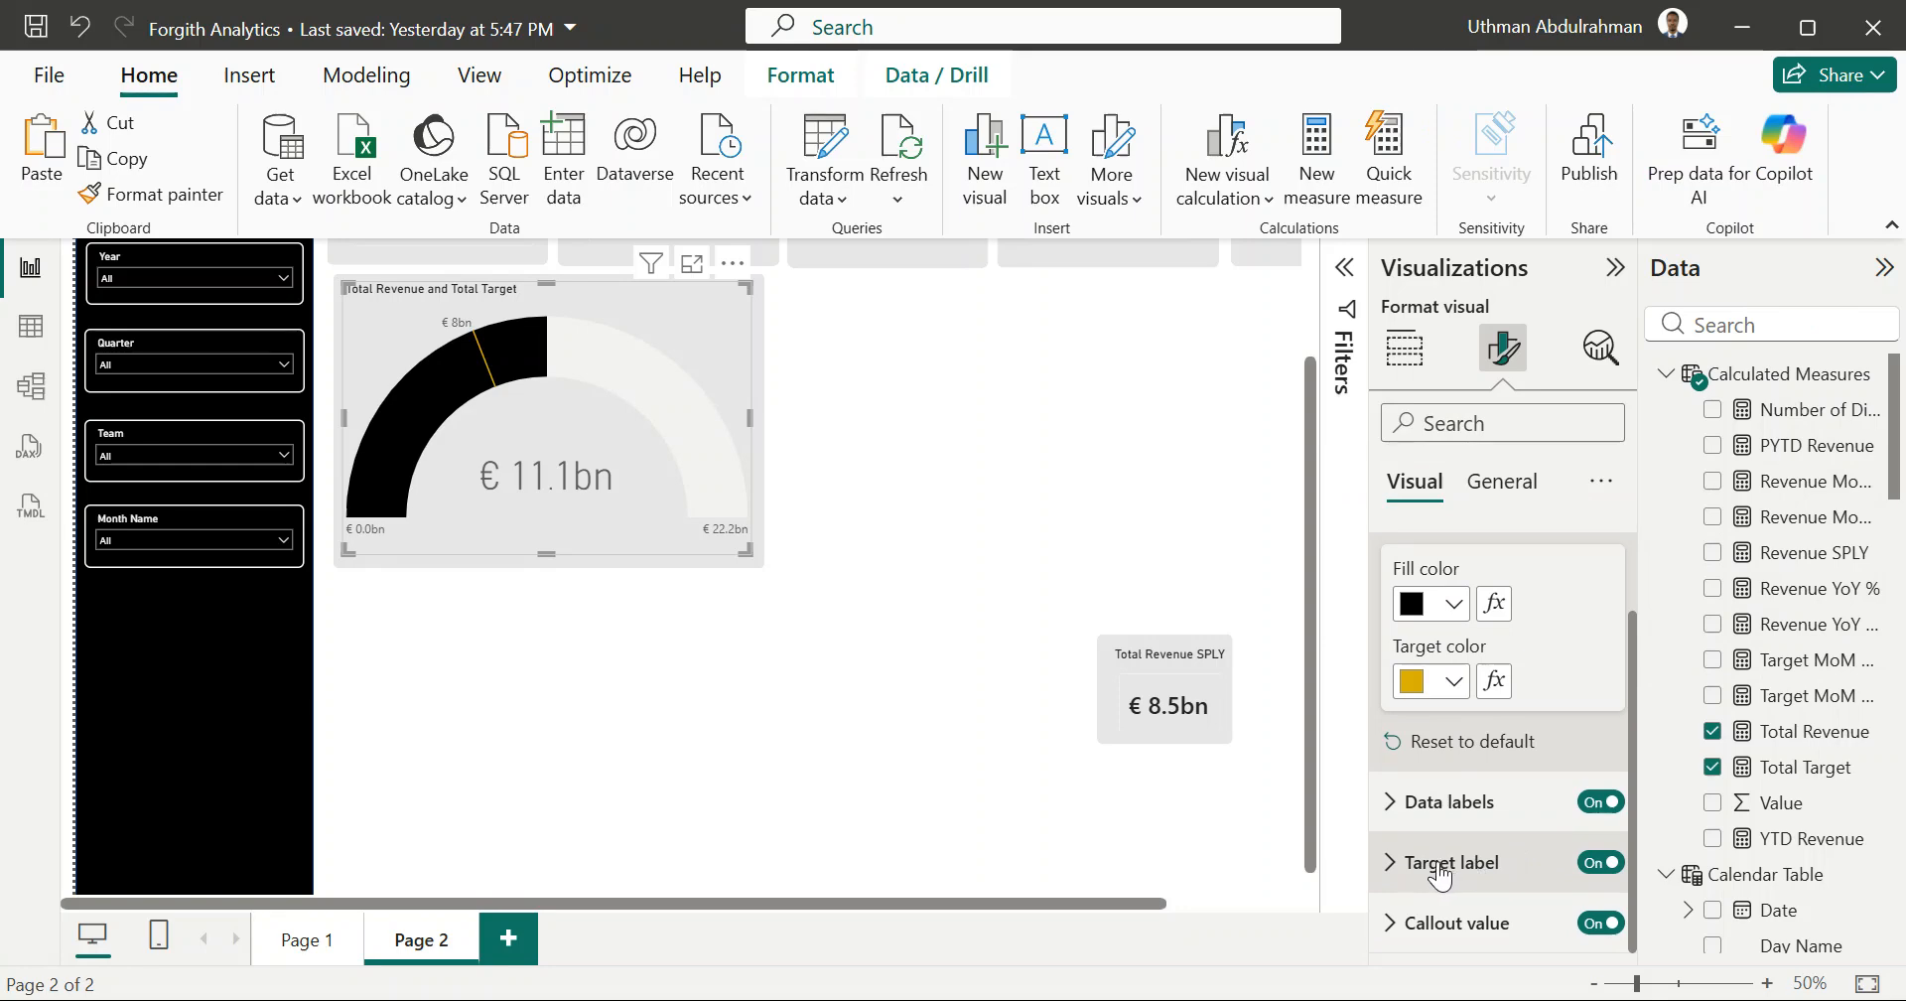
pyautogui.scroll(3, 1420, 755)
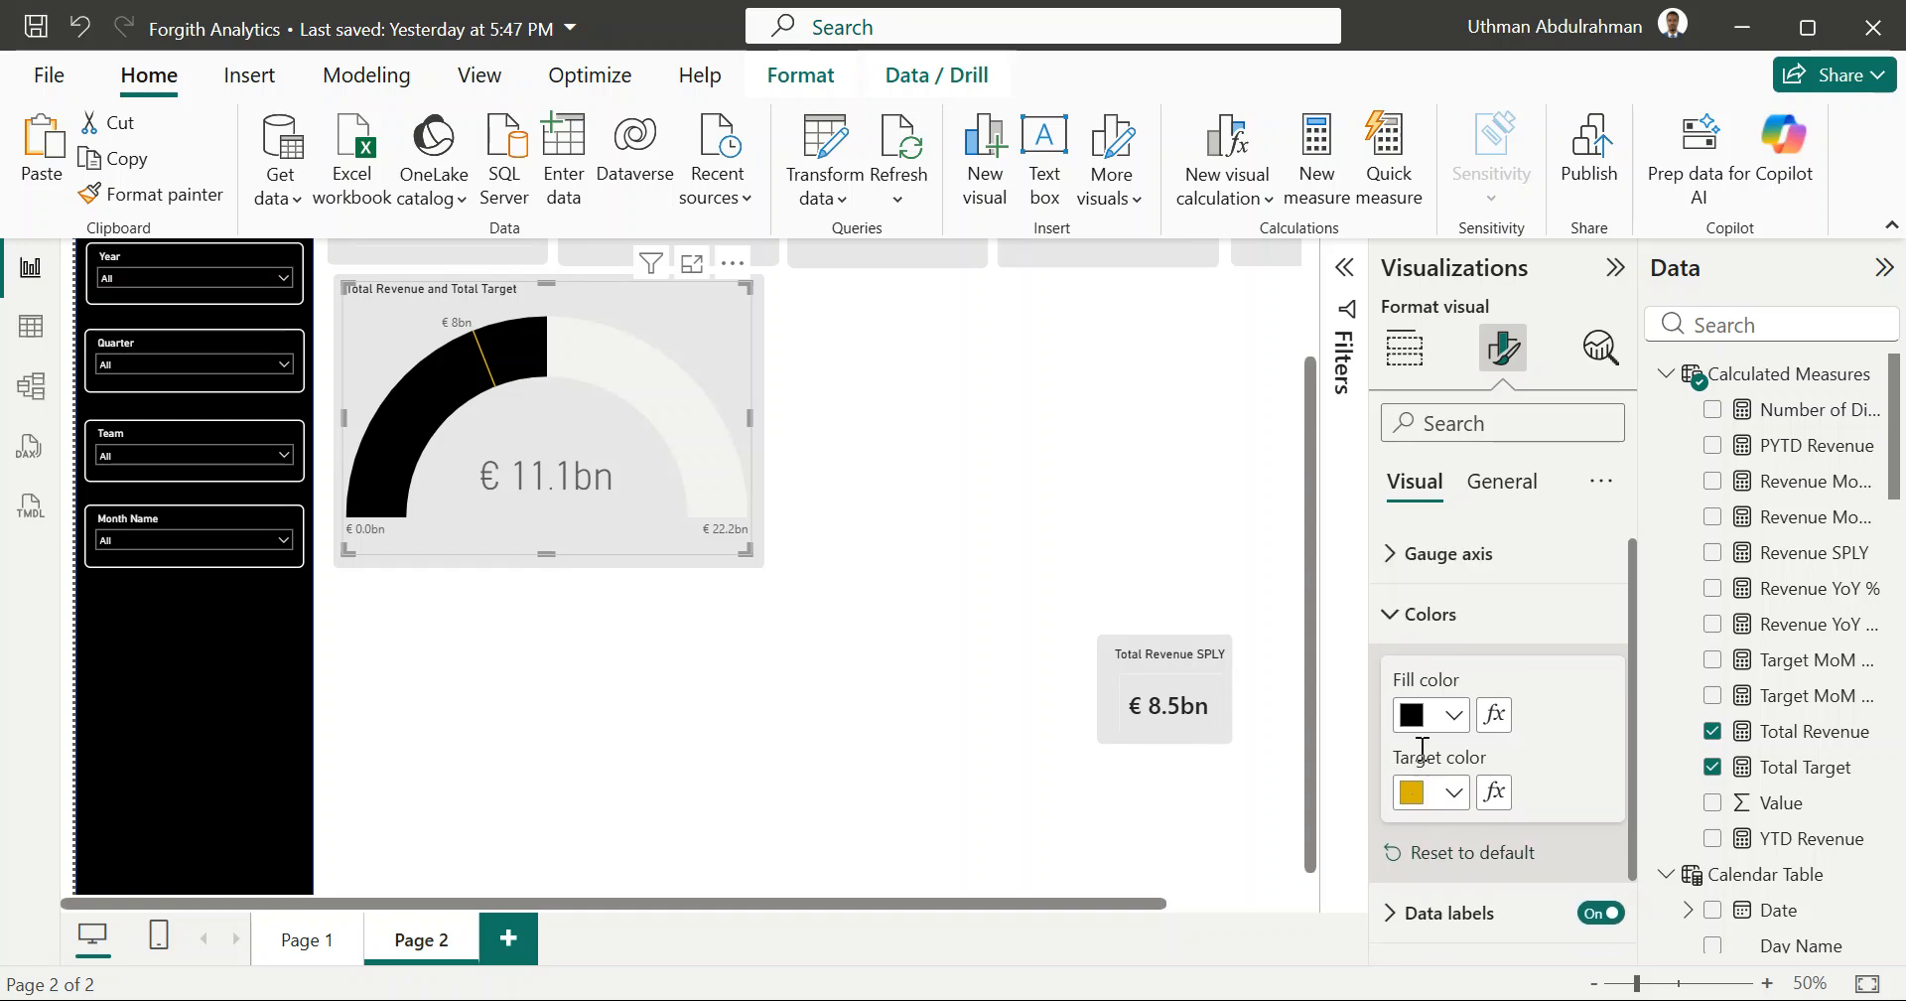
pyautogui.click(1394, 624)
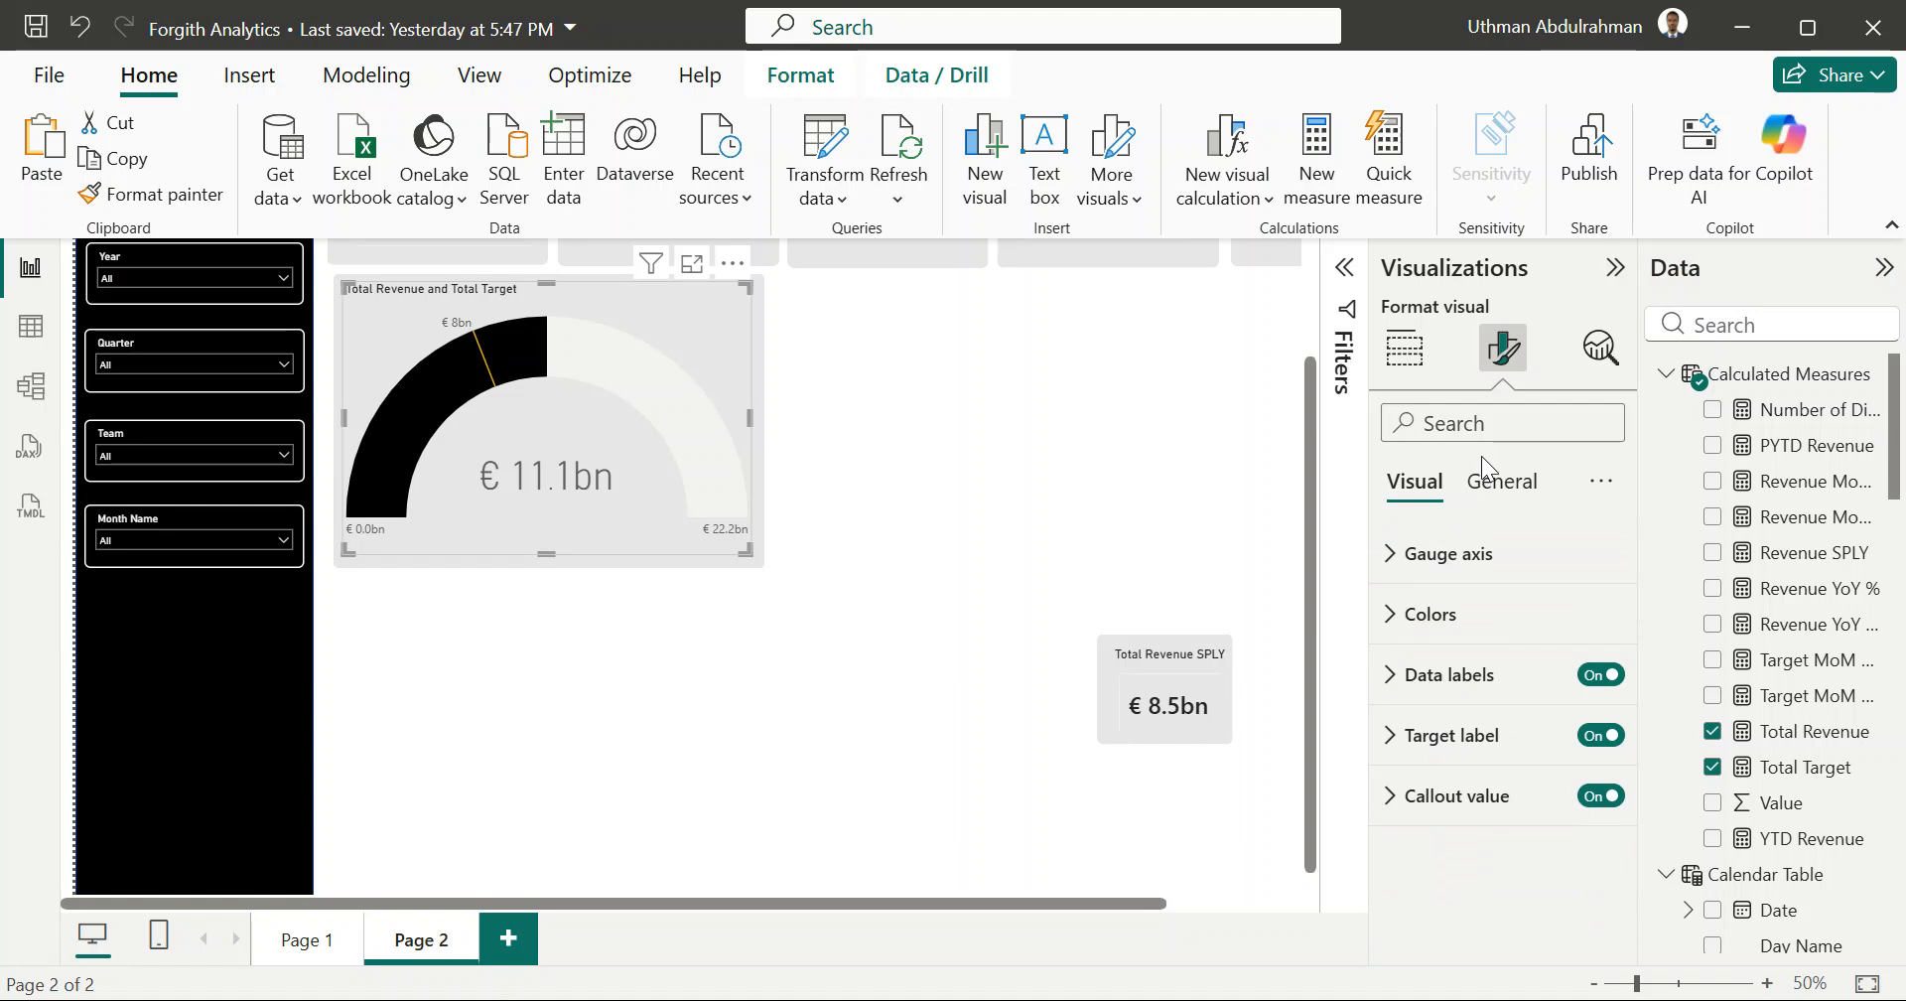
pyautogui.click(1494, 481)
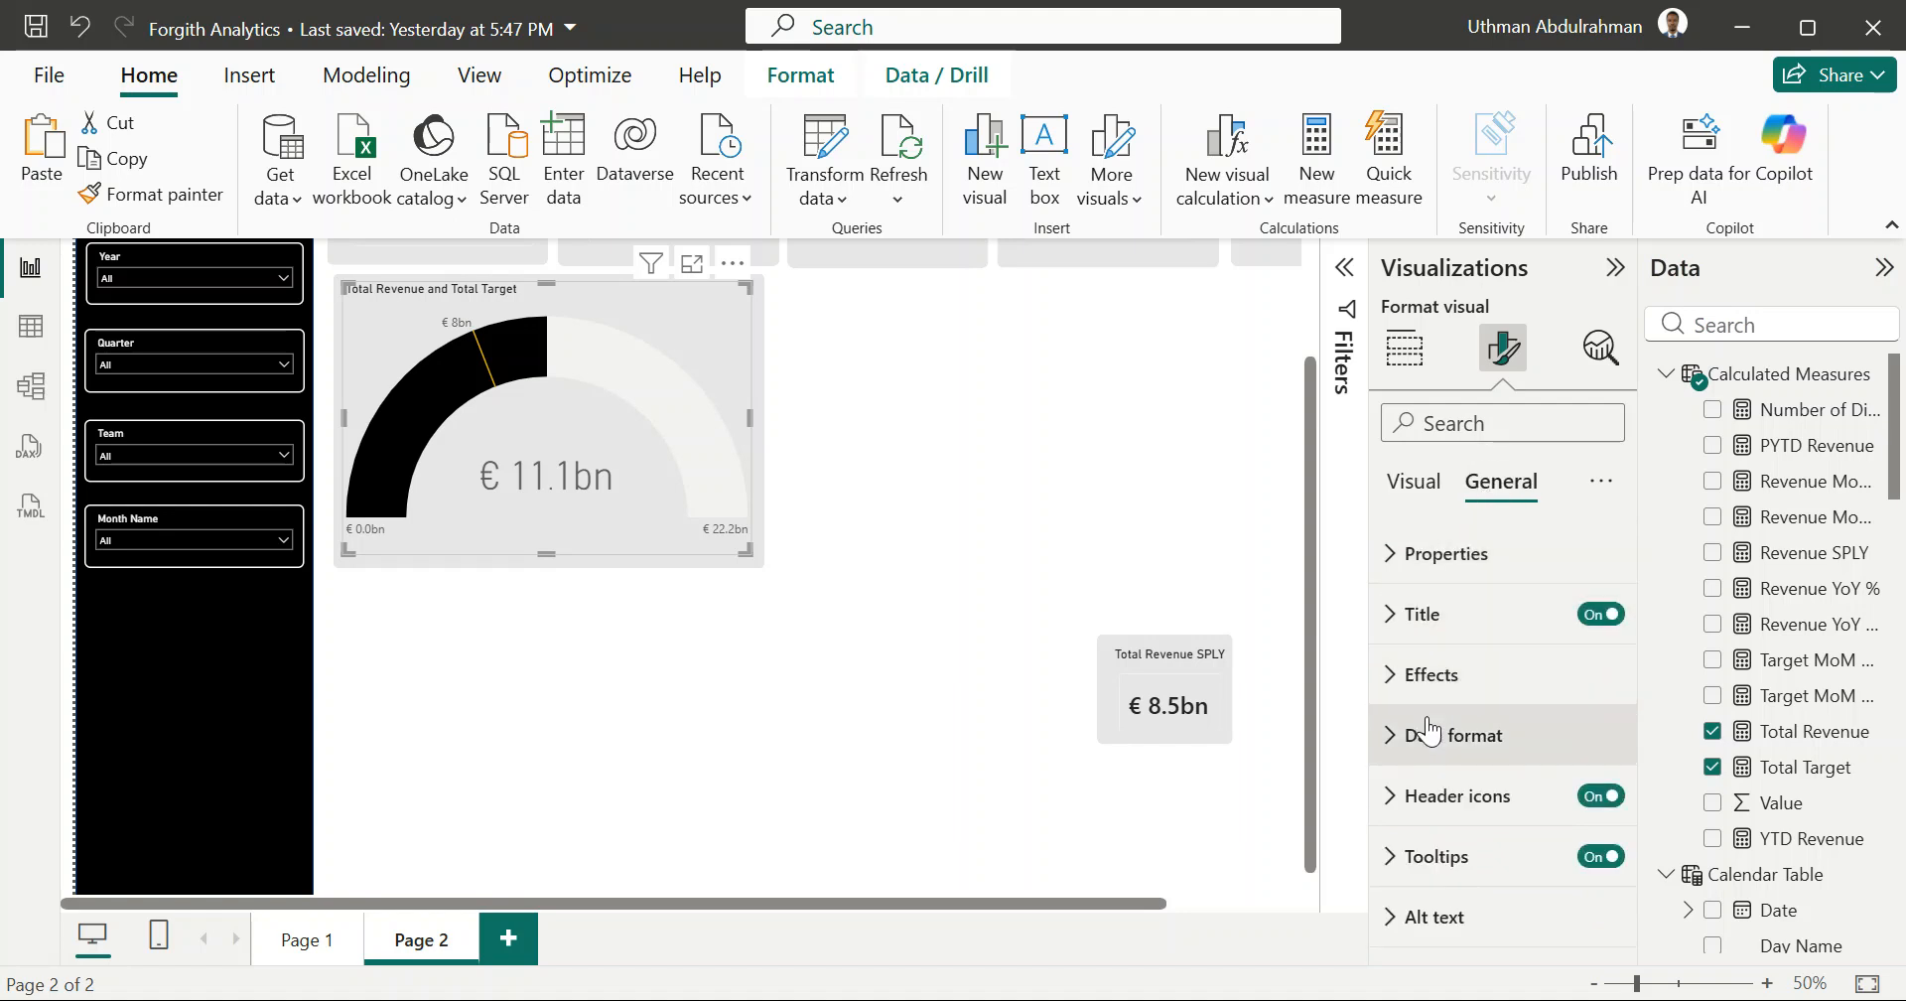
pyautogui.click(1402, 695)
pyautogui.scroll(-5, 1402, 694)
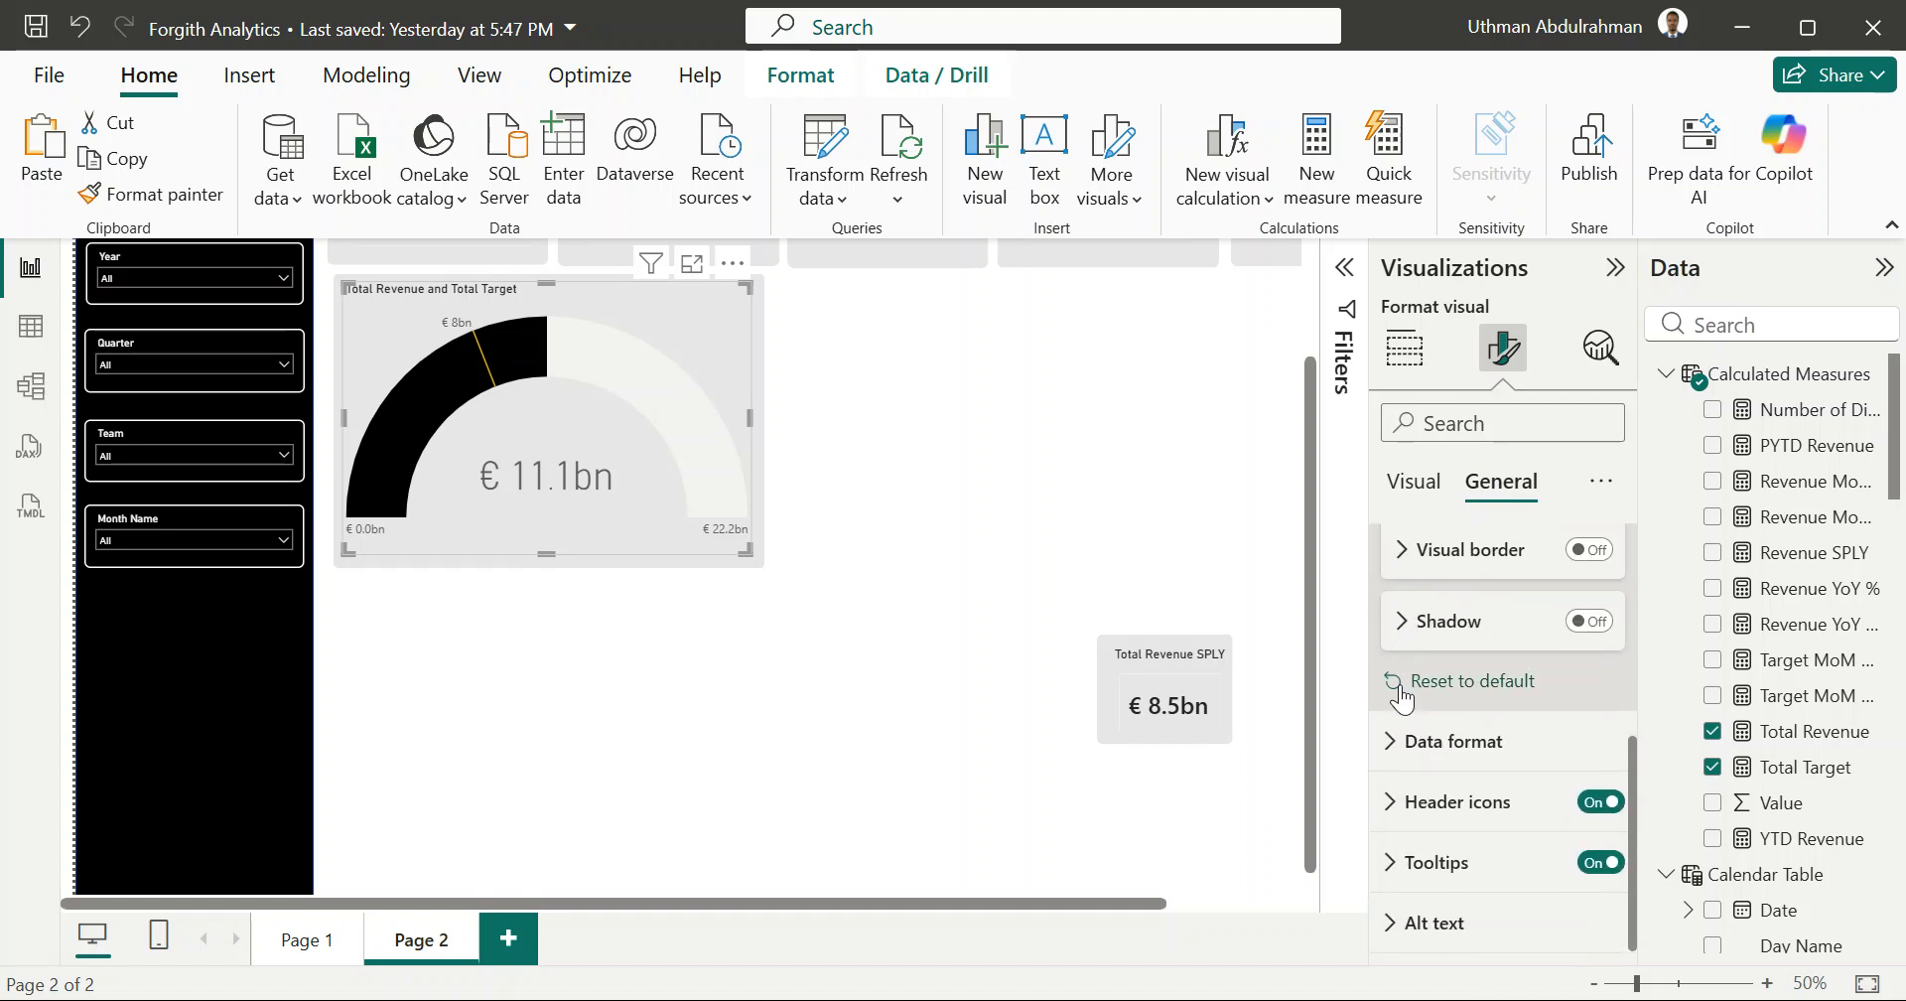
pyautogui.scroll(5, 1402, 695)
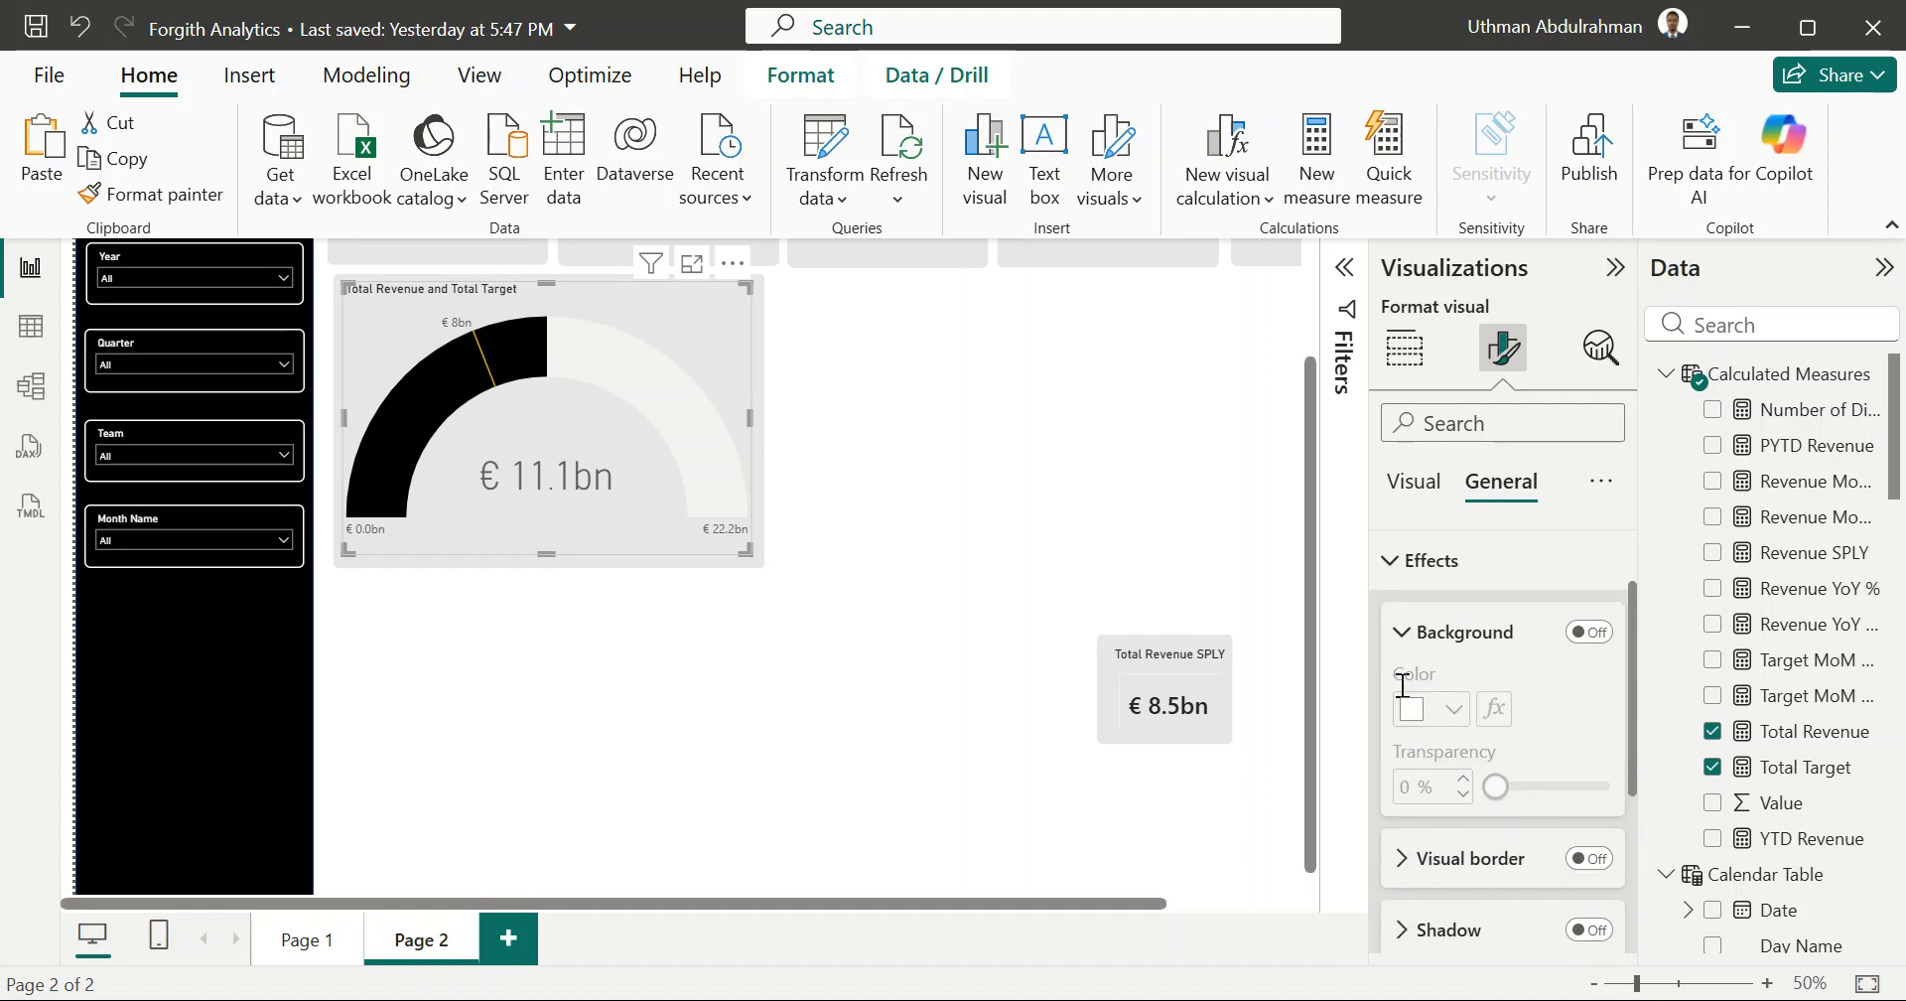
pyautogui.click(1401, 587)
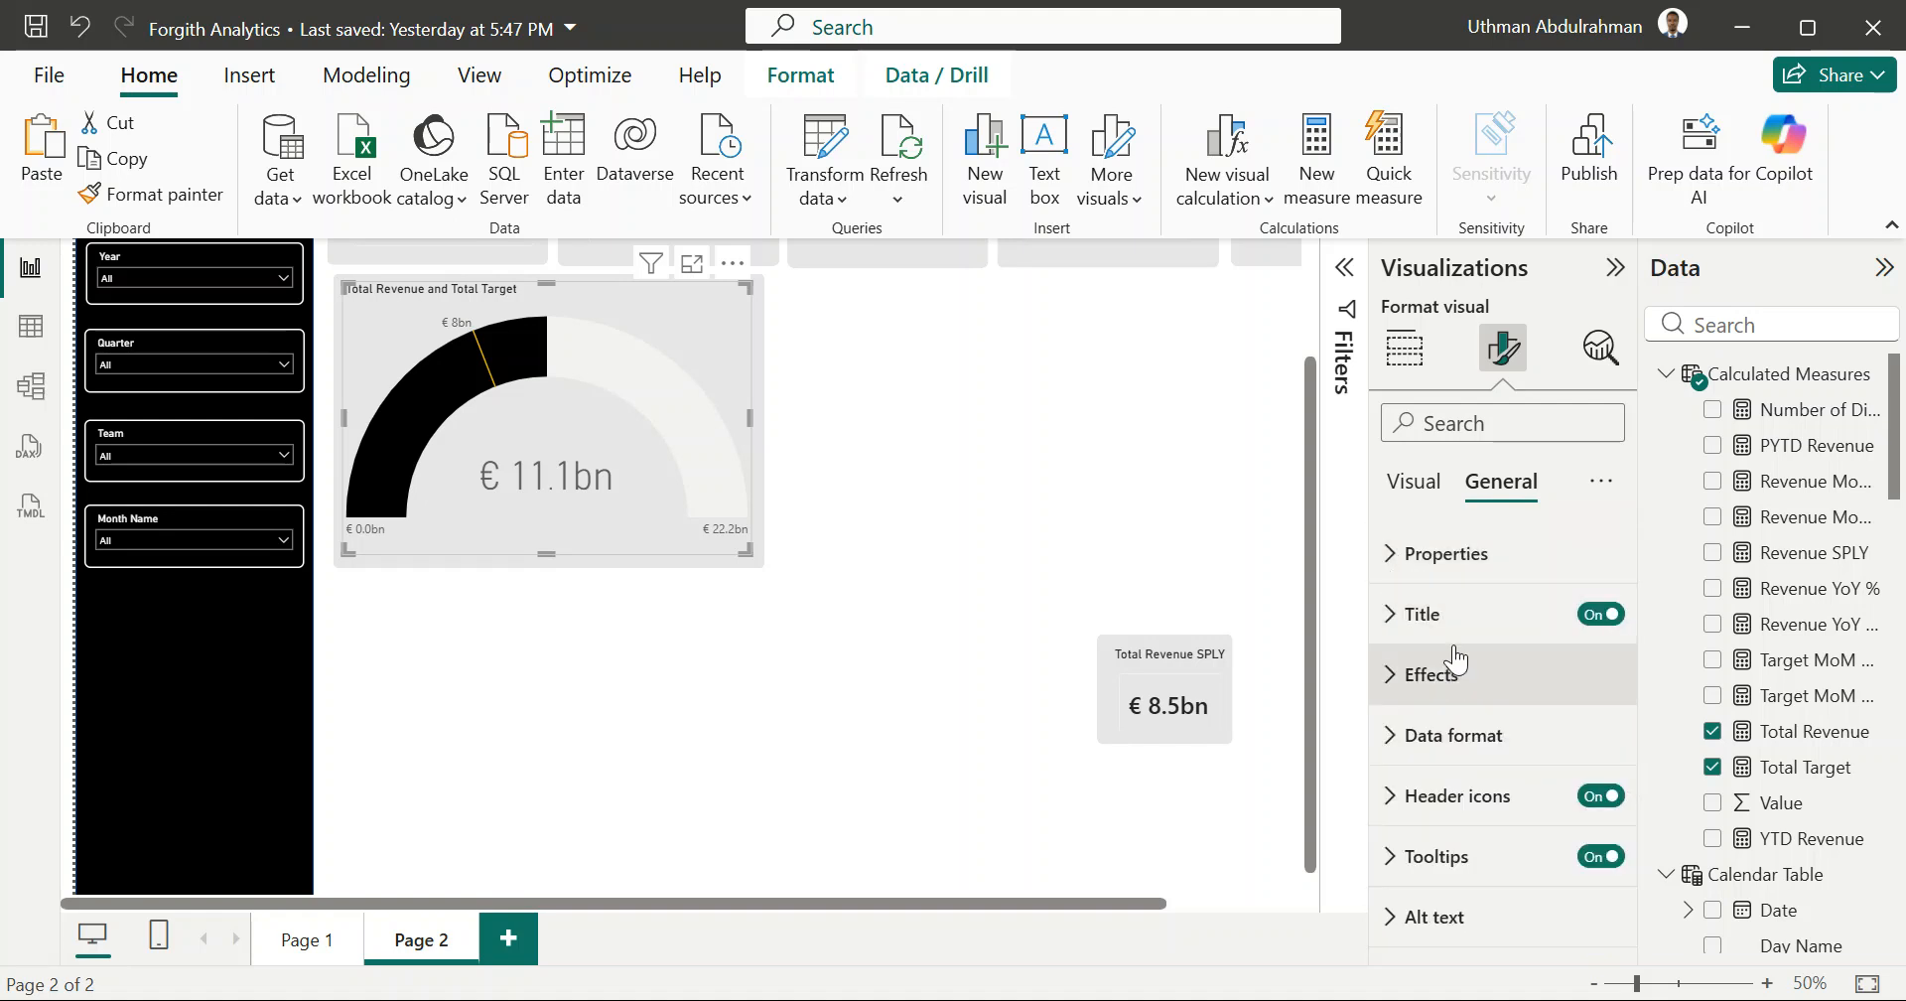
# Step: Examine the gauge's axis minimum, maximum and target options along with its fill and target color settings
pyautogui.click(1416, 488)
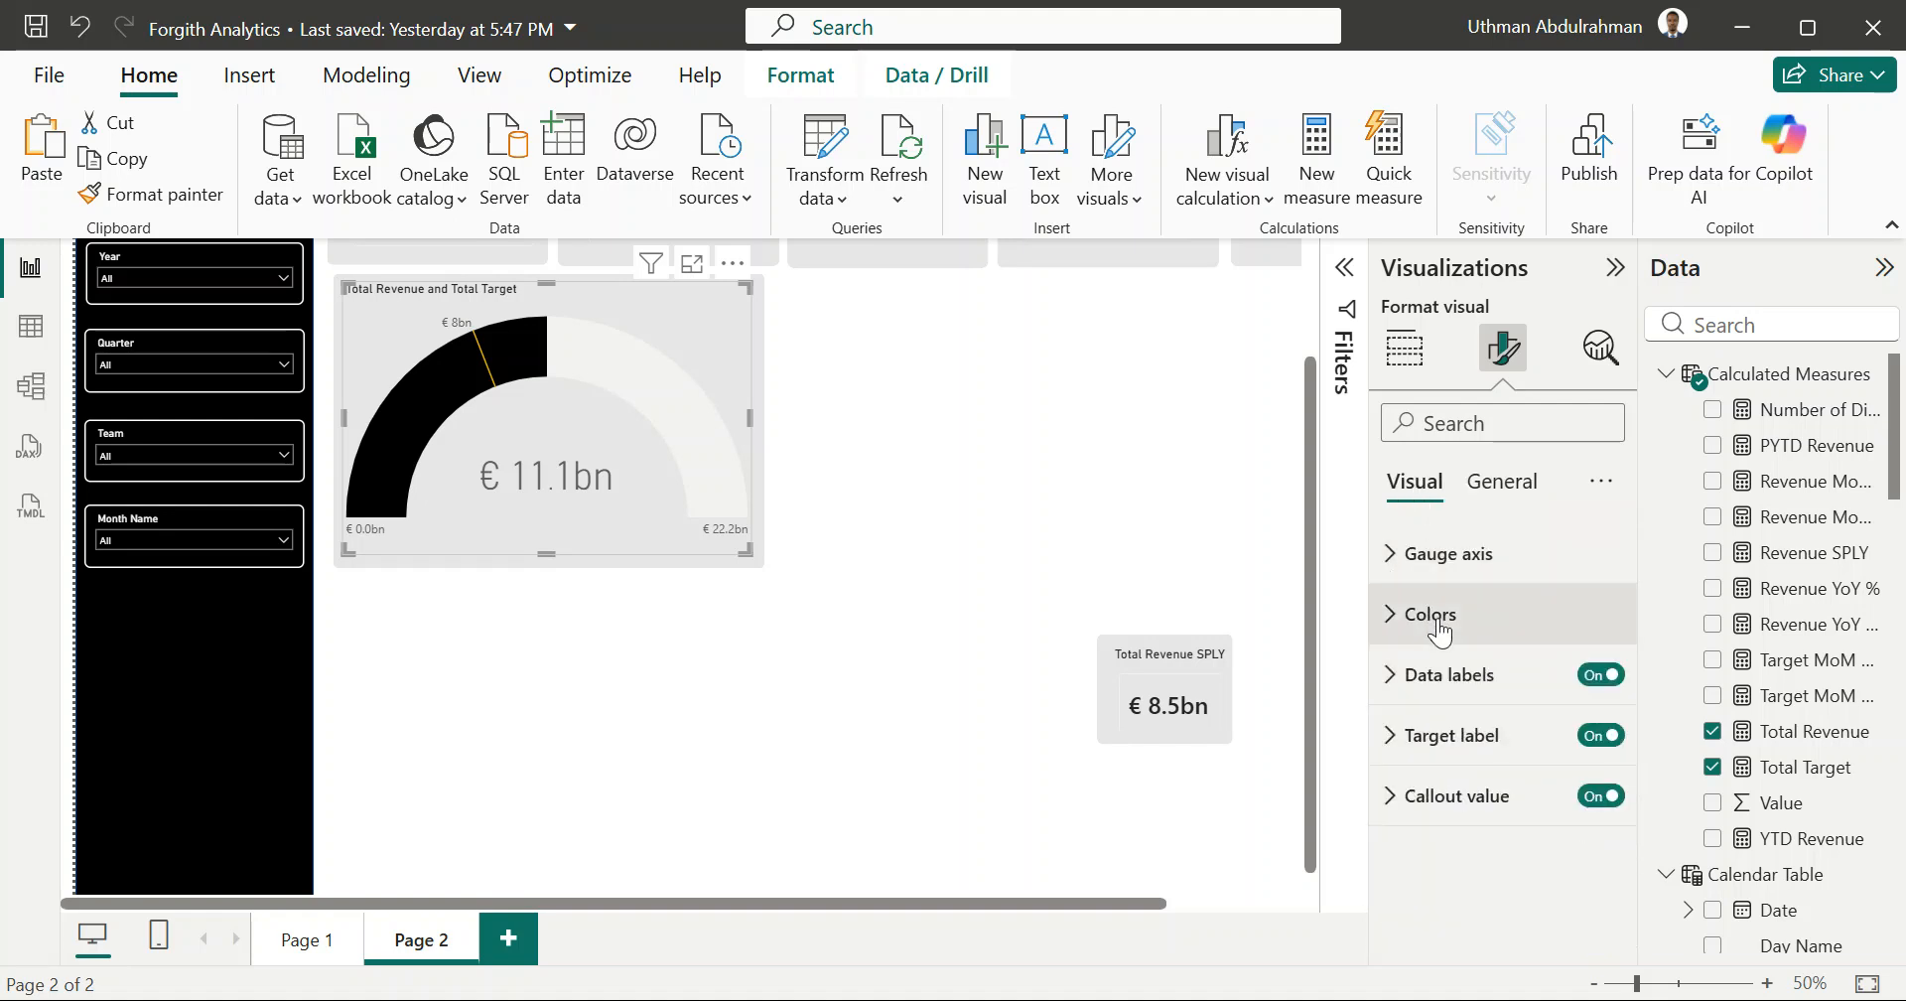
pyautogui.click(1390, 554)
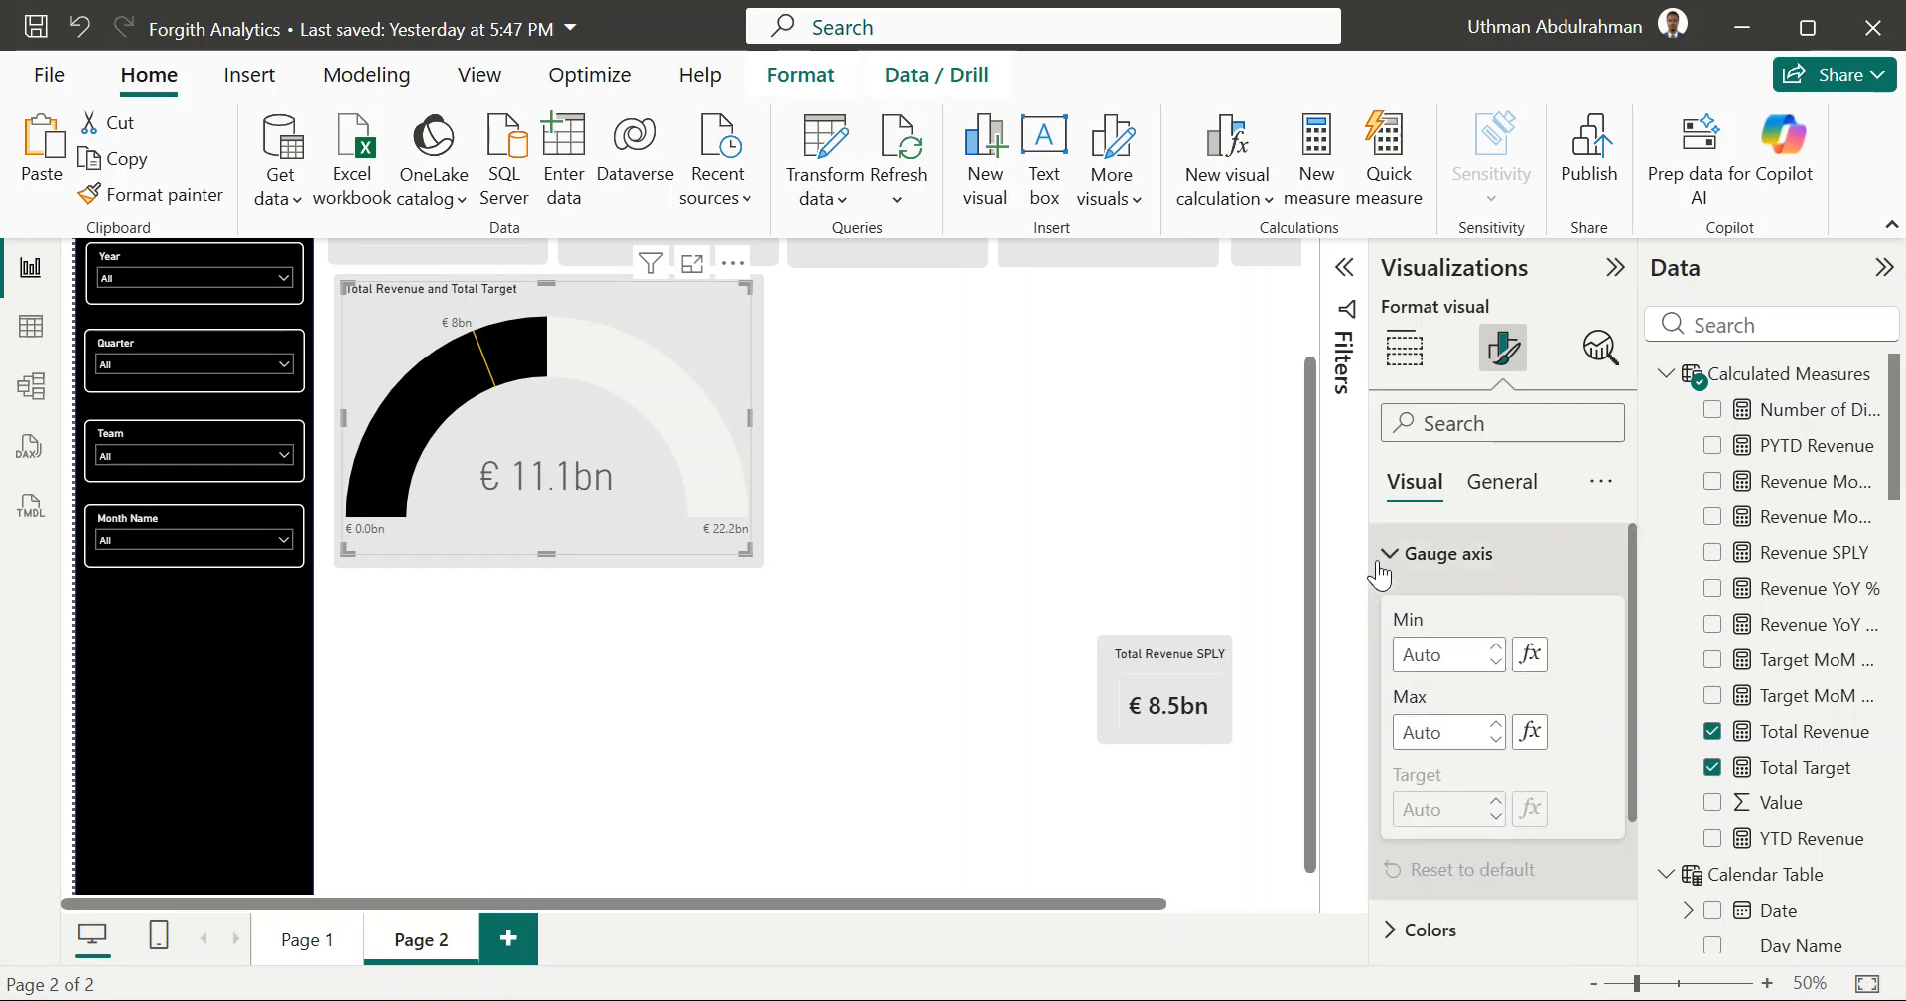
pyautogui.scroll(-3, 1441, 660)
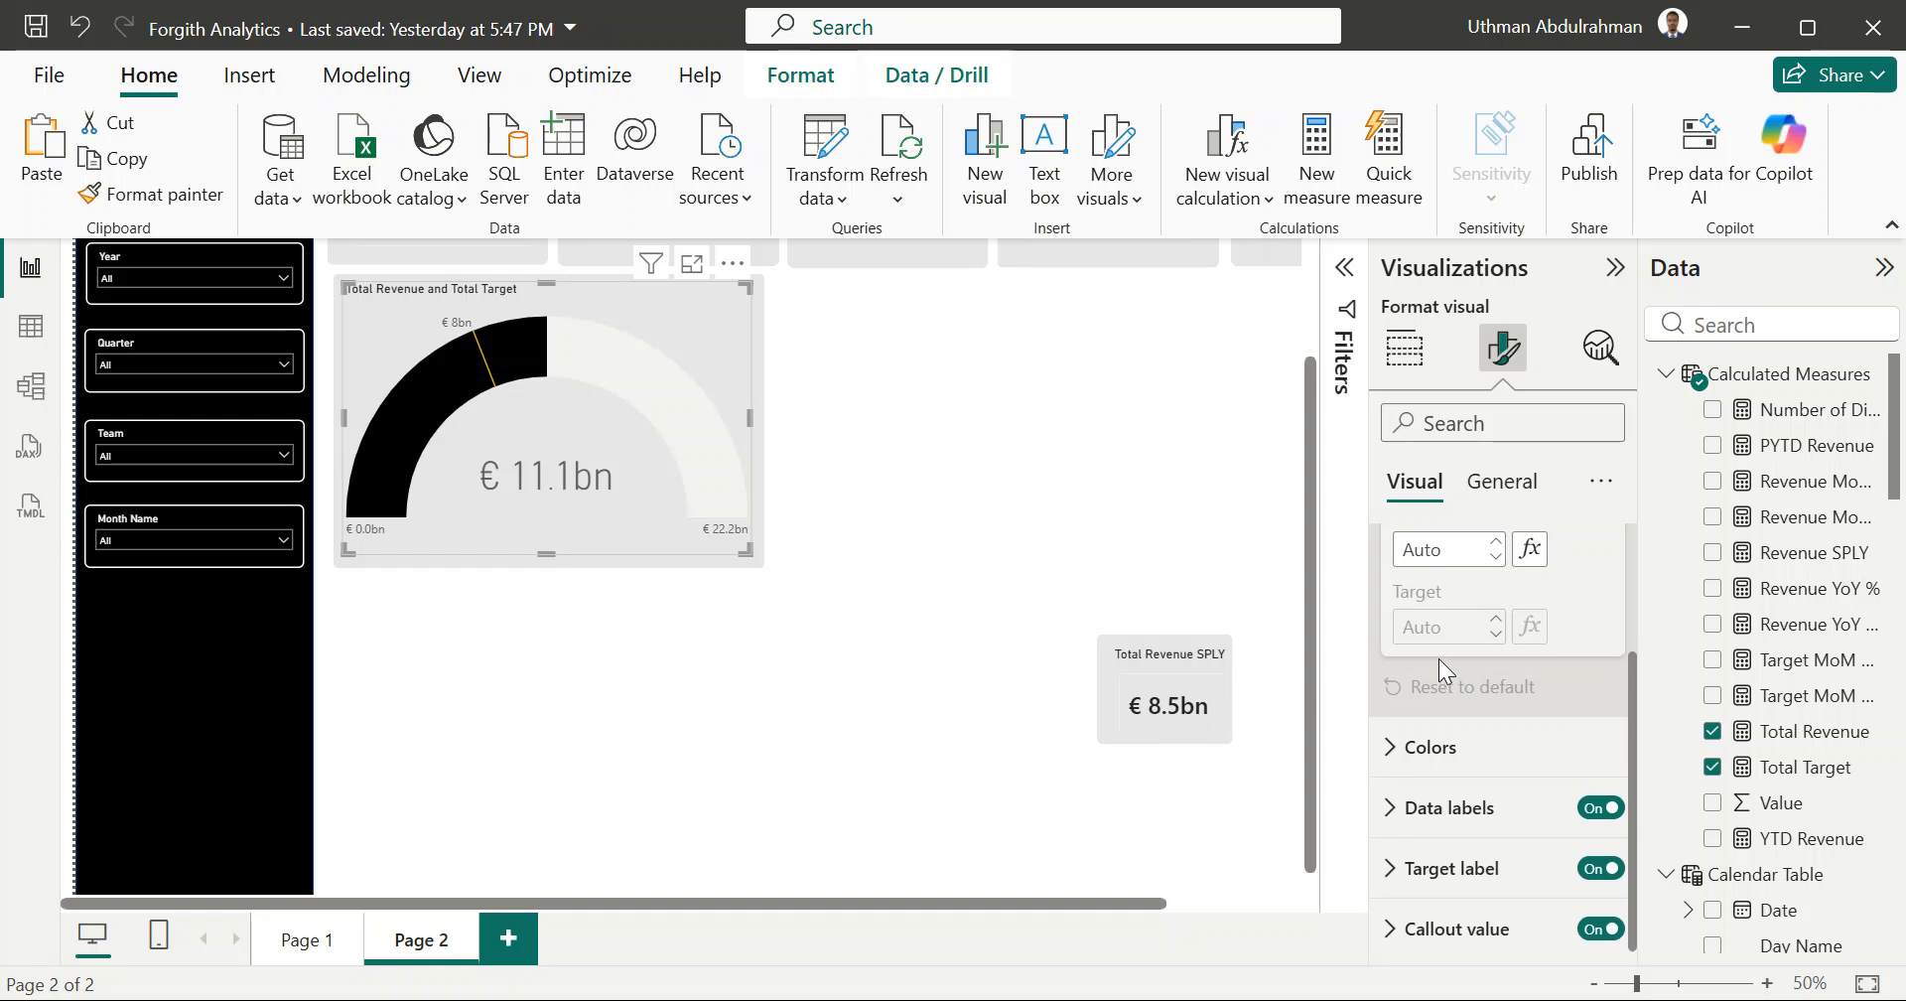
pyautogui.scroll(3, 1438, 658)
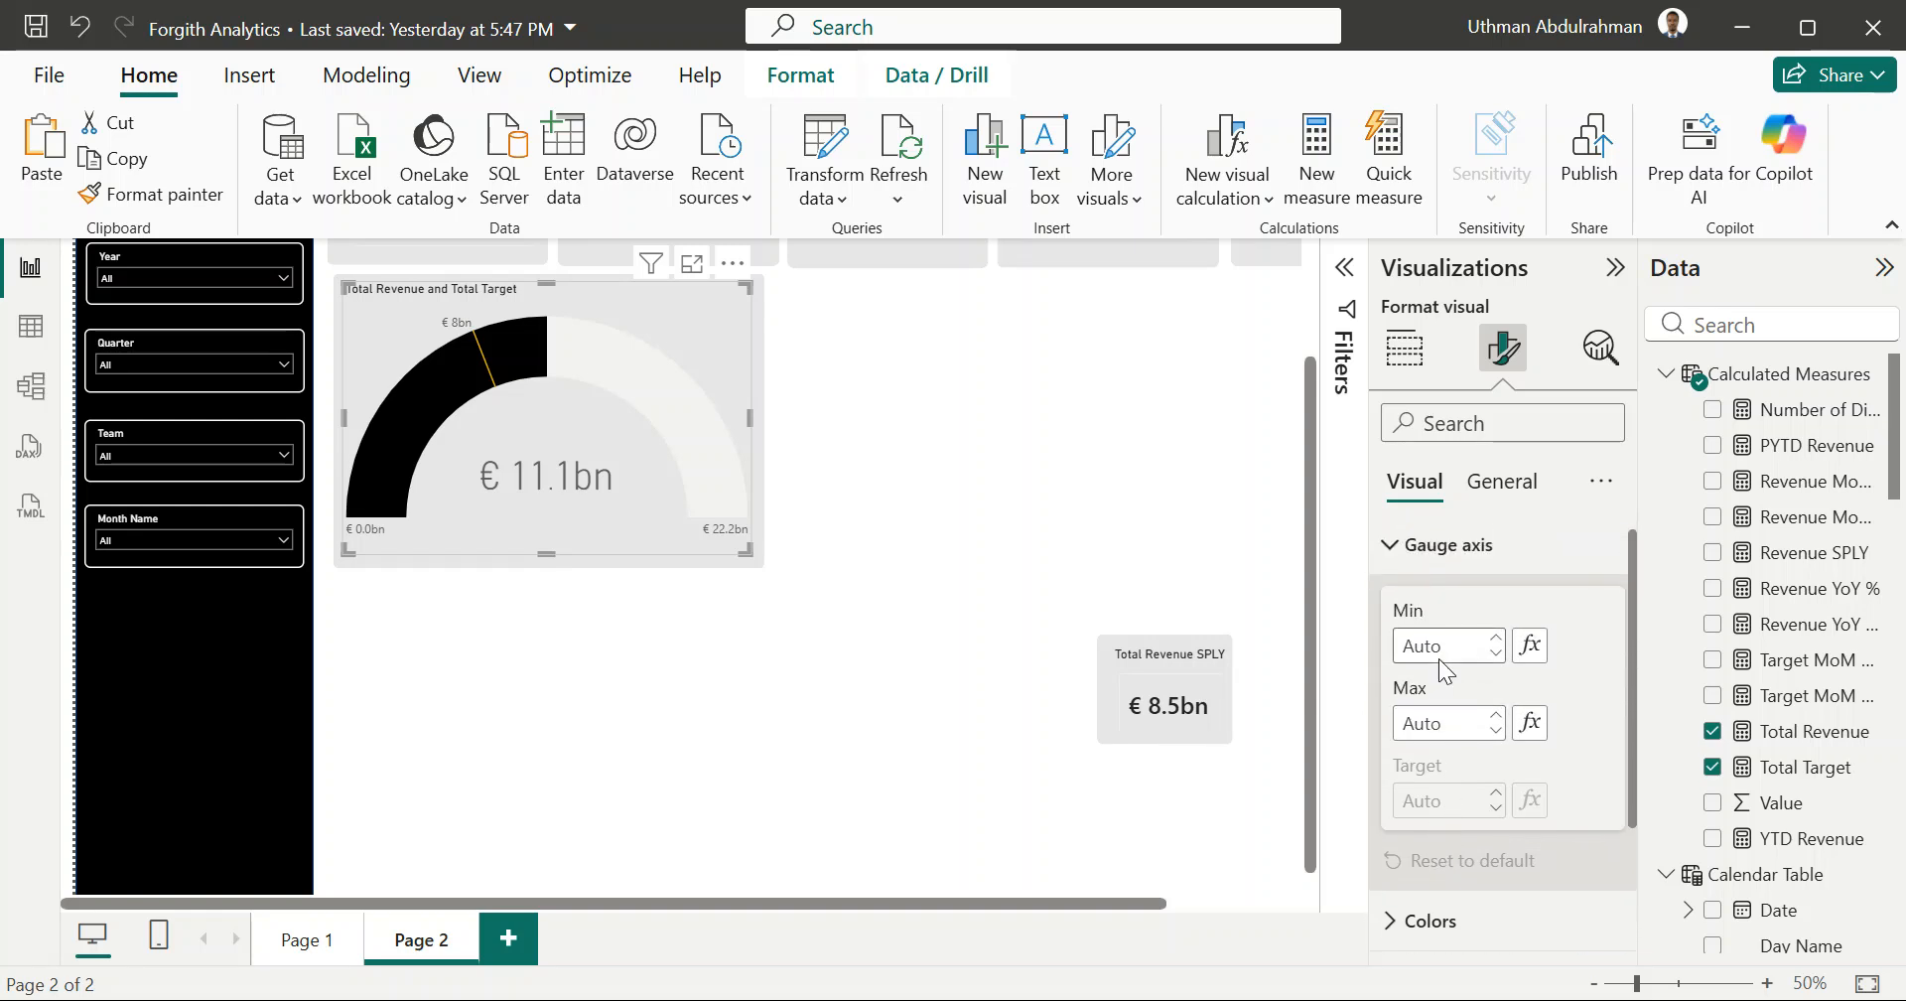
pyautogui.scroll(-1, 1439, 658)
pyautogui.scroll(2, 1438, 658)
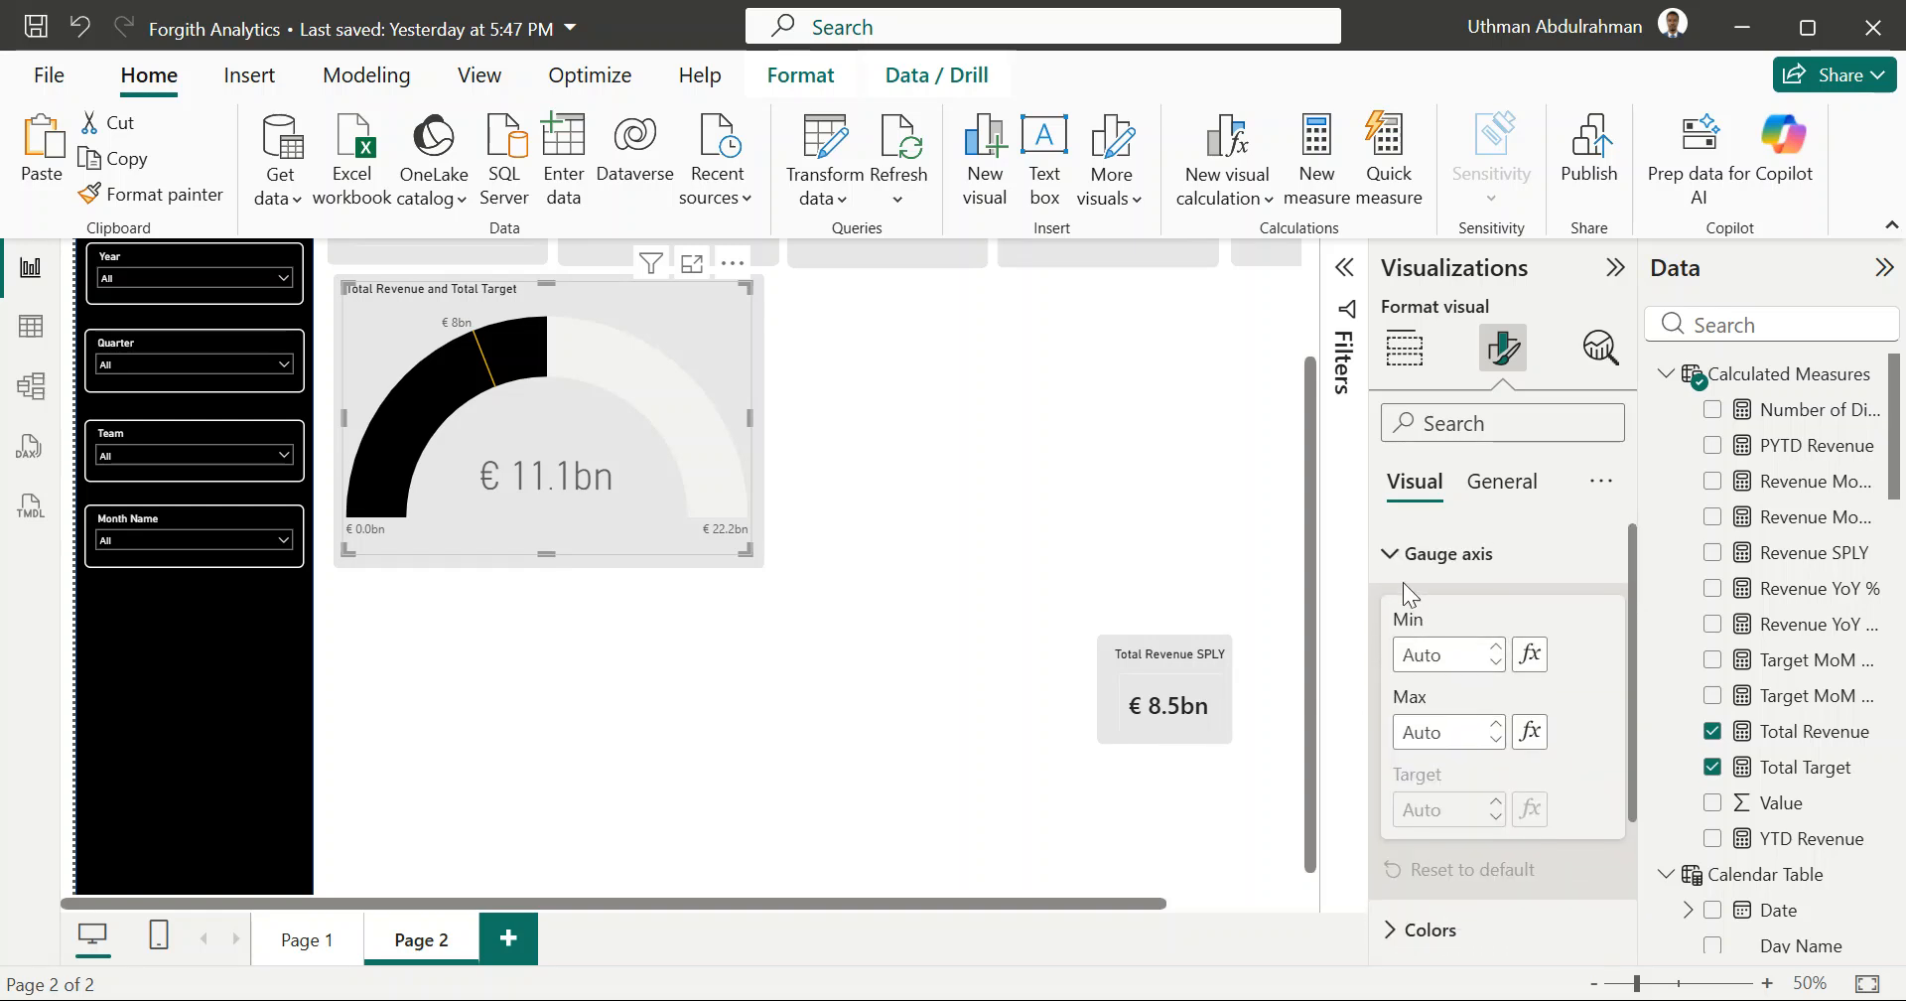
pyautogui.click(1399, 577)
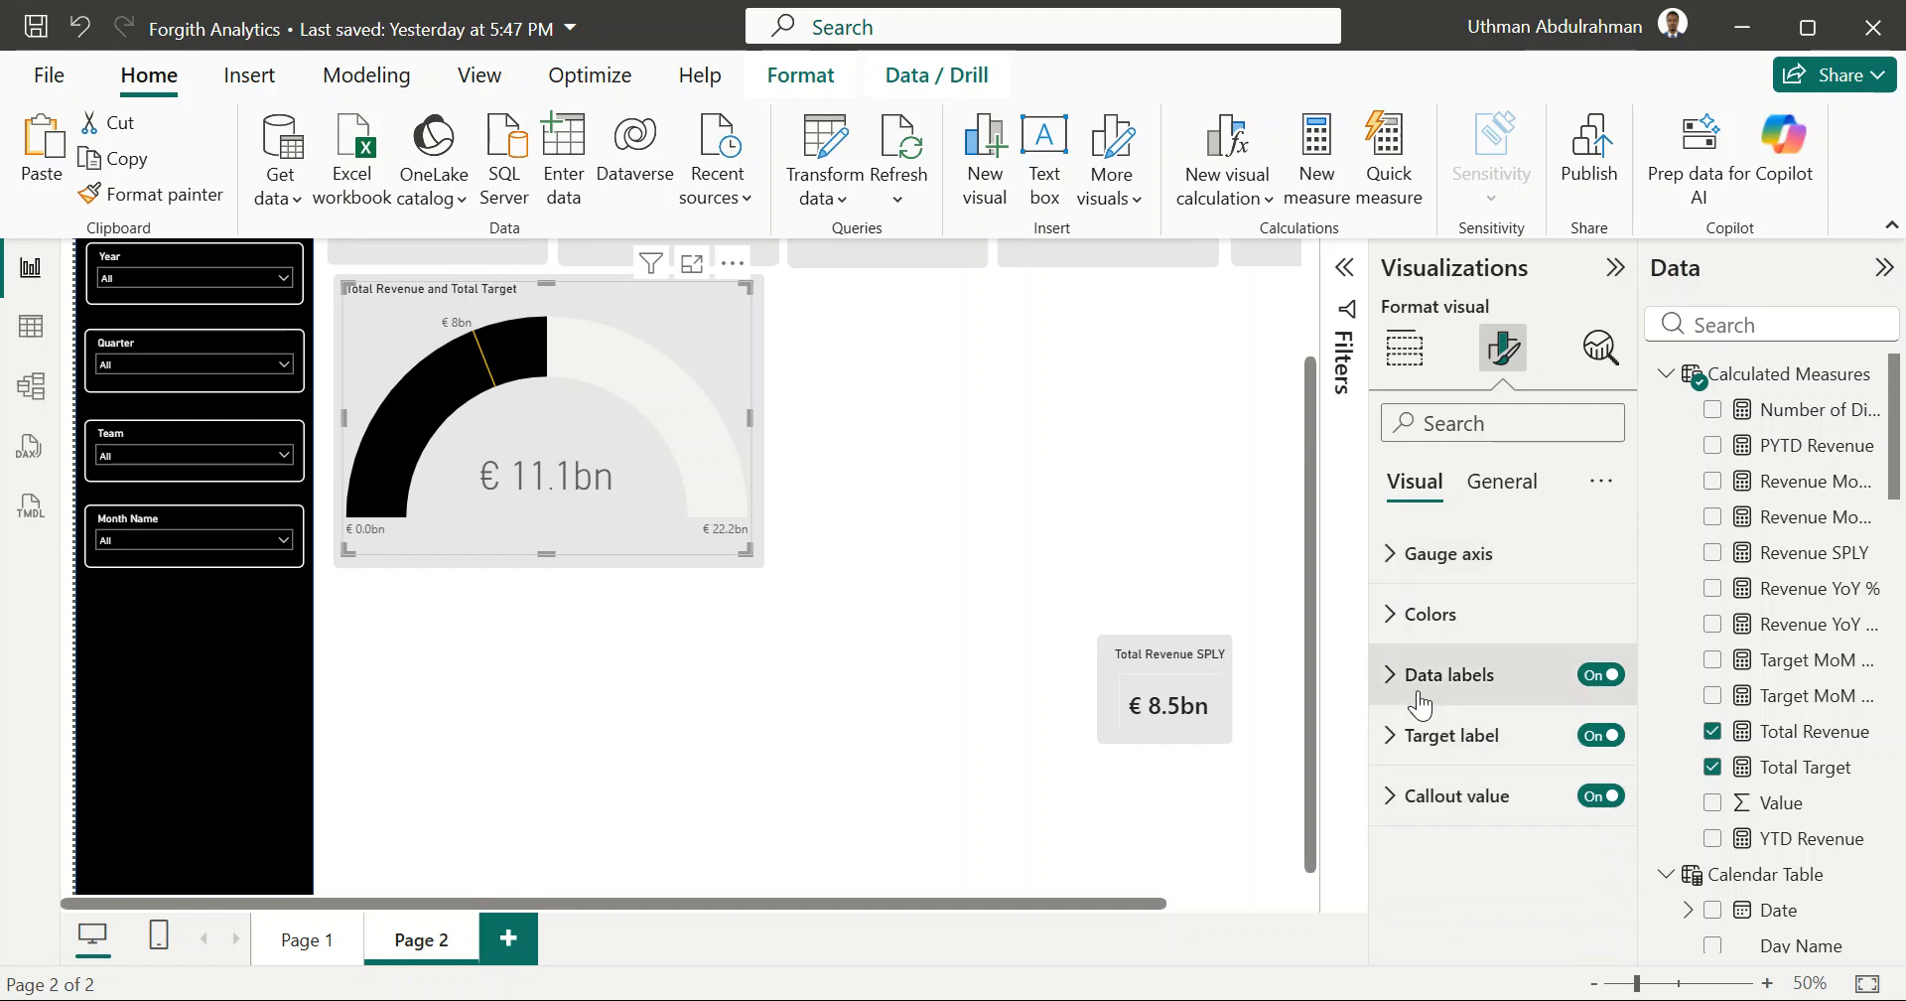
pyautogui.click(1394, 643)
pyautogui.scroll(-2, 1394, 641)
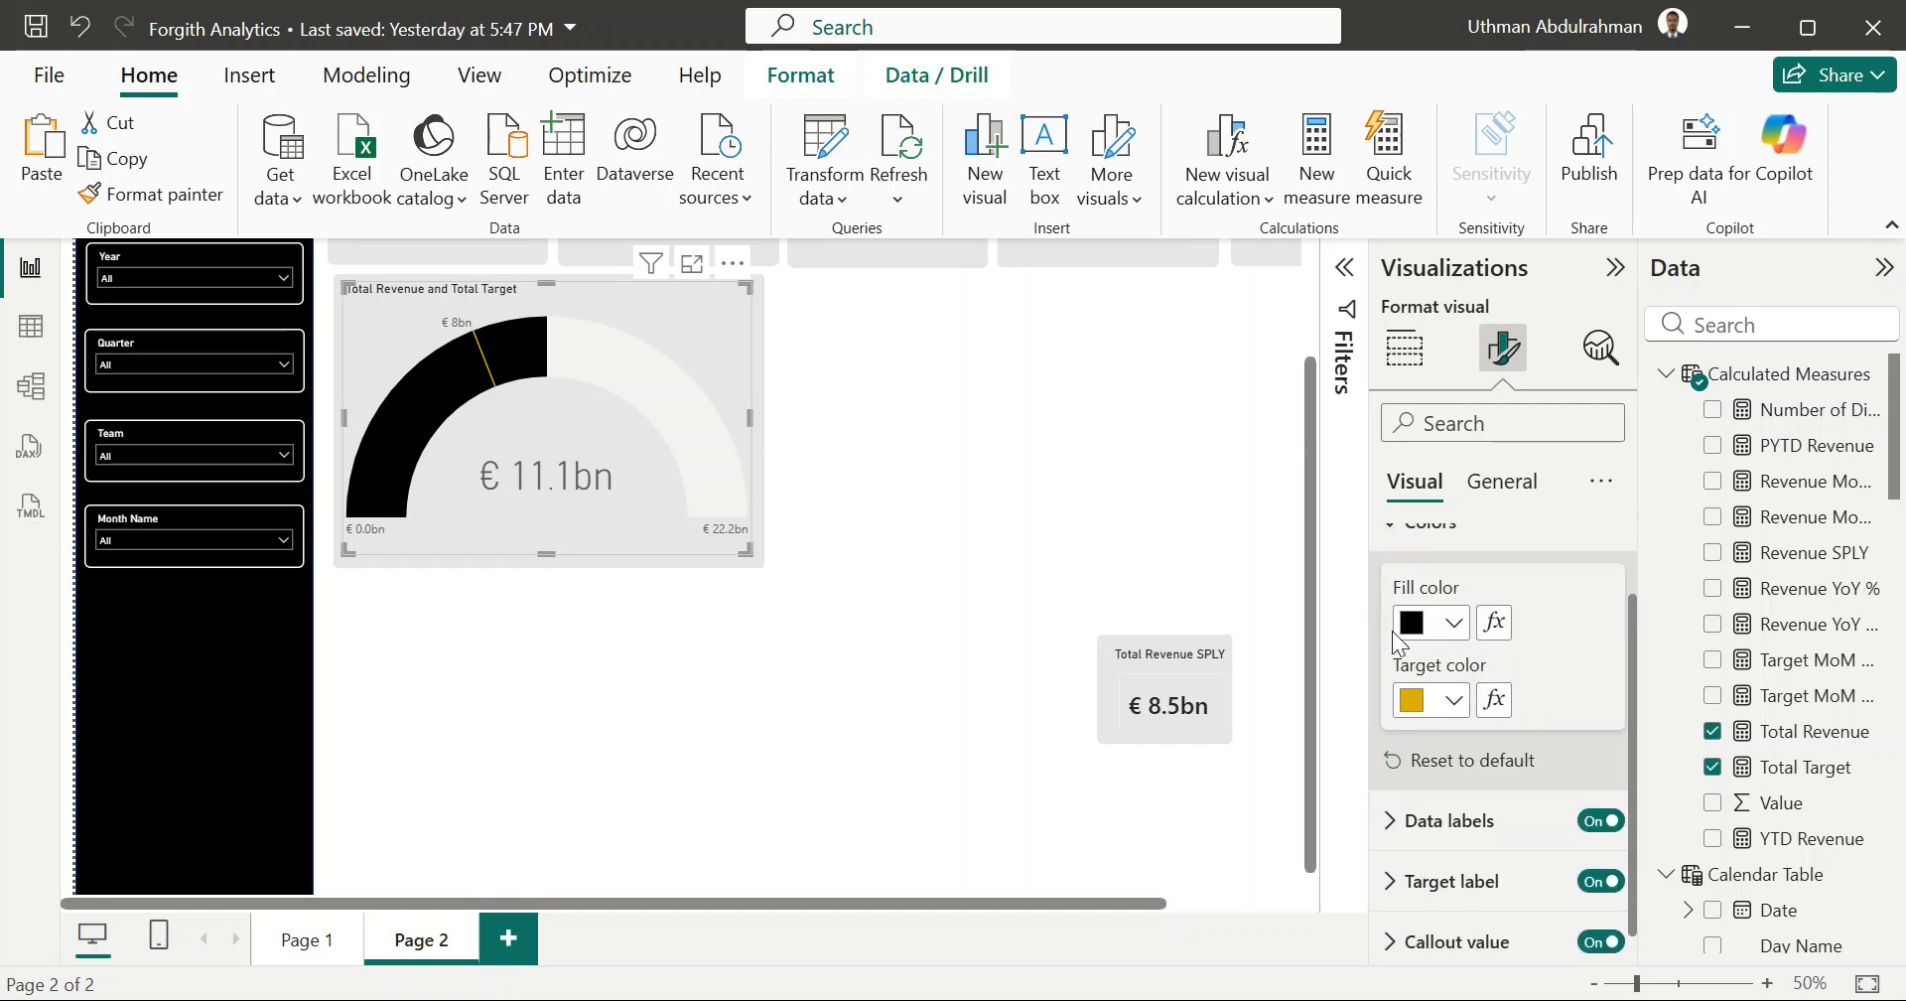
pyautogui.scroll(2, 1393, 636)
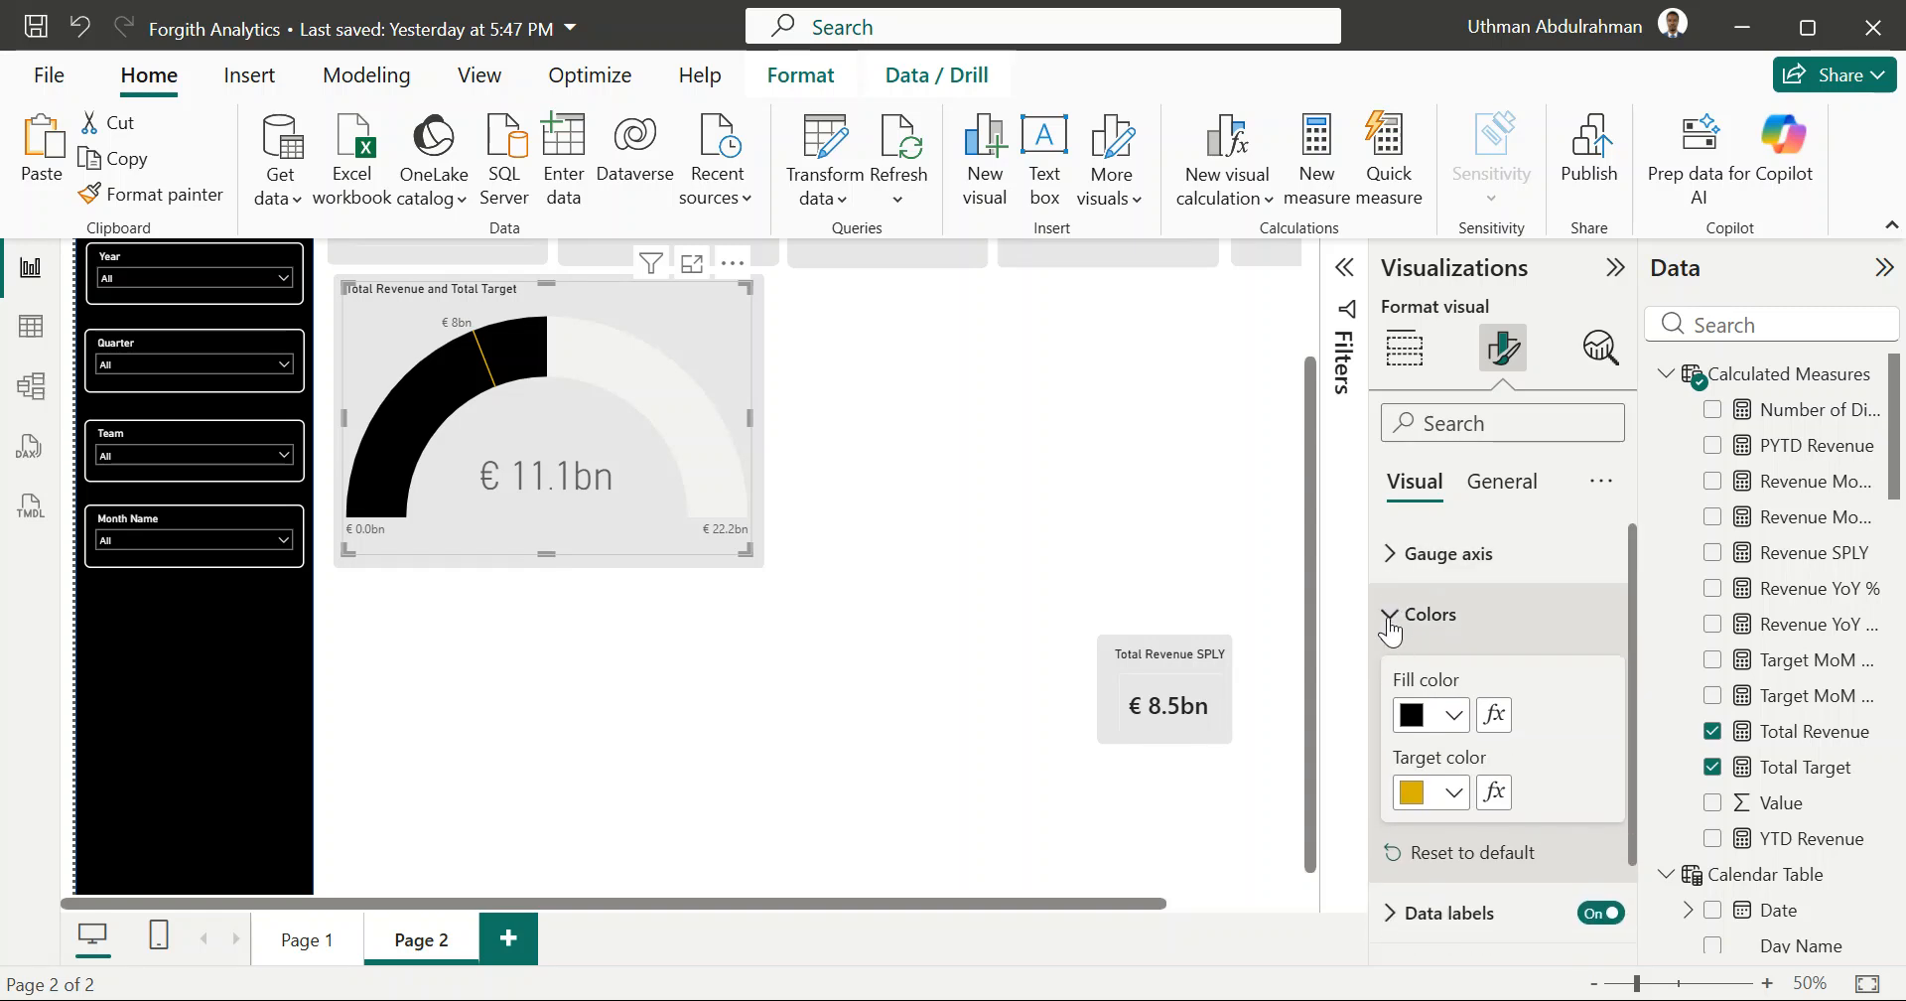
pyautogui.click(1390, 623)
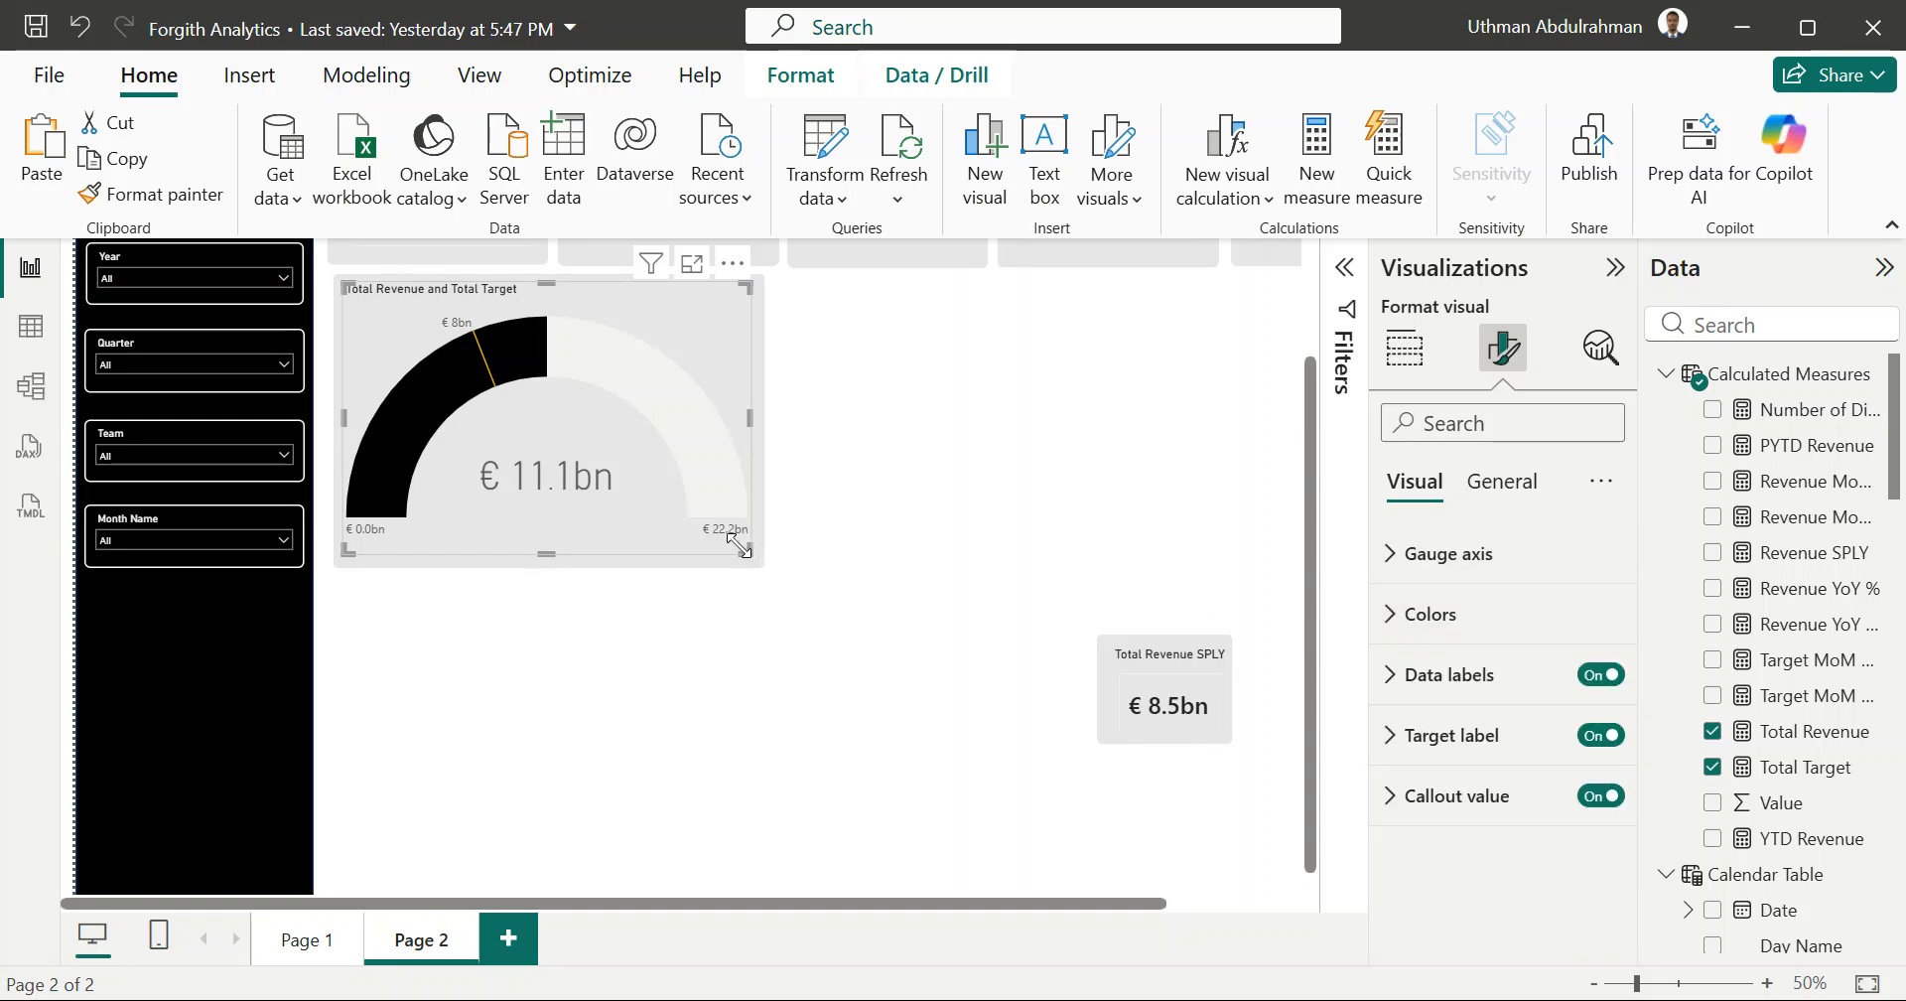
# Step: Adjust the gauge's size slightly within the grey panel, keeping it selected
pyautogui.moveTo(739, 544)
pyautogui.mouseDown()
pyautogui.moveTo(739, 562)
pyautogui.moveTo(737, 546)
pyautogui.mouseUp()
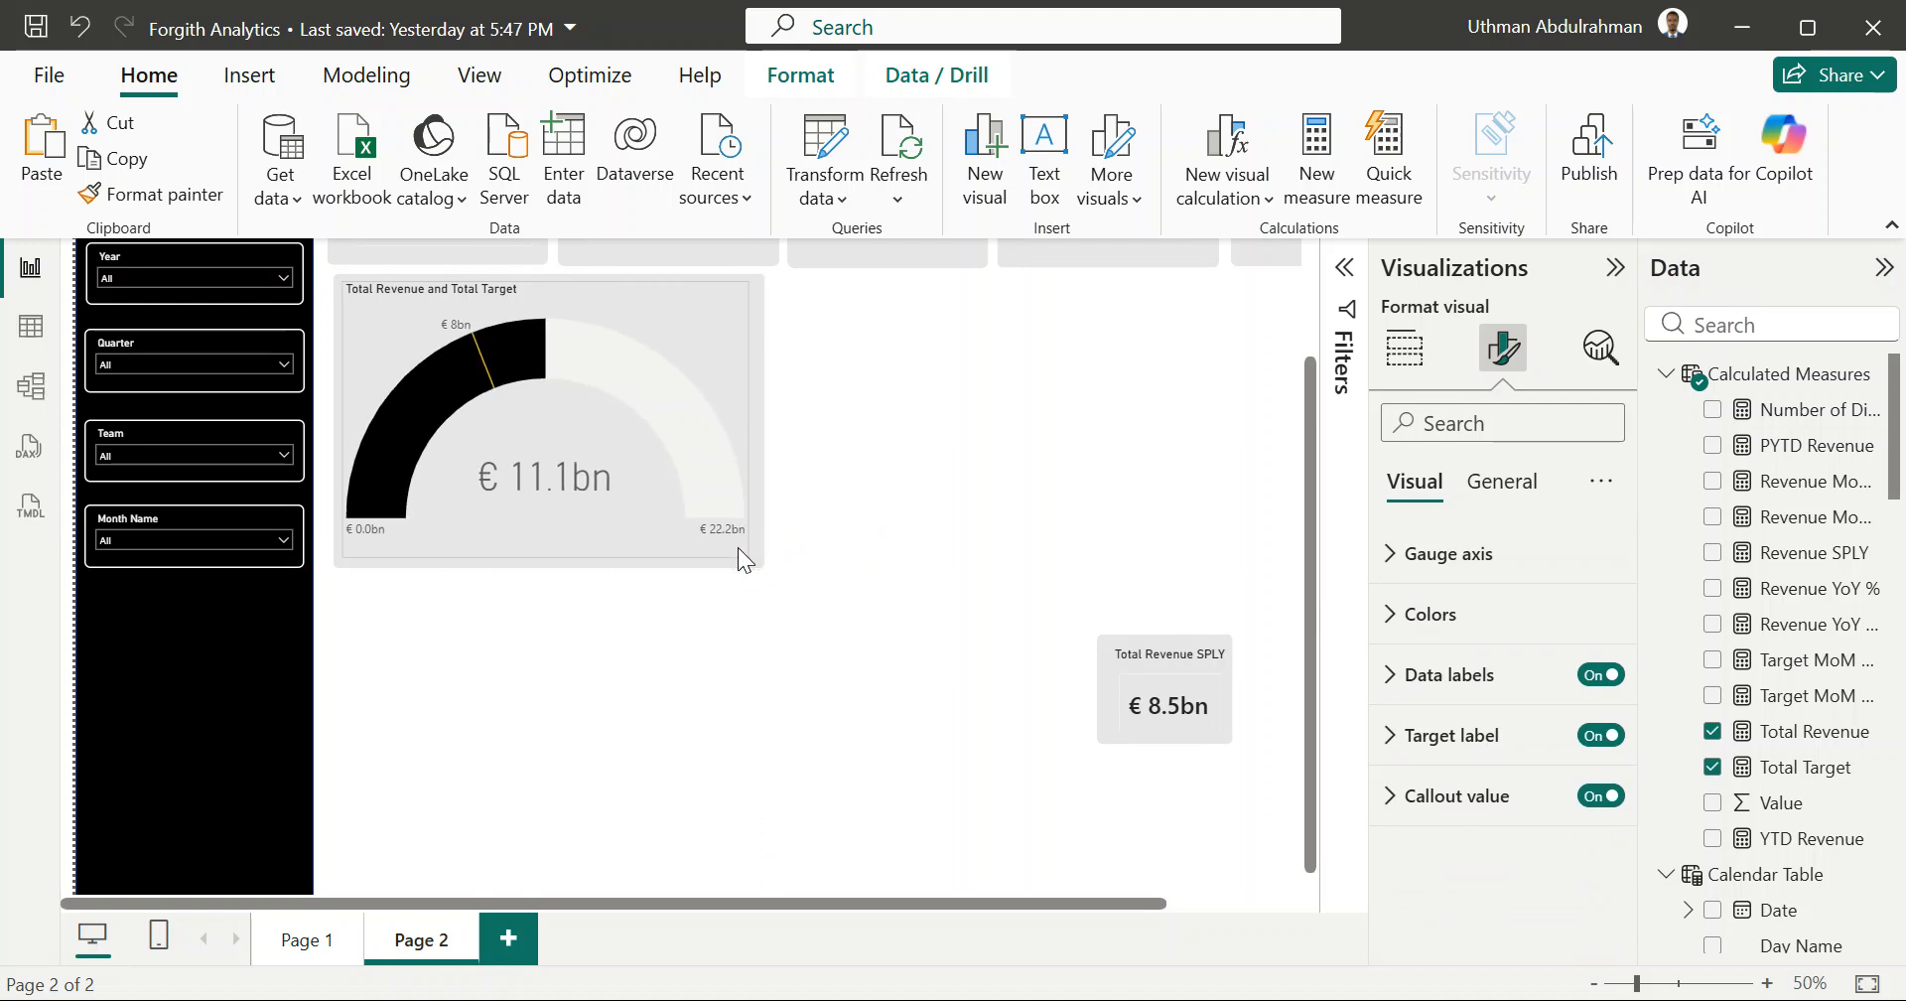
pyautogui.click(546, 417)
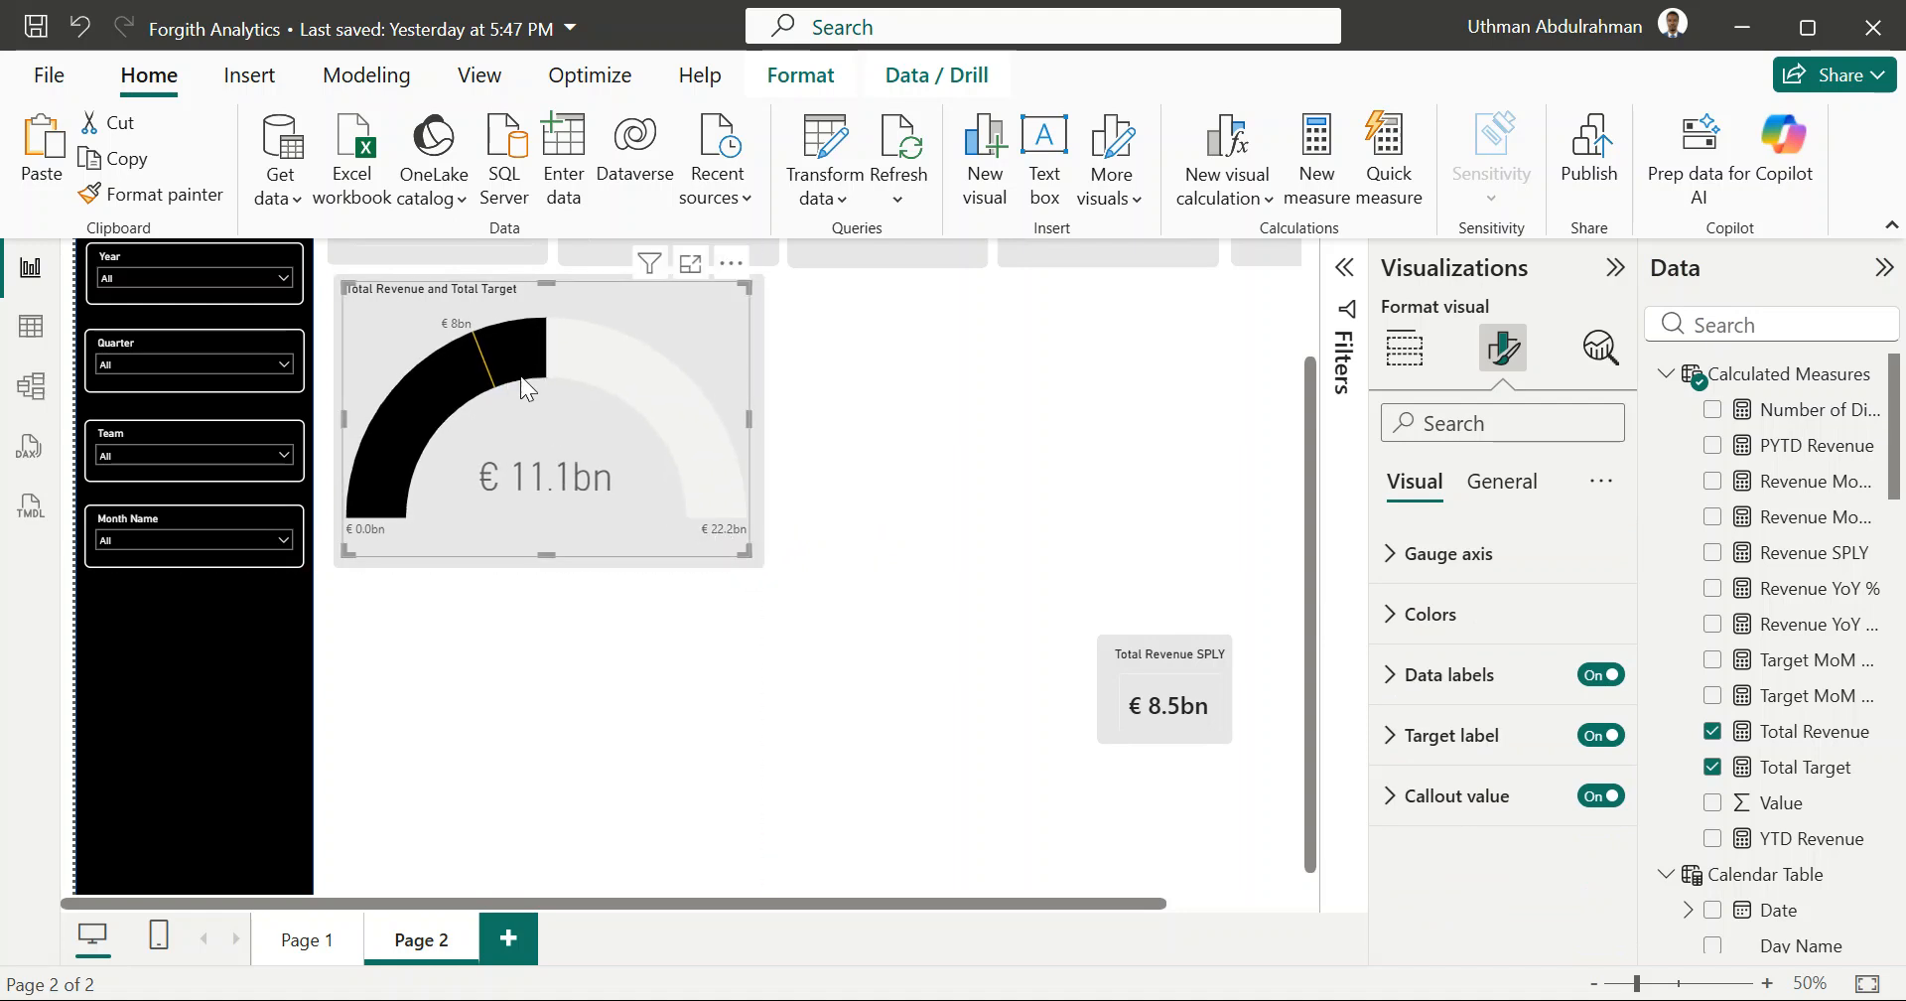
# Step: Set the gauge's data label values to font size 14 and make them bold
pyautogui.click(1410, 683)
pyautogui.scroll(-3, 1410, 674)
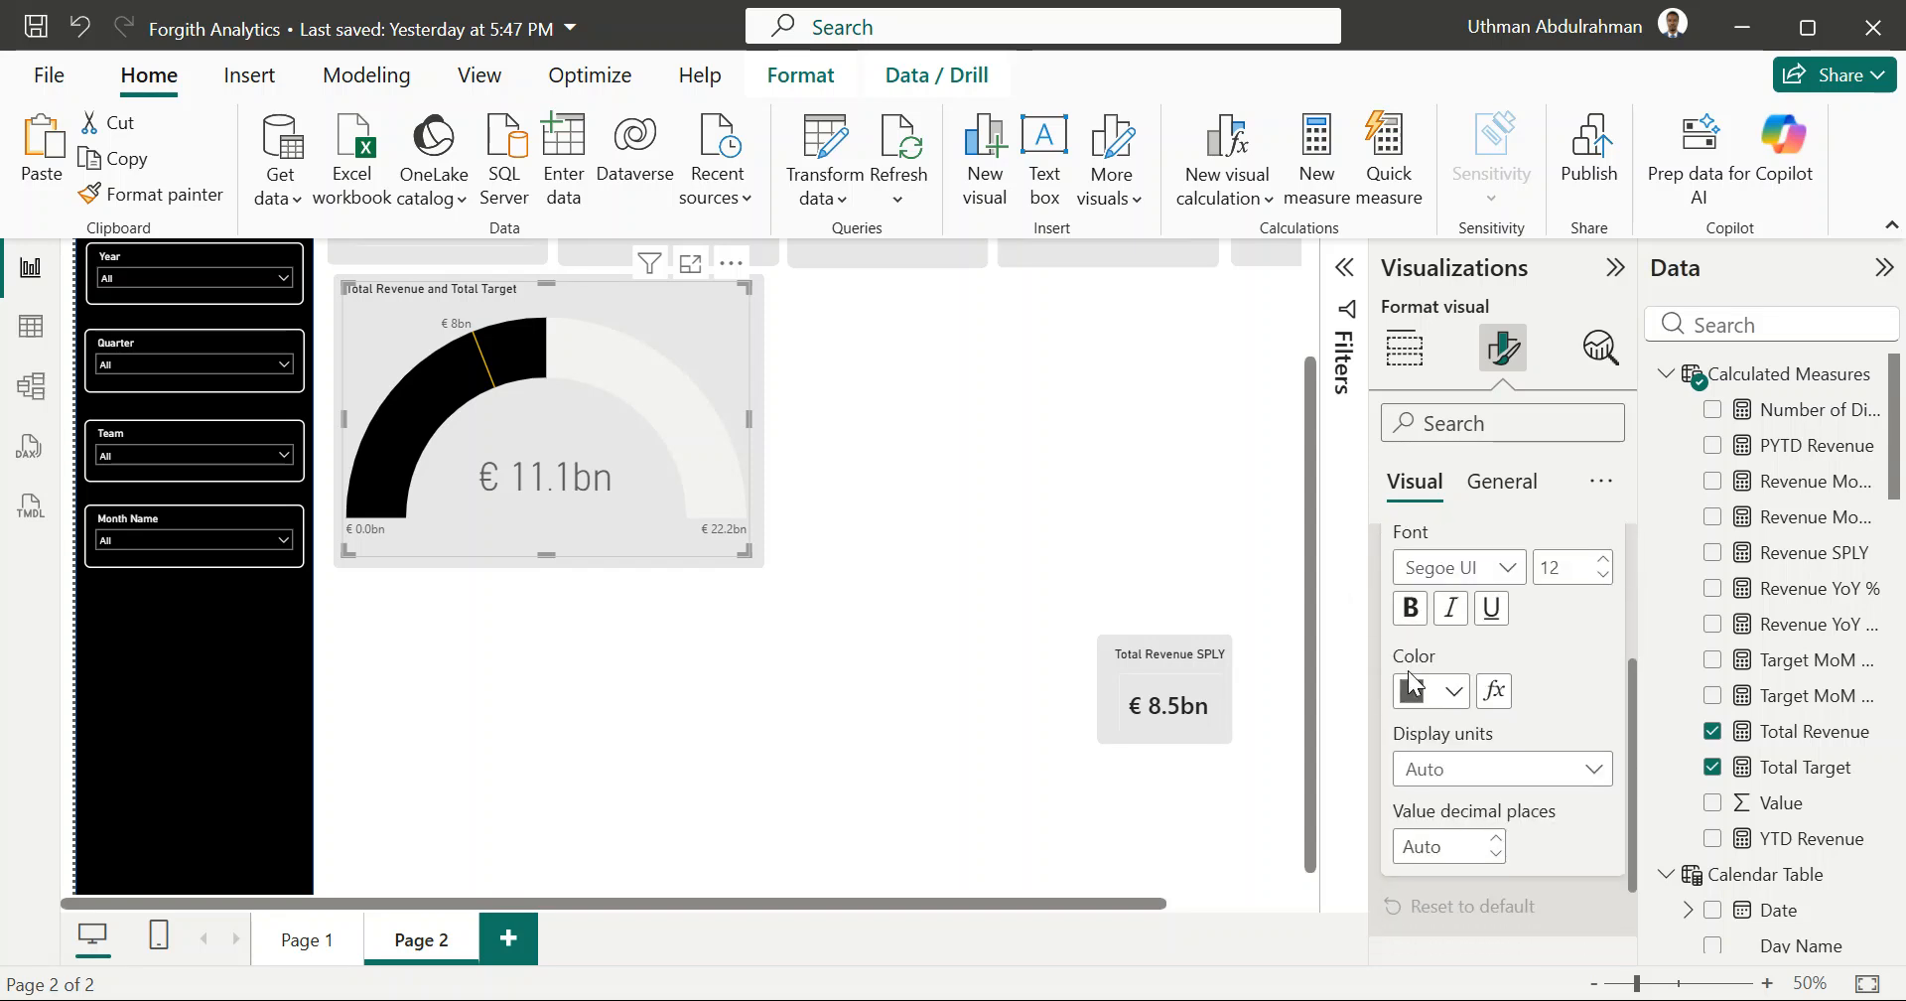
pyautogui.scroll(-1, 1410, 679)
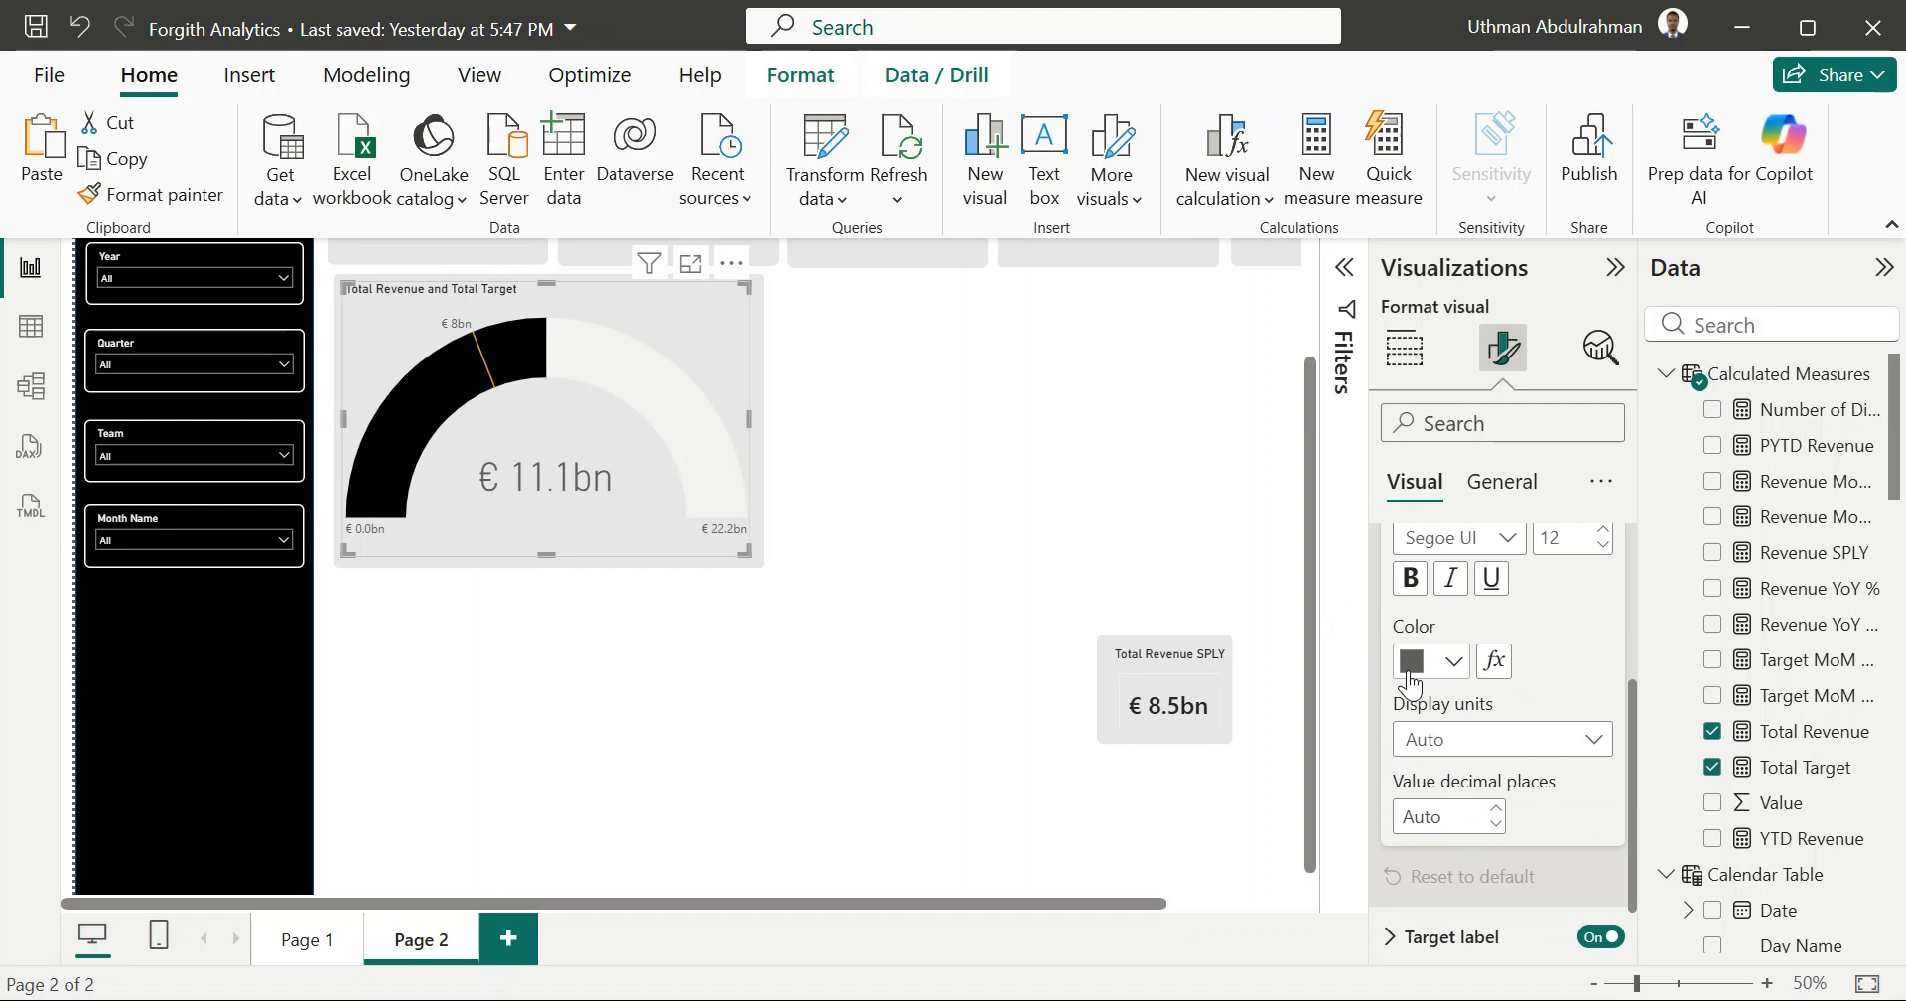
pyautogui.scroll(-2, 1411, 682)
pyautogui.scroll(1, 1410, 675)
pyautogui.scroll(3, 1410, 677)
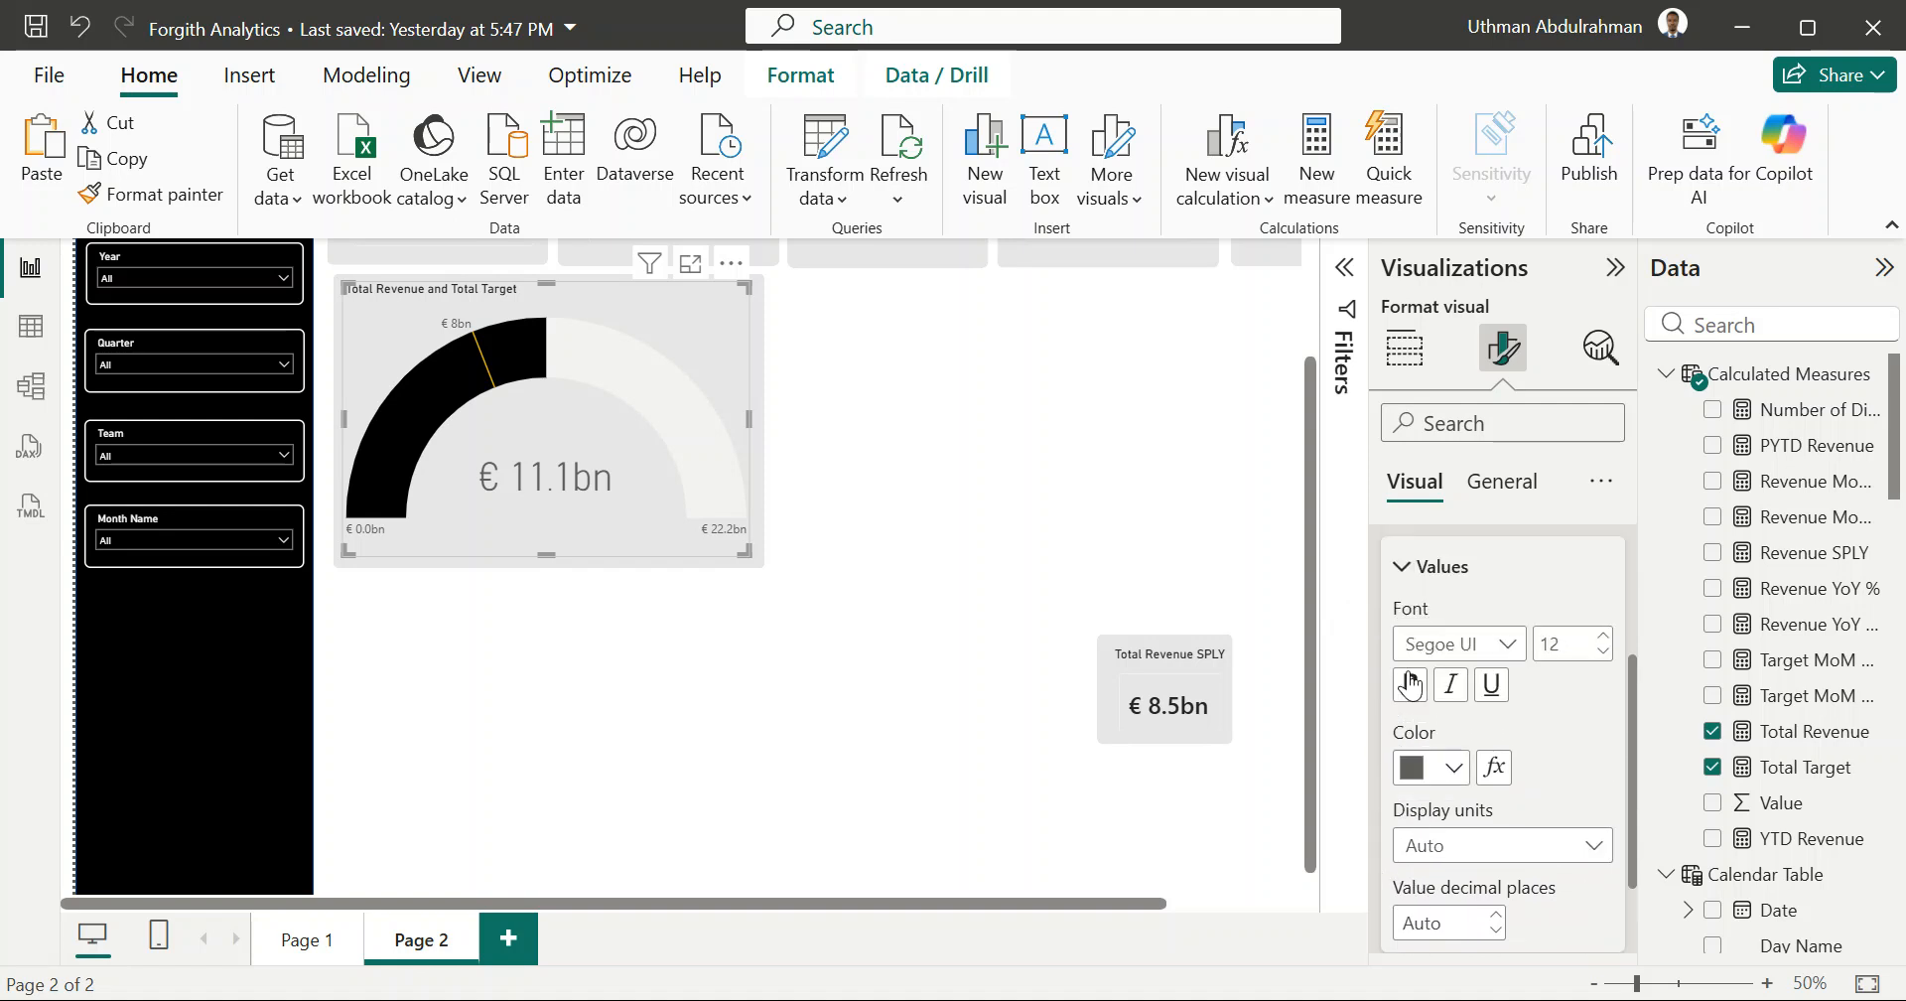
pyautogui.scroll(-1, 1412, 681)
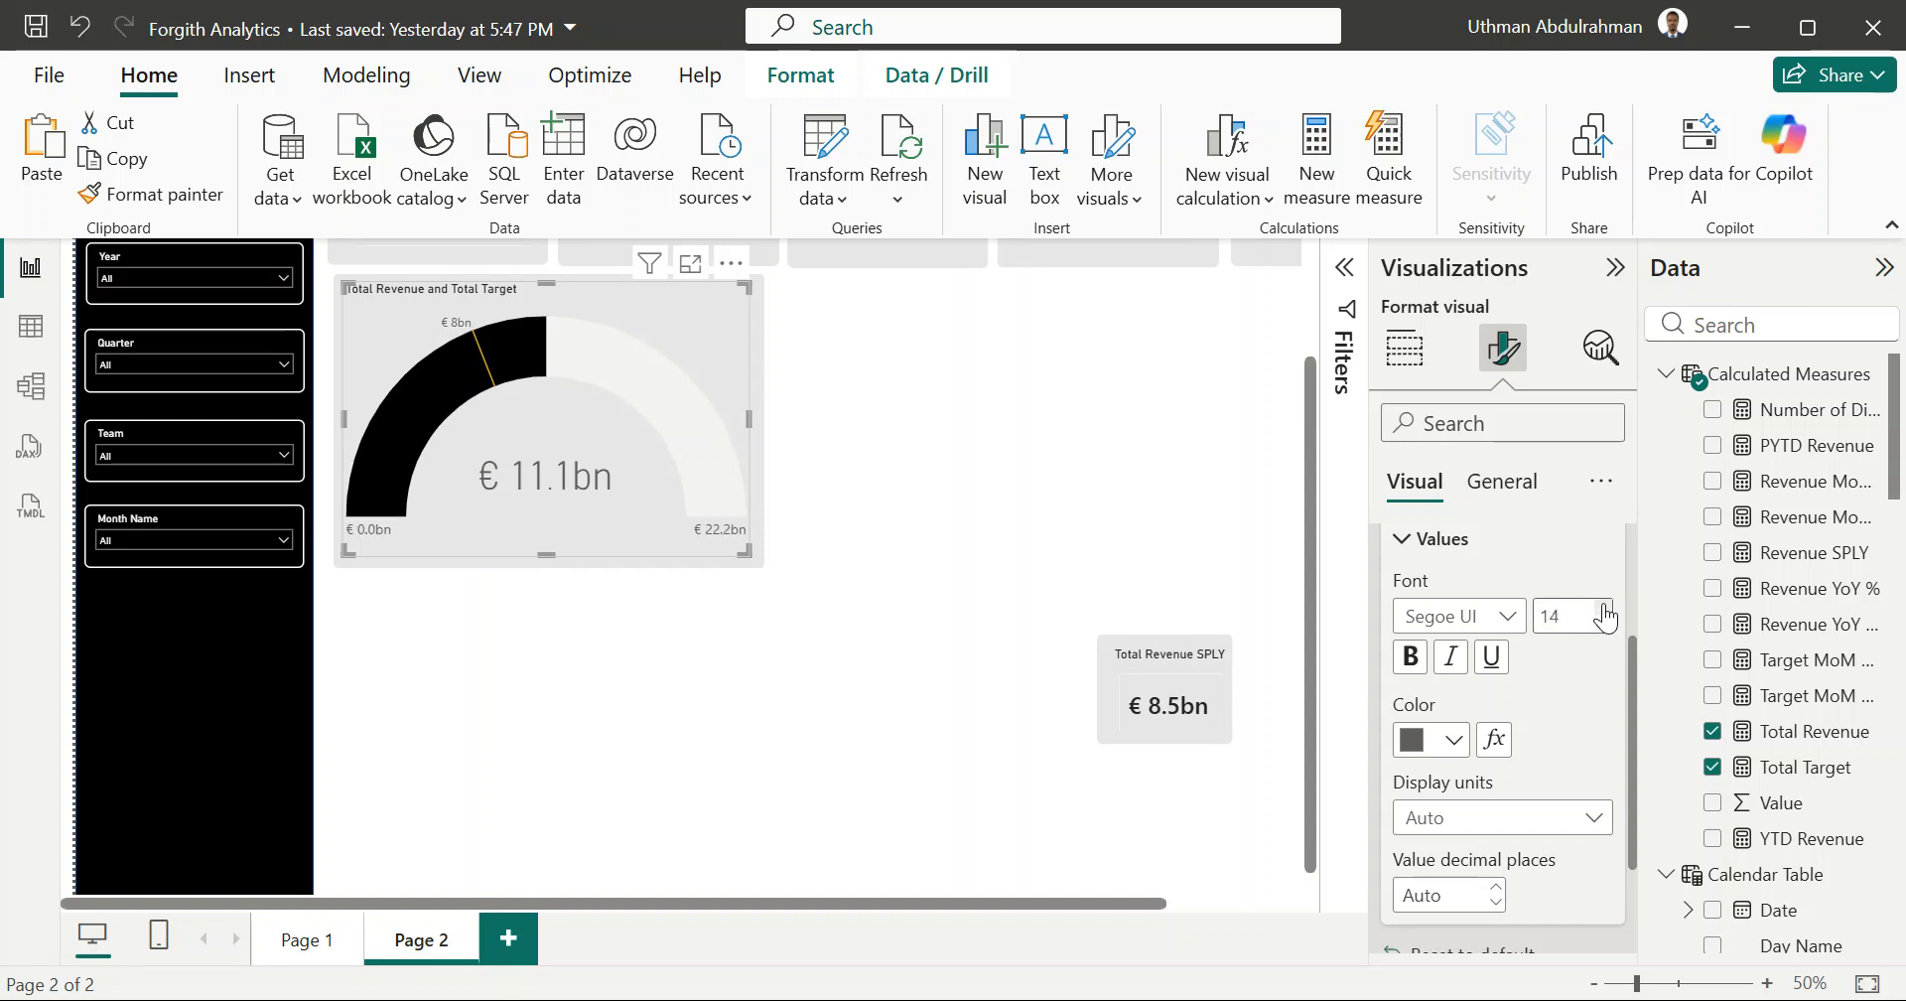
pyautogui.click(1419, 659)
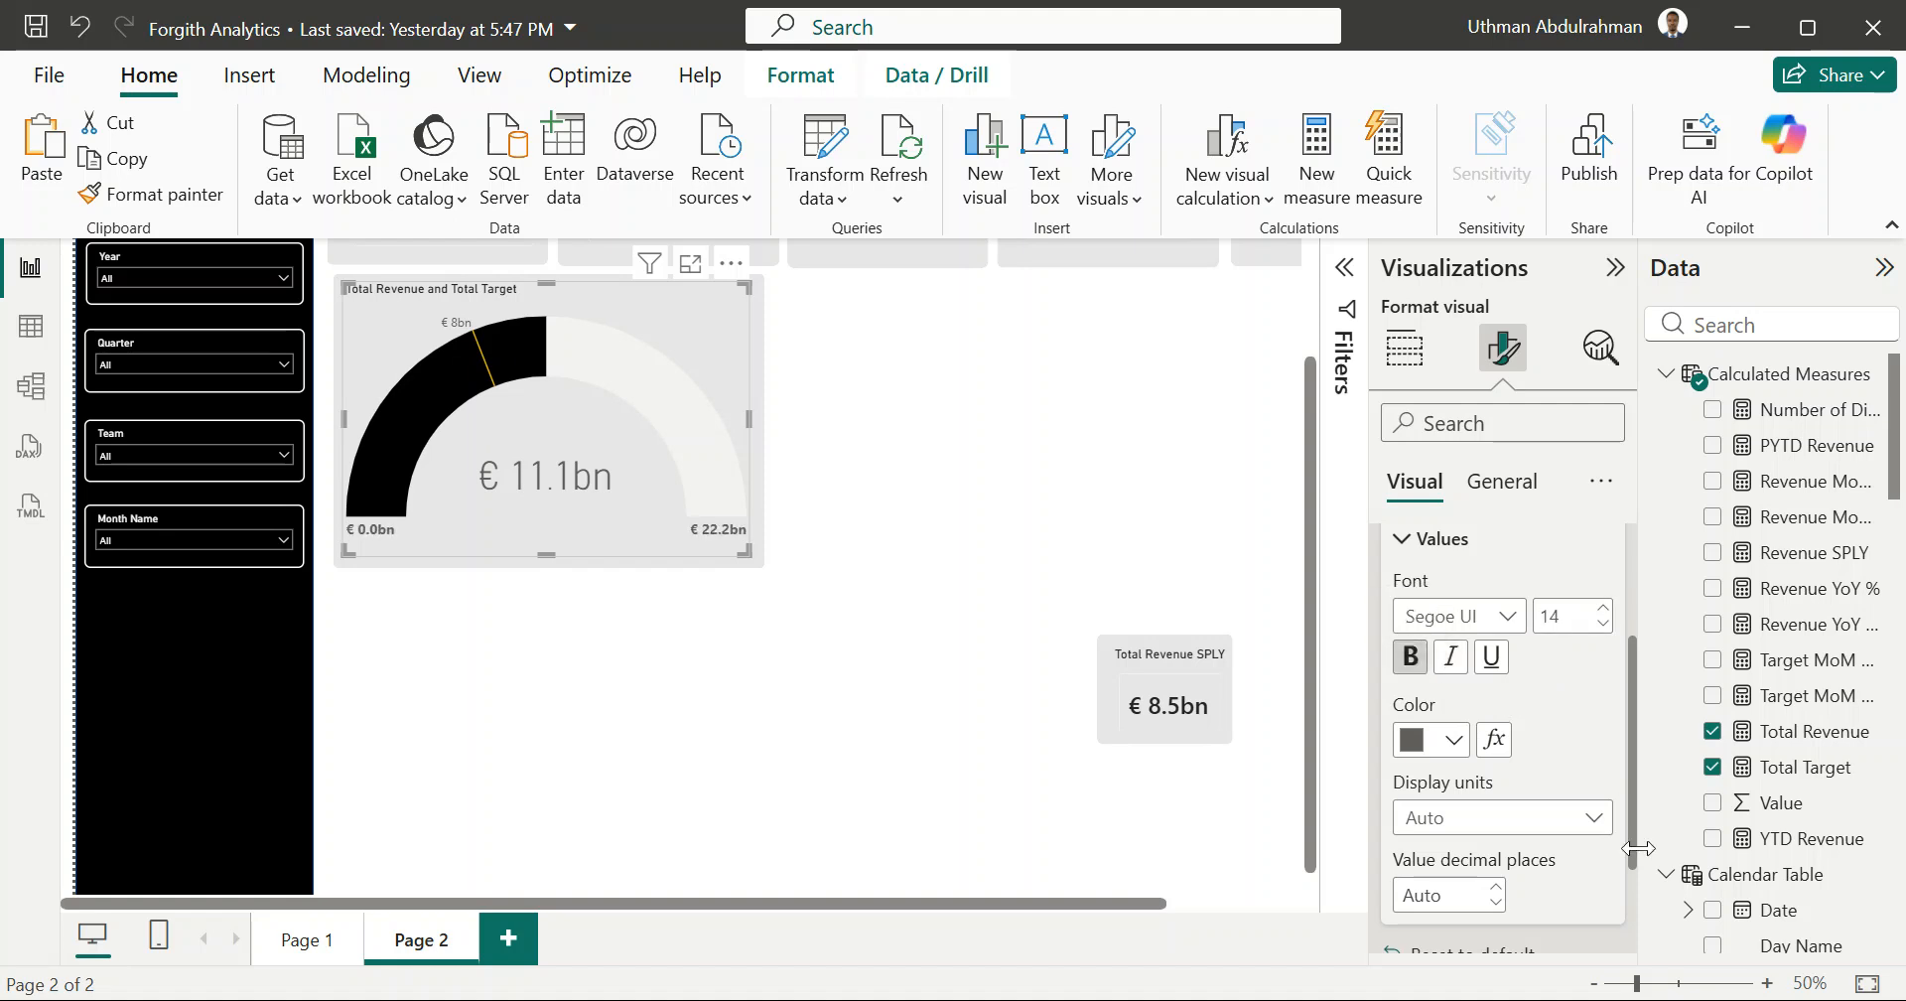
pyautogui.scroll(-3, 1535, 844)
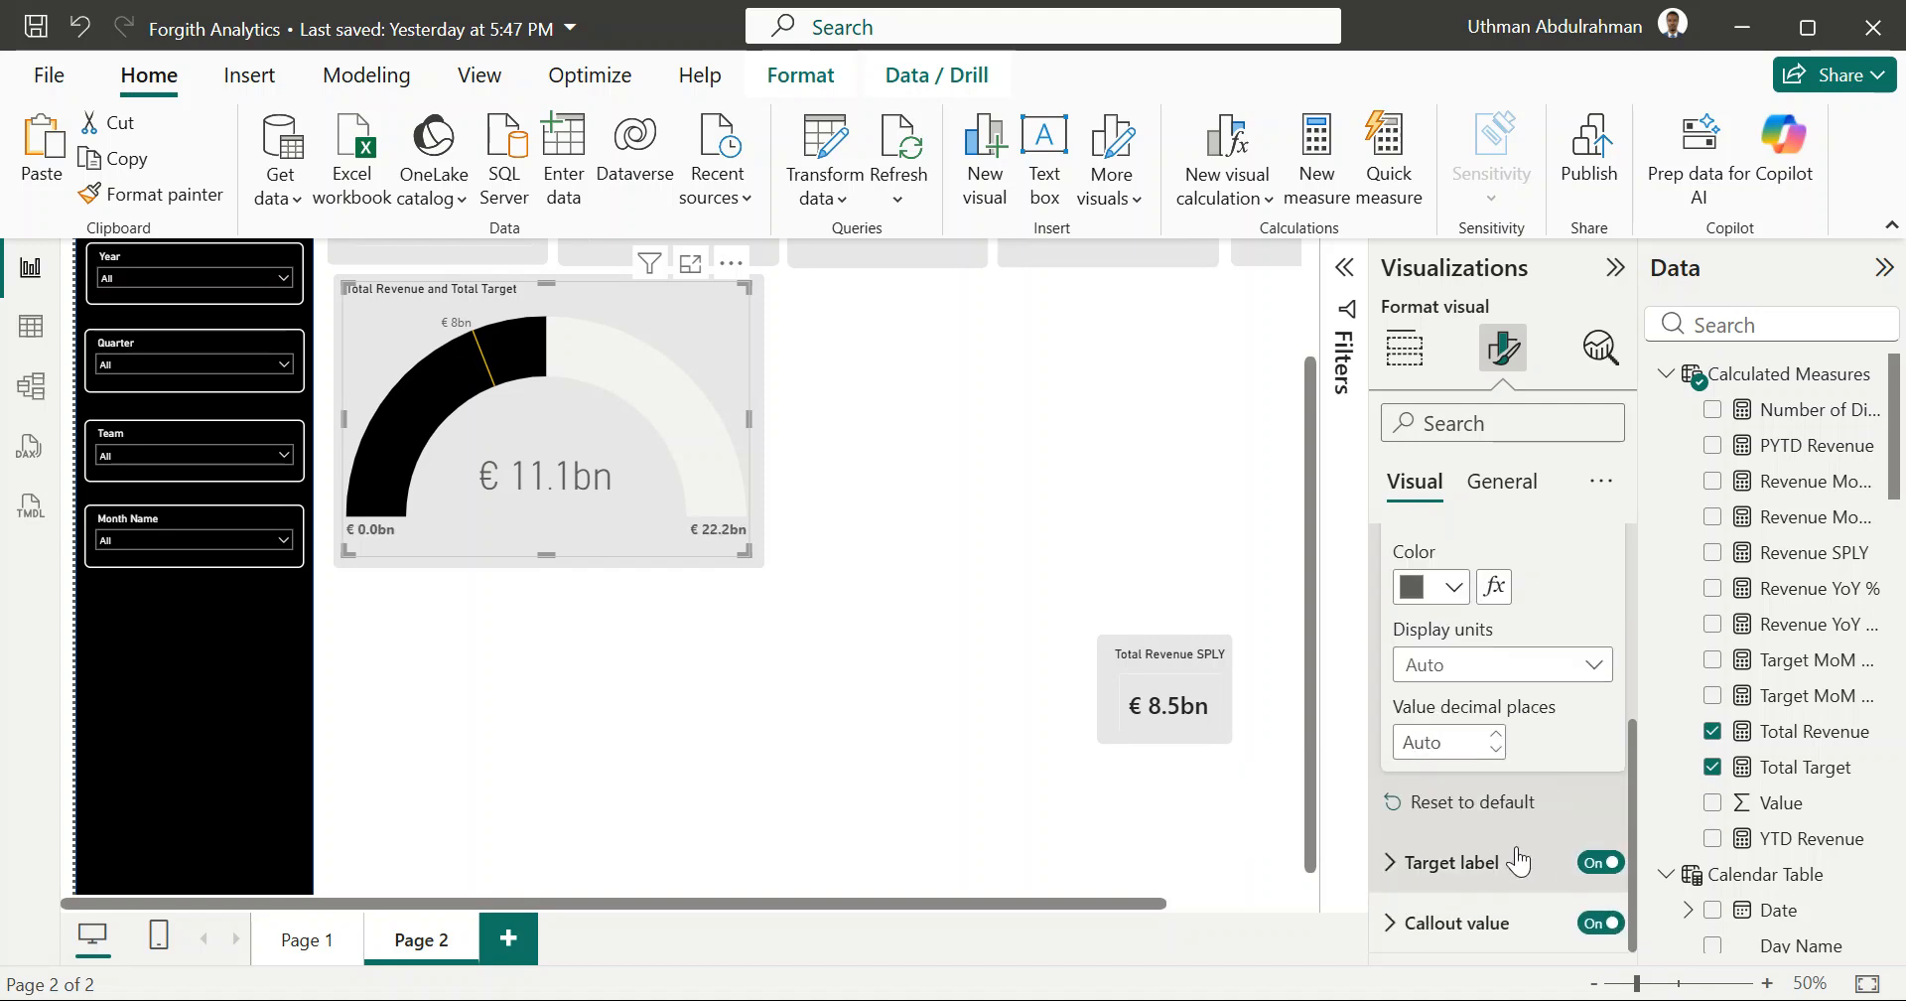
pyautogui.scroll(3, 1439, 878)
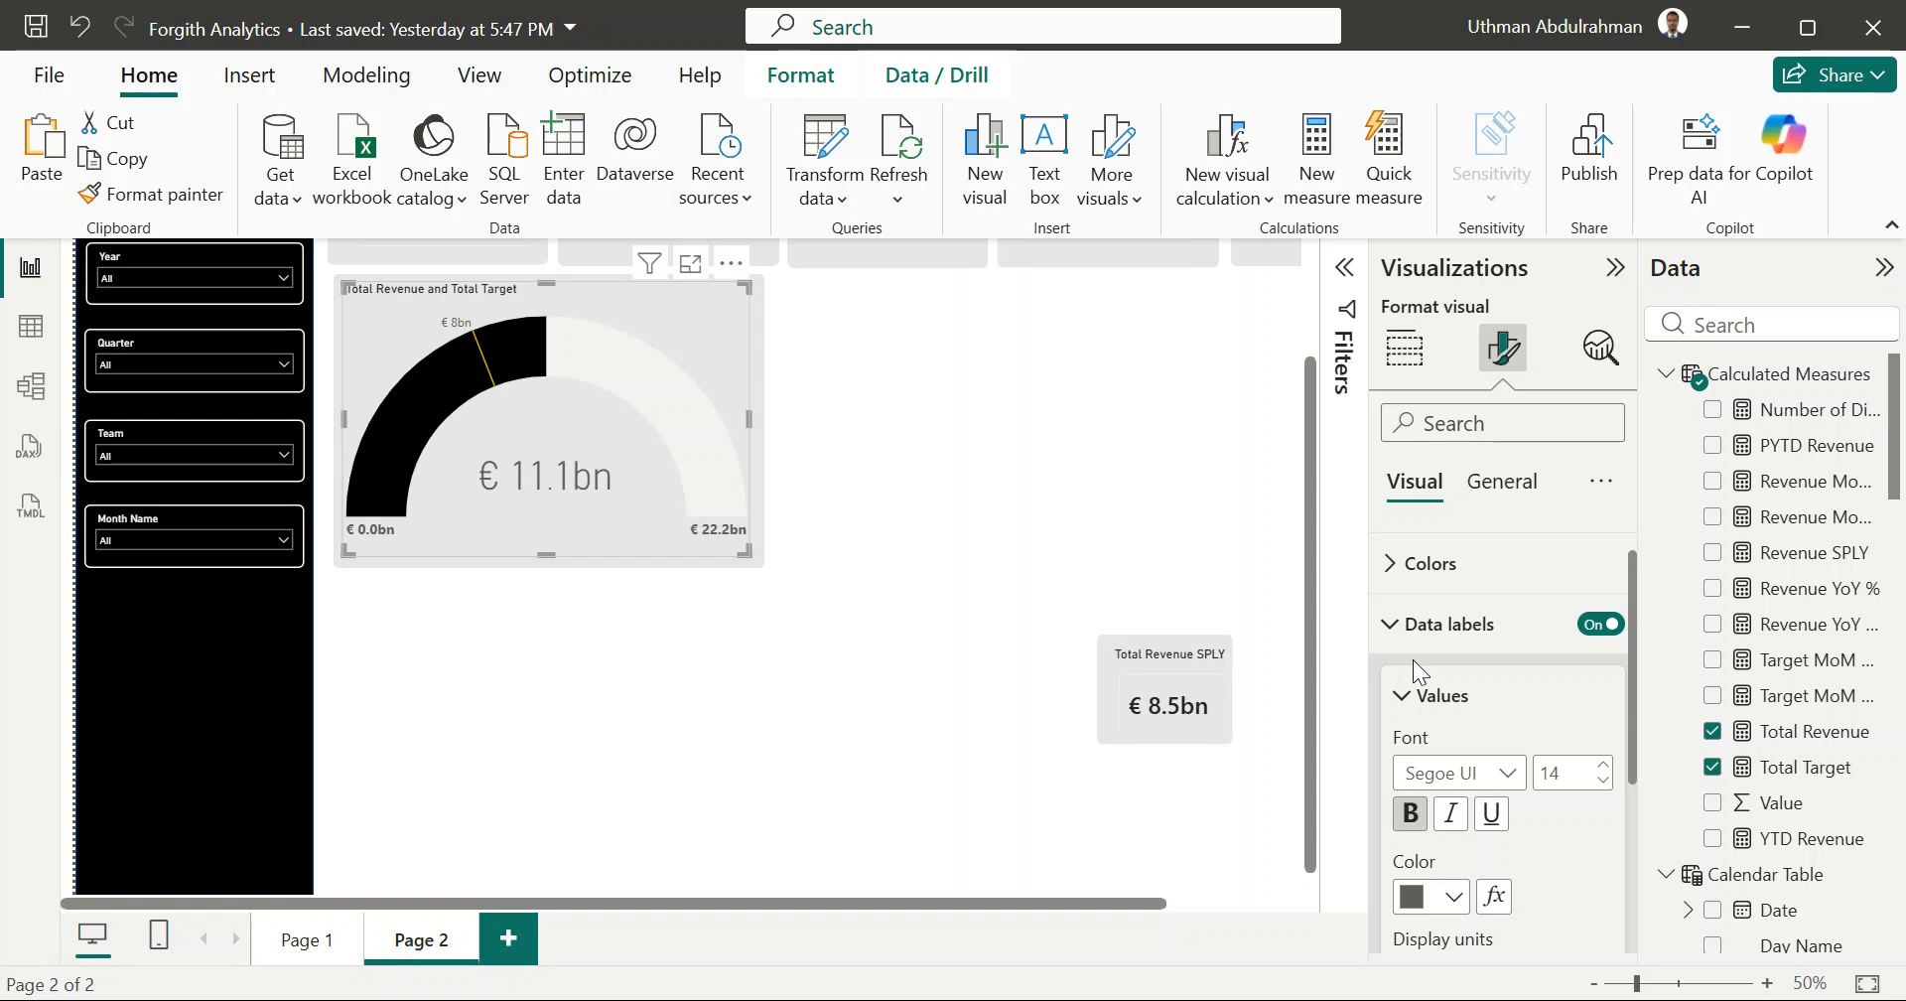
# Step: Set the font size of the gauge's target label values to 16
pyautogui.scroll(-3, 1400, 700)
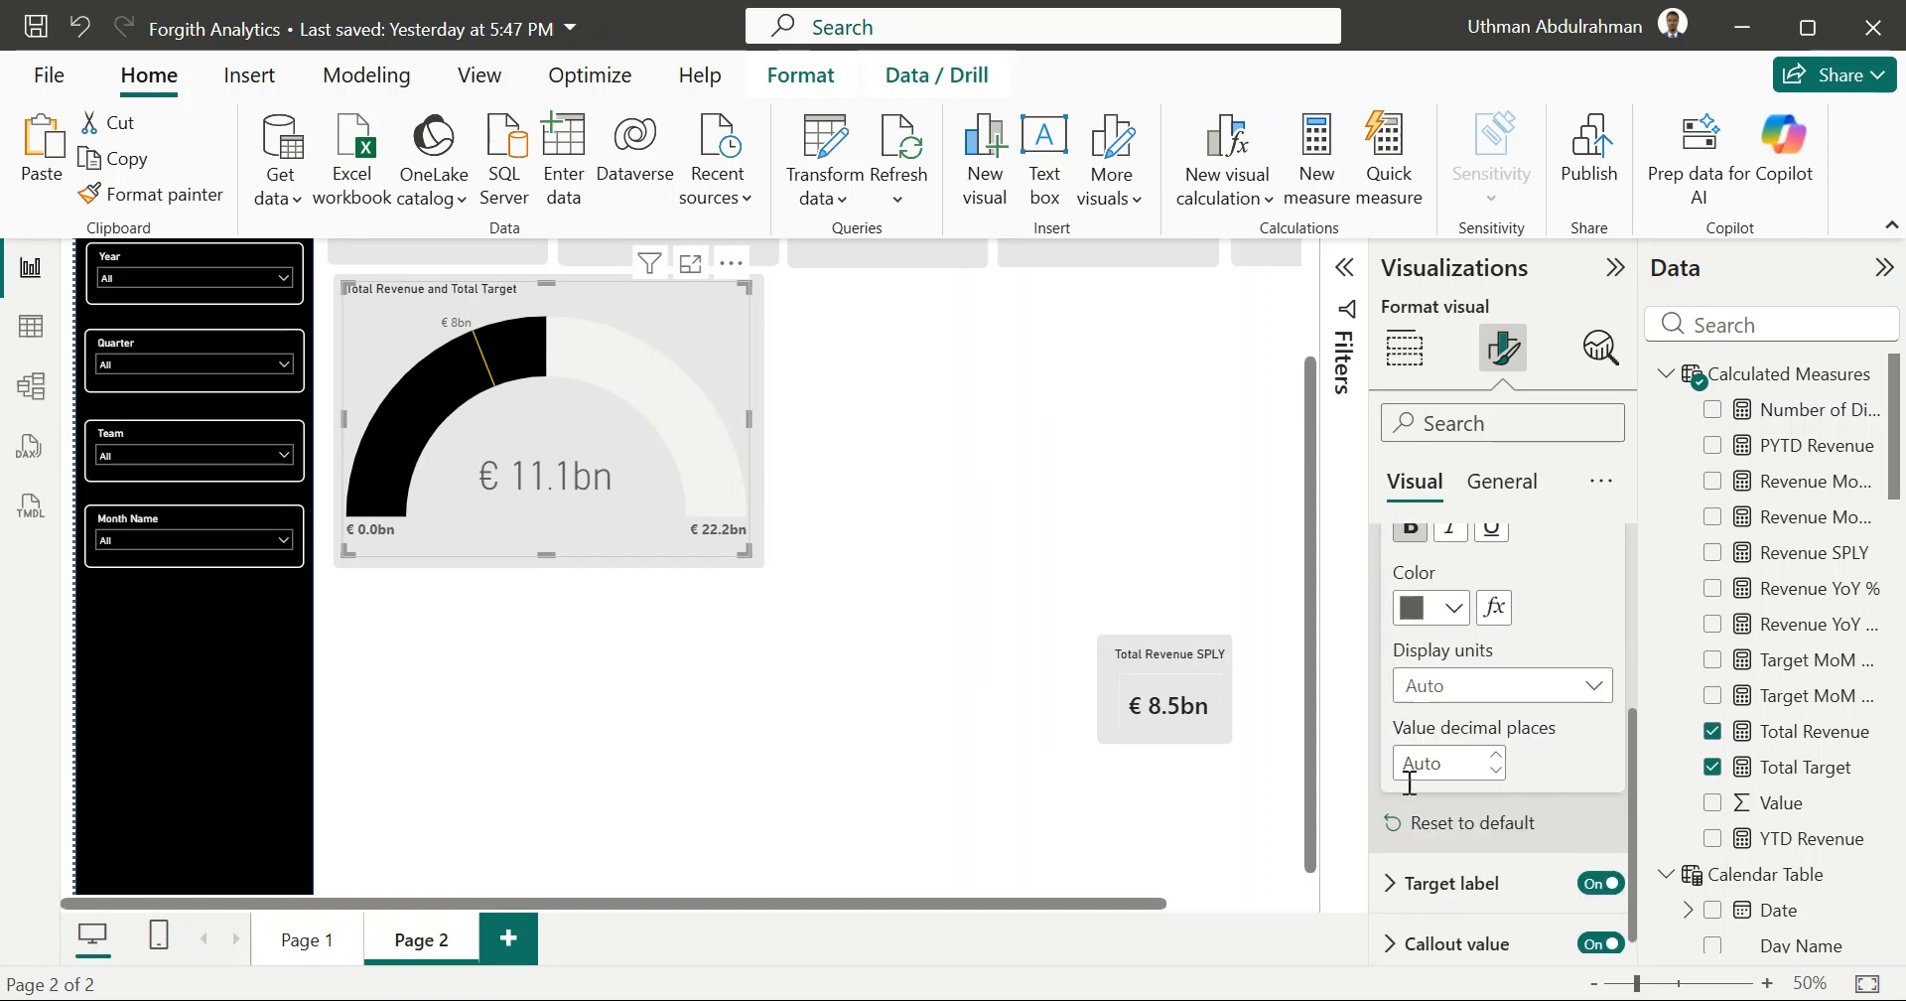
pyautogui.click(1395, 892)
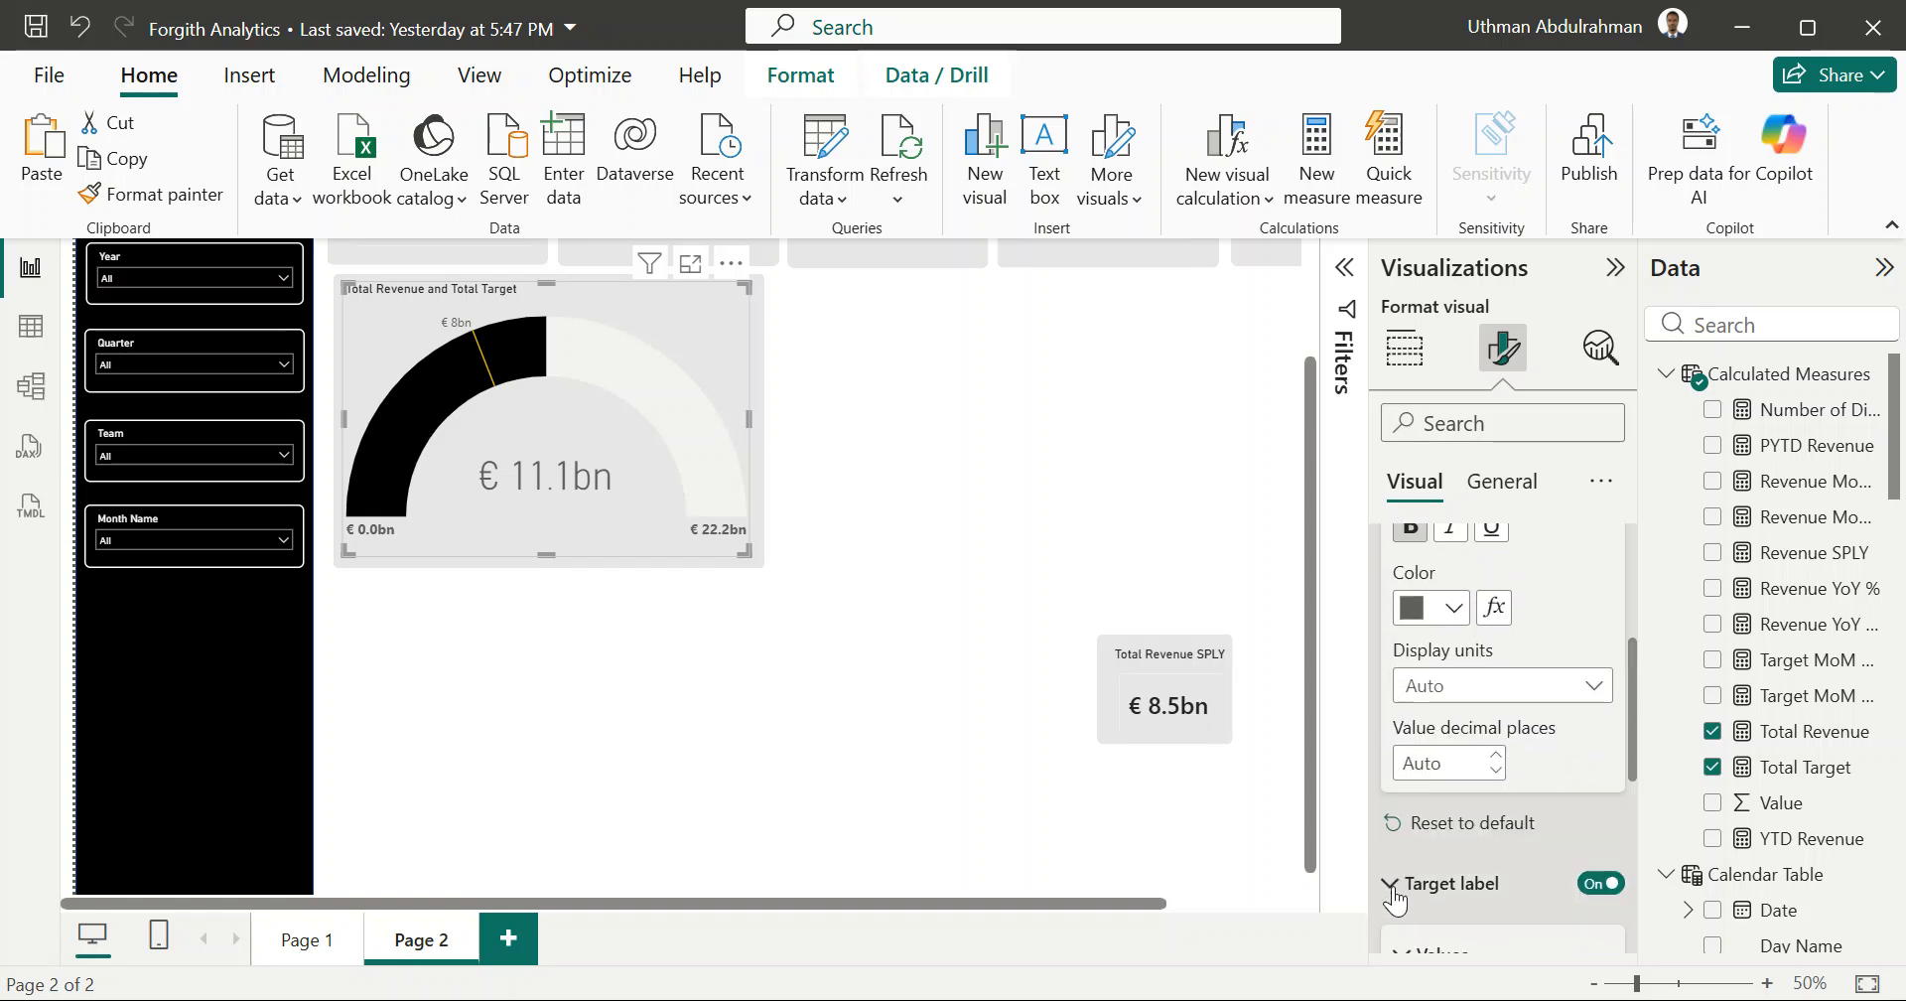
pyautogui.click(1601, 698)
pyautogui.click(1601, 699)
pyautogui.click(1601, 699)
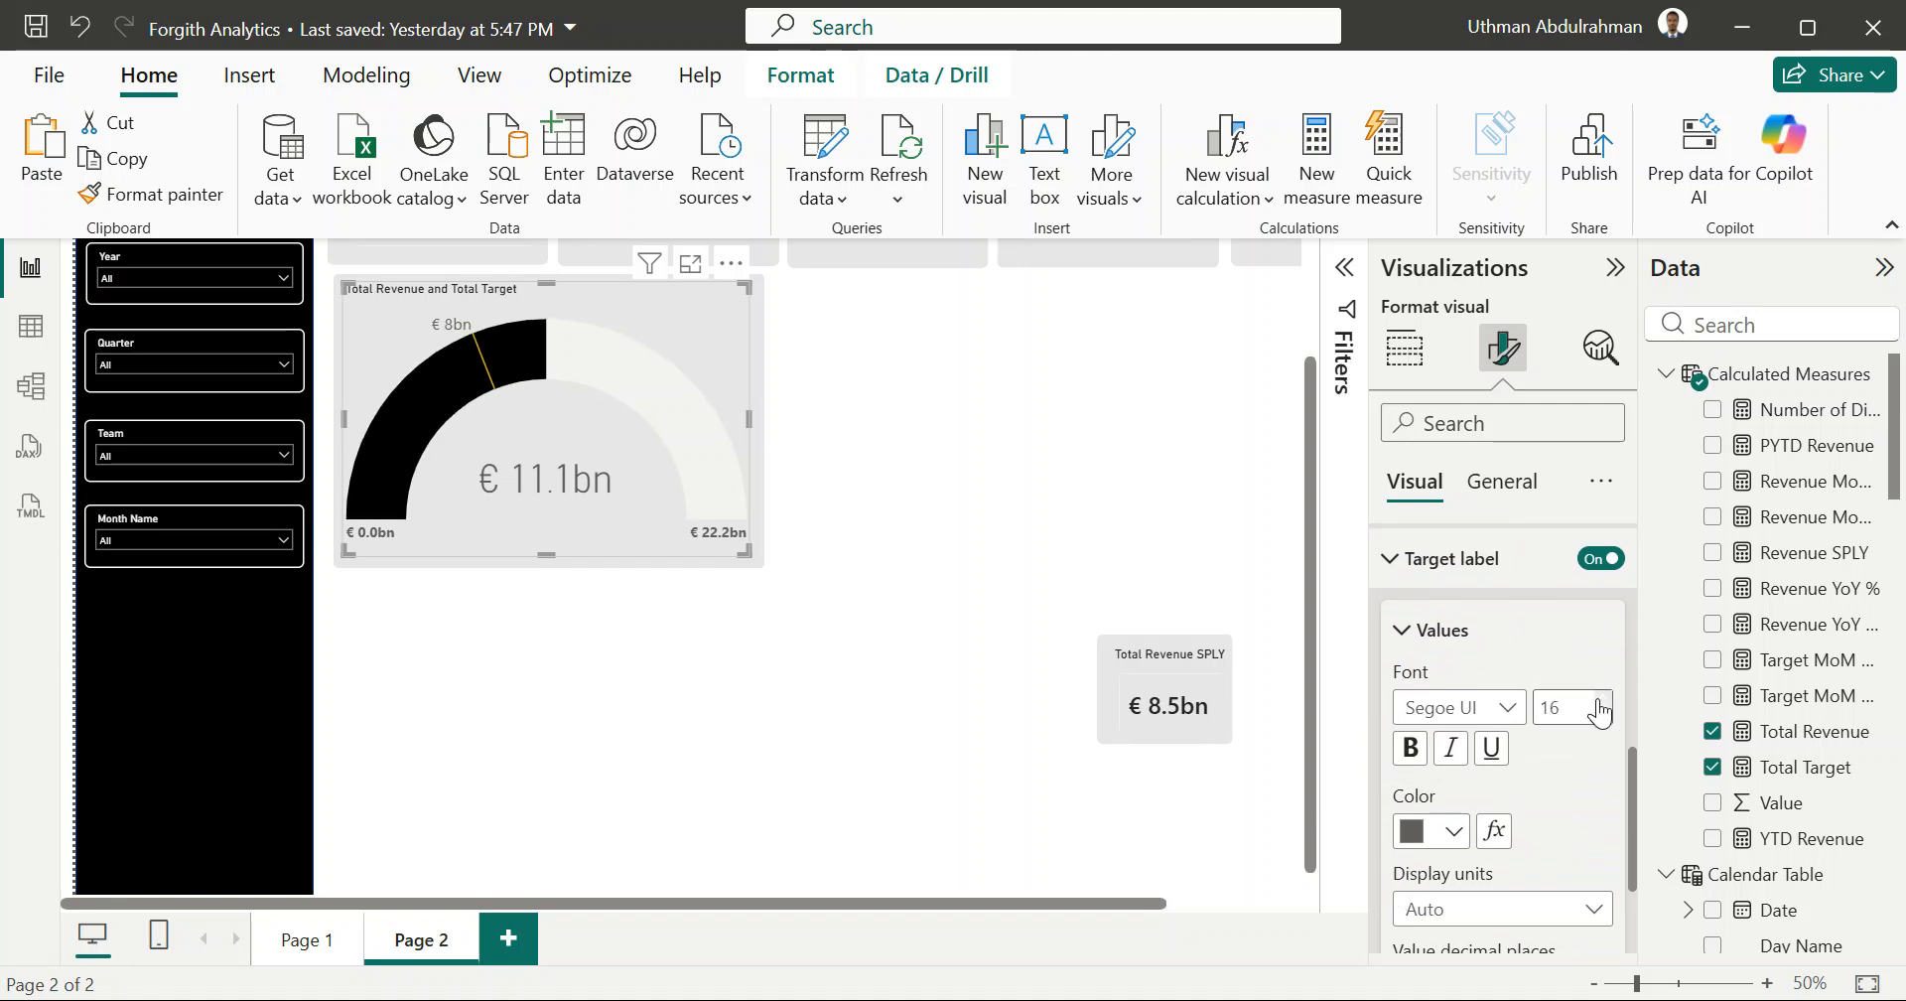
# Step: Make the gauge's target label bold and color it gold after trying black
pyautogui.click(1460, 834)
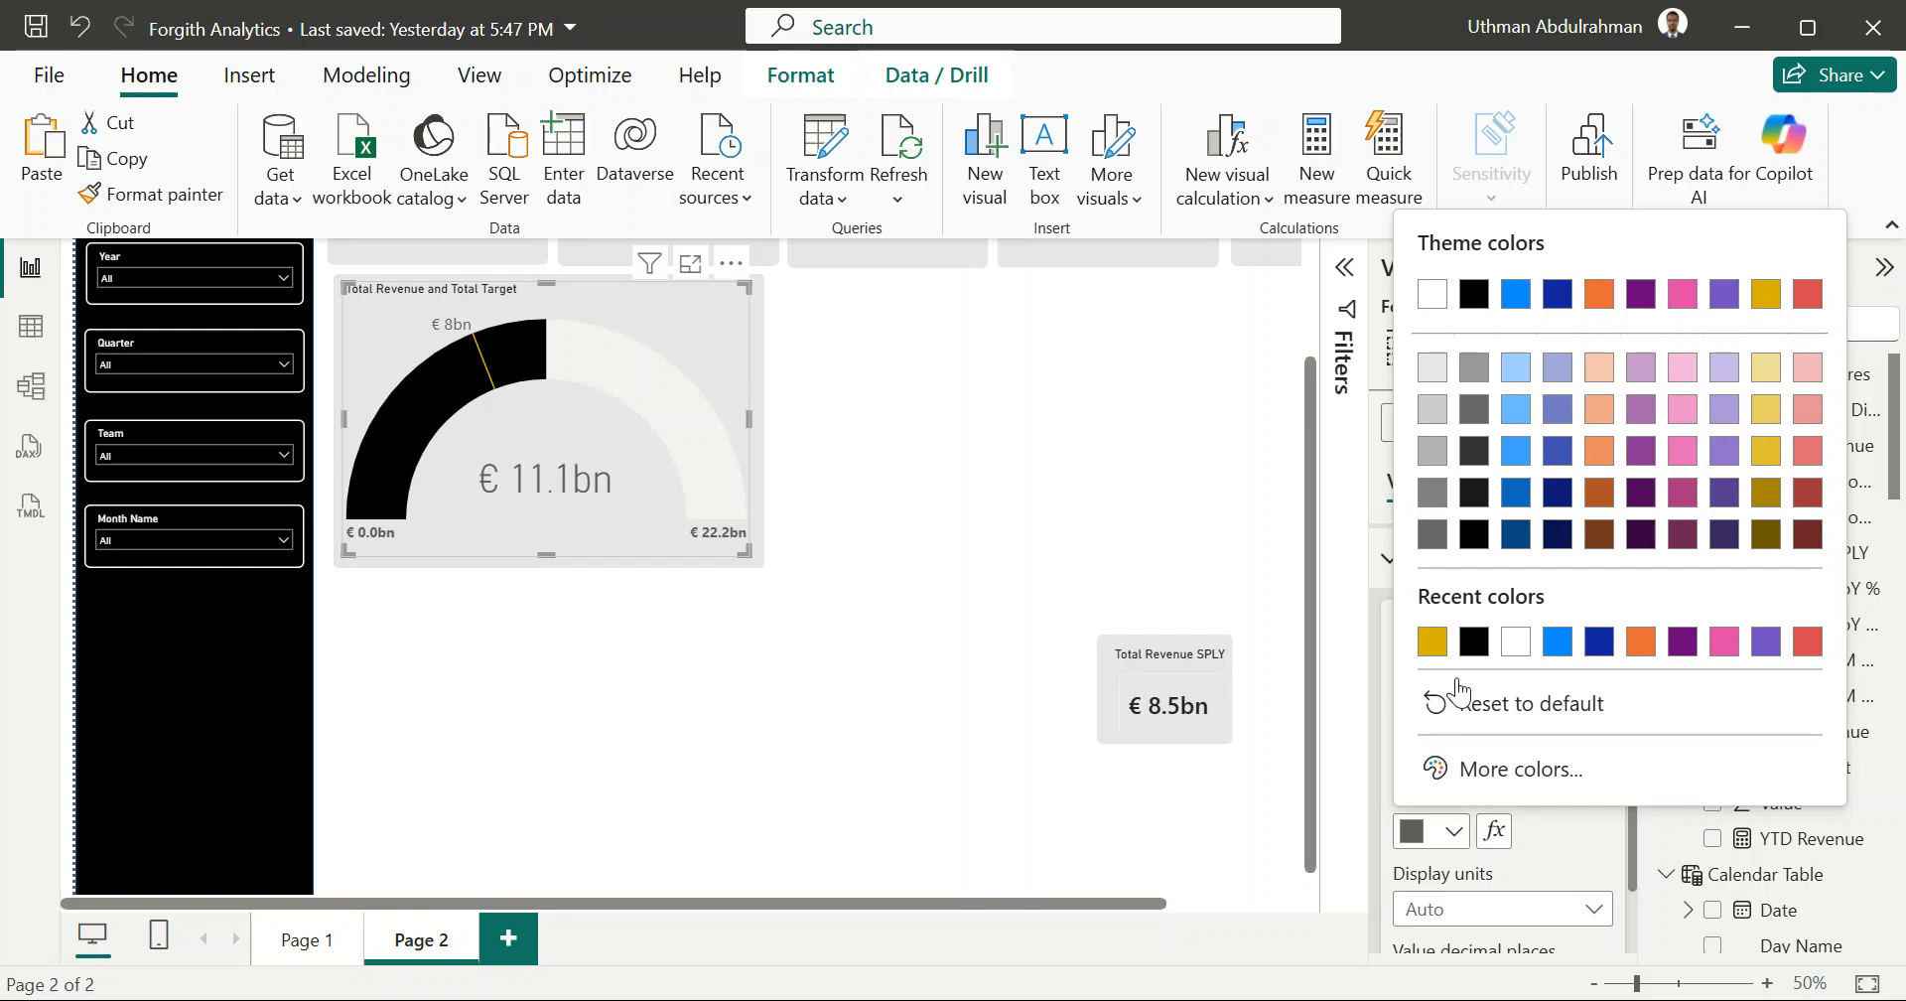
pyautogui.click(1461, 631)
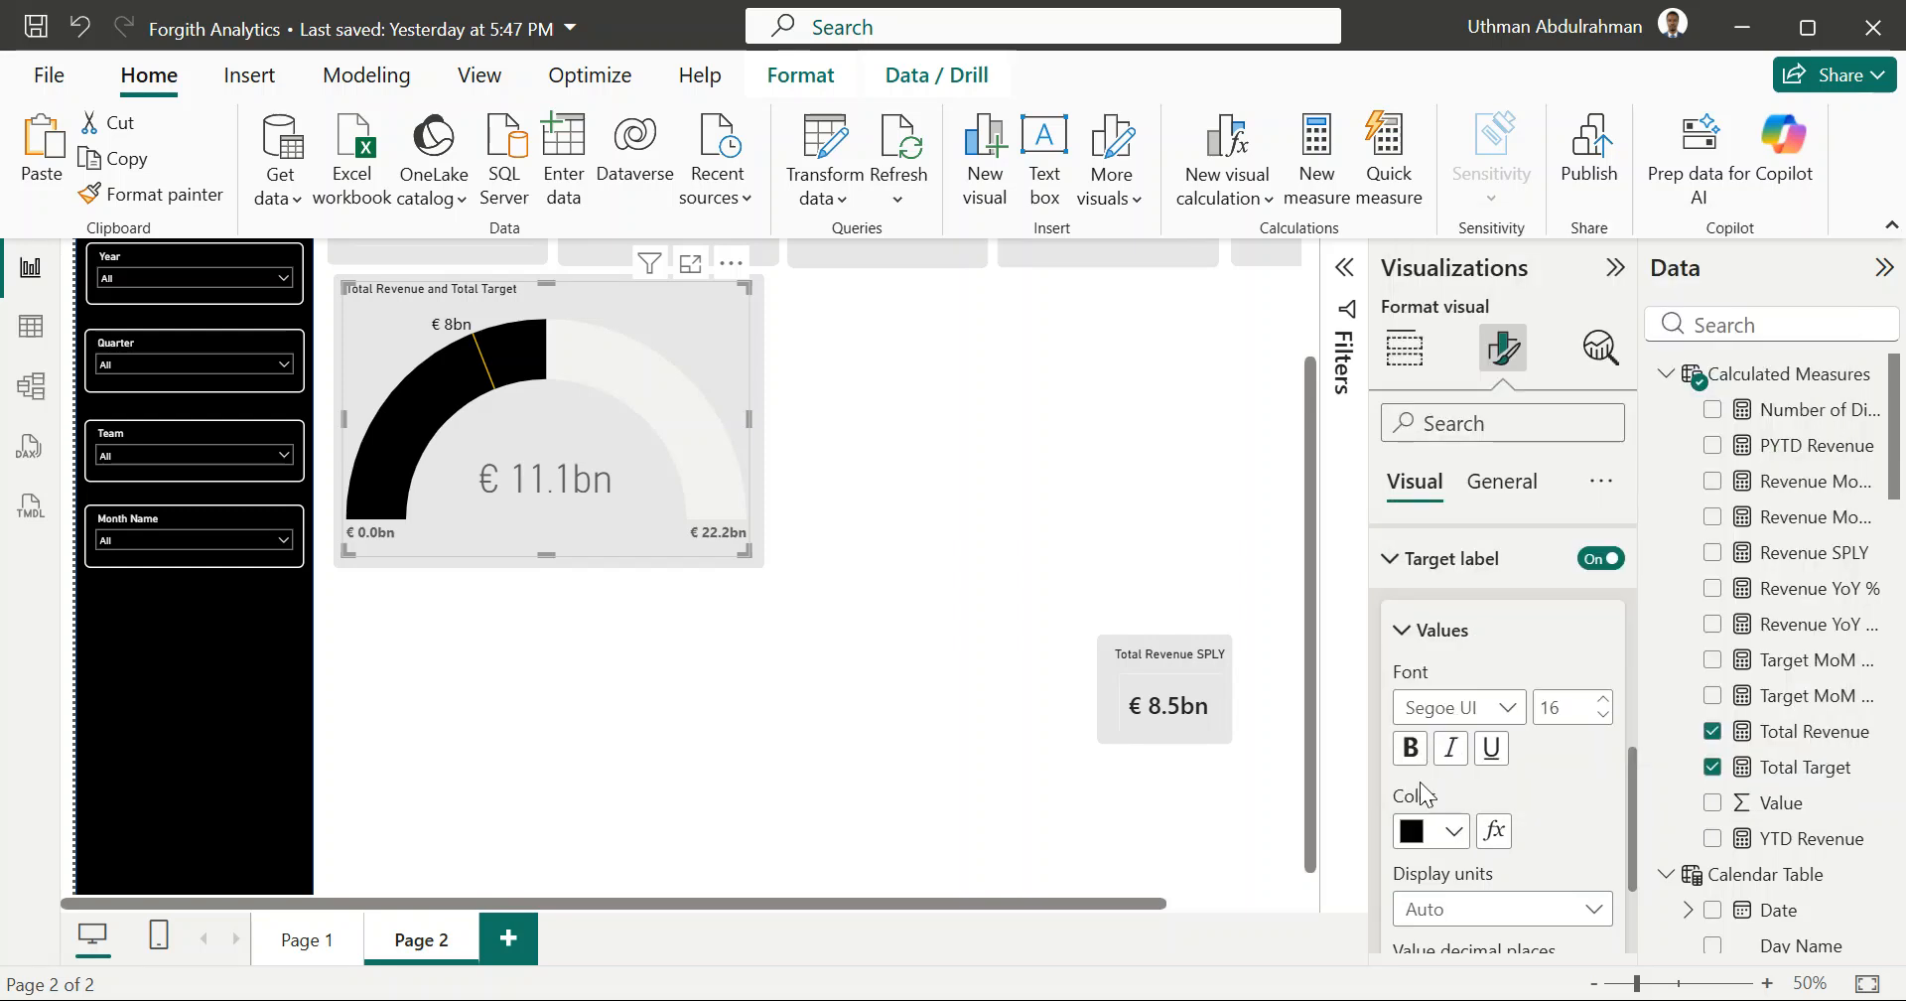
pyautogui.click(1410, 748)
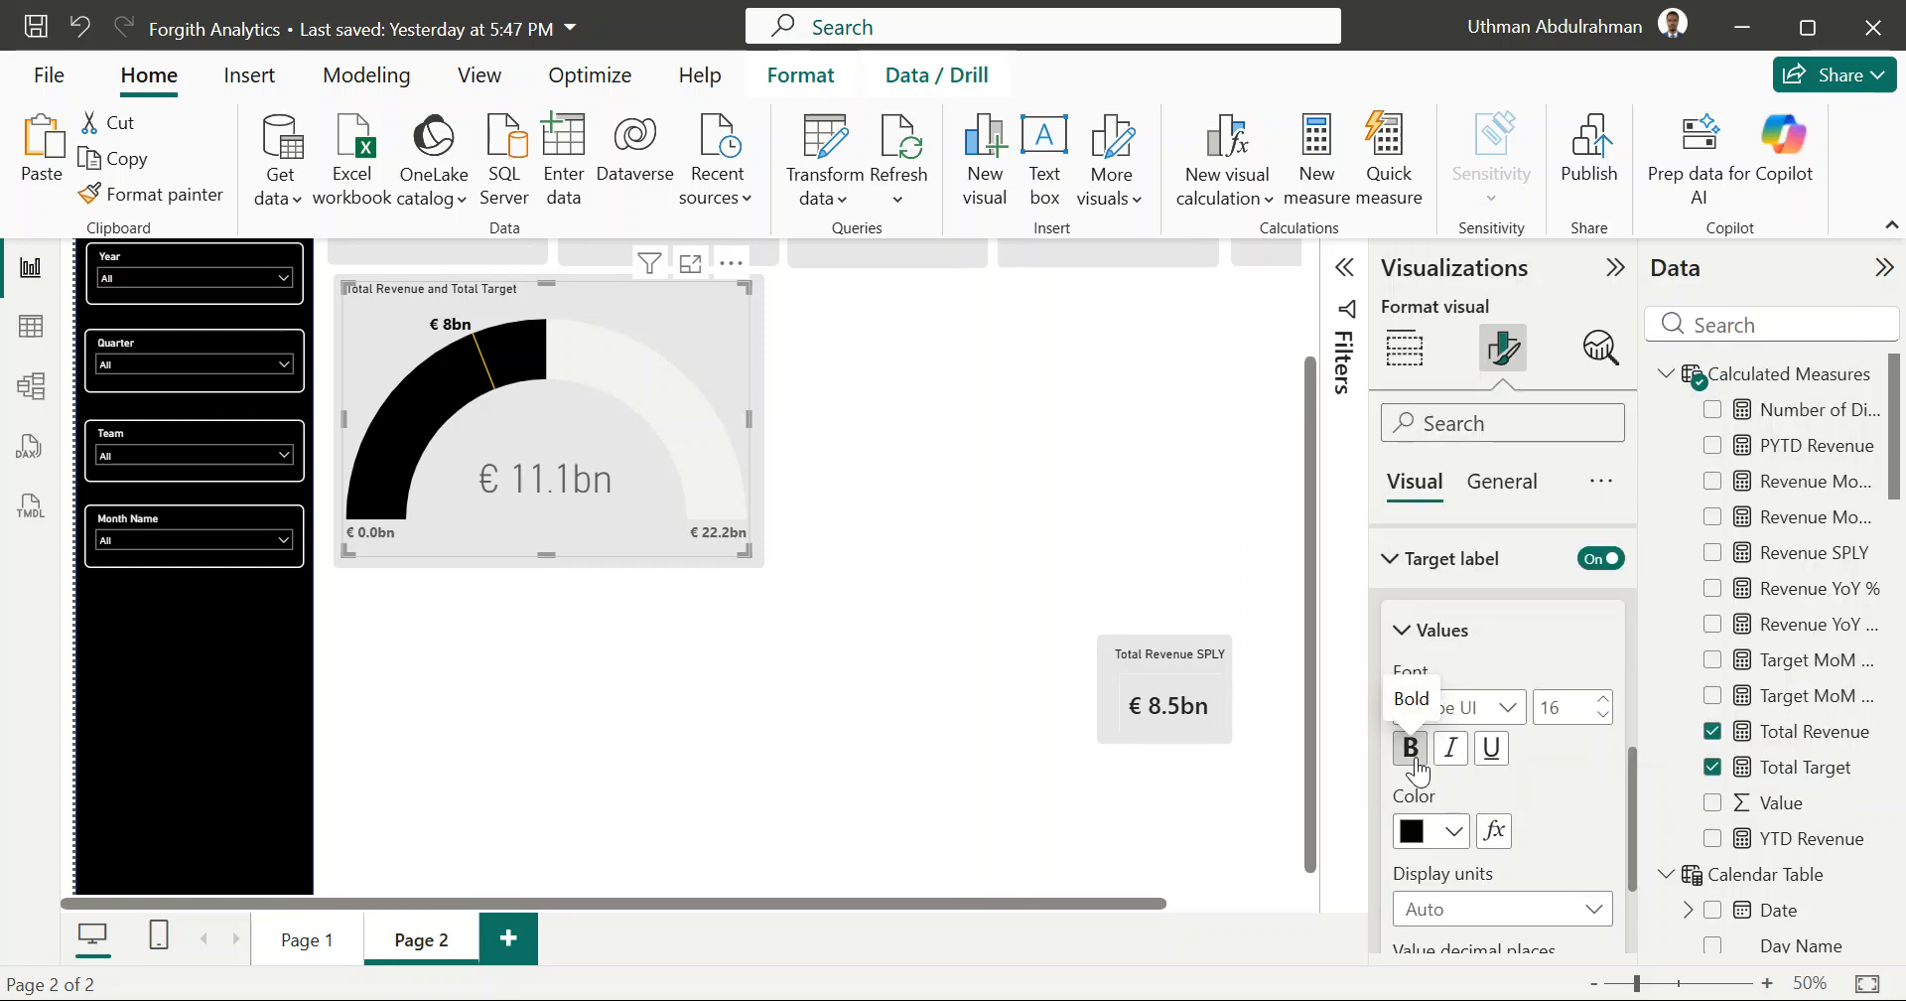
pyautogui.click(1417, 763)
pyautogui.click(1416, 763)
pyautogui.click(1453, 834)
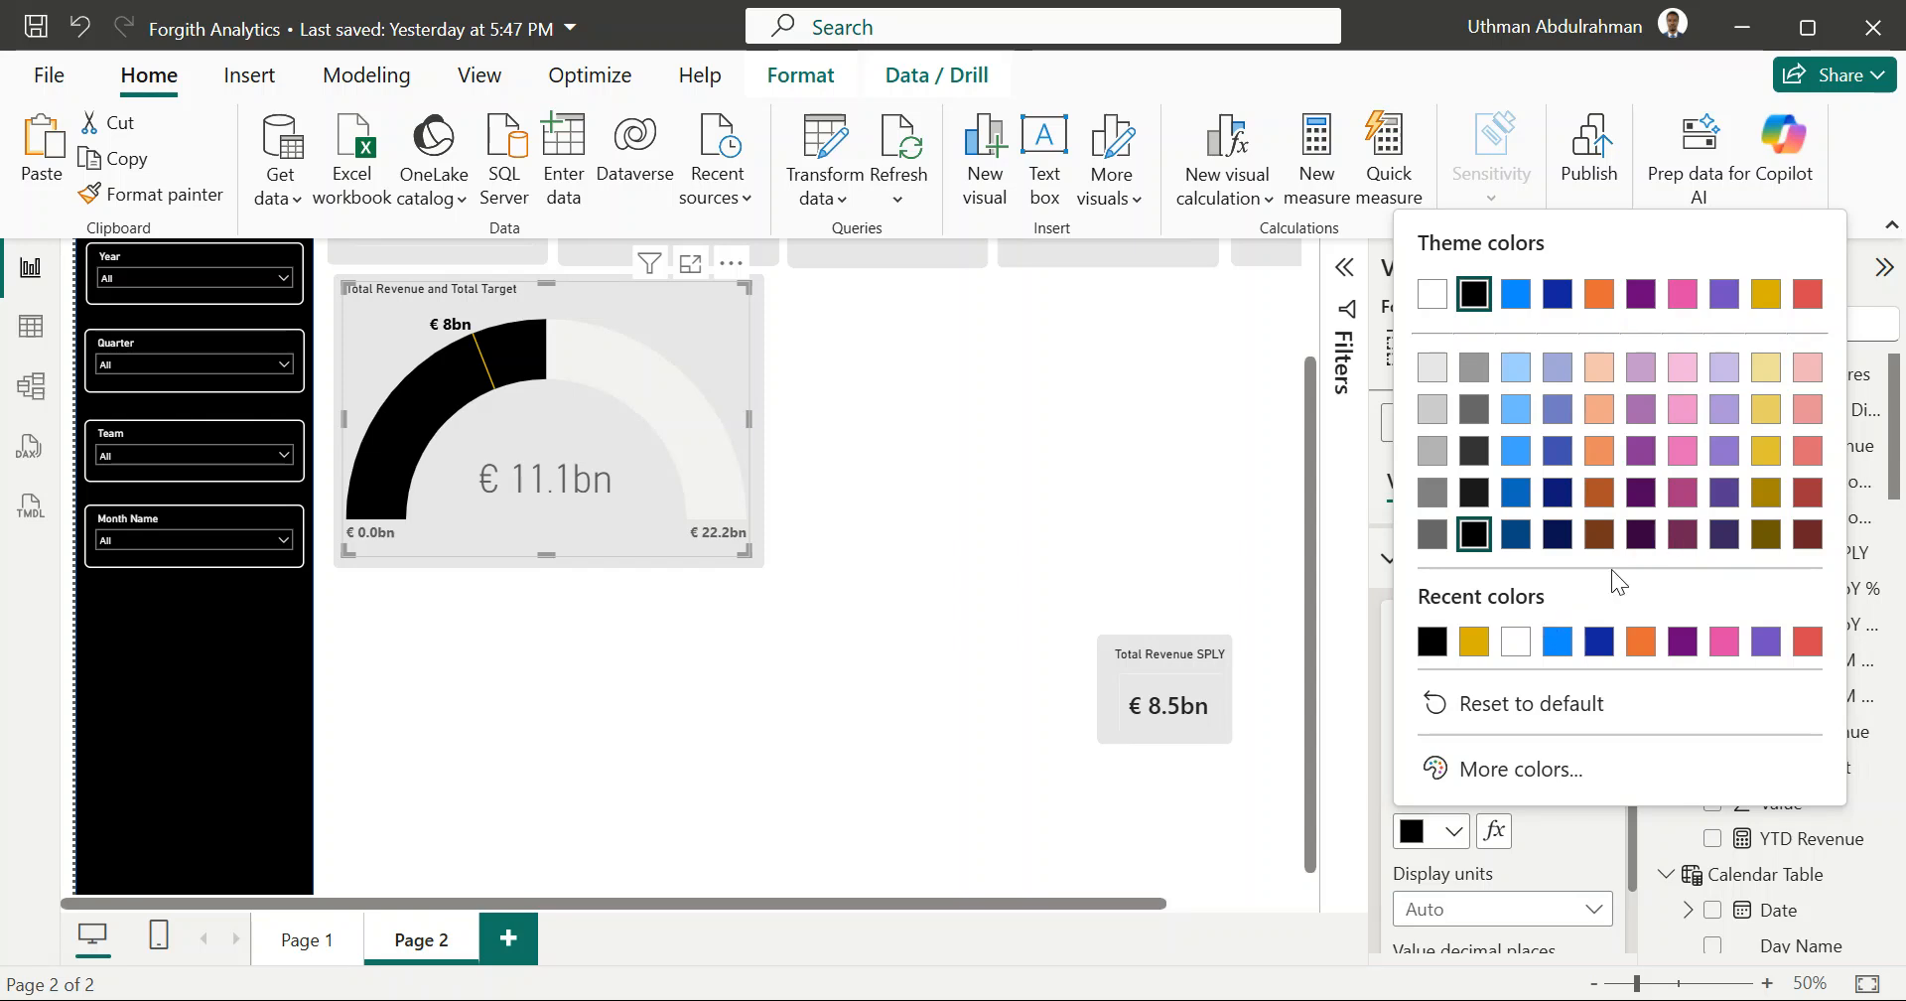
pyautogui.click(1467, 648)
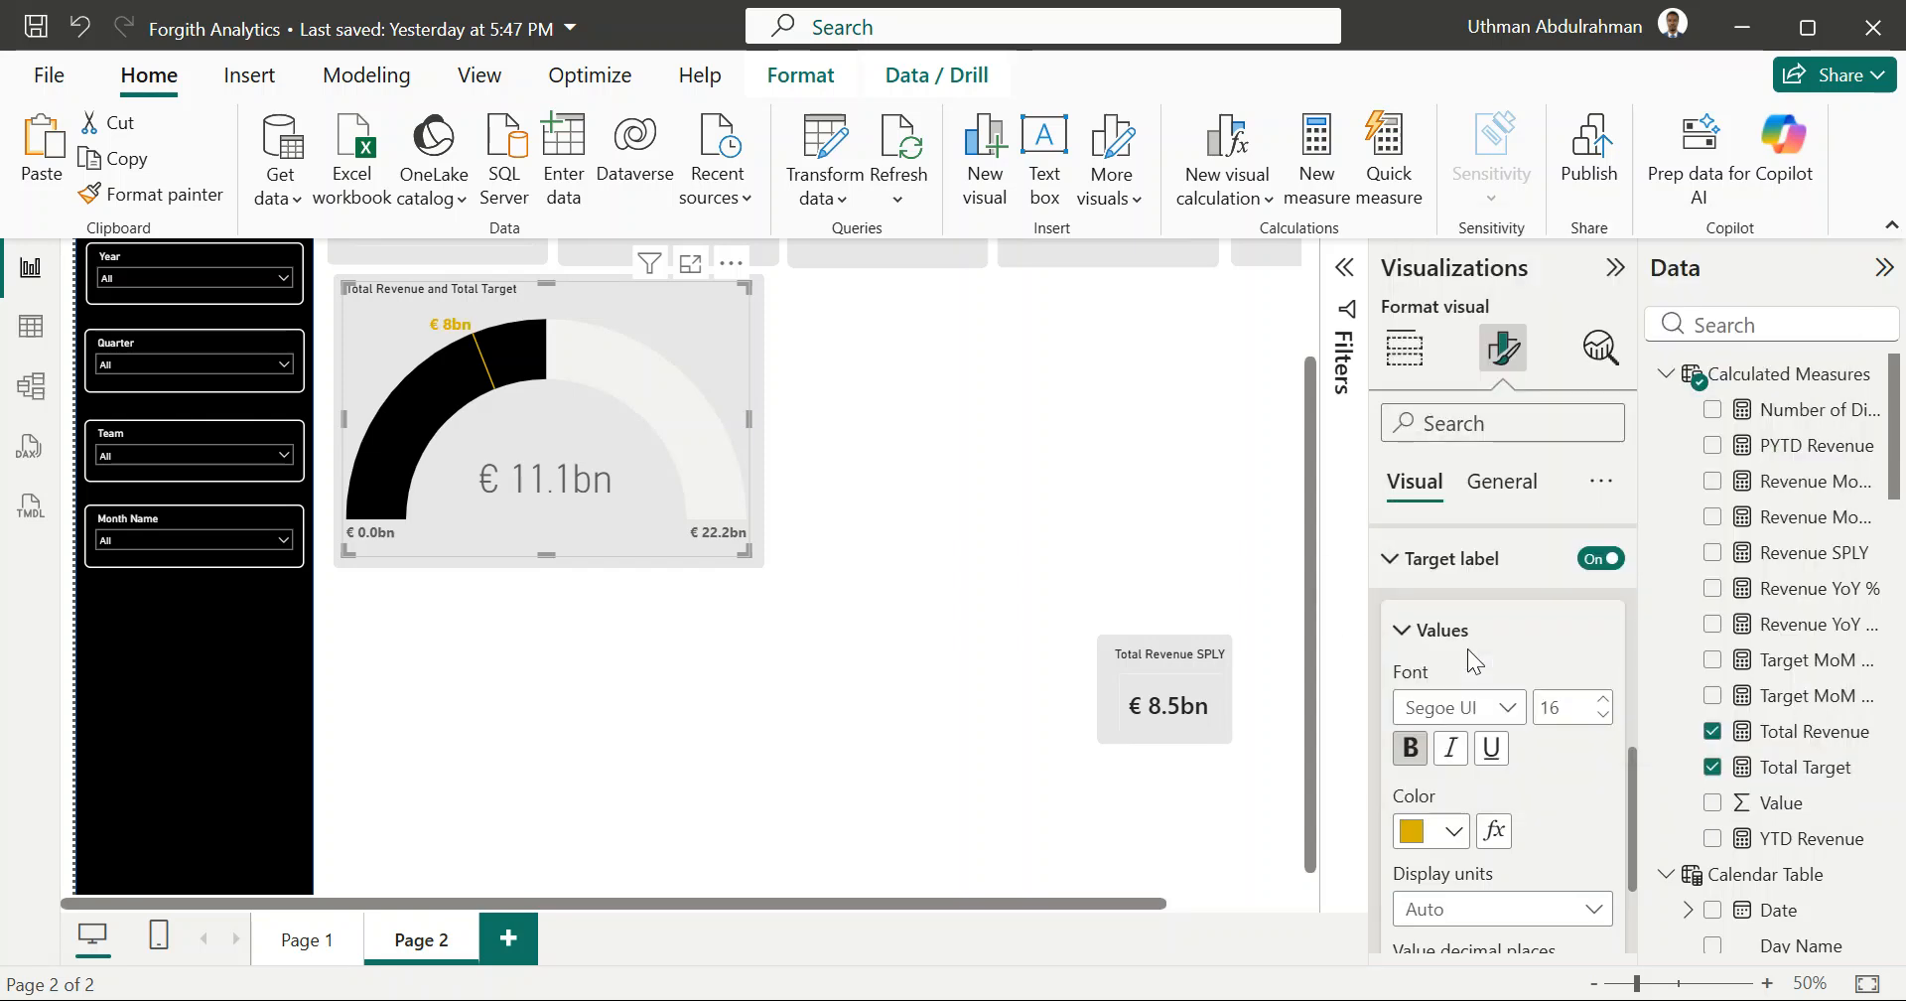
# Step: Try two lighter gold shades on the target label and restore the original gold
pyautogui.click(1453, 832)
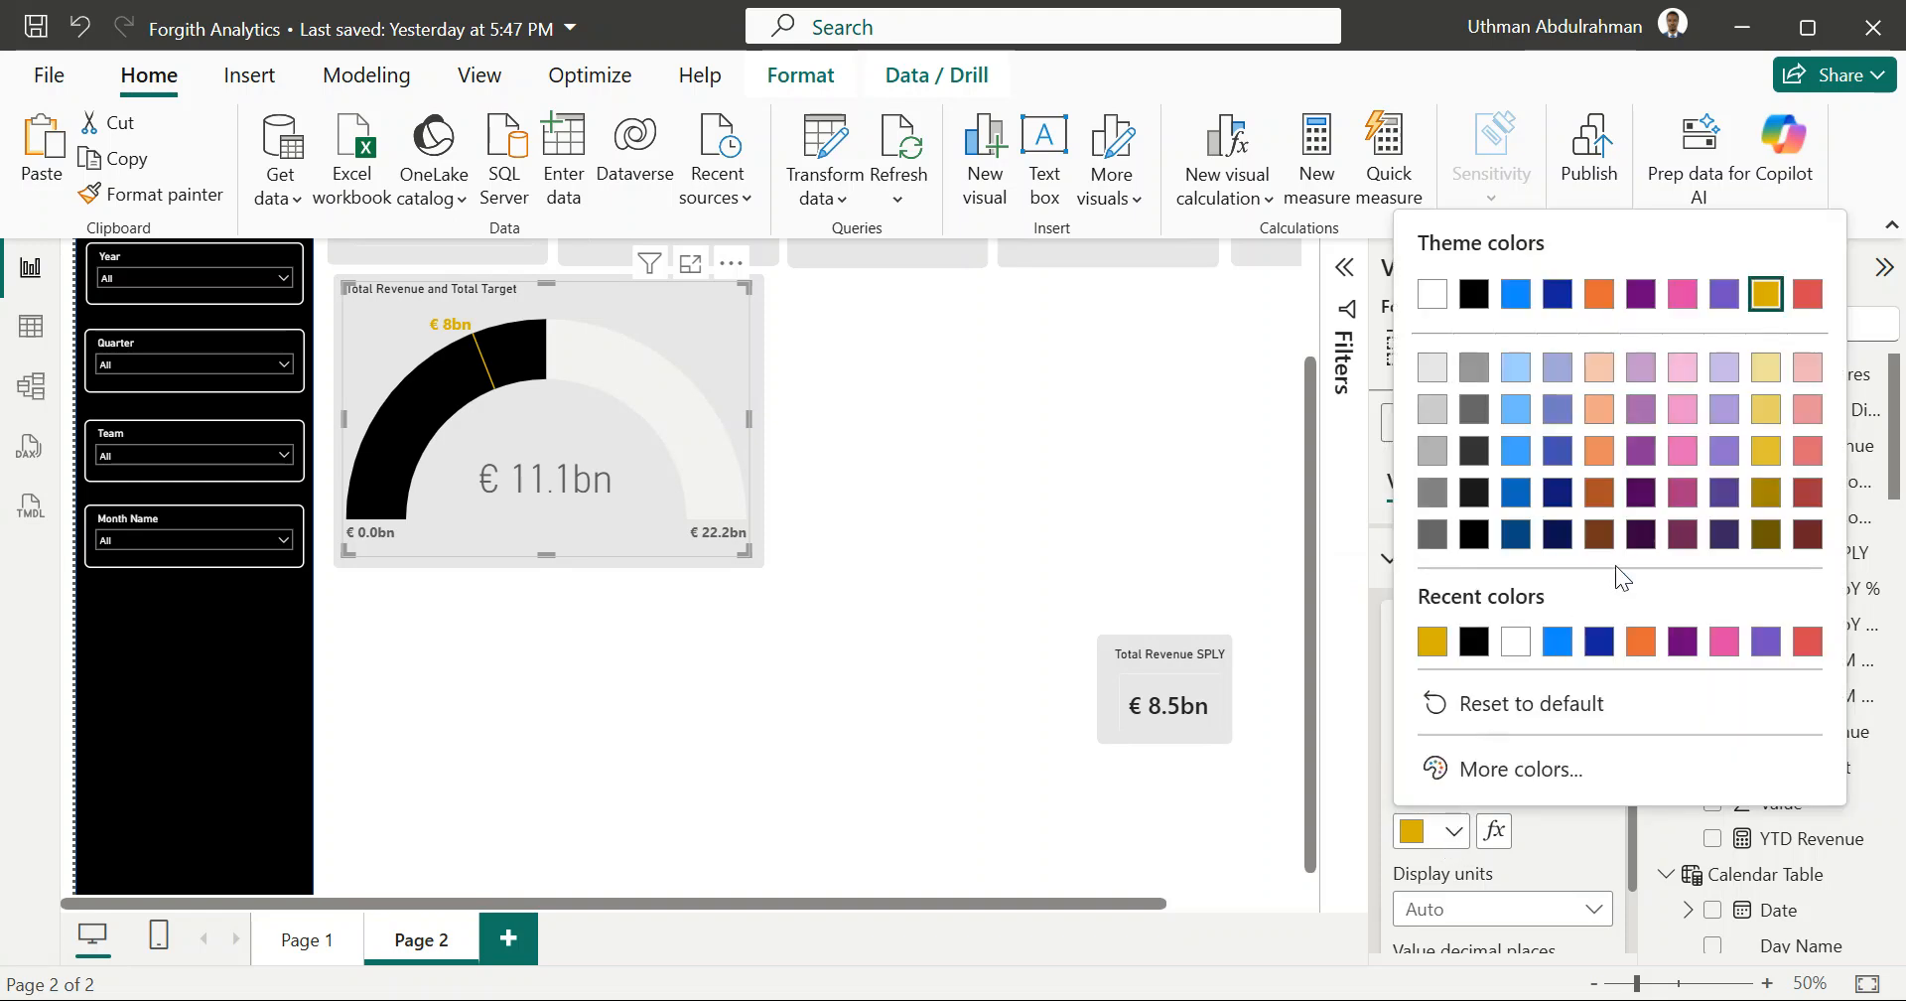
pyautogui.click(1771, 450)
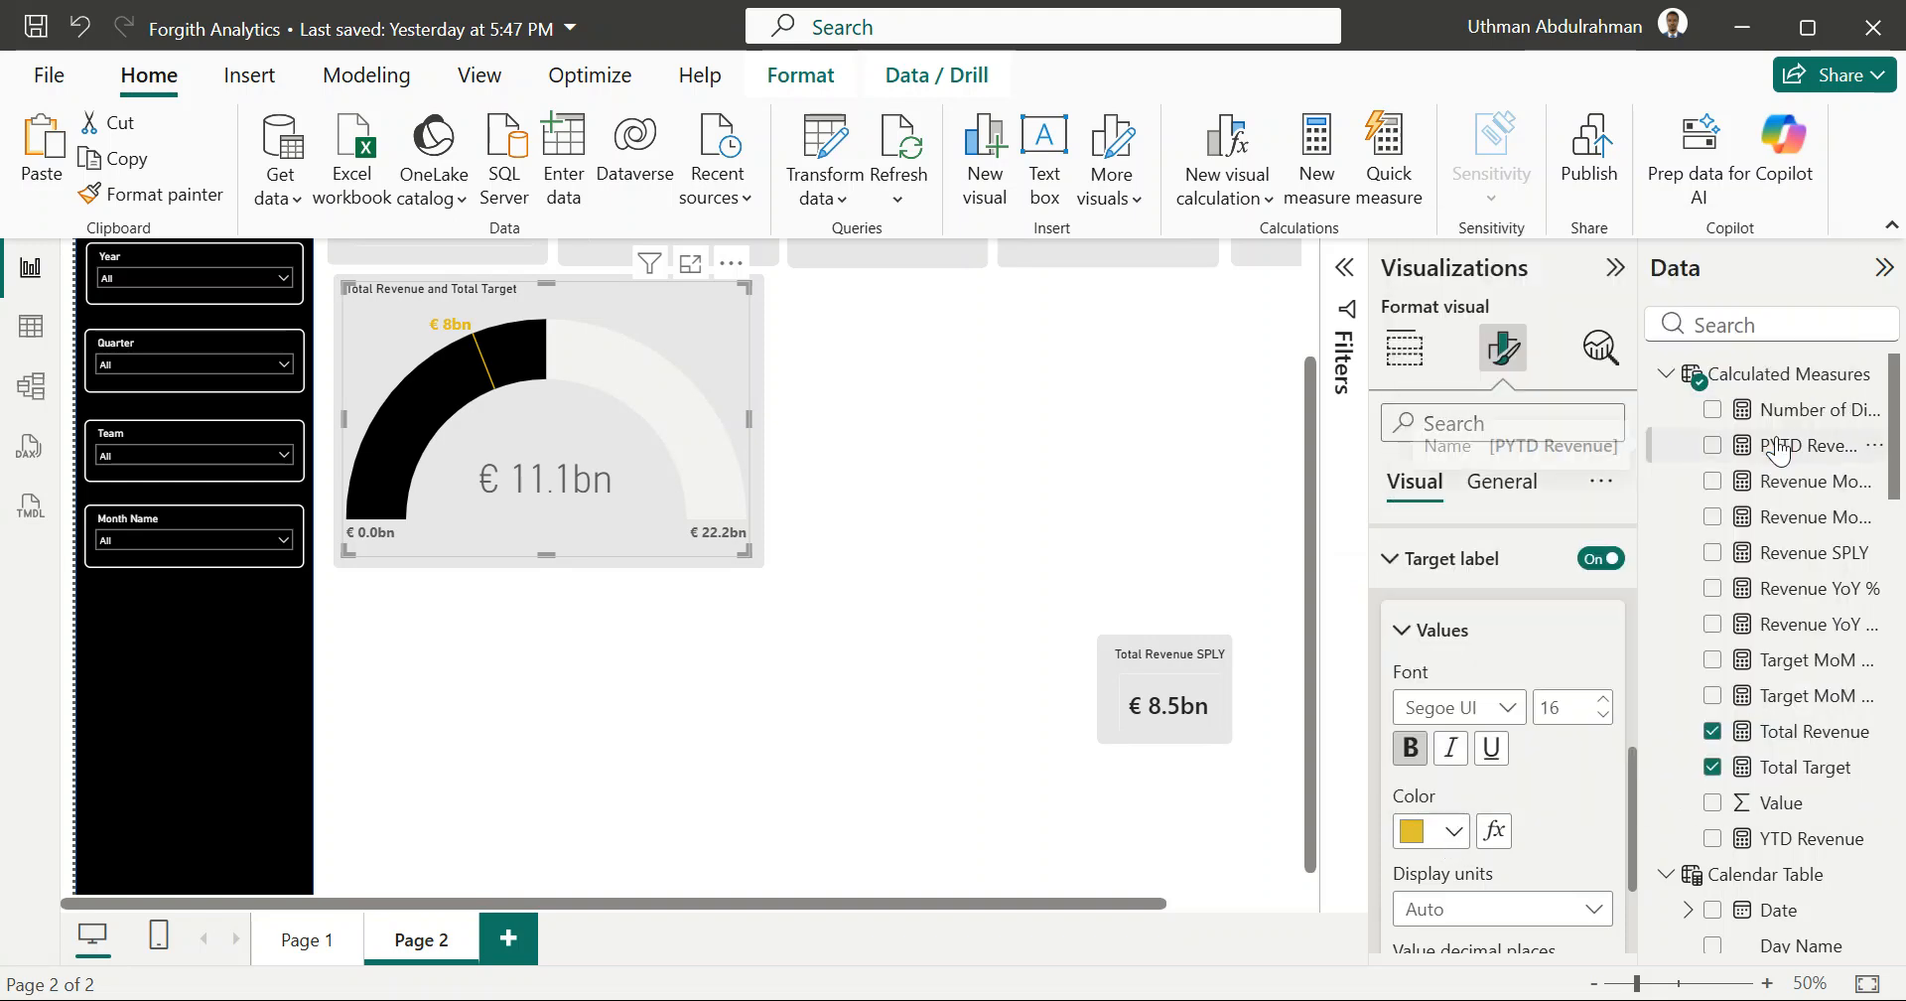
pyautogui.click(1453, 832)
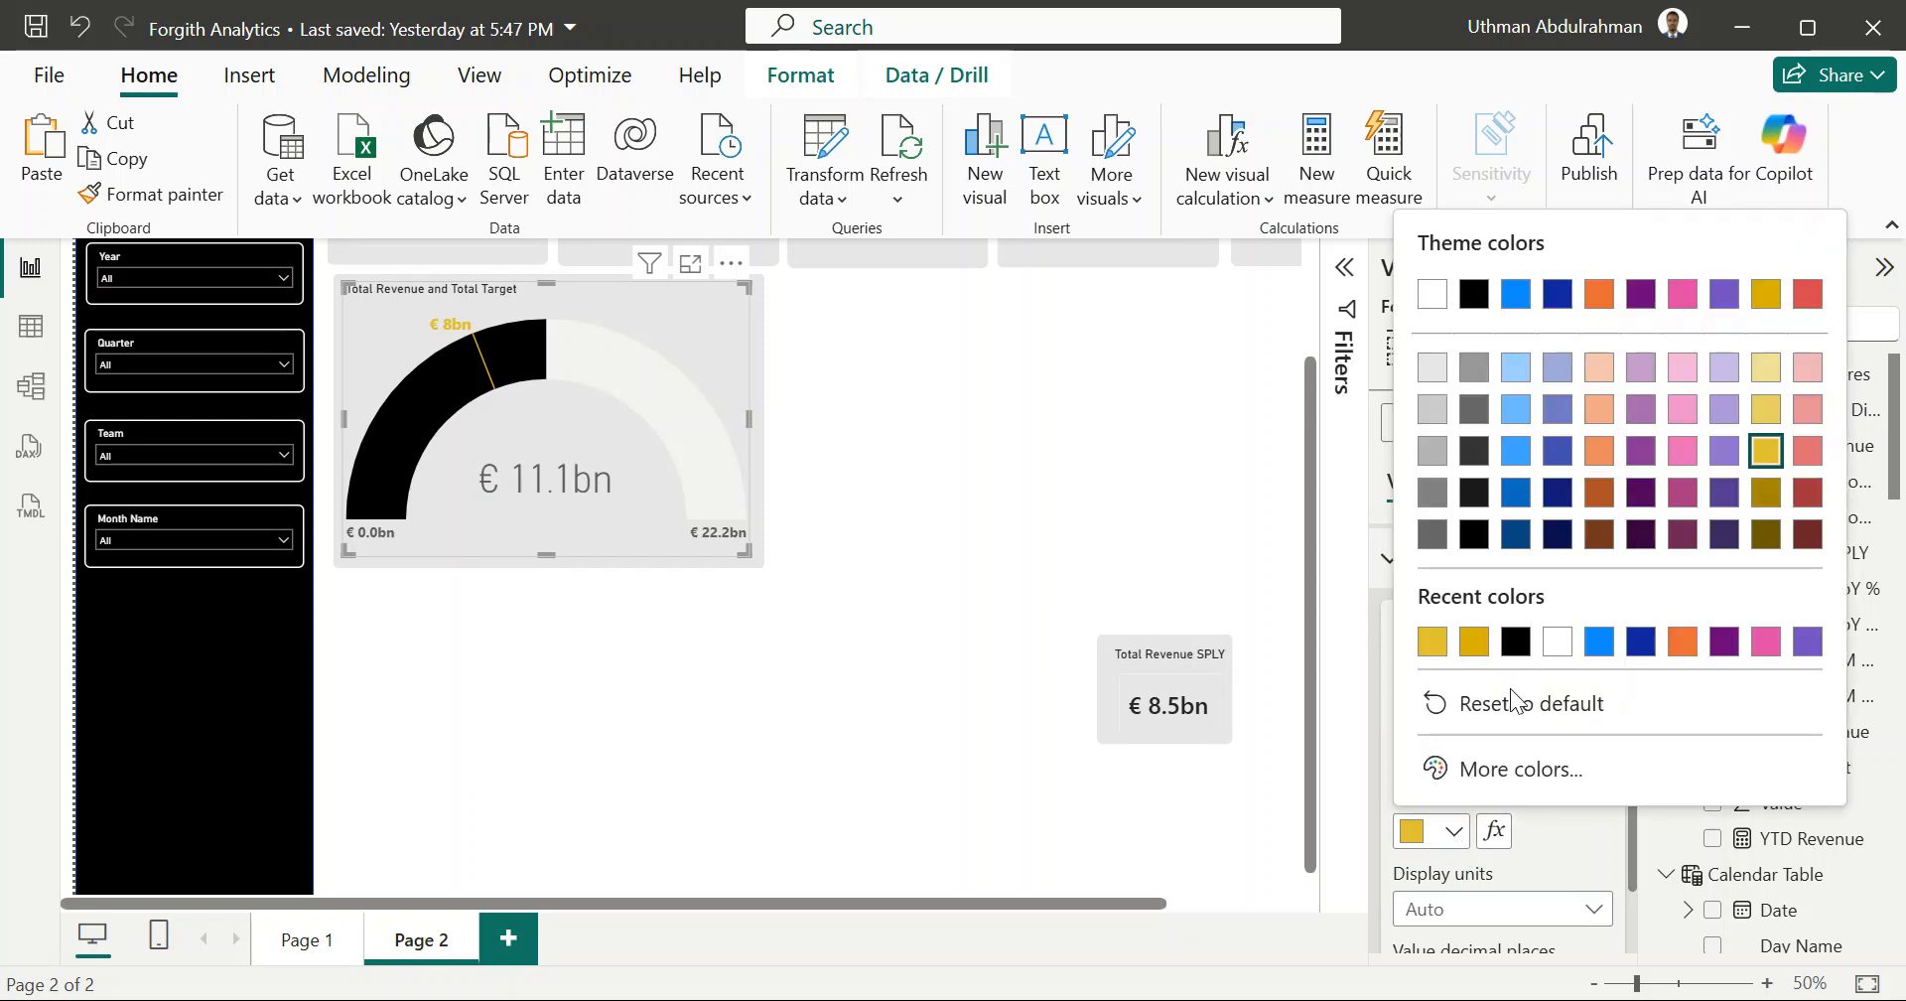
pyautogui.click(1776, 376)
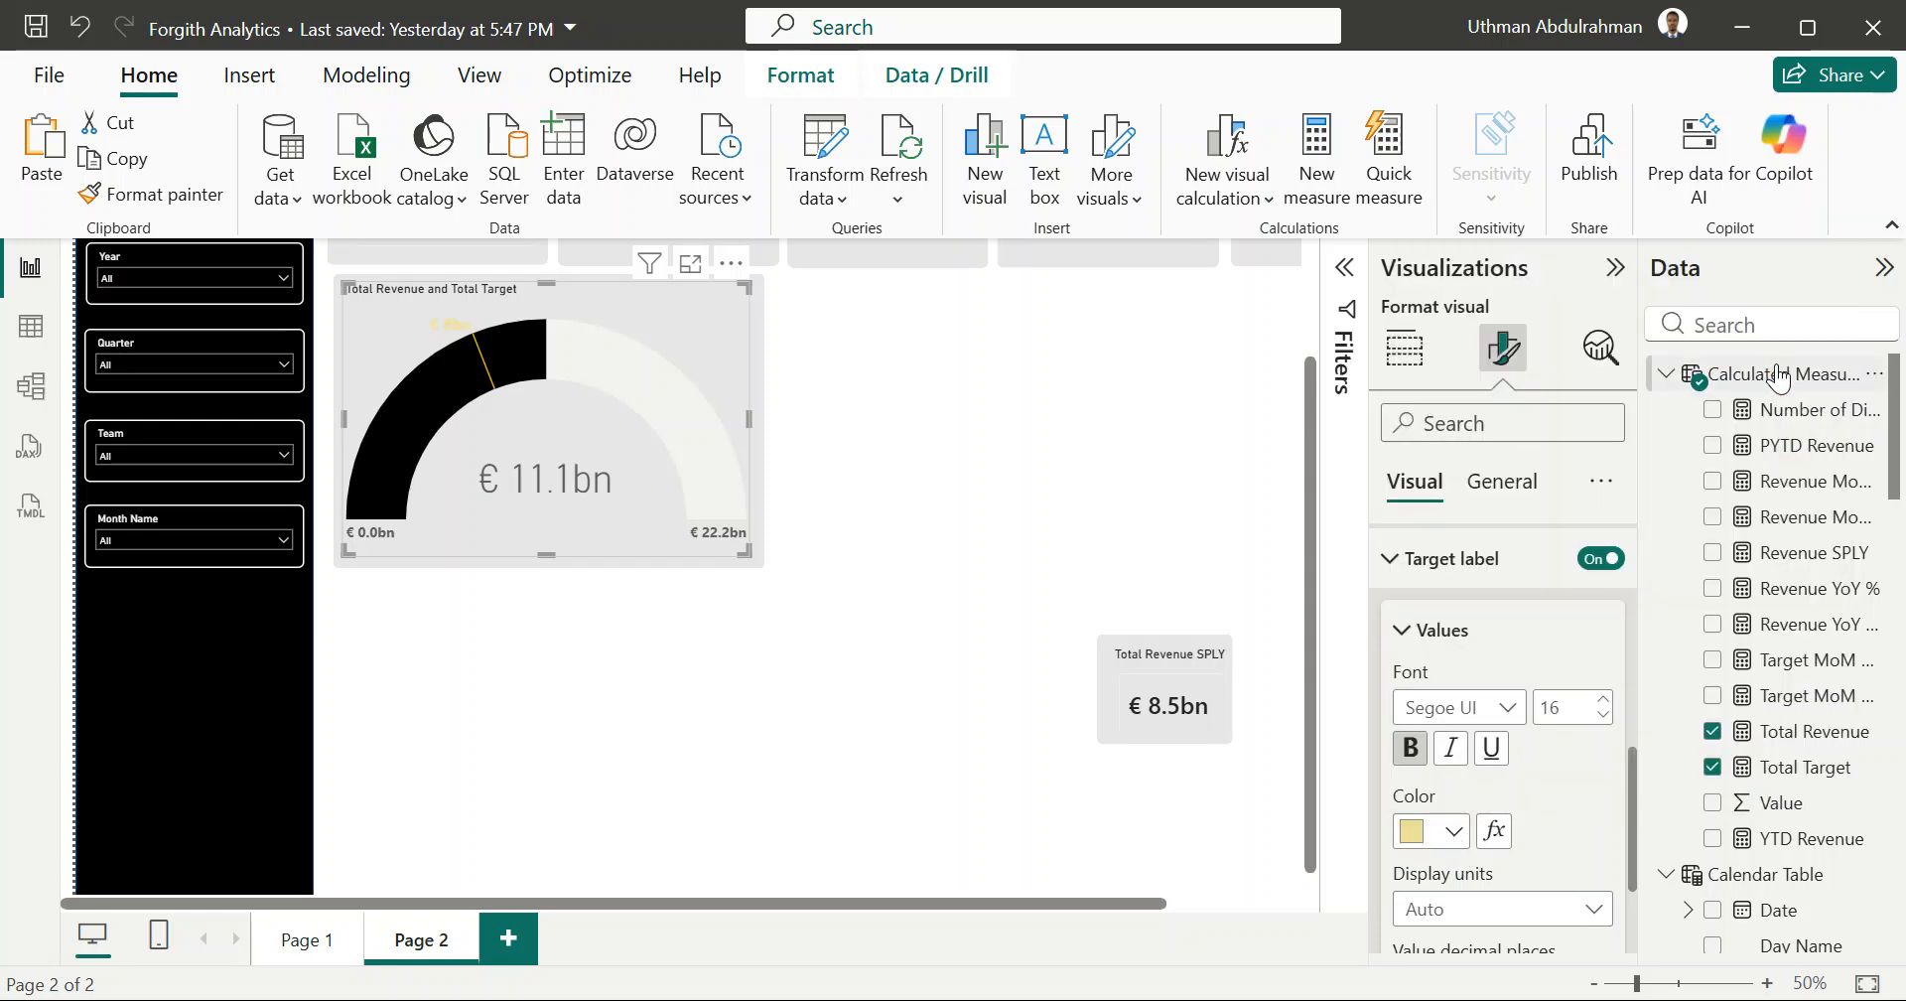
pyautogui.click(1455, 832)
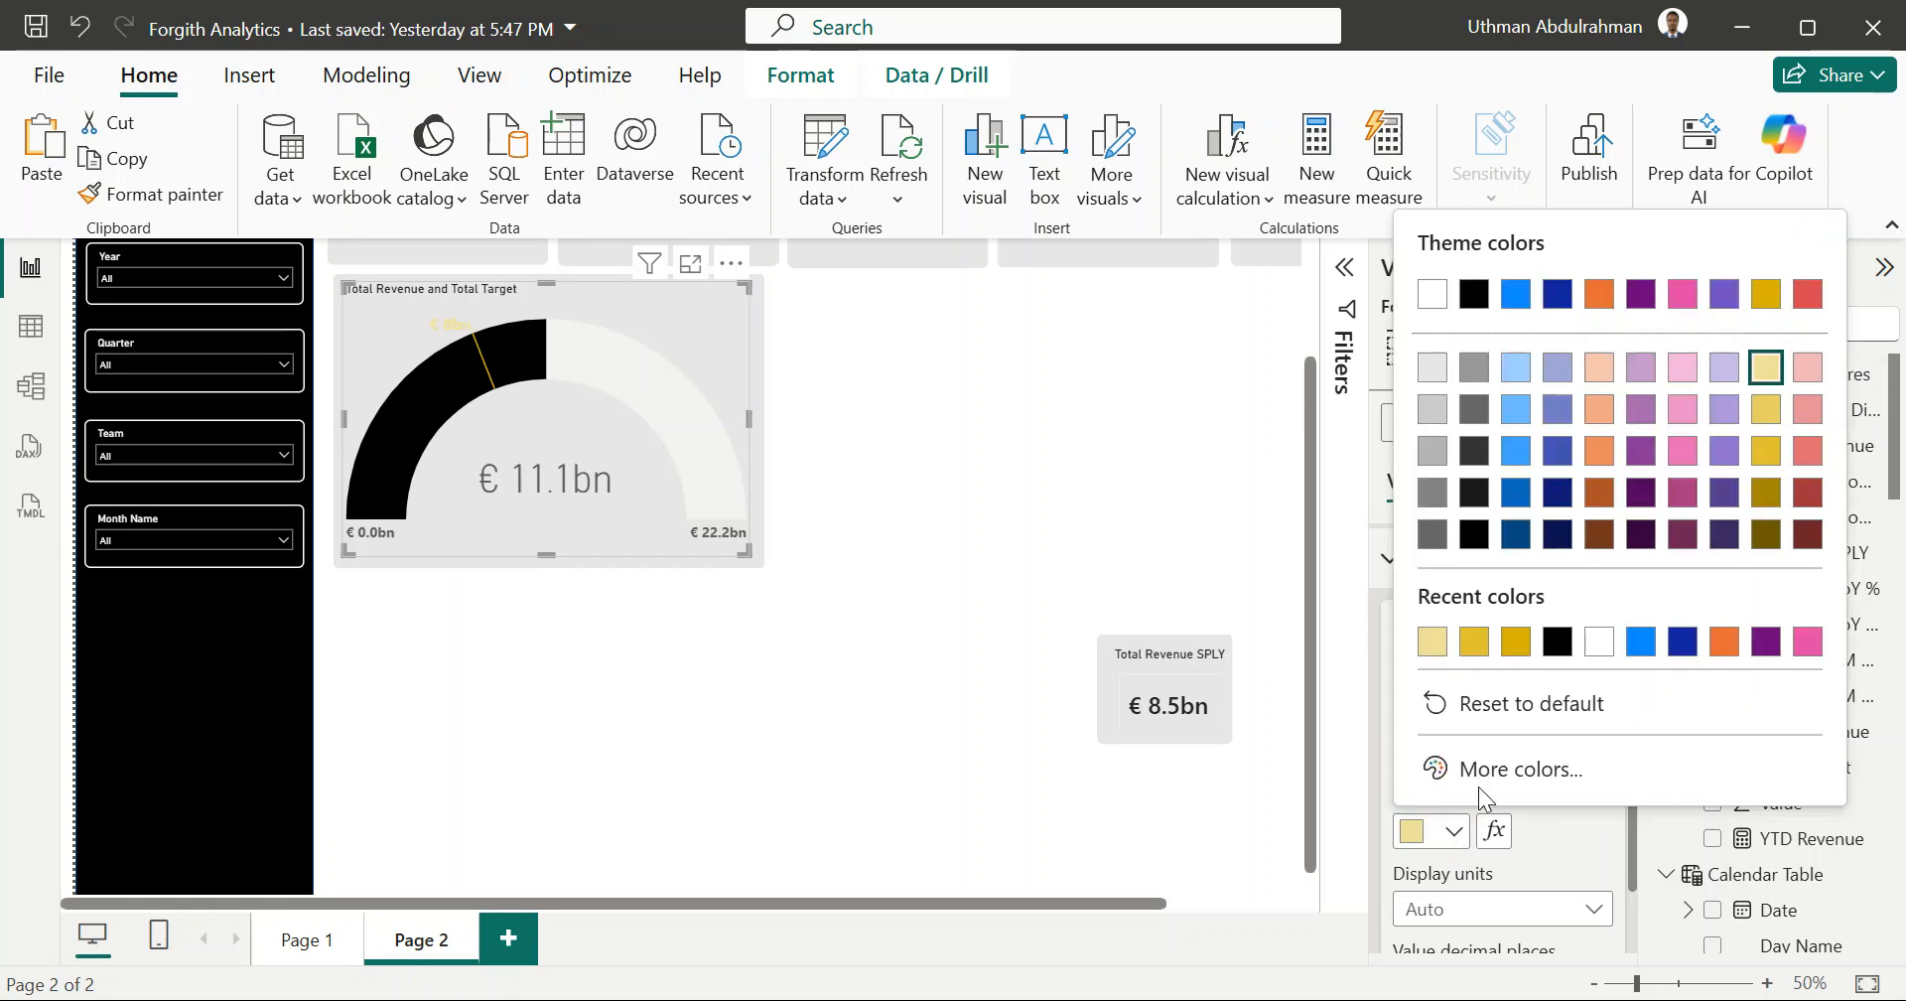
pyautogui.click(1516, 647)
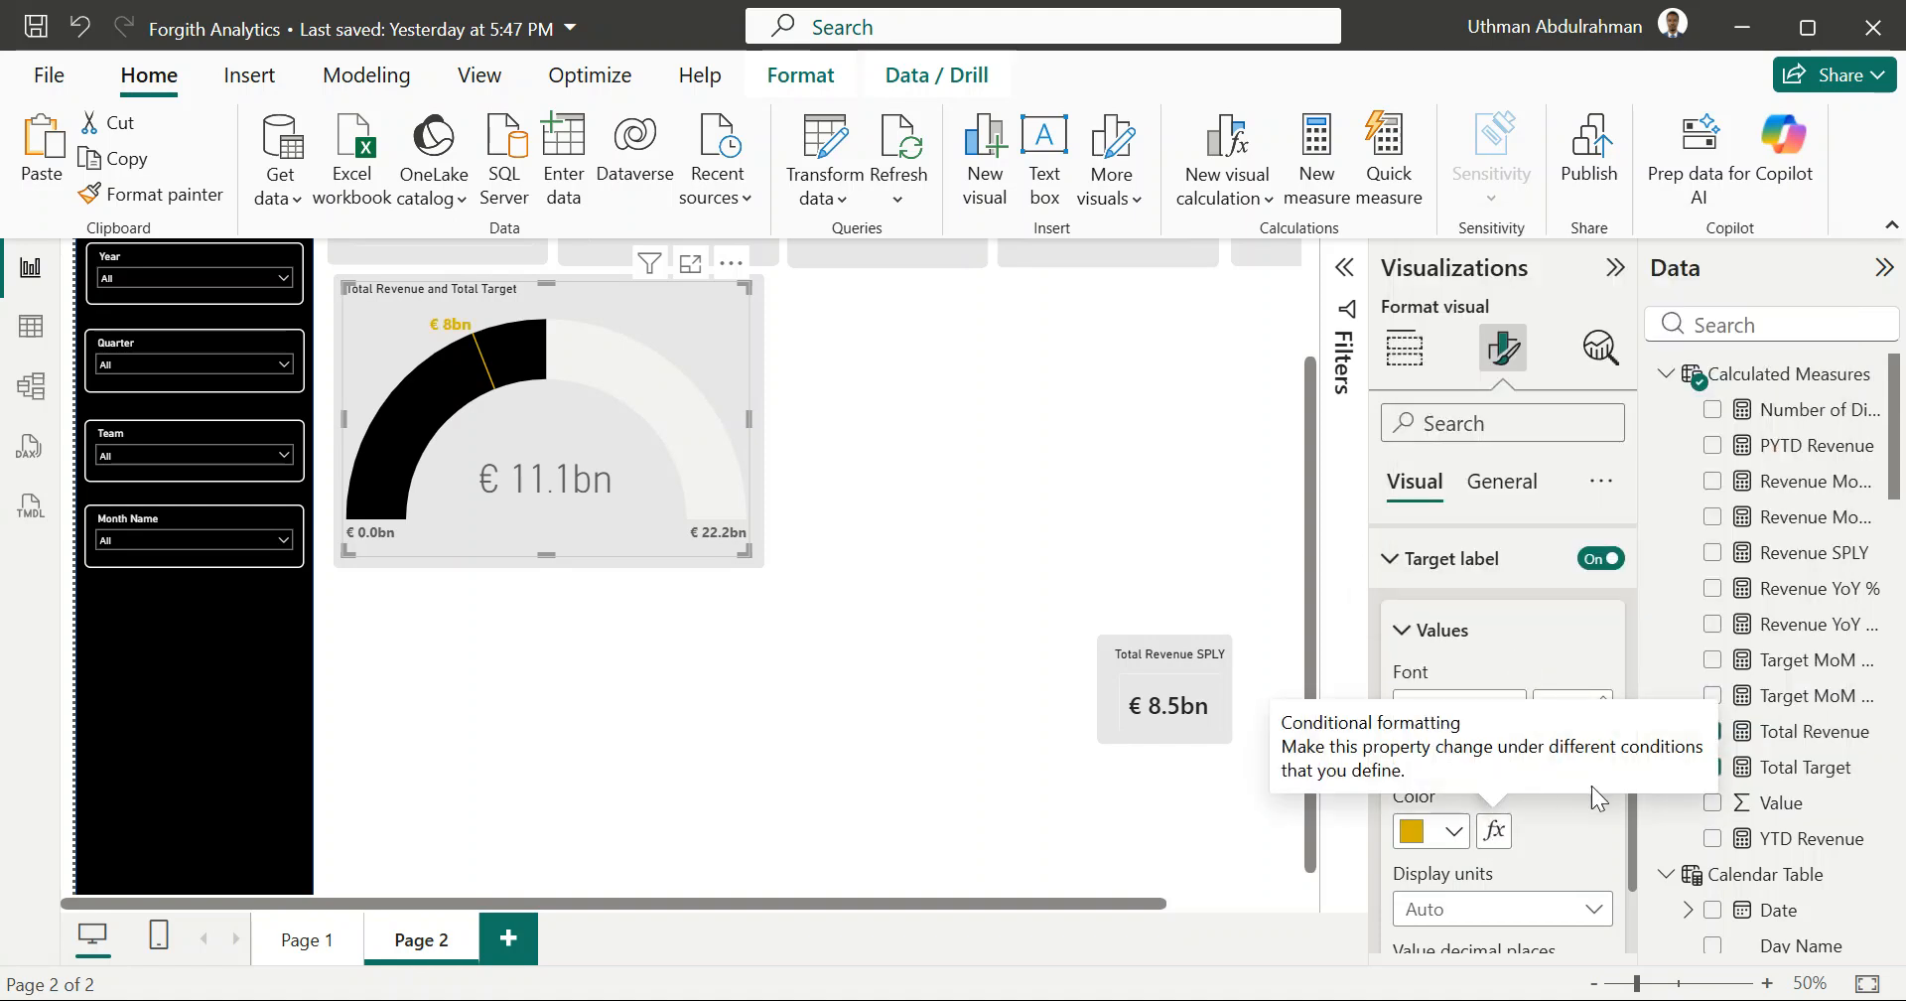
# Step: Try display units None on the gauge's callout value, restore Auto, and make the value bold
pyautogui.click(1392, 559)
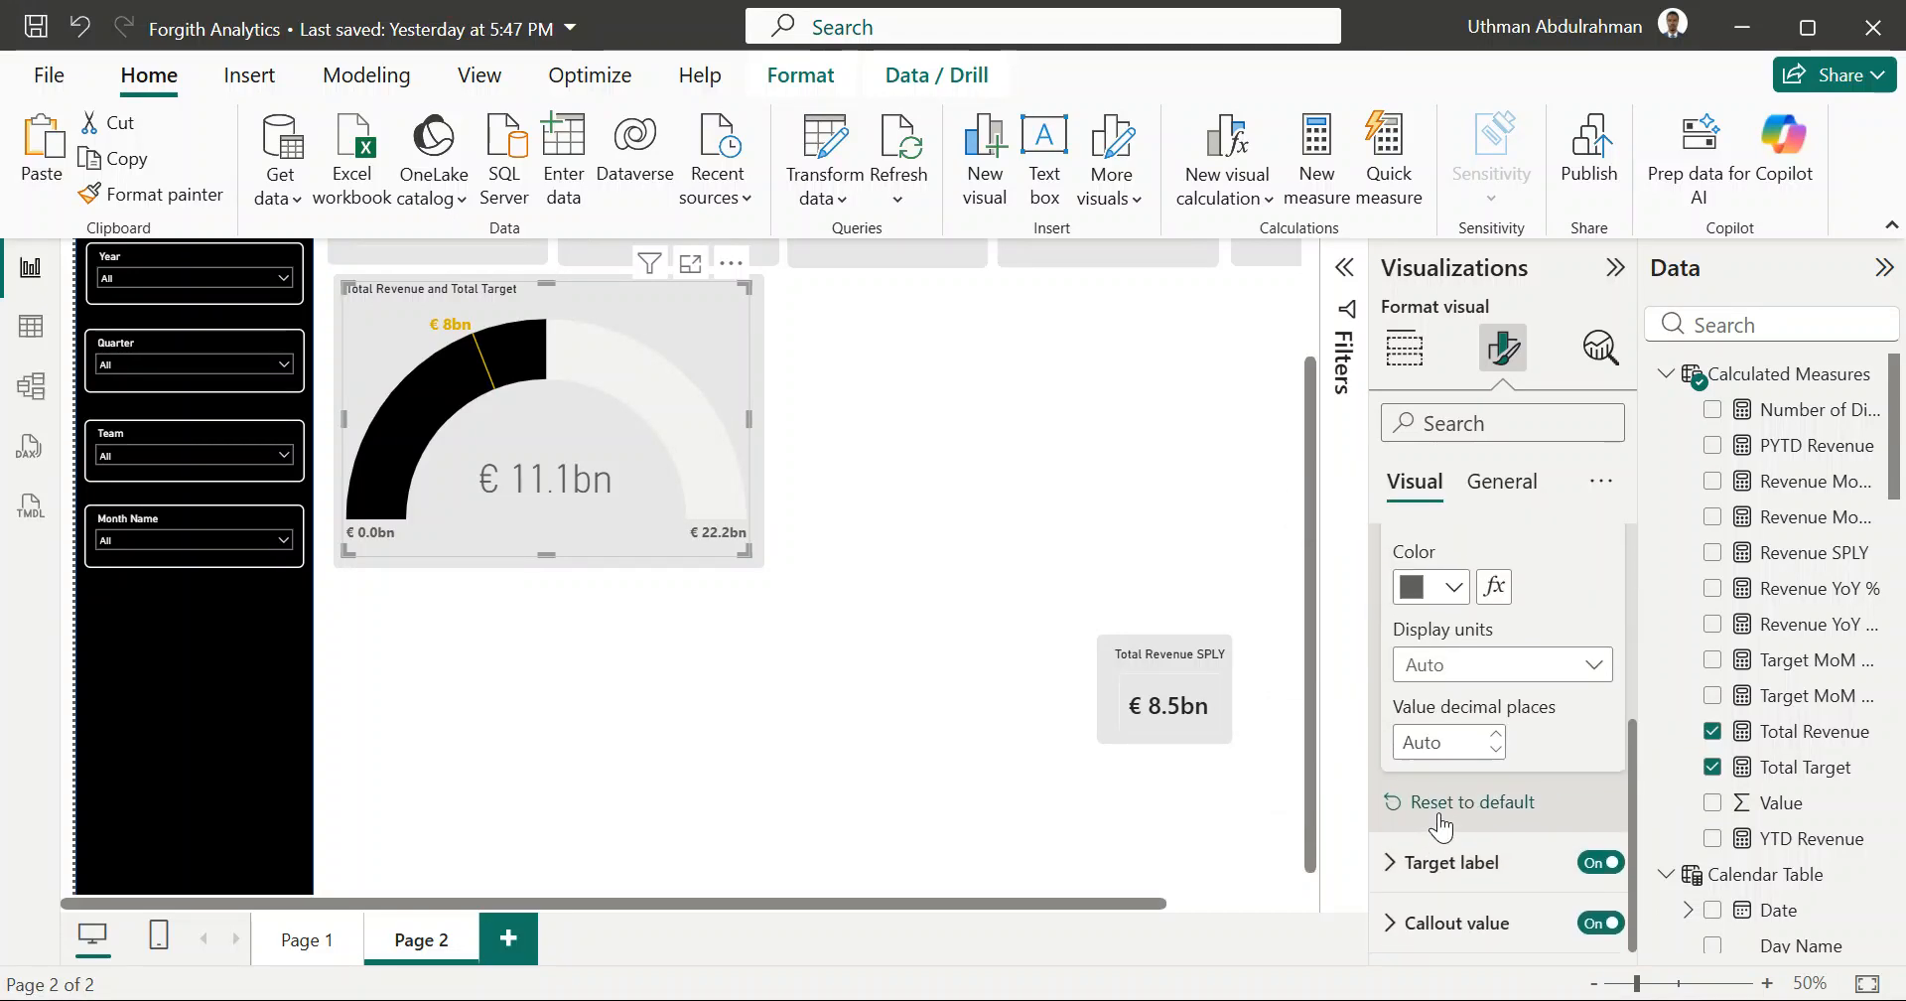
pyautogui.click(1392, 923)
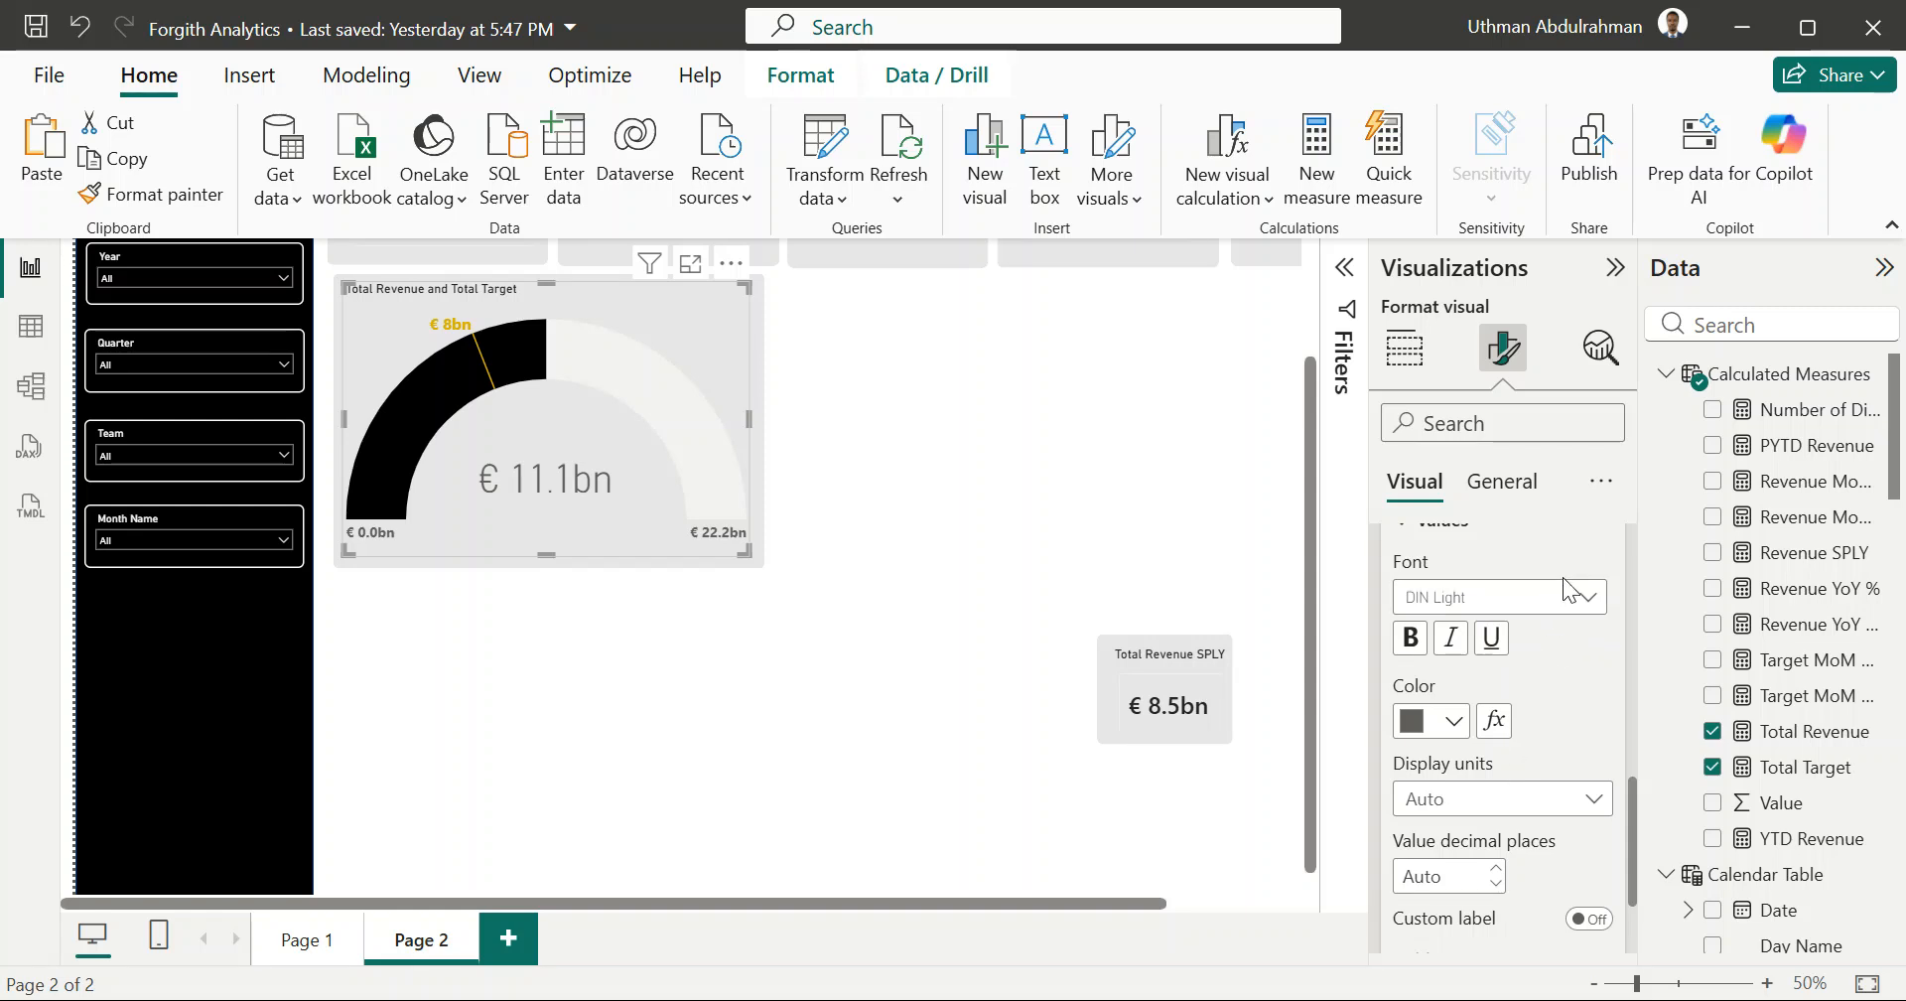
pyautogui.scroll(-3, 1563, 579)
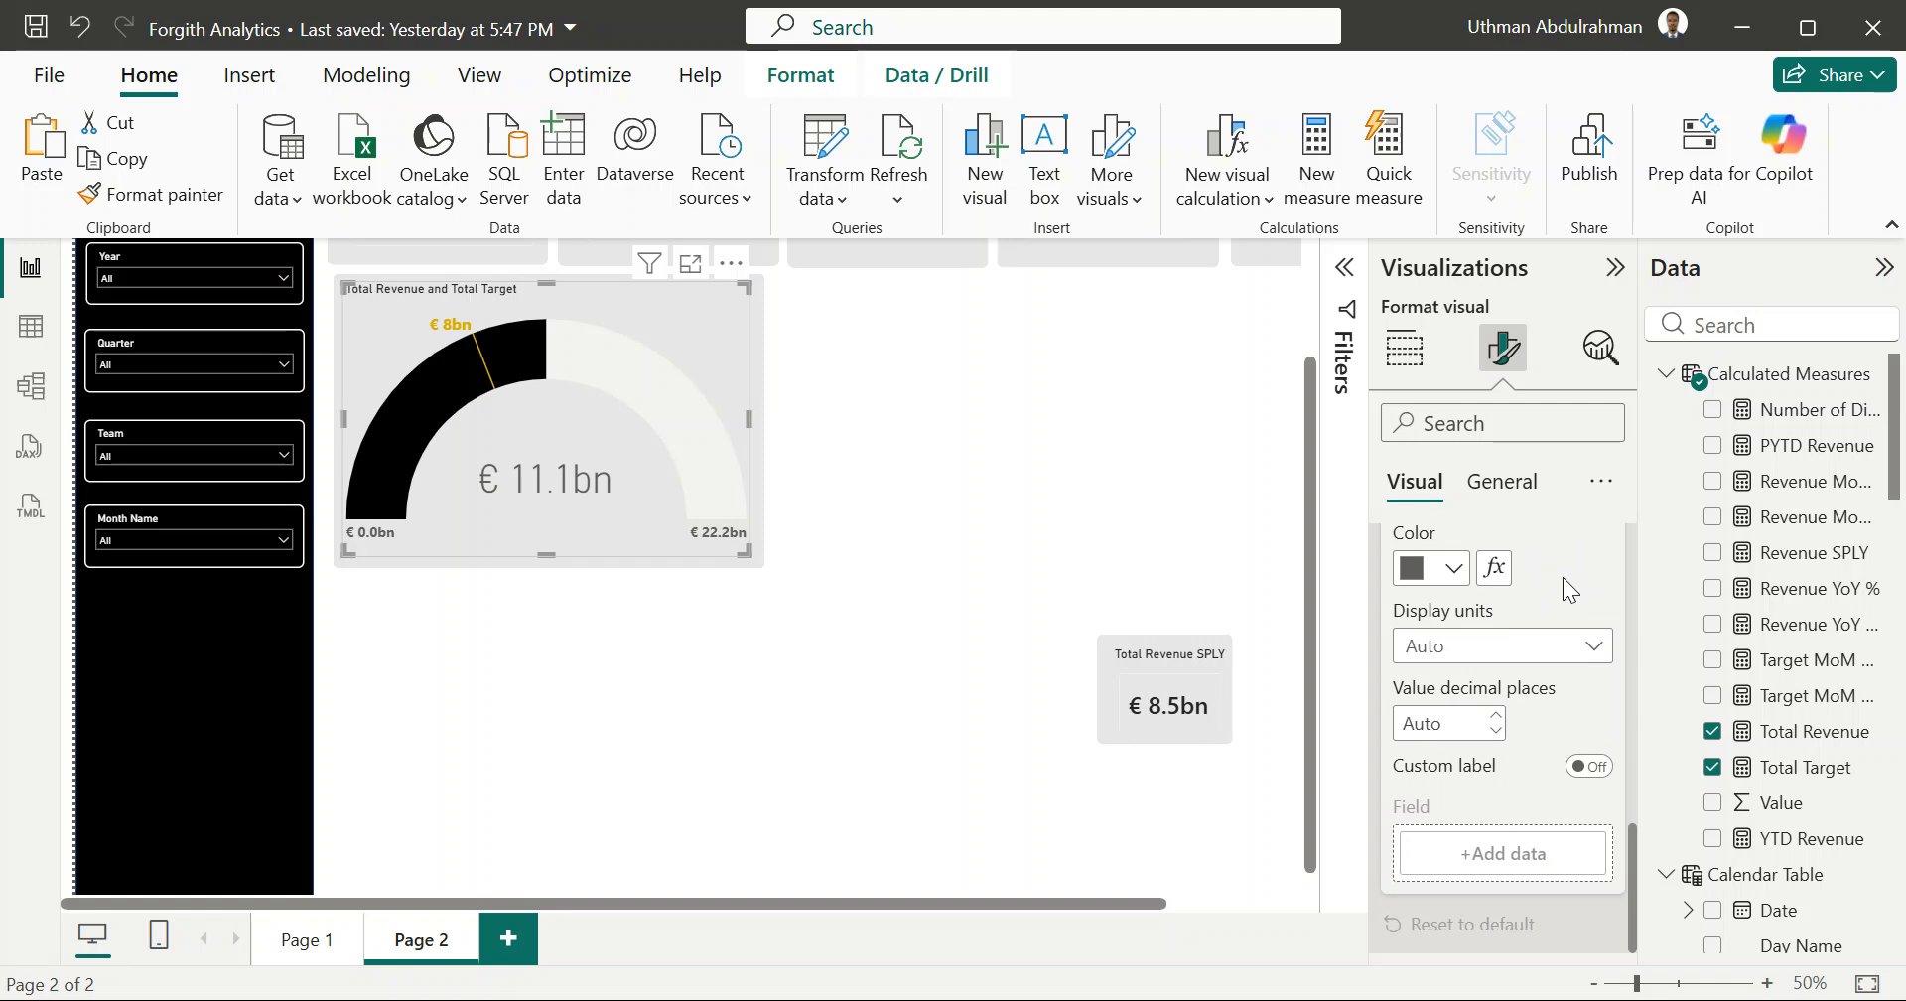
pyautogui.scroll(4, 1536, 610)
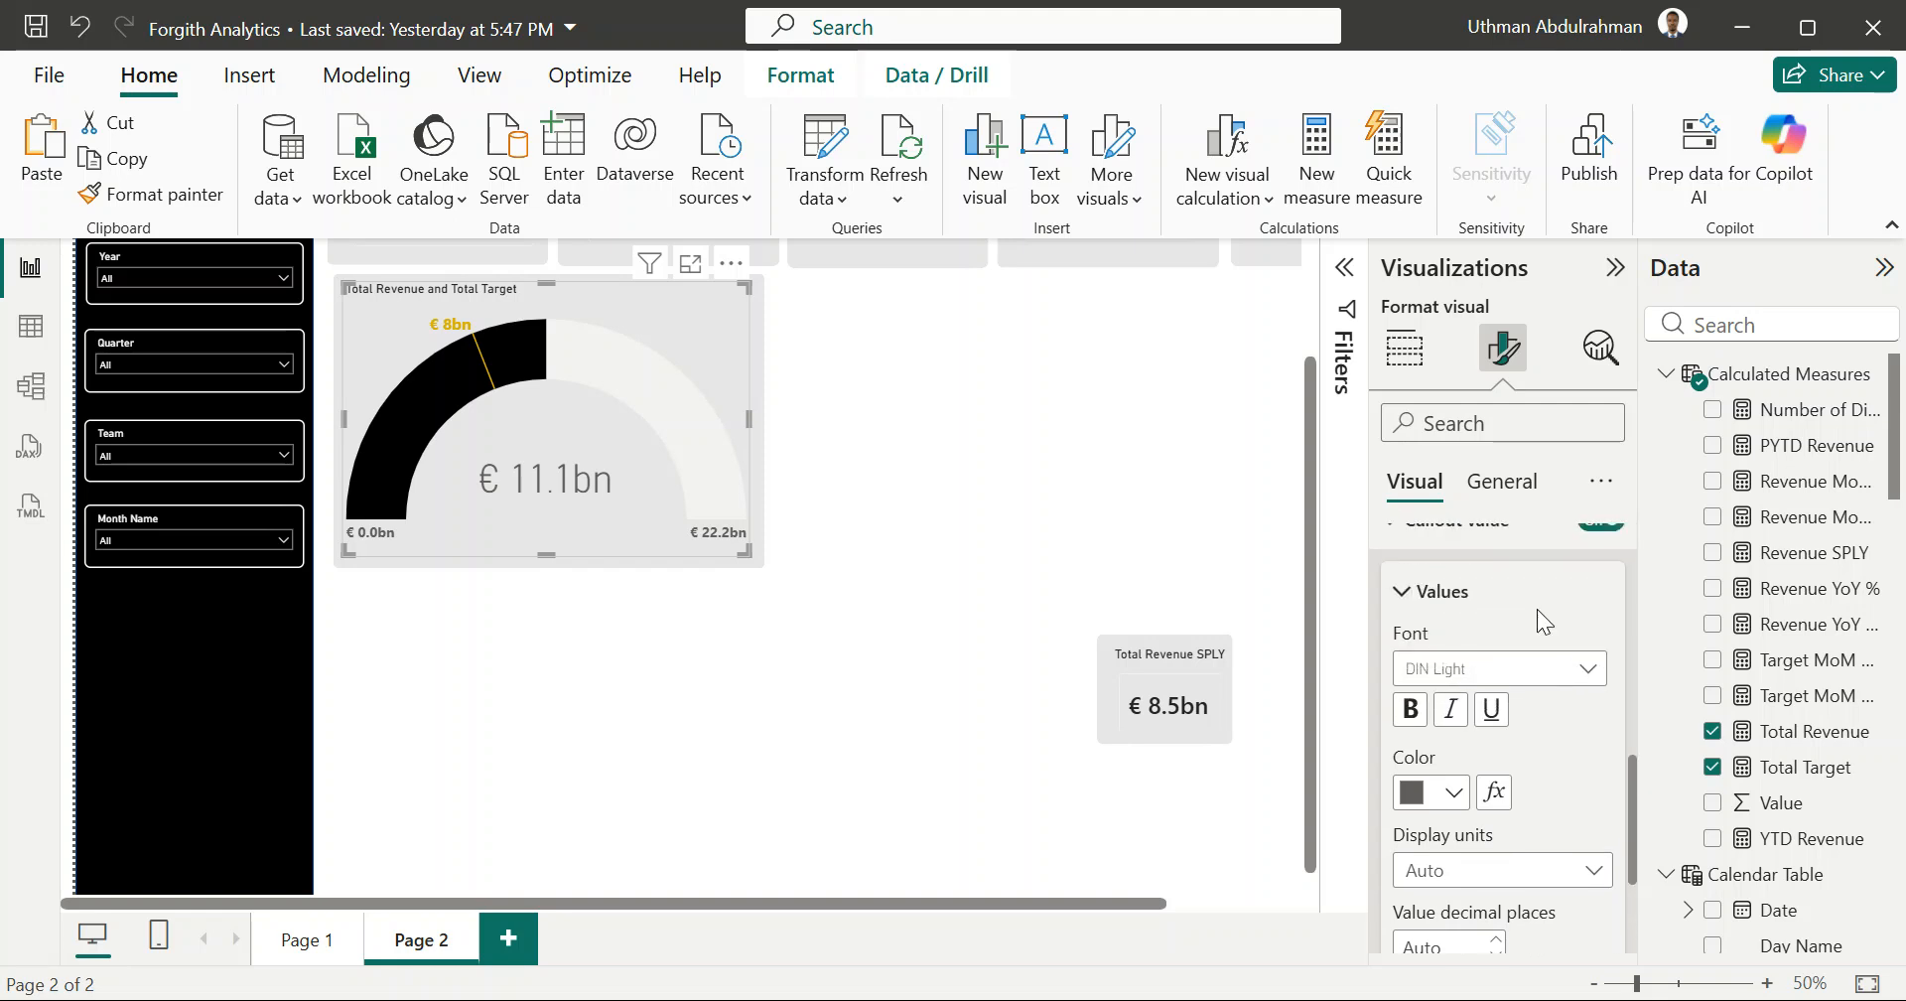
pyautogui.scroll(-5, 1537, 610)
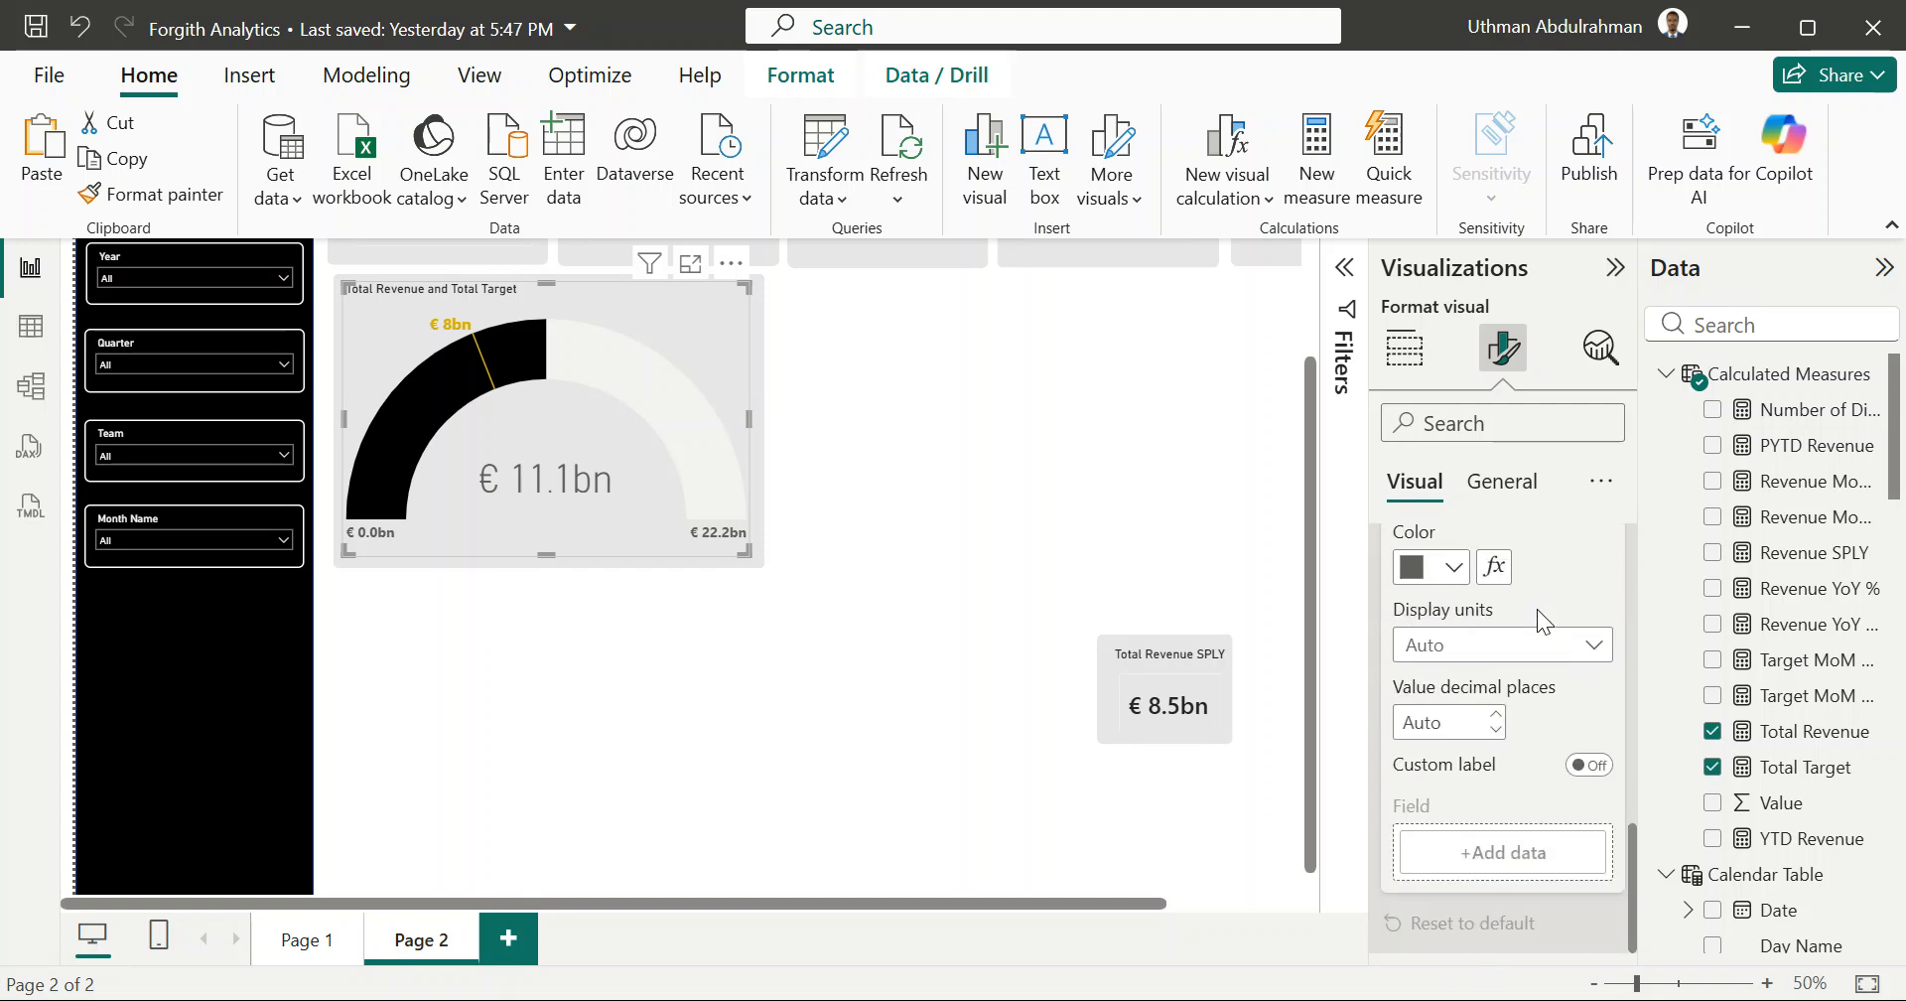
pyautogui.scroll(3, 1537, 609)
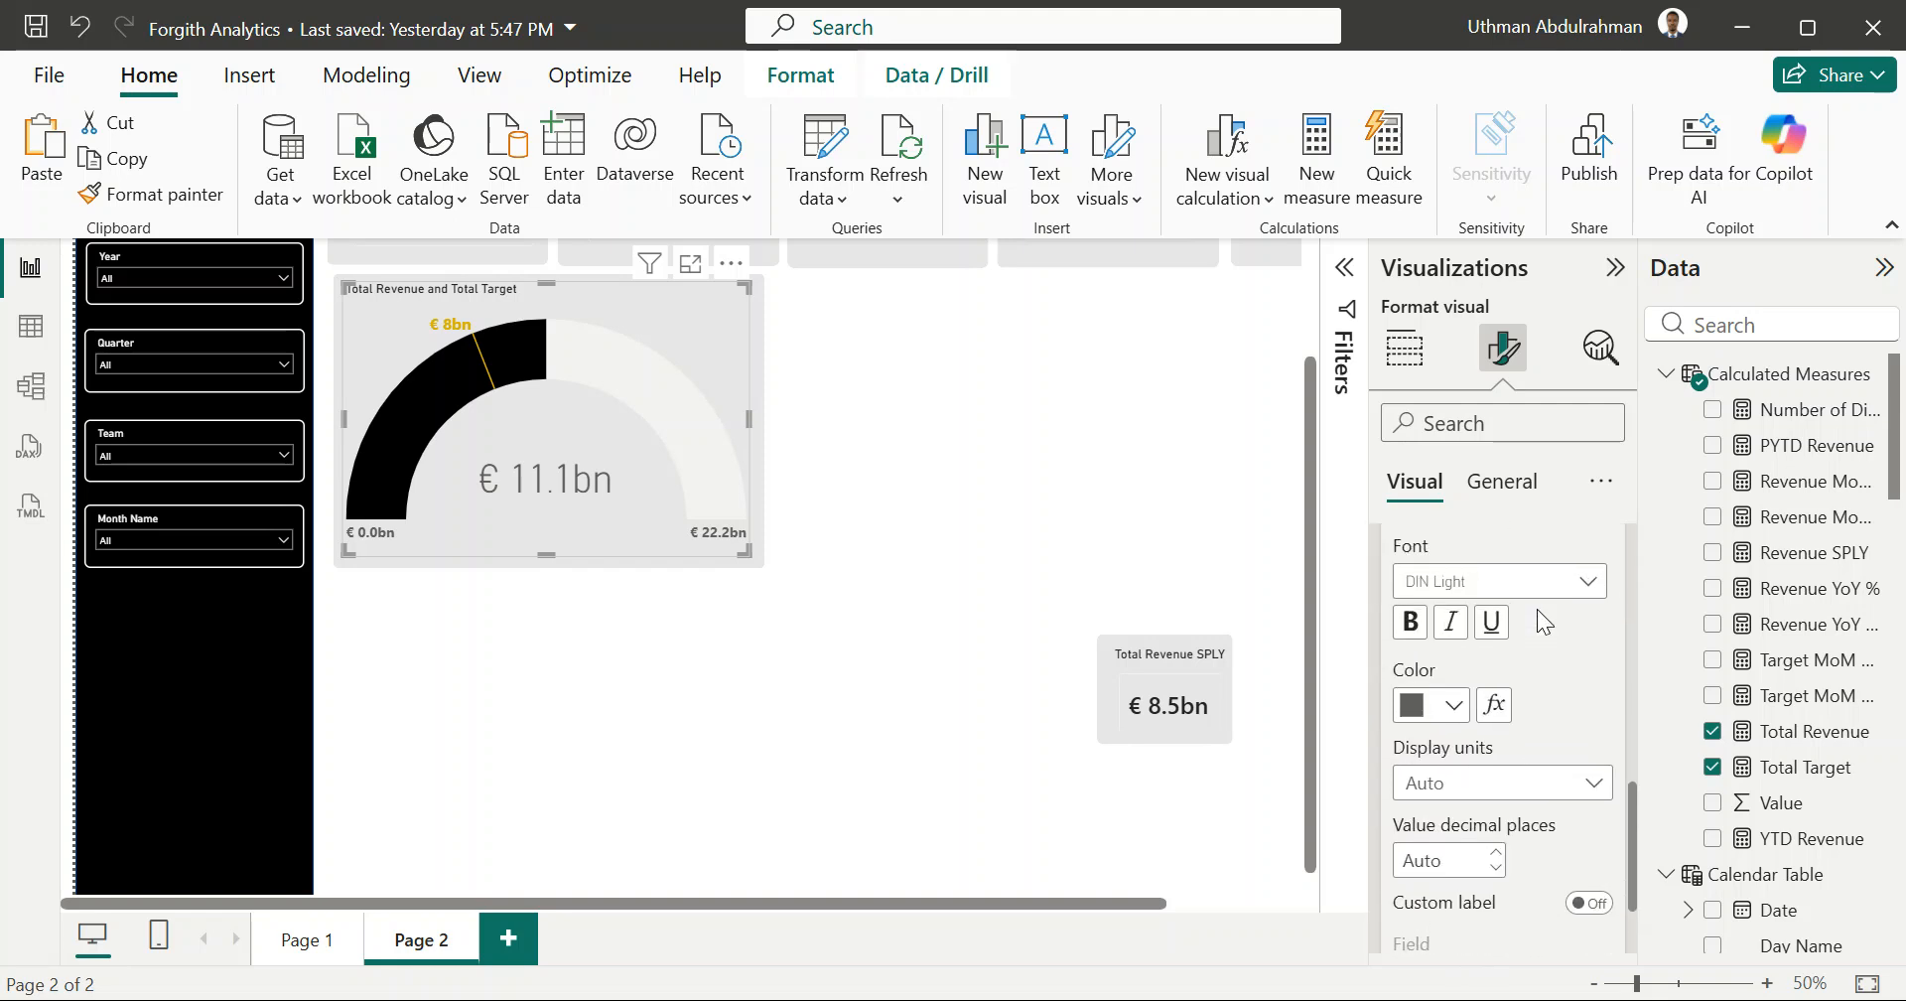
pyautogui.click(1507, 783)
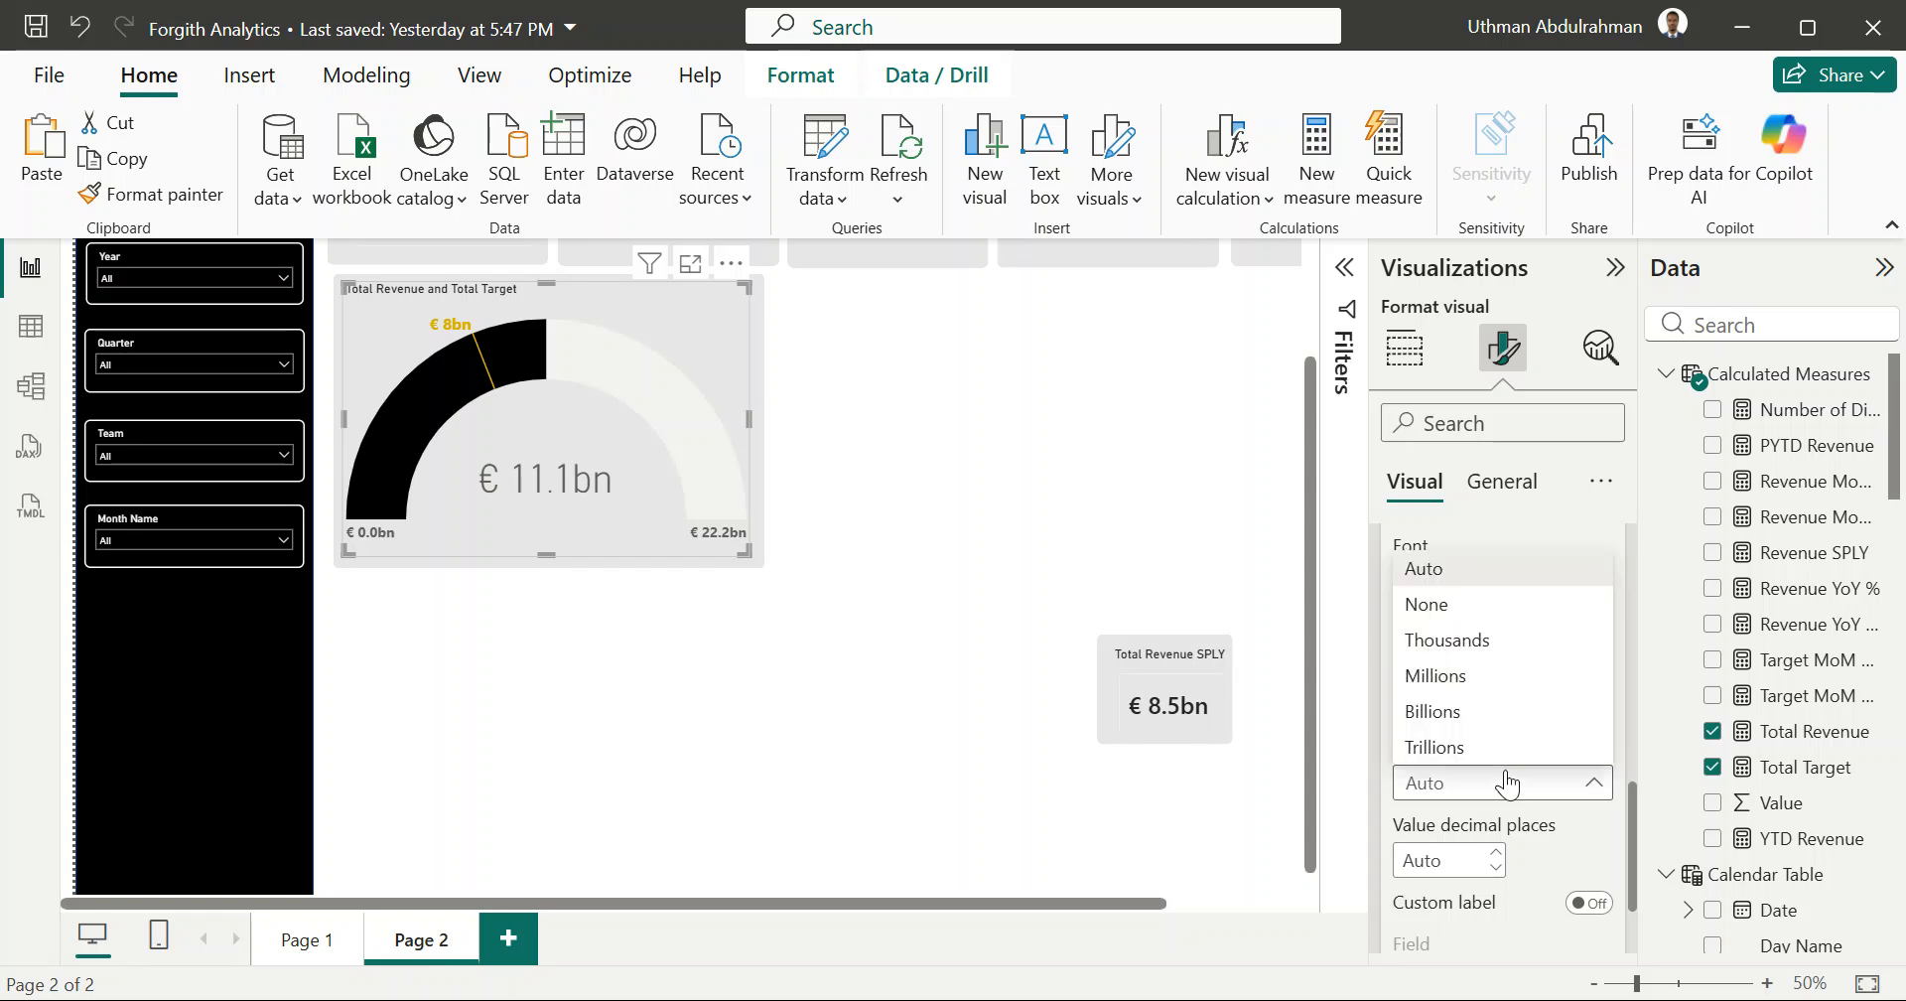
pyautogui.click(1468, 608)
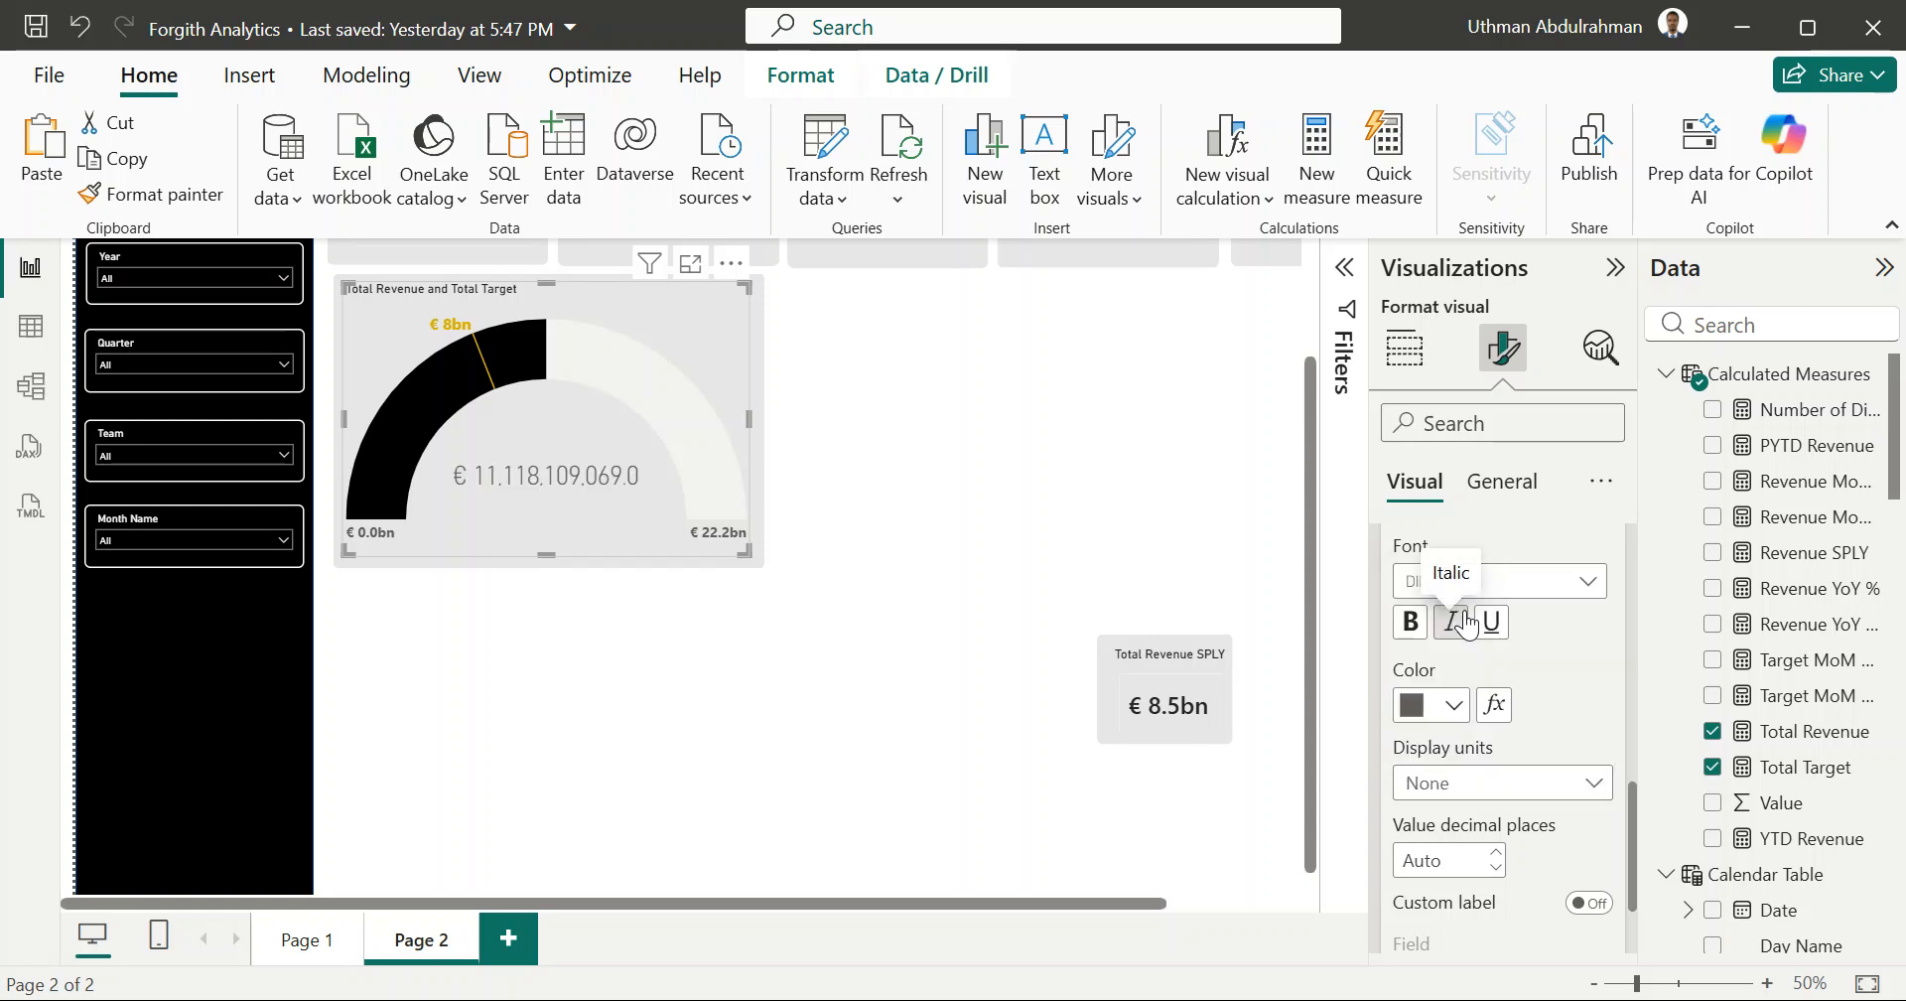
pyautogui.click(1467, 780)
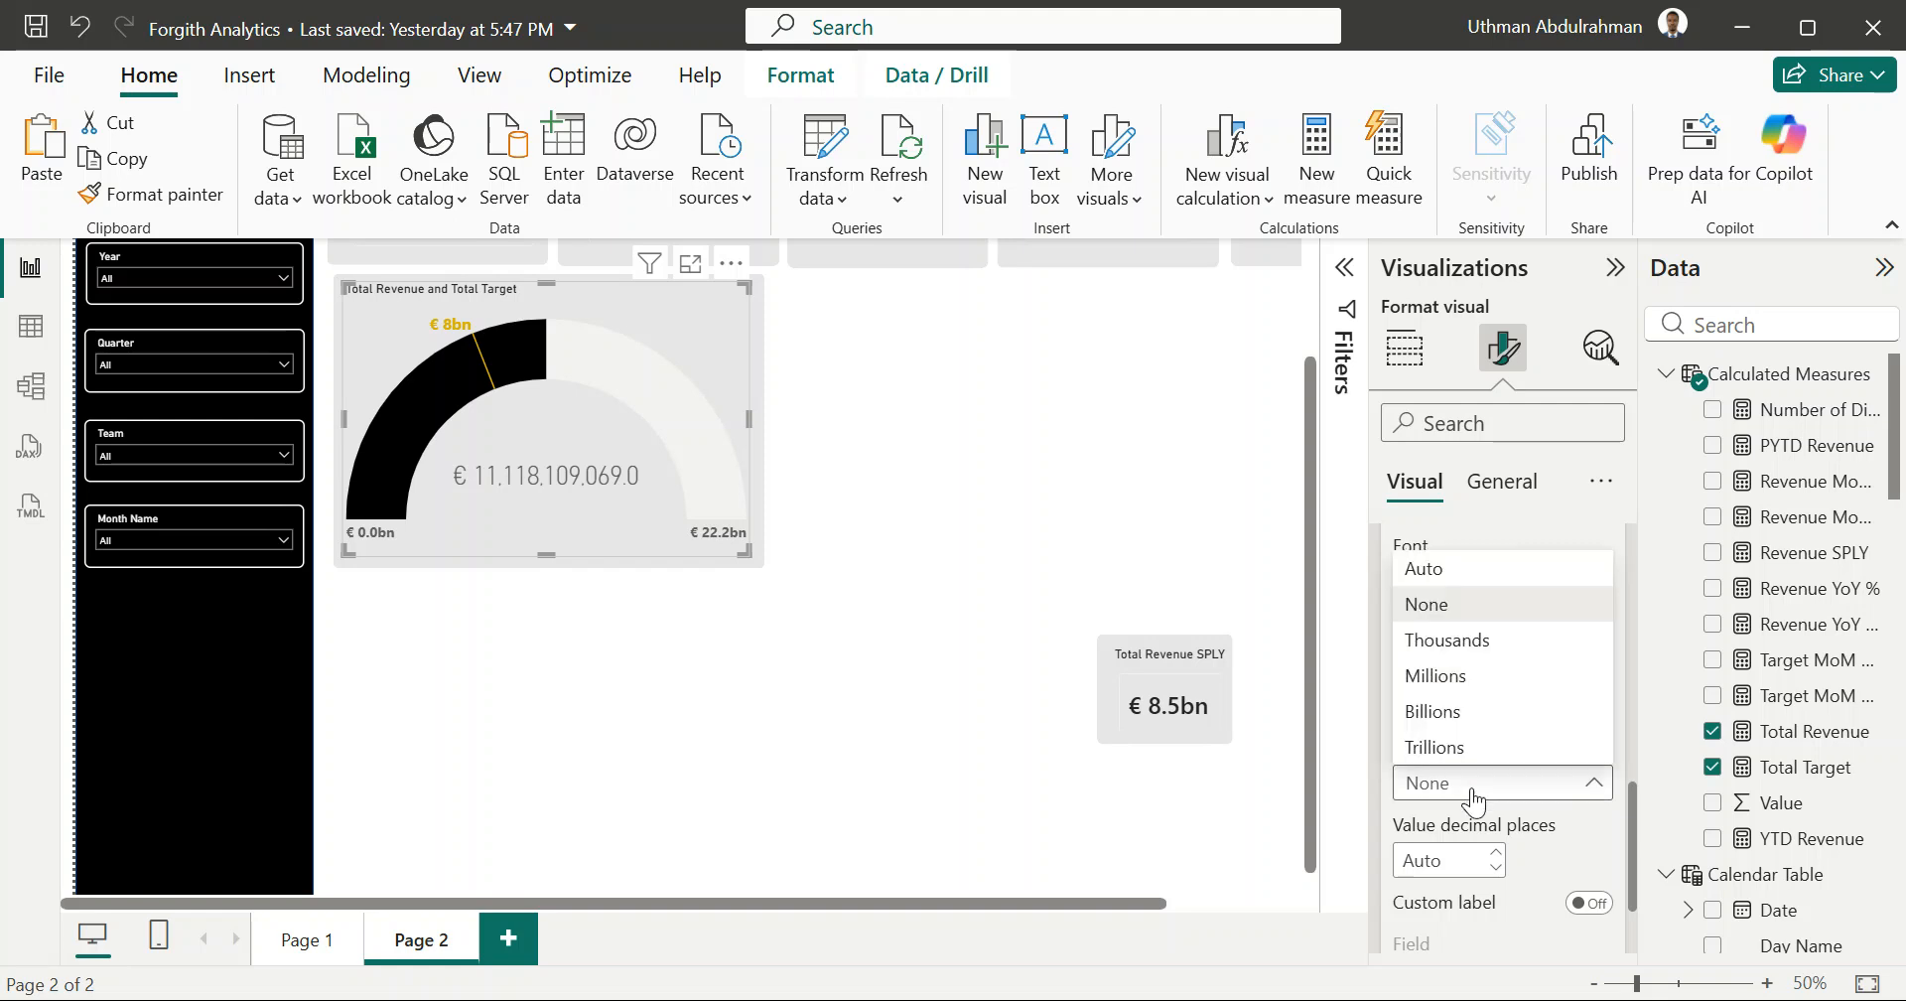
pyautogui.click(1453, 569)
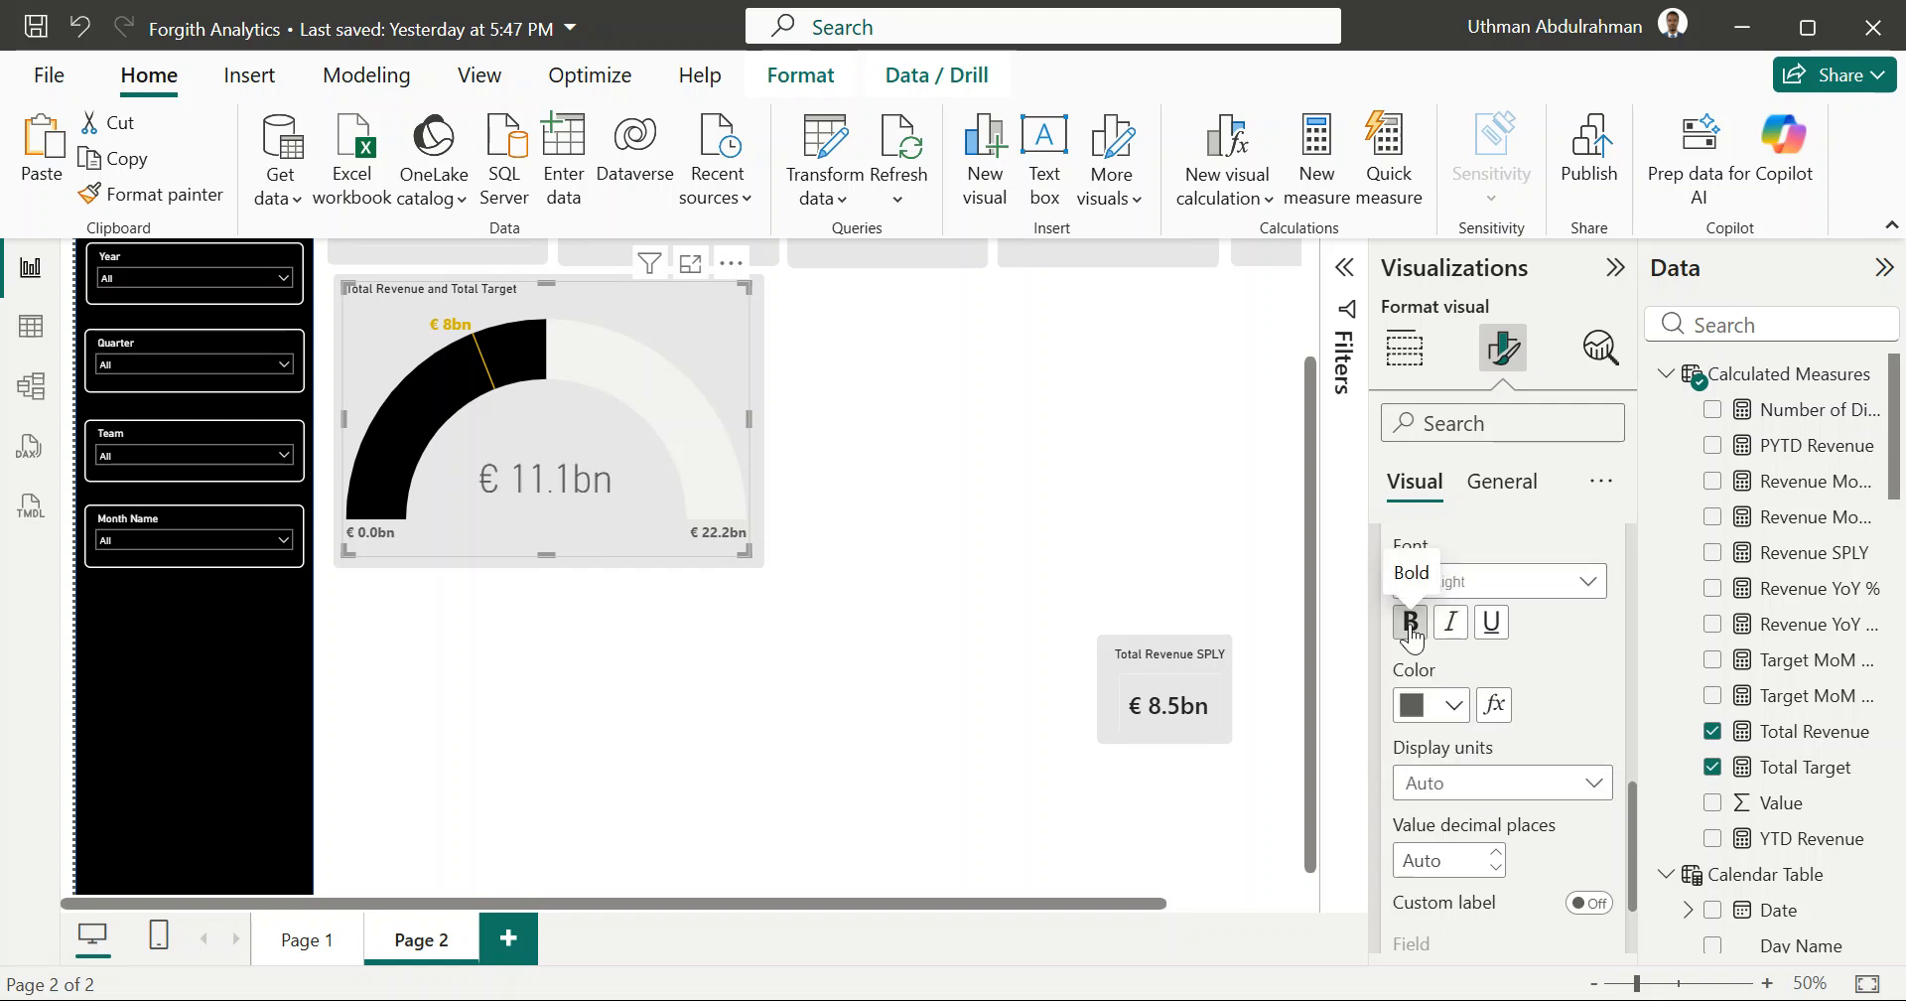
pyautogui.click(1411, 623)
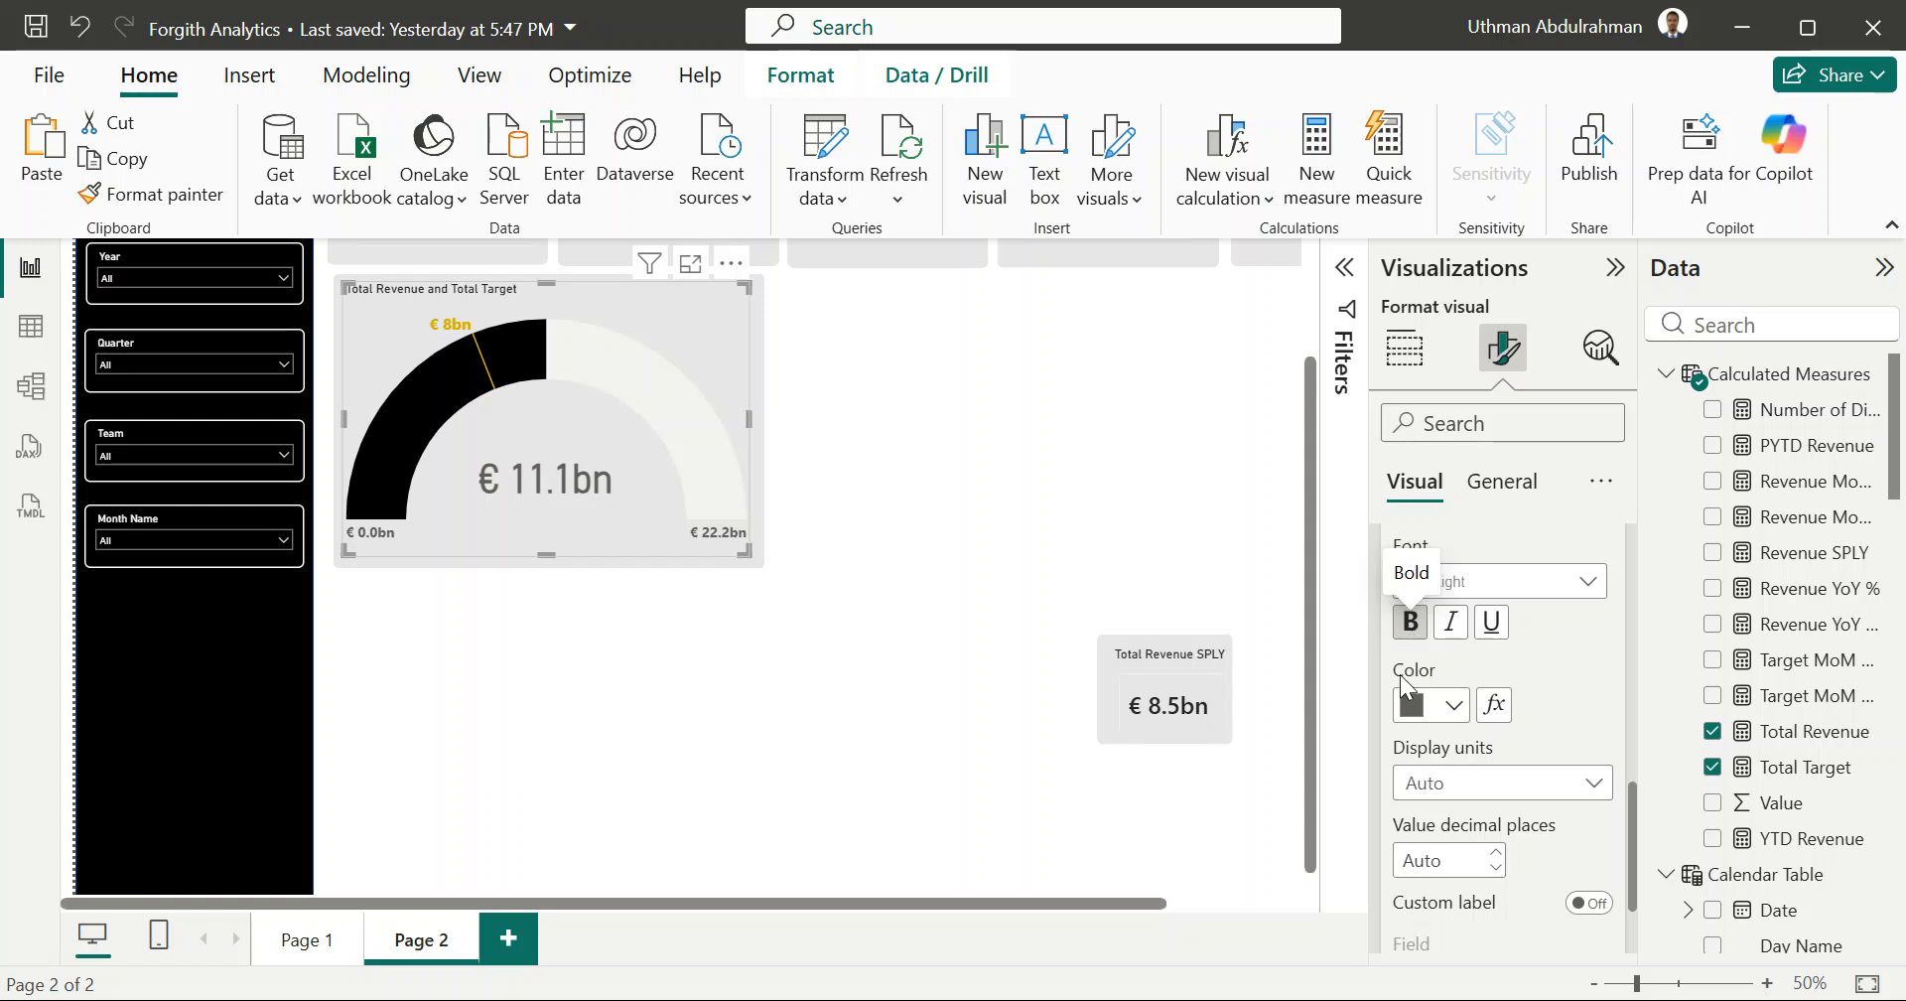
# Step: Try enabling the custom label for the callout value and switch it off again
pyautogui.scroll(-3, 1515, 860)
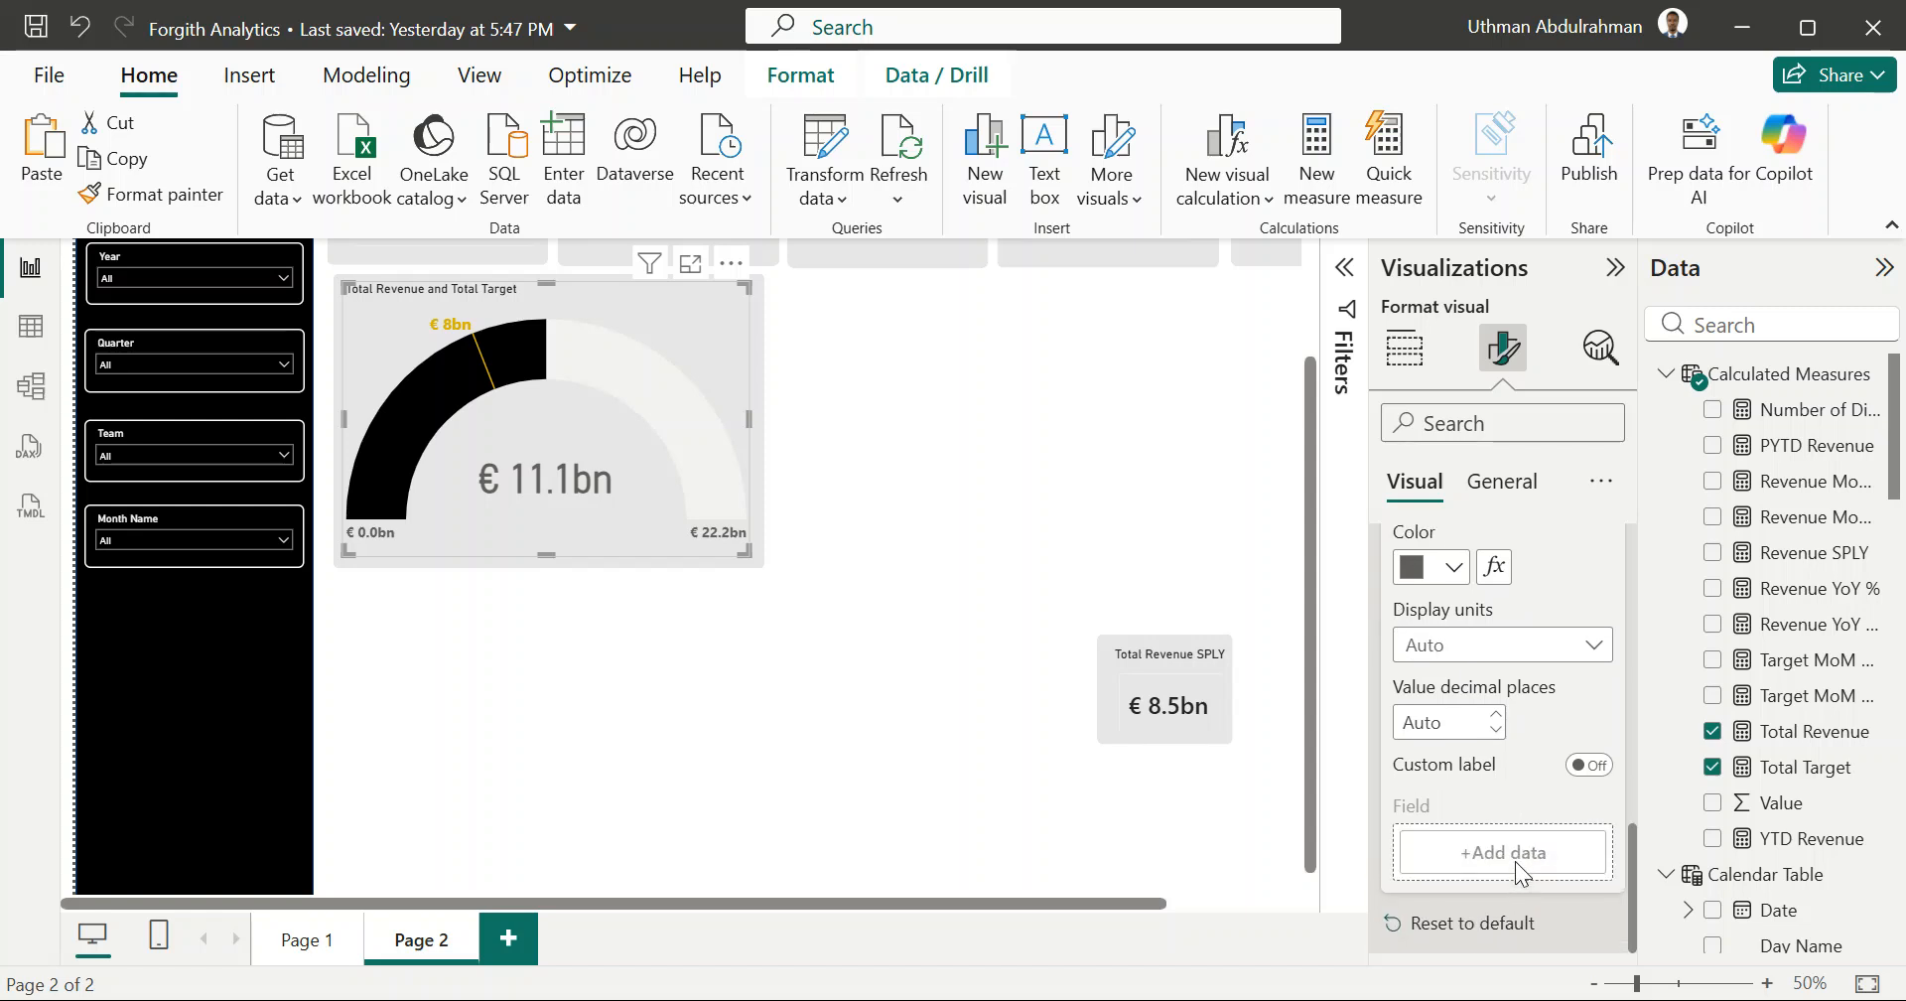
pyautogui.click(1589, 765)
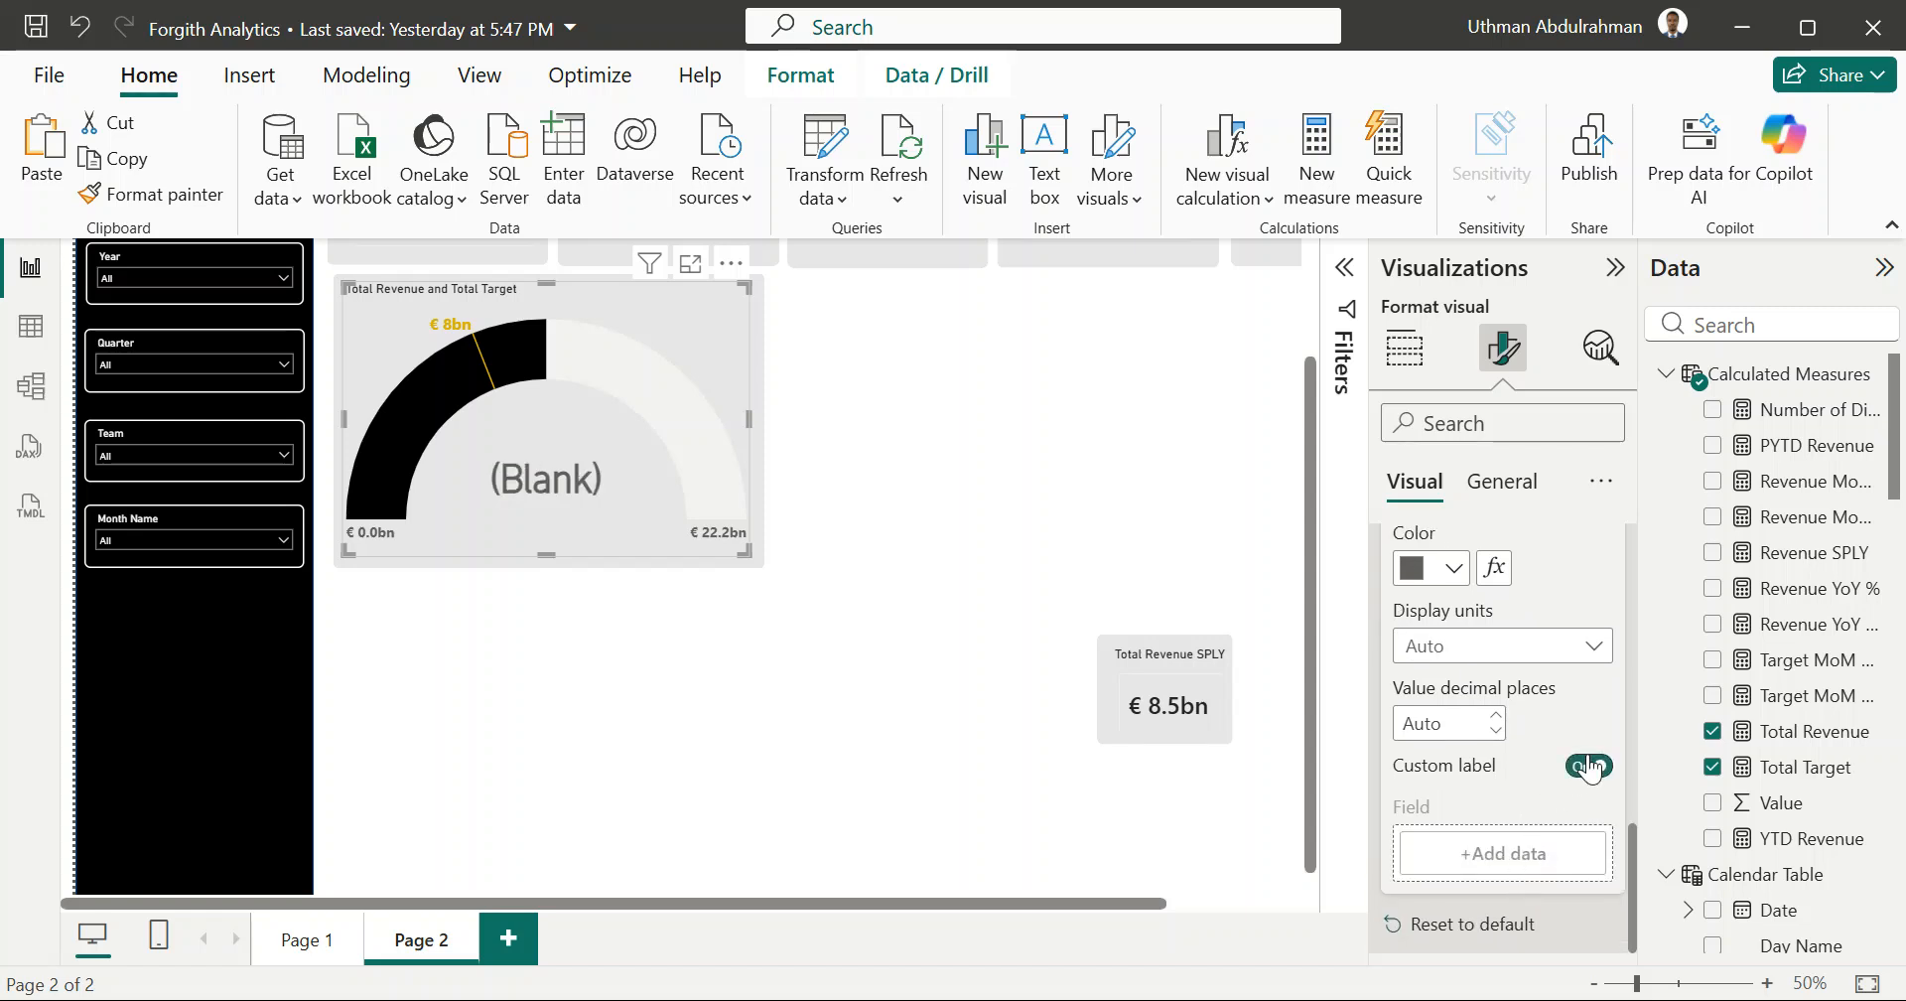
pyautogui.click(1589, 765)
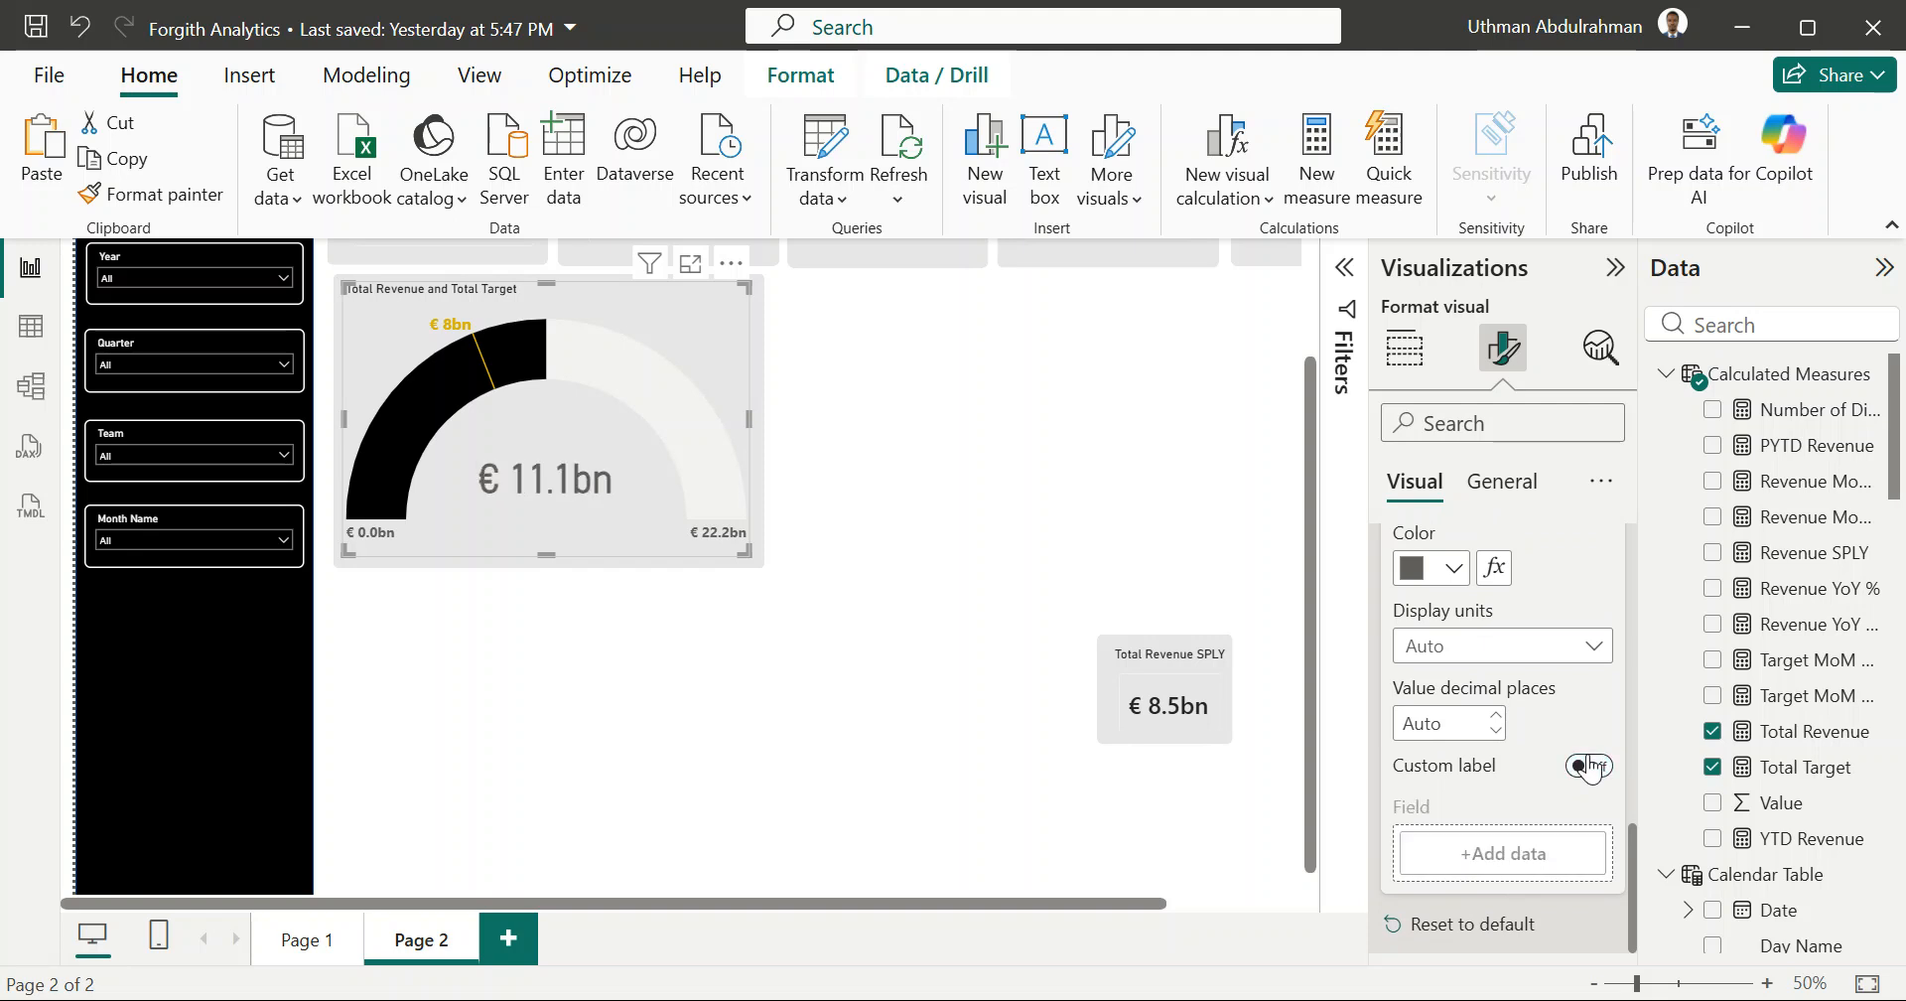
# Step: Set the font size of the gauge's title to 16 and deselect the gauge
pyautogui.scroll(-3, 1552, 717)
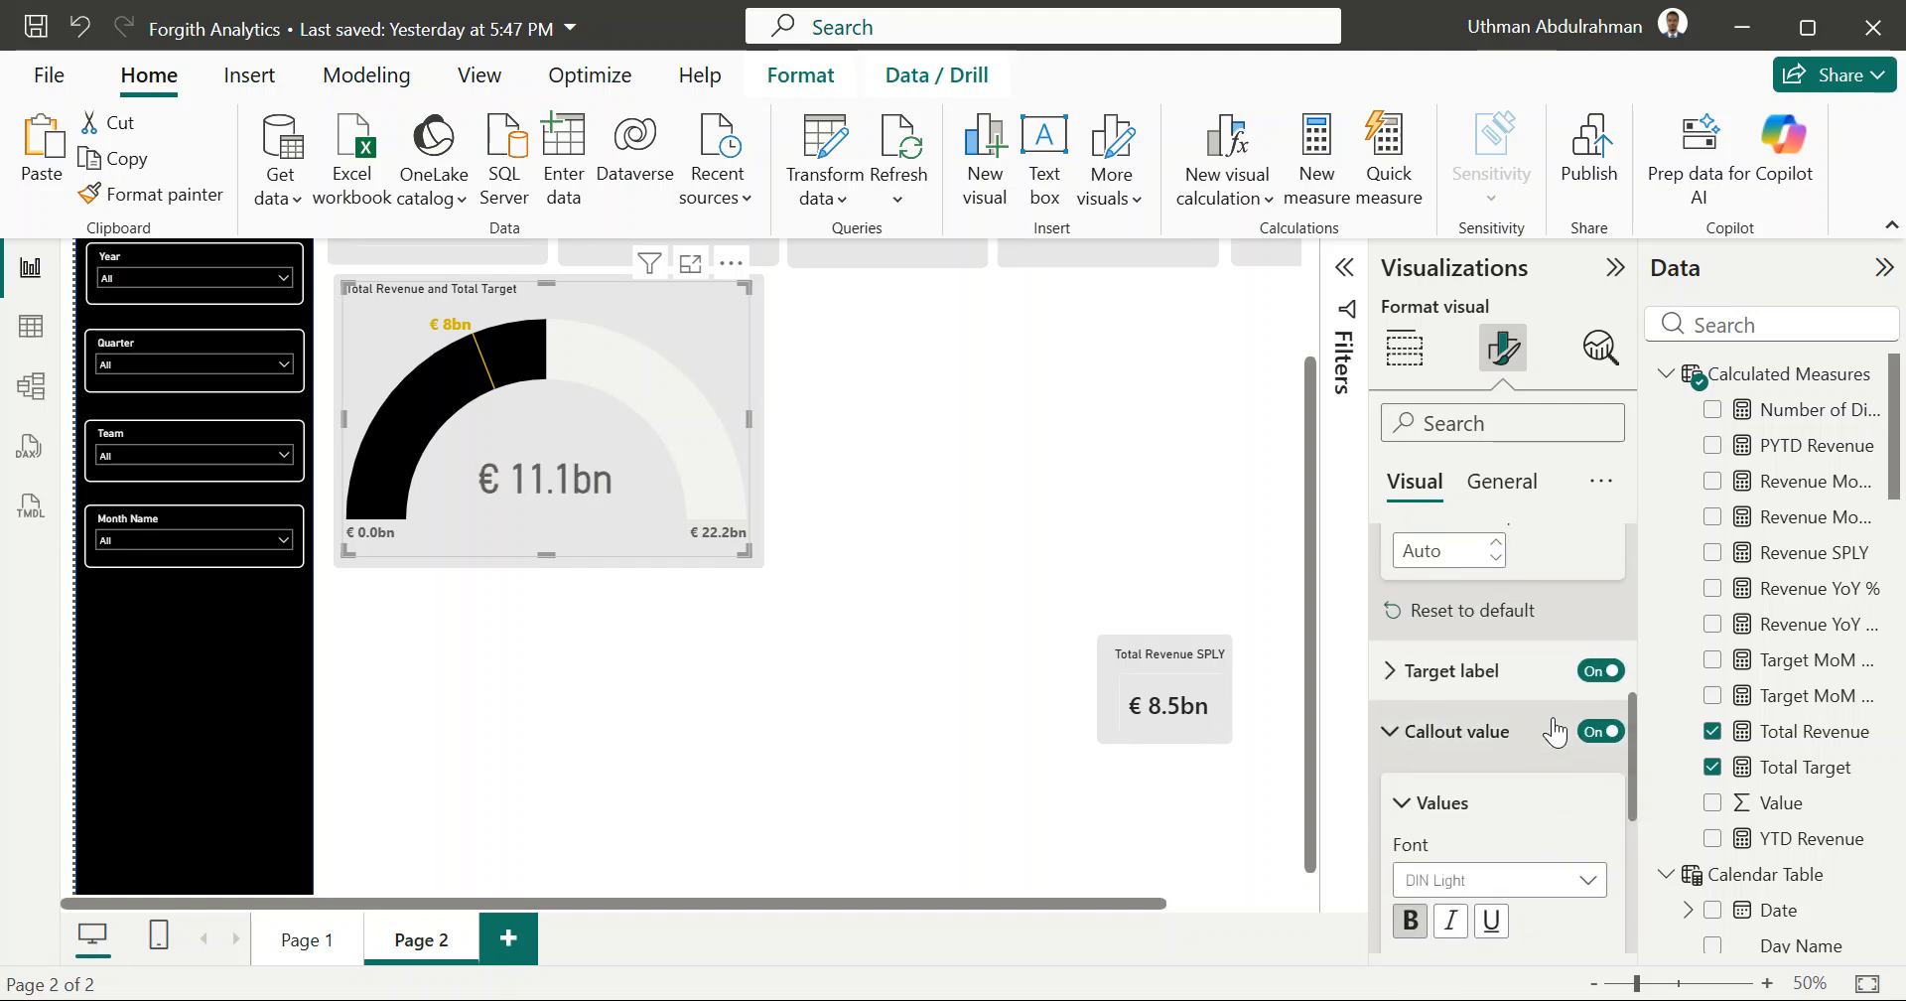
pyautogui.click(1396, 749)
pyautogui.scroll(3, 1395, 746)
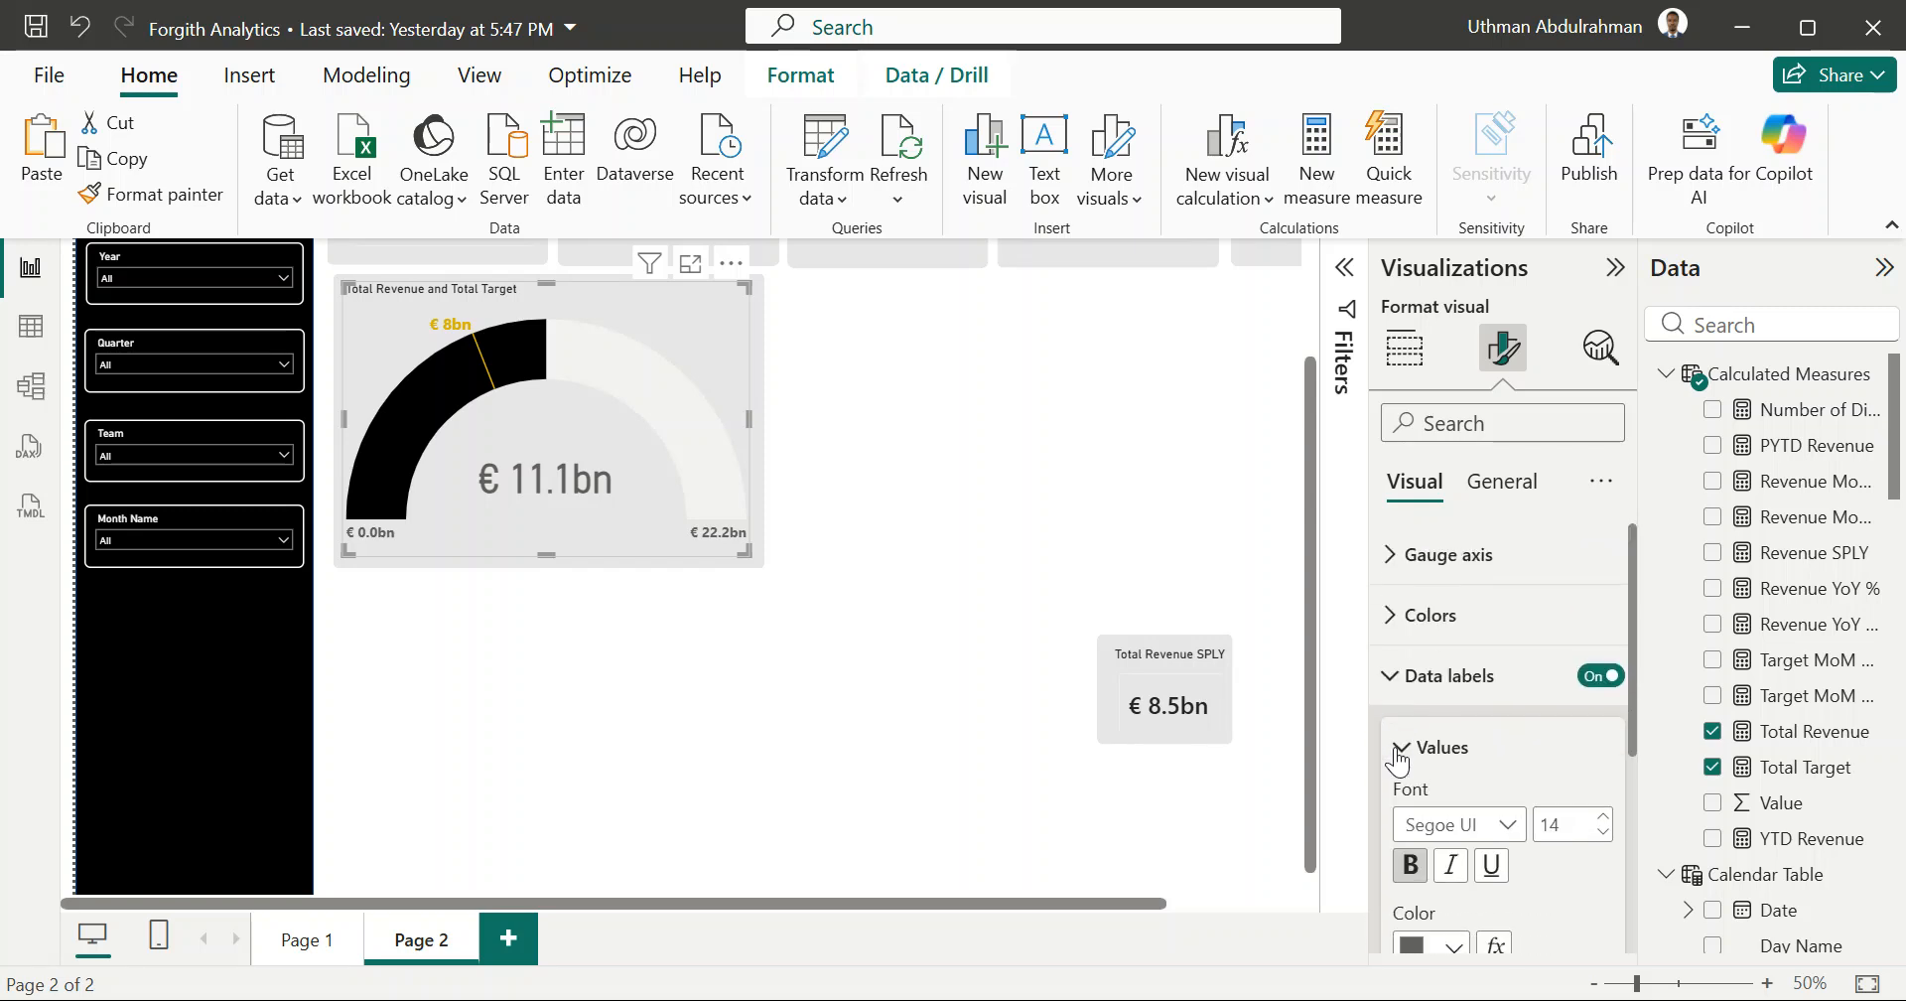
pyautogui.click(1396, 679)
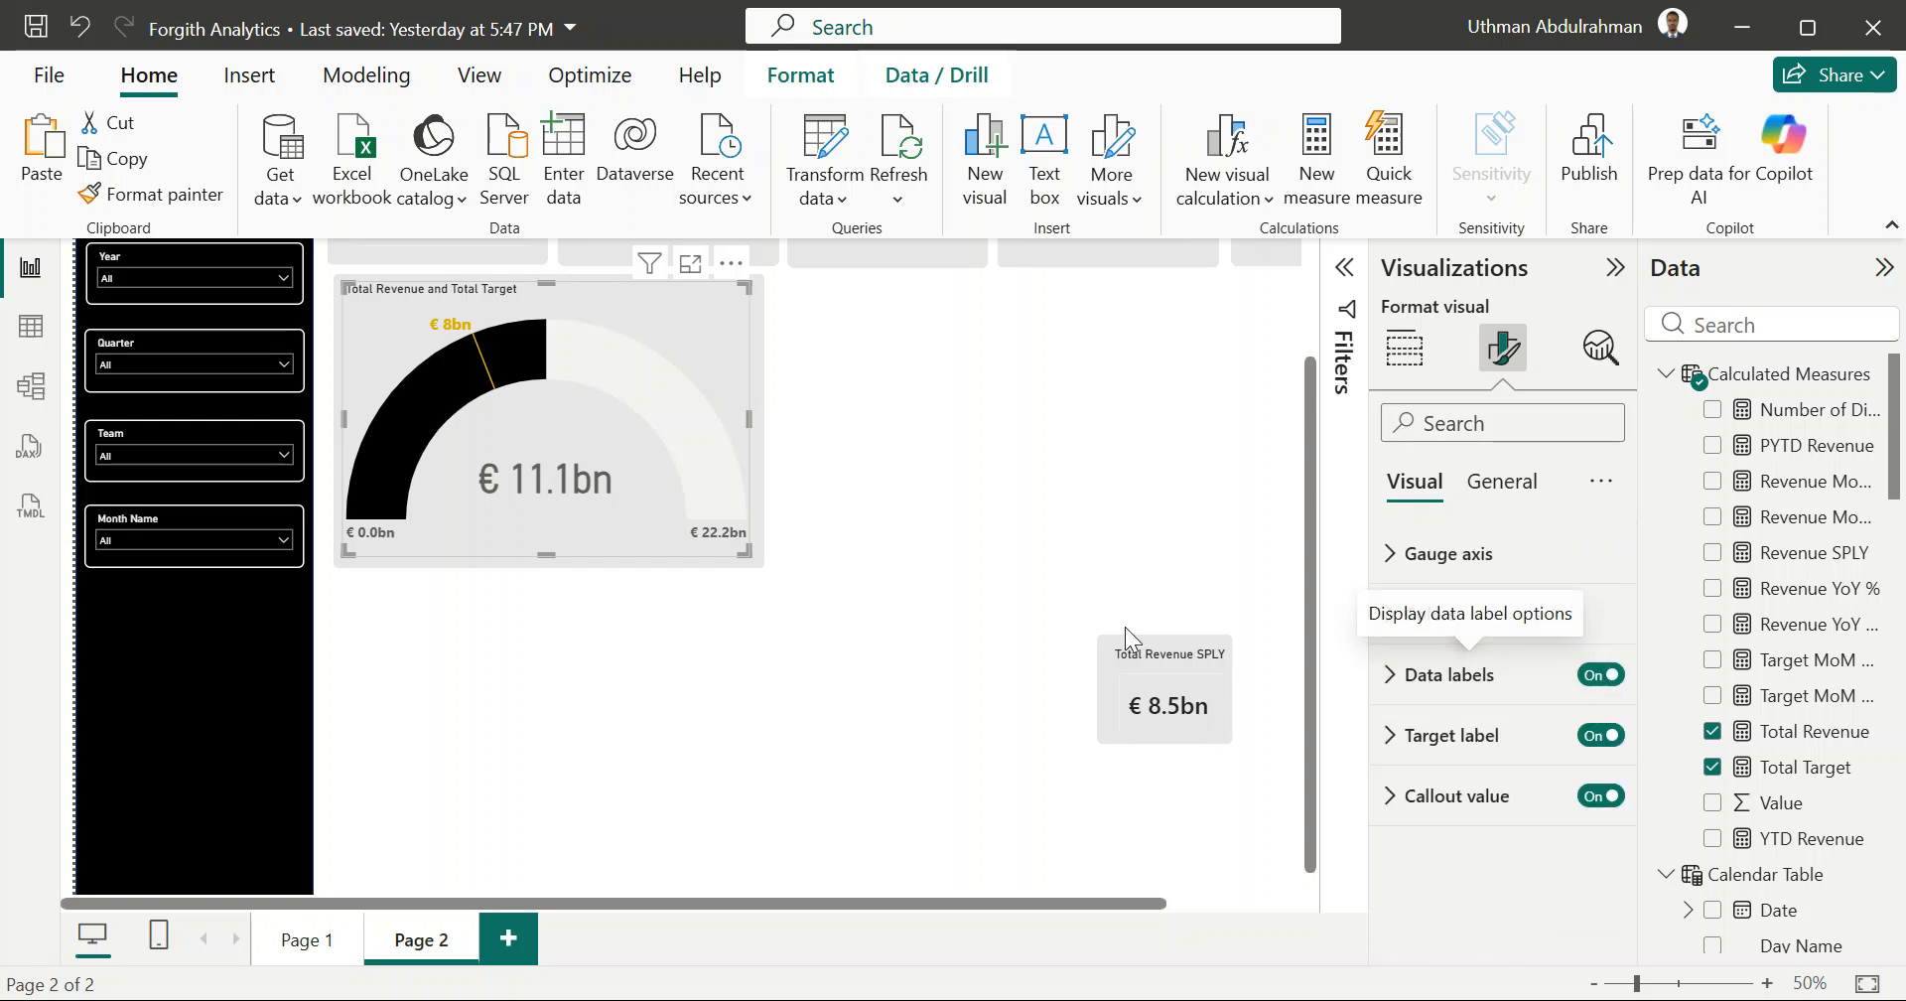
pyautogui.click(1504, 487)
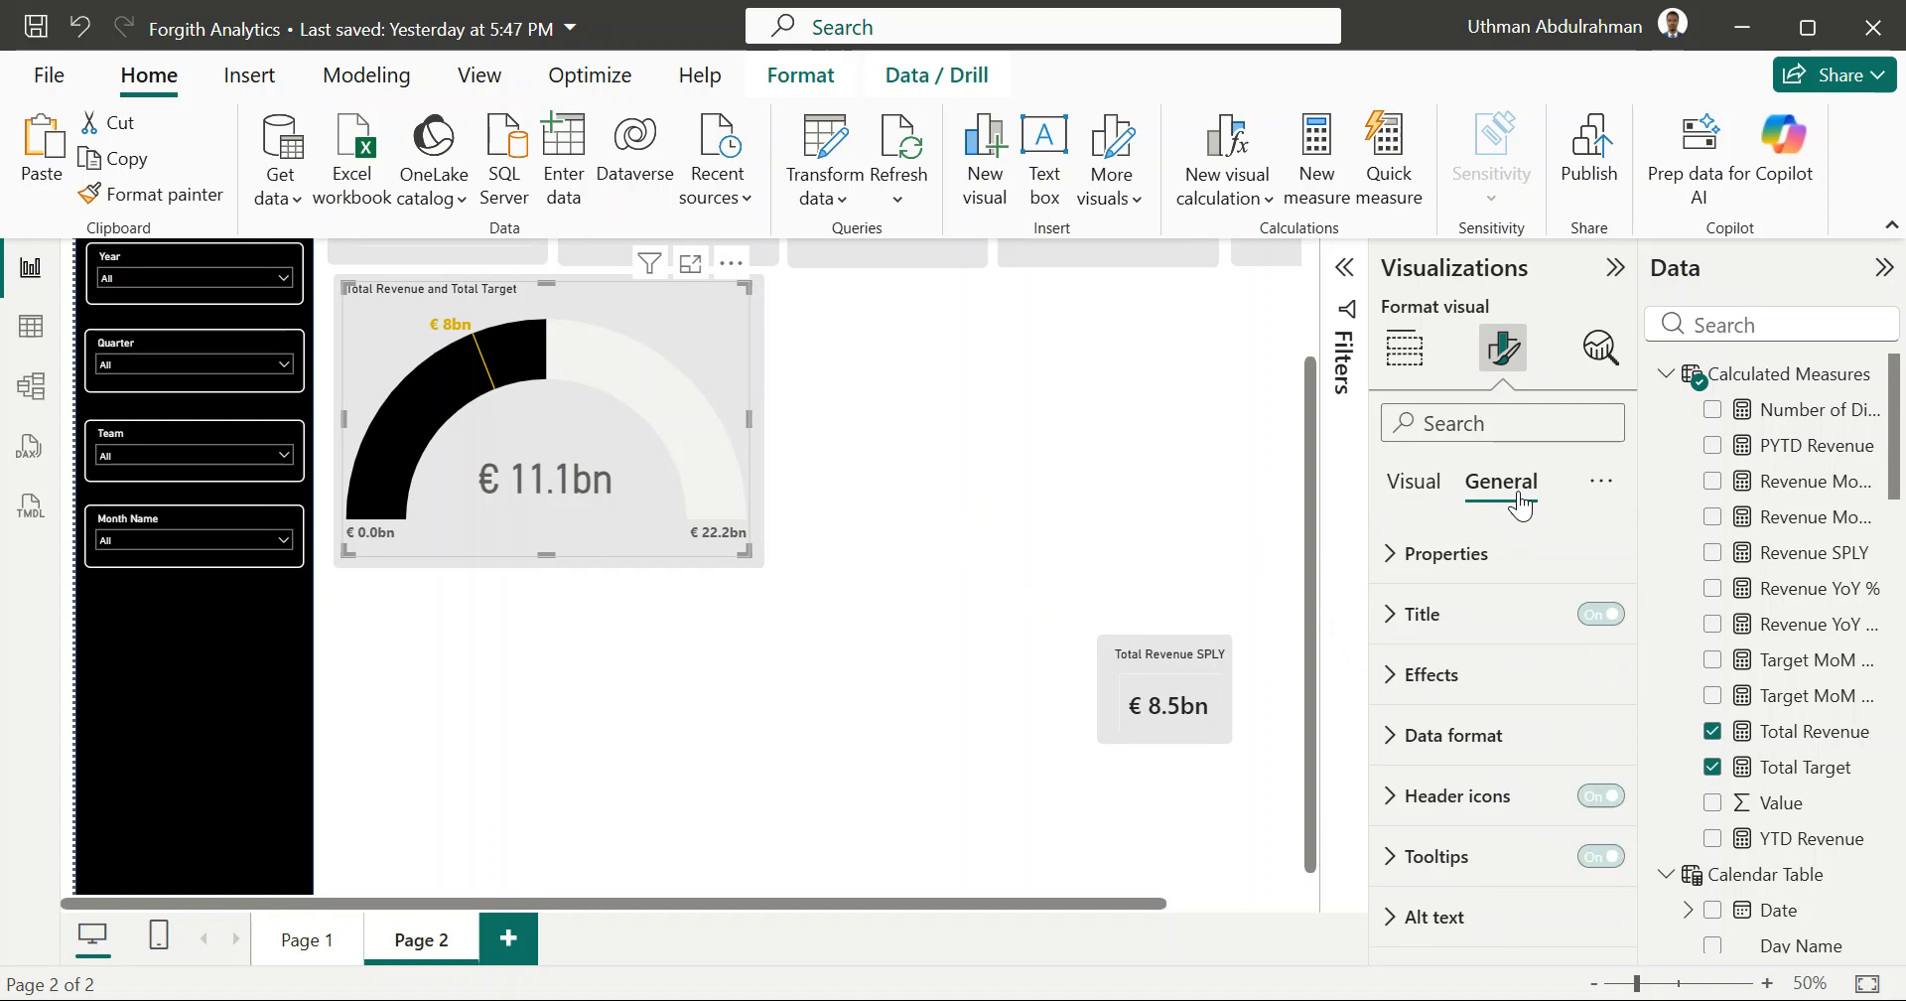
pyautogui.click(1408, 613)
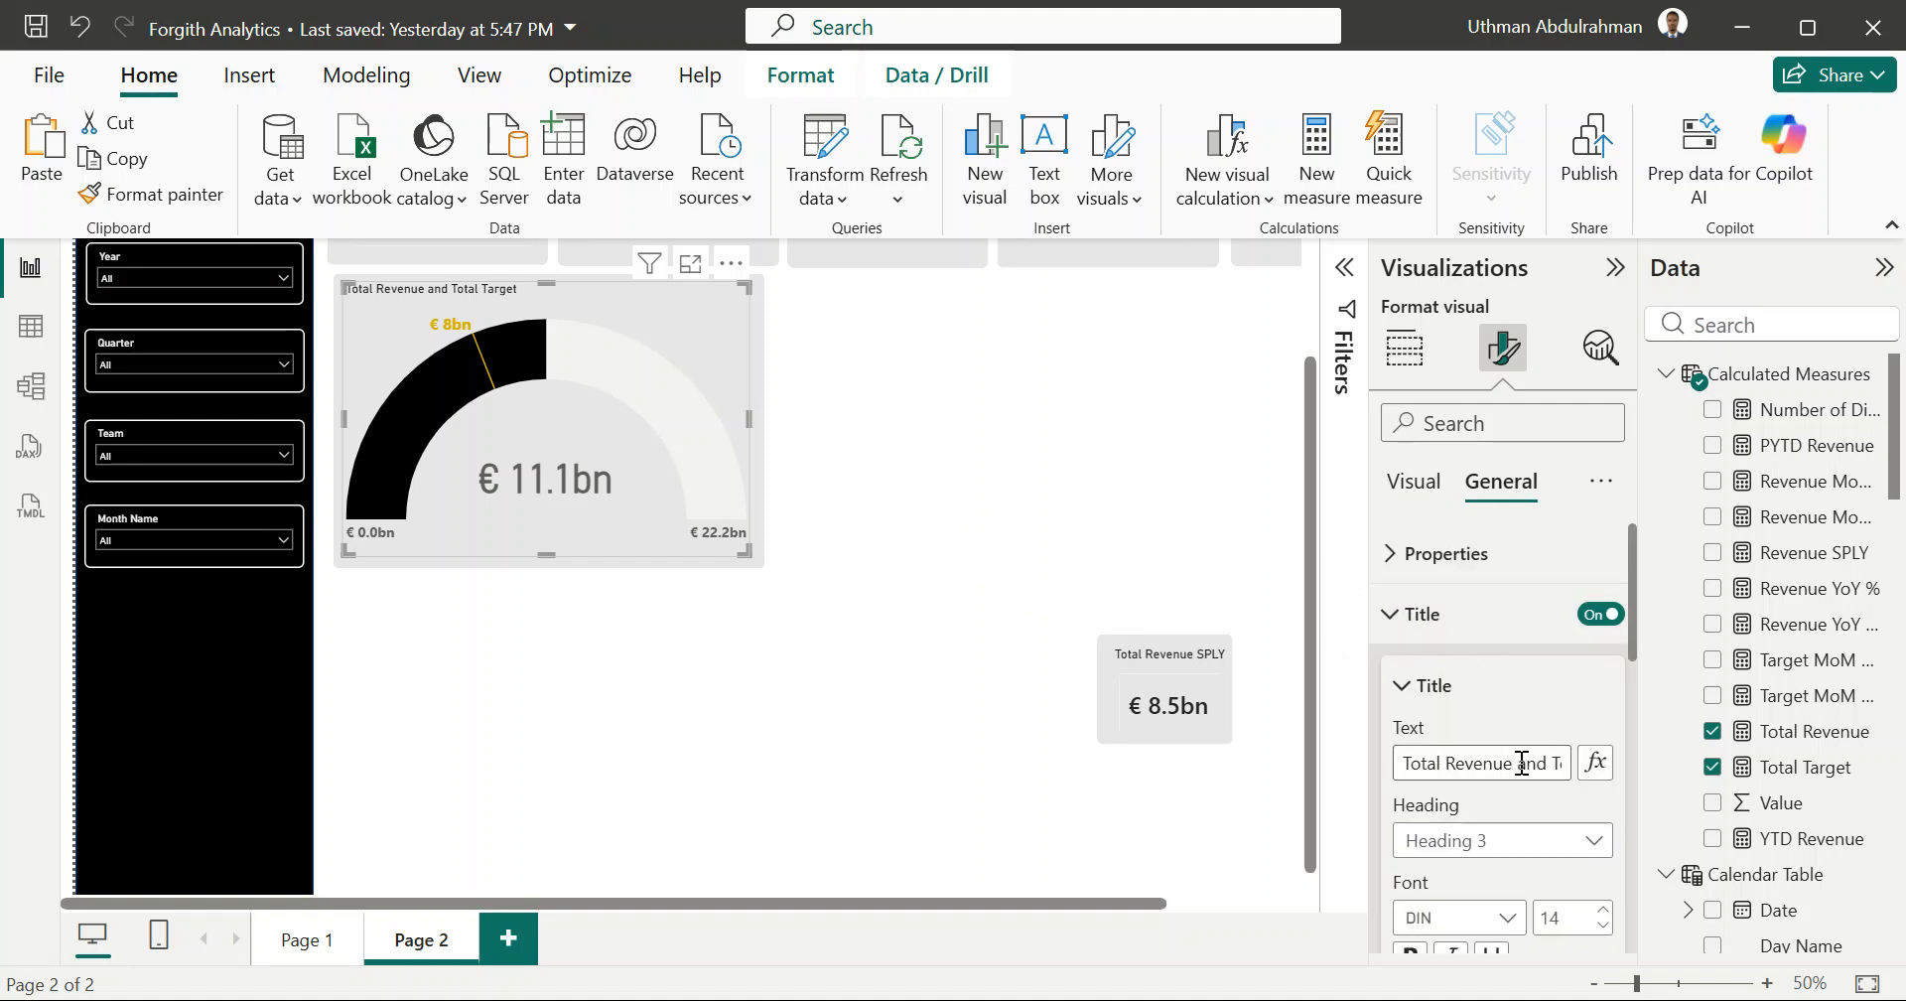
pyautogui.scroll(-1, 1516, 837)
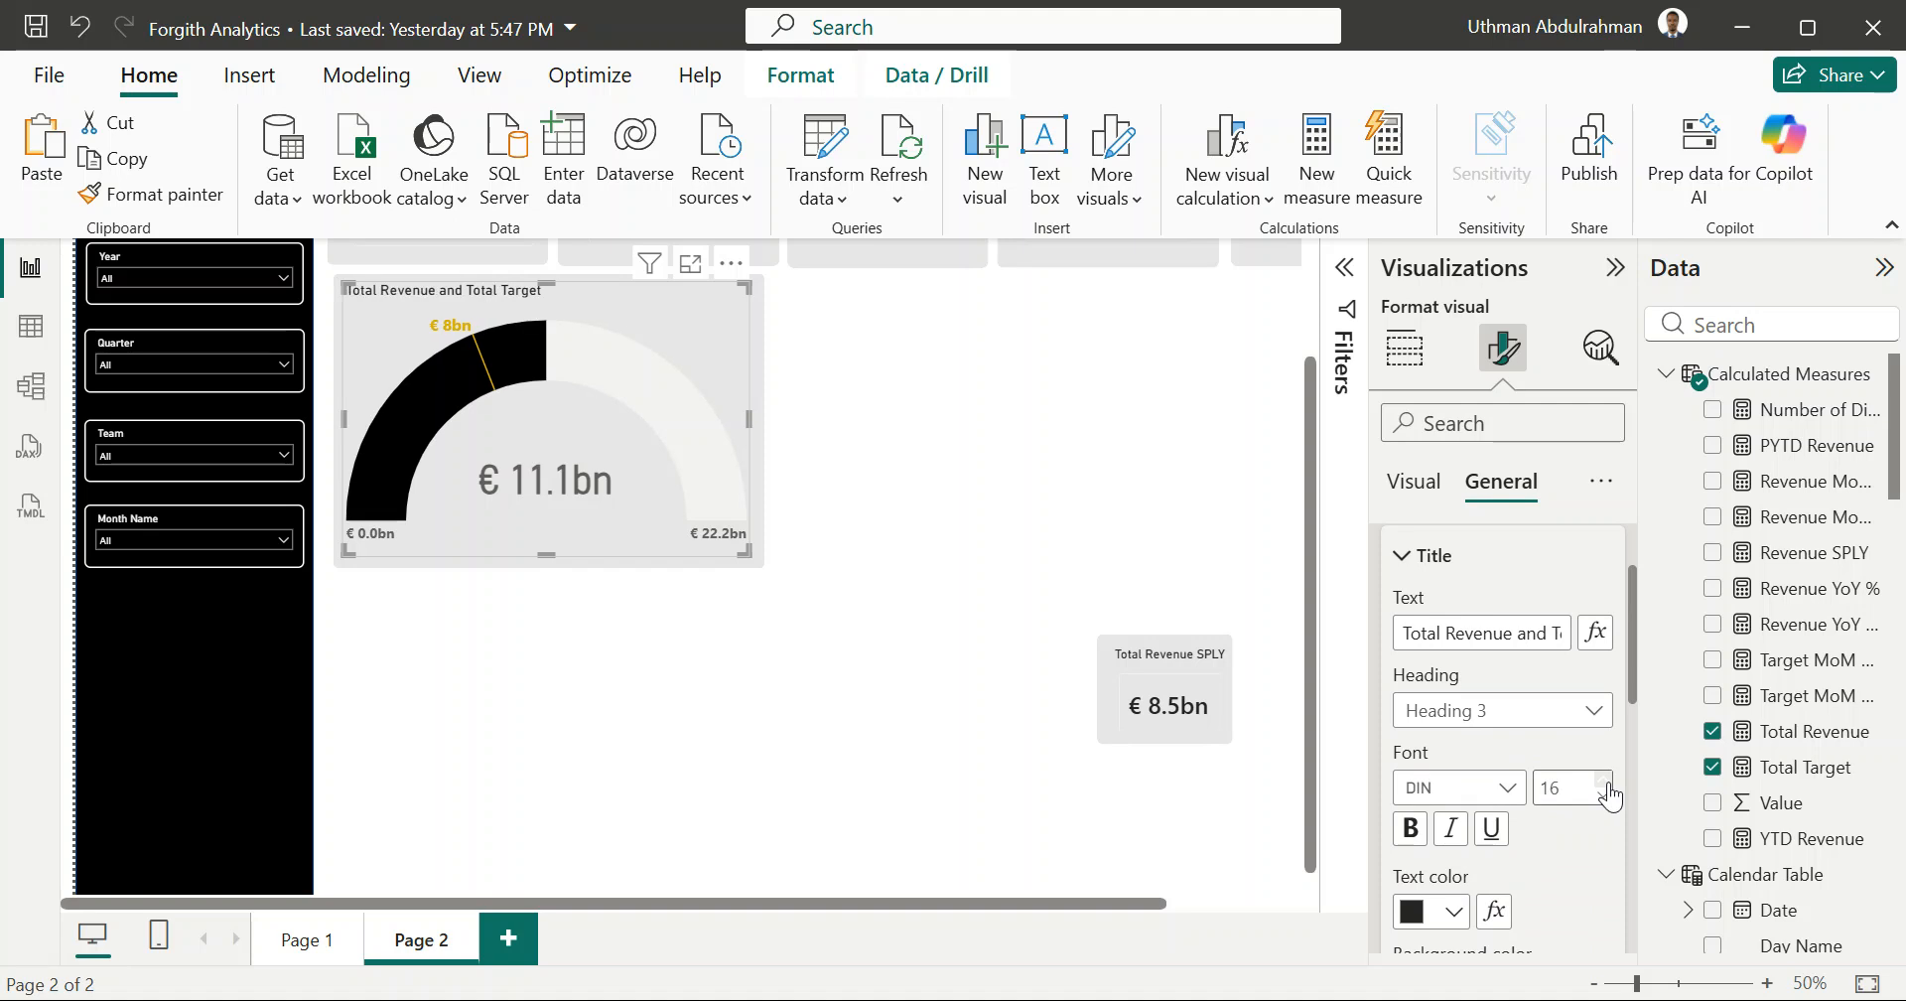
pyautogui.click(958, 635)
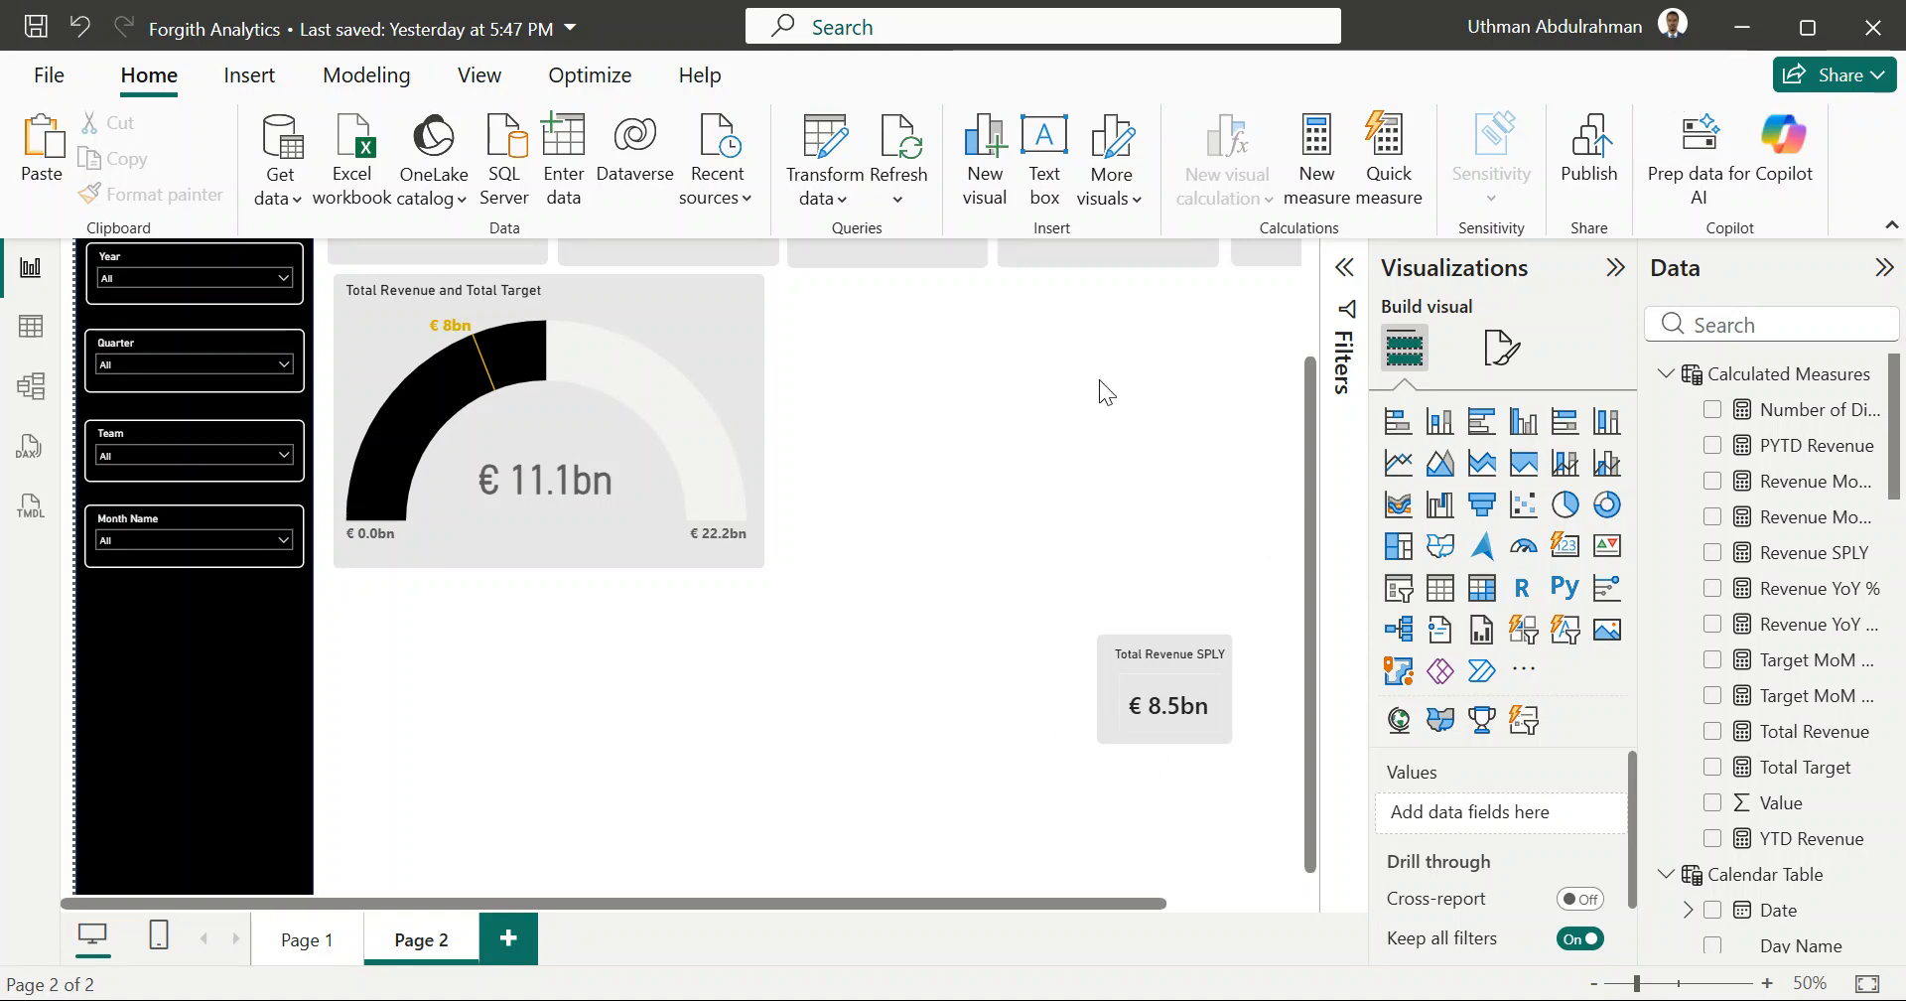
# Step: Shrink the Total Revenue and Total Target gauge to about the width of the Total Revenue card above it
pyautogui.scroll(3, 1099, 379)
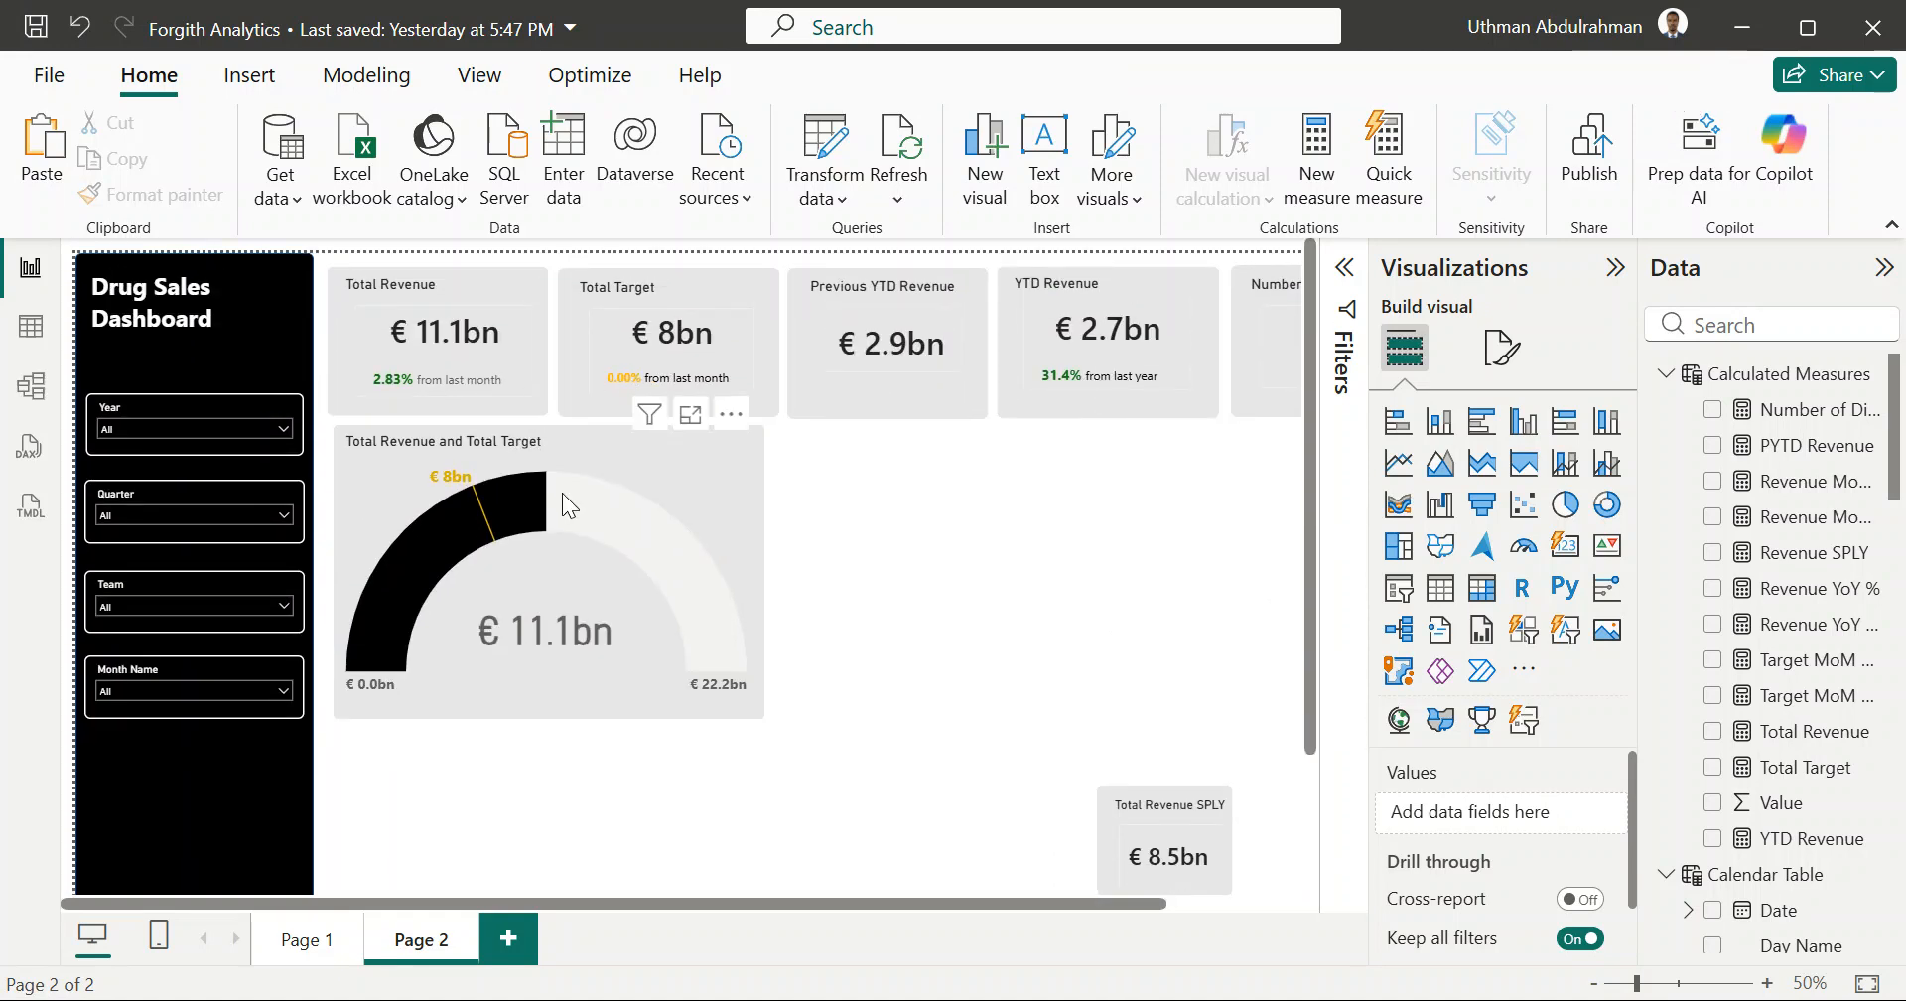
pyautogui.moveTo(628, 501)
pyautogui.click(731, 564)
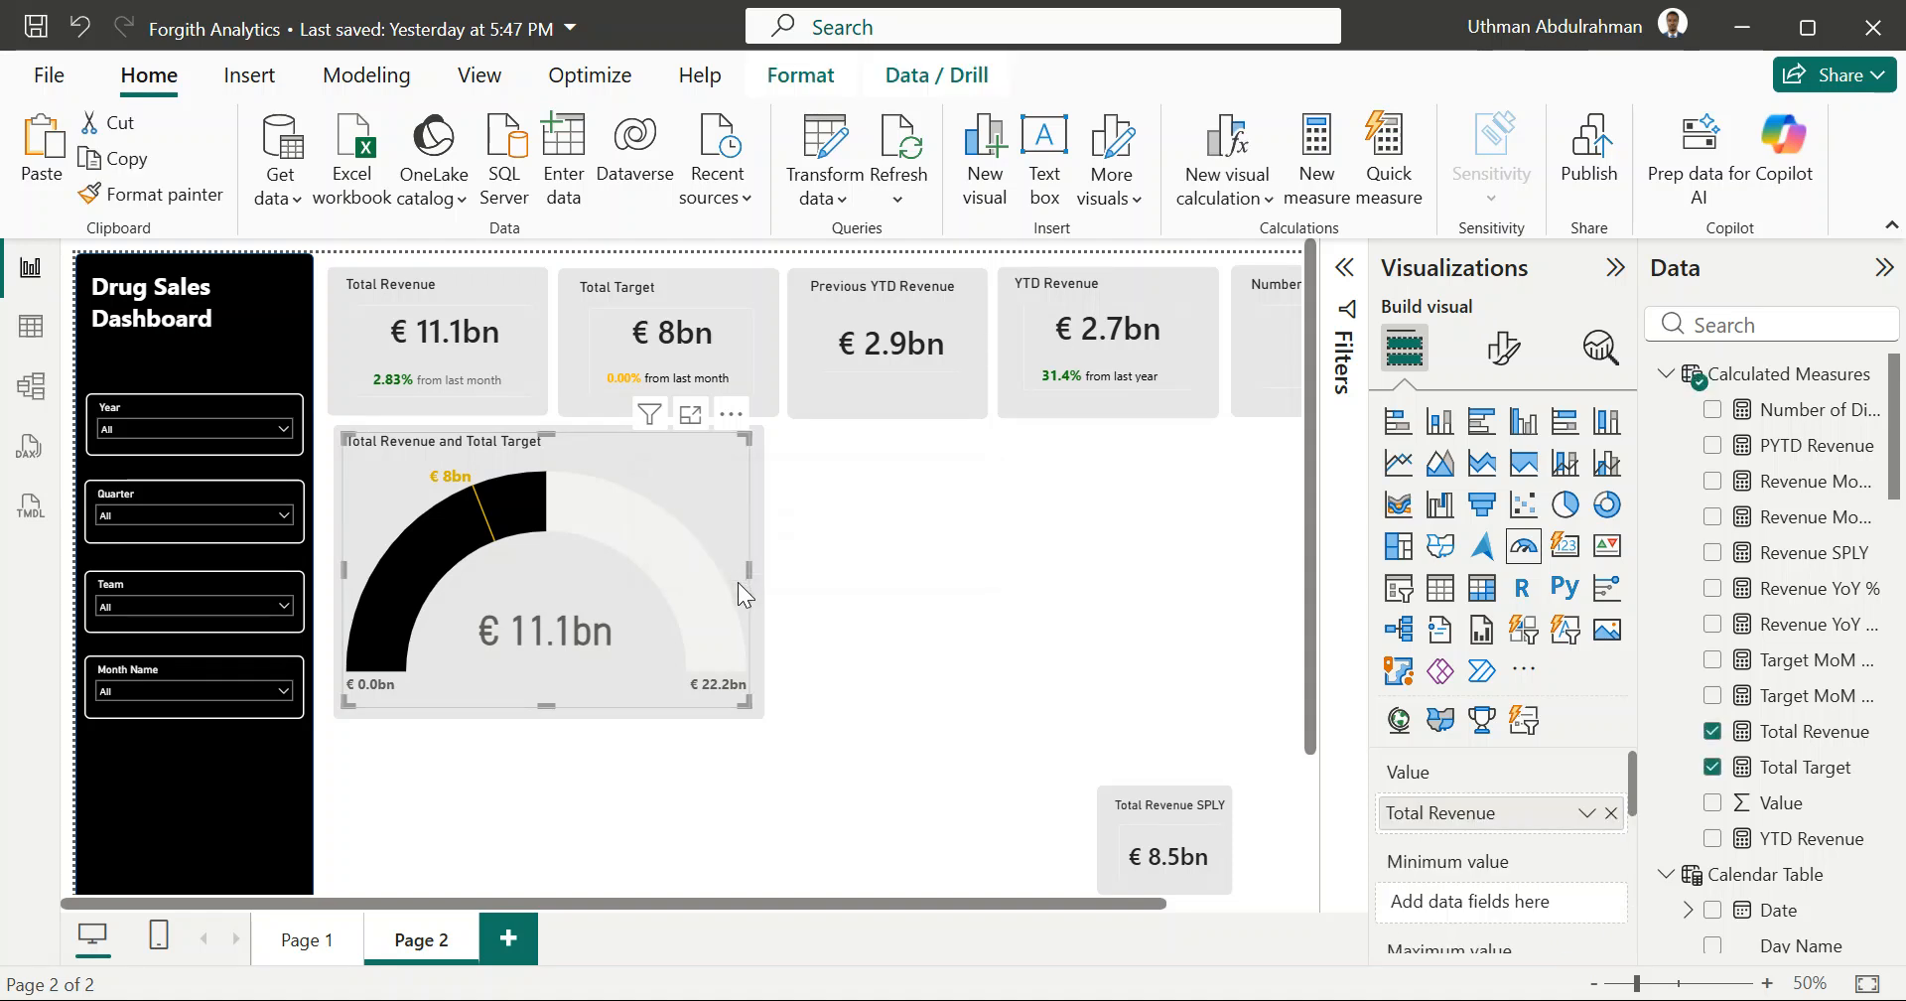
pyautogui.moveTo(744, 700); pyautogui.dragTo(556, 599)
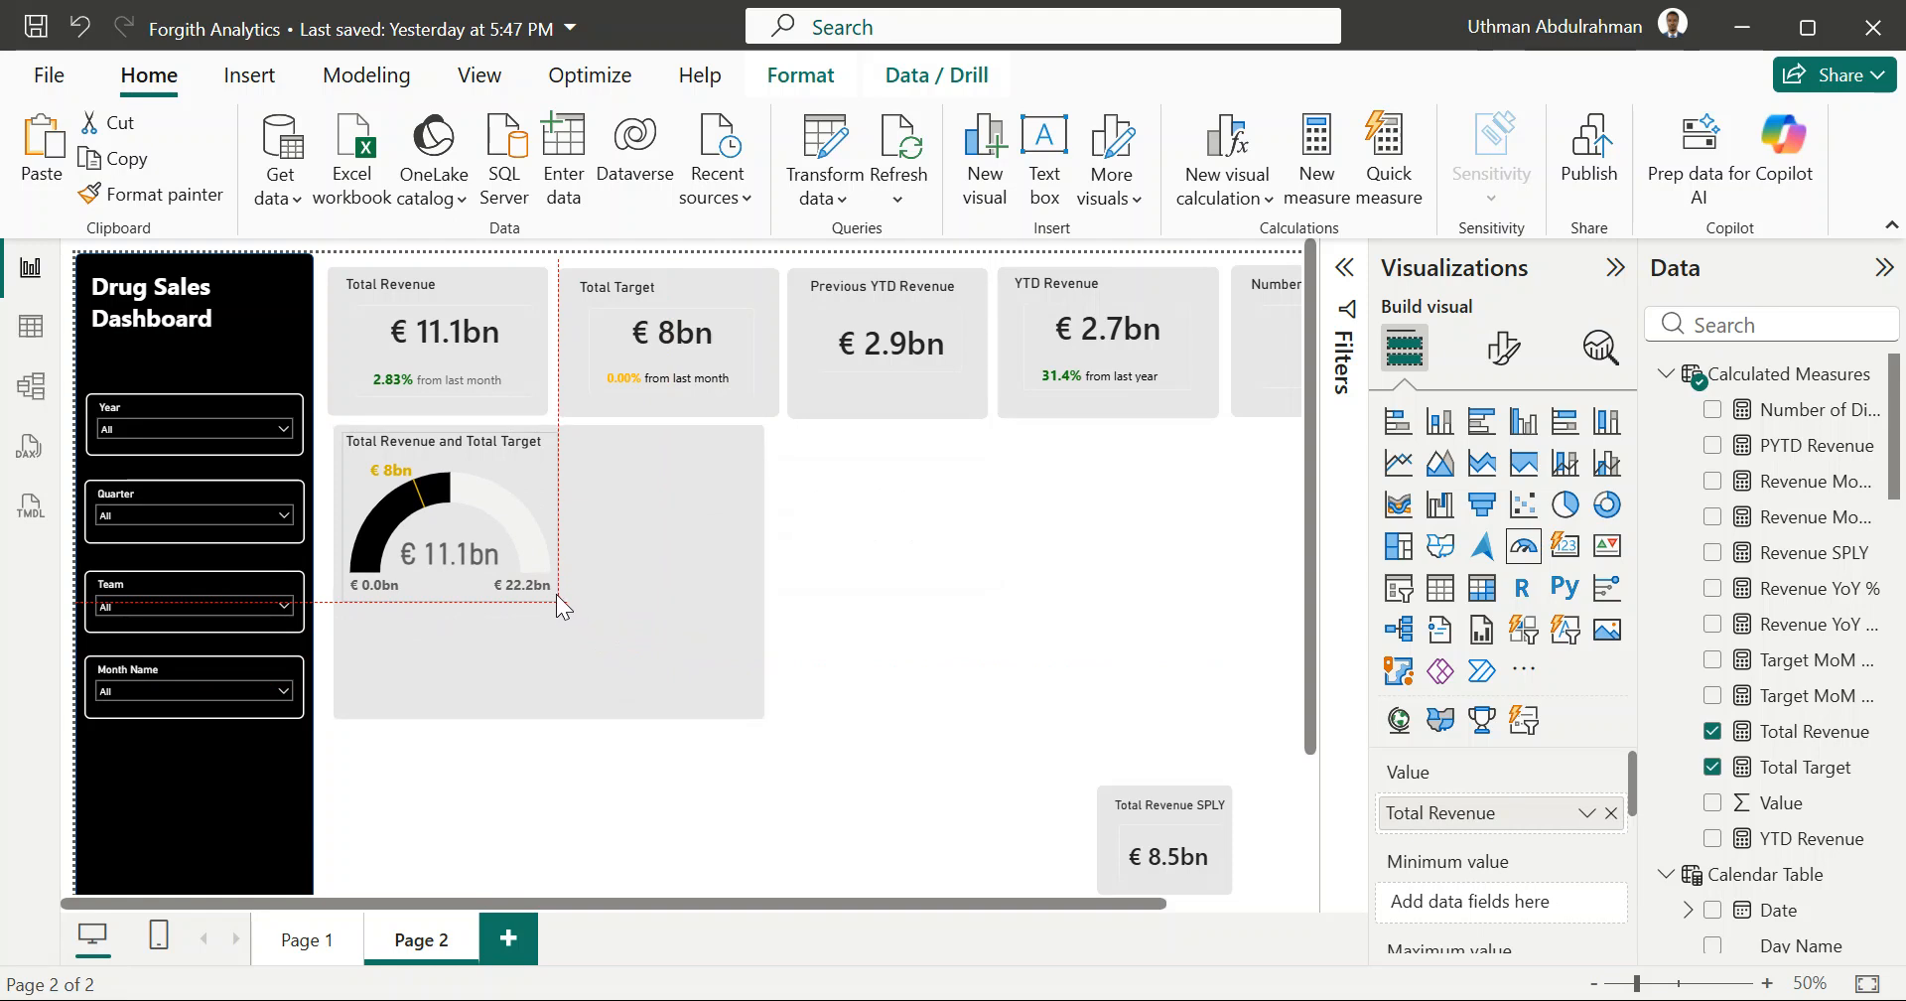
# Step: Delete the Total Revenue card's visual and move the gauge up onto its empty background tile
pyautogui.click(424, 304)
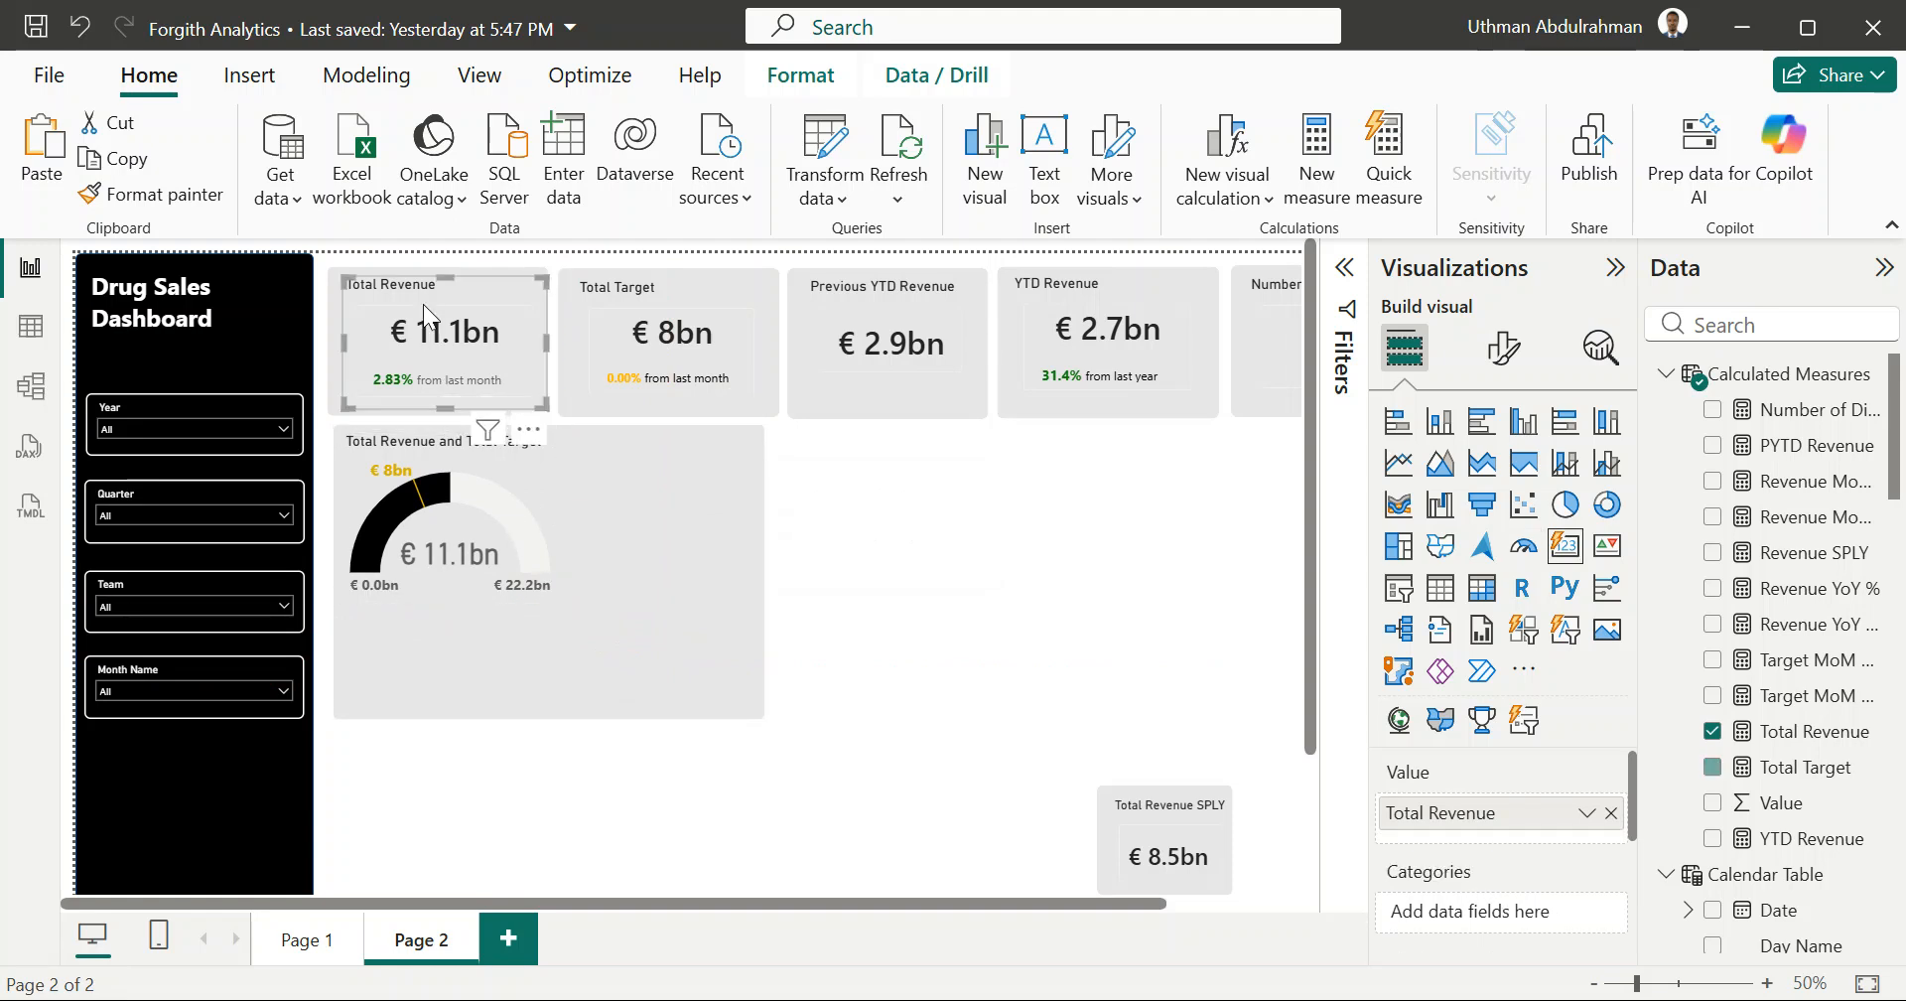
pyautogui.press('Delete')
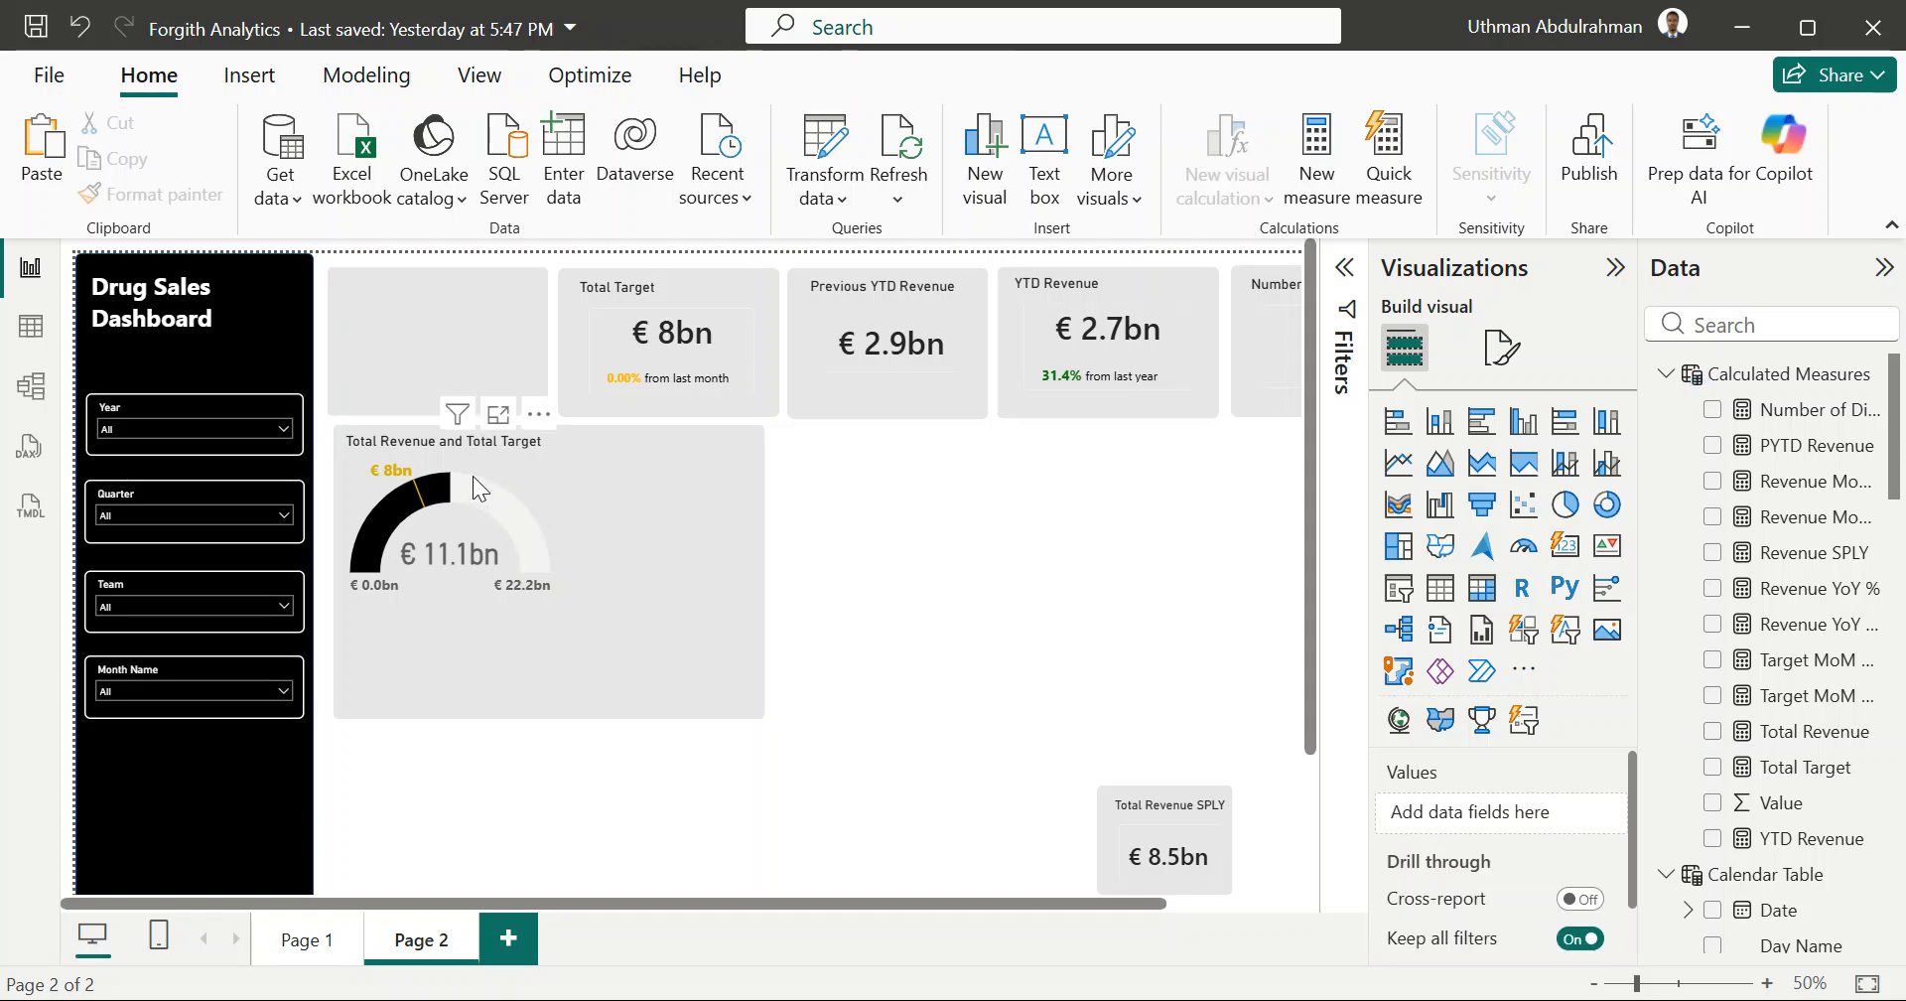
pyautogui.moveTo(478, 369); pyautogui.dragTo(478, 359)
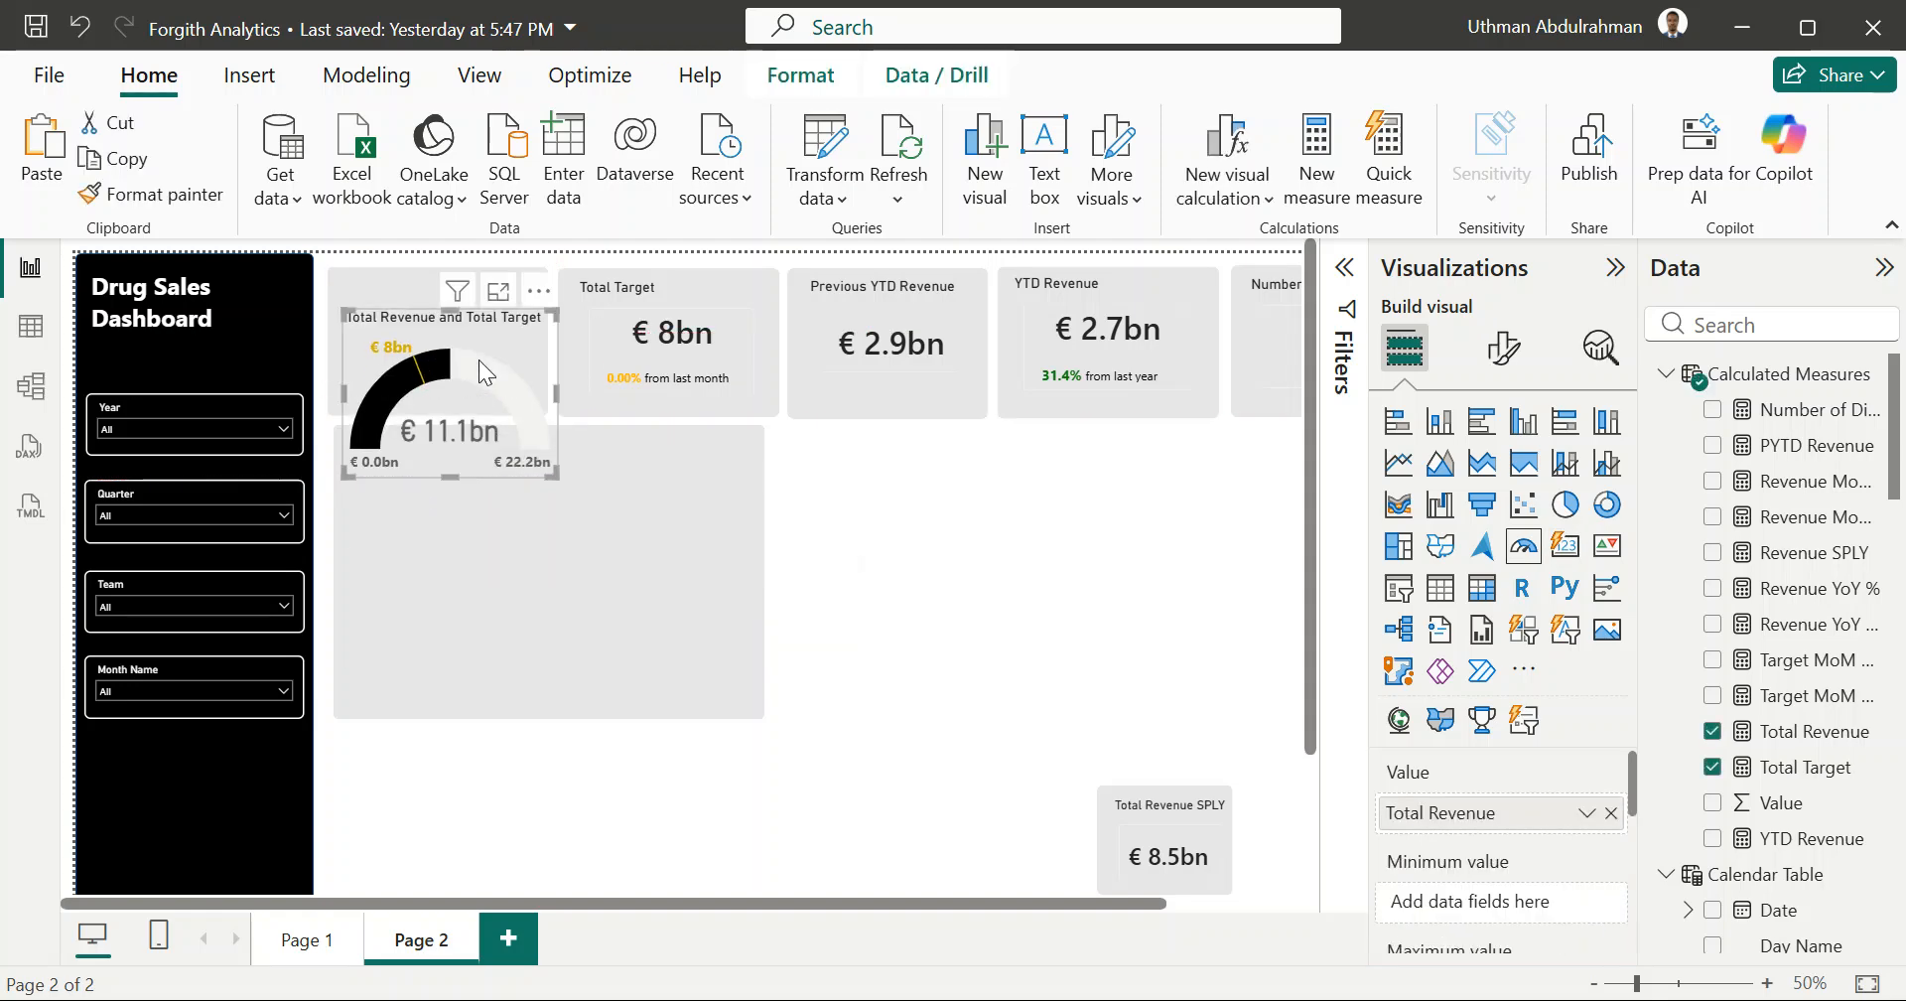
pyautogui.moveTo(554, 471)
pyautogui.mouseDown()
pyautogui.moveTo(477, 422)
pyautogui.moveTo(563, 467)
pyautogui.mouseUp()
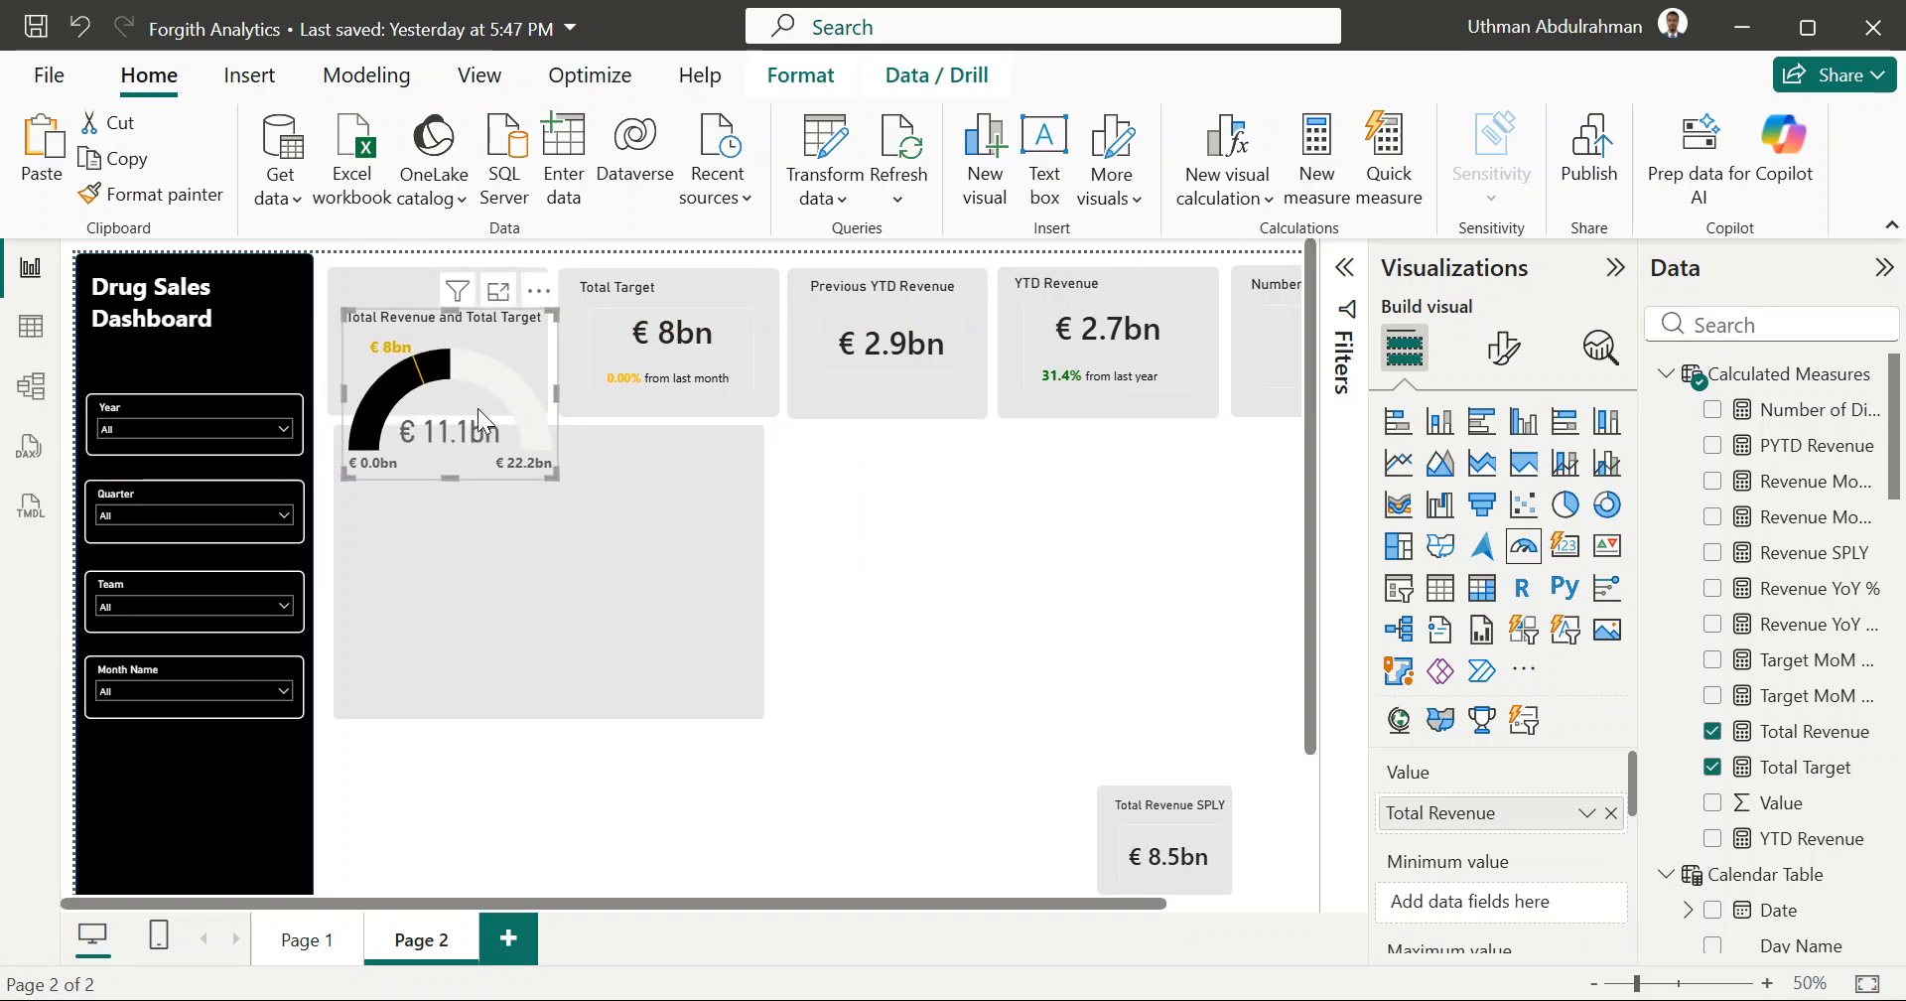
pyautogui.moveTo(479, 407); pyautogui.dragTo(478, 383)
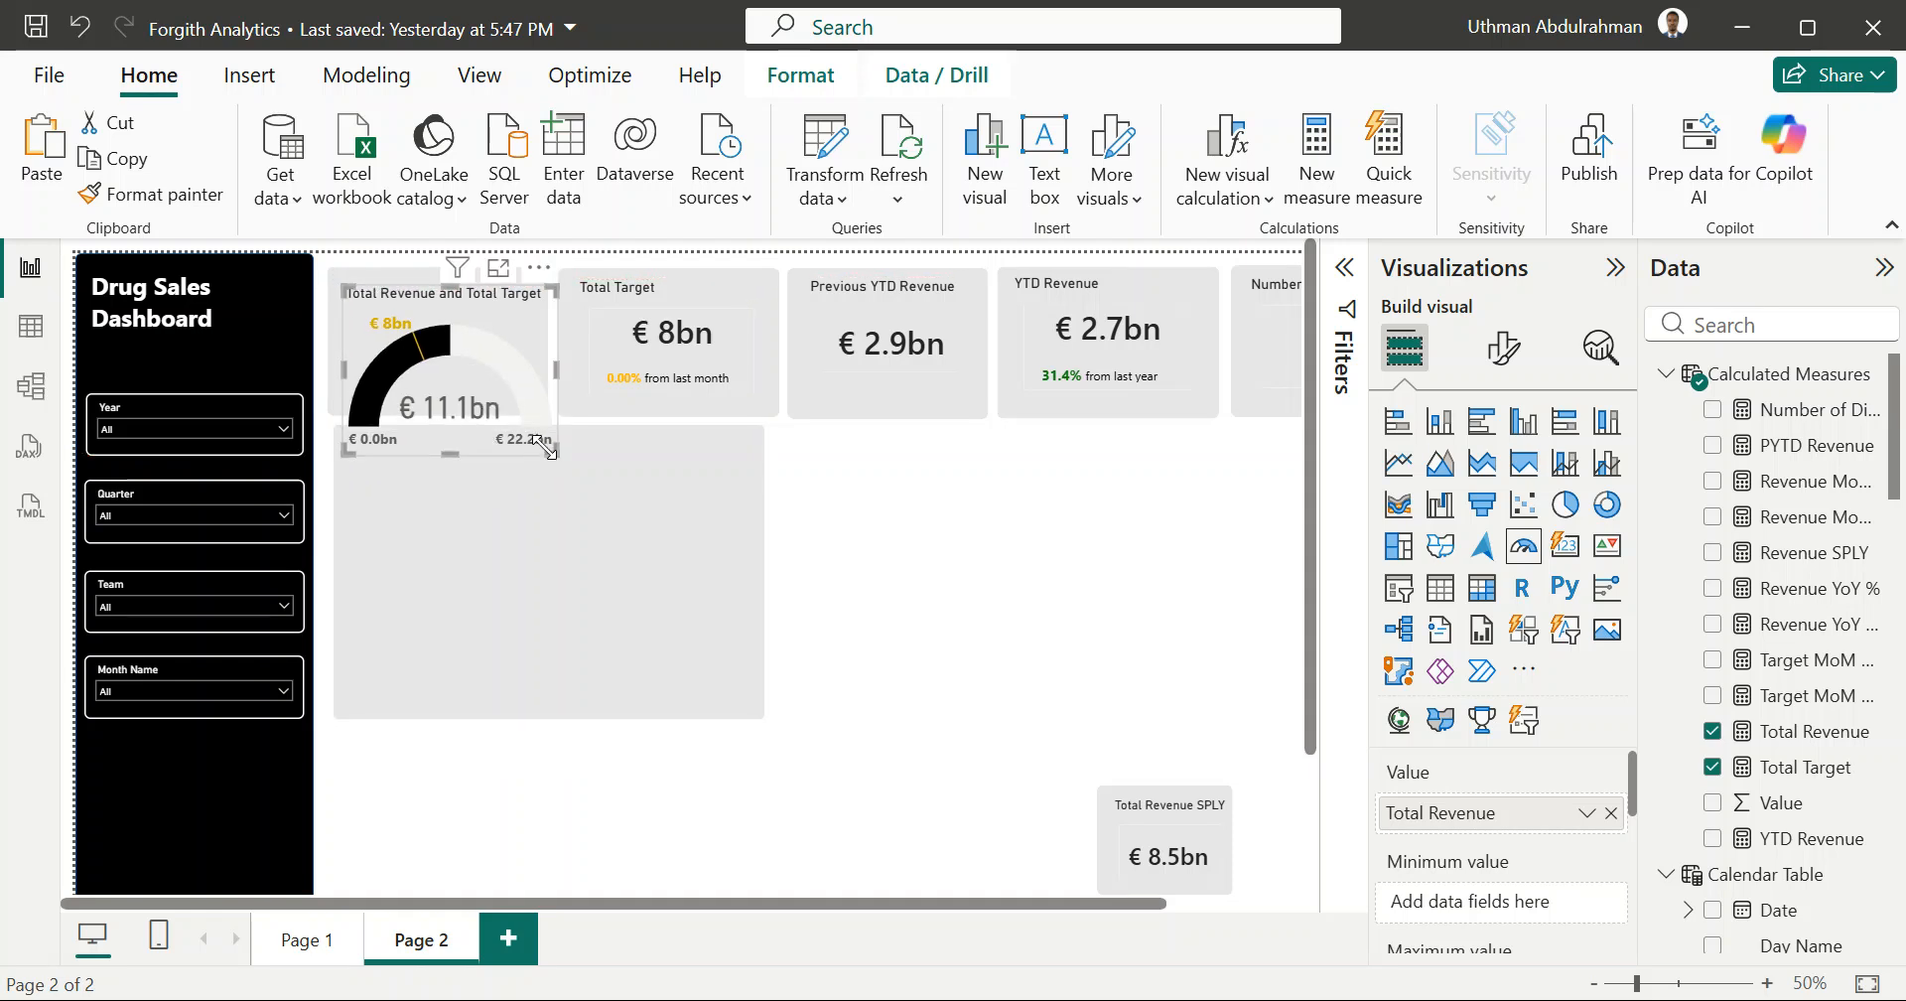
# Step: Resize and nudge the gauge to fit inside the first background tile of the card row, and deselect it
pyautogui.moveTo(556, 452); pyautogui.dragTo(543, 412)
pyautogui.moveTo(490, 354); pyautogui.dragTo(493, 351)
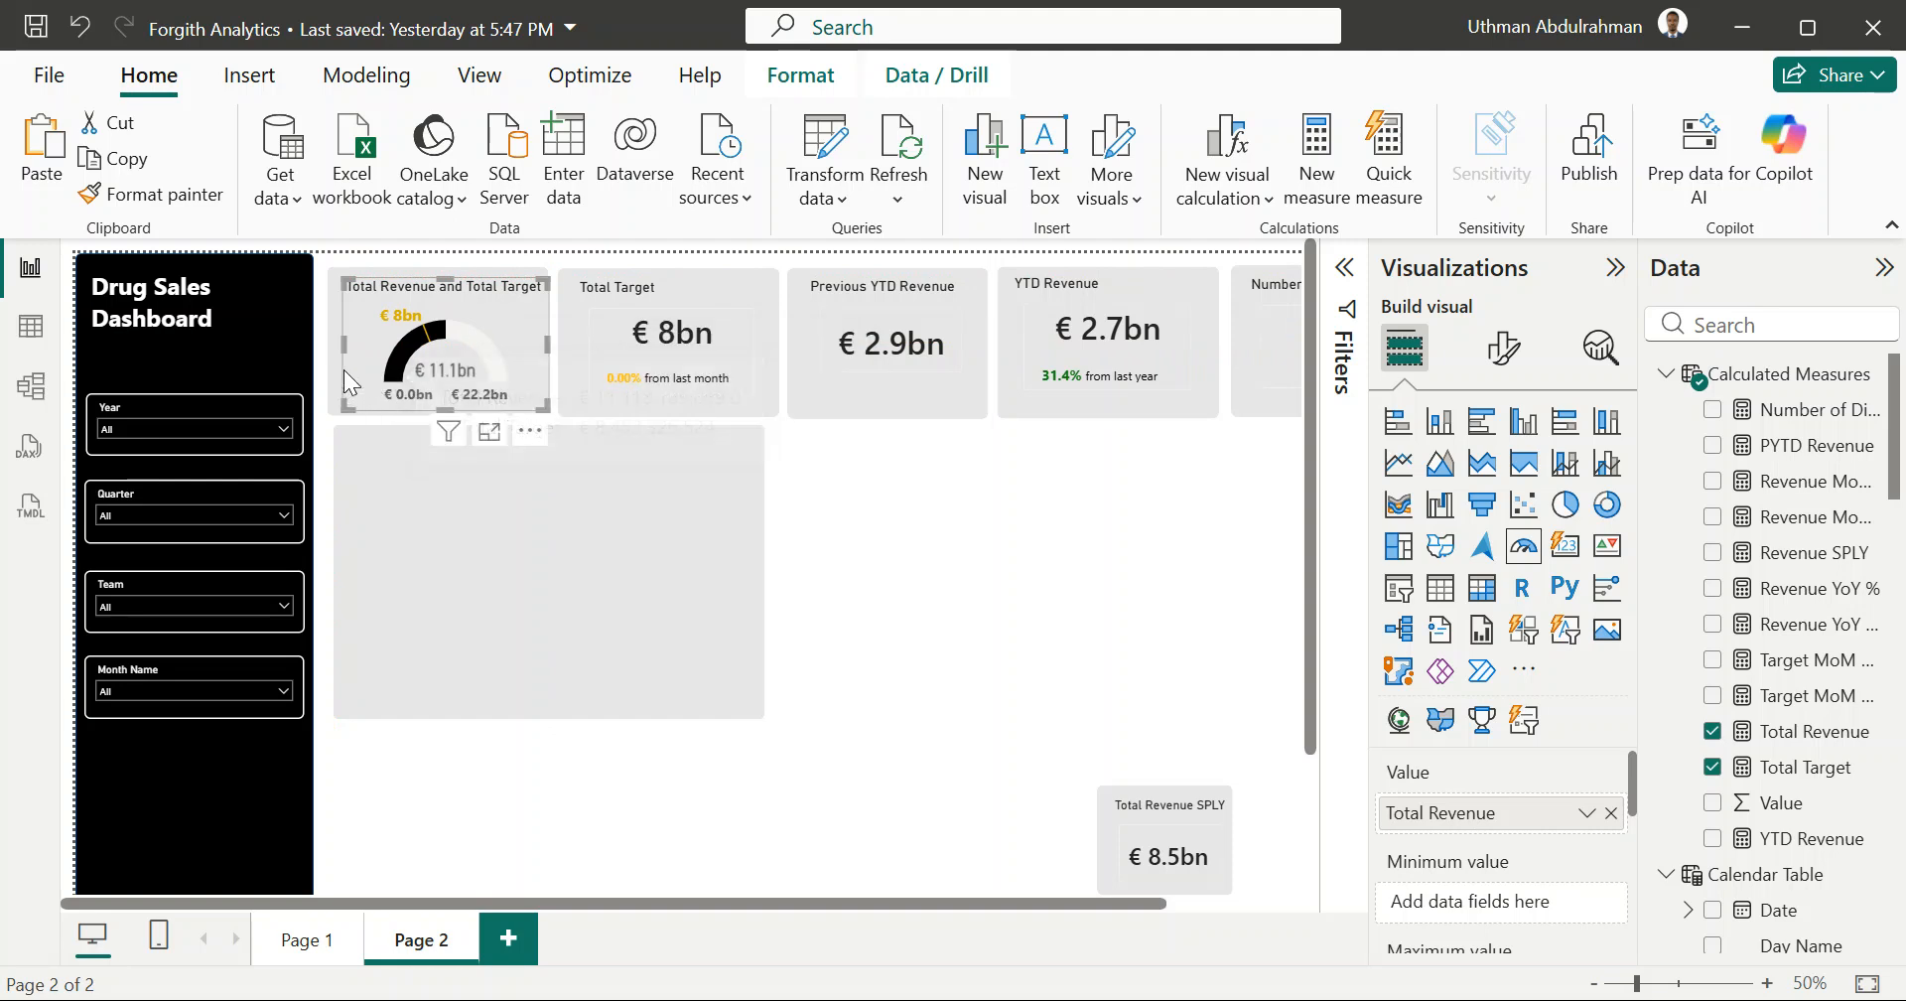
pyautogui.moveTo(340, 347); pyautogui.dragTo(332, 344)
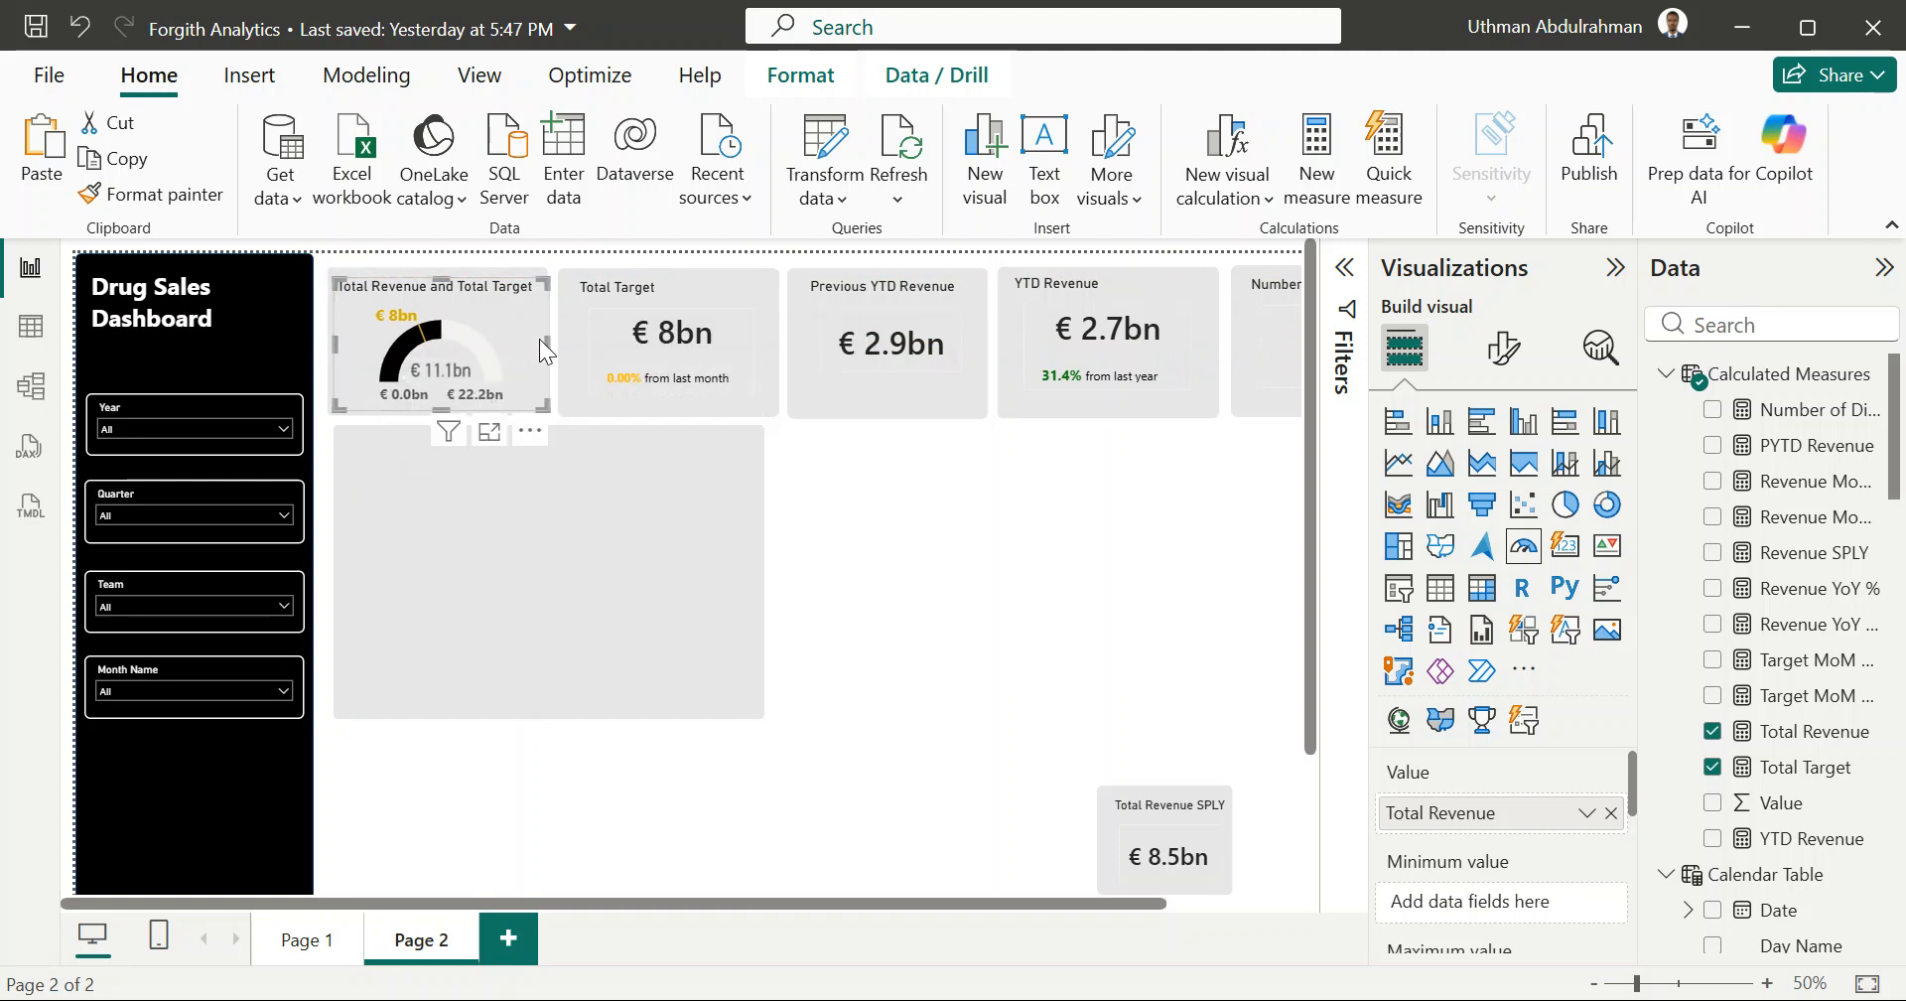
pyautogui.moveTo(542, 341); pyautogui.dragTo(538, 333)
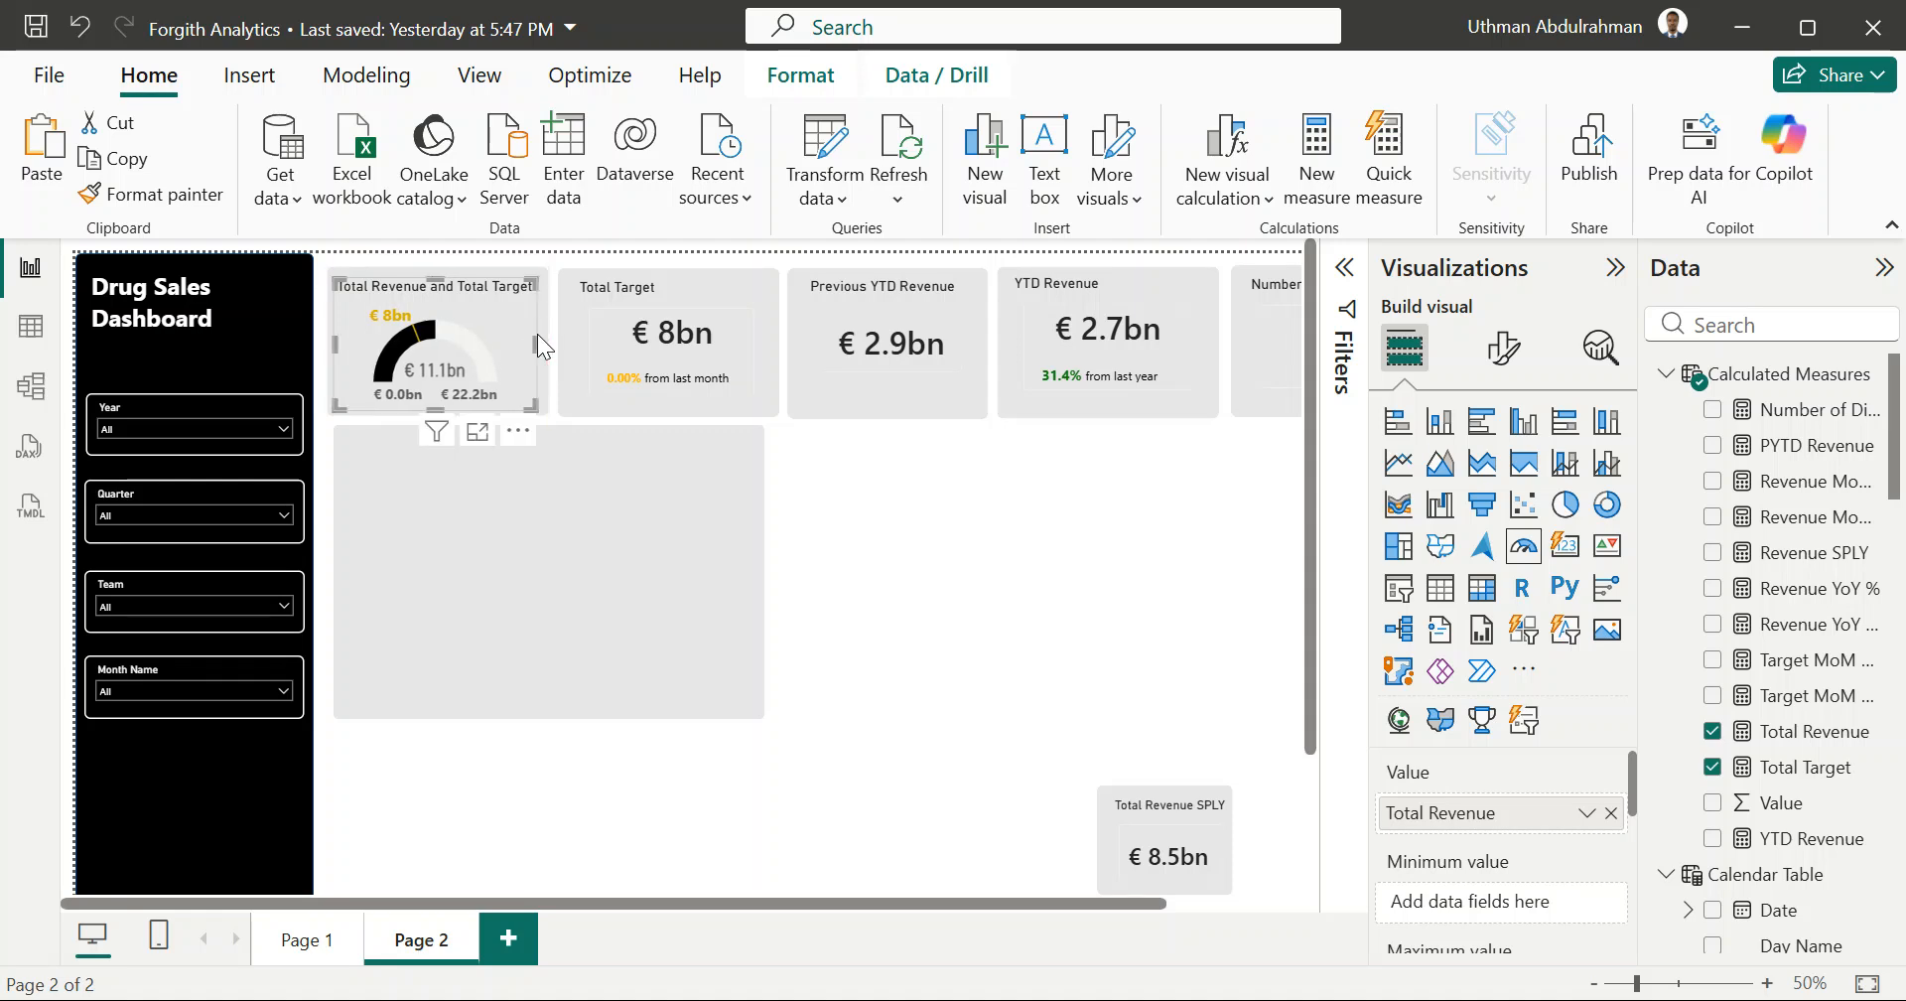
pyautogui.moveTo(444, 286); pyautogui.dragTo(443, 285)
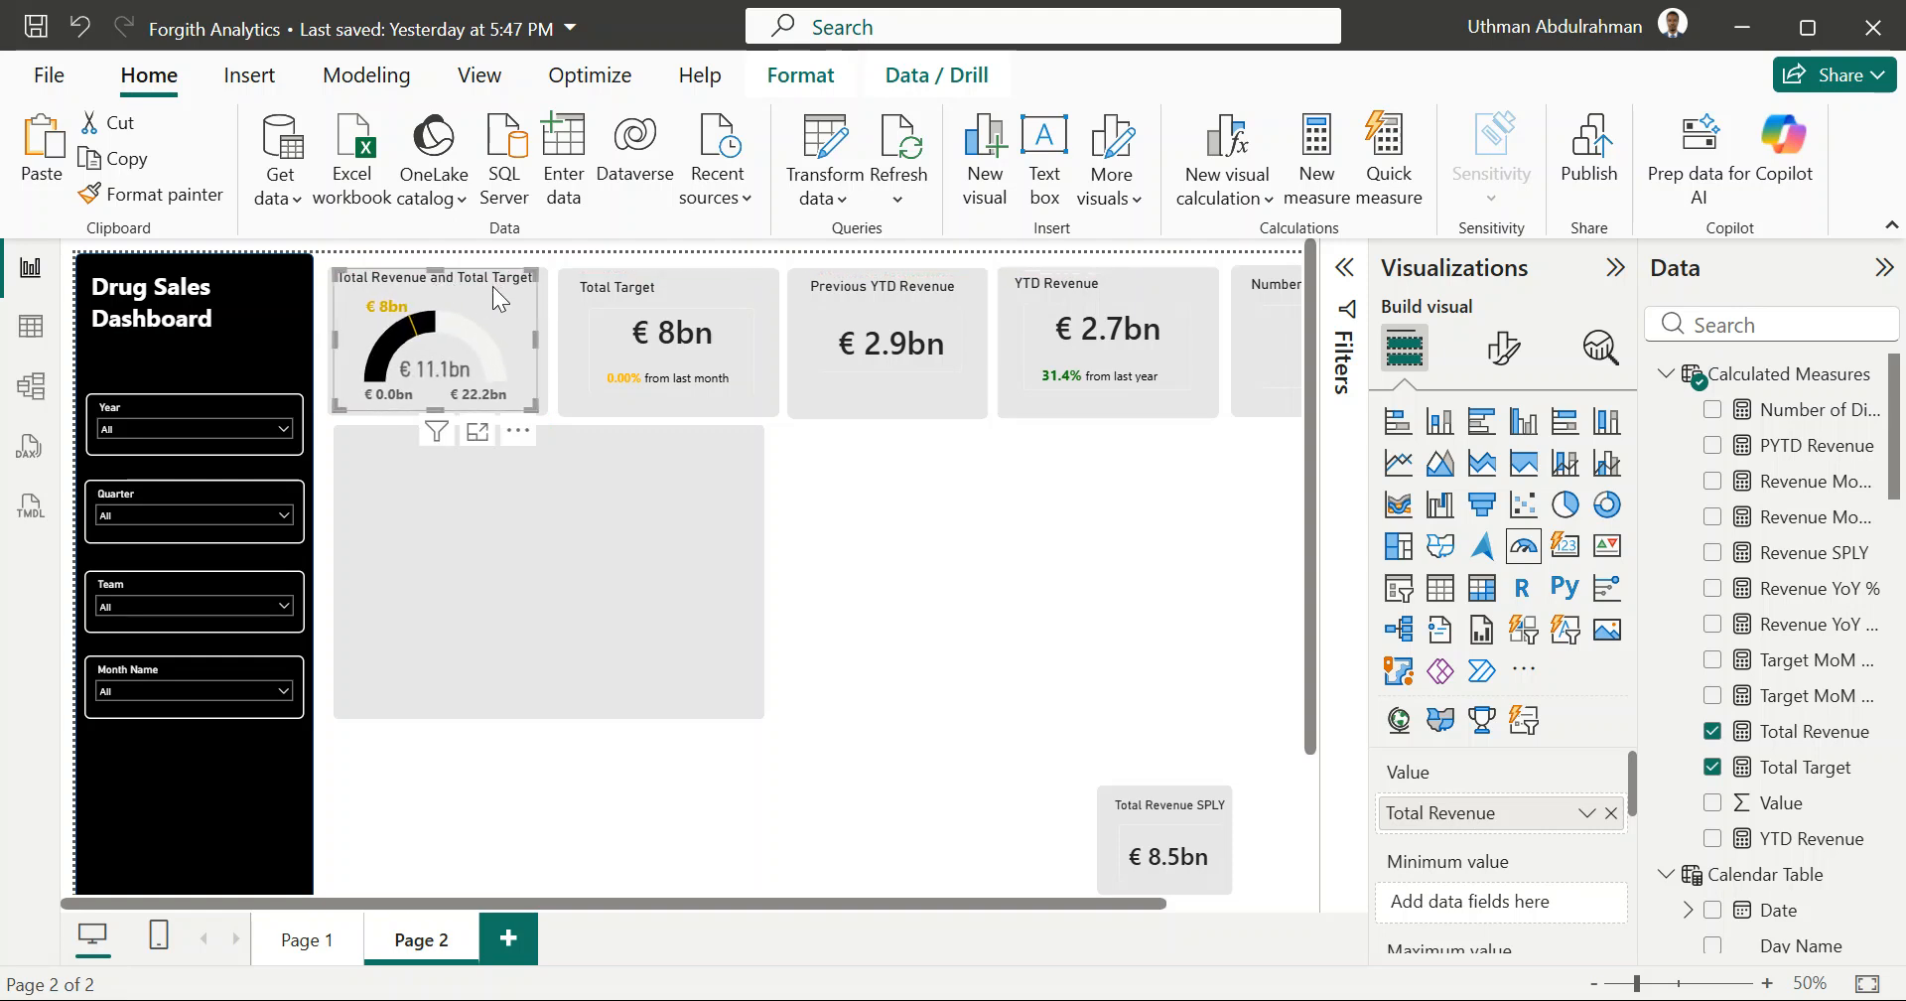
pyautogui.moveTo(496, 292); pyautogui.dragTo(497, 286)
pyautogui.click(887, 479)
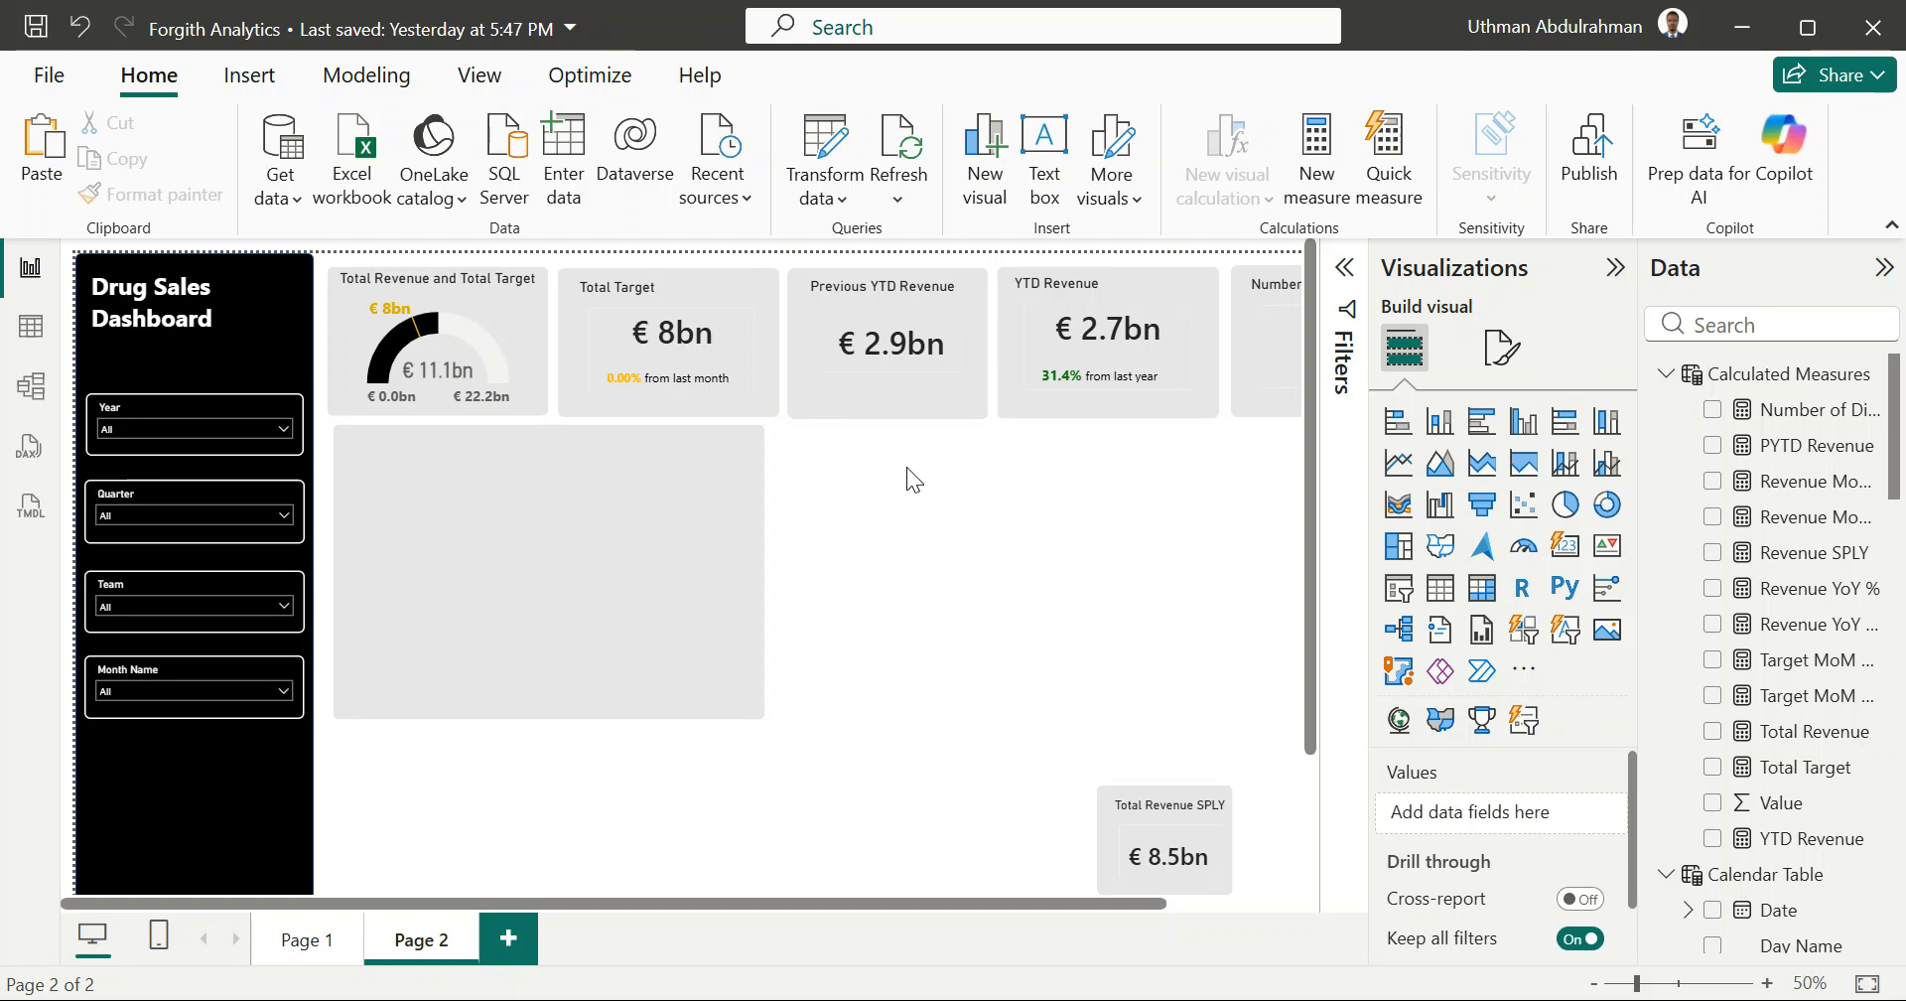
# Step: Create a measure Total Volume = SUM('Sales Merged'[Quantity]) in Calculated Measures and close the formula editor
pyautogui.click(1333, 159)
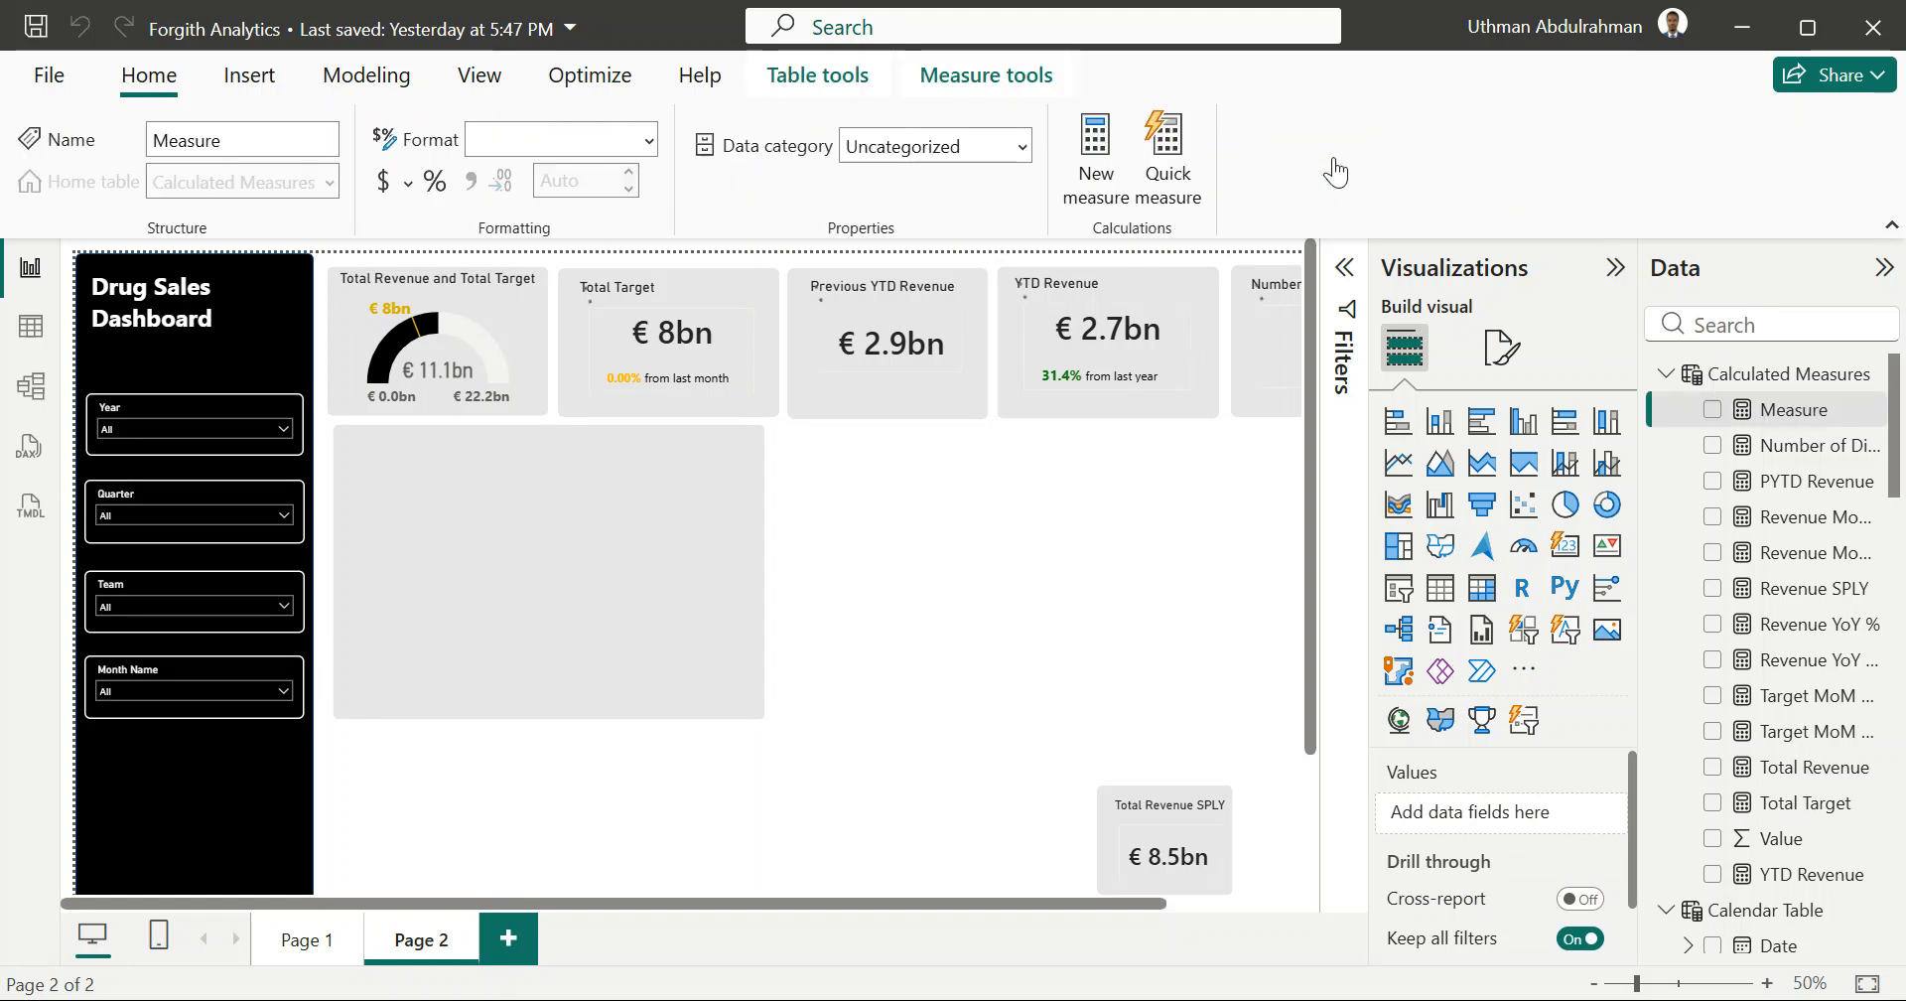
pyautogui.press('BackSpace')
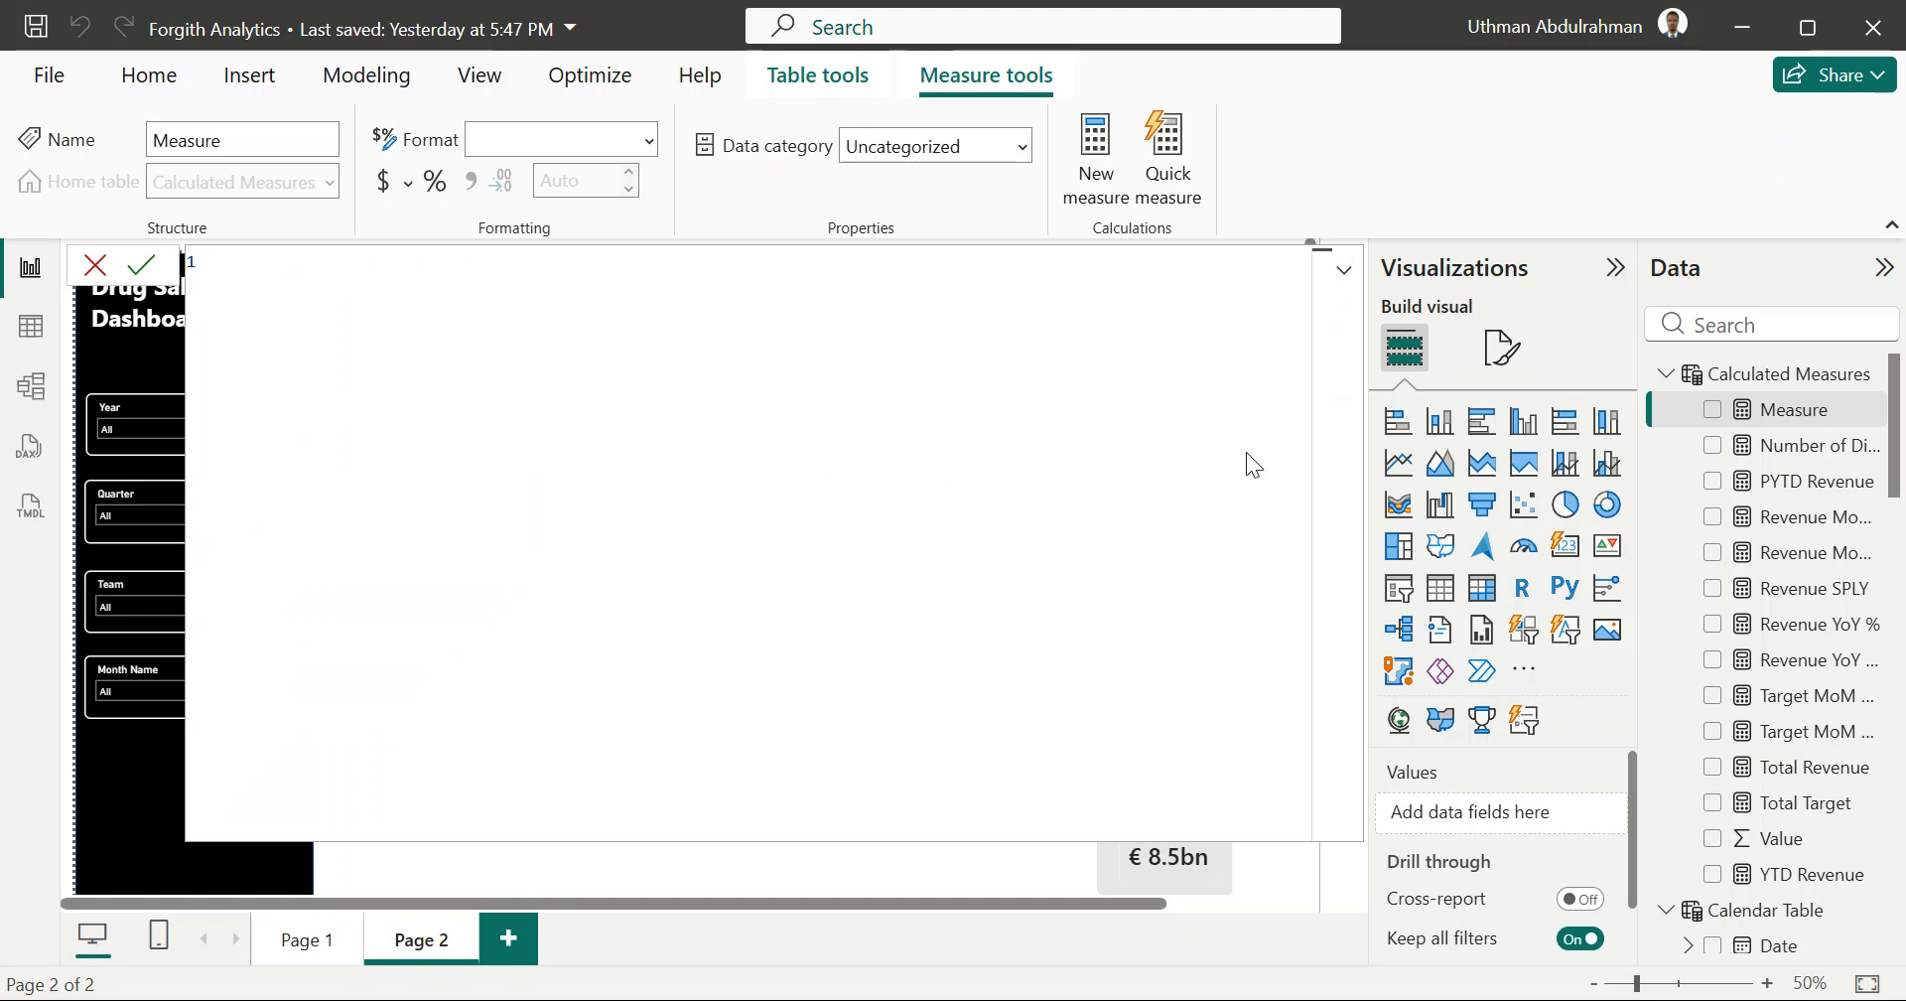
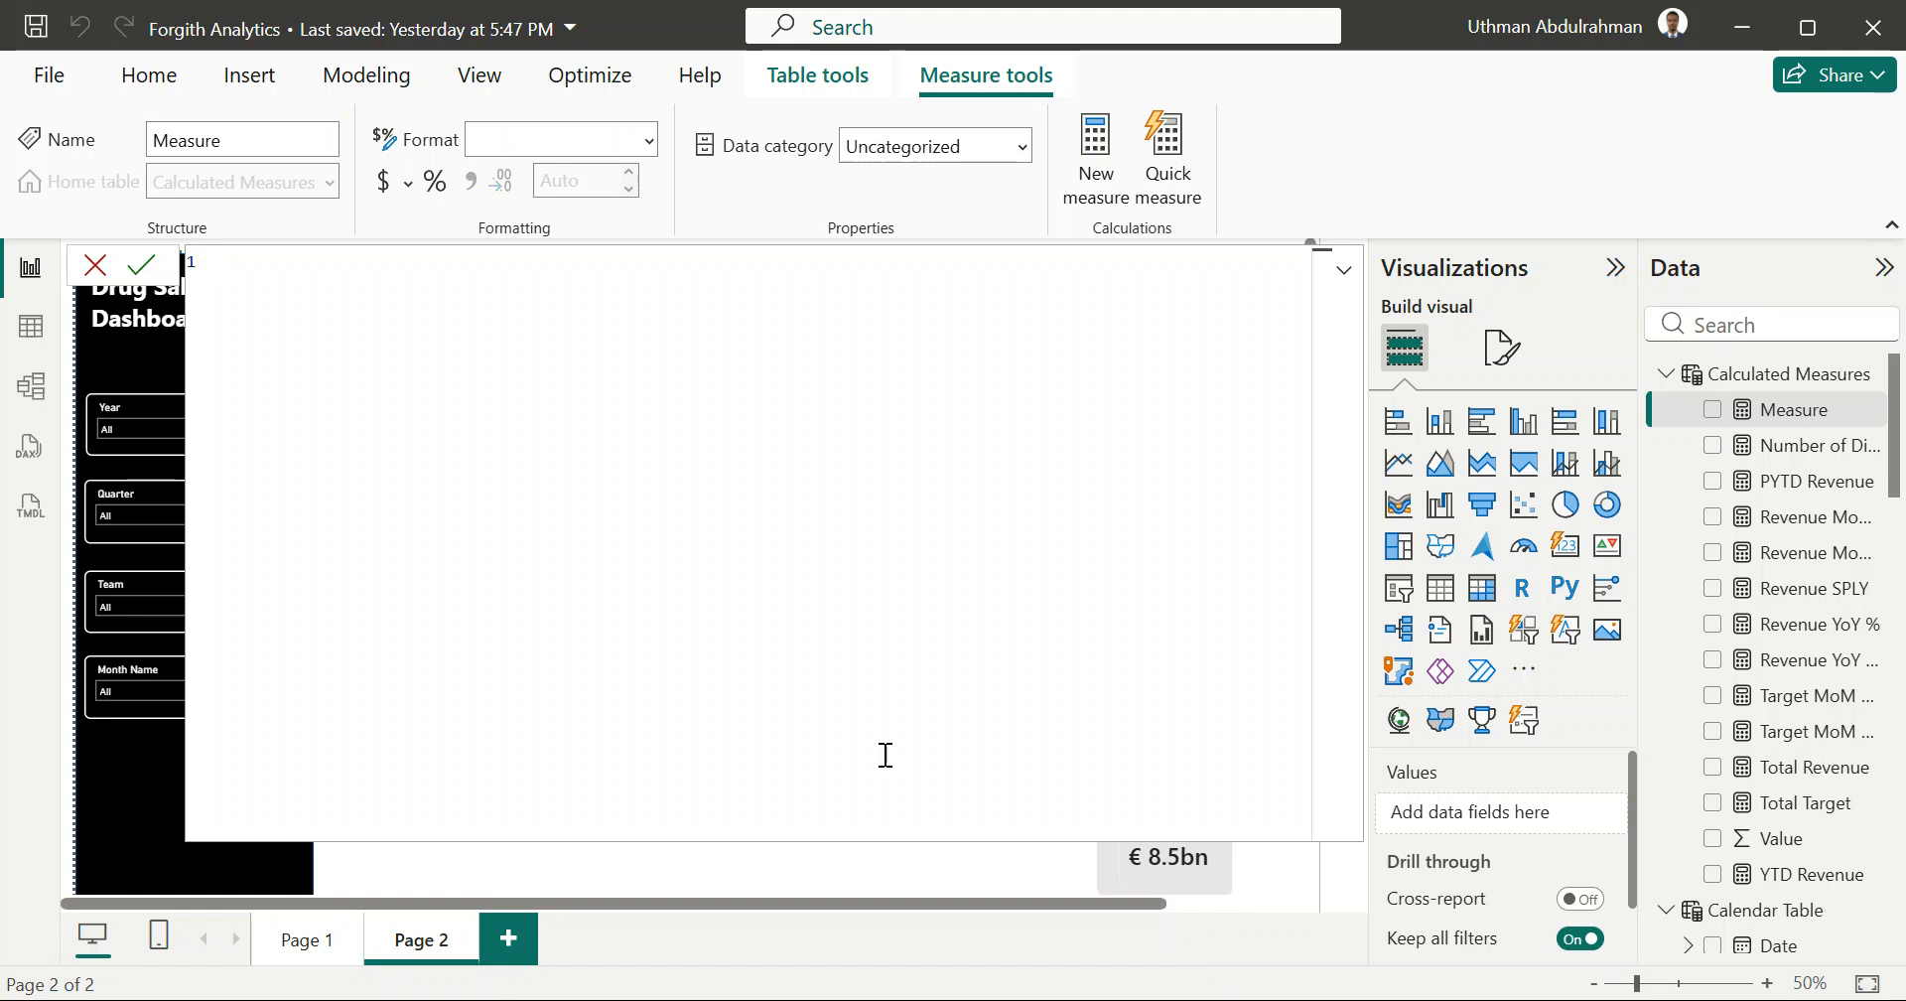
pyautogui.write('Total Volume = SUM(')
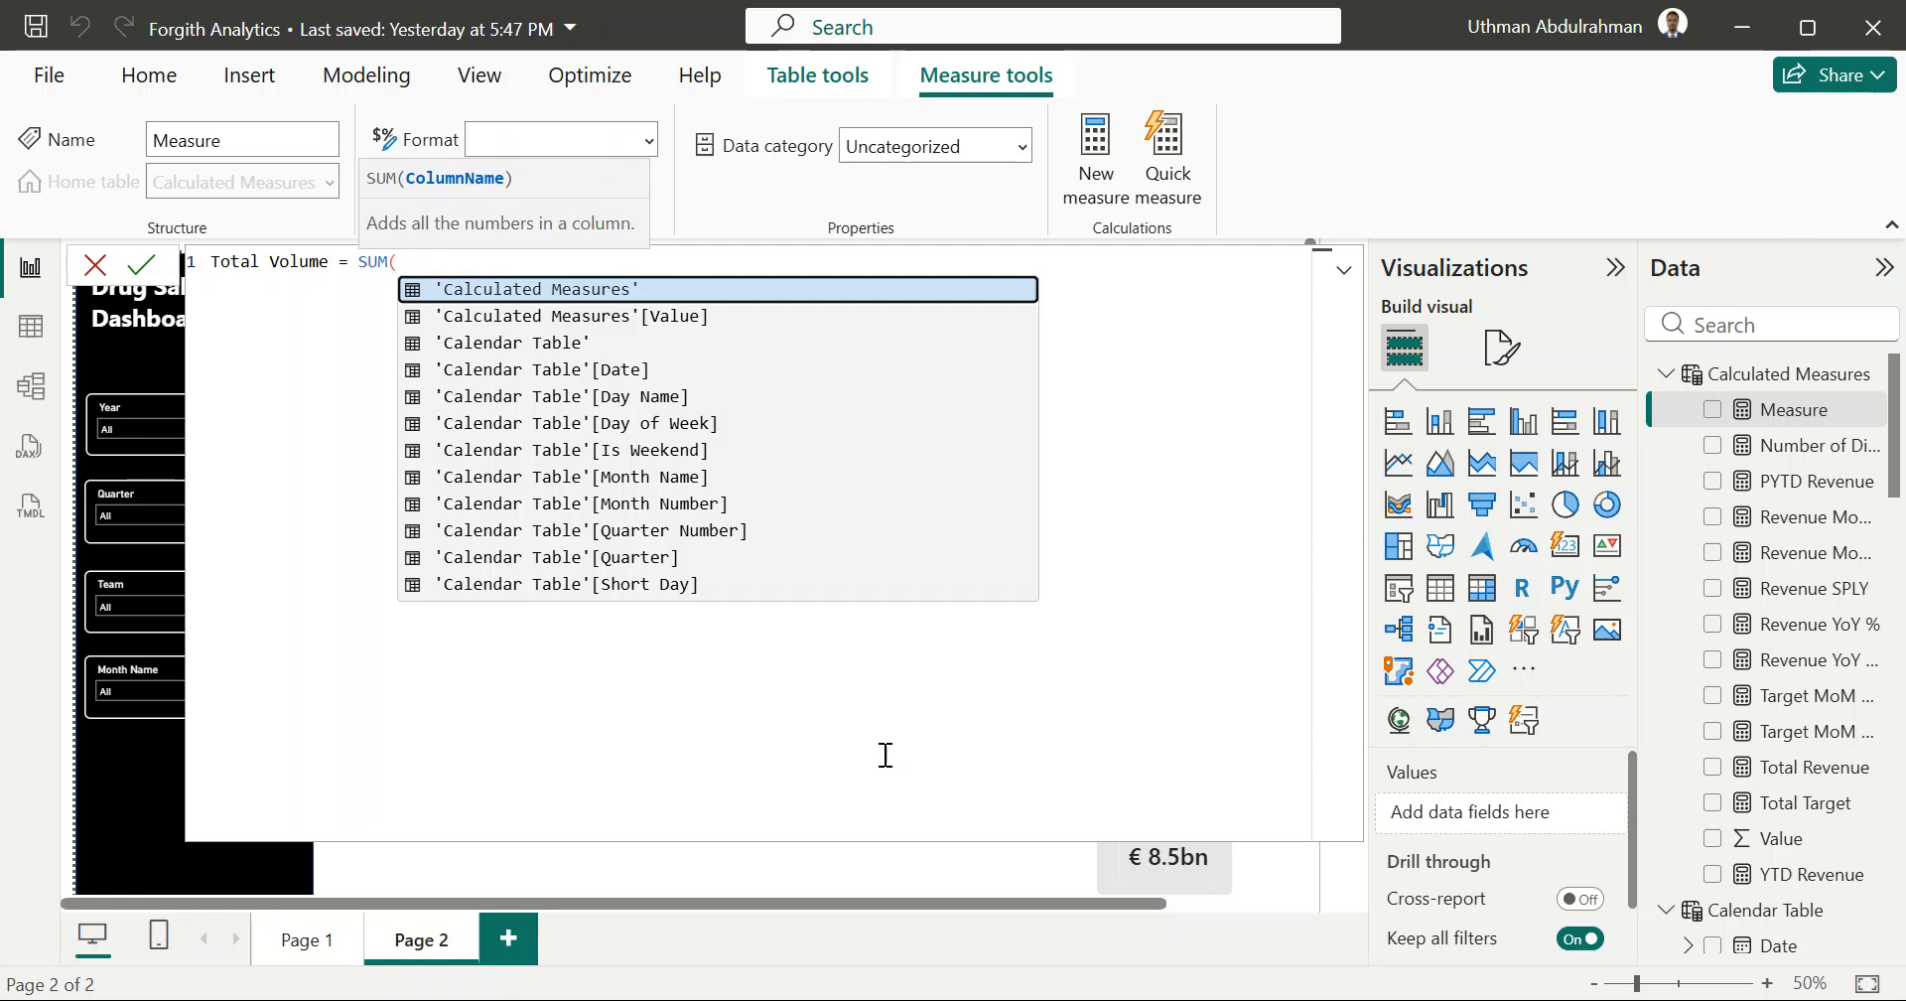
pyautogui.write('sal')
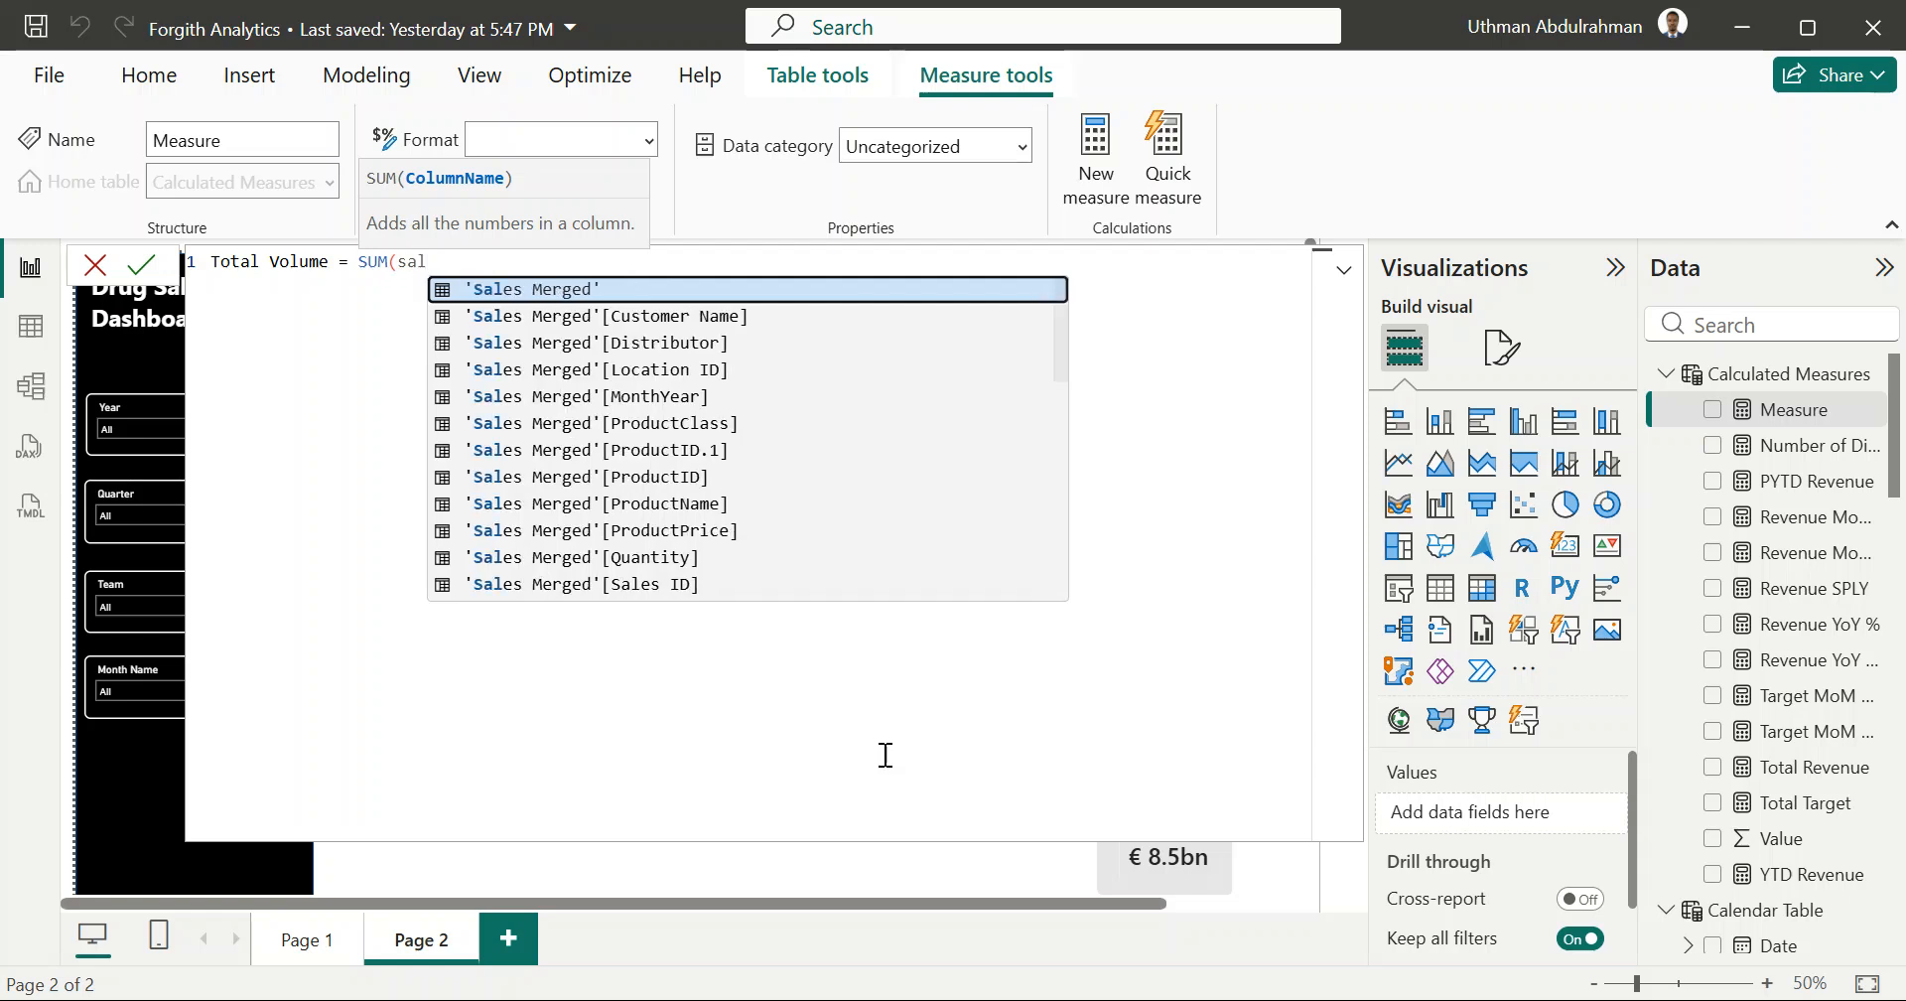
pyautogui.press('Down')
pyautogui.press('Down')
pyautogui.press('Down')
pyautogui.press('Down')
pyautogui.press('Down')
pyautogui.press('Down')
pyautogui.press('Down')
pyautogui.press('Down')
pyautogui.press('Down')
pyautogui.press('Down')
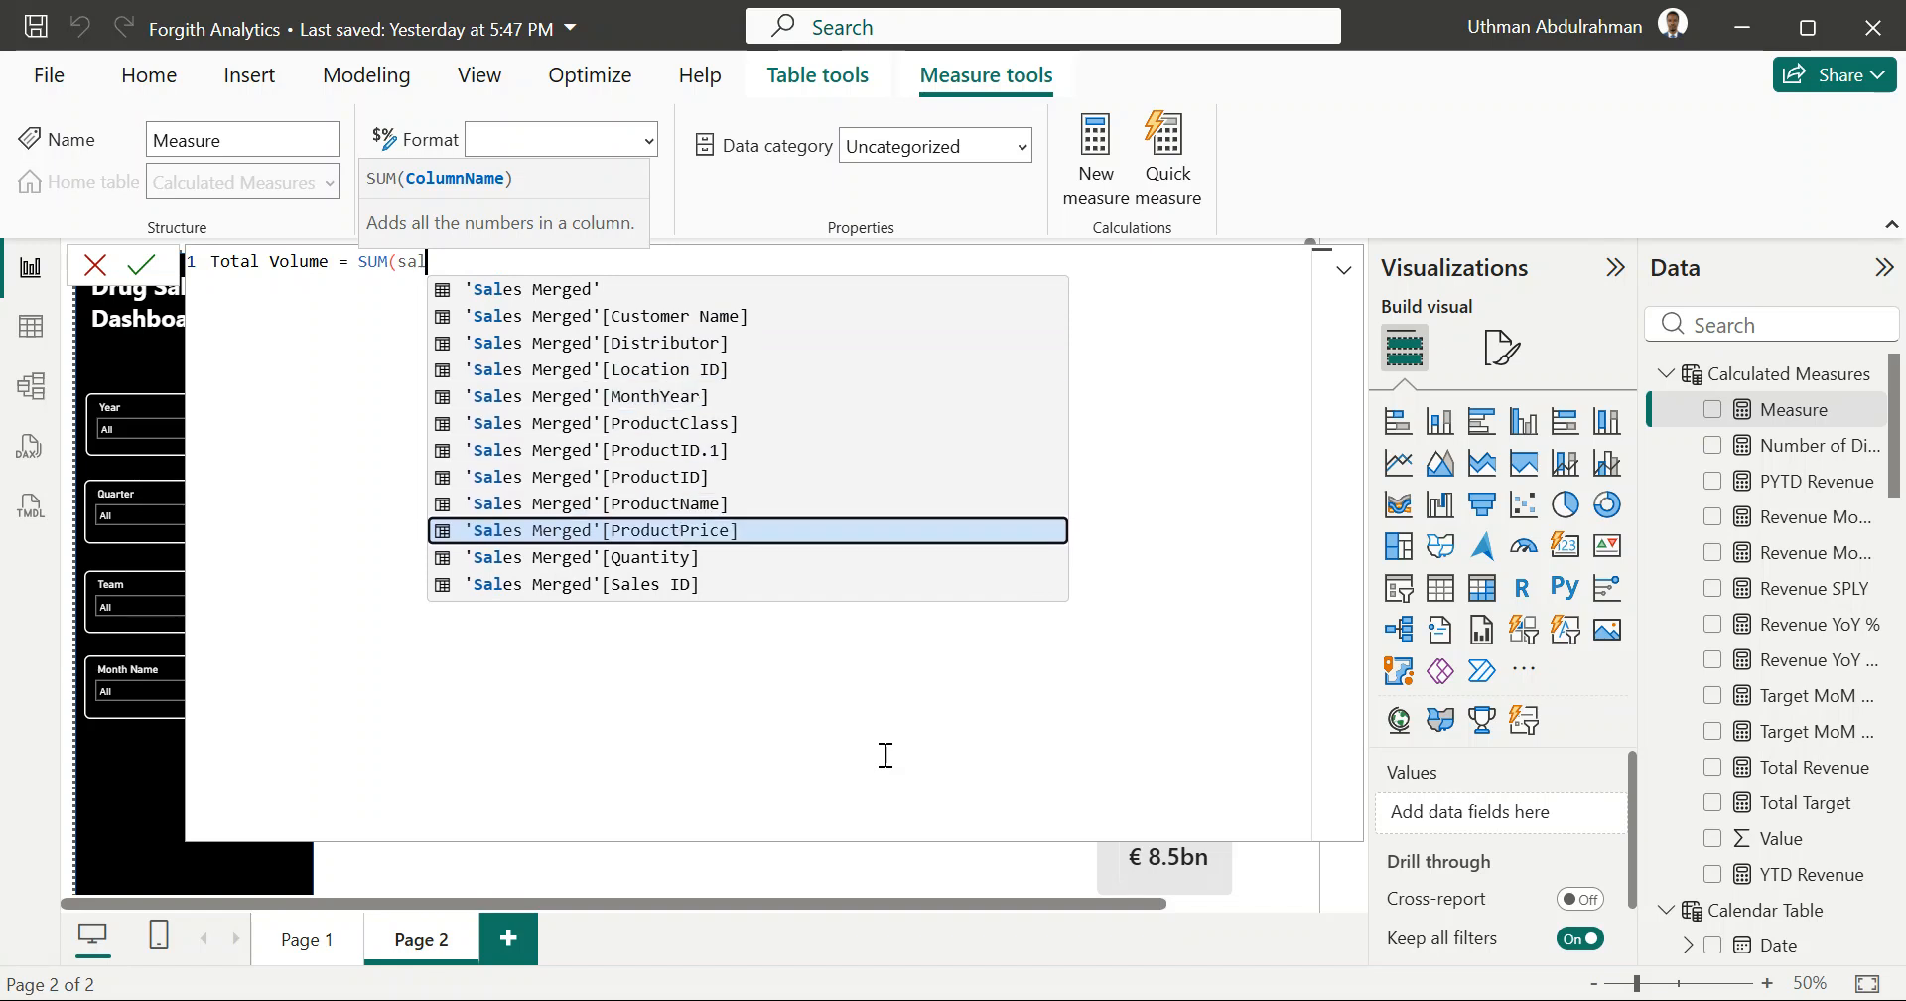
pyautogui.press('Tab')
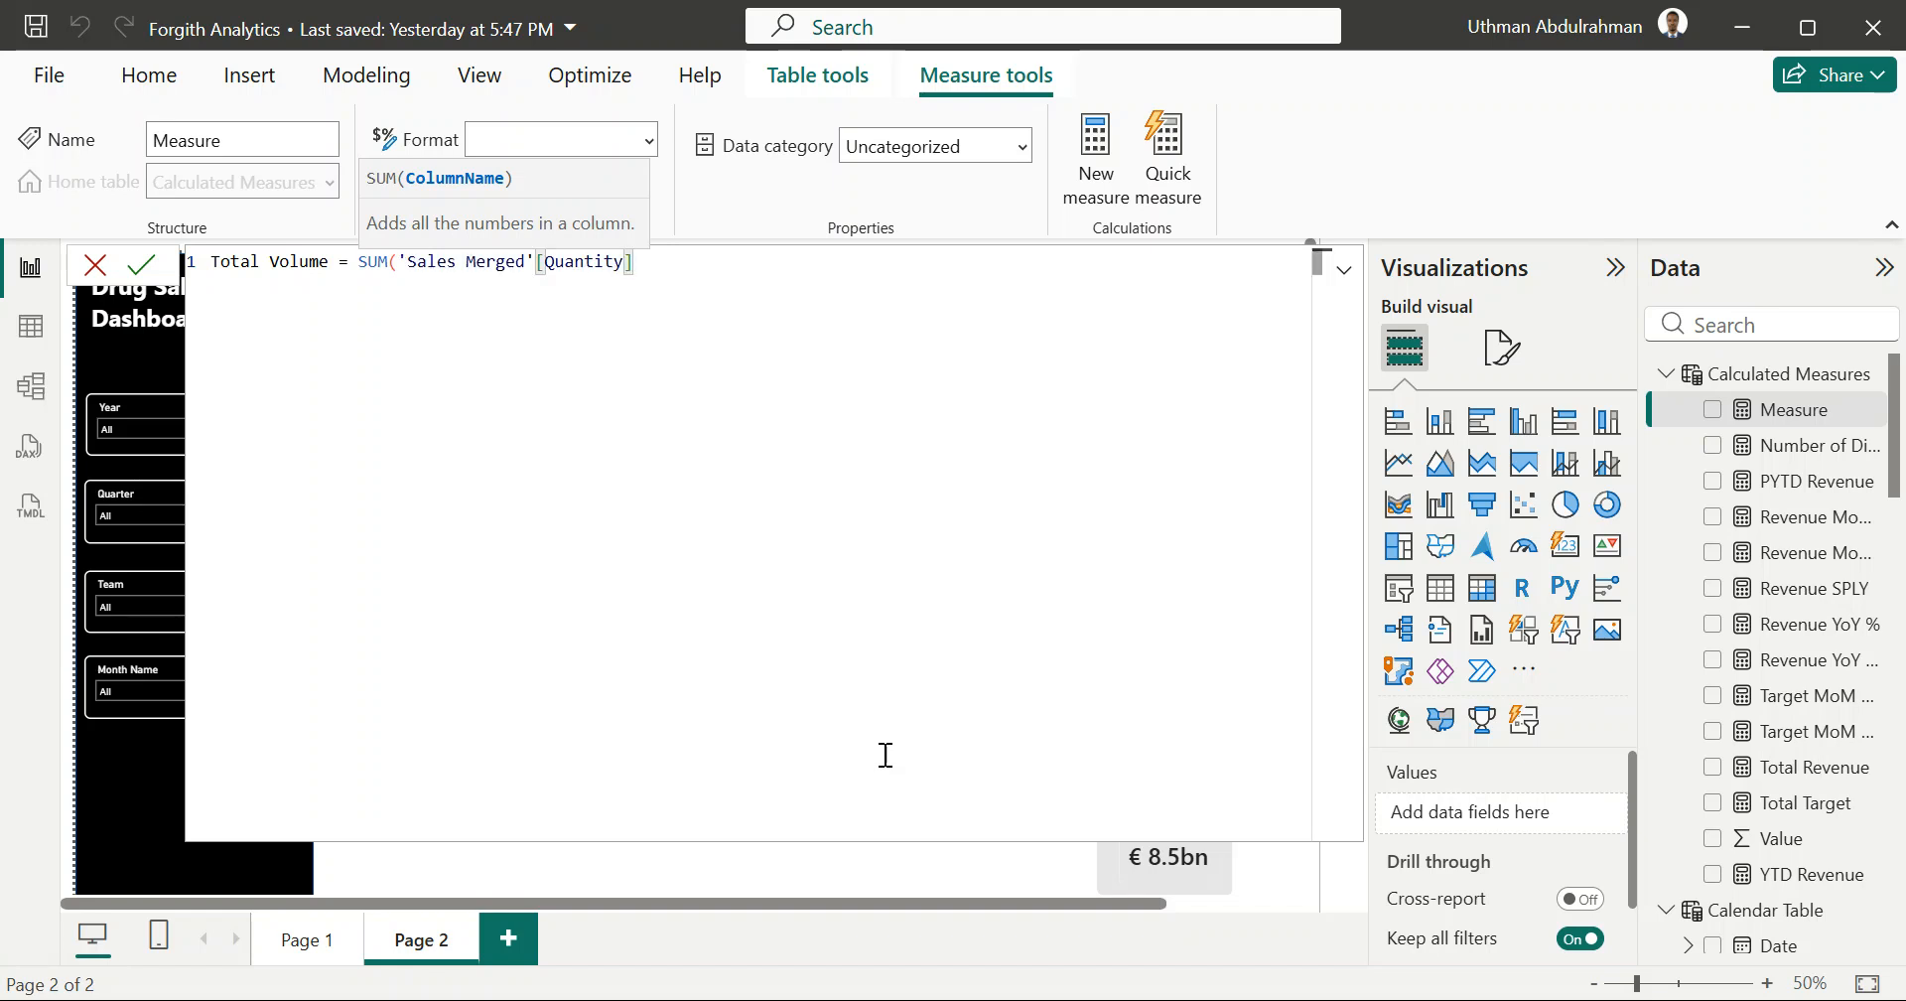
pyautogui.write(')')
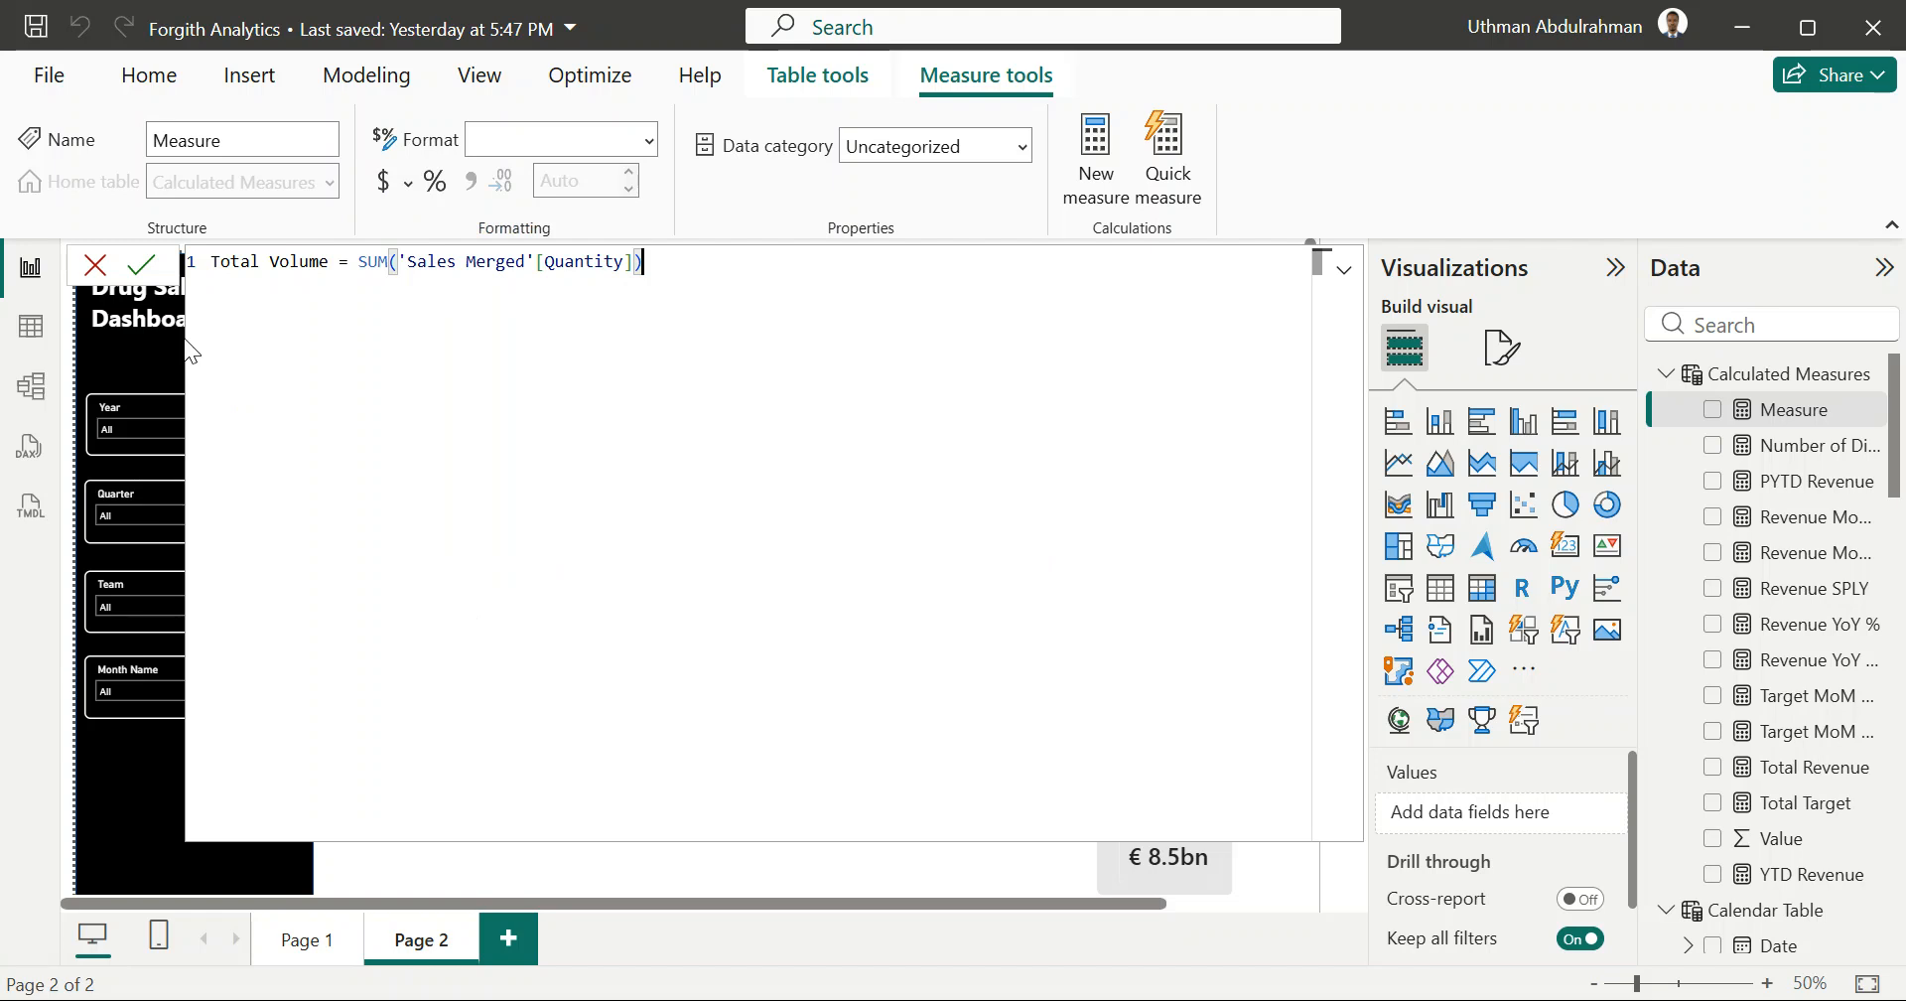
pyautogui.click(145, 263)
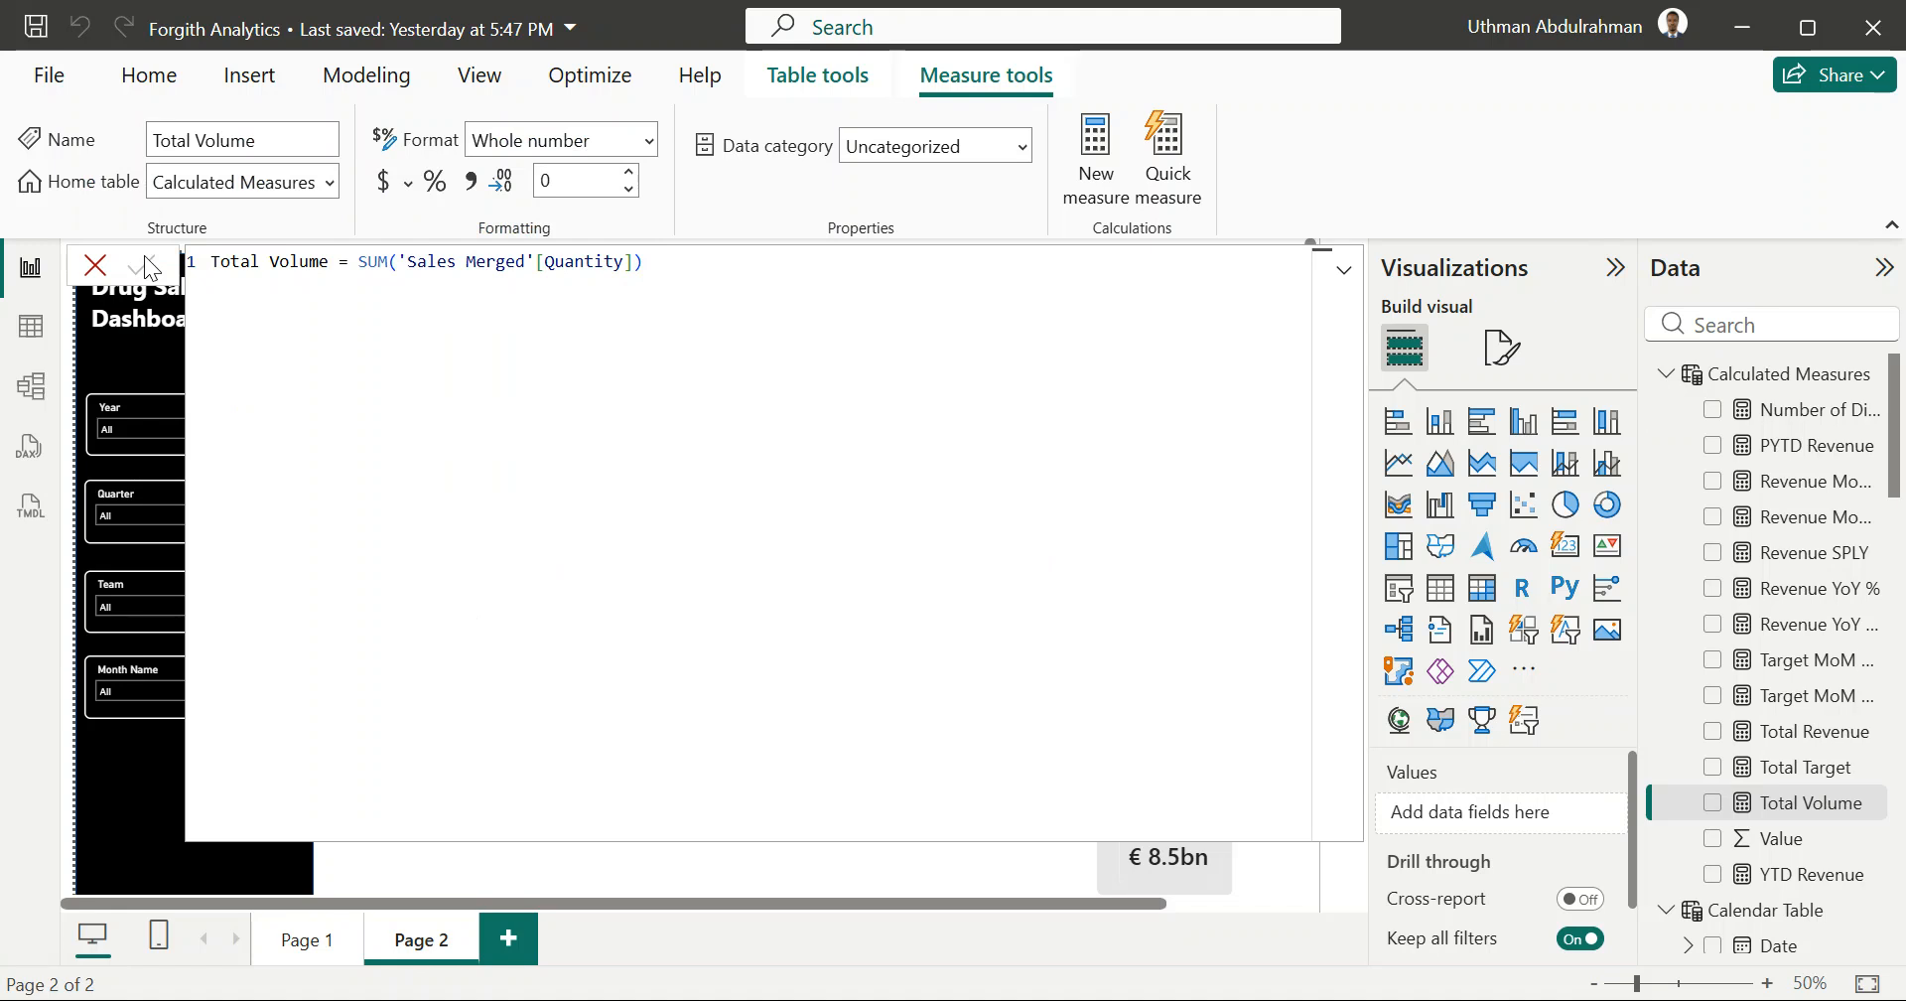
pyautogui.click(96, 264)
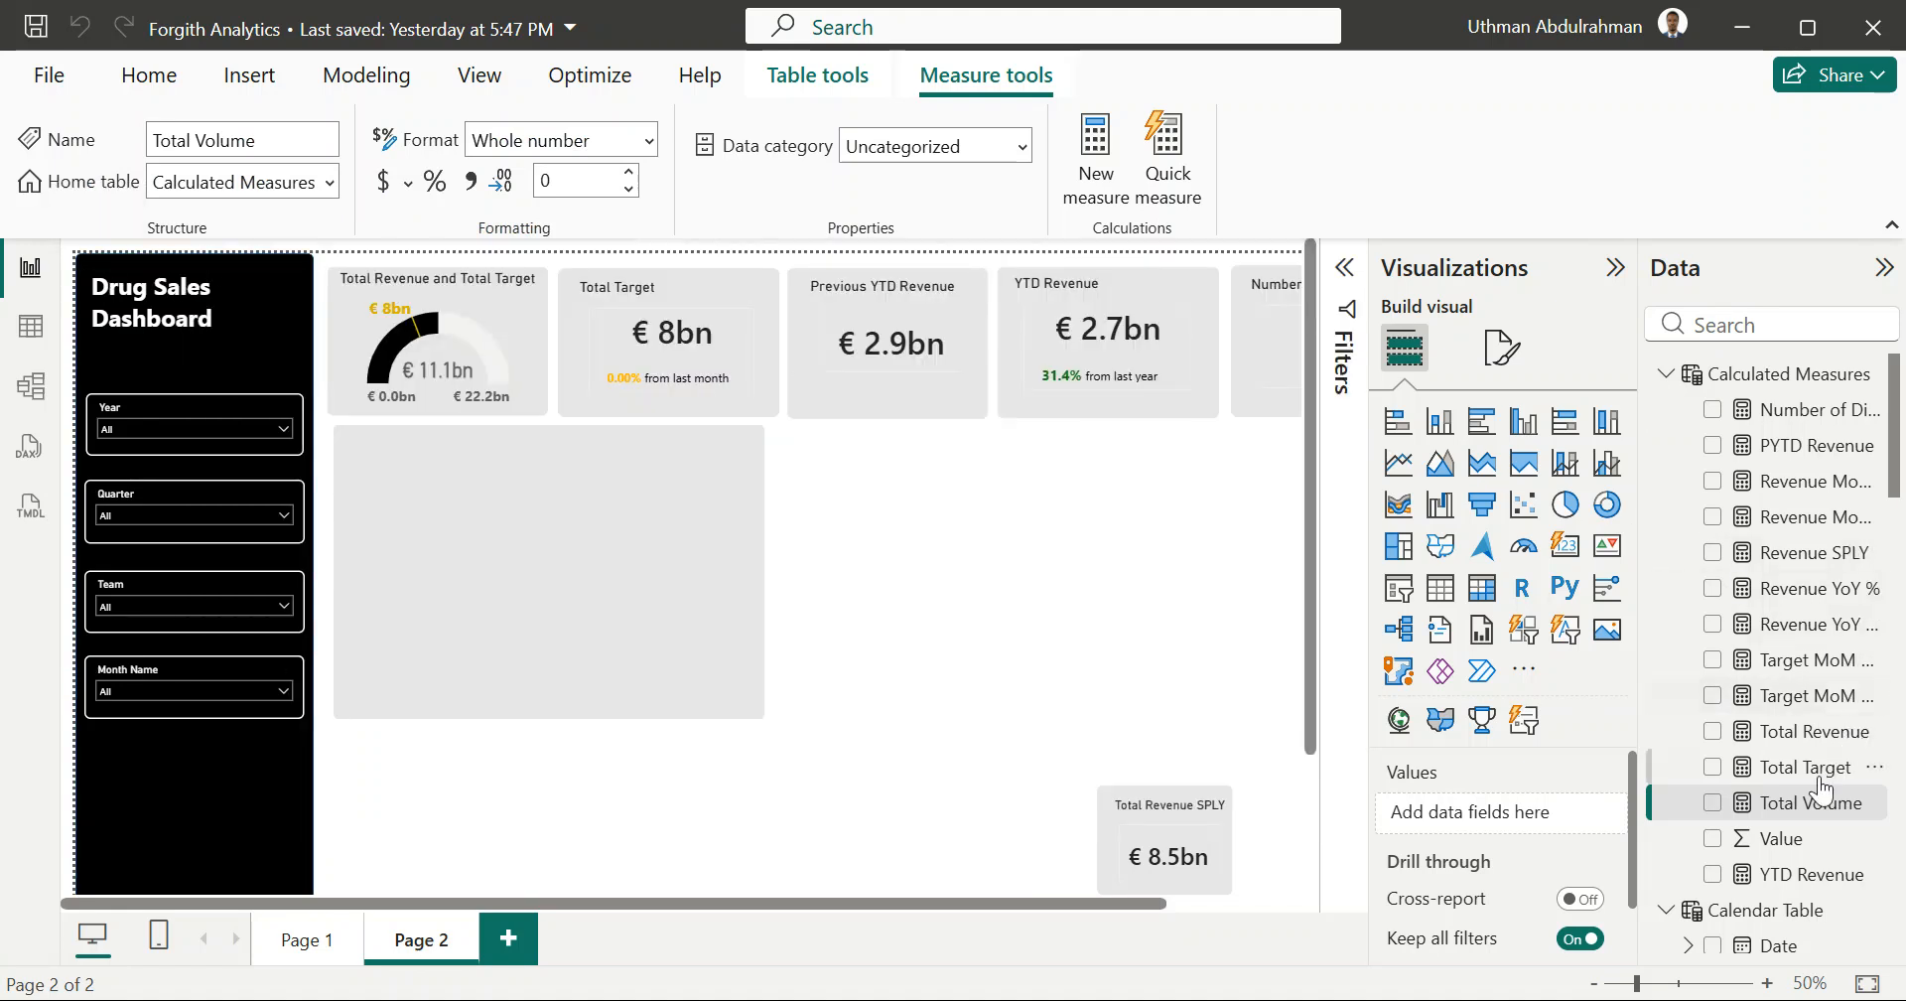
# Step: Rename the Total Volume measure as Volume Achieved
pyautogui.click(1782, 806)
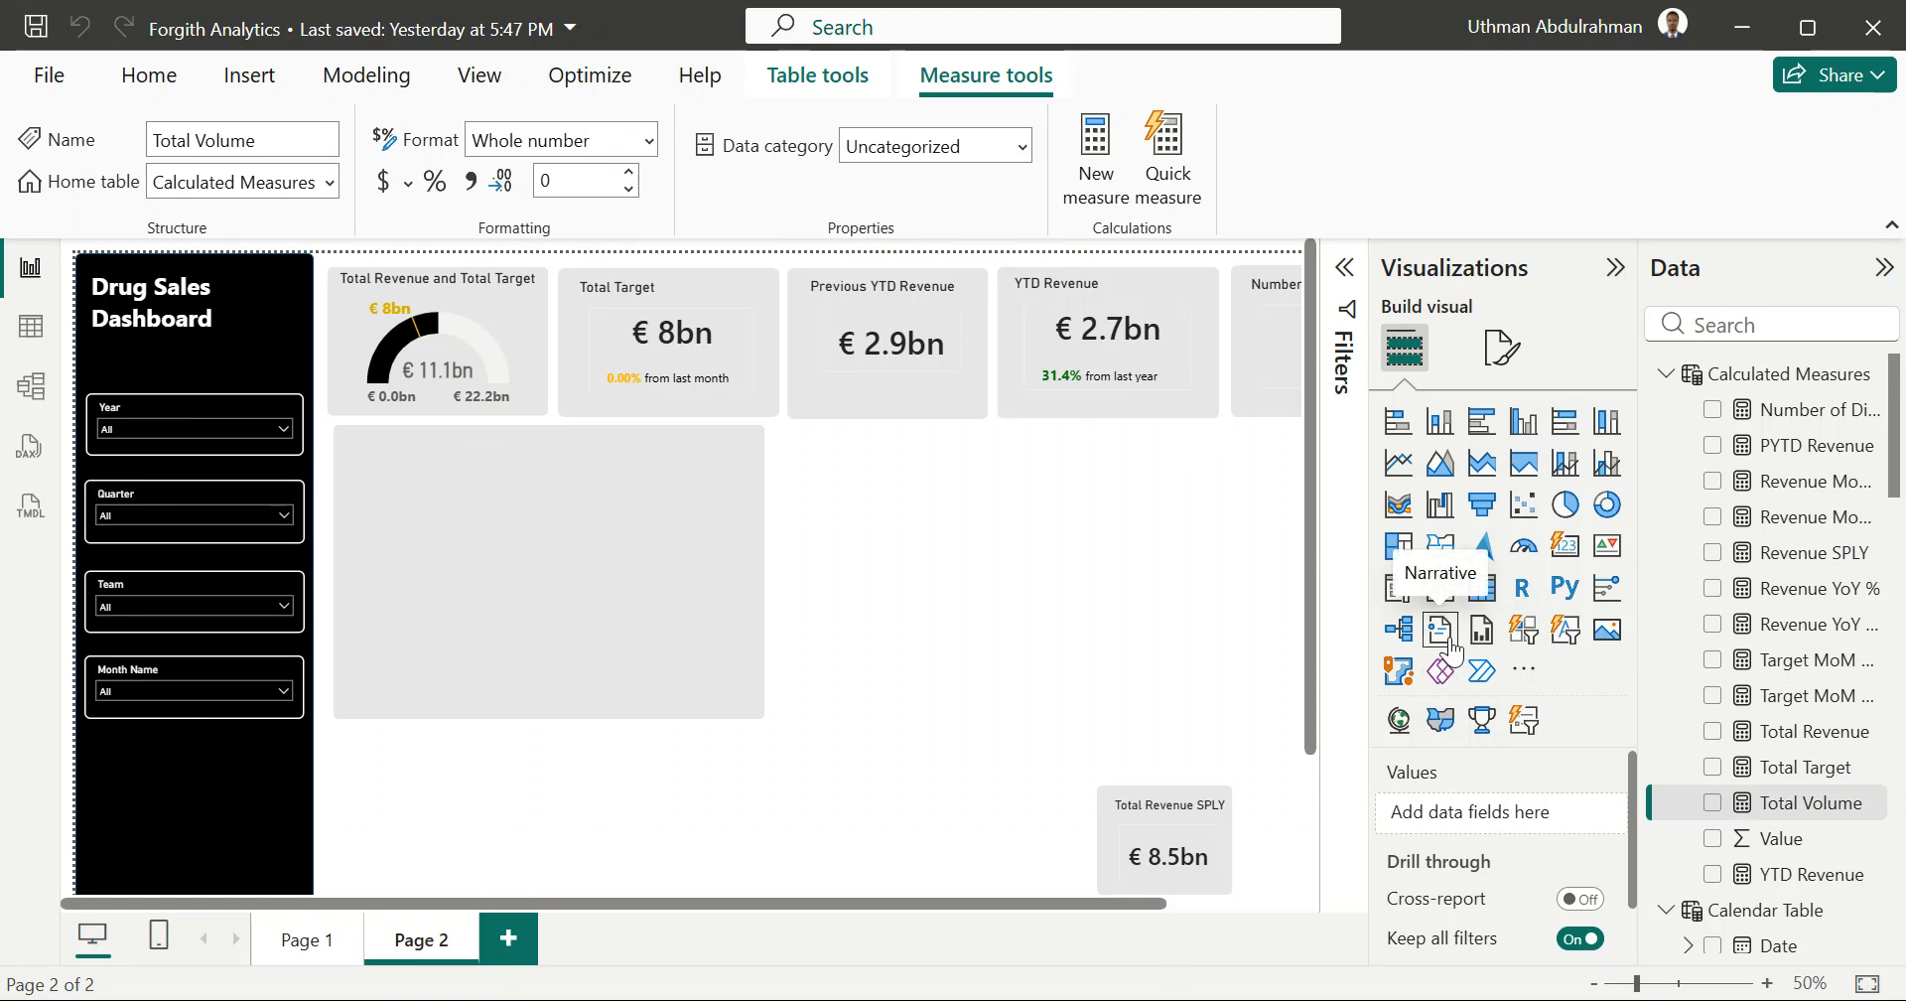
pyautogui.doubleClick(1795, 806)
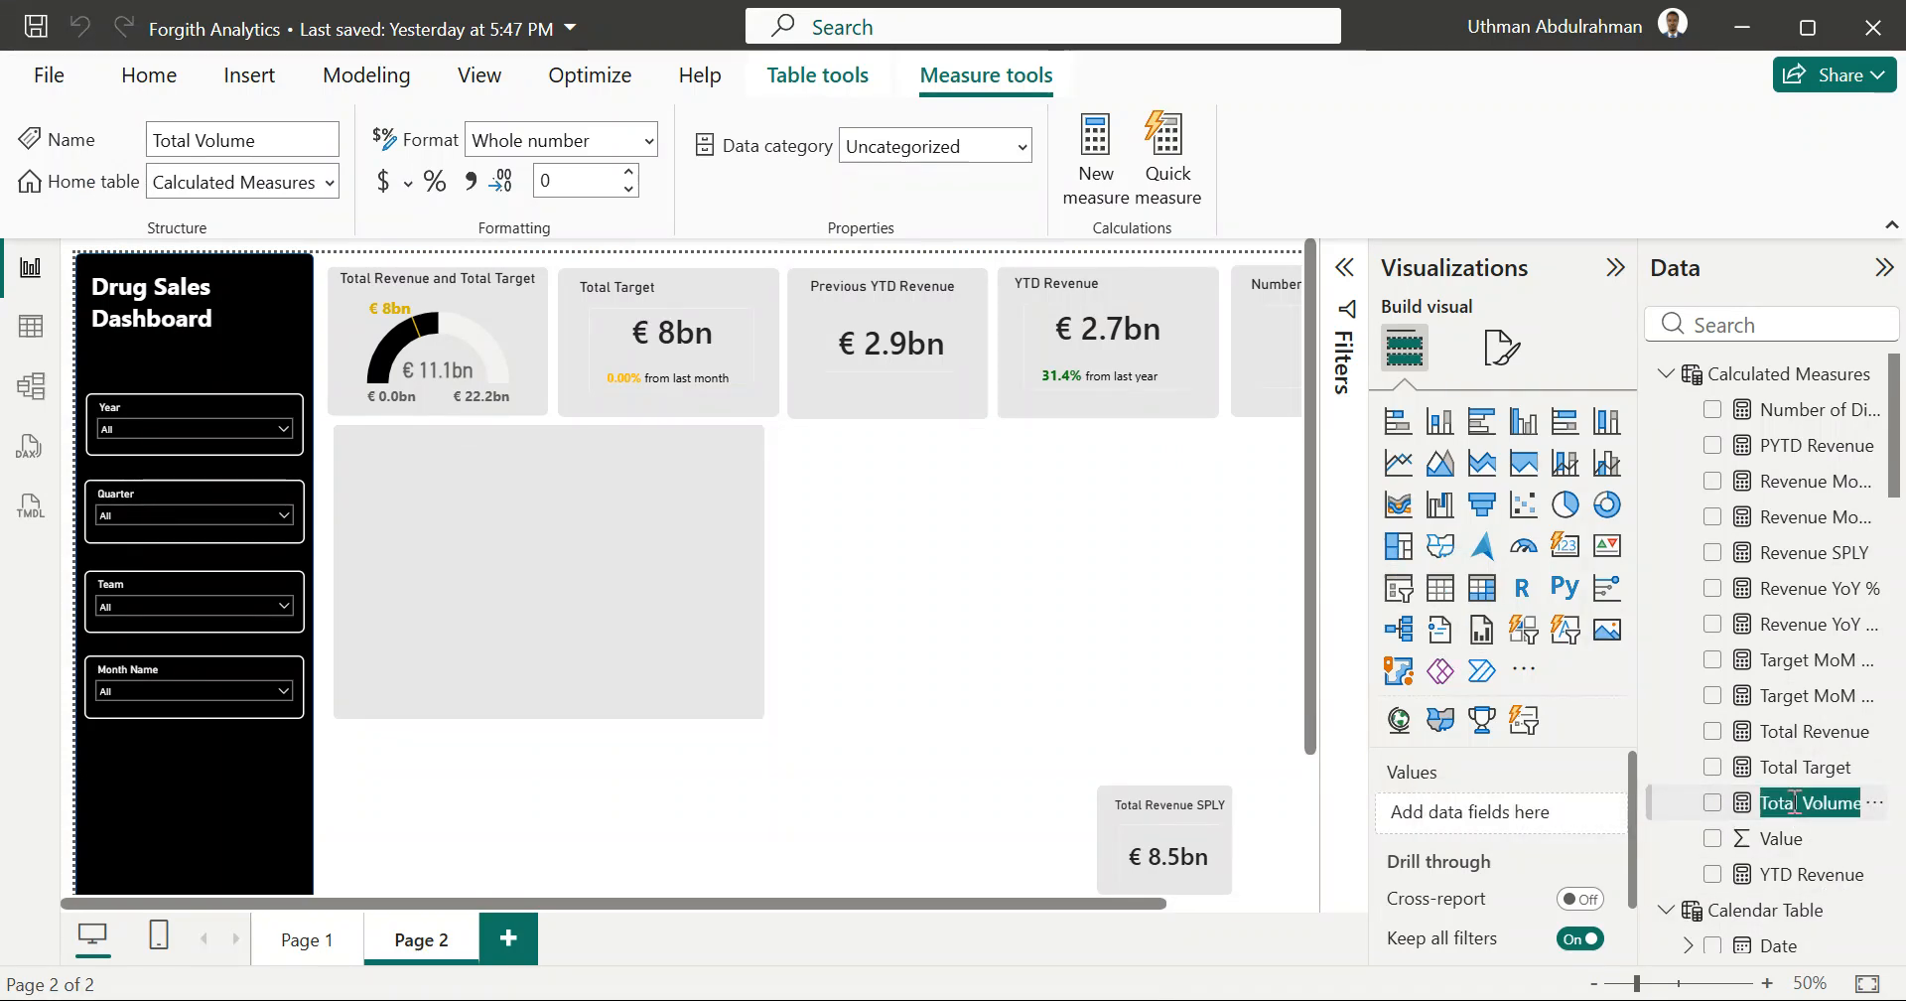
pyautogui.press('BackSpace')
pyautogui.write('Volume')
pyautogui.write(' Achiev')
pyautogui.write('ed')
pyautogui.press('Return')
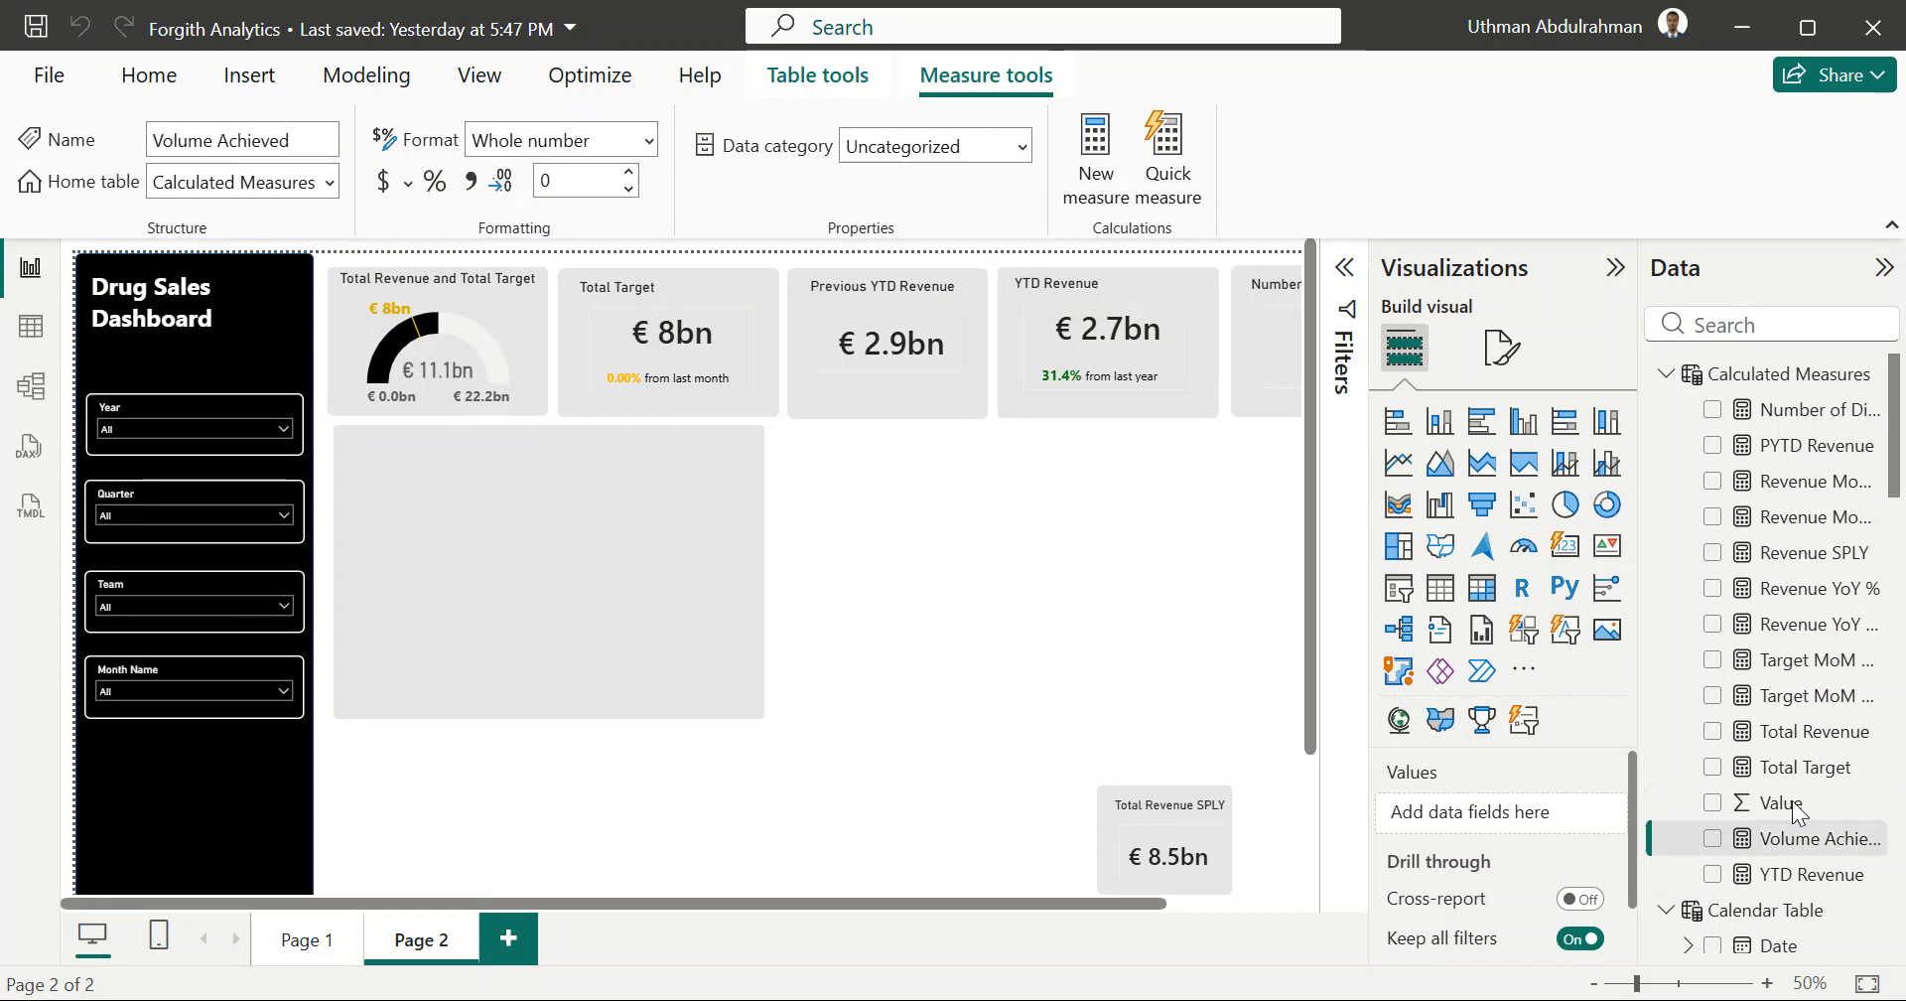
# Step: Create a measure Volume Target = SUM(Targets[Quantity]) in Calculated Measures and close the formula editor
pyautogui.click(1098, 149)
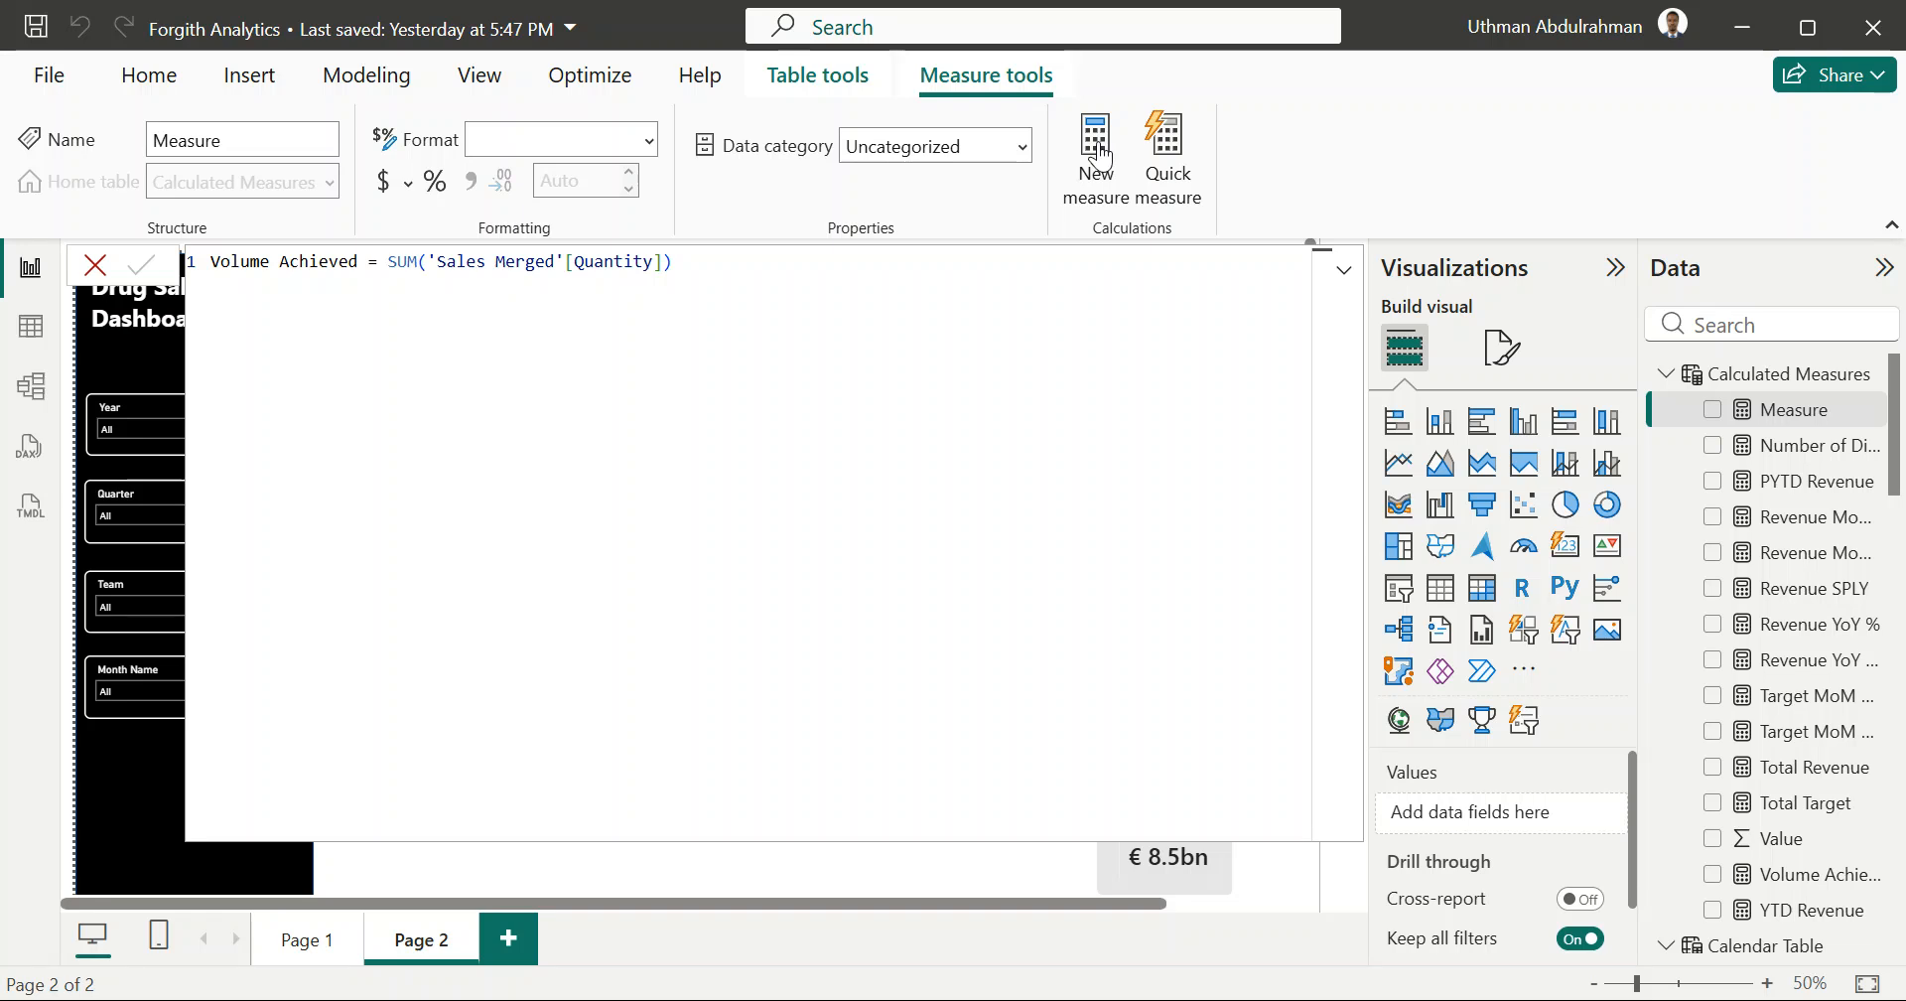
pyautogui.write('Volu')
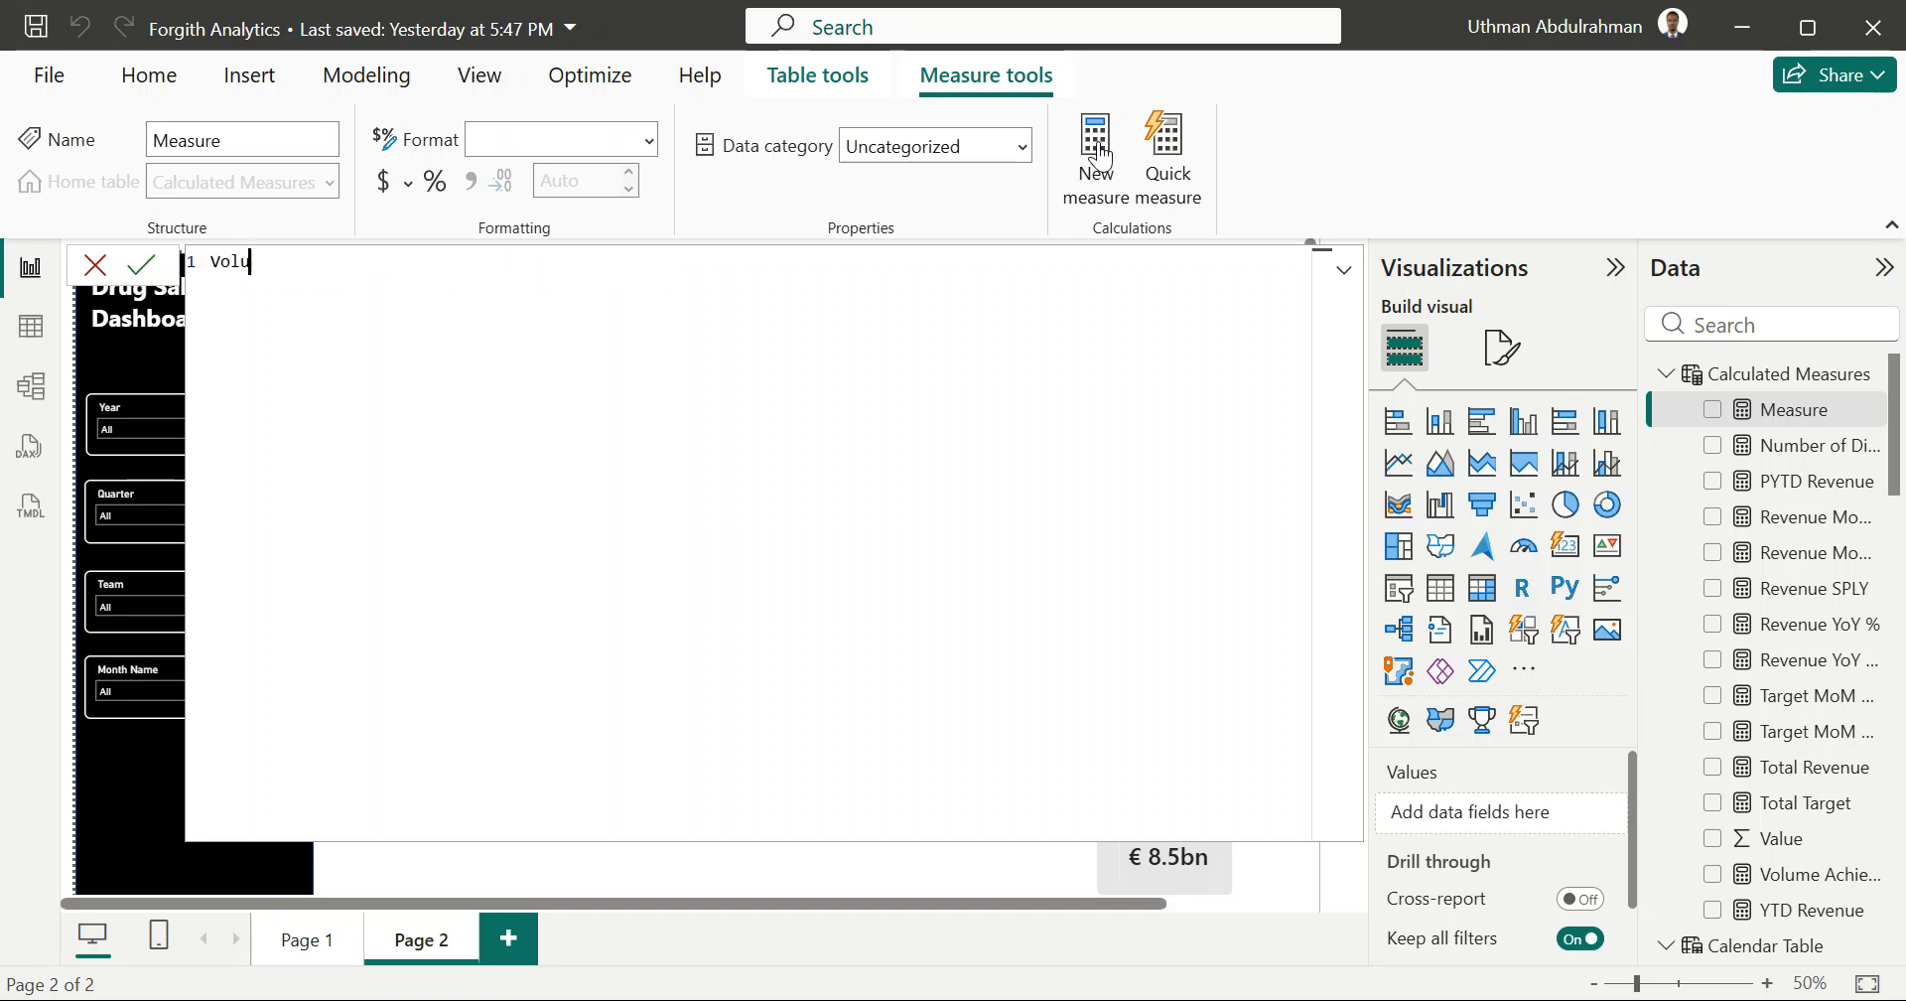
pyautogui.write('me Target =')
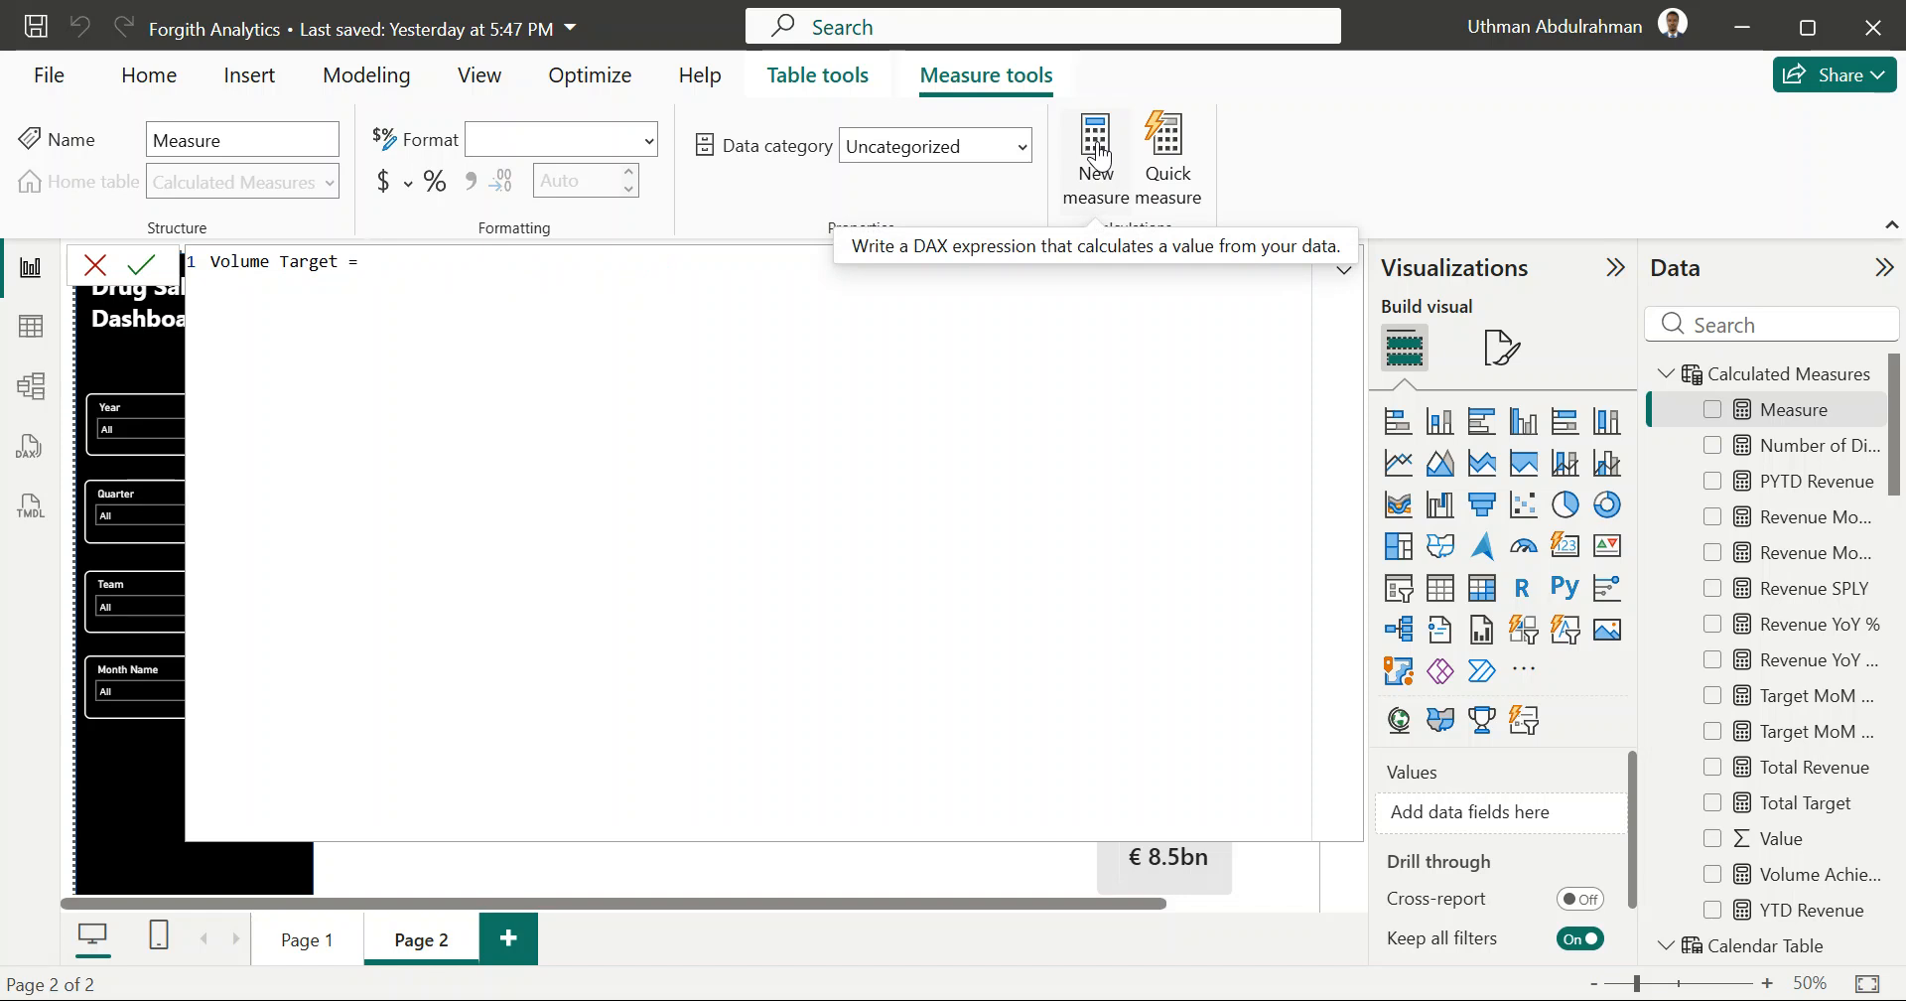
pyautogui.write('SUM(')
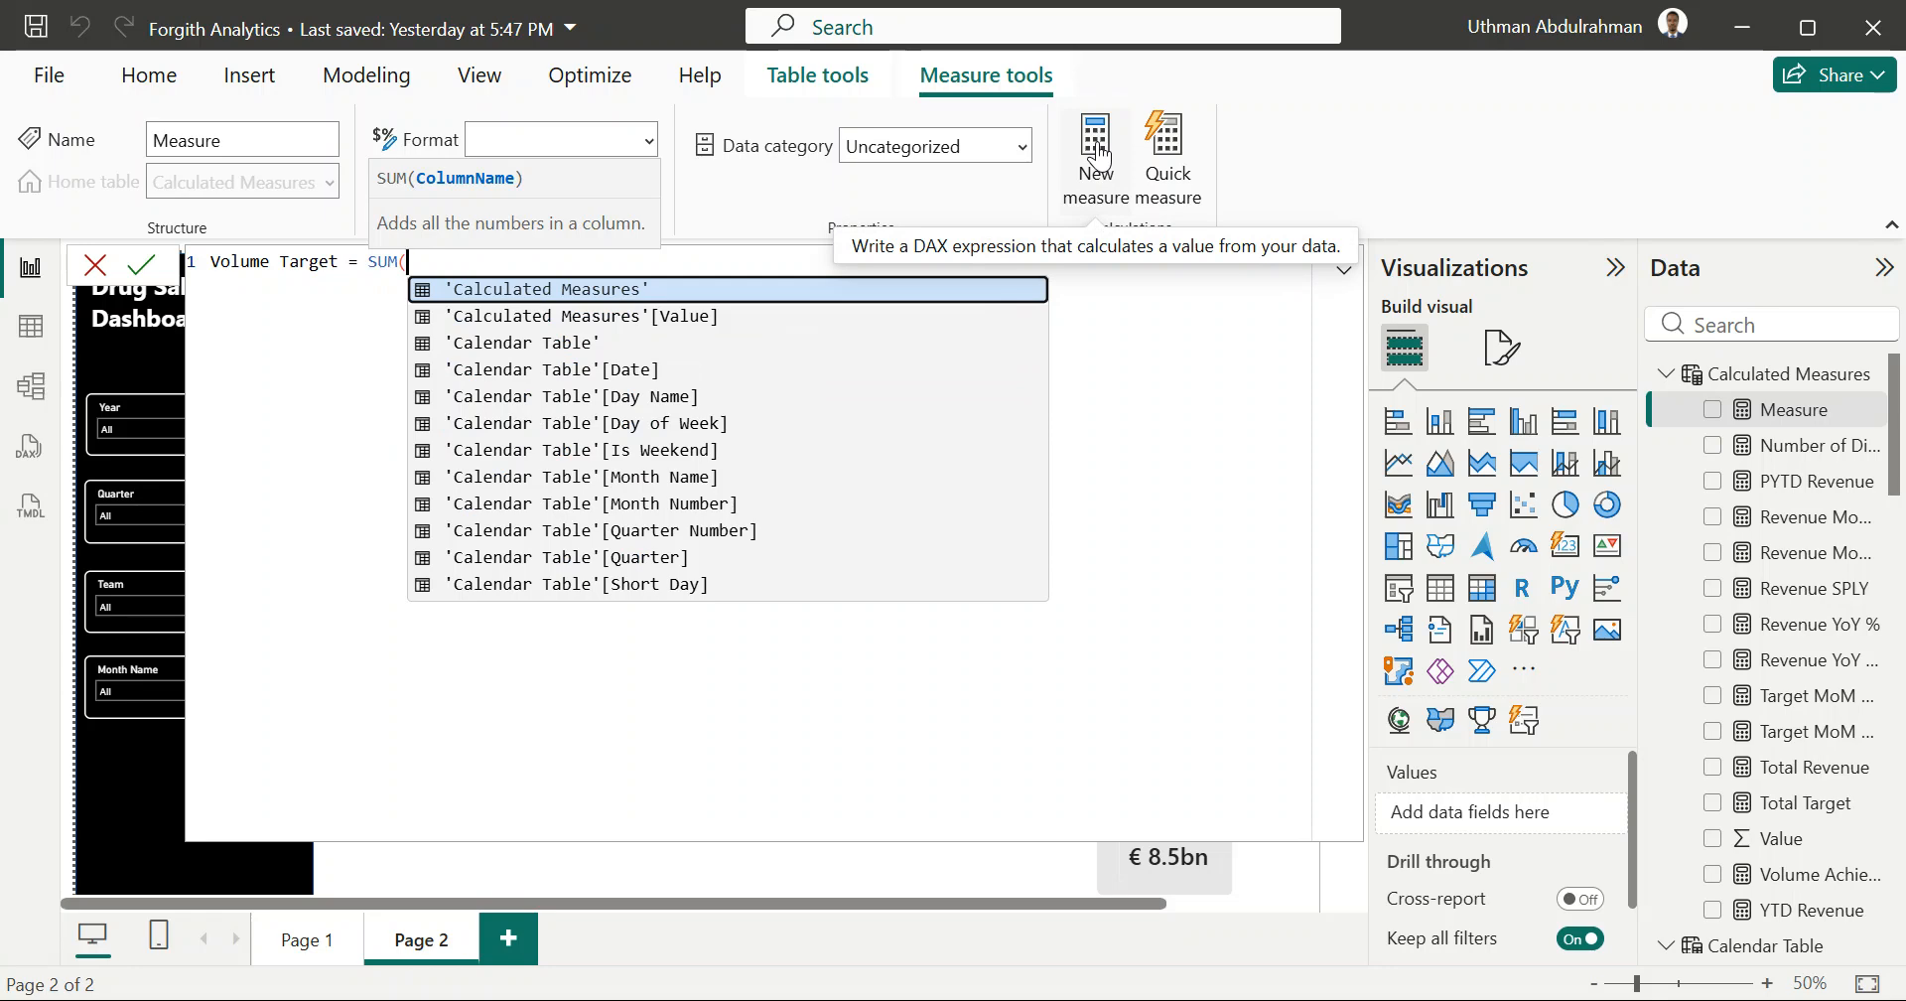
pyautogui.write('ta')
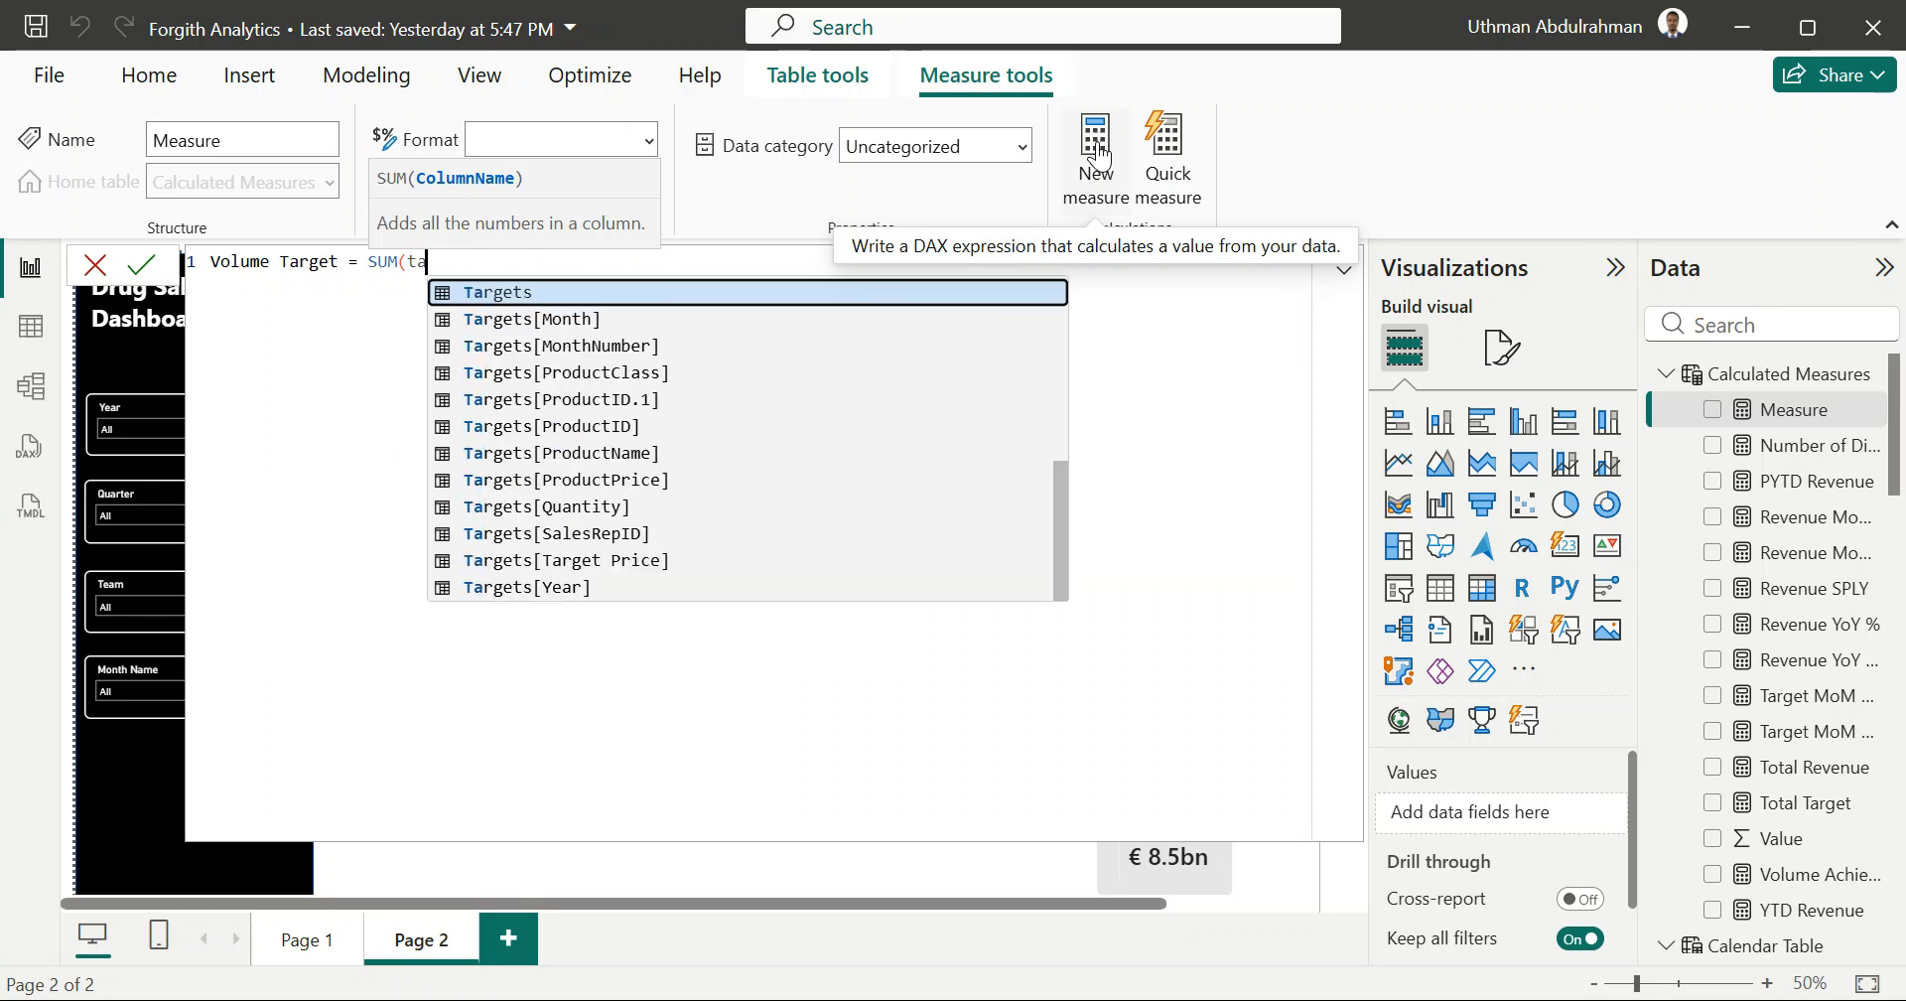
pyautogui.press('Down')
pyautogui.press('Down')
pyautogui.press('Down')
pyautogui.press('Down')
pyautogui.press('Down')
pyautogui.press('Down')
pyautogui.press('Down')
pyautogui.press('Down')
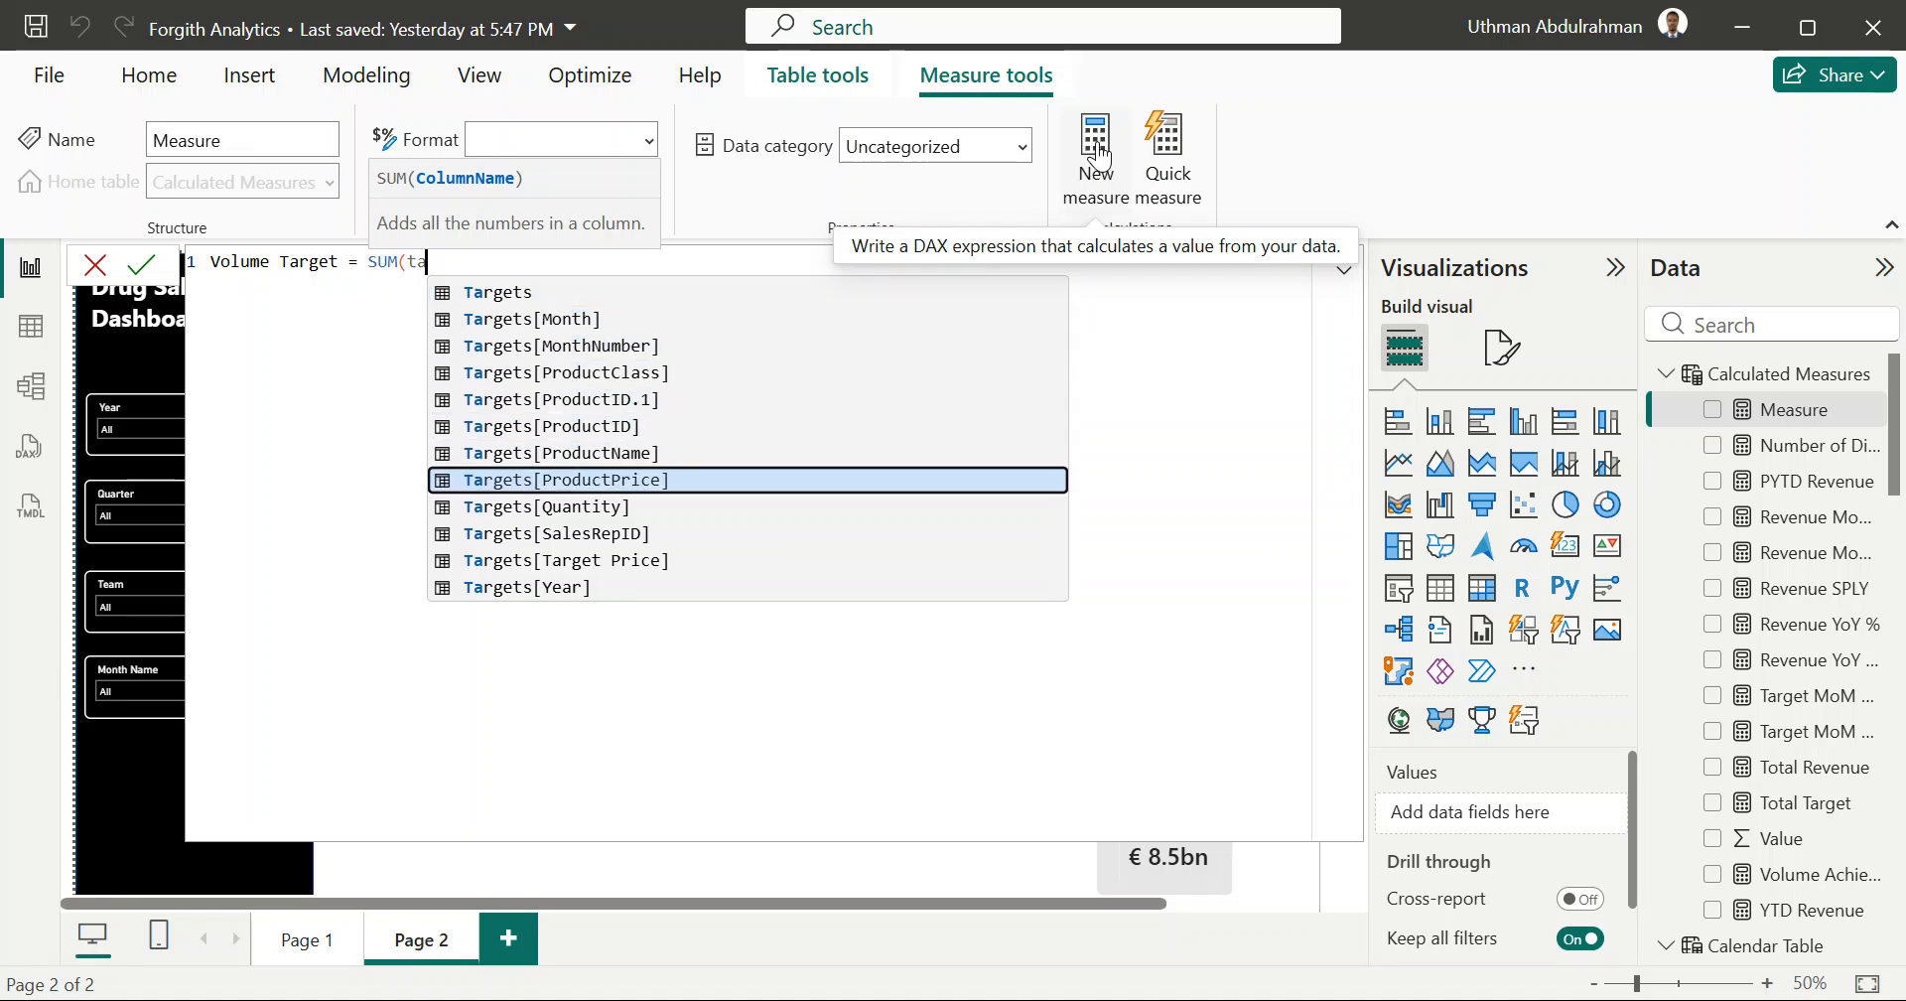
pyautogui.press('Tab')
pyautogui.write(')')
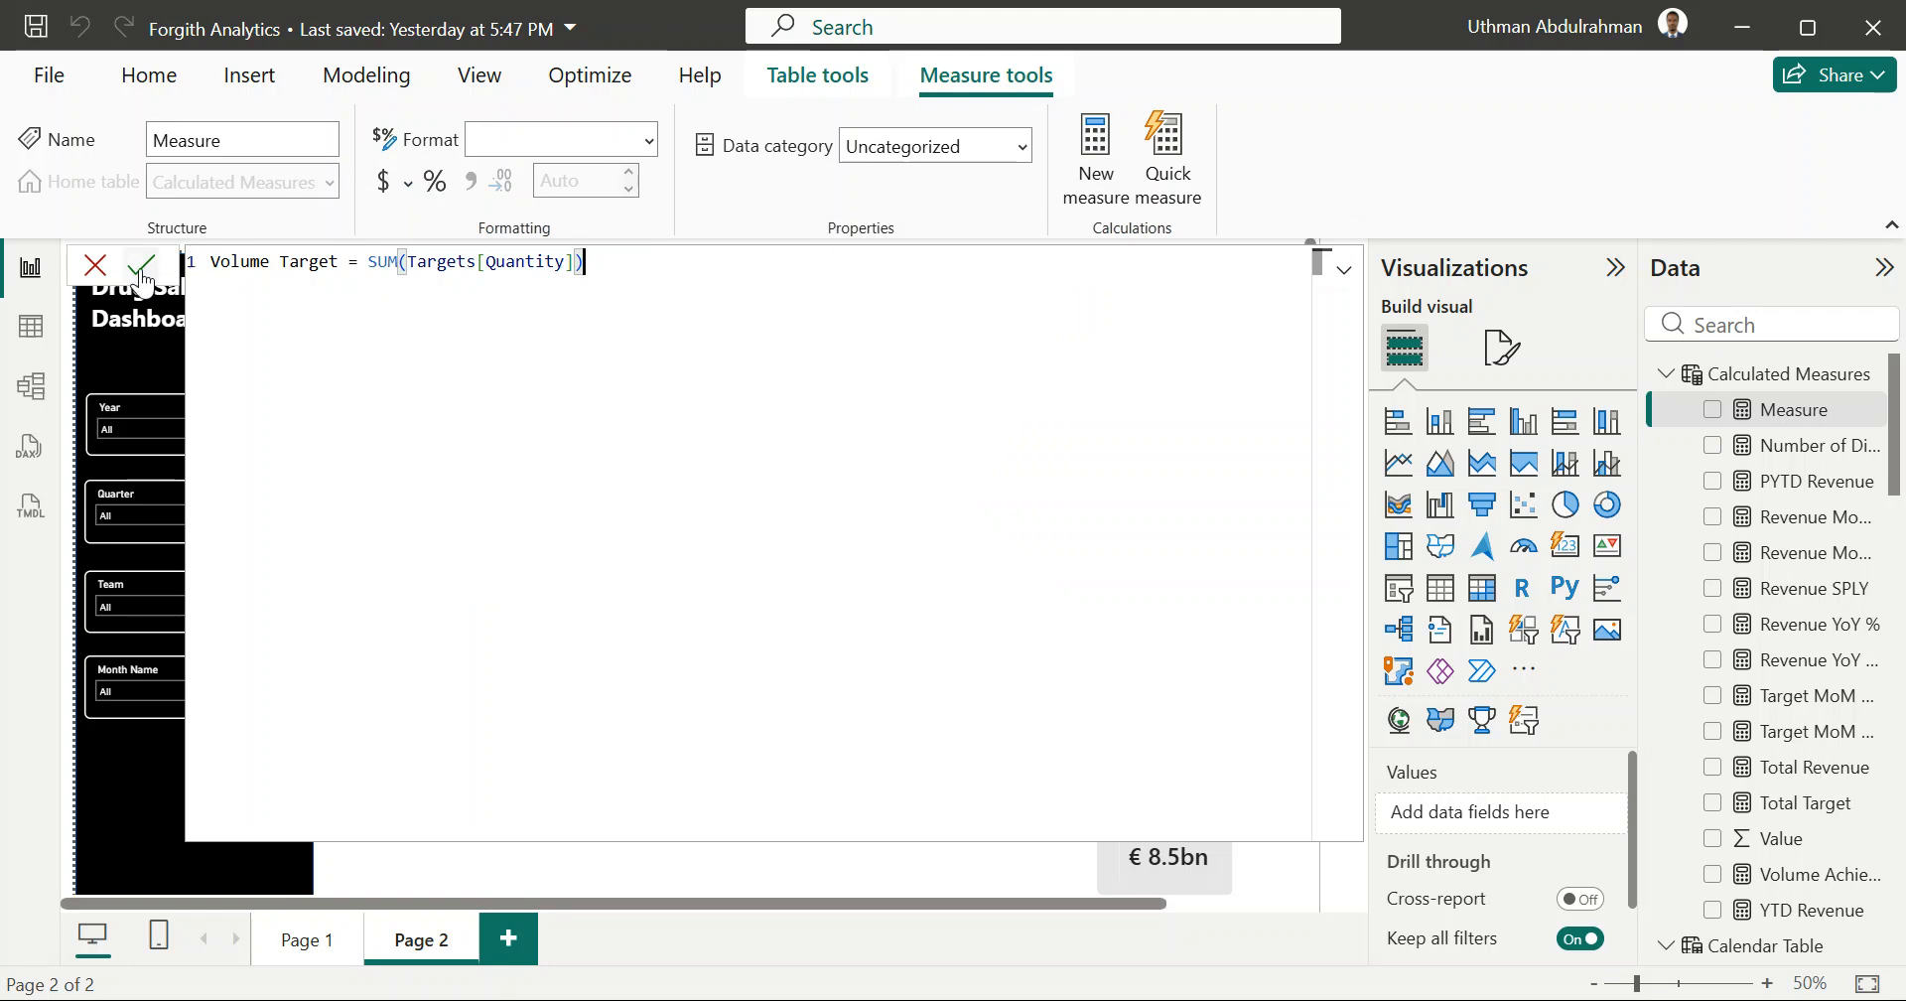
pyautogui.click(140, 266)
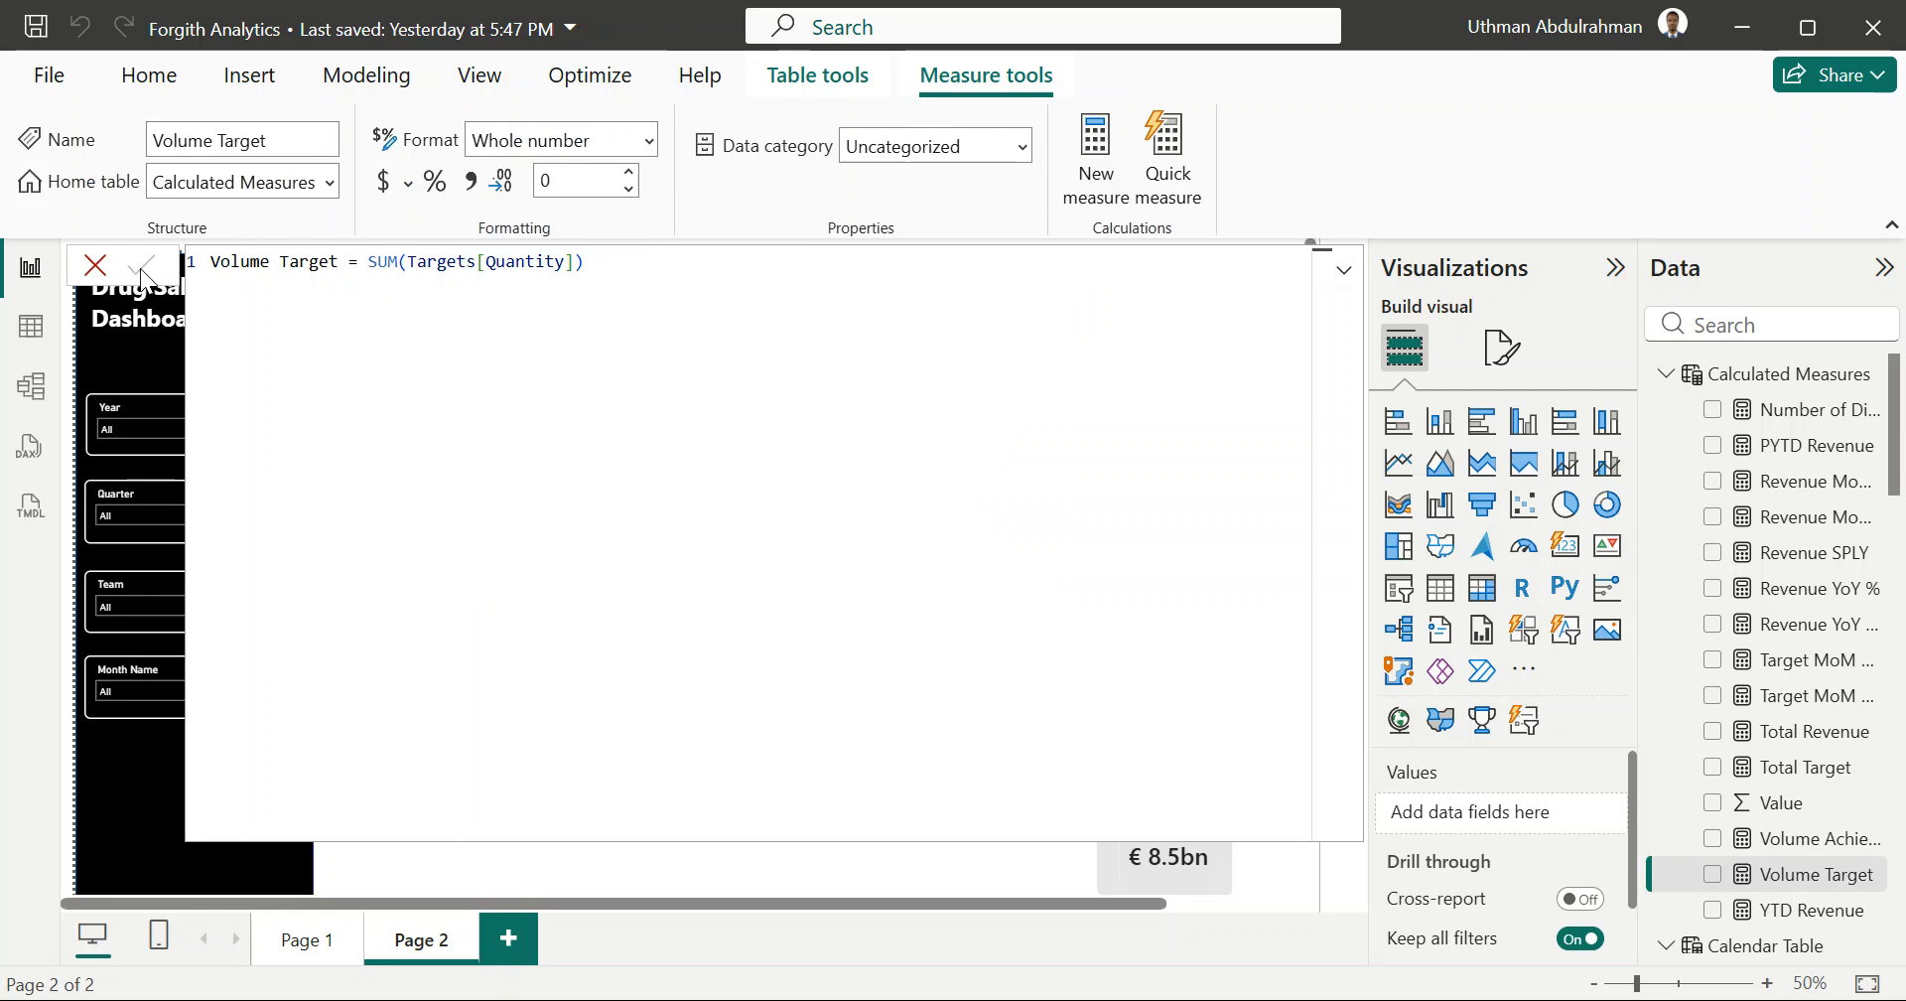
pyautogui.click(96, 265)
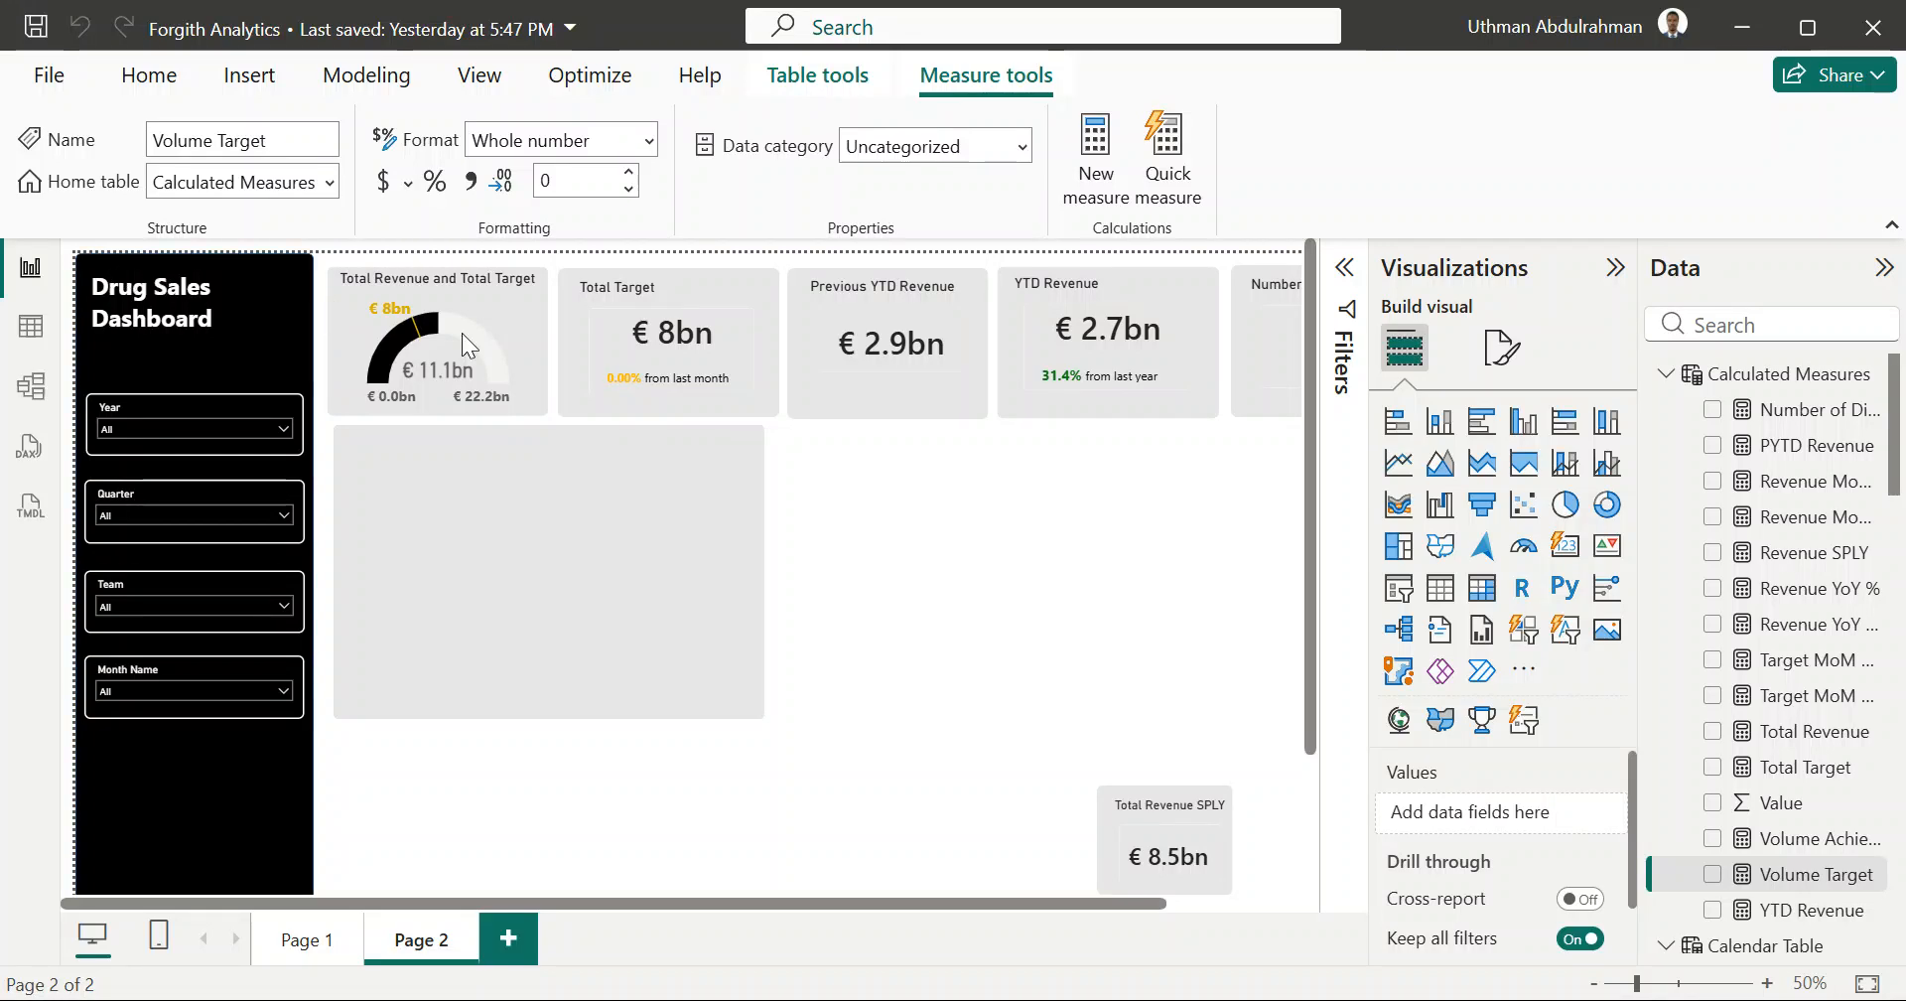
# Step: Move the Total Target card to the empty canvas area and place a copy of the gauge on the second background tile
pyautogui.click(672, 343)
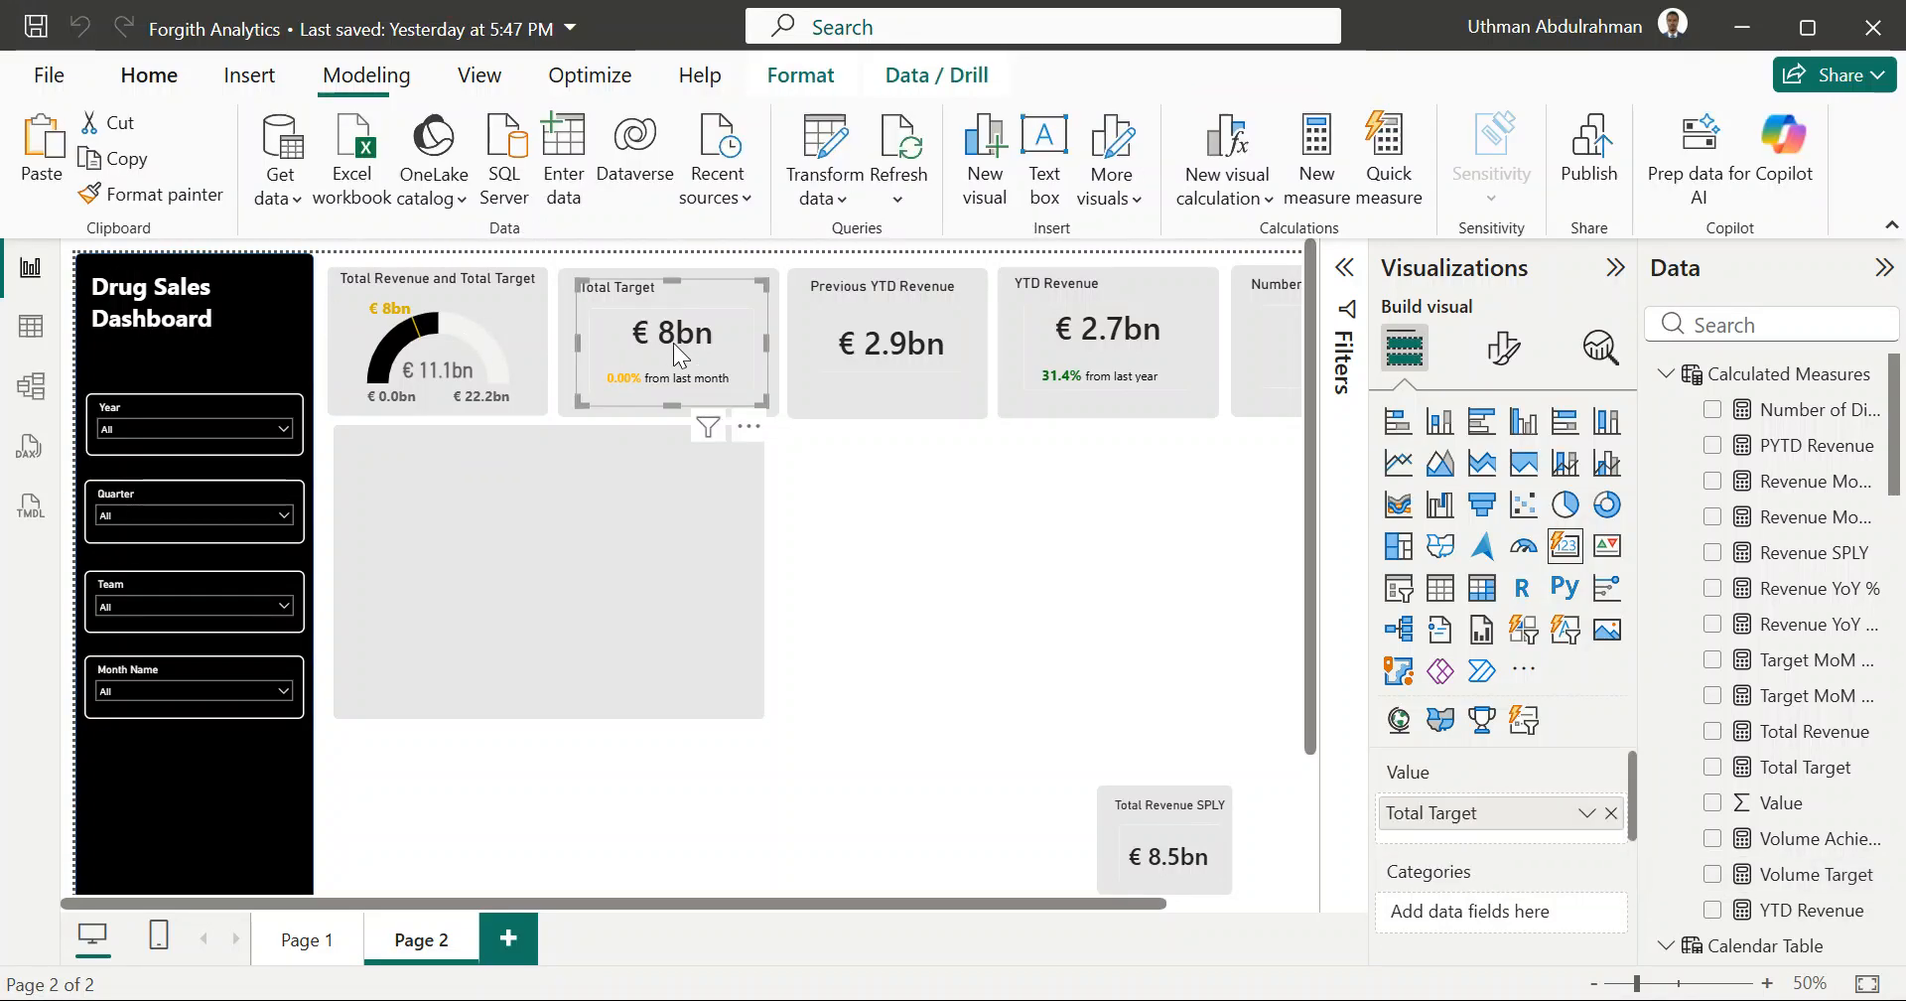
pyautogui.moveTo(673, 343); pyautogui.dragTo(1022, 616)
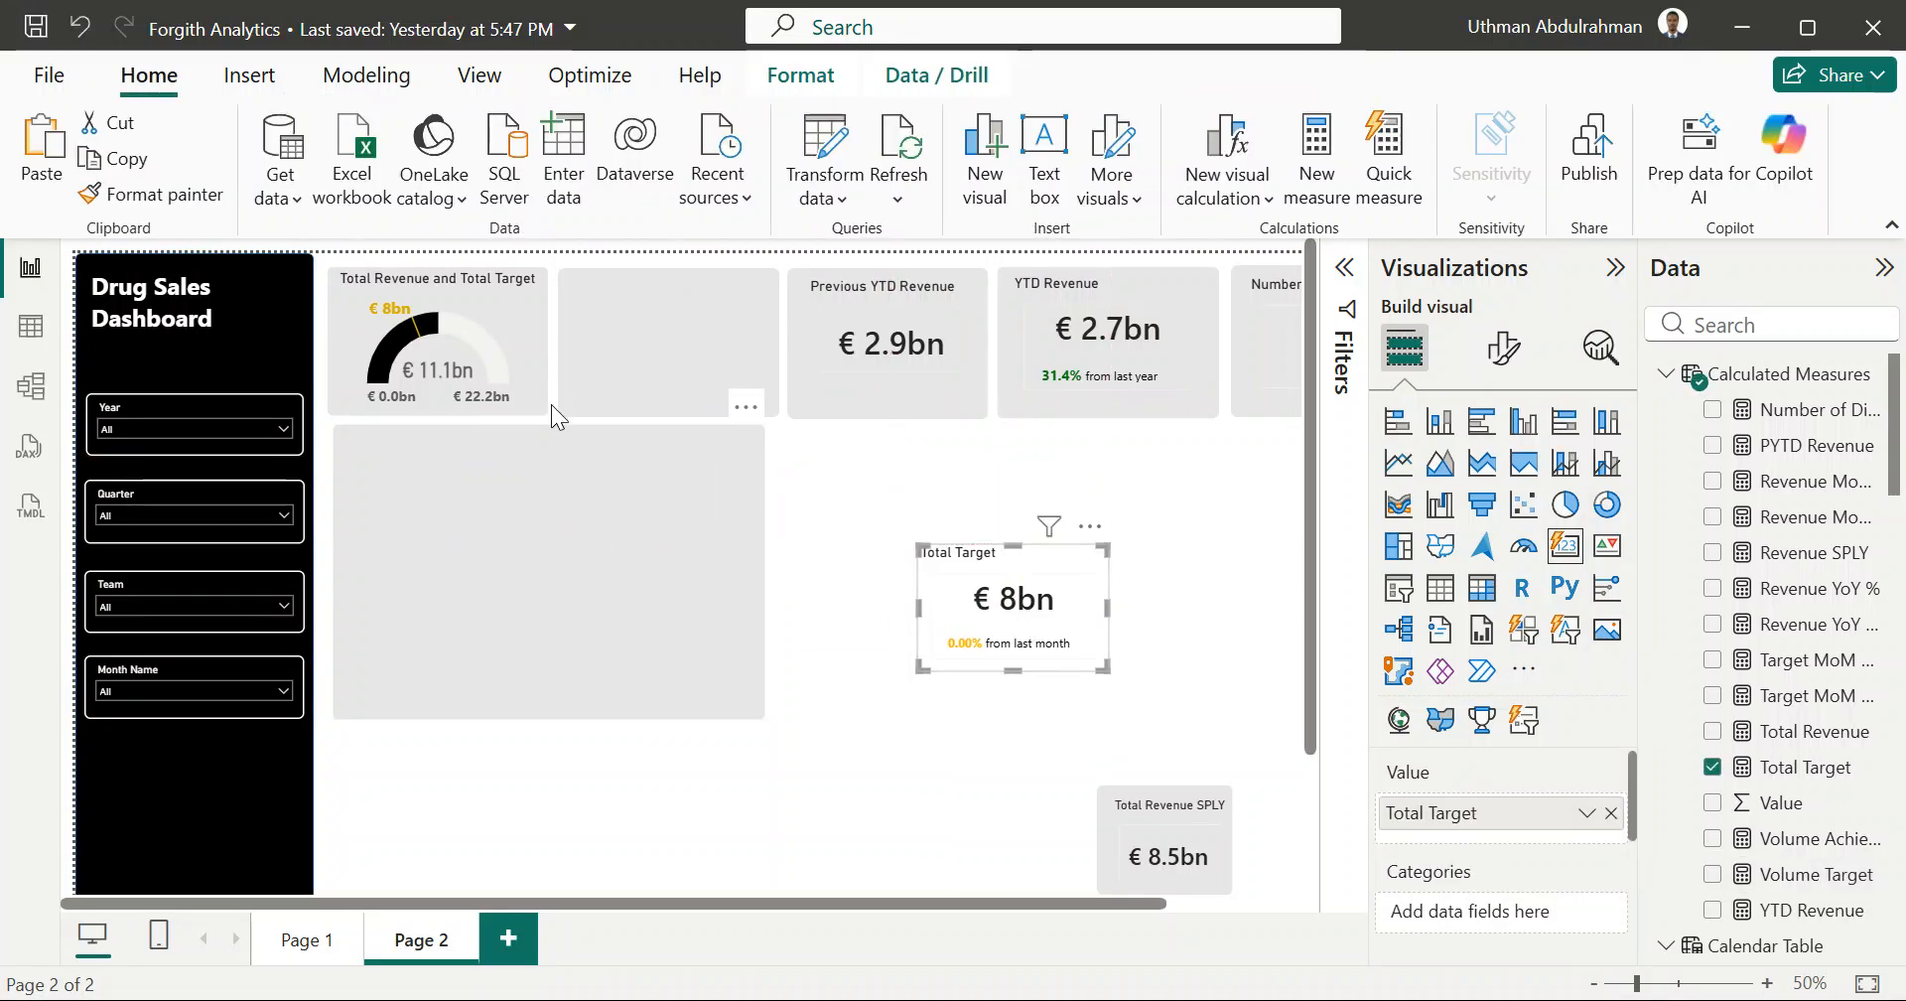
pyautogui.click(518, 330)
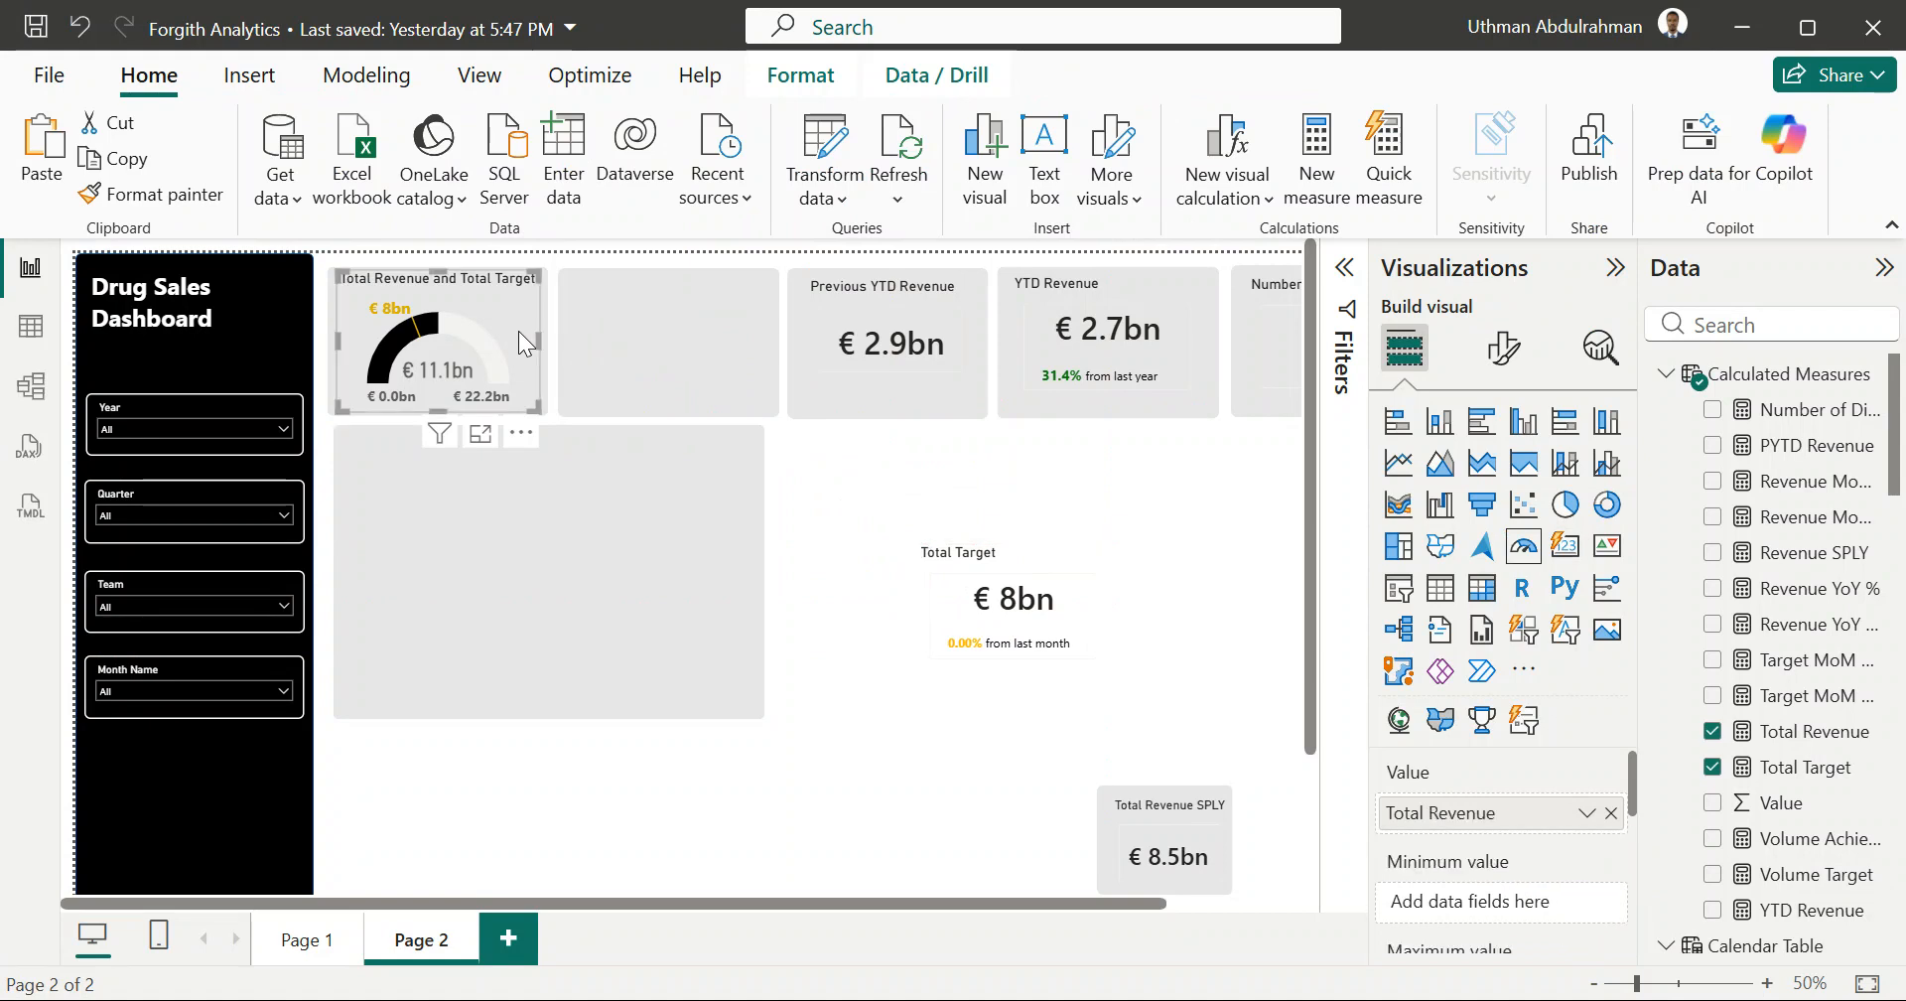
pyautogui.moveTo(518, 330); pyautogui.dragTo(747, 324)
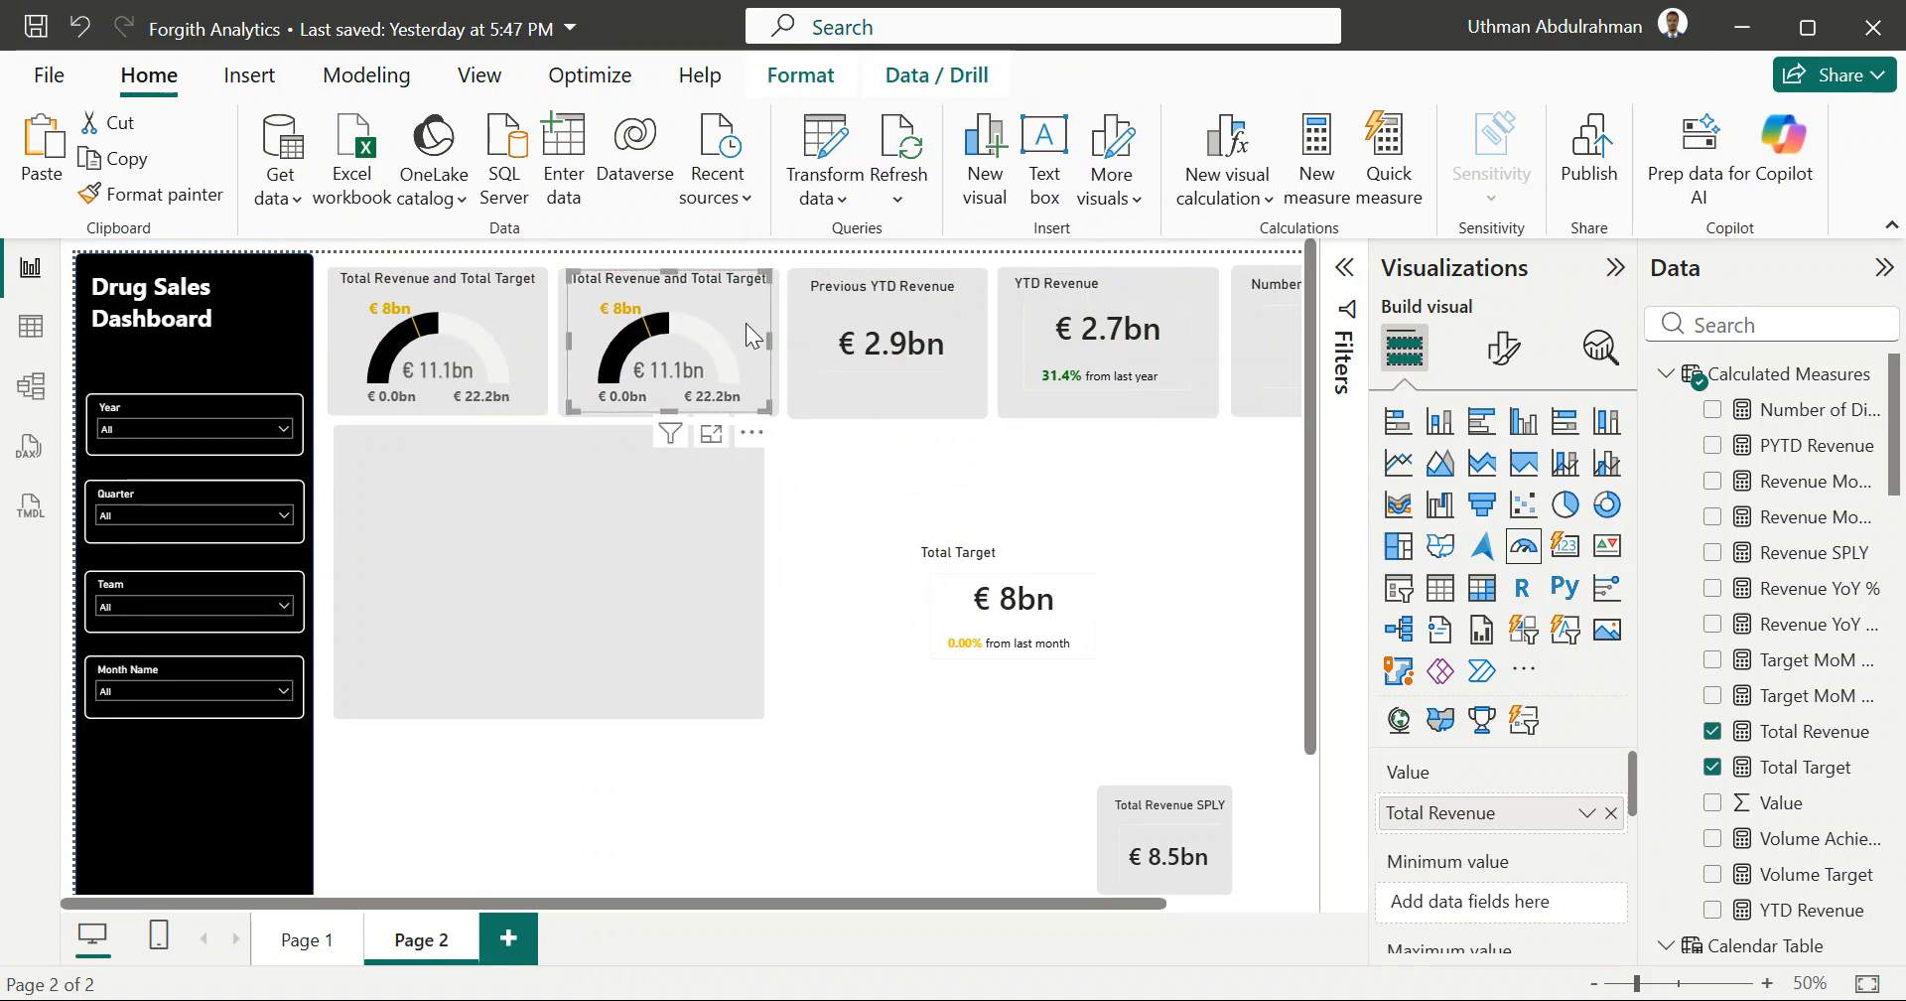
# Step: Set the first gauge's target label color to the custom green #16D900
pyautogui.click(510, 307)
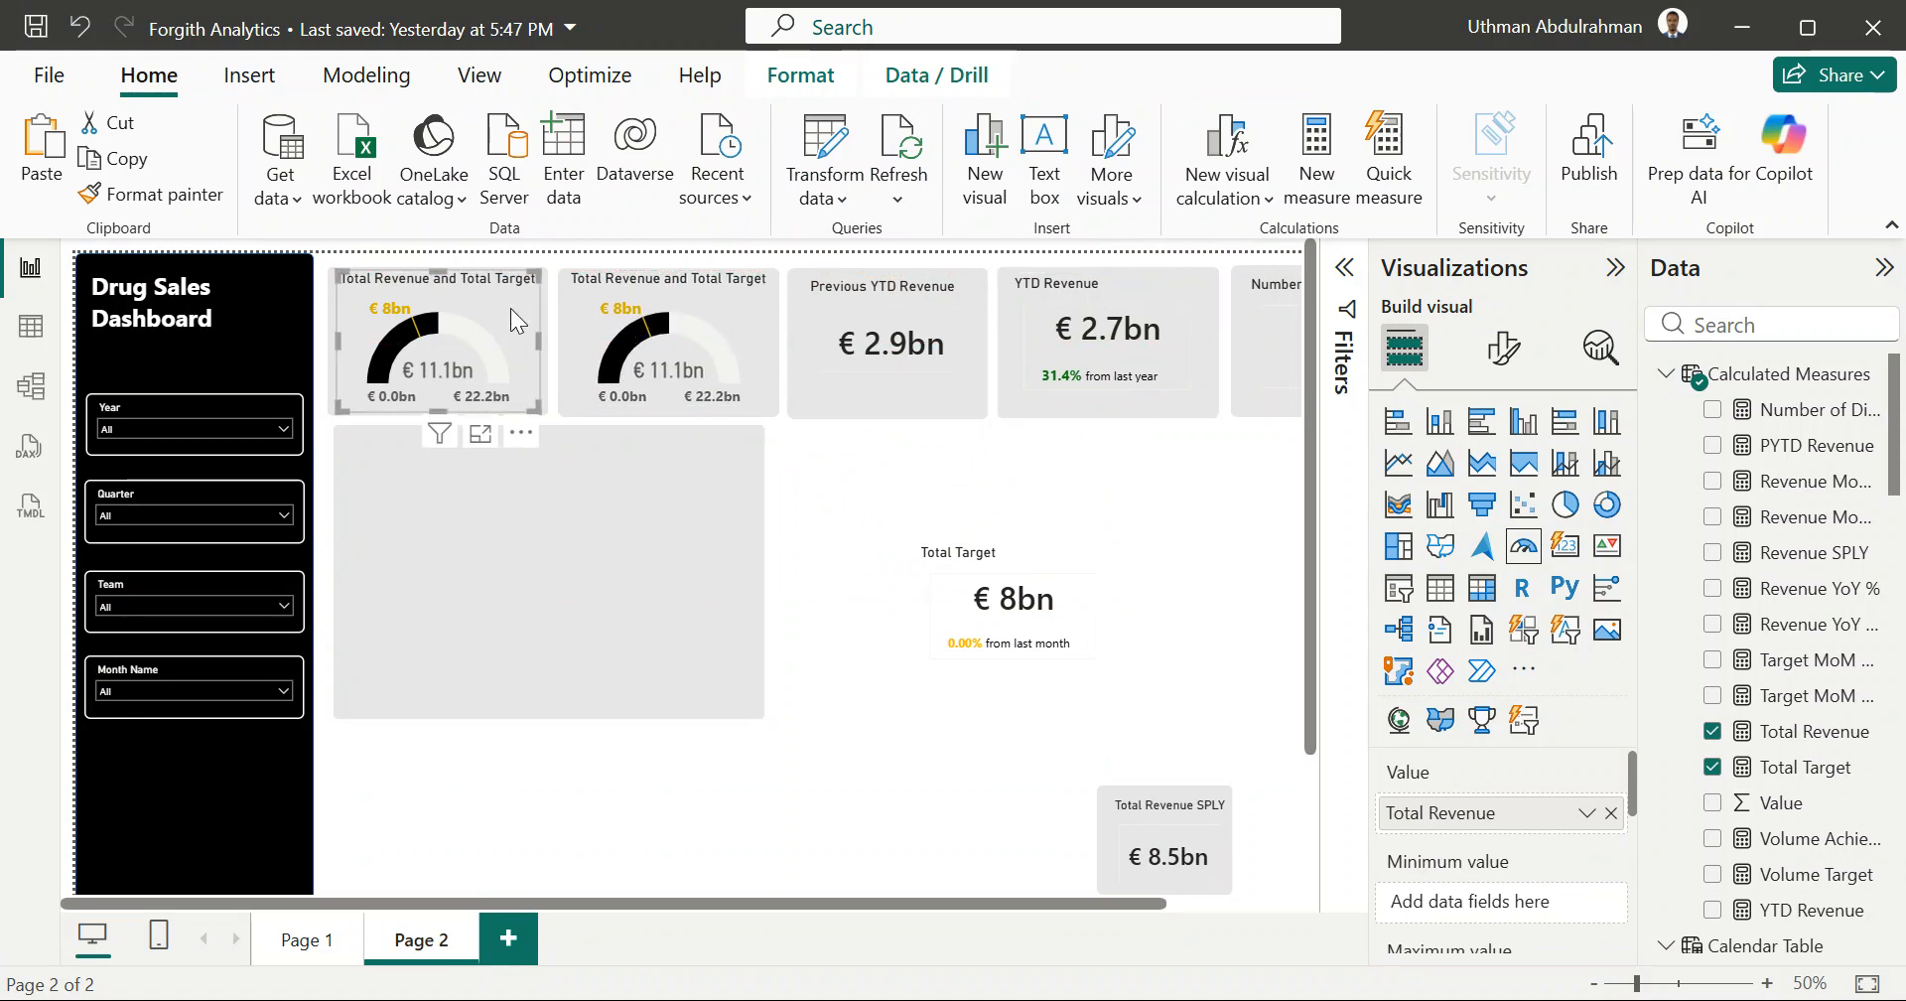
pyautogui.click(1500, 357)
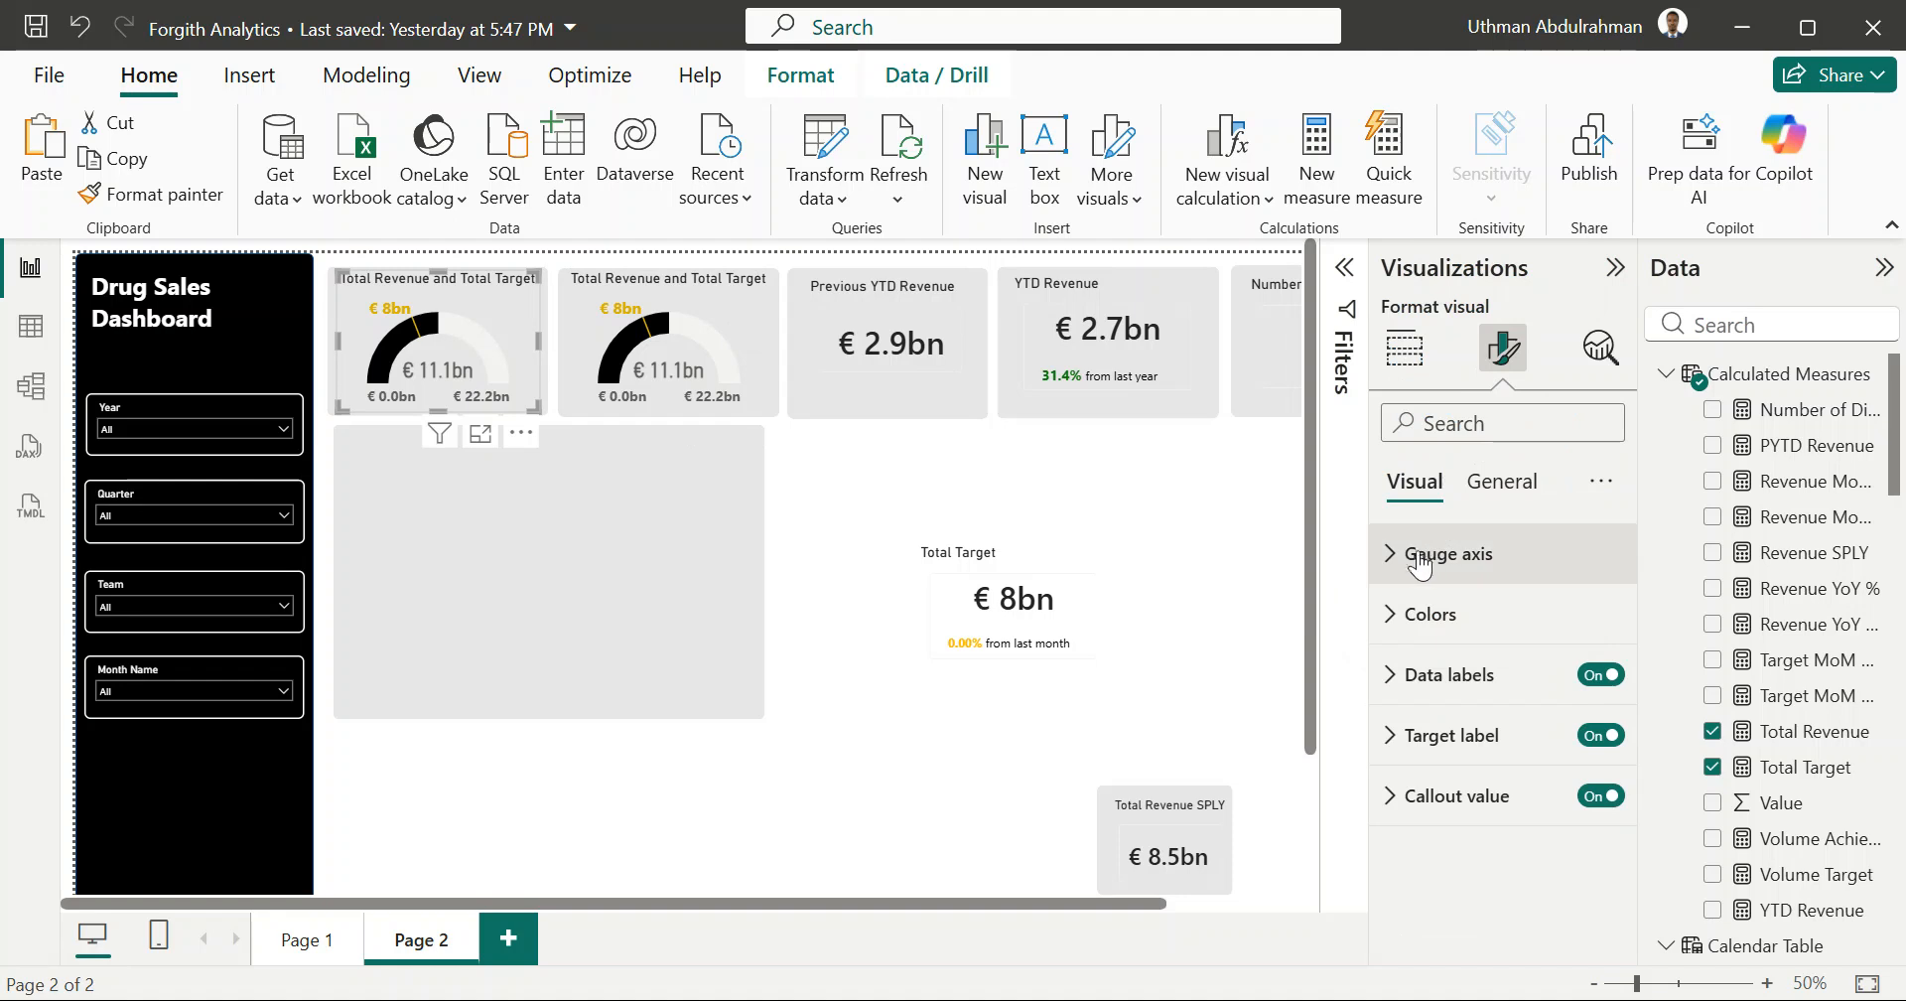
pyautogui.click(1401, 612)
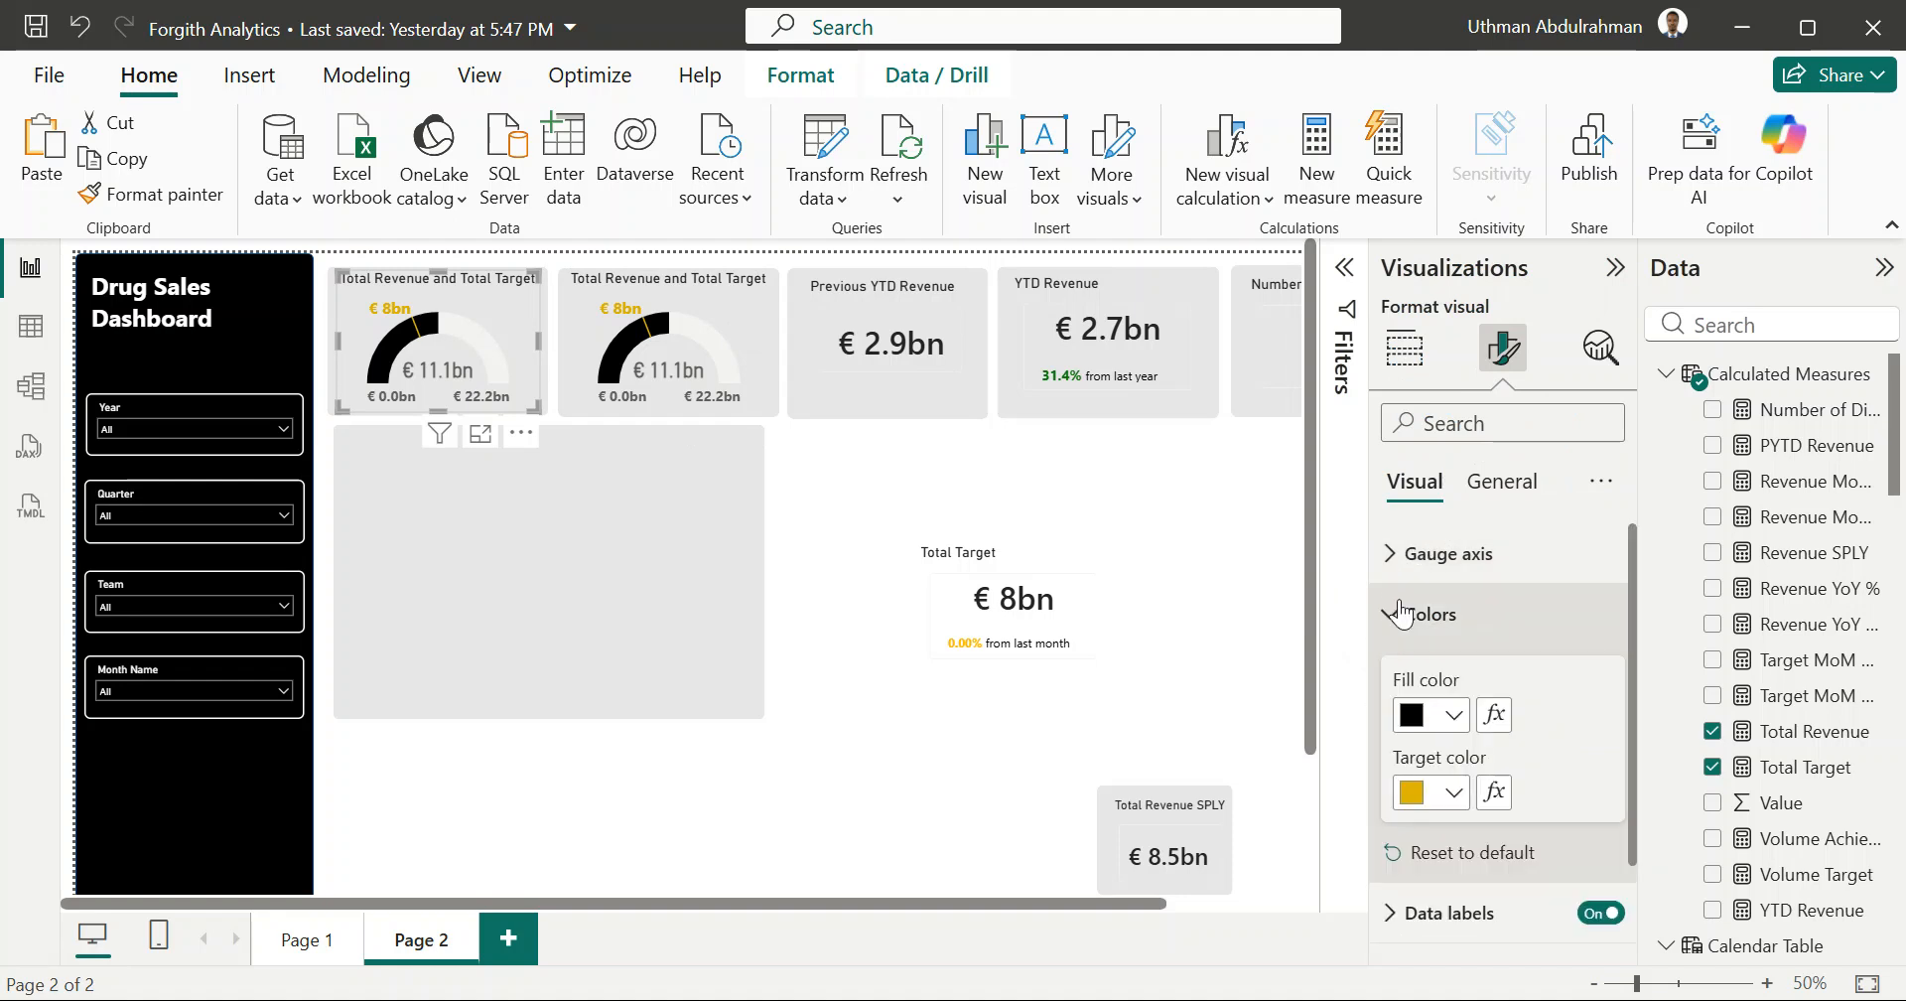
pyautogui.click(1400, 611)
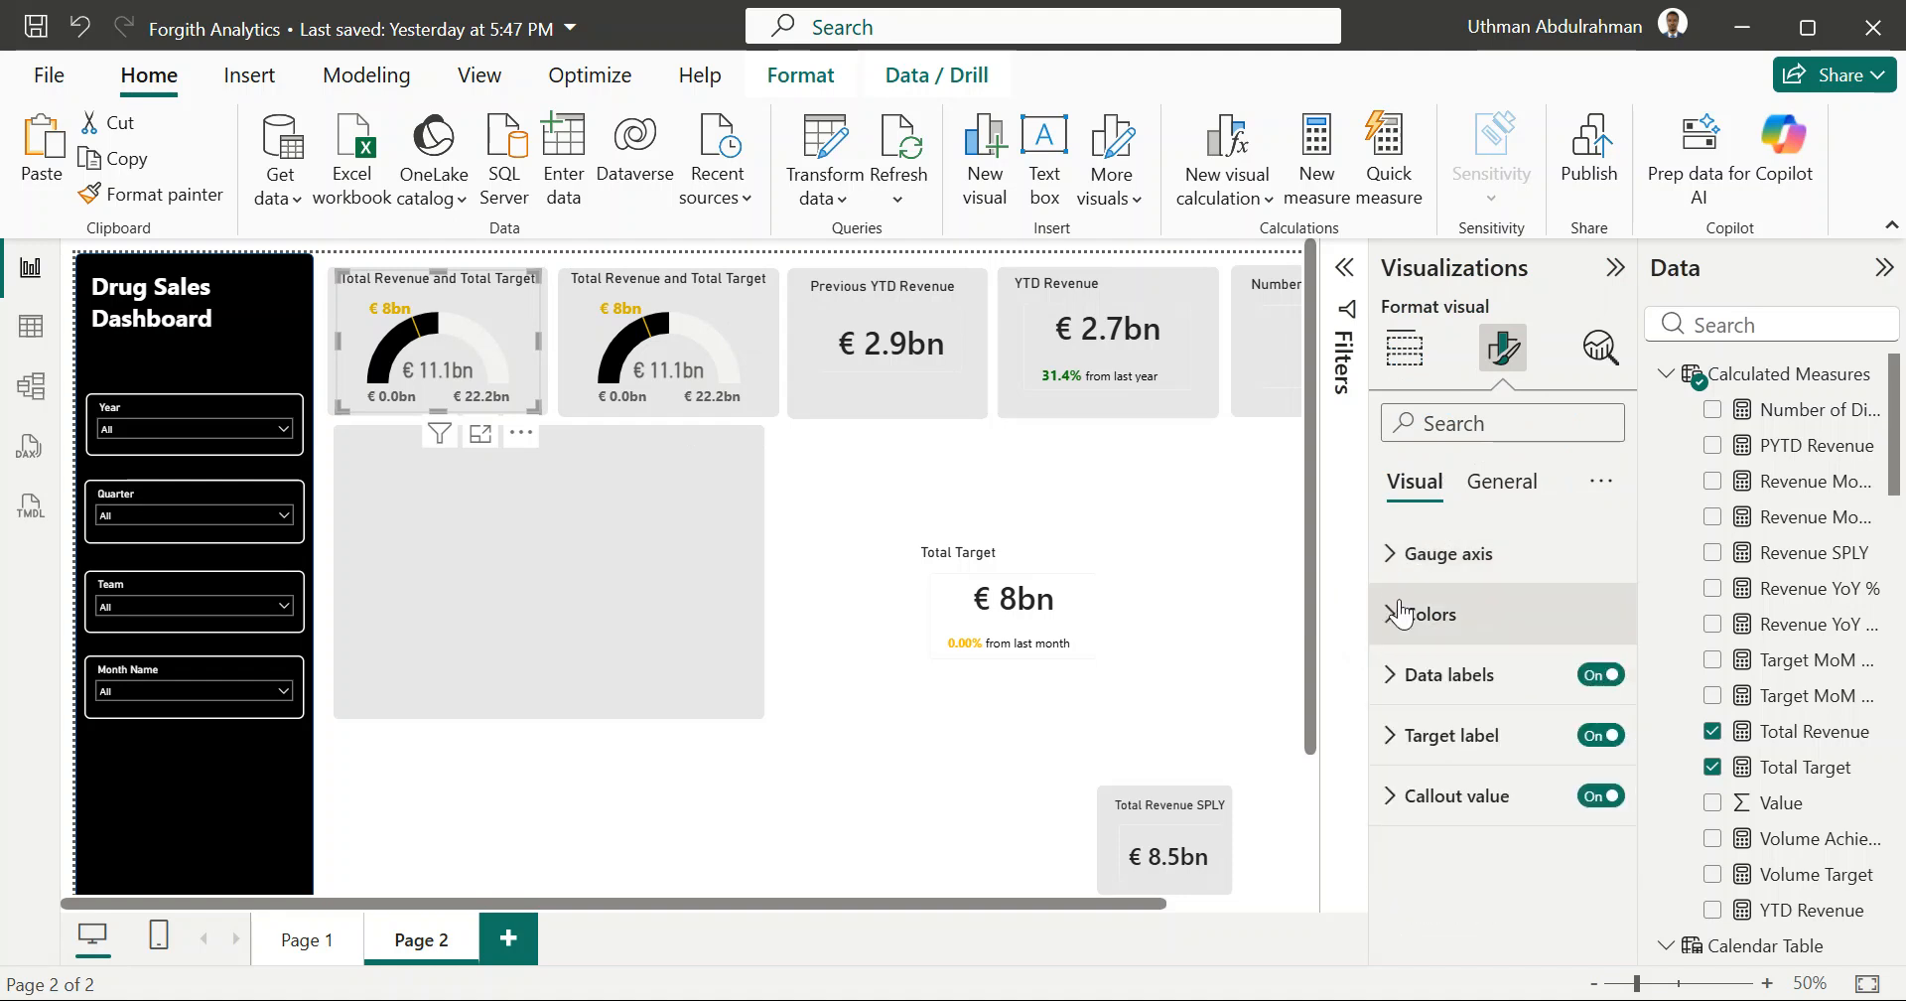
pyautogui.click(1404, 733)
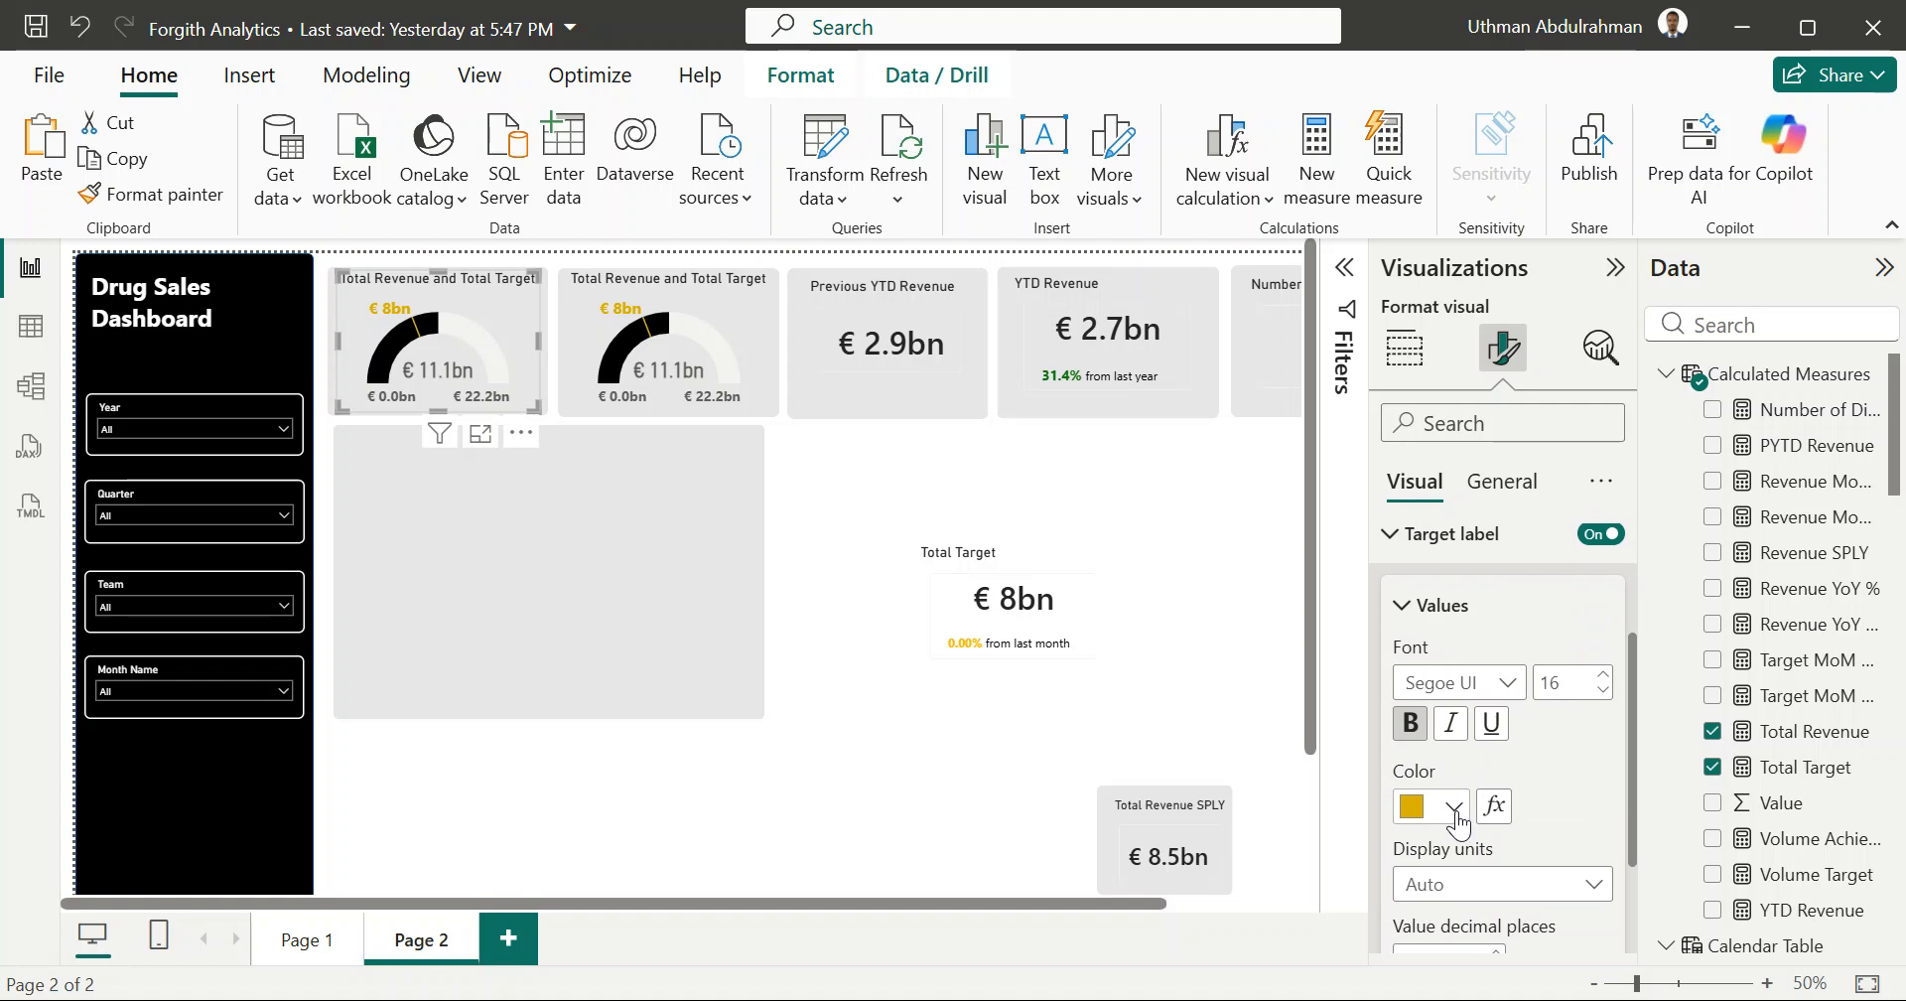
pyautogui.click(1455, 806)
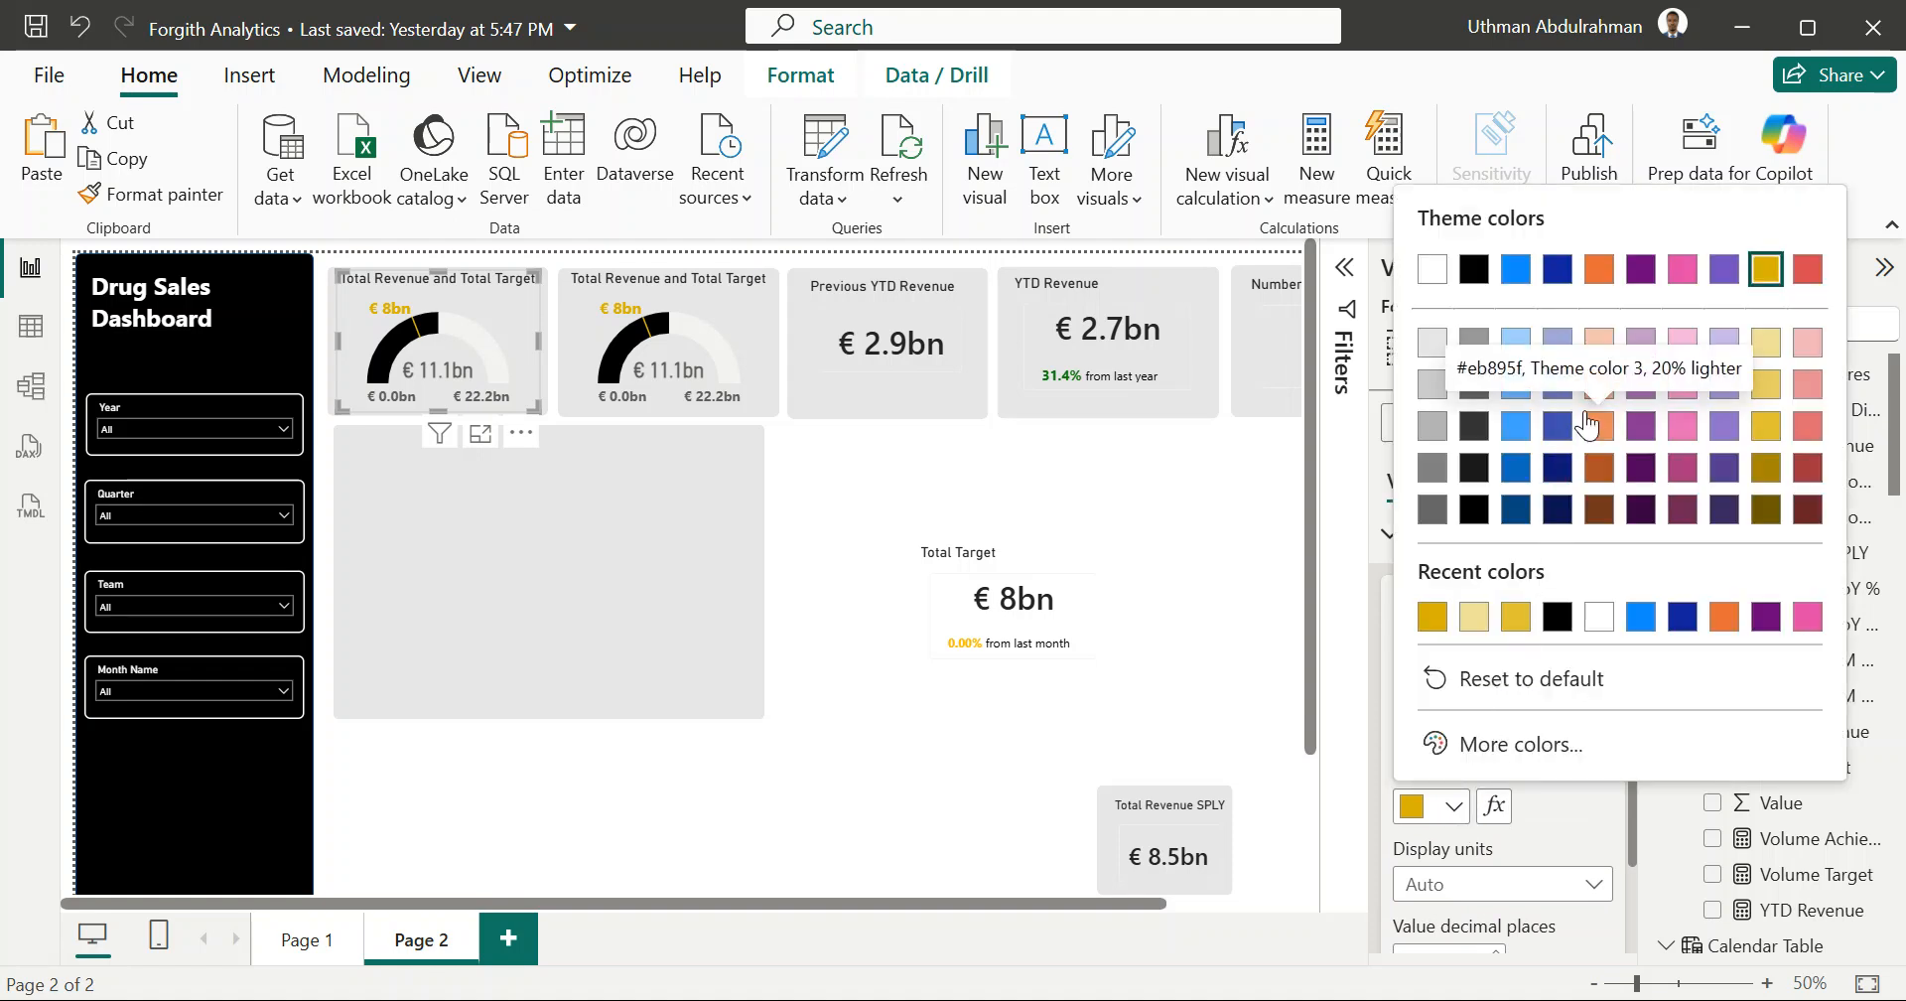
pyautogui.click(1523, 744)
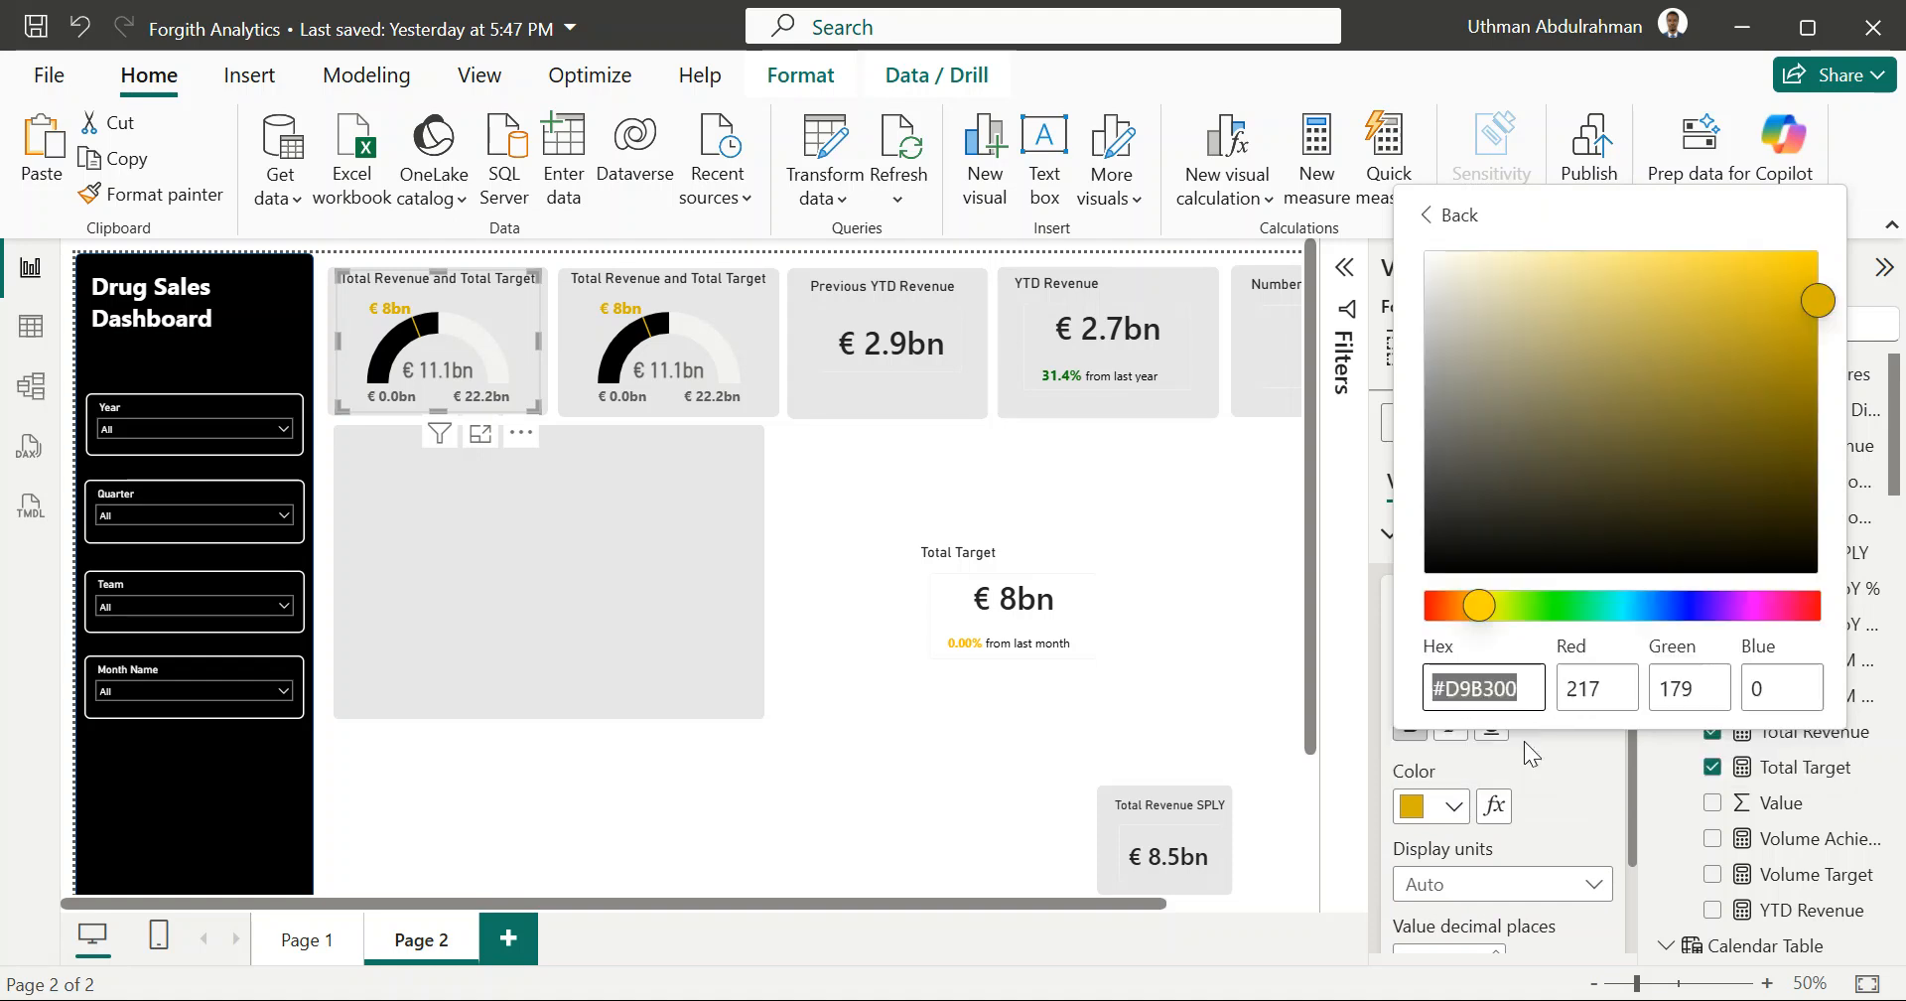
pyautogui.click(1530, 605)
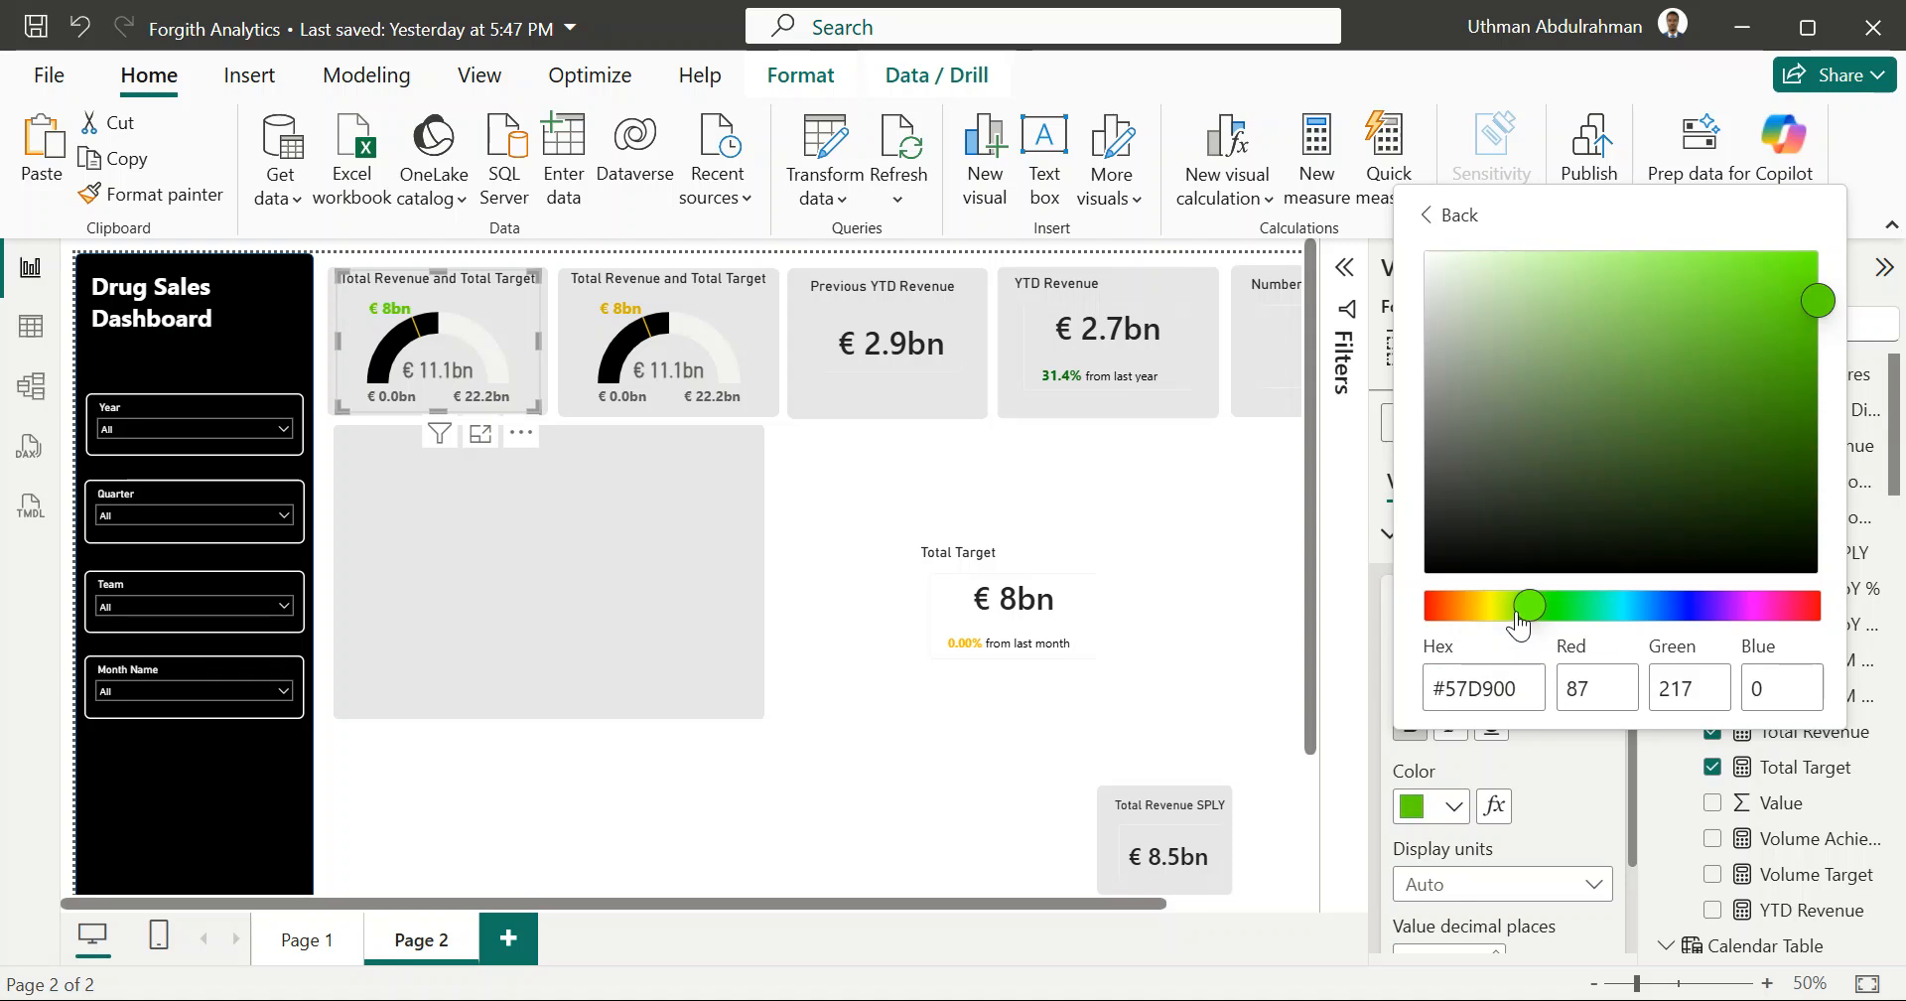
pyautogui.click(1557, 607)
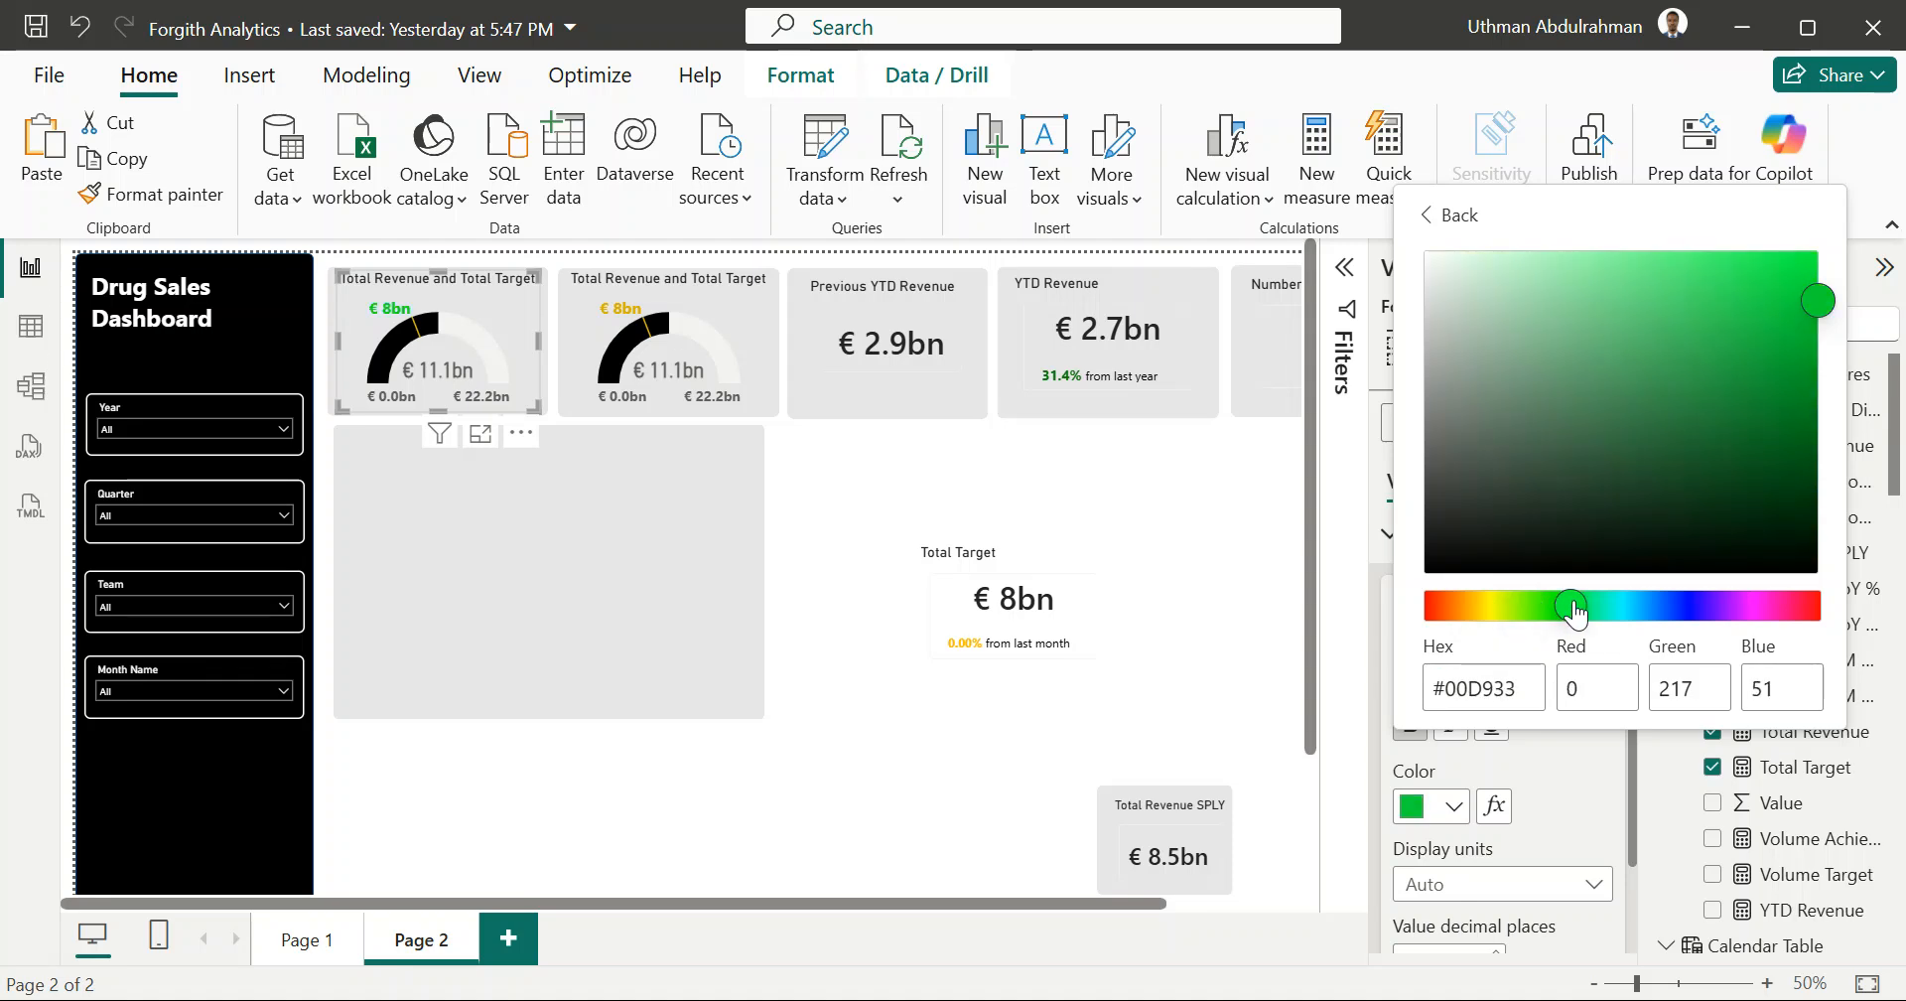
pyautogui.click(1578, 608)
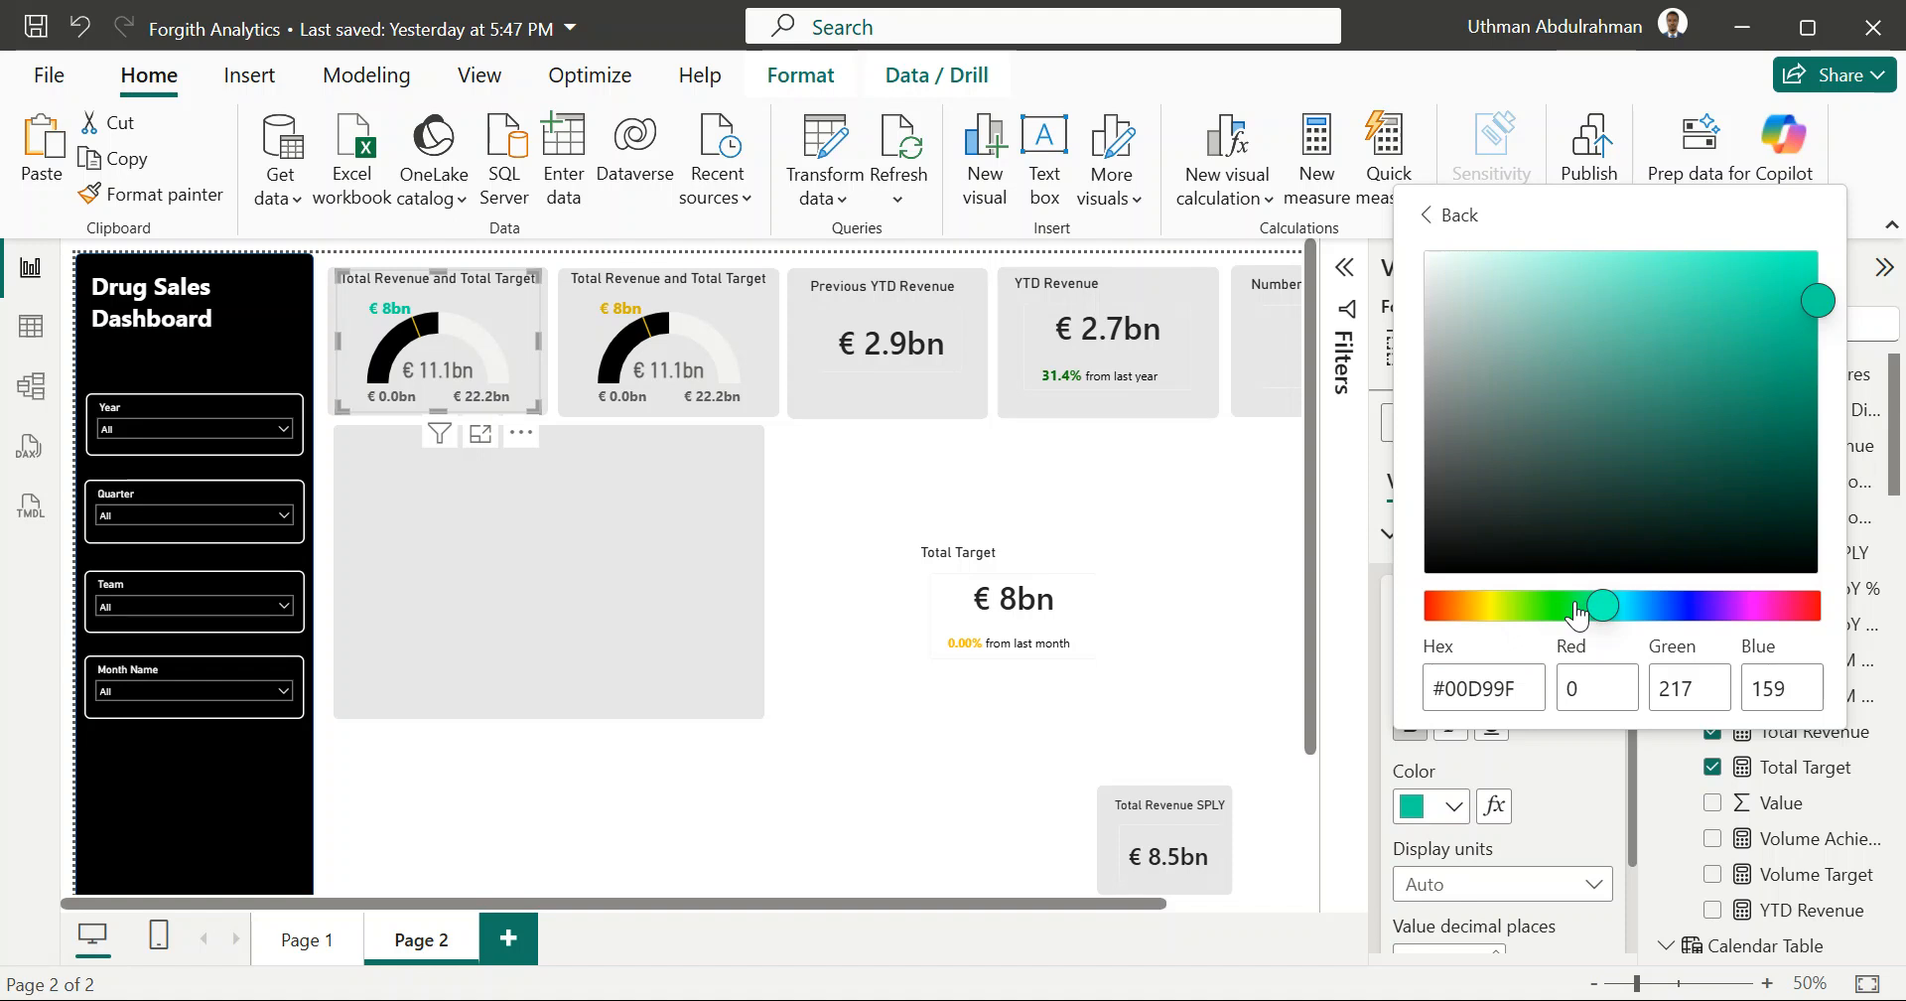
pyautogui.click(1559, 617)
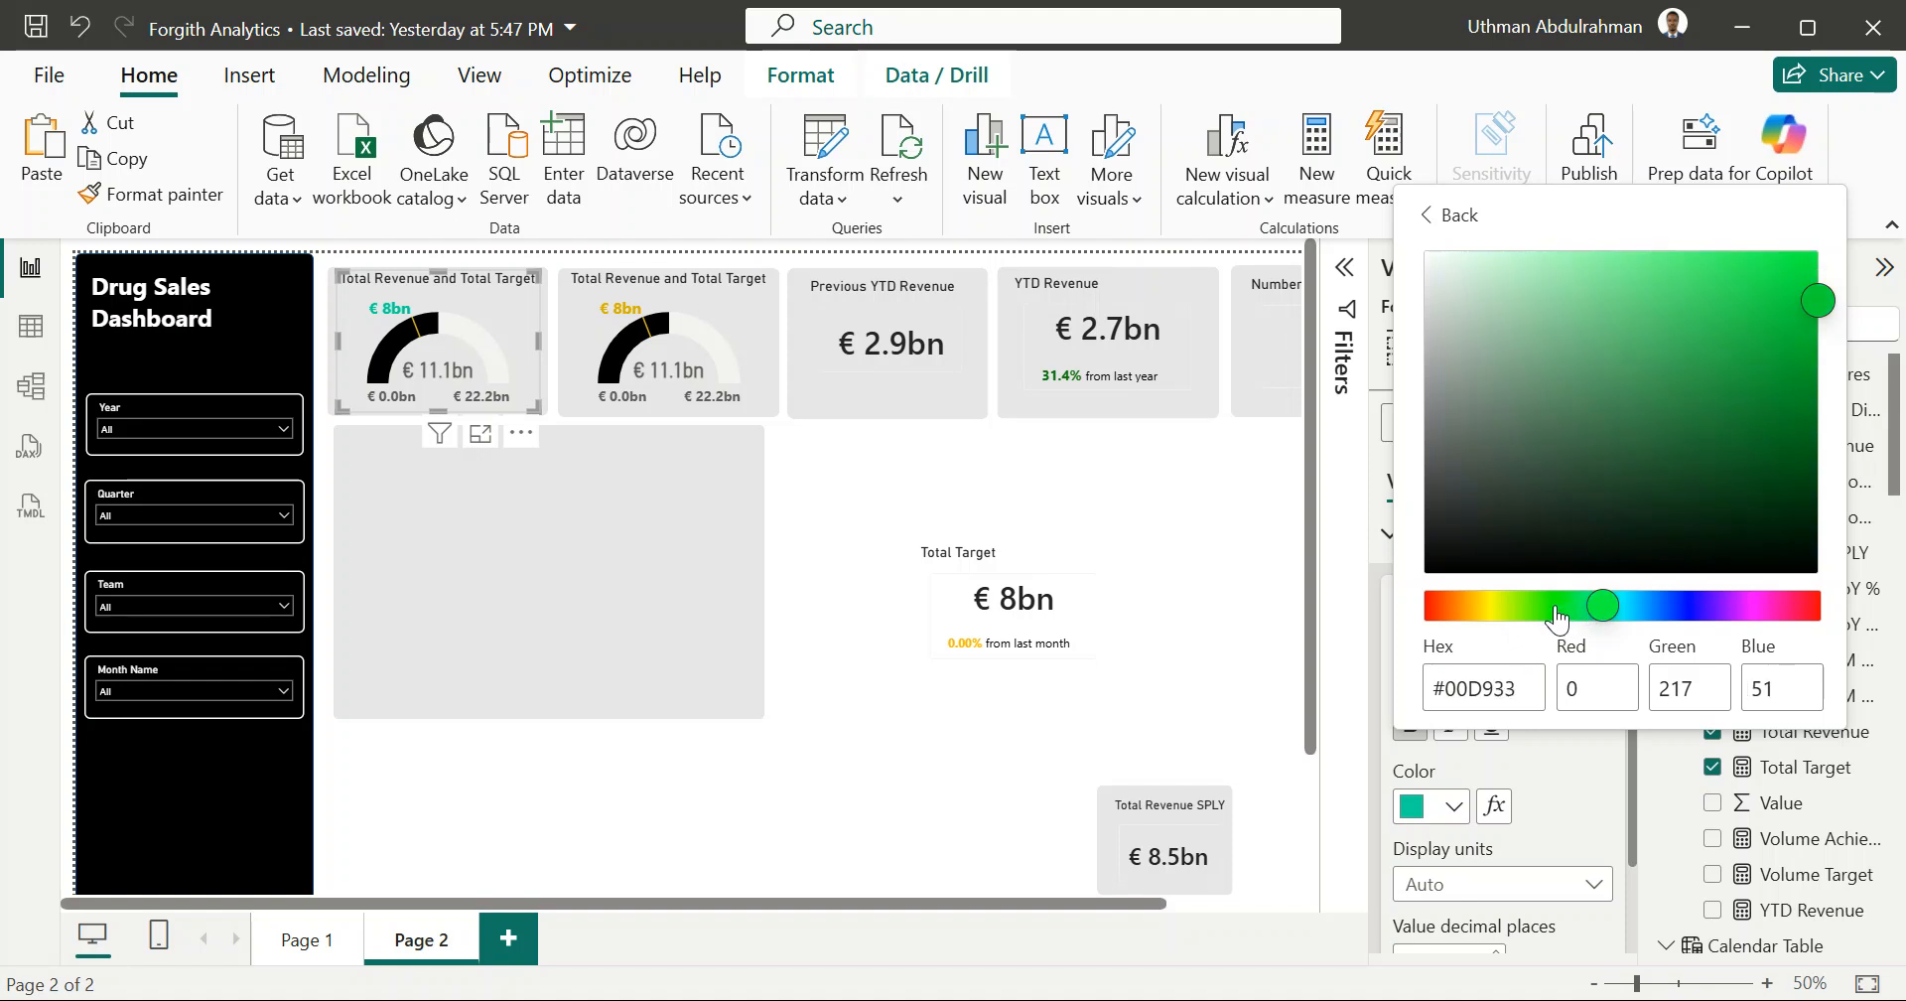
pyautogui.click(1527, 619)
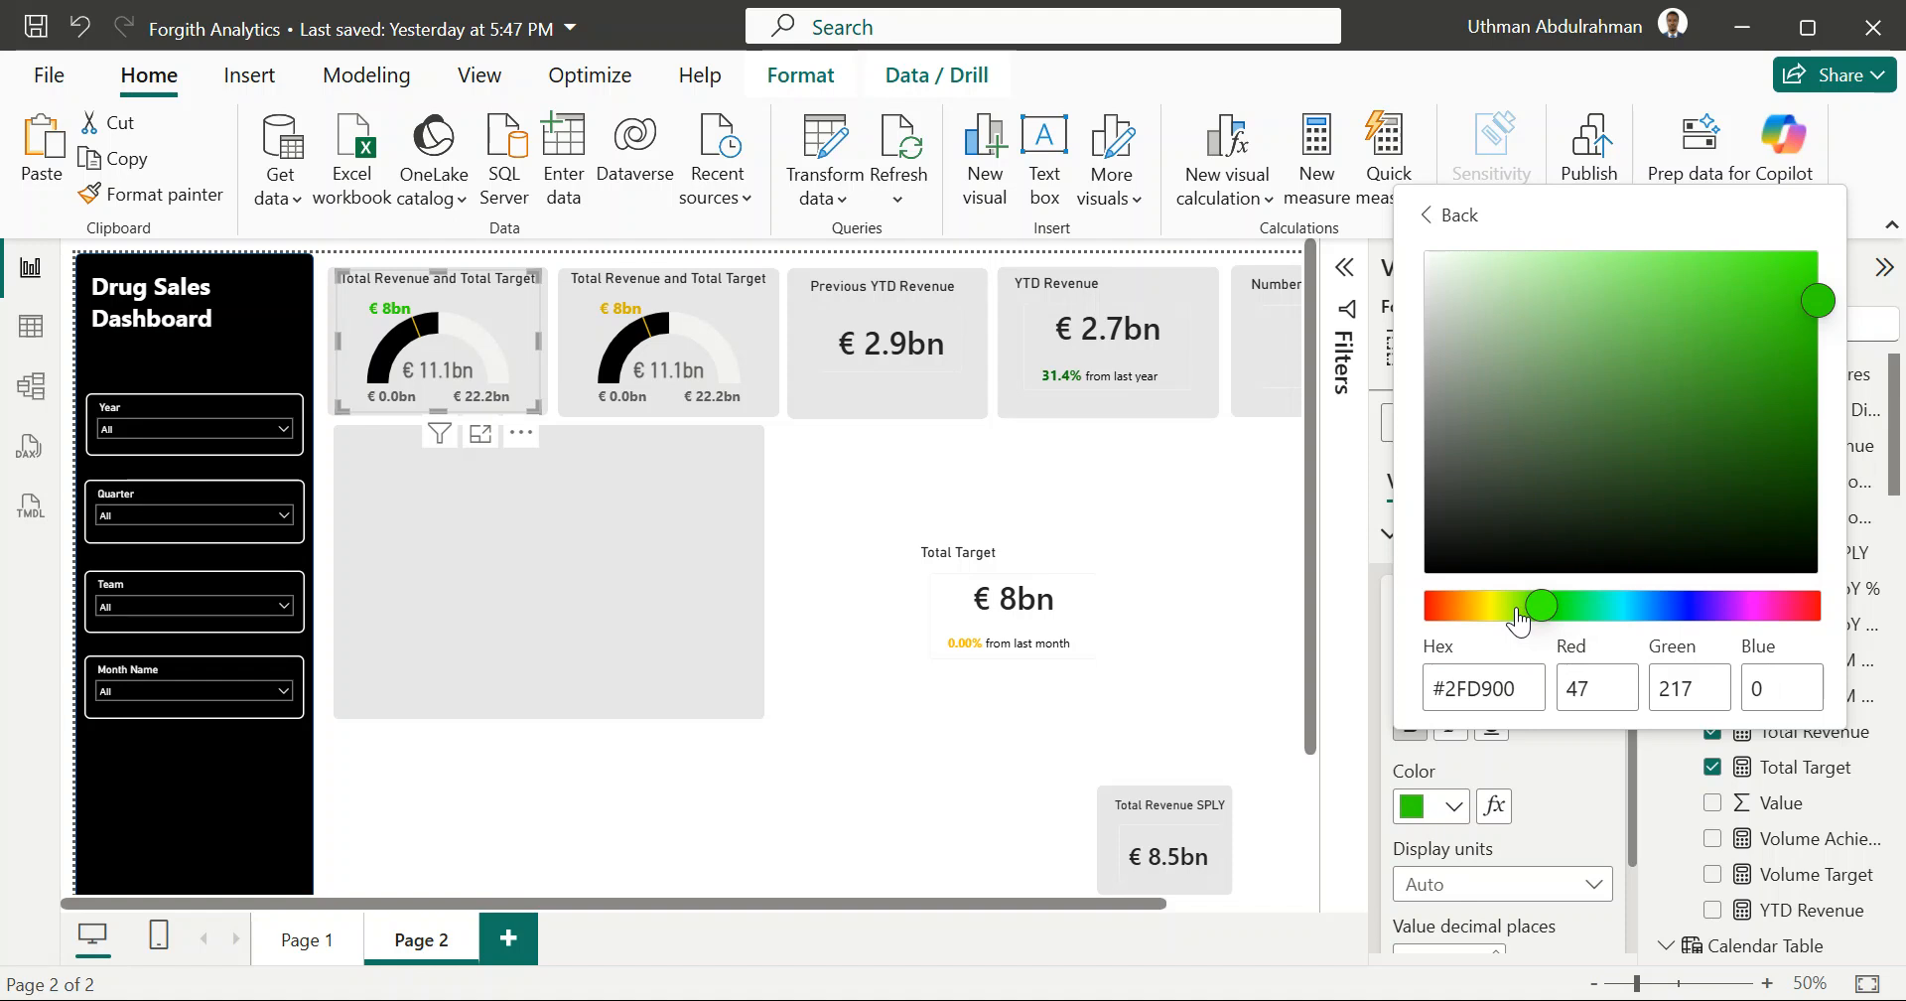
pyautogui.moveTo(1518, 619); pyautogui.dragTo(1569, 613)
pyautogui.click(1550, 613)
pyautogui.moveTo(1551, 614)
pyautogui.mouseDown()
pyautogui.moveTo(1593, 614)
pyautogui.moveTo(1574, 620)
pyautogui.mouseUp()
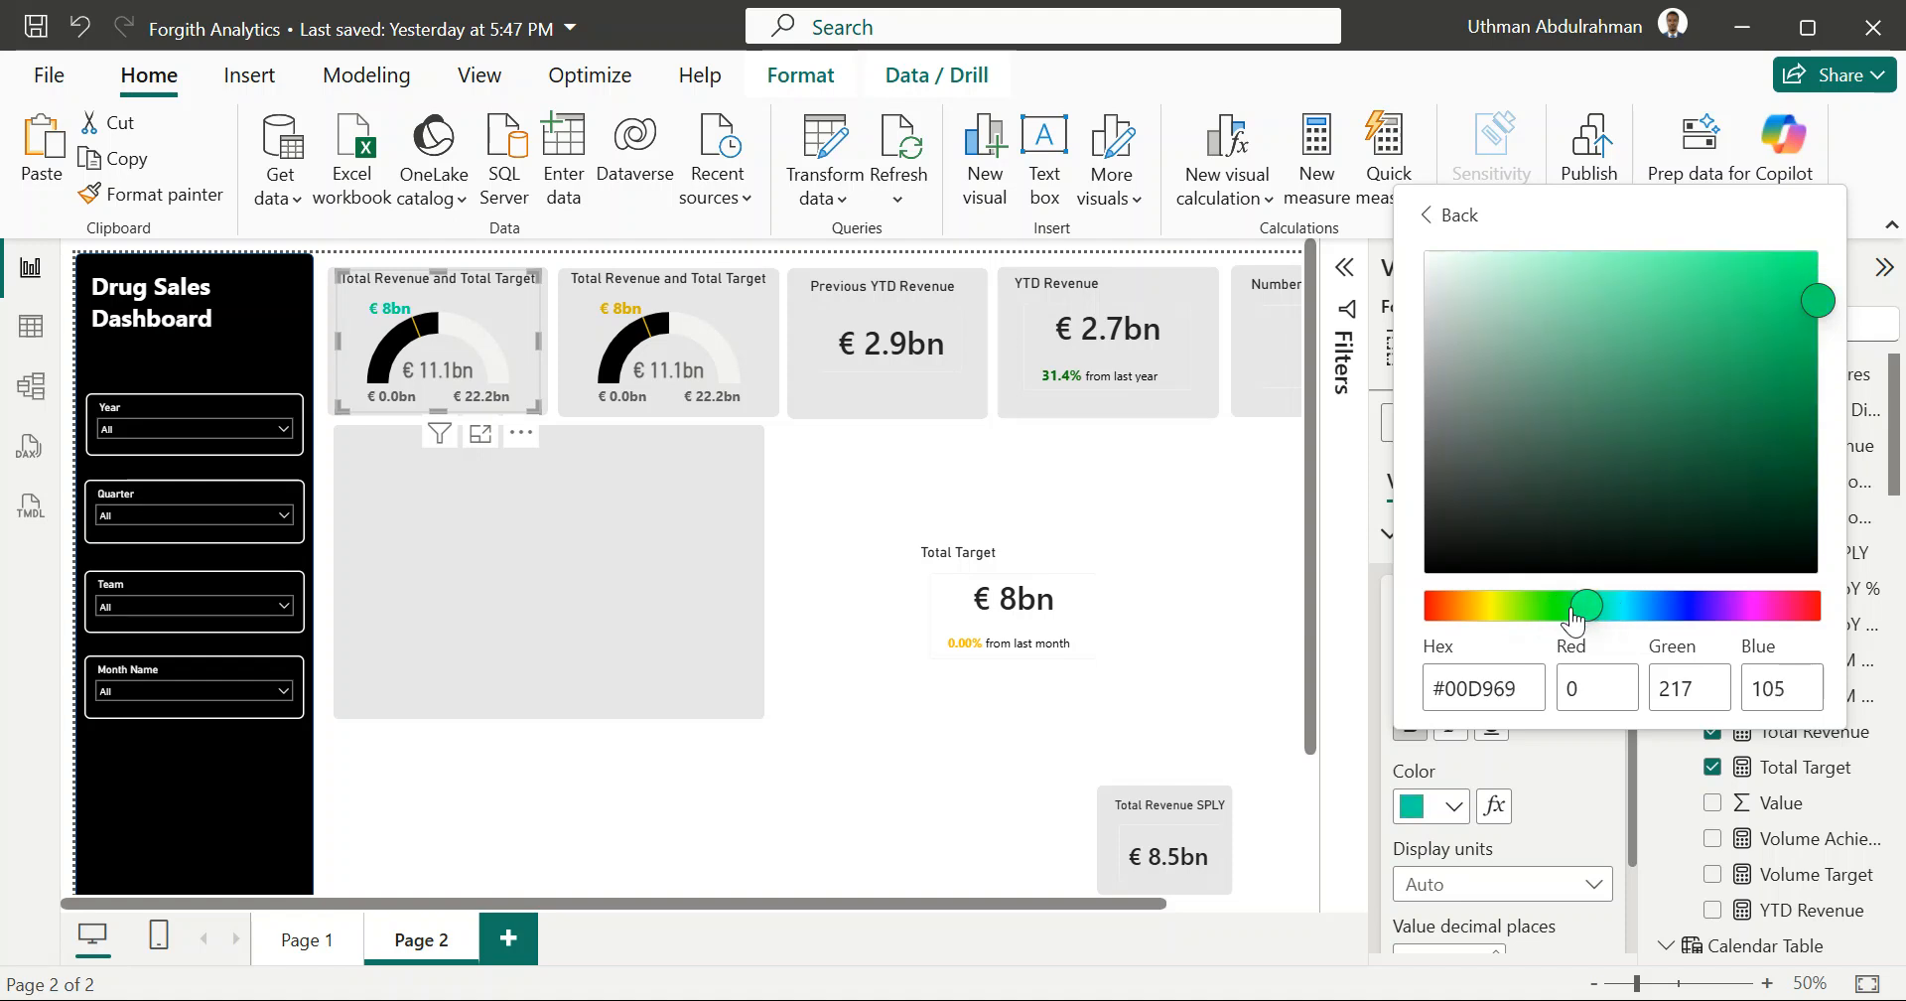
pyautogui.click(1550, 623)
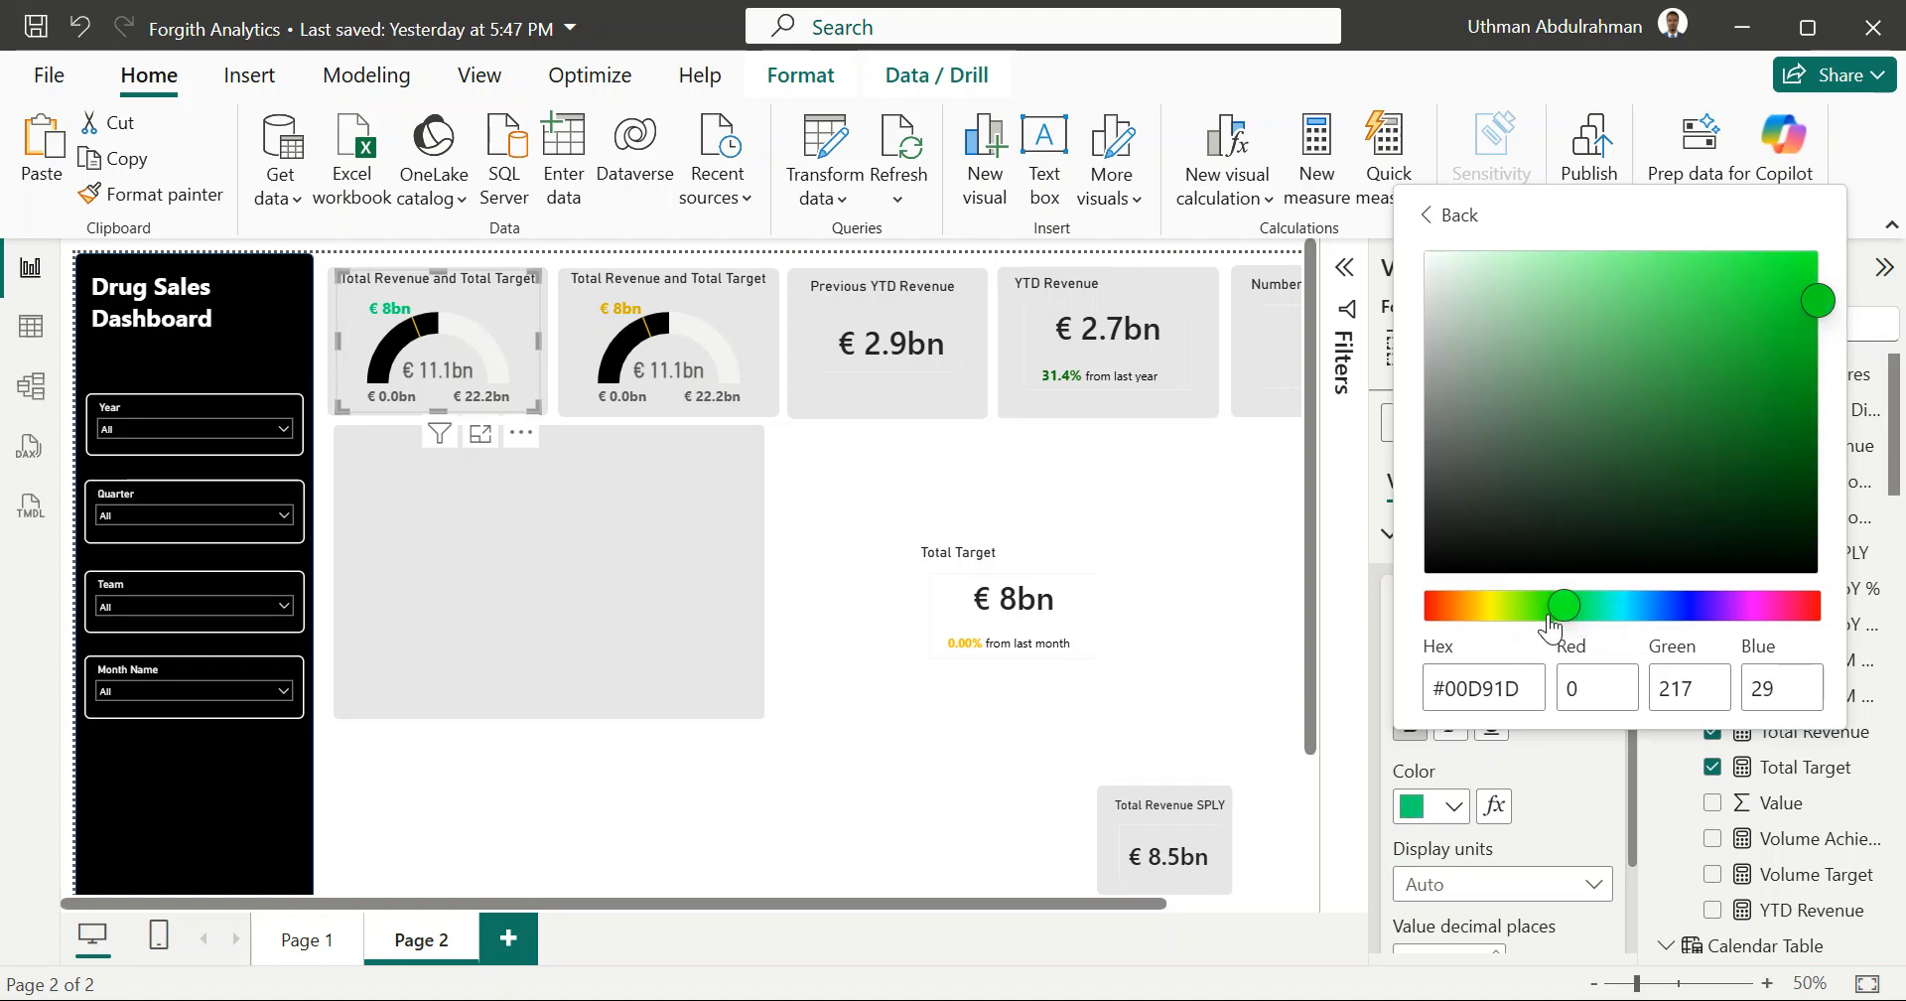
pyautogui.moveTo(1540, 623); pyautogui.dragTo(1534, 624)
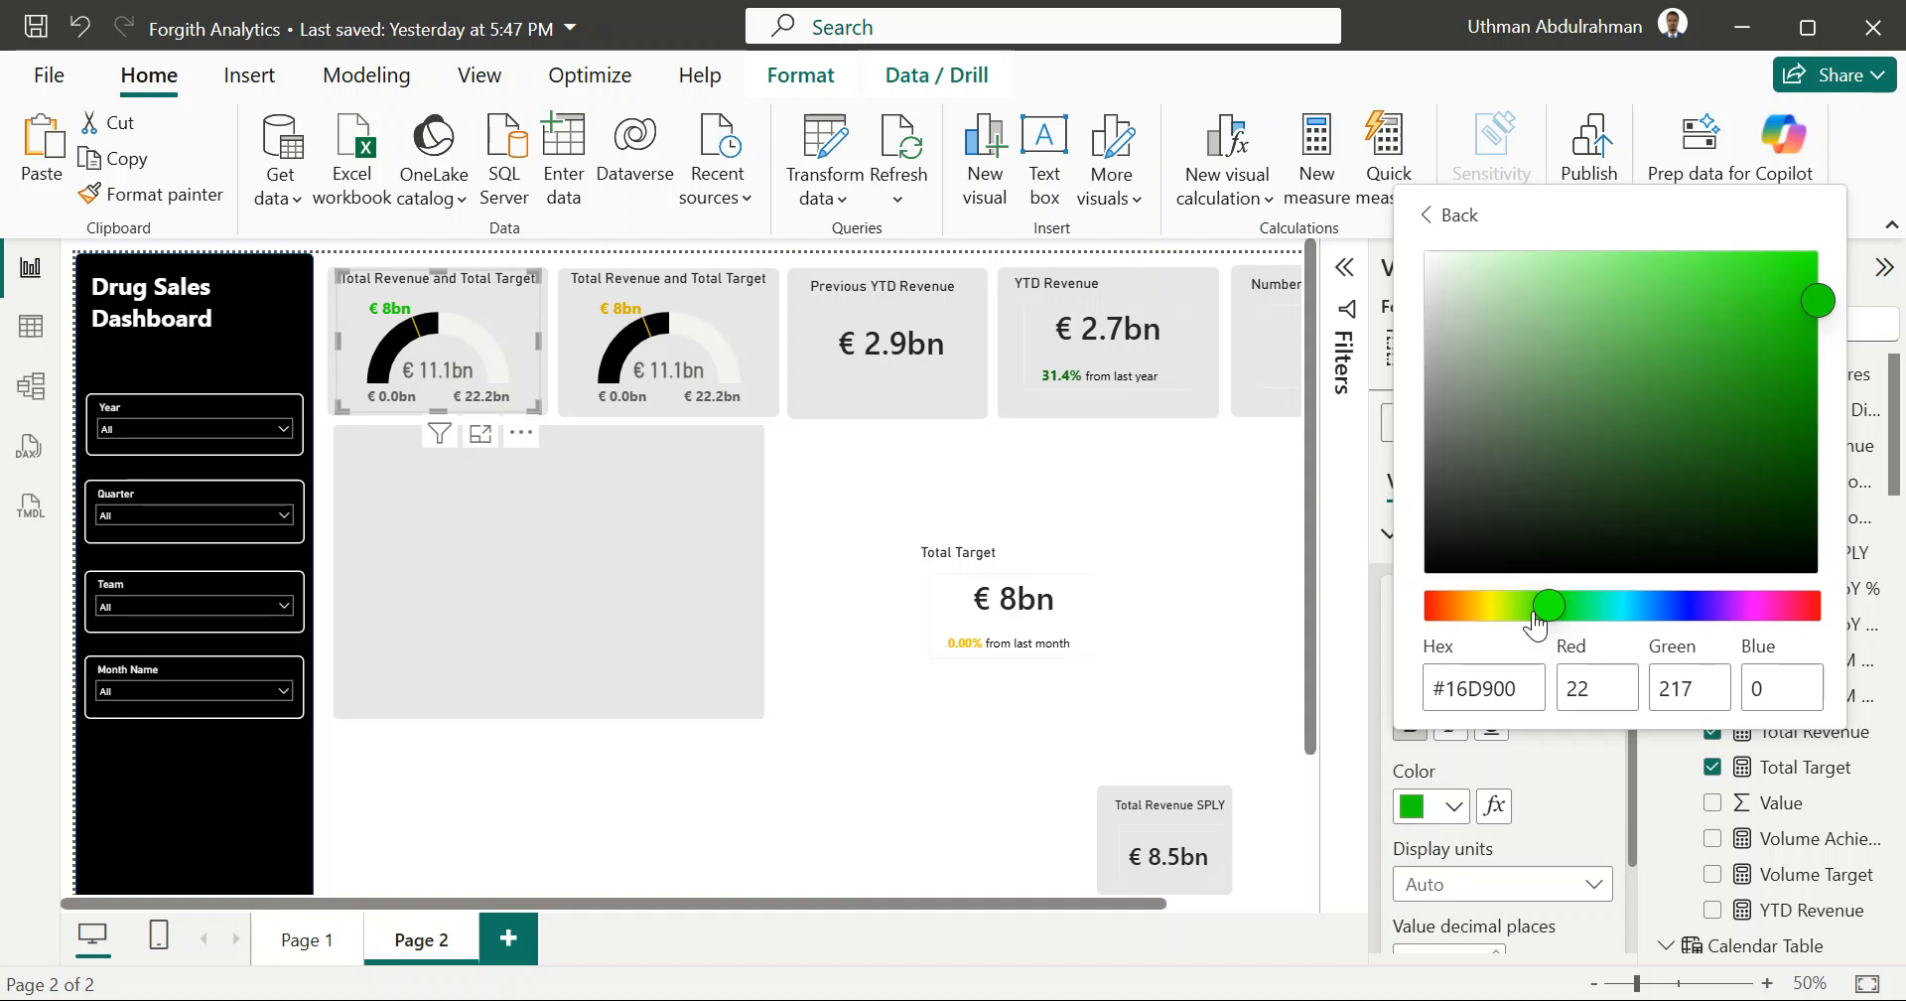
pyautogui.click(1360, 642)
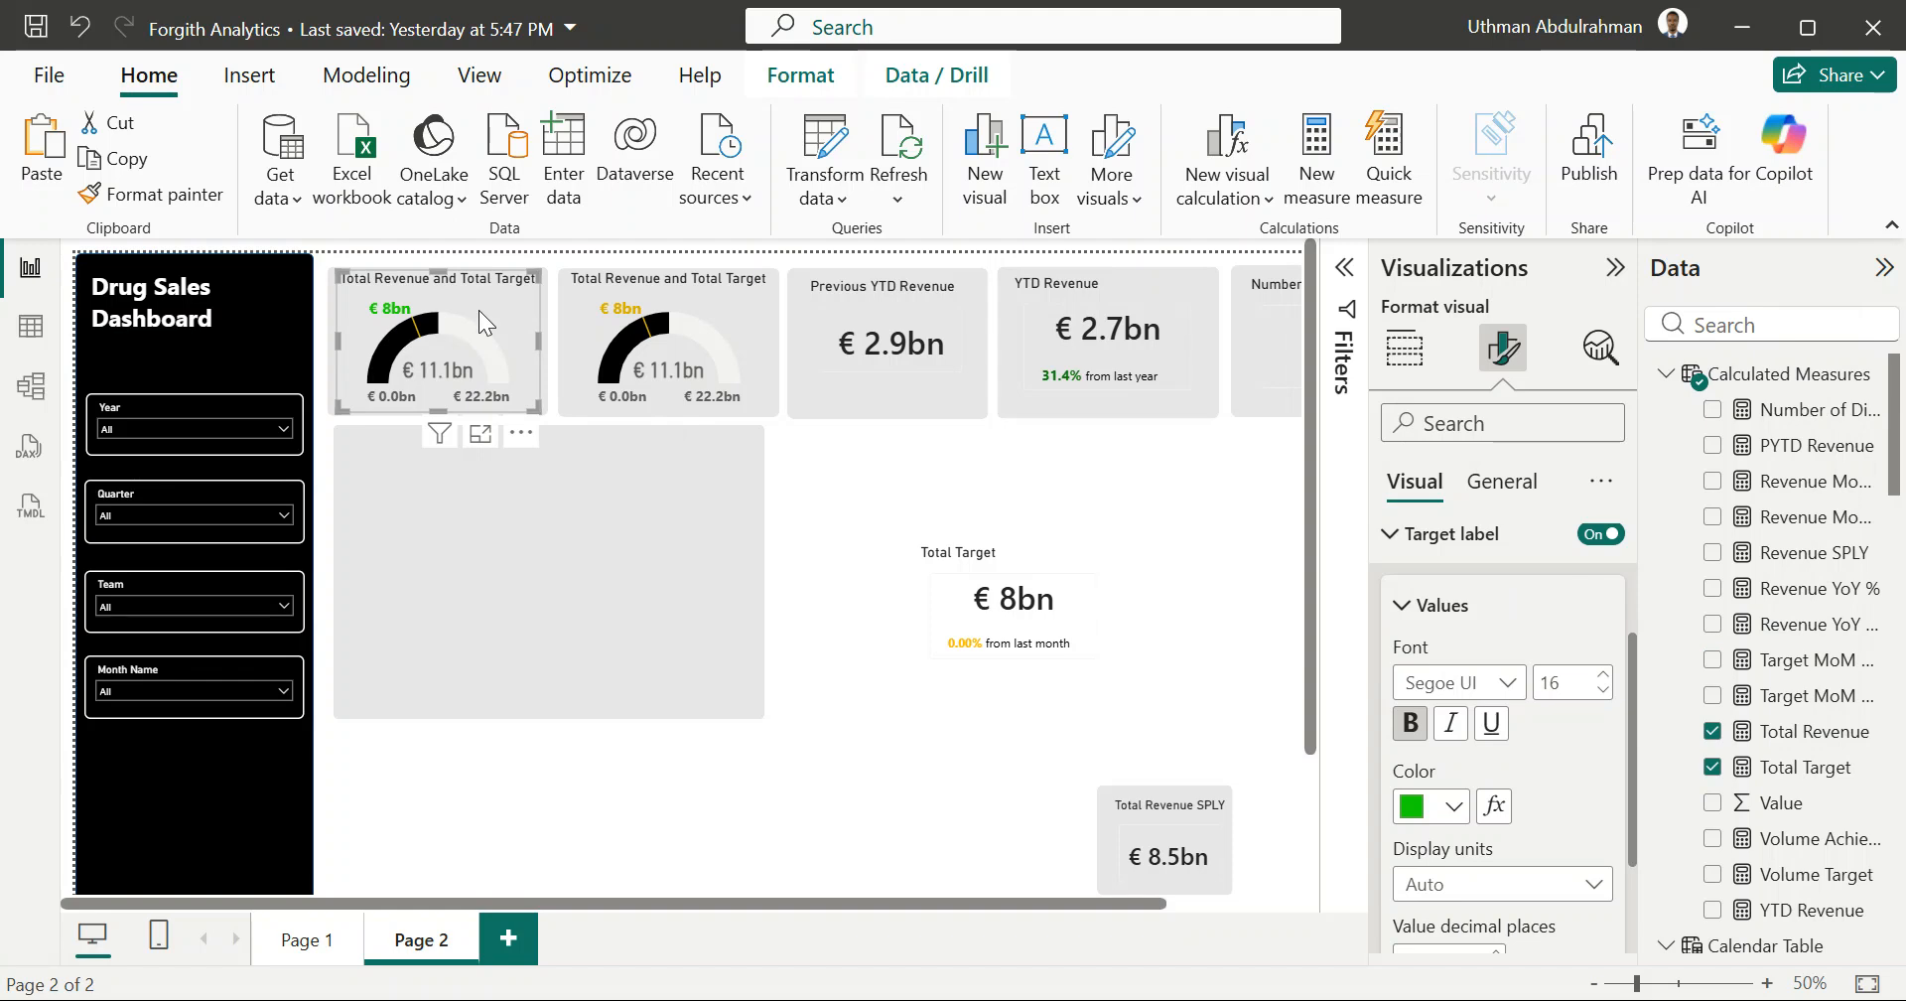
pyautogui.click(750, 334)
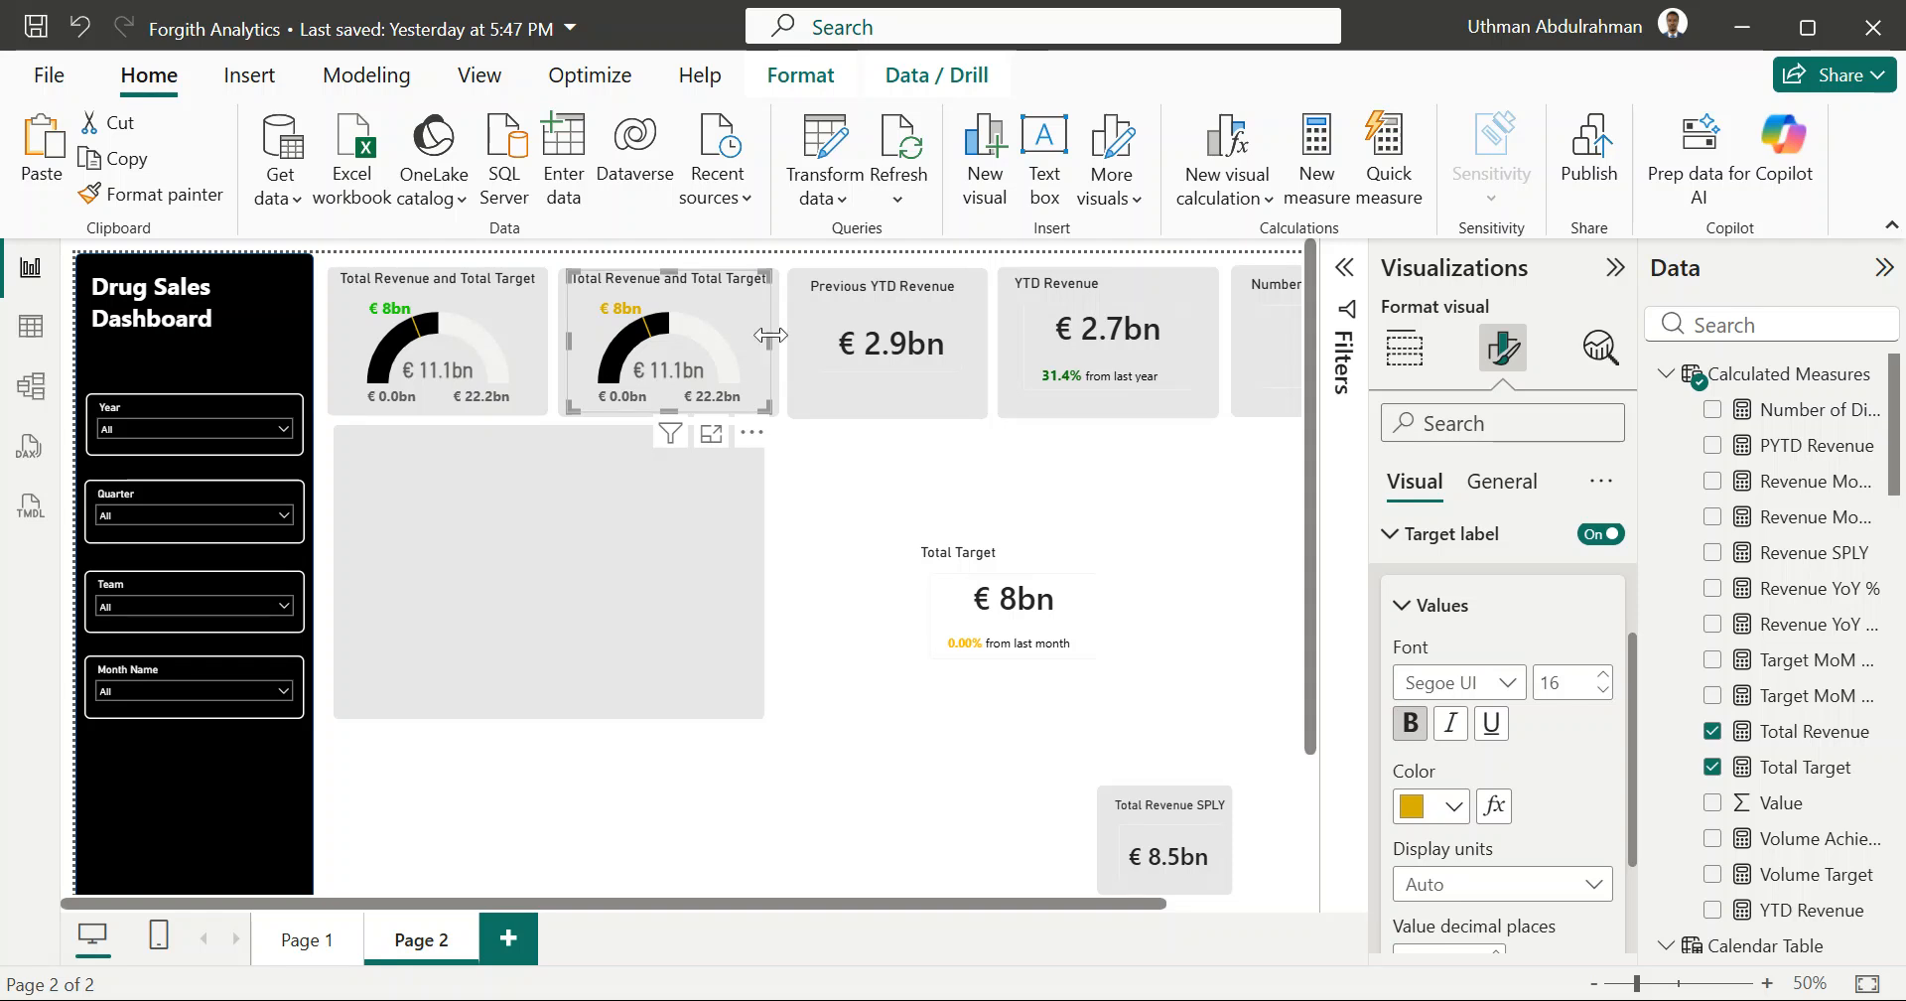
pyautogui.moveTo(419, 320)
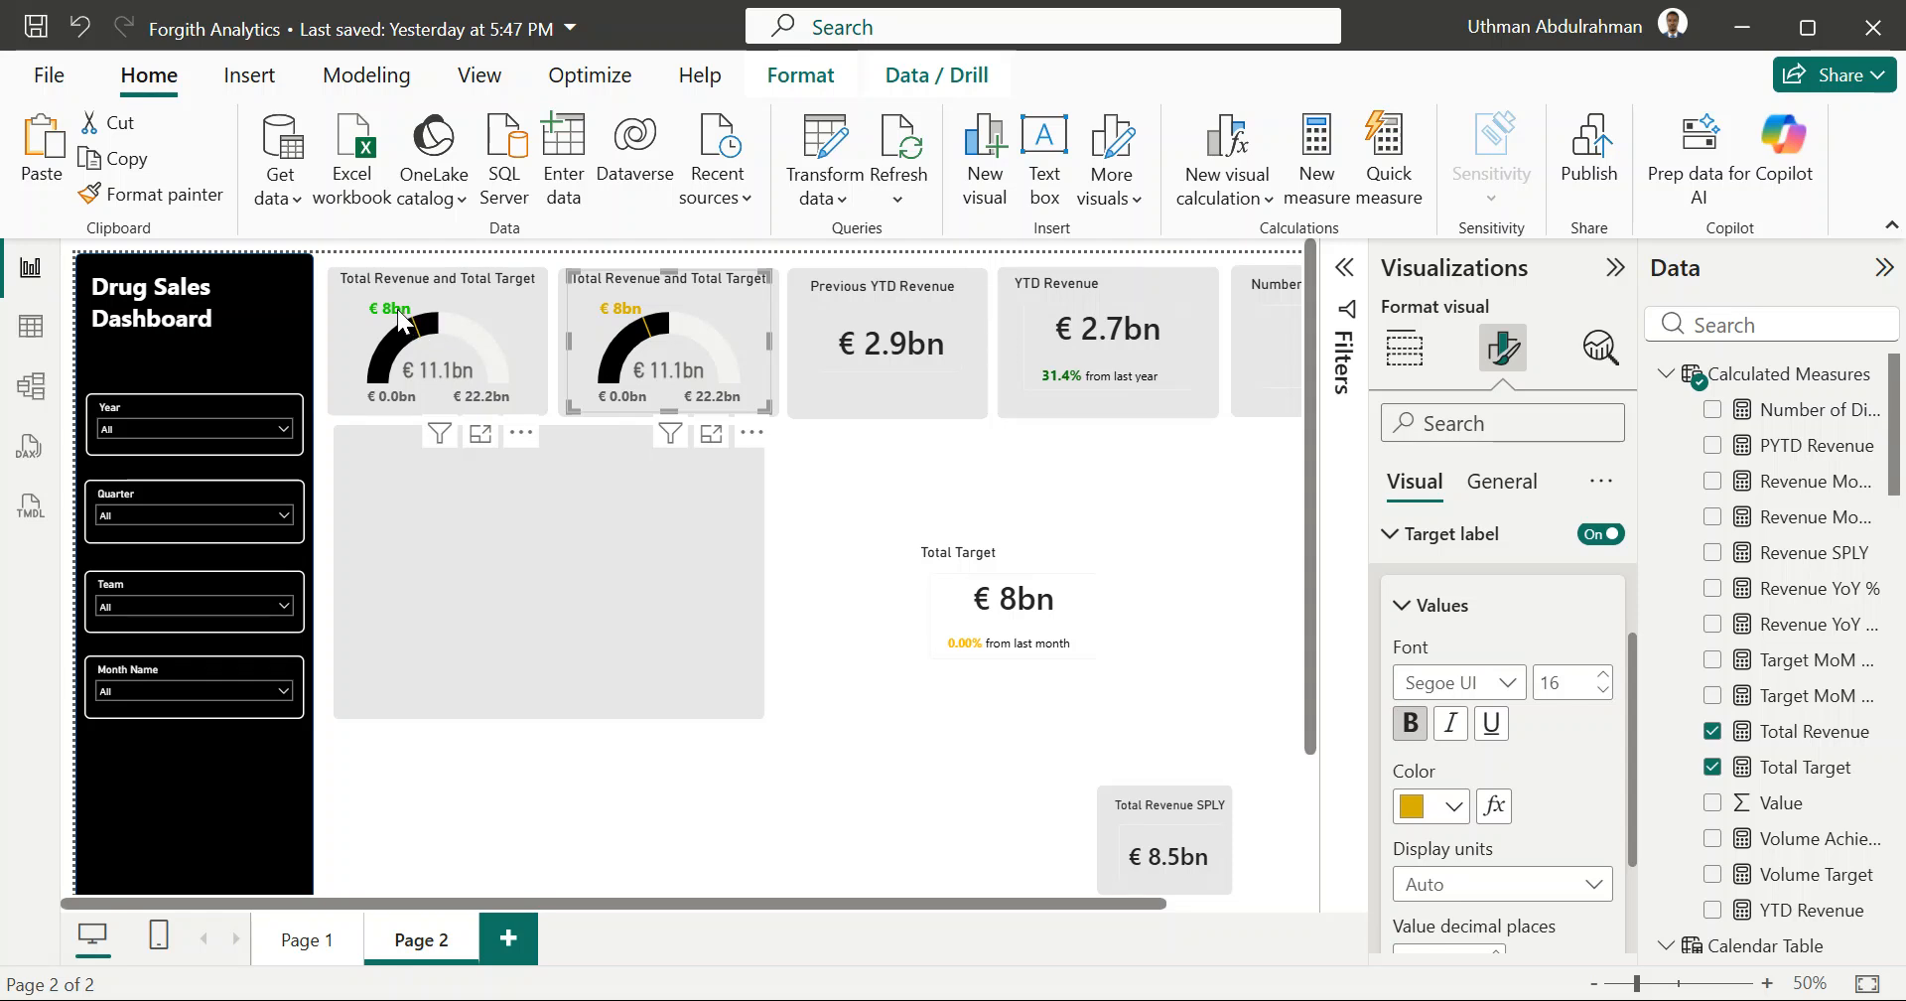
# Step: Reword the first gauge's title as Revenue Achieved Vs Total Target
pyautogui.click(467, 290)
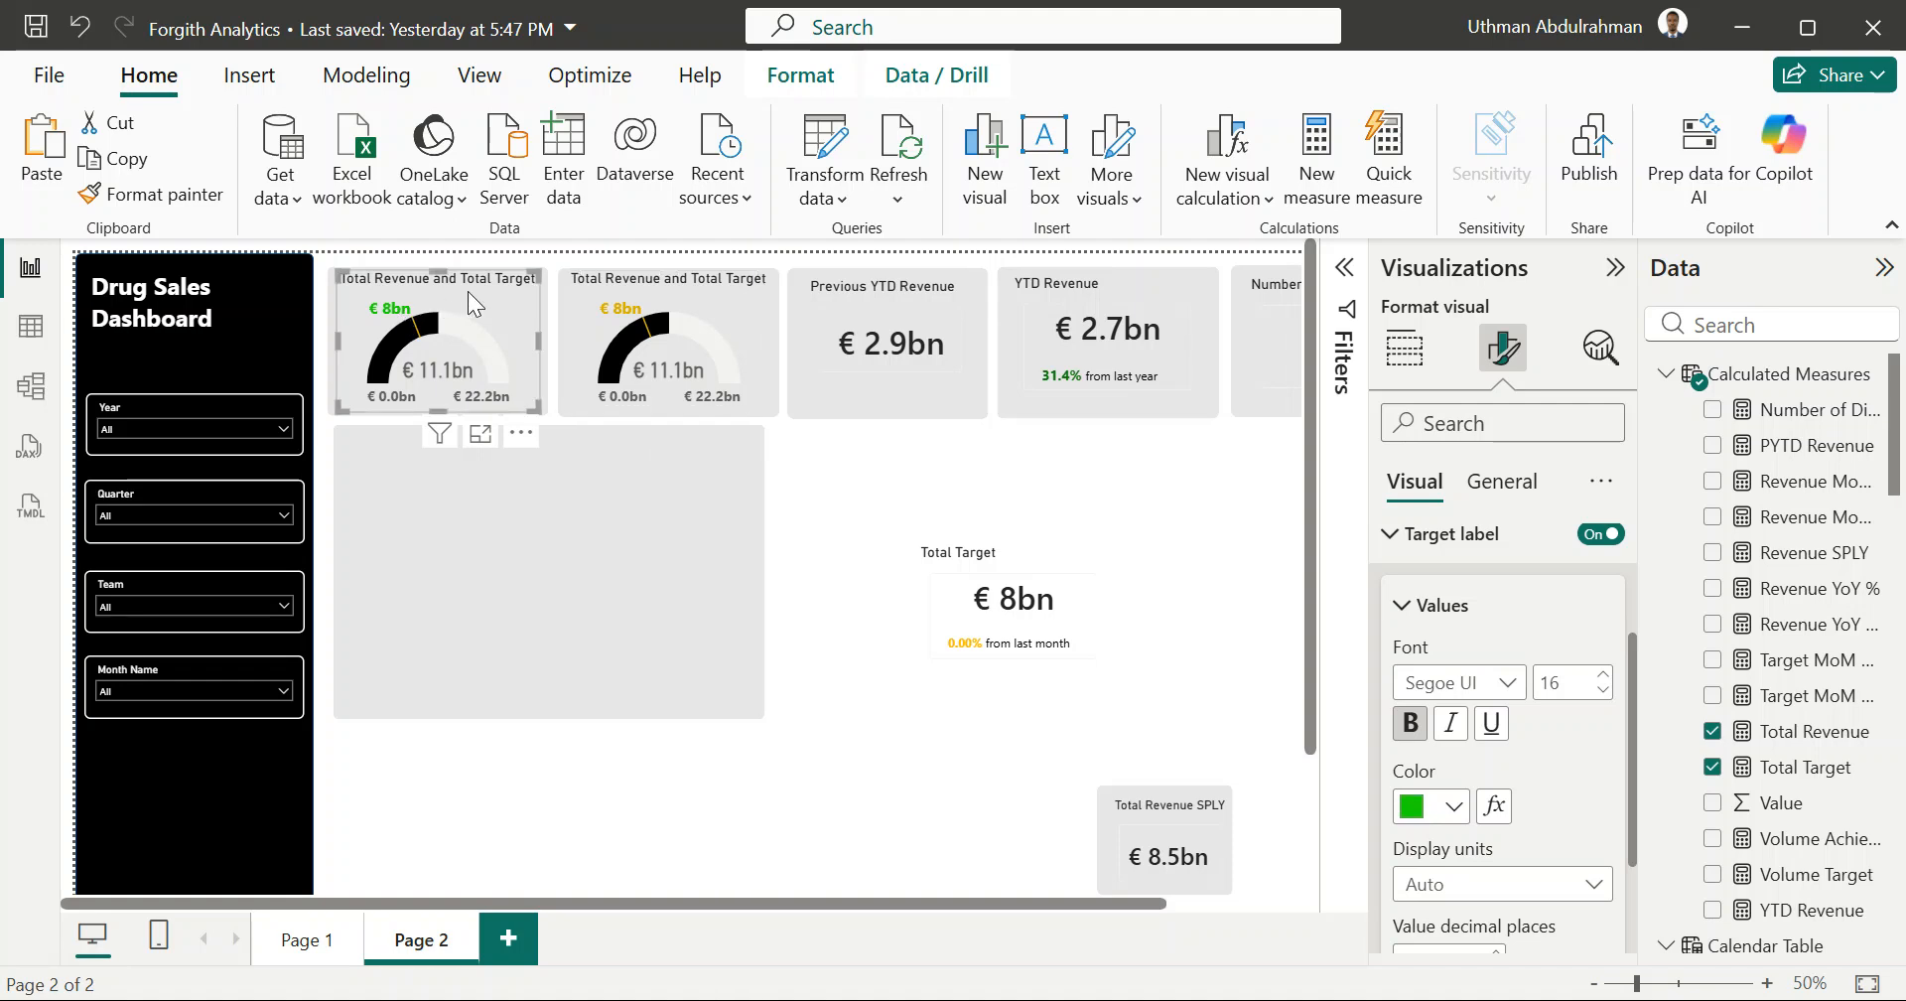
pyautogui.click(1499, 480)
pyautogui.click(1402, 615)
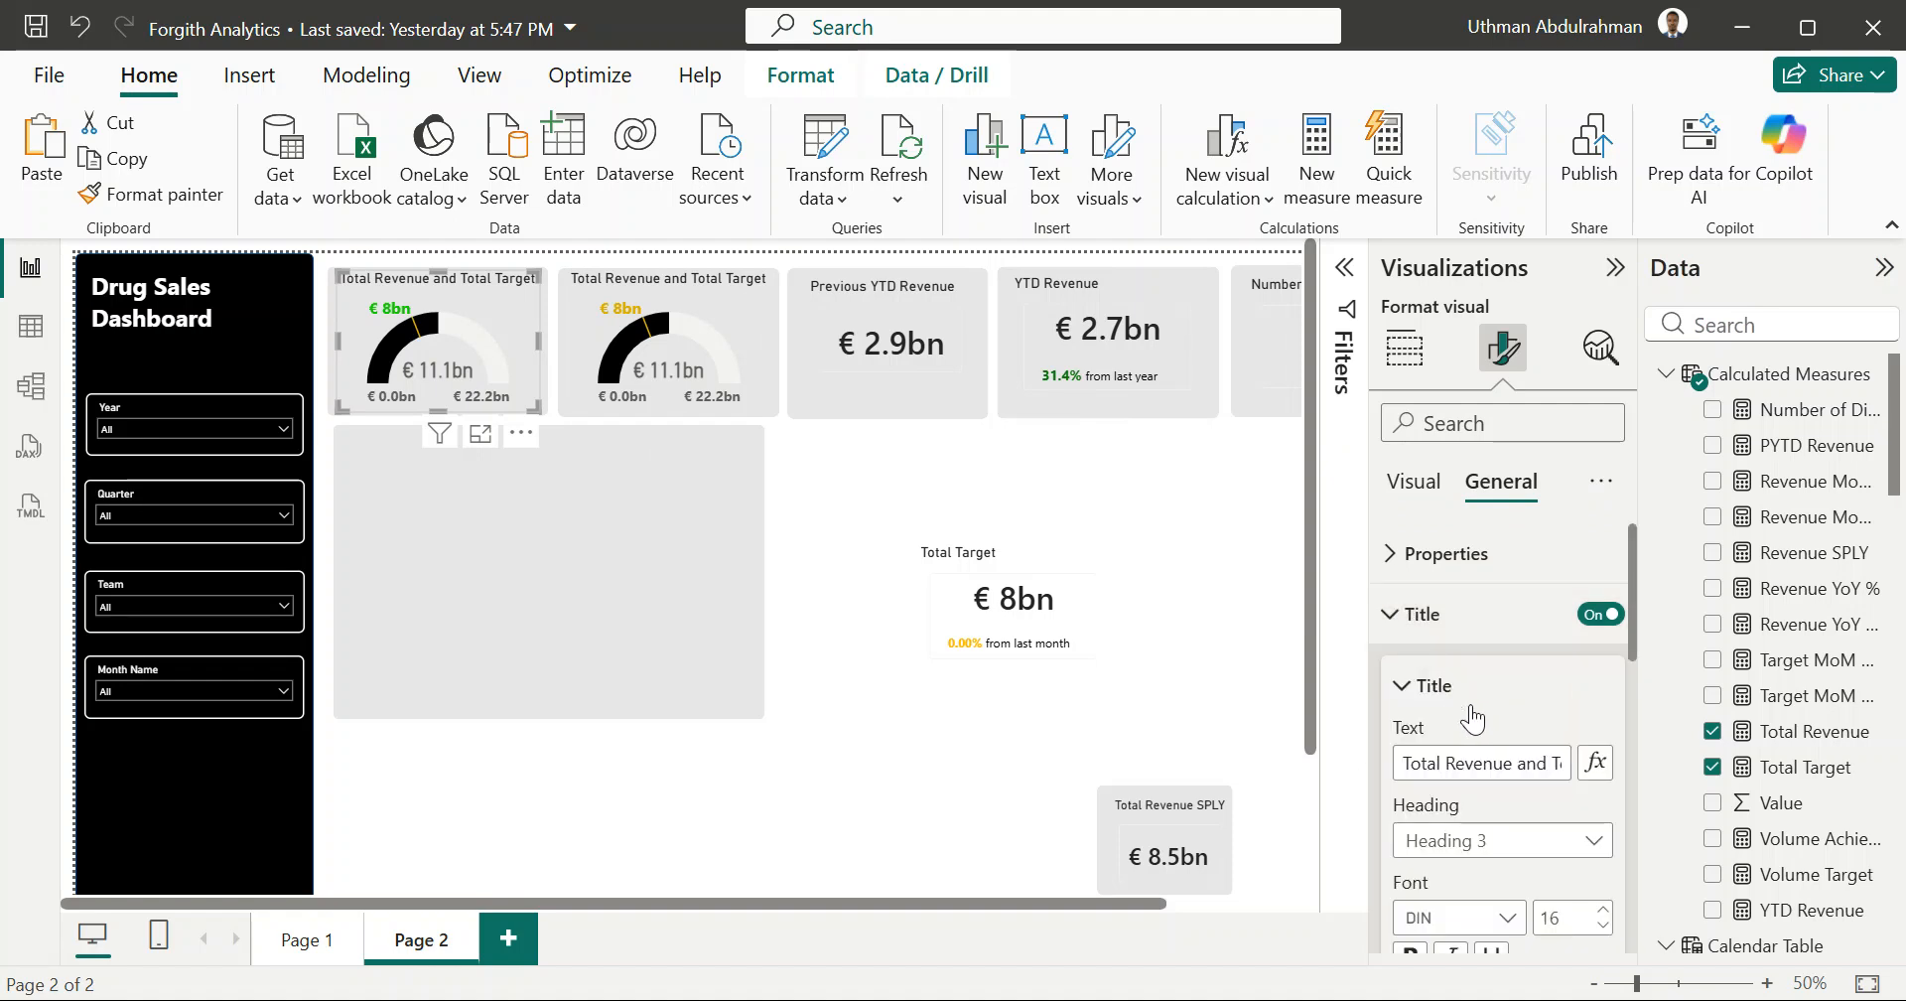
pyautogui.click(1484, 766)
pyautogui.moveTo(1446, 770); pyautogui.dragTo(1370, 766)
pyautogui.press('BackSpace')
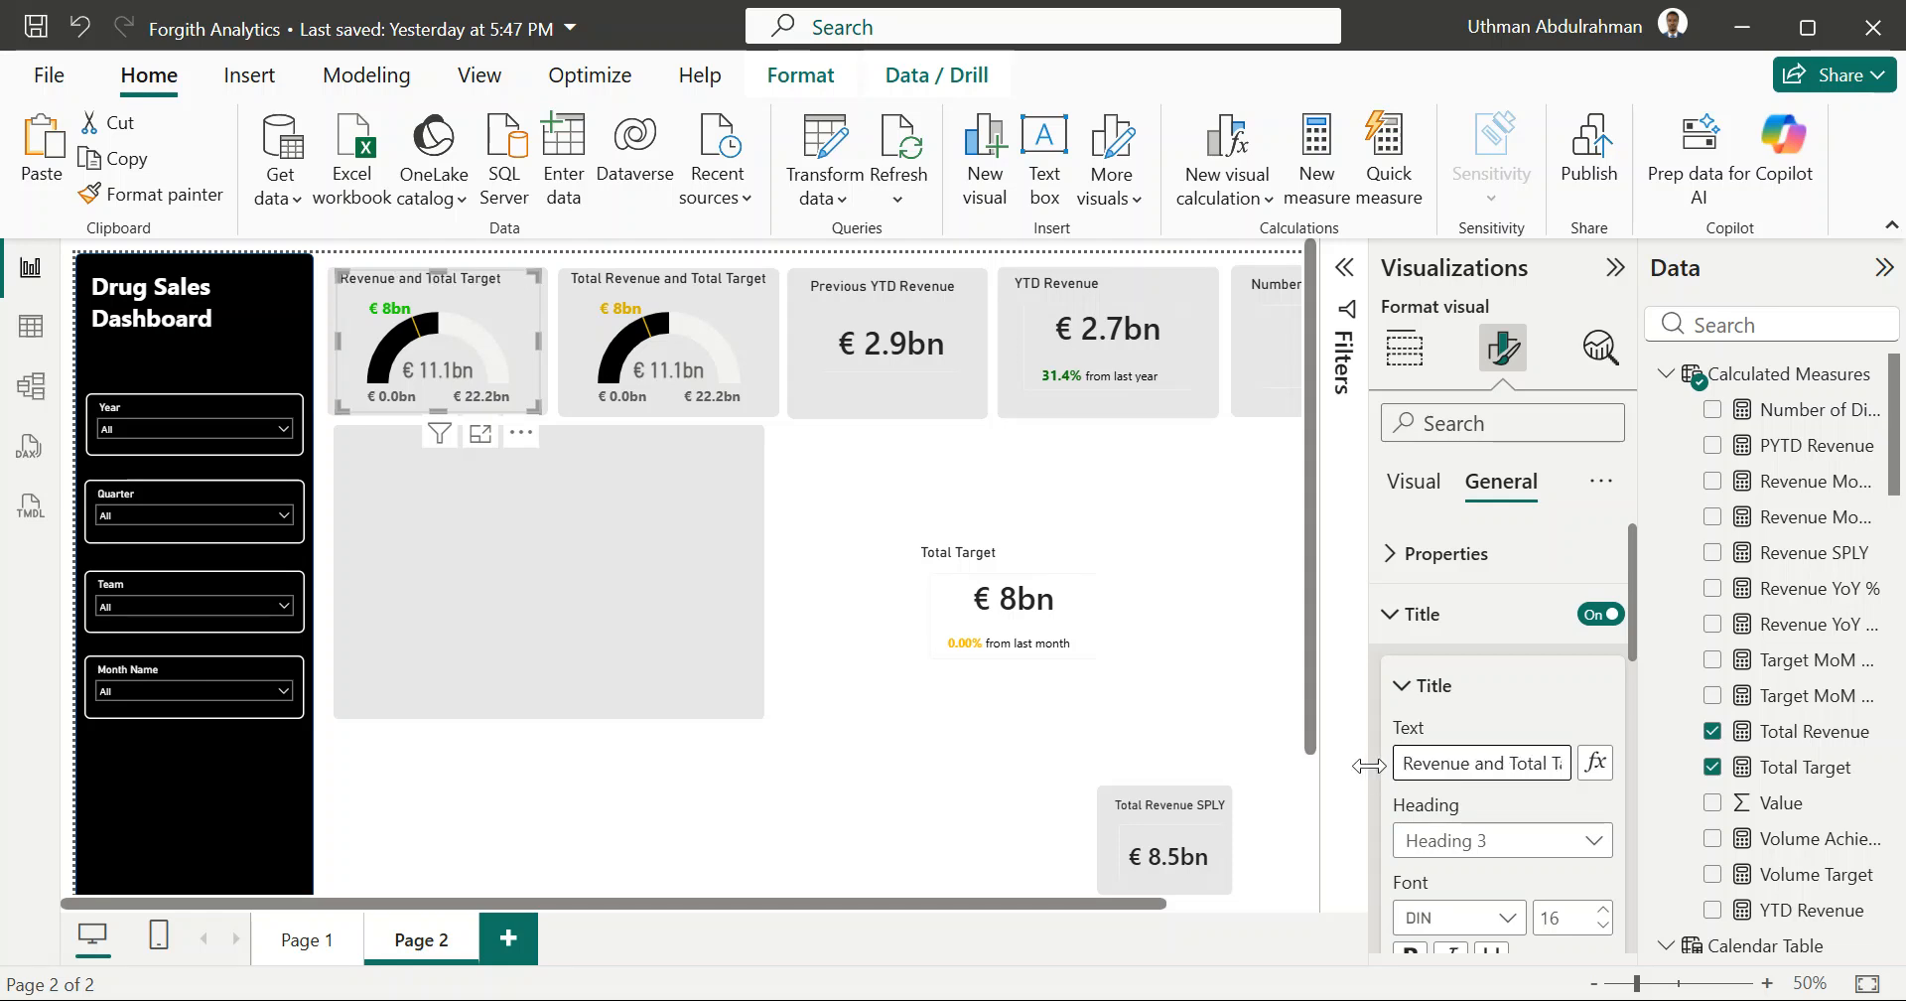
pyautogui.press('Right')
pyautogui.press('Right')
pyautogui.press('Right')
pyautogui.press('Right')
pyautogui.press('Right')
pyautogui.press('Right')
pyautogui.write('Ach')
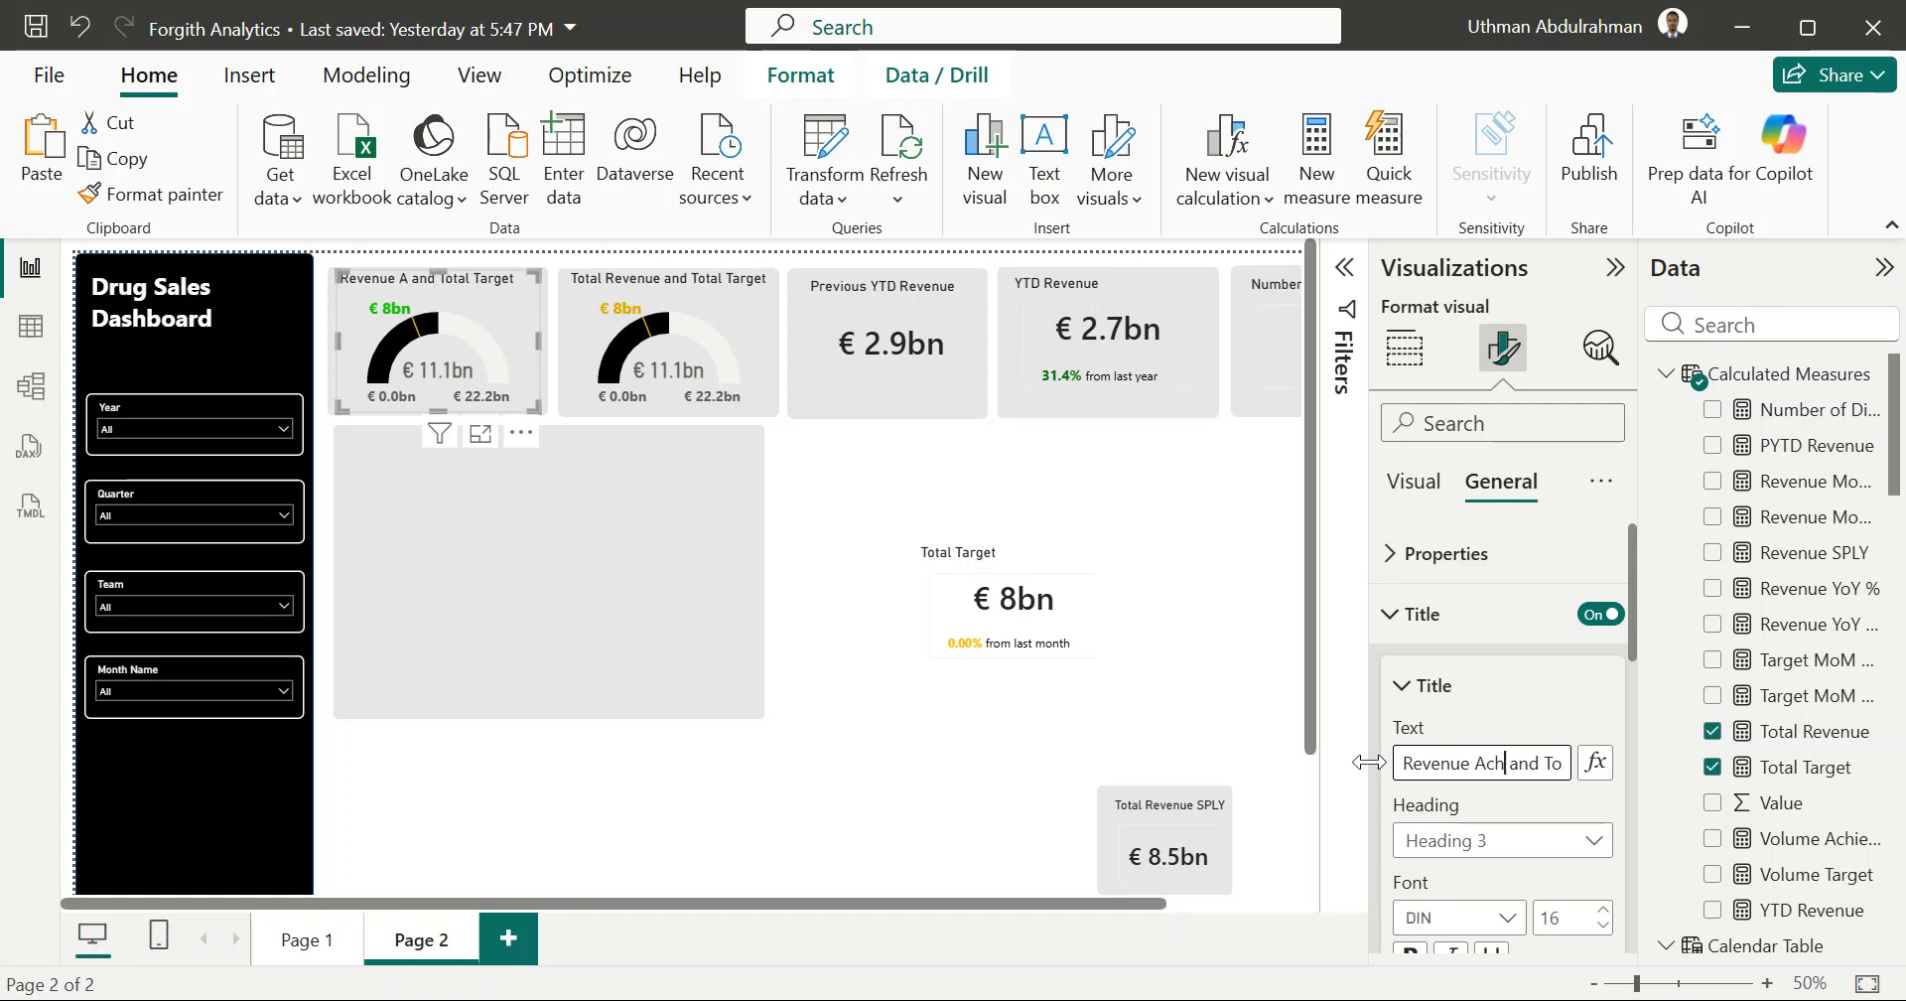
pyautogui.write('ieved')
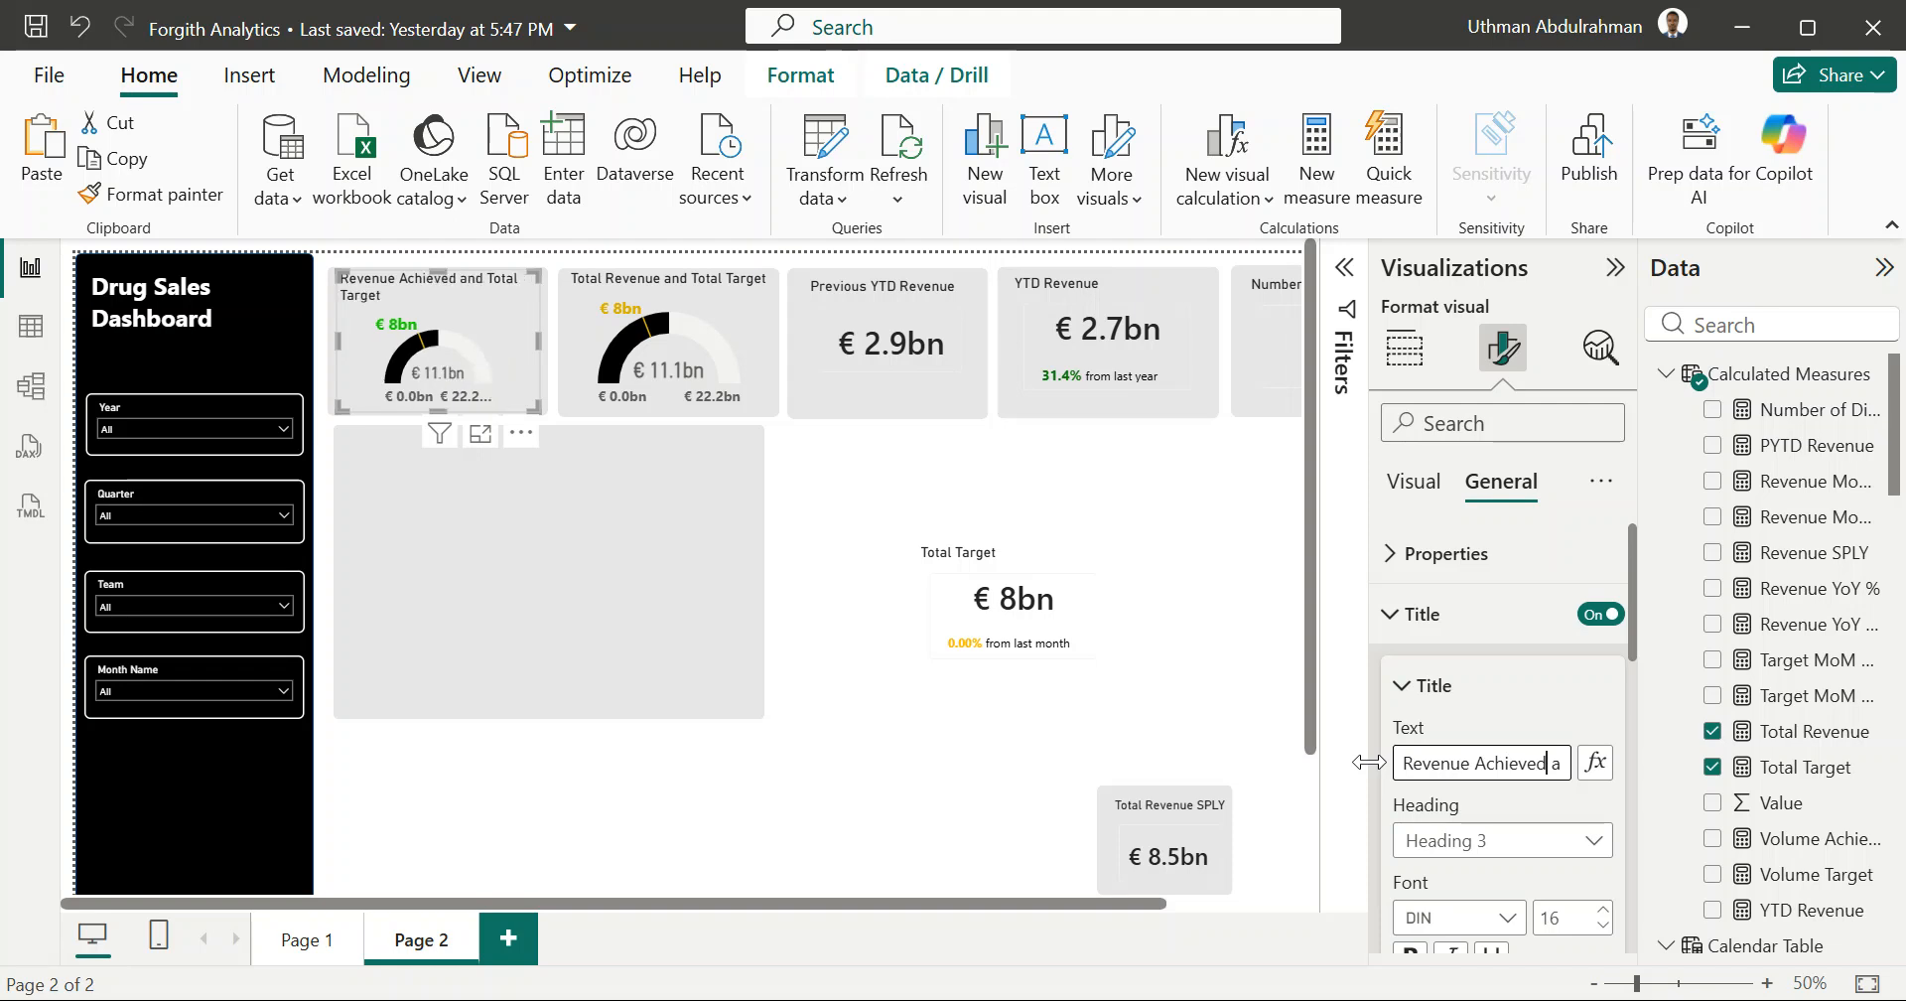
pyautogui.press('Right')
pyautogui.press('Right')
pyautogui.press('Right')
pyautogui.press('BackSpace')
pyautogui.press('BackSpace')
pyautogui.press('BackSpace')
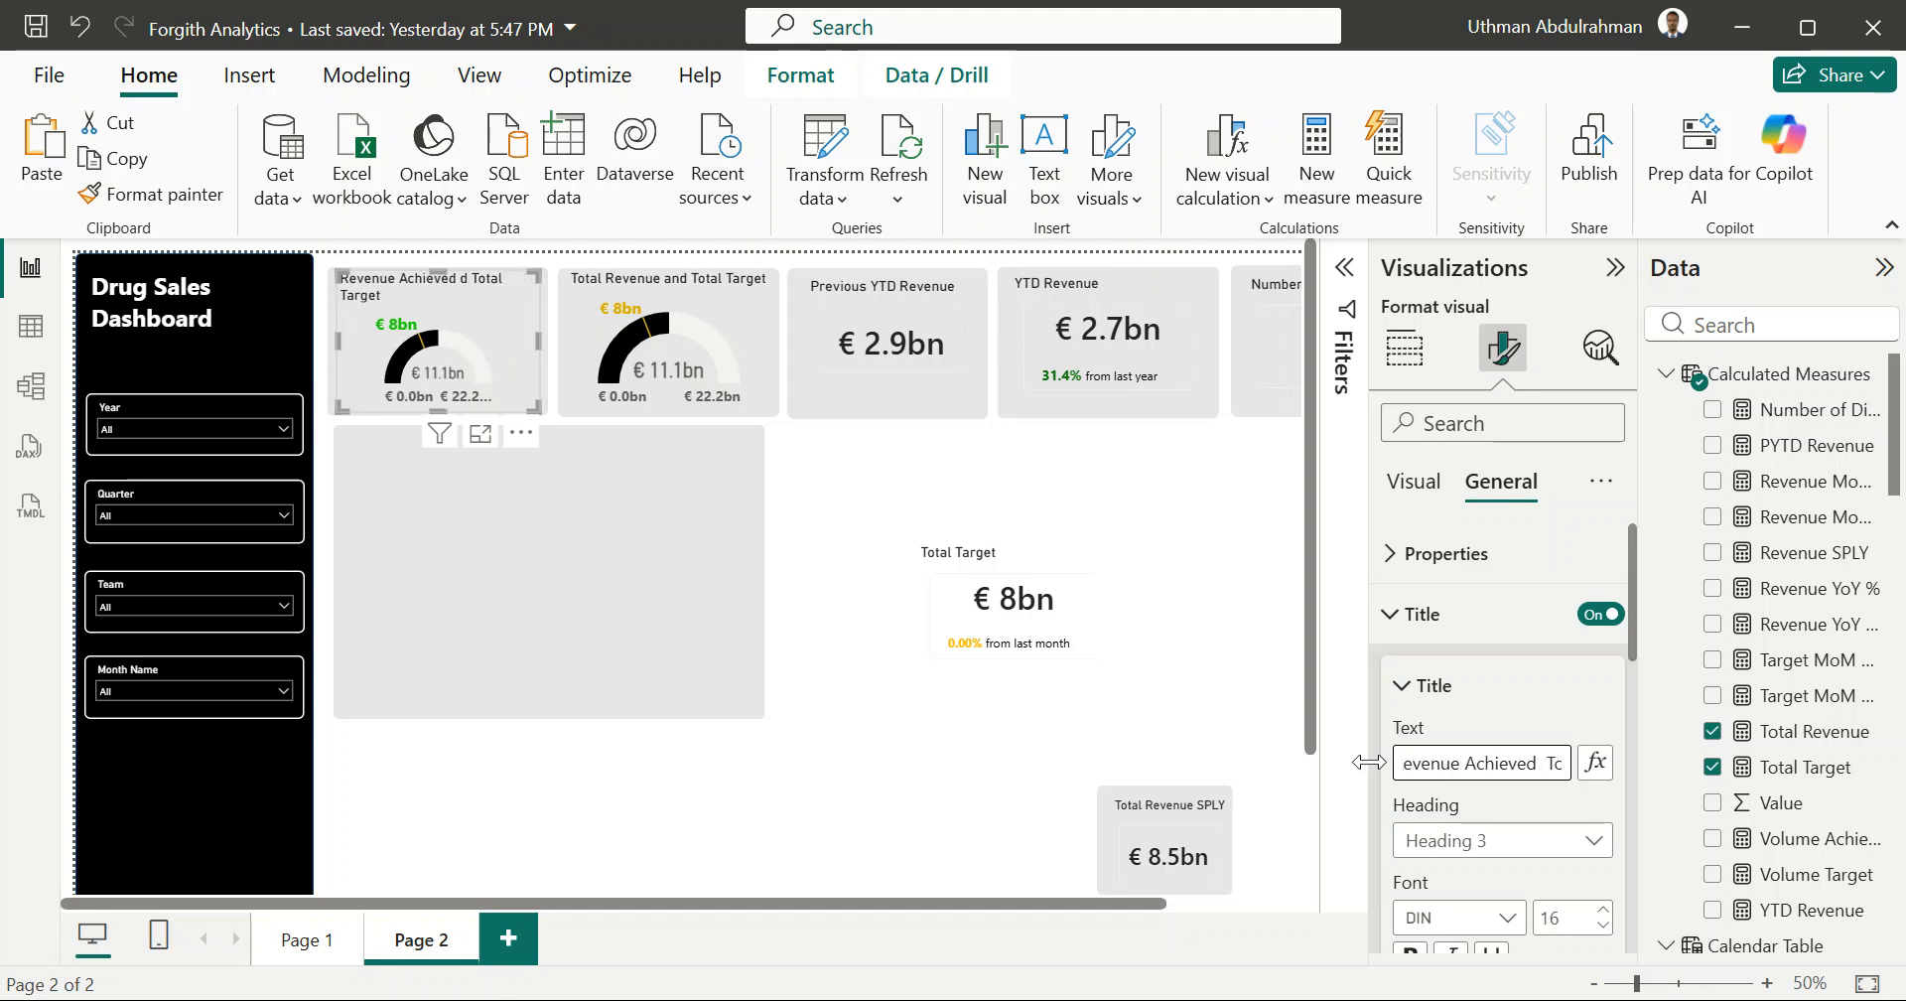
pyautogui.write('Vs')
# Step: Change the end of the first gauge's title so it reads Revenue Achieved Vs Target Revenue, and deselect the gauge
pyautogui.press('Right')
pyautogui.press('Right')
pyautogui.press('Right')
pyautogui.press('Right')
pyautogui.press('Right')
pyautogui.press('Right')
pyautogui.press('Right')
pyautogui.press('Right')
pyautogui.press('Right')
pyautogui.press('Right')
pyautogui.press('Right')
pyautogui.press('Right')
pyautogui.press('Right')
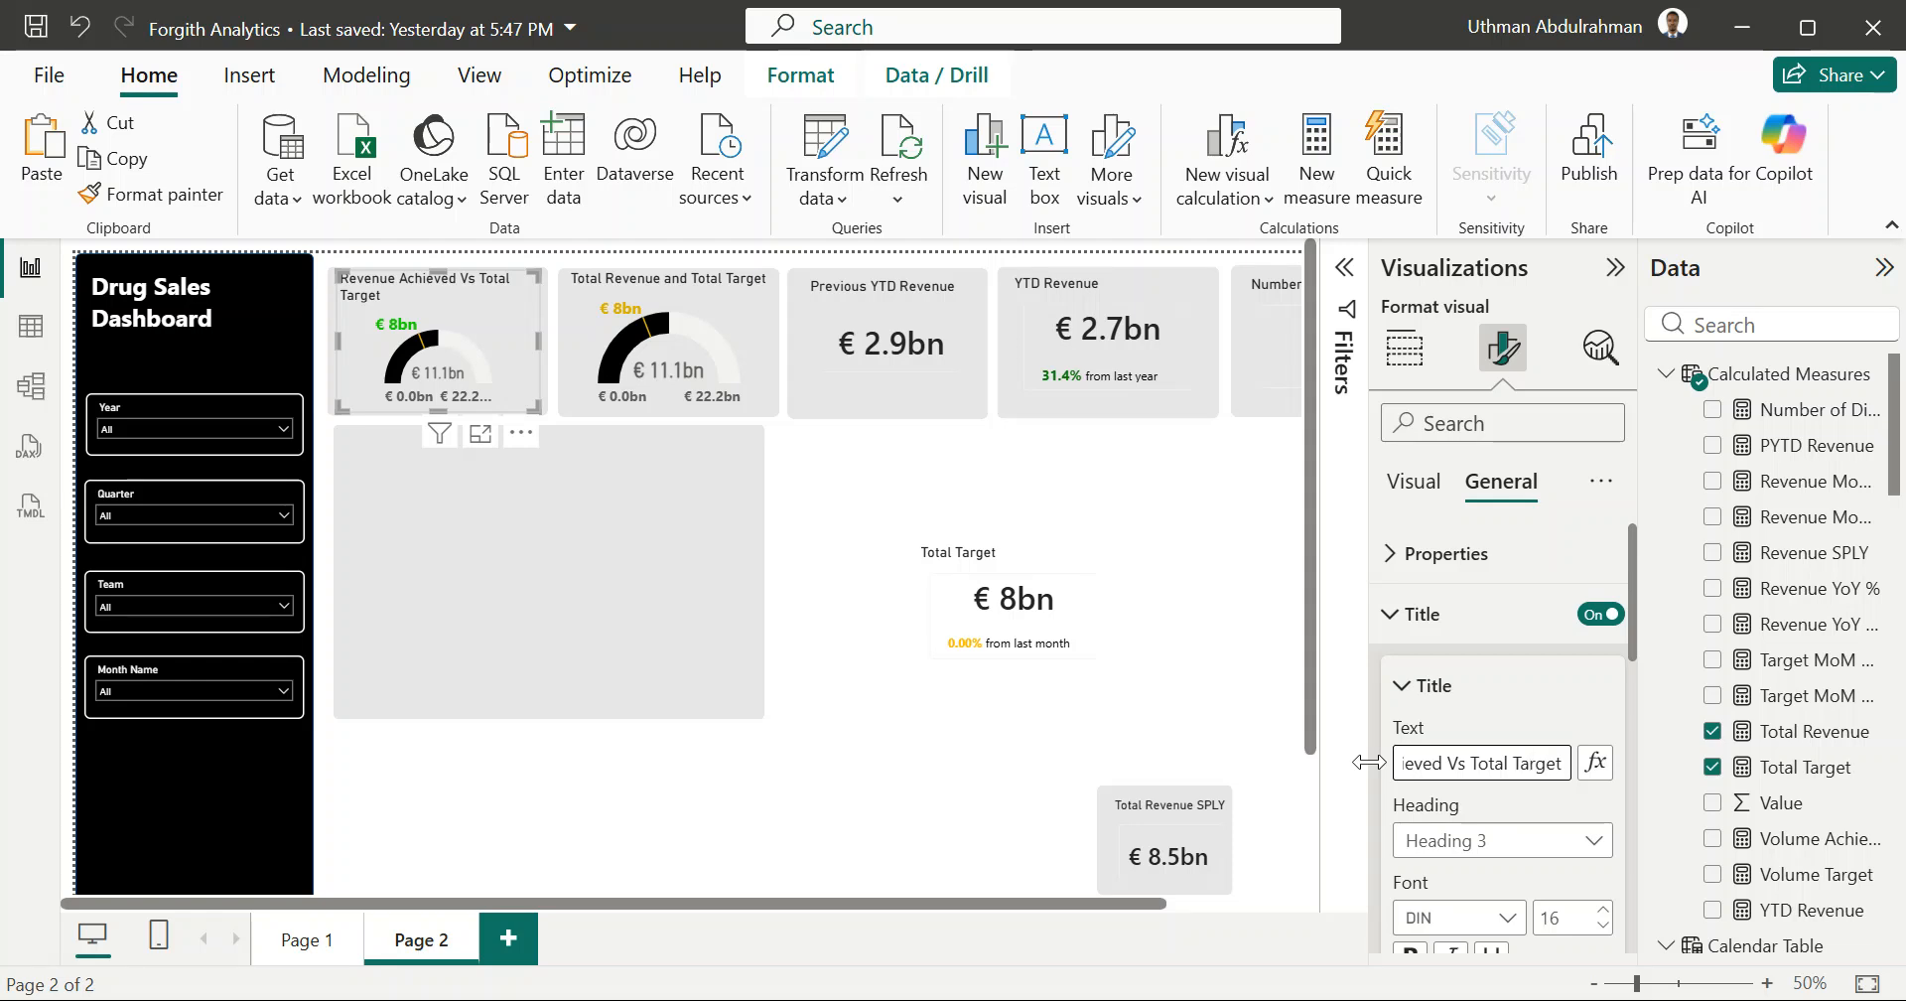
pyautogui.press('Left')
pyautogui.press('Left')
pyautogui.press('Left')
pyautogui.press('Left')
pyautogui.press('Left')
pyautogui.press('Left')
pyautogui.press('BackSpace')
pyautogui.press('BackSpace')
pyautogui.press('BackSpace')
pyautogui.press('BackSpace')
pyautogui.press('BackSpace')
pyautogui.press('BackSpace')
pyautogui.press('End')
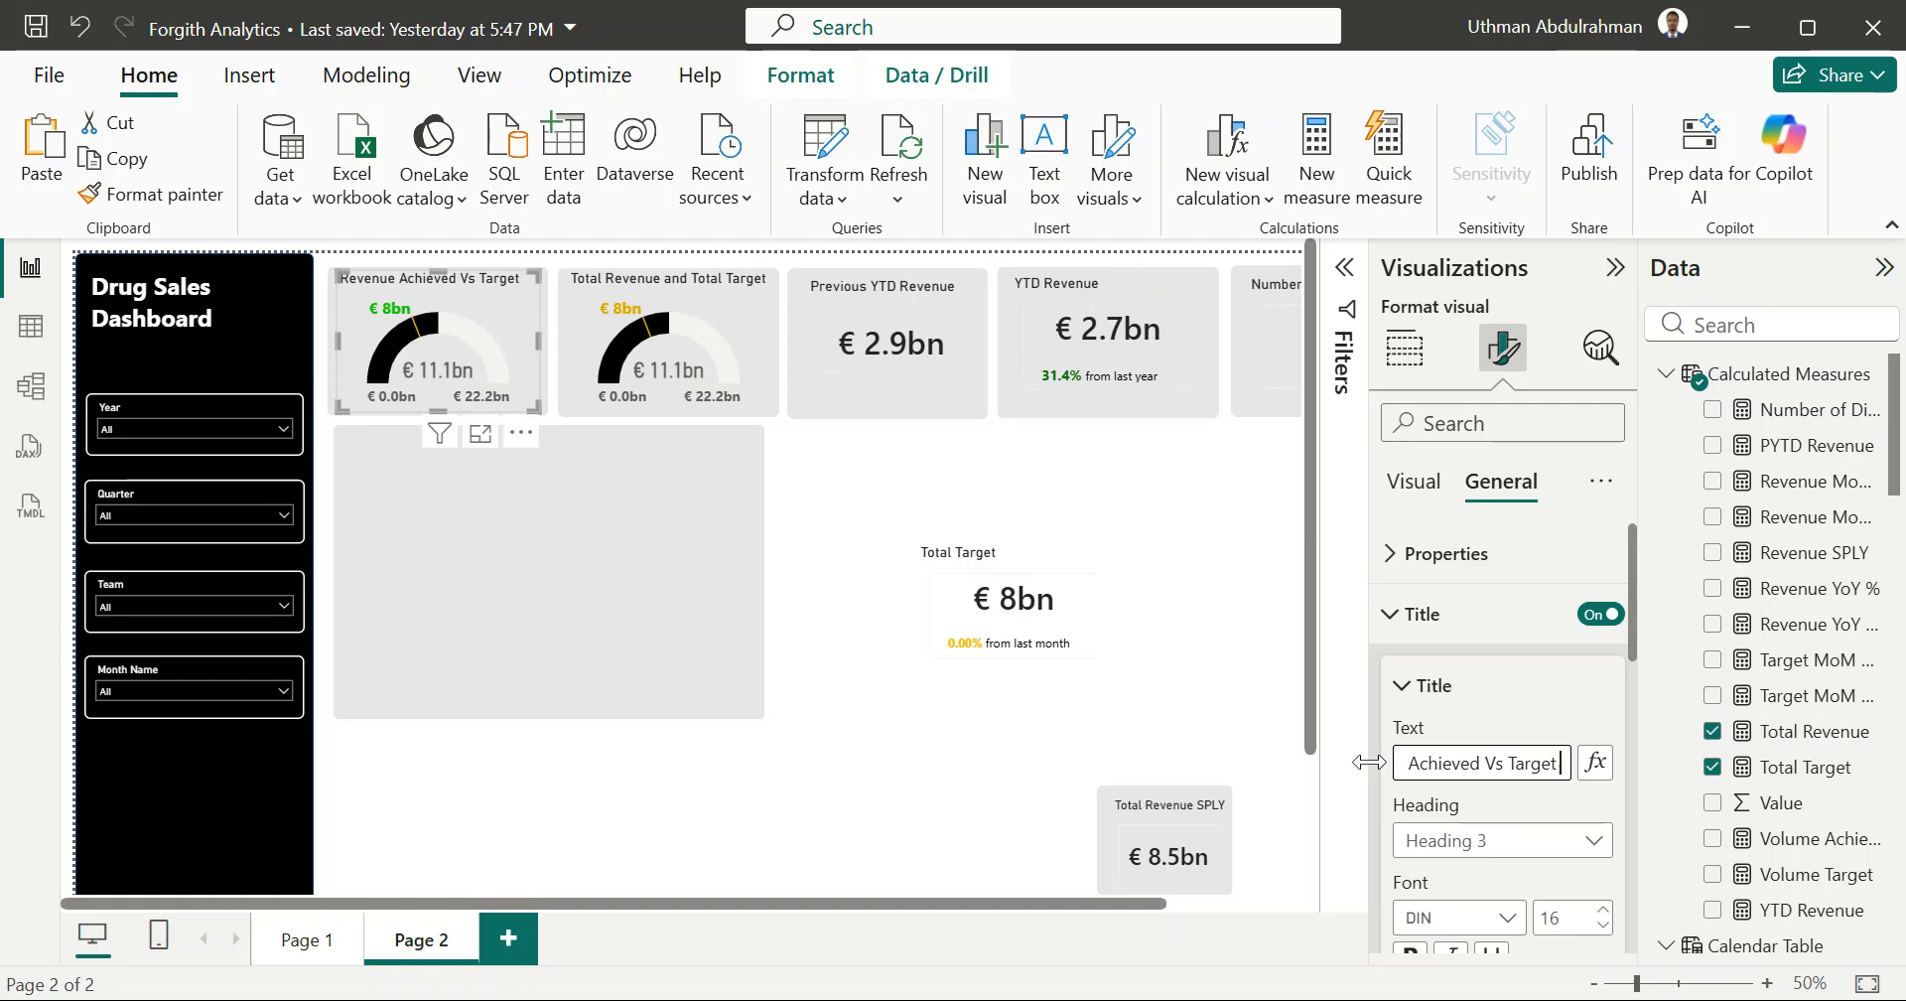
pyautogui.write('Reve')
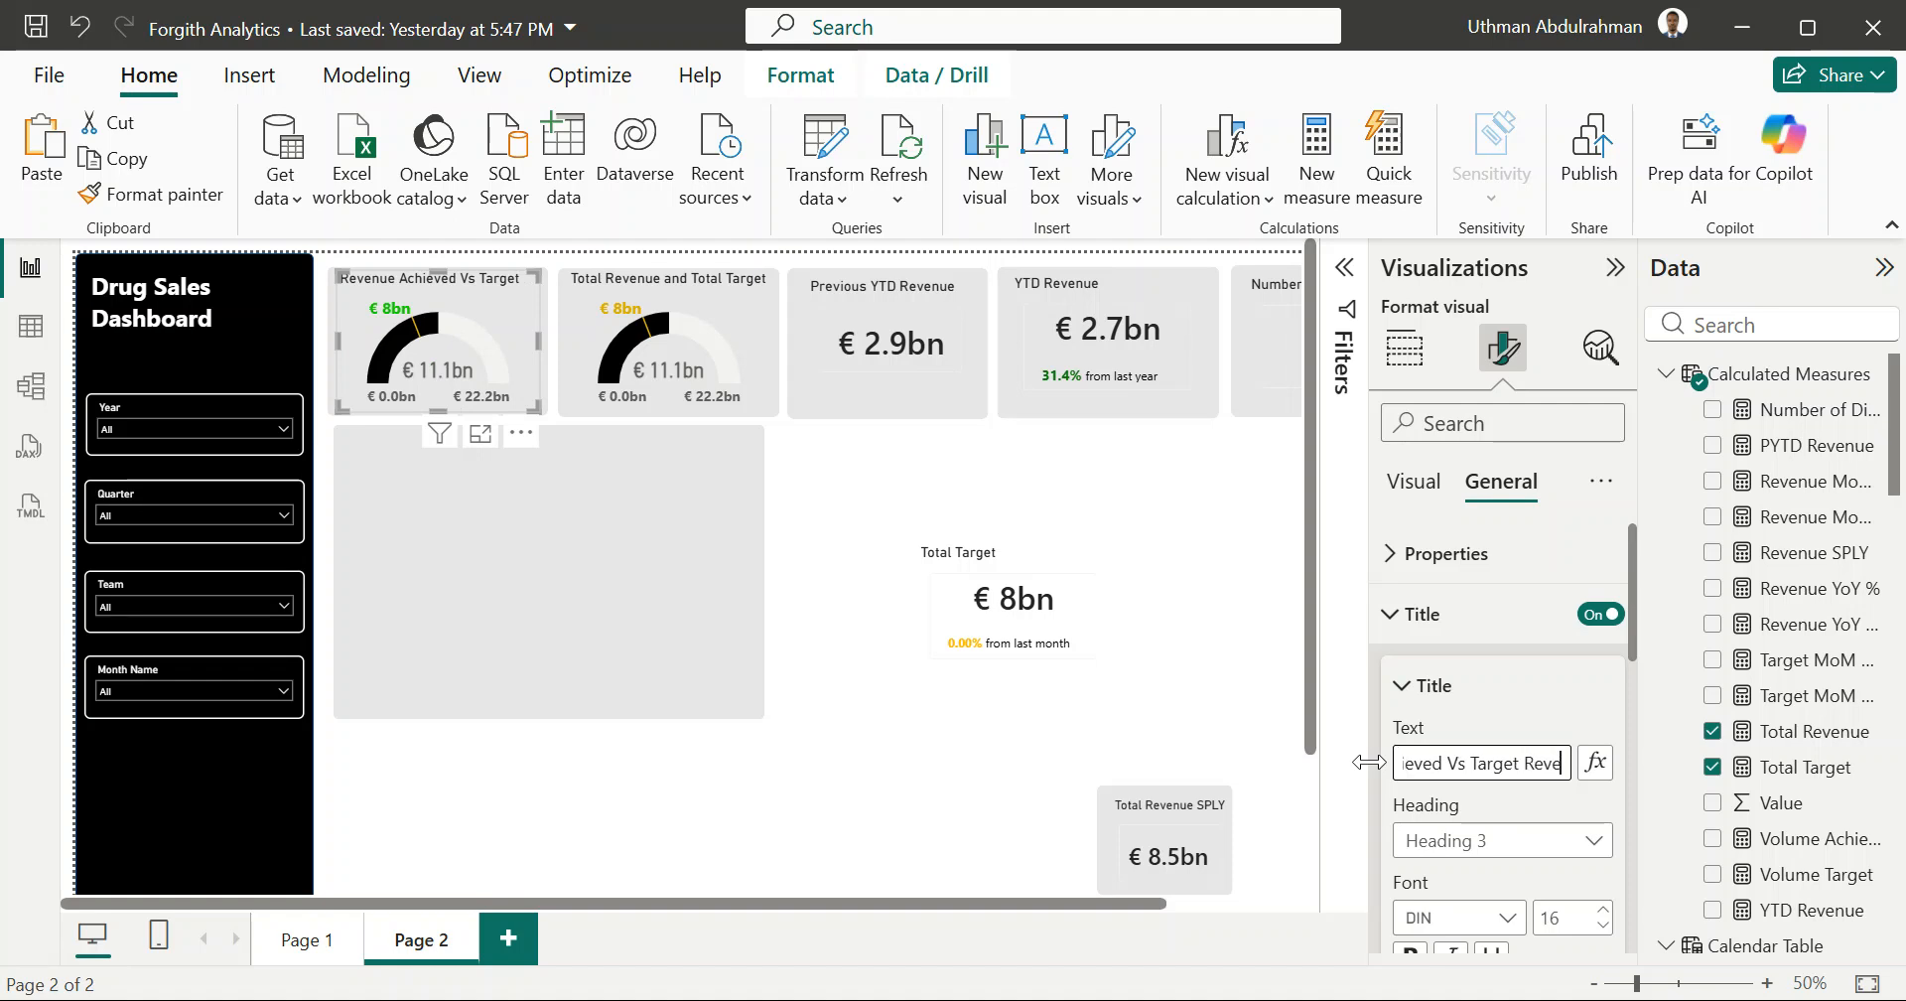
pyautogui.write('nue')
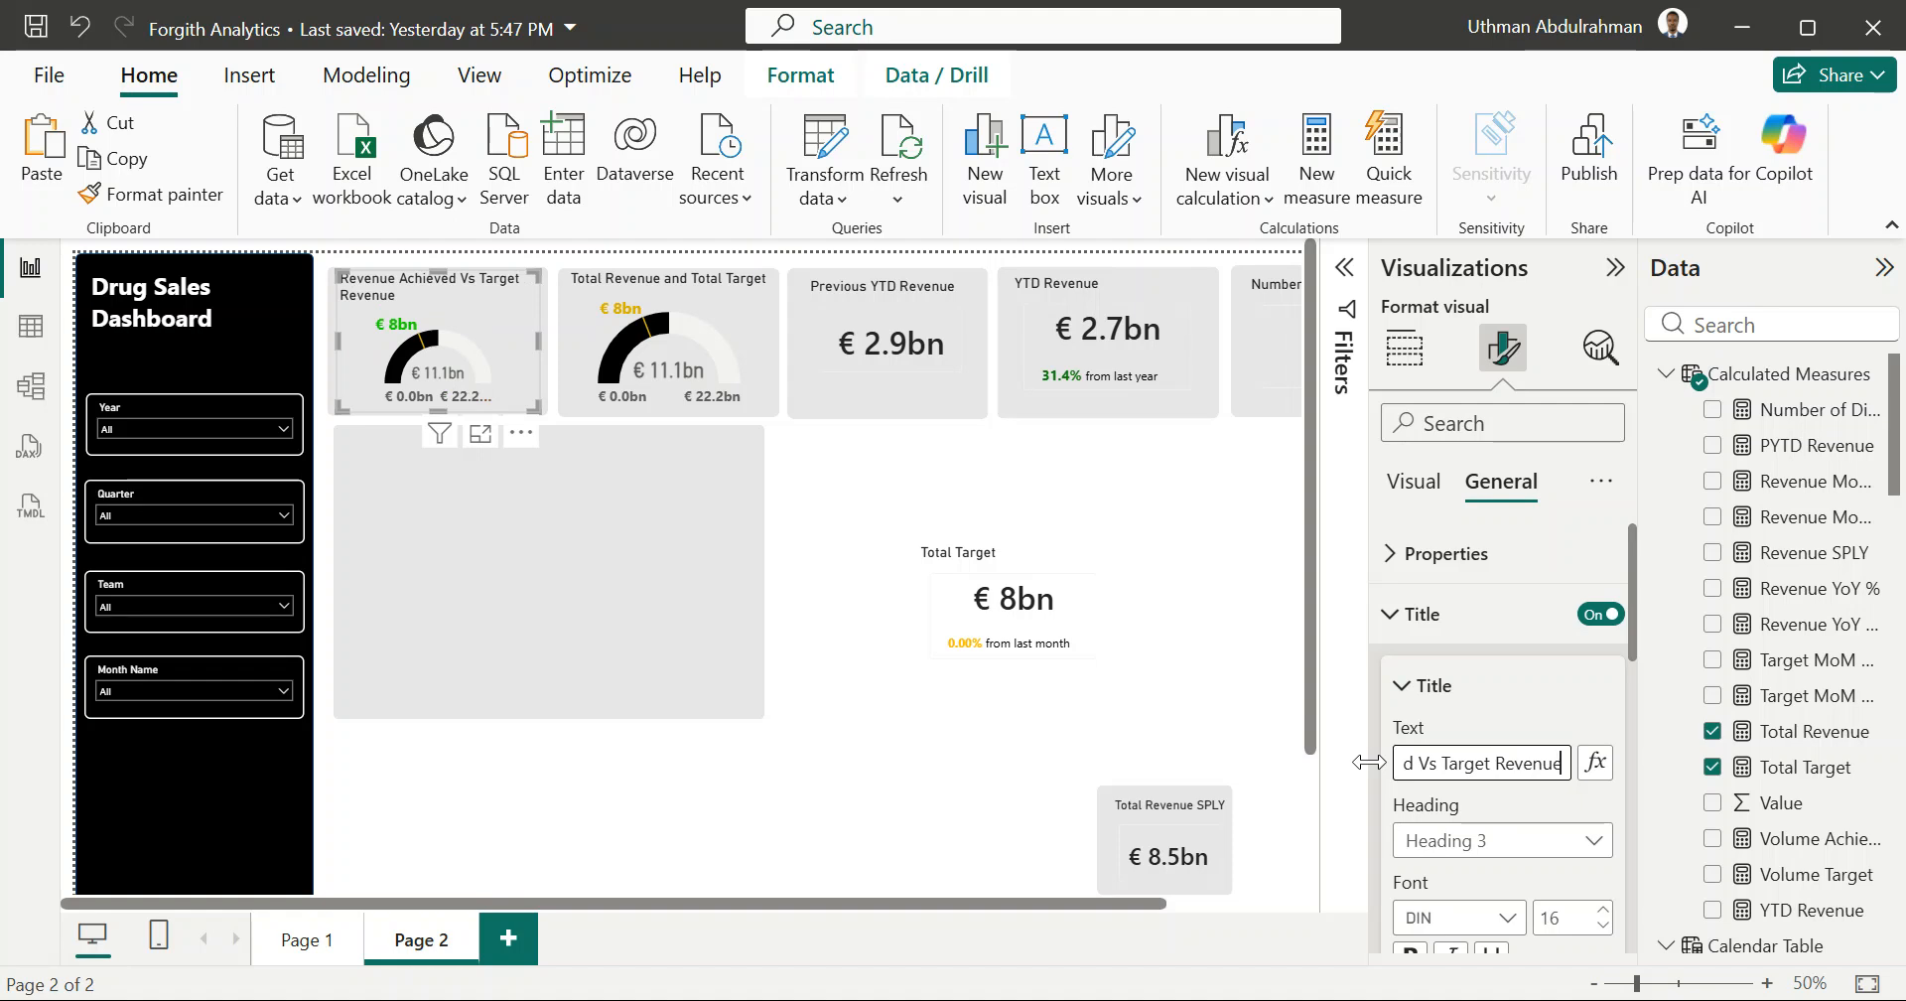
pyautogui.click(803, 562)
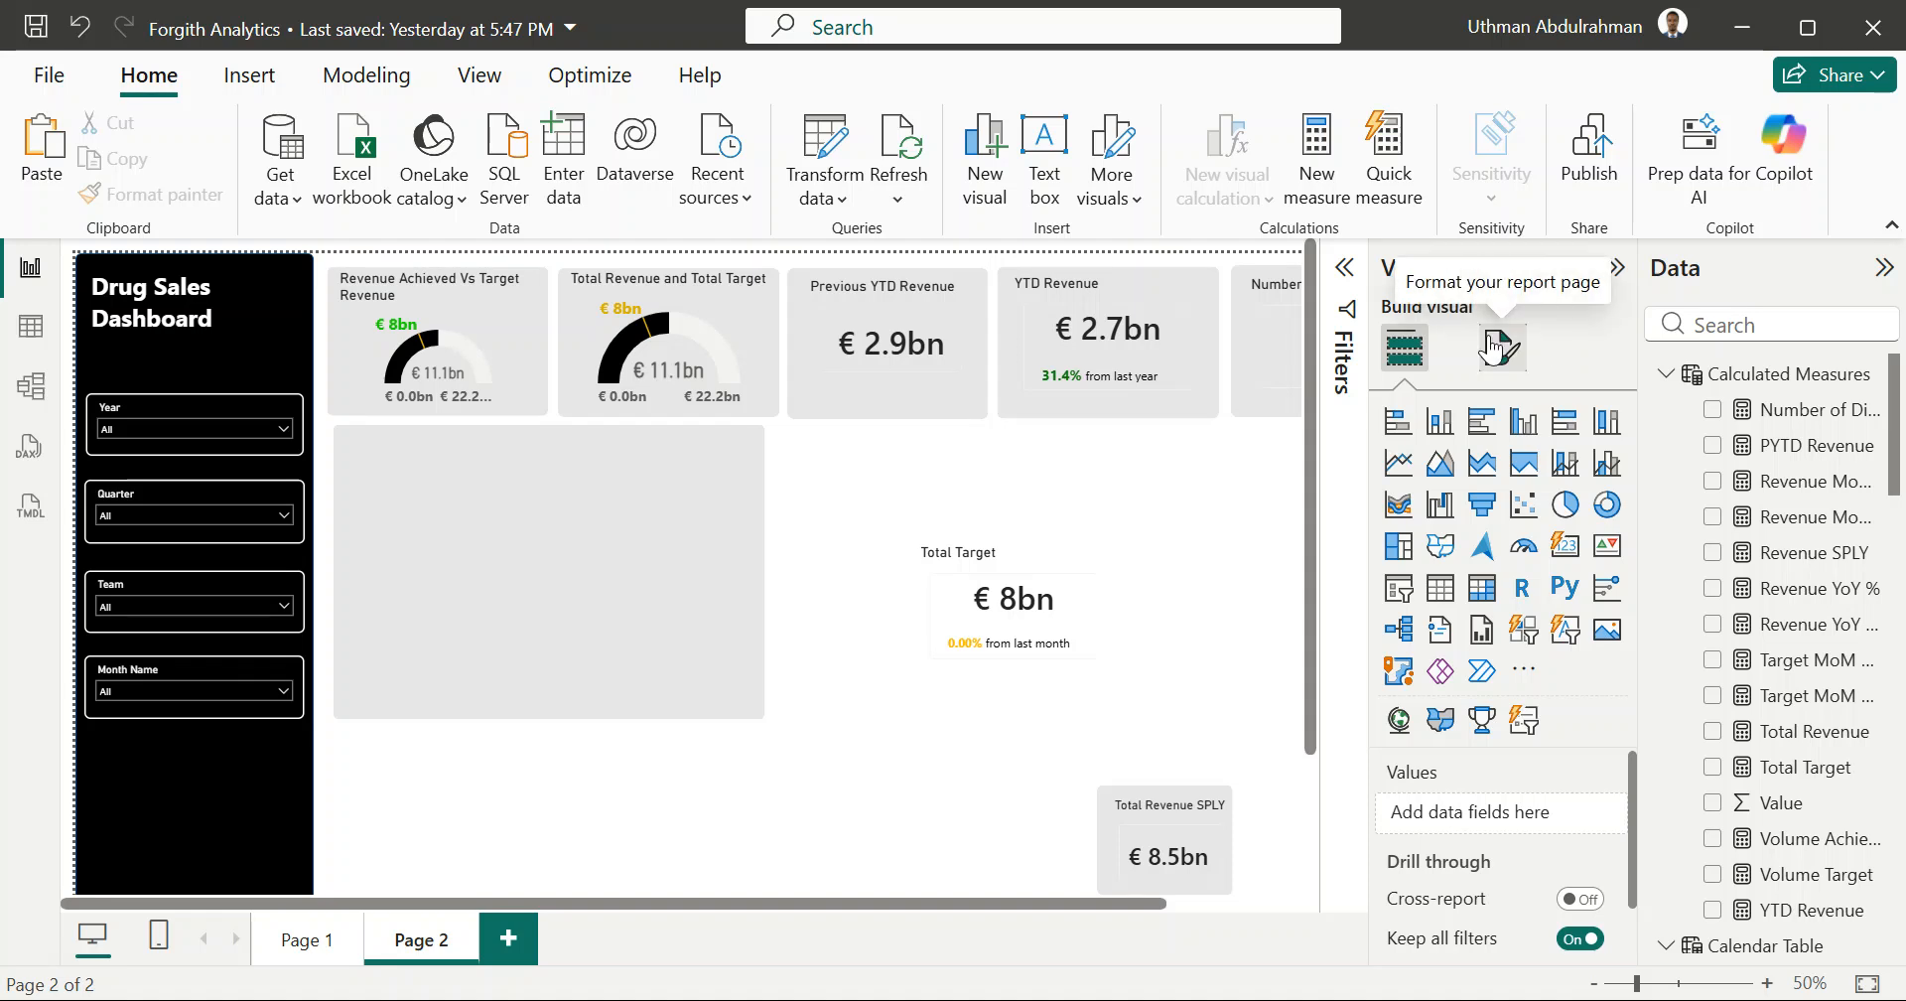
# Step: Reword the first gauge's title as Revenue Achieved Vs Revenue Achieved
pyautogui.click(449, 342)
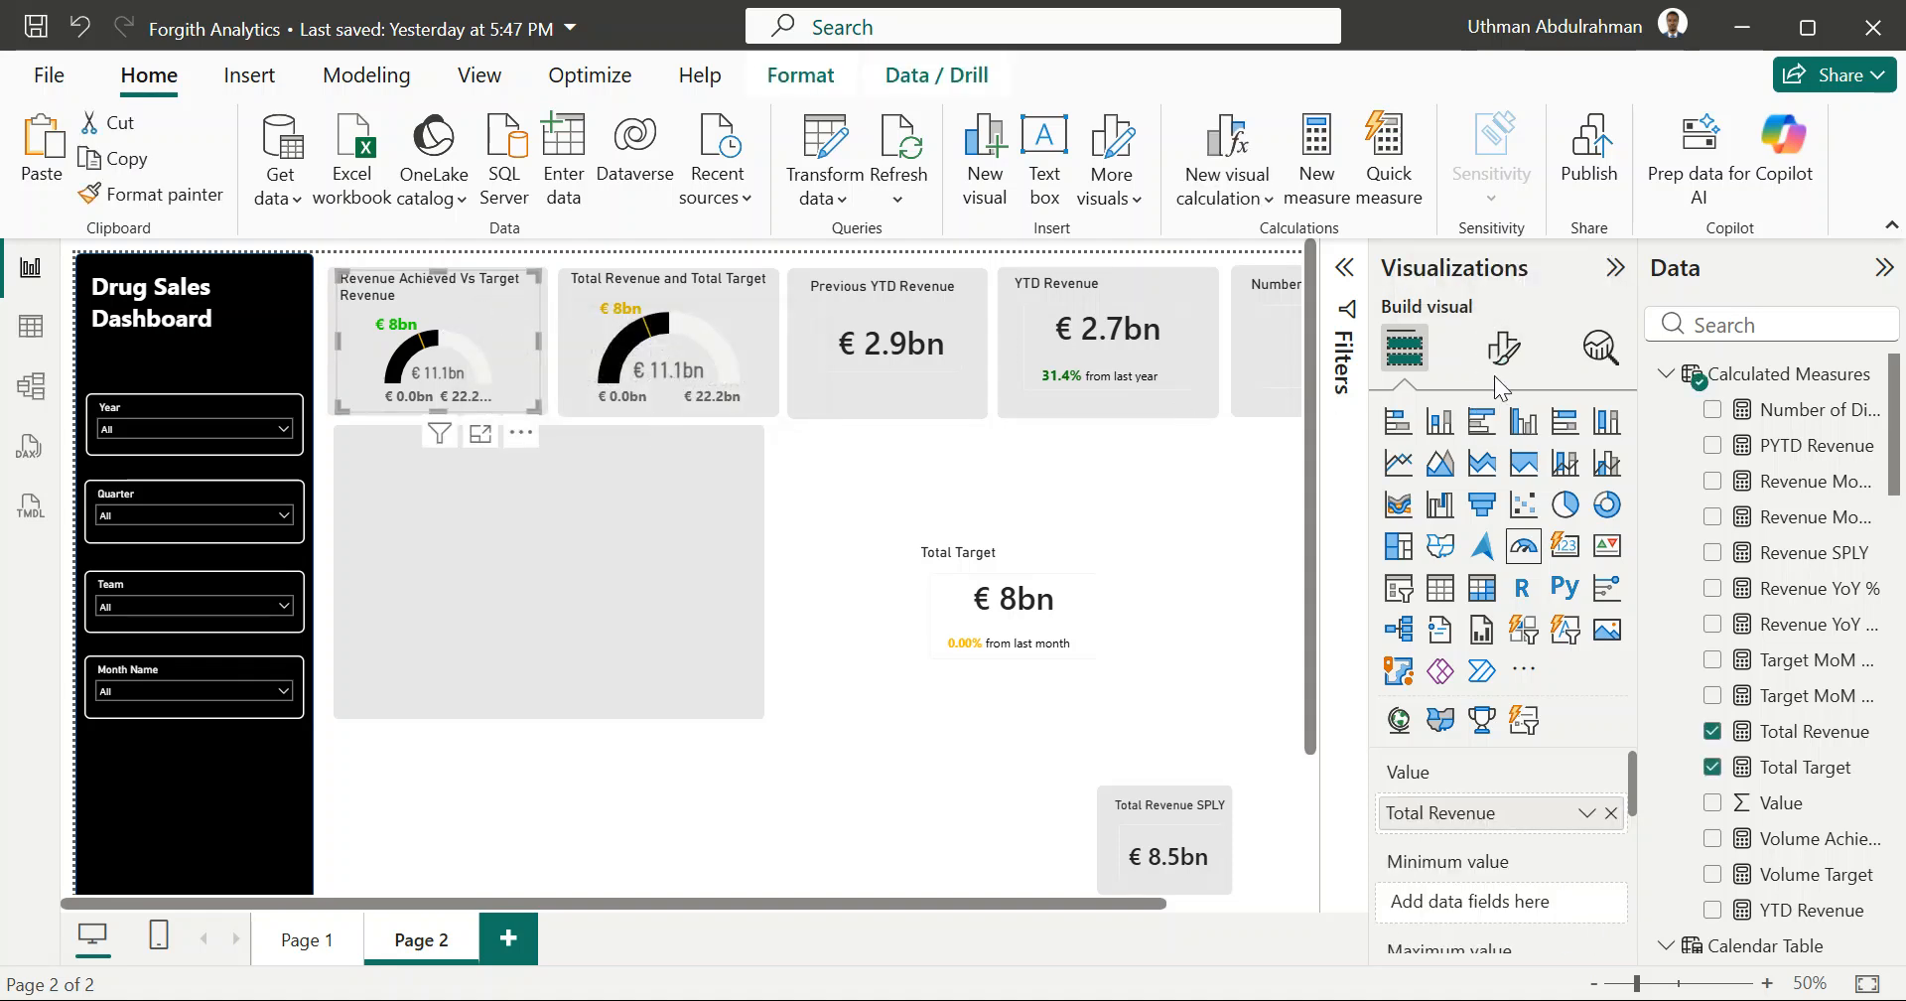
pyautogui.click(1516, 349)
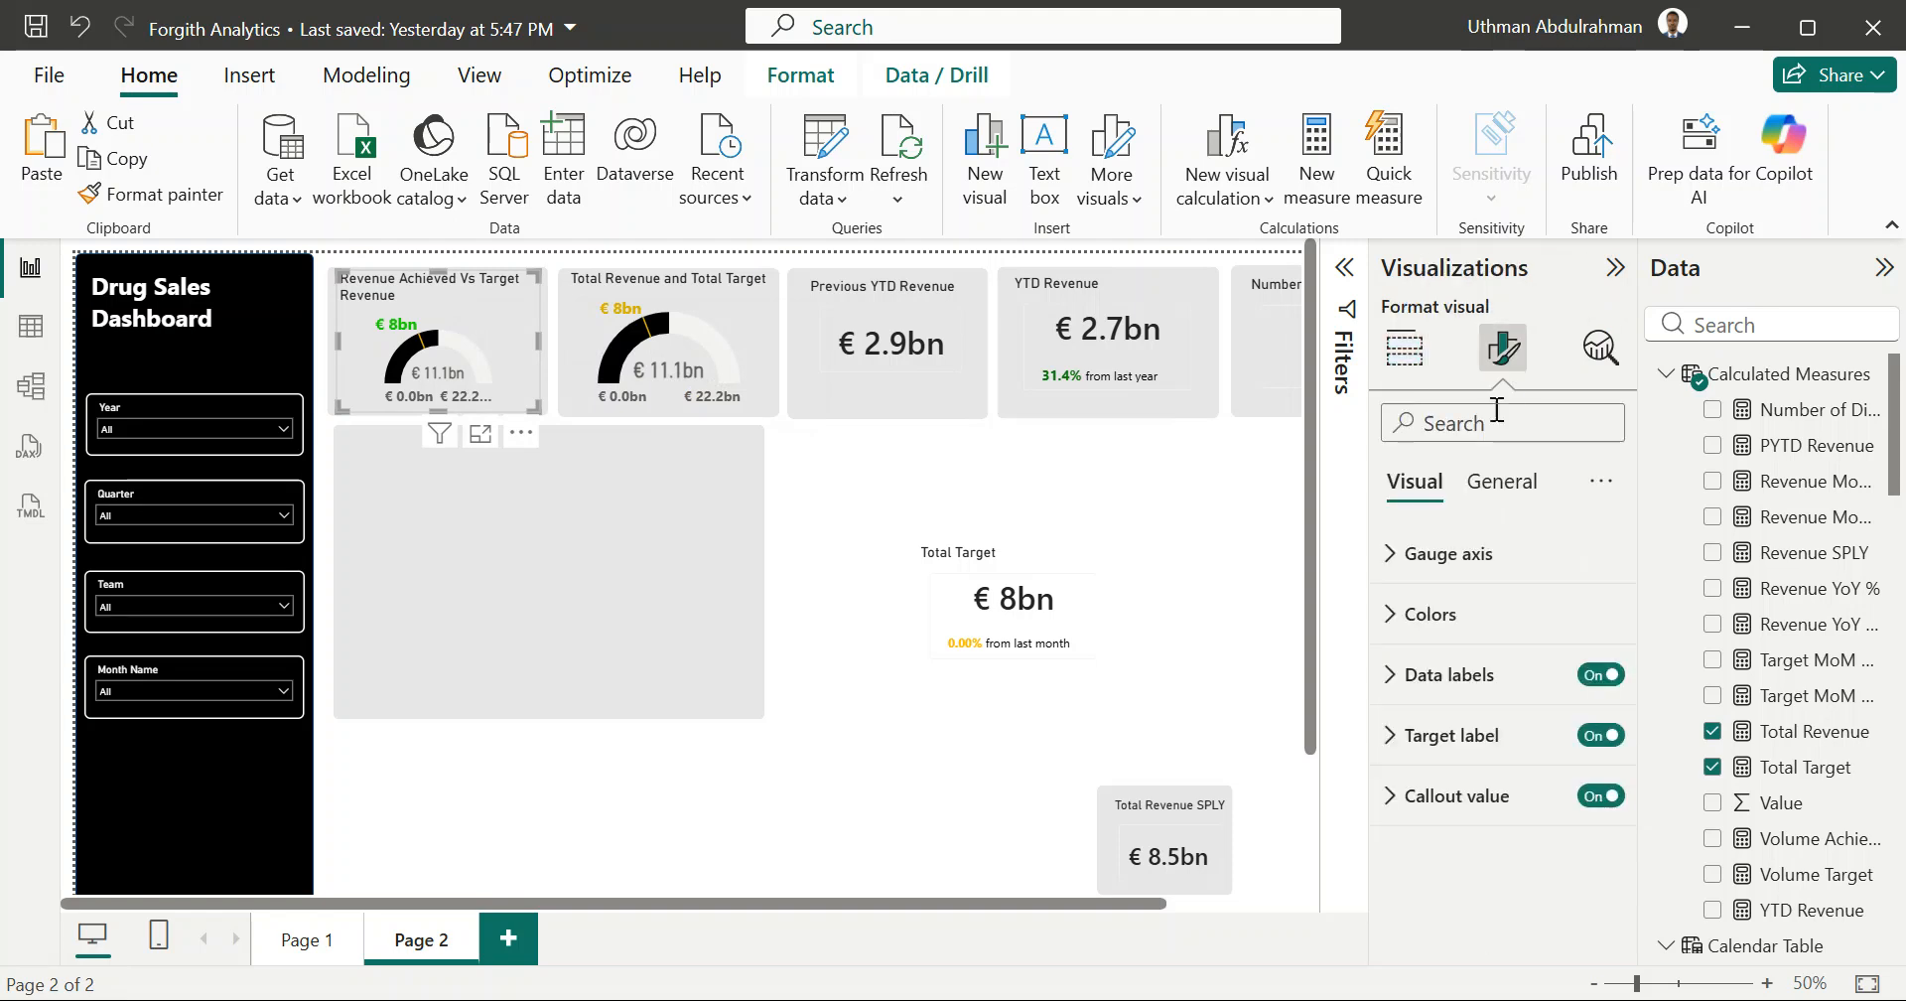
pyautogui.click(1501, 481)
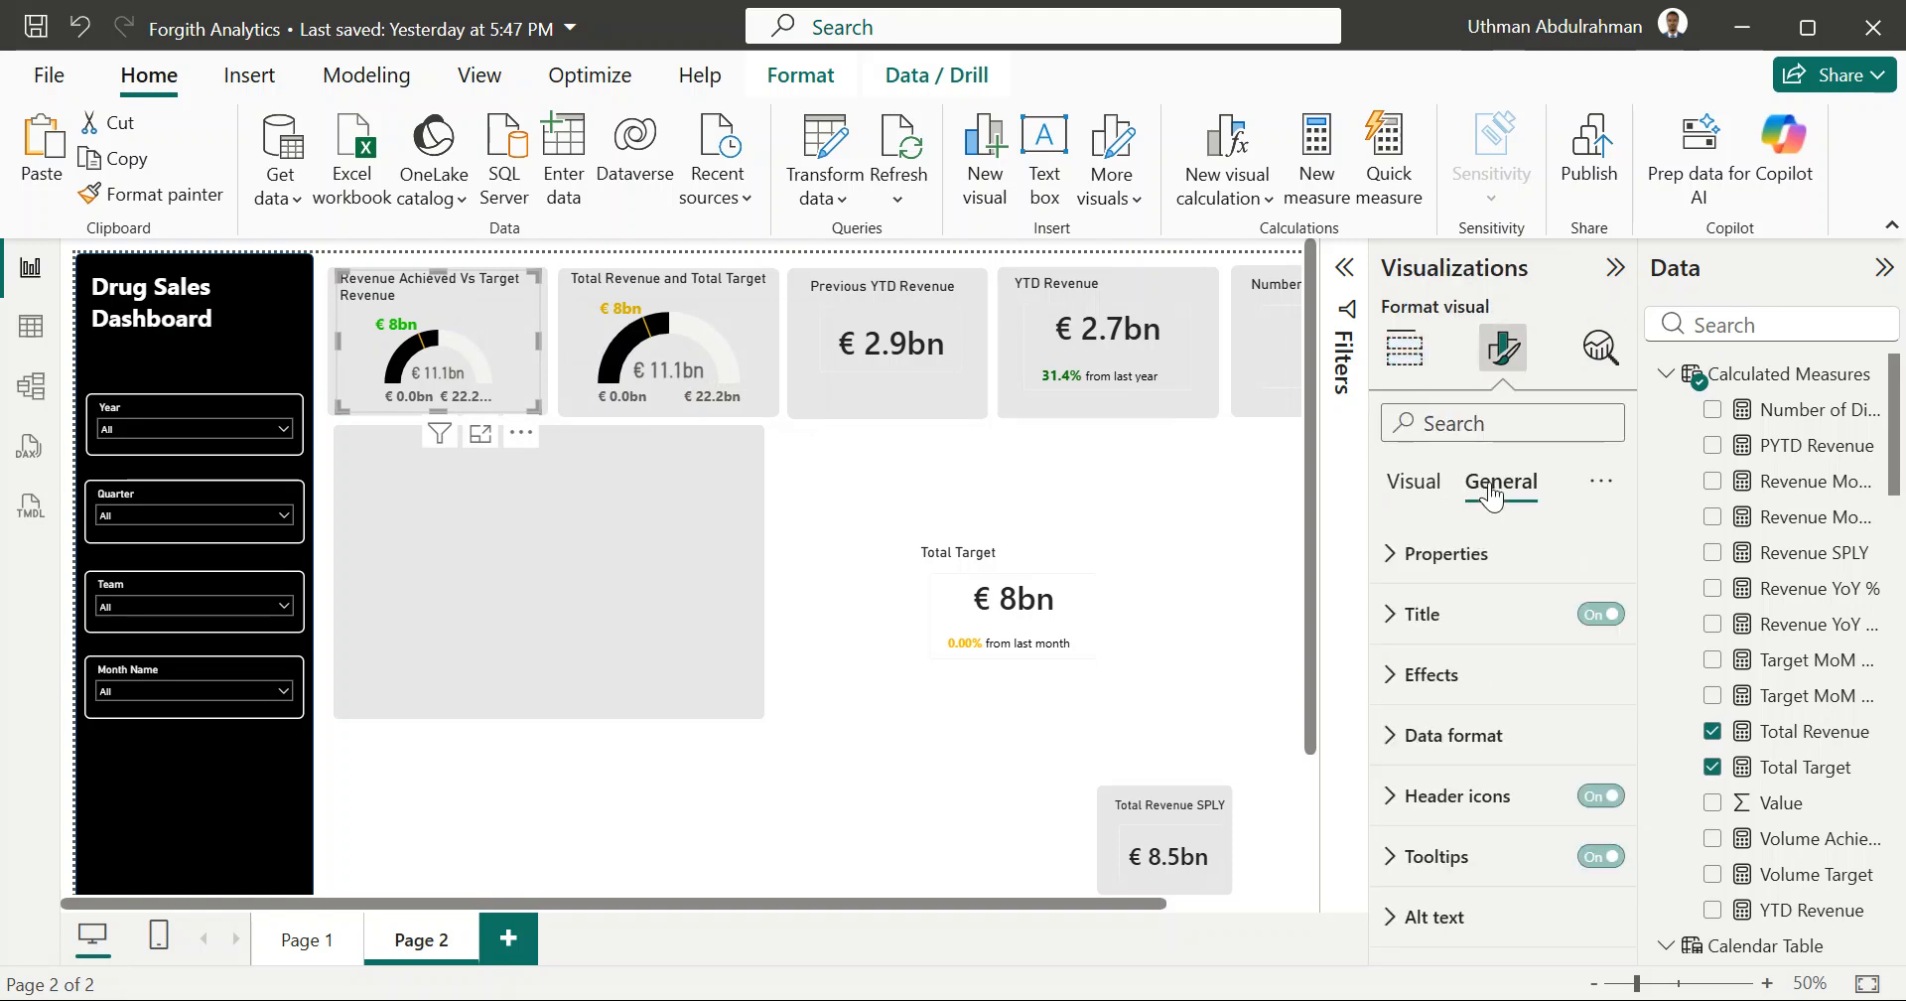
pyautogui.click(1404, 621)
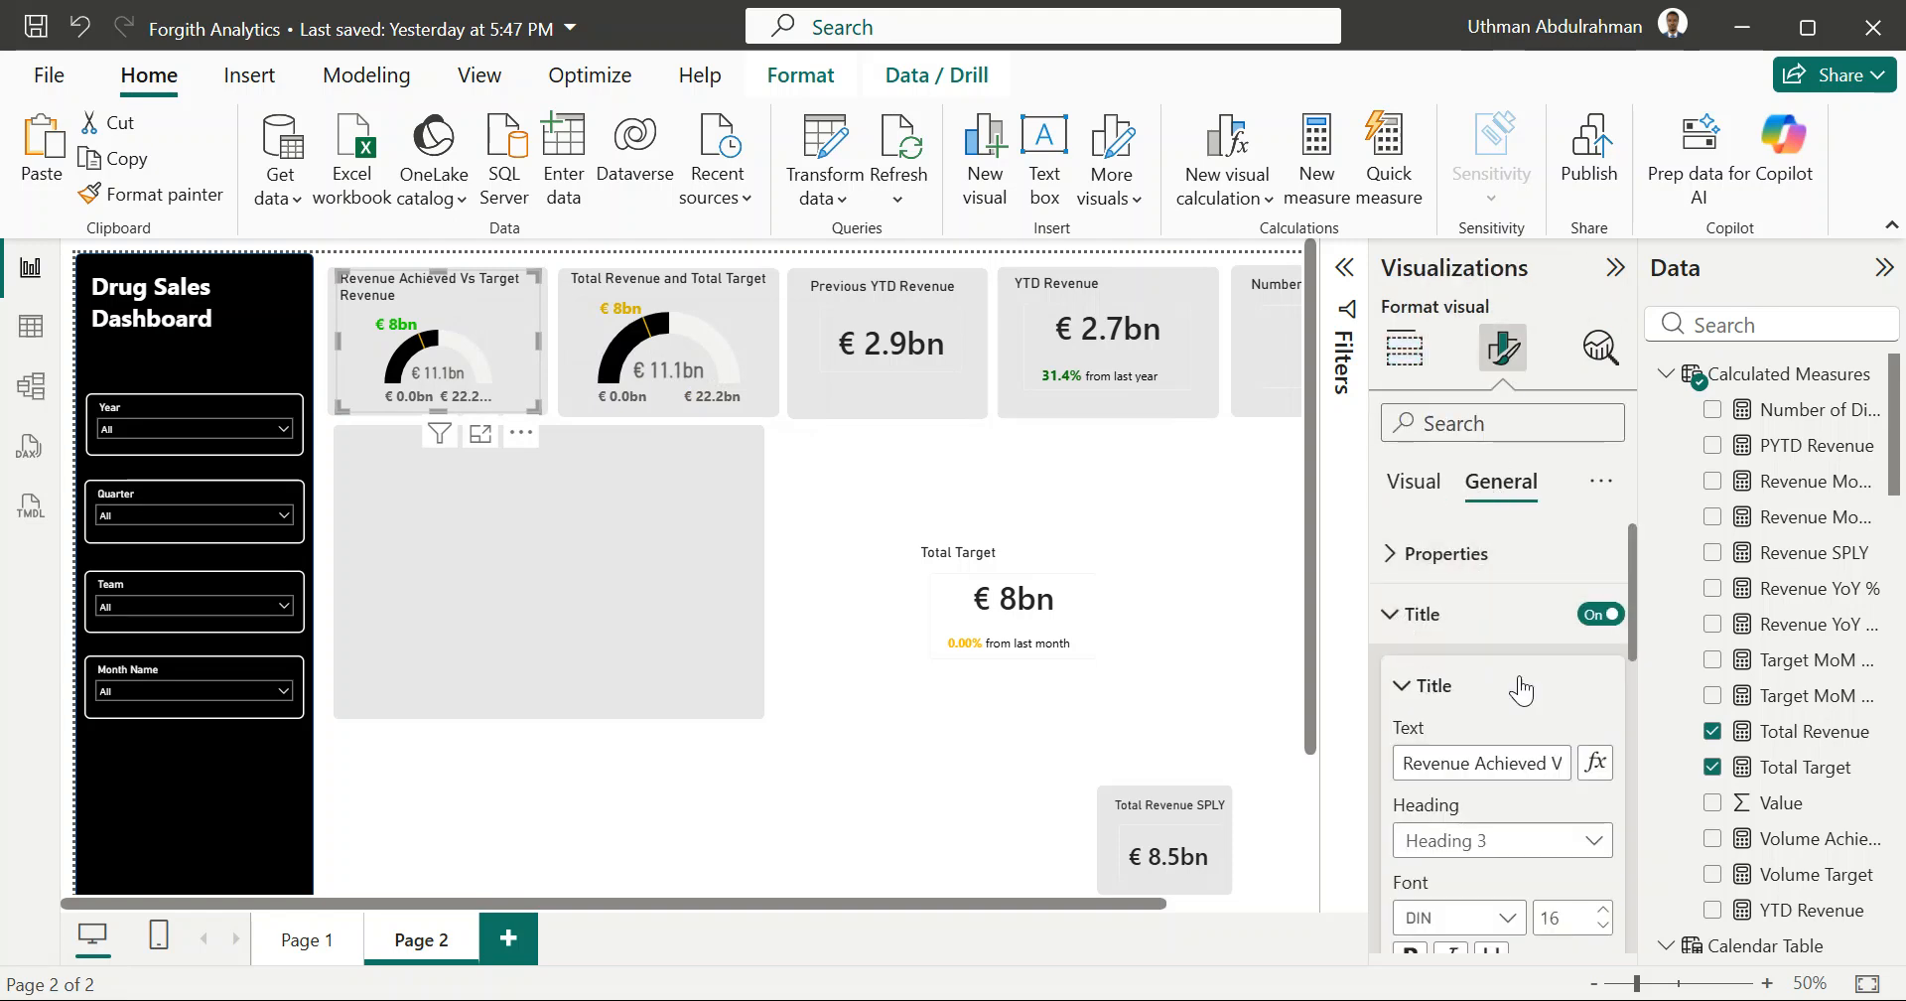
pyautogui.click(1541, 759)
pyautogui.press('End')
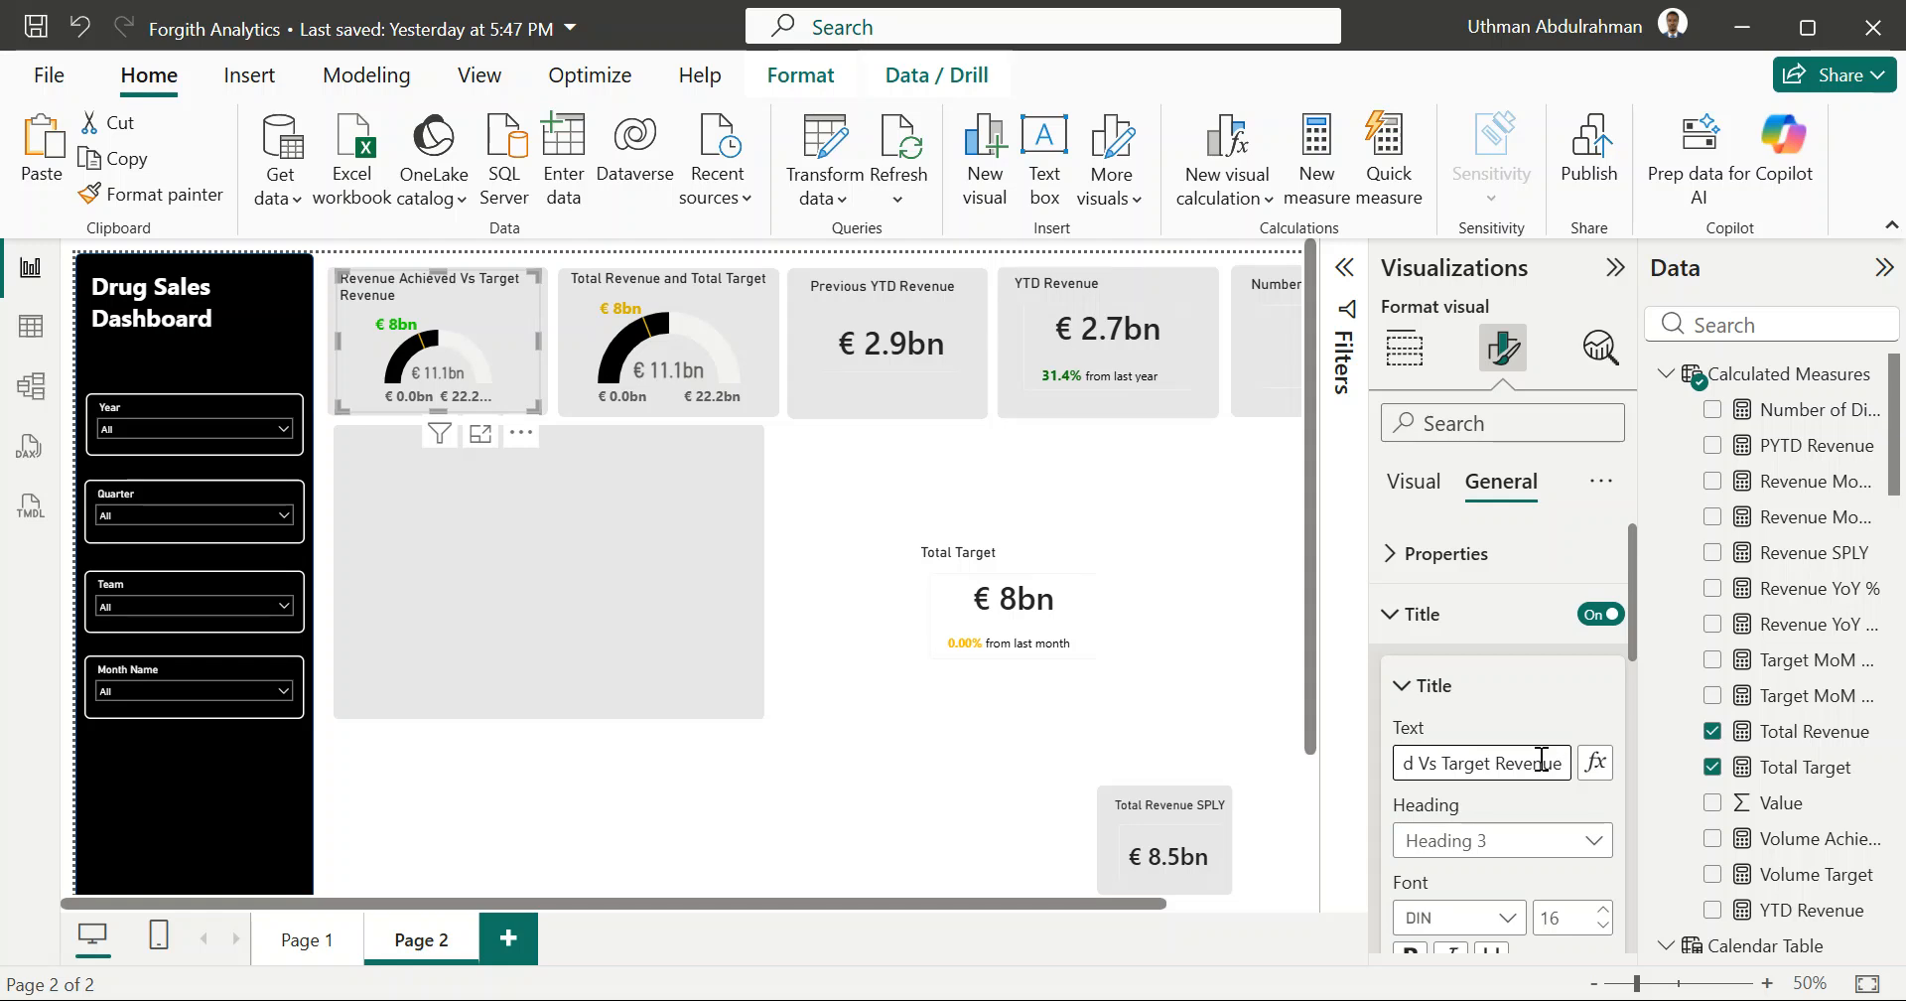
pyautogui.click(1541, 759)
pyautogui.press('BackSpace')
pyautogui.press('BackSpace')
pyautogui.press('BackSpace')
pyautogui.press('BackSpace')
pyautogui.press('BackSpace')
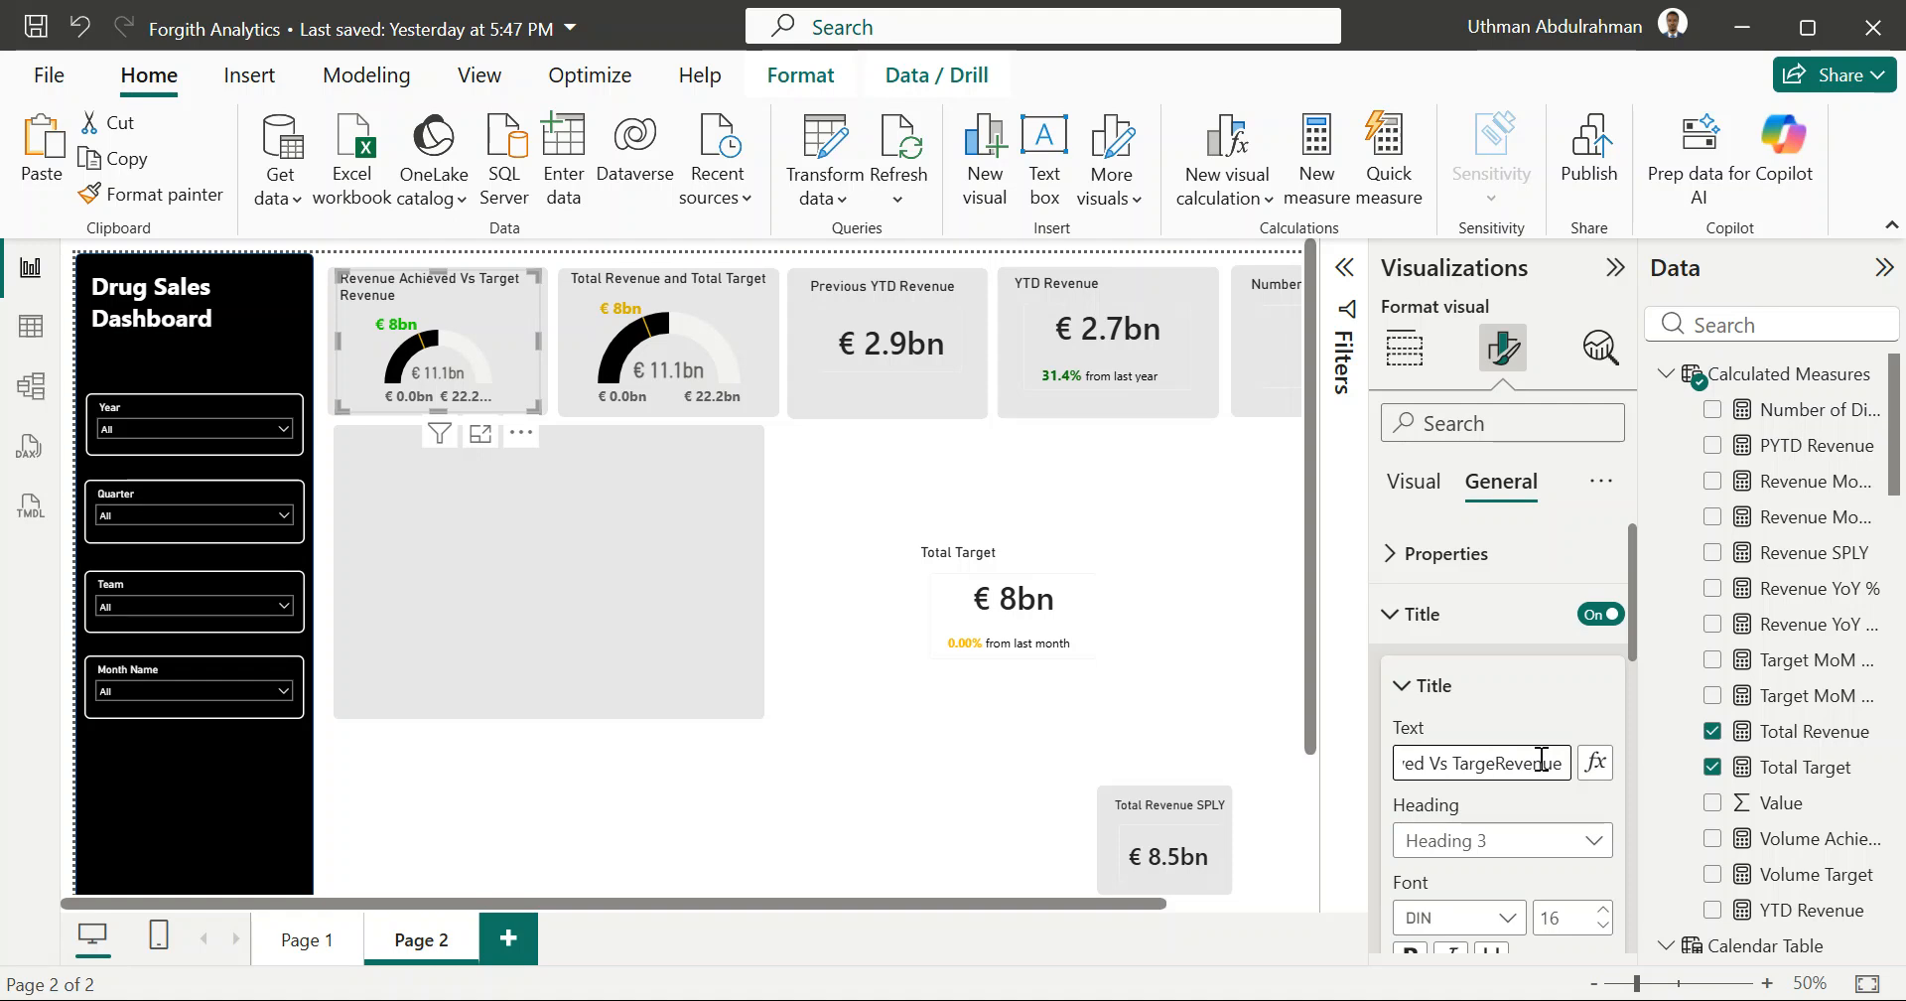
pyautogui.press('BackSpace')
pyautogui.press('BackSpace')
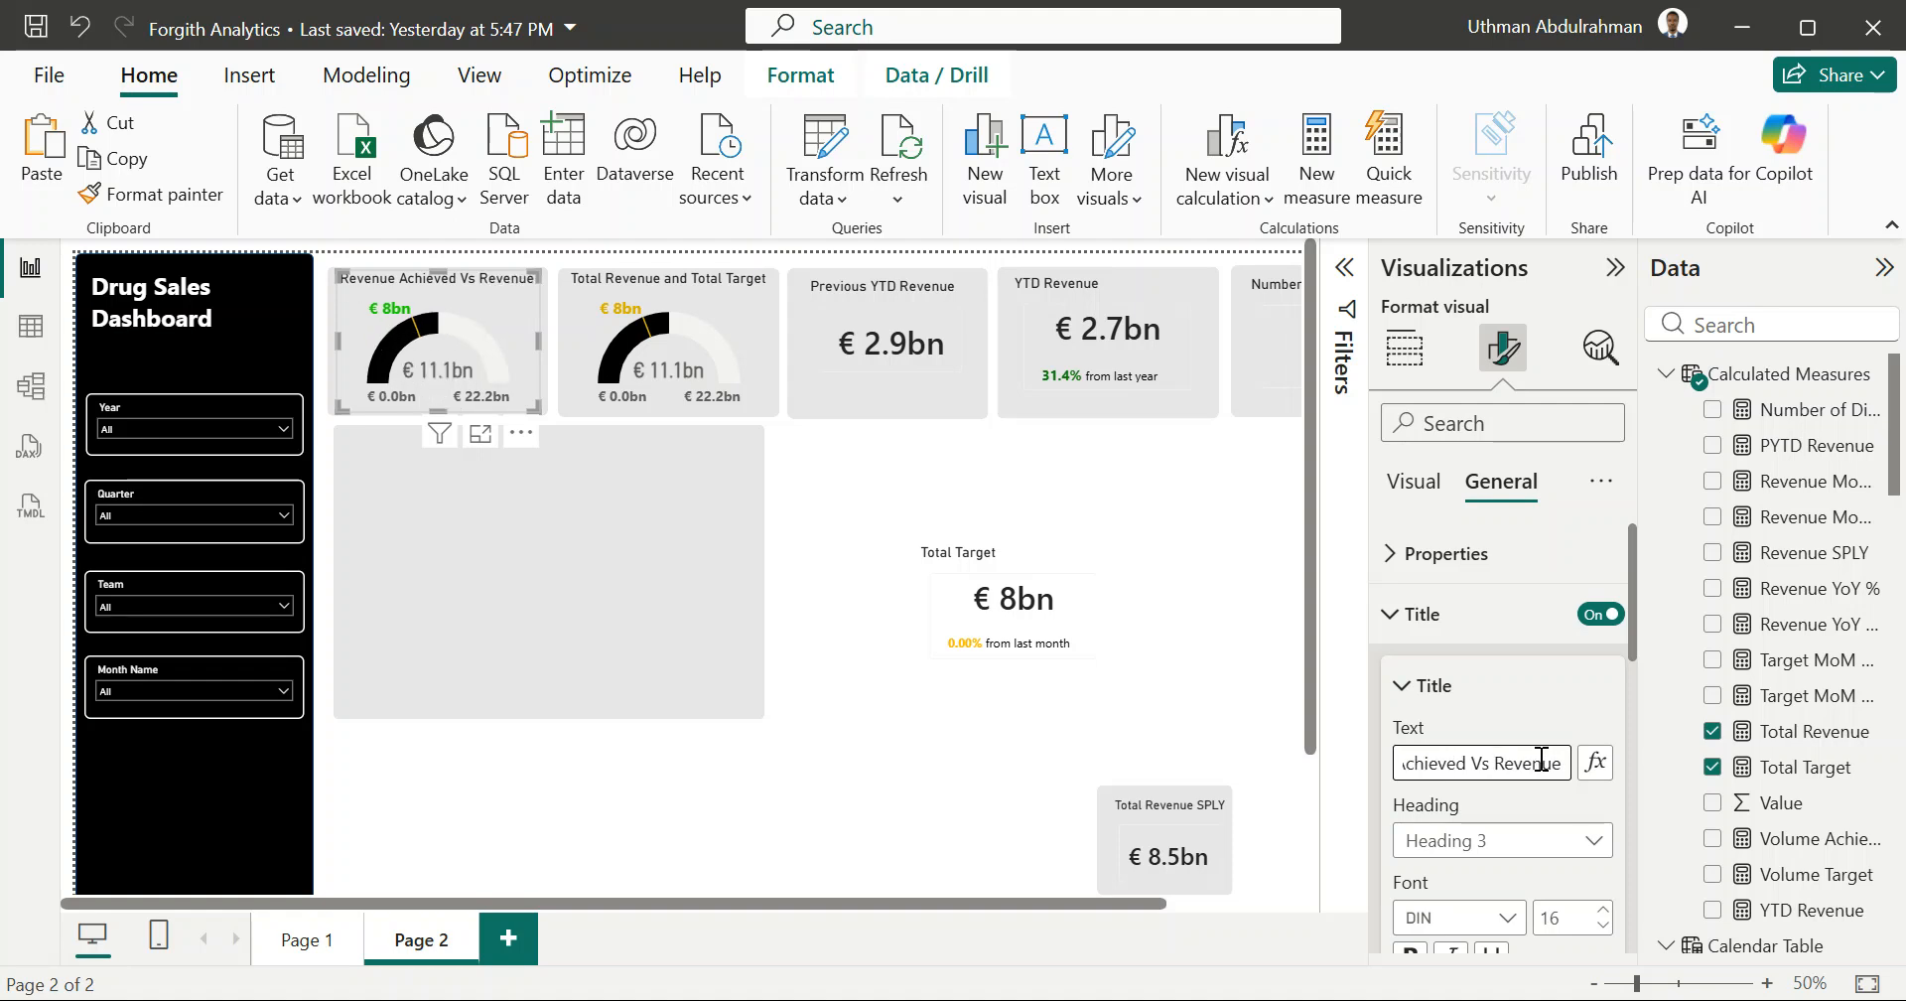
pyautogui.write('Achieved')
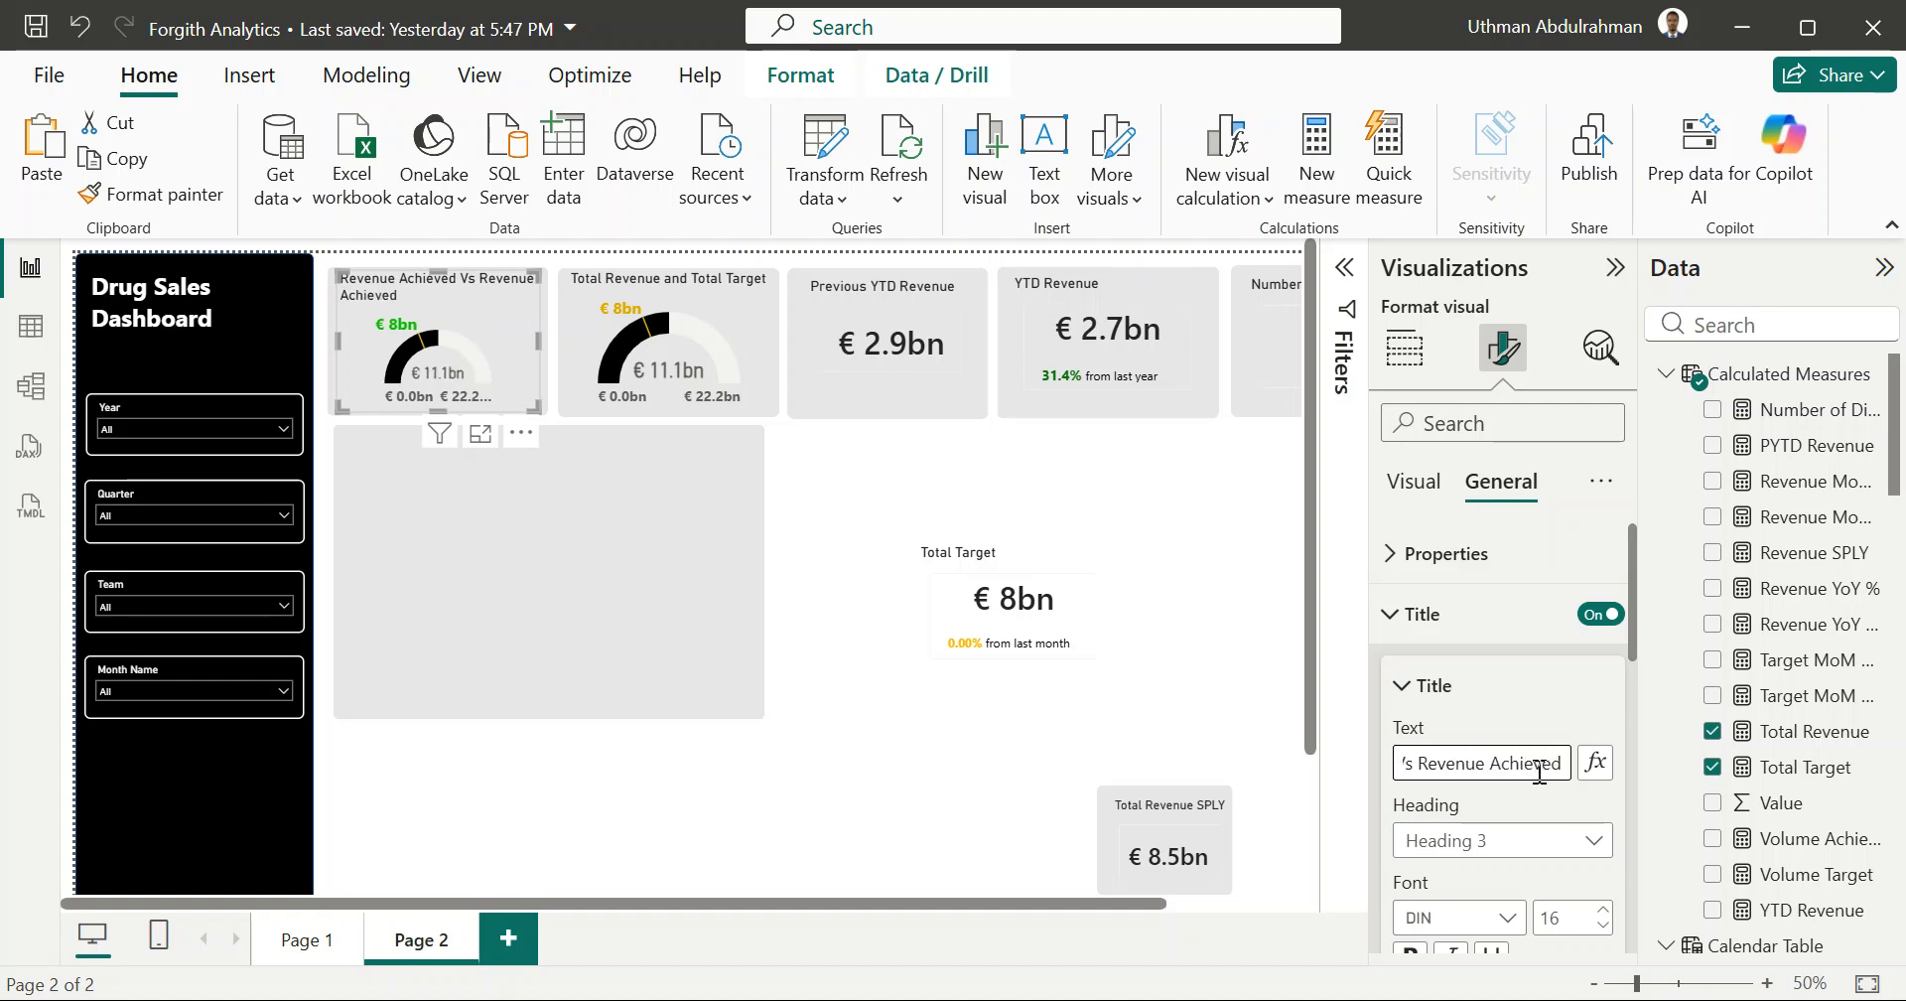
# Step: Reduce the first gauge's title font size to 12, deselect the gauge, and undo back to size 13
pyautogui.click(1604, 924)
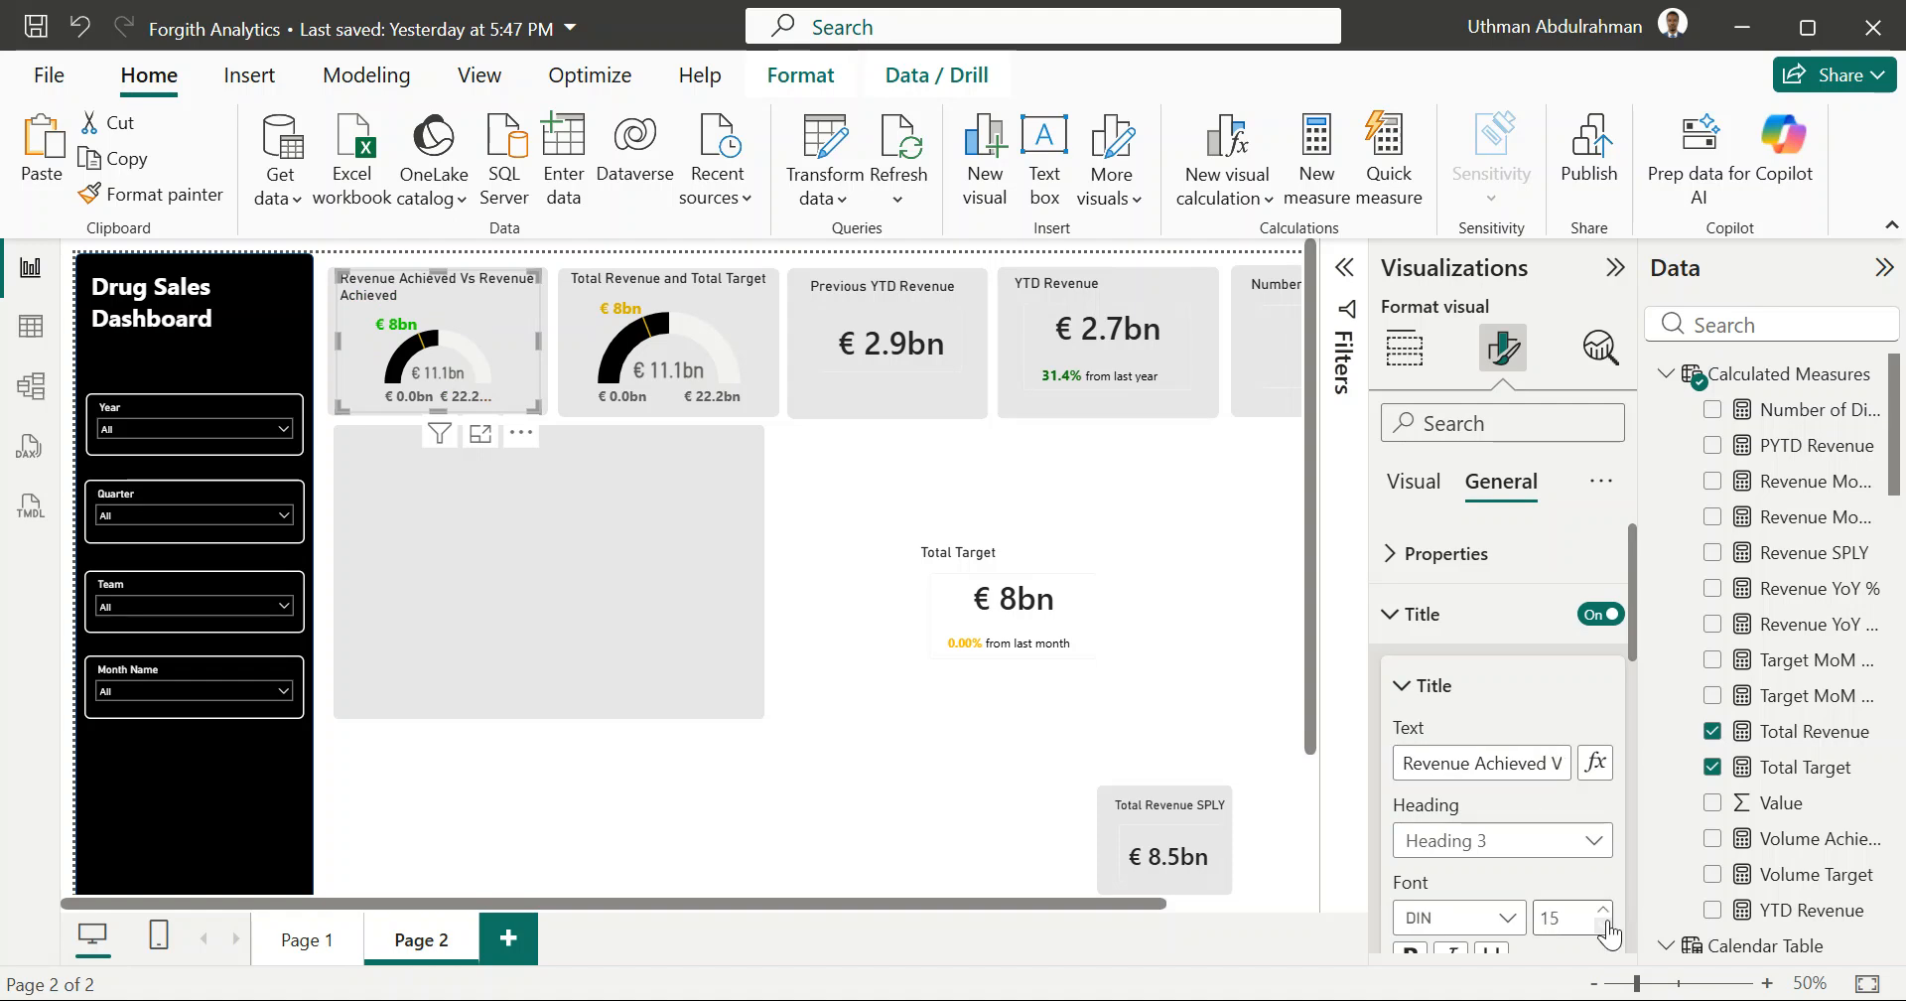
pyautogui.click(1605, 926)
pyautogui.click(1605, 926)
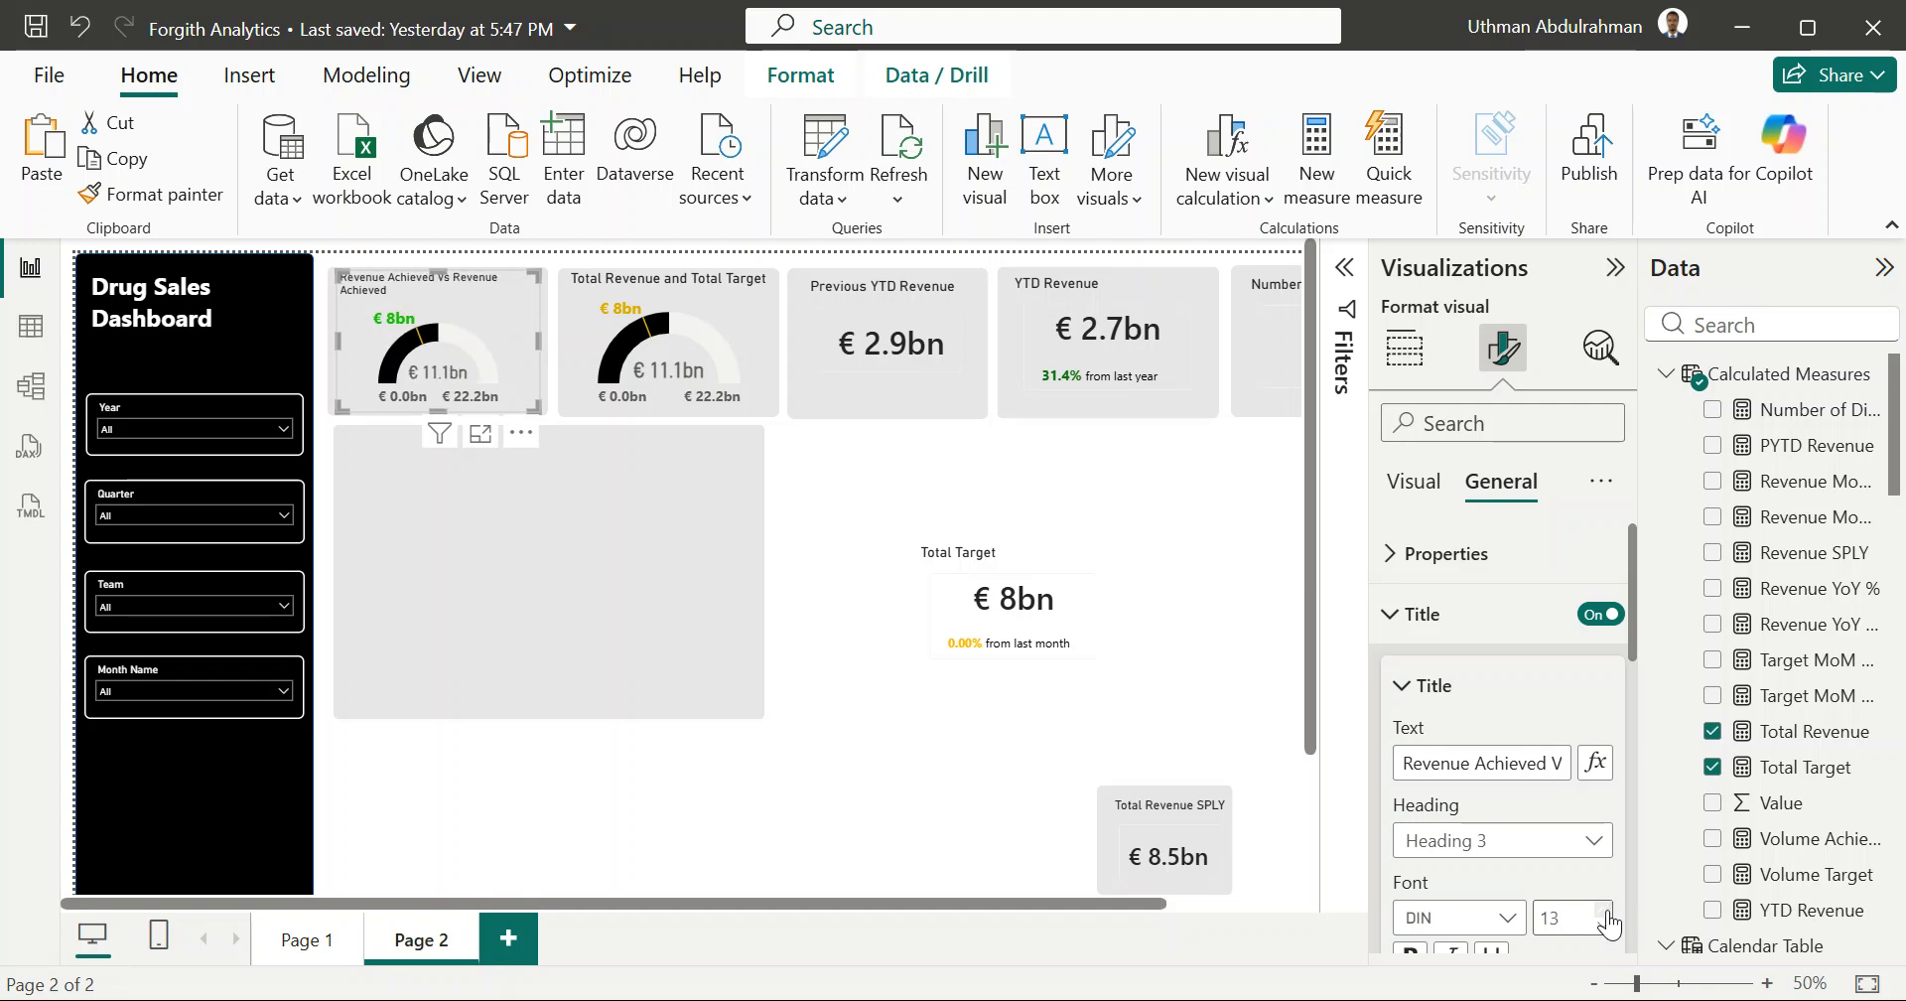
pyautogui.click(1606, 914)
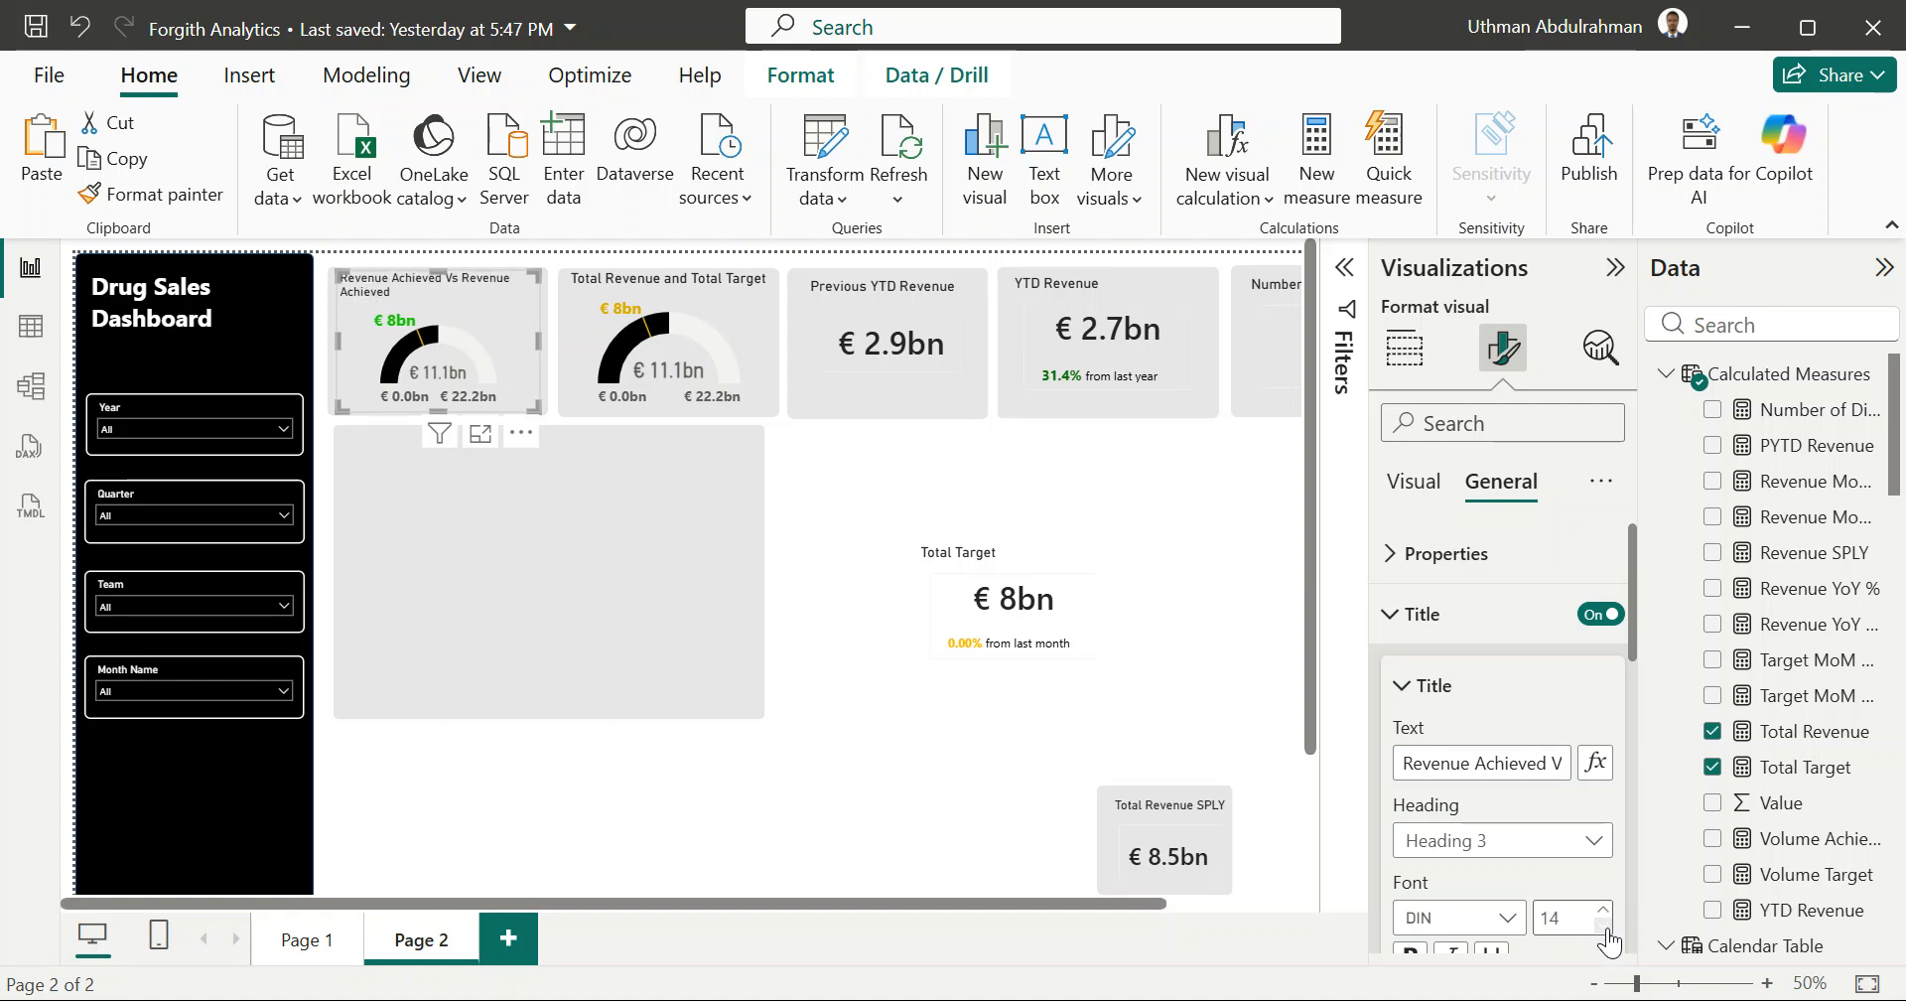
pyautogui.click(1607, 931)
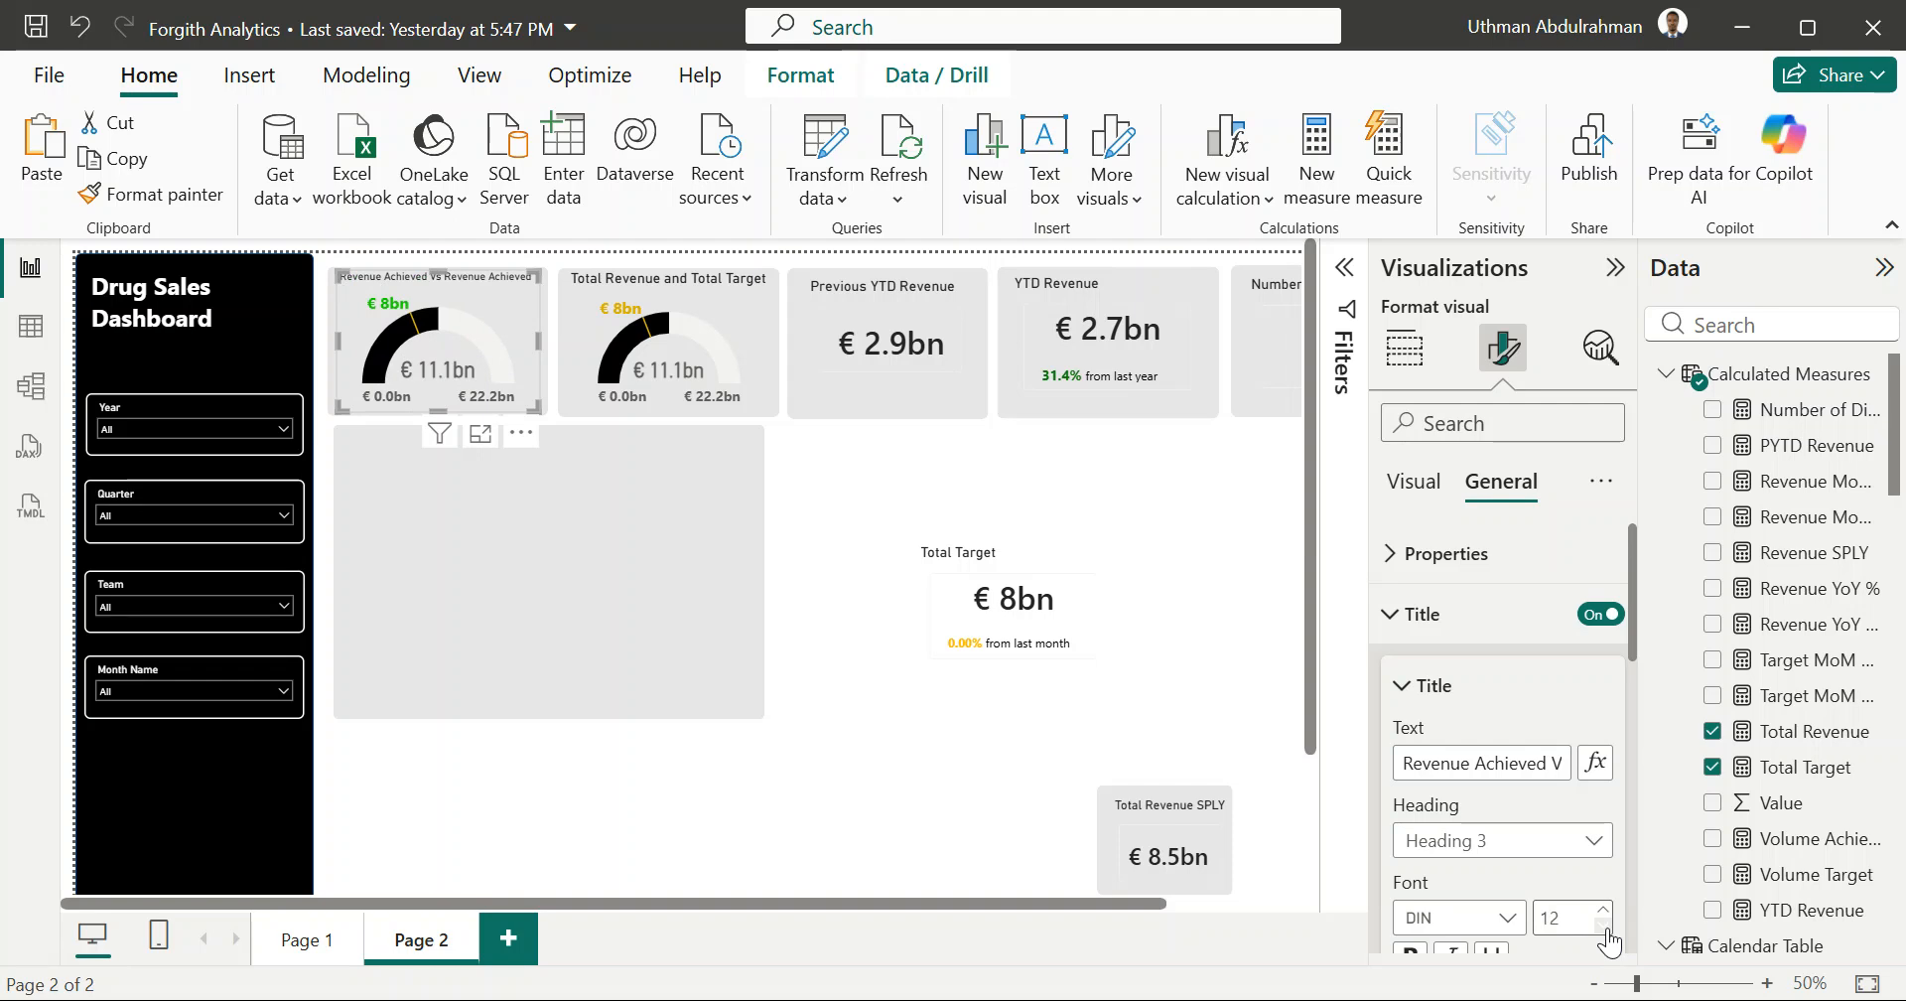
pyautogui.click(818, 658)
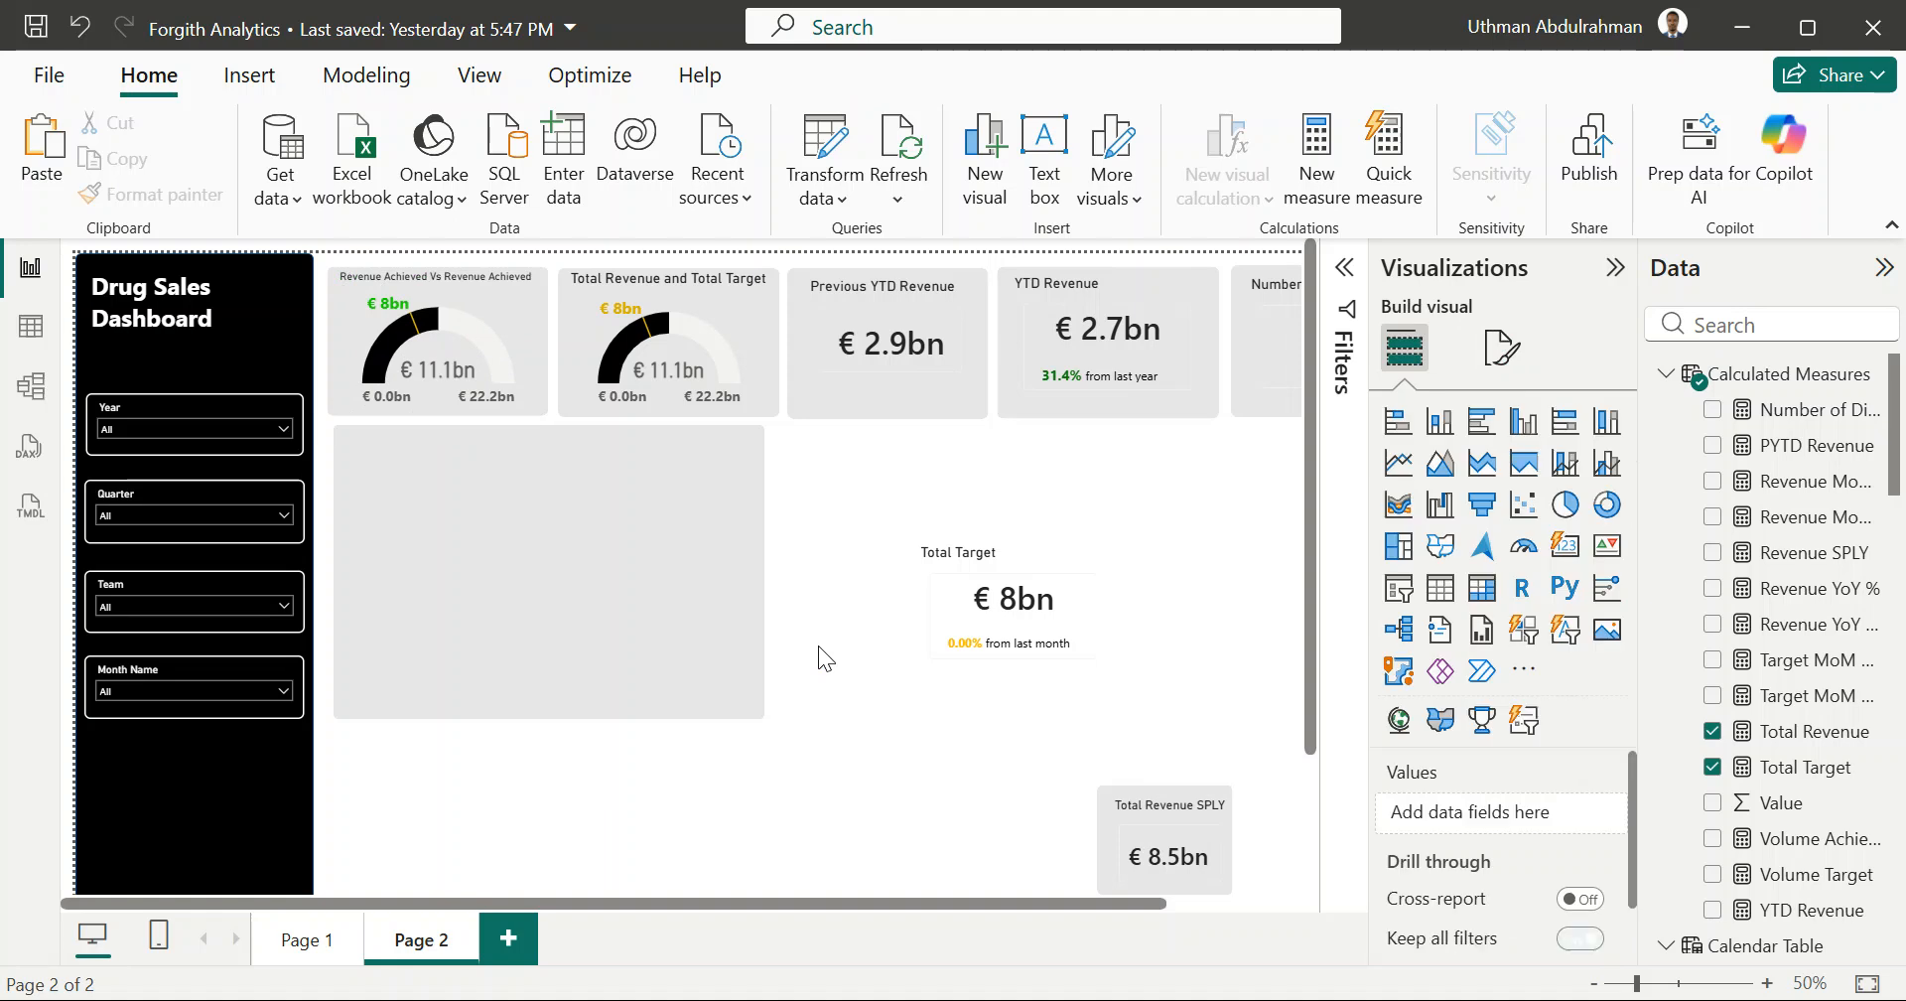
pyautogui.hotkey('ctrl', 'z')
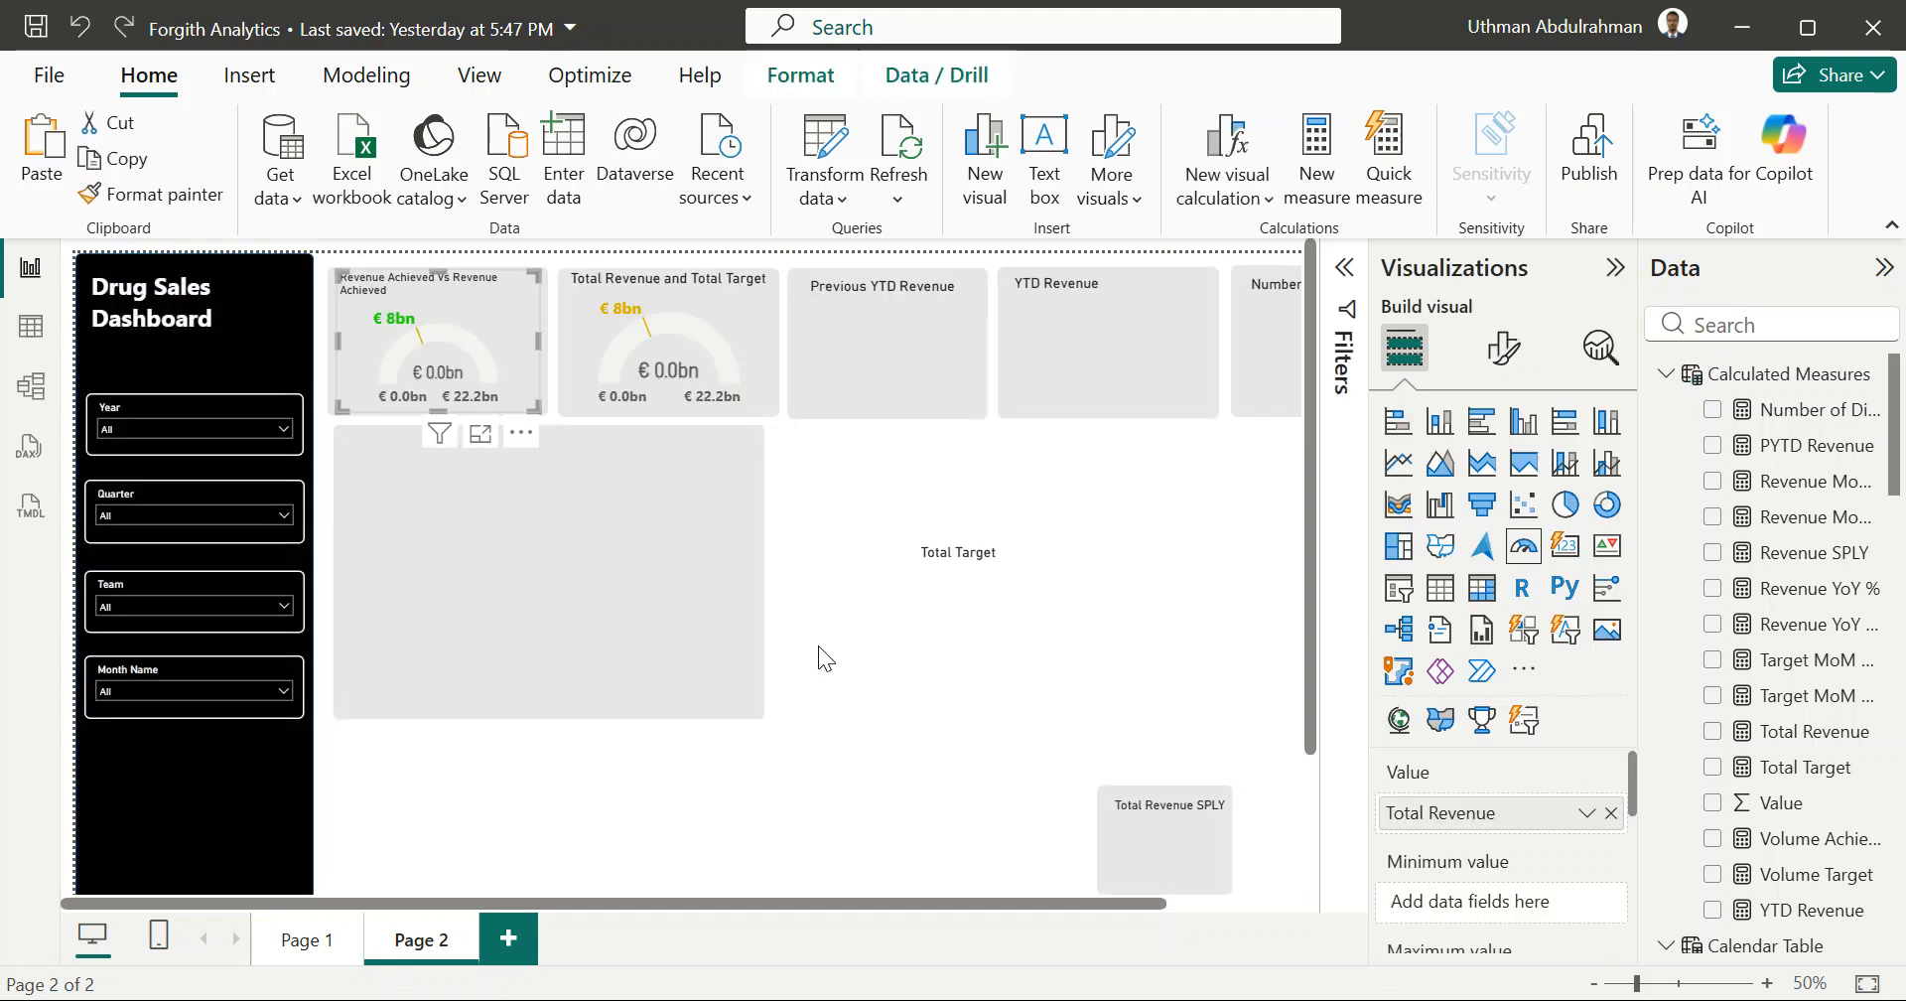
pyautogui.hotkey('ctrl', 'z')
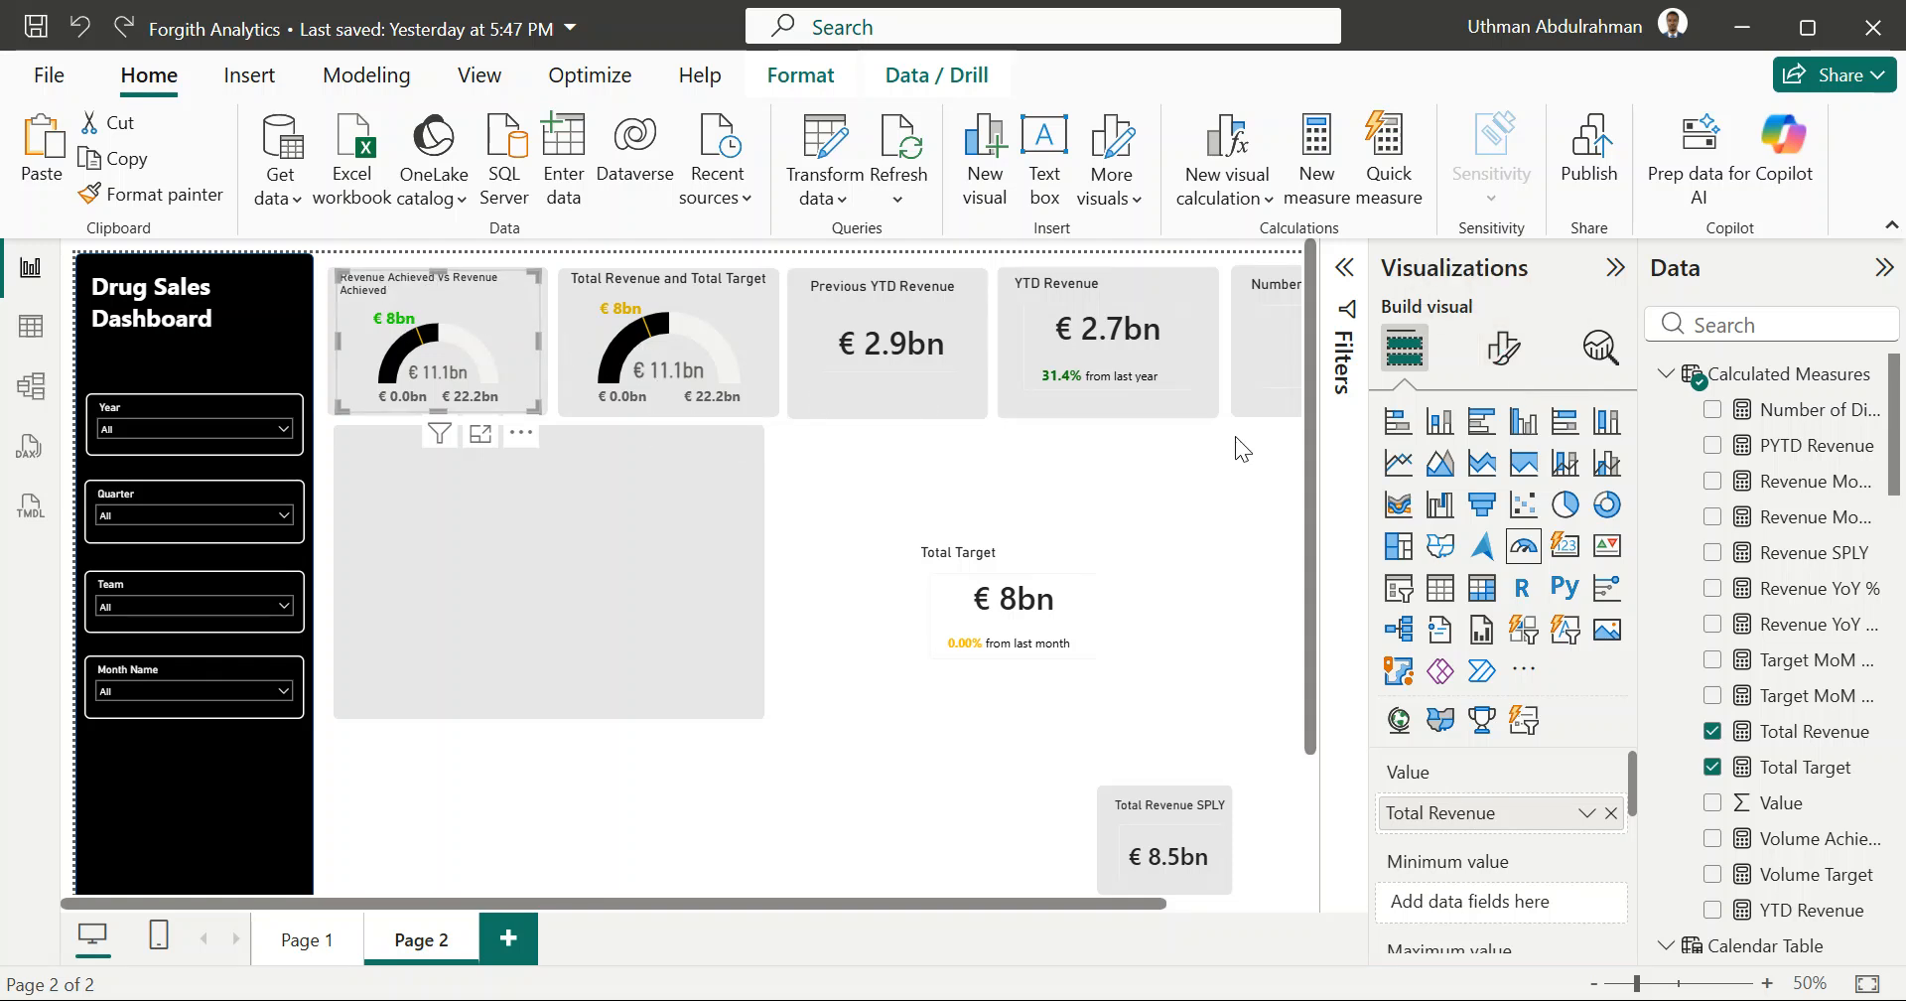
# Step: Change the last word of the first gauge's title so it reads Revenue Achieved Vs Revenue Target, and deselect the gauge
pyautogui.click(1508, 369)
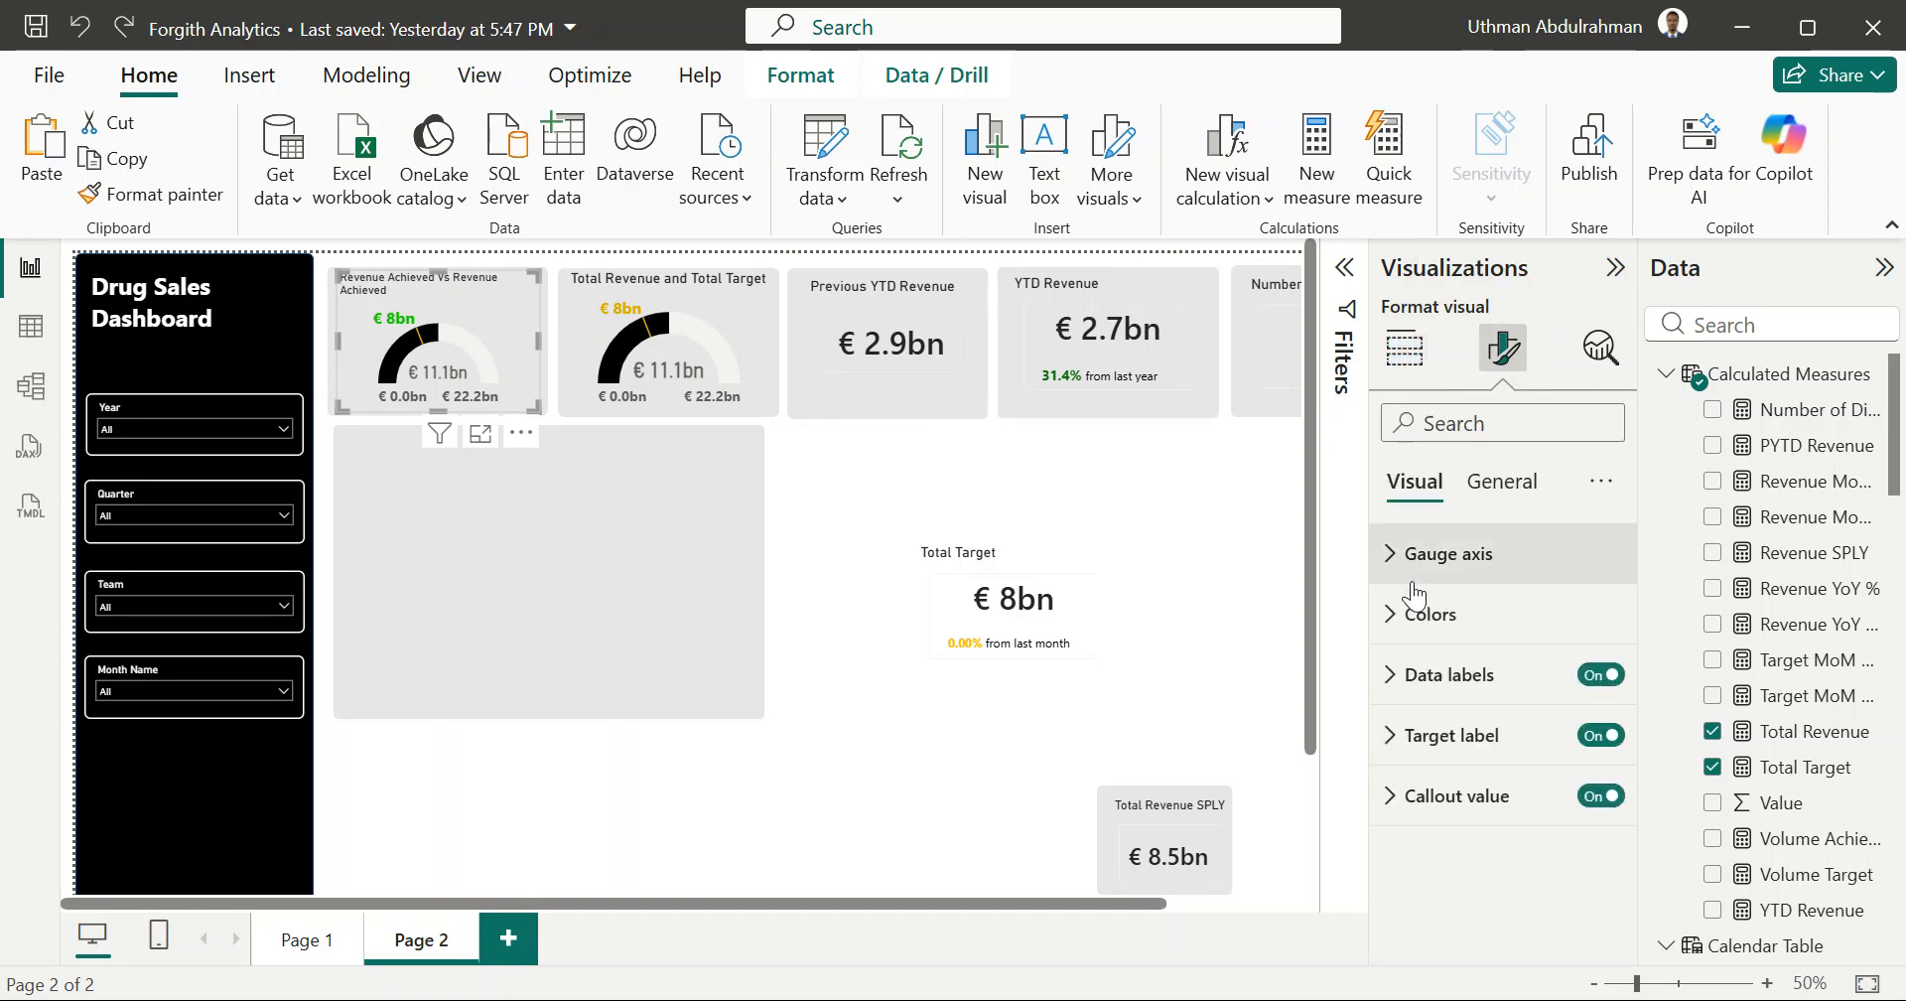
pyautogui.click(1498, 484)
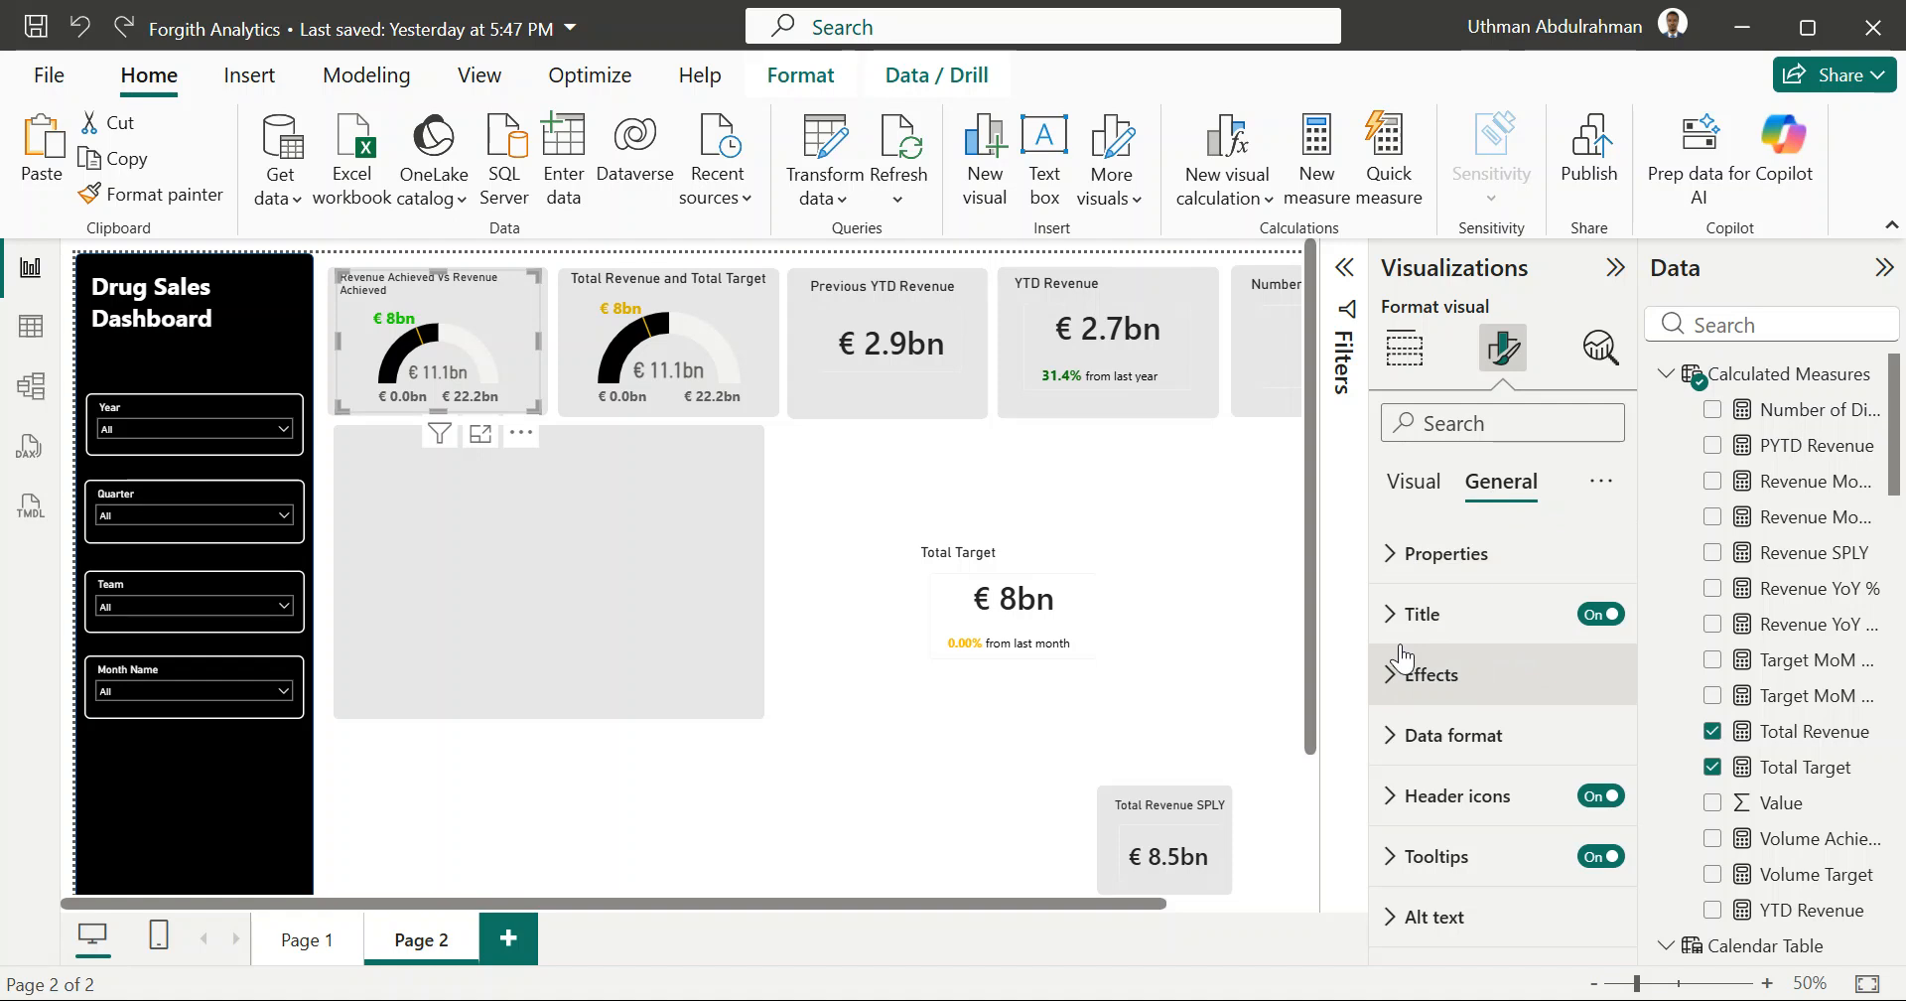
pyautogui.click(1406, 626)
pyautogui.click(1537, 761)
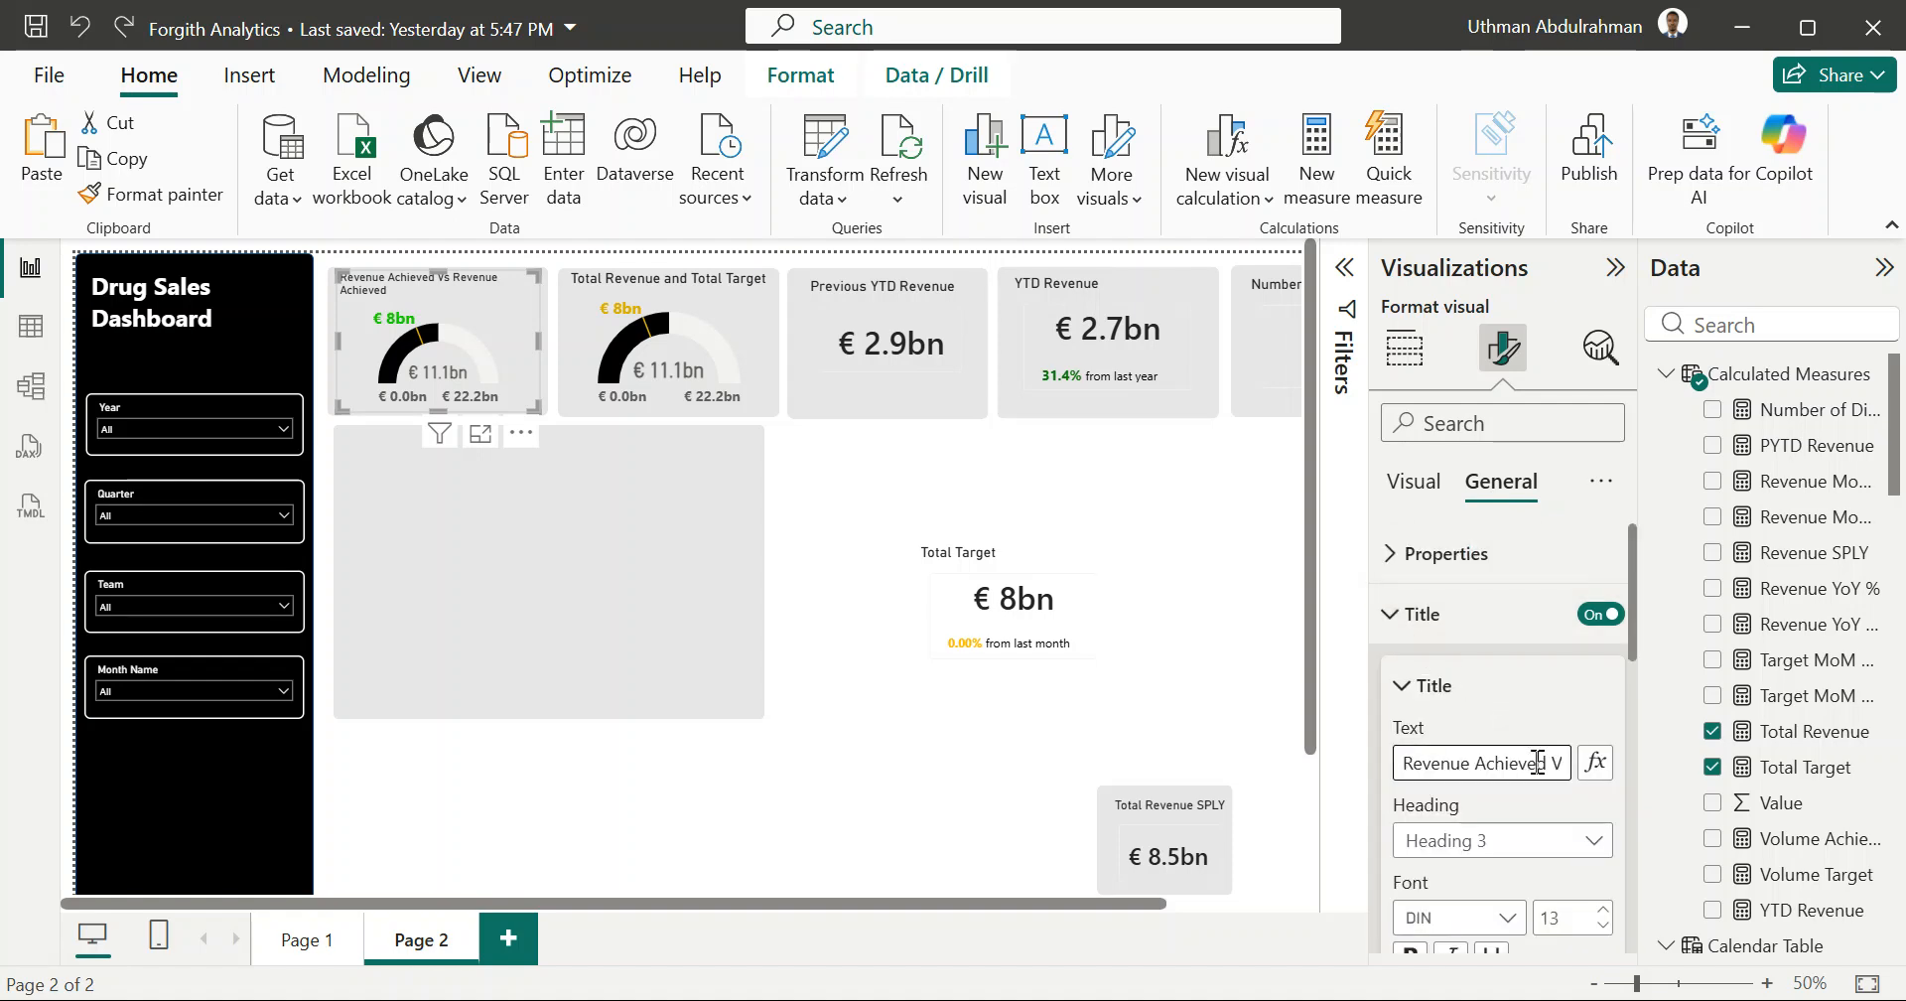
pyautogui.press('End')
pyautogui.press('BackSpace')
pyautogui.press('BackSpace')
pyautogui.press('BackSpace')
pyautogui.press('BackSpace')
pyautogui.press('BackSpace')
pyautogui.press('BackSpace')
pyautogui.press('BackSpace')
pyautogui.press('BackSpace')
pyautogui.press('BackSpace')
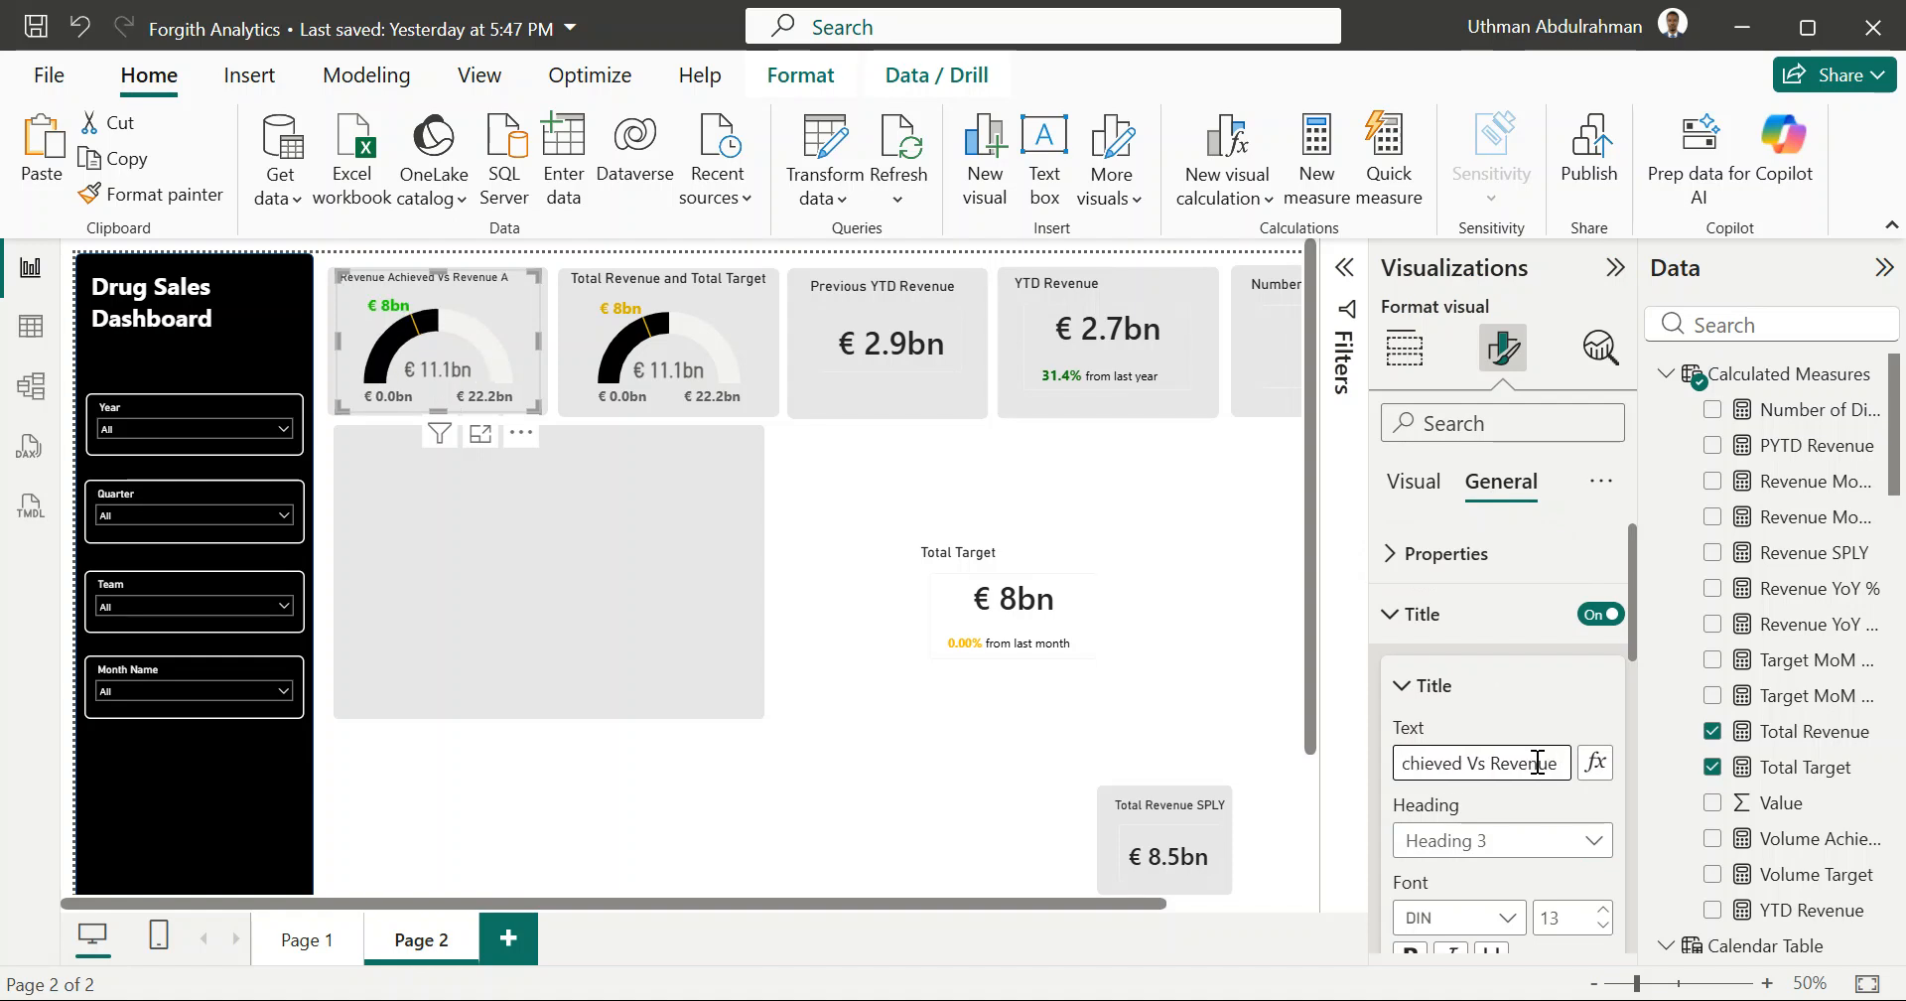
pyautogui.write('Target')
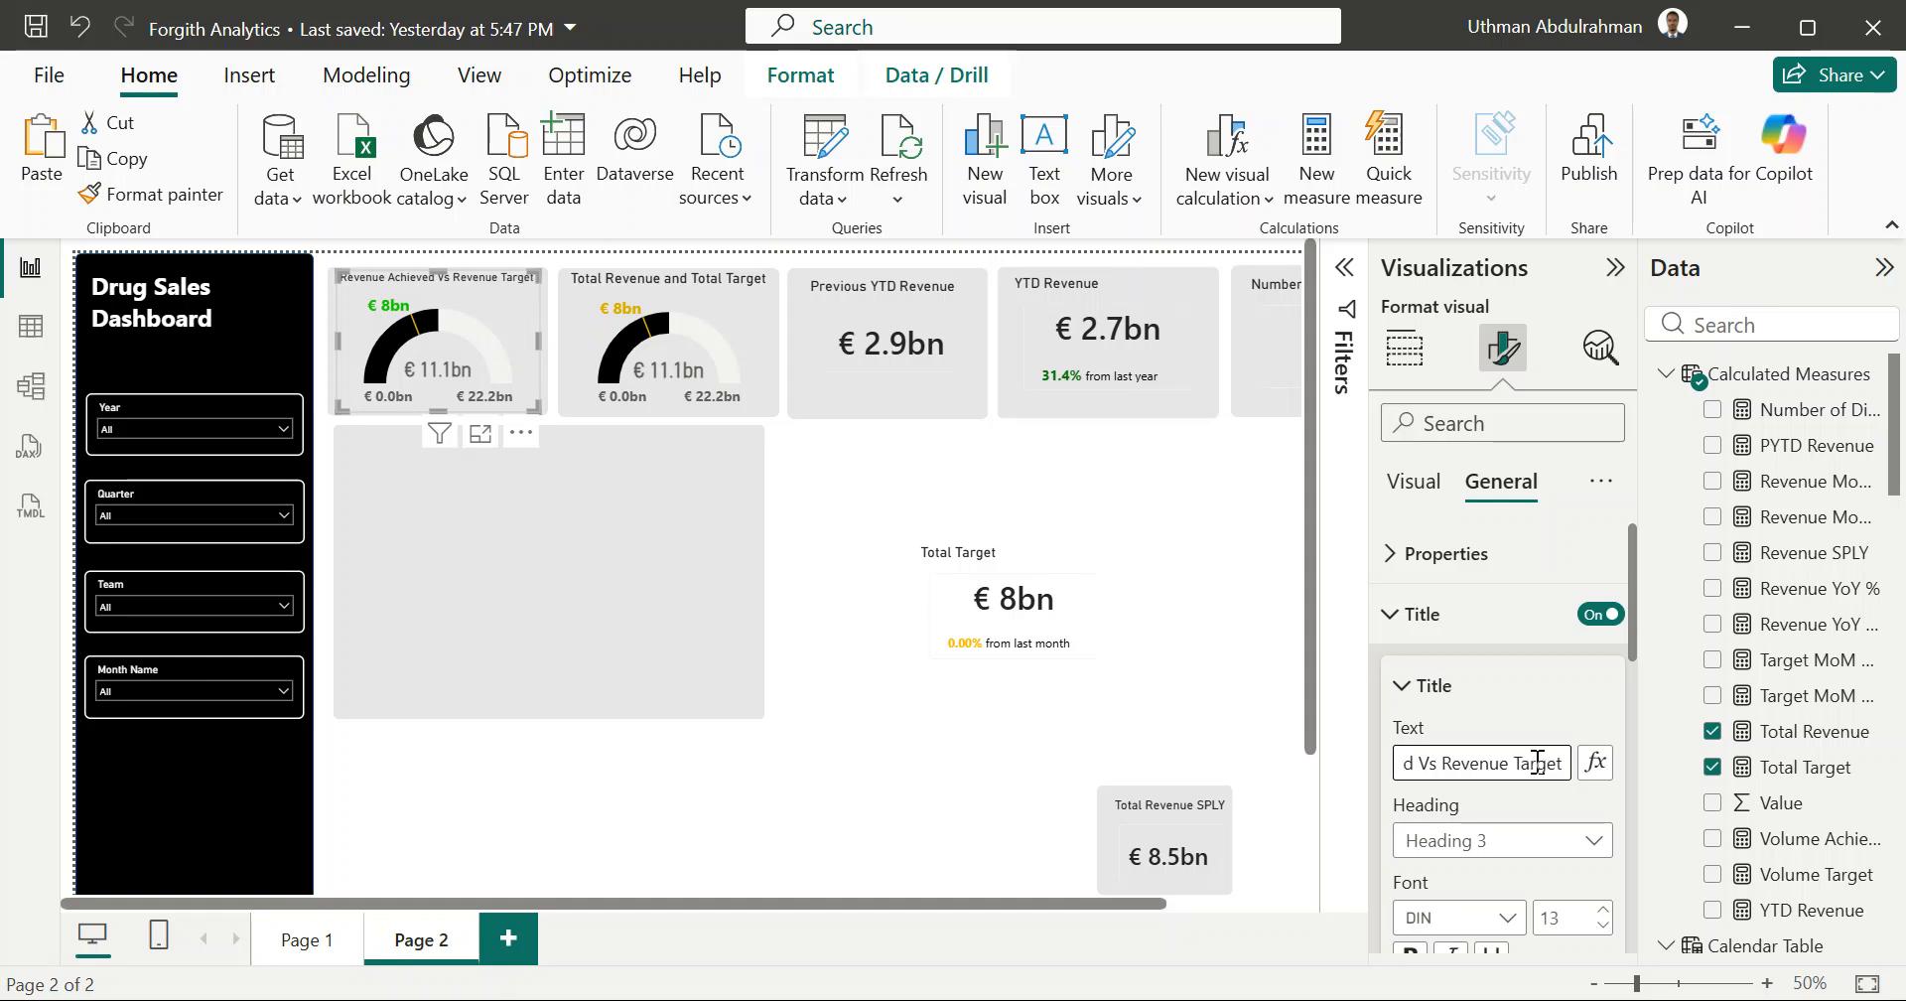
pyautogui.click(919, 521)
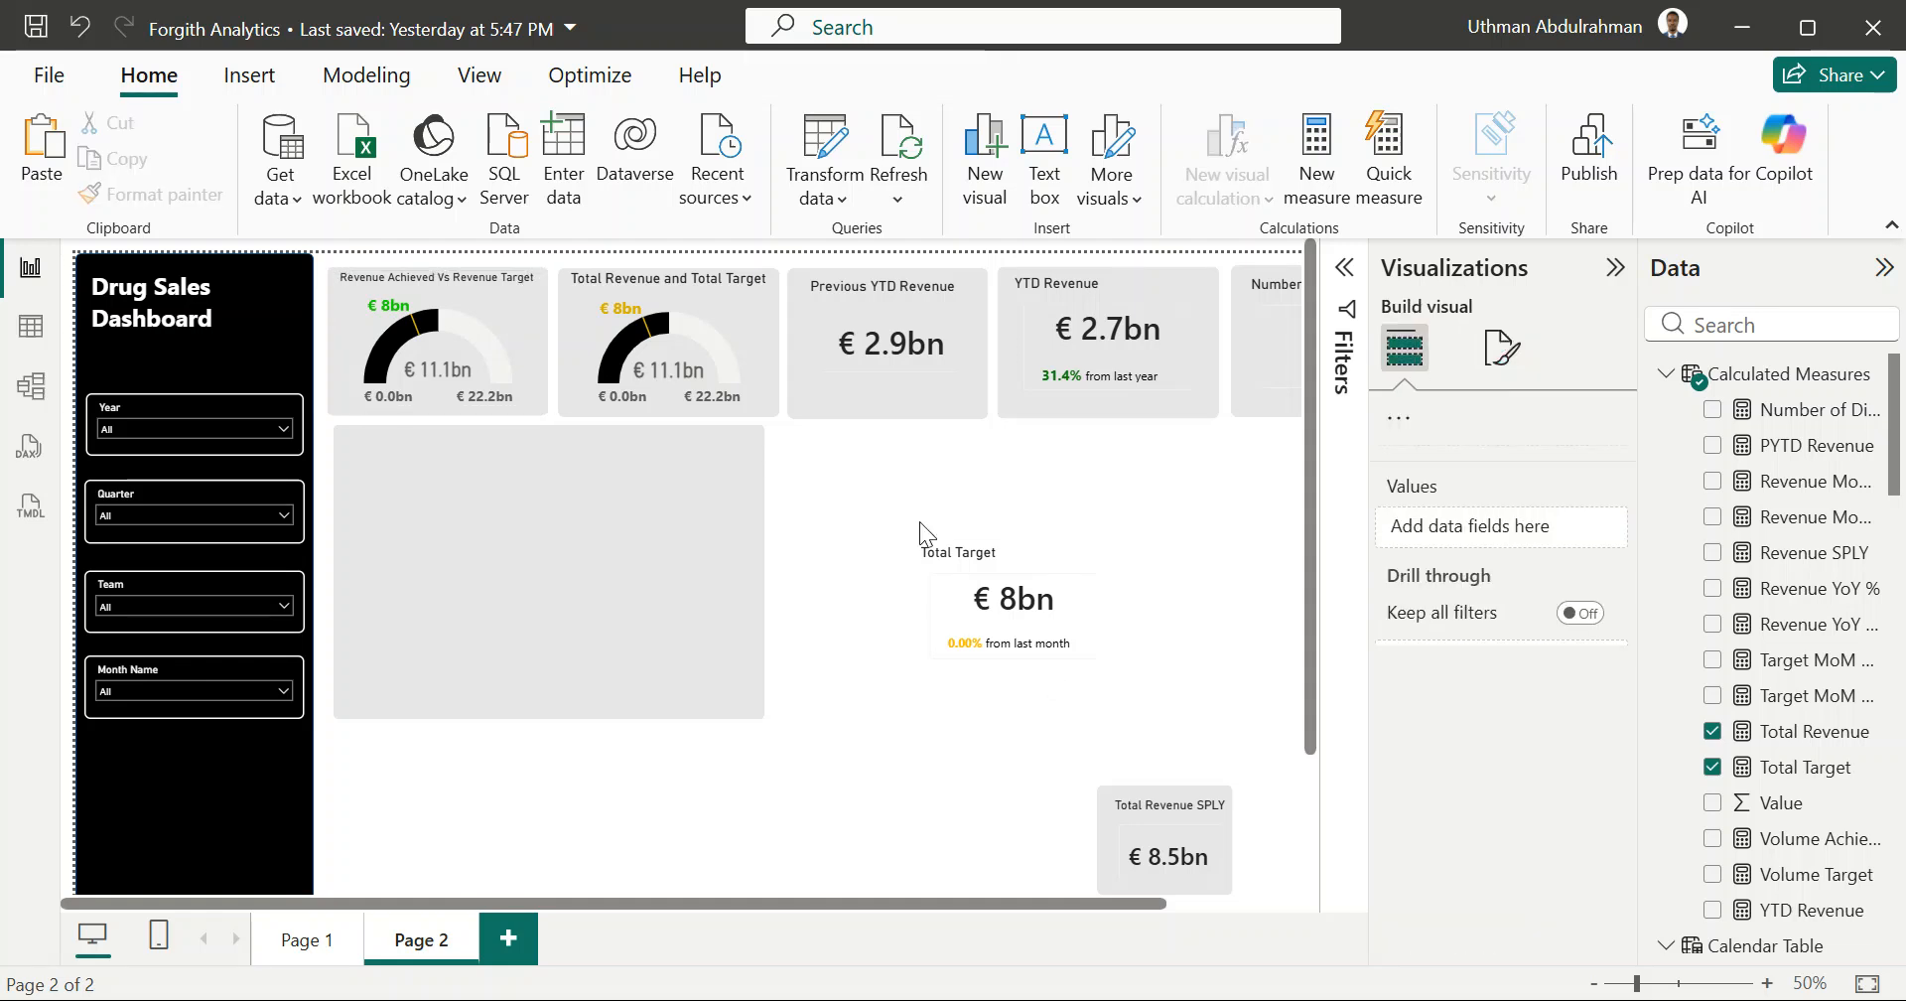
# Step: Replace Total Revenue with the Volume Achieved measure as the second gauge's value
pyautogui.click(700, 320)
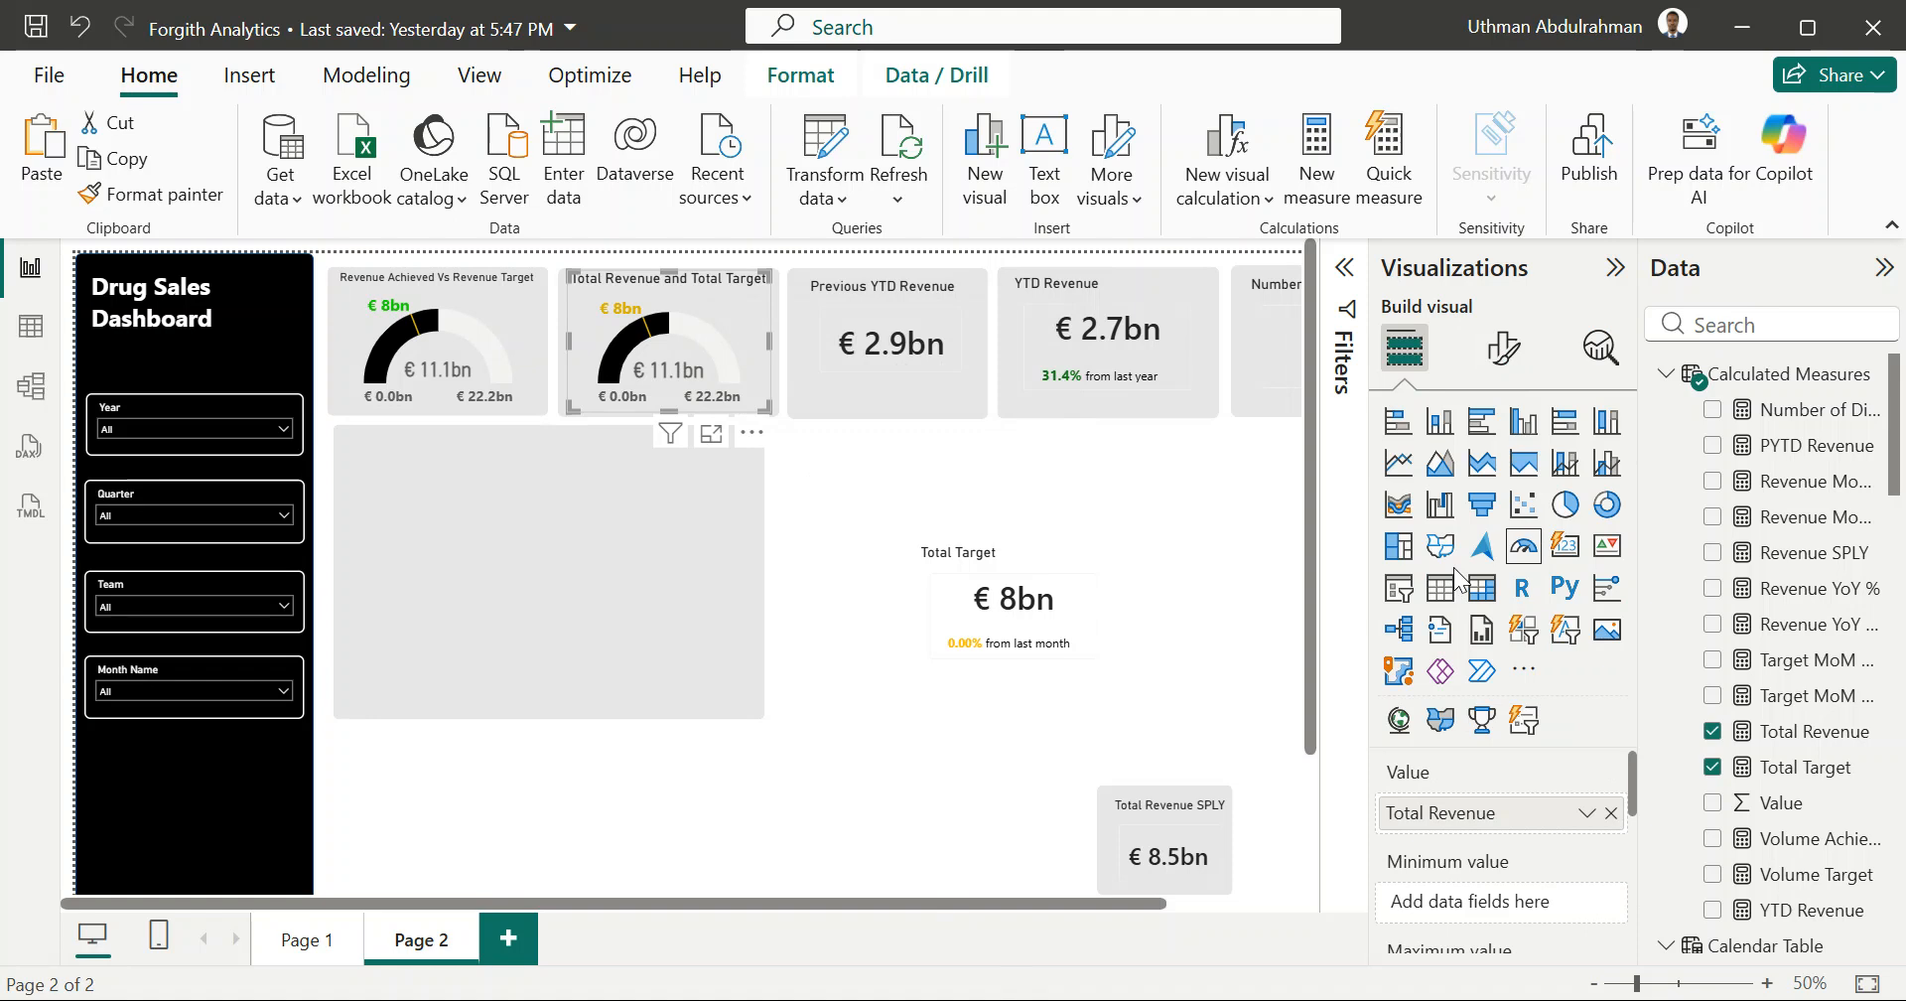
pyautogui.scroll(-1, 1812, 852)
pyautogui.scroll(-5, 1809, 856)
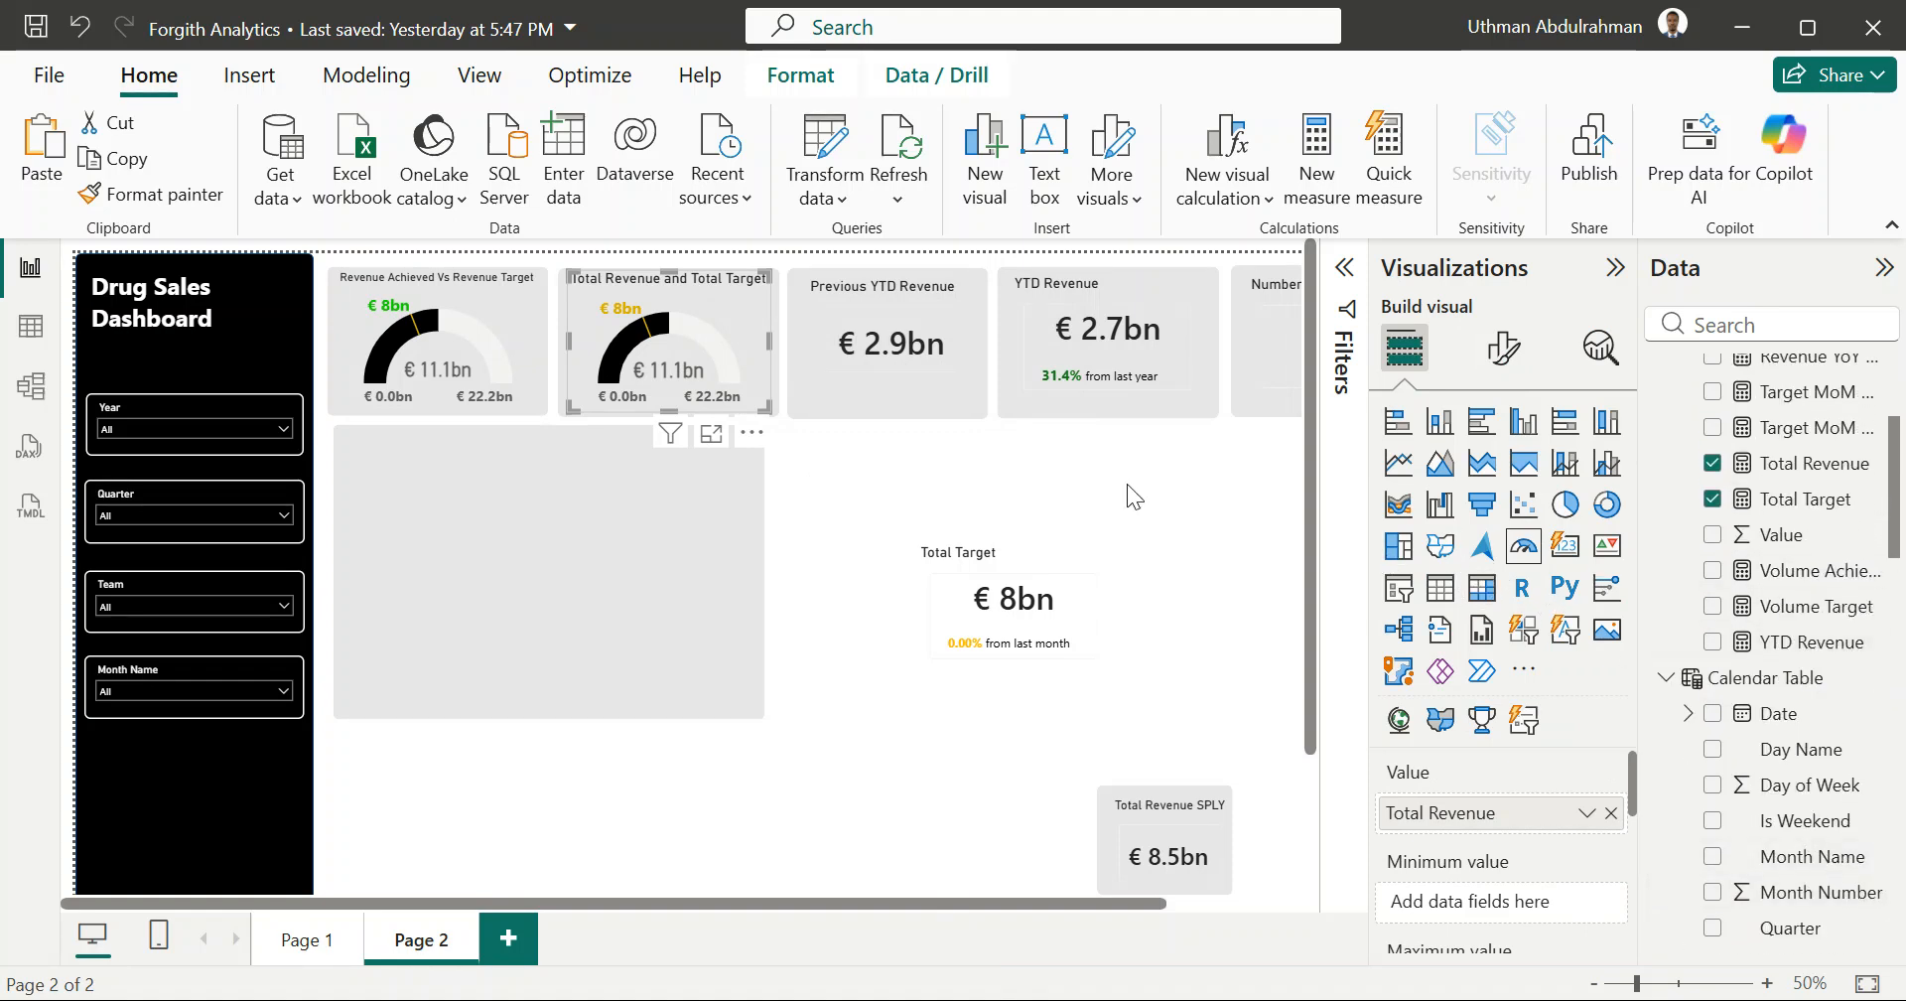
pyautogui.click(1504, 348)
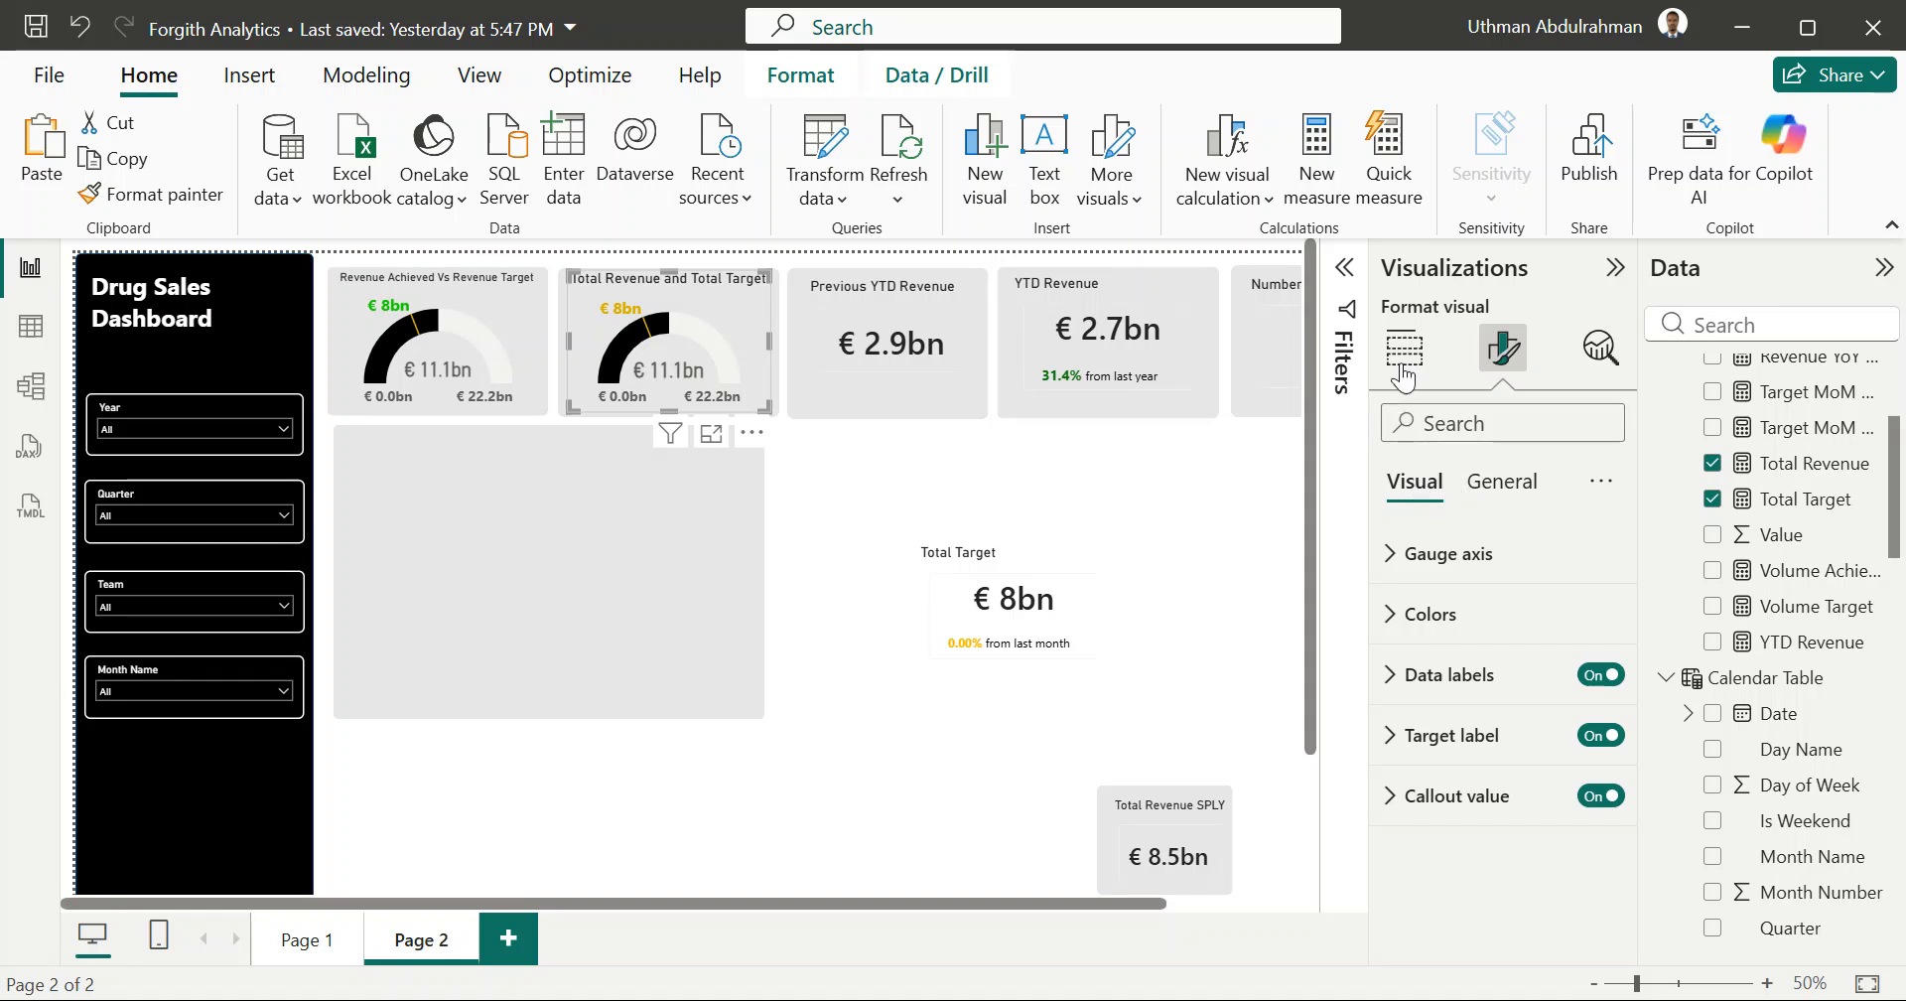
pyautogui.click(1404, 347)
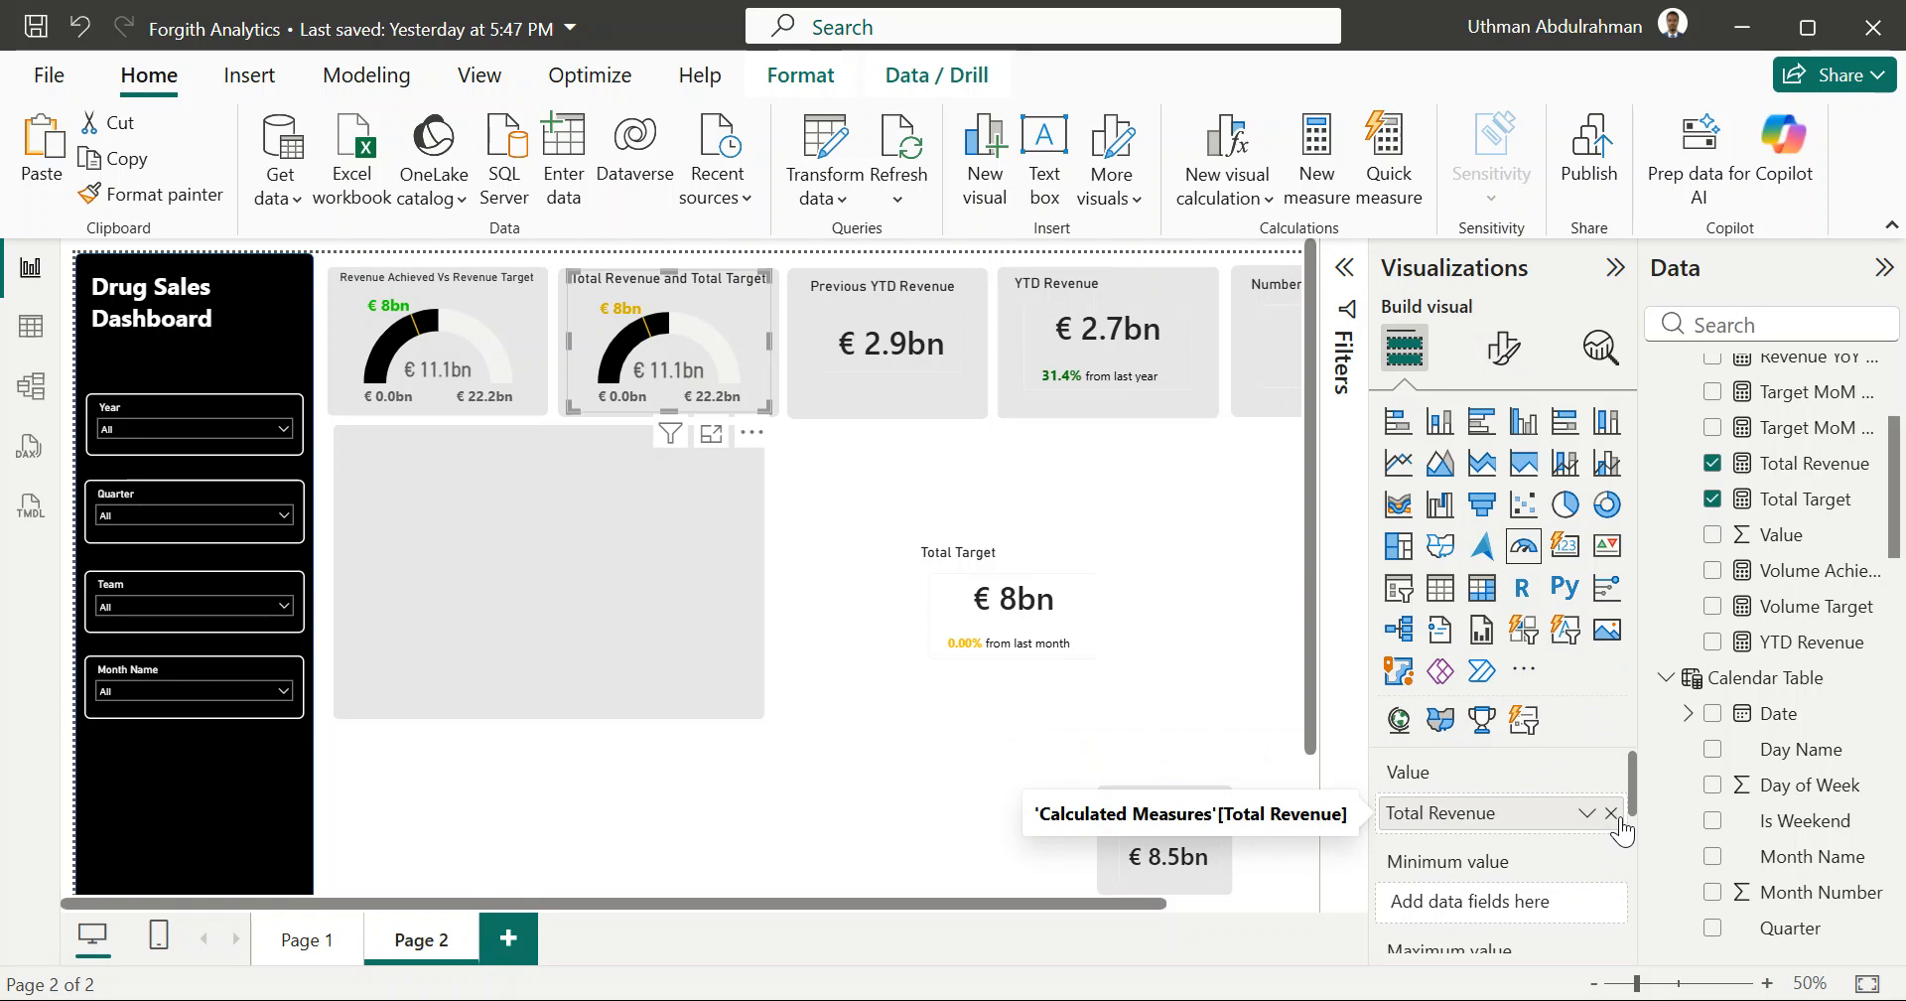
pyautogui.click(1612, 814)
pyautogui.moveTo(1802, 597); pyautogui.dragTo(1558, 822)
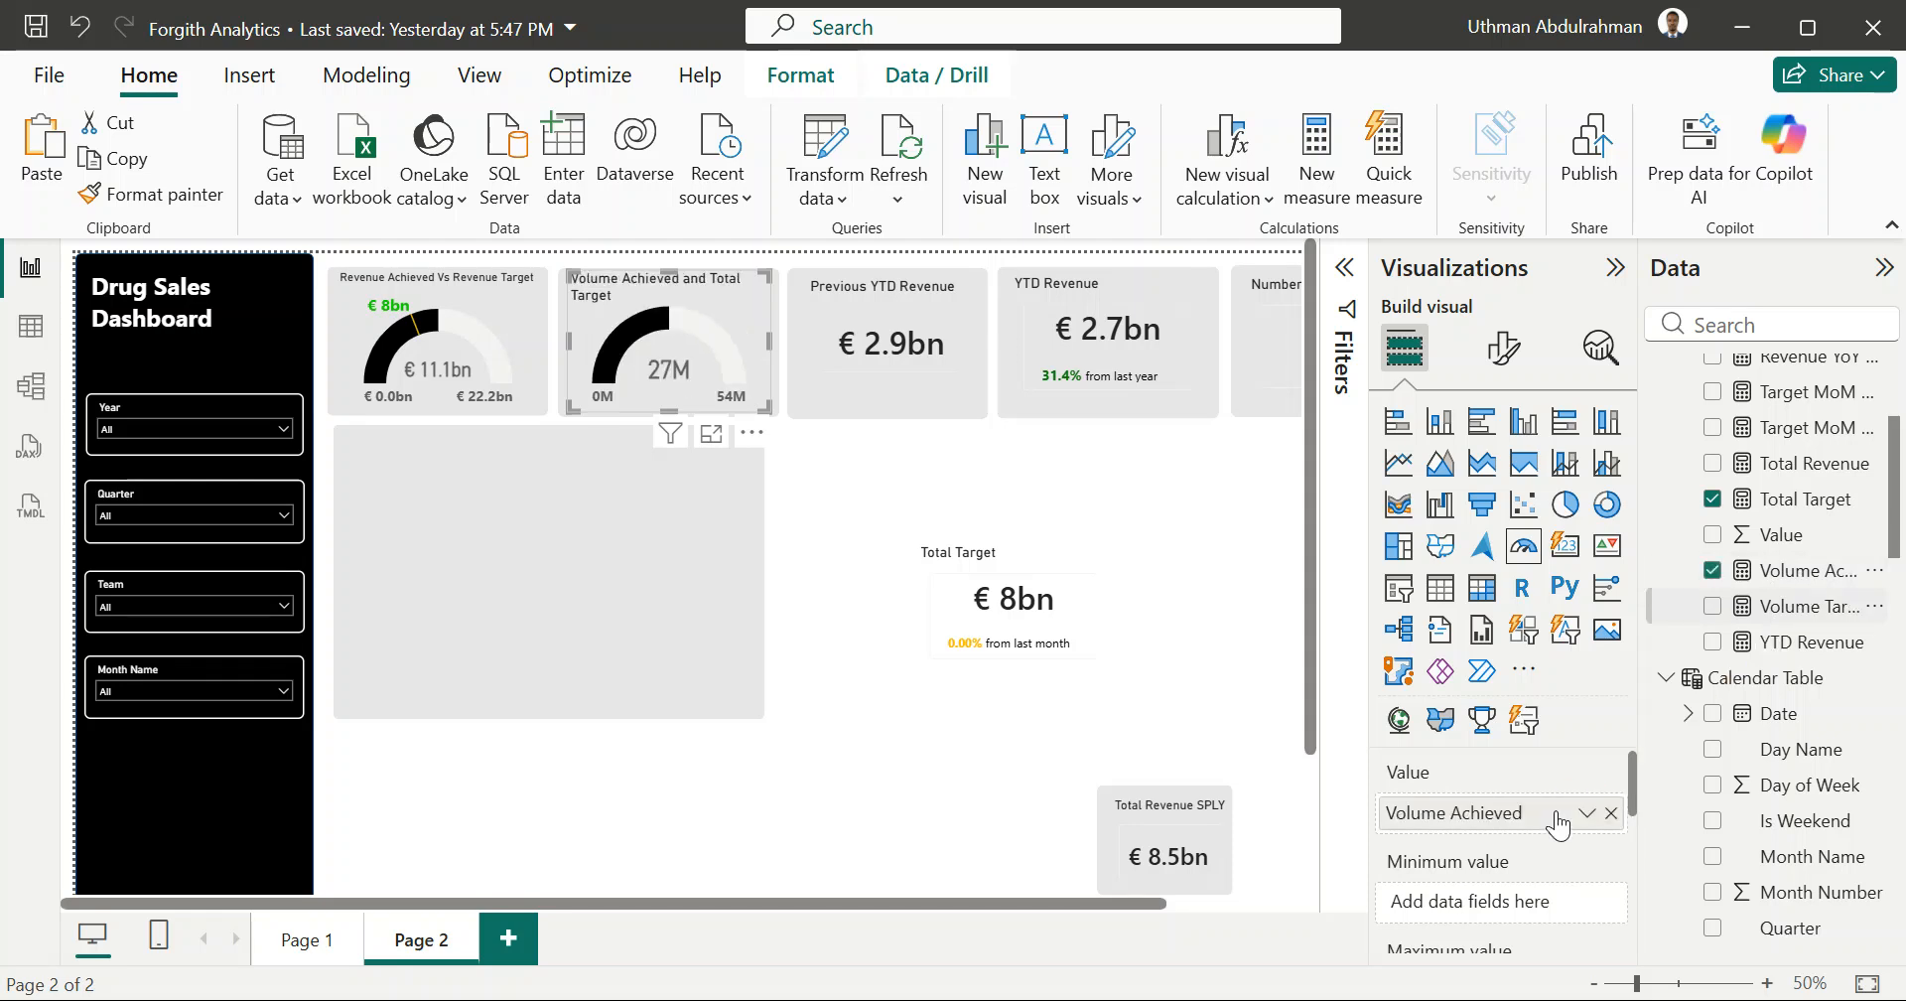
# Step: Replace Total Target with the Volume Target measure as the second gauge's target value
pyautogui.scroll(-3, 1559, 822)
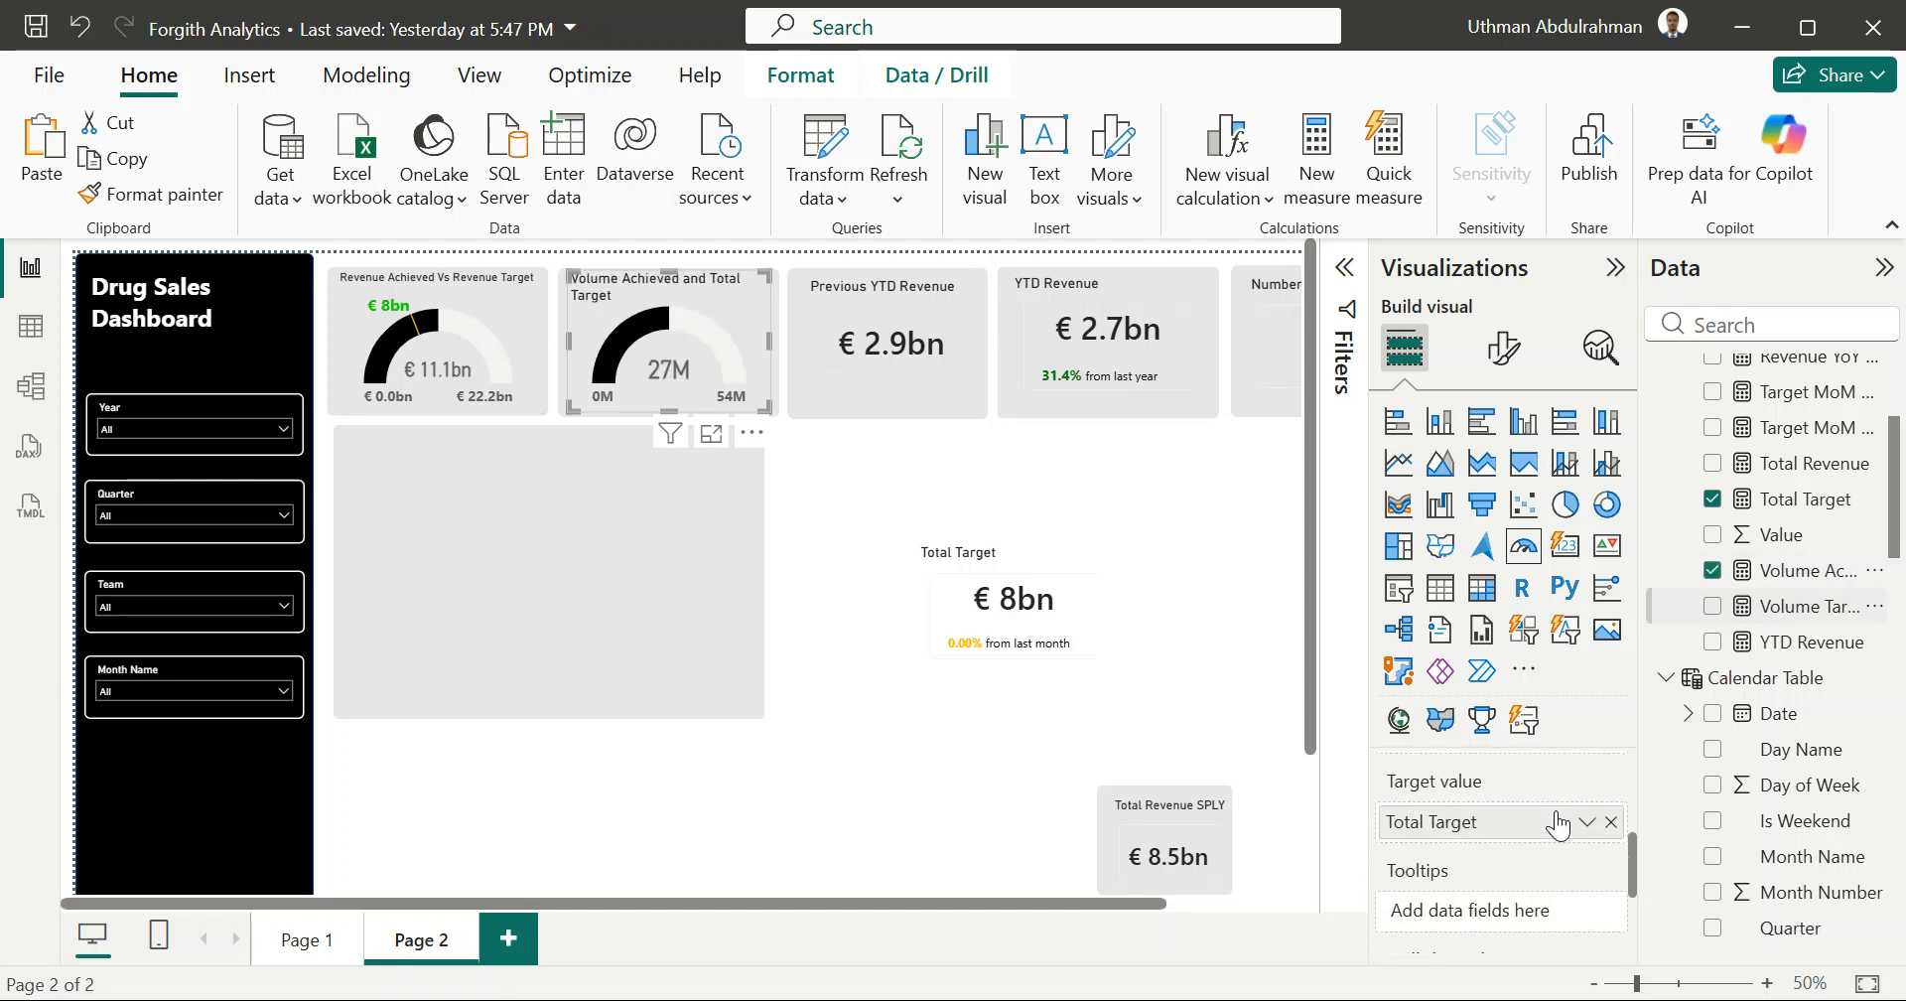
pyautogui.click(1611, 821)
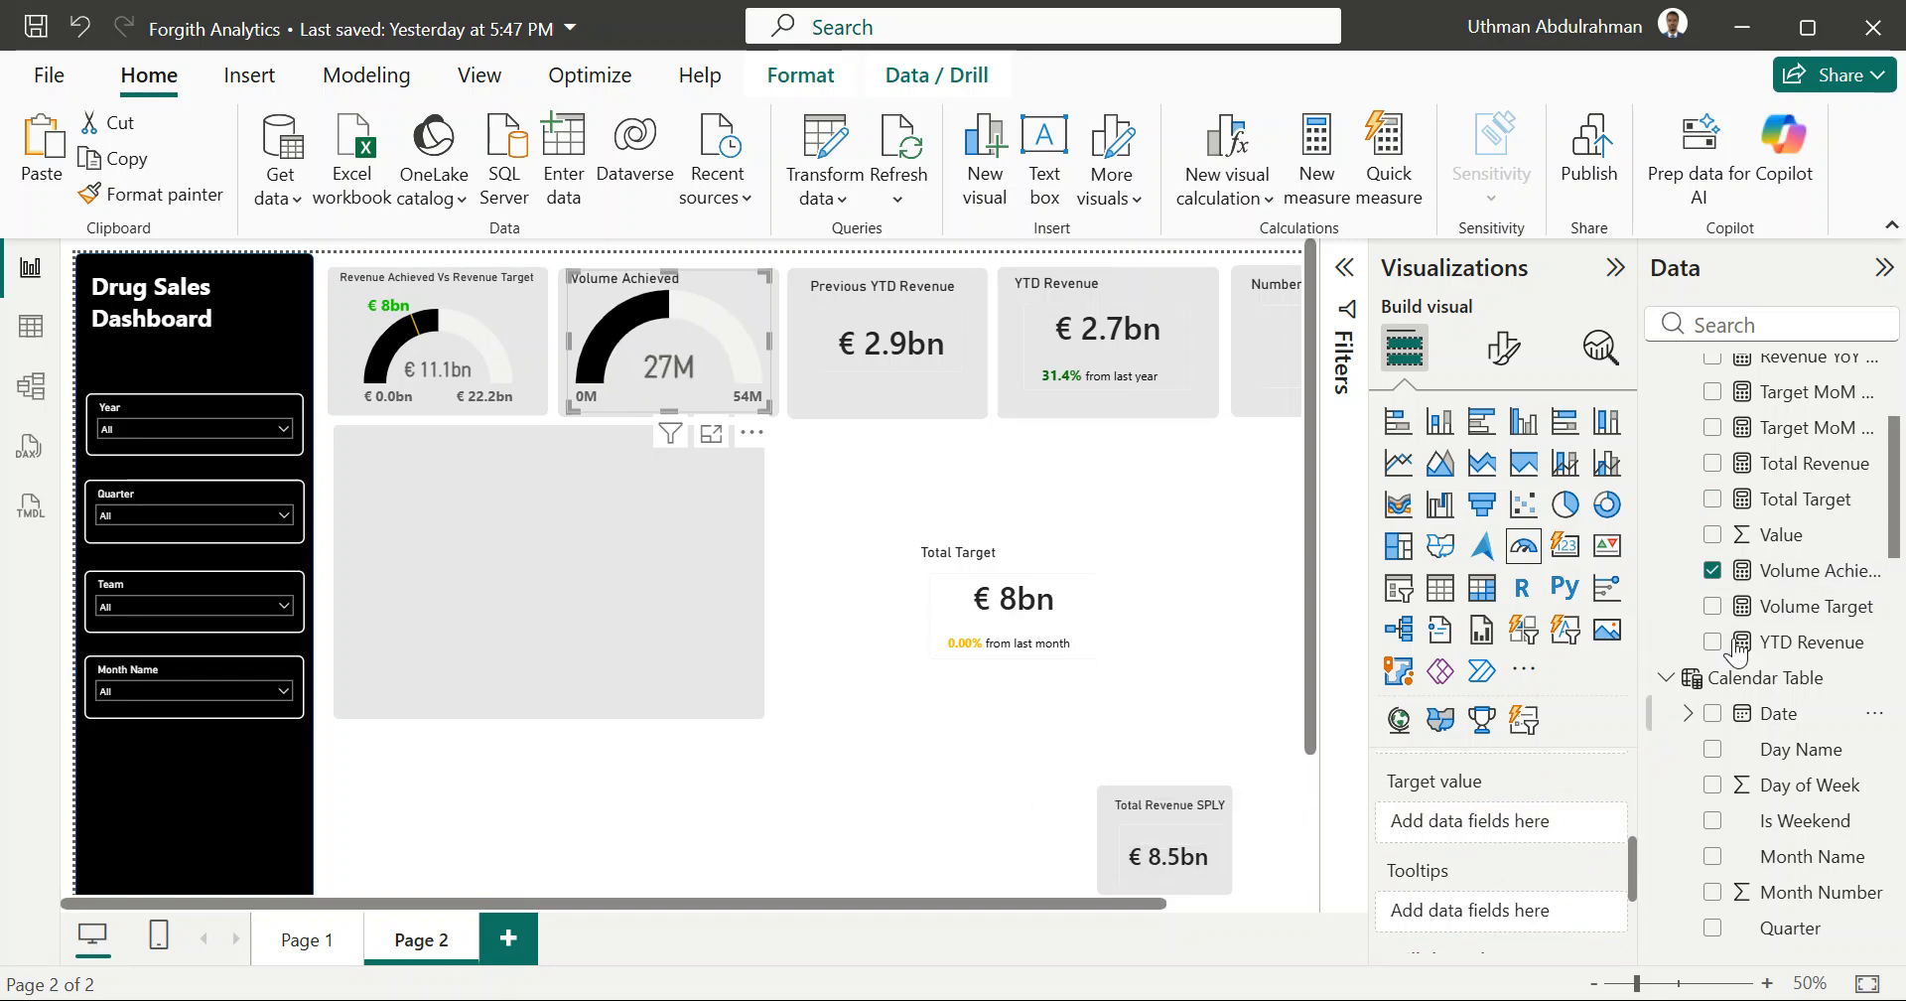
pyautogui.moveTo(1822, 603); pyautogui.dragTo(1534, 832)
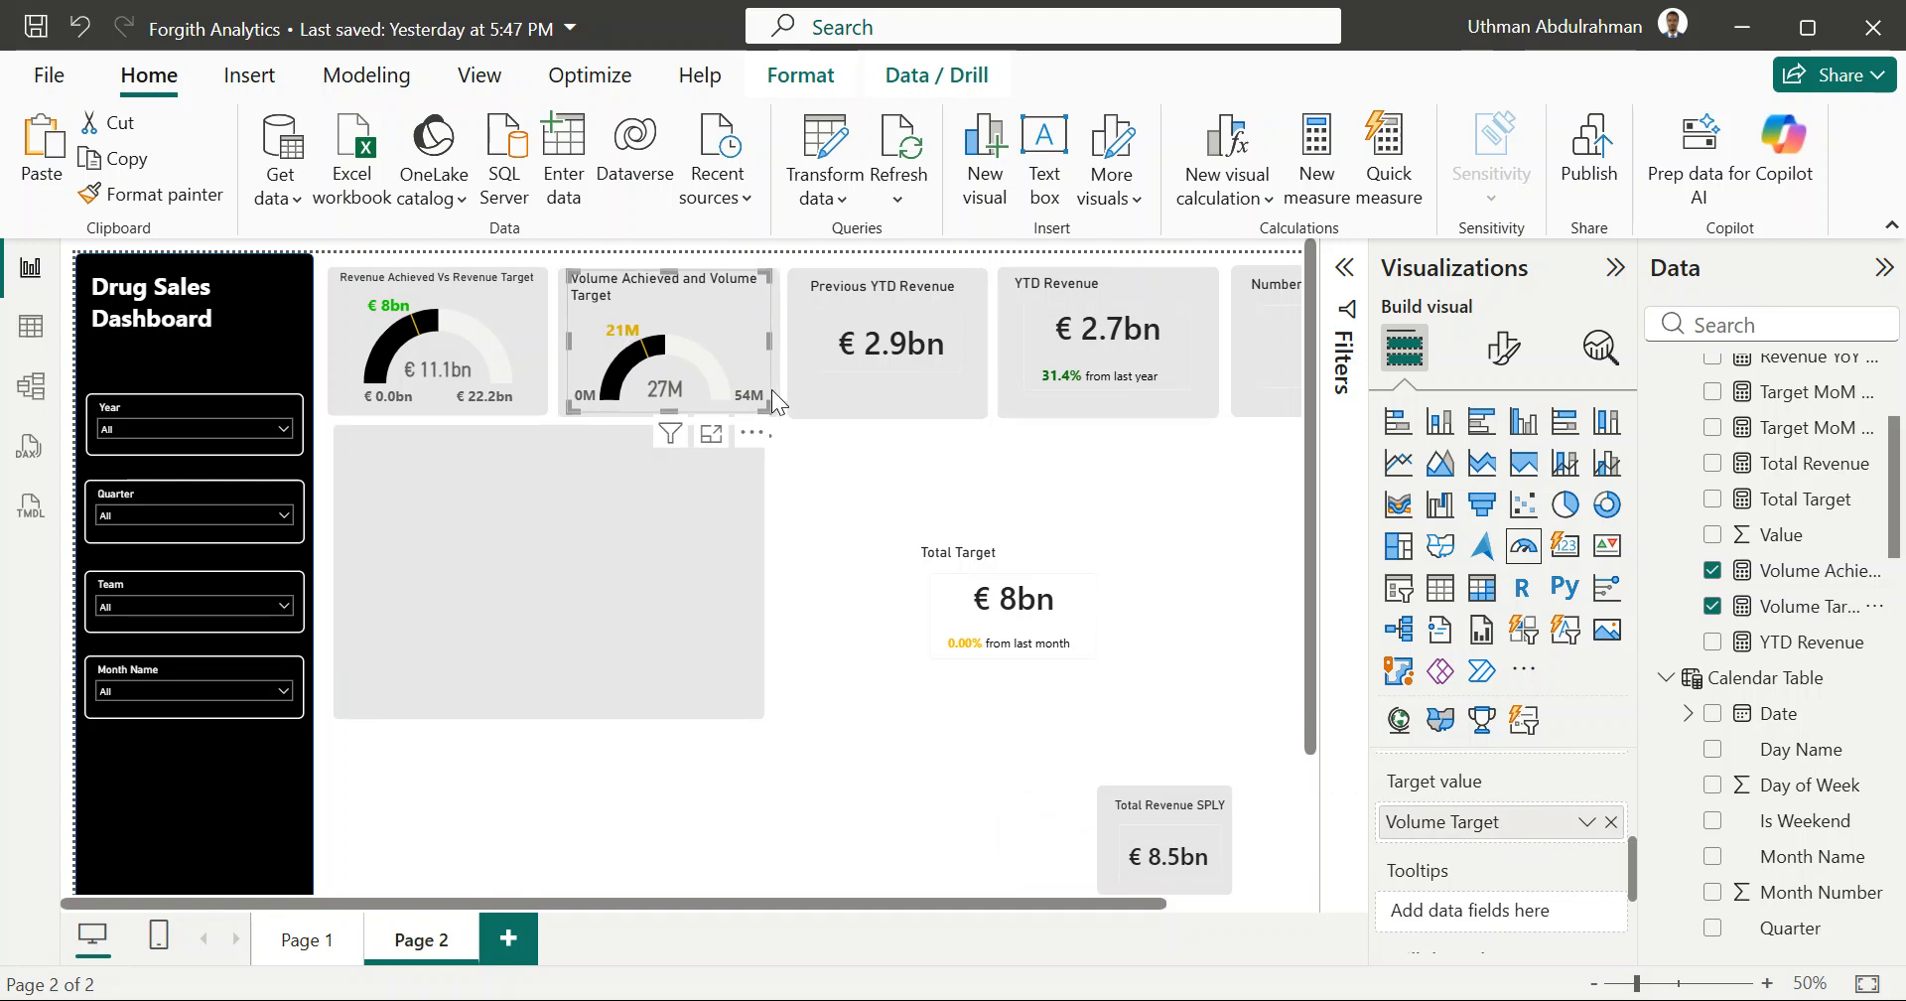
# Step: Replace PYTD Revenue with Volume Achieved in the Previous YTD Revenue card and open the card's format settings
pyautogui.click(888, 339)
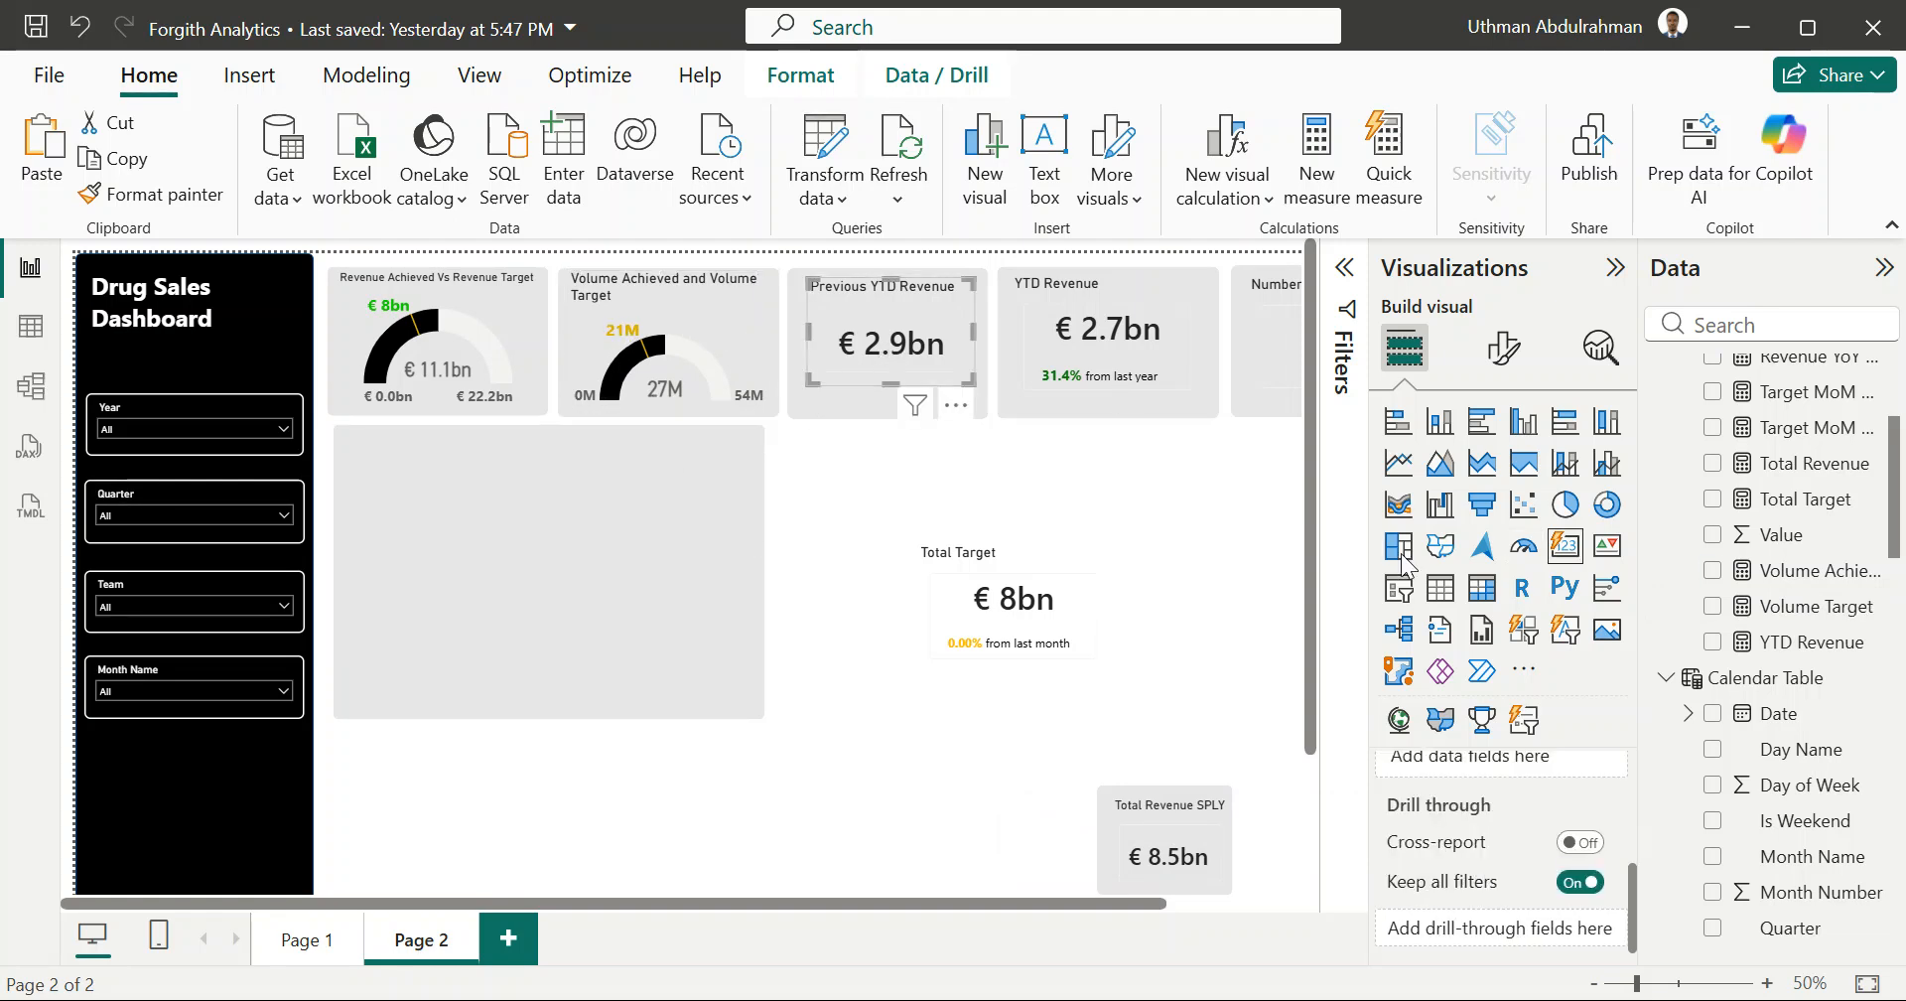
pyautogui.scroll(3, 1723, 541)
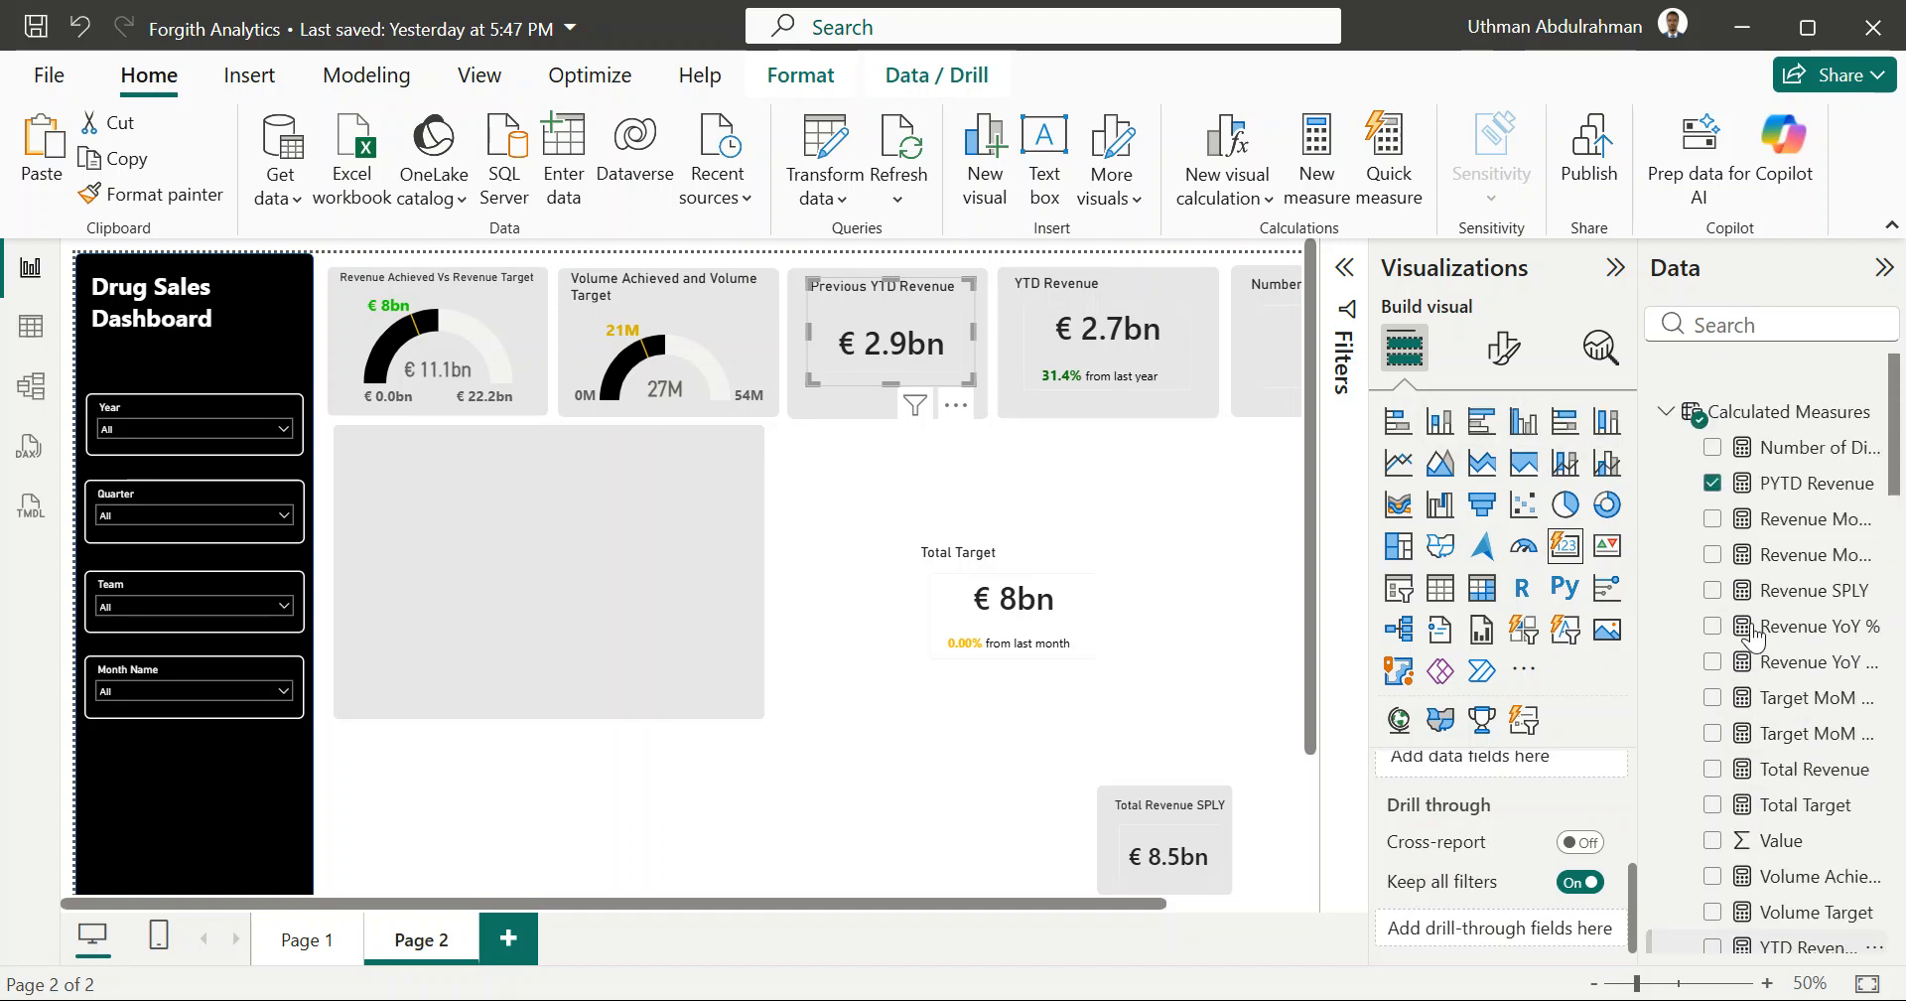
pyautogui.click(1714, 446)
pyautogui.click(1712, 445)
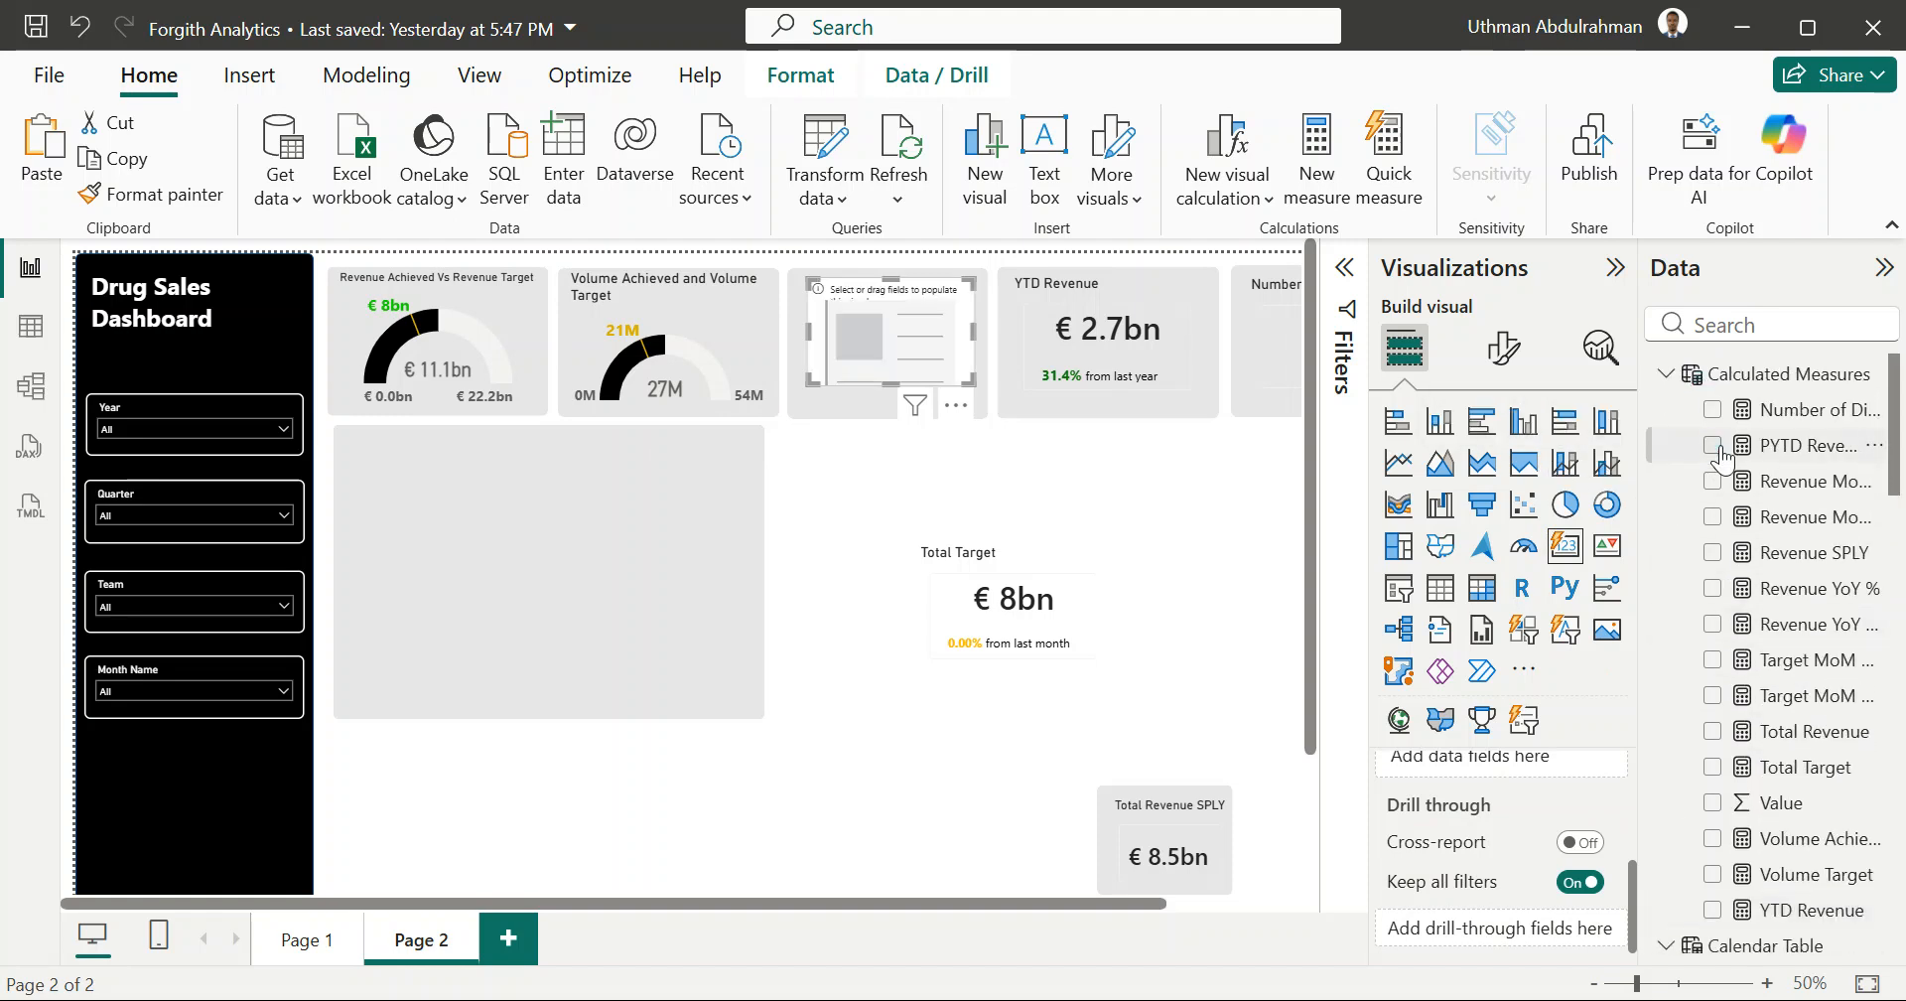
pyautogui.scroll(-1, 1722, 809)
pyautogui.scroll(-1, 1722, 812)
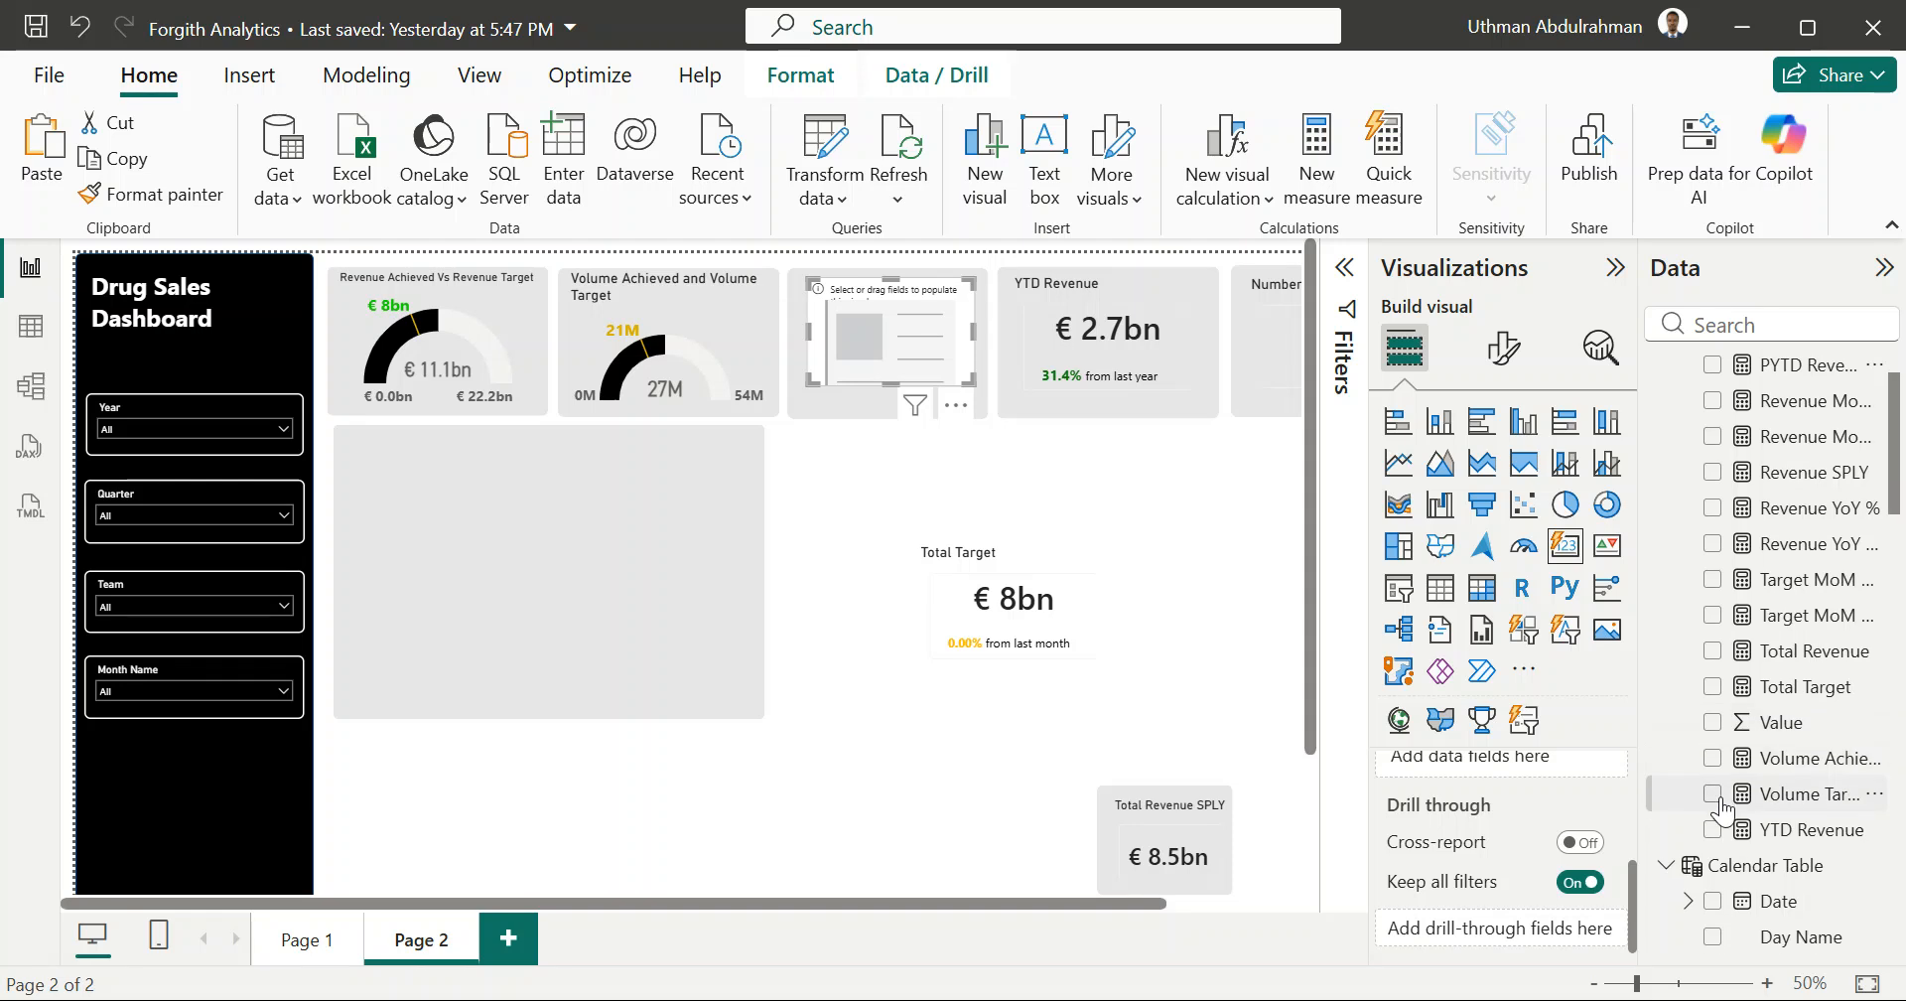
pyautogui.click(1712, 759)
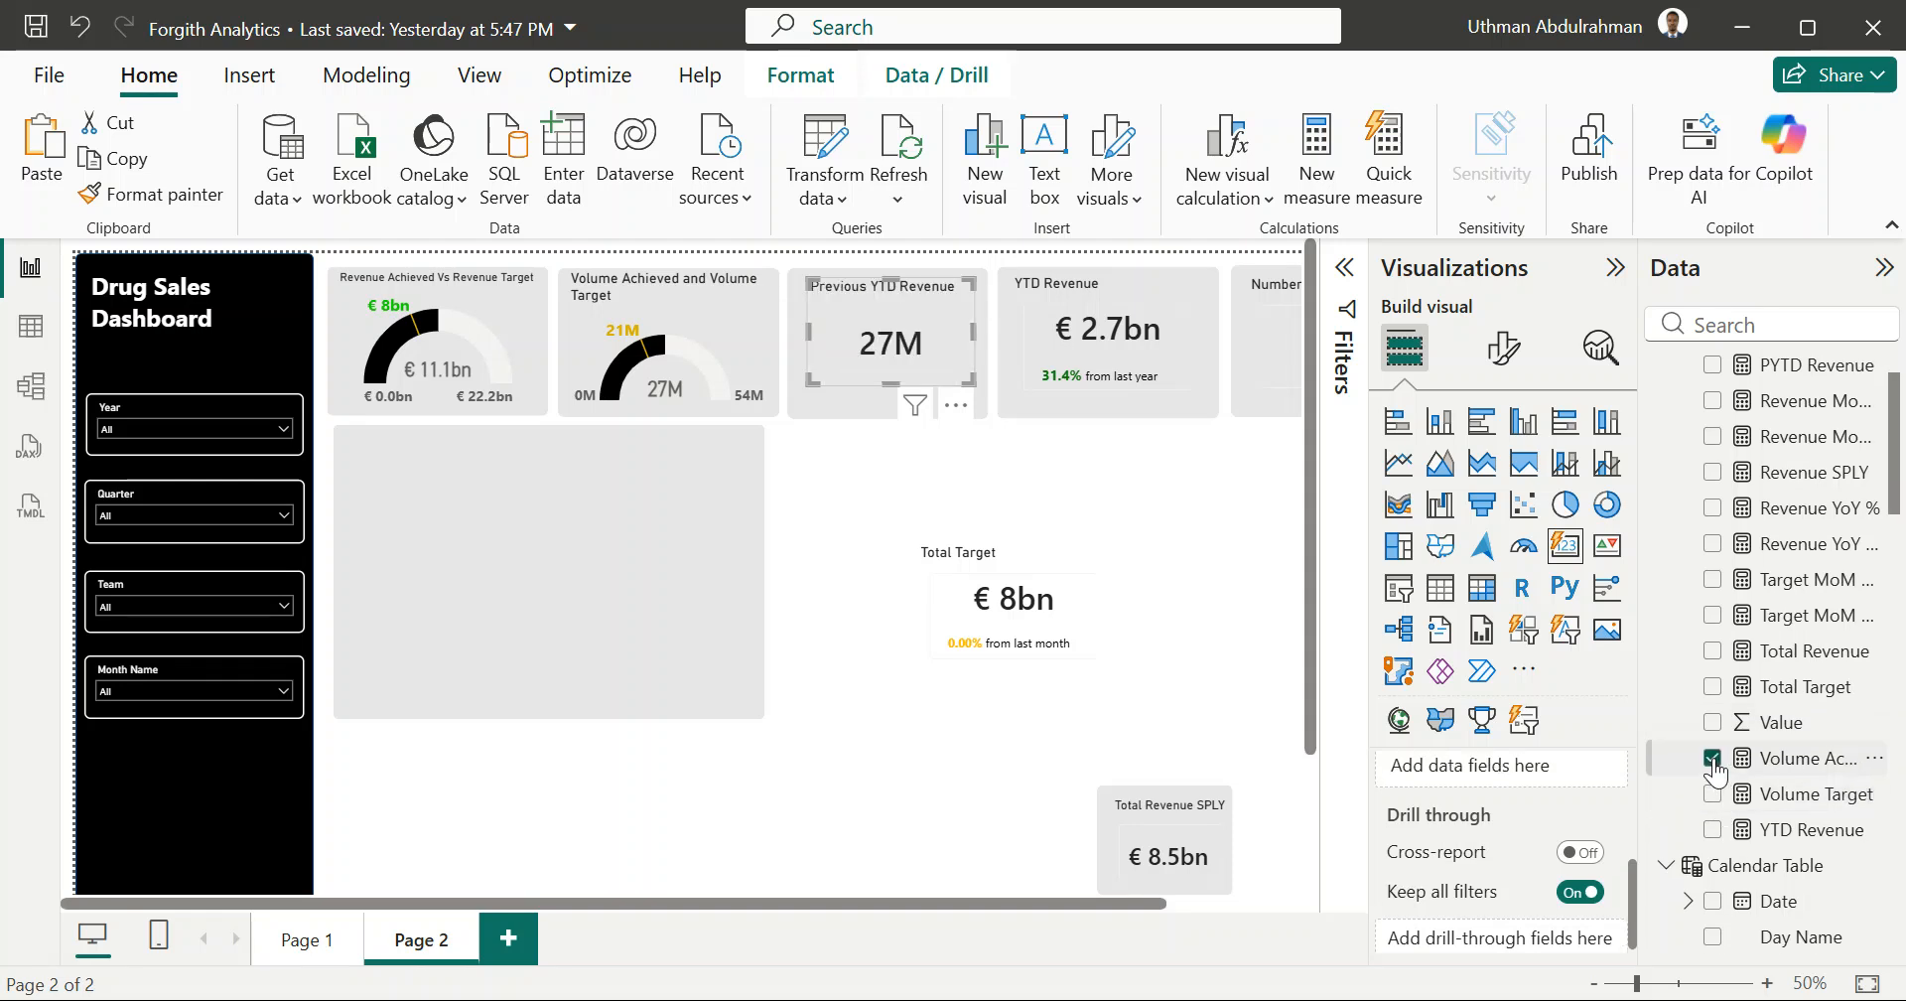
pyautogui.click(1505, 347)
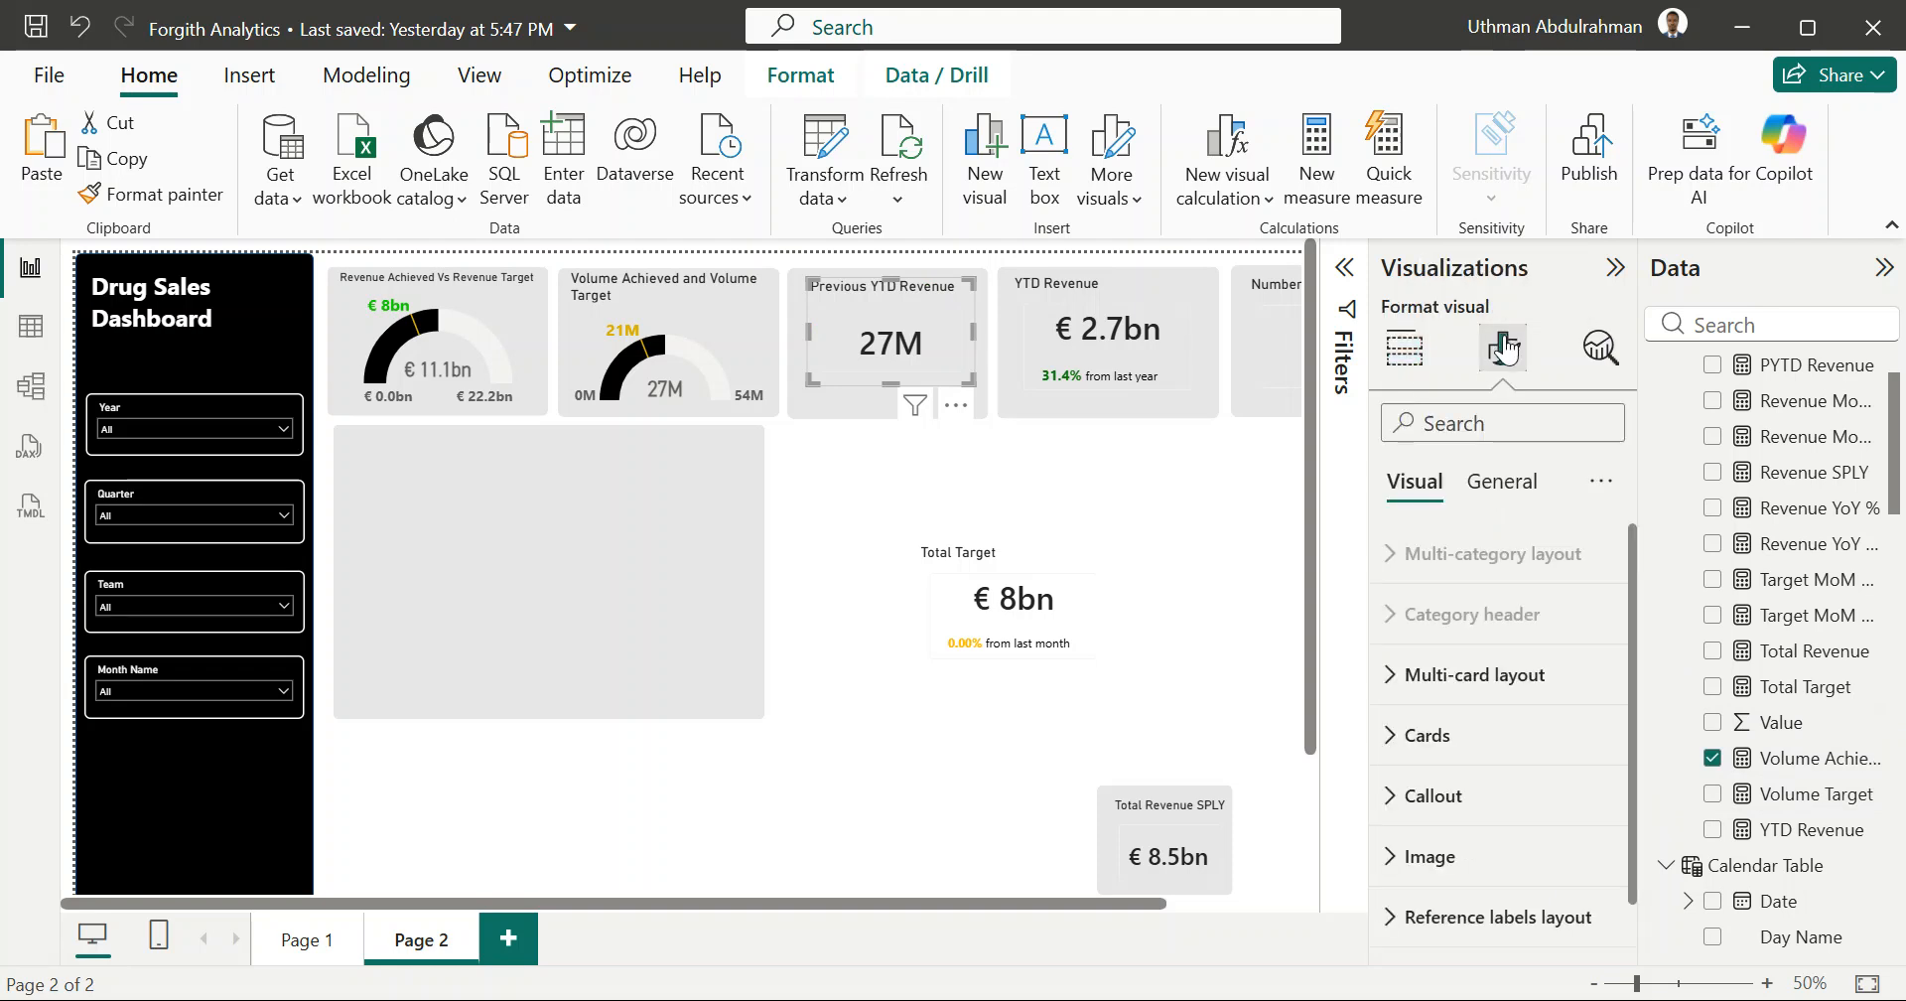
# Step: Change the title of the Previous YTD Revenue card to Volume Achieved
pyautogui.click(1502, 488)
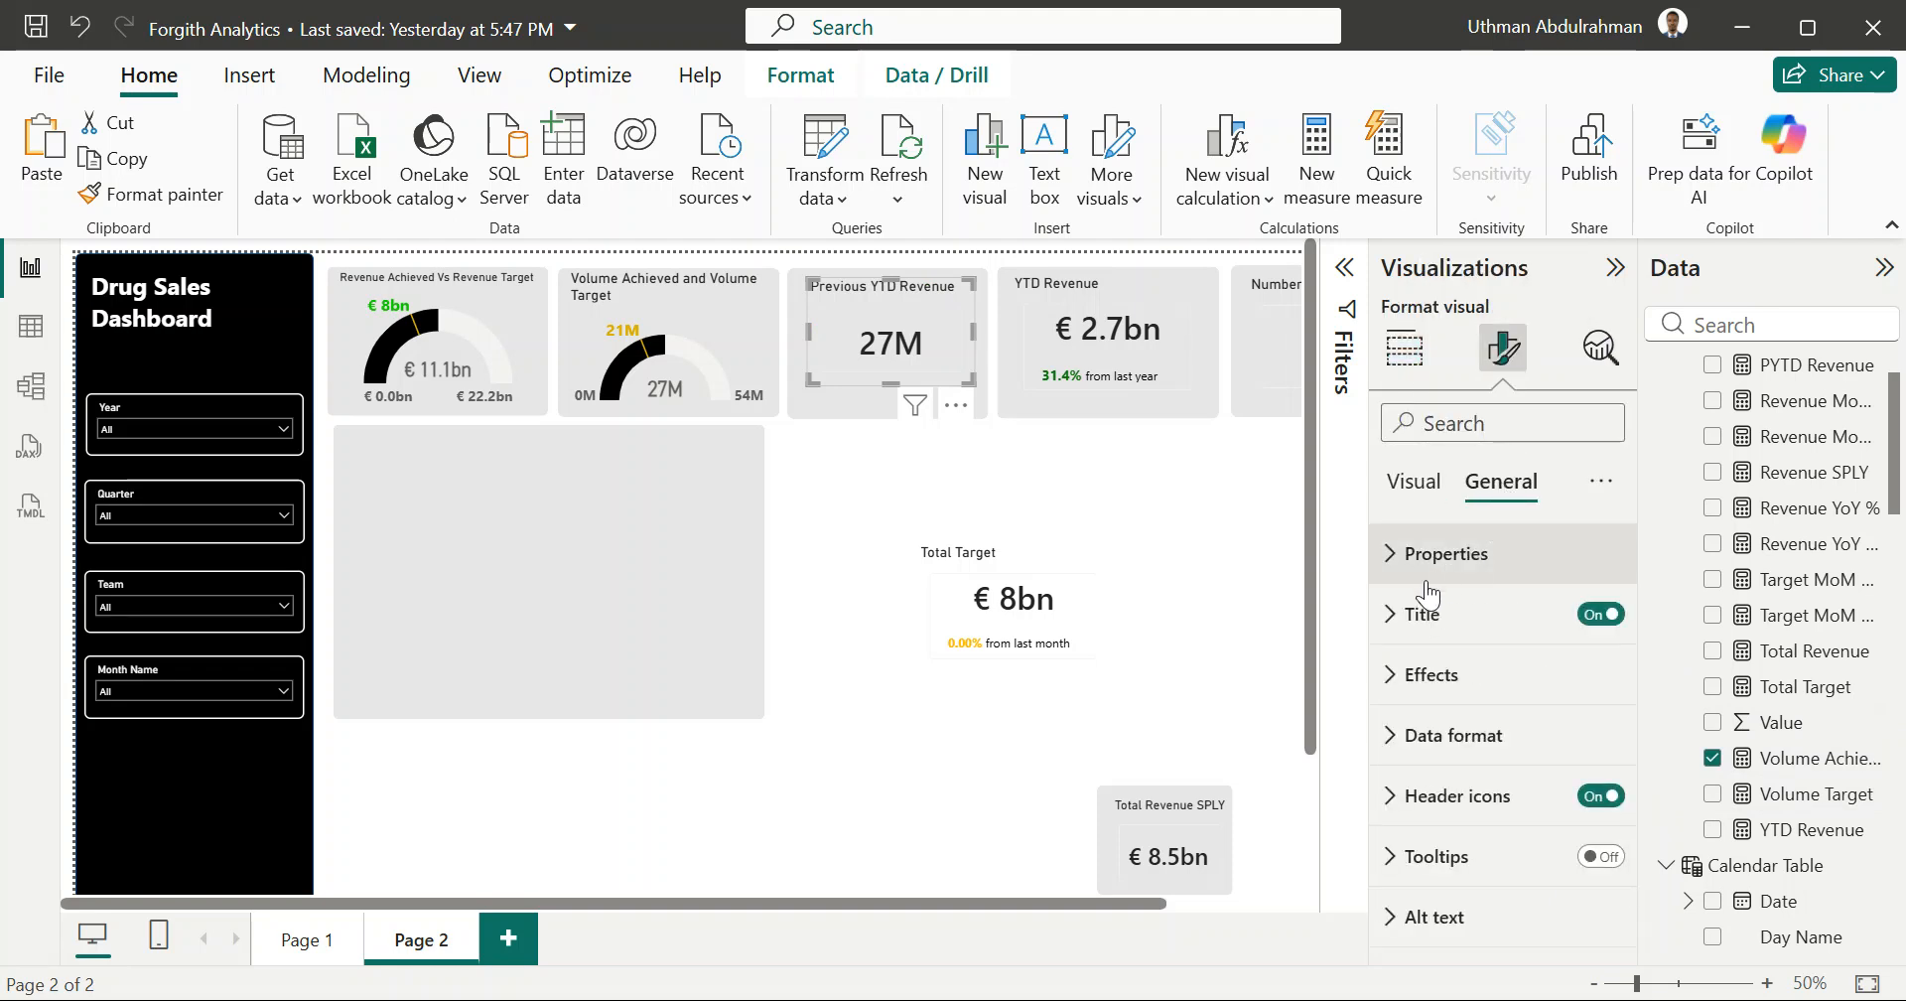
pyautogui.click(1437, 616)
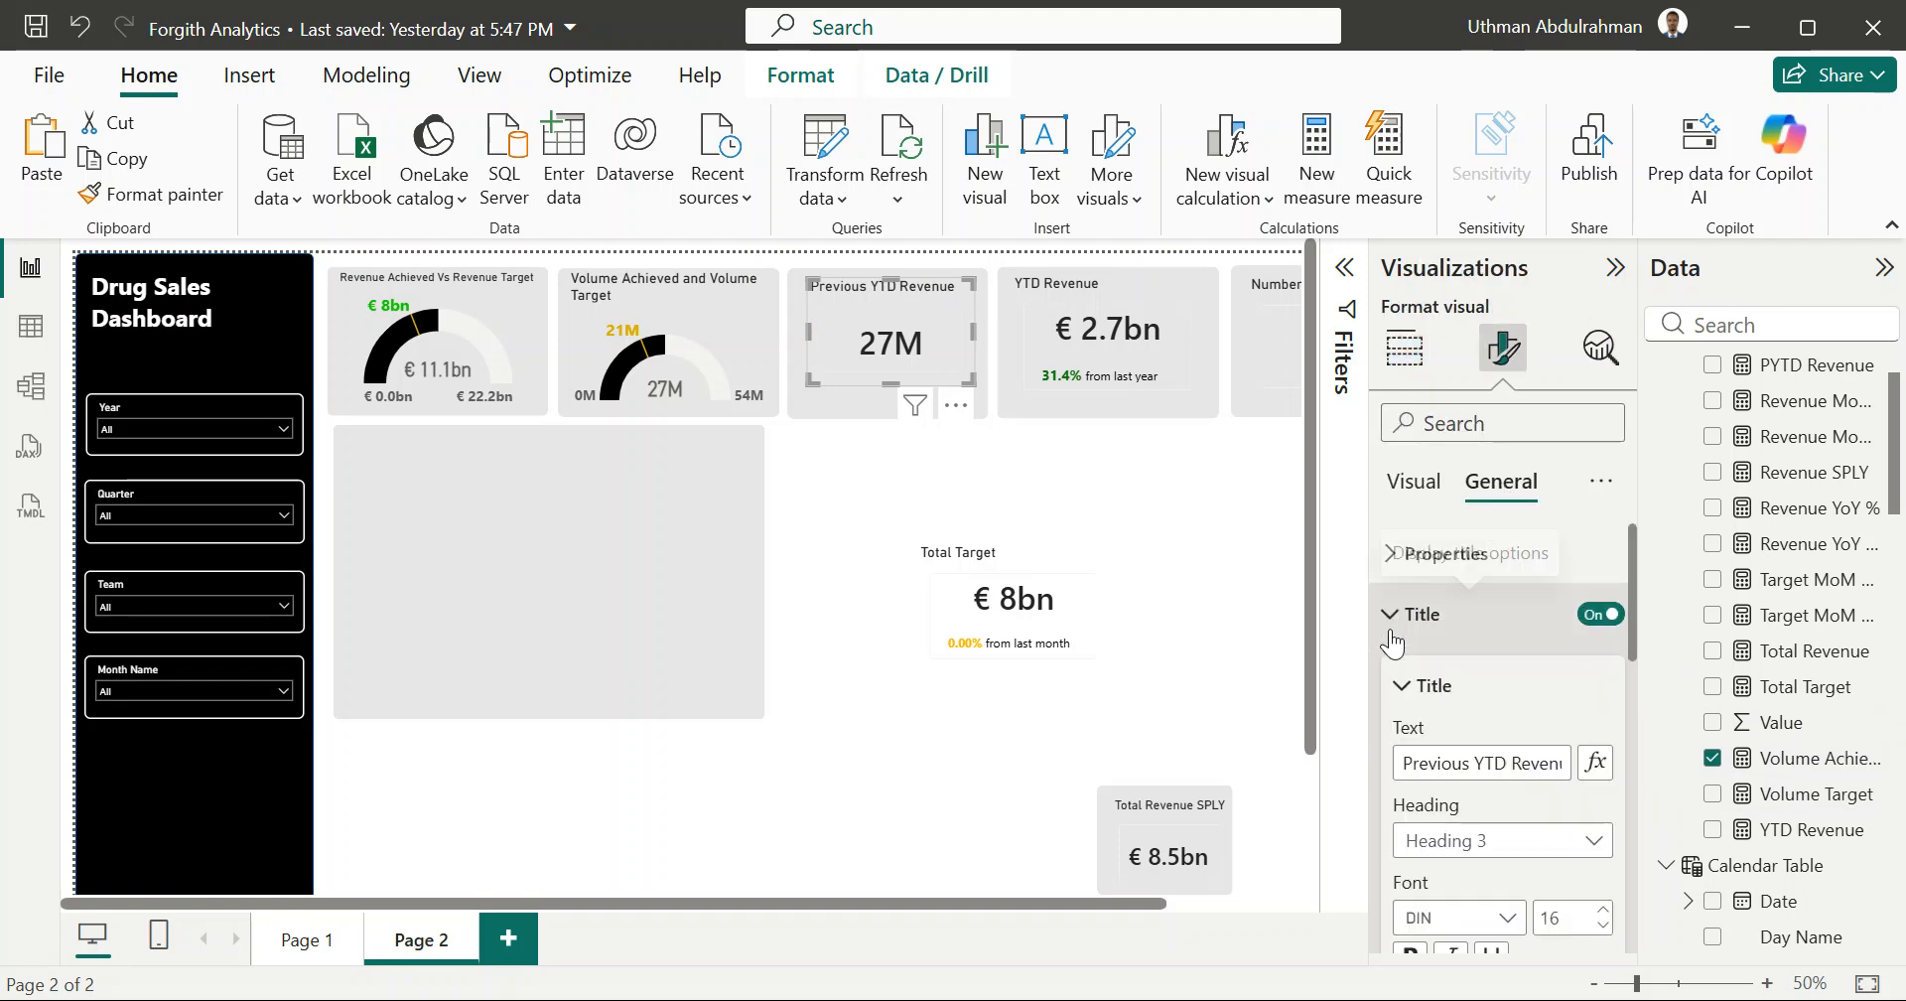
pyautogui.click(1484, 764)
pyautogui.write('Volum e ')
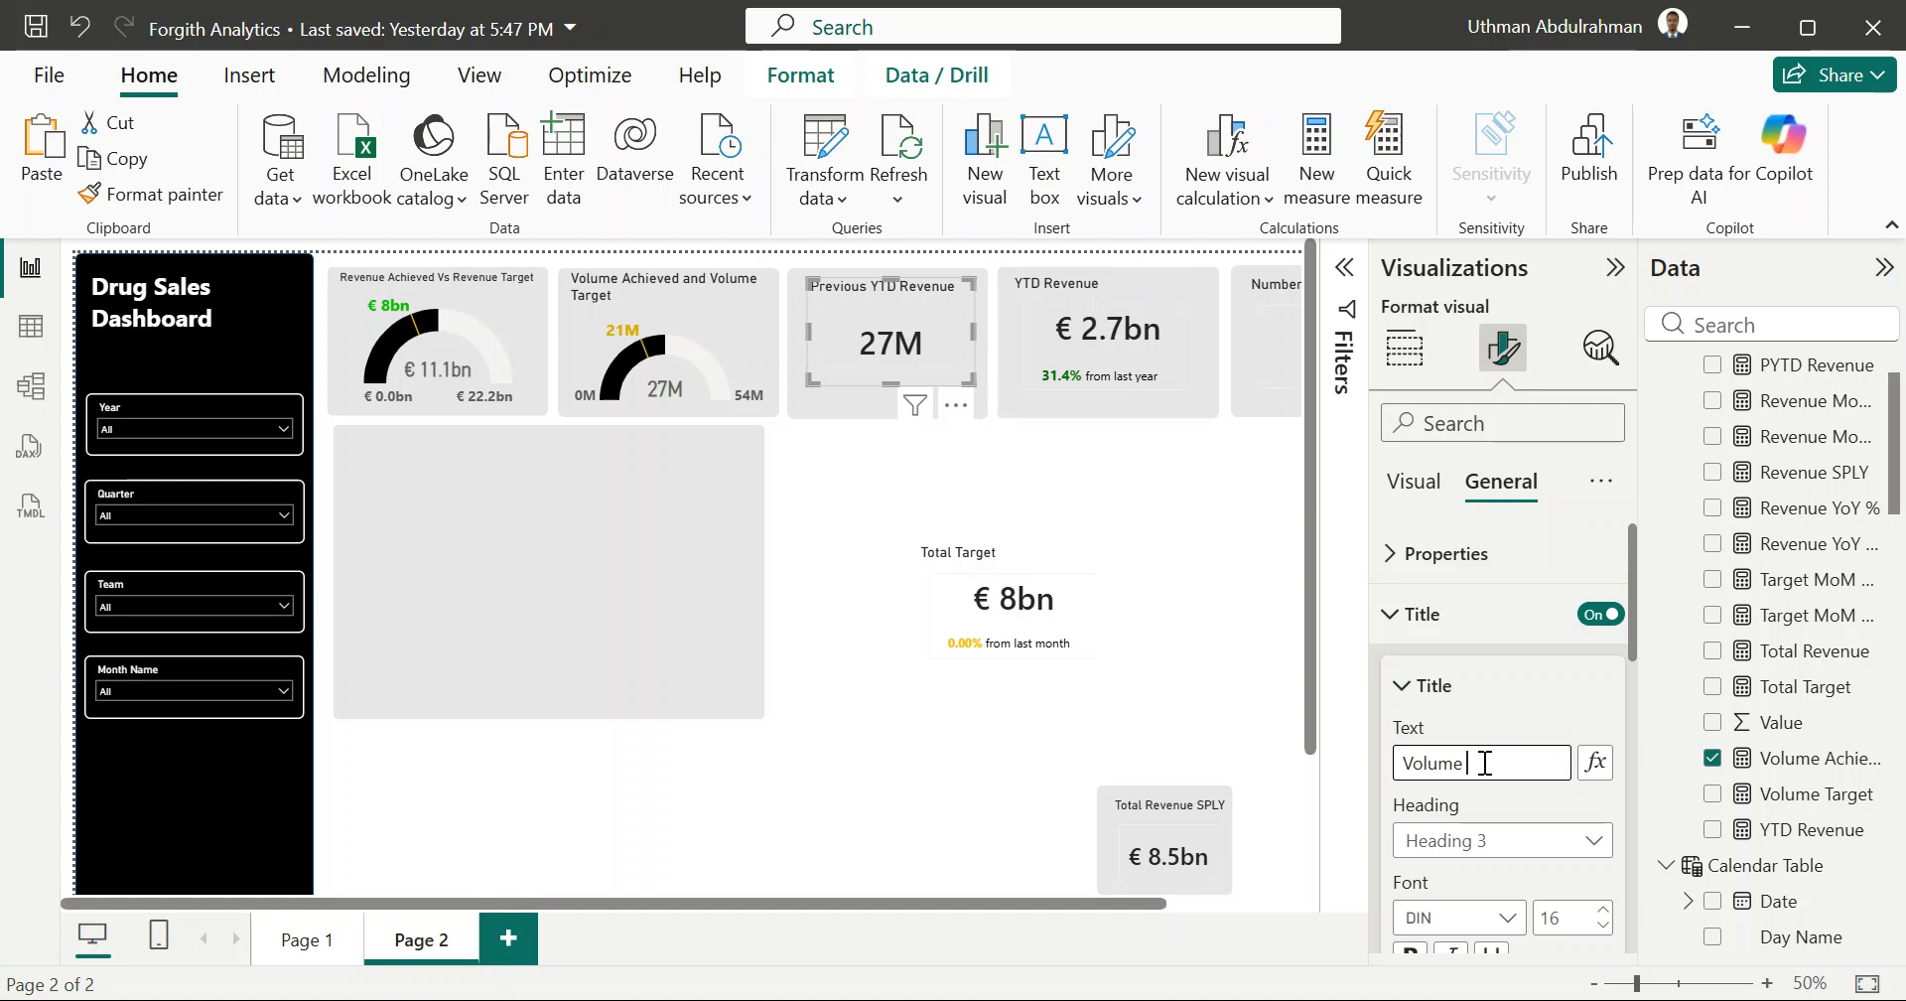
pyautogui.write('Achieved')
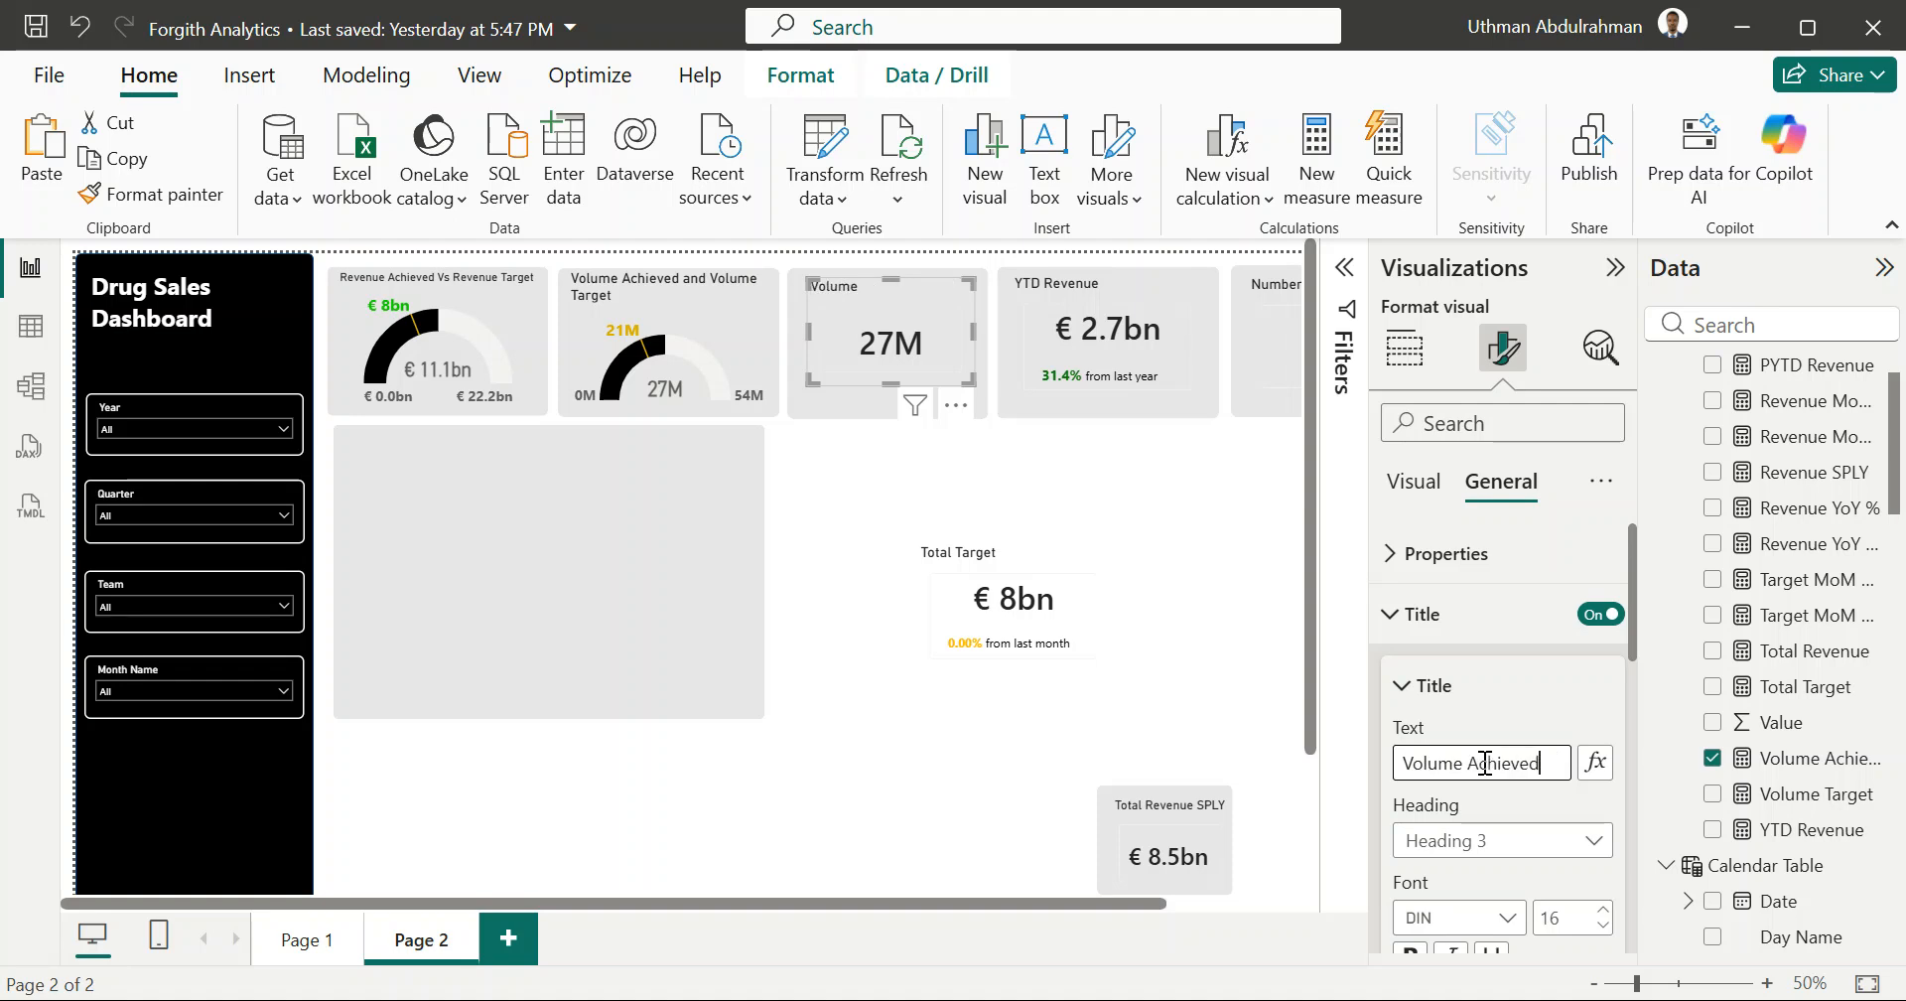
# Step: Replace the YTD Revenue measure with Volume Target in the YTD Revenue card
pyautogui.click(1130, 342)
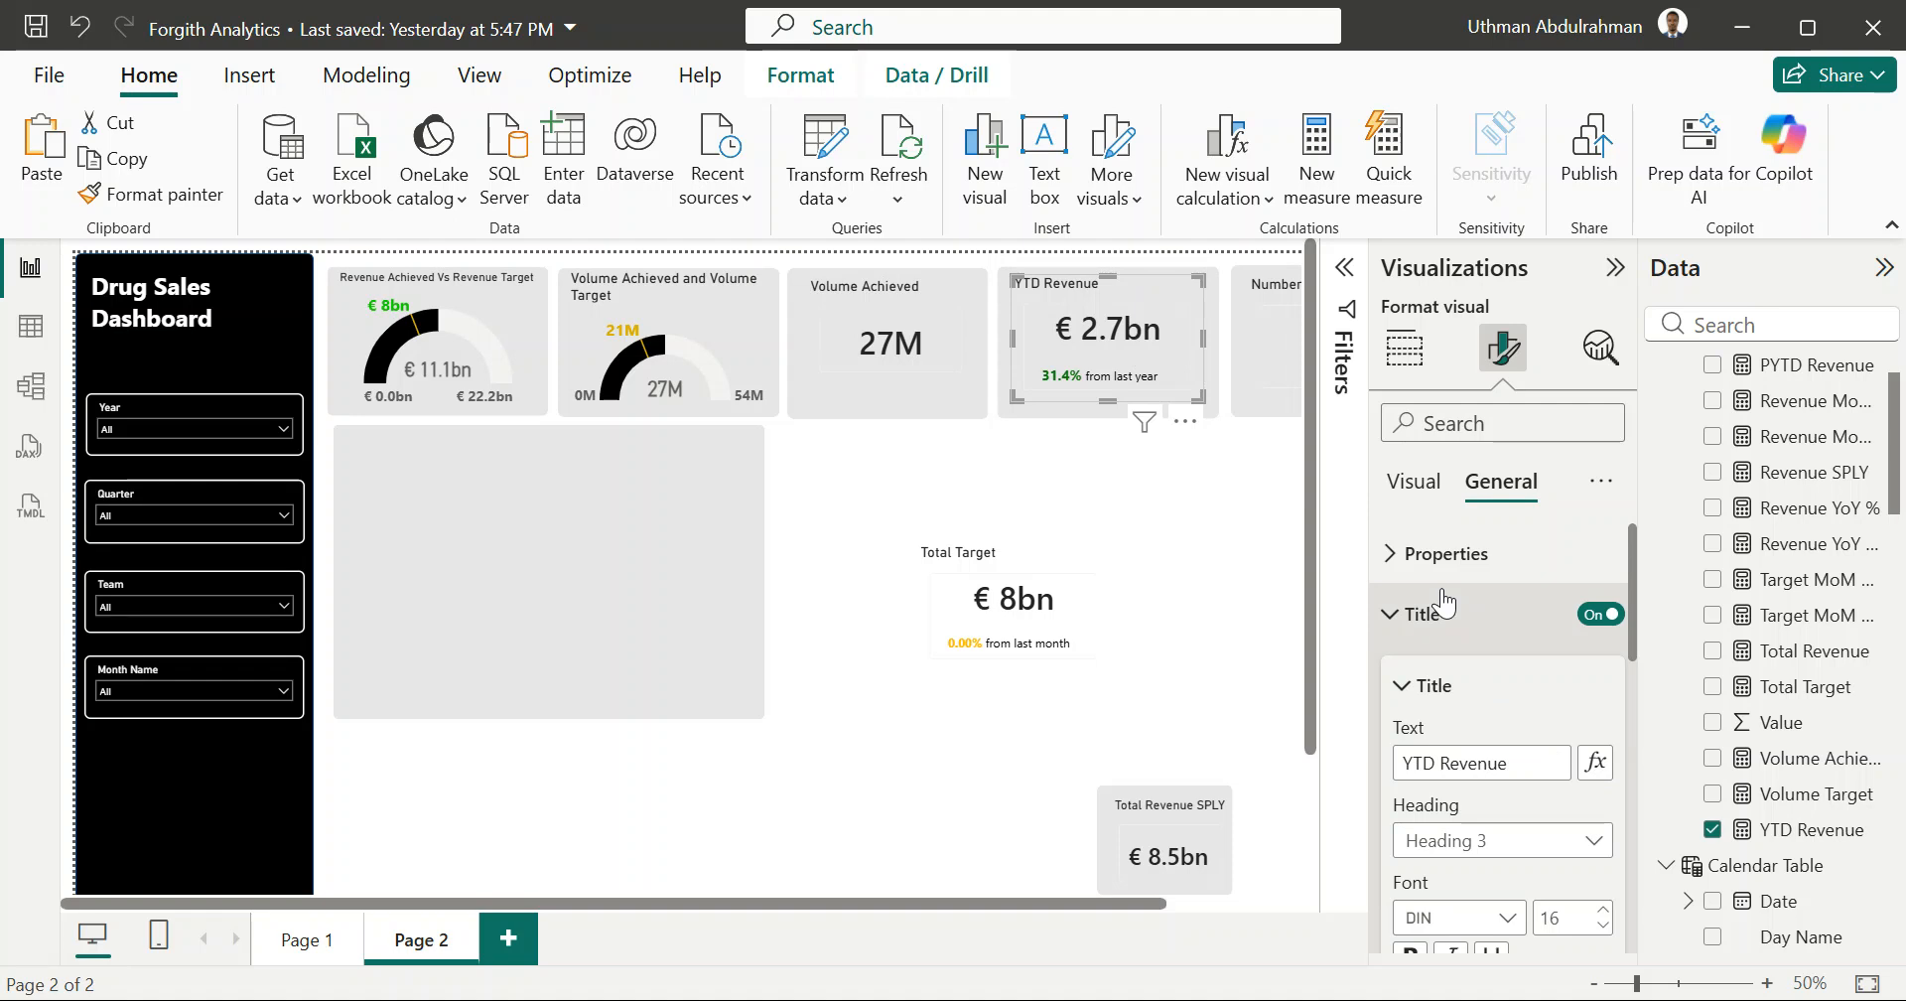
pyautogui.click(1713, 829)
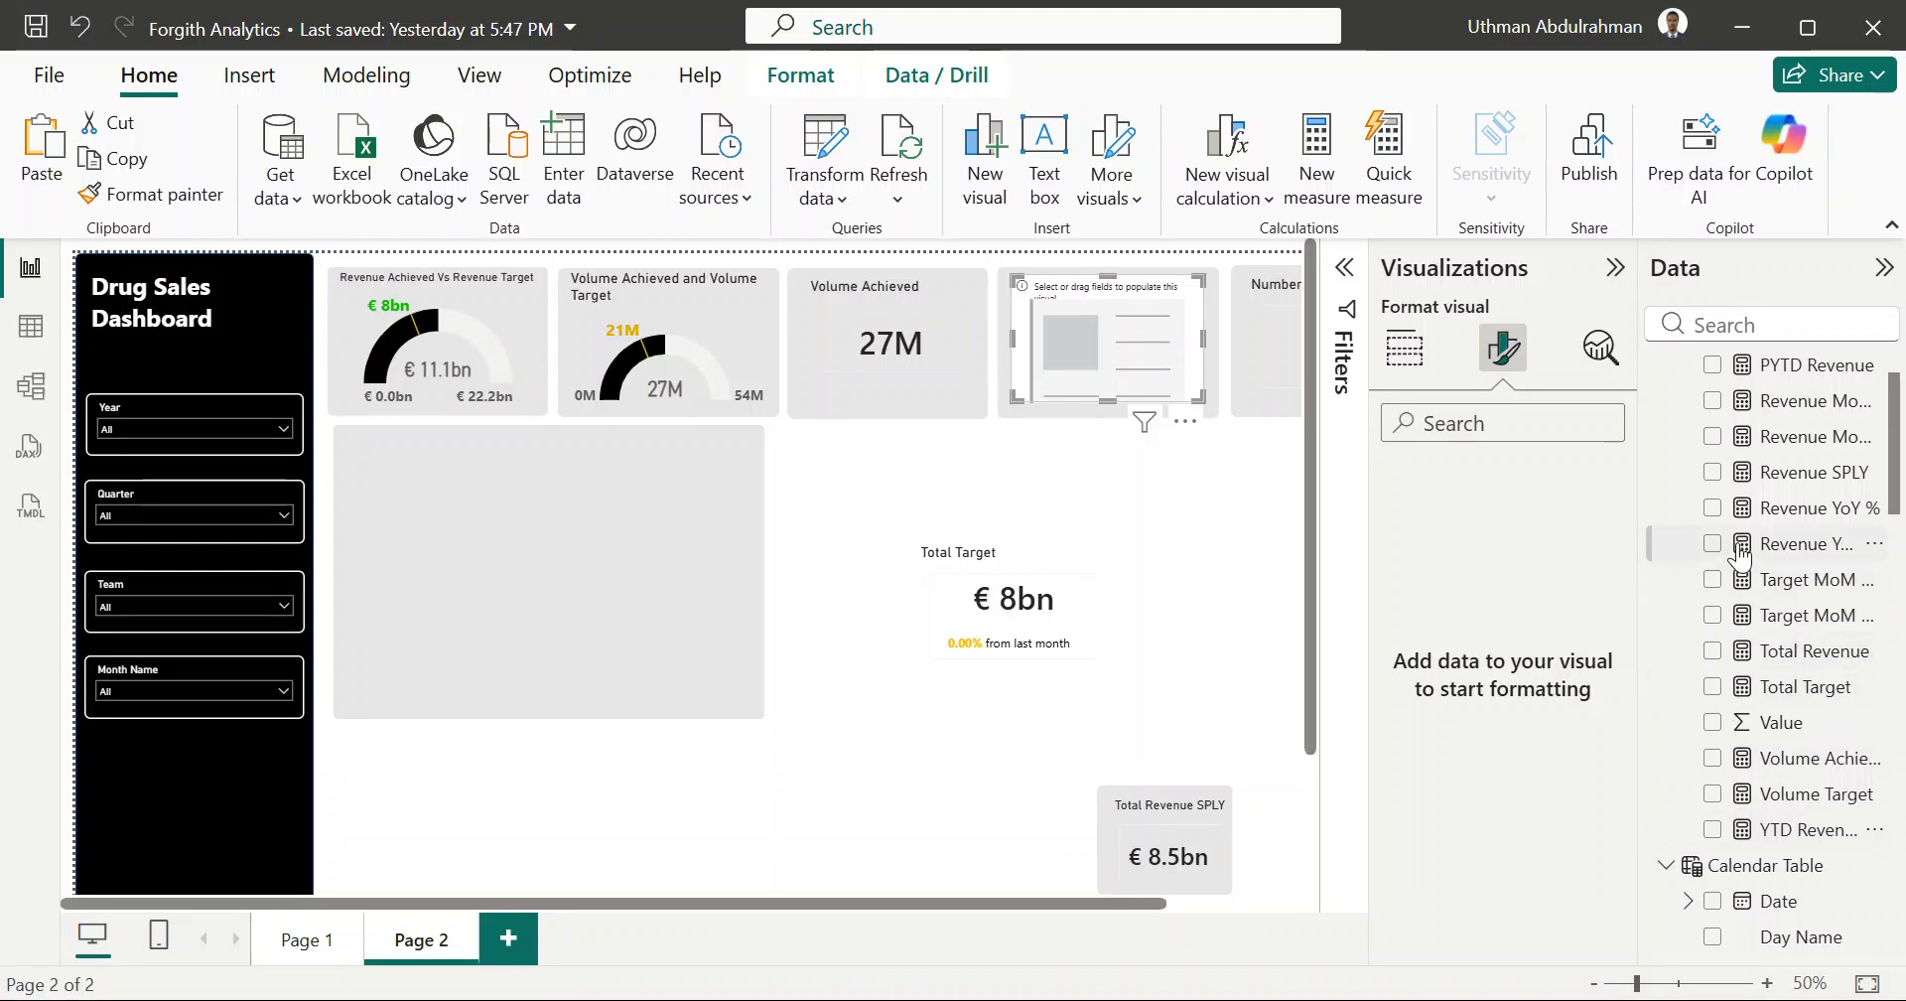
pyautogui.scroll(1, 1739, 558)
pyautogui.scroll(-3, 1739, 561)
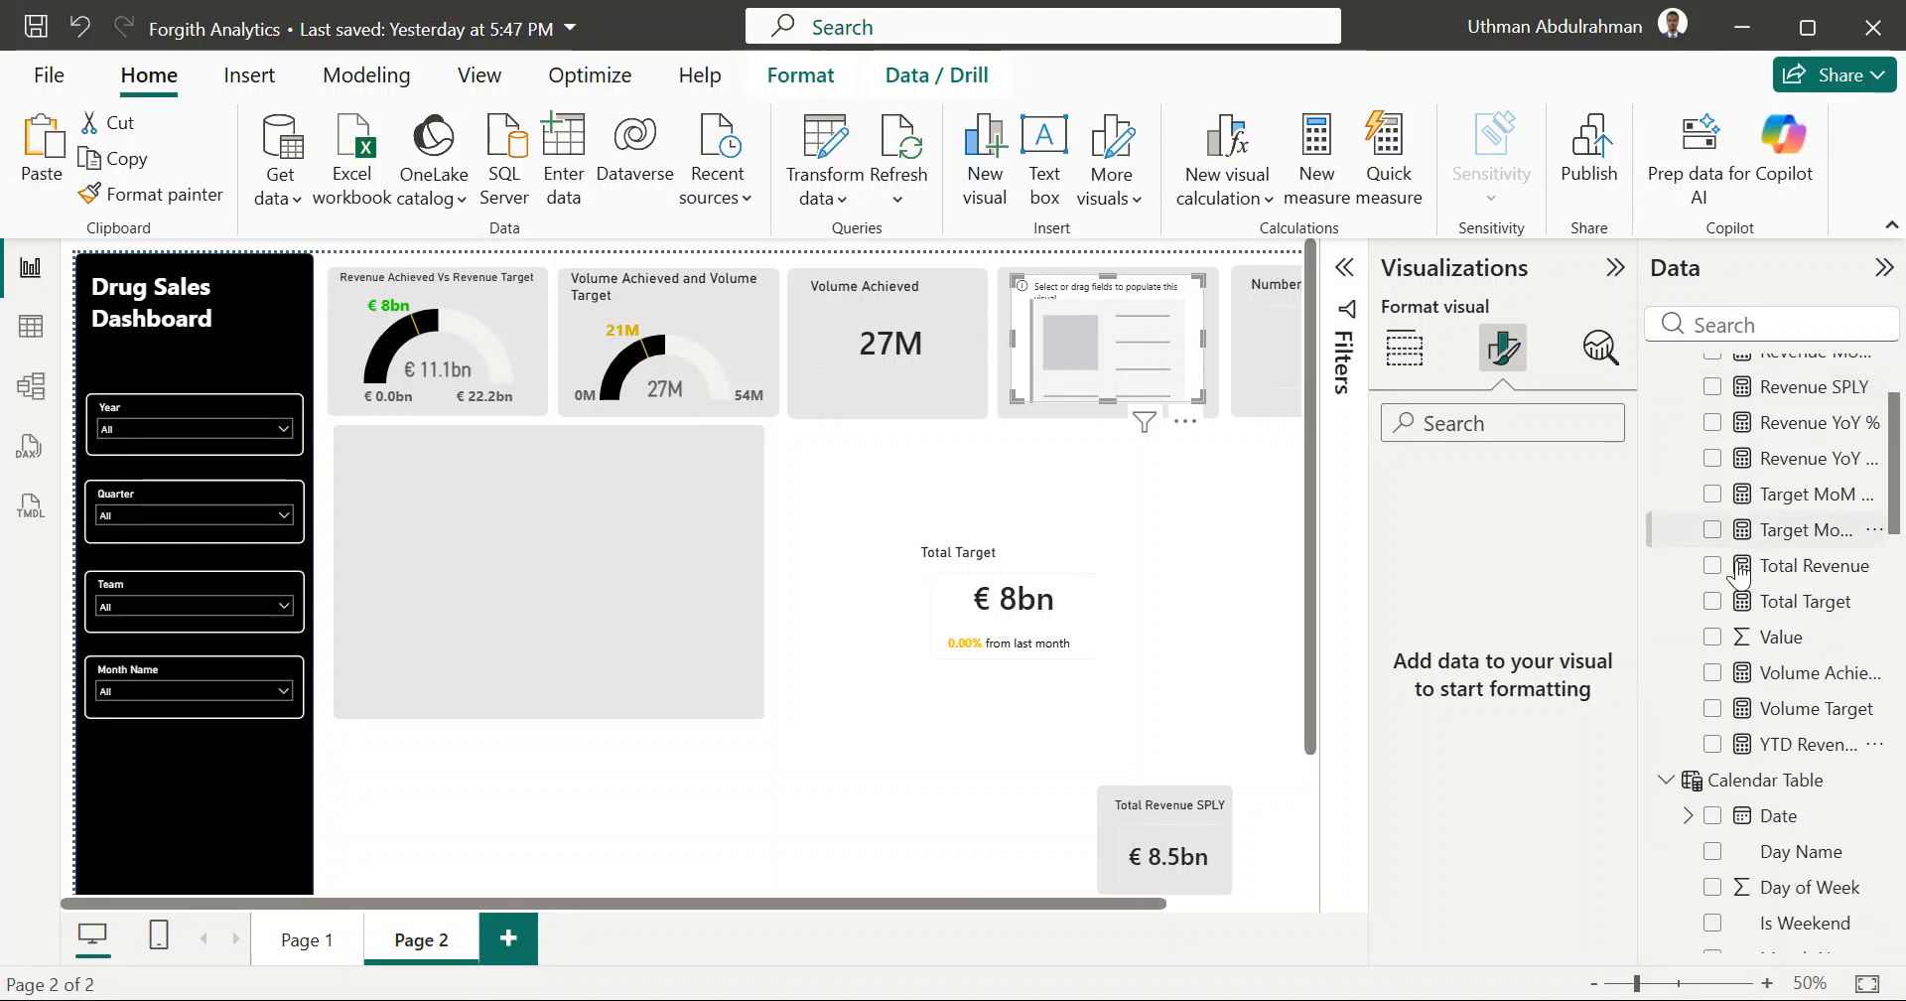
pyautogui.click(1713, 708)
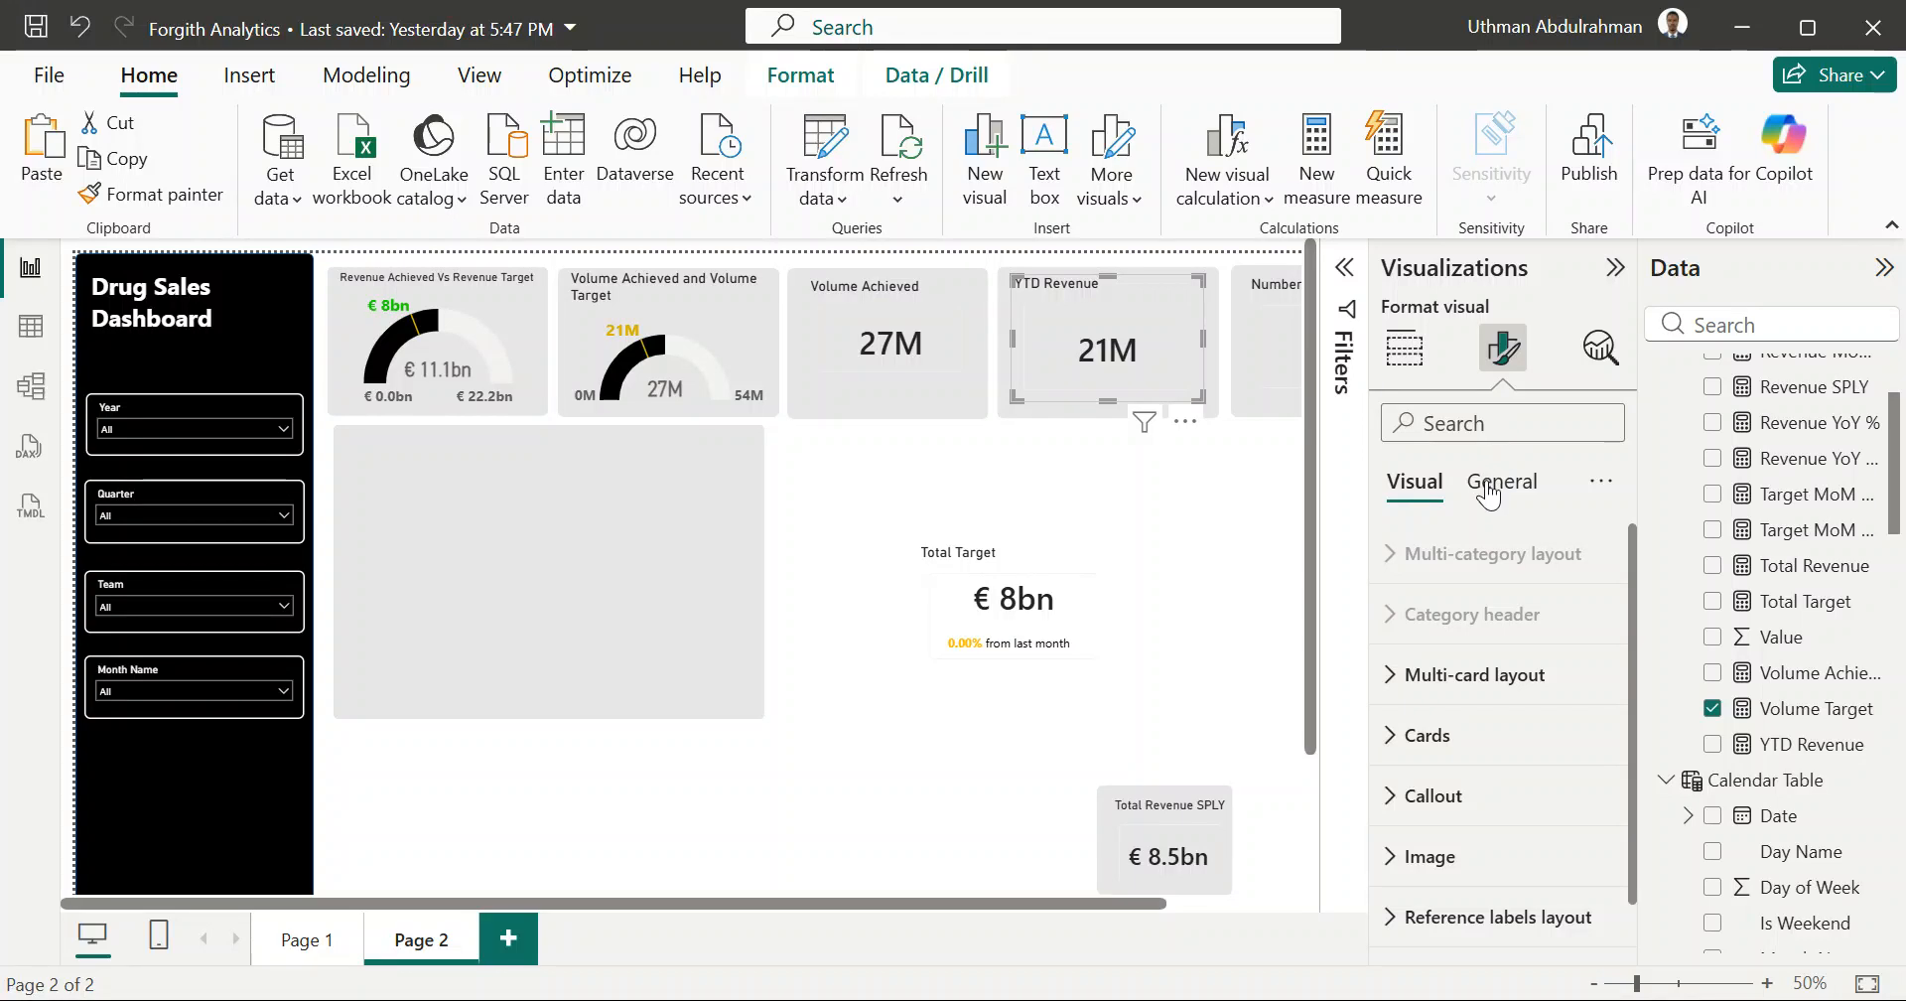
# Step: Change the title of the former YTD Revenue card to Volume Target and deselect the card
pyautogui.click(1489, 484)
pyautogui.click(1400, 624)
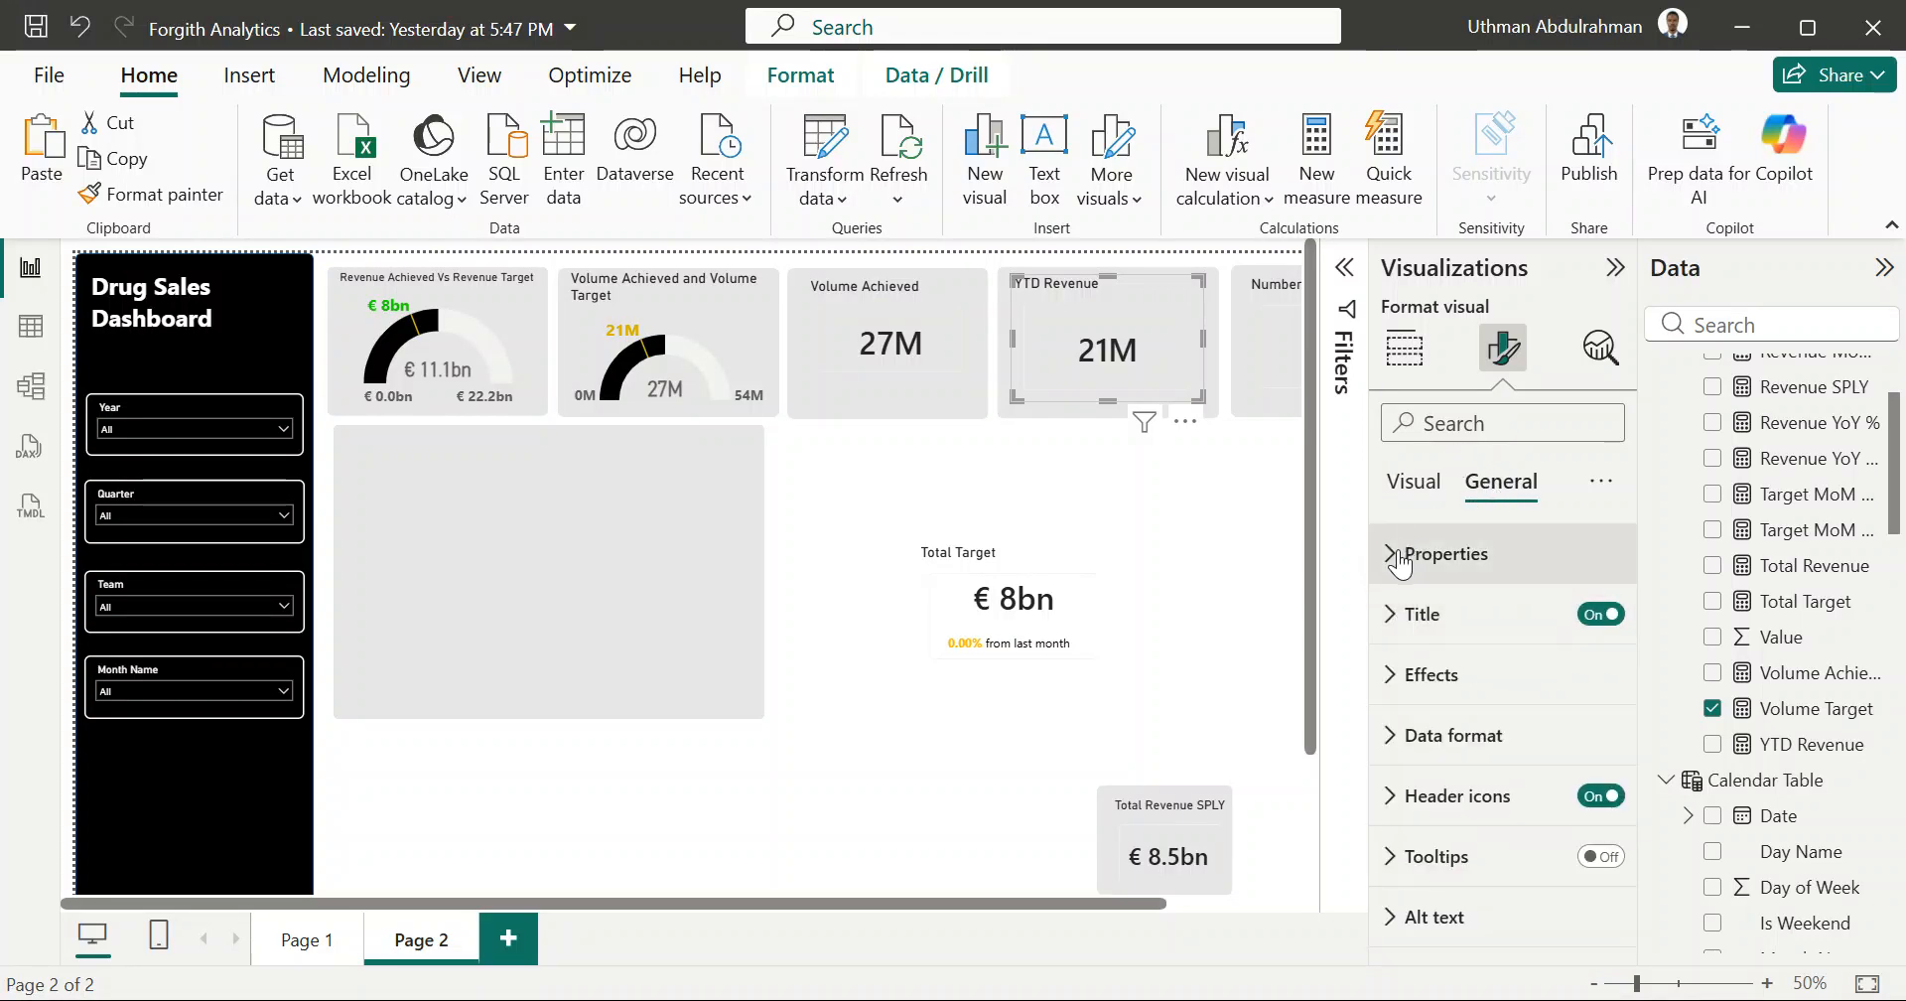
pyautogui.click(1399, 614)
pyautogui.click(1451, 763)
pyautogui.hotkey('ctrl', 'a')
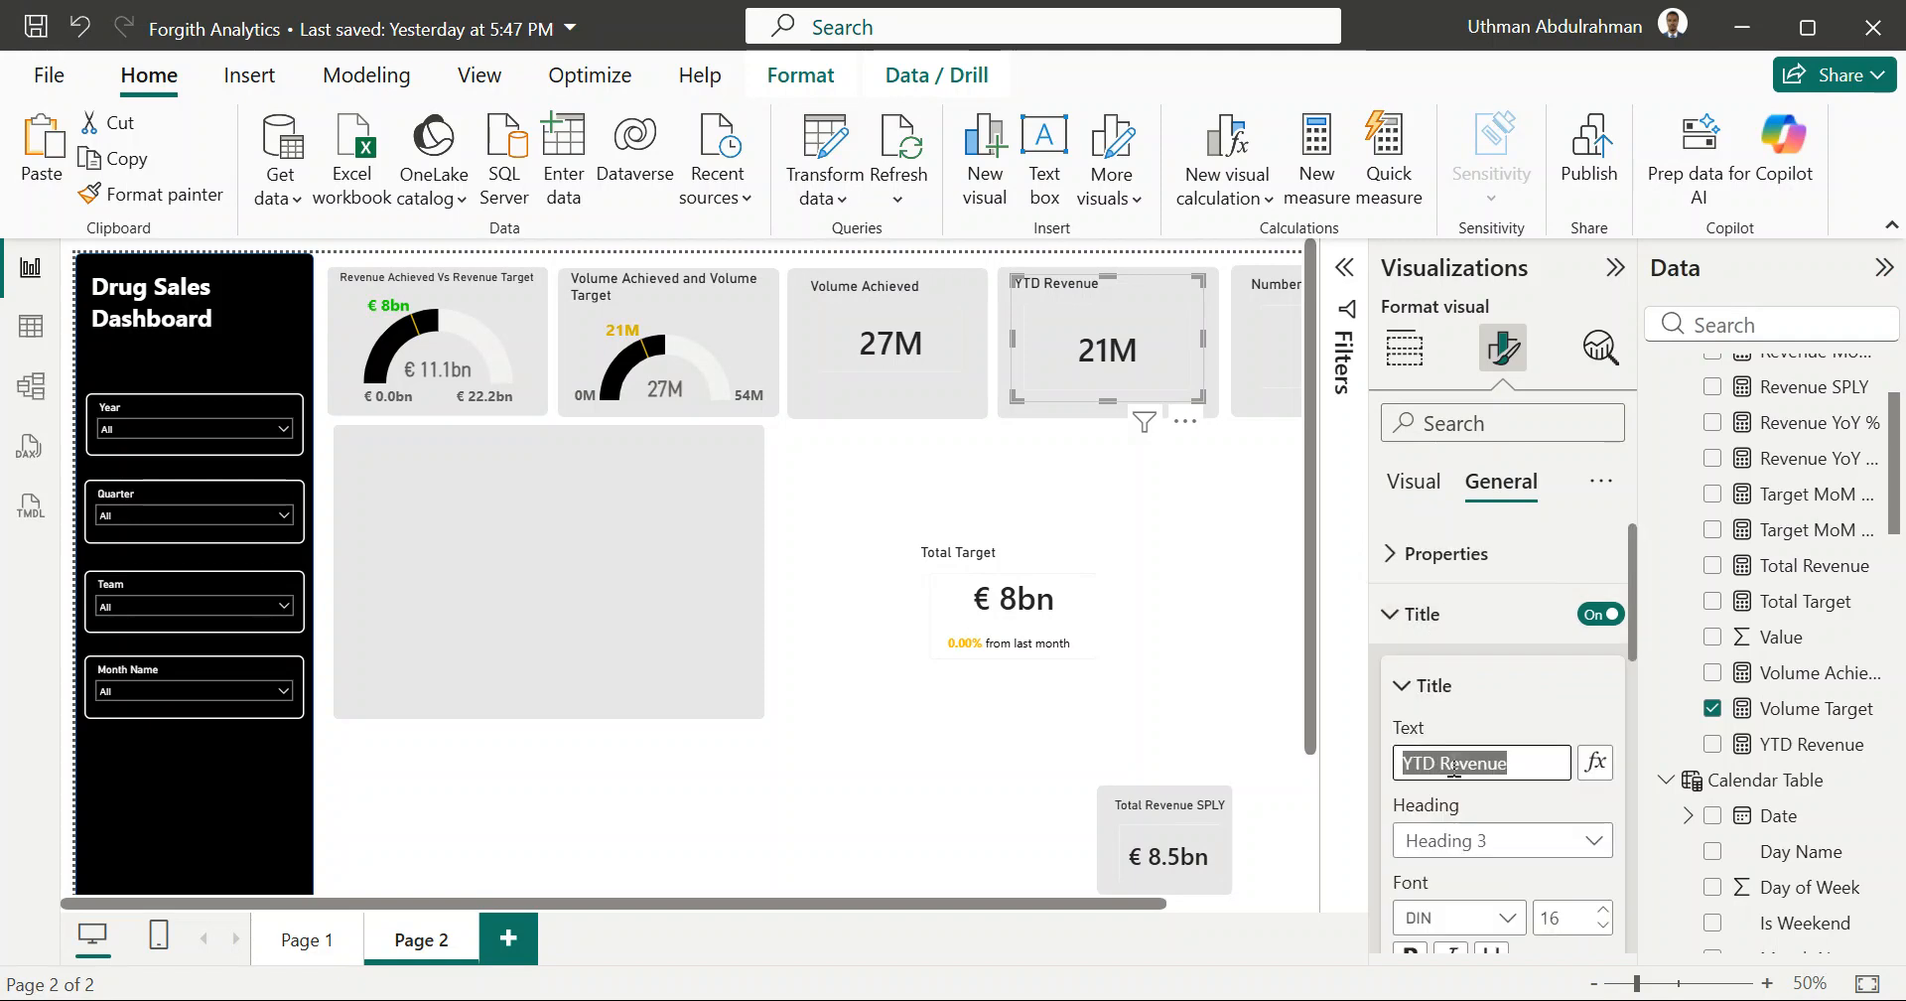
pyautogui.write('Volume ')
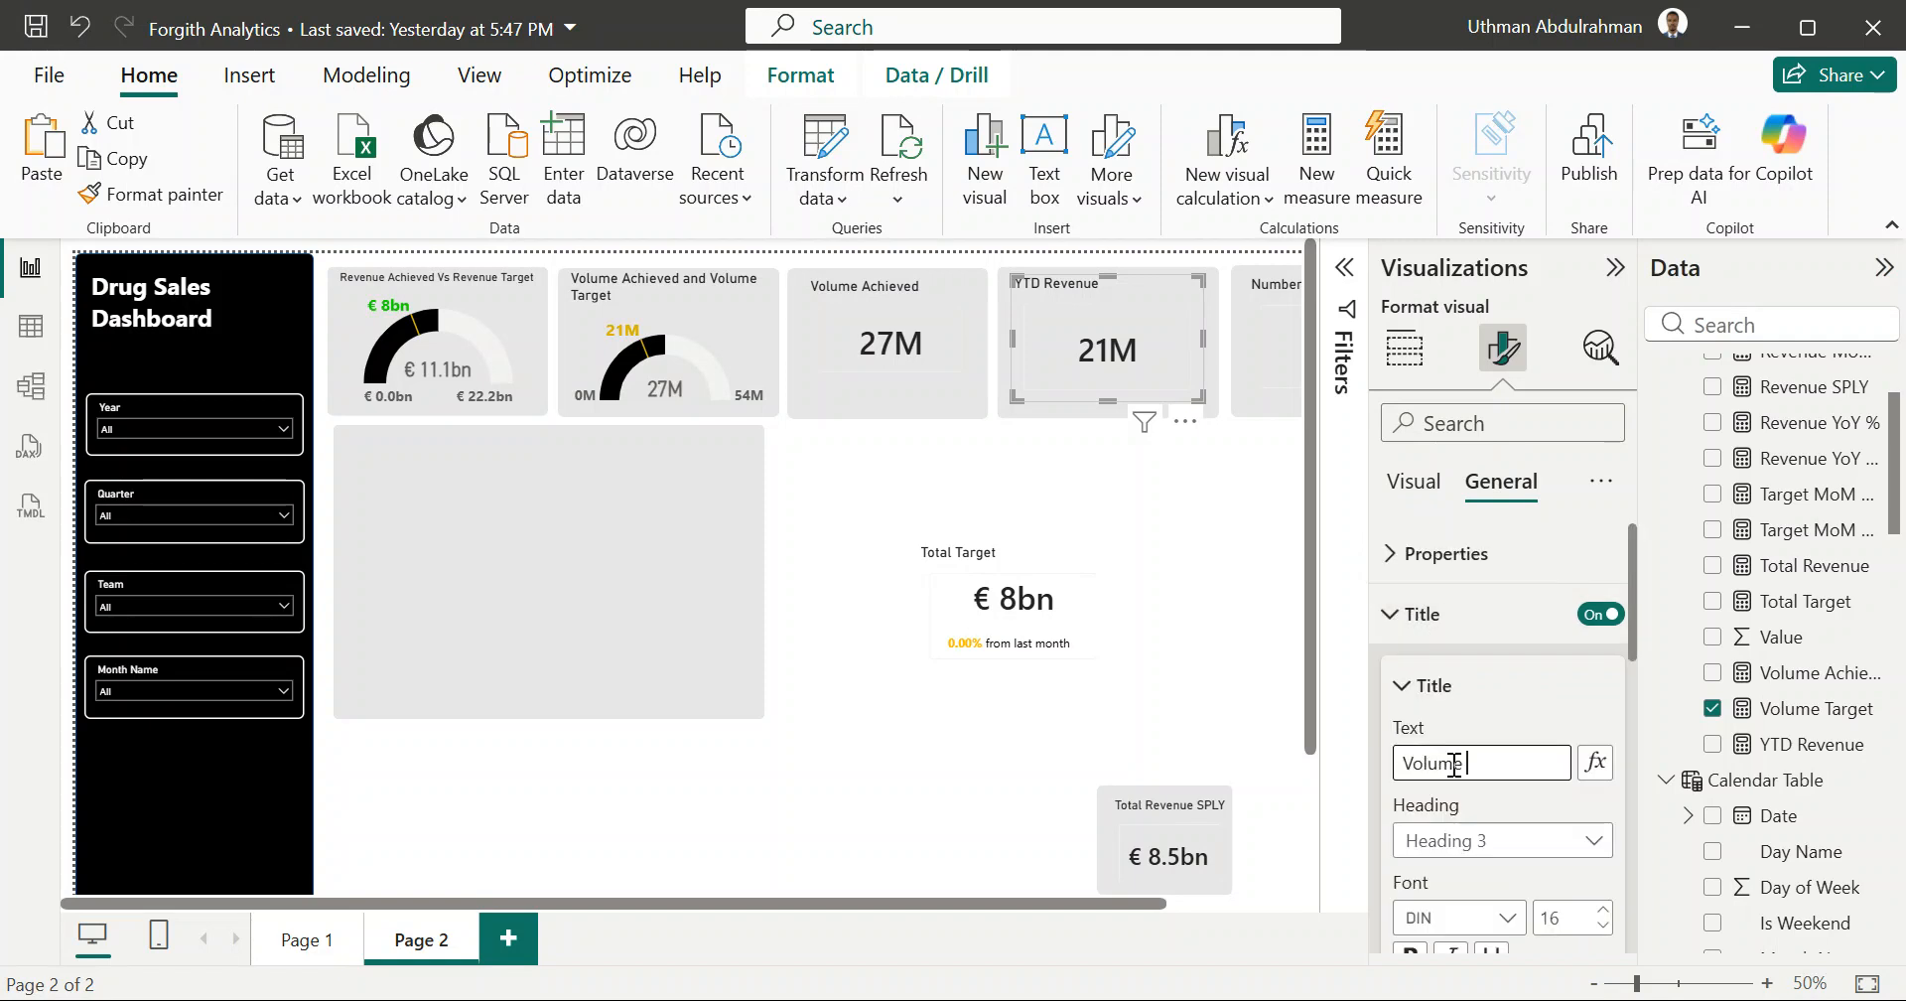
pyautogui.write('Tar')
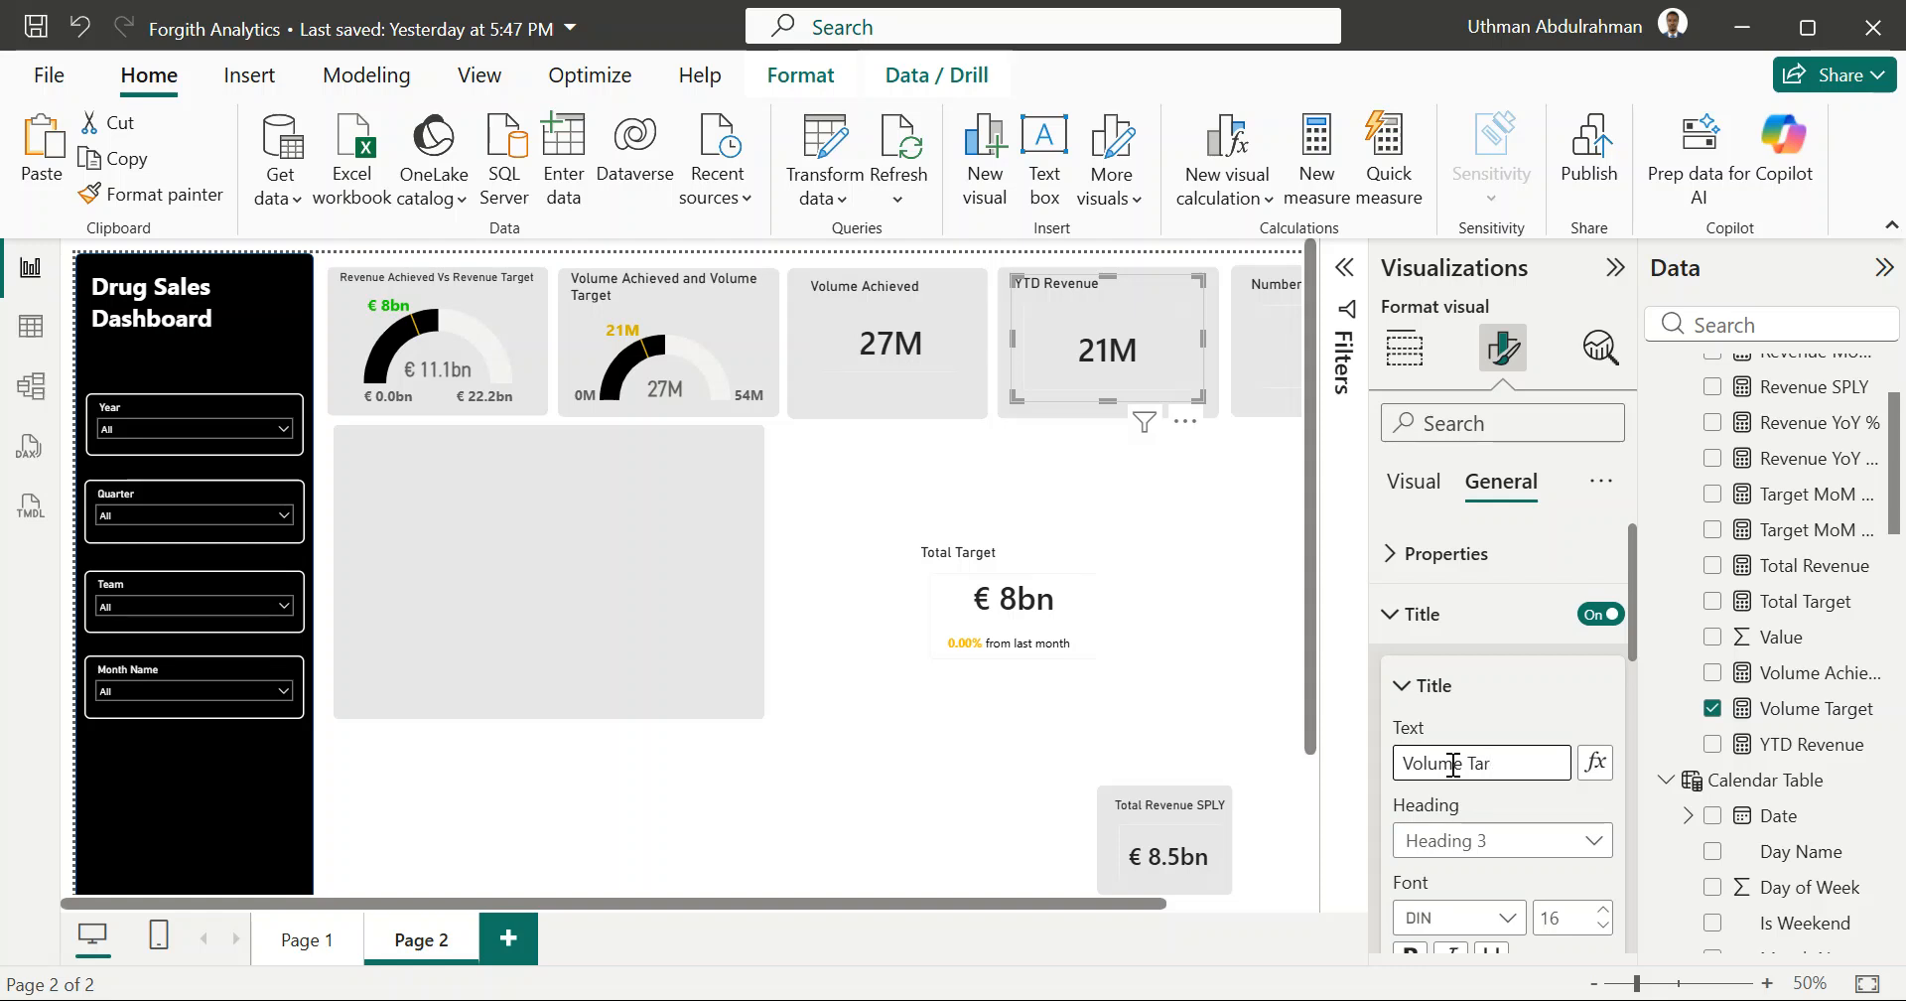
pyautogui.write('het')
pyautogui.press('BackSpace')
pyautogui.press('BackSpace')
pyautogui.press('BackSpace')
pyautogui.press('BackSpace')
pyautogui.write('rget')
pyautogui.click(1195, 524)
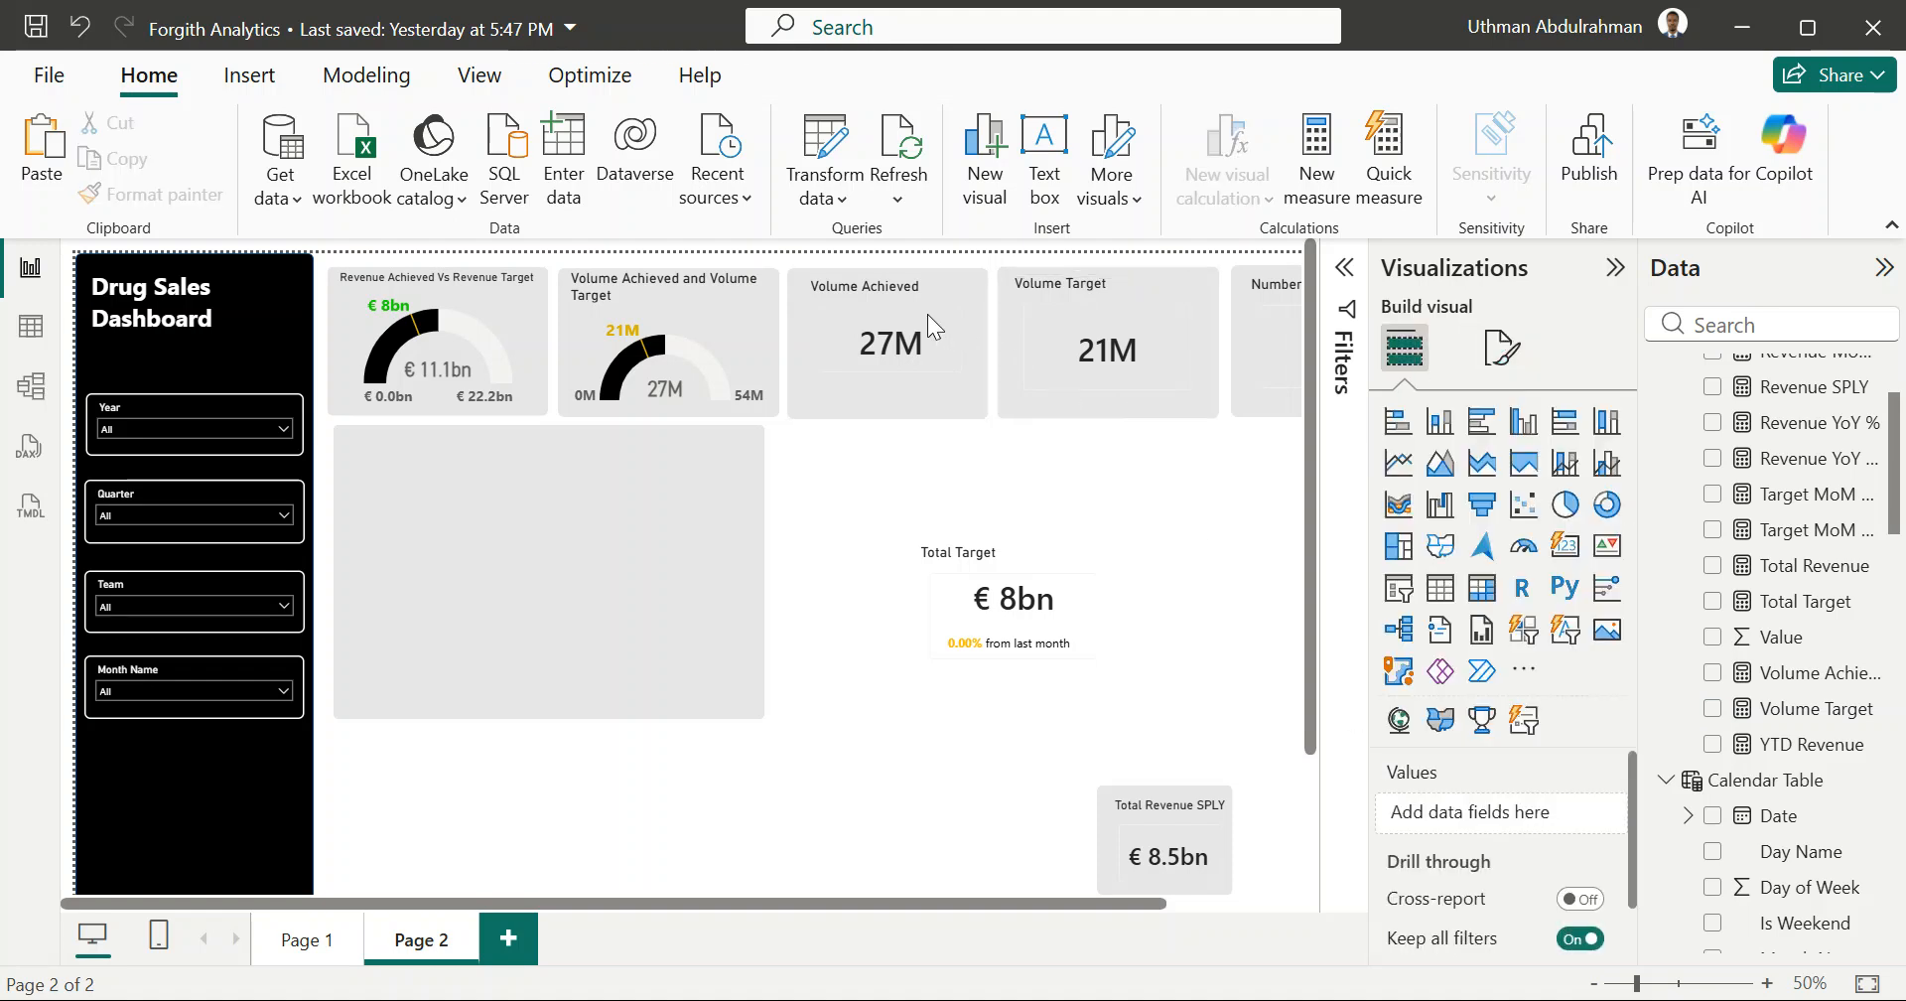
# Step: Nudge the Volume Achieved and Volume Target gauge within its grey tile and lower its upper edge slightly
pyautogui.click(658, 347)
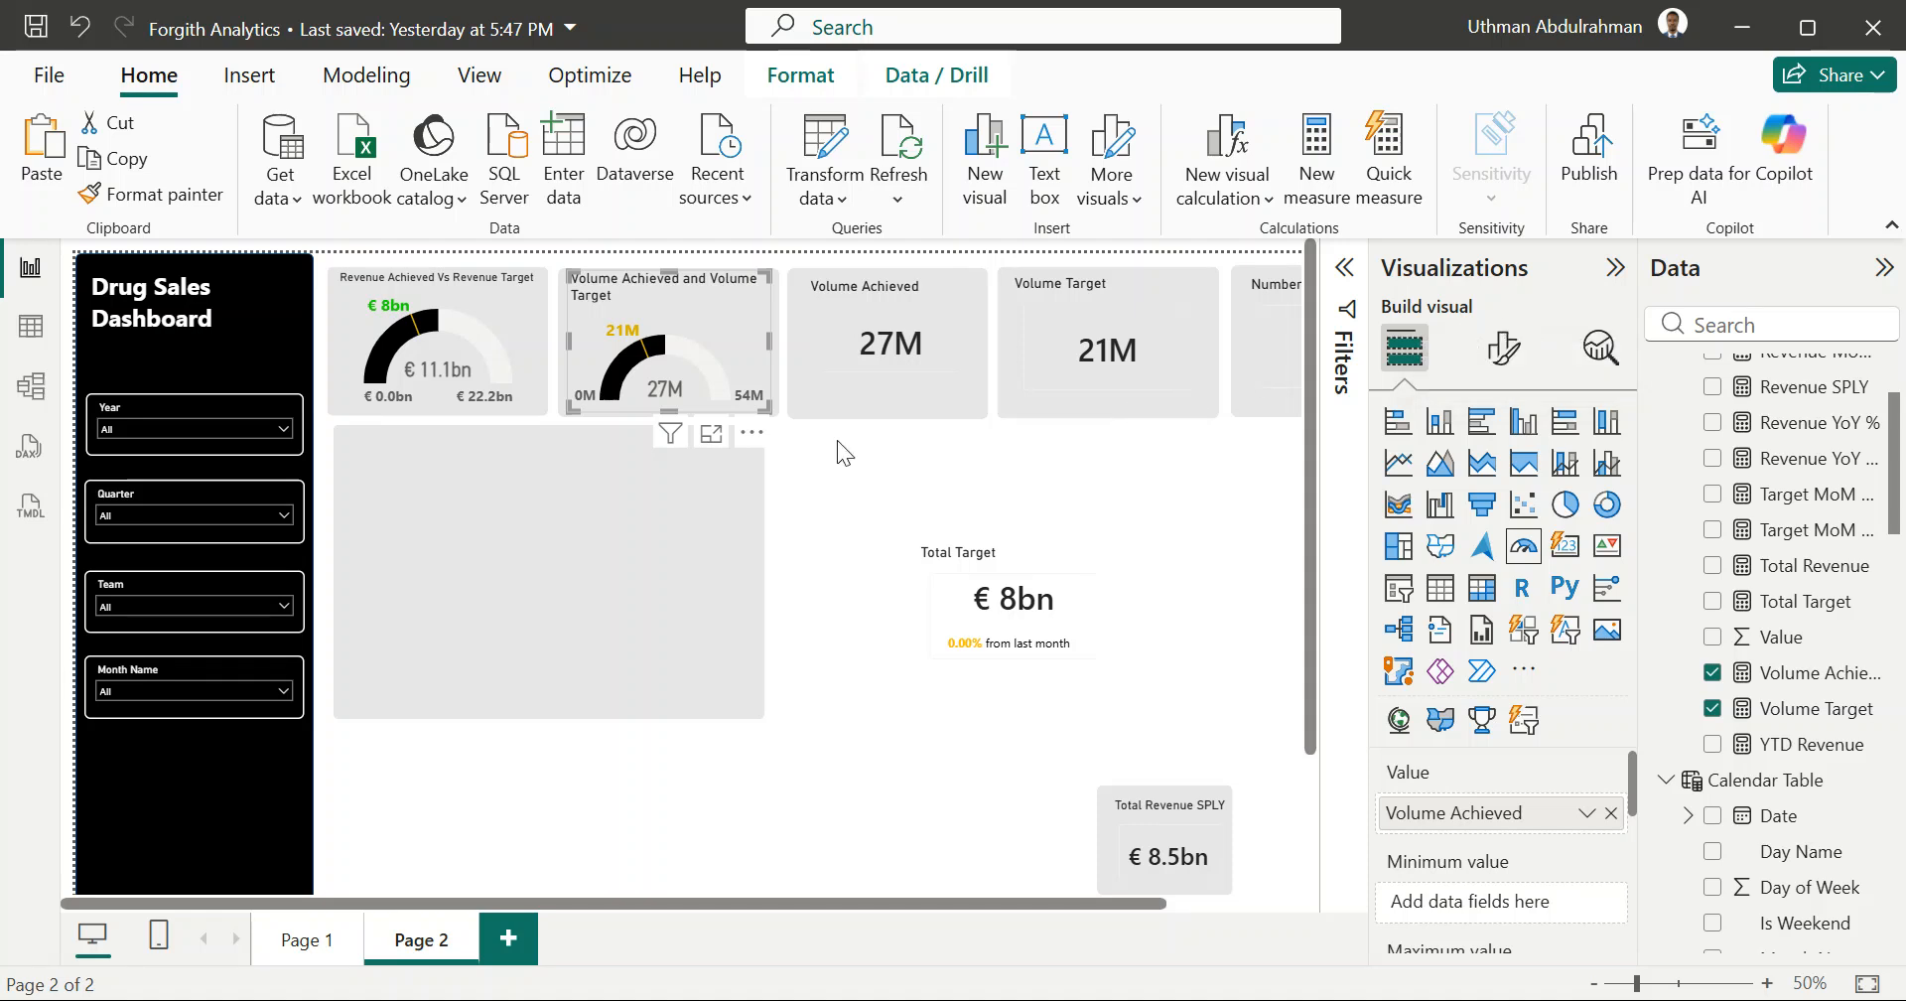
pyautogui.moveTo(768, 407); pyautogui.dragTo(706, 379)
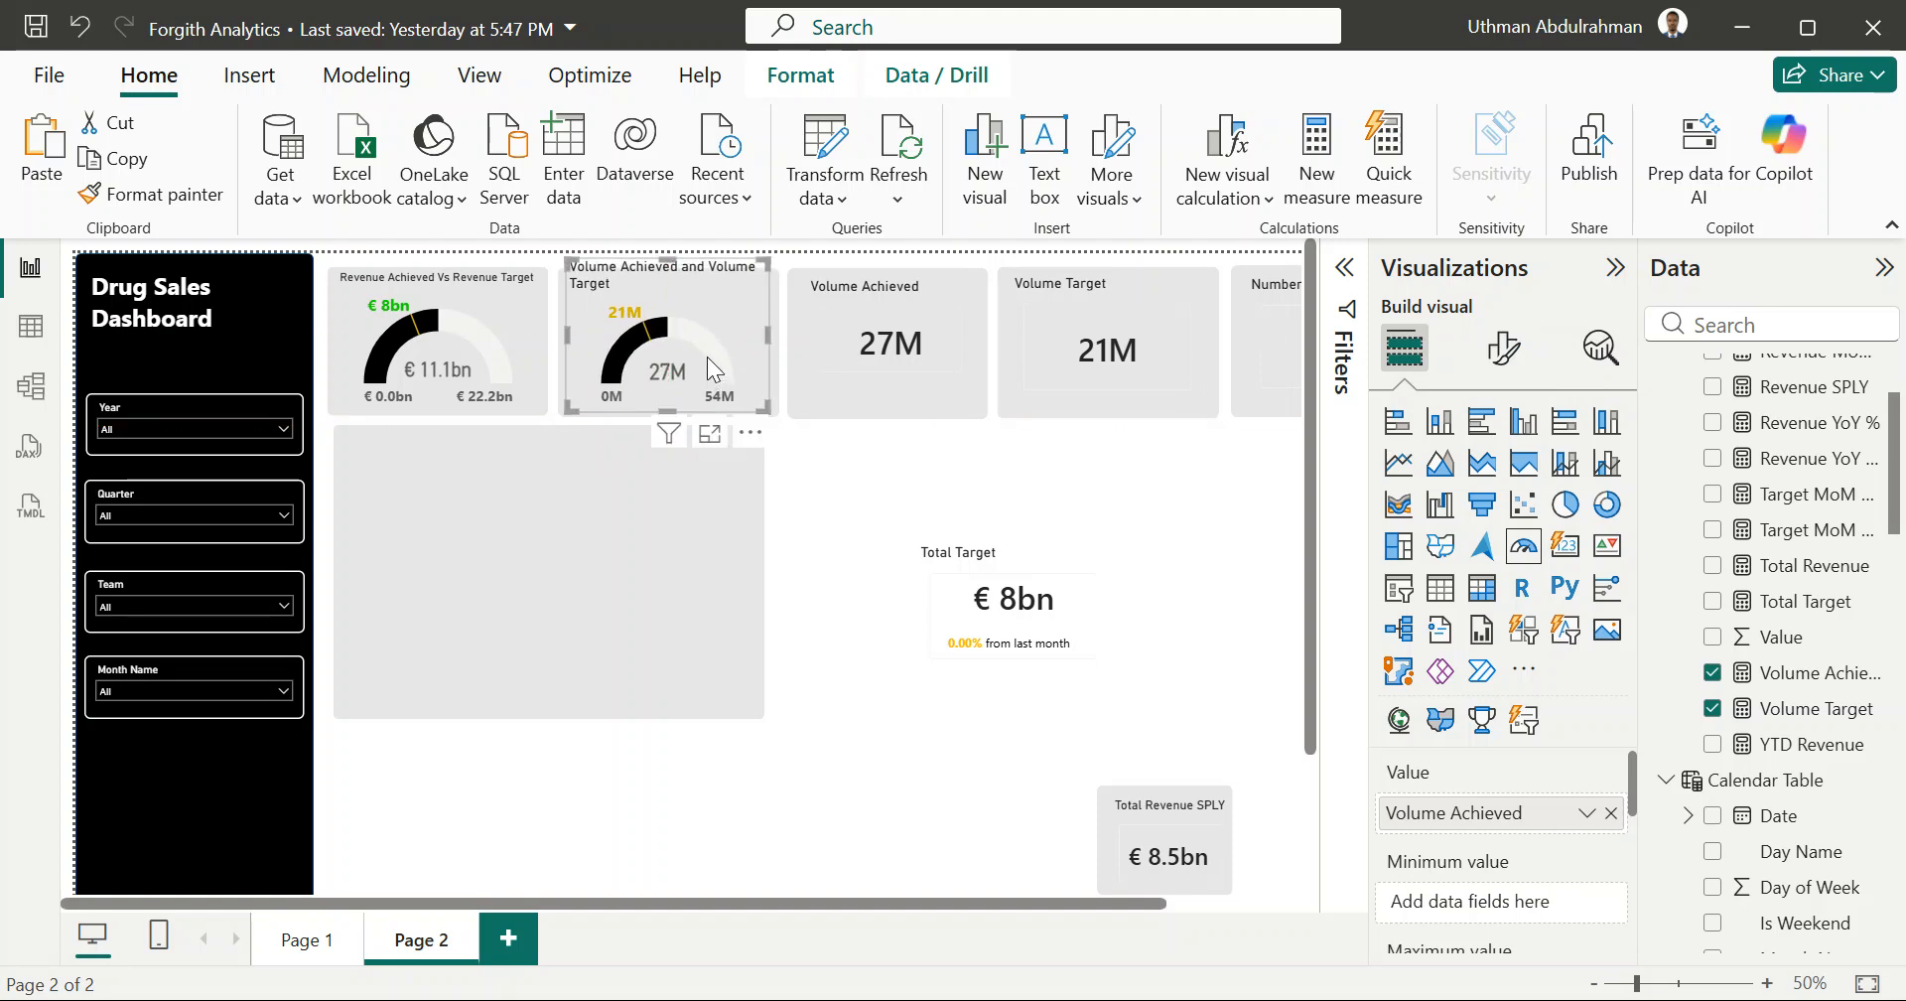
pyautogui.moveTo(695, 282); pyautogui.dragTo(667, 277)
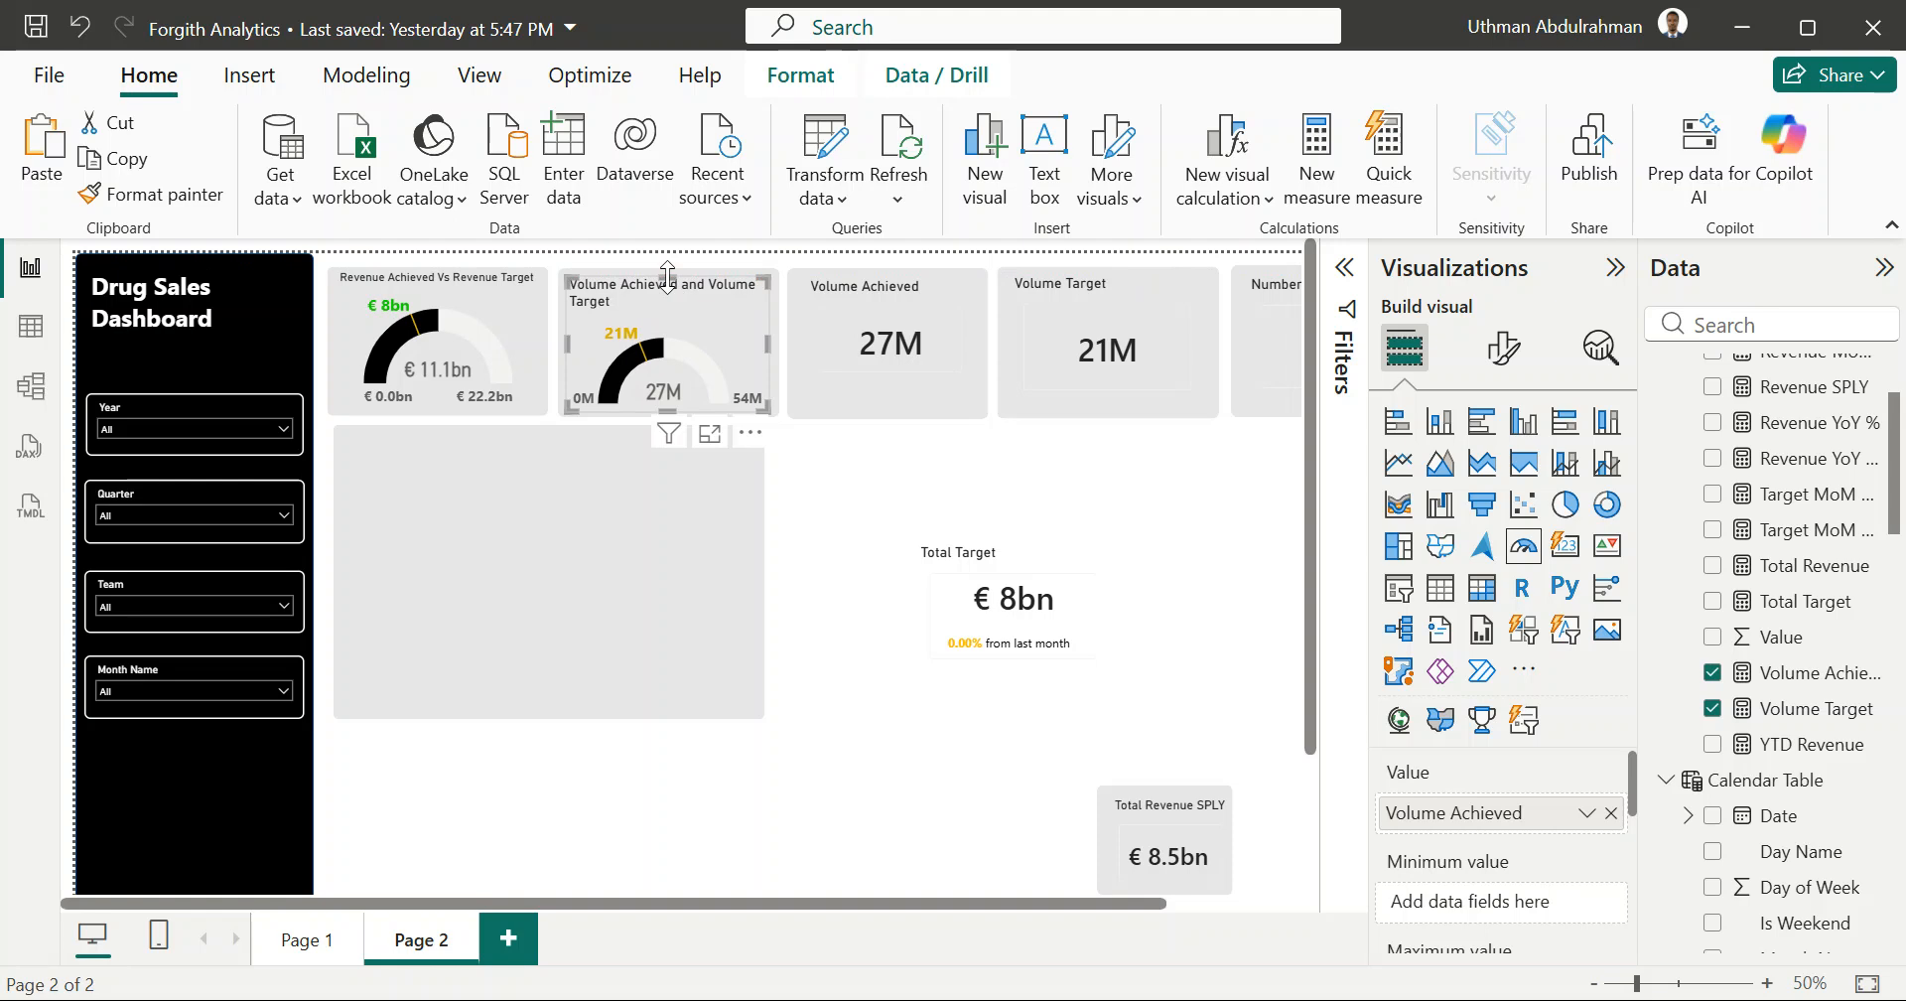
pyautogui.click(520, 297)
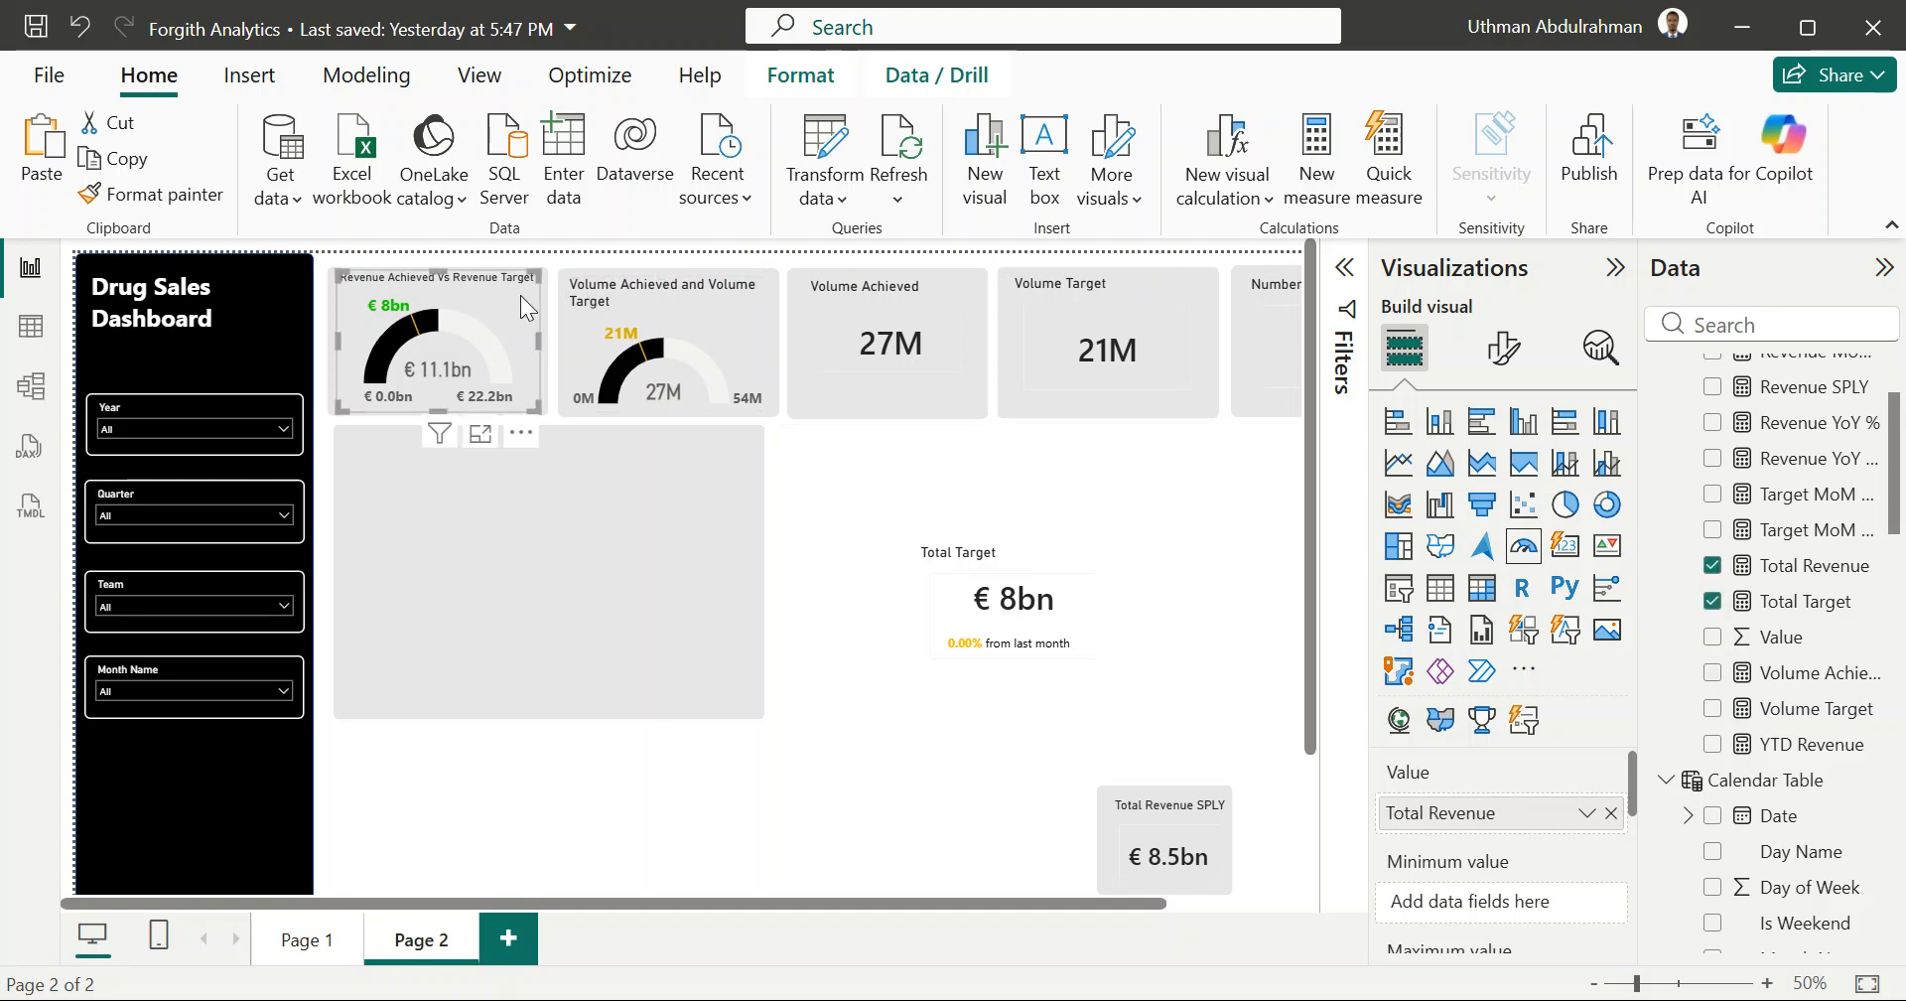
# Step: Nudge the Volume Achieved and Volume Target cards slightly downward within their grey tiles, and deselect them
pyautogui.click(921, 336)
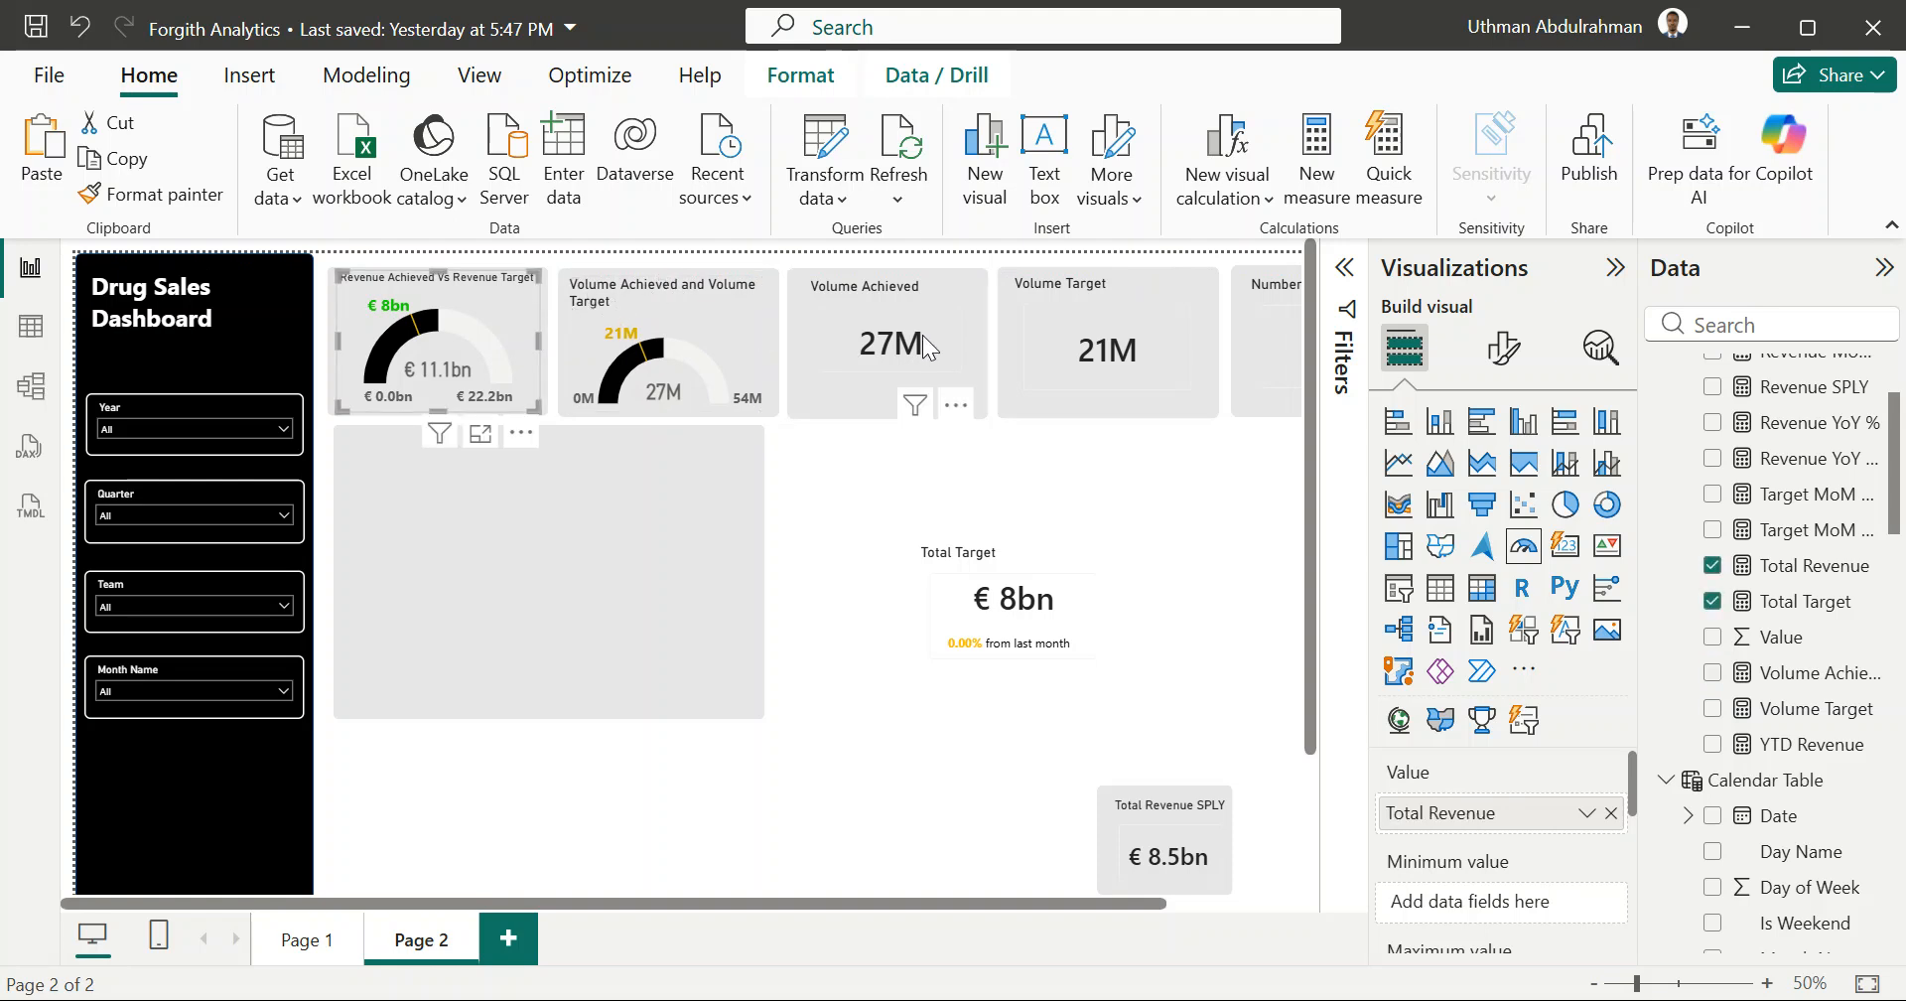
pyautogui.moveTo(921, 335); pyautogui.dragTo(921, 339)
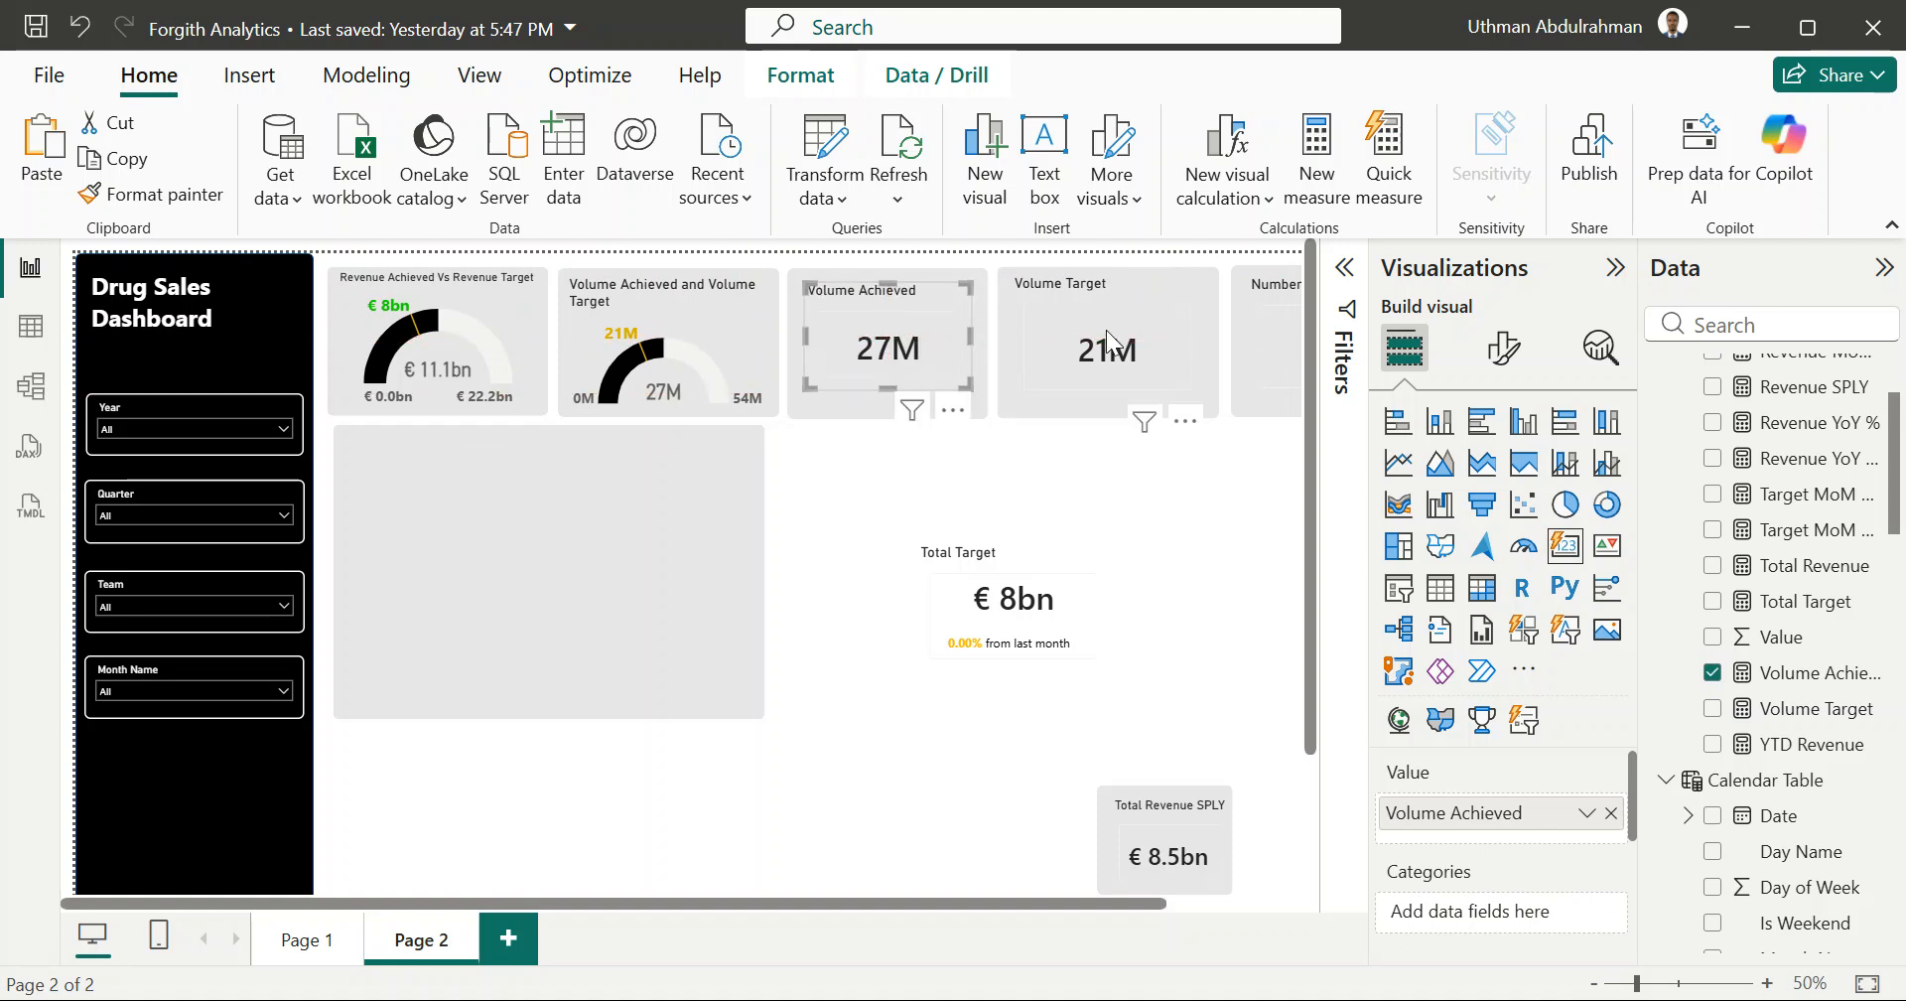
pyautogui.moveTo(1109, 340); pyautogui.dragTo(1104, 337)
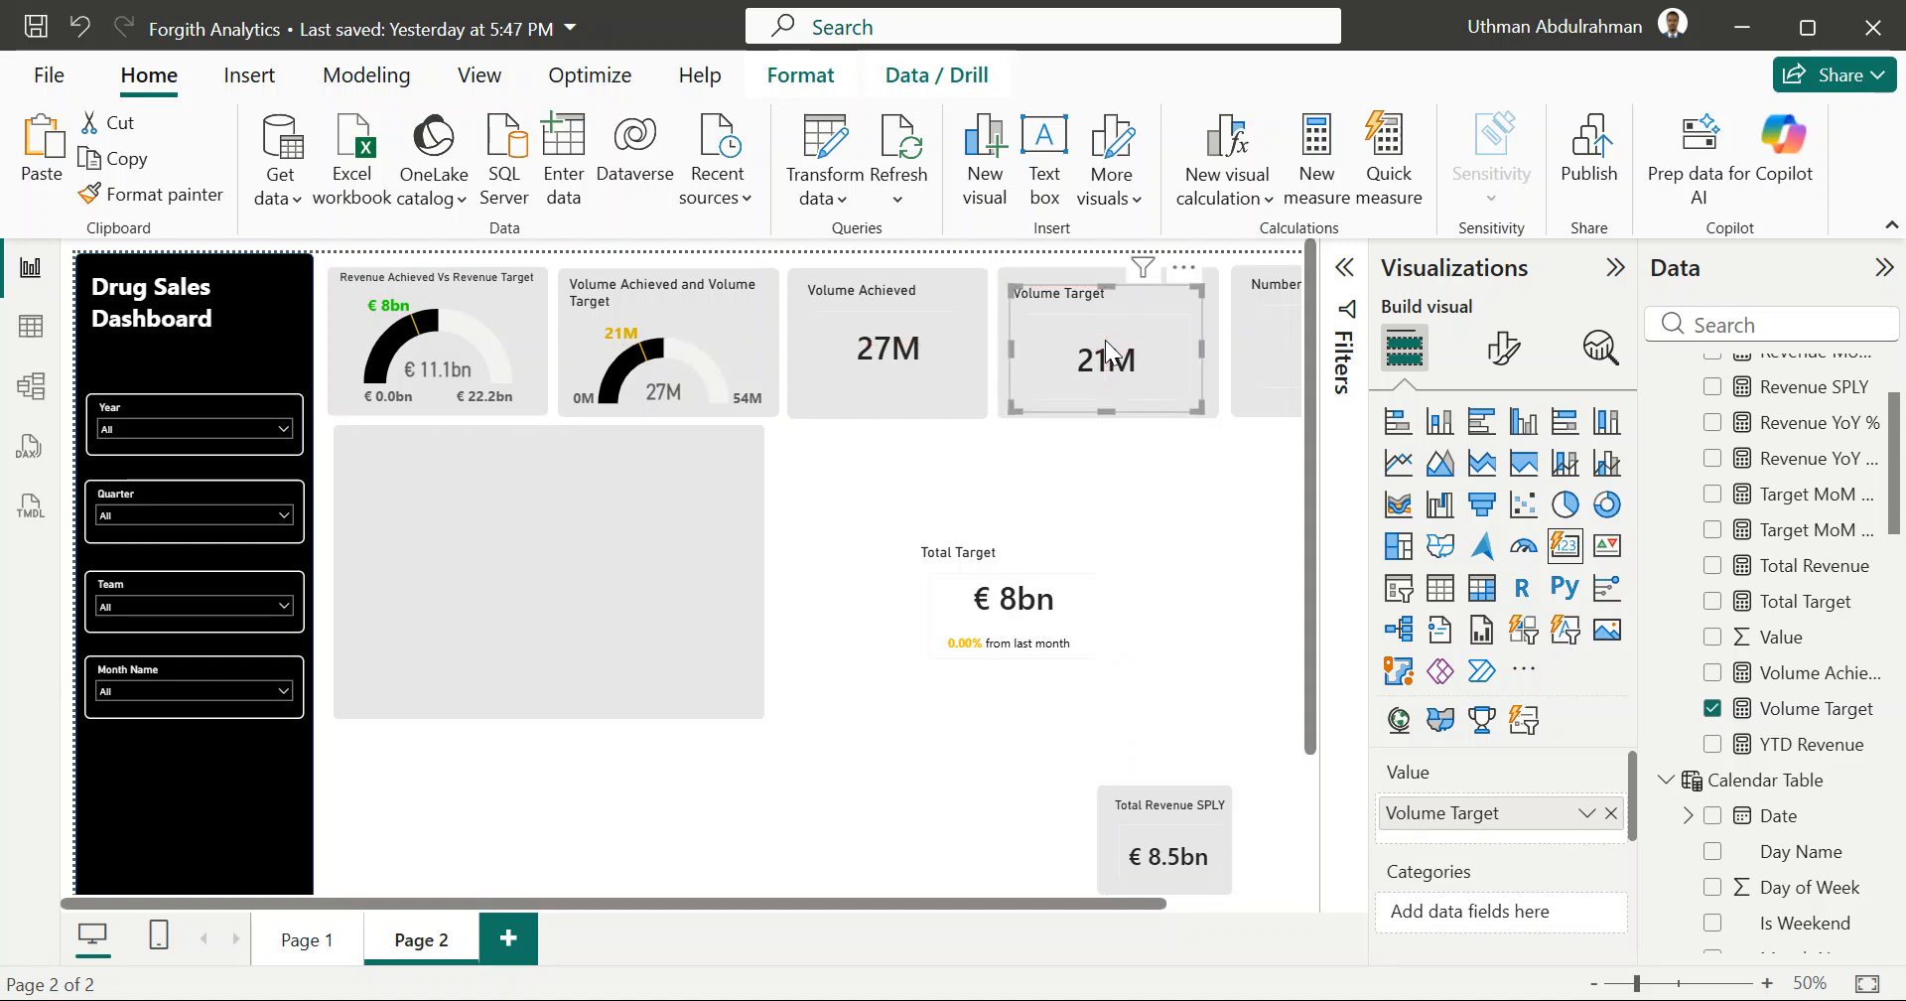
pyautogui.moveTo(1105, 332); pyautogui.dragTo(1107, 337)
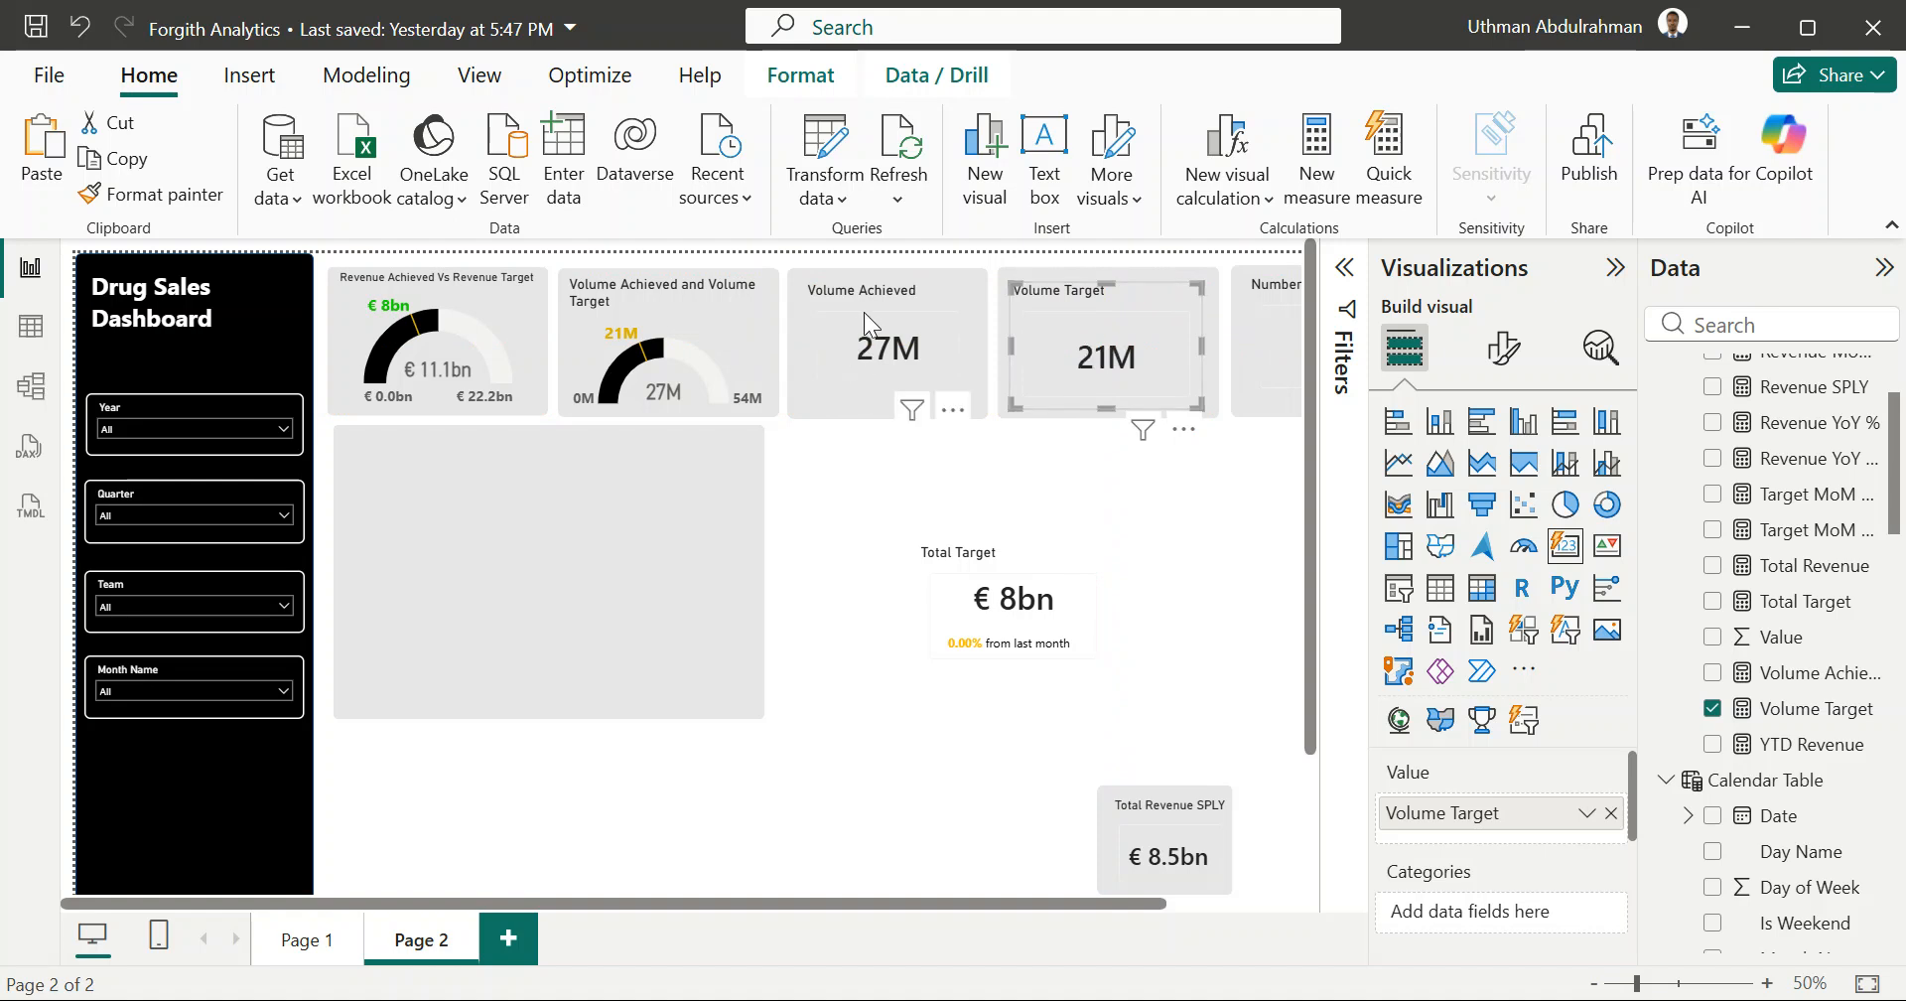
pyautogui.moveTo(866, 320); pyautogui.dragTo(866, 314)
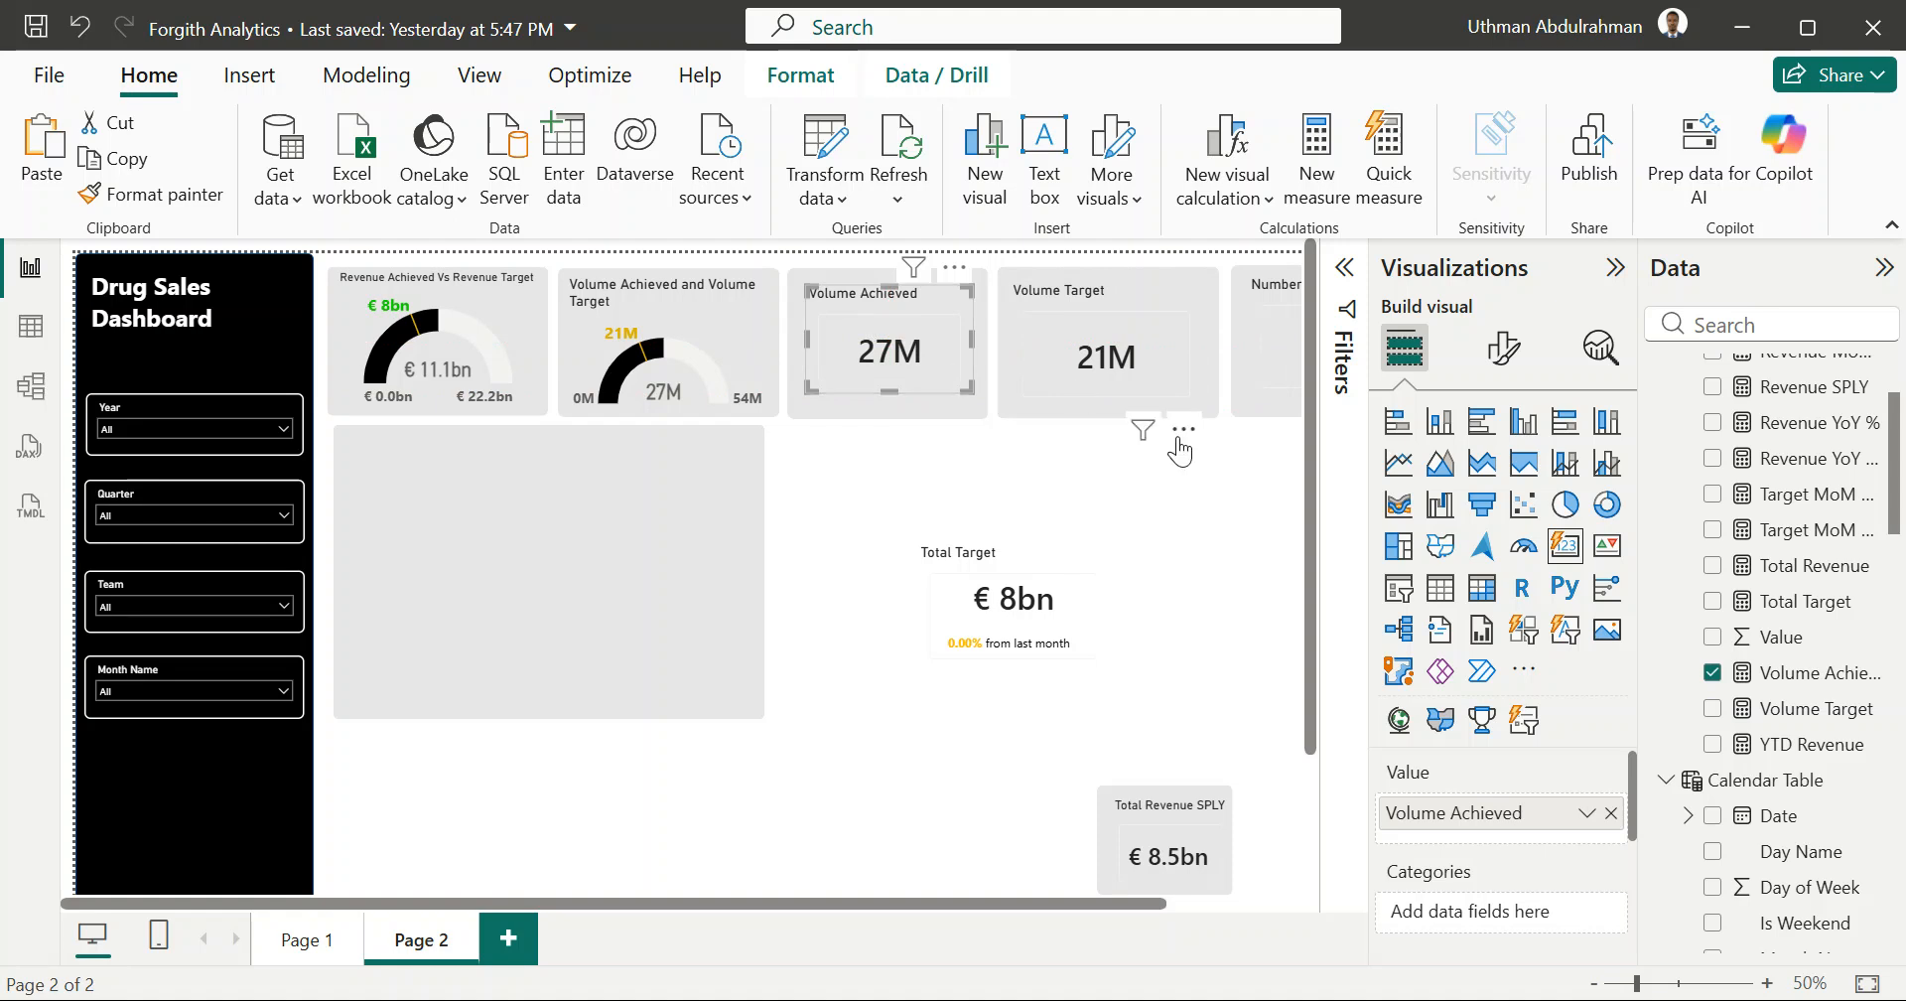
pyautogui.click(1202, 509)
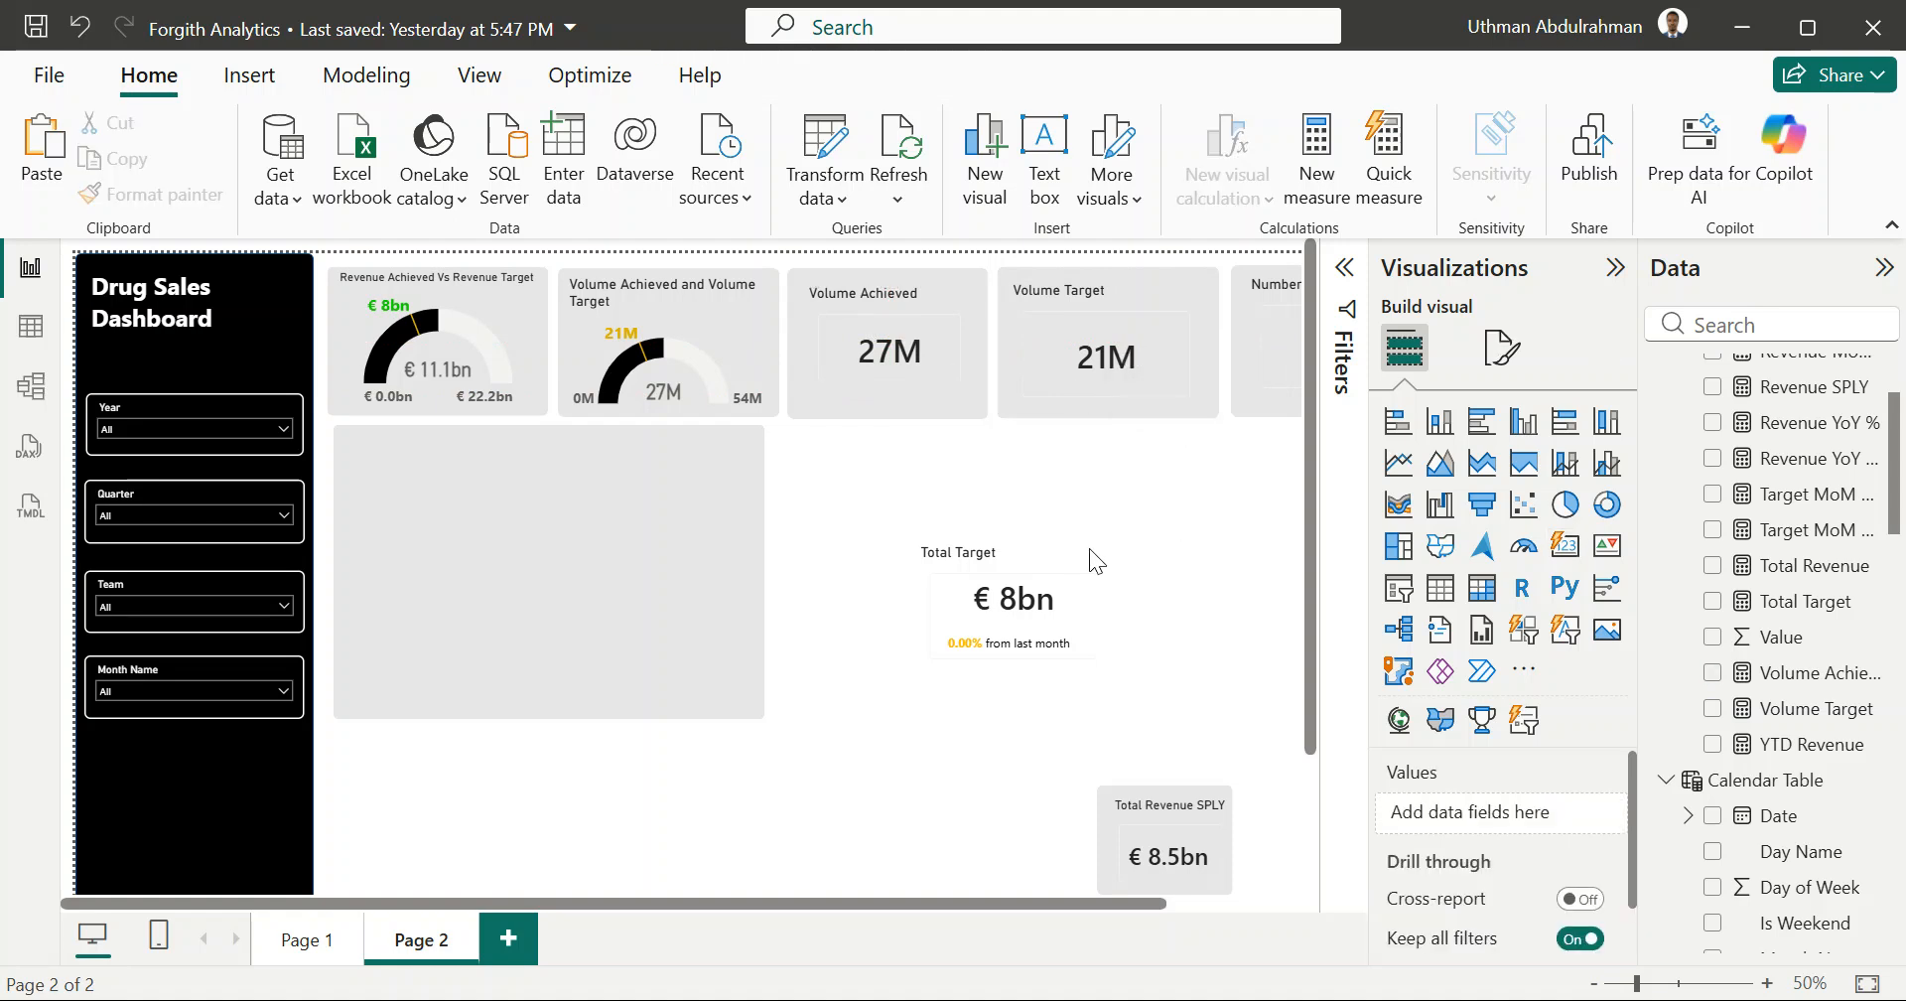
# Step: Move the volume gauge slightly upward in its tile, trim its height from the upper edge, and deselect it
pyautogui.hscroll(3, 1187, 578)
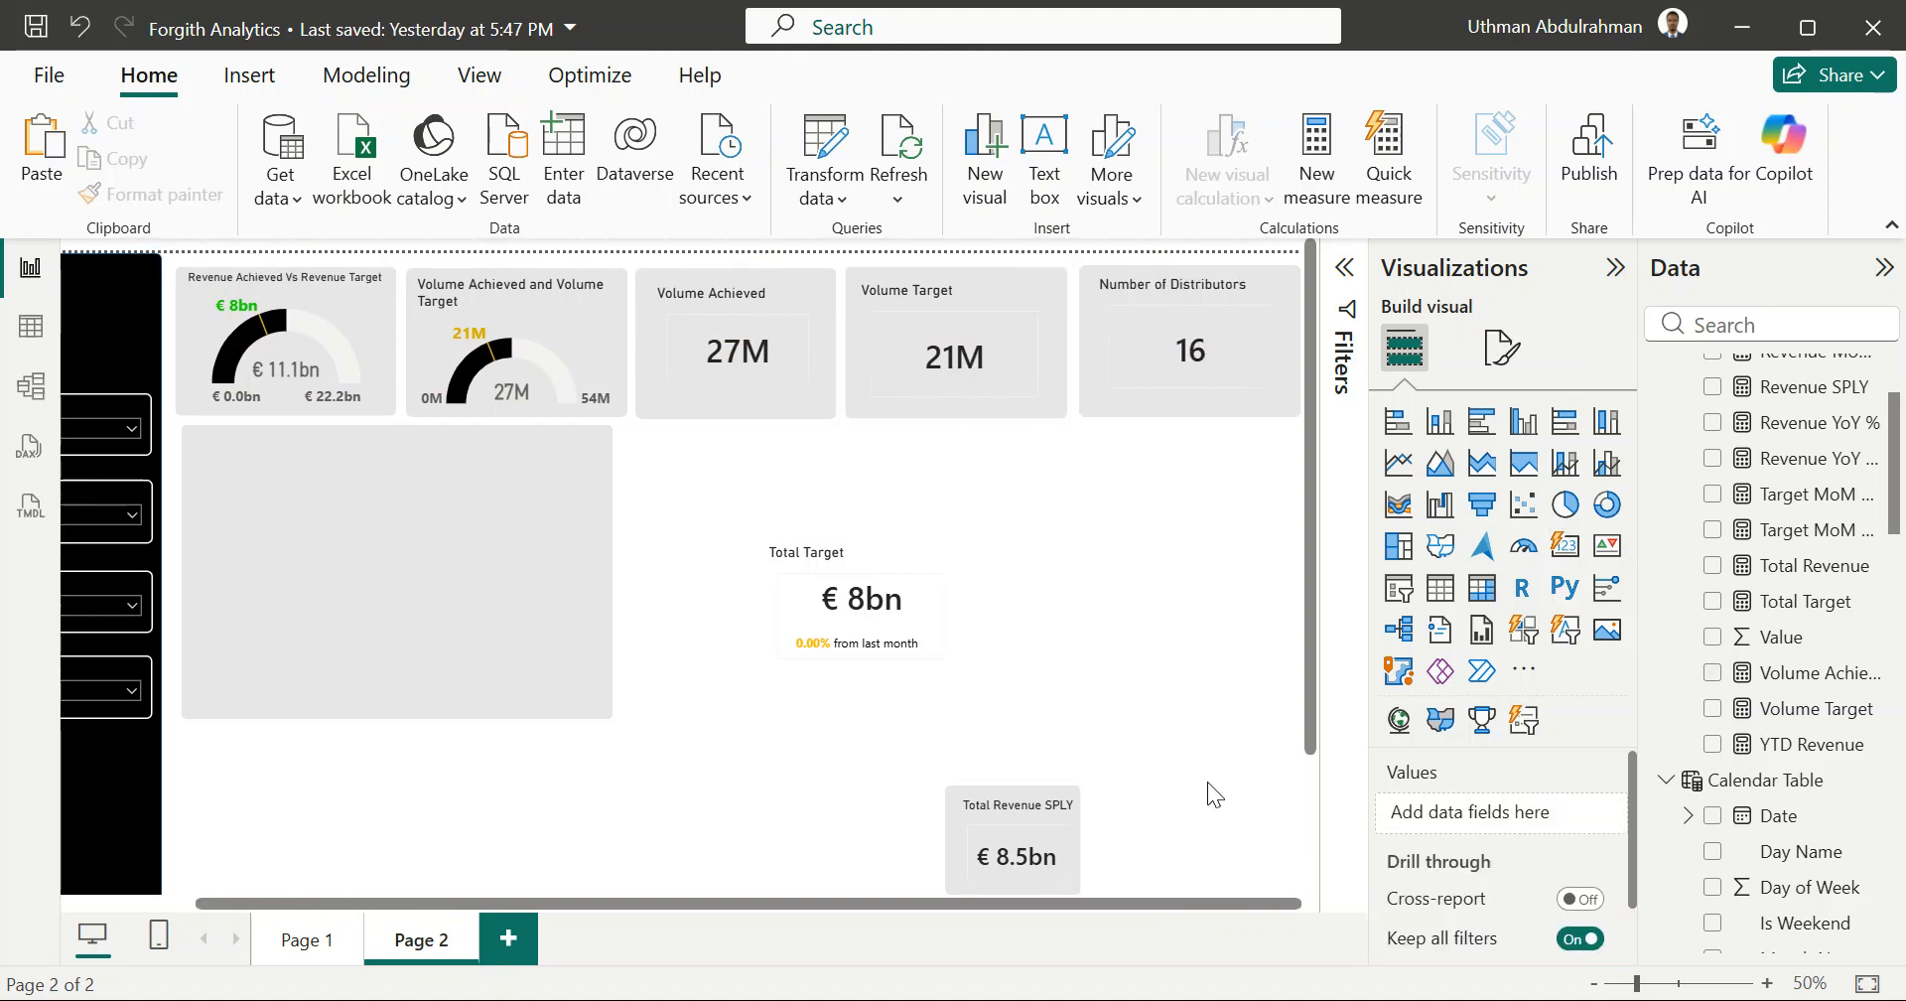
pyautogui.click(483, 365)
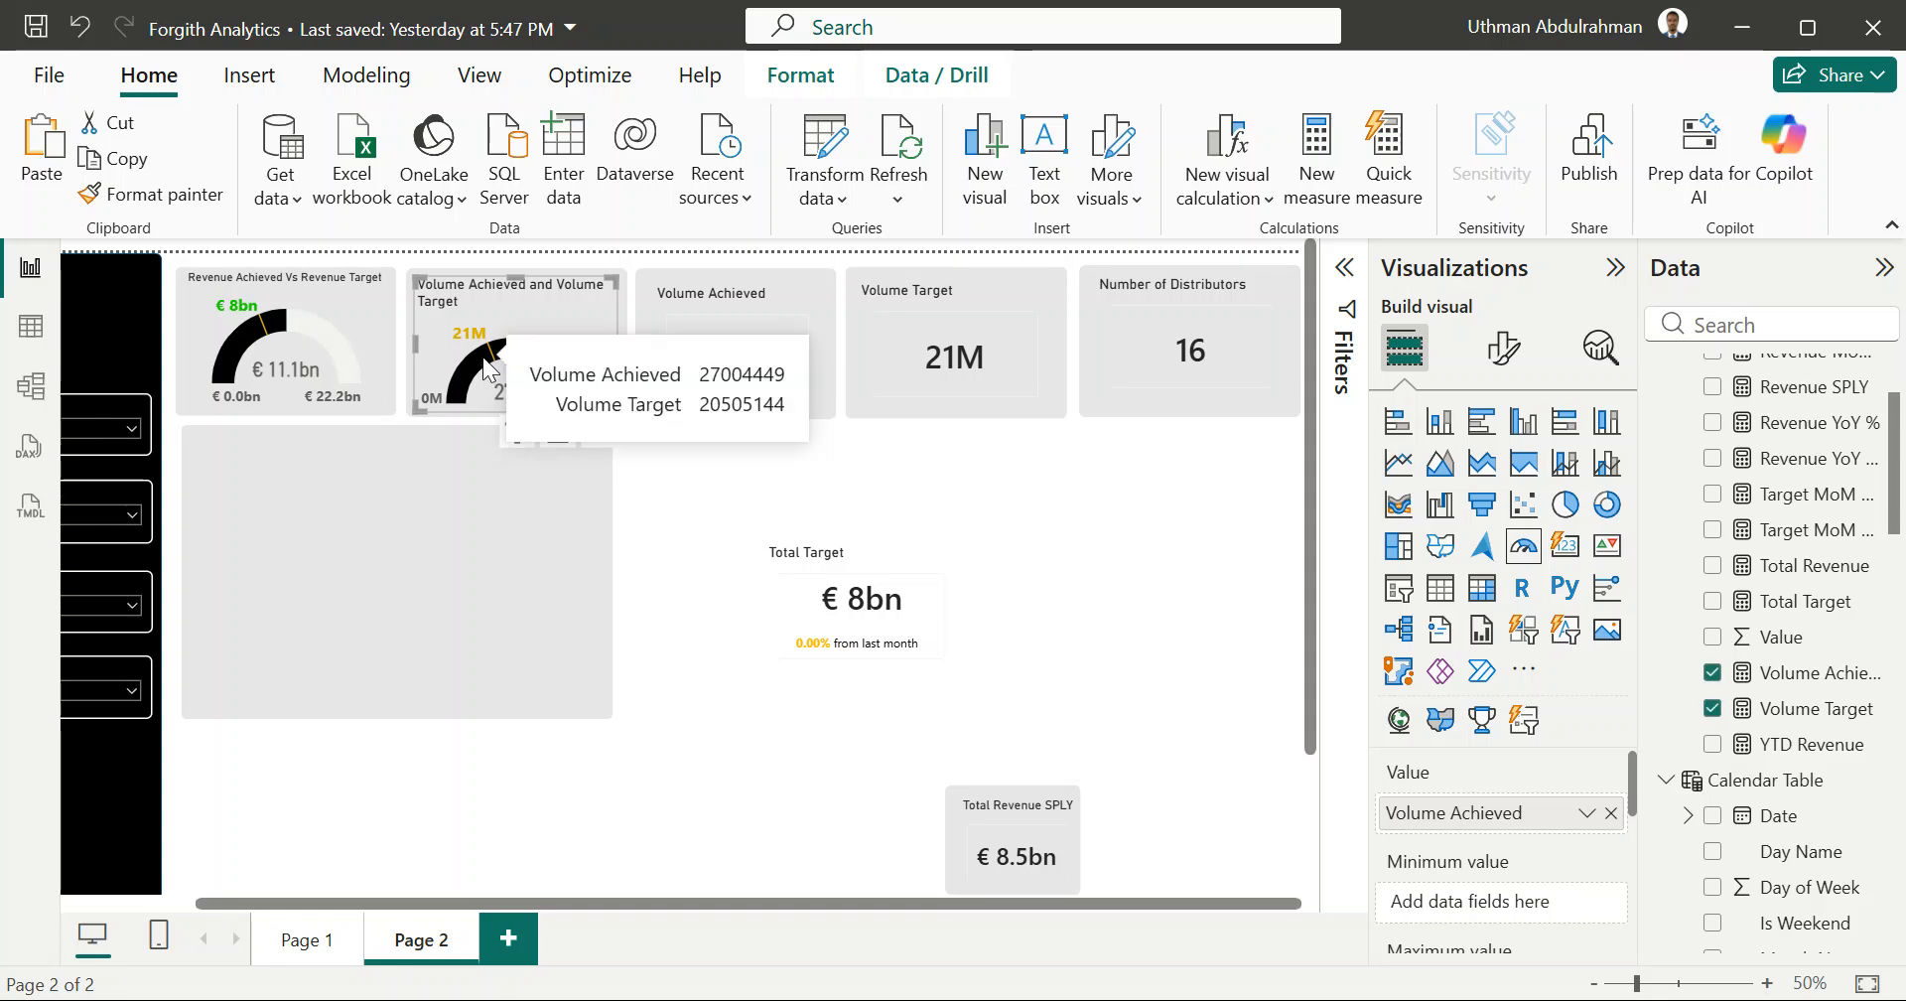
pyautogui.moveTo(482, 347); pyautogui.dragTo(485, 353)
pyautogui.moveTo(484, 354)
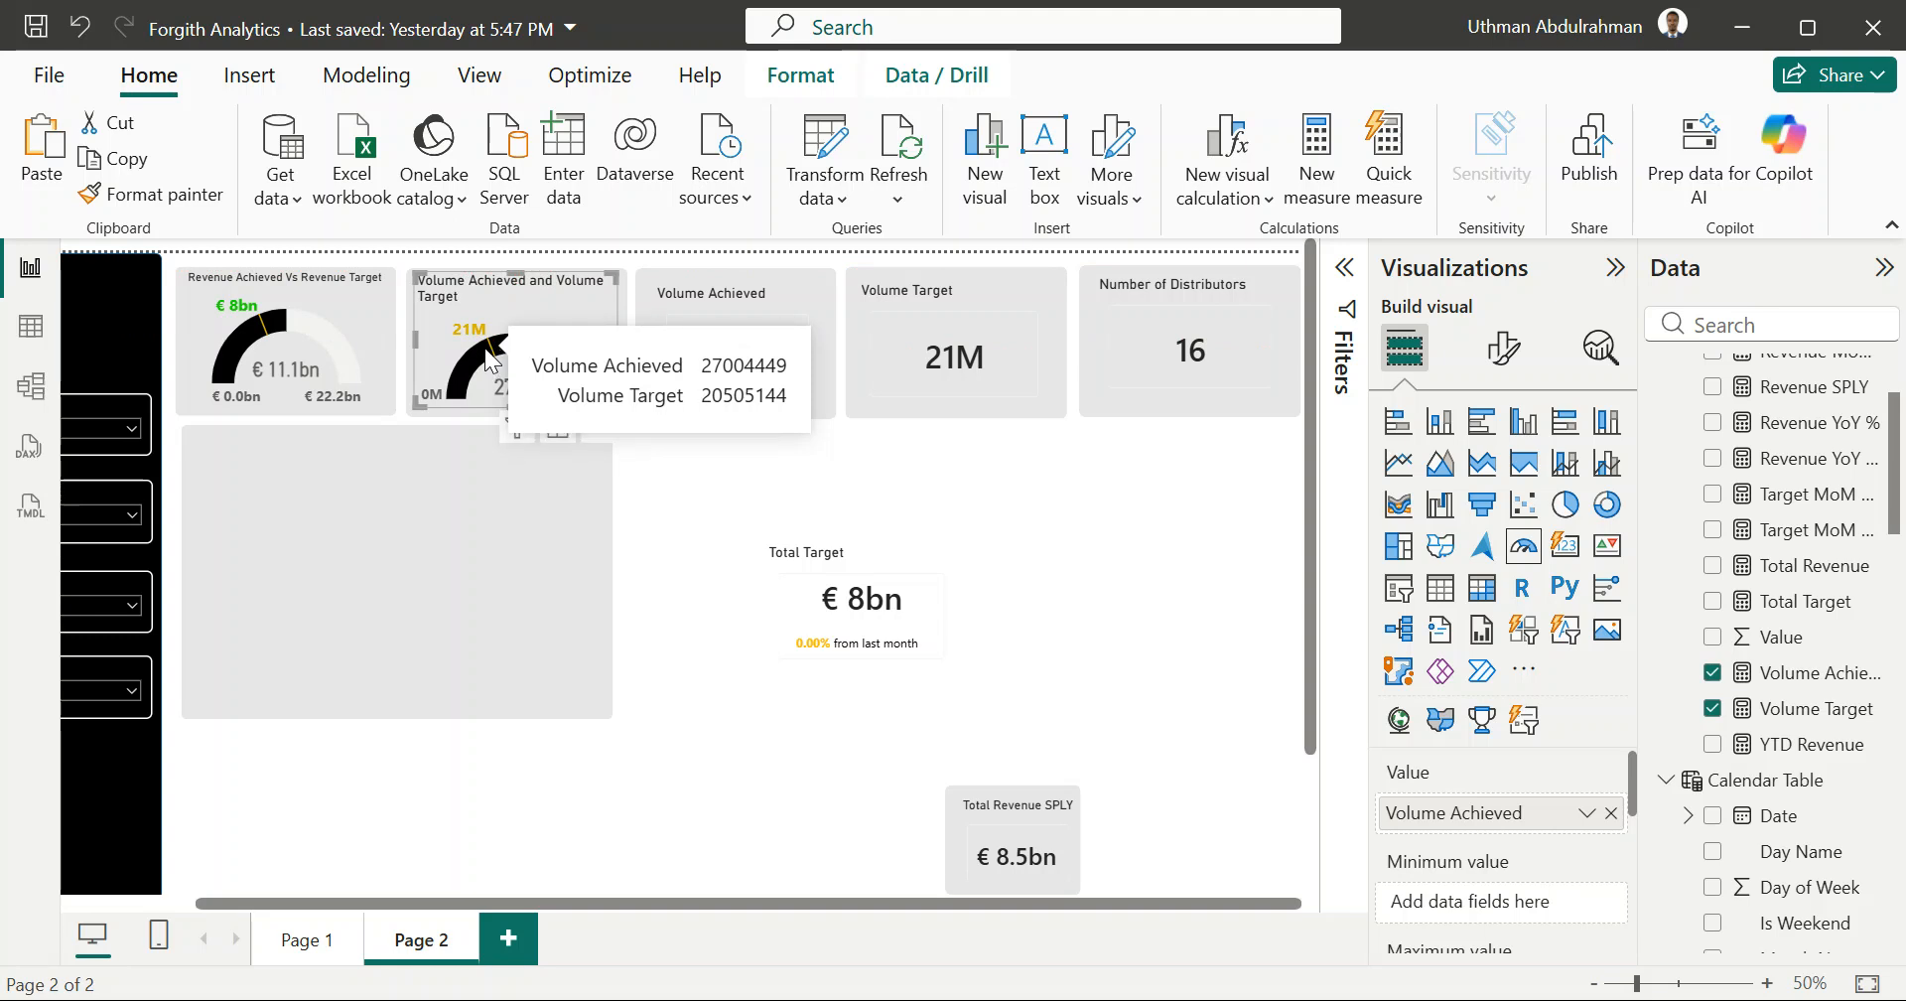
pyautogui.moveTo(484, 343); pyautogui.dragTo(485, 348)
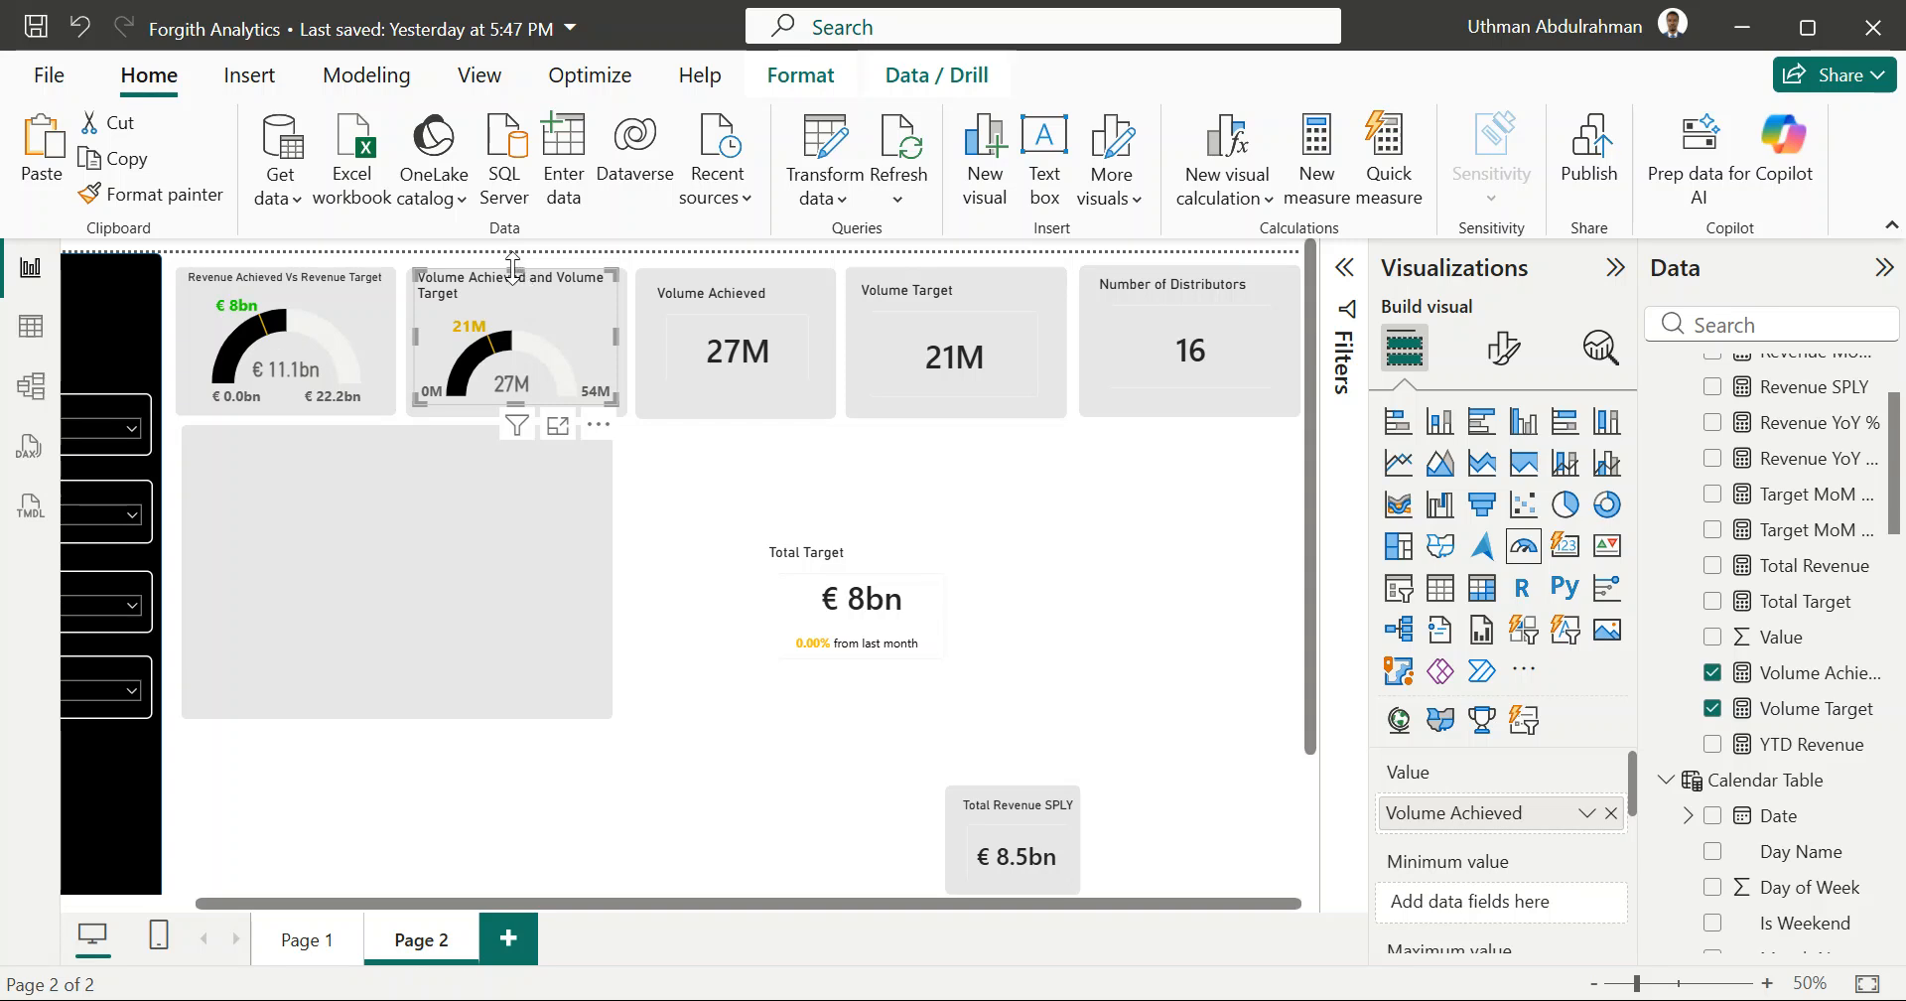
pyautogui.moveTo(512, 270); pyautogui.dragTo(511, 277)
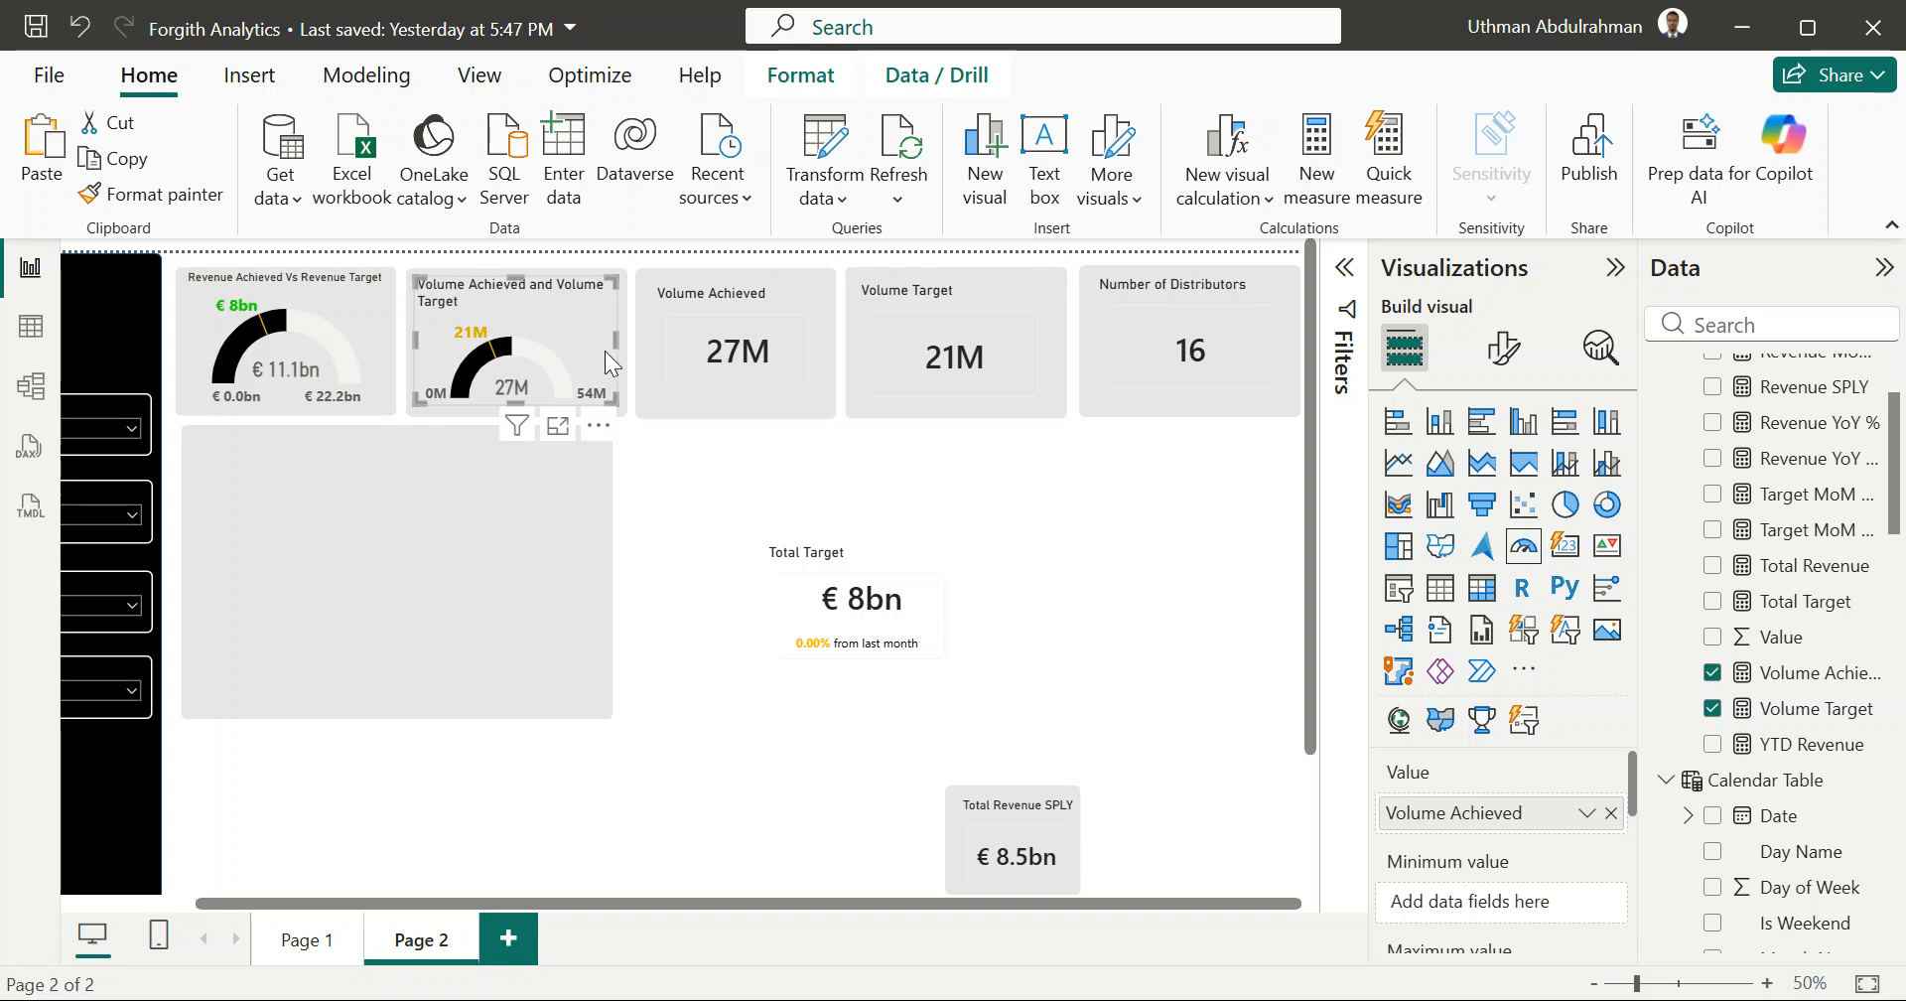
pyautogui.click(743, 503)
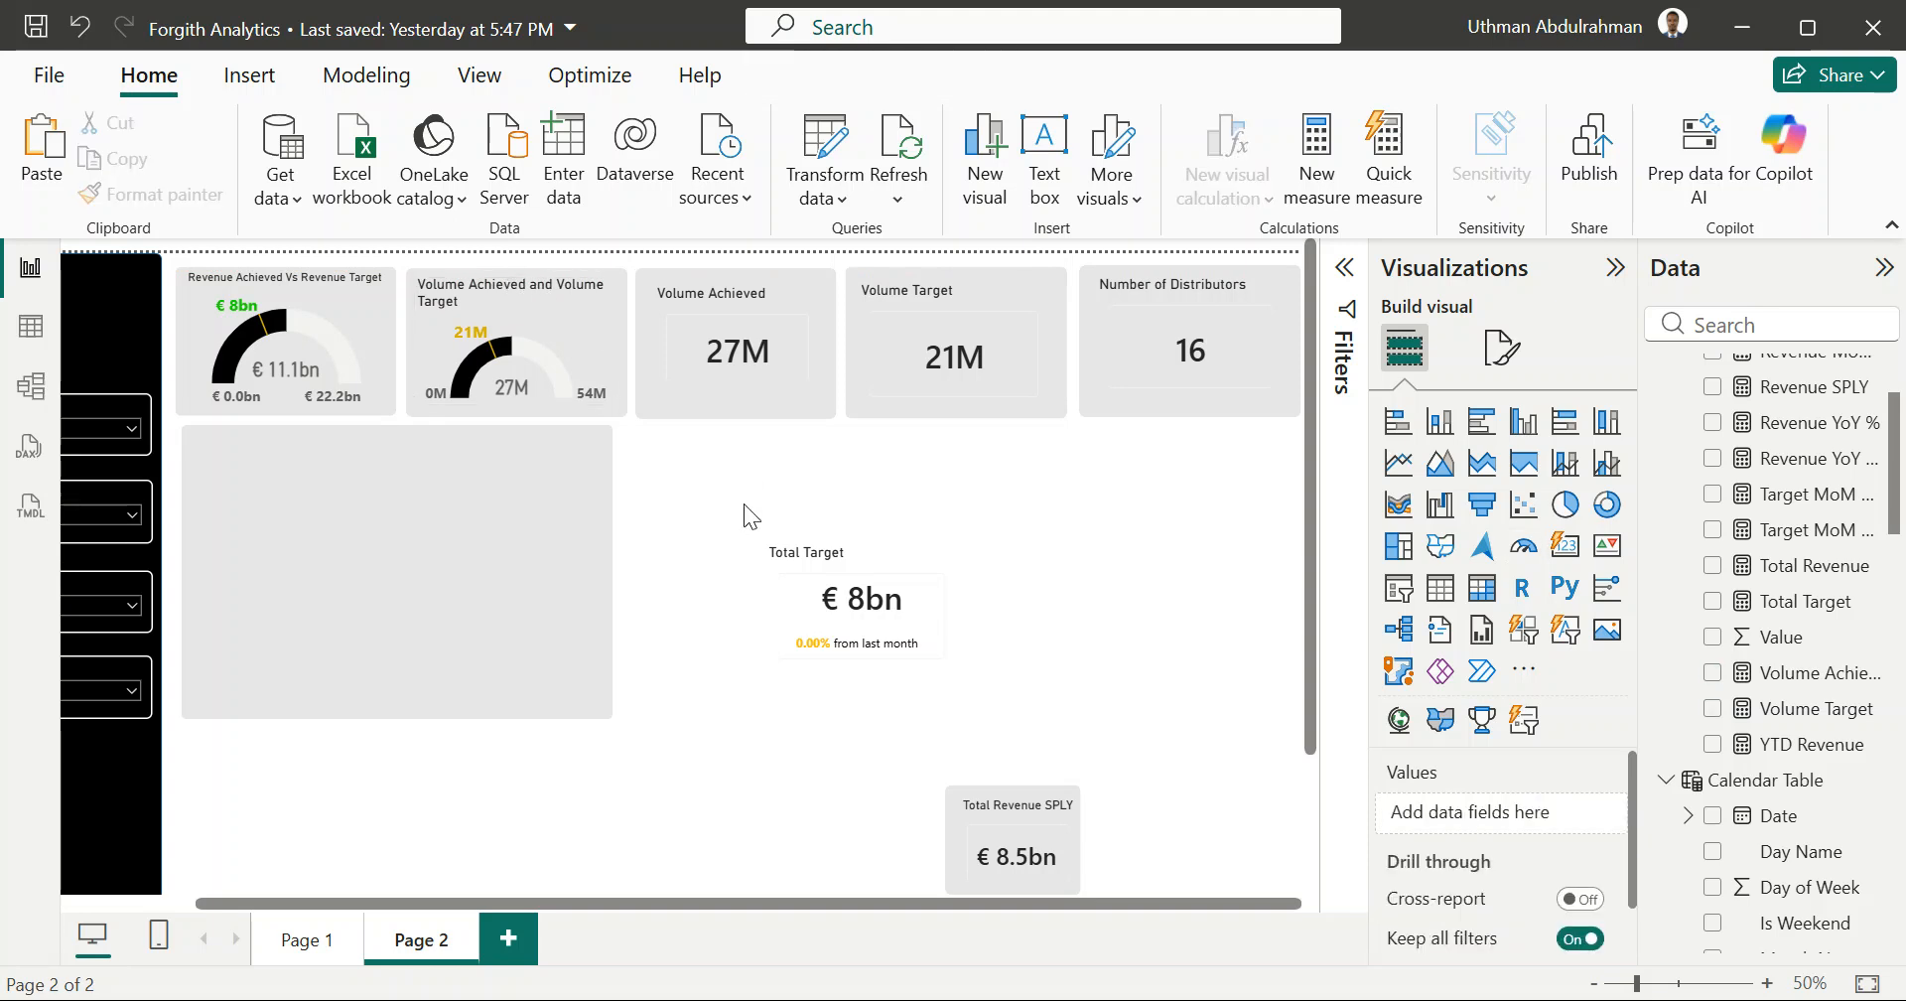
# Step: Examine the font, color and display unit settings of the volume gauge's data labels
pyautogui.click(527, 341)
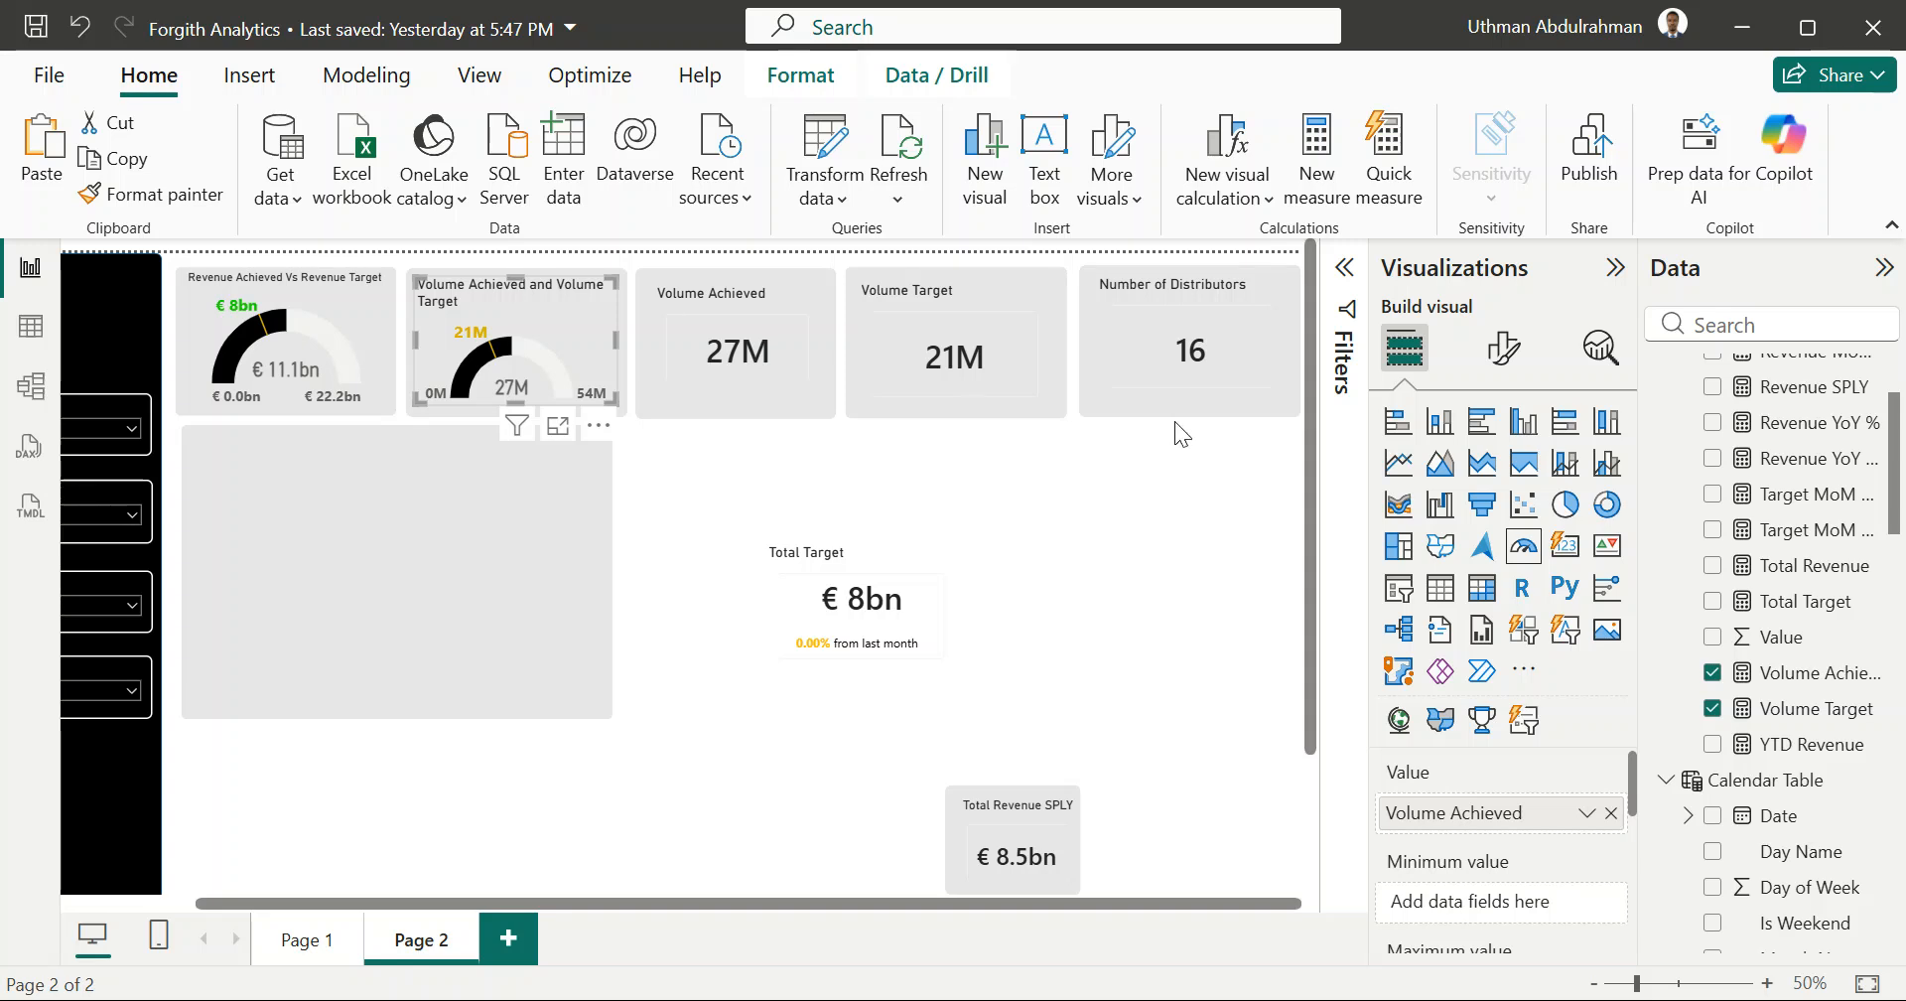
pyautogui.click(1503, 347)
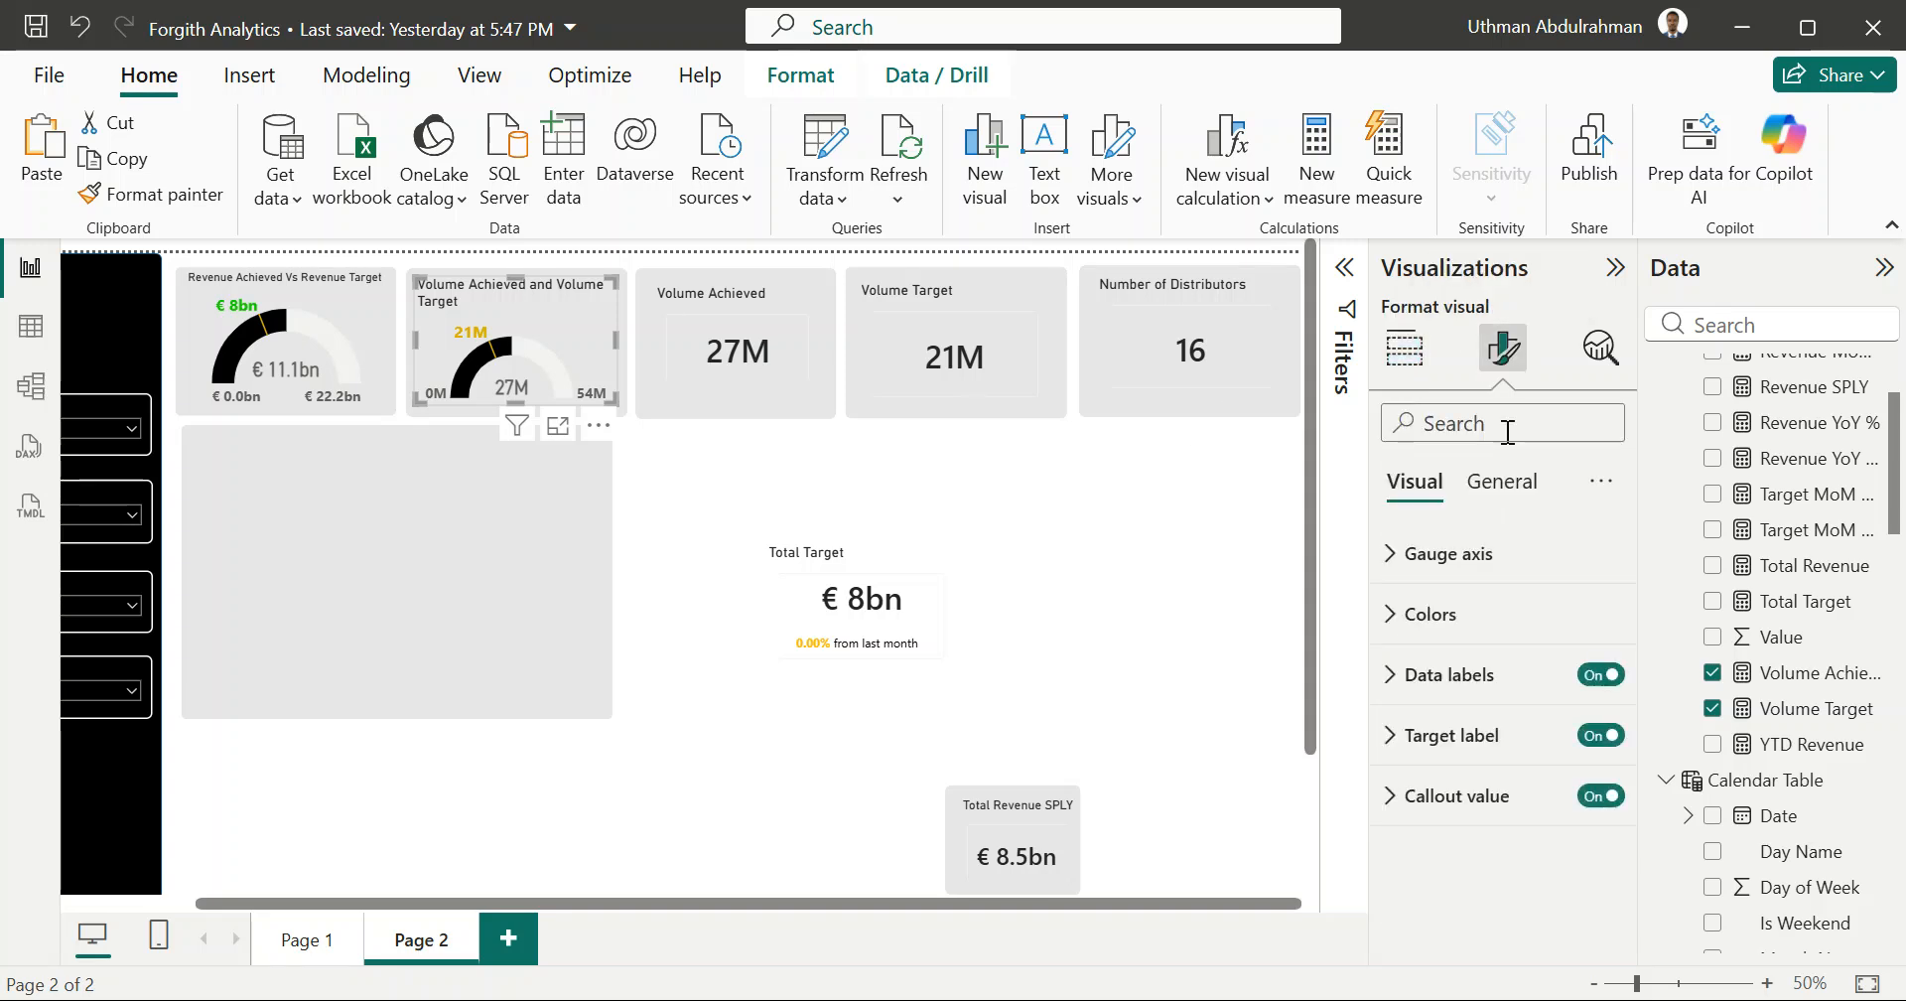
pyautogui.click(1388, 675)
pyautogui.scroll(-3, 1449, 755)
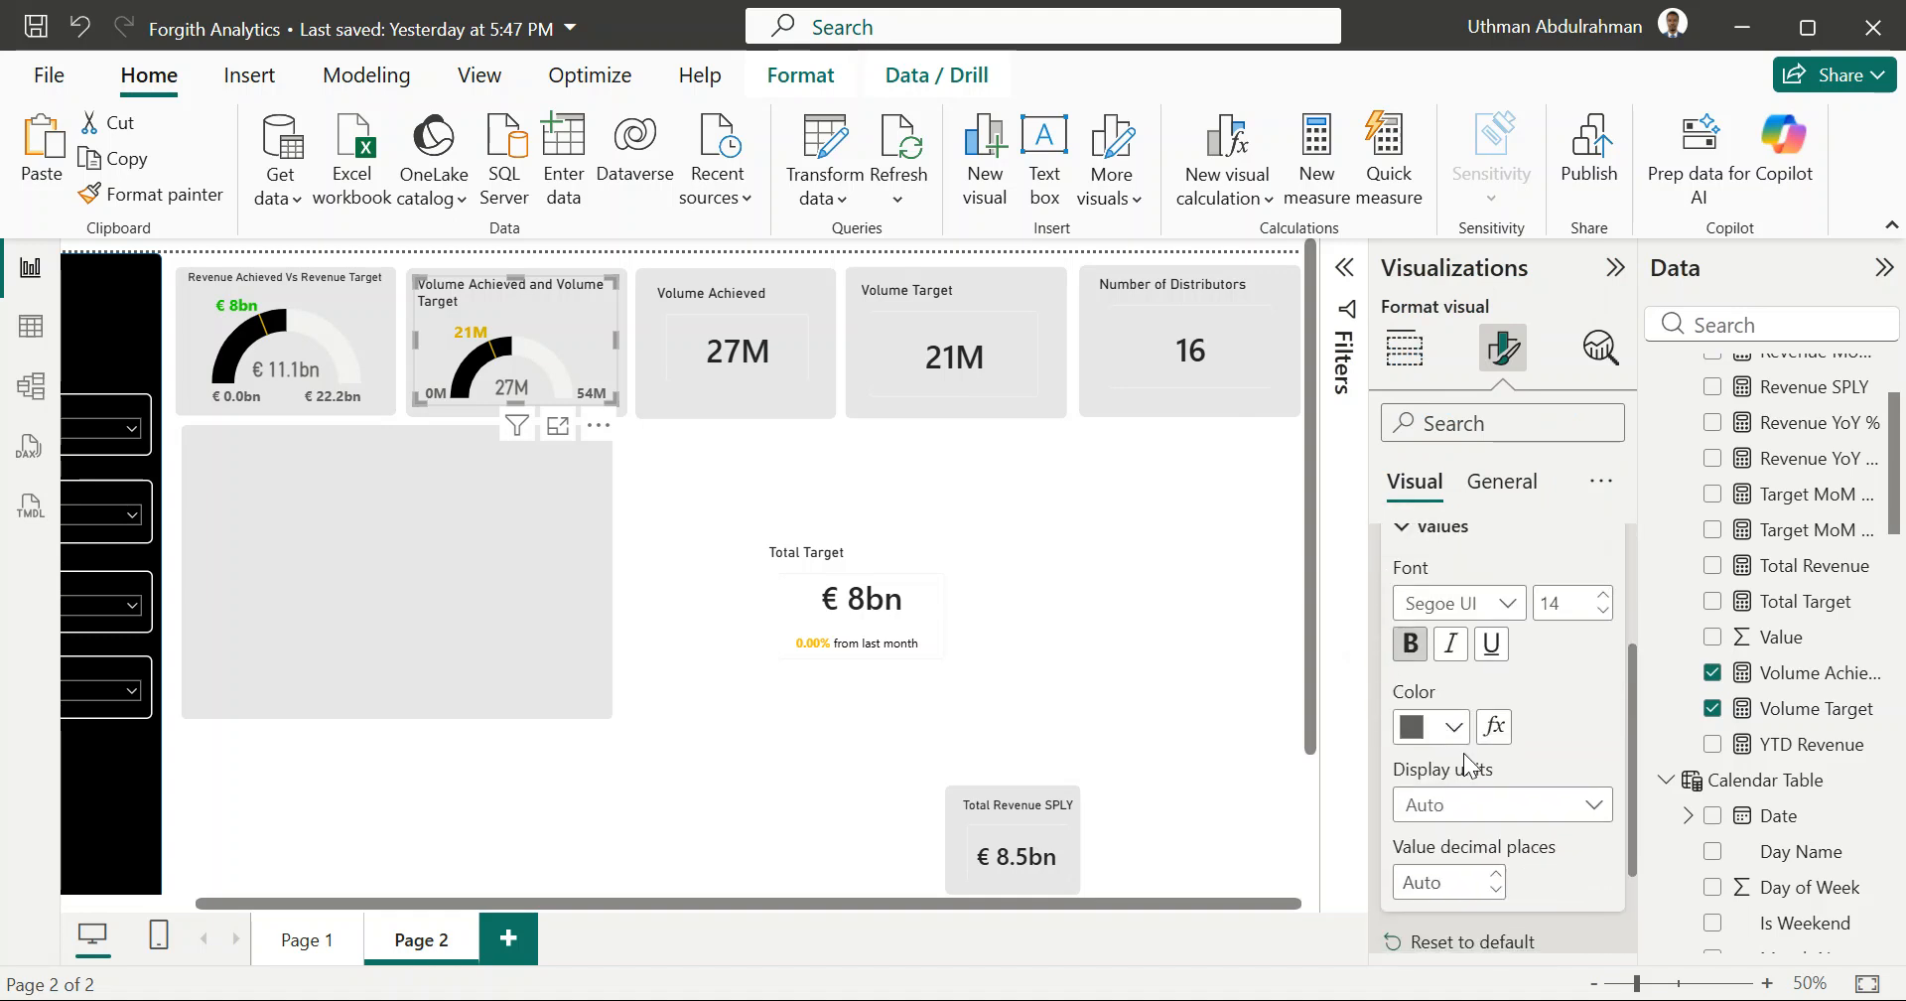
pyautogui.scroll(-2, 1451, 785)
pyautogui.scroll(4, 1449, 779)
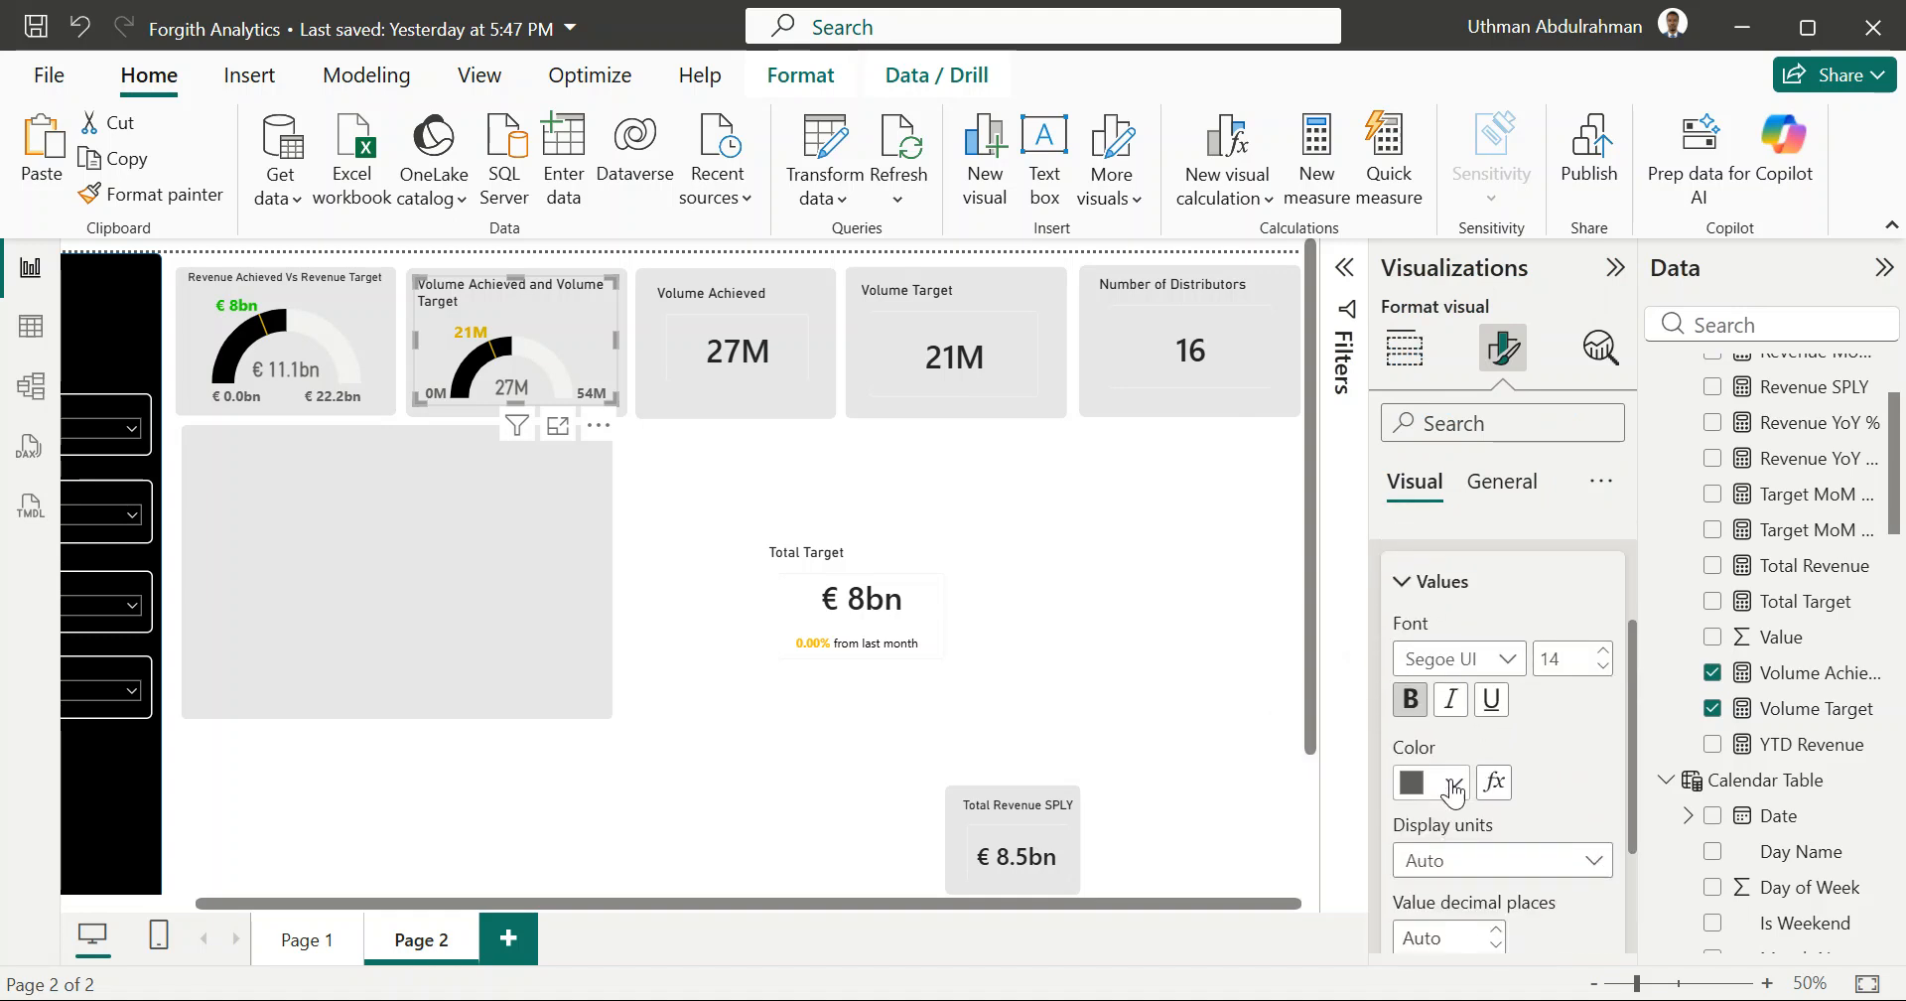
pyautogui.click(1402, 589)
pyautogui.scroll(1, 1403, 608)
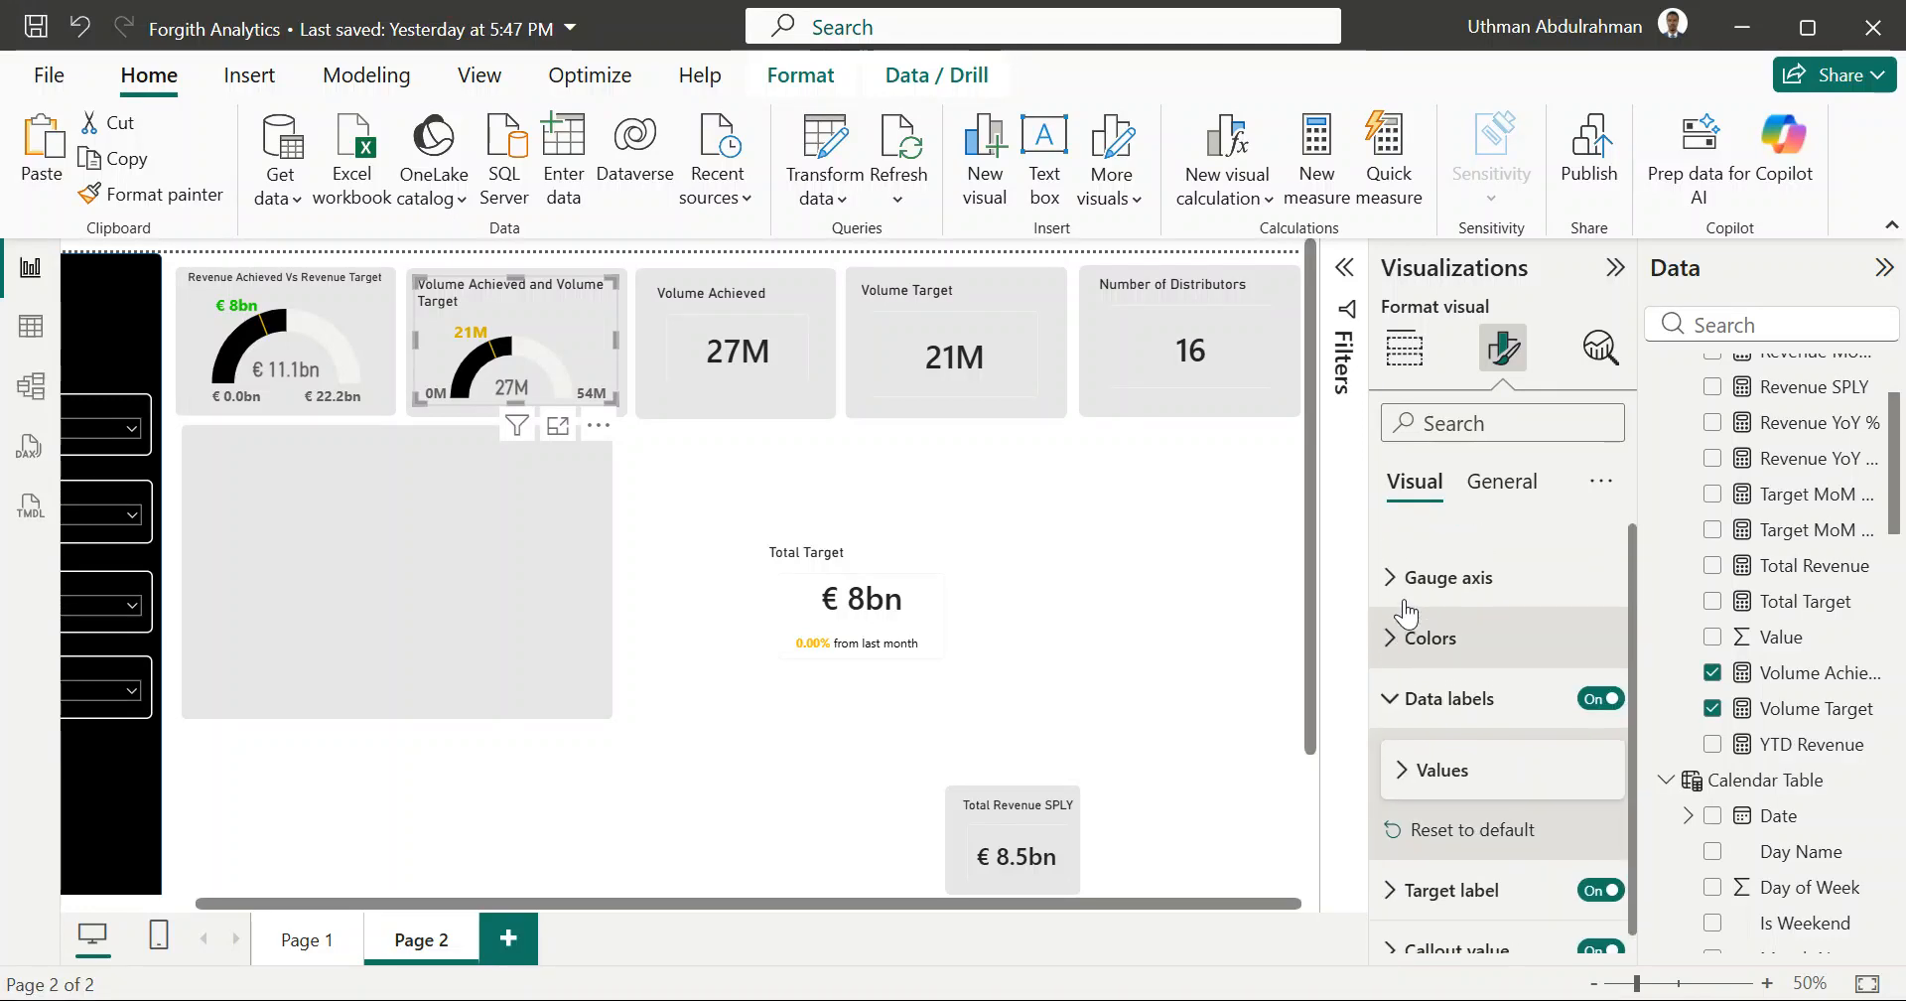
pyautogui.click(1404, 675)
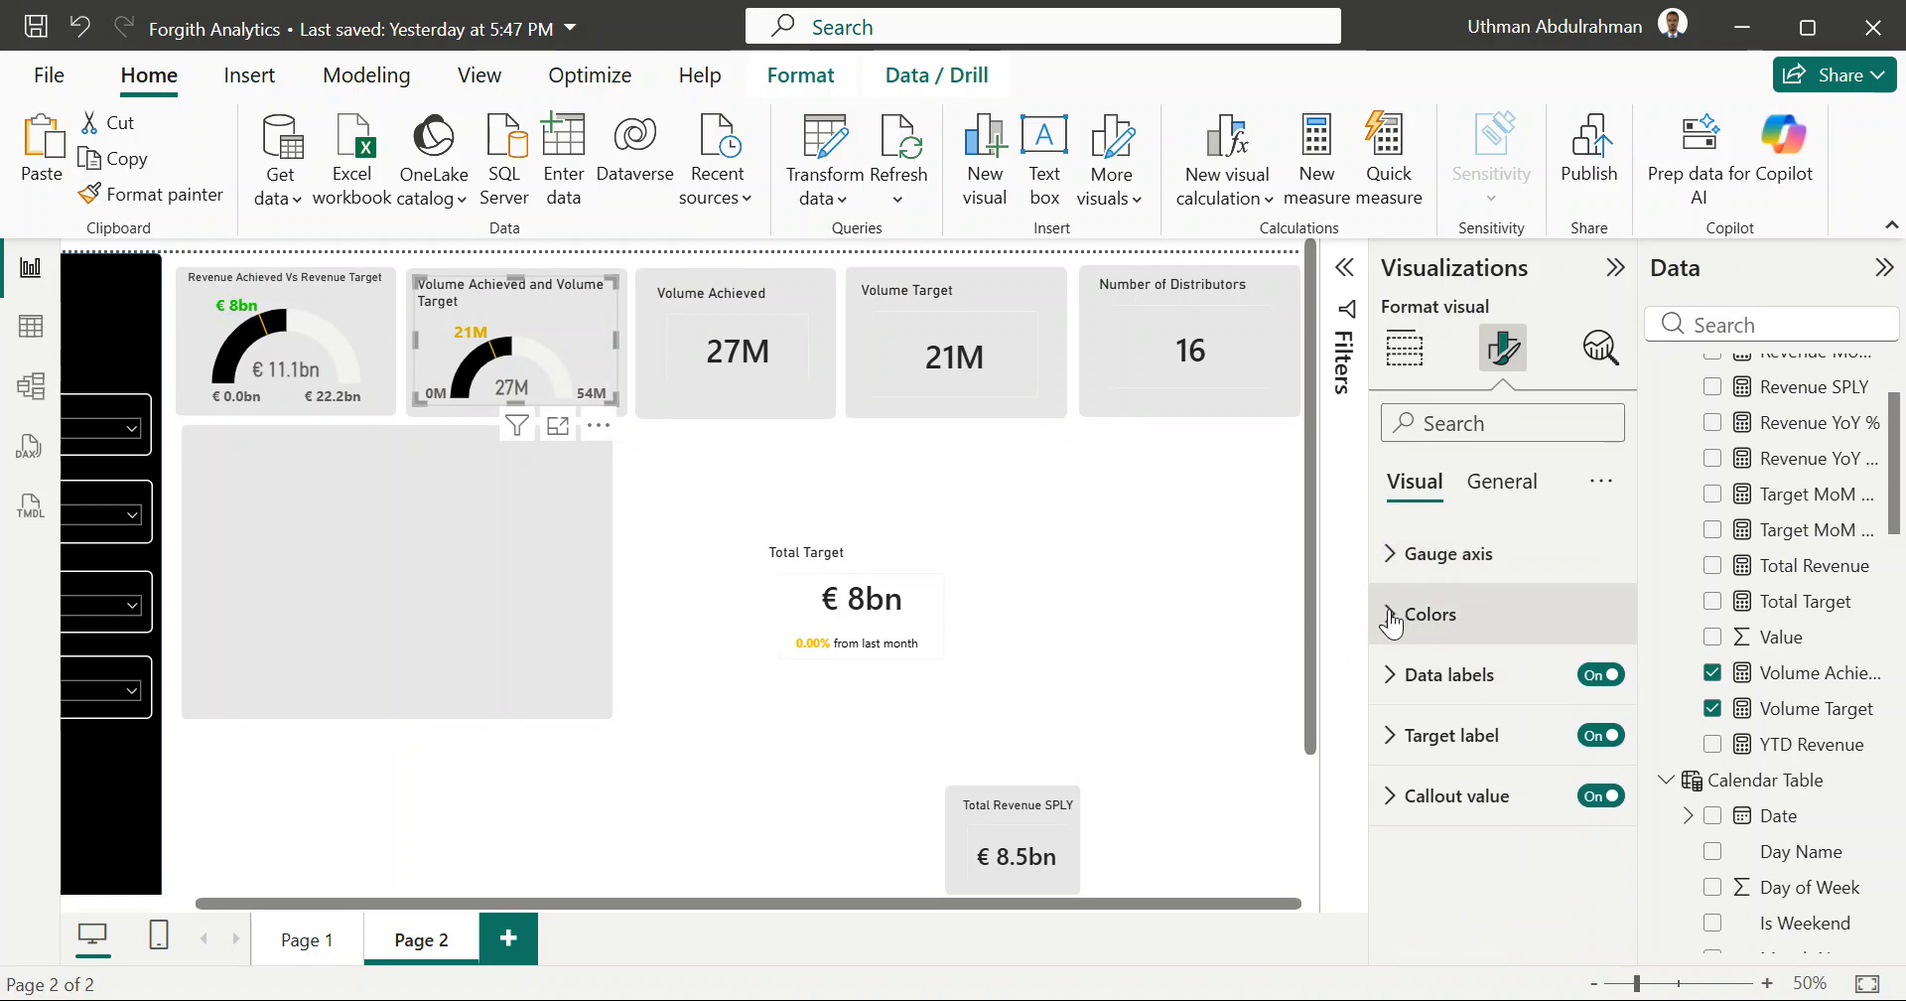
# Step: Set the target label color of the volume gauge to the recently used green
pyautogui.click(1390, 736)
pyautogui.scroll(-3, 1399, 740)
pyautogui.click(1455, 776)
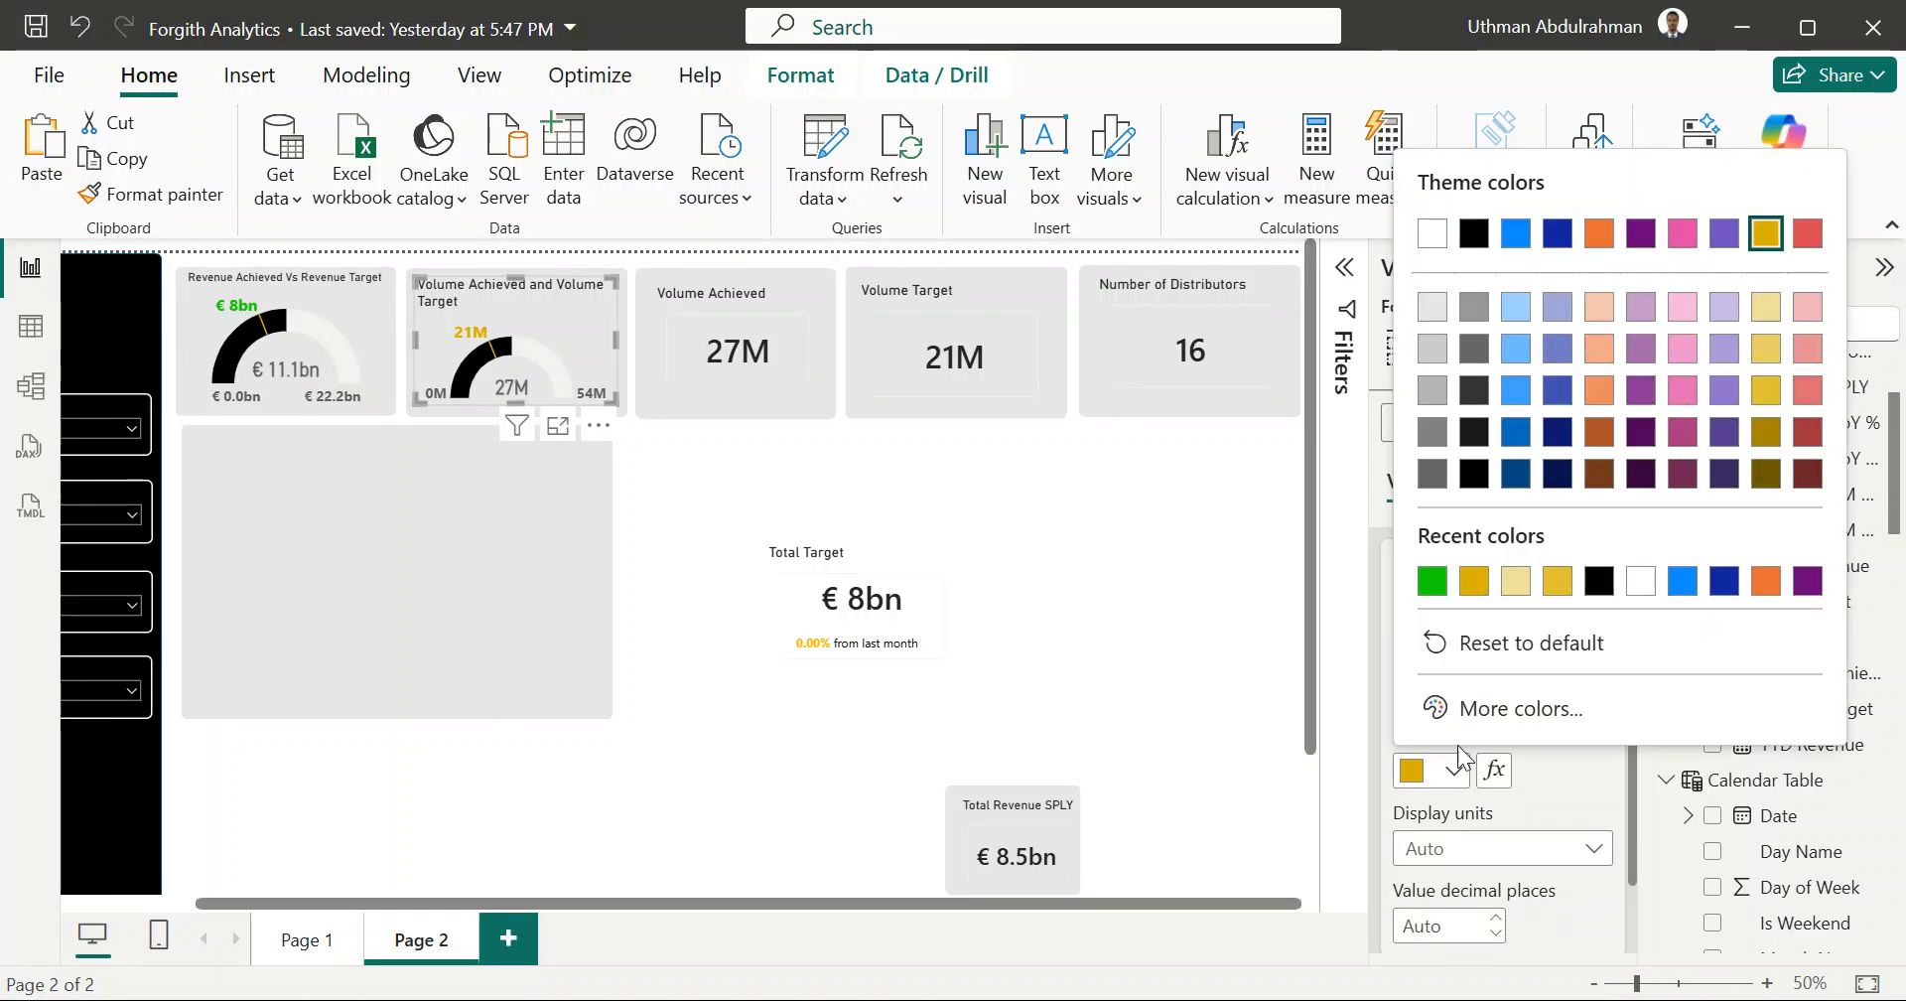
pyautogui.click(1429, 580)
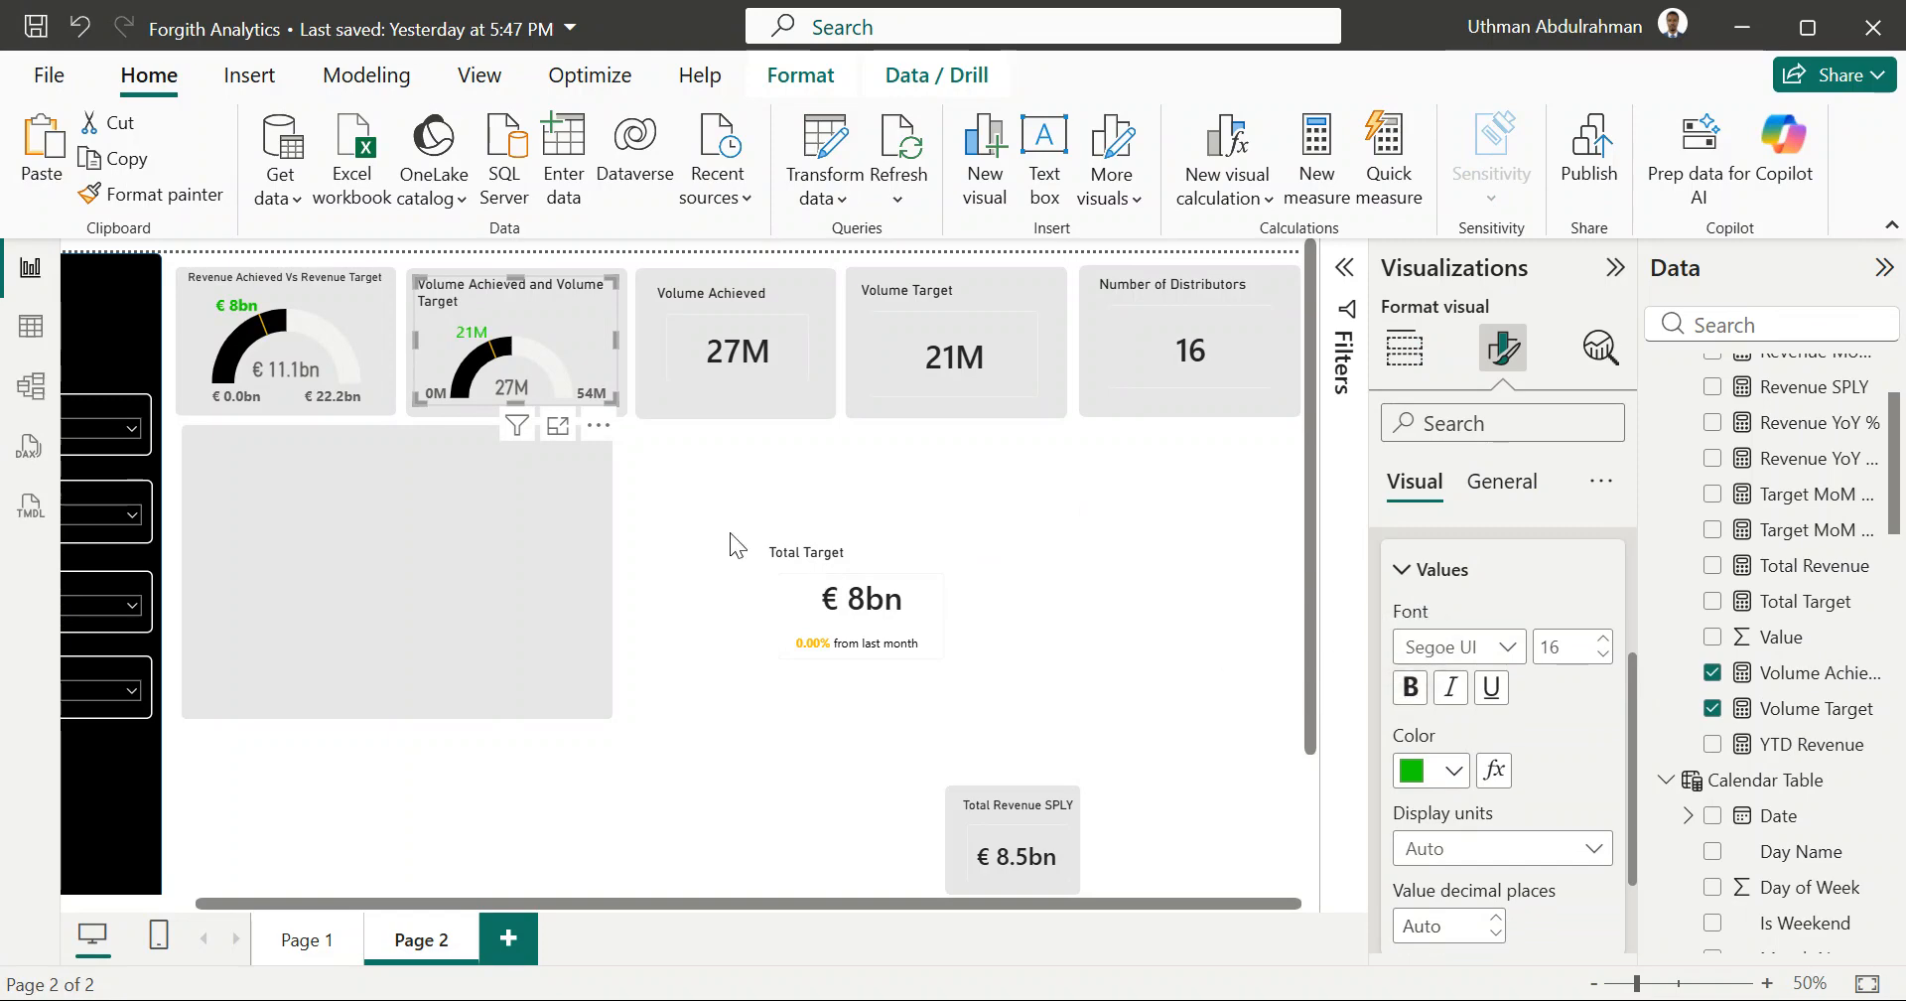
# Step: Set the title font size of the Revenue Achieved Vs Revenue Target gauge to 13.5 and deselect the gauge
pyautogui.click(319, 300)
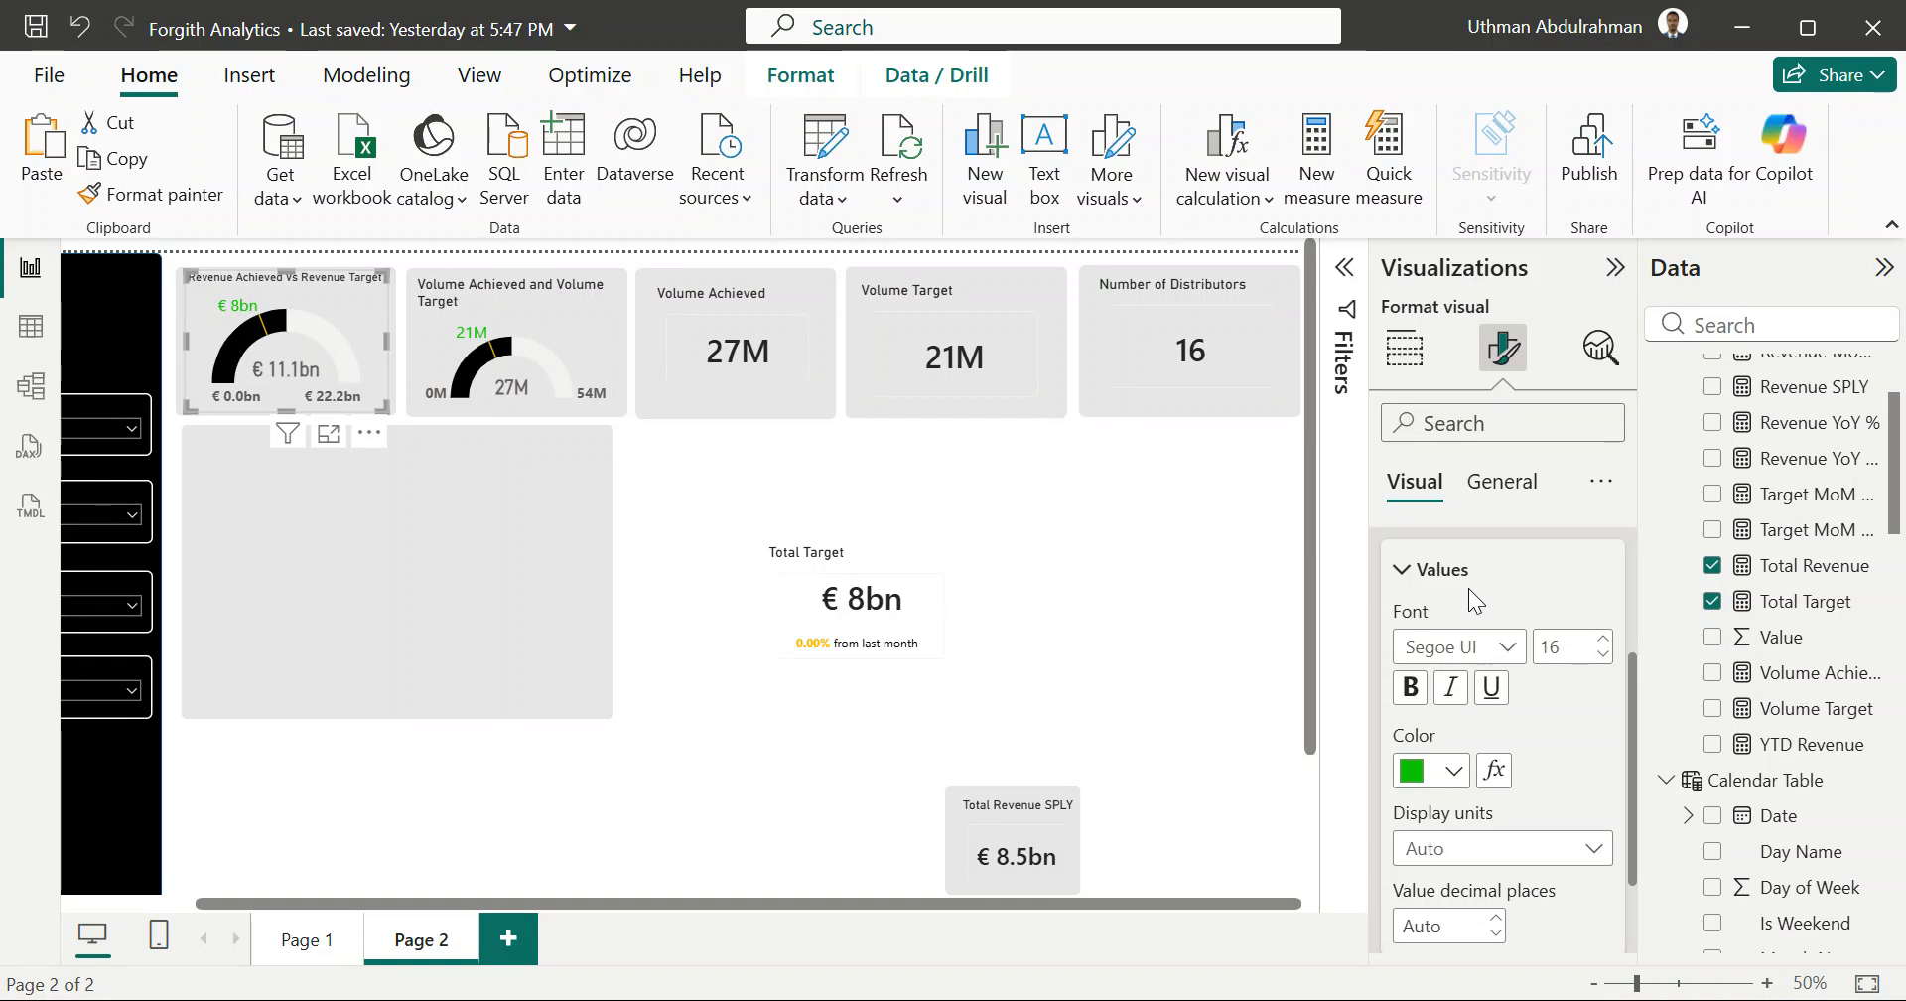
pyautogui.click(1489, 488)
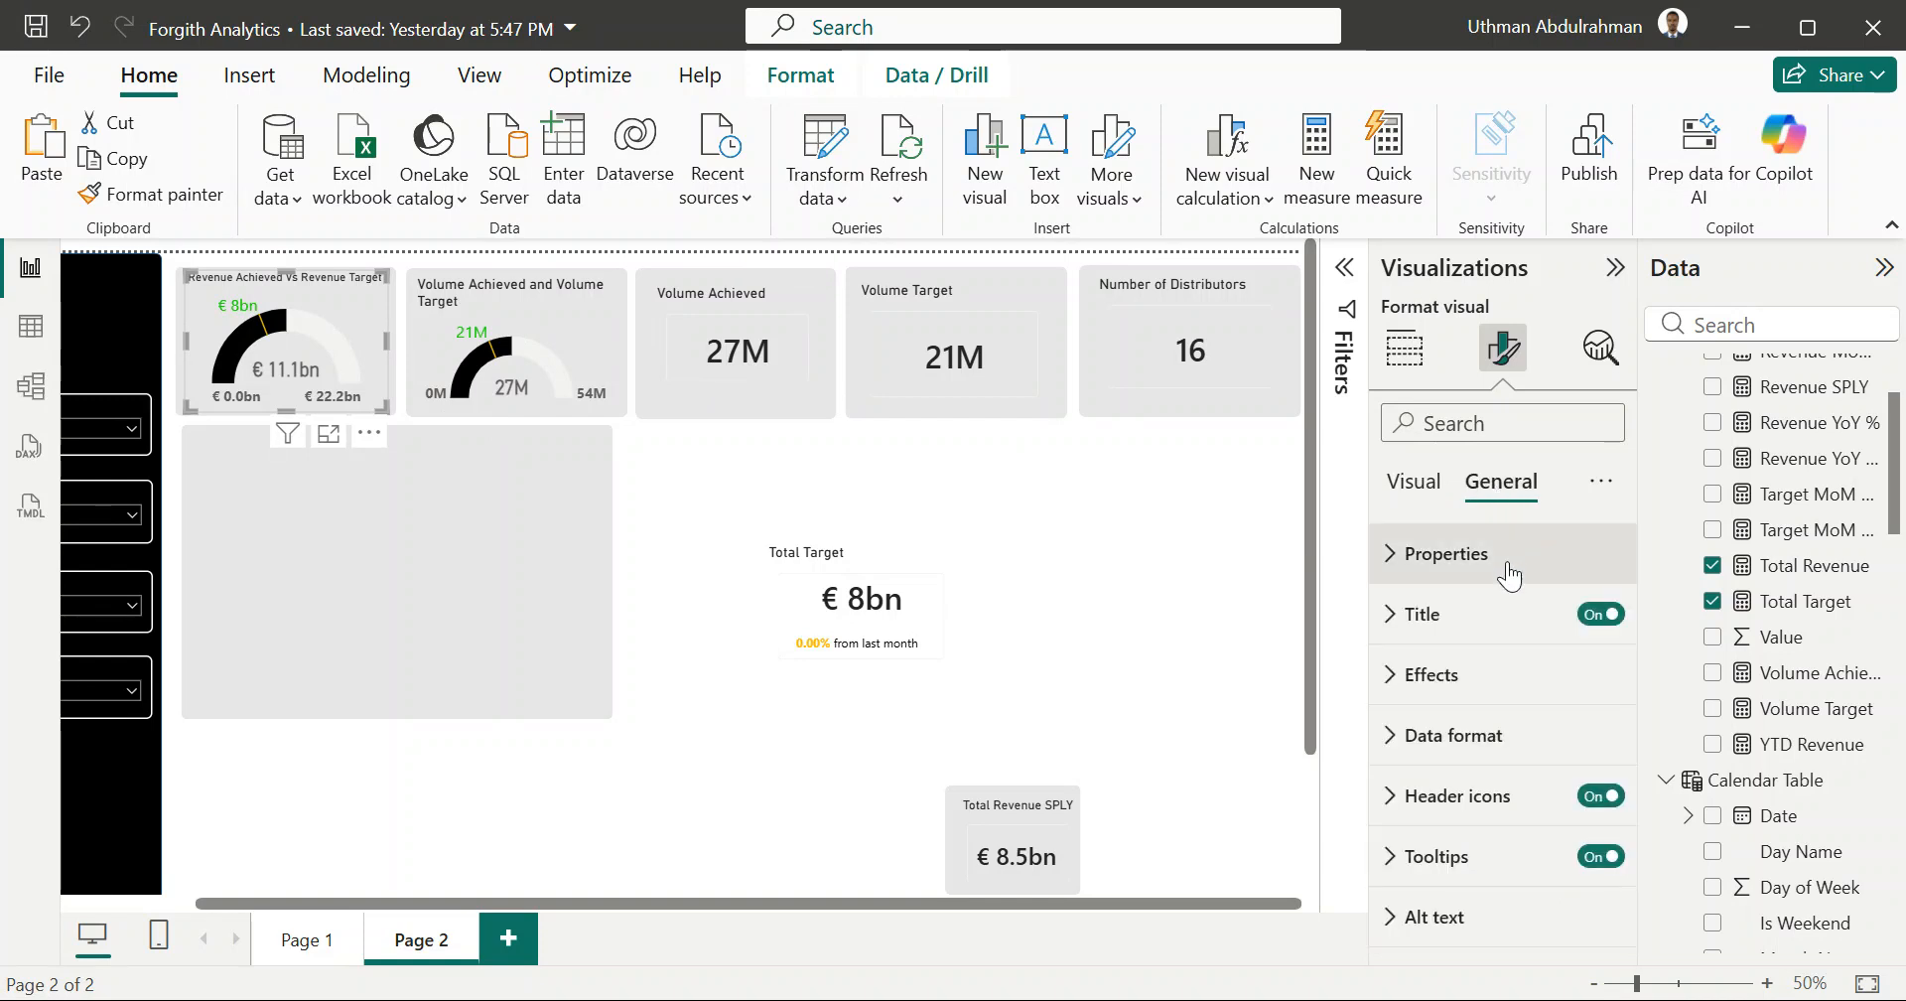
pyautogui.click(1403, 633)
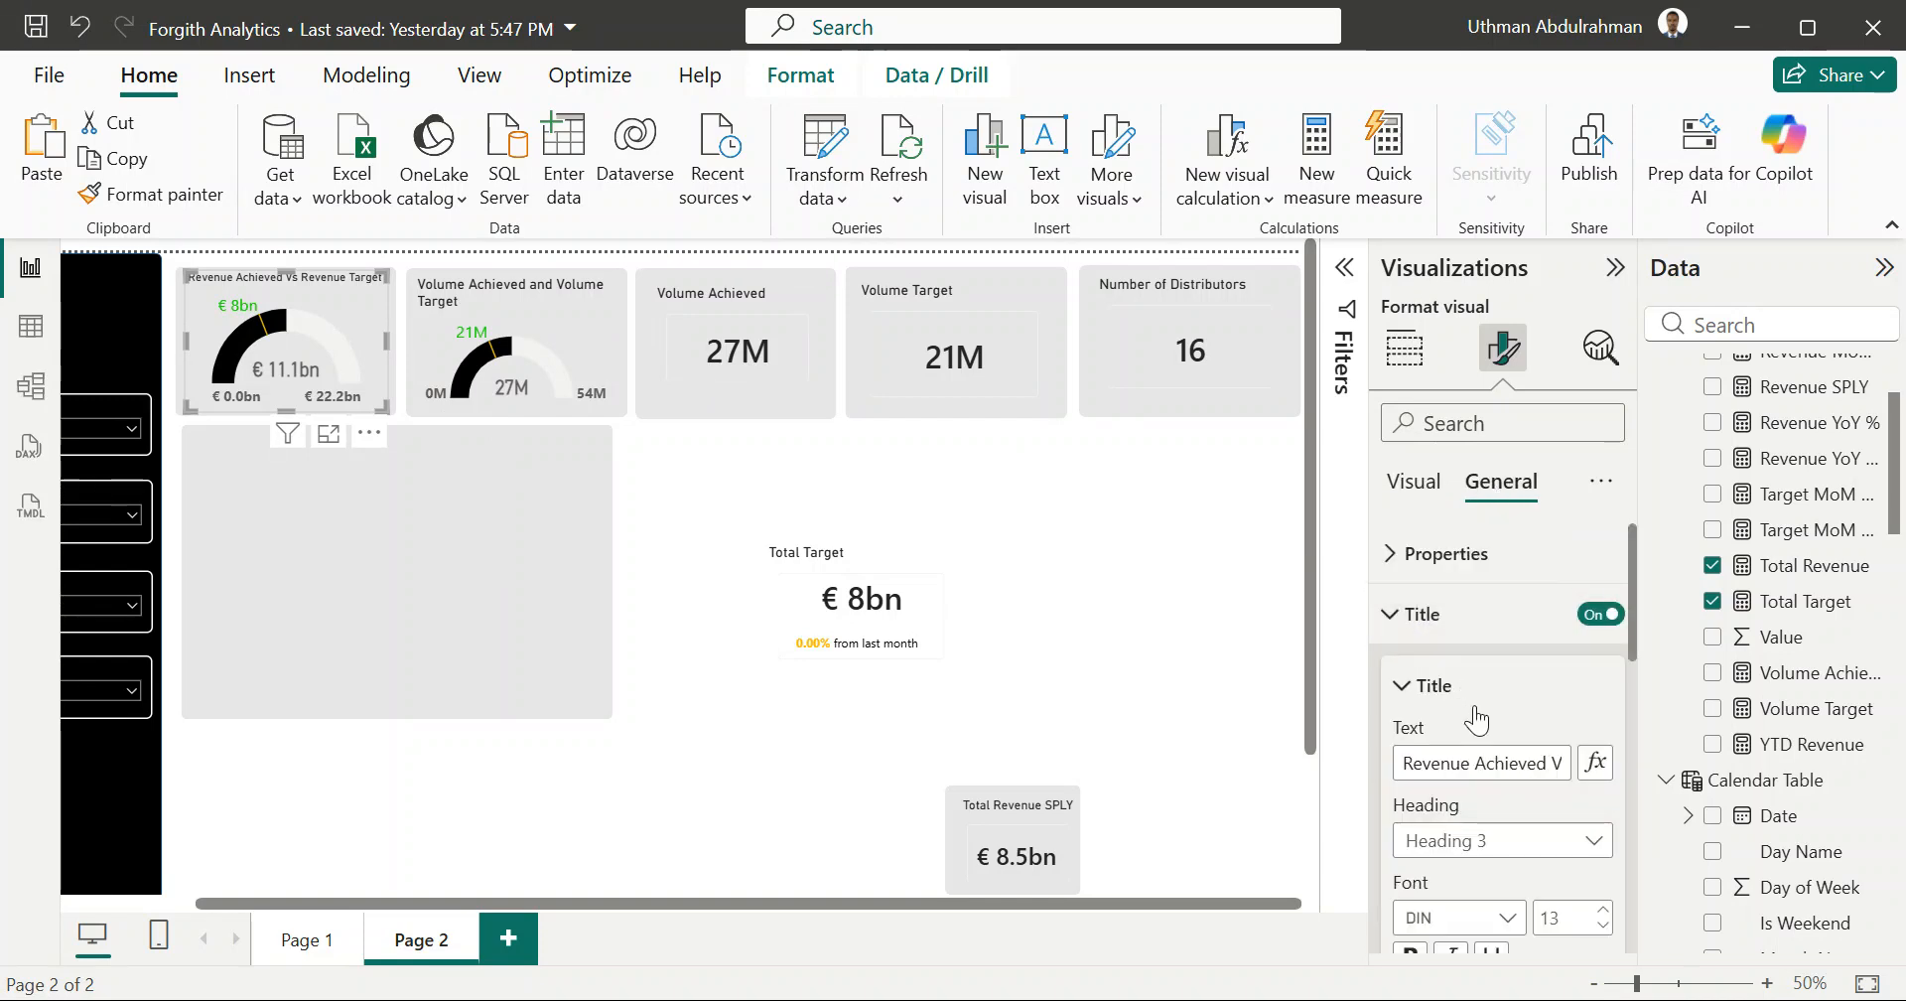
pyautogui.scroll(-2, 1585, 832)
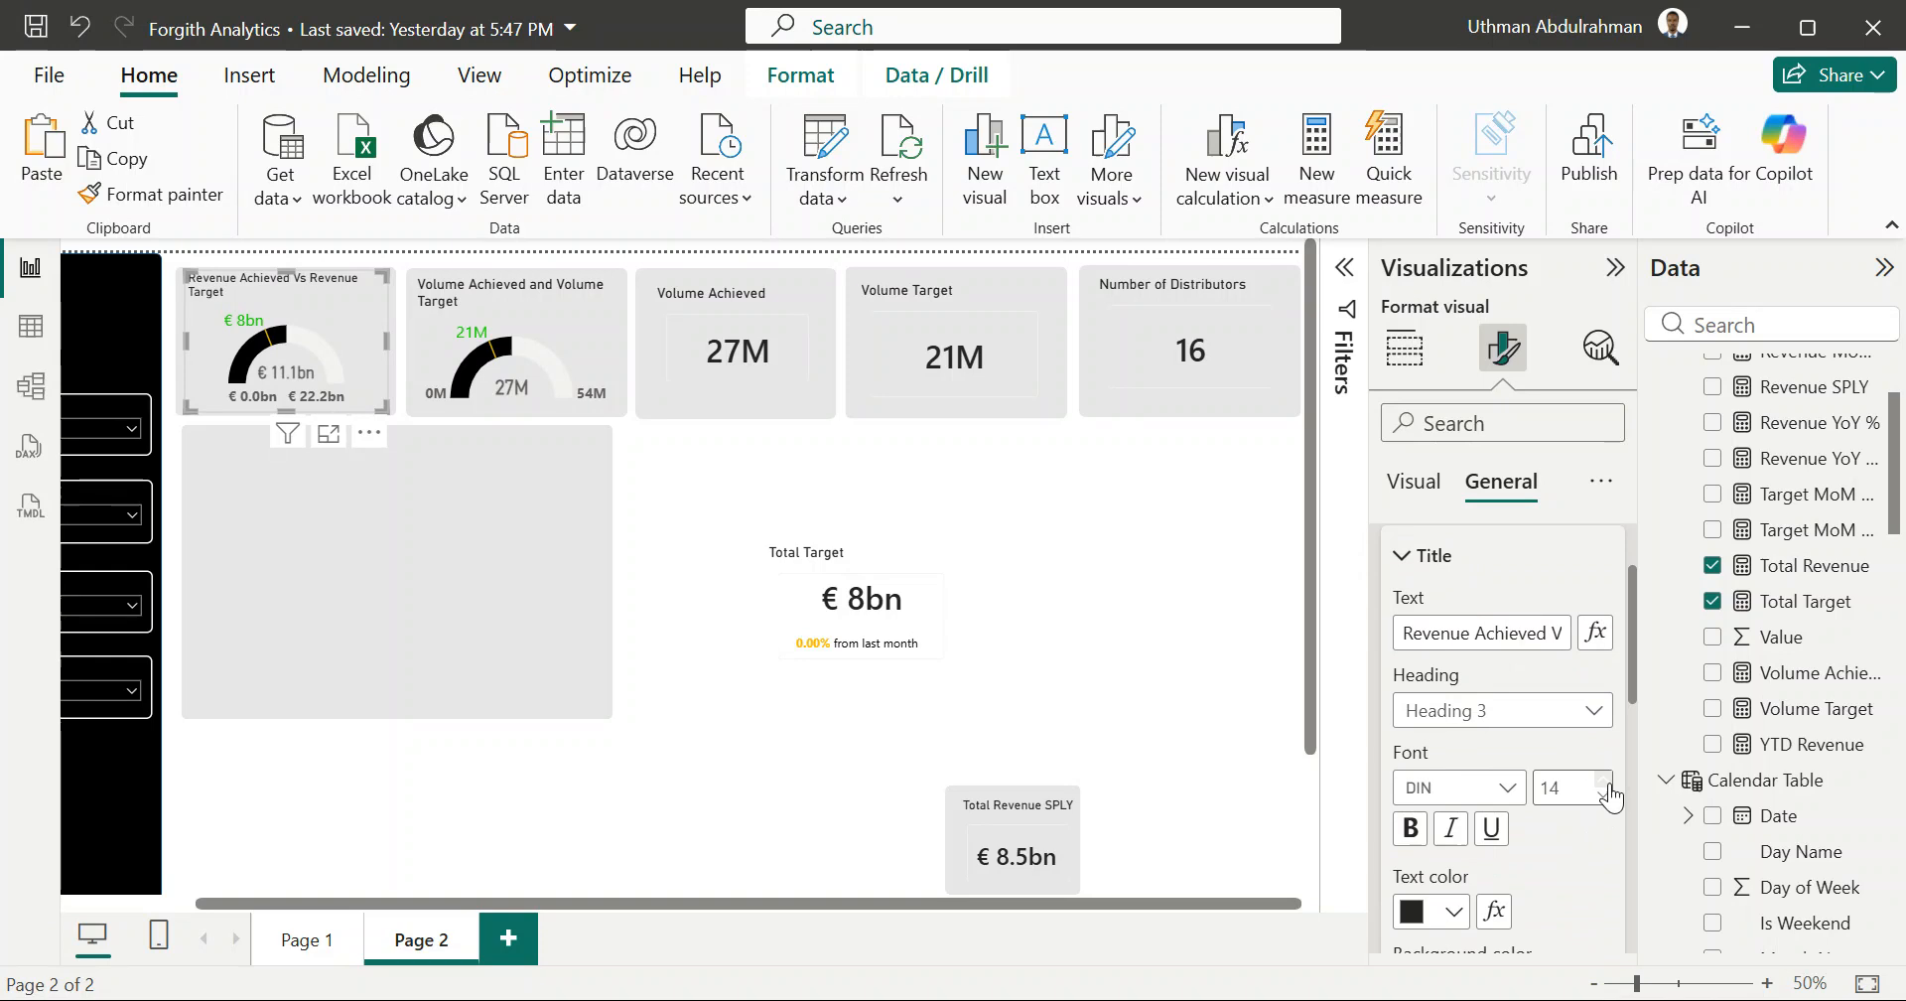
pyautogui.doubleClick(1561, 790)
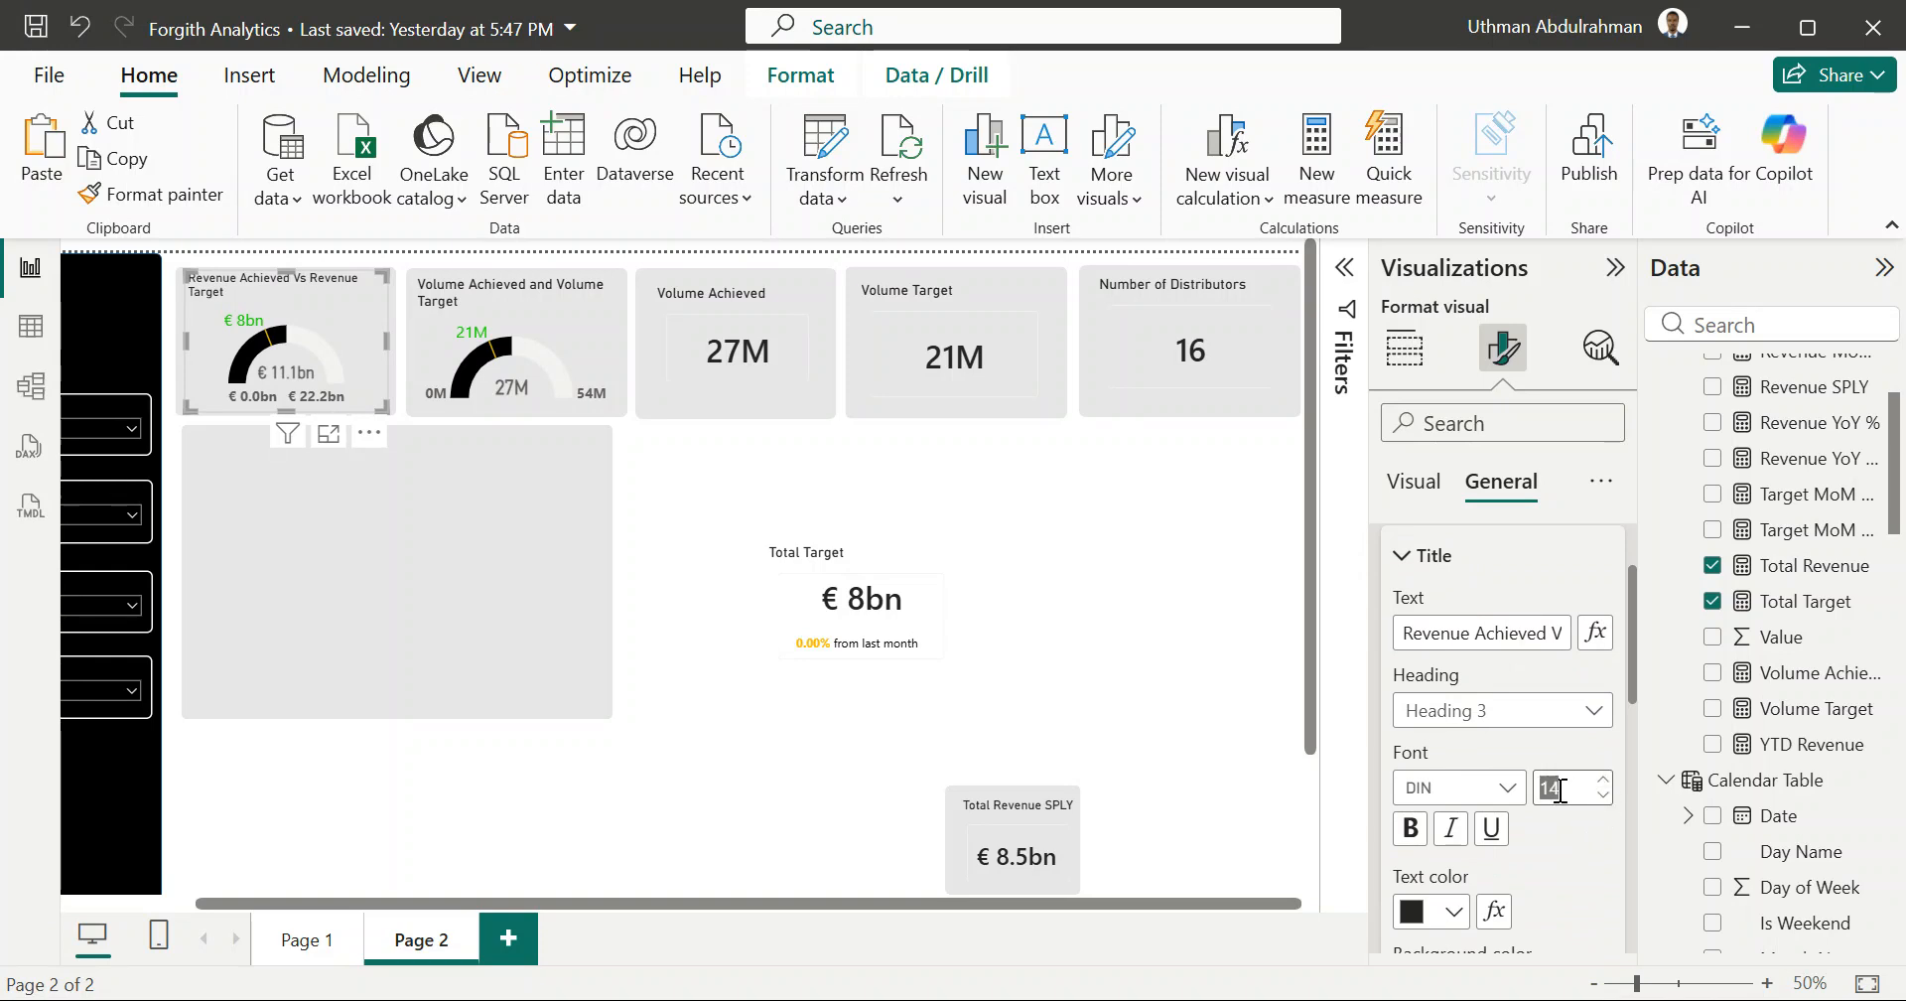
pyautogui.write('1')
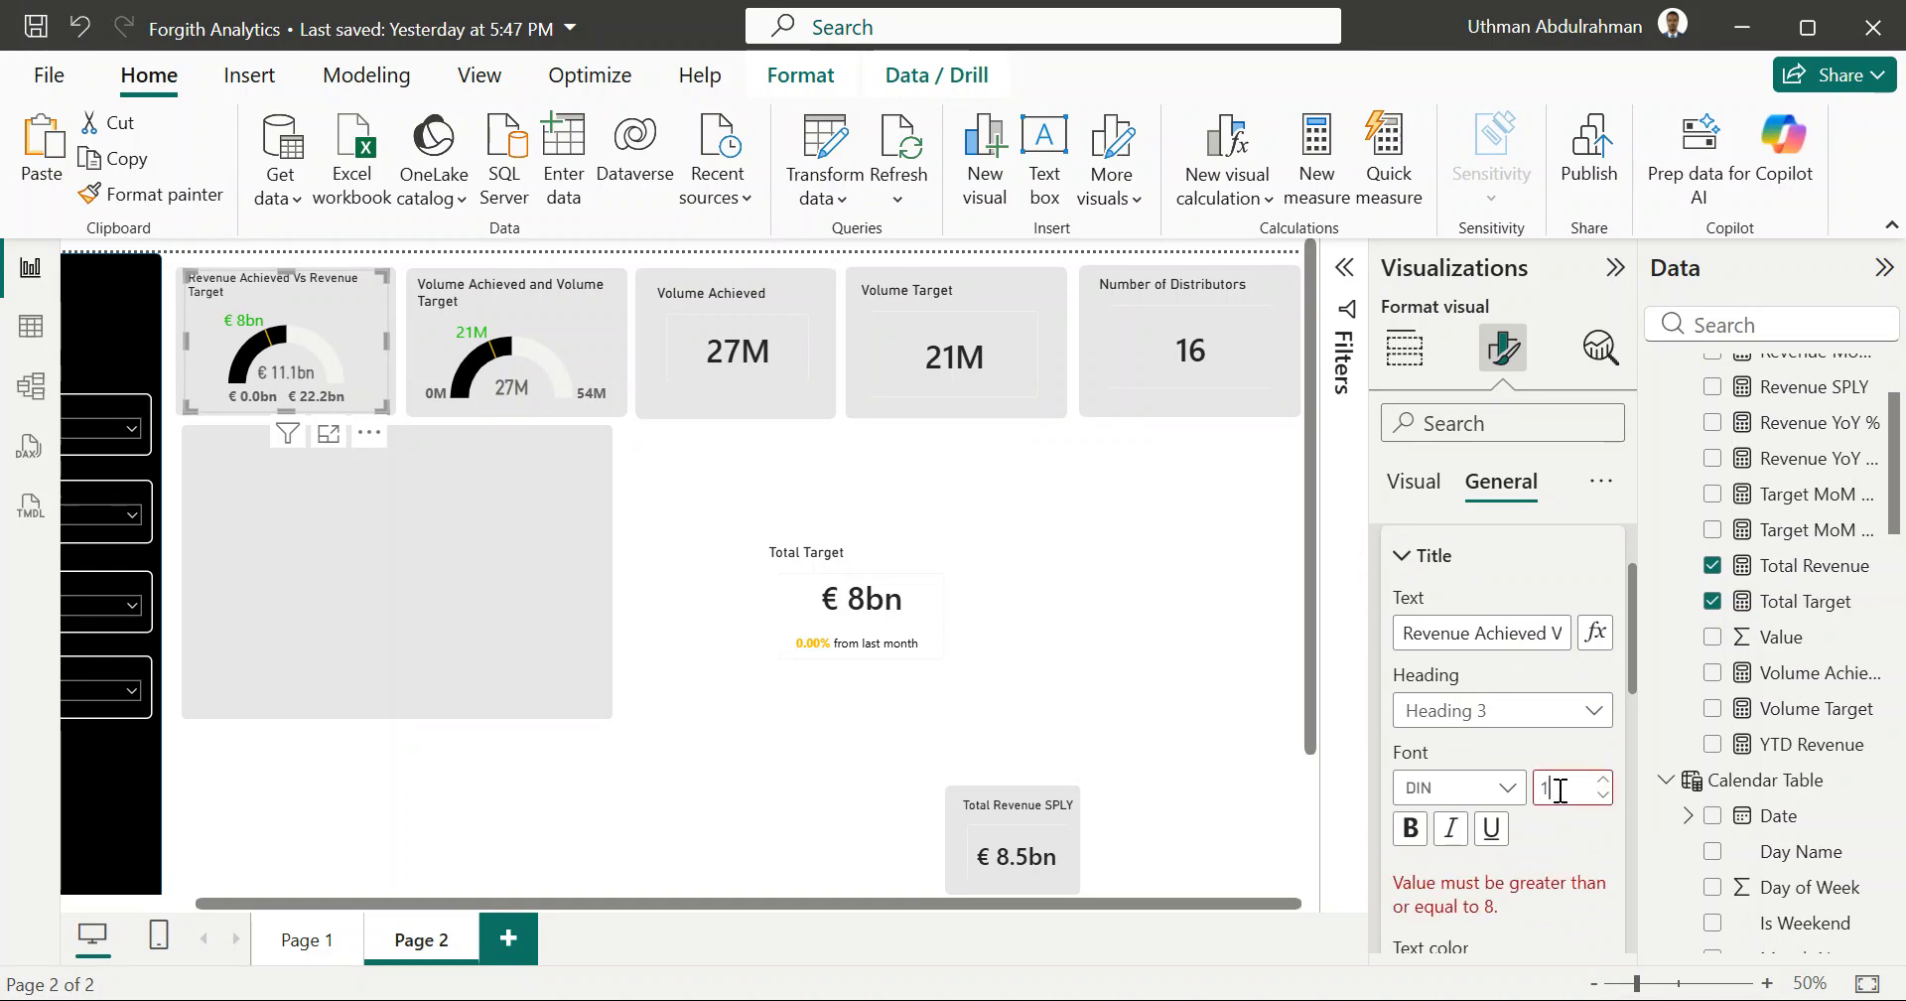
pyautogui.write('3')
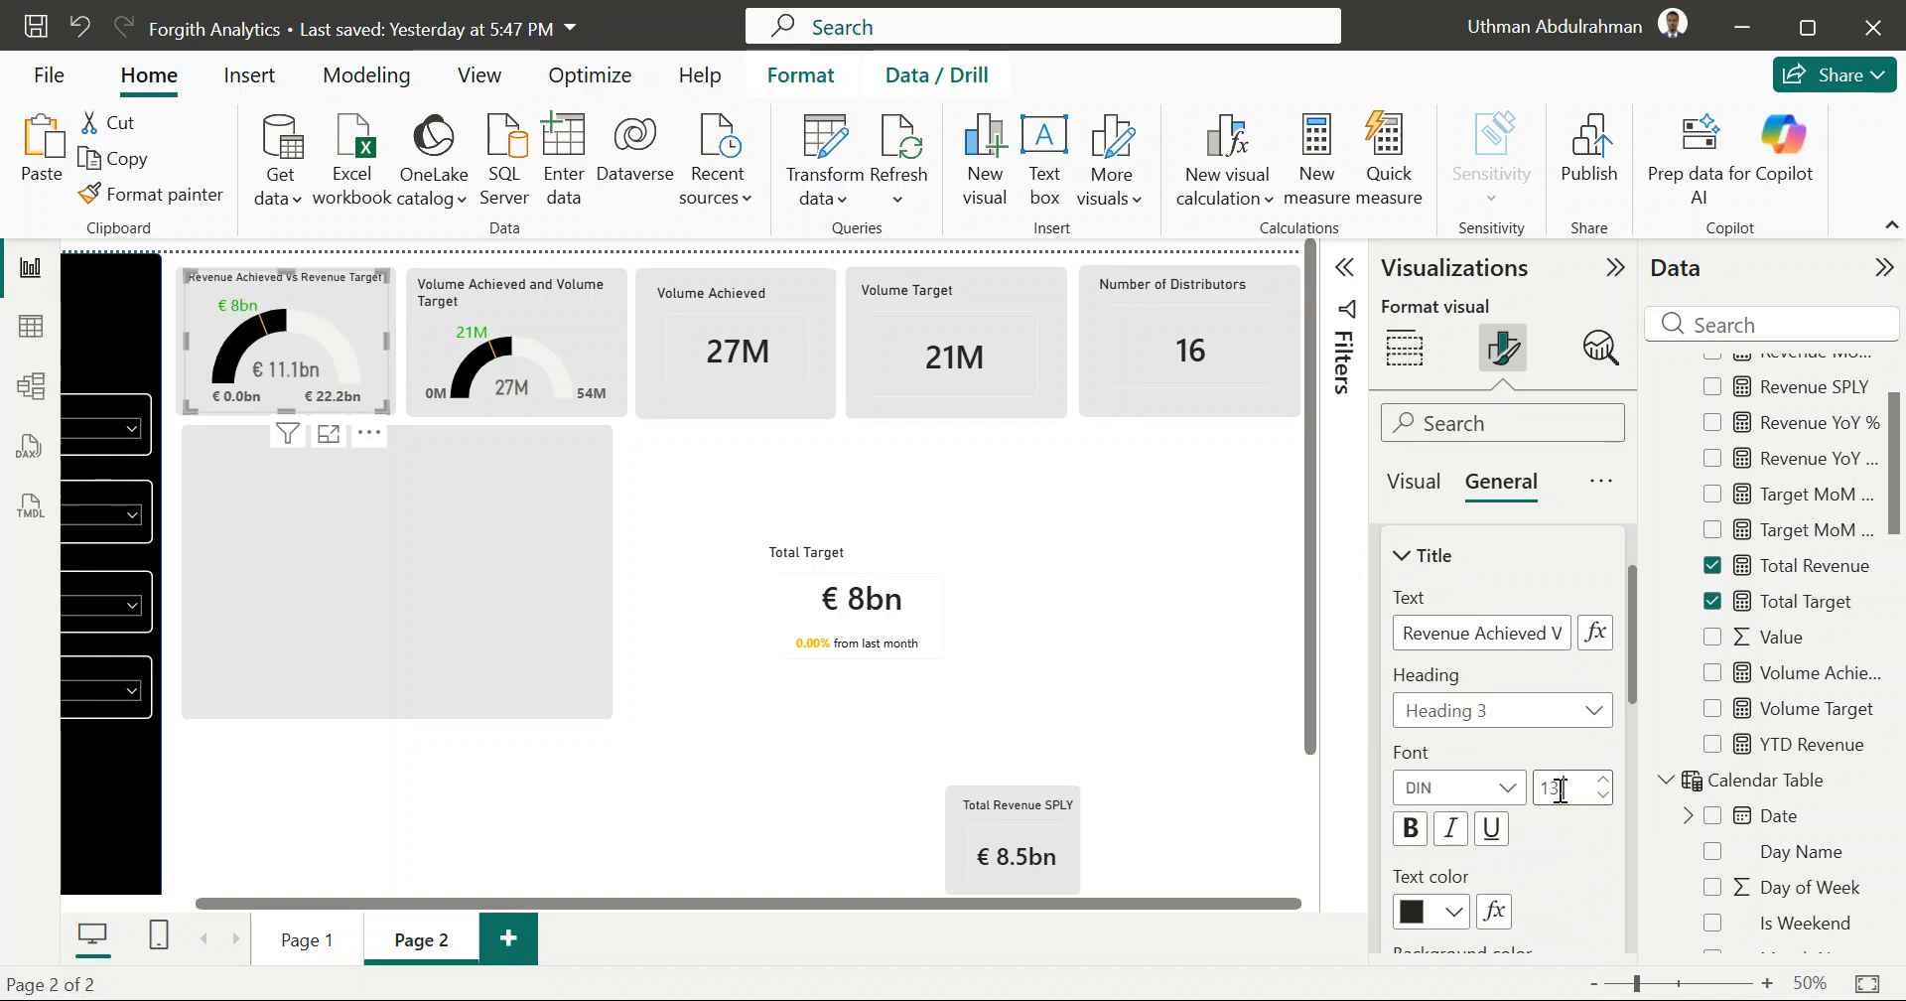
pyautogui.write('.')
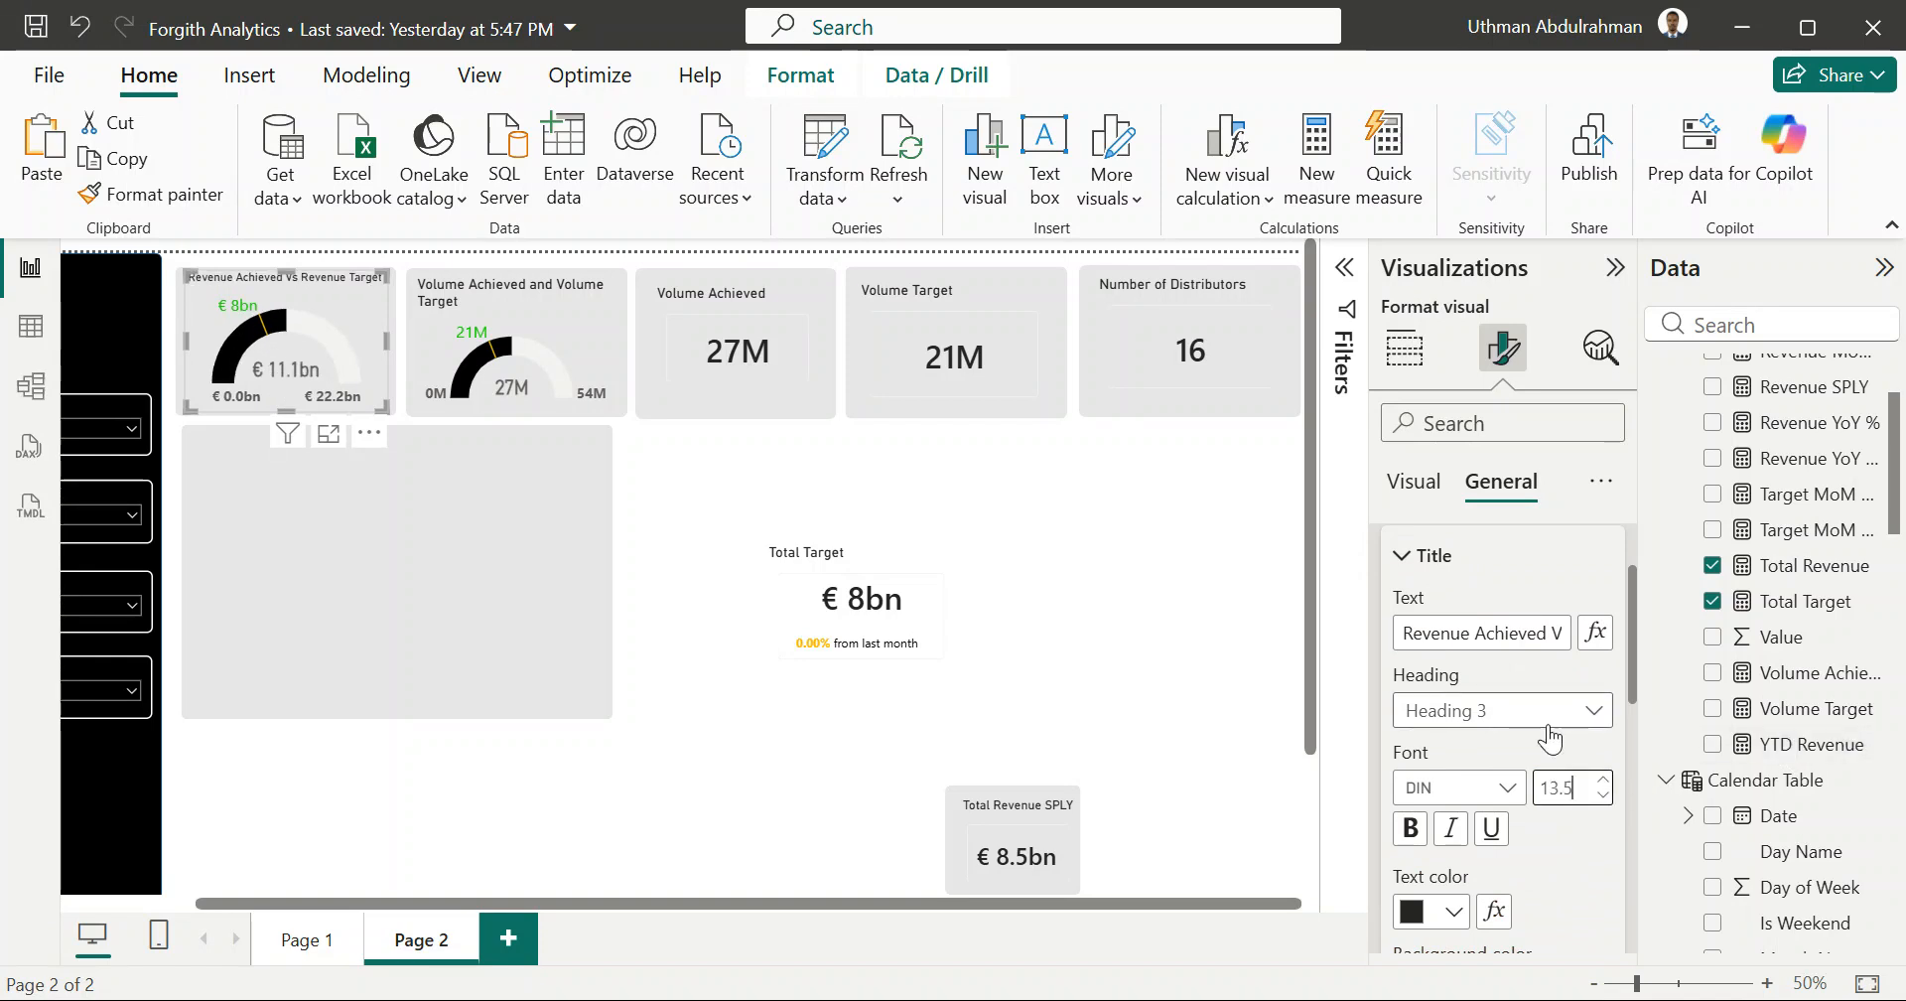
pyautogui.write('5')
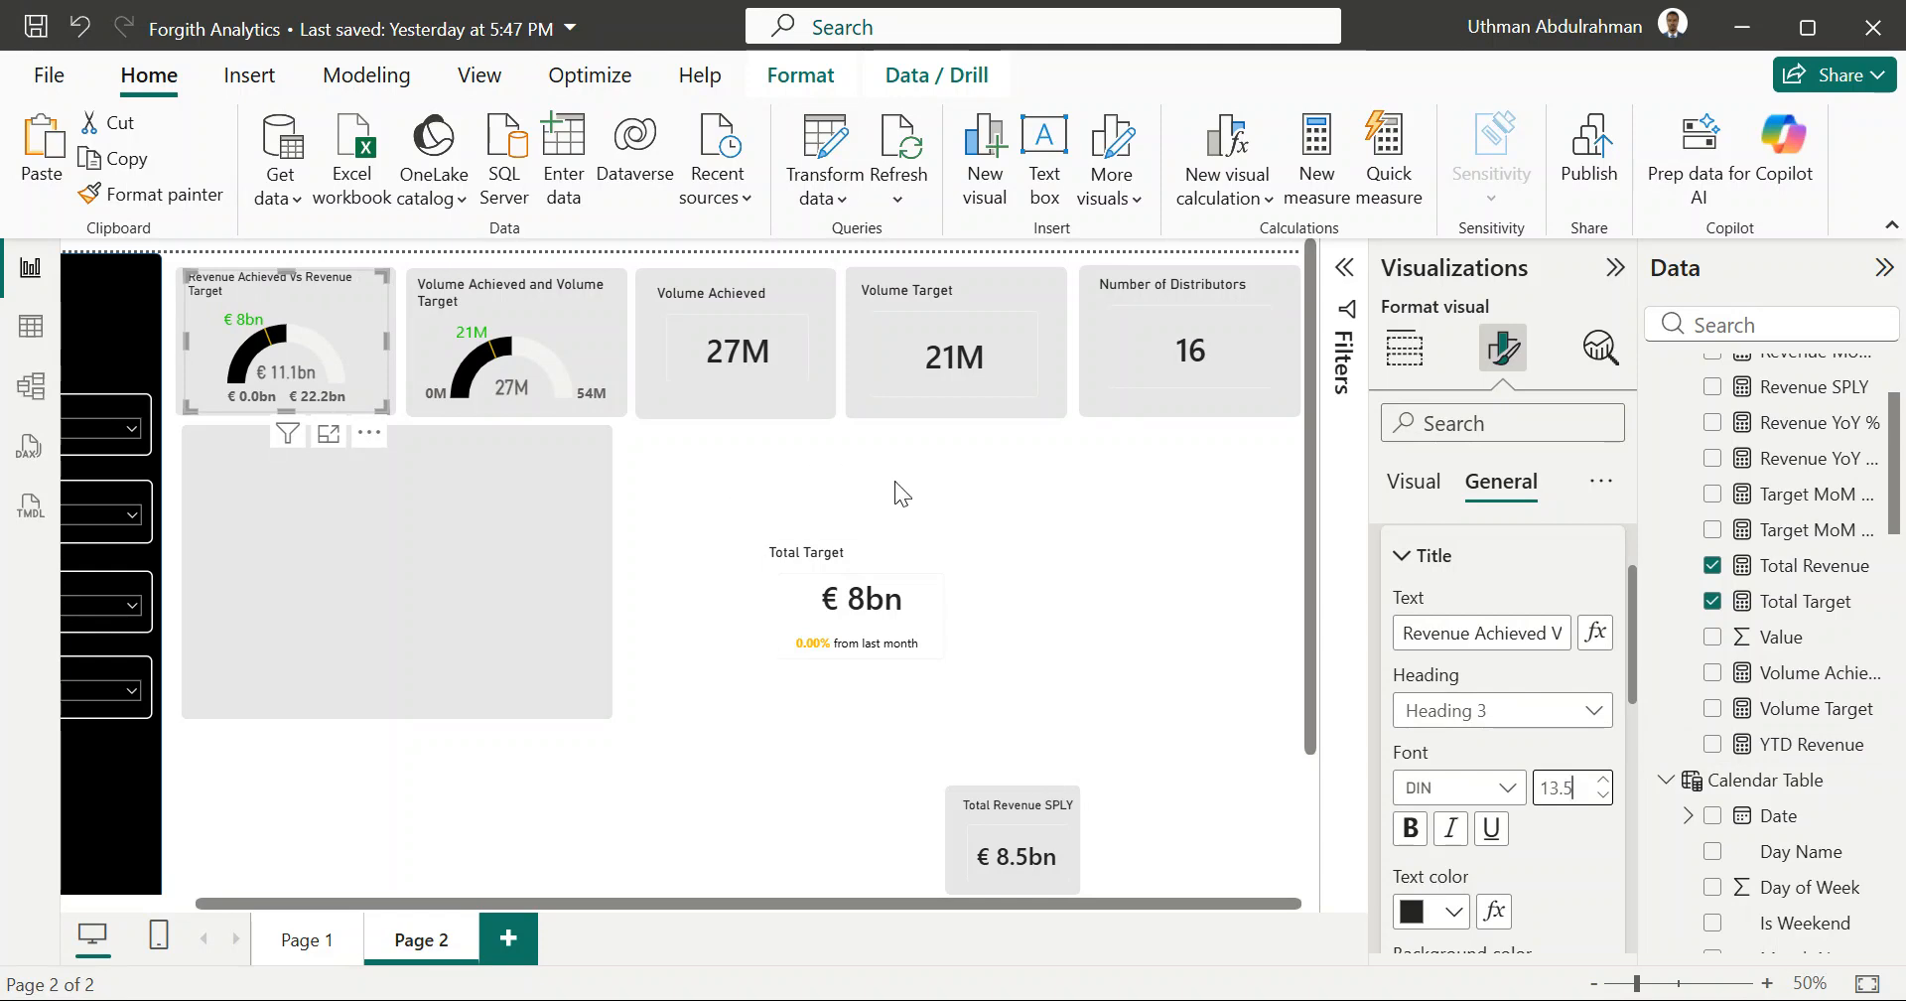
pyautogui.click(925, 490)
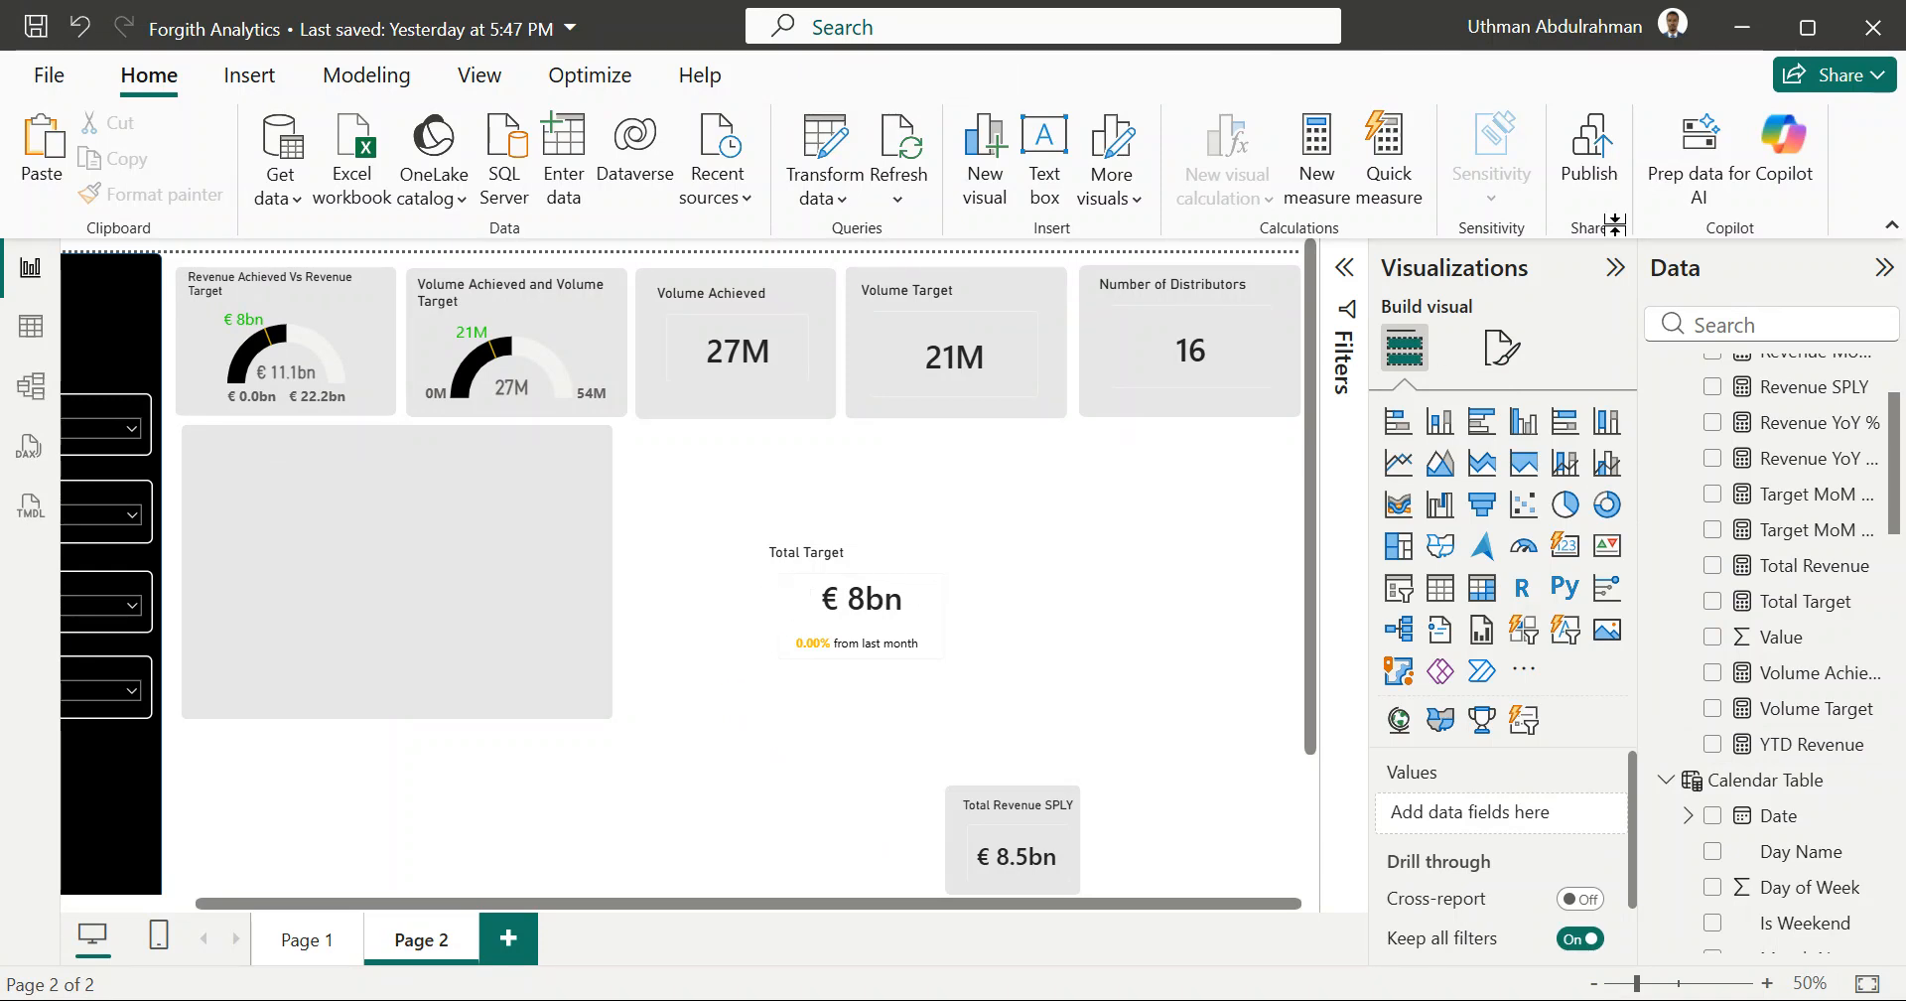
# Step: Look through the model's tables and fields, and open the Sales Merged table in Table view
pyautogui.scroll(2, 1808, 640)
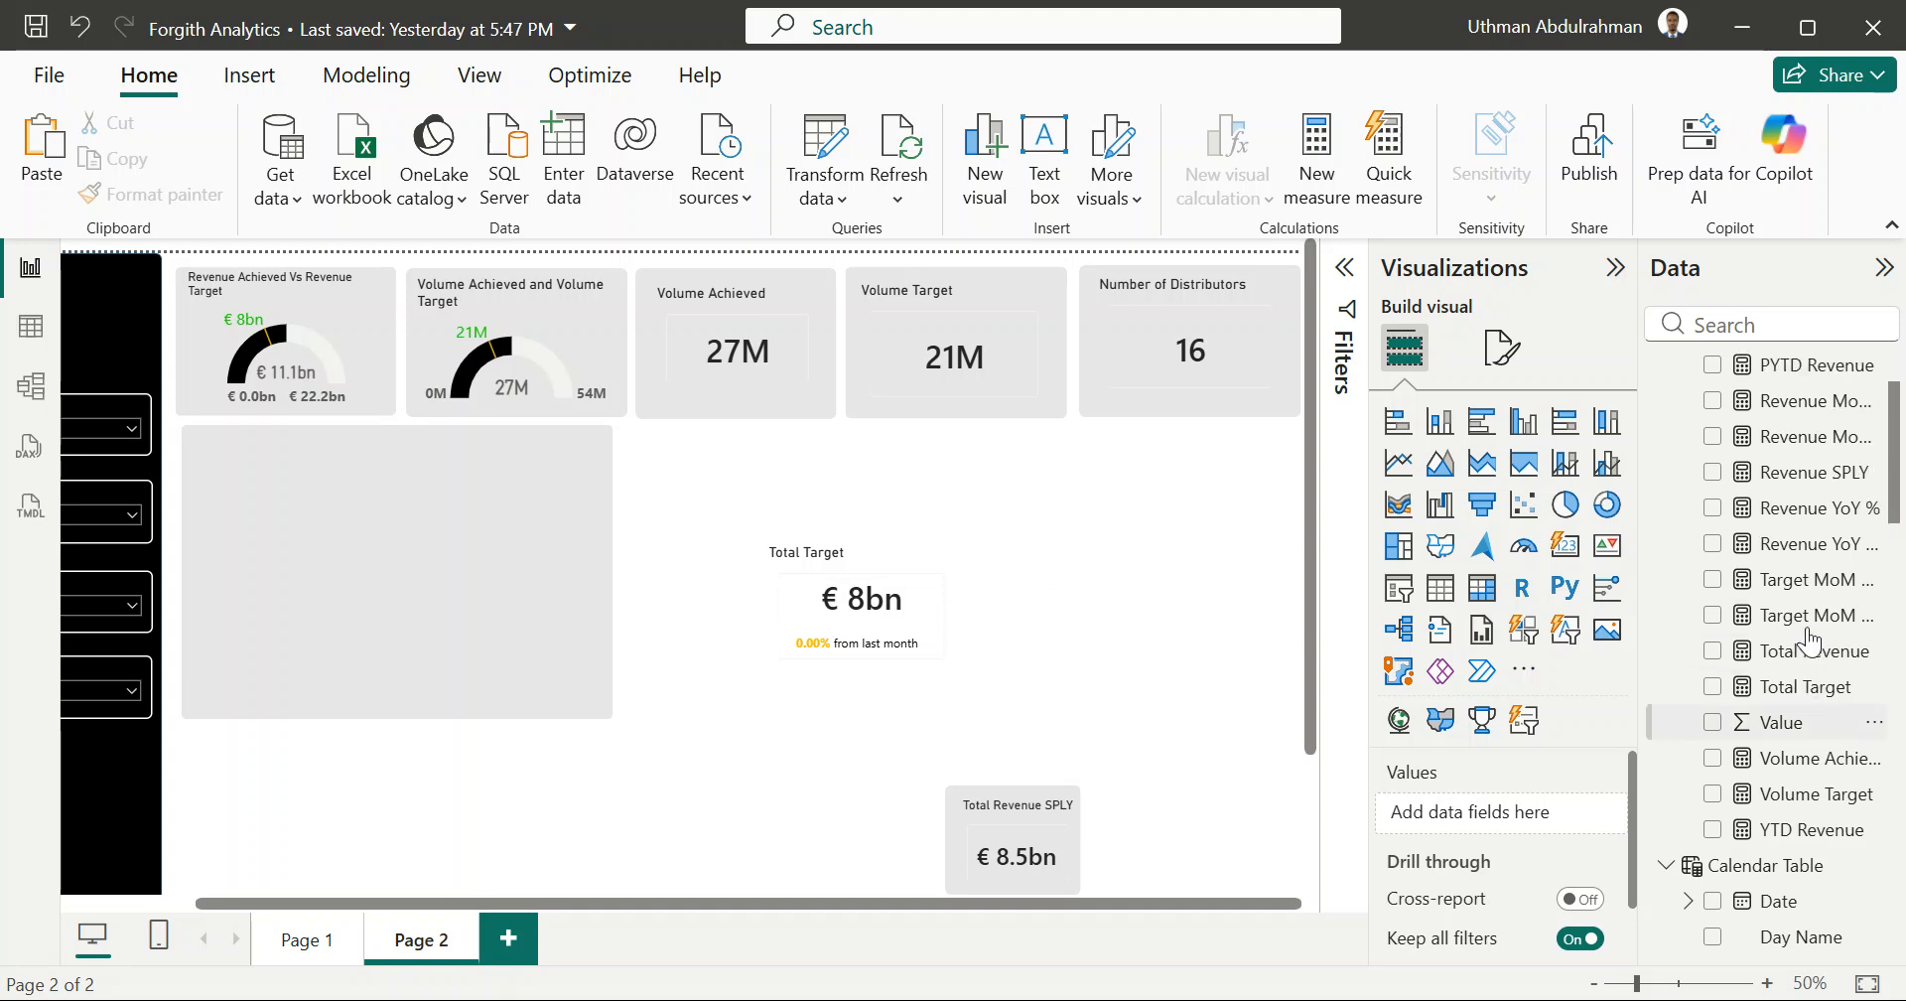
pyautogui.scroll(-6, 1808, 641)
pyautogui.scroll(-6, 1808, 640)
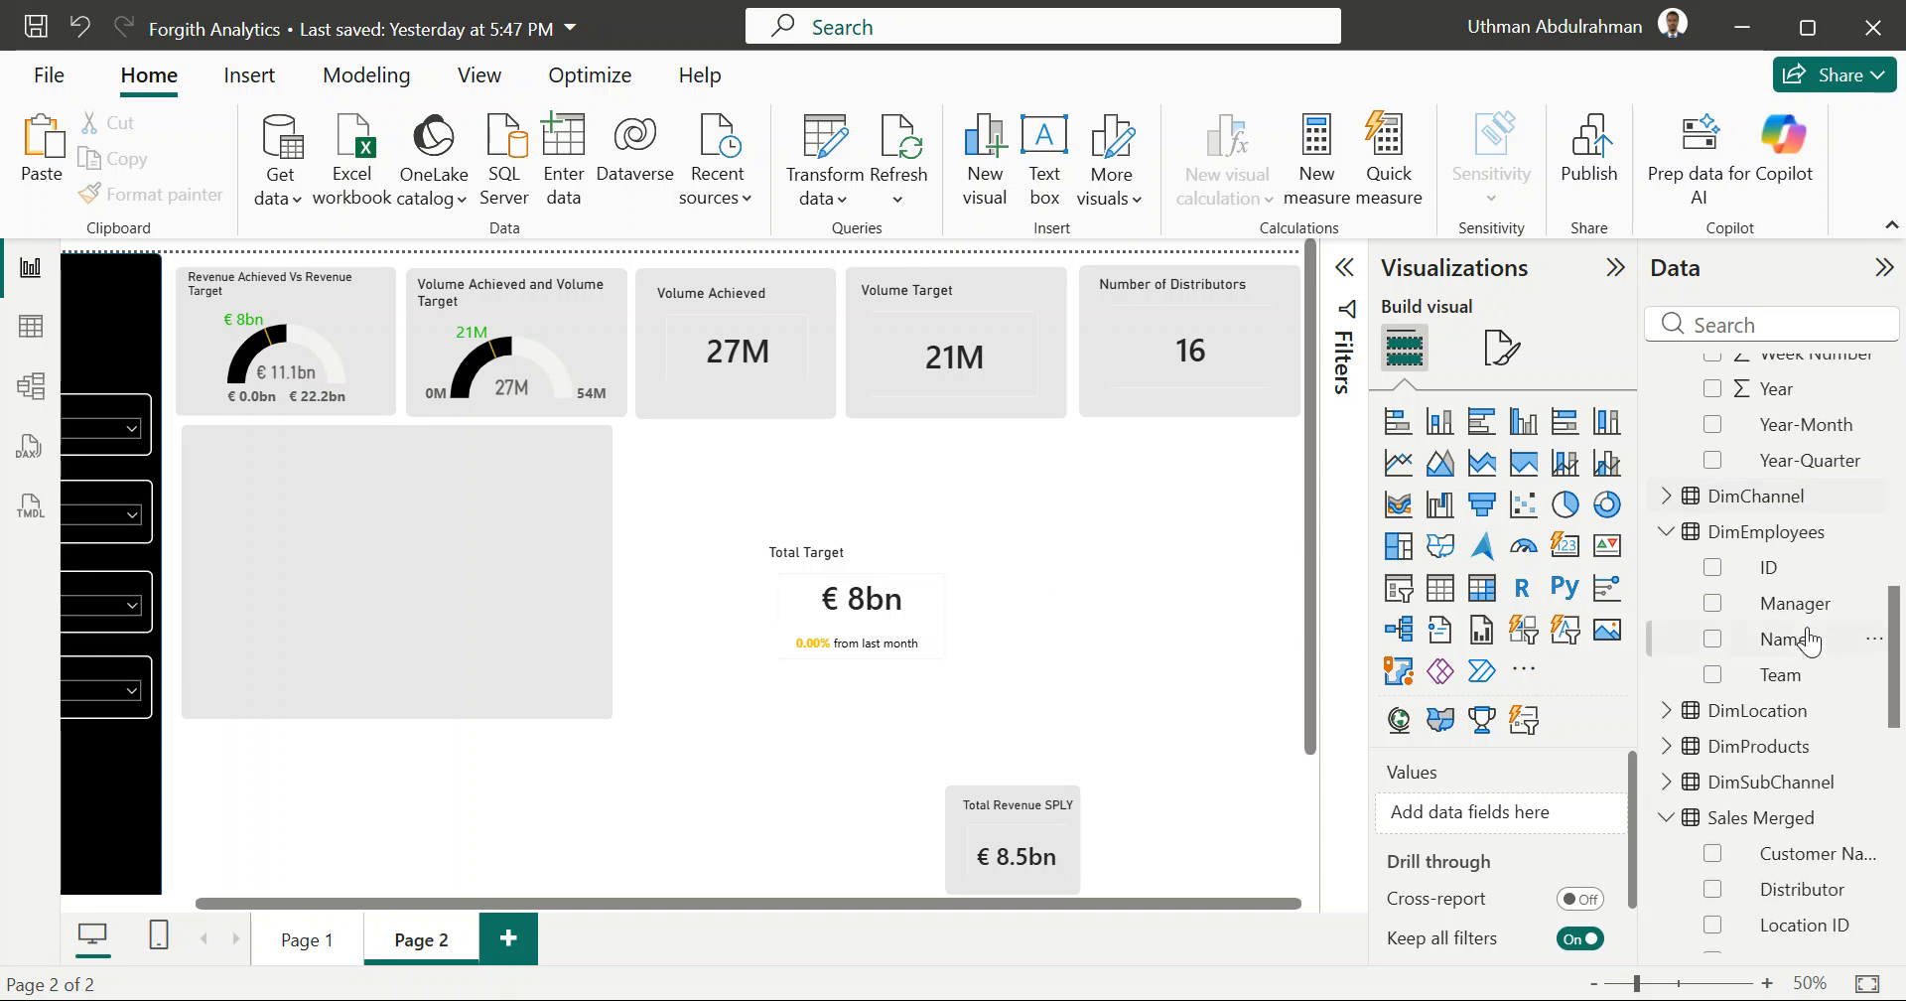
pyautogui.scroll(-5, 1809, 640)
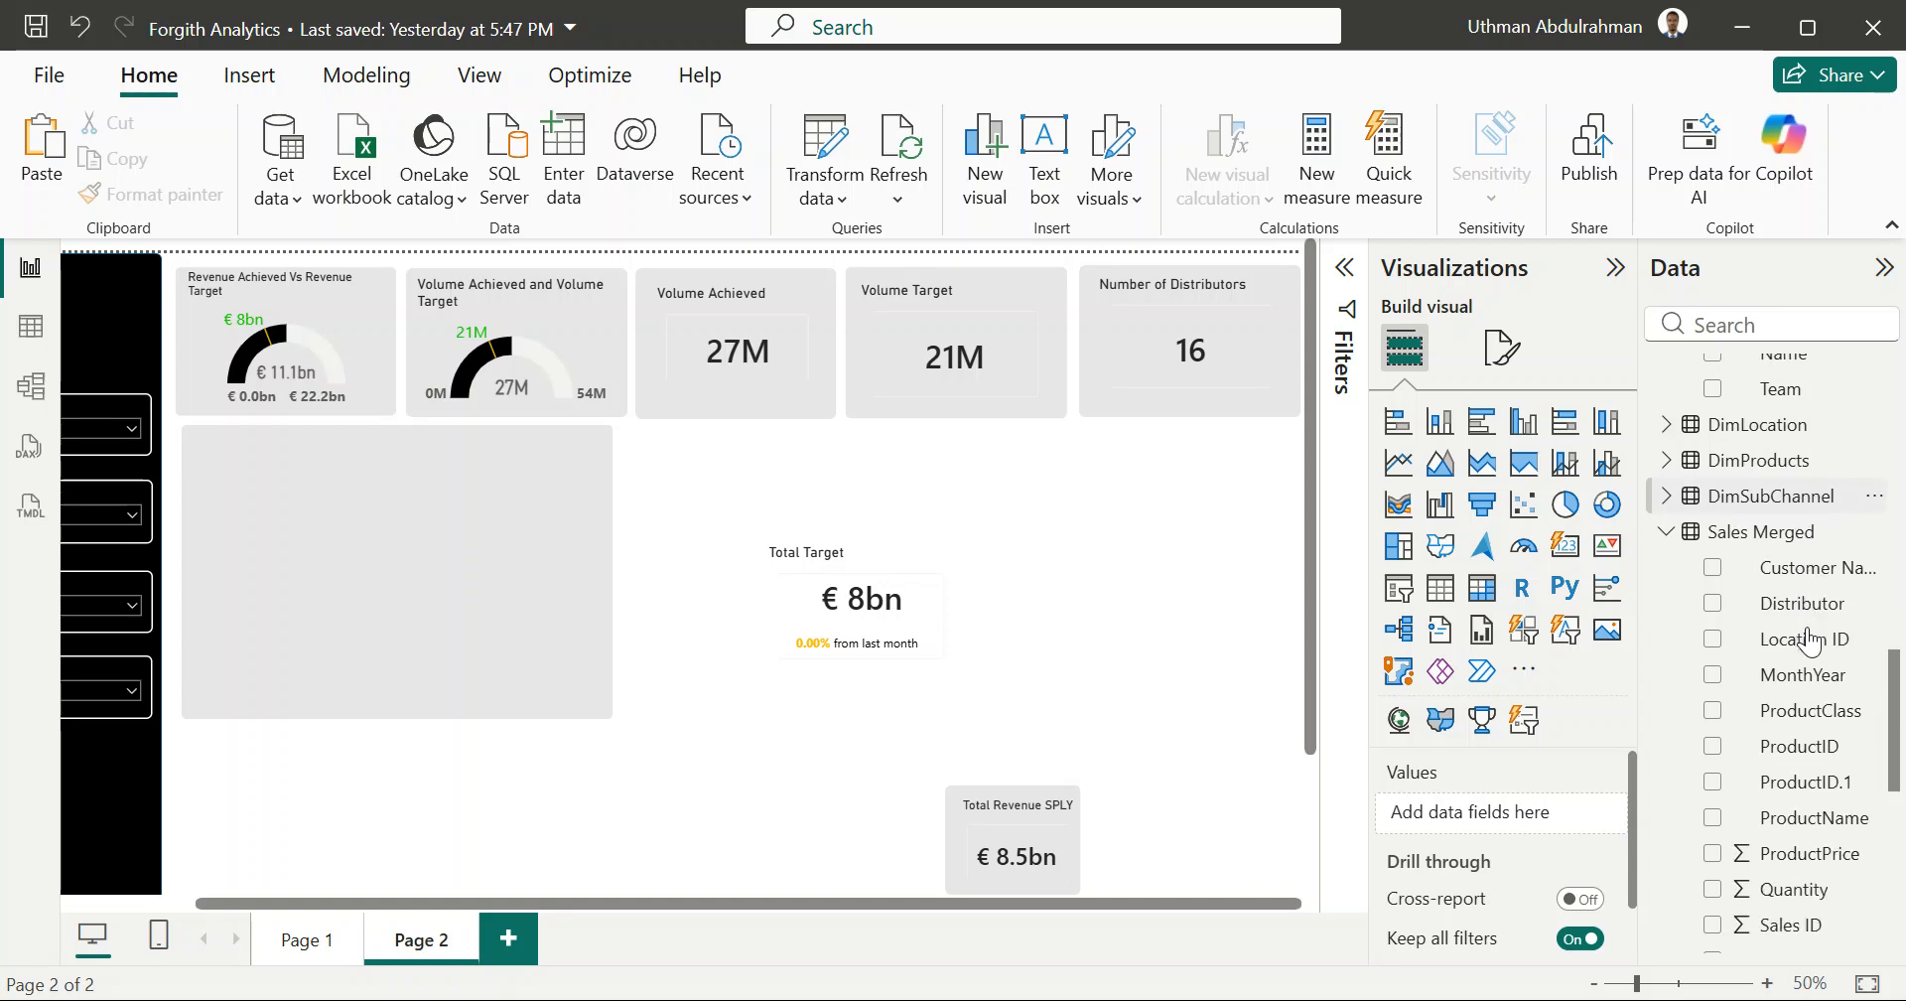
pyautogui.scroll(-13, 1809, 643)
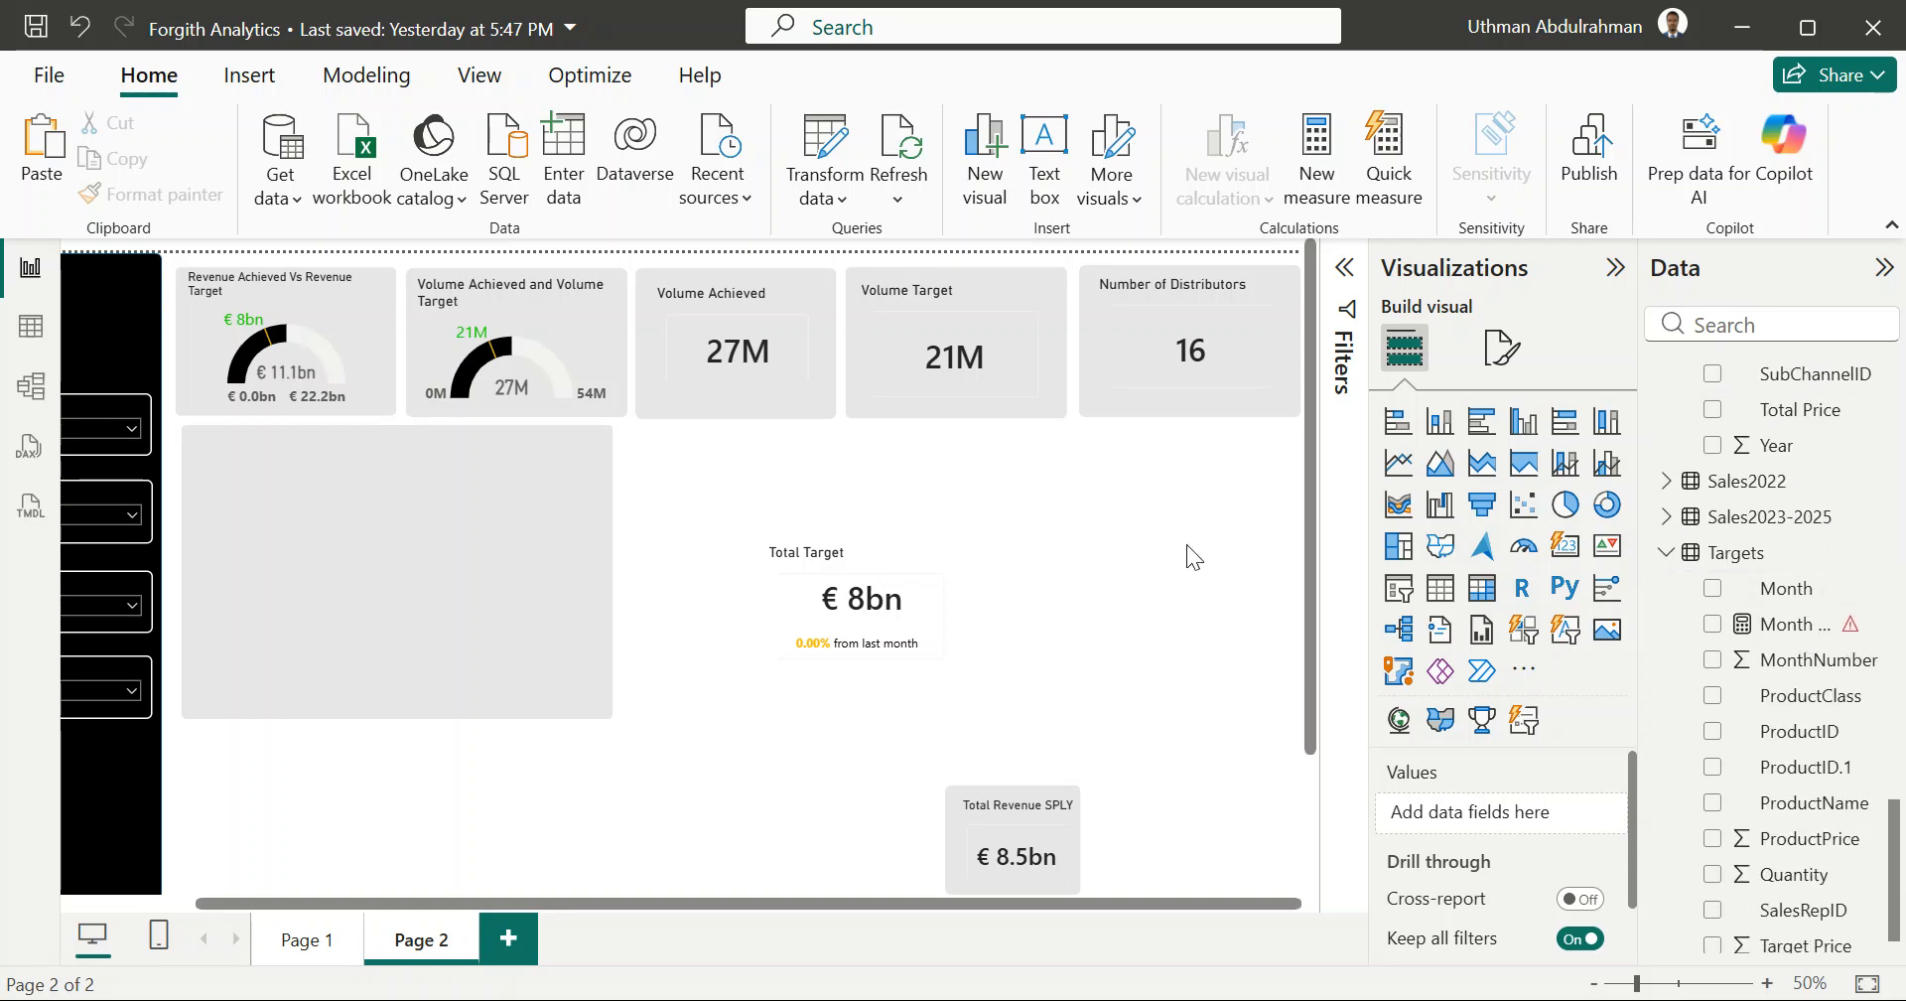
pyautogui.click(31, 328)
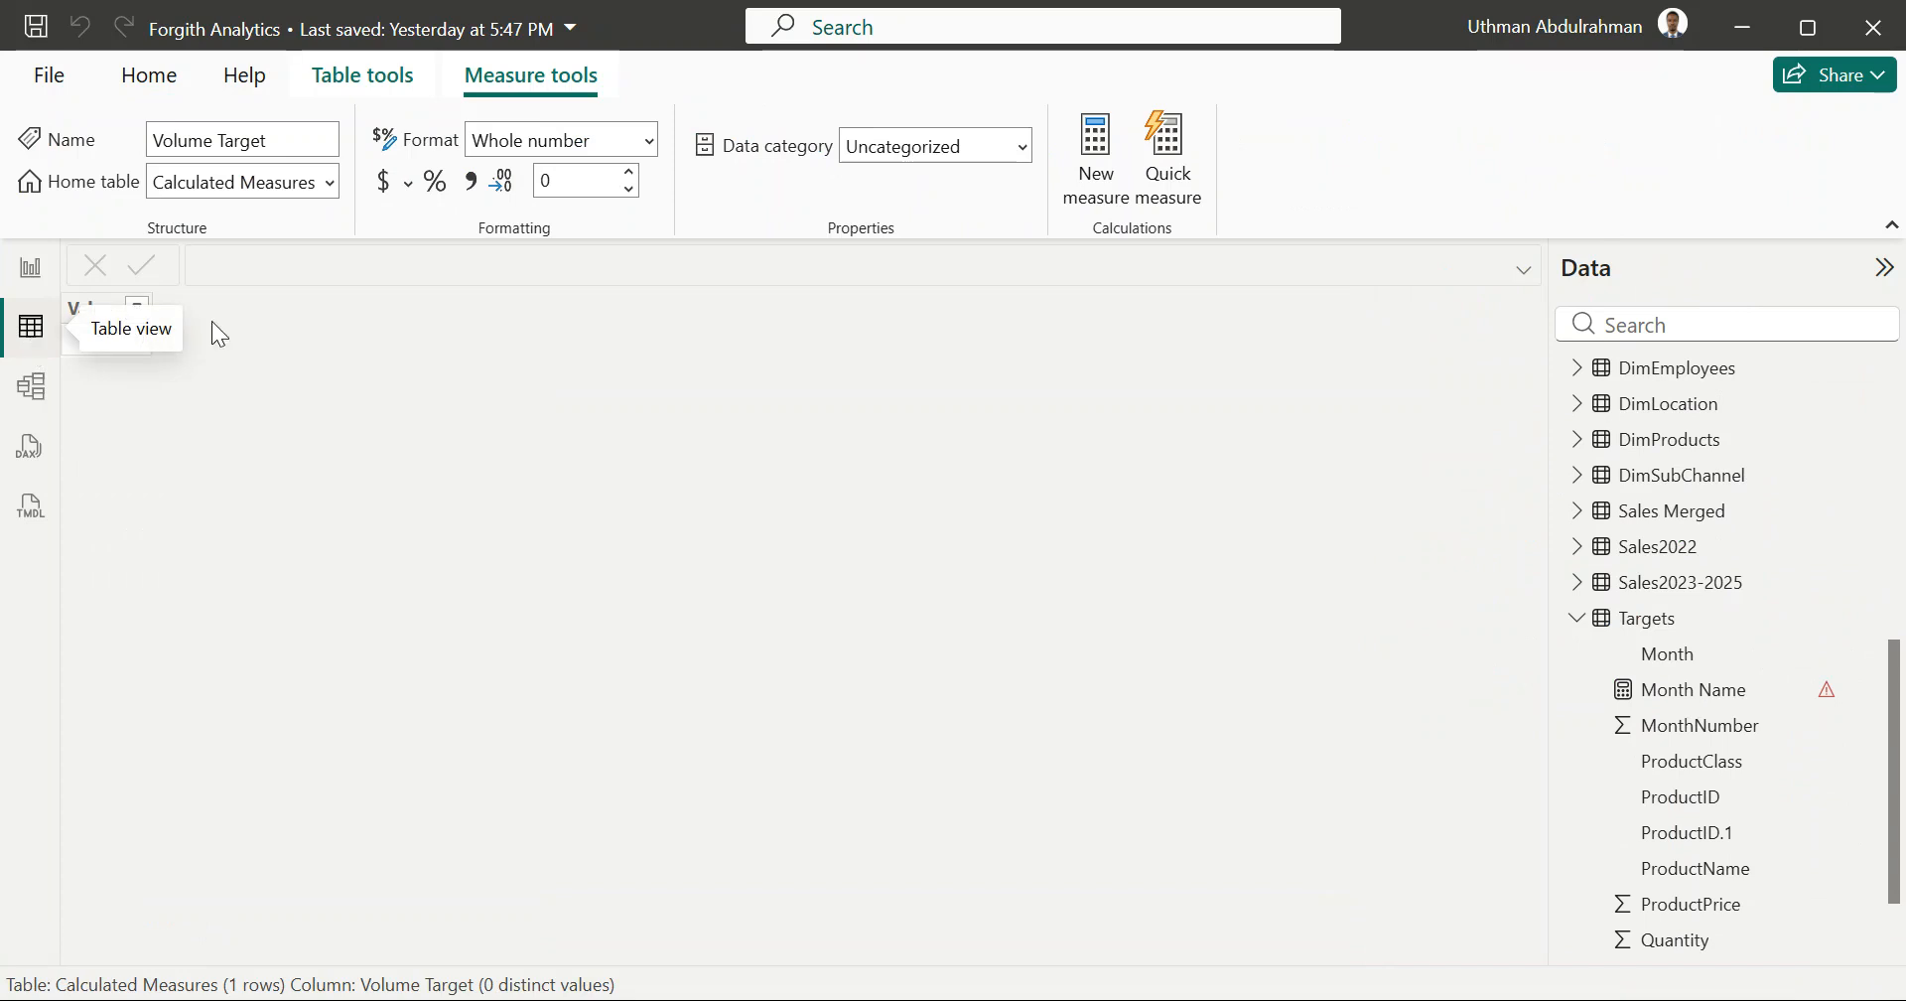
pyautogui.scroll(10, 1749, 558)
pyautogui.scroll(1, 1749, 558)
pyautogui.scroll(-3, 1737, 556)
pyautogui.scroll(-3, 1709, 799)
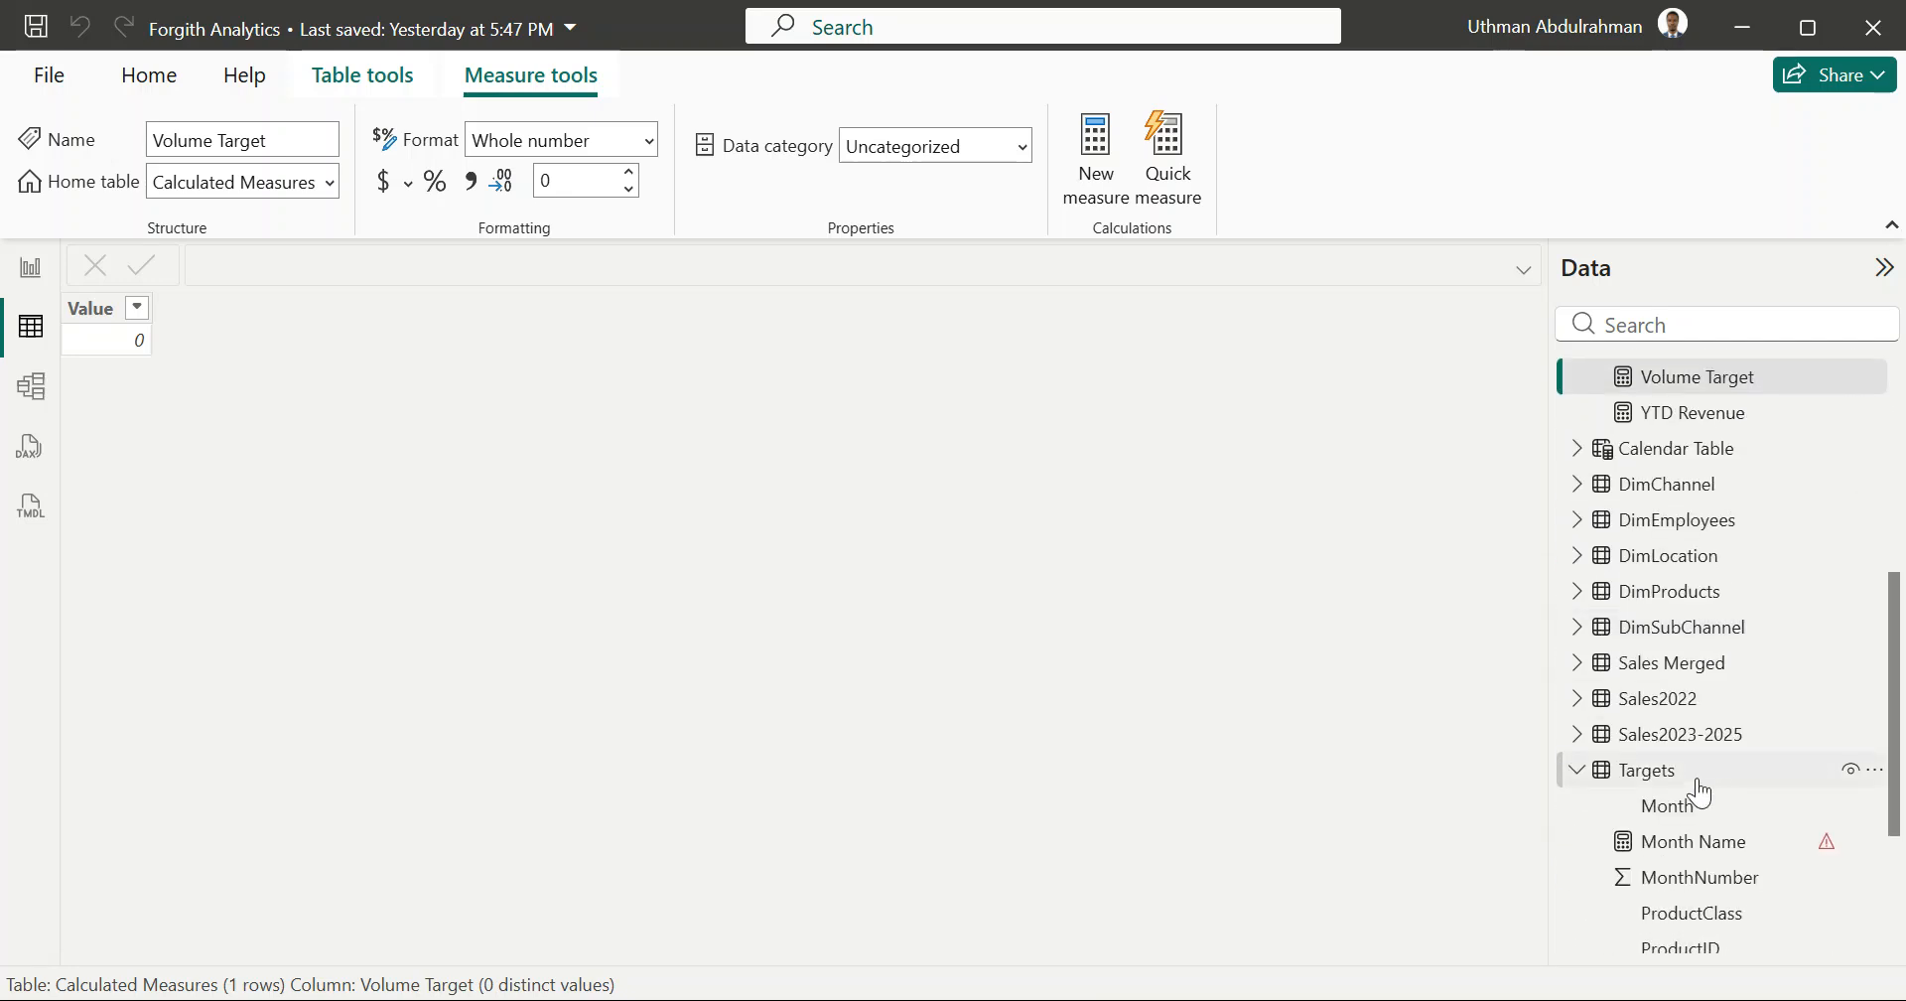
pyautogui.click(1672, 662)
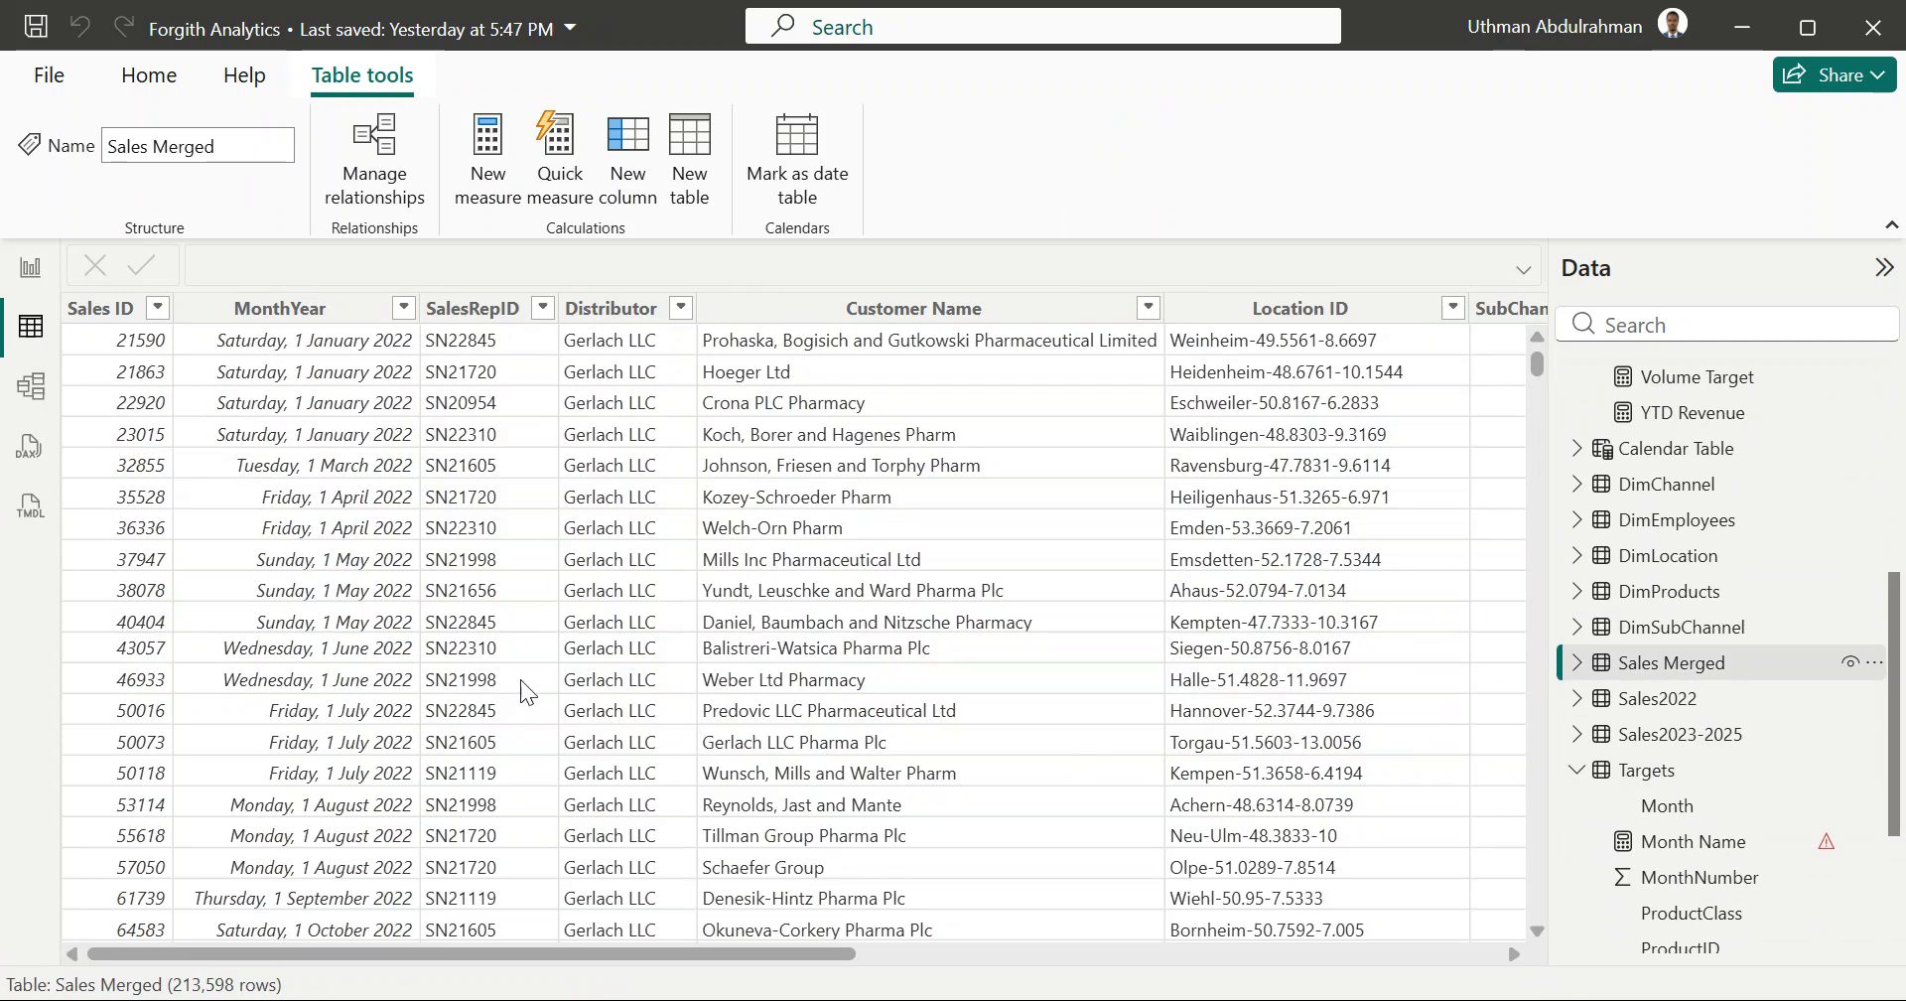
# Step: Examine the columns of the Sales Merged table from Sales ID through Year
pyautogui.hscroll(8, 526, 689)
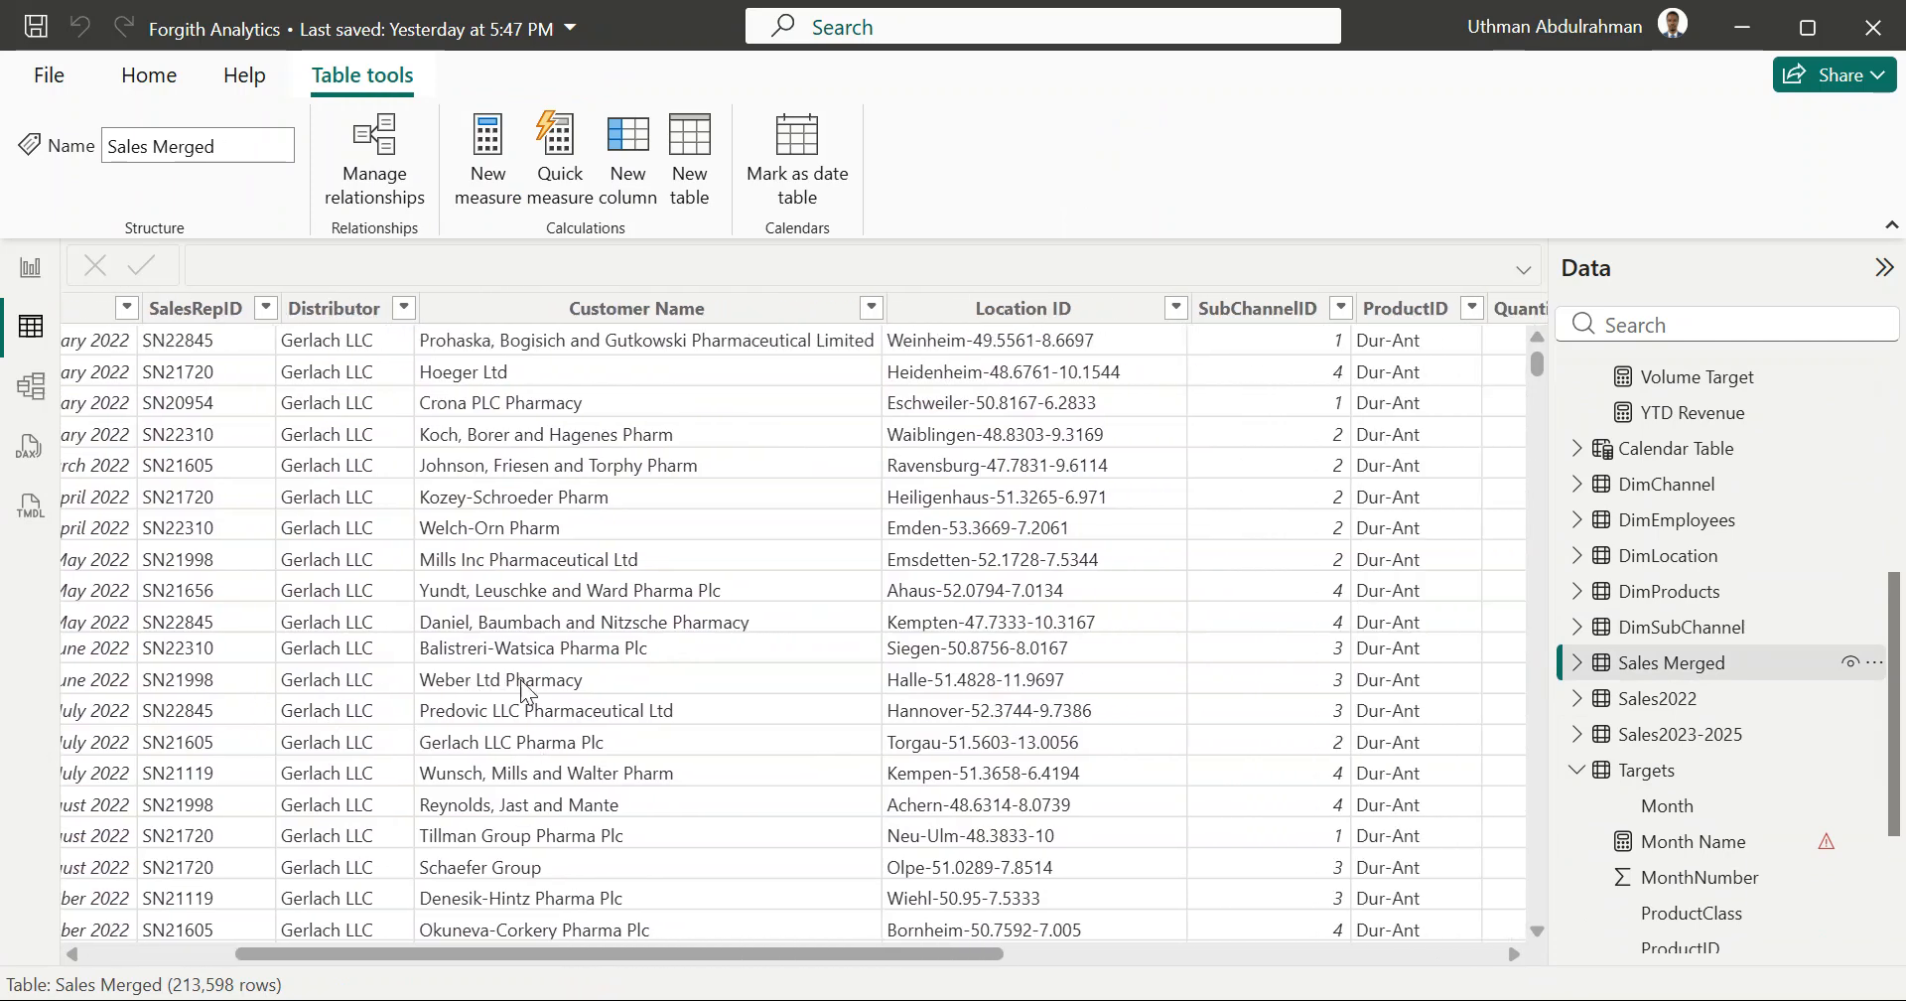
pyautogui.hscroll(5, 525, 686)
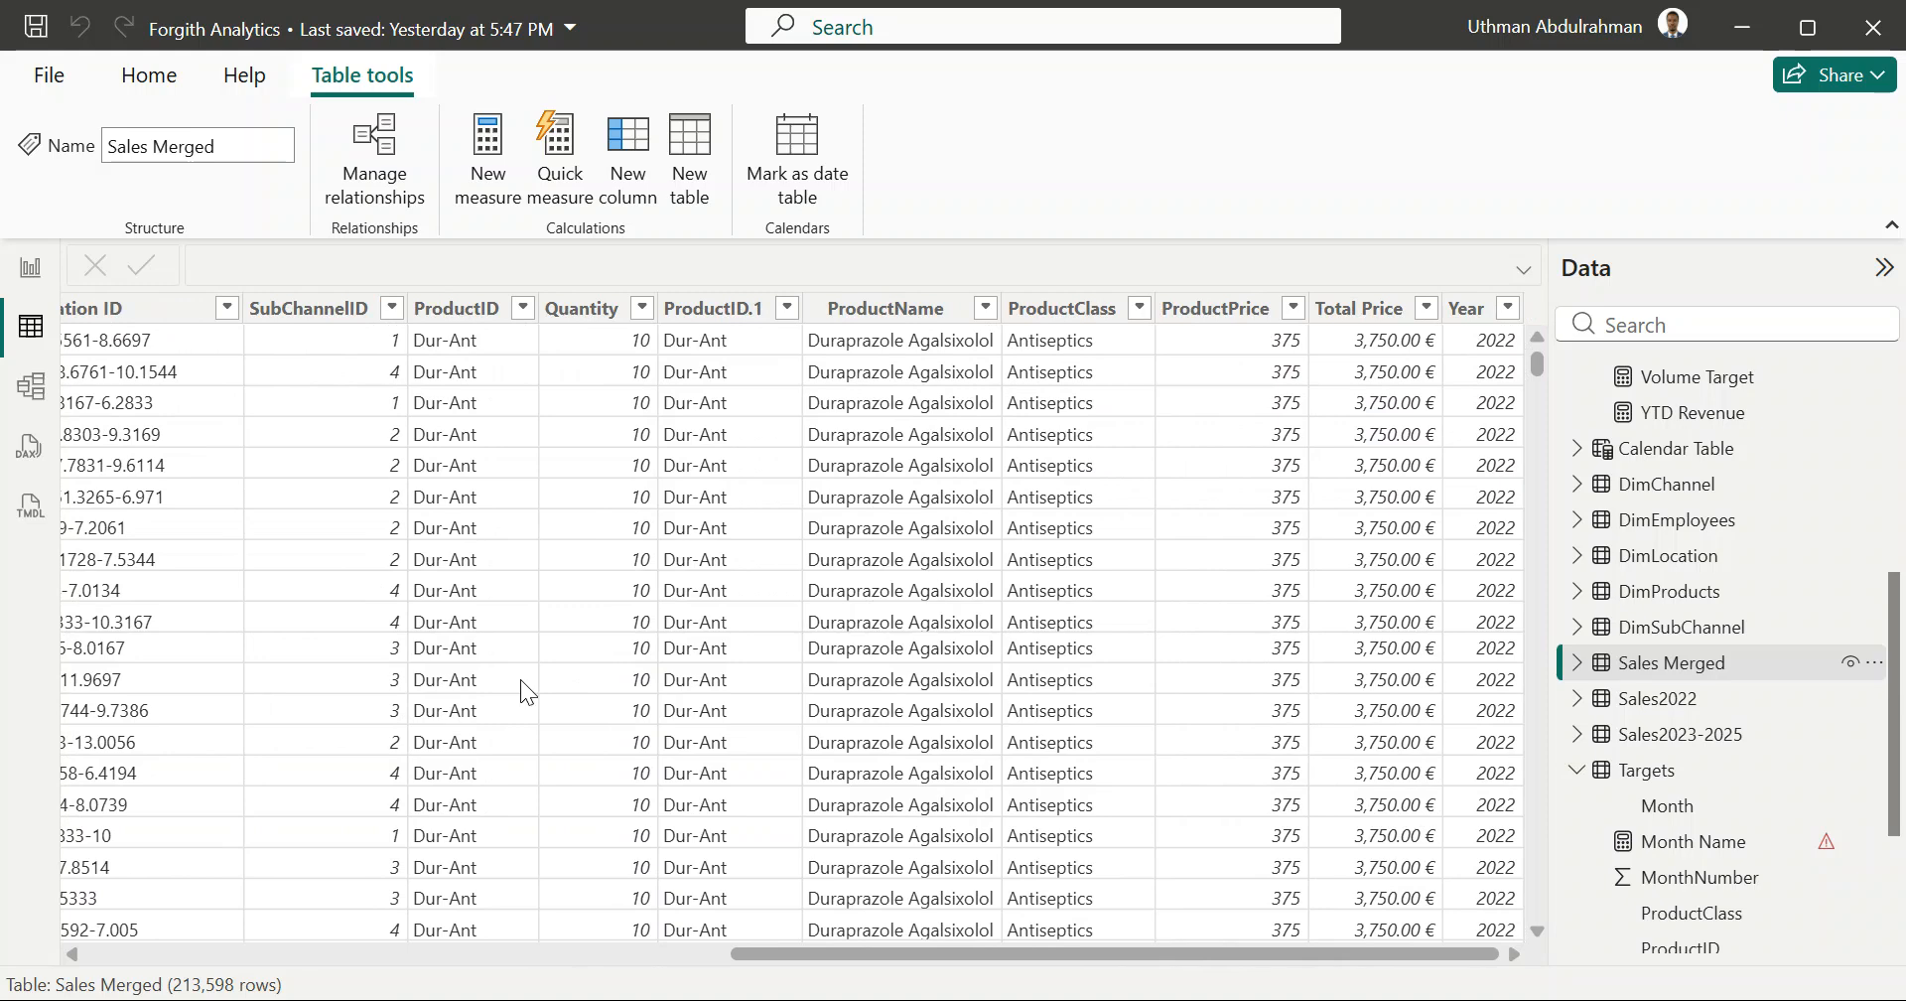
pyautogui.hscroll(-6, 520, 679)
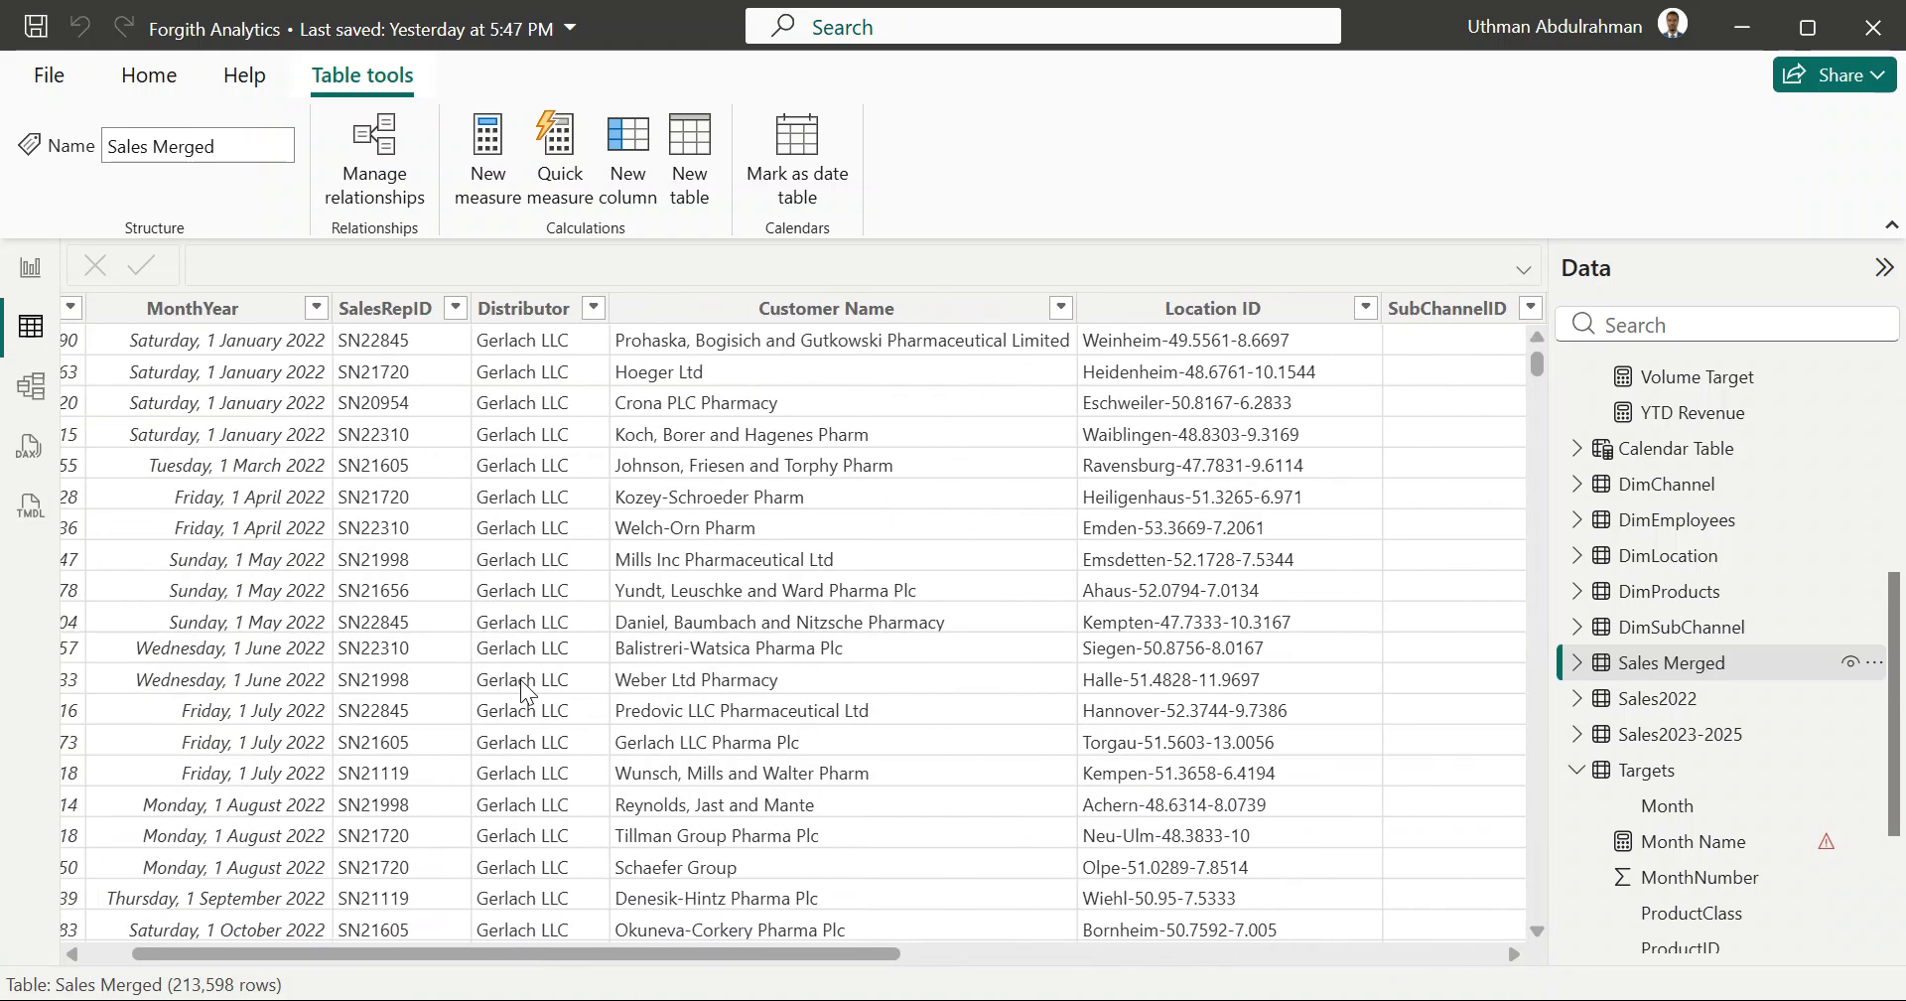
pyautogui.hscroll(-2, 520, 679)
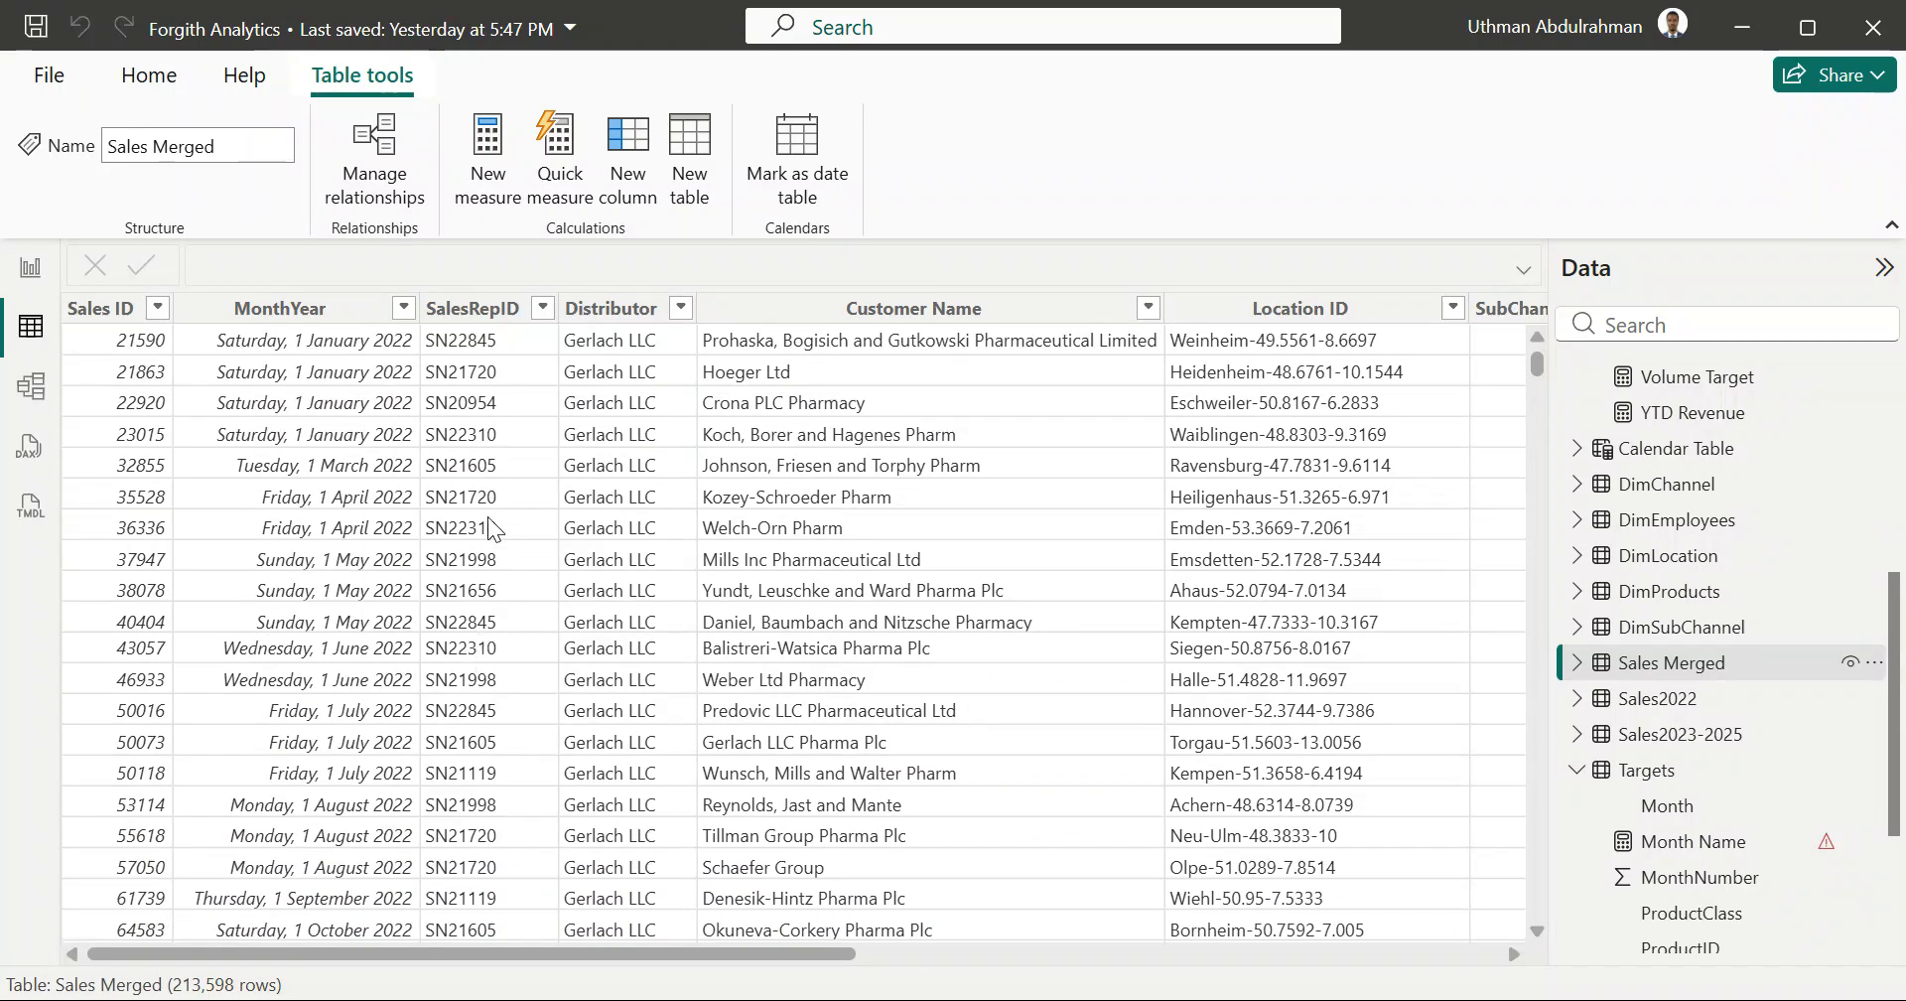
# Step: Collapse the Targets and Calculated Measures tables in the field list
pyautogui.click(1572, 780)
pyautogui.scroll(5, 1595, 586)
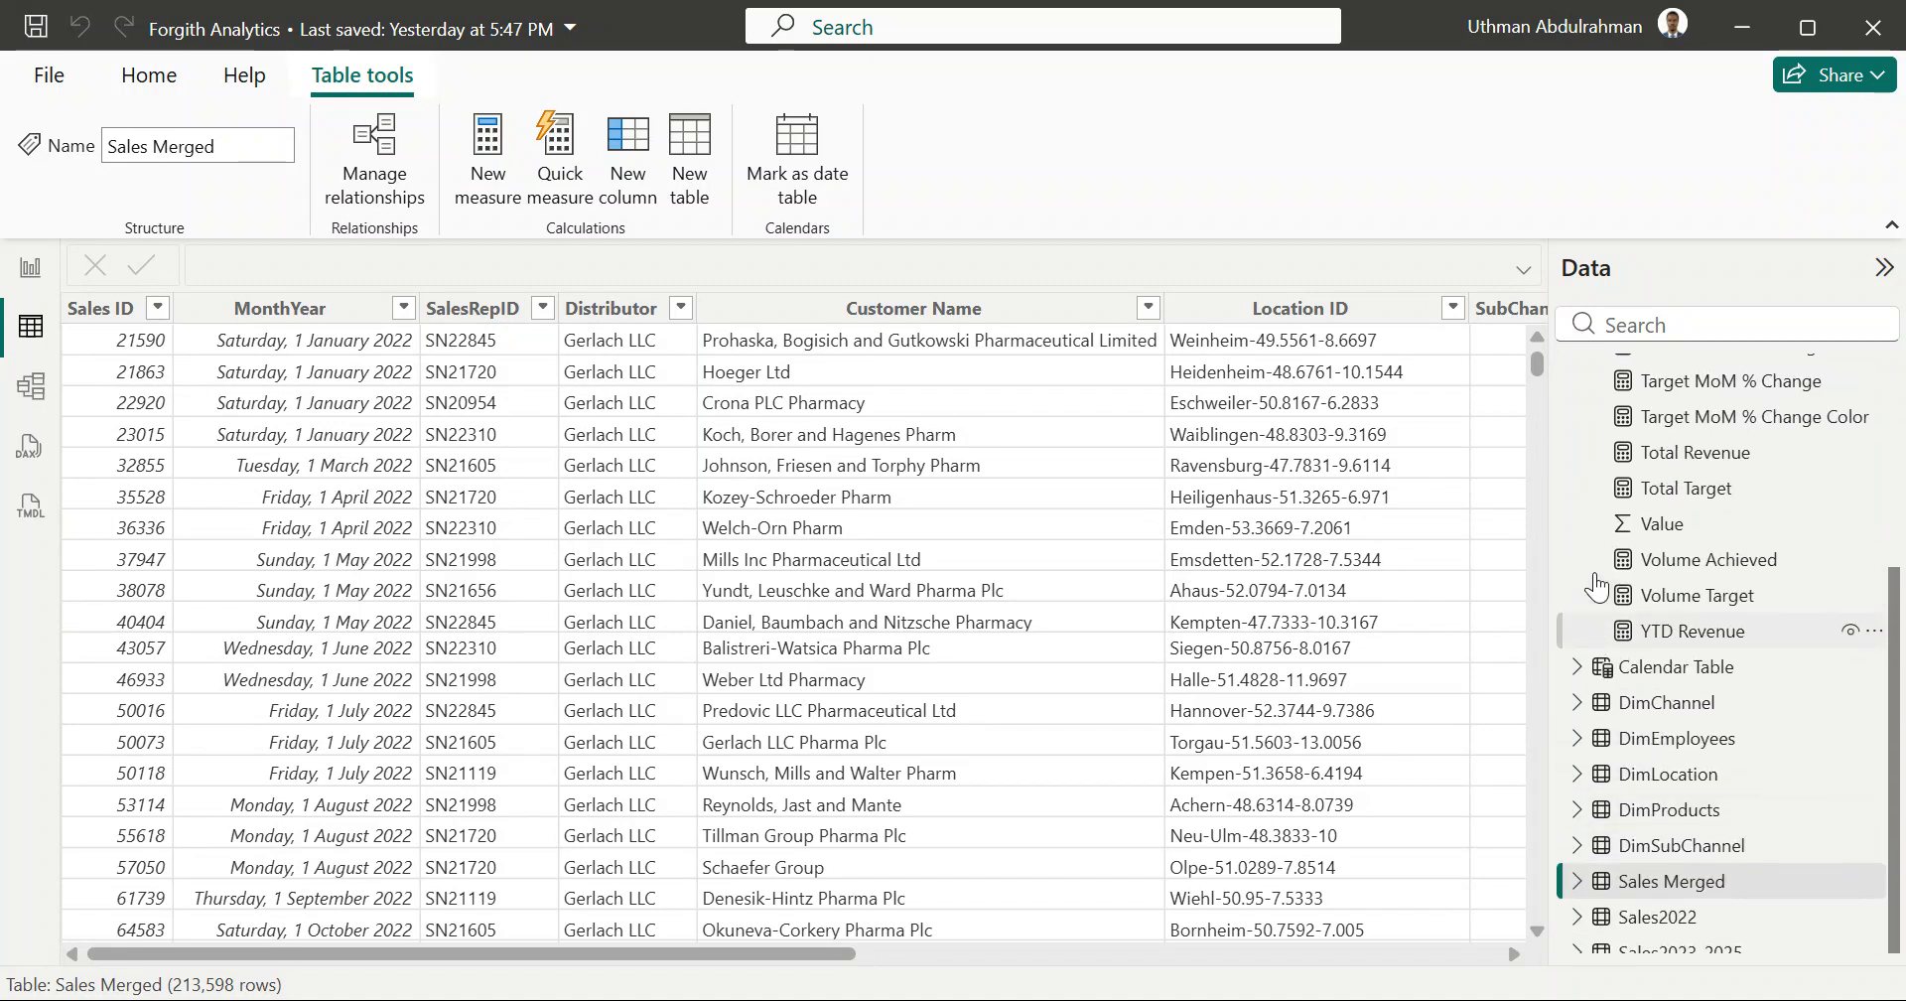
pyautogui.scroll(1, 1595, 586)
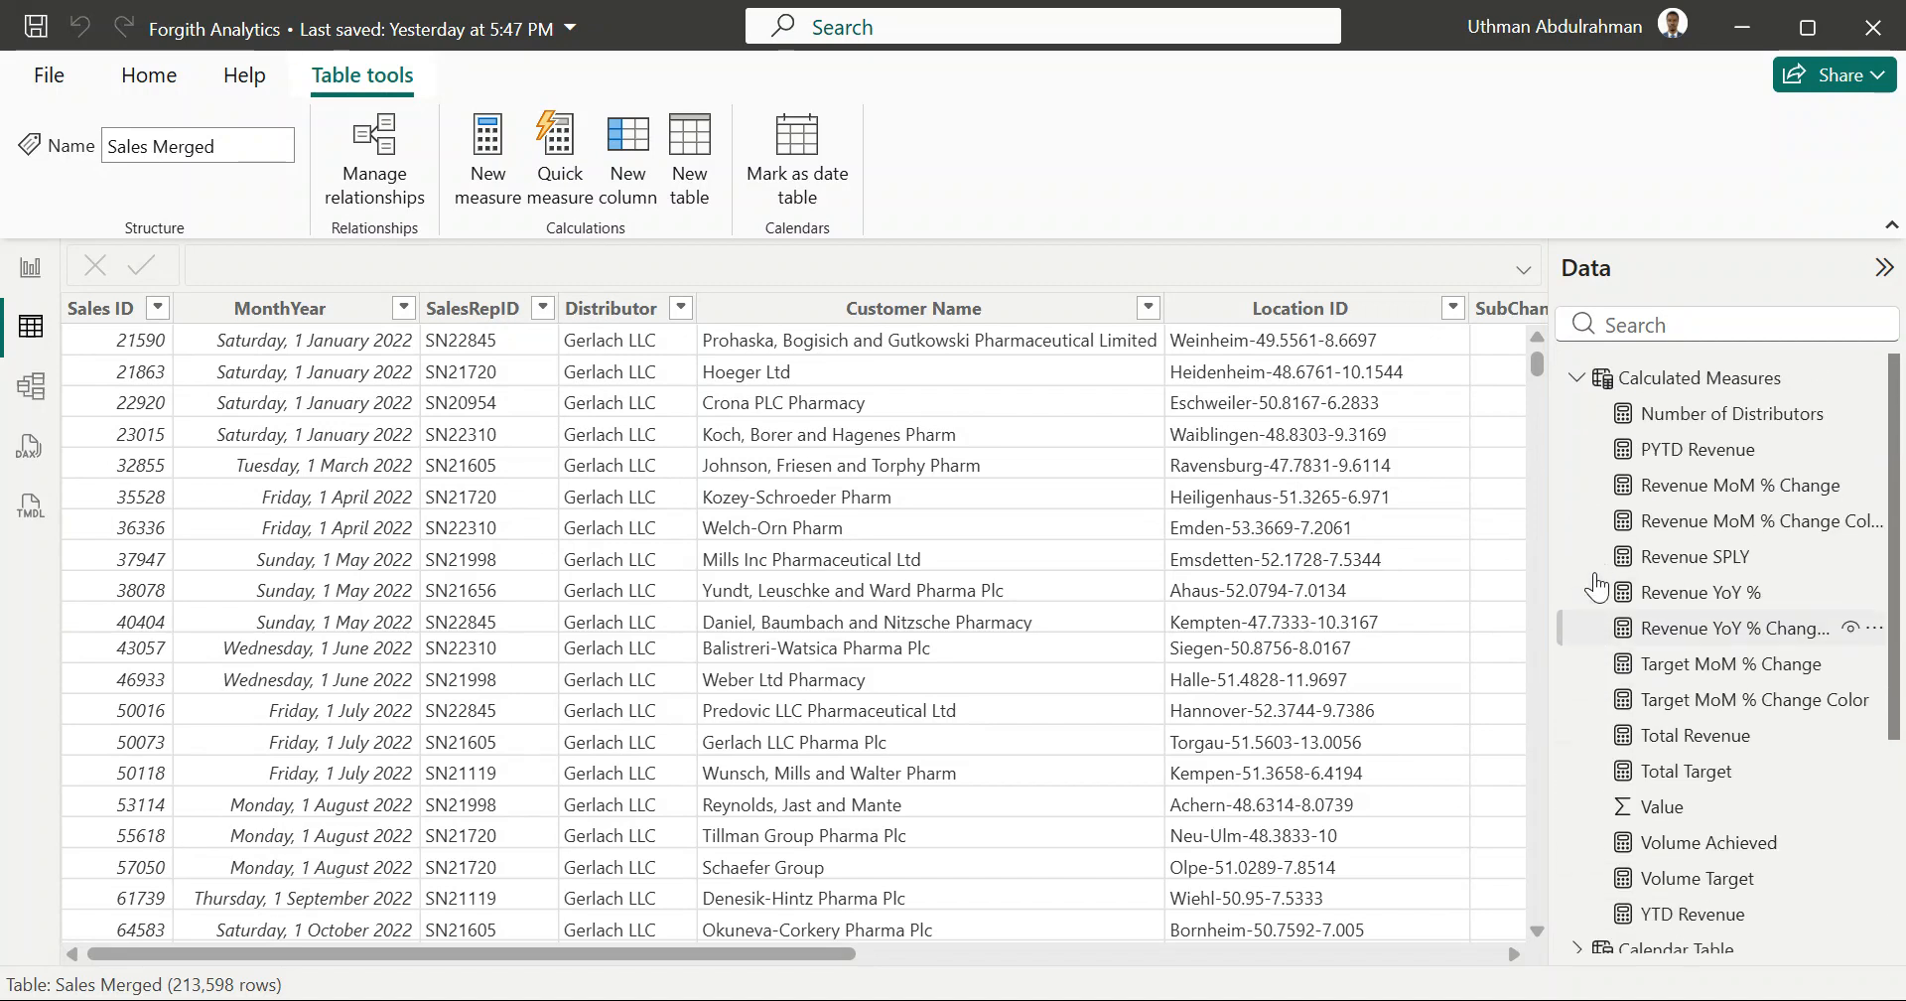
pyautogui.click(1577, 378)
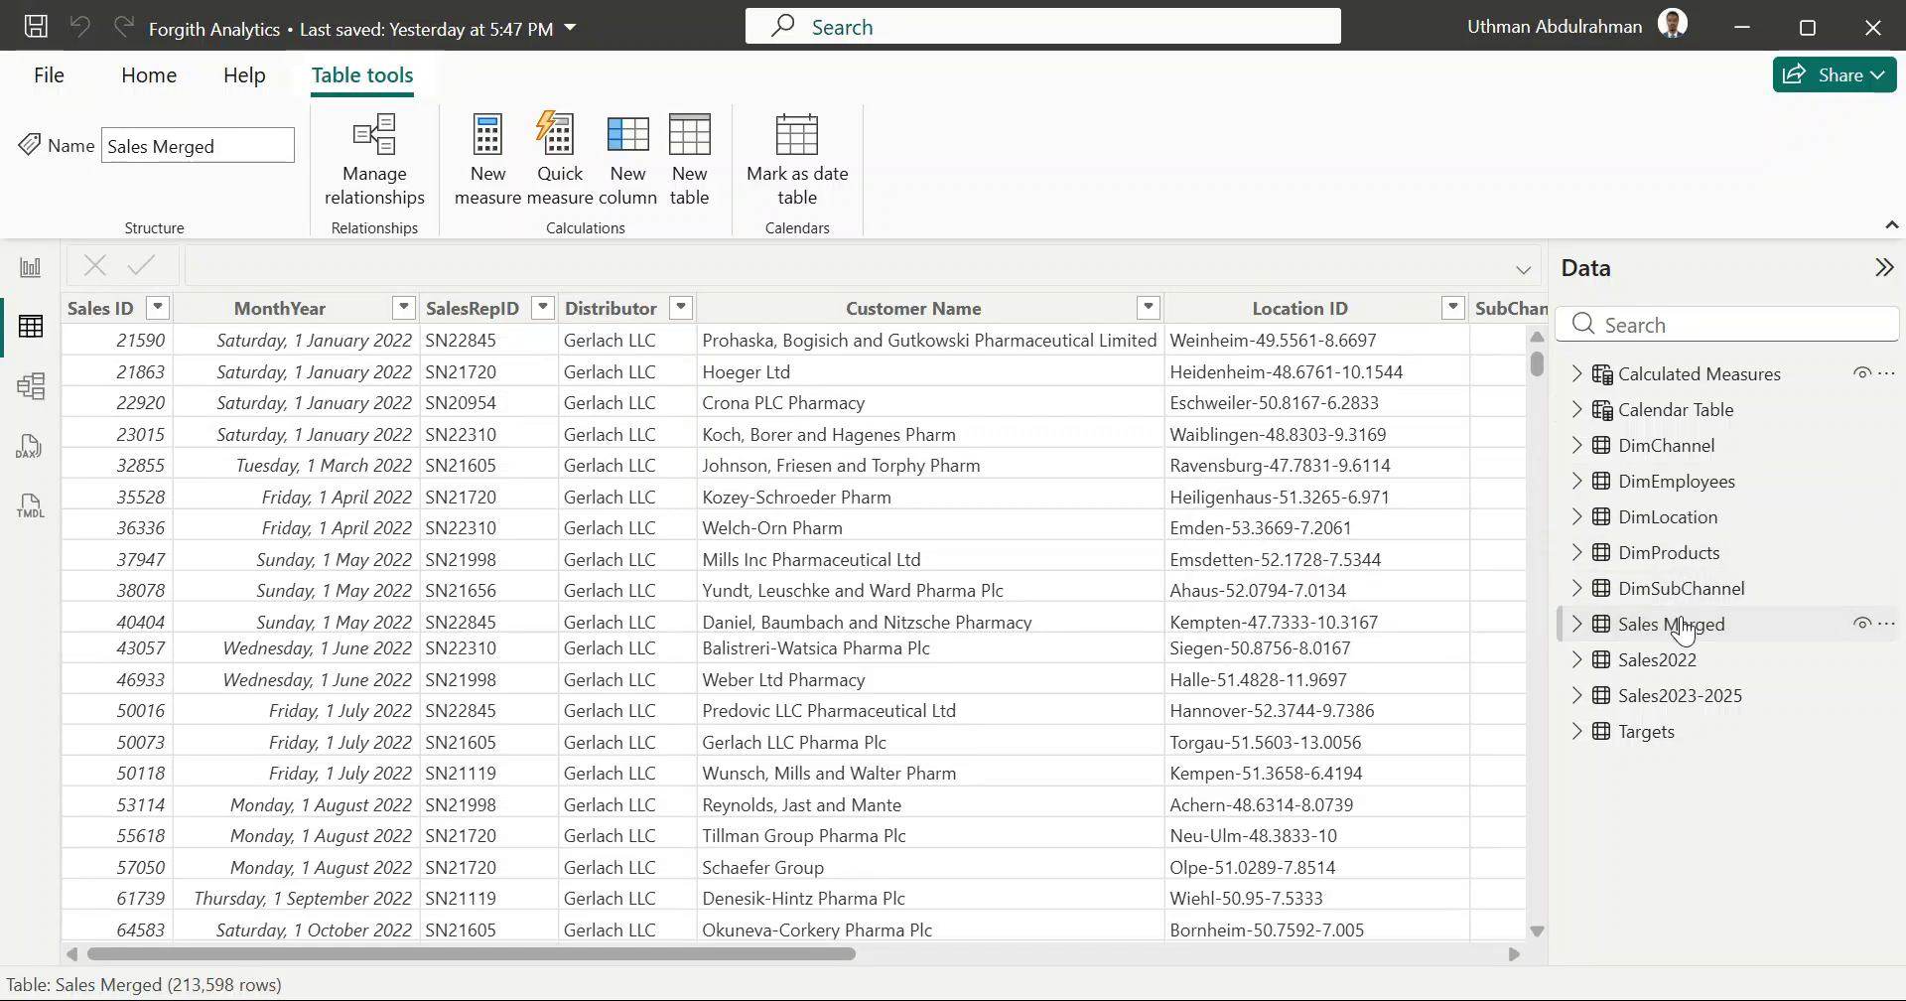
# Step: Check which fields the DimEmployees table contains, and collapse it again
pyautogui.moveTo(1680, 663)
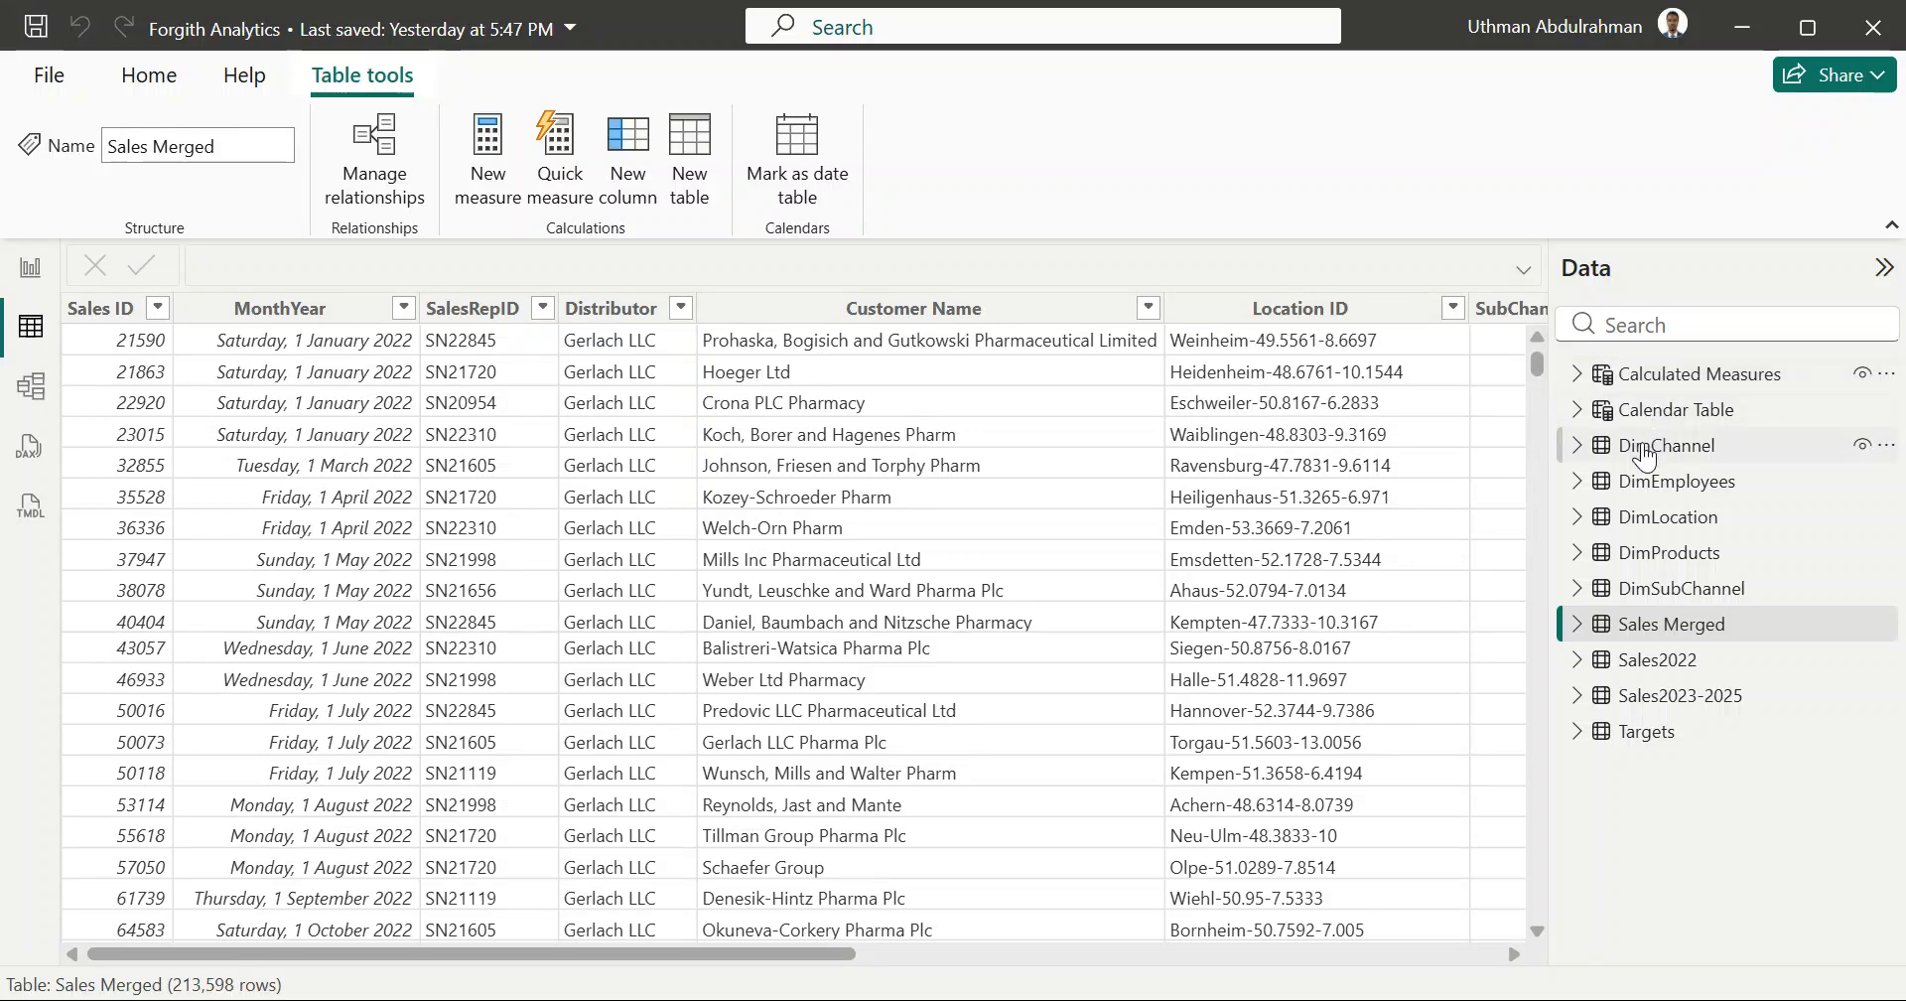
pyautogui.click(1586, 628)
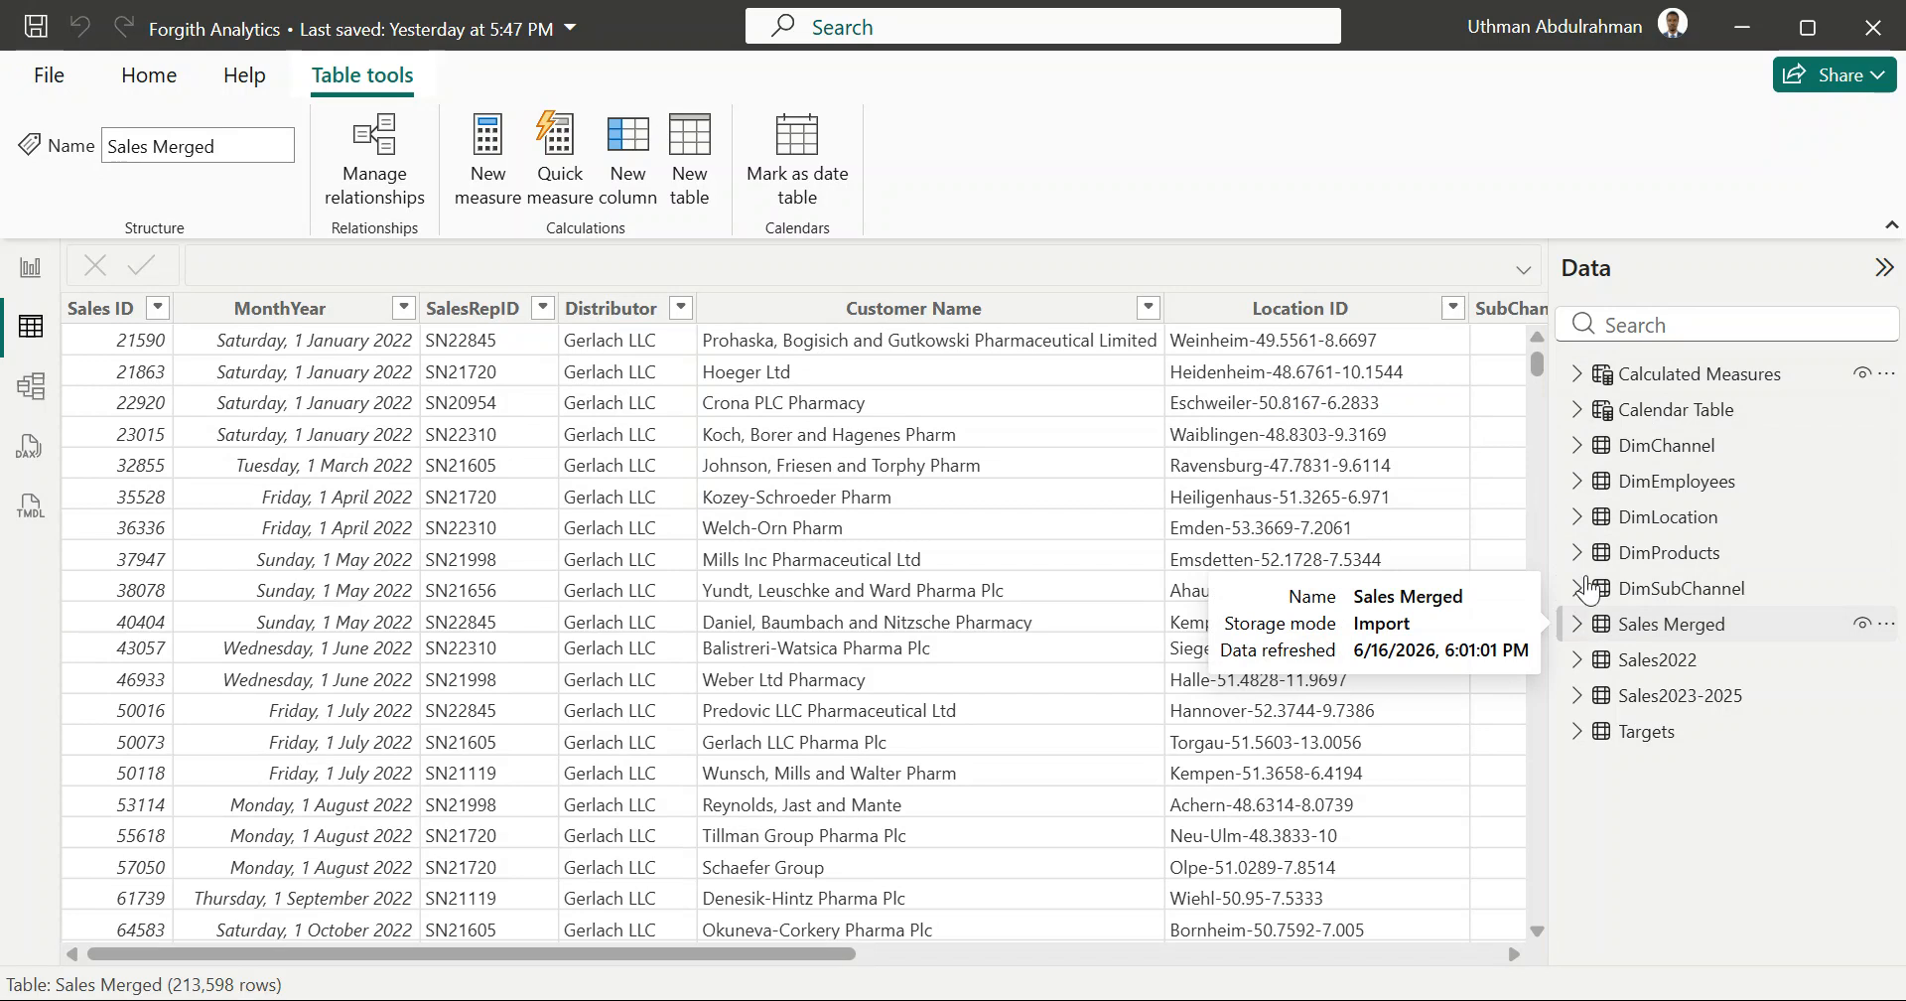
pyautogui.click(1578, 482)
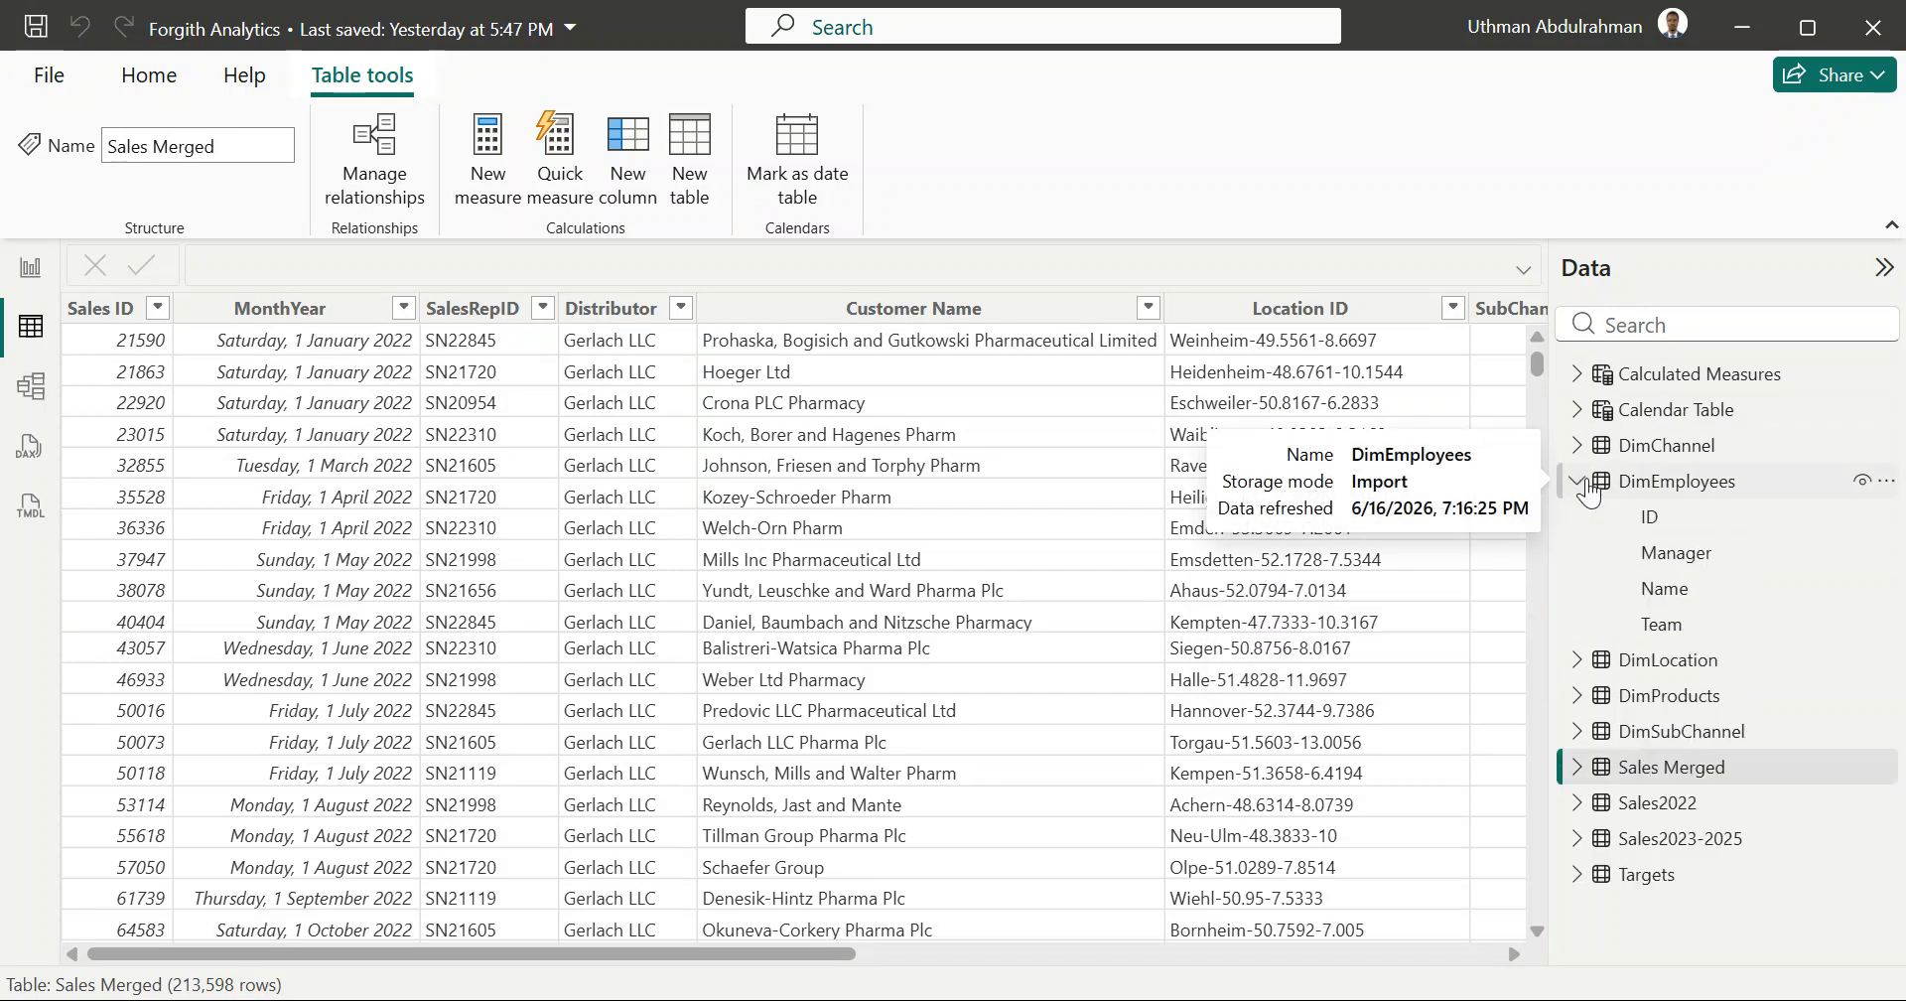
pyautogui.click(1578, 481)
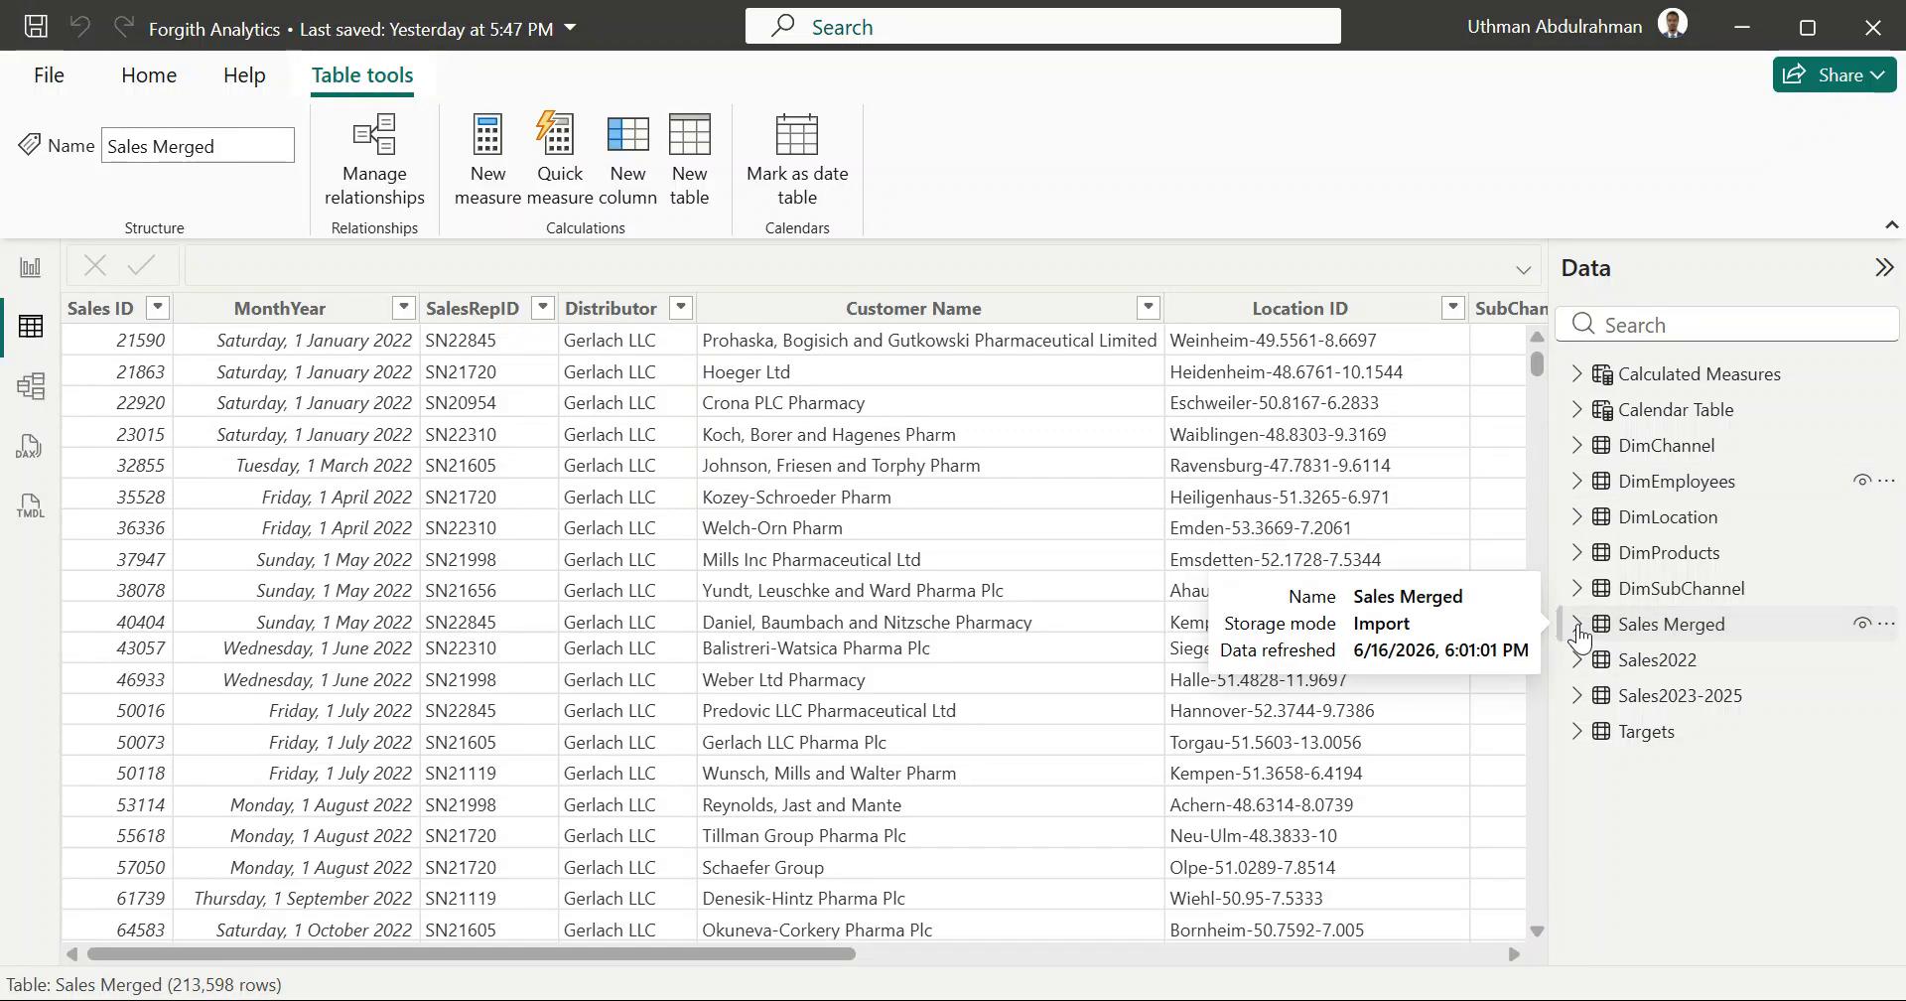
# Step: Expand the Sales Merged and DimEmployees tables and compare their fields, such as SalesRepID and ID
pyautogui.click(1578, 627)
pyautogui.scroll(-1, 1693, 789)
pyautogui.scroll(-3, 1692, 789)
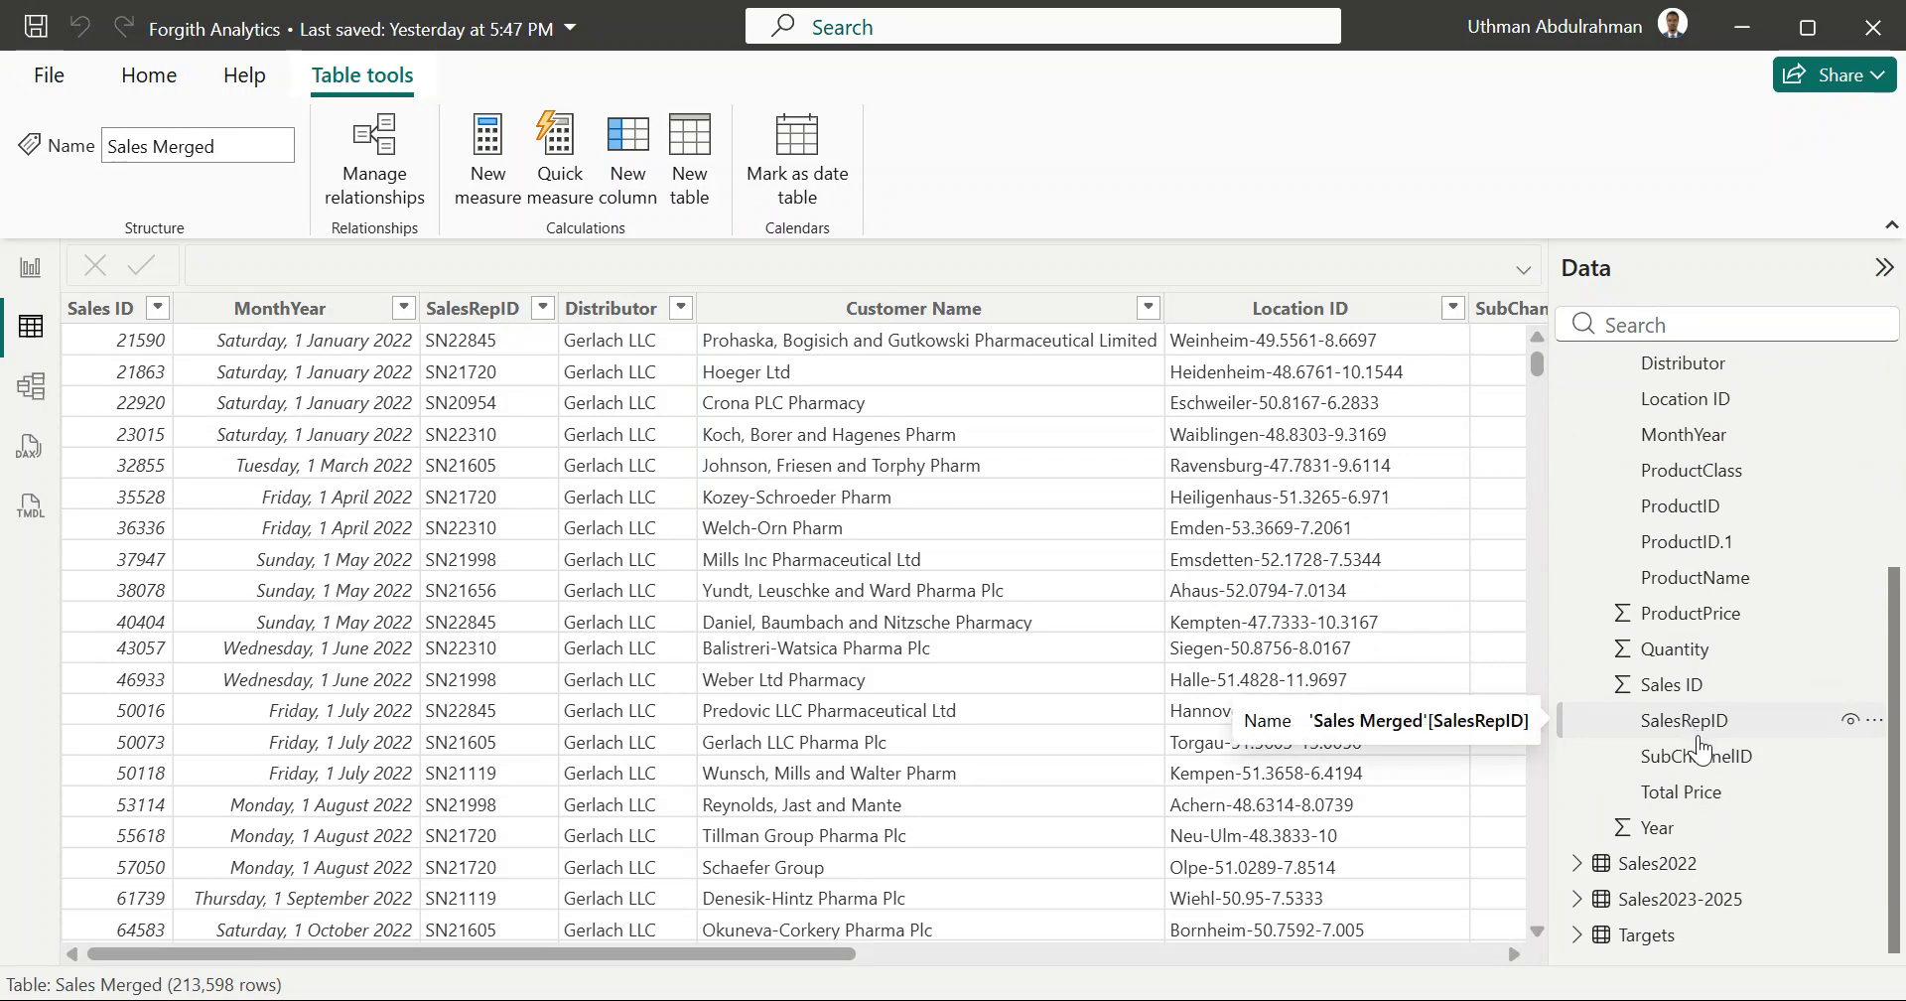
pyautogui.scroll(1, 1704, 762)
pyautogui.scroll(-1, 1703, 762)
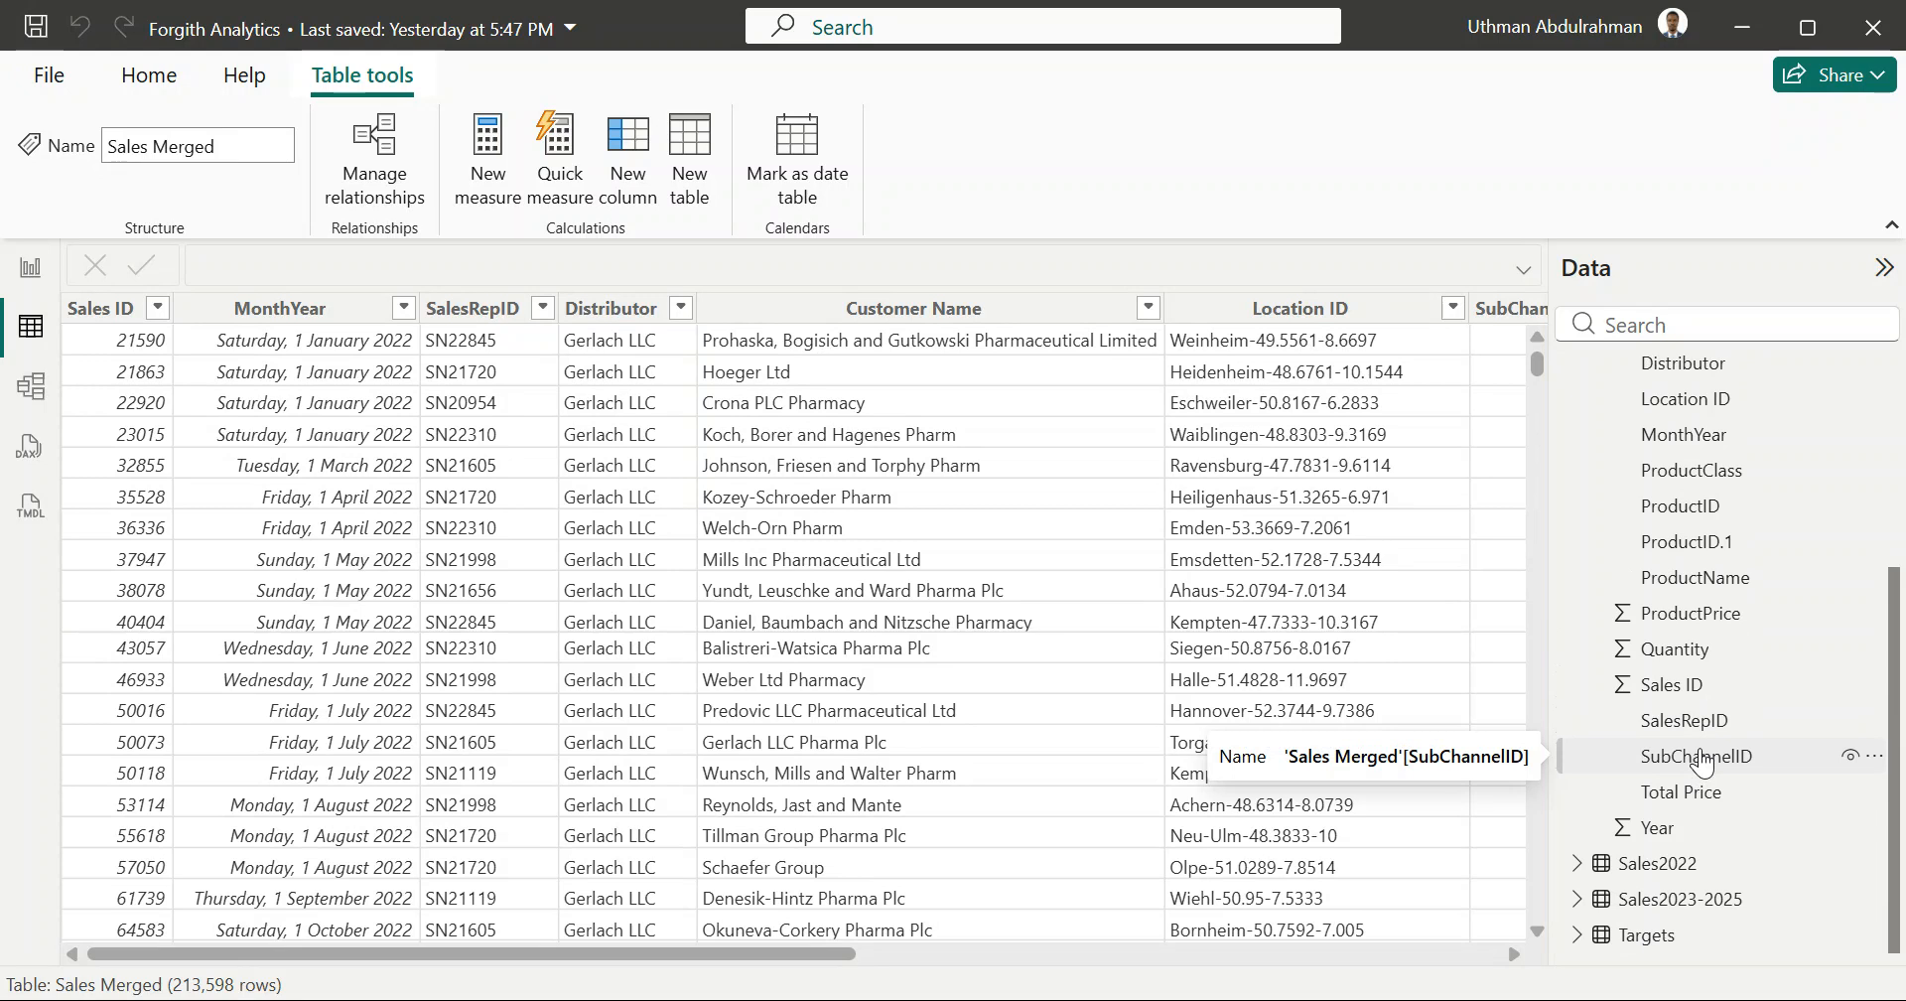
pyautogui.scroll(1, 1701, 762)
pyautogui.scroll(2, 1702, 762)
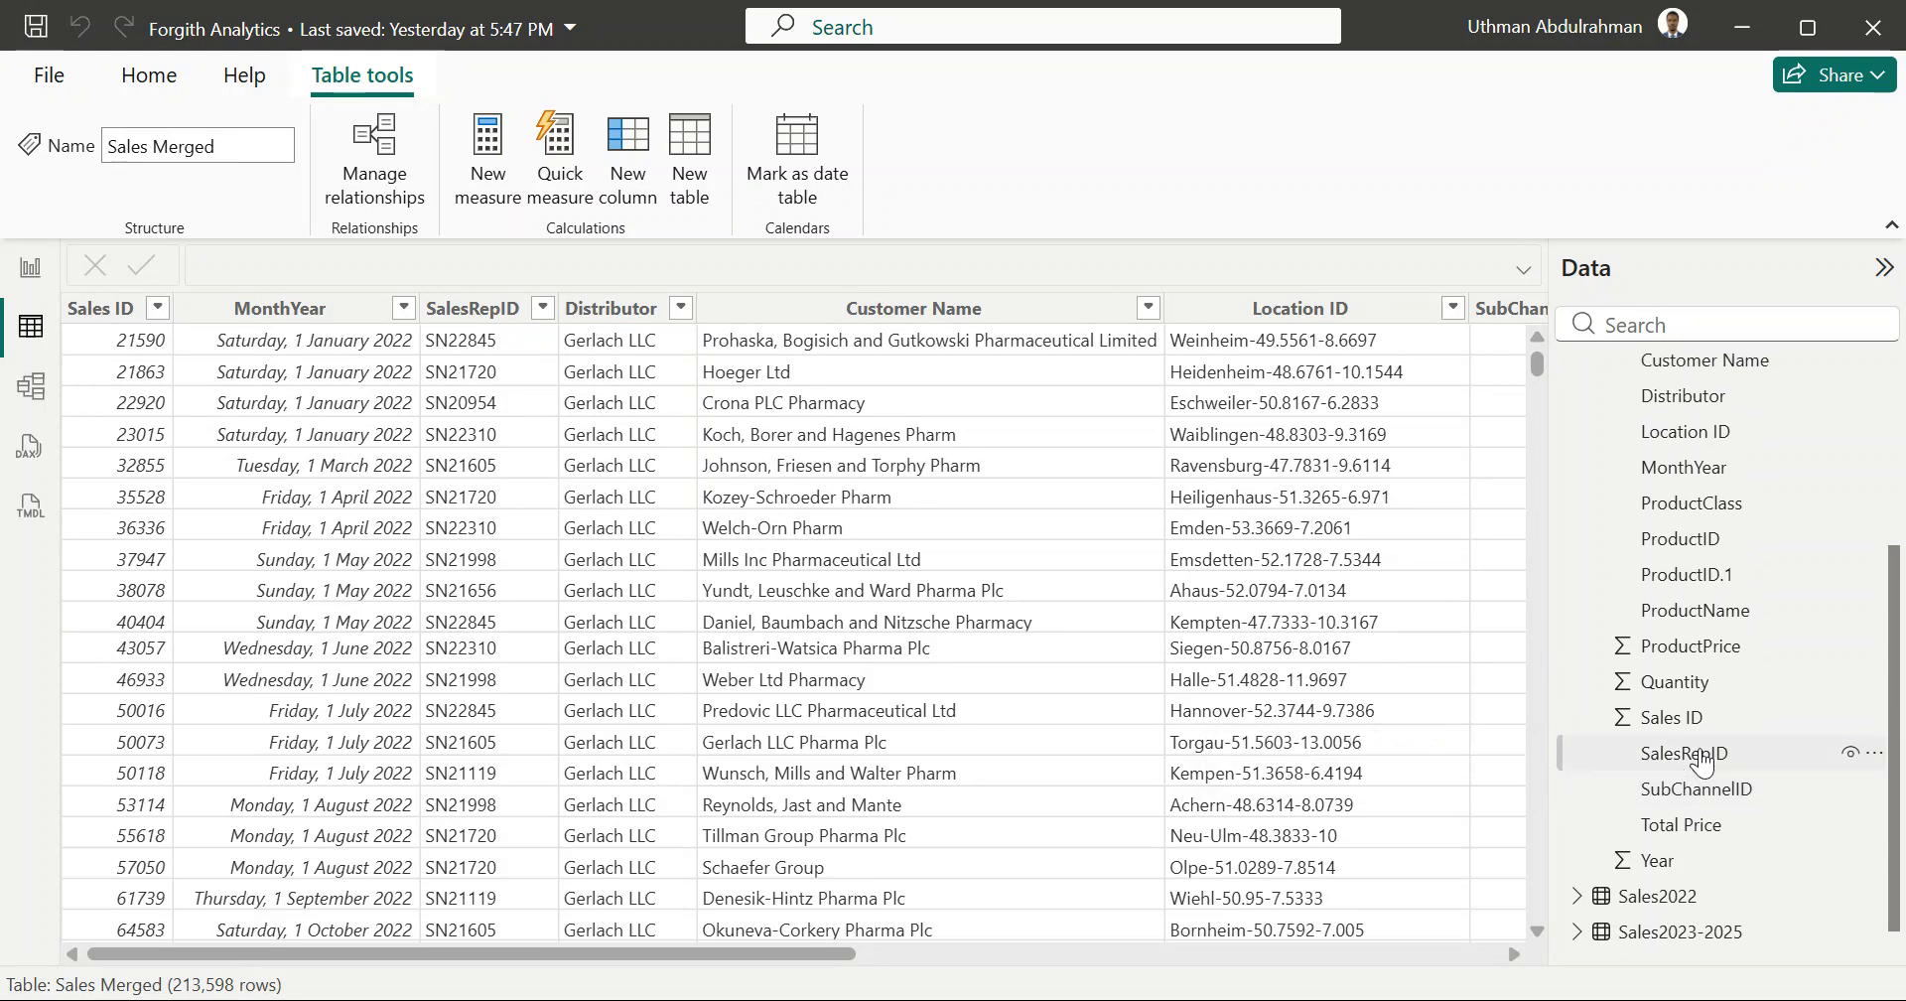
pyautogui.scroll(5, 1702, 766)
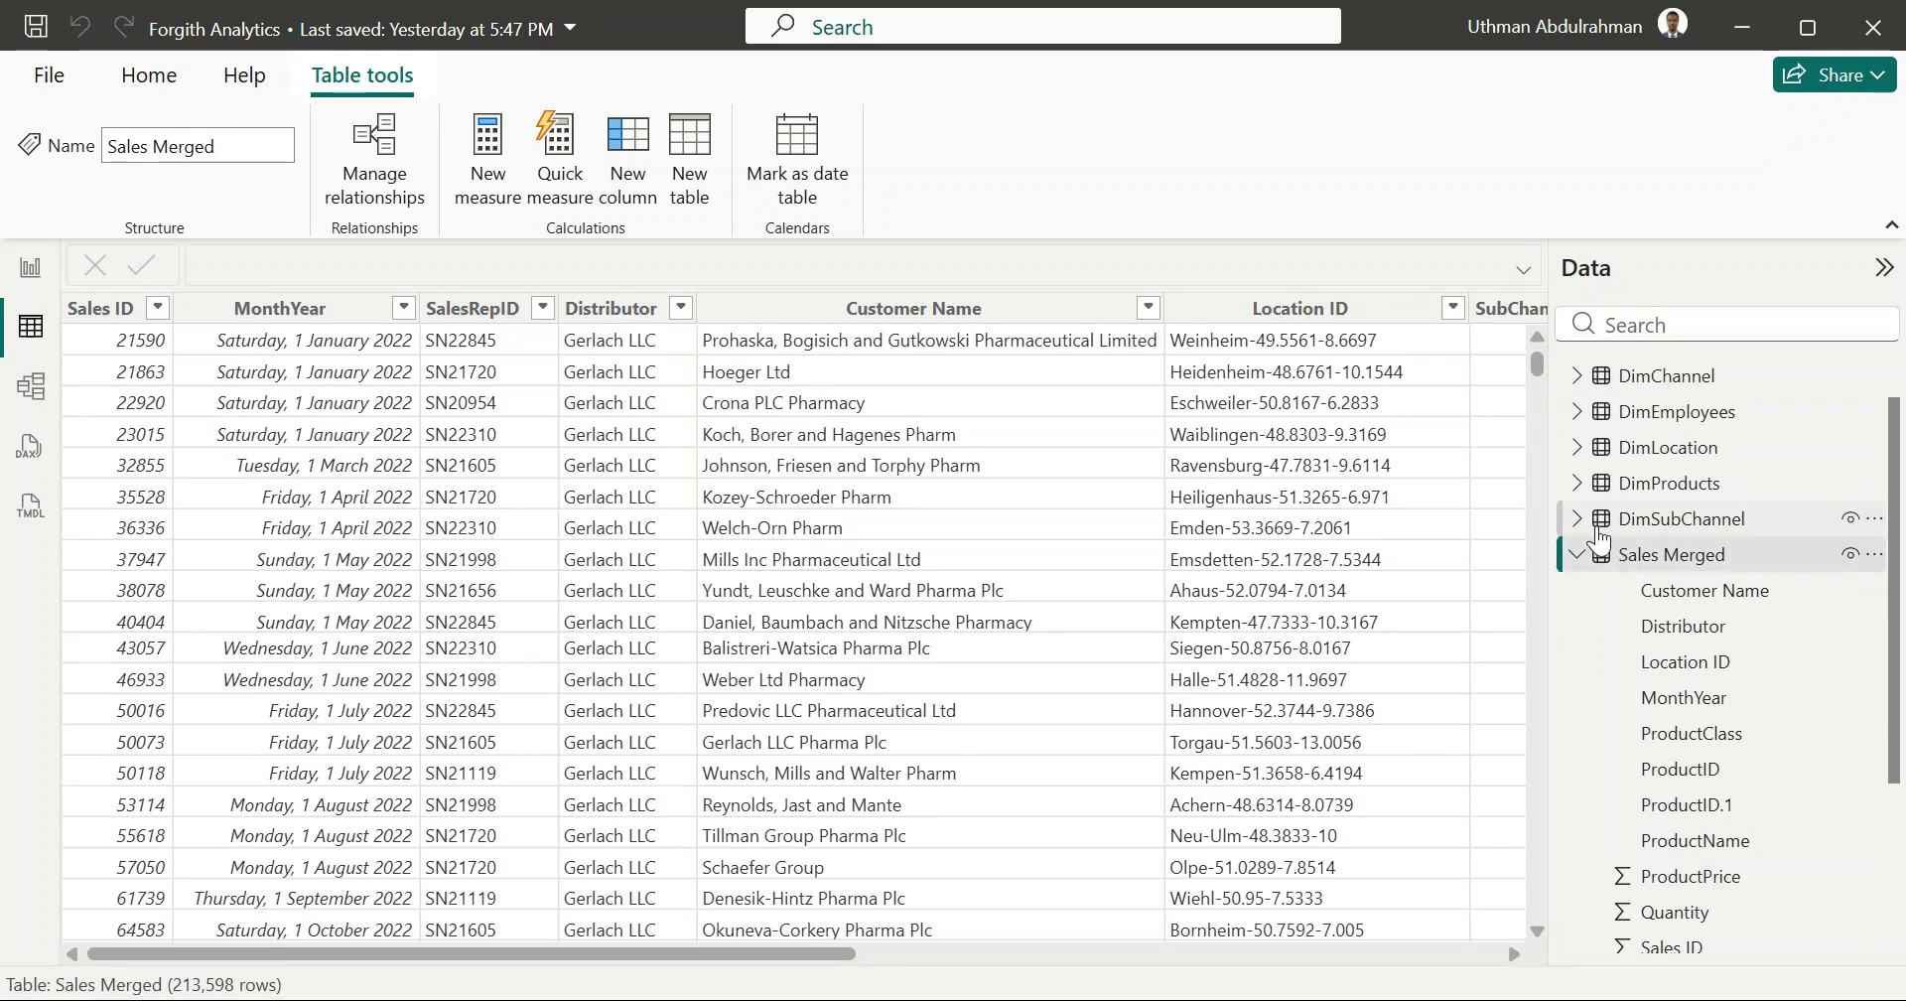
pyautogui.click(1582, 415)
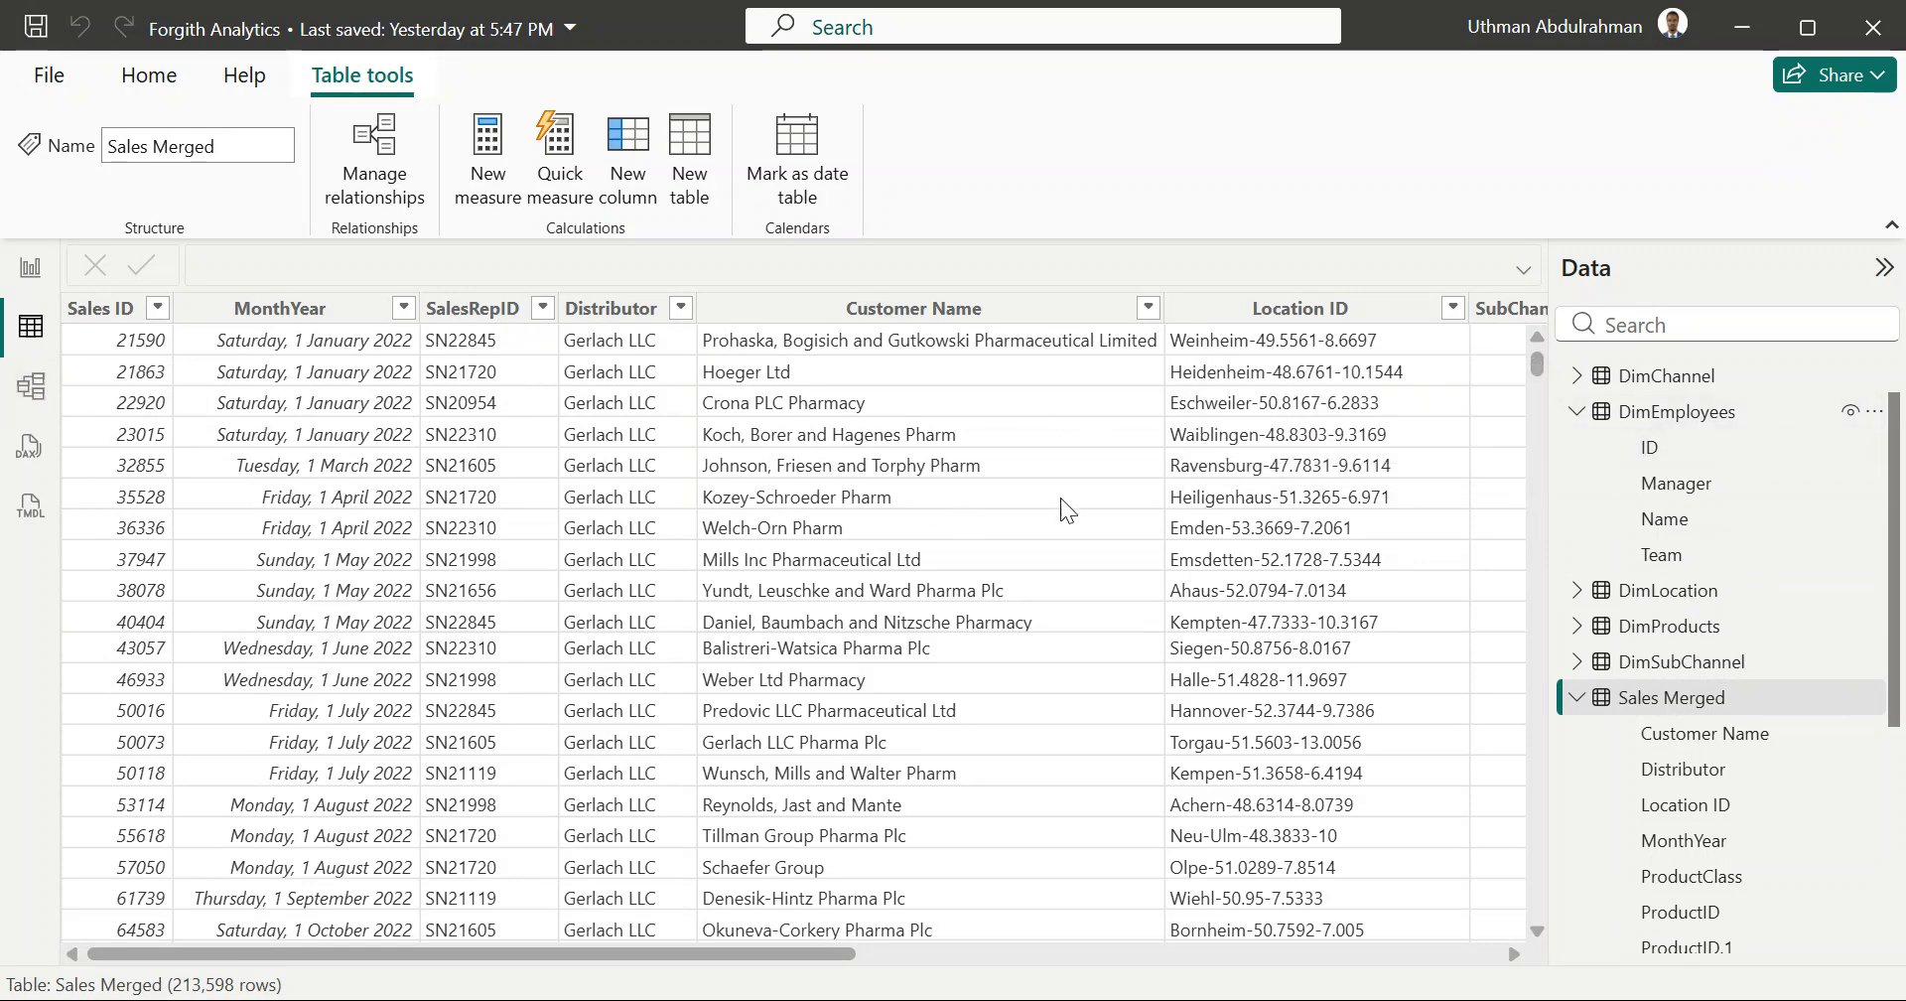
# Step: Examine the DimEmployees records, especially the ID column, and compare them with the fields and records of Sales Merged
pyautogui.click(1694, 421)
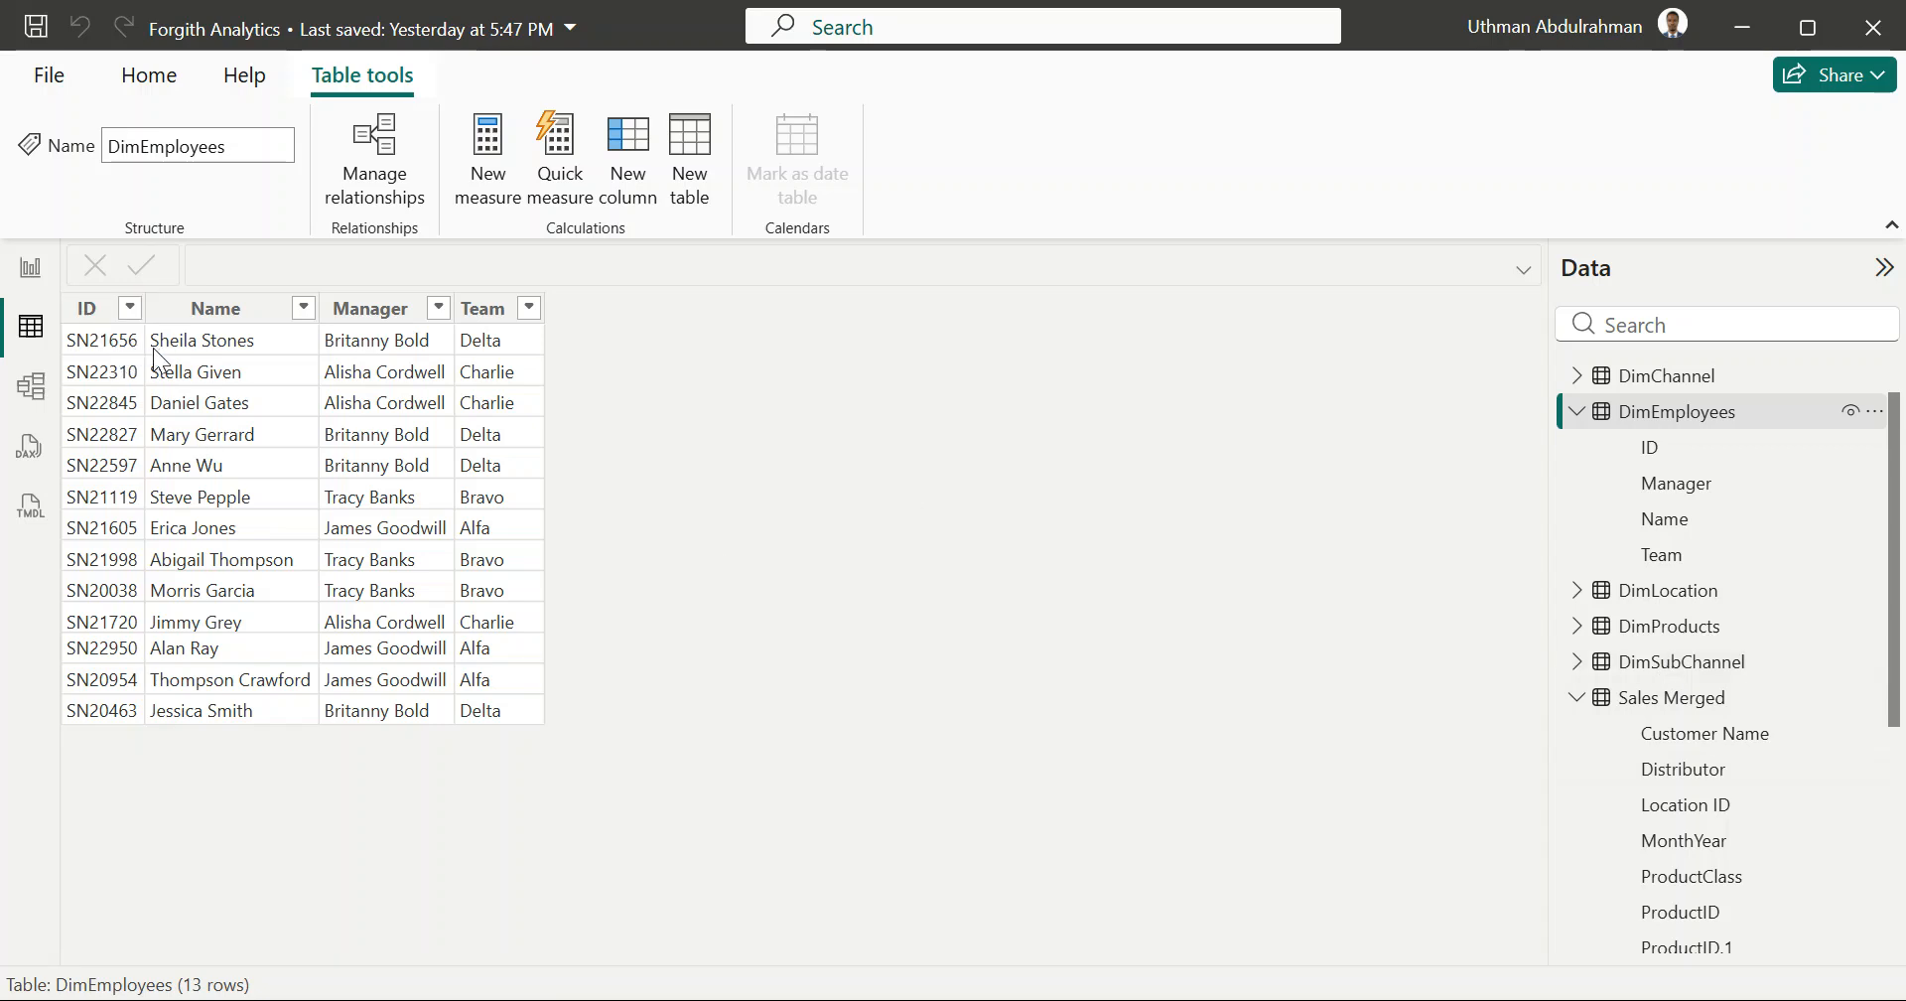
pyautogui.click(95, 309)
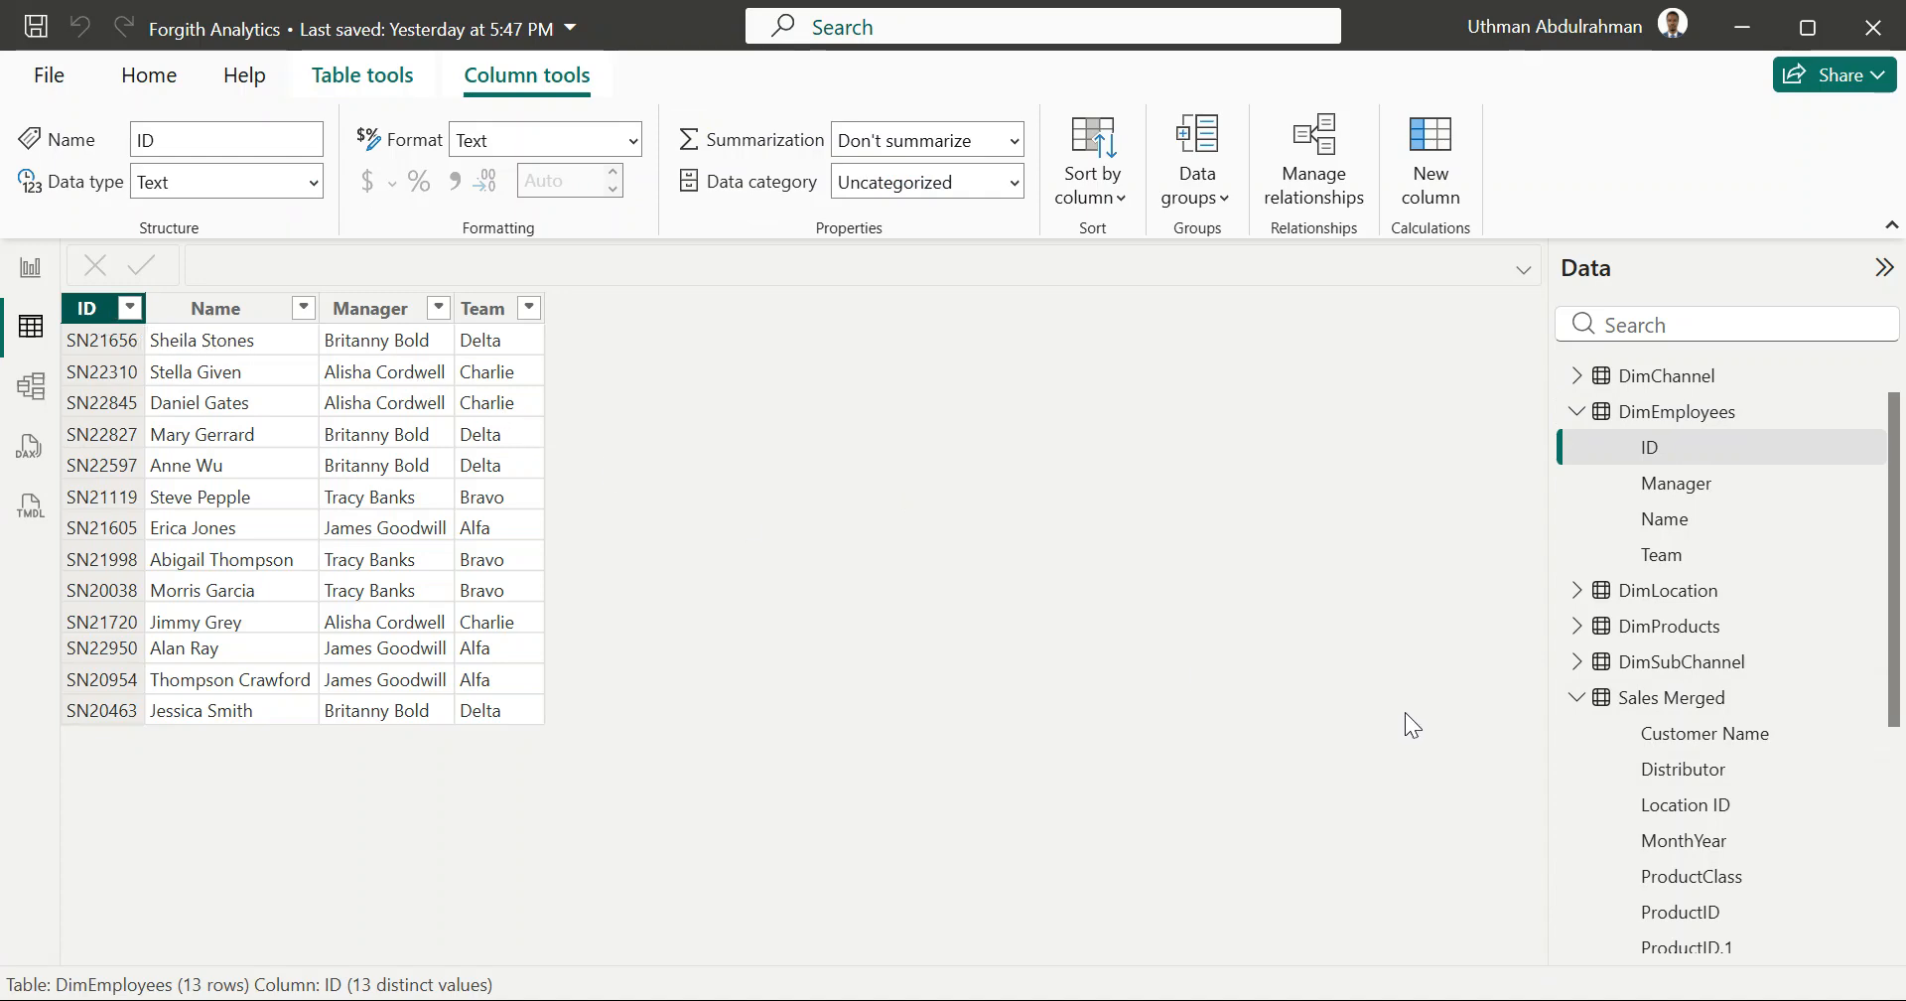
pyautogui.scroll(-4, 1820, 797)
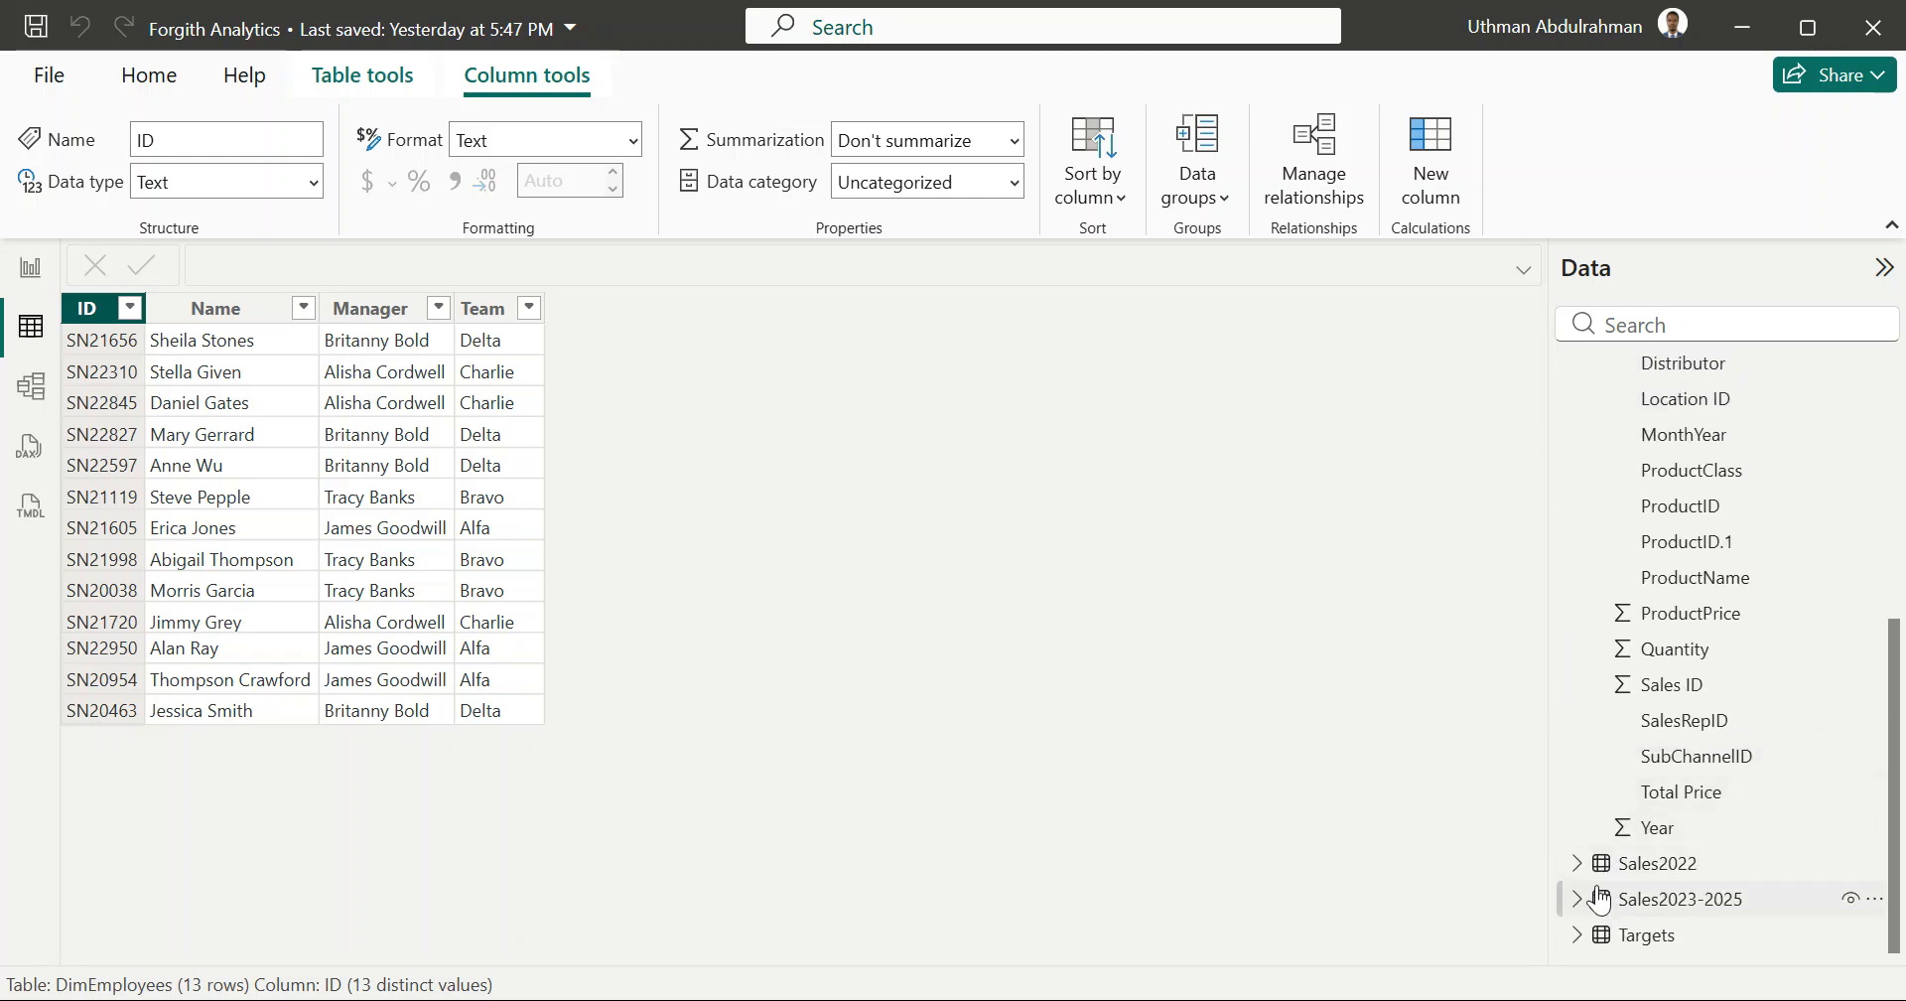
pyautogui.scroll(4, 1687, 595)
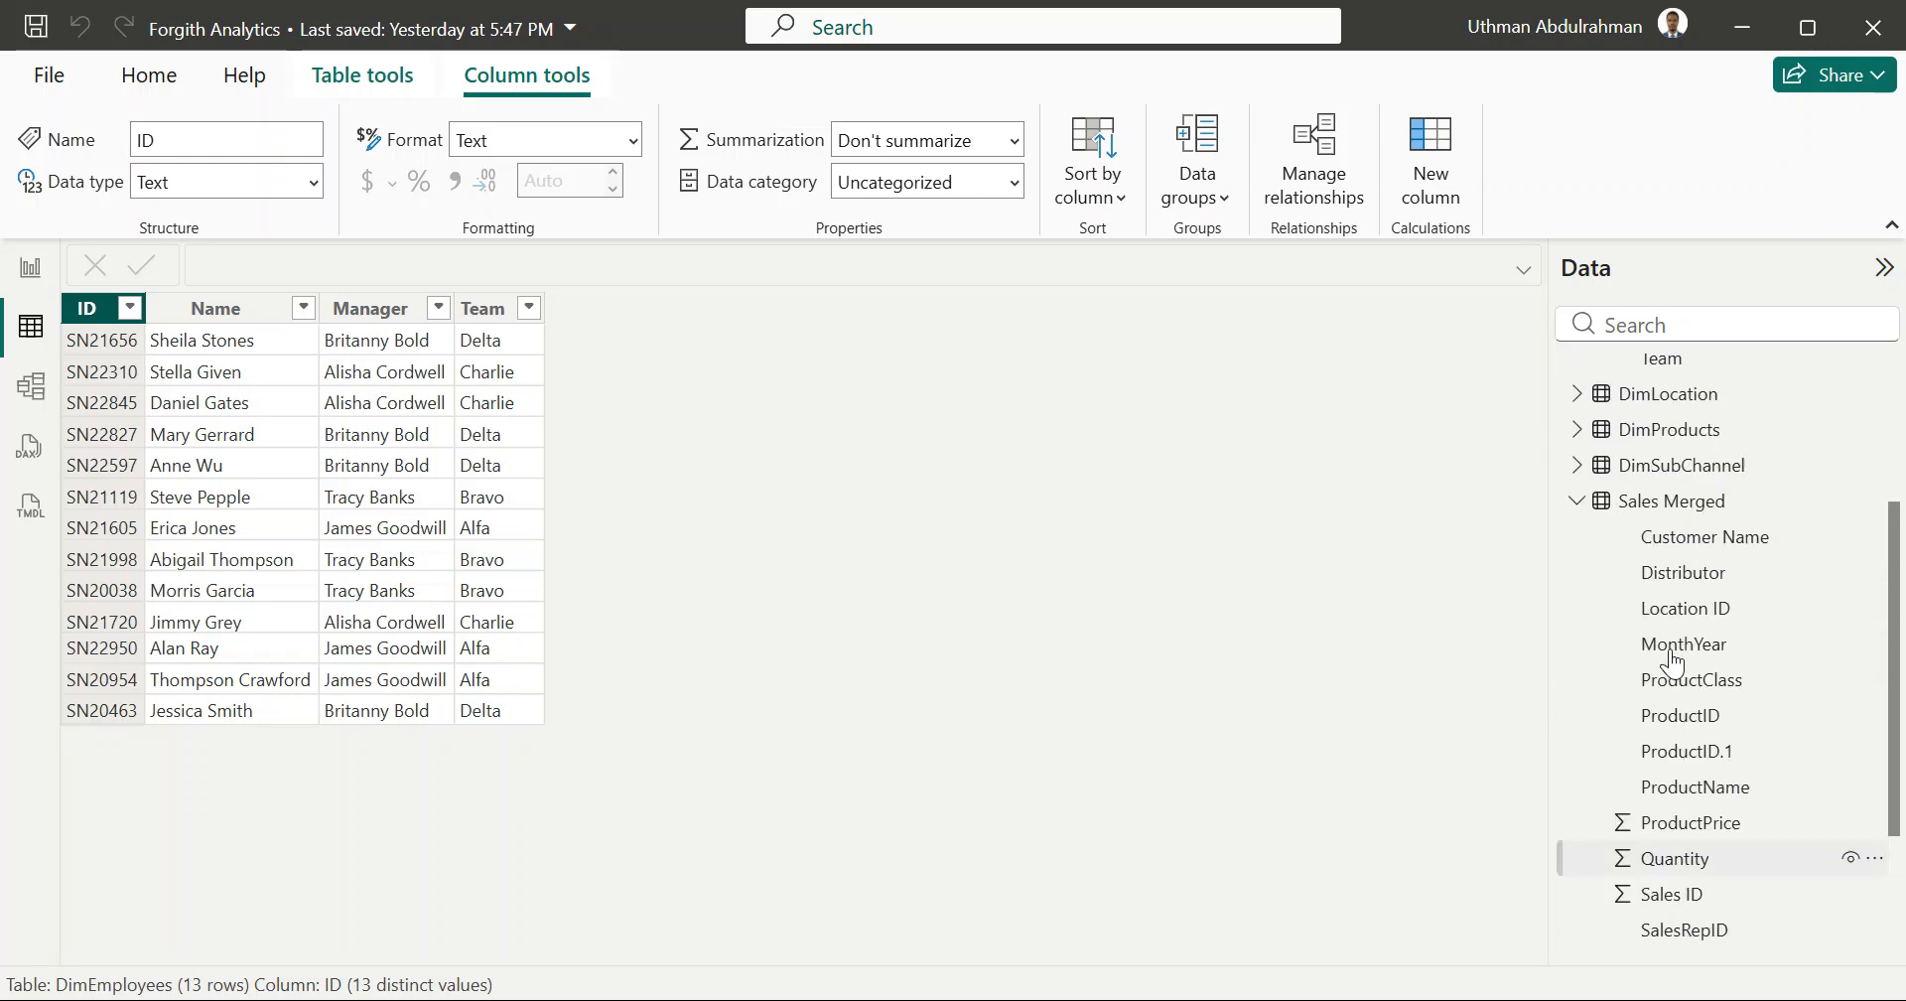
pyautogui.click(1674, 506)
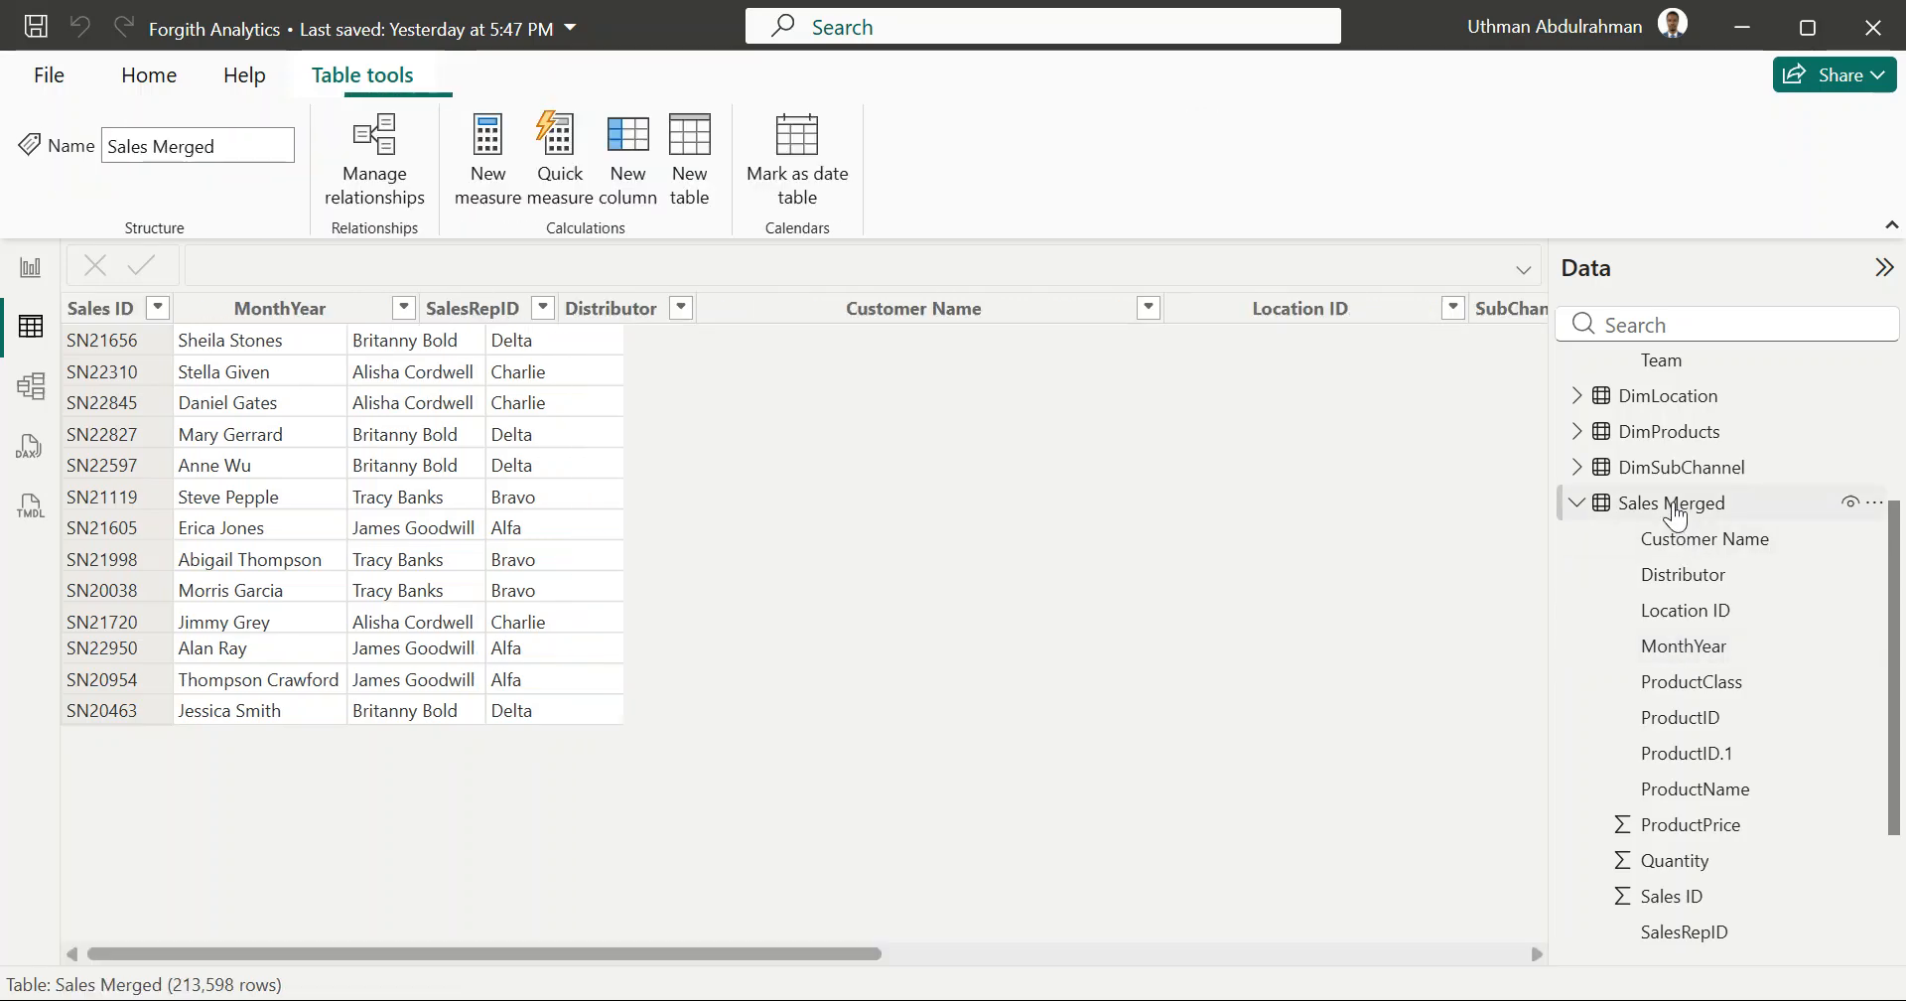
pyautogui.scroll(-3, 1720, 604)
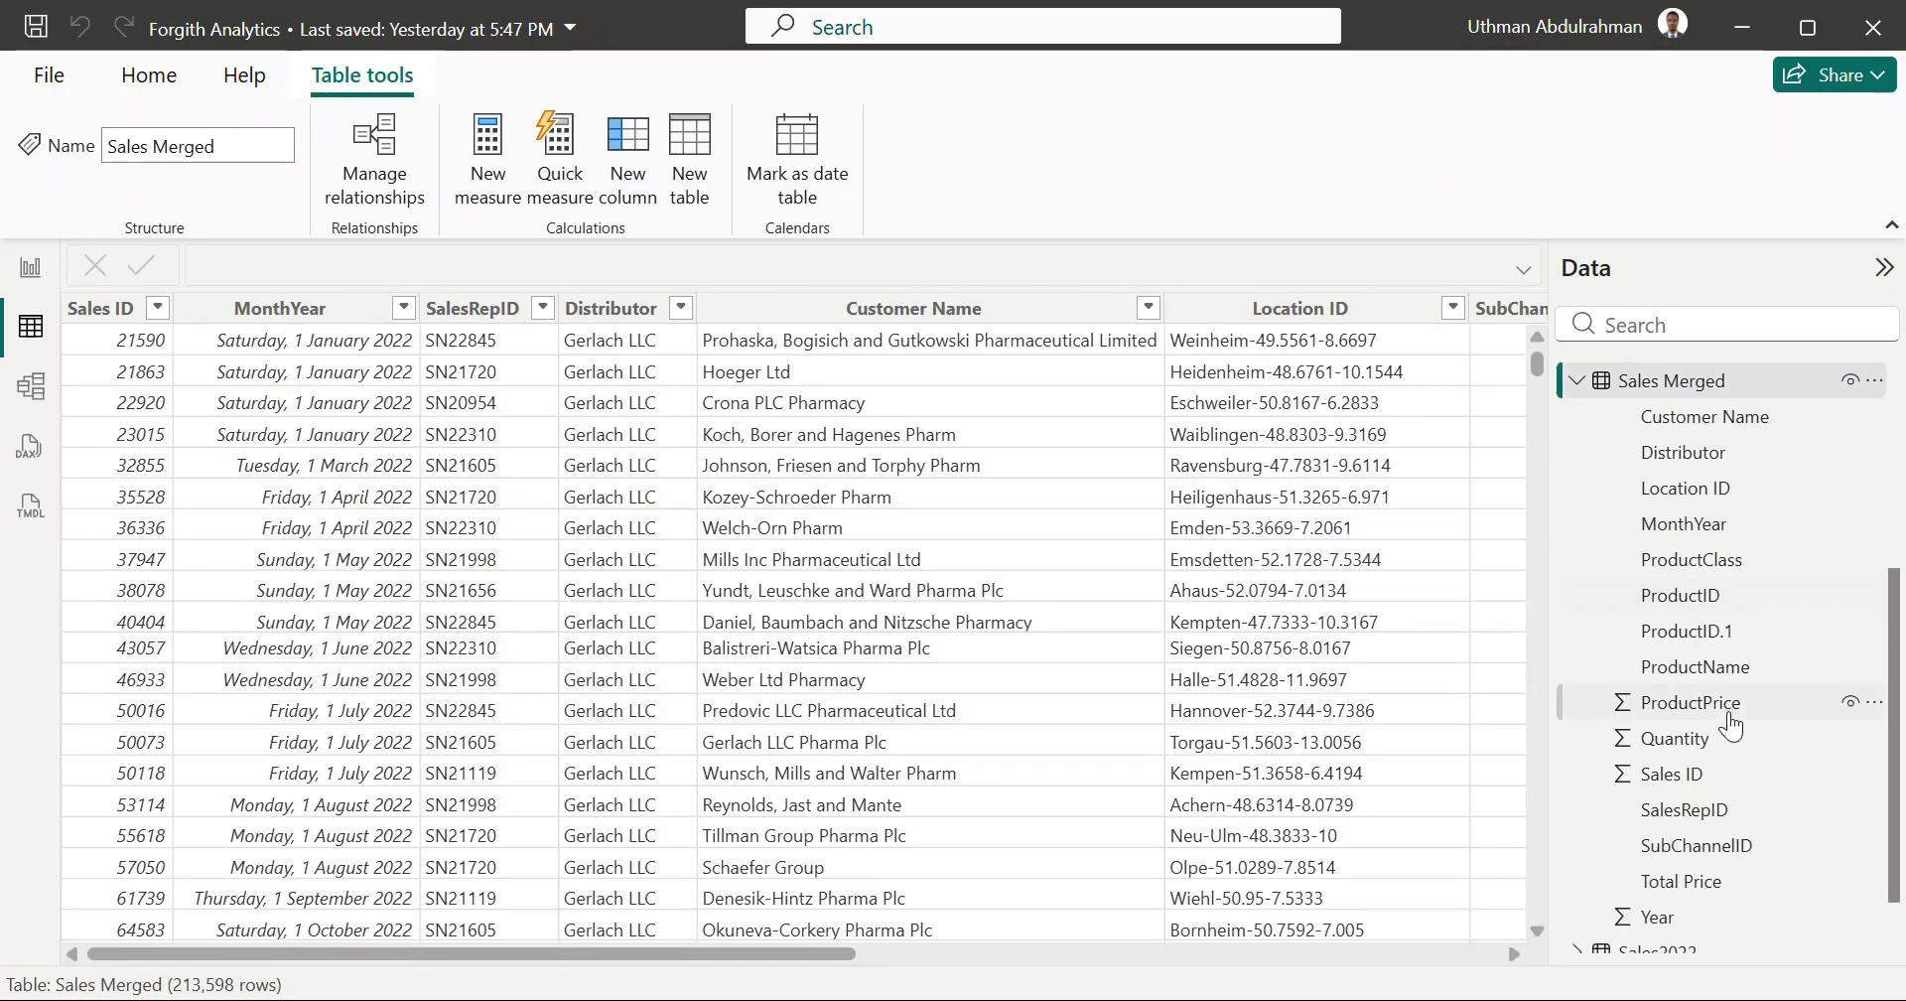
pyautogui.scroll(-1, 1731, 727)
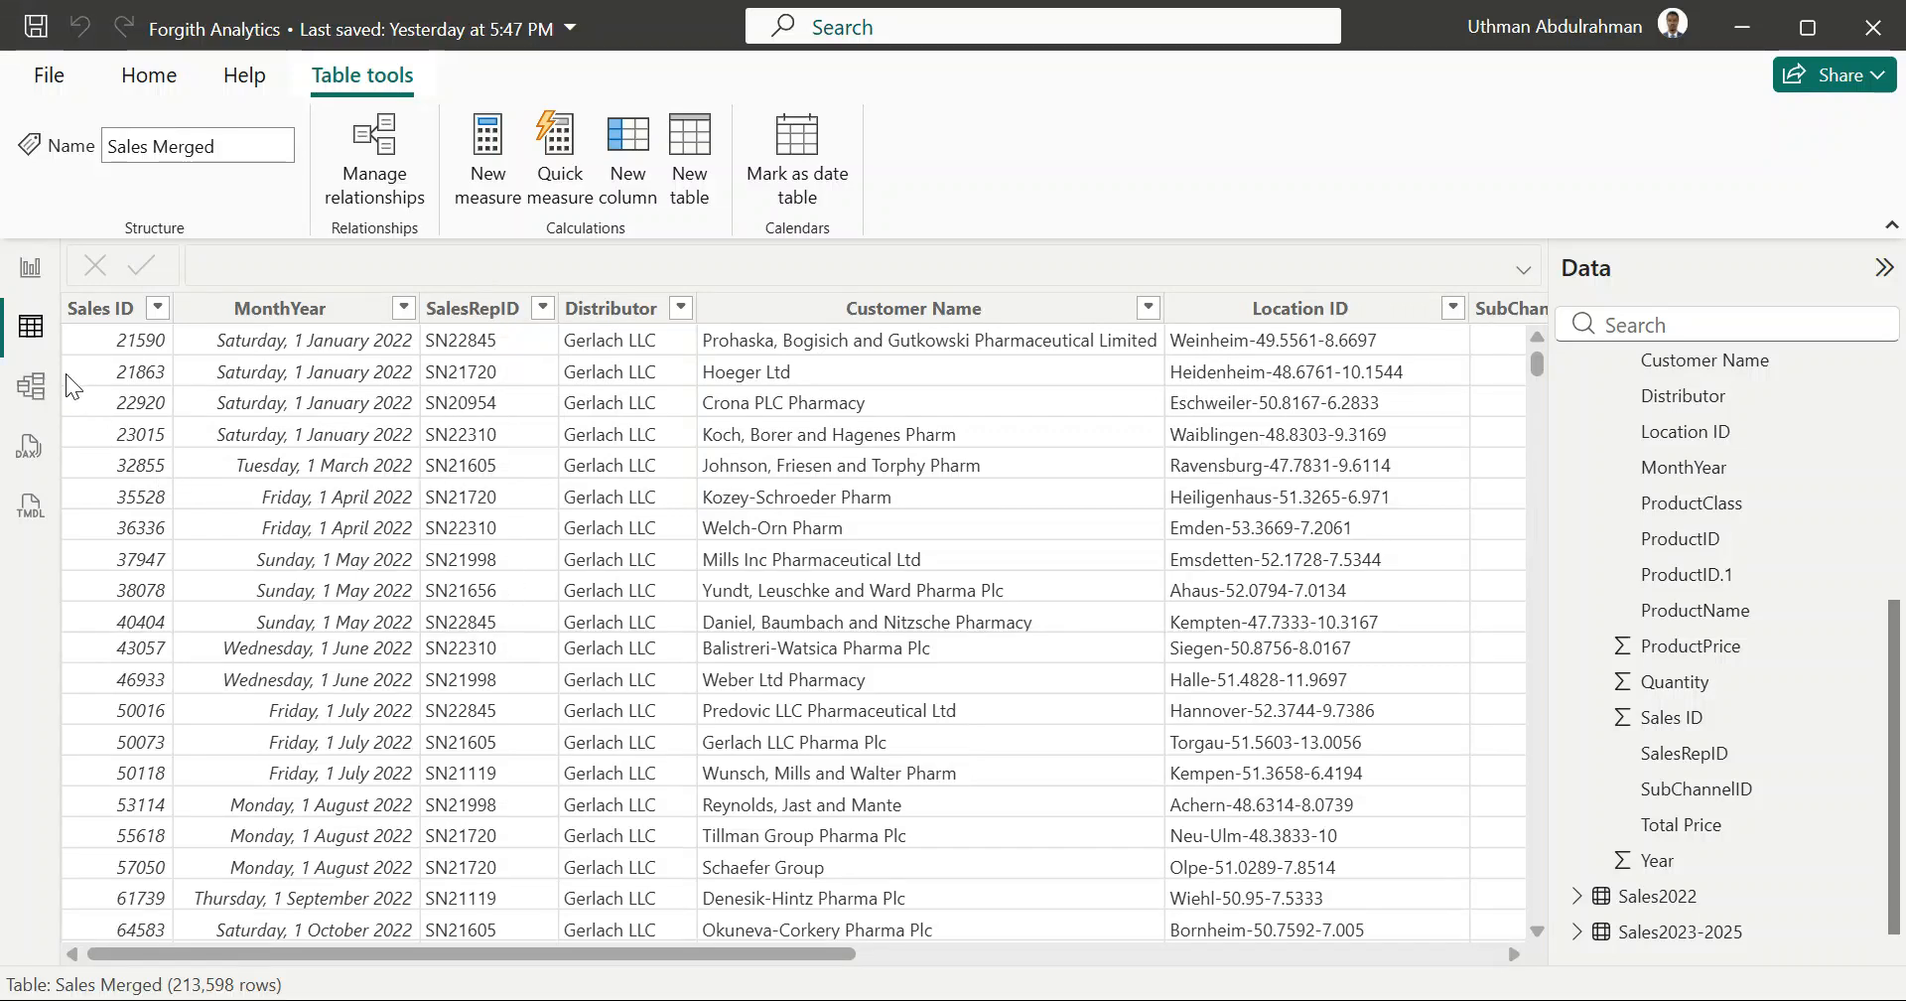
pyautogui.scroll(4, 1717, 501)
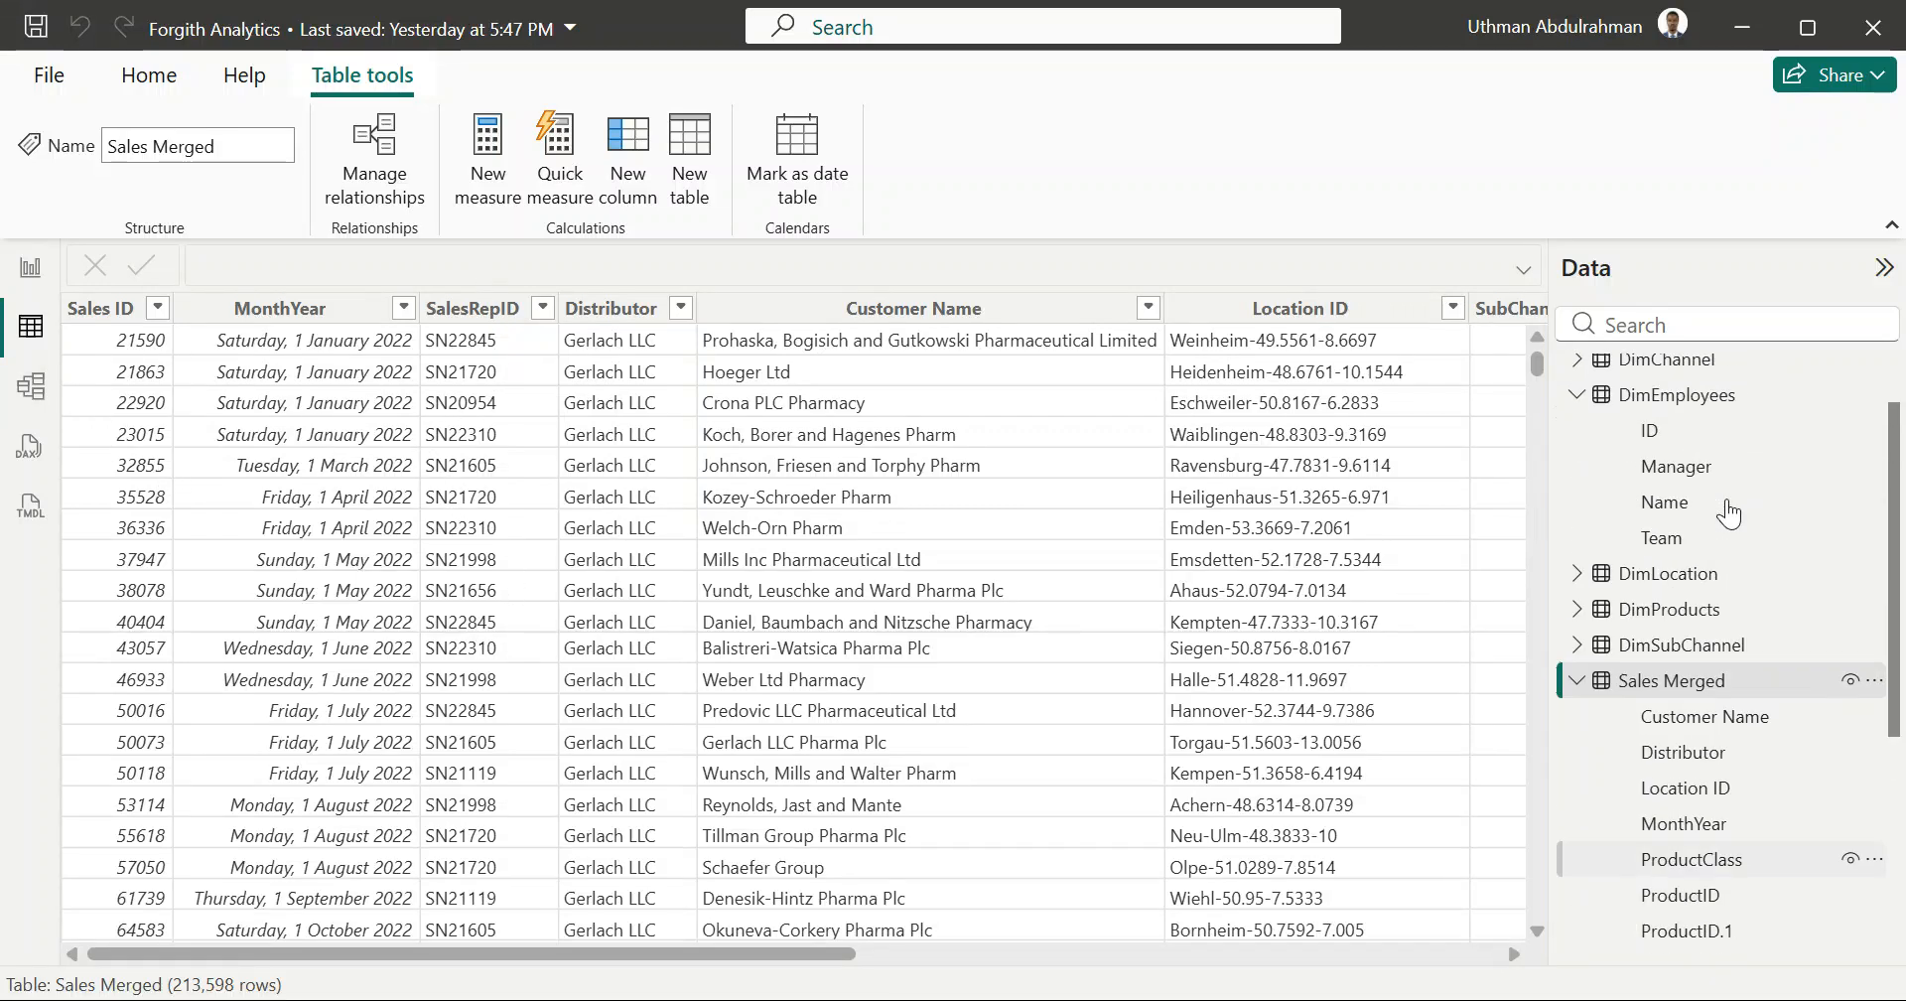
pyautogui.click(1655, 407)
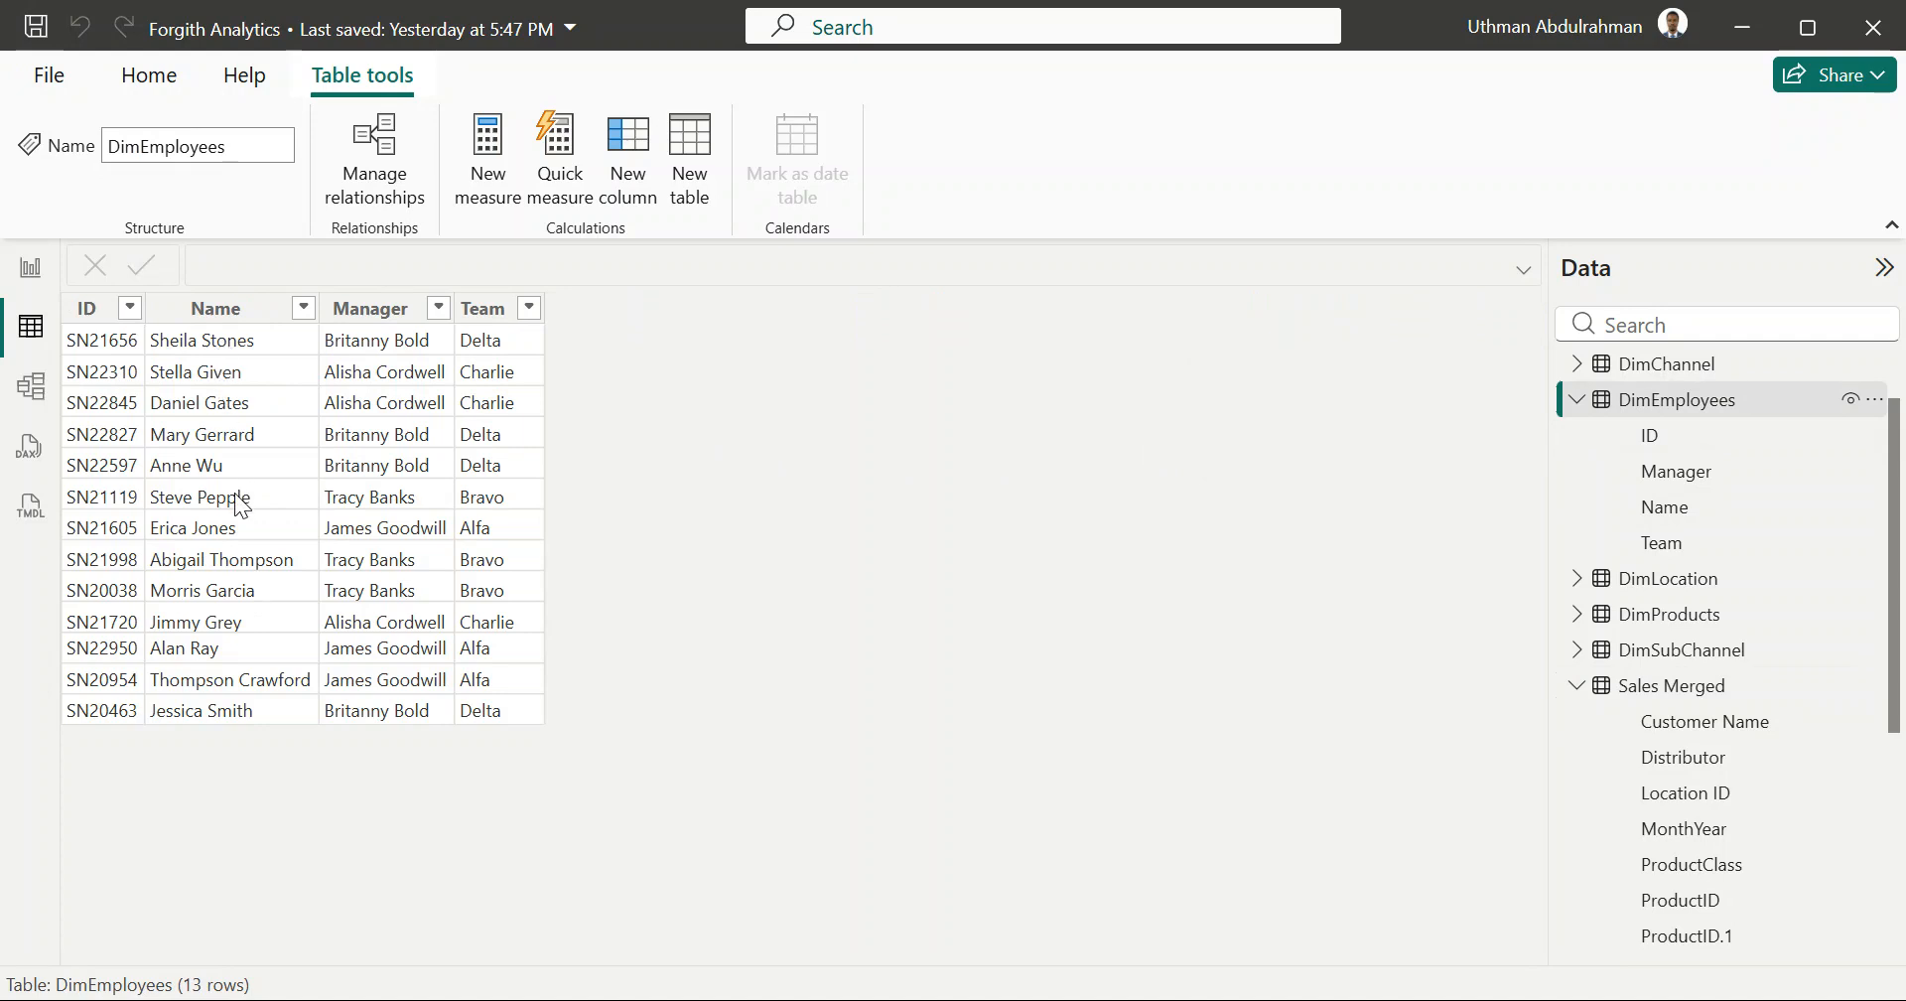
# Step: Return to report page 2 and move the Total Target card down beside the Total Revenue SPLY card
pyautogui.click(31, 267)
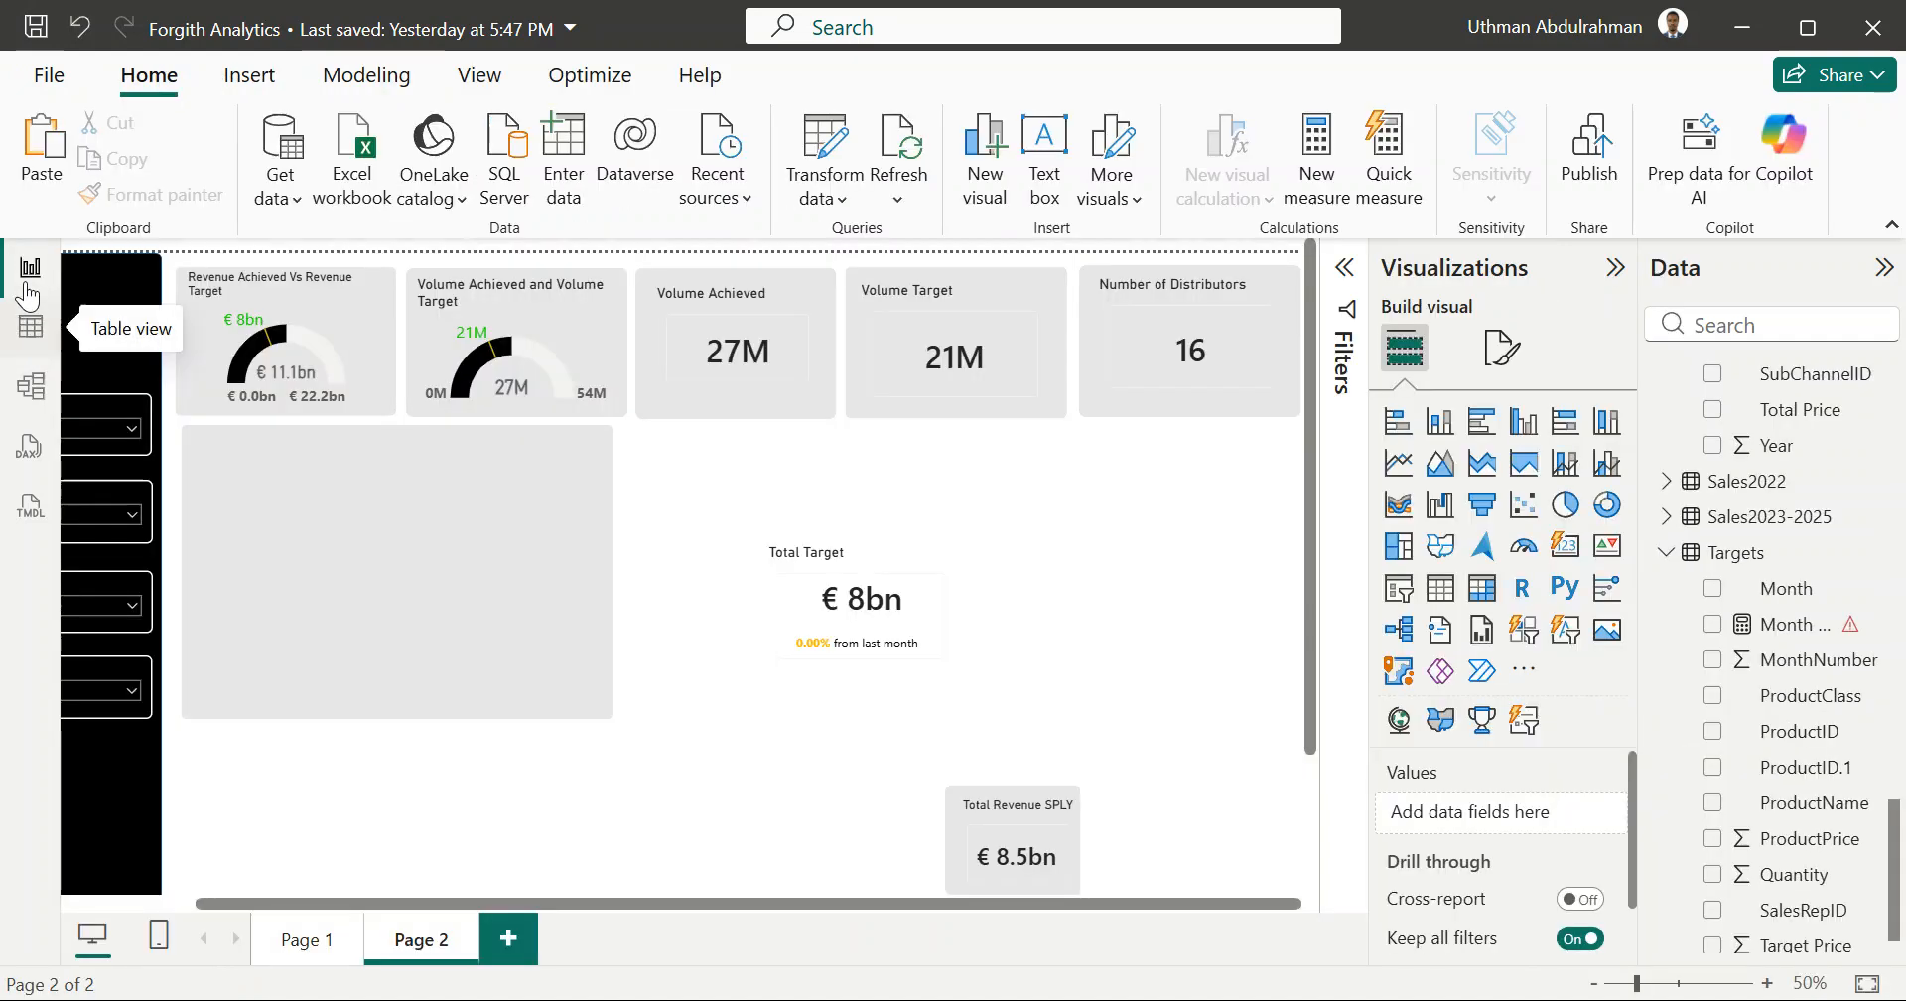
pyautogui.click(536, 558)
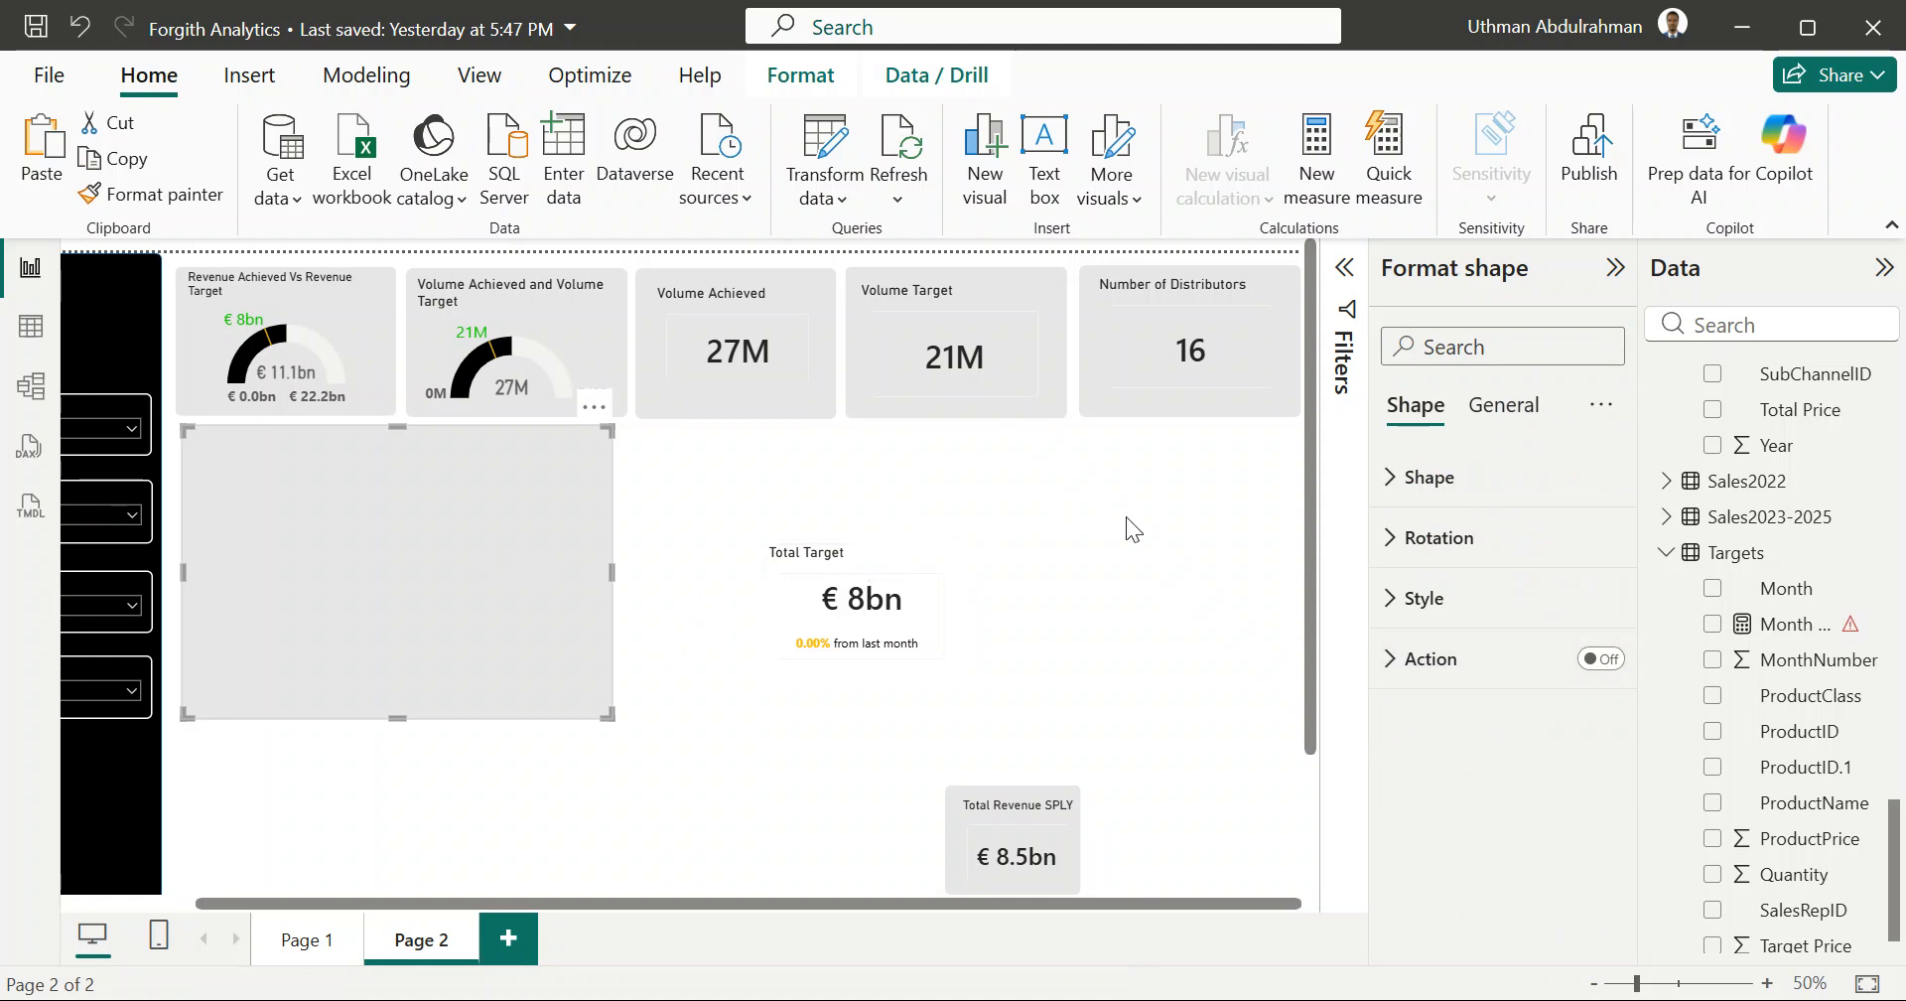
pyautogui.hscroll(-3, 526, 591)
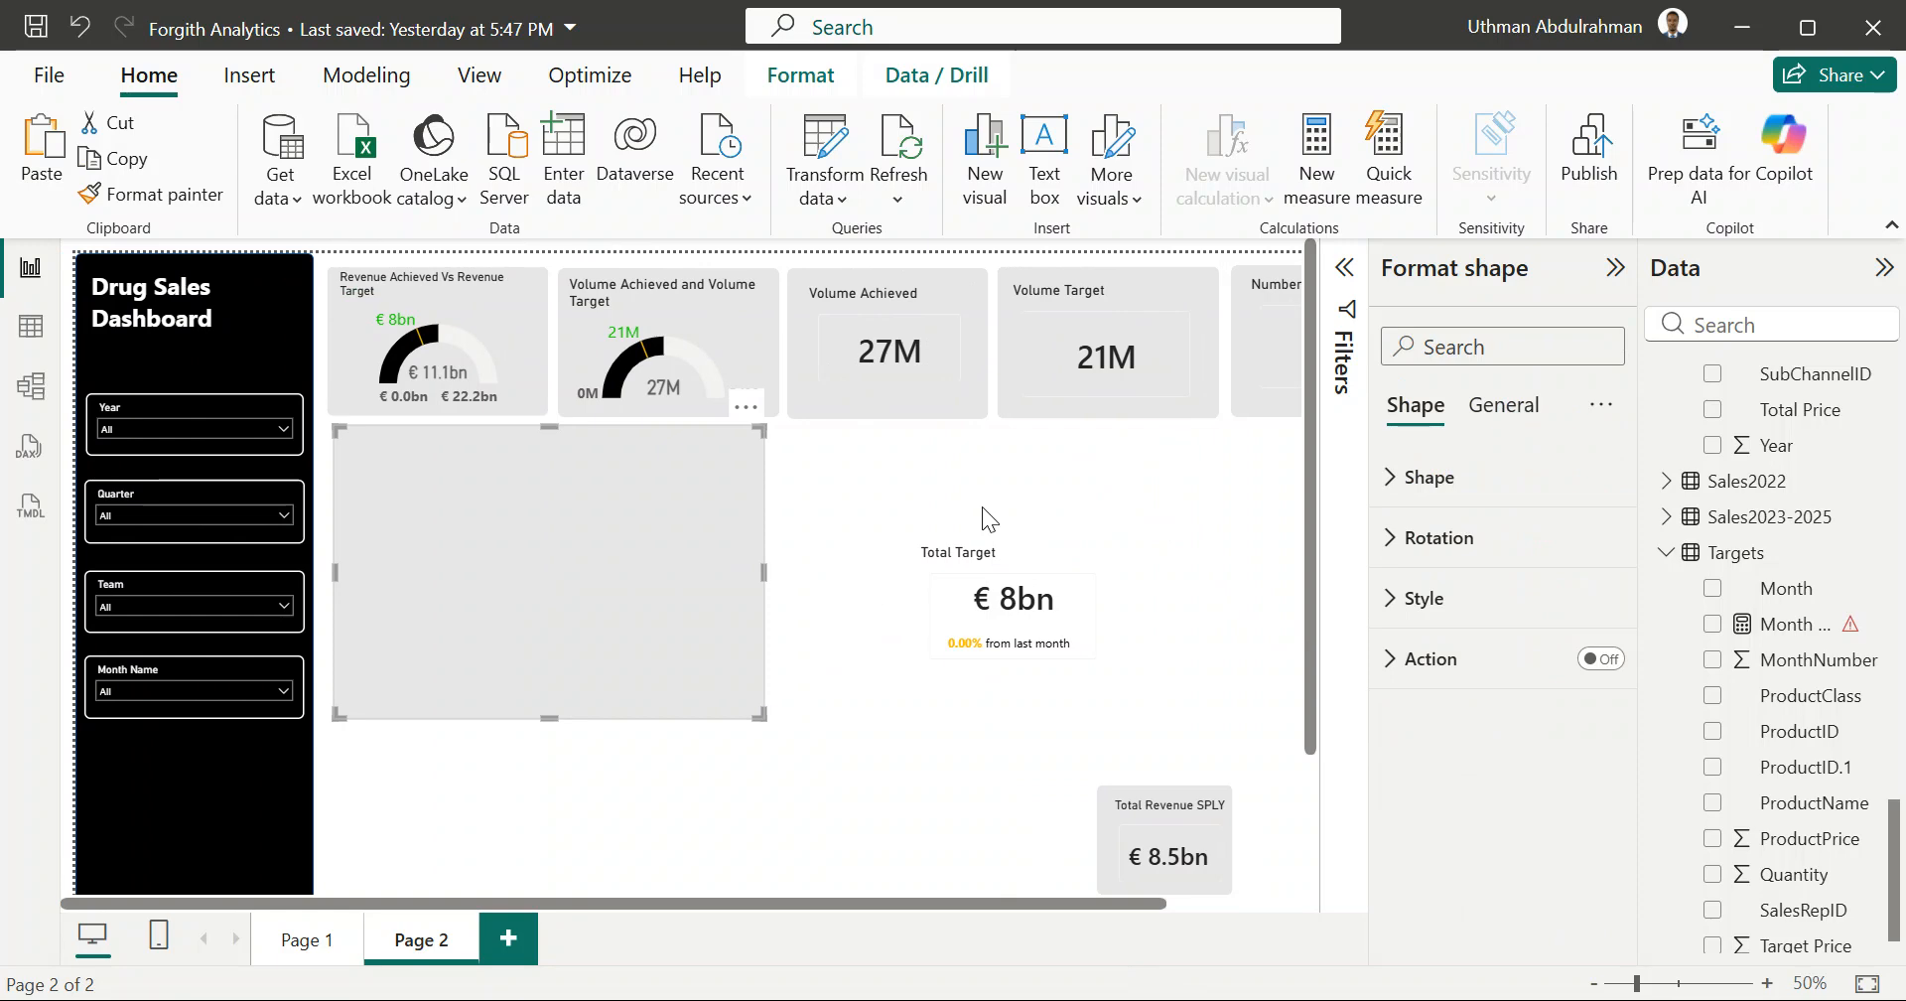
pyautogui.click(1080, 465)
pyautogui.click(1505, 360)
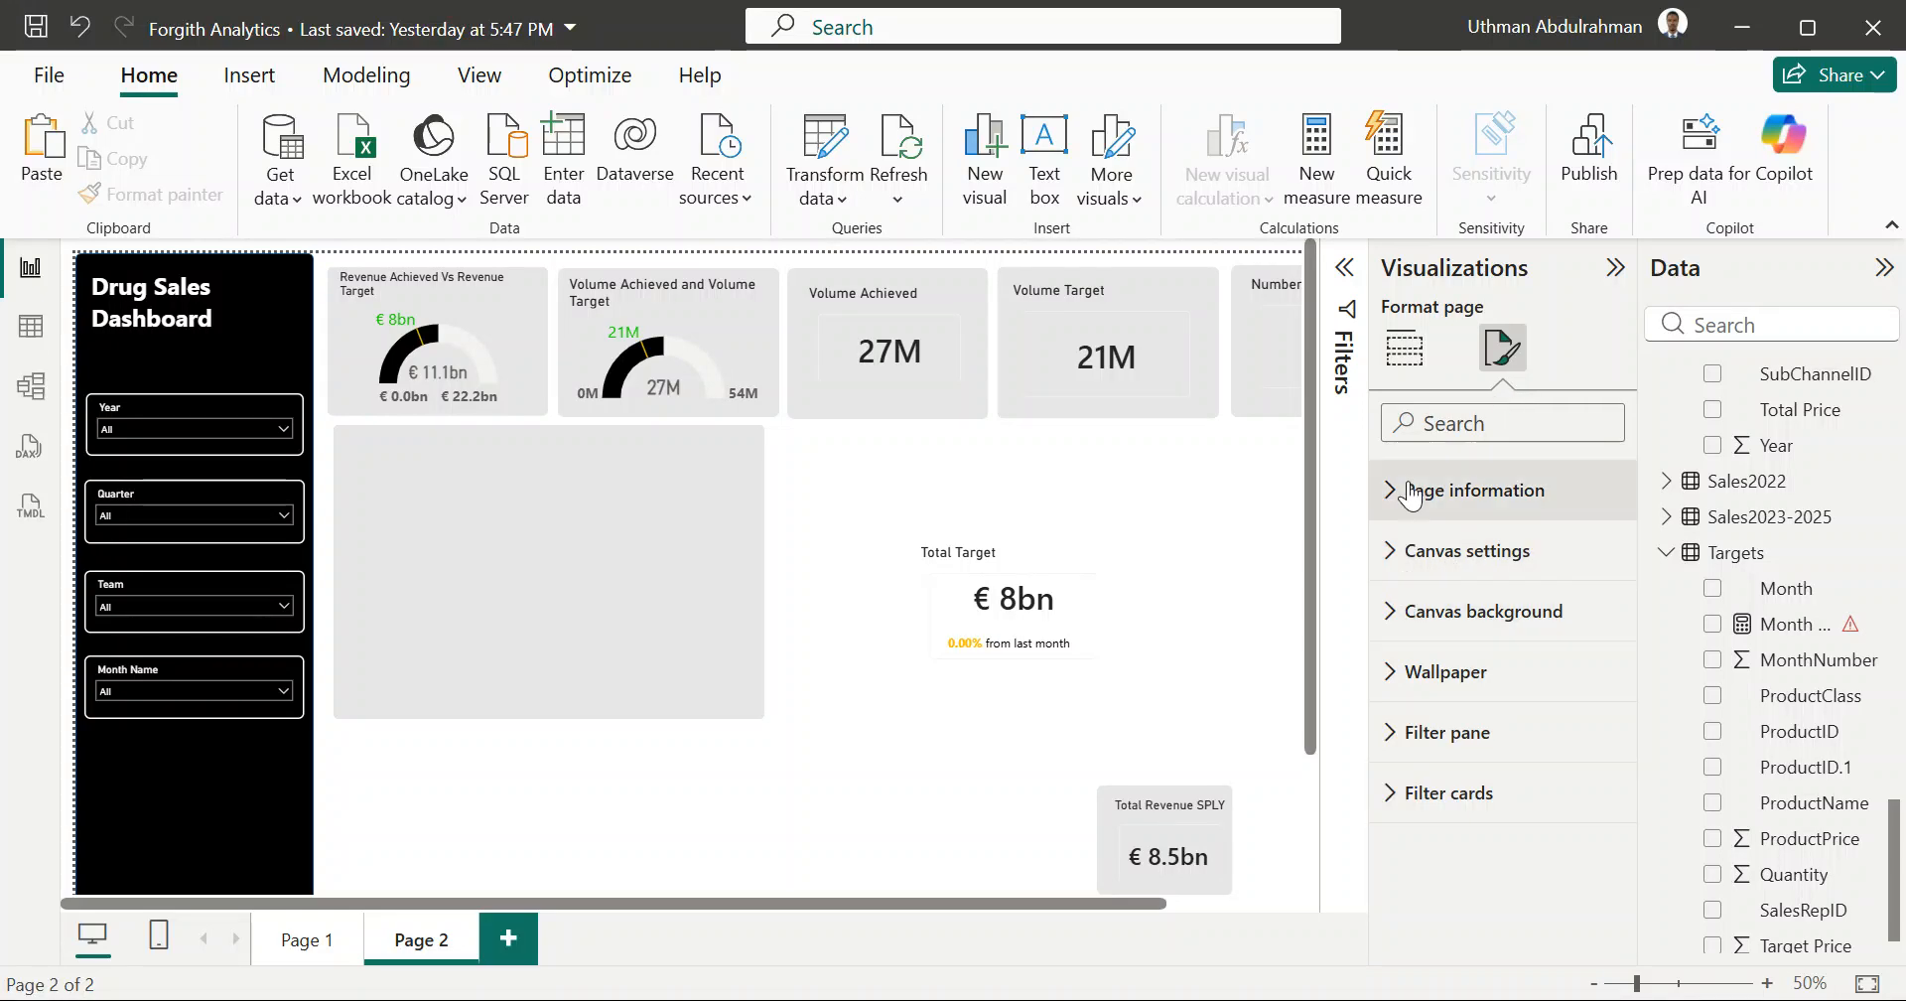
pyautogui.click(1091, 528)
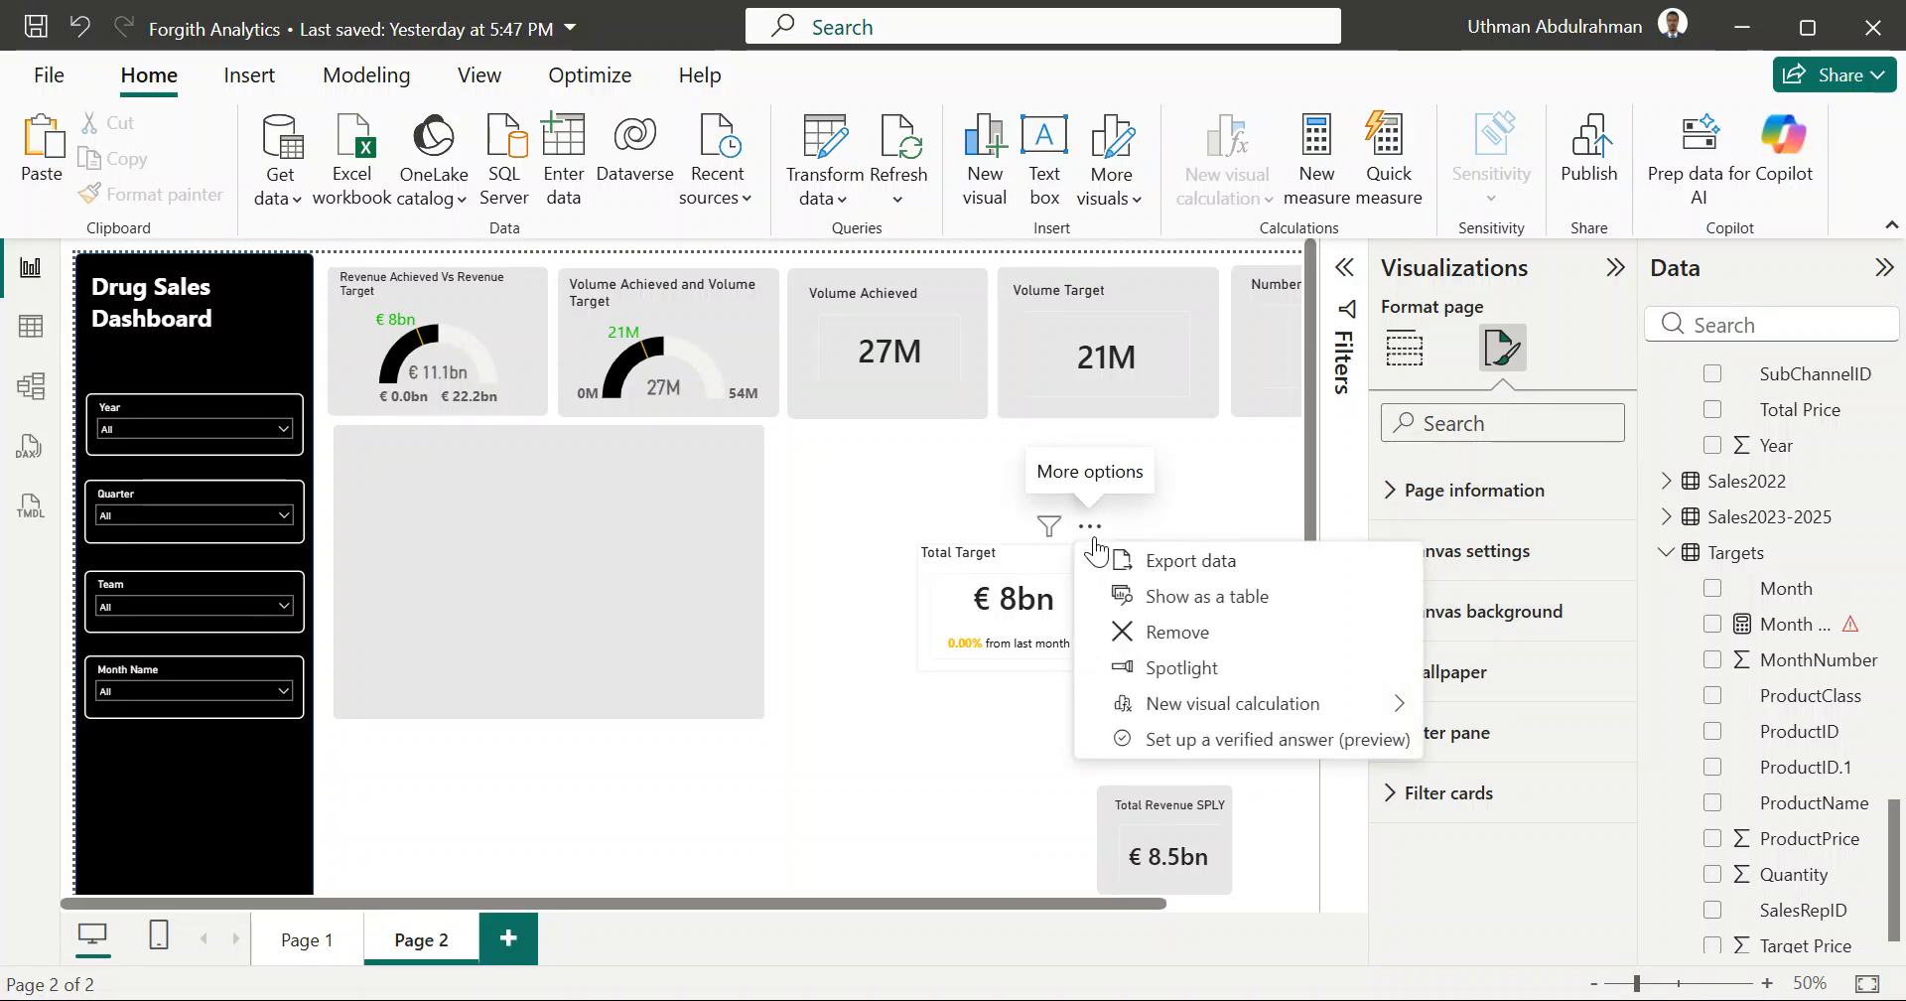
pyautogui.click(1028, 556)
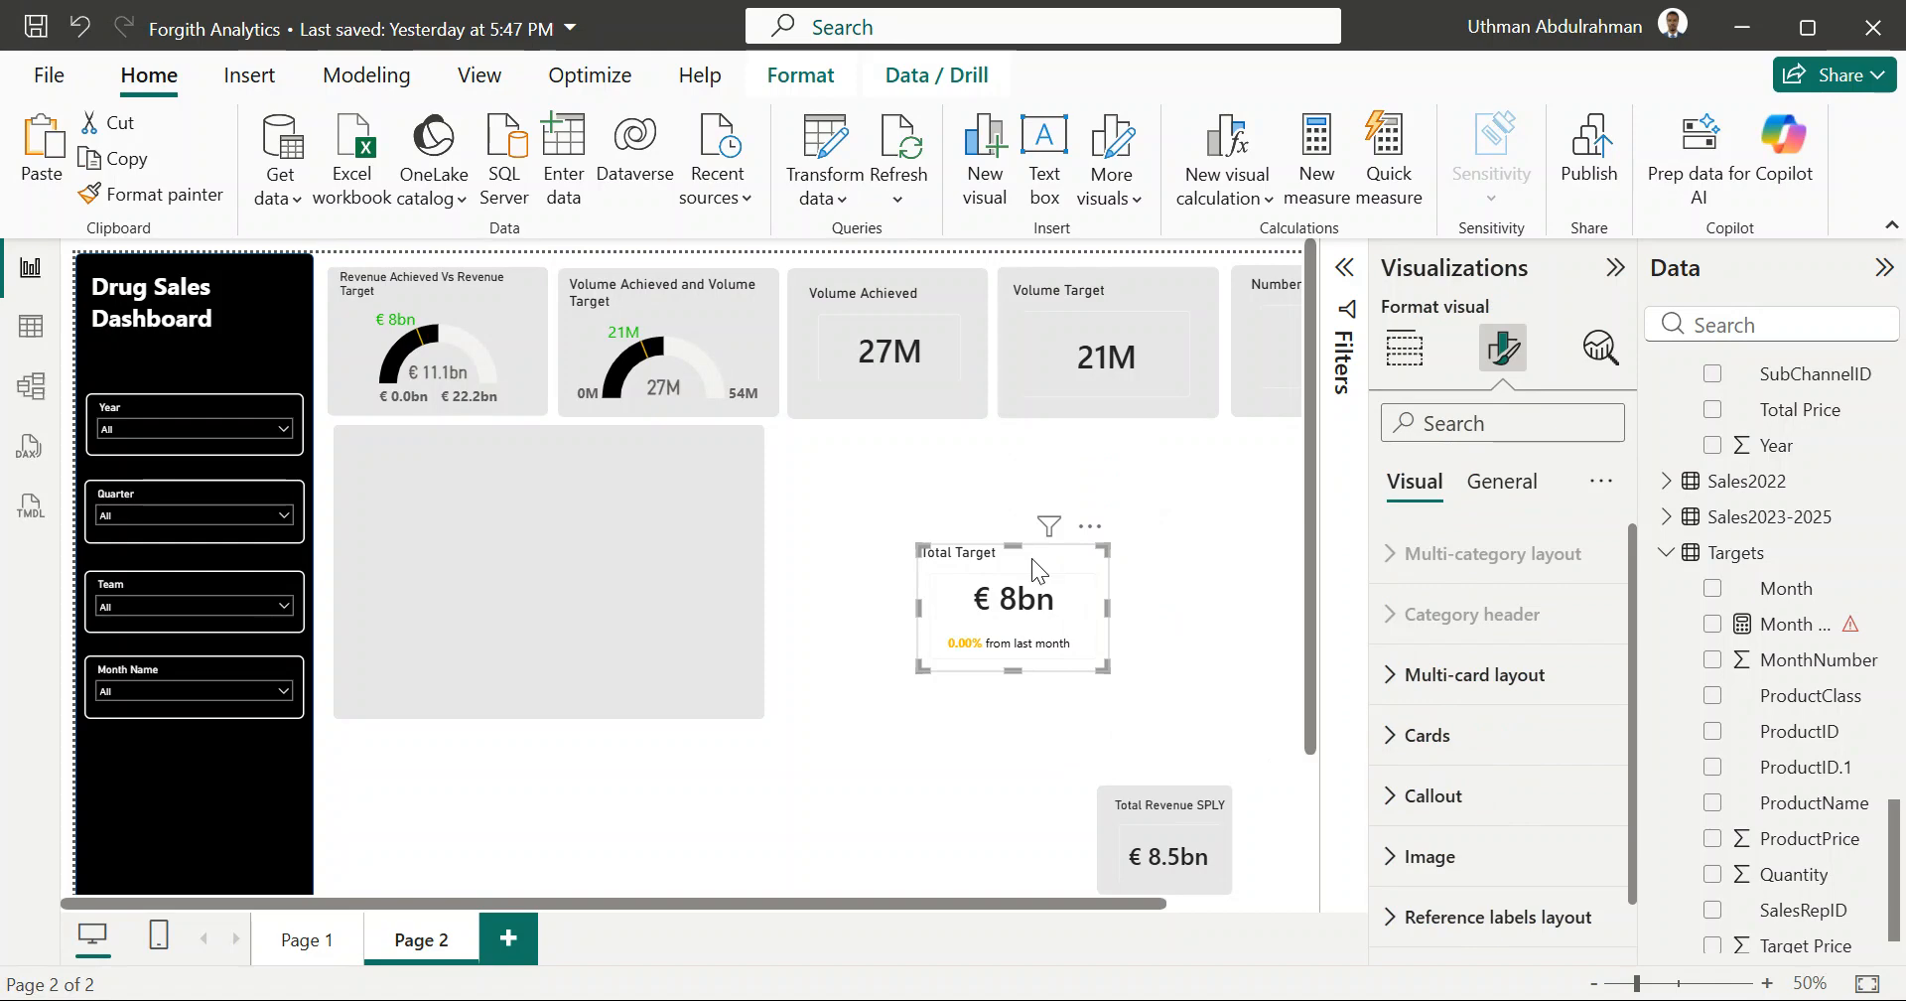
pyautogui.moveTo(1000, 732); pyautogui.dragTo(975, 790)
# Step: Add a matrix visual, reduce its height, and place it on the large grey shape below the gauges
pyautogui.click(1007, 619)
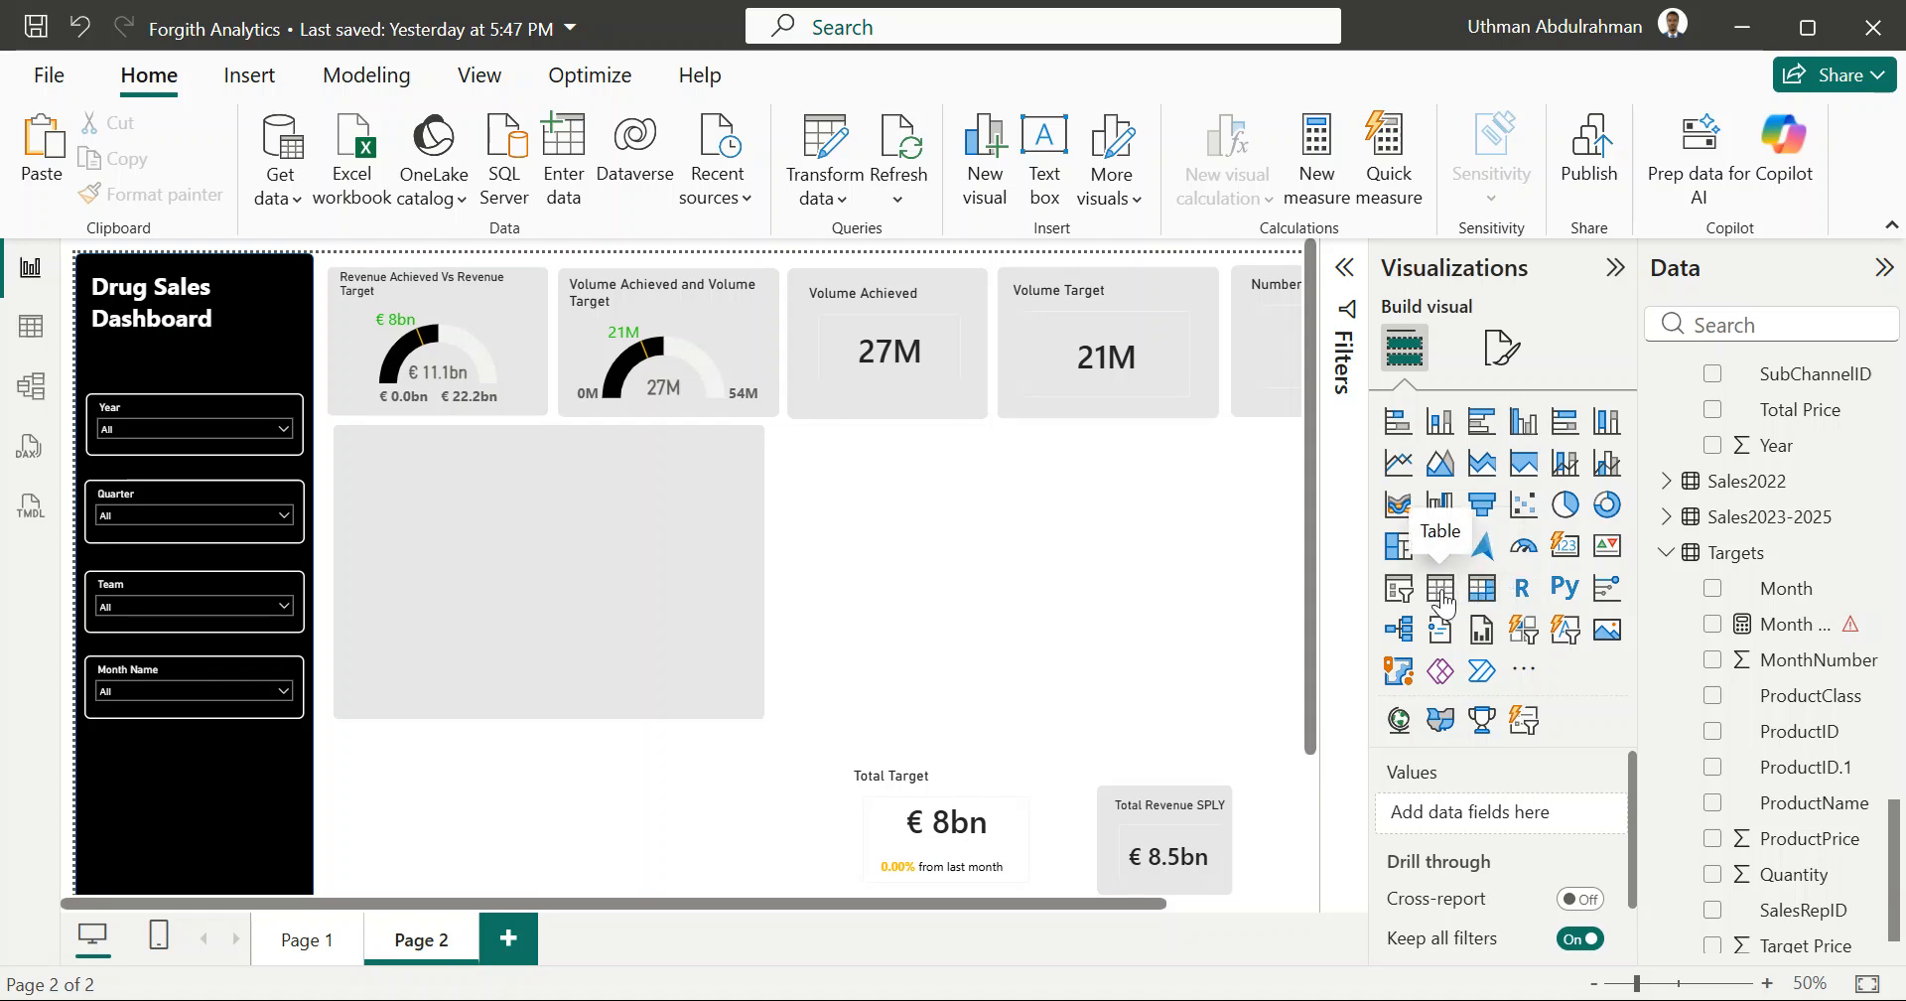
pyautogui.click(1442, 596)
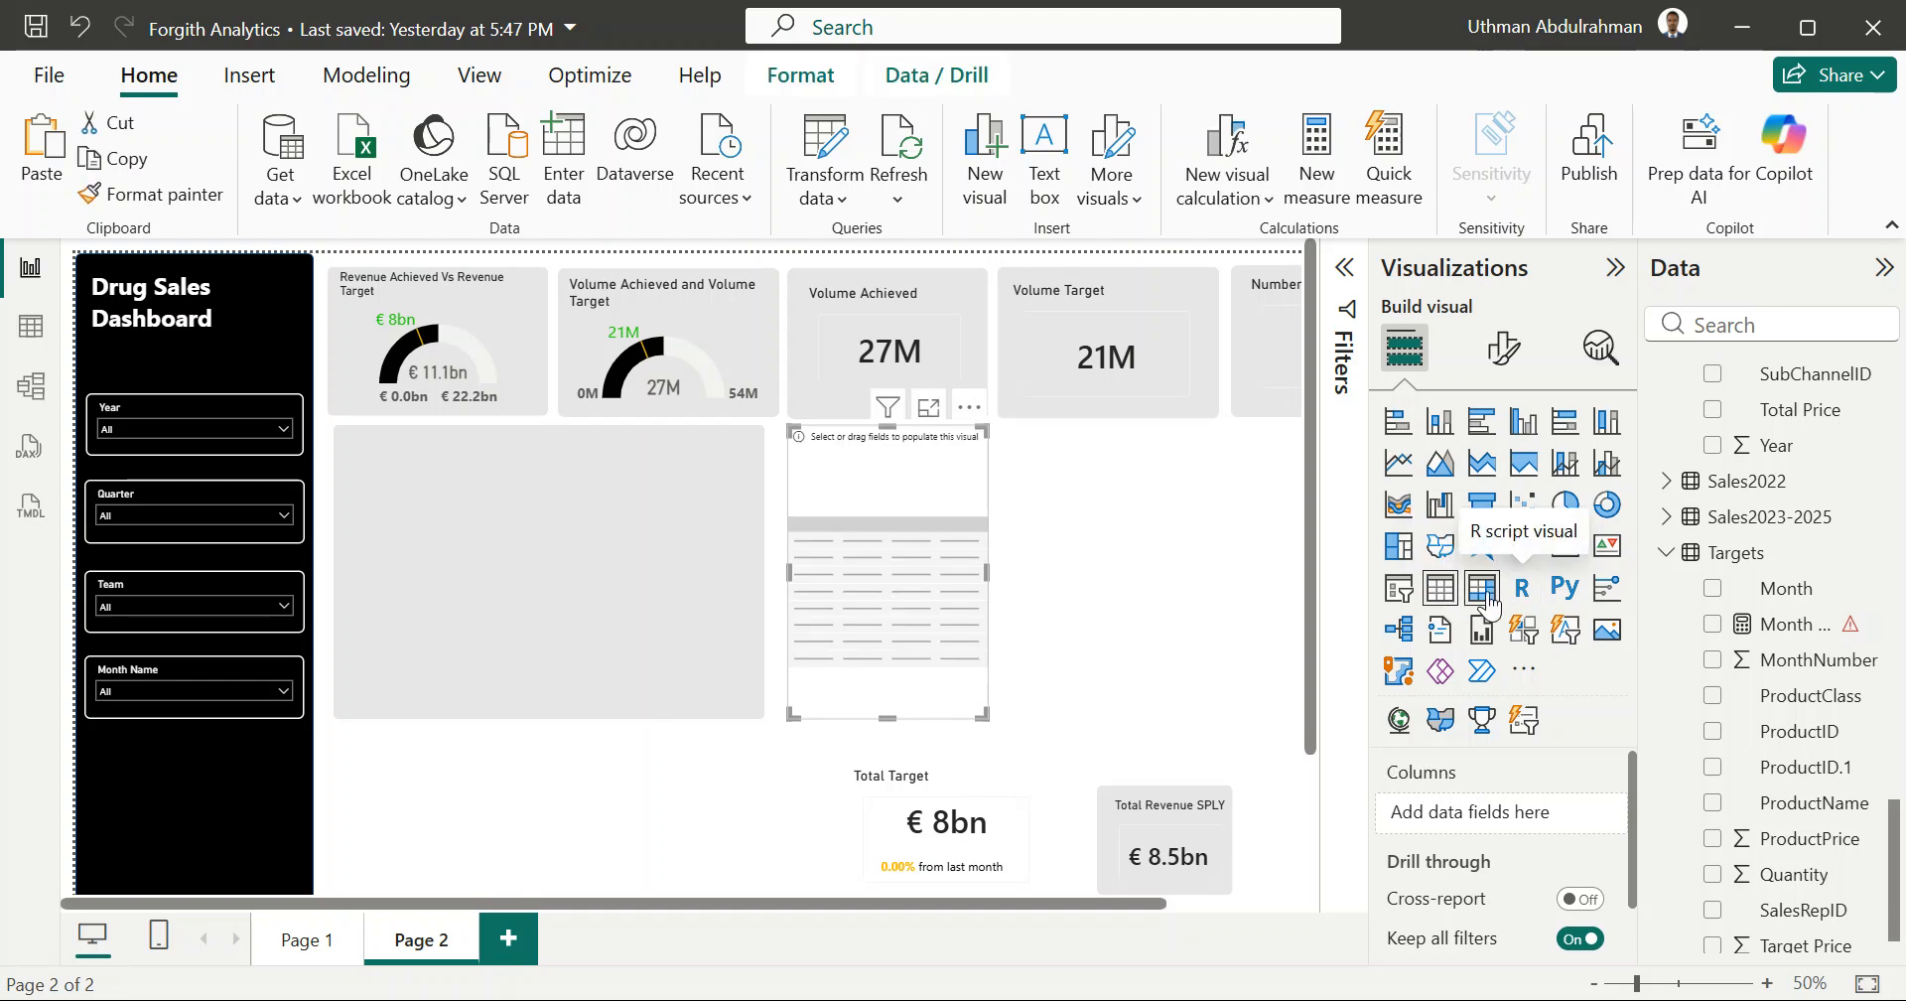
pyautogui.click(1483, 592)
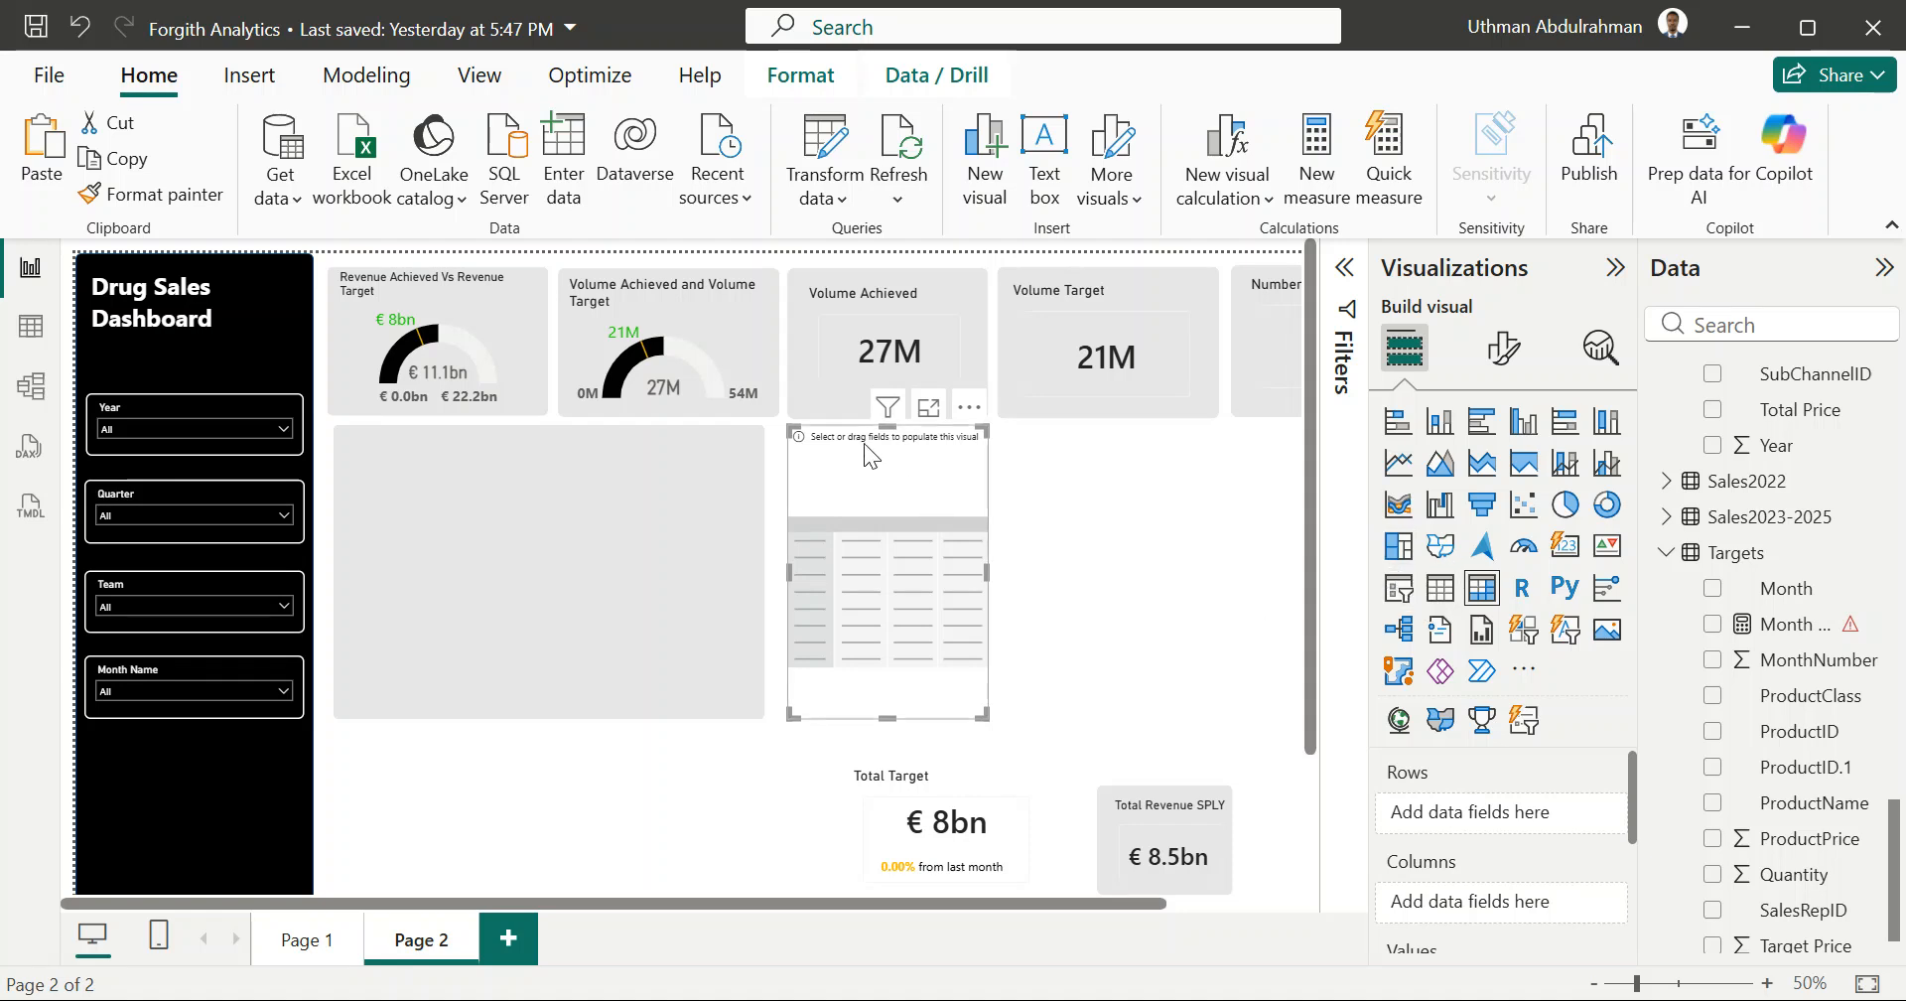
pyautogui.moveTo(888, 430); pyautogui.dragTo(894, 544)
pyautogui.moveTo(877, 628); pyautogui.dragTo(505, 538)
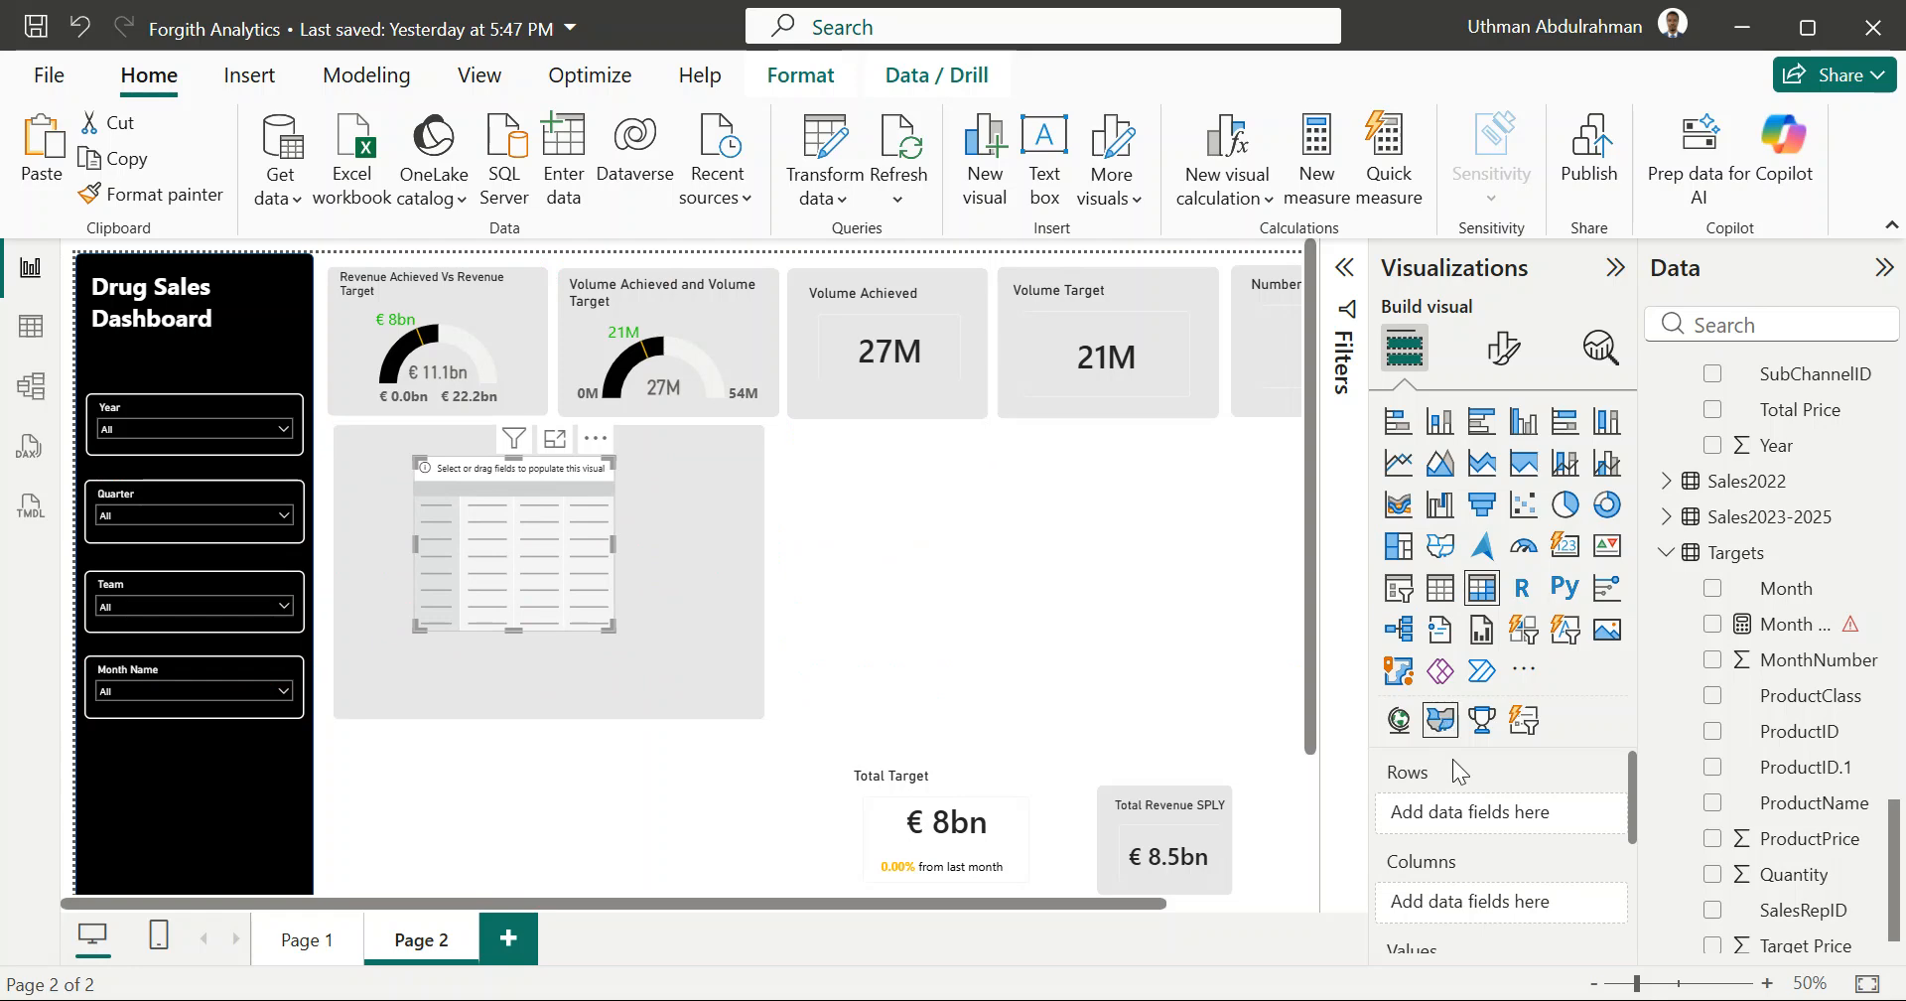
# Step: Add the Name field from DimEmployees to the rows of the empty matrix
pyautogui.scroll(-3, 1459, 794)
pyautogui.scroll(3, 1459, 794)
pyautogui.click(1503, 348)
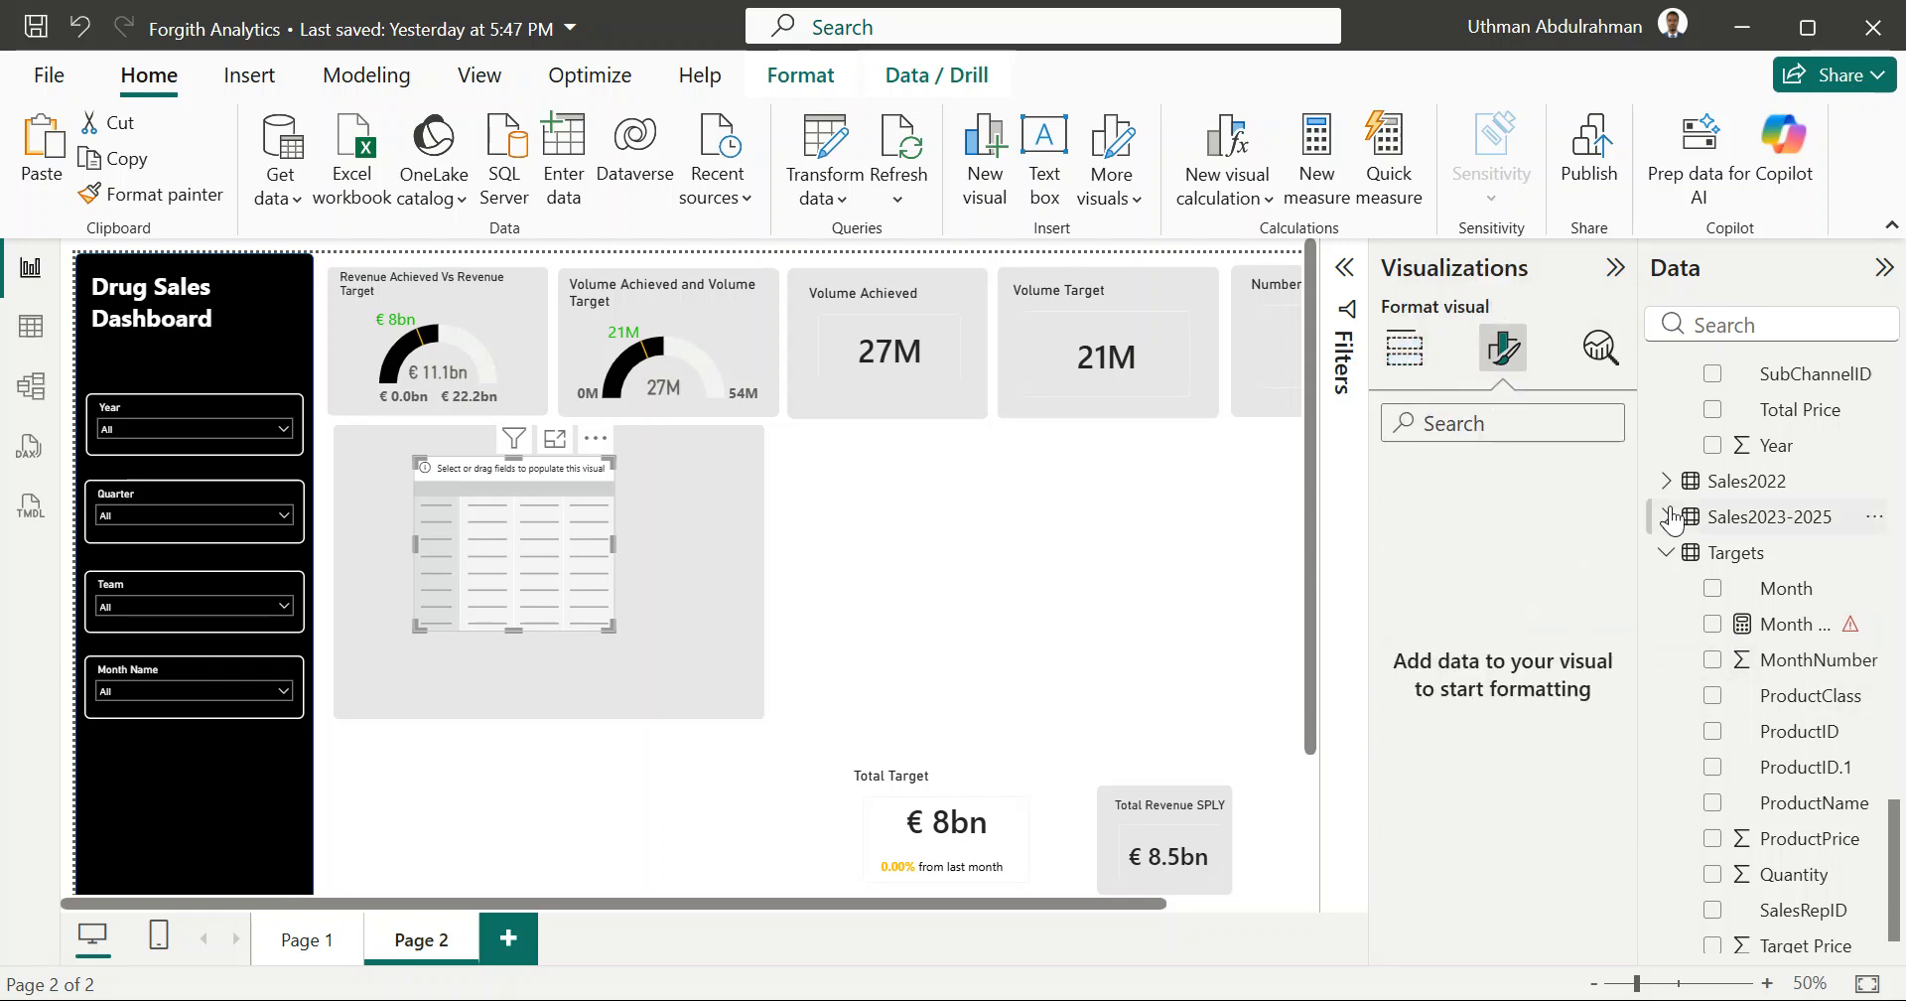
pyautogui.scroll(5, 1777, 665)
pyautogui.scroll(10, 1782, 673)
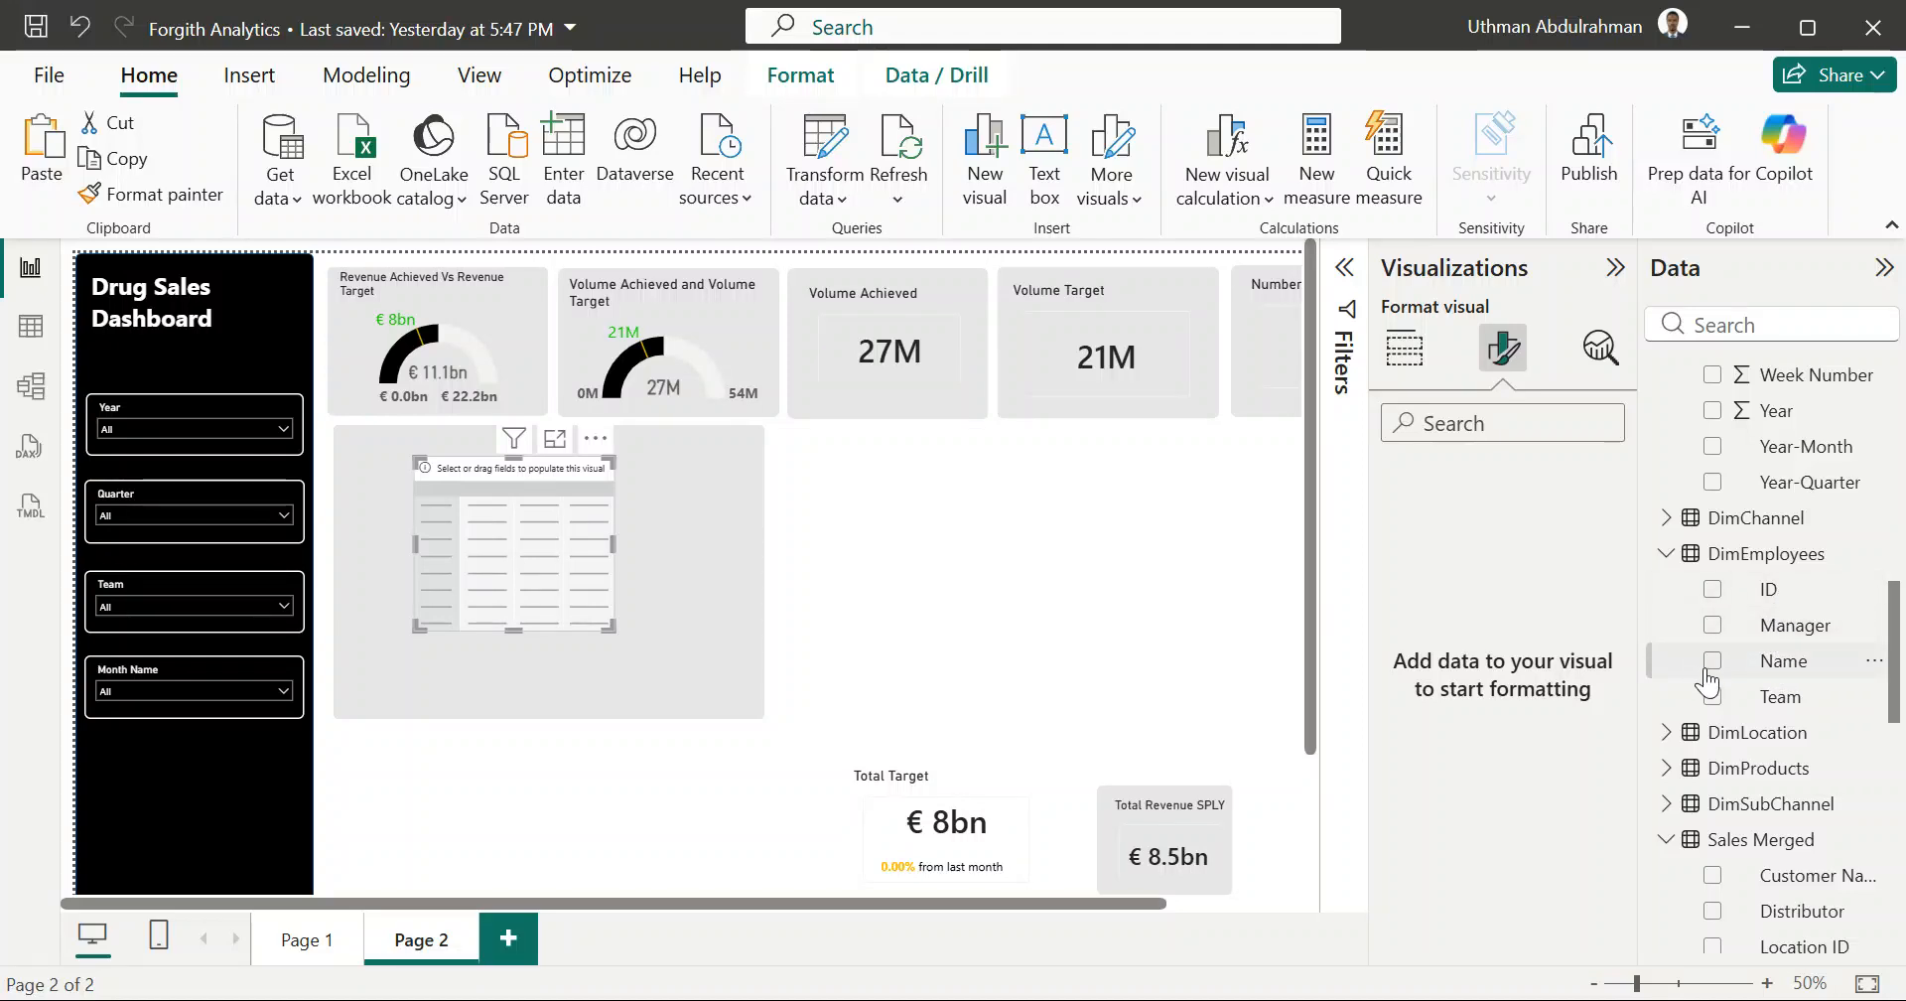
pyautogui.click(1720, 662)
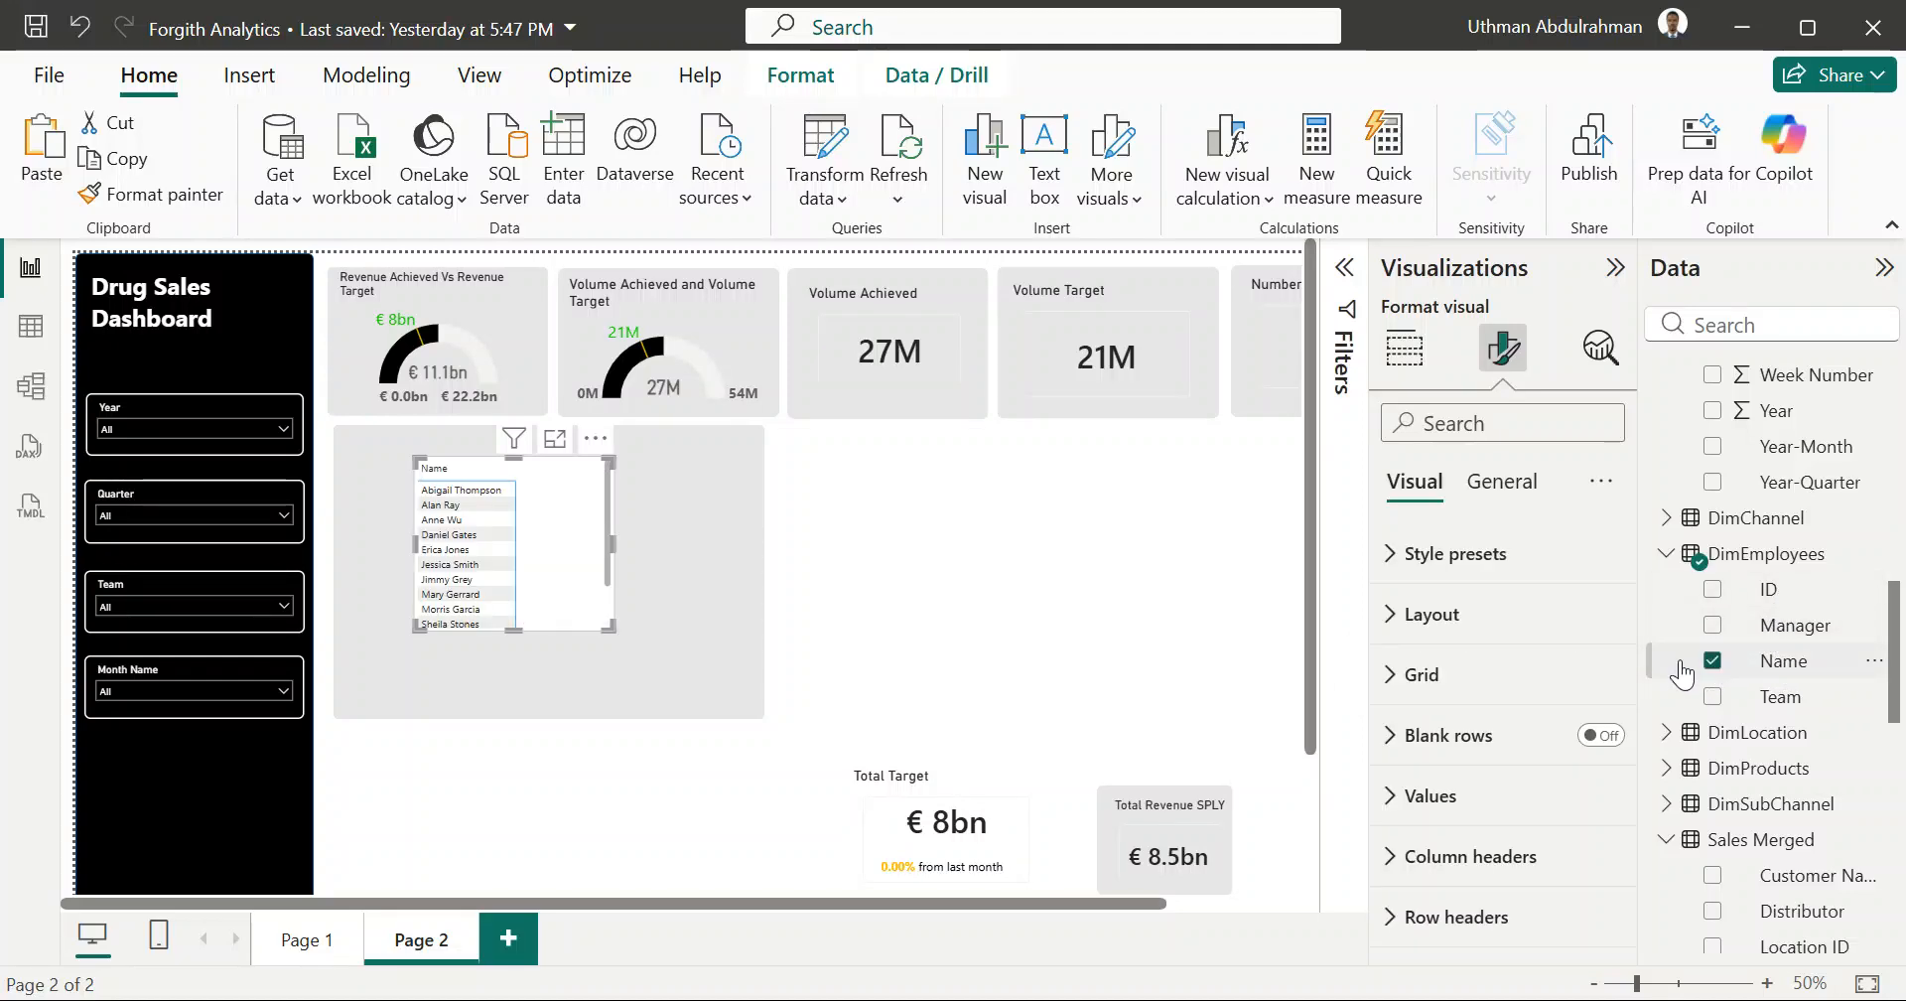
# Step: Look through the matrix's formatting options and convert it into a table visual
pyautogui.scroll(-4, 1522, 851)
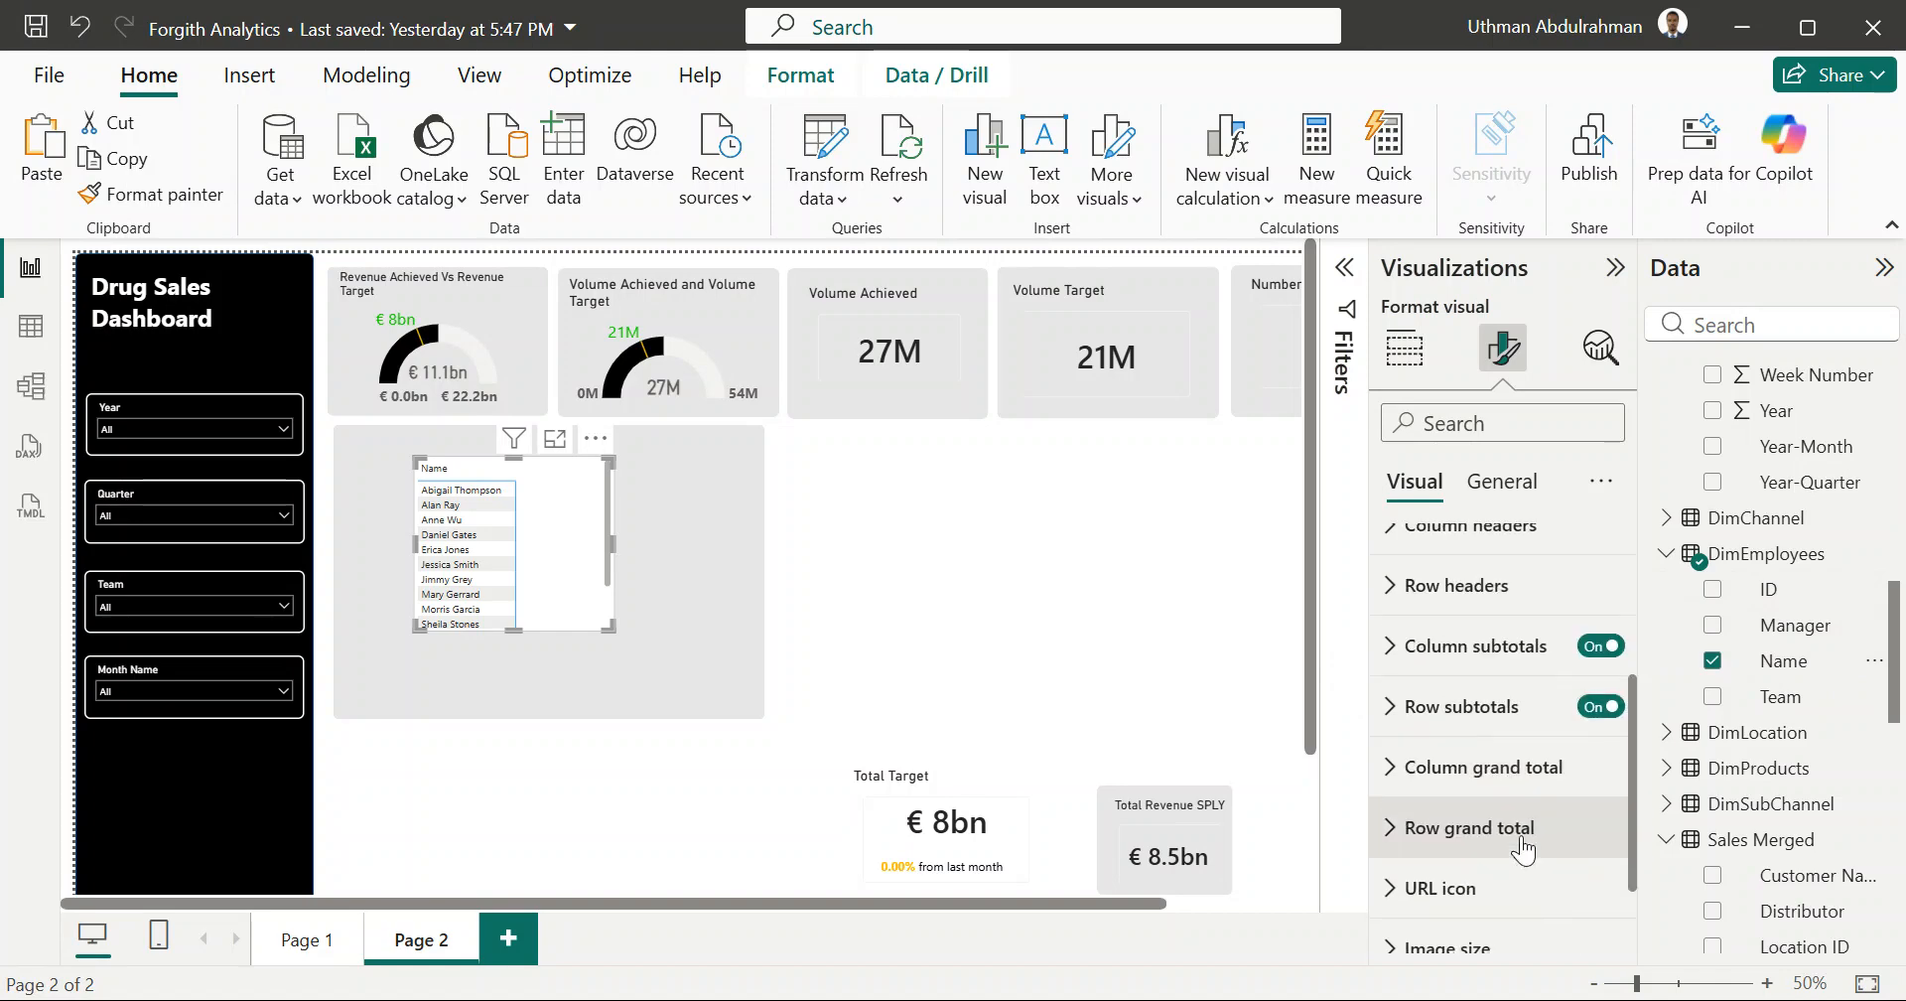
pyautogui.scroll(-1, 1521, 851)
pyautogui.scroll(5, 1522, 851)
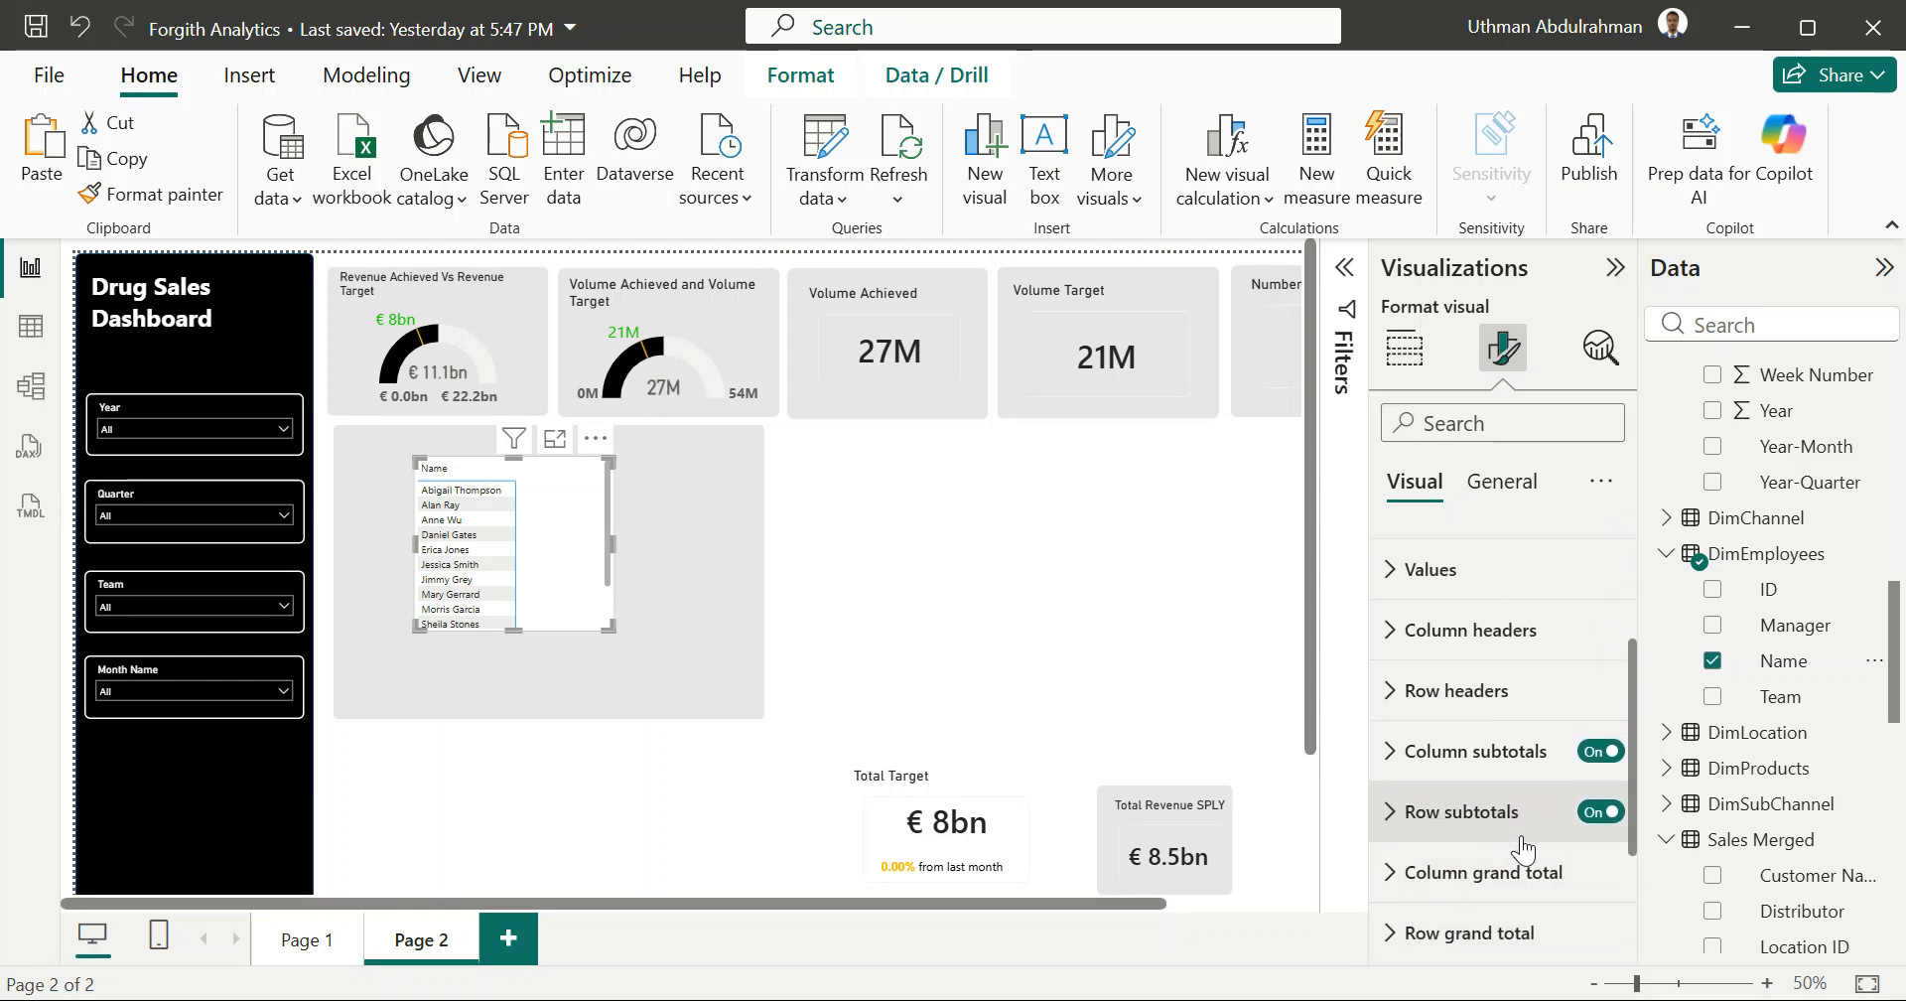
pyautogui.scroll(-2, 1521, 851)
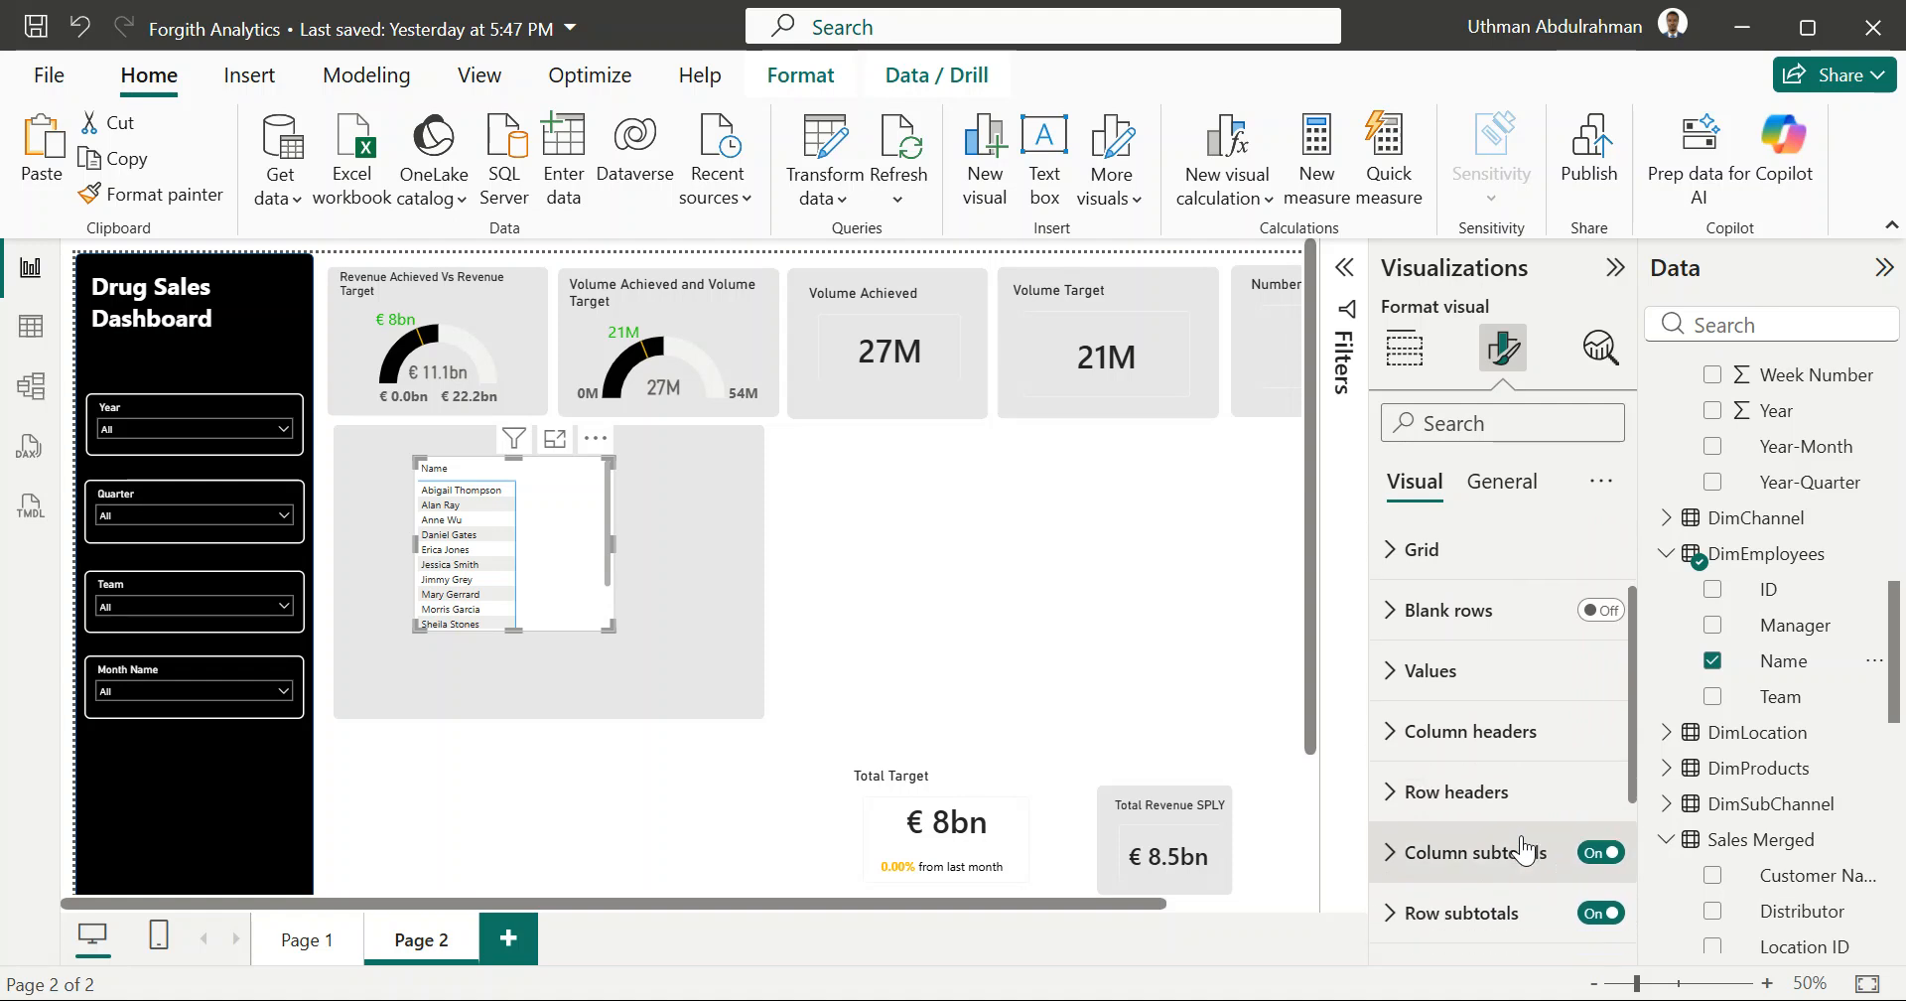
pyautogui.scroll(-1, 1524, 851)
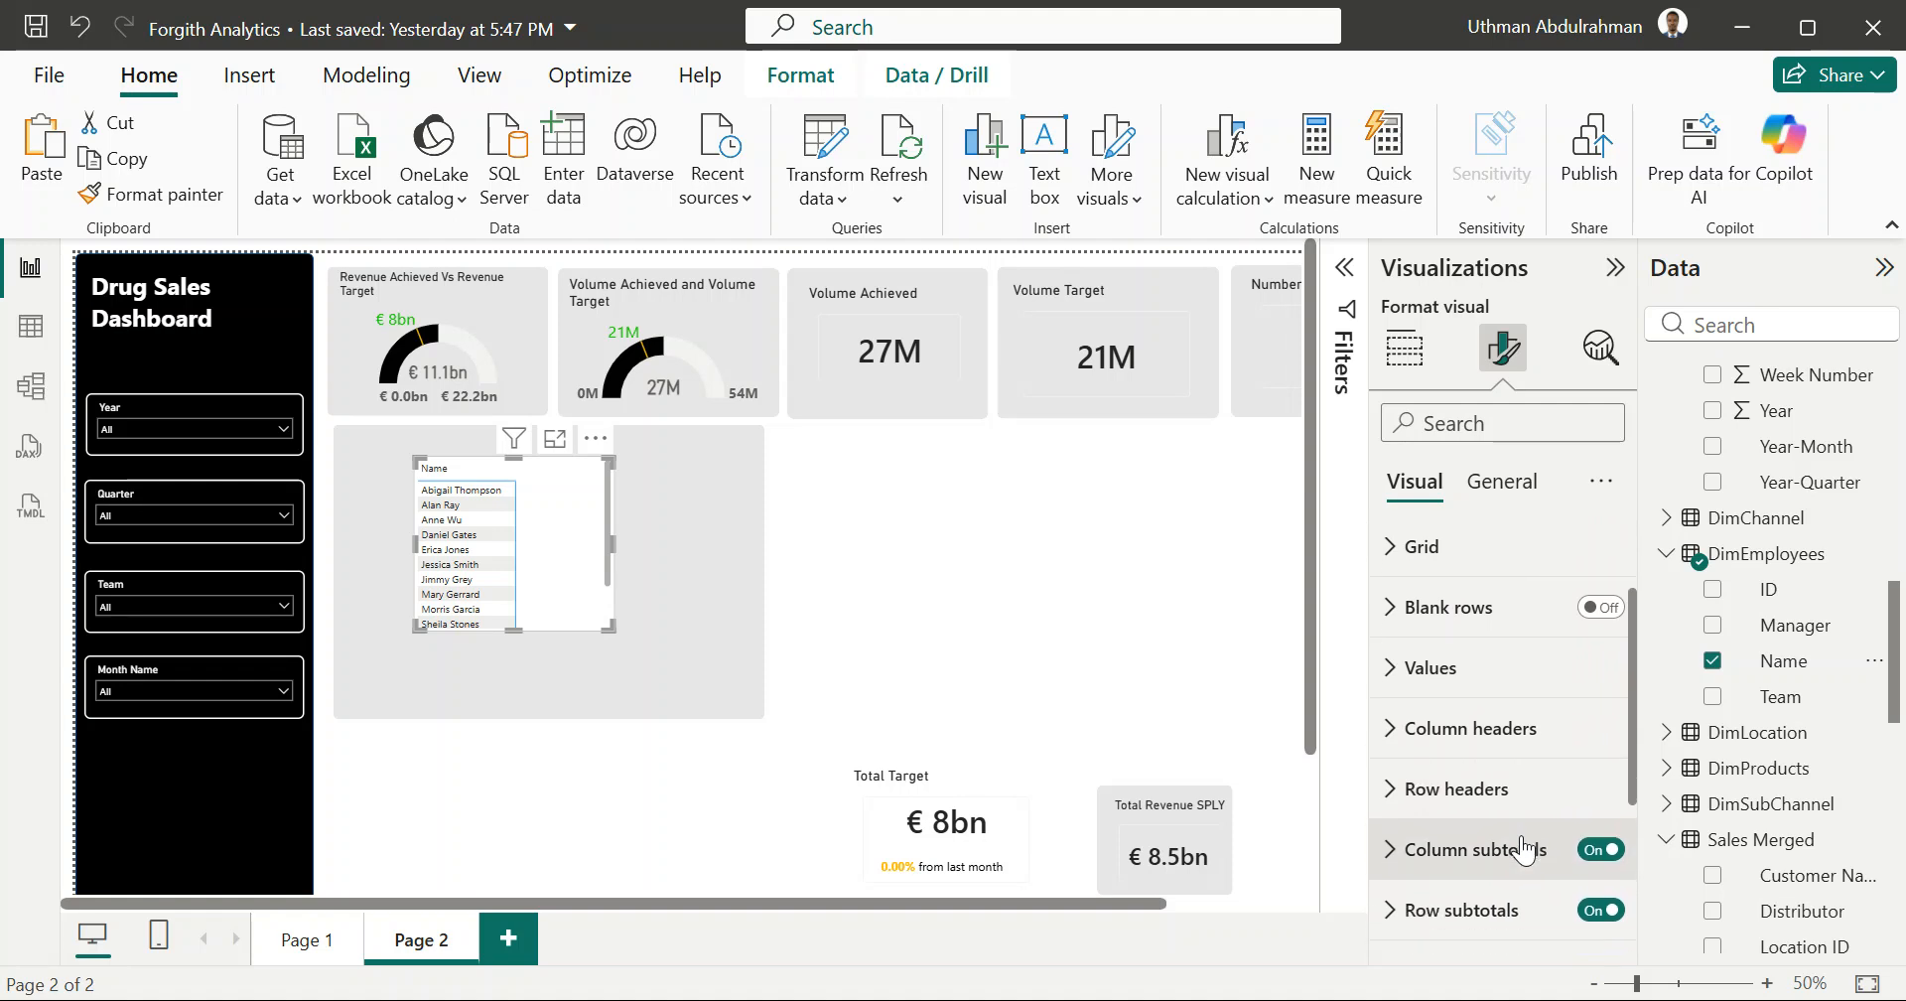
pyautogui.click(1412, 361)
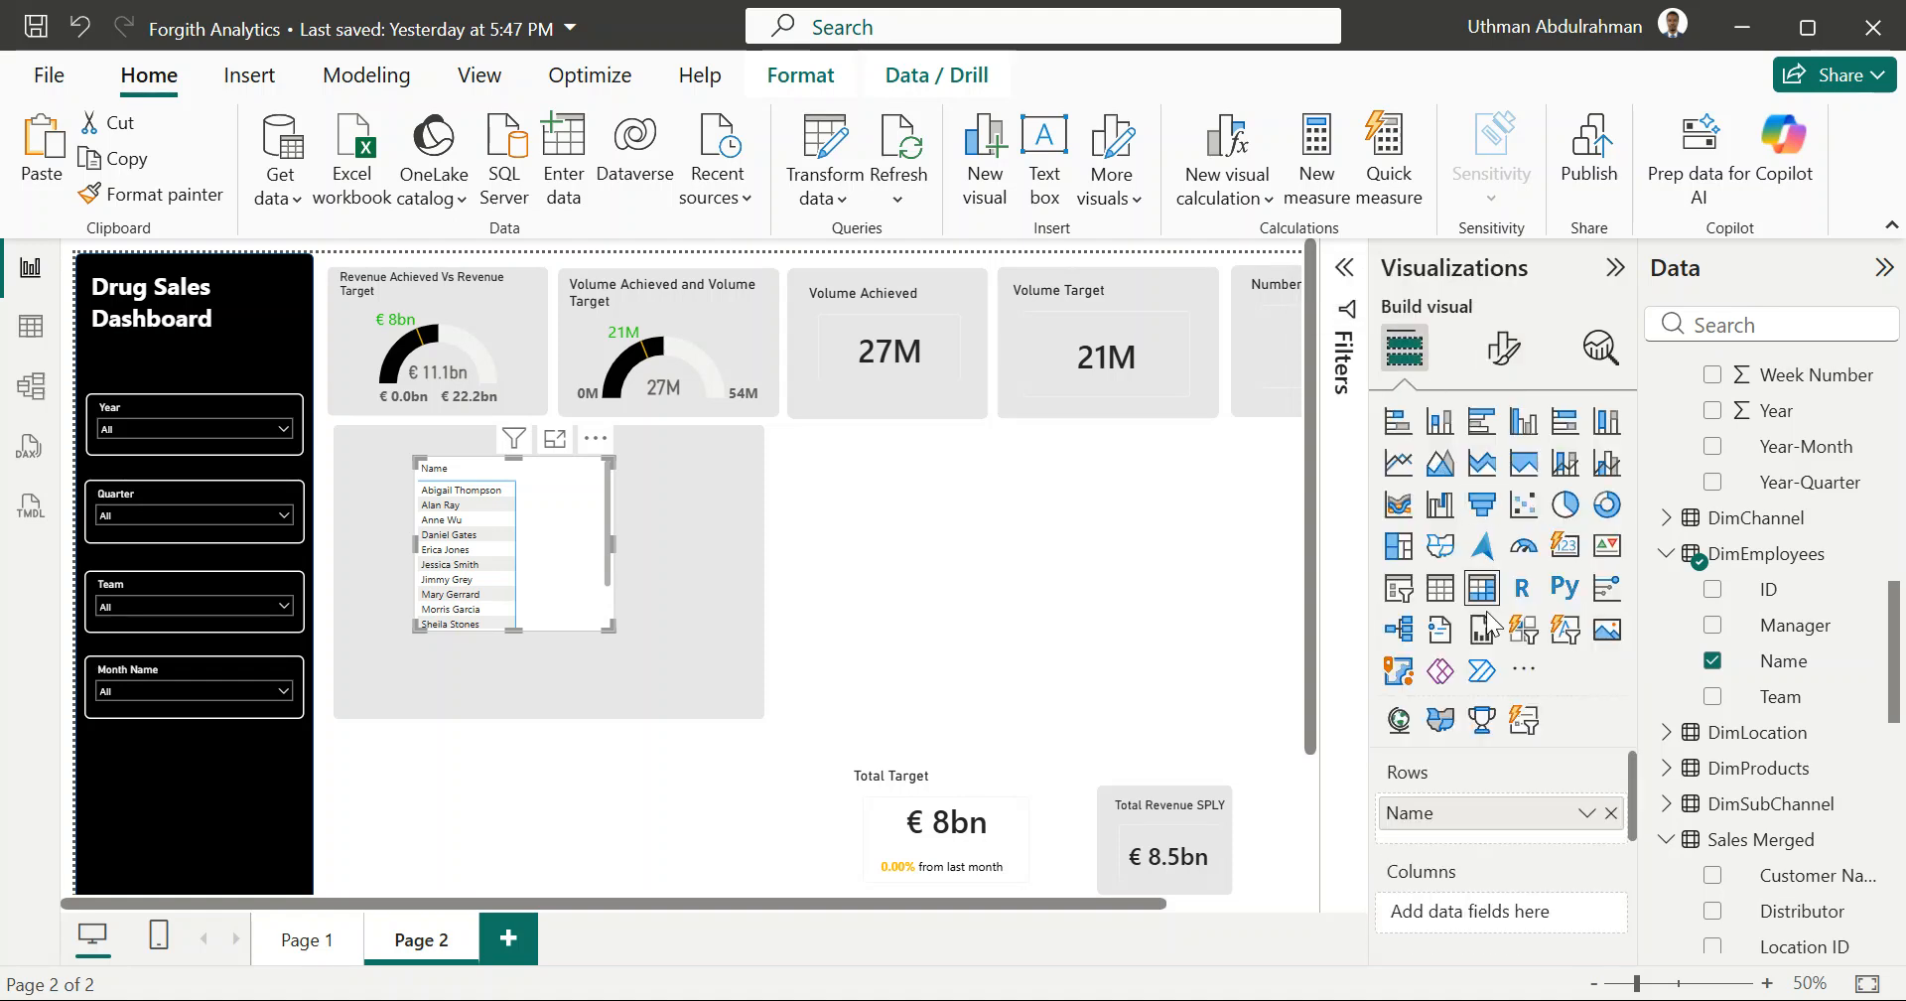
pyautogui.click(1439, 590)
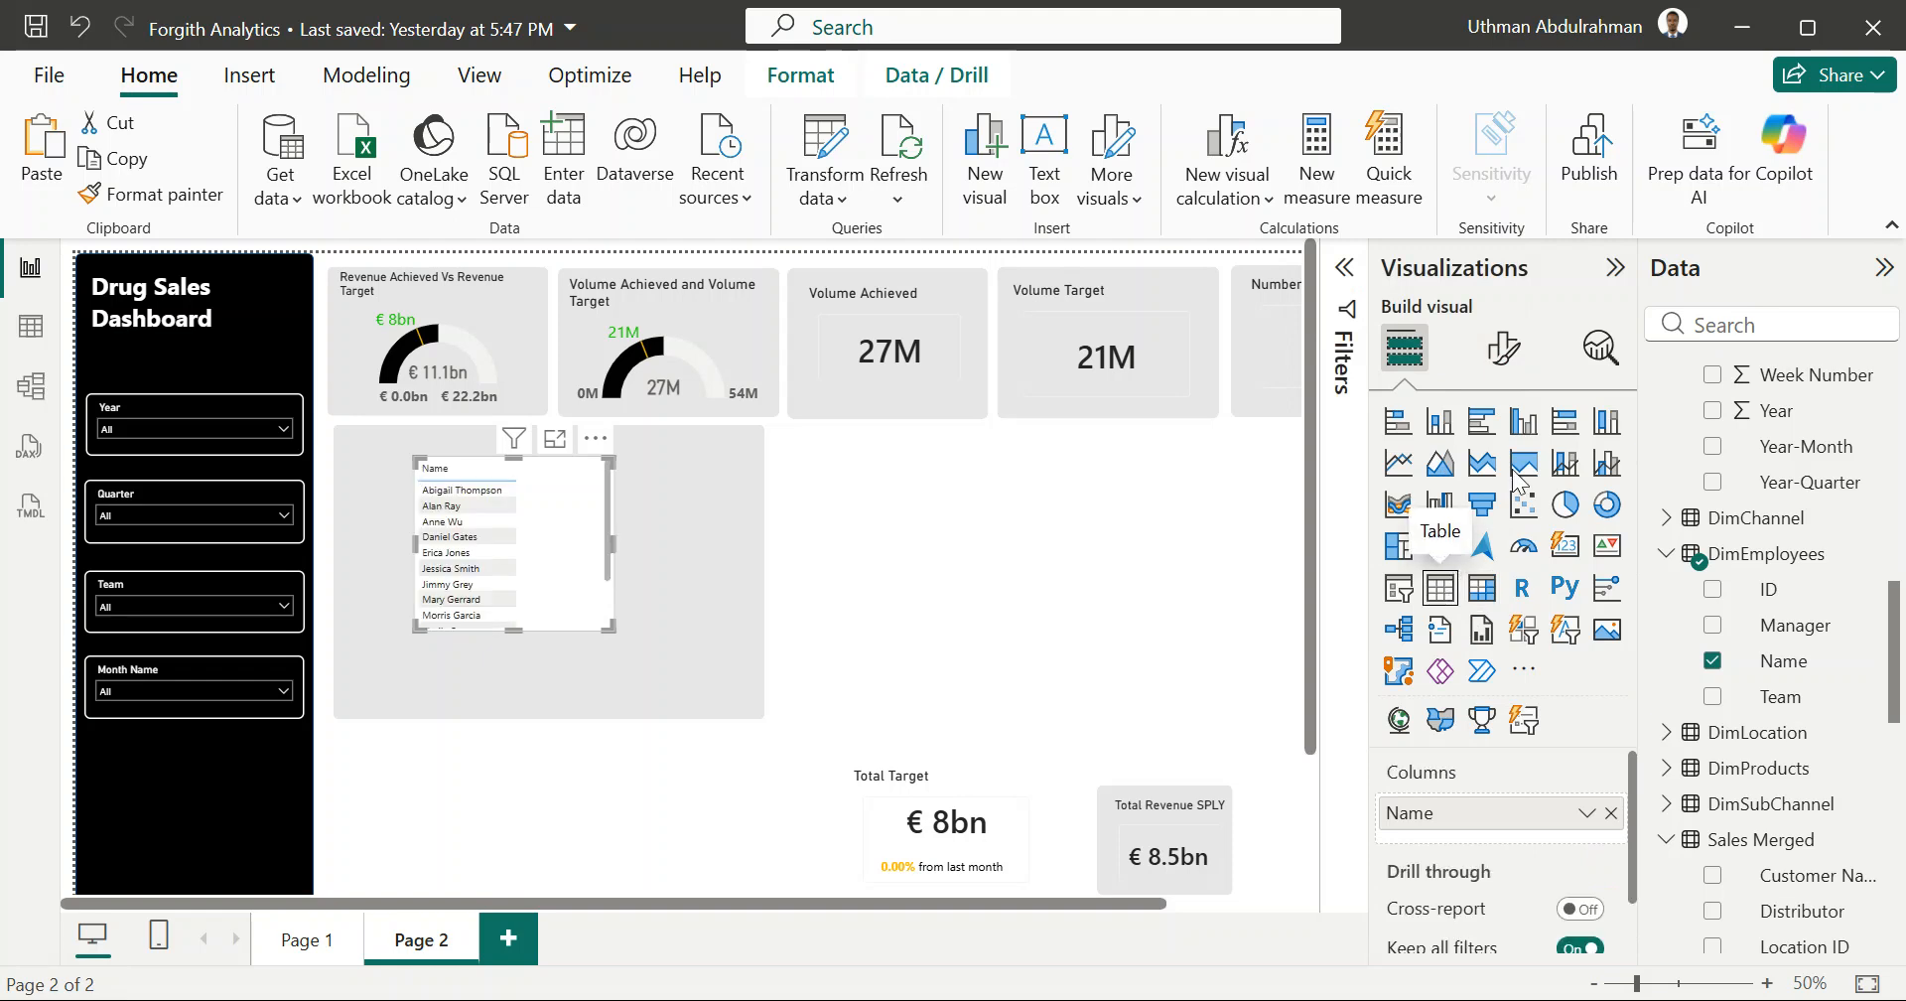
# Step: Review the names table's visual and general formatting options, and expand its Values settings
pyautogui.click(1504, 348)
pyautogui.scroll(-3, 1541, 690)
pyautogui.scroll(-4, 1540, 690)
pyautogui.scroll(3, 1541, 690)
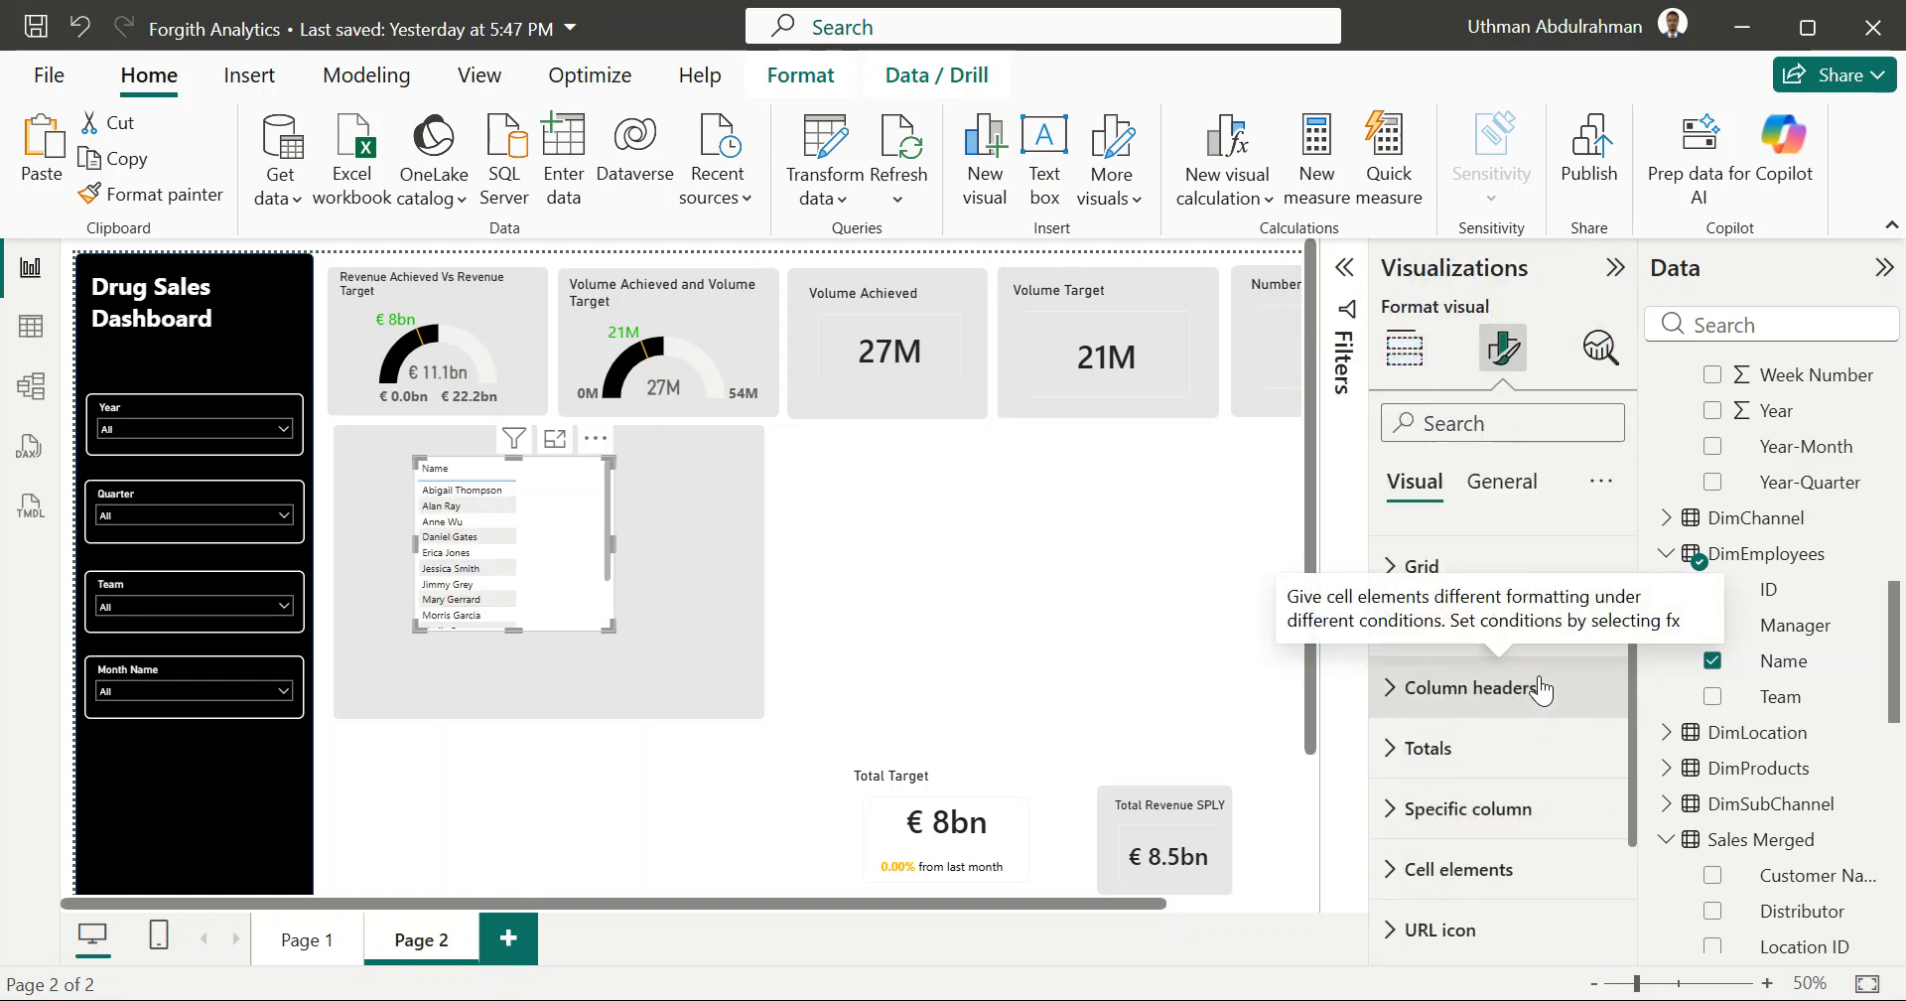
pyautogui.scroll(2, 1541, 690)
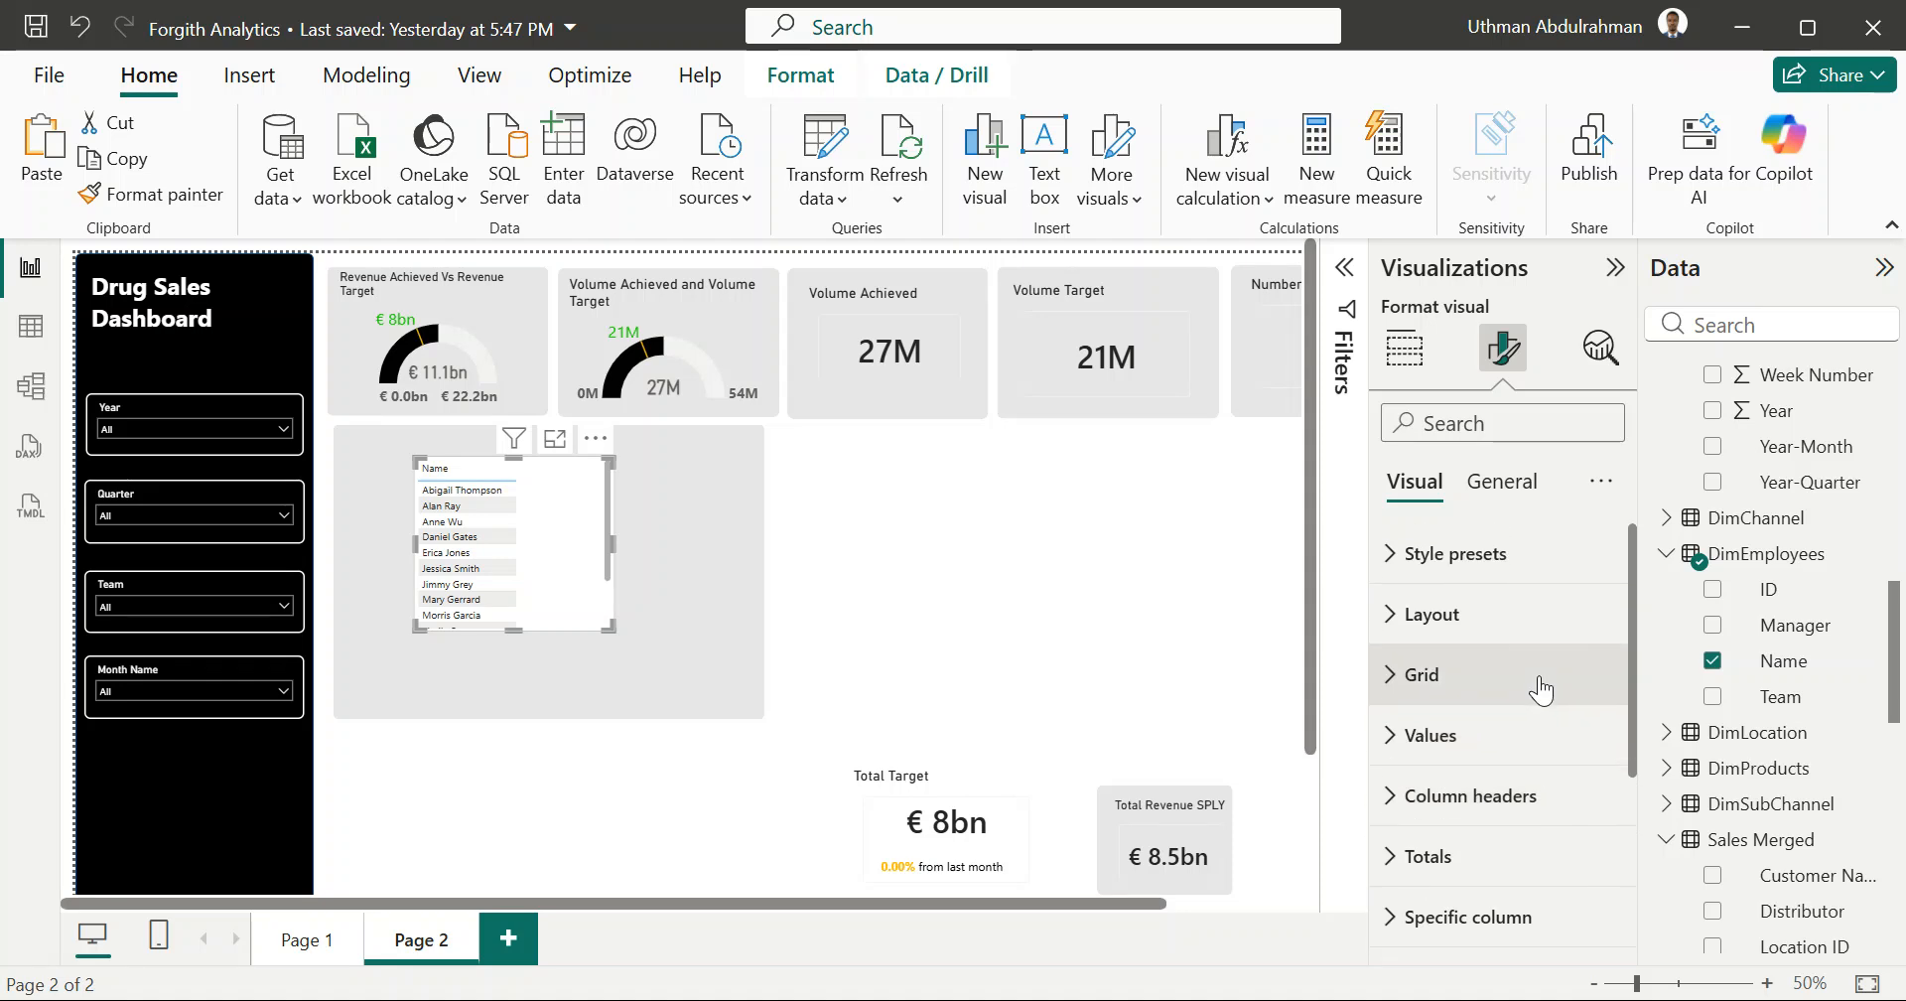
pyautogui.click(1498, 483)
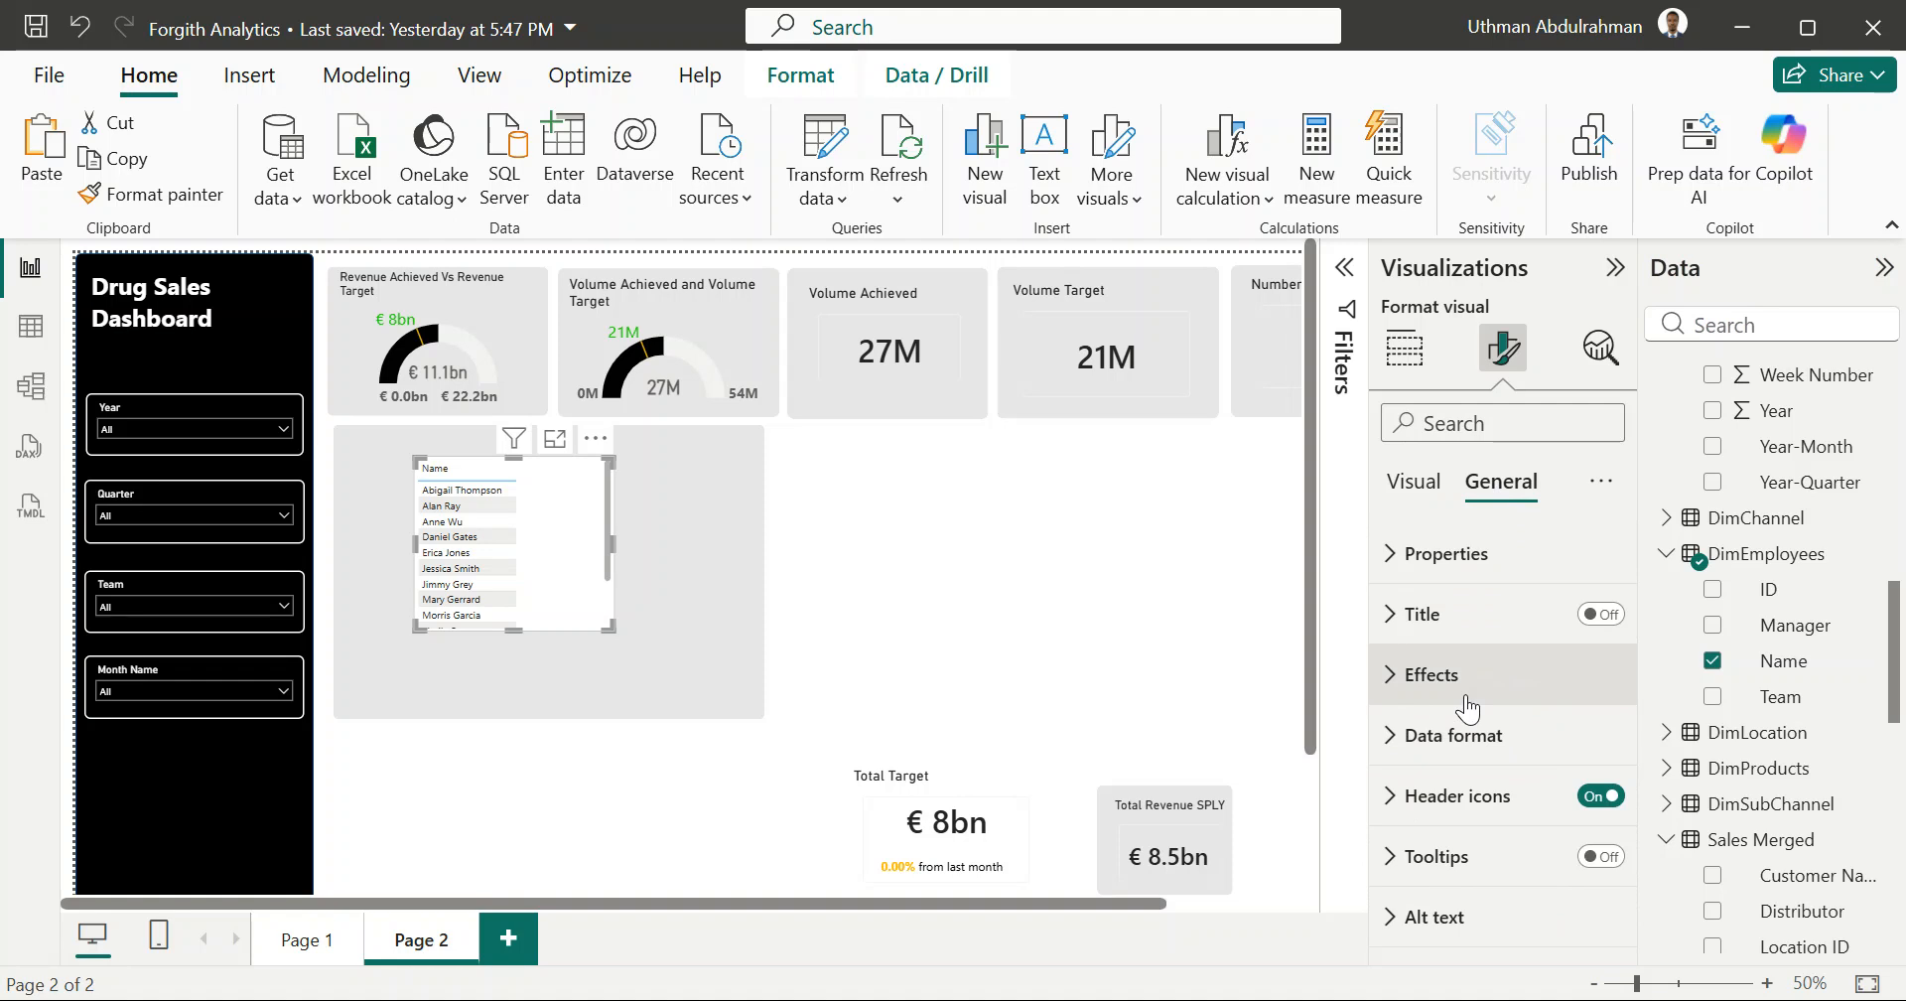
pyautogui.click(1413, 483)
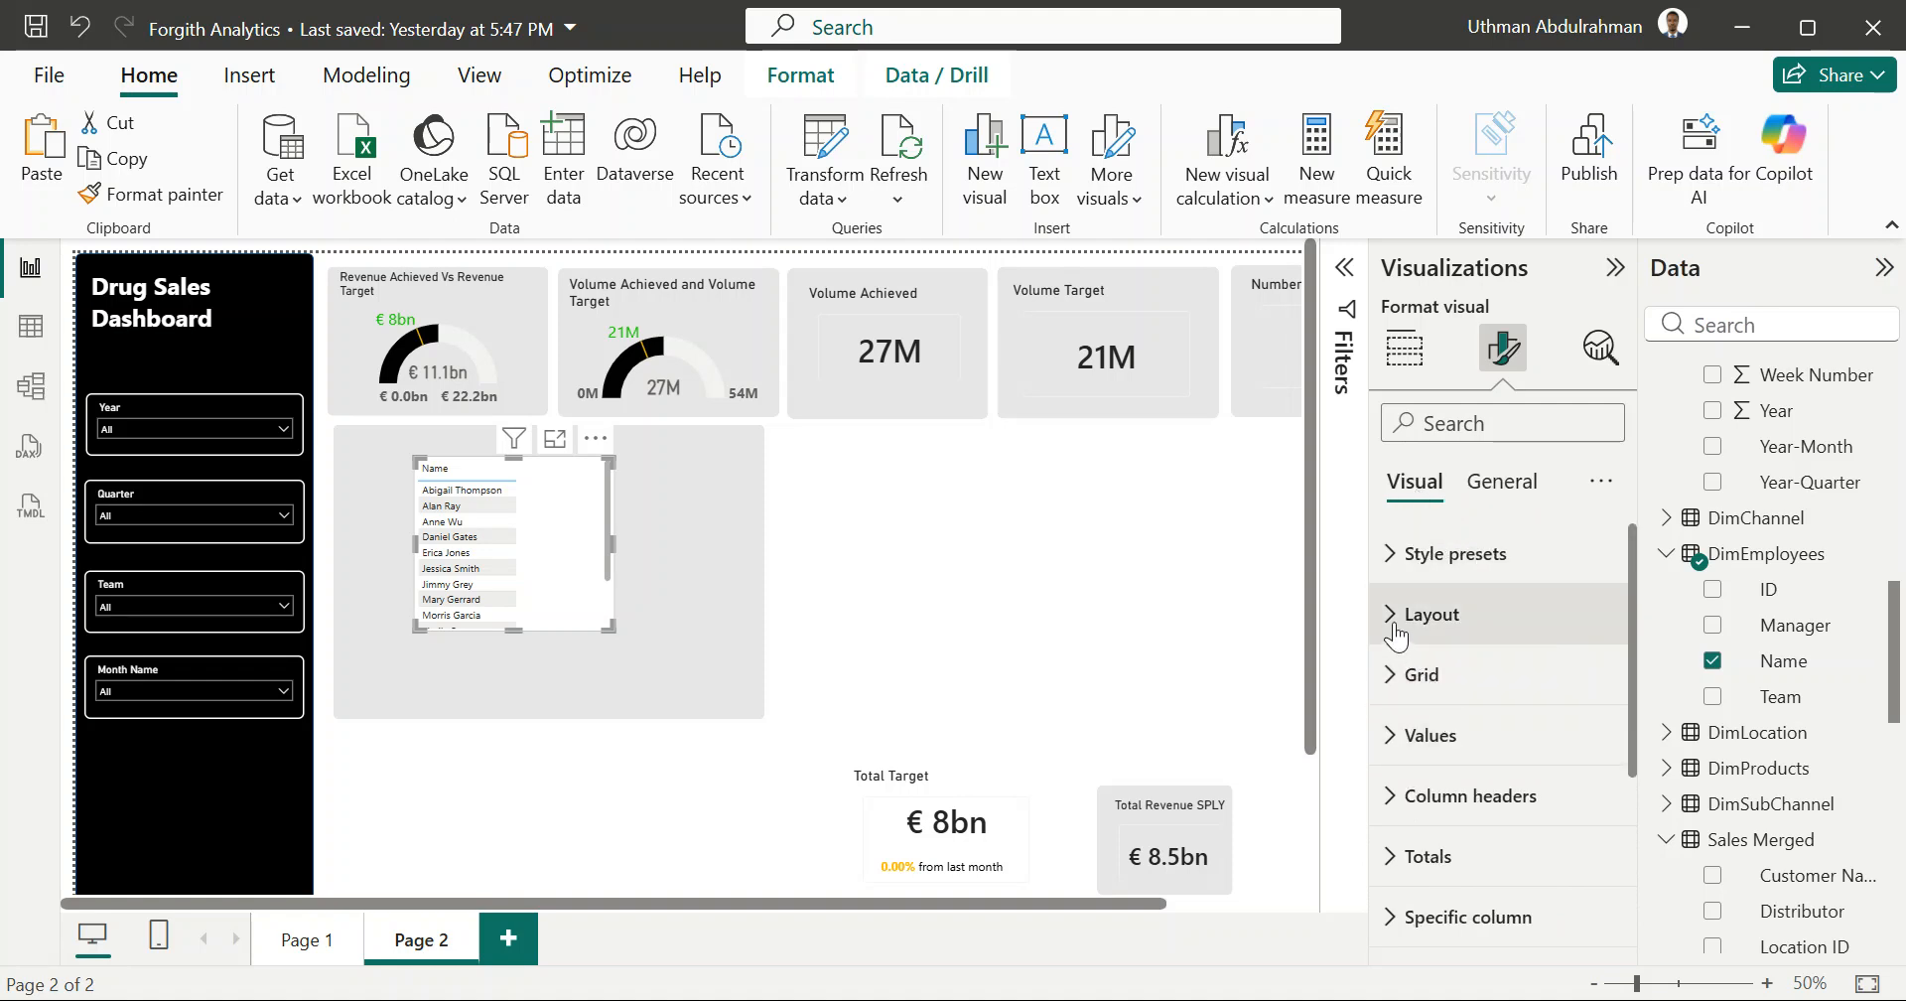
pyautogui.click(1395, 734)
pyautogui.scroll(-5, 1395, 739)
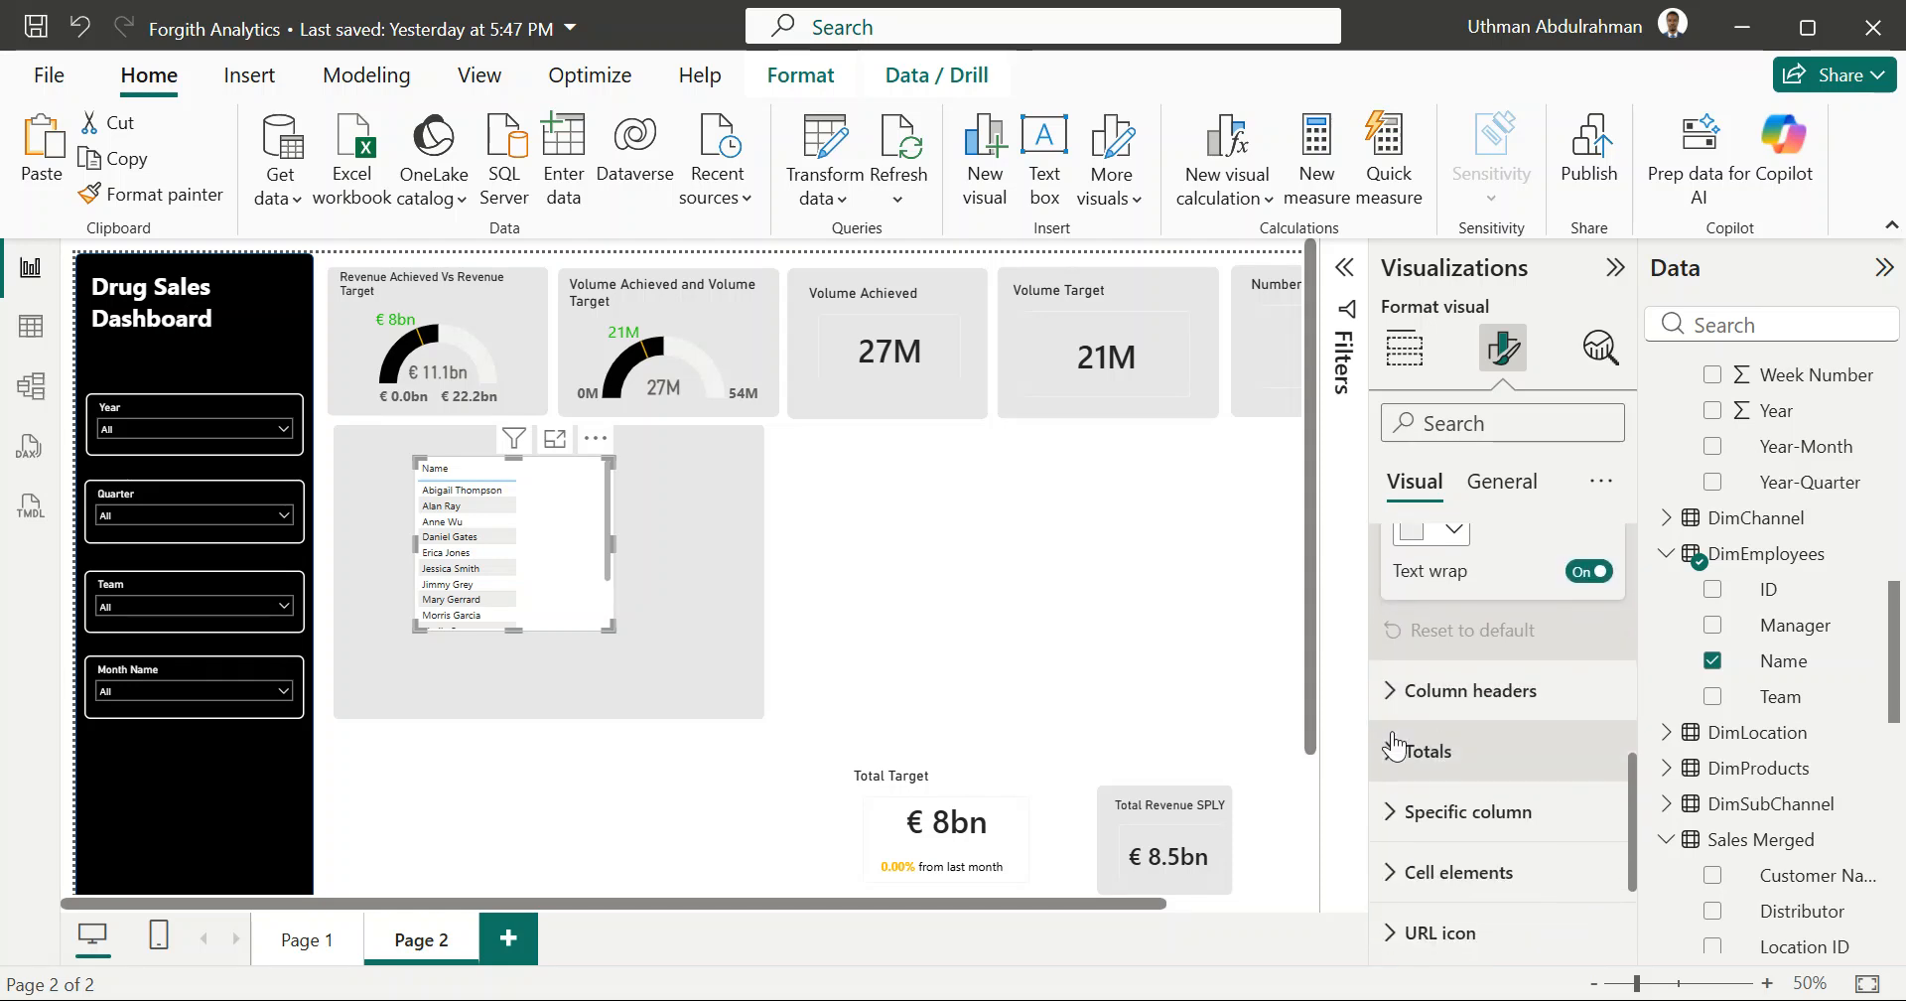
pyautogui.scroll(5, 1394, 746)
# Step: Move the names table to the grey shape's upper-left corner and enlarge it to cover most of the shape
pyautogui.moveTo(542, 484); pyautogui.dragTo(473, 467)
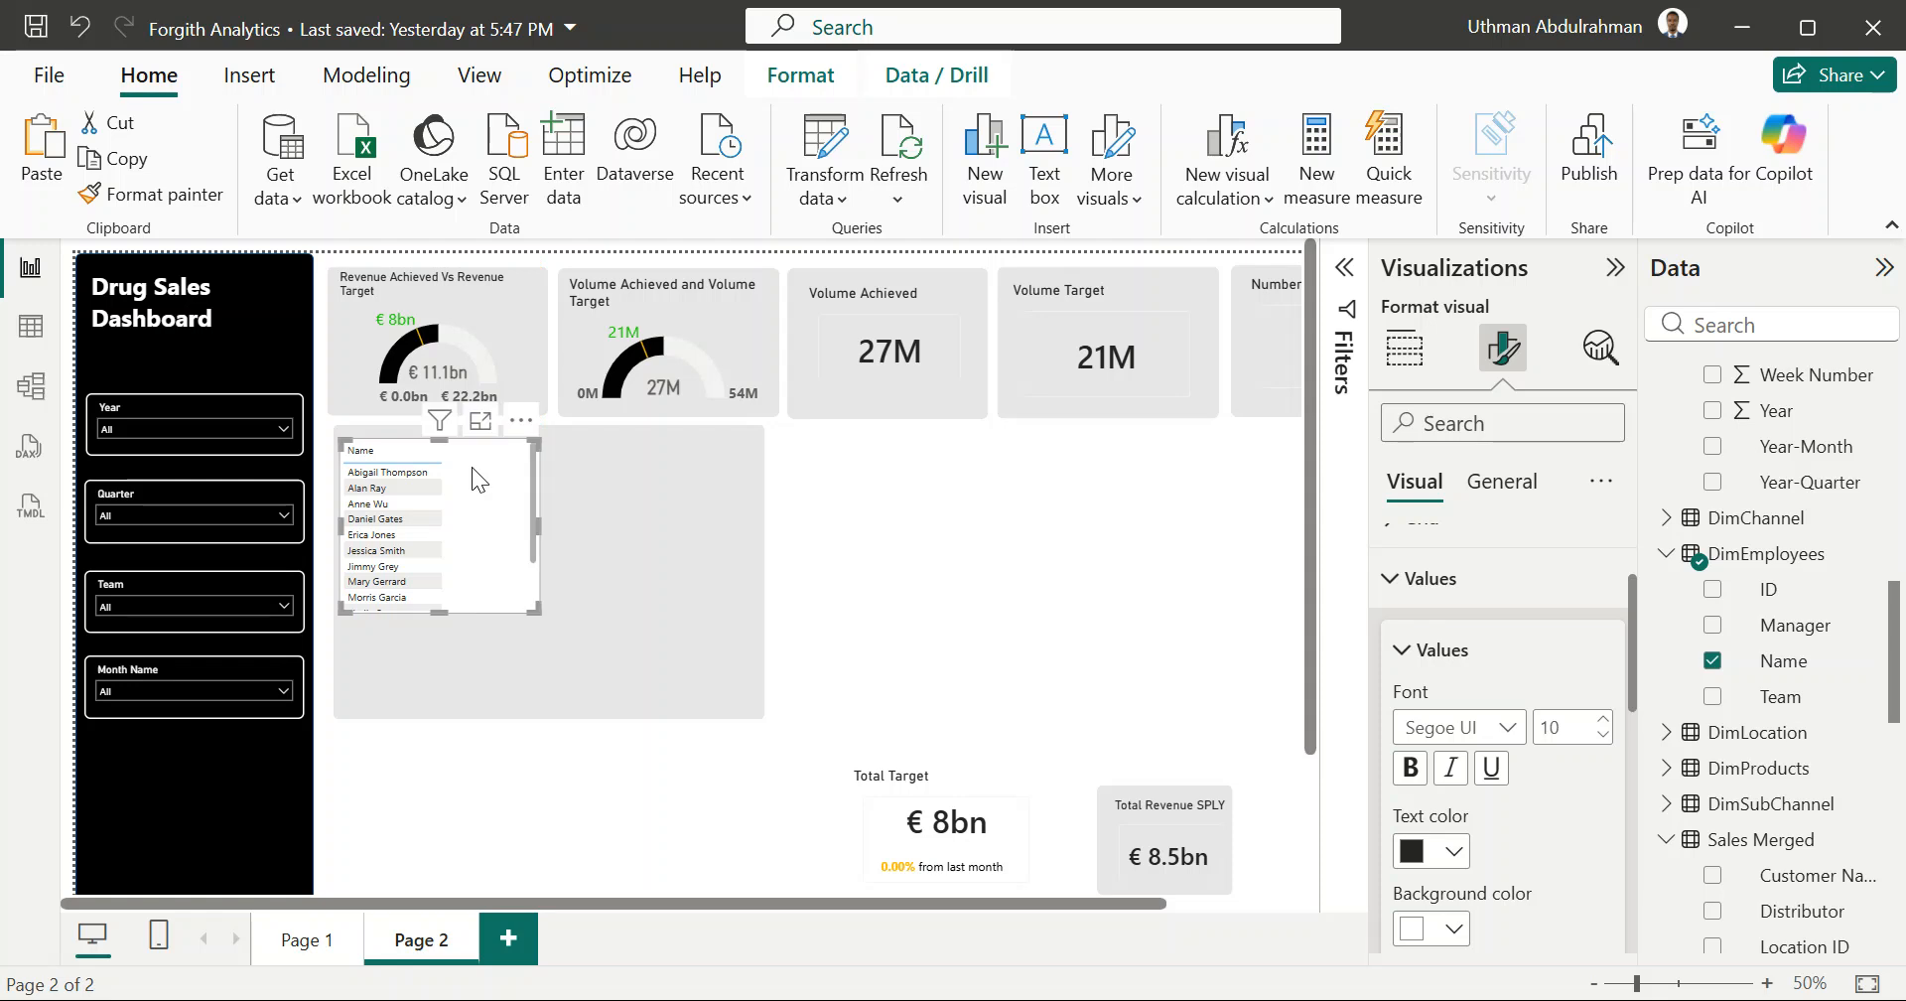
pyautogui.moveTo(537, 611); pyautogui.dragTo(734, 682)
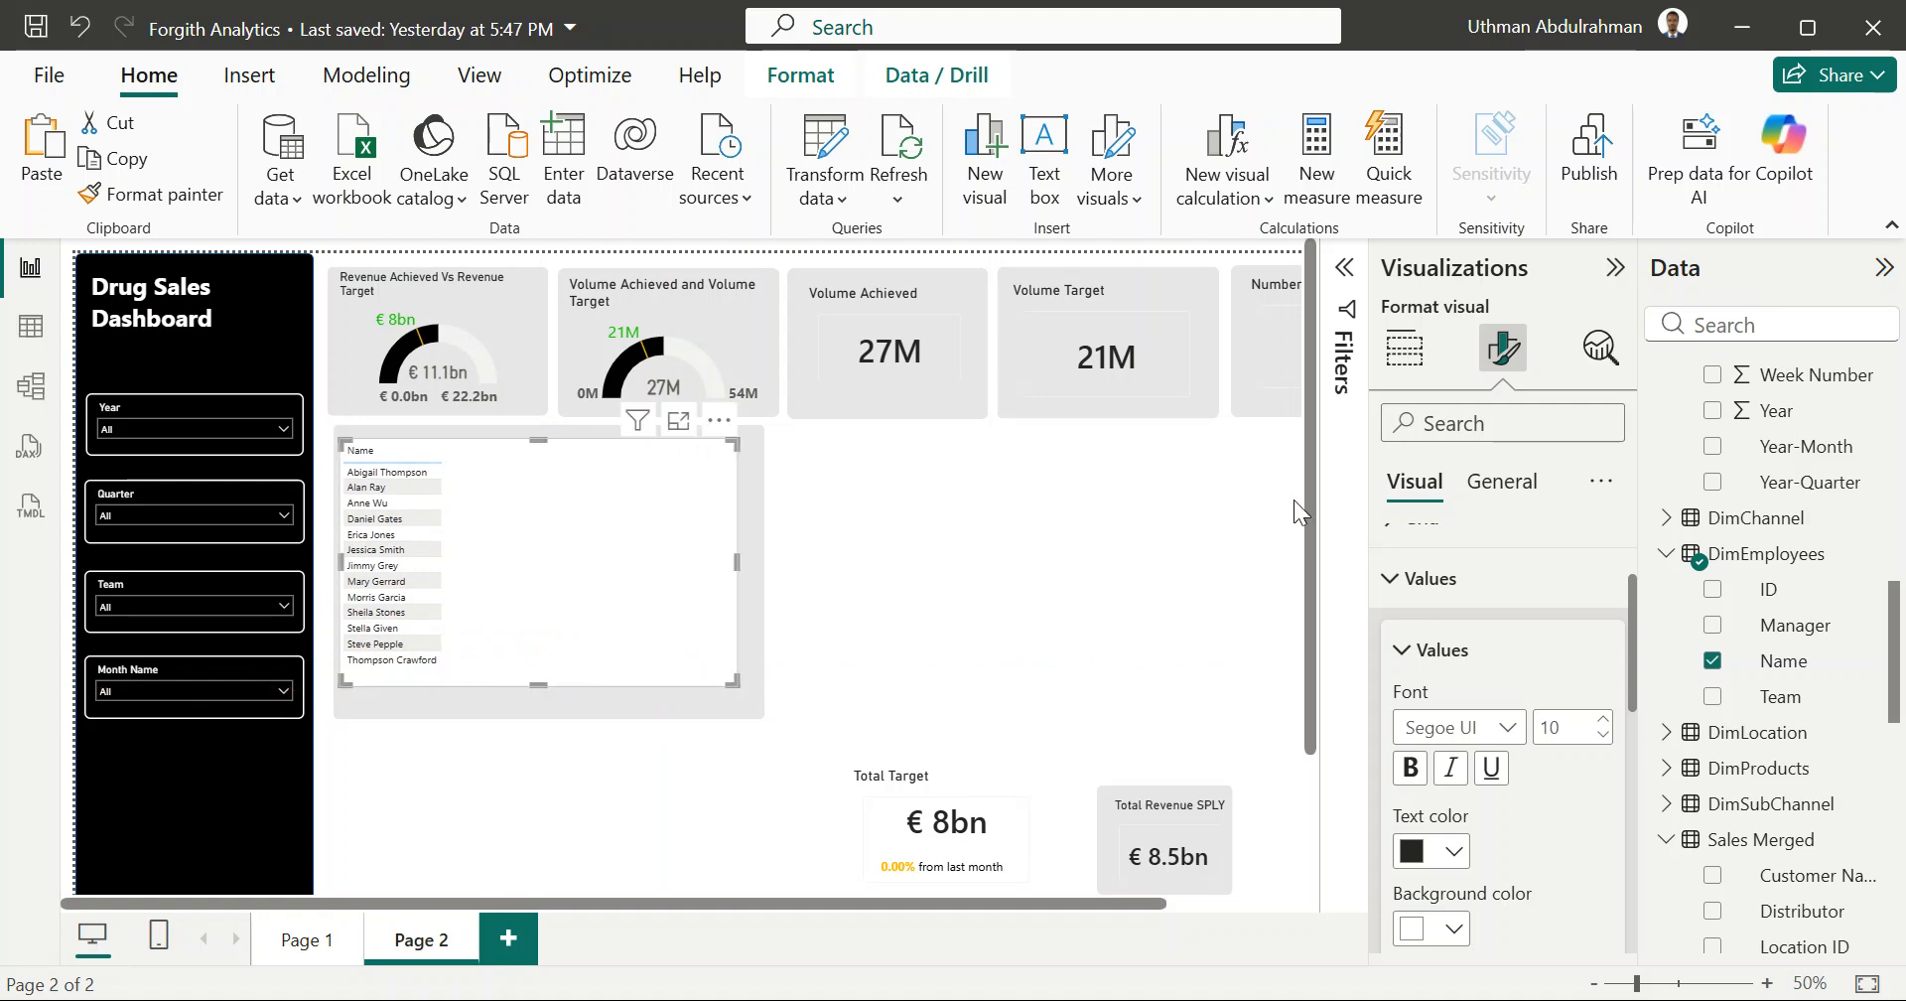
# Step: Add the Total Revenue measure from Calculated Measures as a column after Name in the employee table
pyautogui.click(1394, 575)
pyautogui.scroll(3, 1459, 645)
pyautogui.click(1411, 342)
pyautogui.scroll(-3, 1541, 837)
pyautogui.scroll(1, 1541, 837)
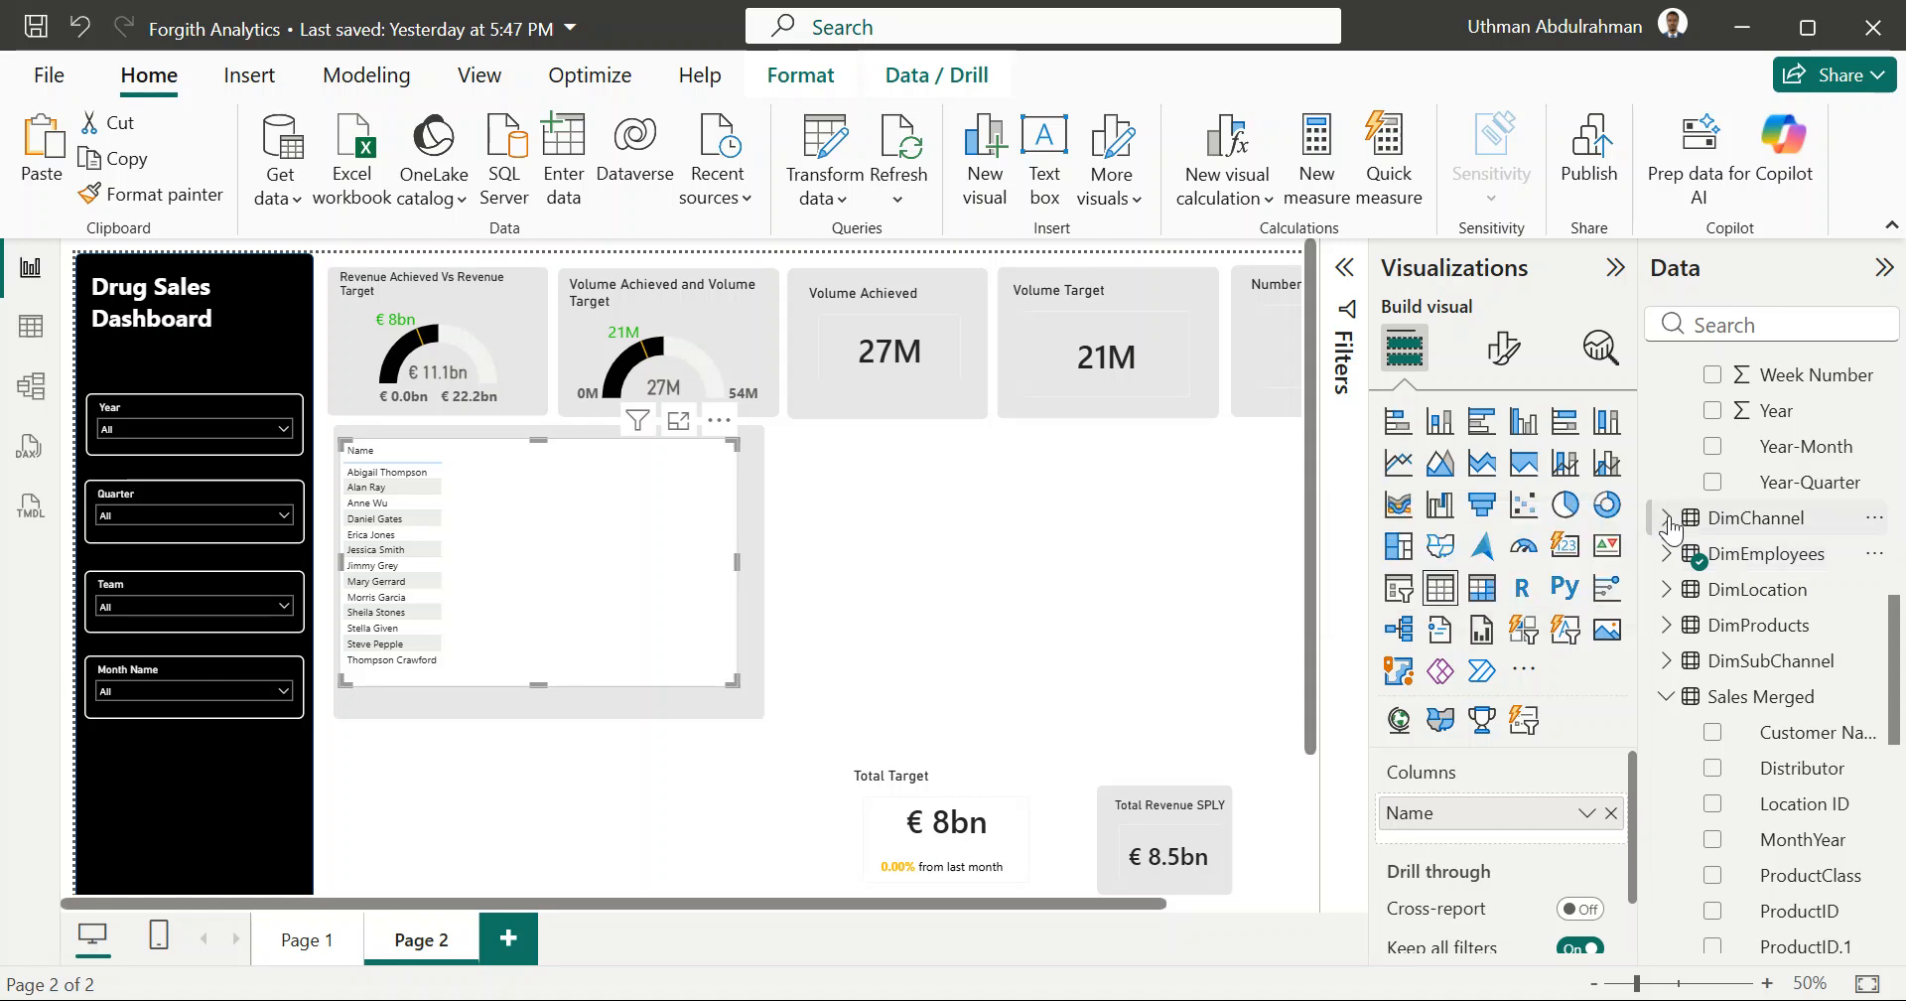
pyautogui.click(1669, 699)
pyautogui.scroll(9, 1717, 595)
pyautogui.scroll(2, 1737, 585)
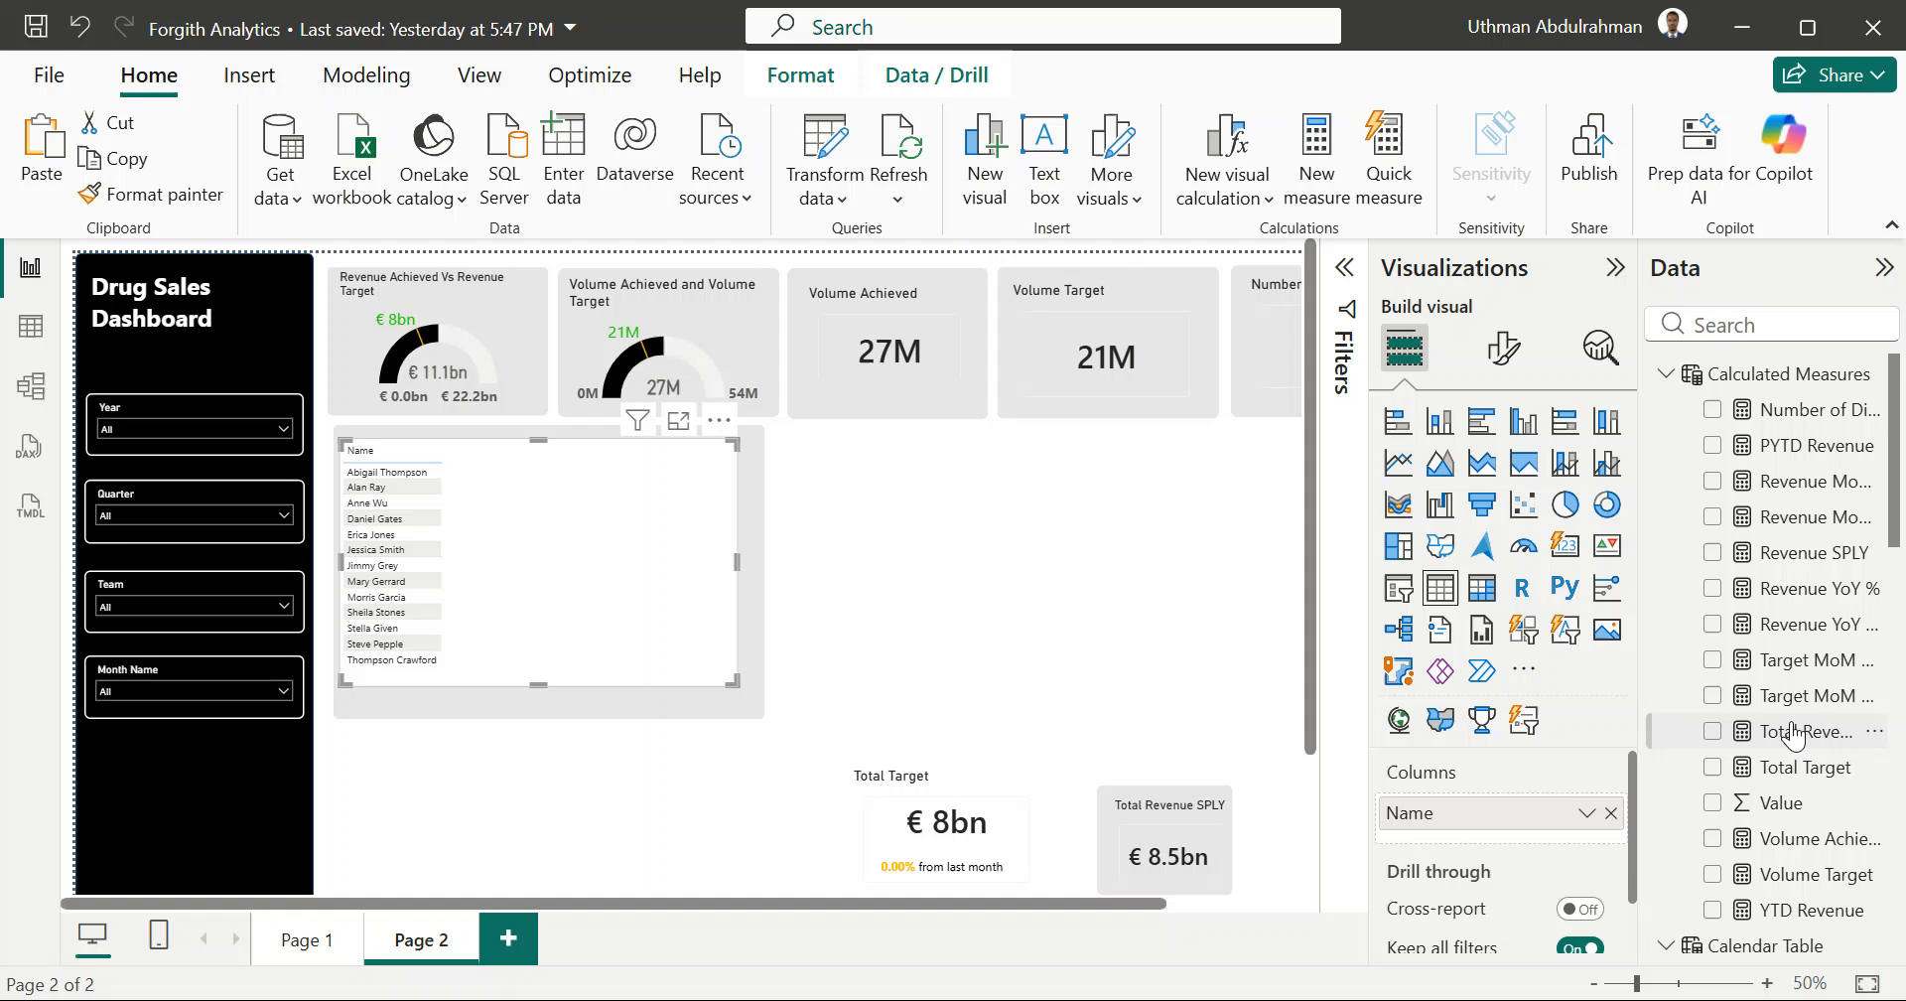
pyautogui.moveTo(1792, 735); pyautogui.dragTo(1586, 834)
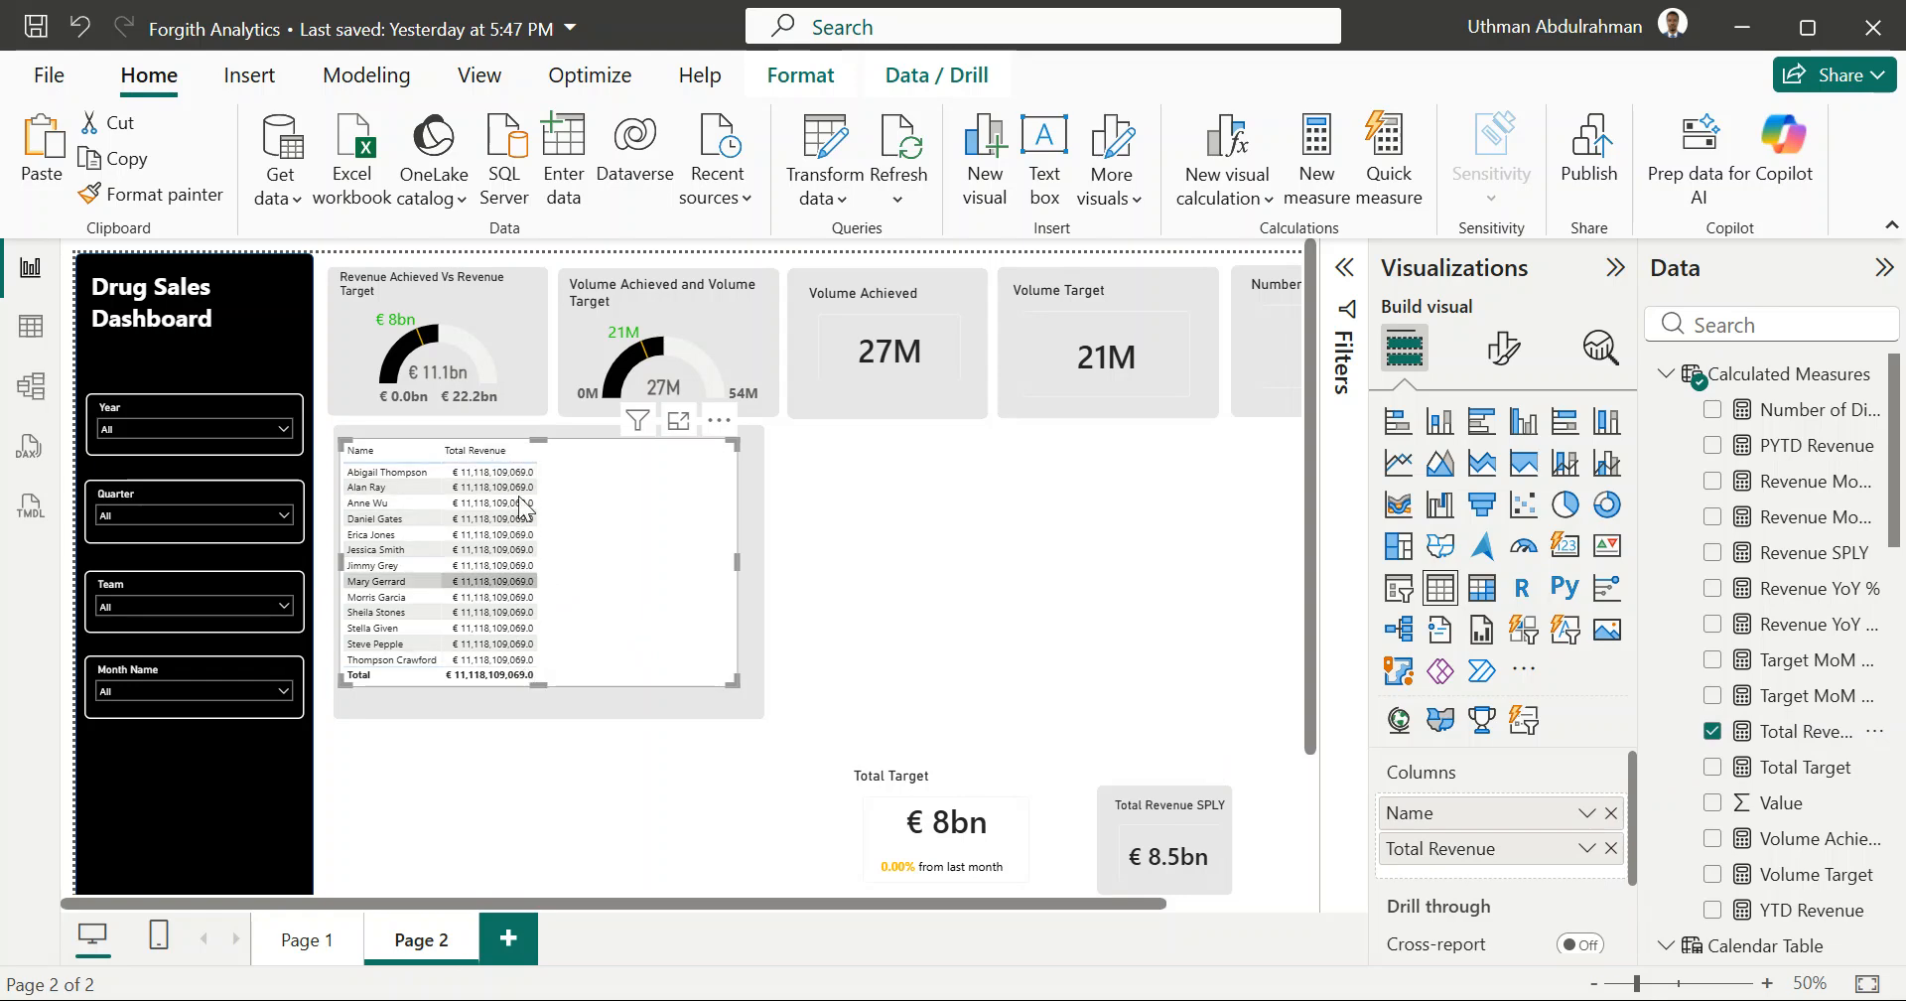
# Step: In the model view, rearrange the diagram so DimEmployees sits beside Sales Merged and Calendar Table stands beyond Targets
pyautogui.scroll(3, 526, 600)
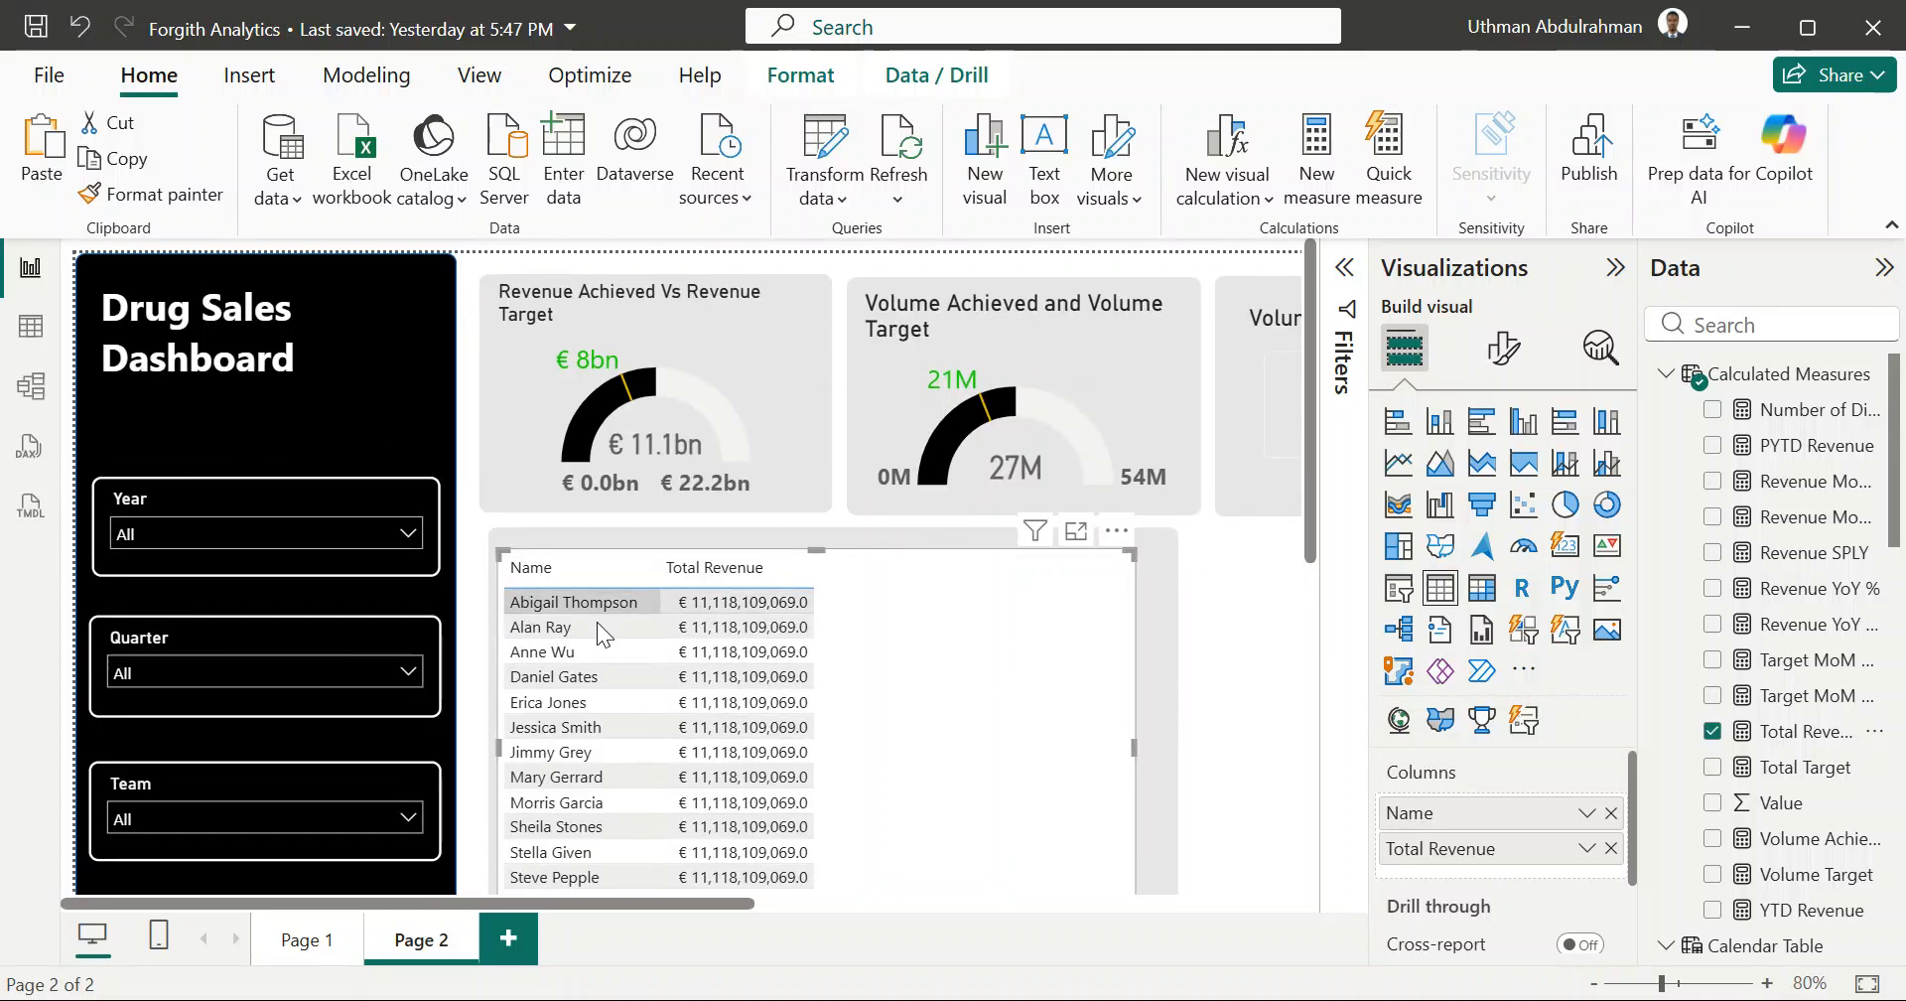
pyautogui.scroll(4, 650, 643)
pyautogui.scroll(-2, 657, 640)
pyautogui.hscroll(3, 657, 639)
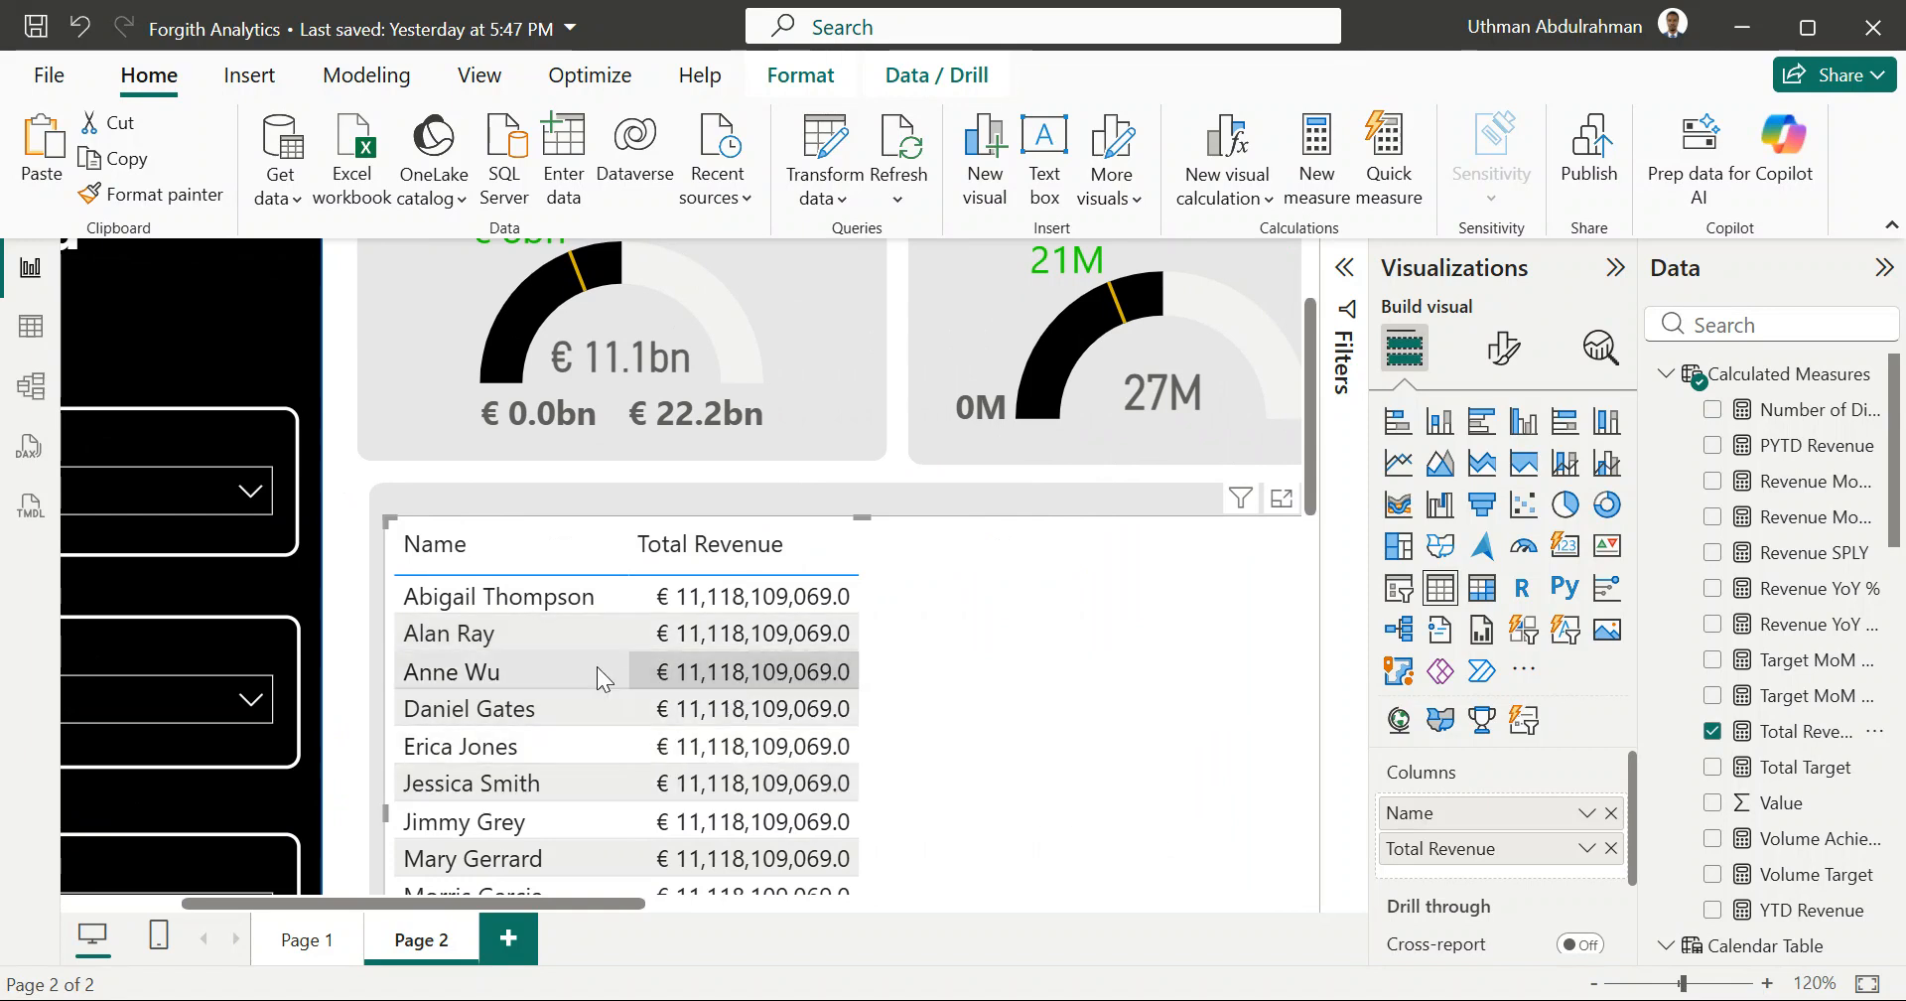
pyautogui.click(31, 405)
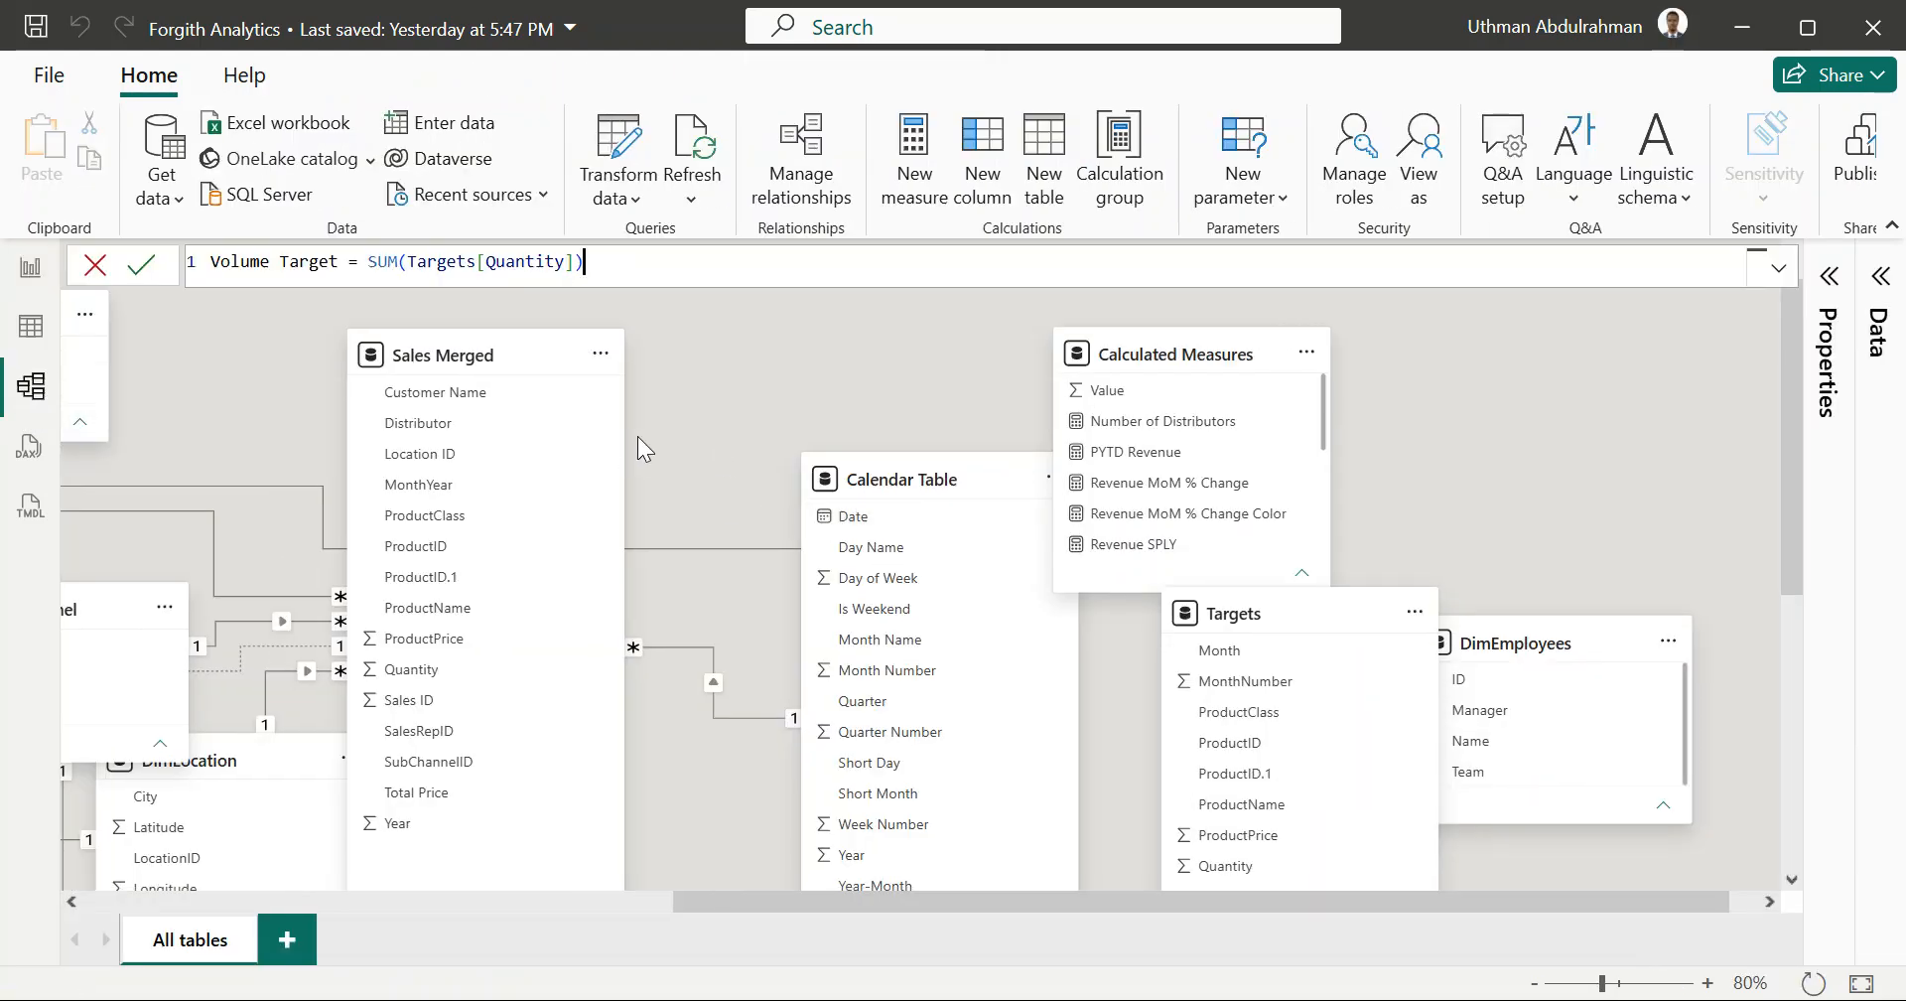
pyautogui.moveTo(515, 348); pyautogui.dragTo(631, 345)
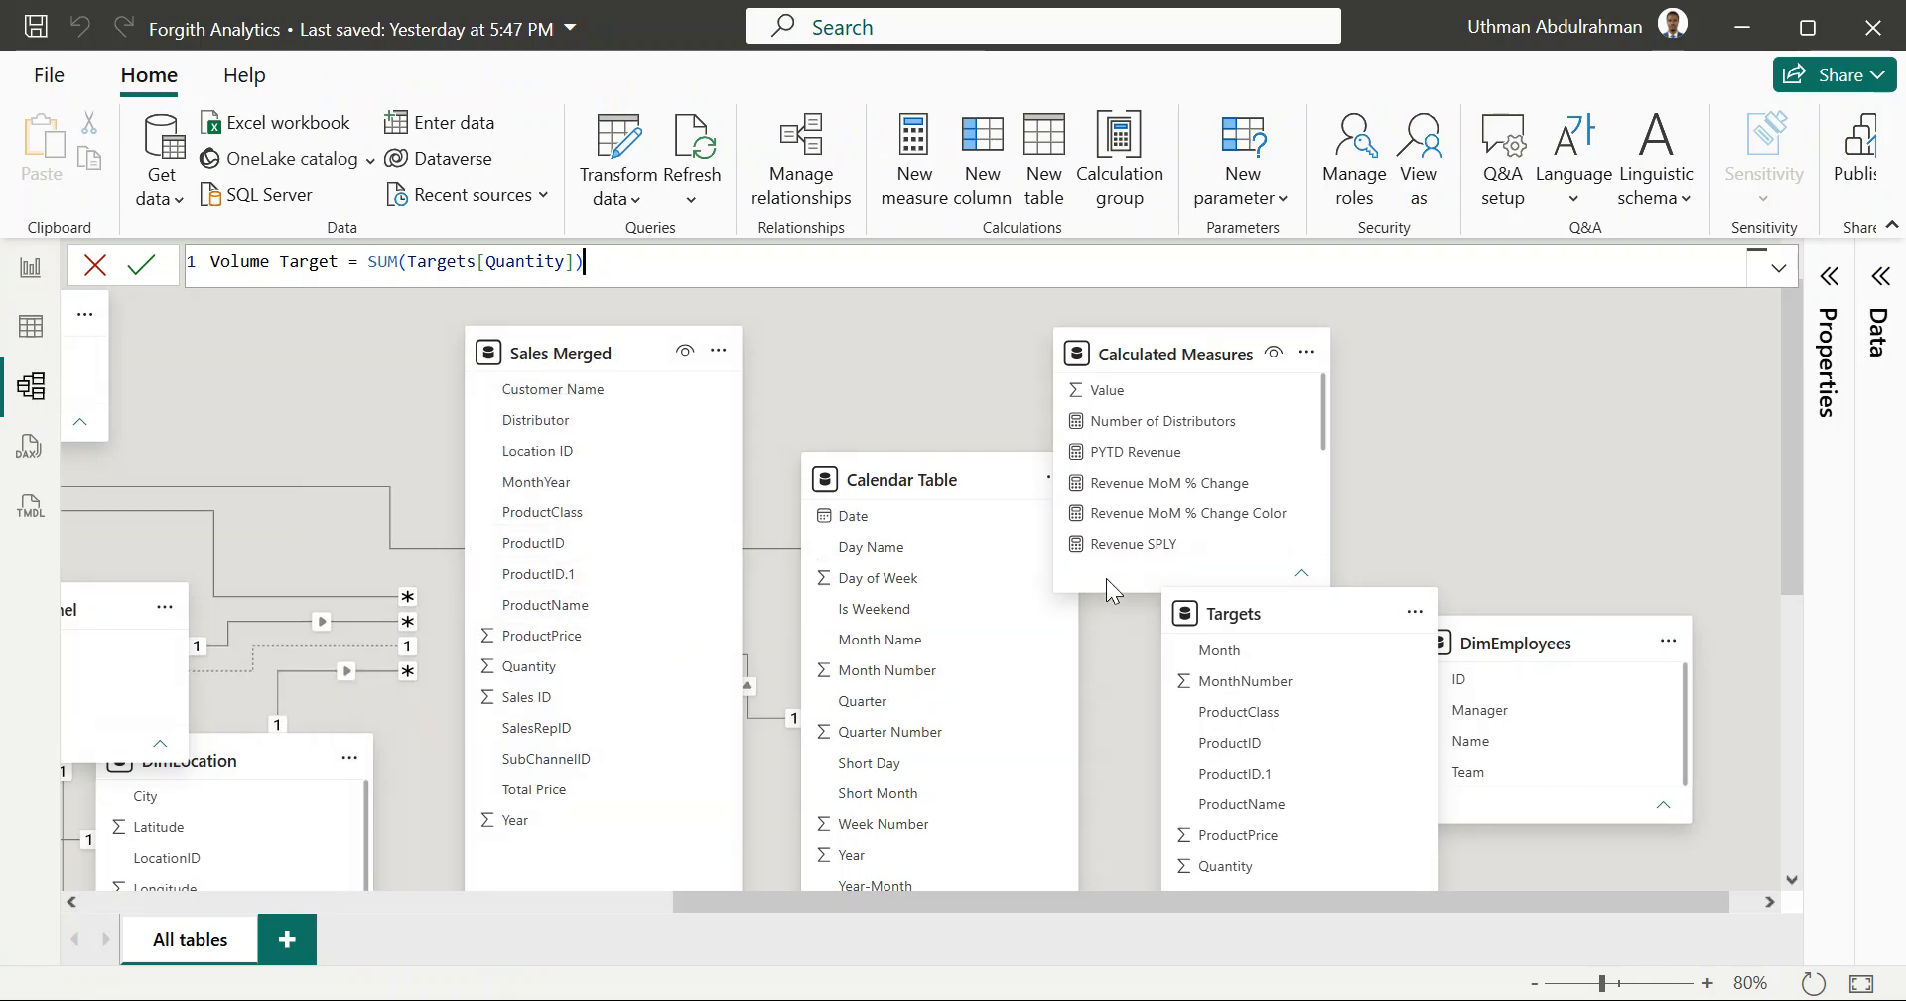
pyautogui.scroll(-1, 1220, 695)
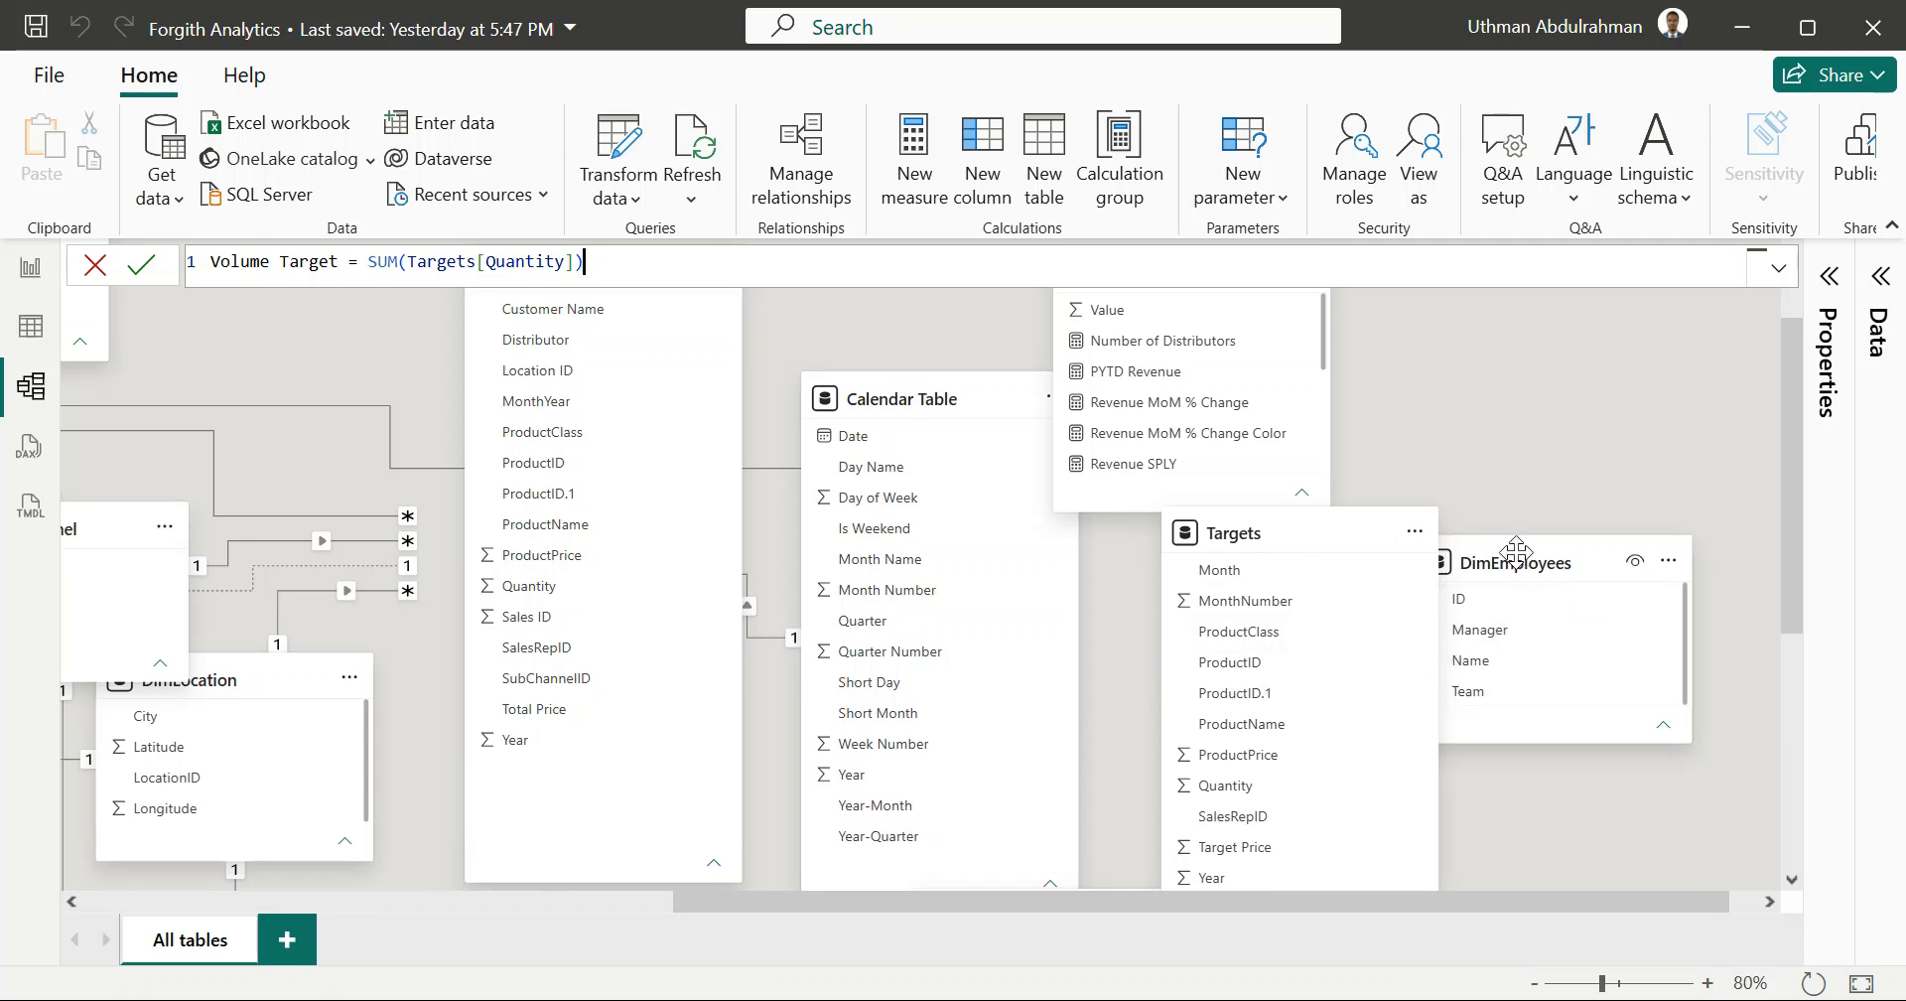
pyautogui.moveTo(1505, 544); pyautogui.dragTo(1553, 448)
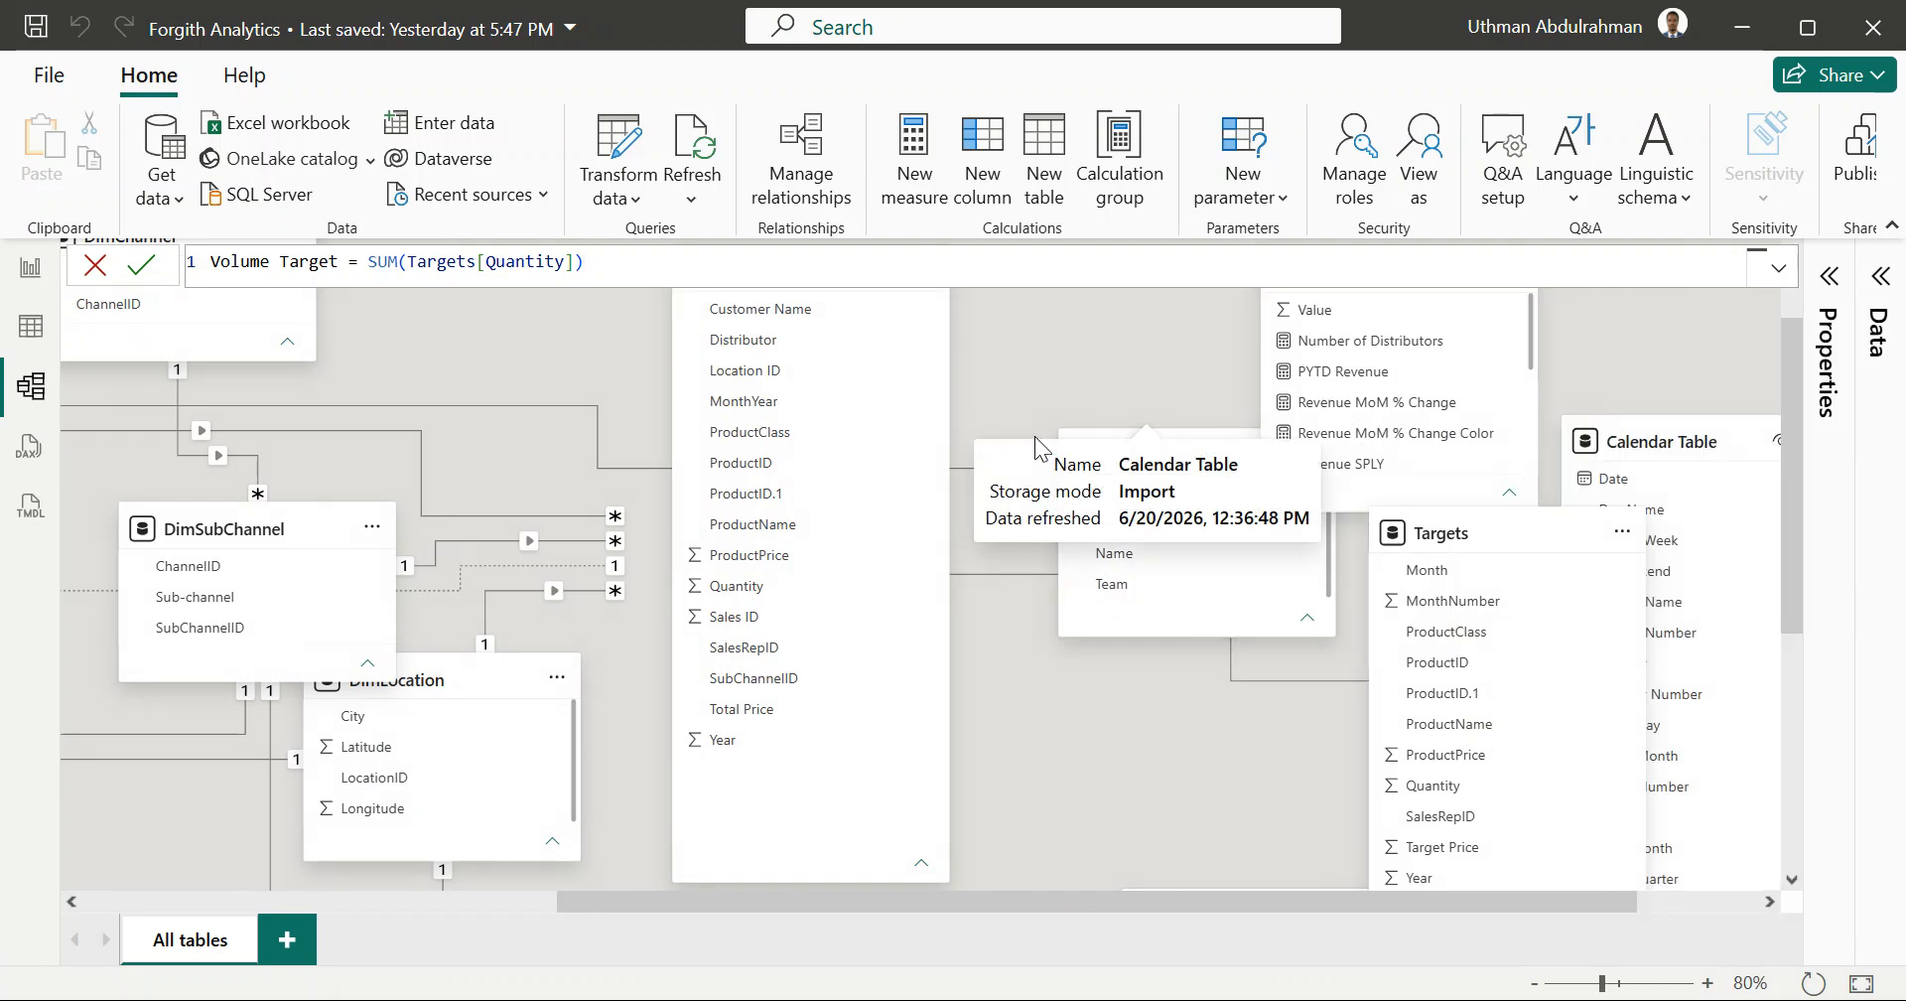
pyautogui.moveTo(1165, 440); pyautogui.dragTo(1104, 358)
pyautogui.scroll(1, 867, 468)
pyautogui.scroll(-1, 868, 467)
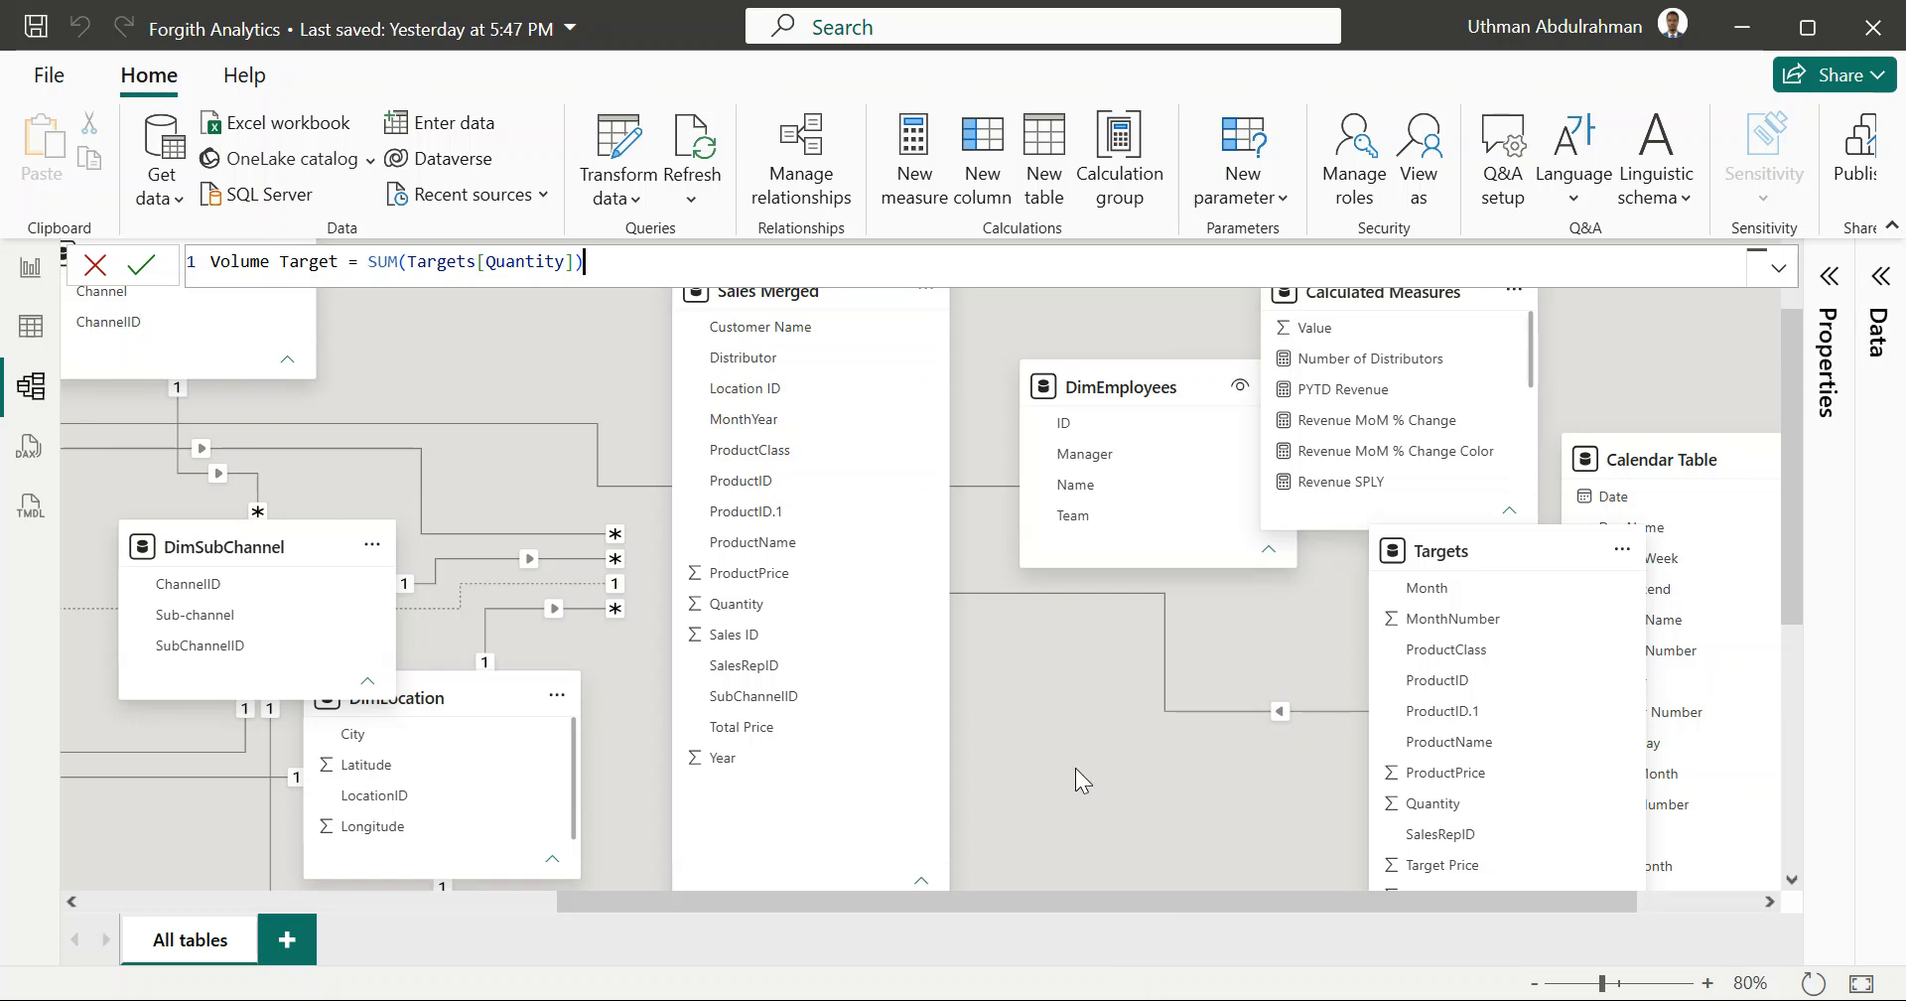
# Step: Create a many-to-one relationship from Sales Merged to the ID field of DimEmployees, and return to the report page
pyautogui.scroll(1, 1075, 766)
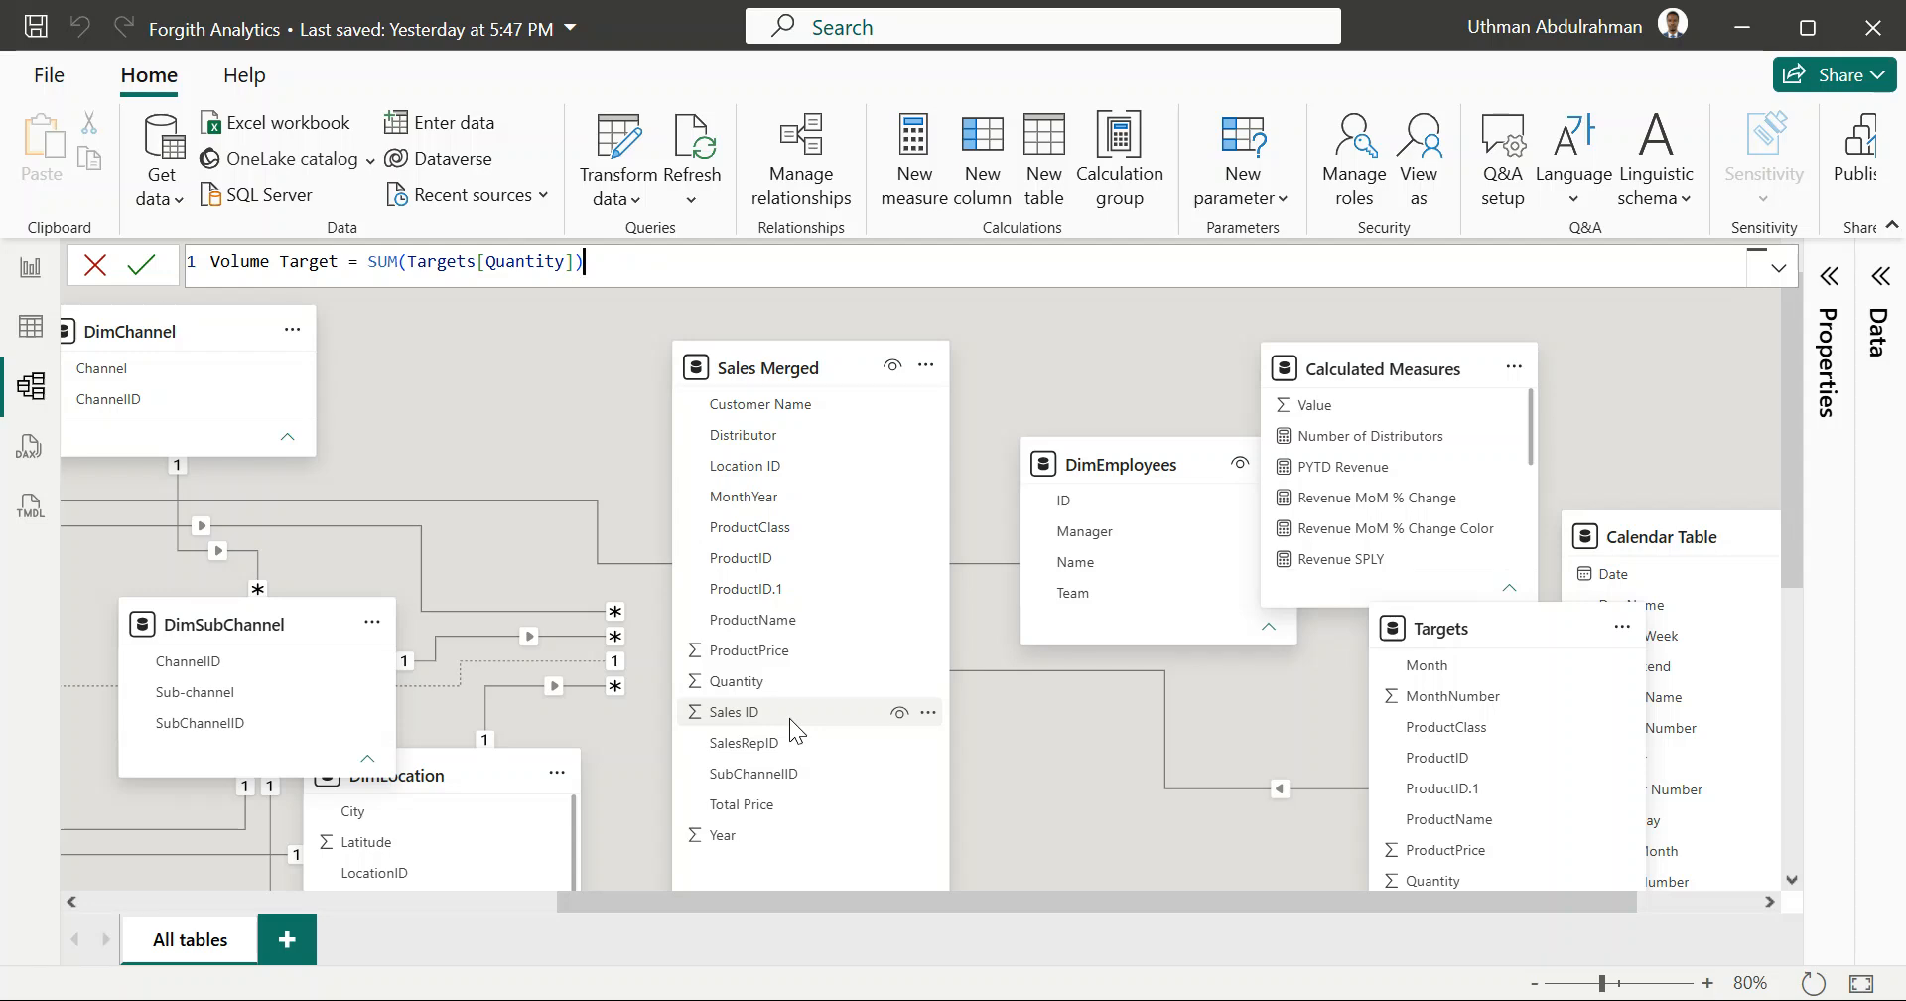
pyautogui.moveTo(789, 718); pyautogui.dragTo(1081, 502)
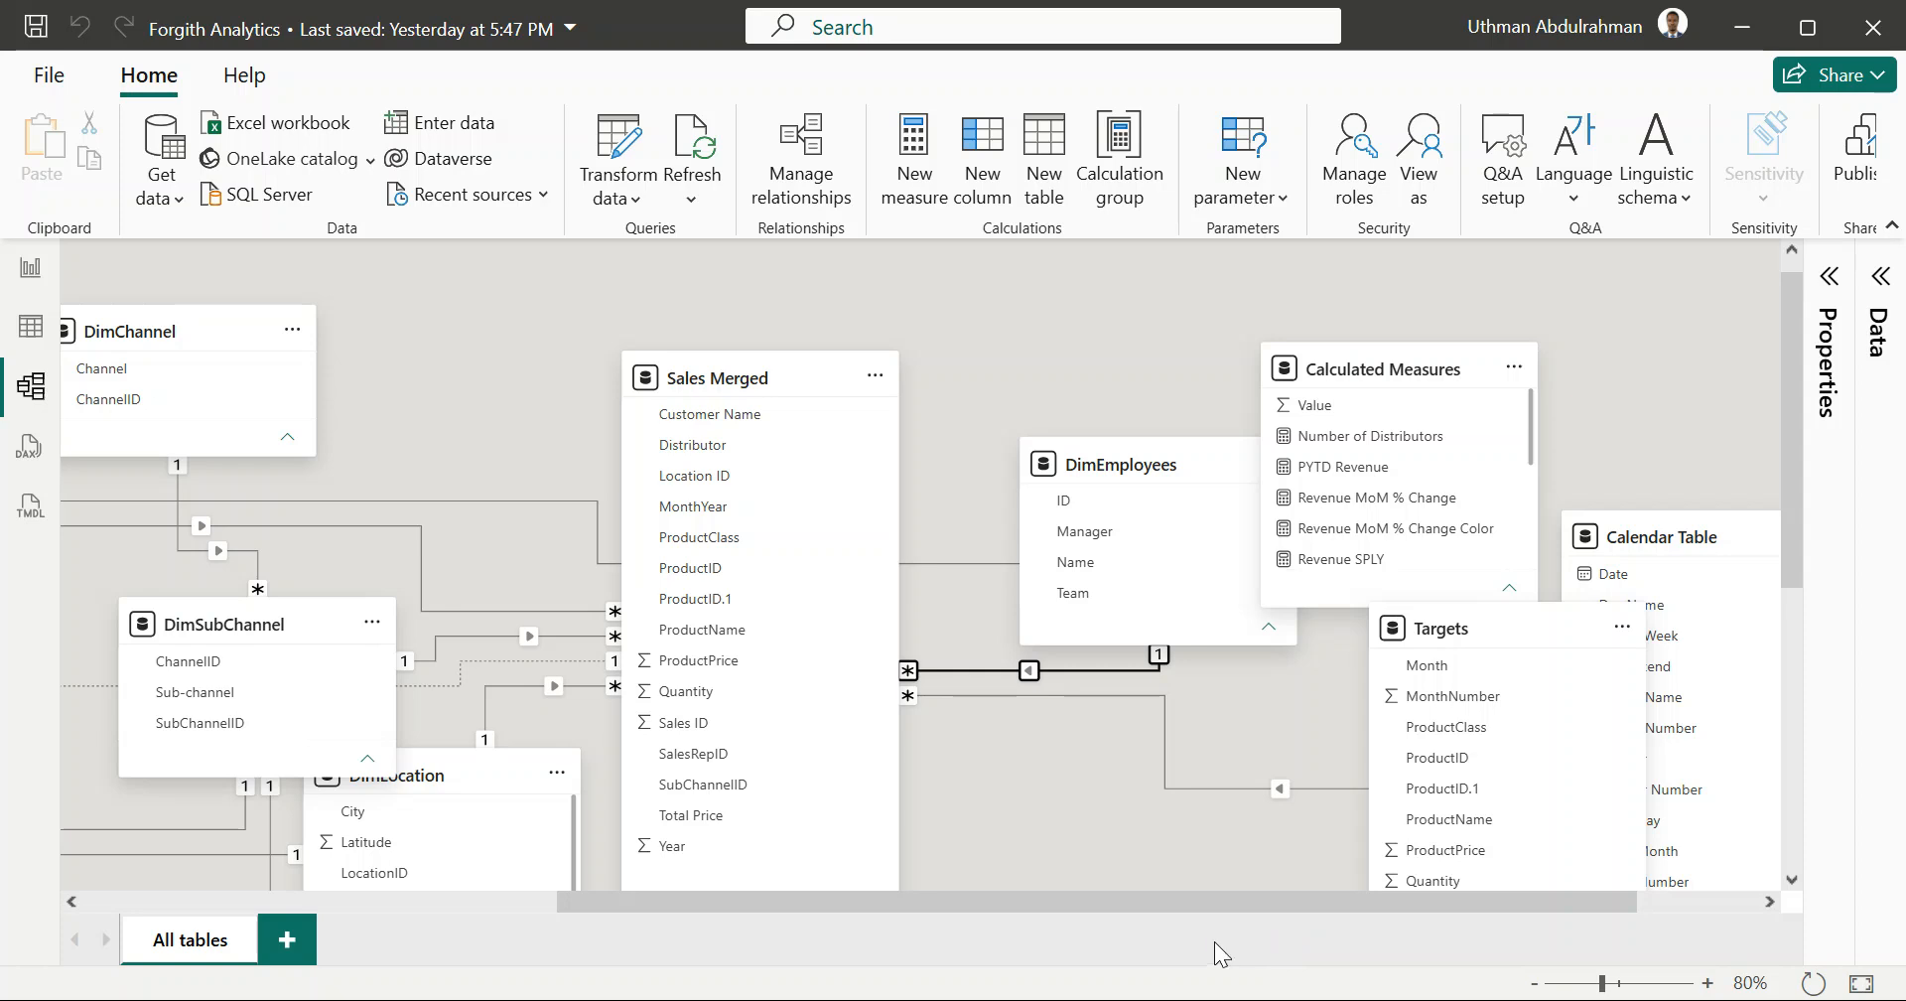
pyautogui.click(29, 270)
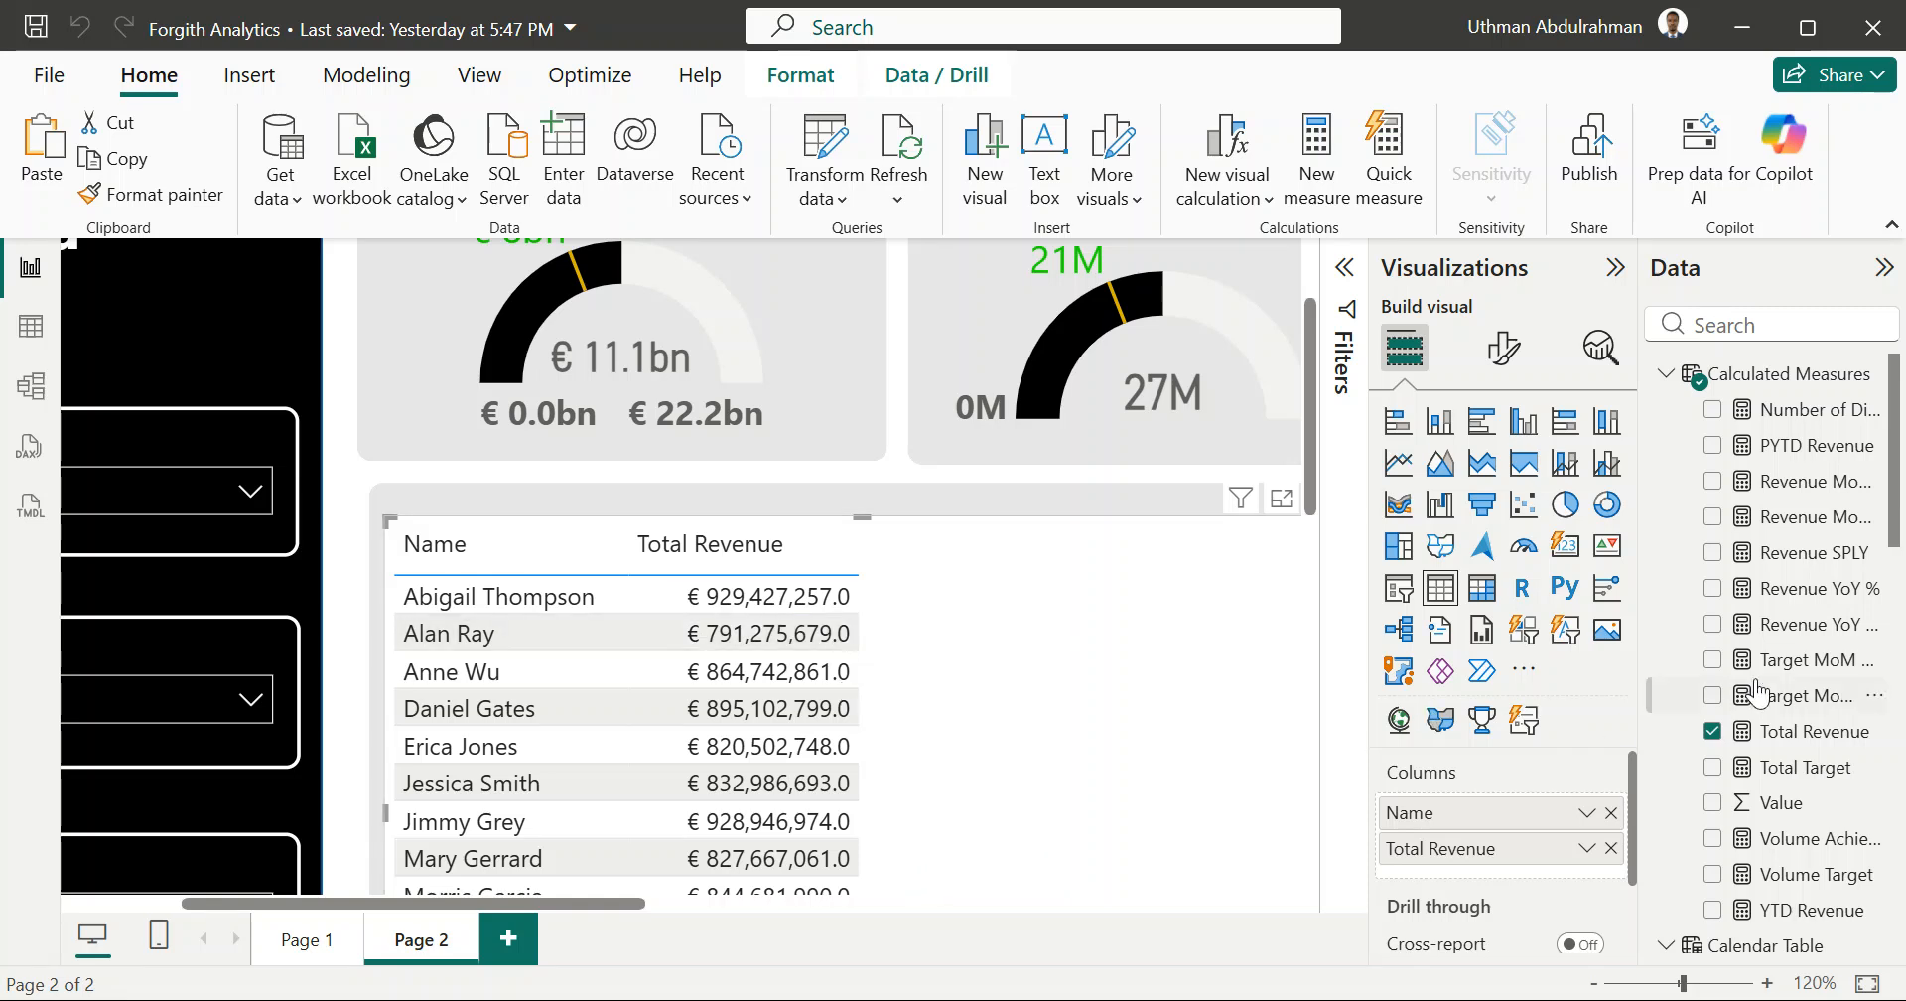
# Step: Add the Volume Achieved measure as a column after Total Revenue in the employee table
pyautogui.scroll(-3, 1788, 561)
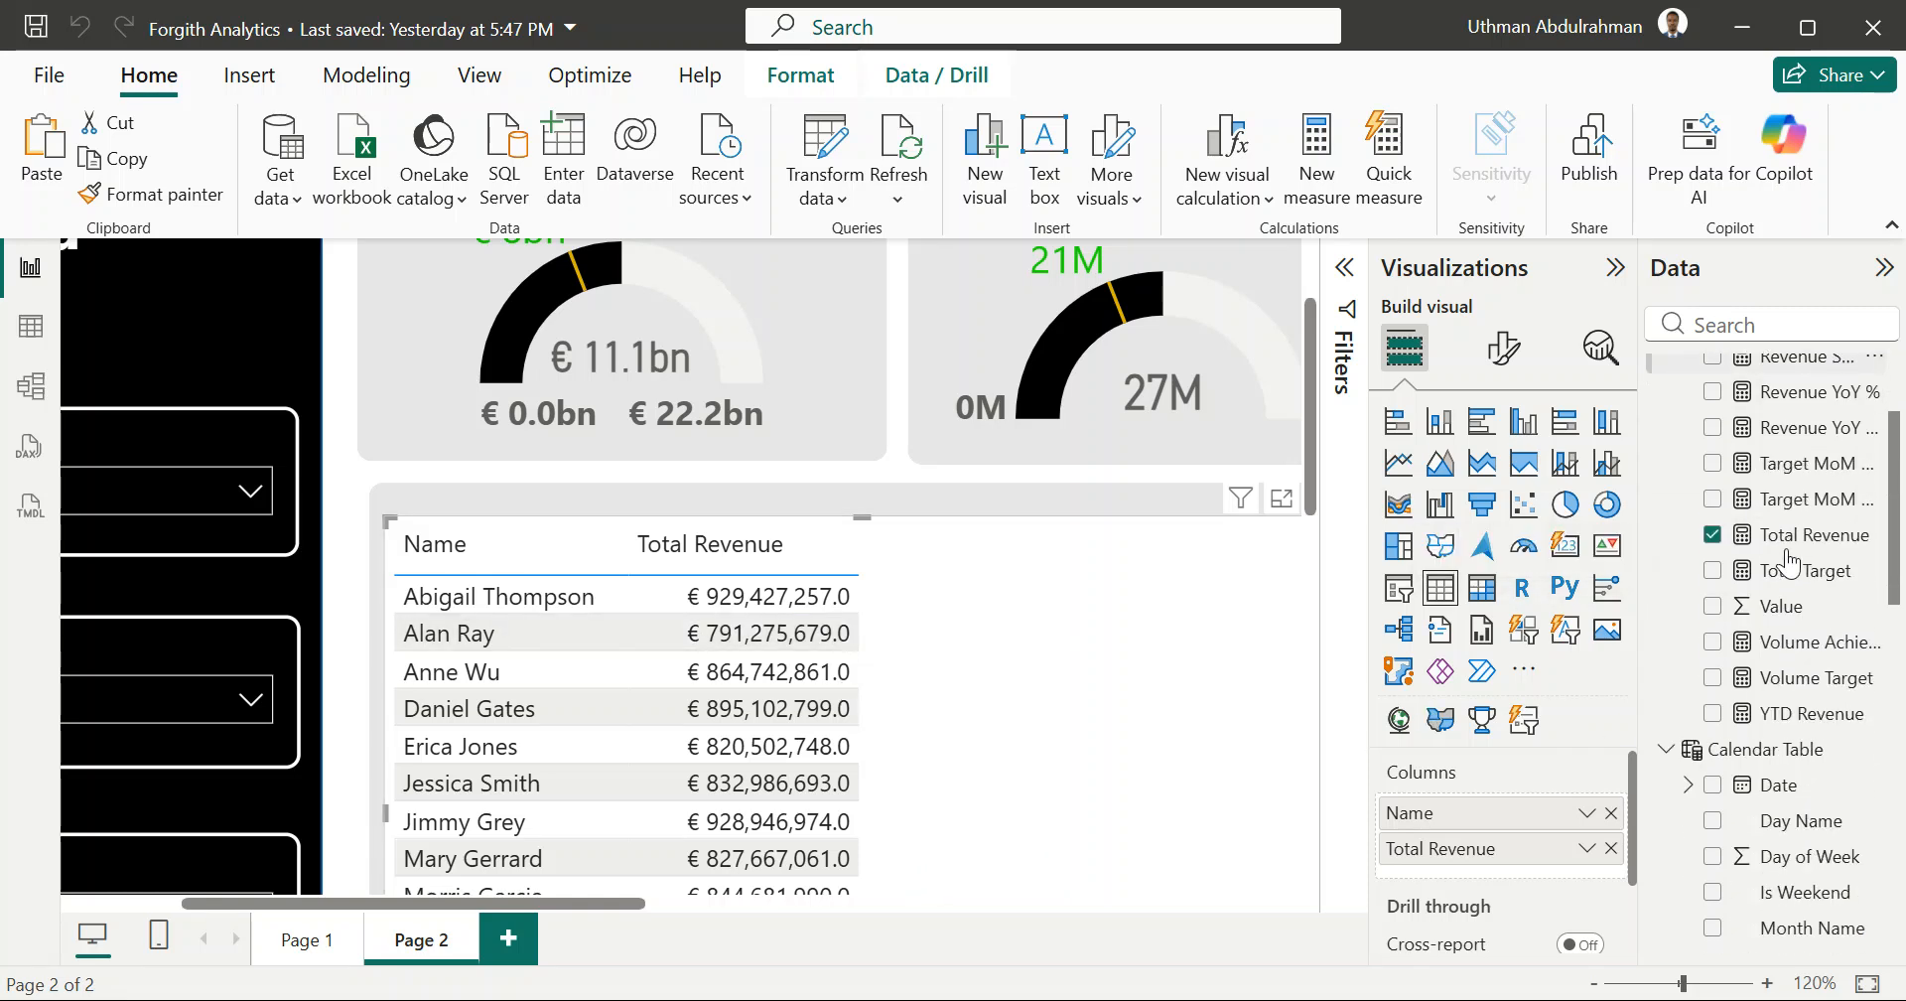
pyautogui.scroll(-3, 1788, 562)
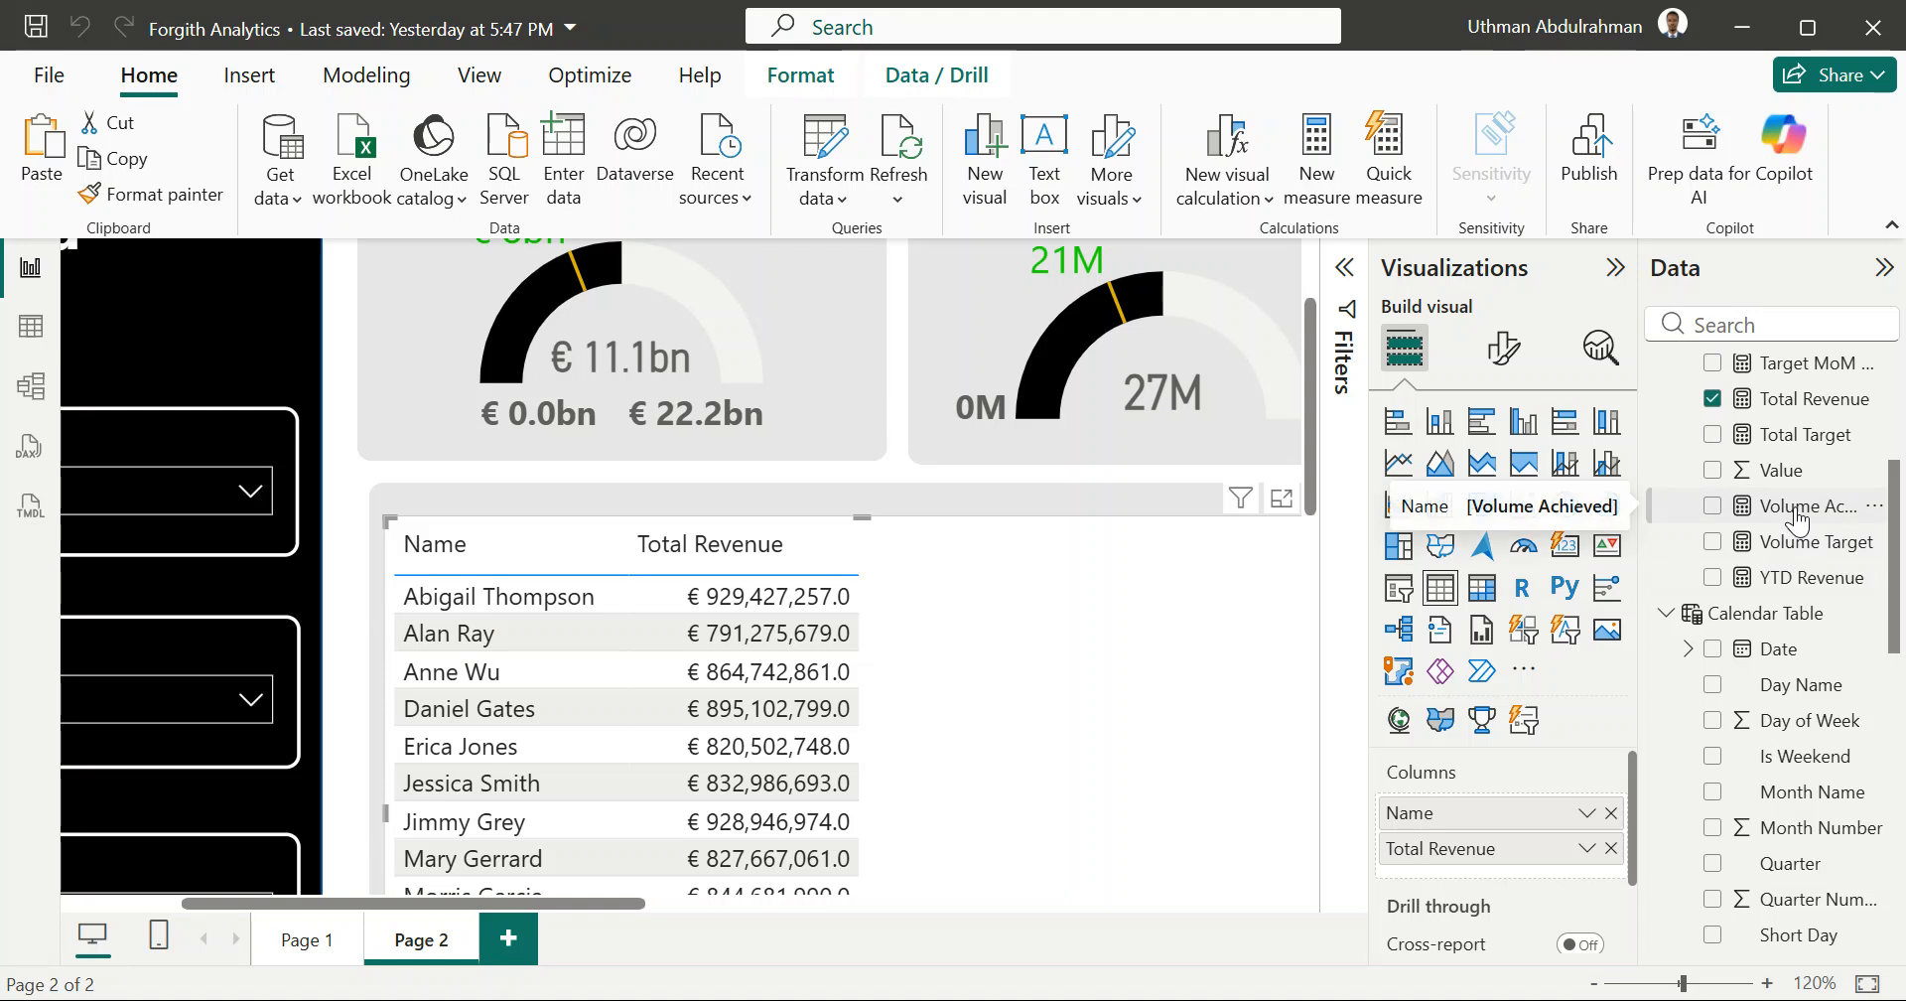
pyautogui.moveTo(1793, 521); pyautogui.dragTo(1817, 552)
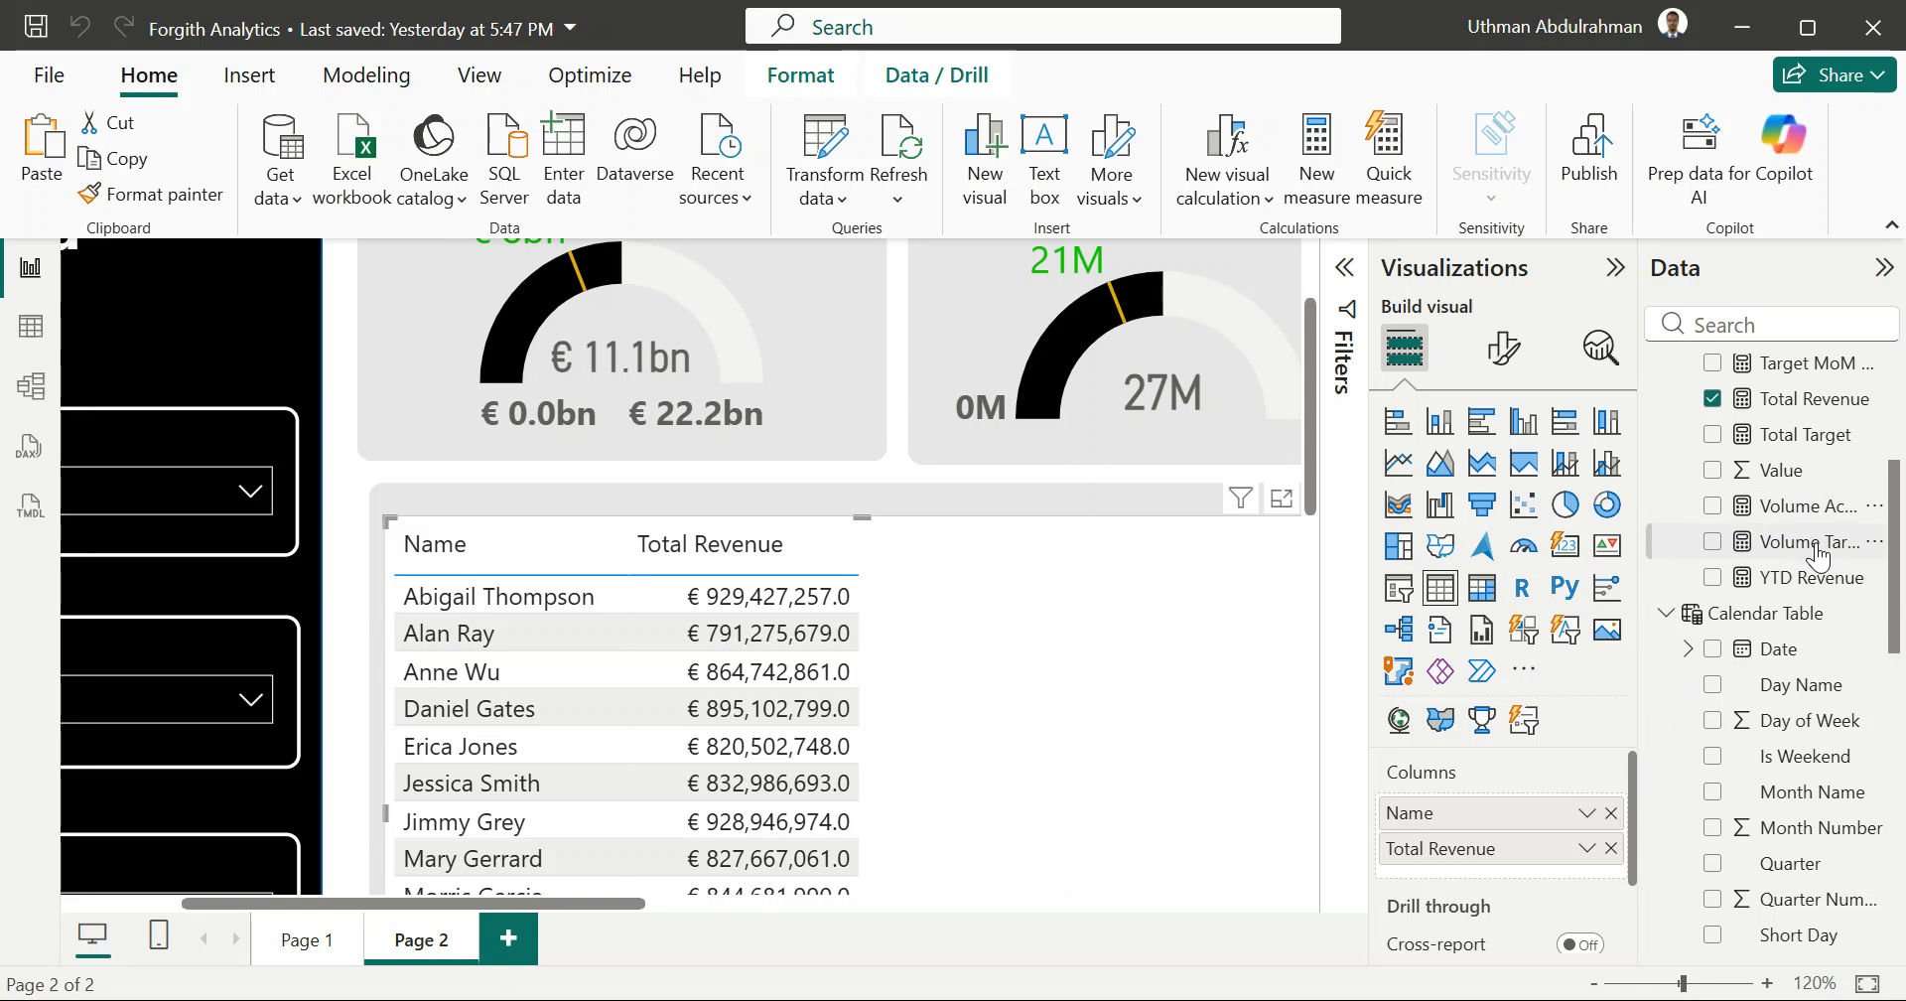
pyautogui.moveTo(1826, 529); pyautogui.dragTo(1560, 896)
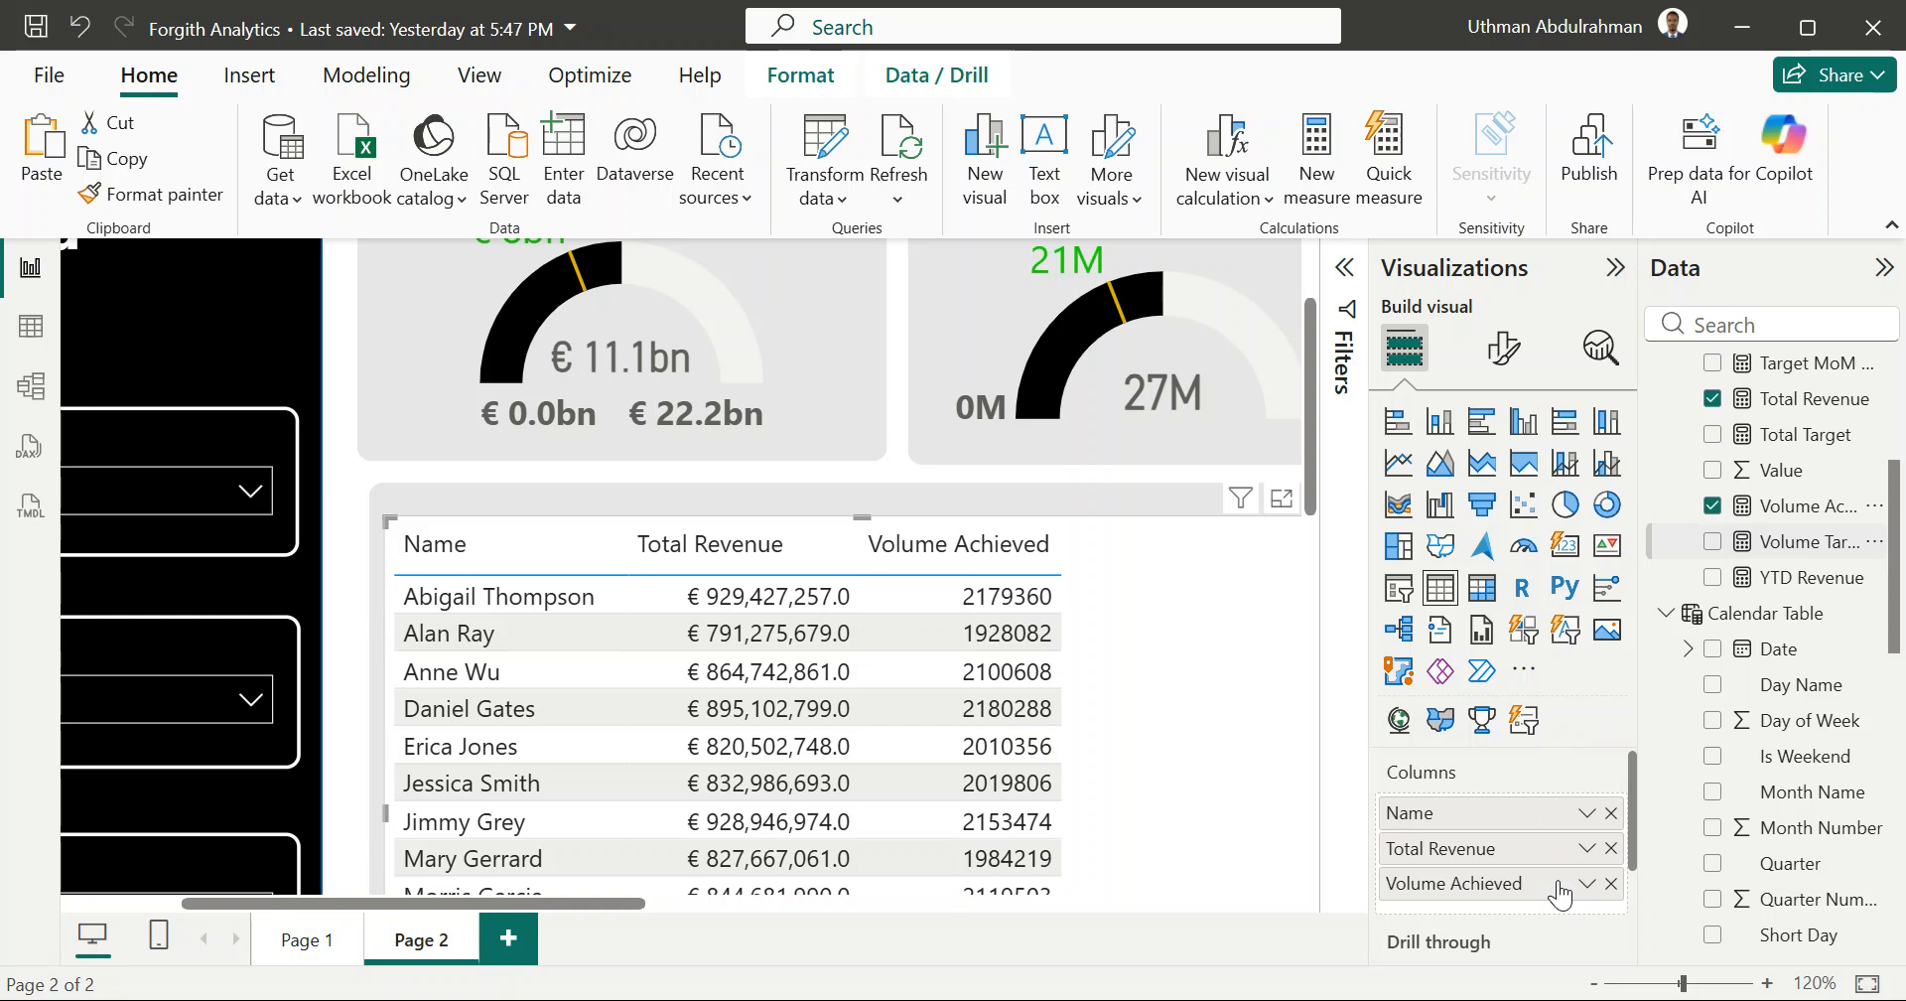
pyautogui.scroll(-3, 1559, 894)
pyautogui.scroll(3, 1559, 895)
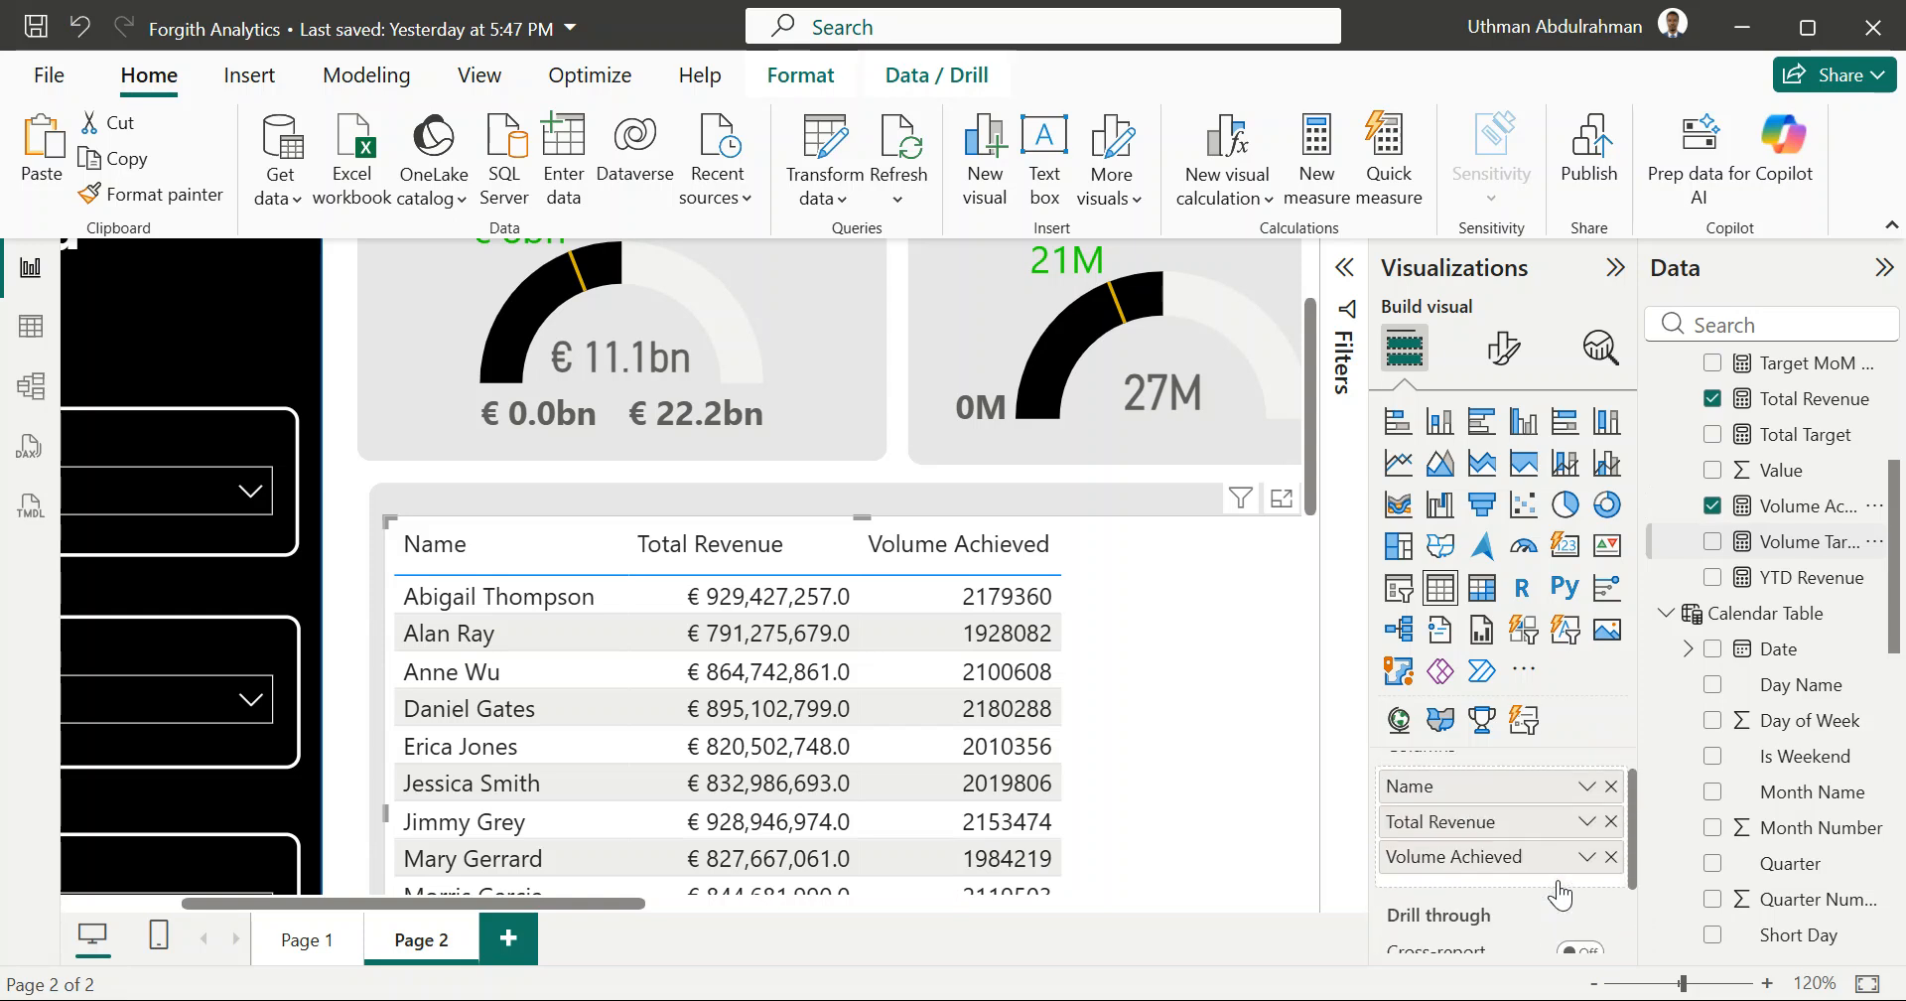
# Step: Open the employee table's general data format settings and bring up the choice of columns they apply to
pyautogui.click(1506, 348)
pyautogui.scroll(-3, 1455, 707)
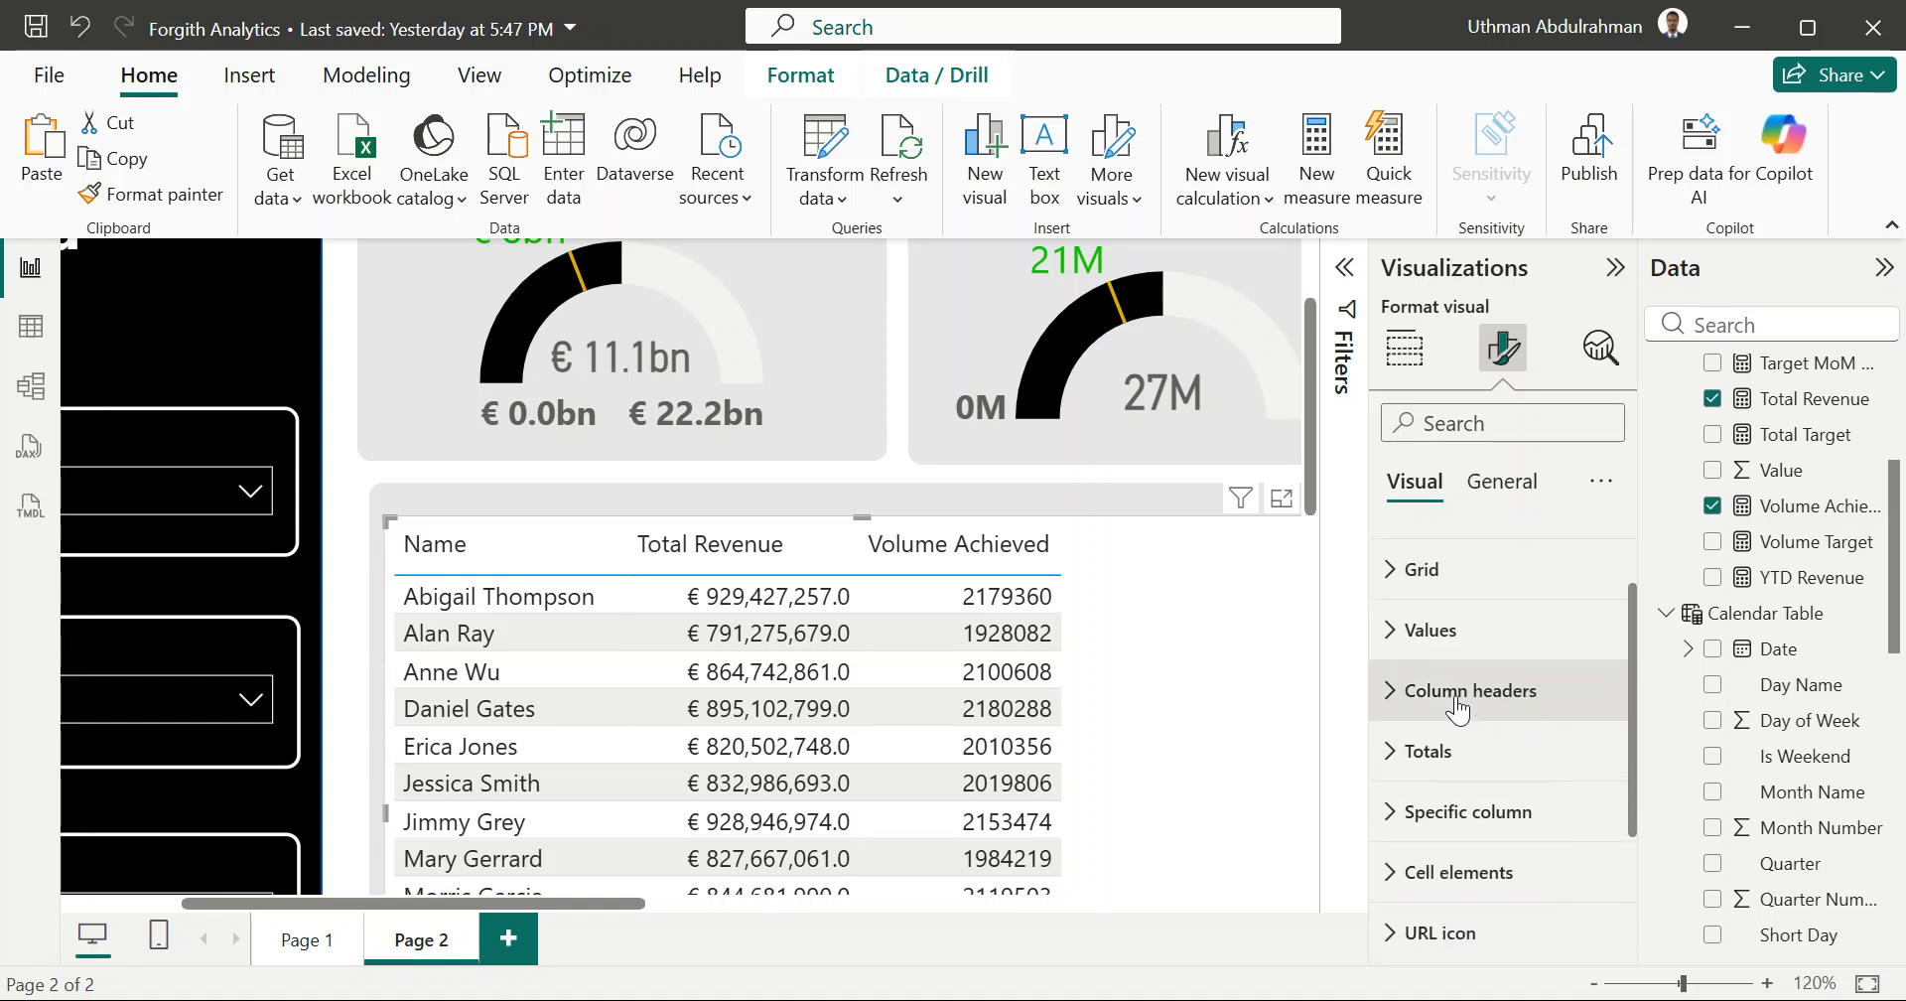
pyautogui.scroll(-2, 1457, 707)
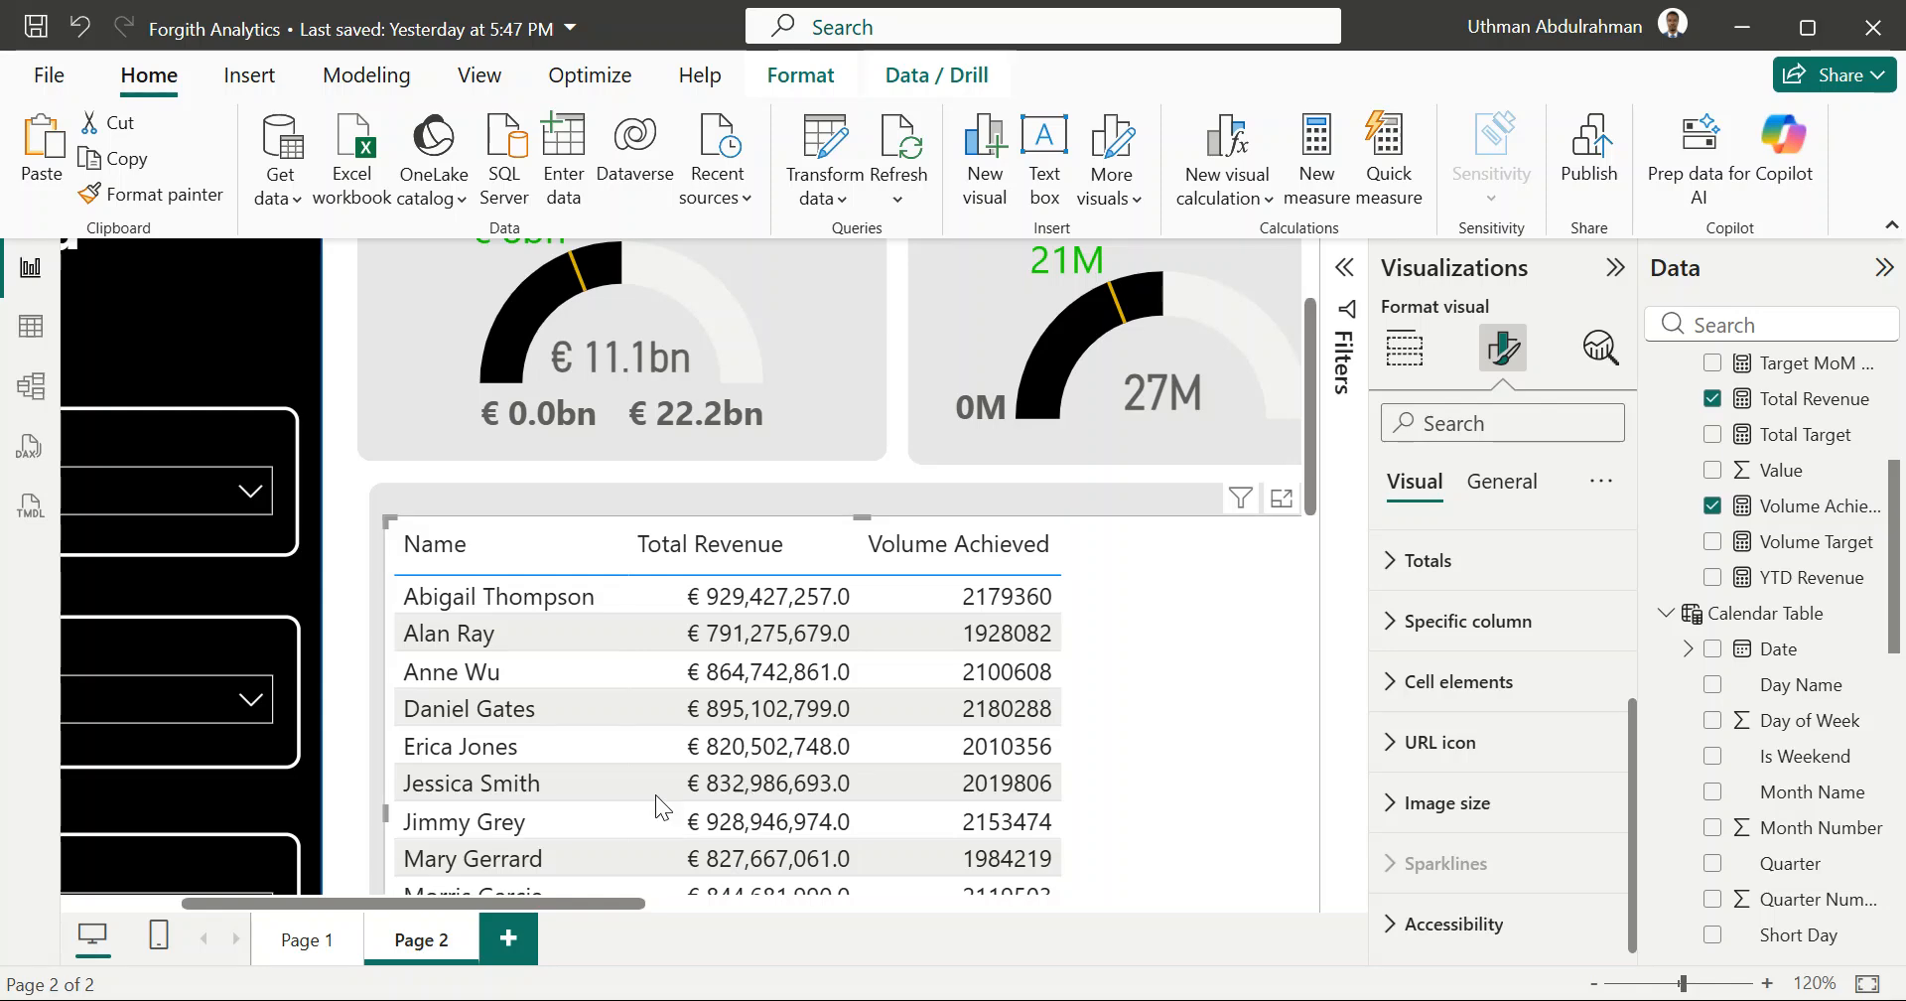
pyautogui.scroll(-5, 637, 788)
pyautogui.scroll(5, 637, 788)
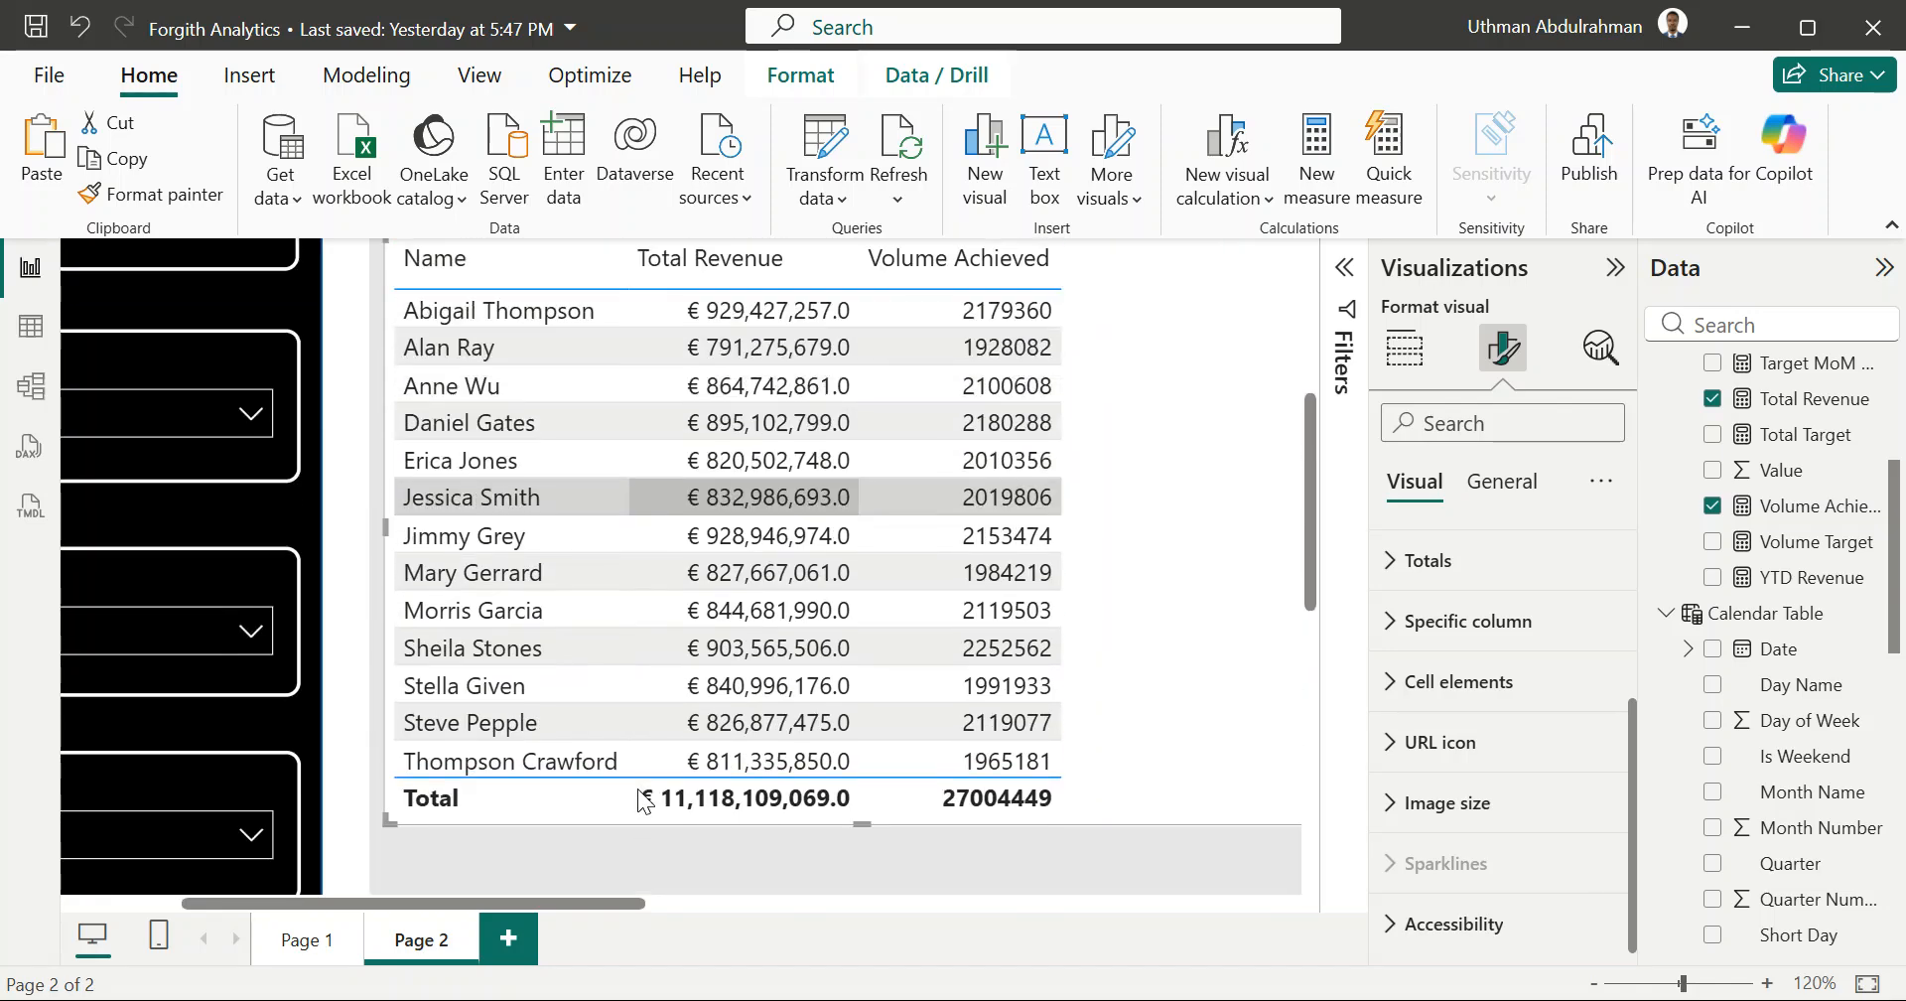
pyautogui.click(1516, 486)
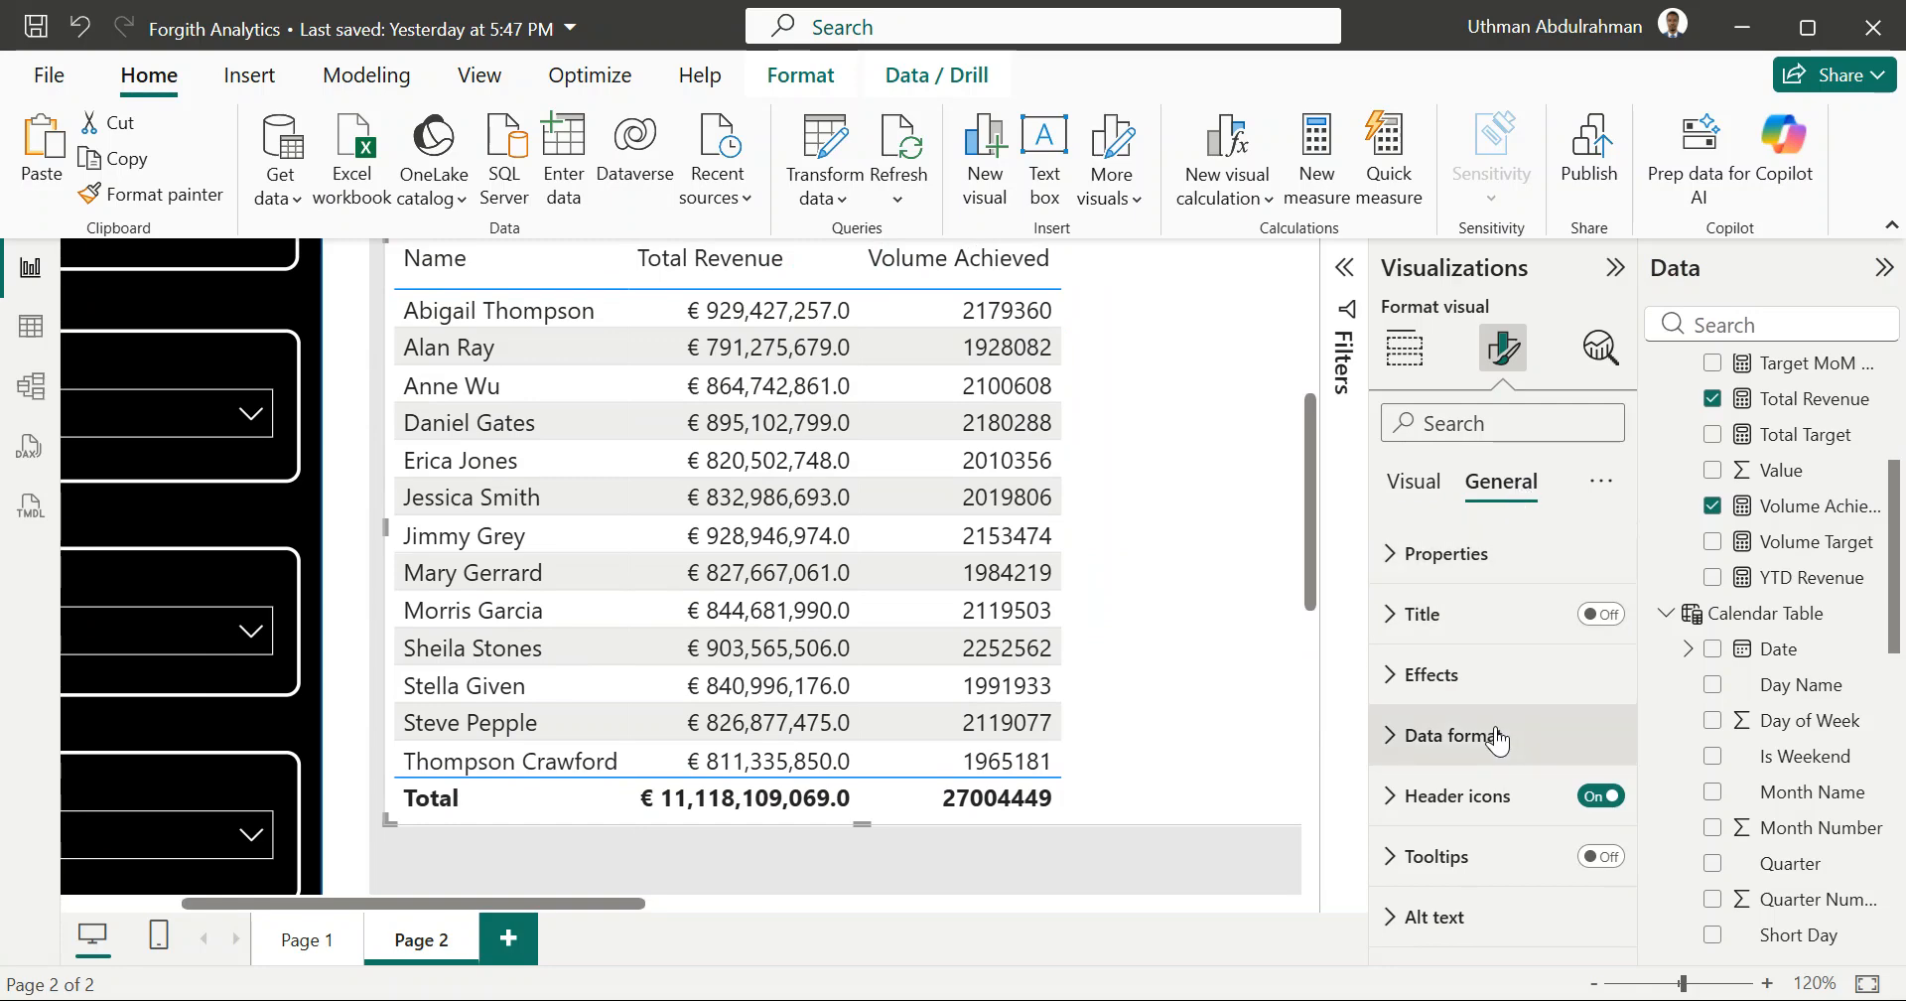
pyautogui.click(1449, 735)
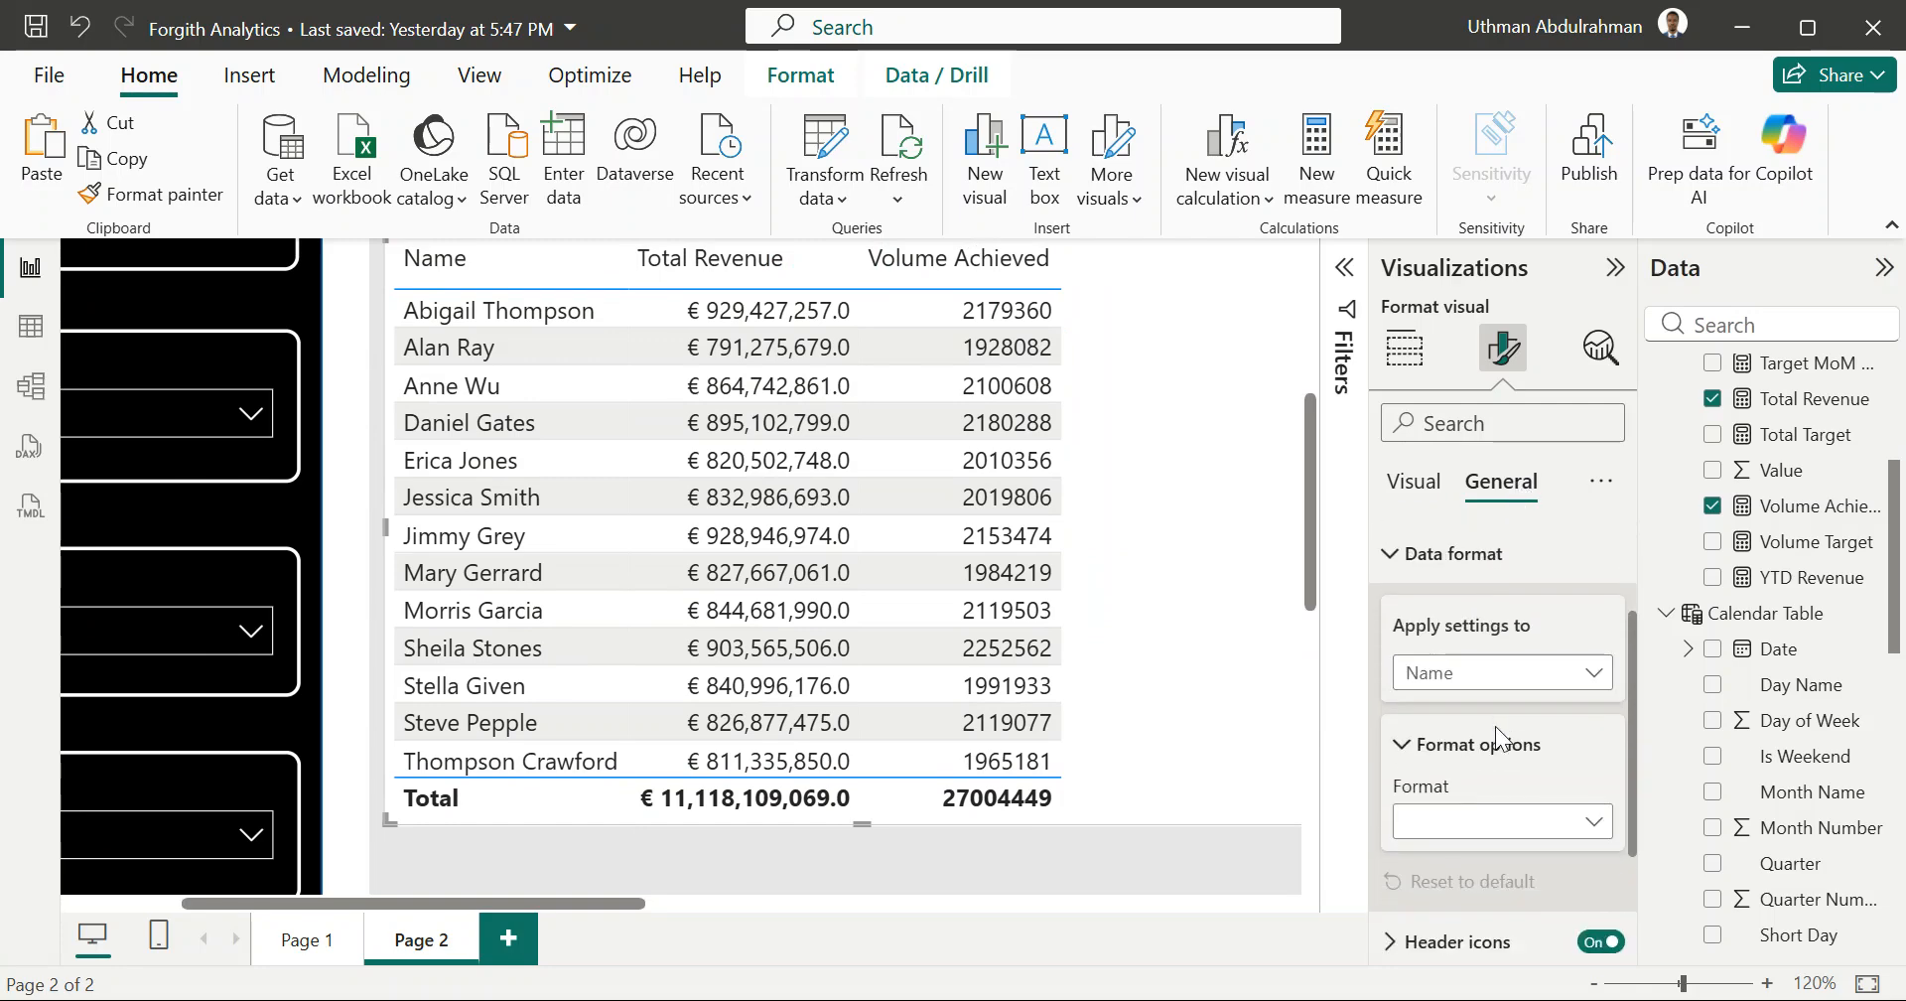
pyautogui.click(1503, 651)
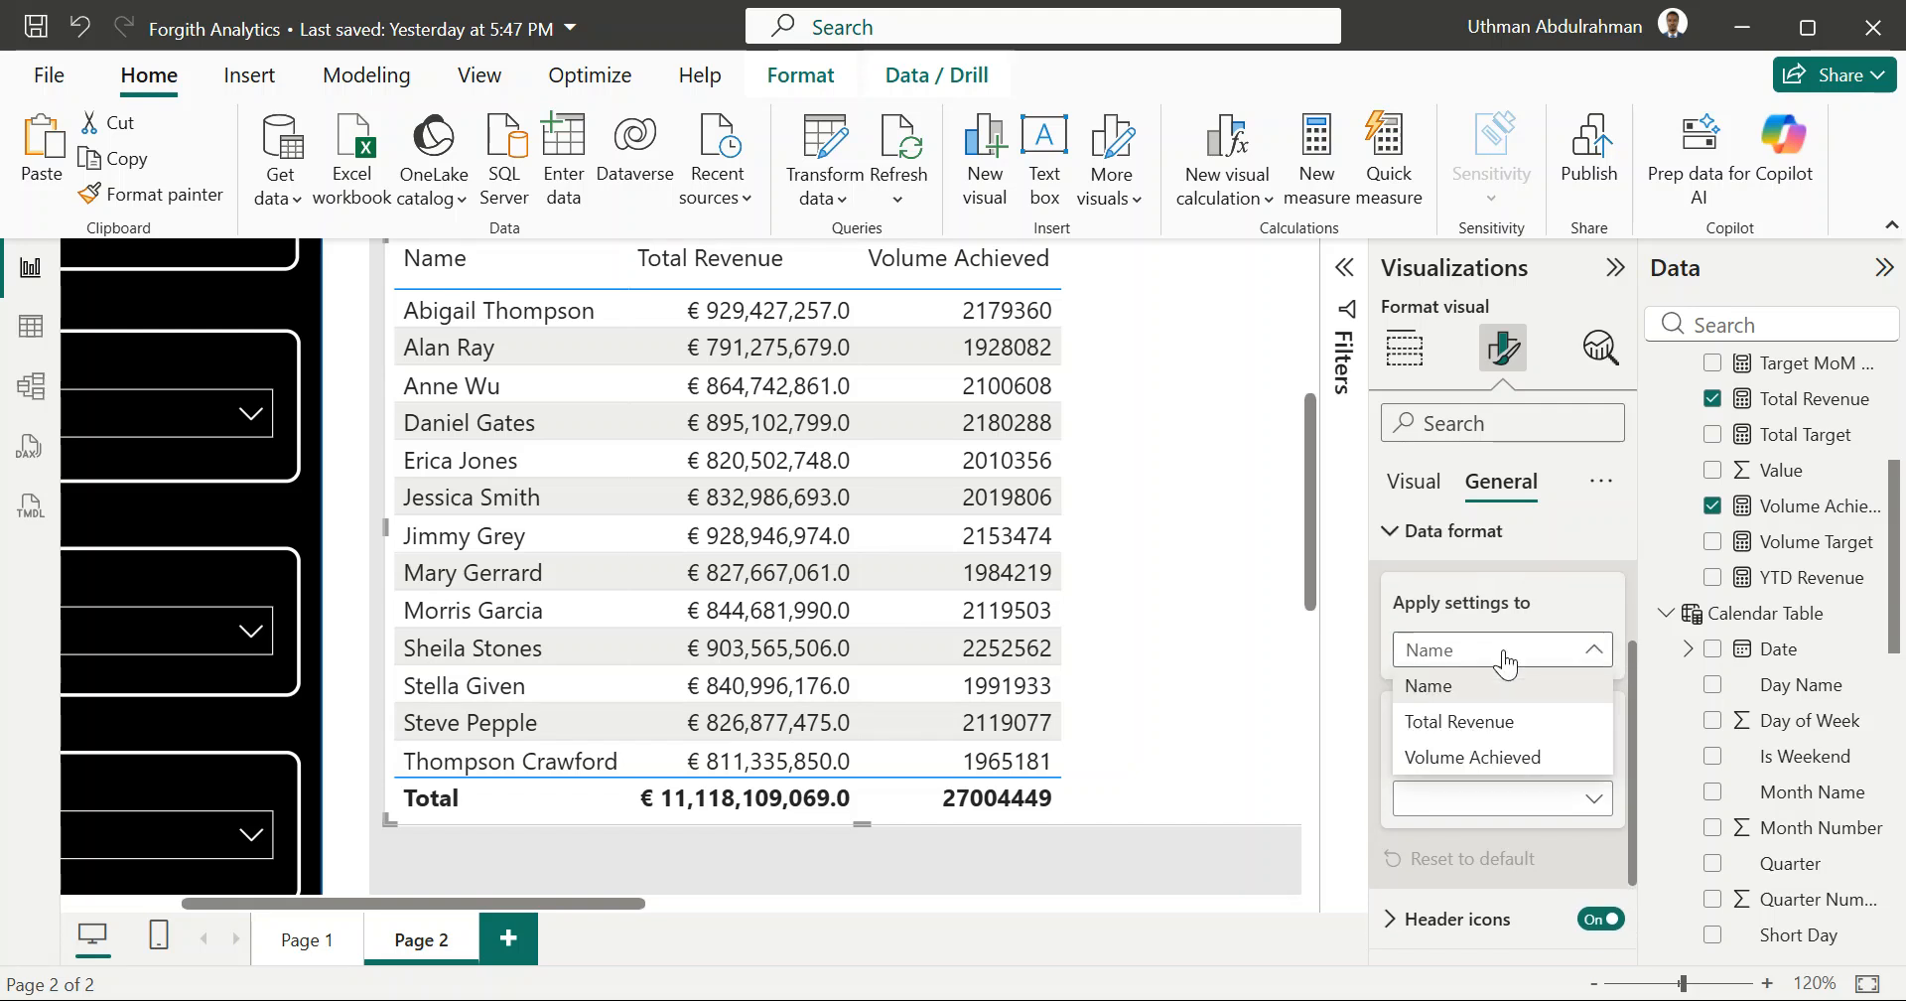
pyautogui.click(1499, 721)
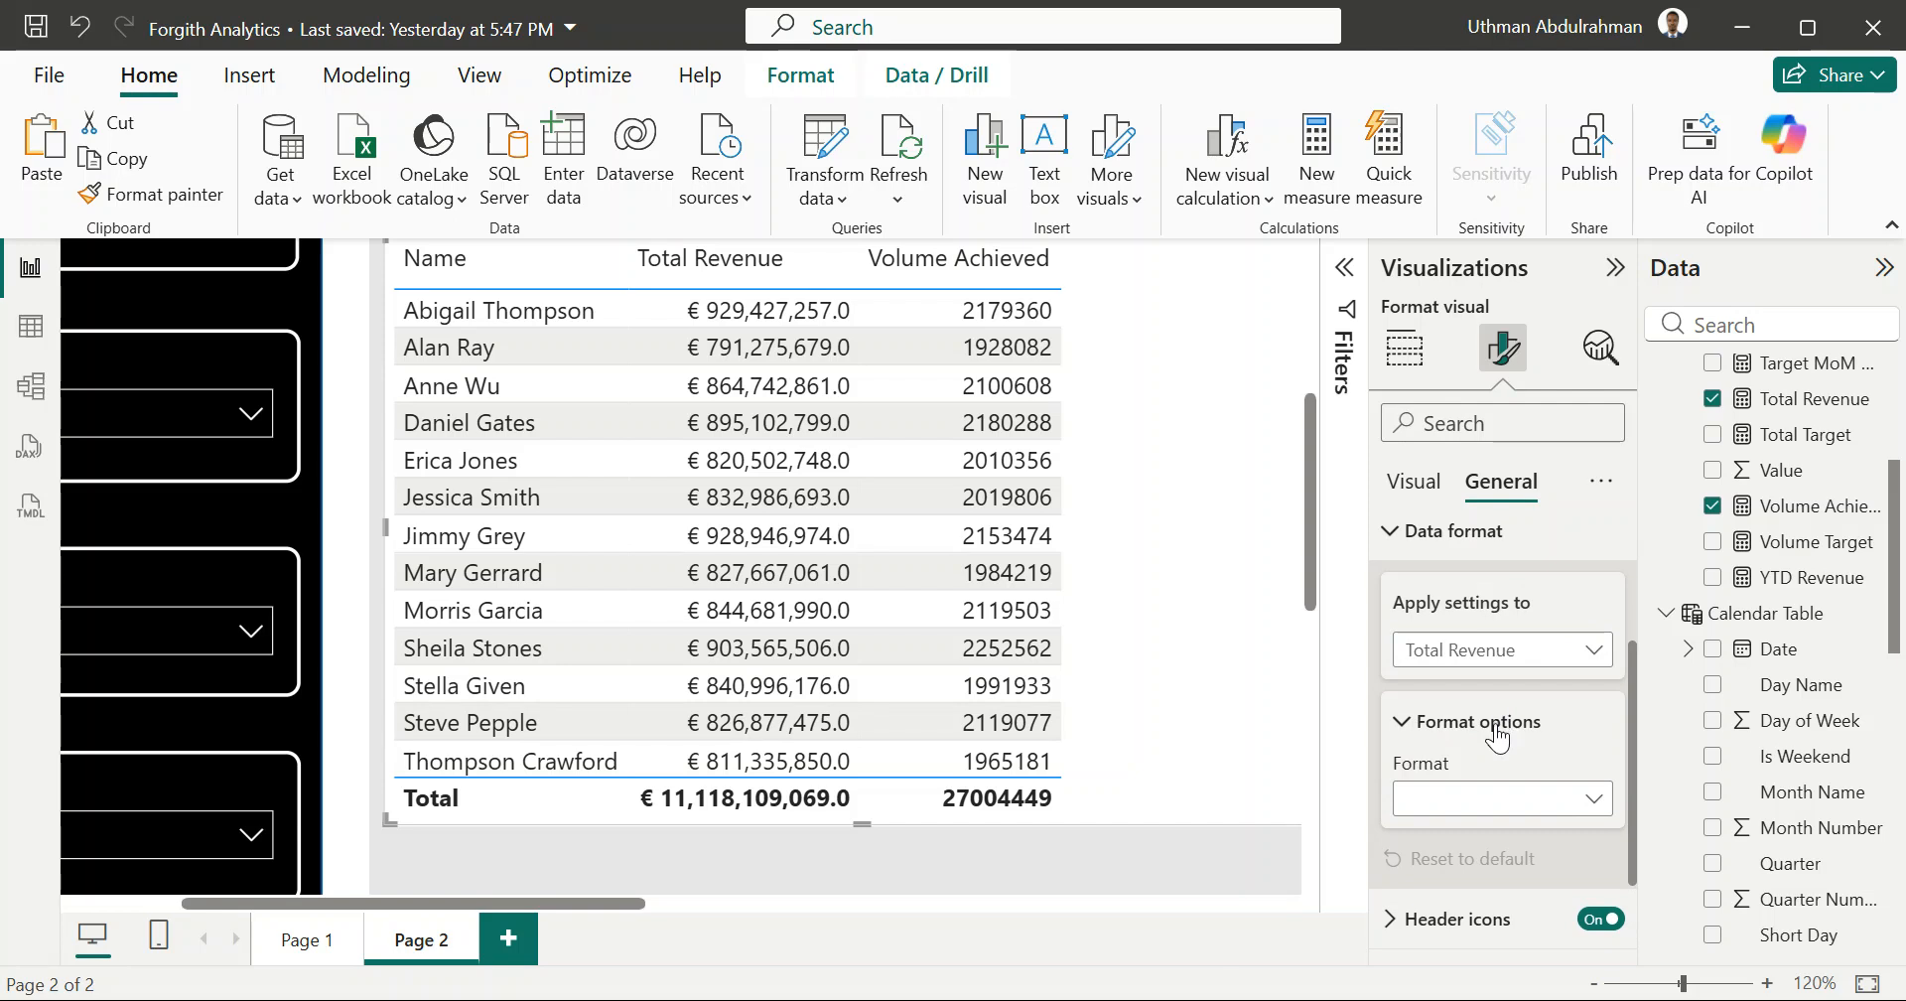
pyautogui.click(1502, 806)
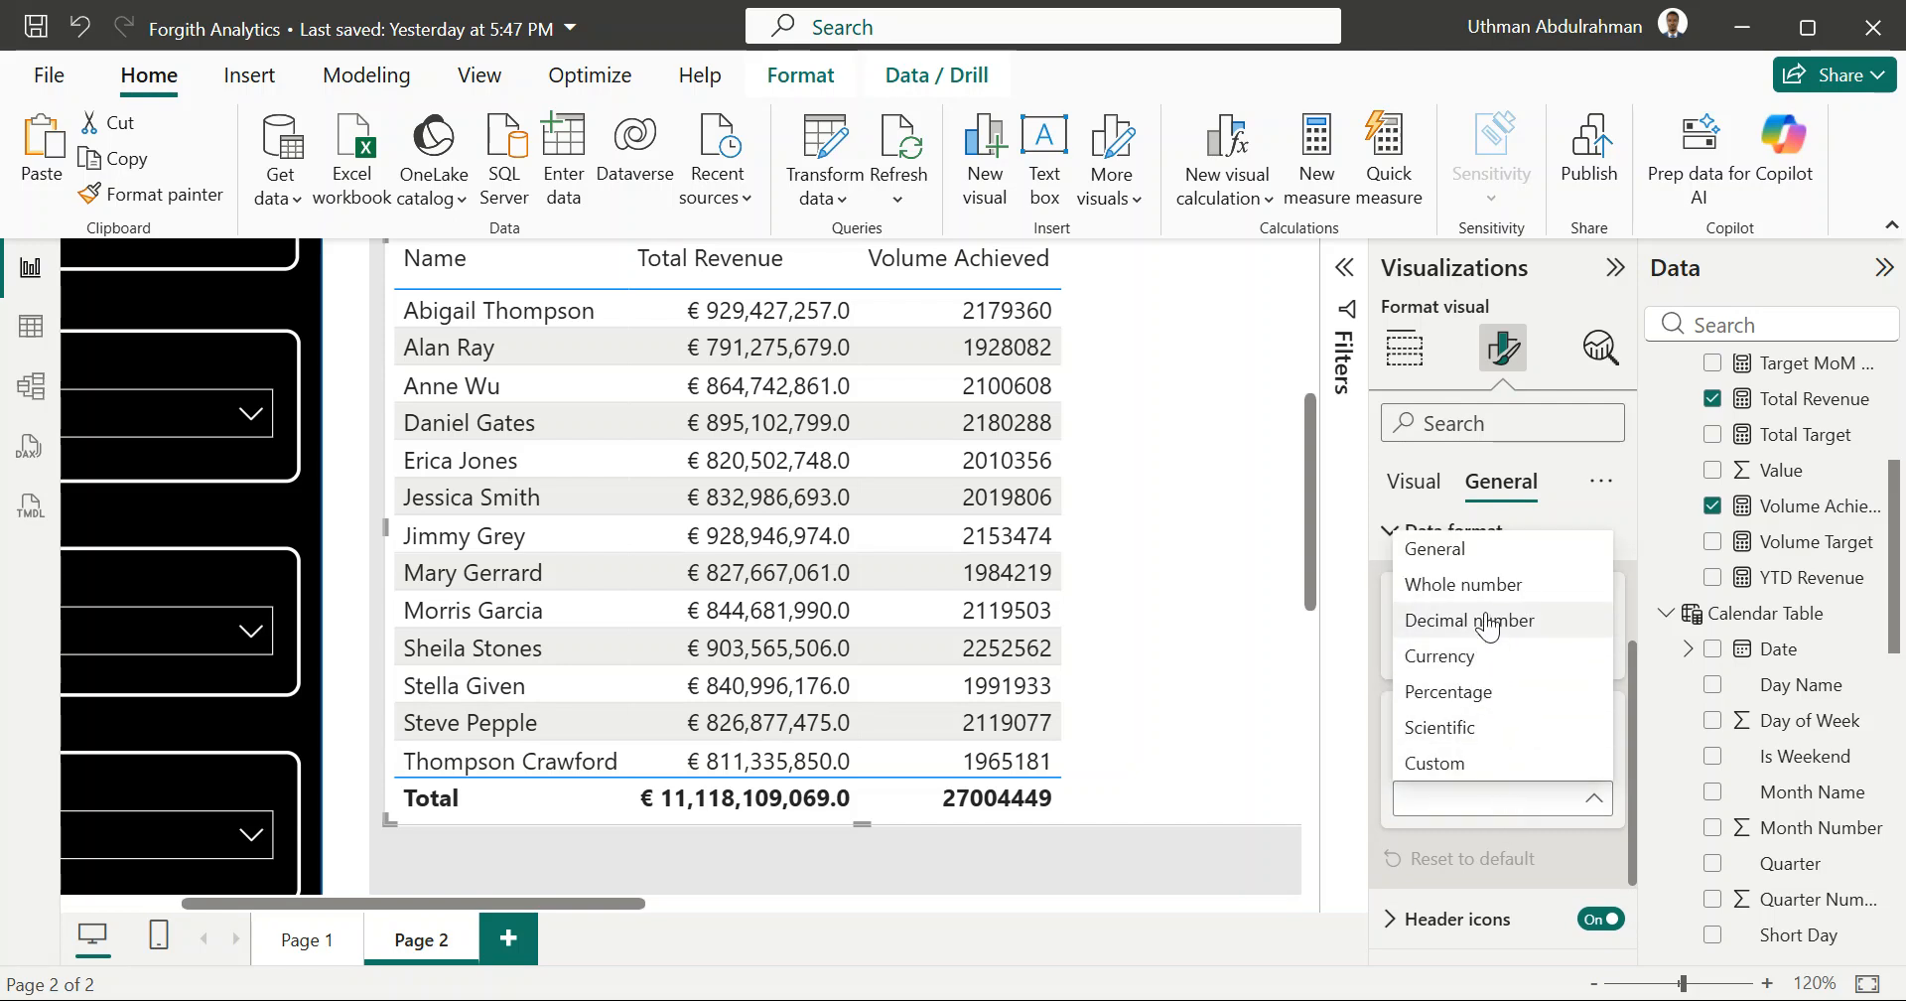
pyautogui.click(1523, 830)
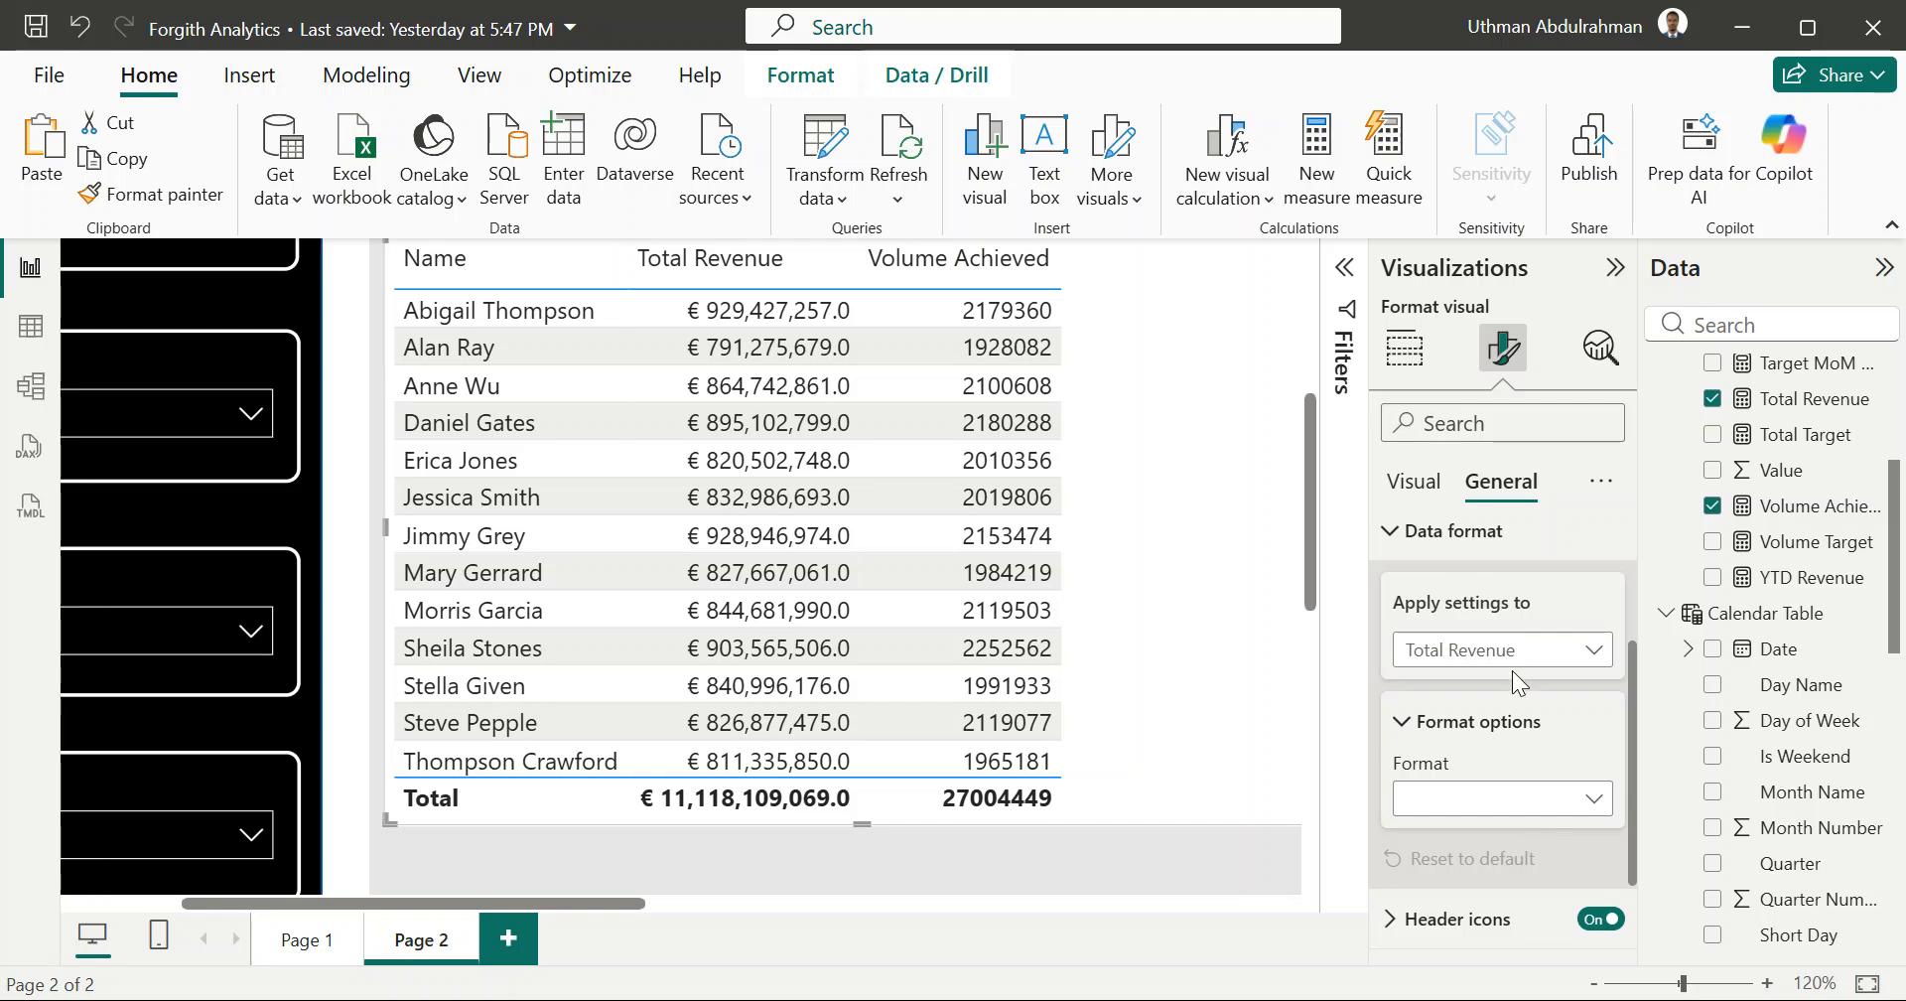
# Step: Format the table's Volume Achieved column as a whole number with the thousands separator turned on
pyautogui.scroll(1, 1511, 670)
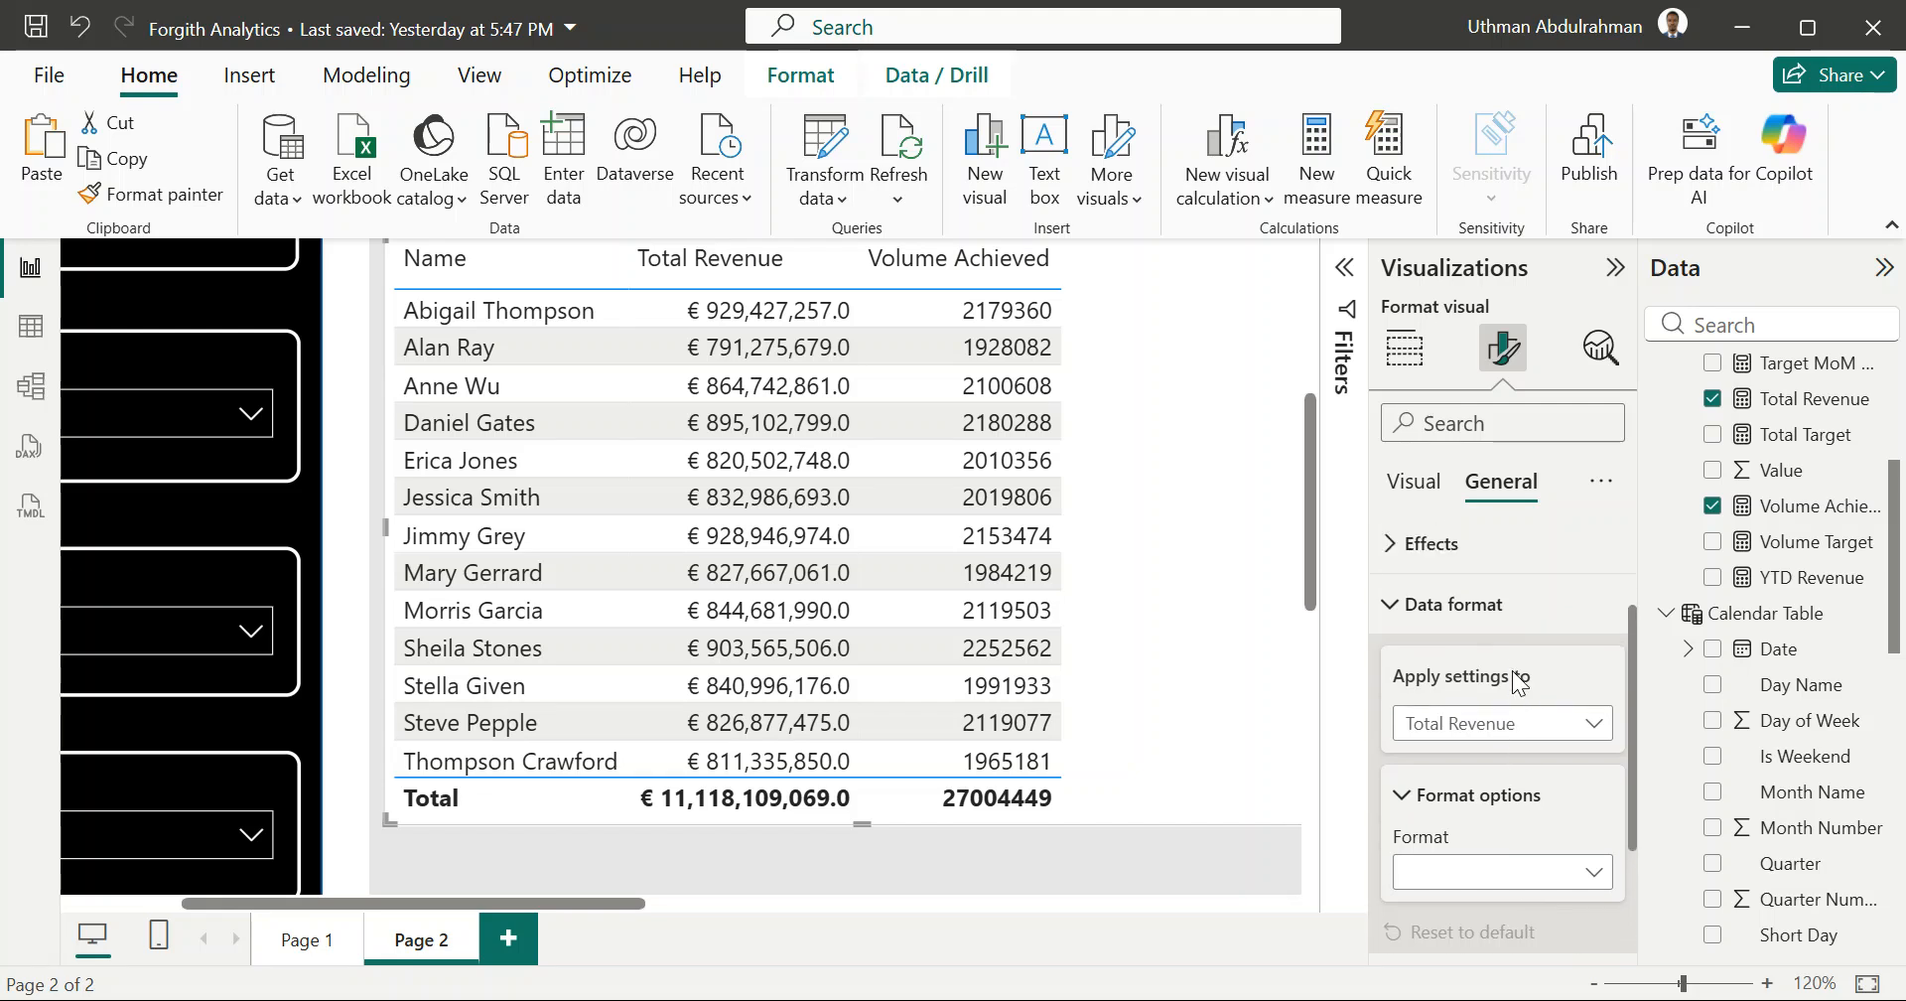
pyautogui.click(1501, 738)
pyautogui.click(1495, 841)
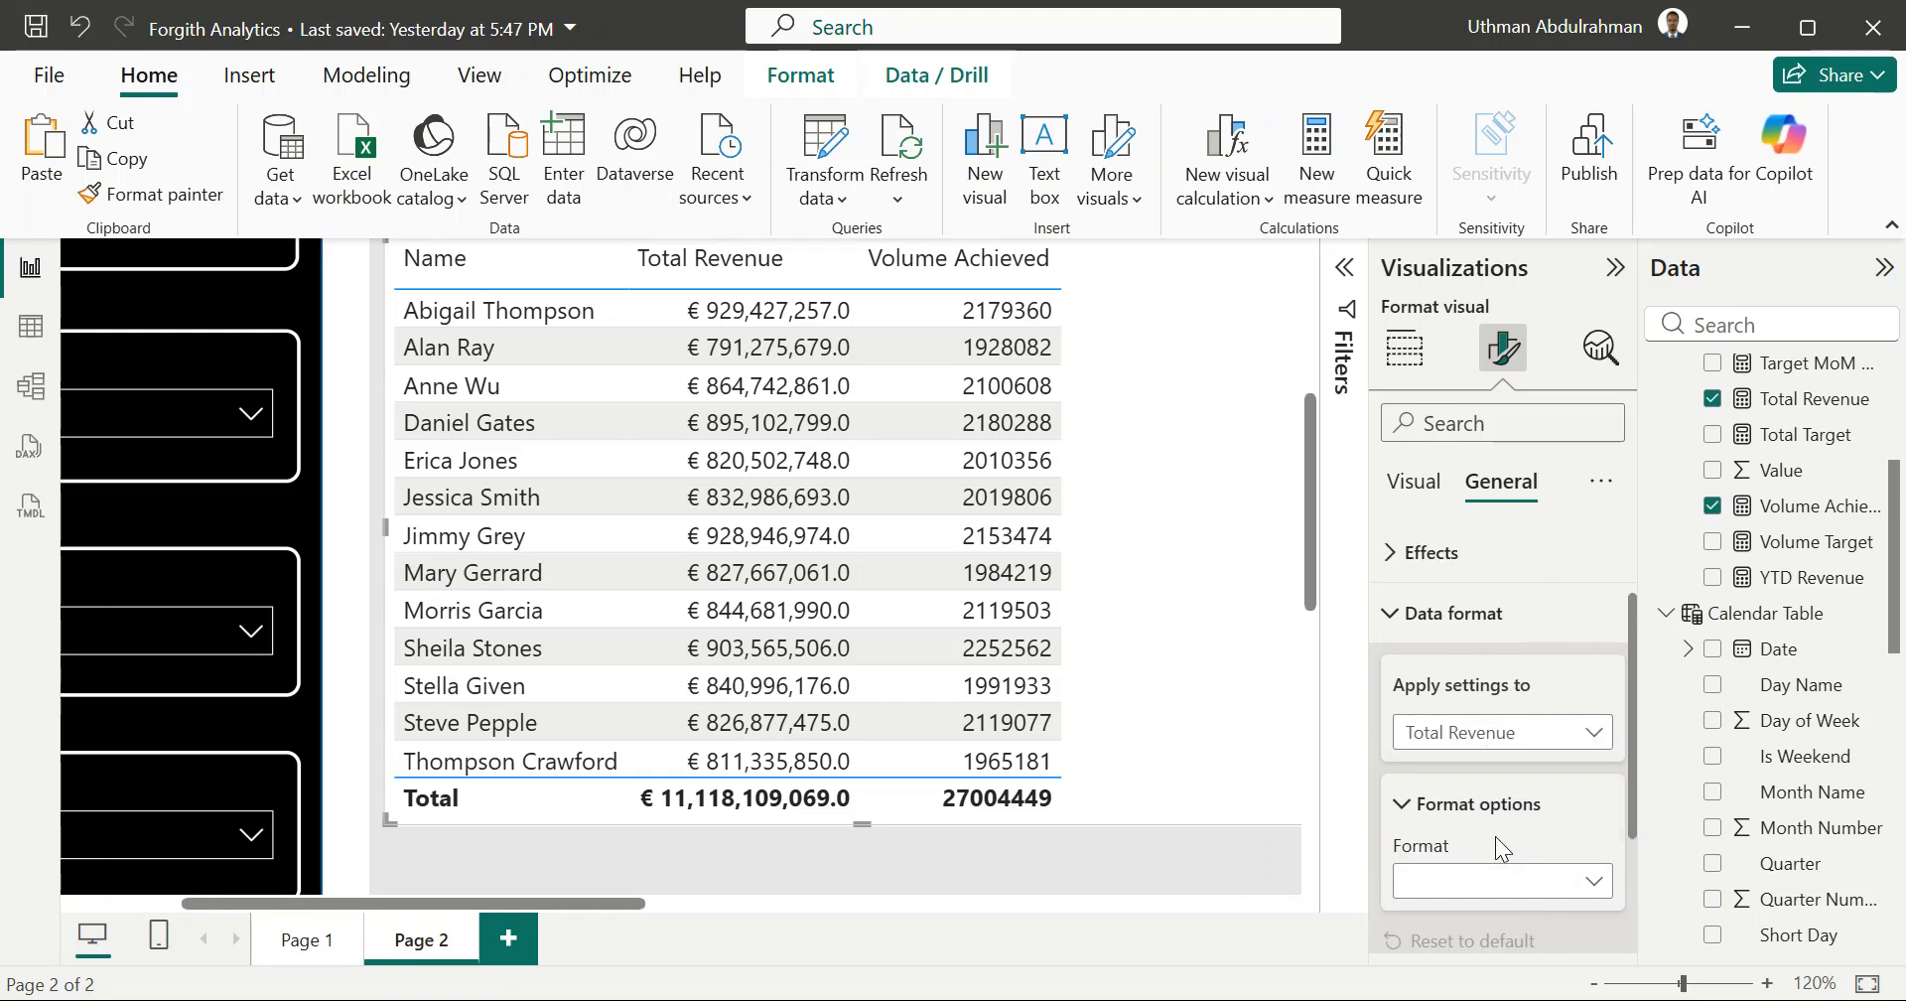
pyautogui.click(1497, 879)
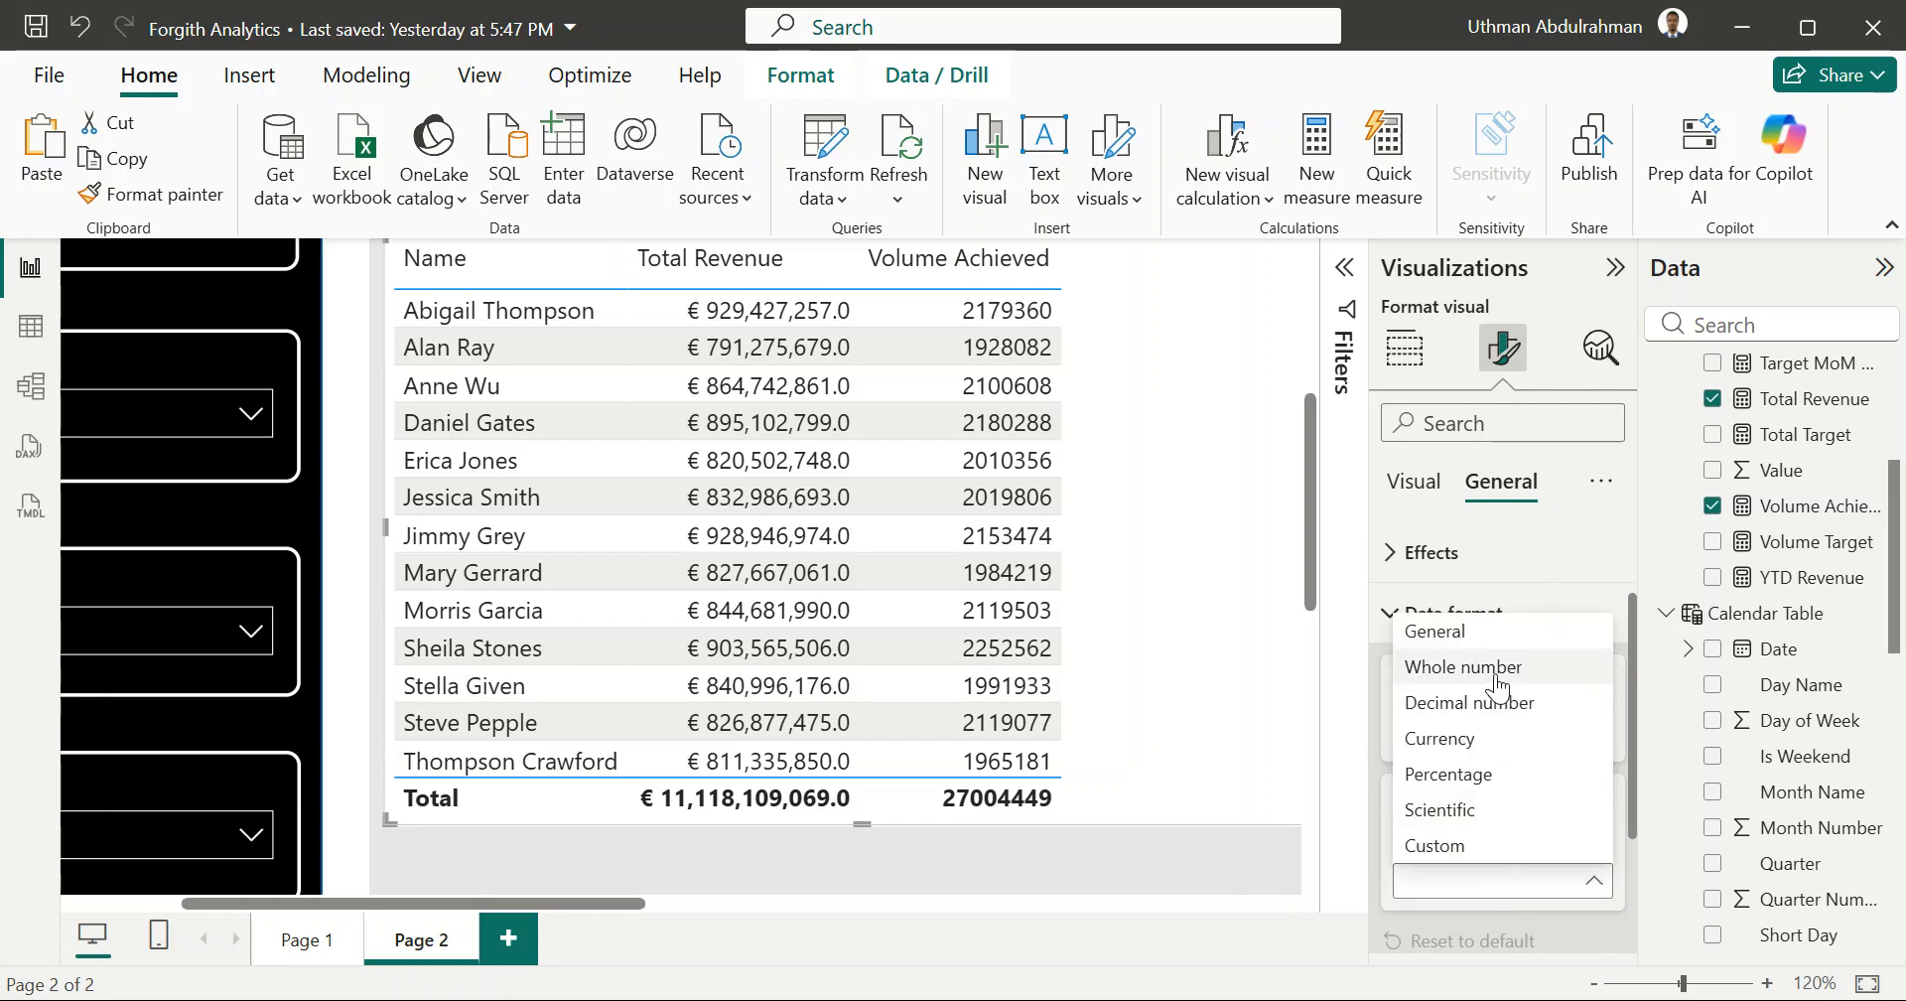
pyautogui.click(1498, 685)
pyautogui.scroll(-3, 1499, 830)
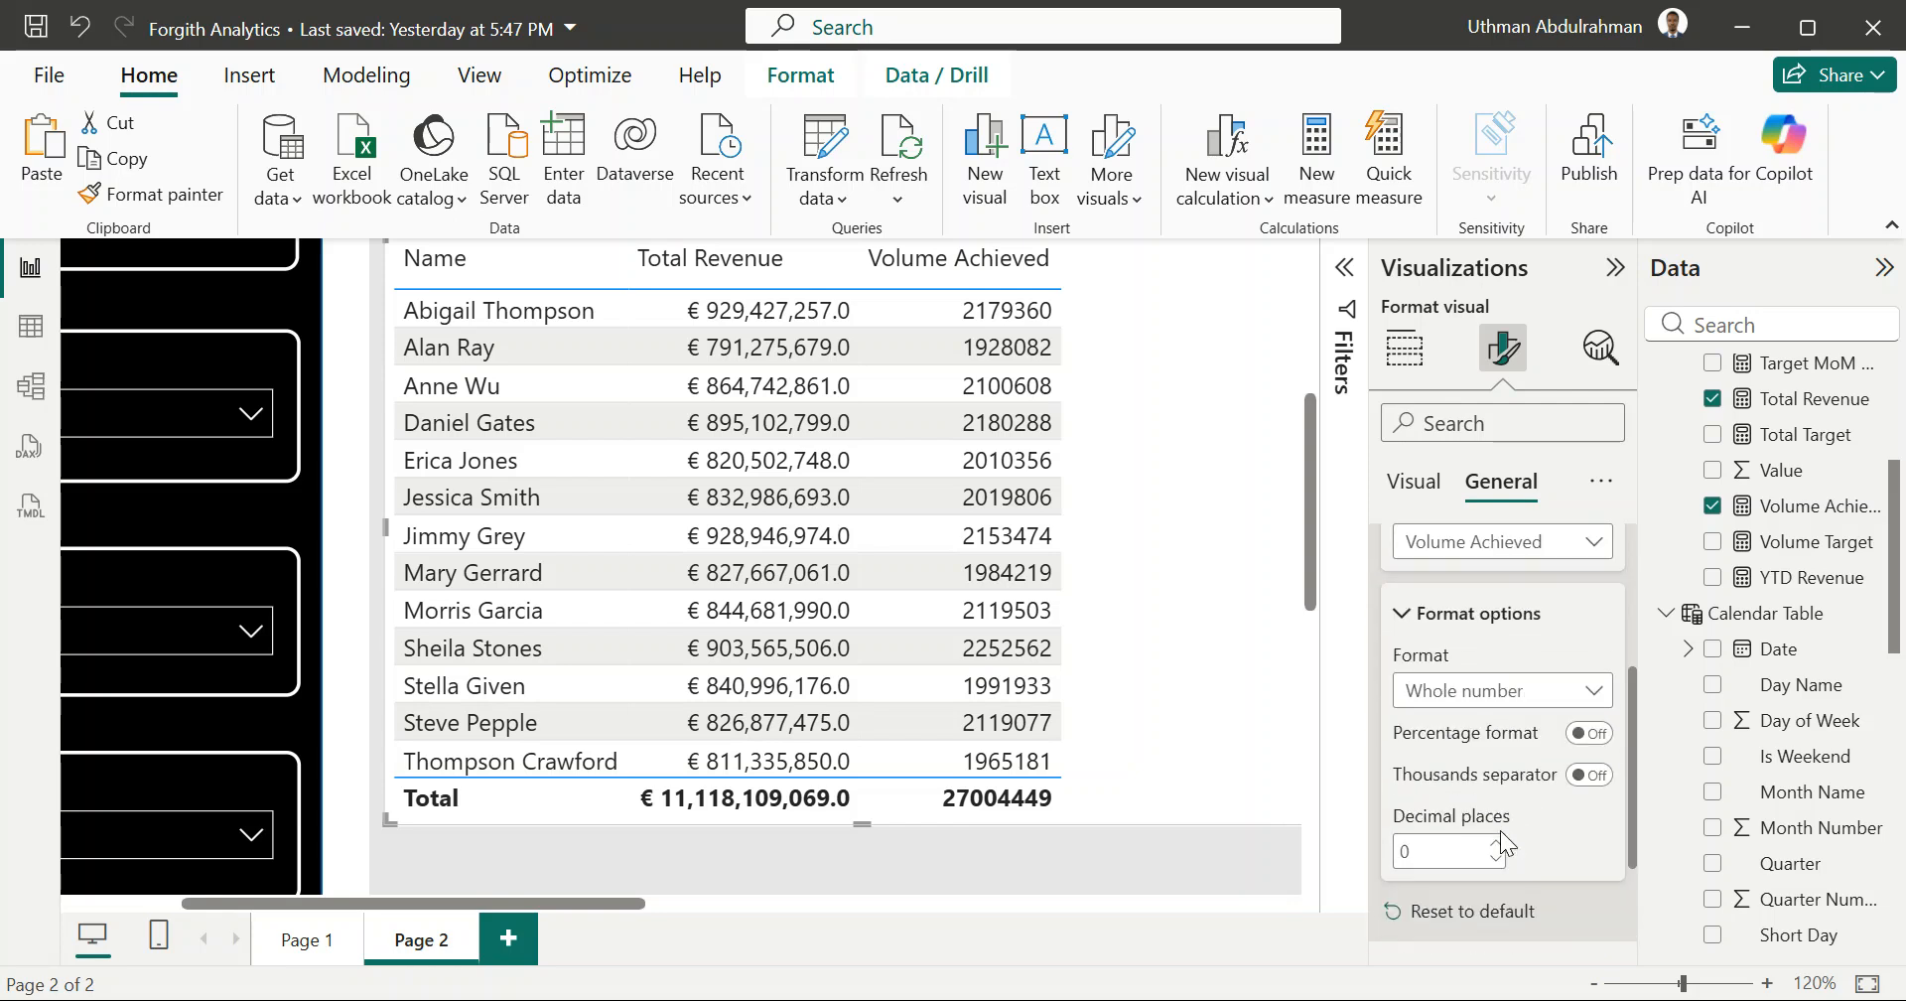
pyautogui.scroll(-3, 1501, 820)
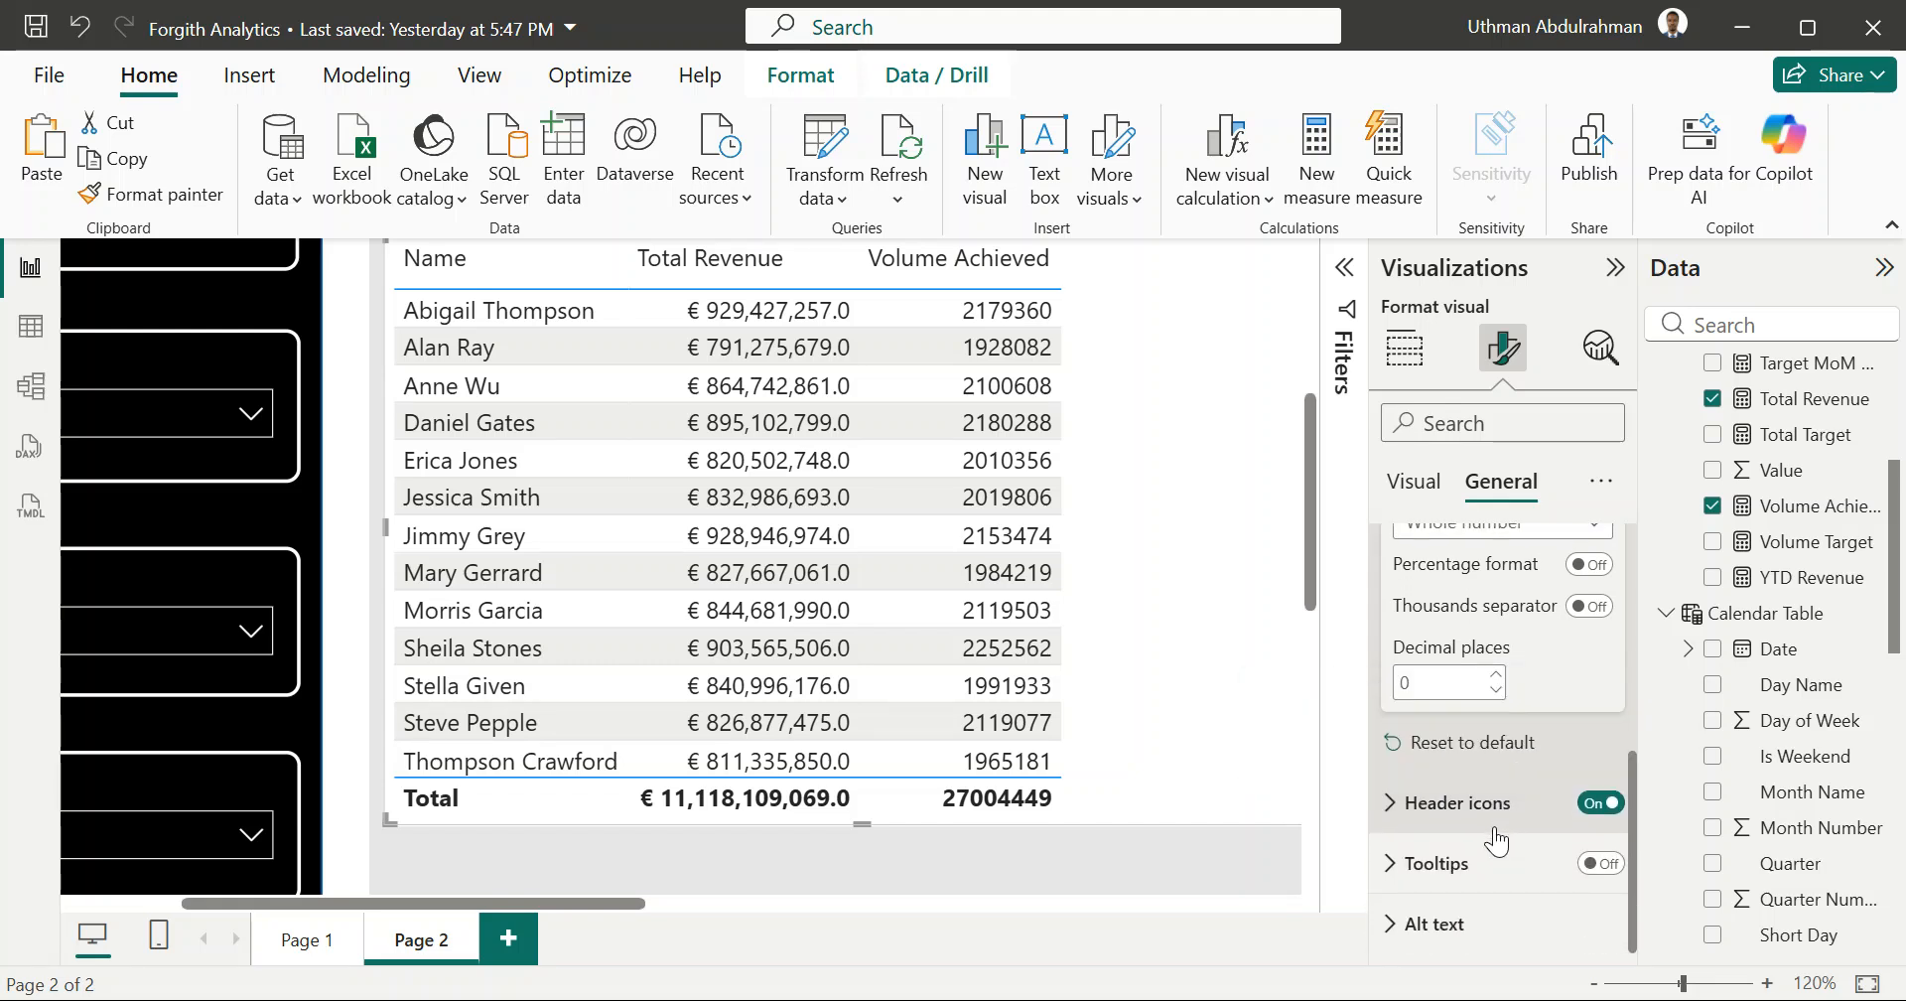
pyautogui.scroll(1, 1564, 695)
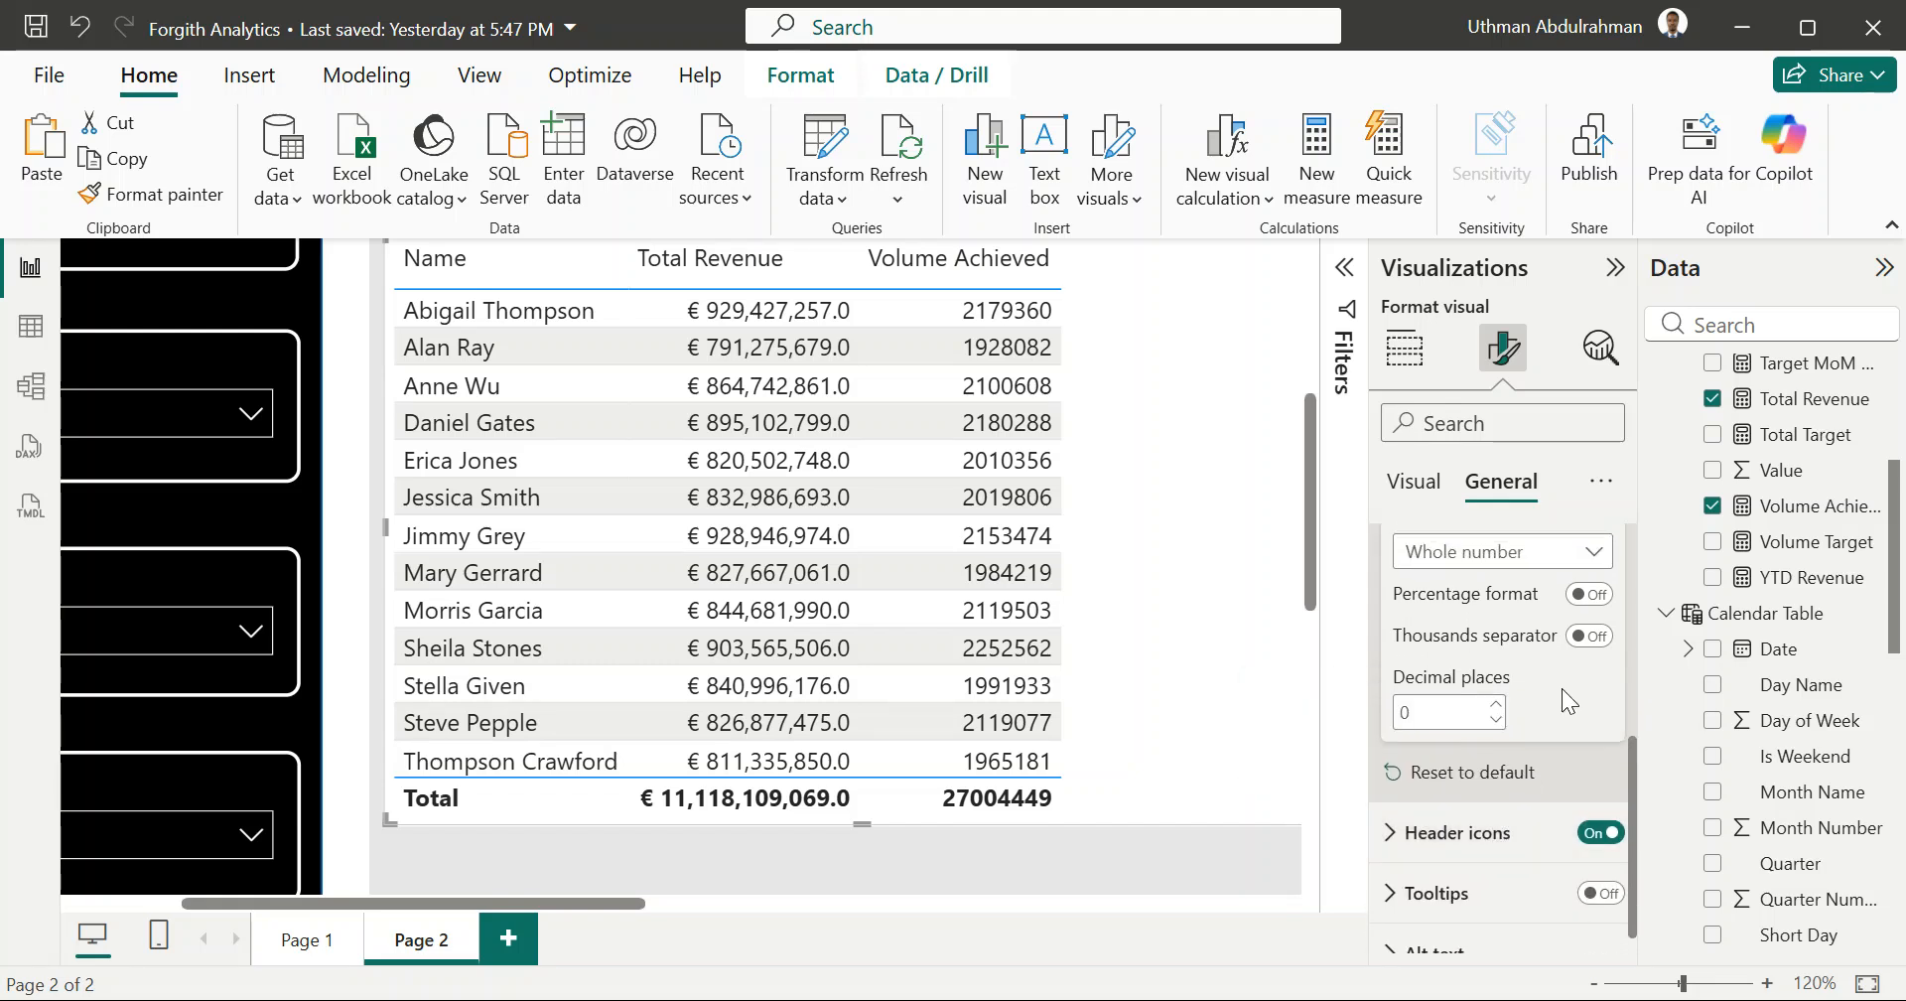
pyautogui.click(1593, 637)
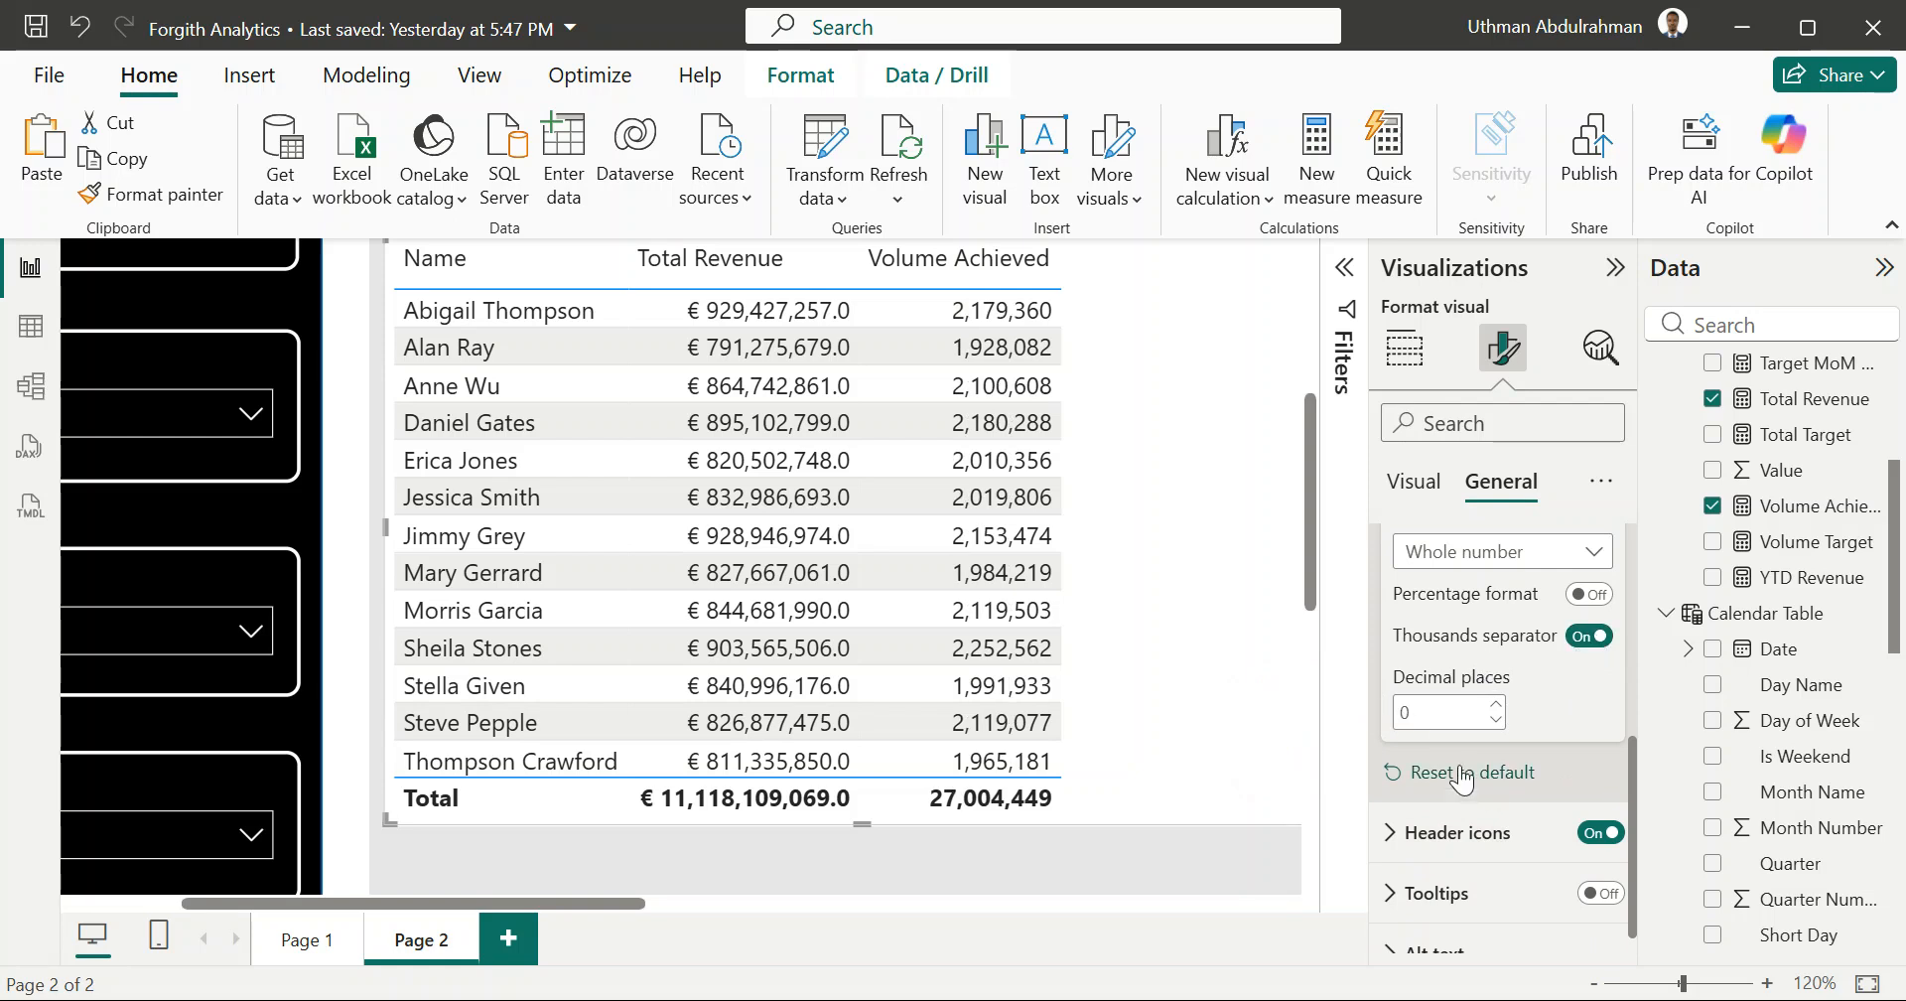
pyautogui.scroll(5, 1459, 764)
pyautogui.click(1393, 747)
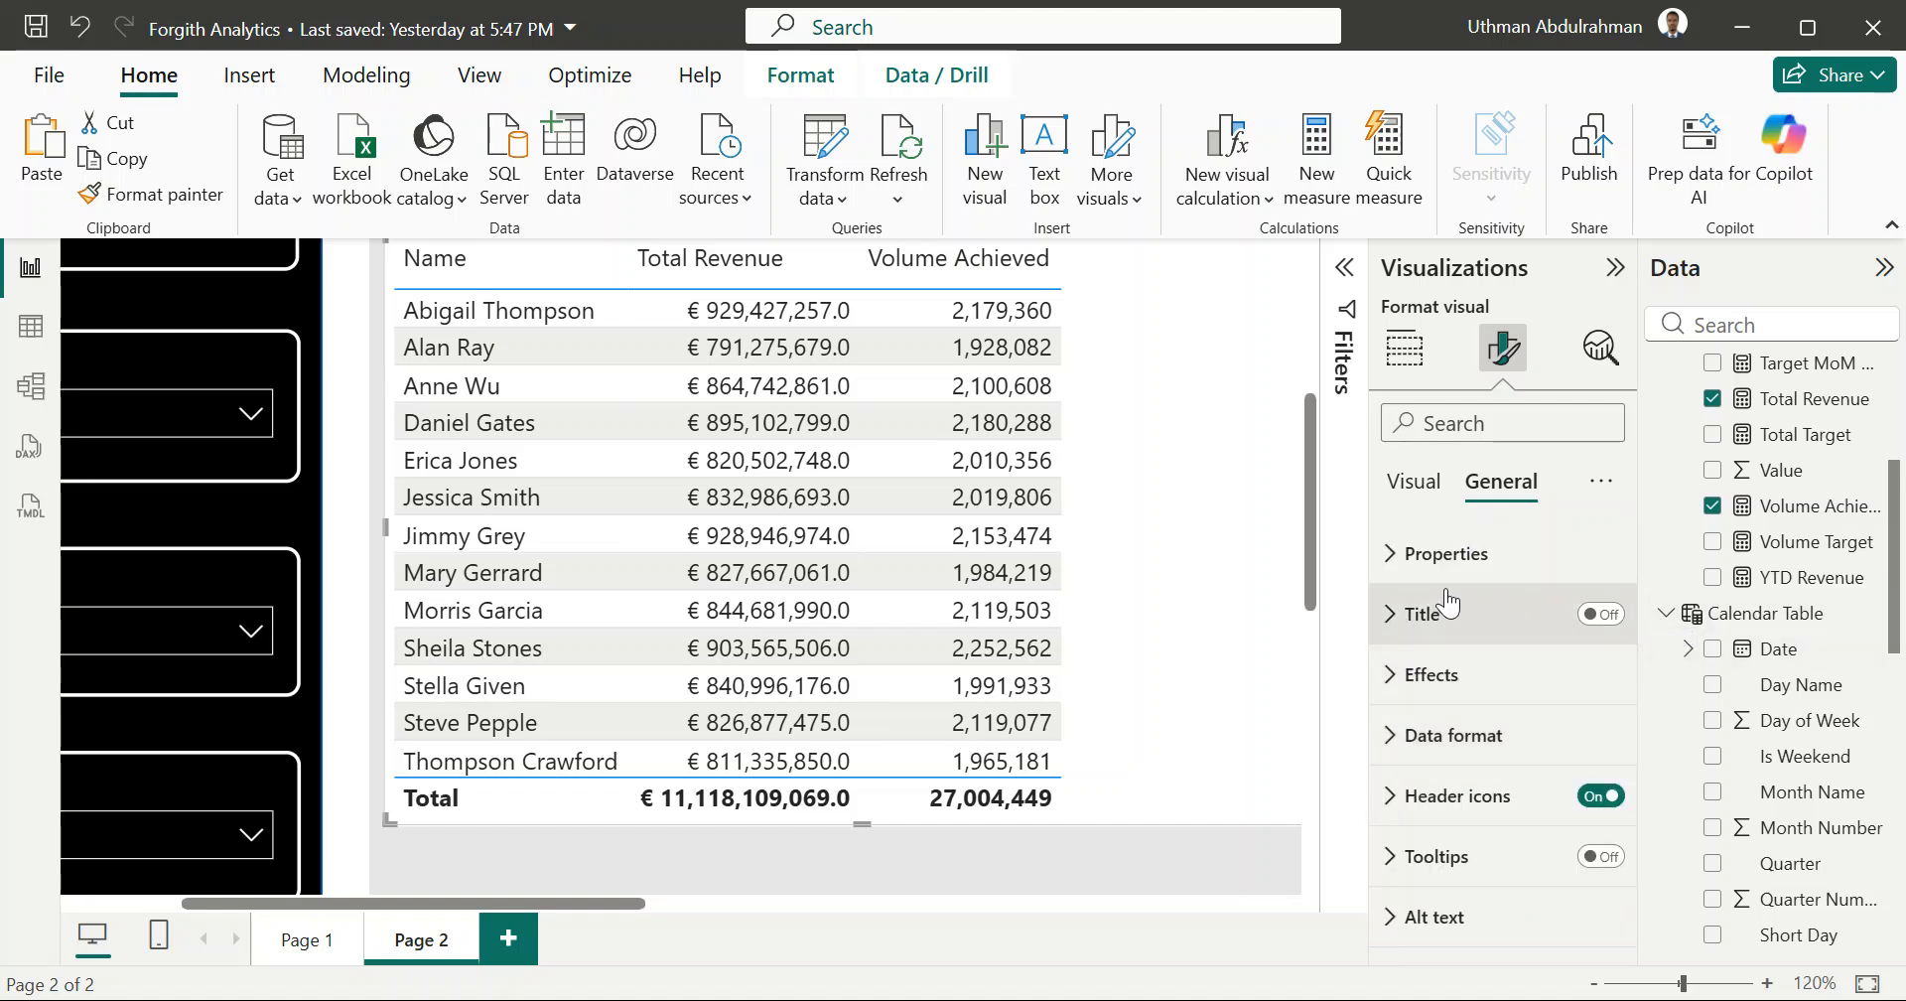
pyautogui.click(1413, 482)
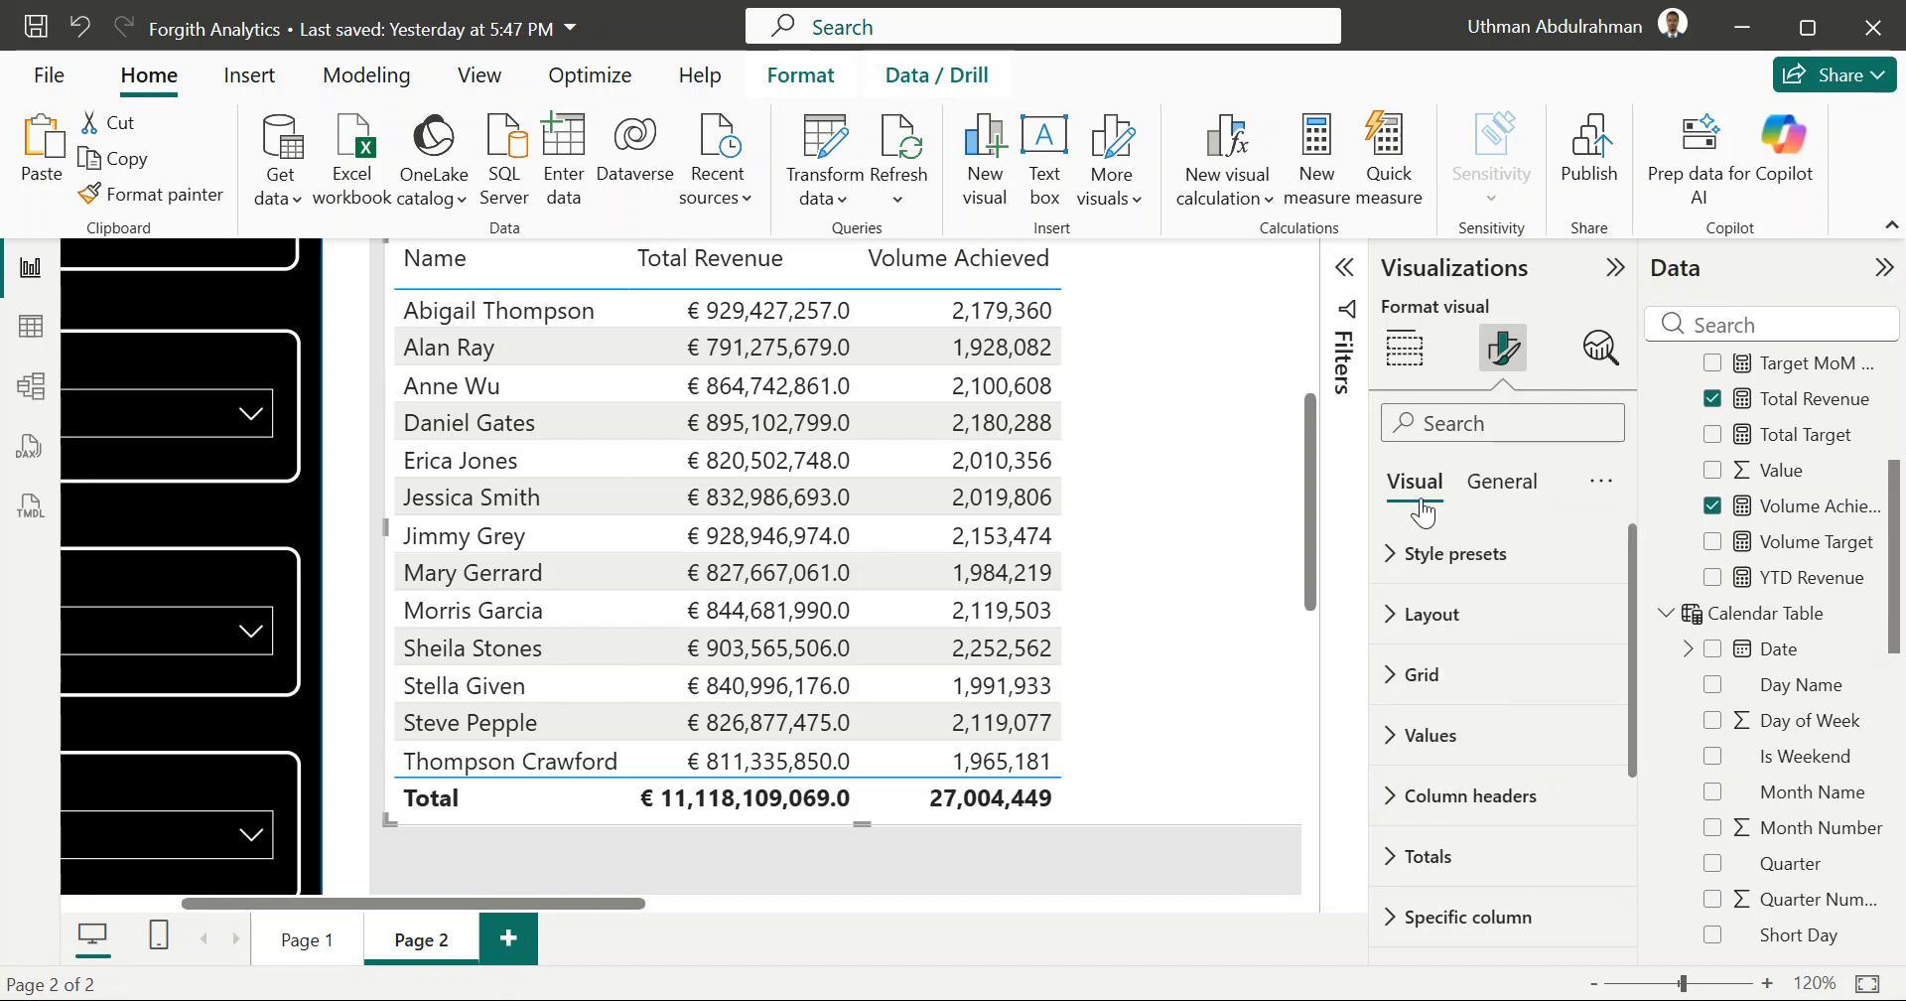
pyautogui.scroll(-3, 1525, 799)
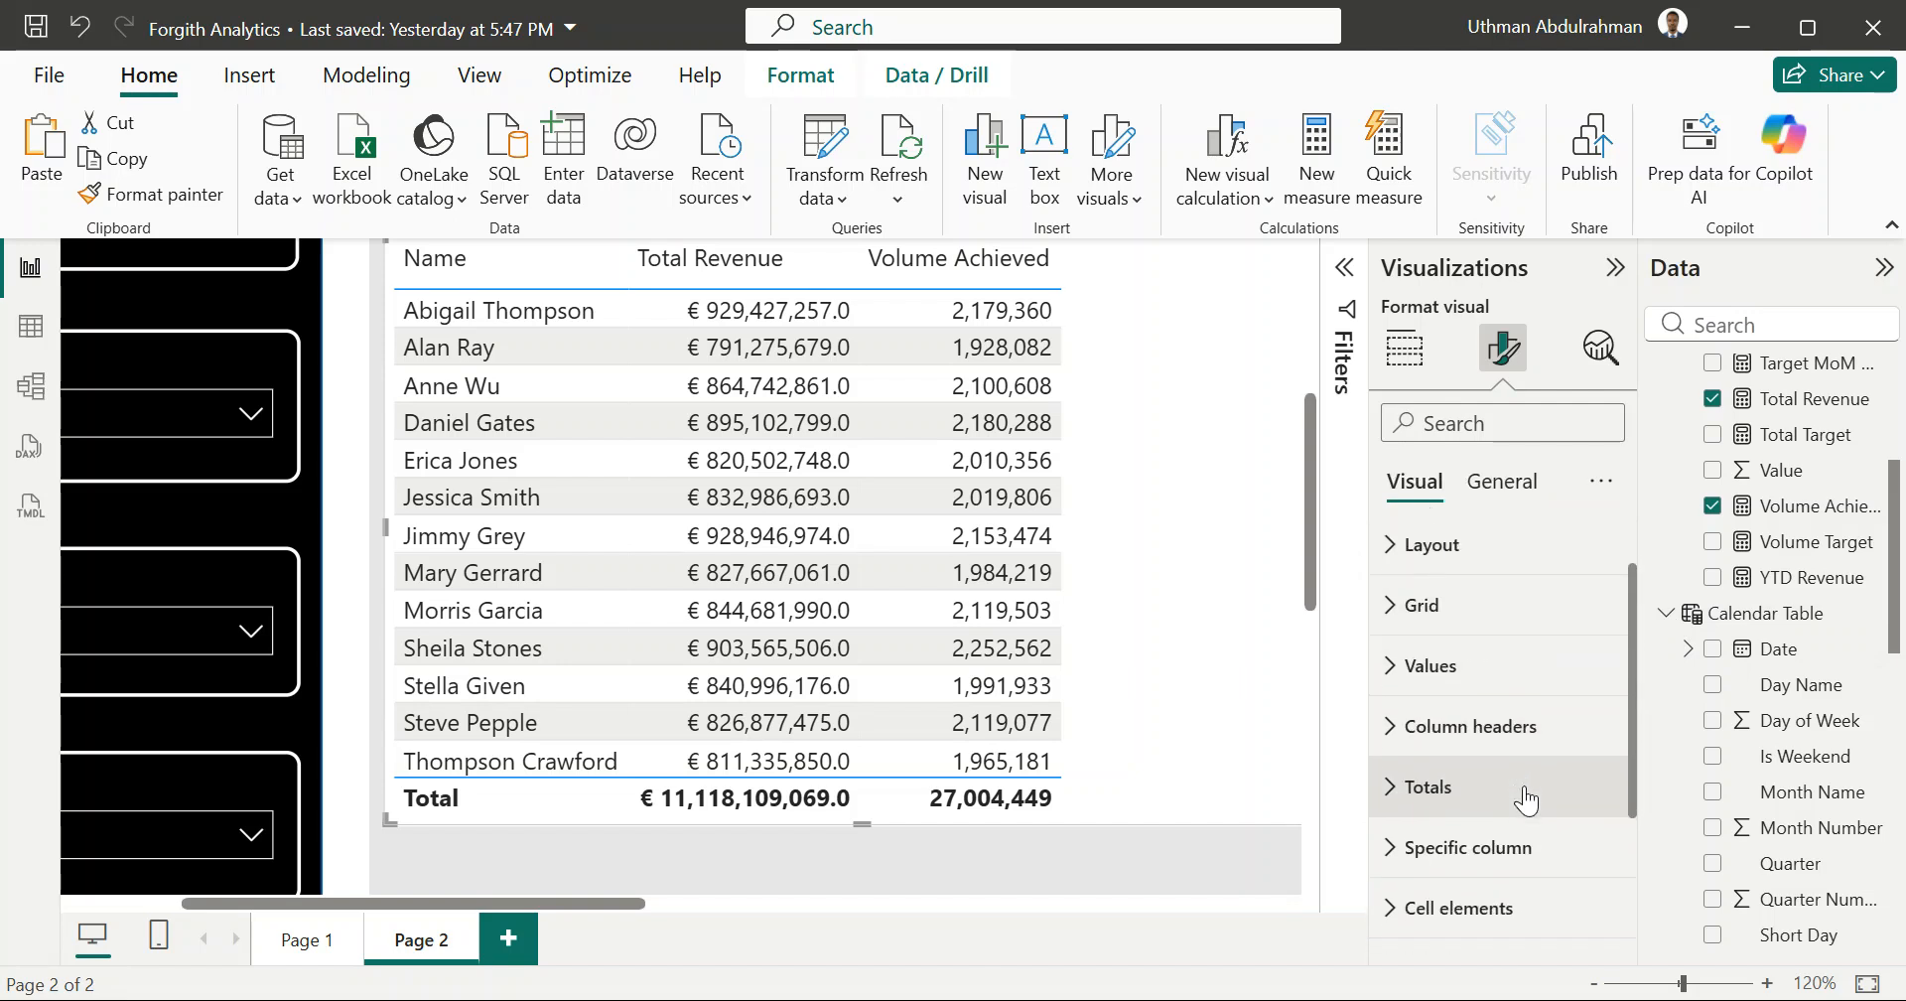
pyautogui.scroll(-2, 1526, 799)
pyautogui.scroll(4, 1526, 799)
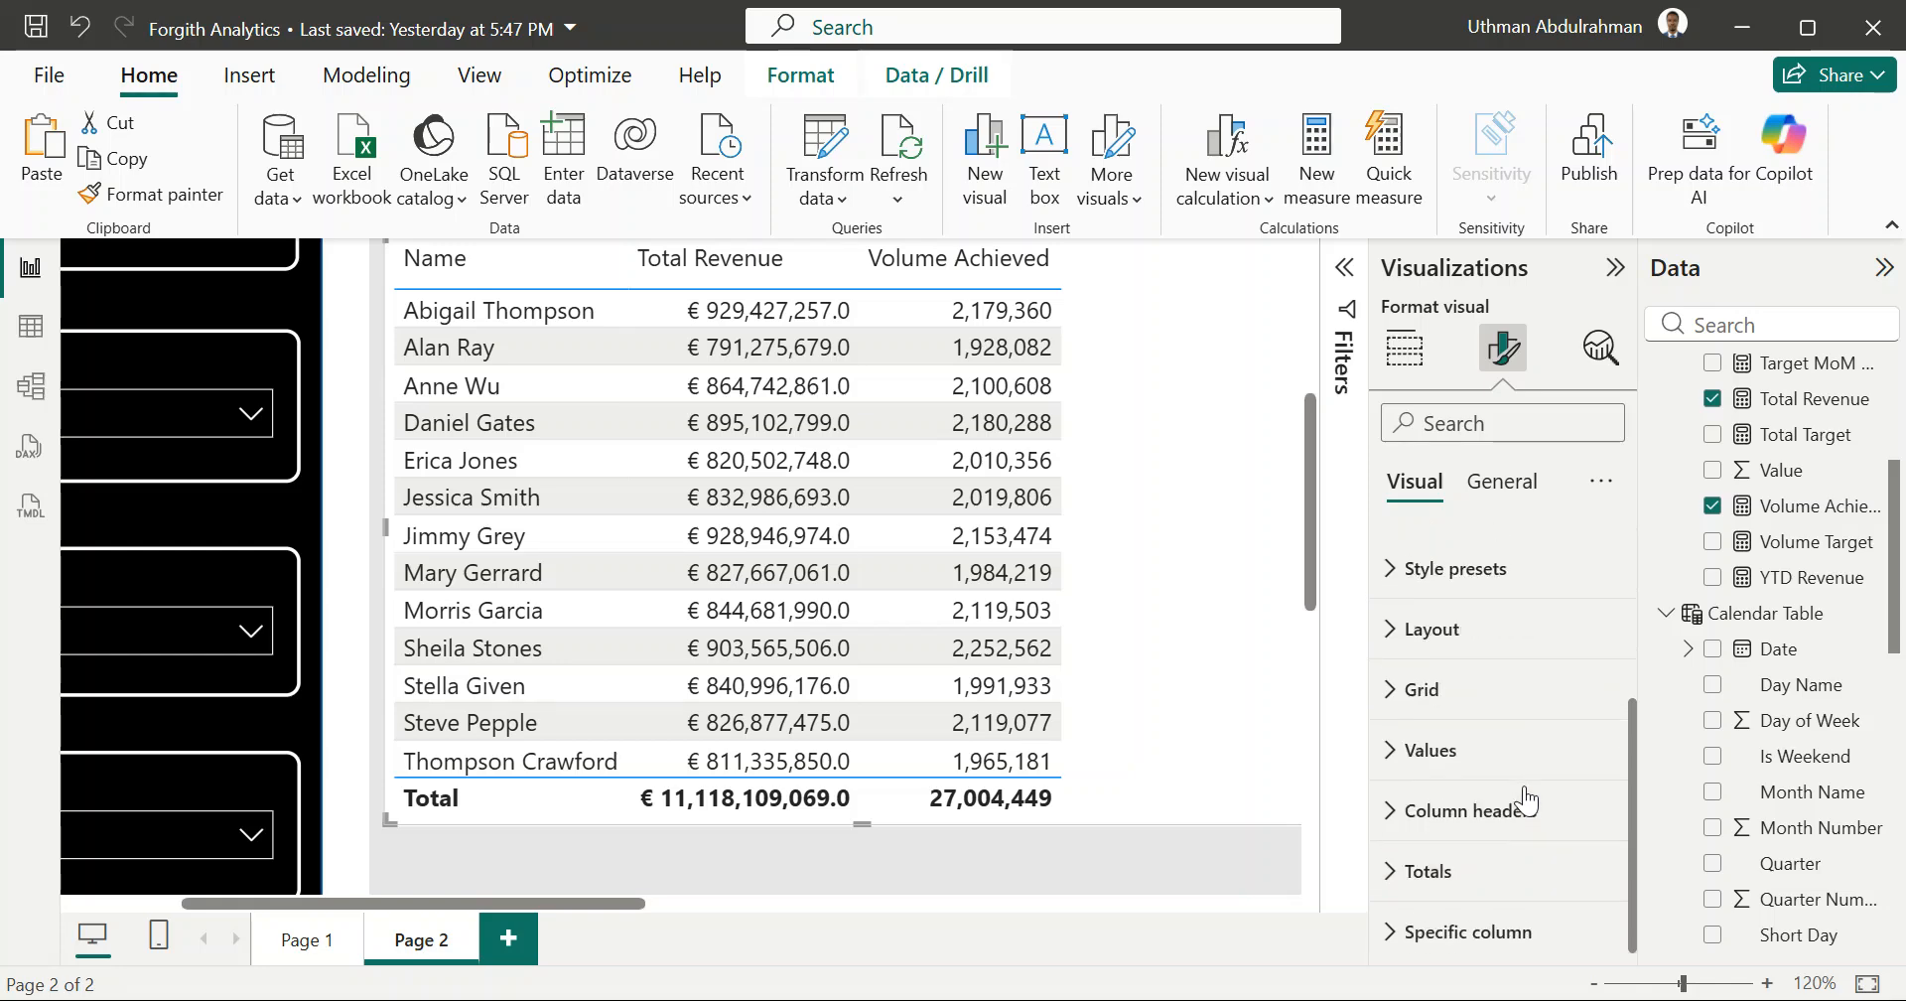
pyautogui.click(1402, 350)
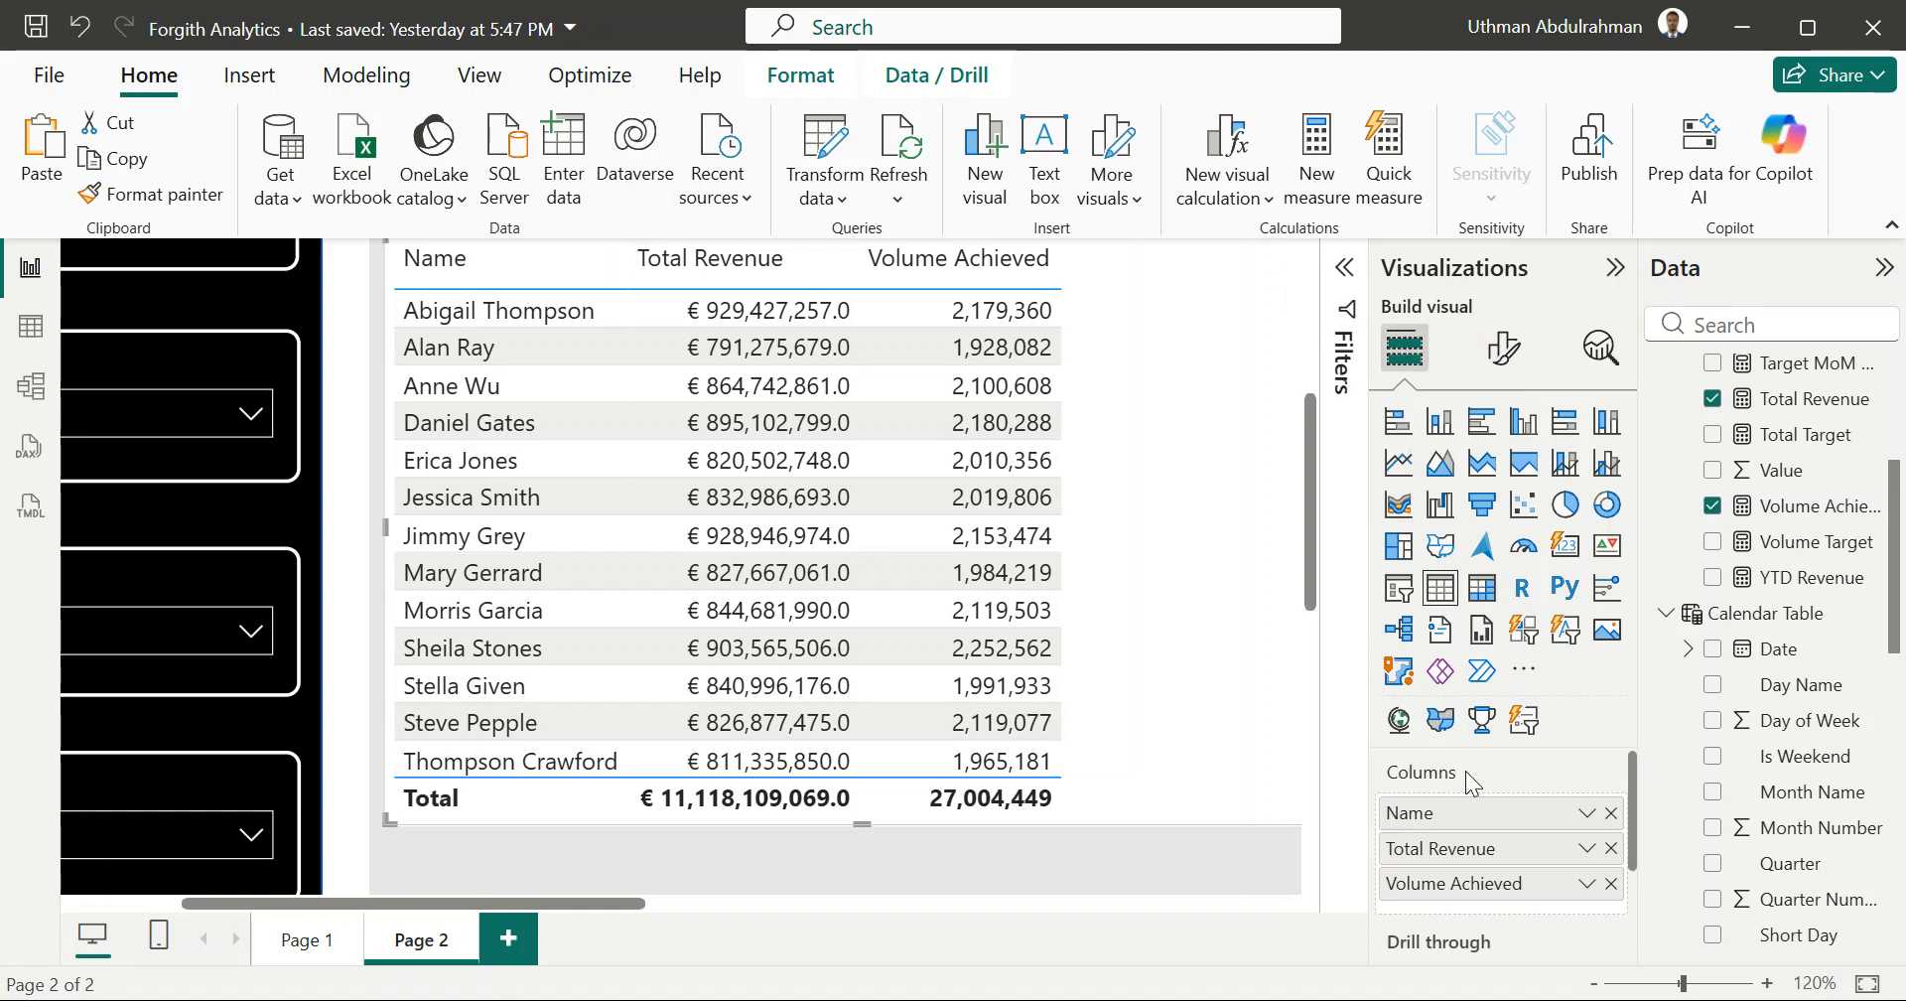
pyautogui.scroll(-2, 1465, 771)
pyautogui.scroll(3, 1465, 770)
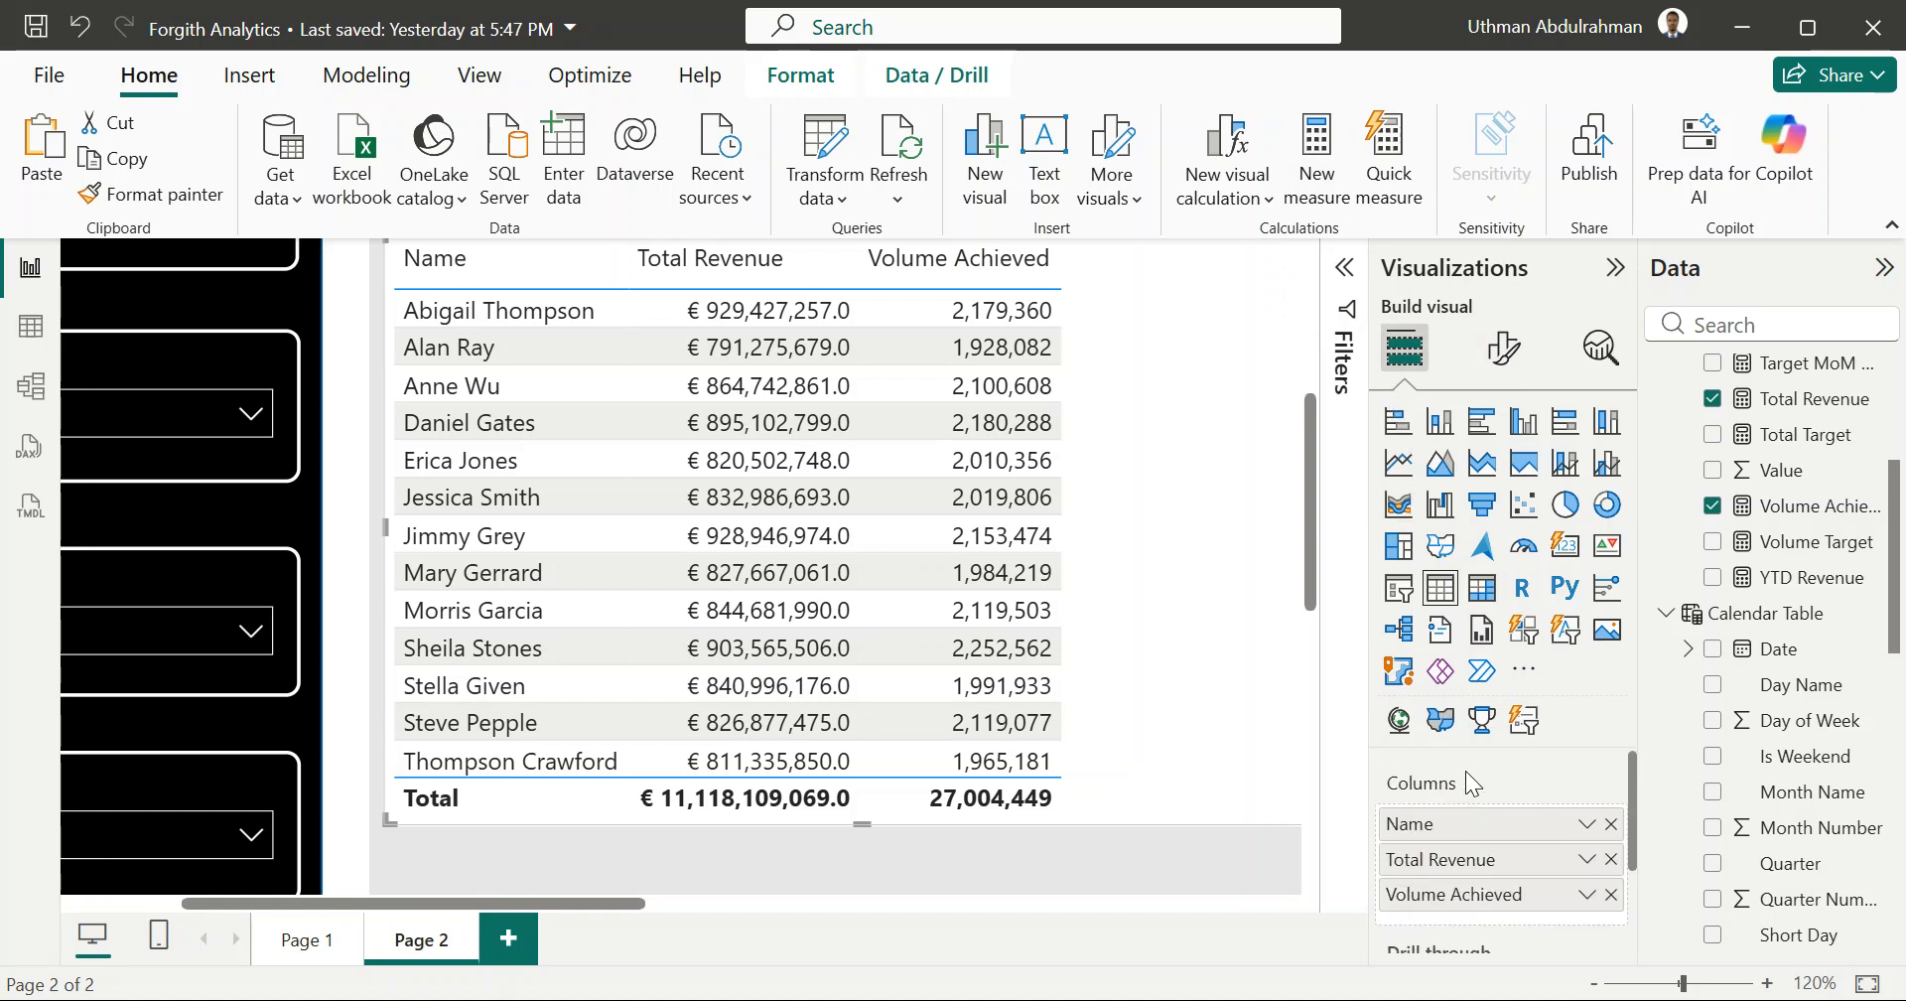
# Step: Apply the Bold header style preset to the table
pyautogui.click(1503, 344)
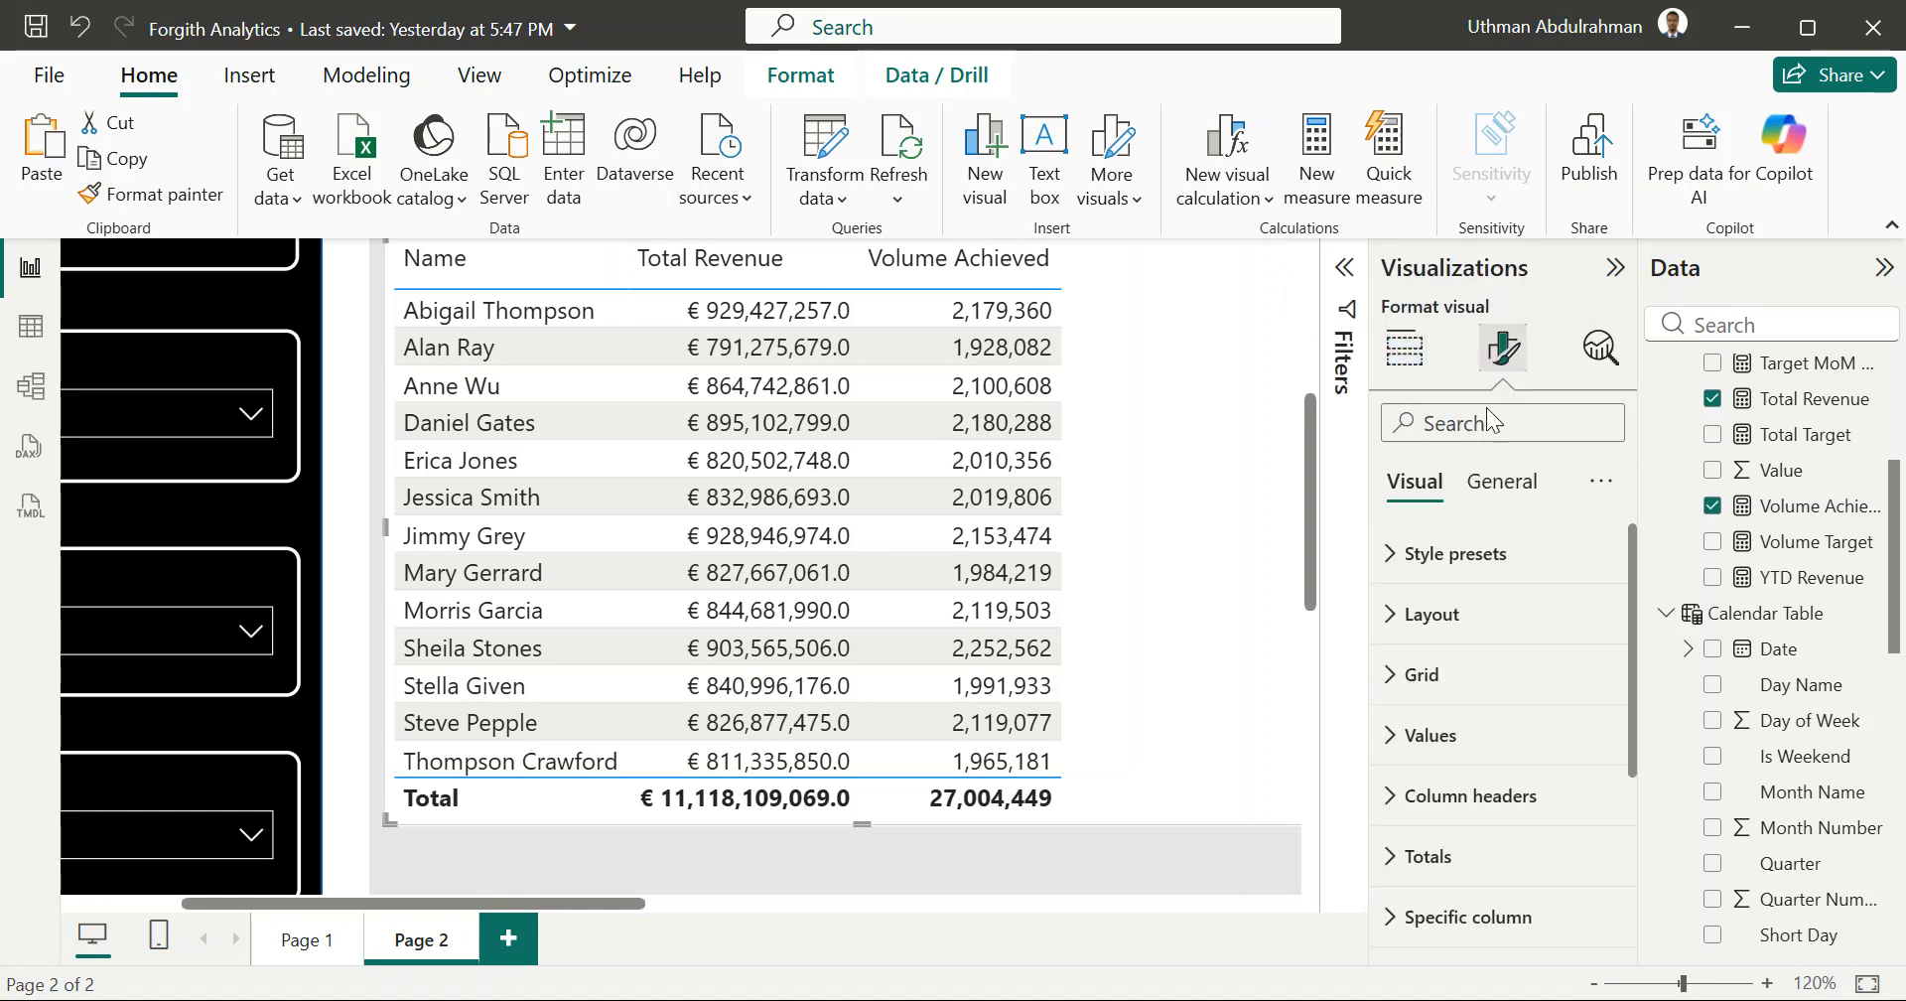
pyautogui.click(1425, 574)
pyautogui.scroll(-1, 1427, 583)
pyautogui.click(1446, 600)
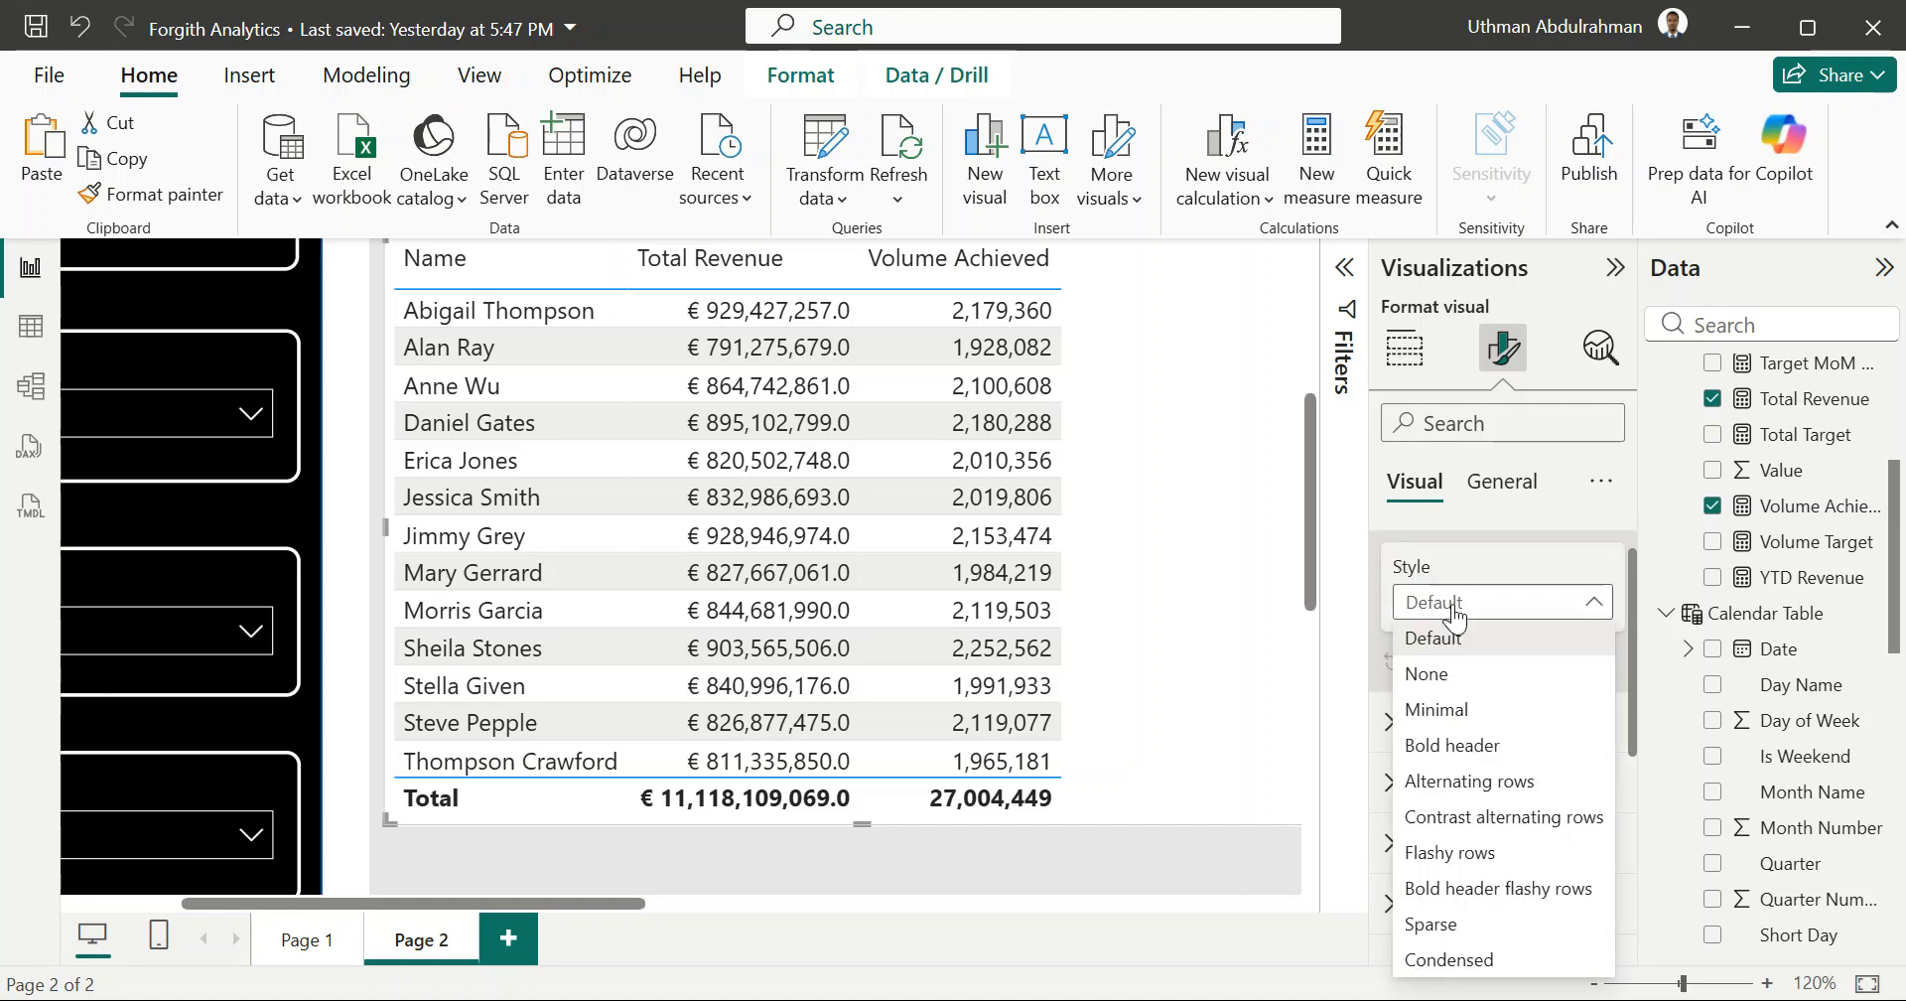
pyautogui.click(1467, 746)
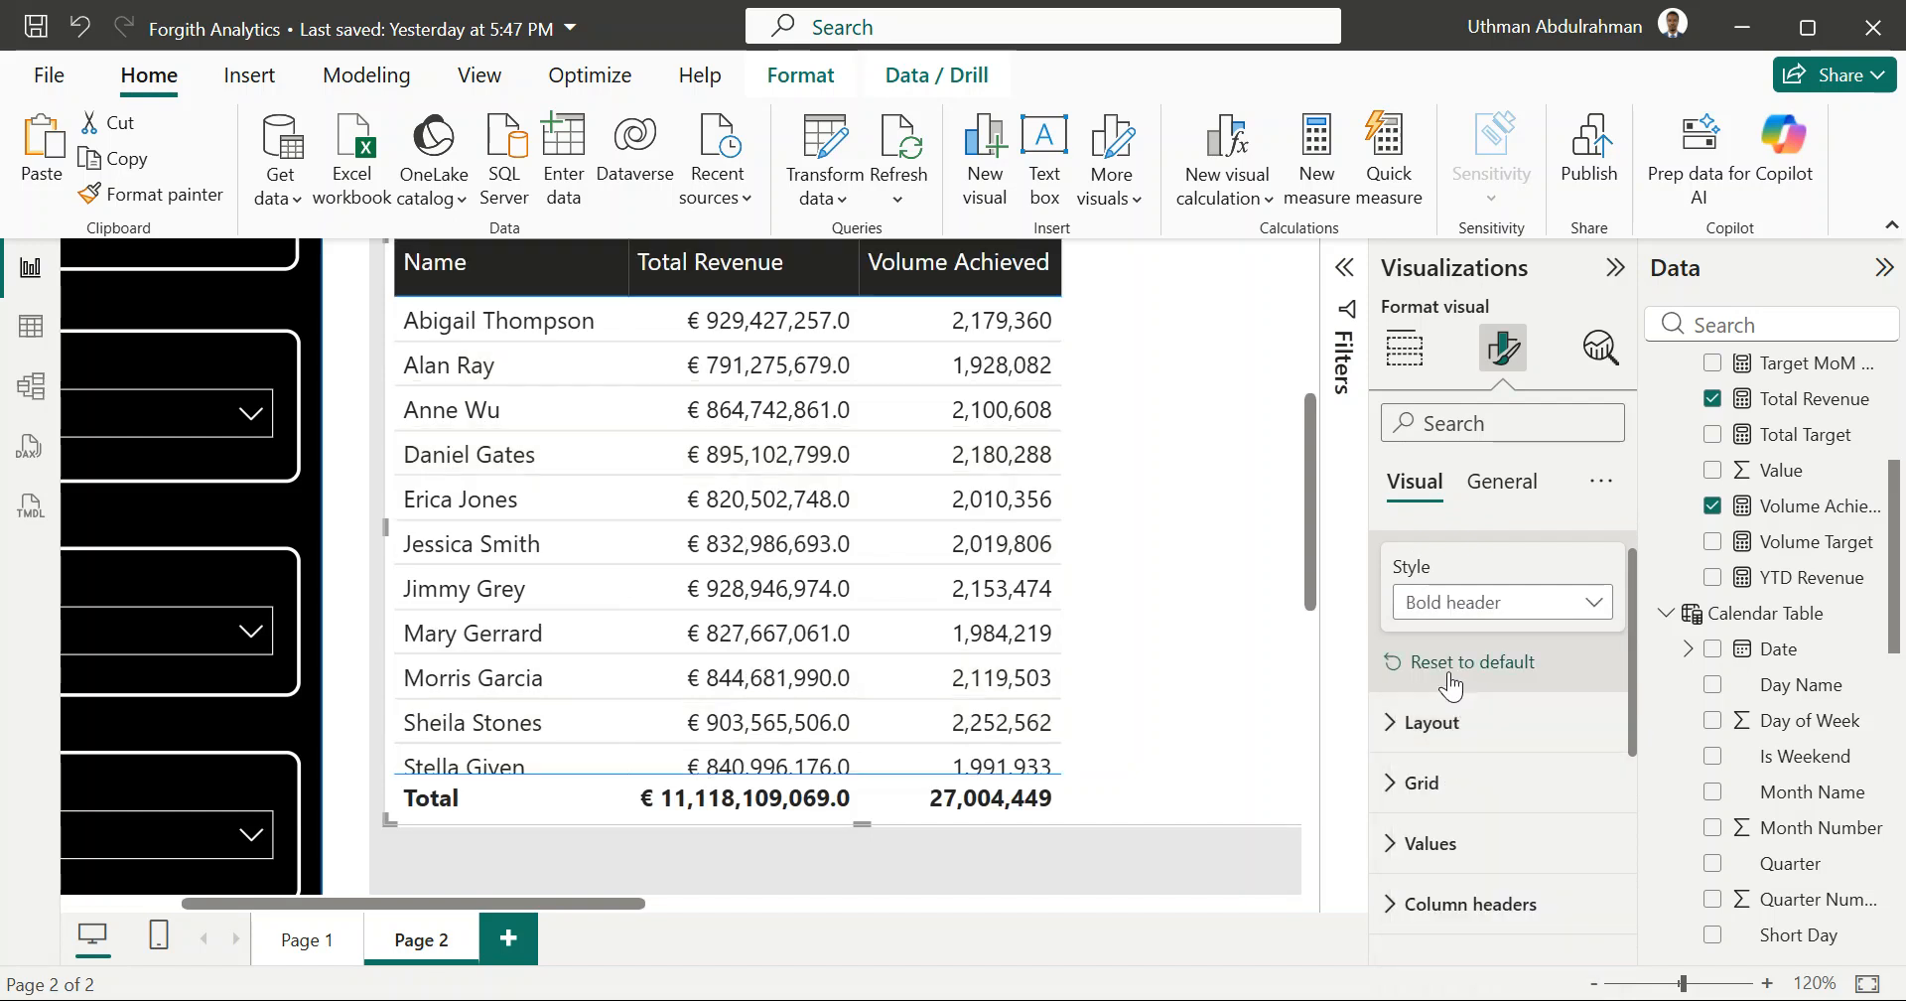
# Step: Try the Alternating rows and Flashy rows style presets on the table
pyautogui.scroll(-1, 1463, 726)
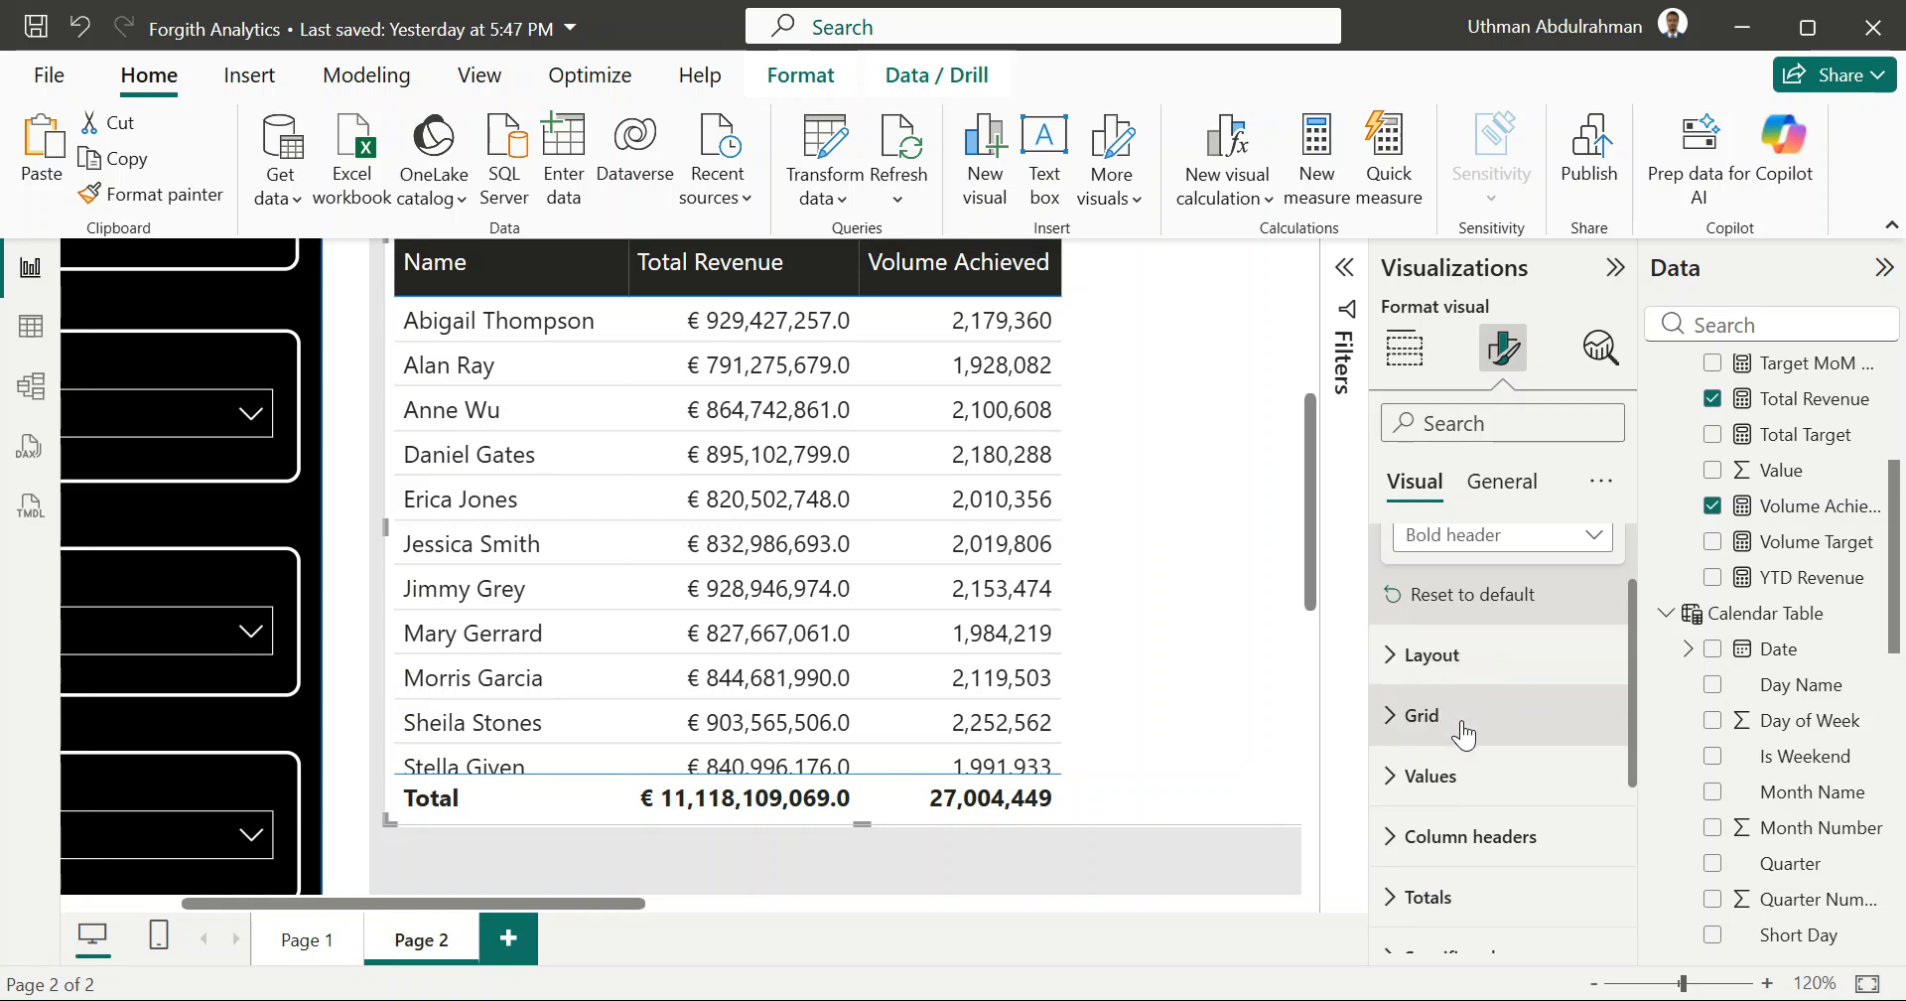
pyautogui.scroll(1, 1465, 695)
pyautogui.click(1477, 641)
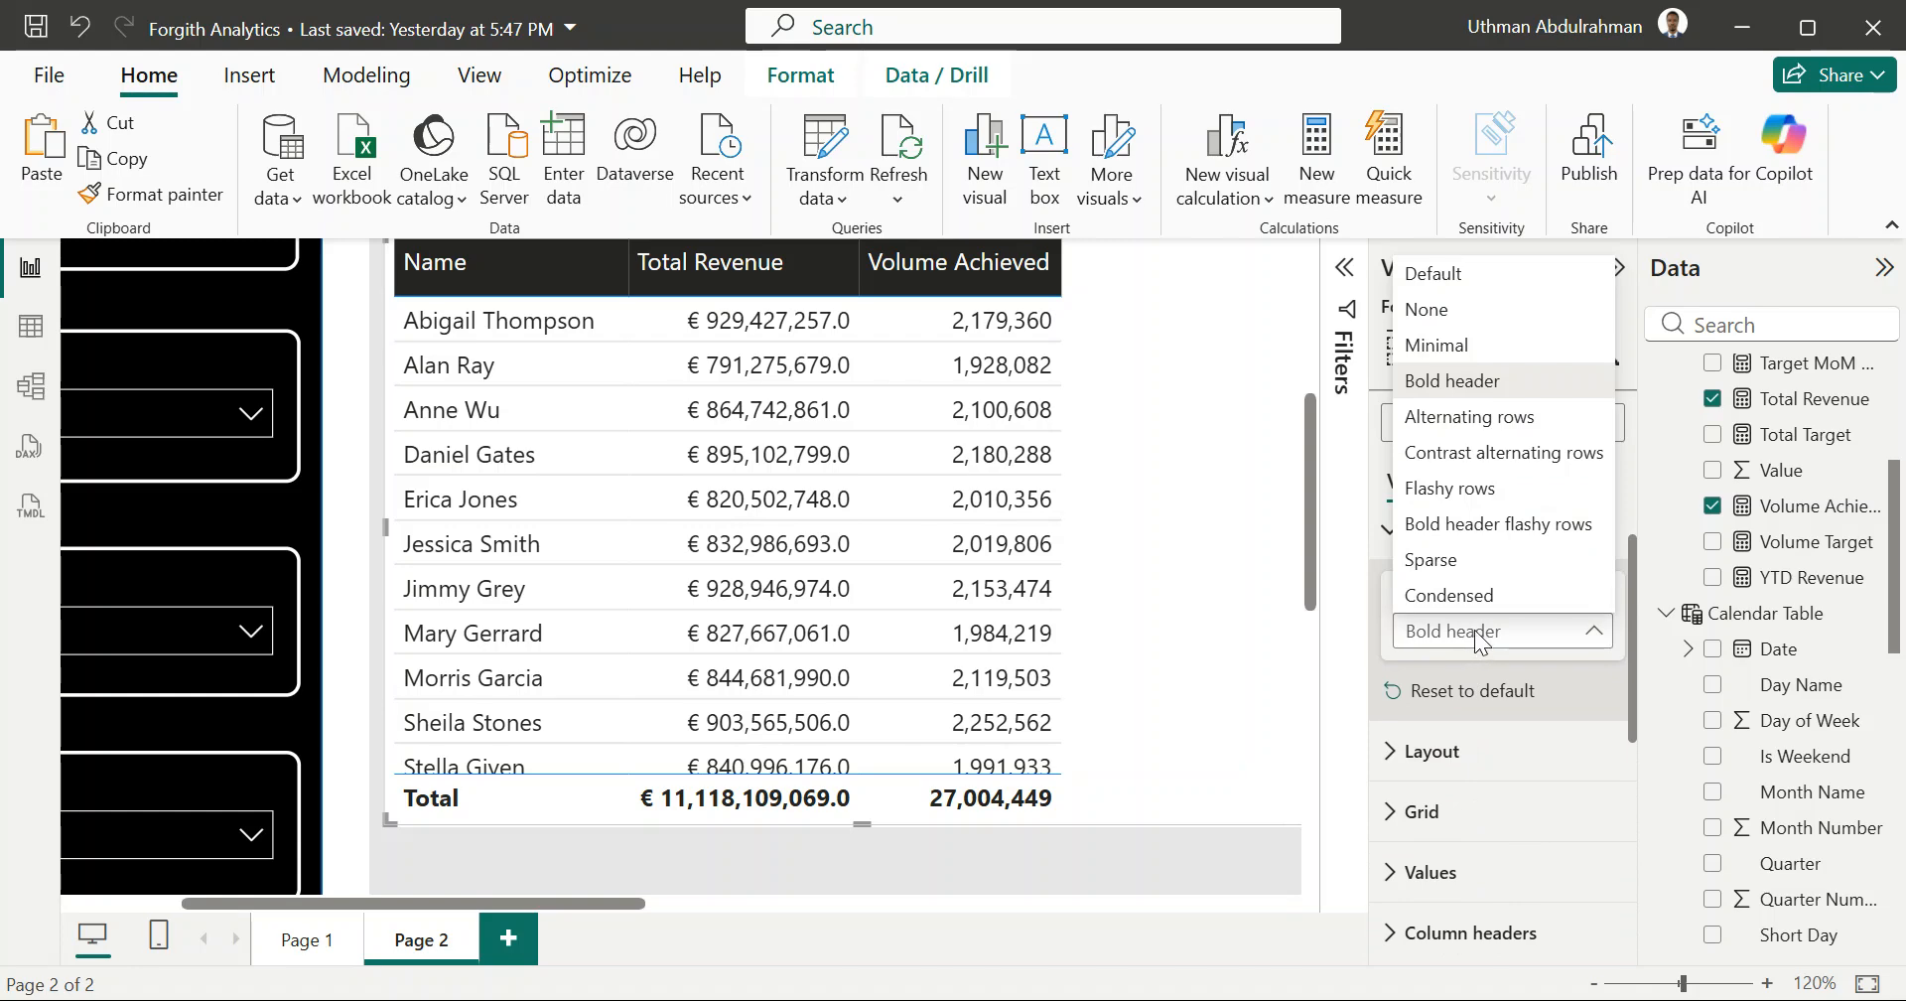
pyautogui.click(1487, 427)
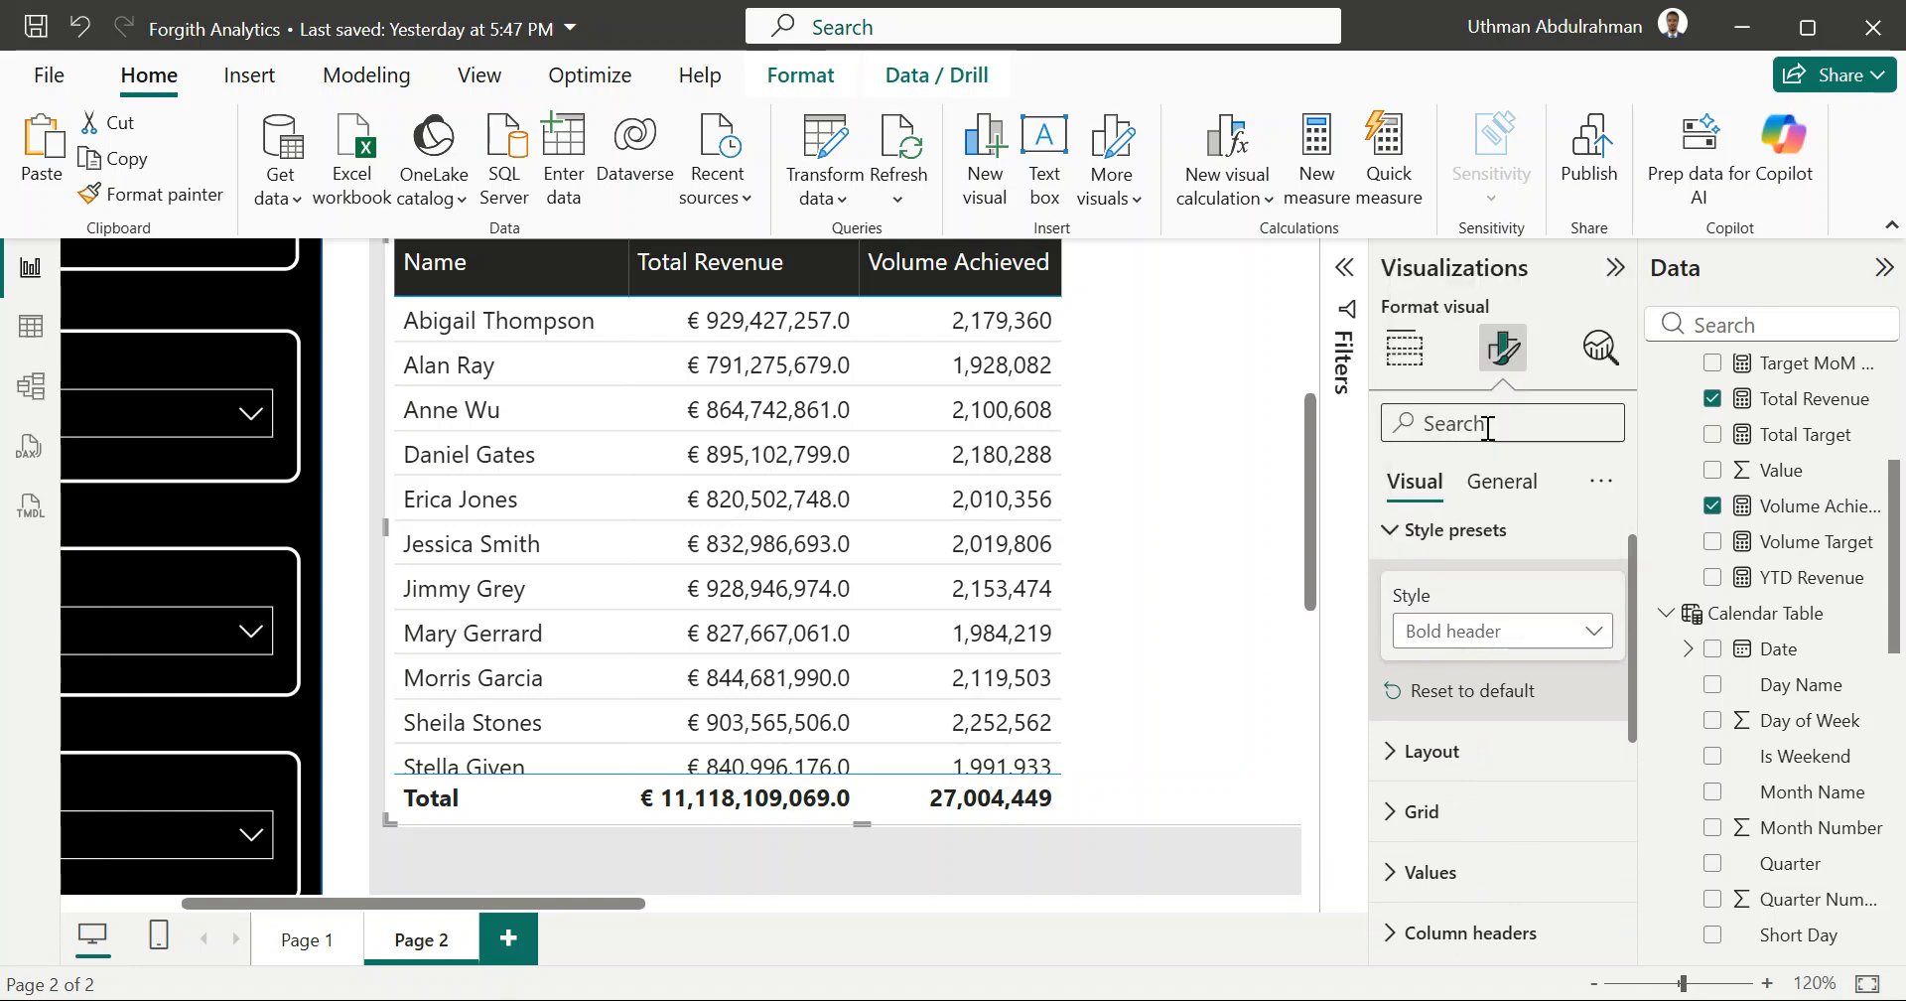
pyautogui.click(1503, 640)
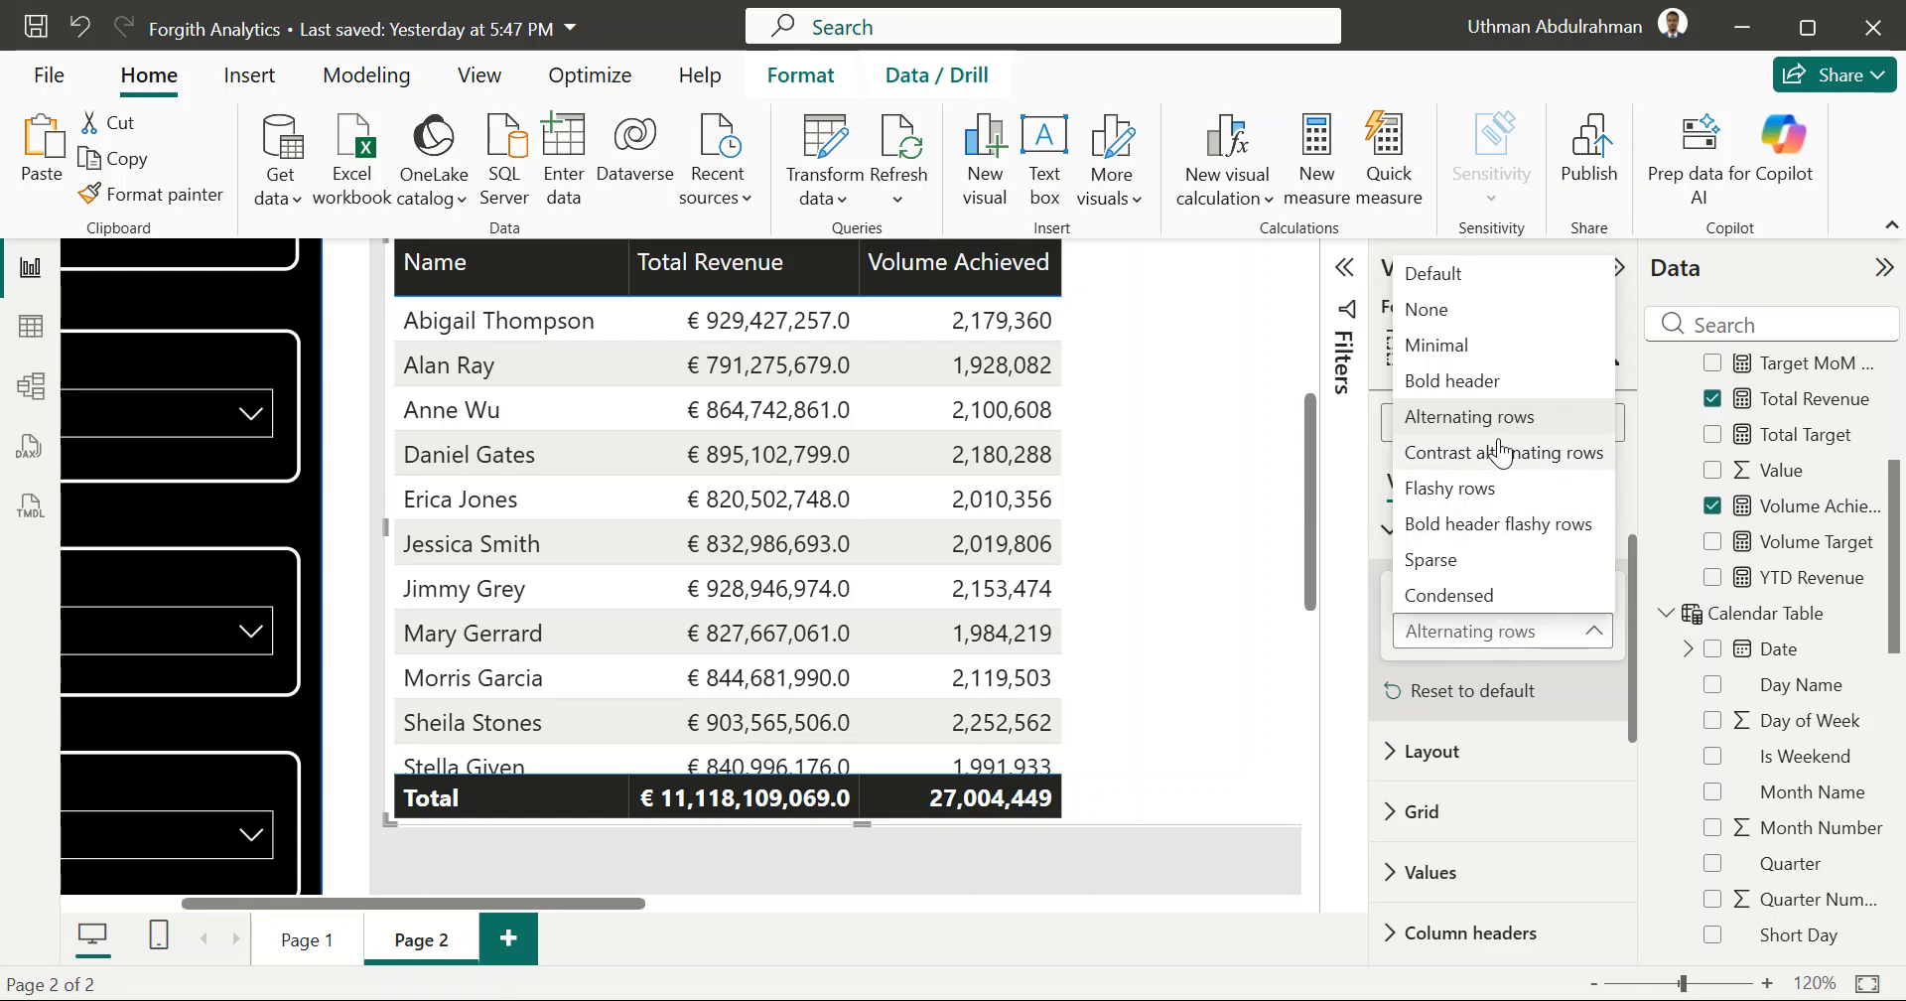
pyautogui.click(1484, 487)
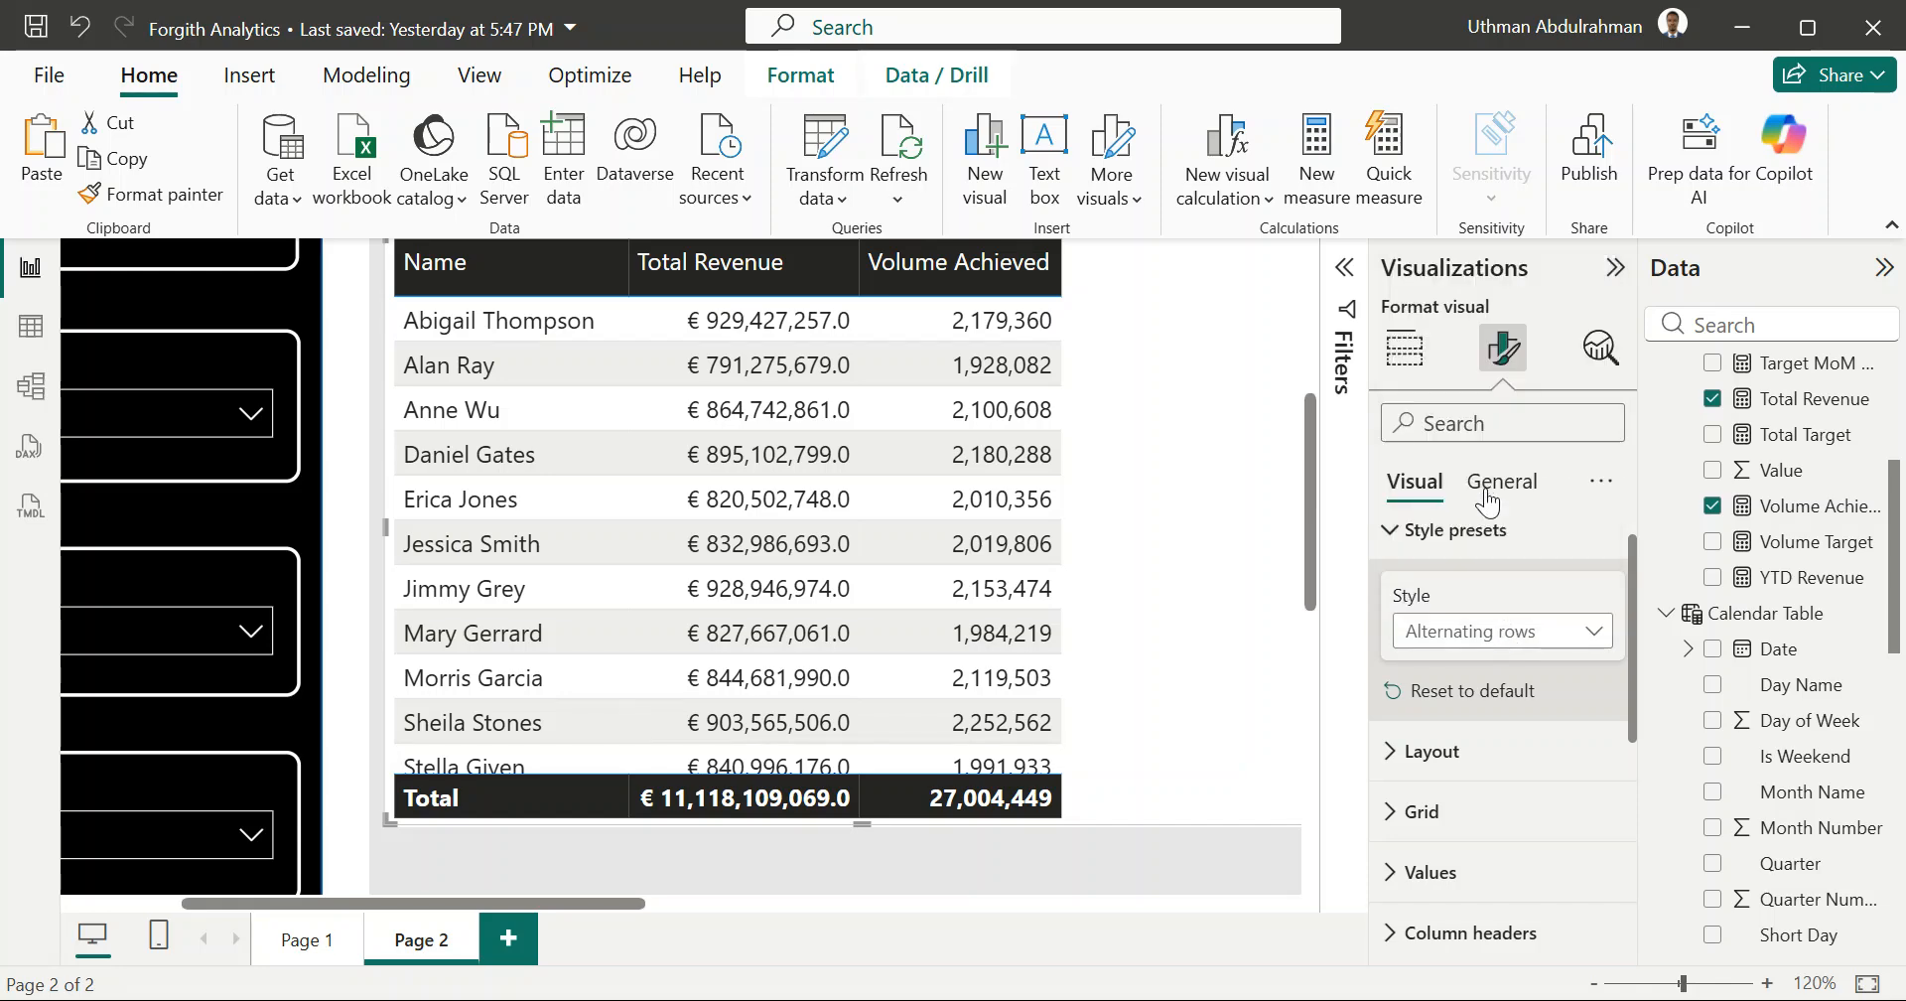
# Step: Try the Sparse, Condensed and Minimal style presets on the table
pyautogui.click(1486, 640)
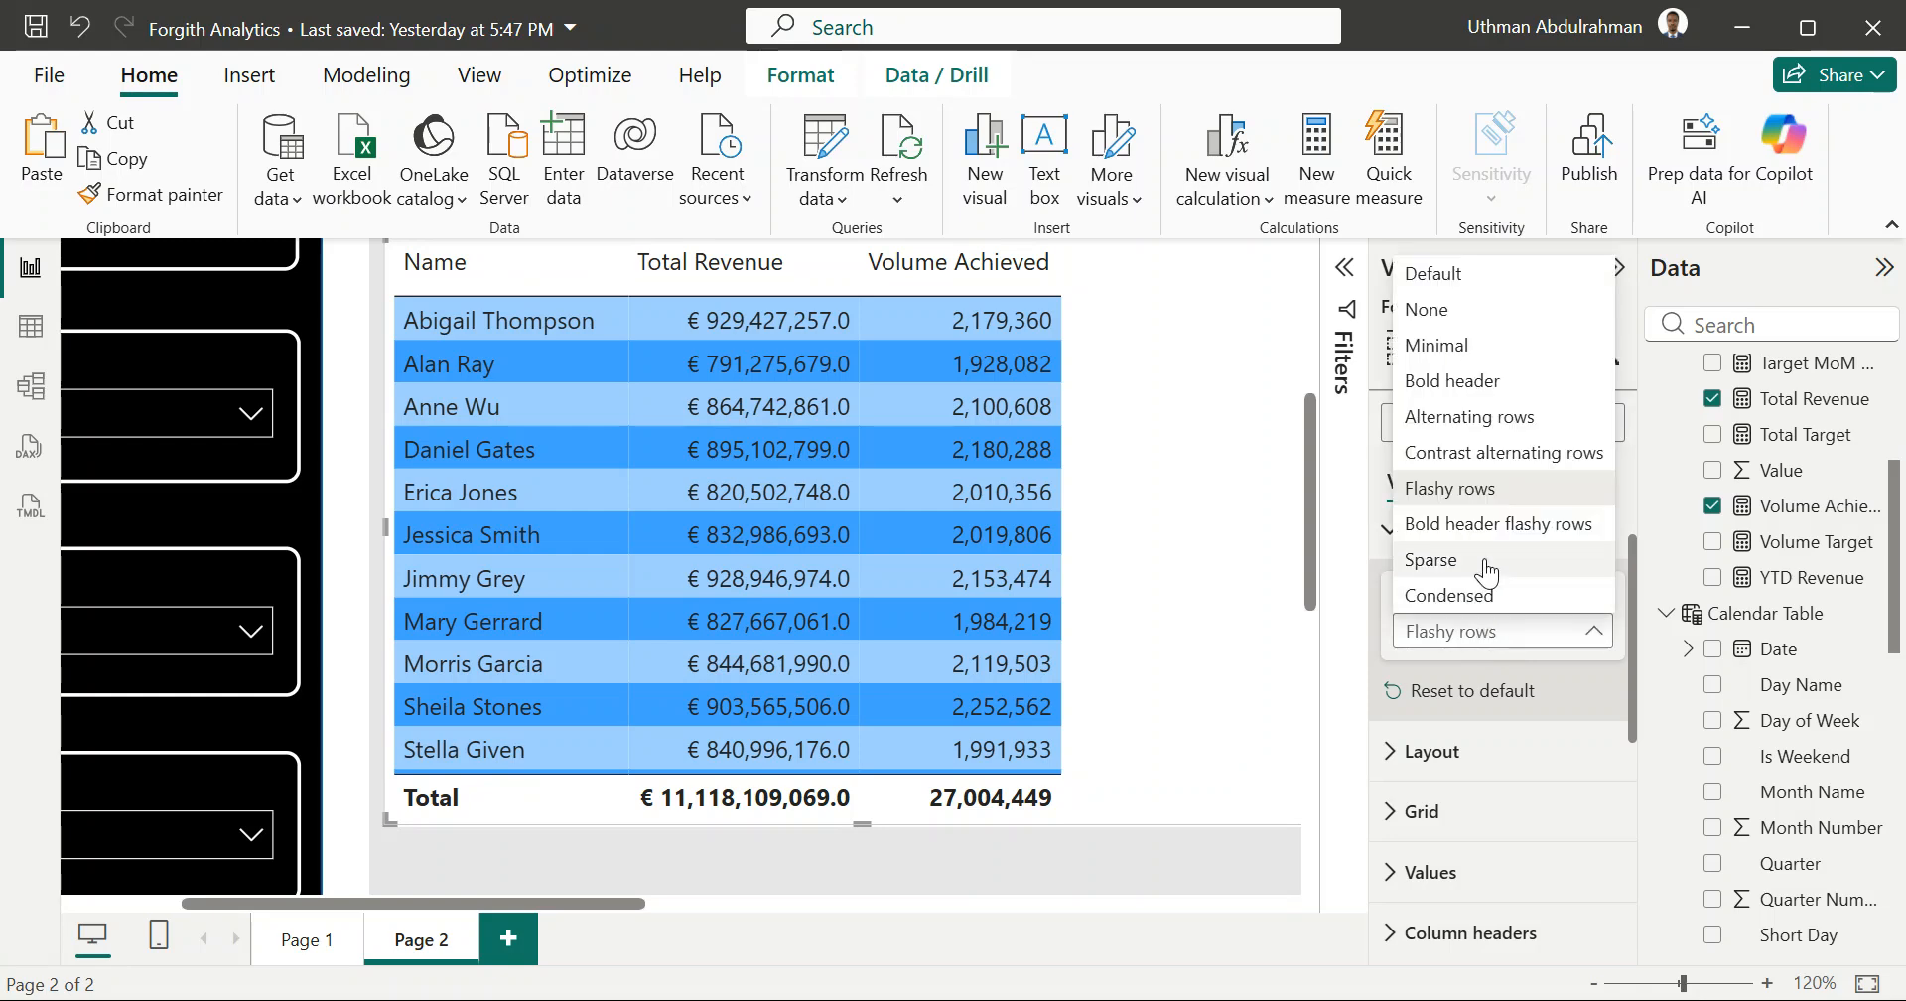
pyautogui.click(1486, 563)
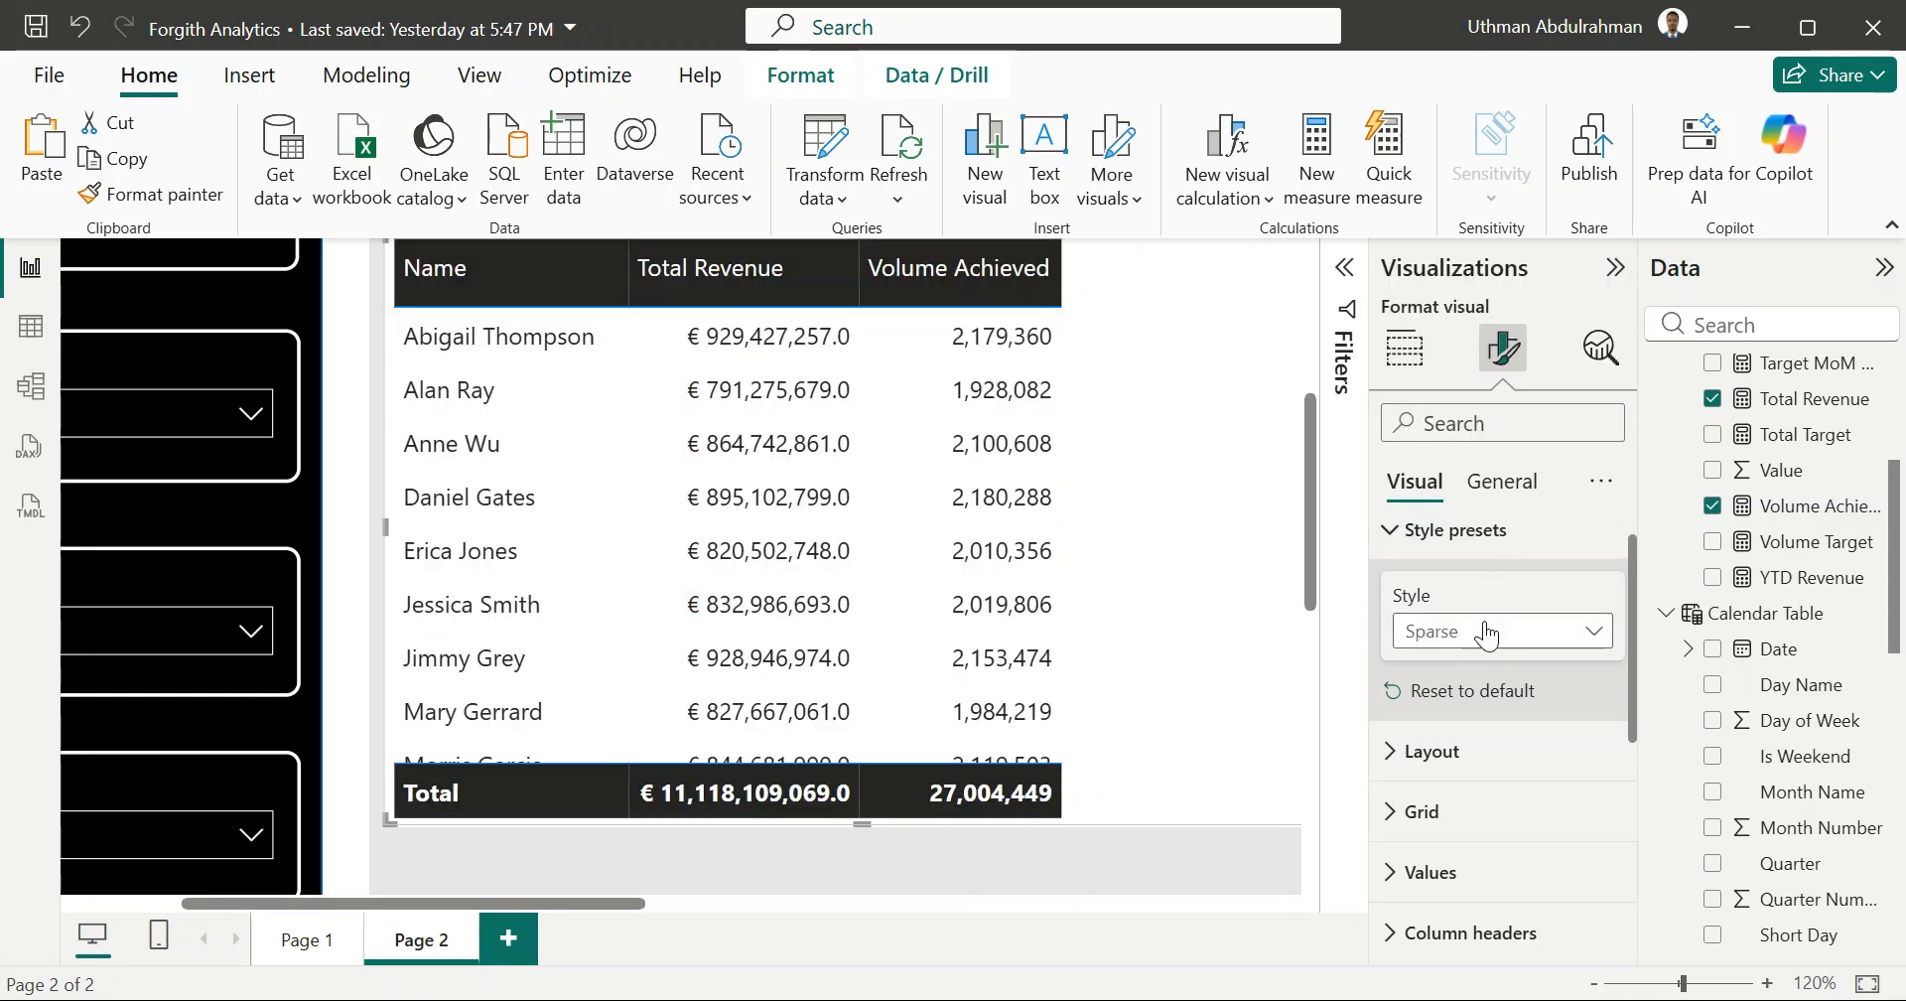
pyautogui.click(1486, 630)
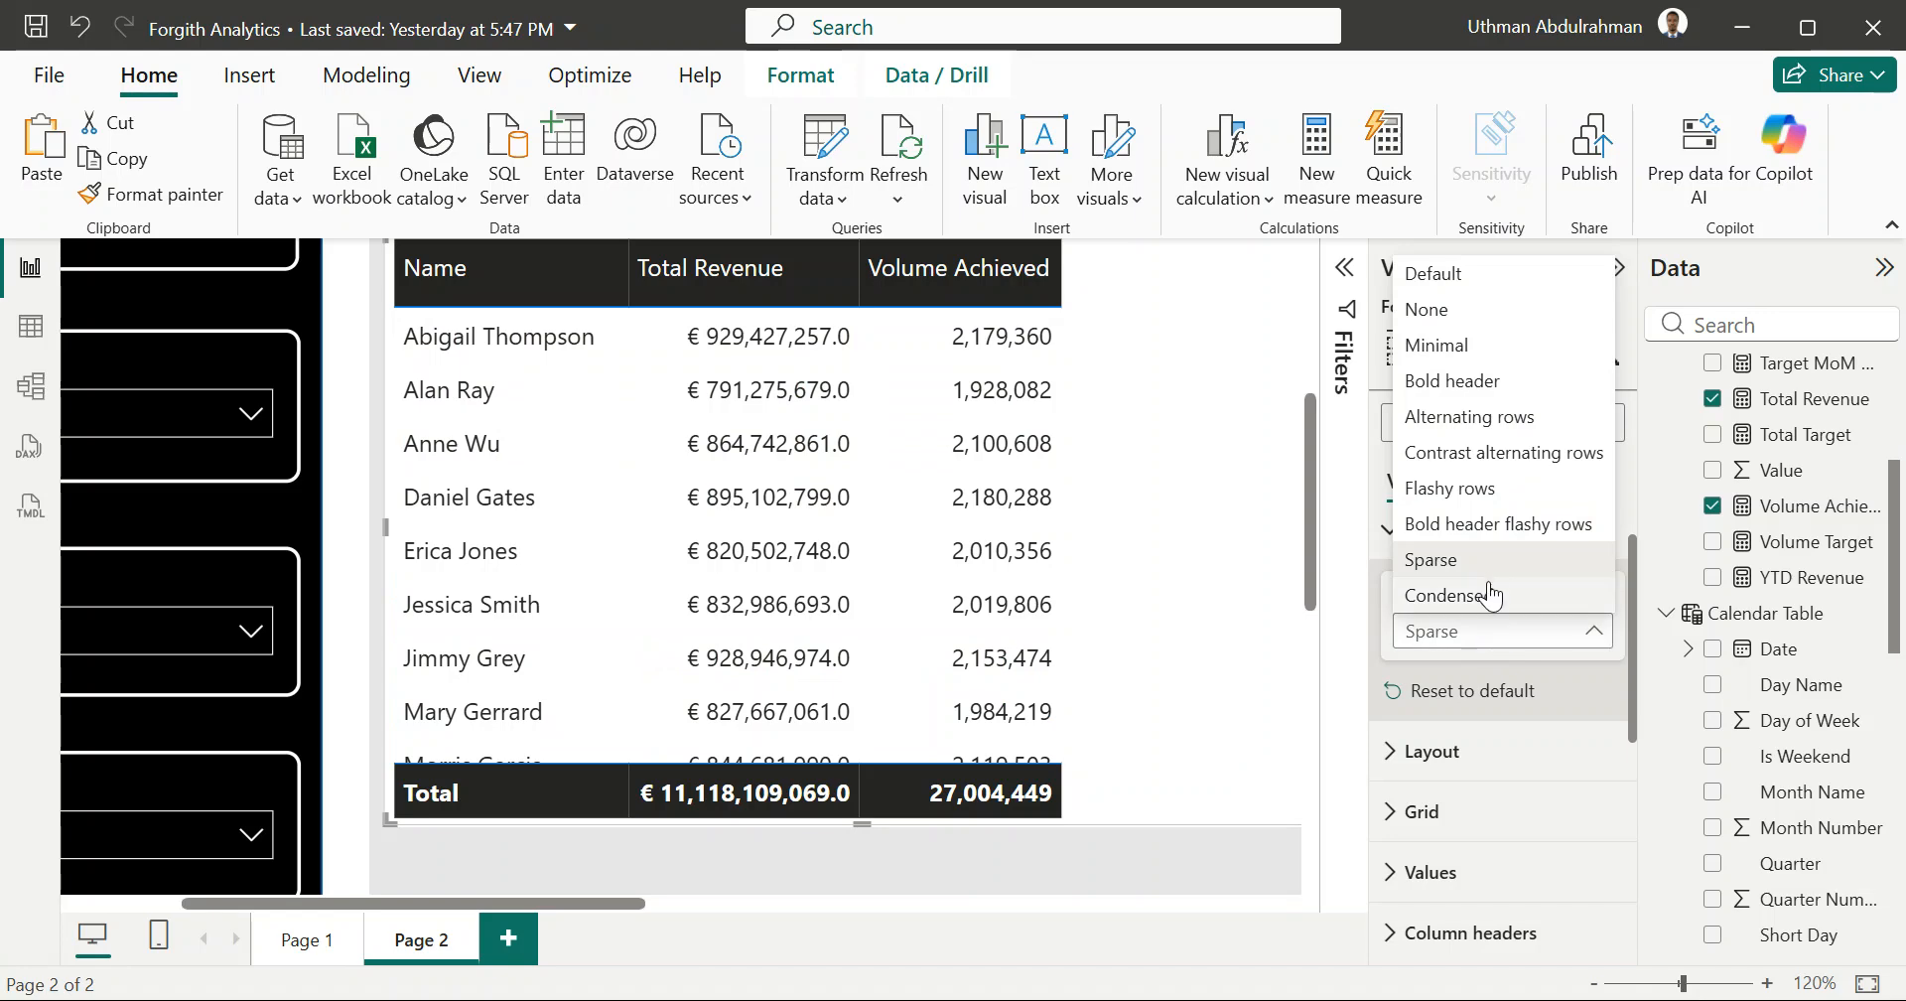
pyautogui.click(1489, 595)
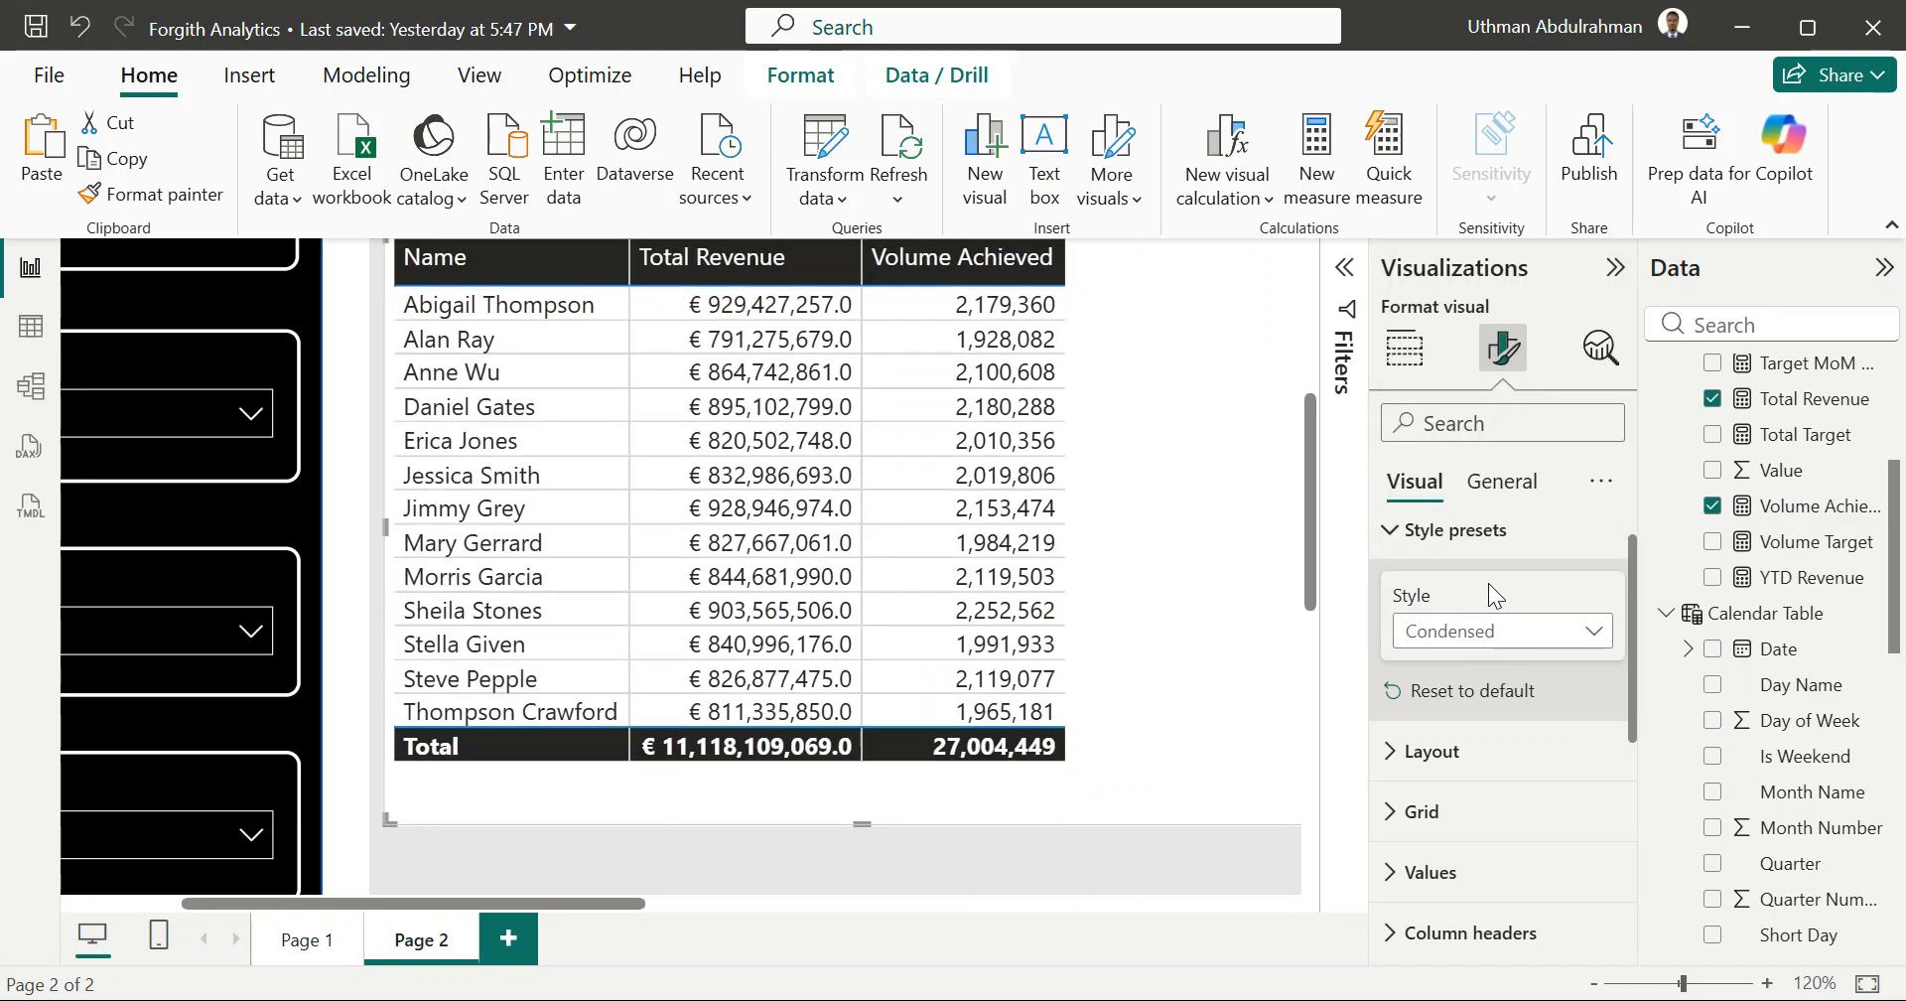
pyautogui.click(1494, 636)
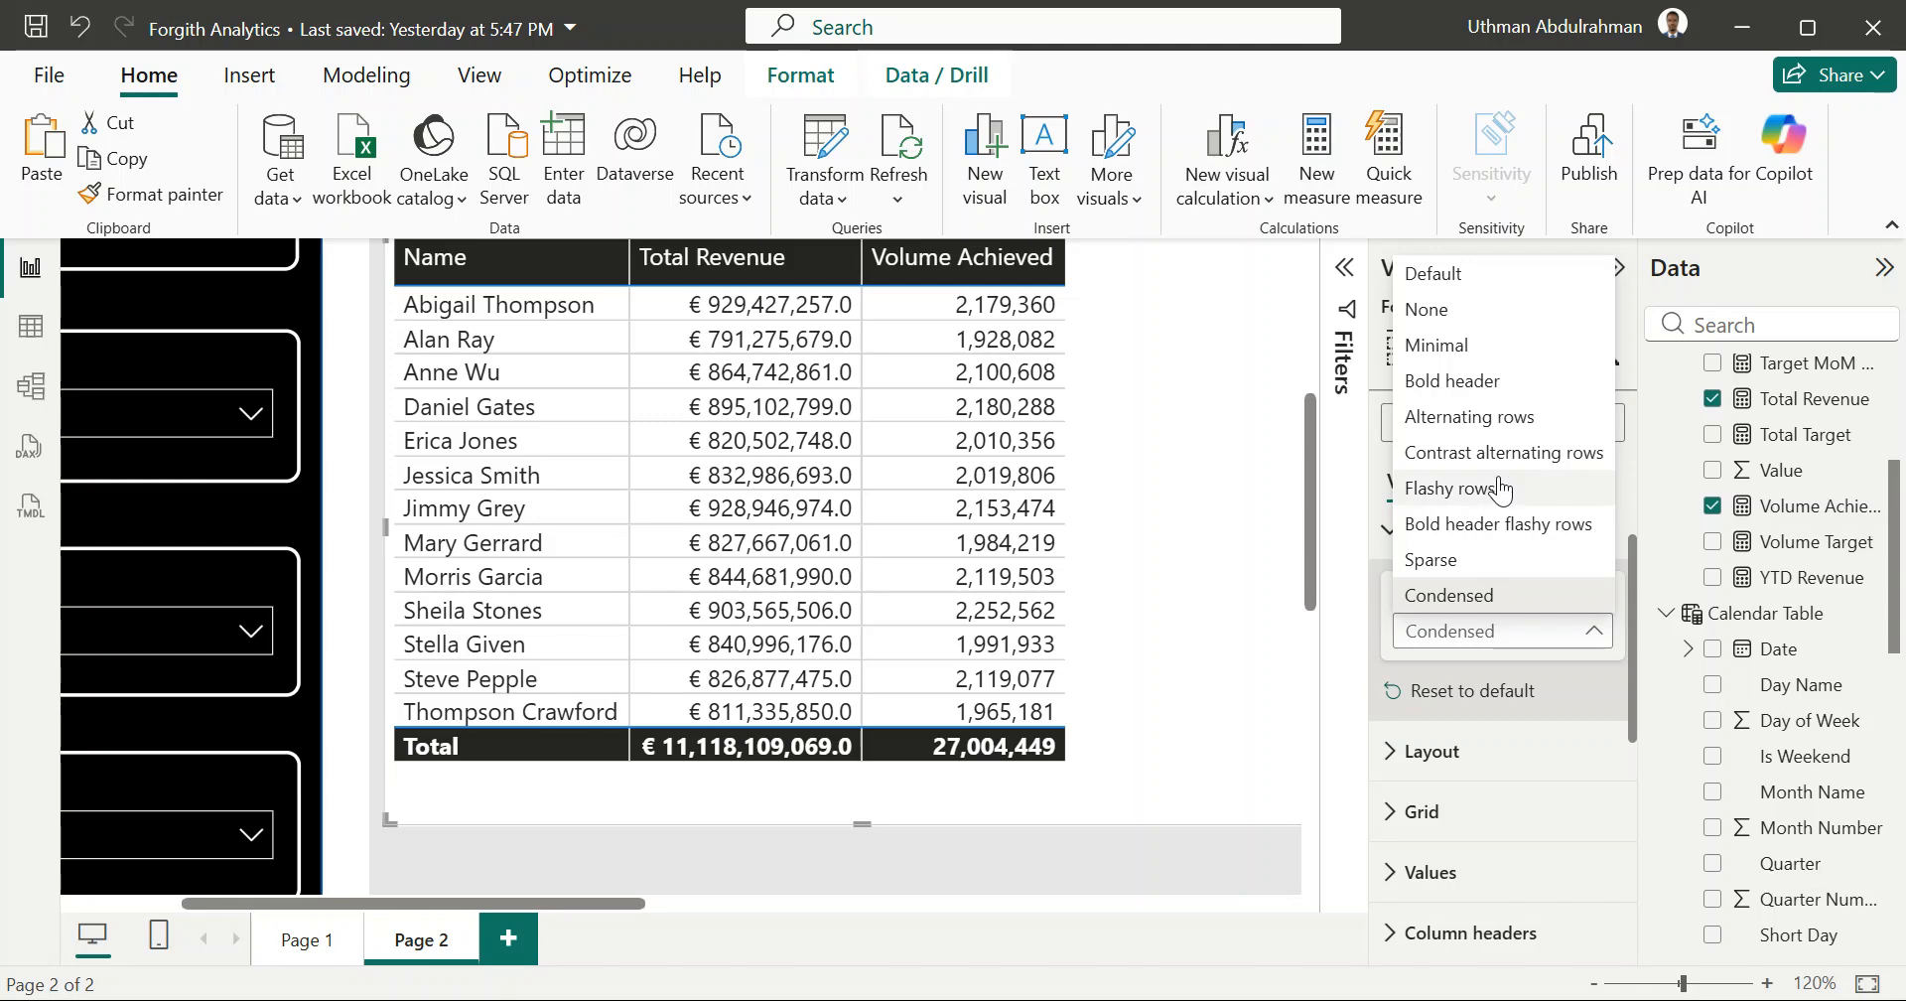
pyautogui.click(1506, 347)
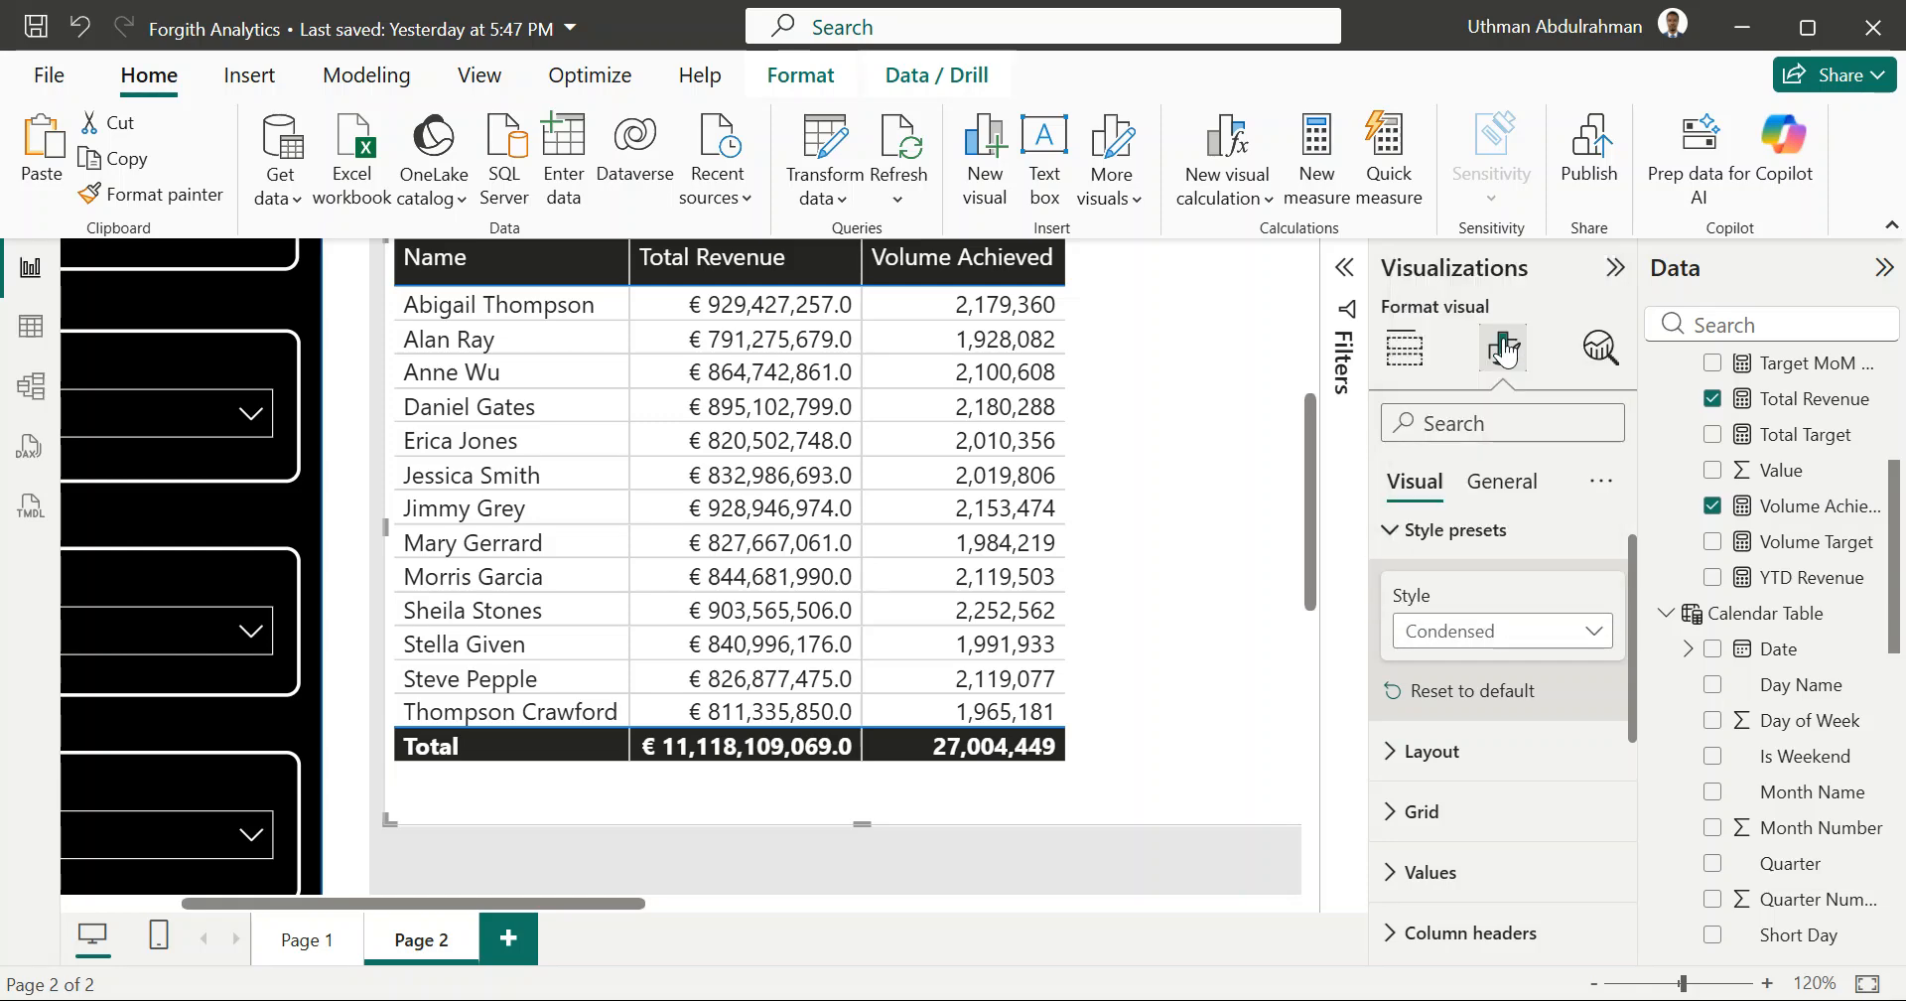
# Step: Set the table's style preset back to Bold header and enlarge the table slightly towards the lower edge of its grey card
pyautogui.click(1509, 634)
pyautogui.click(1509, 385)
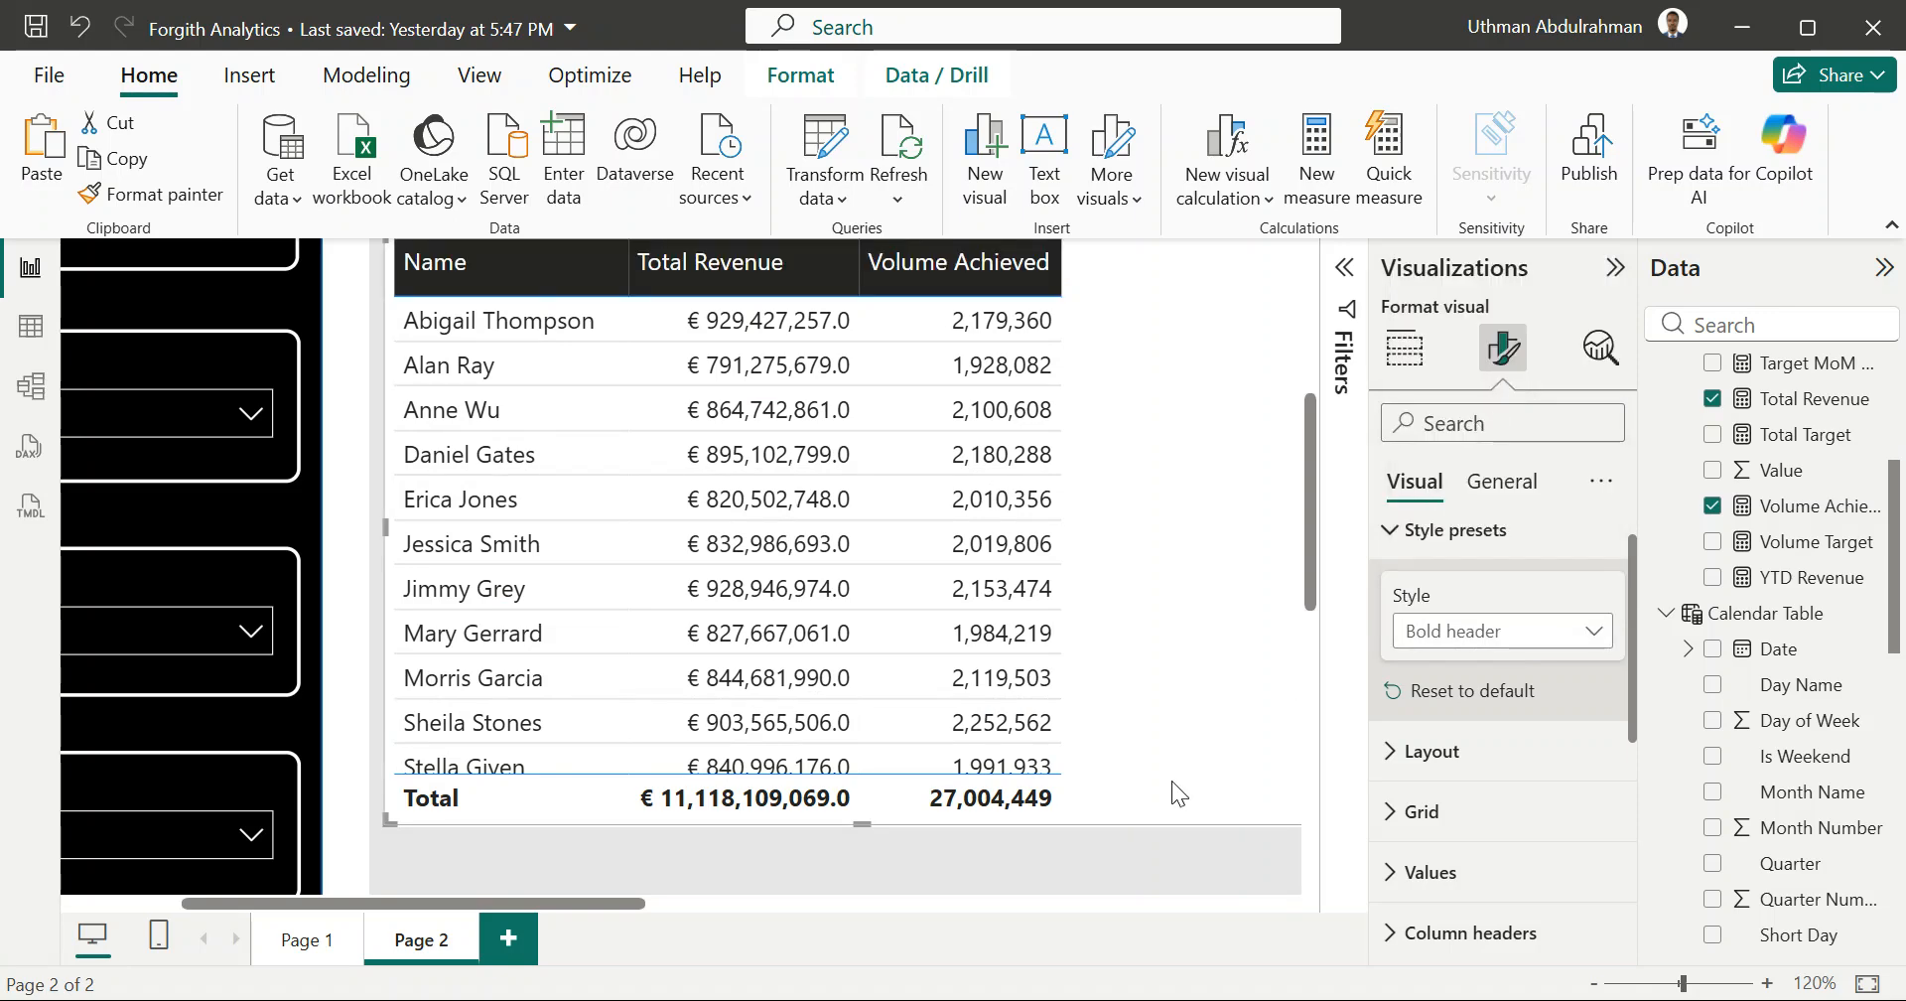
pyautogui.scroll(-3, 1100, 838)
pyautogui.hscroll(3, 1100, 838)
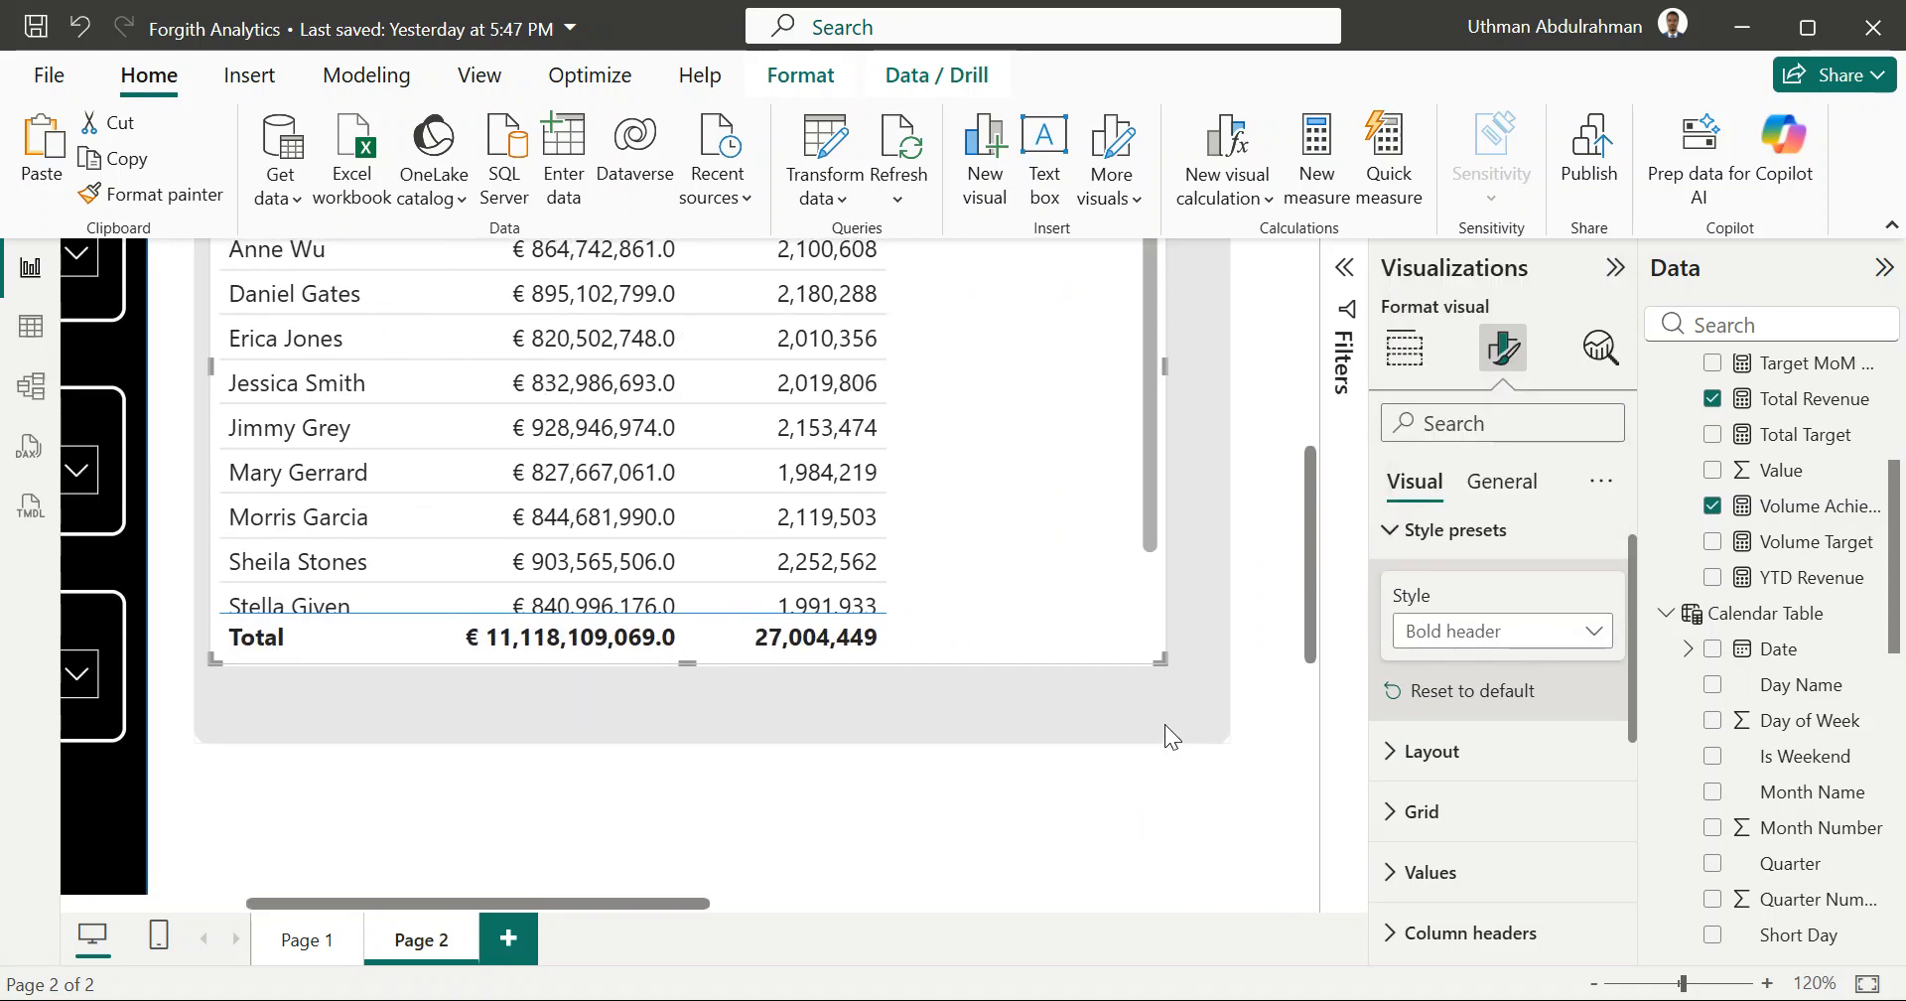
pyautogui.moveTo(1165, 665); pyautogui.dragTo(1173, 719)
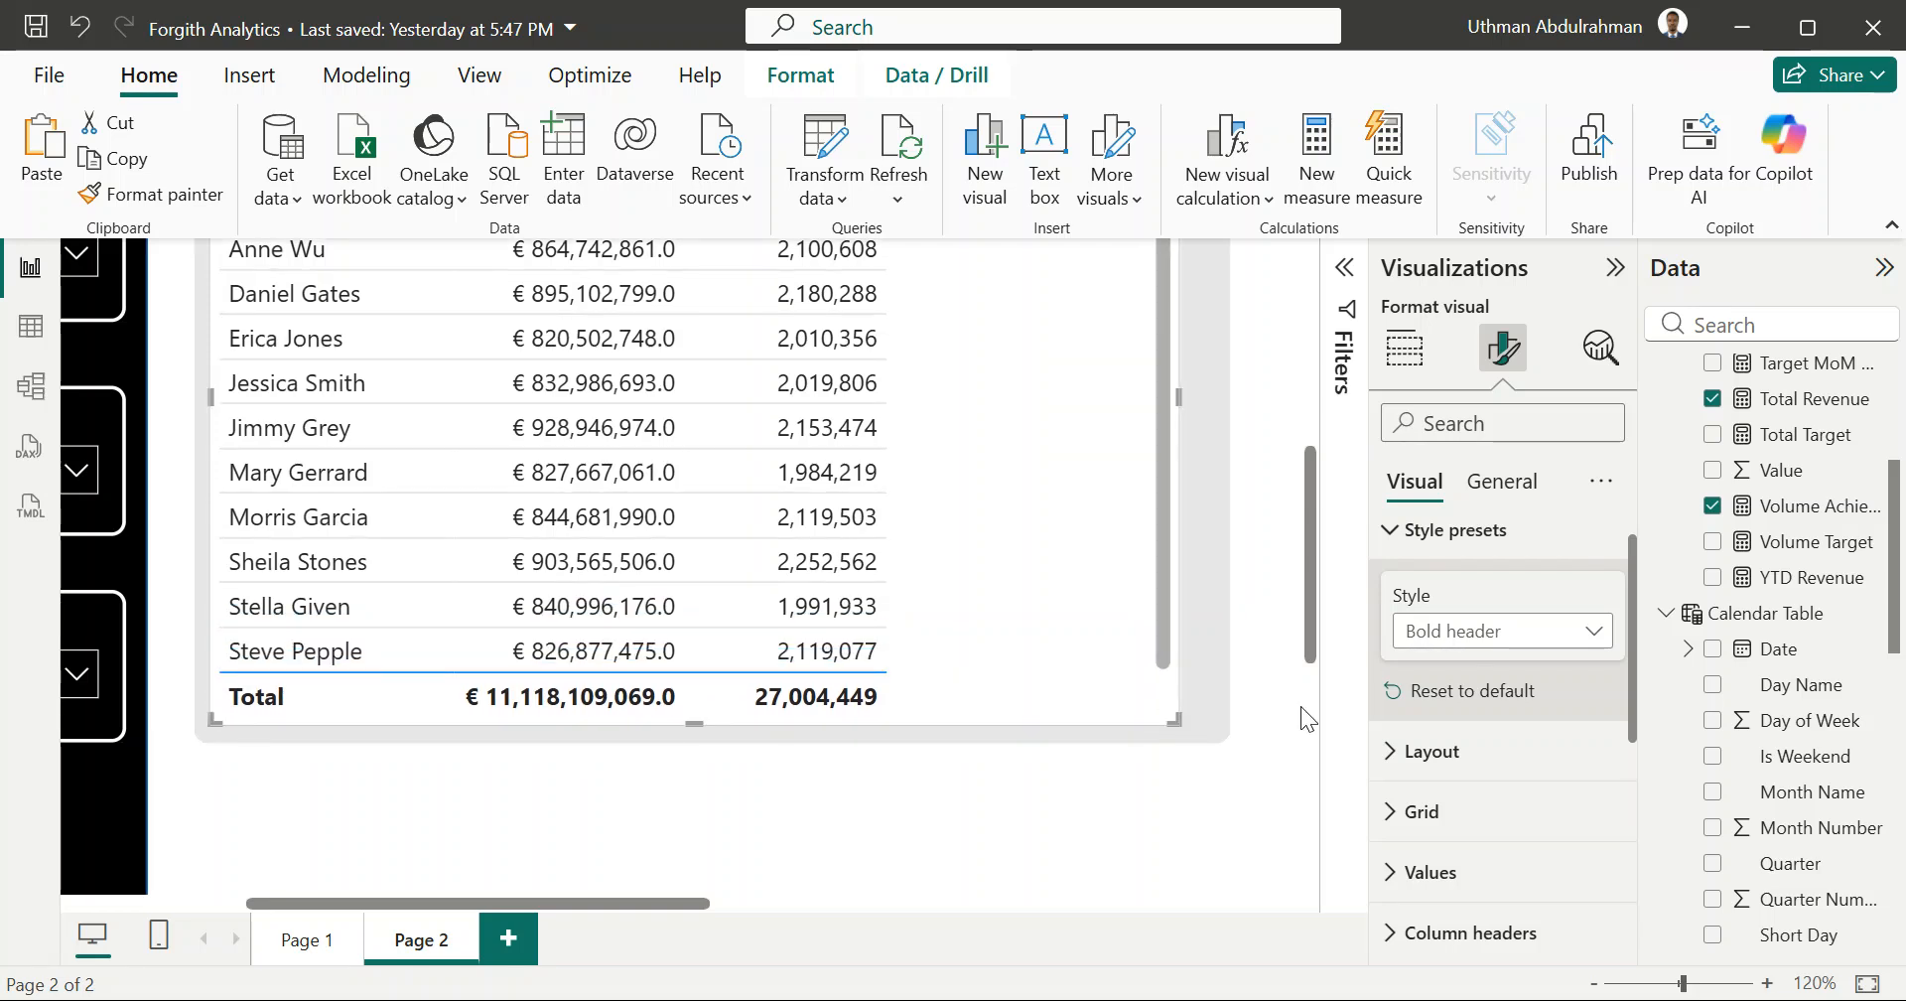
# Step: Examine the table's column width layout options and its grid settings for gridlines and borders
pyautogui.scroll(-1, 1427, 808)
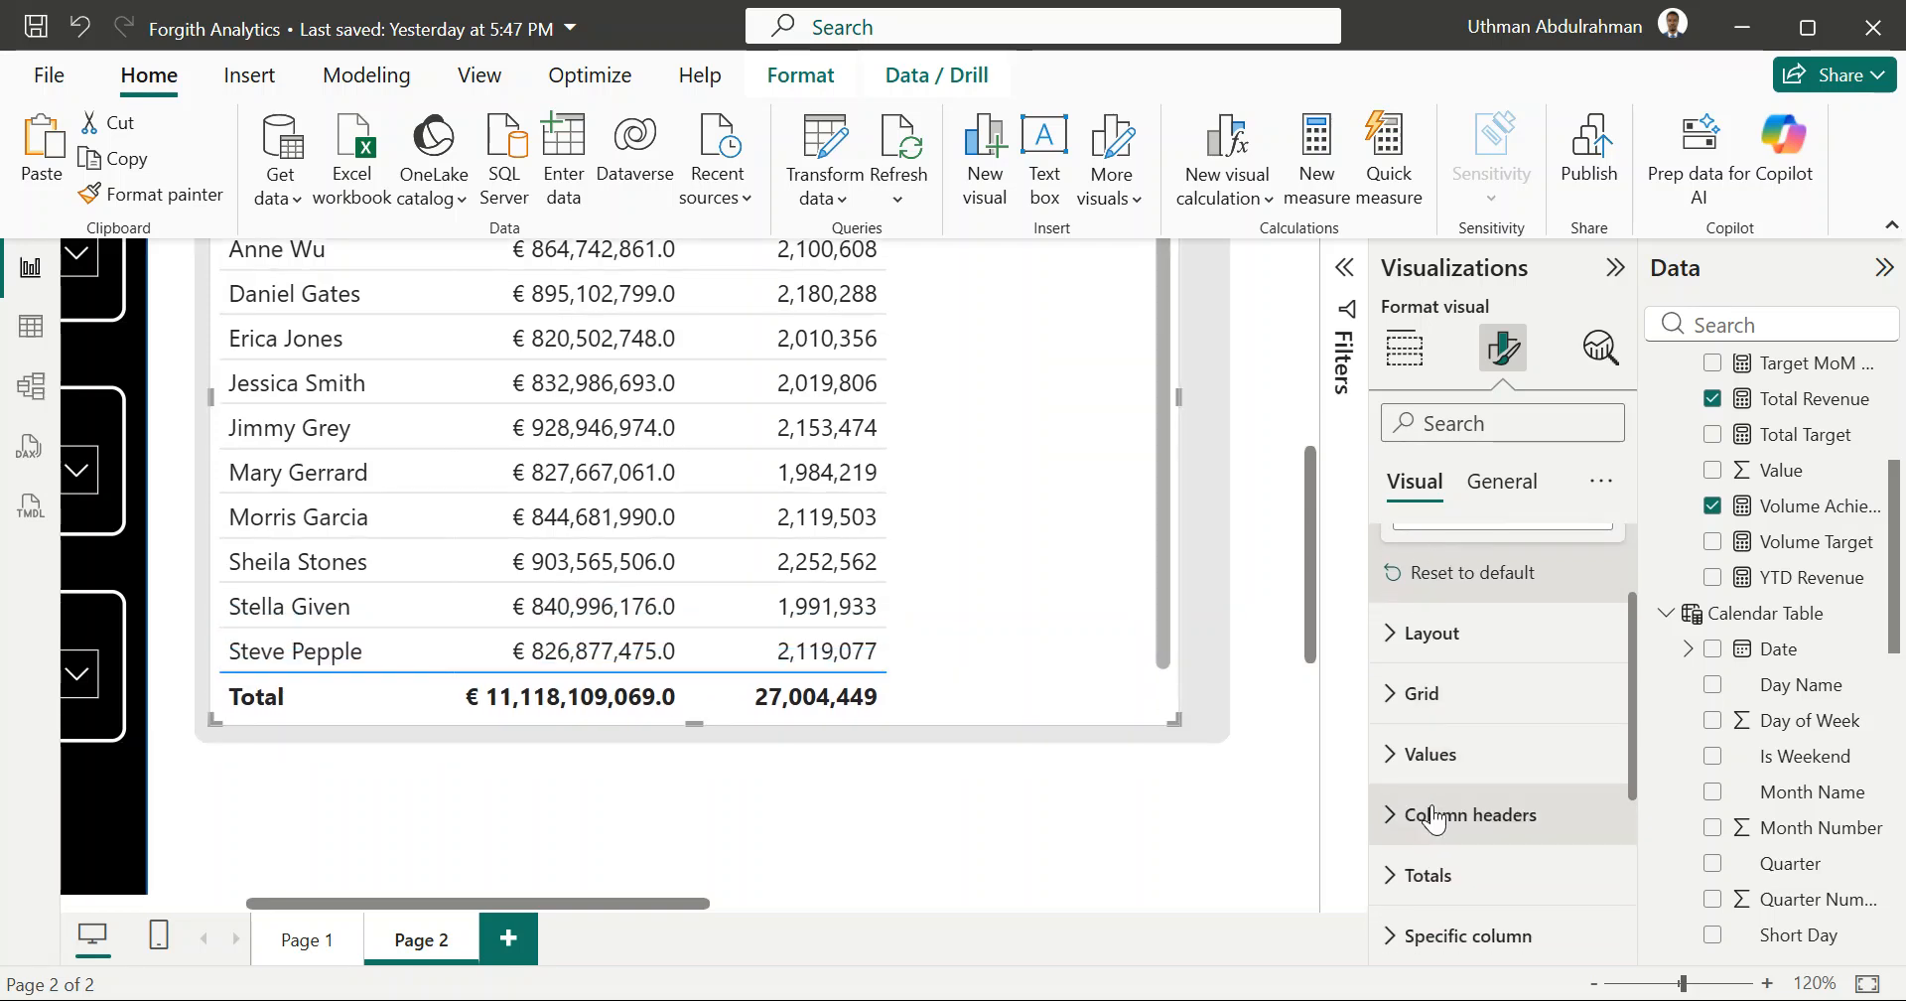
pyautogui.click(1398, 660)
pyautogui.scroll(-2, 1400, 660)
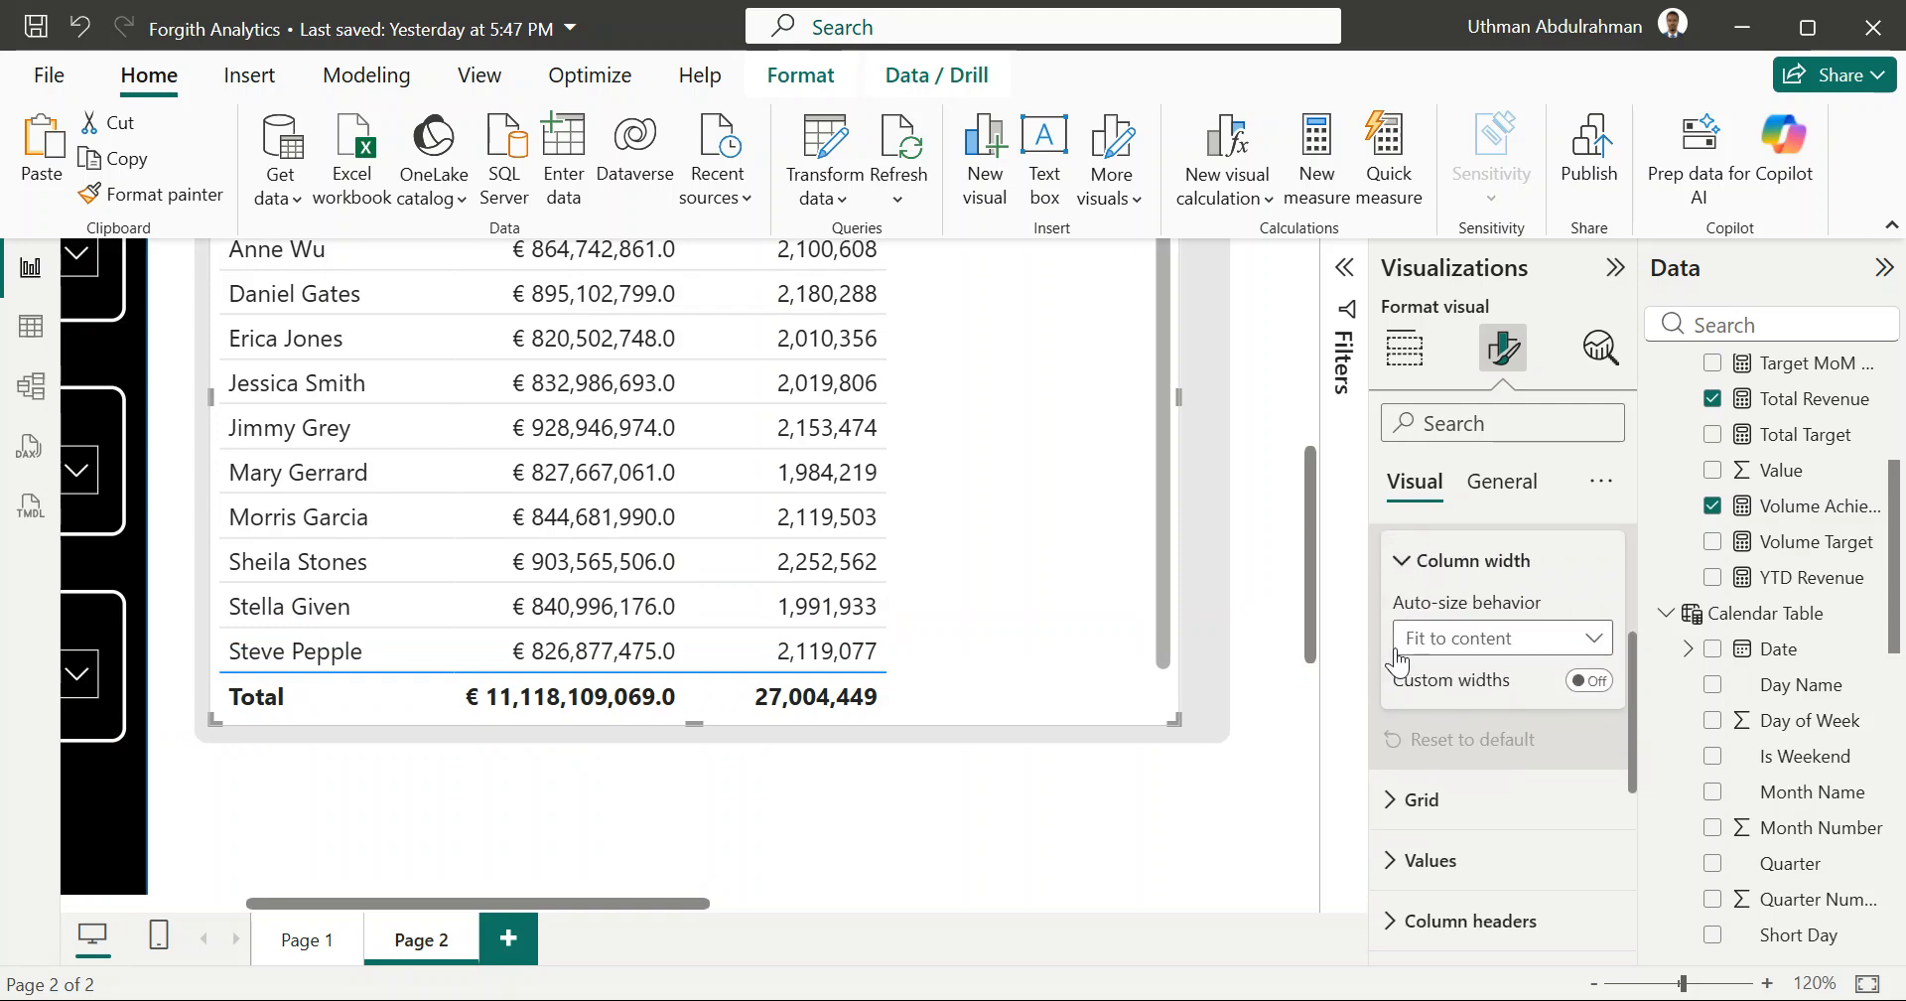
pyautogui.scroll(-1, 1398, 657)
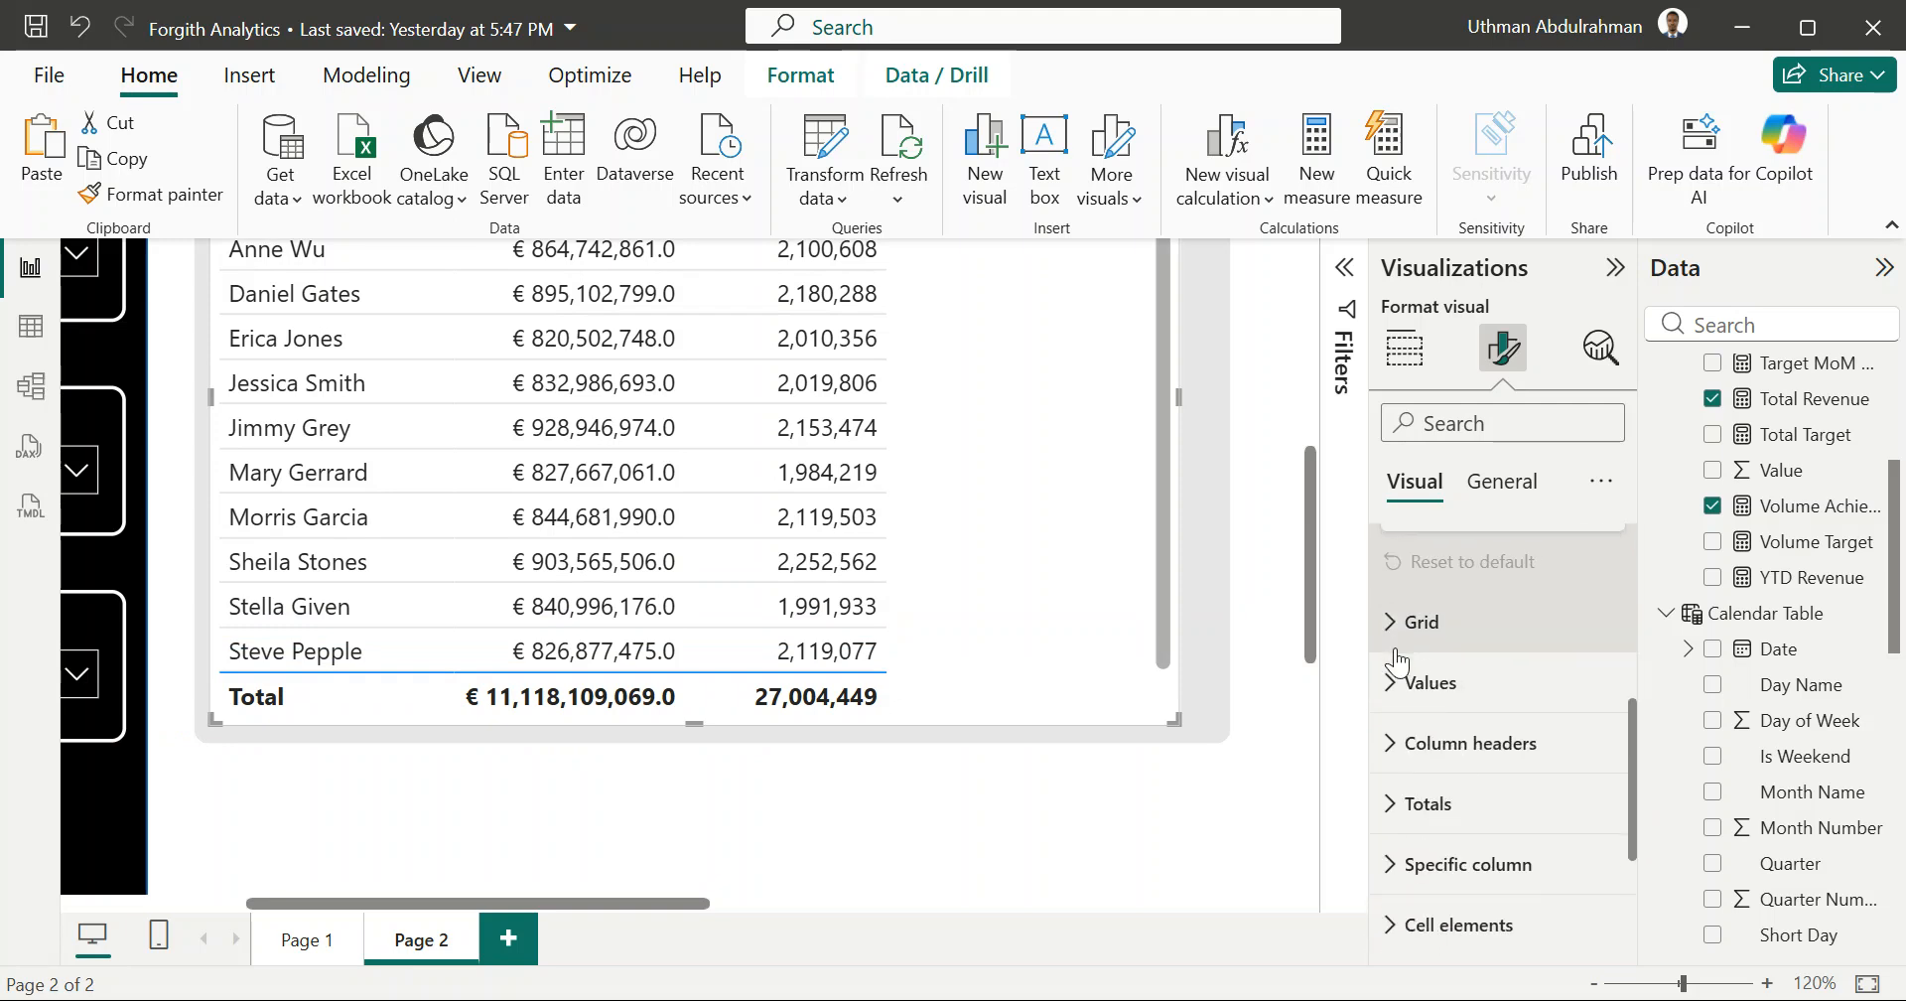
pyautogui.click(1397, 635)
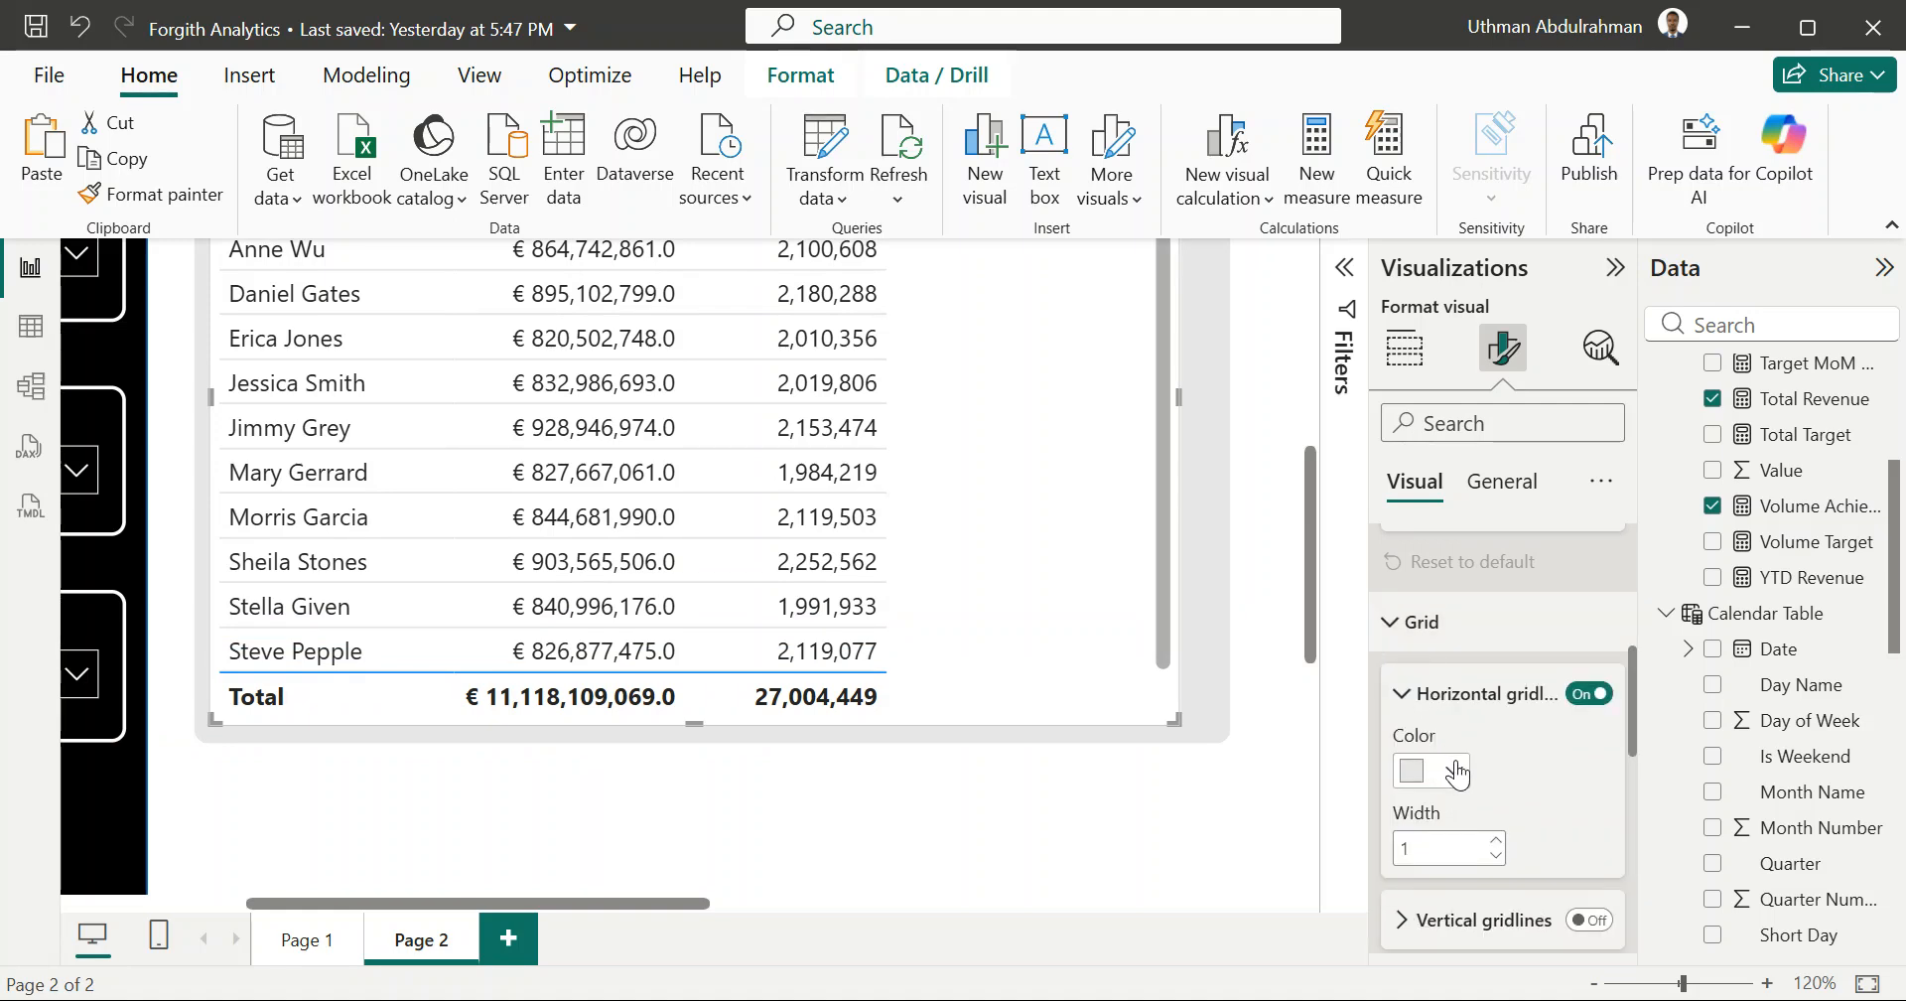
pyautogui.scroll(3, 1052, 570)
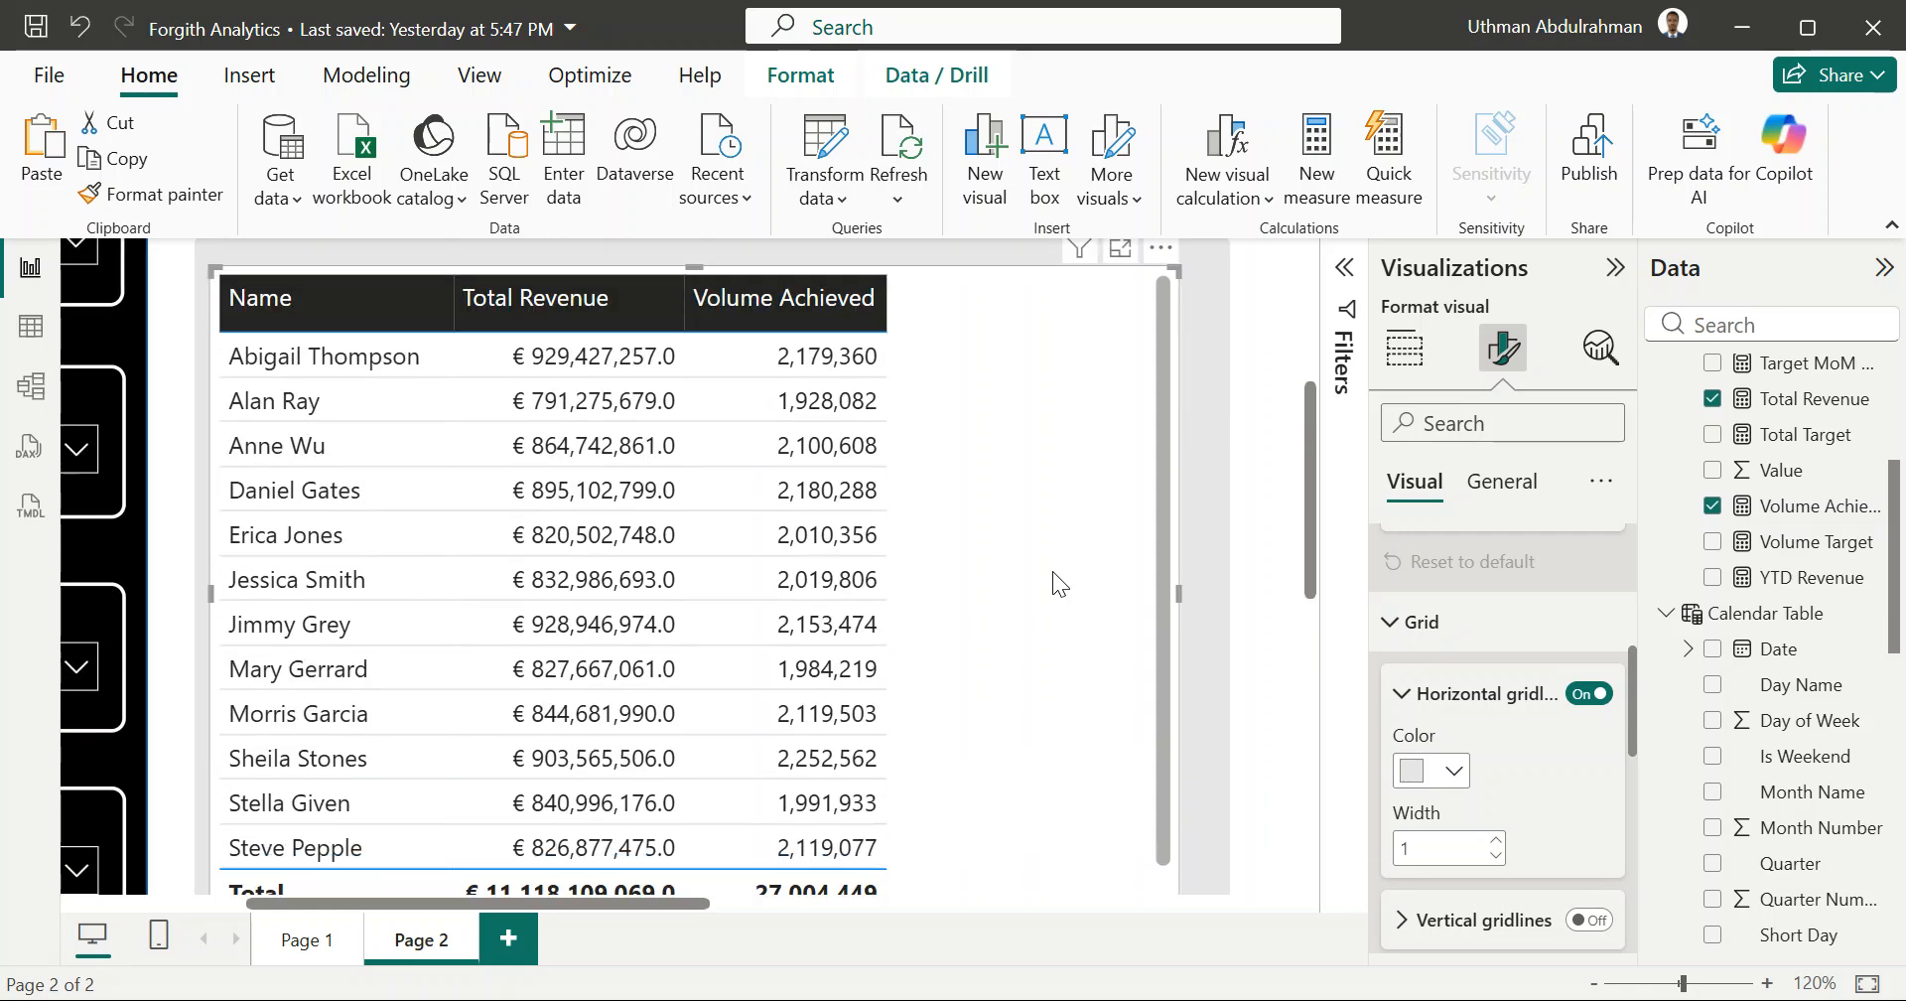
pyautogui.scroll(-3, 1493, 667)
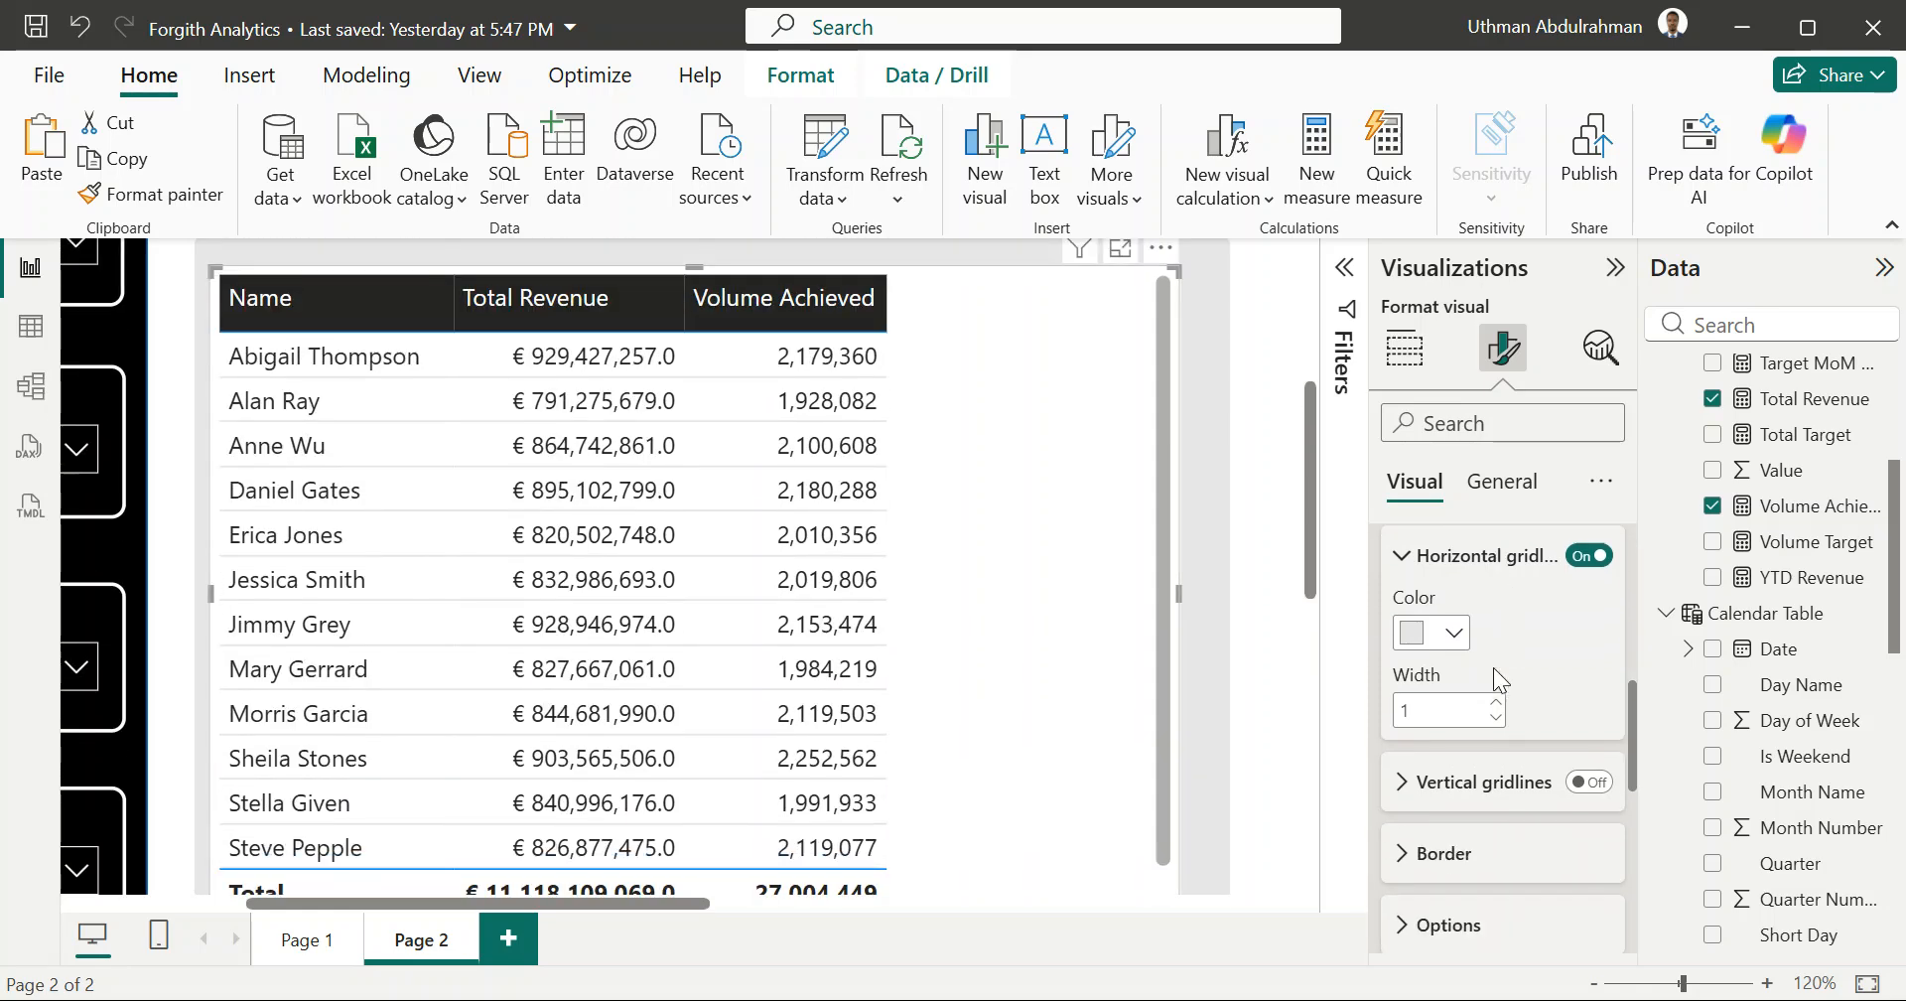
pyautogui.click(1409, 844)
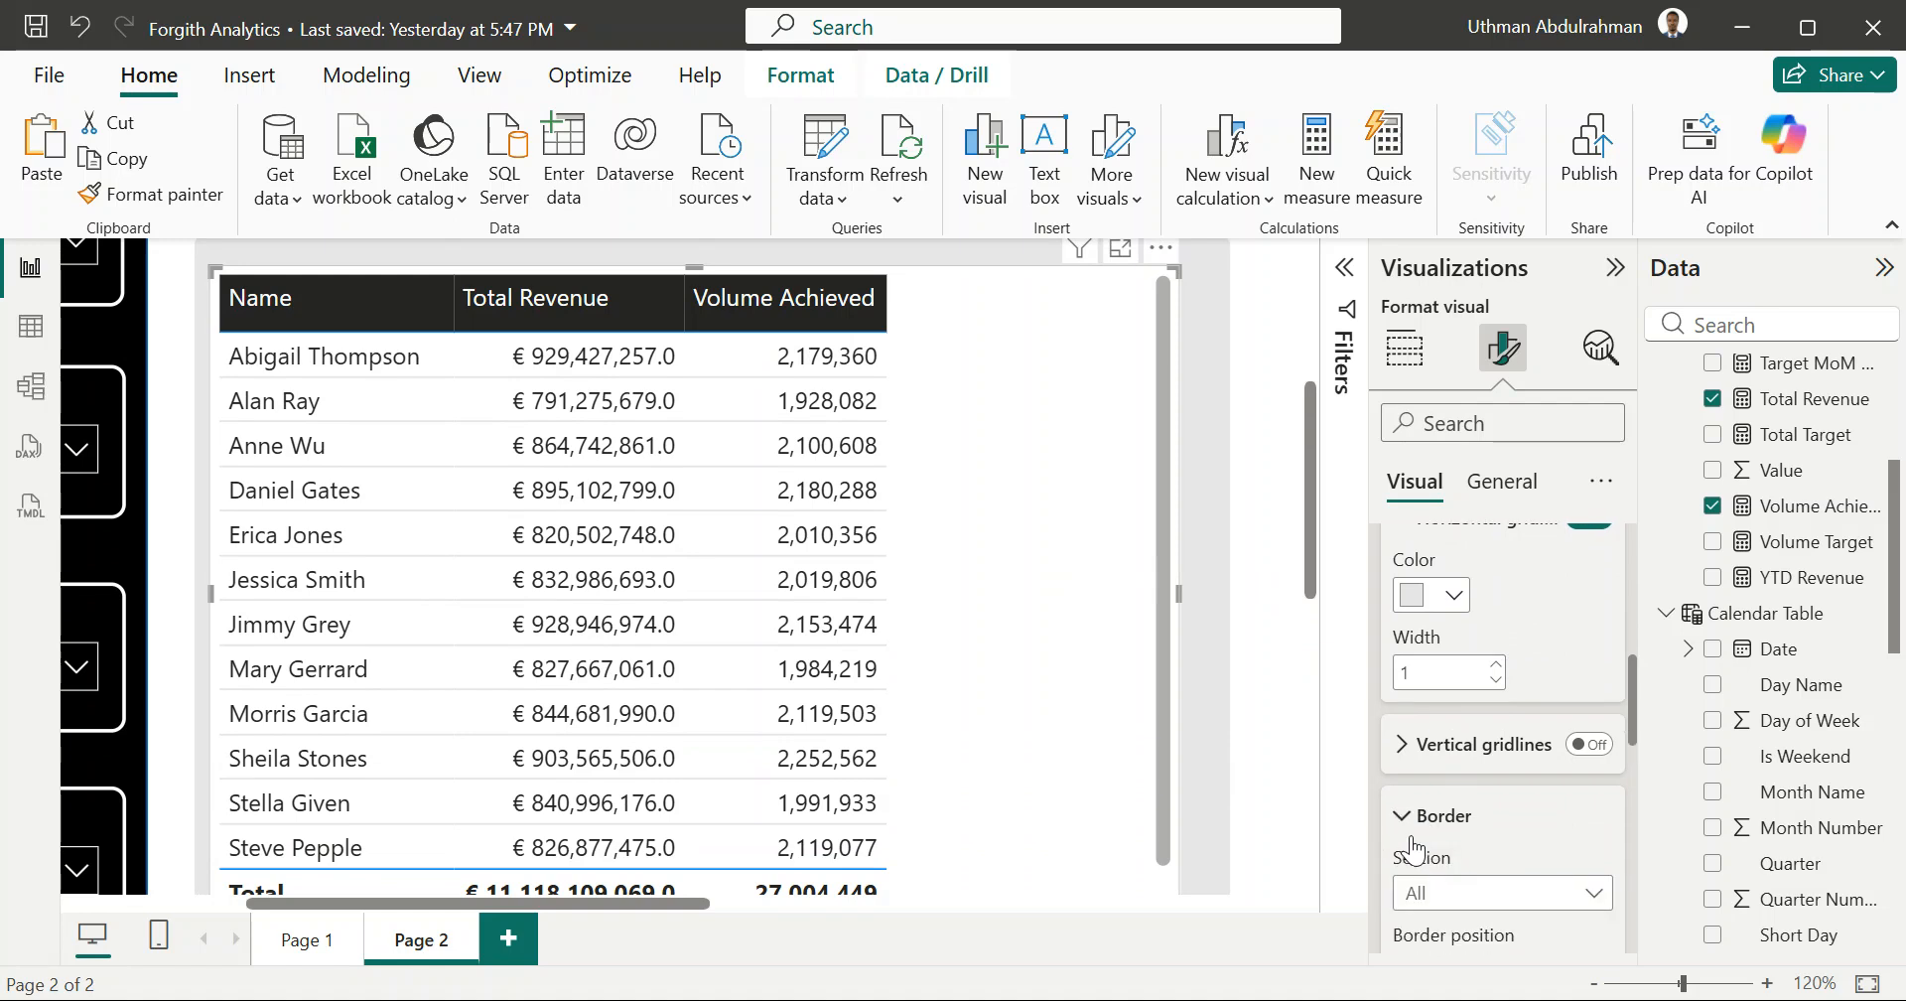
pyautogui.scroll(-3, 1413, 835)
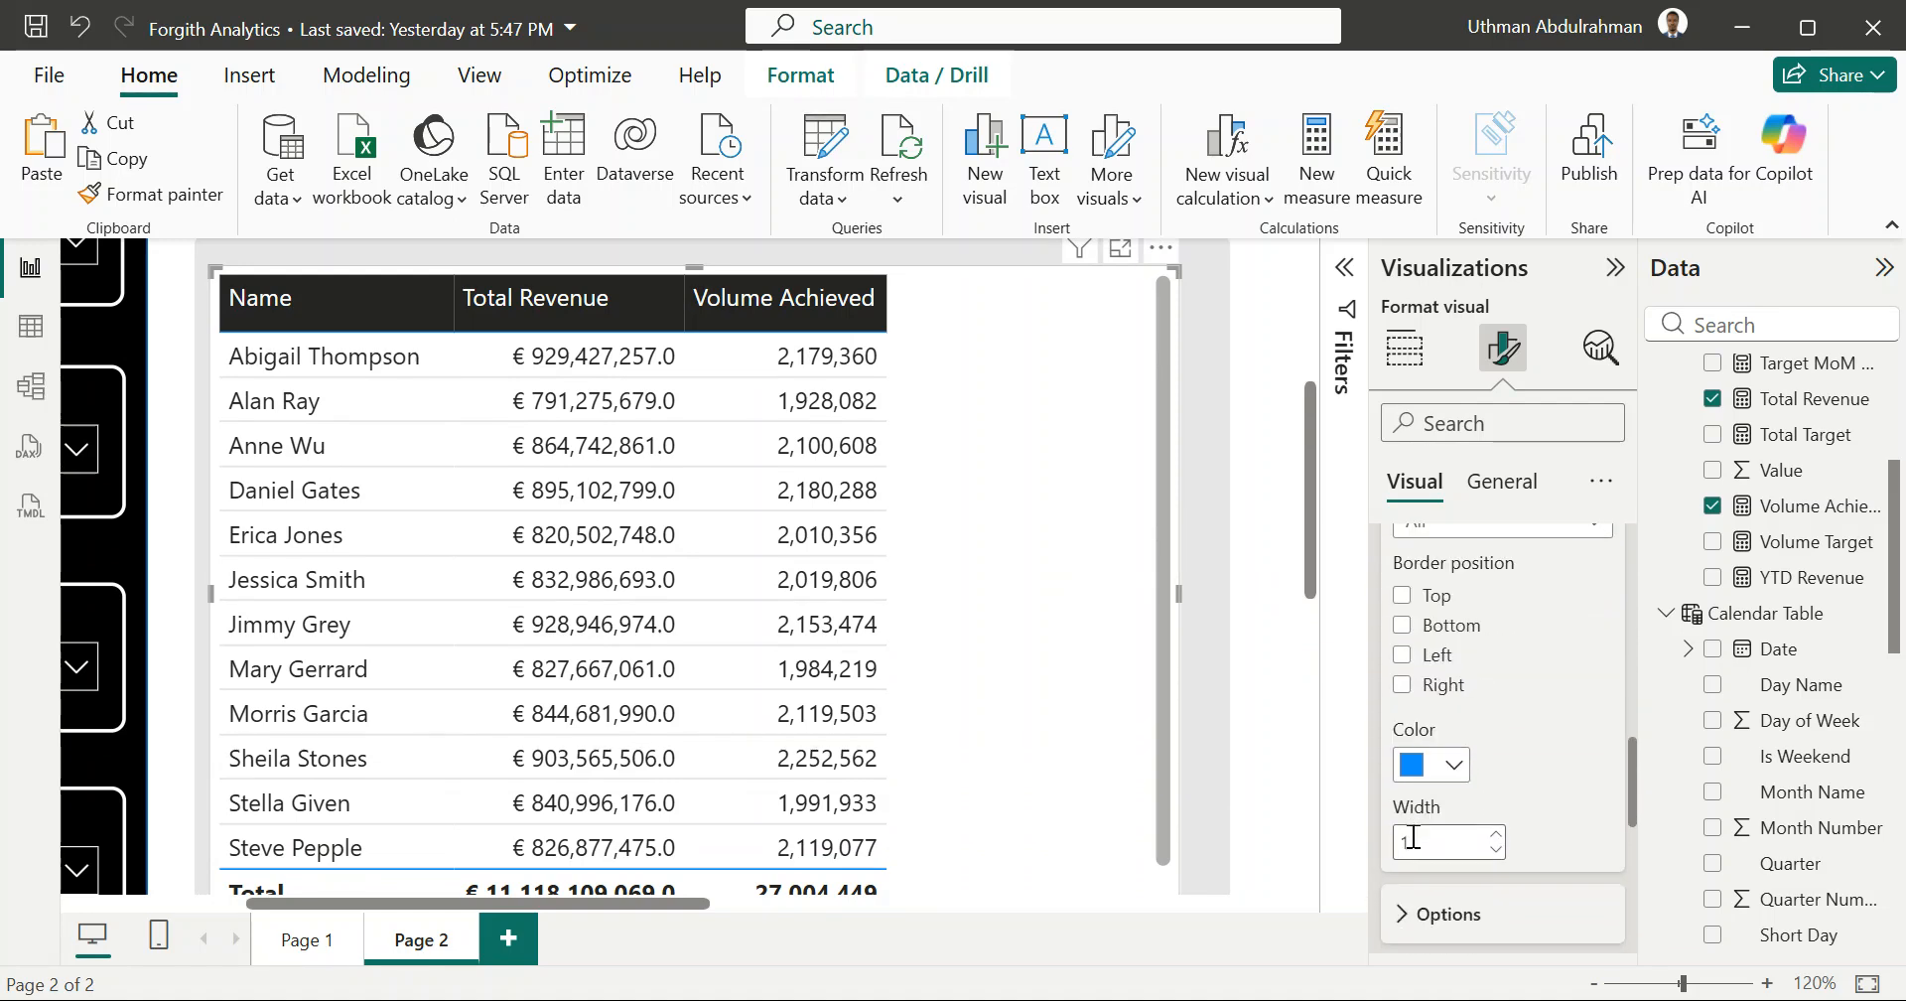
pyautogui.scroll(3, 1414, 835)
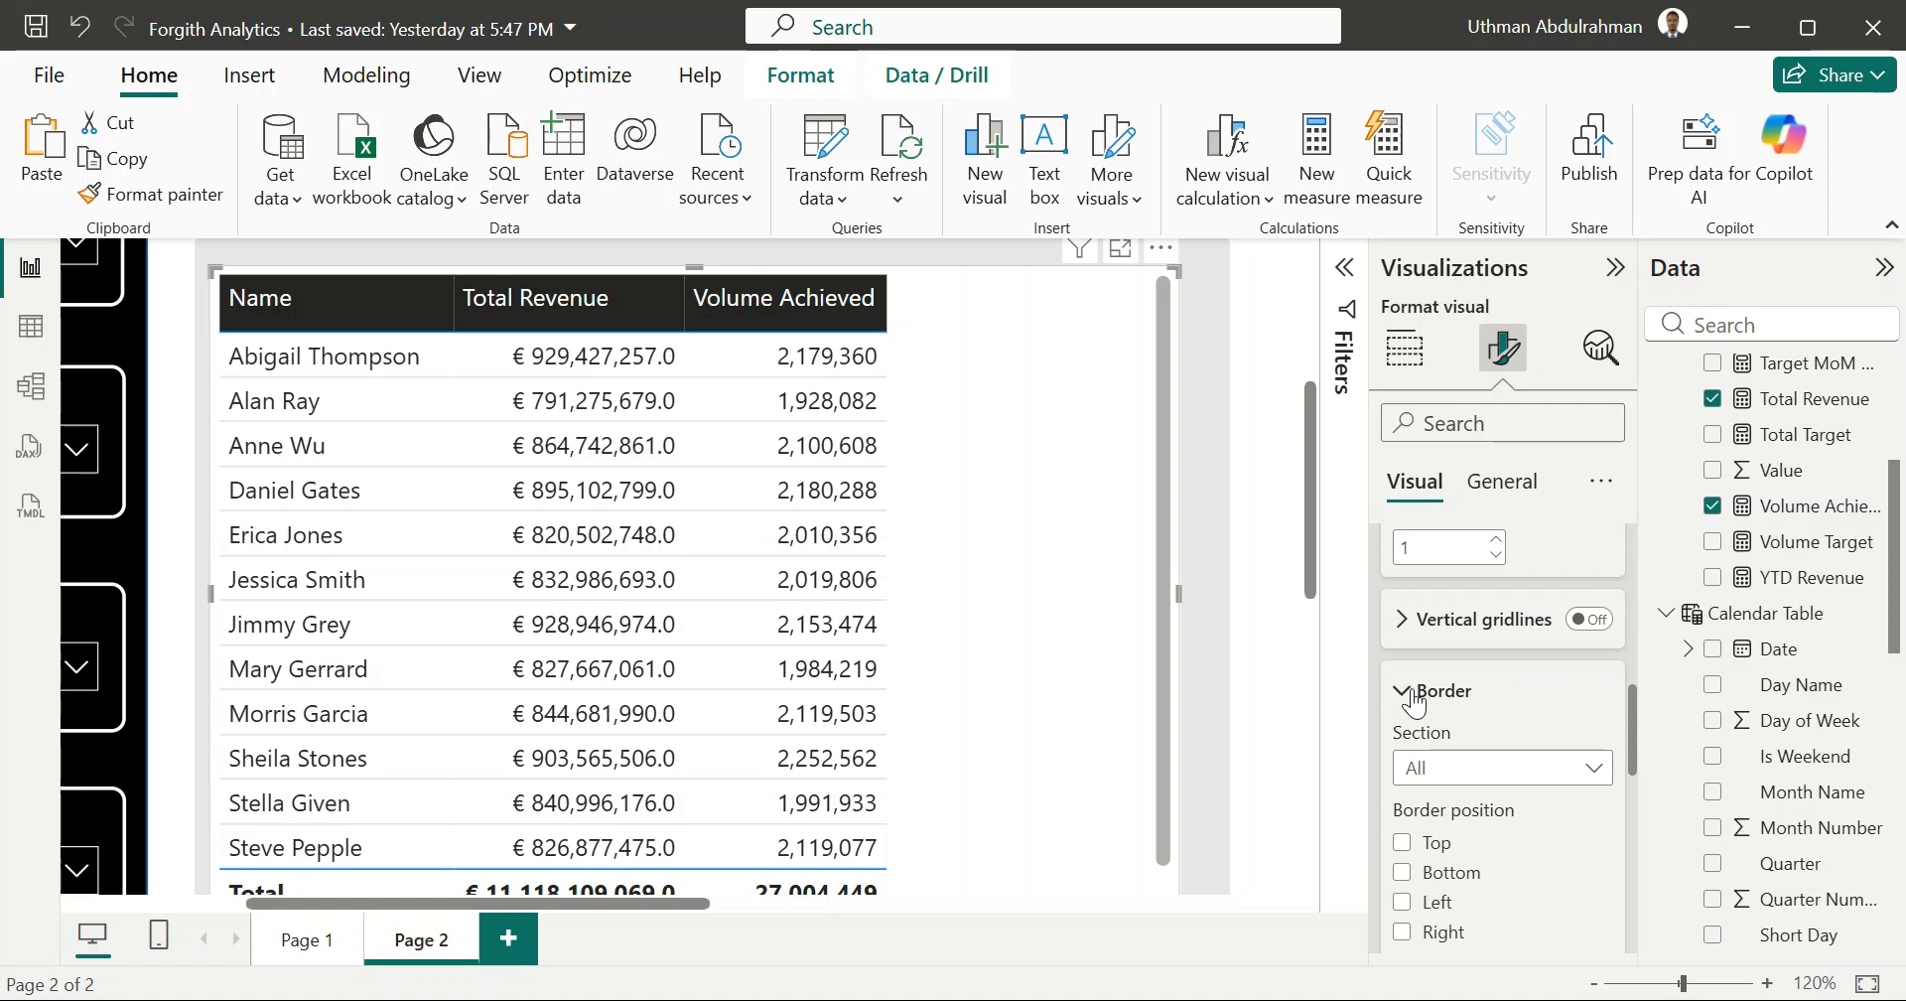
pyautogui.click(1410, 692)
pyautogui.scroll(2, 1410, 700)
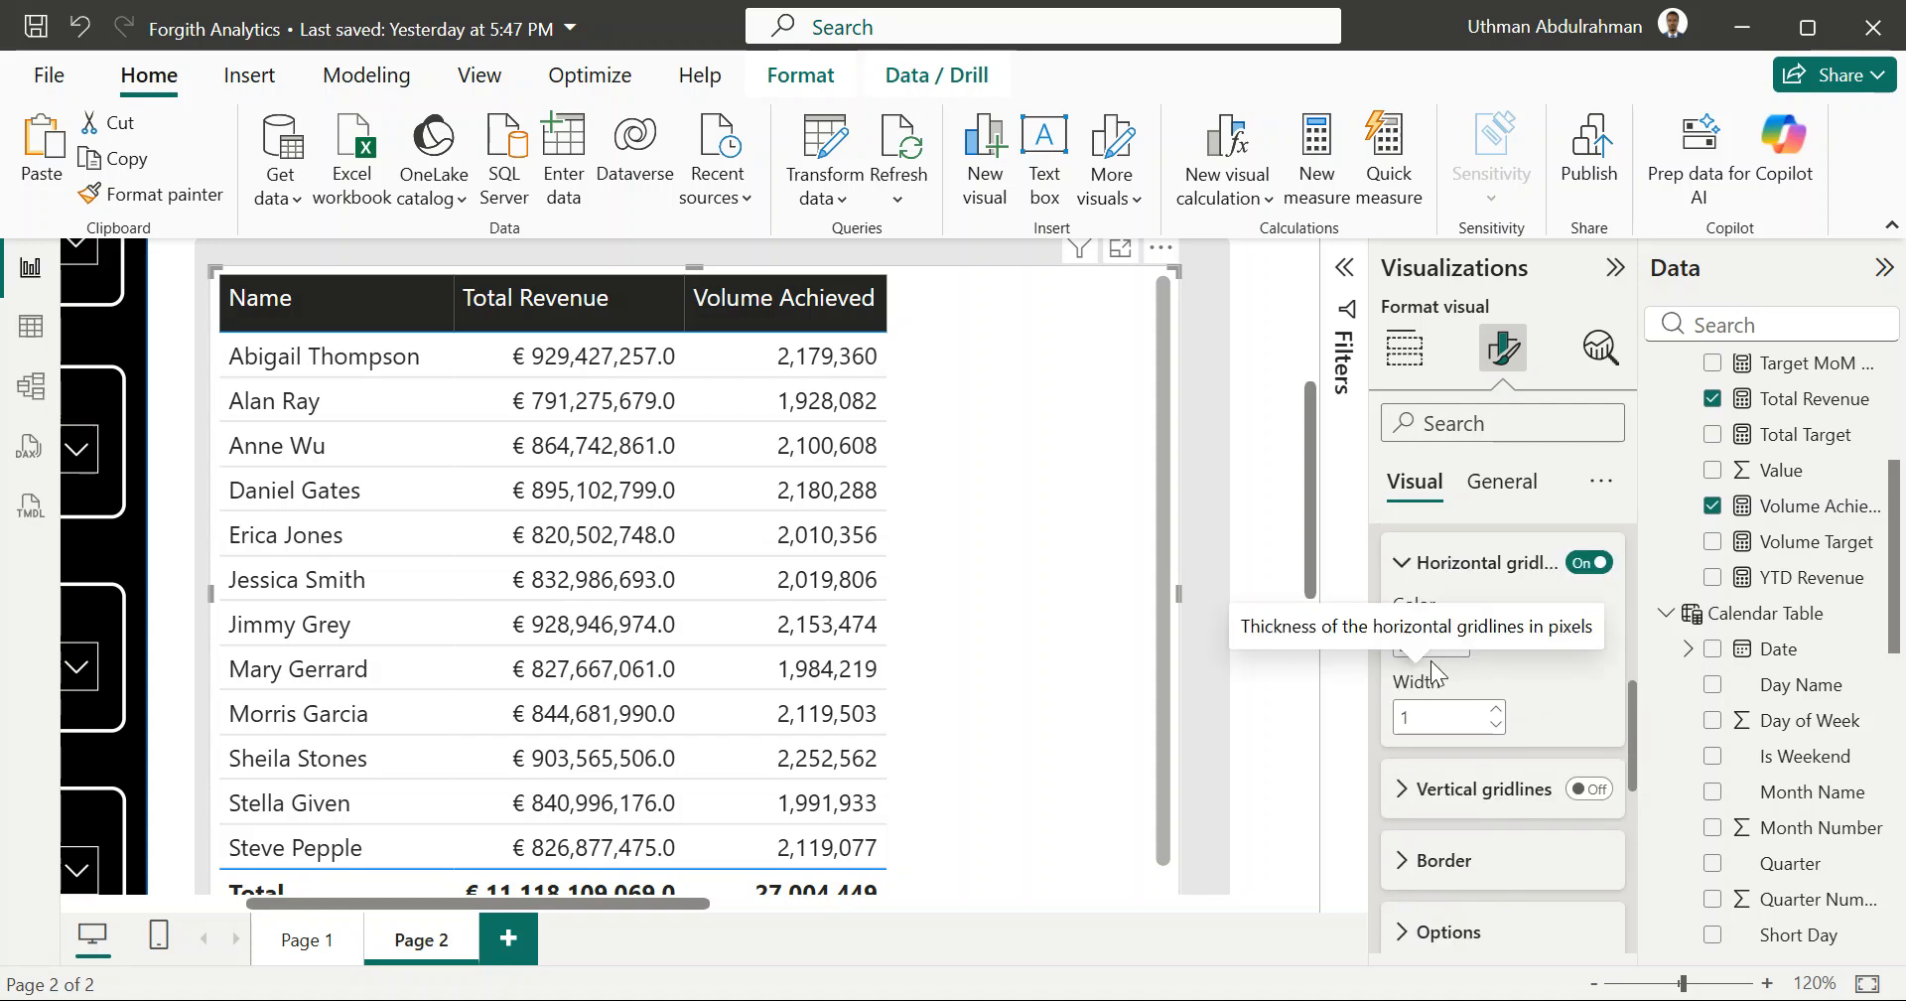
# Step: Try the table without horizontal gridlines, switch them back on and collapse the grid settings
pyautogui.click(1588, 563)
pyautogui.click(1586, 563)
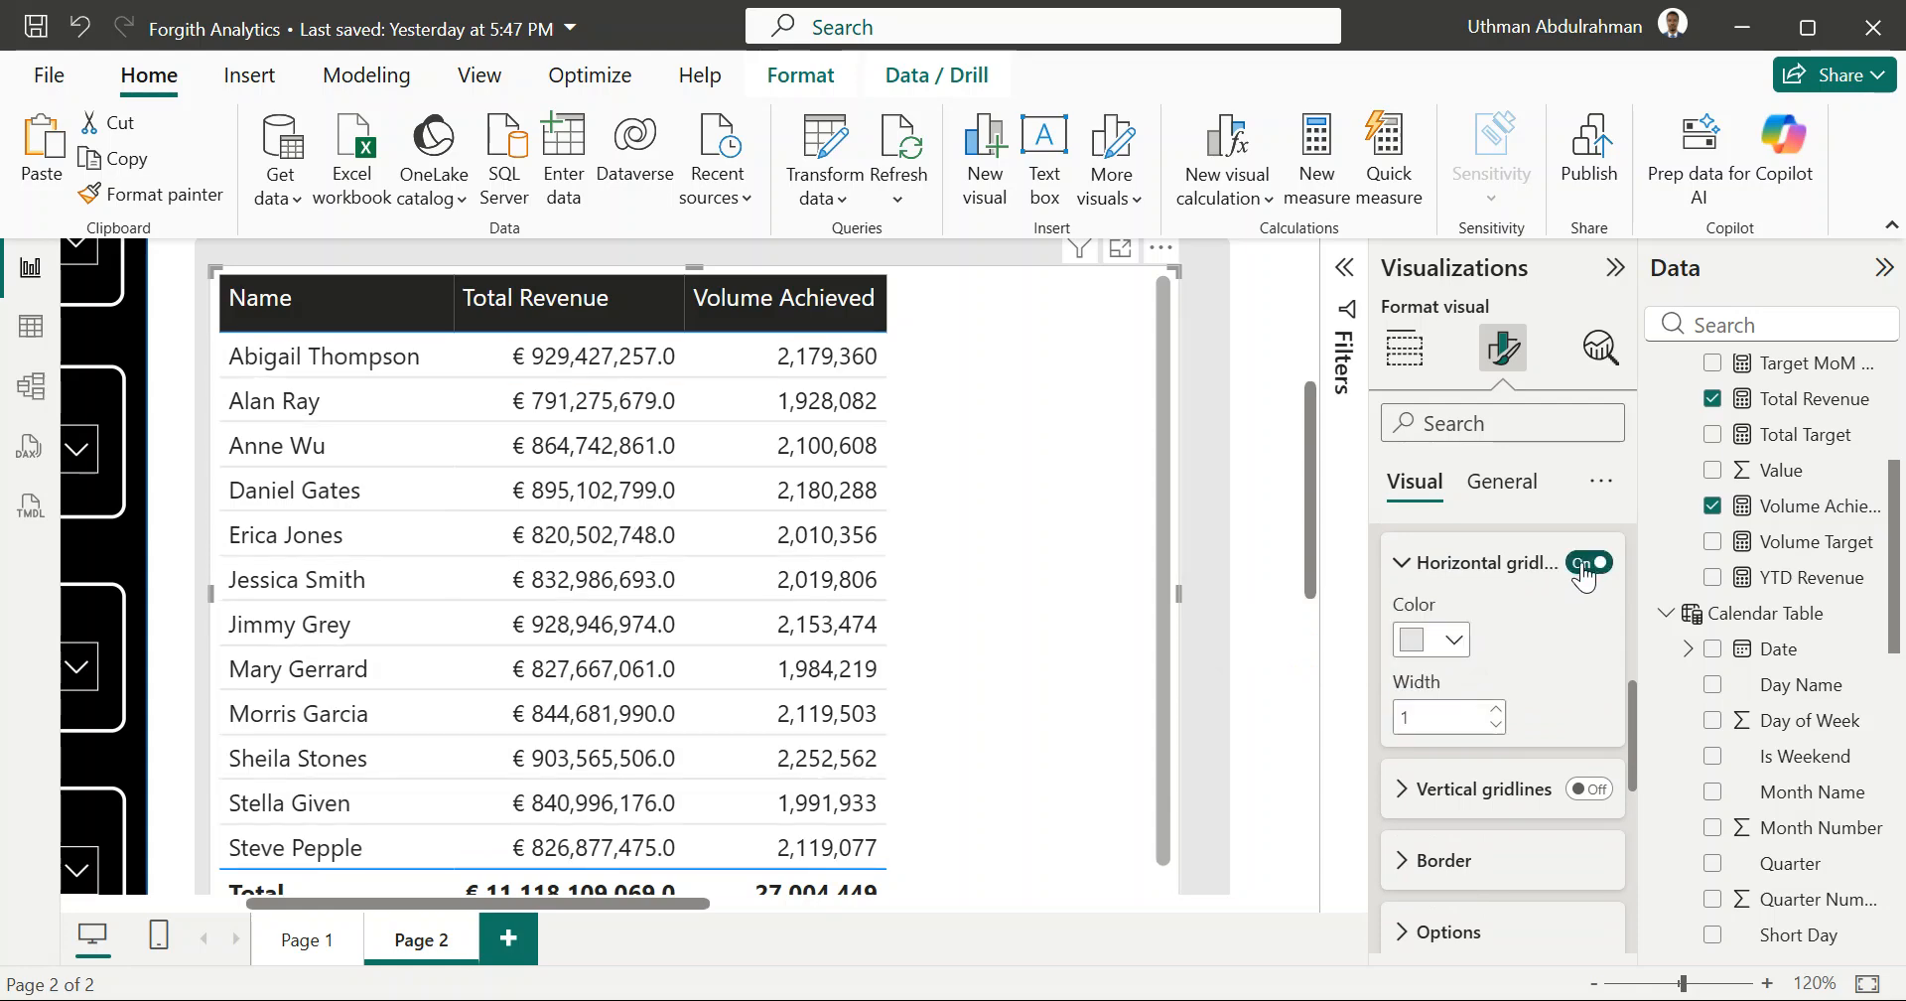
pyautogui.scroll(3, 1410, 694)
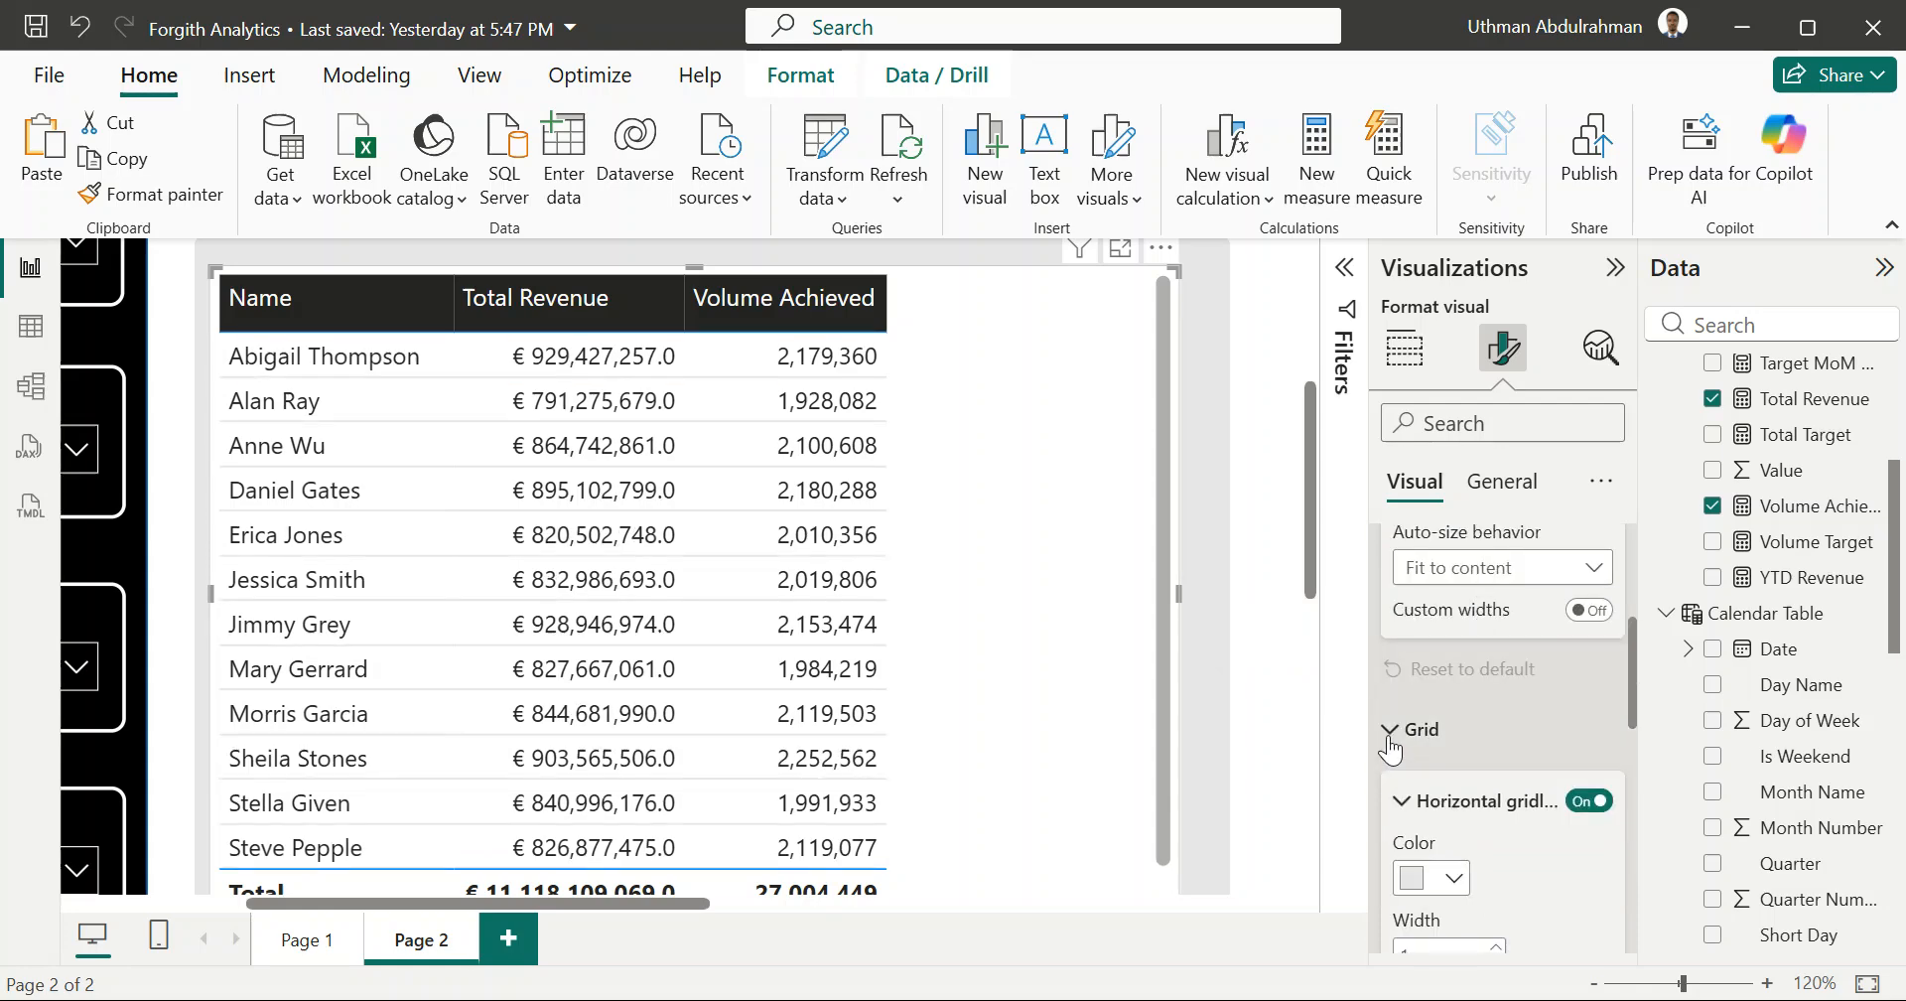
pyautogui.click(1390, 734)
# Step: Inspect the table's cell elements options for the Name series, including background color, font color, icons and web URL
pyautogui.scroll(-5, 1389, 746)
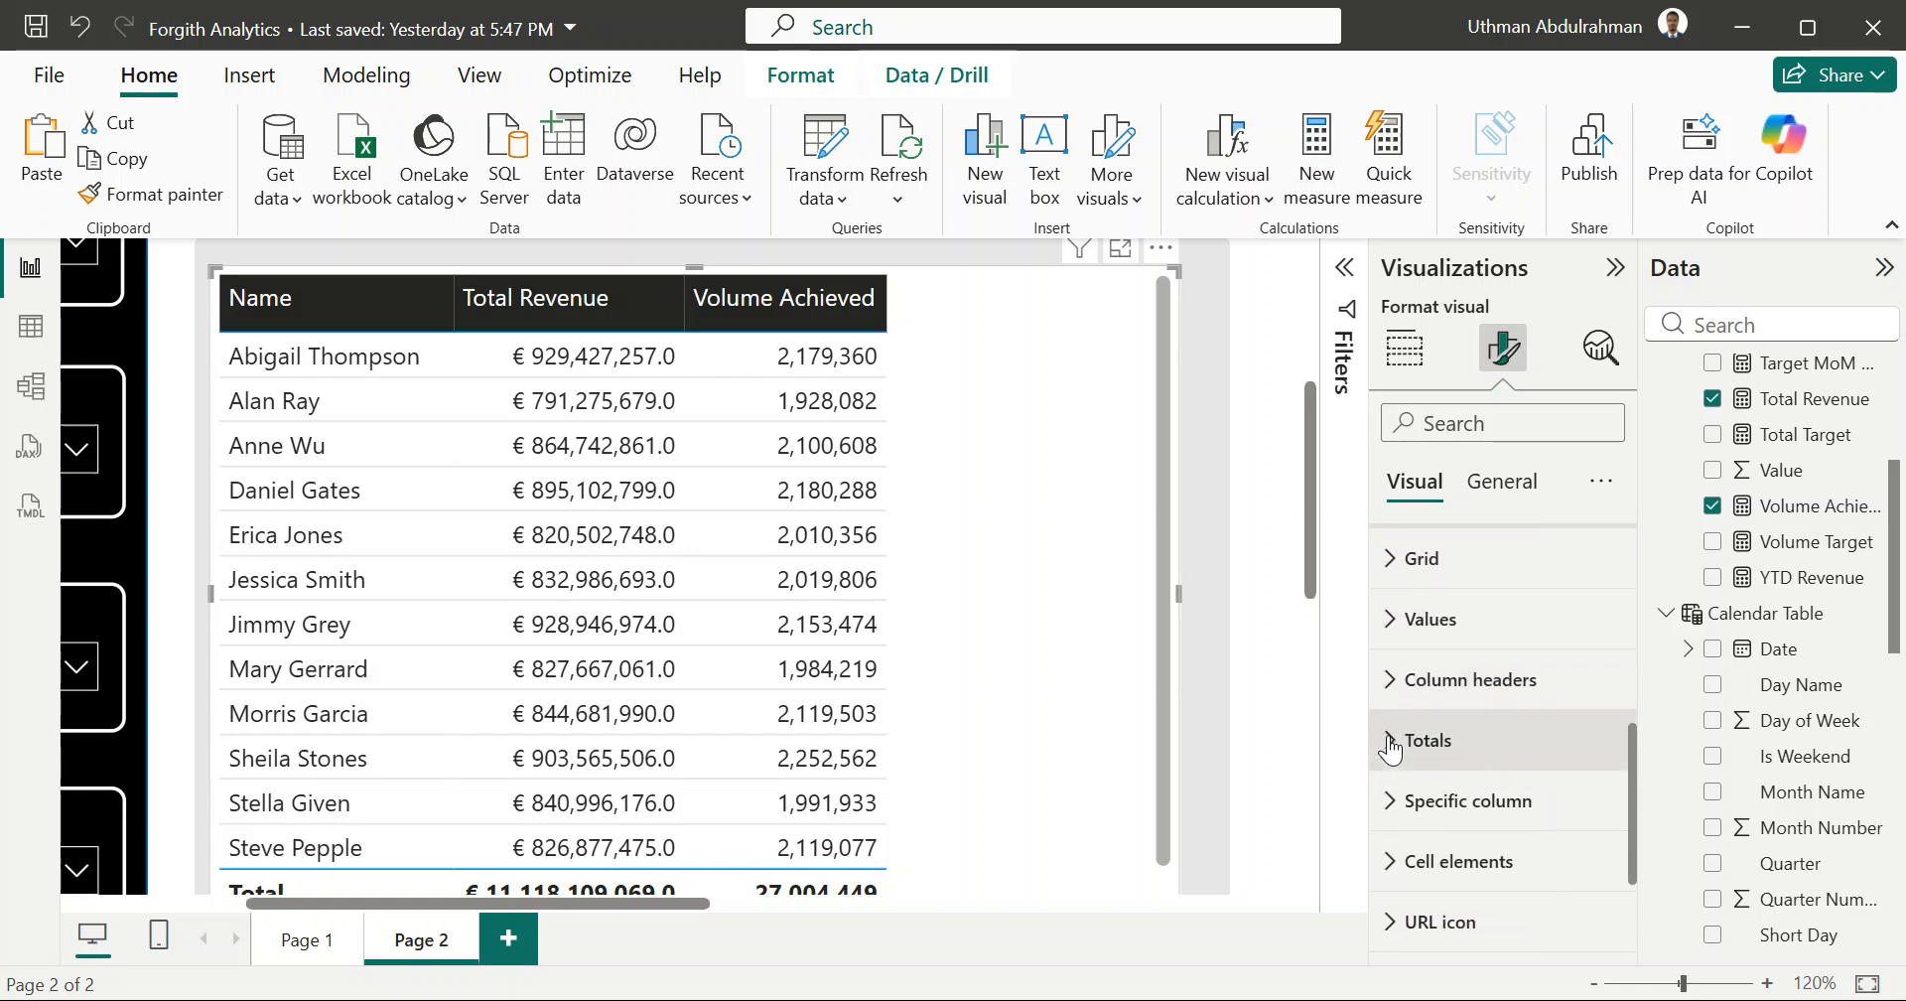
pyautogui.scroll(5, 1389, 746)
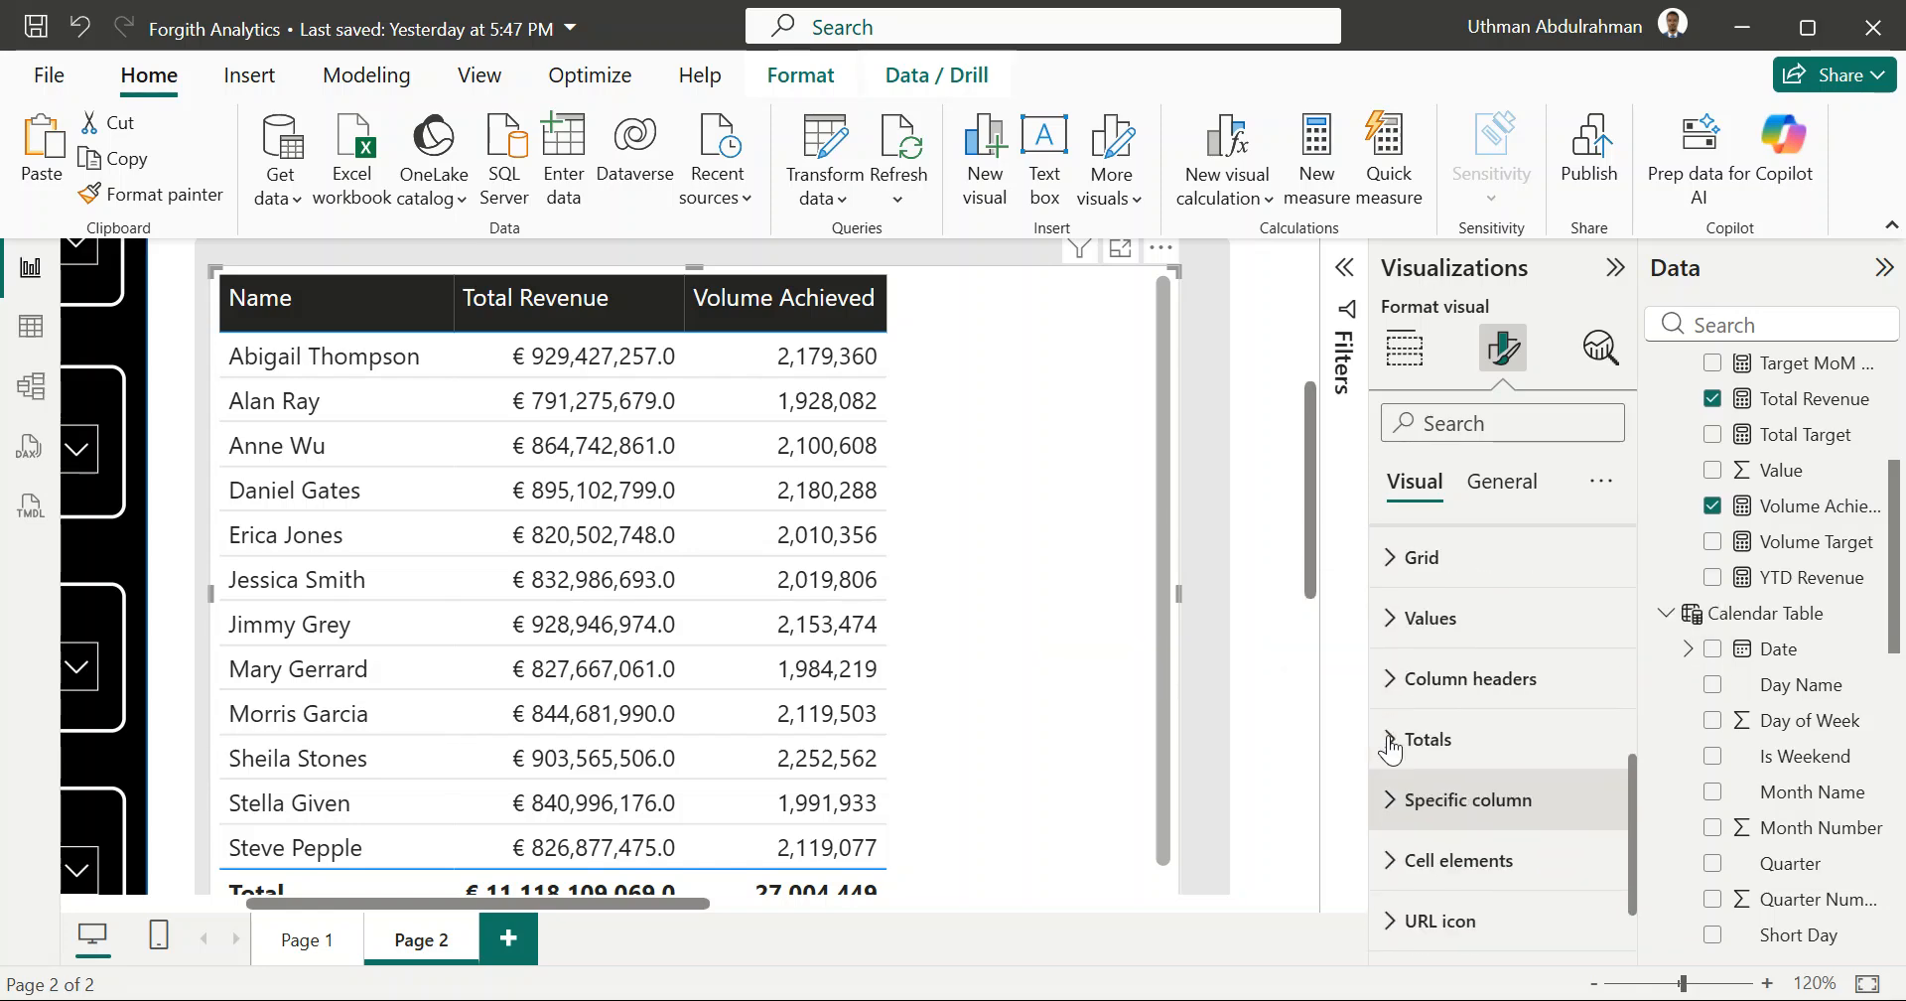
pyautogui.scroll(3, 1387, 735)
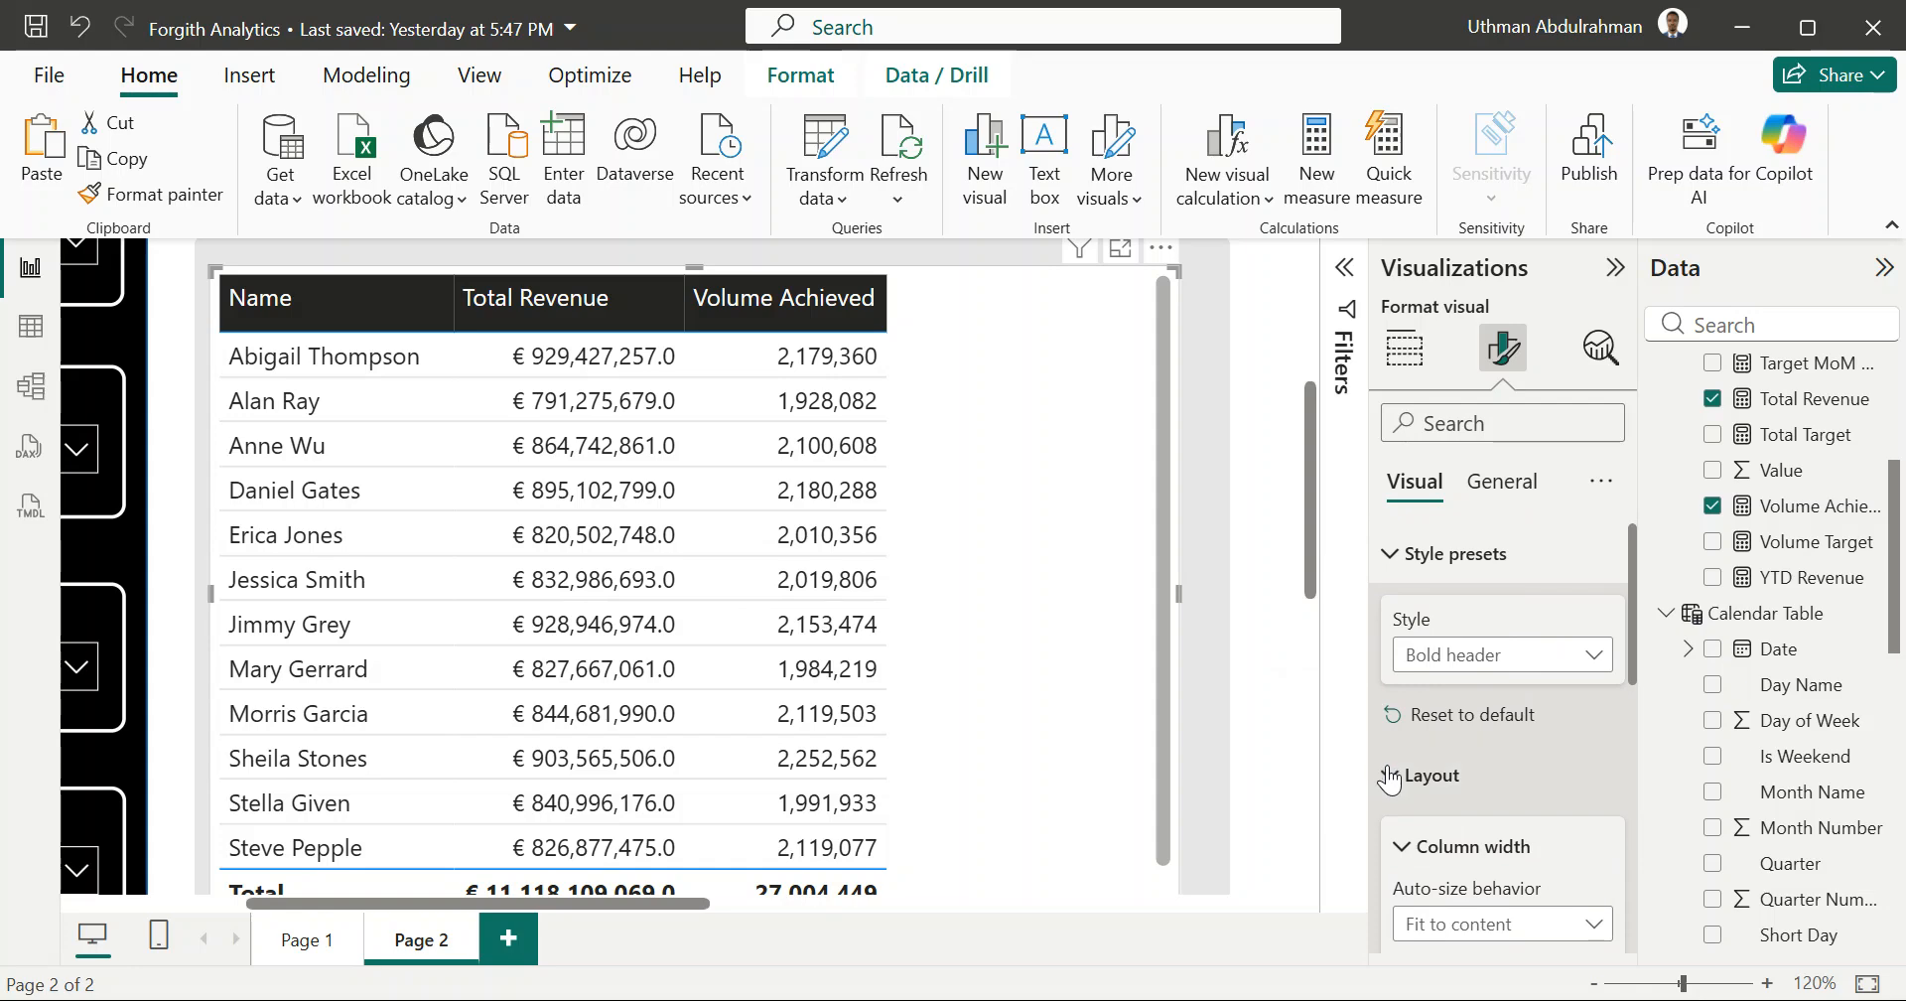
pyautogui.click(1387, 768)
pyautogui.scroll(-1, 1387, 768)
pyautogui.scroll(-4, 1389, 779)
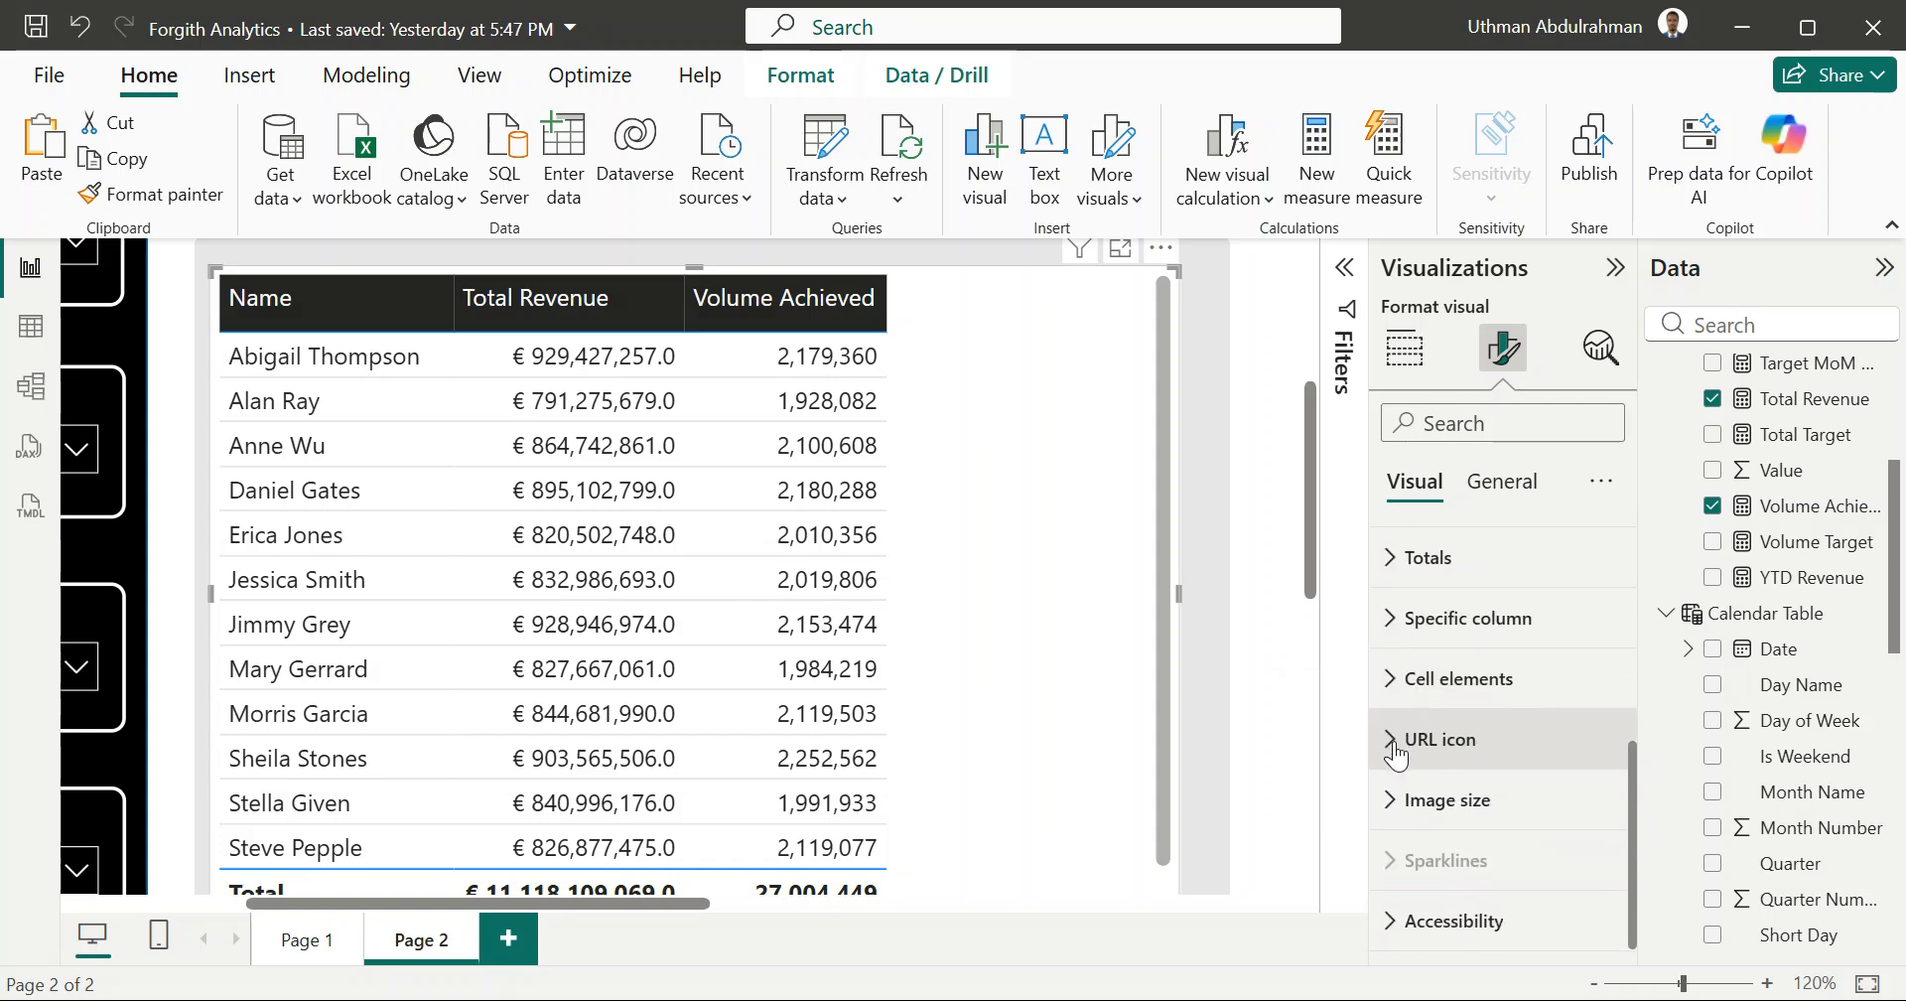
pyautogui.click(1395, 707)
pyautogui.scroll(-5, 1394, 707)
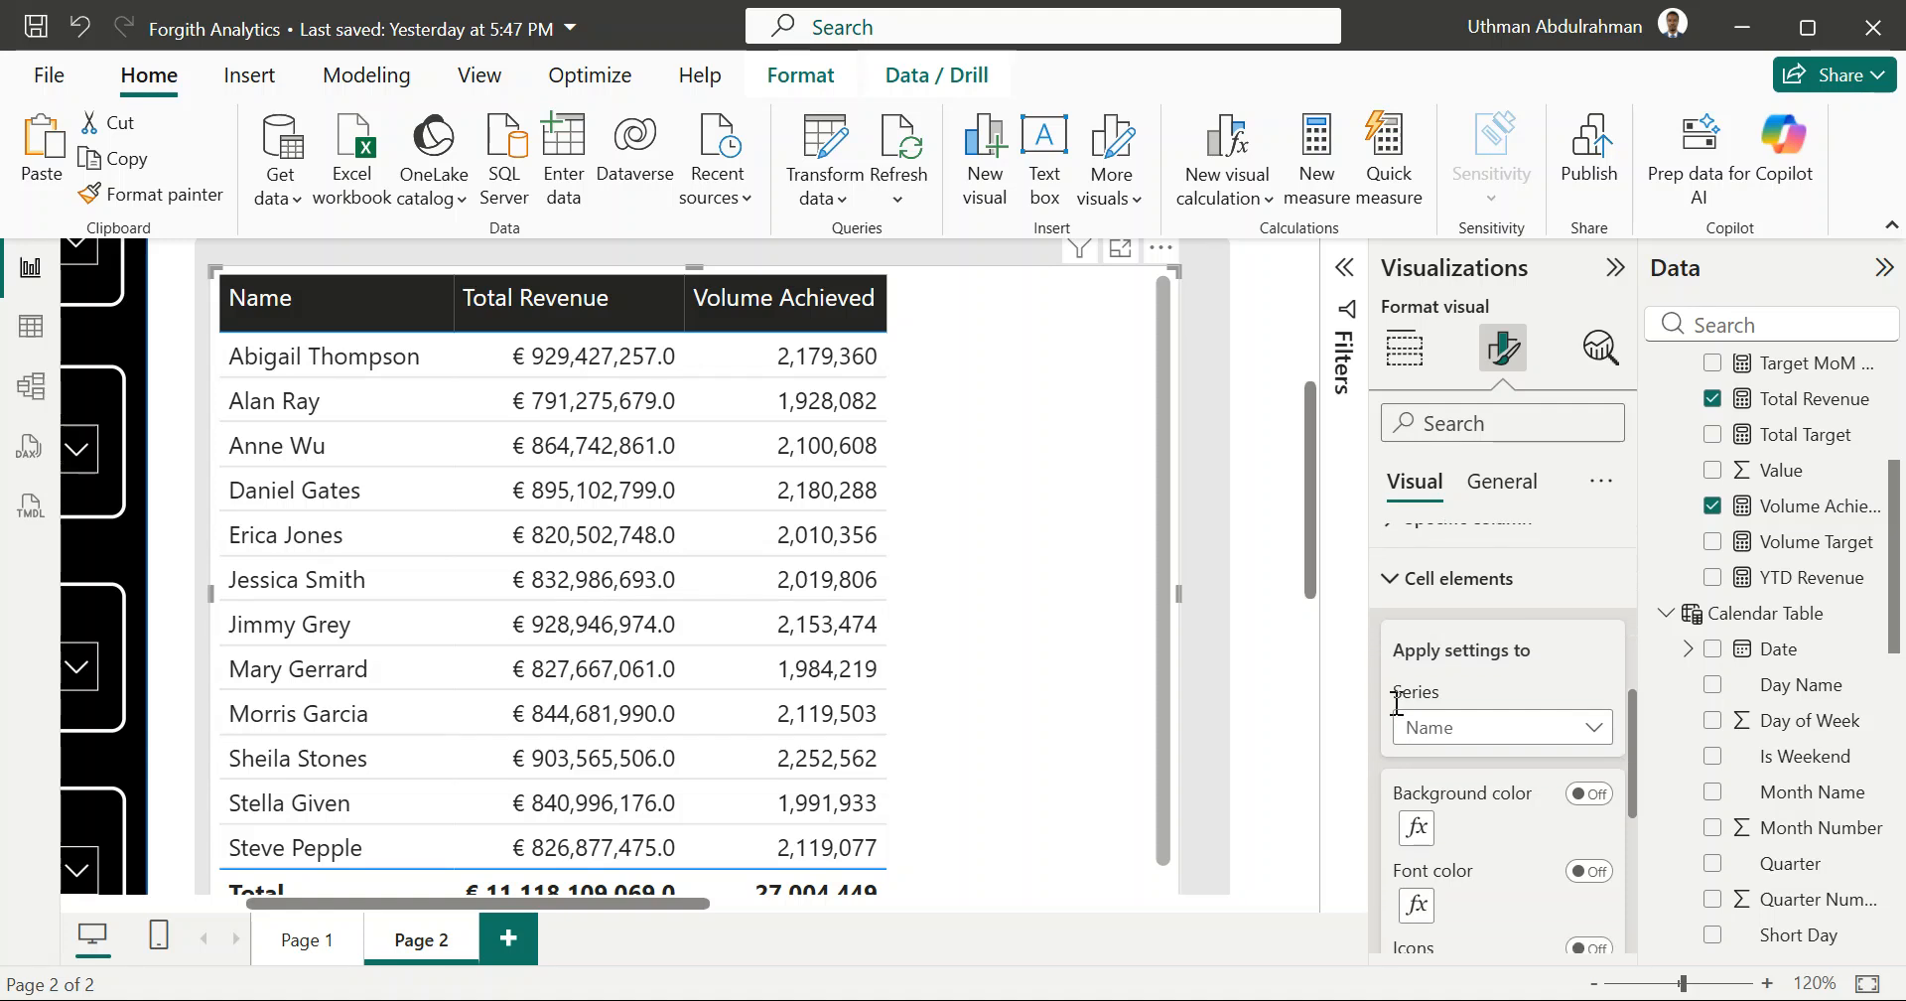
pyautogui.scroll(4, 1393, 701)
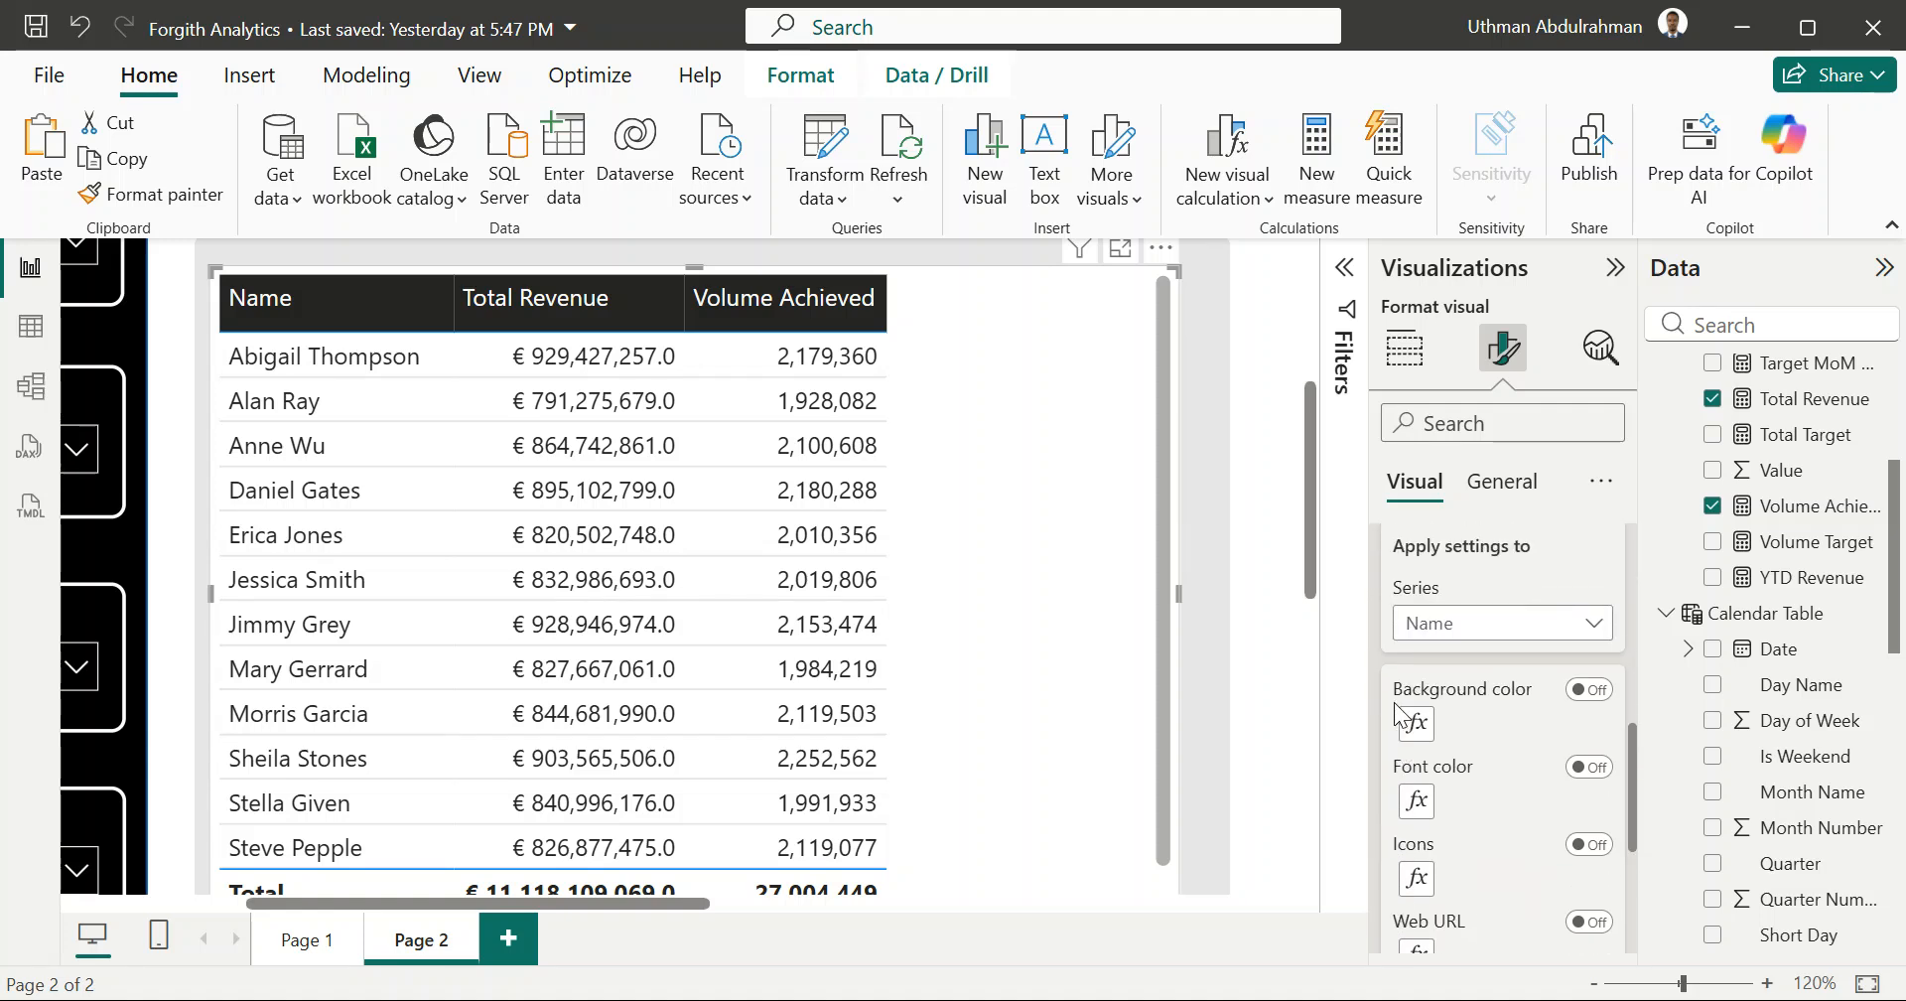
pyautogui.click(1390, 635)
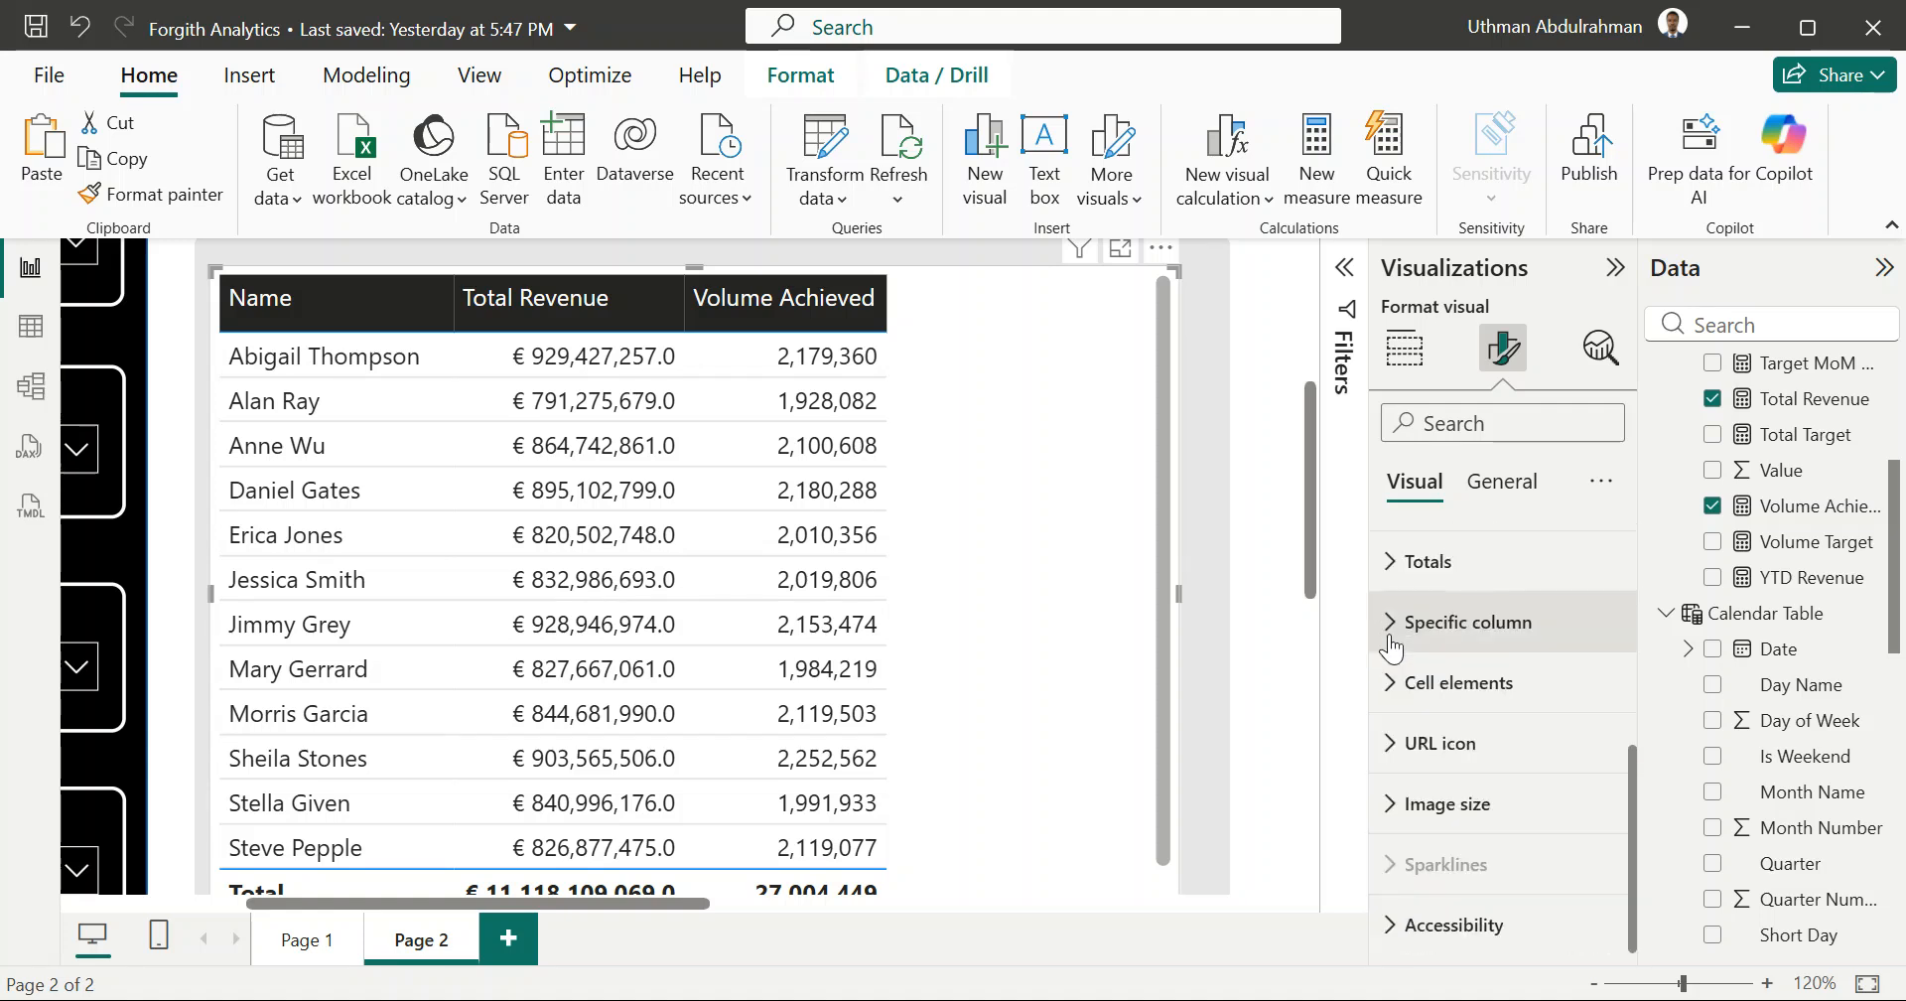
# Step: Look over the table's remaining visual formatting categories, its general formatting categories and its rows
pyautogui.scroll(3, 1390, 645)
pyautogui.scroll(3, 1390, 641)
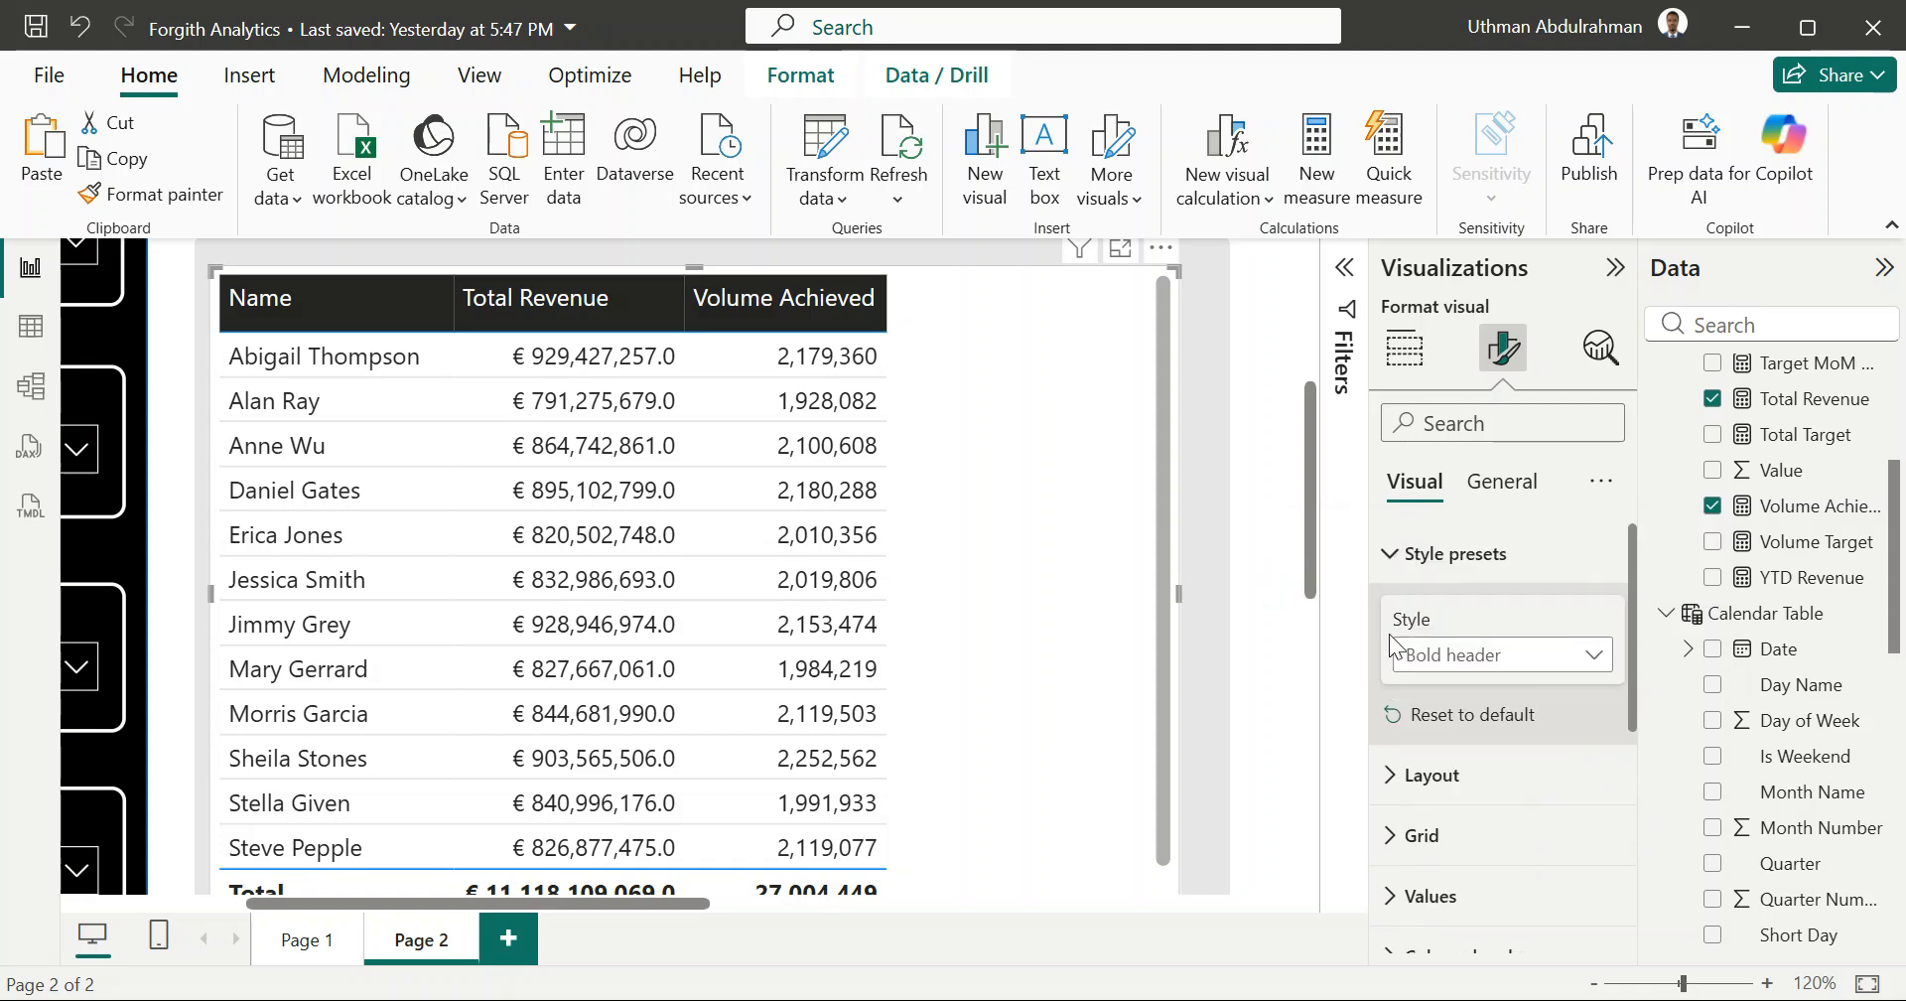
pyautogui.click(1400, 565)
pyautogui.scroll(-4, 1401, 575)
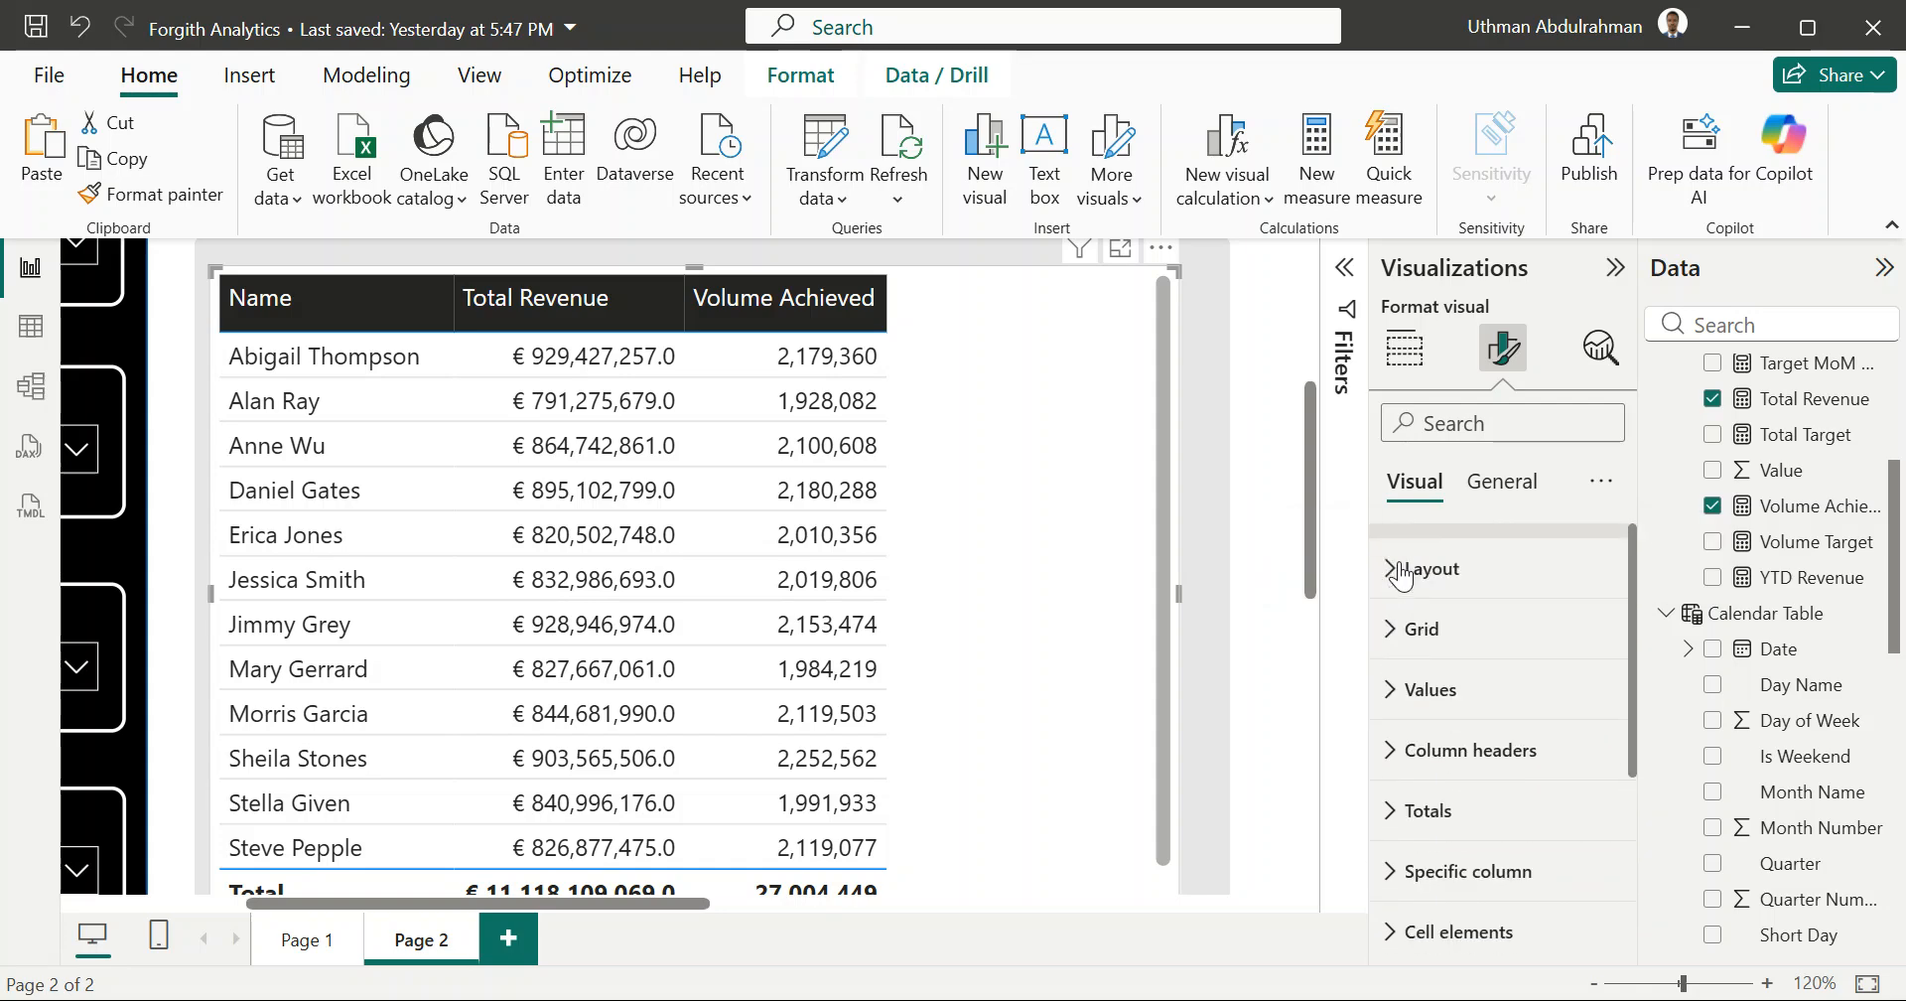
pyautogui.scroll(-2, 1401, 575)
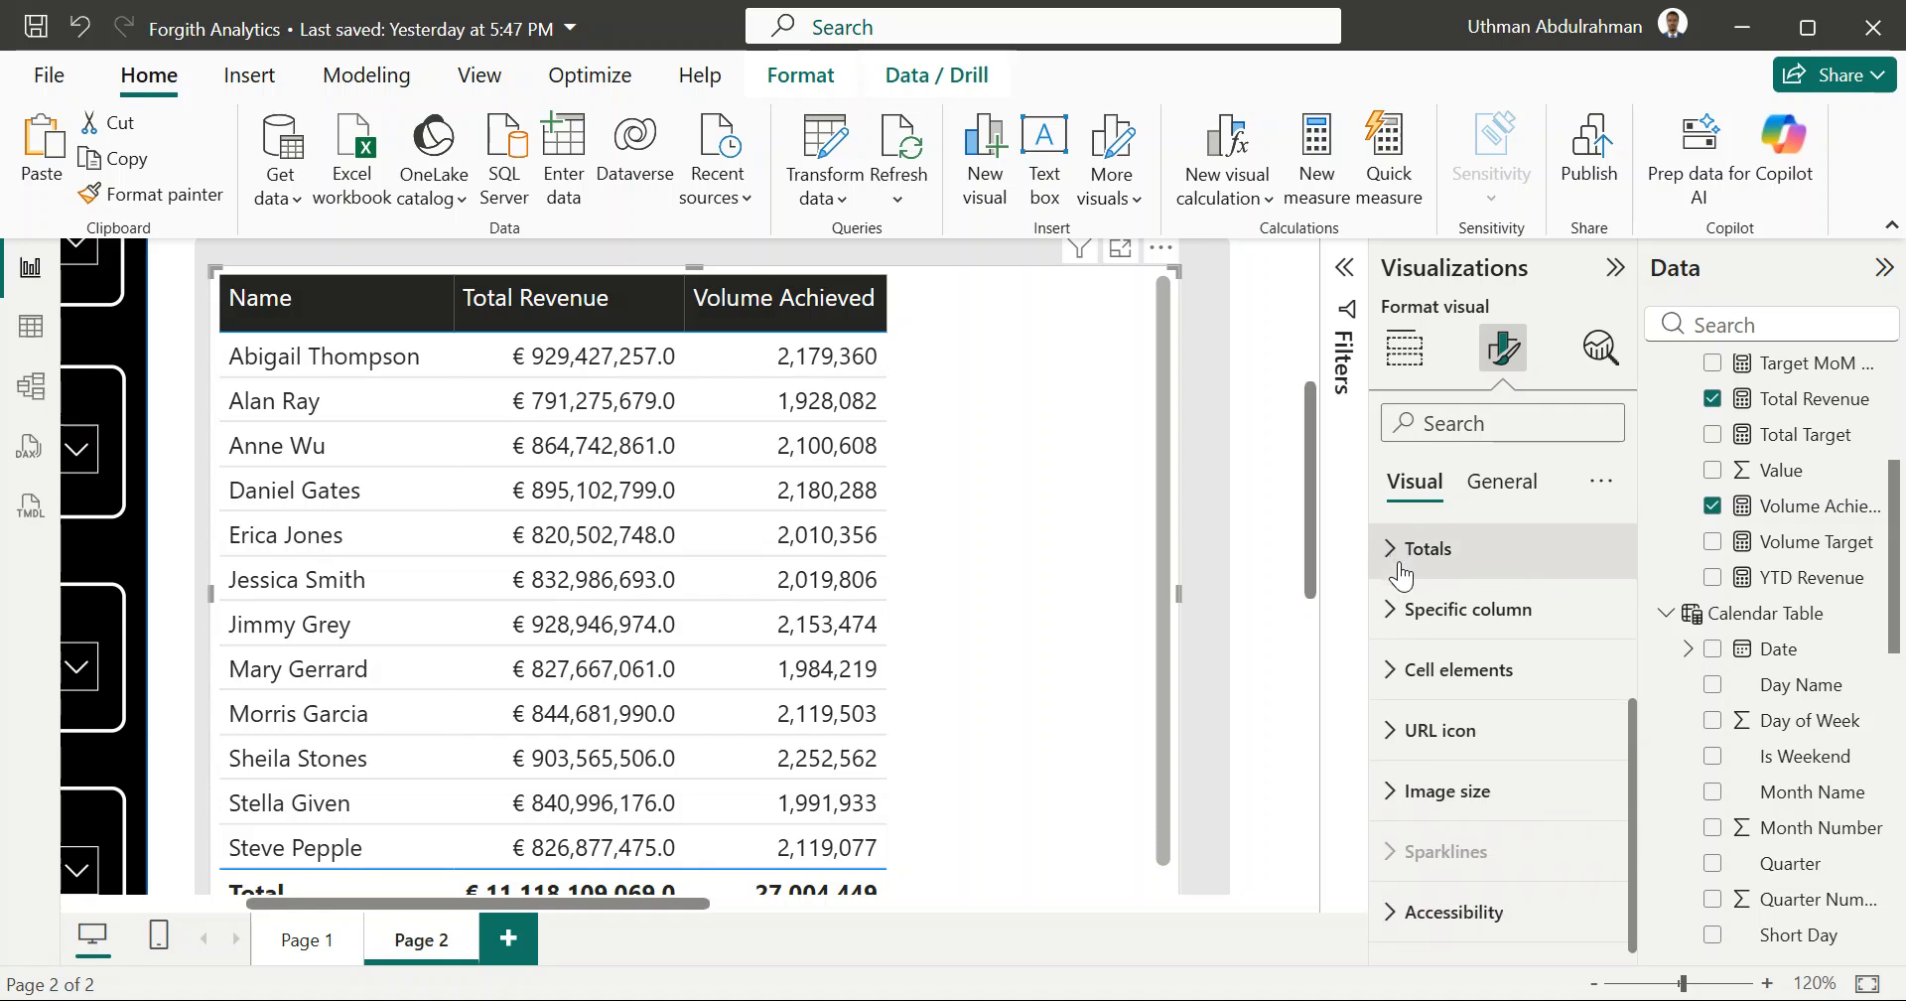
pyautogui.scroll(5, 1400, 571)
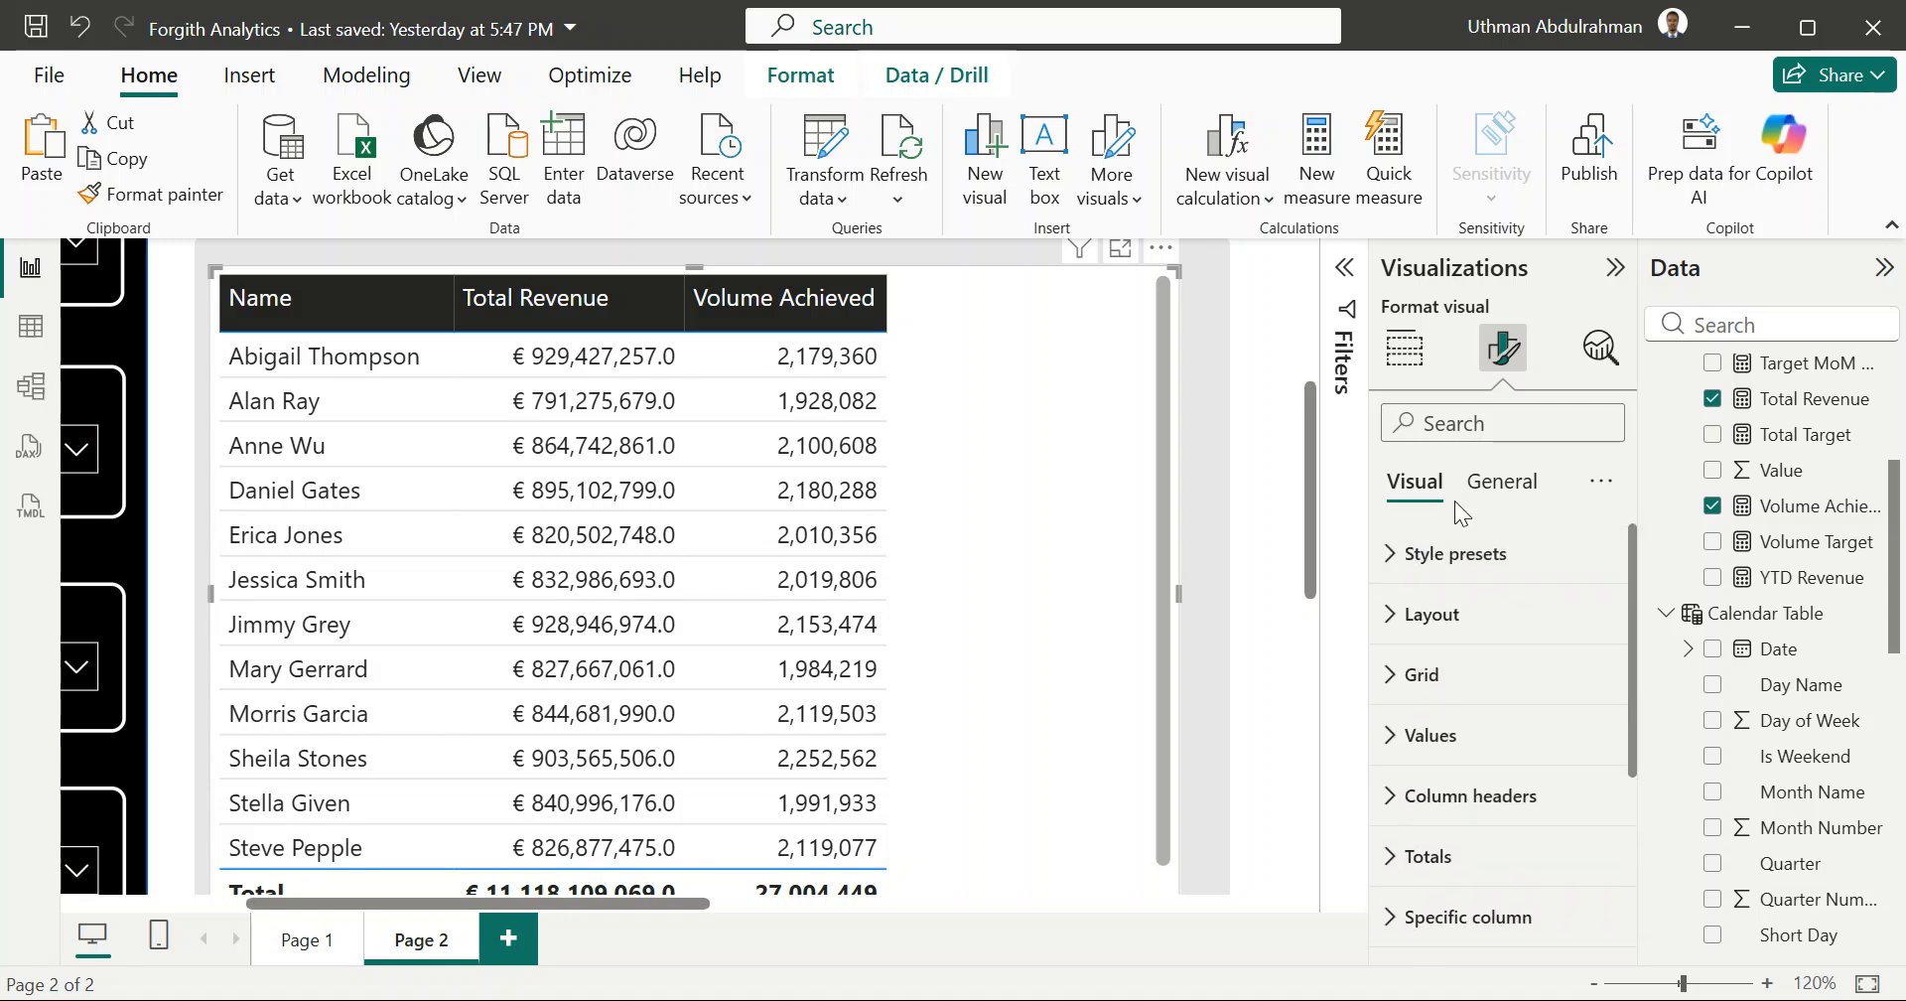
pyautogui.click(1489, 485)
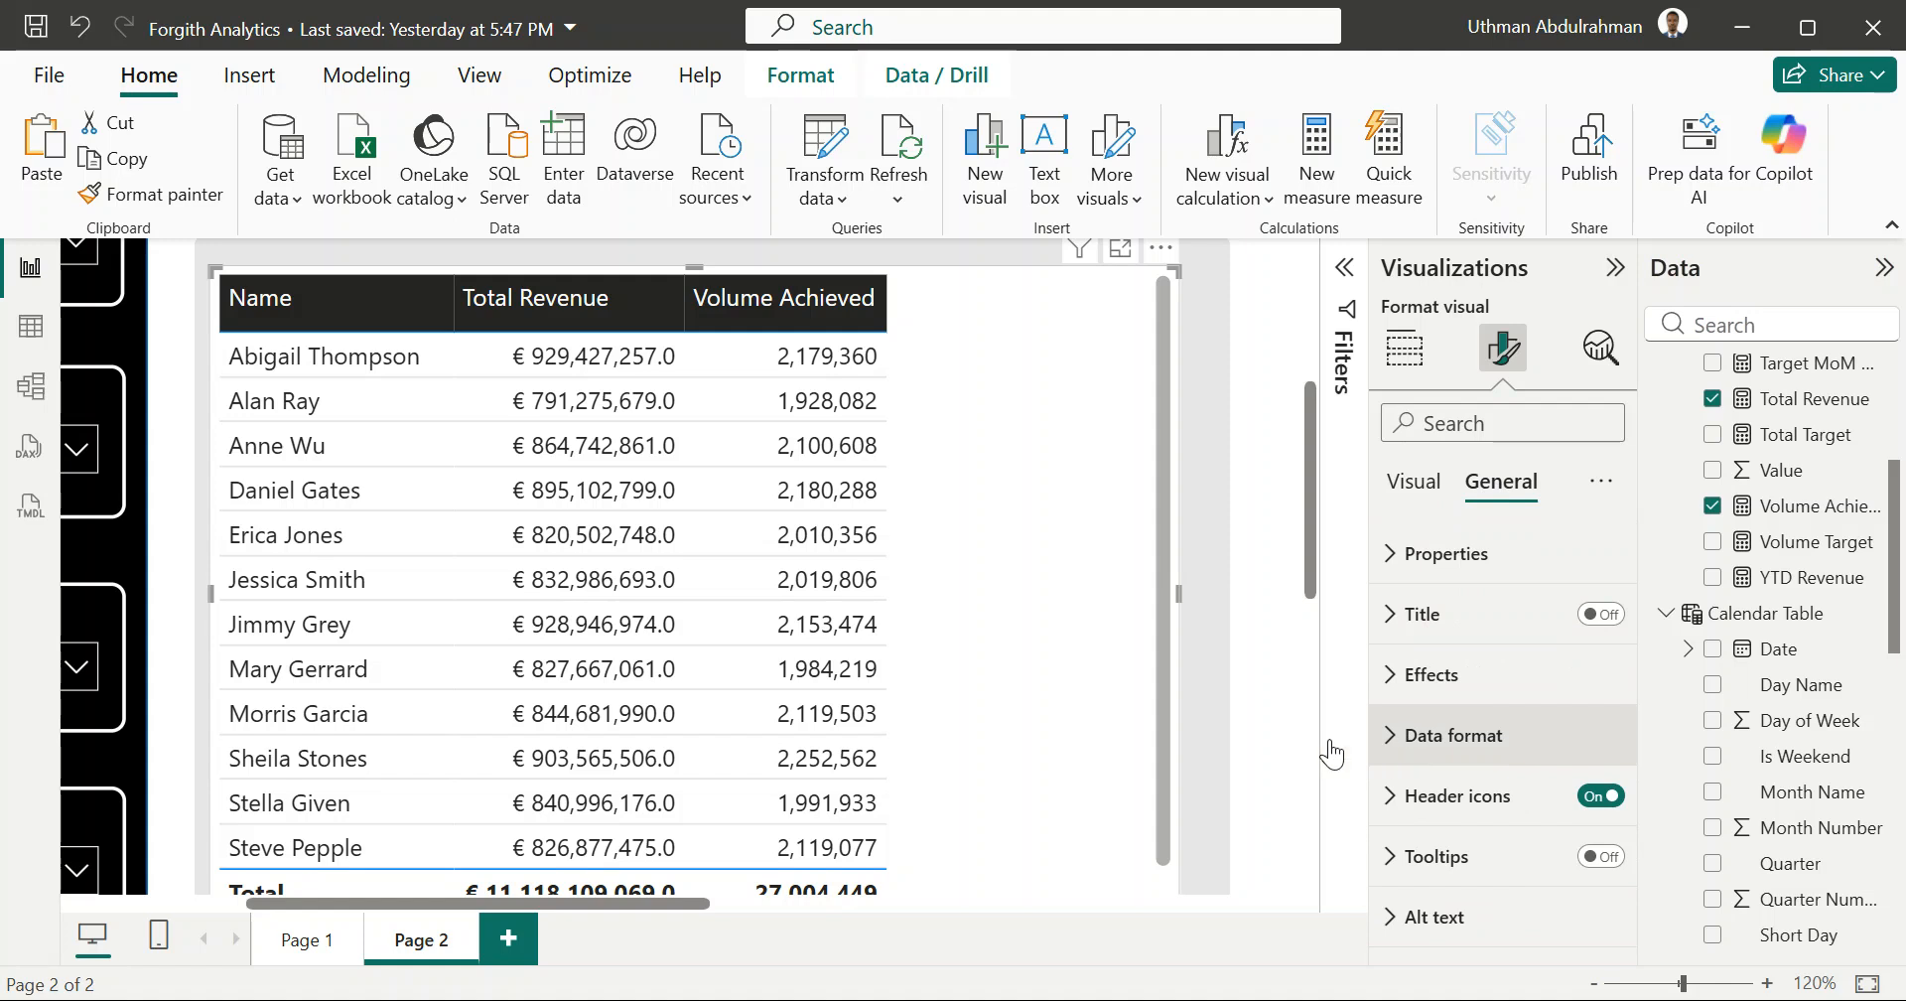
pyautogui.scroll(-1, 710, 648)
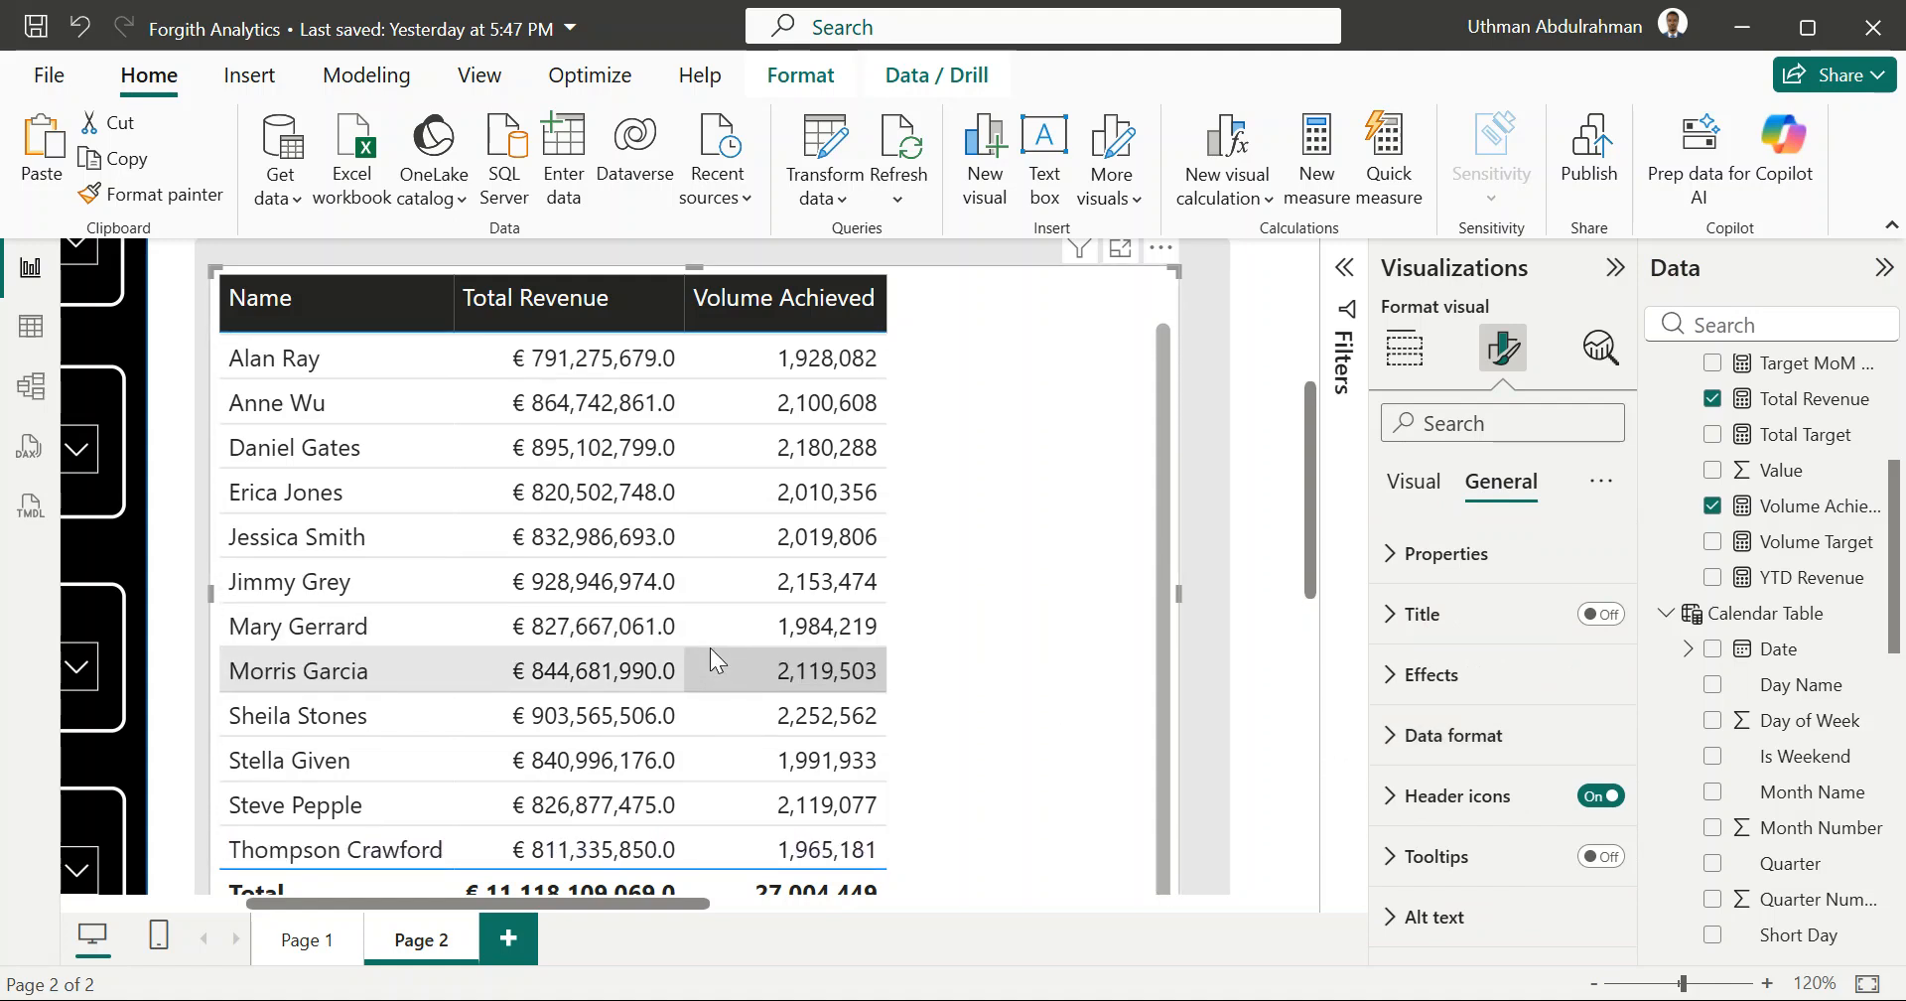
pyautogui.scroll(1, 711, 647)
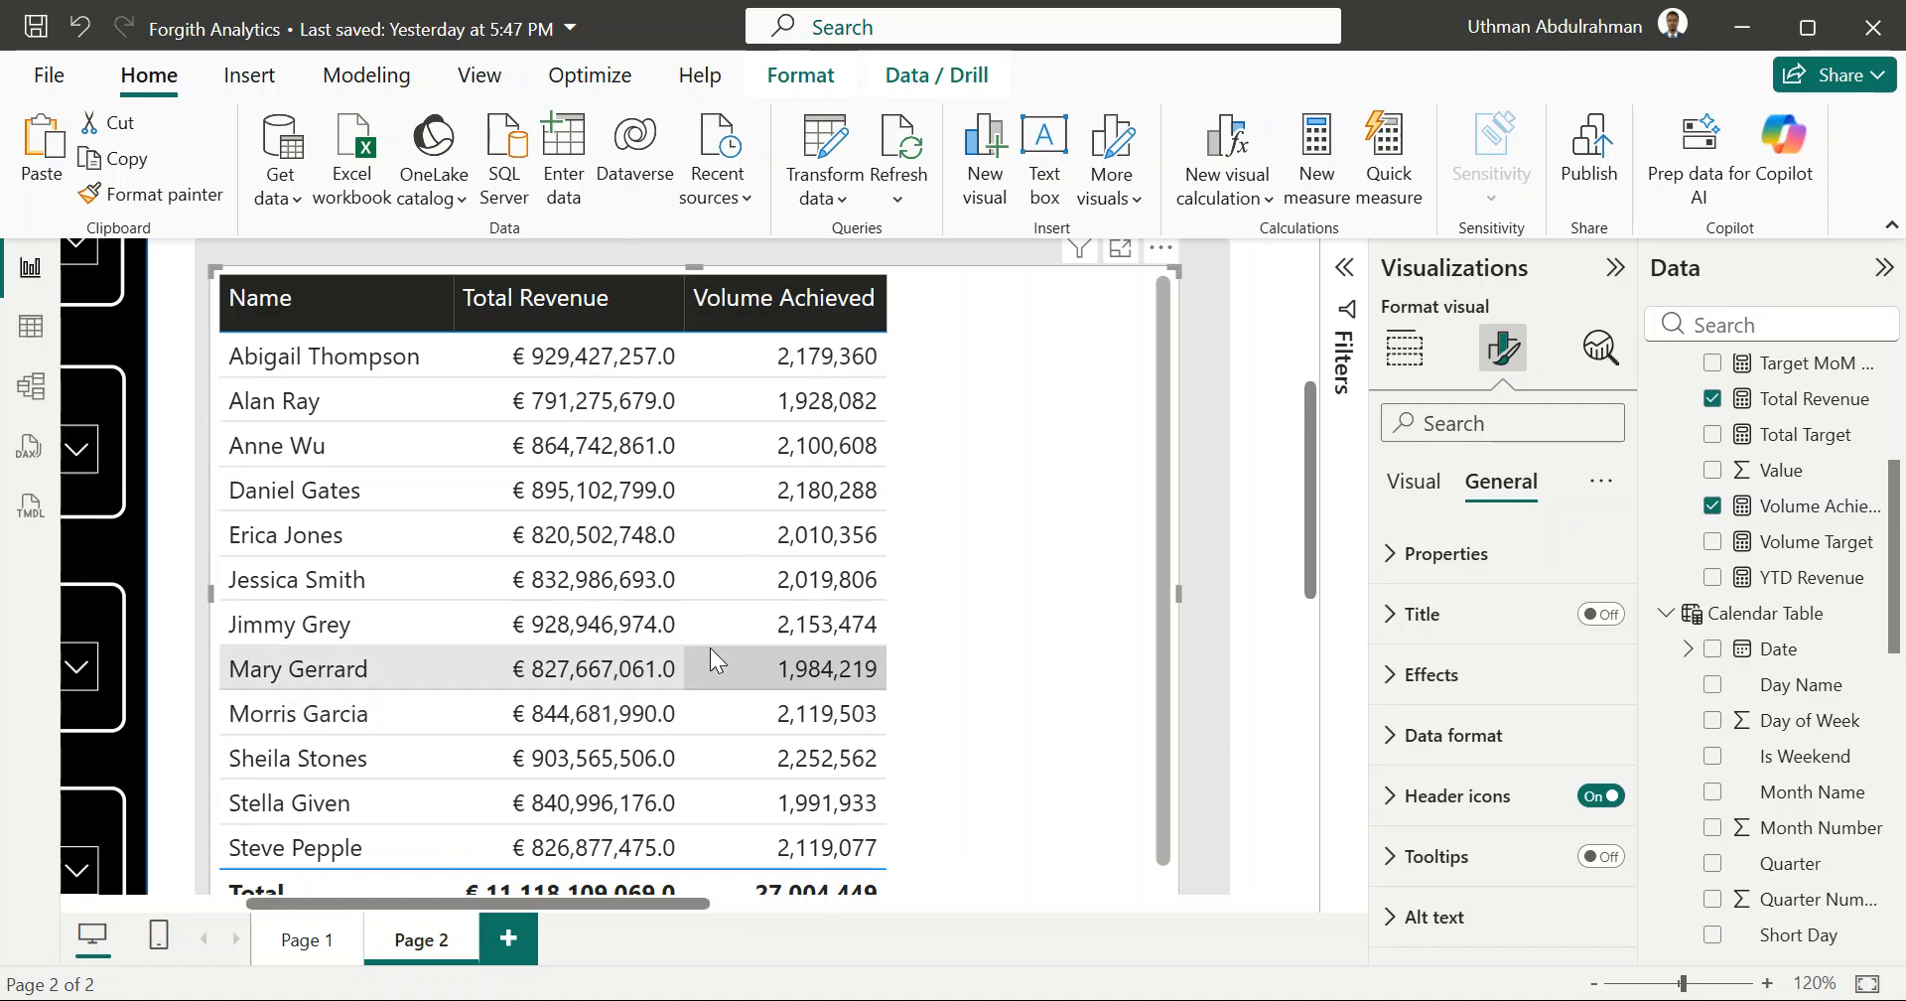
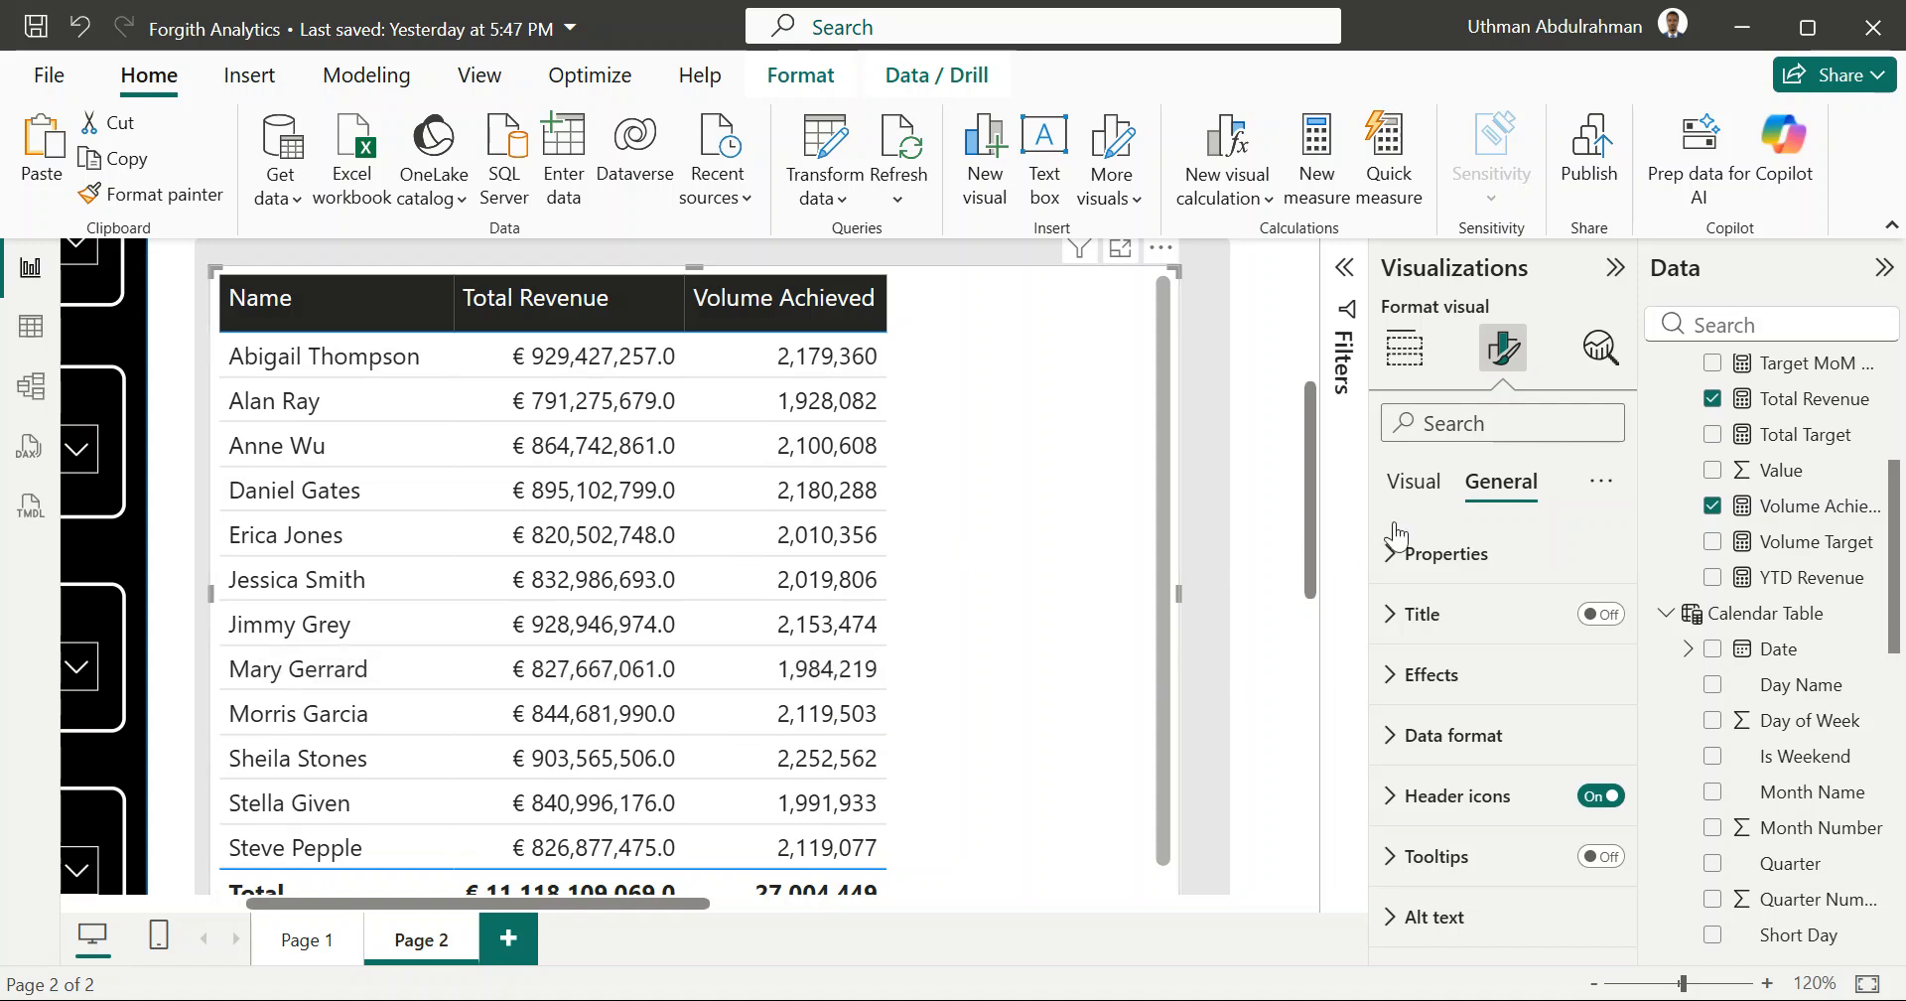
# Step: Convert the Page 2 table of names, total revenue and volume achieved into a matrix visual
pyautogui.click(1430, 506)
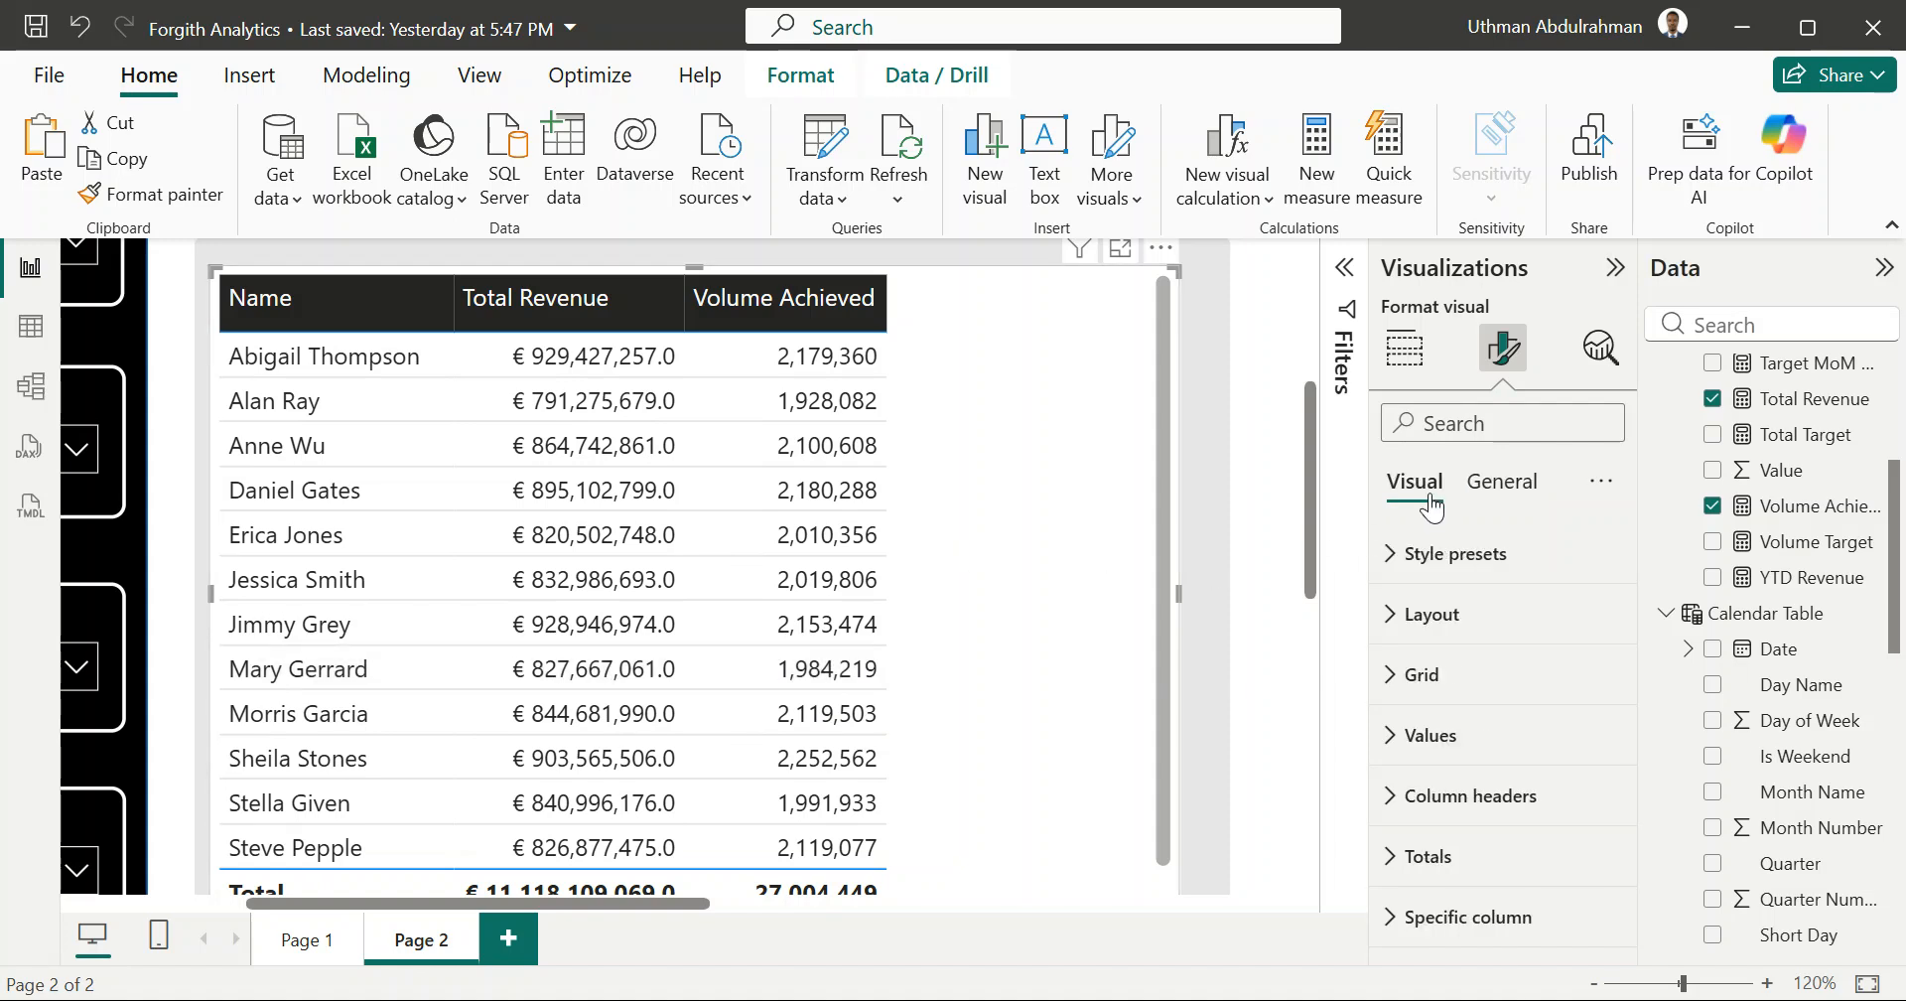
pyautogui.click(1411, 375)
pyautogui.click(1411, 373)
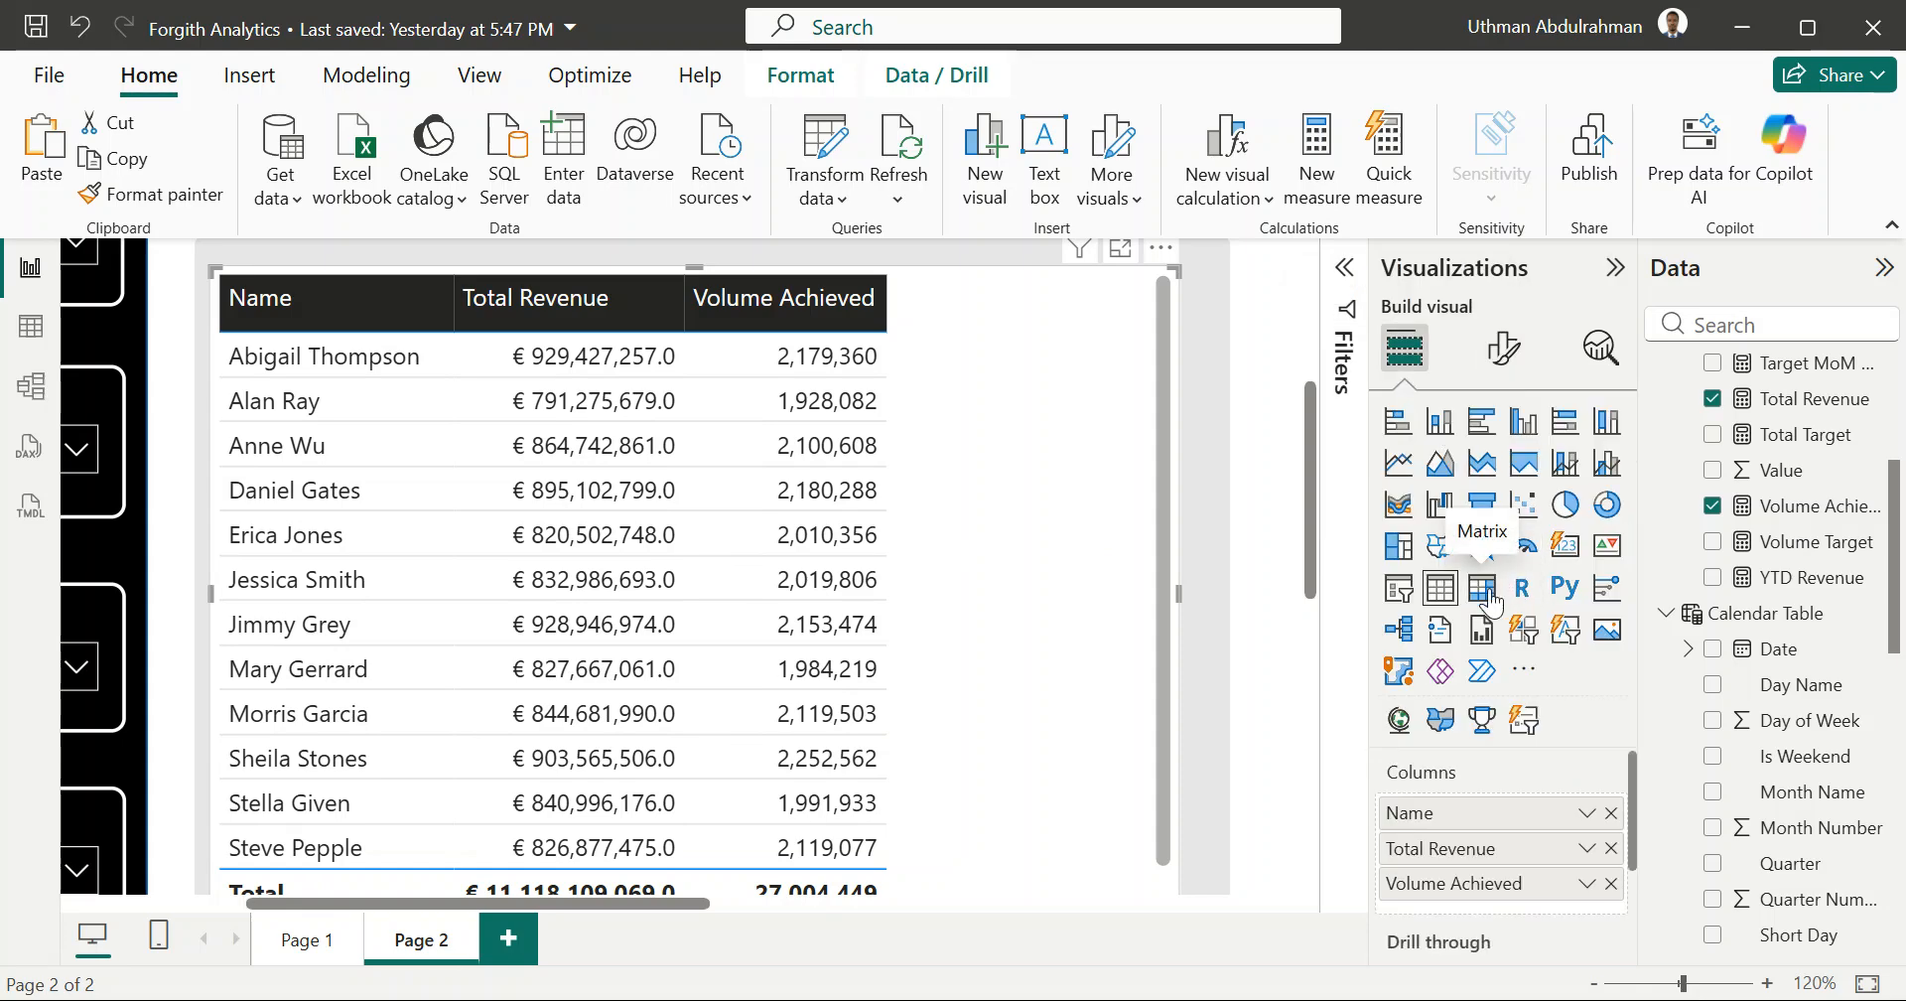
pyautogui.click(1484, 590)
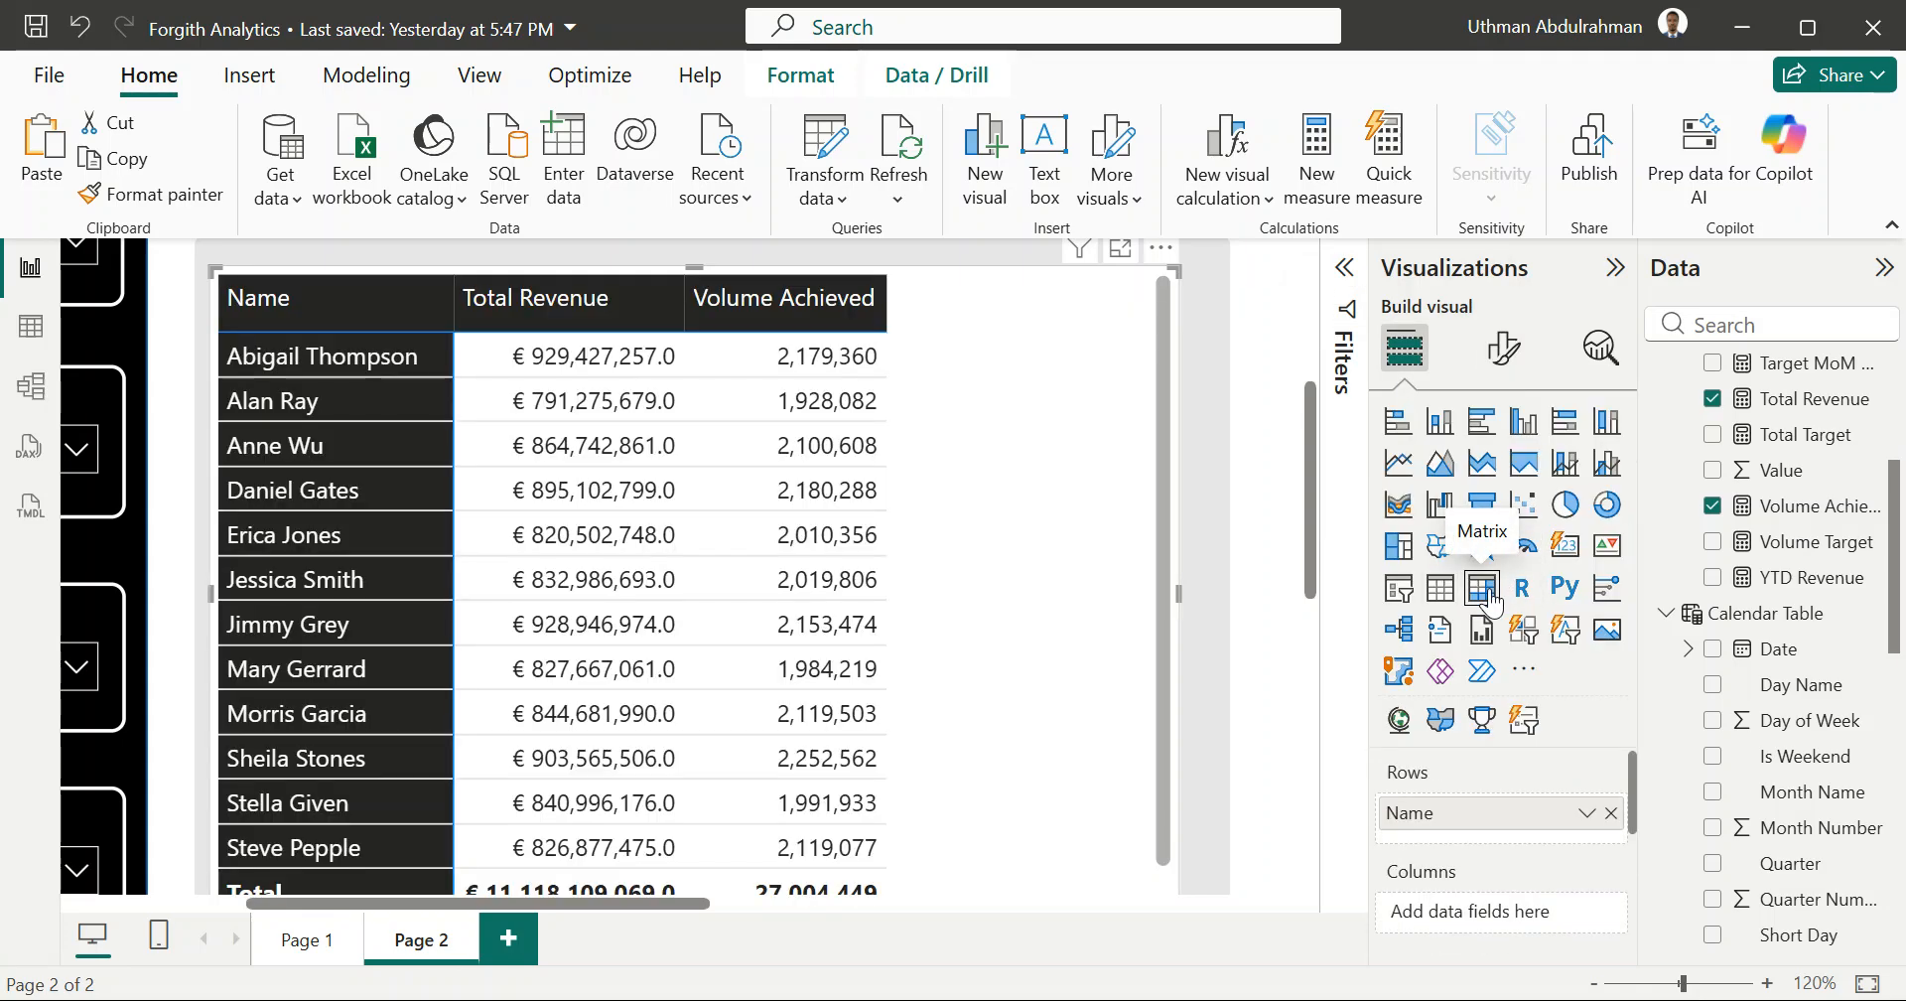
# Step: Examine the matrix's field assignments and its visual formatting categories, such as blank rows, row headers, subtotals and grand totals
pyautogui.scroll(-5, 1487, 766)
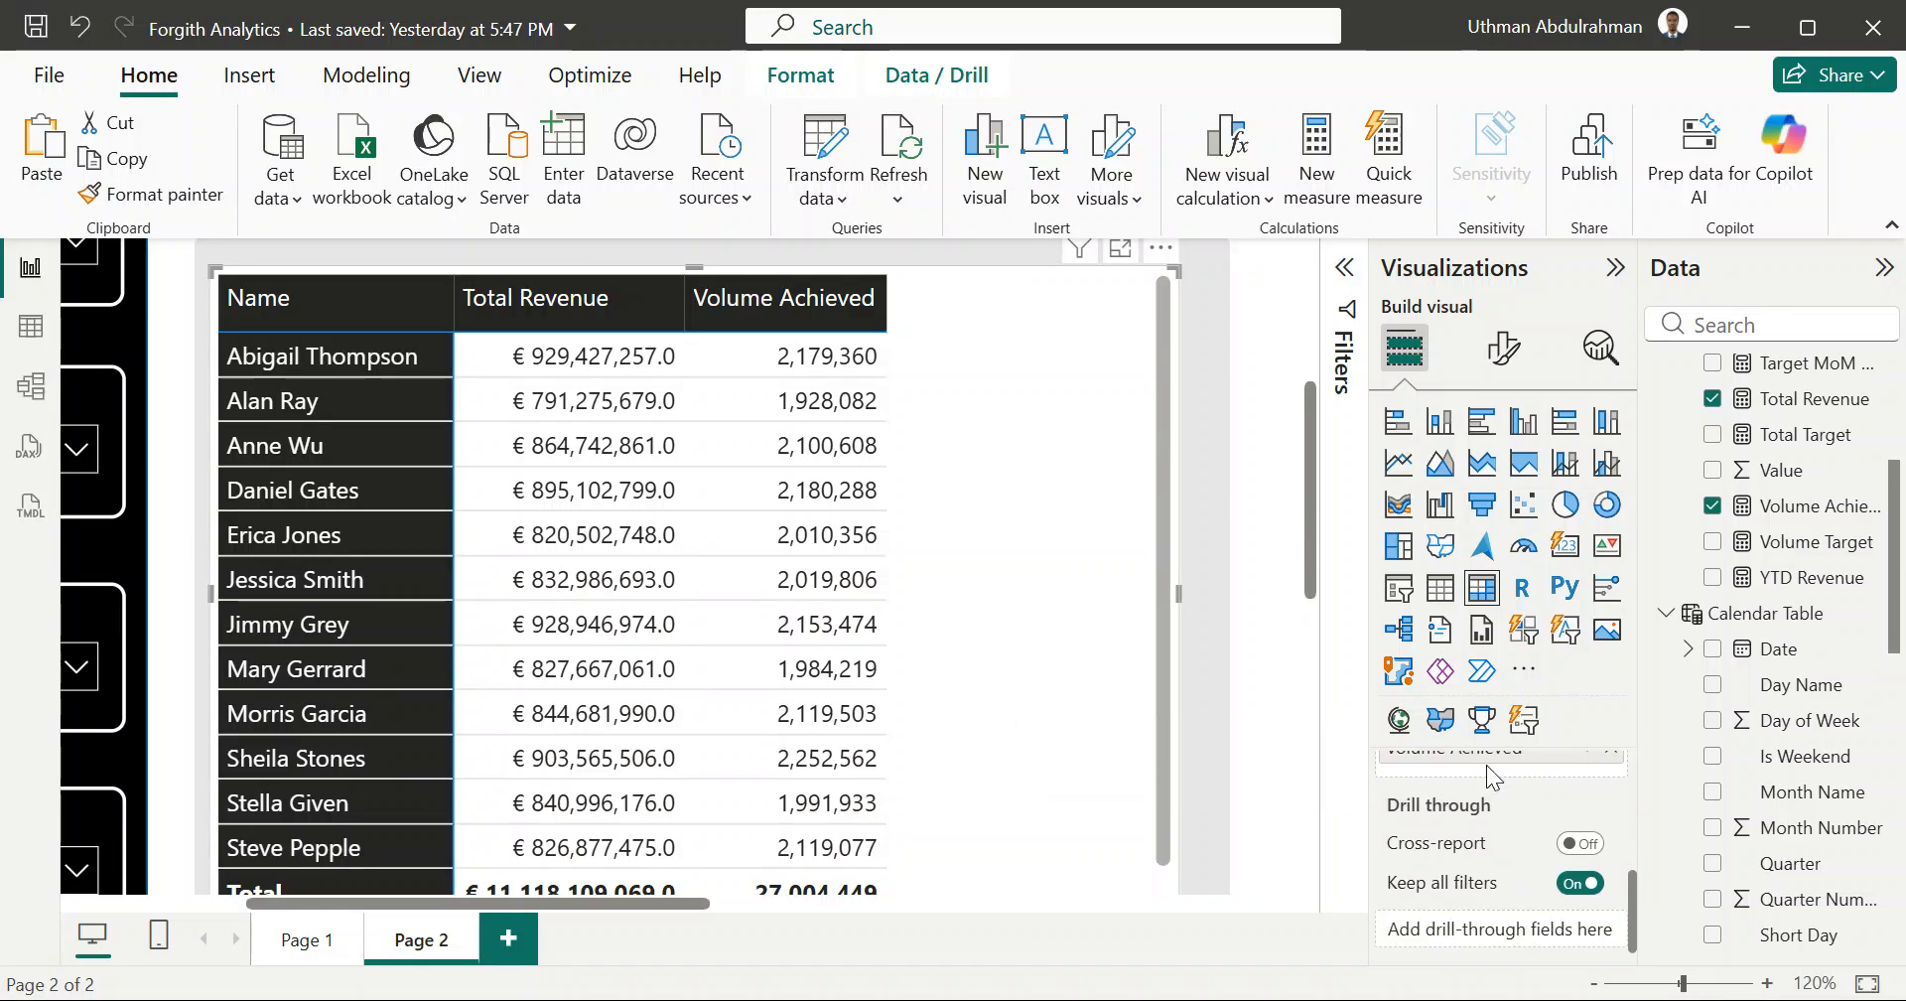
pyautogui.click(1497, 357)
pyautogui.scroll(-4, 1439, 745)
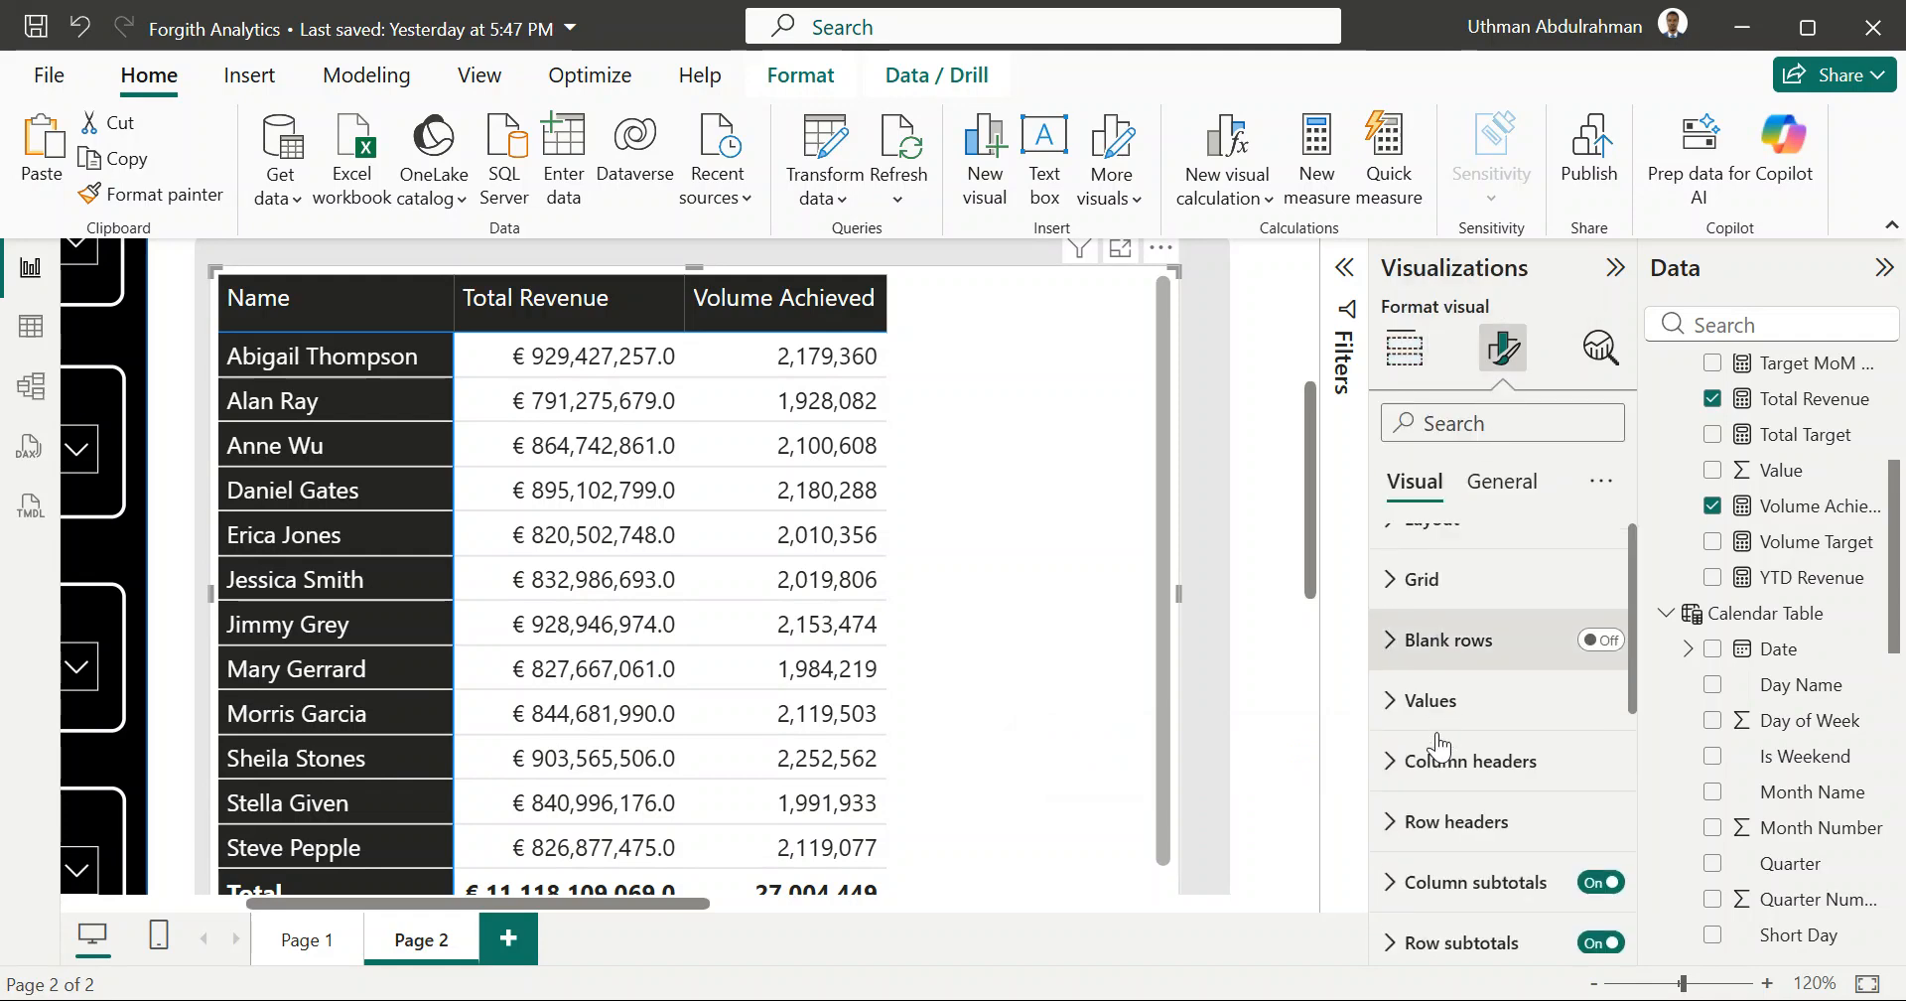
pyautogui.scroll(-3, 1438, 745)
pyautogui.scroll(5, 1438, 744)
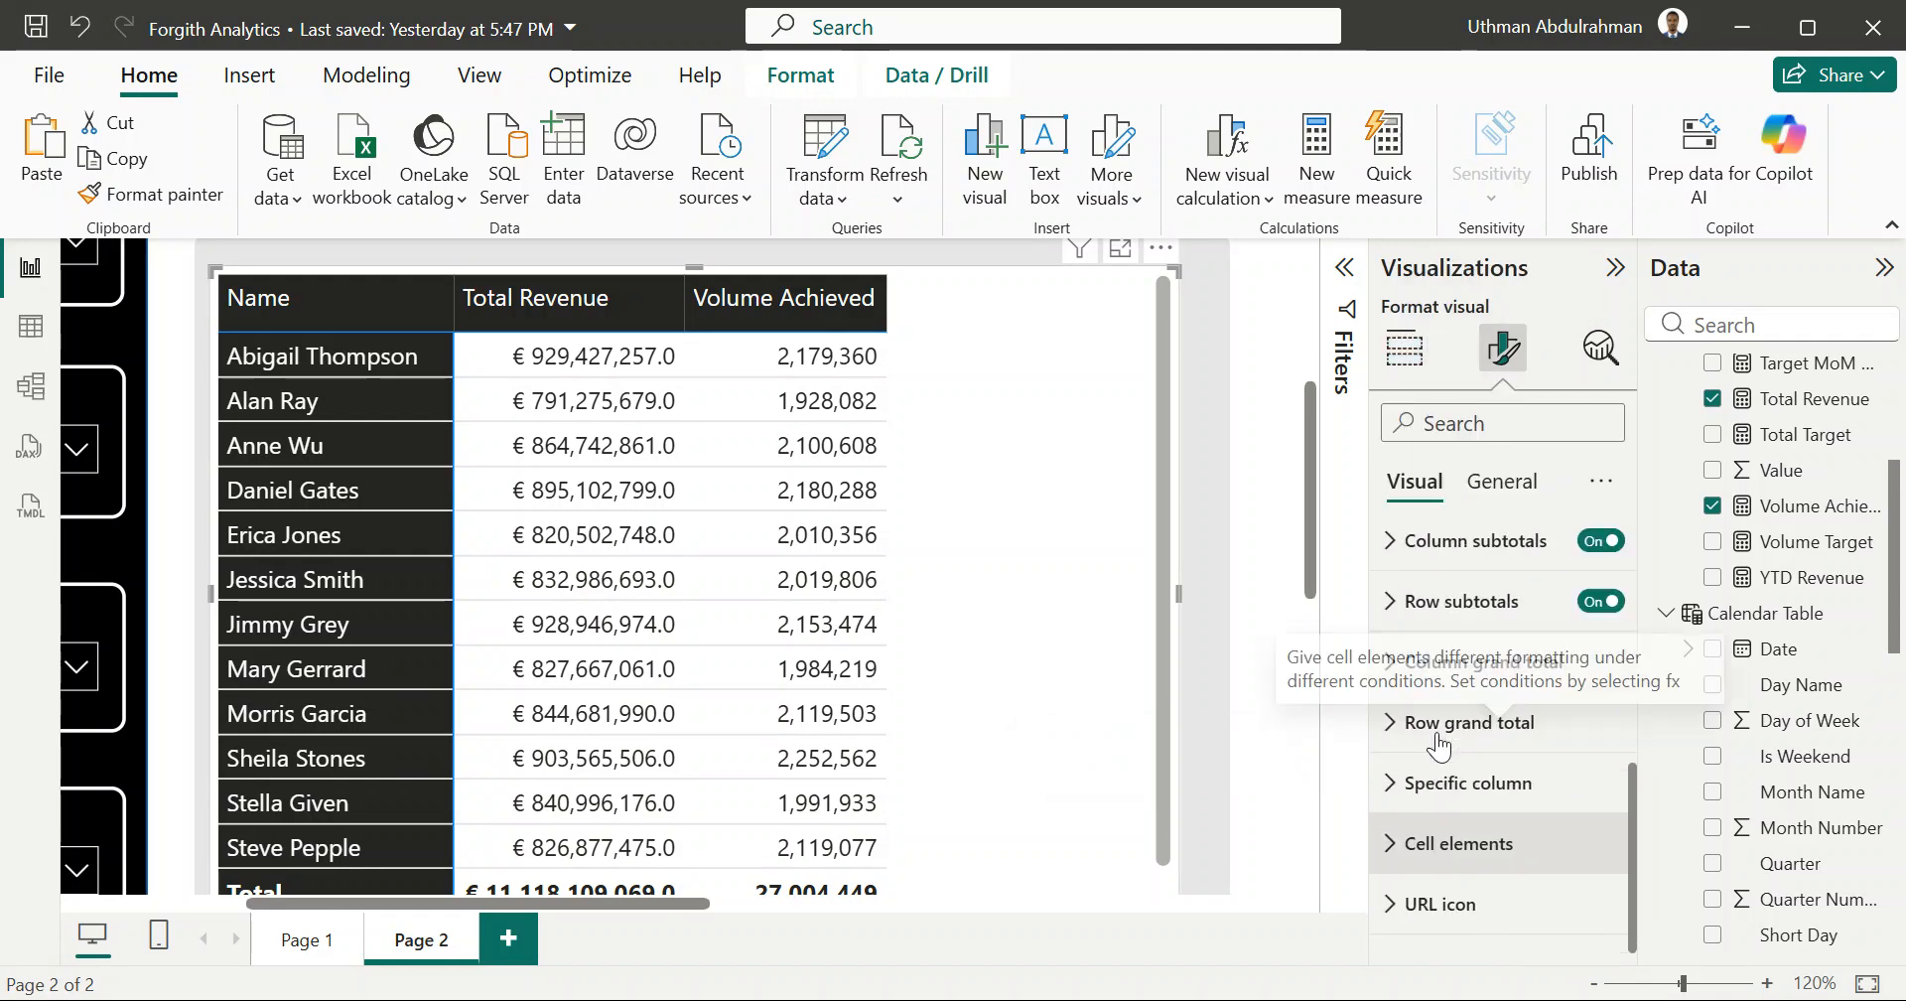
pyautogui.scroll(3, 1439, 745)
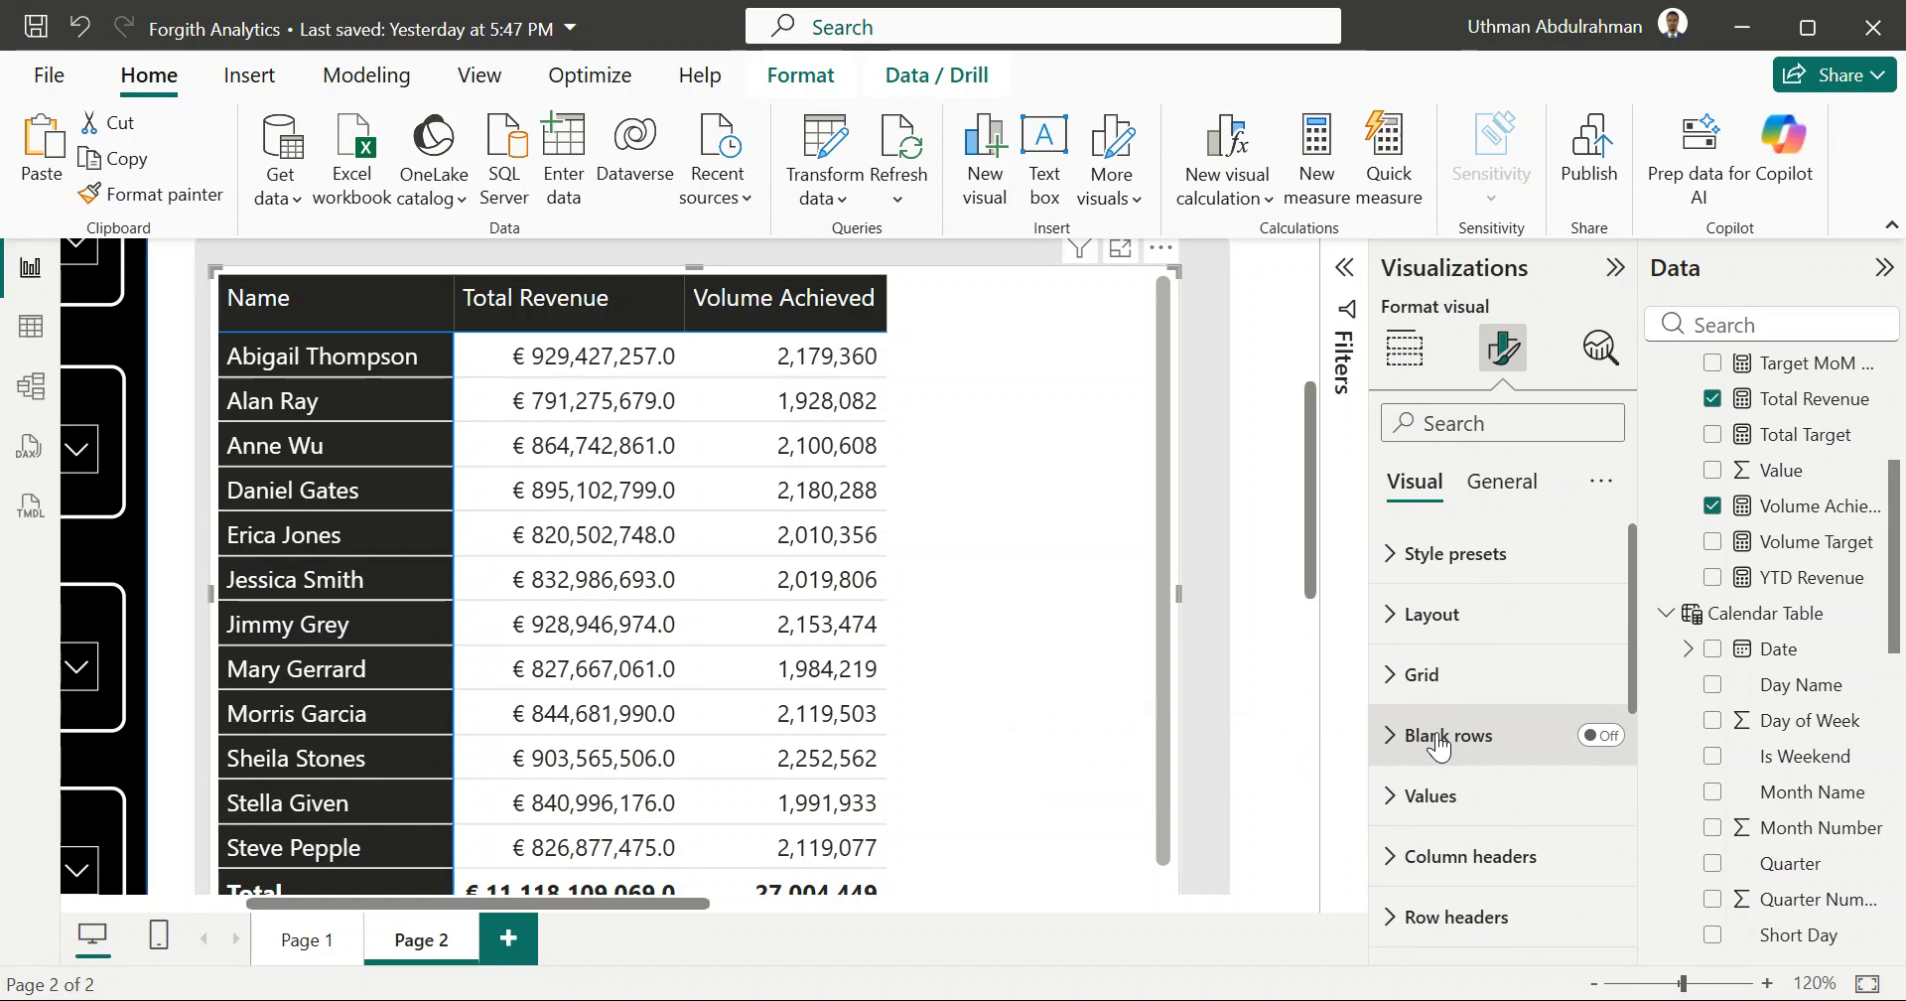
pyautogui.scroll(-4, 1438, 744)
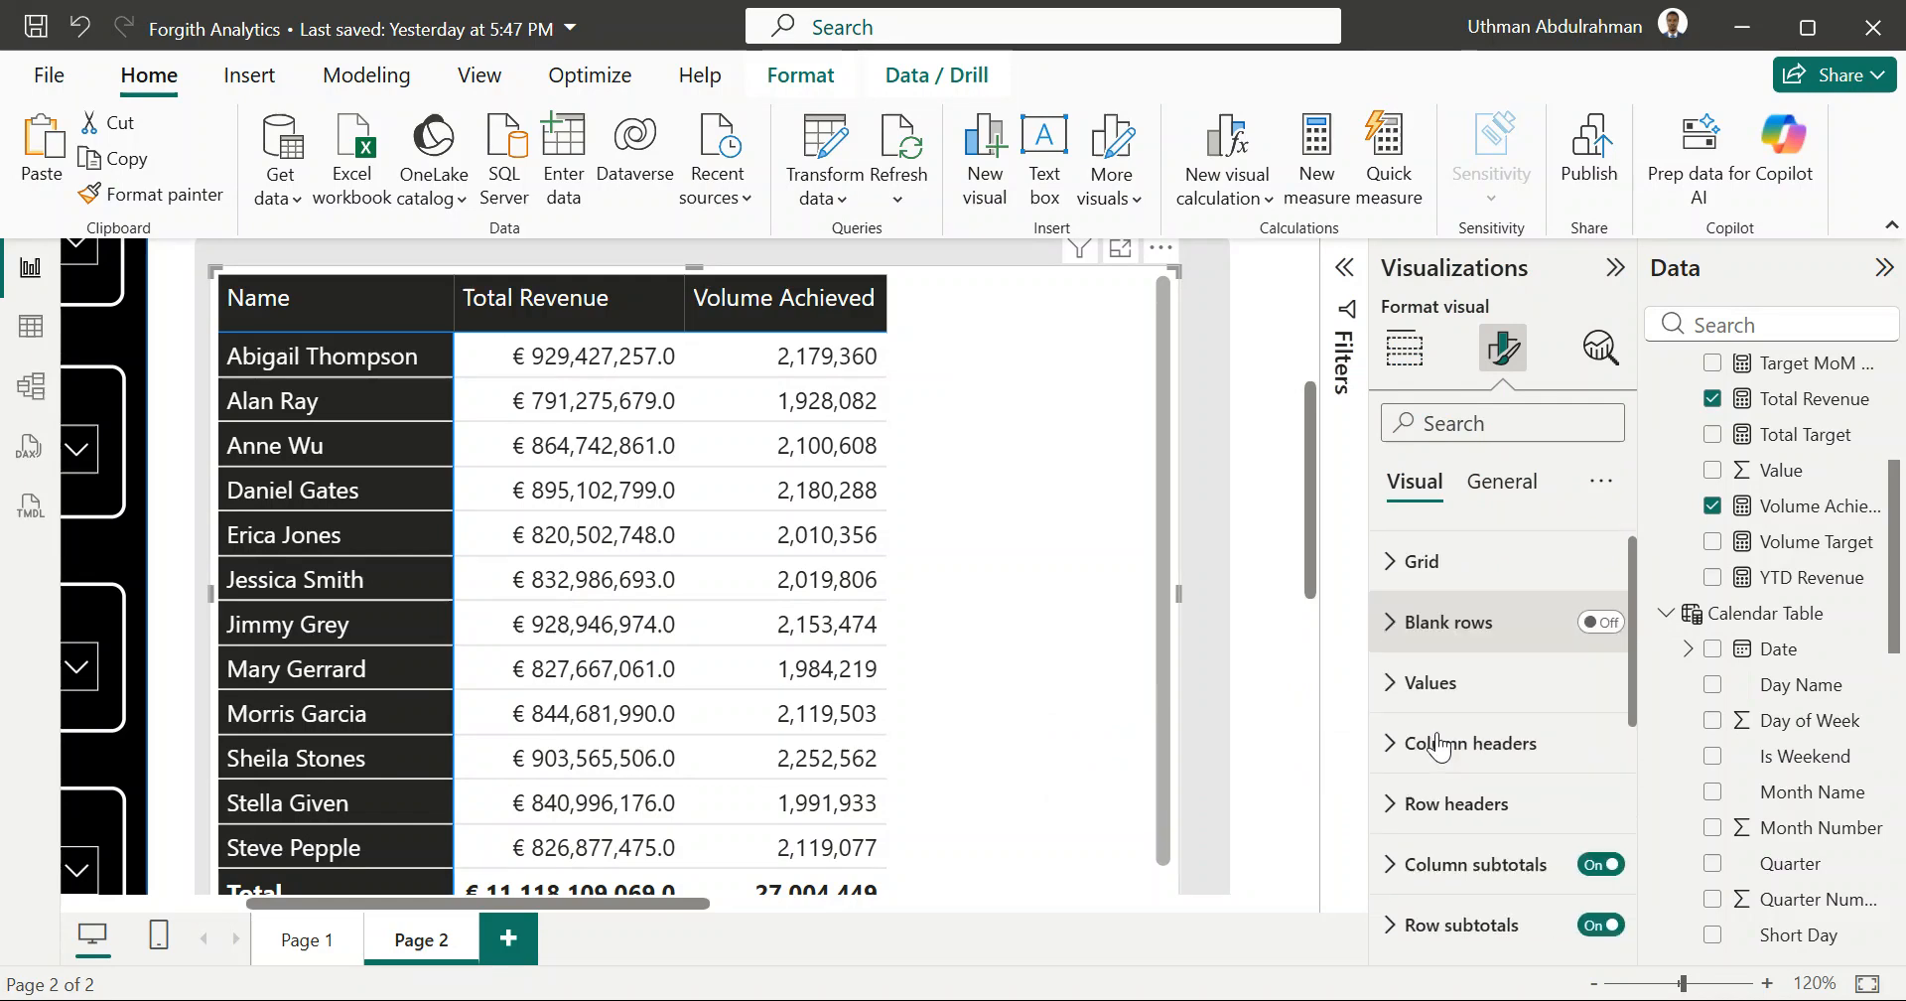
# Step: Look over the matrix's remaining visual formatting categories and its general settings, including the background, visual border and shadow effects
pyautogui.scroll(-1, 1439, 744)
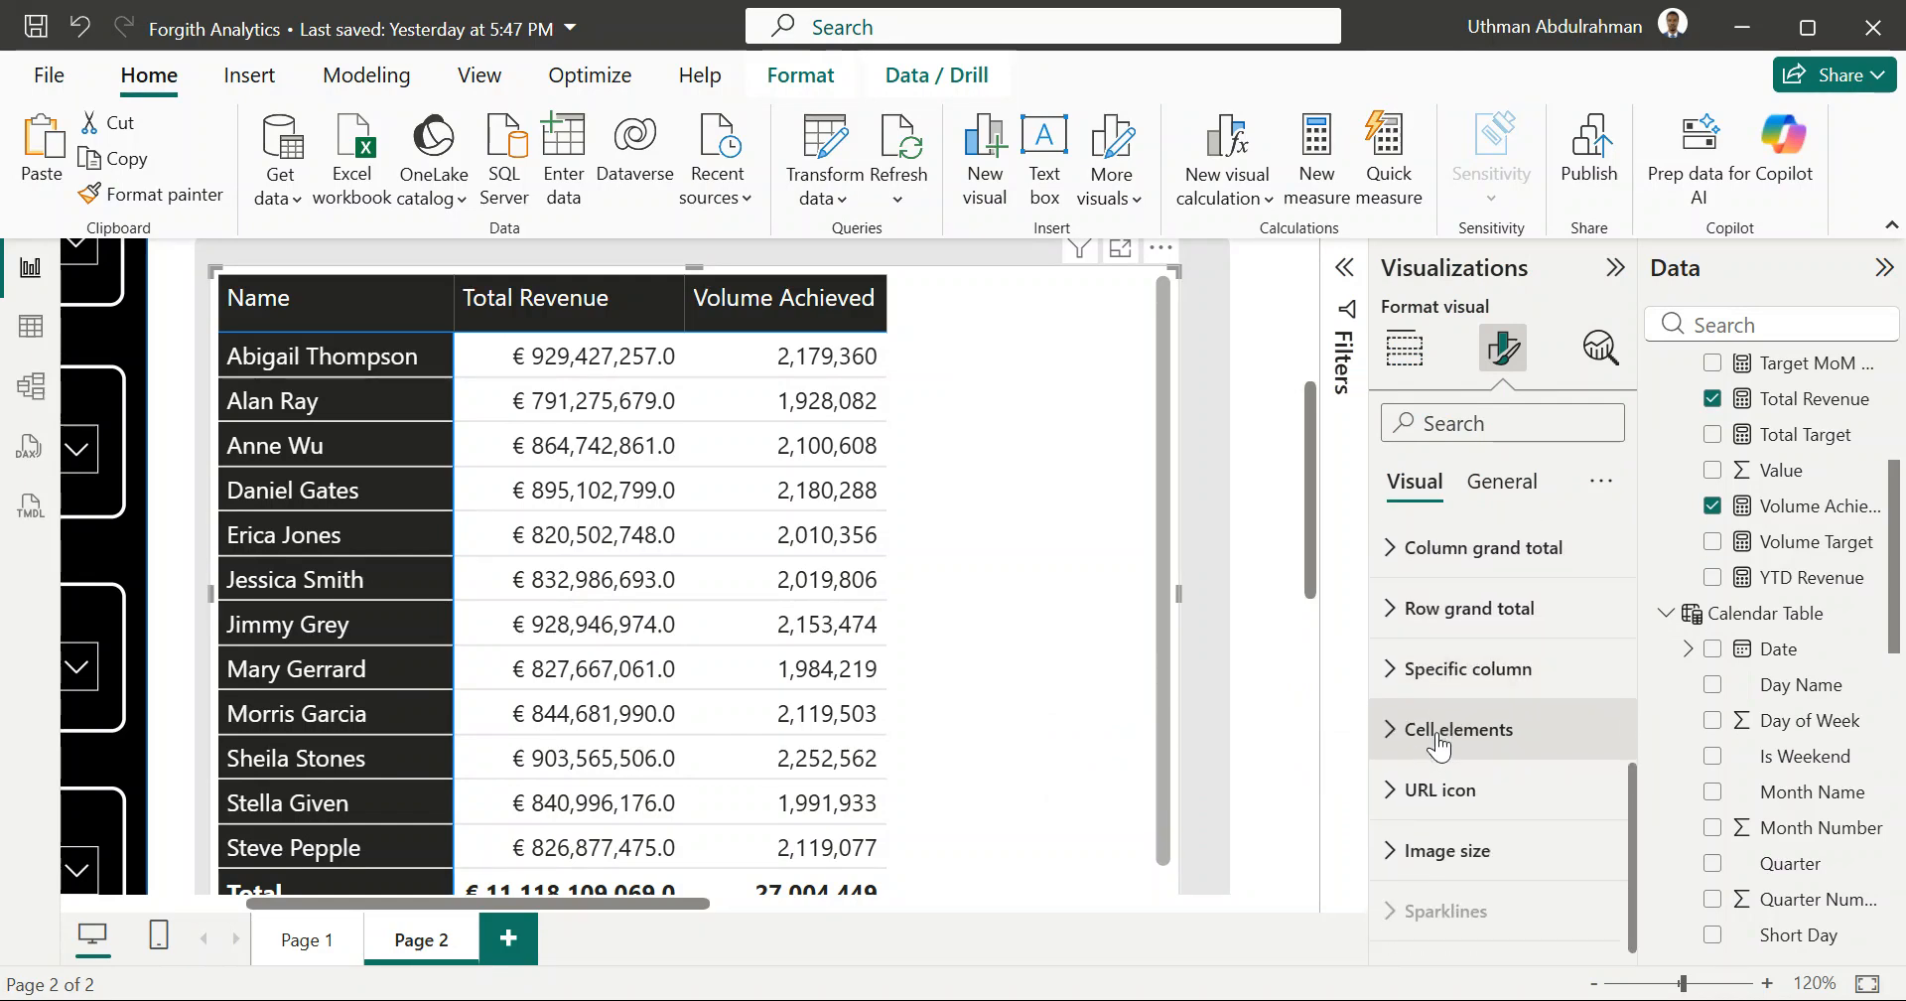
pyautogui.click(1497, 483)
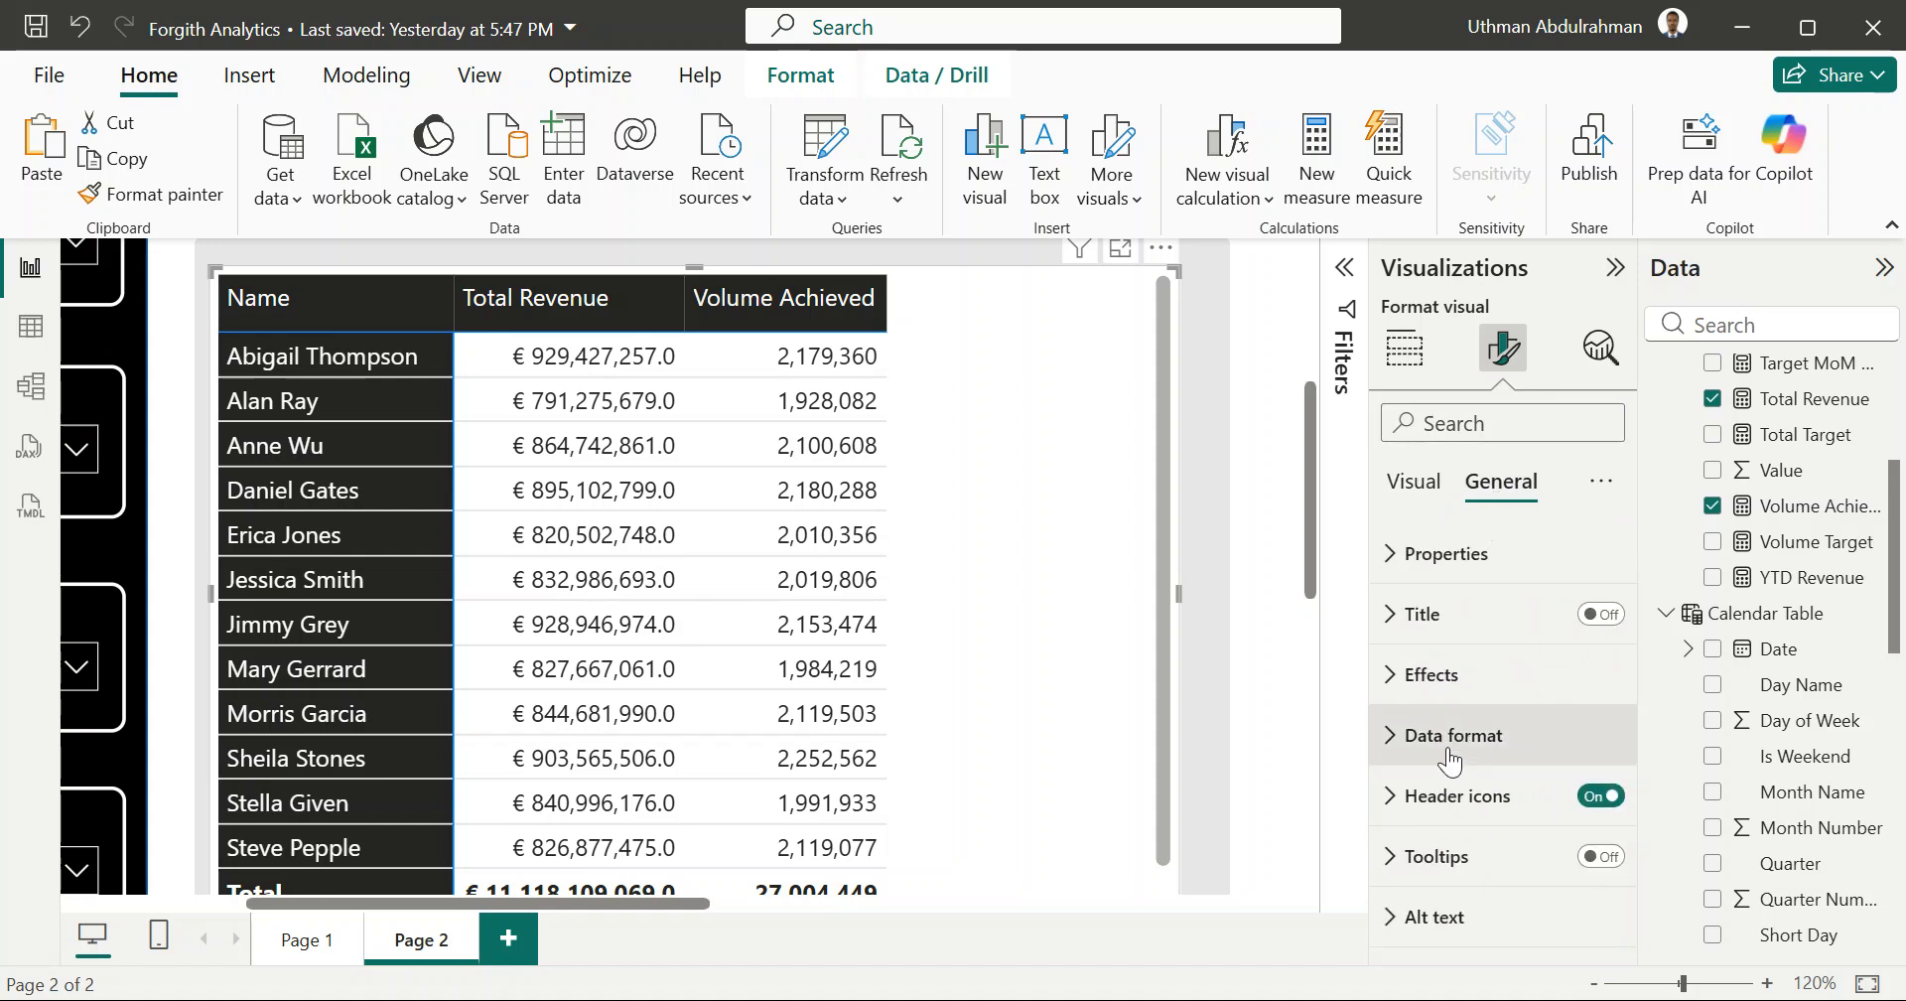
pyautogui.click(1415, 679)
pyautogui.scroll(-2, 1413, 664)
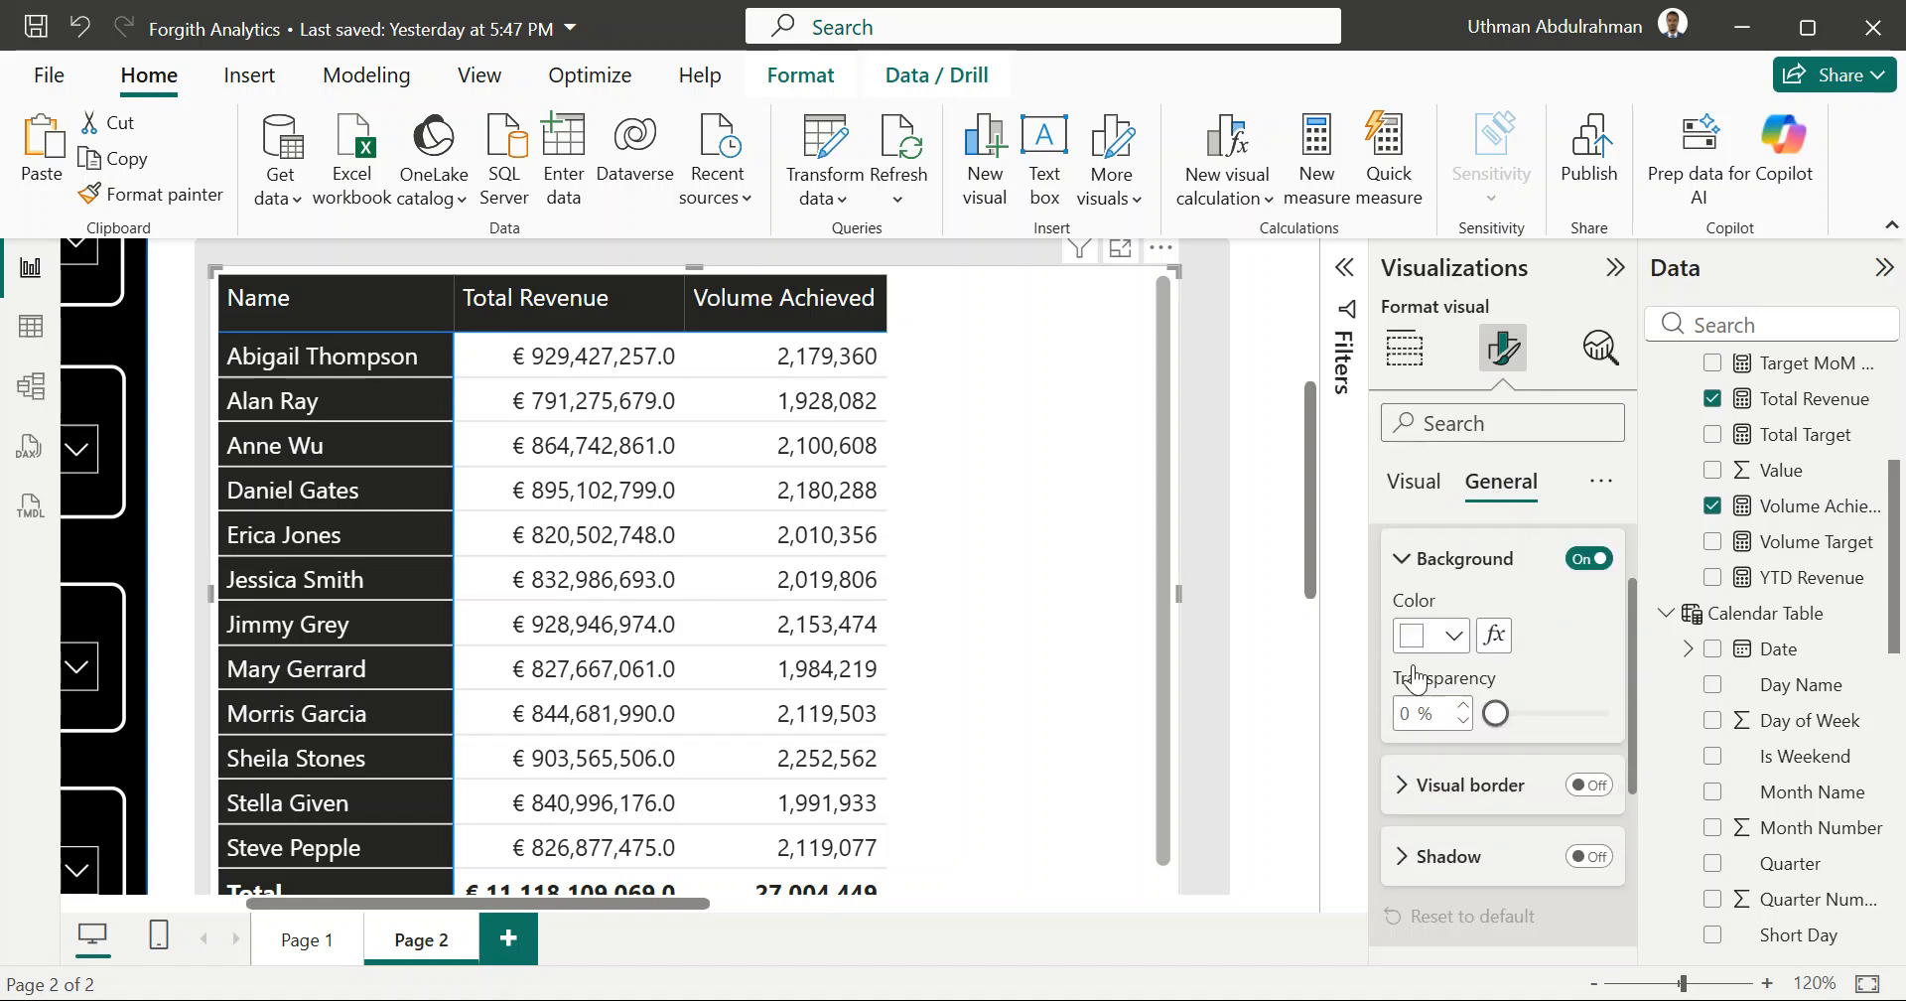
pyautogui.scroll(3, 1414, 664)
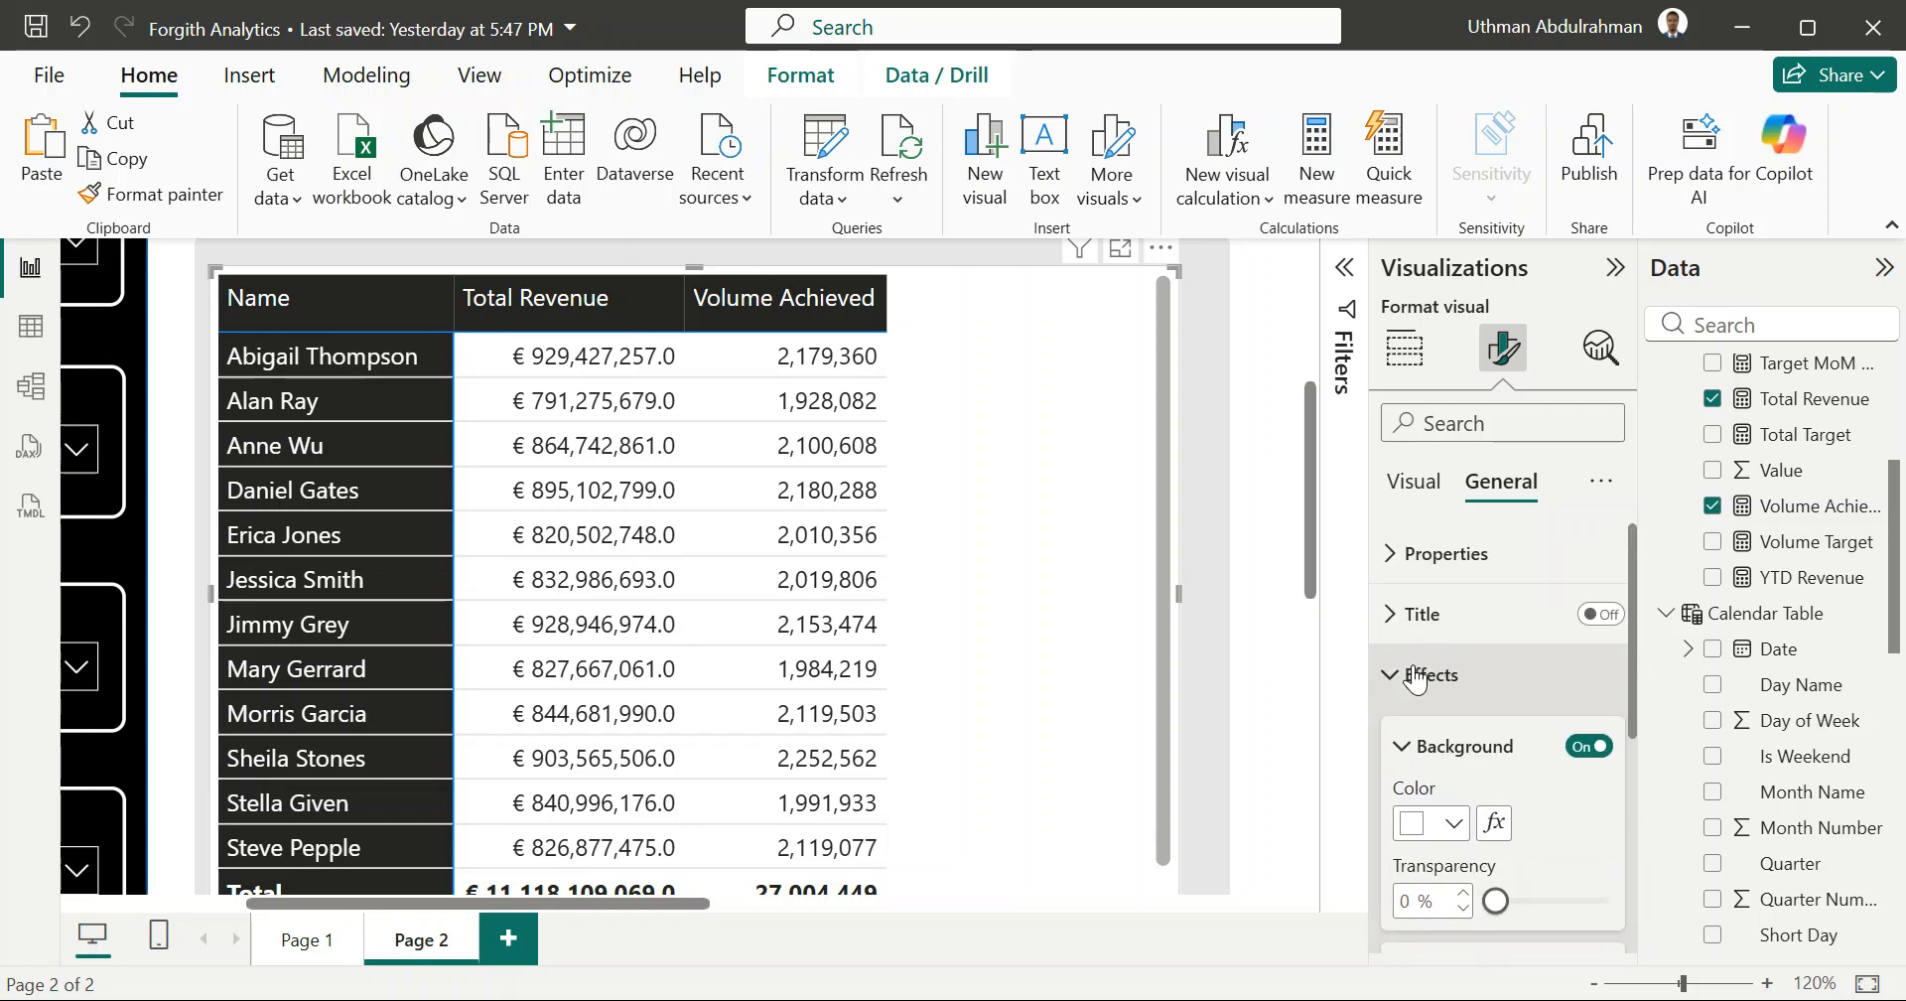
pyautogui.click(1397, 679)
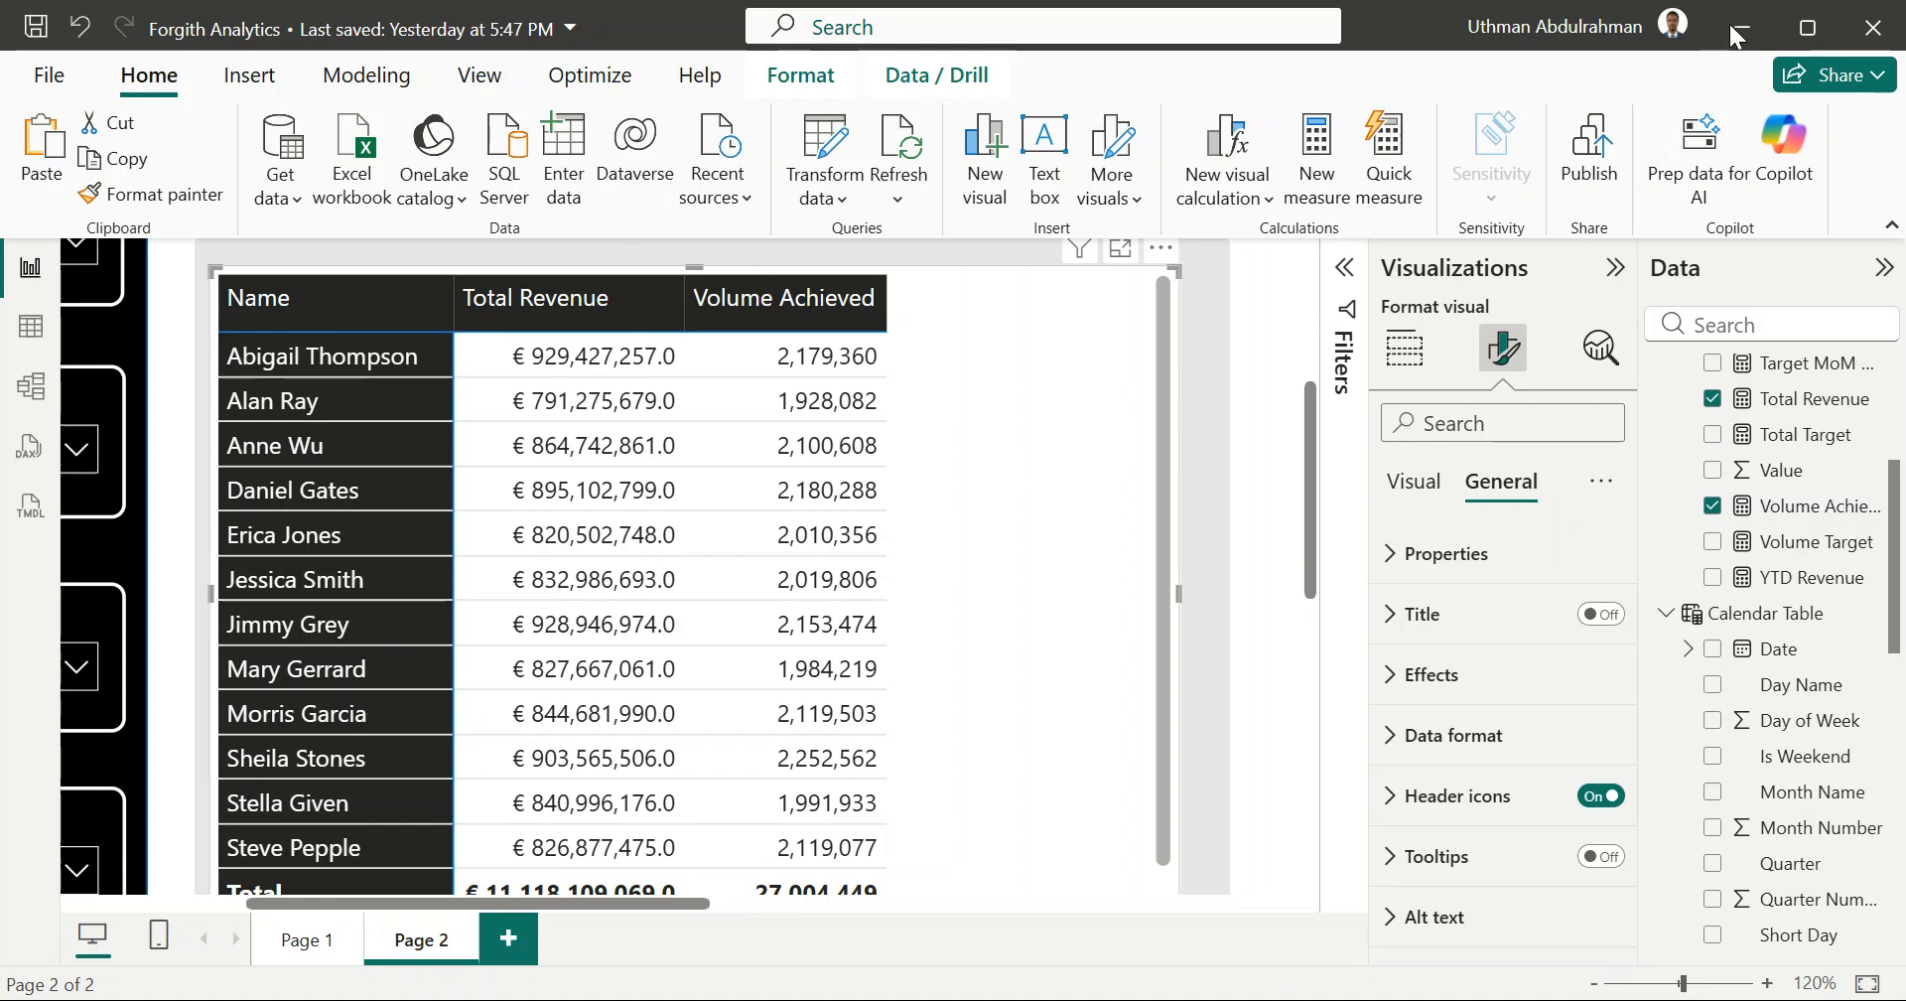
# Step: Try sorting the matrix by Total Revenue in both descending and ascending order
pyautogui.rightClick(758, 300)
pyautogui.moveTo(758, 301)
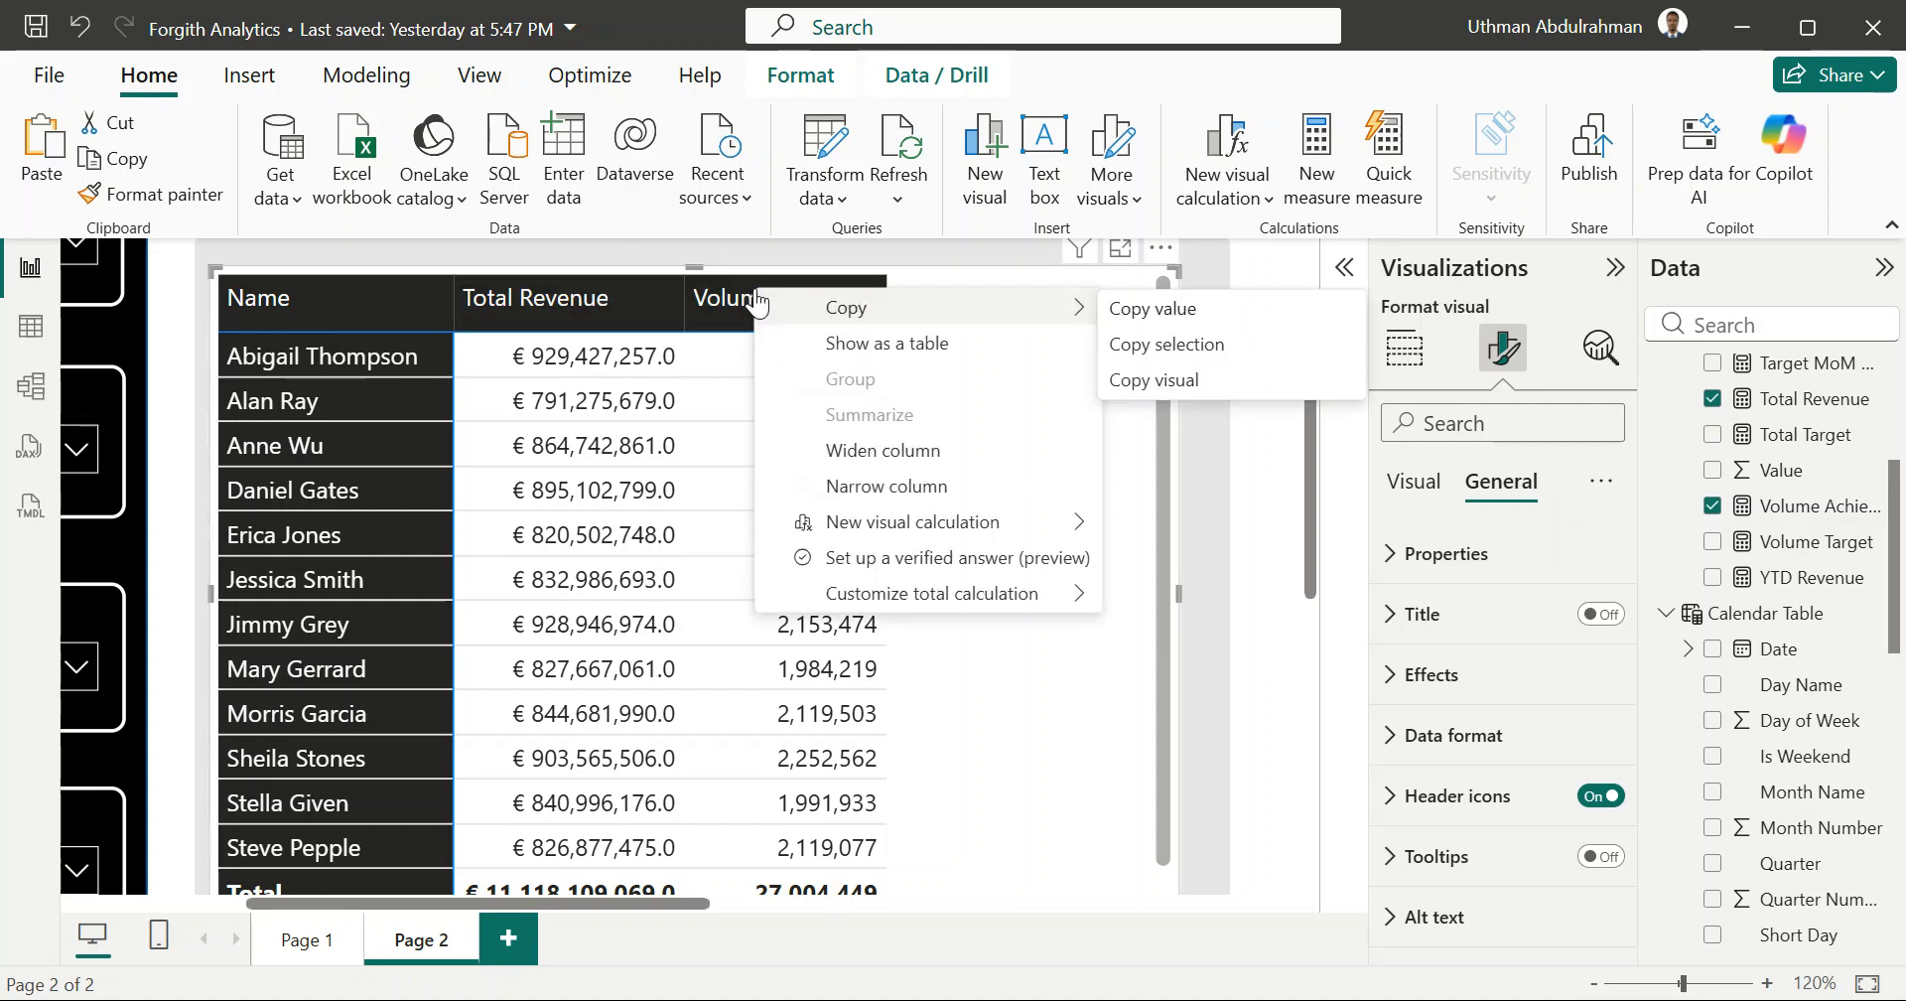
pyautogui.click(603, 299)
pyautogui.click(476, 311)
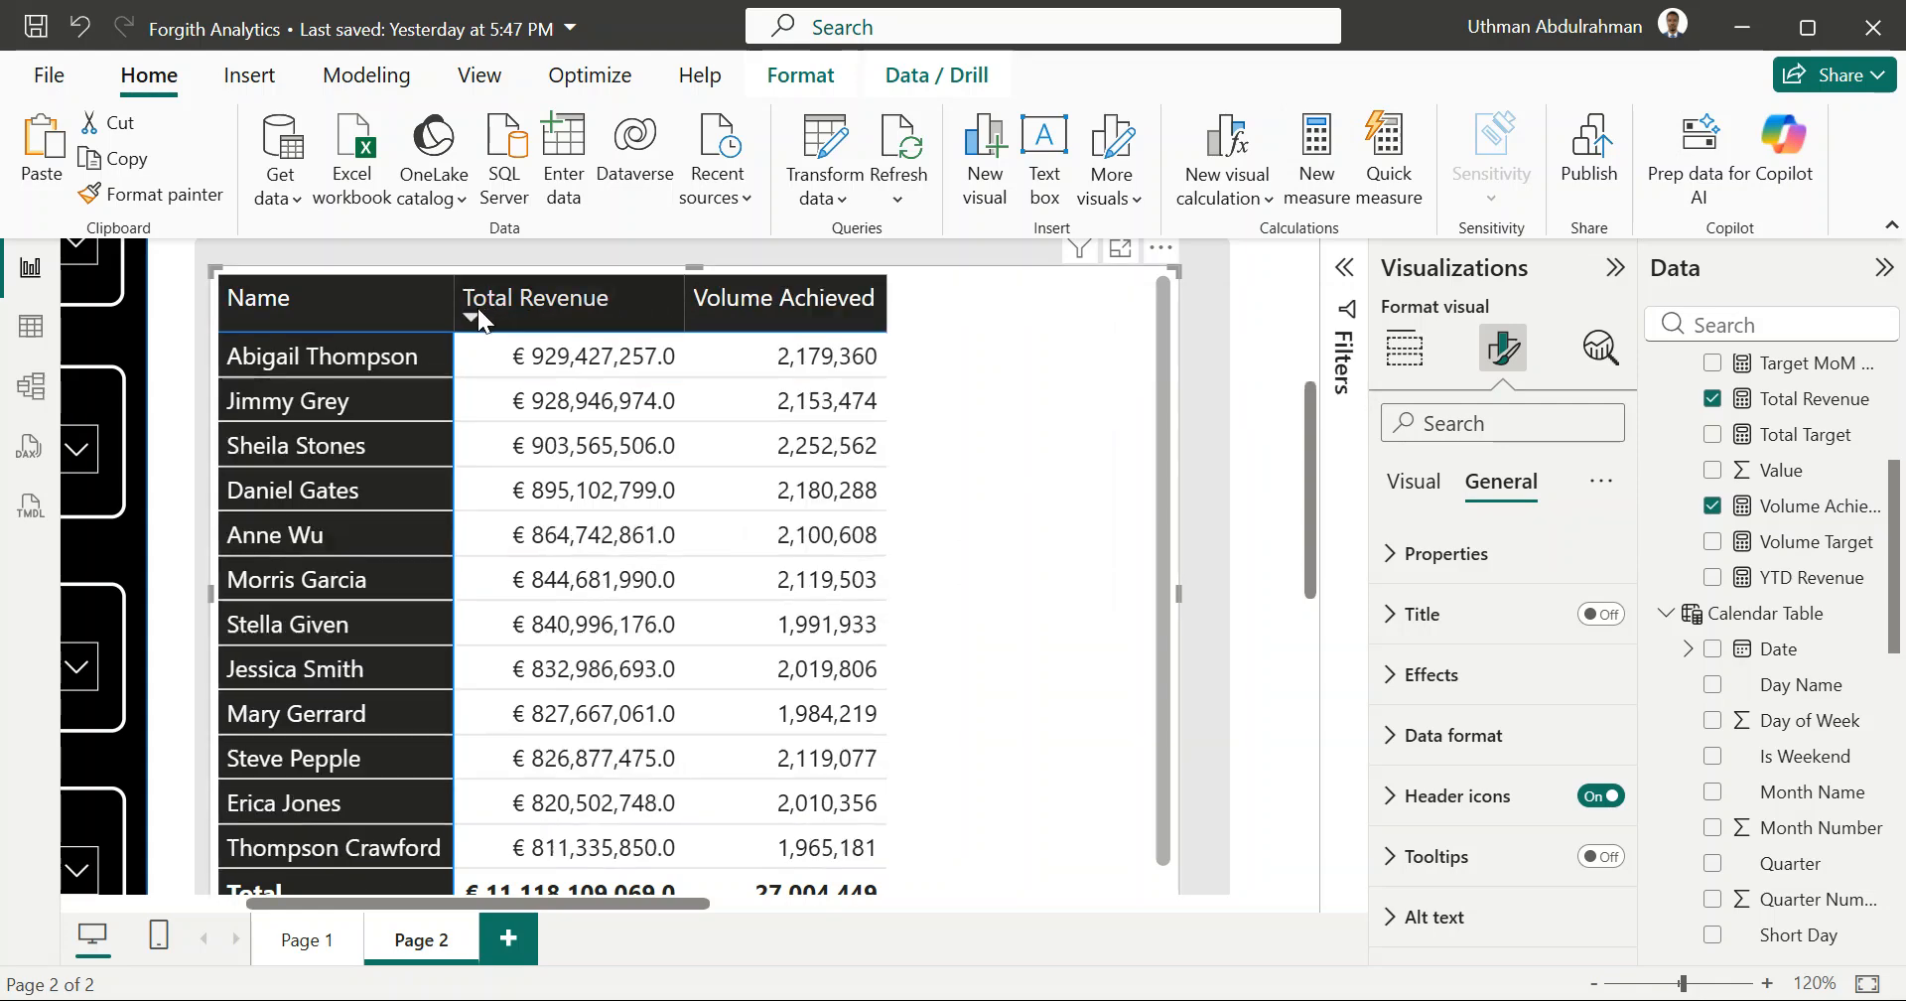
pyautogui.click(475, 312)
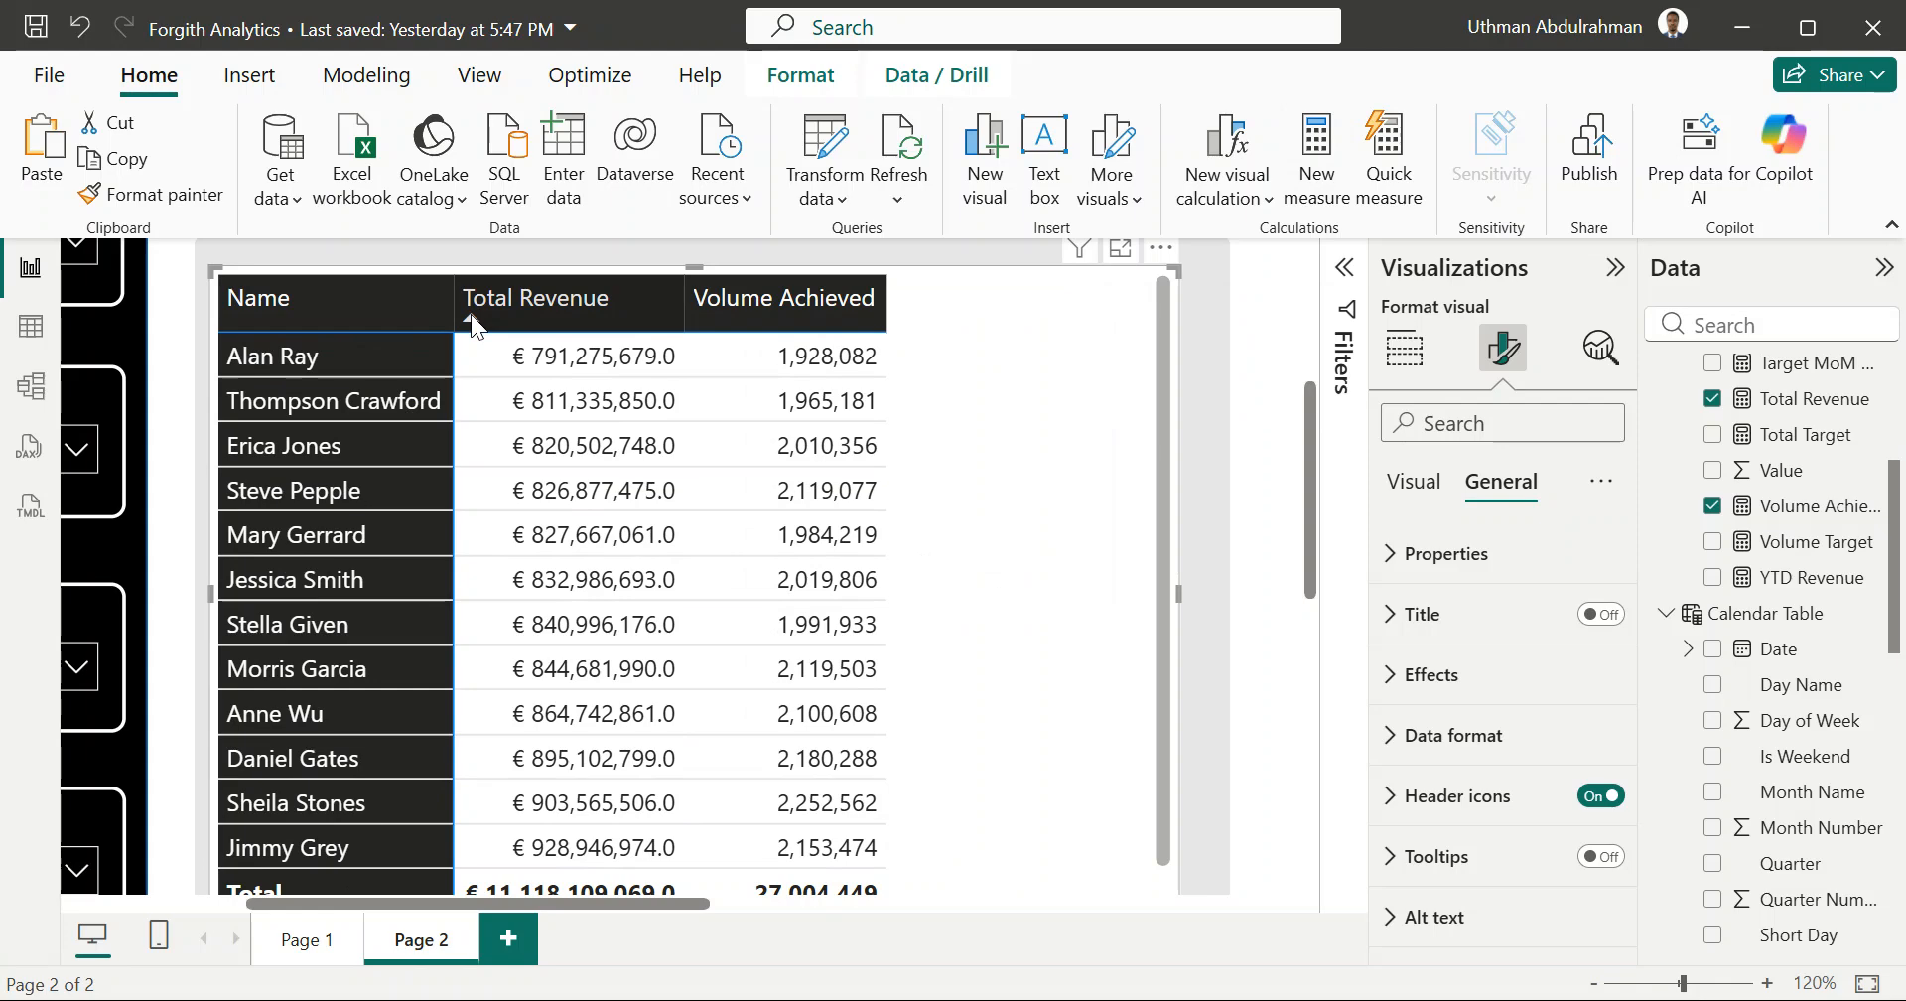
pyautogui.click(470, 314)
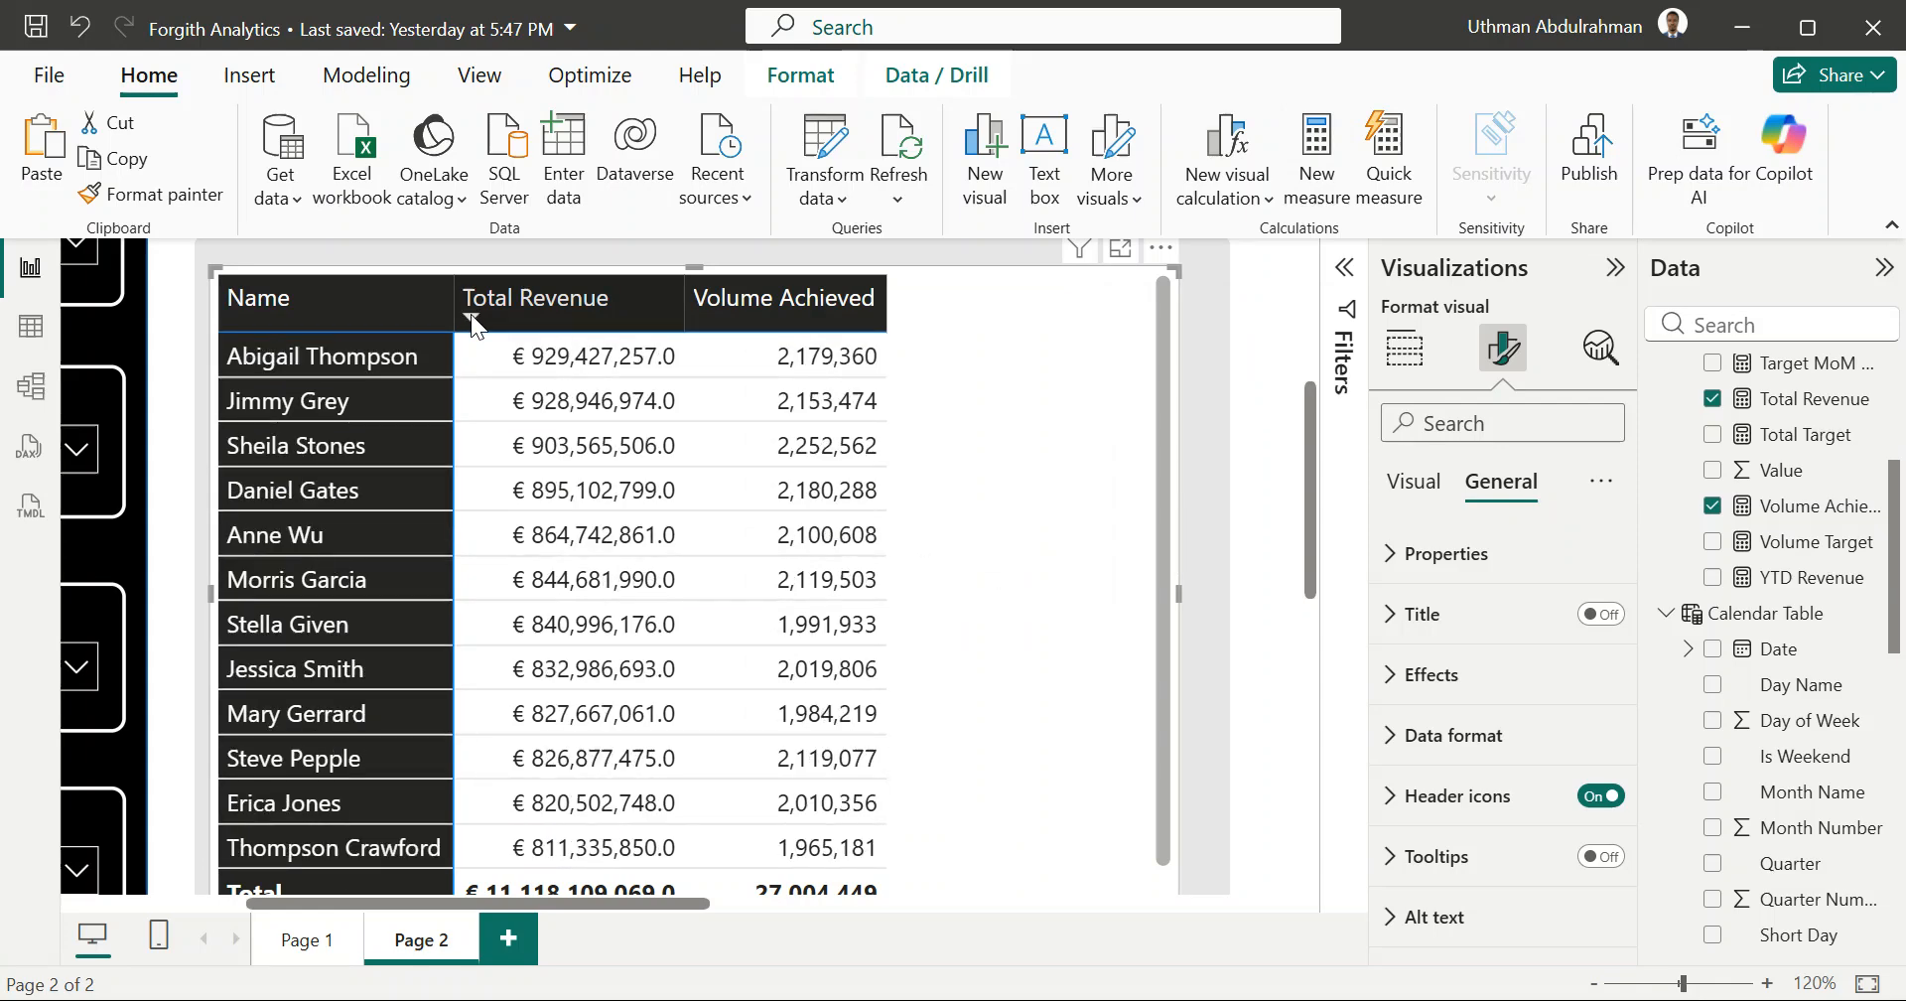
# Step: Try sorting the matrix by Volume Achieved in both directions, ending with an ascending sort by Name
pyautogui.click(705, 313)
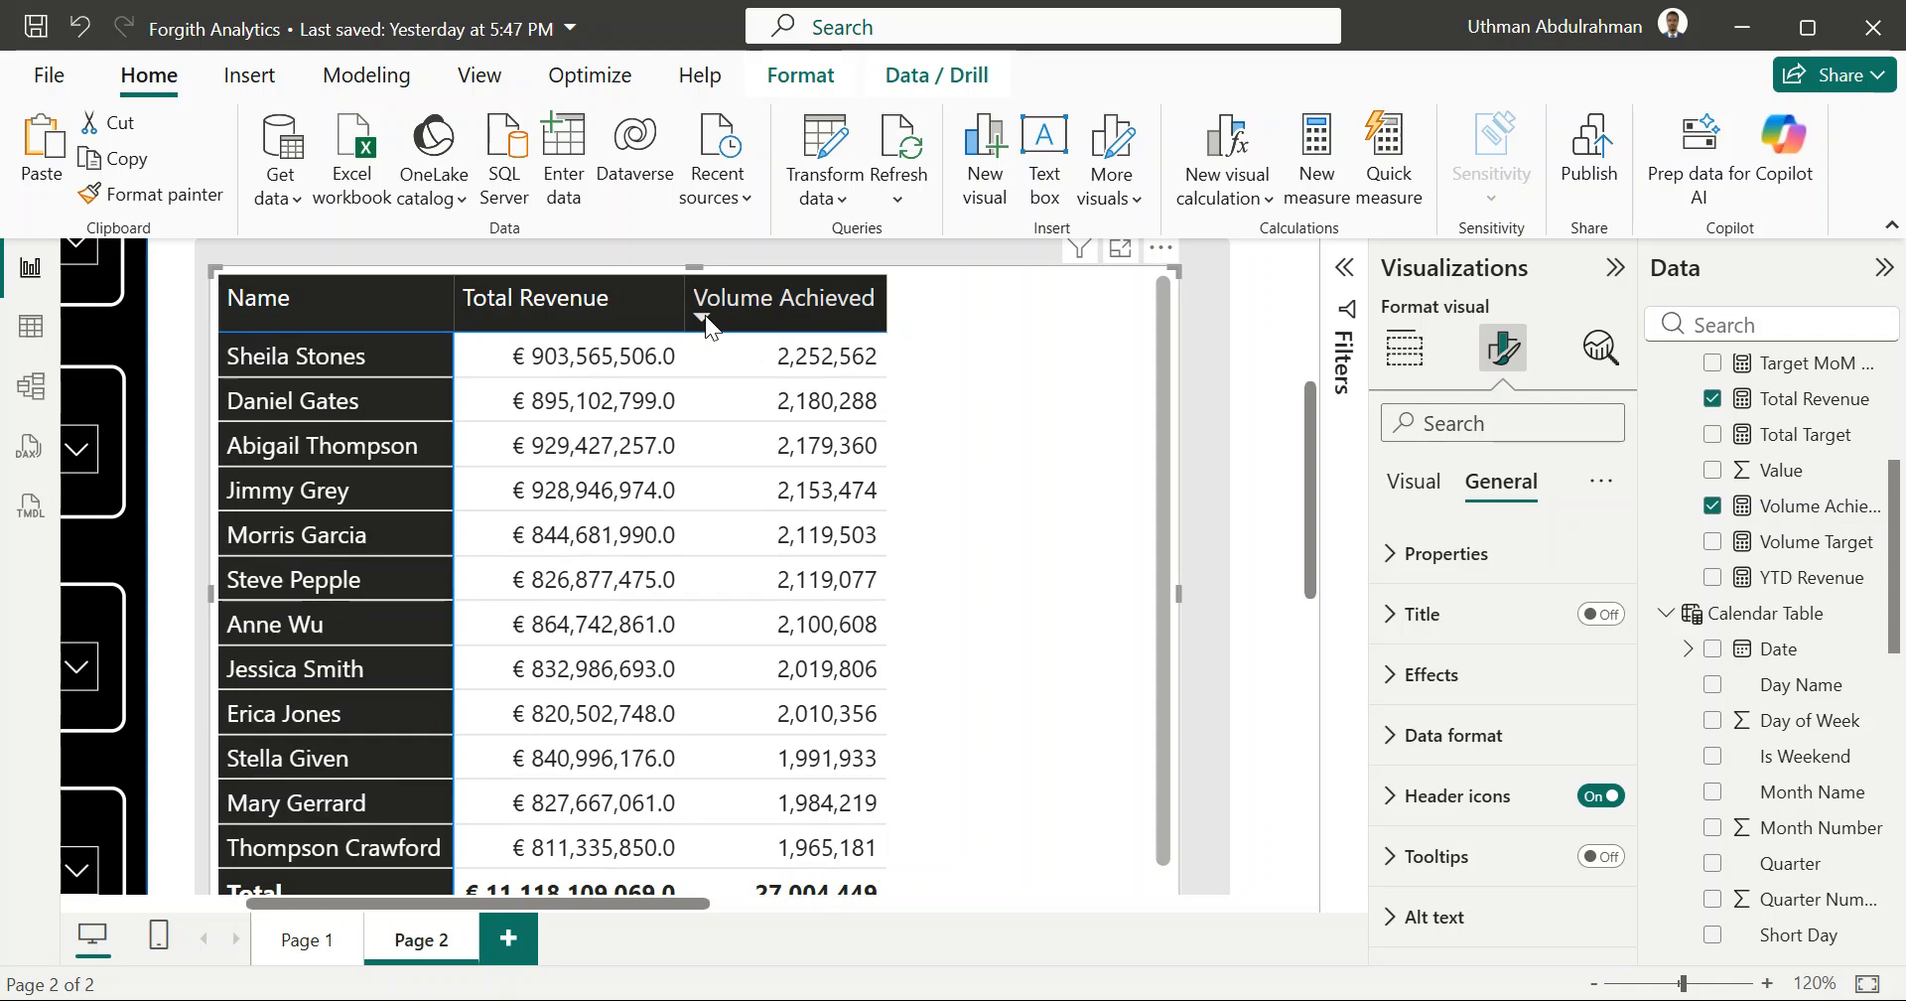
pyautogui.click(705, 314)
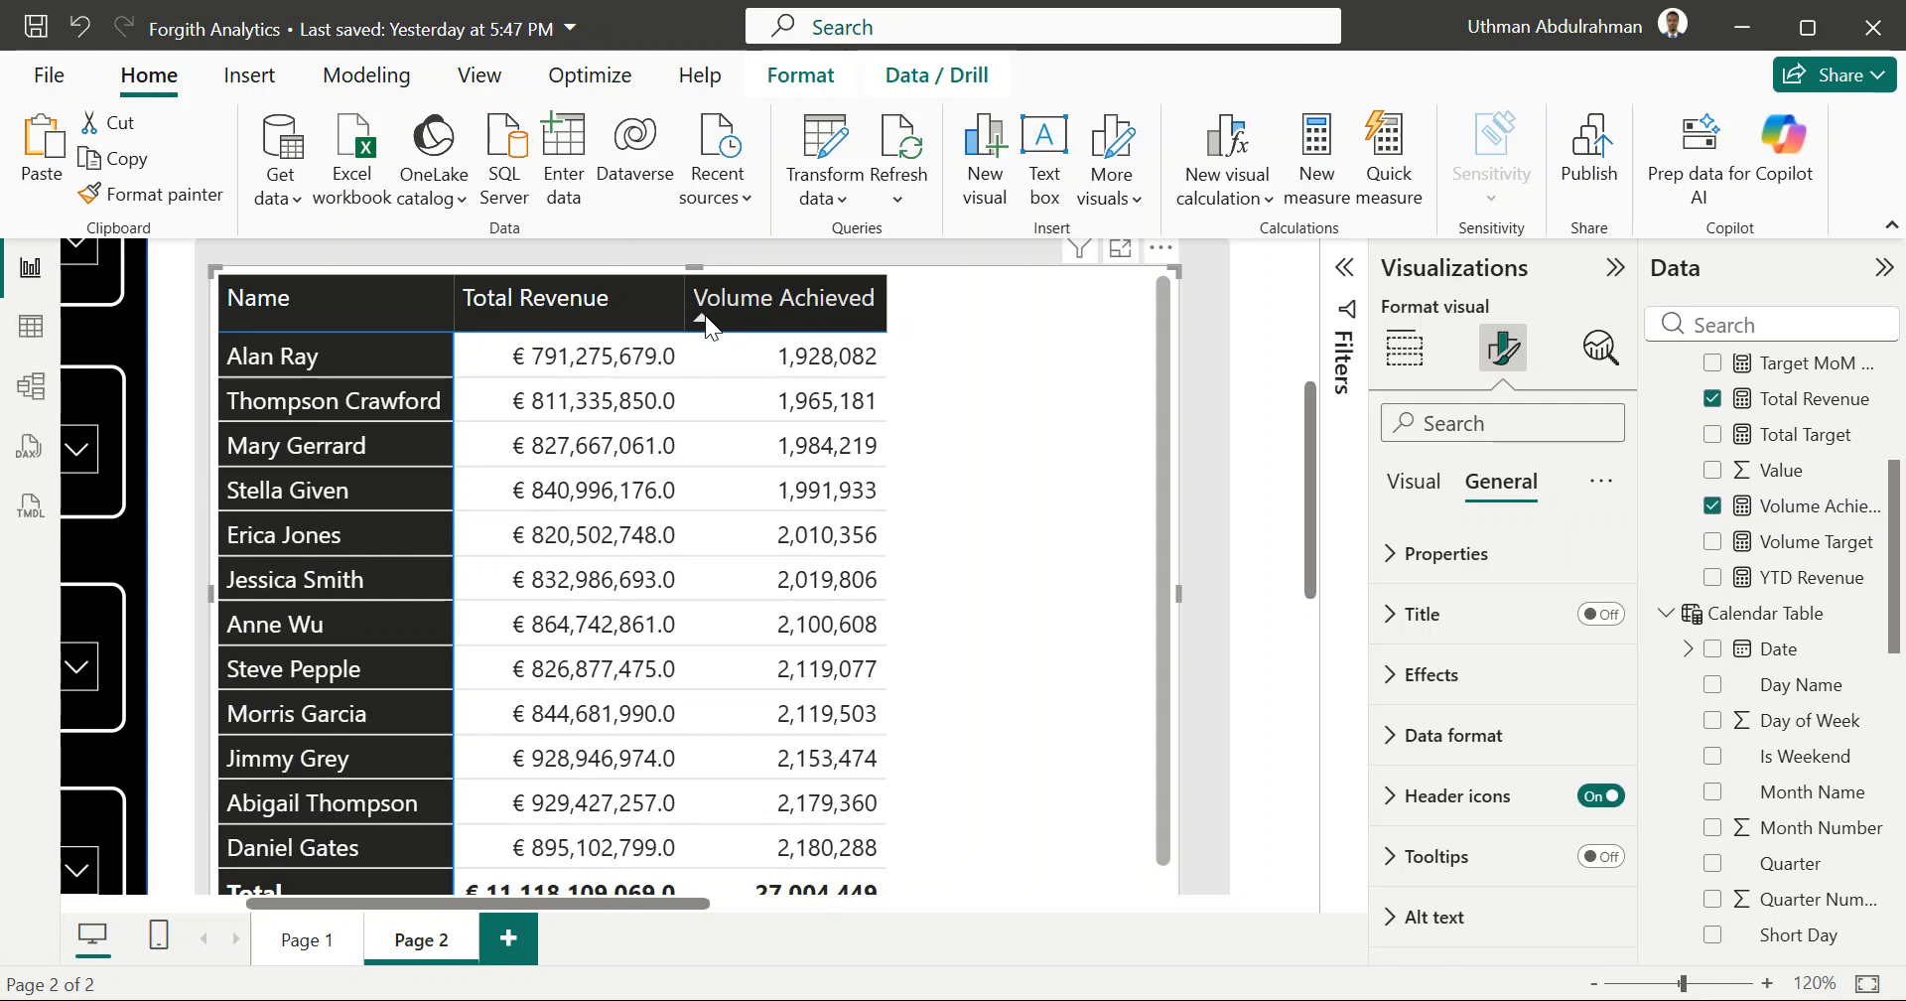
pyautogui.click(704, 313)
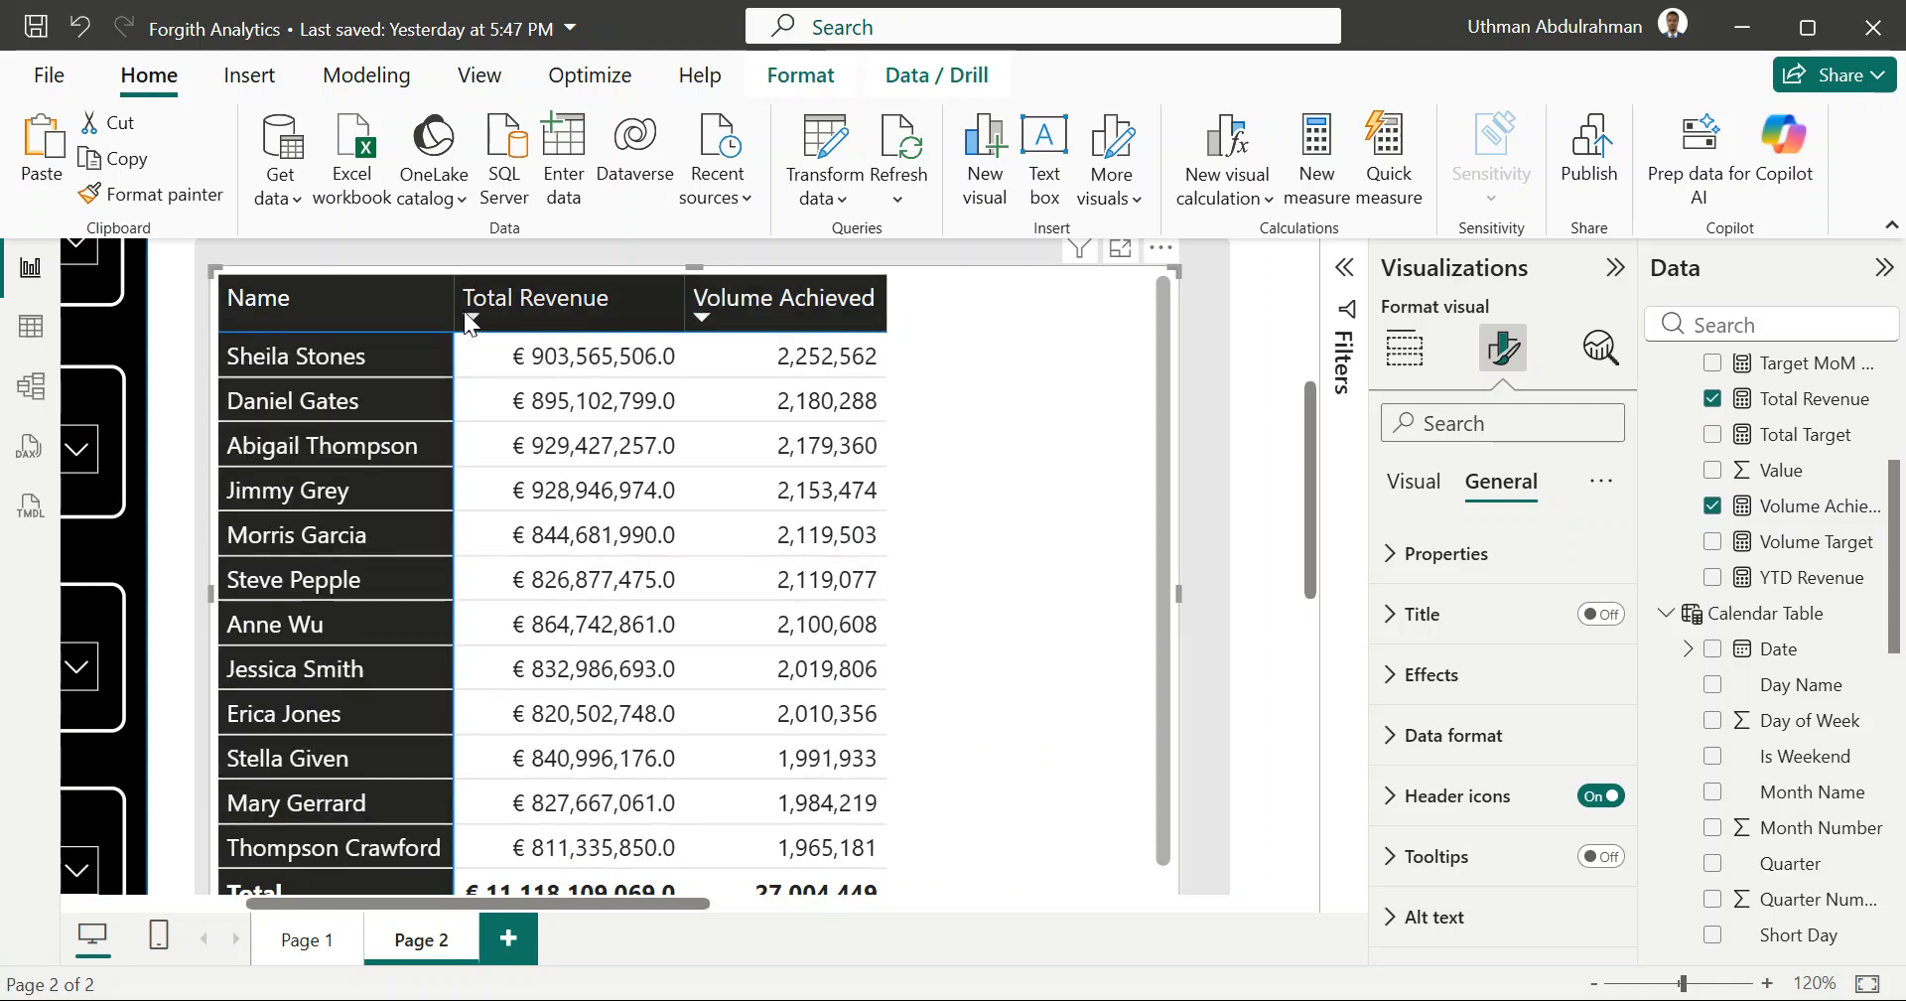
pyautogui.click(233, 321)
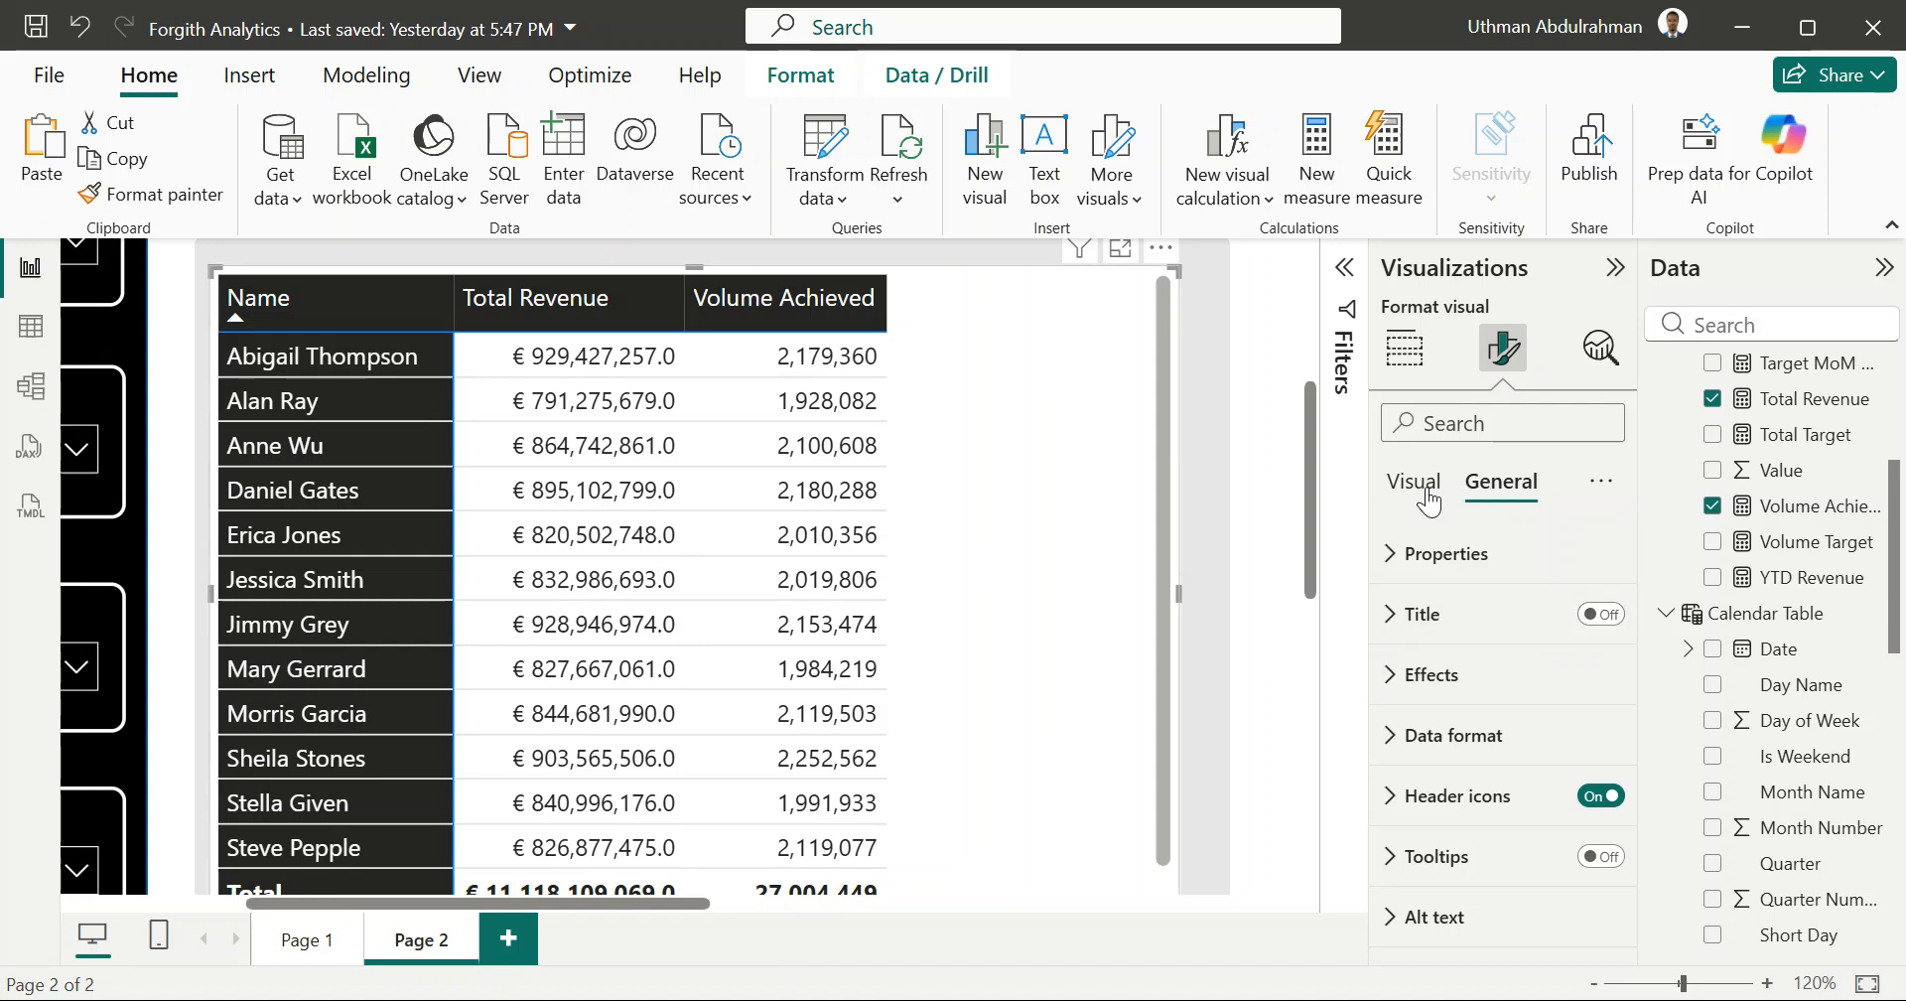
# Step: Sort the matrix by Volume Achieved in descending order and place that field ahead of Total Revenue in the values
pyautogui.click(1404, 348)
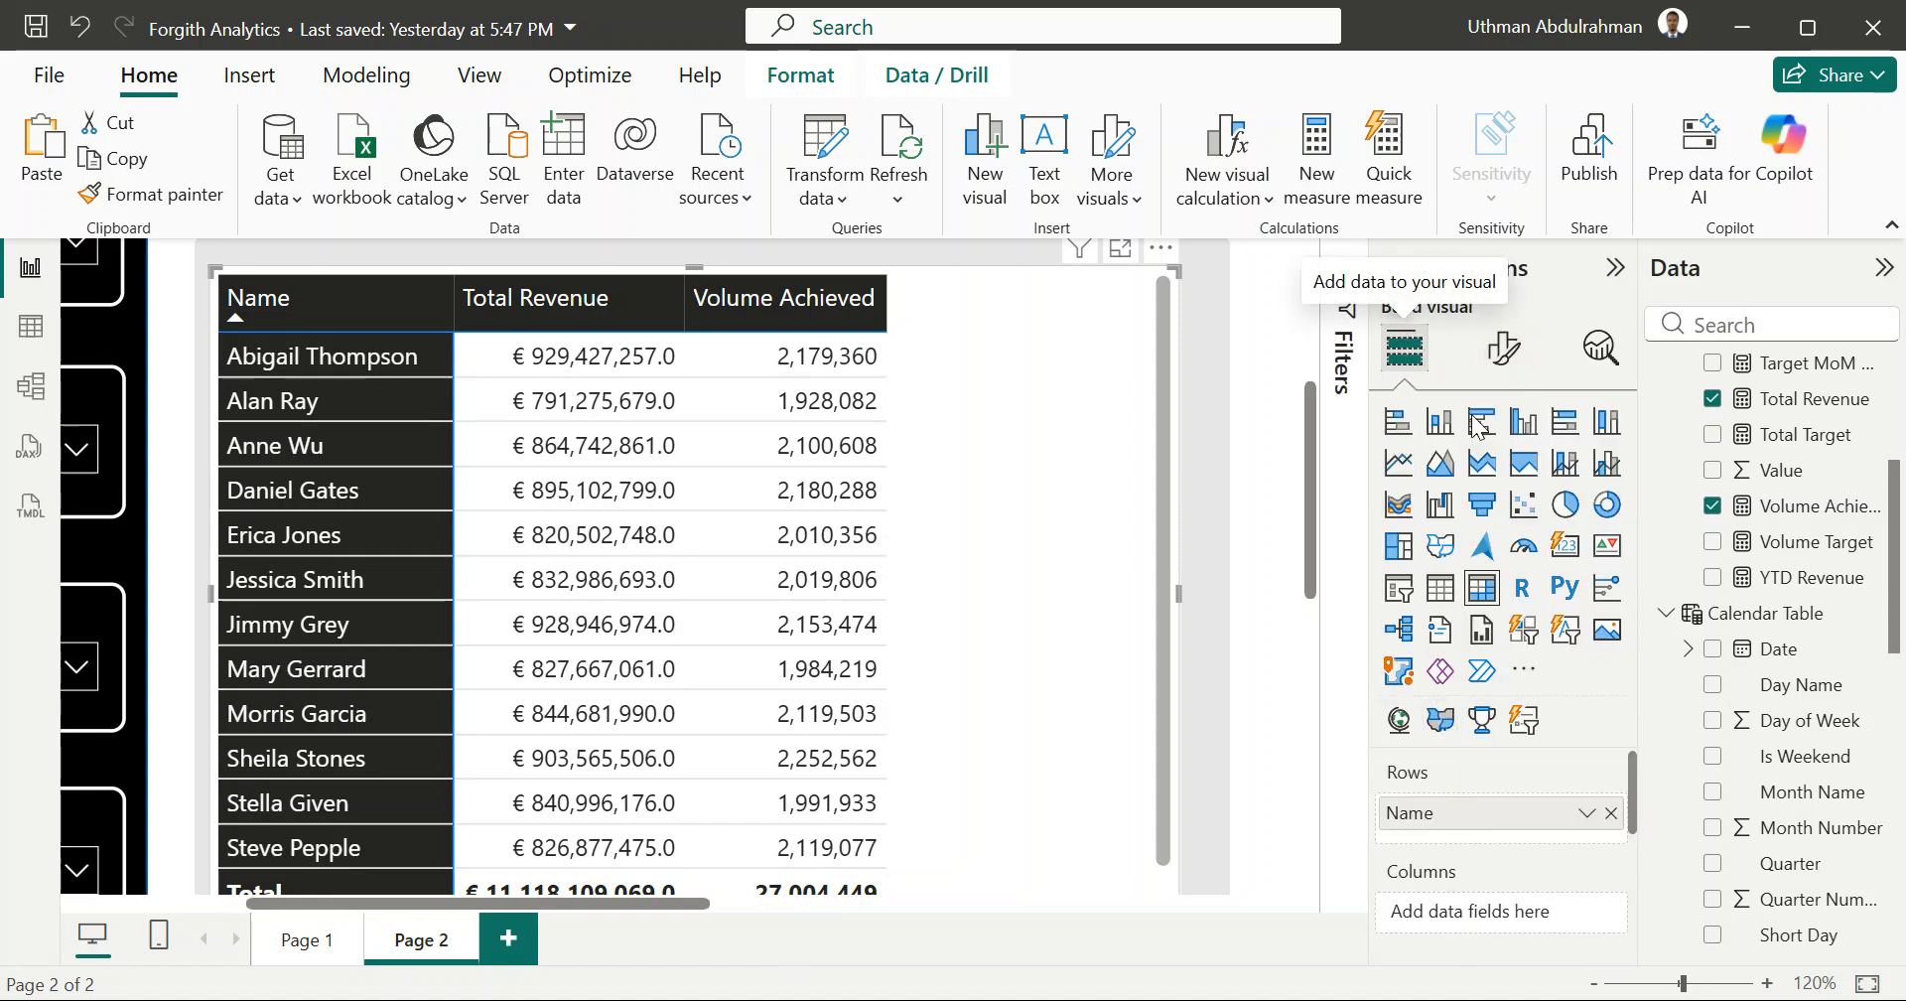
pyautogui.scroll(-10, 1753, 773)
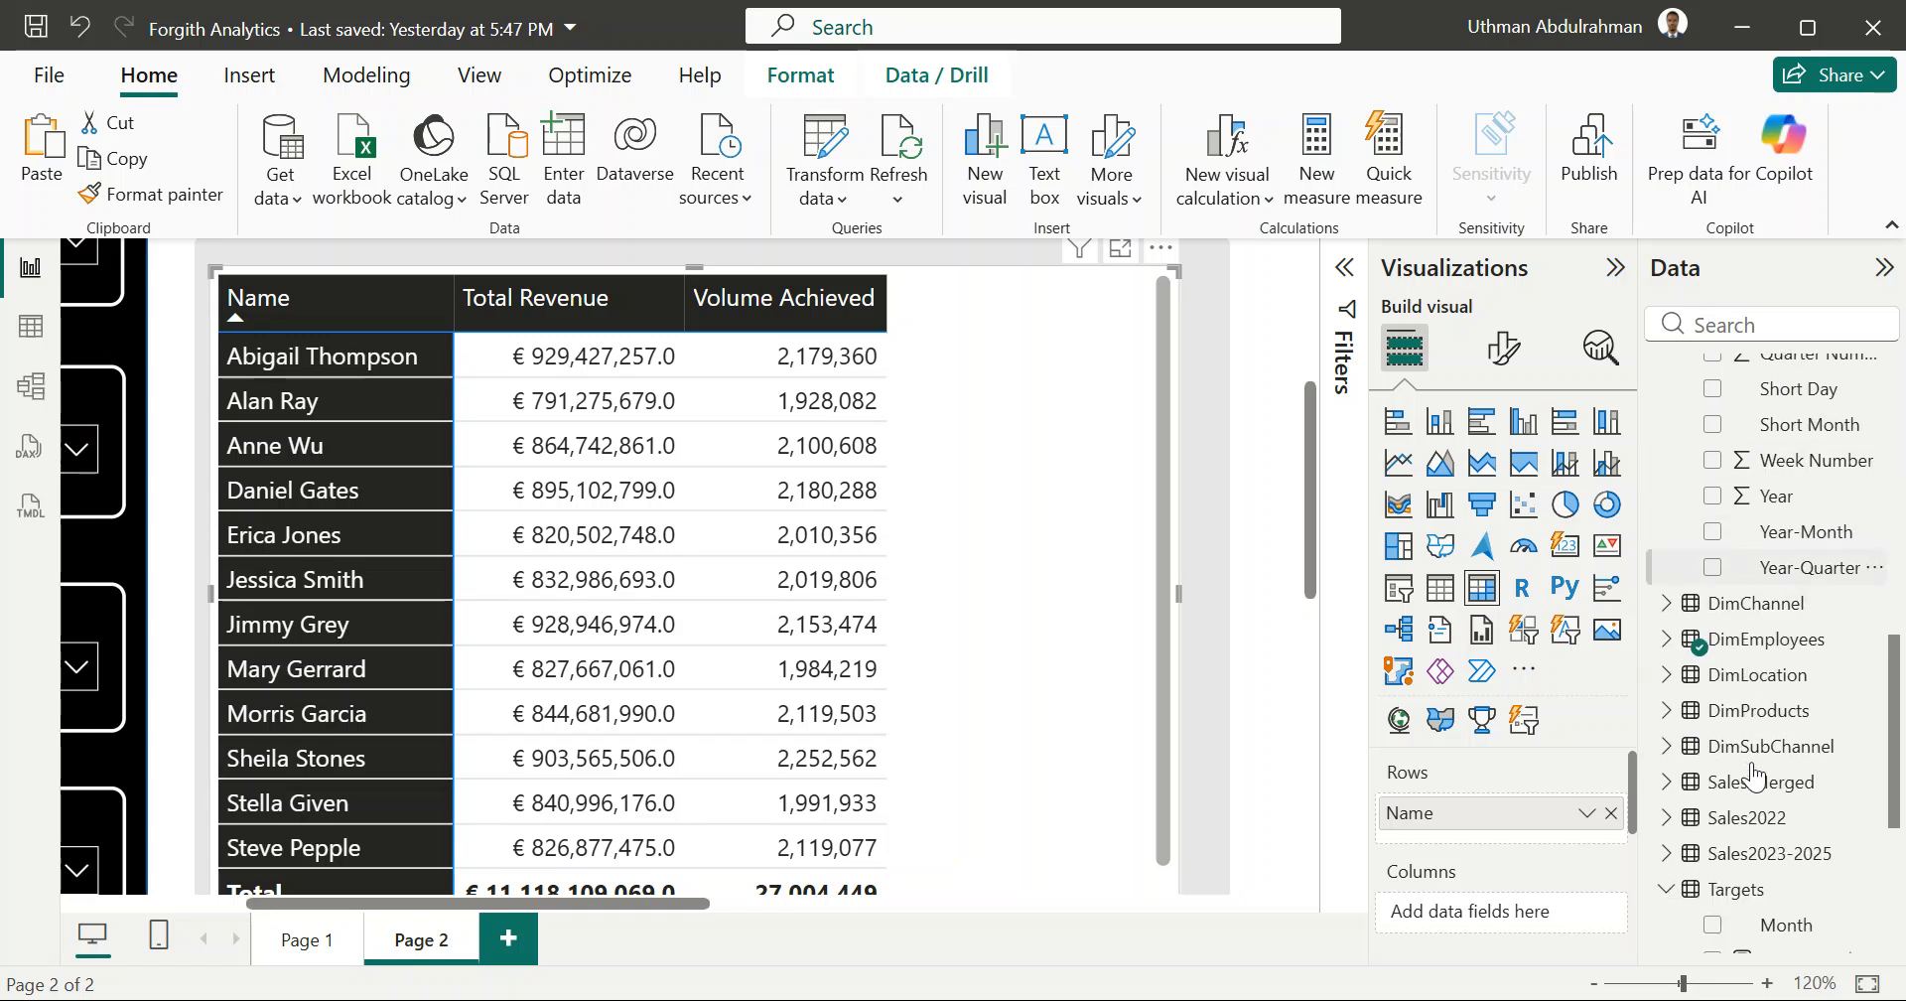
pyautogui.scroll(-3, 1481, 811)
pyautogui.scroll(1, 1483, 817)
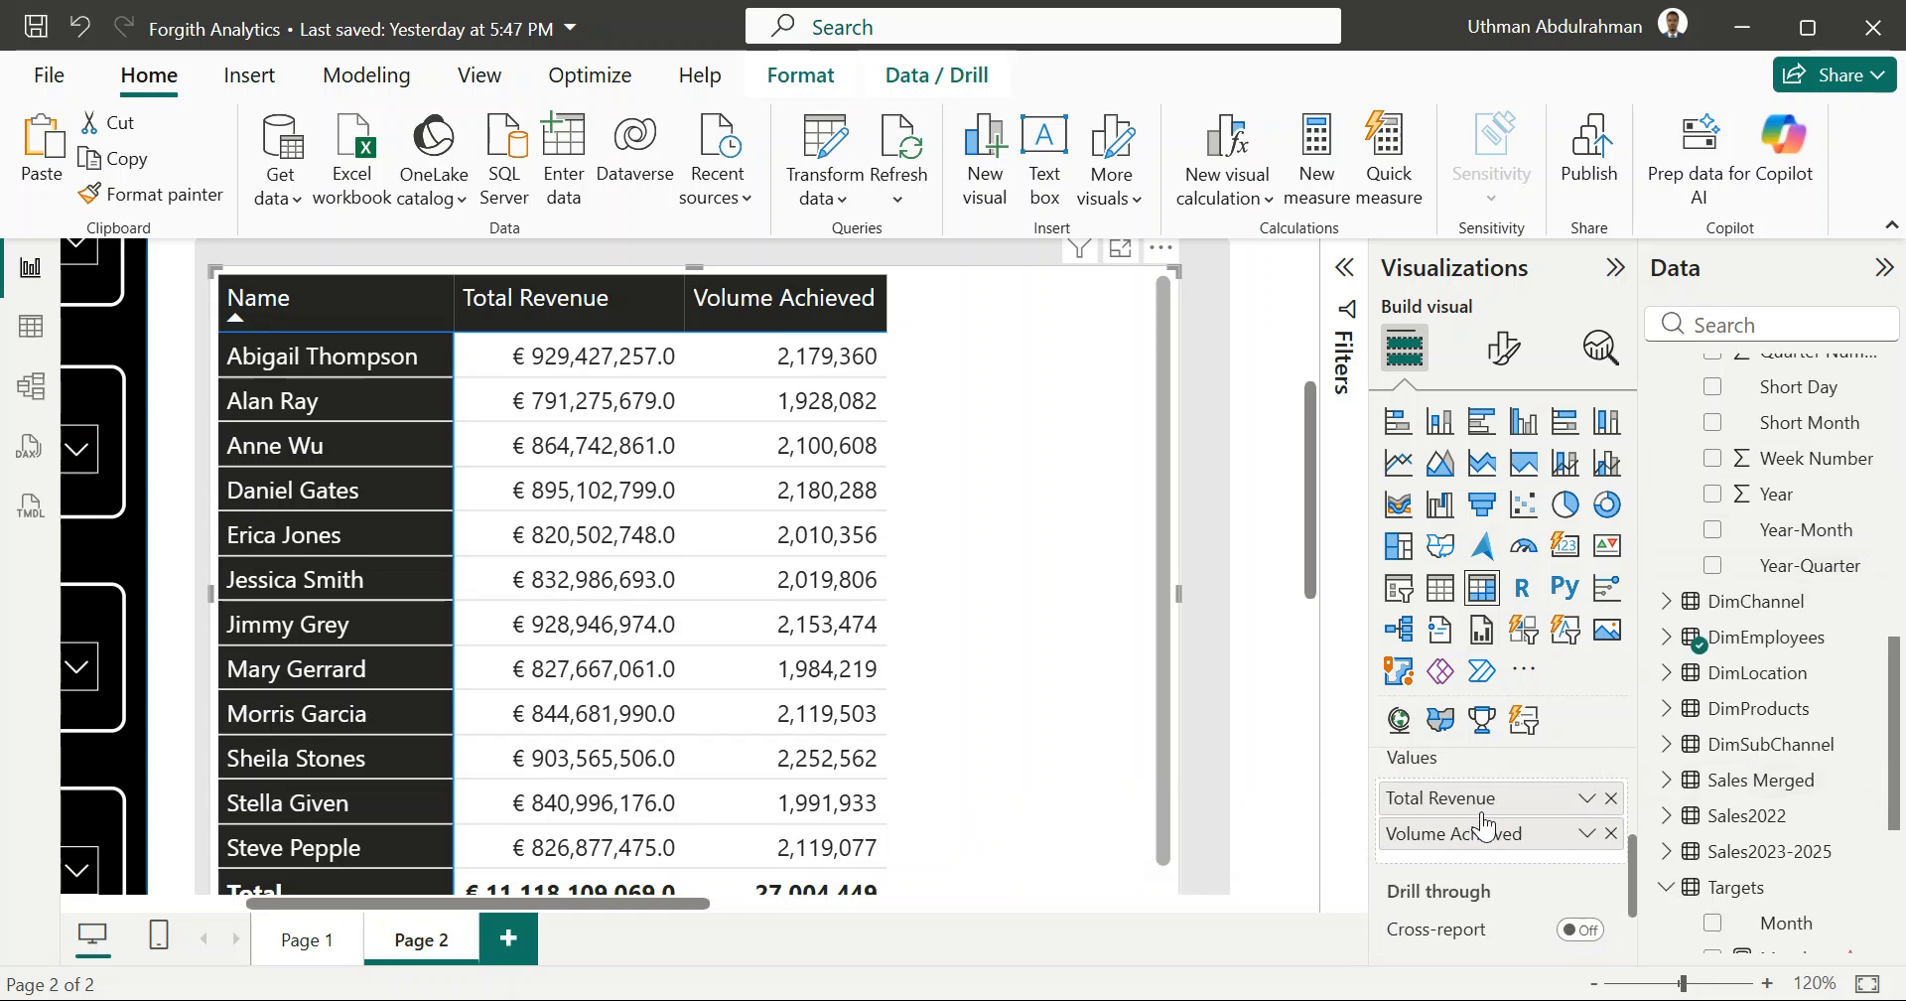
pyautogui.click(1585, 836)
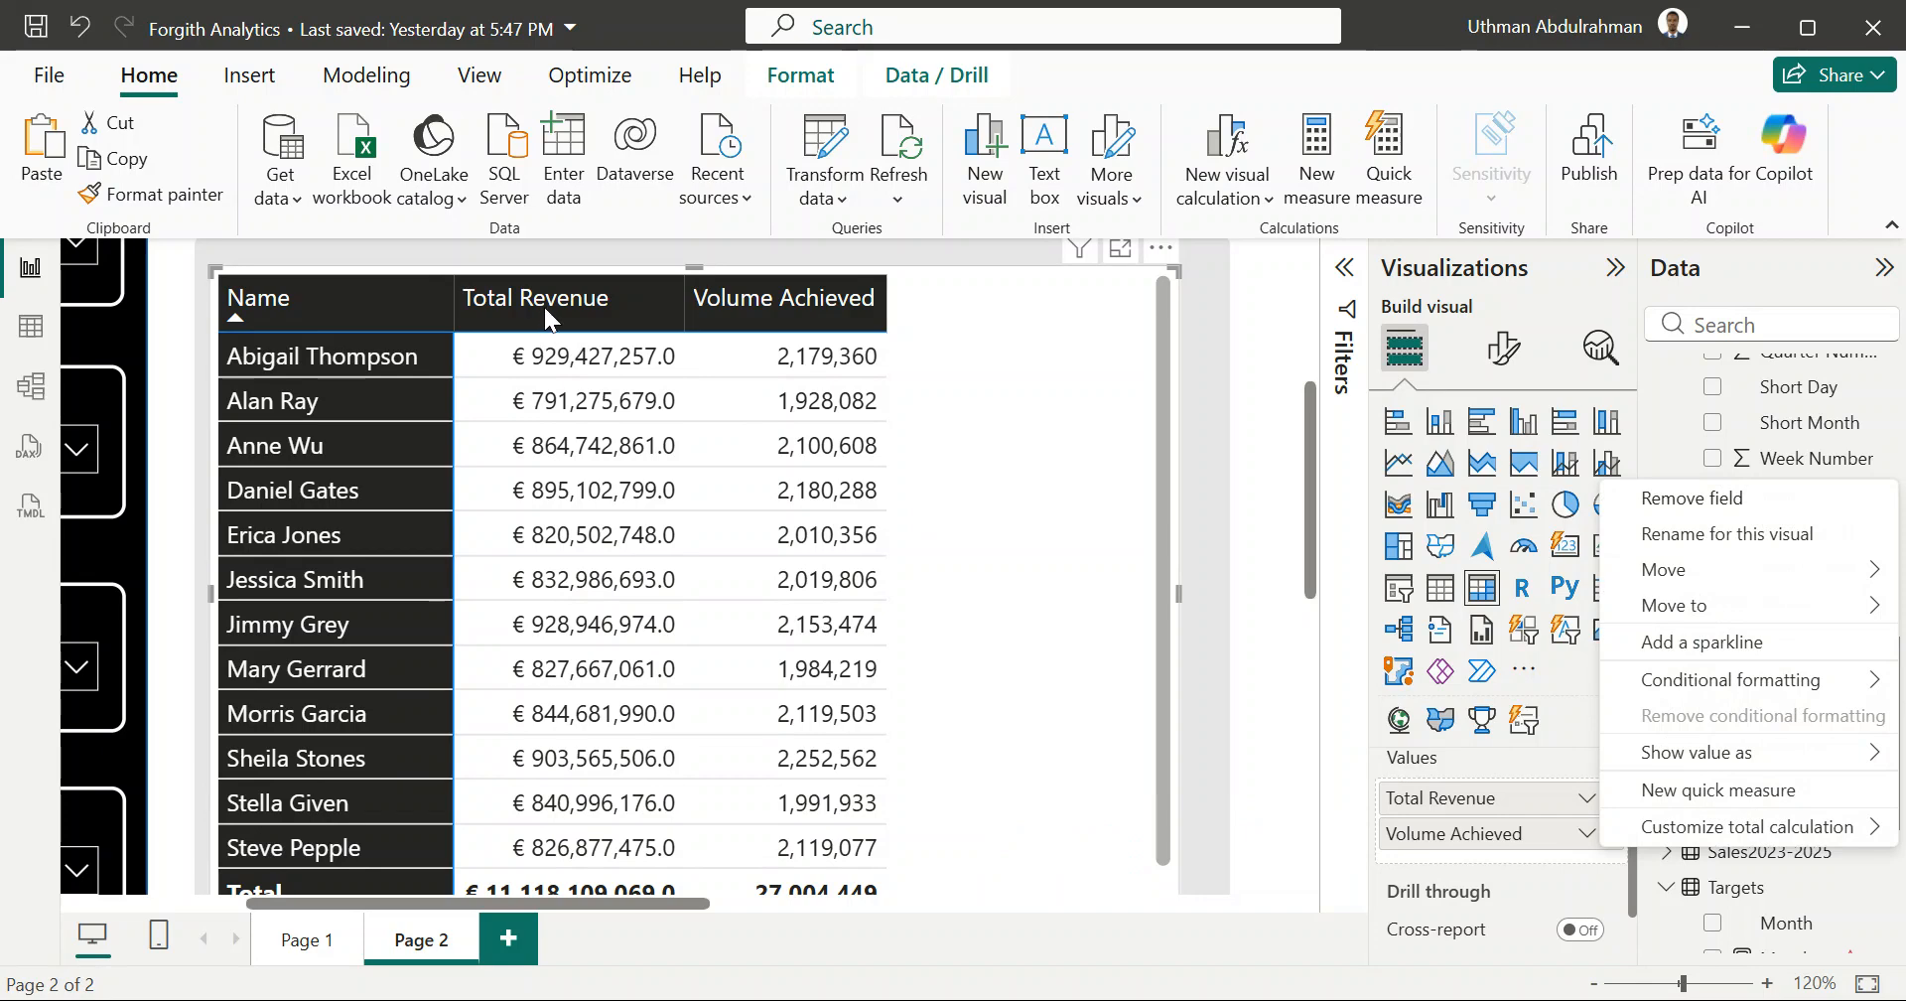
pyautogui.click(747, 331)
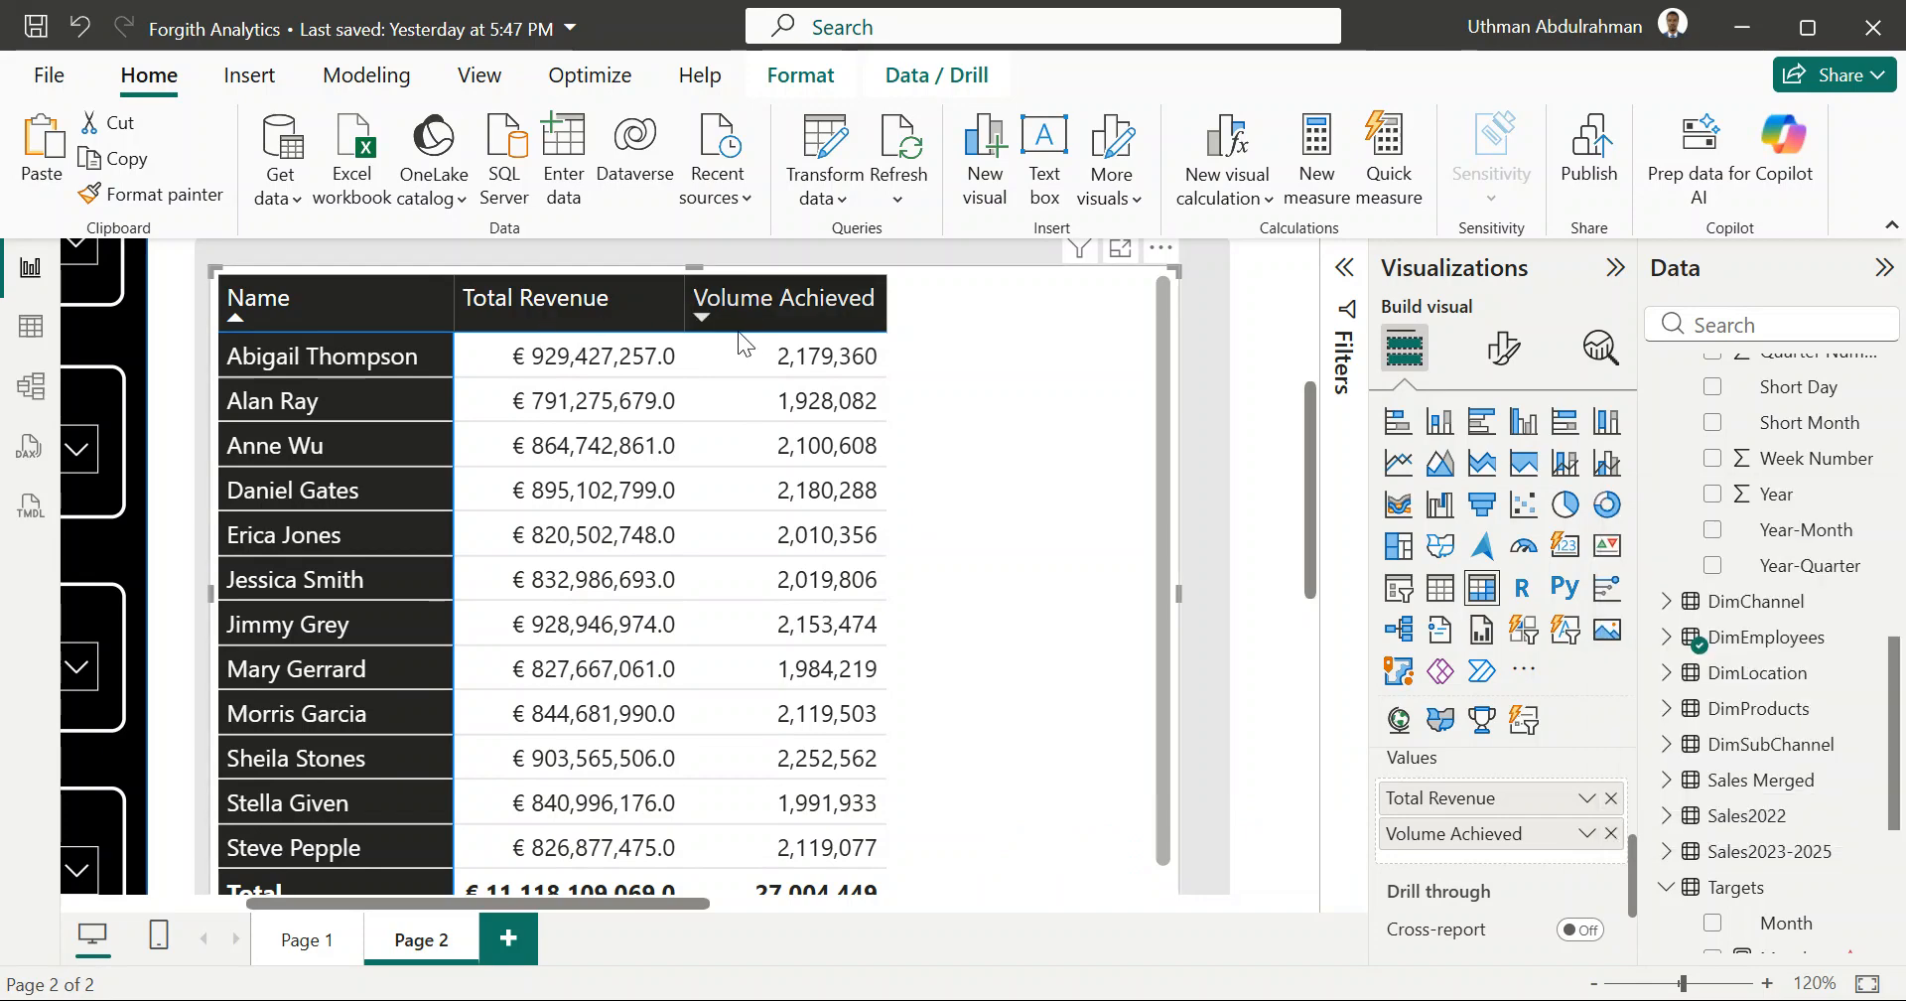
pyautogui.scroll(2, 510, 359)
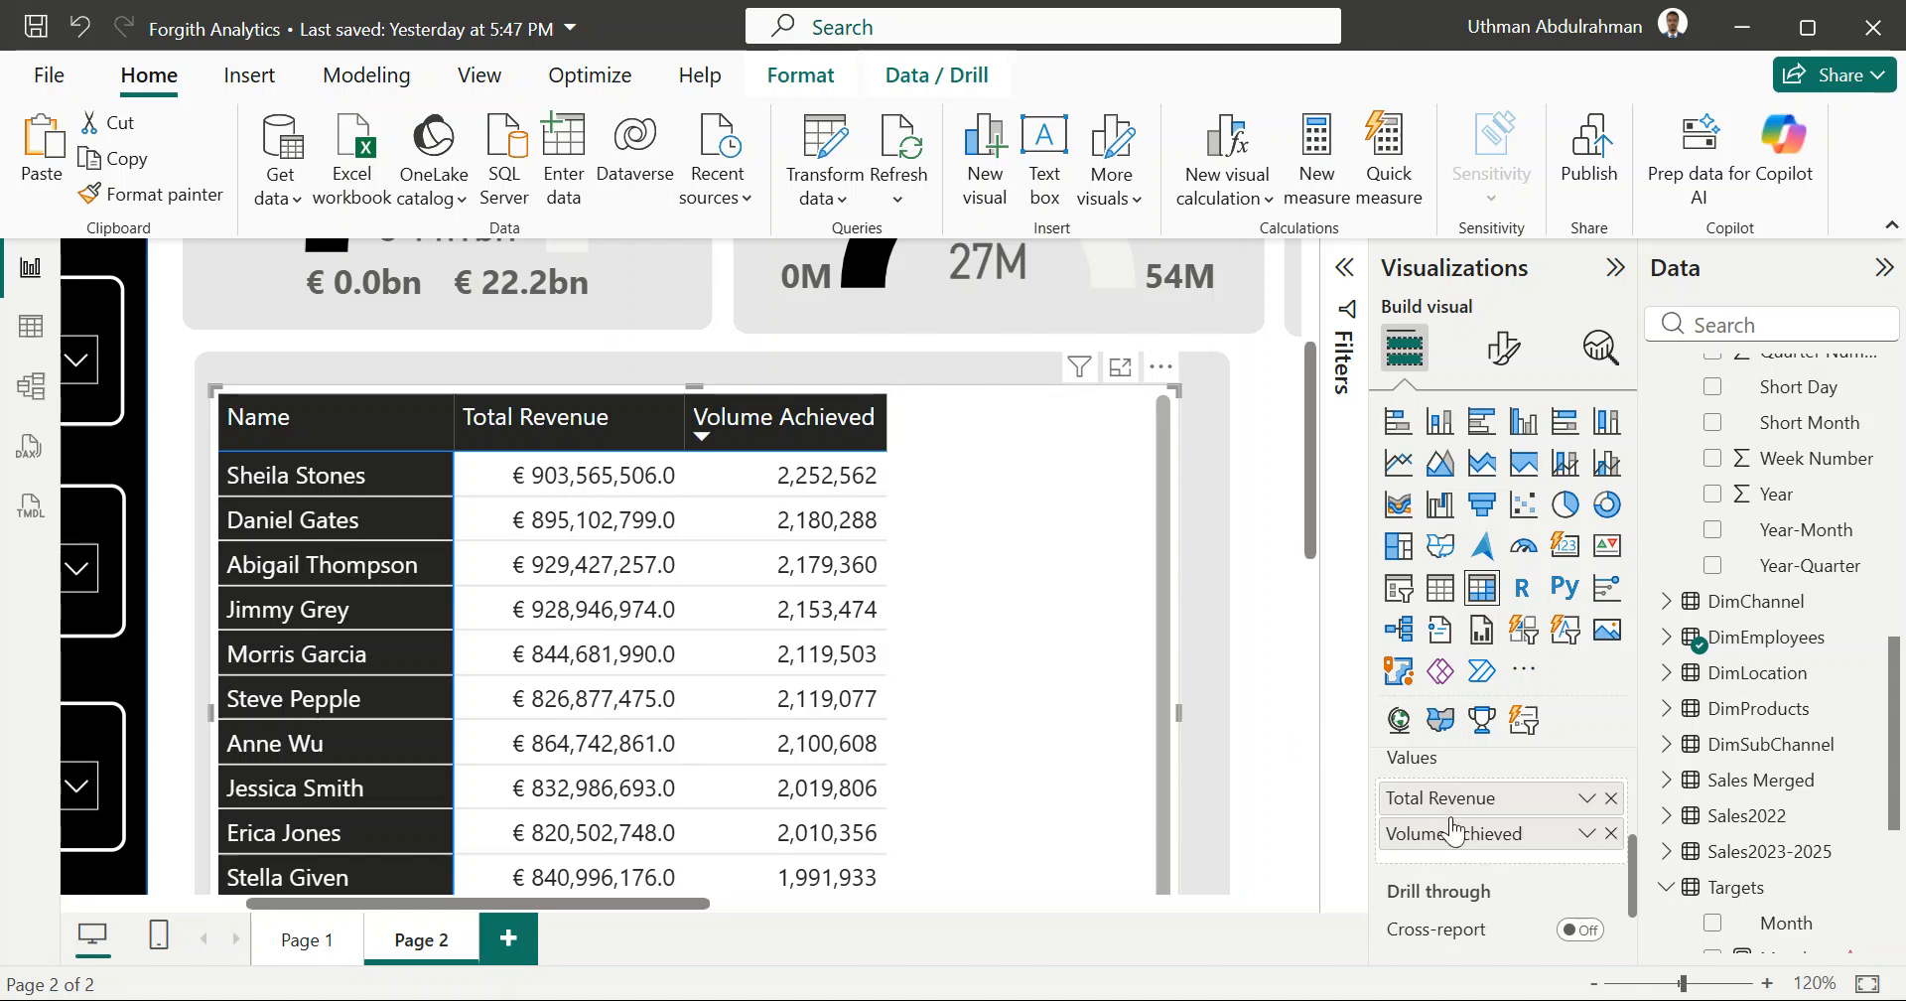
pyautogui.moveTo(1444, 824); pyautogui.dragTo(1455, 794)
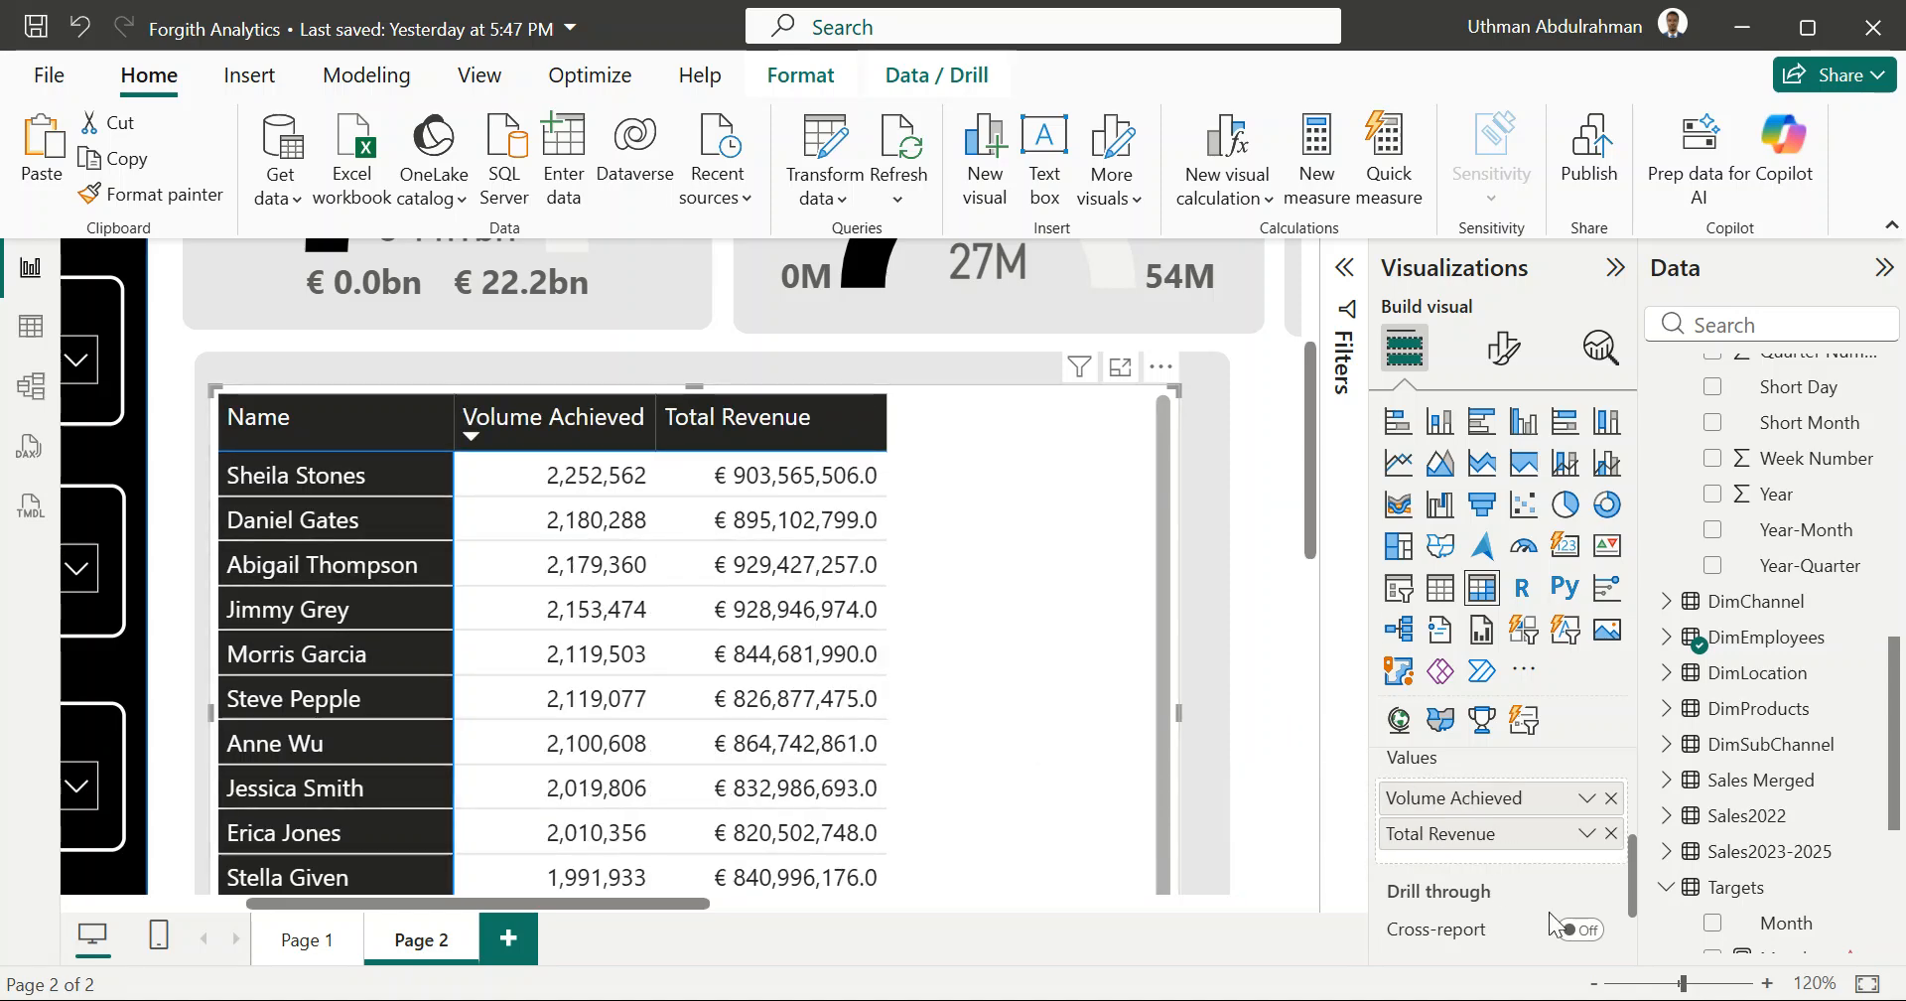
# Step: Add a Total Revenue by Name sparkline to the matrix and widen the visual slightly
pyautogui.click(1586, 833)
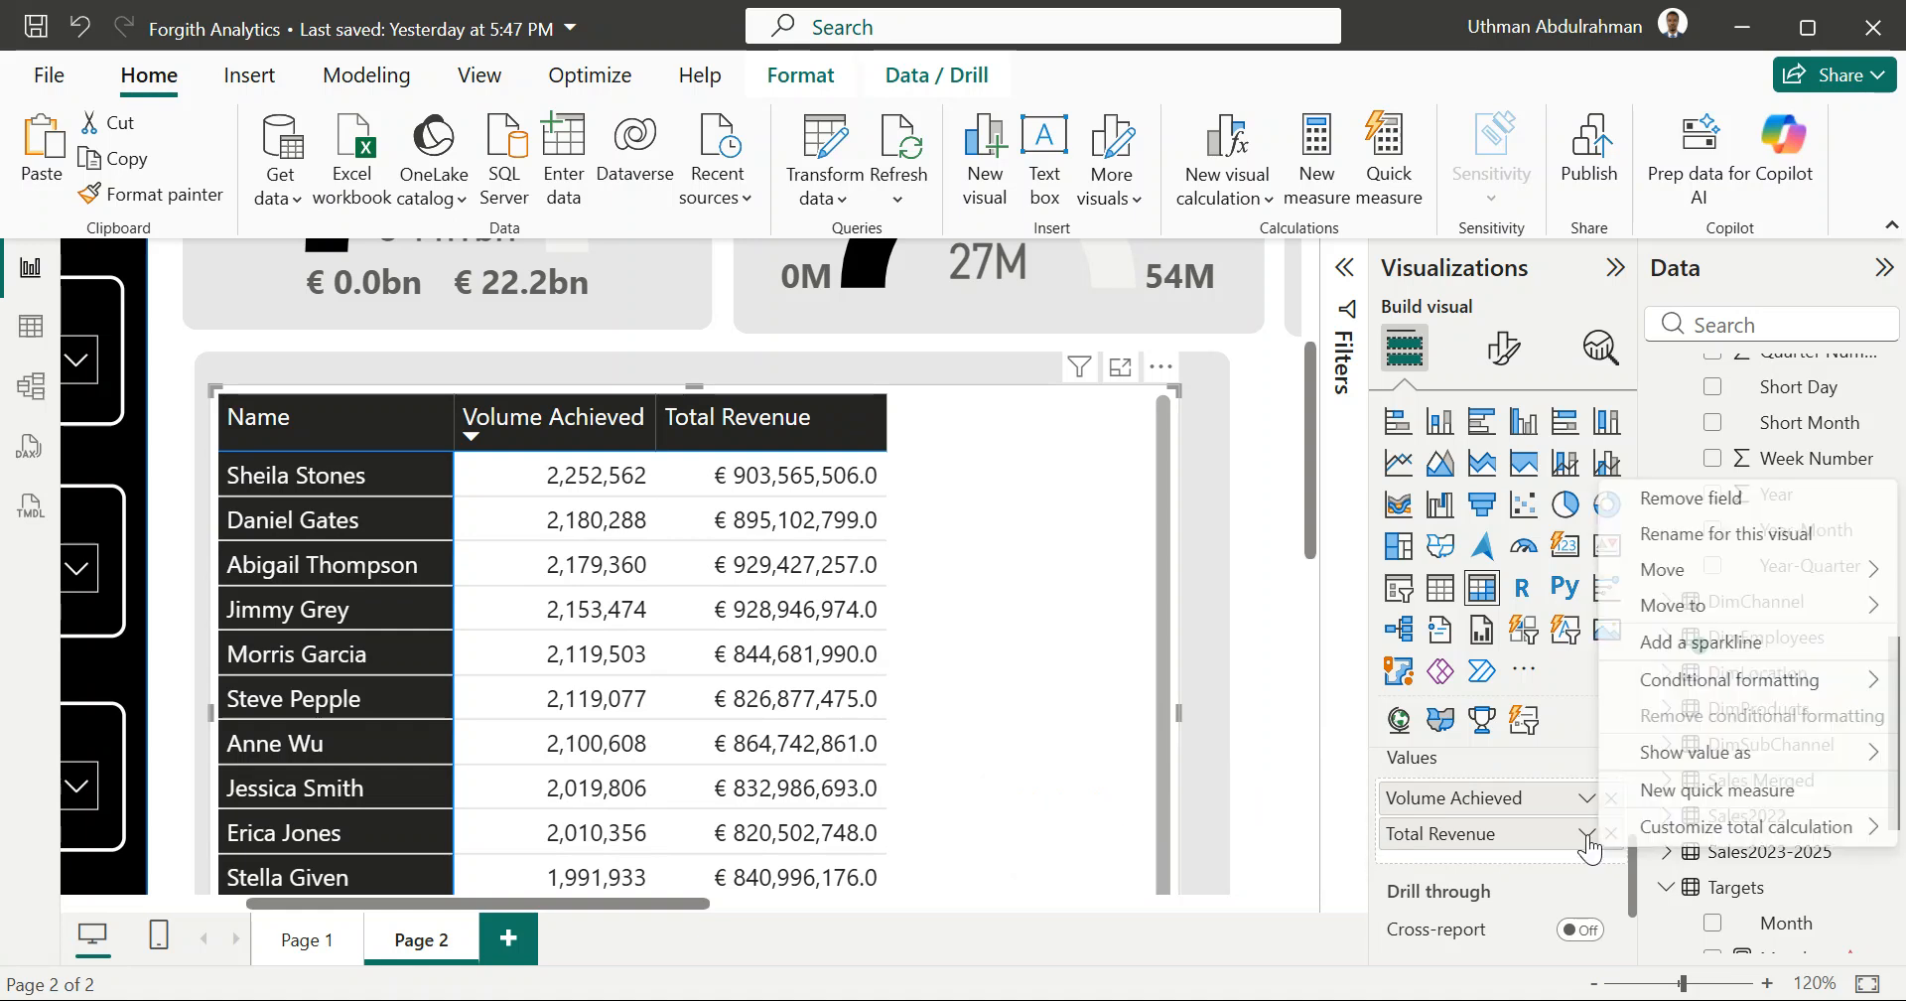
pyautogui.click(1700, 640)
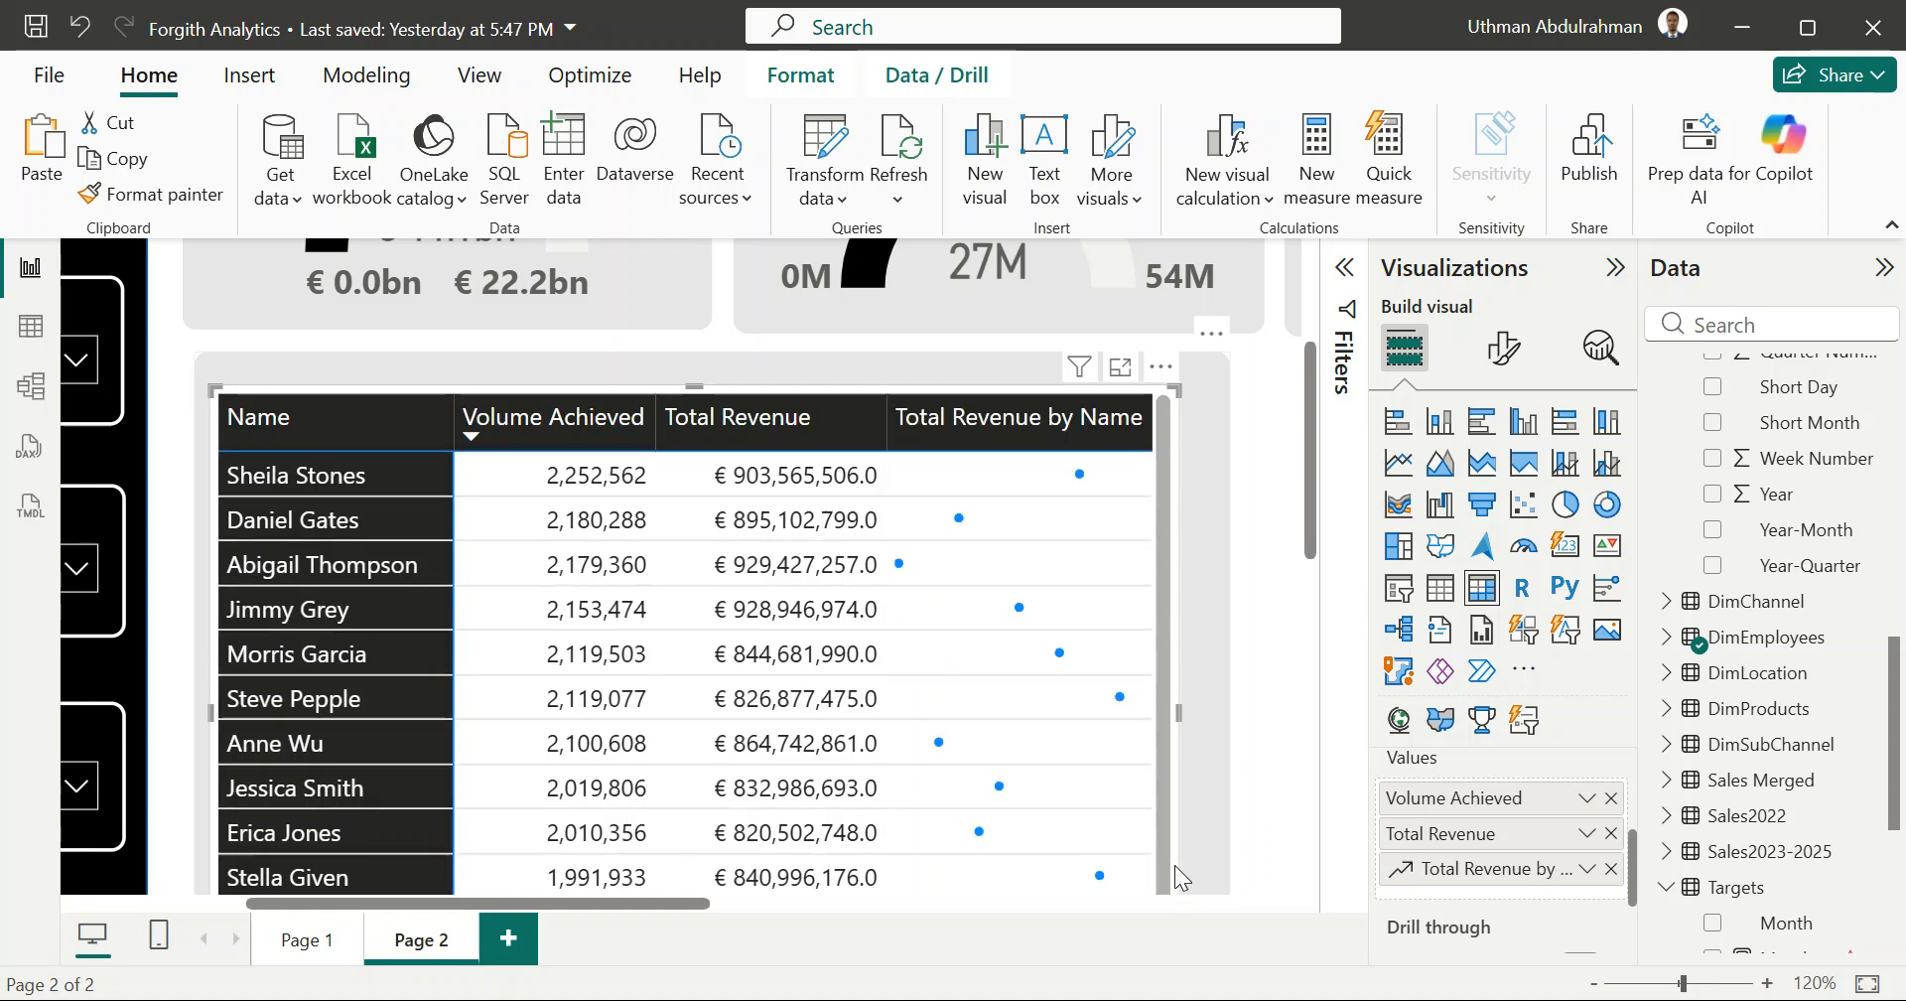
pyautogui.hscroll(3, 1066, 772)
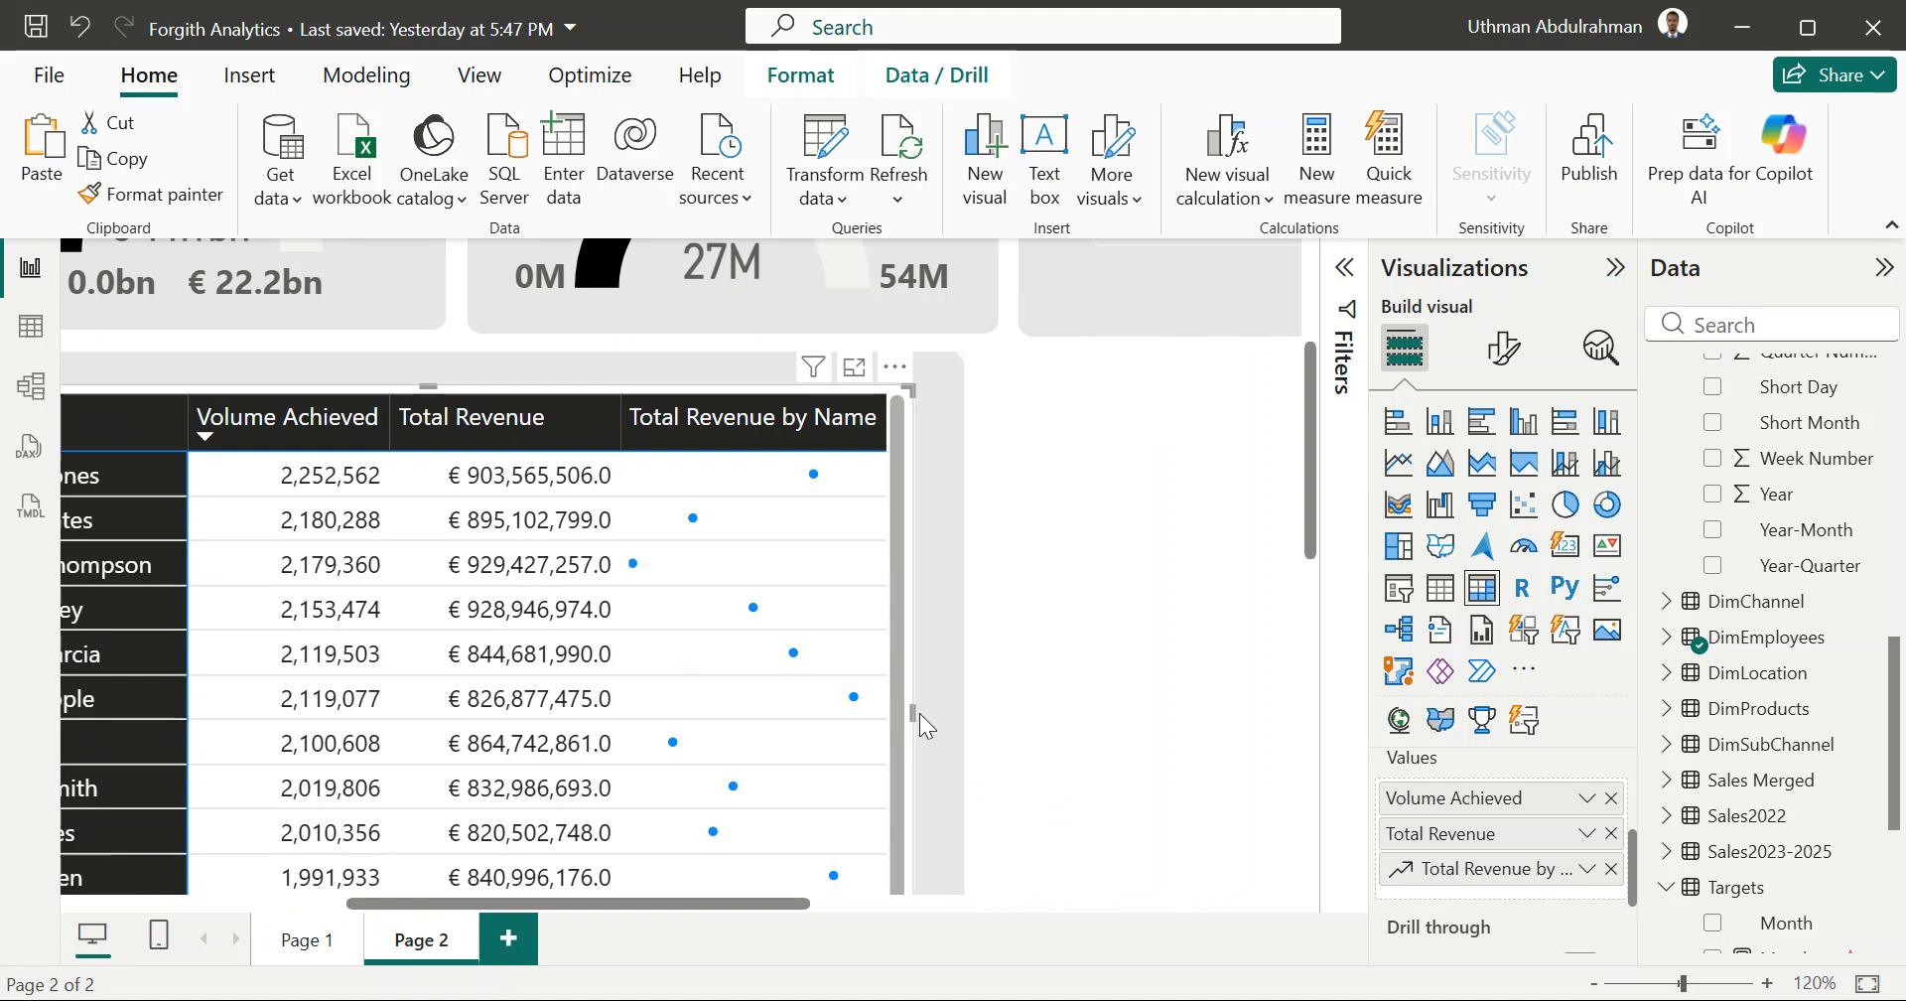
pyautogui.moveTo(914, 711); pyautogui.dragTo(927, 709)
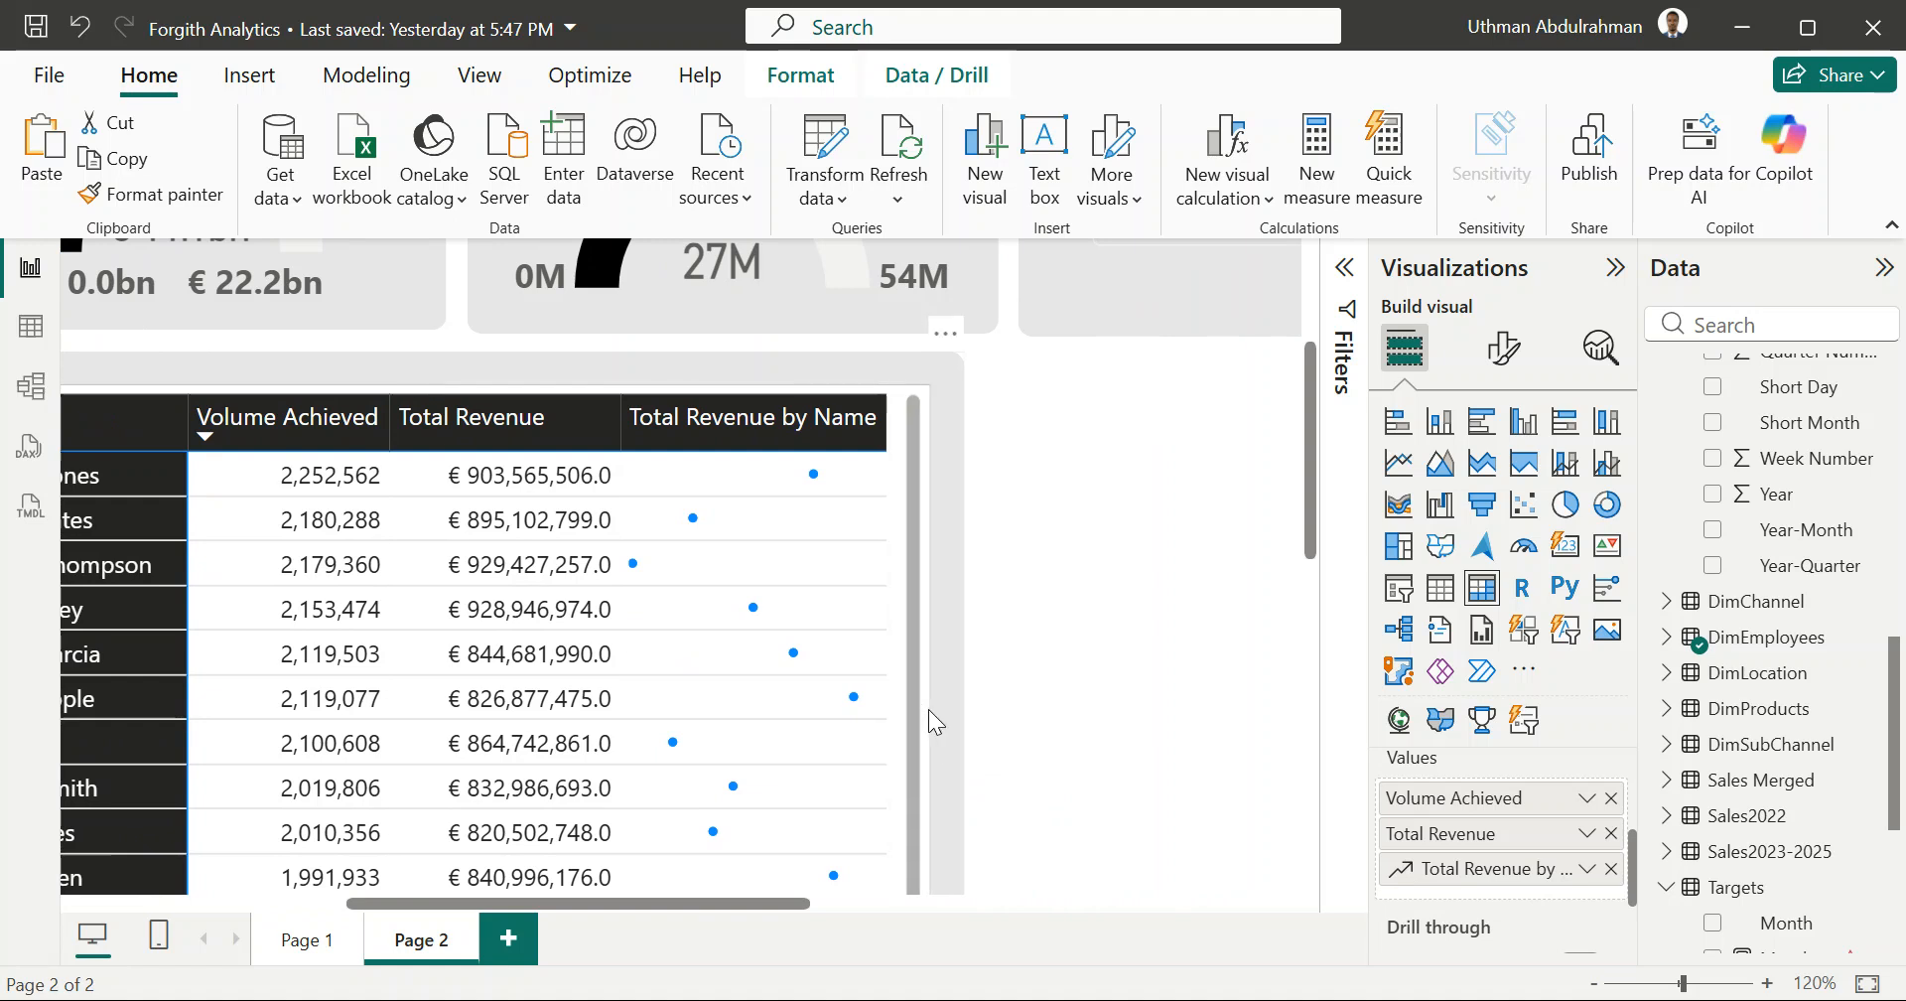
# Step: Edit the sparkline to plot Total Revenue by Year-Month and widen the matrix a little further
pyautogui.click(1589, 870)
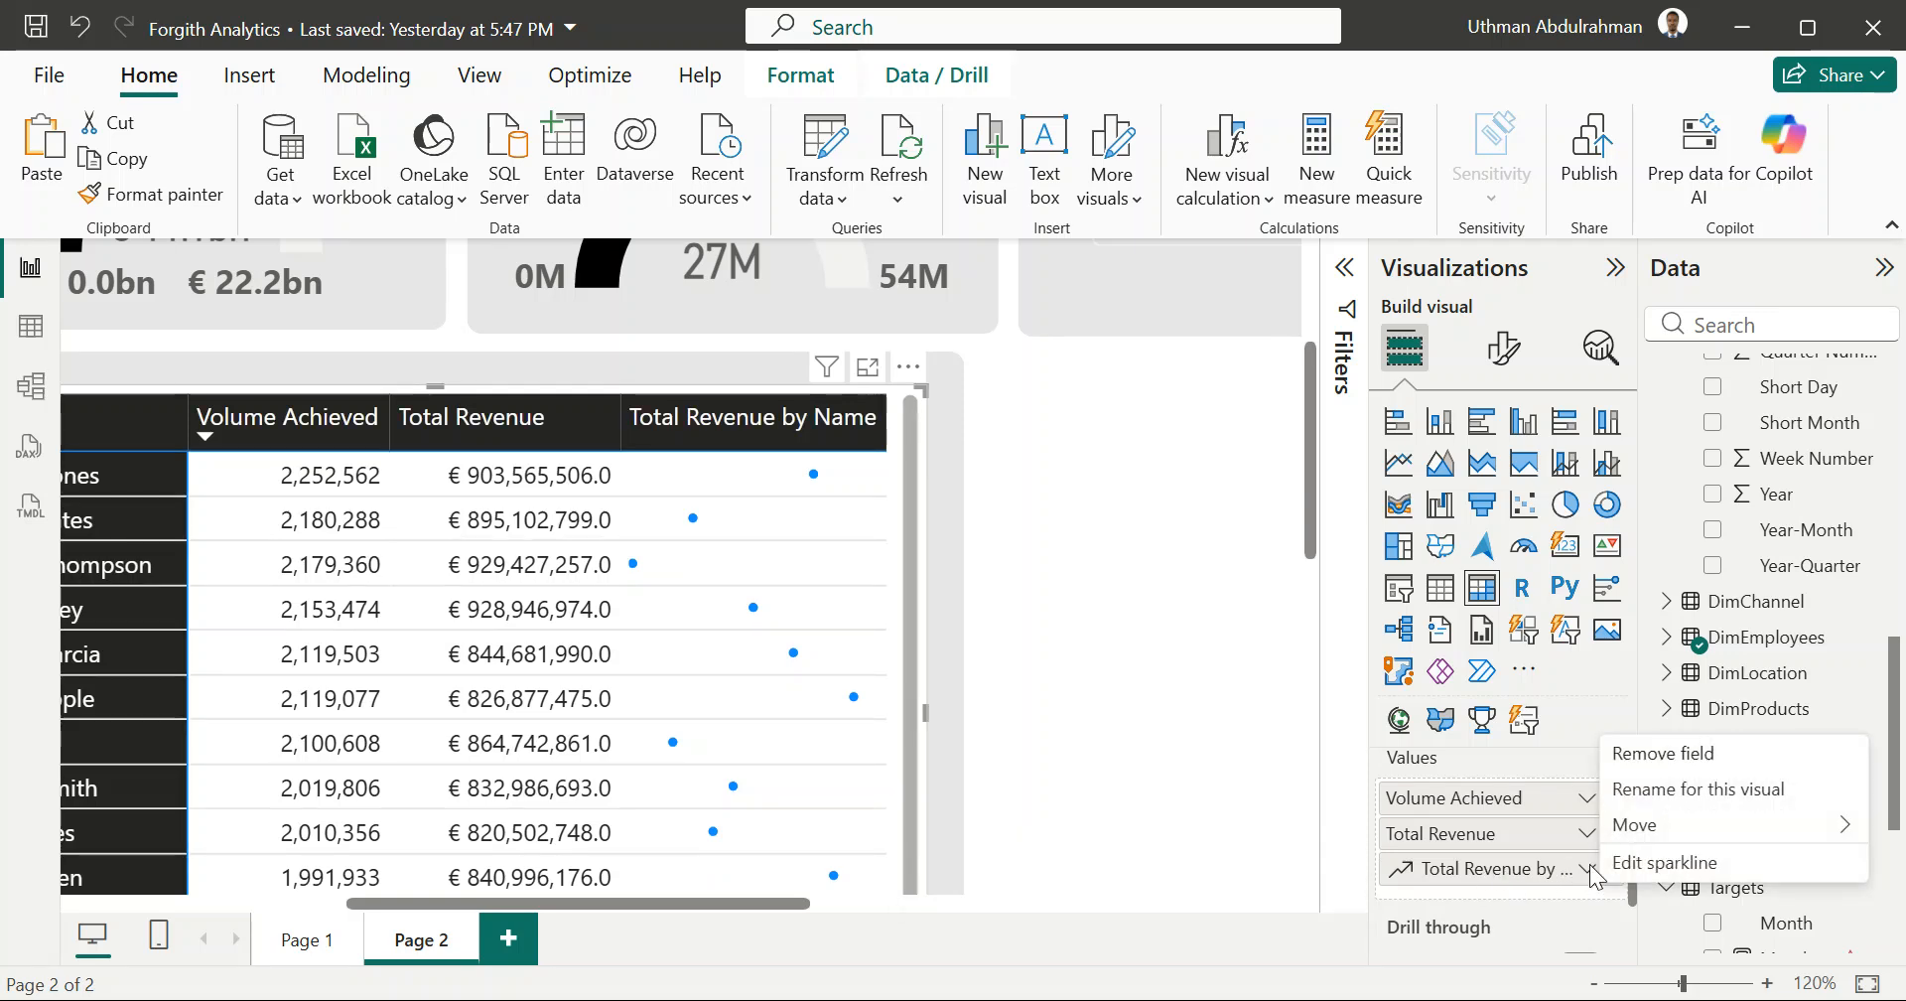
pyautogui.click(1644, 867)
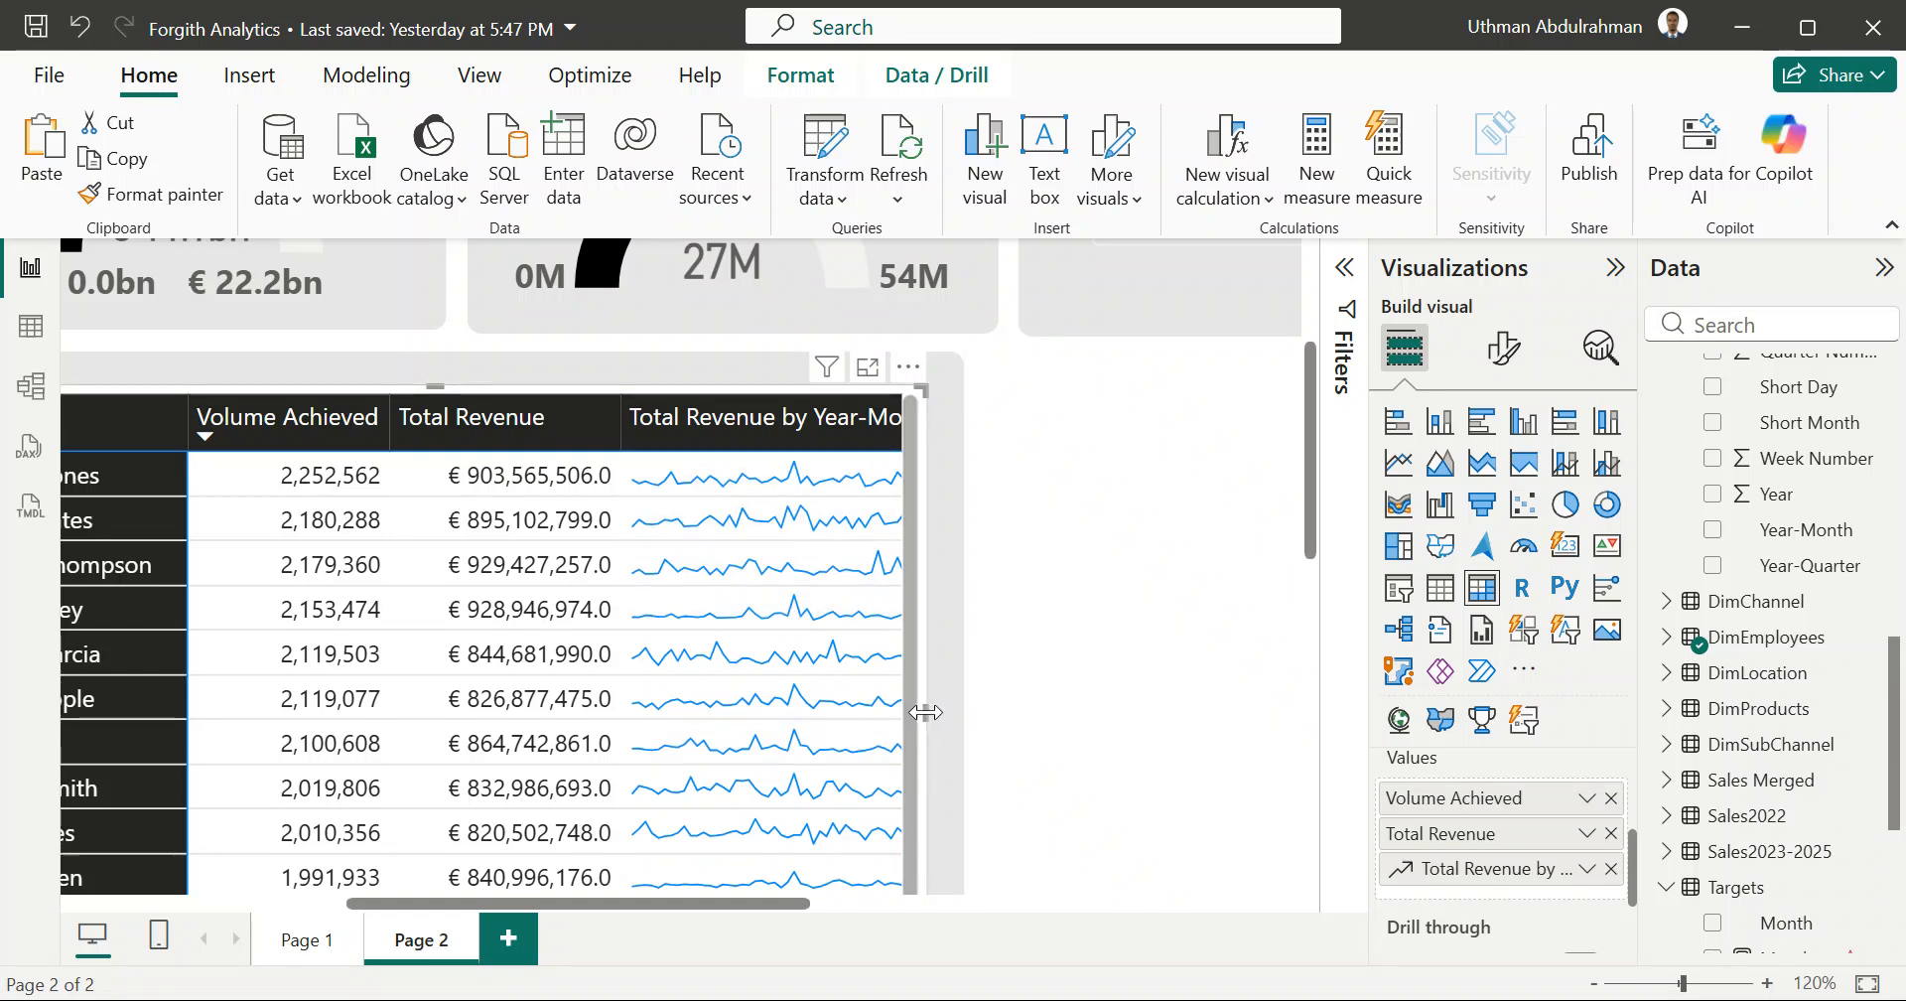
pyautogui.moveTo(931, 712)
pyautogui.mouseDown()
pyautogui.moveTo(965, 711)
pyautogui.moveTo(945, 712)
pyautogui.mouseUp()
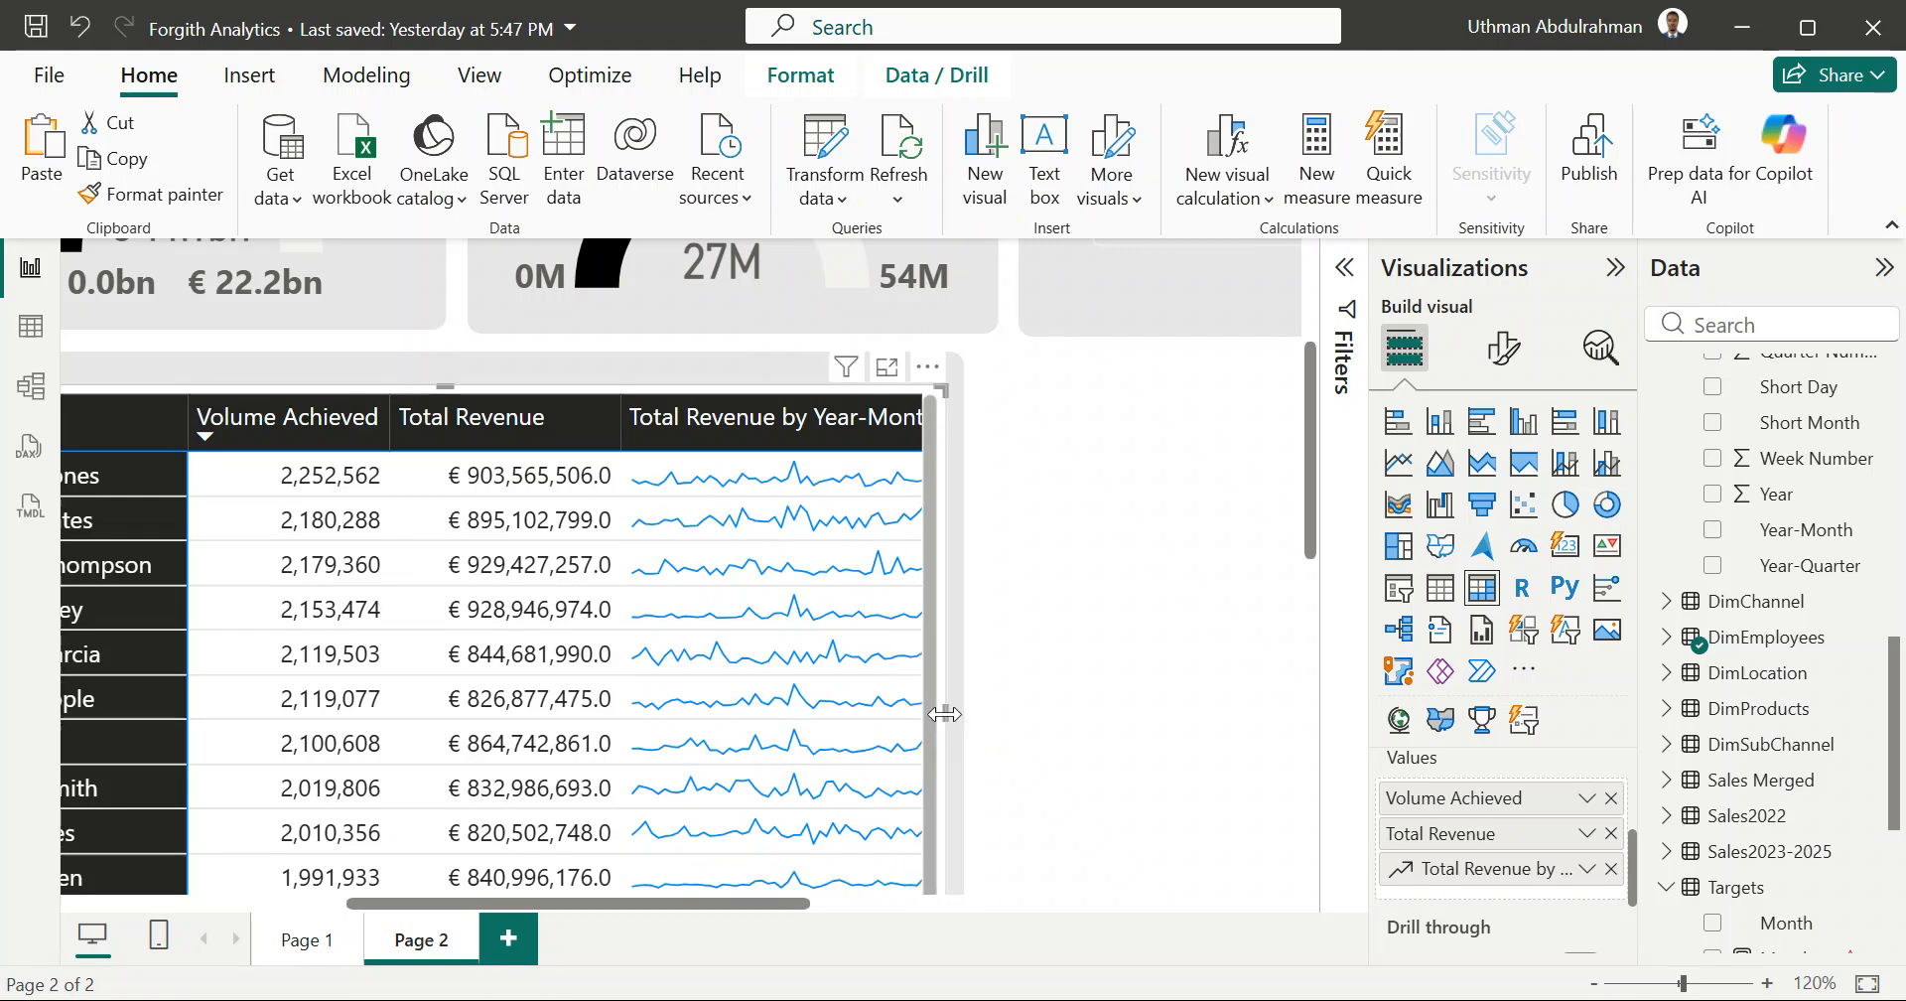
# Step: Convert the matrix back into a table and extend its upper-left corner to the edge of the gray background shape
pyautogui.scroll(-3, 944, 713)
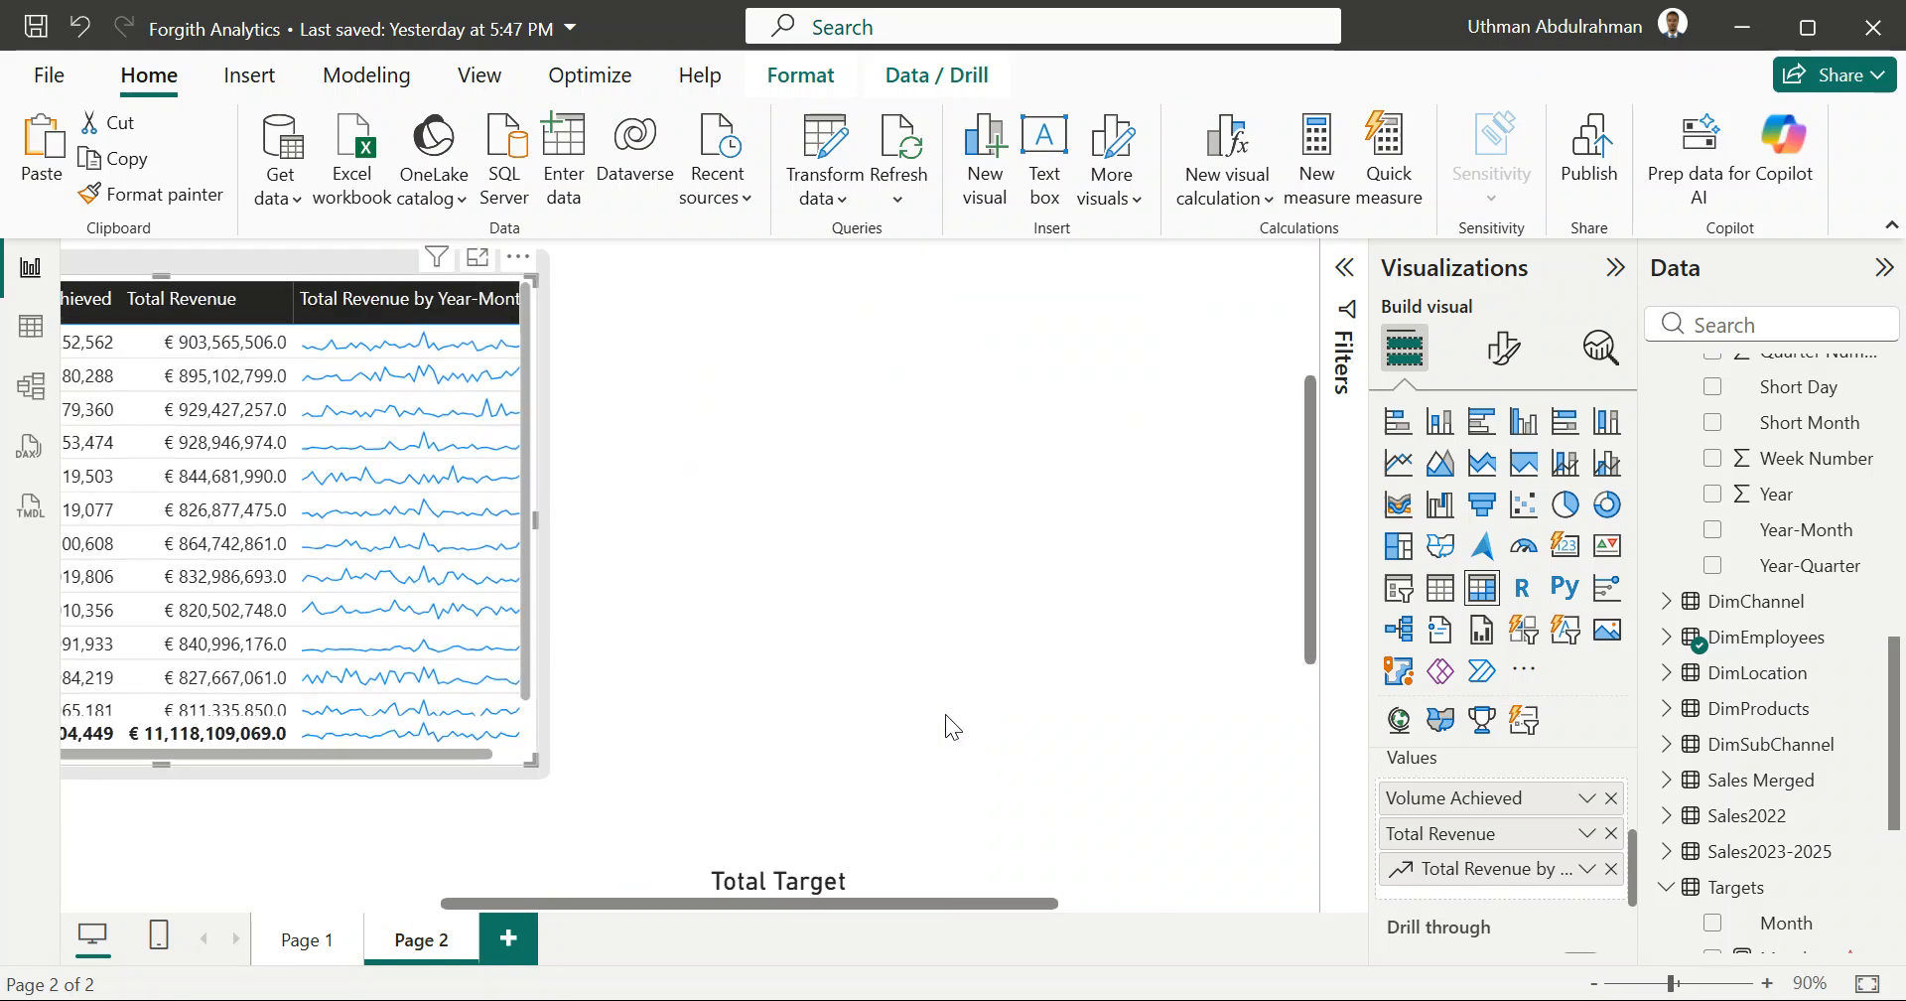
pyautogui.scroll(-3, 764, 621)
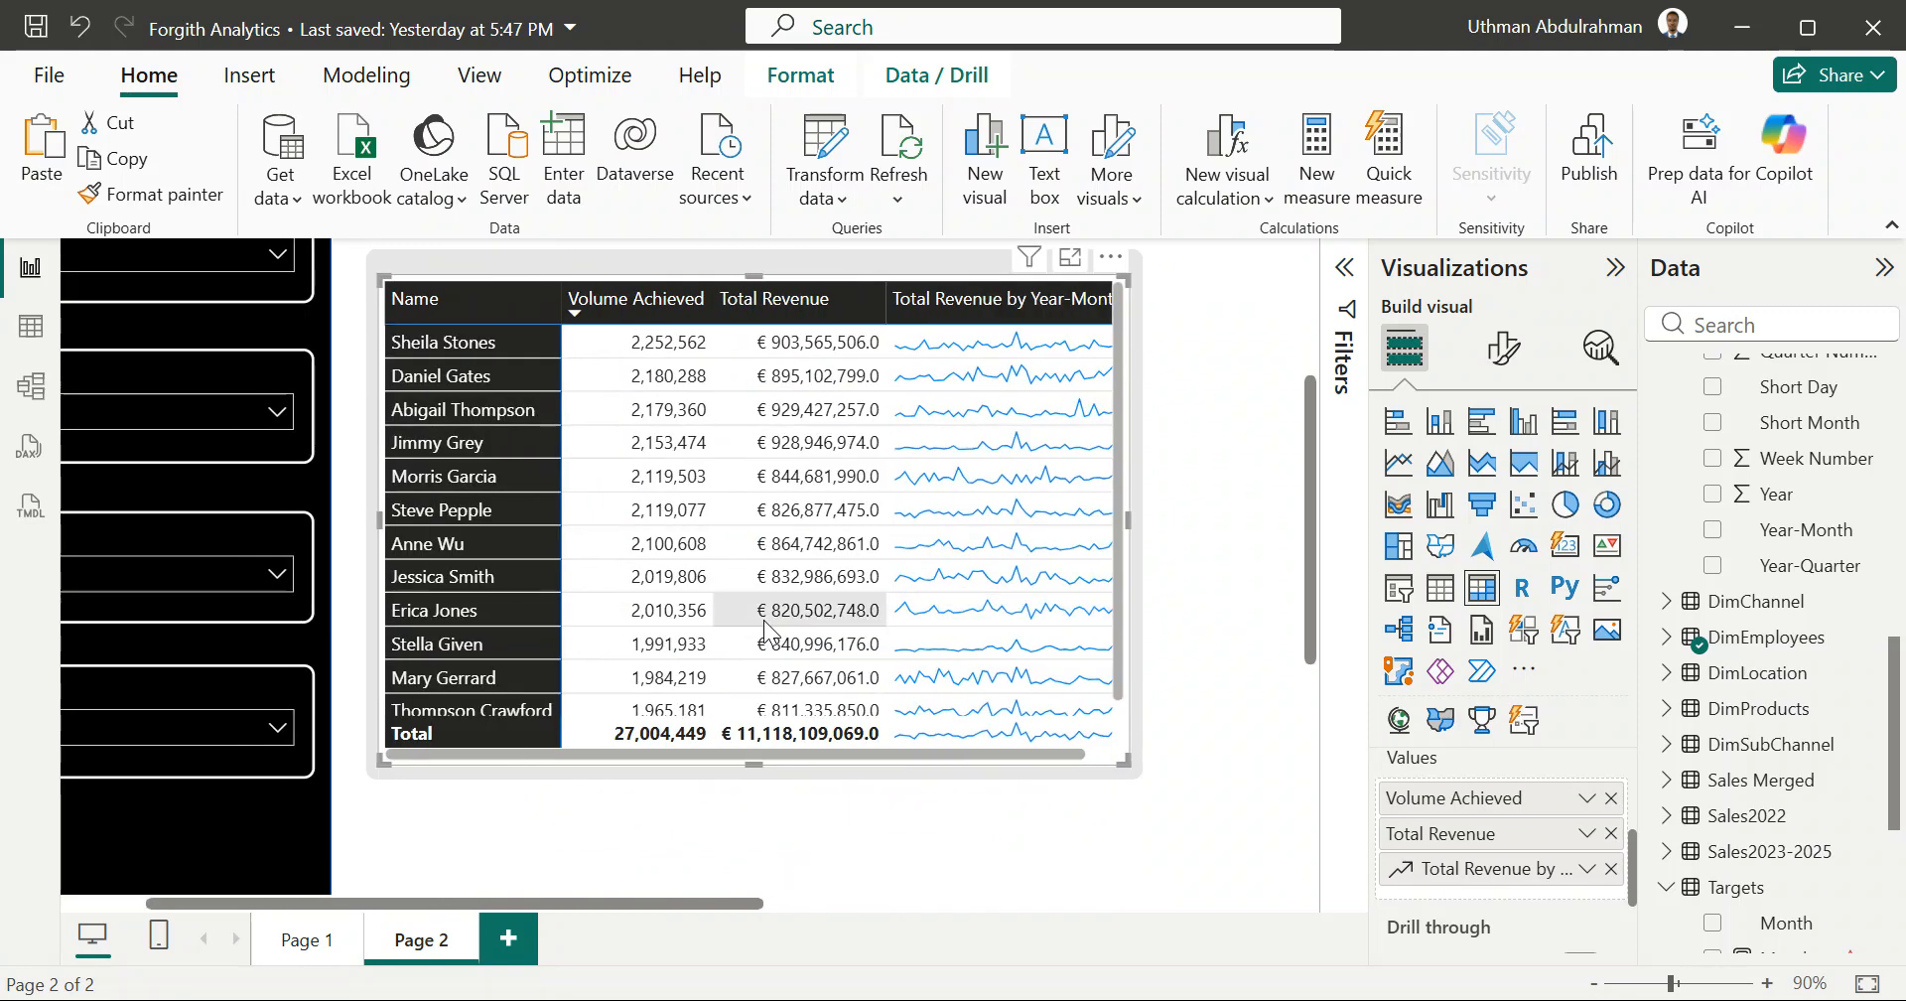
pyautogui.scroll(3, 735, 538)
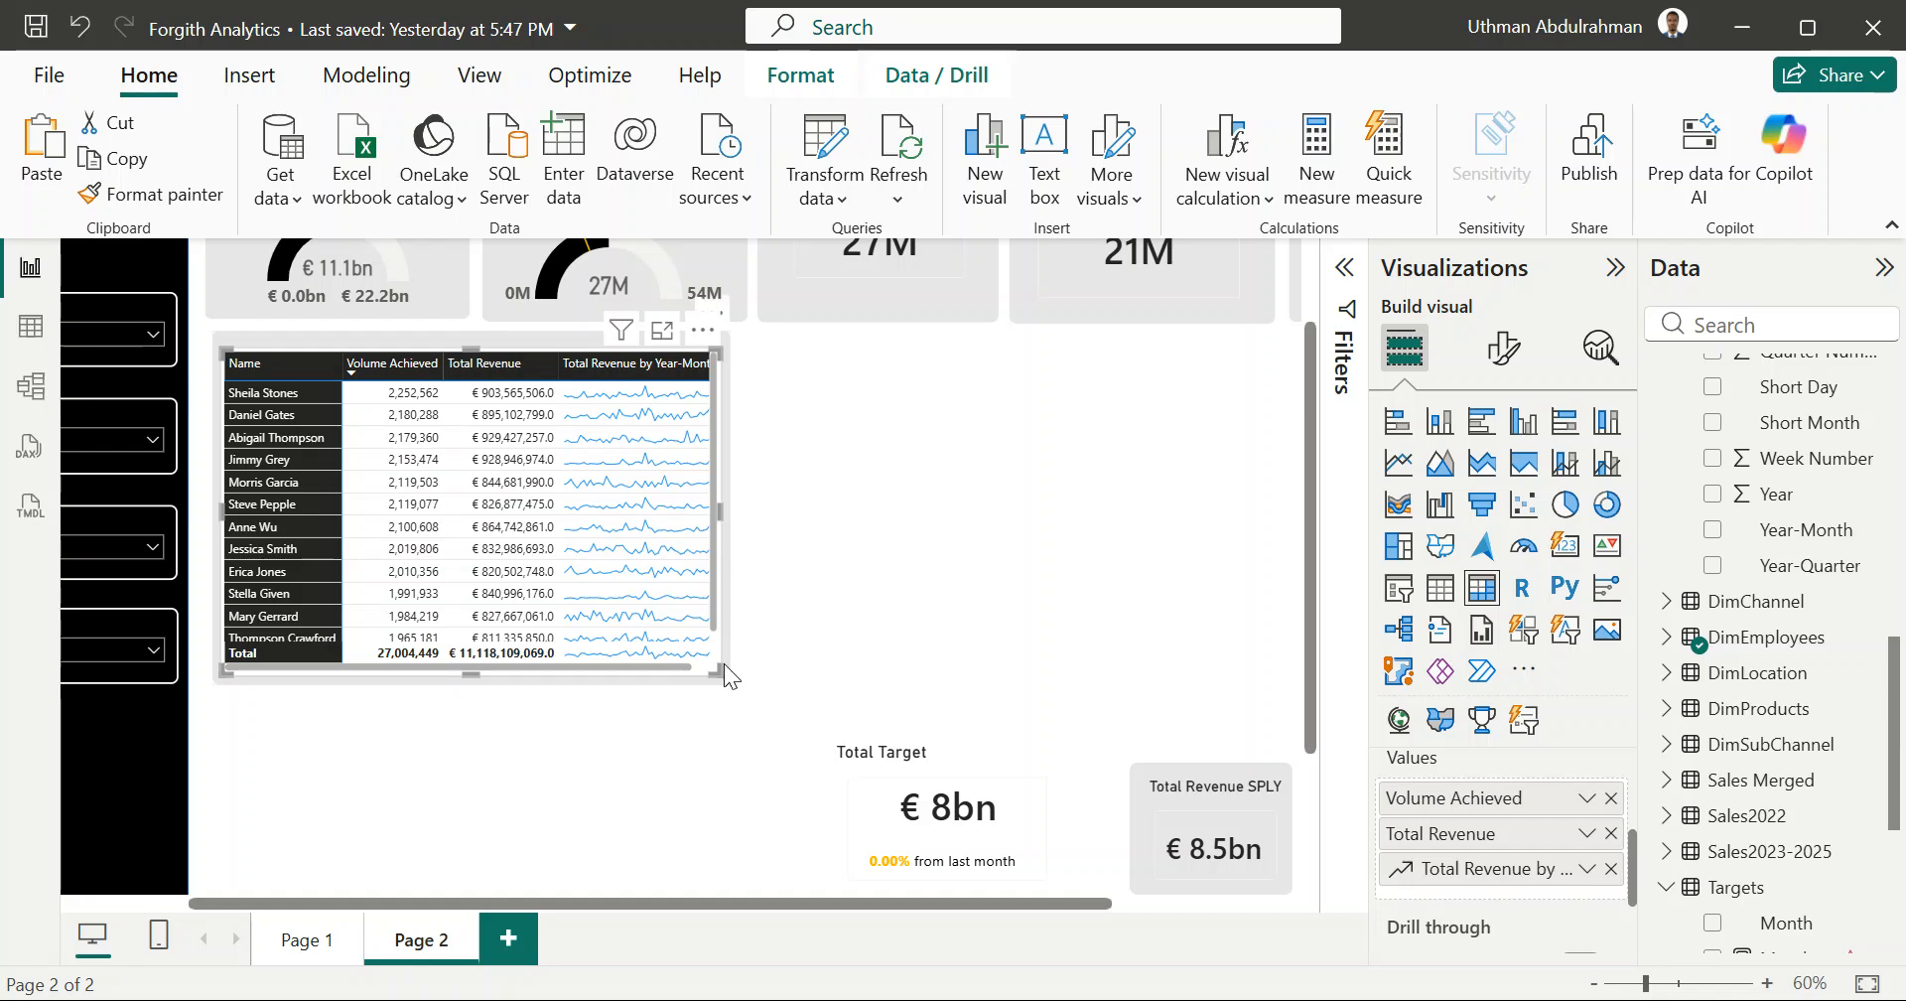
pyautogui.click(1448, 599)
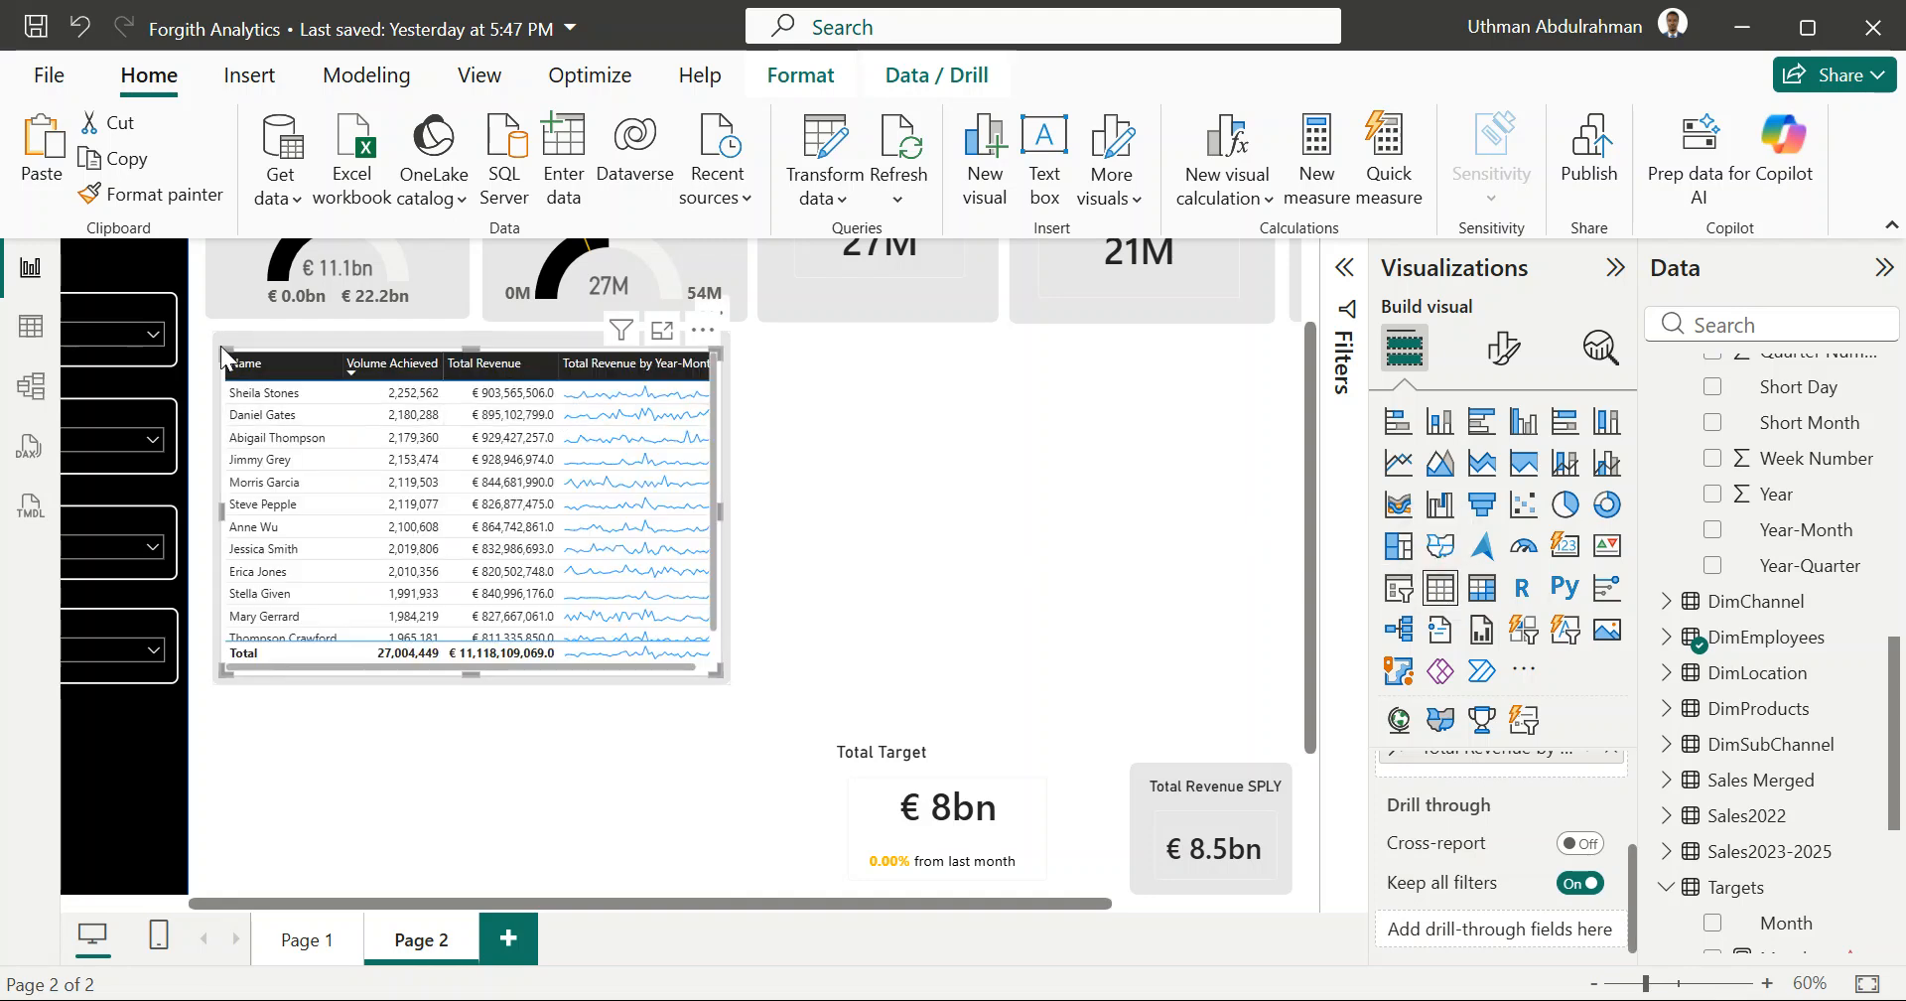
pyautogui.moveTo(218, 350); pyautogui.dragTo(219, 347)
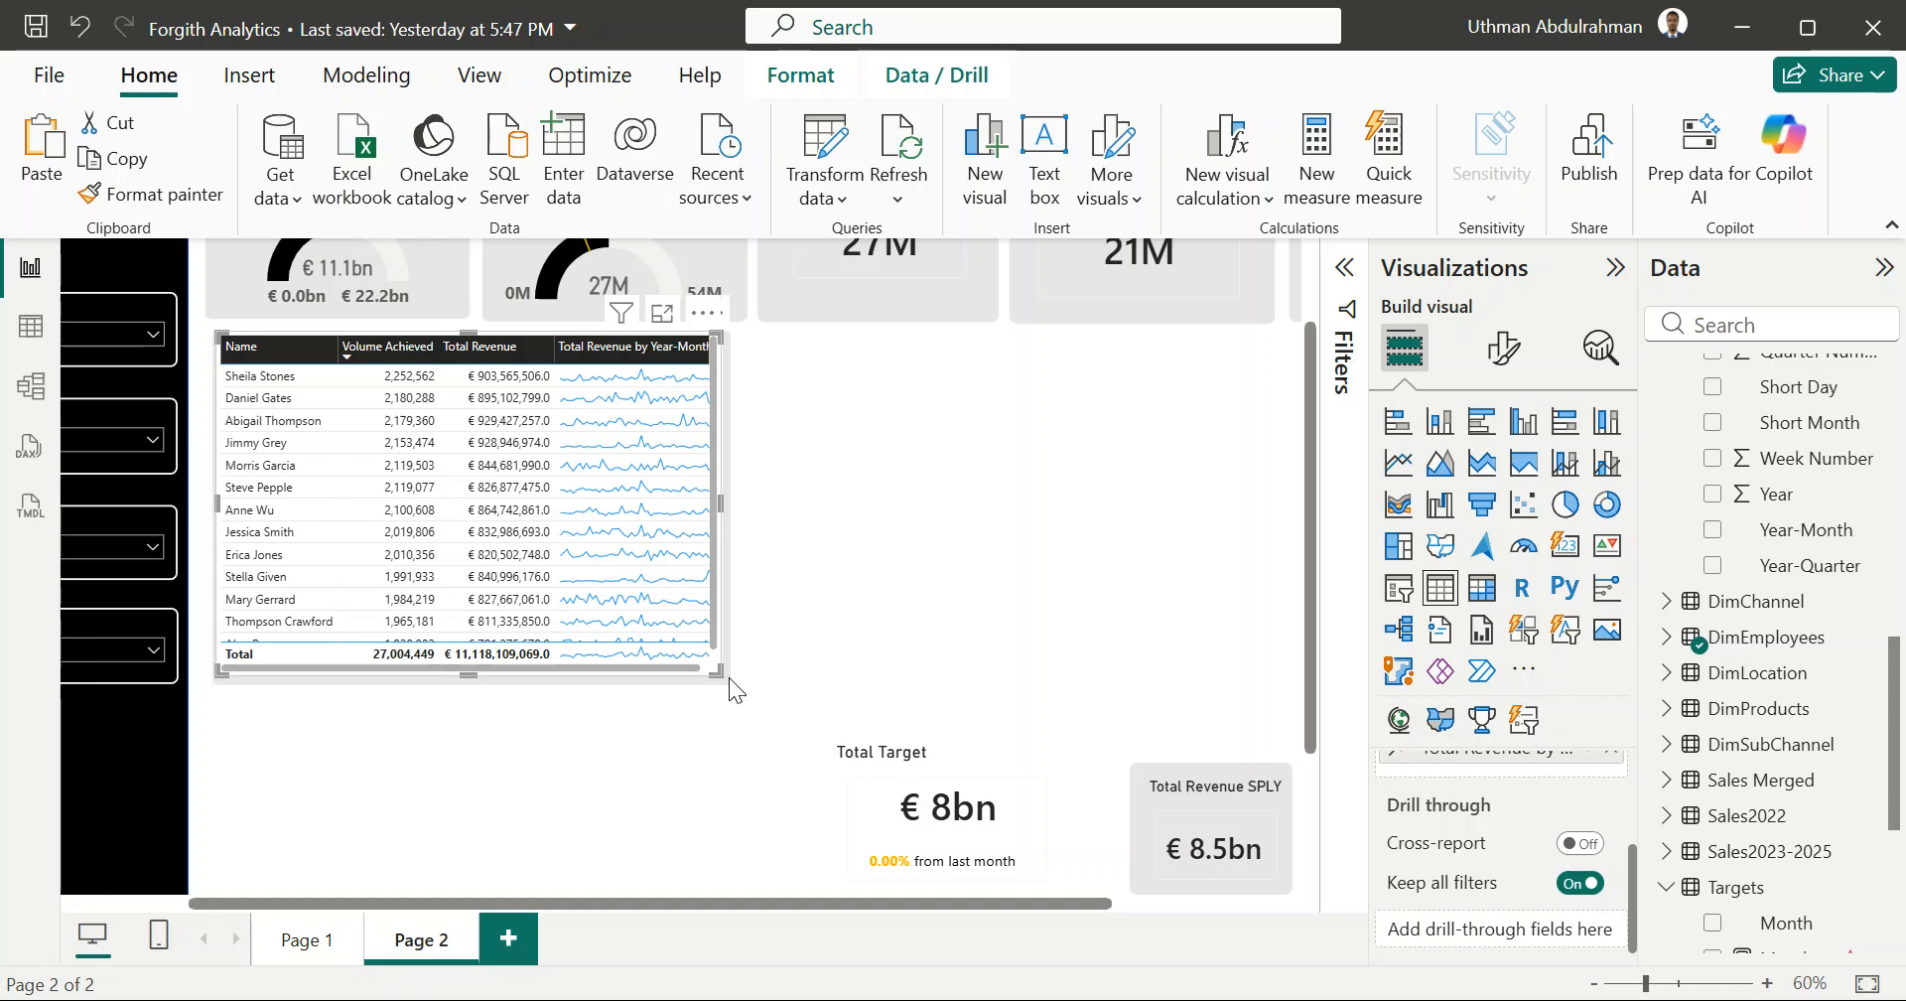
# Step: Widen the gray background shape and enlarge the table to fill it so the whole sparkline column fits
pyautogui.moveTo(728, 677); pyautogui.dragTo(786, 681)
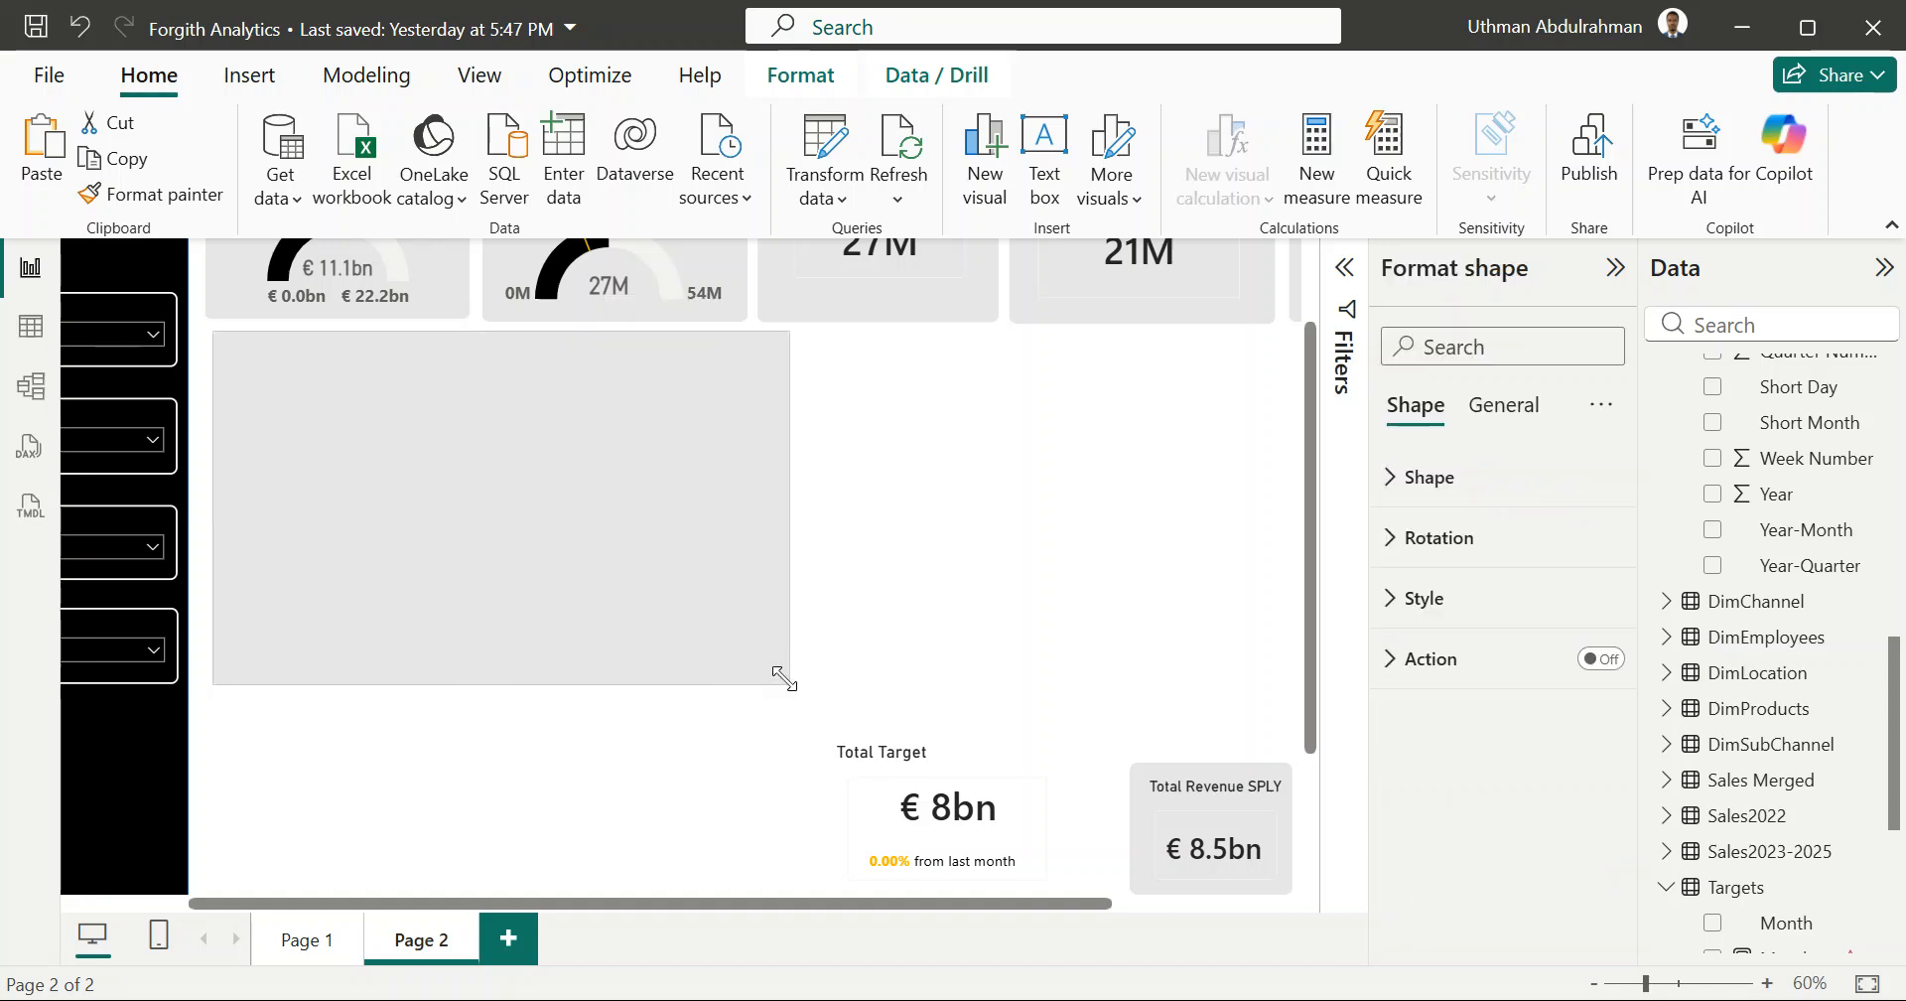
pyautogui.click(900, 662)
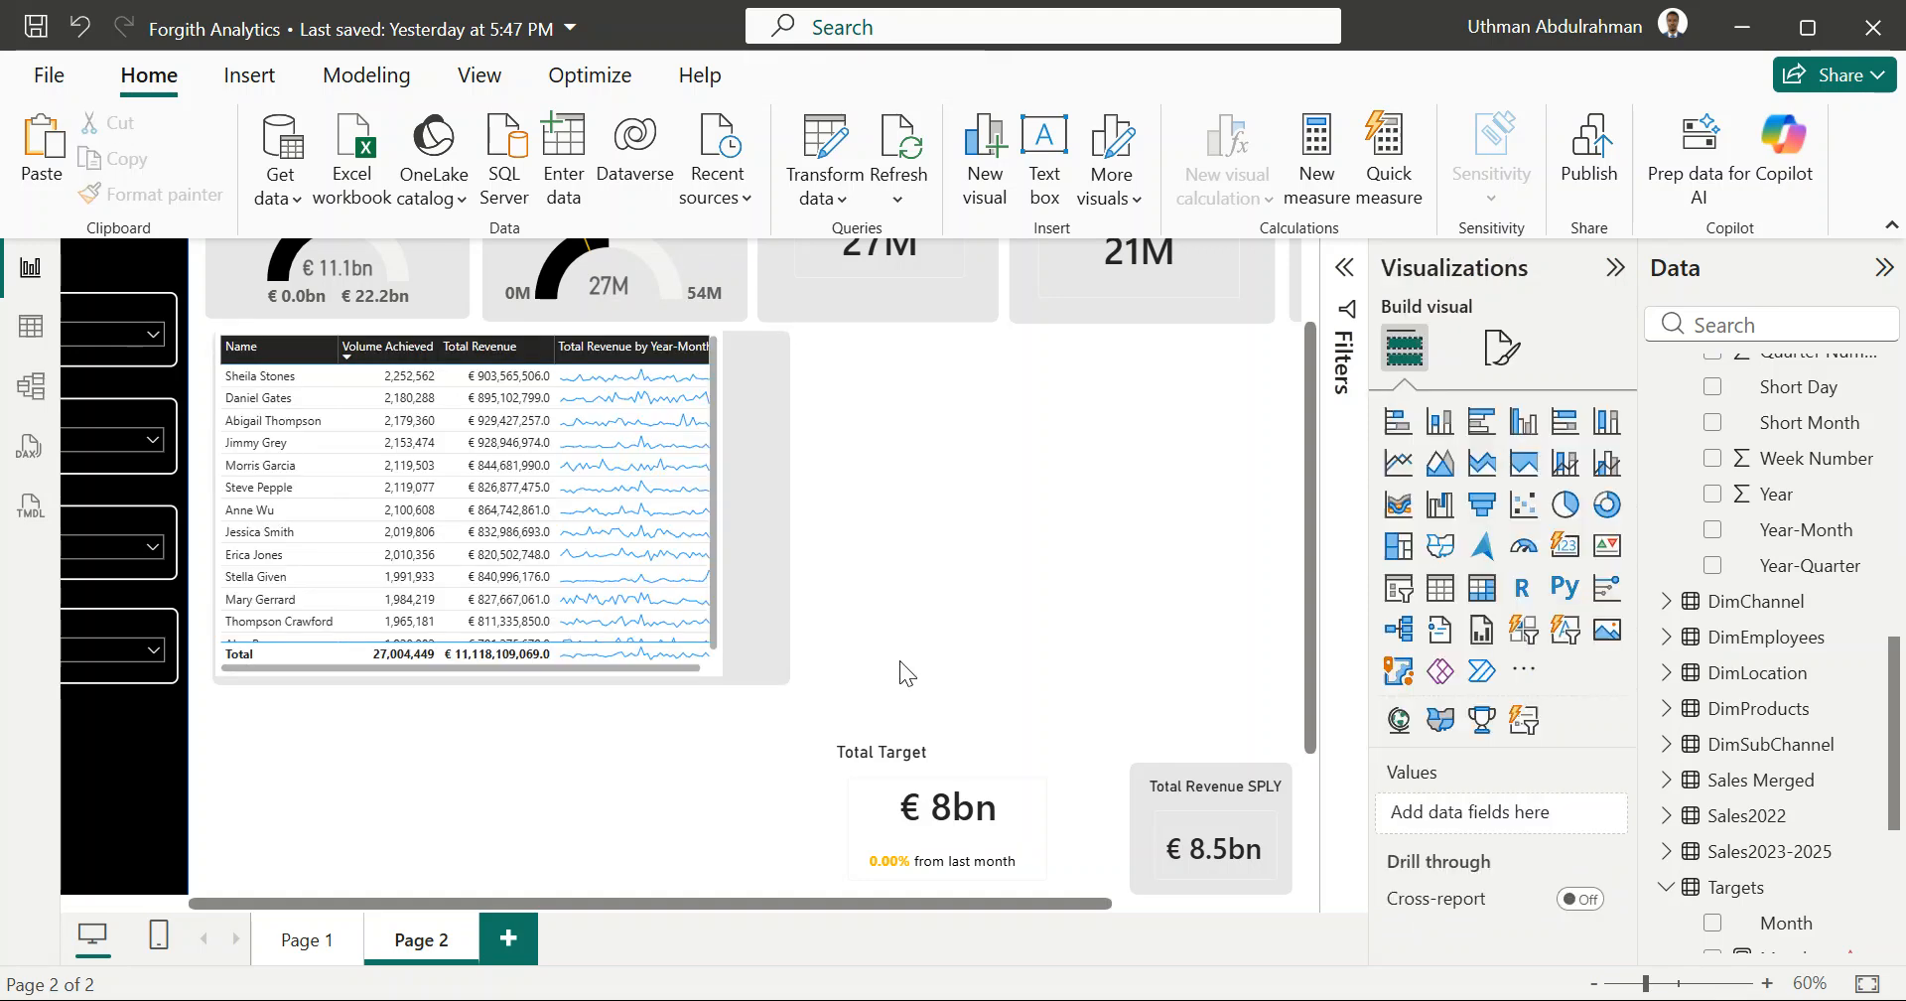
pyautogui.moveTo(715, 683); pyautogui.dragTo(769, 678)
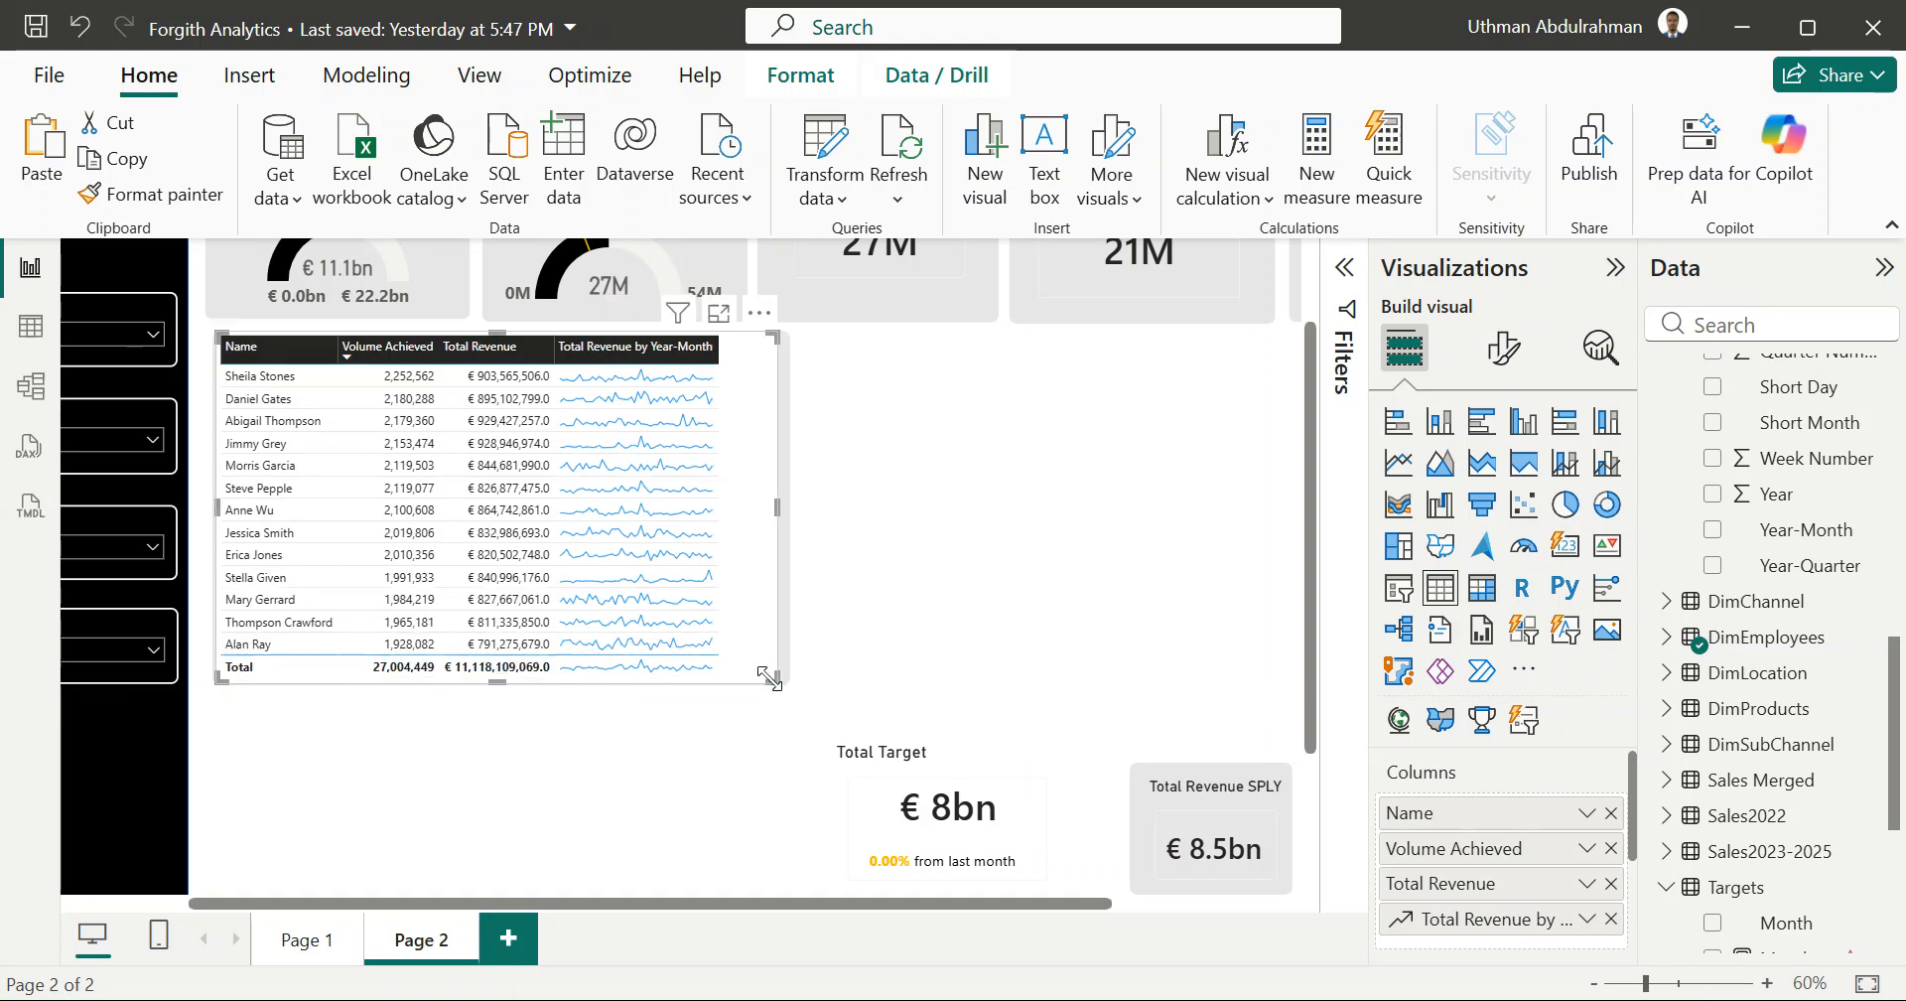
# Step: Widen the table's Total Revenue by Year-Month sparkline column and slightly widen the Total Revenue column
pyautogui.click(722, 344)
pyautogui.moveTo(743, 344); pyautogui.dragTo(776, 343)
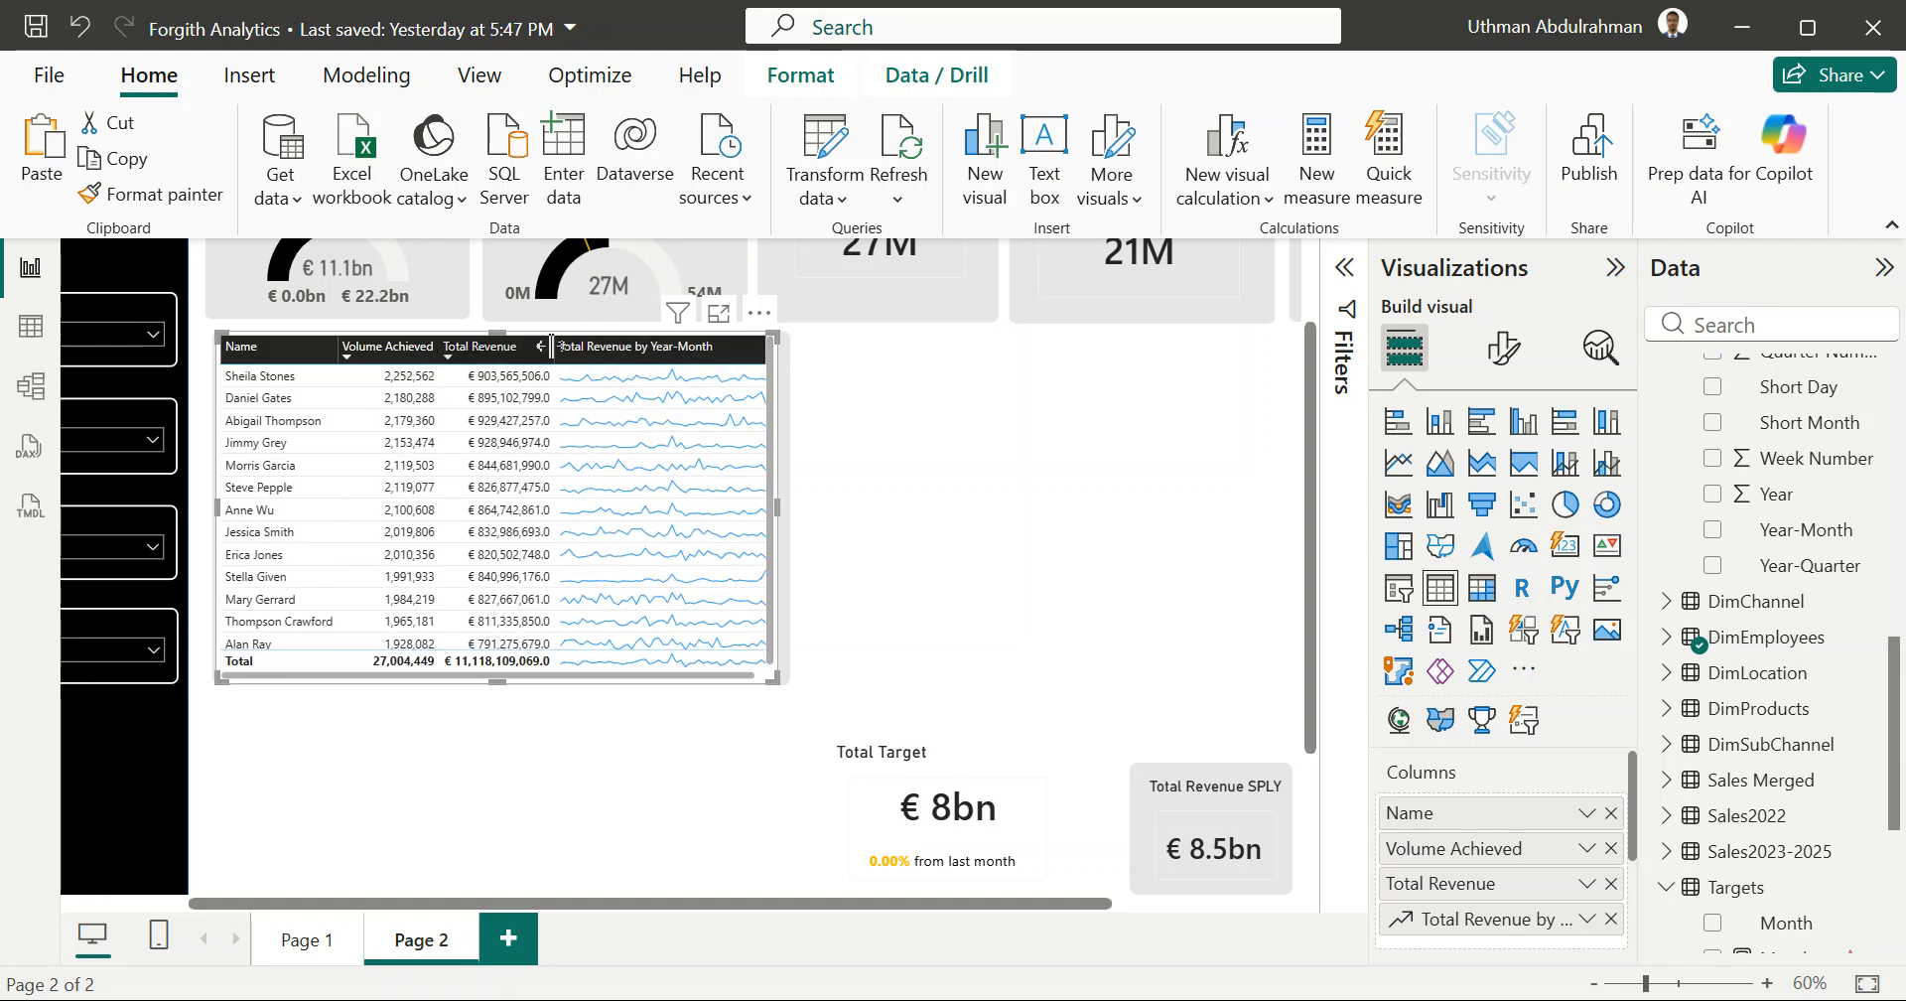
pyautogui.moveTo(552, 346); pyautogui.dragTo(565, 348)
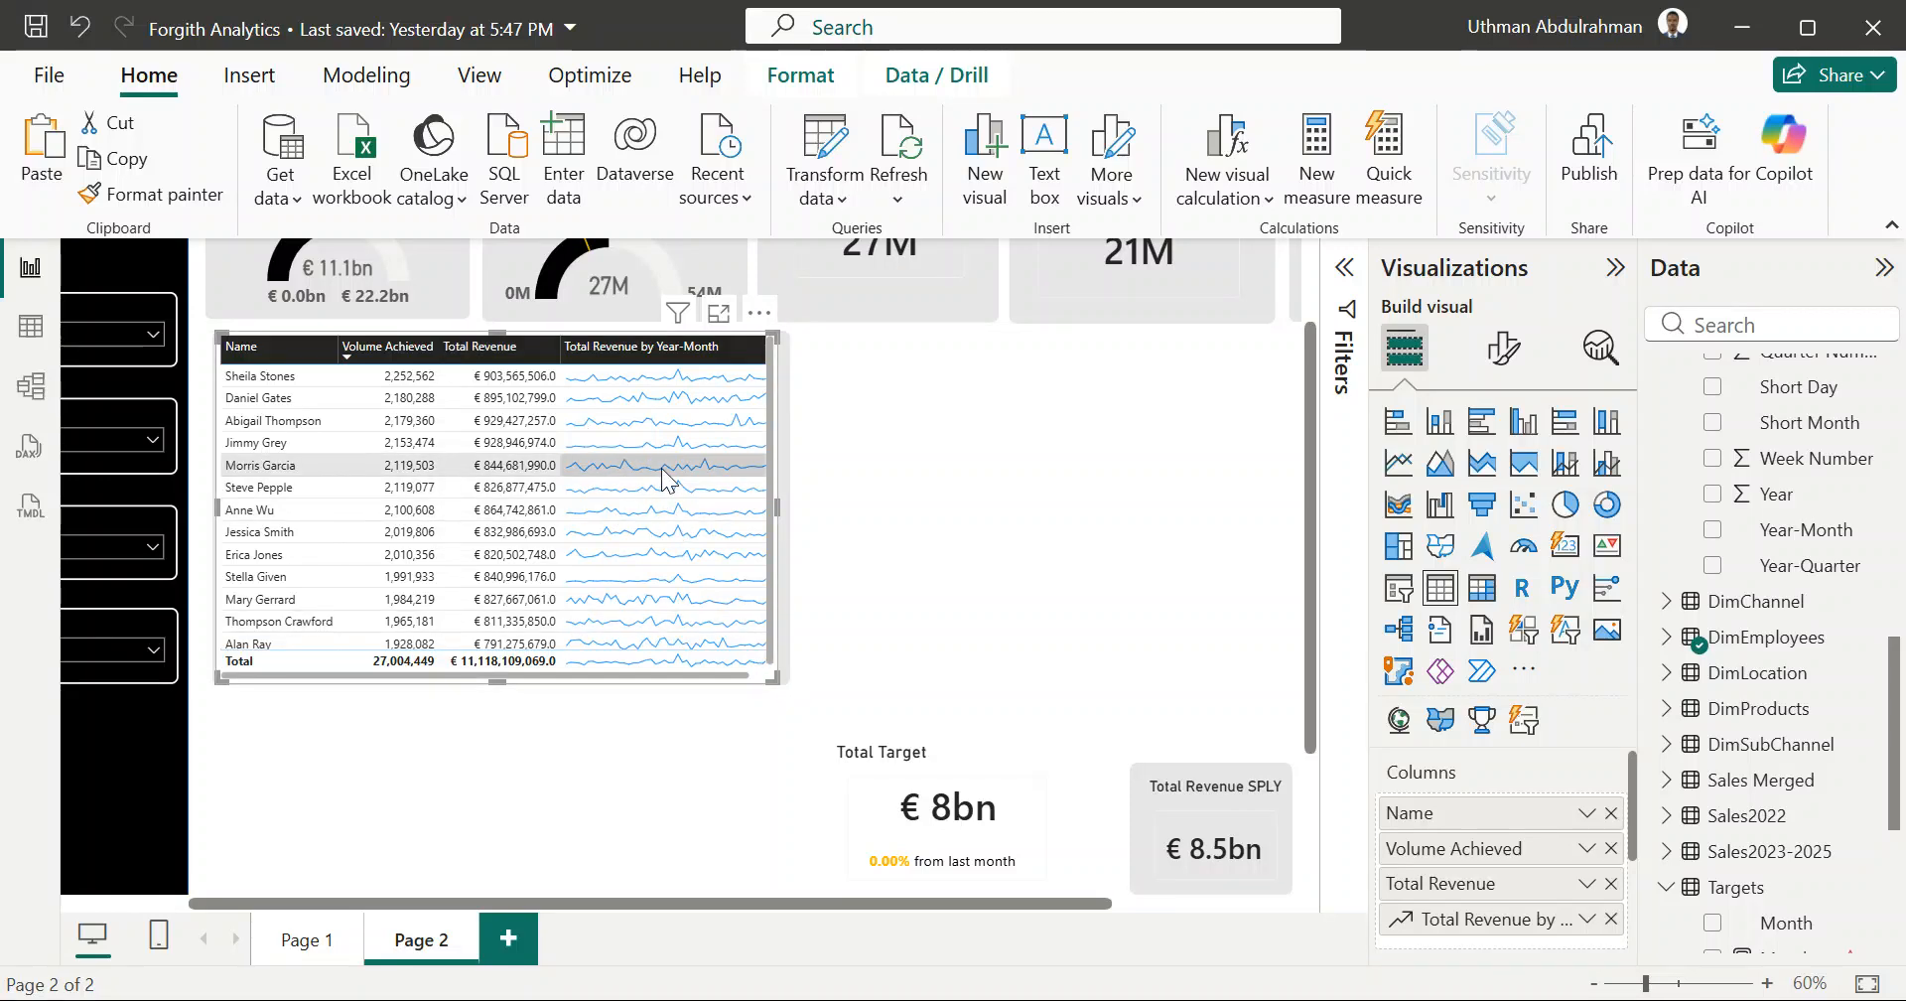
pyautogui.scroll(-3, 1457, 861)
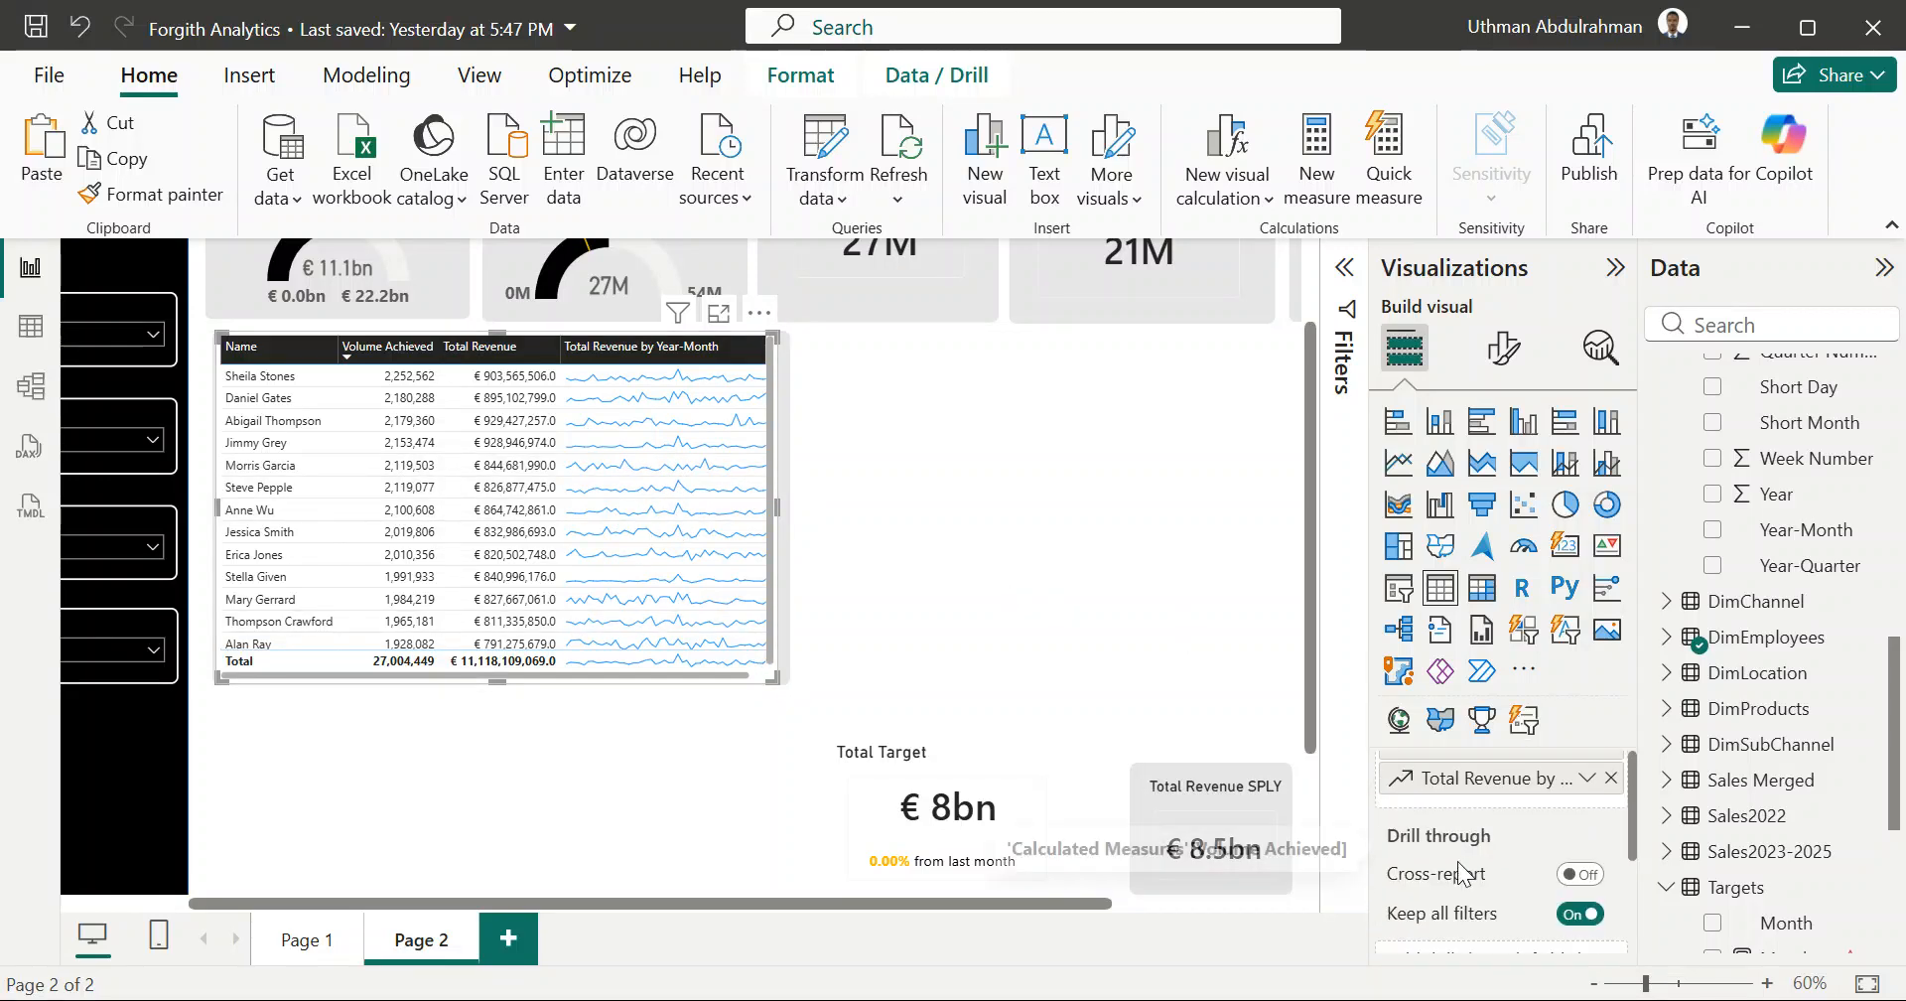
pyautogui.scroll(3, 1457, 861)
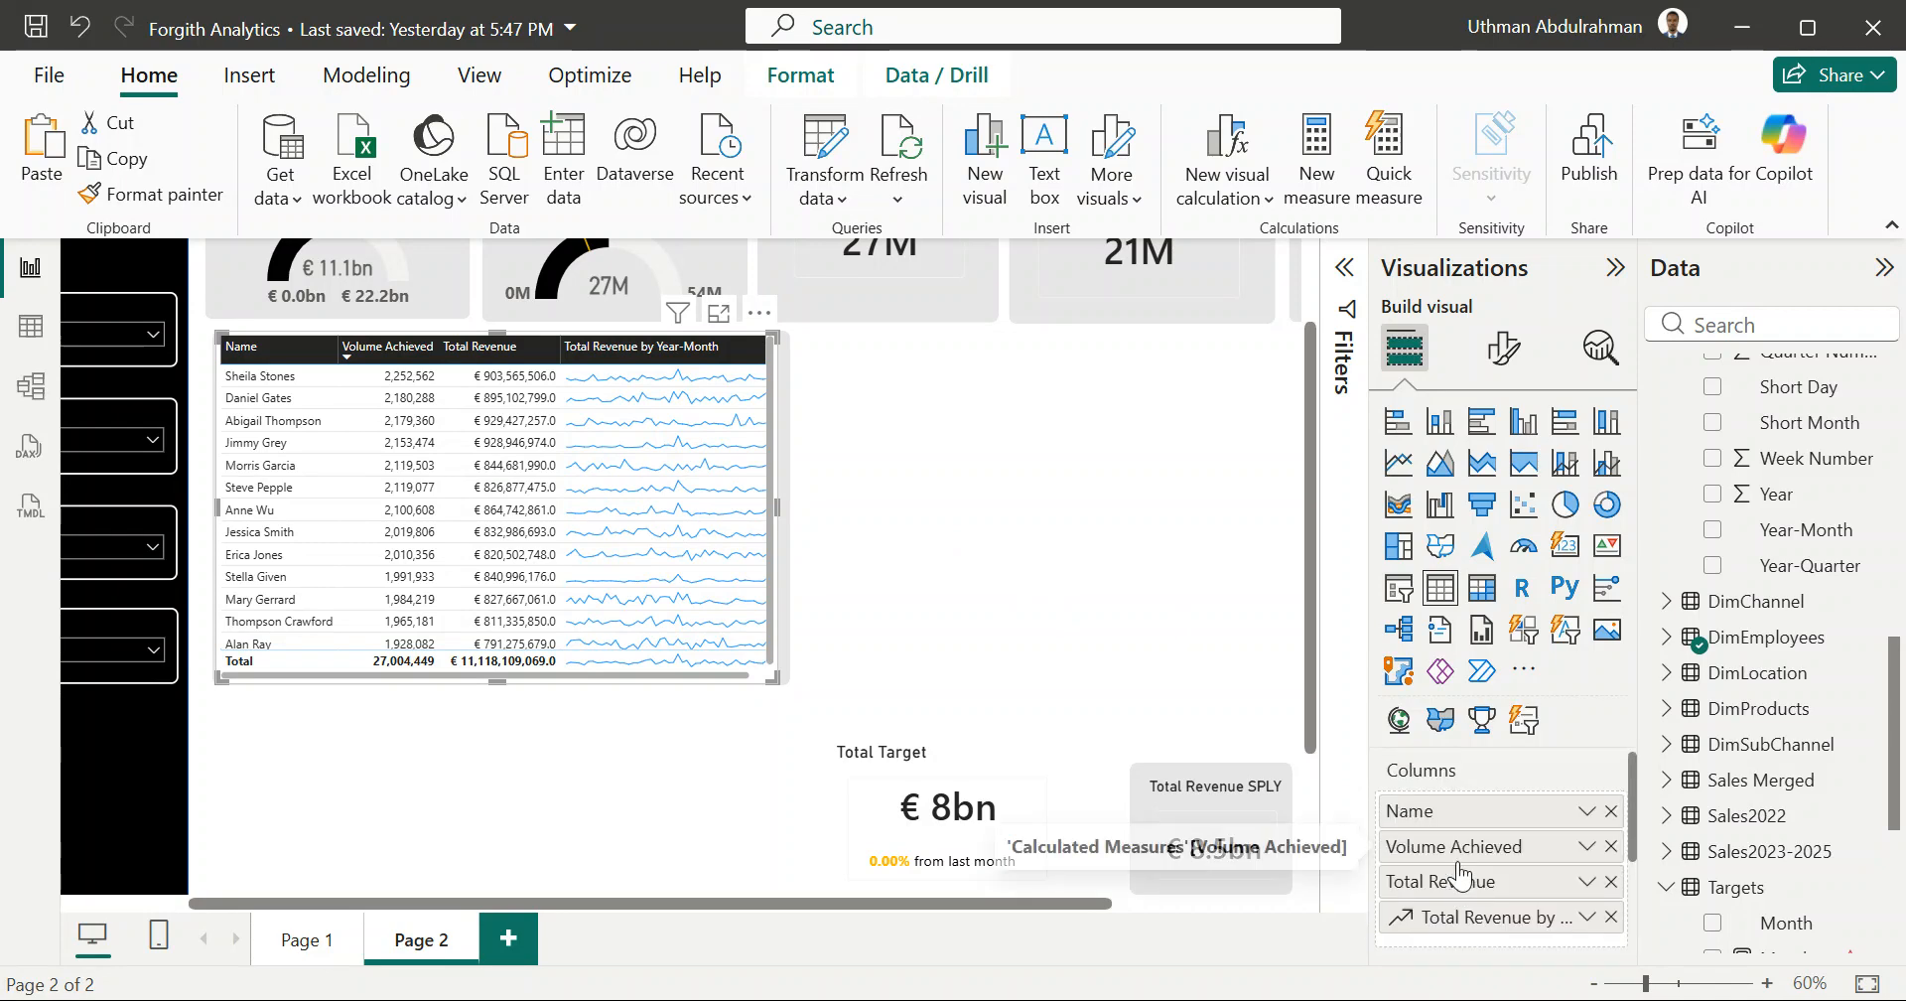
pyautogui.click(1502, 347)
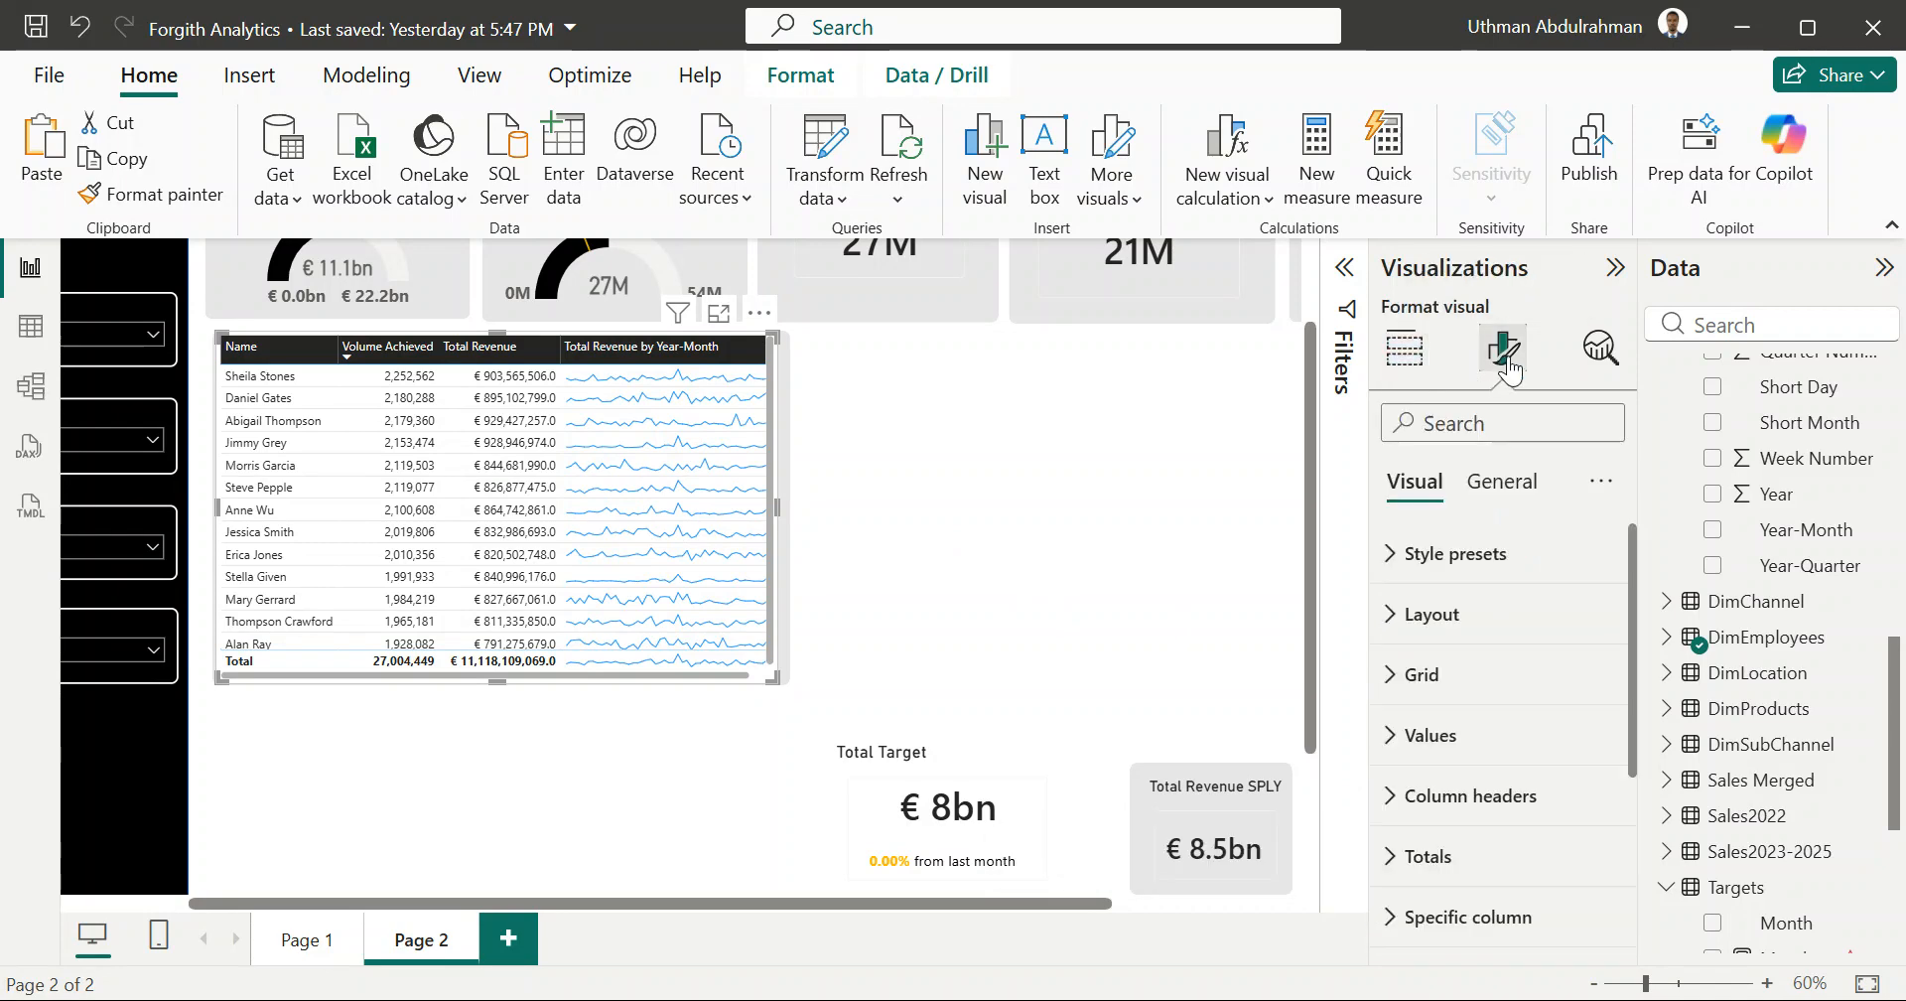
pyautogui.scroll(-3, 1483, 708)
pyautogui.scroll(3, 1480, 702)
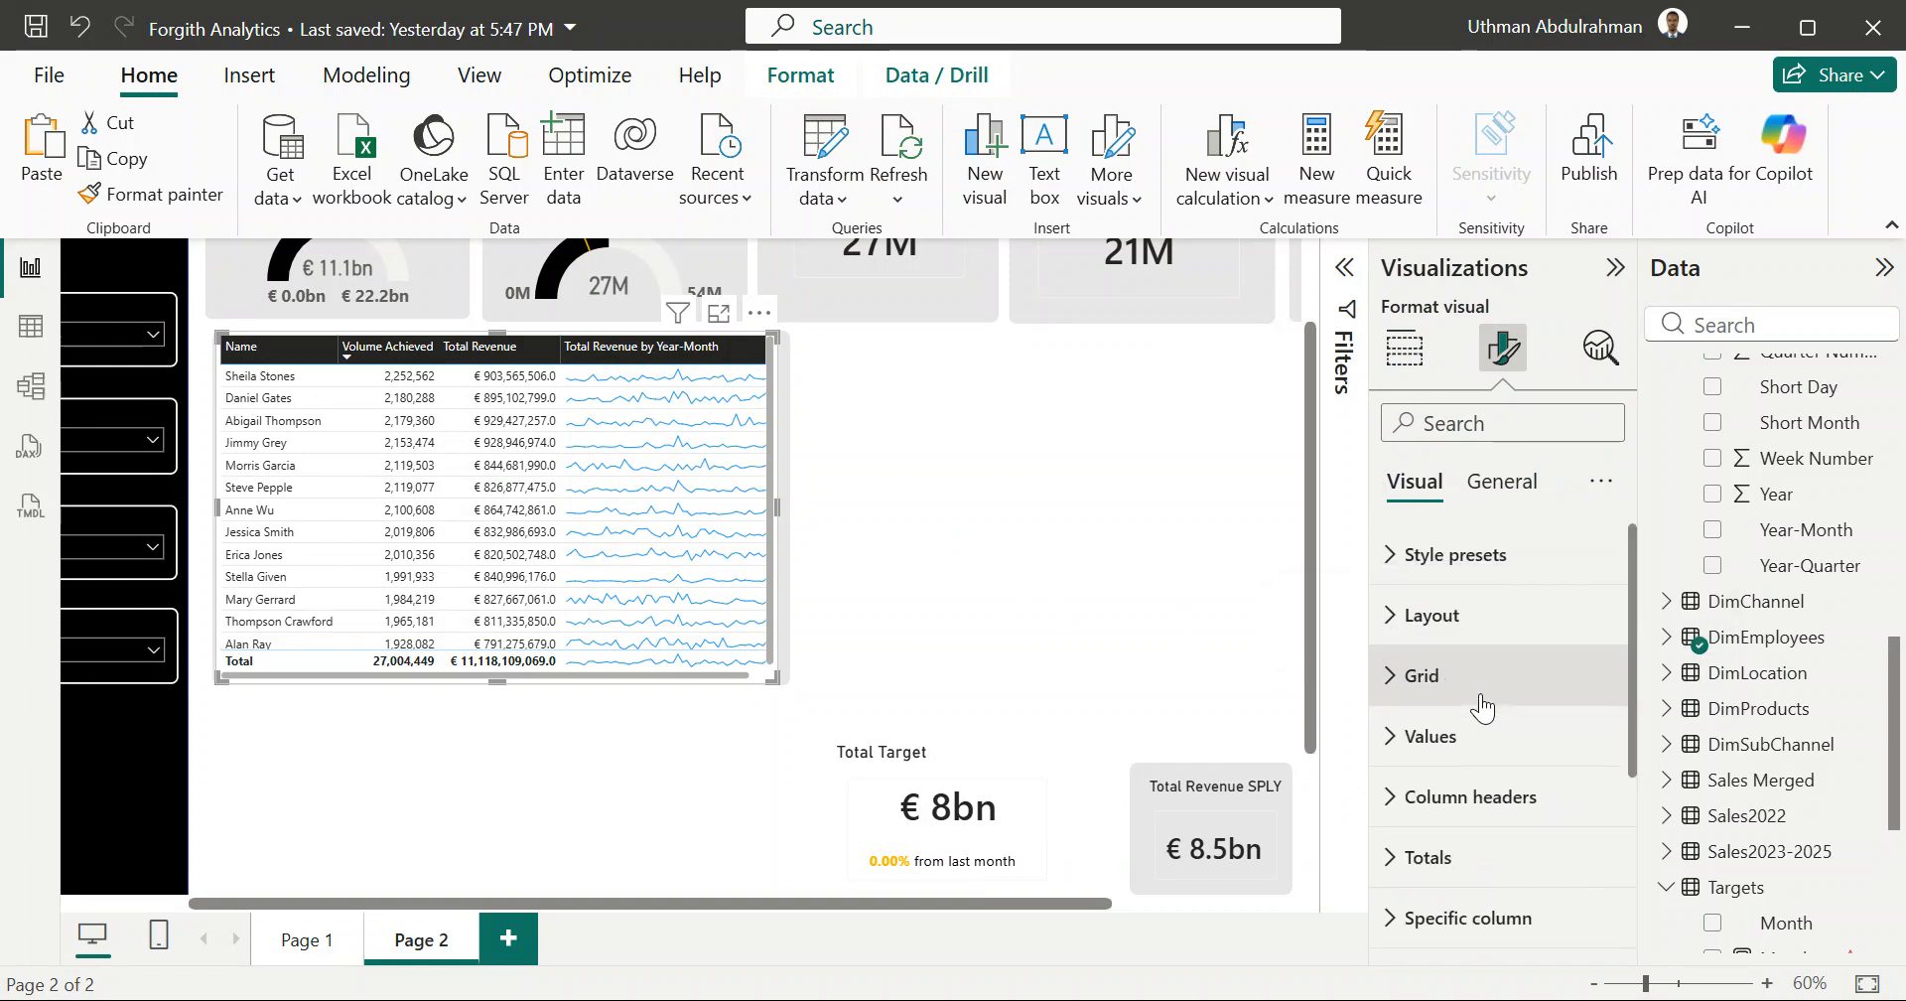
pyautogui.click(1411, 570)
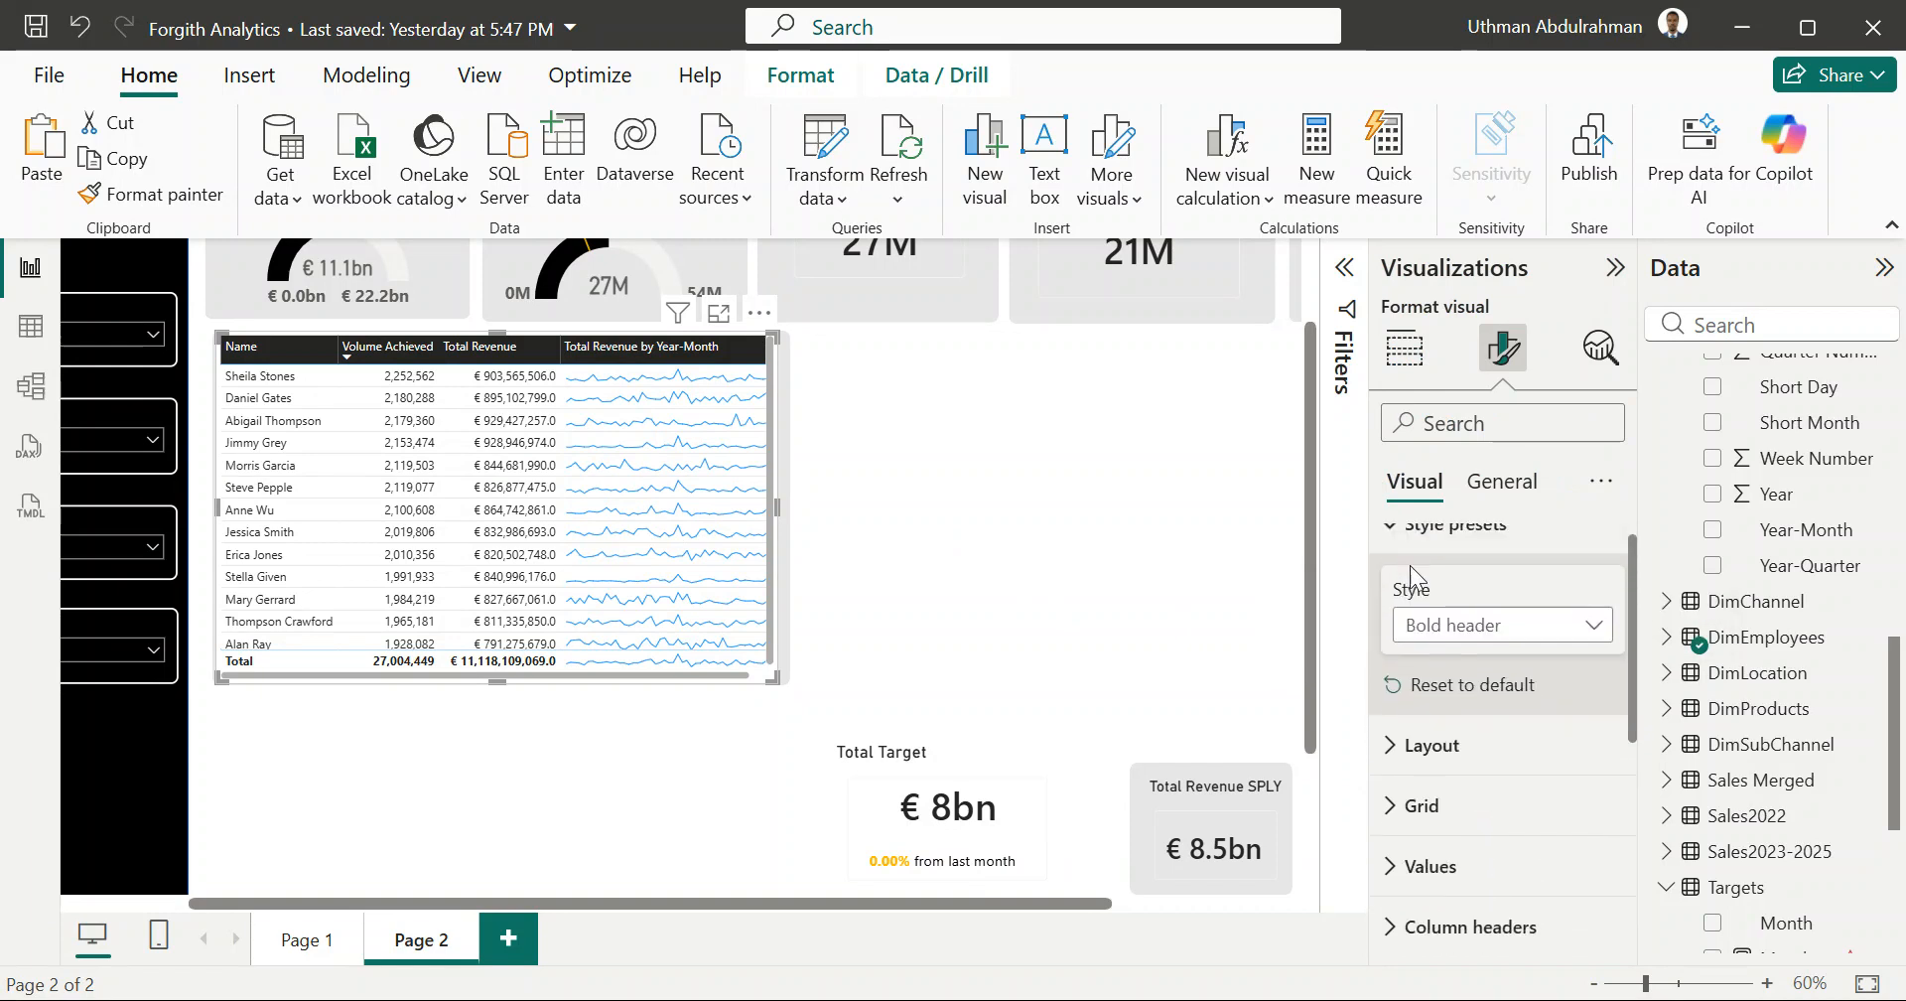
pyautogui.click(1411, 569)
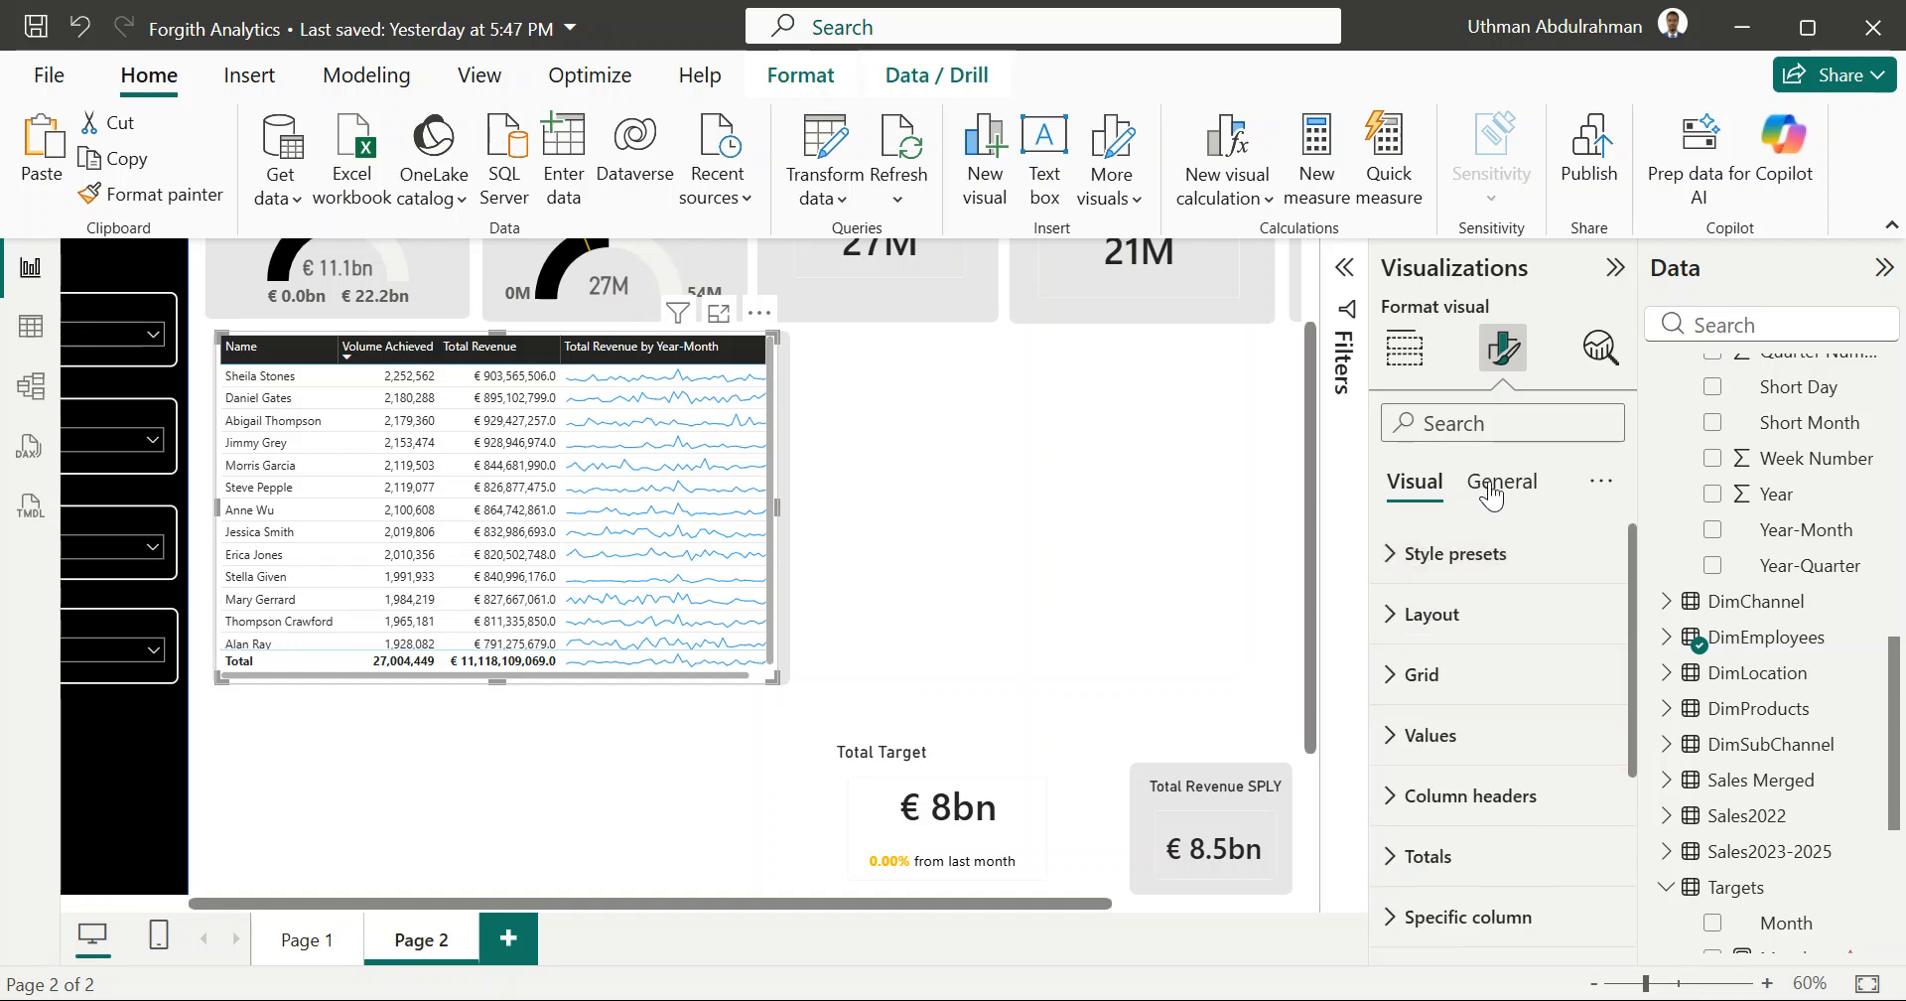
pyautogui.click(1492, 493)
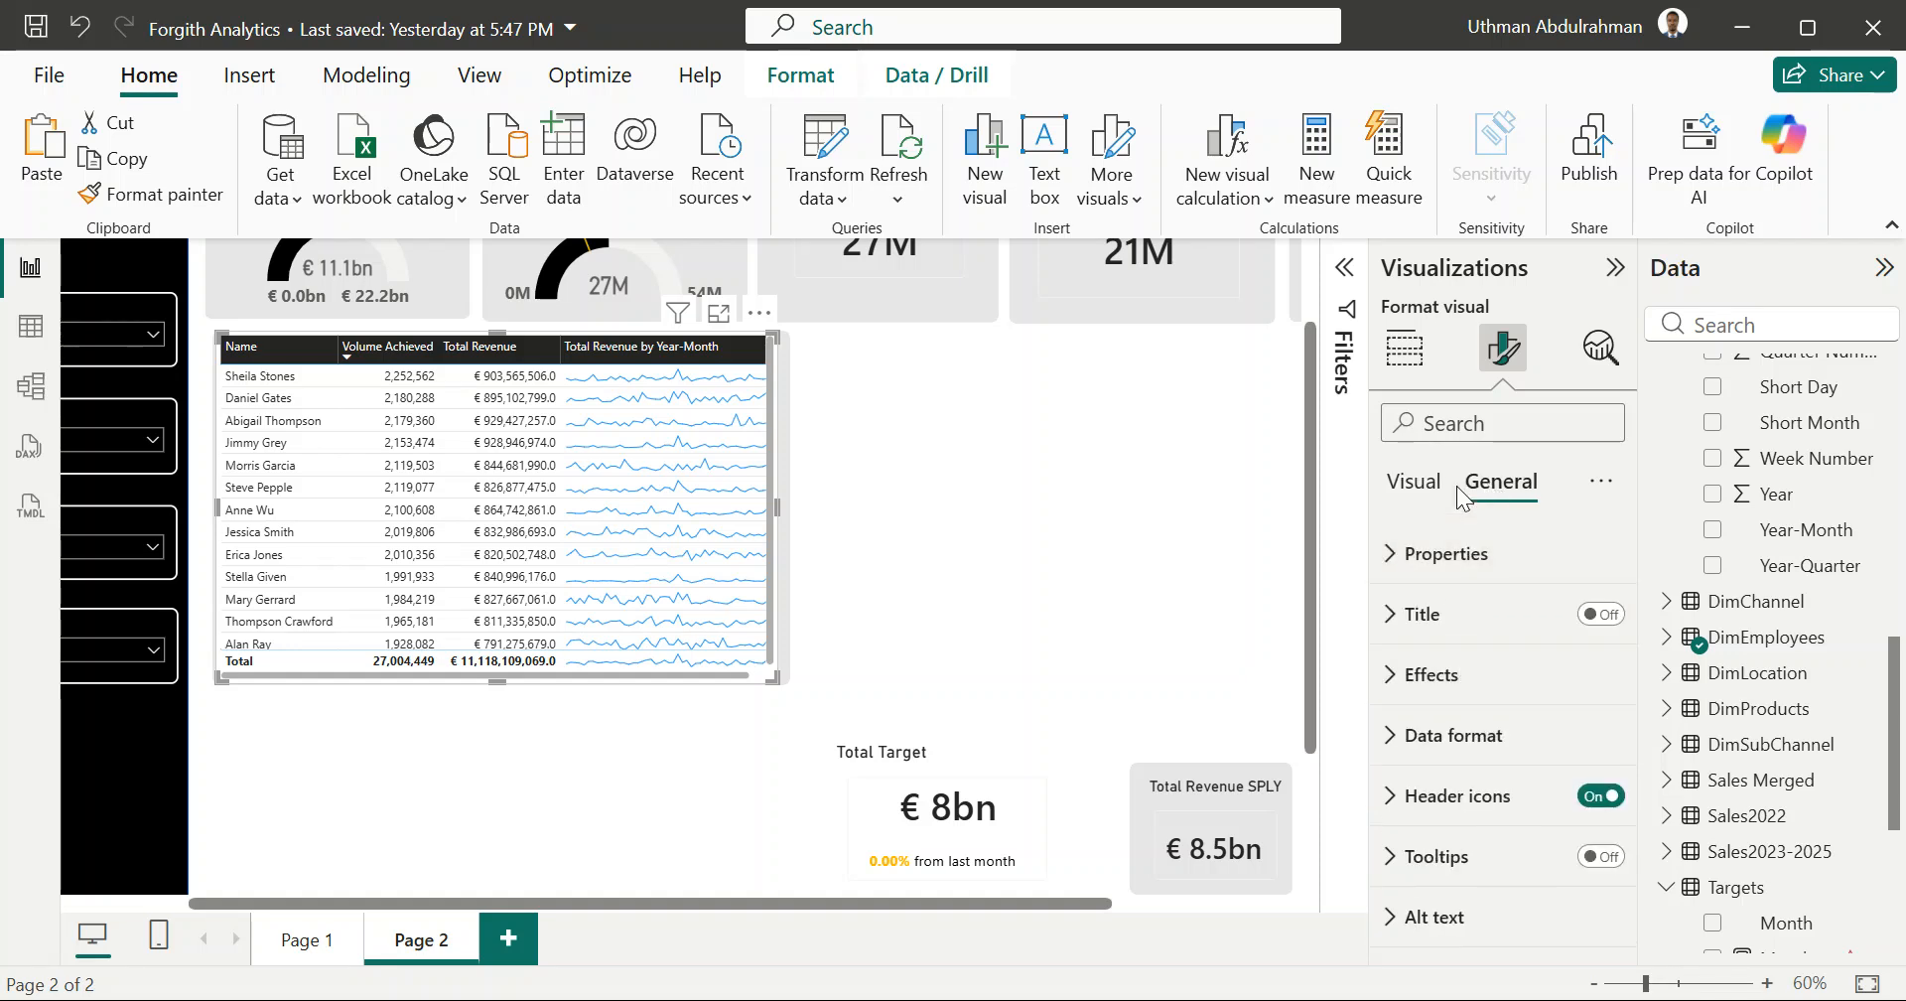
pyautogui.click(1413, 481)
# Step: Set the data color of the Total Revenue by Year-Month sparkline to green
pyautogui.scroll(-3, 1452, 794)
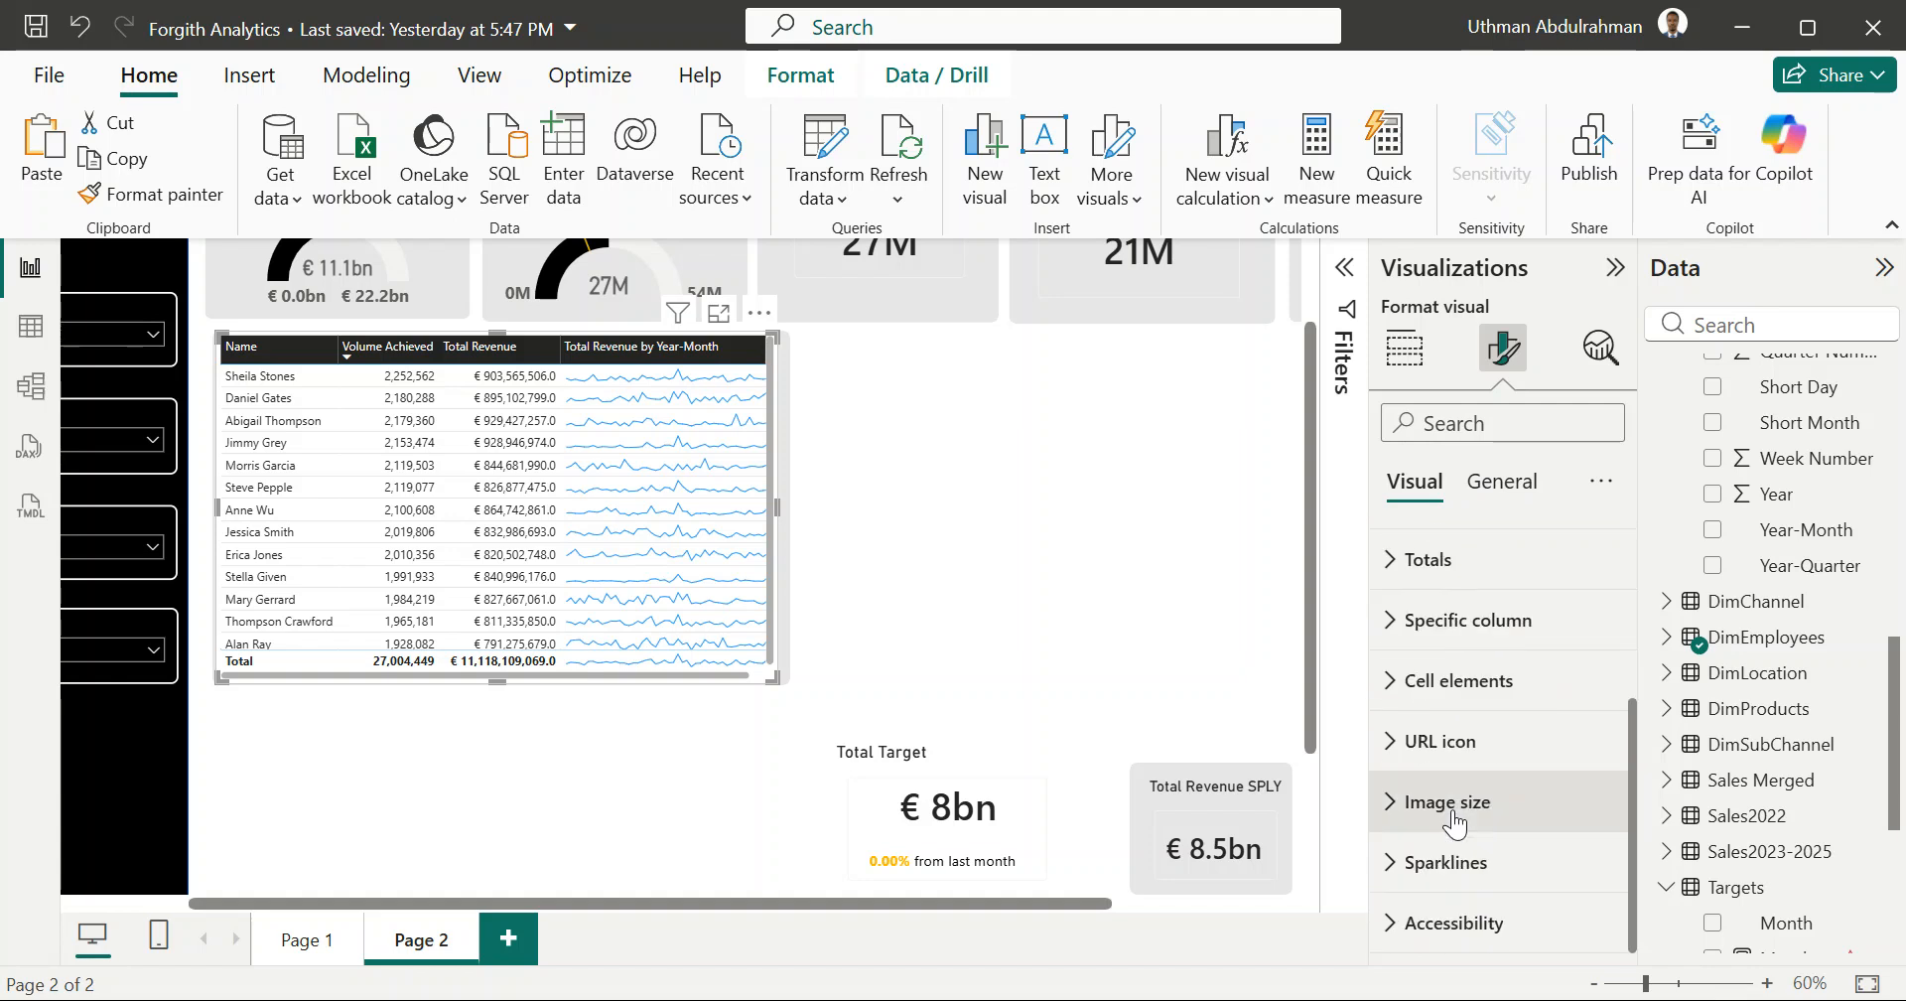
pyautogui.click(1414, 863)
pyautogui.scroll(-2, 1412, 888)
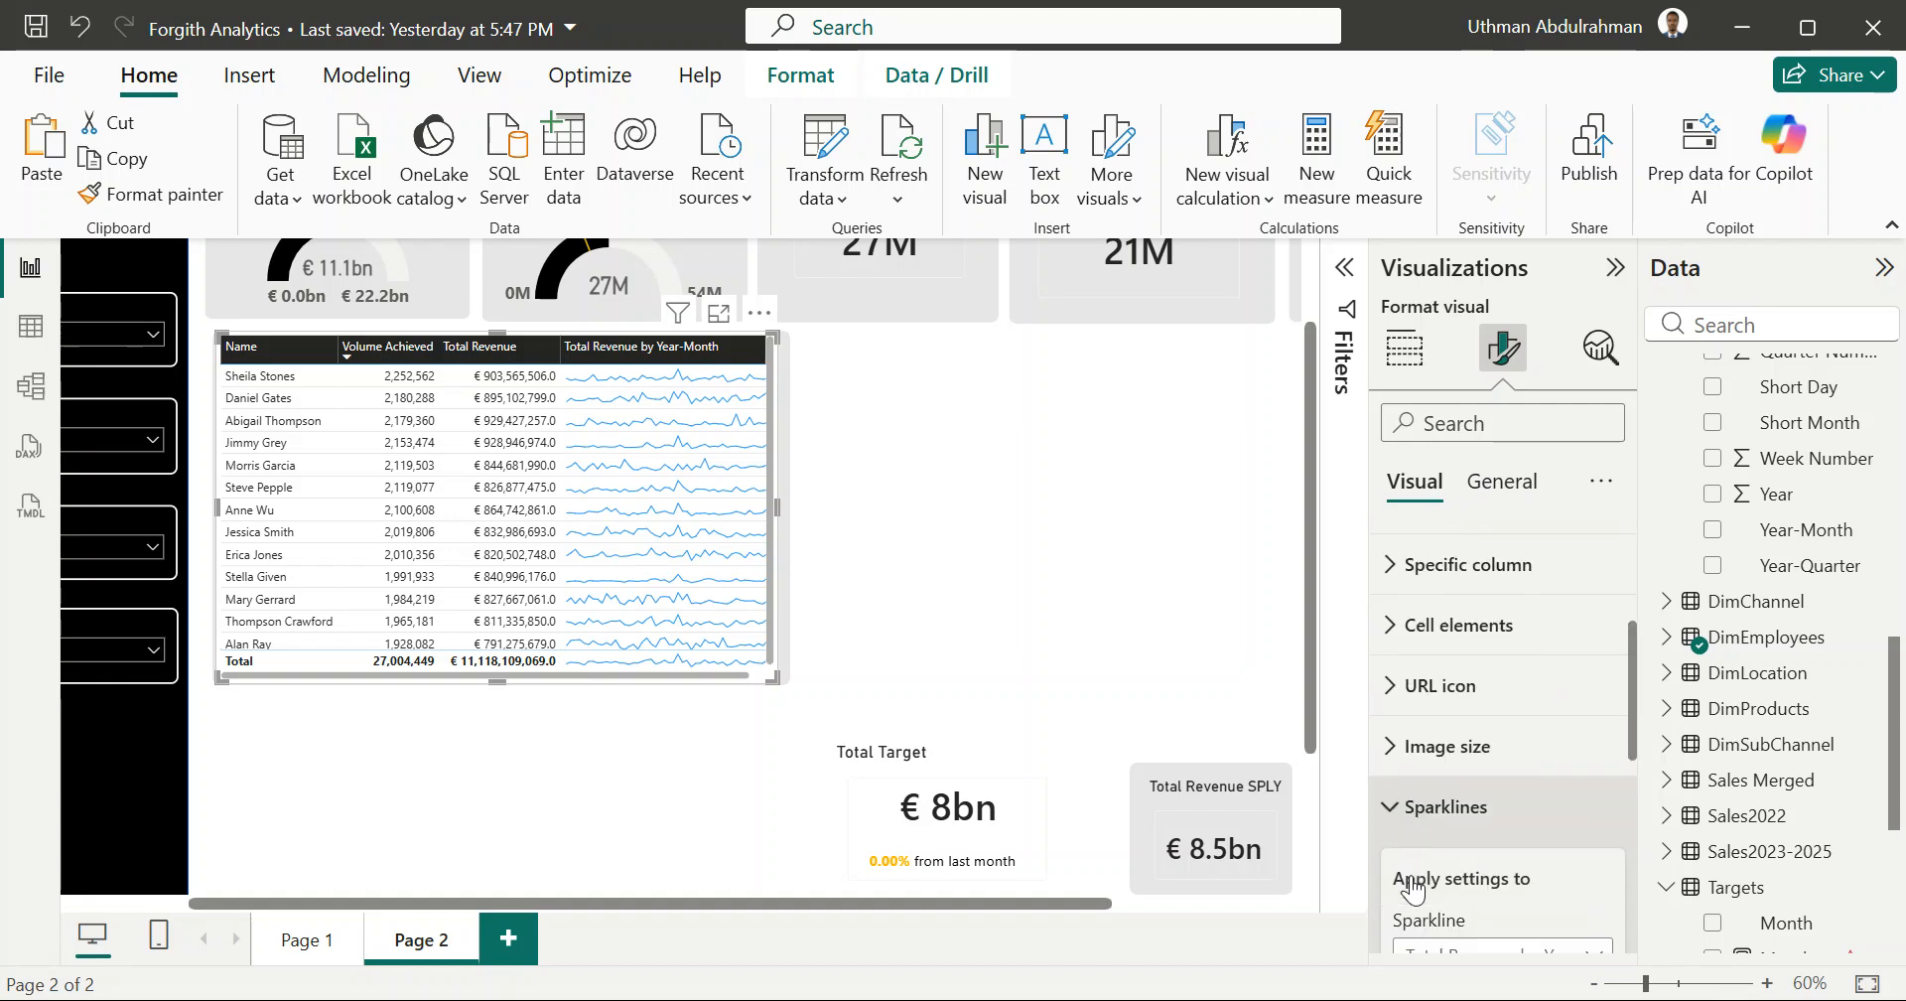
pyautogui.scroll(-2, 1414, 888)
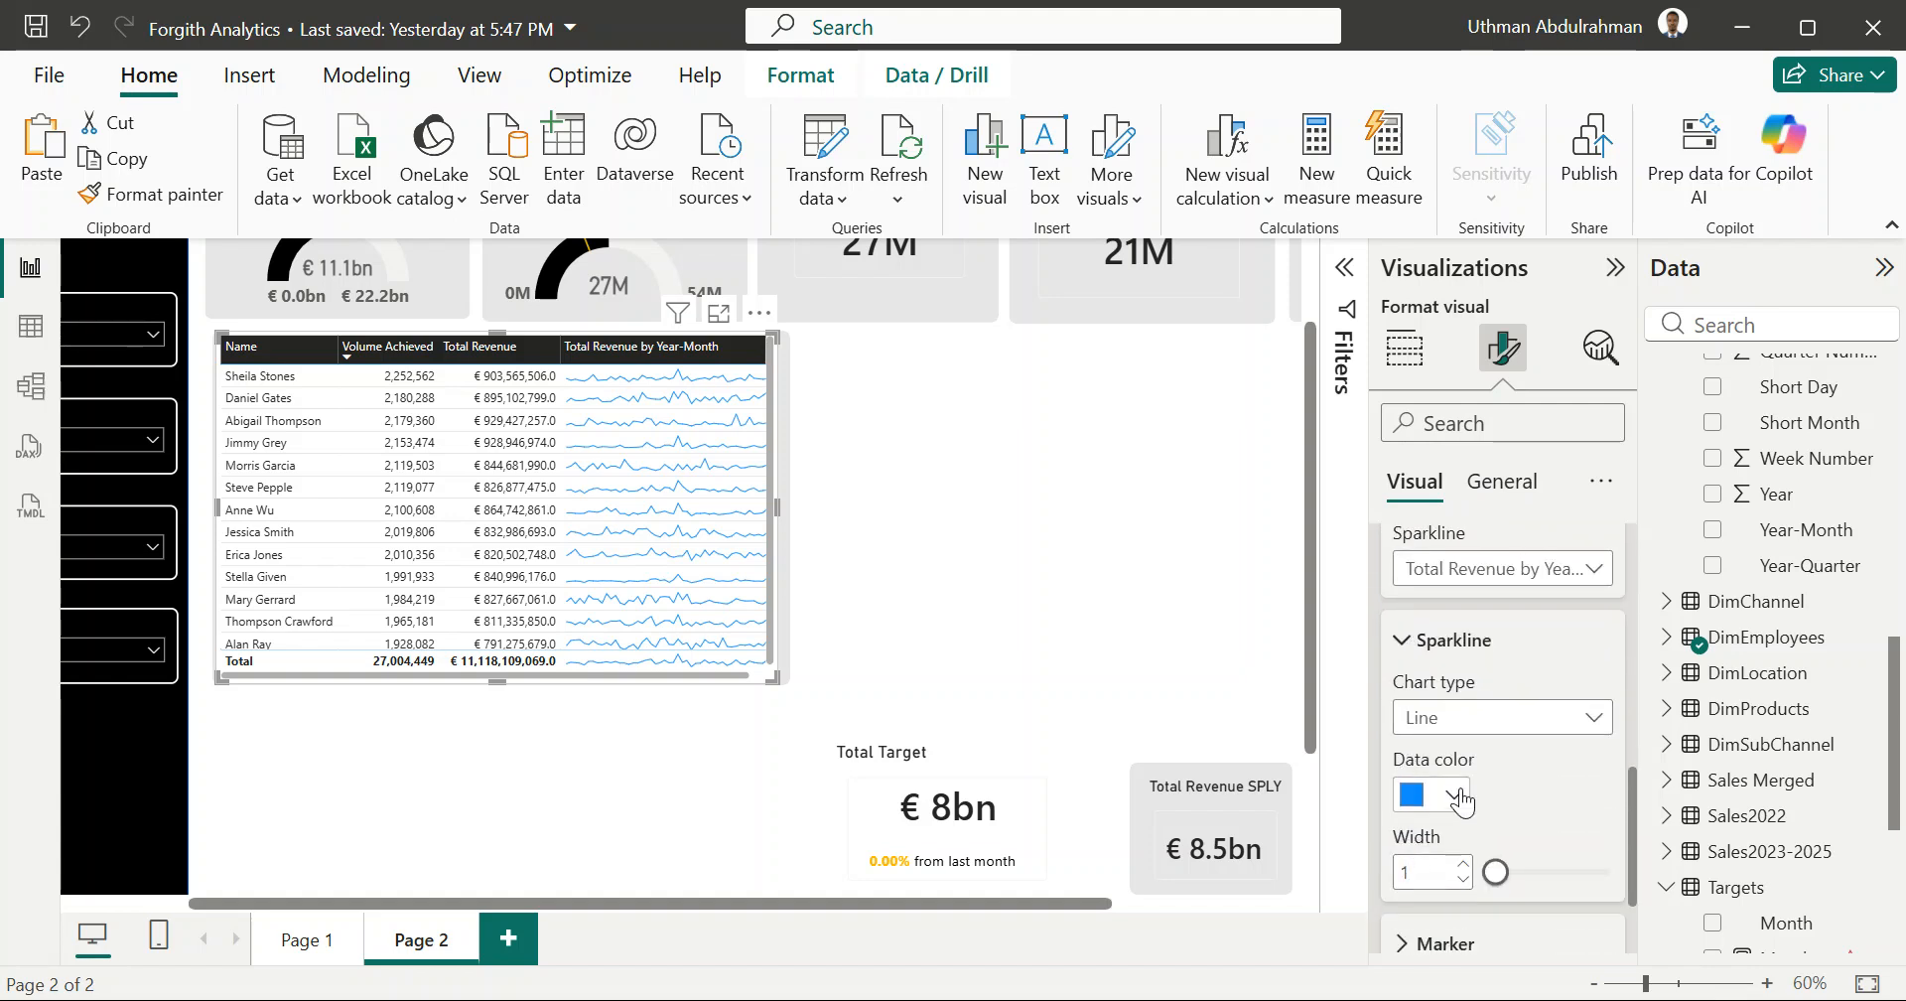
pyautogui.click(1454, 794)
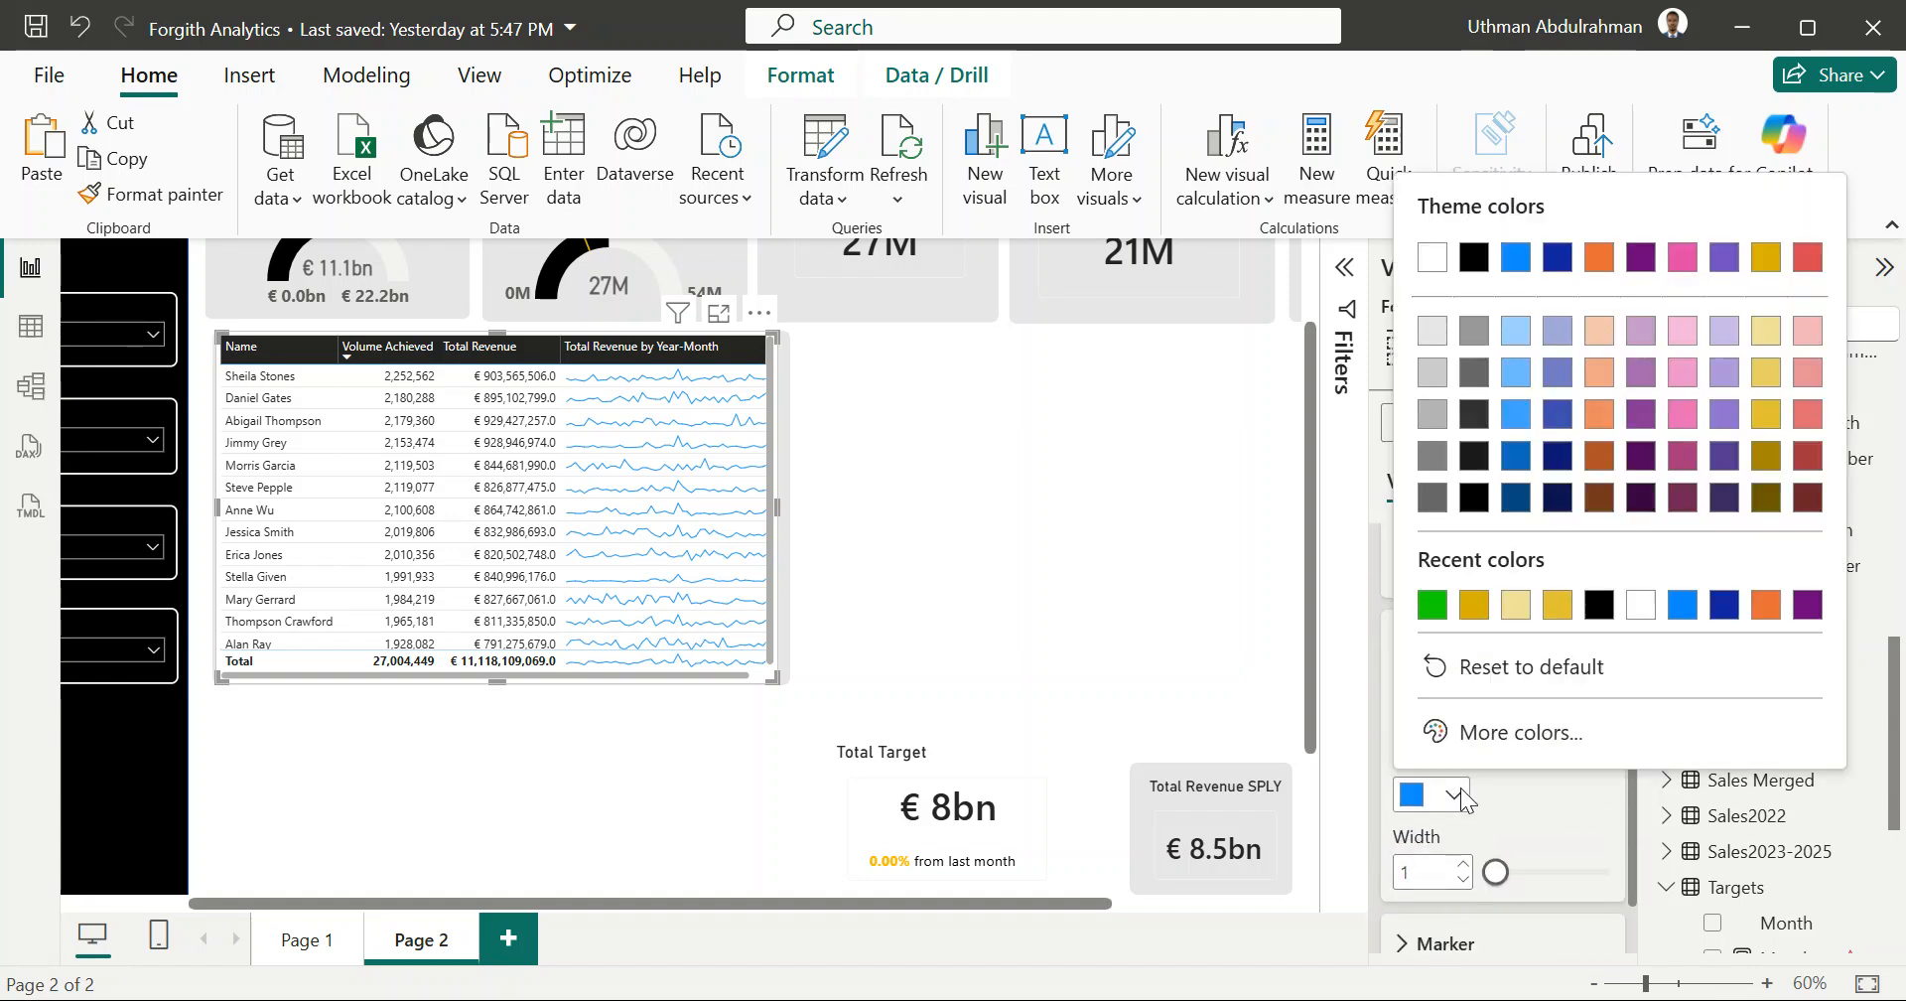
pyautogui.click(1434, 604)
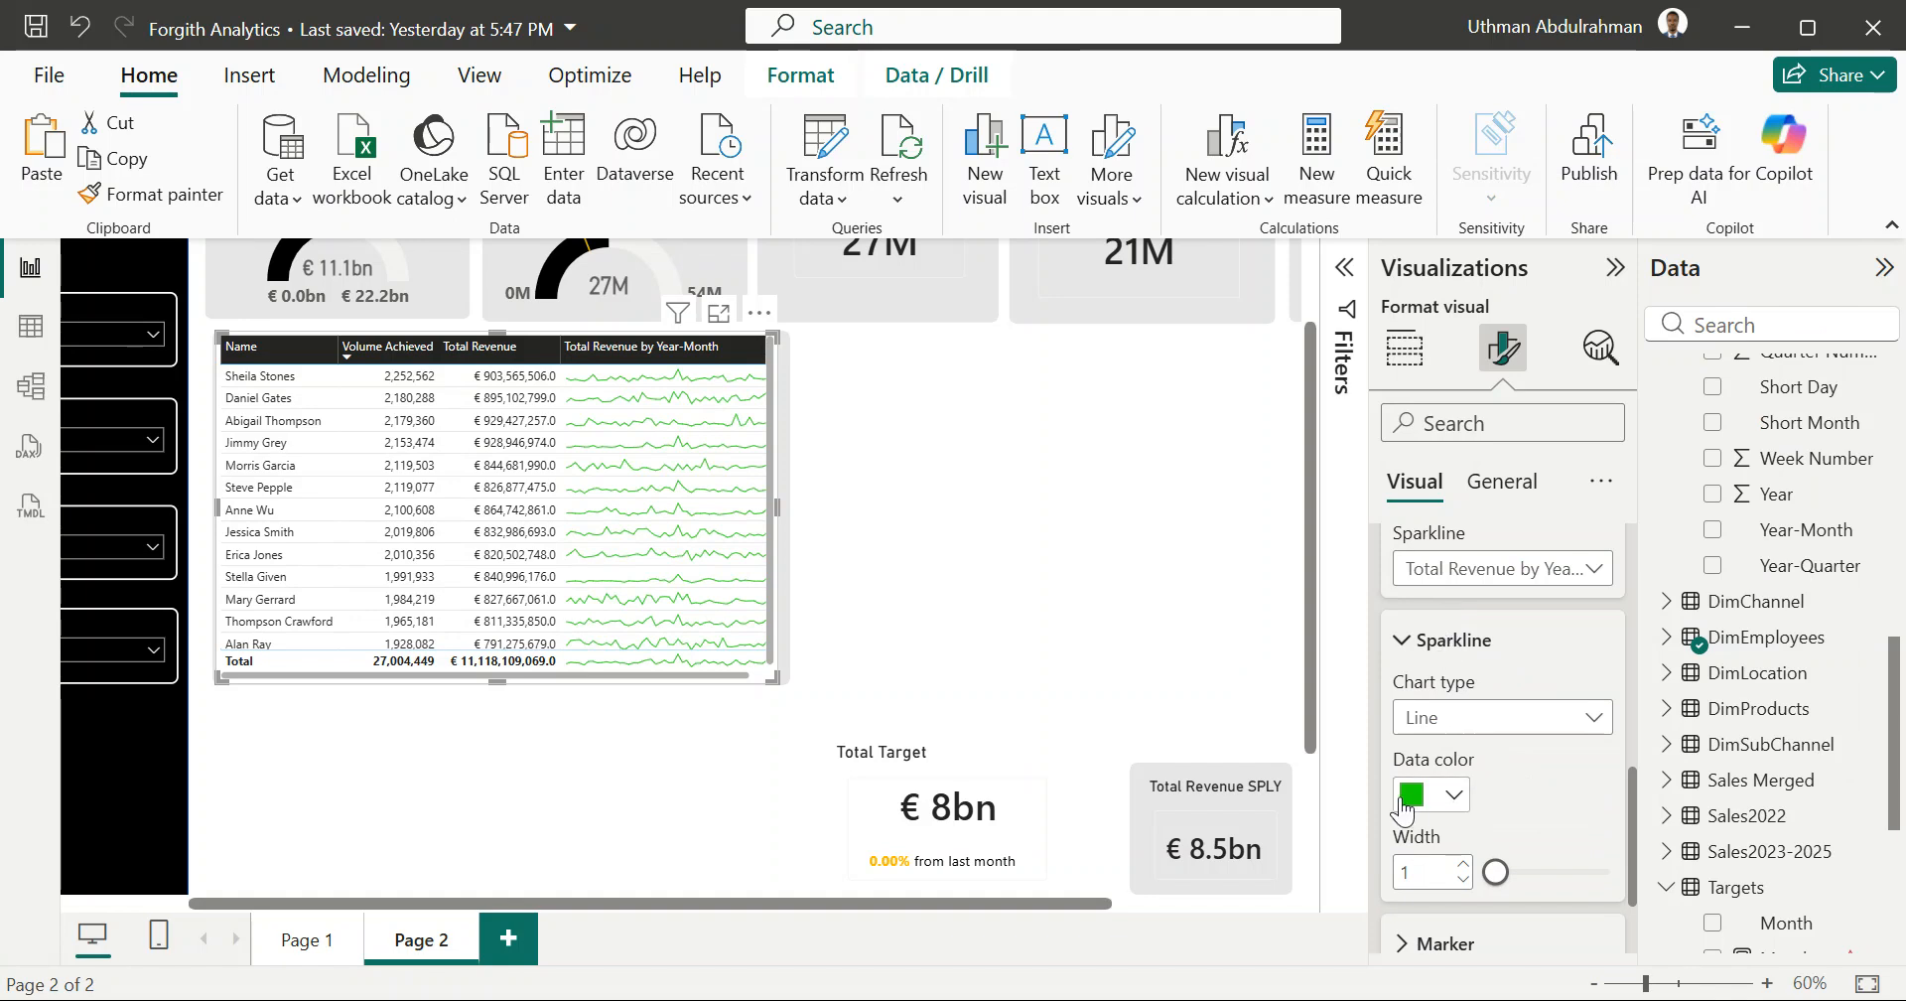
# Step: Show markers on the highest points of the sparklines and set the marker color to green
pyautogui.scroll(-1, 1434, 838)
pyautogui.scroll(-1, 1434, 837)
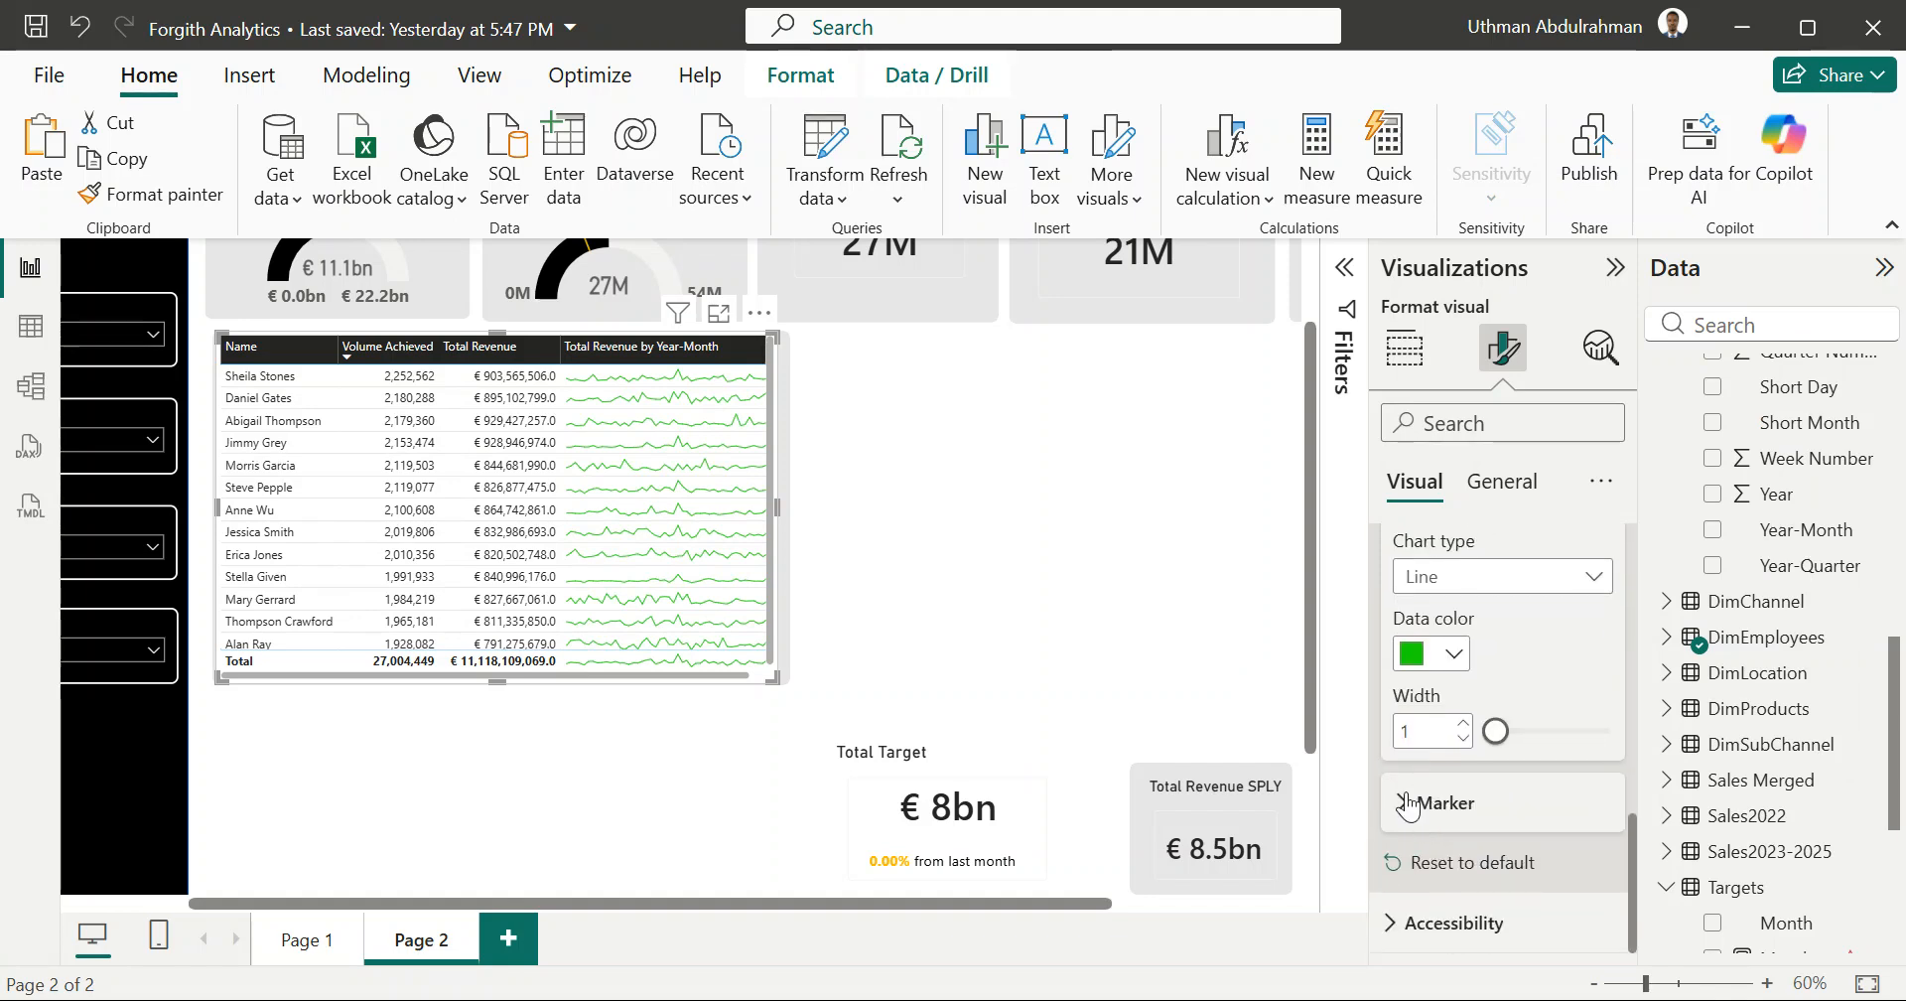
pyautogui.click(1407, 803)
pyautogui.scroll(-2, 1407, 805)
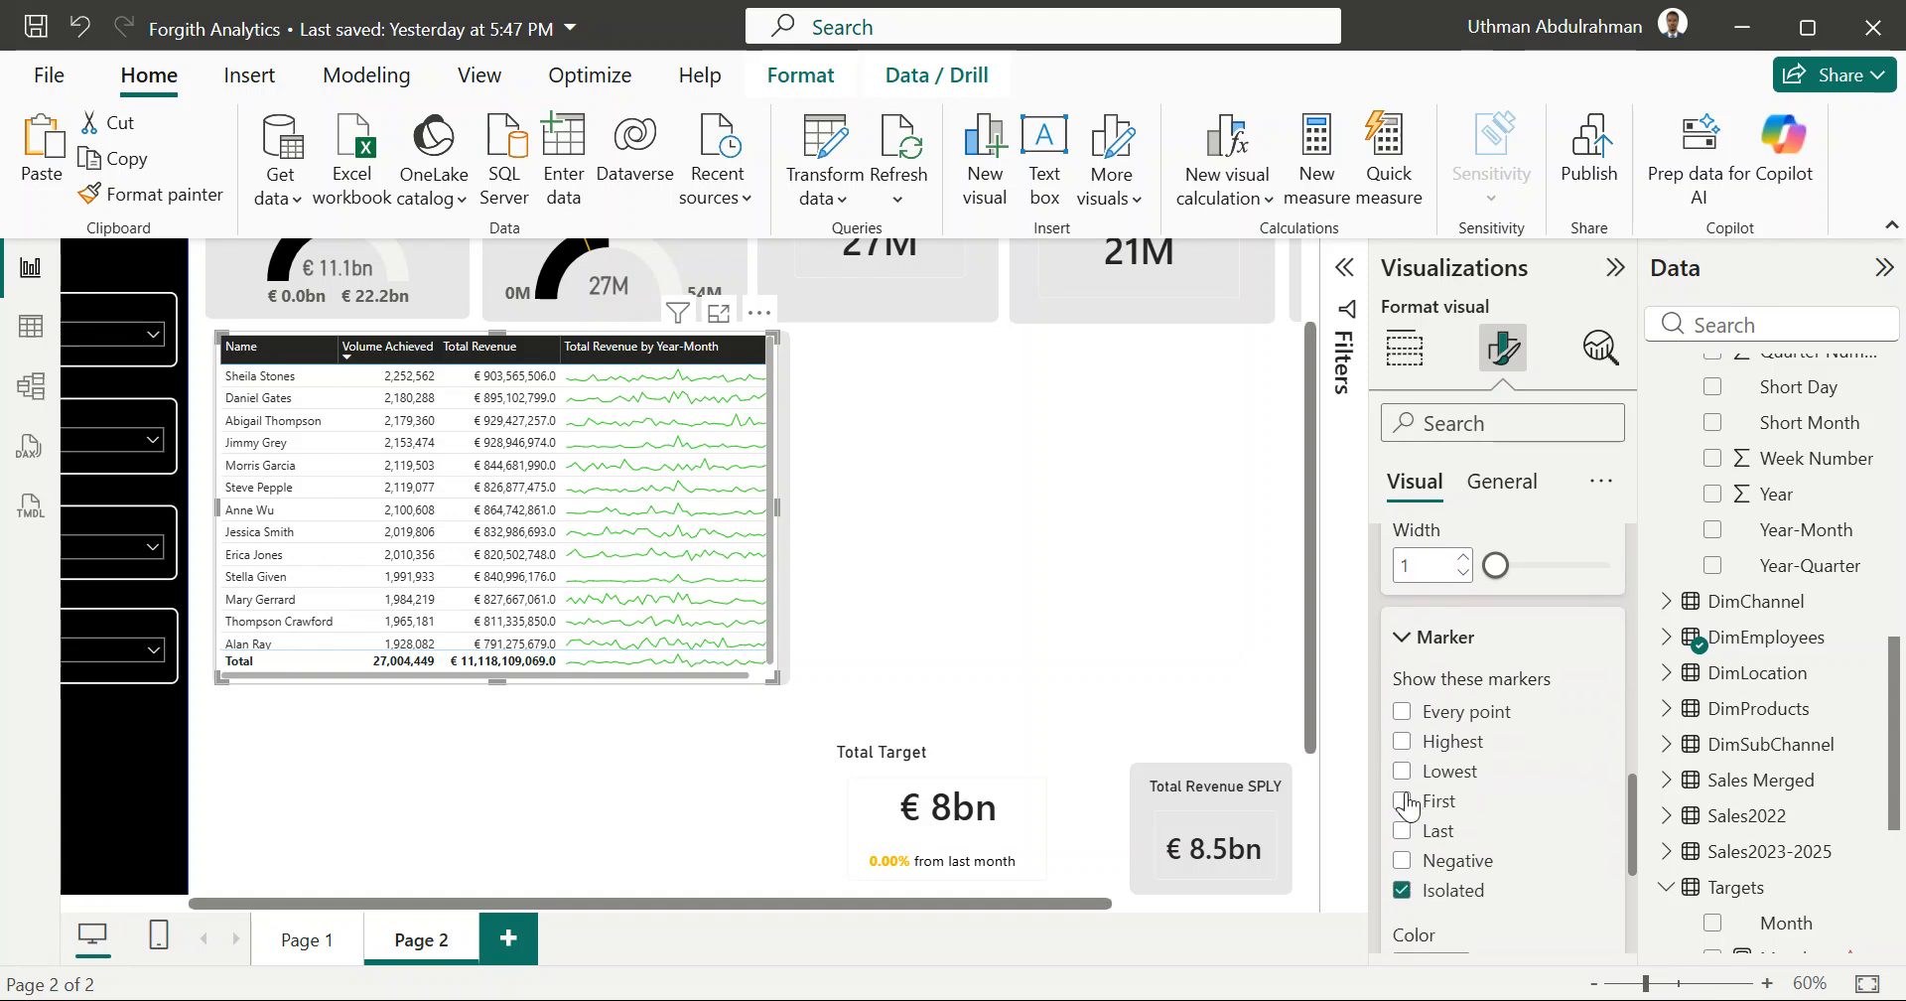
pyautogui.scroll(-2, 1434, 879)
pyautogui.scroll(-2, 1434, 890)
pyautogui.scroll(2, 1432, 883)
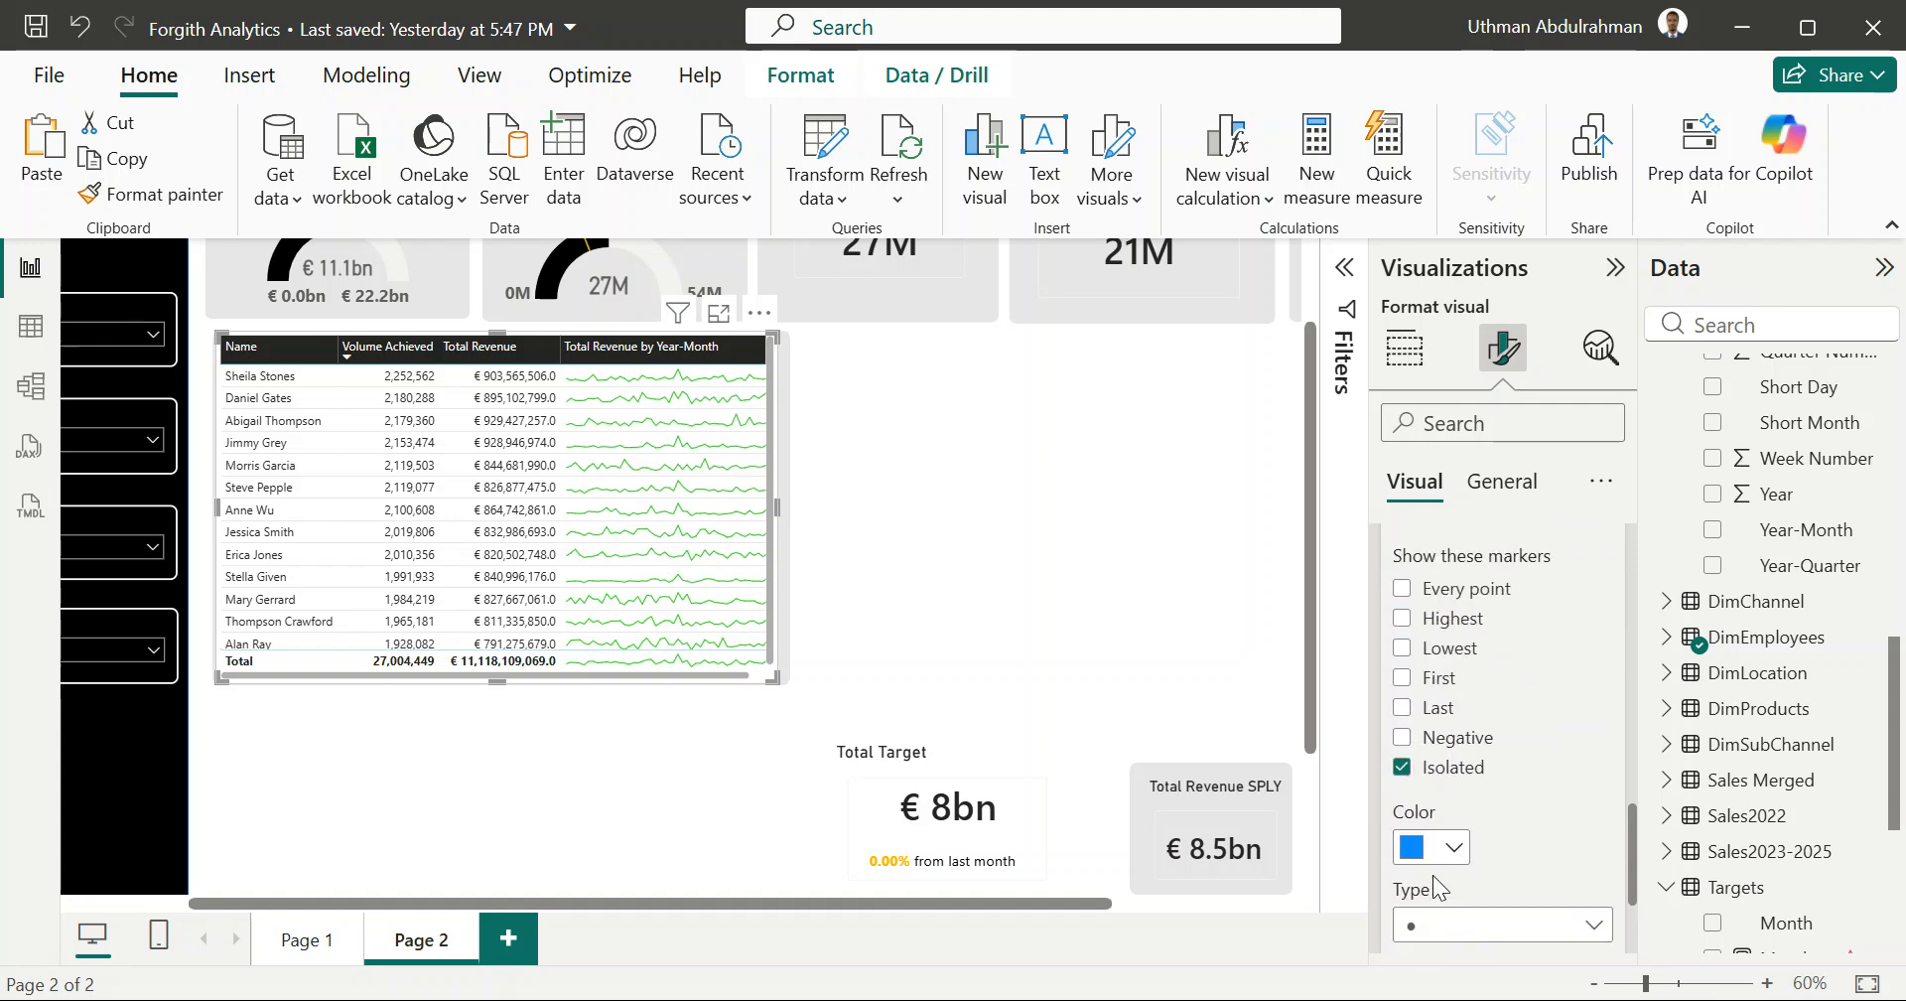
pyautogui.click(1402, 618)
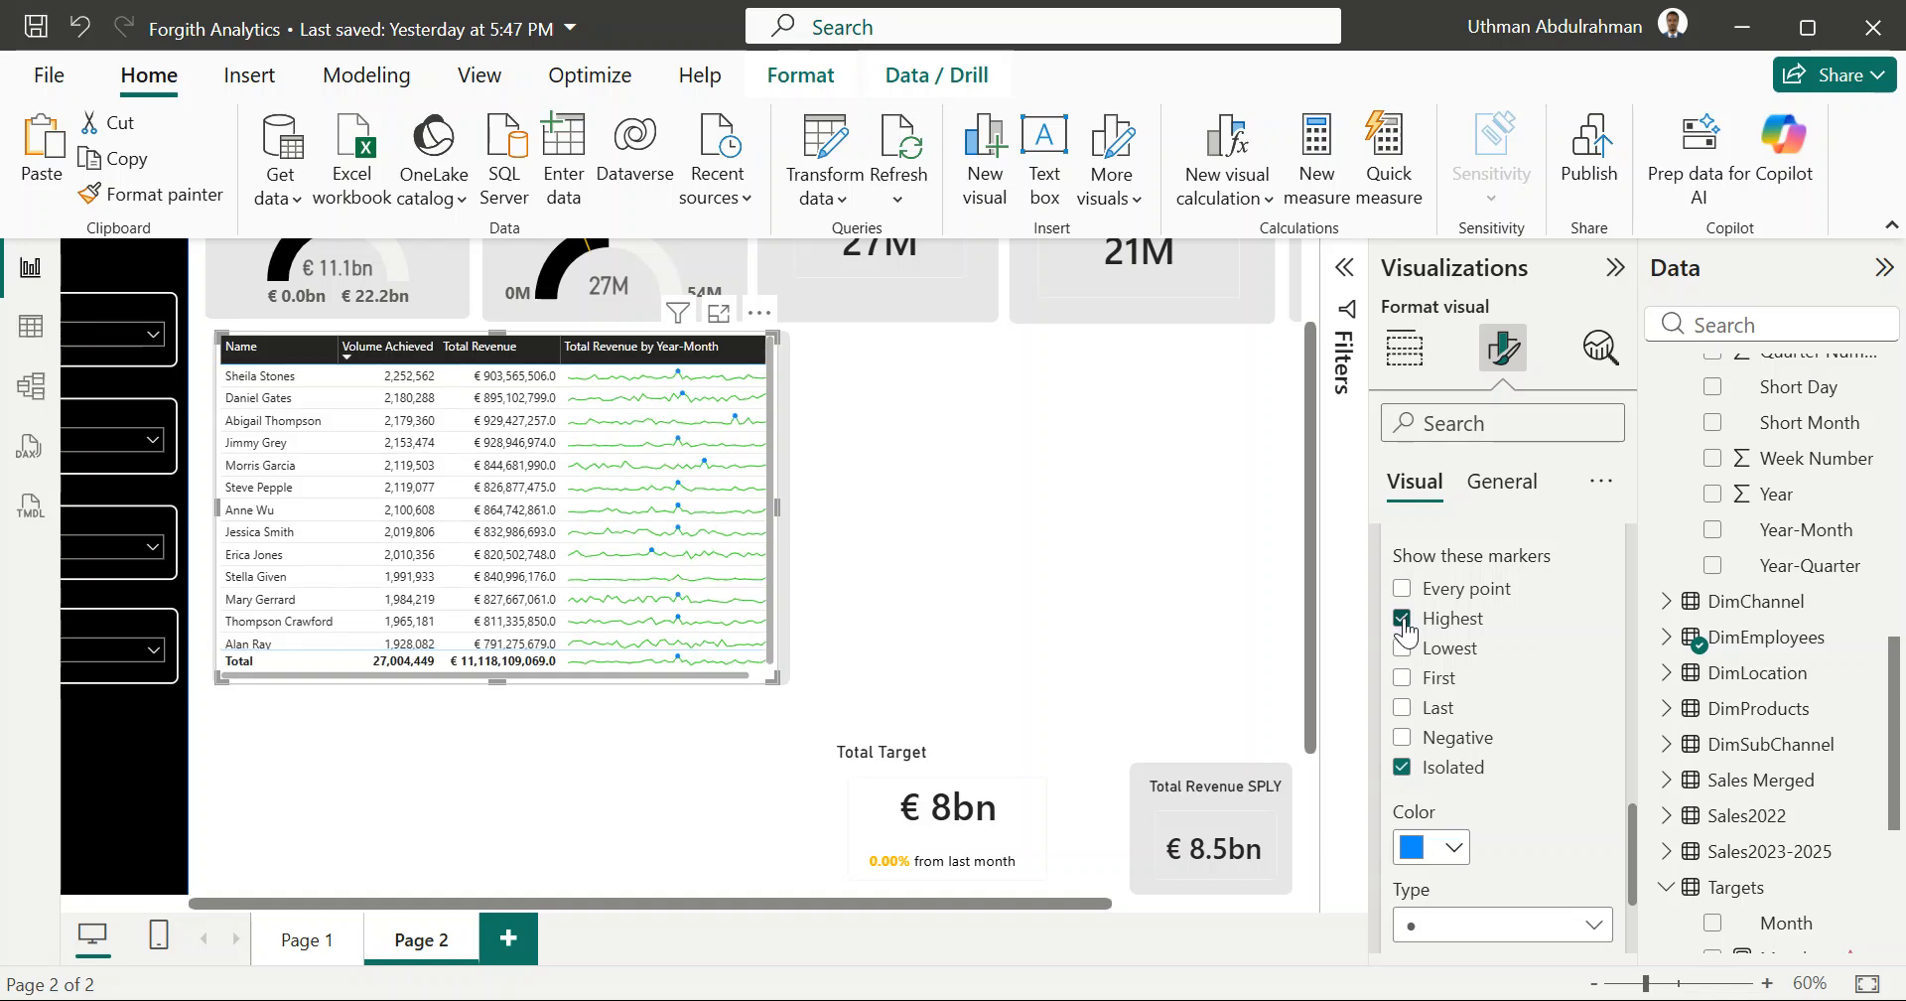
pyautogui.scroll(-2, 1531, 800)
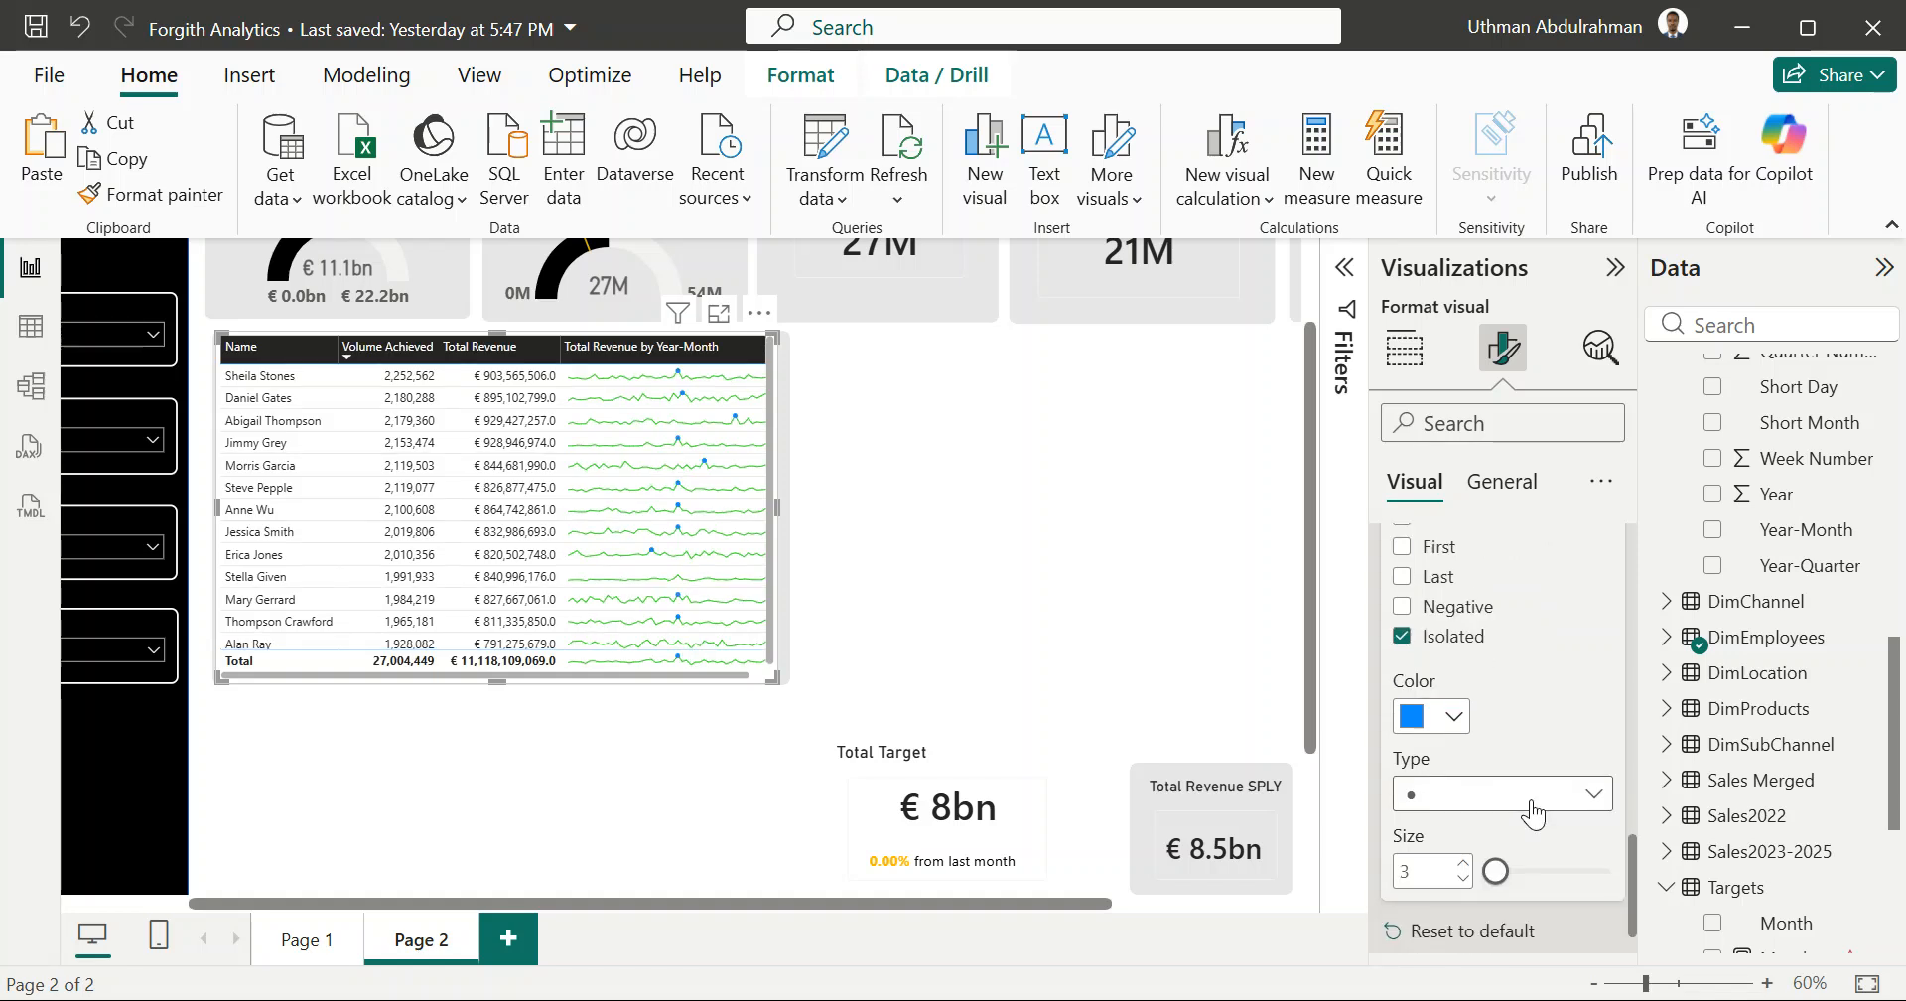
pyautogui.click(1454, 720)
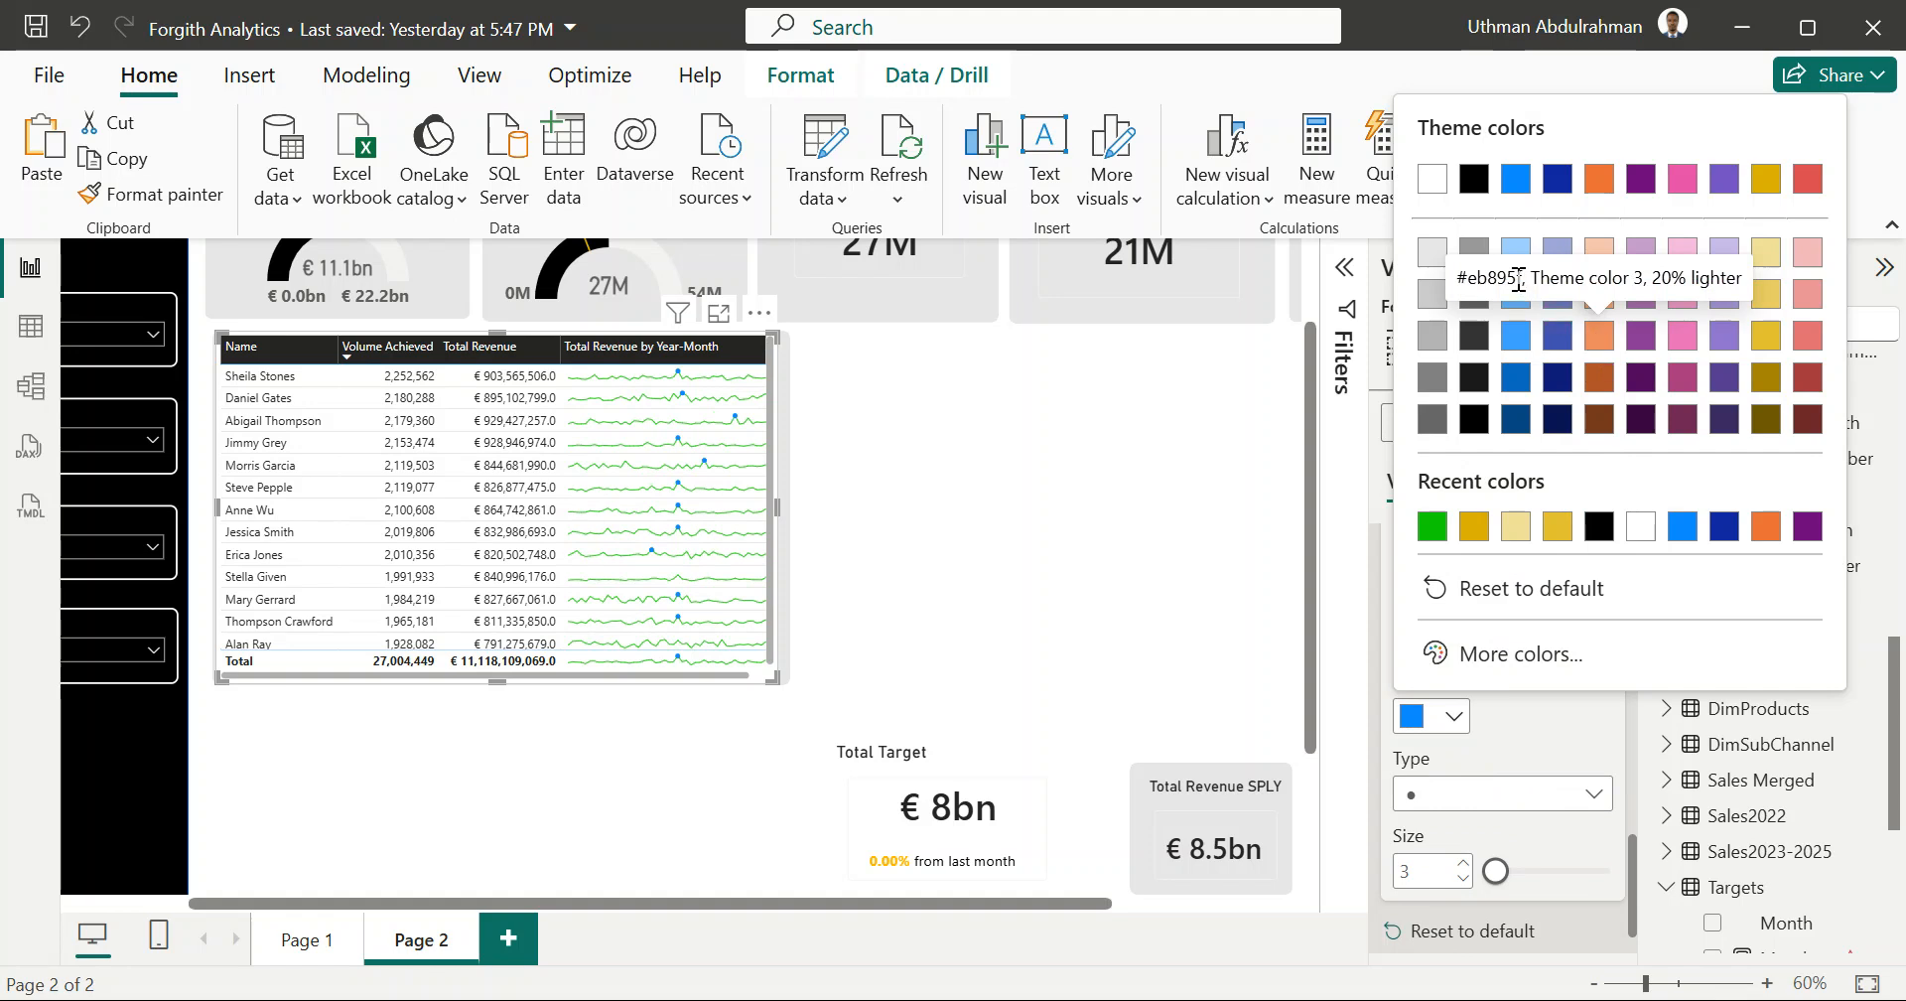
pyautogui.click(1434, 529)
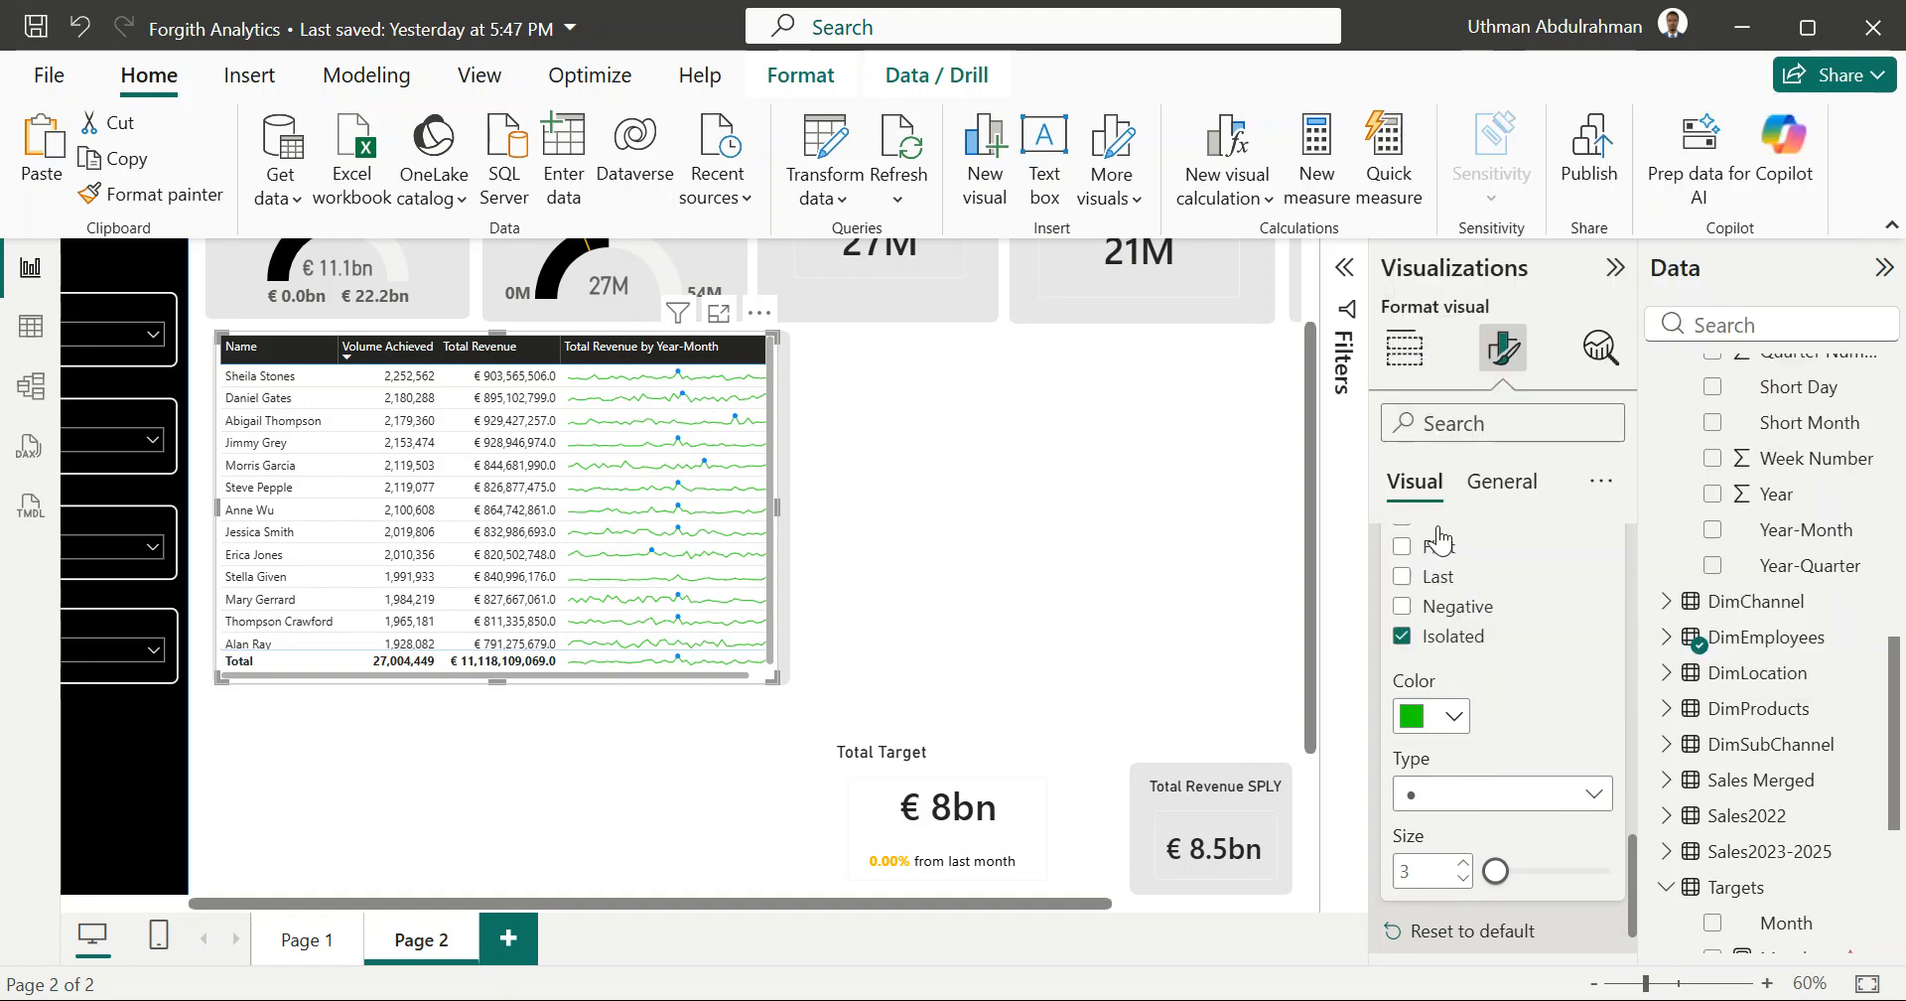
# Step: Change the sparkline's data color to the gold shade among the recent colors and deselect the table
pyautogui.scroll(5, 1539, 669)
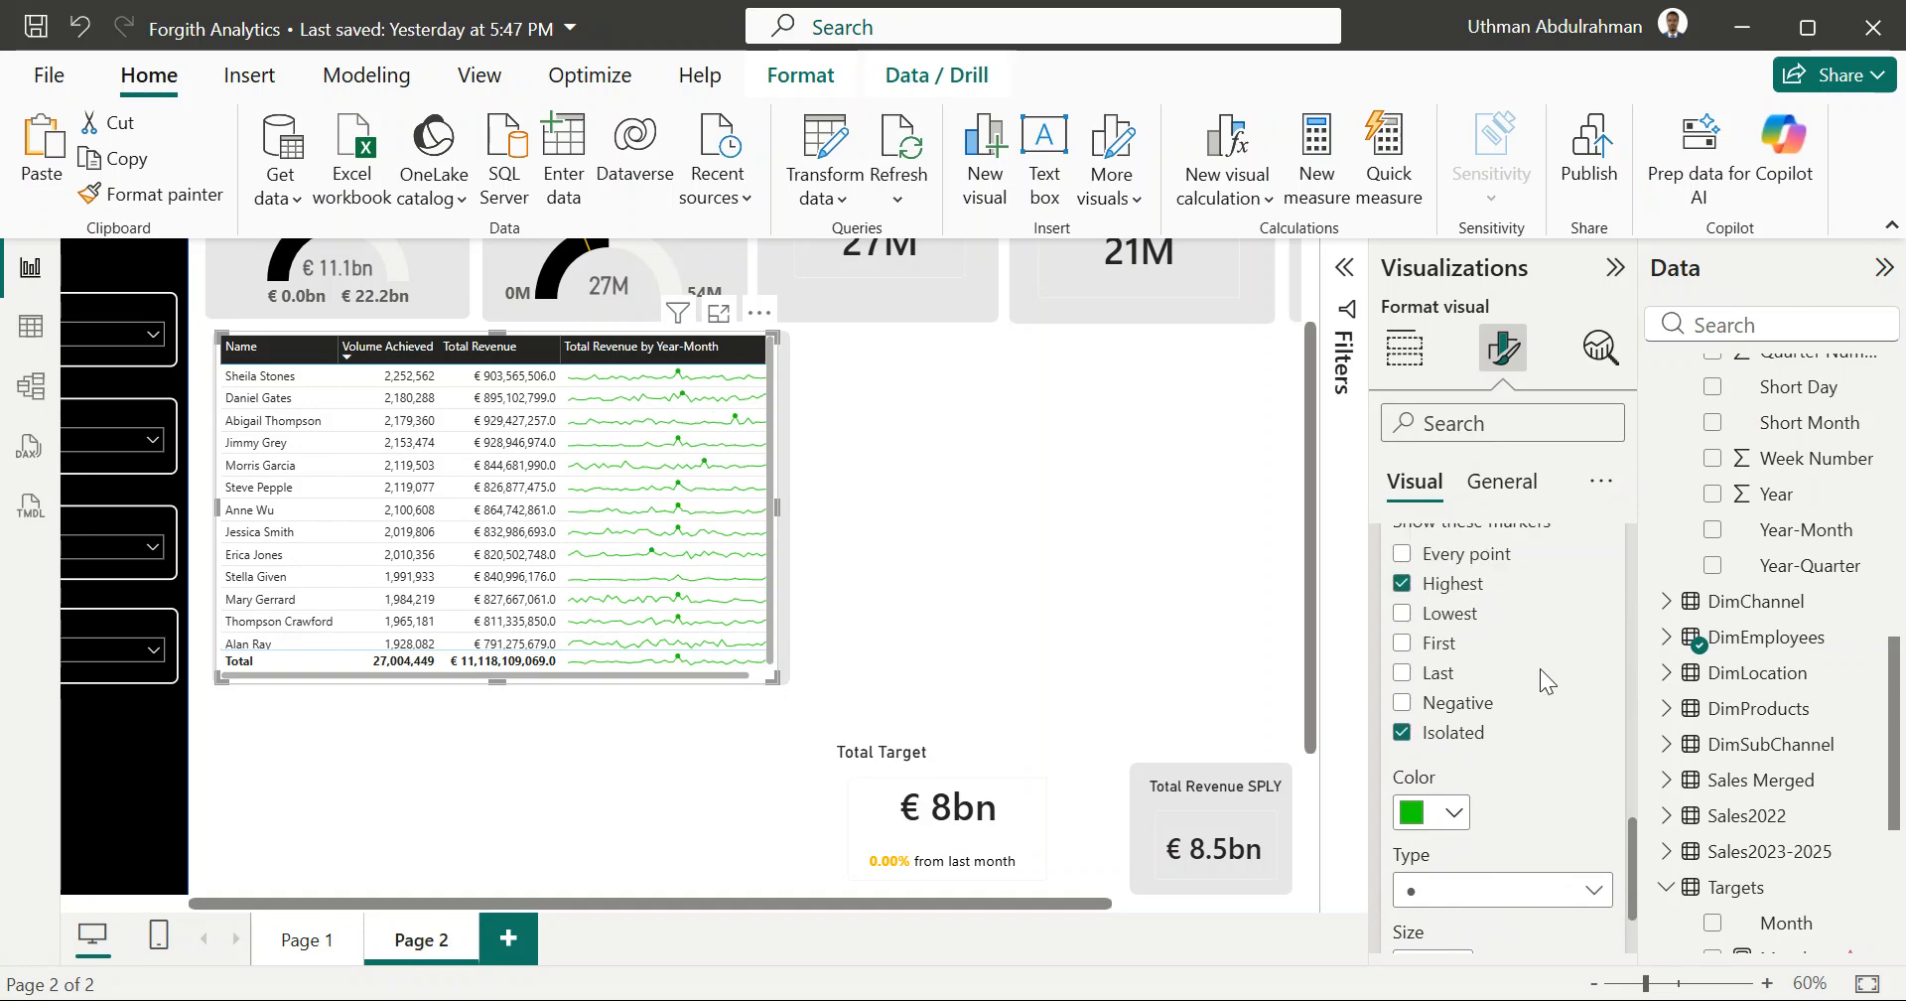
pyautogui.scroll(5, 1540, 669)
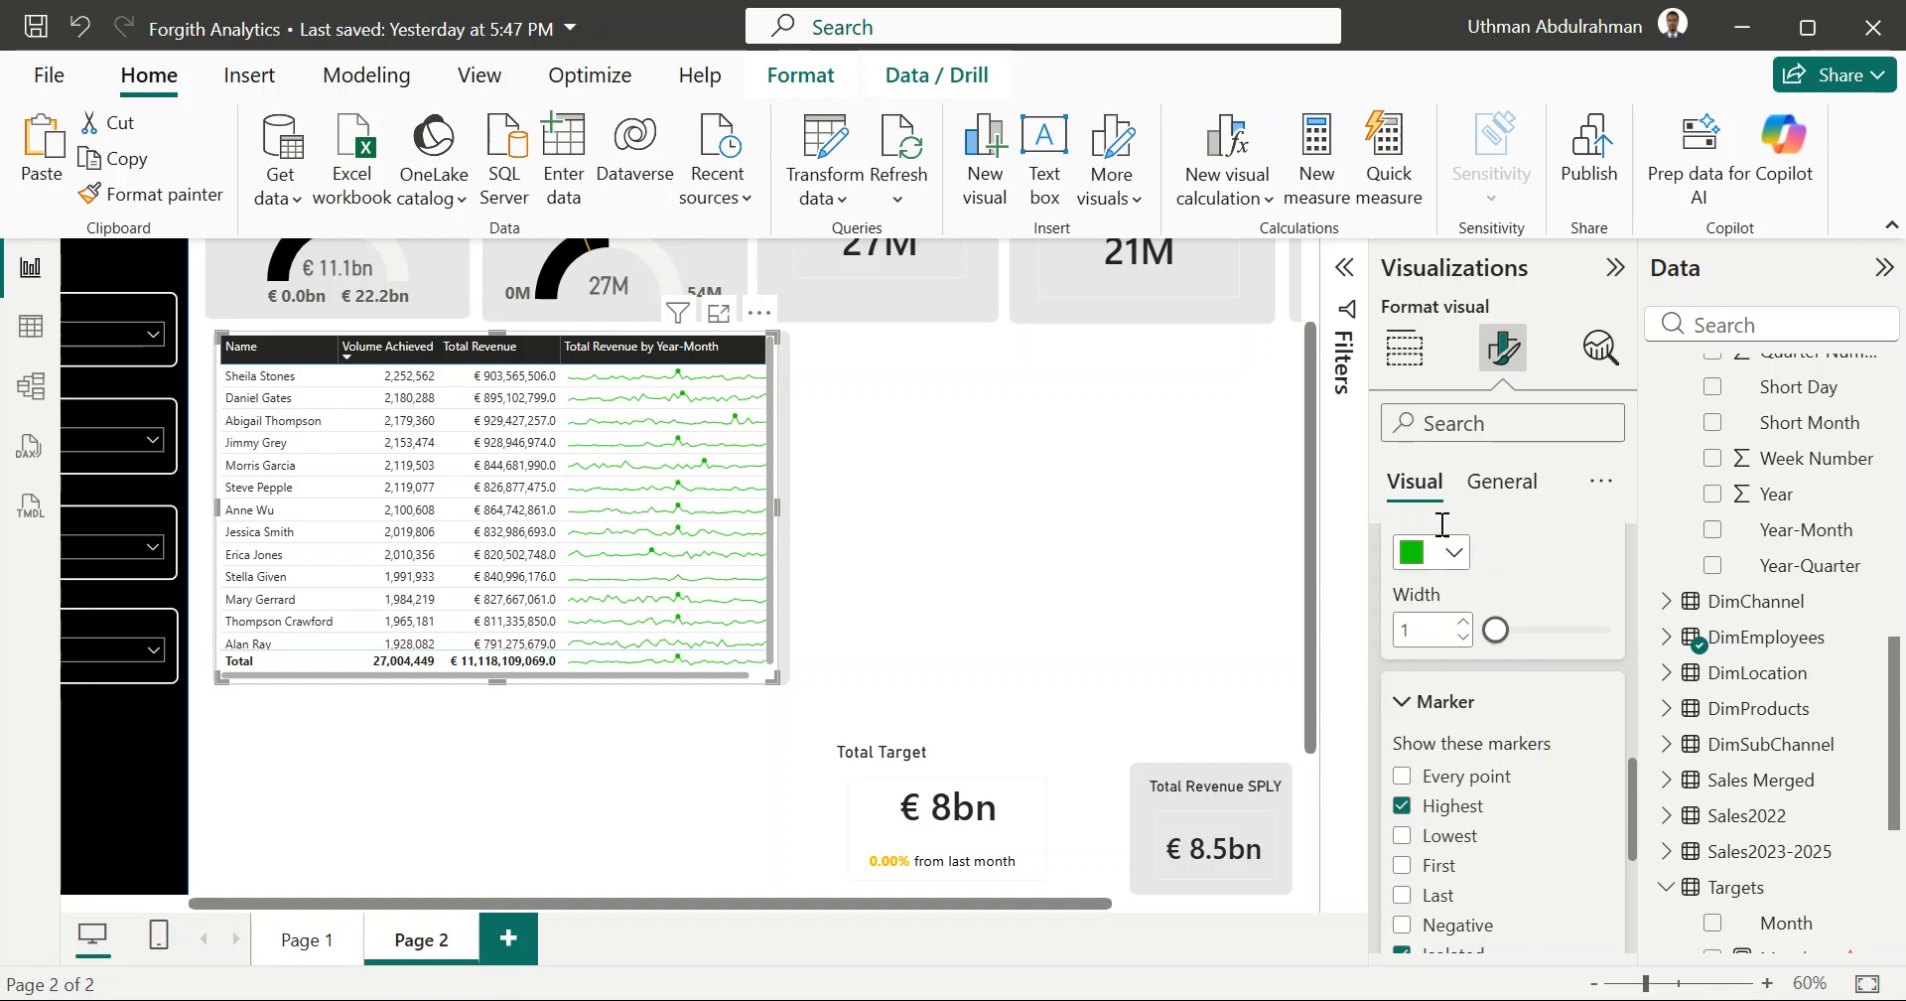
pyautogui.click(1453, 648)
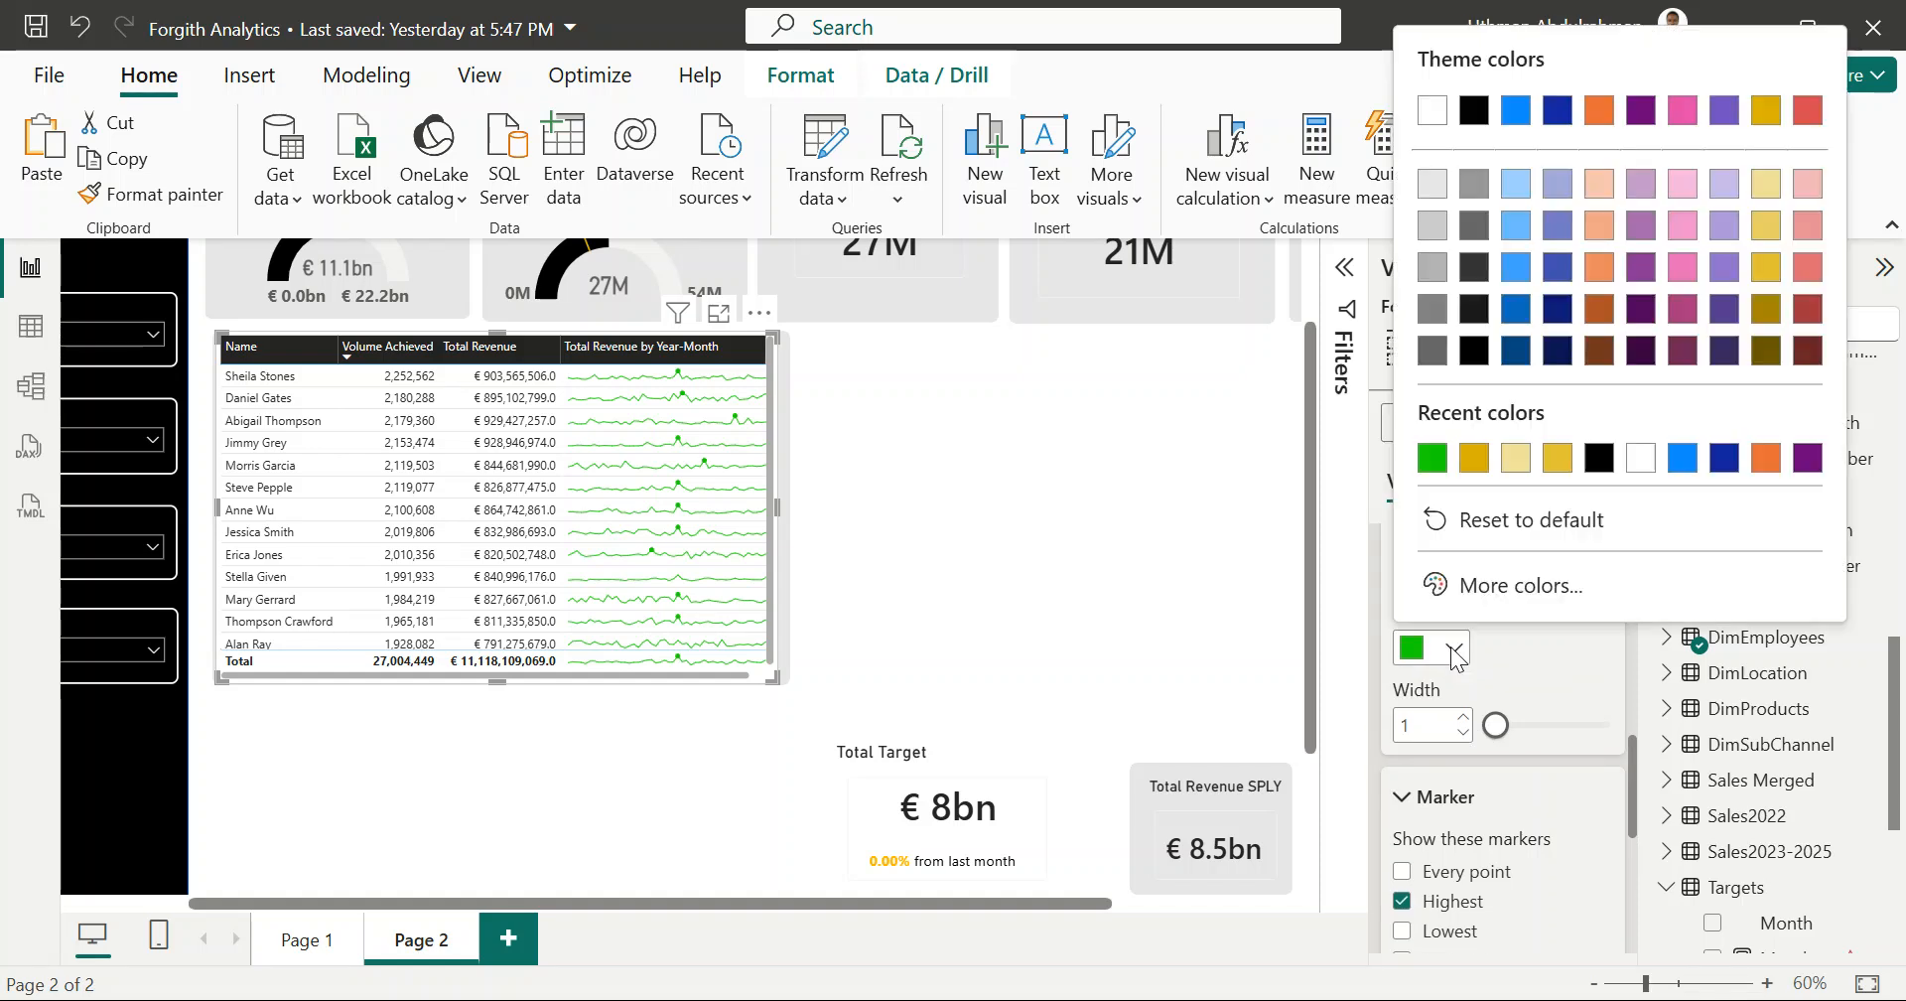
pyautogui.click(1552, 459)
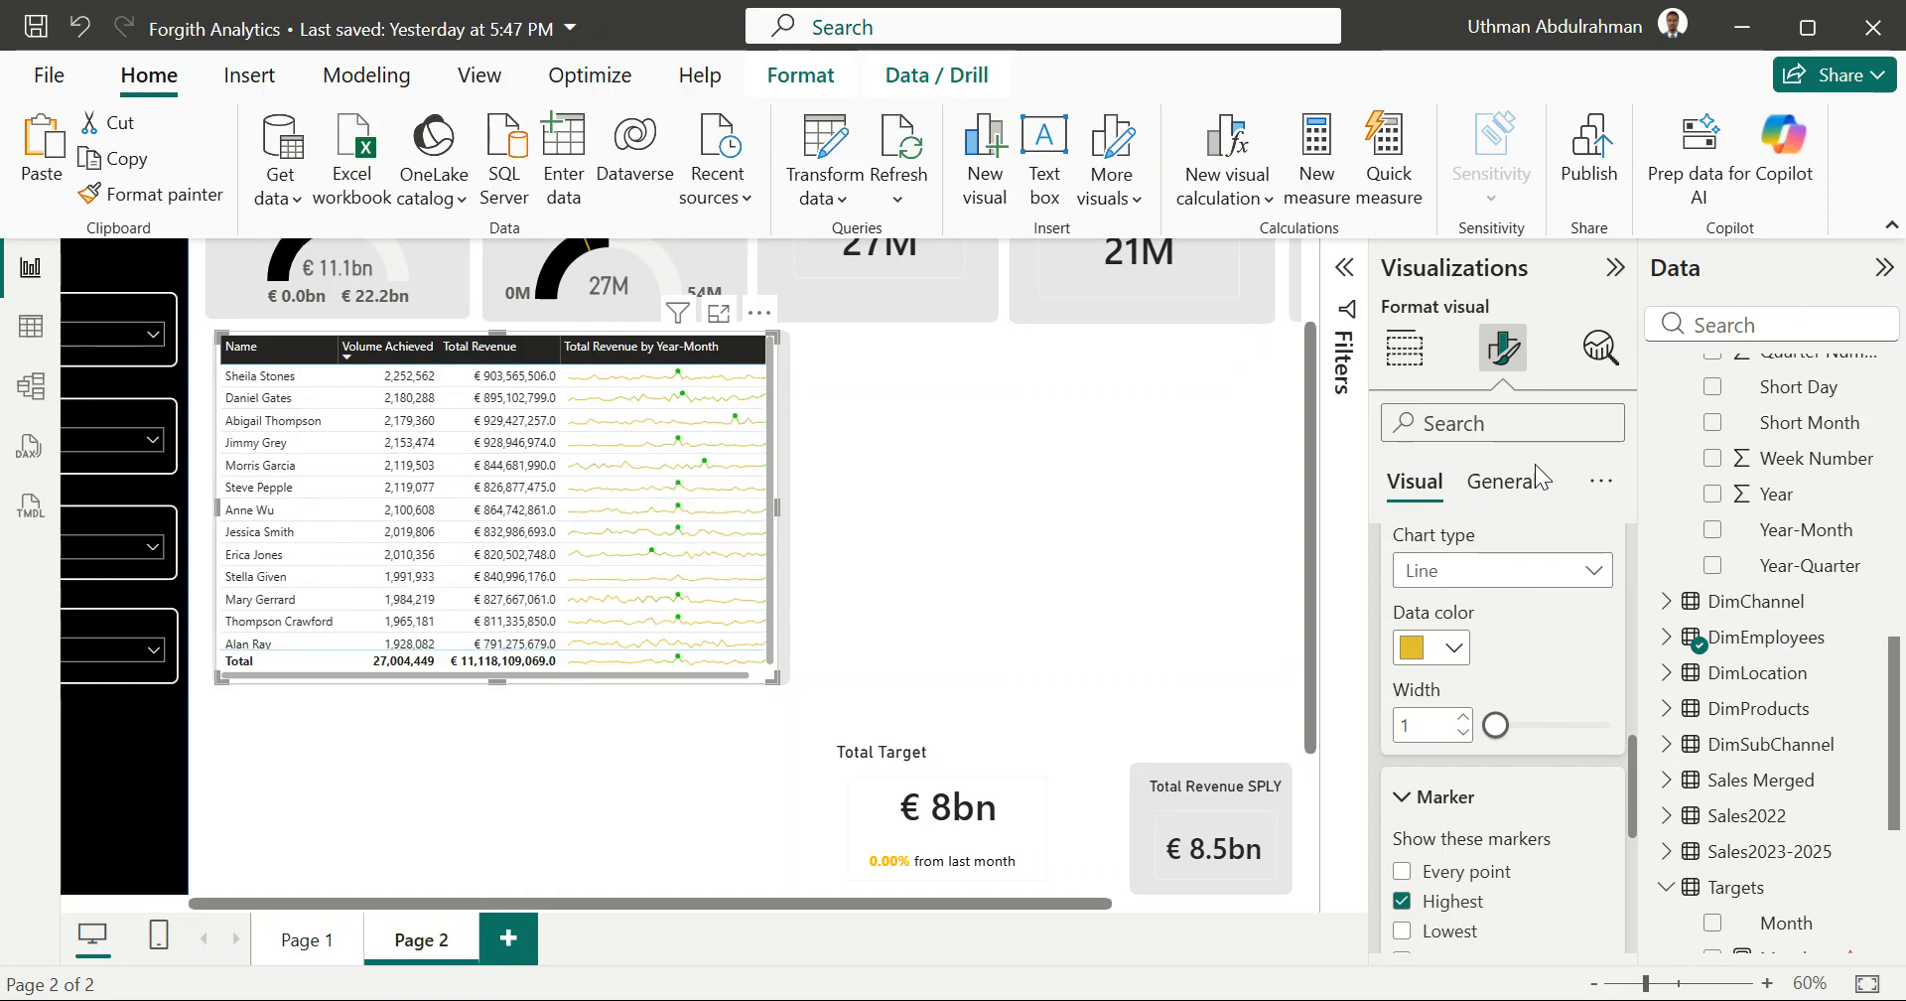
pyautogui.click(998, 458)
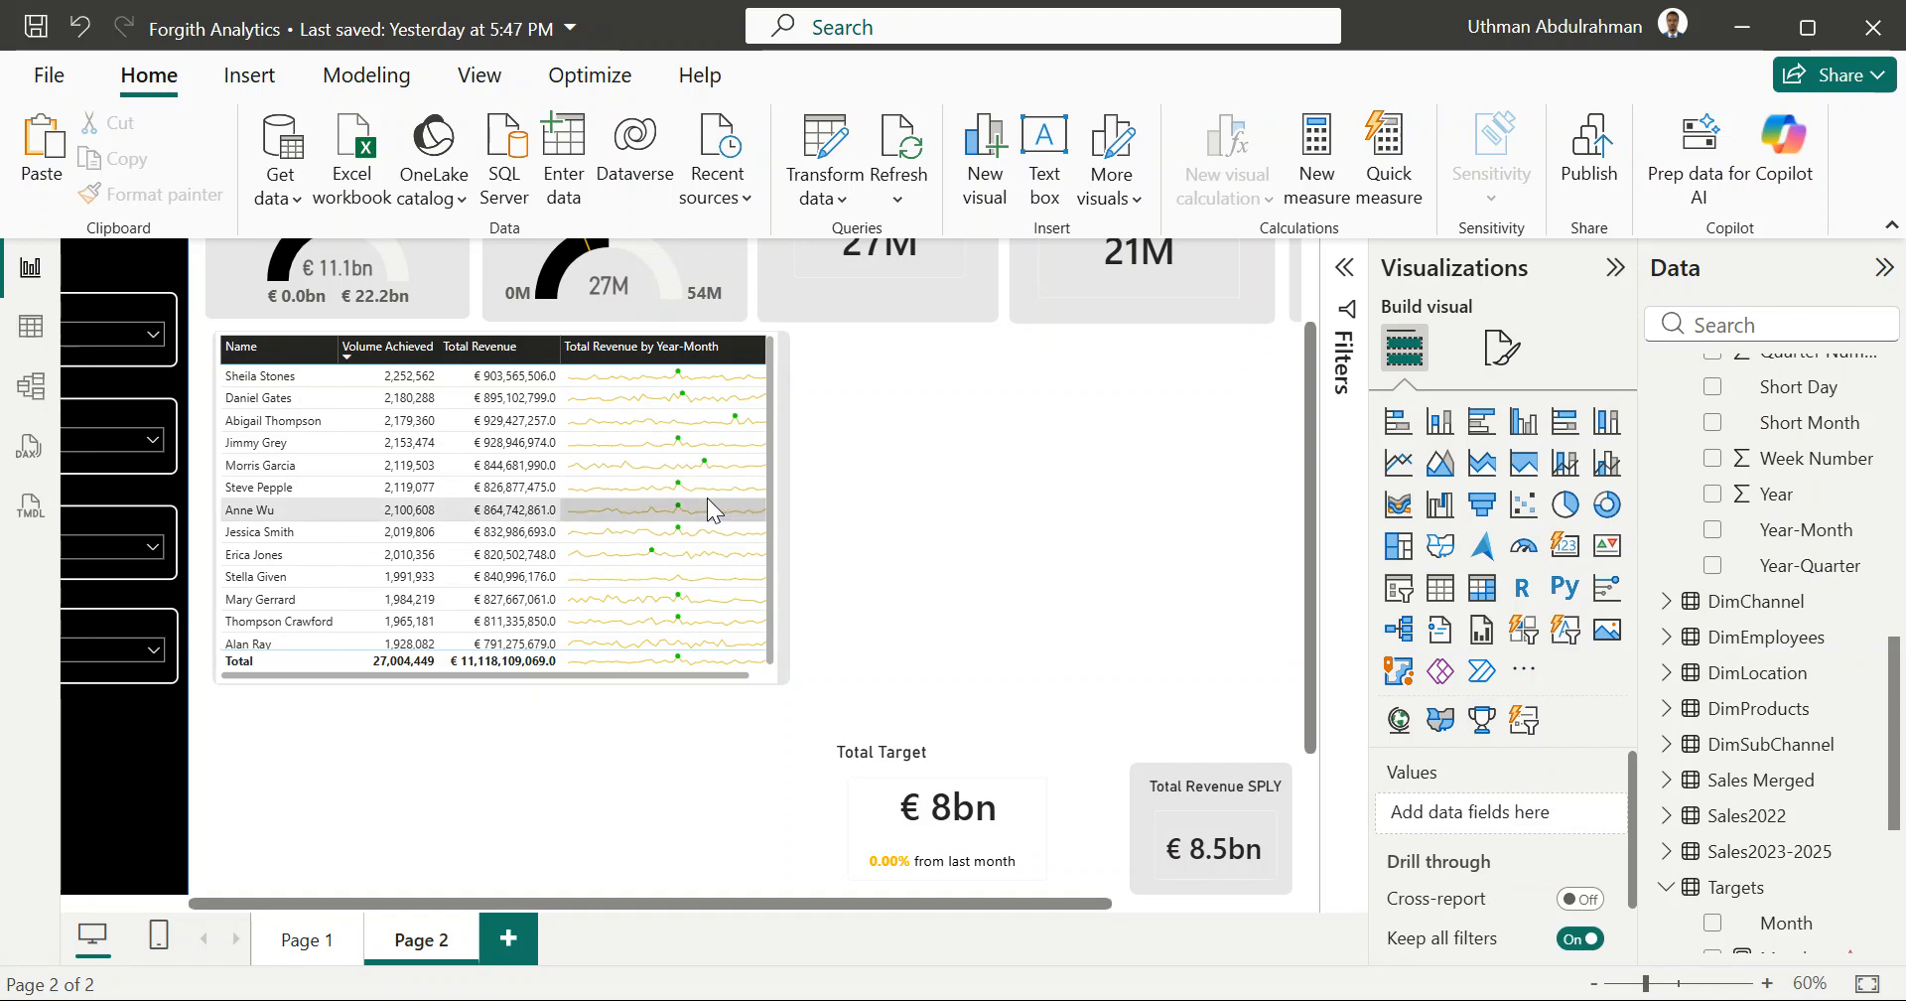
# Step: Sort the table by the Total Revenue by Year-Month column in ascending order
pyautogui.click(754, 663)
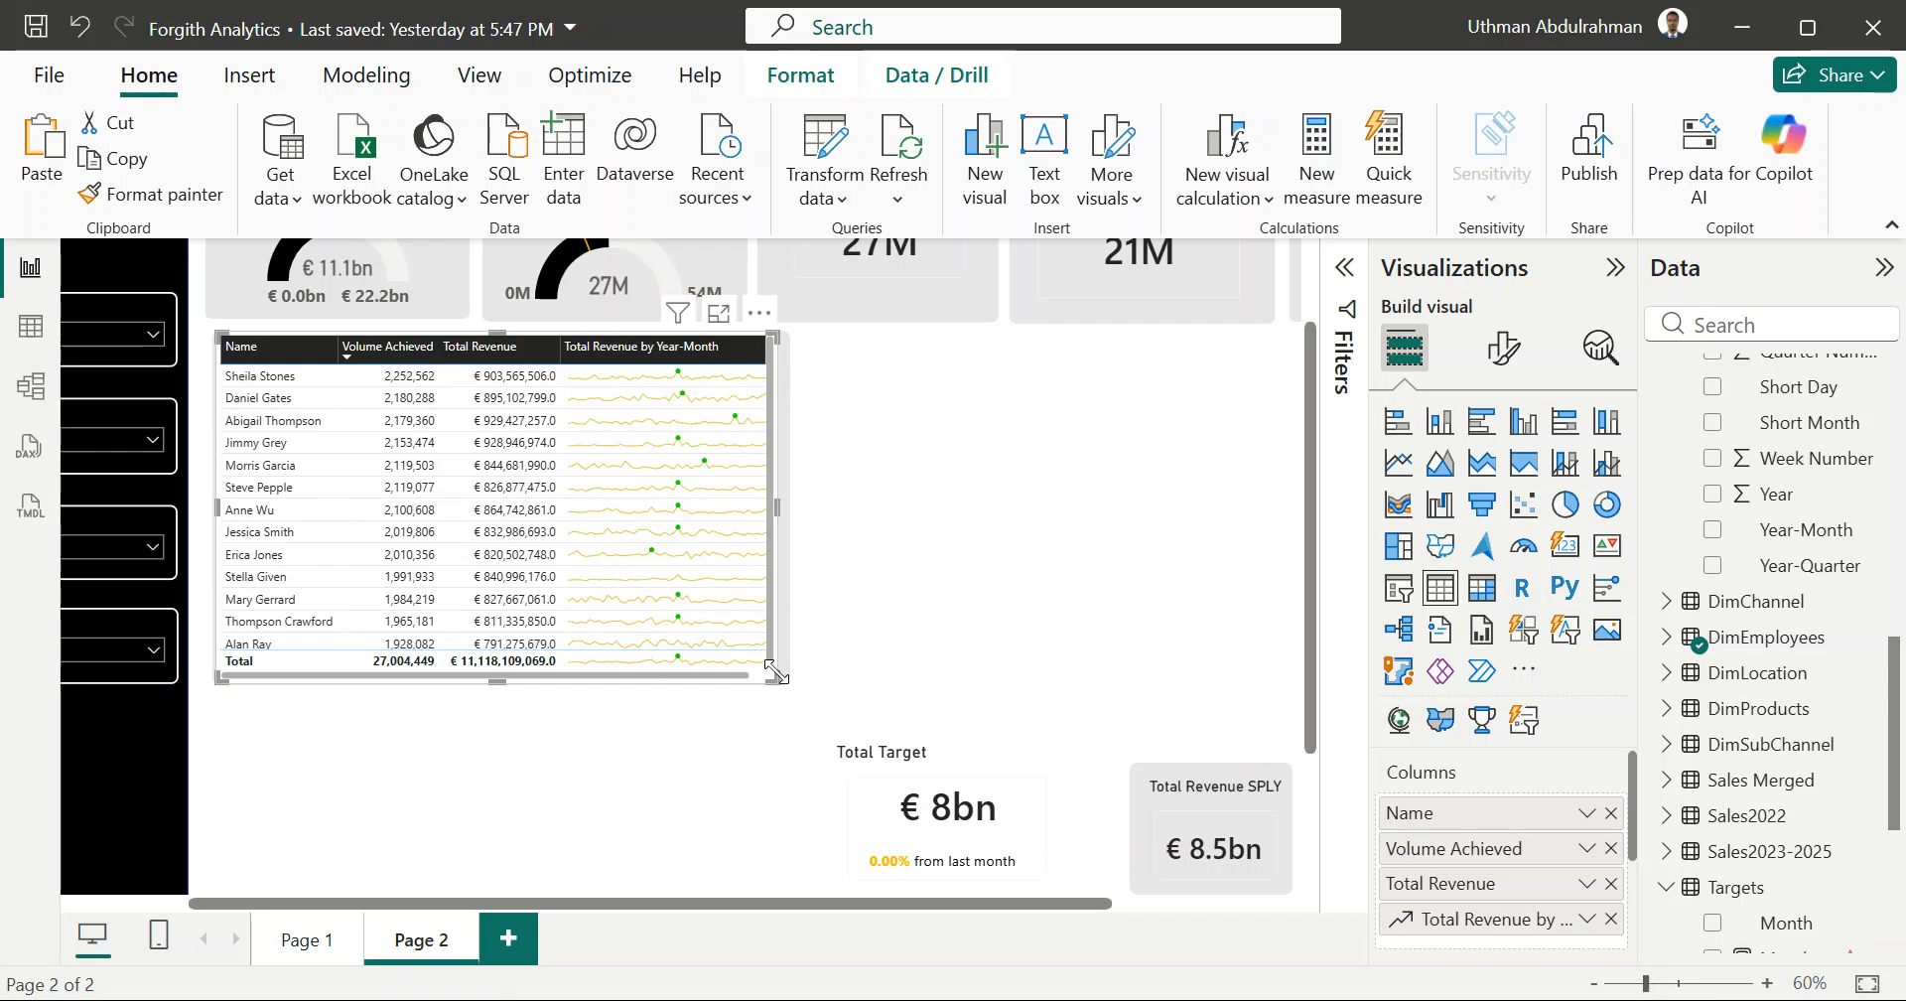
pyautogui.click(964, 578)
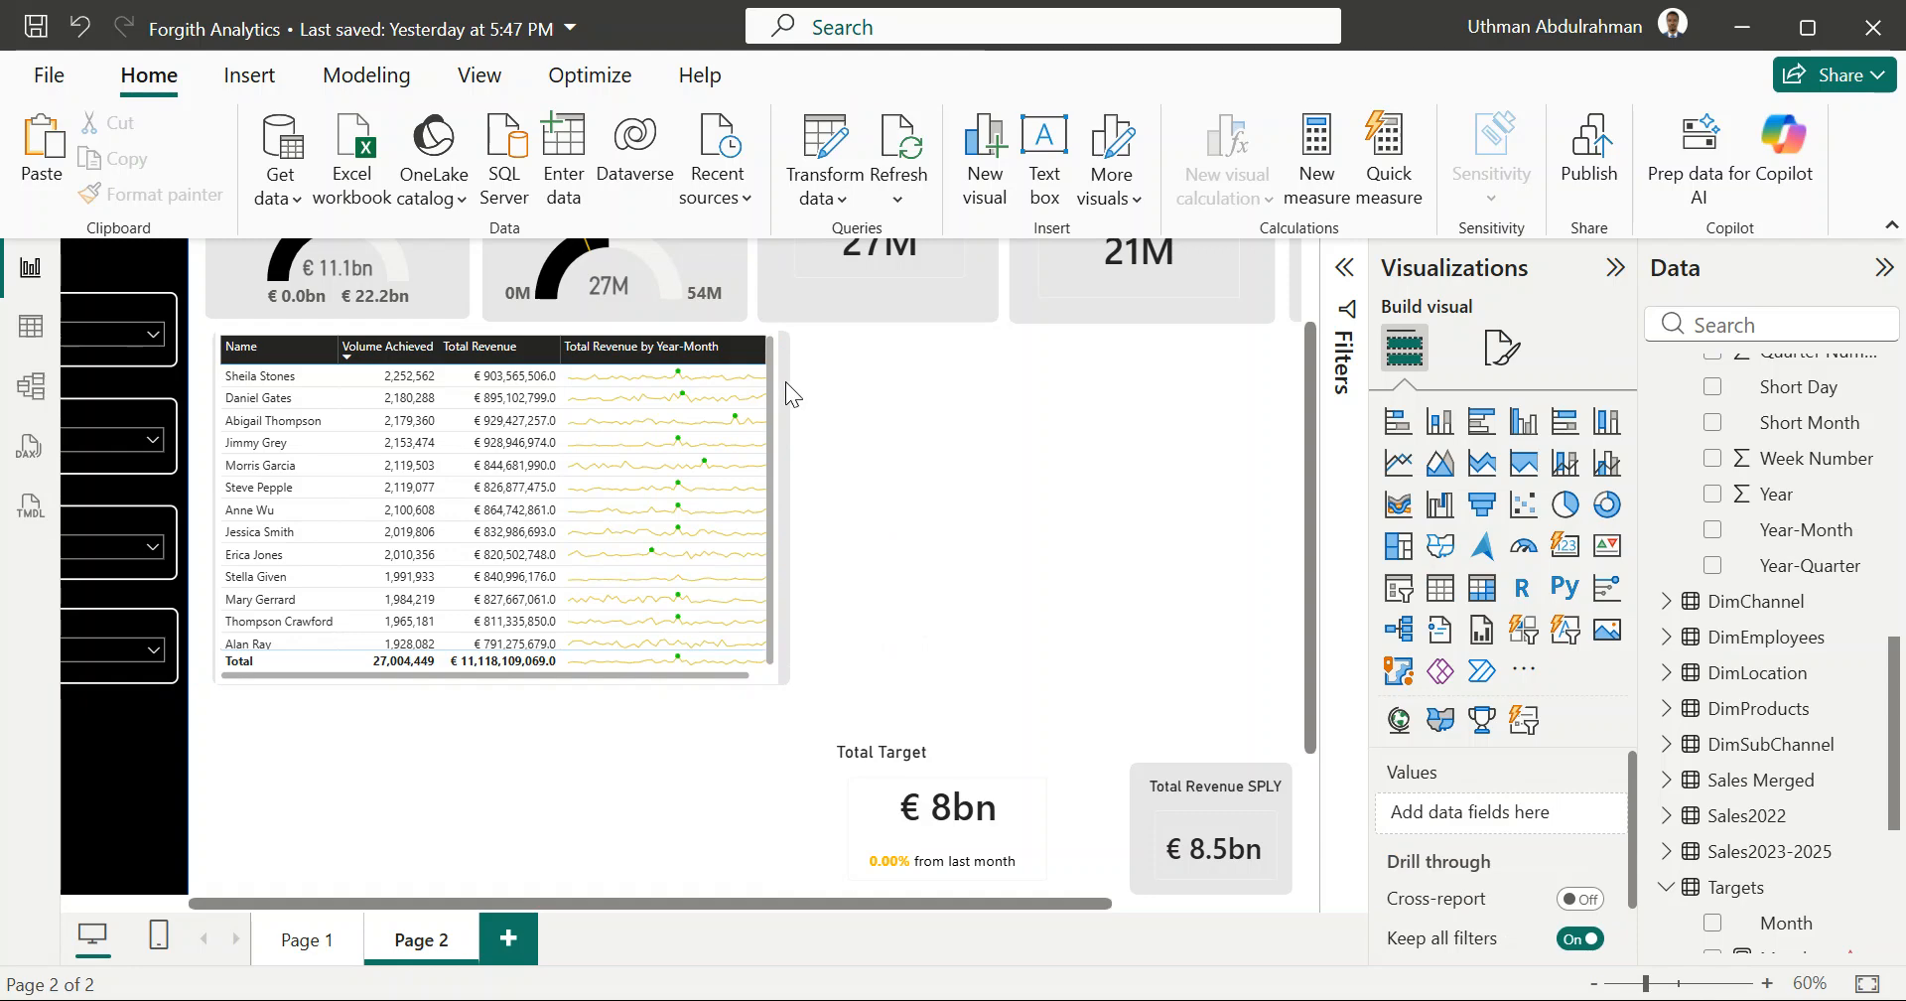
pyautogui.click(753, 342)
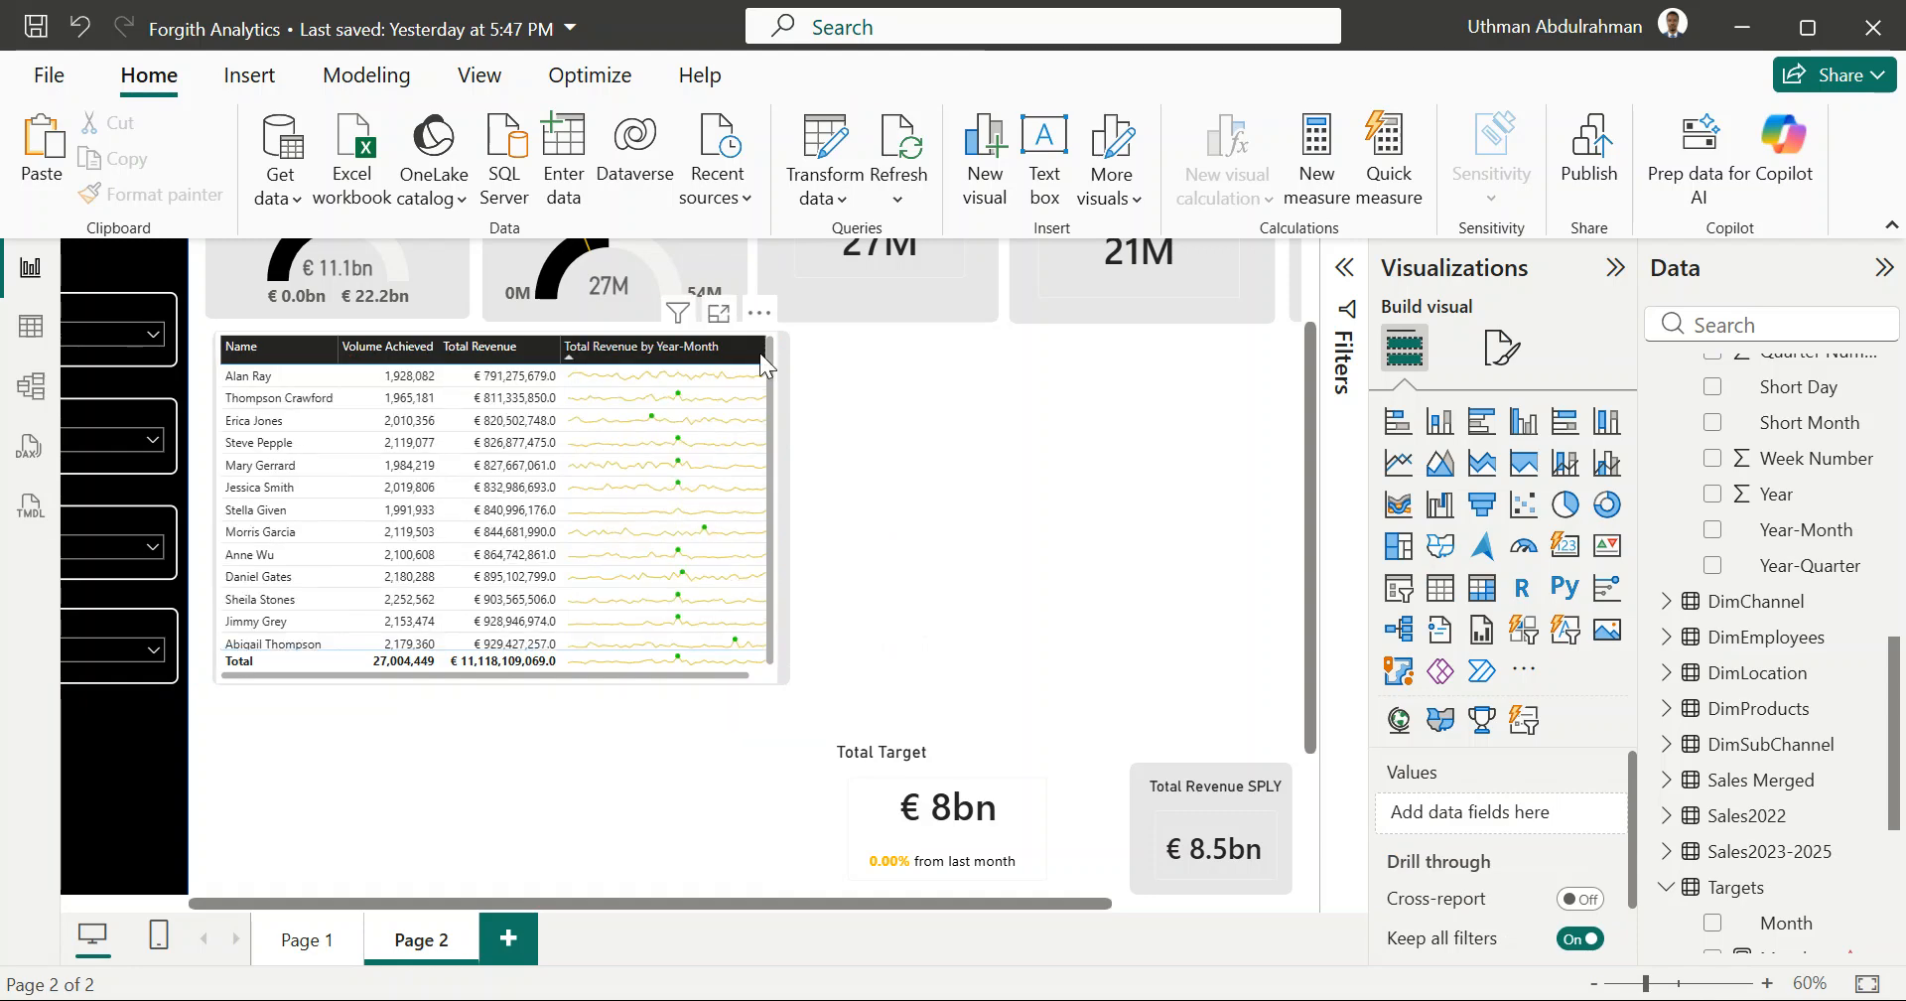
# Step: Try to widen the table to the outer edge of the gray background shape
pyautogui.click(771, 658)
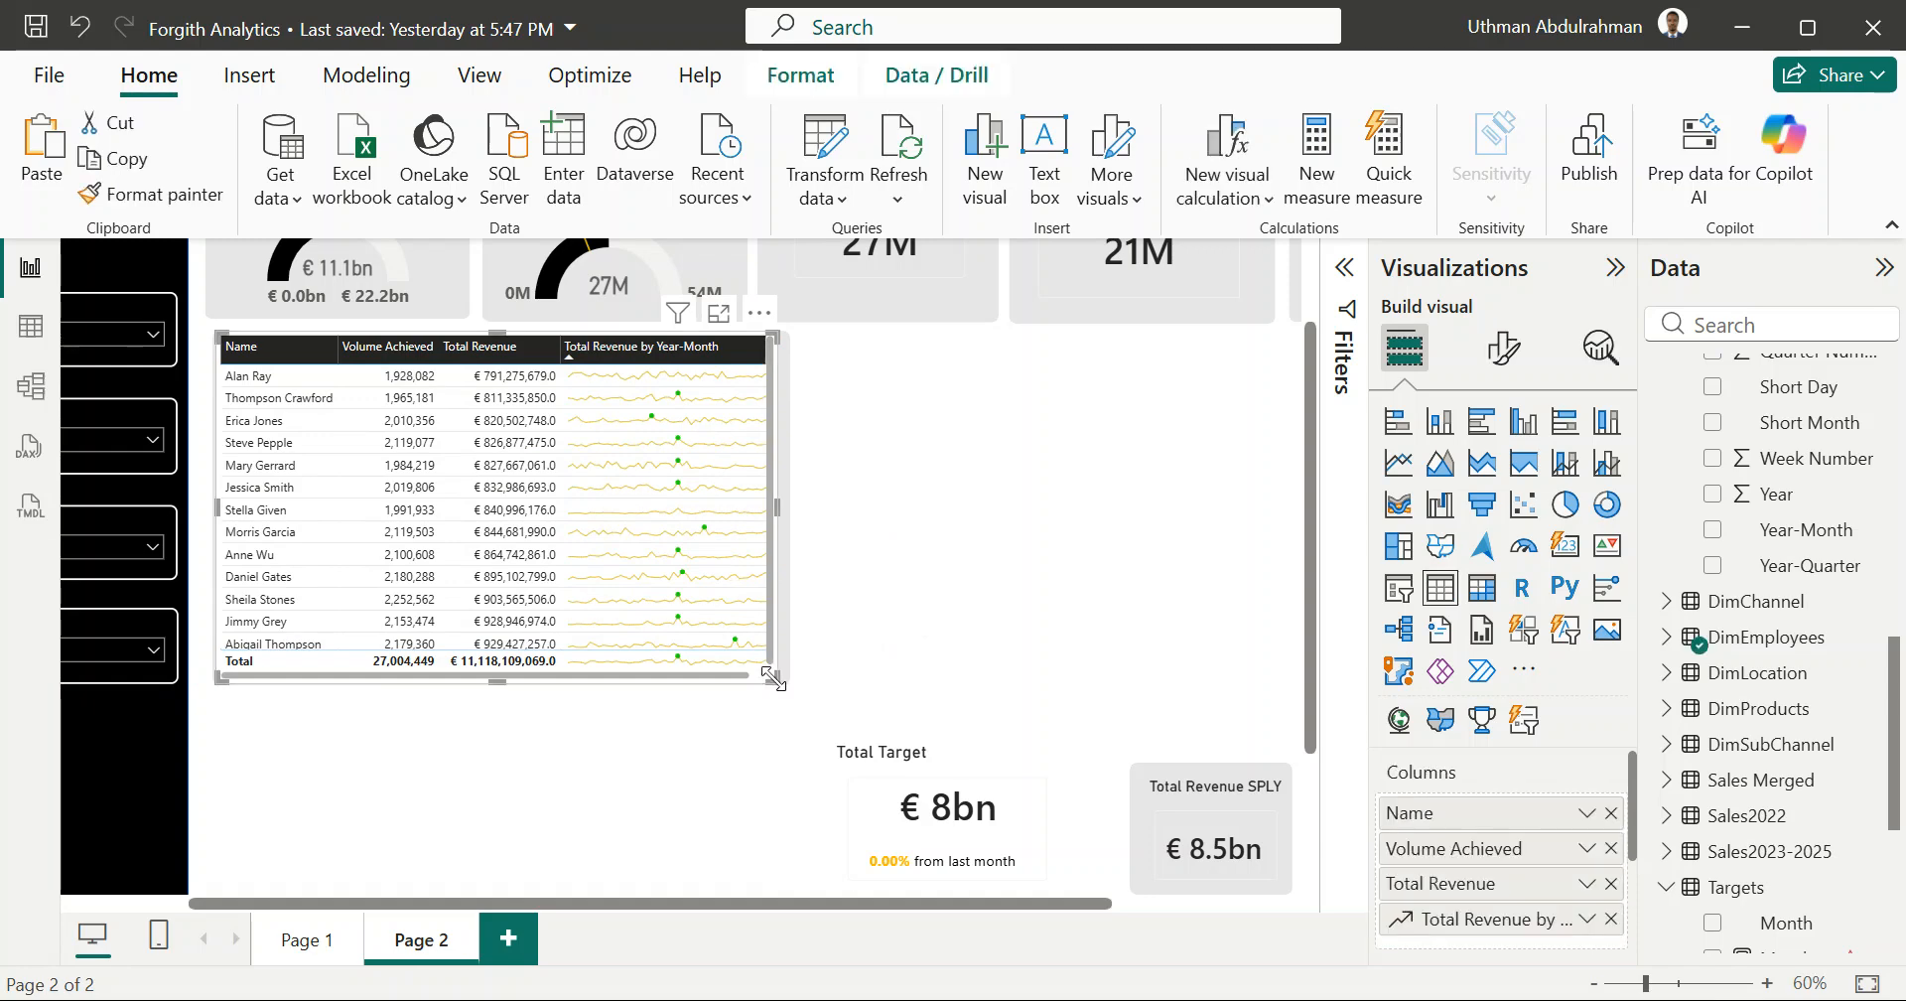
pyautogui.moveTo(773, 679); pyautogui.dragTo(778, 673)
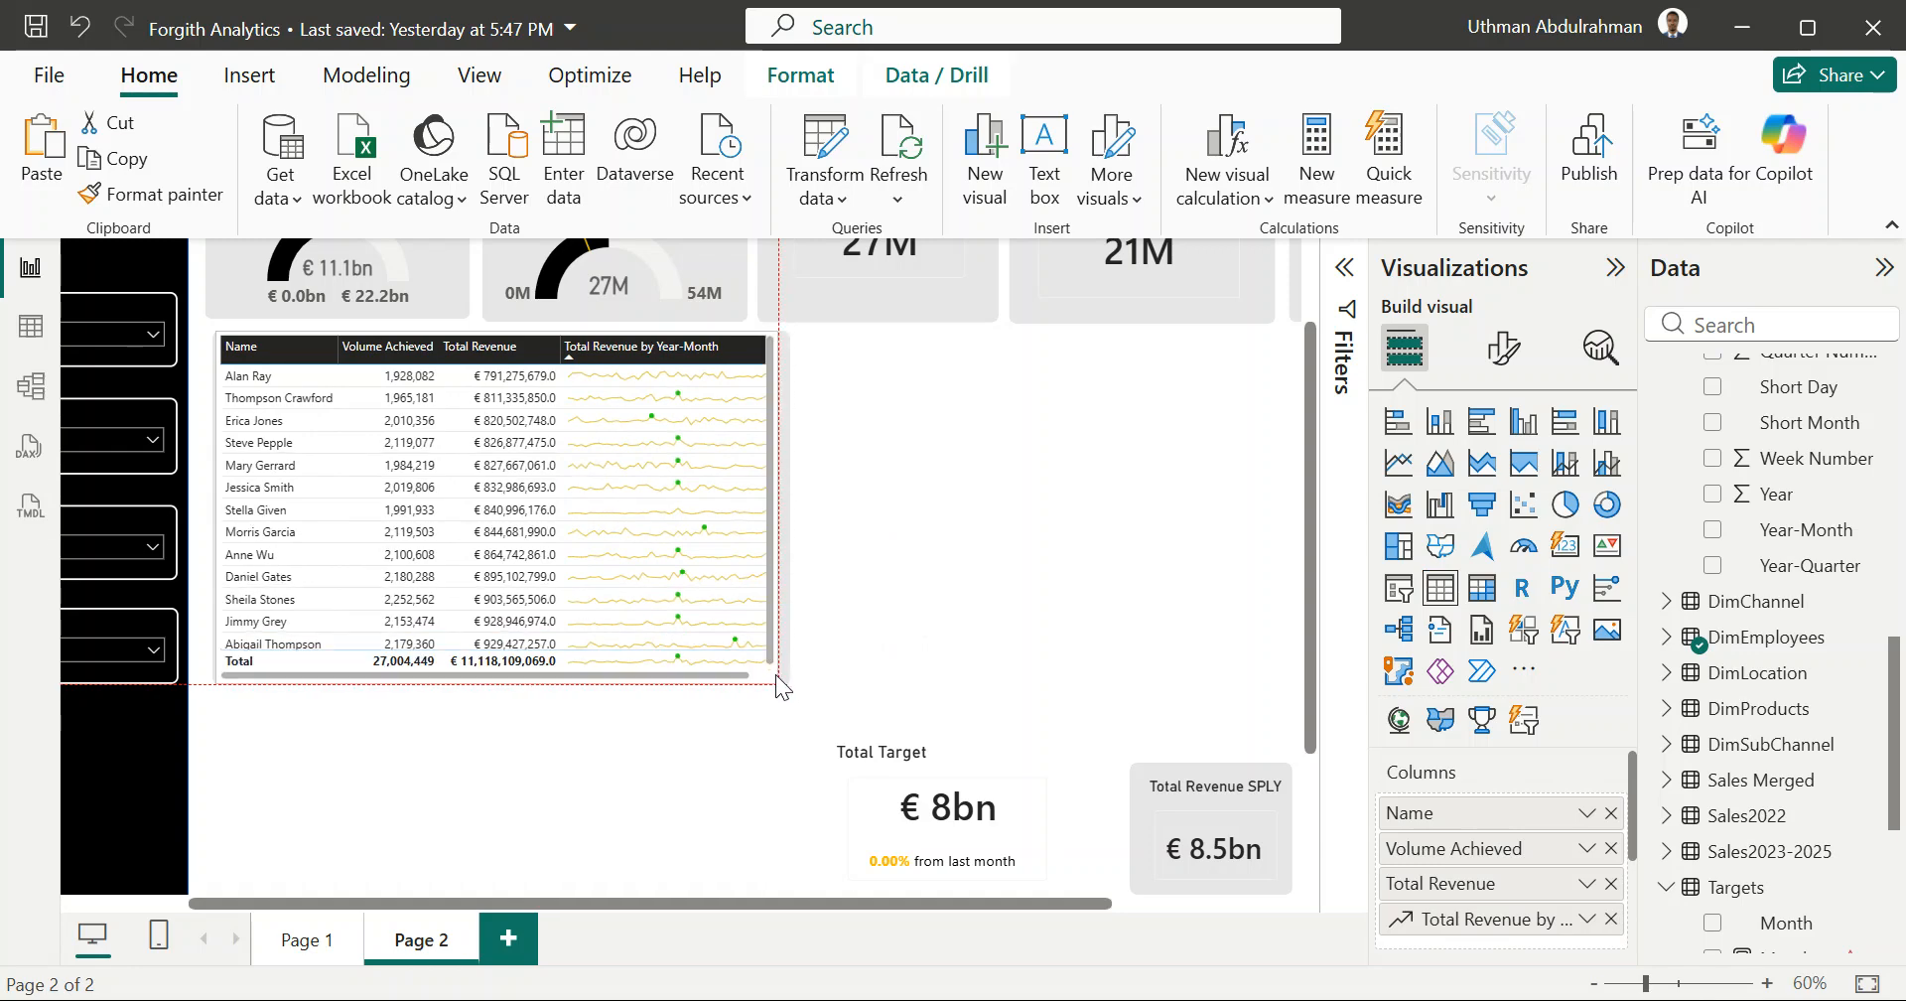
pyautogui.moveTo(778, 675); pyautogui.dragTo(786, 677)
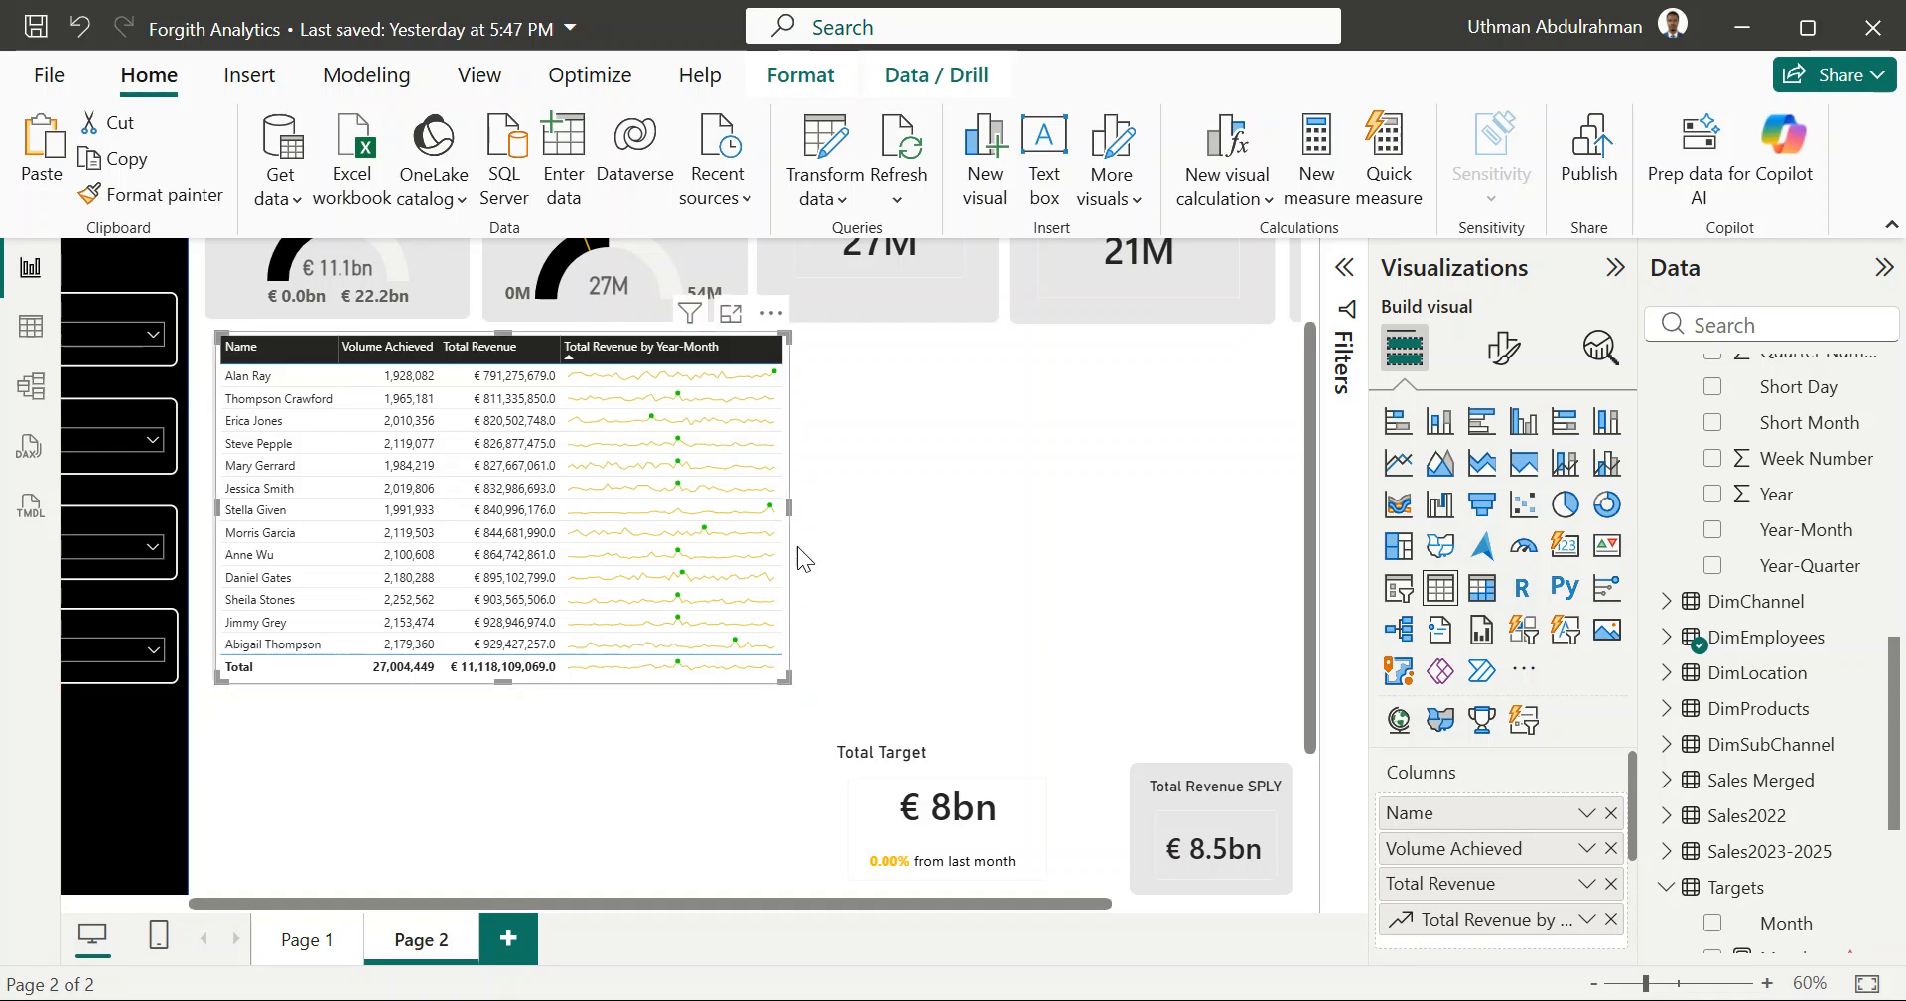
pyautogui.moveTo(786, 509); pyautogui.dragTo(778, 508)
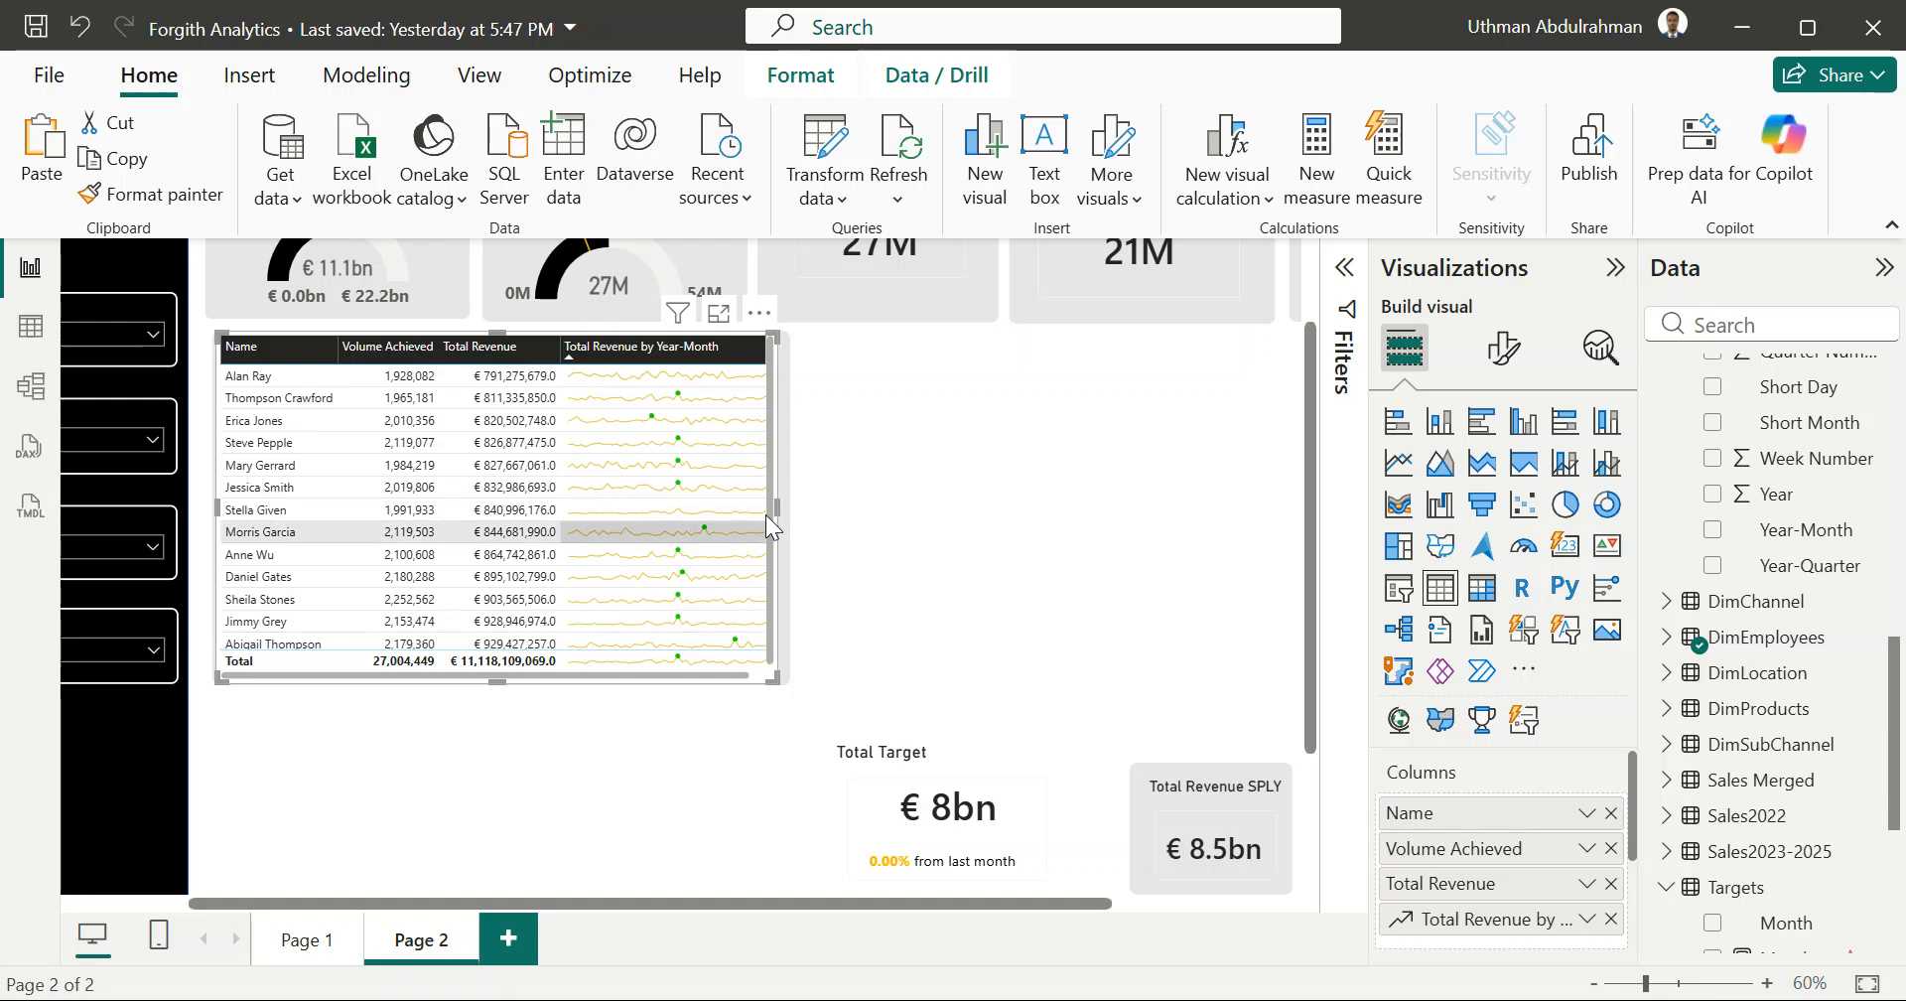
pyautogui.moveTo(782, 509); pyautogui.dragTo(782, 514)
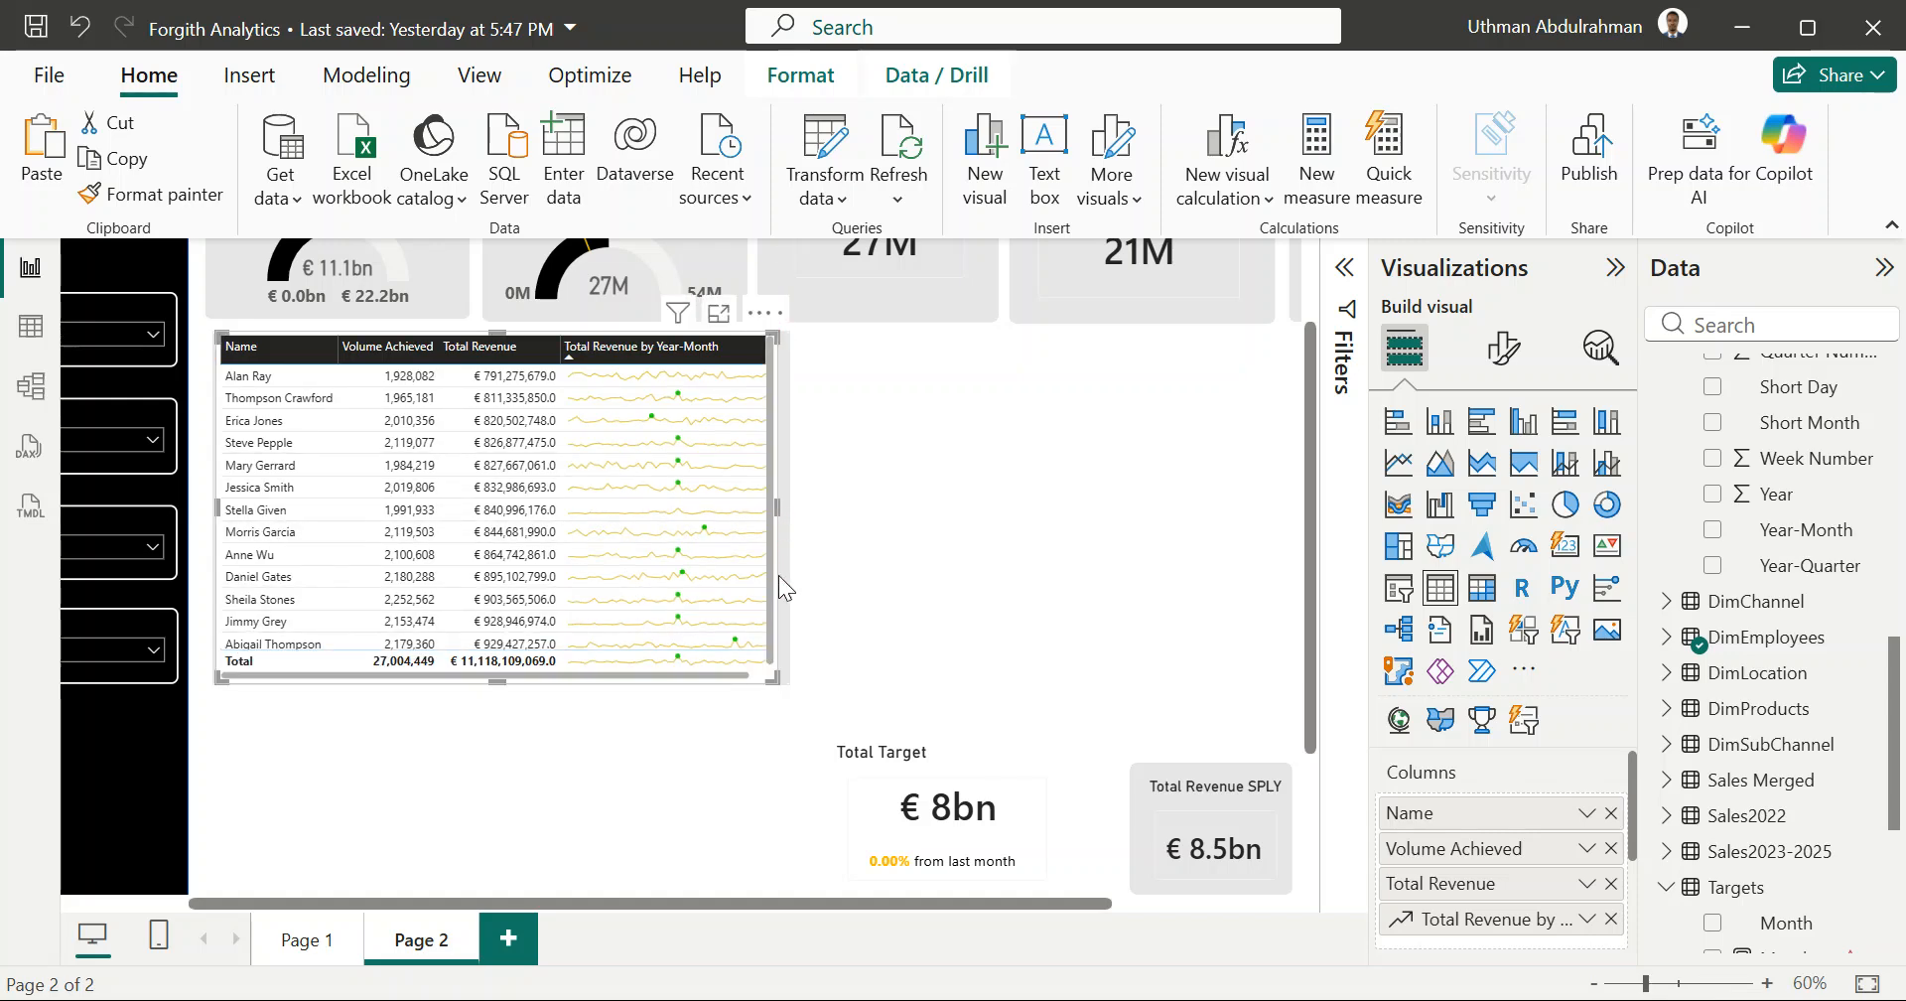
pyautogui.click(890, 616)
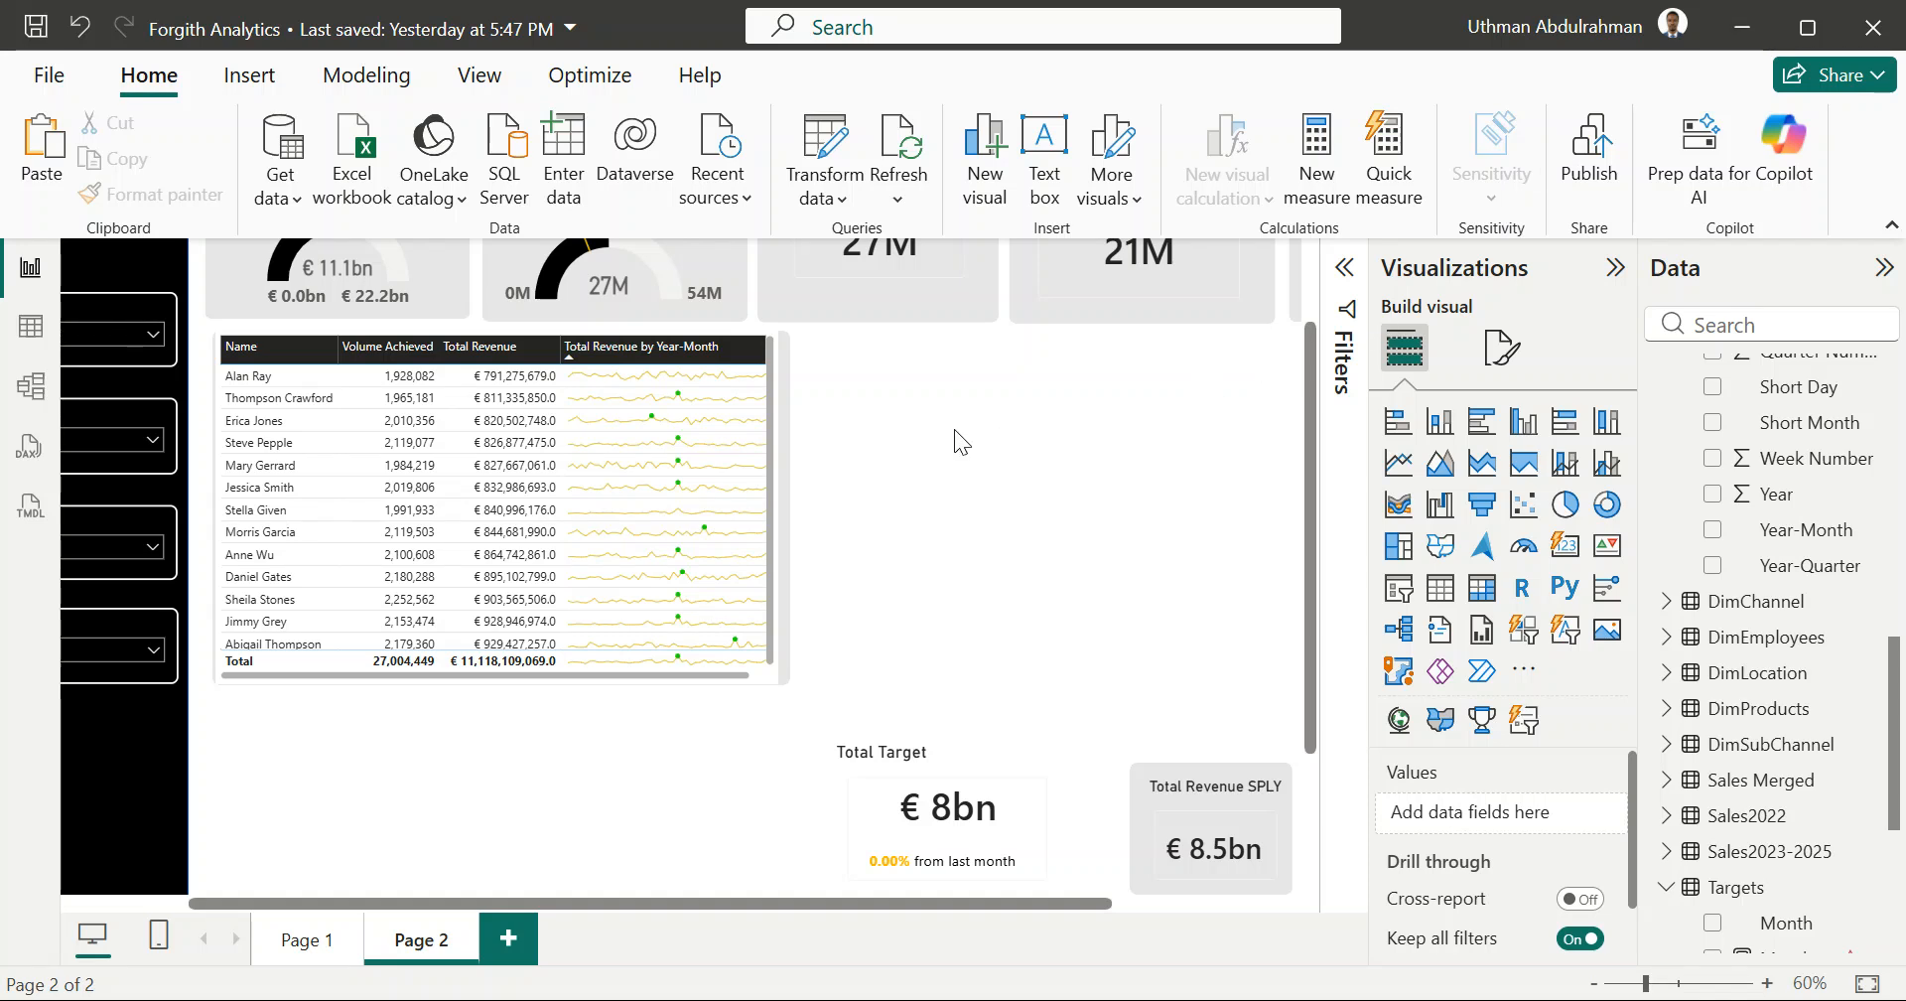
# Step: Sort the table by the Total Revenue by Year-Month column in descending order, then deselect the table
pyautogui.click(747, 343)
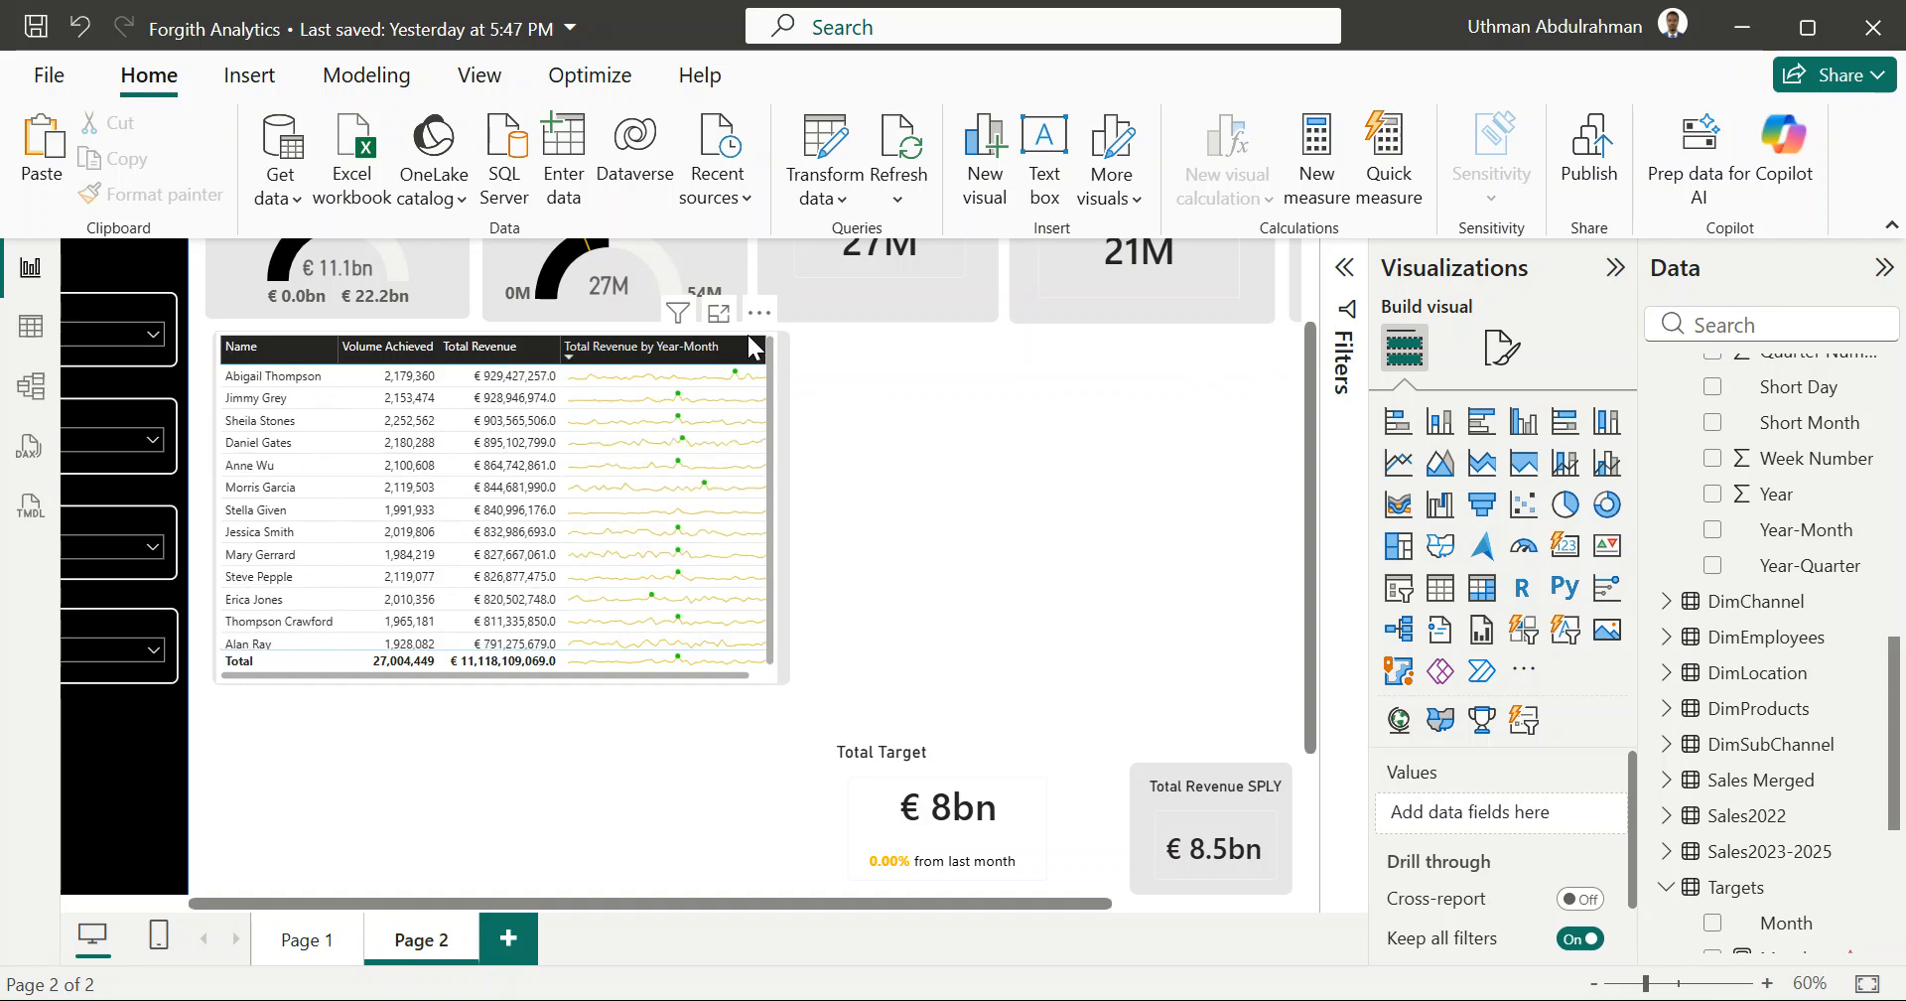
pyautogui.click(766, 677)
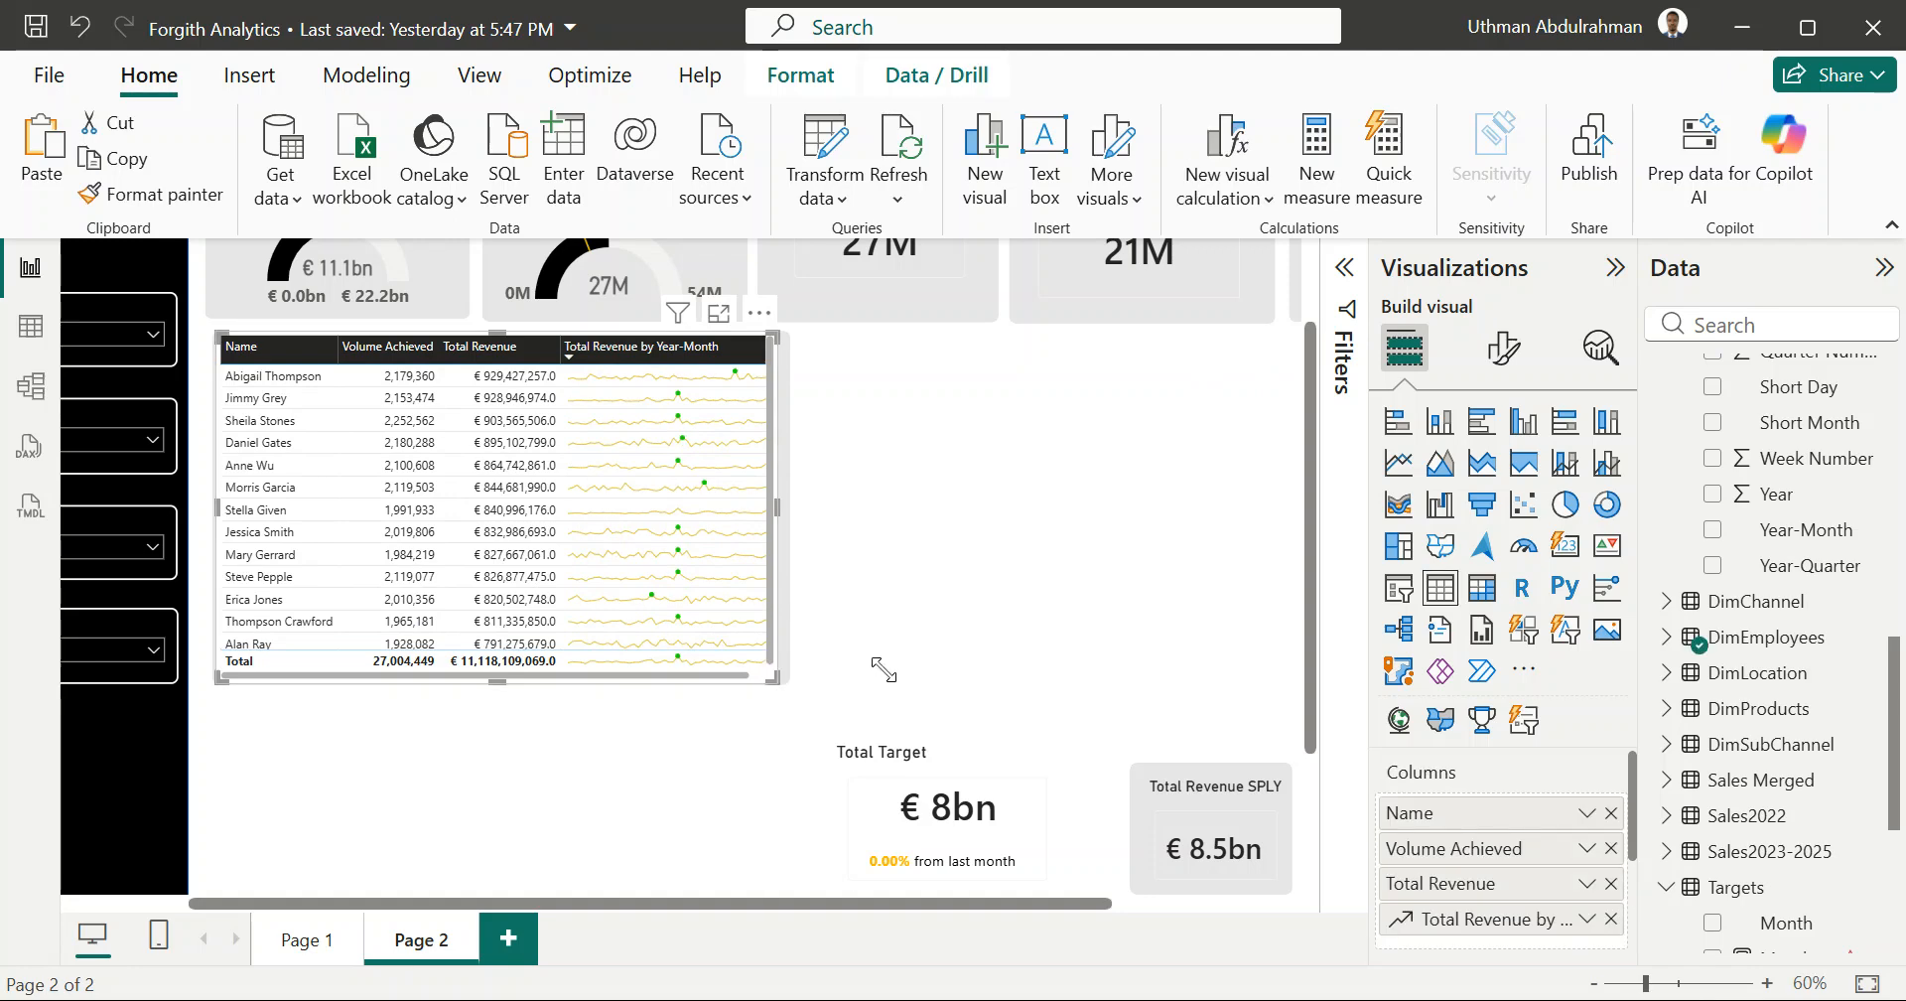
pyautogui.scroll(10, 1747, 716)
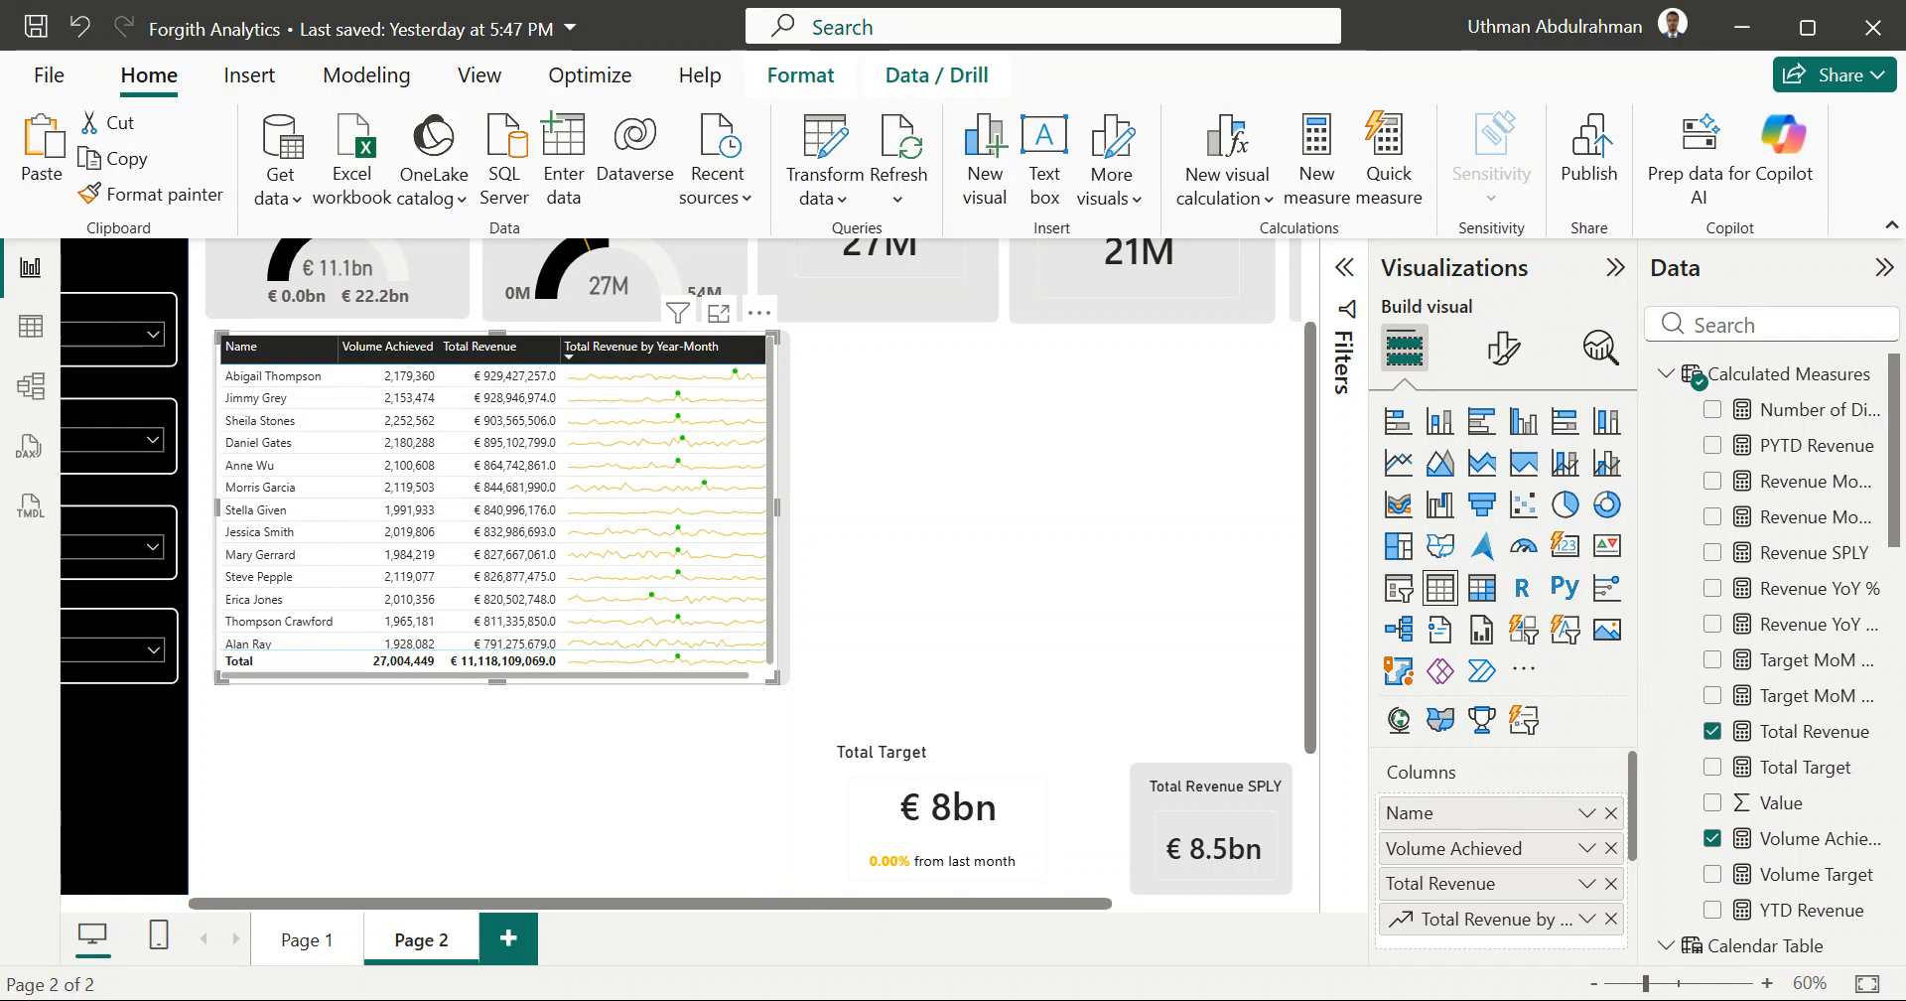
pyautogui.click(1046, 584)
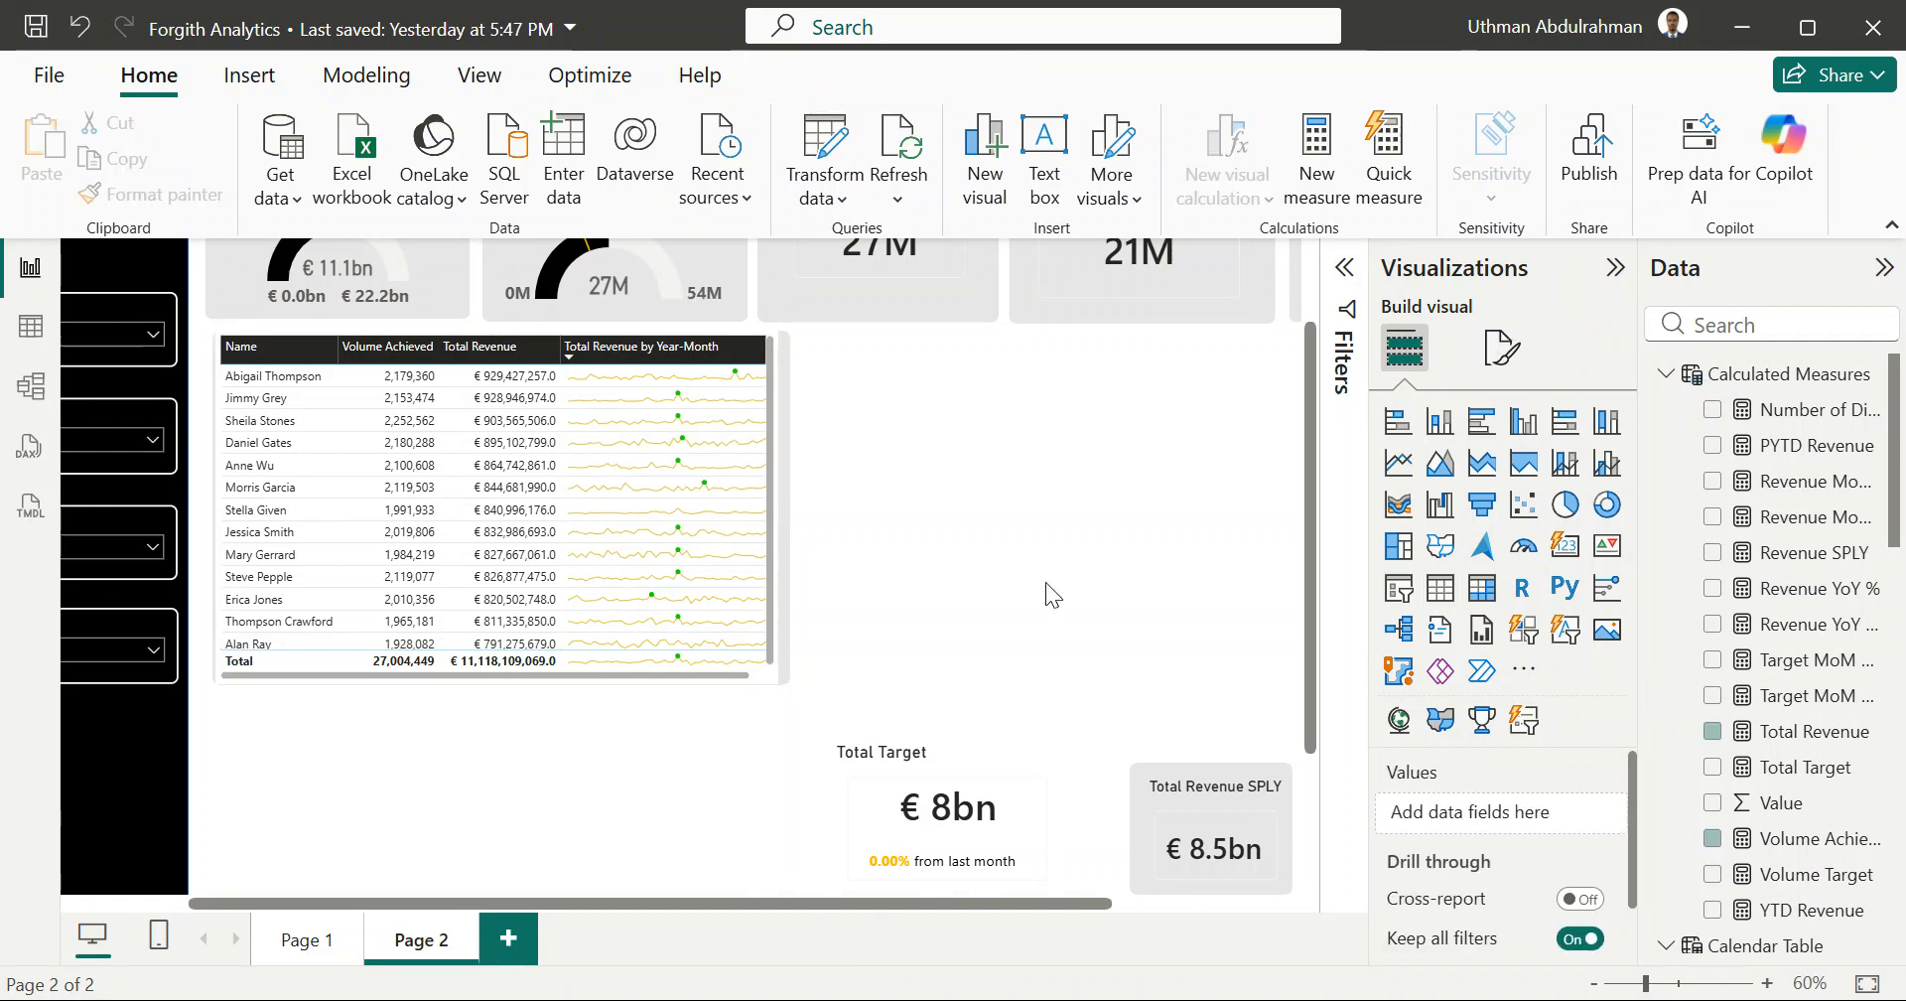
# Step: Create a new measure in the Calculated Measures table and clear its placeholder formula text
pyautogui.click(1331, 167)
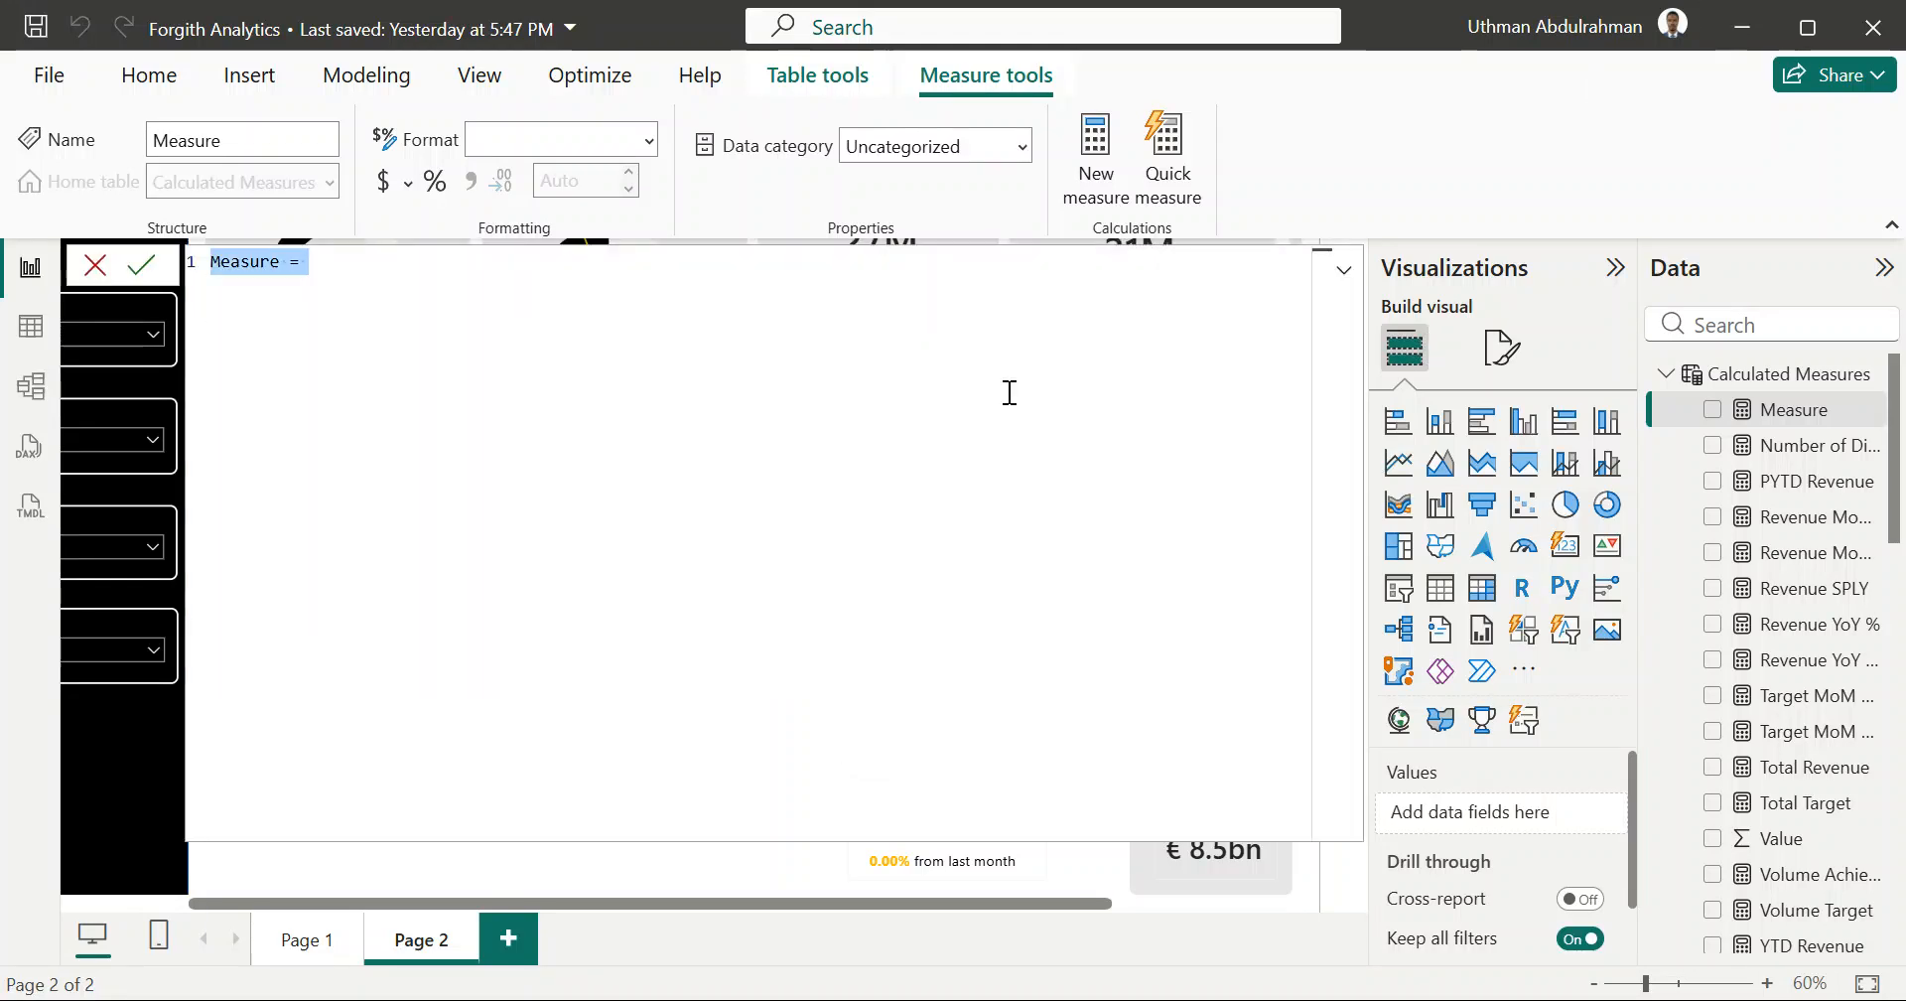
pyautogui.press('BackSpace')
pyautogui.write('t')
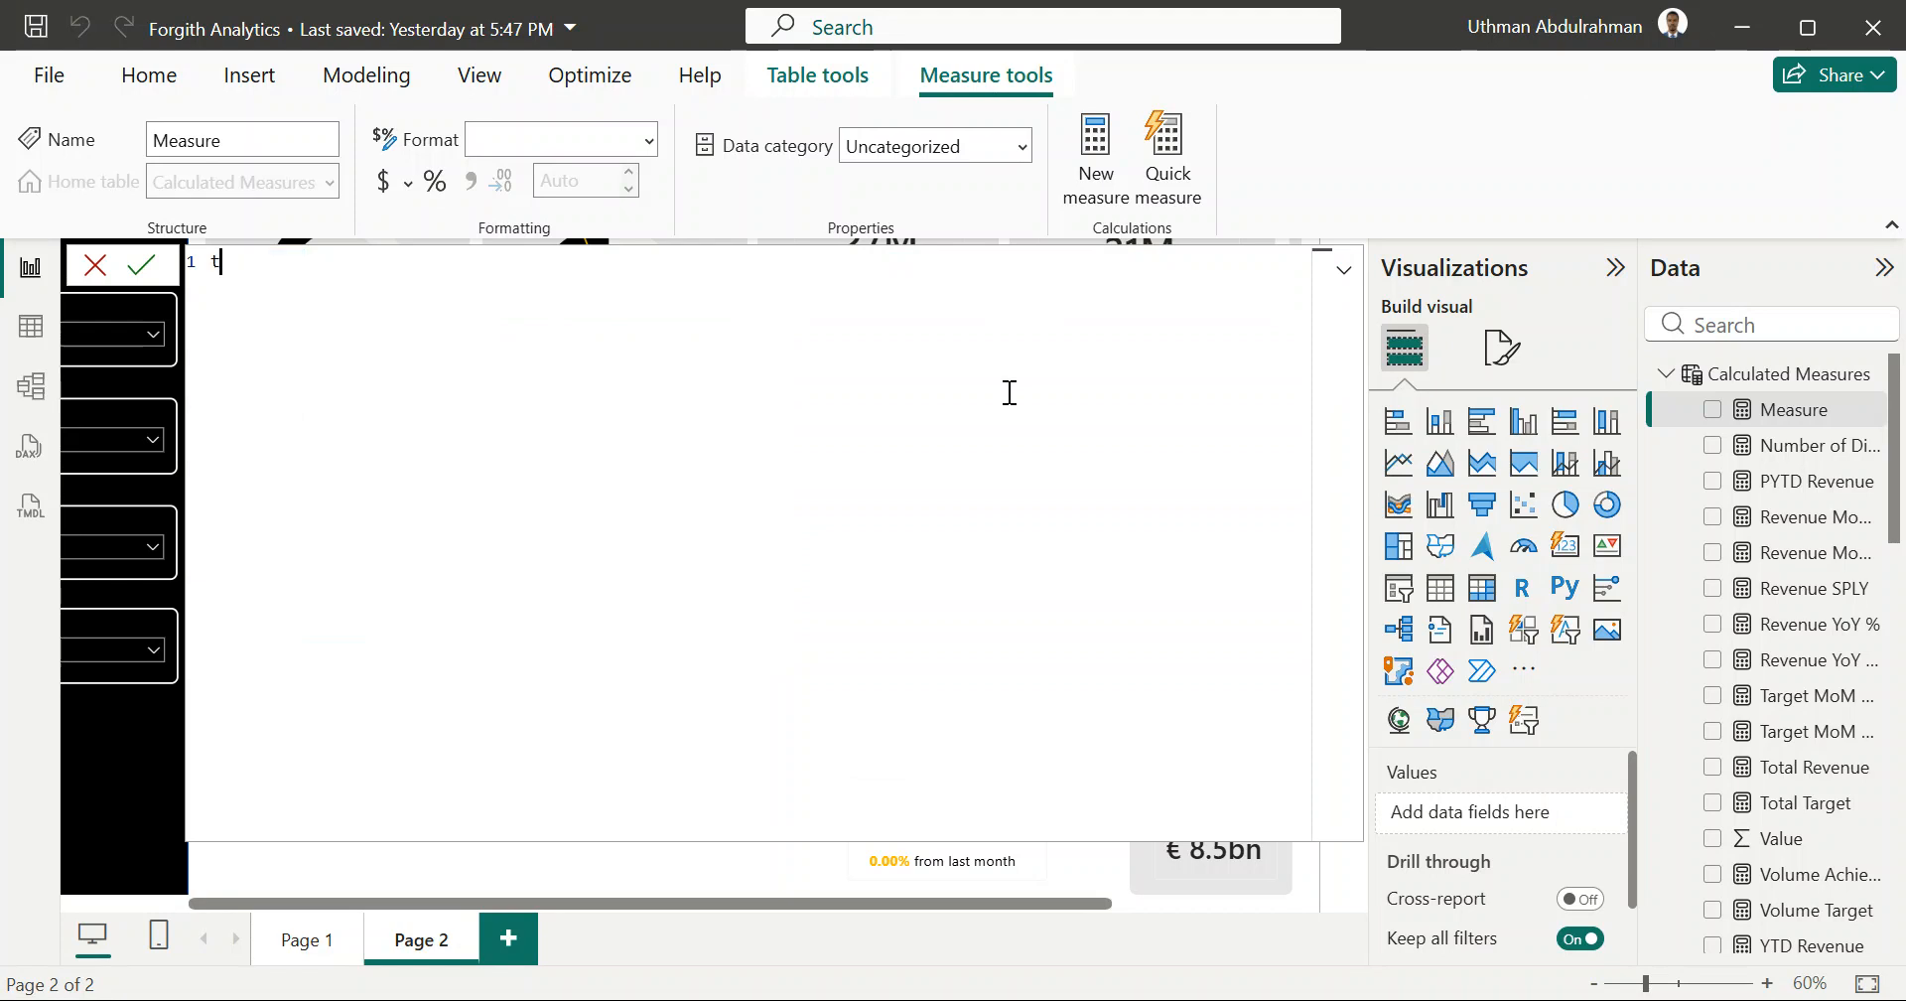
pyautogui.write('ARGET')
pyautogui.hotkey('ctrl', 'a')
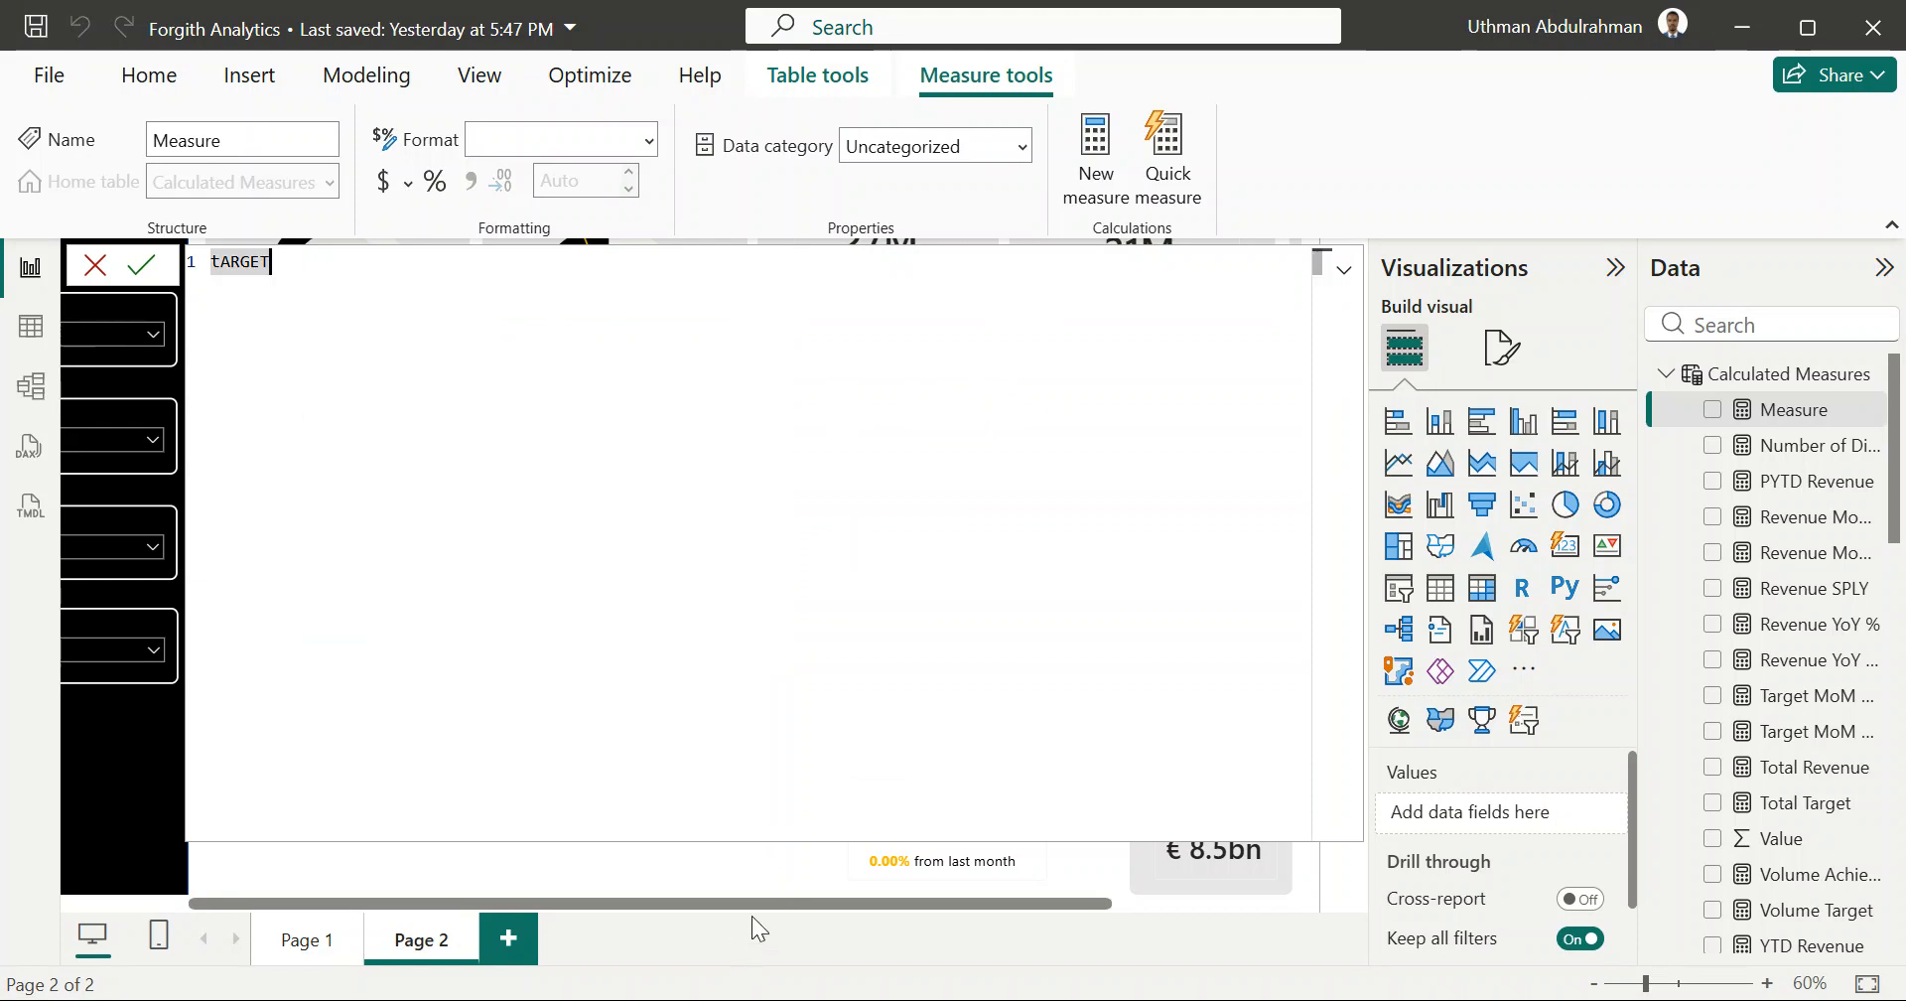
pyautogui.click(878, 644)
pyautogui.press('BackSpace')
pyautogui.press('BackSpace')
pyautogui.press('BackSpace')
pyautogui.press('BackSpace')
pyautogui.press('BackSpace')
pyautogui.press('BackSpace')
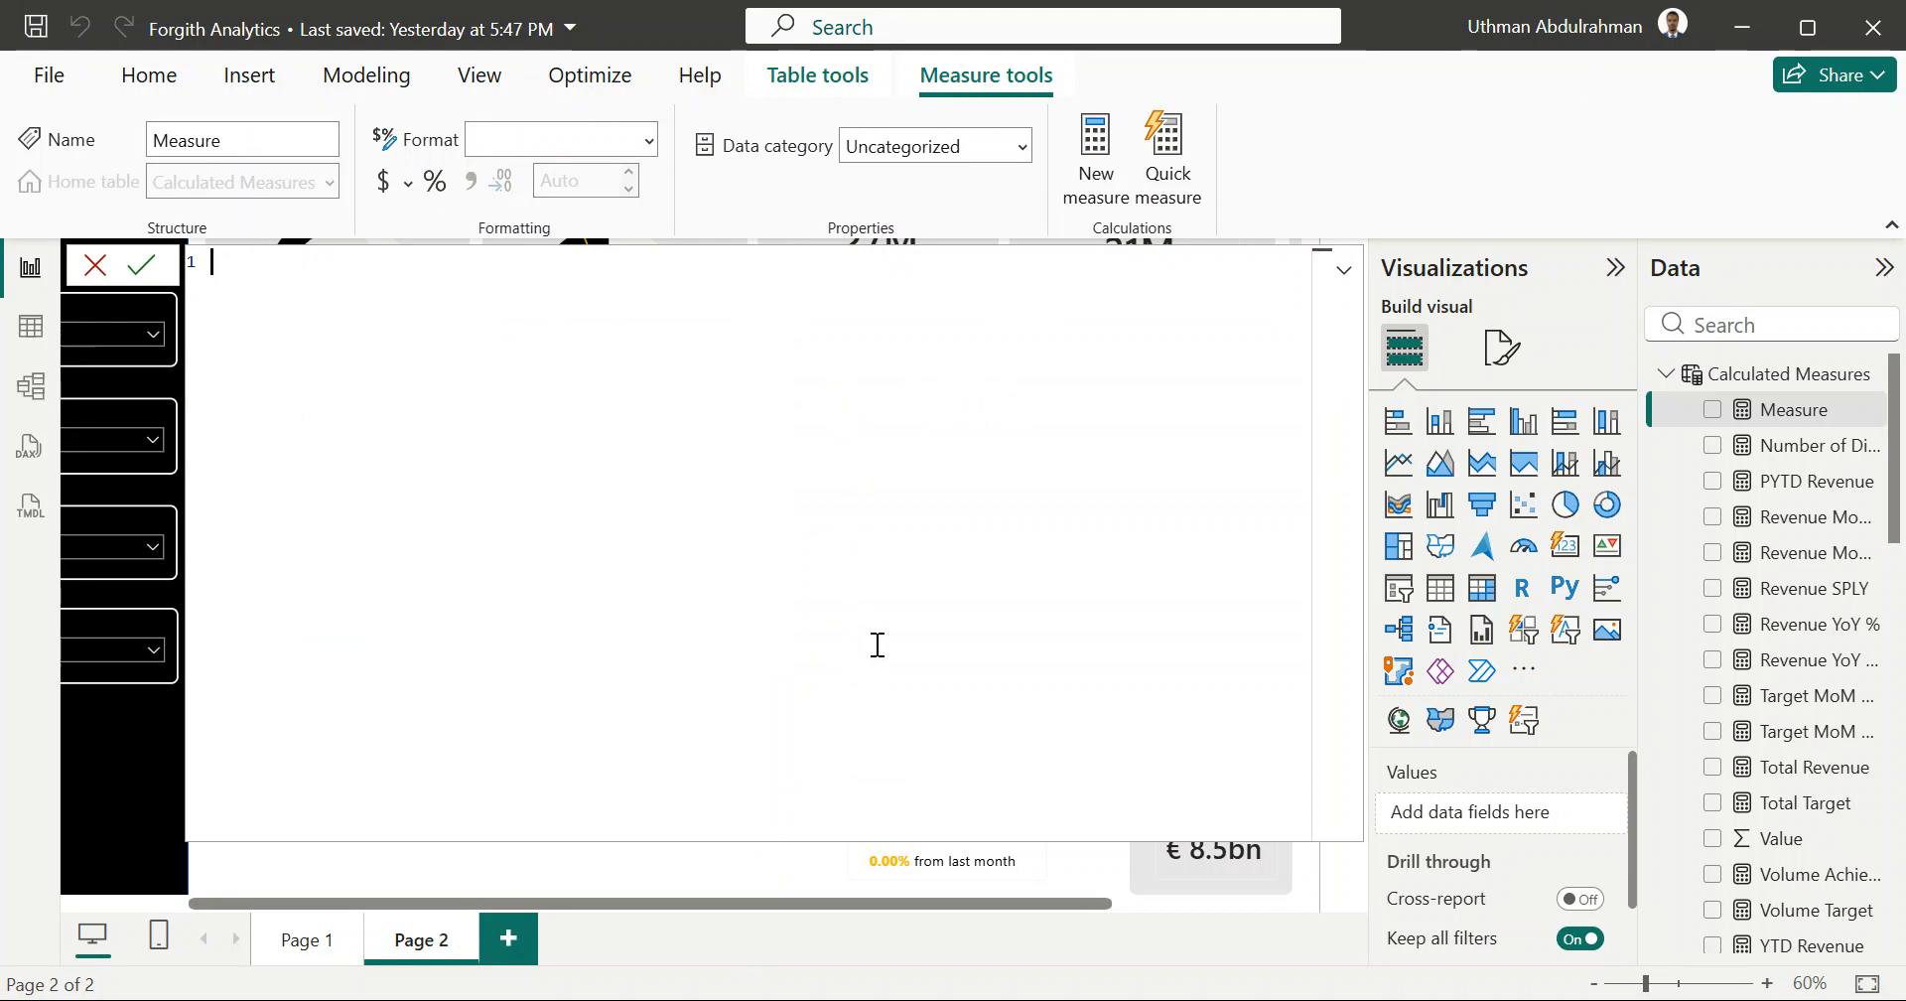
# Step: Name the measure Revenue Achievement % and begin its formula with the DIVIDE function
pyautogui.write('Revenue Achievement % = ')
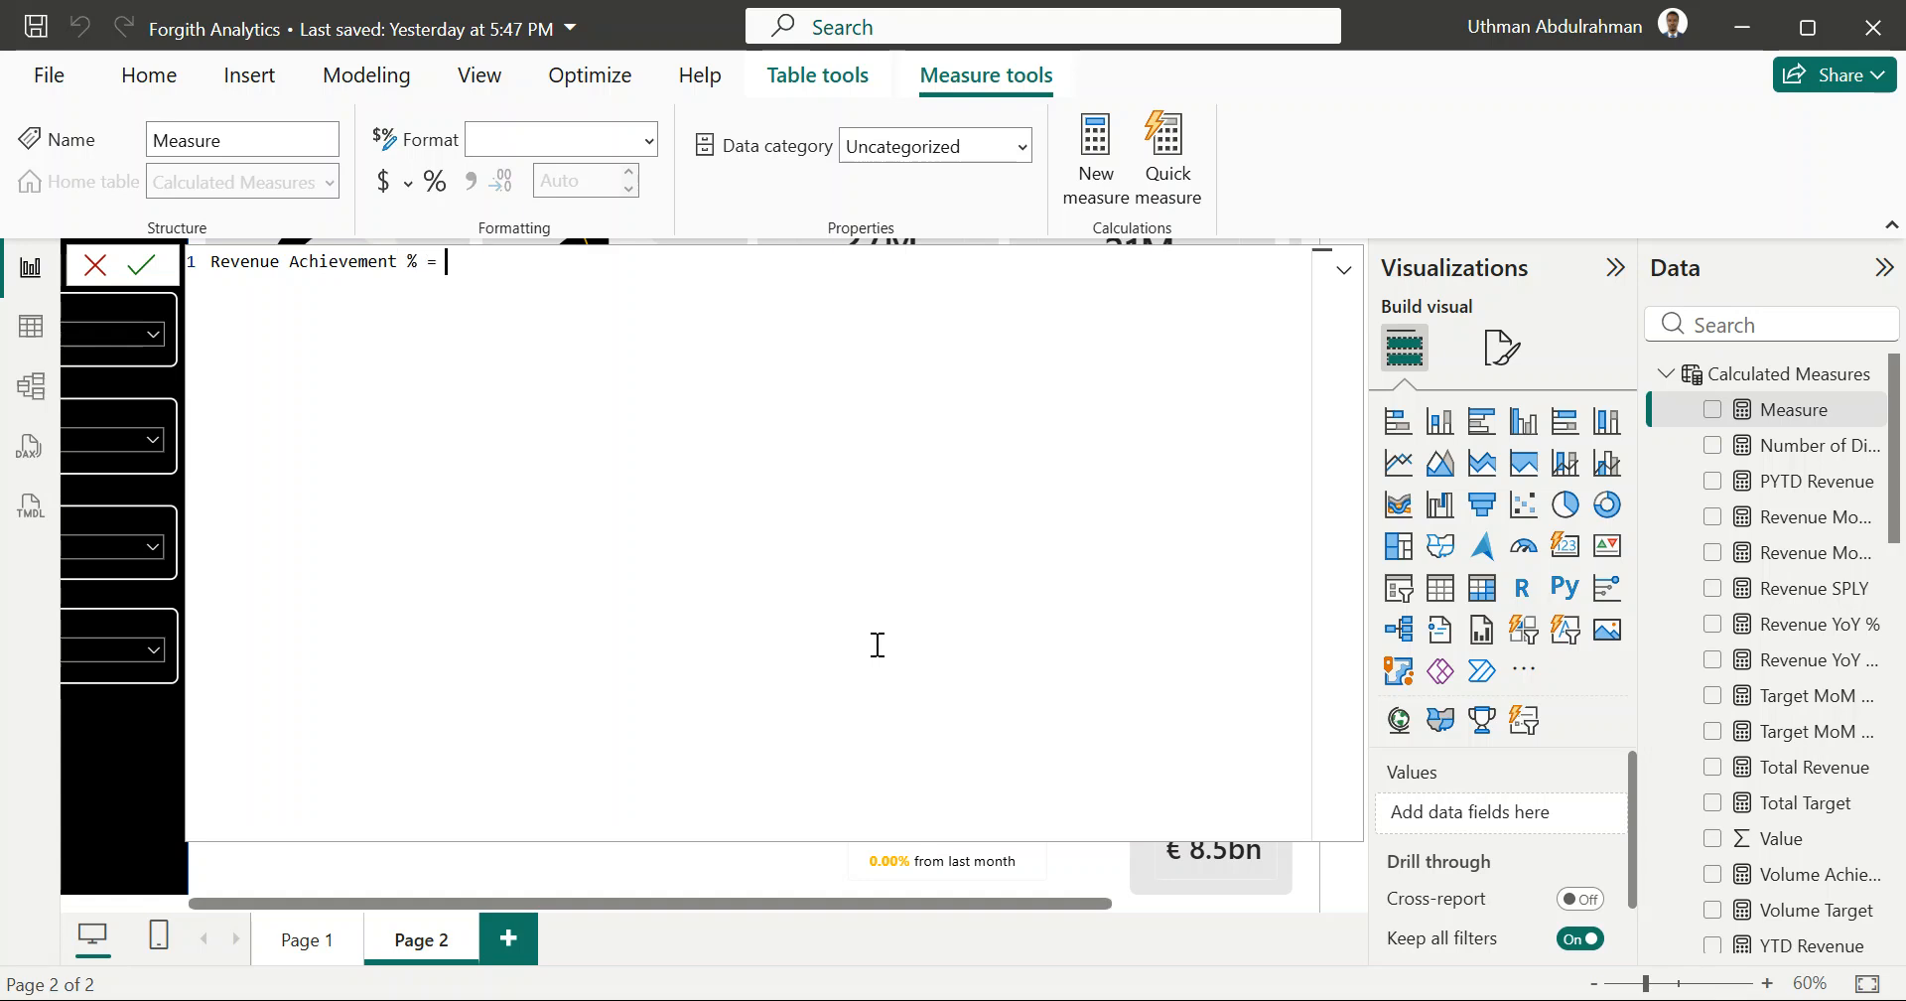
pyautogui.write('DI')
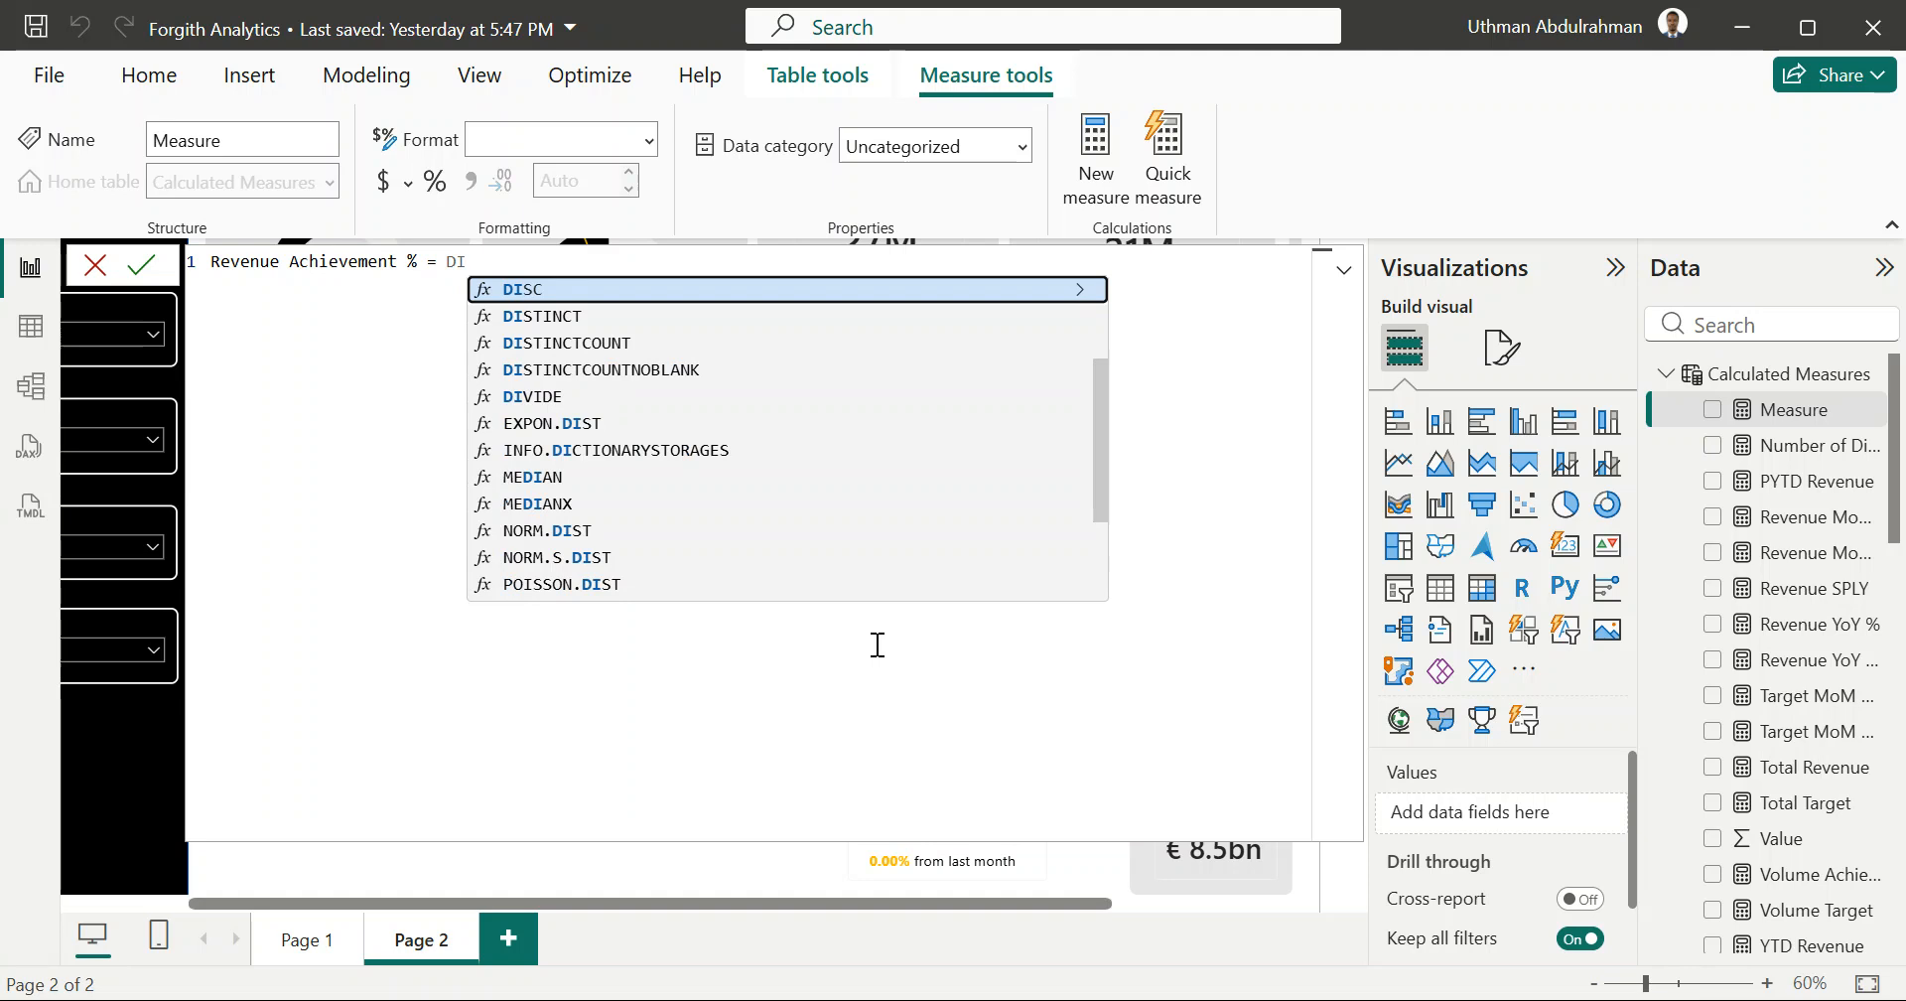
pyautogui.write('VI')
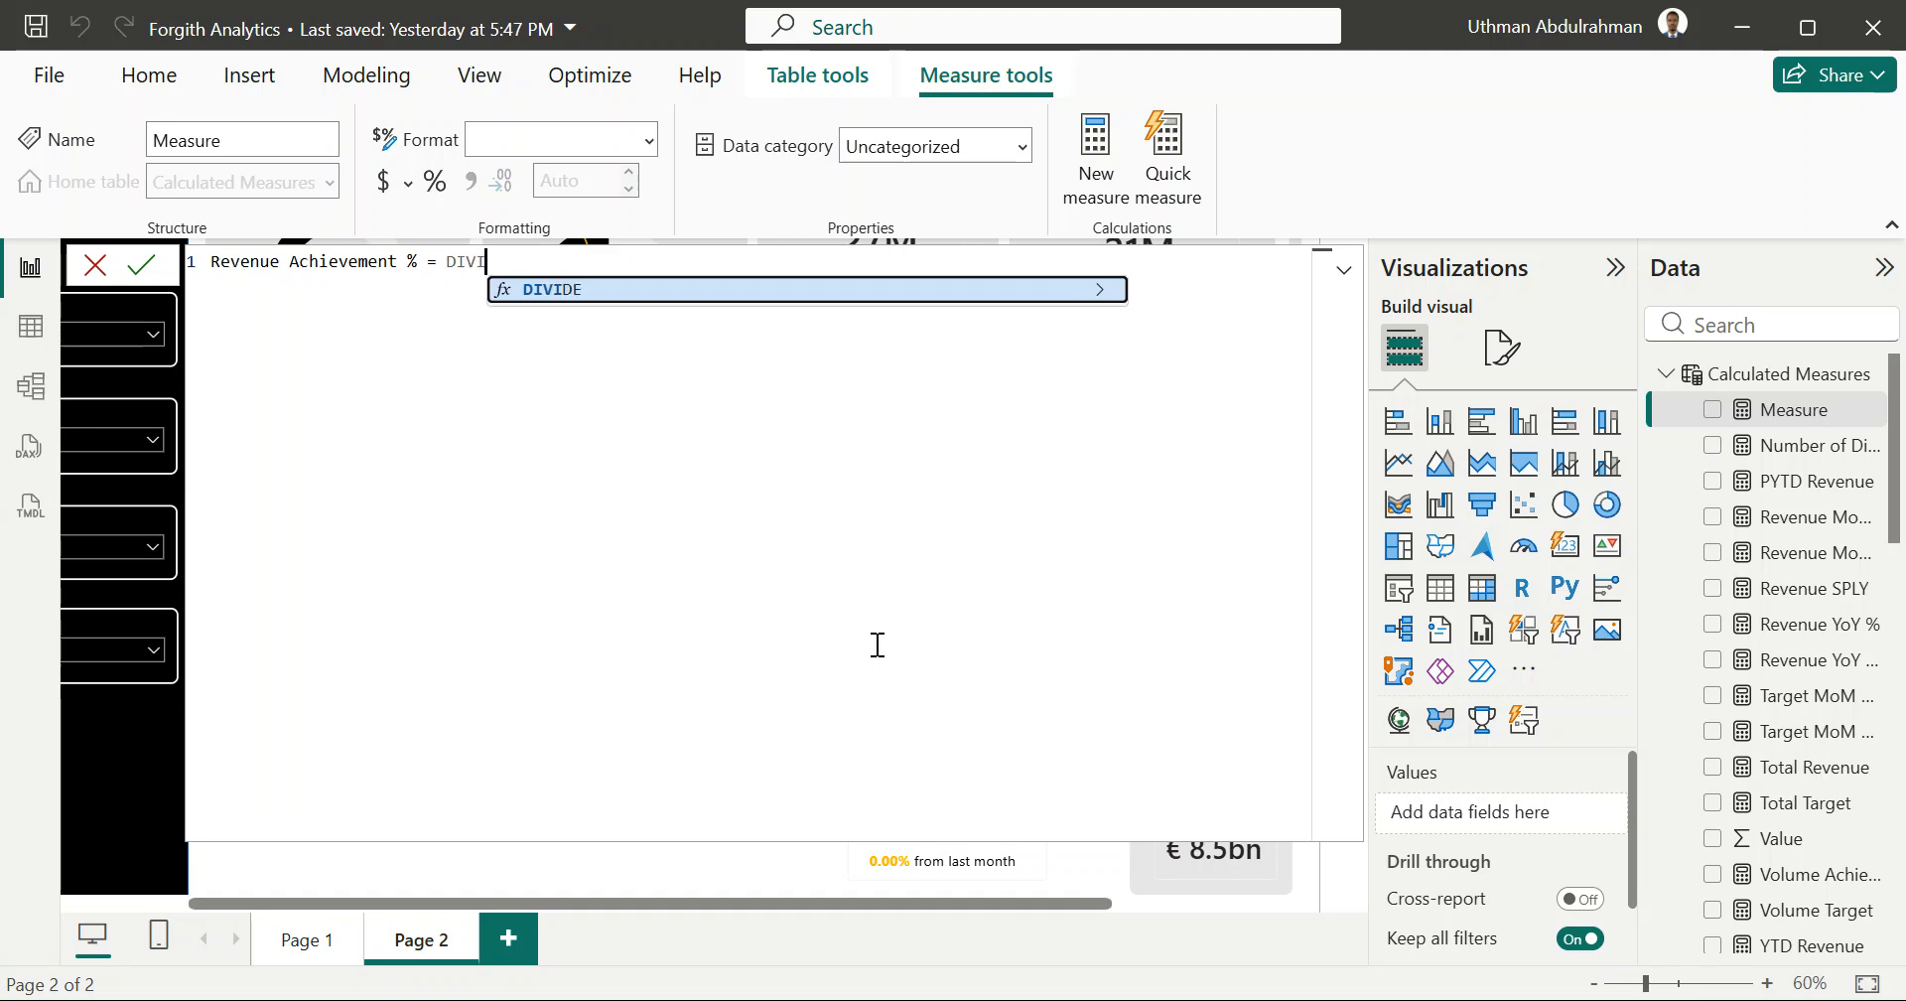
pyautogui.press('Tab')
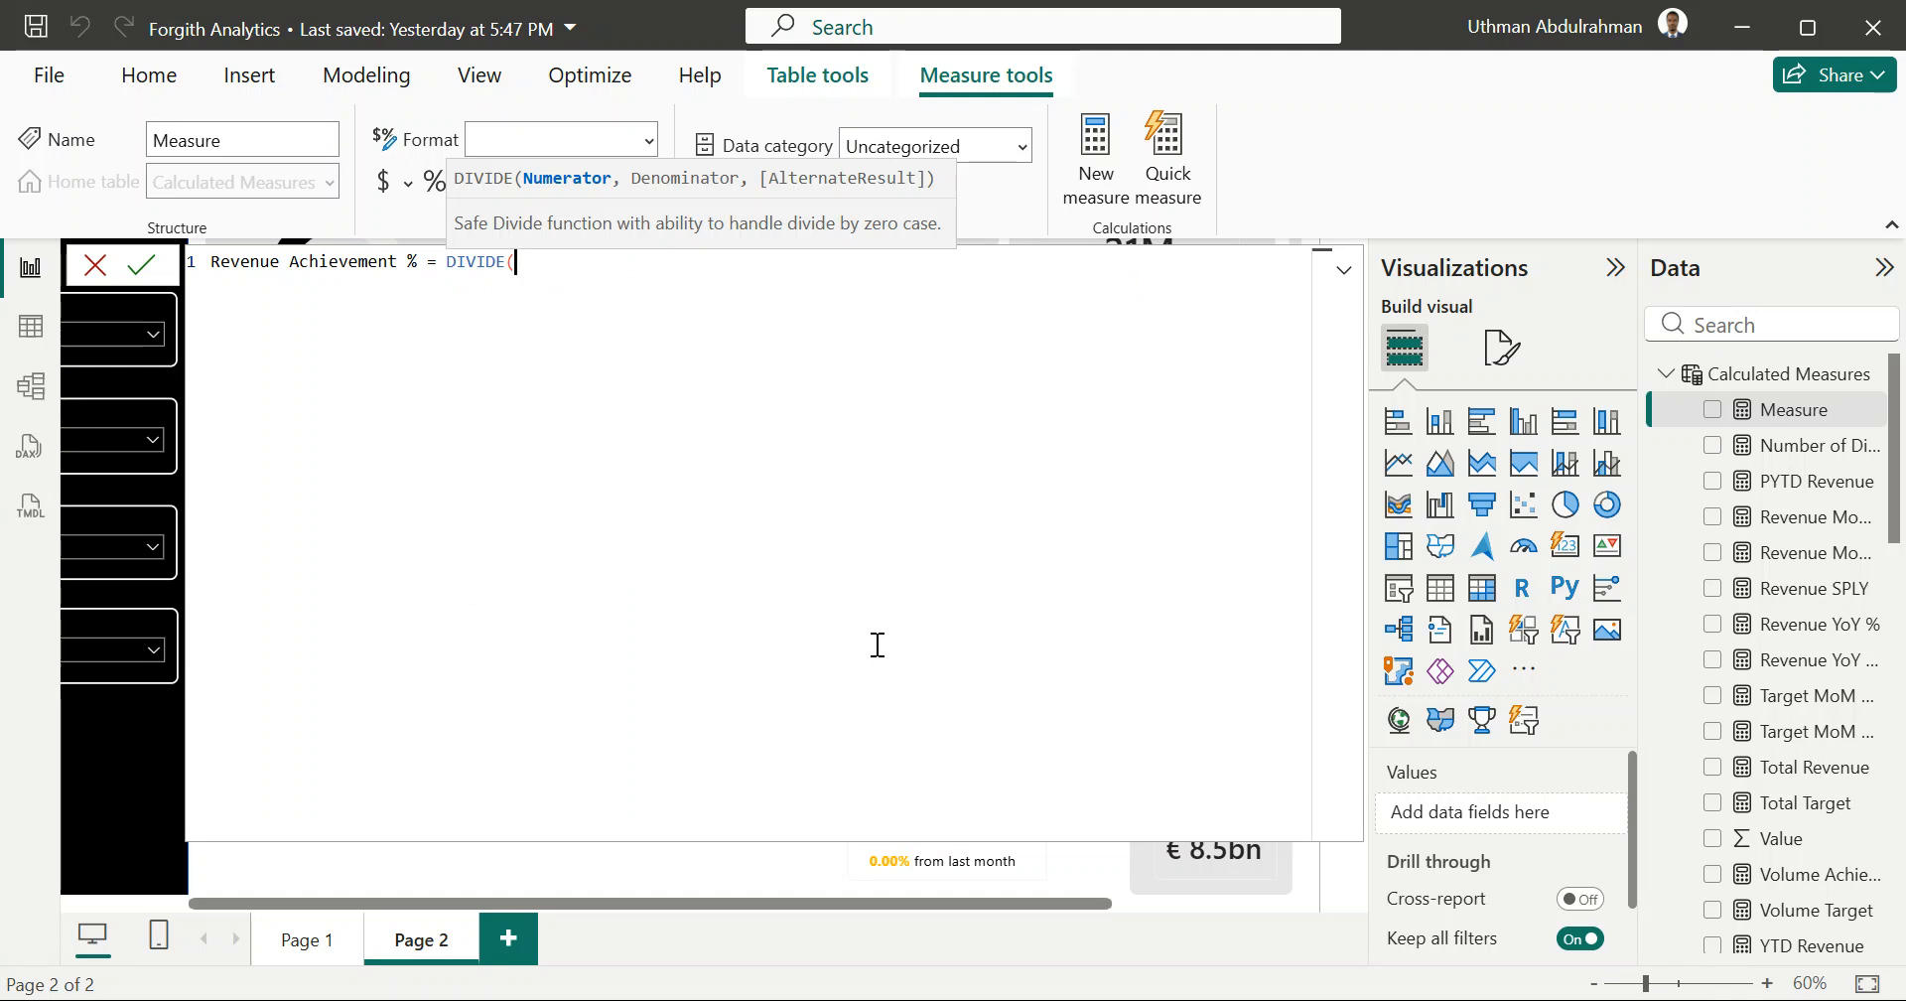
# Step: Add the word Target in front of the measure name so it reads Target Revenue Achievement %
pyautogui.press('Left')
pyautogui.press('Left')
pyautogui.press('Left')
pyautogui.press('Left')
pyautogui.press('Left')
pyautogui.press('Left')
pyautogui.press('Left')
pyautogui.press('Left')
pyautogui.press('Left')
pyautogui.press('Left')
pyautogui.press('Left')
pyautogui.press('Left')
pyautogui.press('Left')
pyautogui.press('Left')
pyautogui.press('Left')
pyautogui.press('Left')
pyautogui.press('Left')
pyautogui.press('Left')
pyautogui.press('Left')
pyautogui.press('Left')
pyautogui.press('Left')
pyautogui.press('Left')
pyautogui.press('Left')
pyautogui.press('Left')
pyautogui.press('Left')
pyautogui.press('Left')
pyautogui.press('Left')
pyautogui.press('Left')
pyautogui.press('Left')
pyautogui.press('Left')
pyautogui.write('Target')
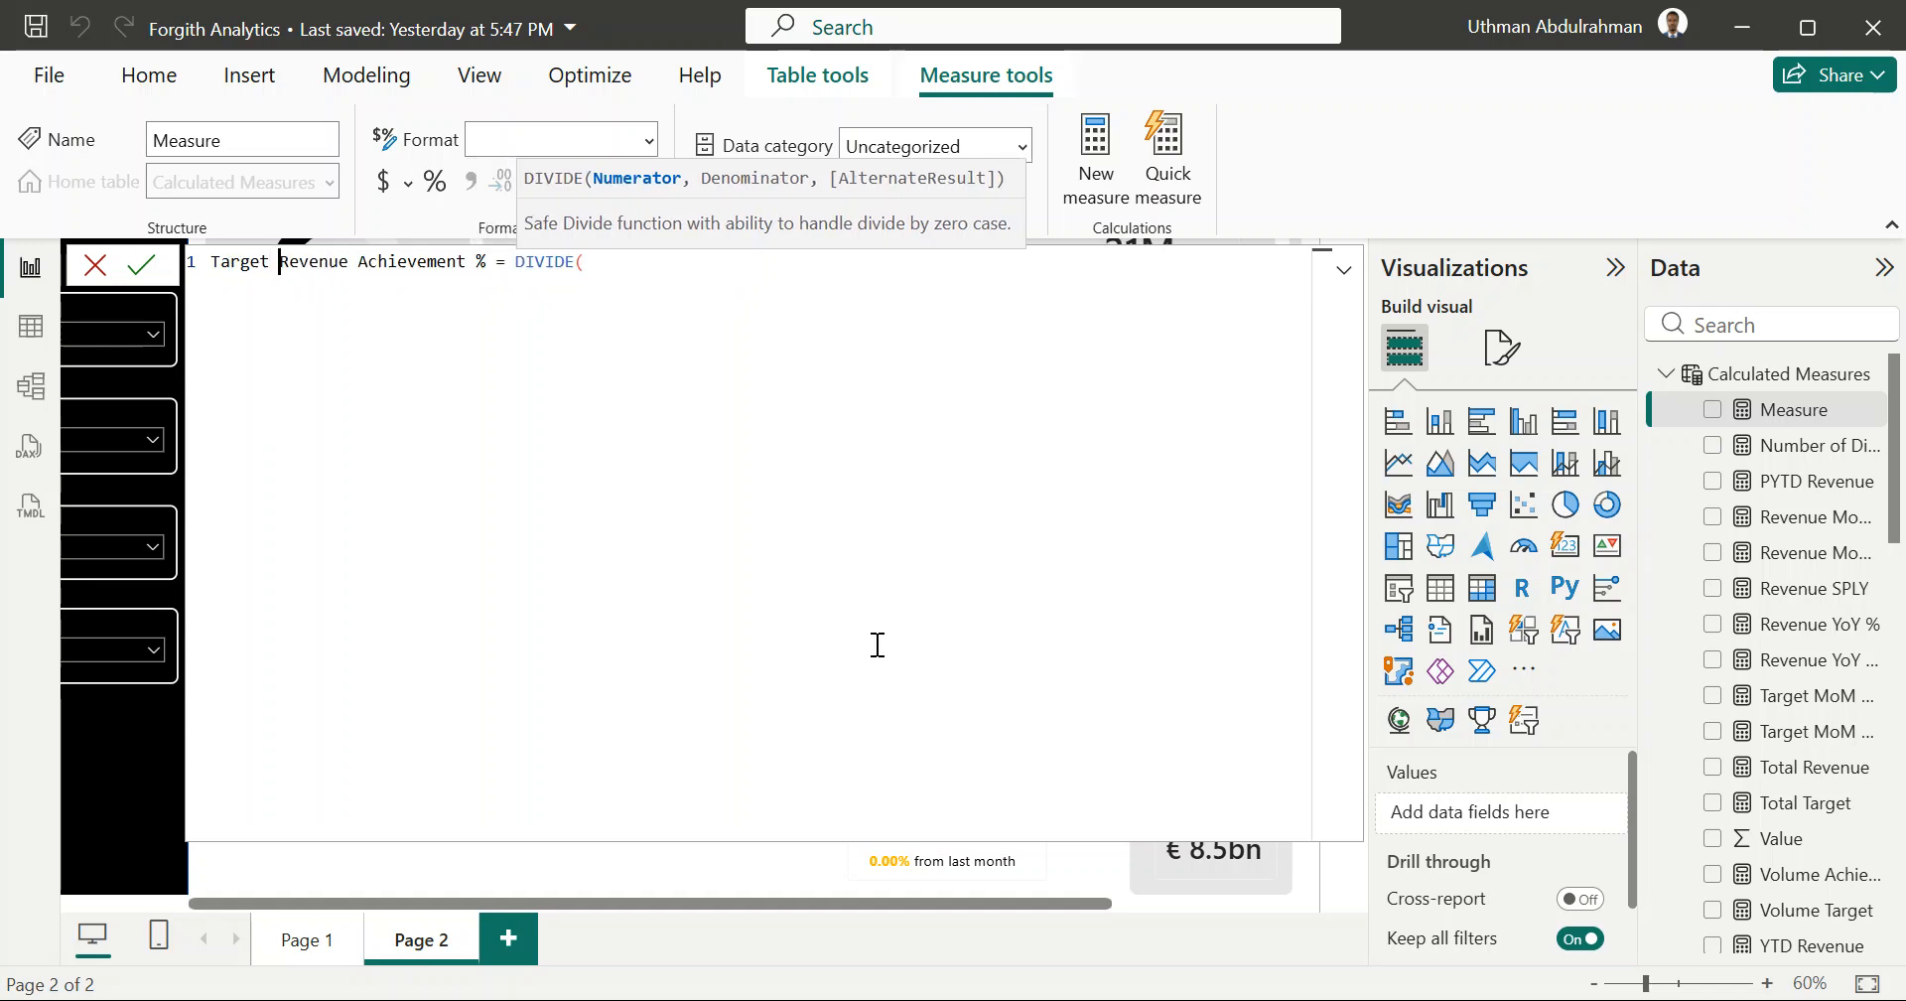
# Step: Enter the [Total Revenue] measure as the numerator of the DIVIDE function
pyautogui.press('End')
pyautogui.write('r')
pyautogui.press('BackSpace')
pyautogui.write('t')
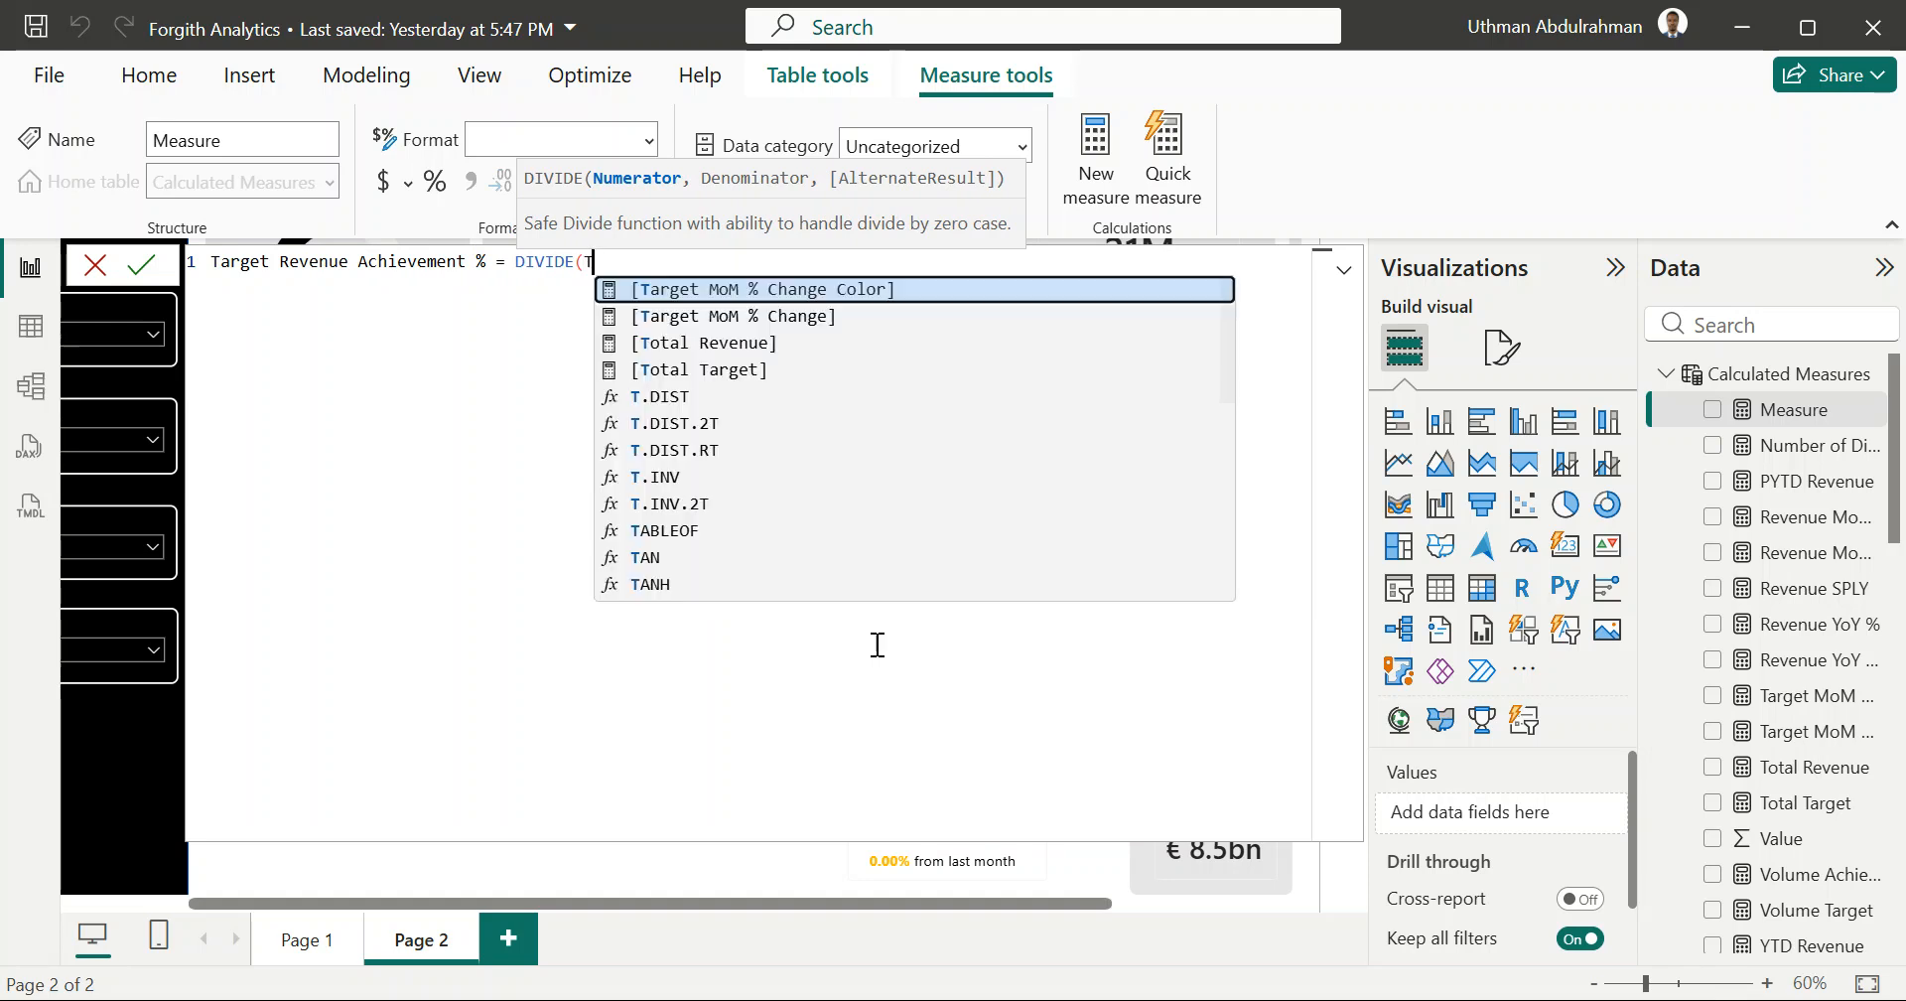
pyautogui.press('BackSpace')
pyautogui.write('Re')
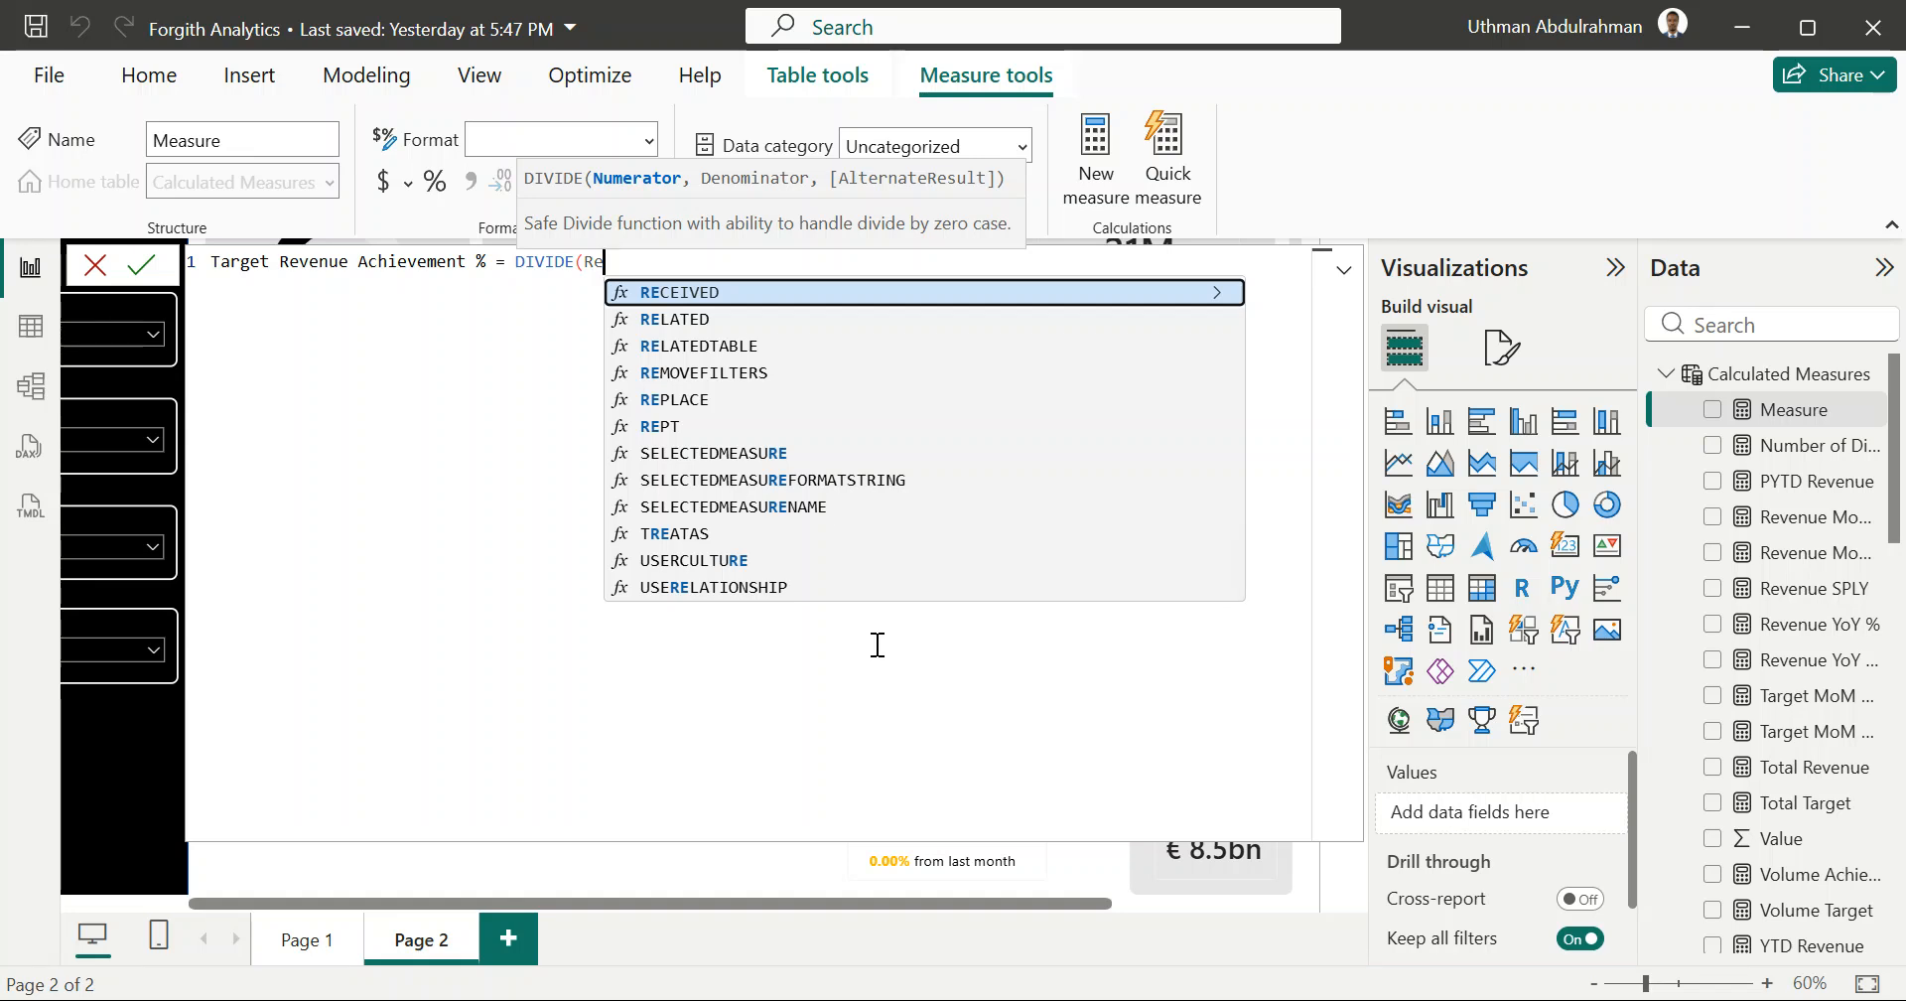
pyautogui.write('ve')
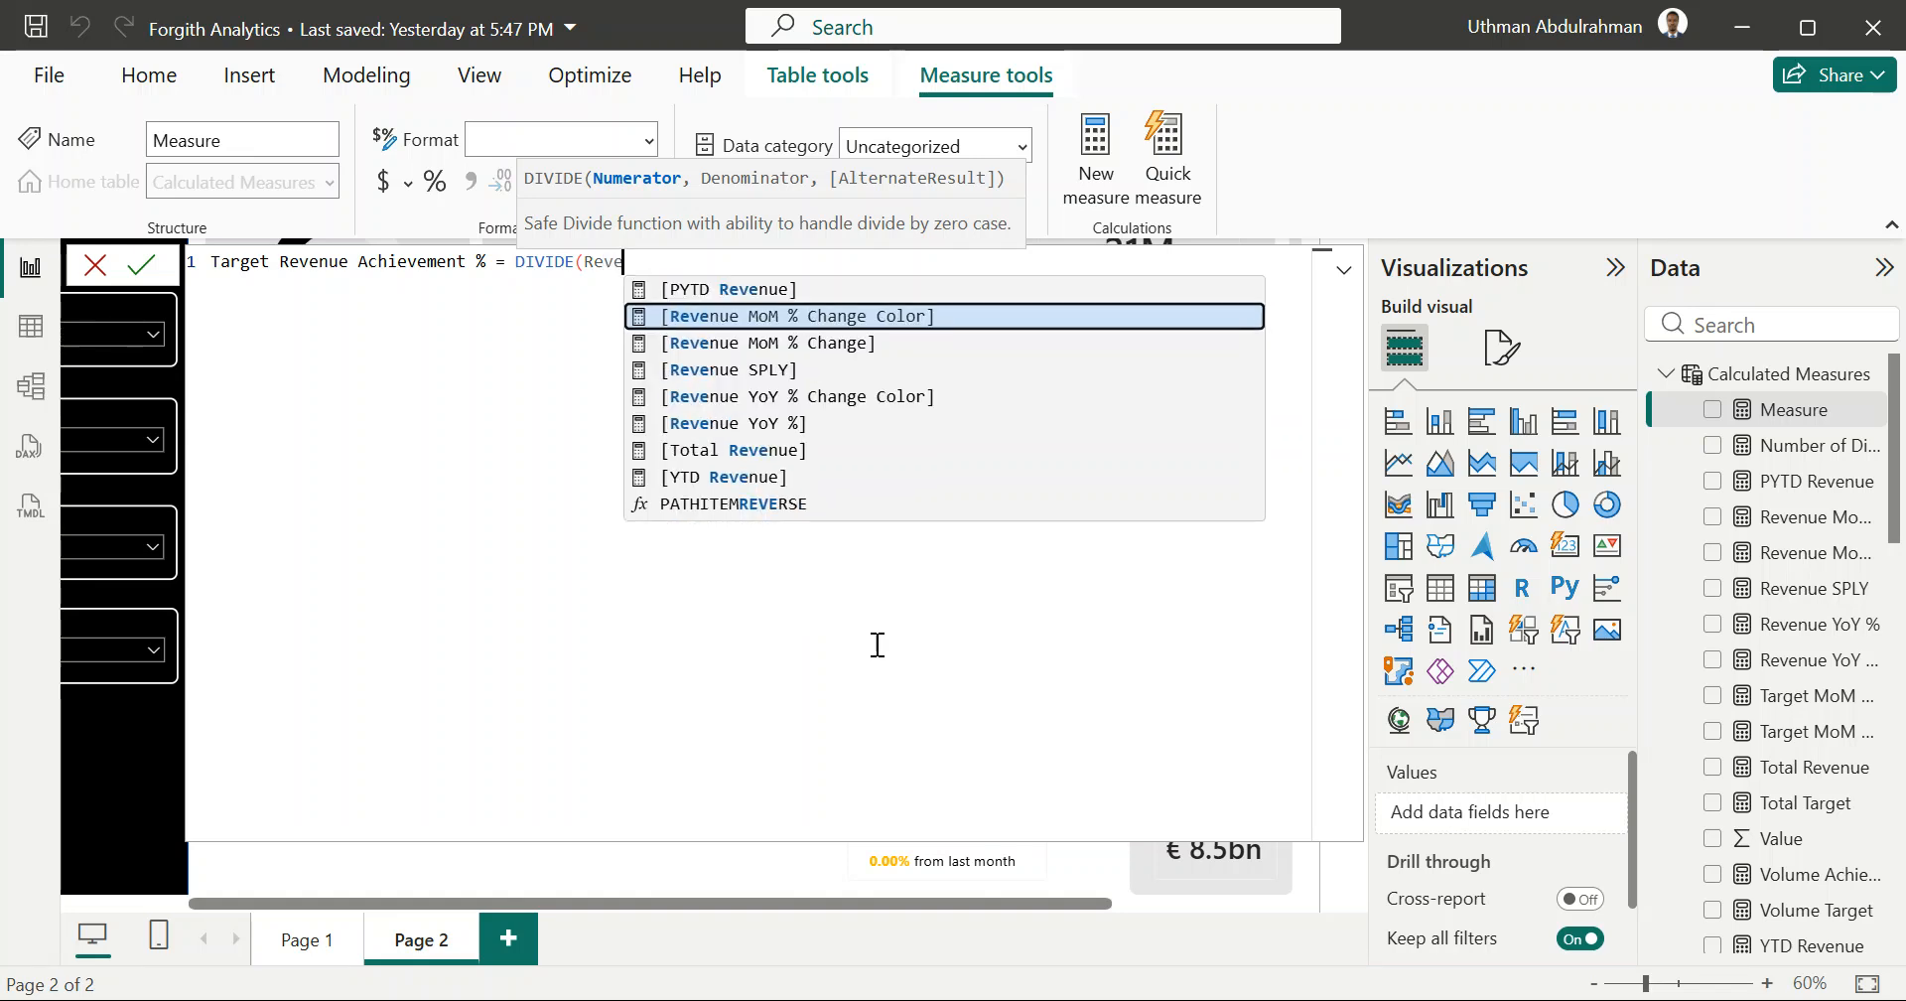
pyautogui.press('Down')
pyautogui.press('Down')
pyautogui.press('Down')
pyautogui.press('Down')
pyautogui.press('Down')
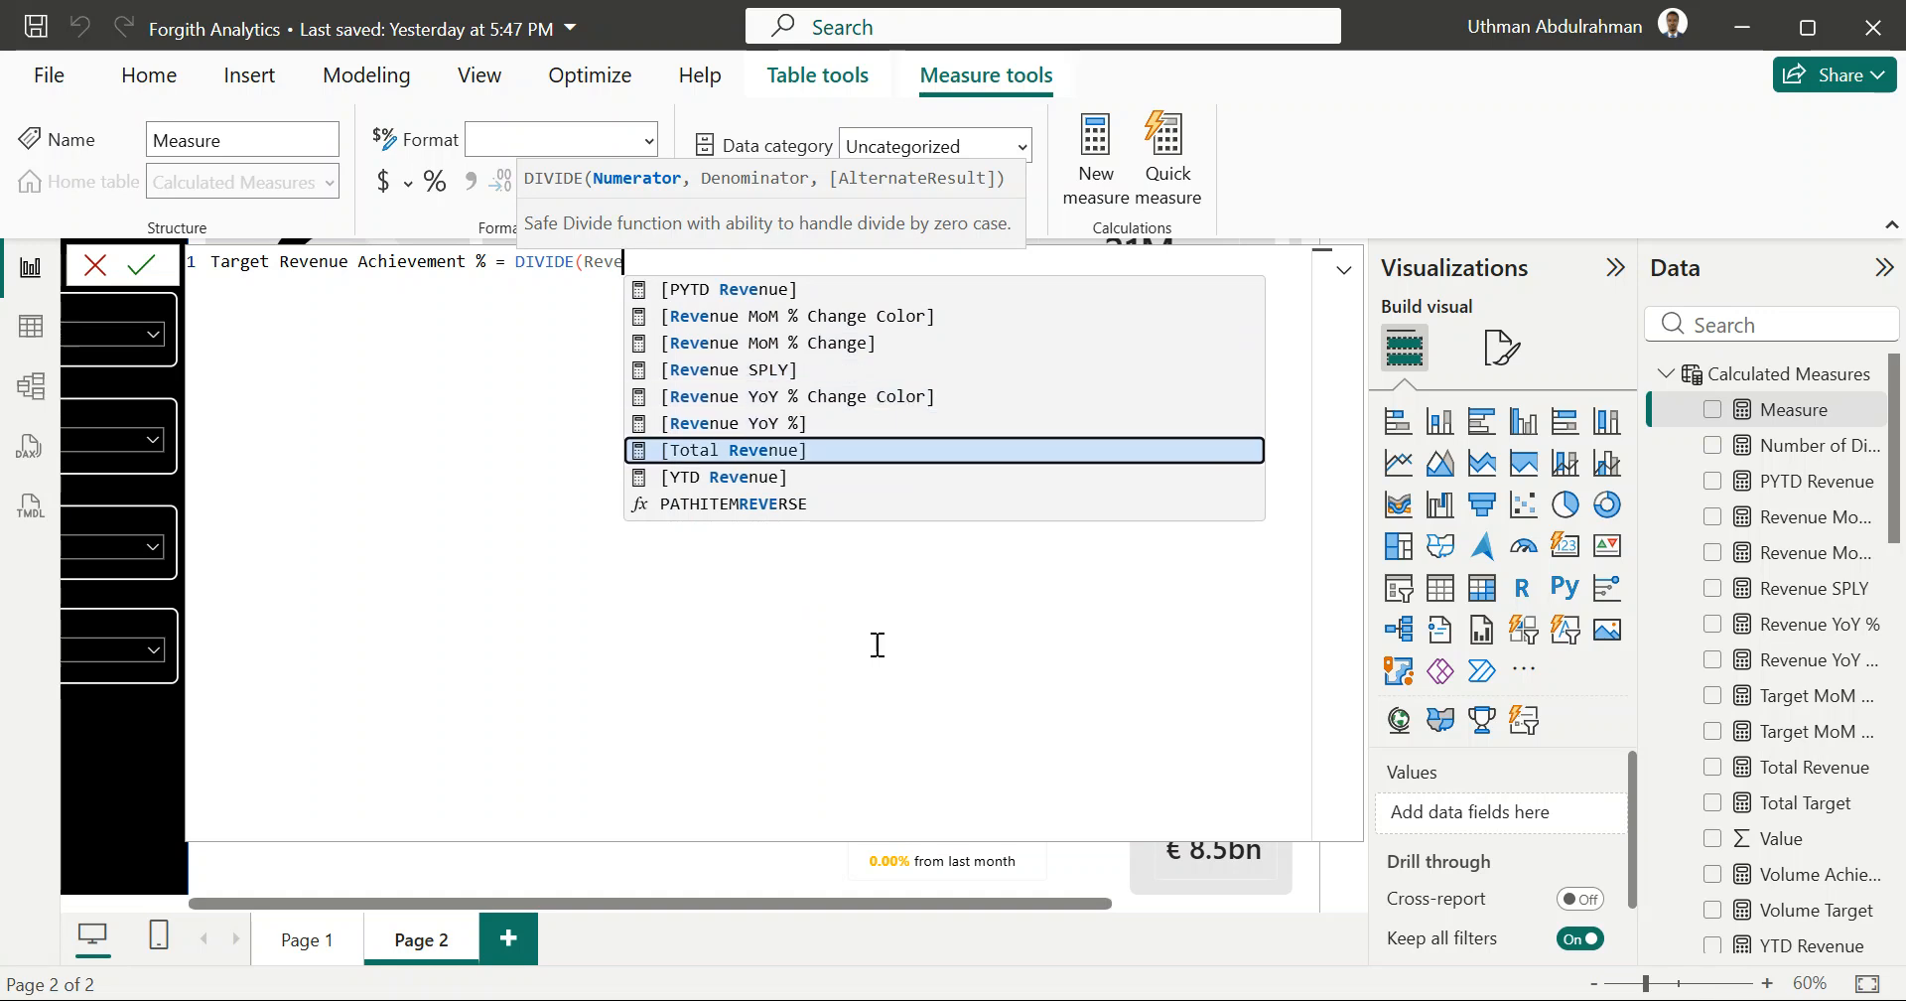
pyautogui.press('Tab')
# Step: Enter [Total Target] as the denominator, close the DIVIDE function and commit the measure
pyautogui.write(',T')
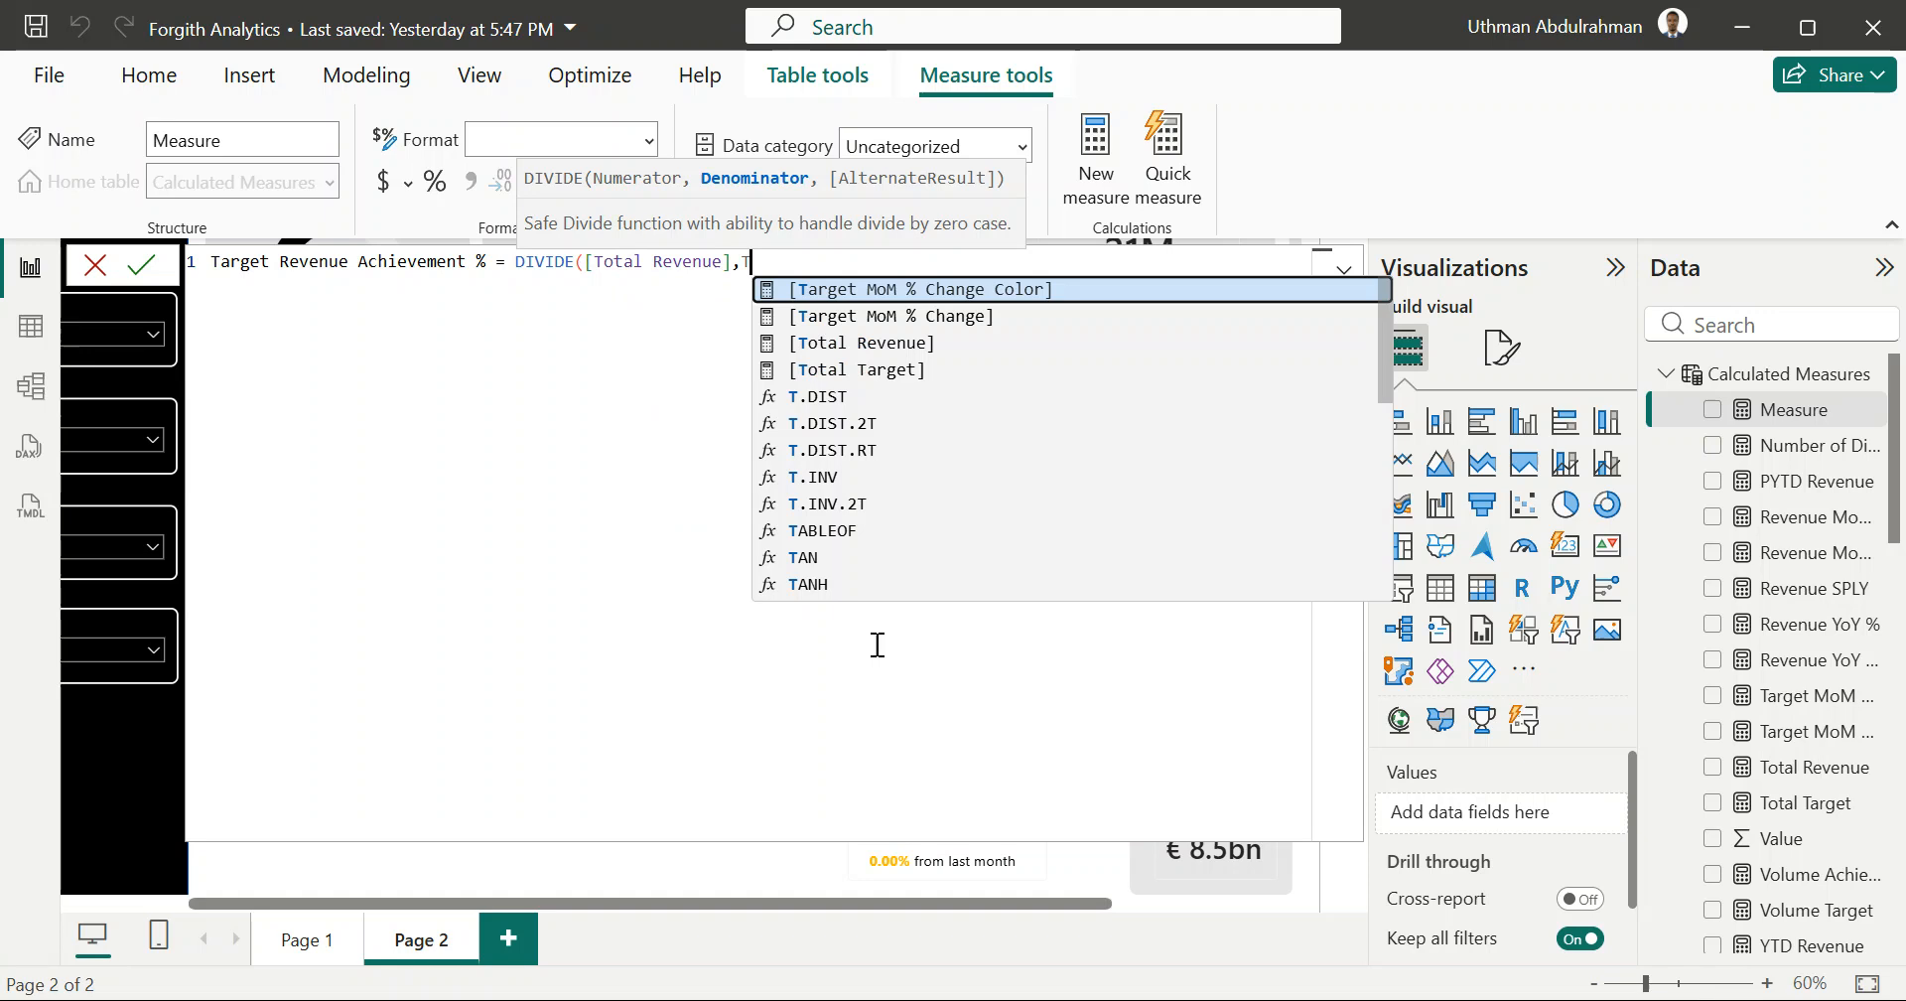
pyautogui.write('a')
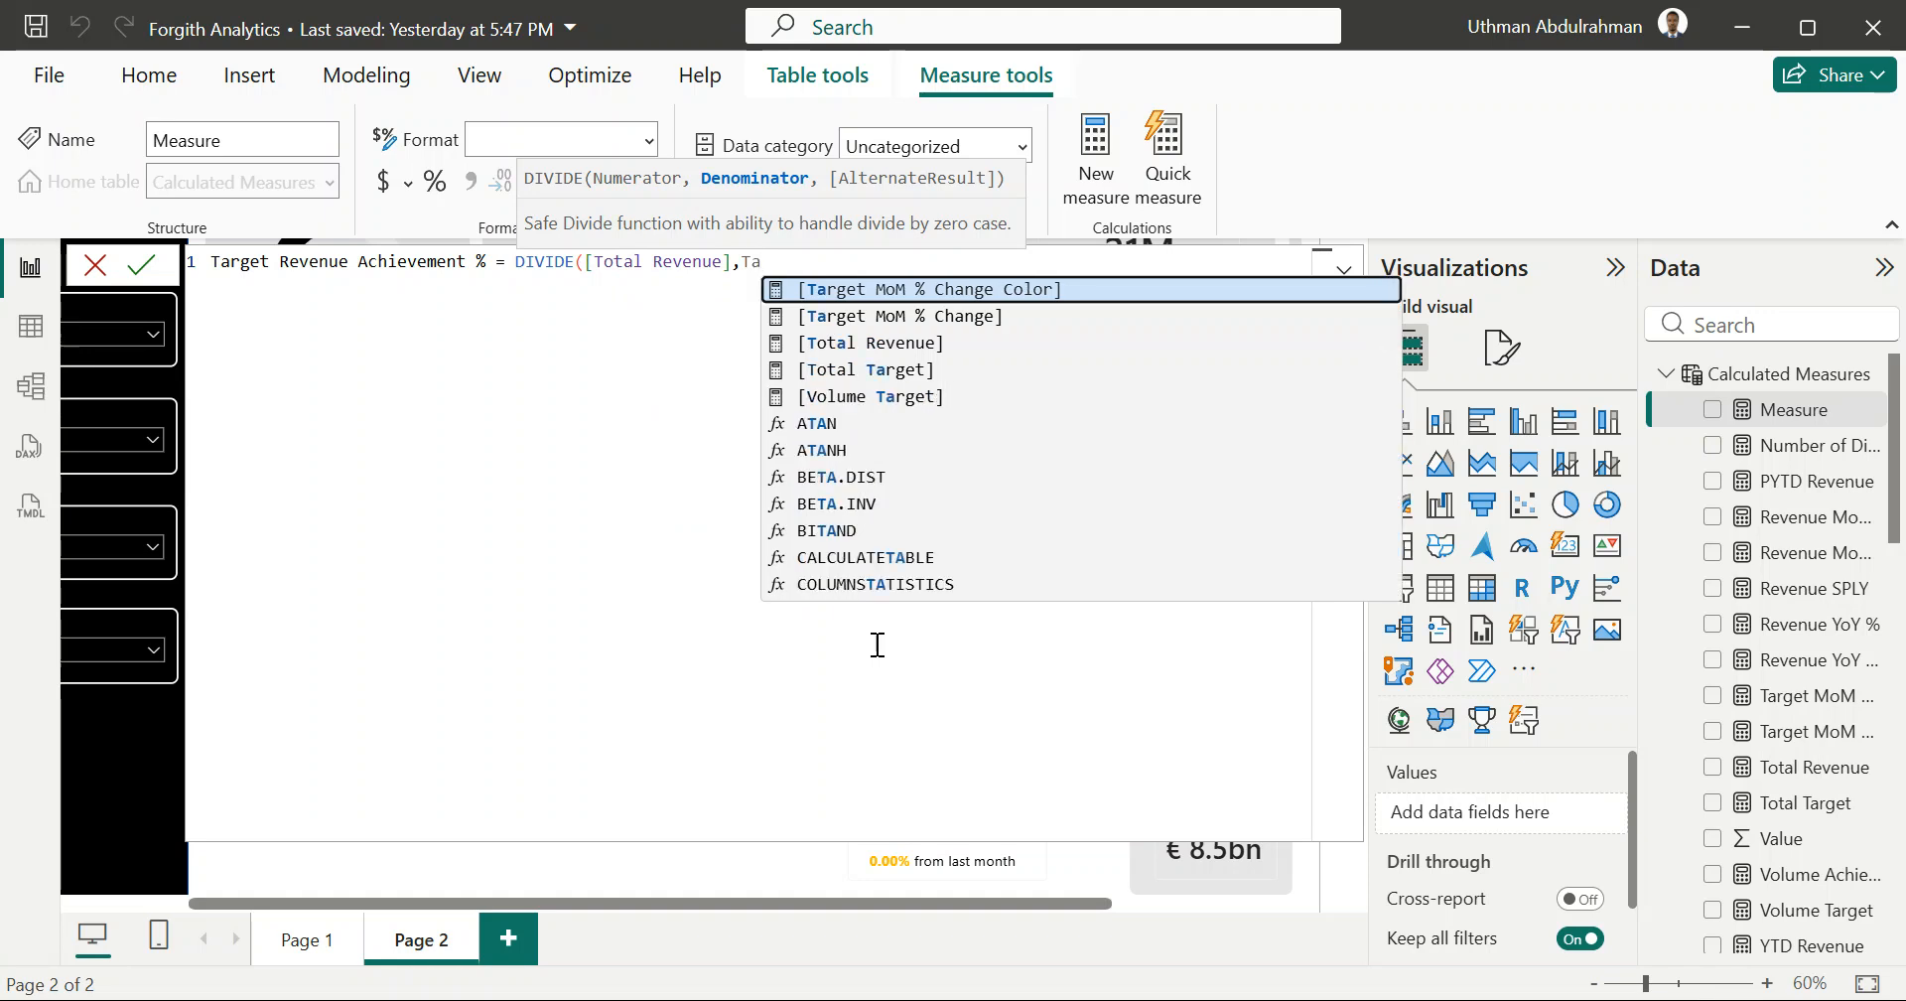
pyautogui.write('a')
pyautogui.press('BackSpace')
pyautogui.write('rg')
pyautogui.press('Up')
pyautogui.press('Up')
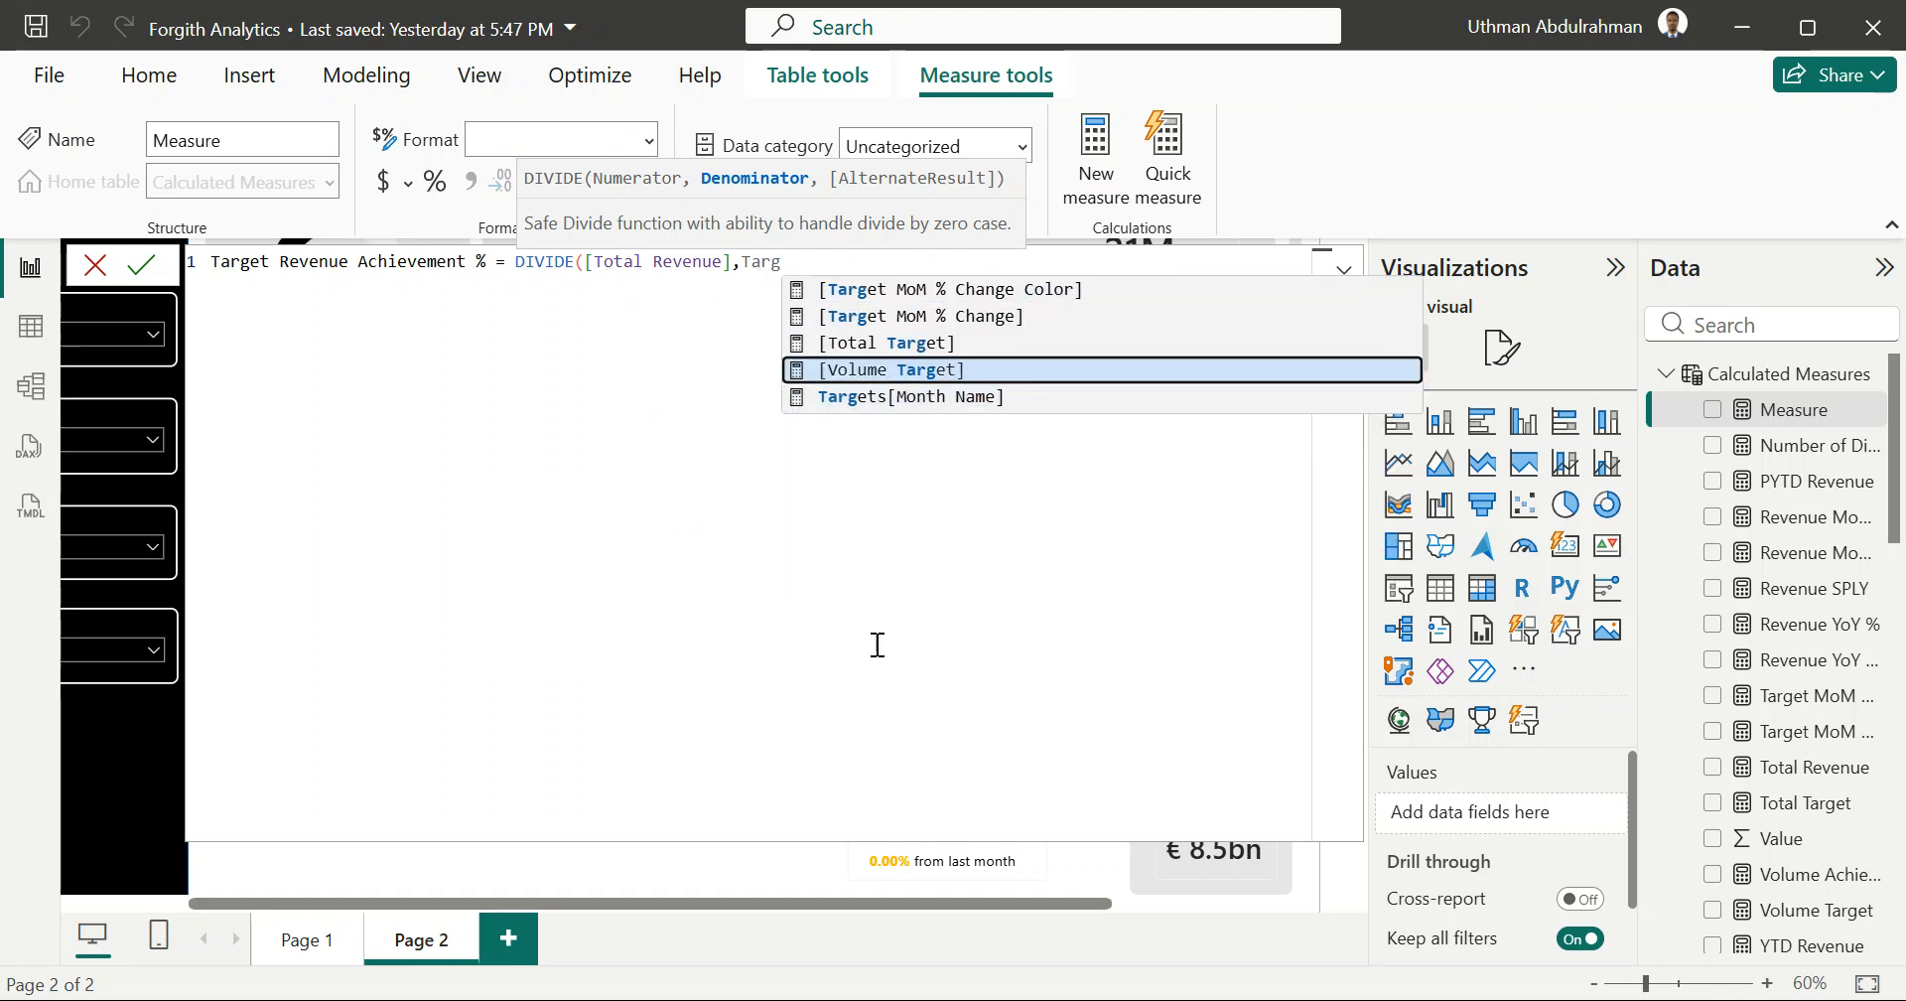
pyautogui.press('Tab')
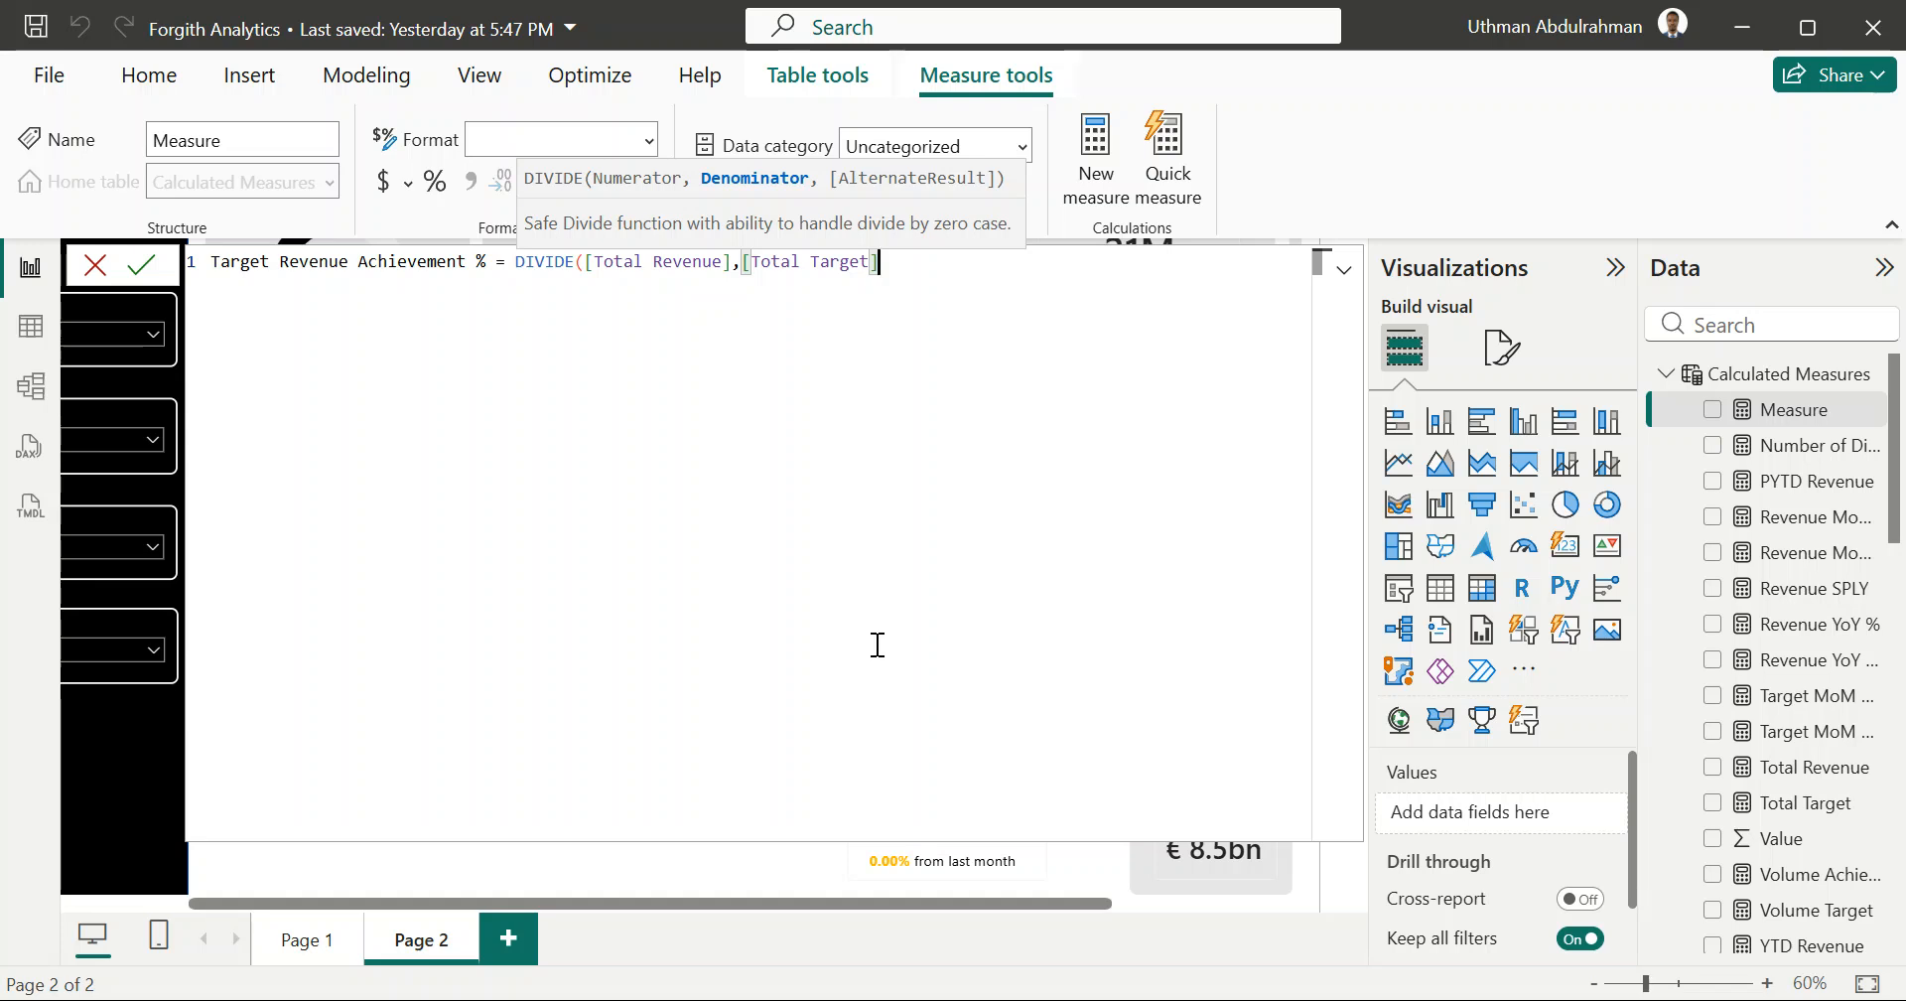
pyautogui.write(')')
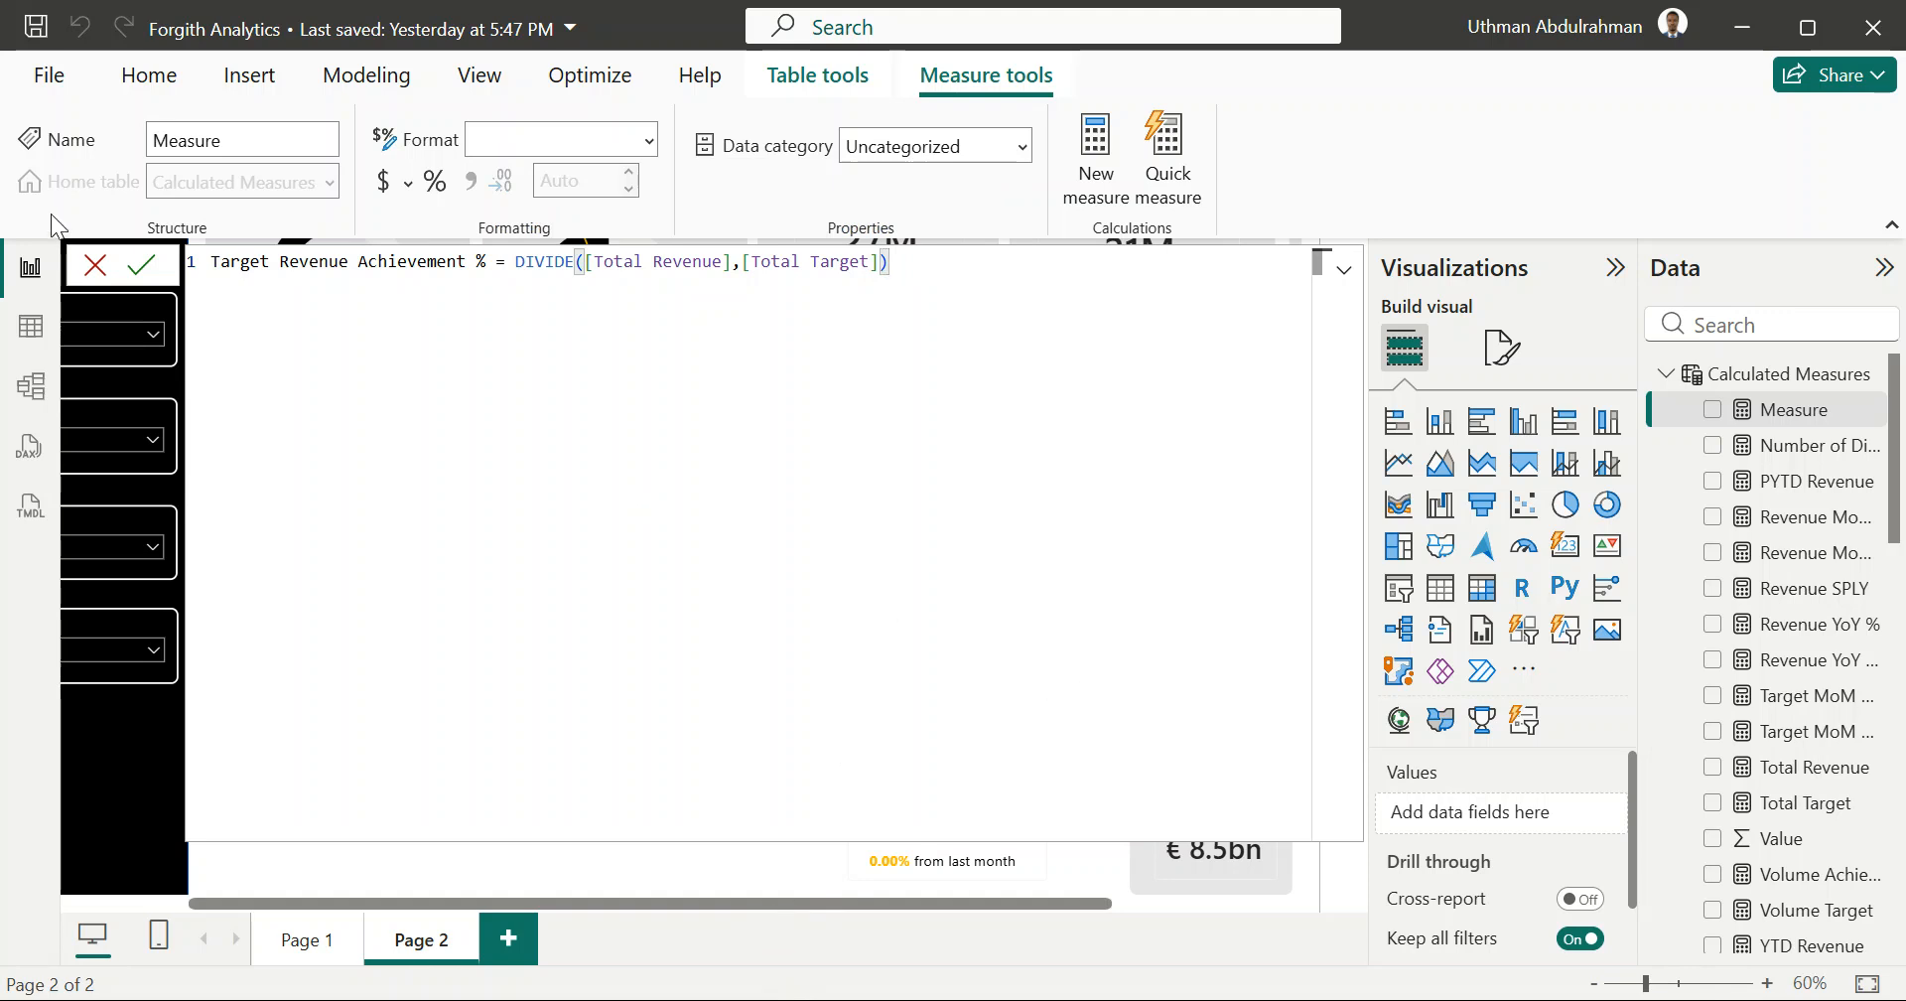
pyautogui.click(141, 282)
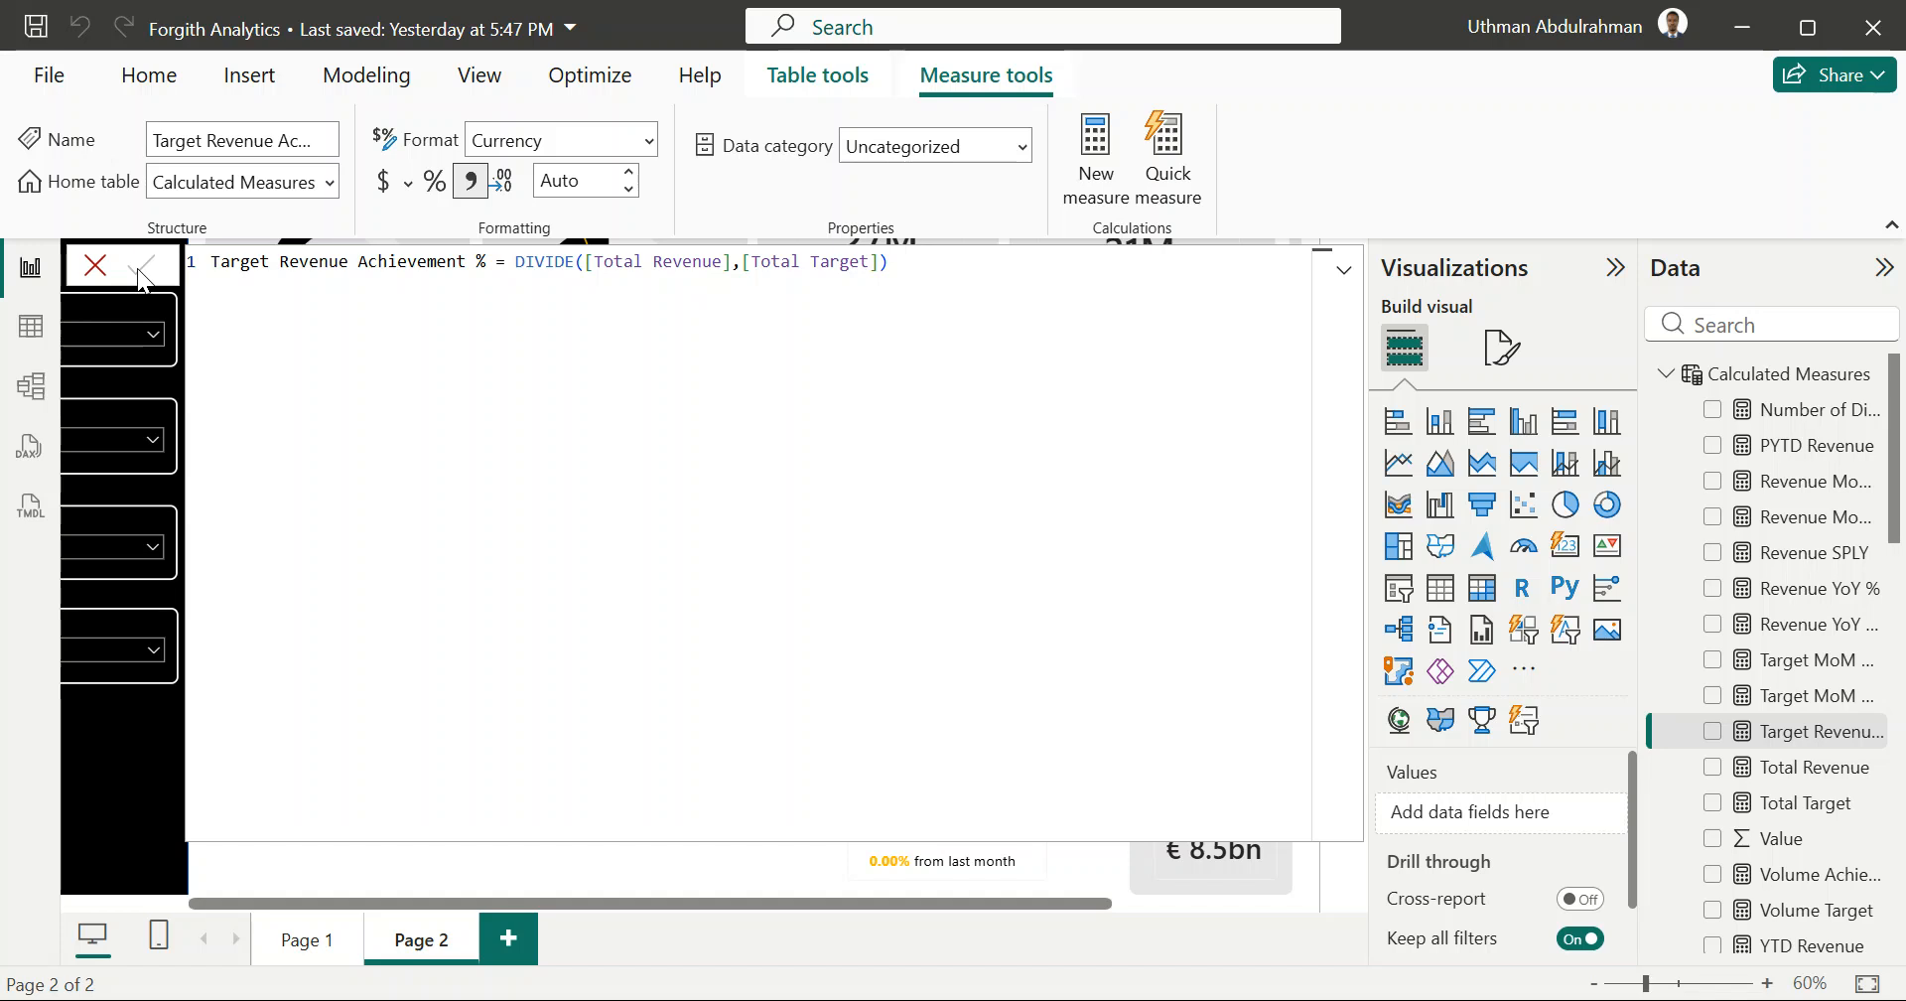
# Step: Format the Target Revenue Achievement % measure as a percentage and close its formula editor
pyautogui.click(435, 182)
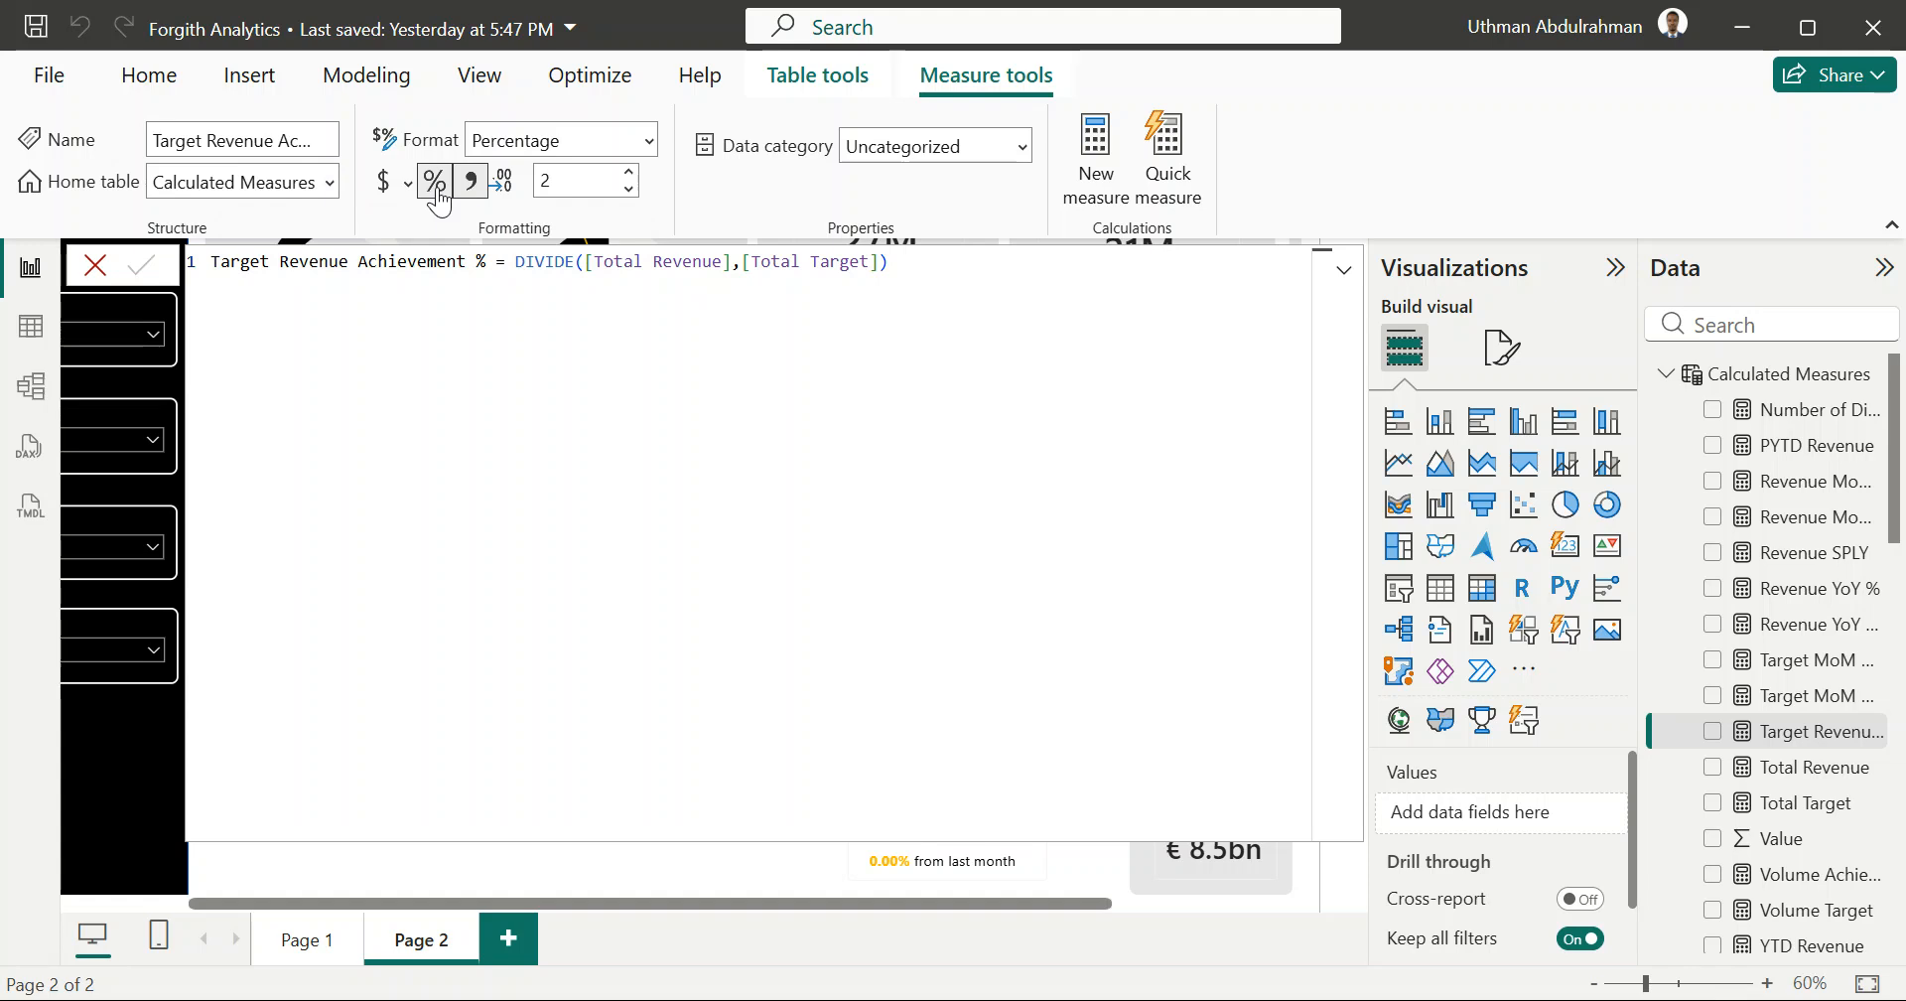
pyautogui.click(95, 266)
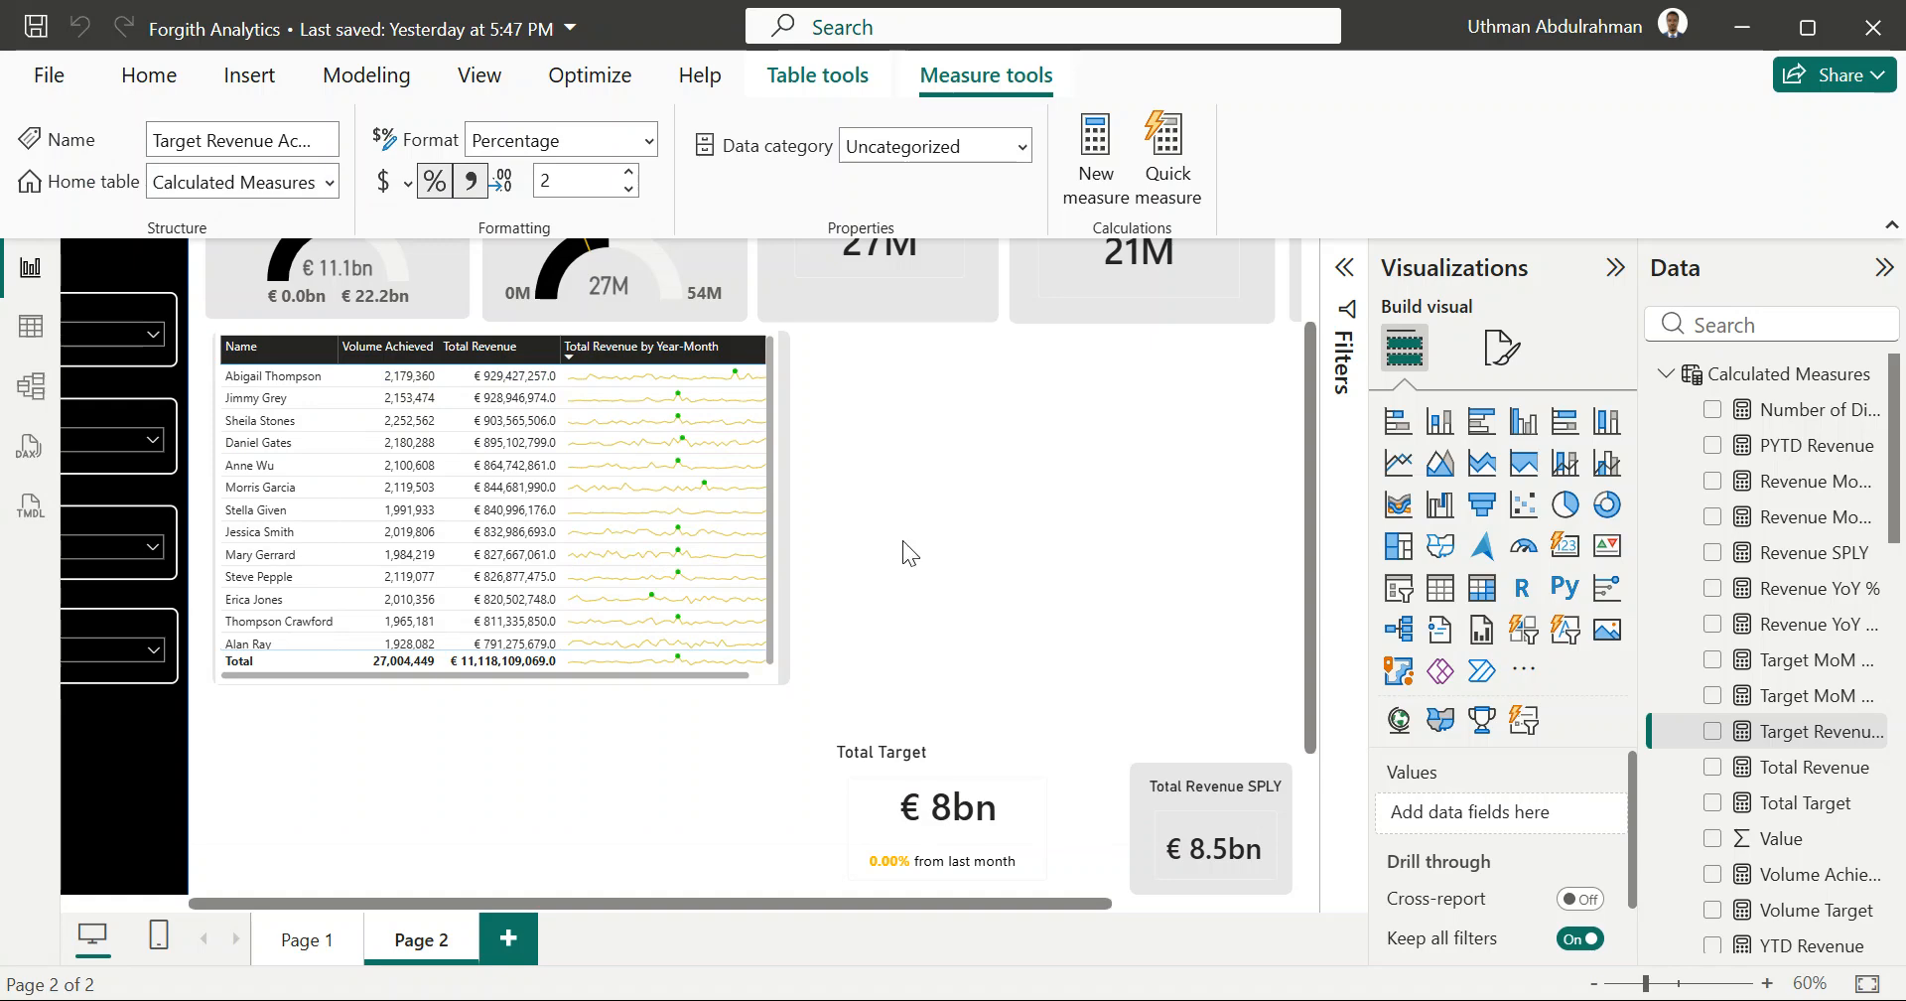
pyautogui.click(790, 492)
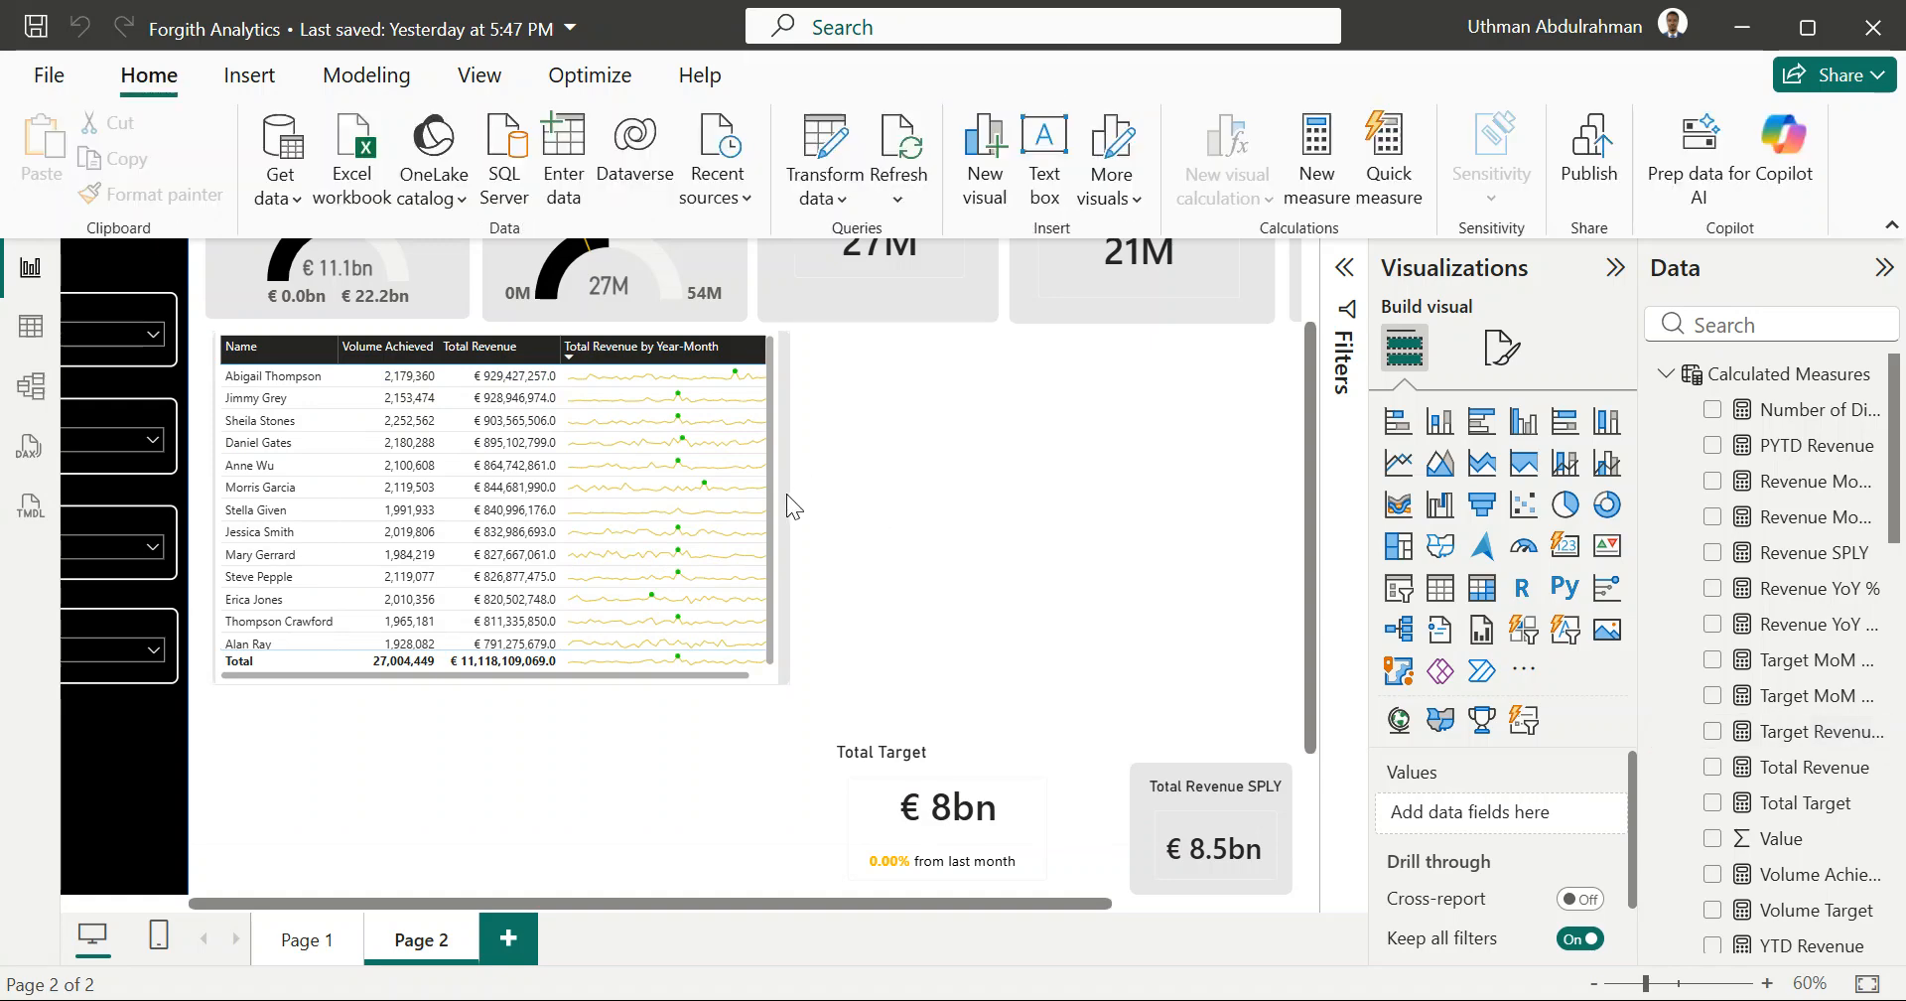
# Step: Widen the gray background shape behind the table by extending its outer edge past the table
pyautogui.click(784, 494)
pyautogui.moveTo(784, 495); pyautogui.dragTo(880, 513)
pyautogui.click(945, 512)
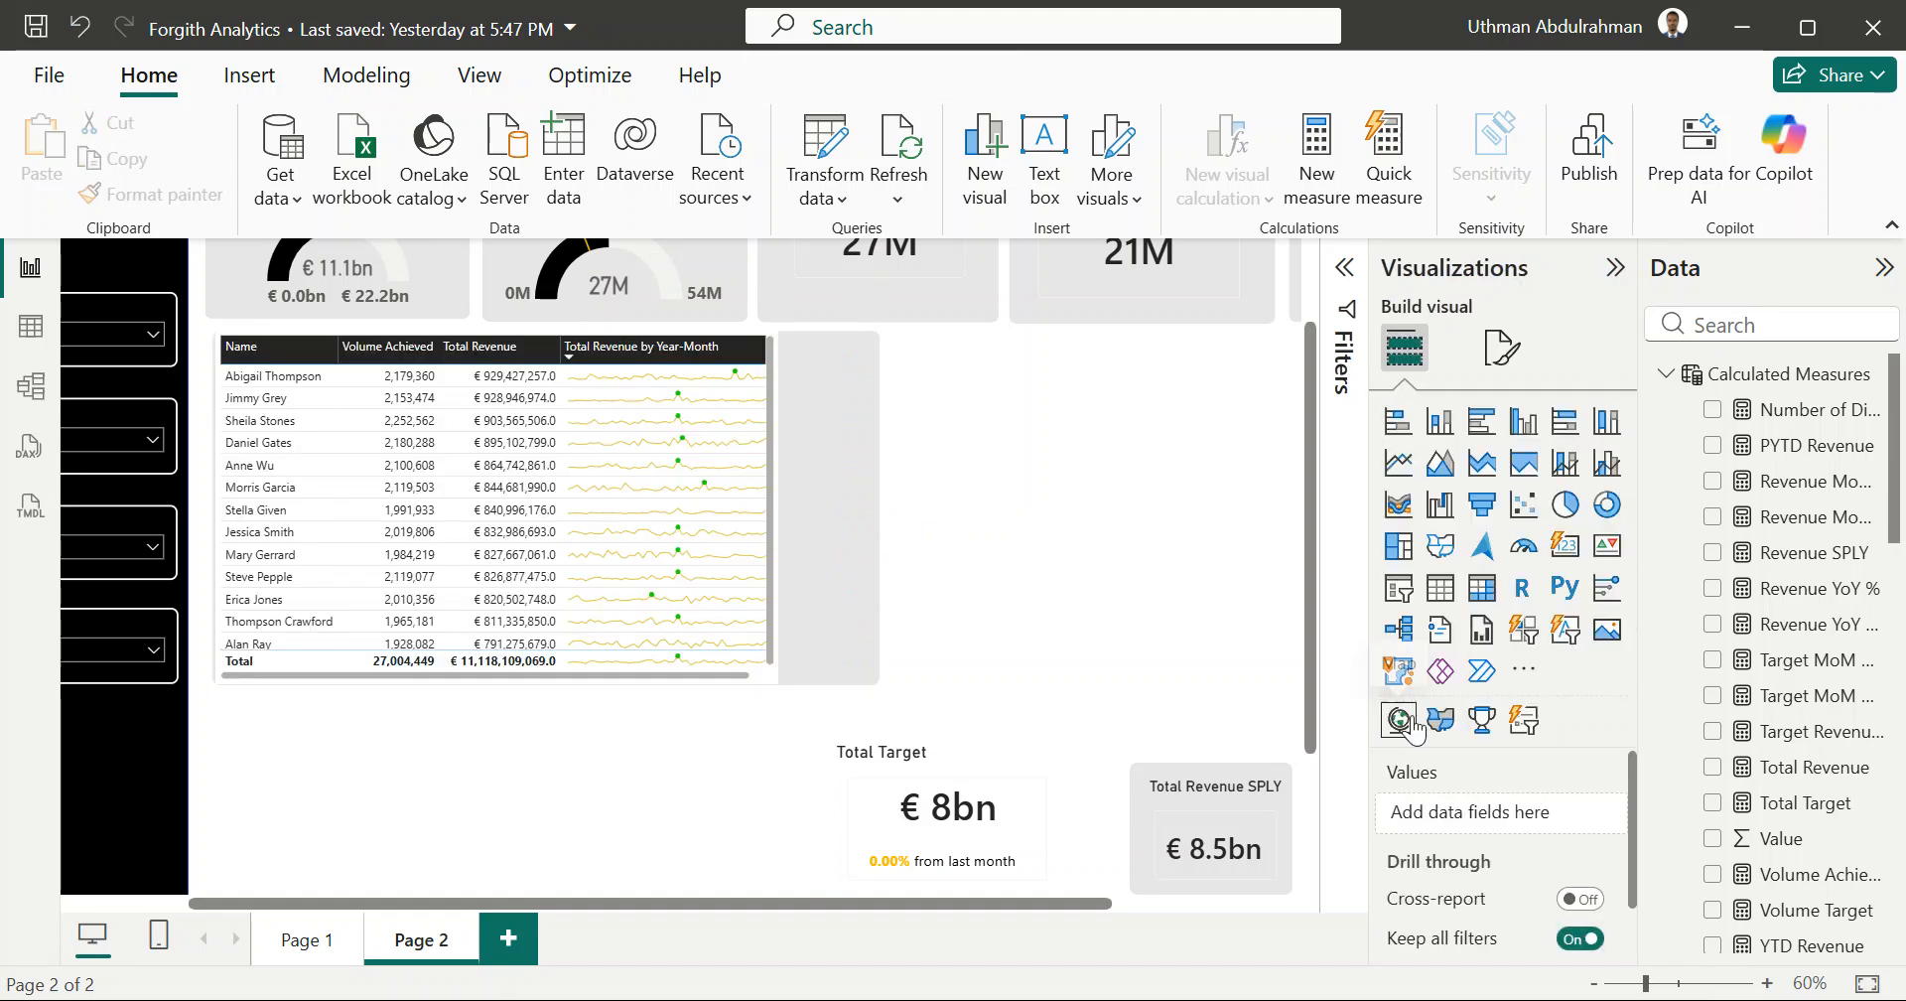
# Step: Sort the table by the Name column in ascending order and select its second row
pyautogui.click(744, 344)
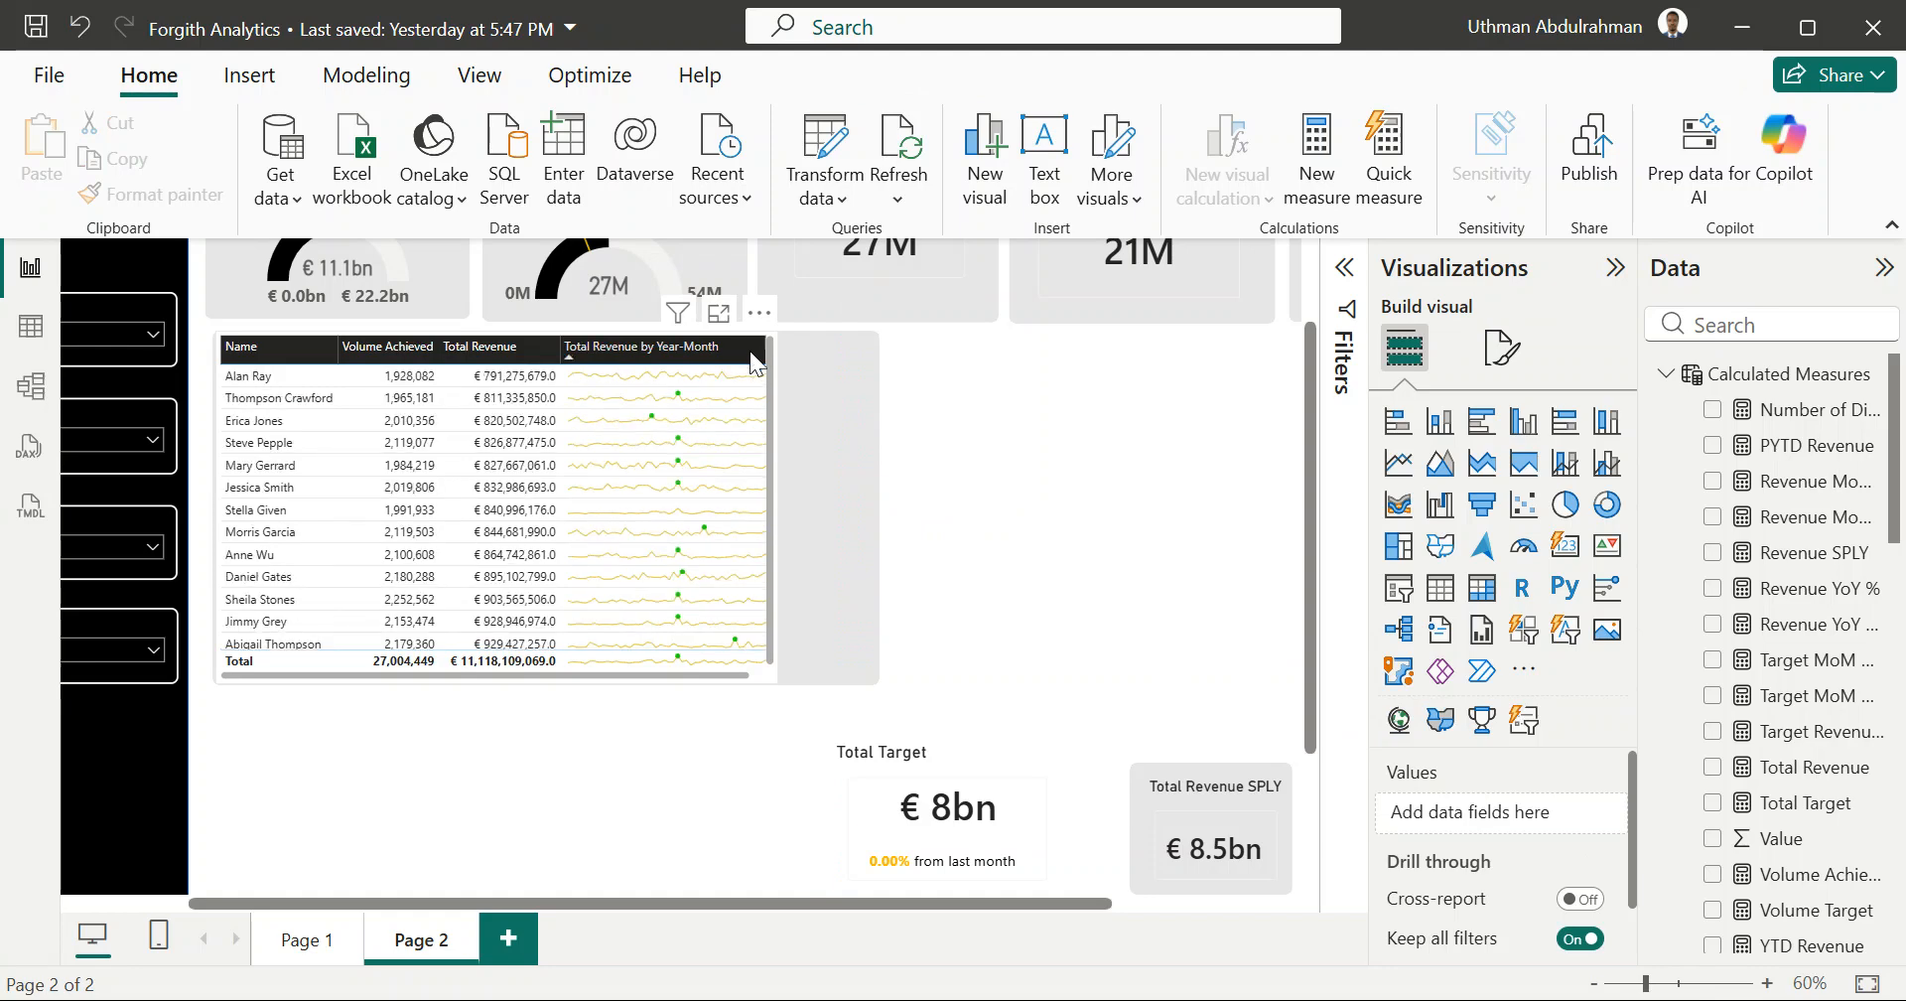
pyautogui.click(222, 359)
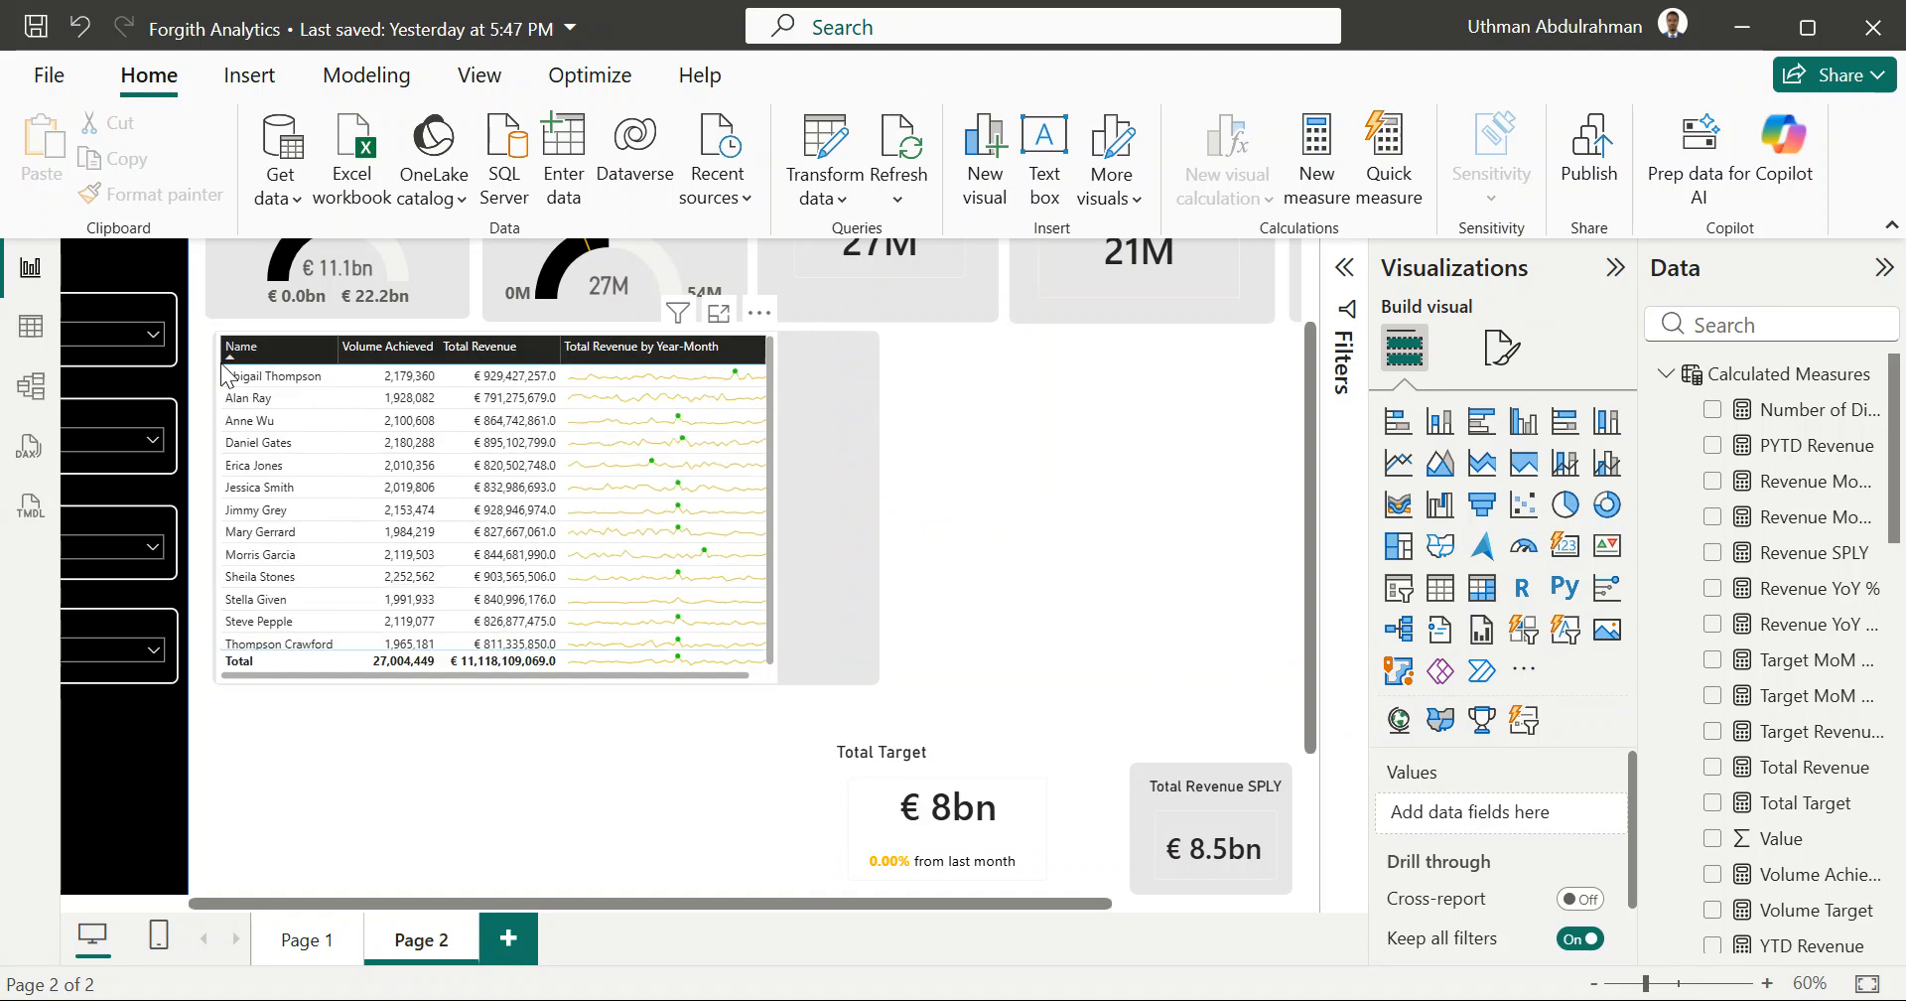
pyautogui.click(349, 403)
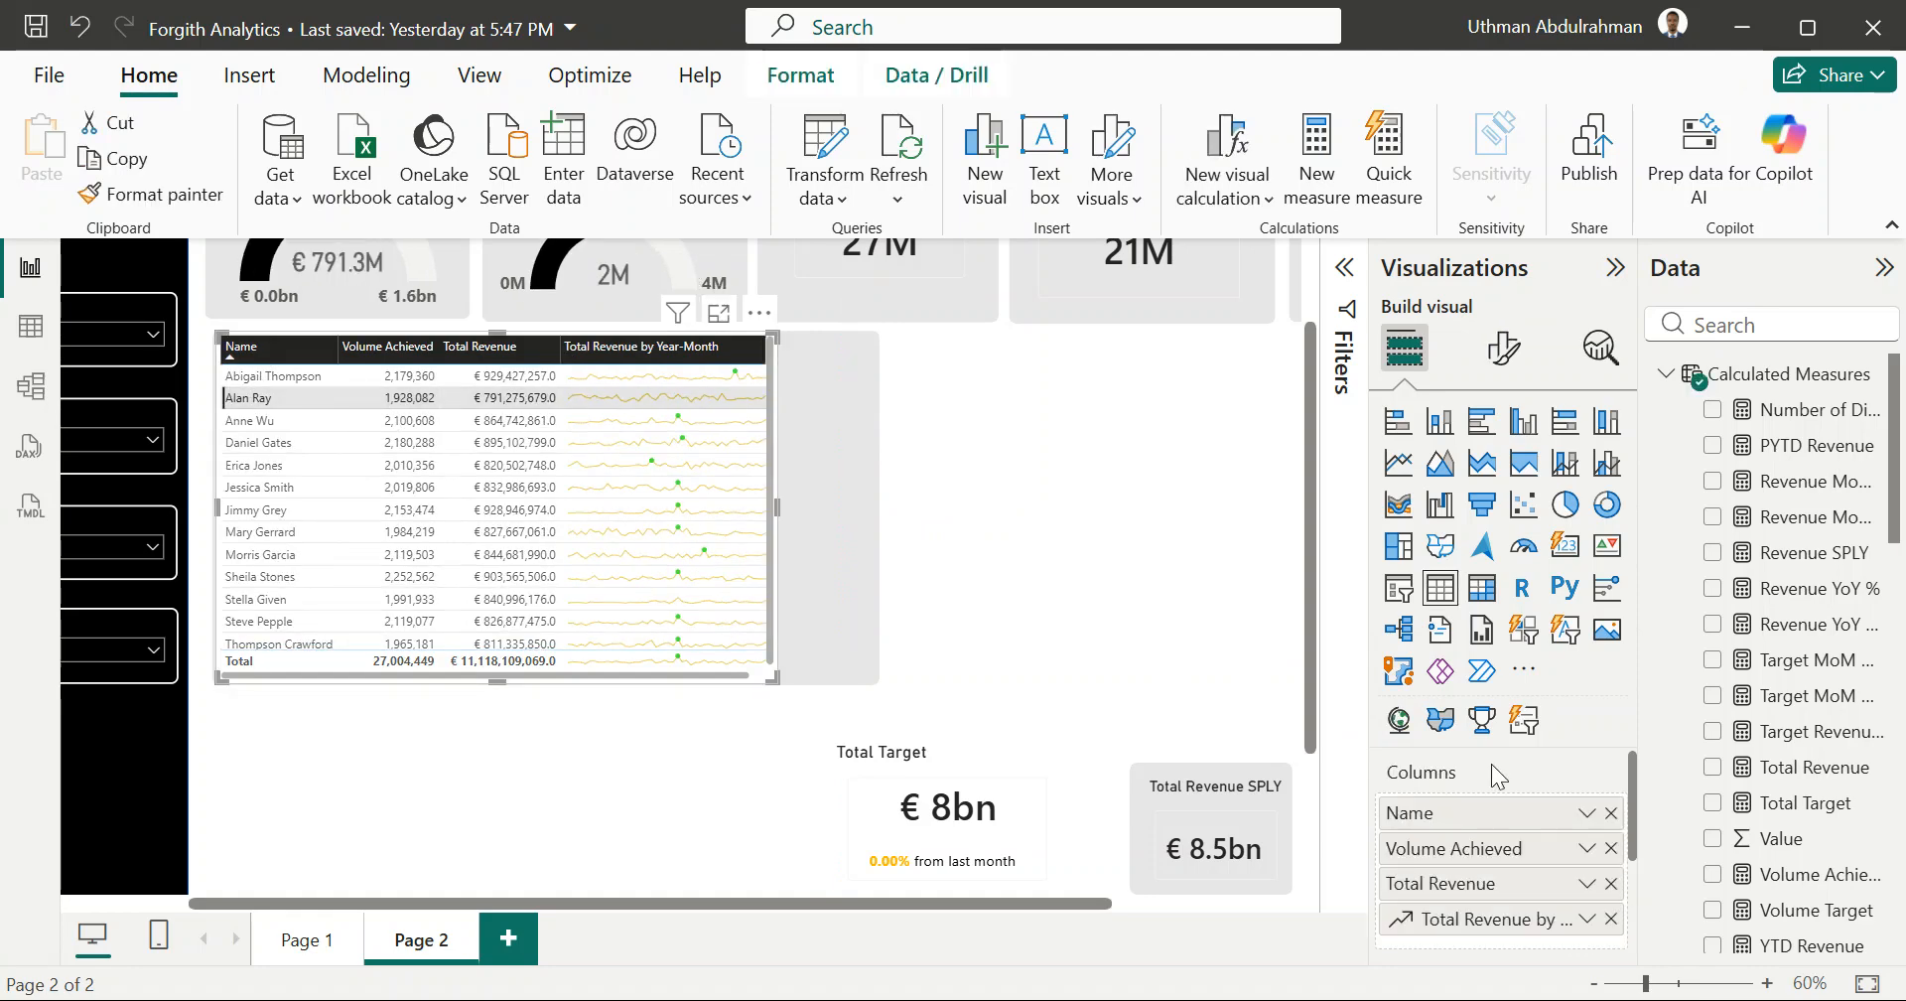
# Step: Rename the Target Revenue Achievement % measure as "$ Target Revenue Achievement", removing the trailing percent sign, and commit it
pyautogui.scroll(-2, 1491, 765)
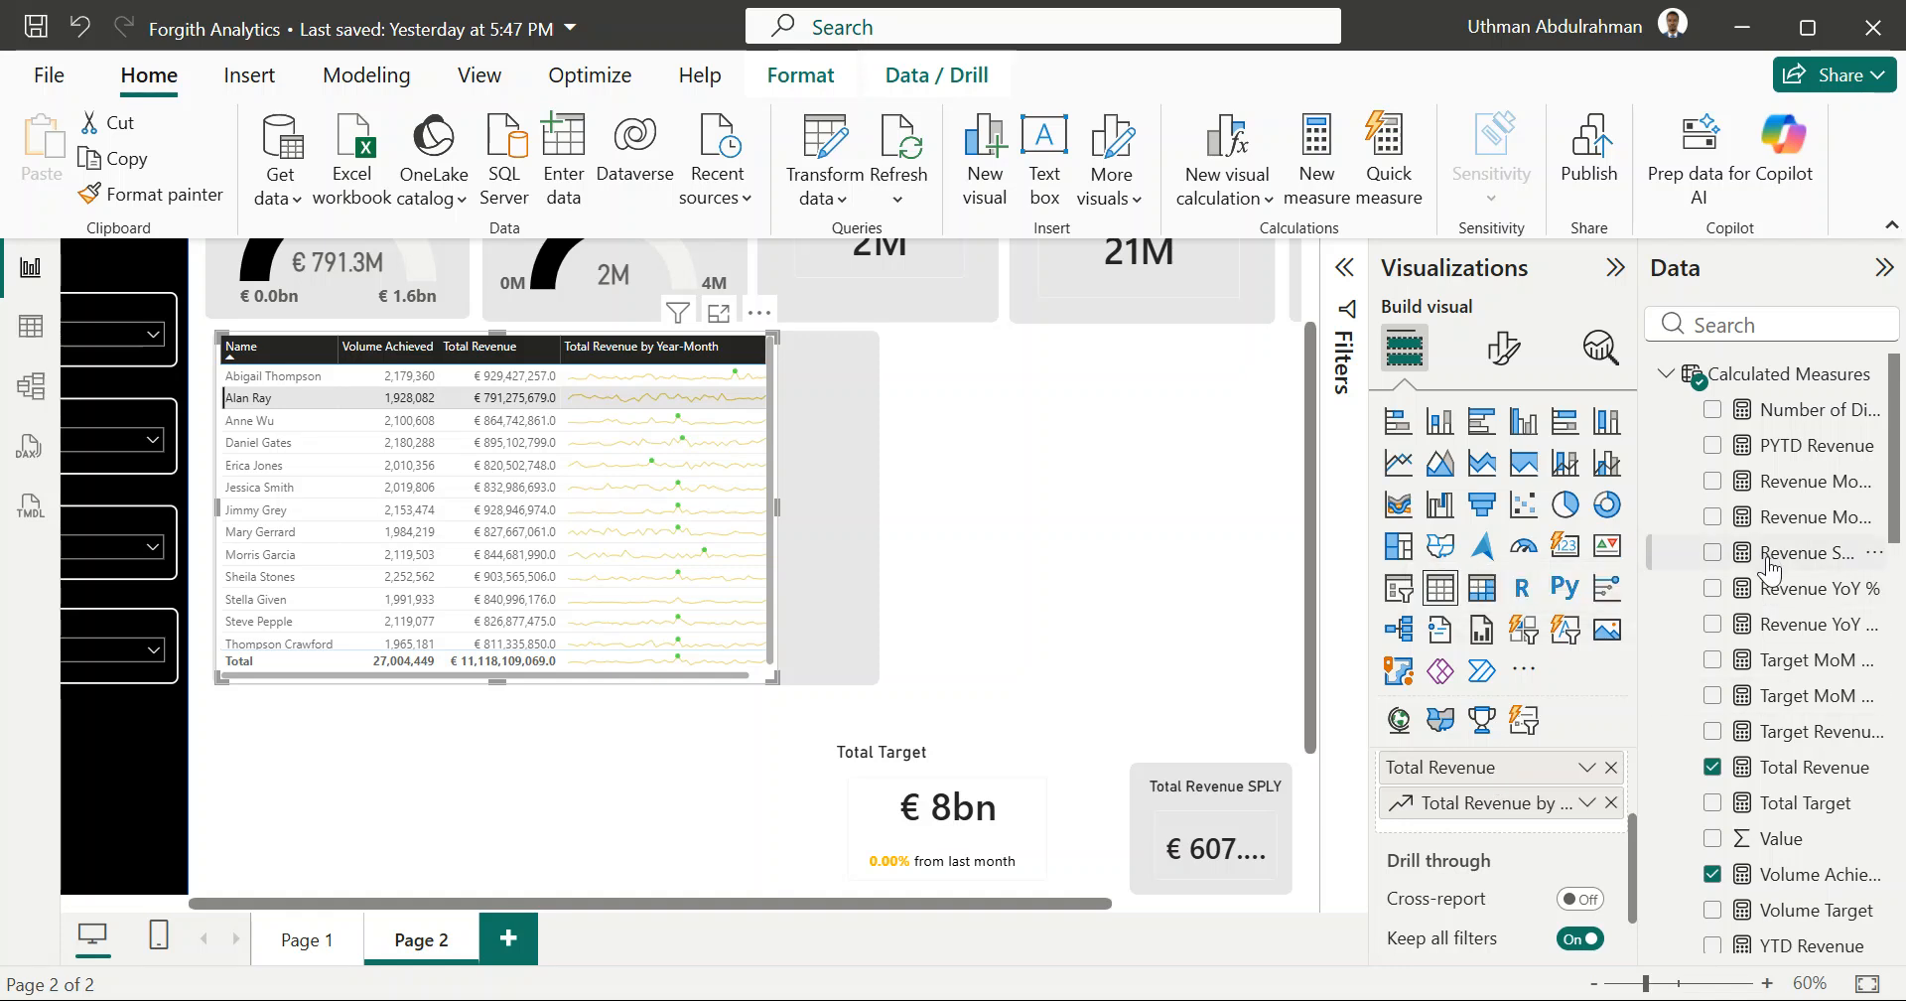
pyautogui.click(1778, 736)
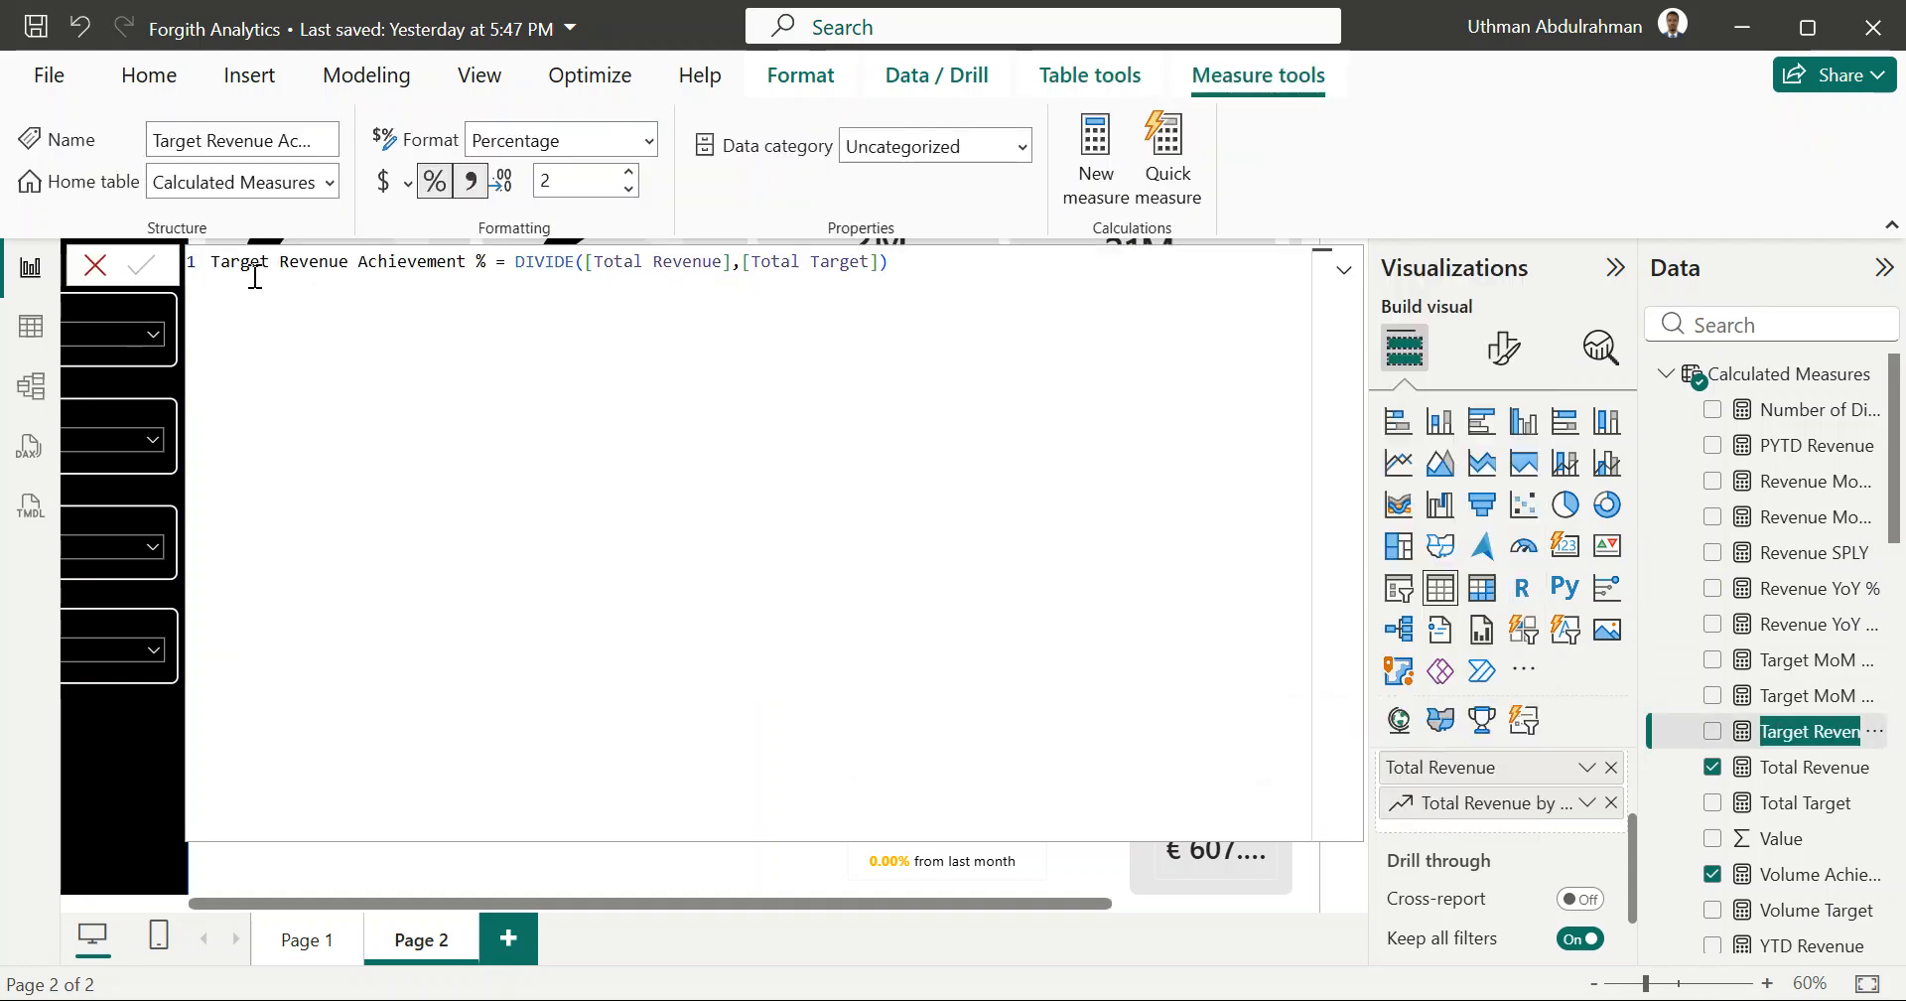
pyautogui.click(209, 265)
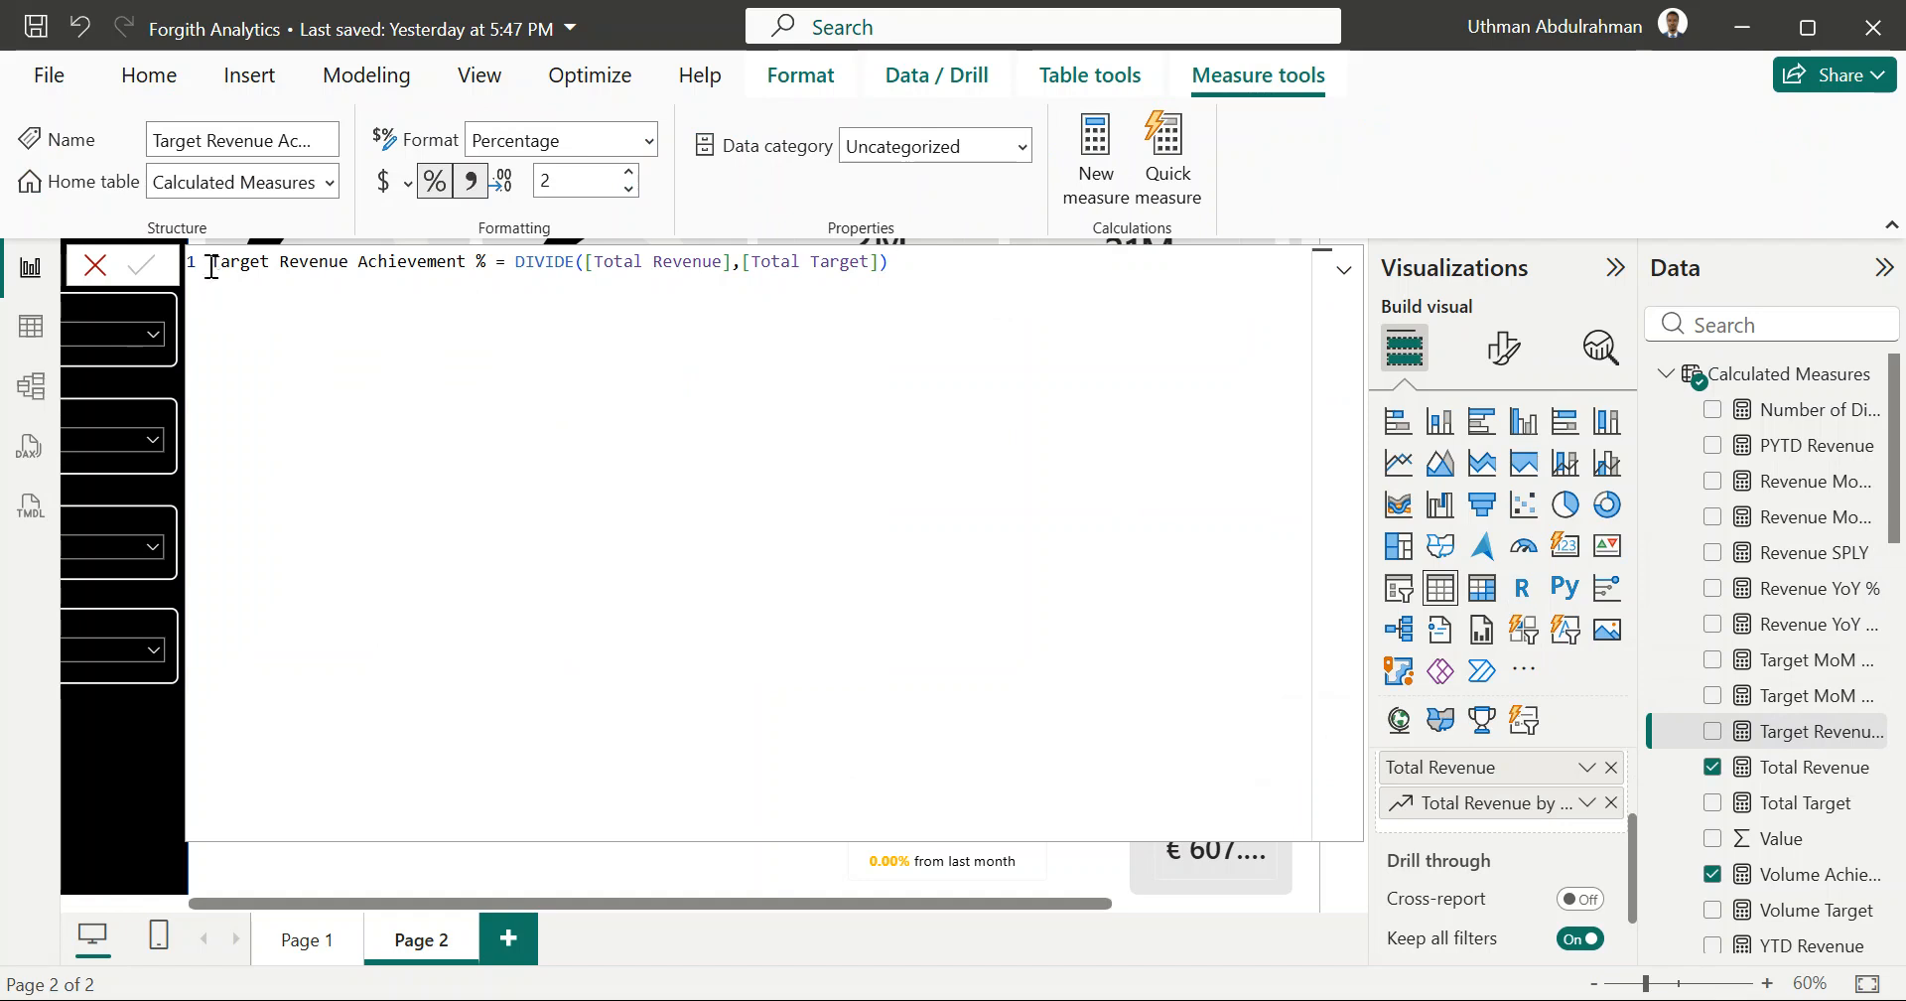
pyautogui.click(218, 264)
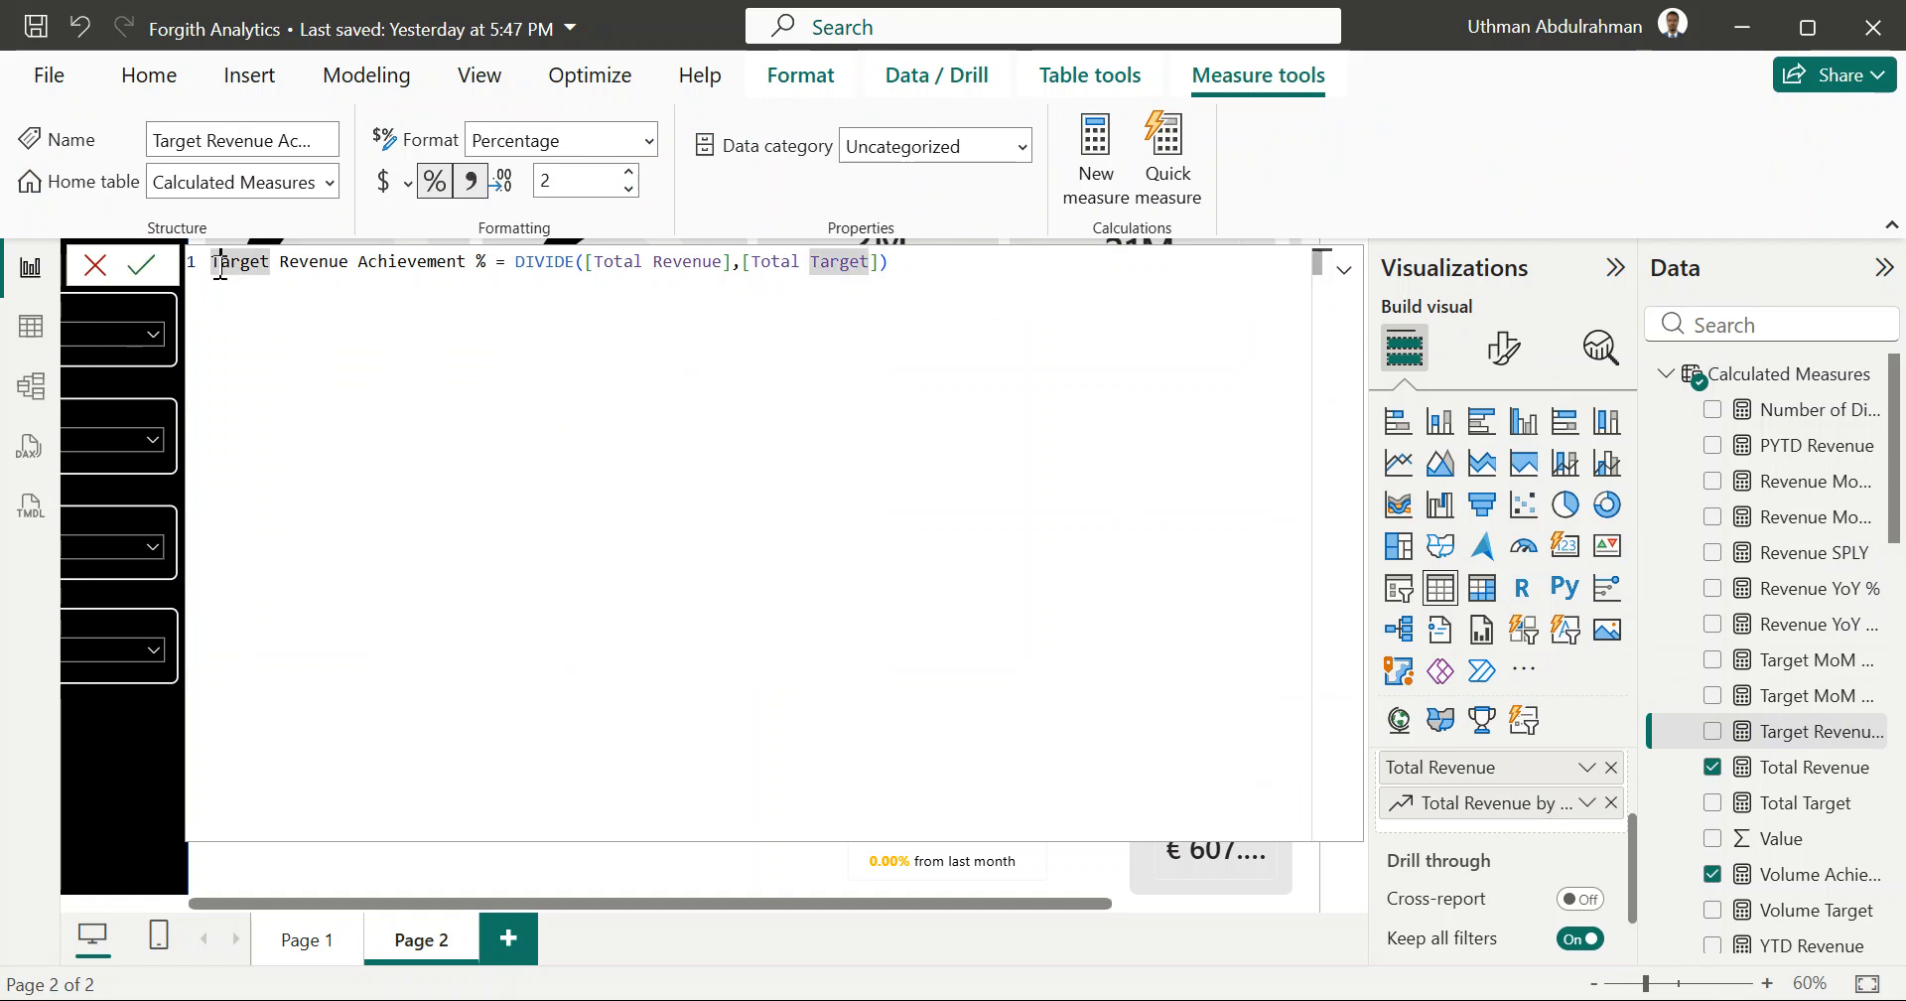
pyautogui.write('$')
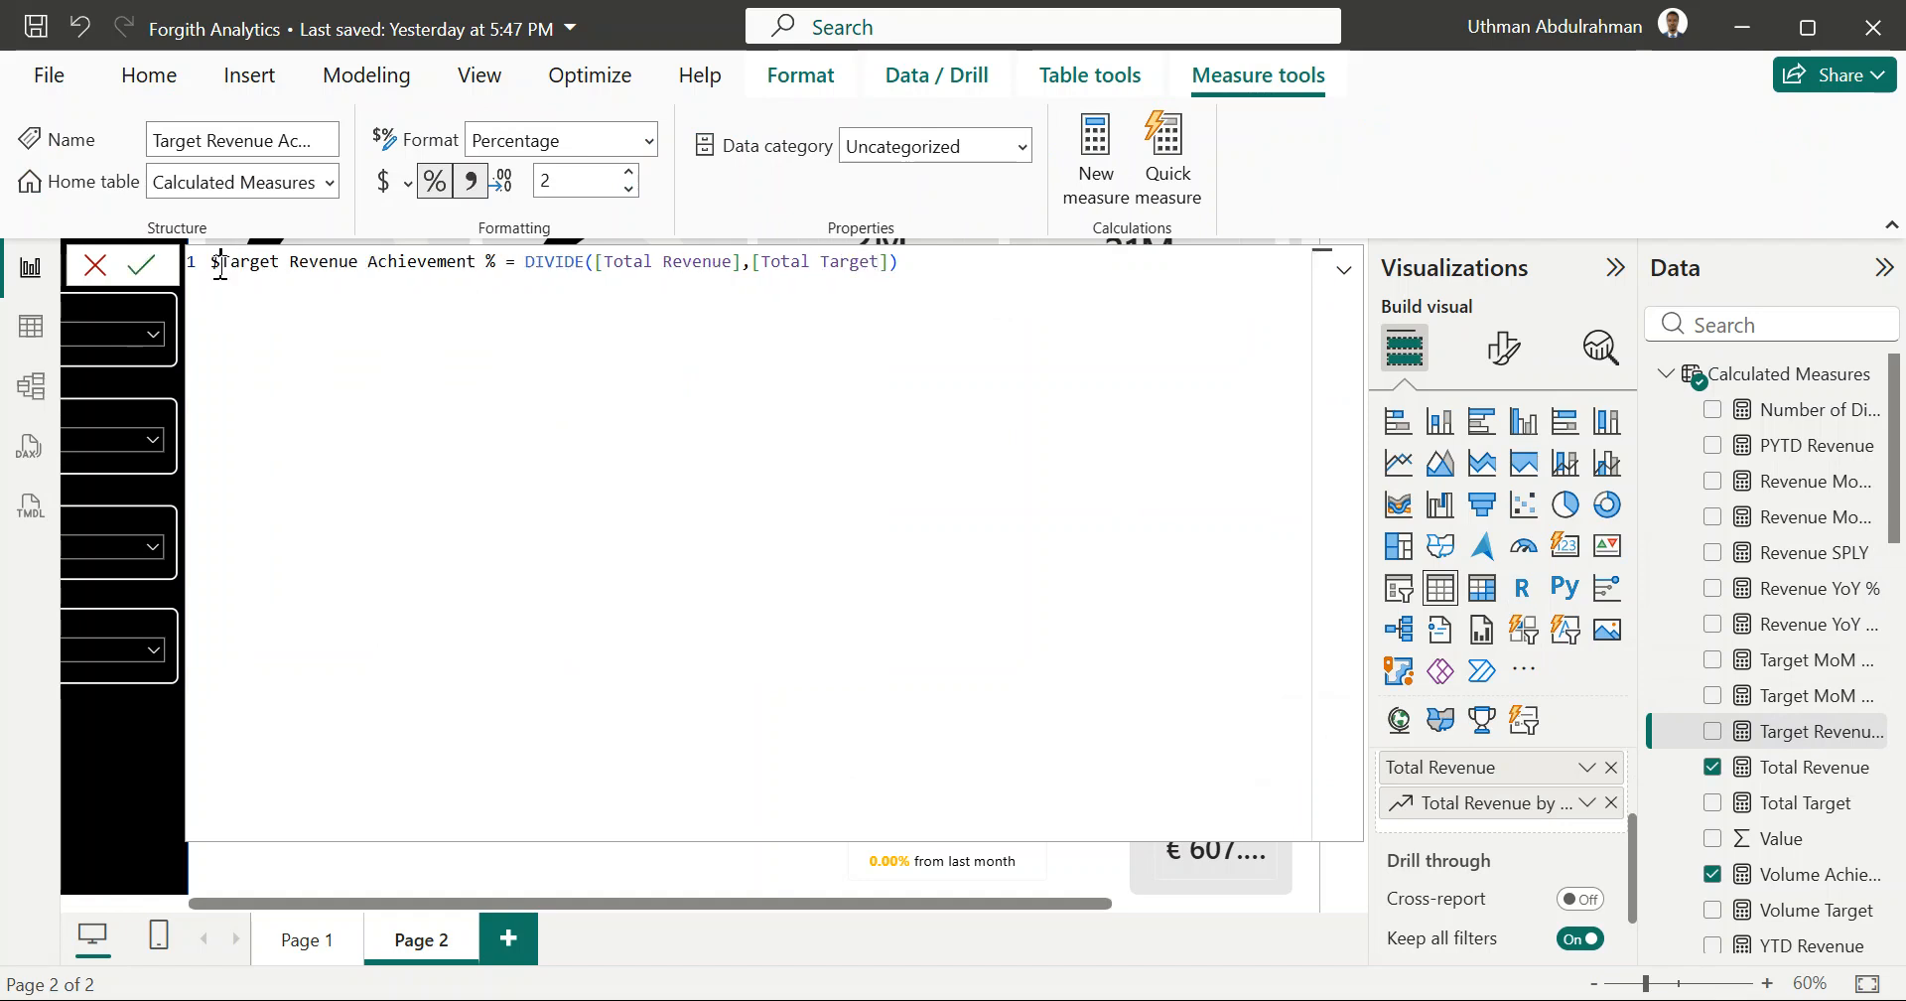
pyautogui.press('Right')
pyautogui.press('Right')
pyautogui.press('Right')
pyautogui.press('Right')
pyautogui.press('Right')
pyautogui.press('Right')
pyautogui.press('Right')
pyautogui.press('Right')
pyautogui.press('Right')
pyautogui.press('Right')
pyautogui.press('Right')
pyautogui.press('Right')
pyautogui.press('Right')
pyautogui.press('Right')
pyautogui.press('Right')
pyautogui.press('Right')
pyautogui.press('Right')
pyautogui.press('Right')
pyautogui.press('Right')
pyautogui.press('Right')
pyautogui.press('Right')
pyautogui.press('Right')
pyautogui.press('Right')
pyautogui.press('Right')
pyautogui.press('BackSpace')
pyautogui.press('BackSpace')
pyautogui.press('BackSpace')
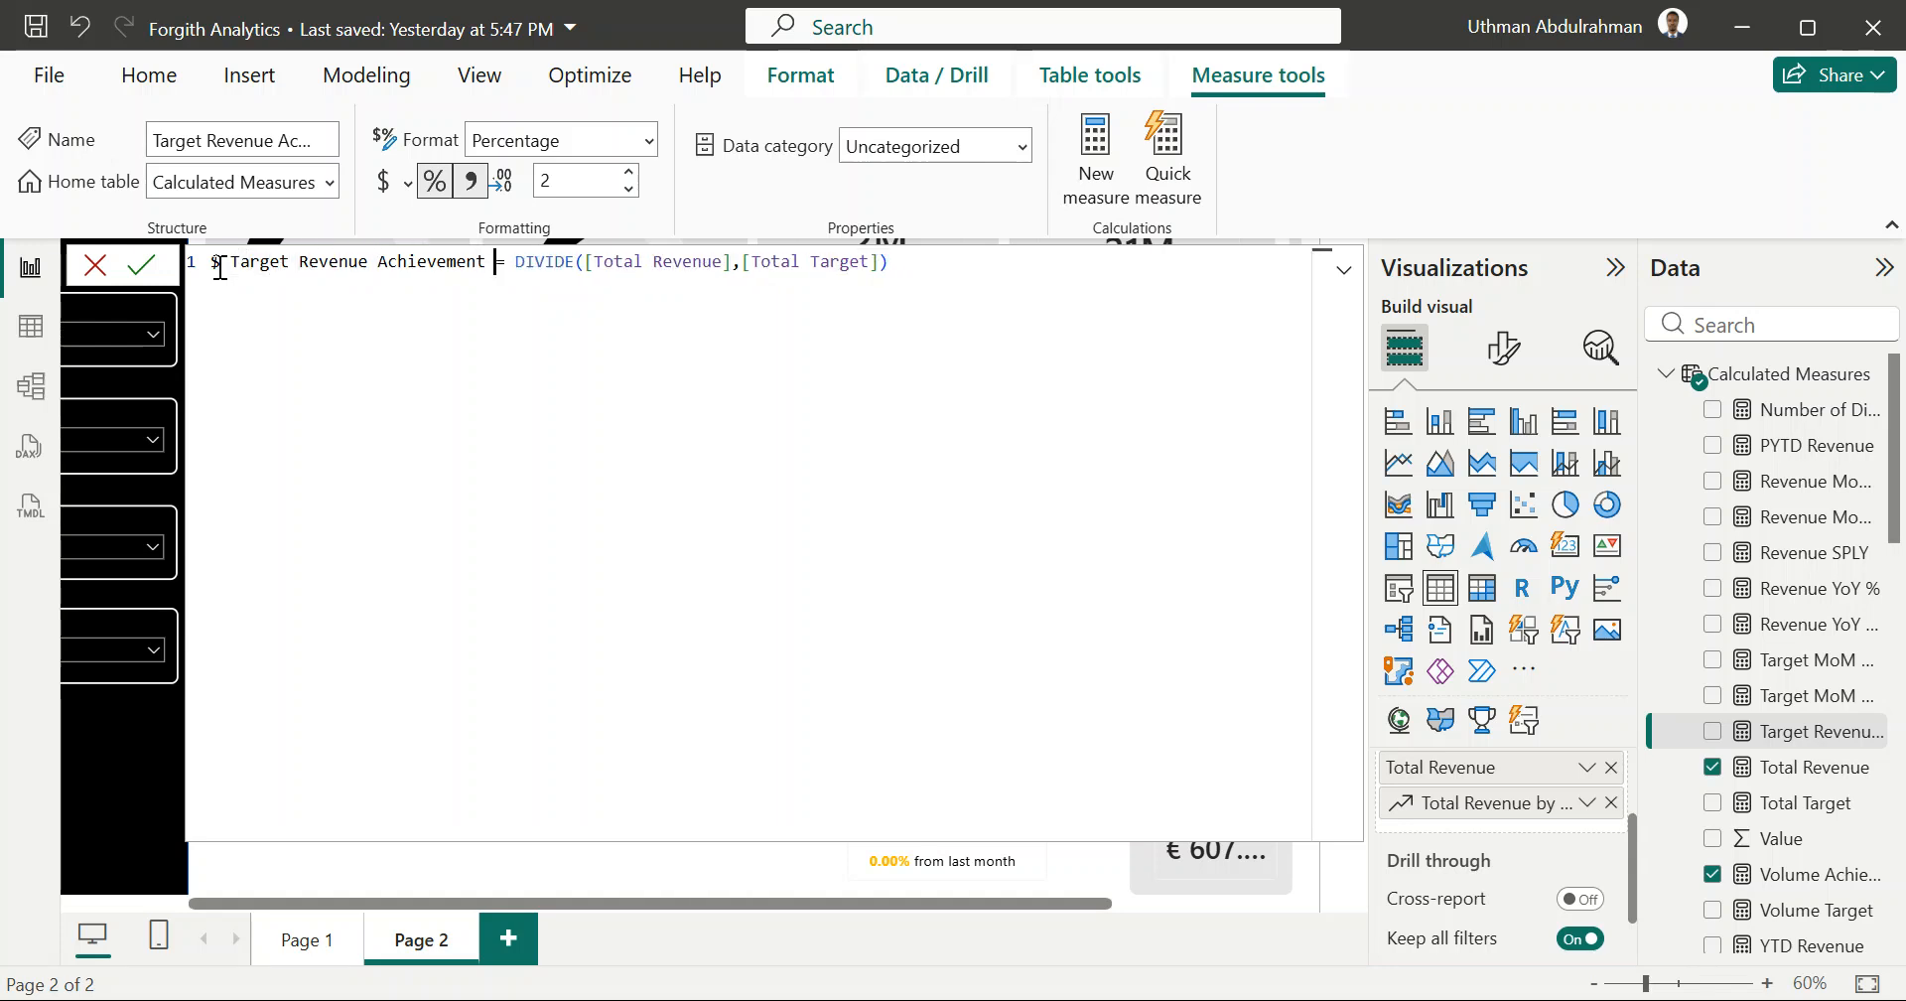
pyautogui.click(143, 267)
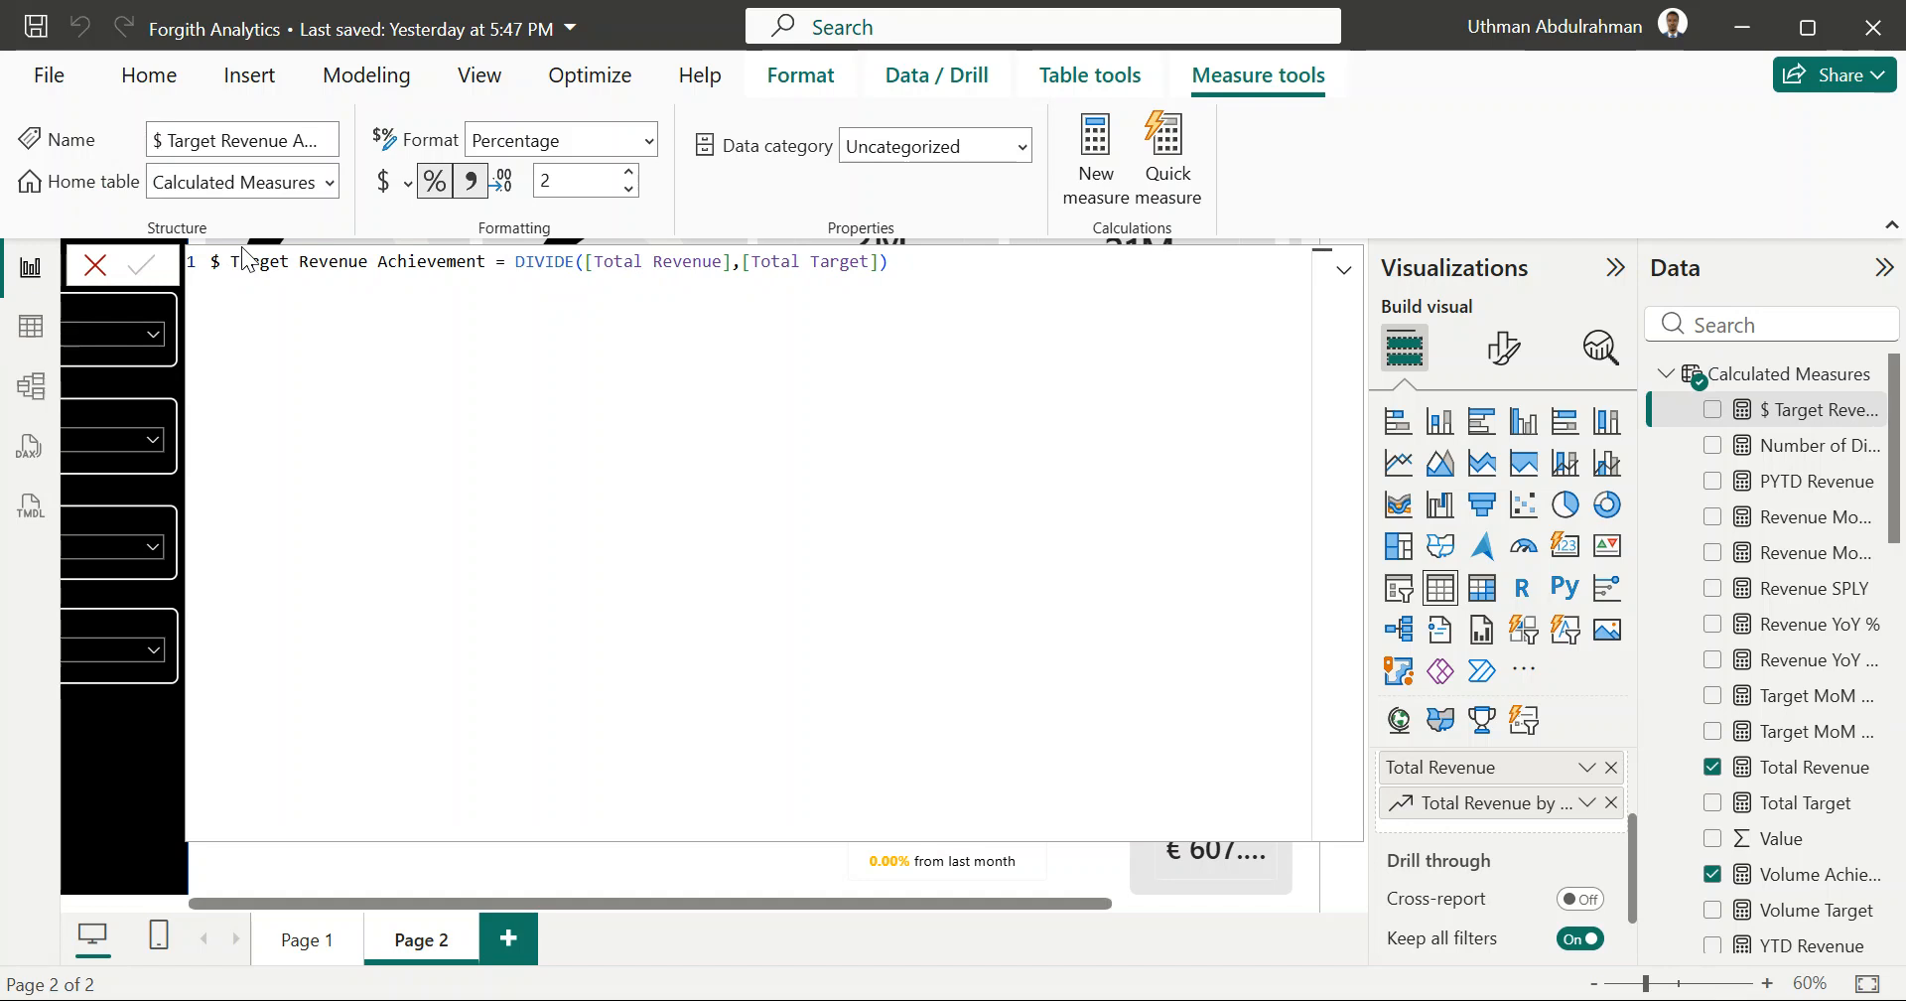
# Step: Replace the dollar prefix so the measure is named "% Target Revenue Achievement", commit it and close the formula editor
pyautogui.click(229, 262)
pyautogui.press('BackSpace')
pyautogui.press('BackSpace')
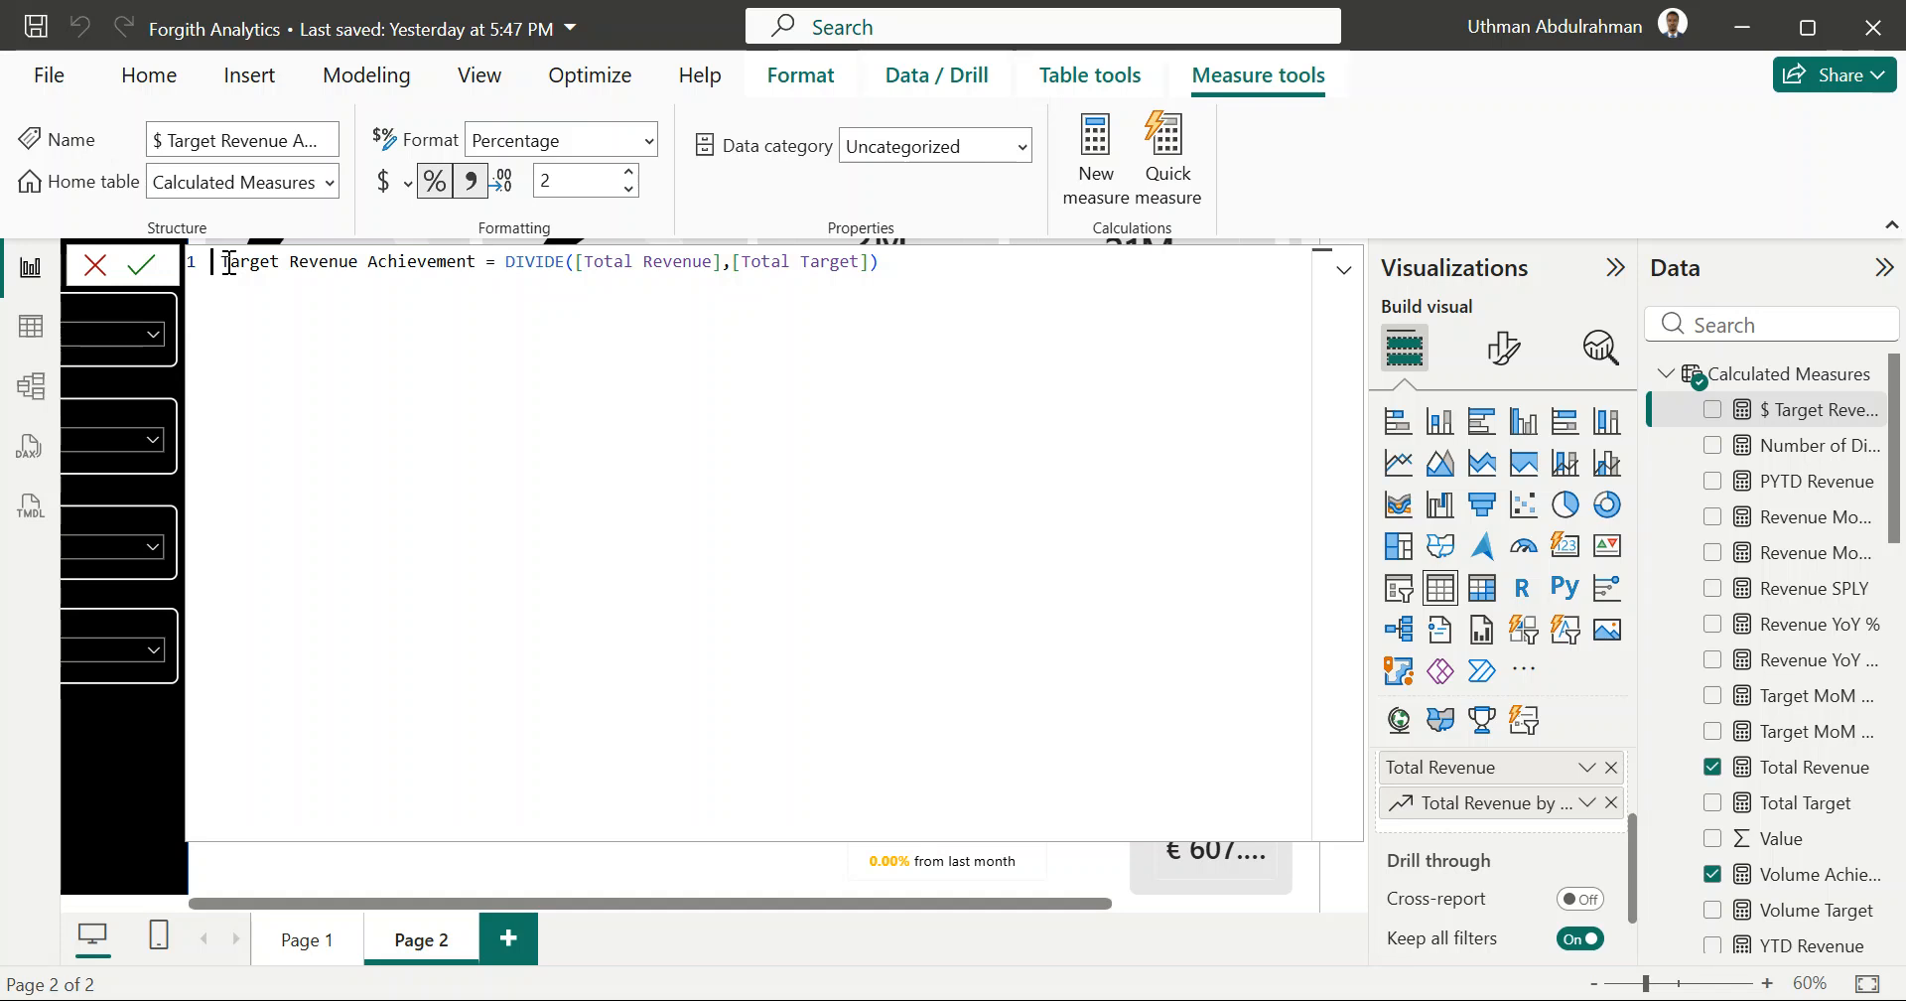
pyautogui.write('%')
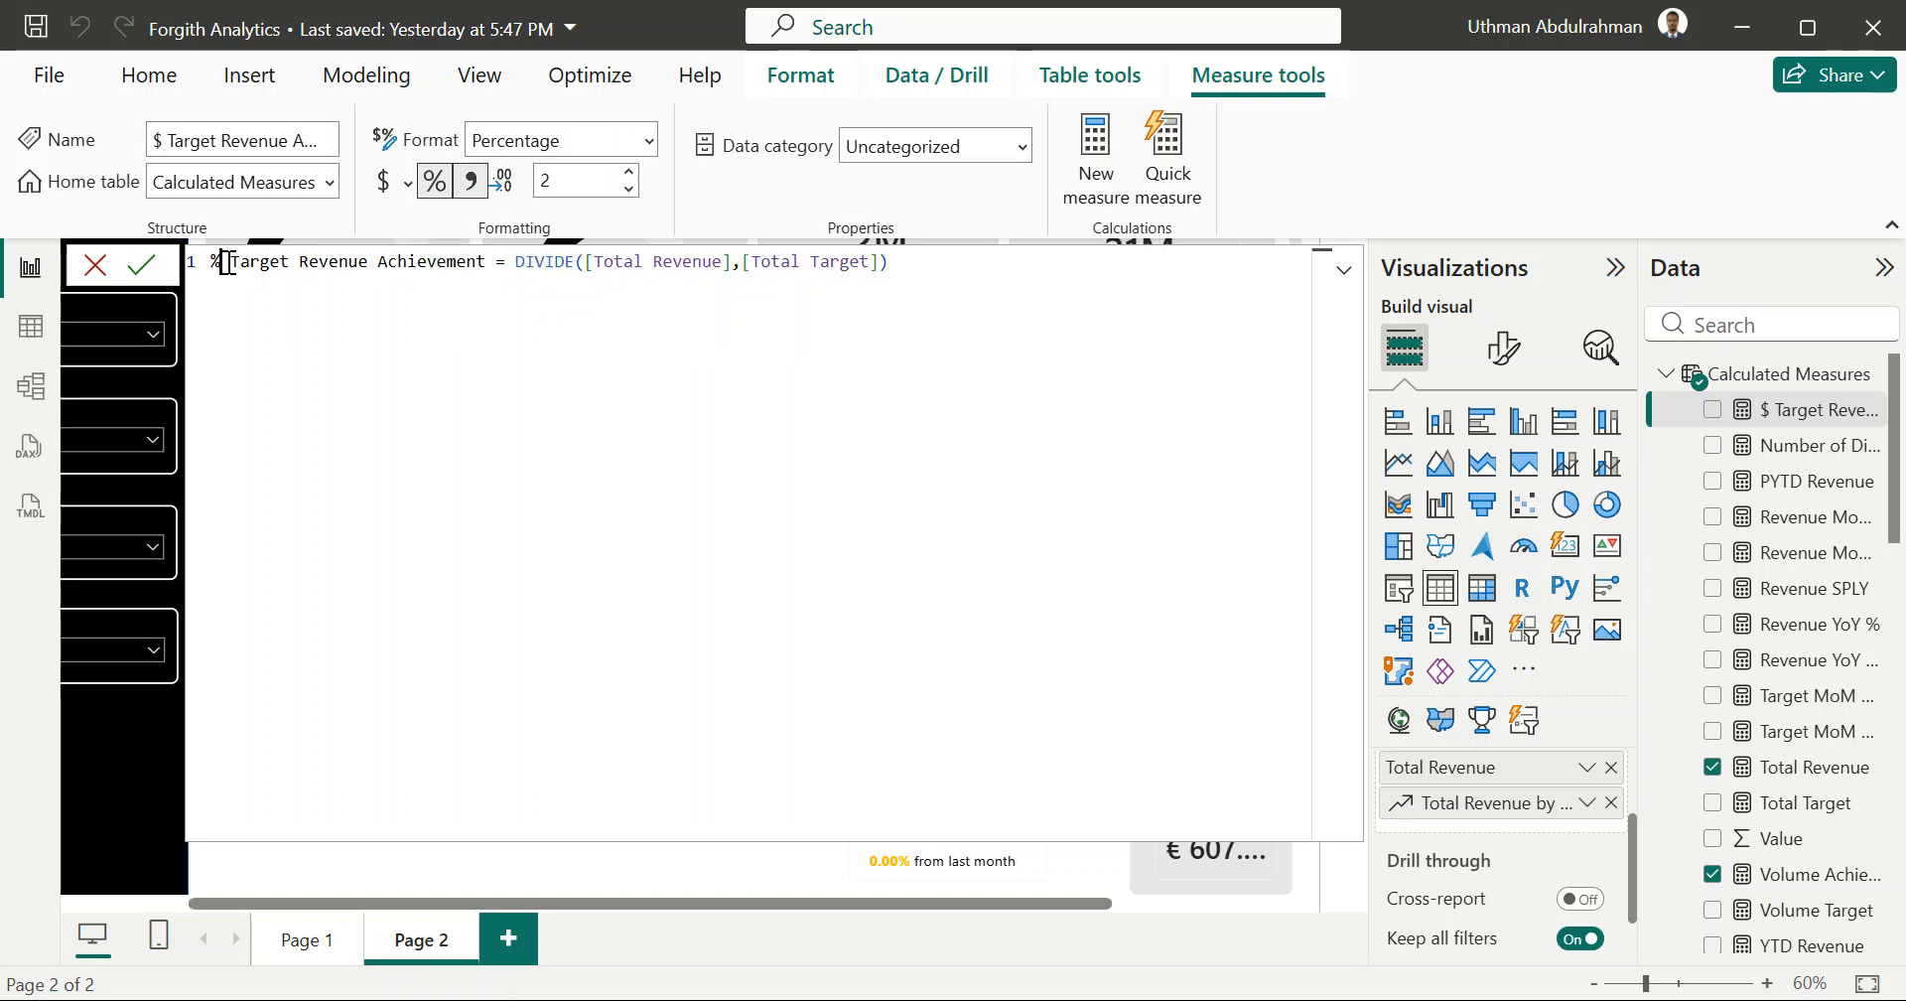
pyautogui.click(144, 273)
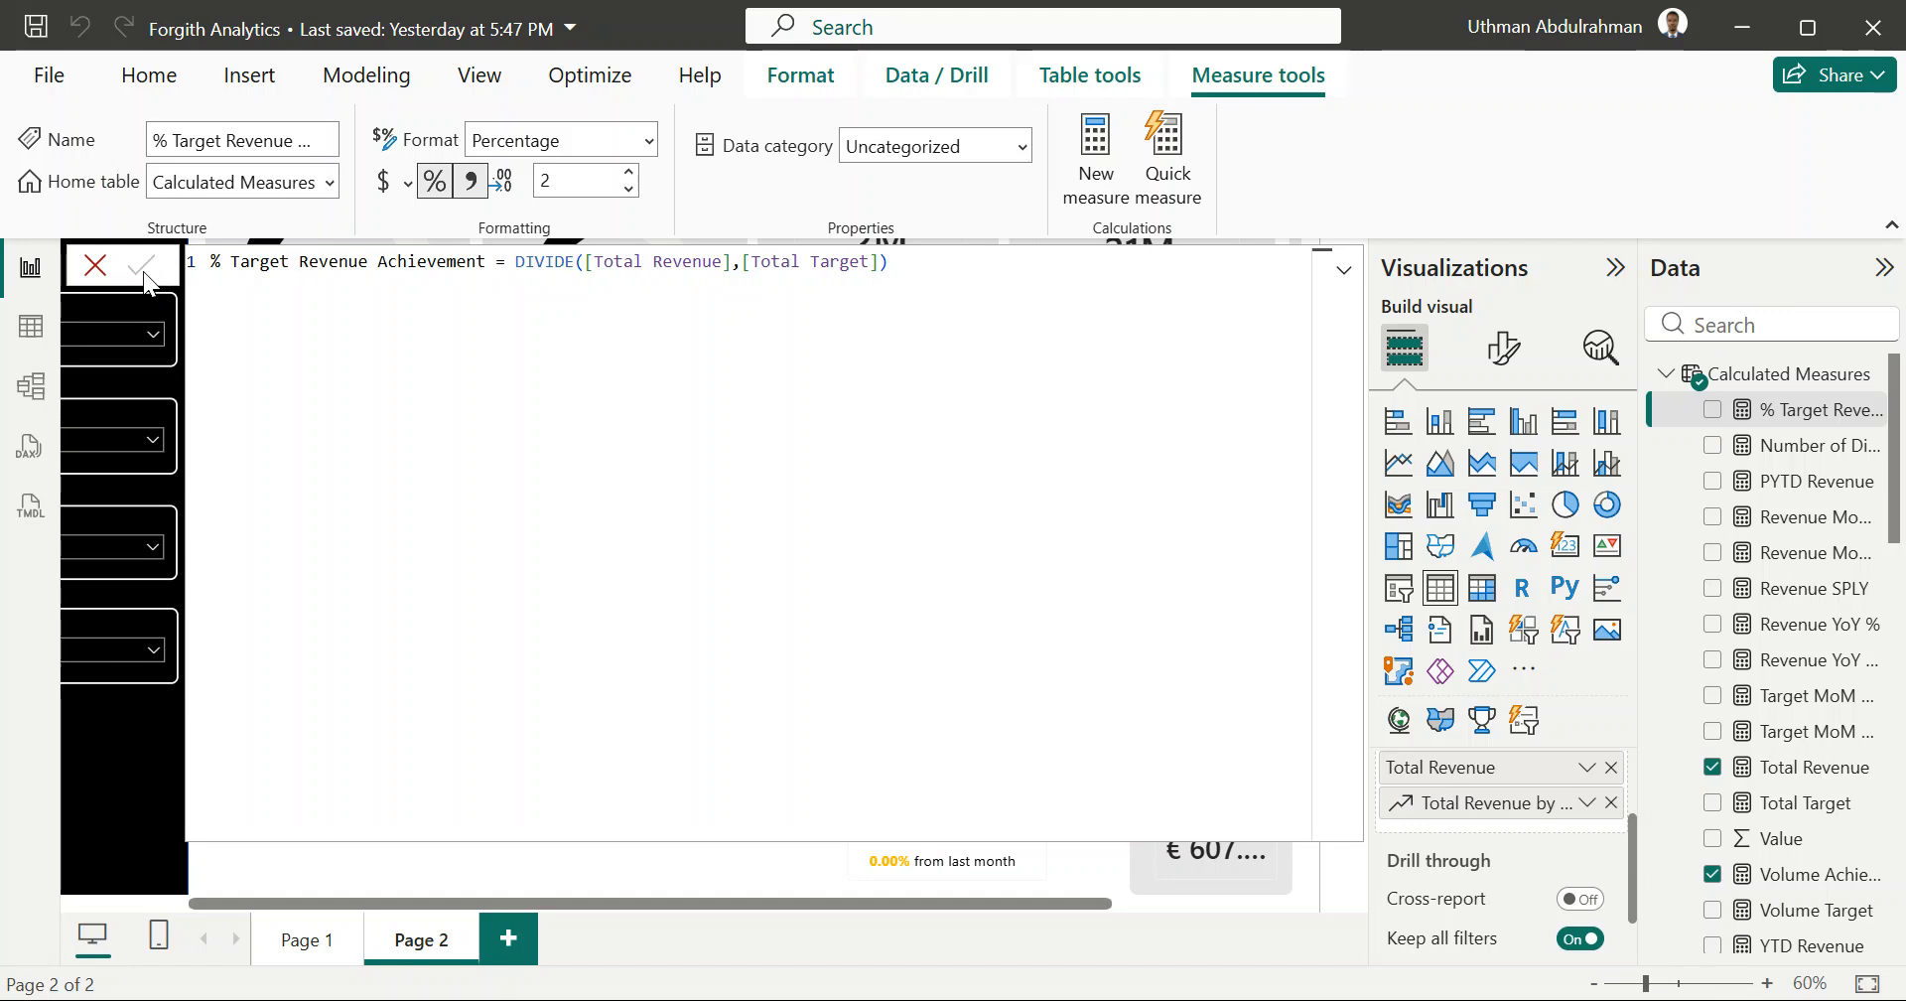
pyautogui.click(95, 266)
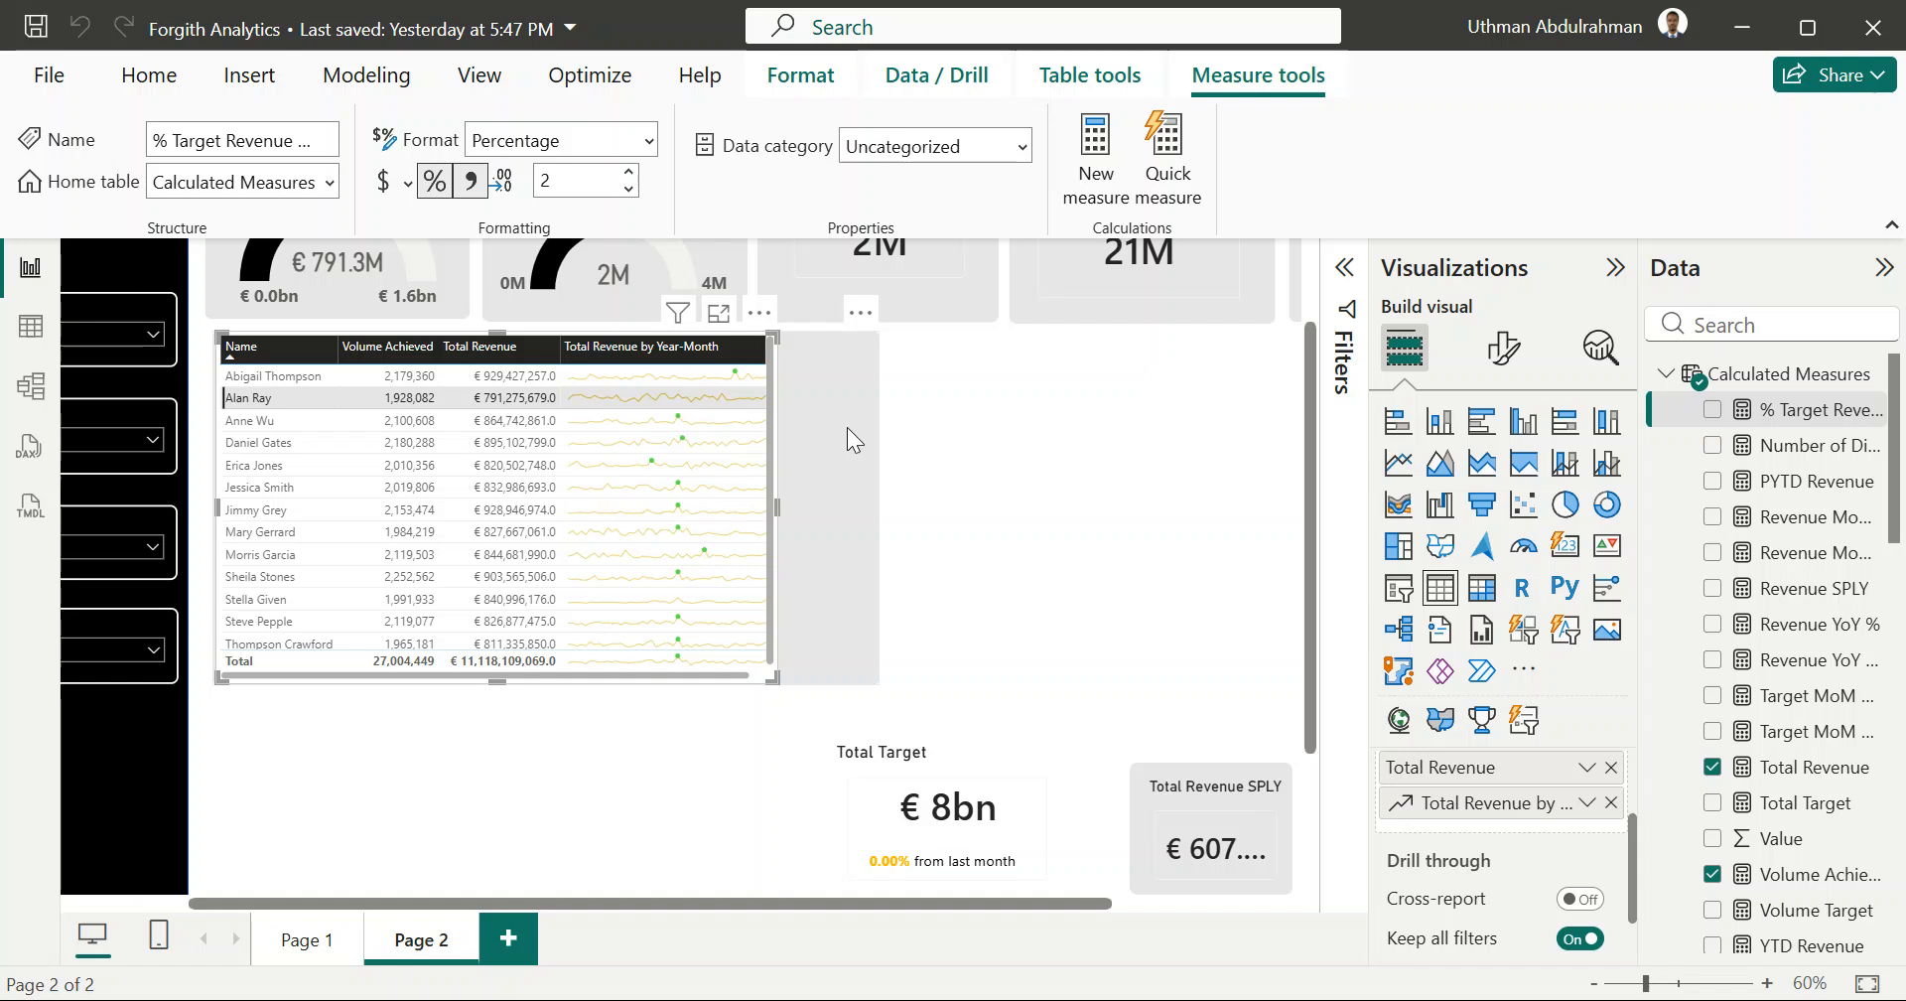
# Step: Add the % Target Revenue Achievement measure to the salesperson table between Total Revenue and the revenue sparkline column
pyautogui.scroll(-1, 1429, 814)
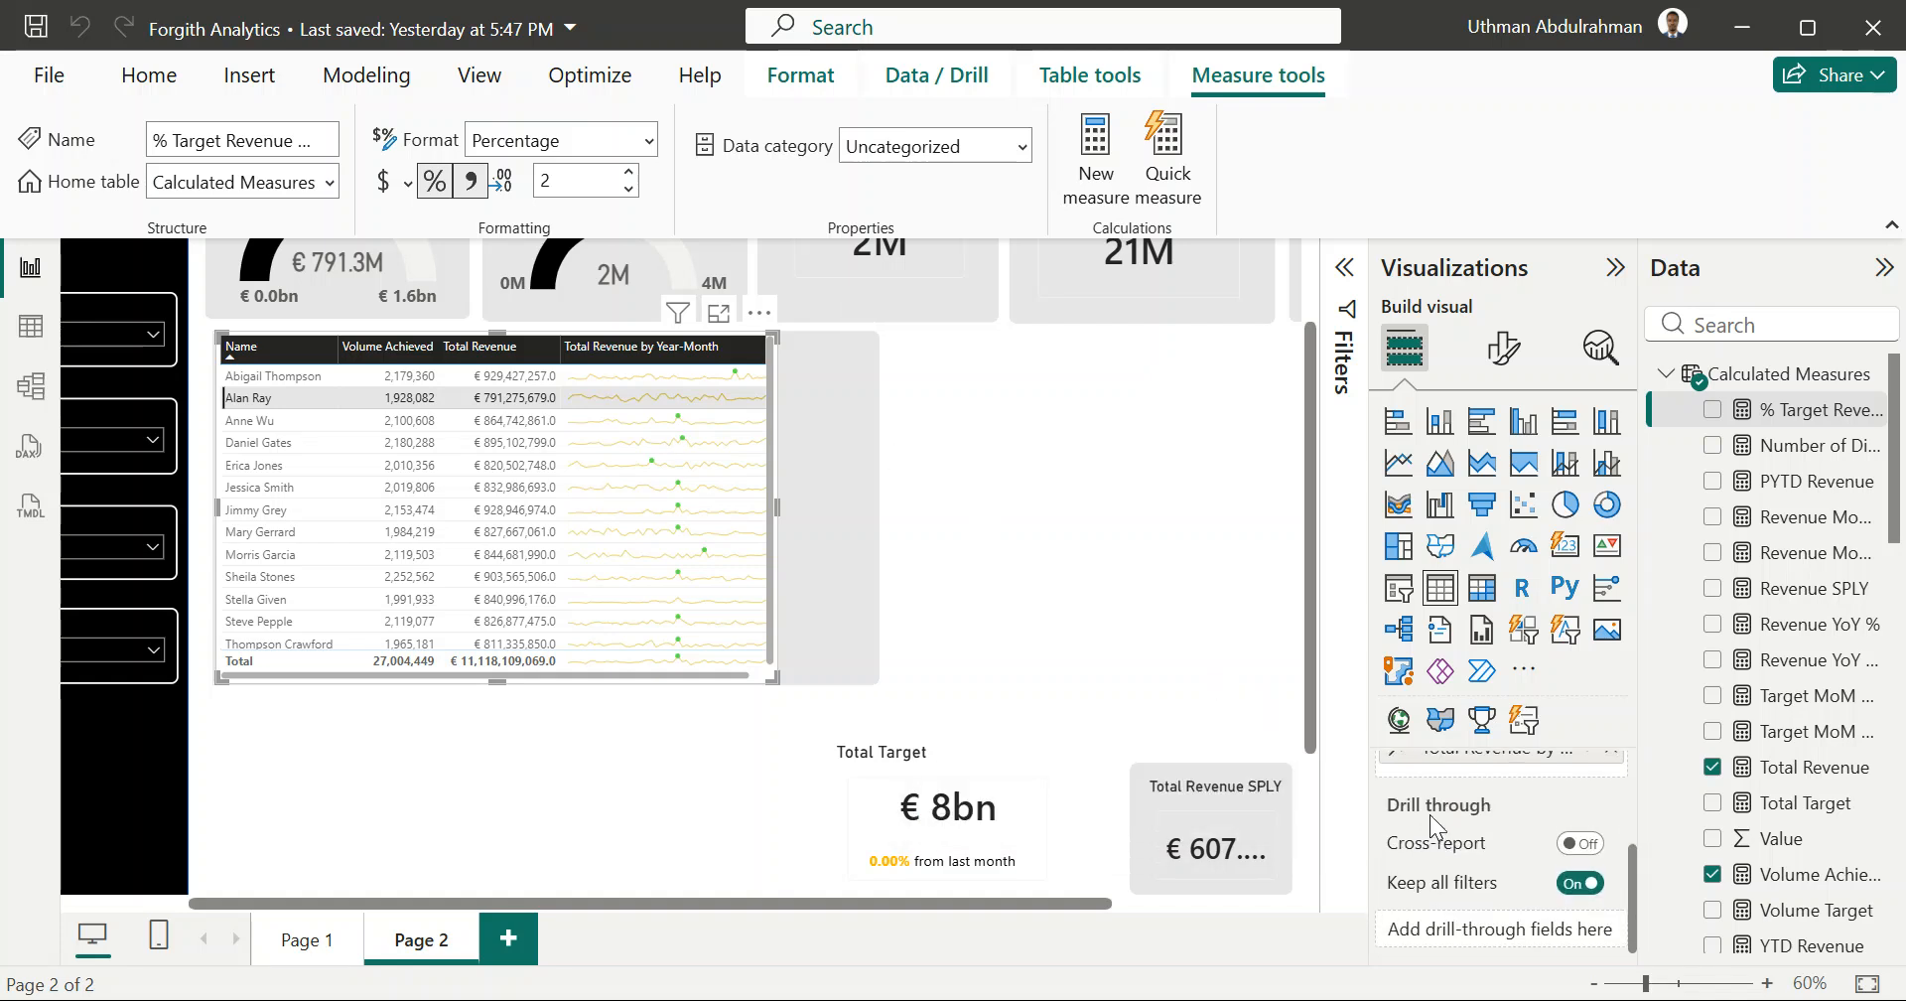
pyautogui.scroll(2, 1437, 813)
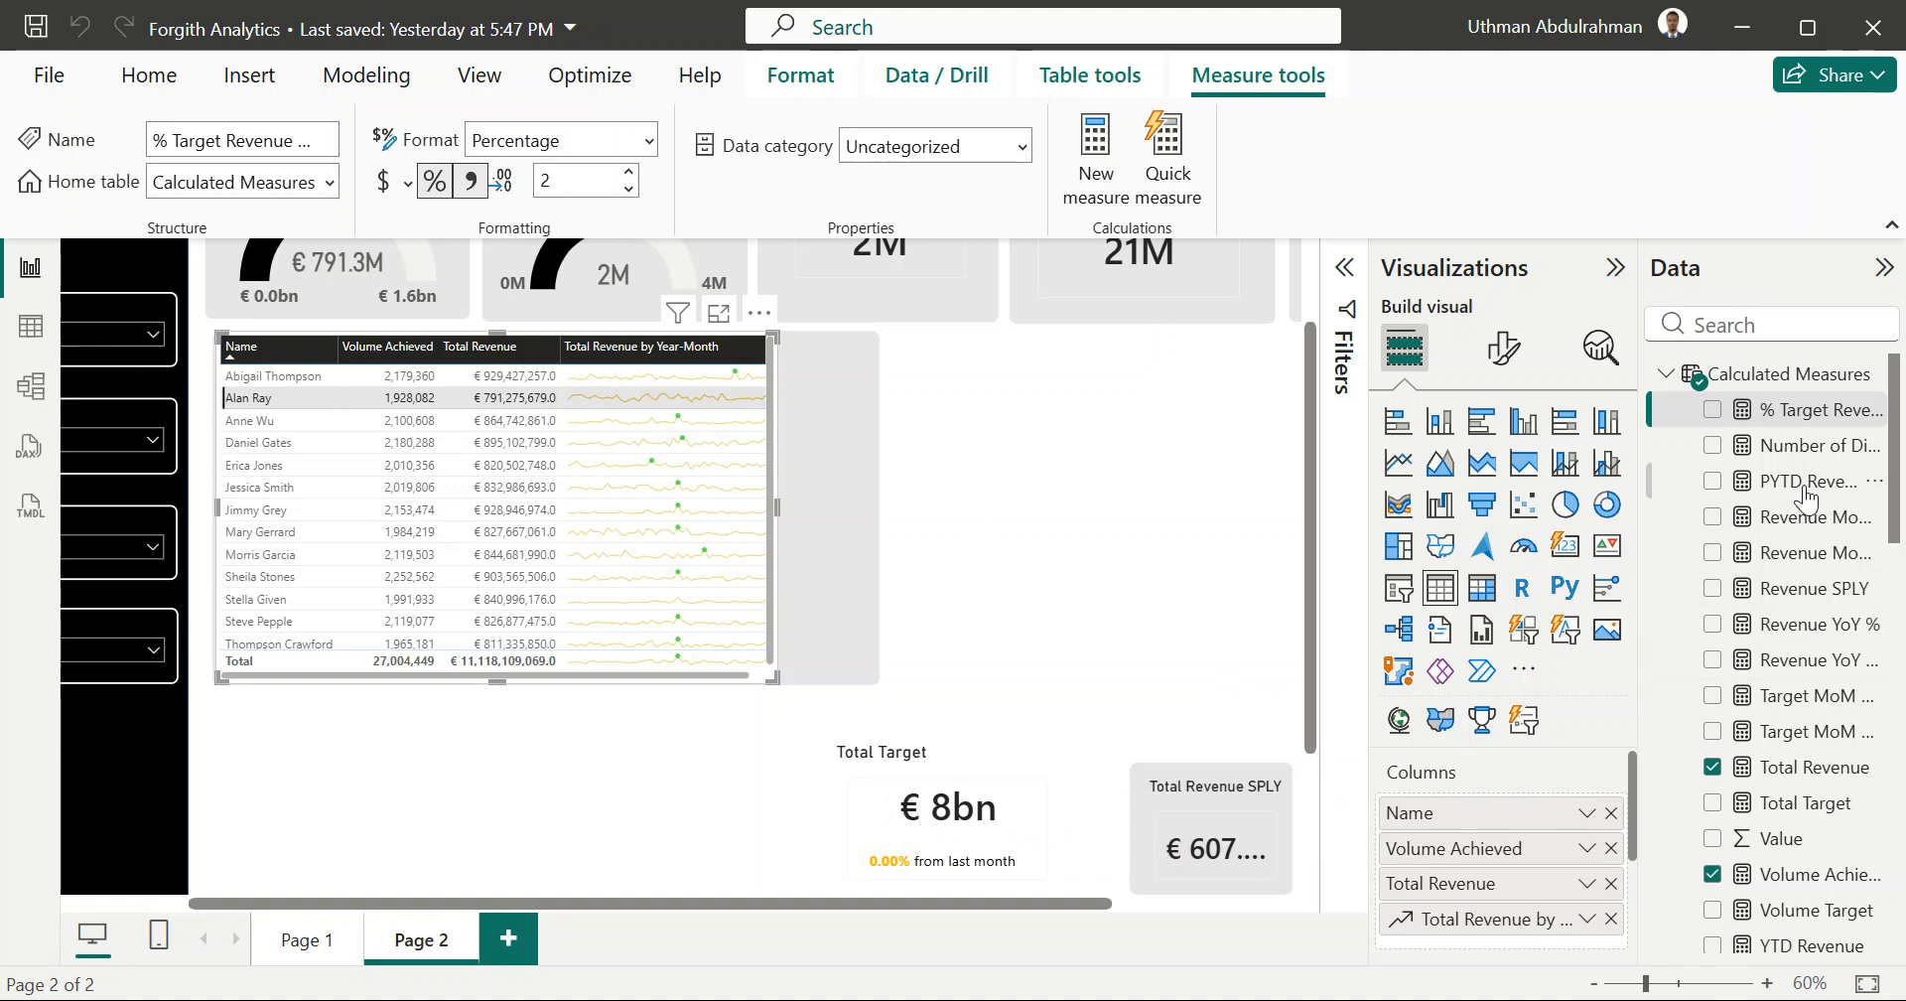
pyautogui.scroll(-1, 1465, 919)
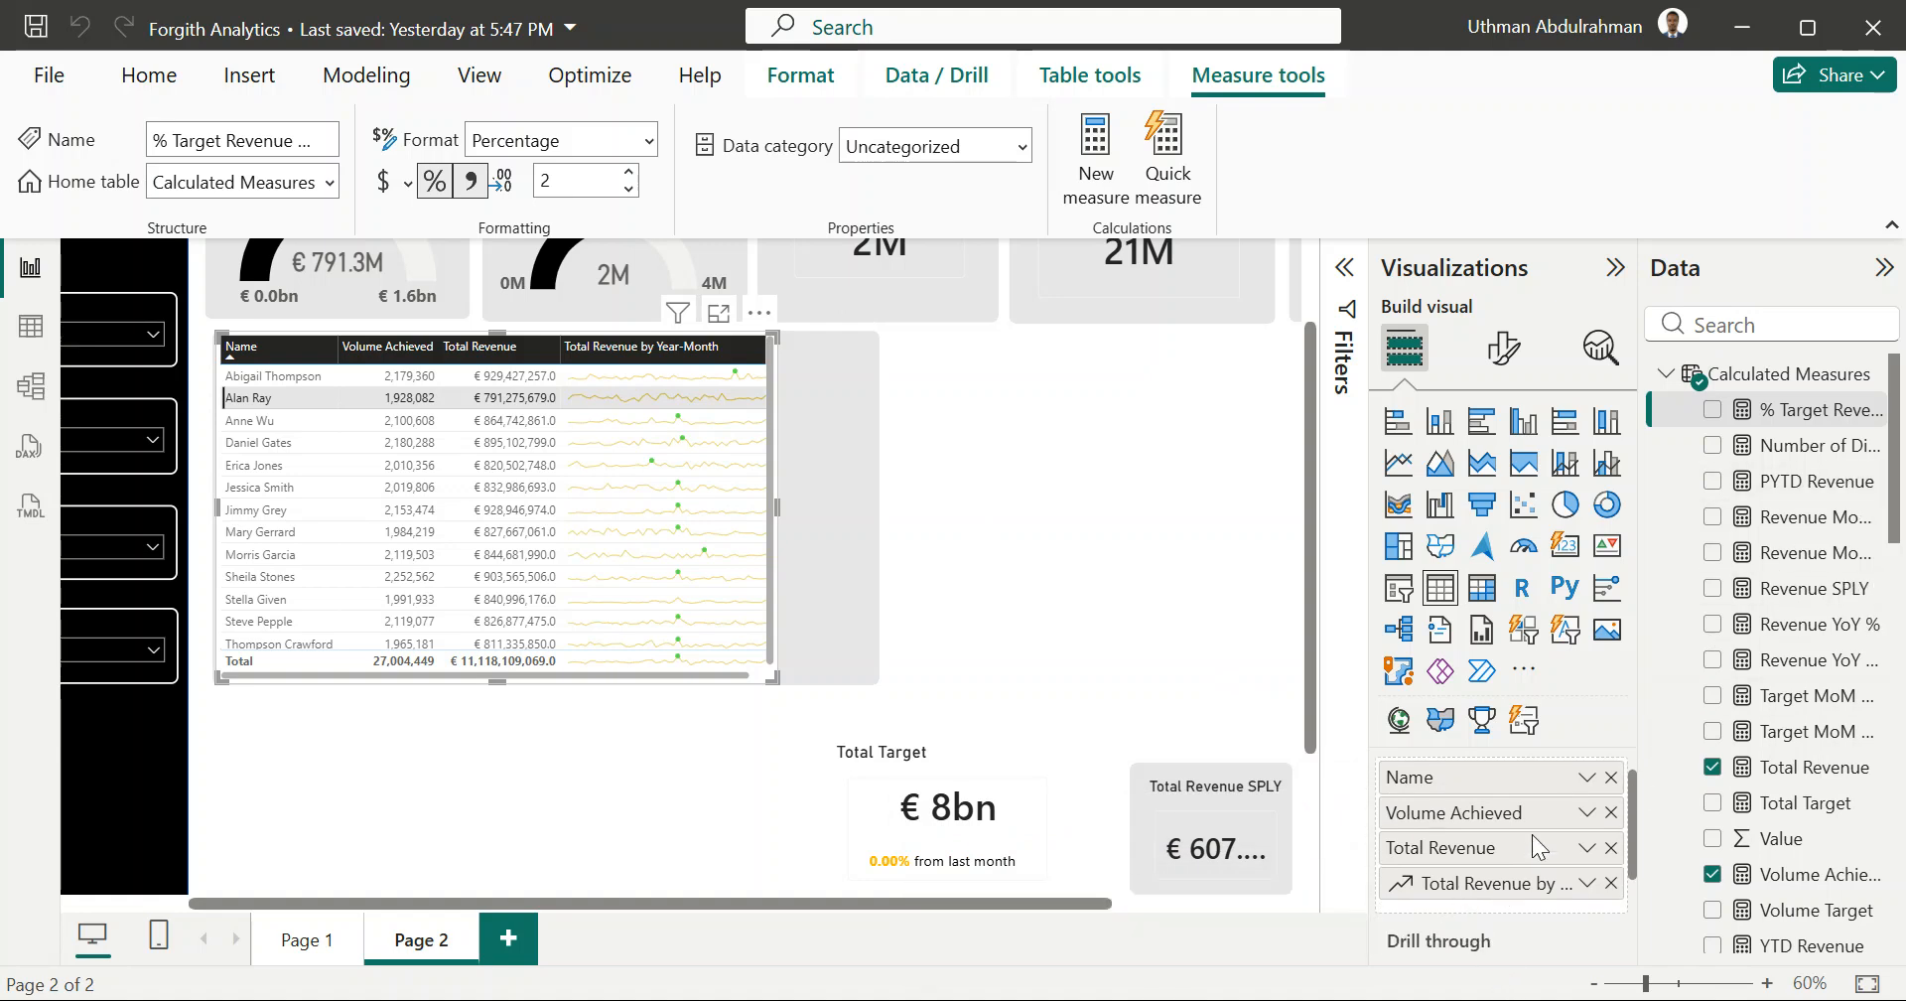
pyautogui.moveTo(1823, 411); pyautogui.dragTo(1560, 879)
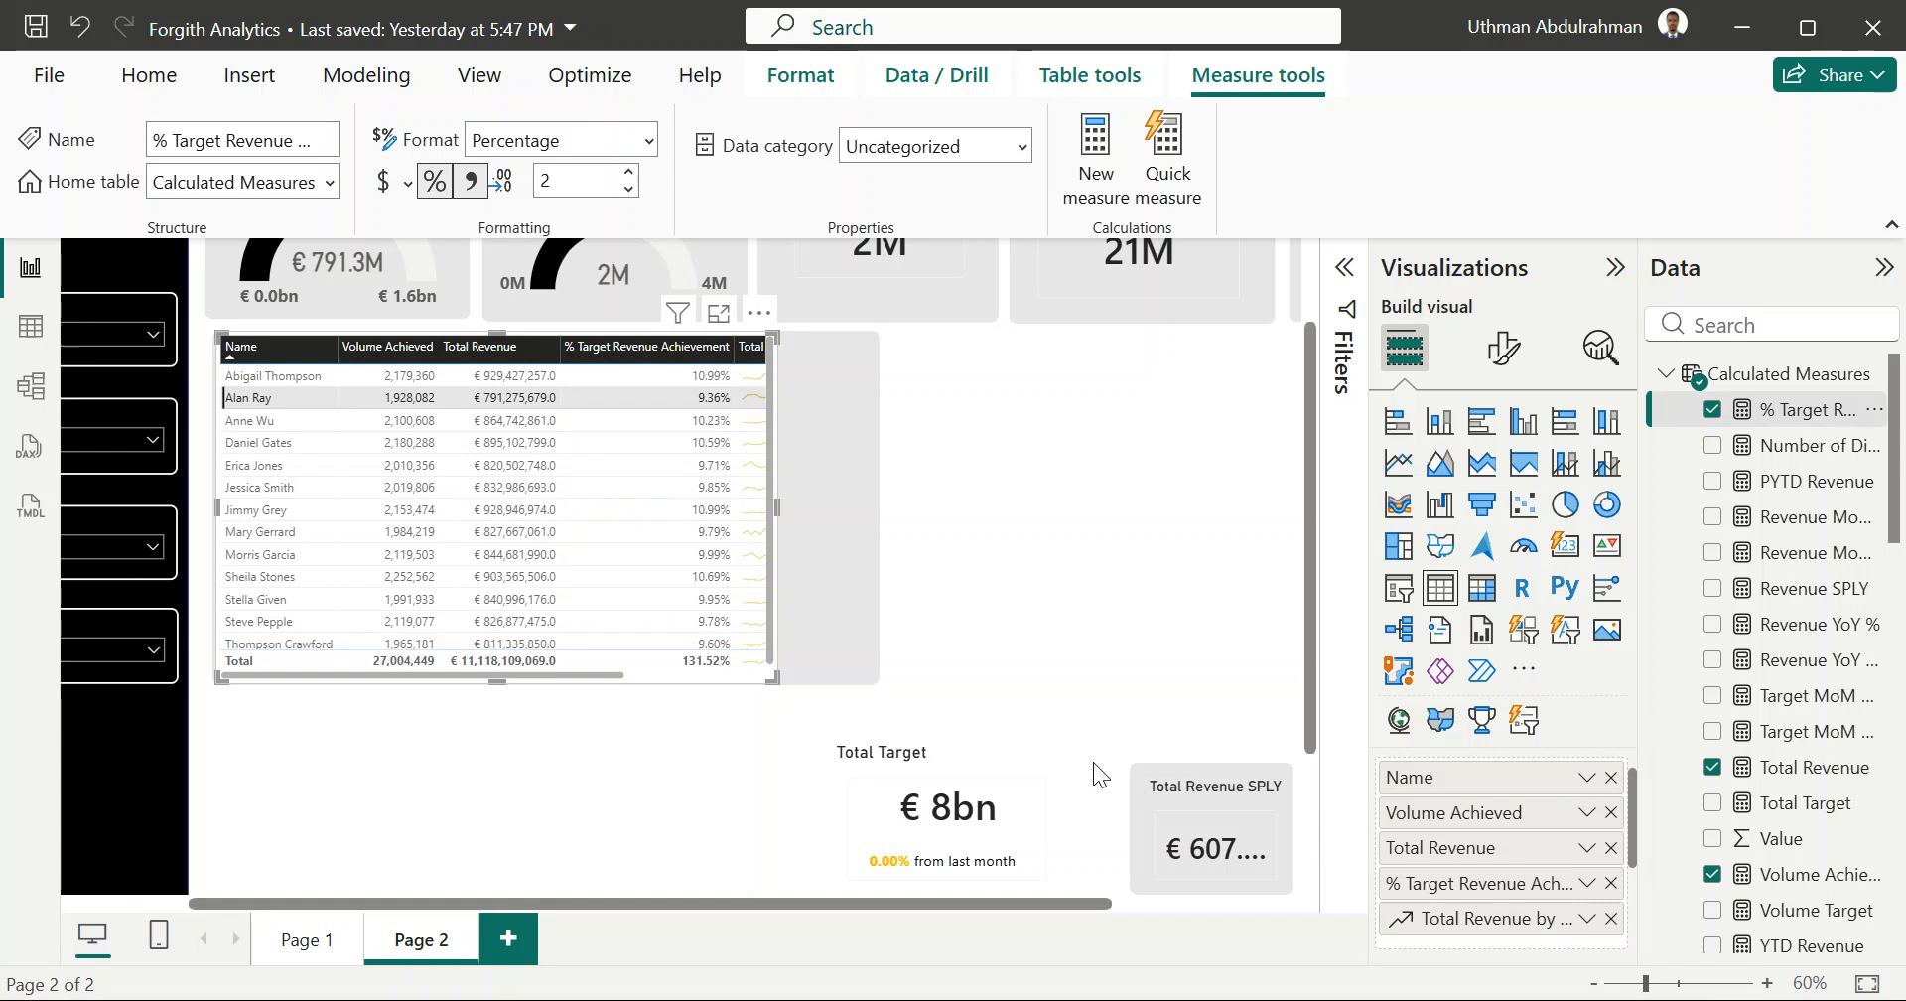
pyautogui.scroll(-2, 575, 551)
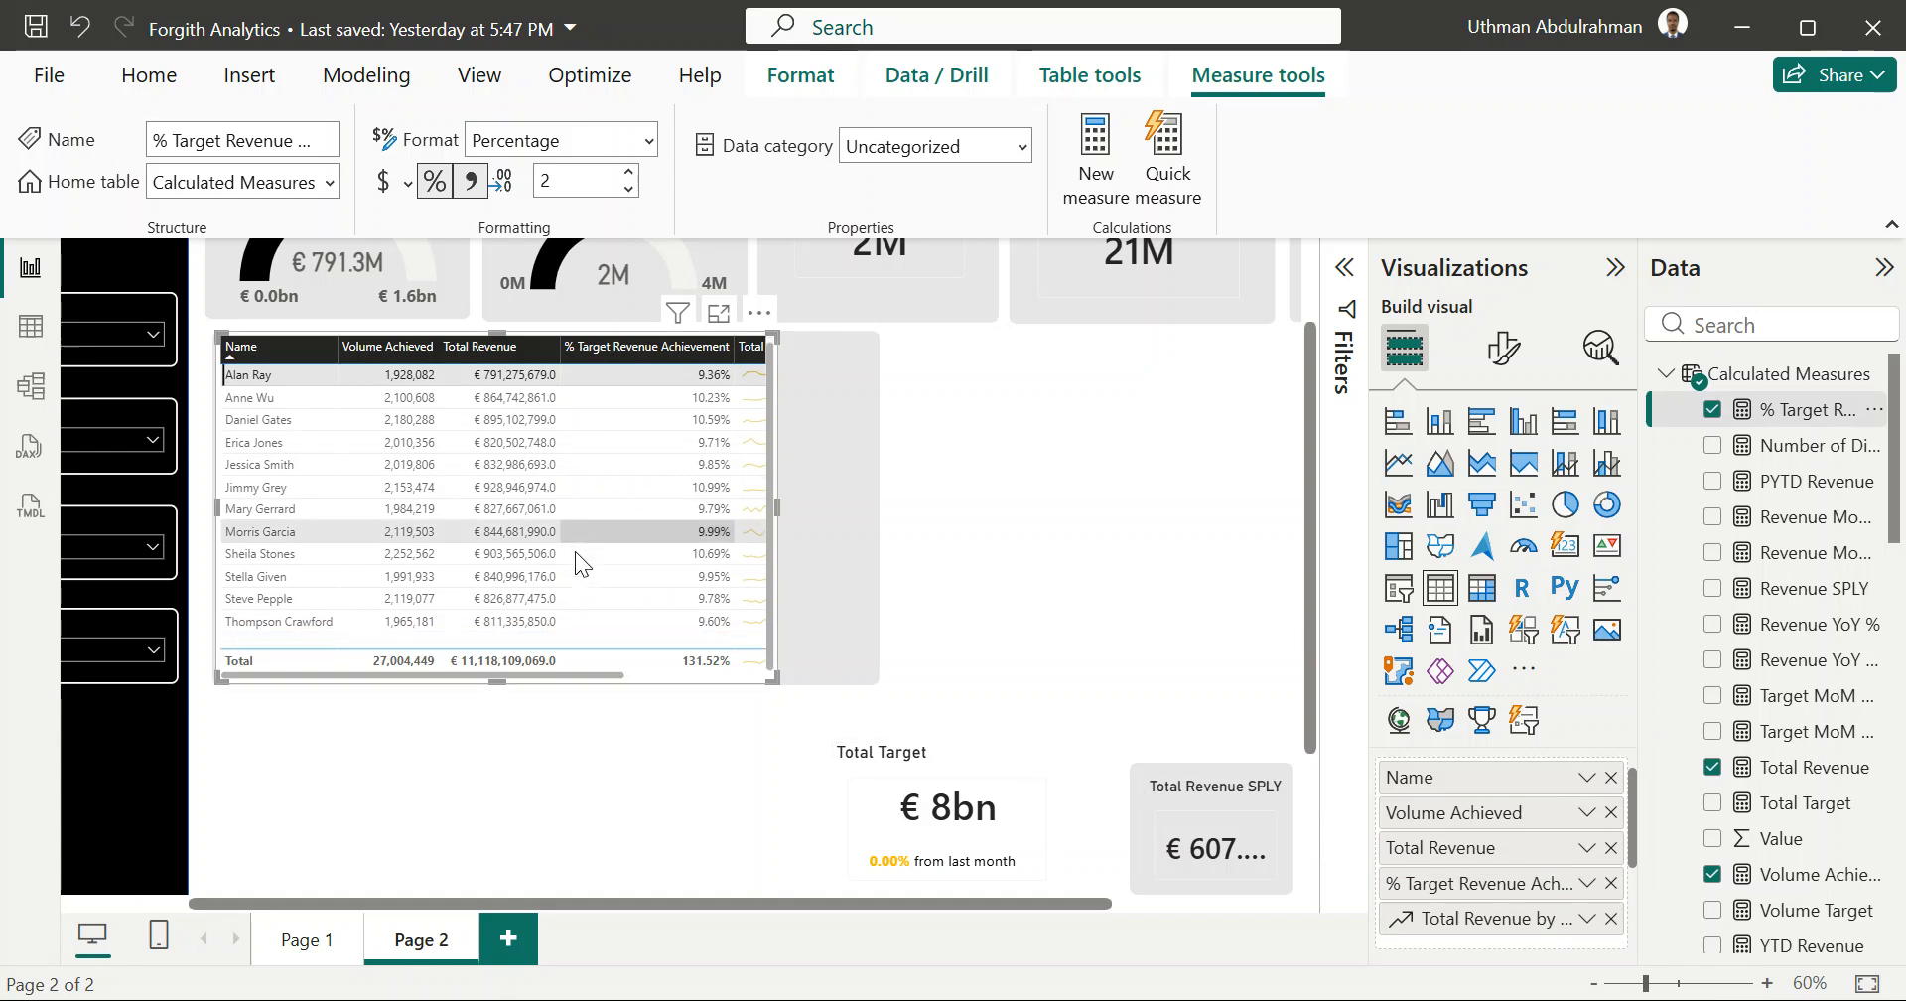
pyautogui.scroll(3, 619, 436)
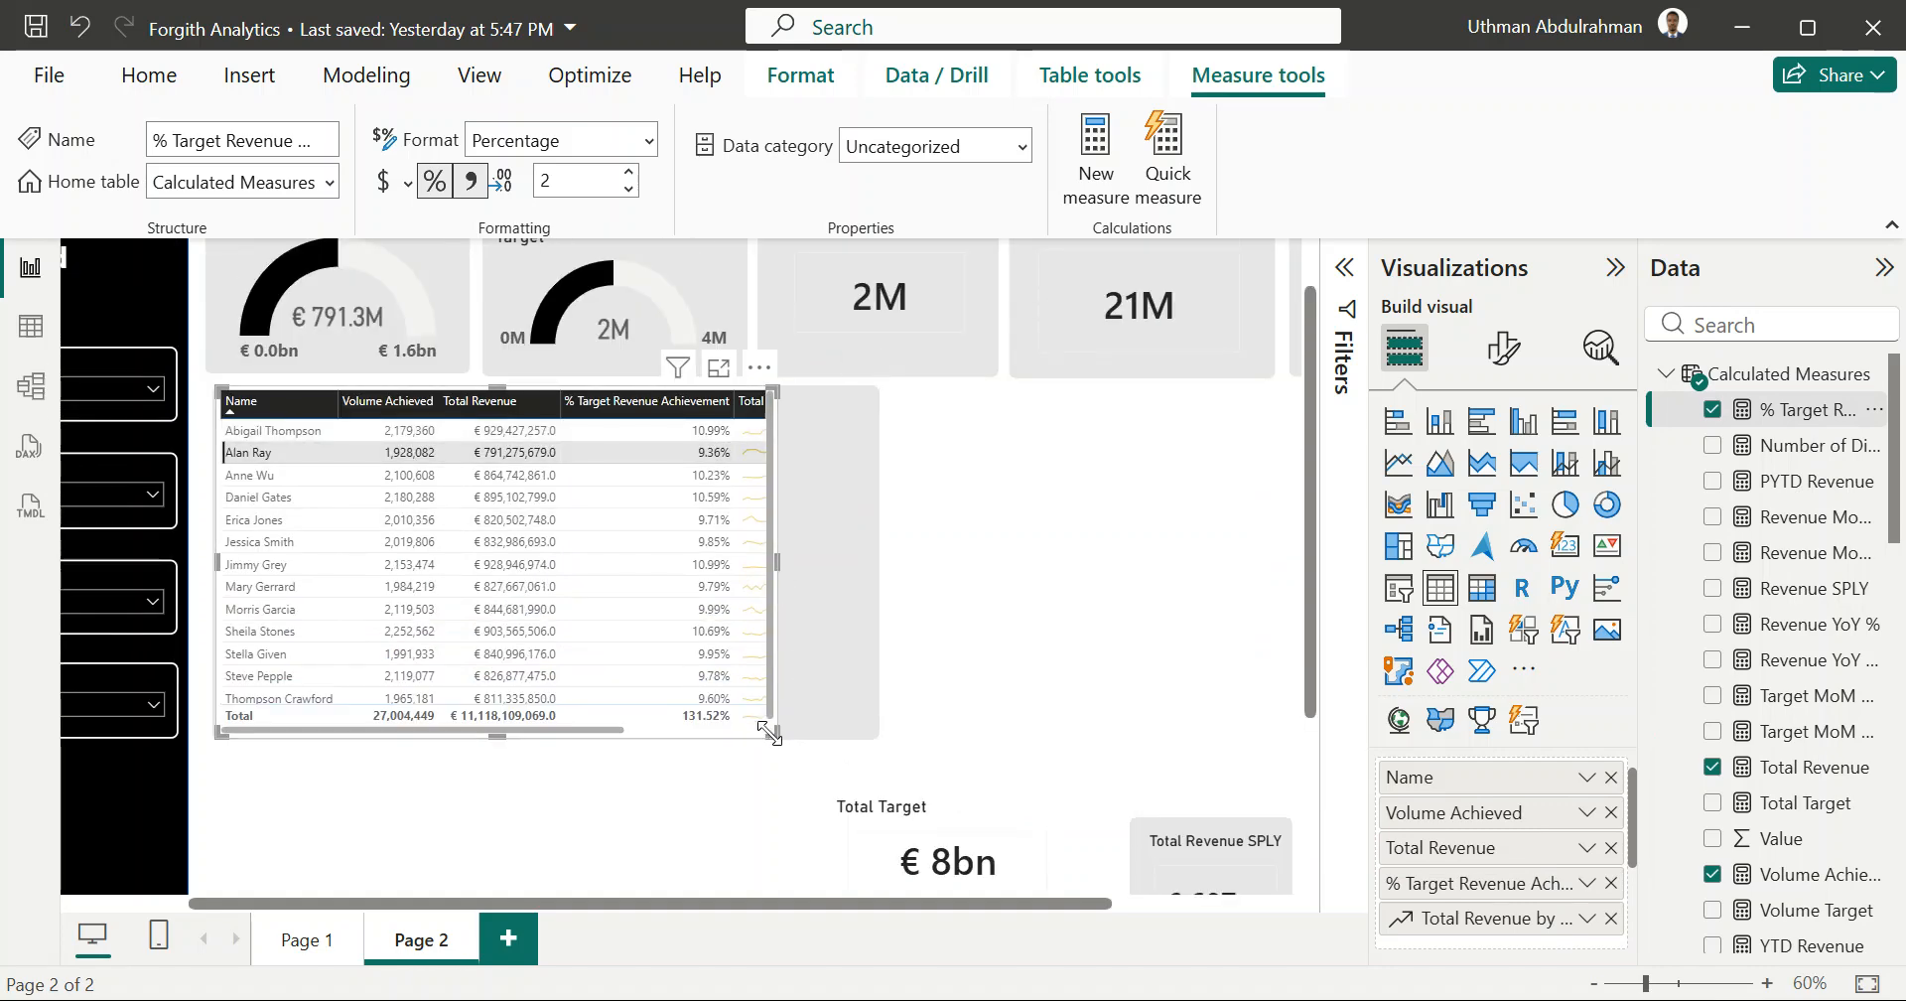
# Step: Widen the salesperson table within its gray background and sort it by % Target Revenue Achievement in descending order
pyautogui.moveTo(786, 735); pyautogui.dragTo(838, 718)
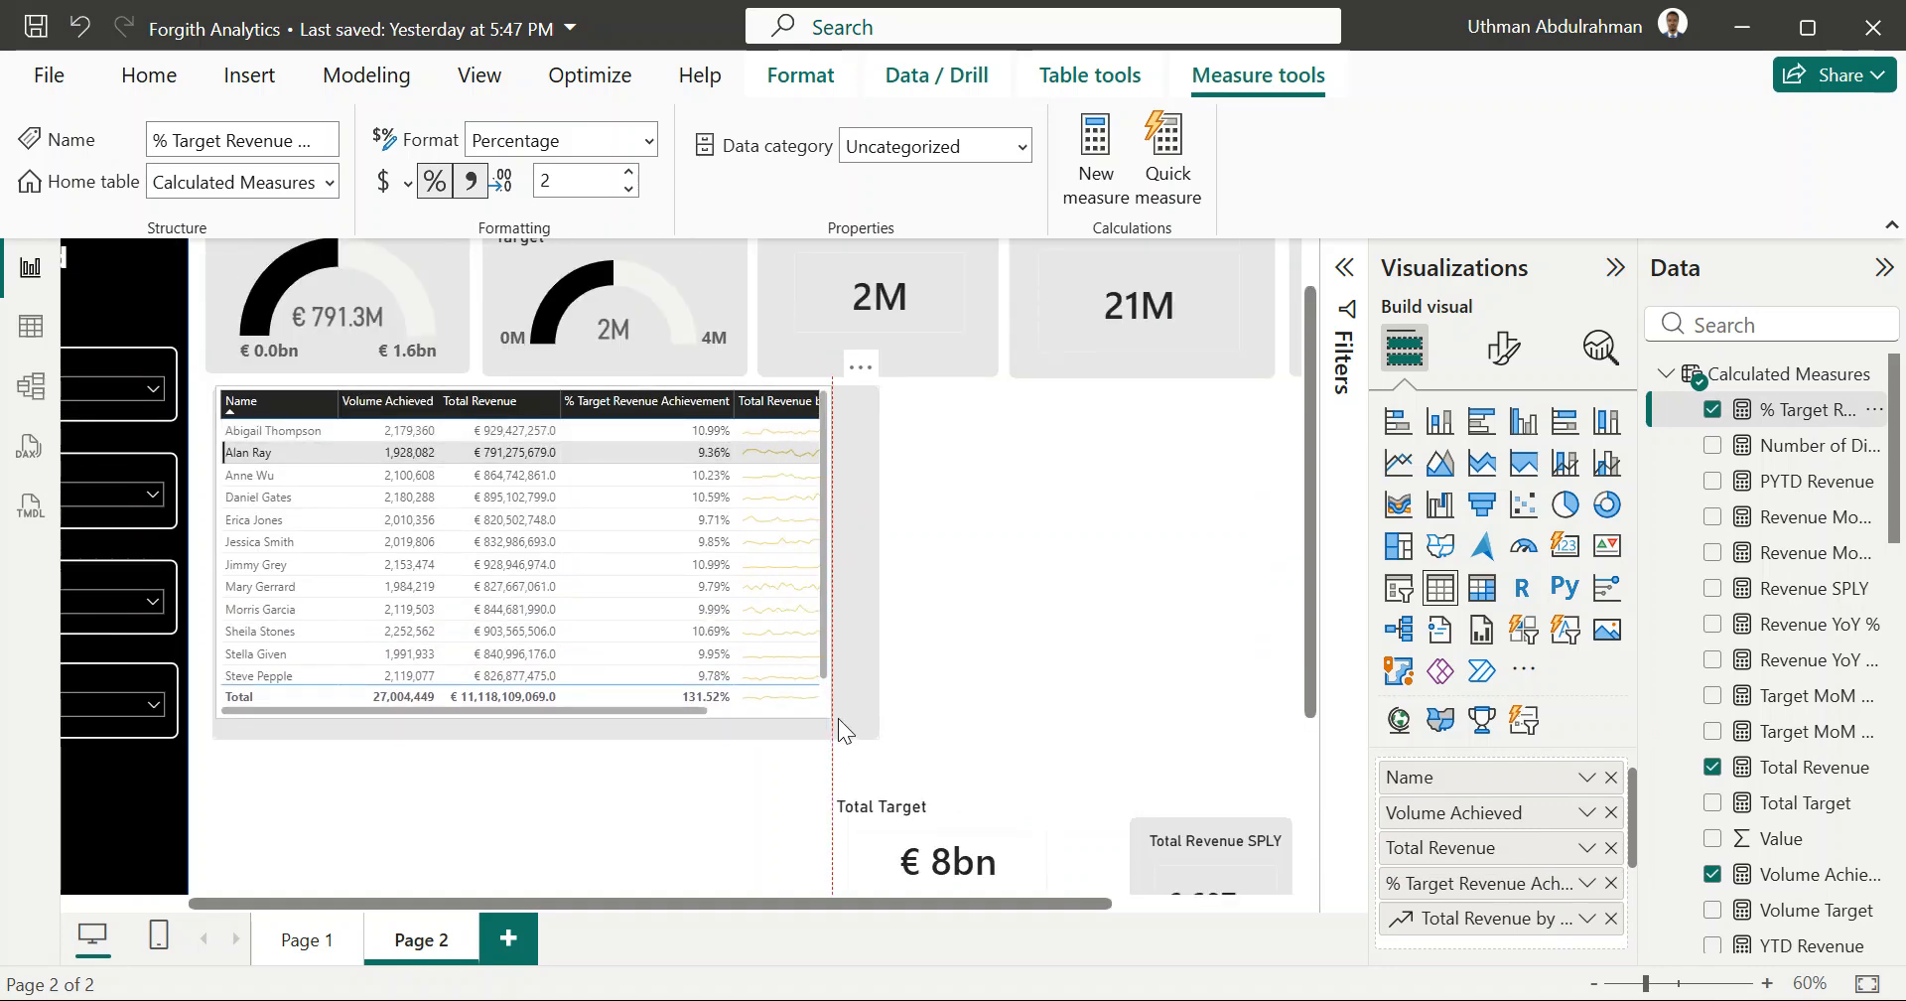
pyautogui.click(729, 401)
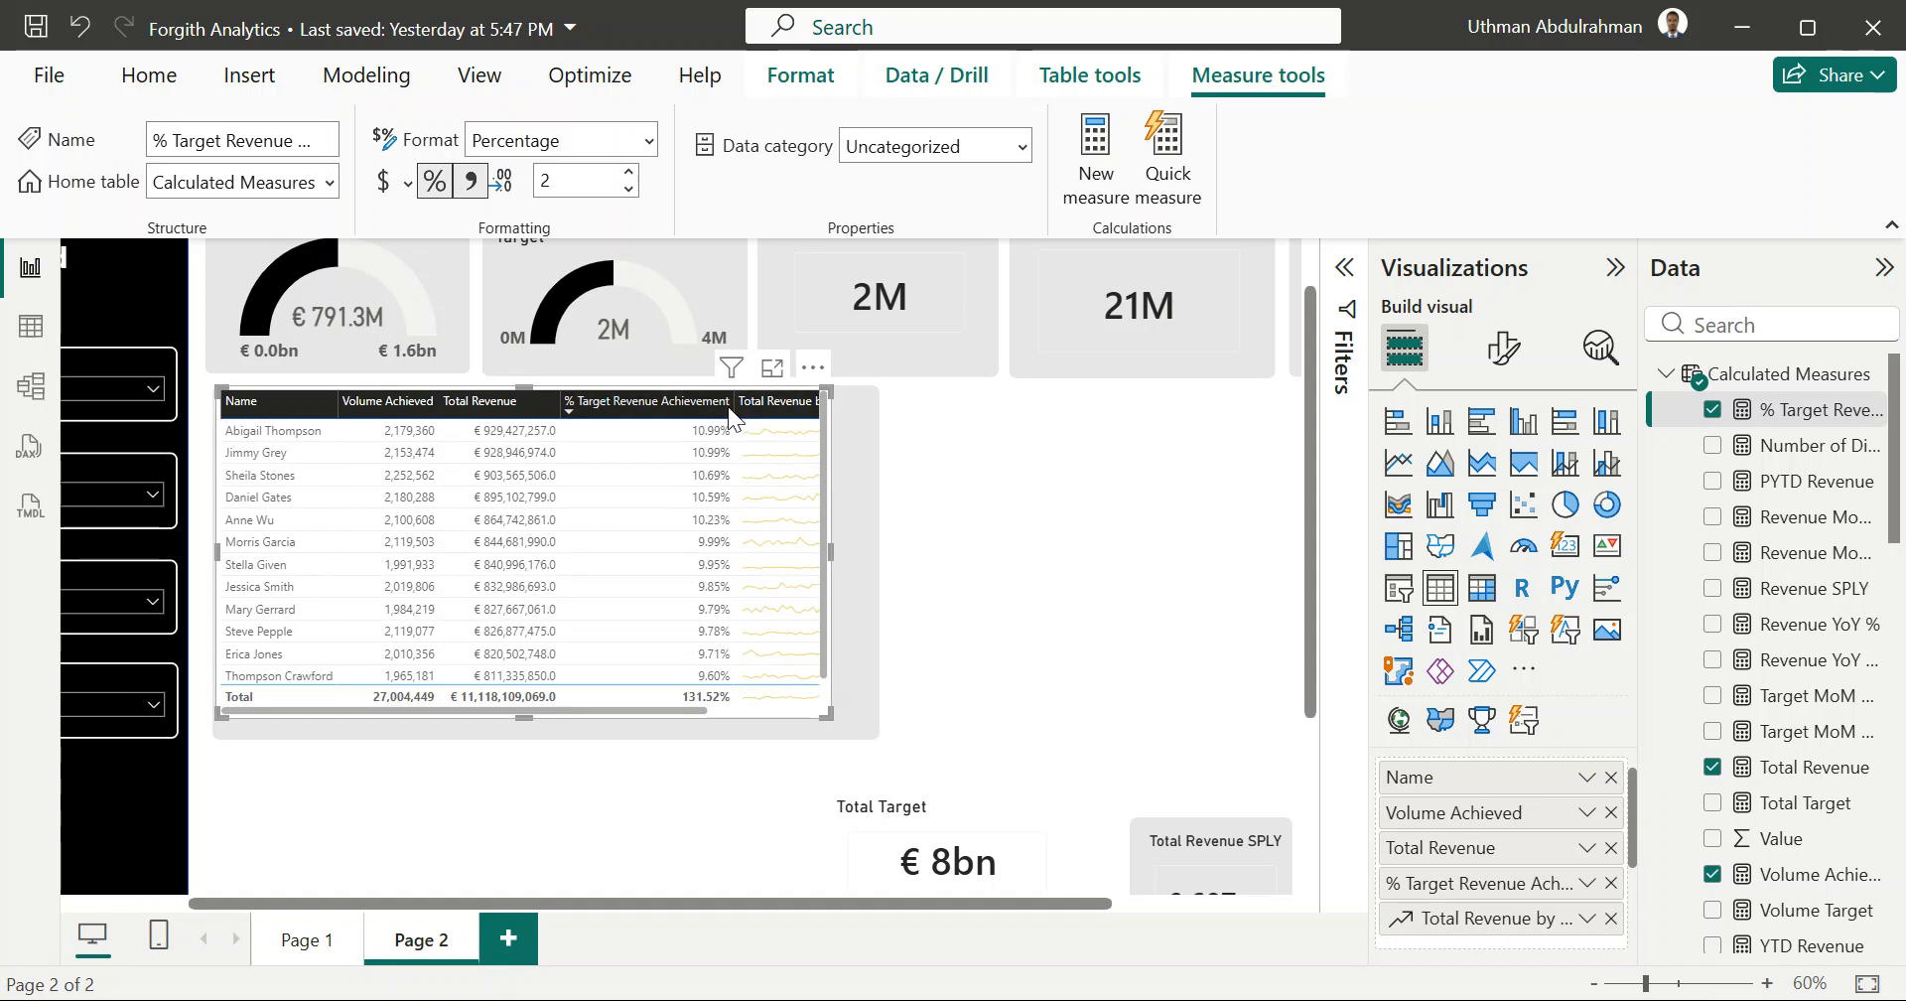
pyautogui.scroll(-5, 682, 592)
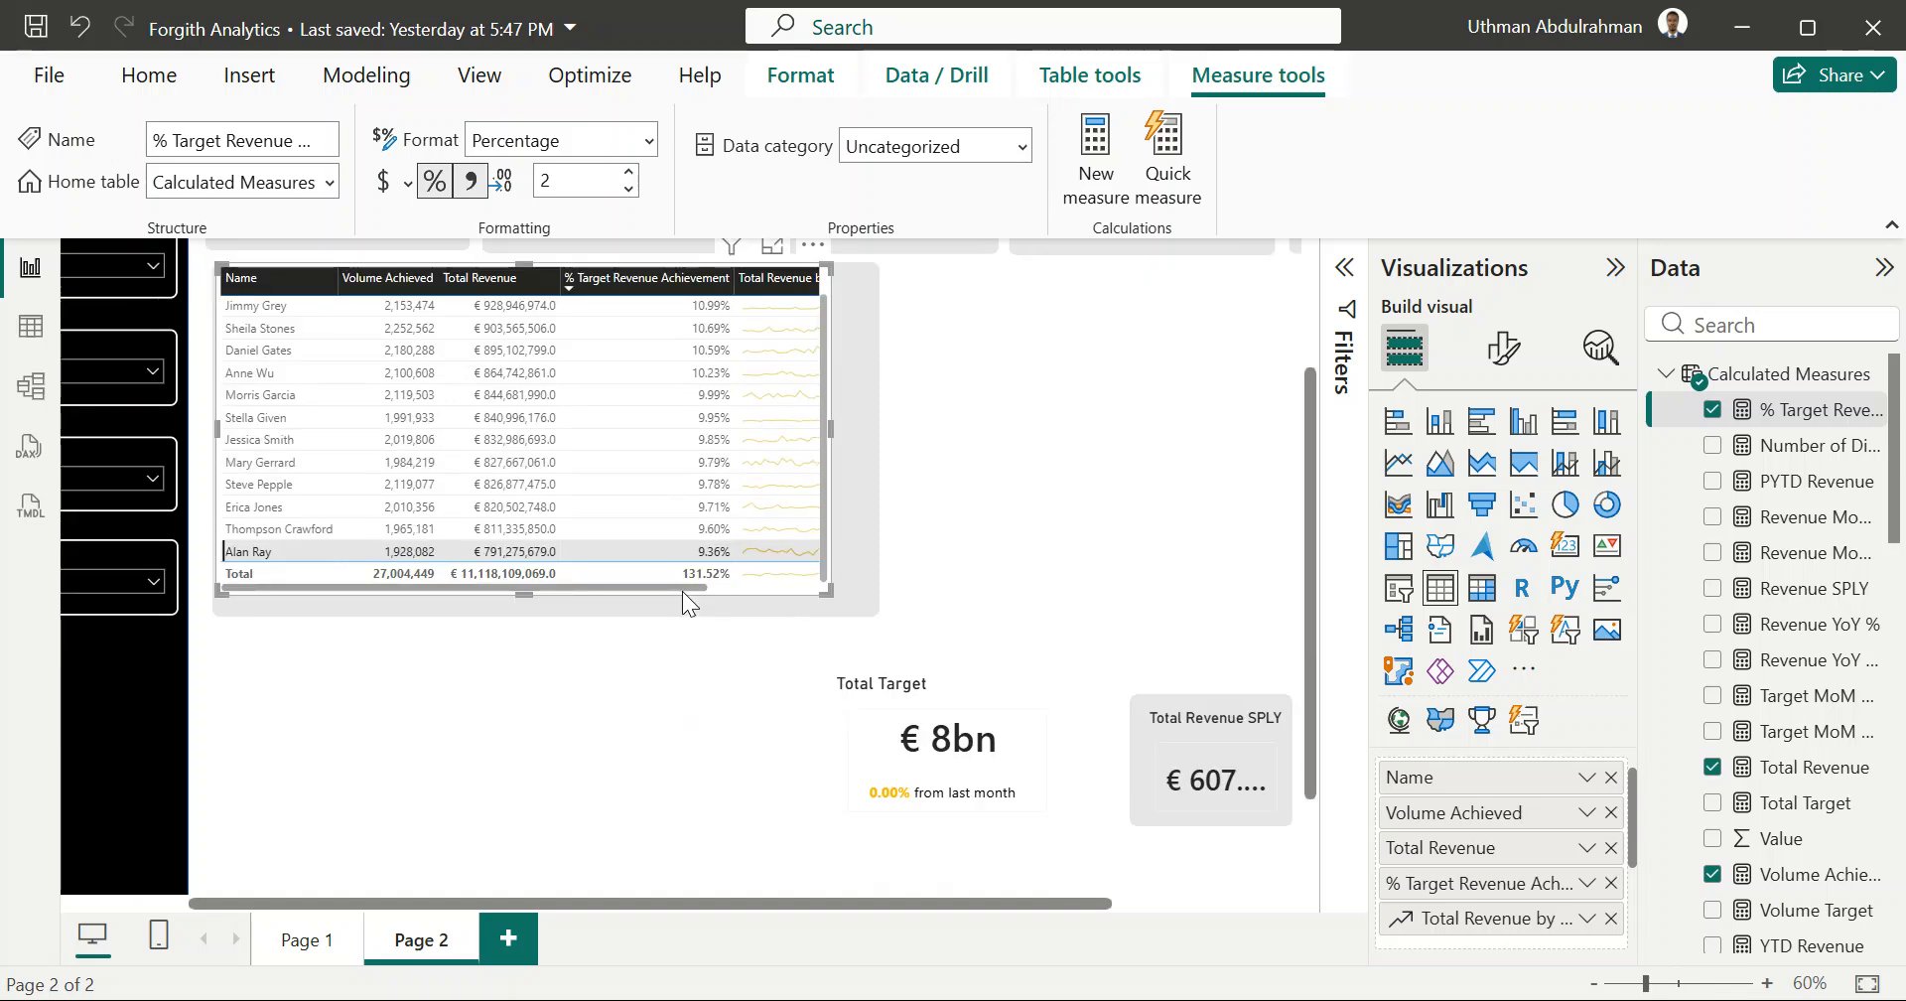
pyautogui.scroll(5, 682, 591)
pyautogui.scroll(-3, 682, 592)
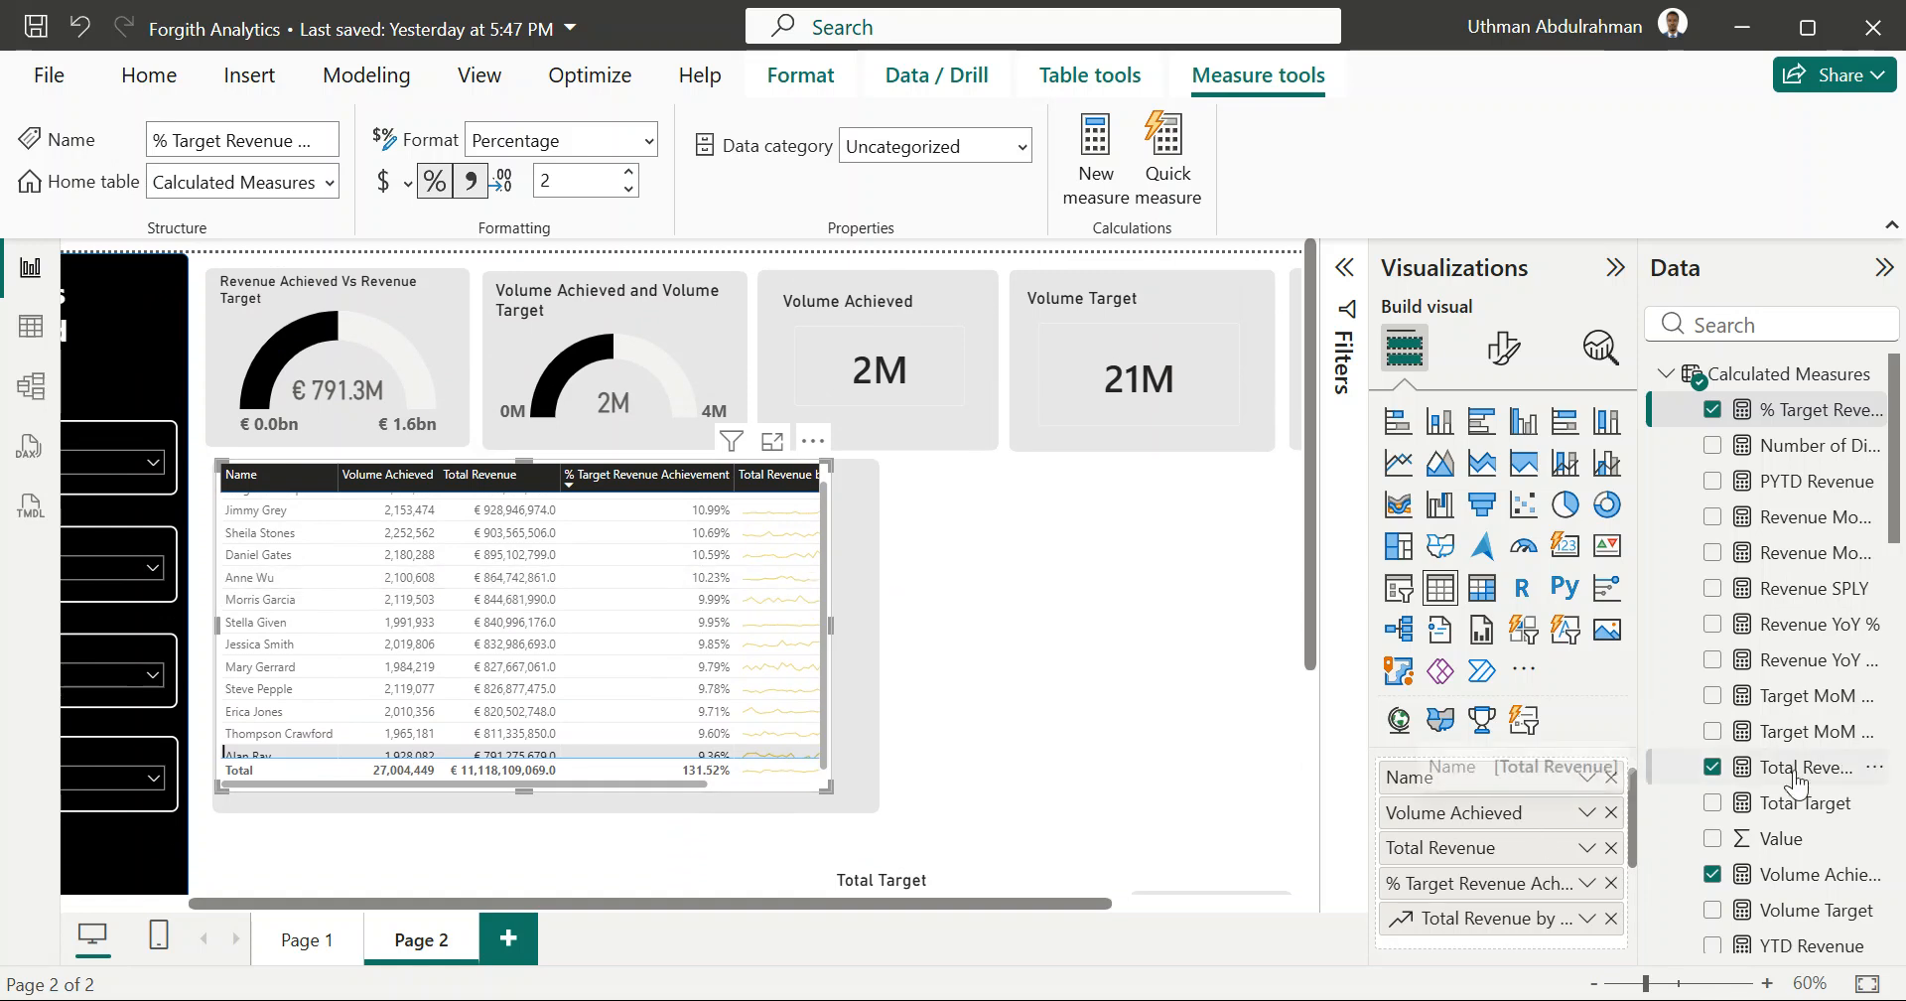
# Step: Review the DIVIDE formula of the % Target Revenue Achievement measure and close its editor without changes
pyautogui.doubleClick(1803, 409)
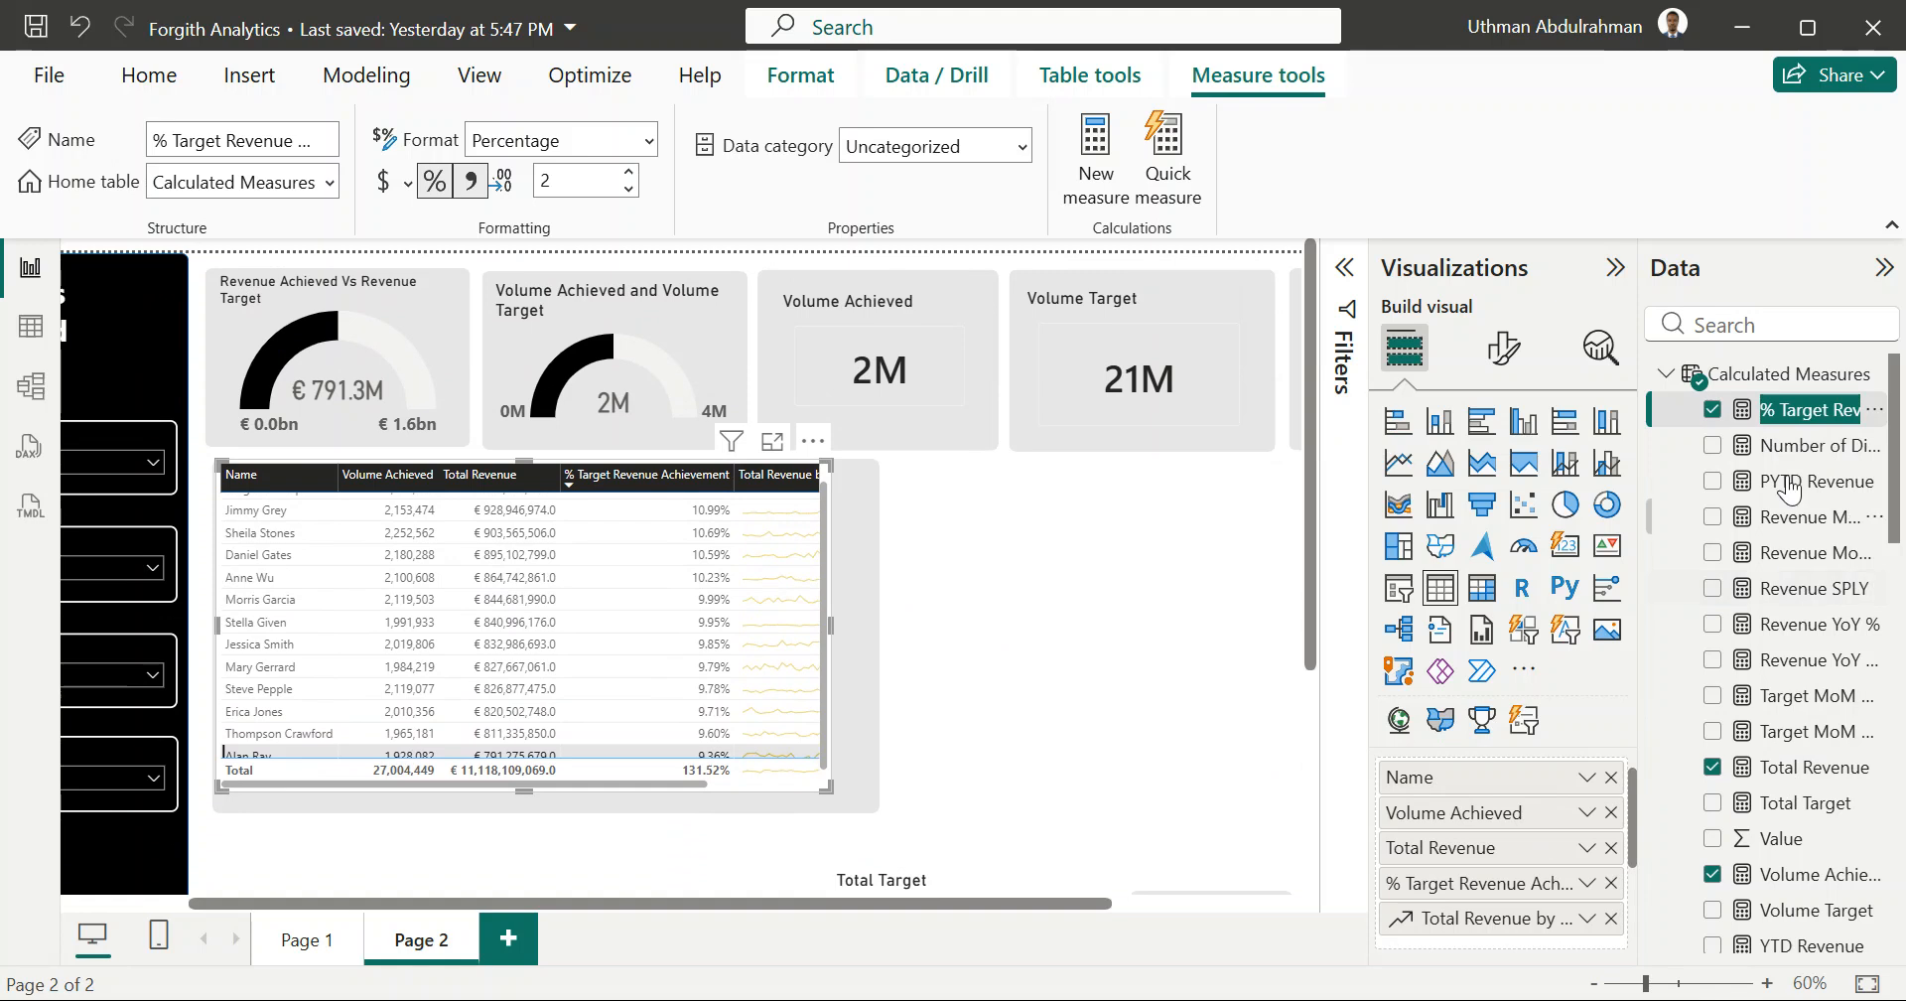
pyautogui.click(1794, 436)
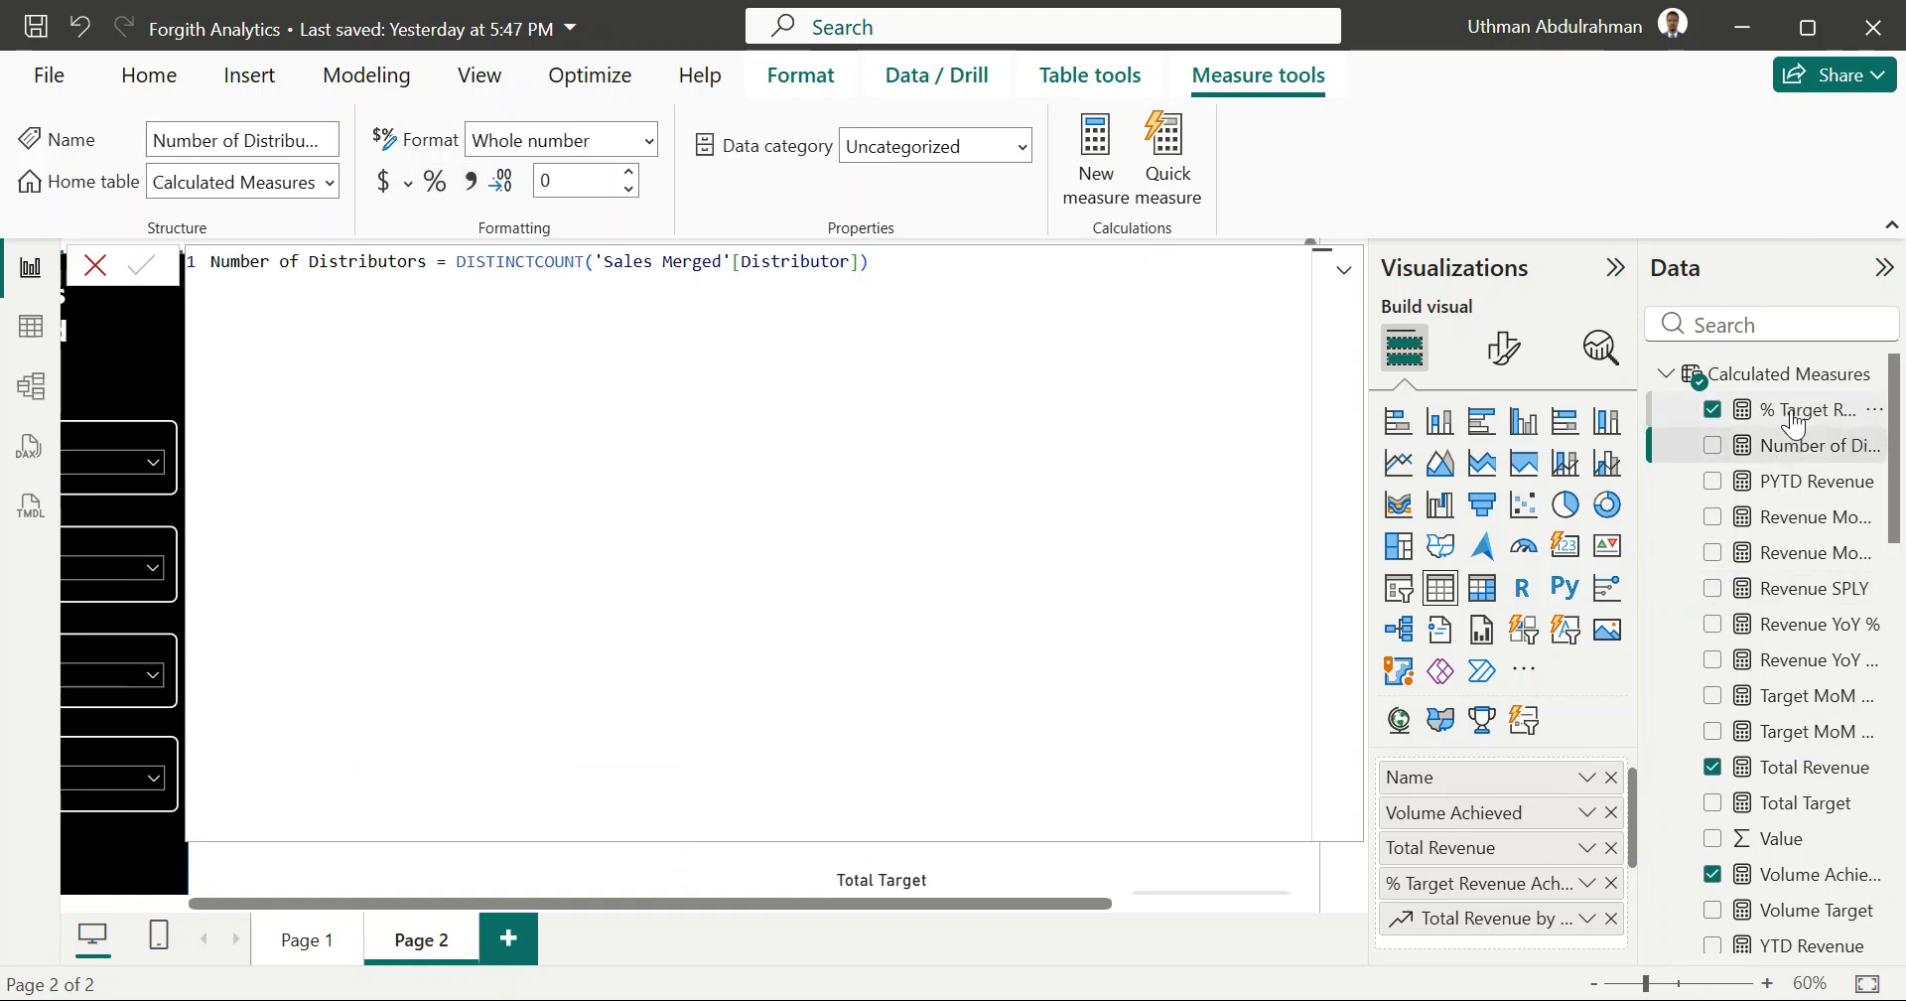
pyautogui.click(1790, 415)
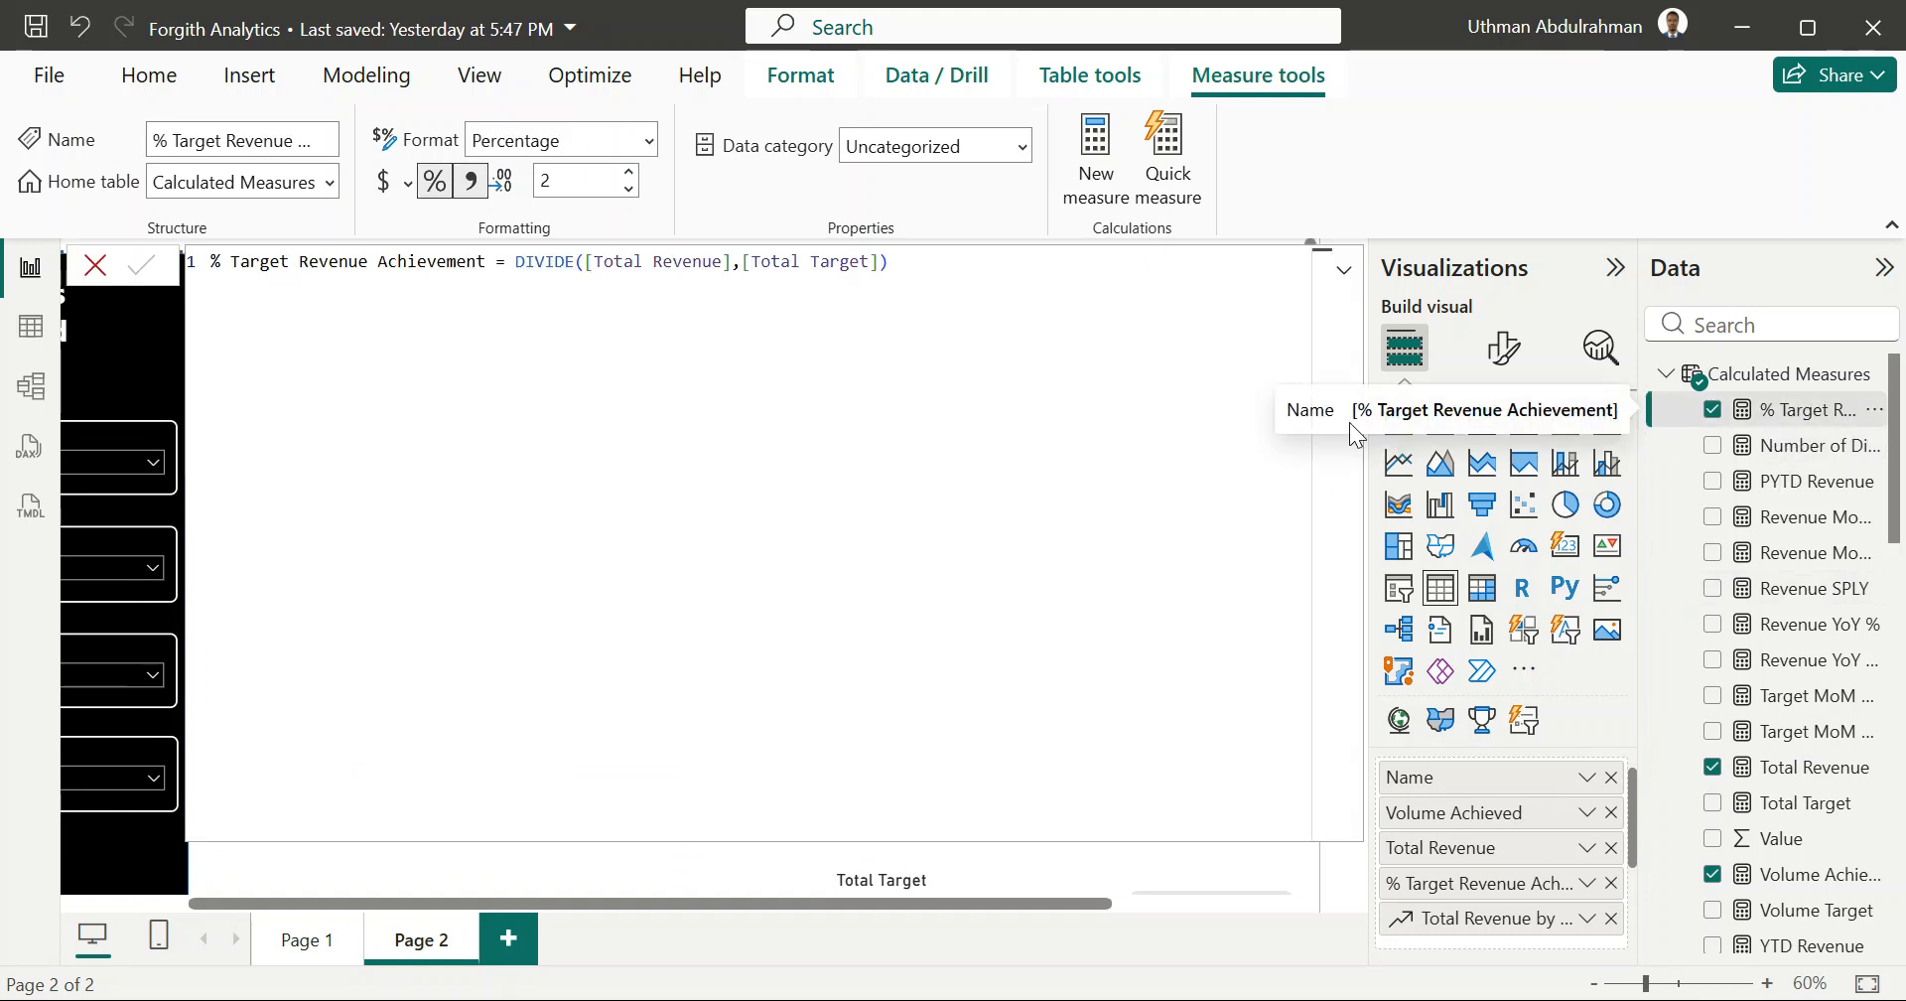
pyautogui.click(1078, 392)
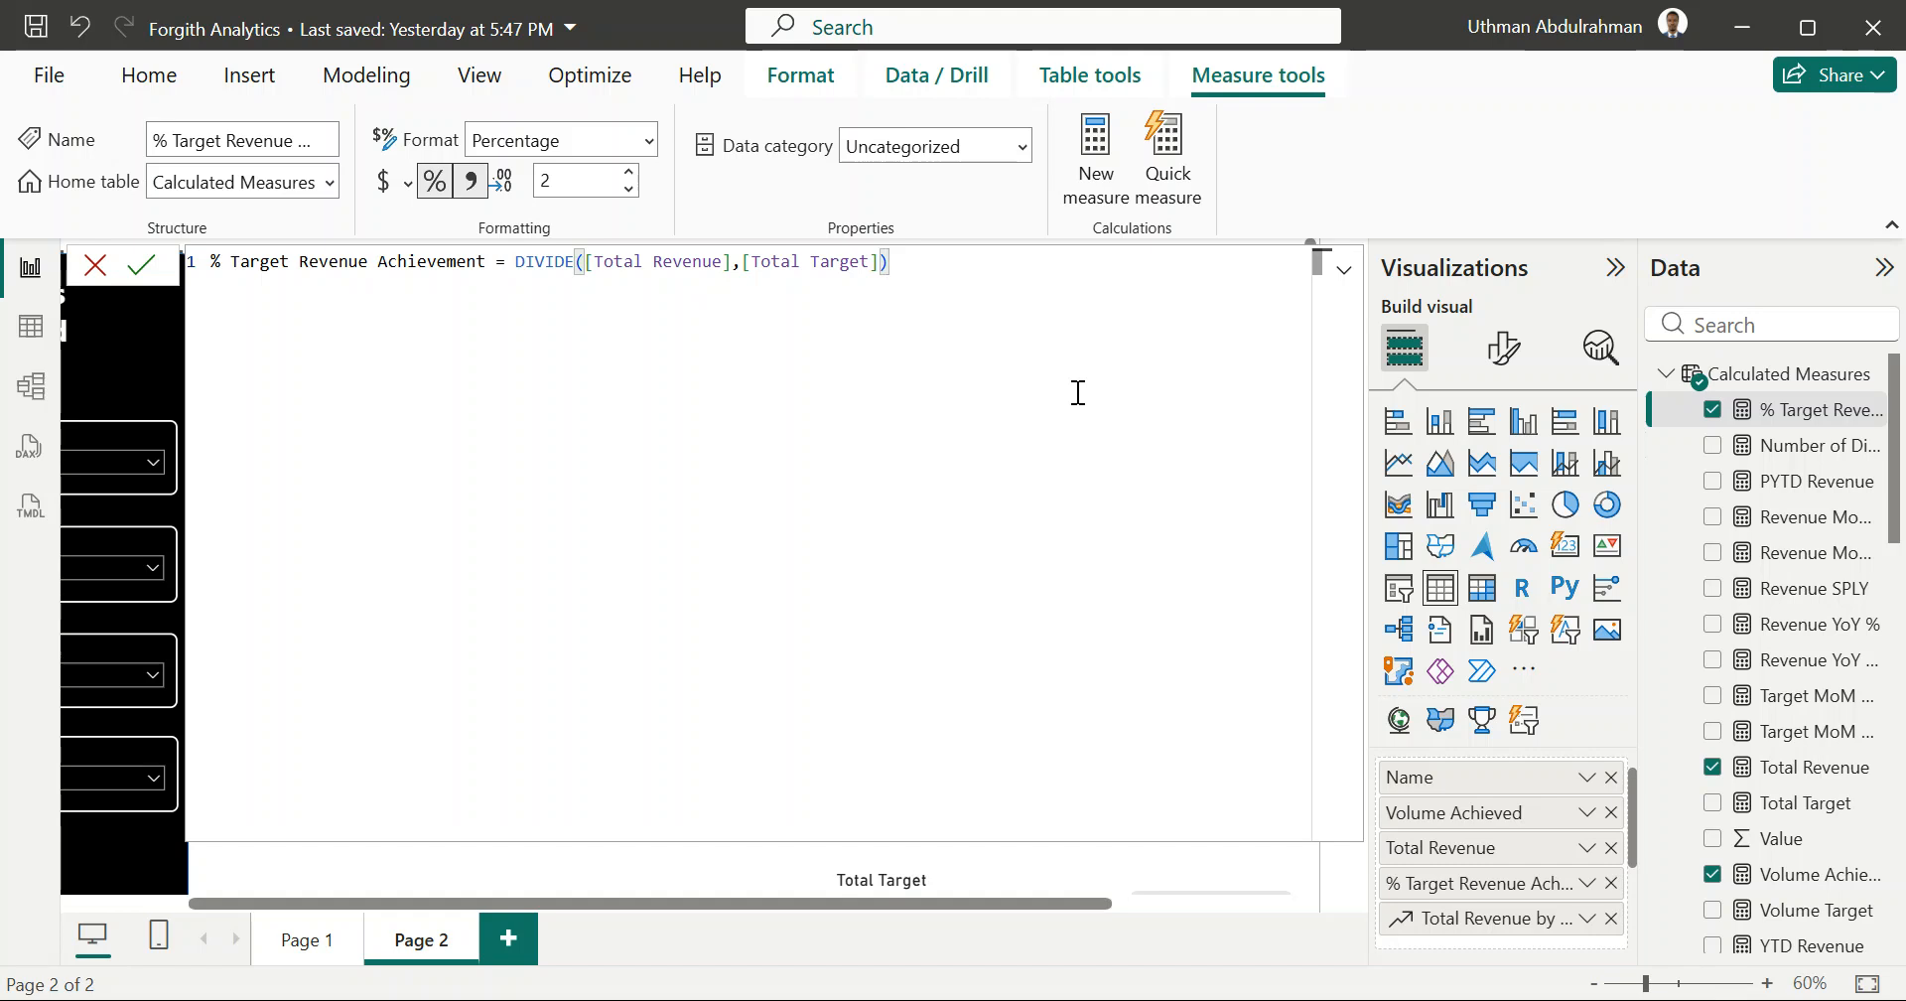
pyautogui.click(795, 271)
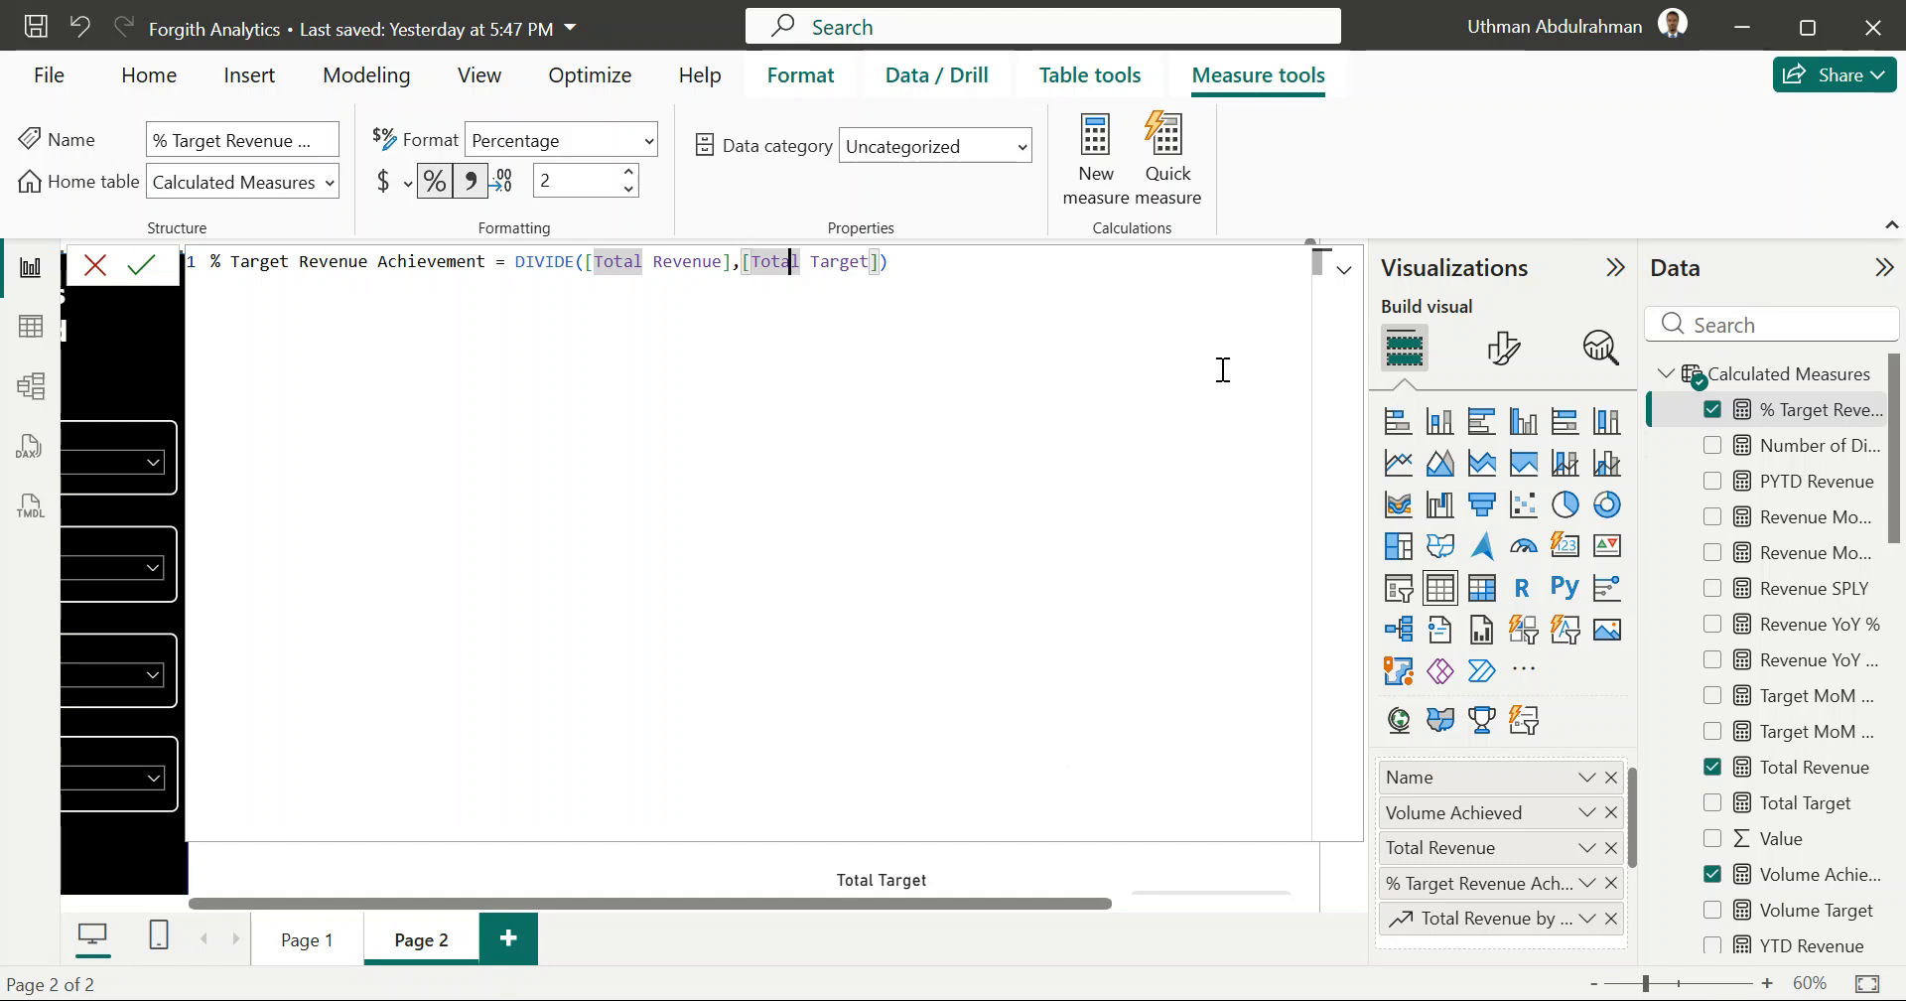
pyautogui.click(101, 270)
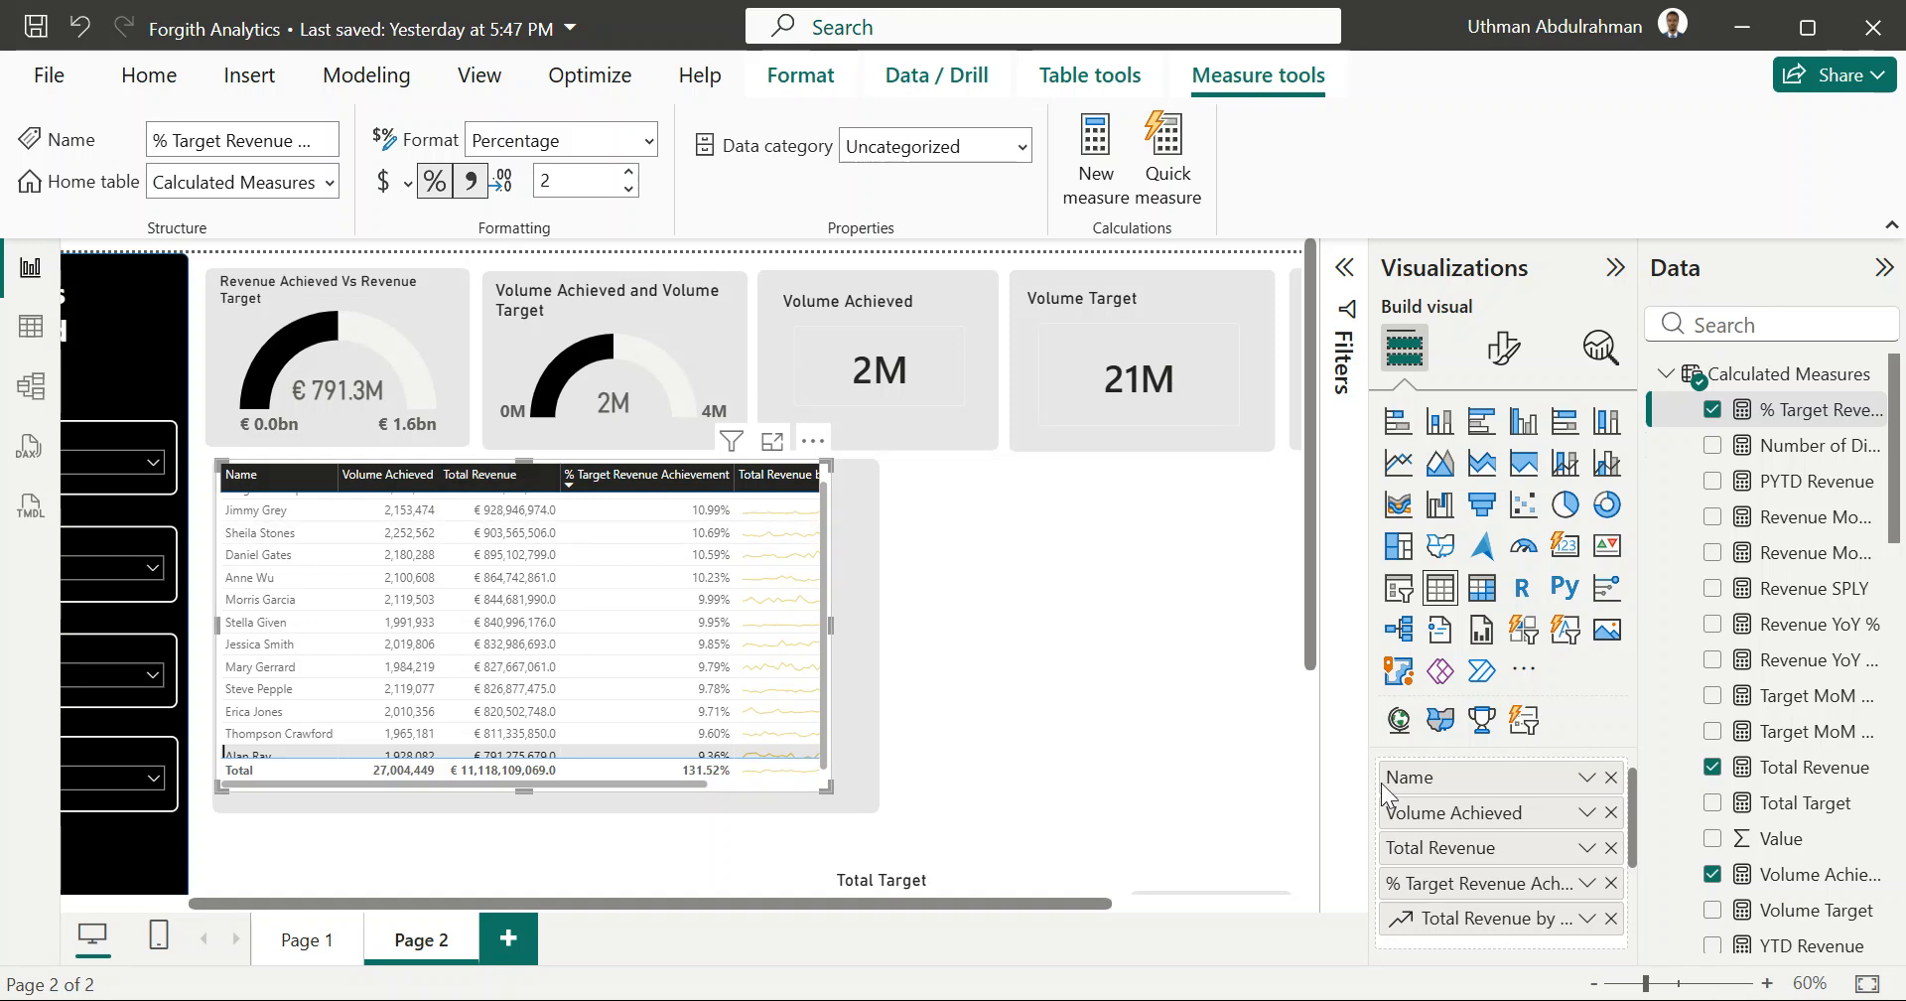
# Step: Add the Total Target measure to the table between Total Revenue and % Target Revenue Achievement and check its values per salesperson
pyautogui.scroll(-1, 1759, 571)
pyautogui.scroll(-1, 1759, 573)
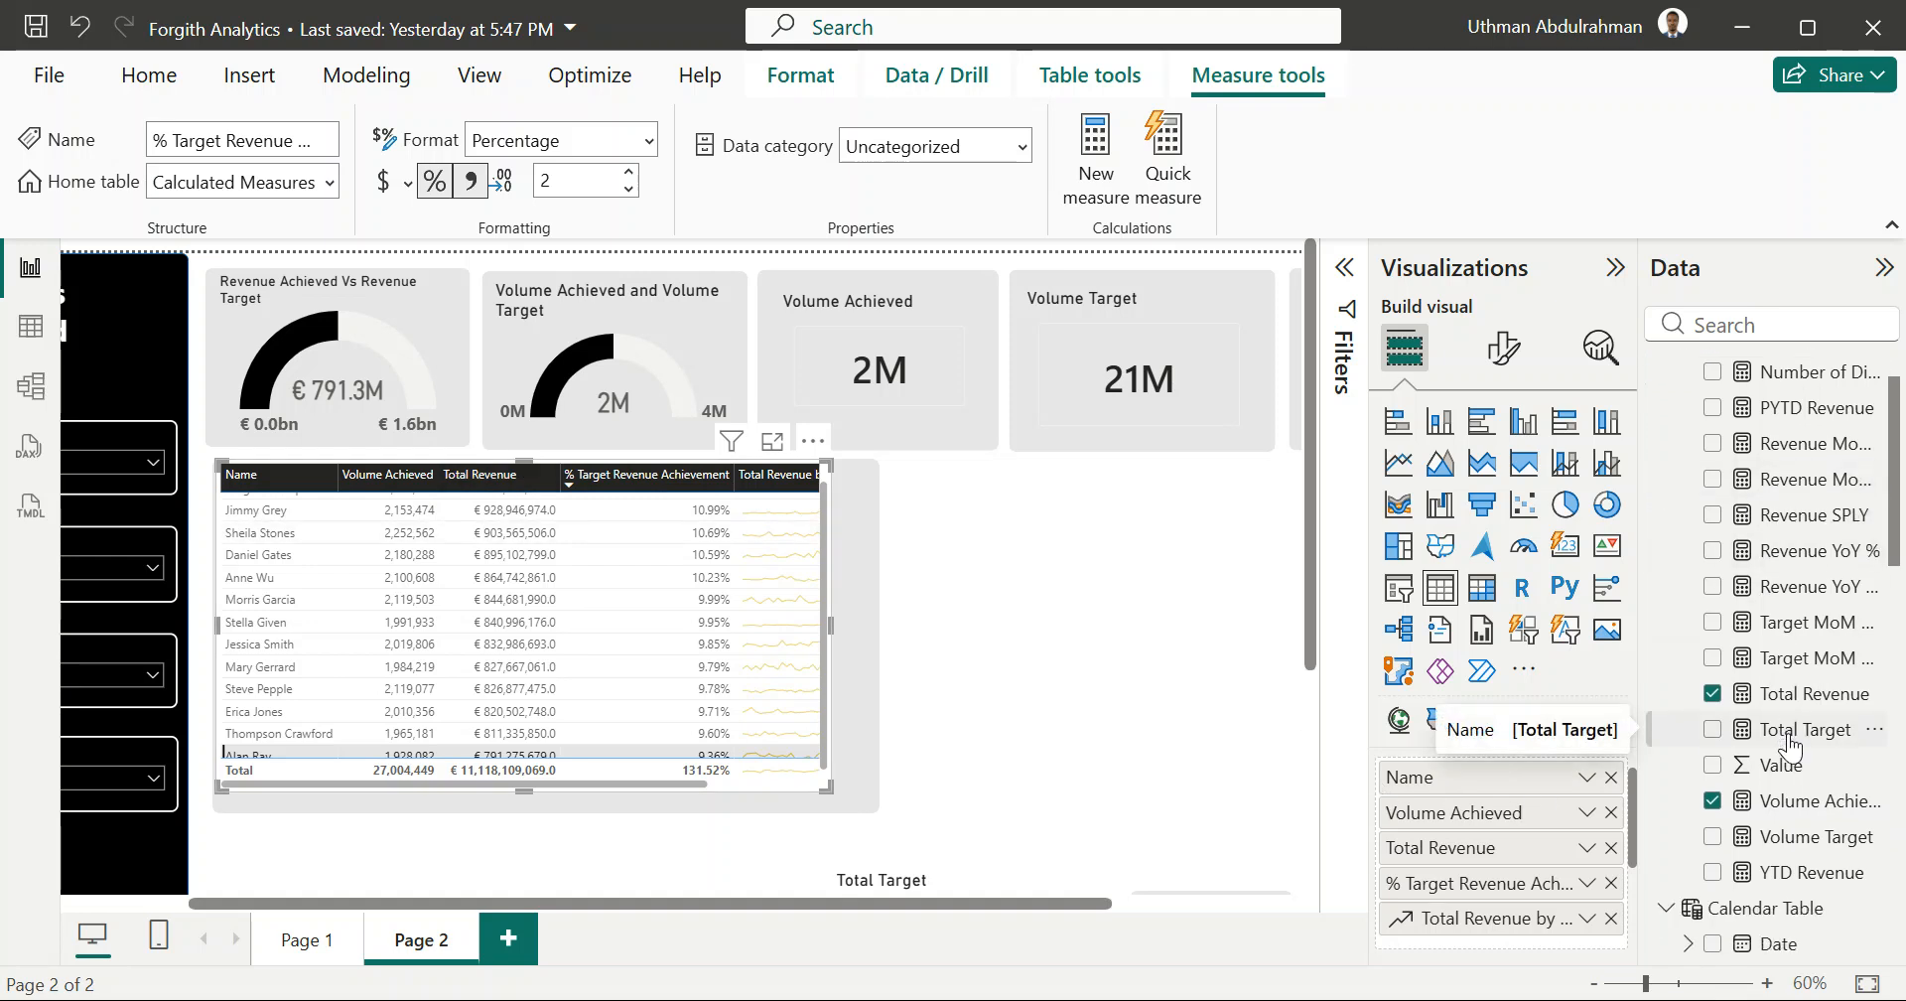
pyautogui.moveTo(1789, 744); pyautogui.dragTo(1512, 880)
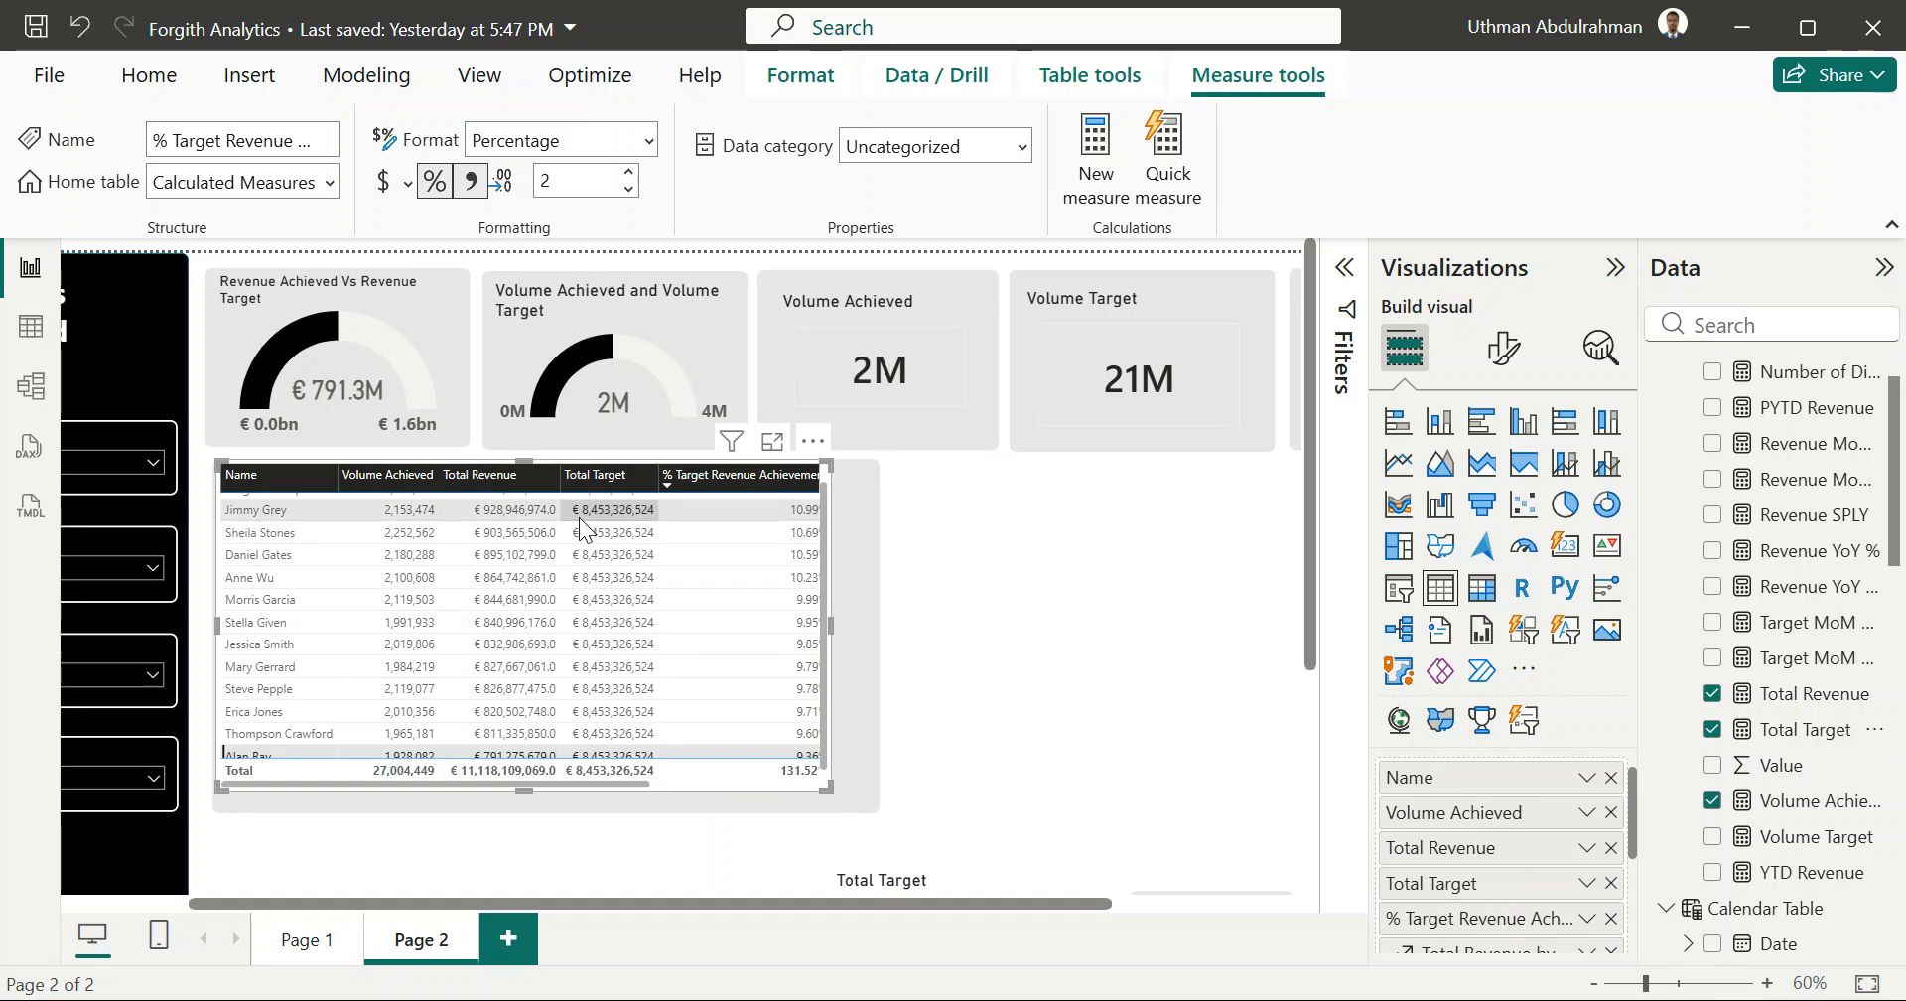
pyautogui.keyDown('ctrl'); pyautogui.scroll(3, 580, 516); pyautogui.keyUp('ctrl')
pyautogui.keyDown('ctrl'); pyautogui.scroll(3, 682, 552); pyautogui.keyUp('ctrl')
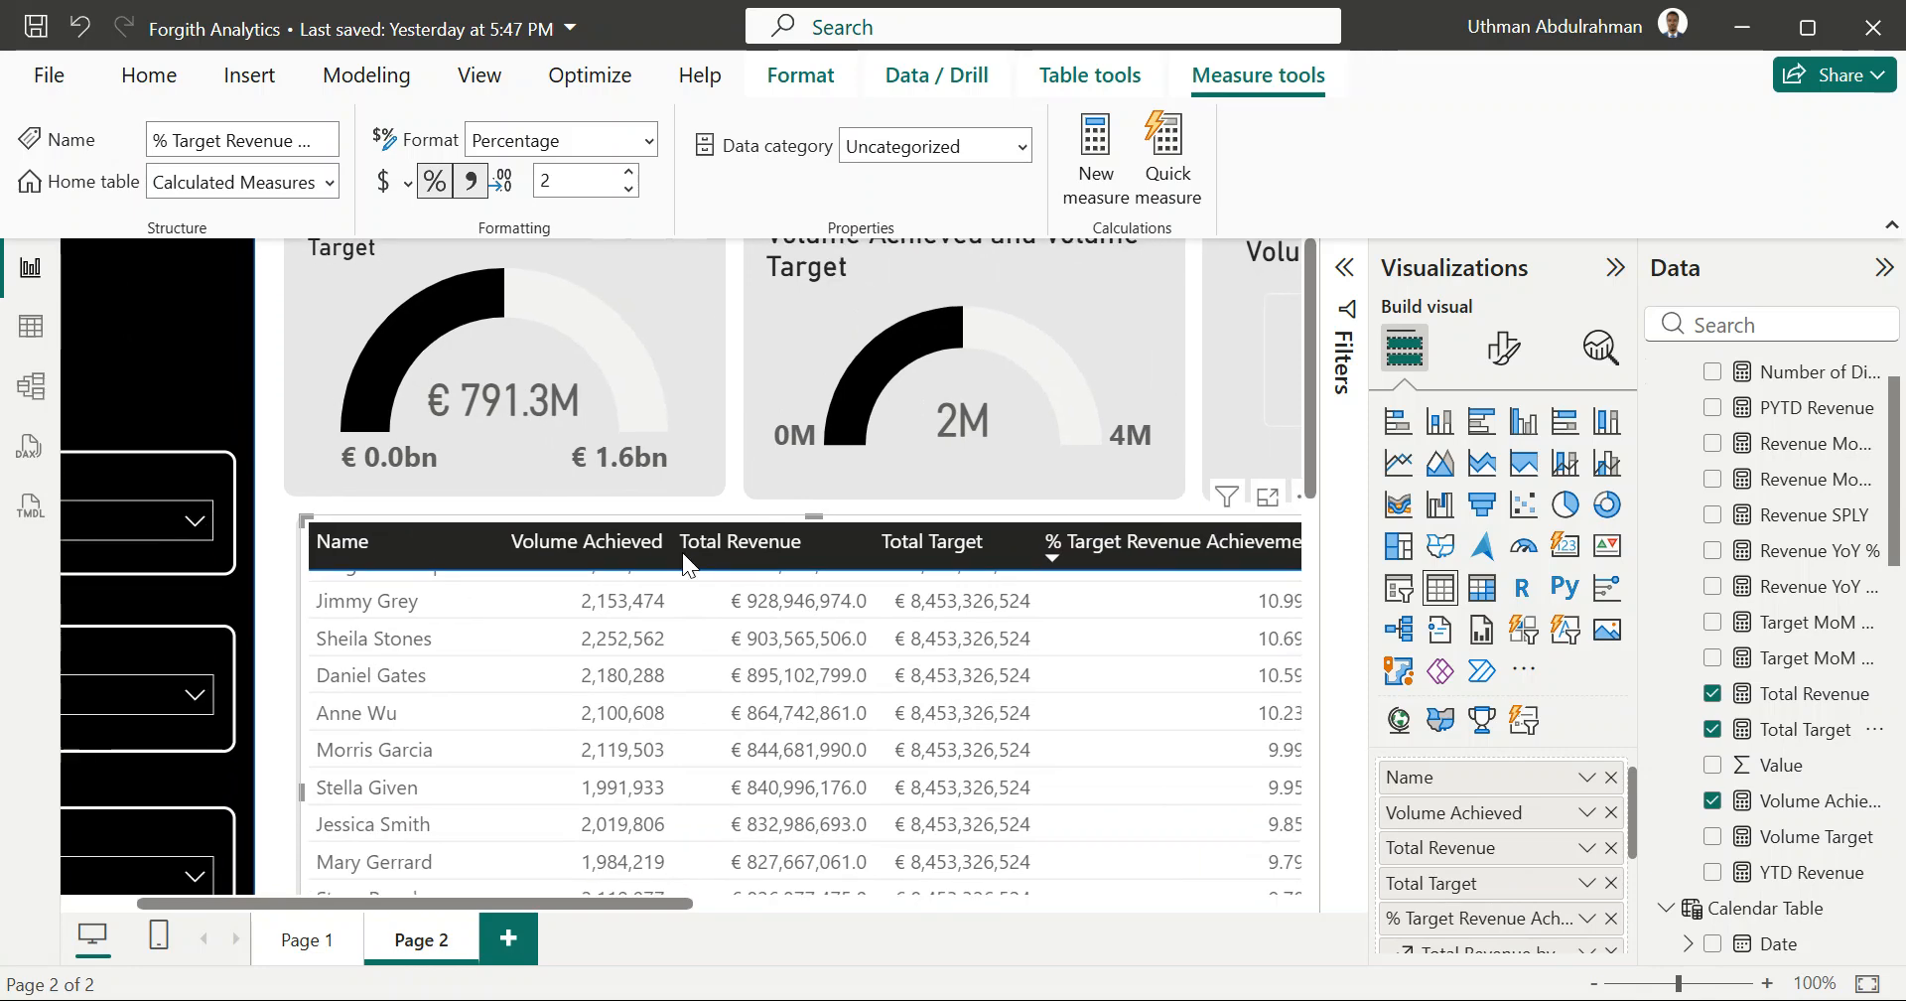
pyautogui.scroll(1, 871, 590)
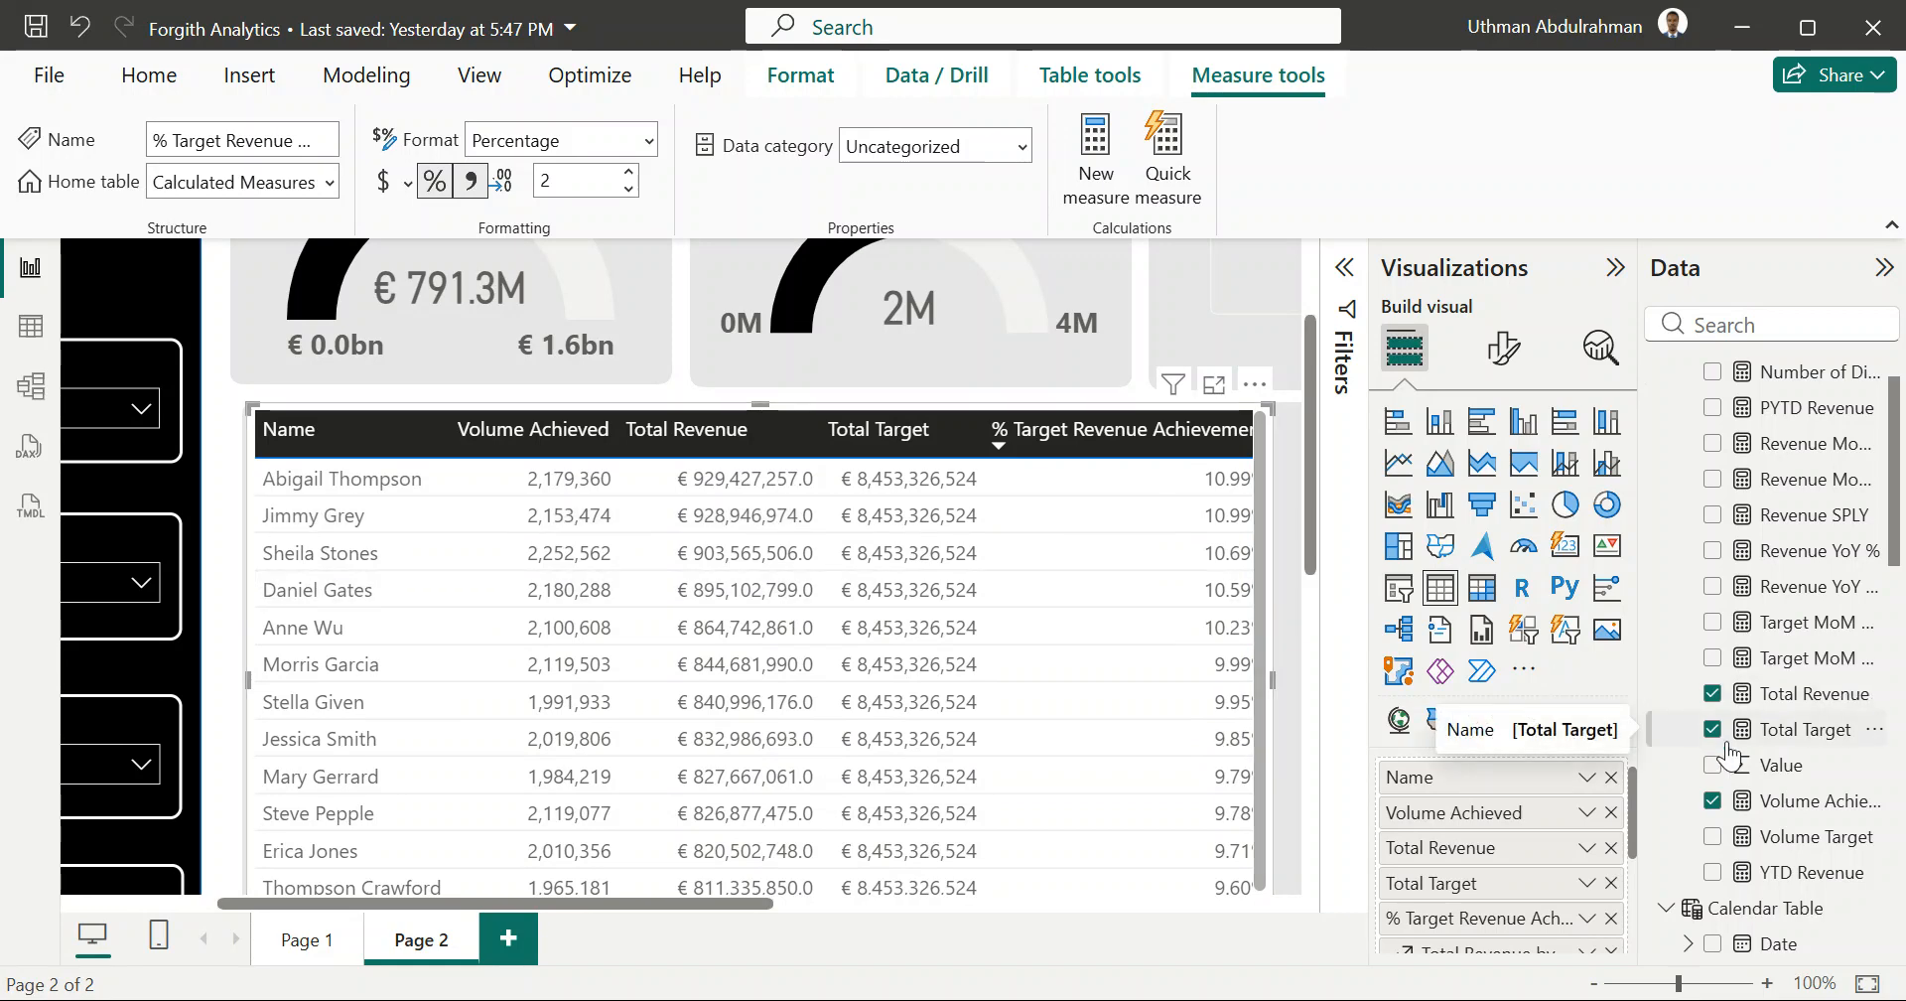
pyautogui.hscroll(3, 891, 616)
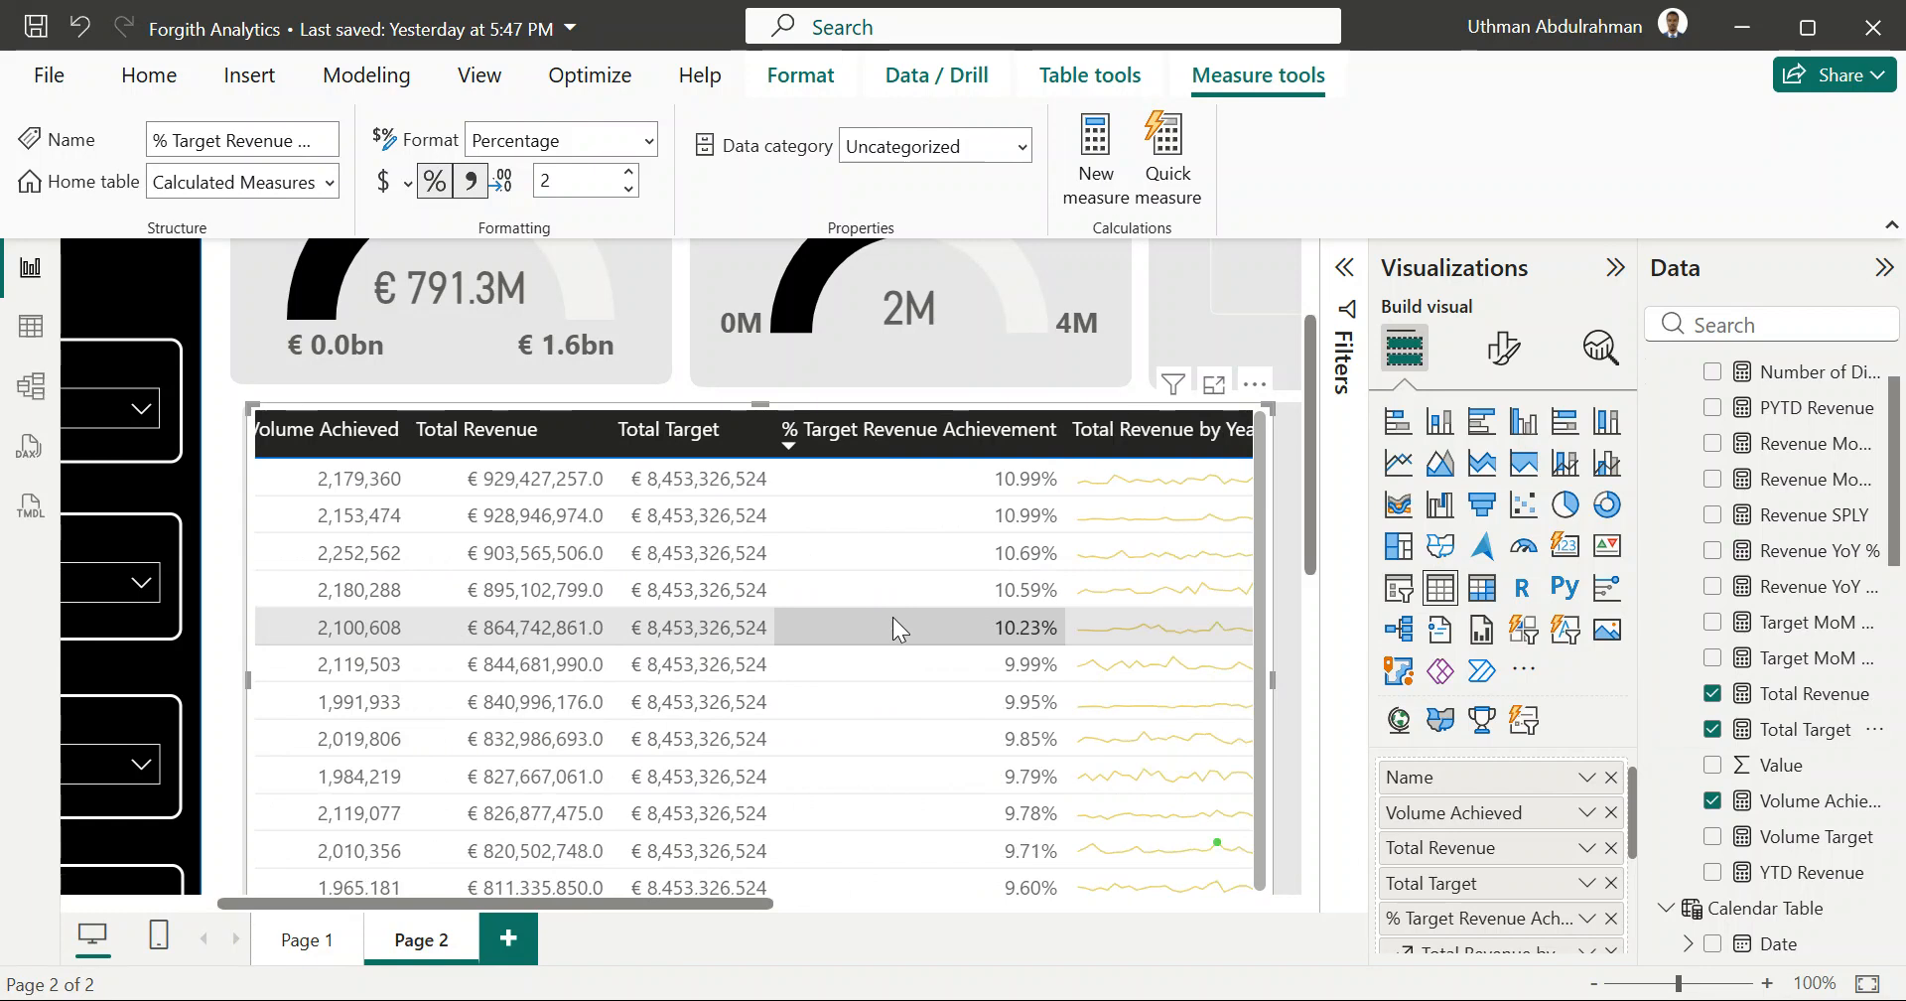
pyautogui.hscroll(-2, 893, 619)
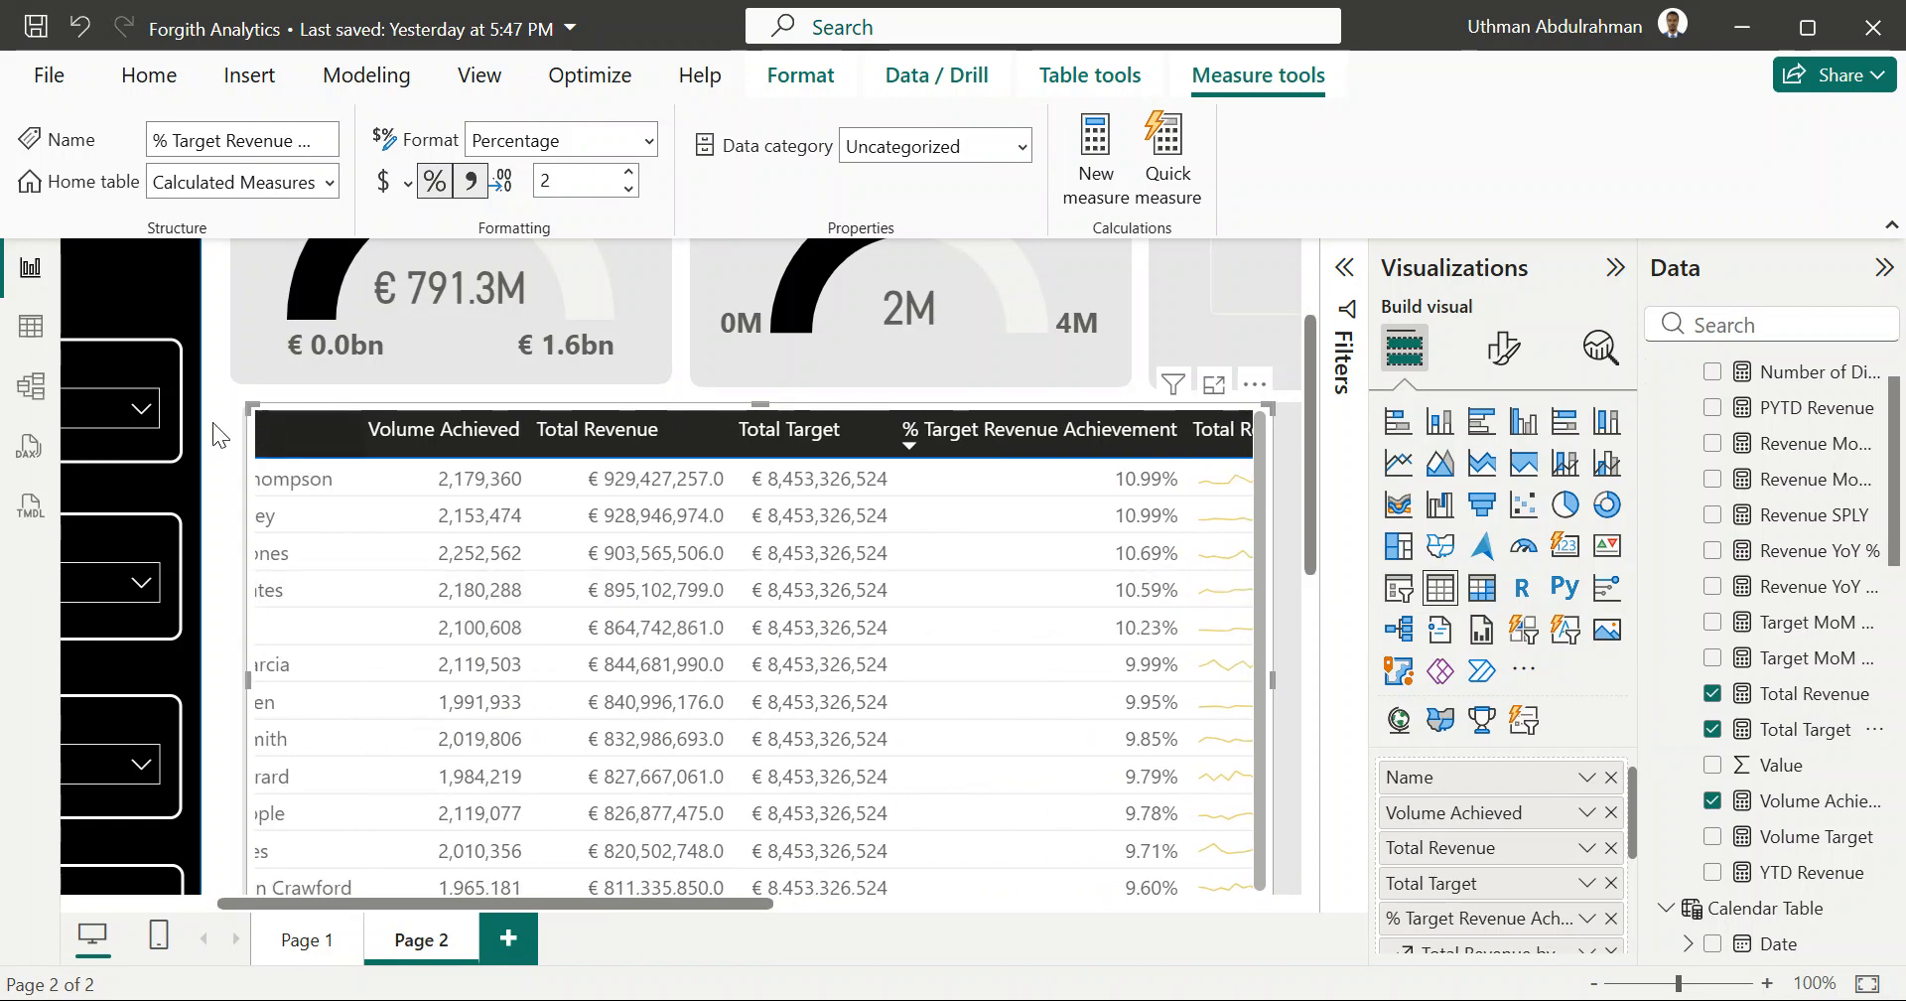
# Step: Relate SalesRepID in the Targets table to SalesRepID in Sales Merged in the model, moving the Targets table closer to Sales Merged
pyautogui.click(31, 329)
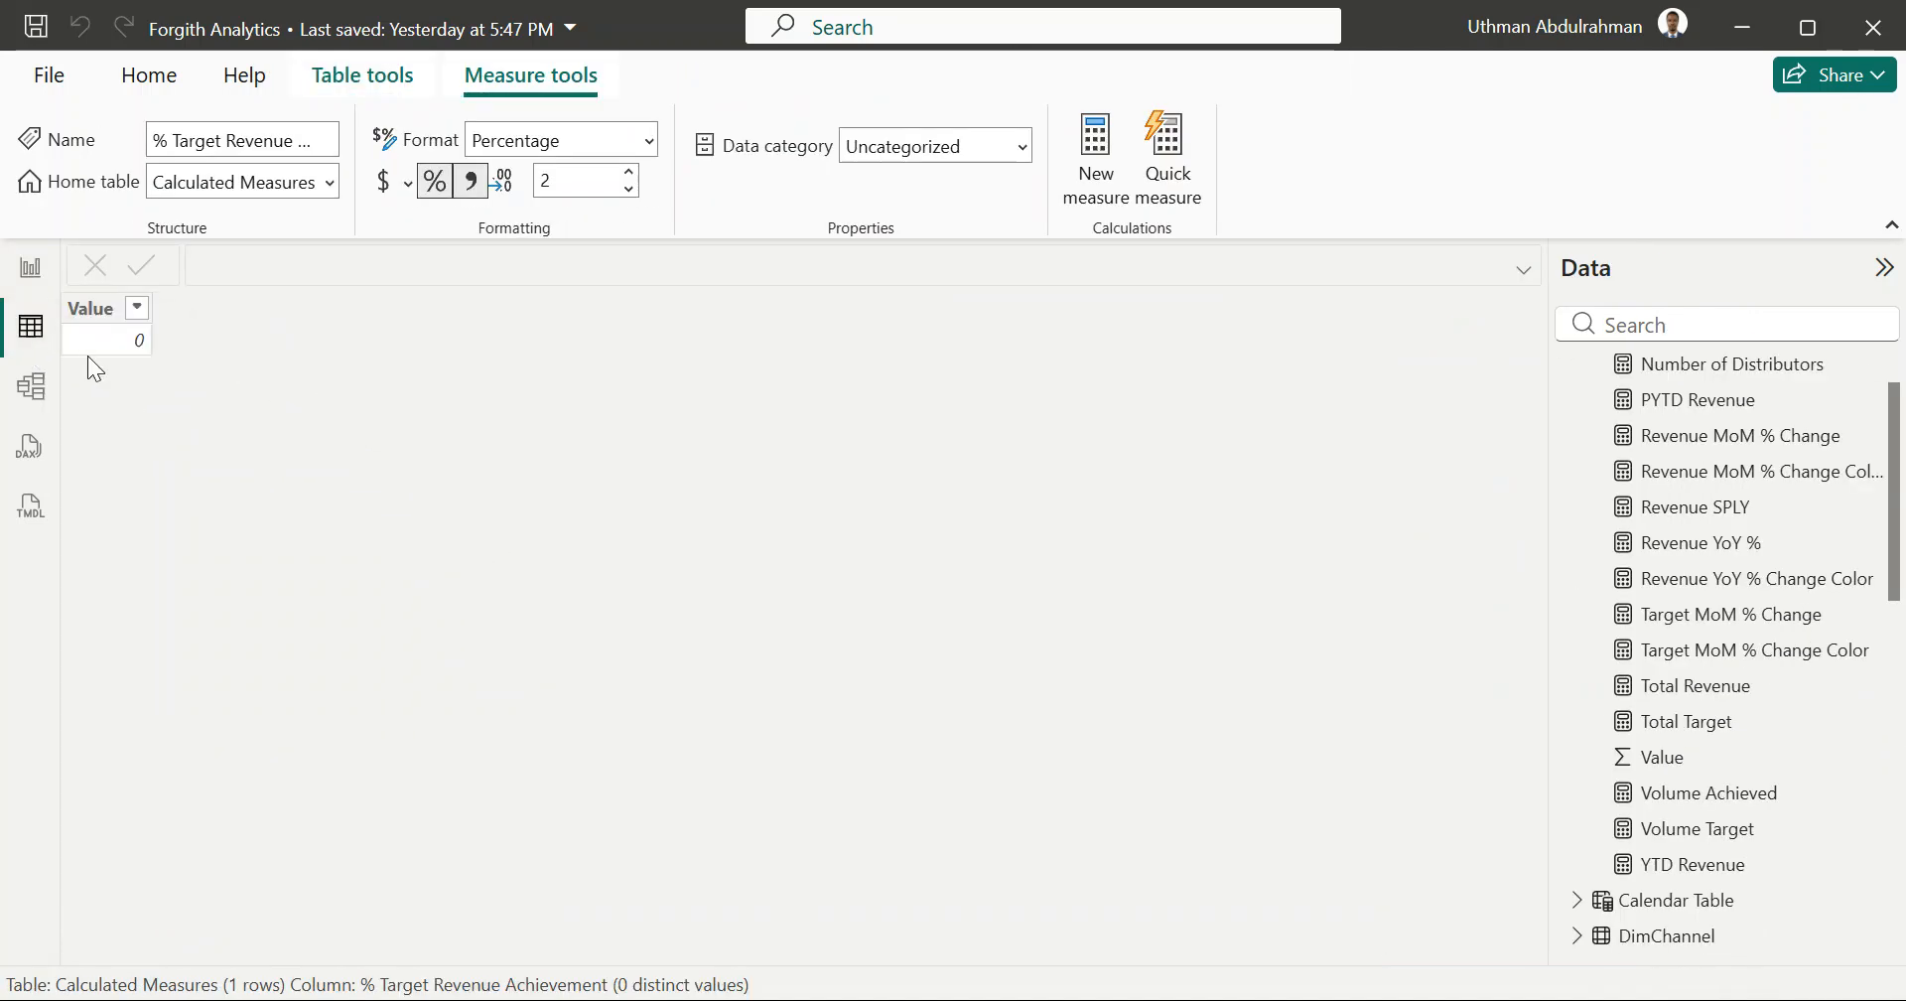
pyautogui.click(36, 407)
pyautogui.scroll(-2, 1187, 719)
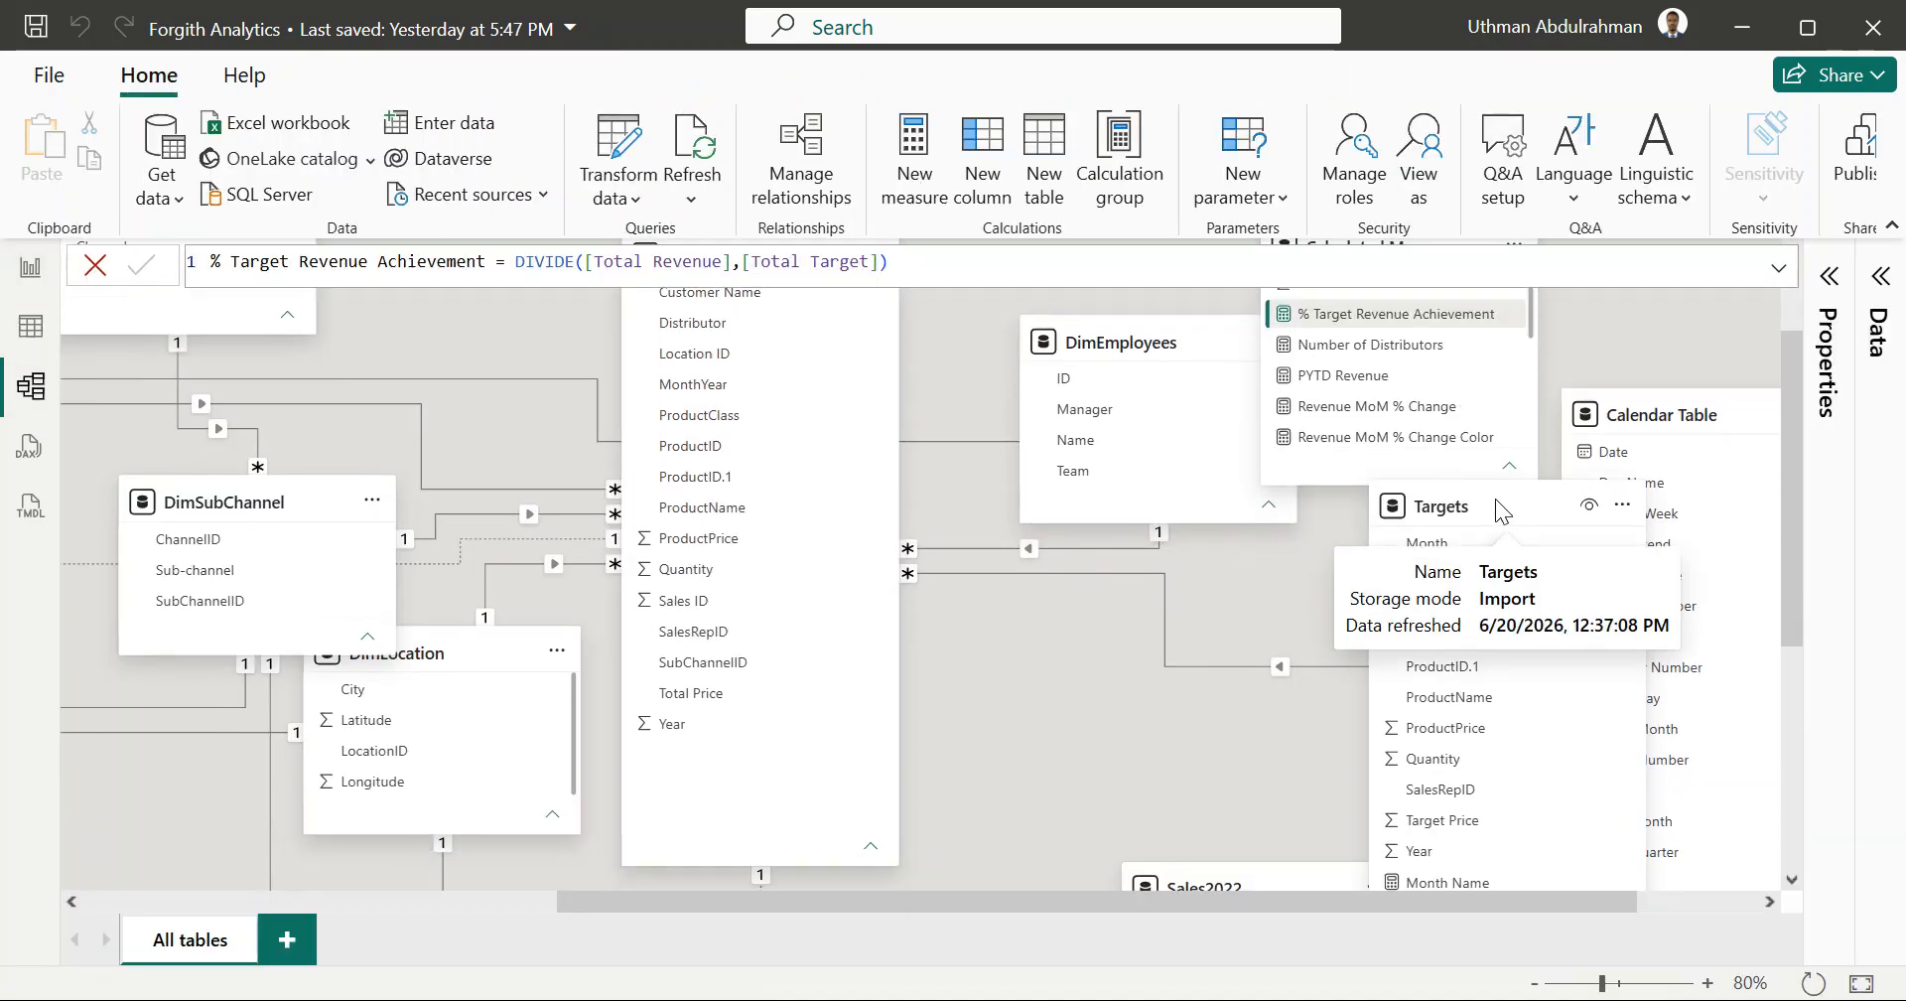
pyautogui.moveTo(1483, 501); pyautogui.dragTo(1318, 429)
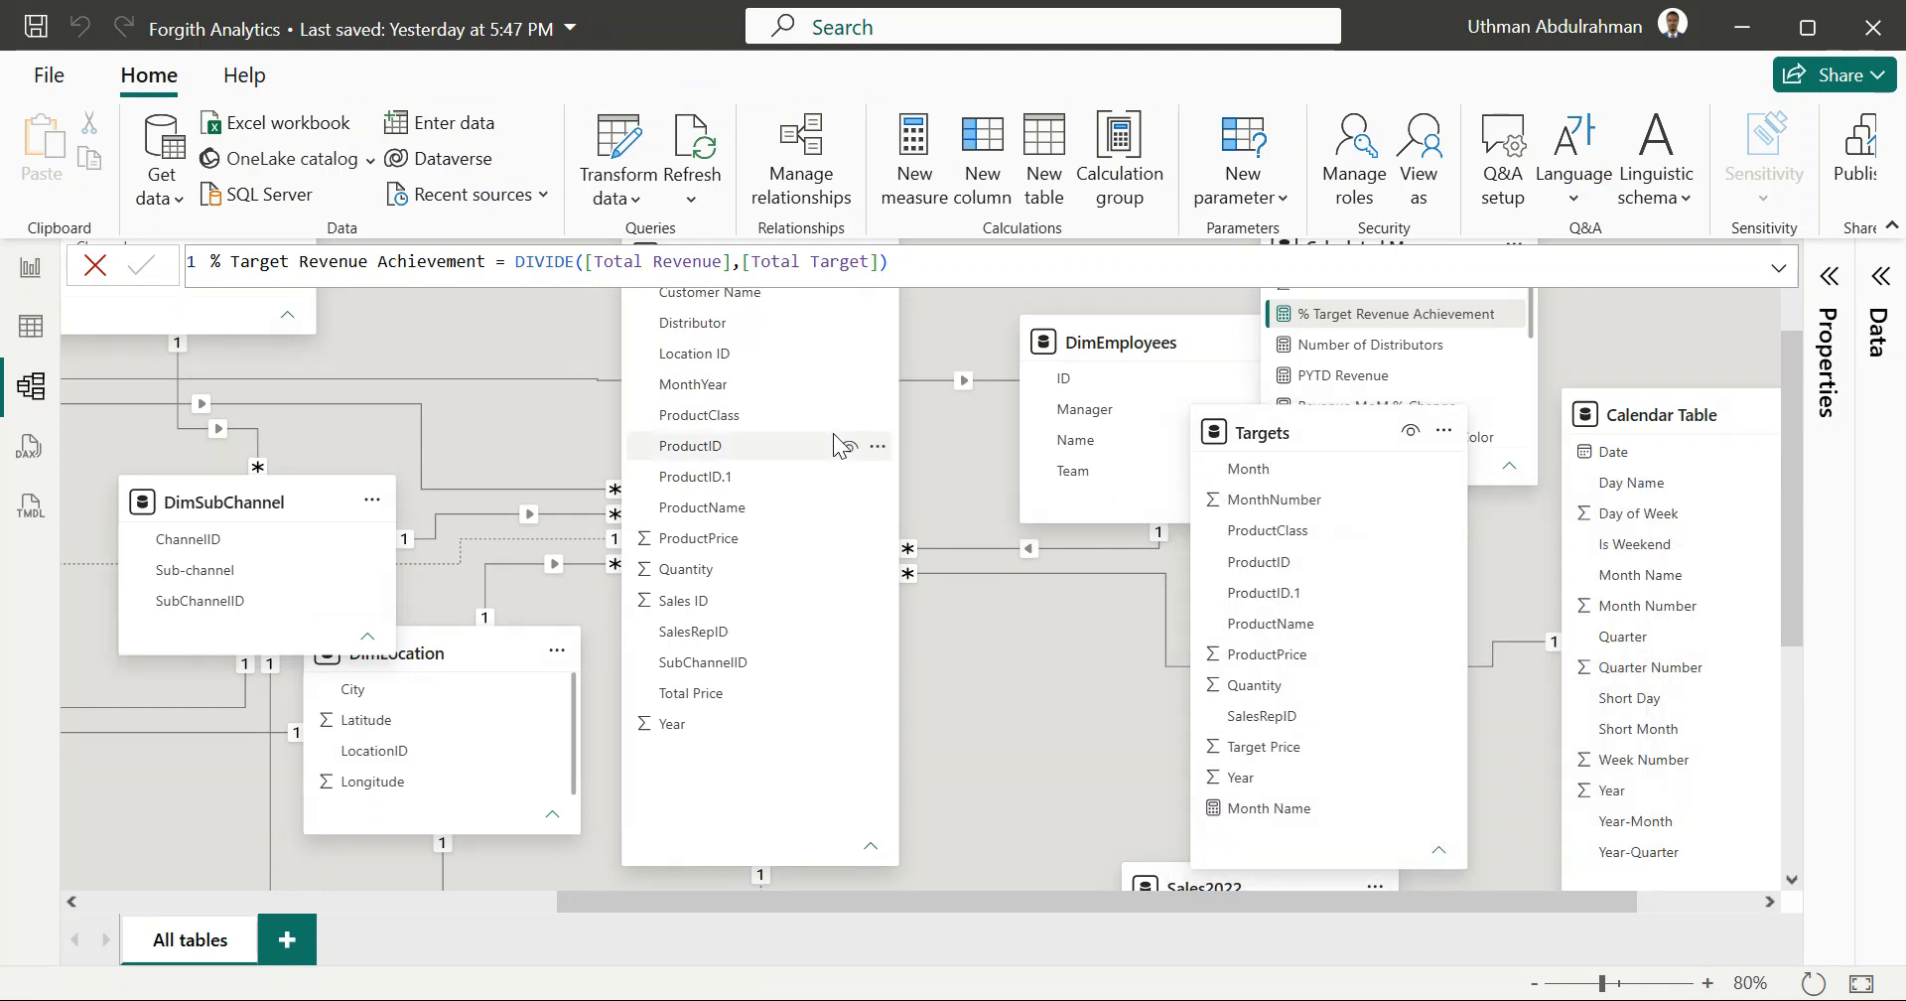
pyautogui.scroll(1, 728, 596)
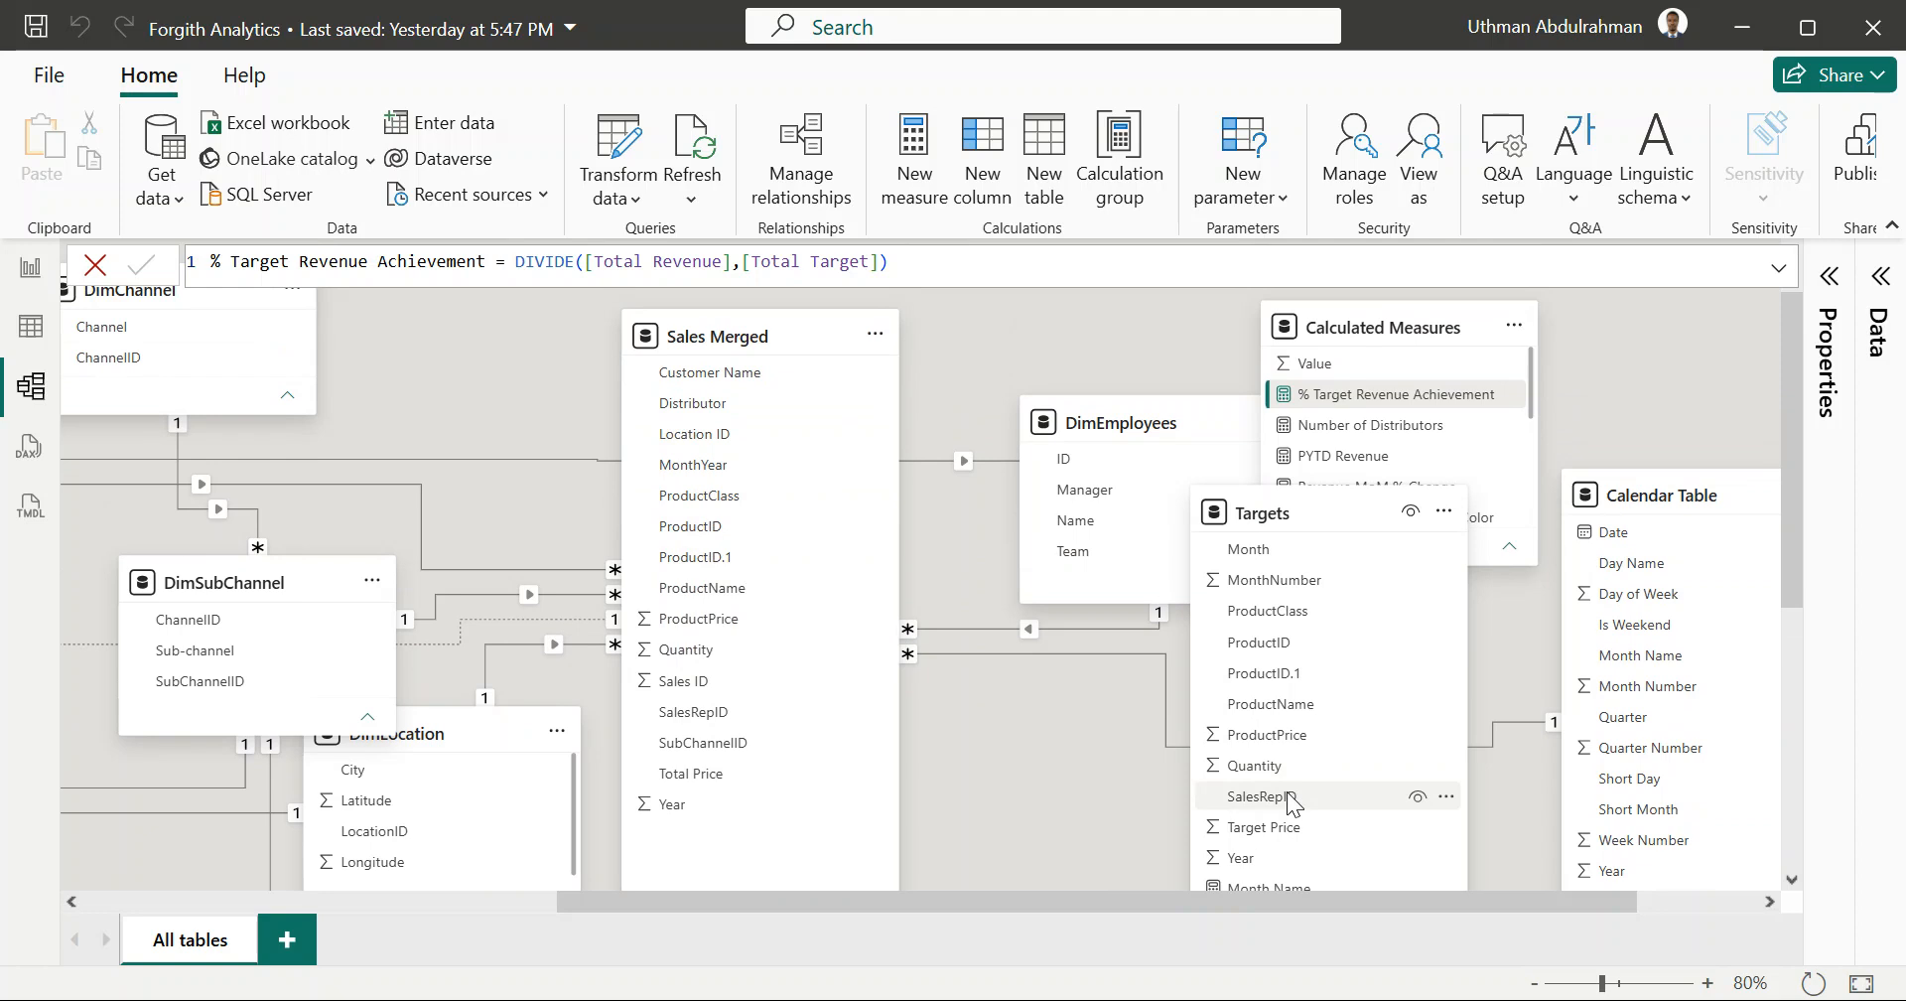
pyautogui.moveTo(1291, 802); pyautogui.dragTo(806, 701)
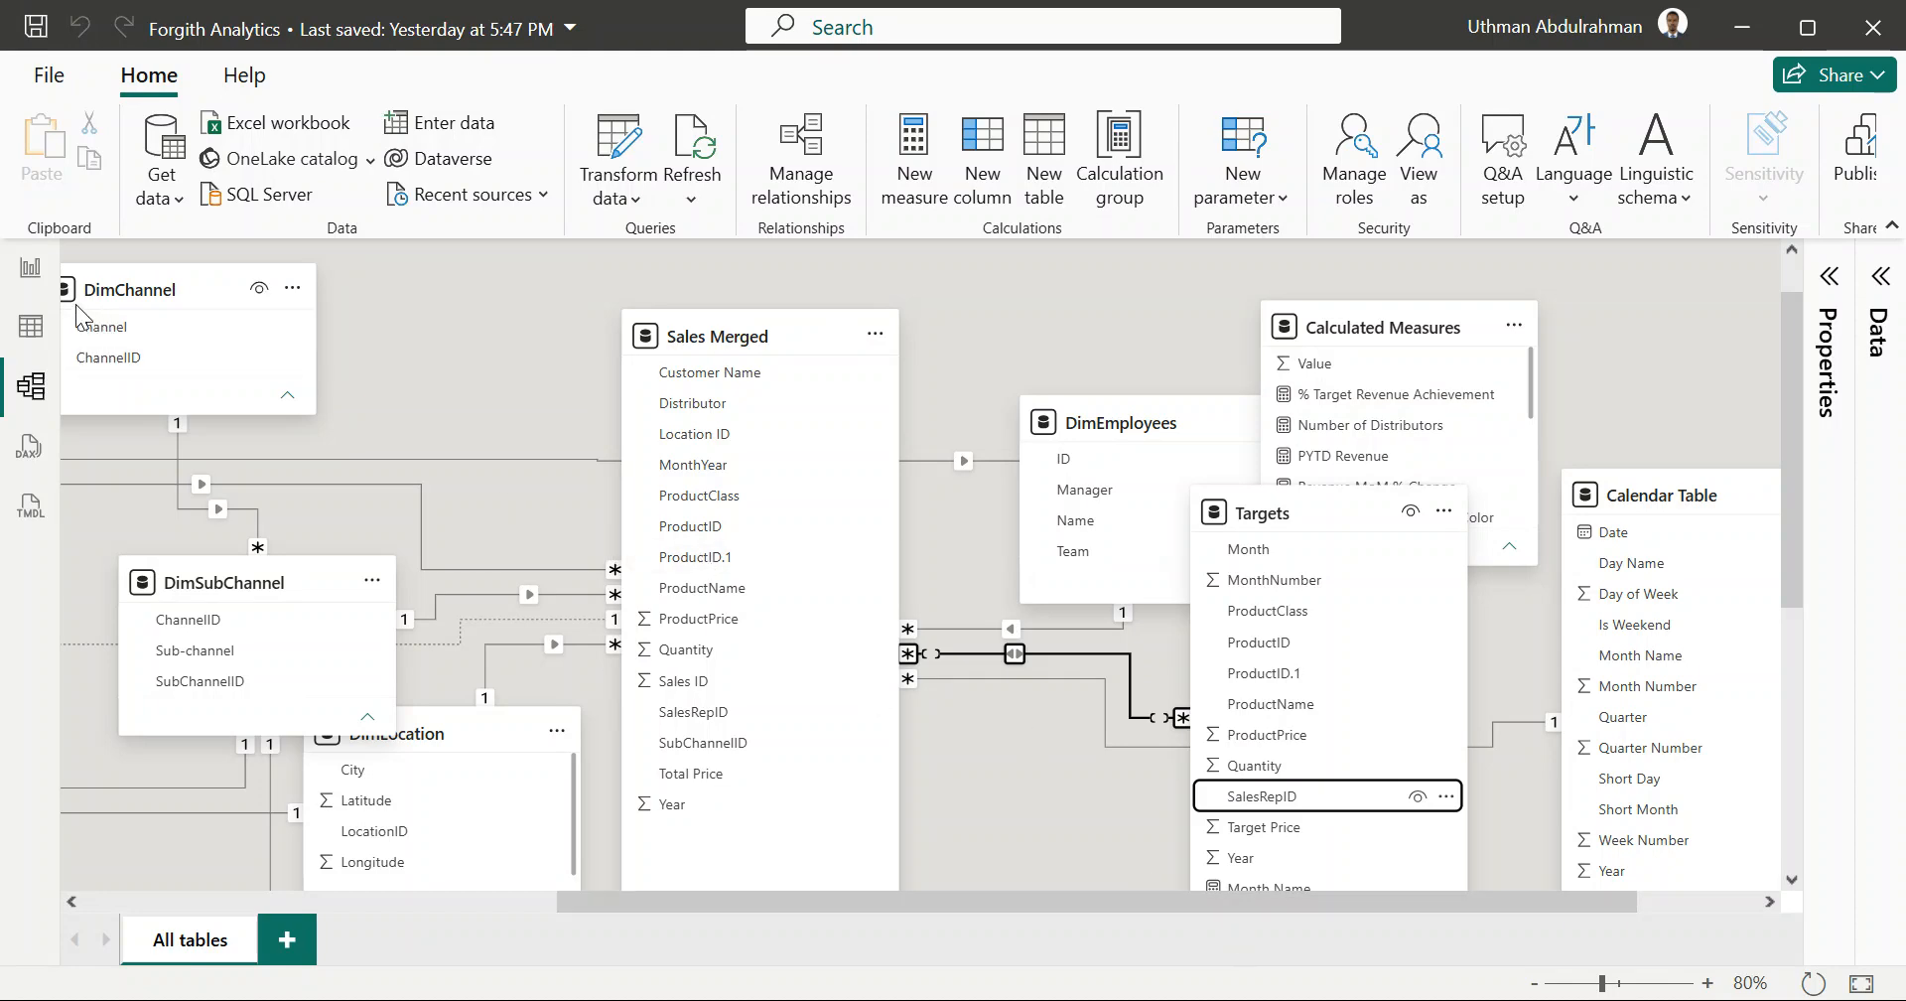
# Step: Return to the Page 2 report and check Total Target and % Target Revenue Achievement per salesperson in the table
pyautogui.click(29, 268)
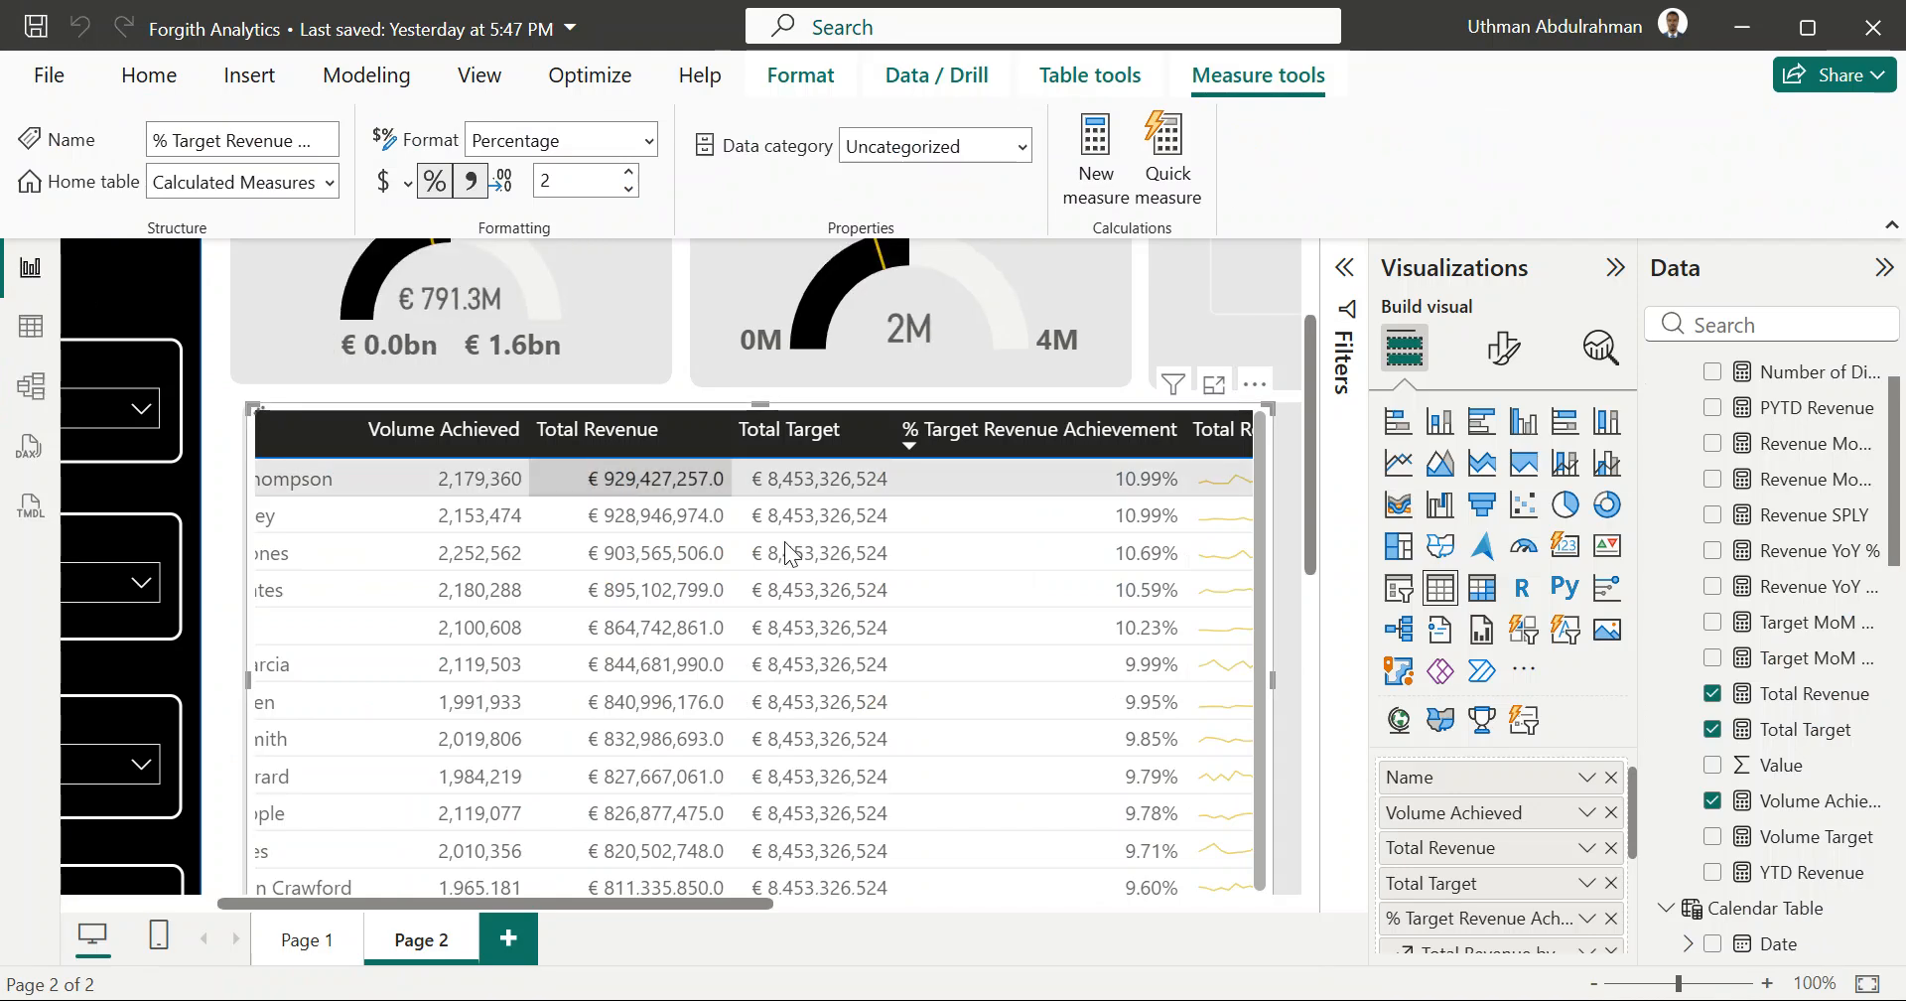
pyautogui.click(1021, 546)
pyautogui.scroll(-2, 1022, 546)
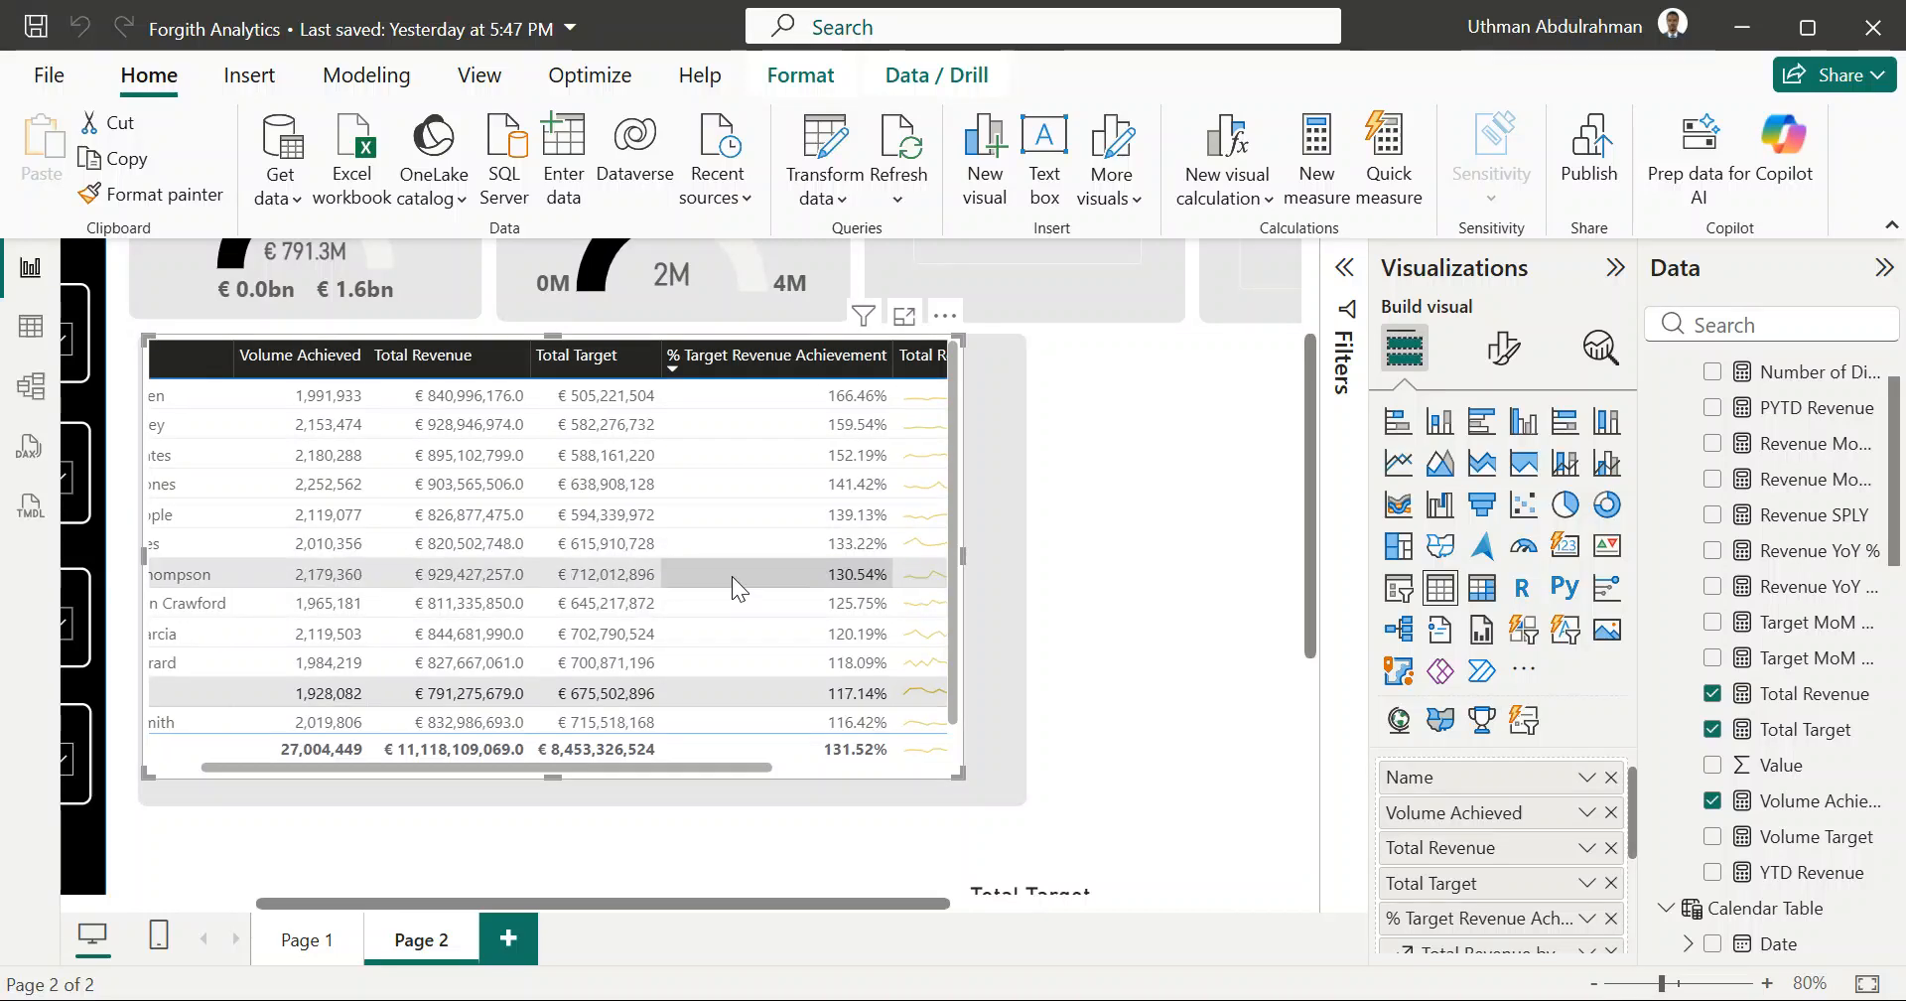
pyautogui.hscroll(-2, 575, 530)
pyautogui.hscroll(-1, 576, 530)
pyautogui.hscroll(1, 576, 530)
pyautogui.hscroll(3, 576, 530)
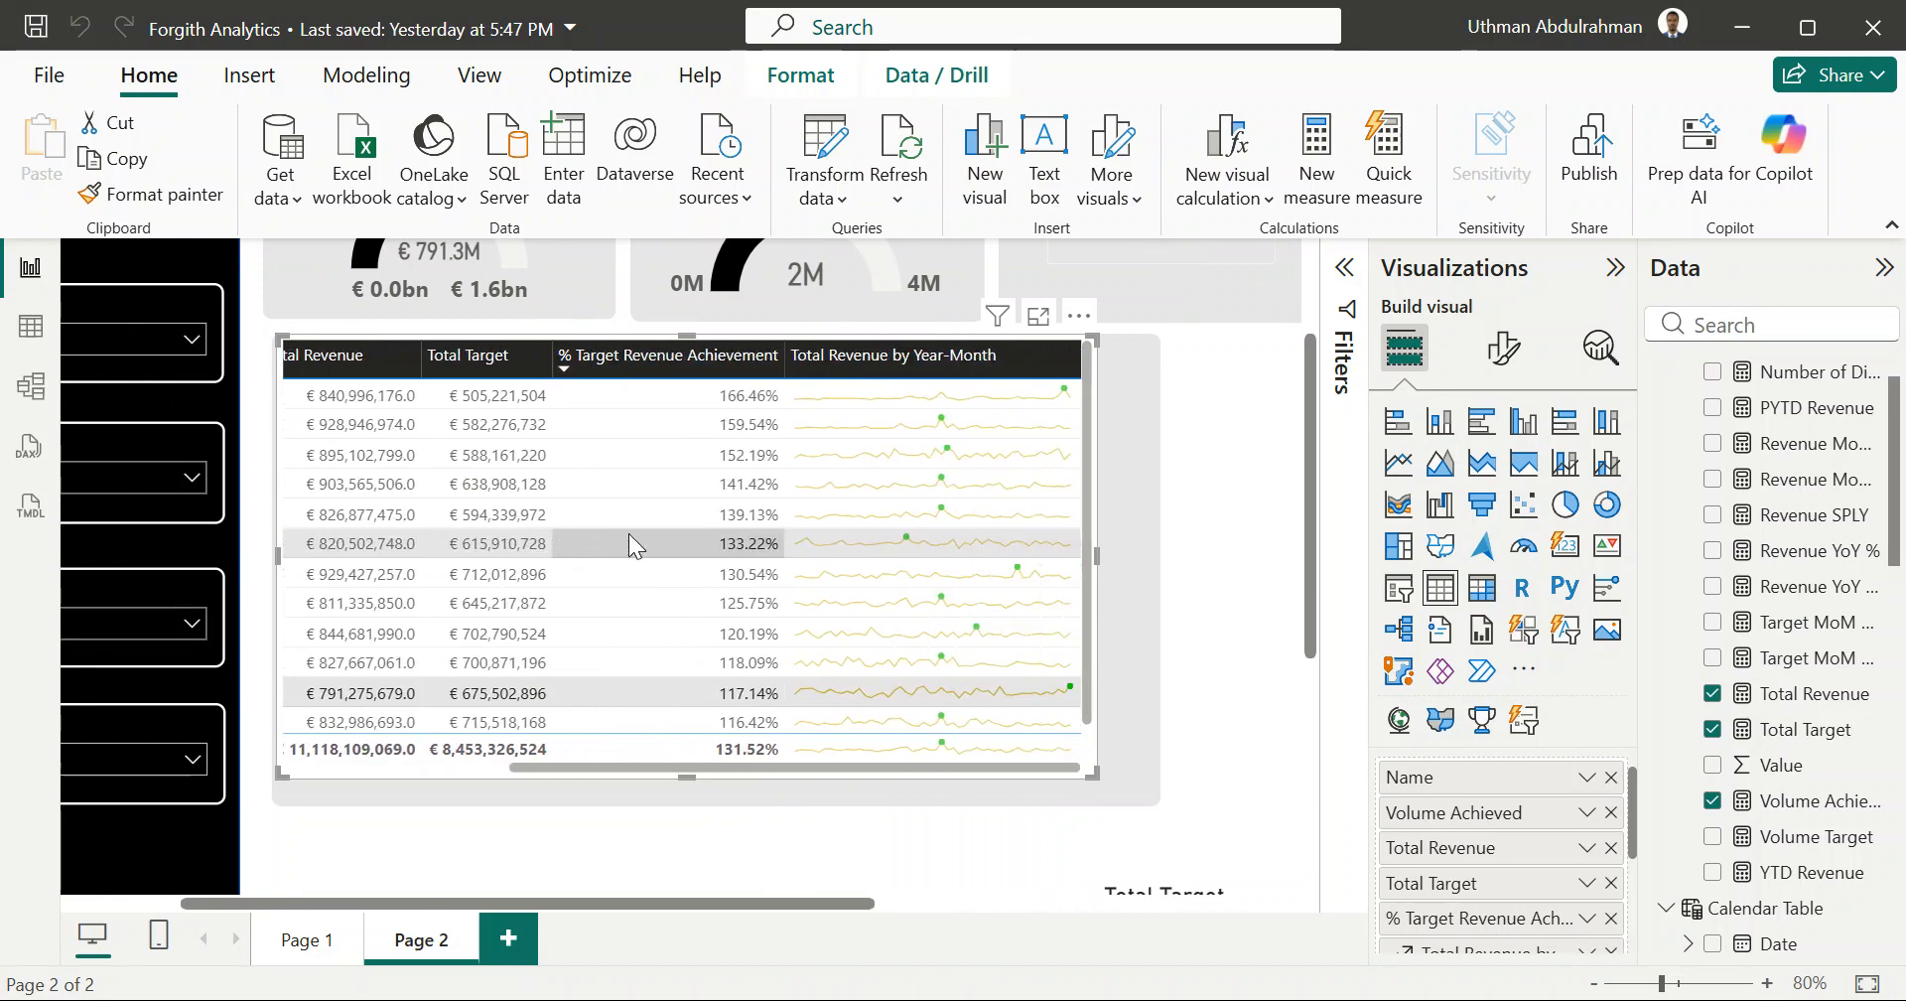
pyautogui.hscroll(-1, 603, 546)
pyautogui.hscroll(-1, 604, 546)
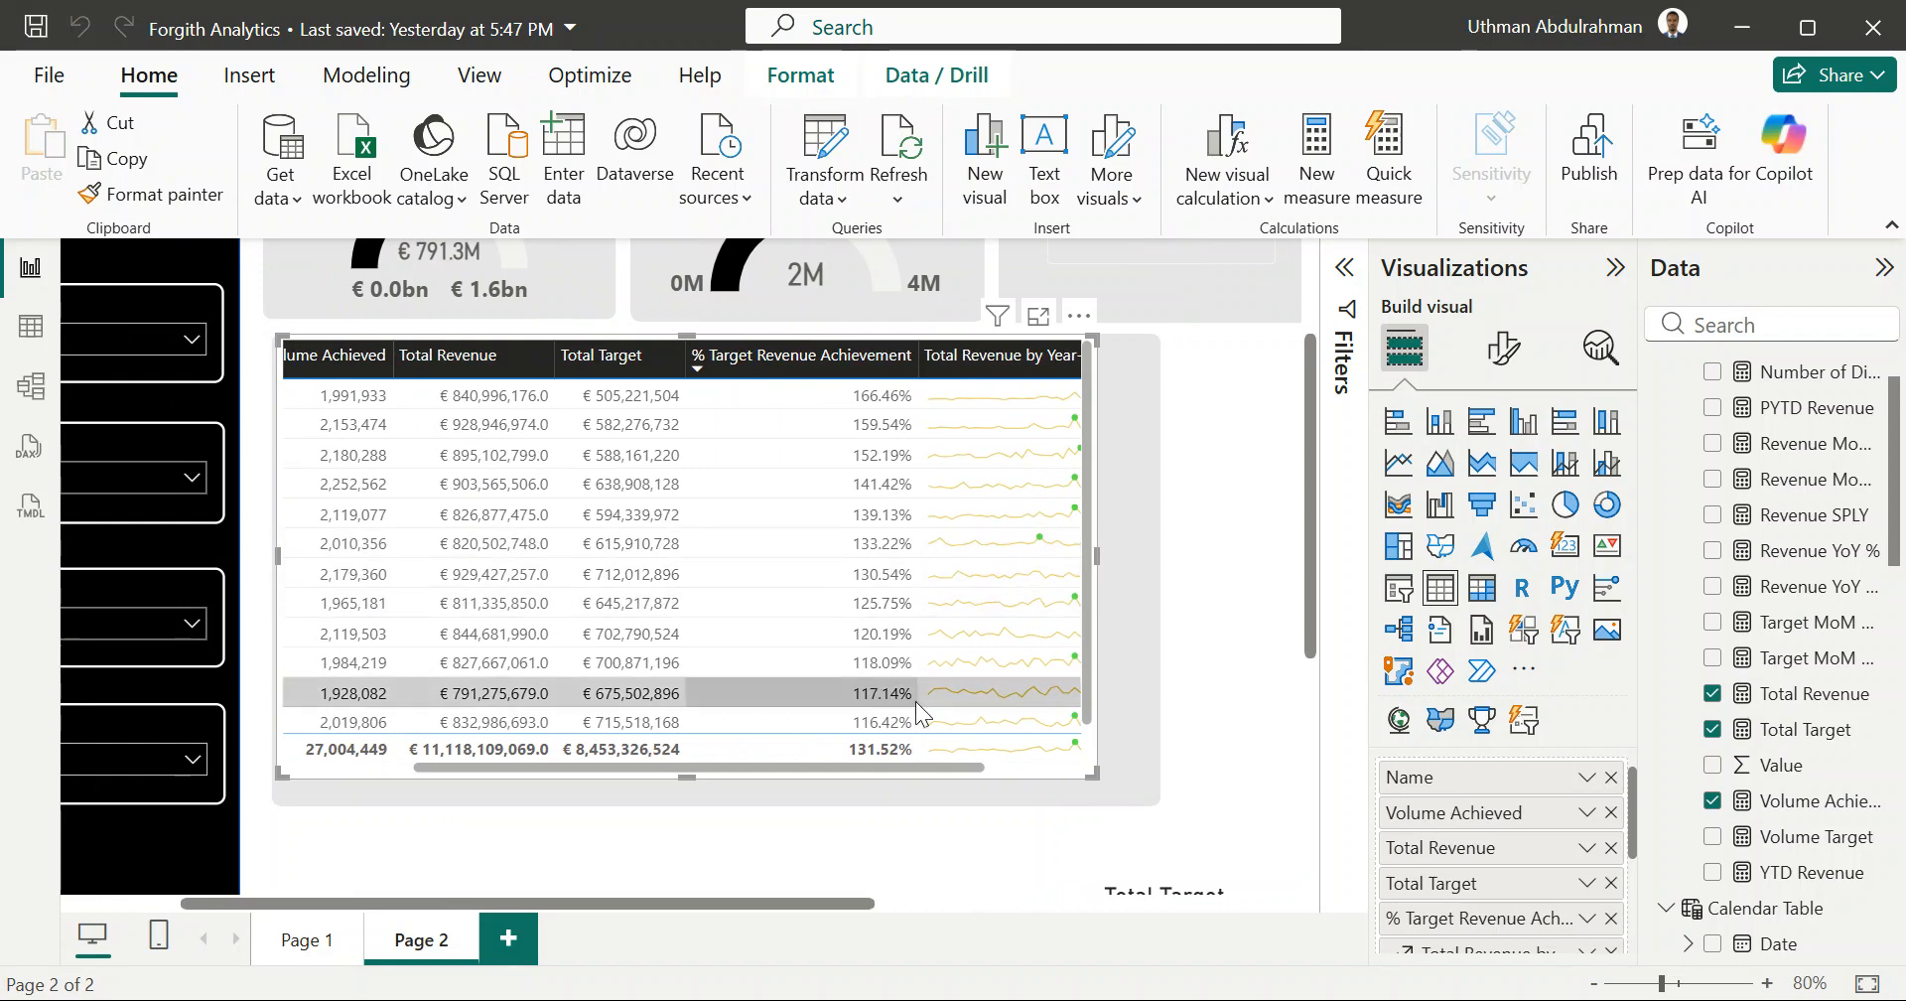
# Step: Enlarge the salesperson table within its gray background and narrow the % Target Revenue Achievement column so its header wraps onto two lines
pyautogui.moveTo(1093, 771); pyautogui.dragTo(1151, 801)
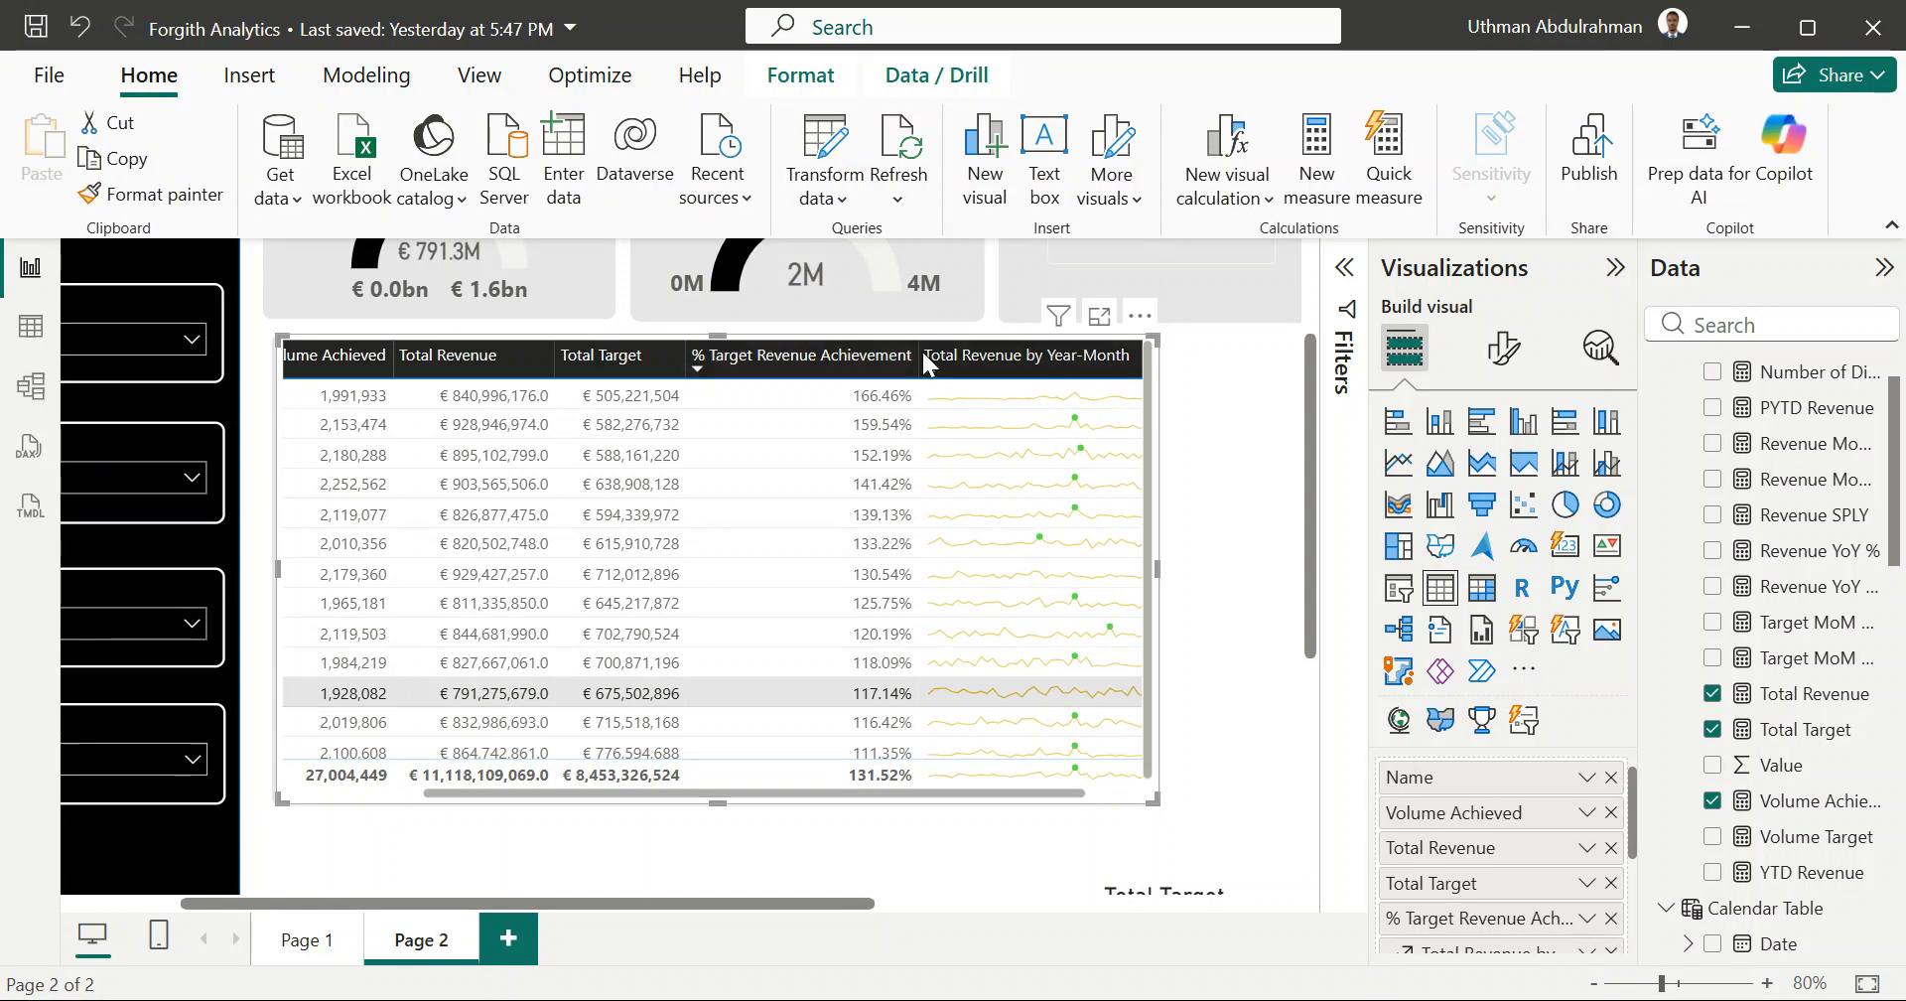
pyautogui.moveTo(918, 361); pyautogui.dragTo(834, 363)
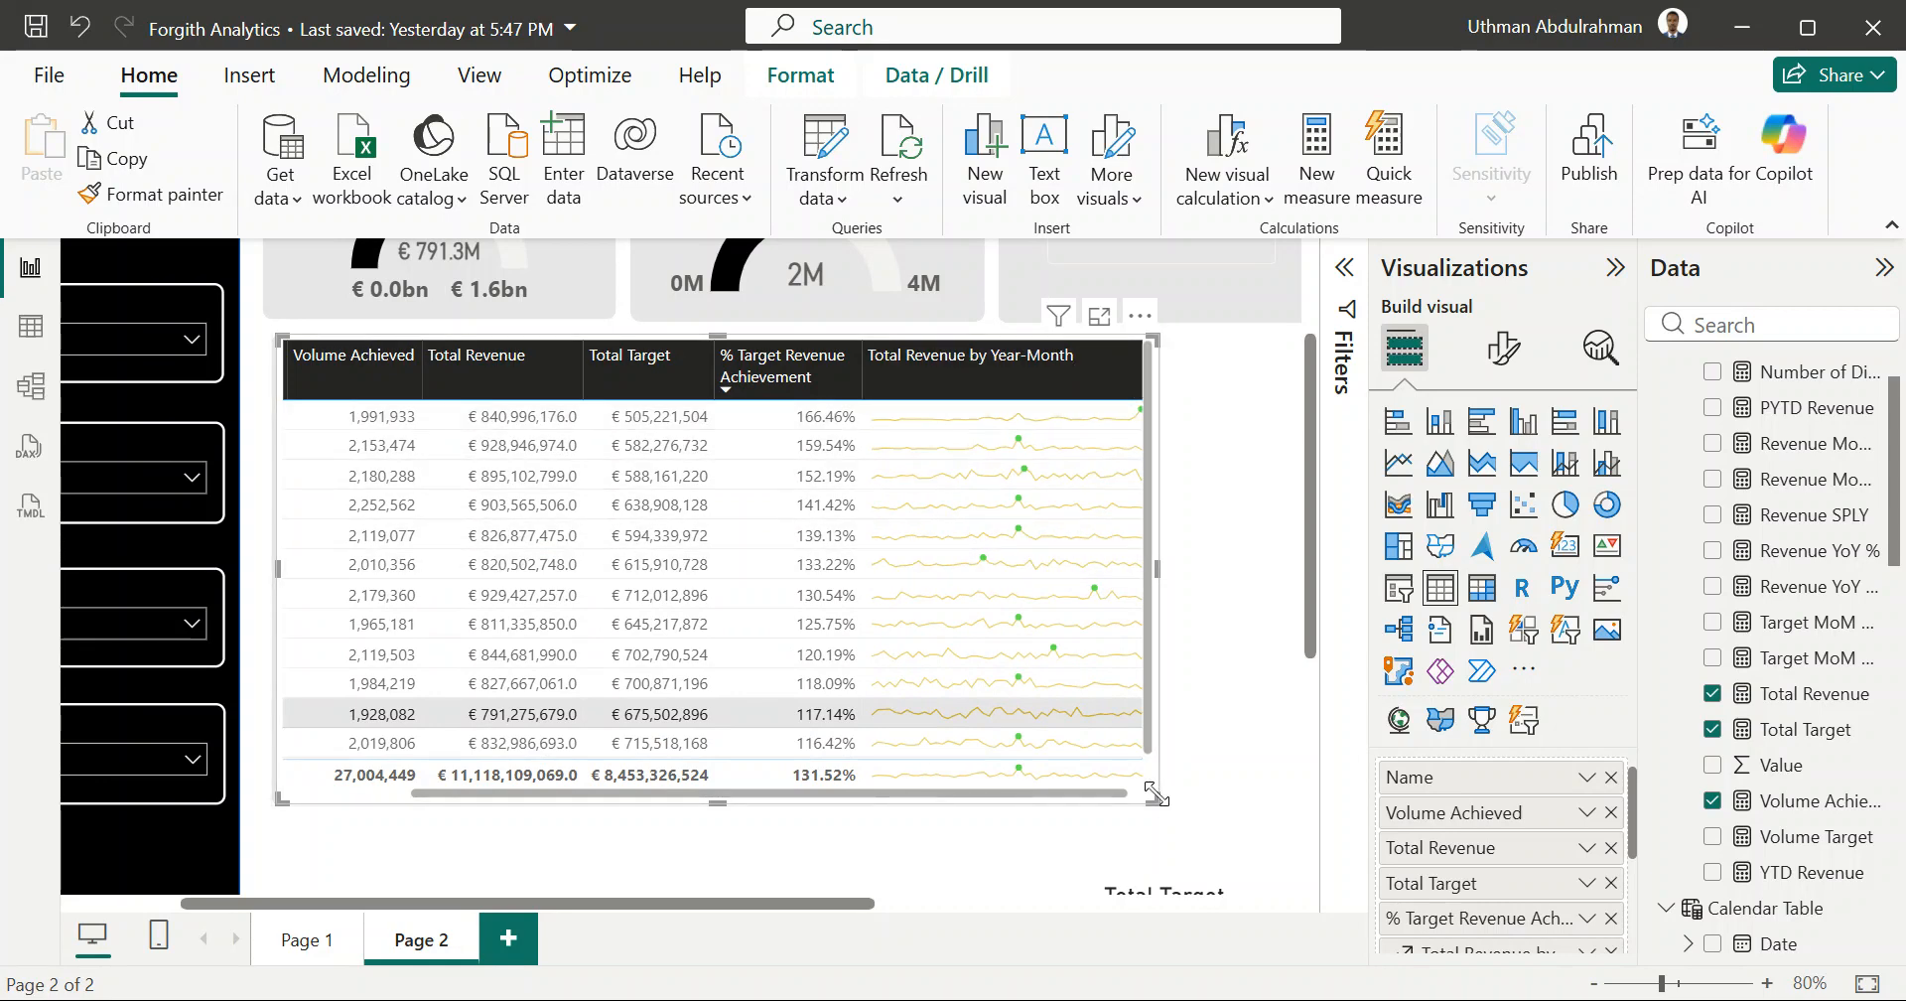
pyautogui.moveTo(1153, 792); pyautogui.dragTo(1137, 794)
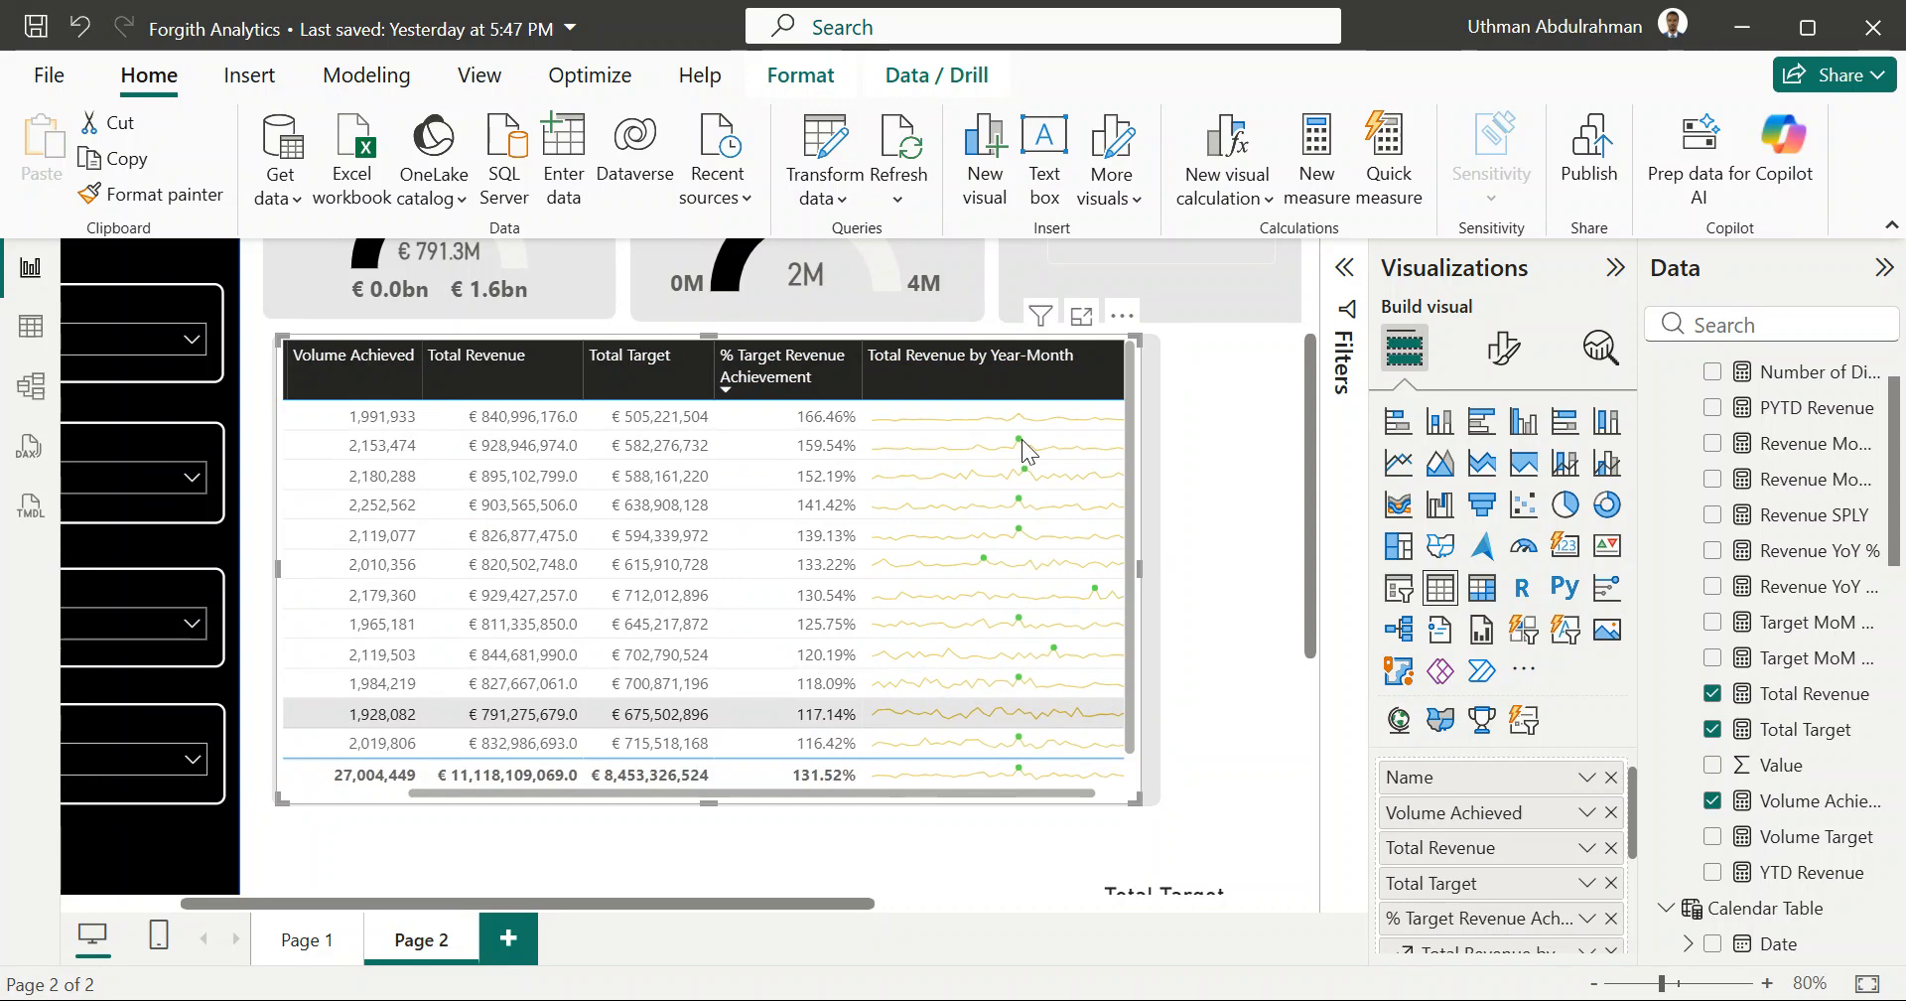
# Step: Narrow the % Target Revenue Achievement and Volume Achieved columns further and widen the table slightly to fit its gray background
pyautogui.moveTo(862, 368); pyautogui.dragTo(840, 368)
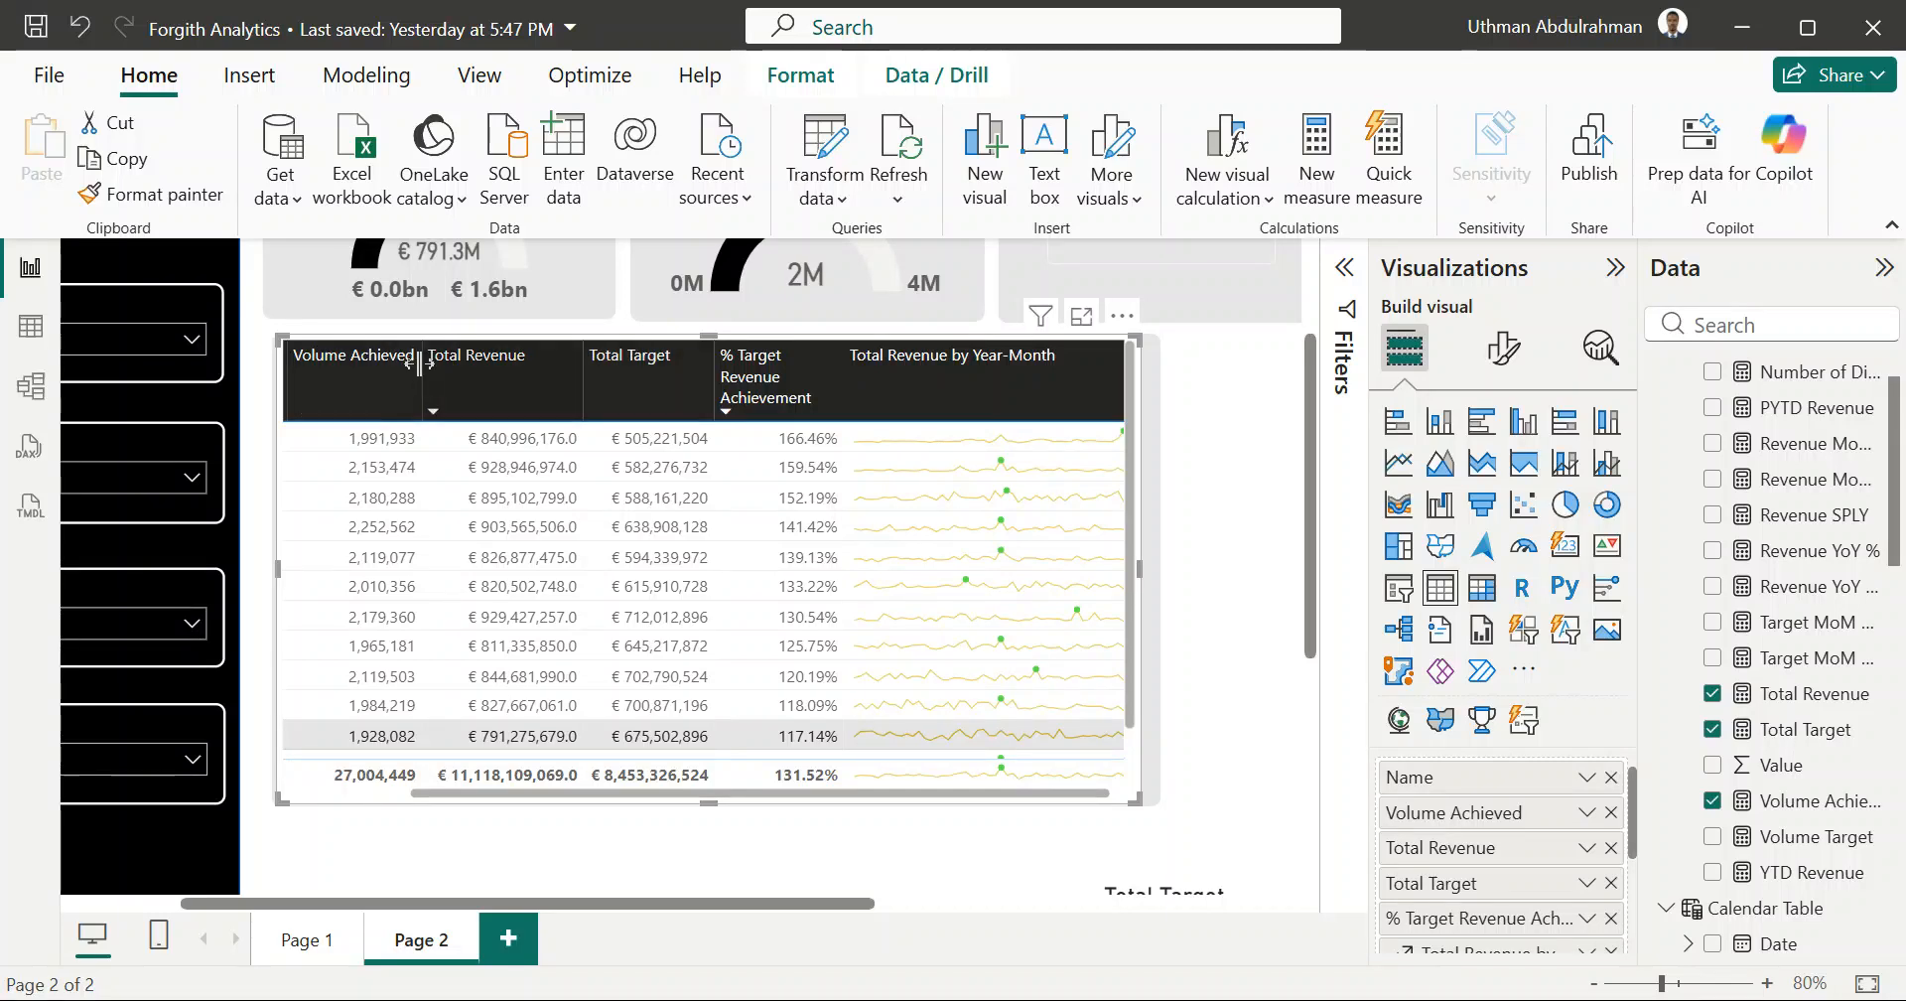
pyautogui.click(383, 360)
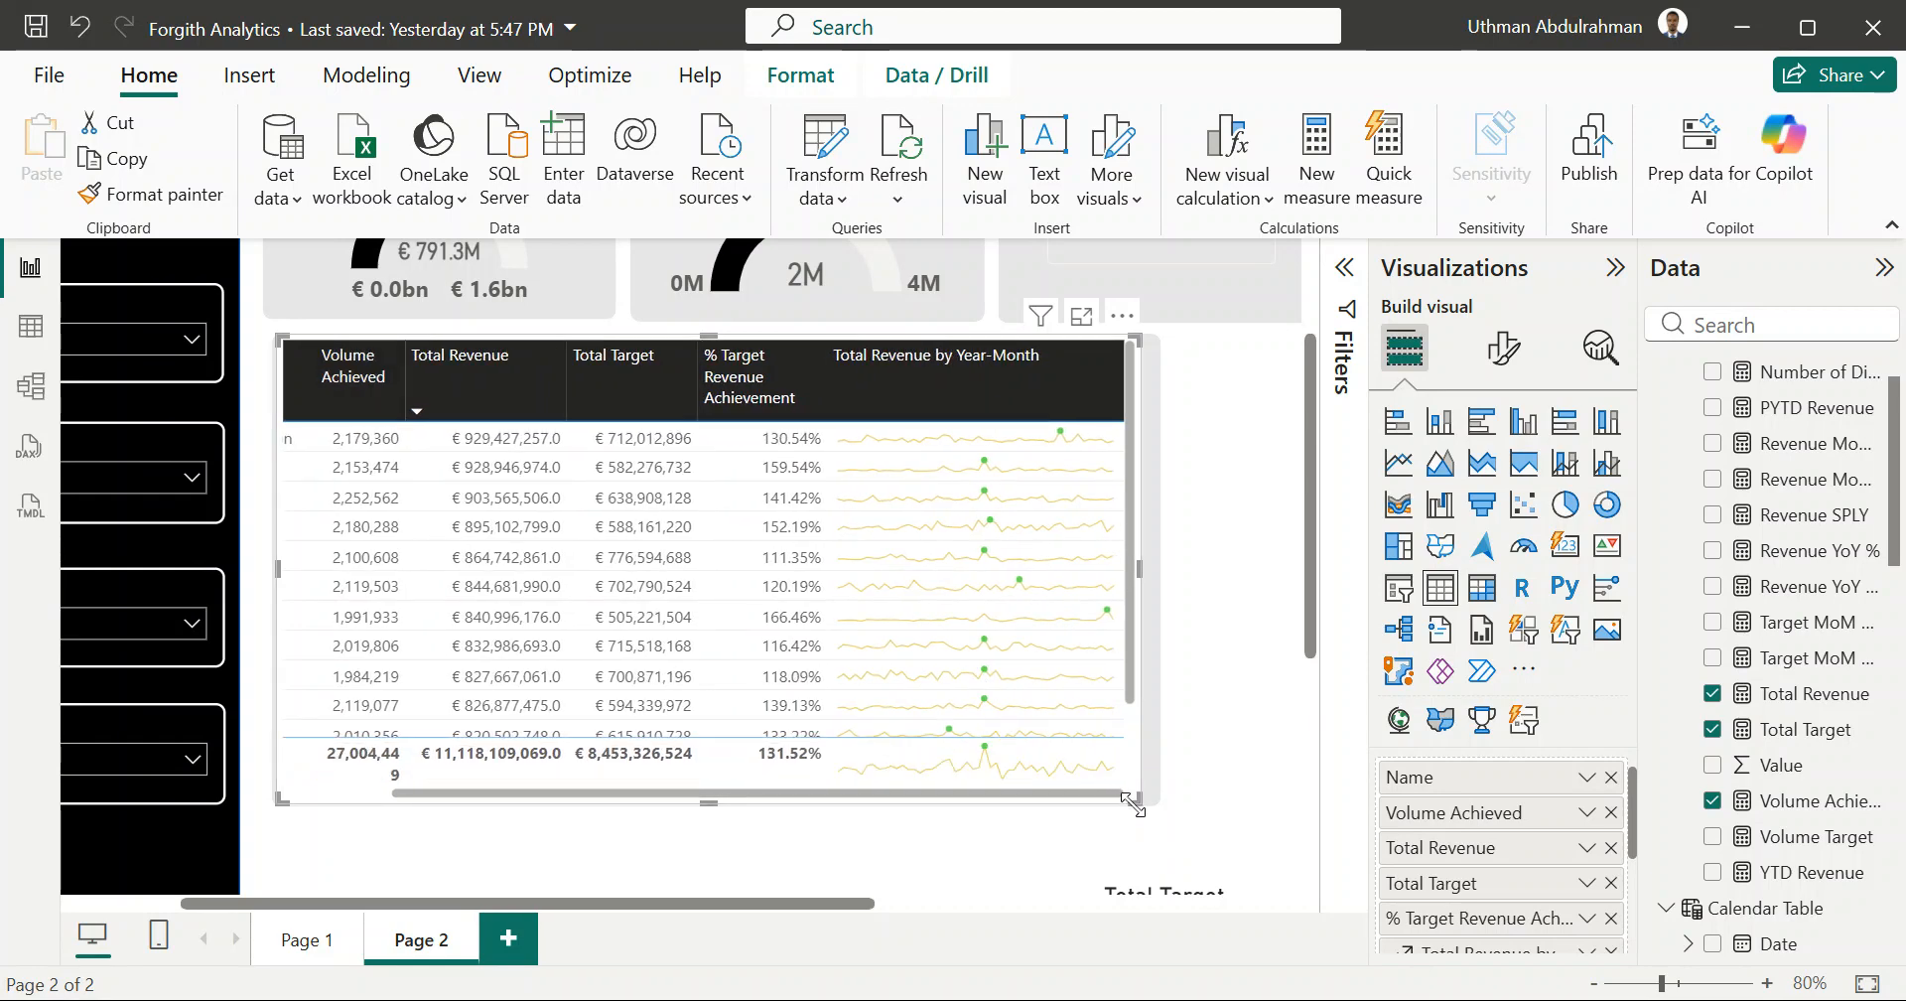
pyautogui.moveTo(1135, 800); pyautogui.dragTo(1142, 800)
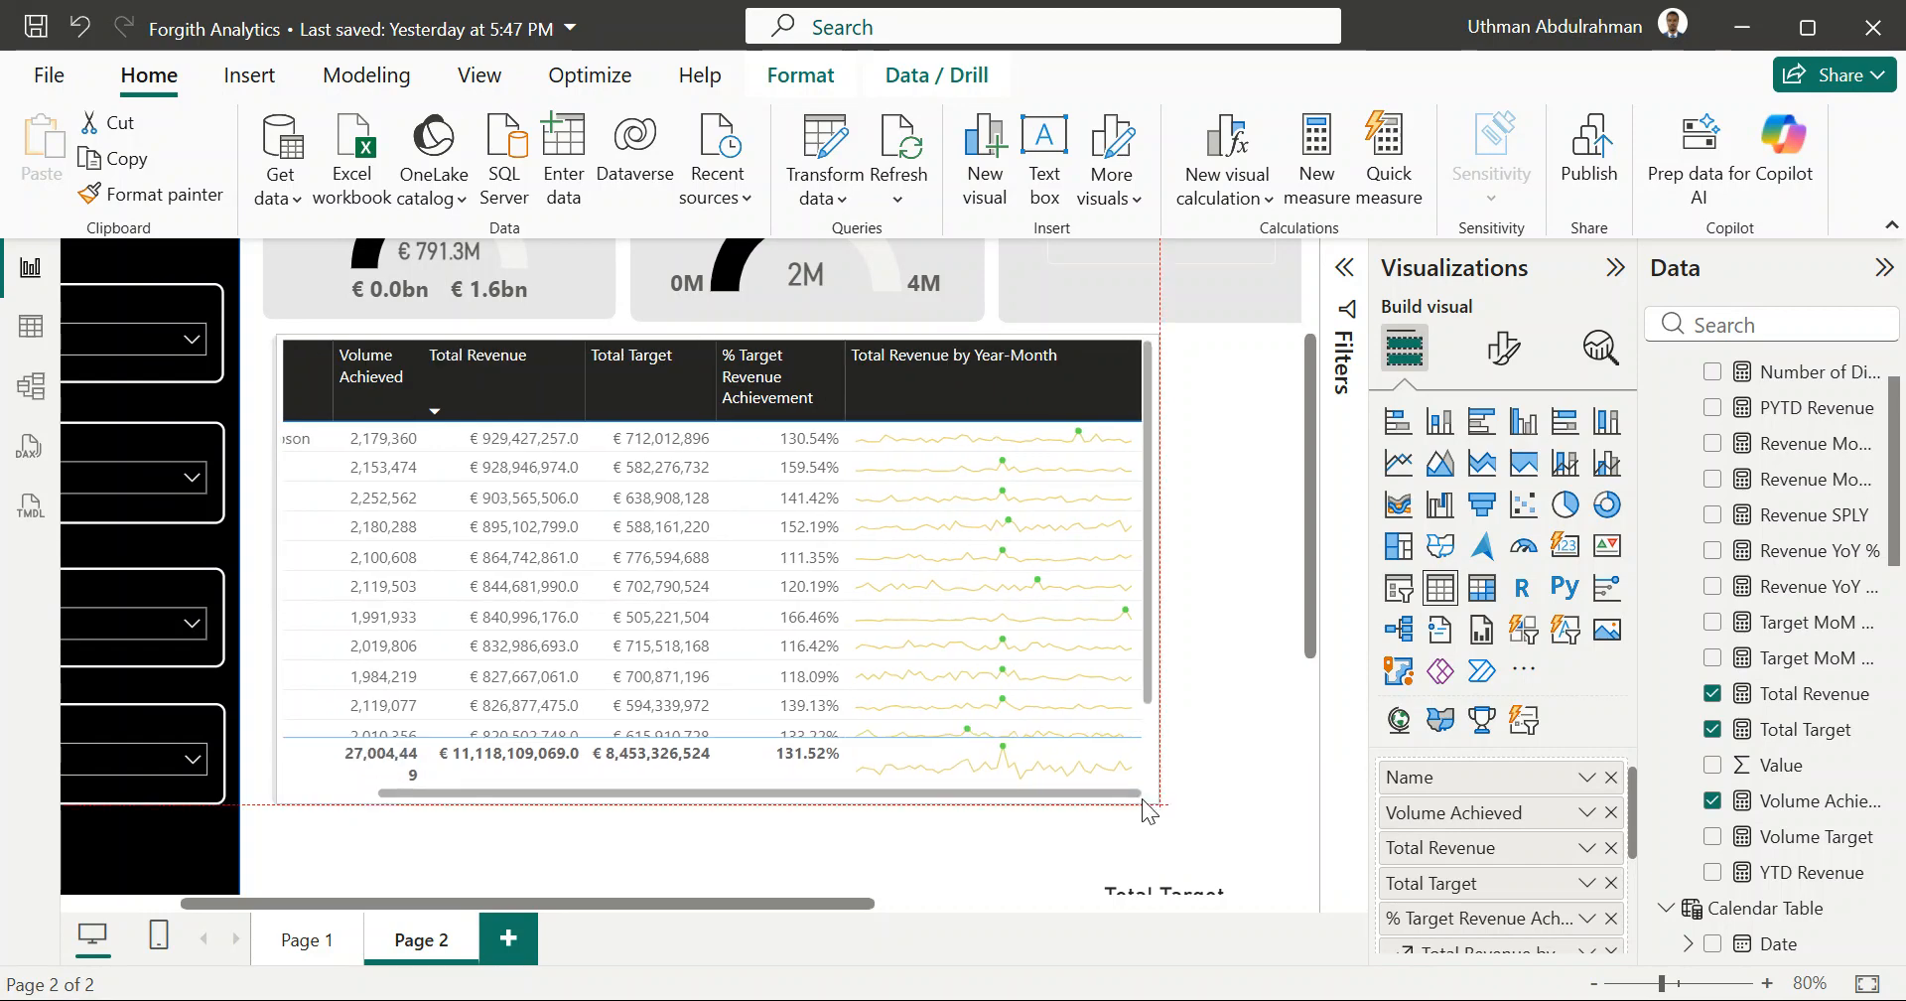
pyautogui.click(1225, 784)
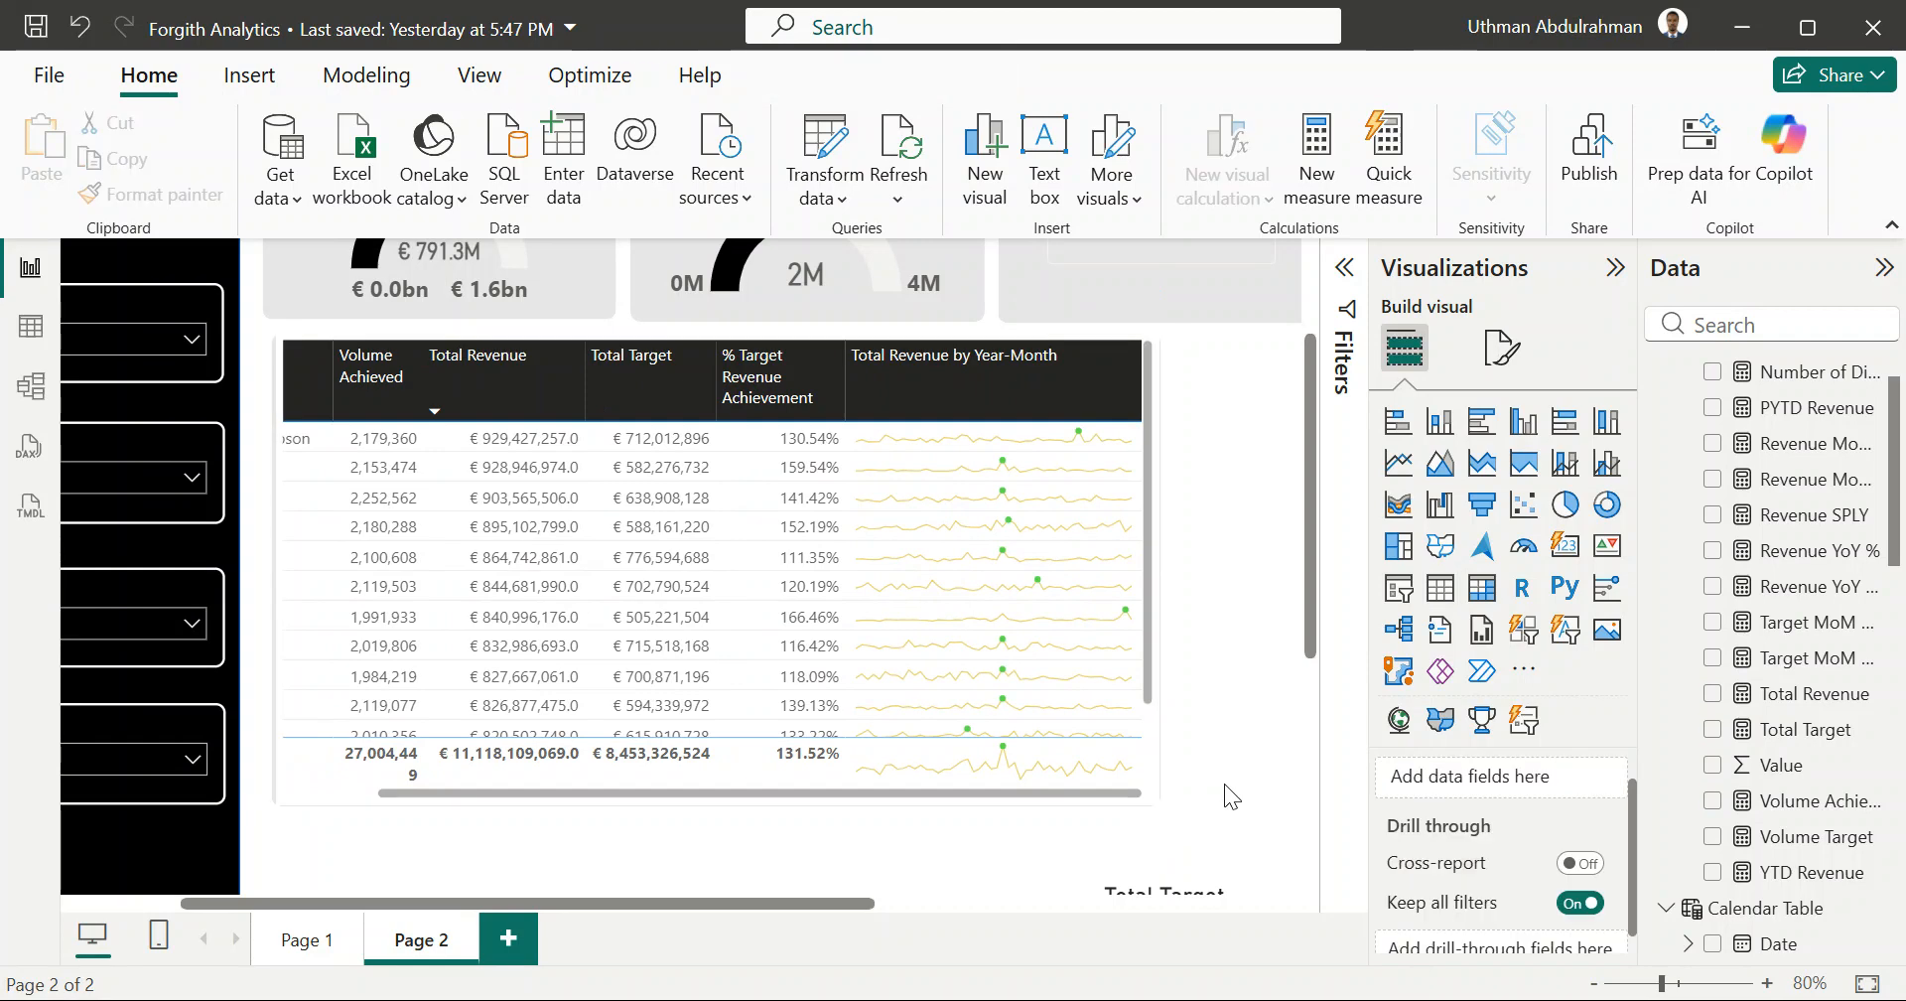
# Step: Remove the Volume Achieved measure from the salesperson table and check that the remaining columns fit
pyautogui.hscroll(4, 625, 511)
pyautogui.hscroll(-3, 625, 510)
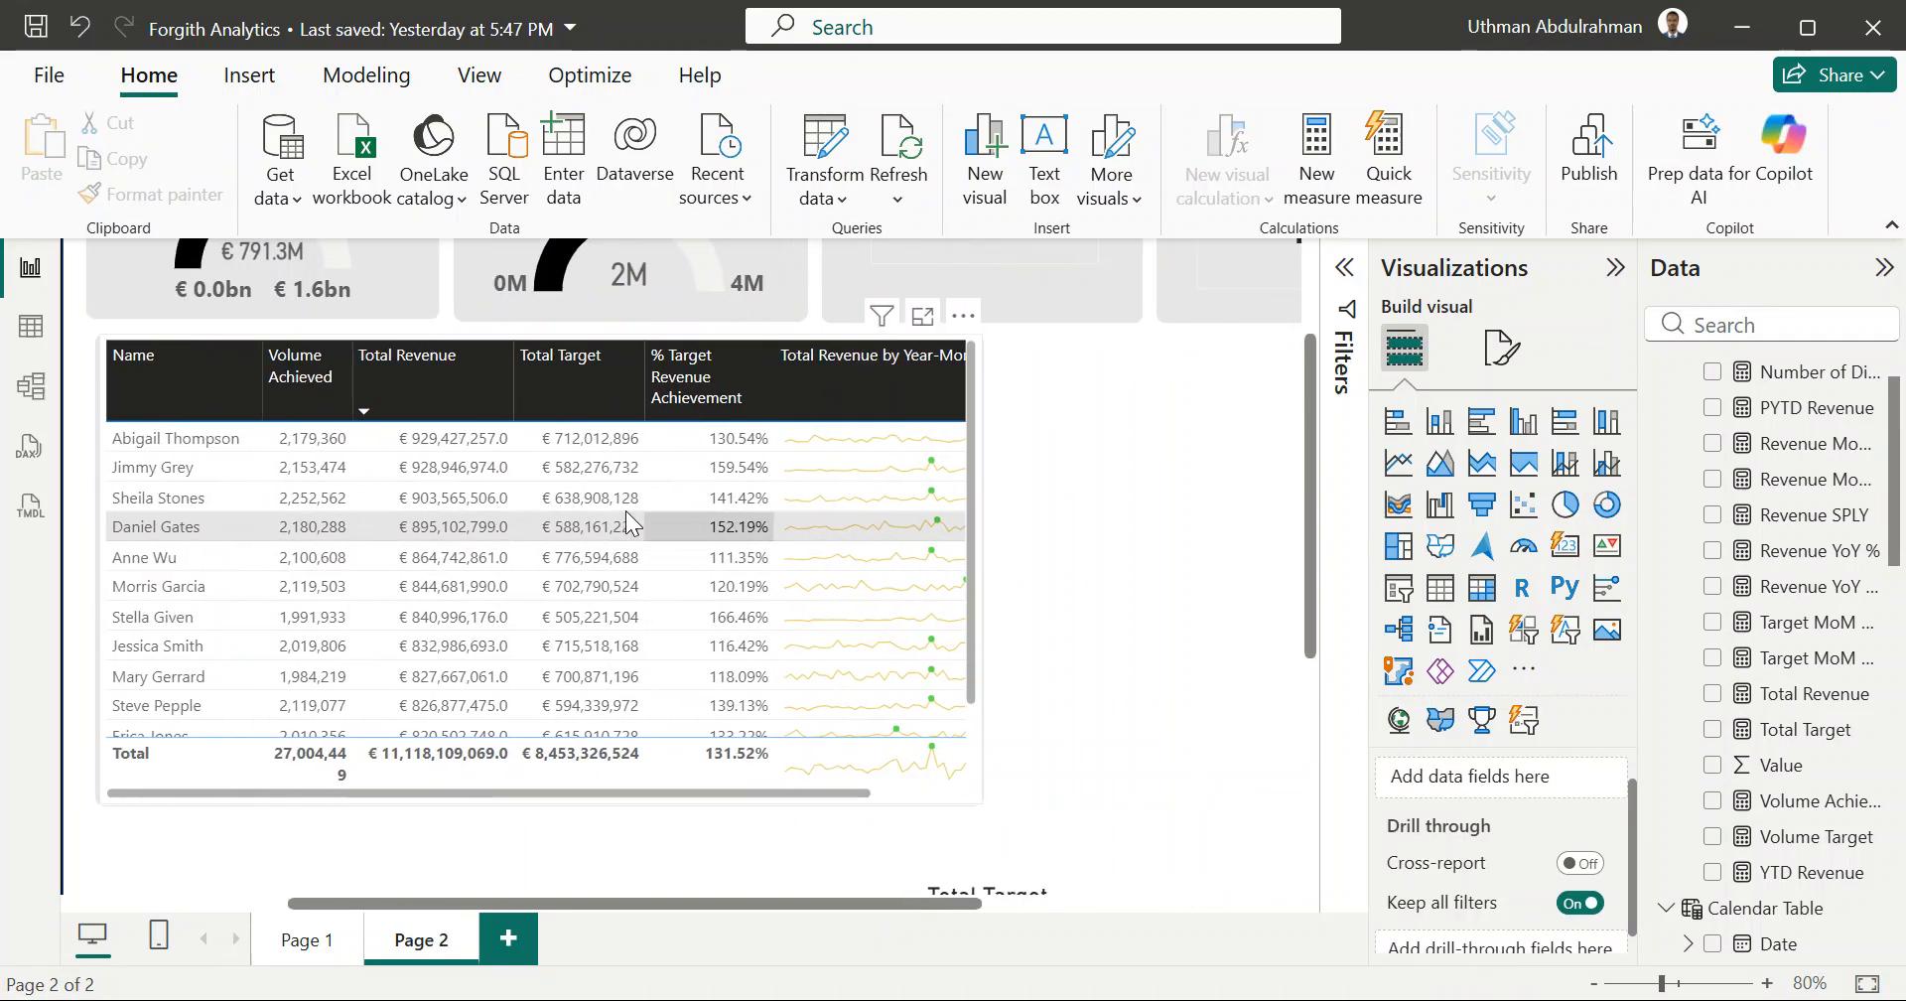
pyautogui.hscroll(2, 625, 510)
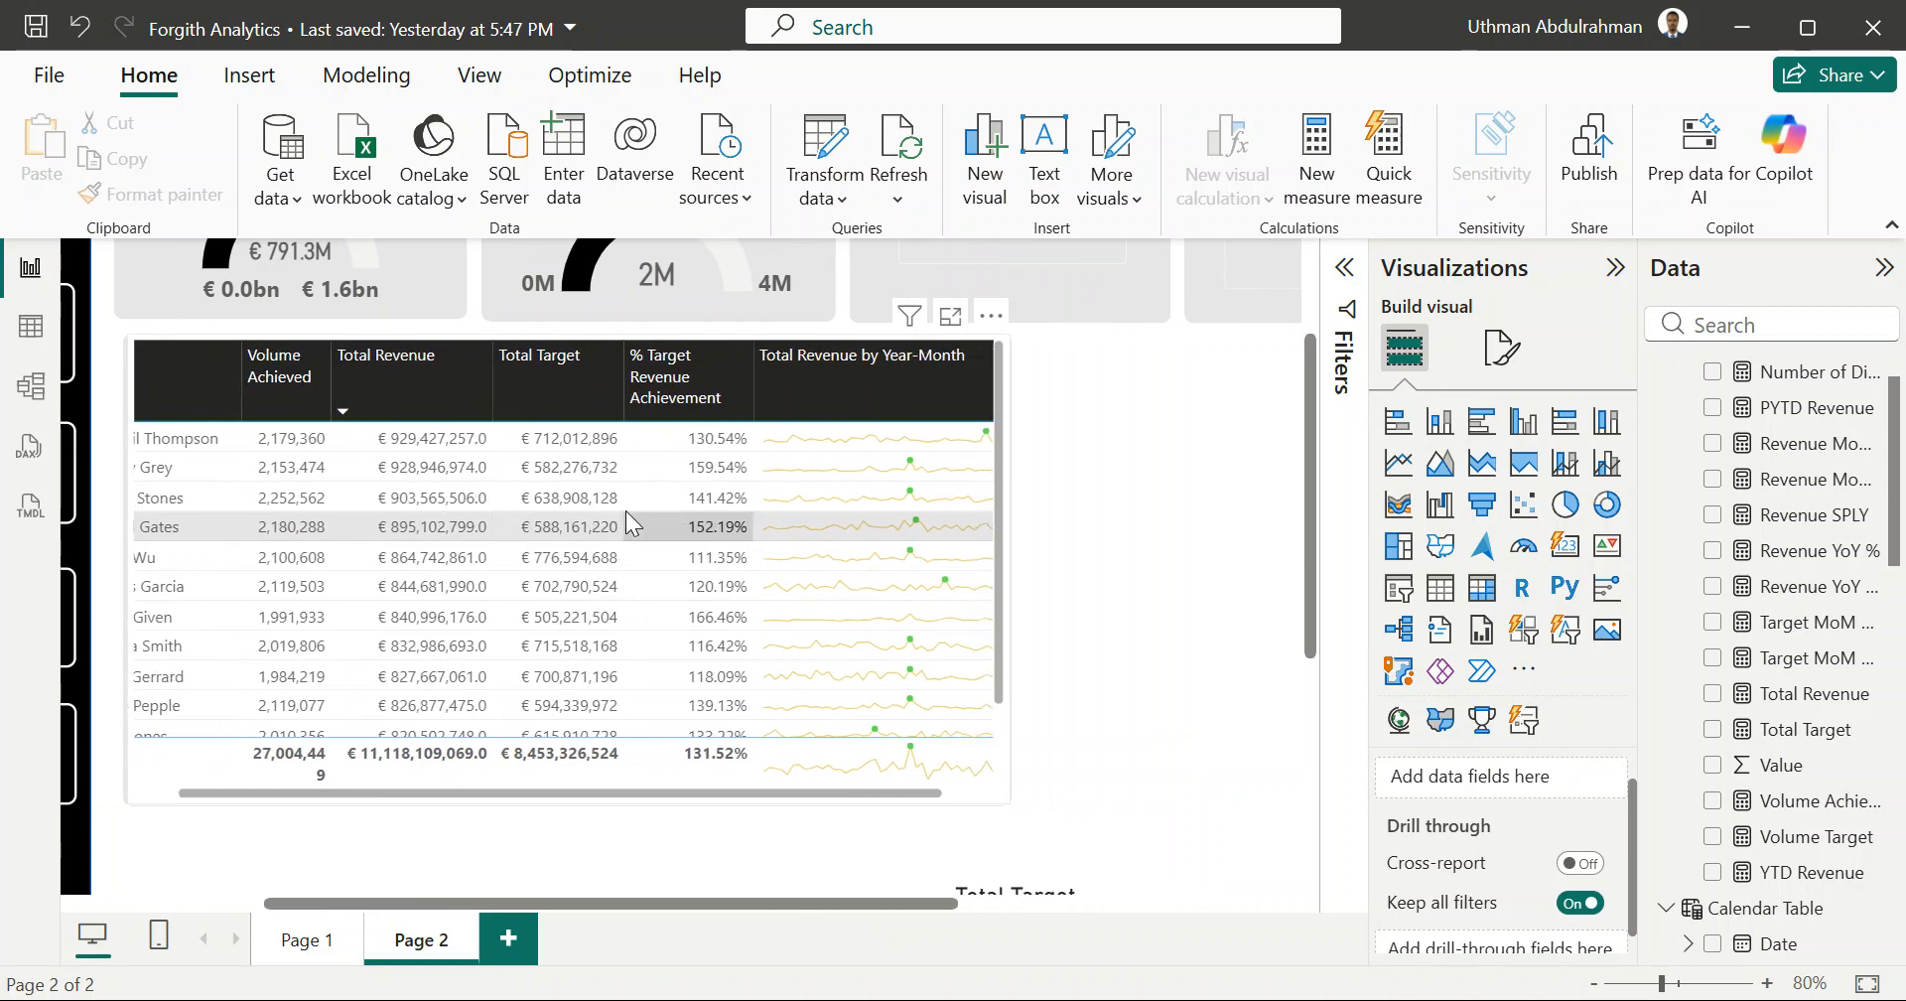
pyautogui.click(1009, 777)
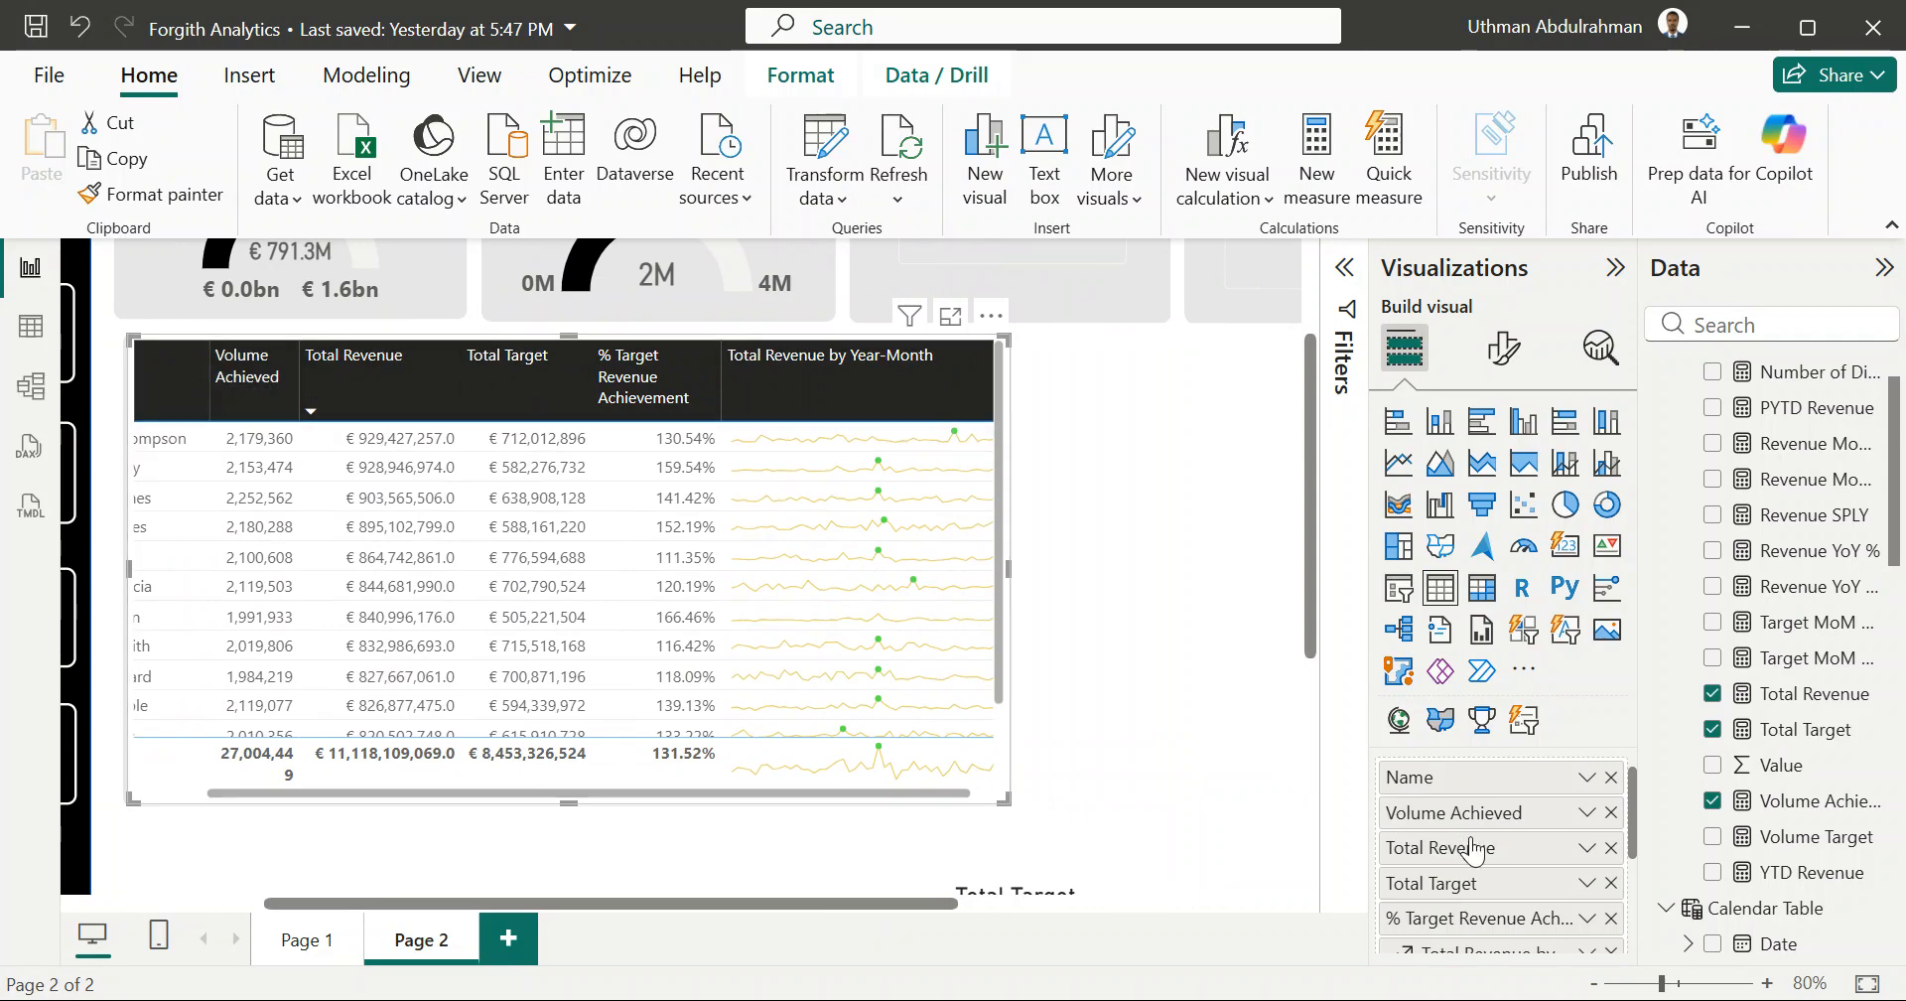
pyautogui.click(1610, 812)
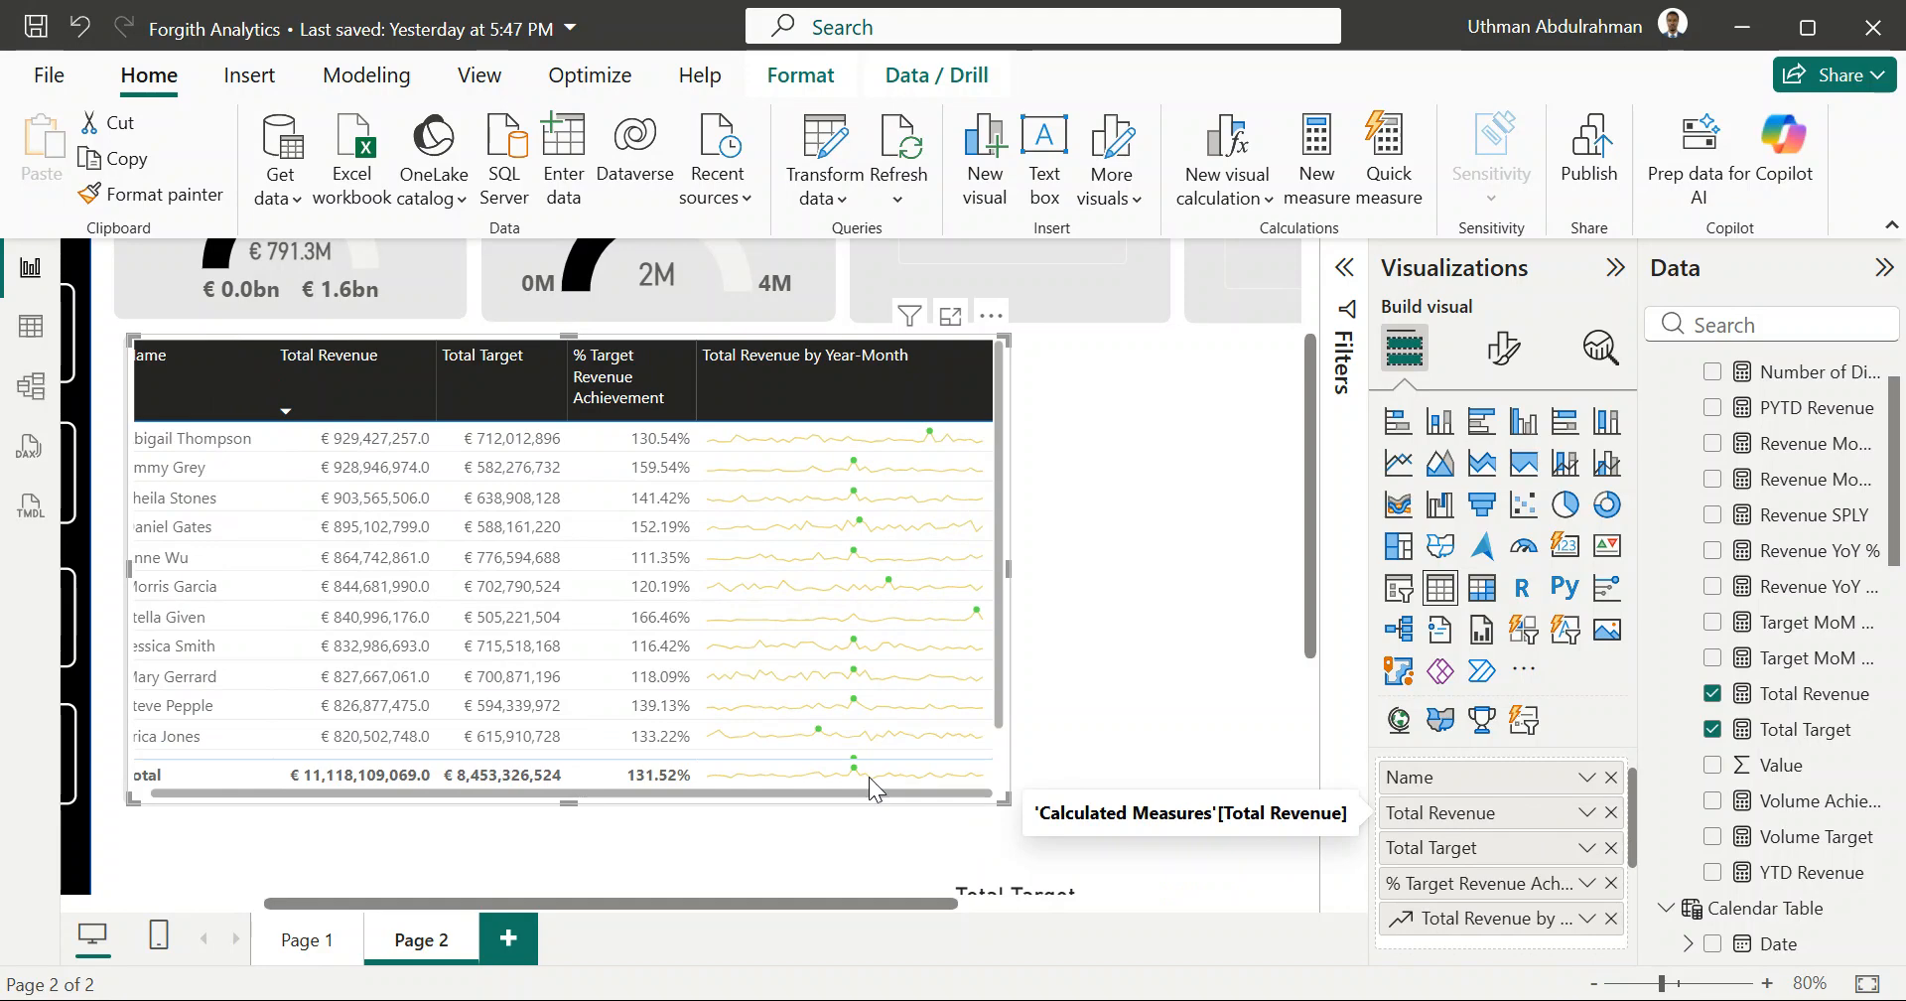
pyautogui.hscroll(-3, 871, 789)
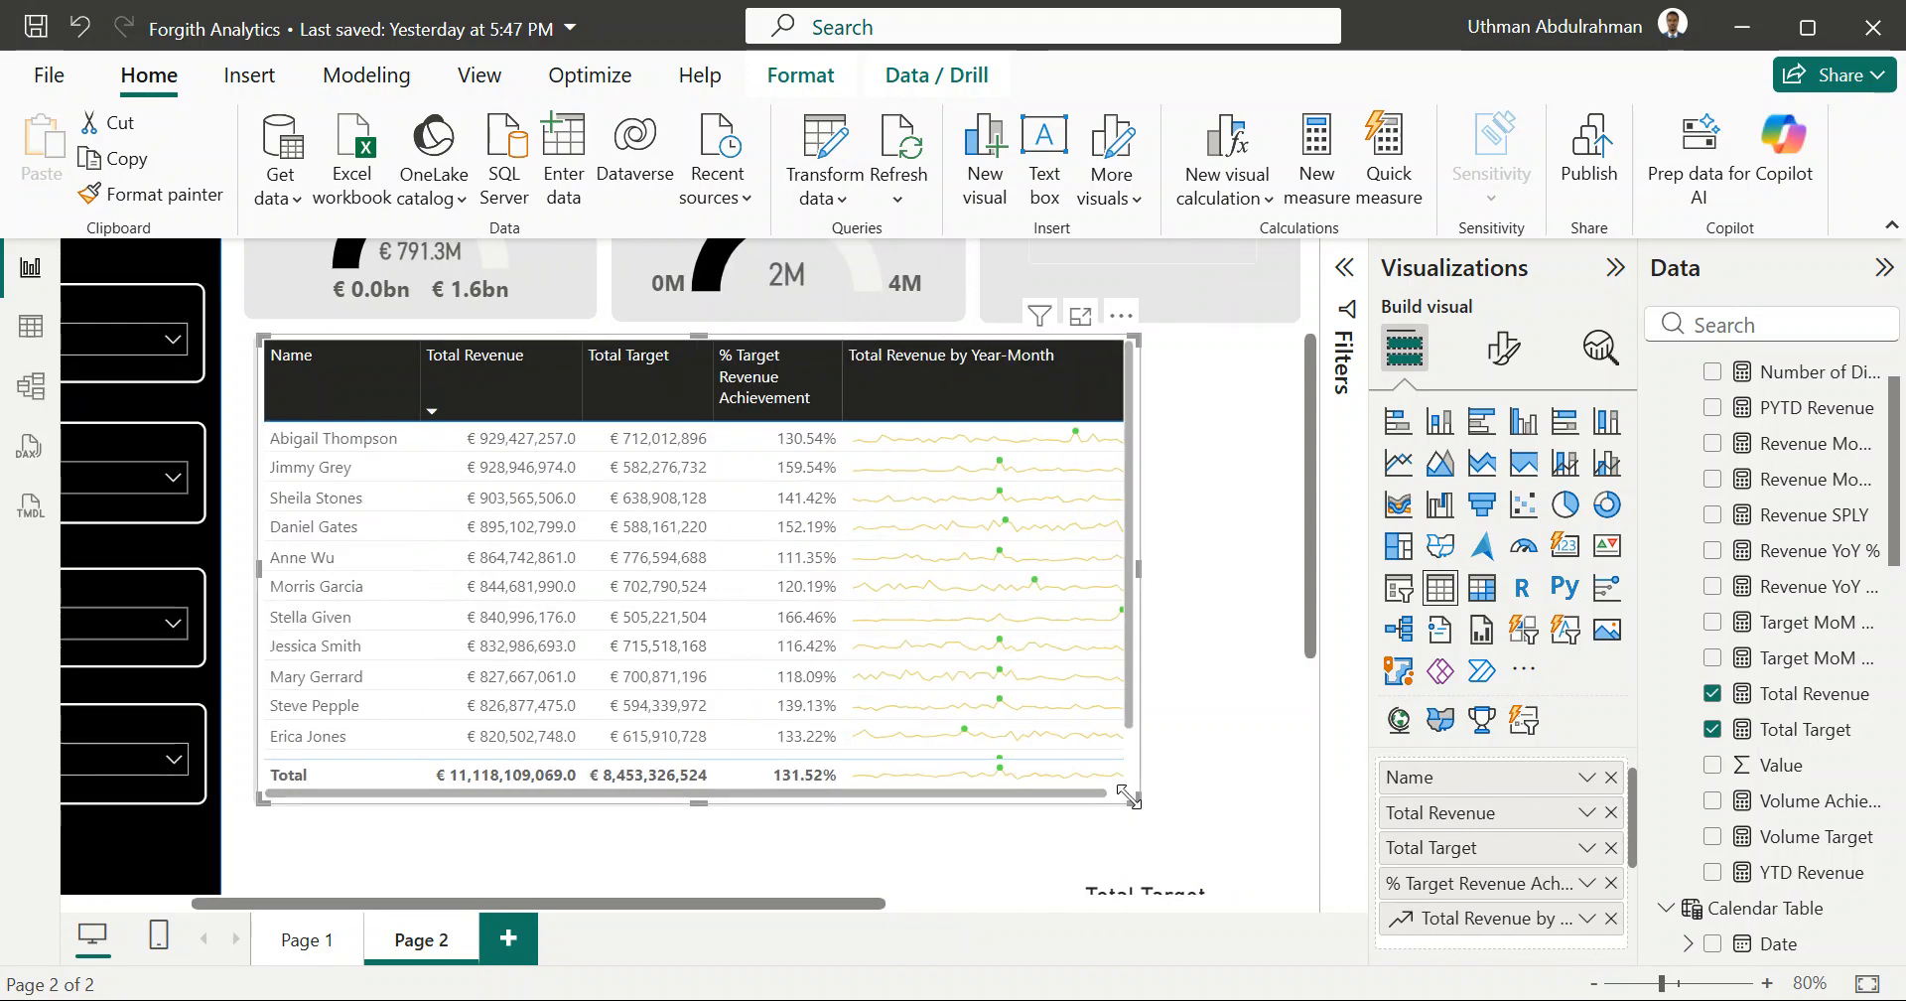
# Step: Narrow the salesperson table slightly and extend the right edge of the gray background shape behind it
pyautogui.moveTo(1127, 794); pyautogui.dragTo(1089, 797)
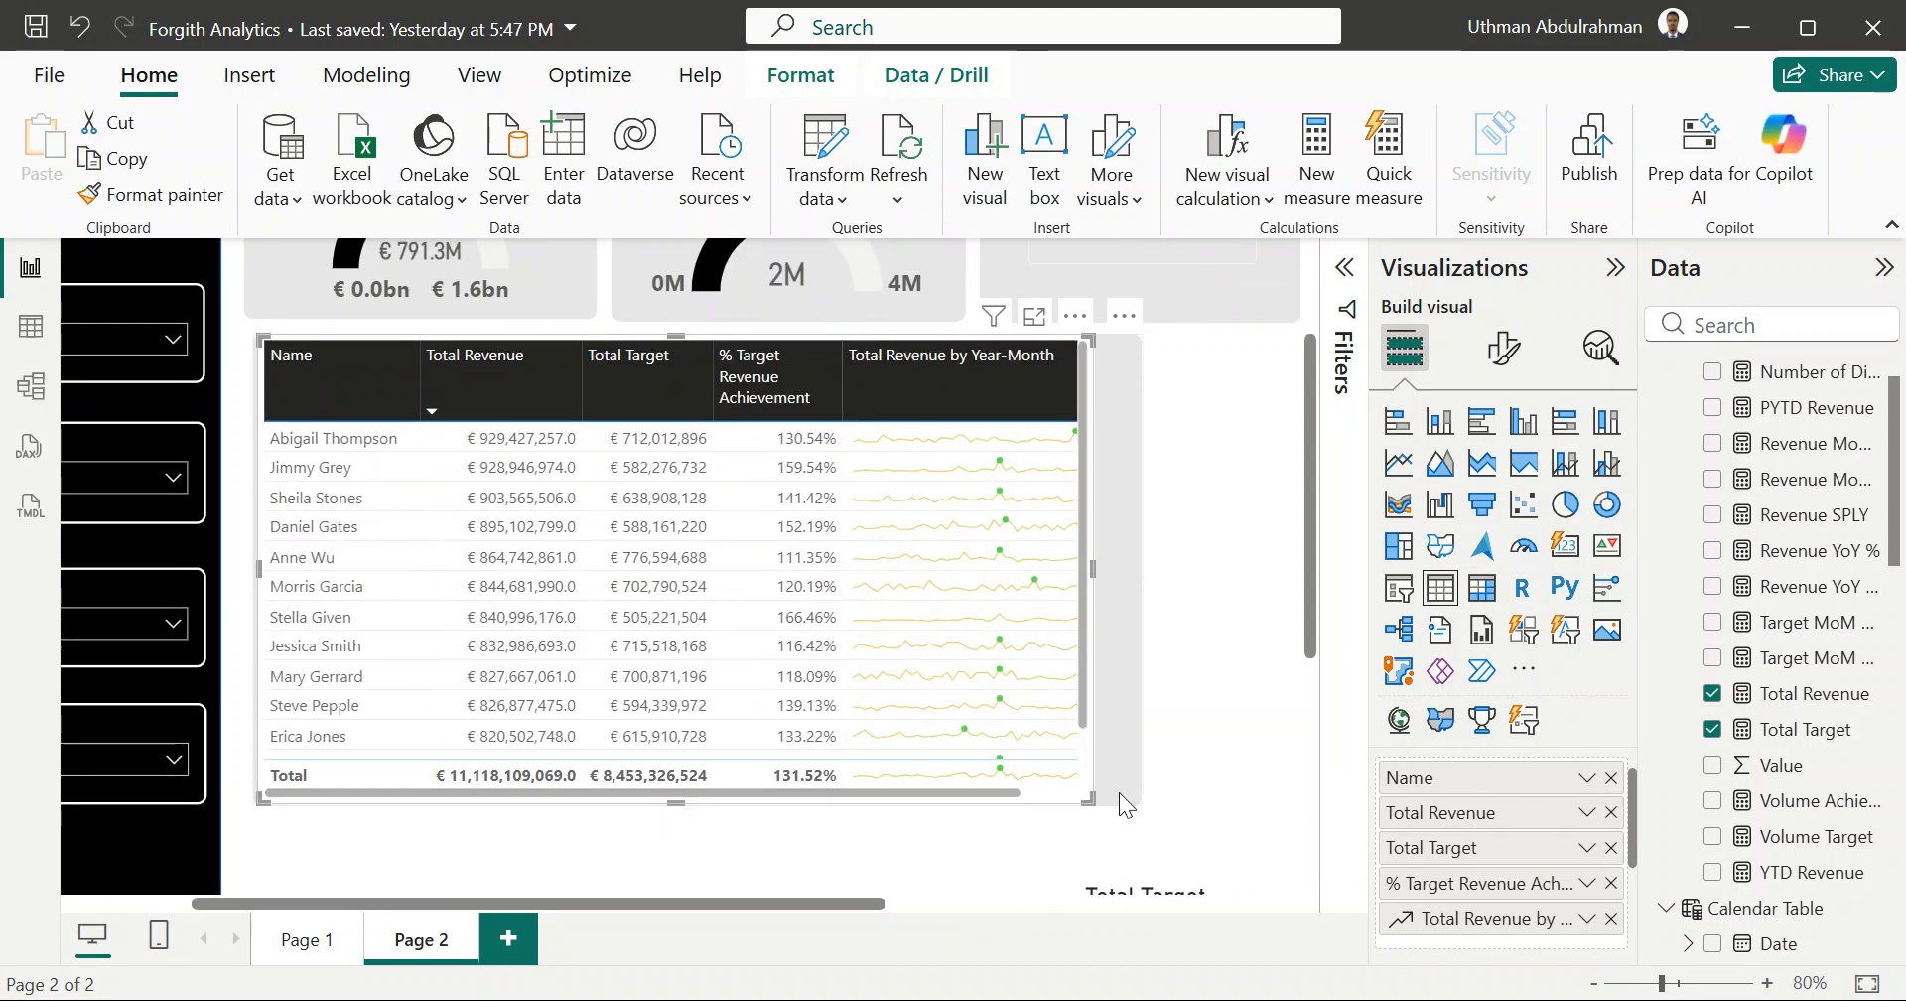
pyautogui.click(1132, 795)
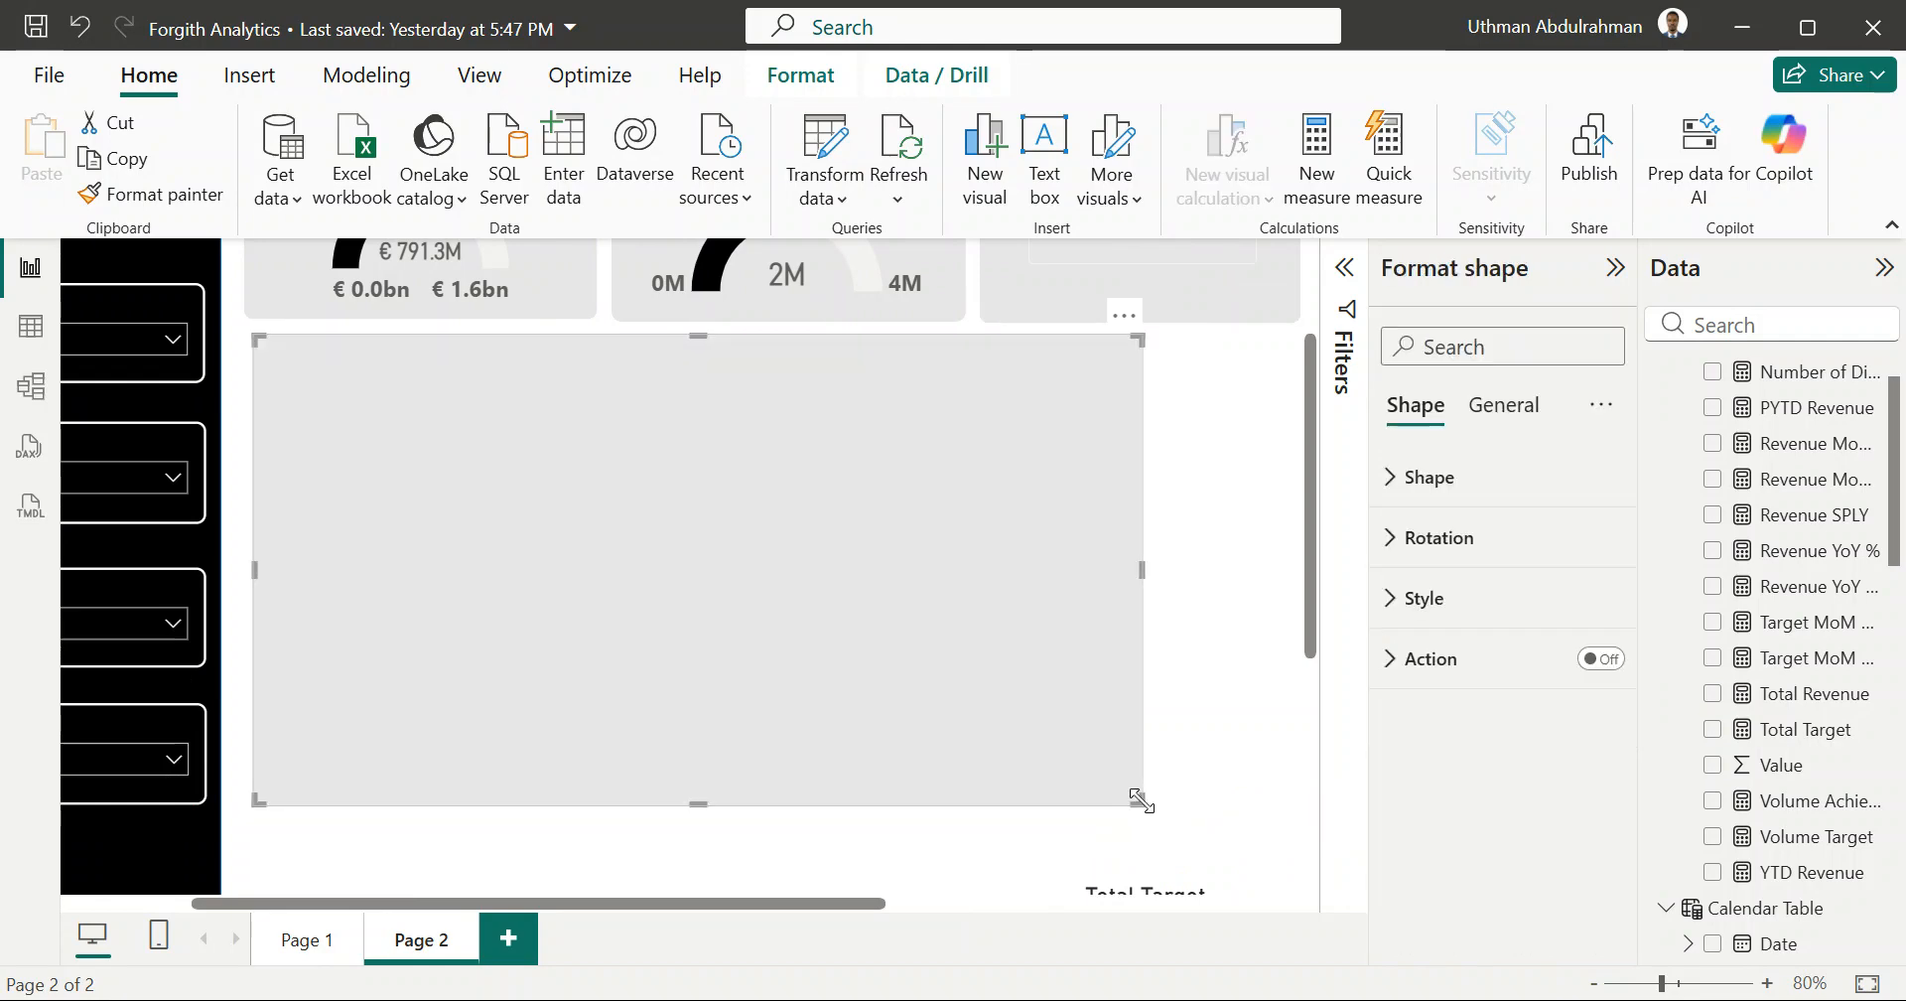
pyautogui.moveTo(1137, 799); pyautogui.dragTo(1184, 800)
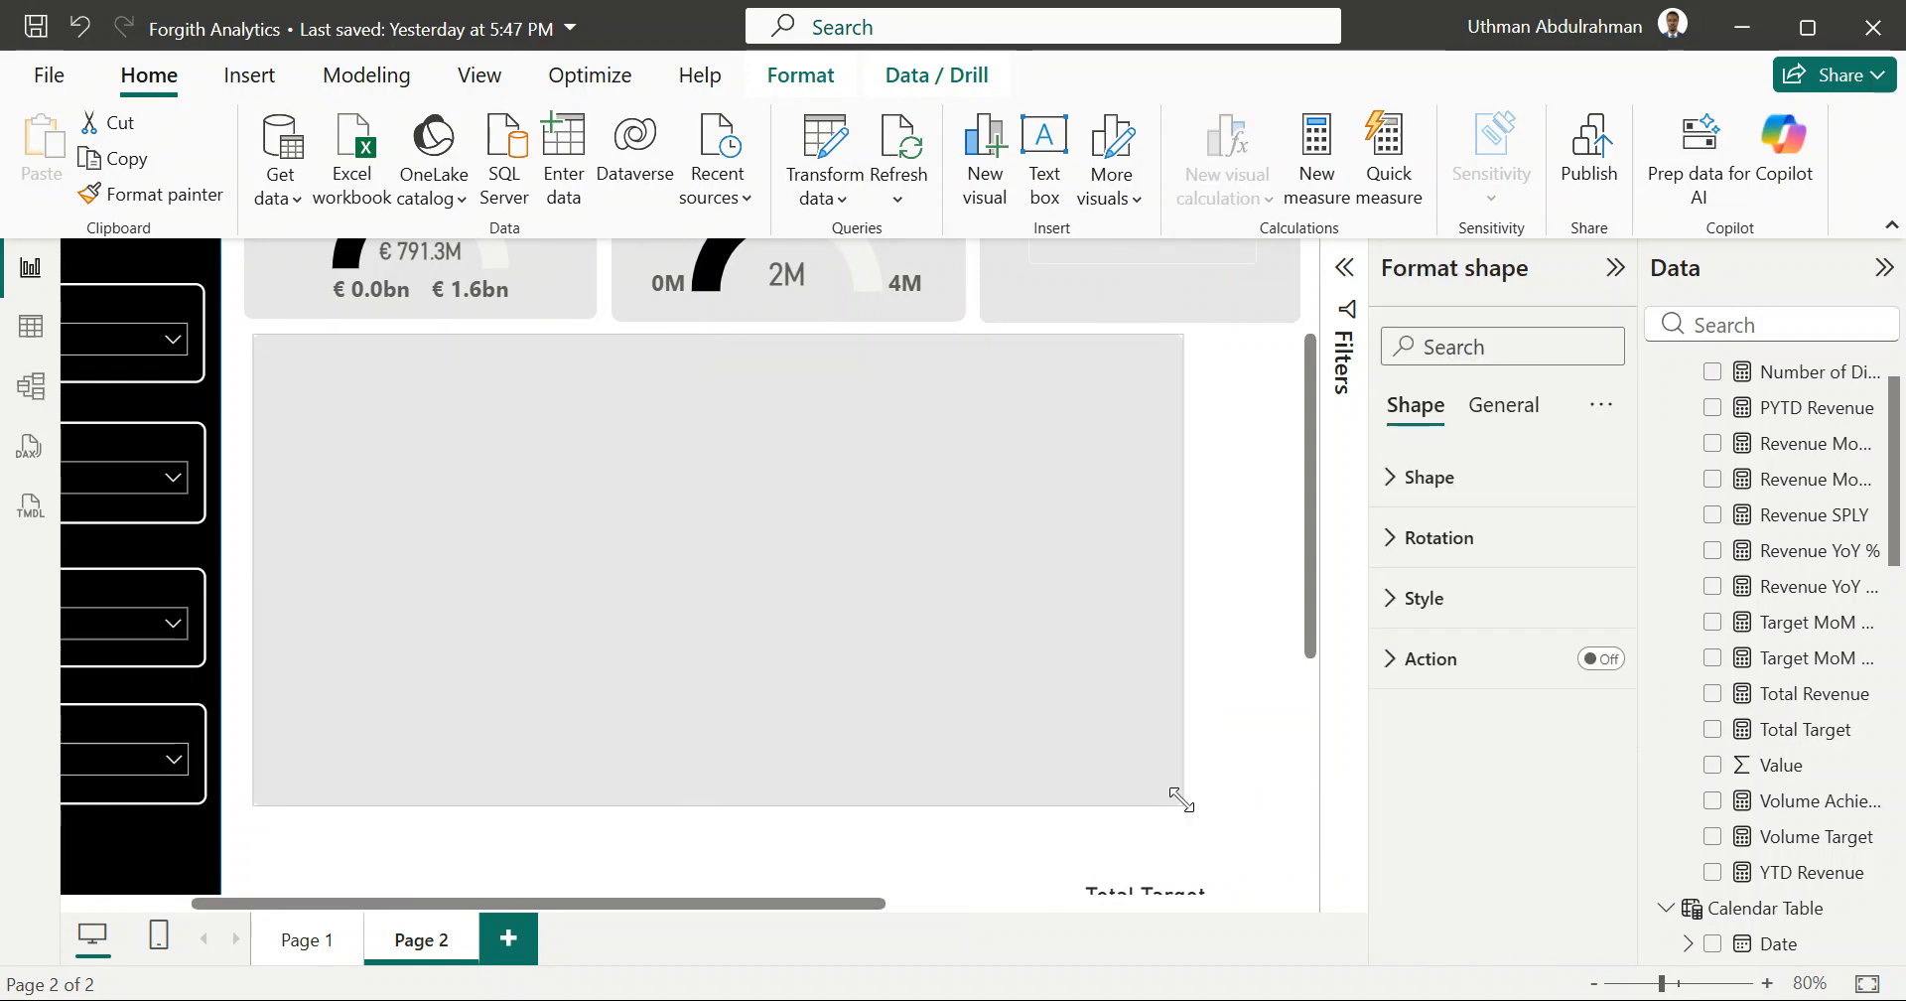
pyautogui.click(1237, 795)
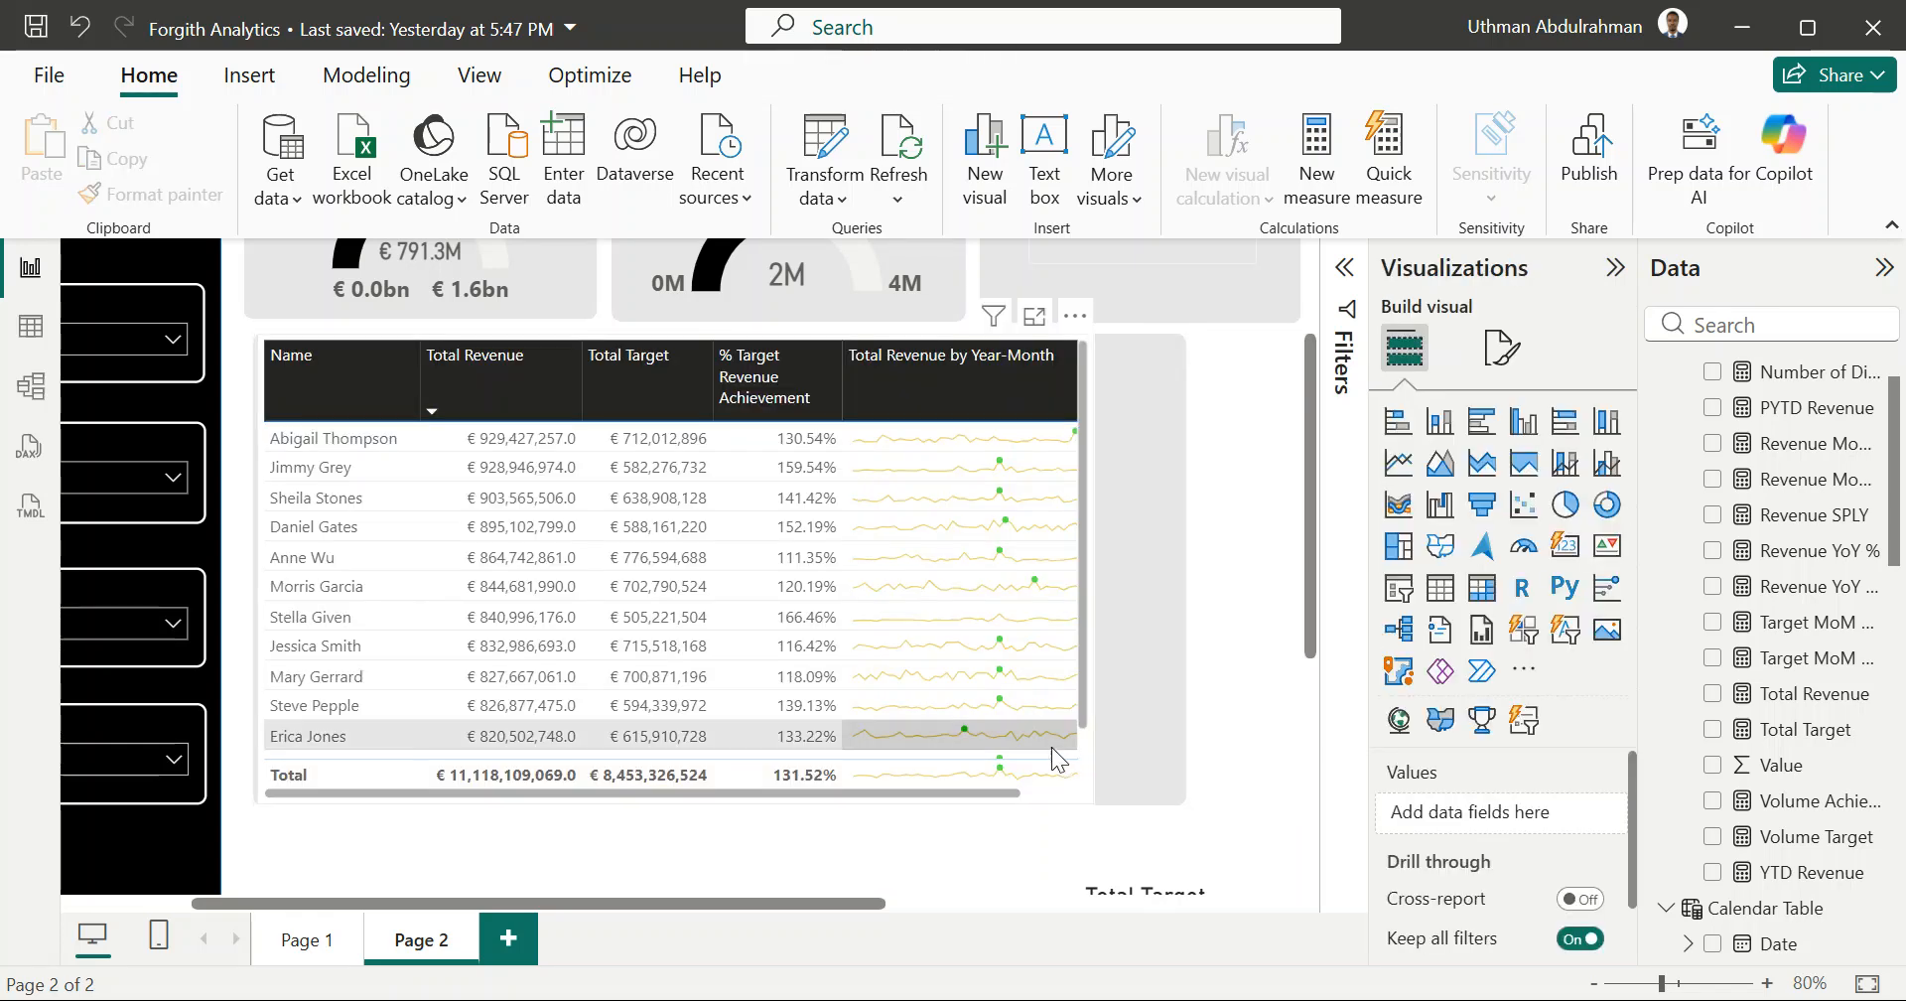
# Step: Widen the salesperson table and trim the right edge of its gray background shape to leave a thin margin
pyautogui.scroll(-1, 1081, 765)
pyautogui.click(1081, 764)
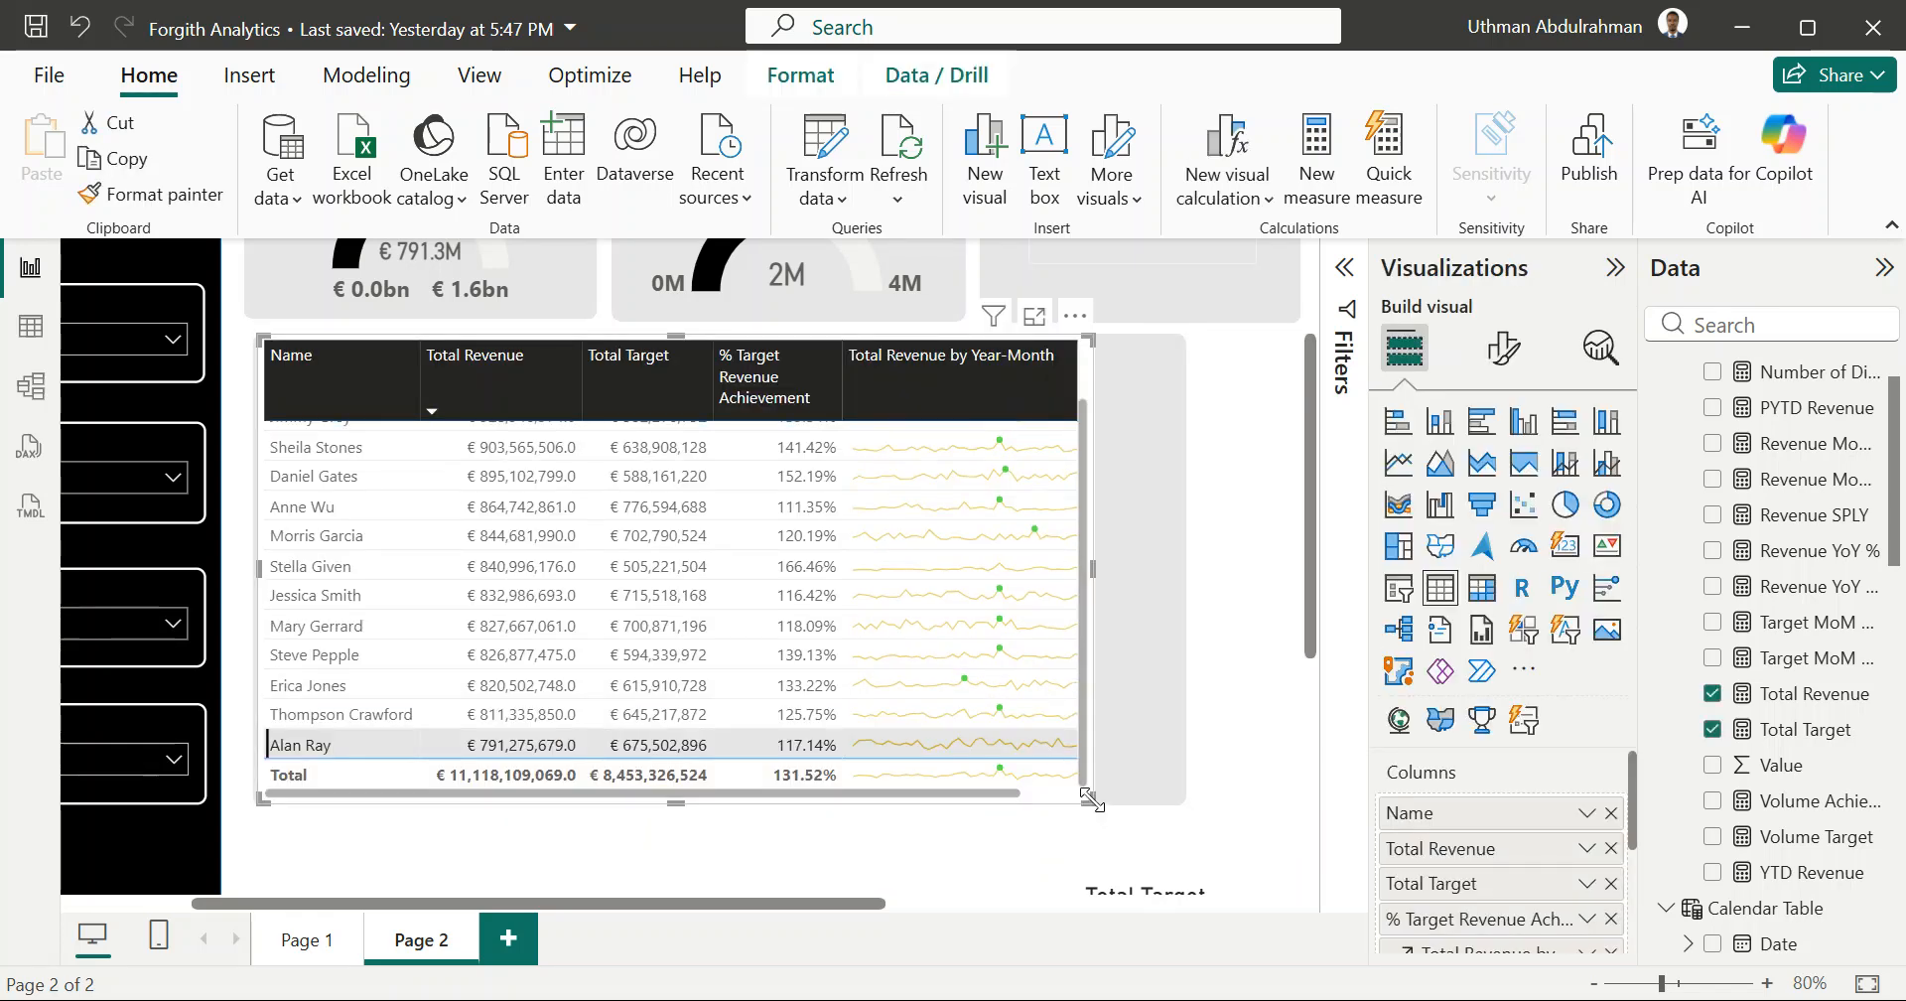
pyautogui.moveTo(1090, 797); pyautogui.dragTo(1137, 784)
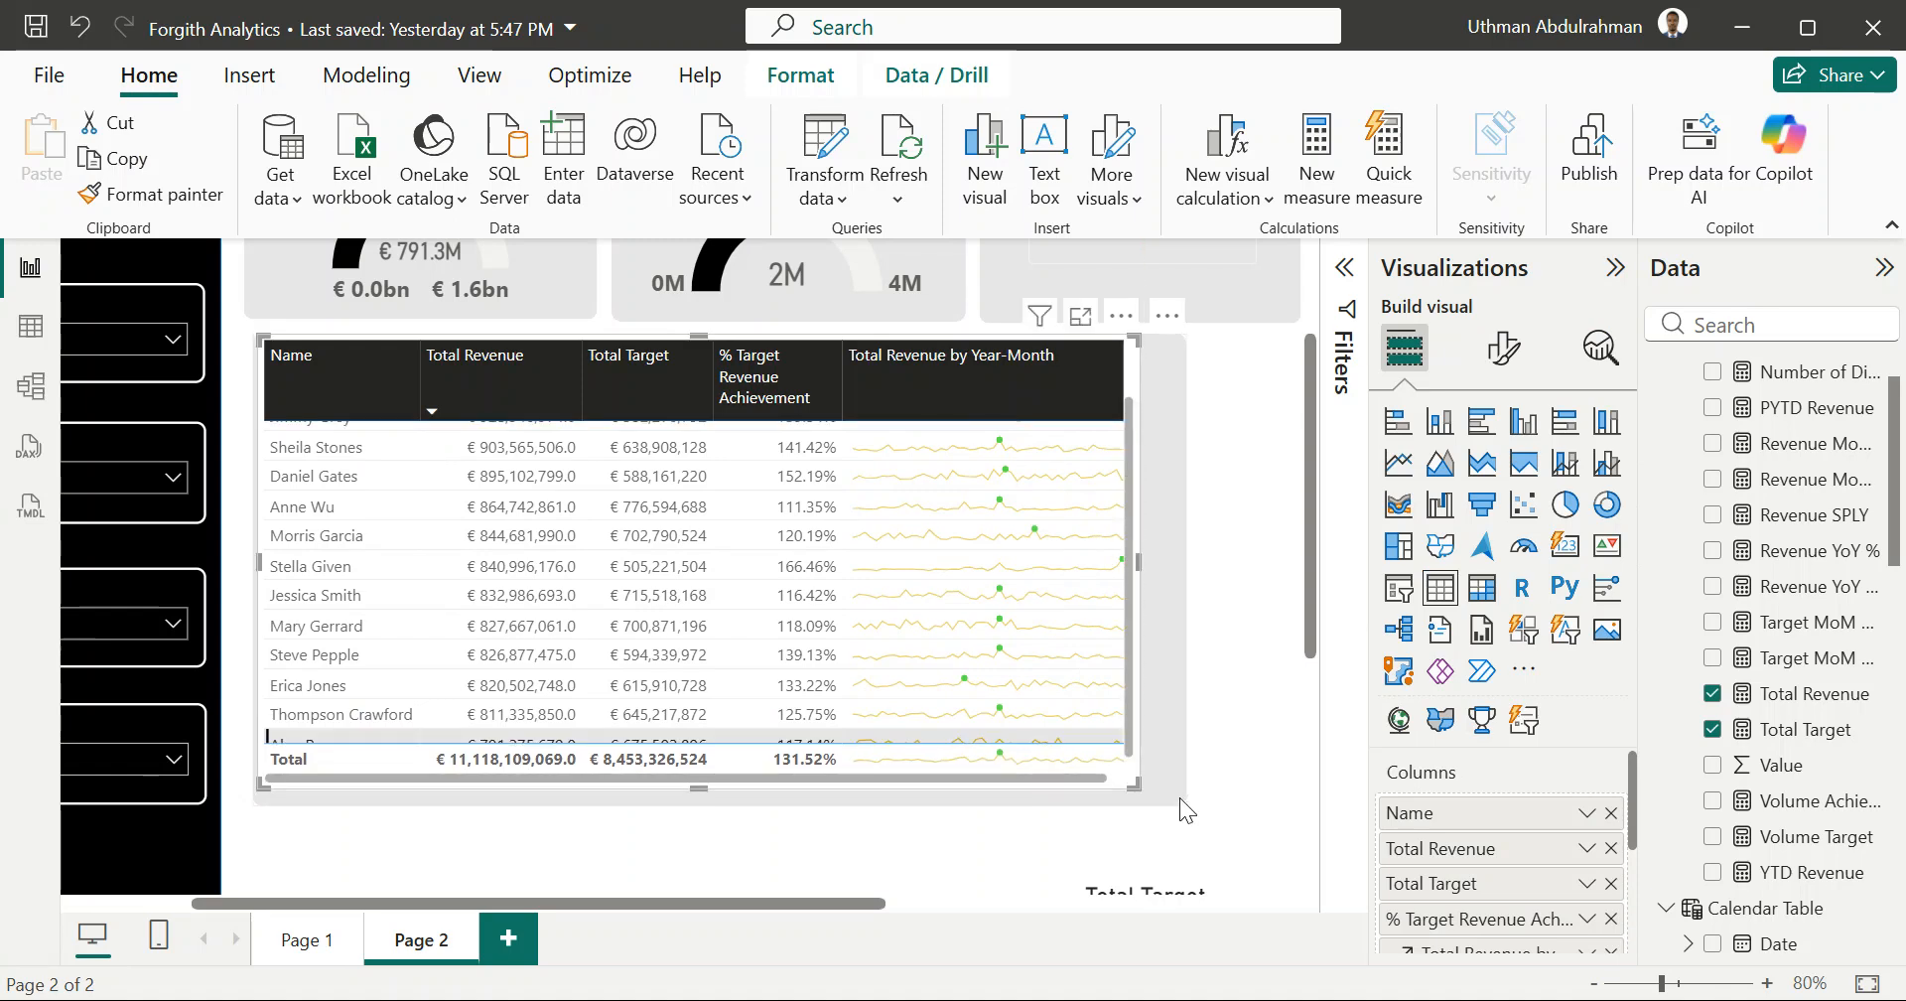
pyautogui.click(1183, 797)
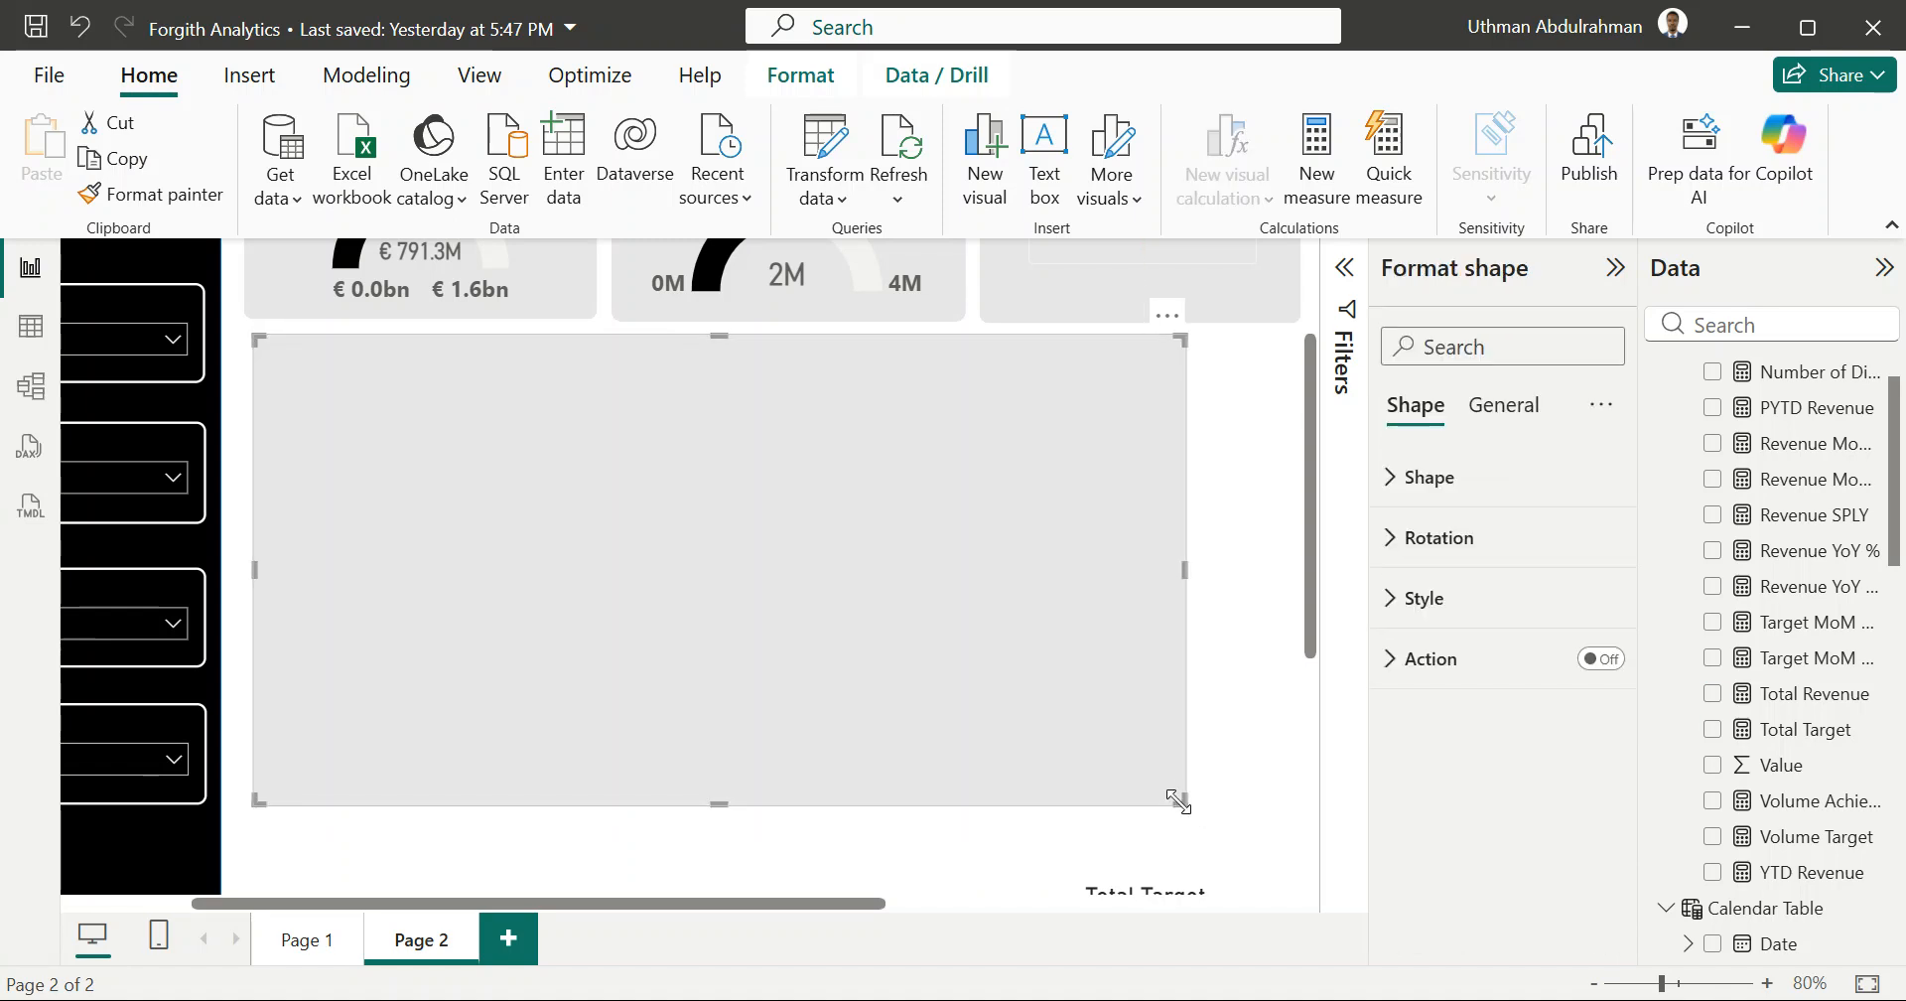
pyautogui.moveTo(1177, 801); pyautogui.dragTo(1148, 800)
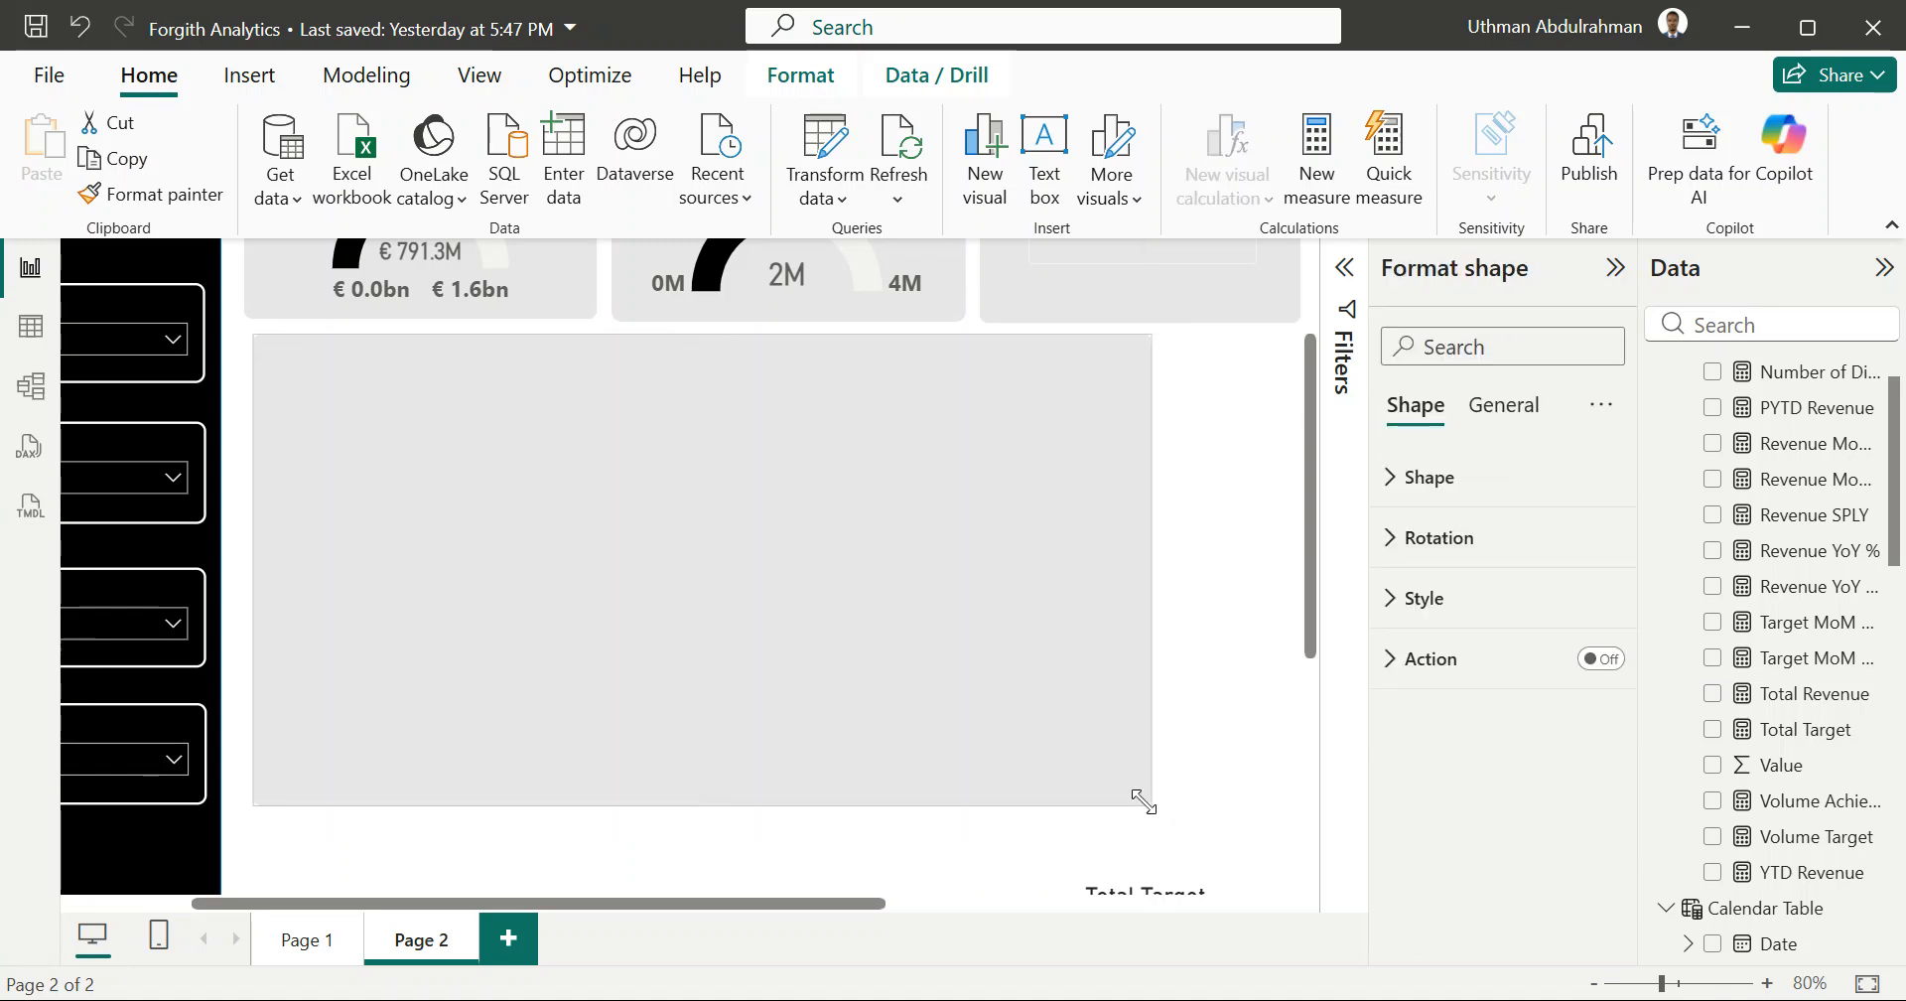
pyautogui.click(1189, 796)
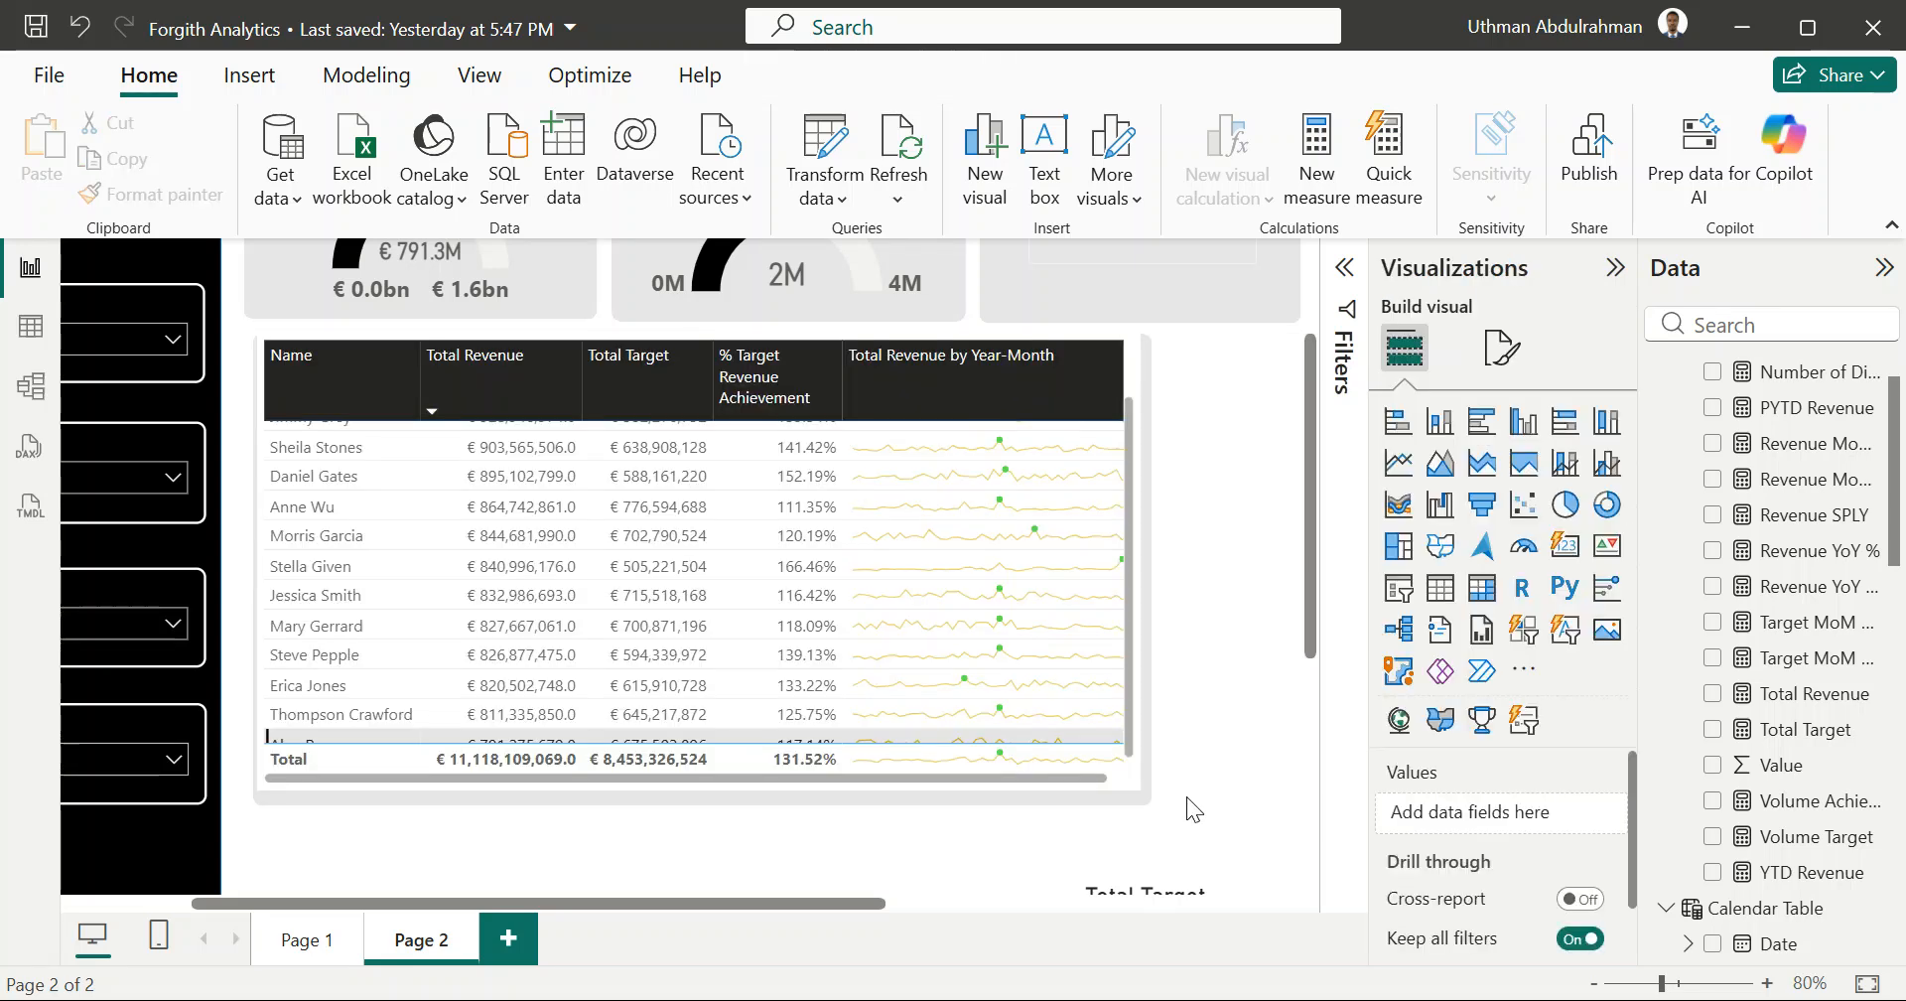
# Step: Extend the salesperson table's lower-right corner to fill the gray background shape
pyautogui.click(1123, 778)
pyautogui.click(1123, 777)
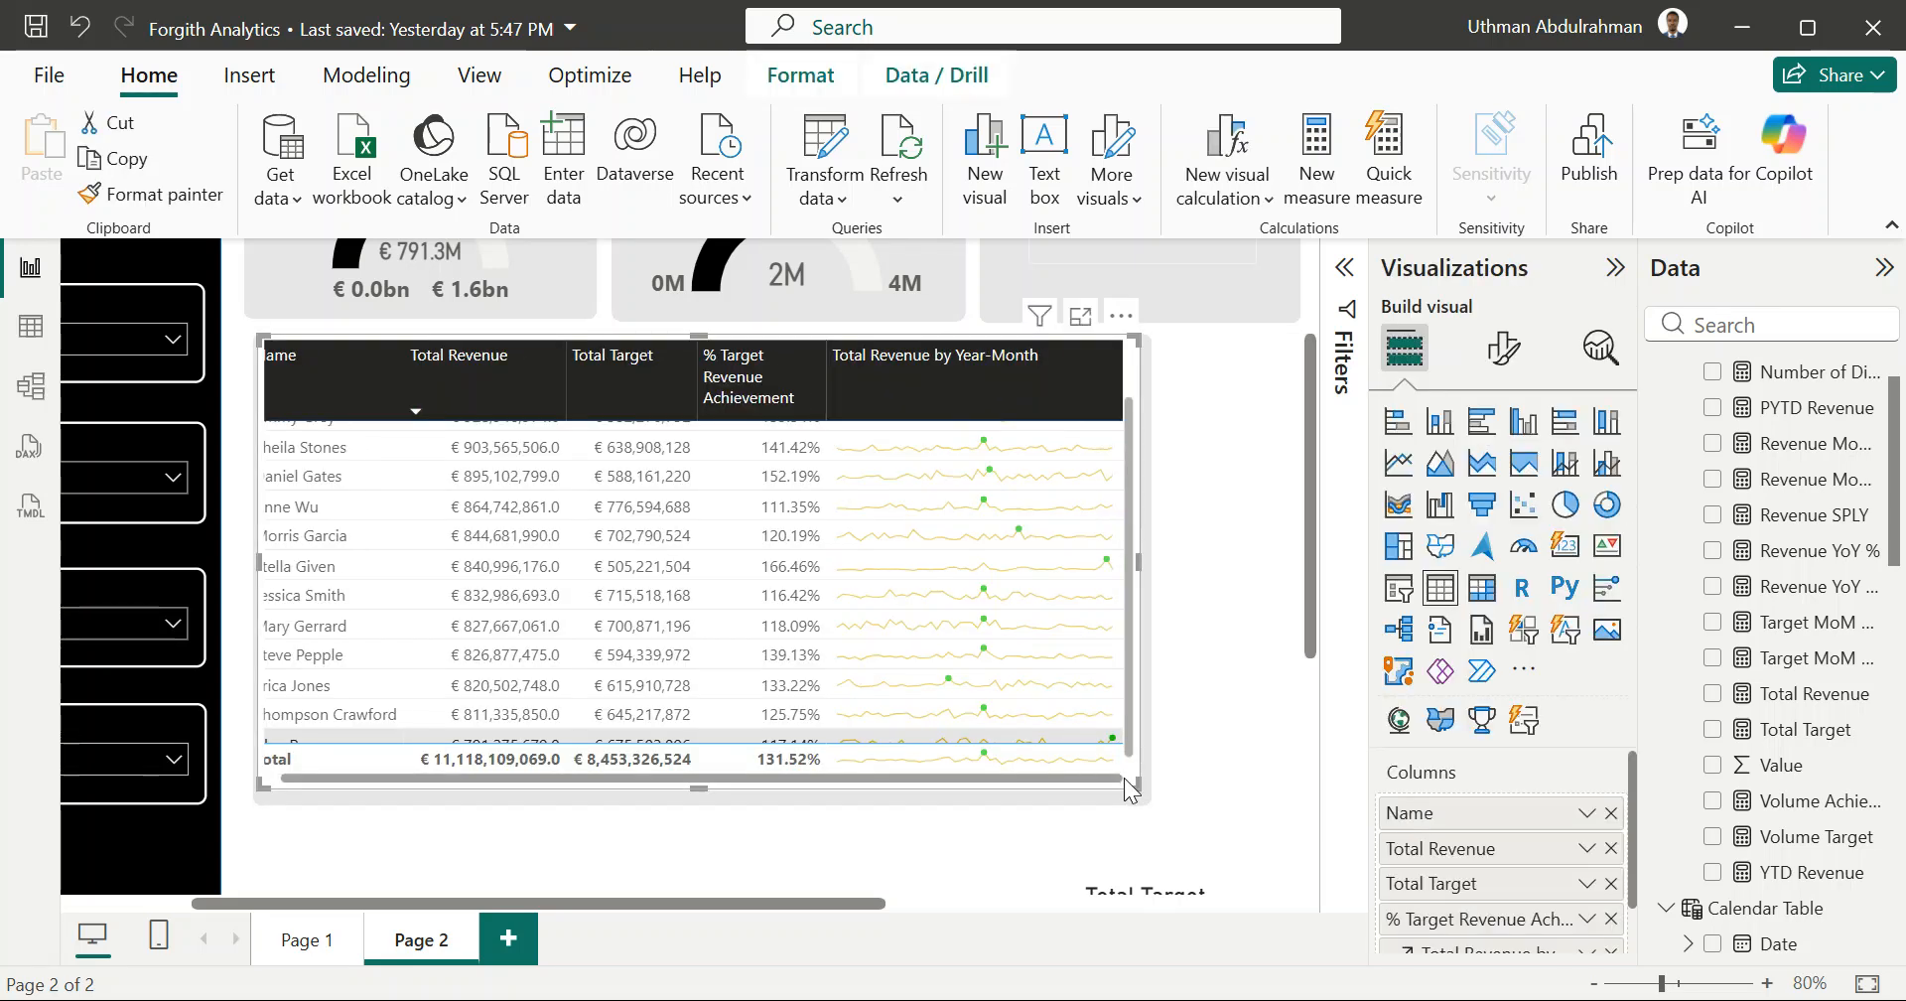
pyautogui.moveTo(1135, 786); pyautogui.dragTo(1143, 804)
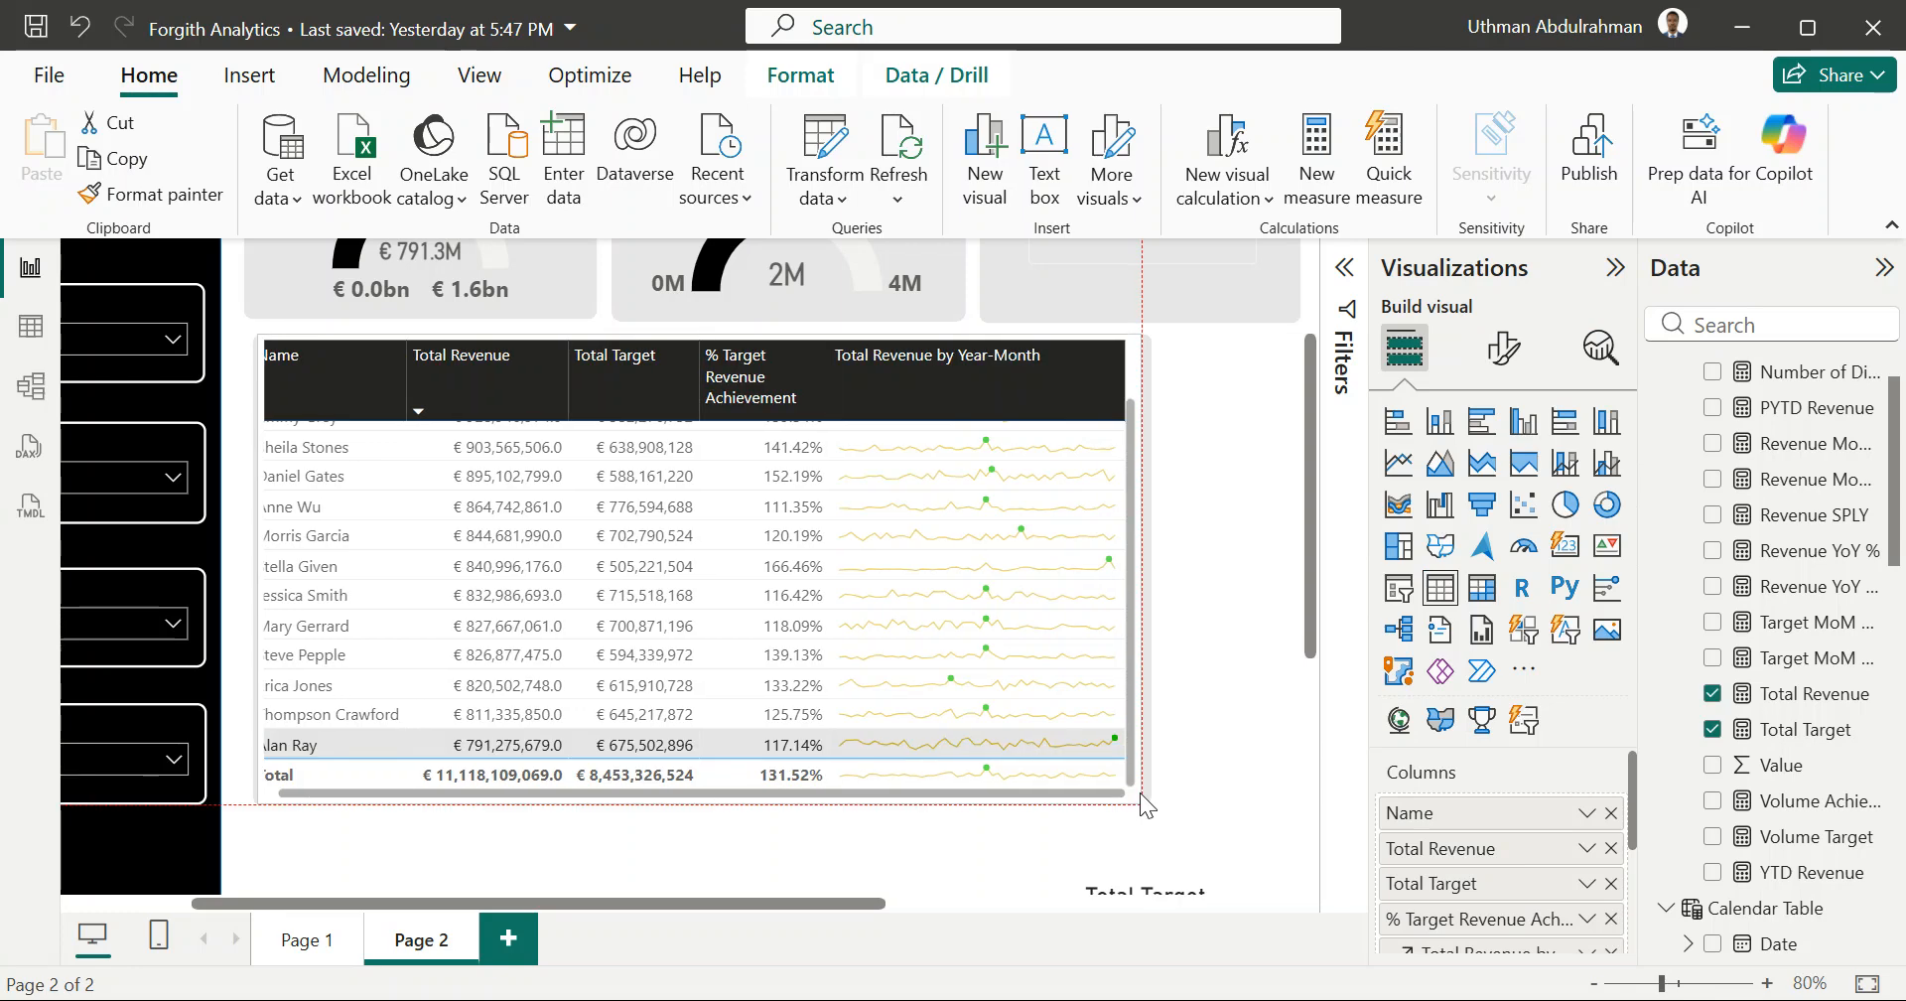
pyautogui.click(1207, 796)
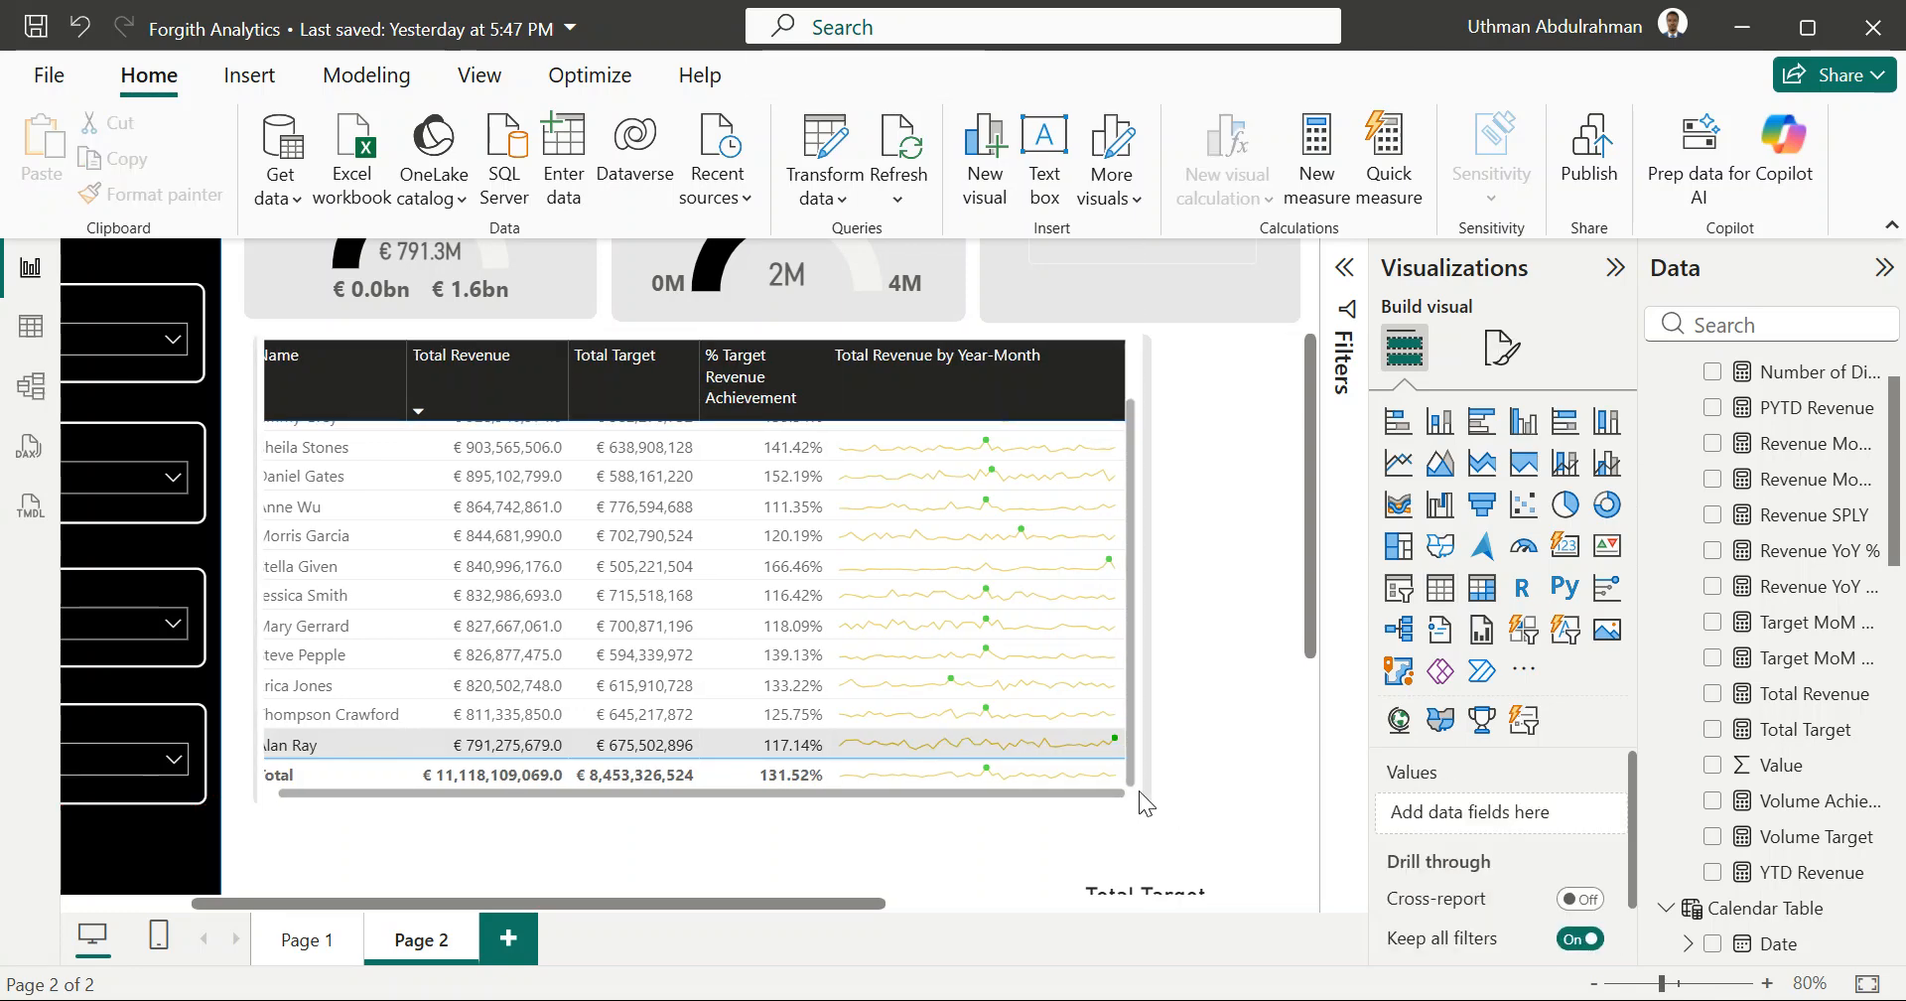
# Step: Open the page format settings and sort the salesperson table by Total Revenue by Year-Month in ascending order
pyautogui.scroll(-3, 1494, 855)
pyautogui.scroll(3, 1494, 855)
pyautogui.click(1496, 347)
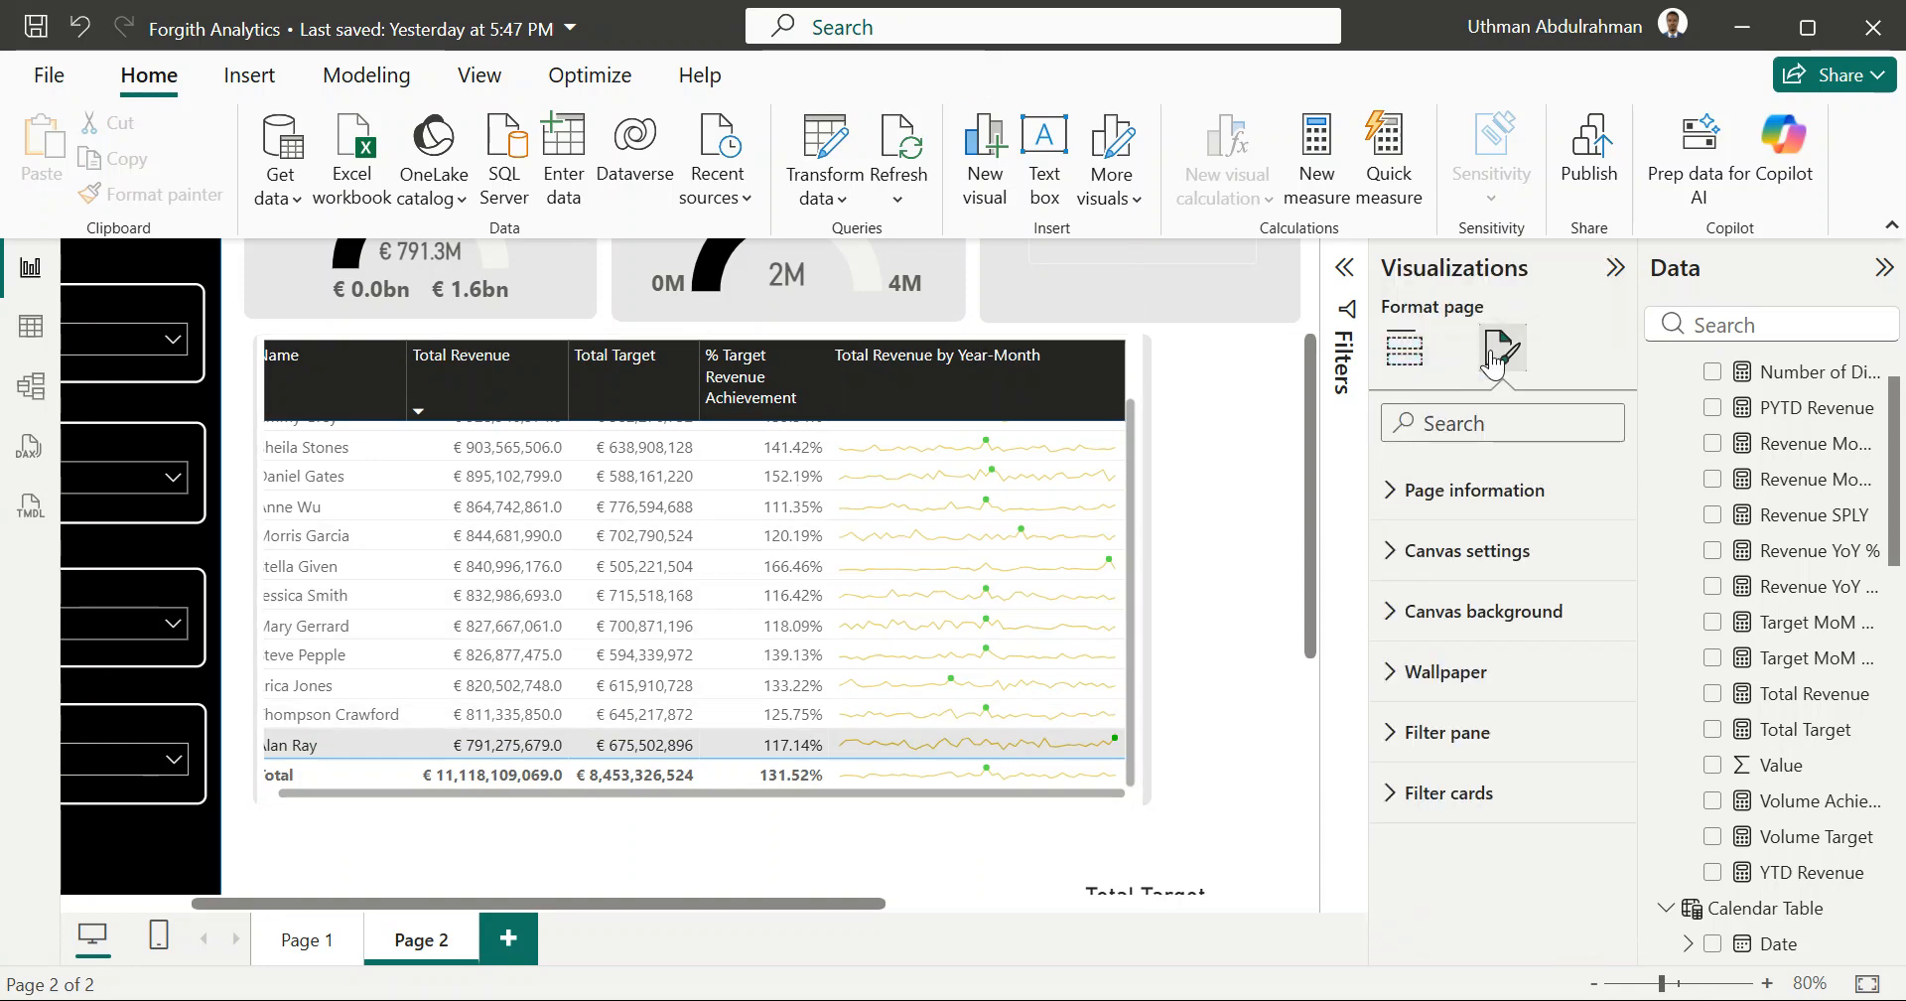
pyautogui.click(911, 387)
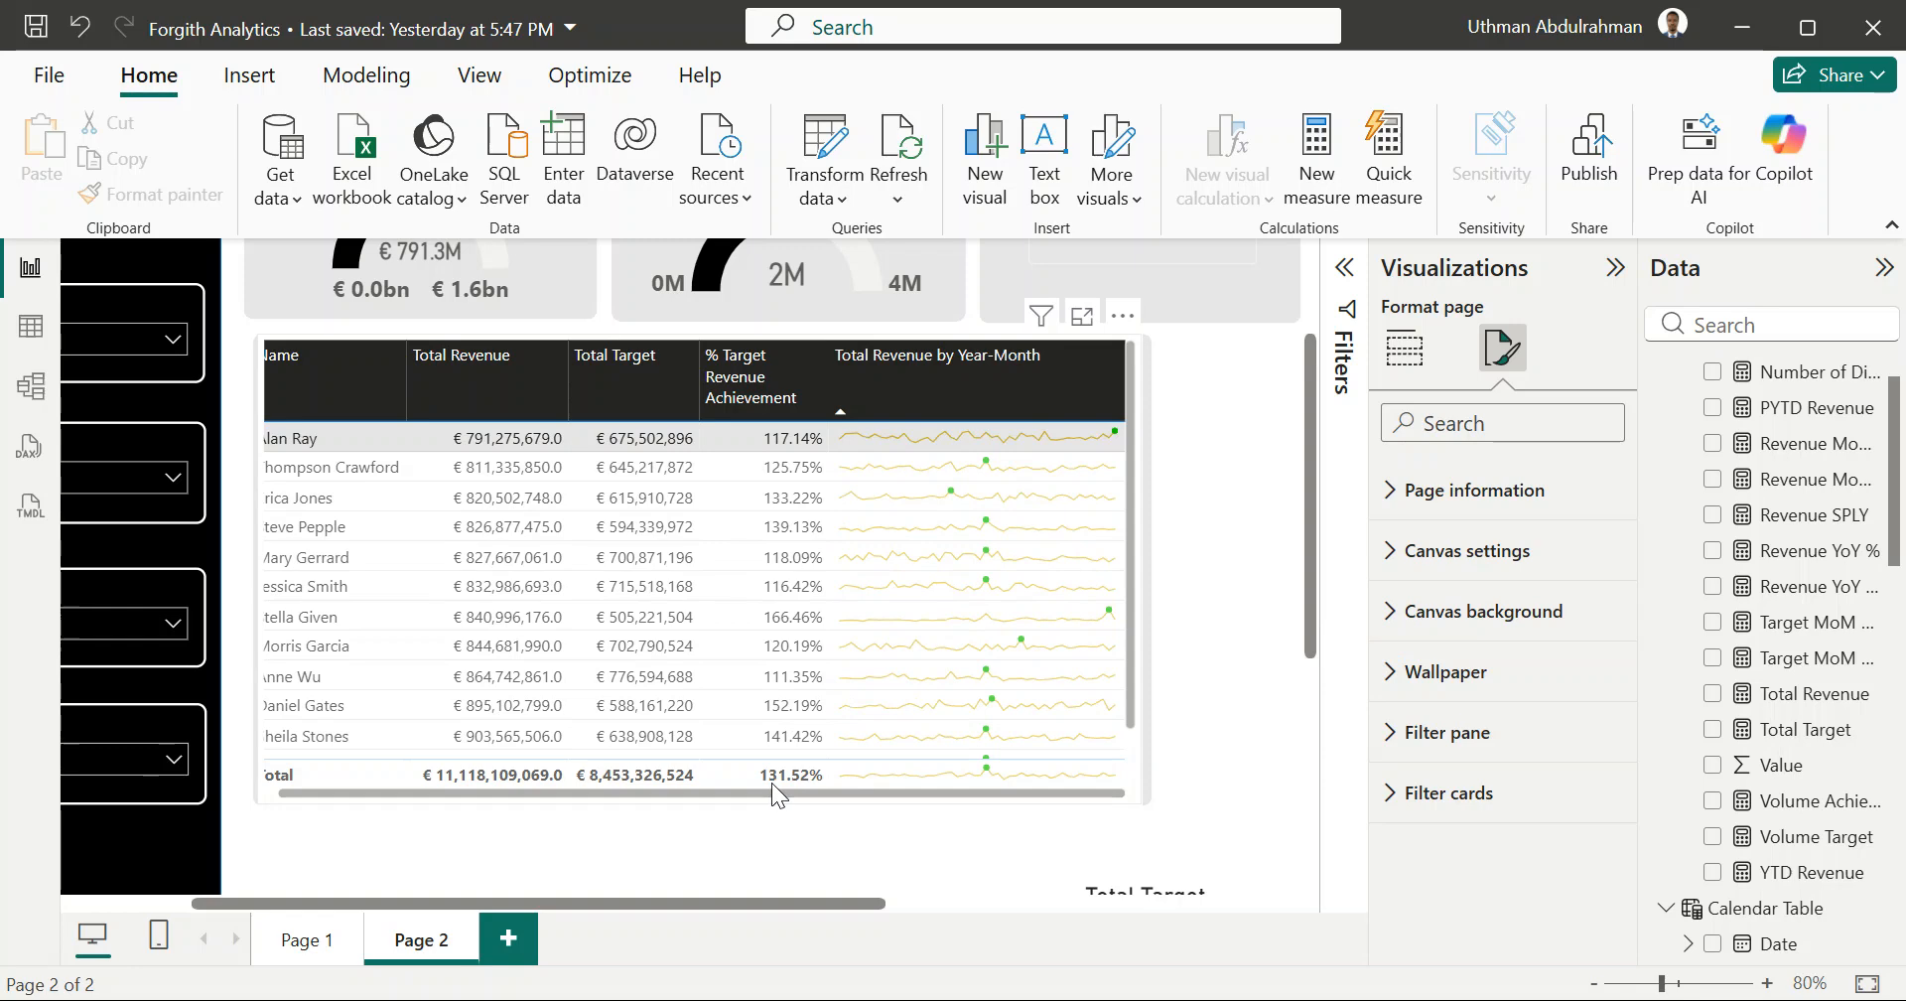
# Step: Examine the salesperson table's general formatting sections and the value display options of its % Target Revenue Achievement field
pyautogui.click(716, 771)
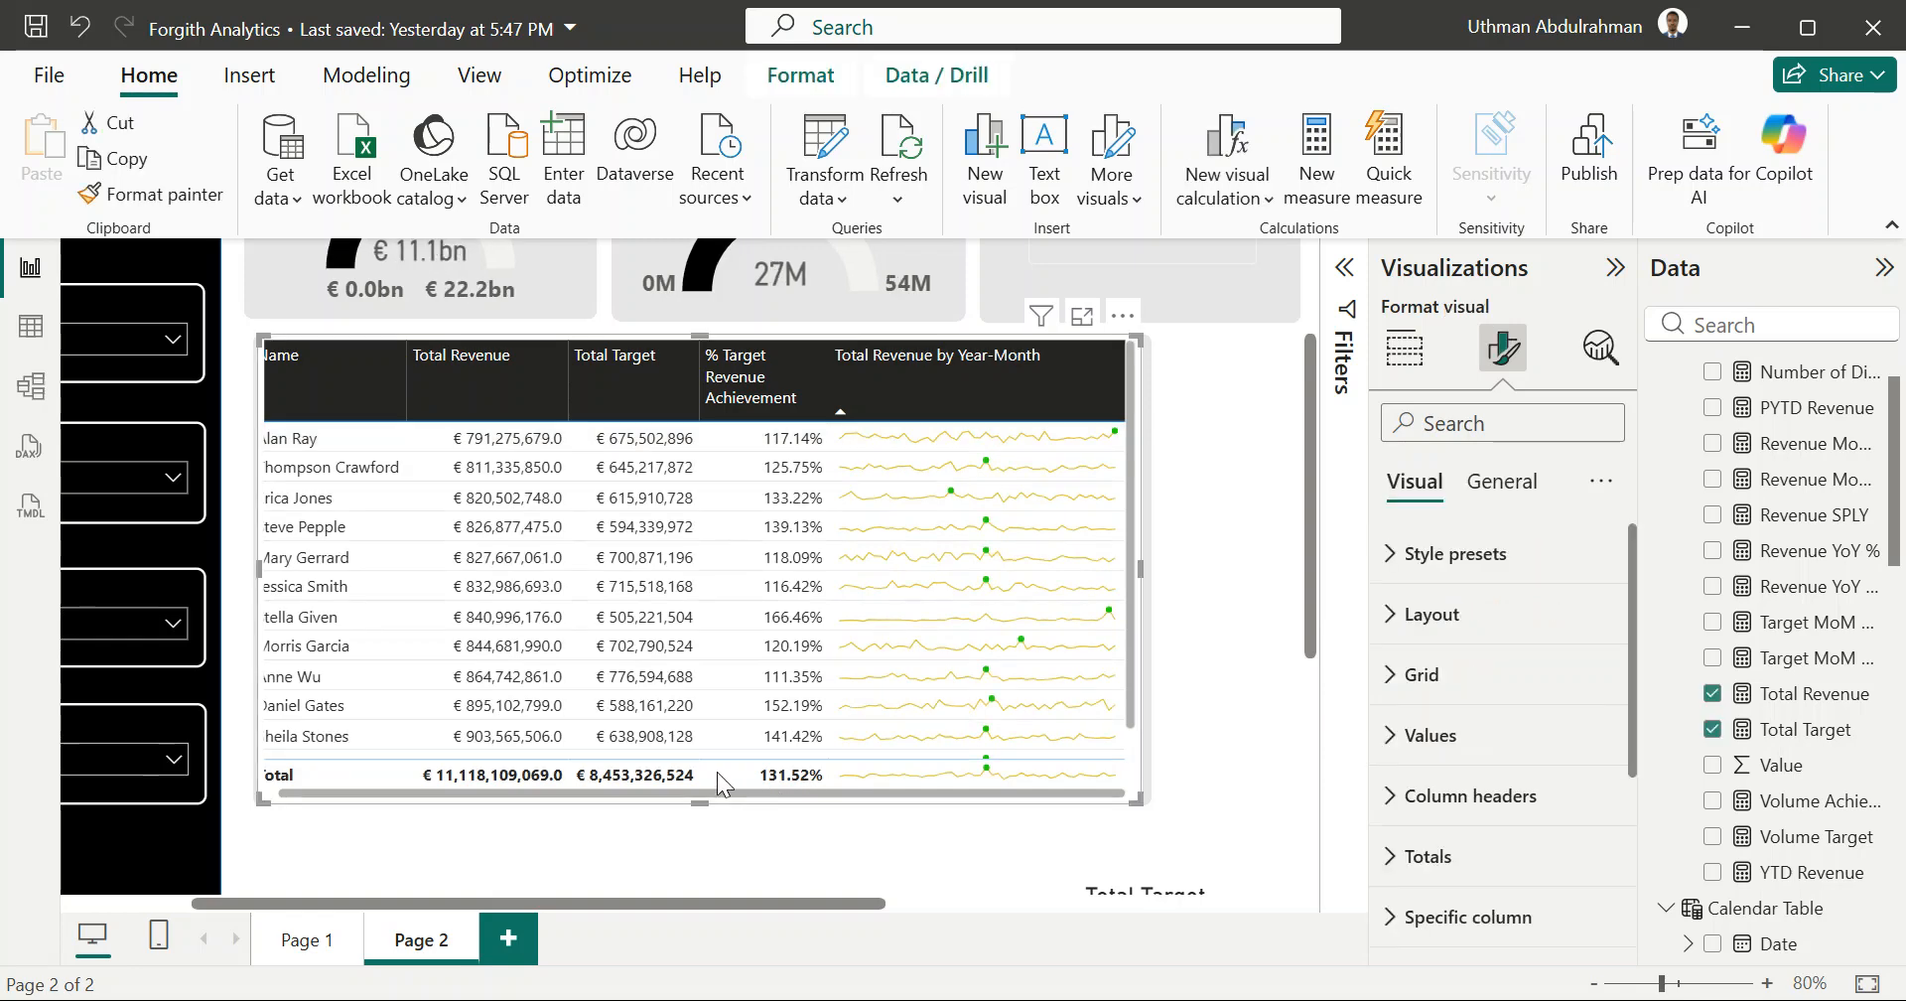
pyautogui.scroll(-3, 1431, 832)
pyautogui.scroll(3, 1430, 832)
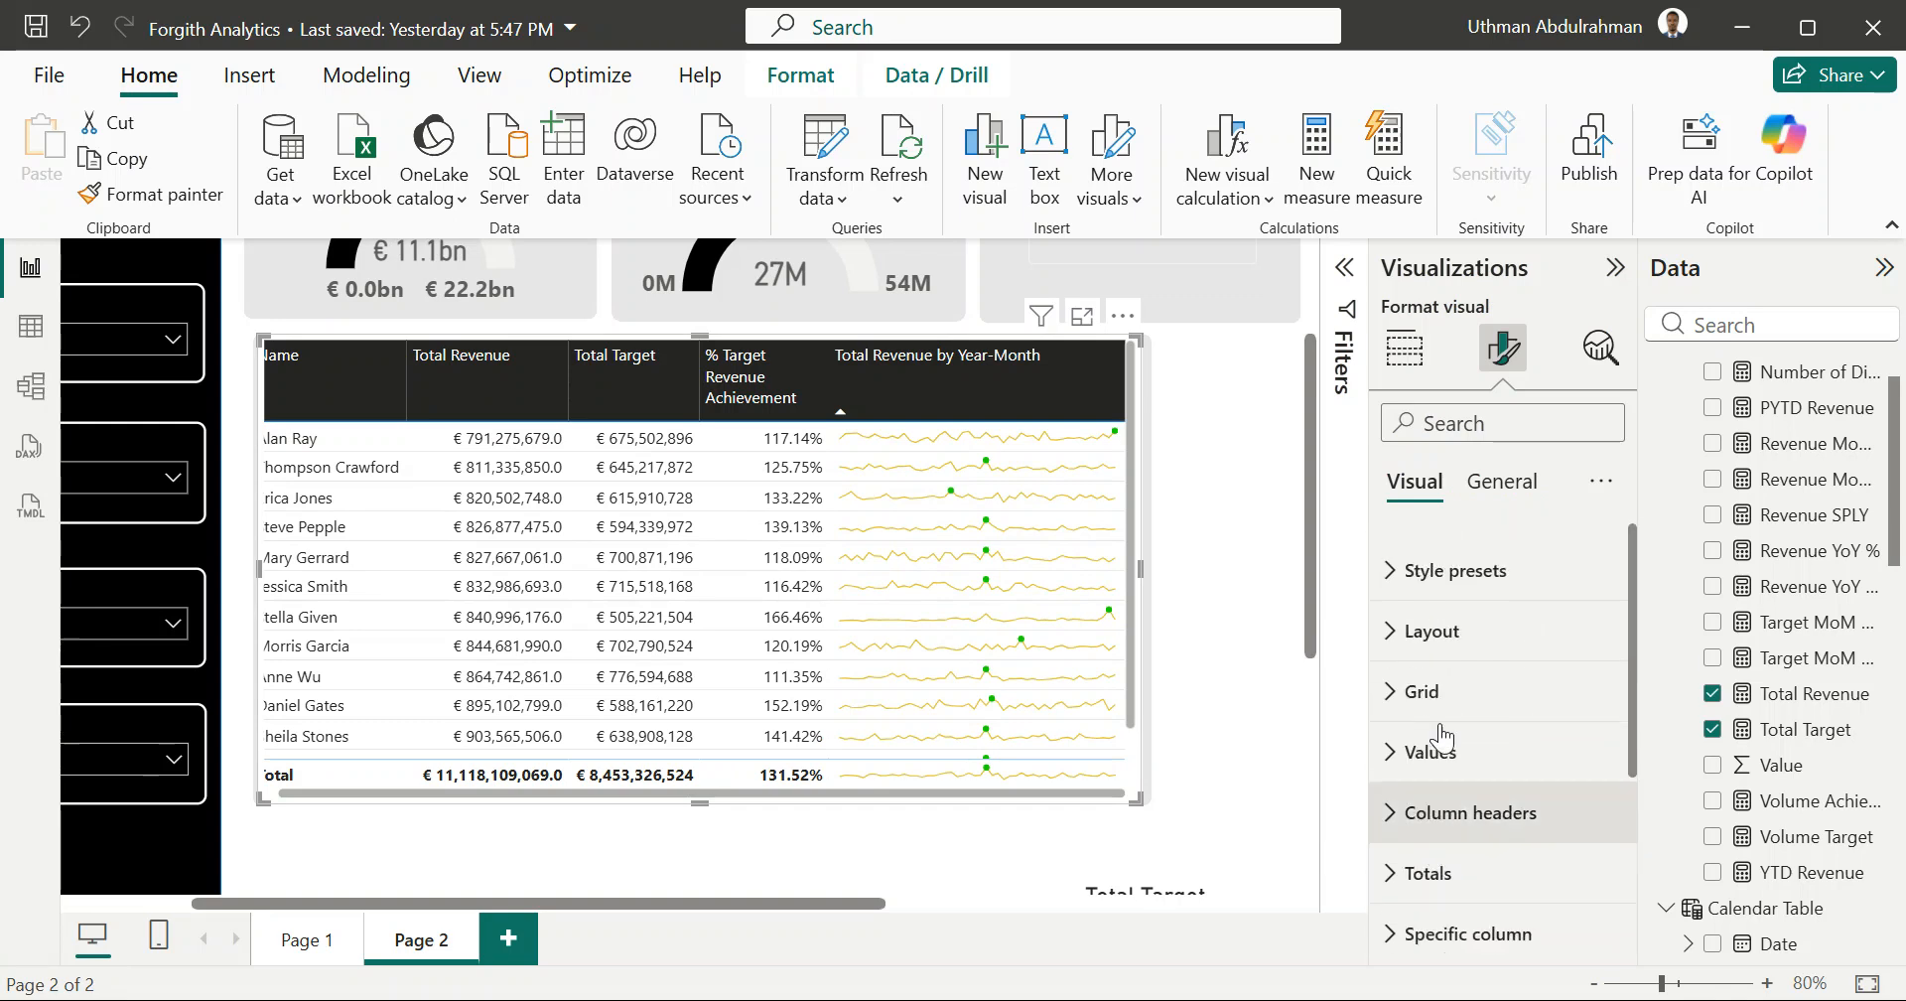
pyautogui.click(1473, 496)
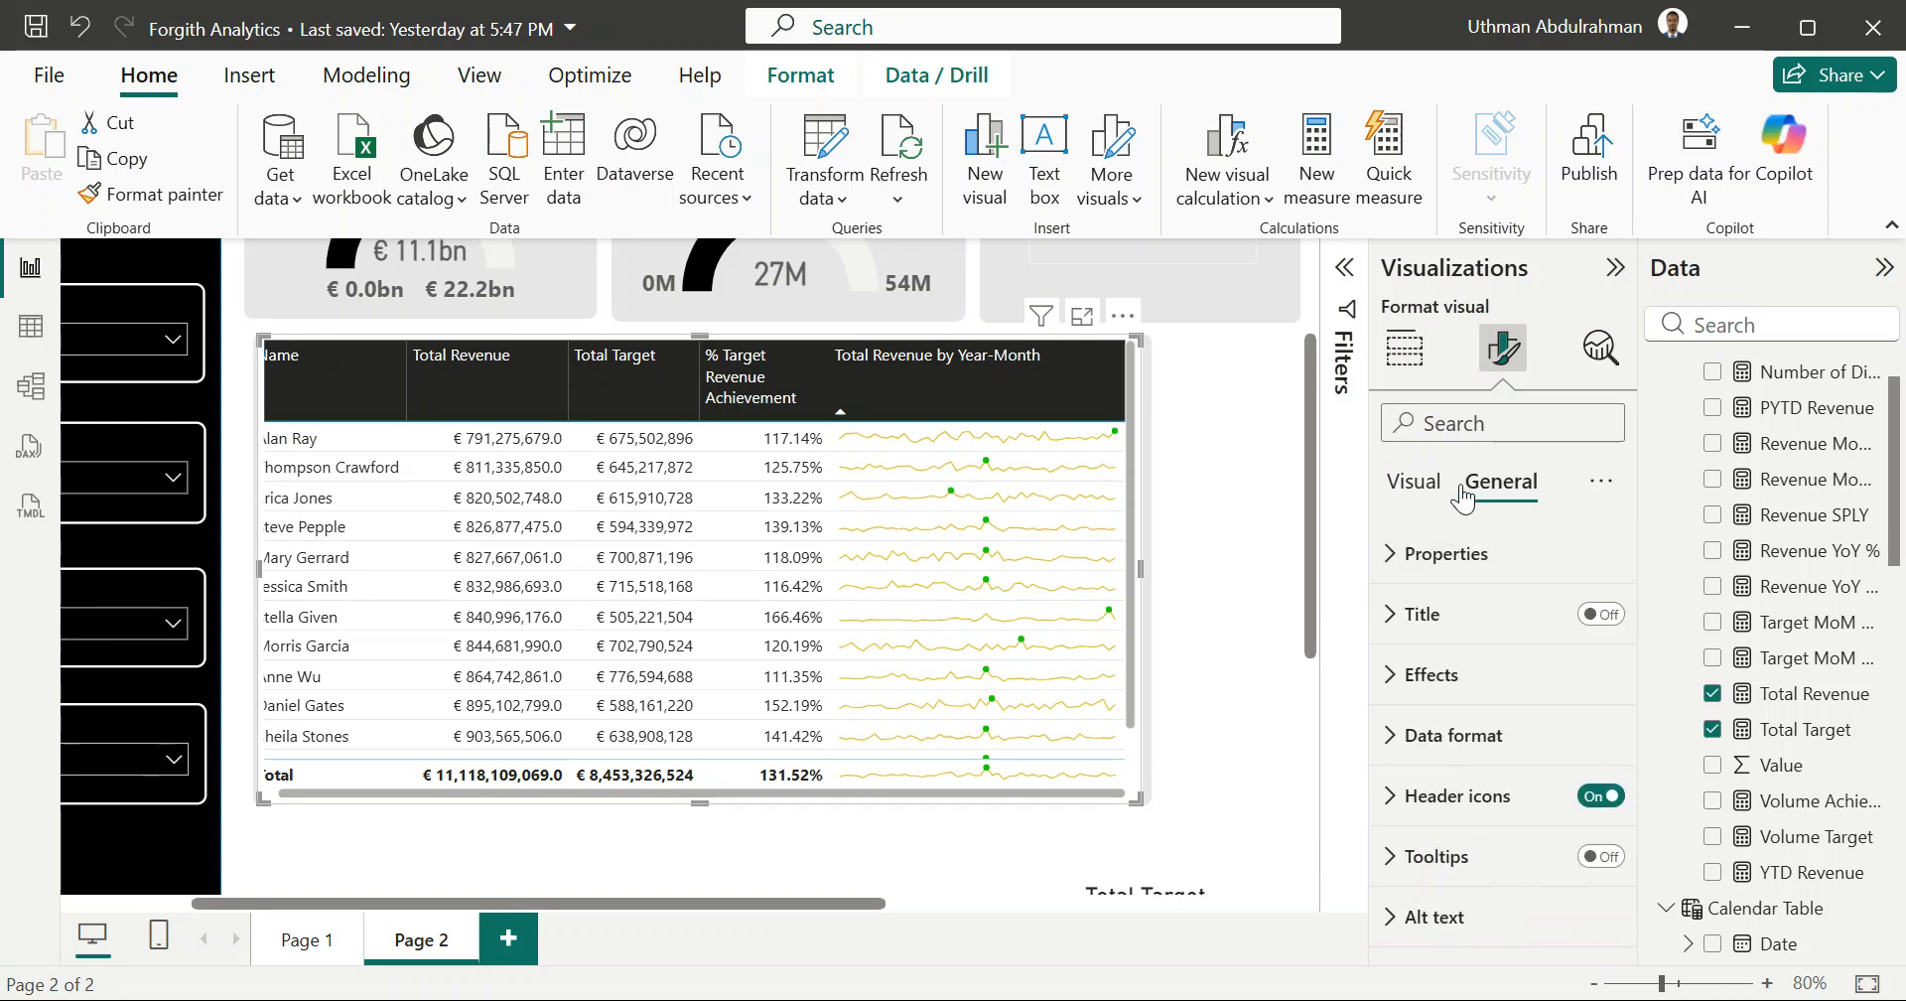
pyautogui.click(1406, 346)
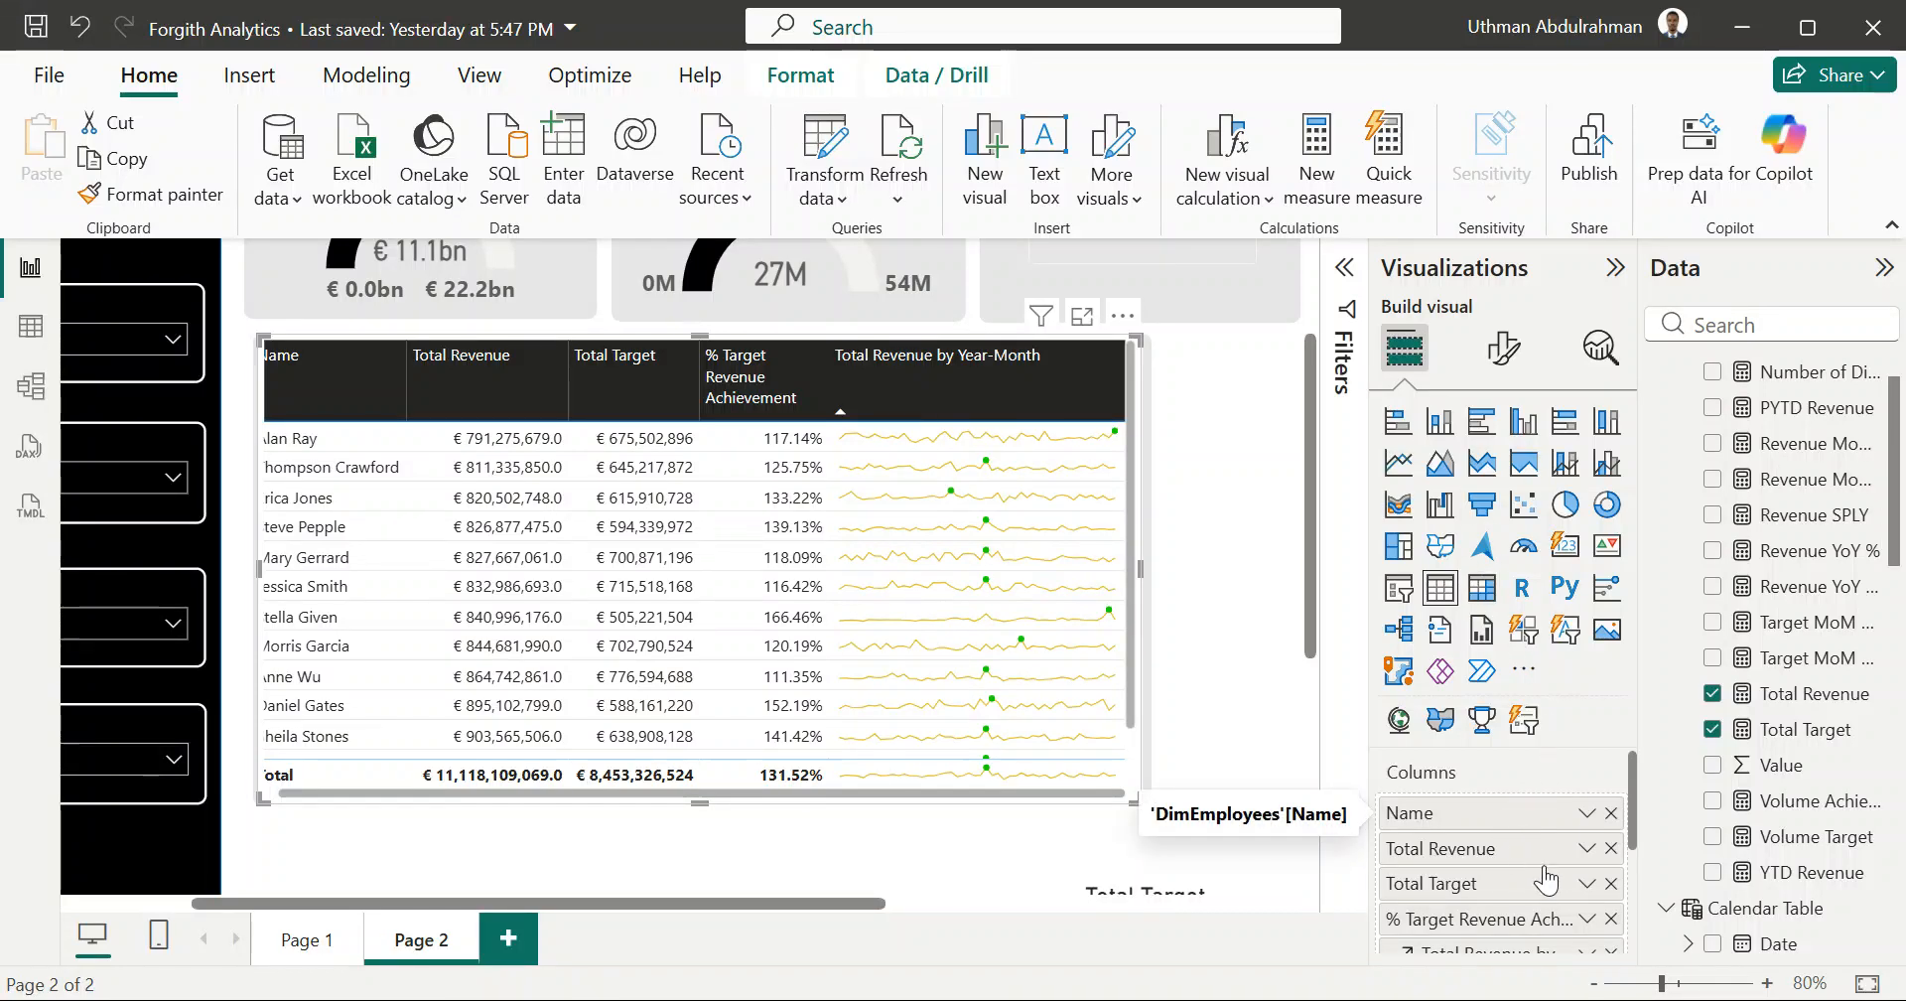
pyautogui.scroll(-2, 1559, 887)
pyautogui.click(1586, 843)
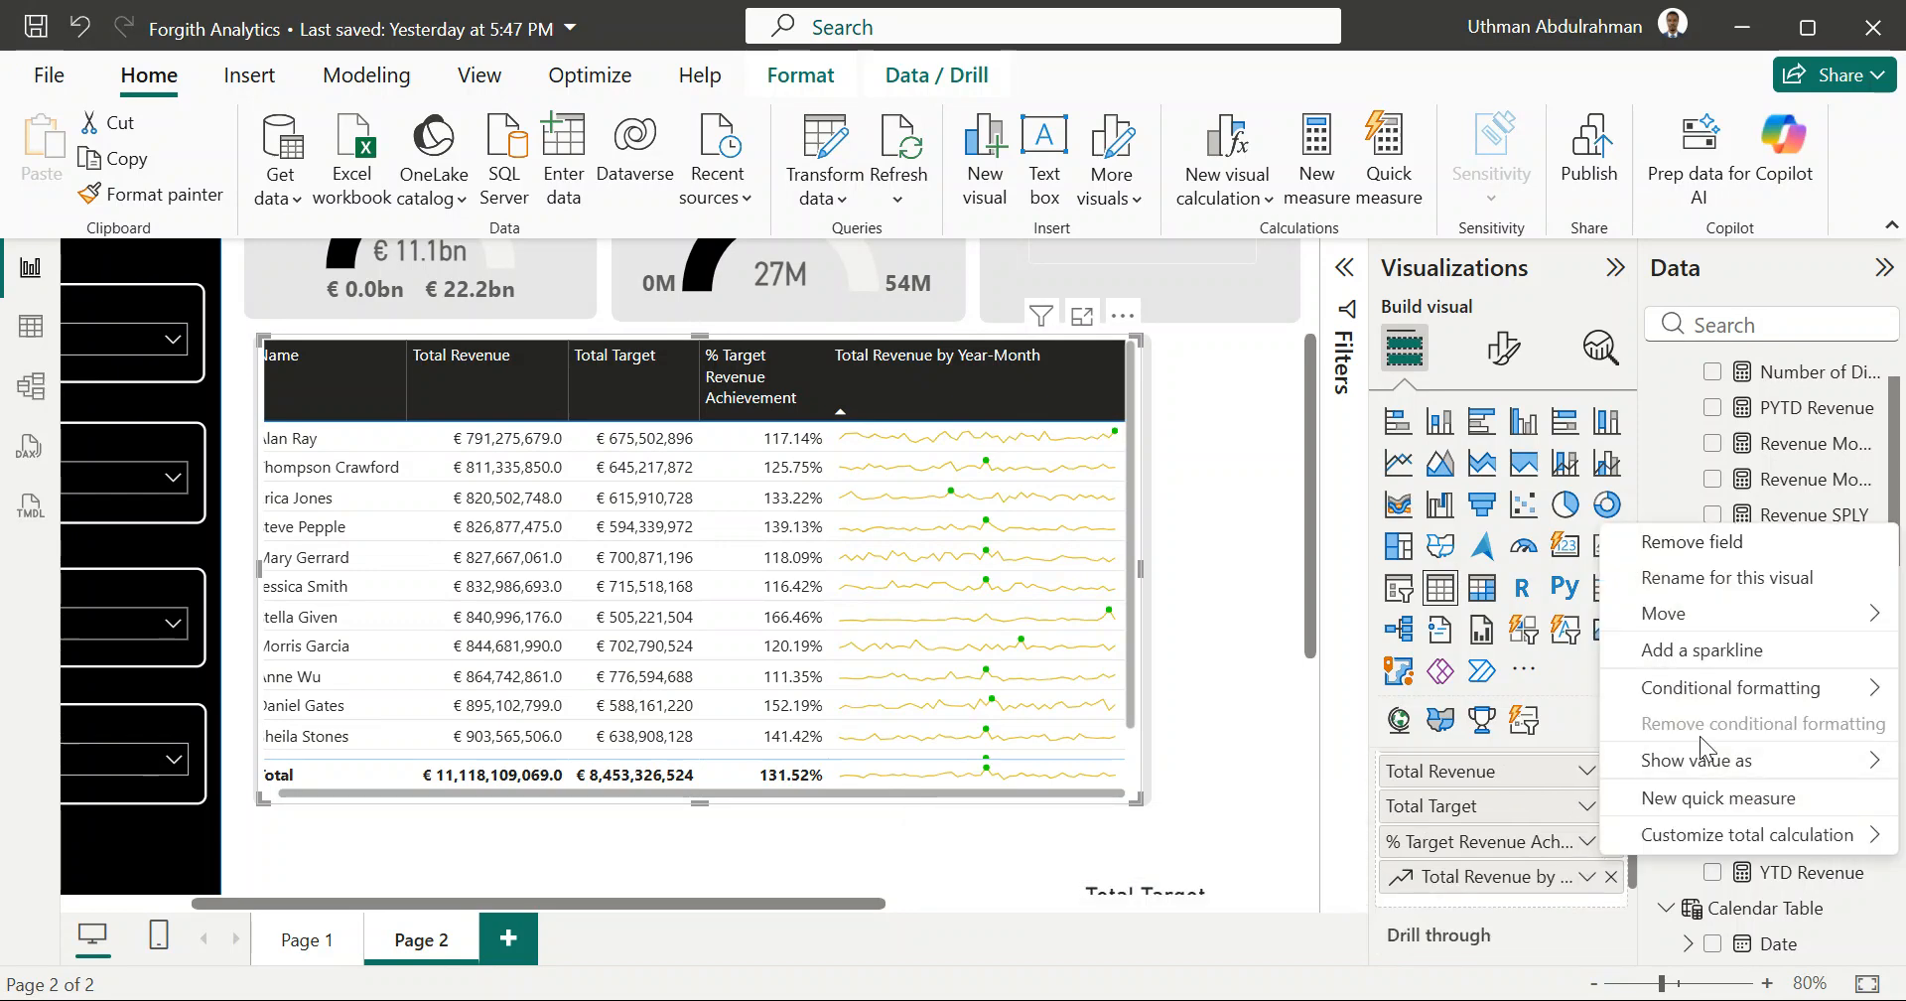
pyautogui.moveTo(1701, 772)
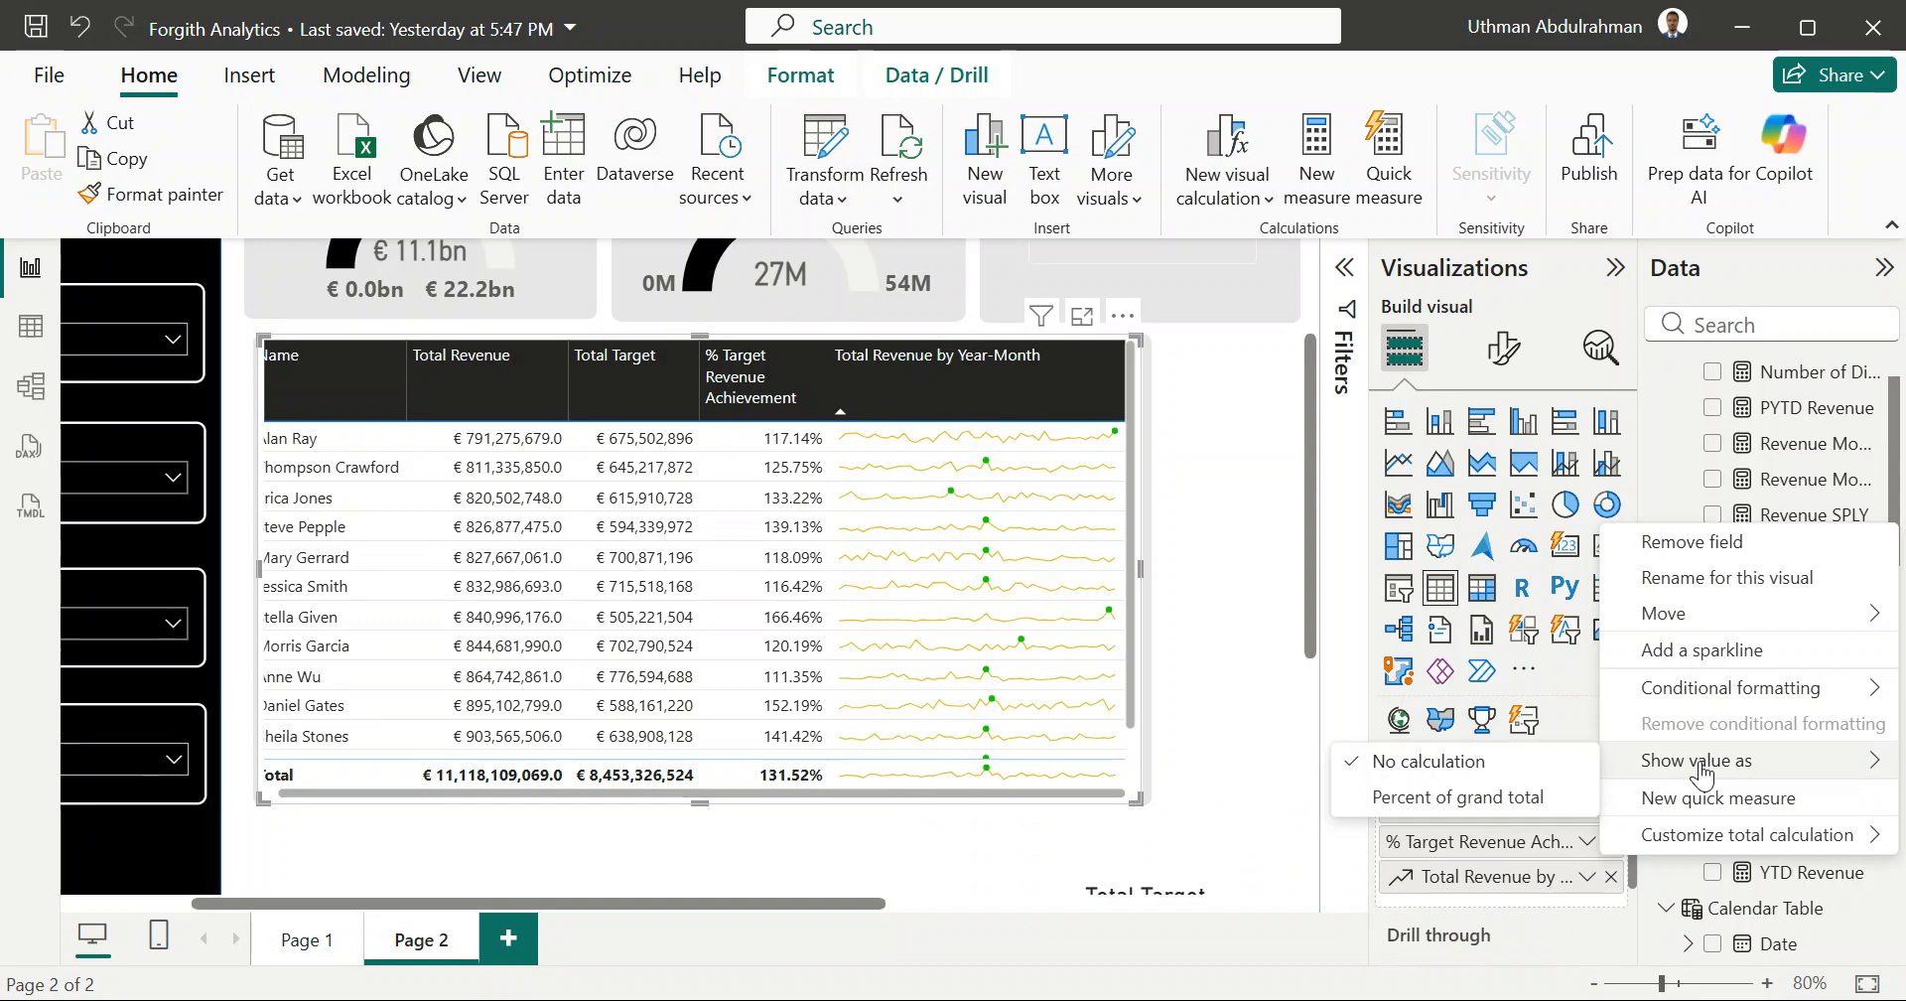
pyautogui.click(1263, 752)
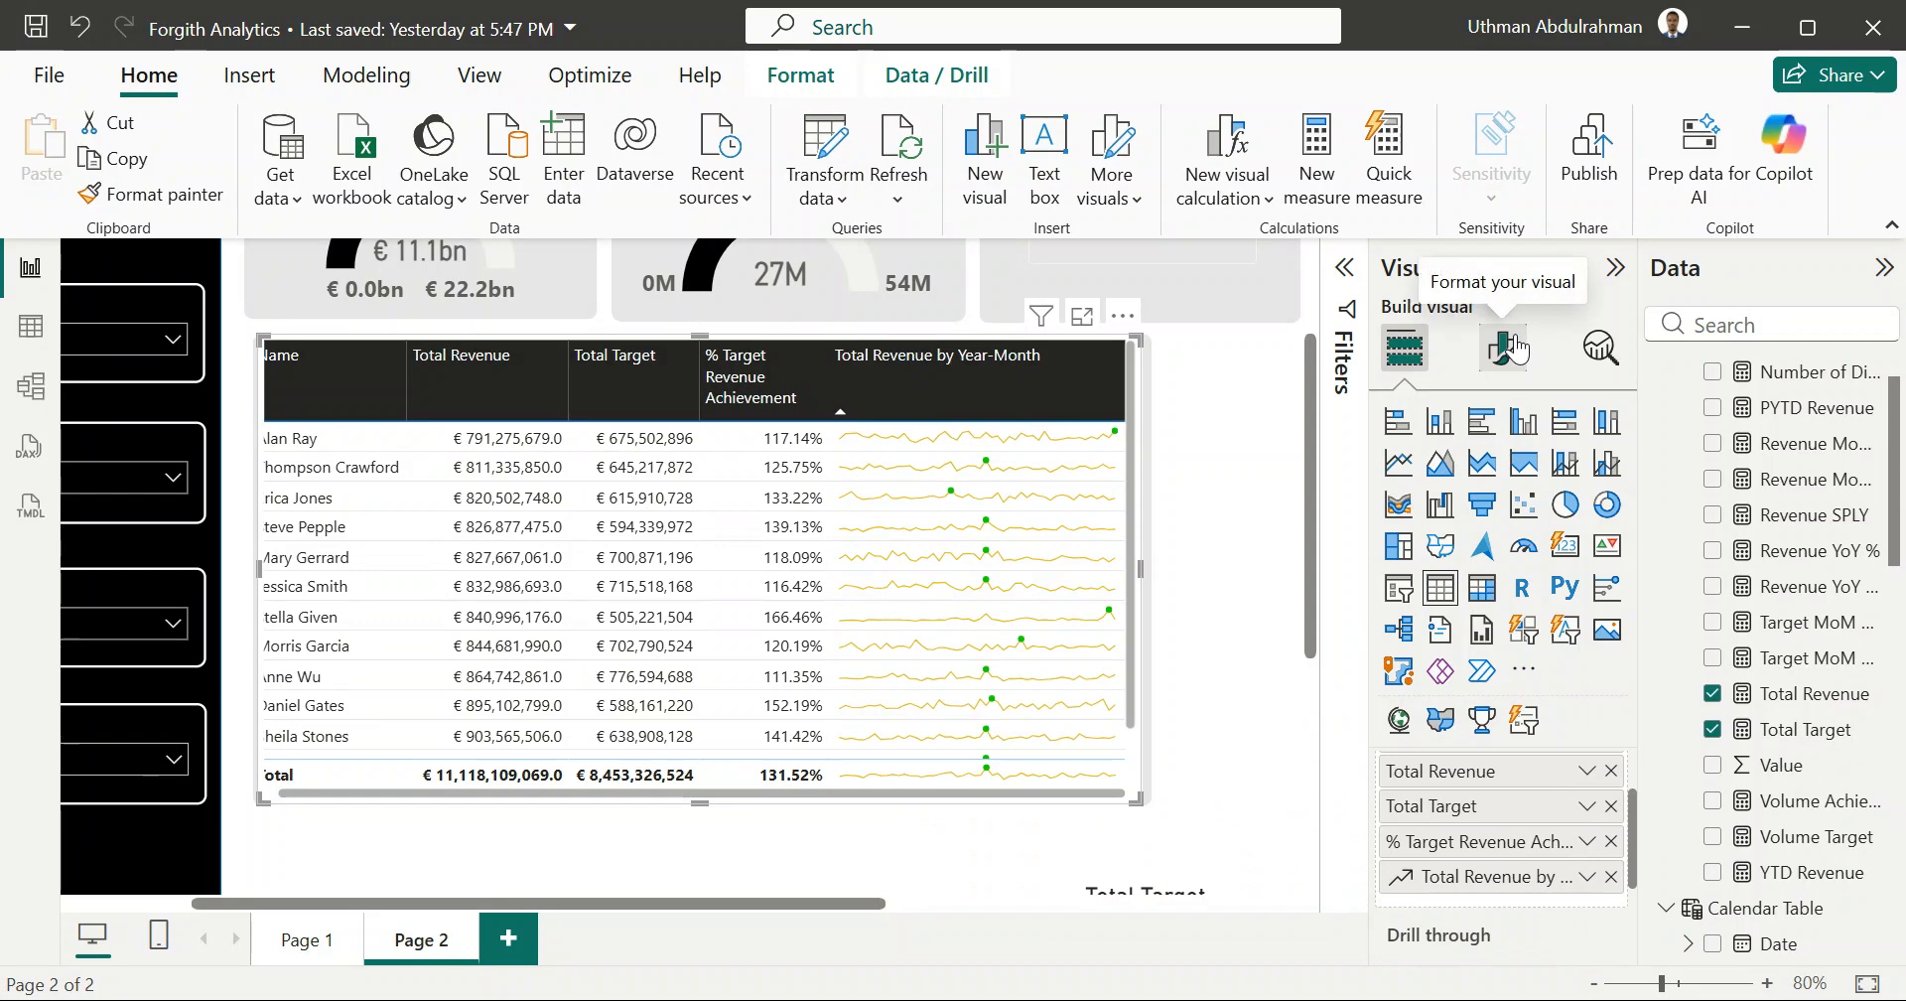
# Step: Review the salesperson table's Values formatting options, including font, text and background colors, and the remaining visual formatting sections
pyautogui.click(1507, 348)
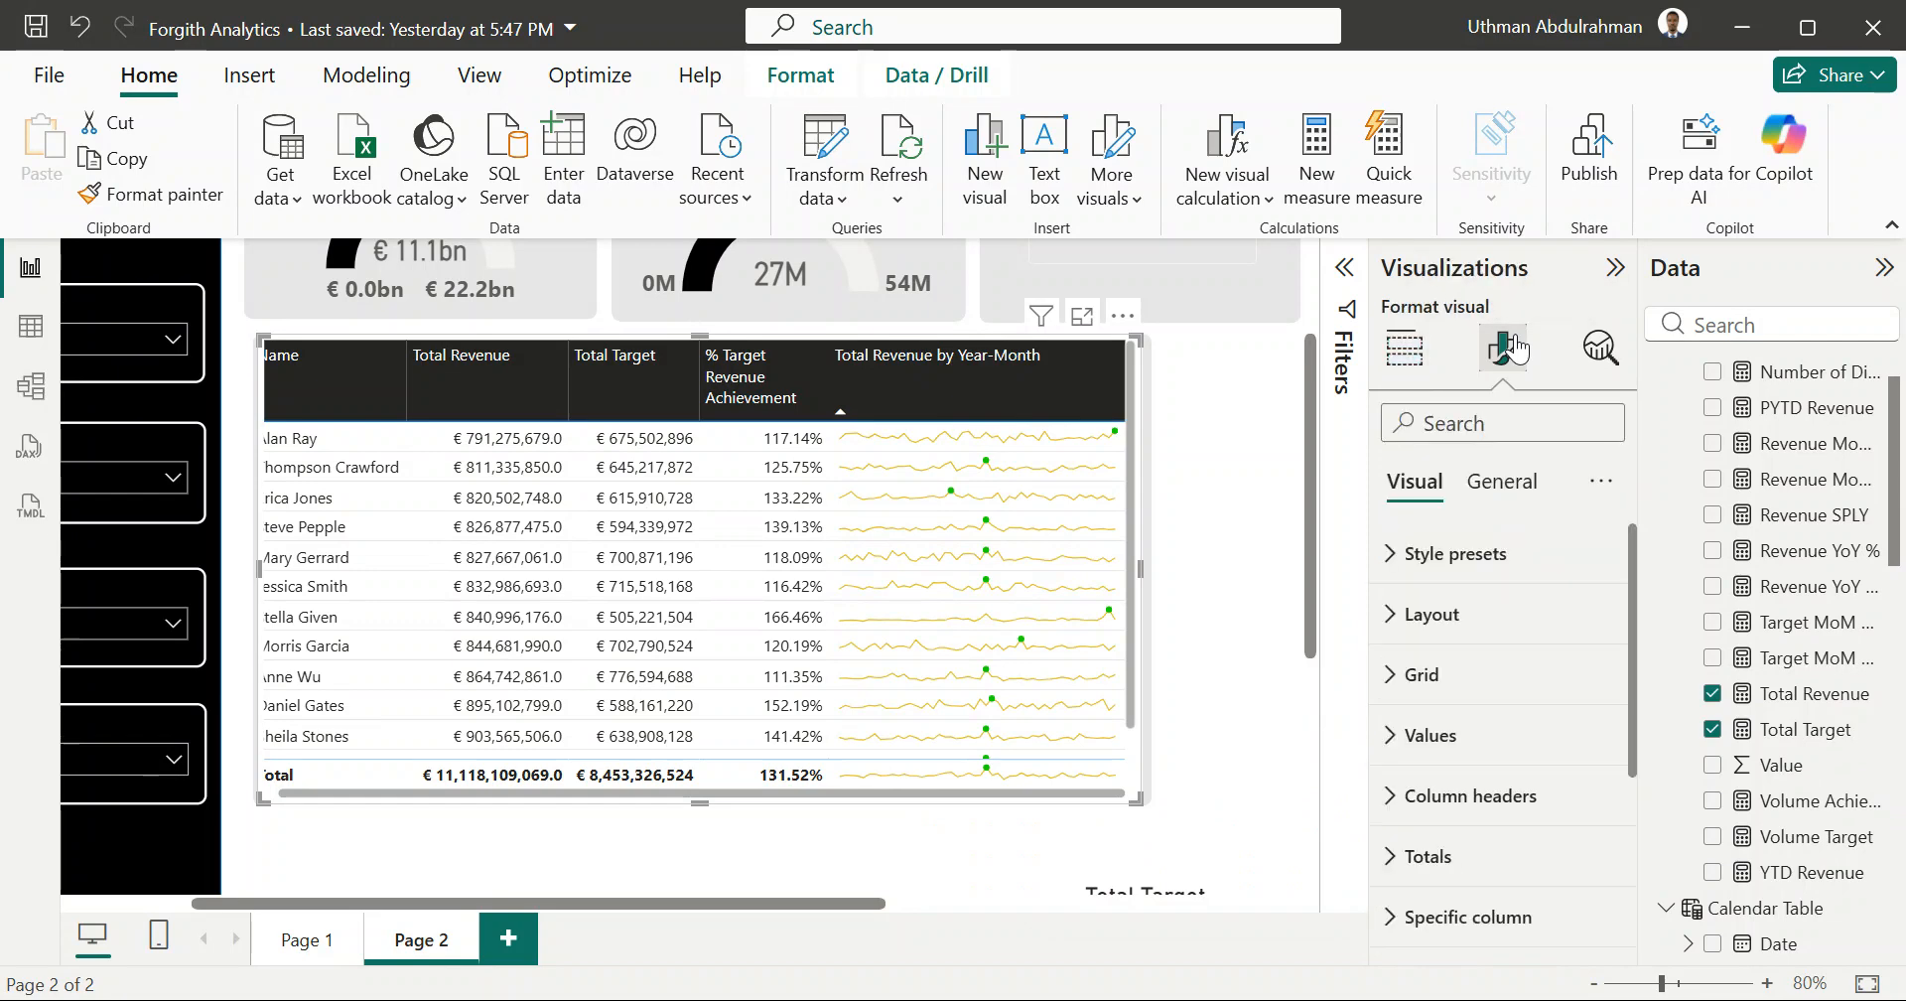
pyautogui.scroll(-1, 1402, 784)
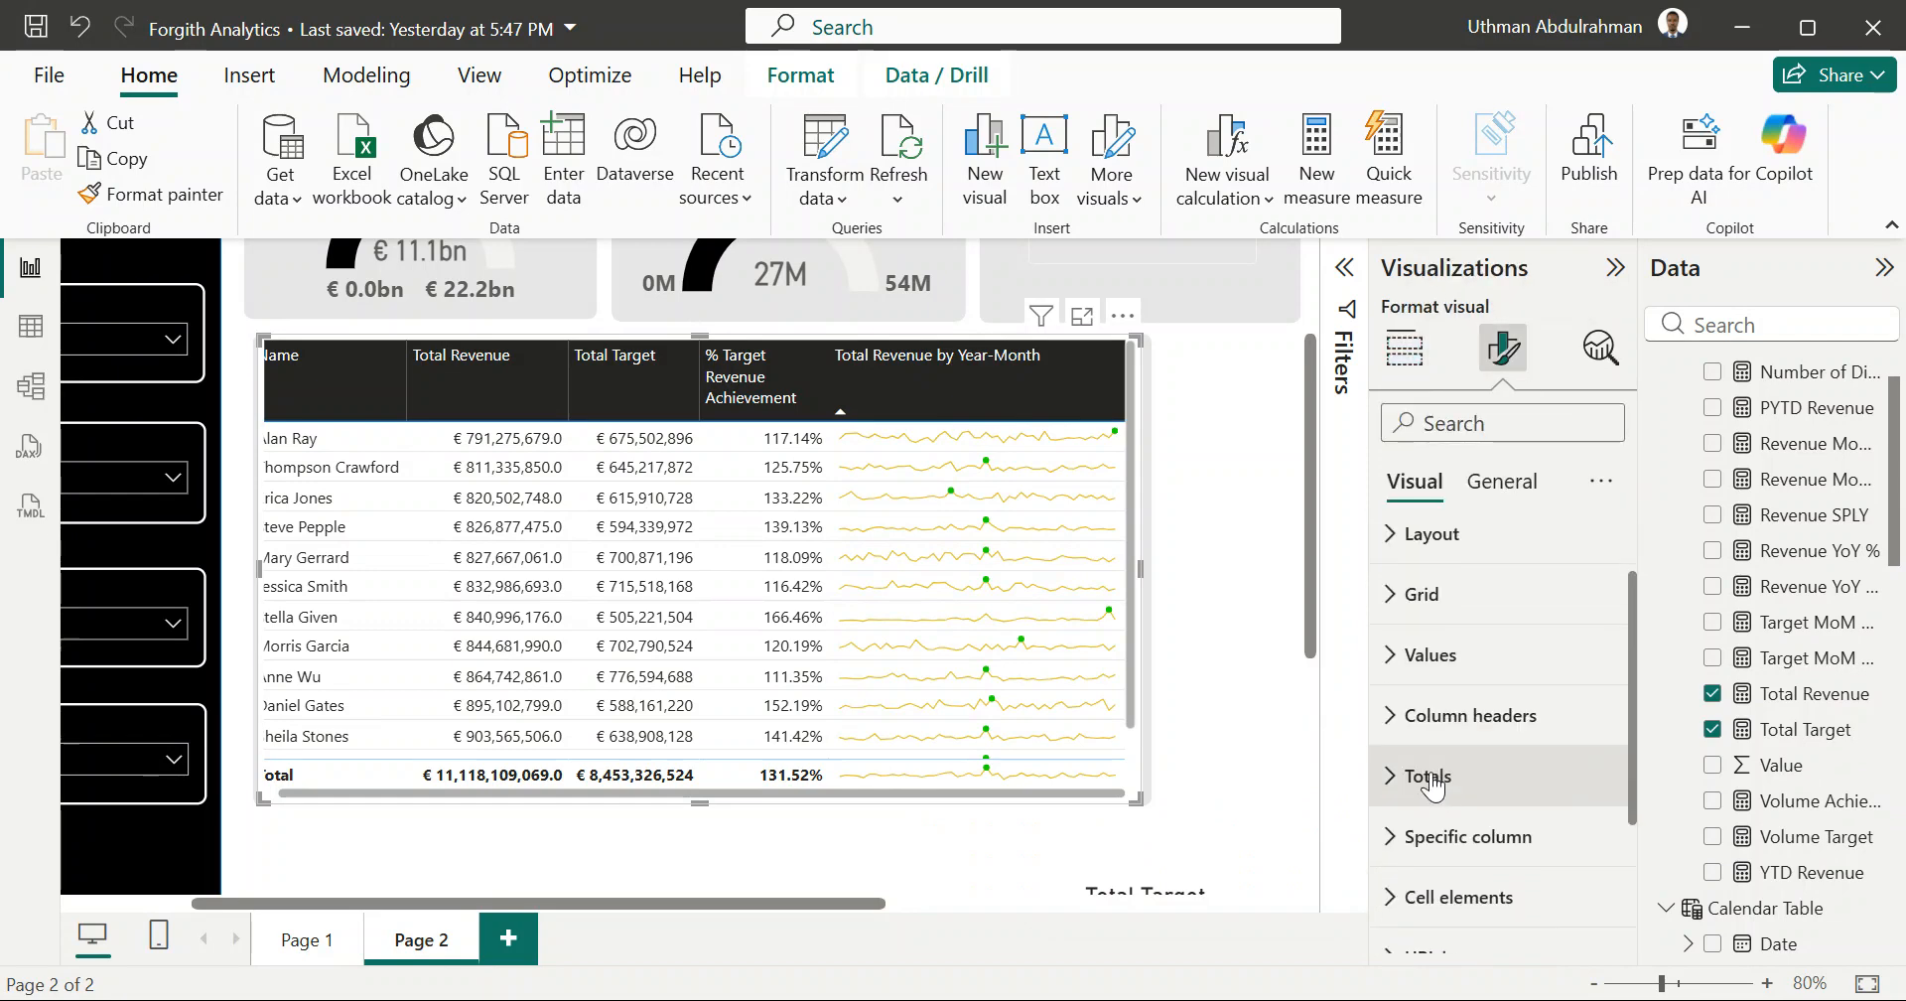
pyautogui.click(1401, 655)
pyautogui.scroll(-1, 1401, 685)
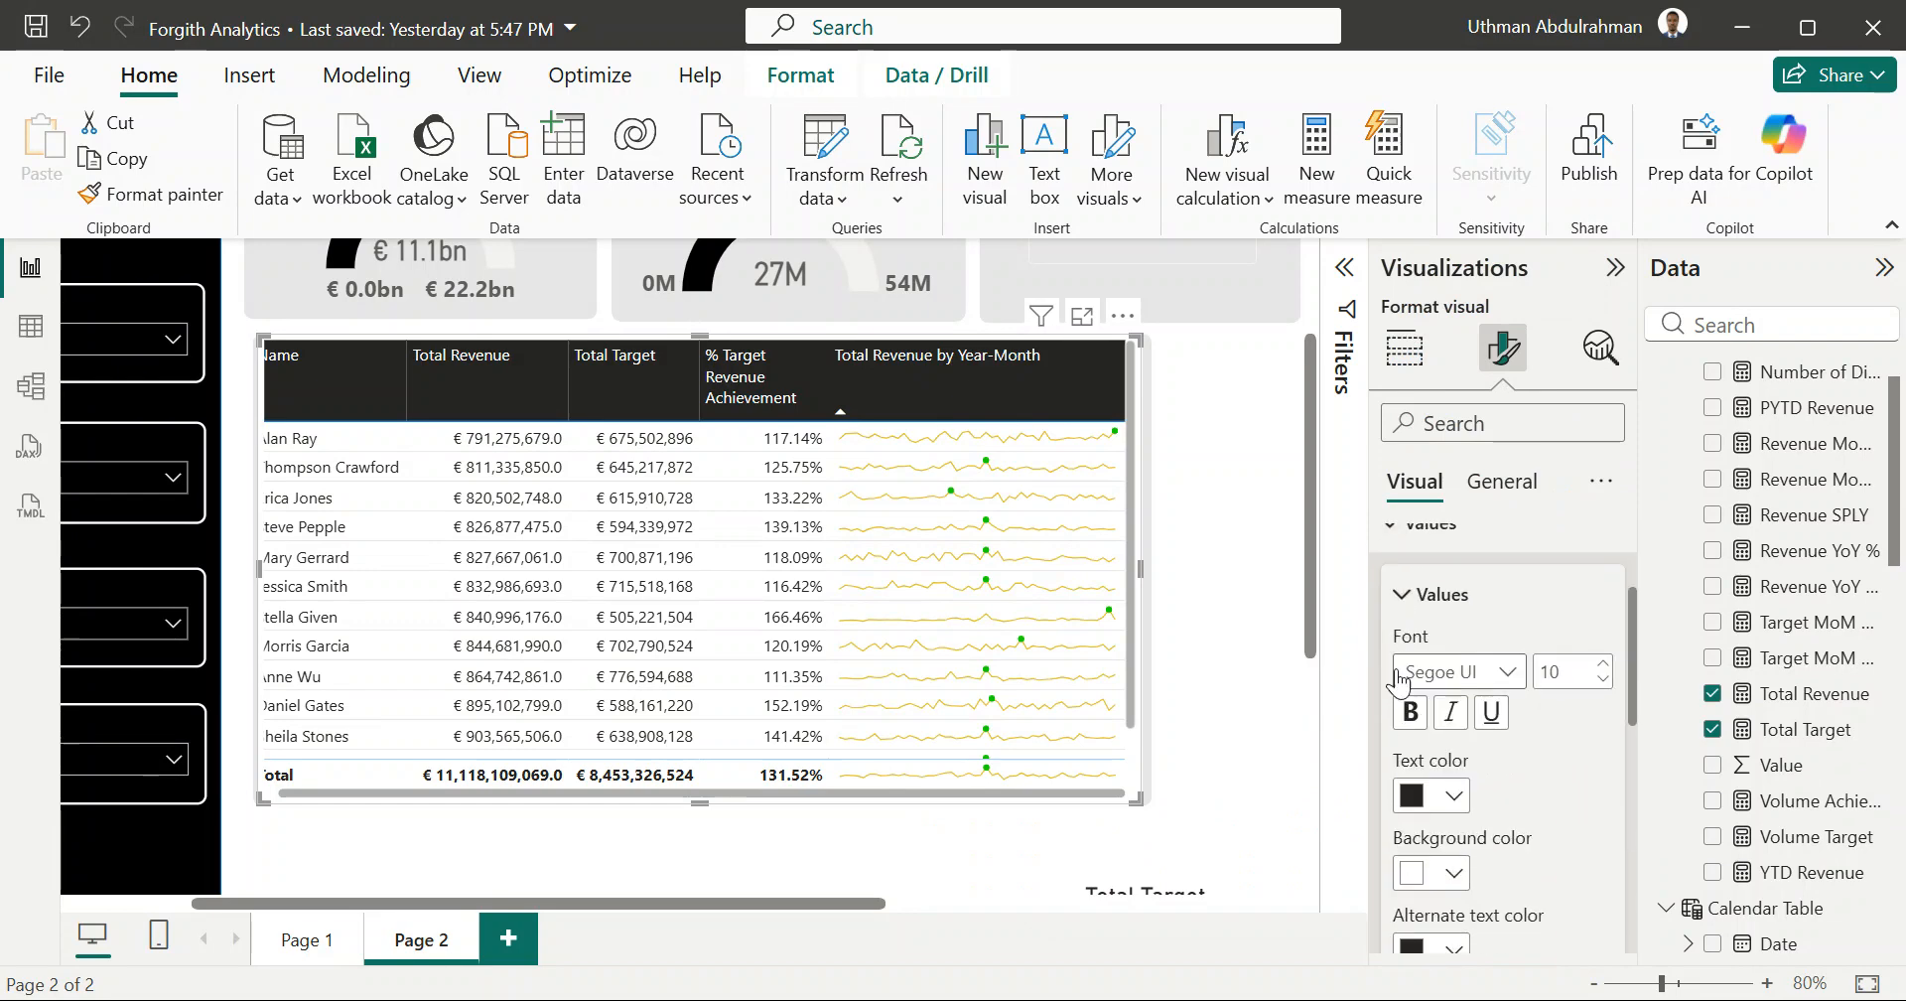
pyautogui.scroll(-3, 1401, 678)
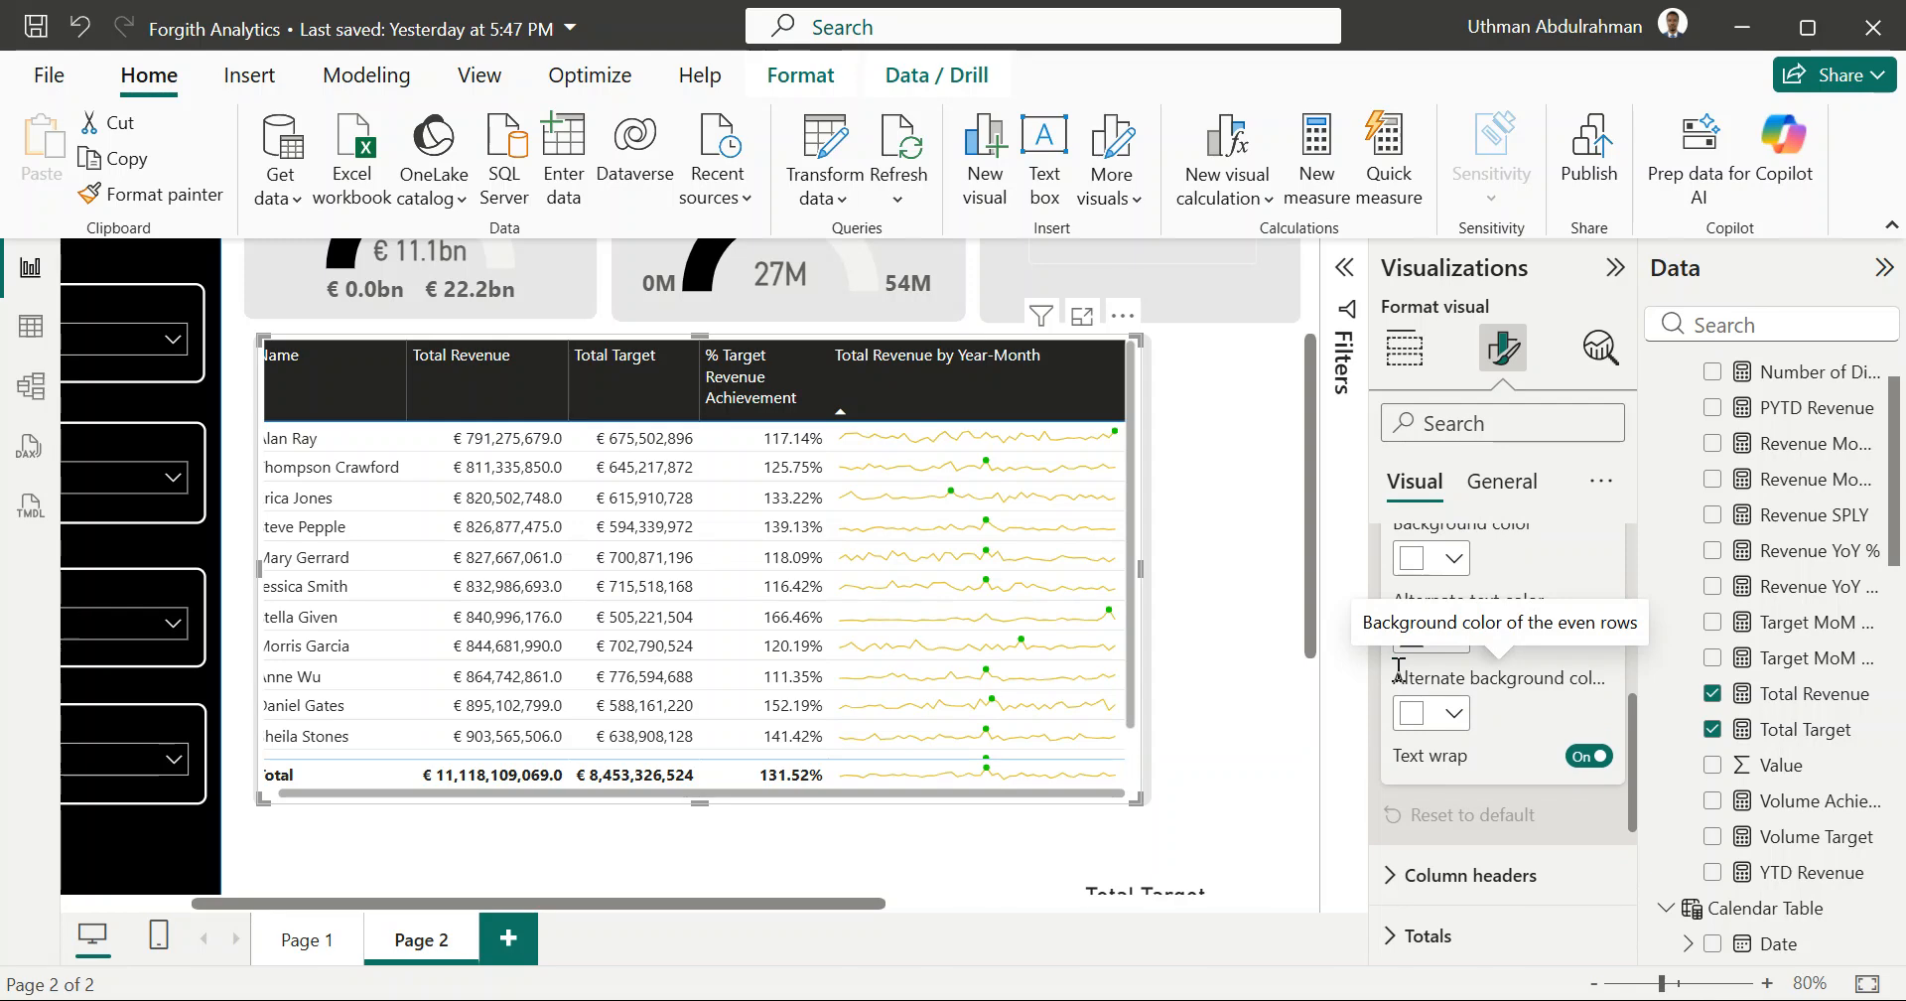
pyautogui.scroll(4, 1400, 670)
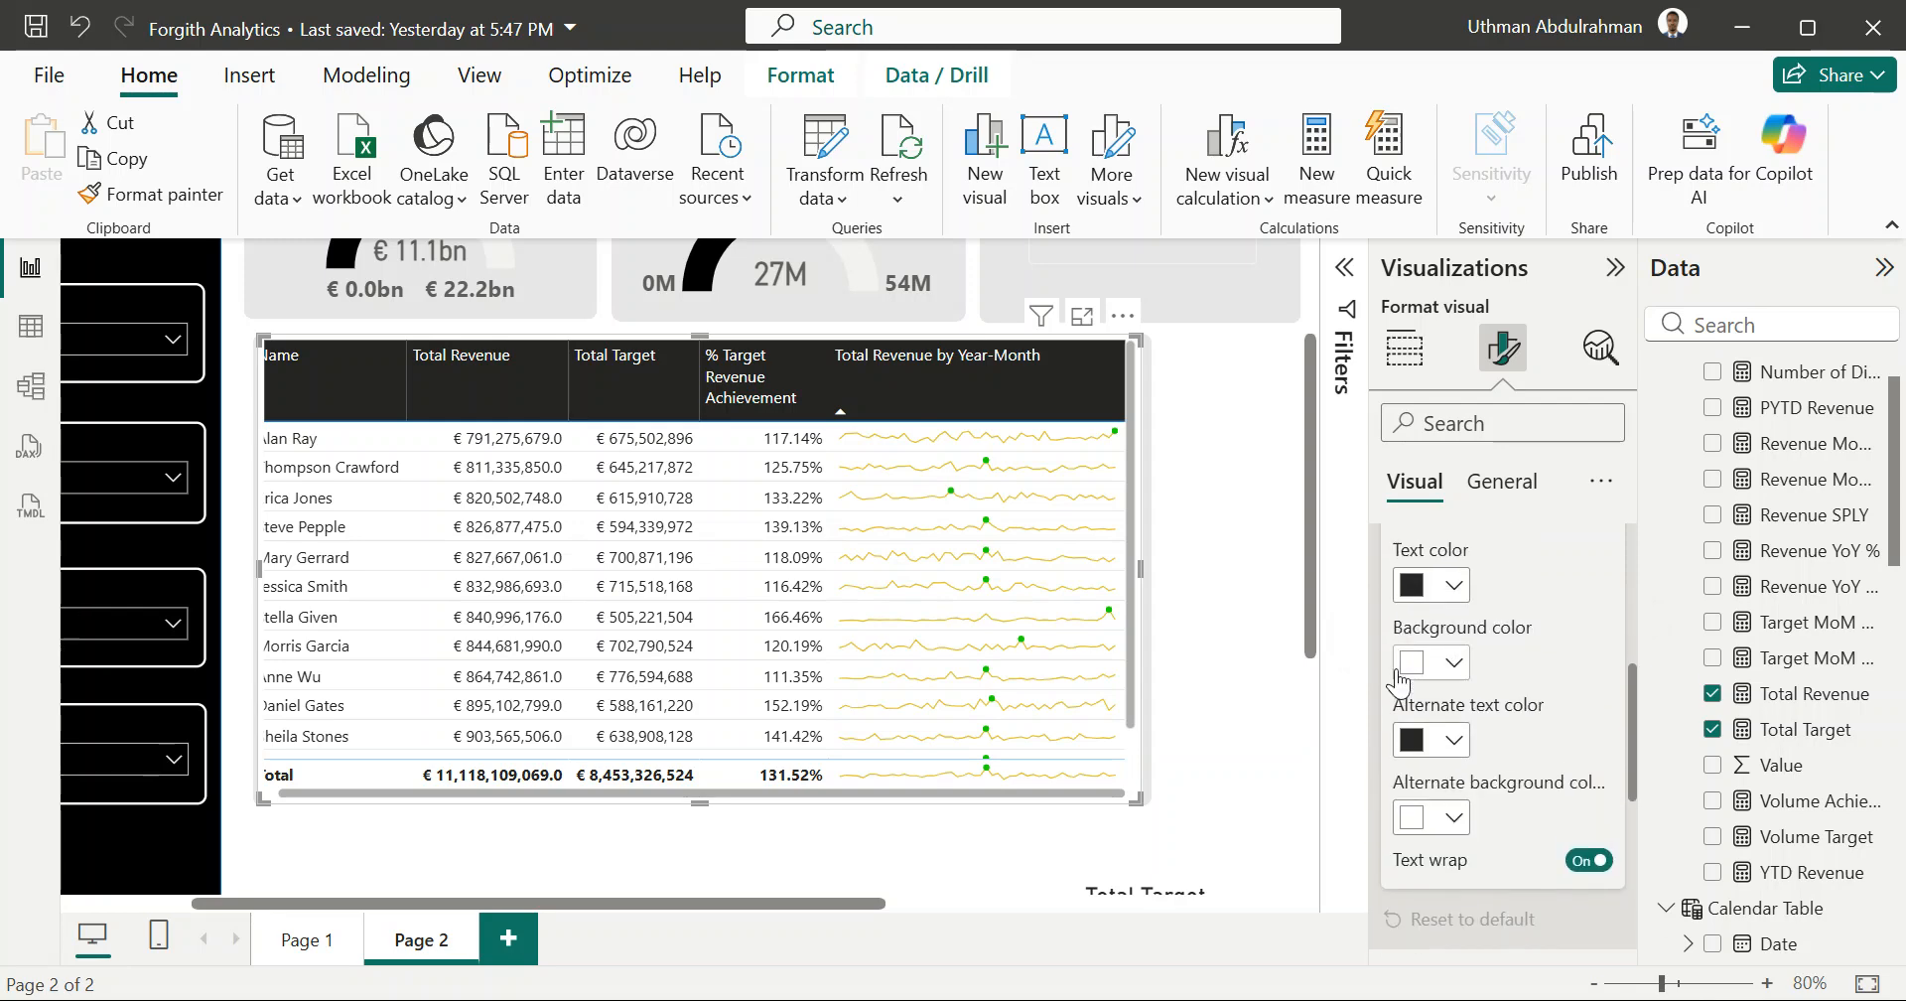
pyautogui.scroll(3, 1400, 683)
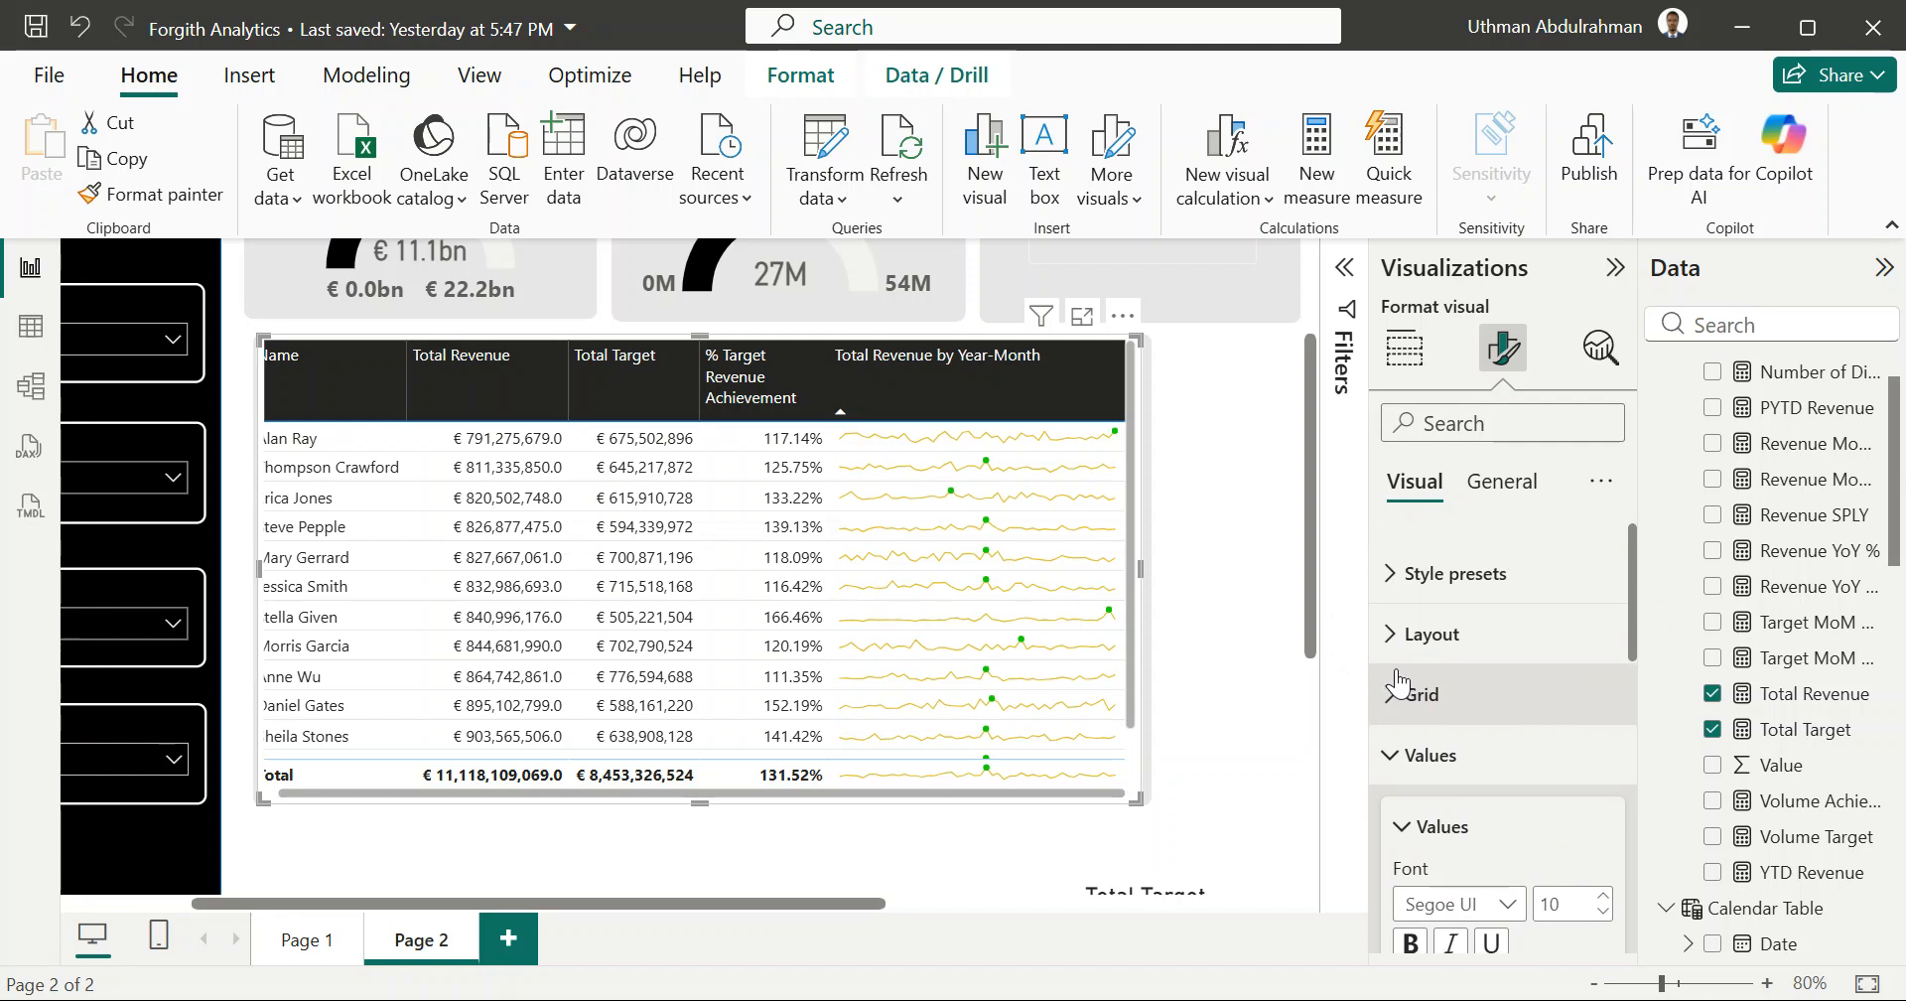
pyautogui.scroll(-1, 1400, 683)
pyautogui.scroll(-8, 1399, 683)
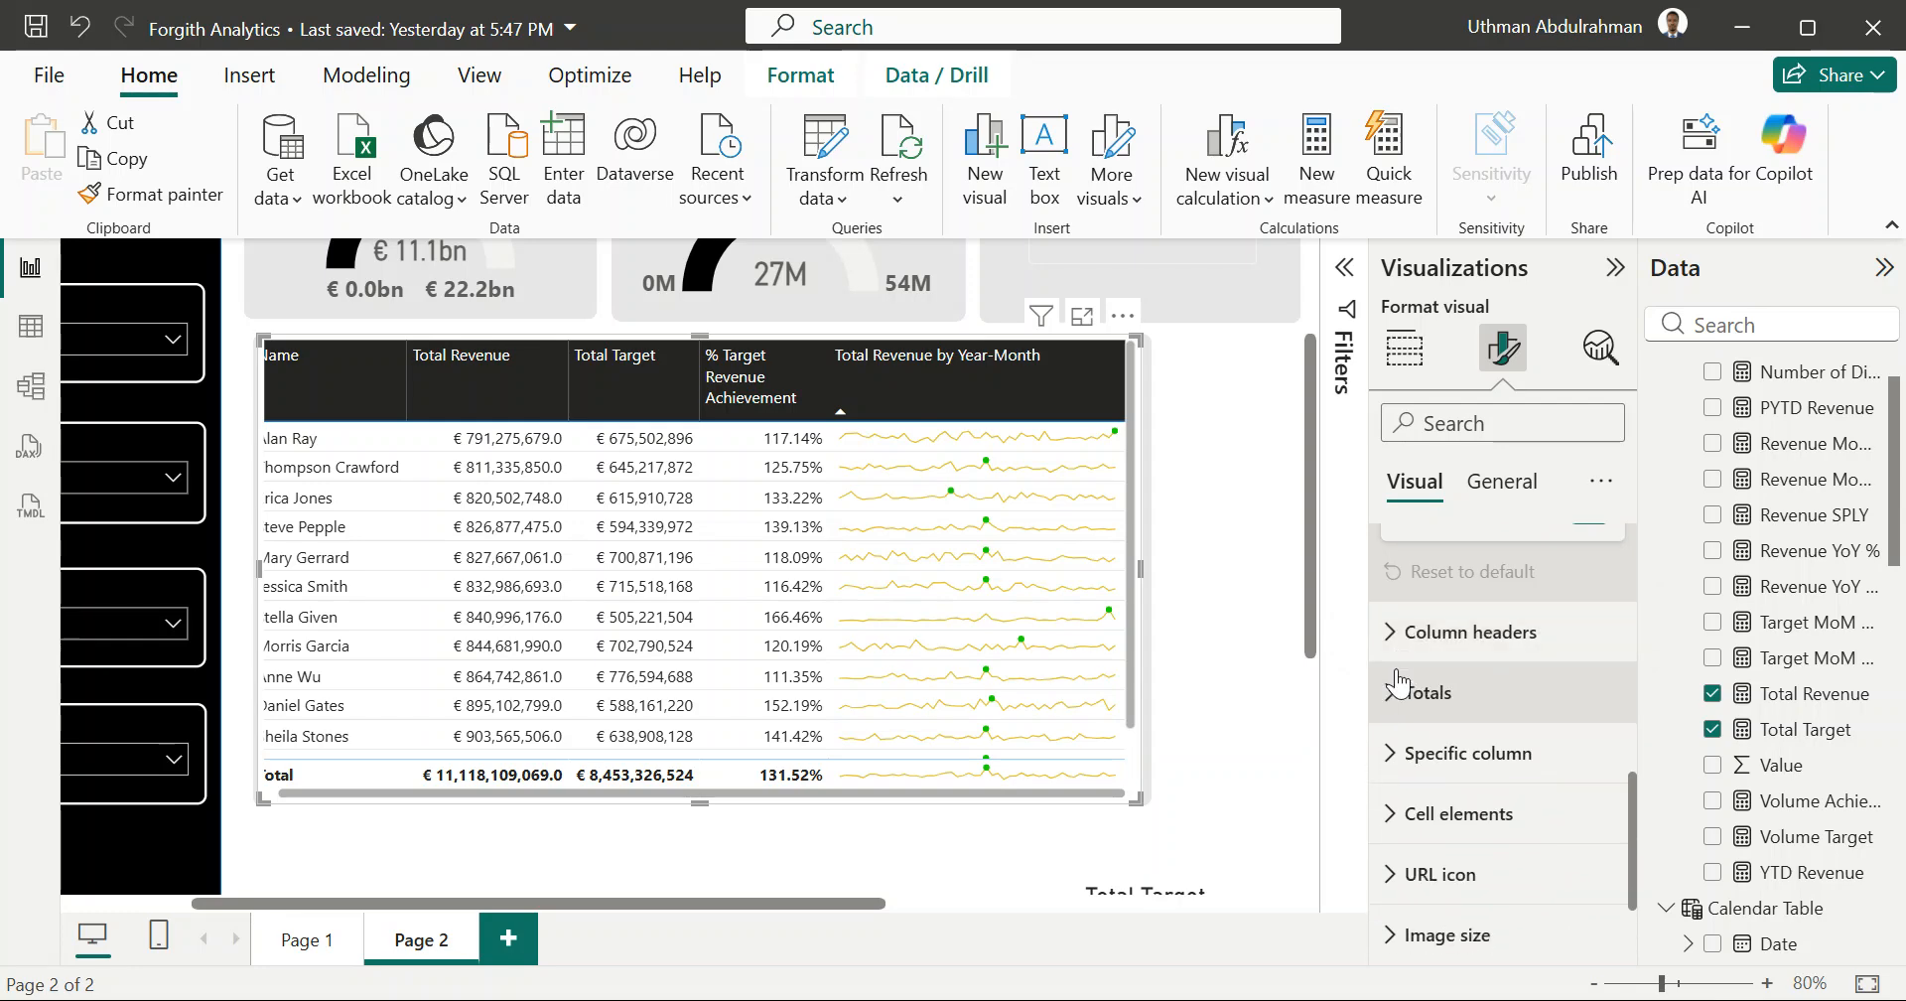
# Step: Set the text color of the % Target Revenue Achievement column's values to the recently used green
pyautogui.click(1391, 751)
pyautogui.scroll(-3, 1393, 744)
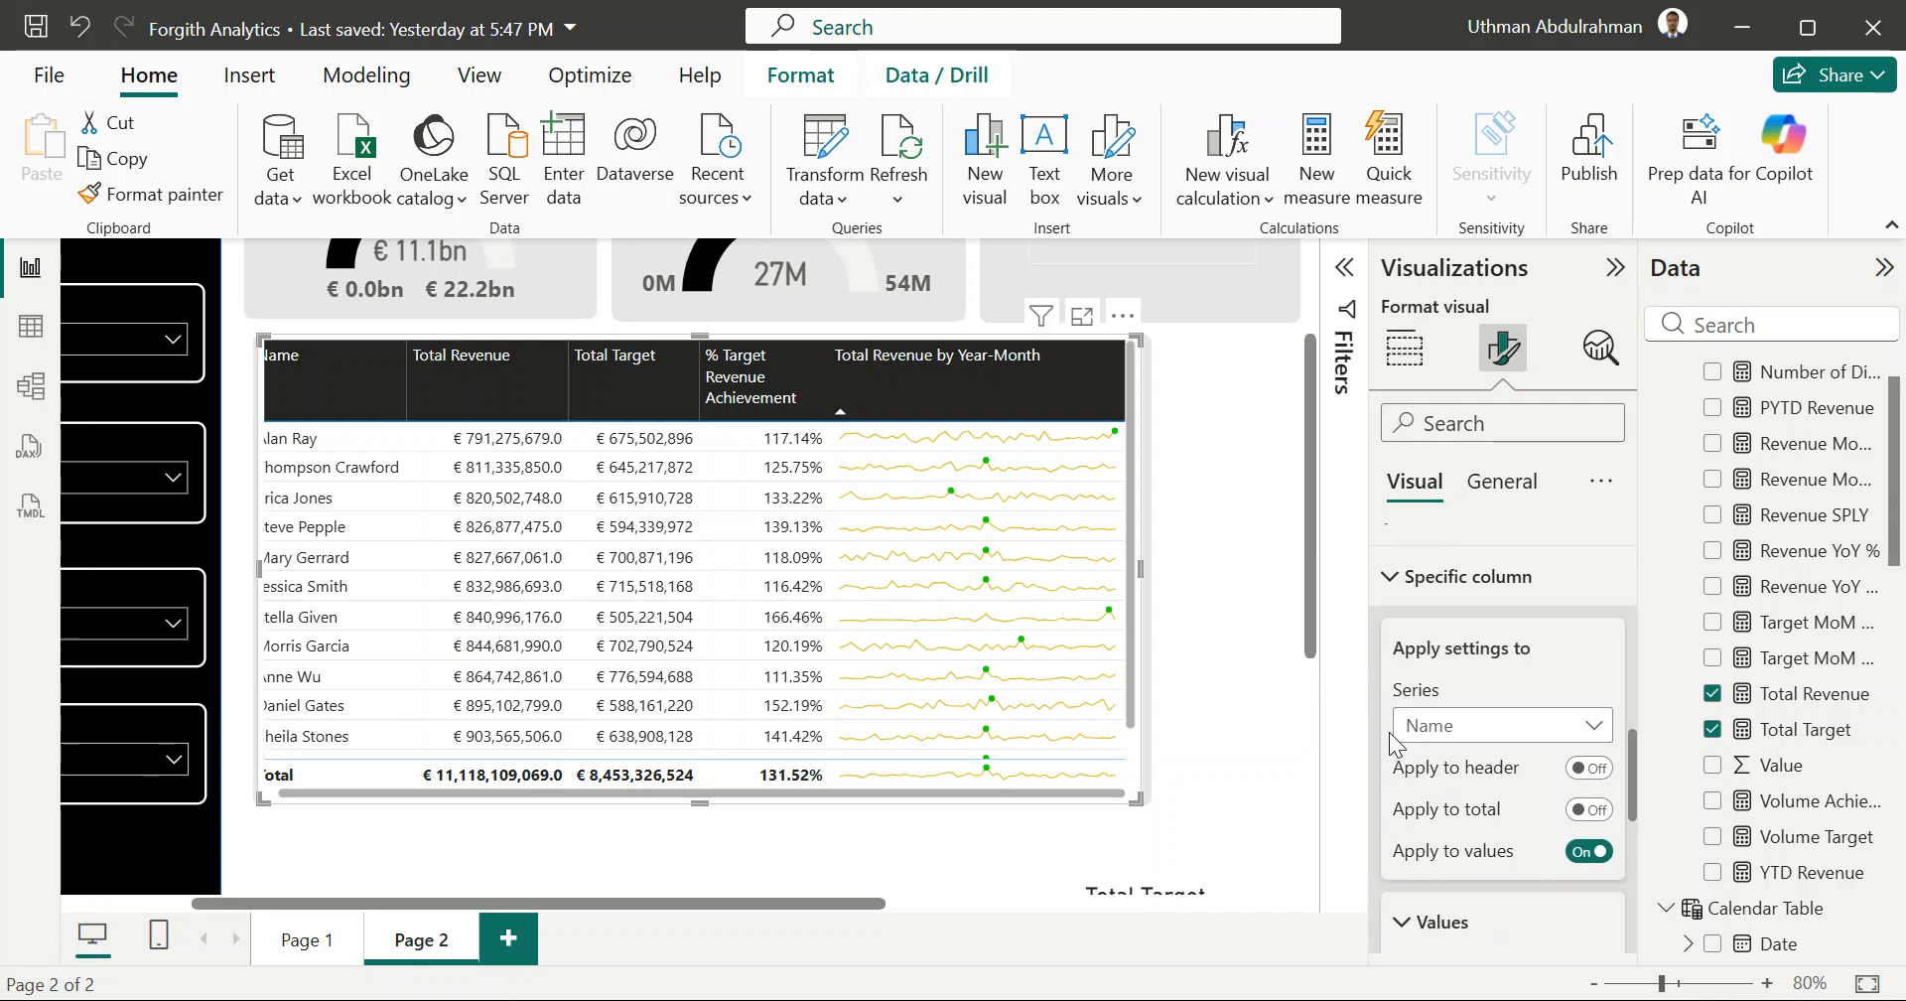
pyautogui.scroll(-2, 1397, 745)
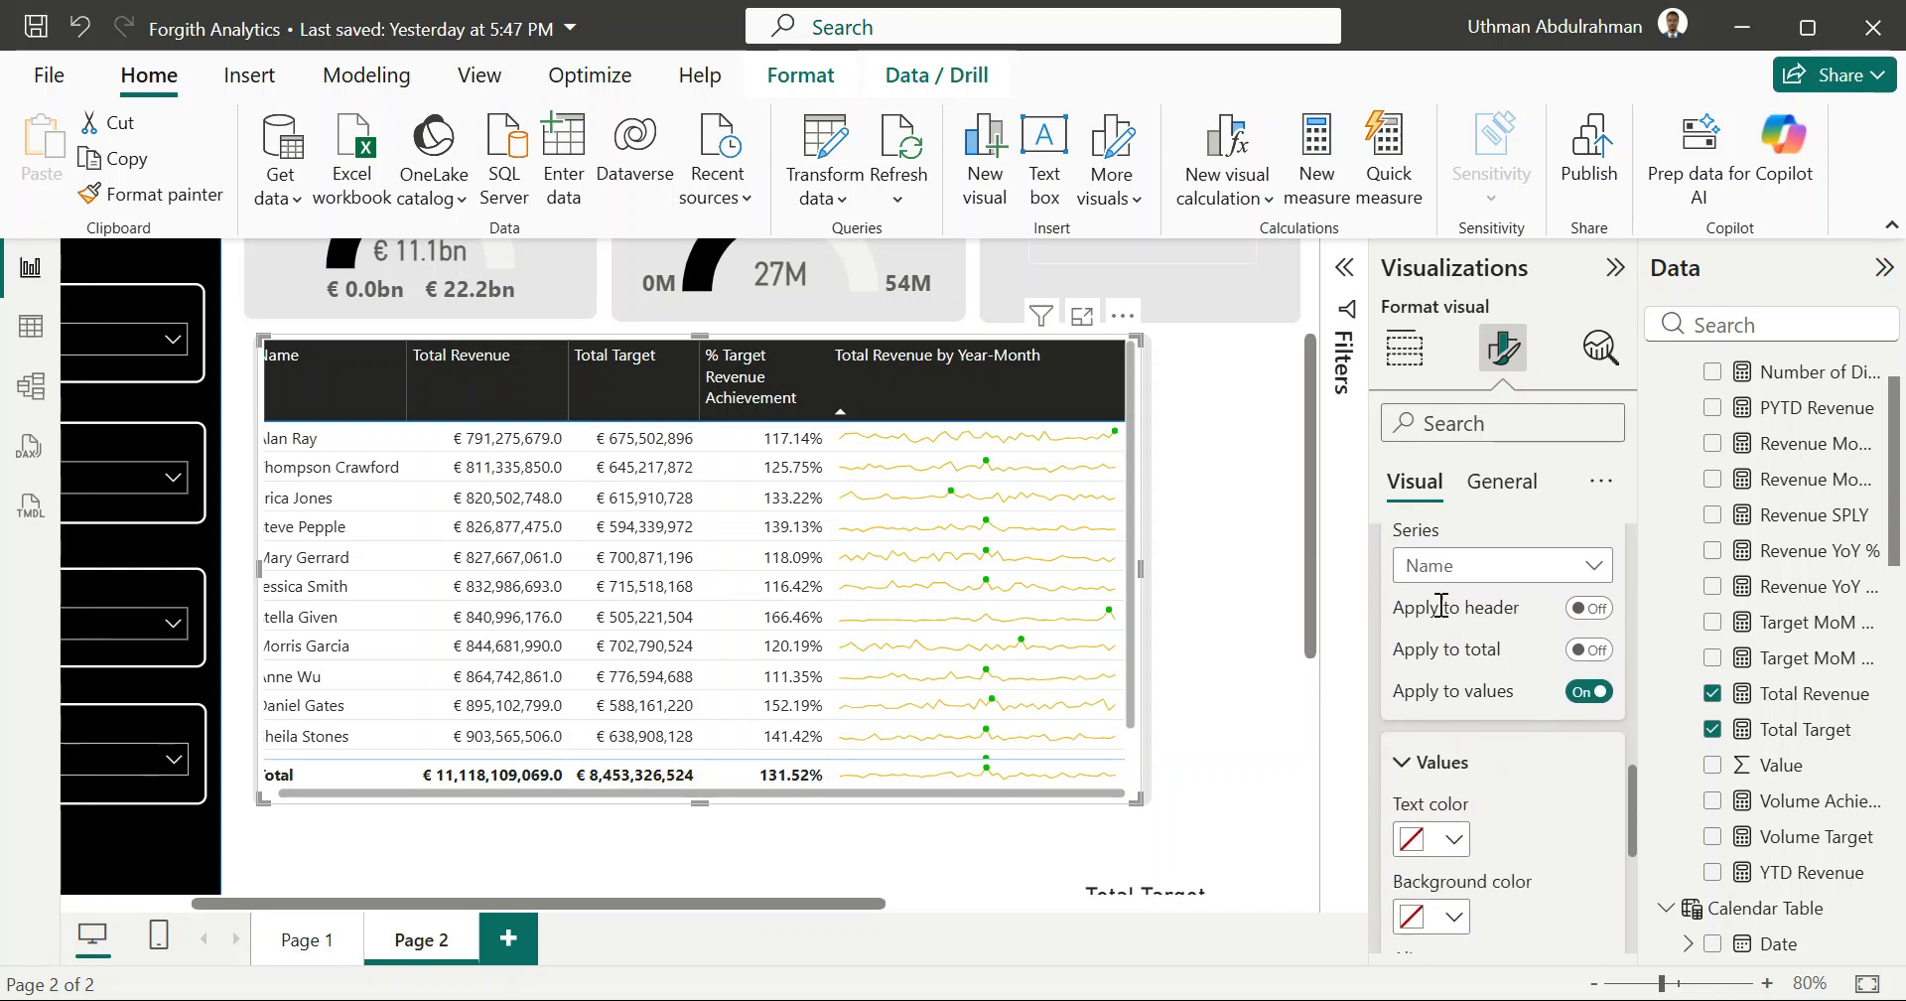
pyautogui.click(1445, 569)
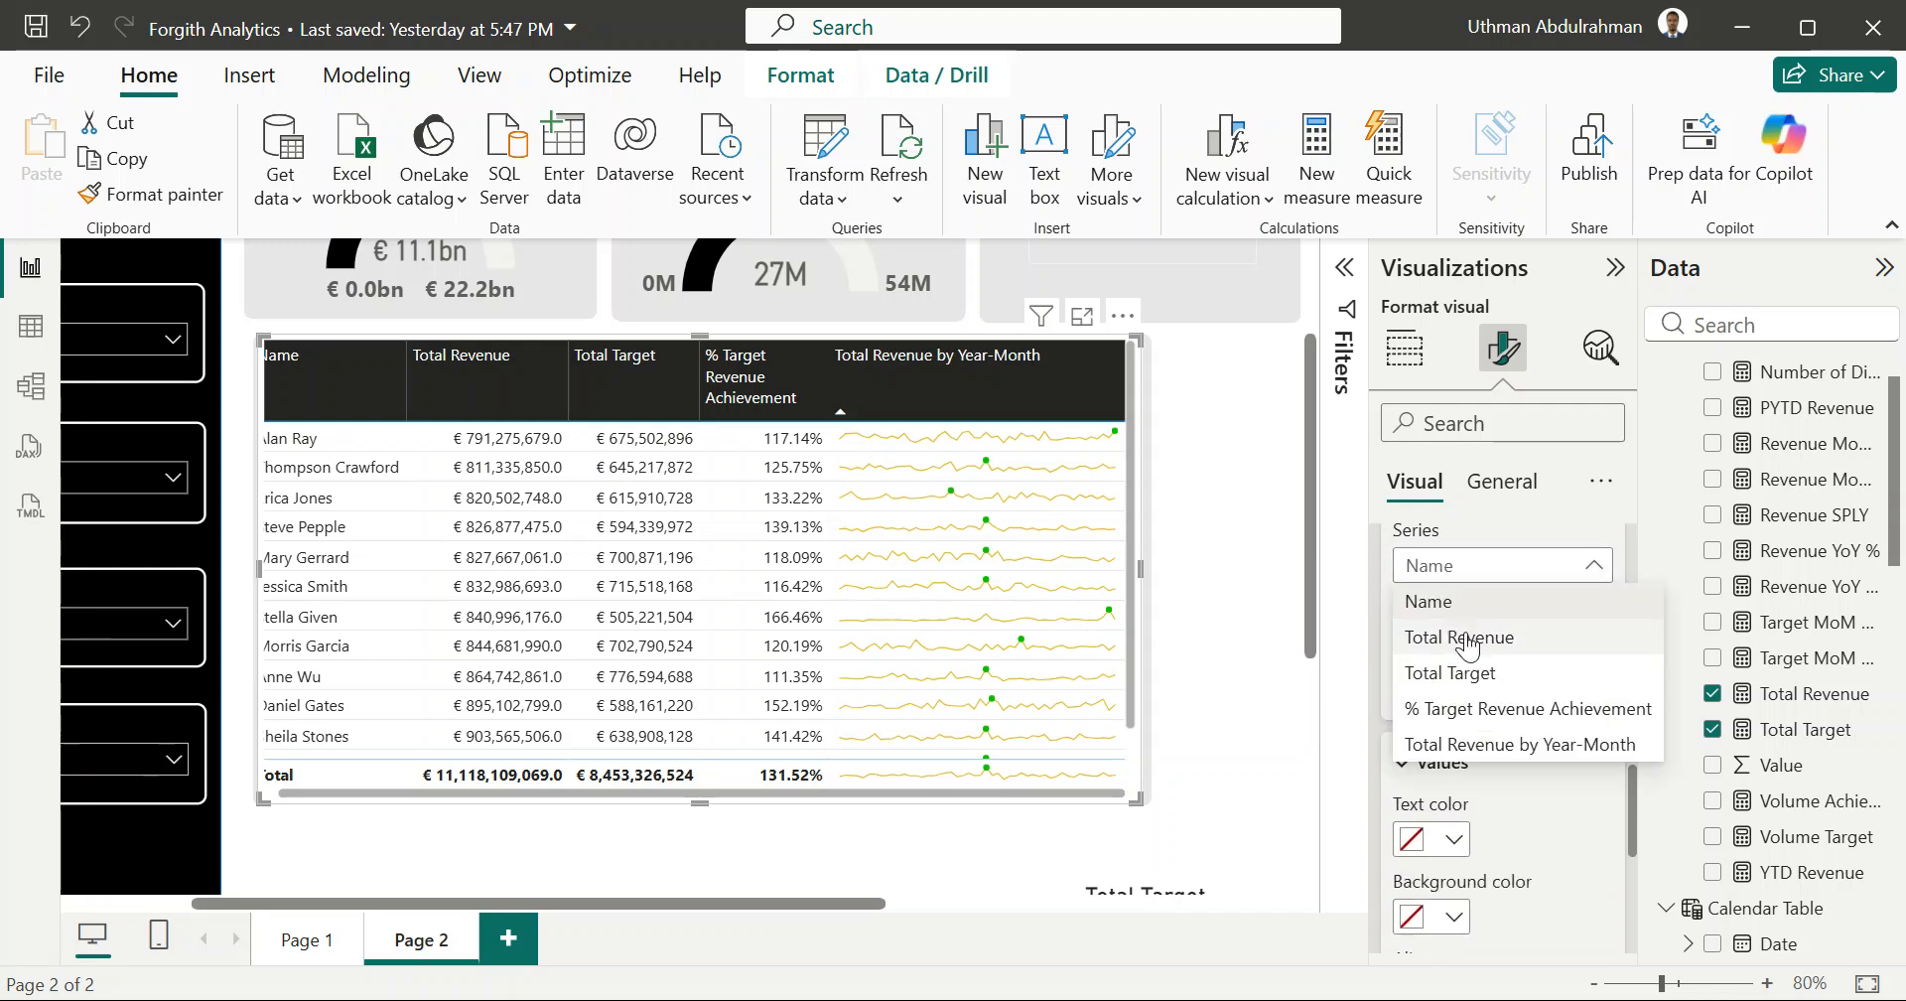
pyautogui.click(1478, 709)
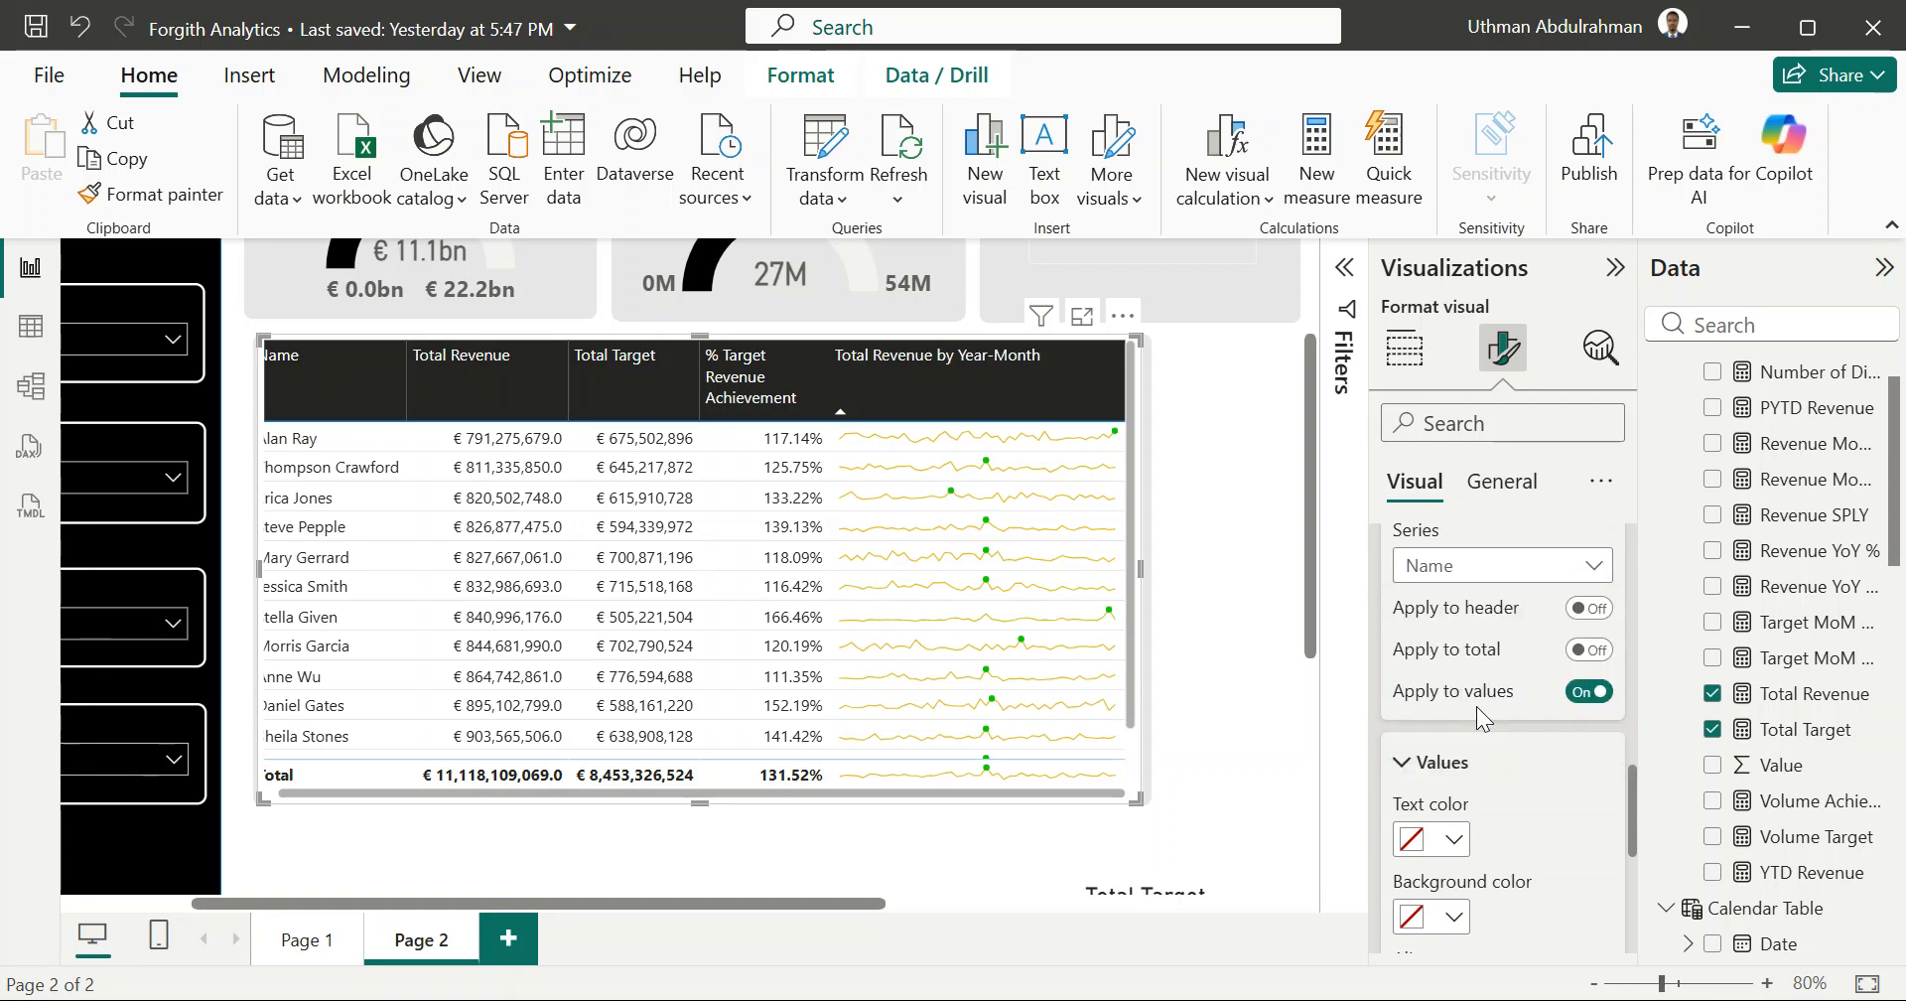
pyautogui.scroll(-2, 1475, 706)
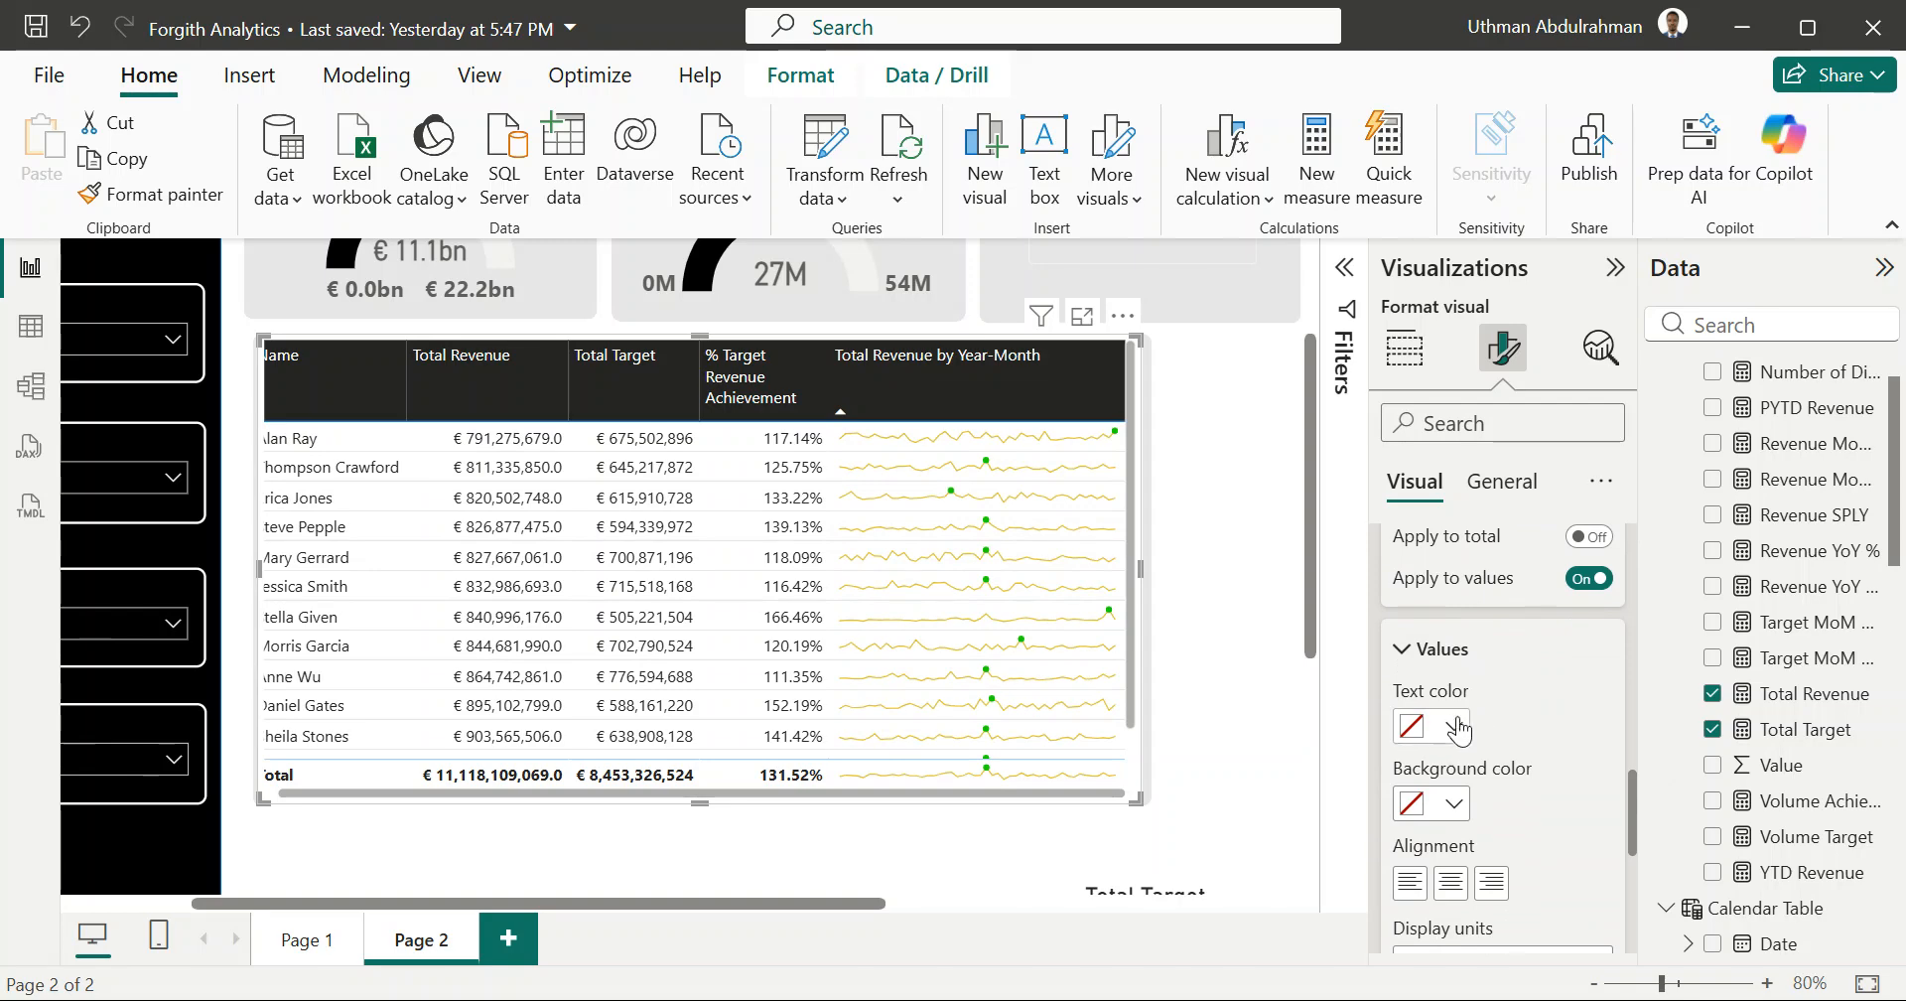
pyautogui.click(1449, 729)
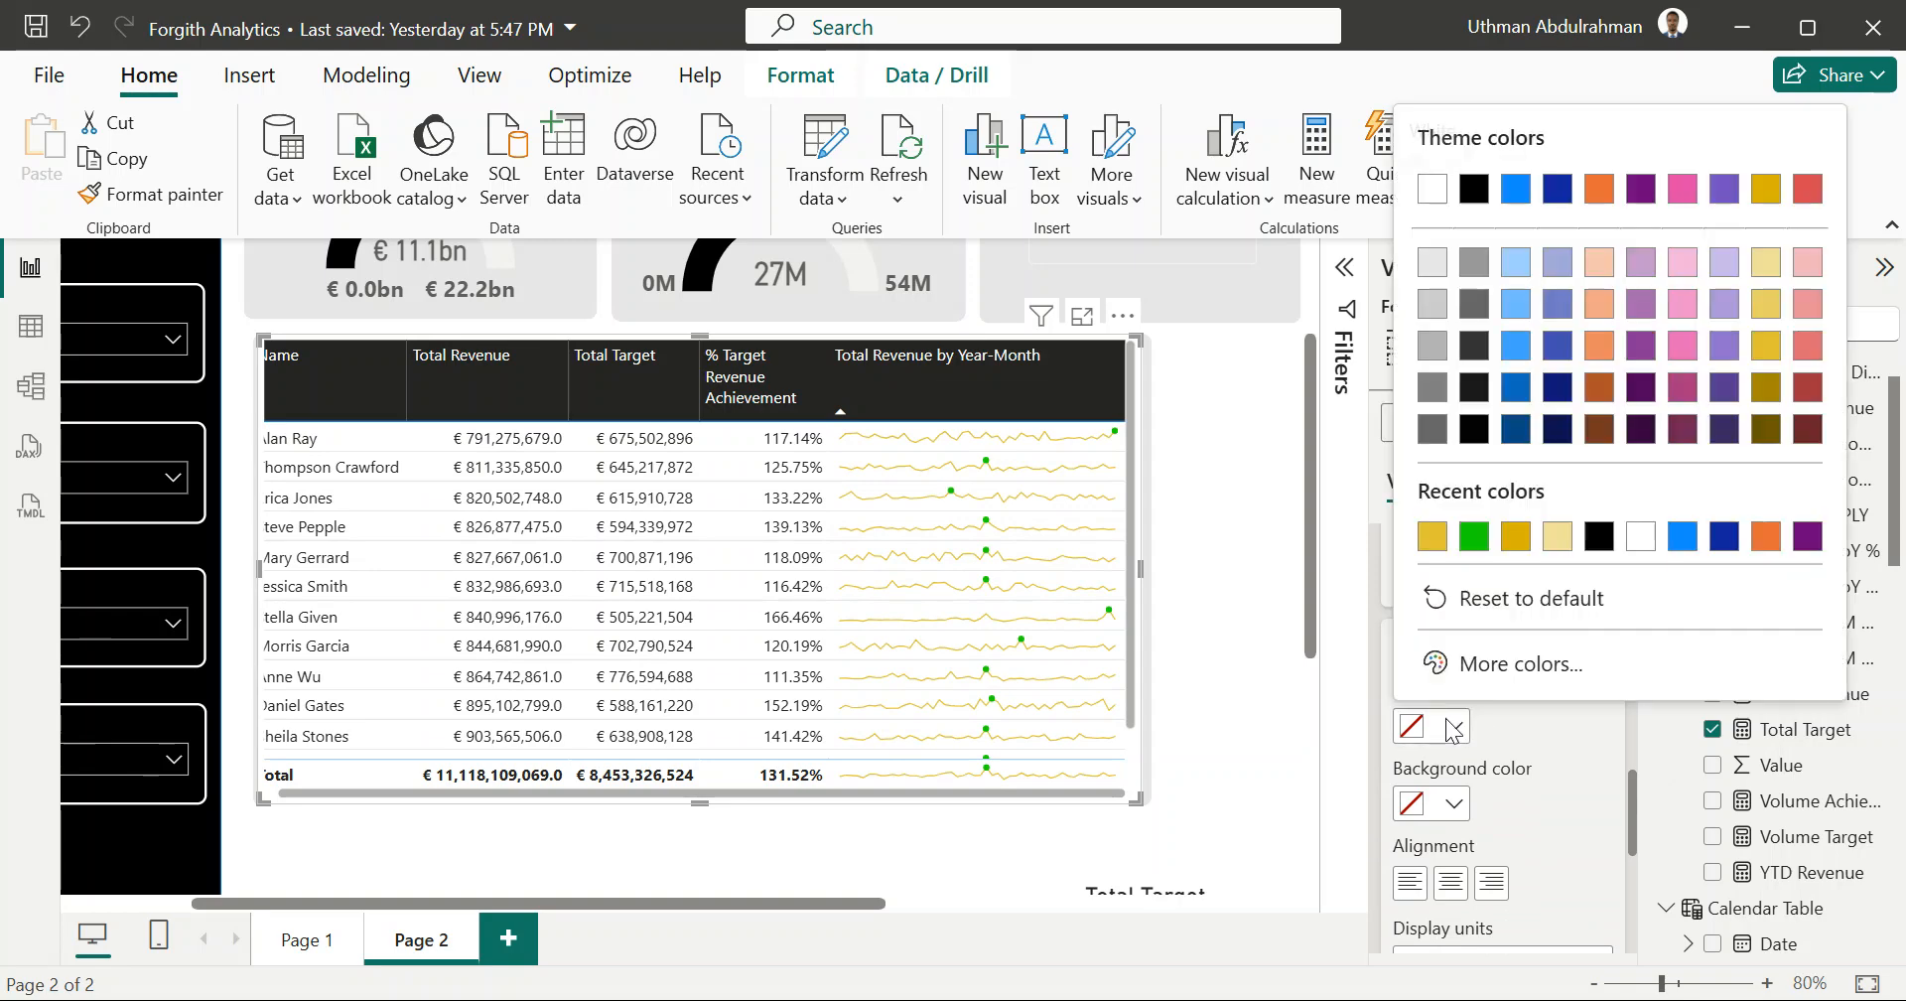
pyautogui.click(1477, 540)
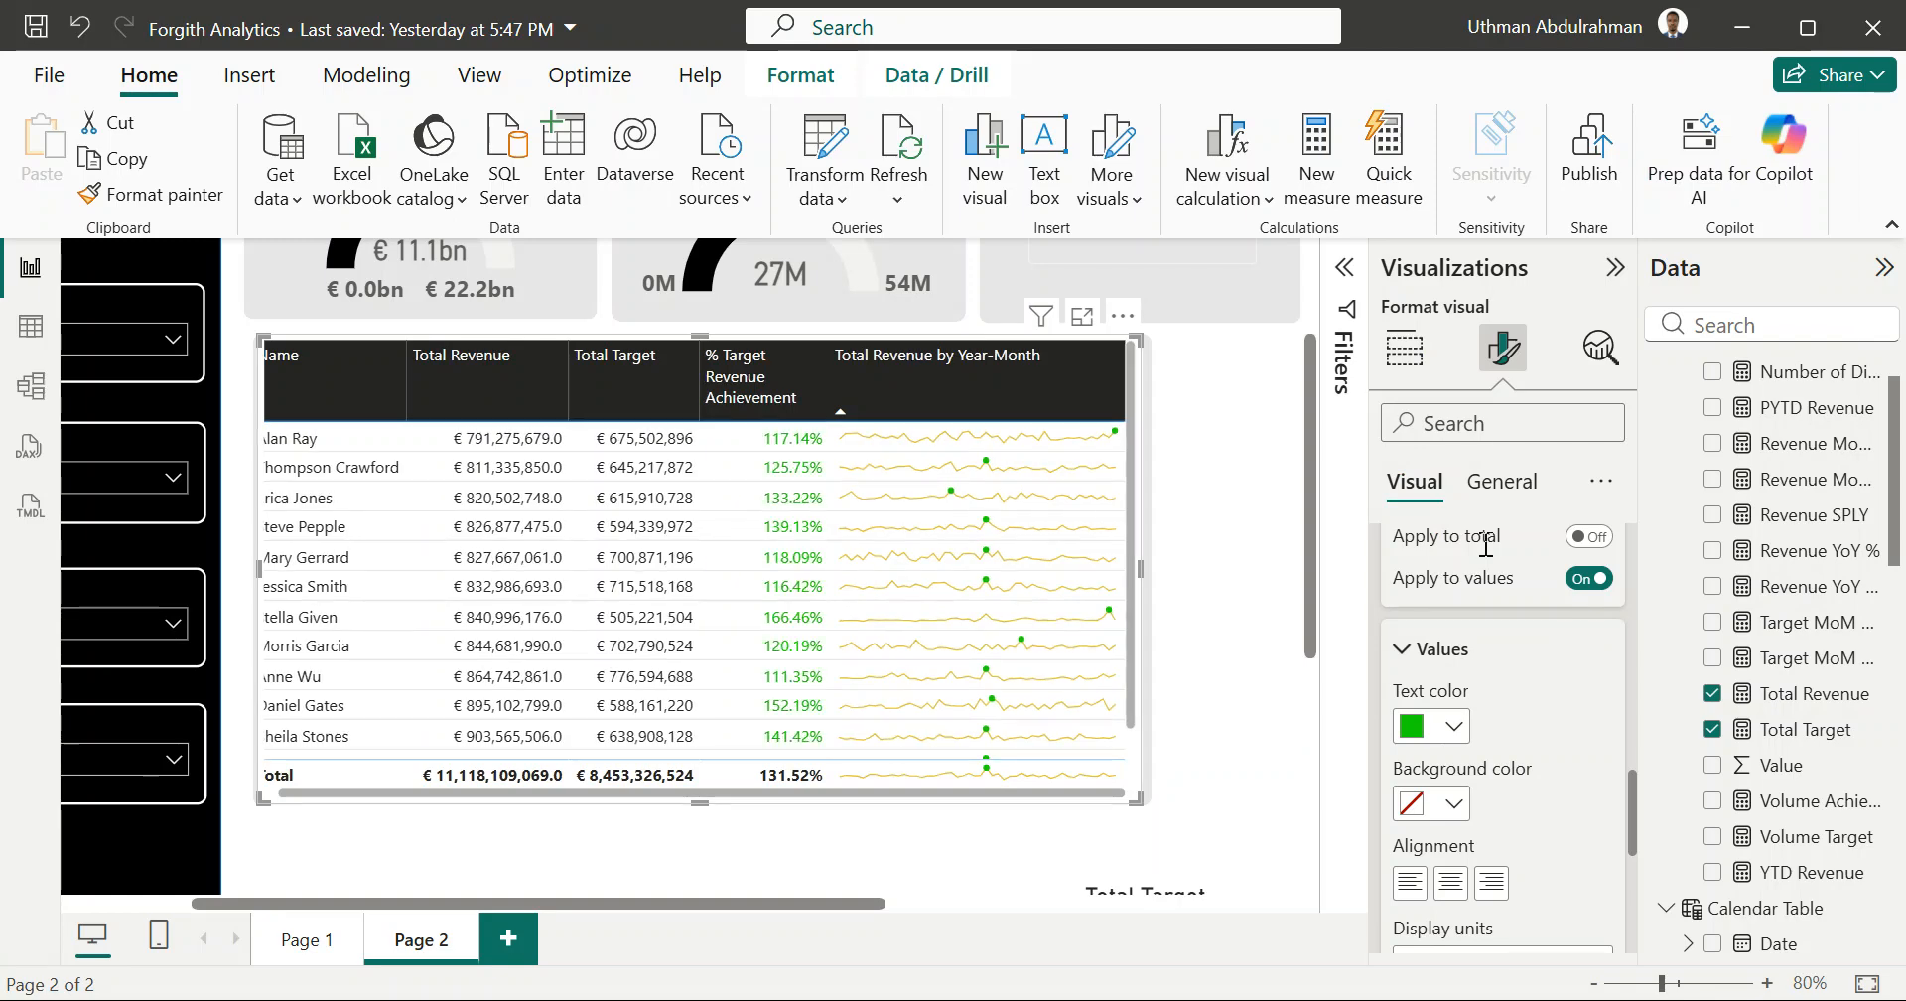
# Step: Reset the background color of the % Target Revenue Achievement column's values to default
pyautogui.scroll(-4, 1465, 839)
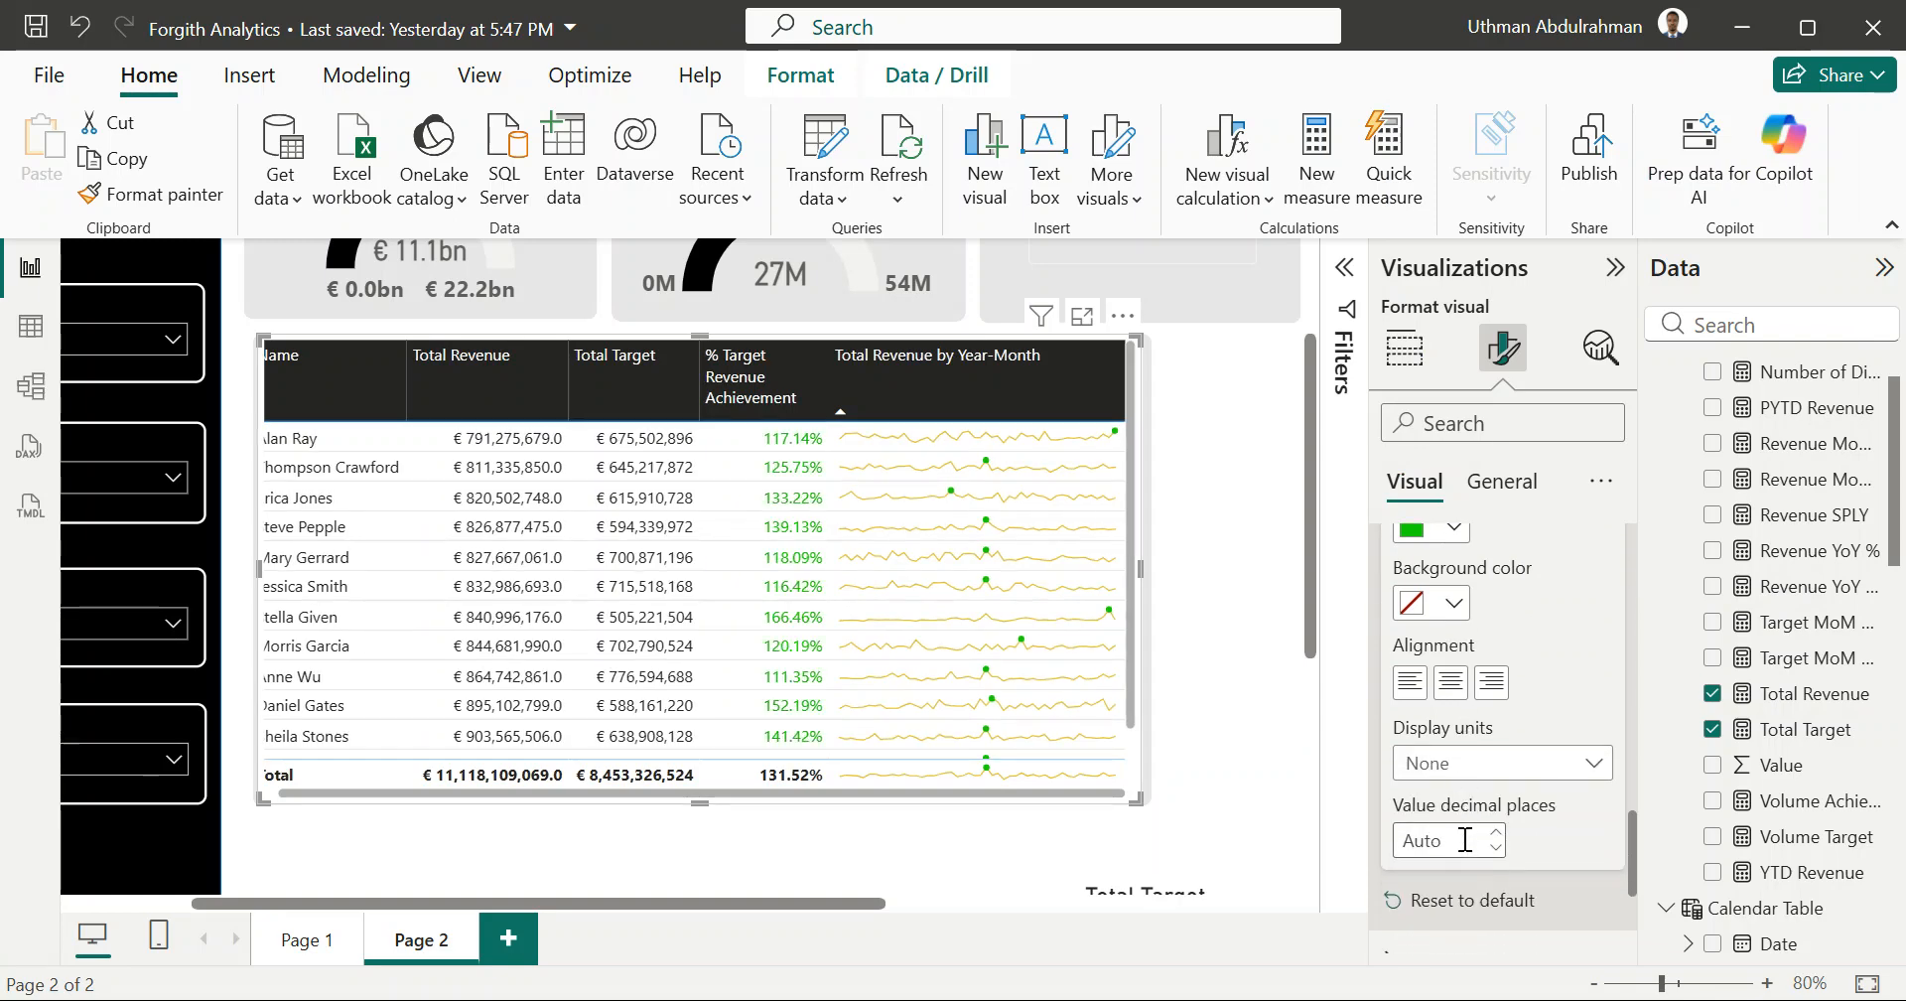
pyautogui.click(1454, 603)
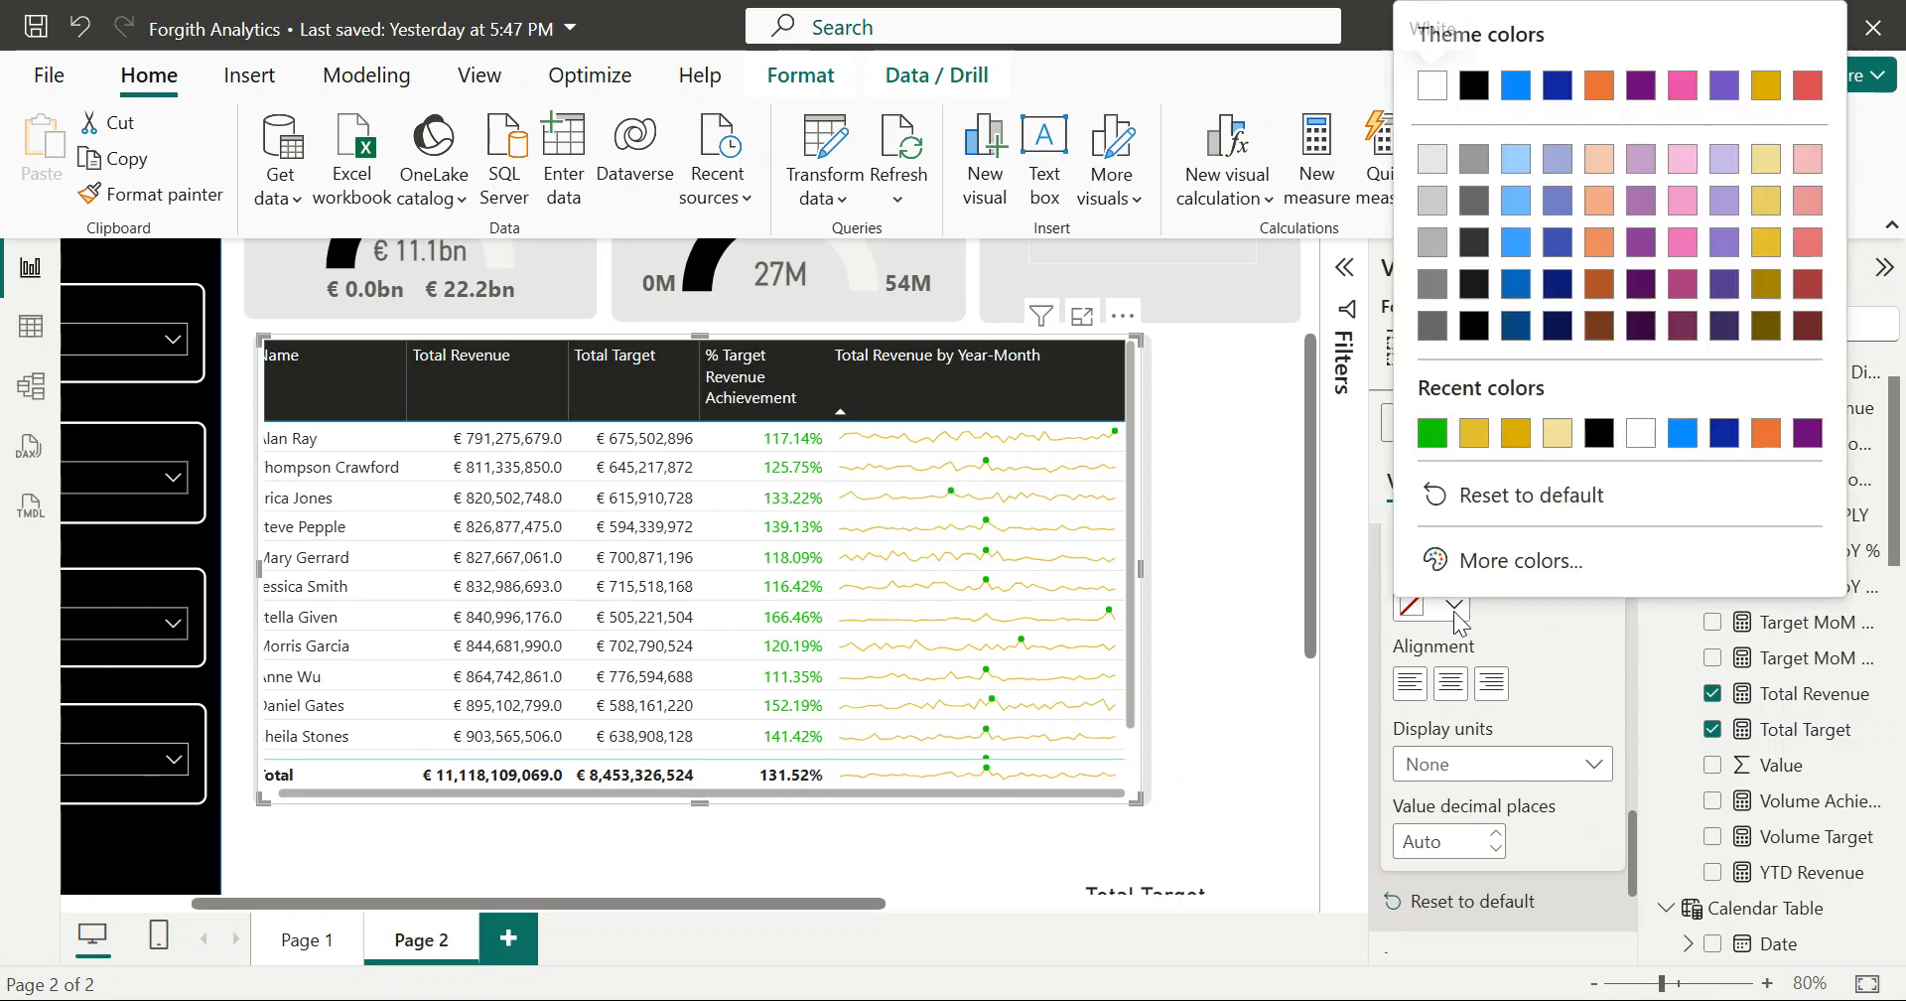
pyautogui.click(1483, 501)
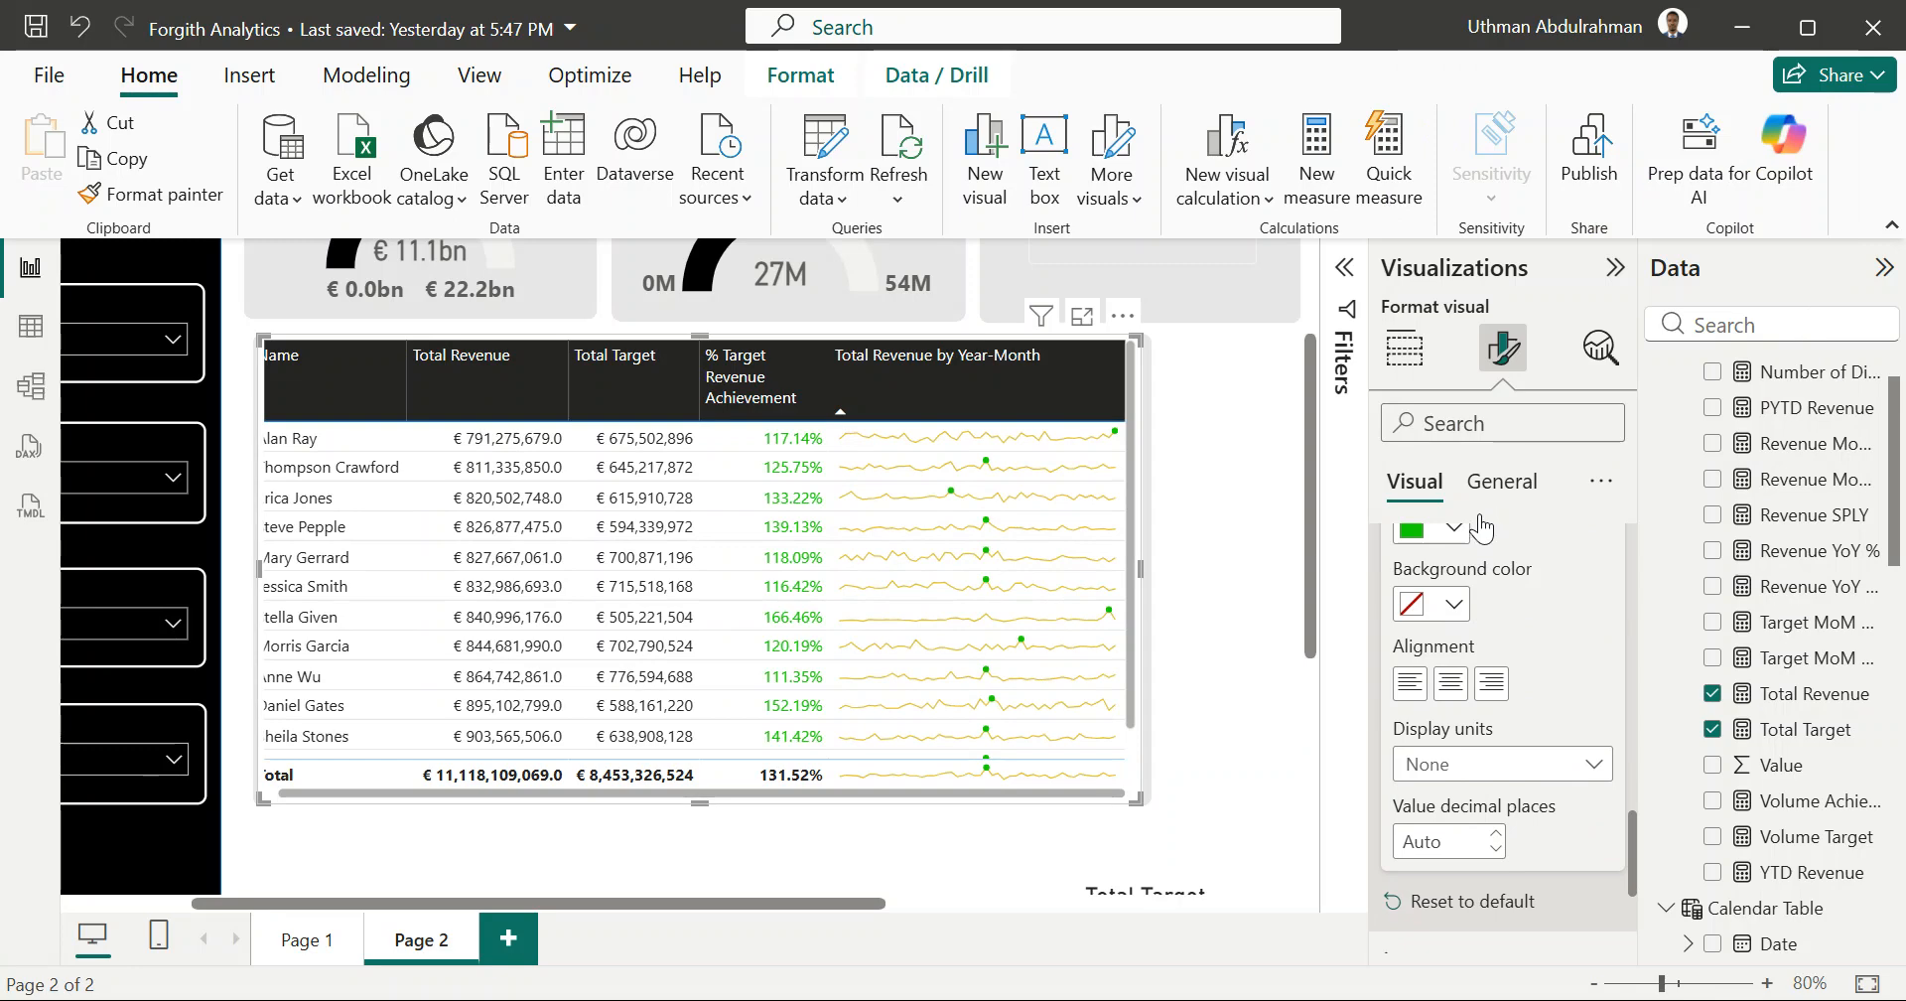
# Step: Look through the table's Cell elements and Specific column settings, and deselect the table
pyautogui.scroll(-3, 1469, 804)
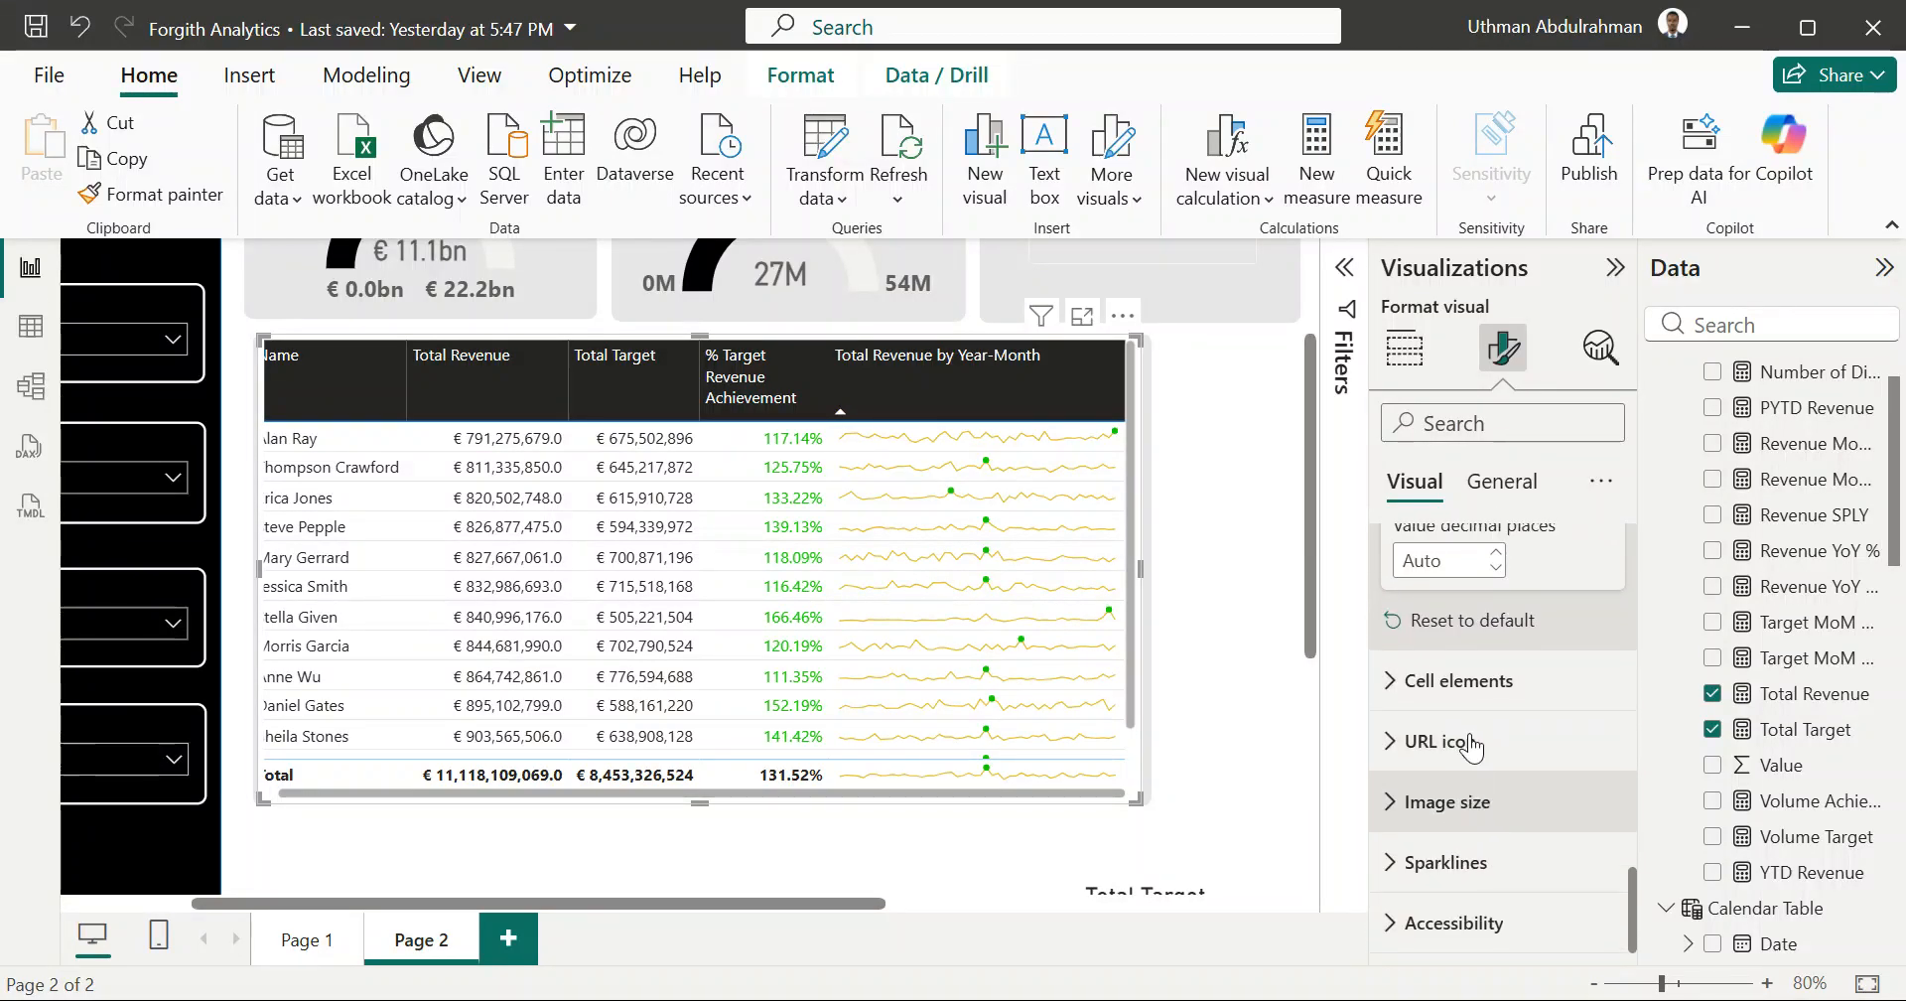
pyautogui.click(1421, 684)
pyautogui.scroll(-2, 1421, 690)
pyautogui.scroll(3, 1420, 683)
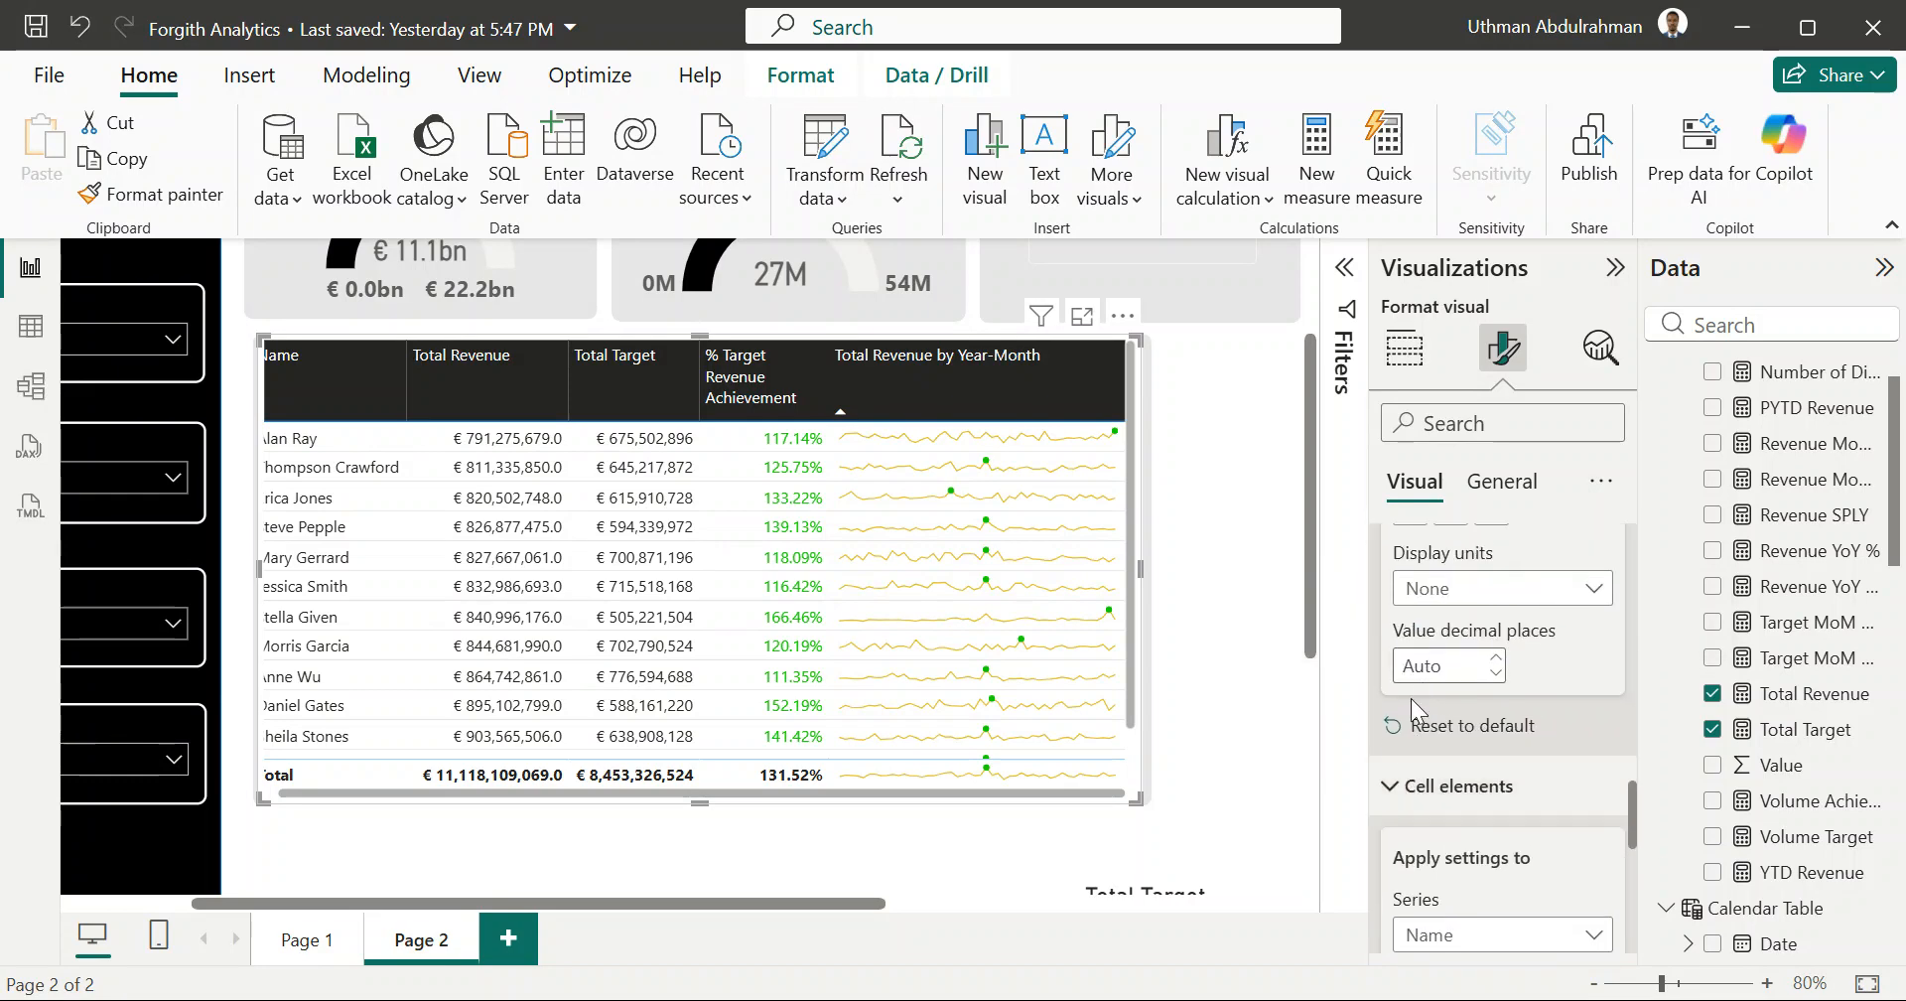
pyautogui.scroll(-2, 1400, 794)
pyautogui.scroll(12, 1384, 792)
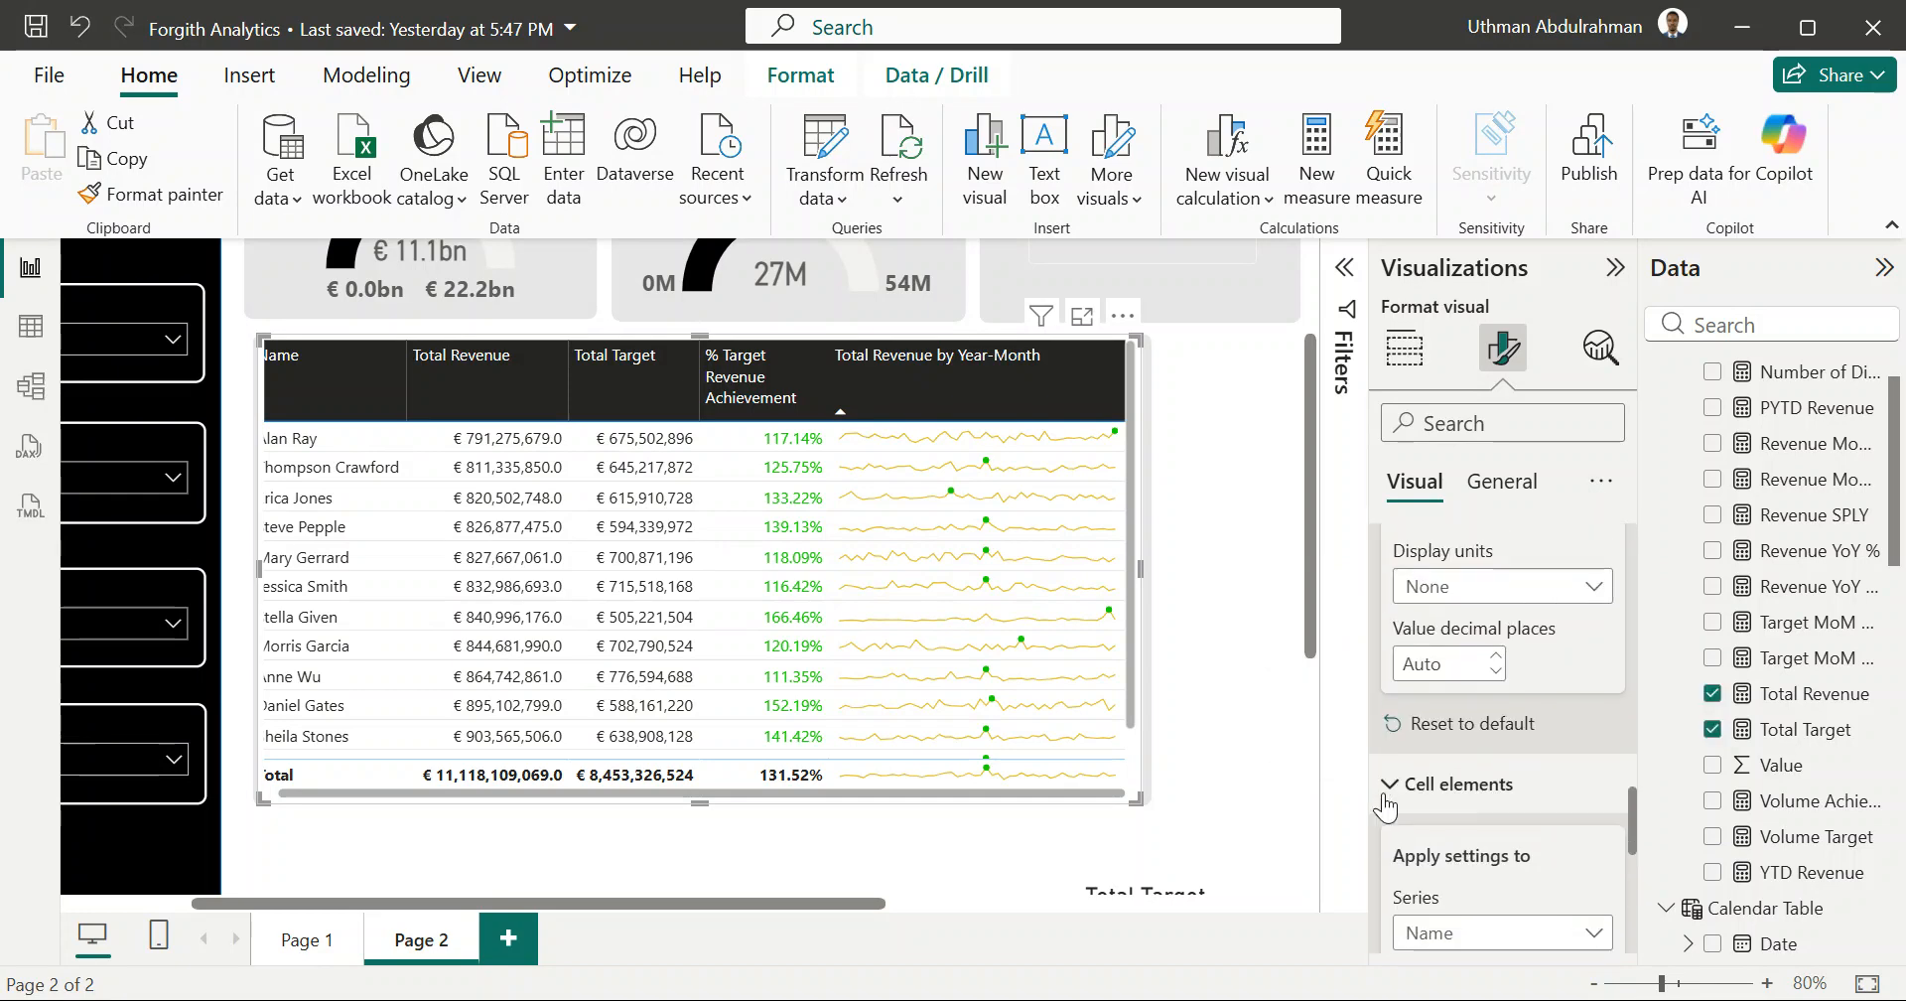
pyautogui.scroll(-4, 1384, 792)
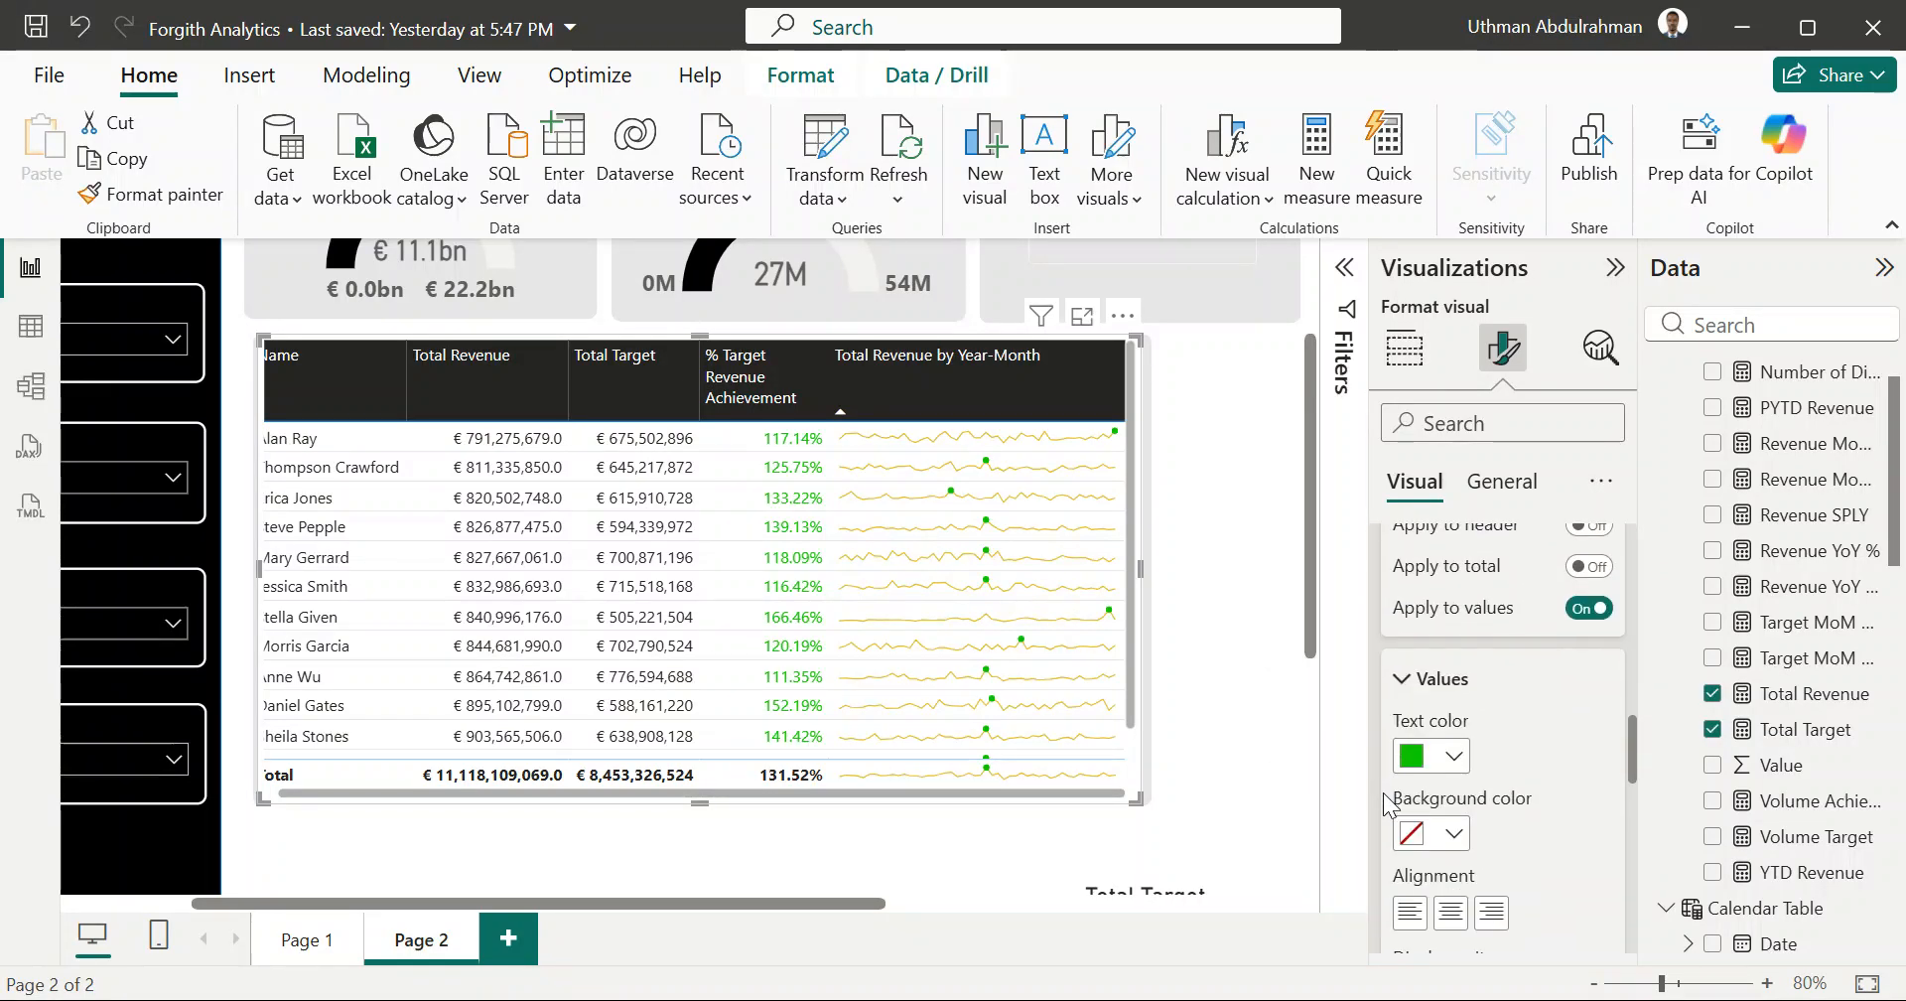
pyautogui.scroll(3, 1384, 792)
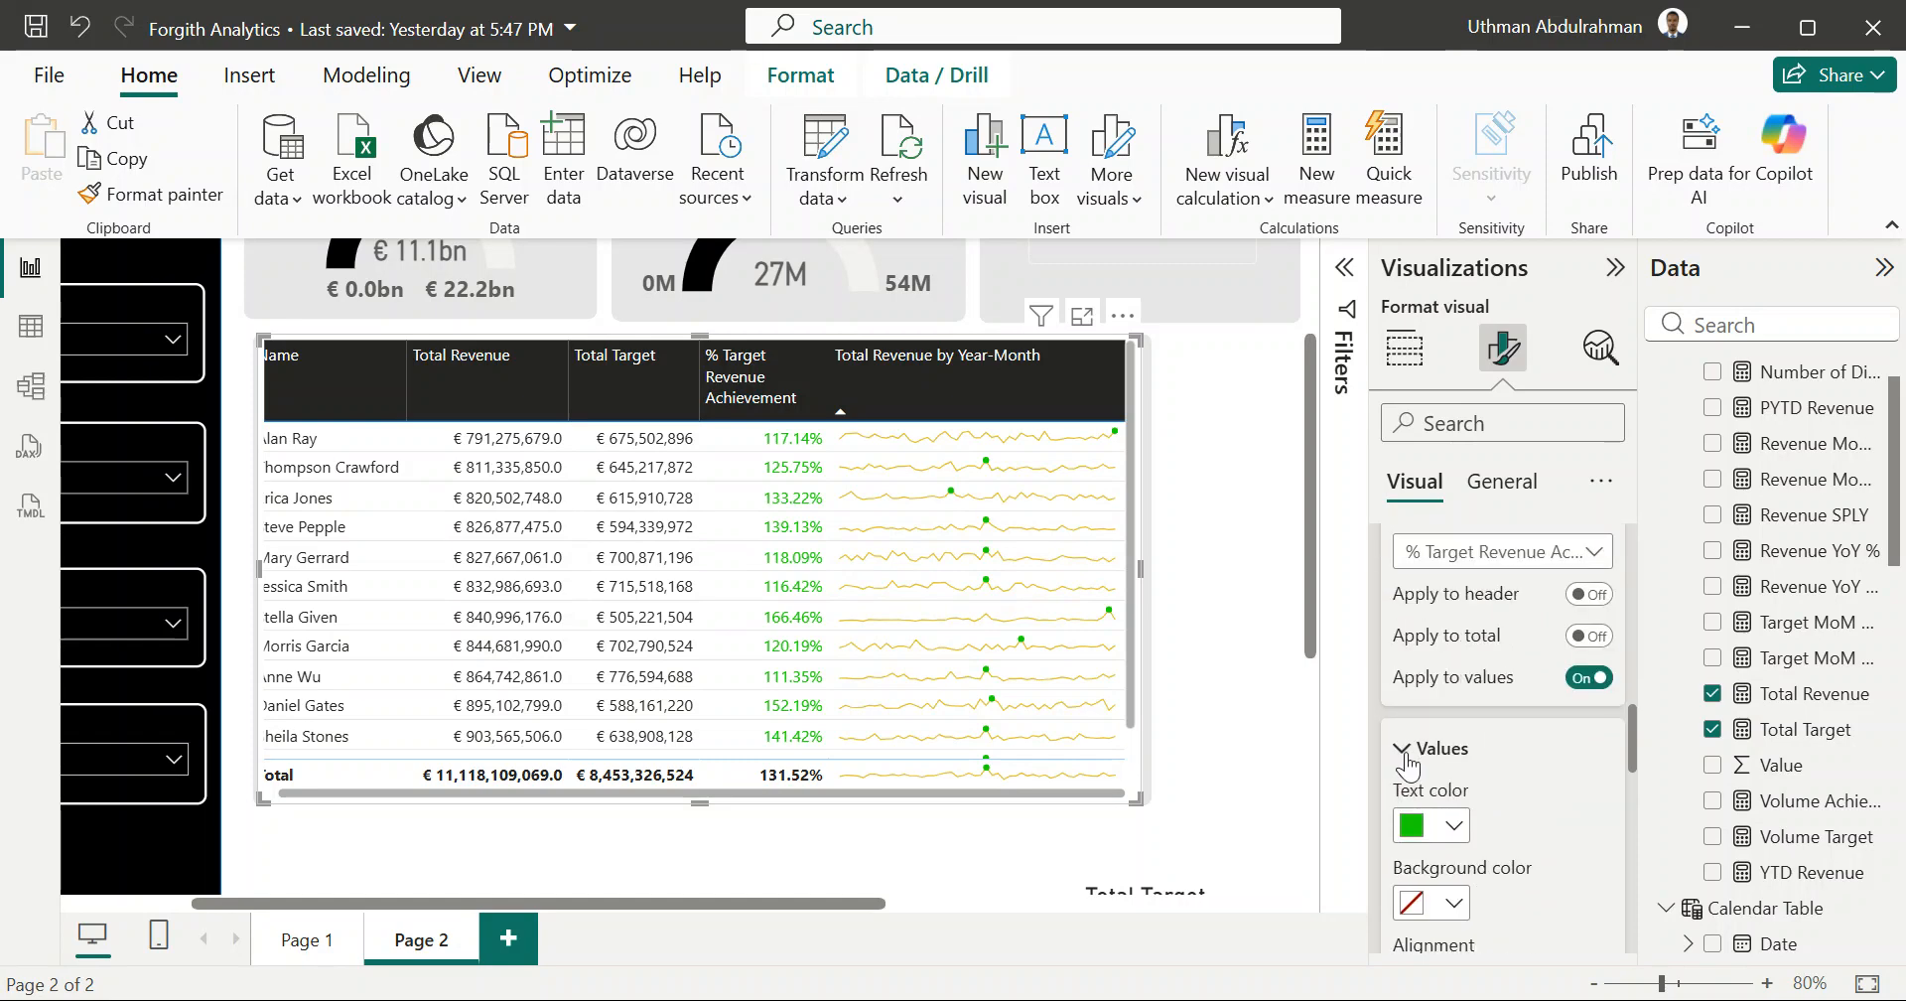
pyautogui.click(1399, 750)
pyautogui.scroll(1, 1412, 668)
pyautogui.scroll(3, 1412, 668)
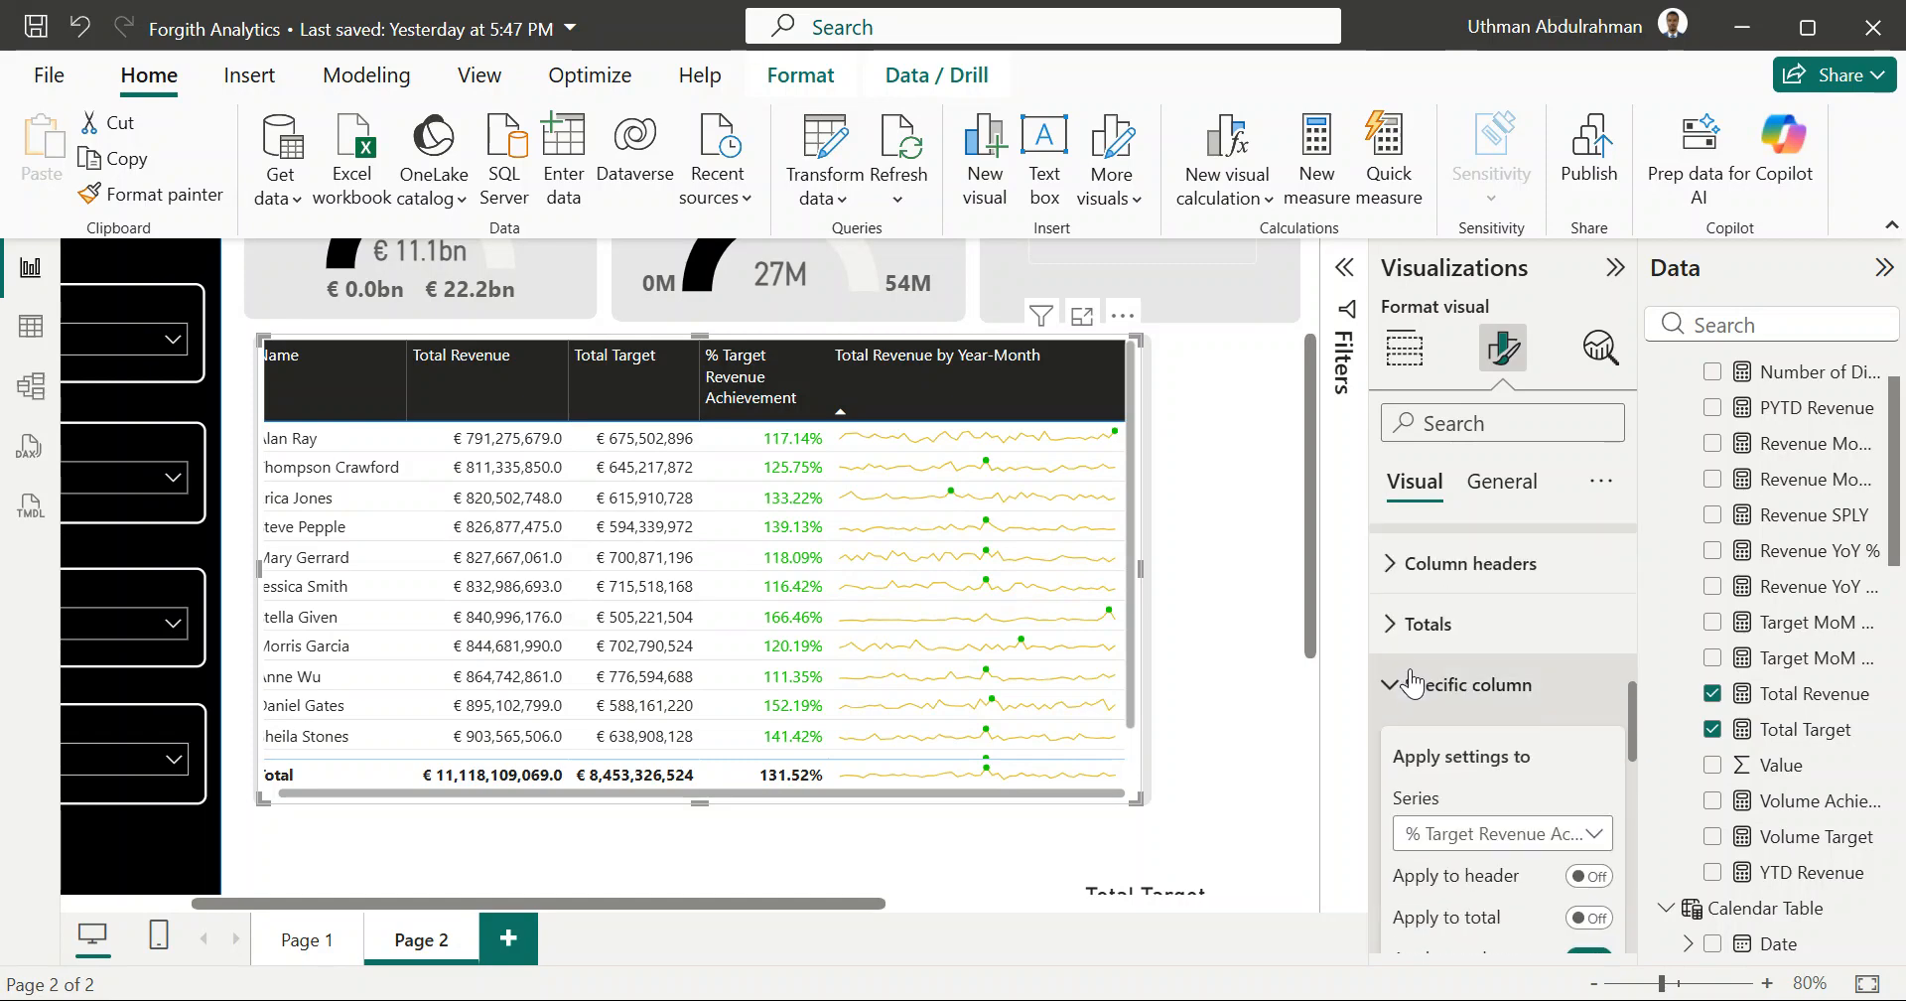
pyautogui.click(1224, 723)
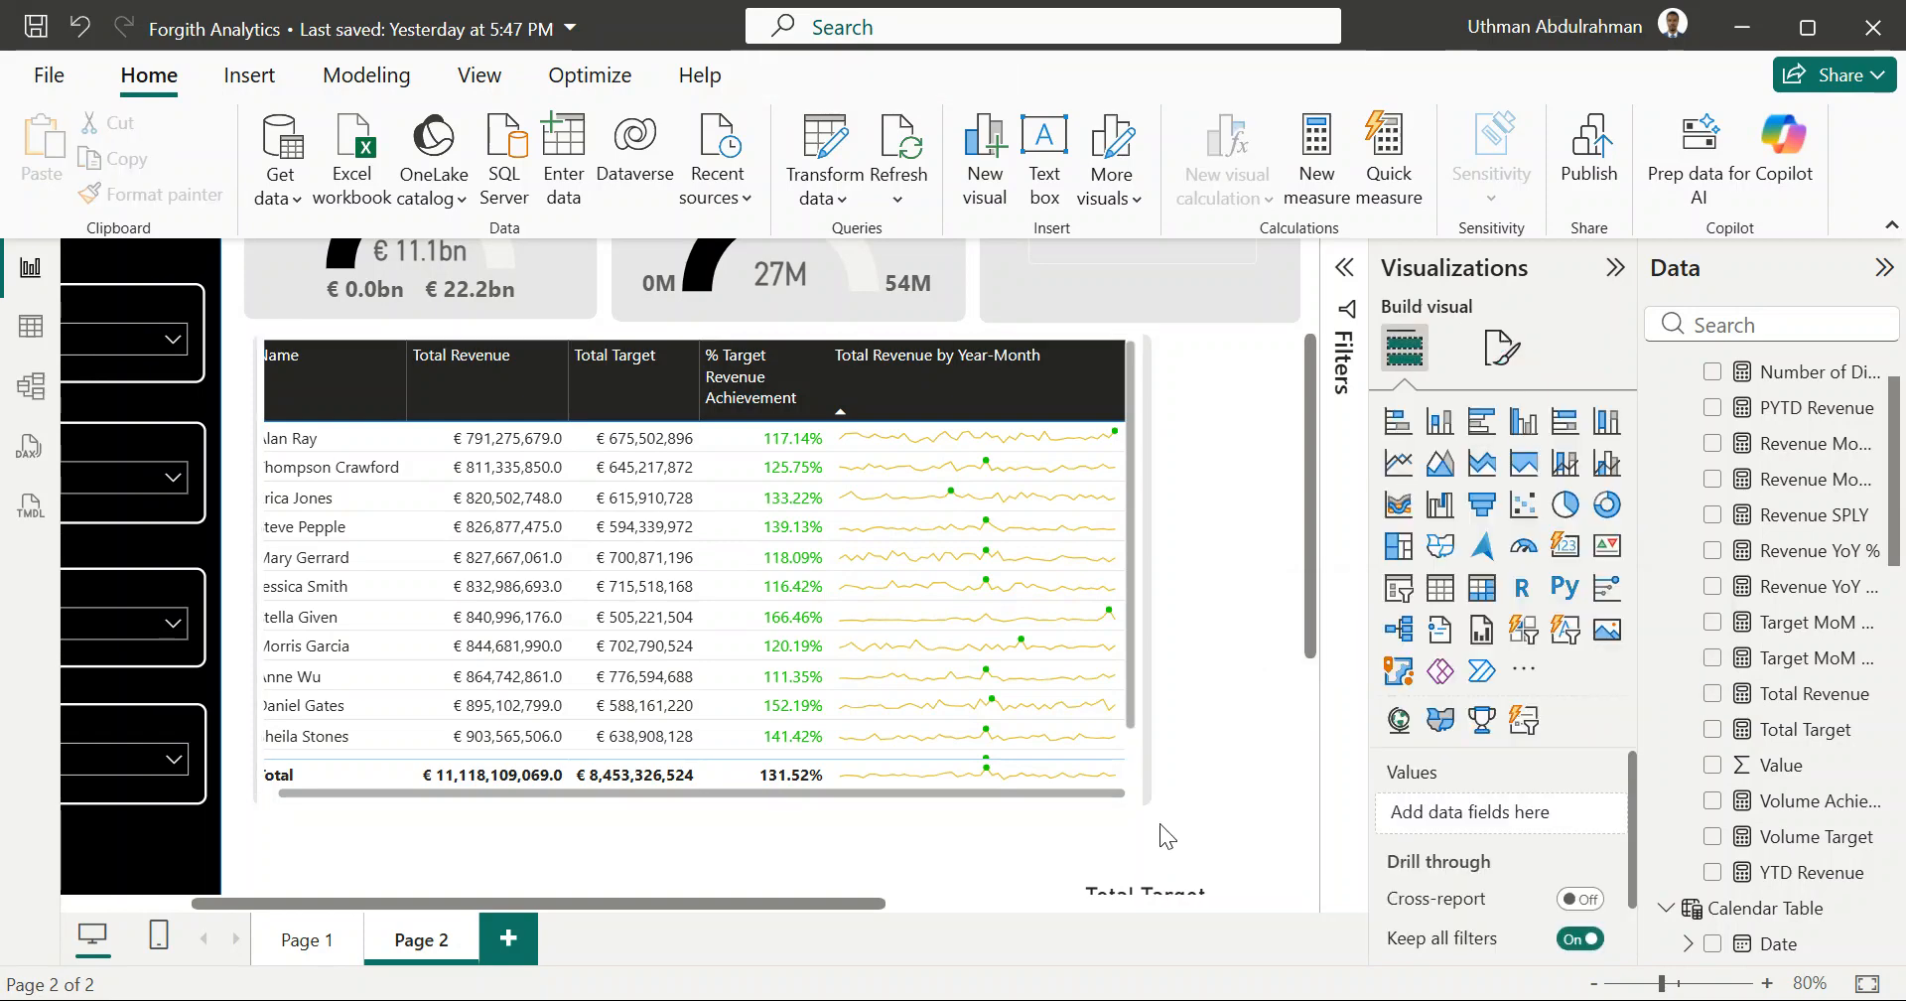